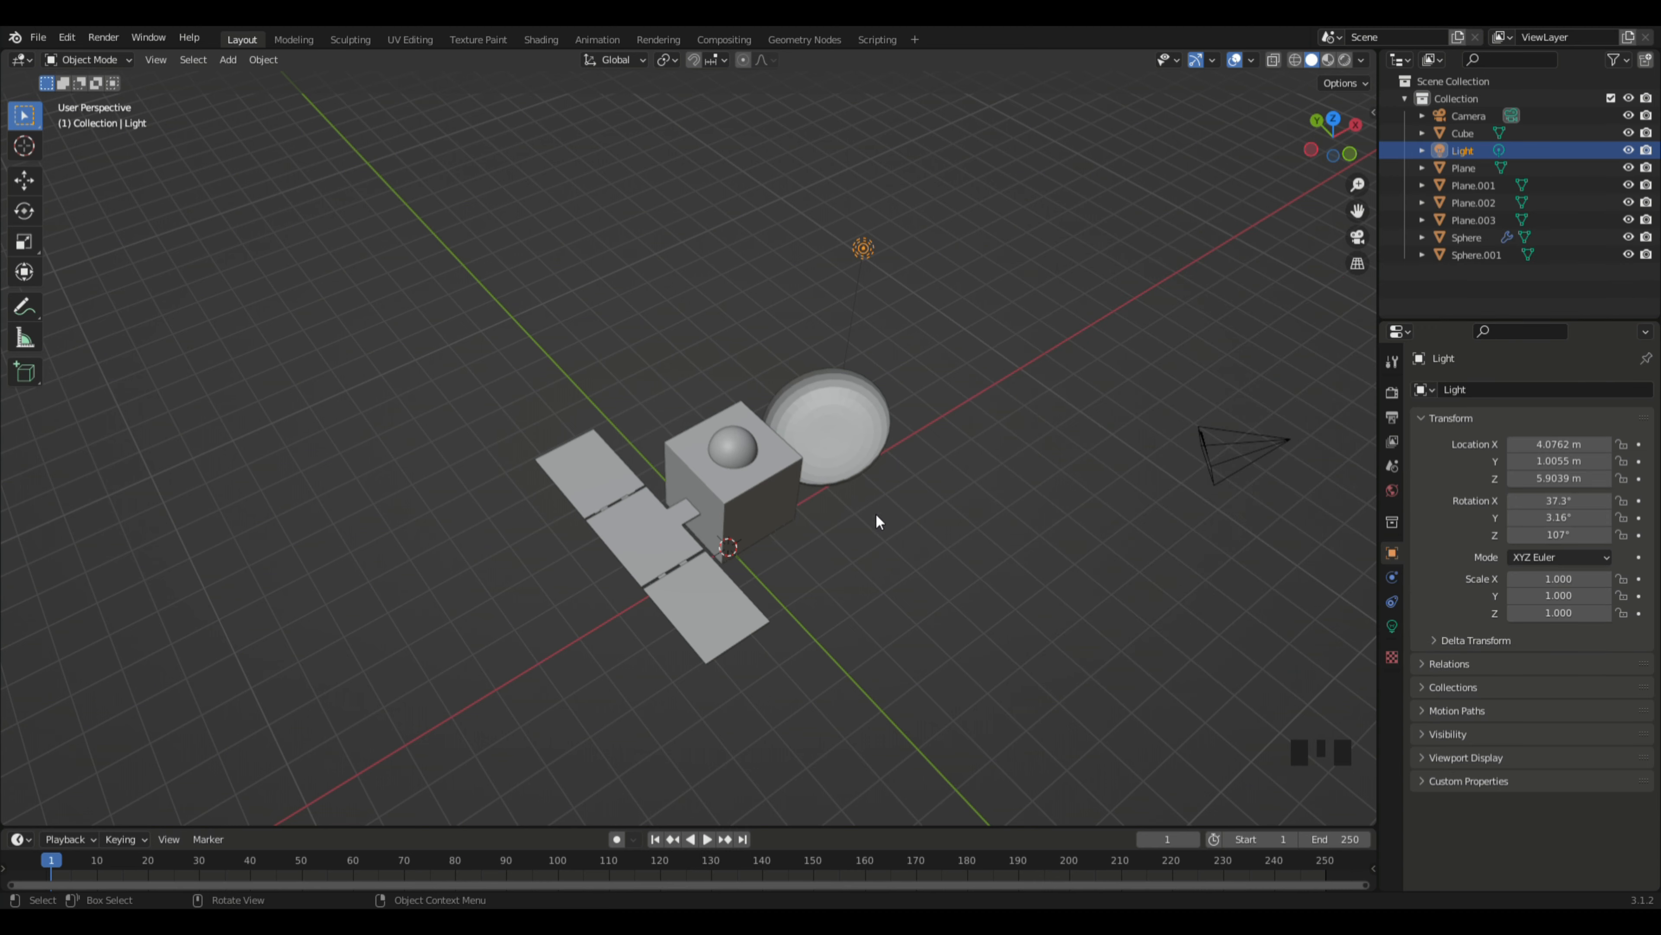
# Step: Examine the satellite model with its body, dish and solar panels from several sides
pyautogui.moveTo(879, 519); pyautogui.dragTo(1150, 601, button='middle')
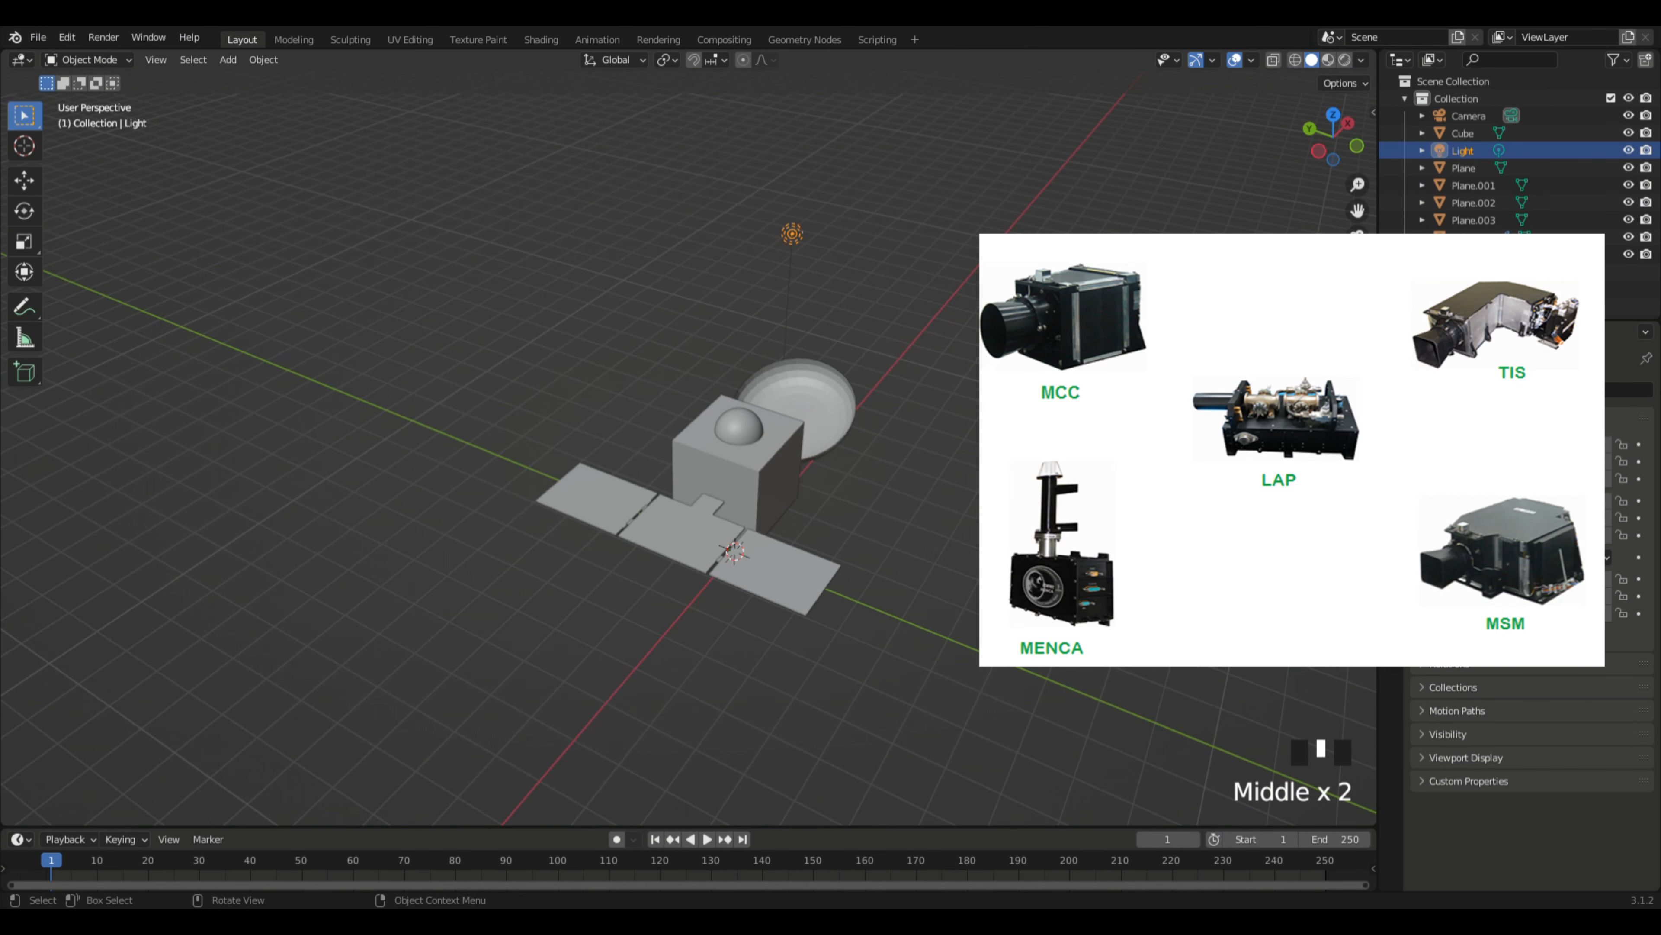
pyautogui.click(908, 548)
pyautogui.moveTo(907, 548); pyautogui.dragTo(731, 498, button='middle')
pyautogui.moveTo(861, 535); pyautogui.dragTo(700, 448, button='middle')
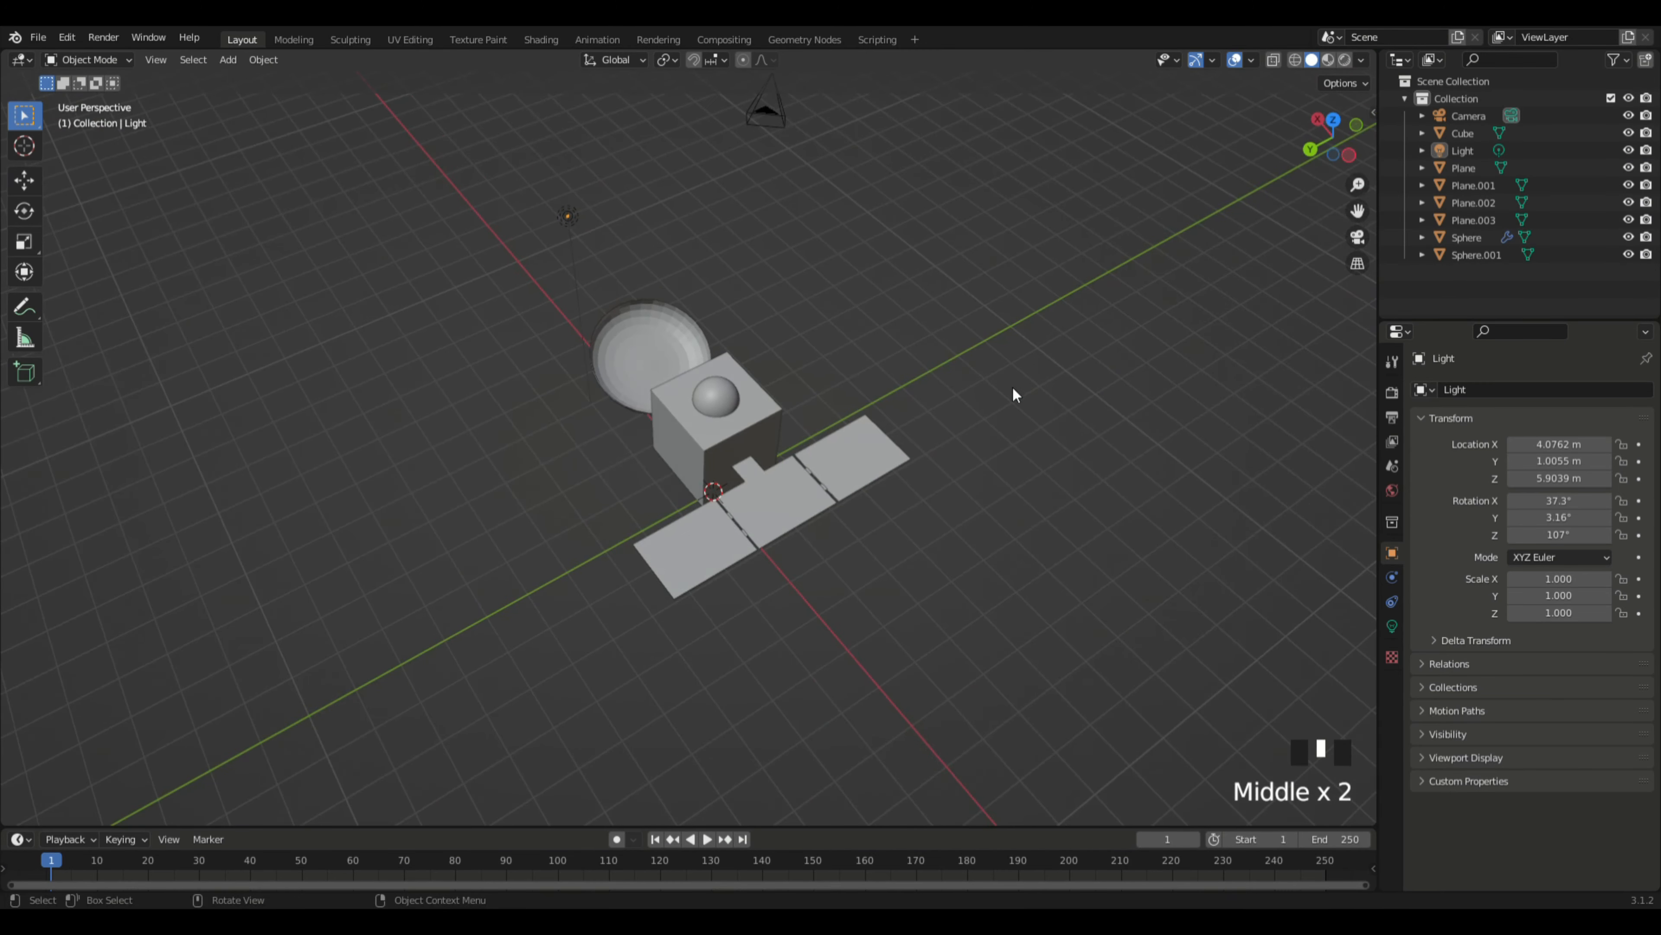
pyautogui.moveTo(1012, 388); pyautogui.dragTo(794, 372, button='middle')
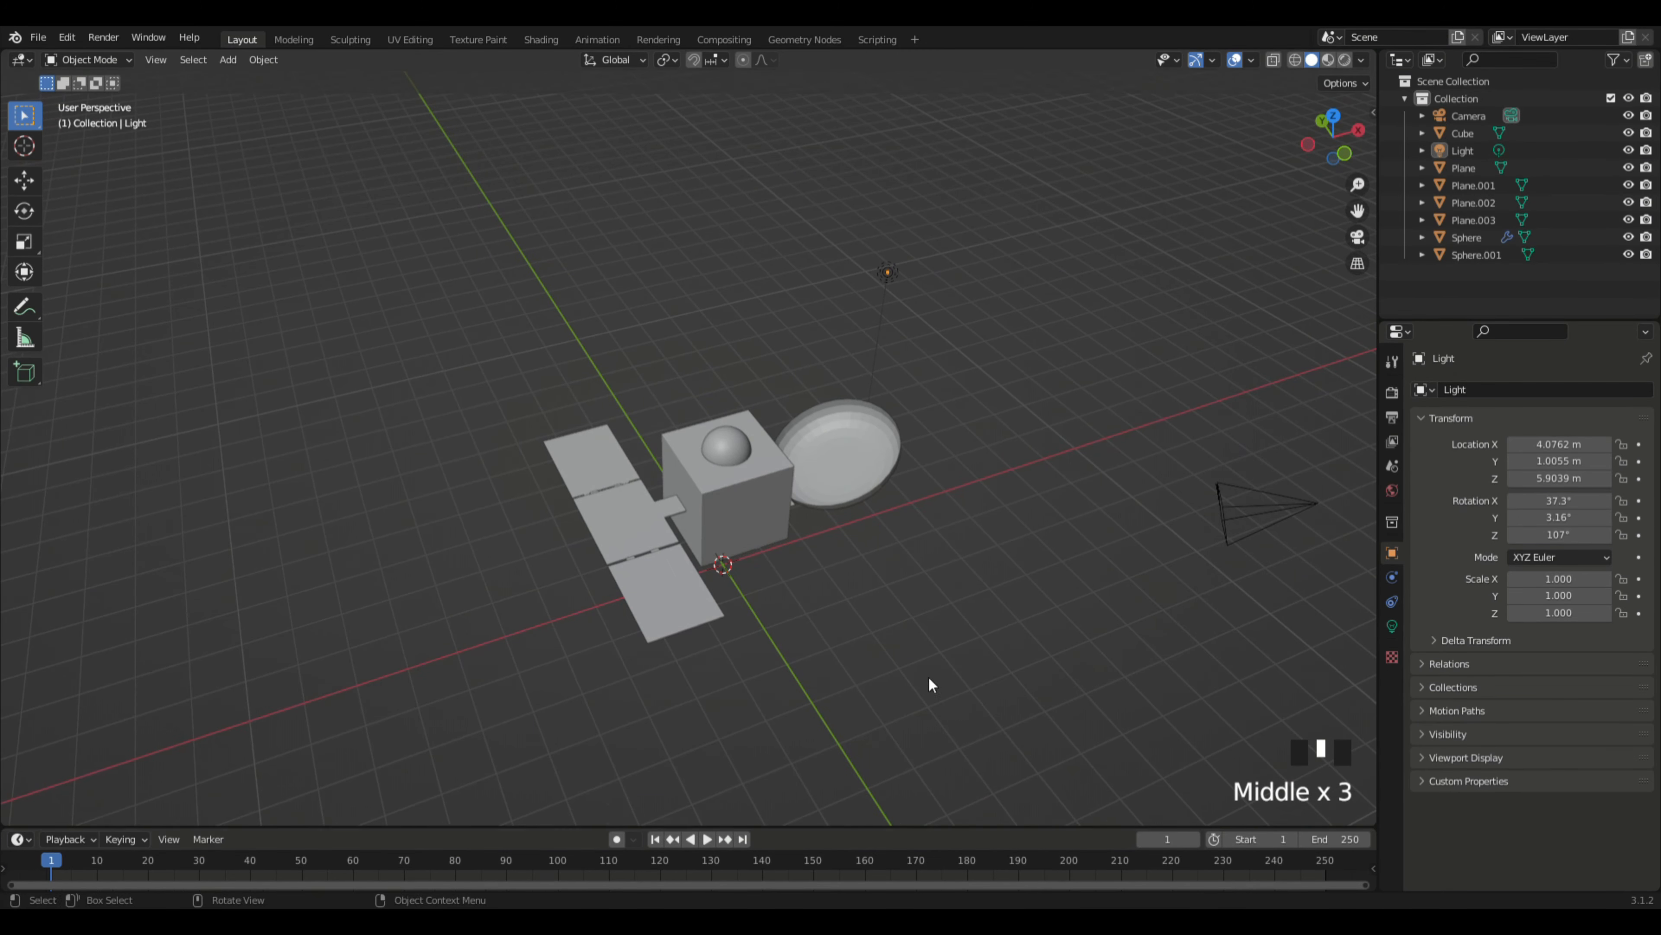
pyautogui.moveTo(932, 684); pyautogui.dragTo(1012, 627, button='middle')
pyautogui.keyDown('shift'); pyautogui.moveTo(1112, 627); pyautogui.dragTo(1059, 630, button='middle'); pyautogui.keyUp('shift')
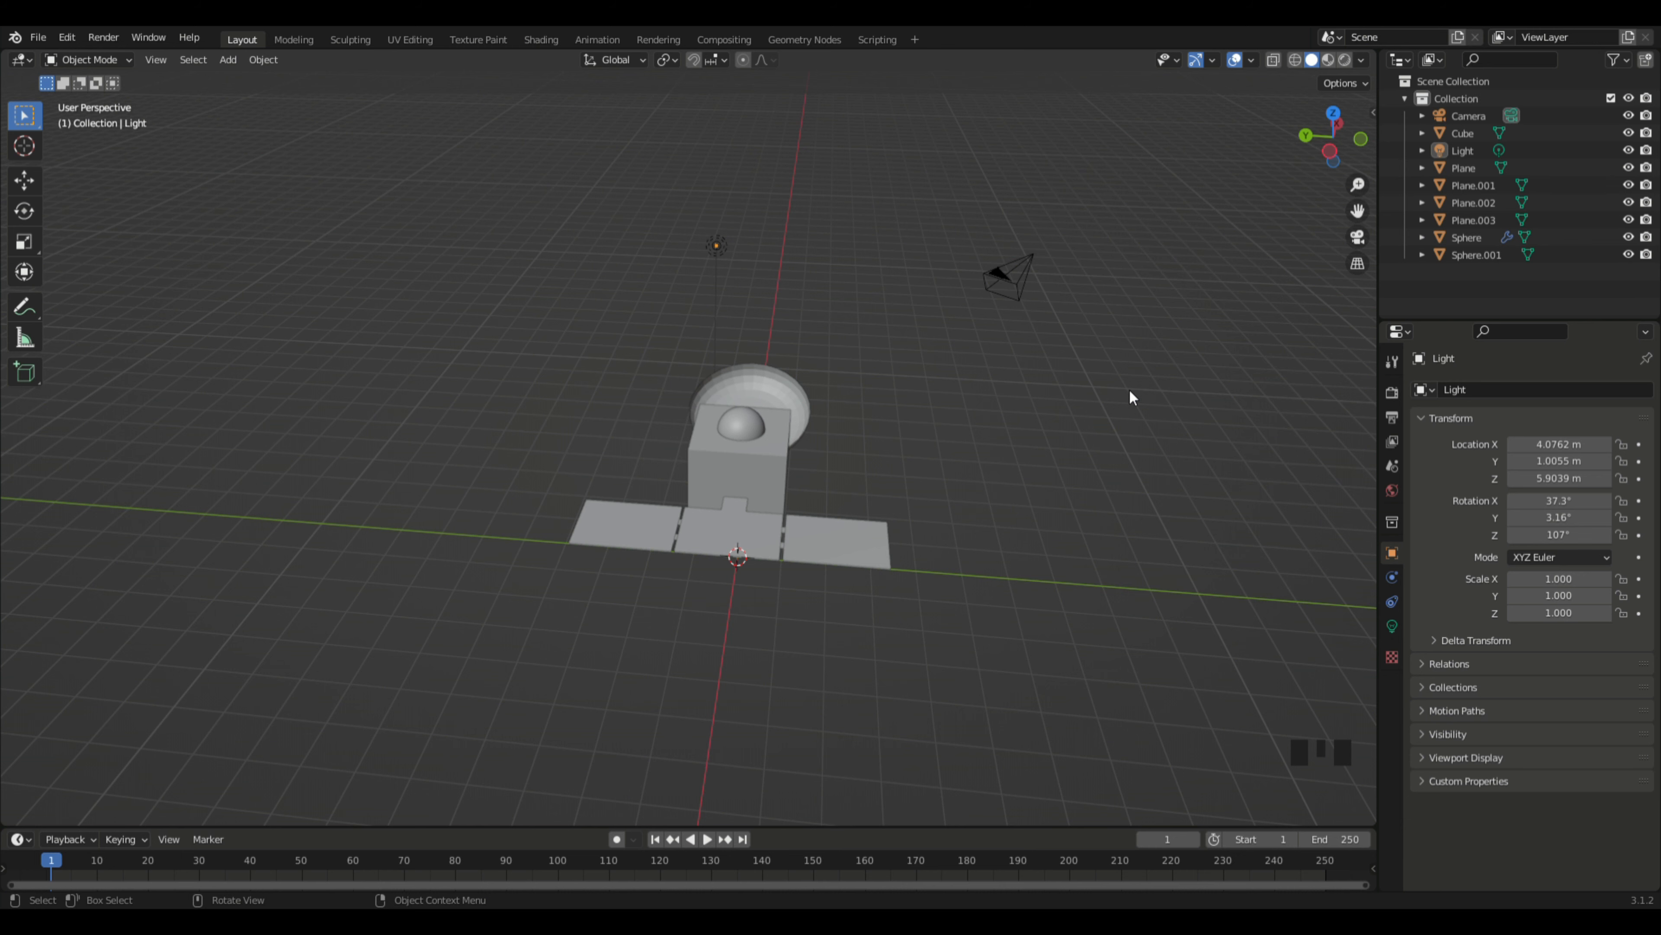
pyautogui.click(964, 593)
pyautogui.moveTo(964, 593); pyautogui.dragTo(894, 638, button='middle')
# Step: Add a cube mesh and move it straight up along Z until it floats above the satellite body
pyautogui.hotkey('shift', 'a')
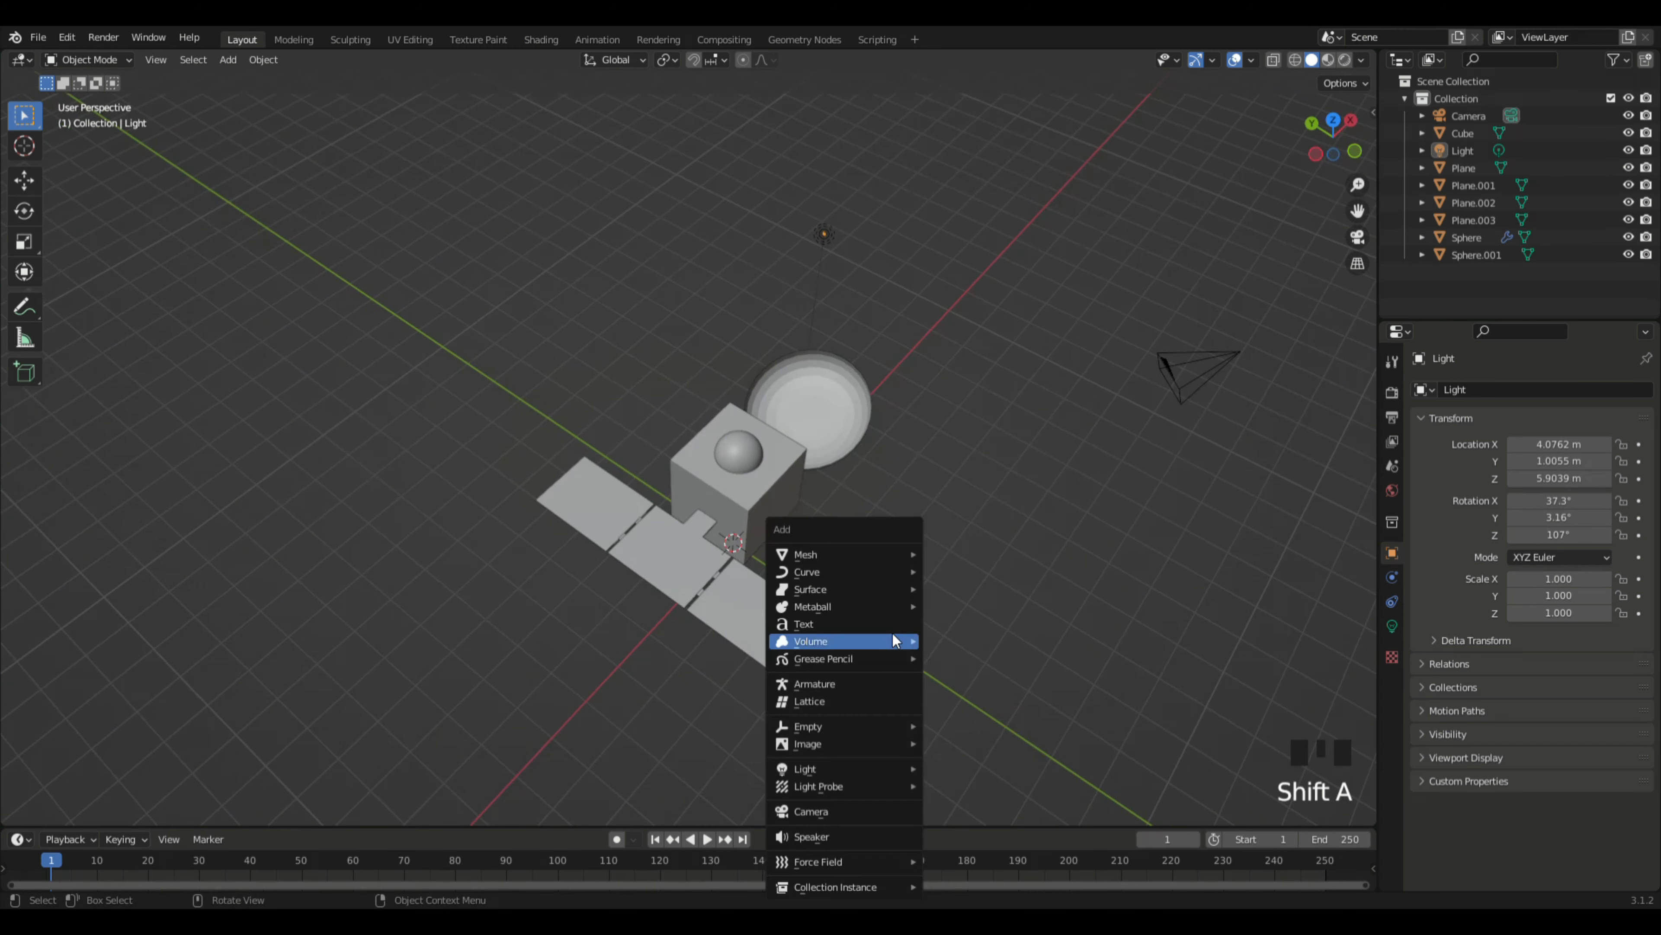
pyautogui.moveTo(894, 638)
pyautogui.moveTo(882, 555)
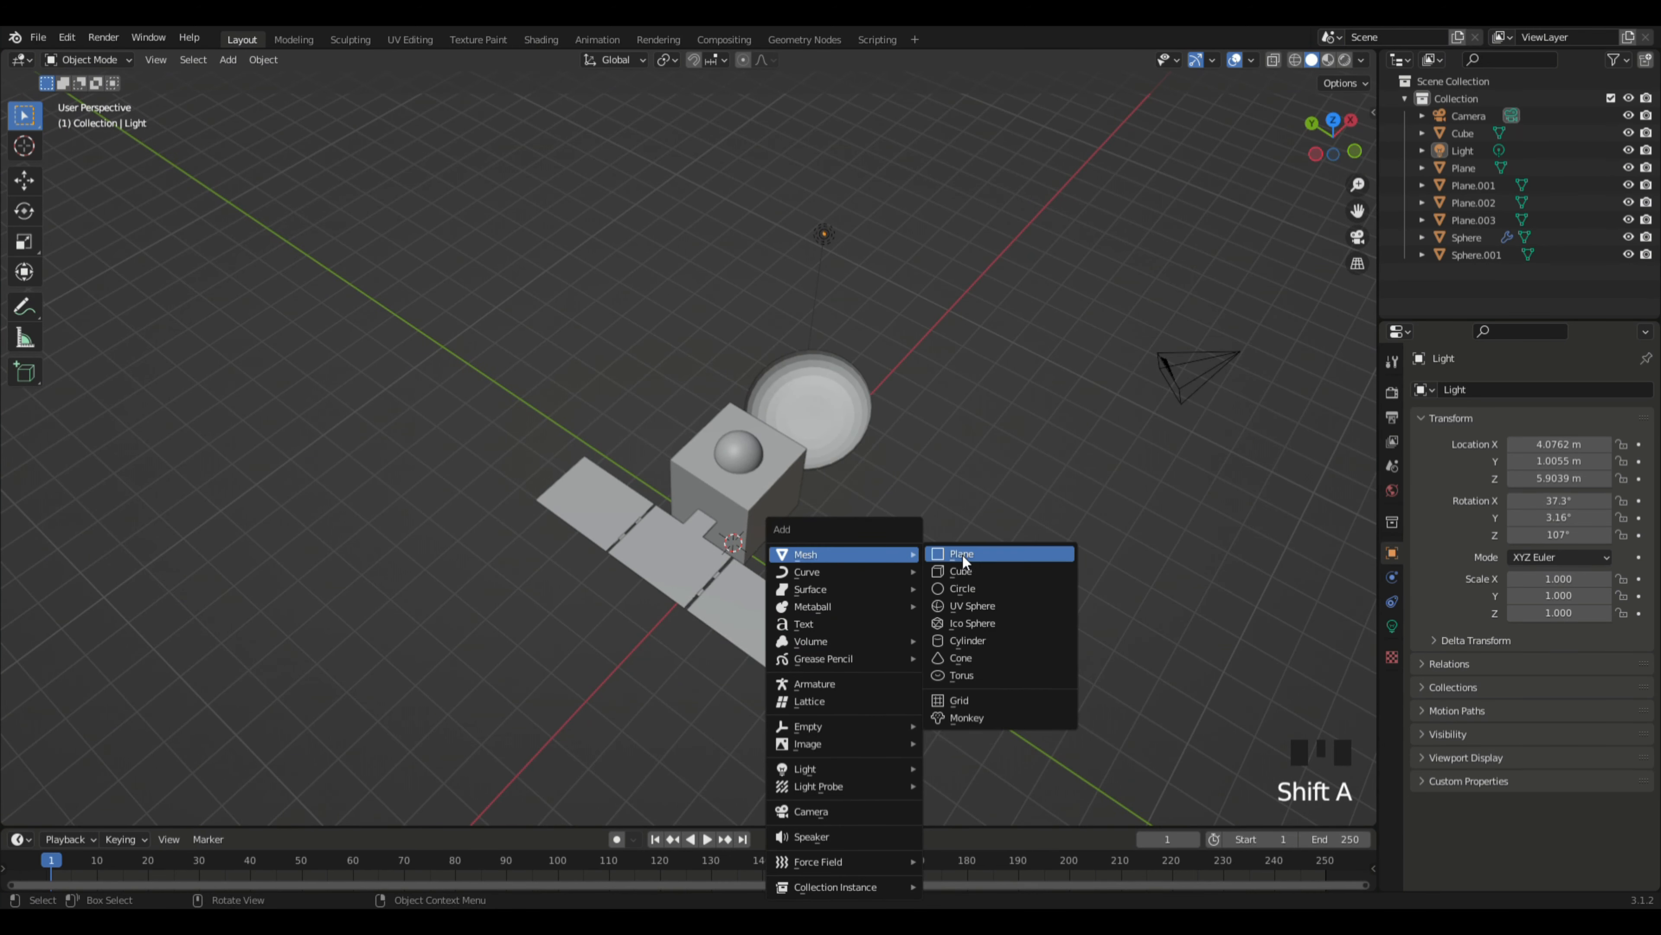
pyautogui.click(975, 569)
pyautogui.moveTo(975, 574); pyautogui.dragTo(861, 515, button='middle')
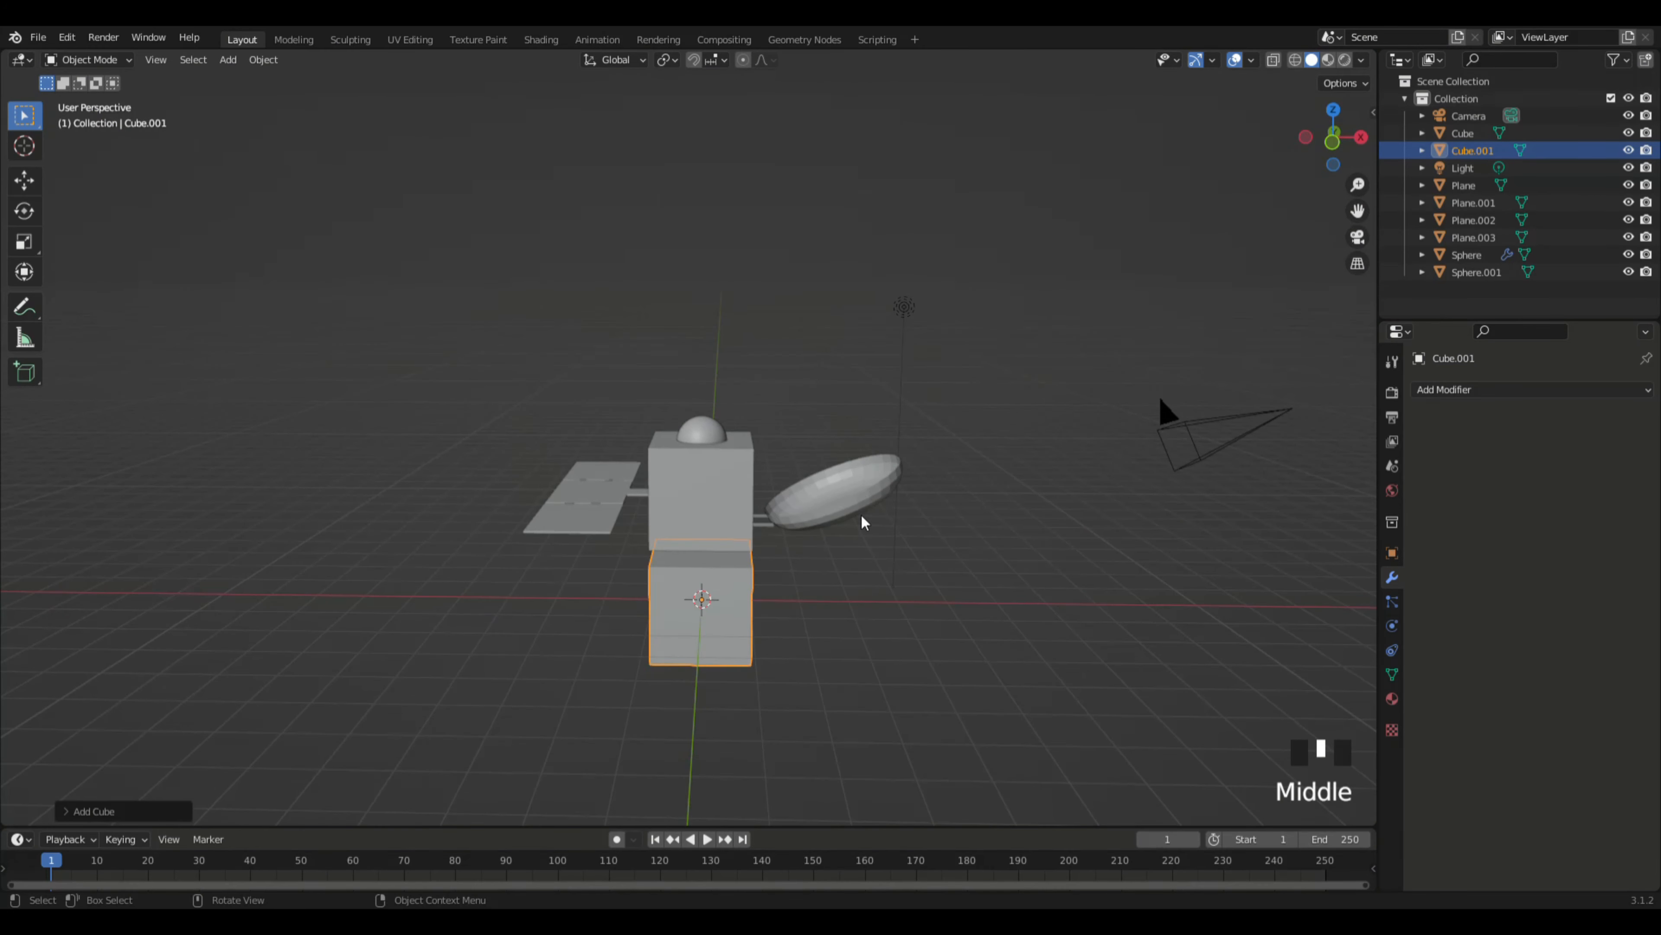
pyautogui.press('g')
pyautogui.press('z')
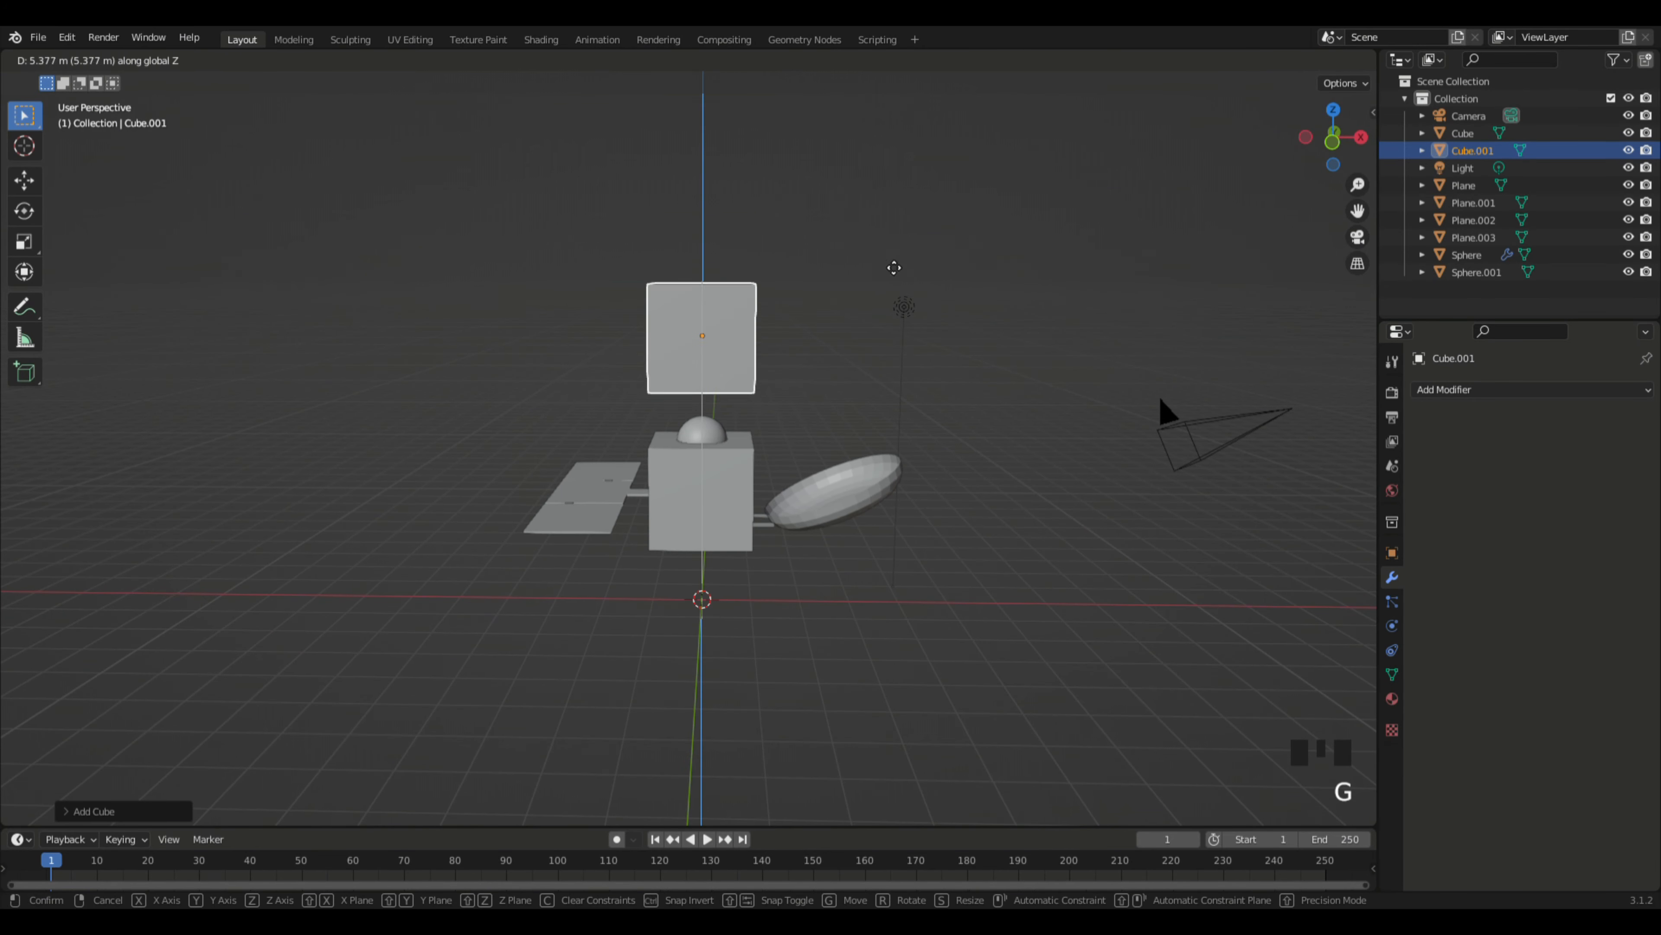
pyautogui.click(901, 233)
pyautogui.moveTo(901, 232); pyautogui.dragTo(790, 791, button='middle')
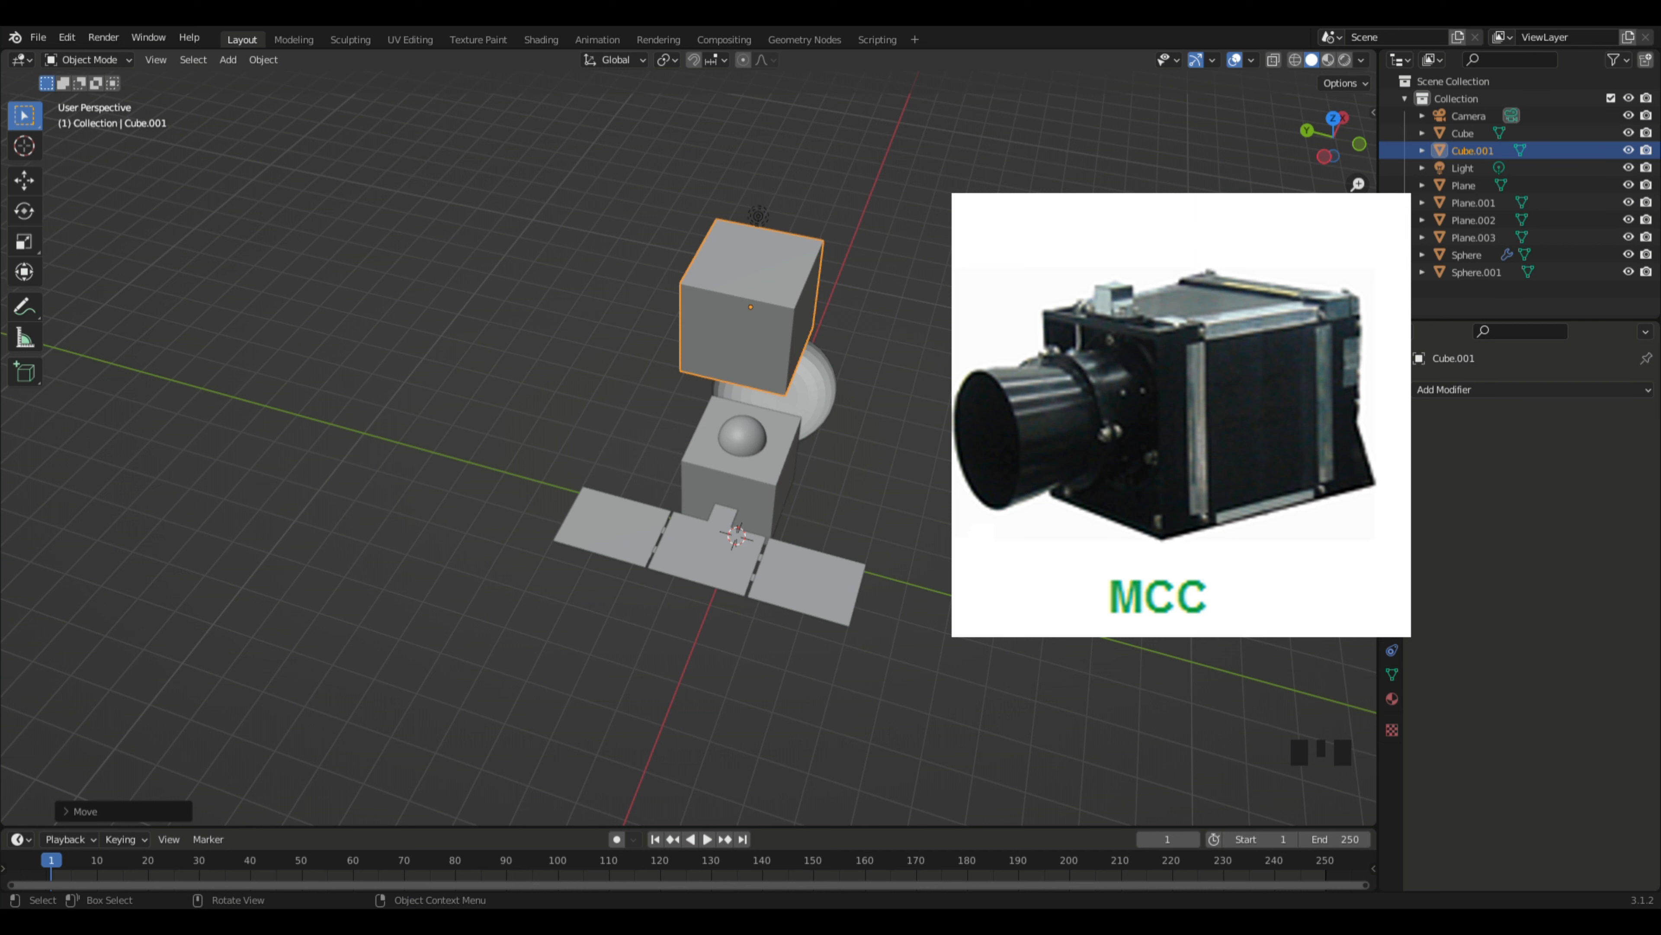
# Step: Scale the floating cube down along the Z axis into a flatter box
pyautogui.click(882, 524)
pyautogui.moveTo(882, 524); pyautogui.dragTo(670, 298, button='middle')
pyautogui.click(670, 297)
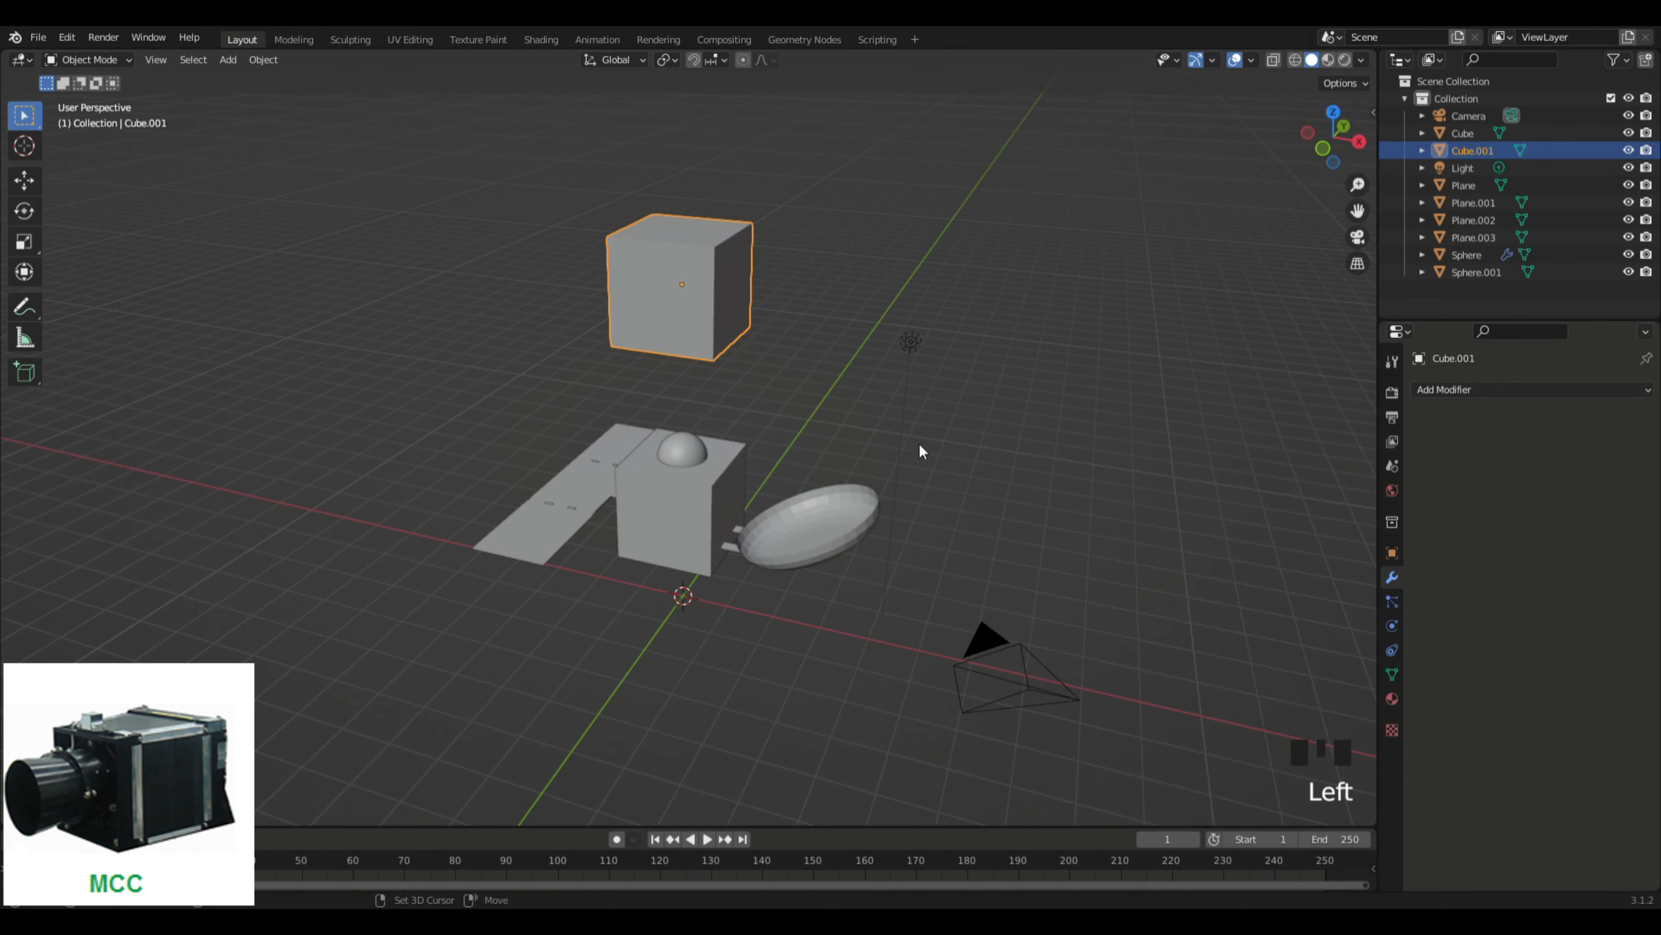
pyautogui.keyDown('shift'); pyautogui.moveTo(920, 449); pyautogui.dragTo(1039, 556, button='middle'); pyautogui.keyUp('shift')
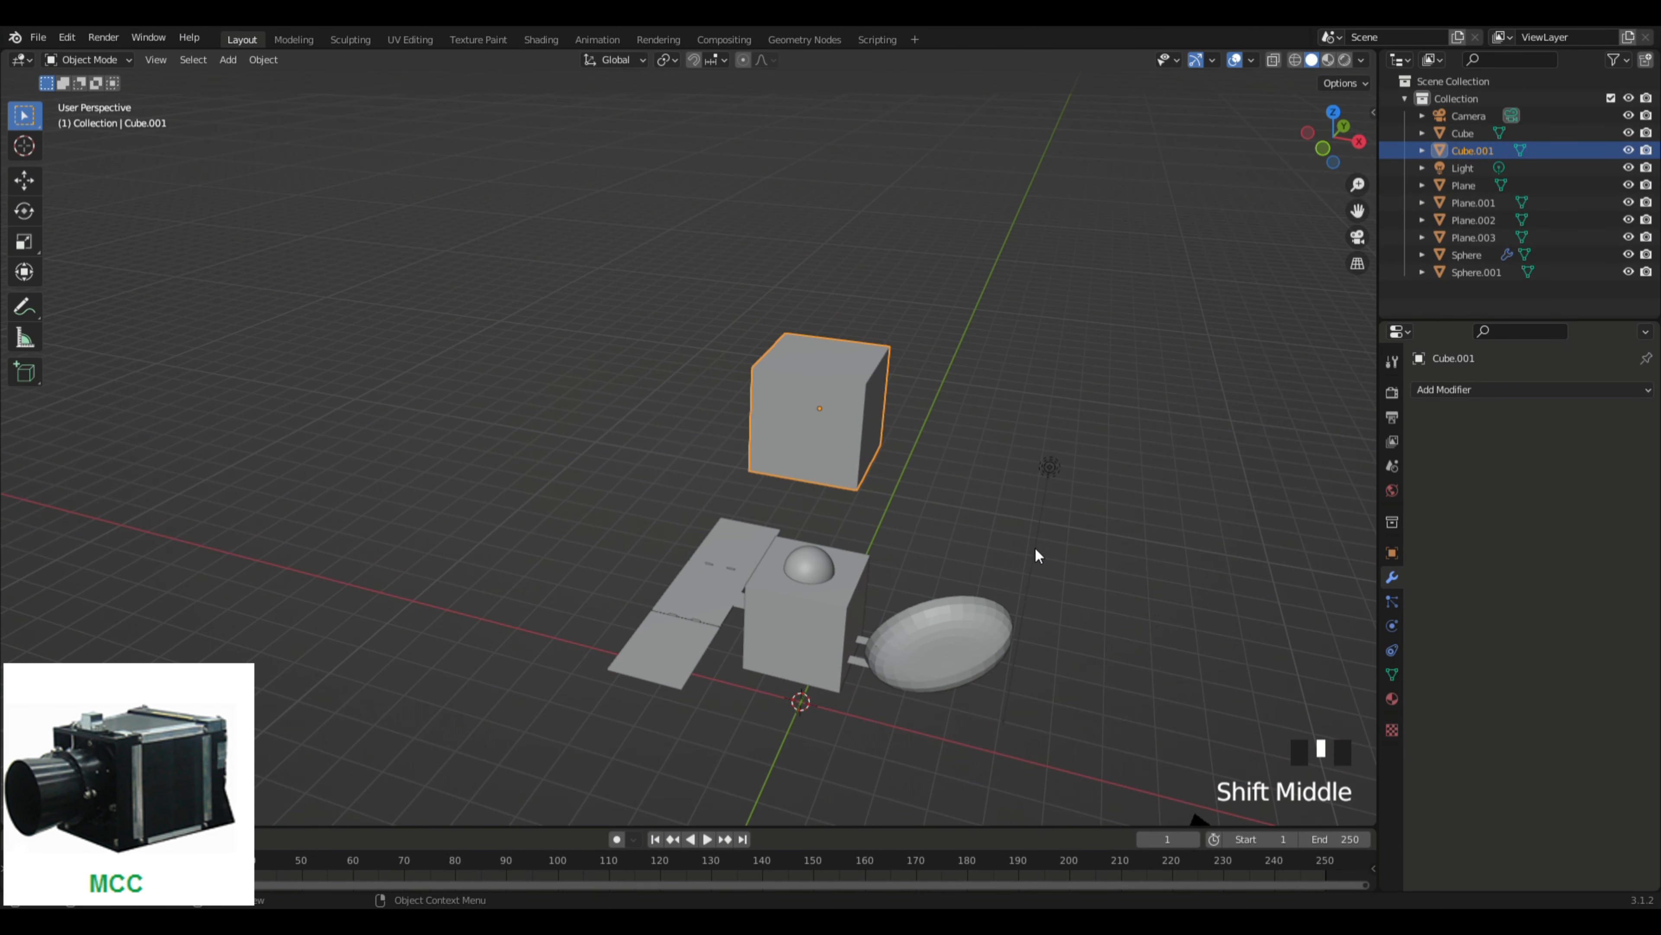
pyautogui.press('s')
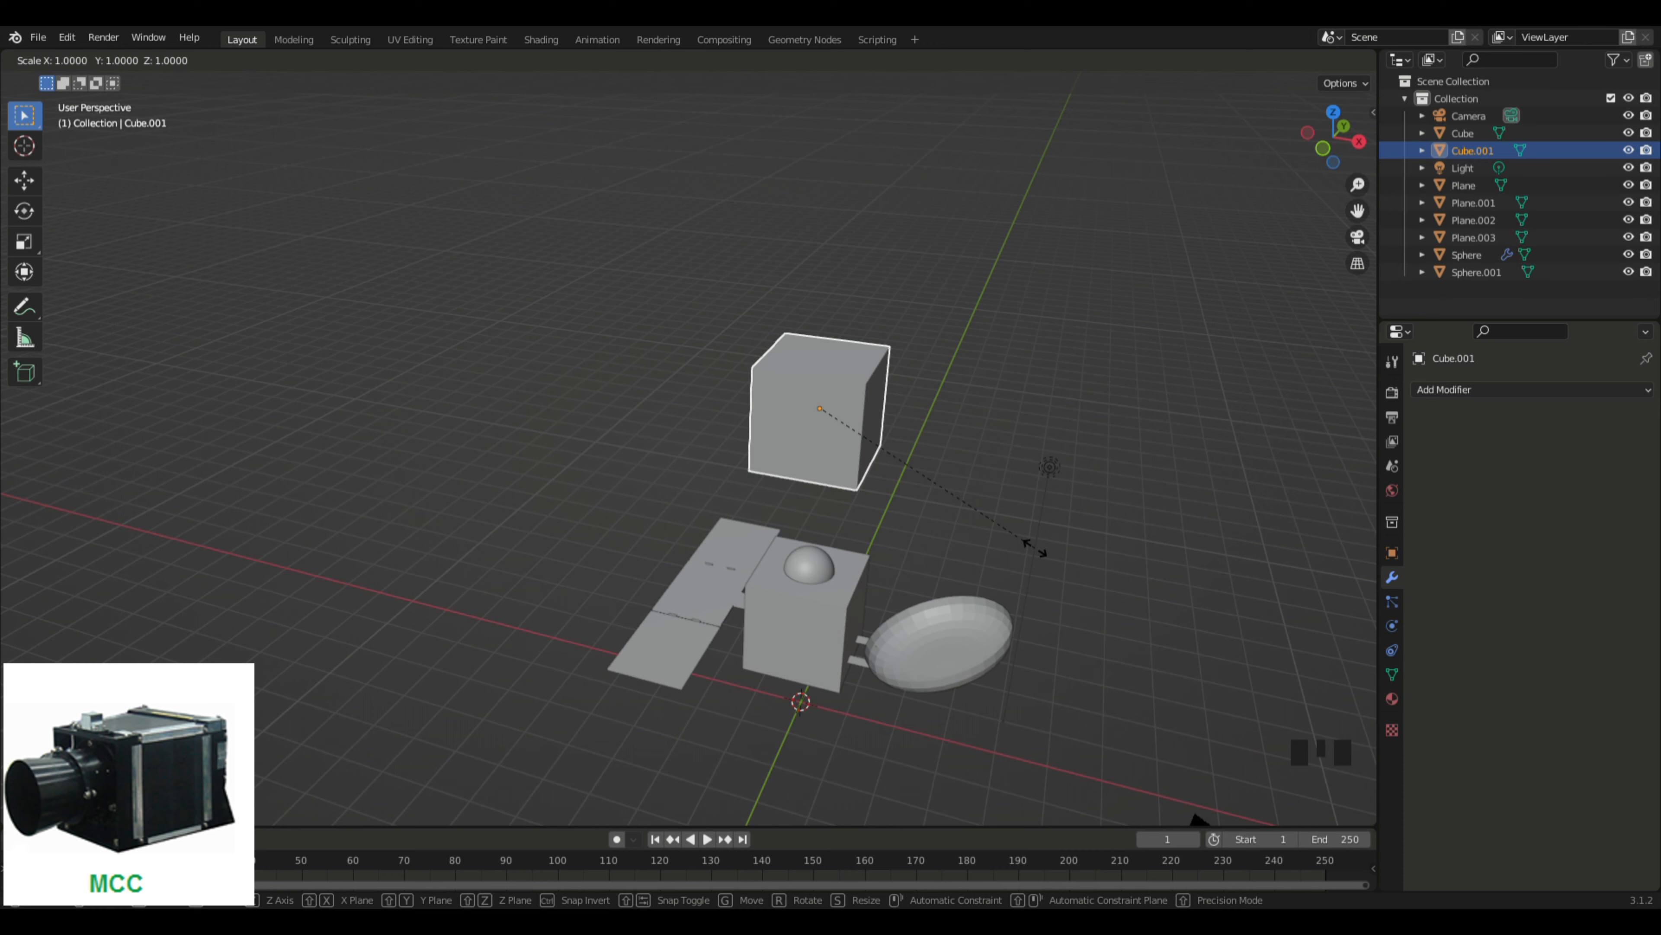
pyautogui.press('z')
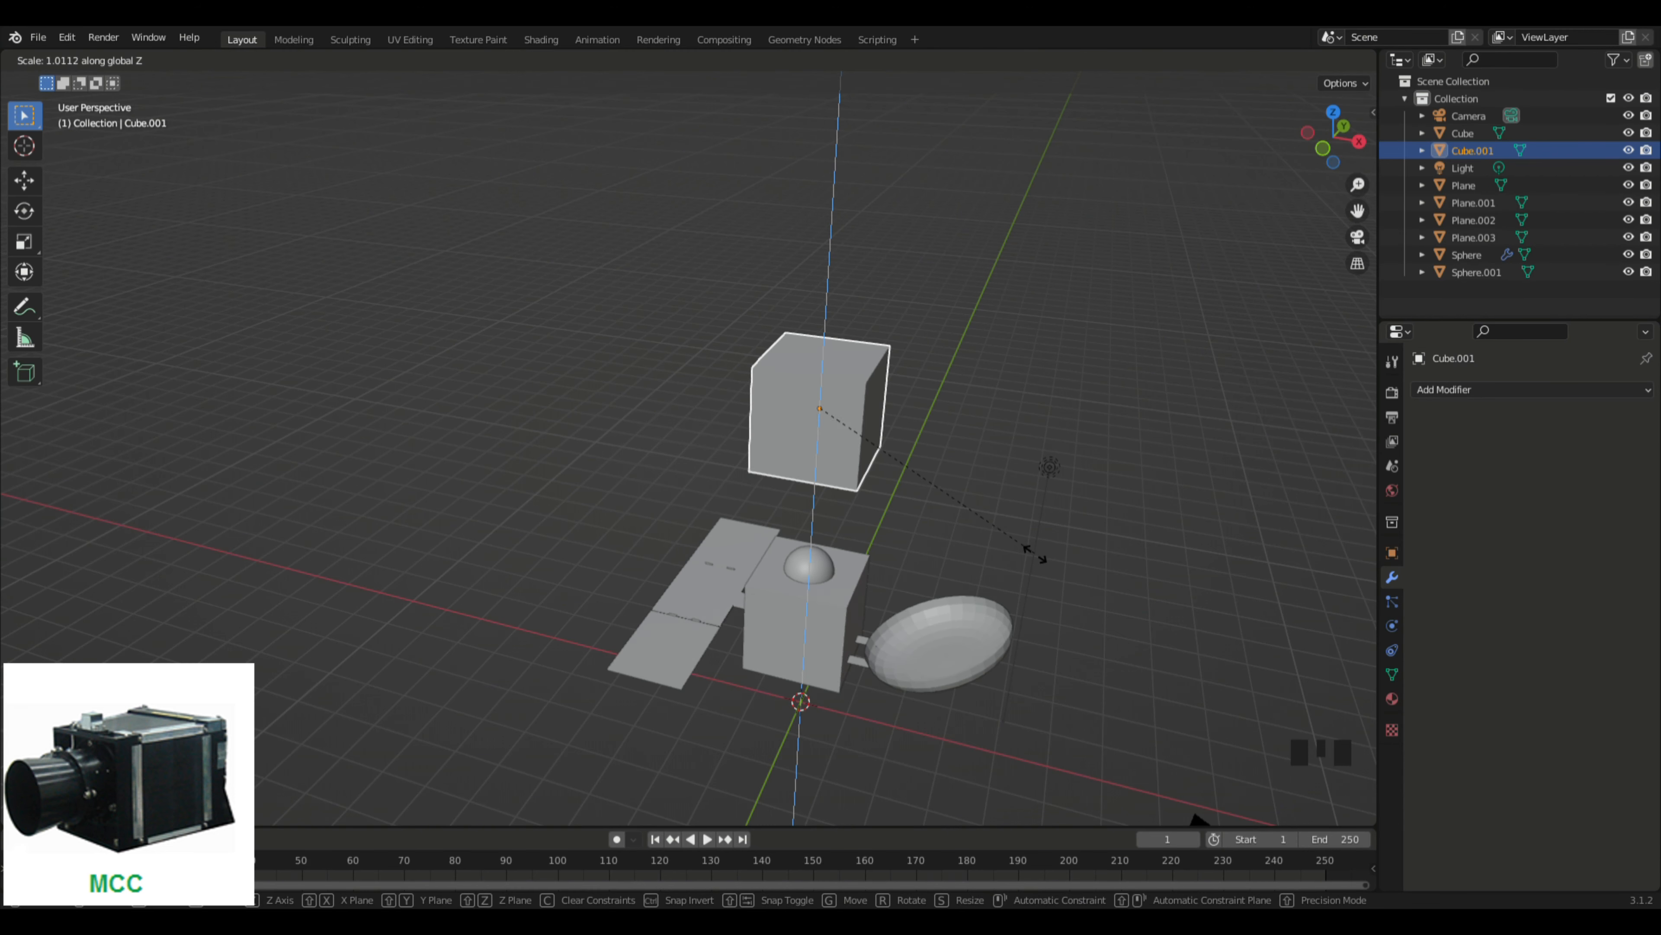
pyautogui.click(963, 484)
pyautogui.middleClick(999, 507)
pyautogui.moveTo(999, 507); pyautogui.dragTo(1134, 507, button='middle')
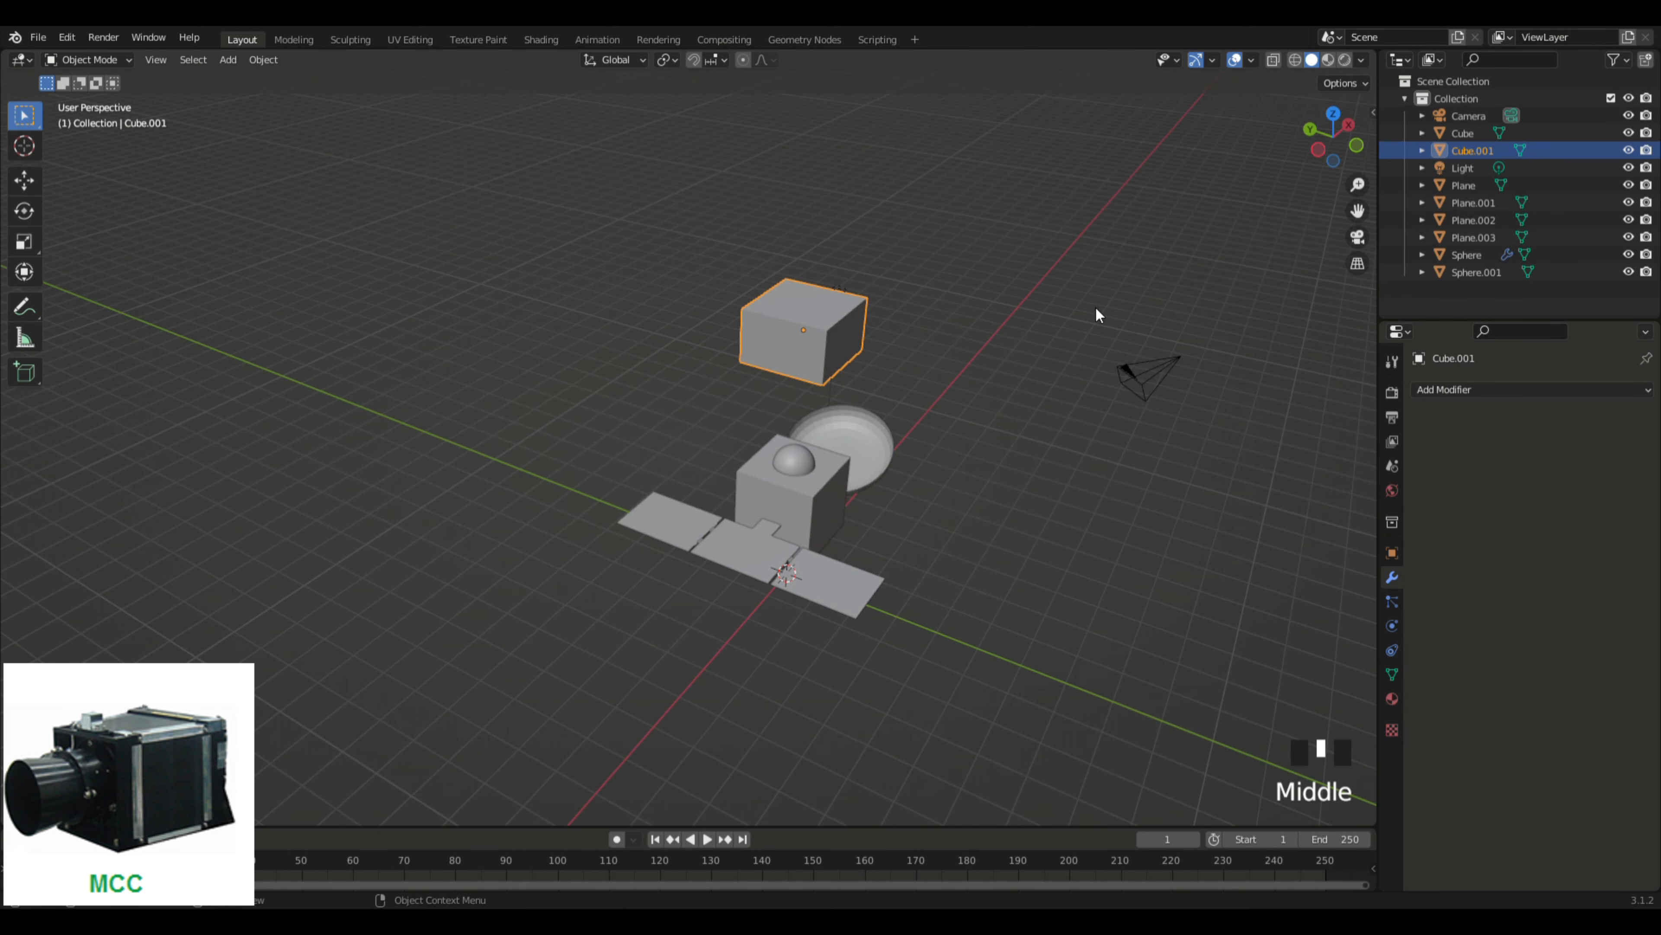
pyautogui.press('s')
pyautogui.press('x')
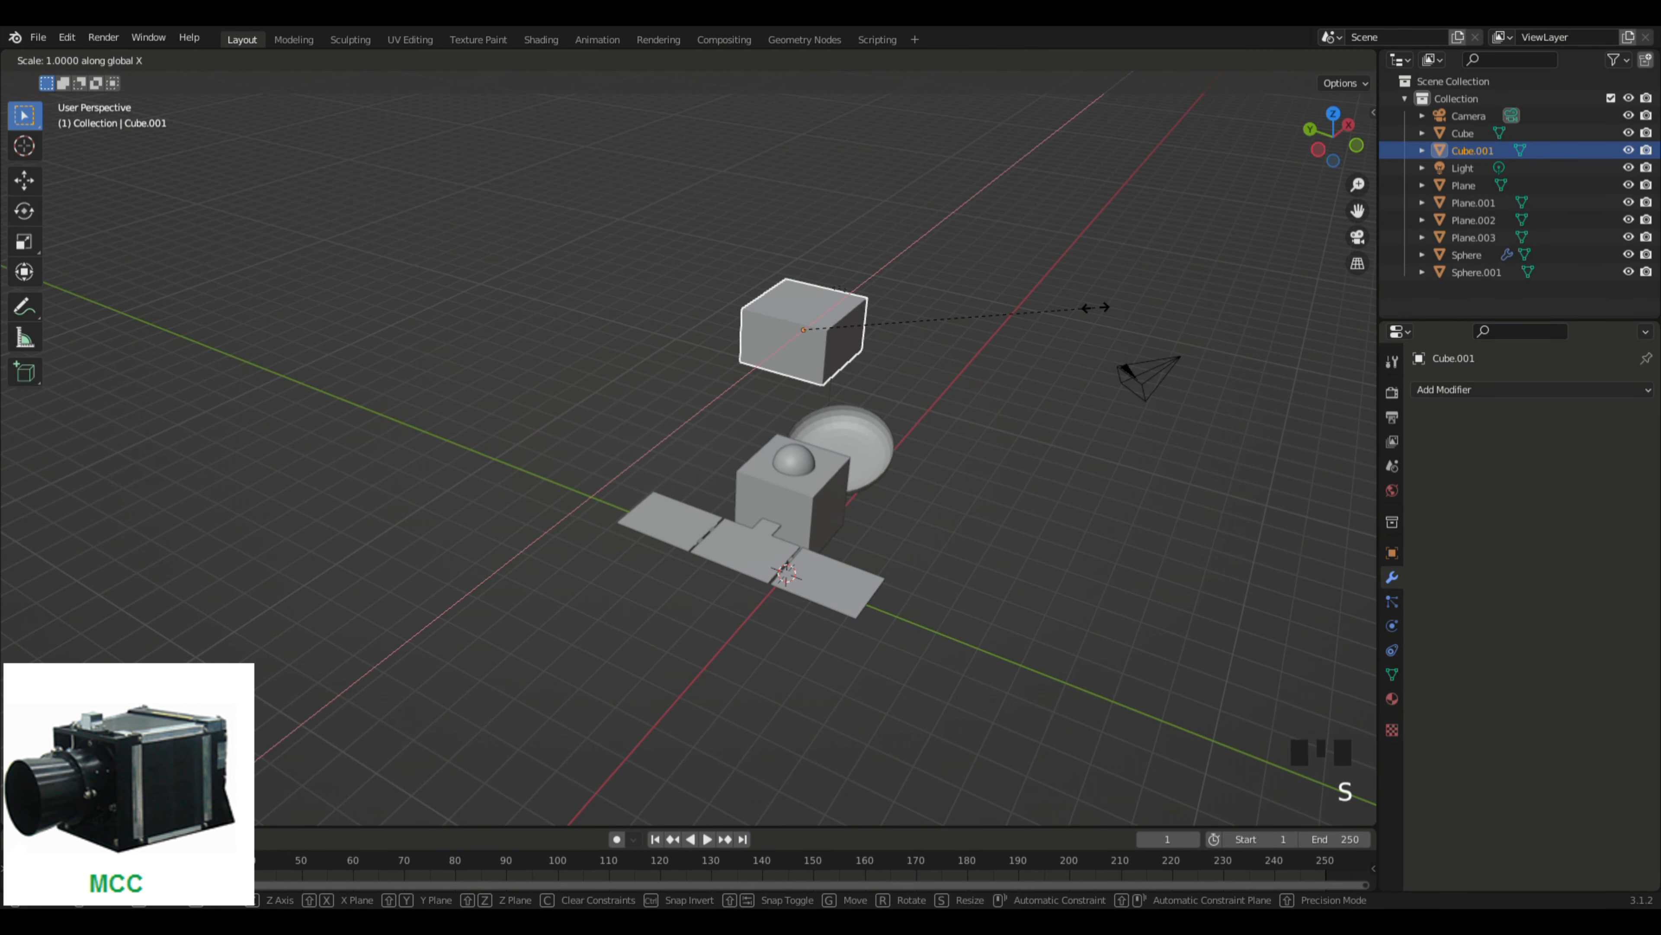
pyautogui.rightClick(981, 305)
# Step: Scale the floating box along the Y axis to about 0.72 to make it narrower
pyautogui.press('s')
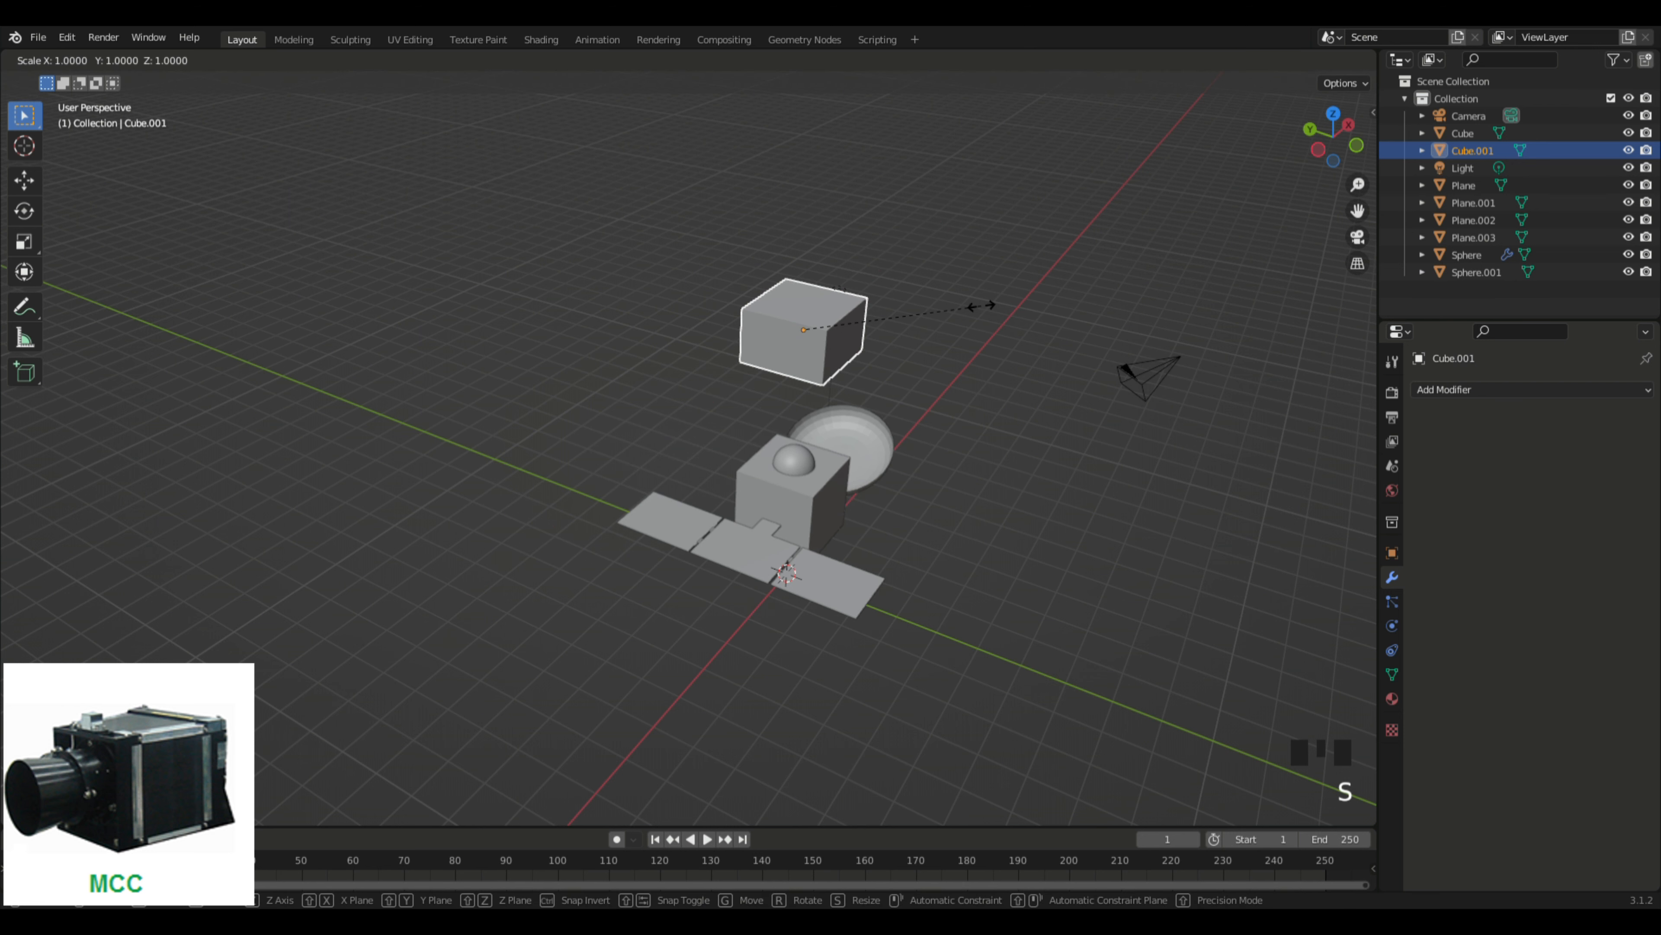
pyautogui.press('y')
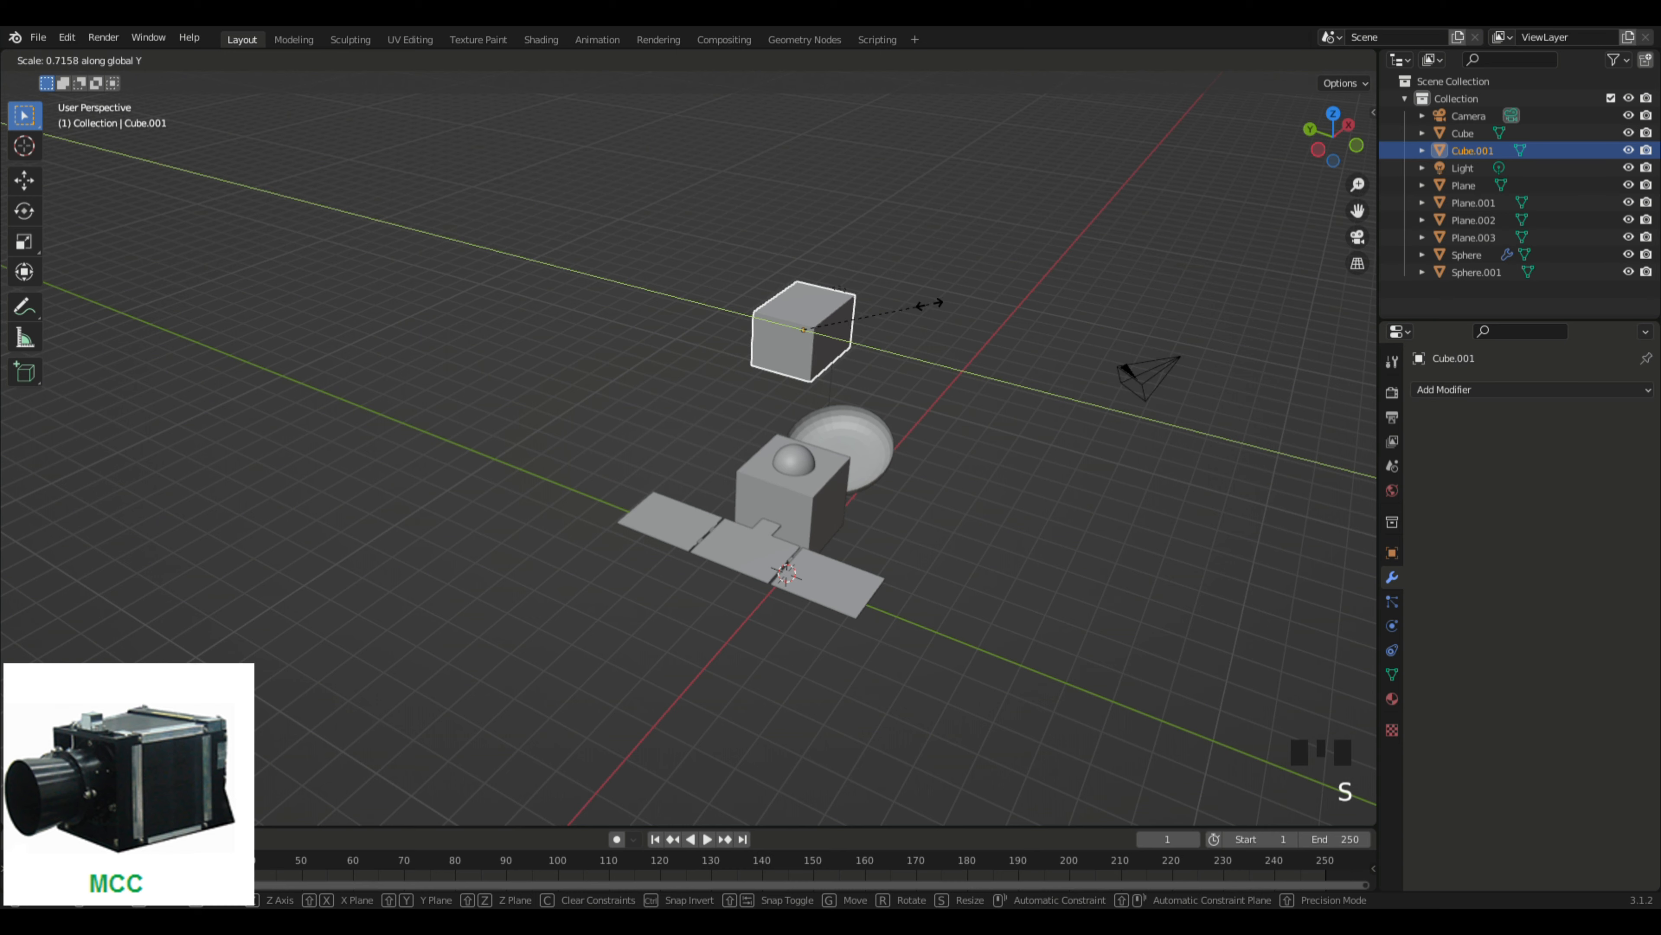
pyautogui.click(926, 302)
pyautogui.moveTo(926, 302); pyautogui.dragTo(1042, 427, button='middle')
# Step: Scale the floating box down uniformly so it is much smaller than the satellite body
pyautogui.press('s')
pyautogui.click(884, 390)
pyautogui.keyDown('shift'); pyautogui.scroll(4, 1097, 434); pyautogui.keyUp('shift')
pyautogui.scroll(4, 1097, 438)
pyautogui.scroll(3, 1024, 482)
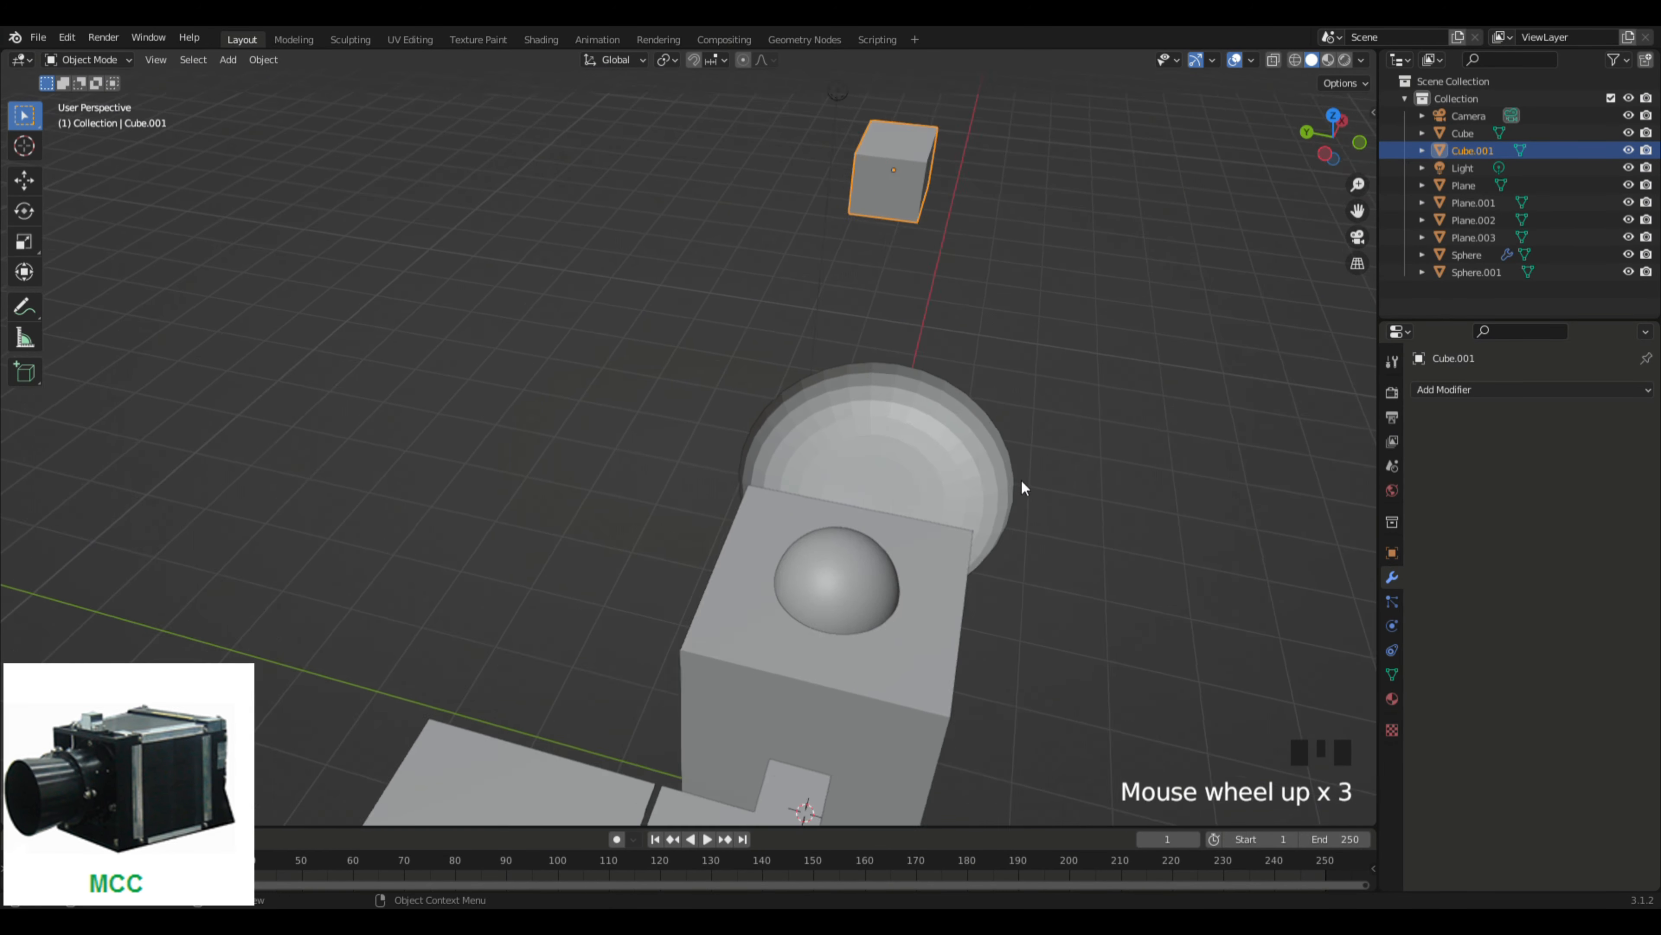
pyautogui.moveTo(1023, 482); pyautogui.dragTo(1167, 342, button='middle')
pyautogui.keyDown('shift'); pyautogui.scroll(-7, 1149, 347); pyautogui.keyUp('shift')
pyautogui.keyDown('shift'); pyautogui.scroll(-4, 966, 495); pyautogui.keyUp('shift')
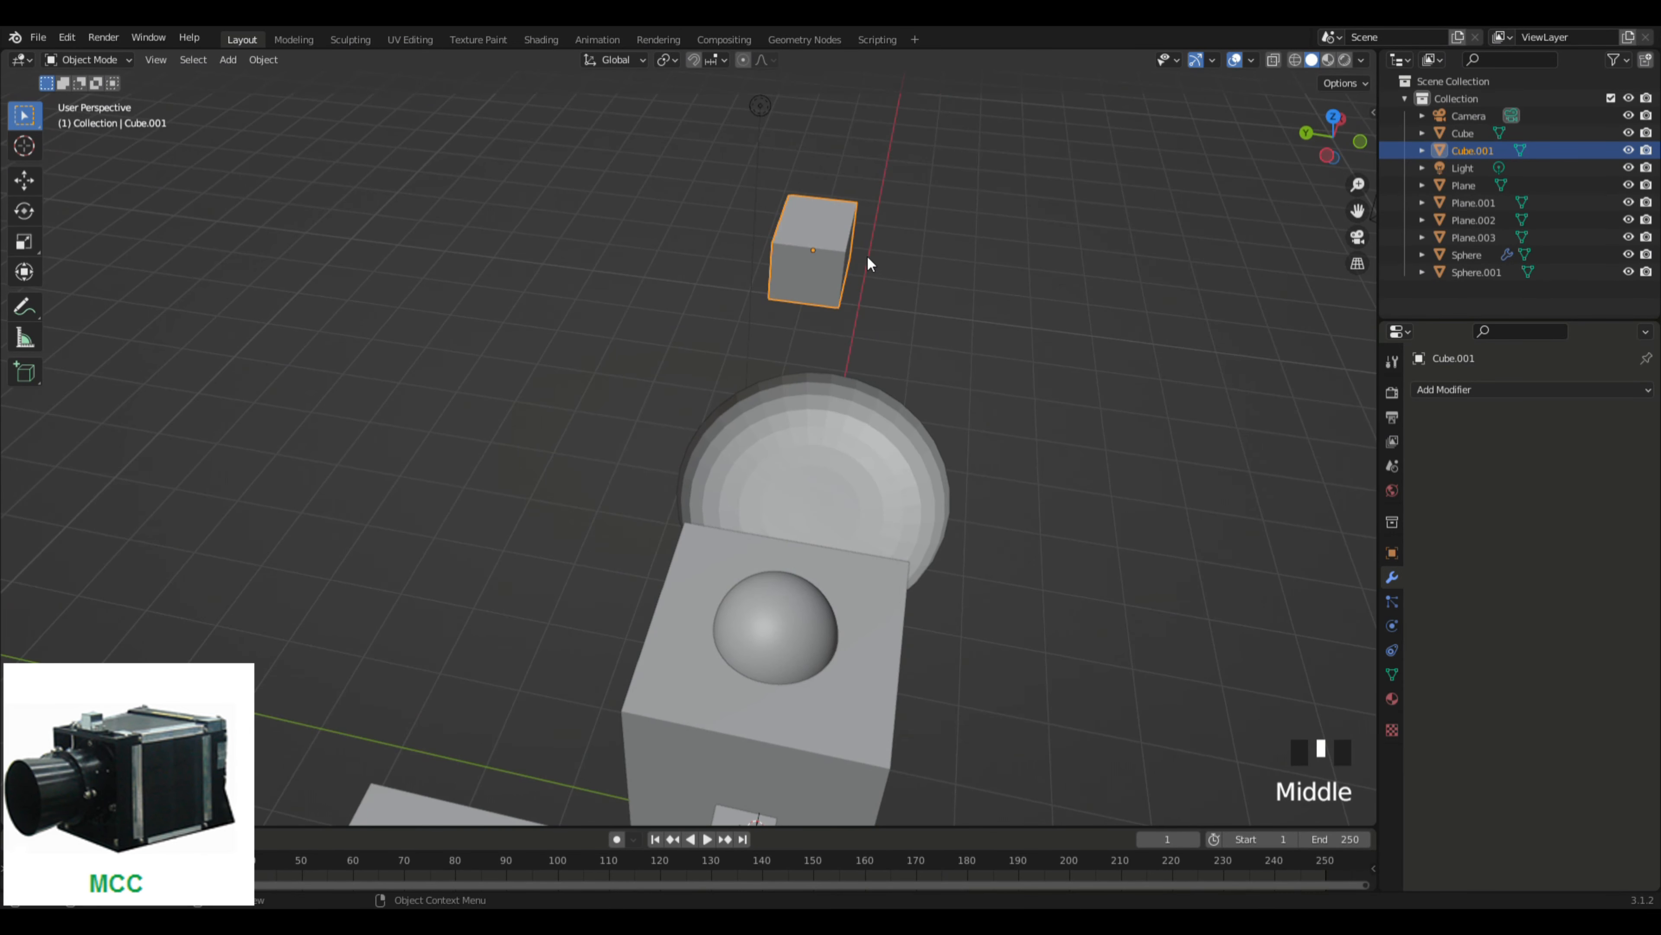
pyautogui.keyDown('shift'); pyautogui.moveTo(867, 260); pyautogui.dragTo(927, 419, button='middle'); pyautogui.keyUp('shift')
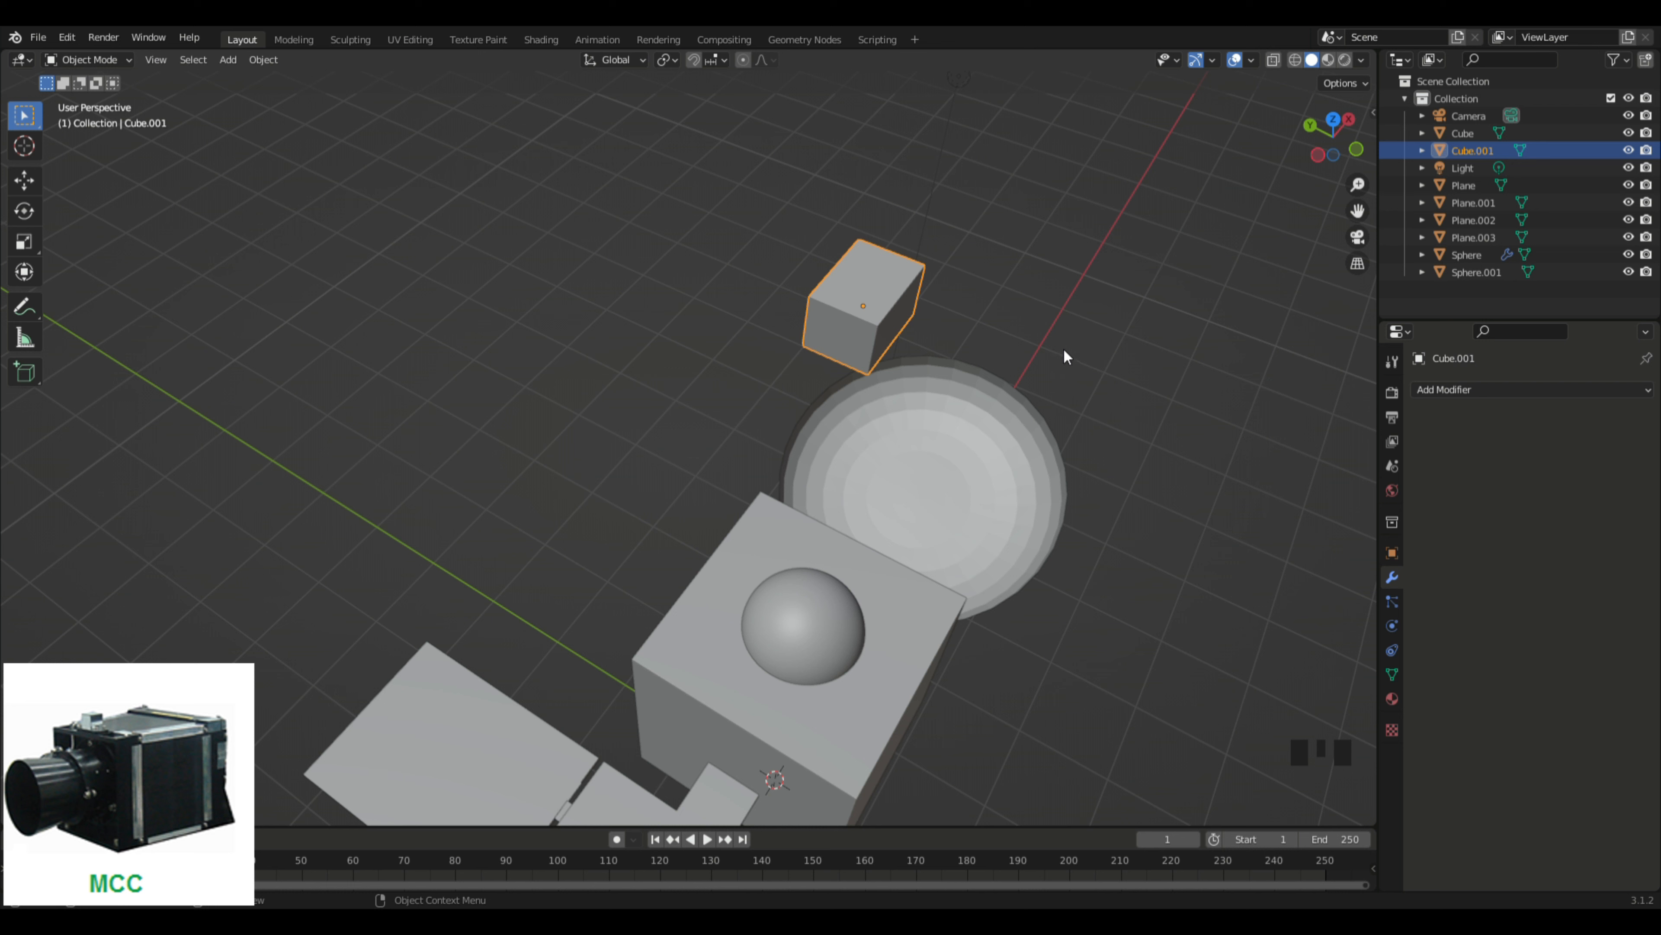
# Step: Add a cylinder mesh and move it straight up along Z to just below the height of the small box
pyautogui.click(689, 414)
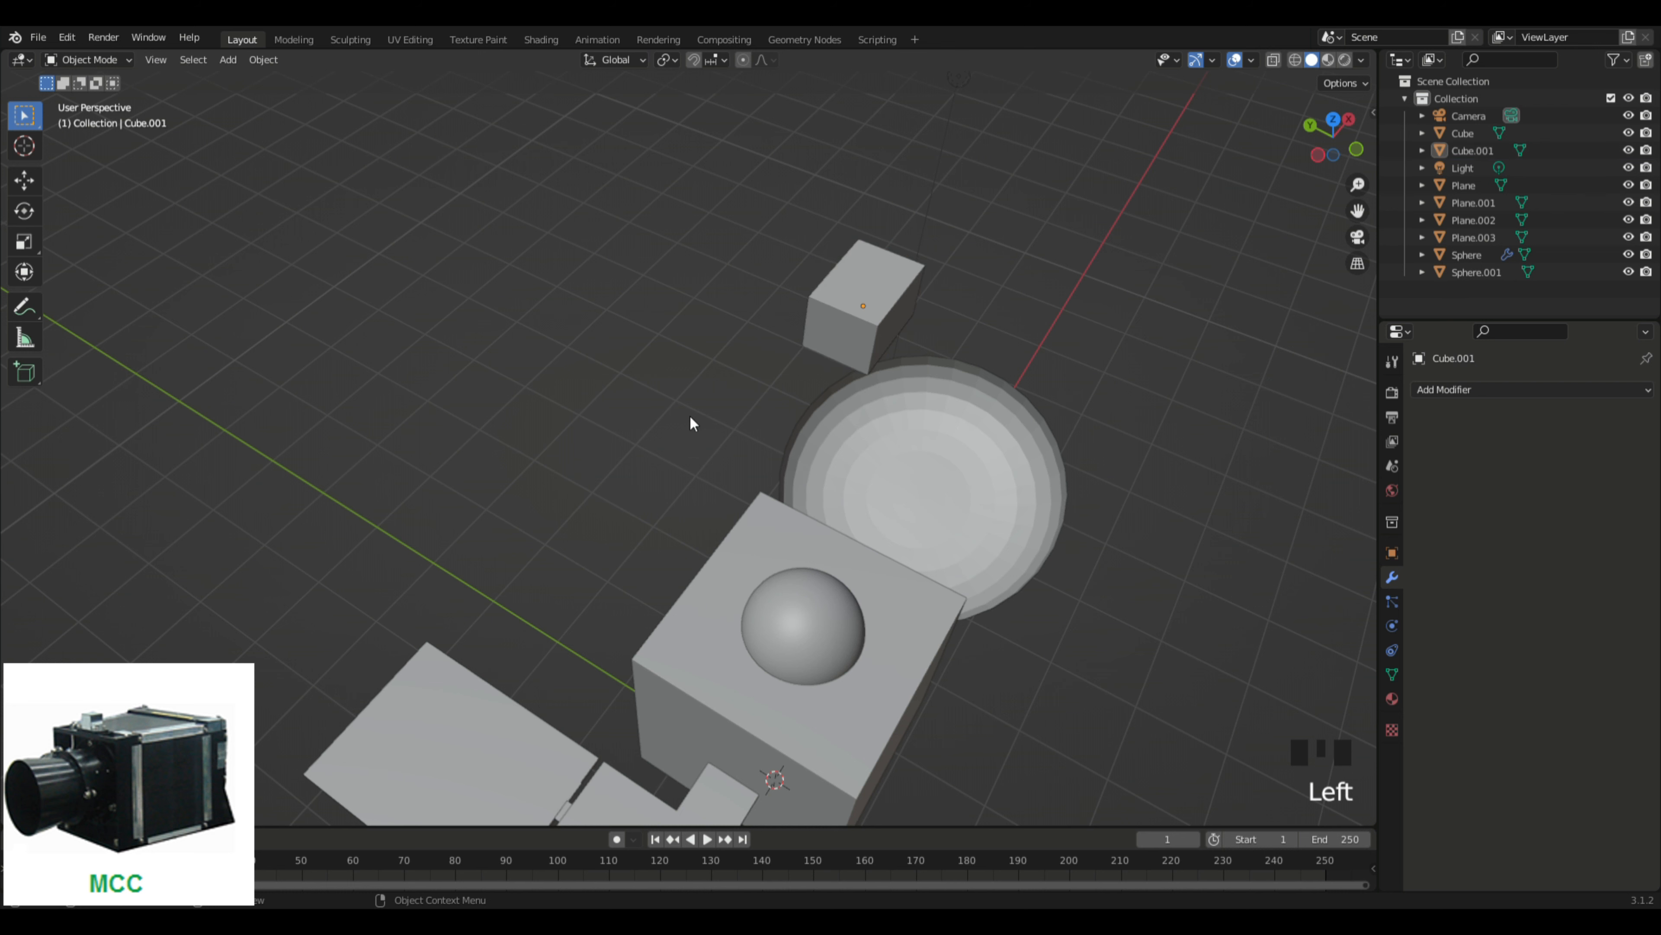
pyautogui.moveTo(689, 414); pyautogui.dragTo(834, 385, button='middle')
pyautogui.scroll(-3, 837, 384)
pyautogui.moveTo(824, 452); pyautogui.dragTo(732, 385, button='middle')
pyautogui.scroll(-4, 732, 385)
pyautogui.moveTo(793, 508)
pyautogui.mouseDown(button='middle')
pyautogui.moveTo(876, 512)
pyautogui.moveTo(823, 518)
pyautogui.mouseUp(button='middle')
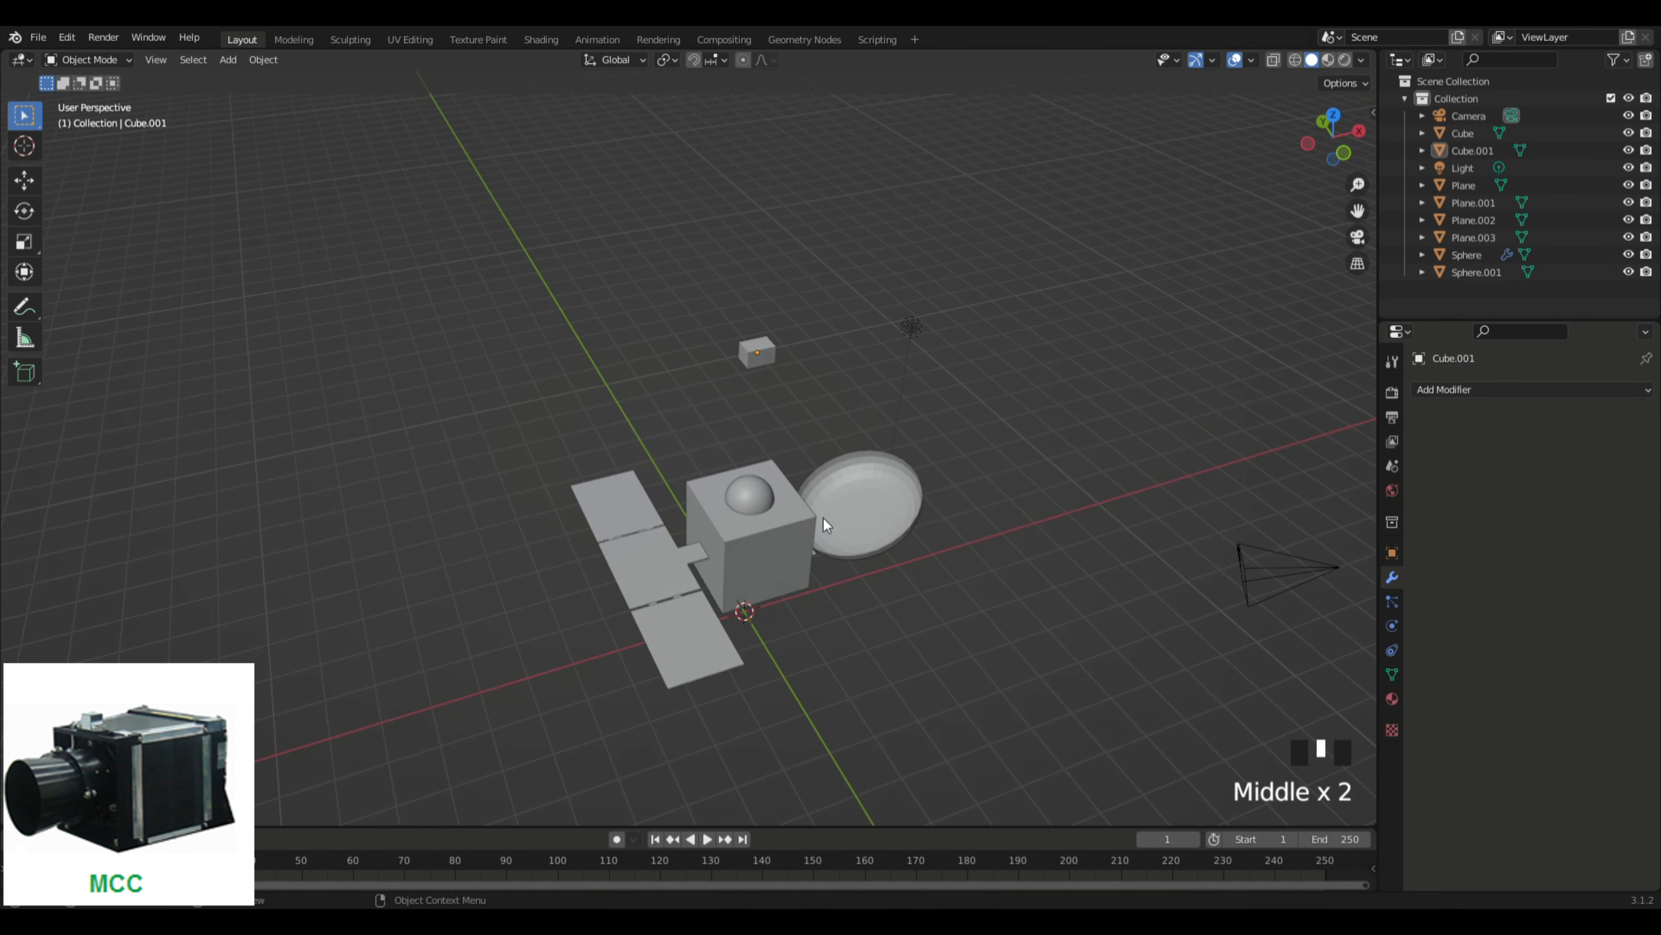
pyautogui.hotkey('shift', 'a')
pyautogui.moveTo(823, 518)
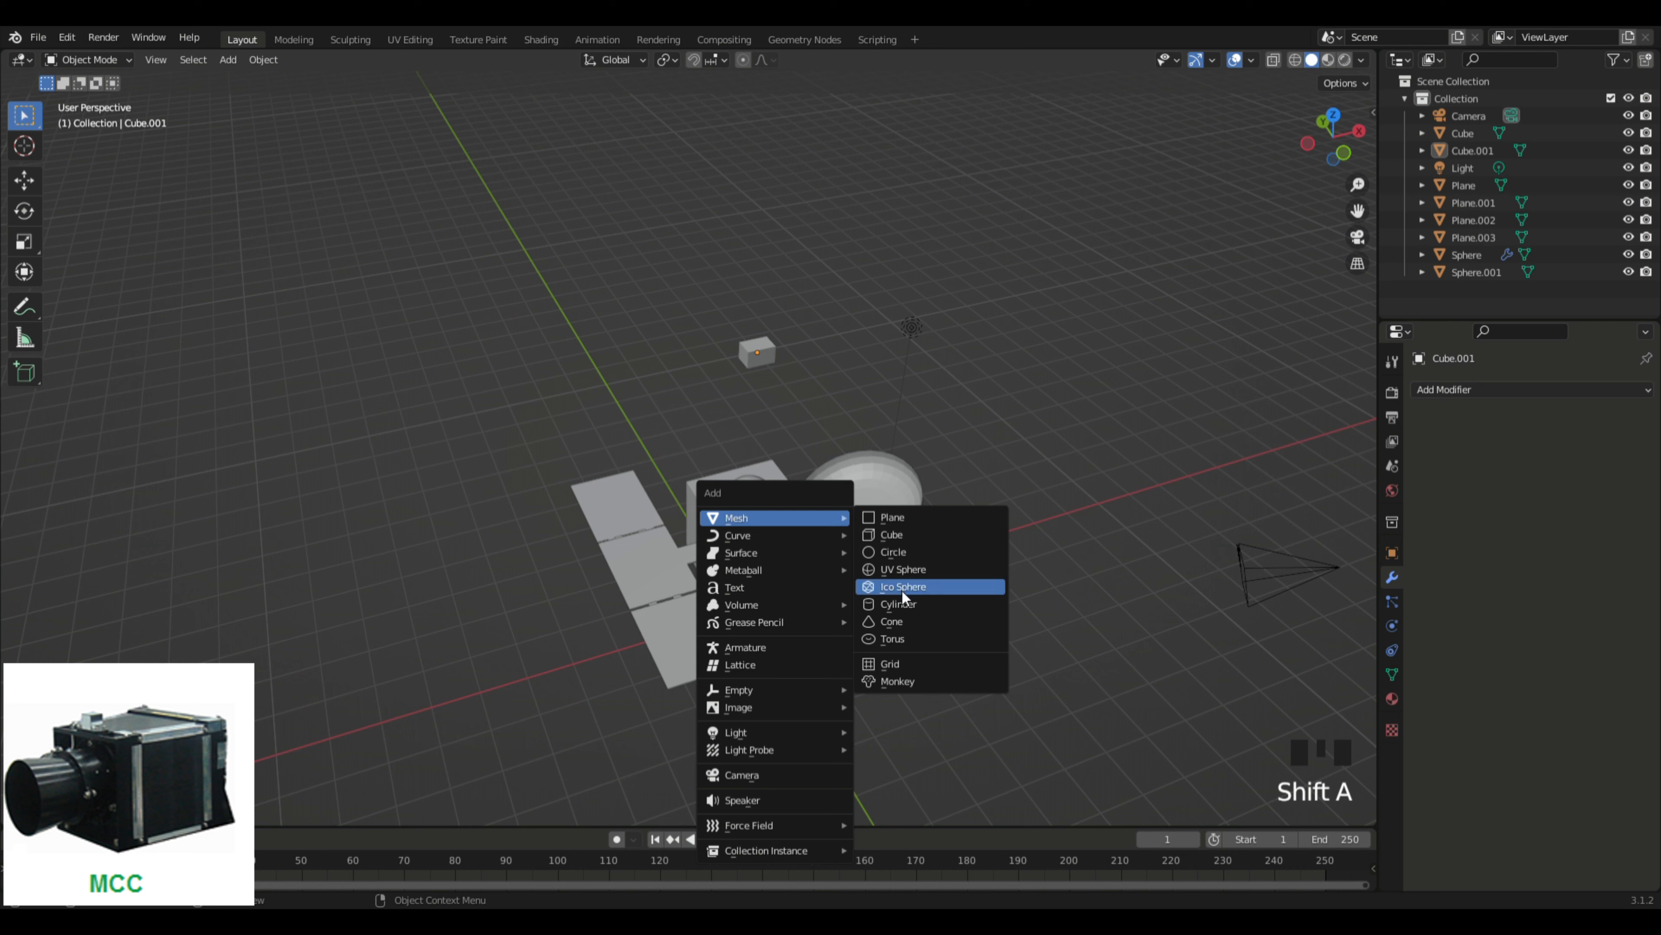
pyautogui.click(898, 602)
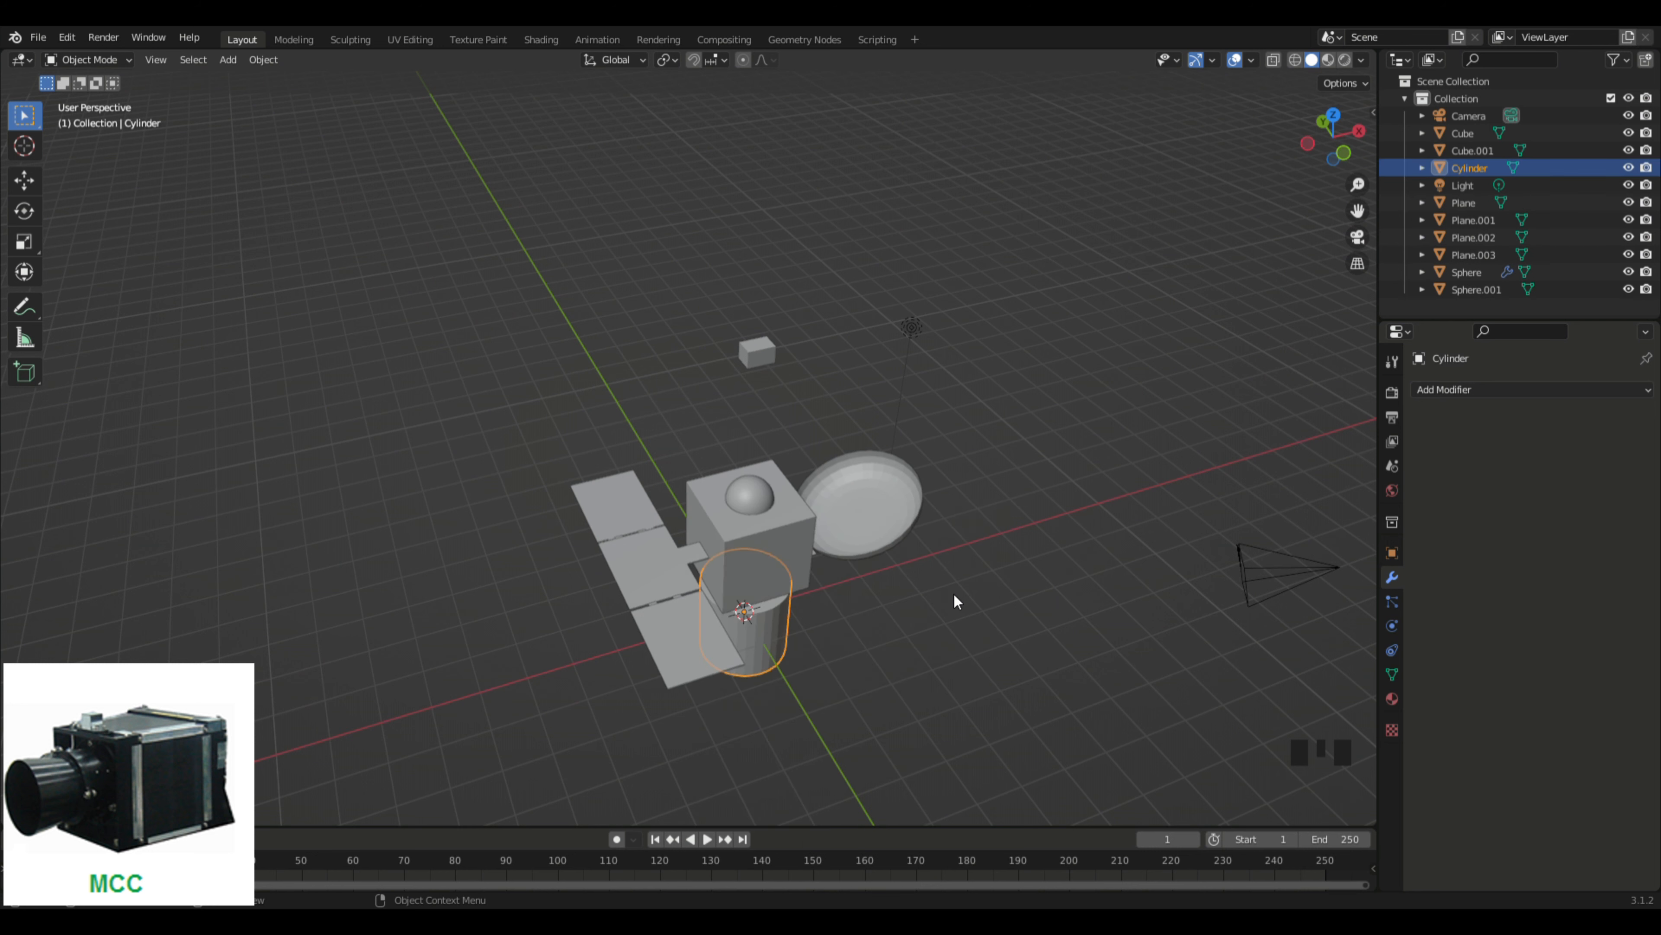
pyautogui.press('g')
pyautogui.press('z')
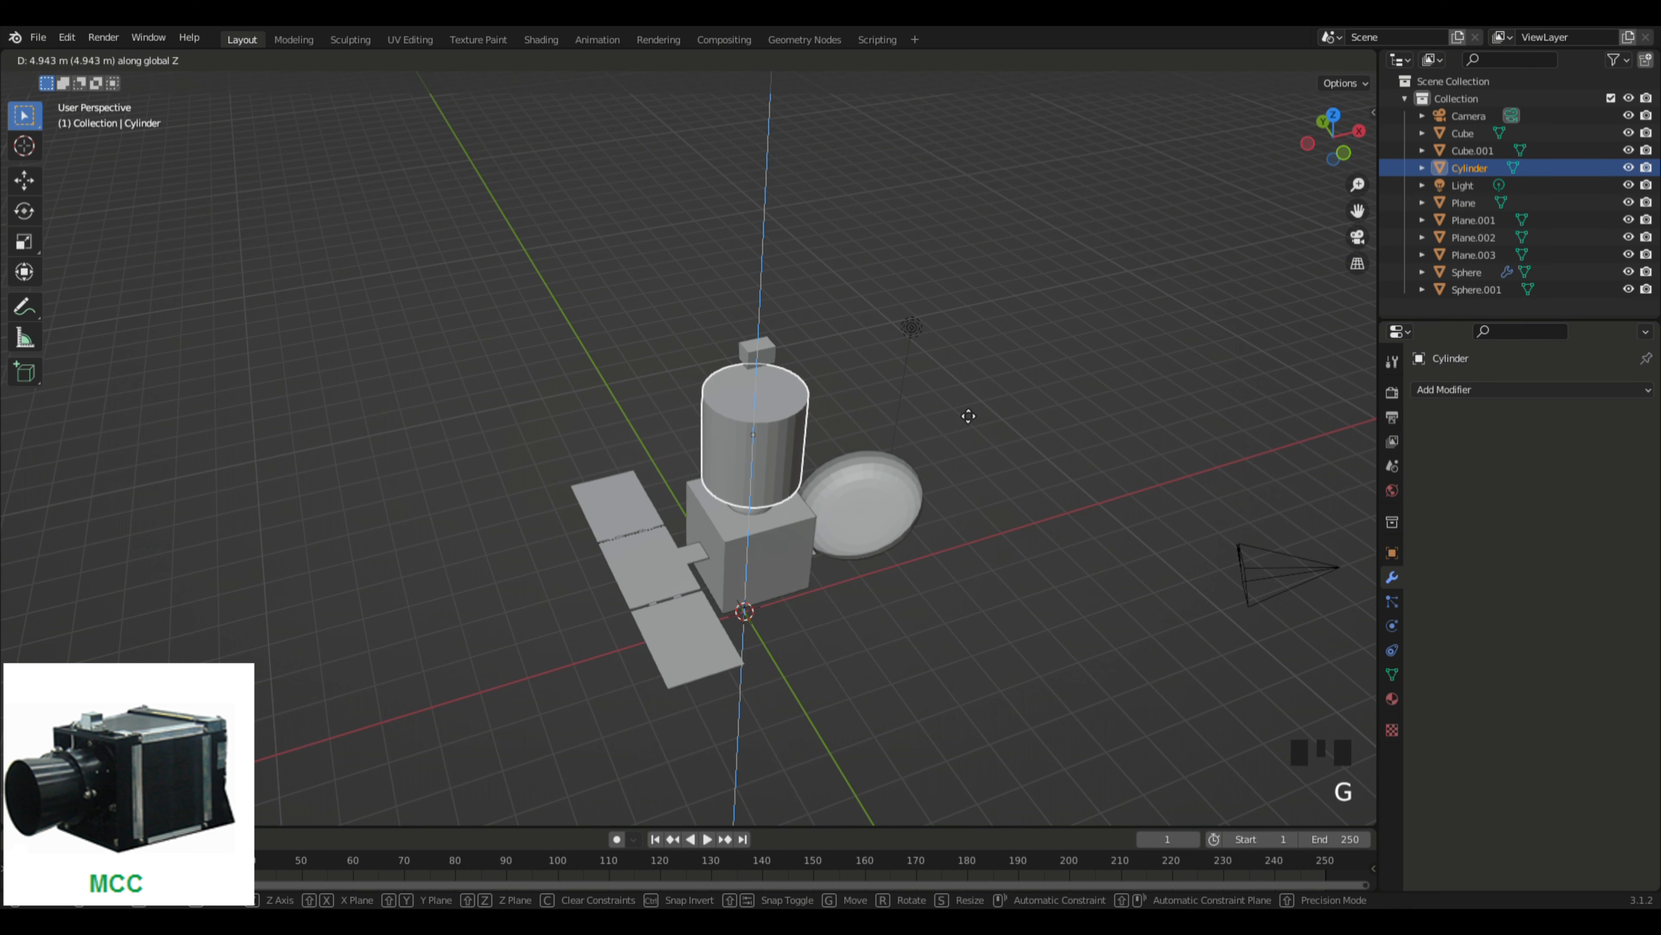
pyautogui.click(959, 371)
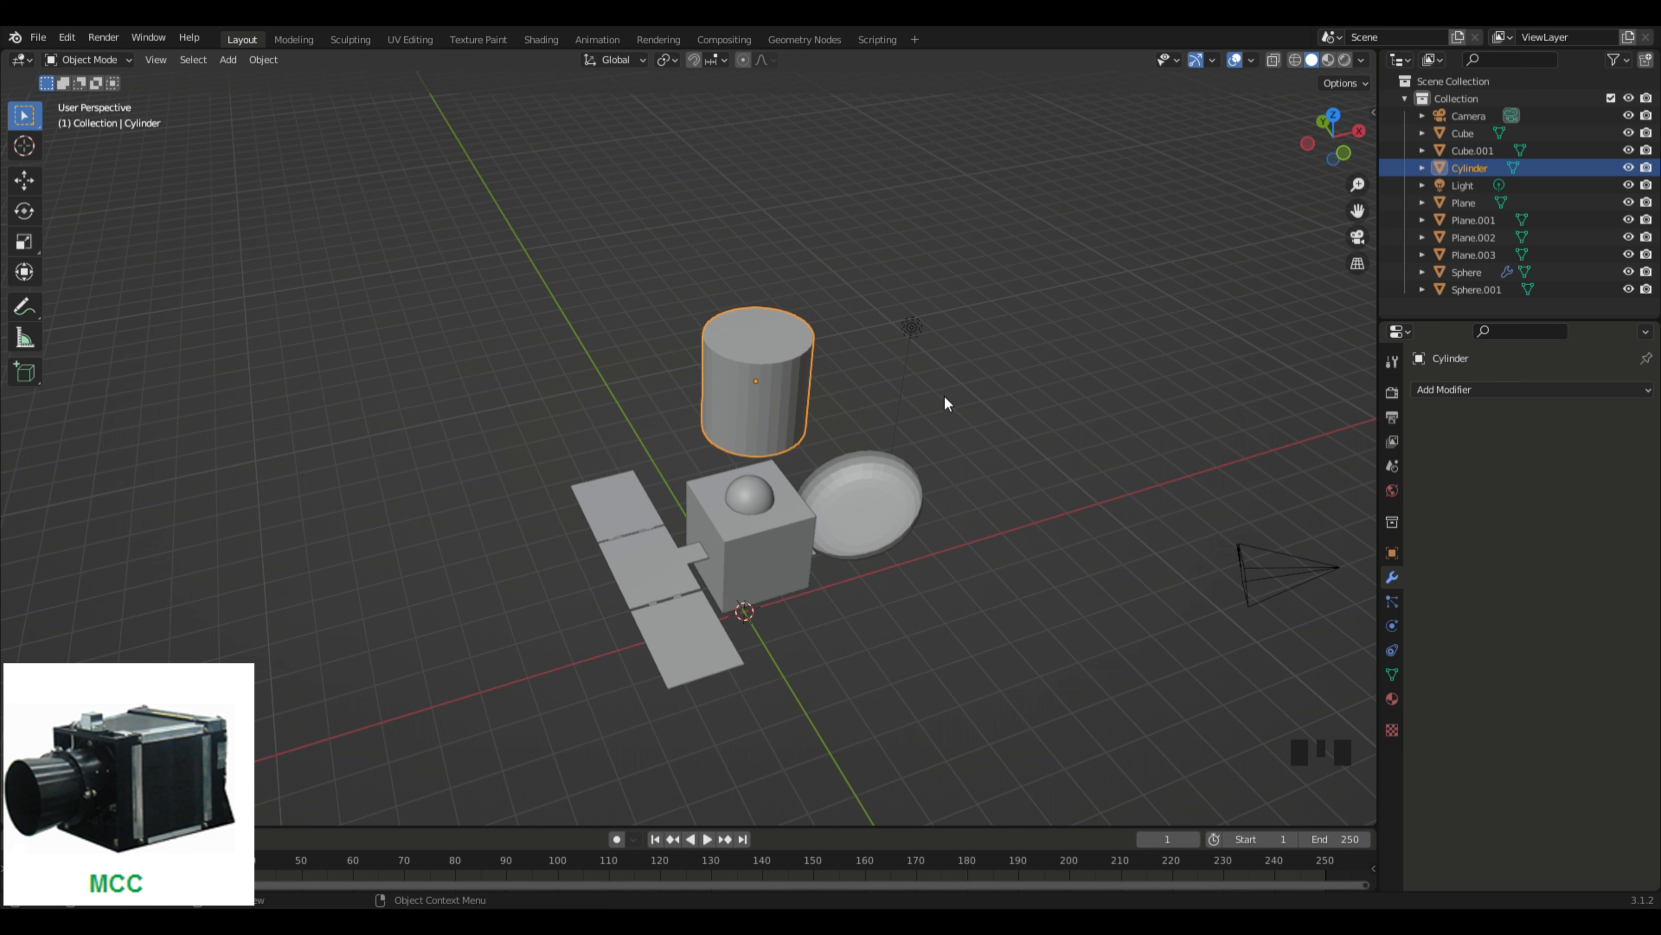
pyautogui.press('g')
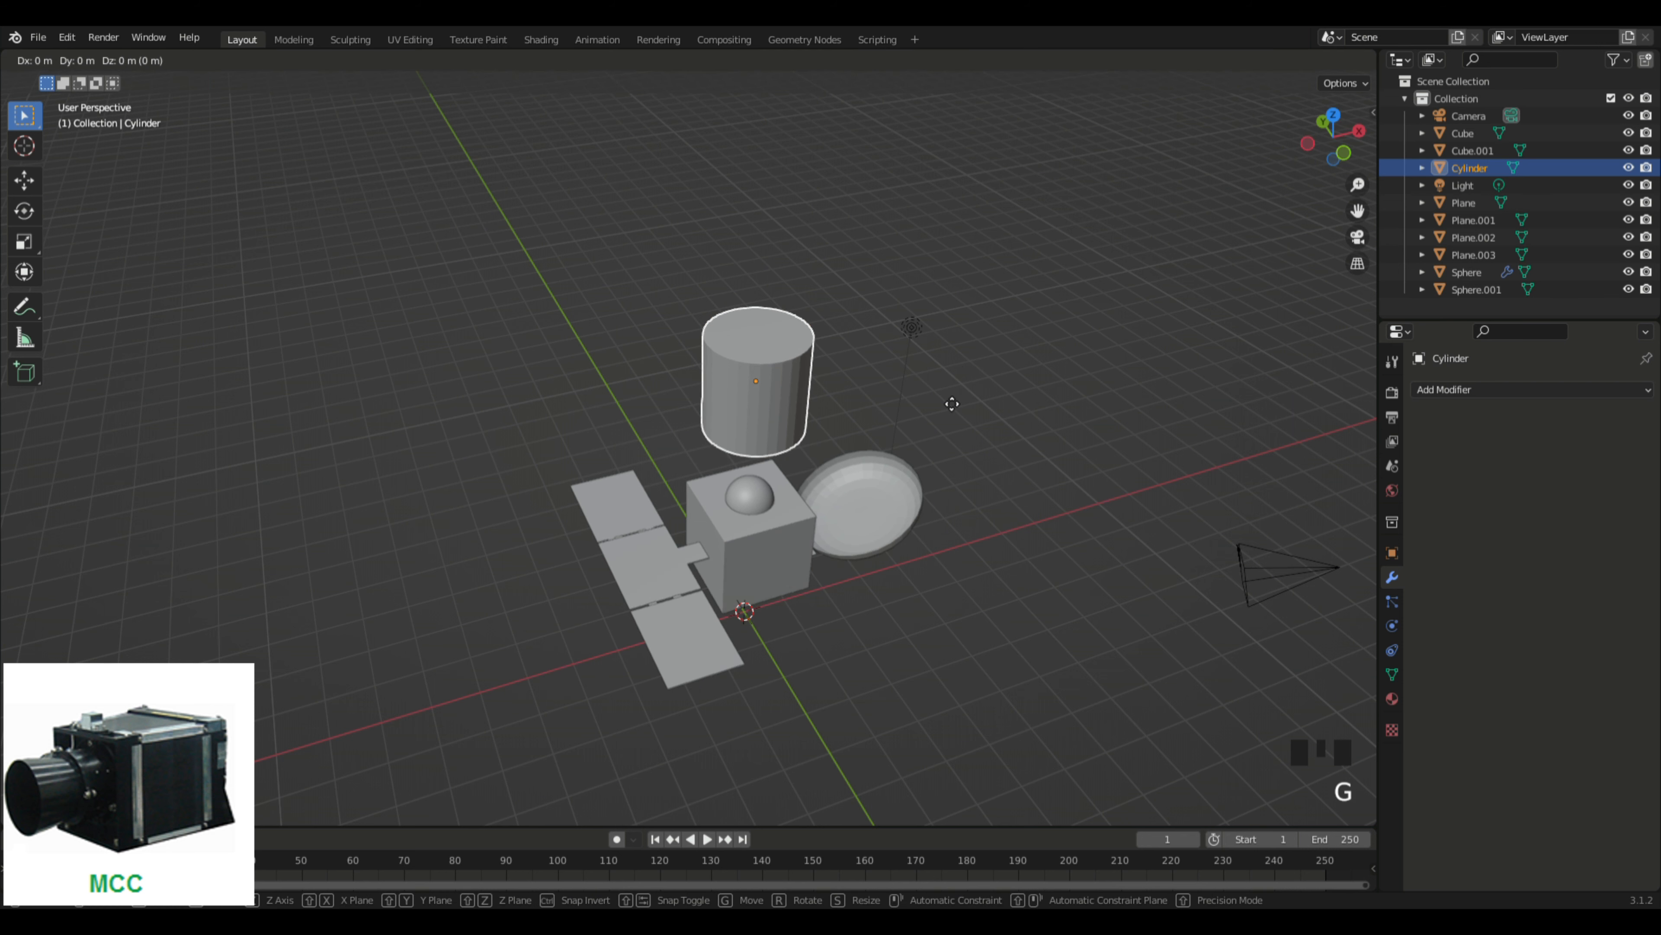
pyautogui.write('y')
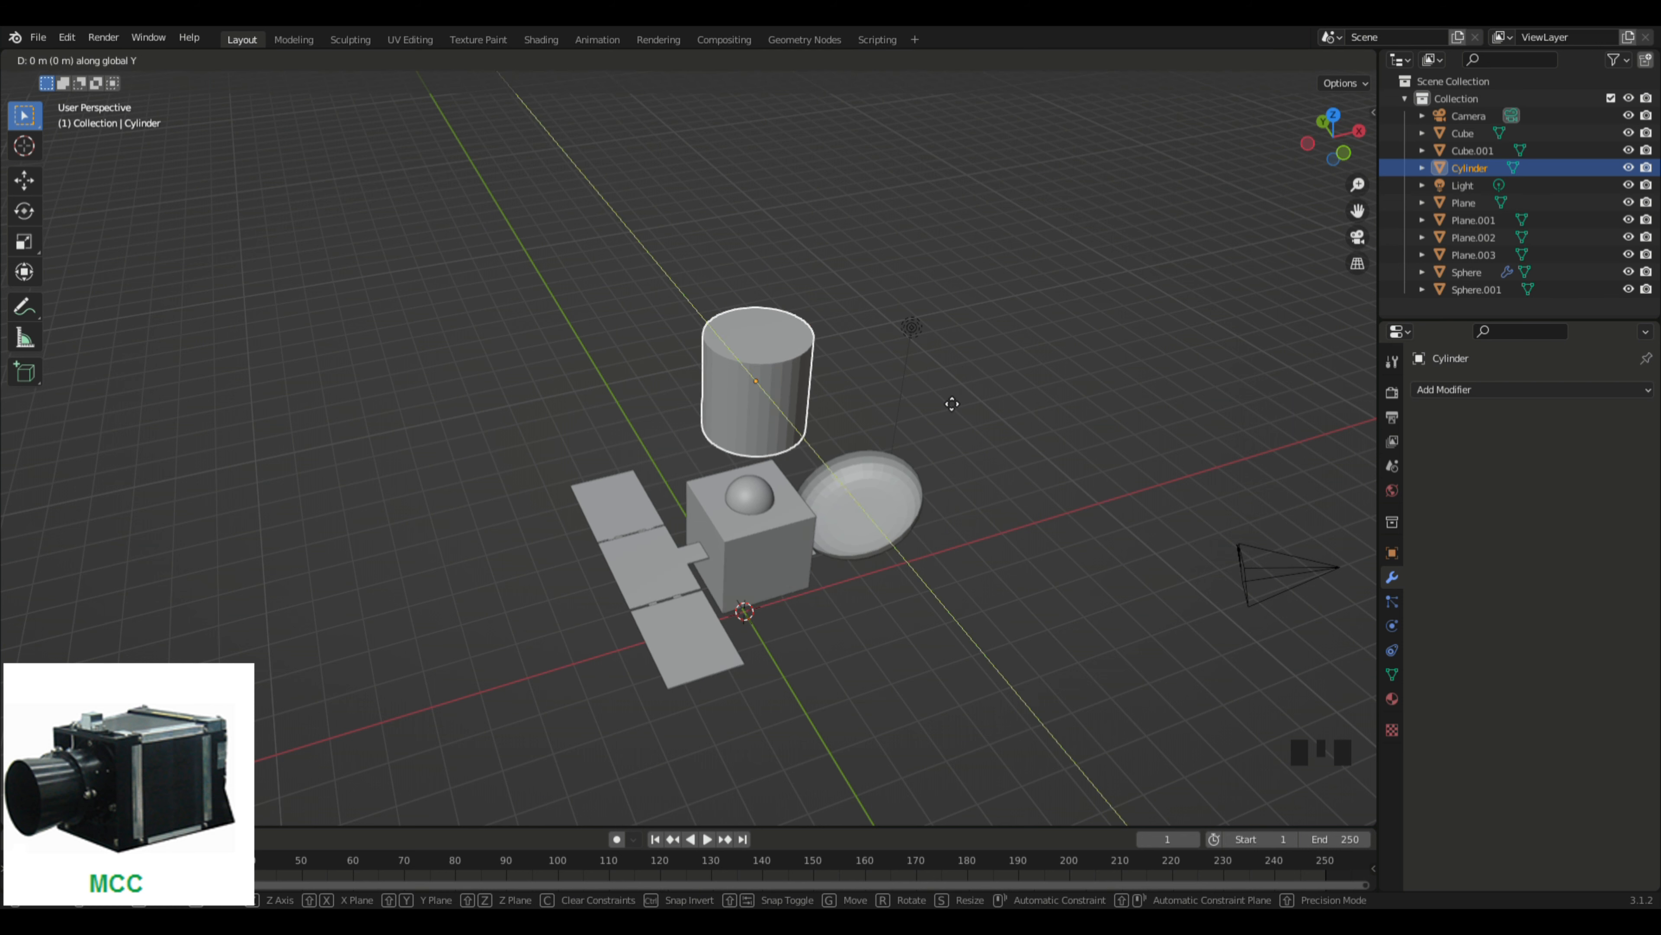
pyautogui.write('90')
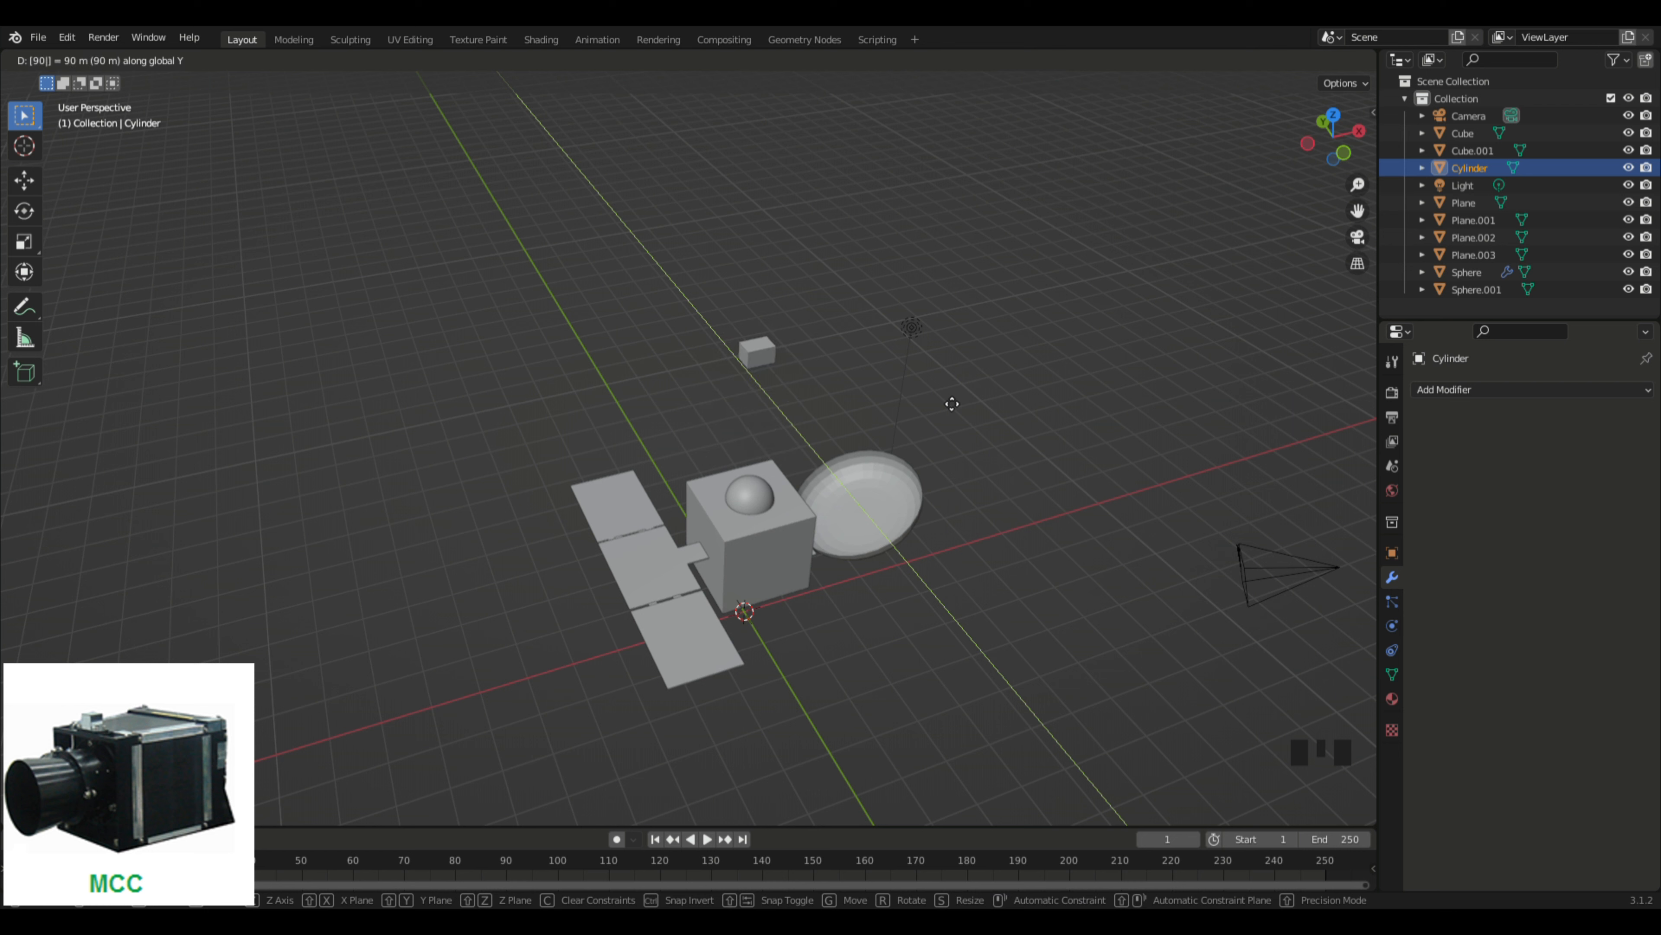
pyautogui.press('Escape')
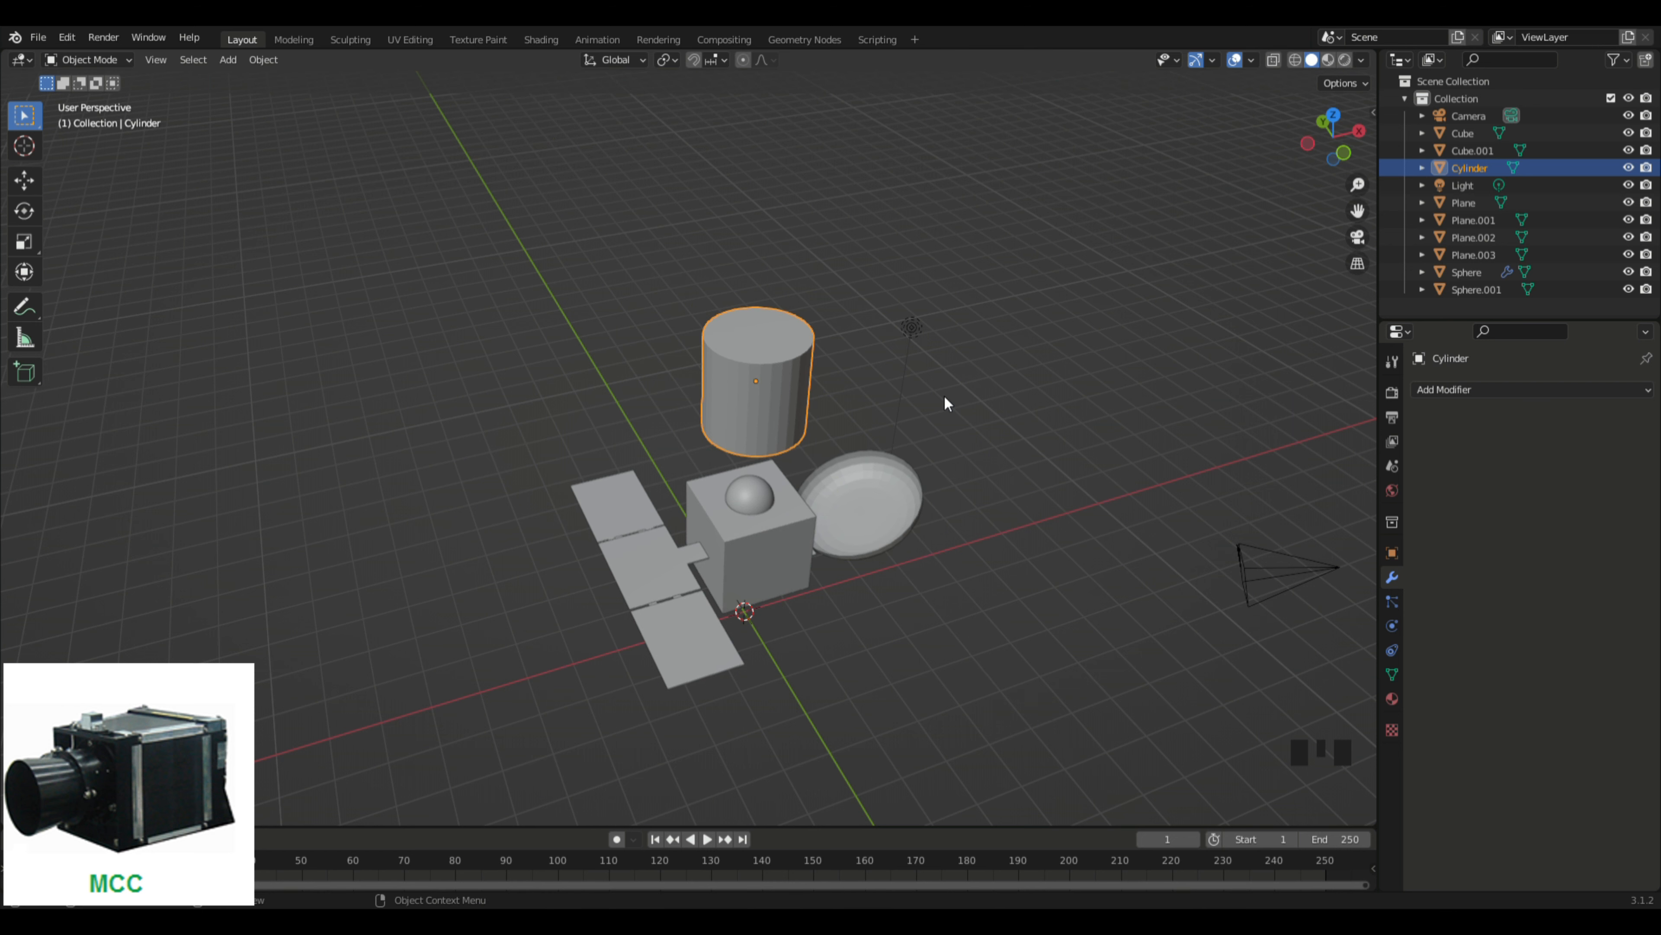
# Step: Rotate the cylinder 90 degrees about the global Y axis so it lies horizontally
pyautogui.press('r')
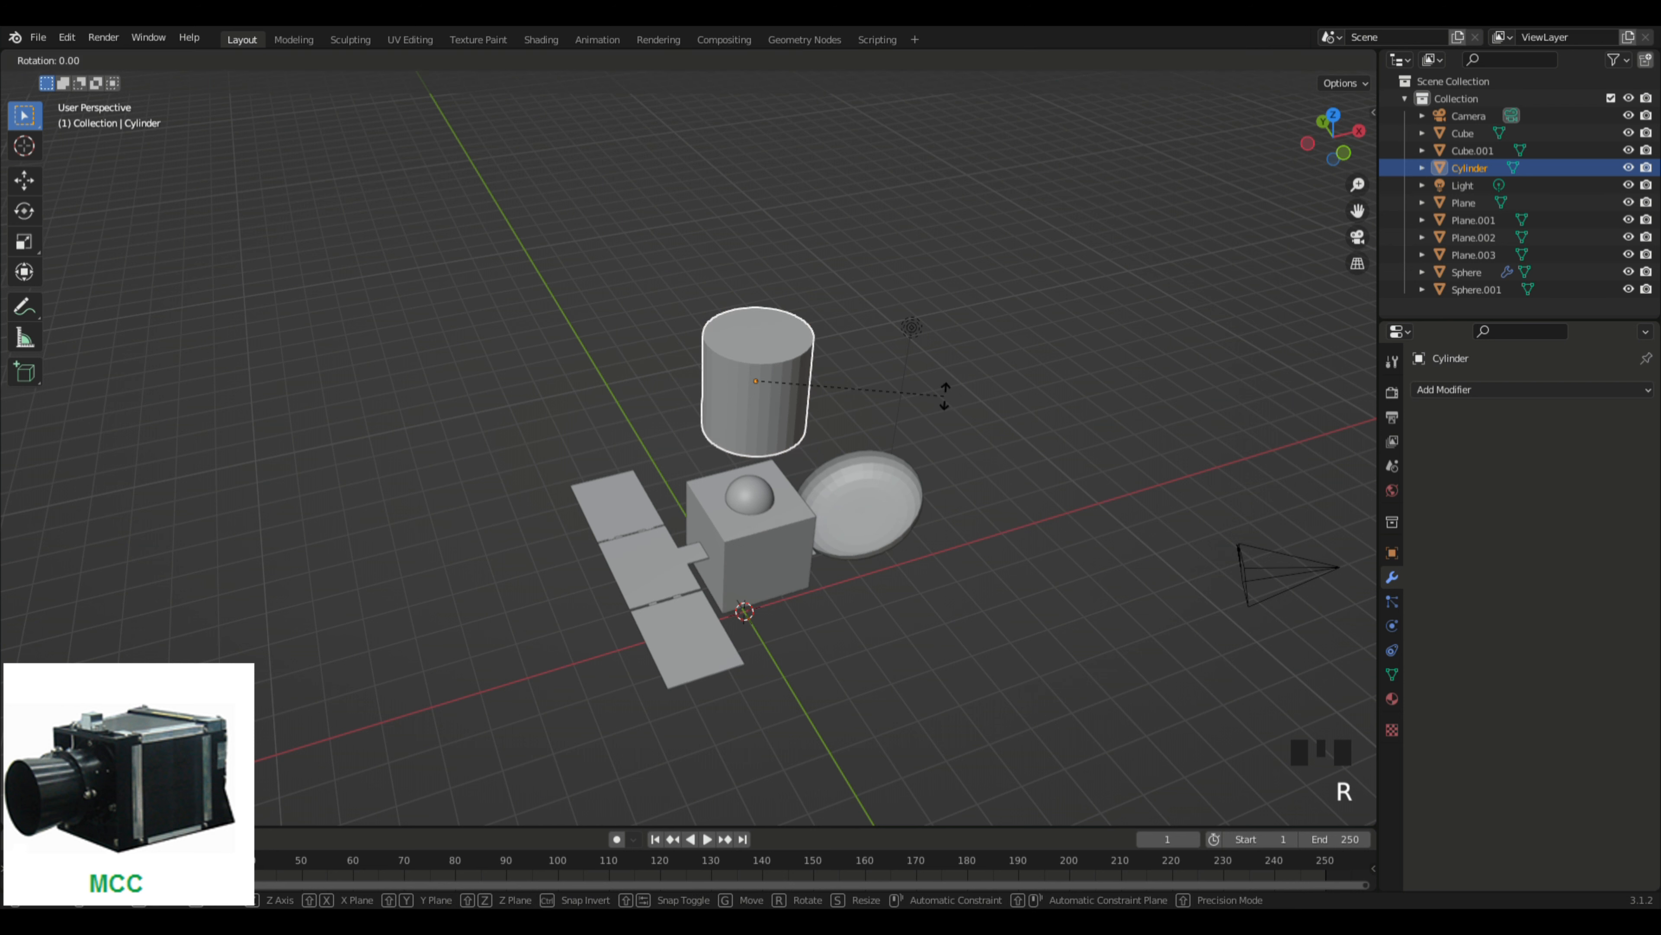
pyautogui.write('y')
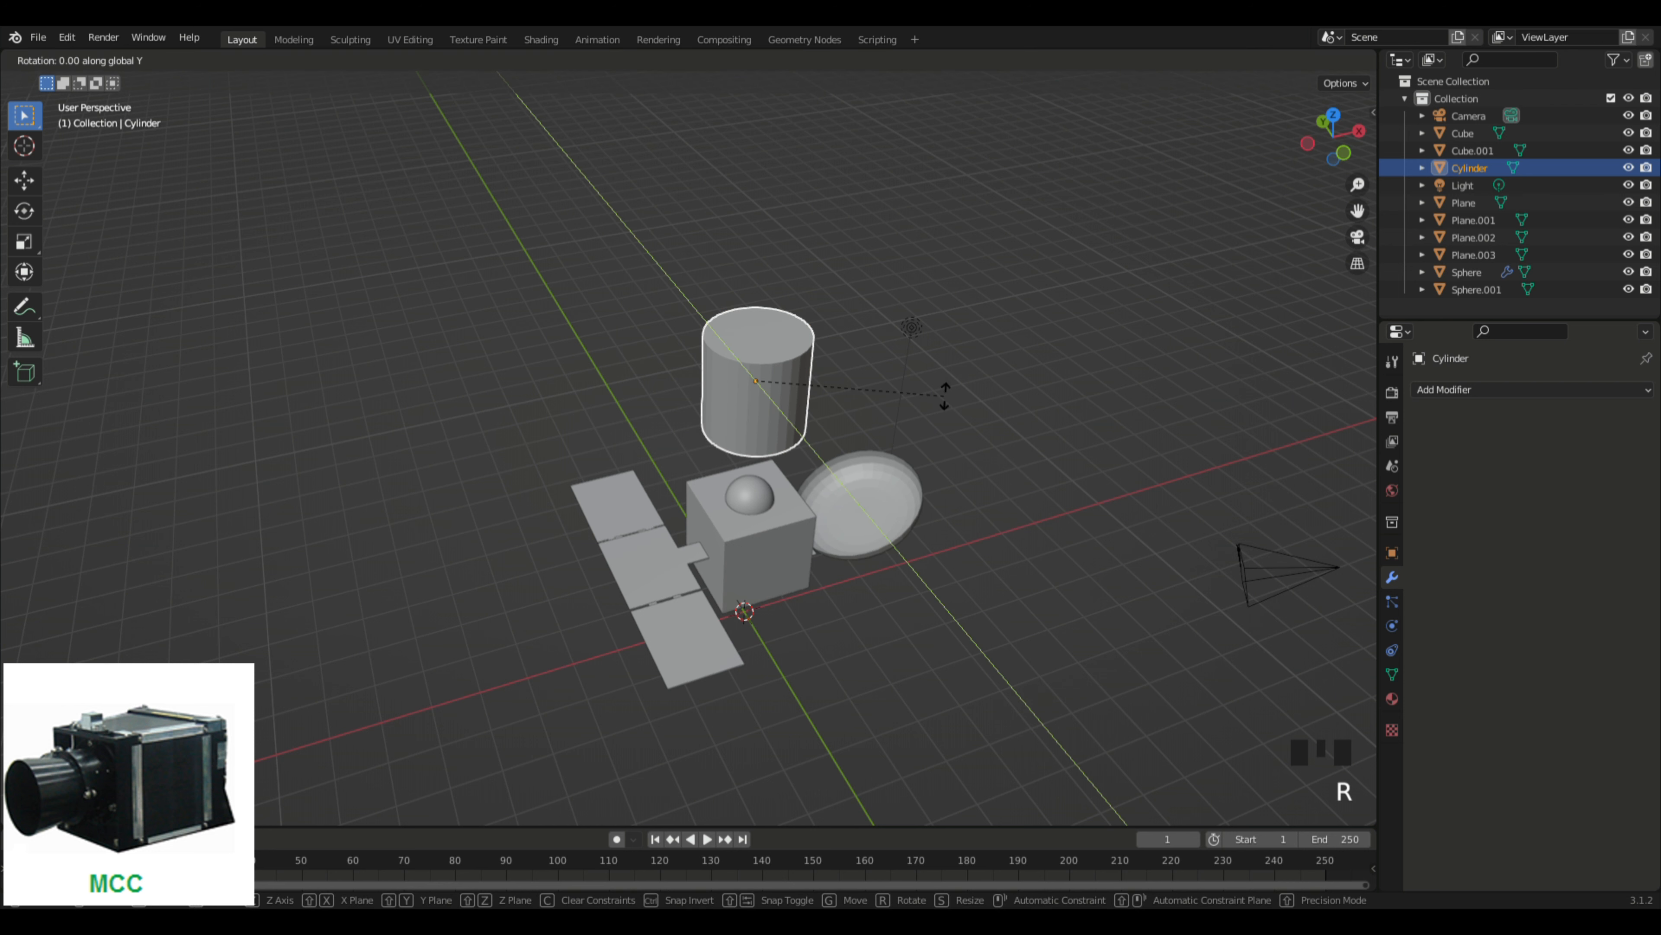
pyautogui.write('90')
pyautogui.press('Return')
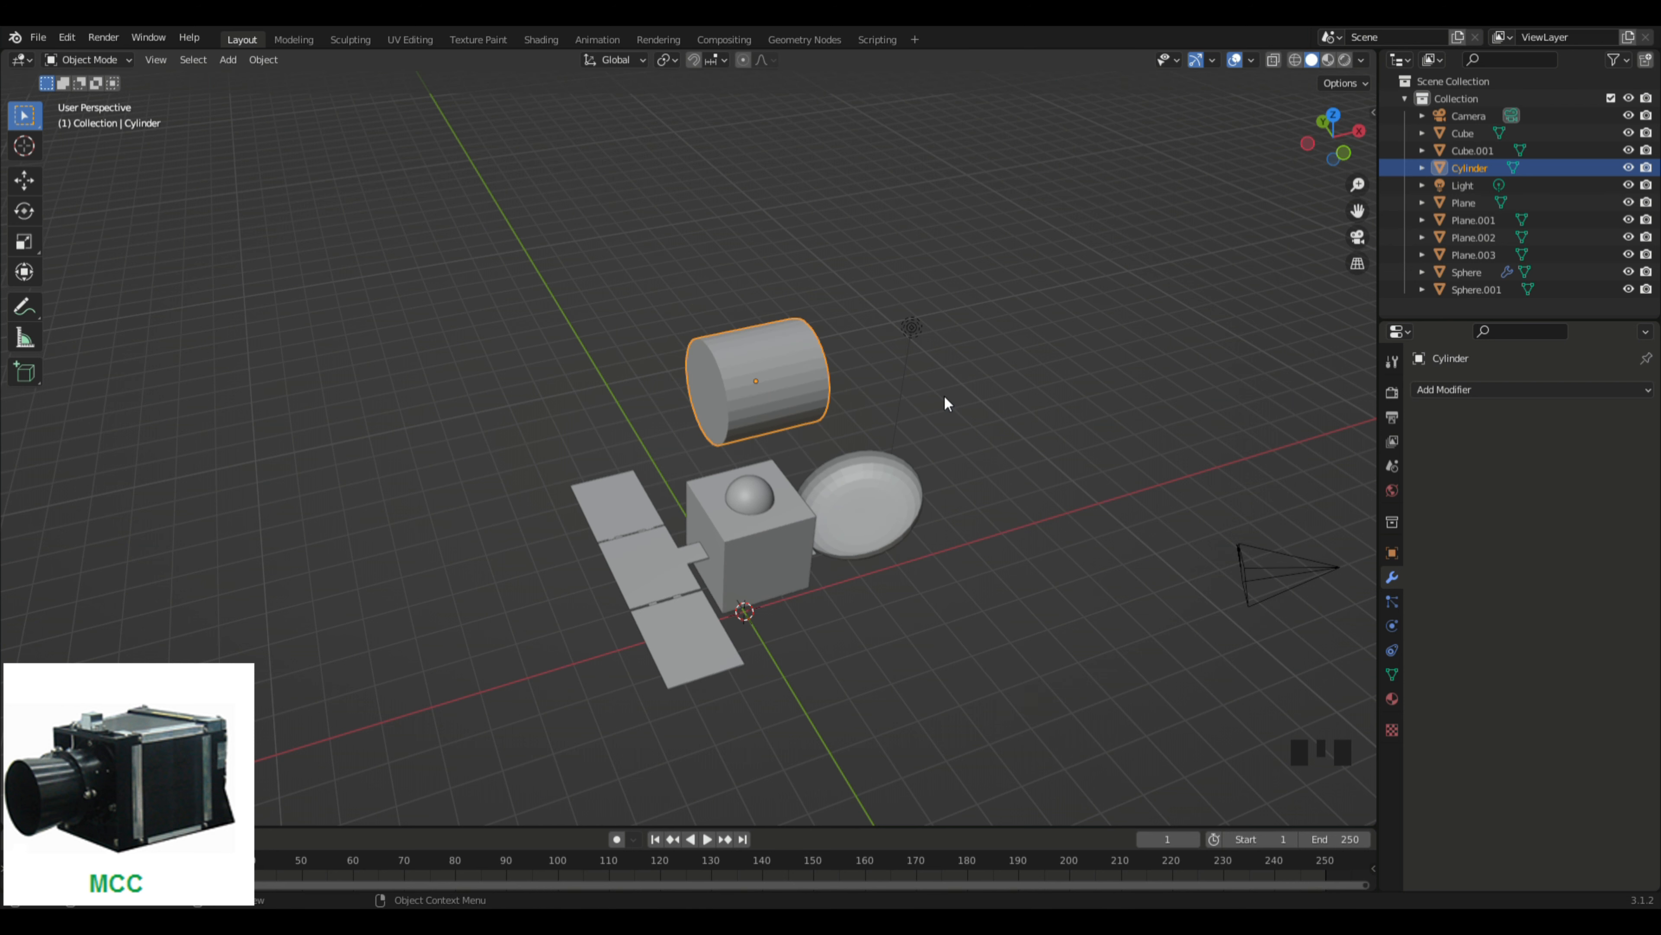
# Step: Scale the cylinder down uniformly to about 0.16 to suit the small box
pyautogui.press('s')
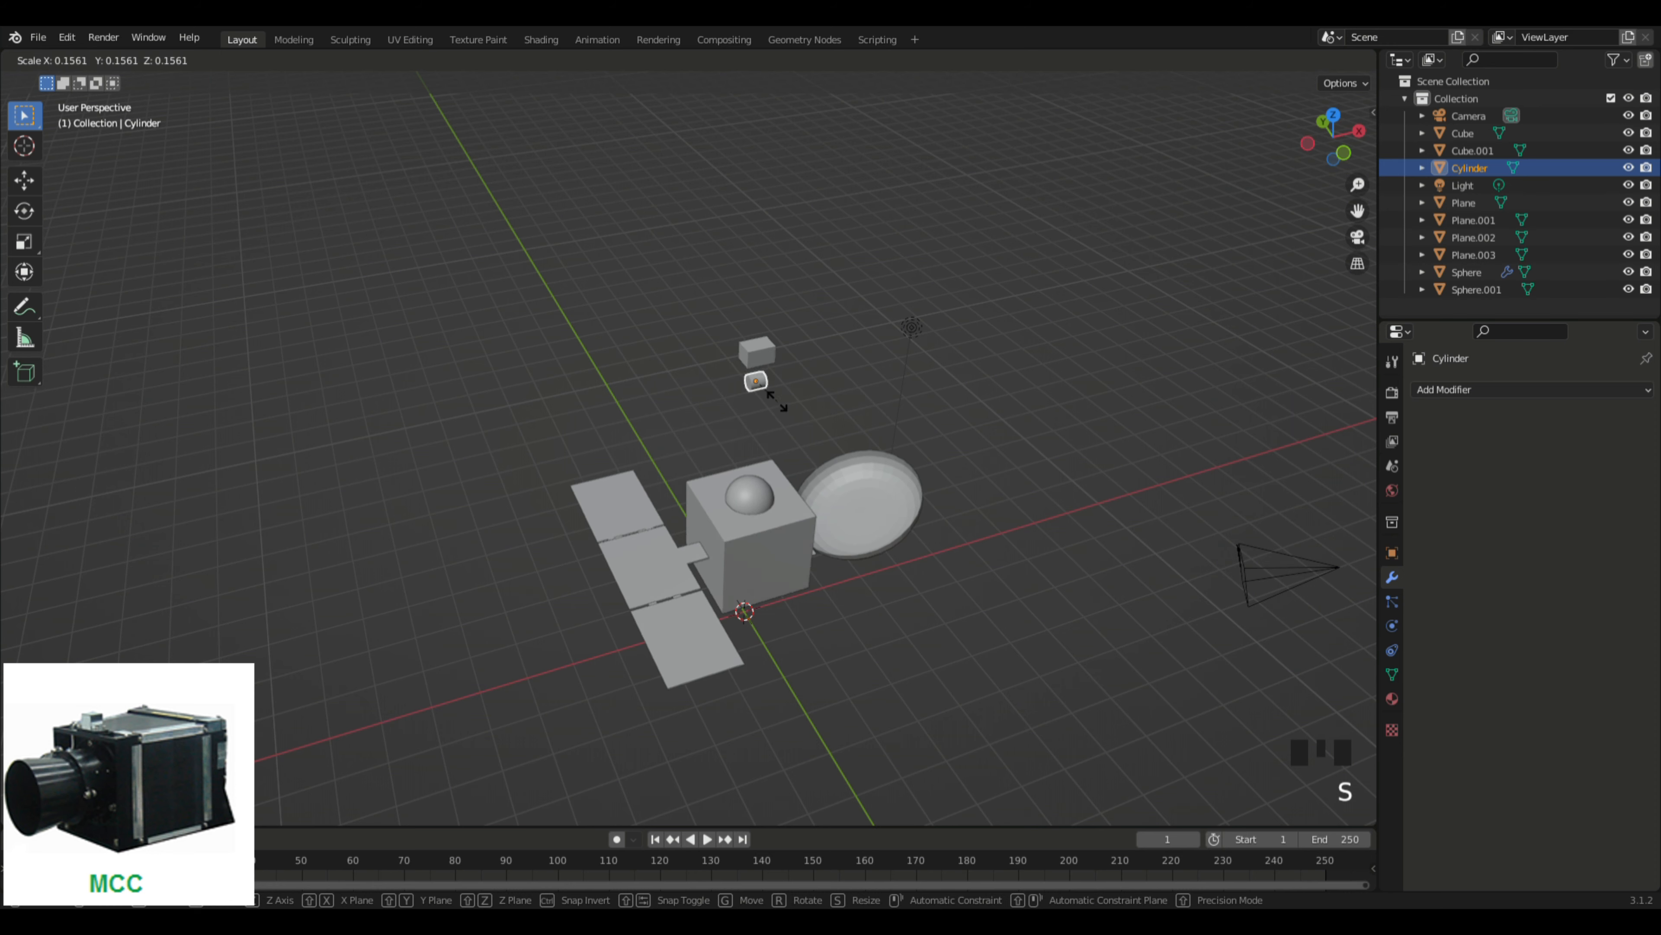
pyautogui.click(777, 400)
# Step: Move the cylinder straight up along Z to the height of the small box
pyautogui.moveTo(784, 399); pyautogui.dragTo(981, 579, button='middle')
pyautogui.scroll(7, 929, 393)
pyautogui.press('g')
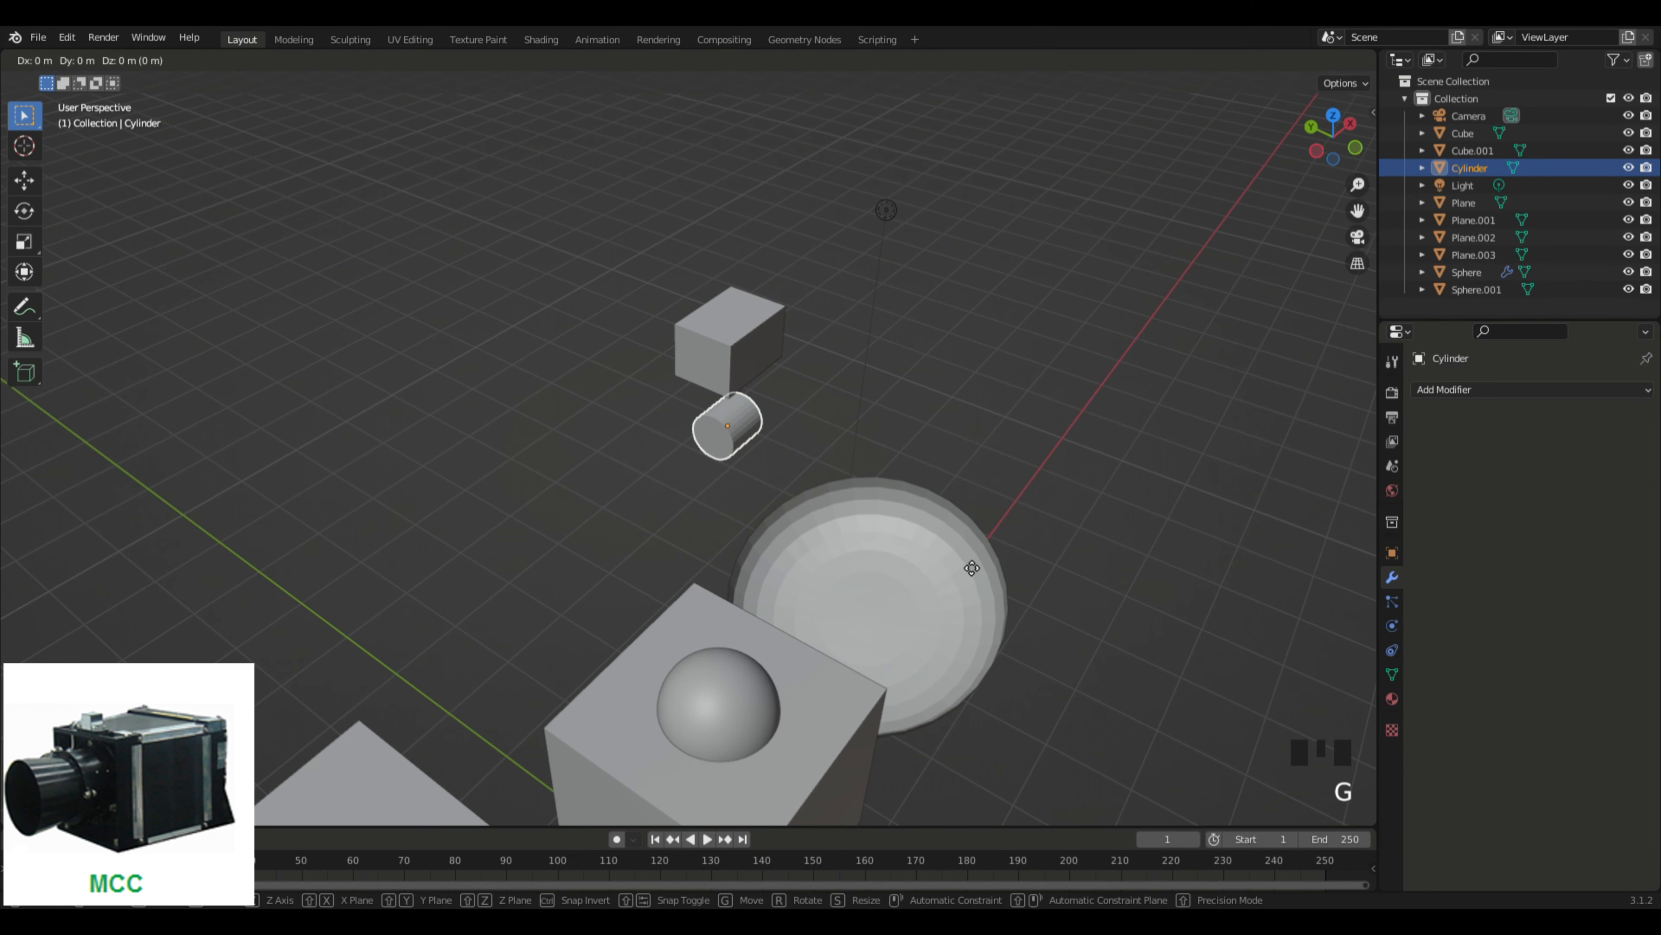
pyautogui.press('z')
pyautogui.click(961, 486)
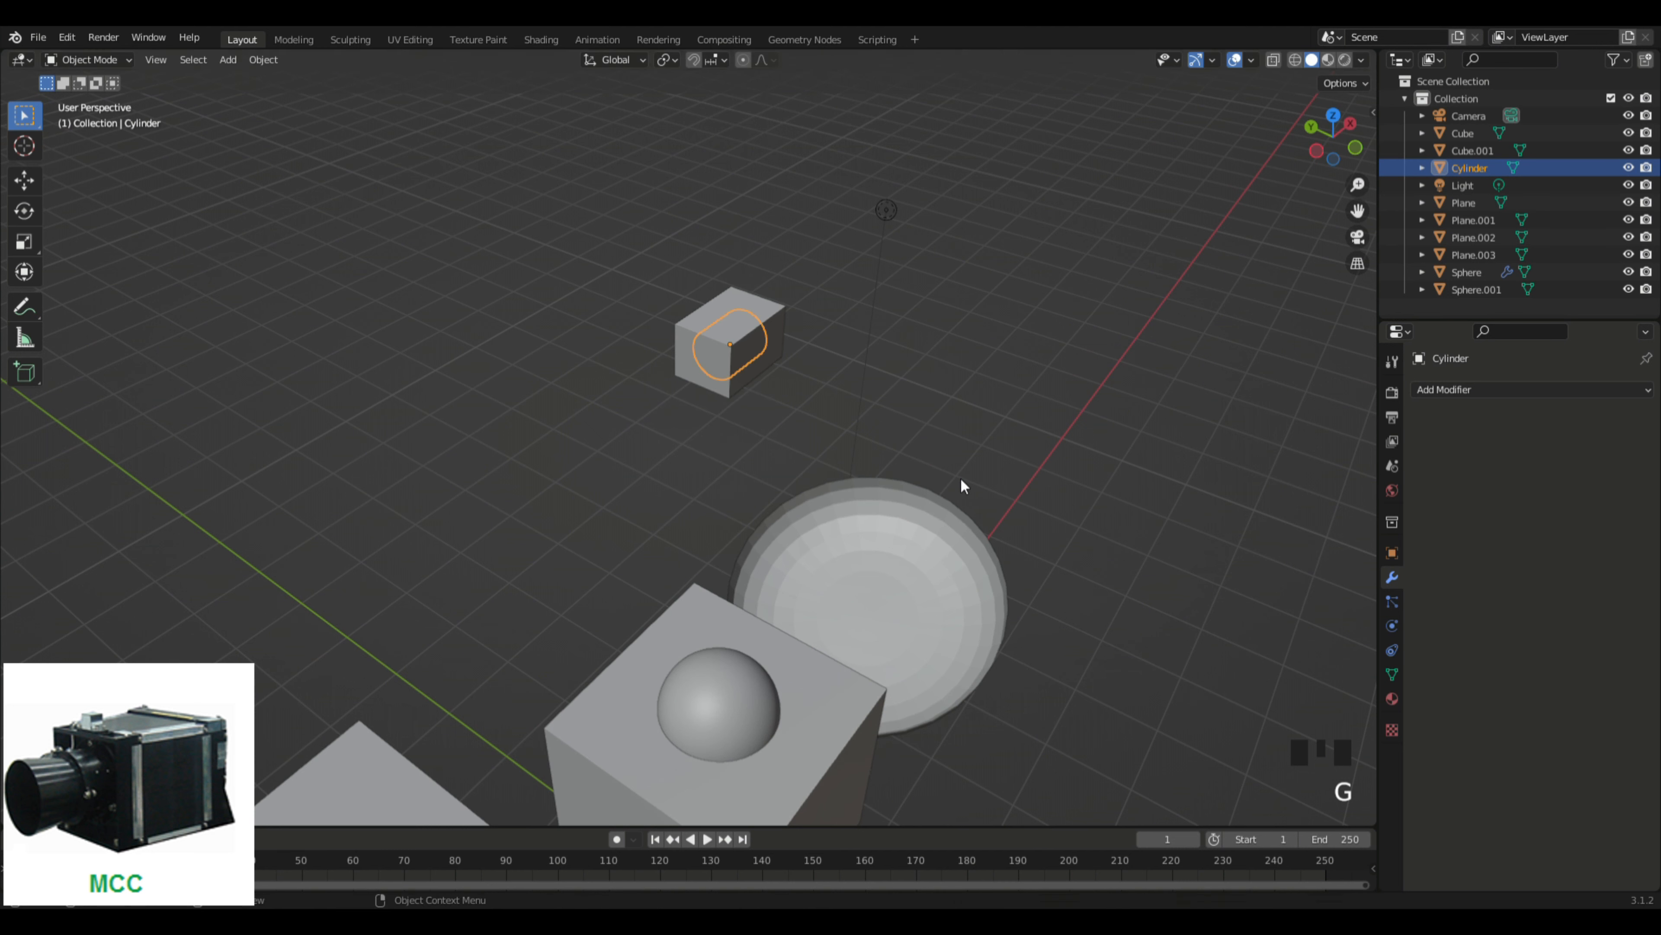
# Step: Move the cylinder along the negative X axis so it sticks out of the small box's front face
pyautogui.press('g')
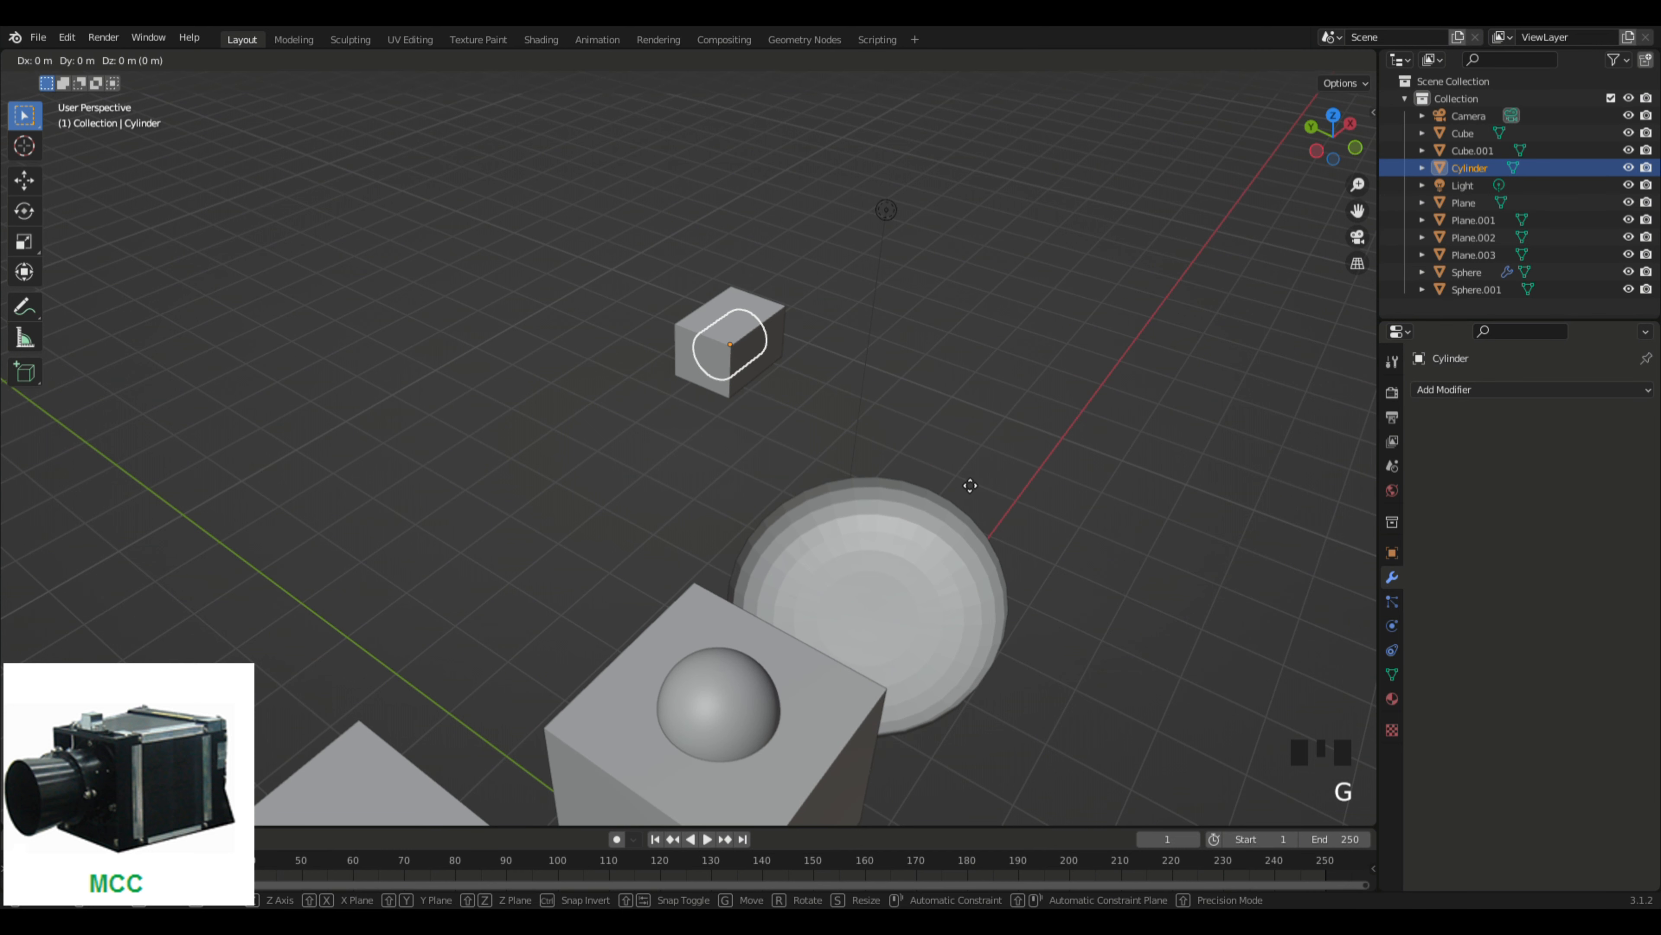
pyautogui.press('x')
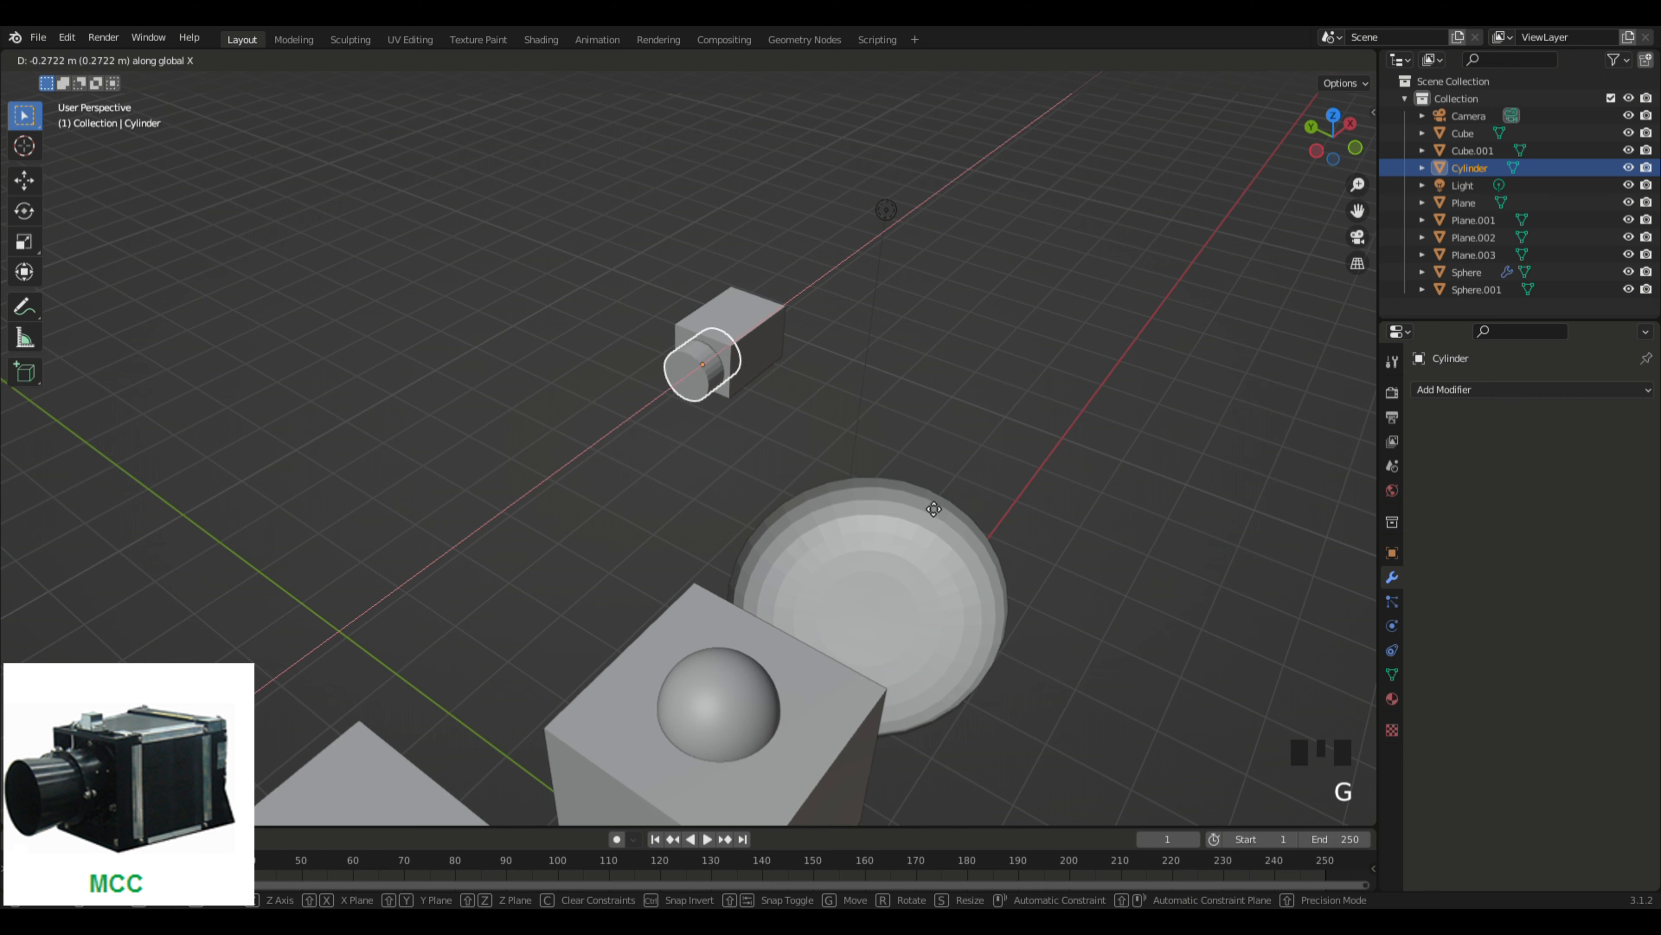
pyautogui.click(1079, 476)
pyautogui.click(1077, 466)
pyautogui.moveTo(1076, 459); pyautogui.dragTo(960, 385, button='middle')
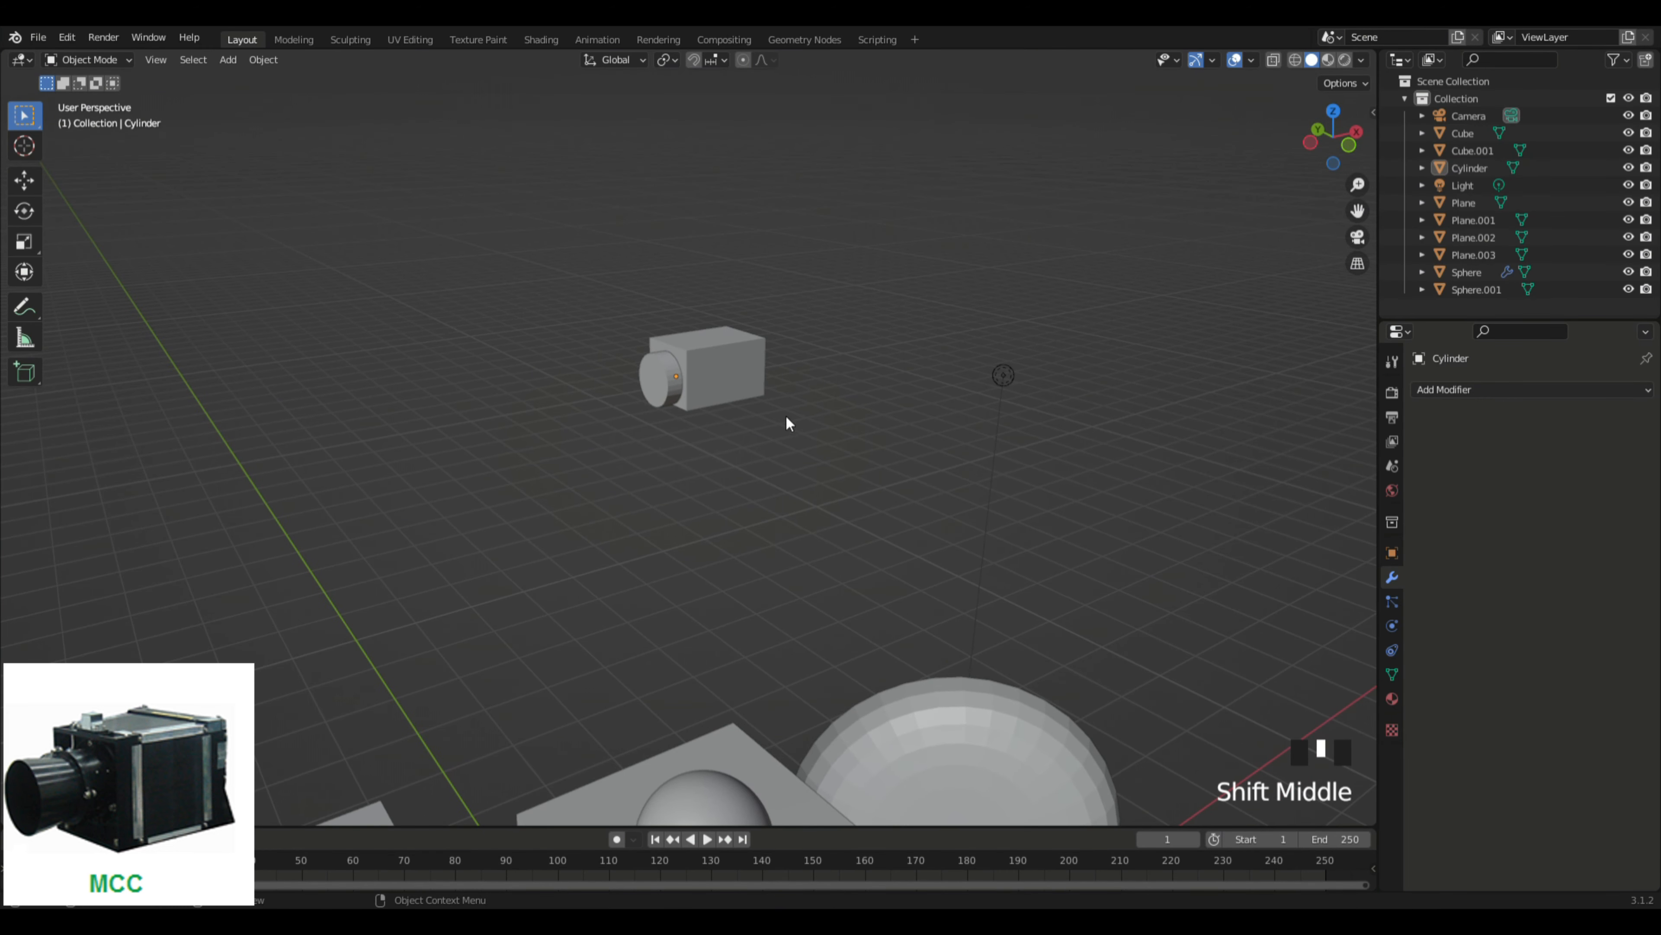
# Step: Scale the lens cylinder down slightly and uniformly relative to the box's front face
pyautogui.click(657, 387)
pyautogui.moveTo(656, 386); pyautogui.dragTo(719, 395, button='middle')
pyautogui.press('s')
pyautogui.click(843, 450)
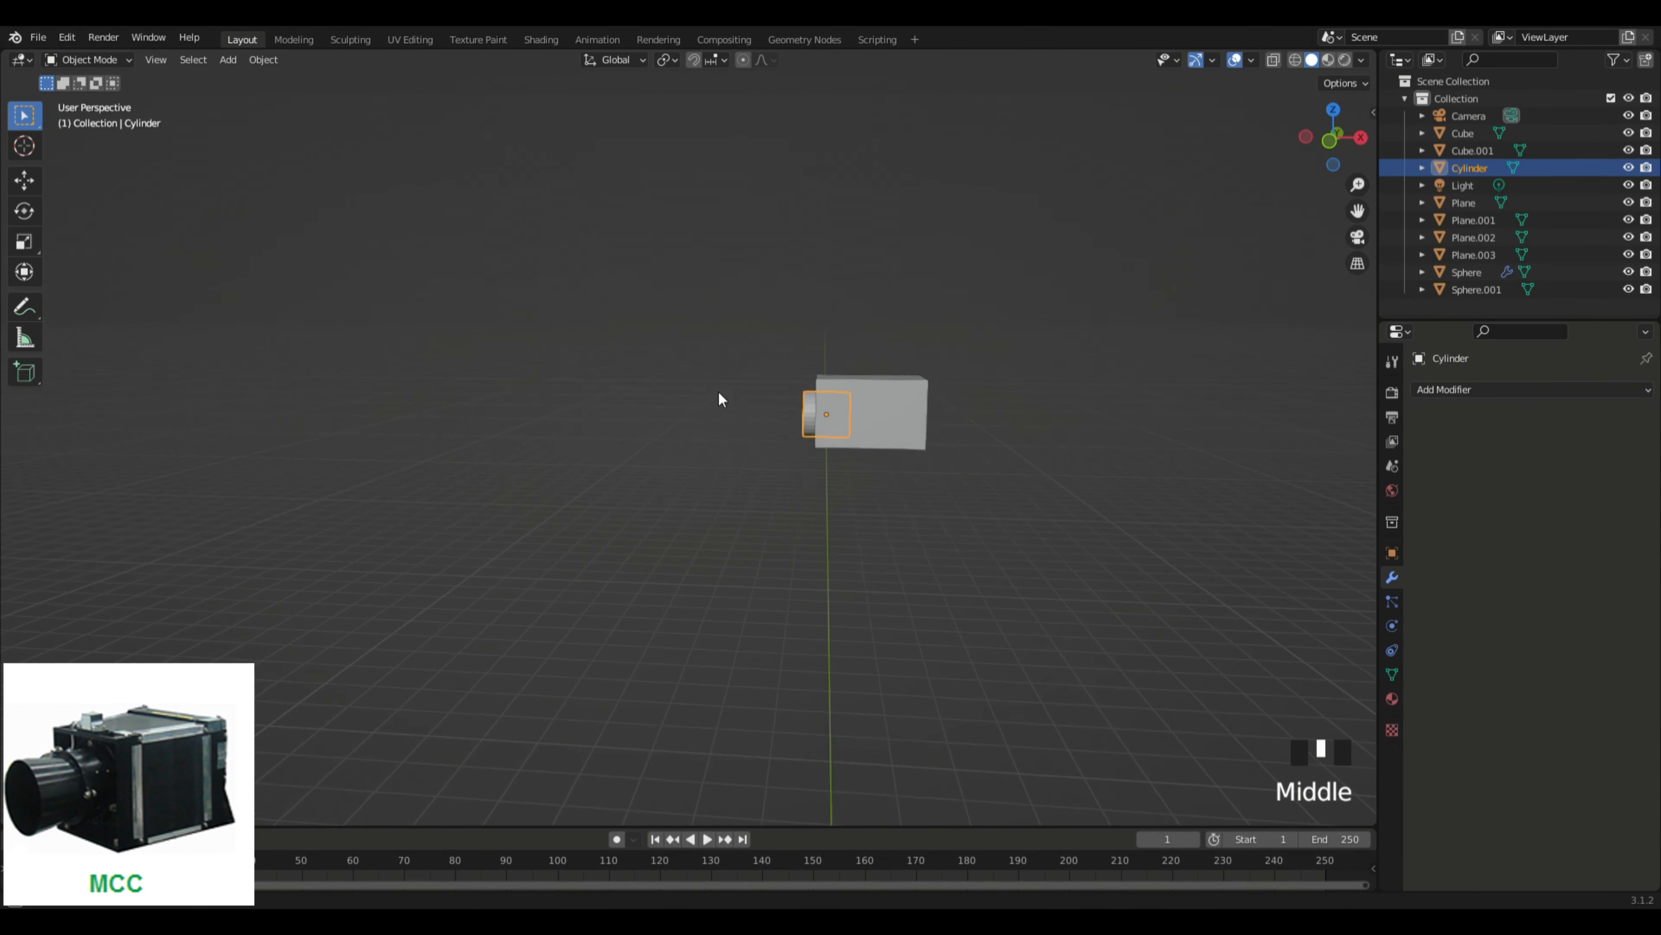
# Step: In front orthographic view, raise the cylinder slightly along Z to centre it on the box and shift it outward along X
pyautogui.click(1327, 154)
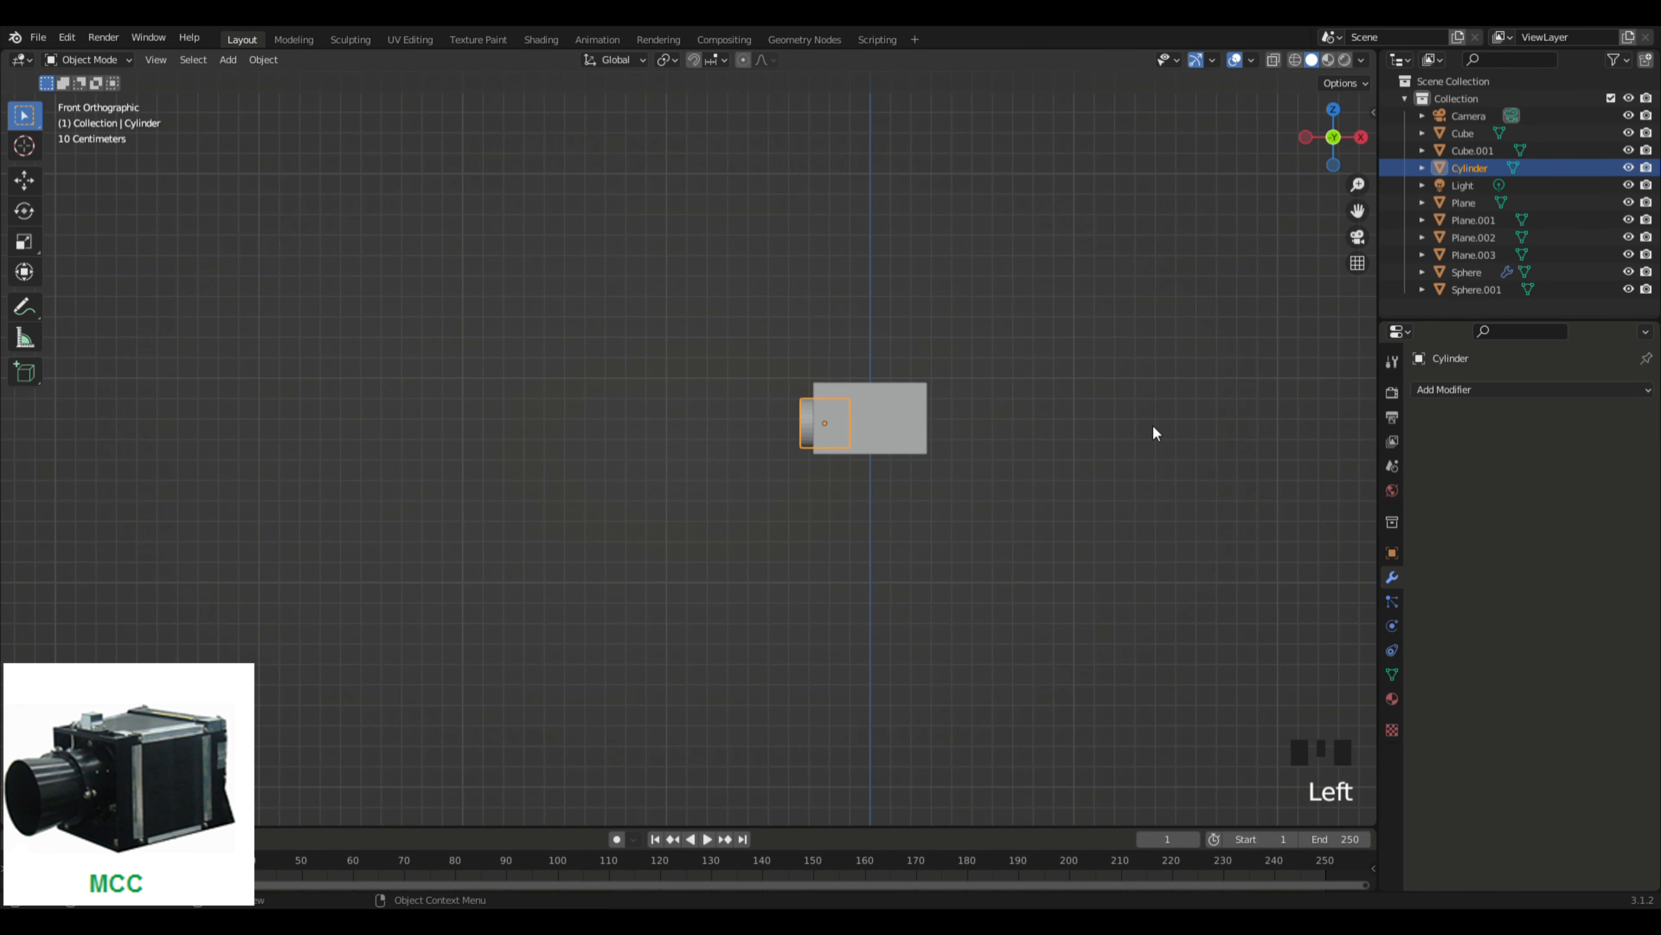
pyautogui.keyDown('shift'); pyautogui.moveTo(1153, 426); pyautogui.dragTo(1044, 407, button='middle'); pyautogui.keyUp('shift')
pyautogui.press('g')
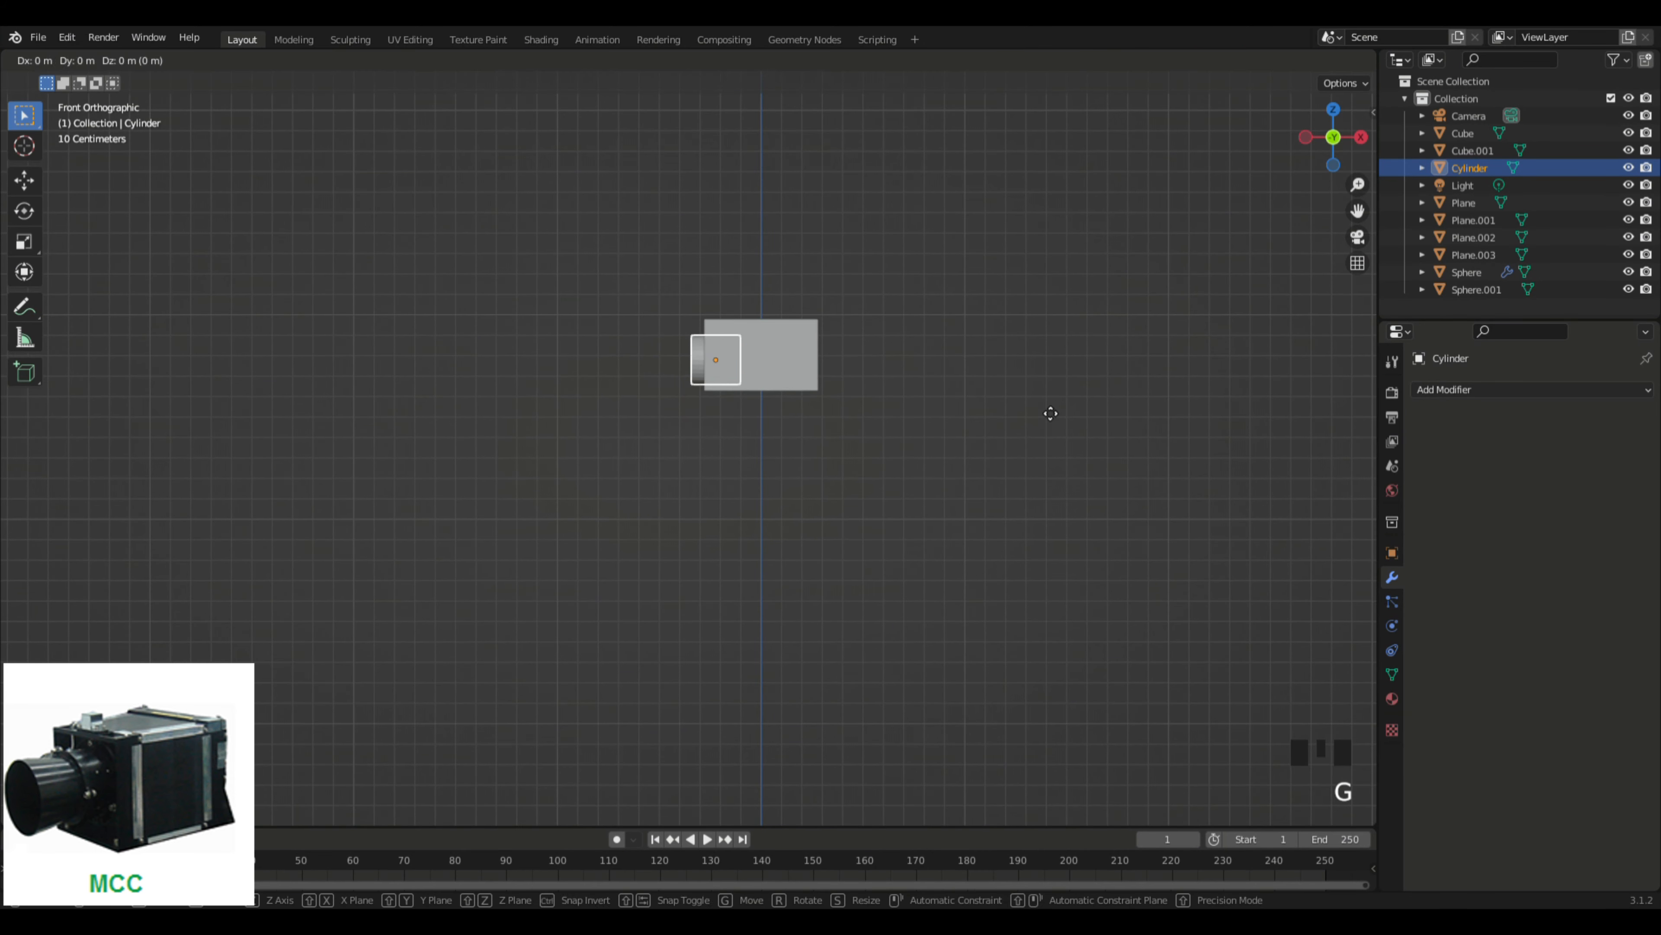
pyautogui.press('z')
pyautogui.click(1048, 408)
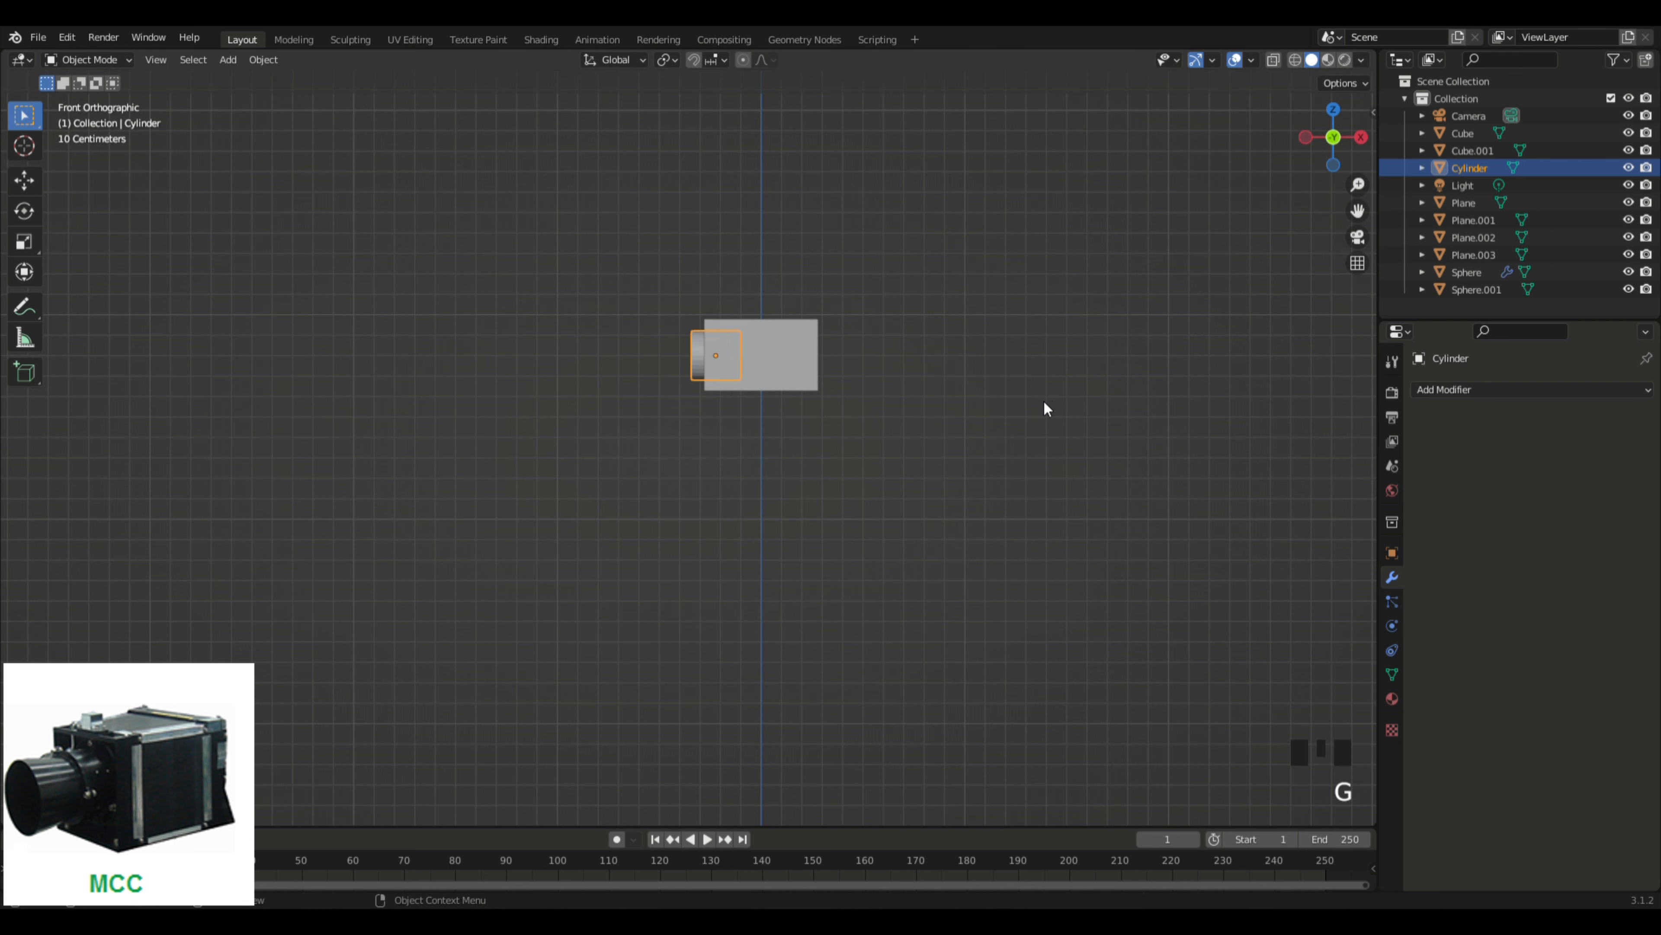
pyautogui.press('g')
pyautogui.press('x')
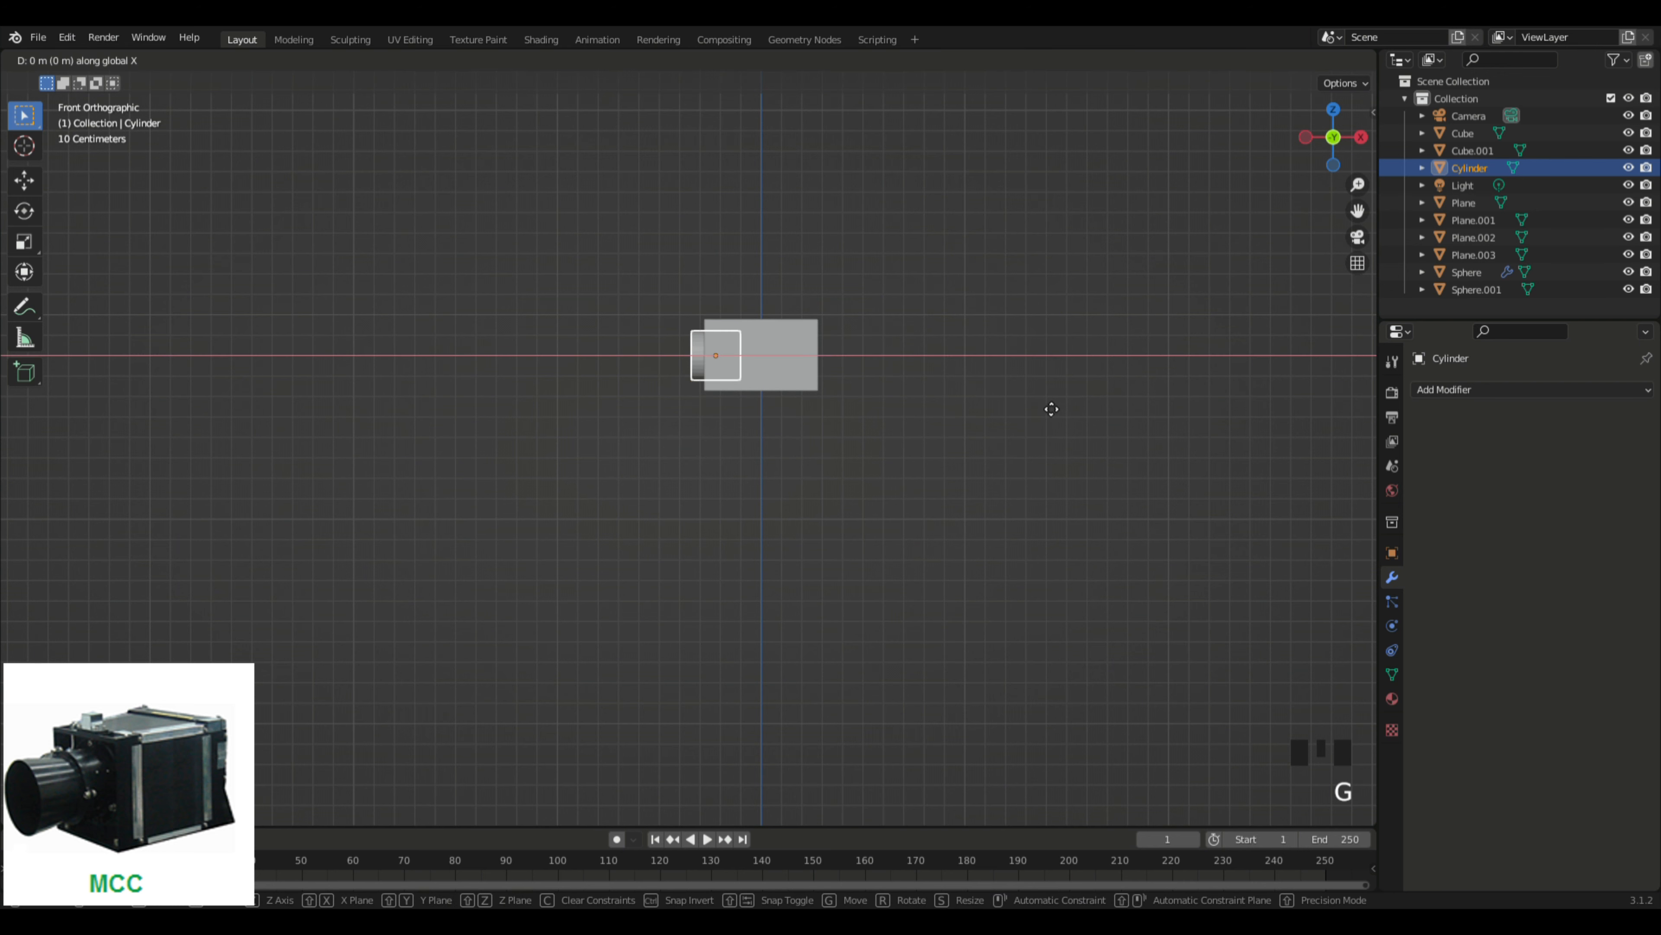
pyautogui.click(1040, 408)
pyautogui.click(1008, 436)
pyautogui.moveTo(1002, 430); pyautogui.dragTo(821, 444, button='middle')
pyautogui.scroll(5, 1131, 556)
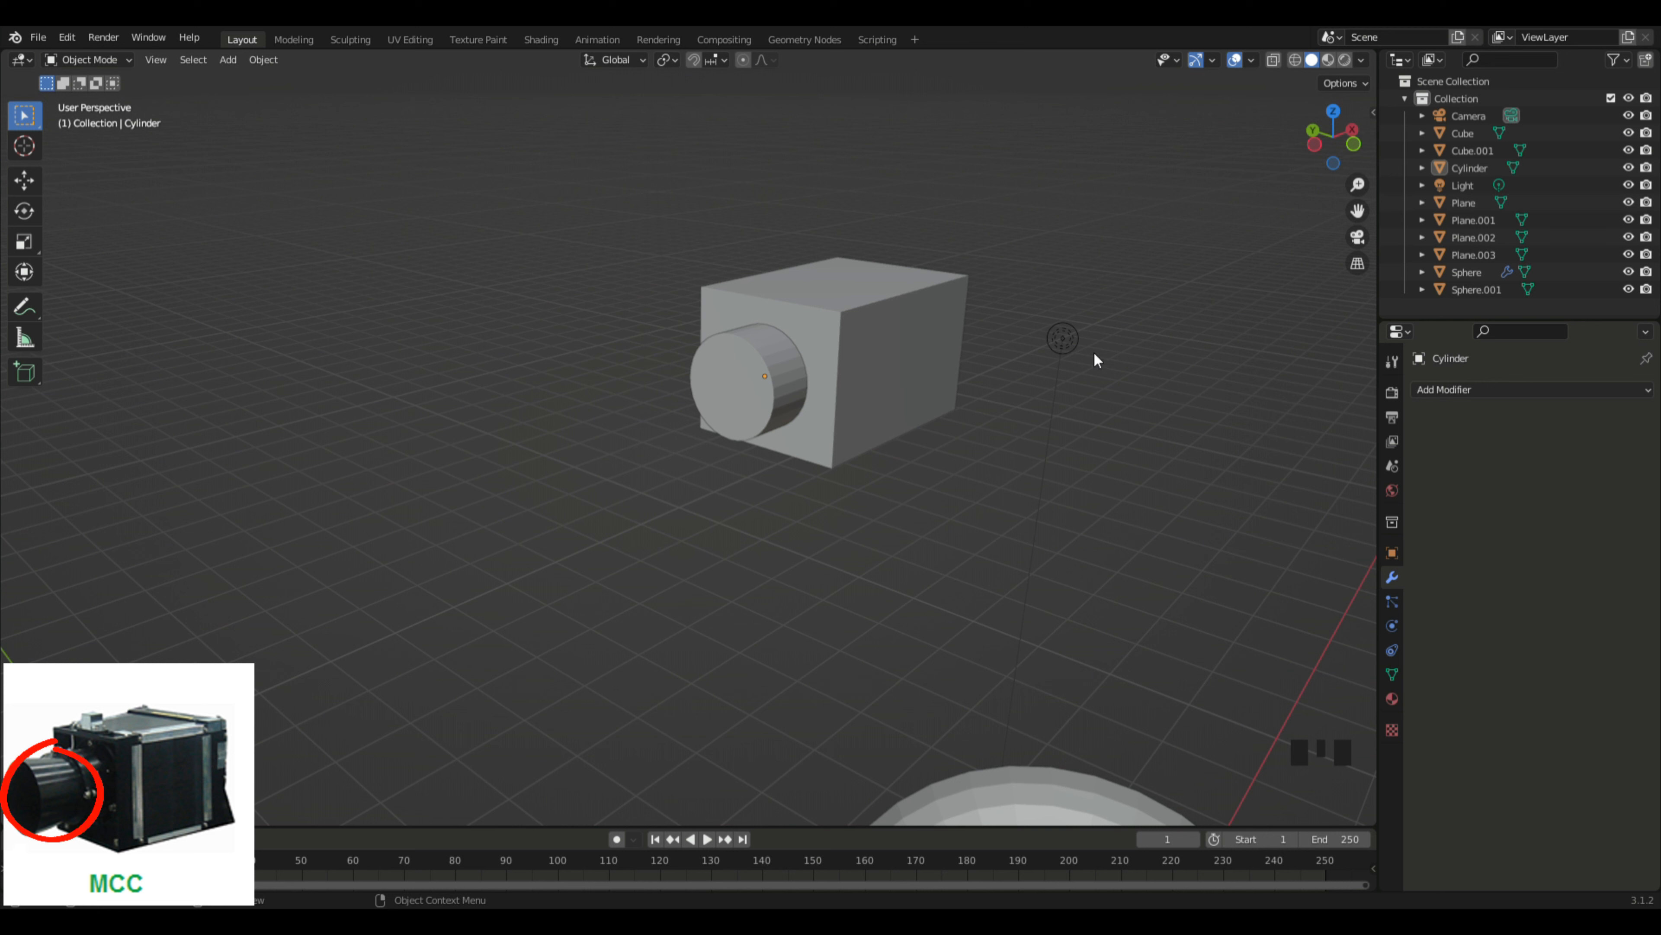
# Step: Delete the cylinder's outer end face in Edit Mode so the lens is open at the front
pyautogui.moveTo(951, 417); pyautogui.dragTo(823, 572, button='middle')
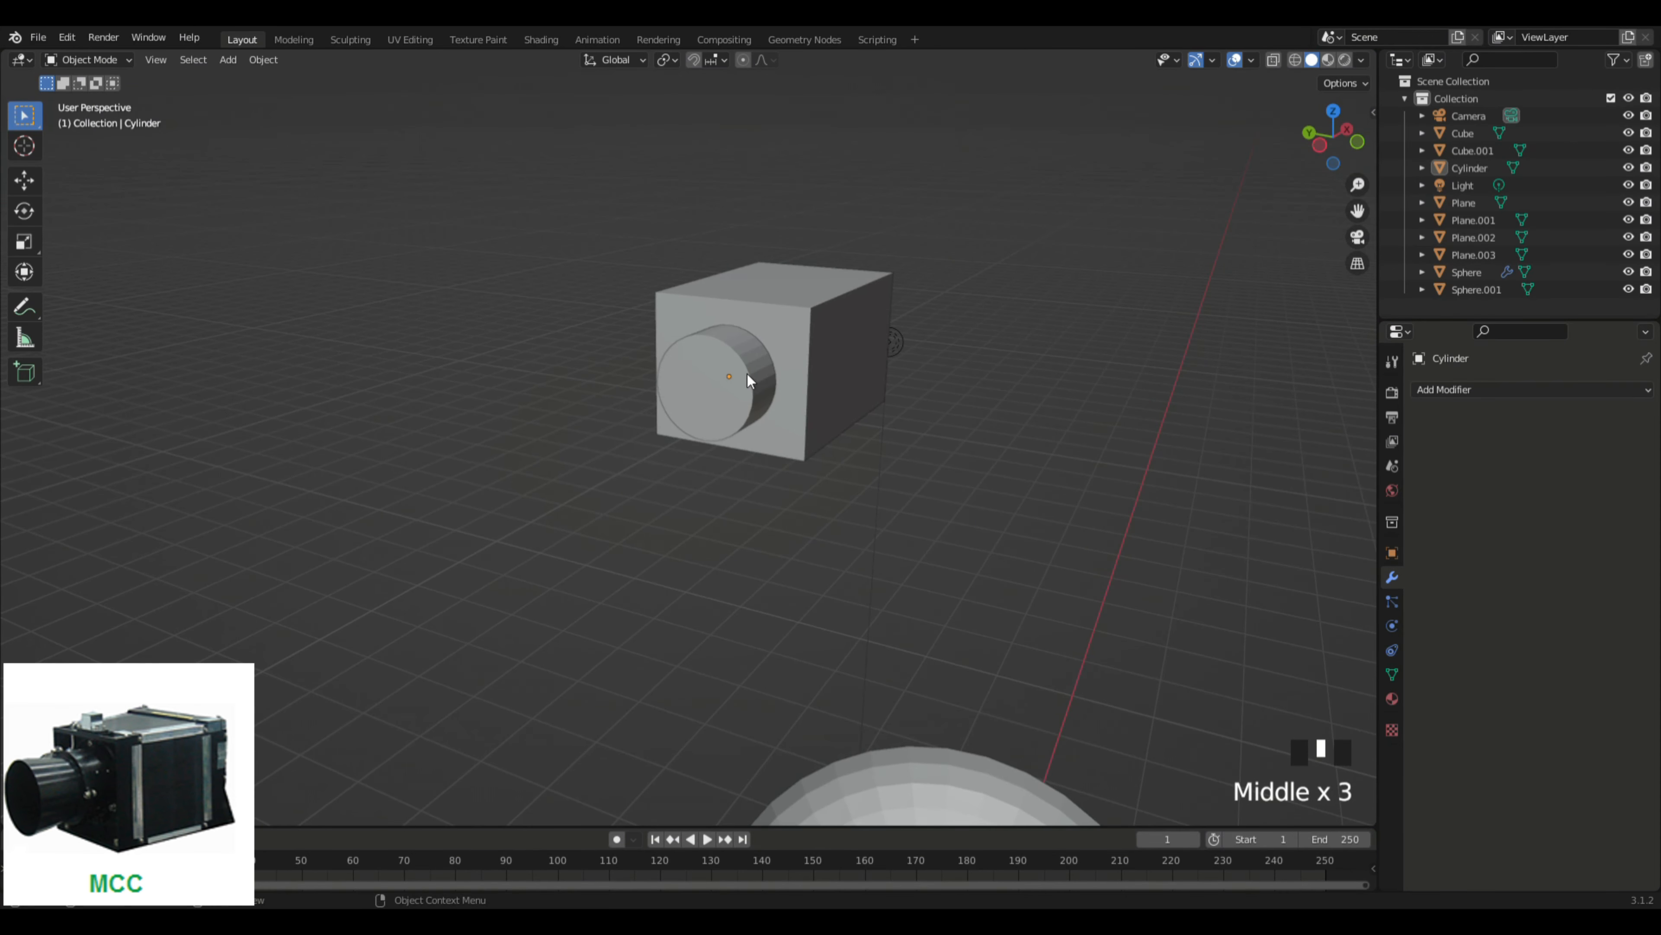
pyautogui.moveTo(745, 534); pyautogui.dragTo(684, 467, button='middle')
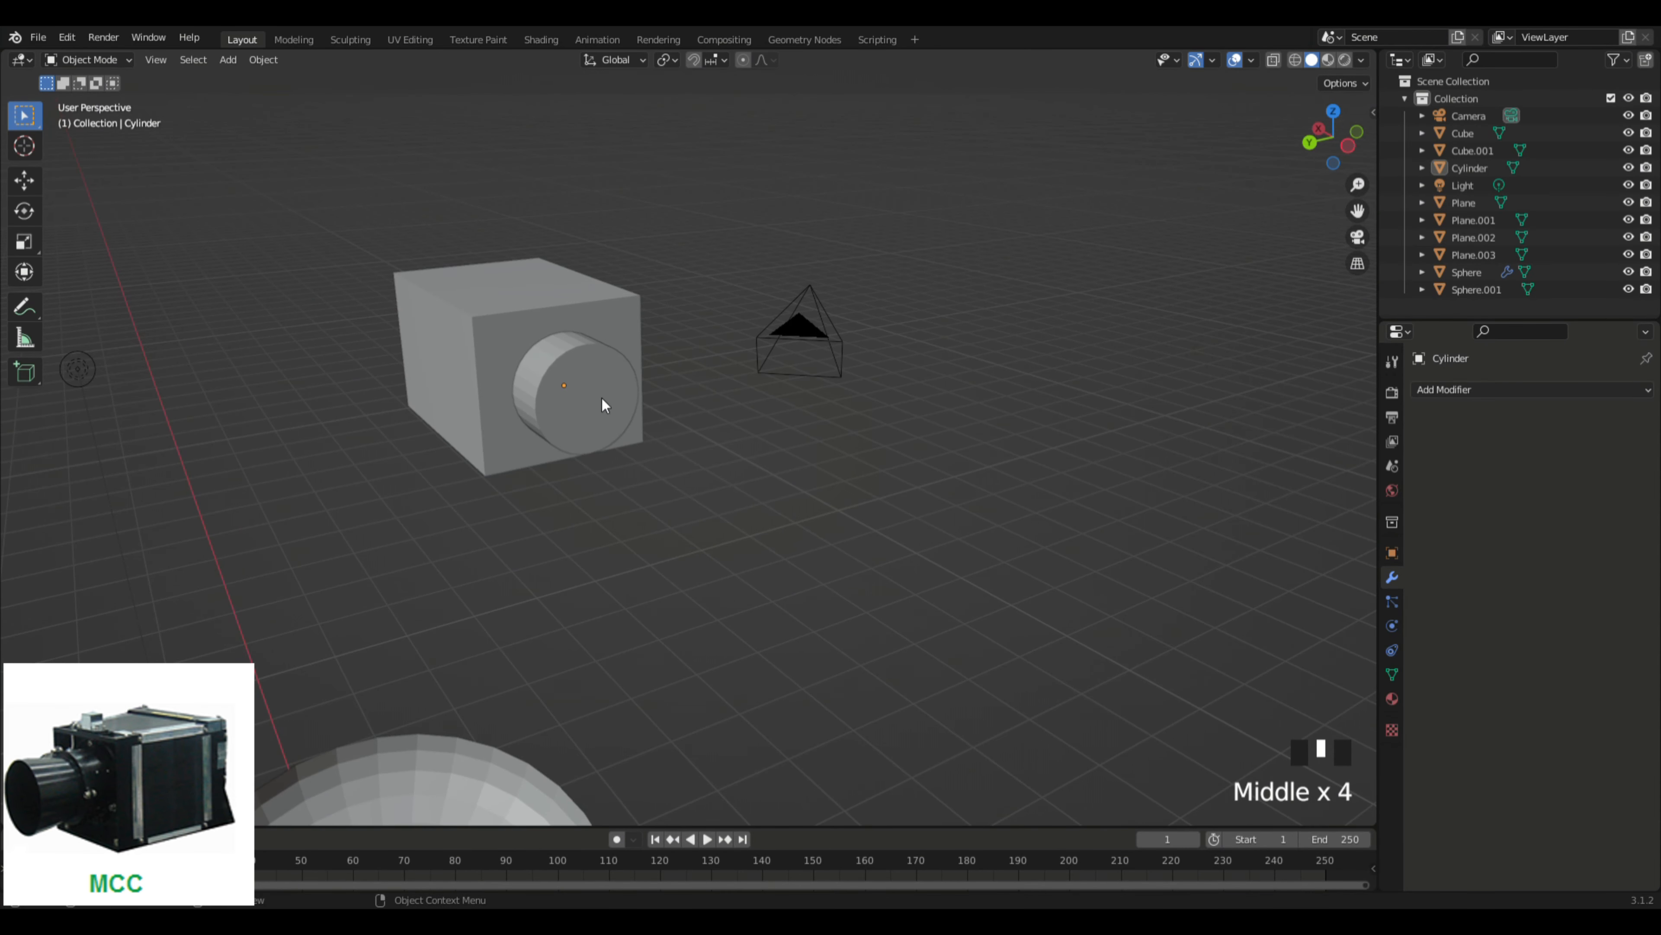
pyautogui.click(569, 435)
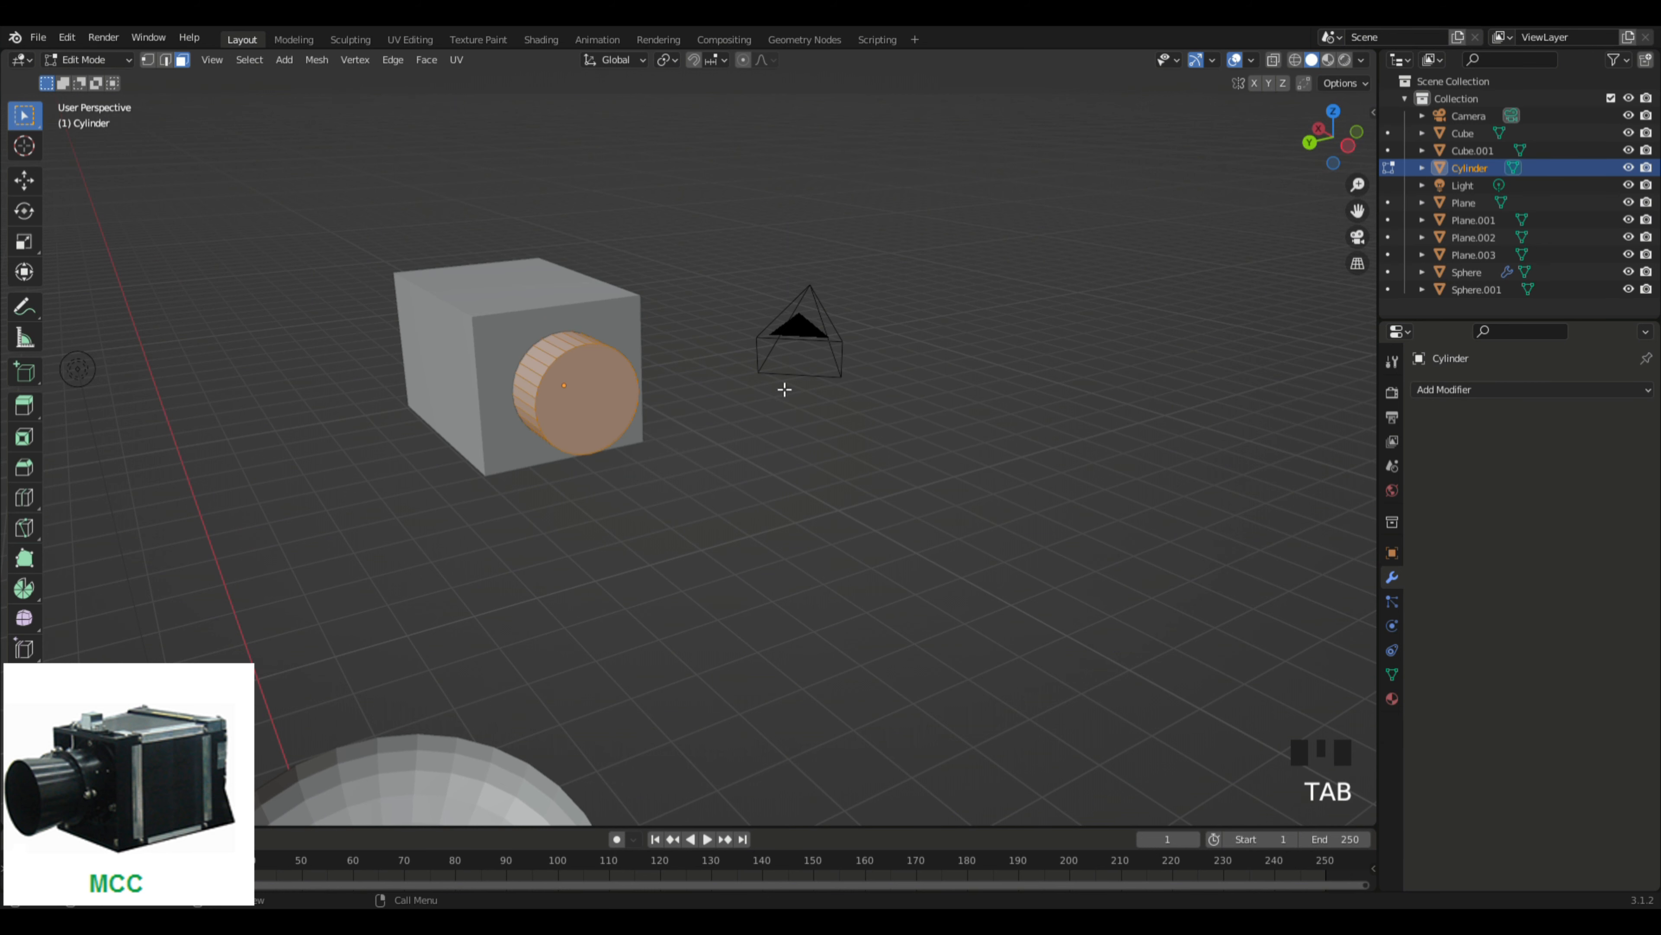
pyautogui.click(617, 415)
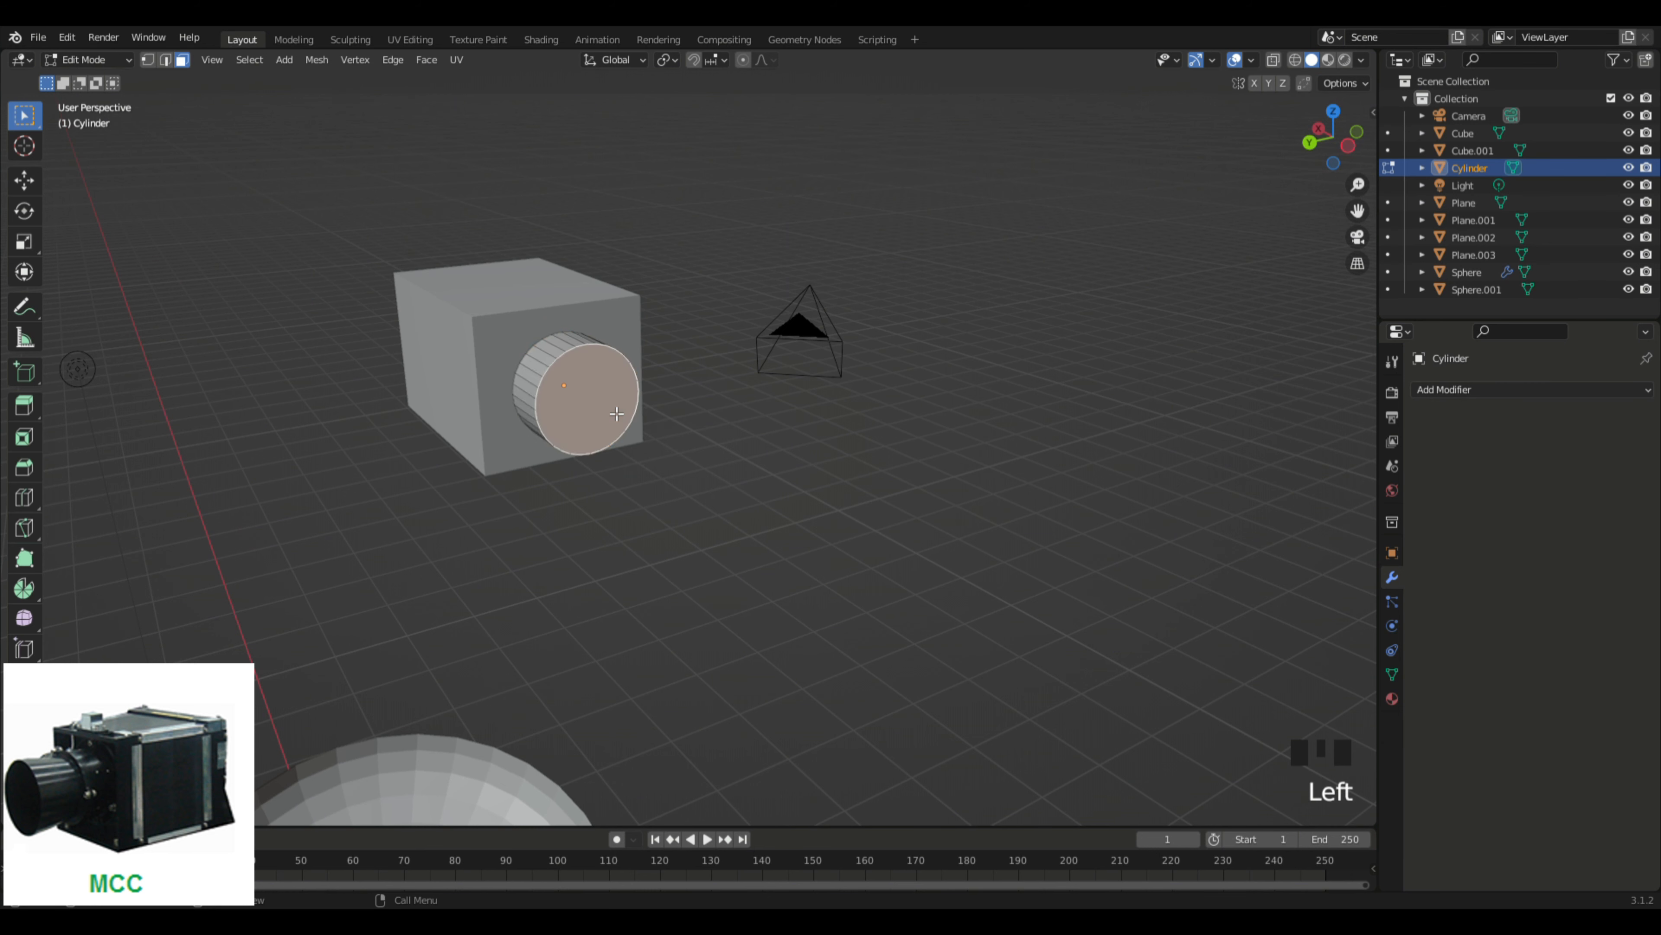
pyautogui.press('Delete')
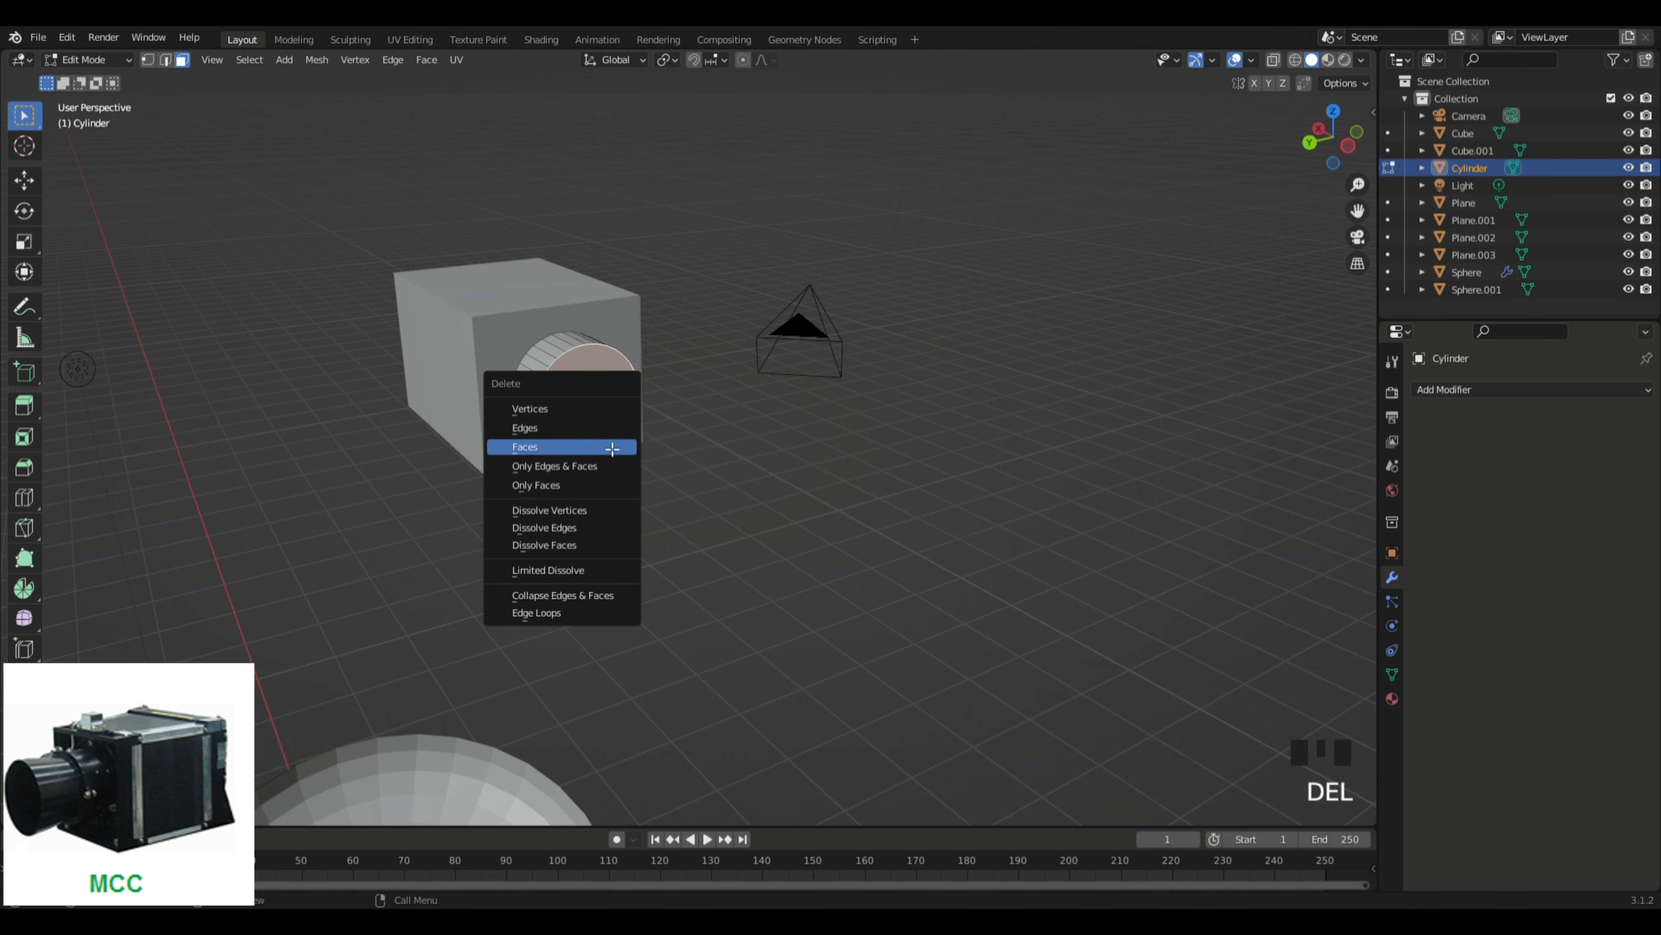
pyautogui.click(612, 447)
# Step: Return to Object Mode and slide the open cylinder along X a little further out of the box
pyautogui.scroll(1, 883, 453)
pyautogui.moveTo(883, 453); pyautogui.dragTo(704, 434, button='middle')
pyautogui.scroll(-2, 753, 494)
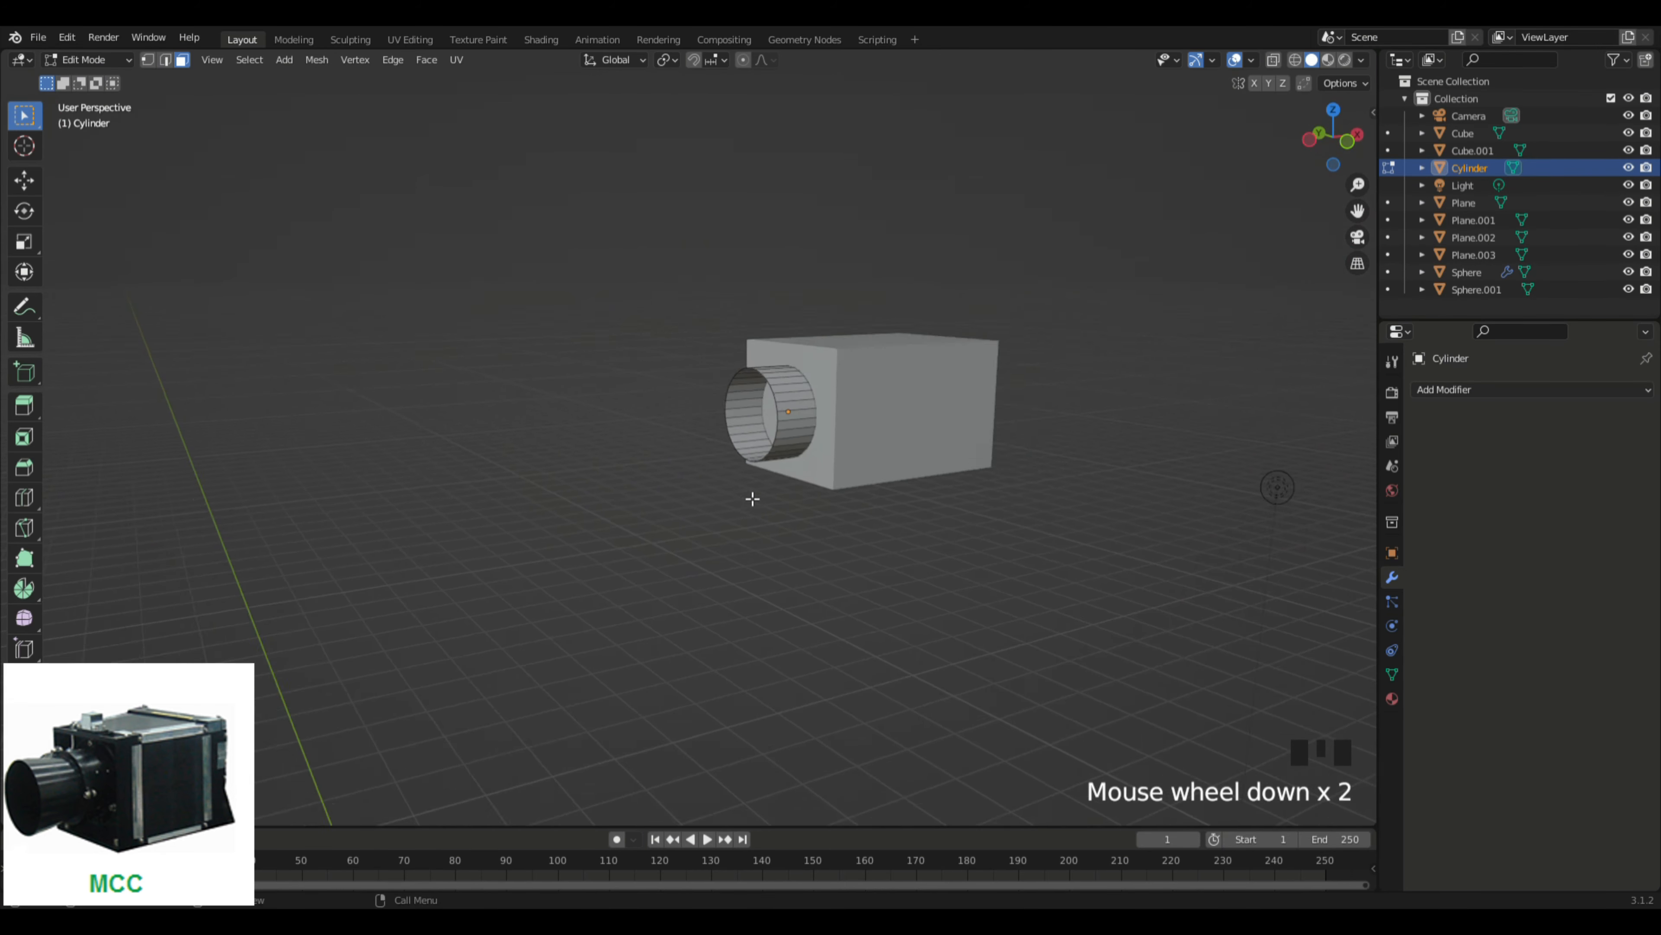
pyautogui.moveTo(753, 493)
pyautogui.mouseDown(button='middle')
pyautogui.moveTo(731, 494)
pyautogui.moveTo(783, 516)
pyautogui.moveTo(727, 504)
pyautogui.mouseUp(button='middle')
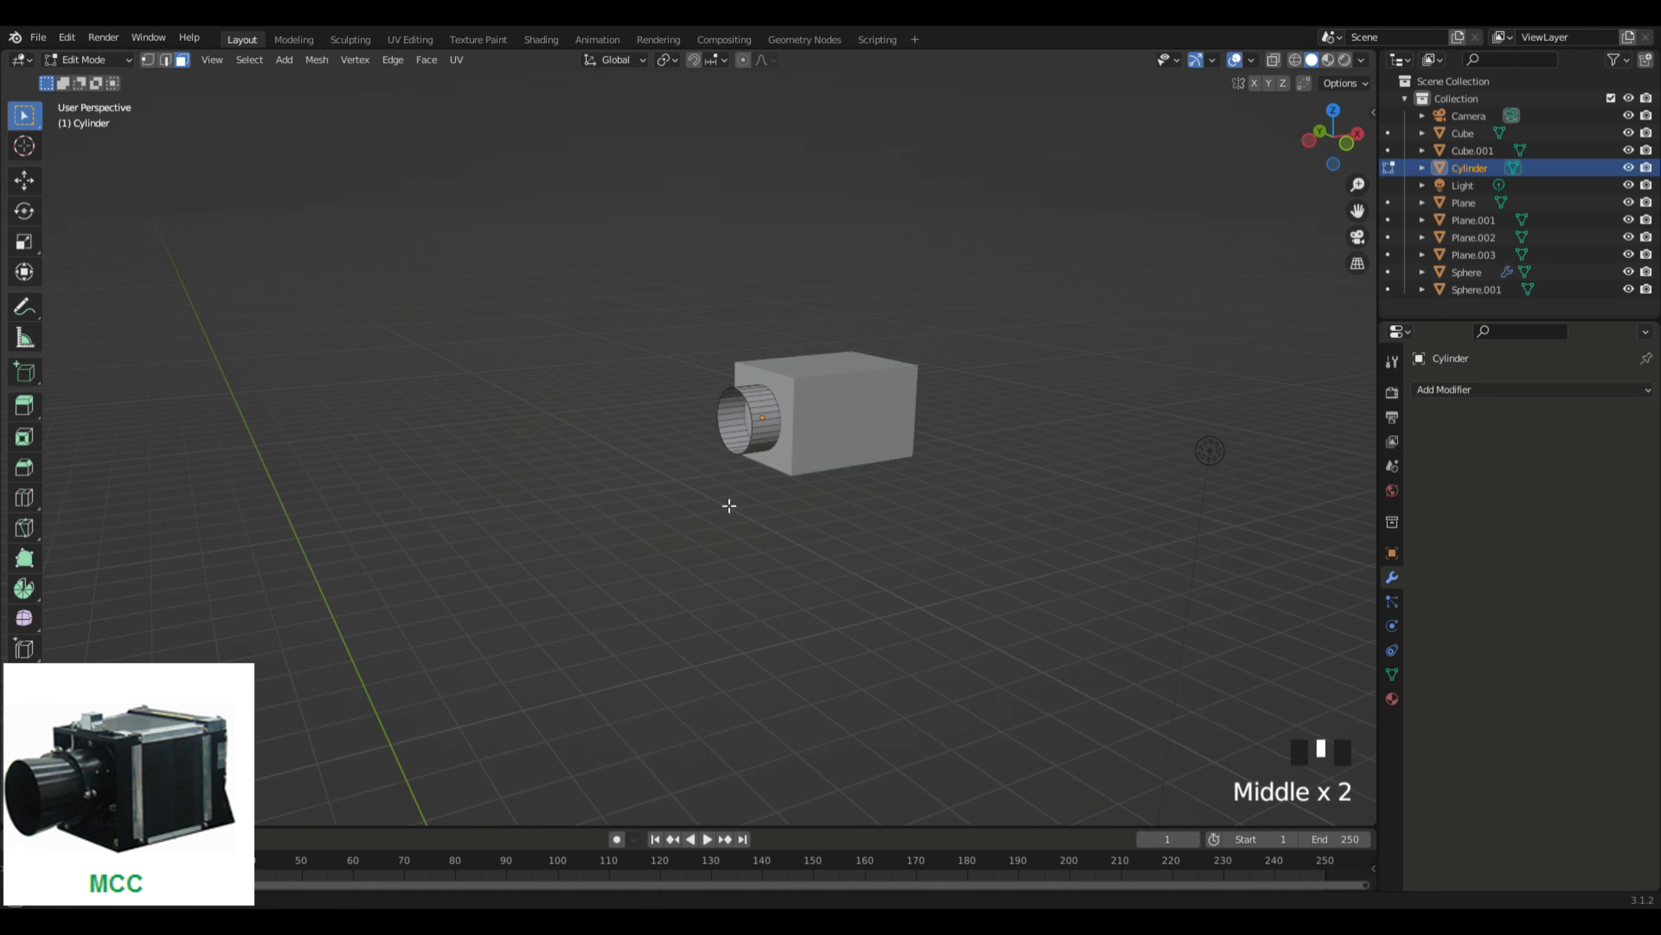
pyautogui.press('Tab')
pyautogui.click(901, 517)
pyautogui.click(759, 436)
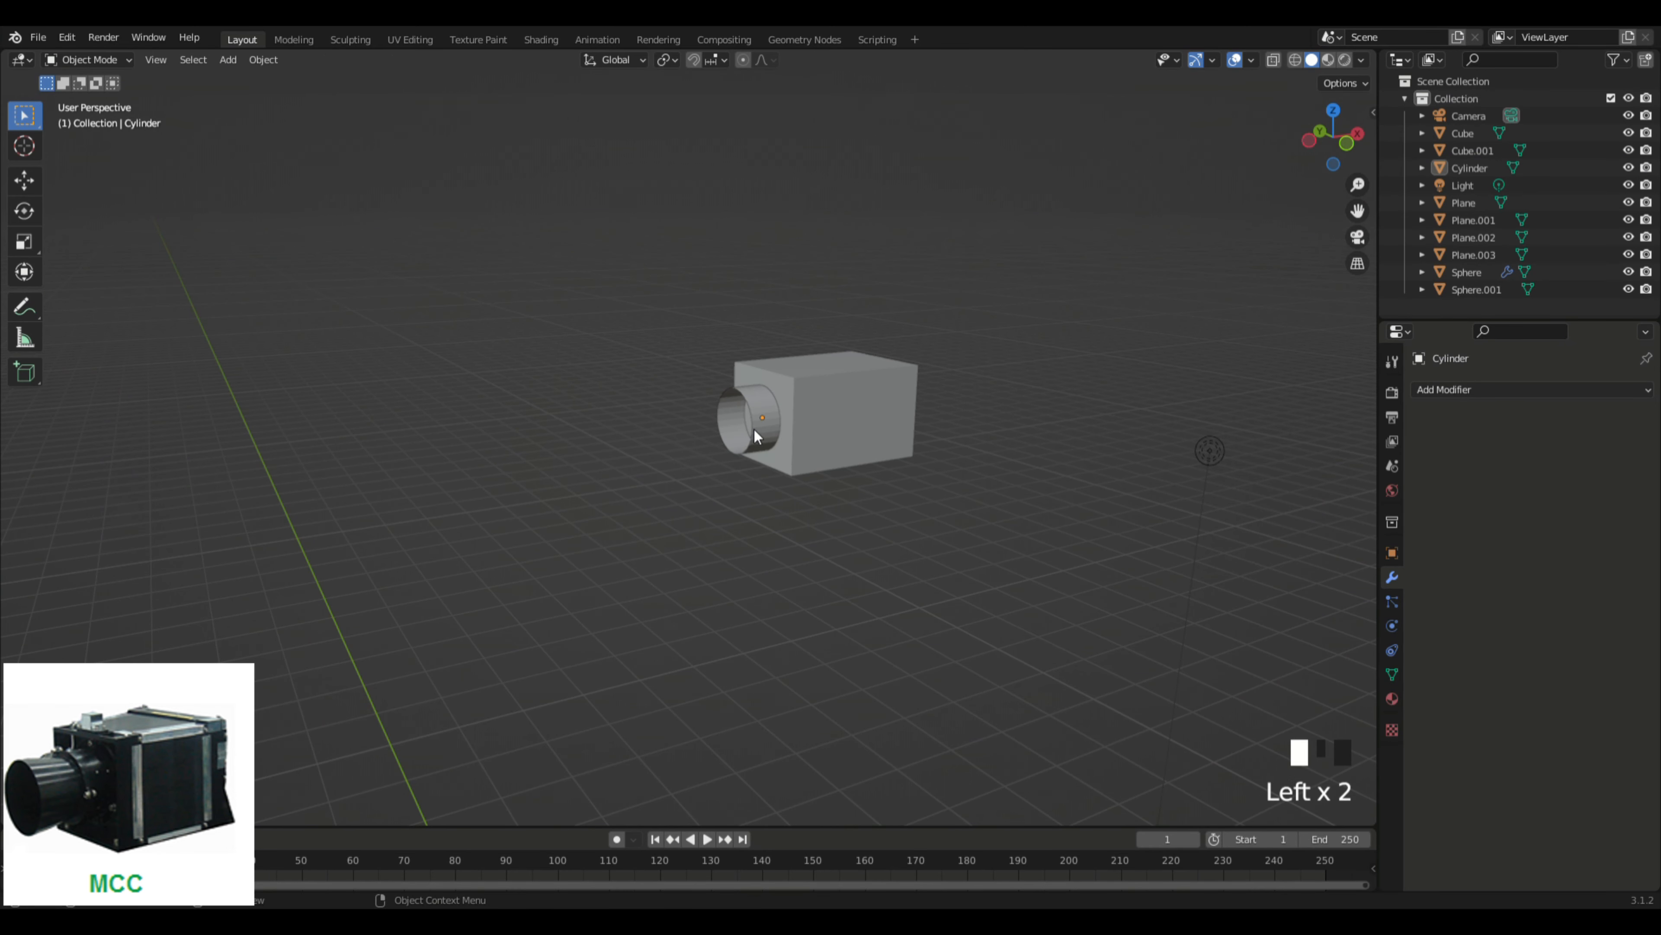
pyautogui.press('g')
pyautogui.press('x')
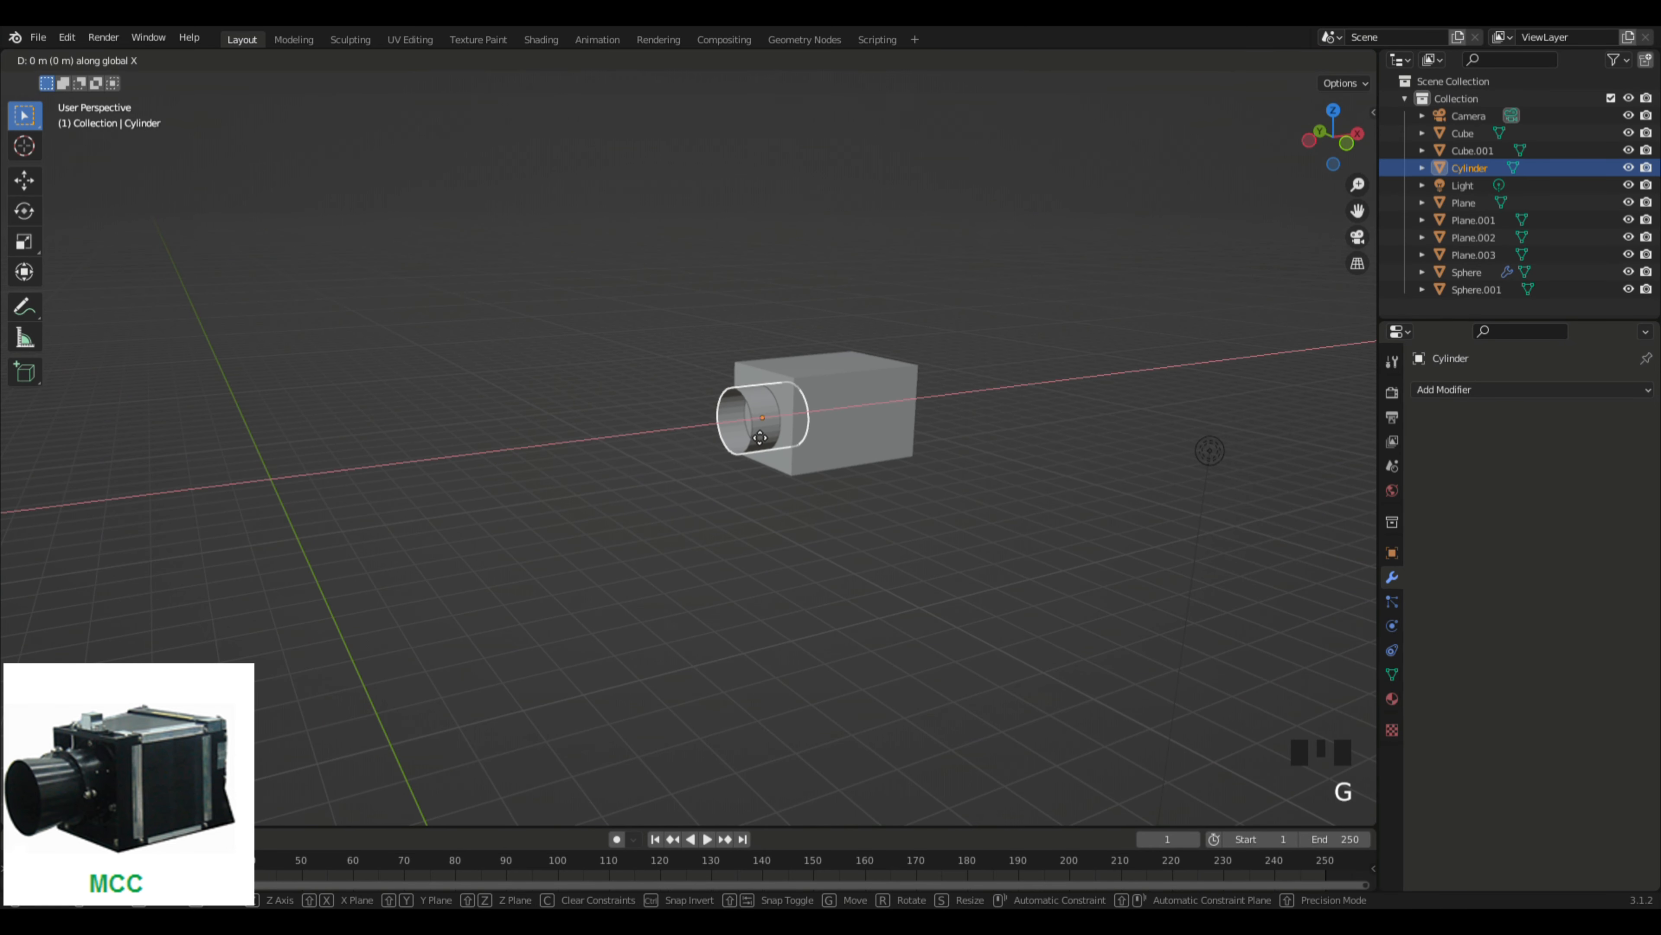
pyautogui.click(798, 528)
pyautogui.moveTo(797, 528); pyautogui.dragTo(845, 593, button='middle')
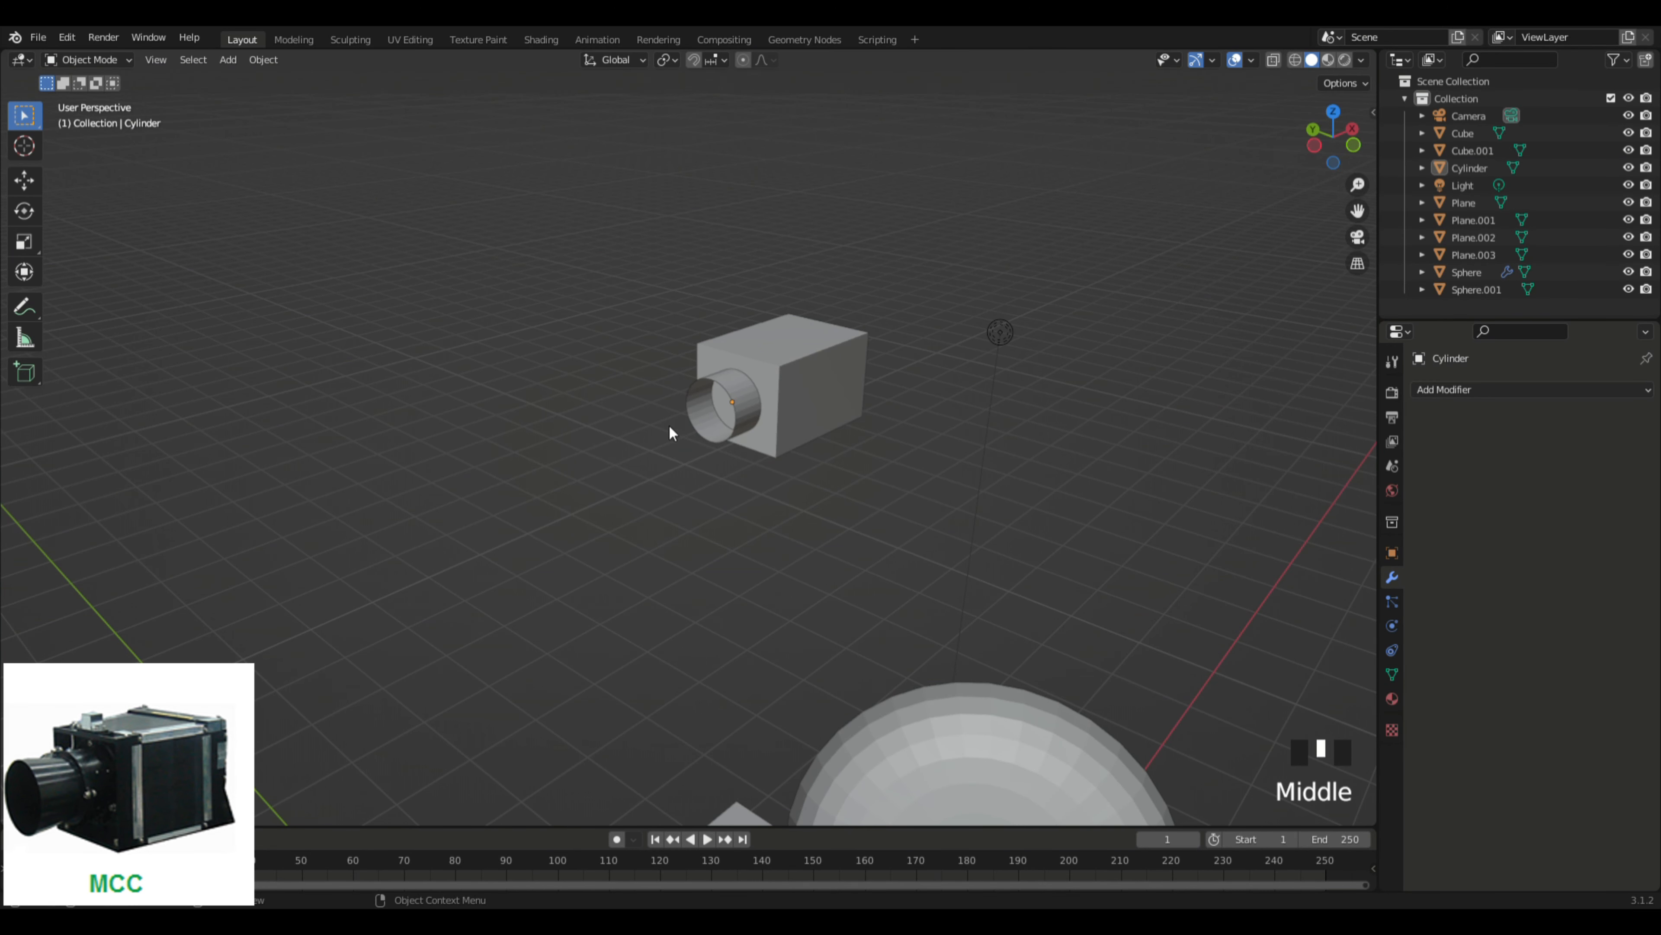
# Step: Scale the open cylinder down uniformly so it leaves a wider margin on the box's front face
pyautogui.click(741, 416)
pyautogui.press('s')
pyautogui.press('s')
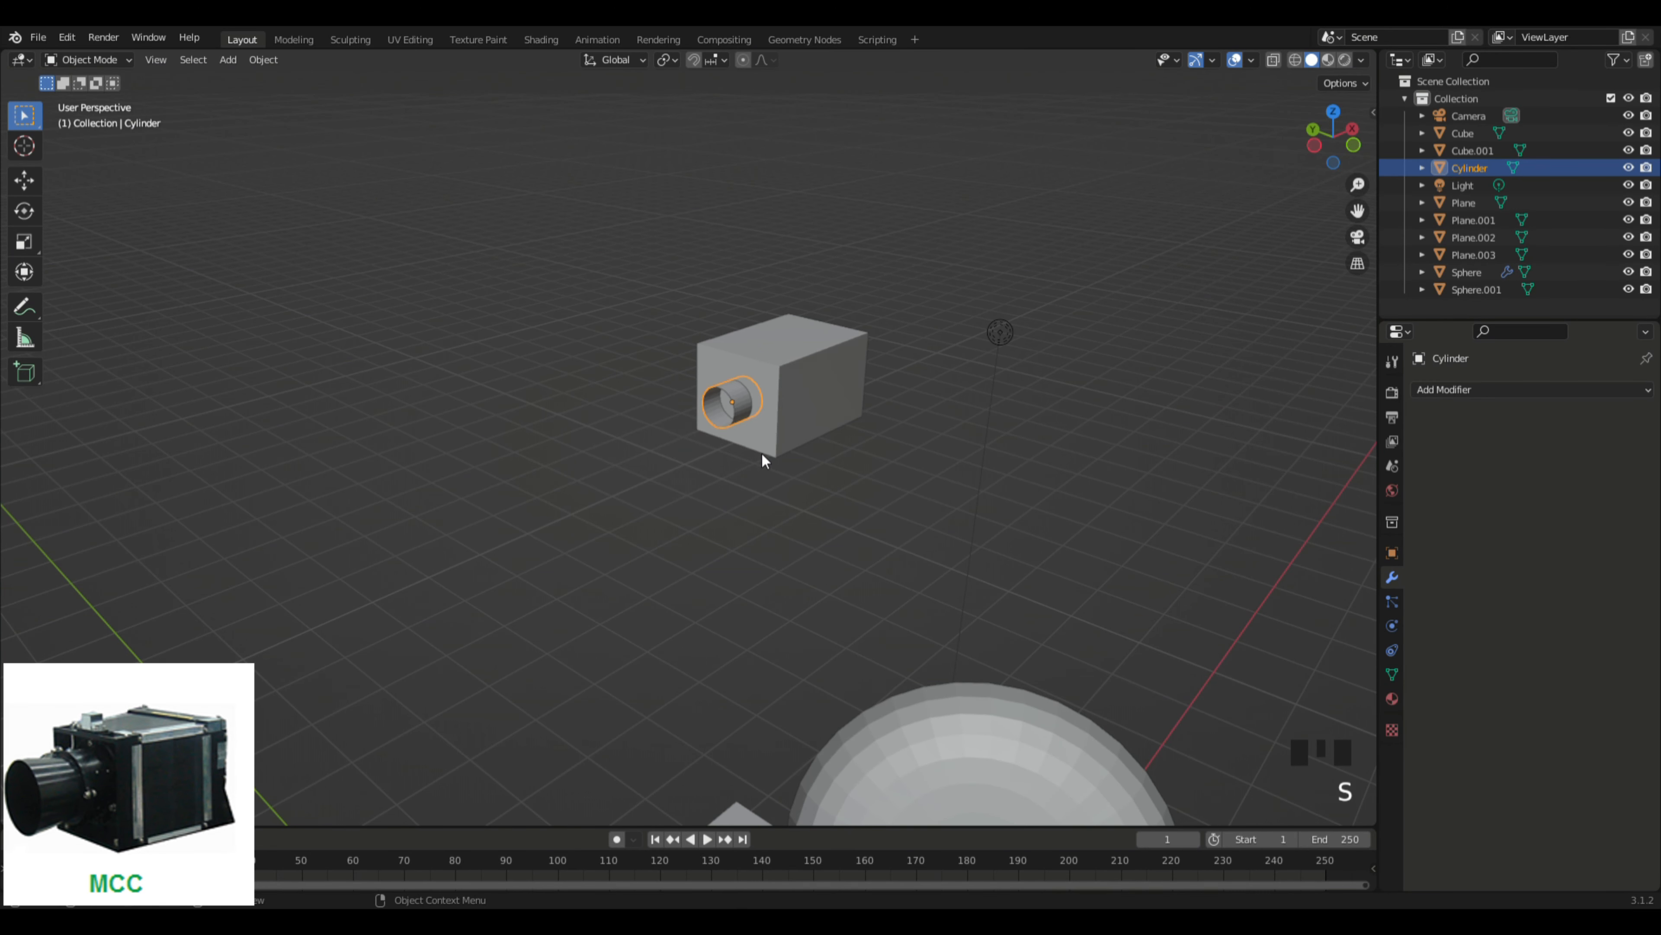
pyautogui.click(762, 466)
pyautogui.click(816, 475)
pyautogui.moveTo(816, 475); pyautogui.dragTo(863, 456, button='middle')
# Step: Raise the cylinder slightly along Z to centre it vertically on the box's front face
pyautogui.click(729, 439)
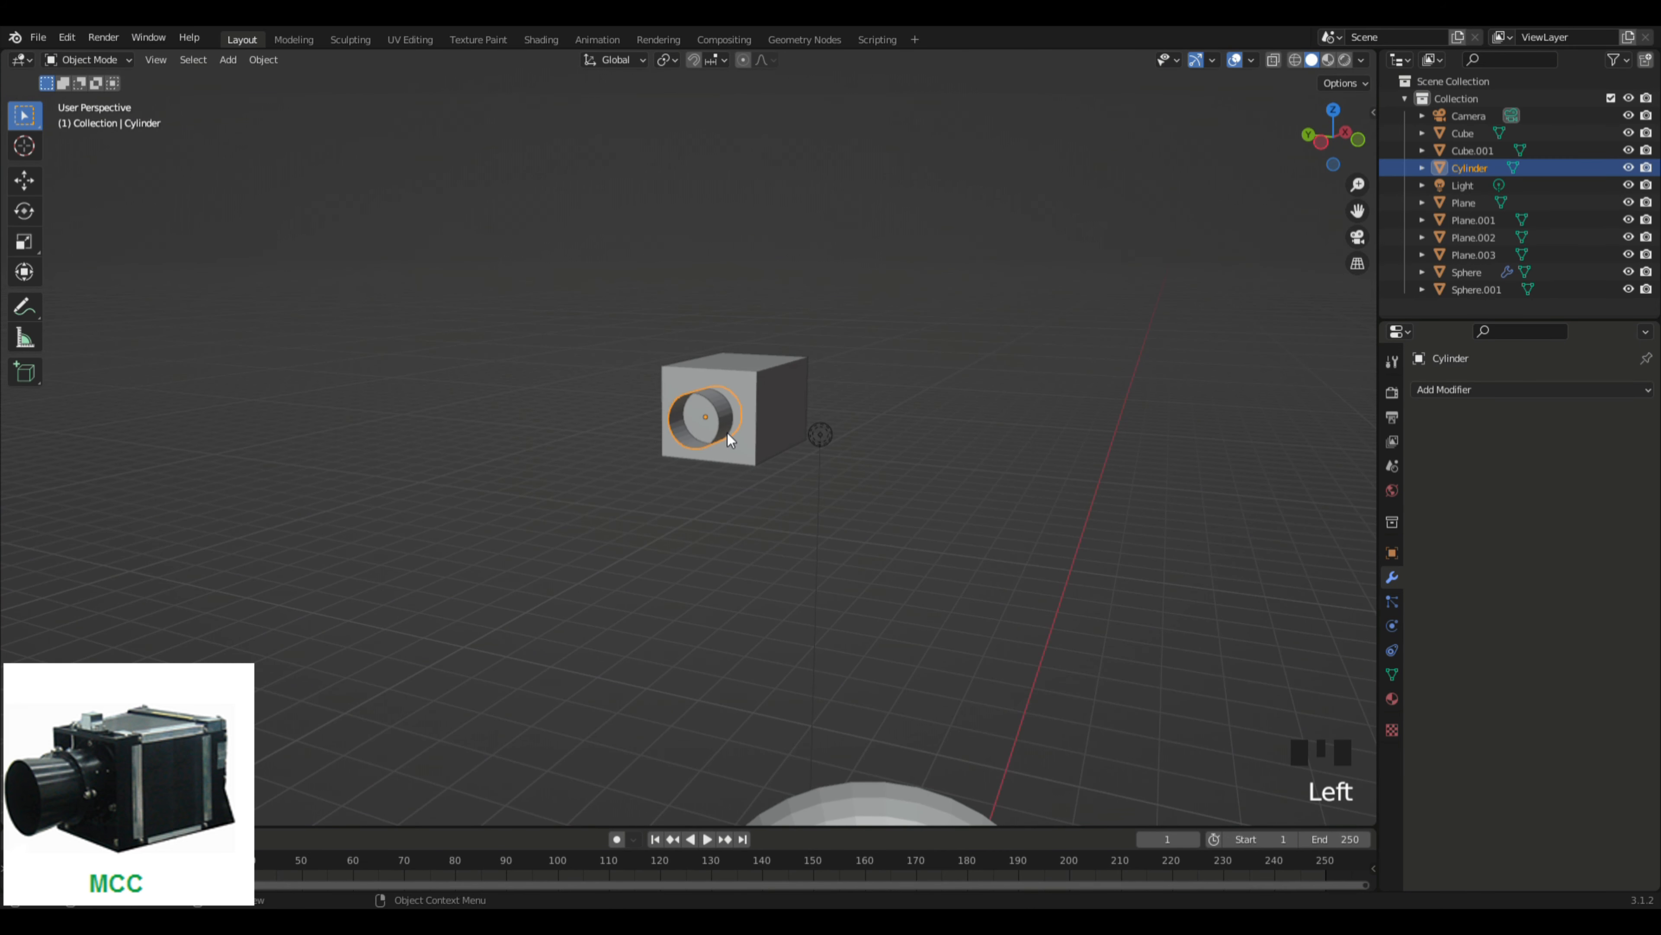
pyautogui.press('g')
pyautogui.press('z')
pyautogui.click(993, 443)
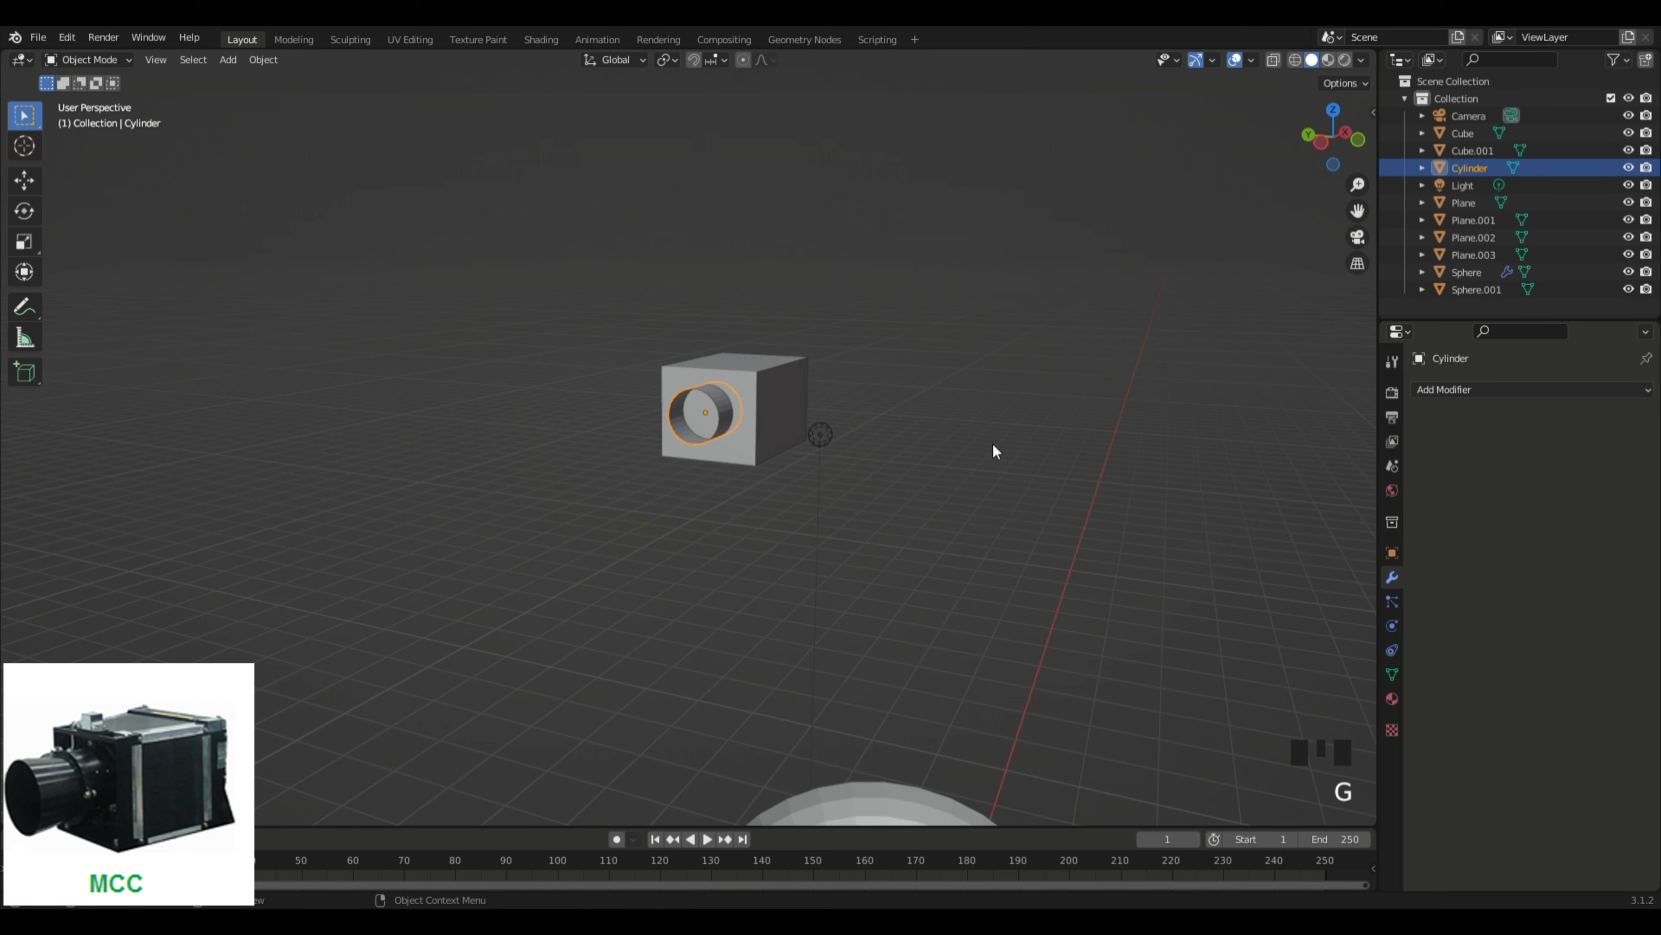
pyautogui.click(993, 444)
pyautogui.moveTo(993, 444); pyautogui.dragTo(806, 788, button='middle')
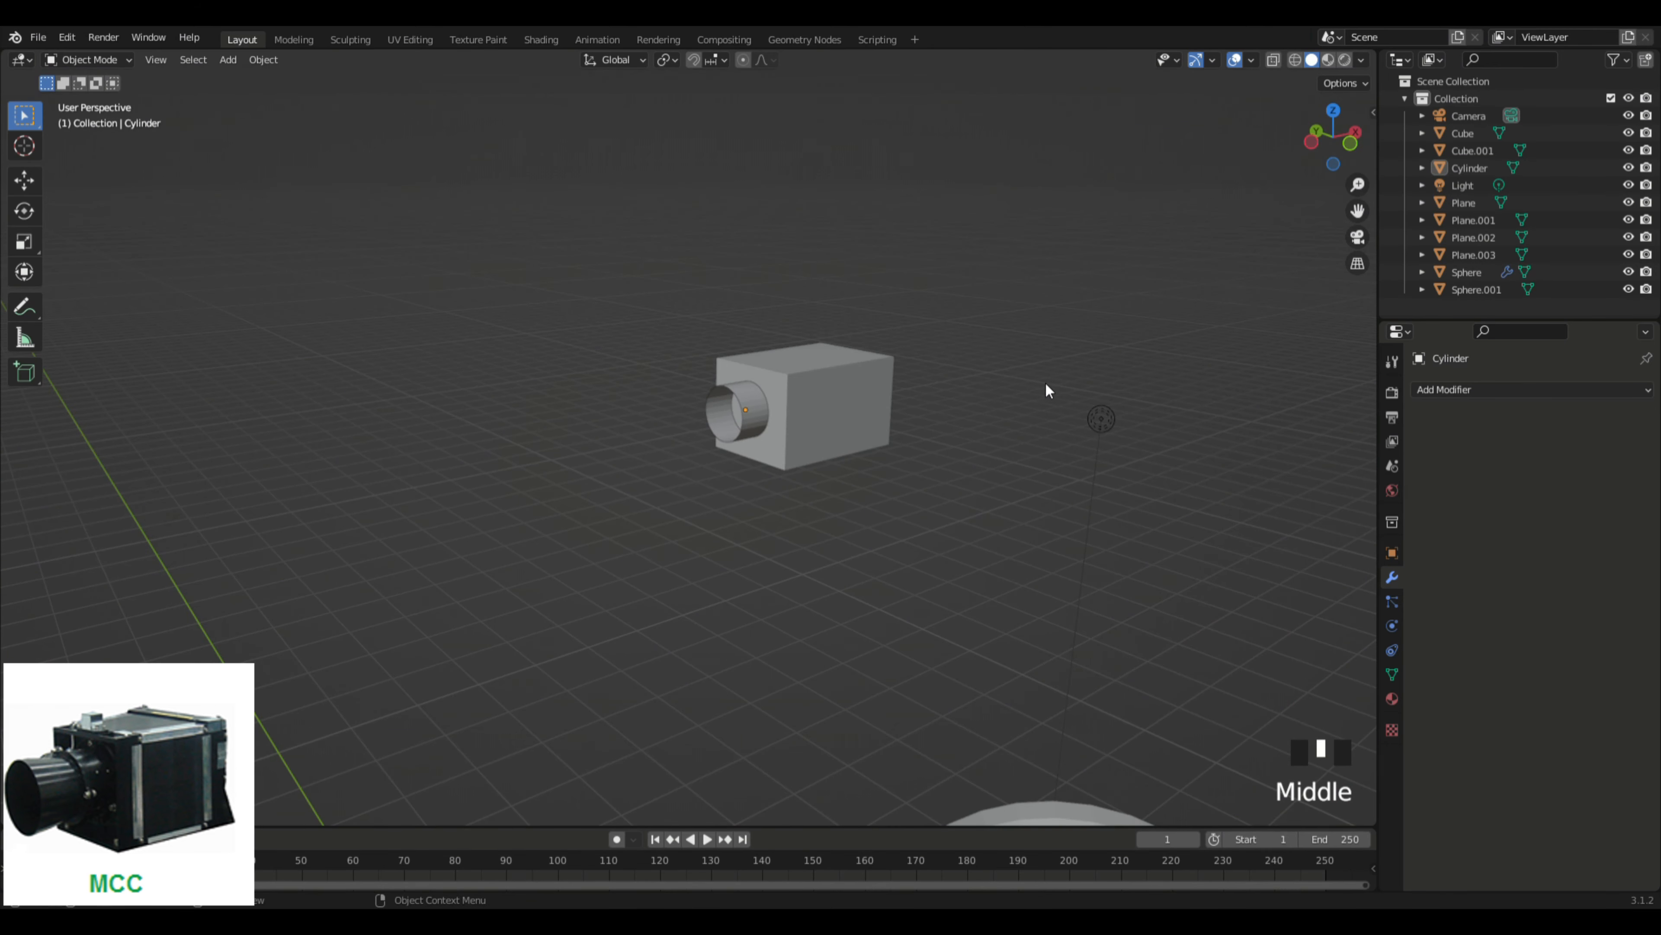
pyautogui.click(860, 453)
pyautogui.moveTo(887, 514); pyautogui.dragTo(981, 458, button='middle')
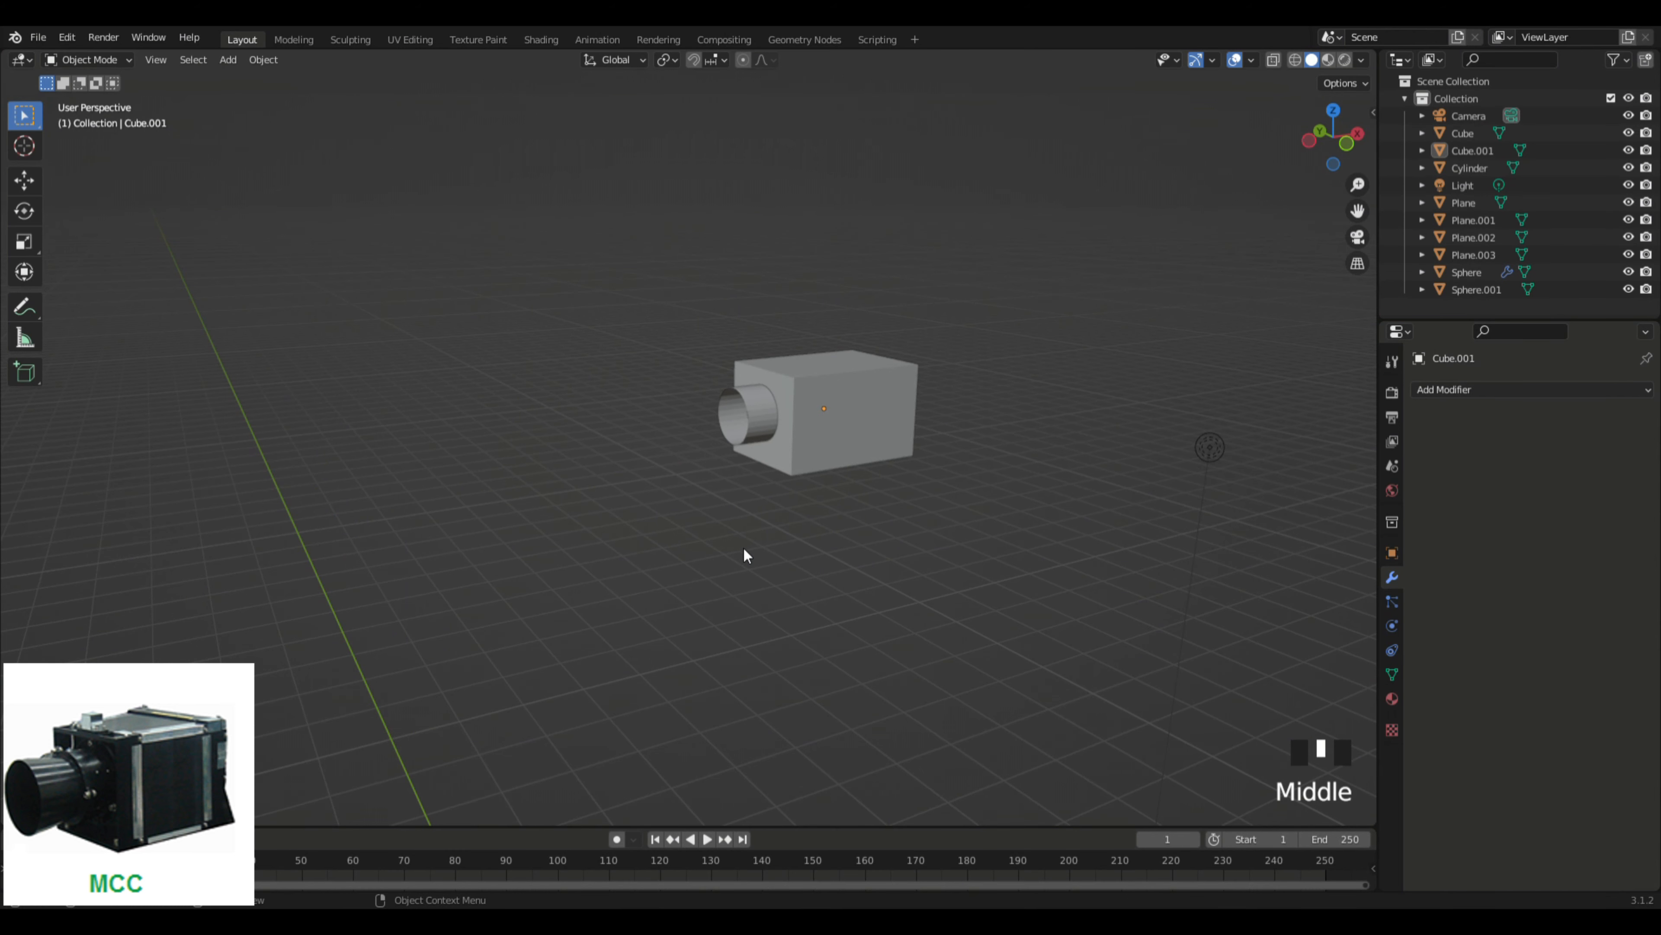
pyautogui.scroll(1, 744, 549)
pyautogui.moveTo(759, 547); pyautogui.dragTo(812, 550, button='middle')
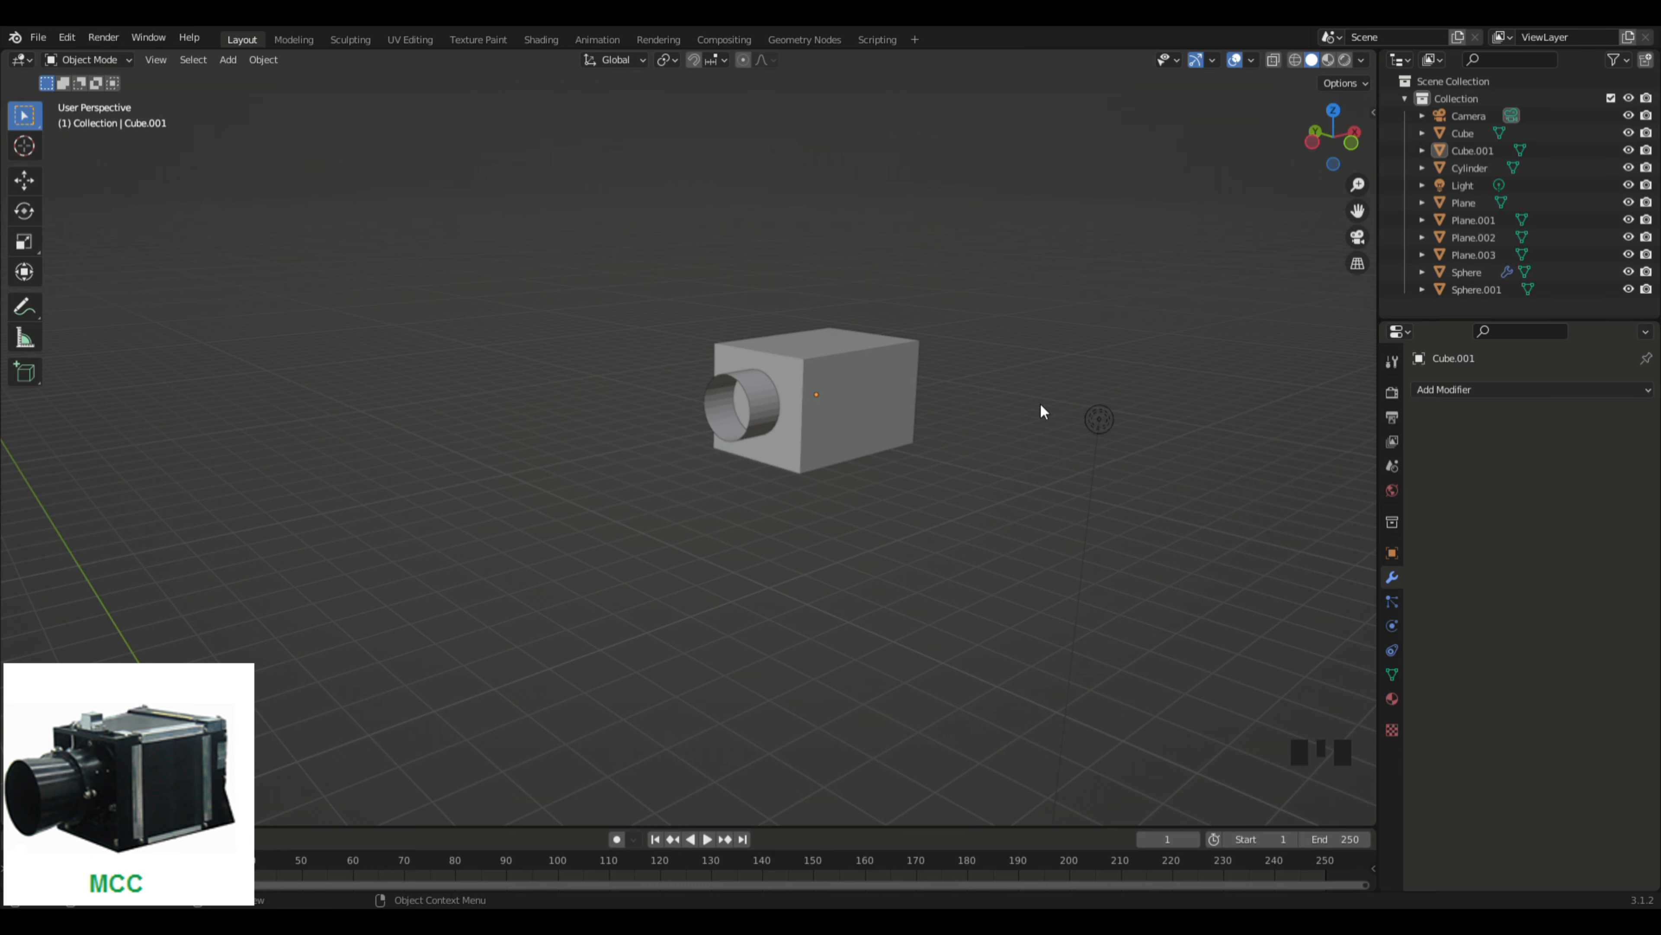
# Step: Select the lowest vertex on the lens cylinder's open front rim in Edit Mode, using vertex selection in the front orthographic view
pyautogui.click(900, 523)
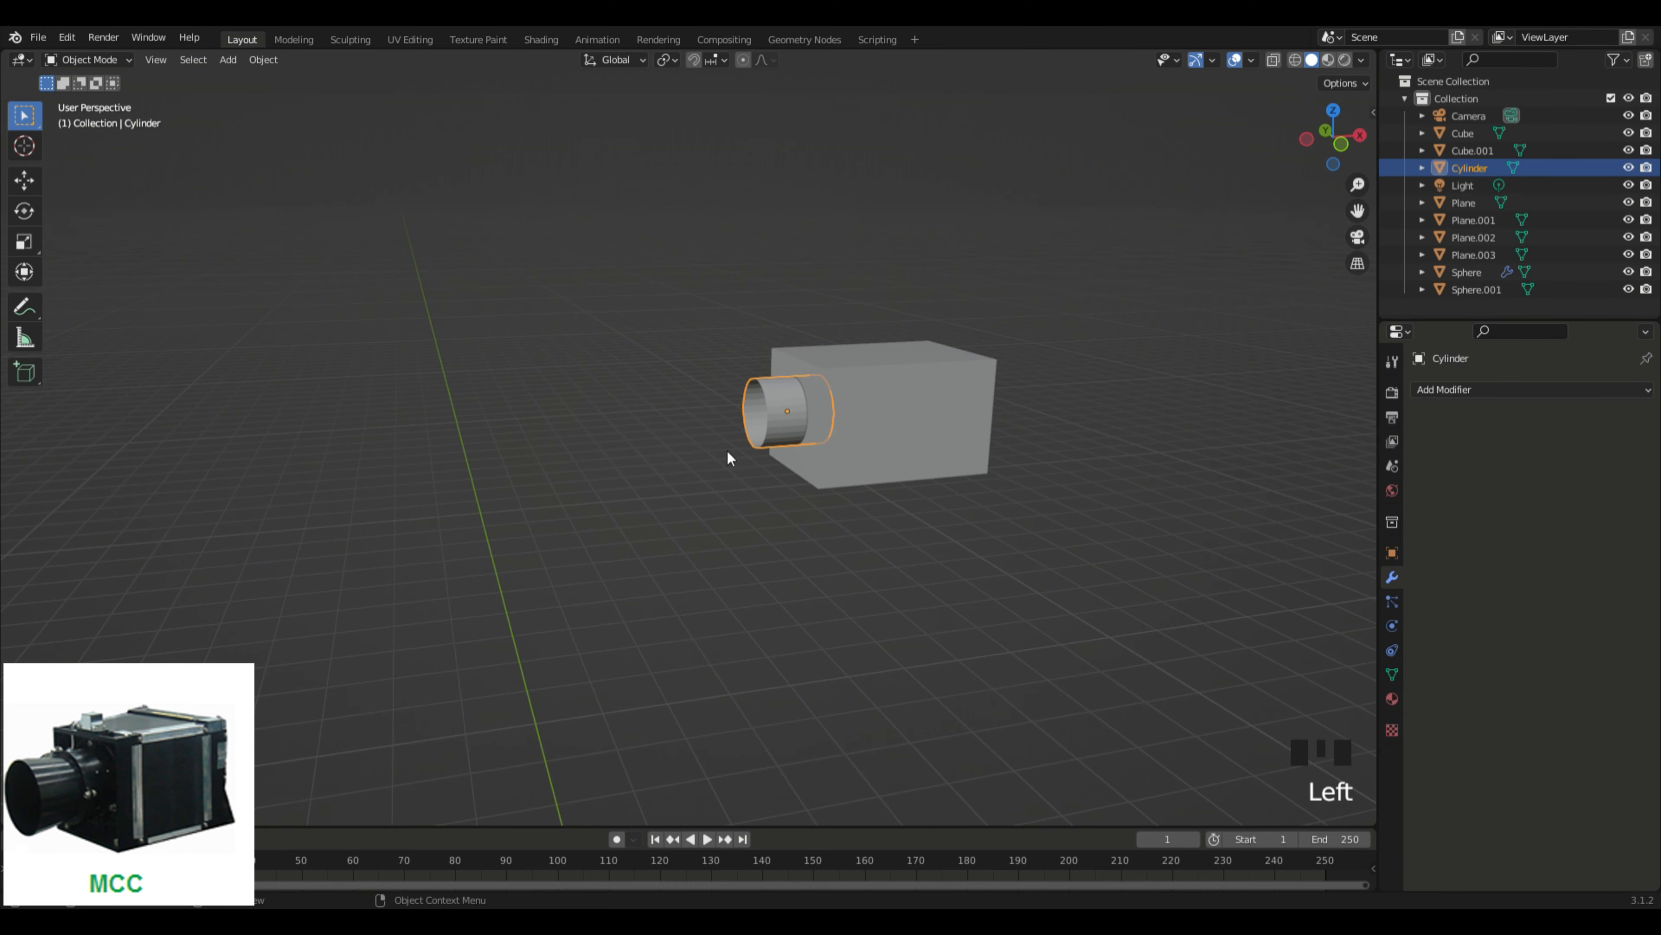
pyautogui.moveTo(731, 456); pyautogui.dragTo(852, 466, button='middle')
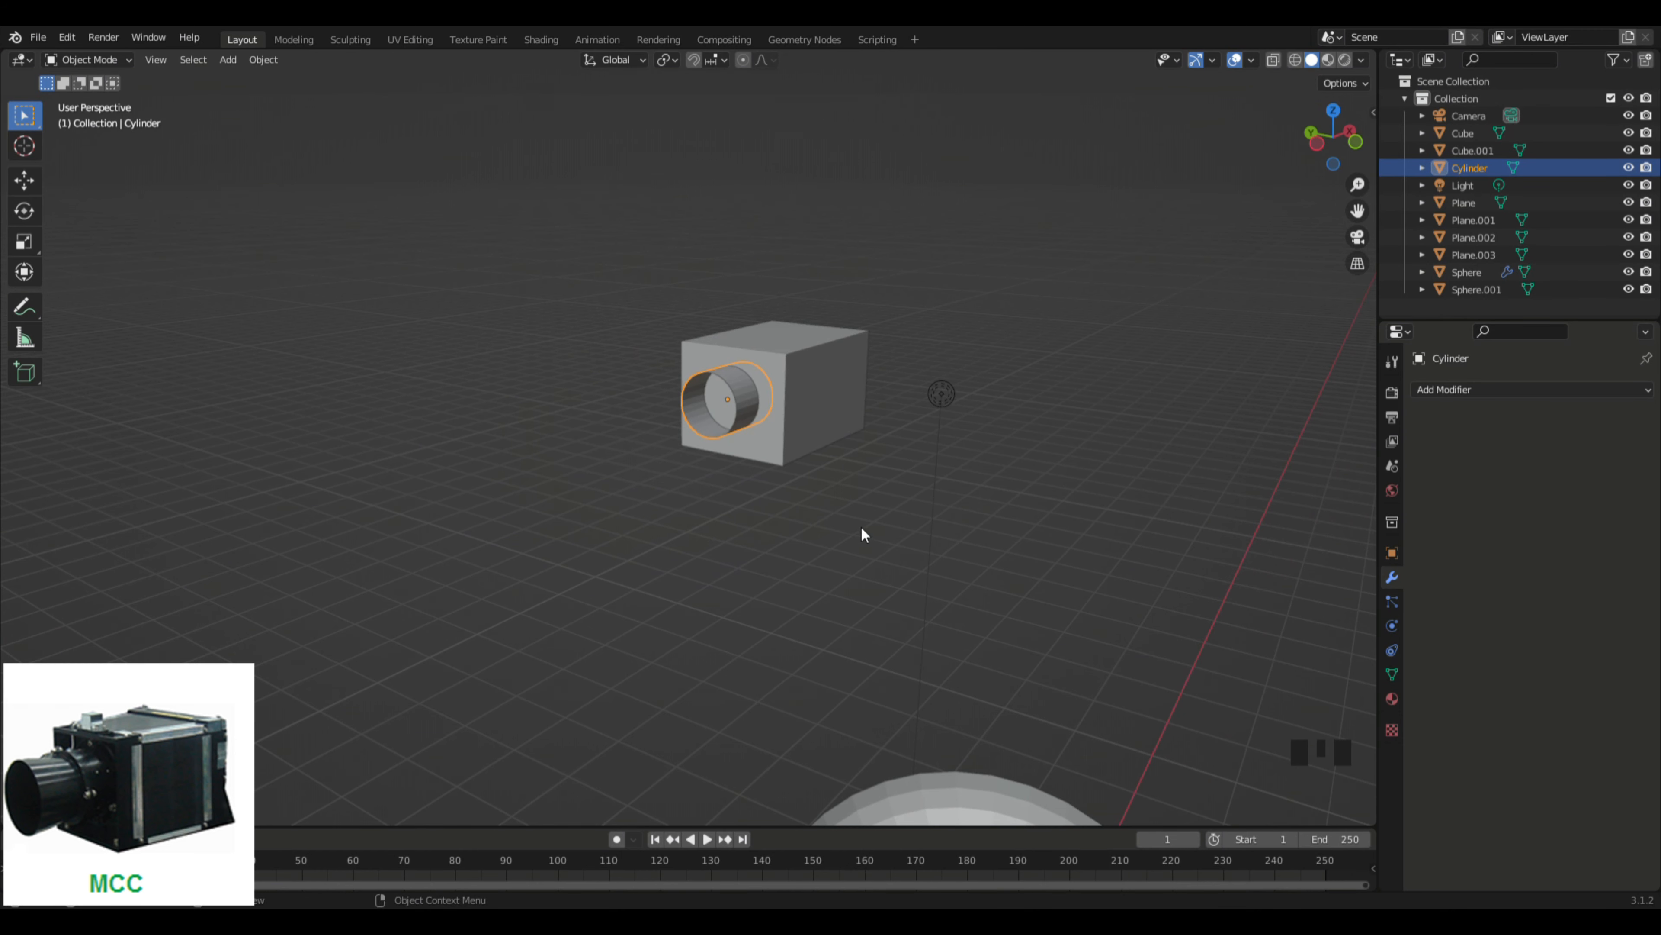
pyautogui.moveTo(861, 526); pyautogui.dragTo(1270, 111, button='middle')
pyautogui.click(1302, 150)
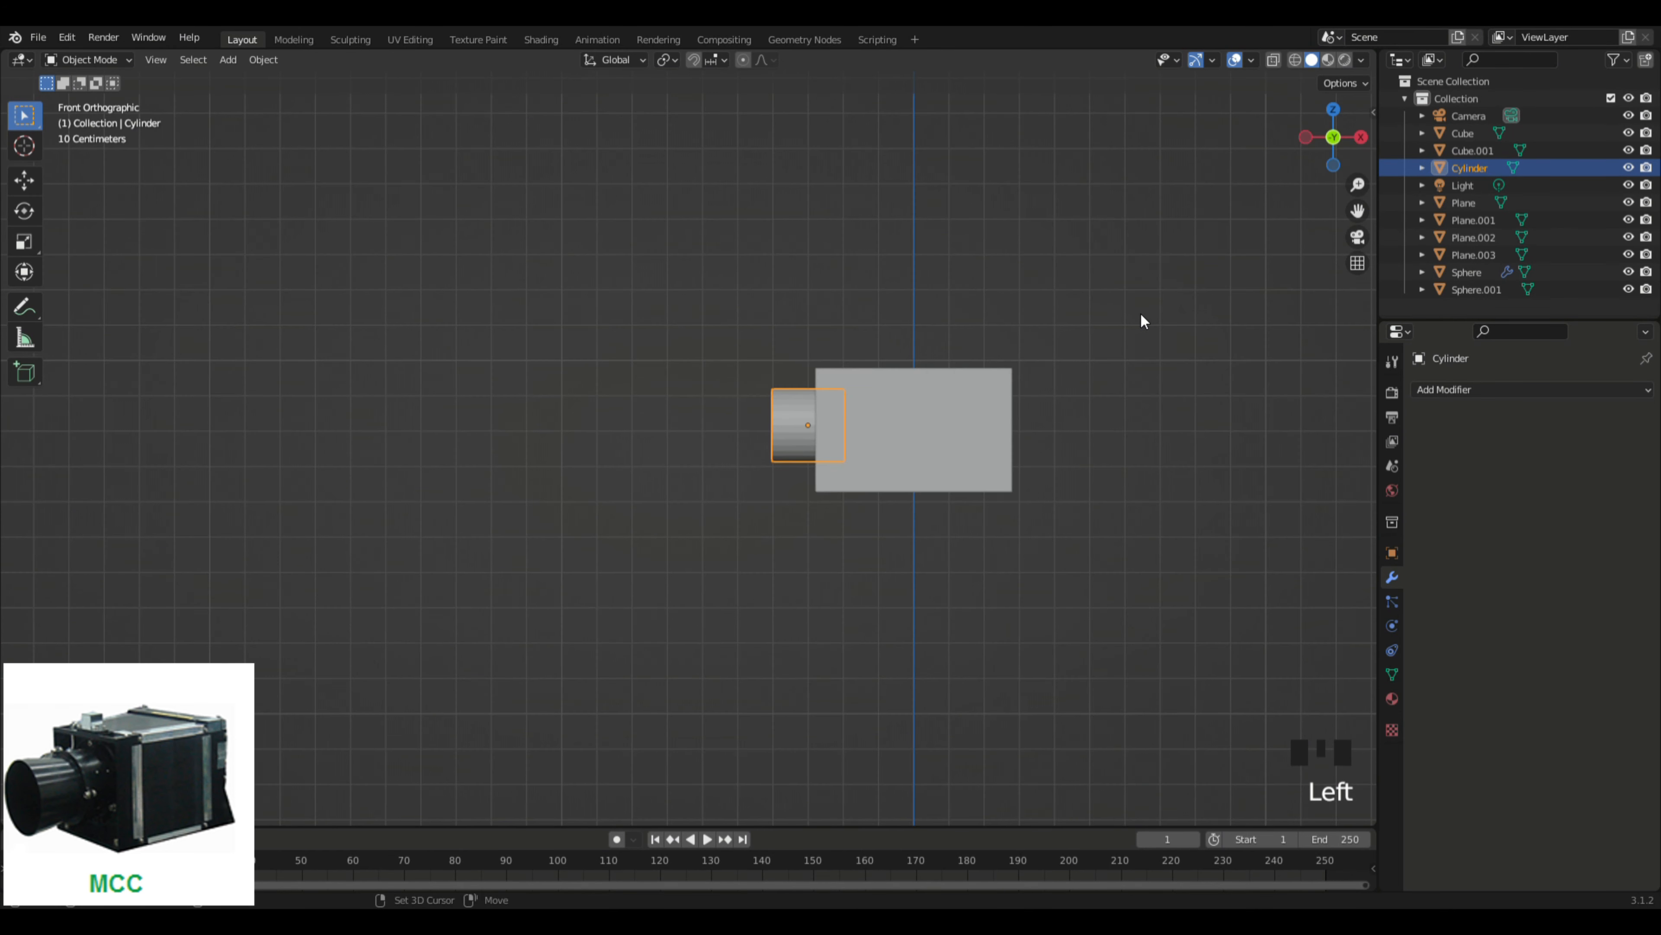
pyautogui.keyDown('shift'); pyautogui.moveTo(1139, 316); pyautogui.dragTo(1066, 268, button='middle'); pyautogui.keyUp('shift')
pyautogui.press('Tab')
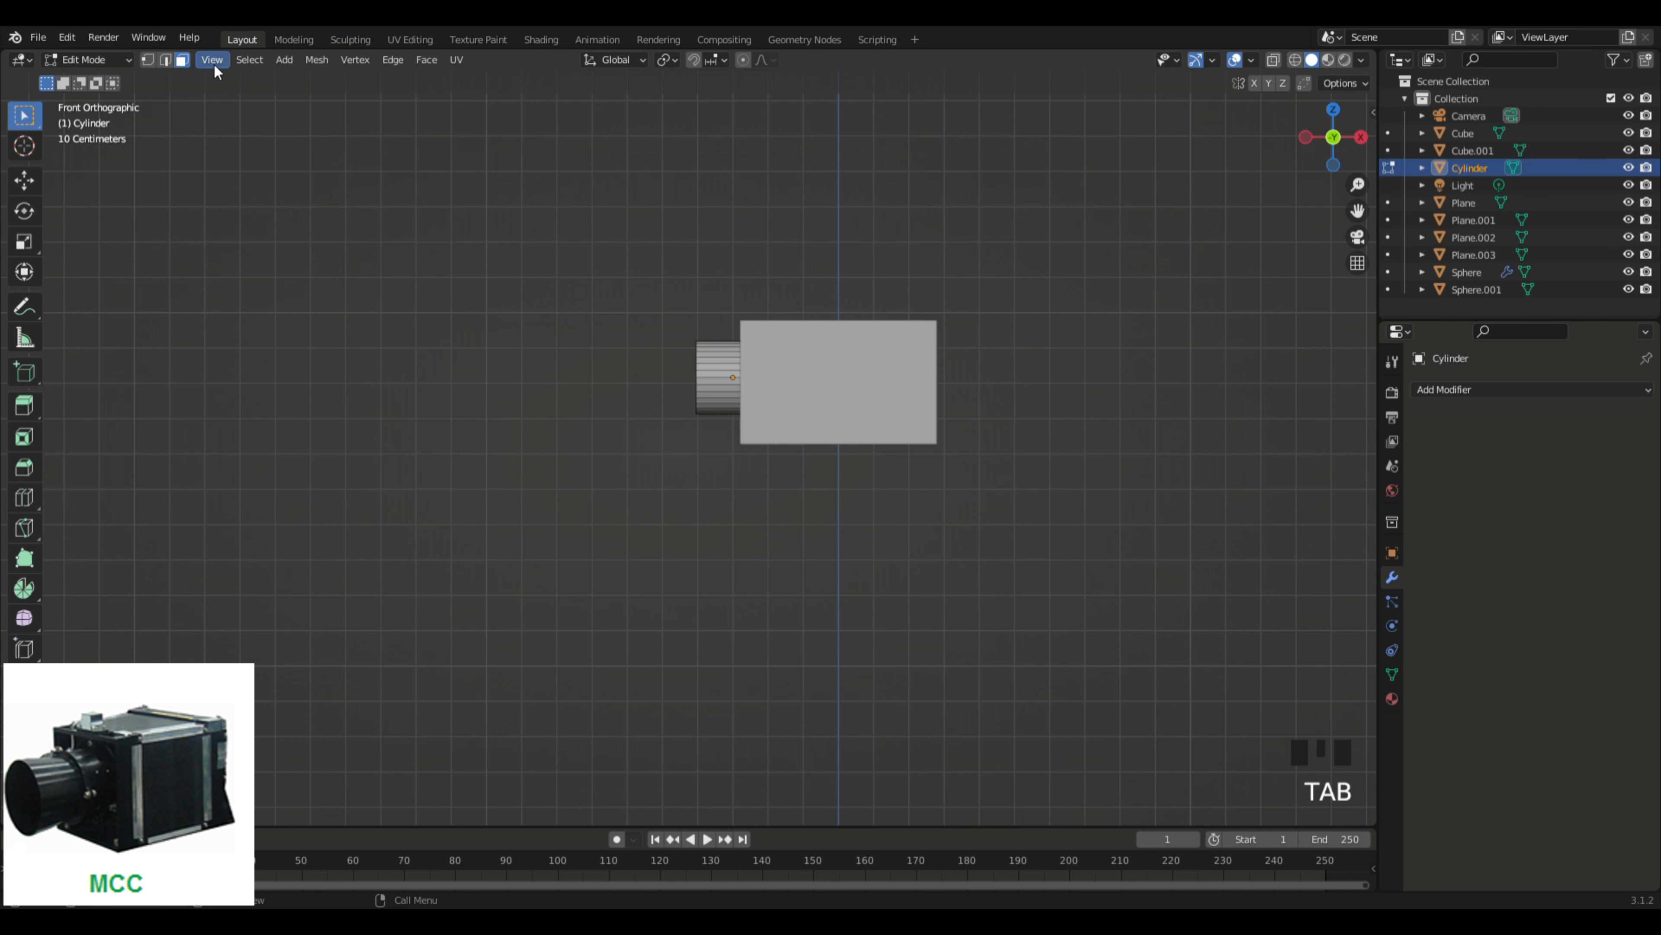
pyautogui.click(147, 57)
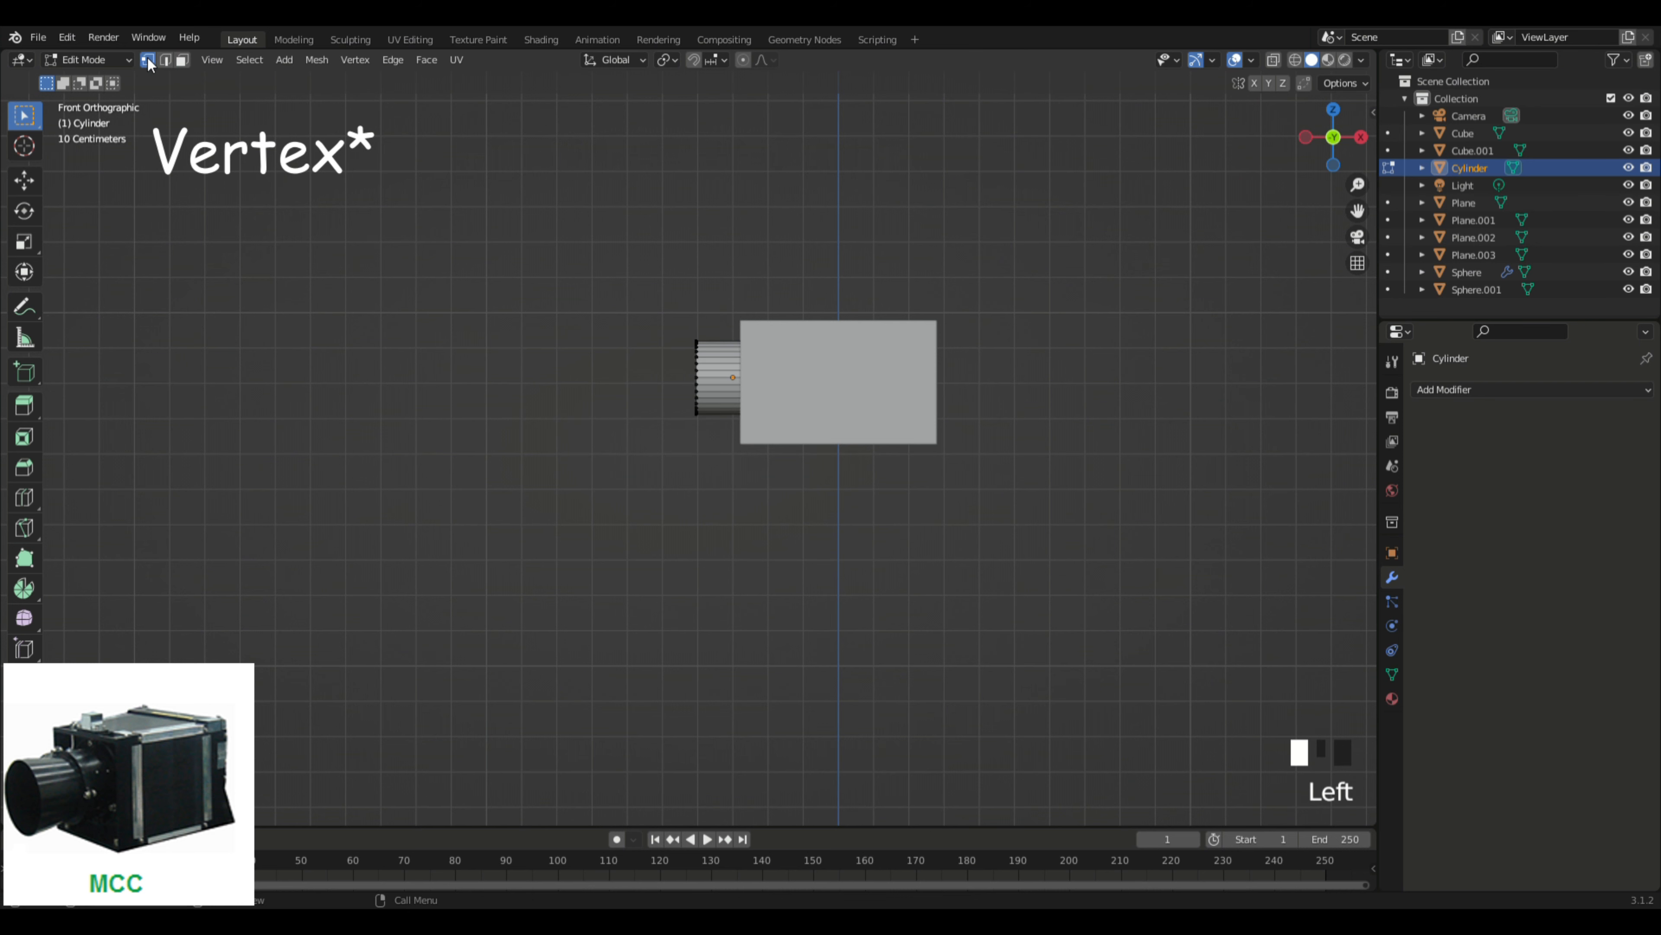
pyautogui.keyDown('shift'); pyautogui.moveTo(560, 386); pyautogui.dragTo(626, 427, button='middle'); pyautogui.keyUp('shift')
pyautogui.scroll(10, 653, 441)
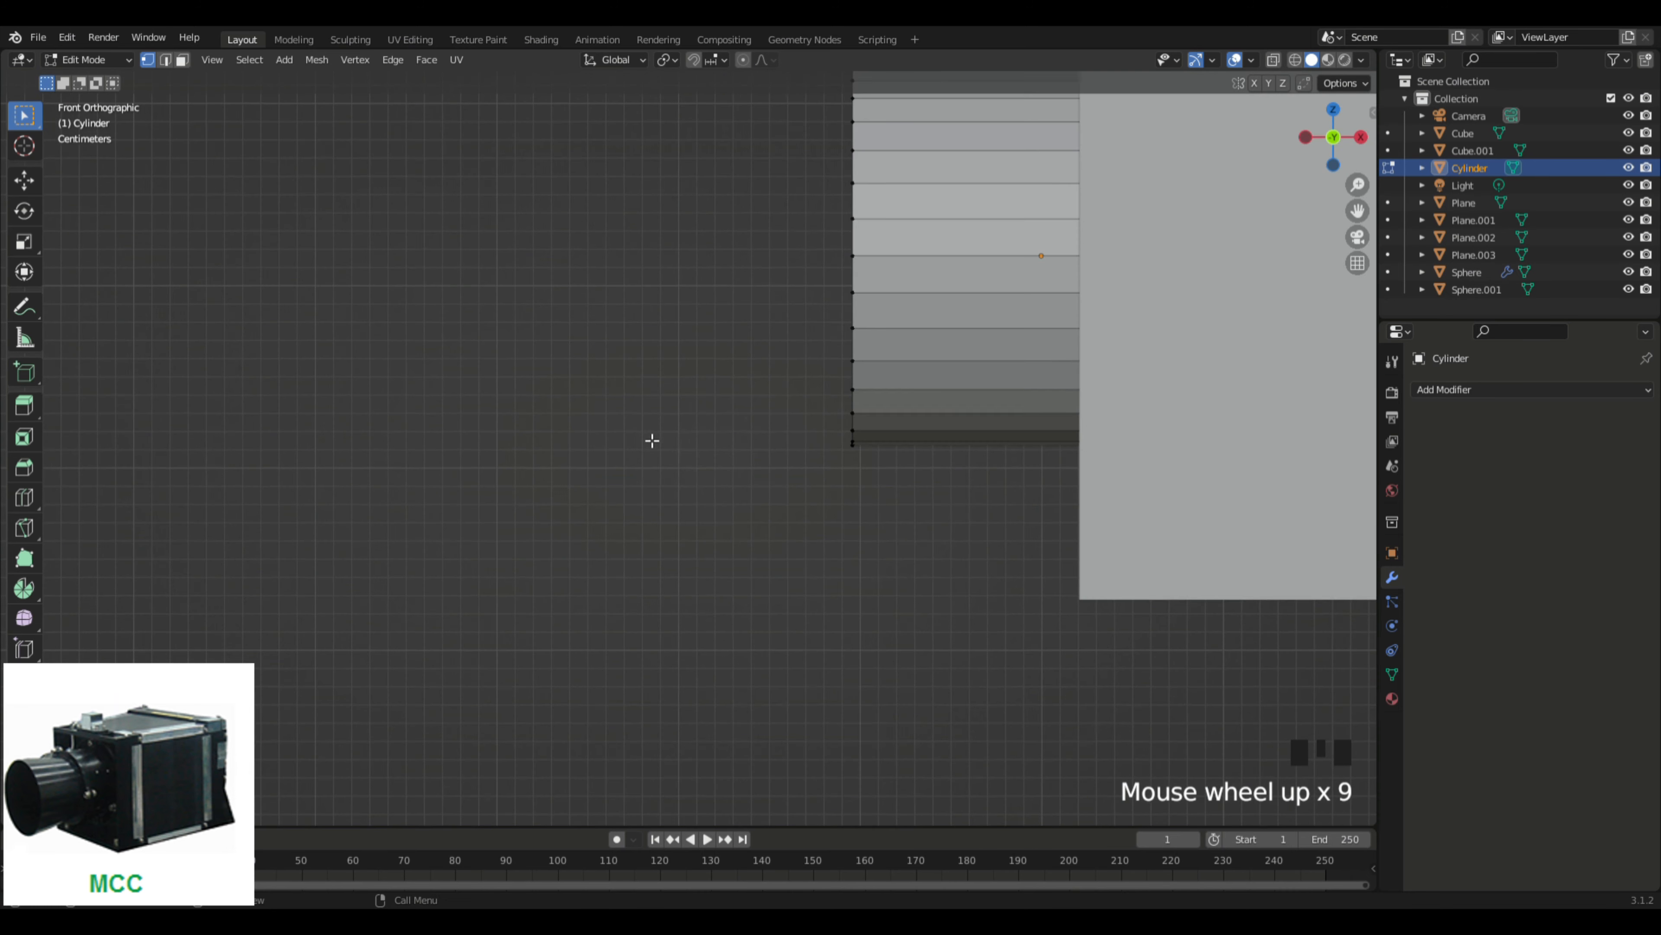
pyautogui.keyDown('shift'); pyautogui.moveTo(926, 462); pyautogui.dragTo(819, 459, button='middle'); pyautogui.keyUp('shift')
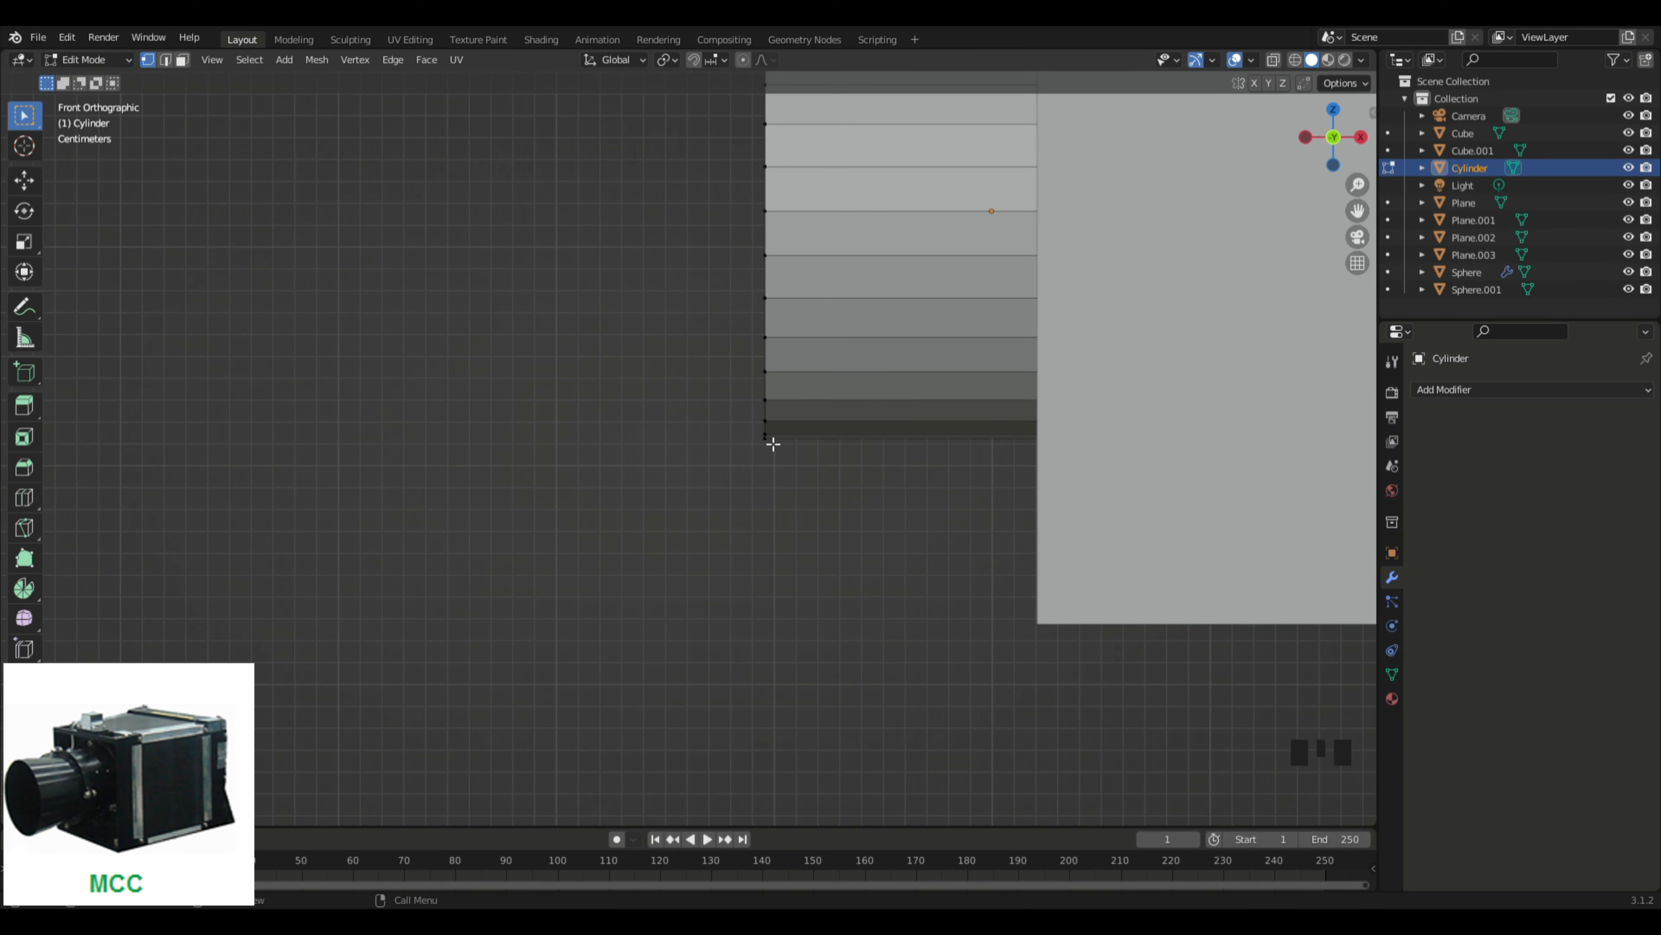
pyautogui.click(767, 438)
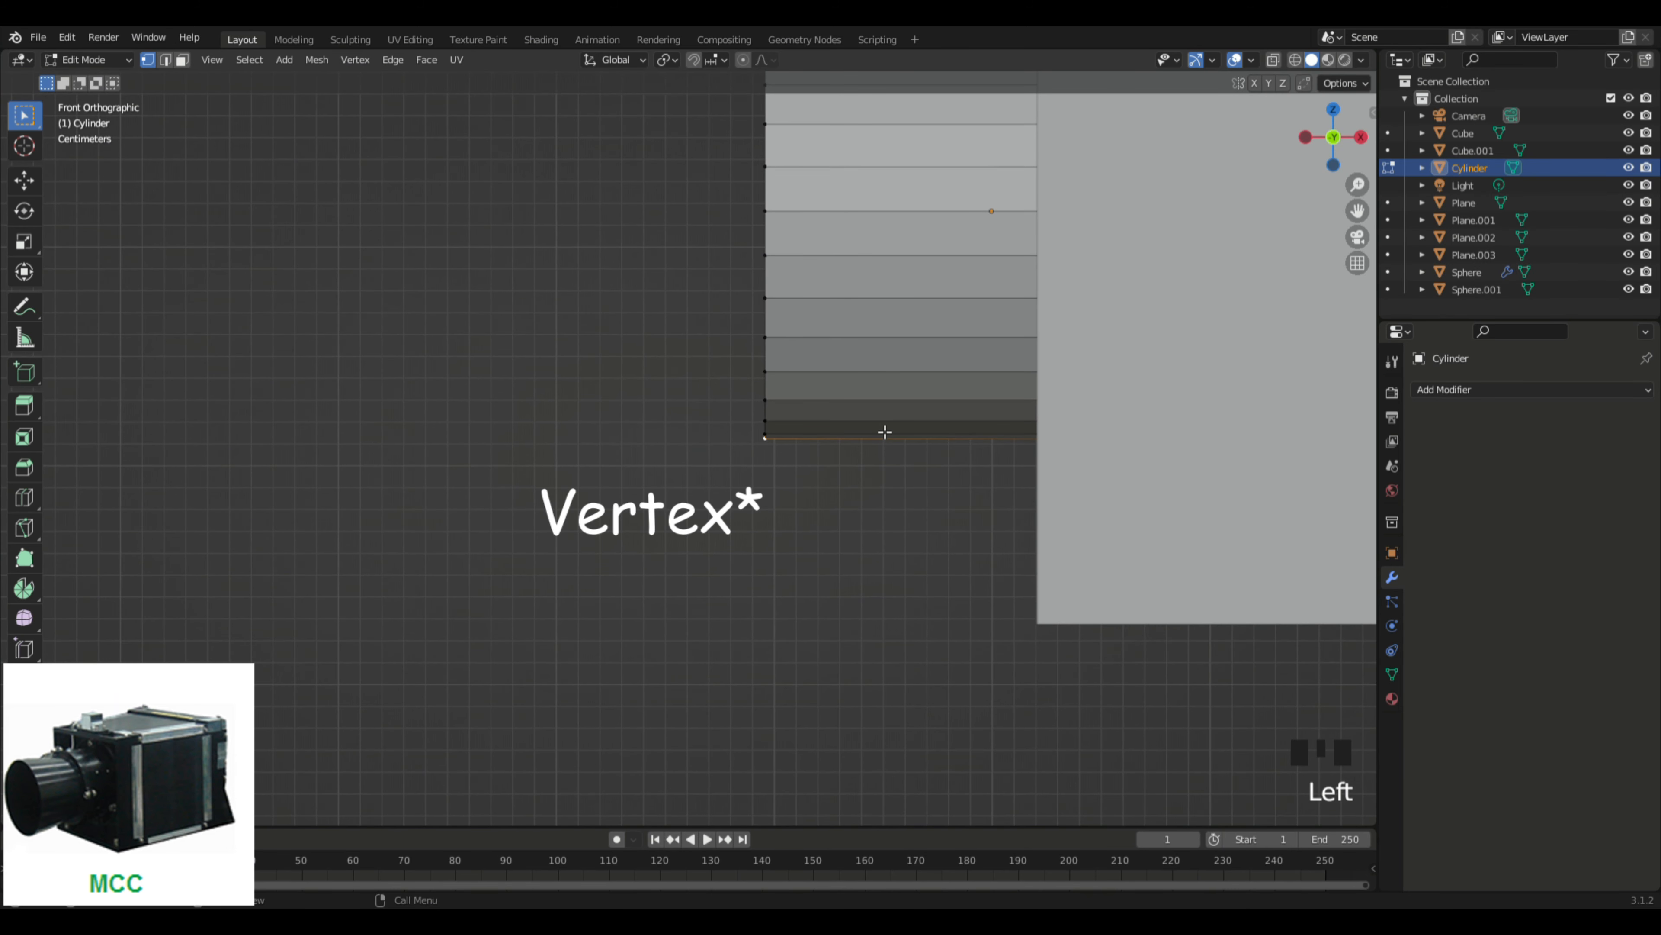
# Step: With smooth proportional editing at a size of about 0.2 m, pull the rim's bottom vertex outward along X by about 0.023 m
pyautogui.click(742, 63)
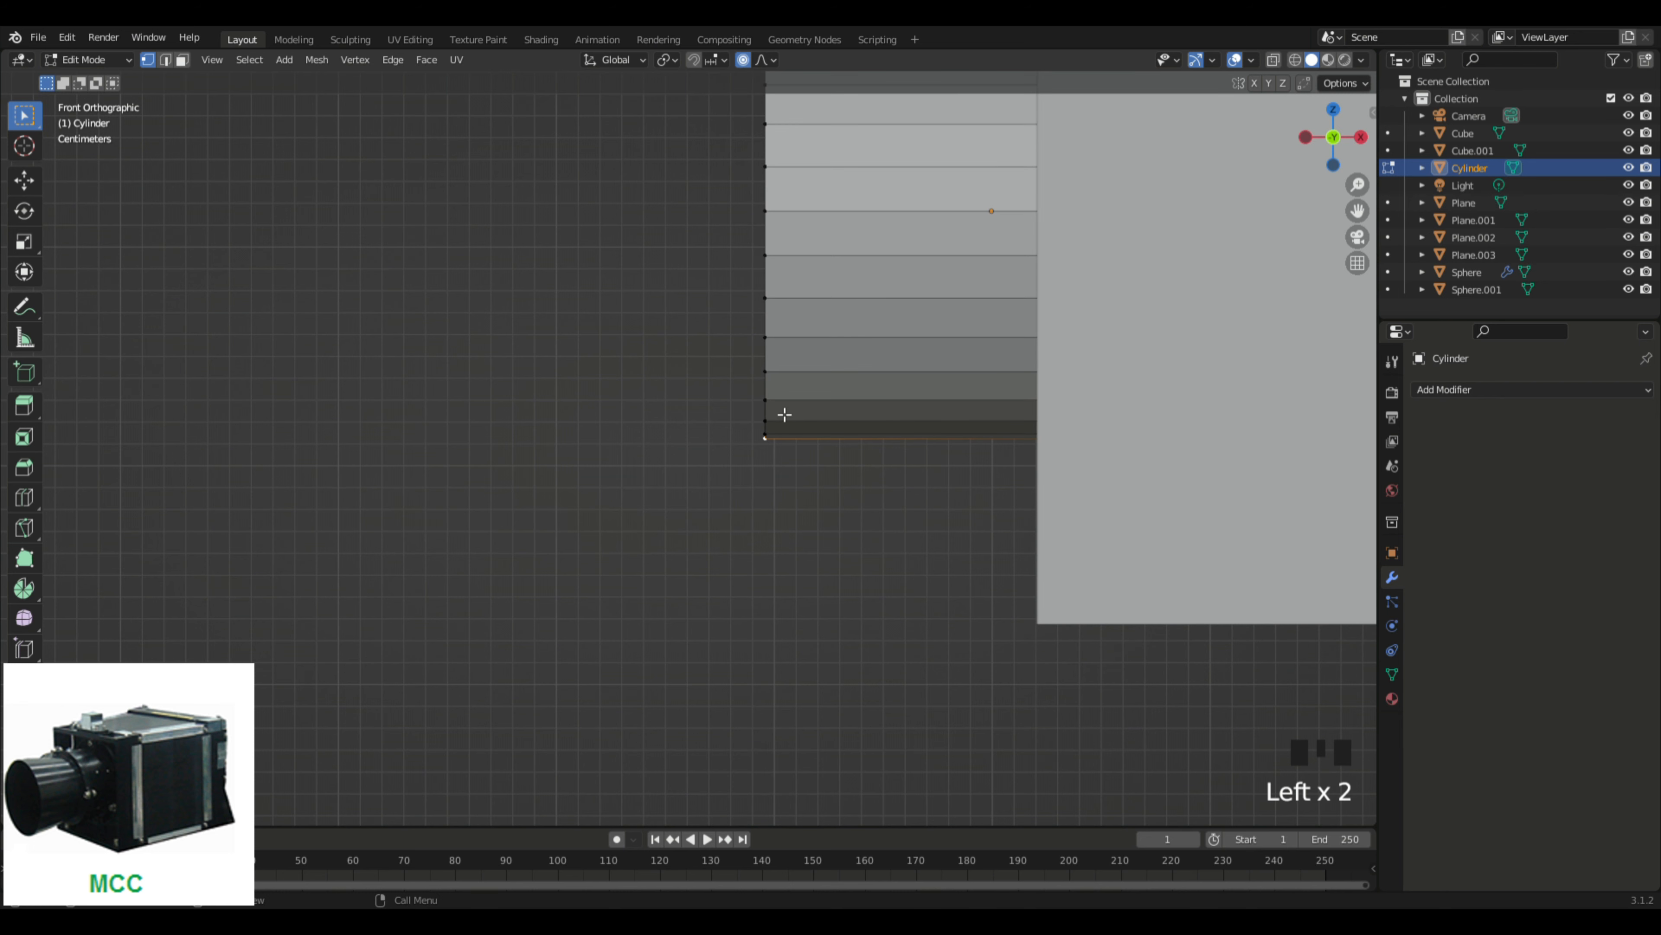
pyautogui.press('g')
pyautogui.click(864, 478)
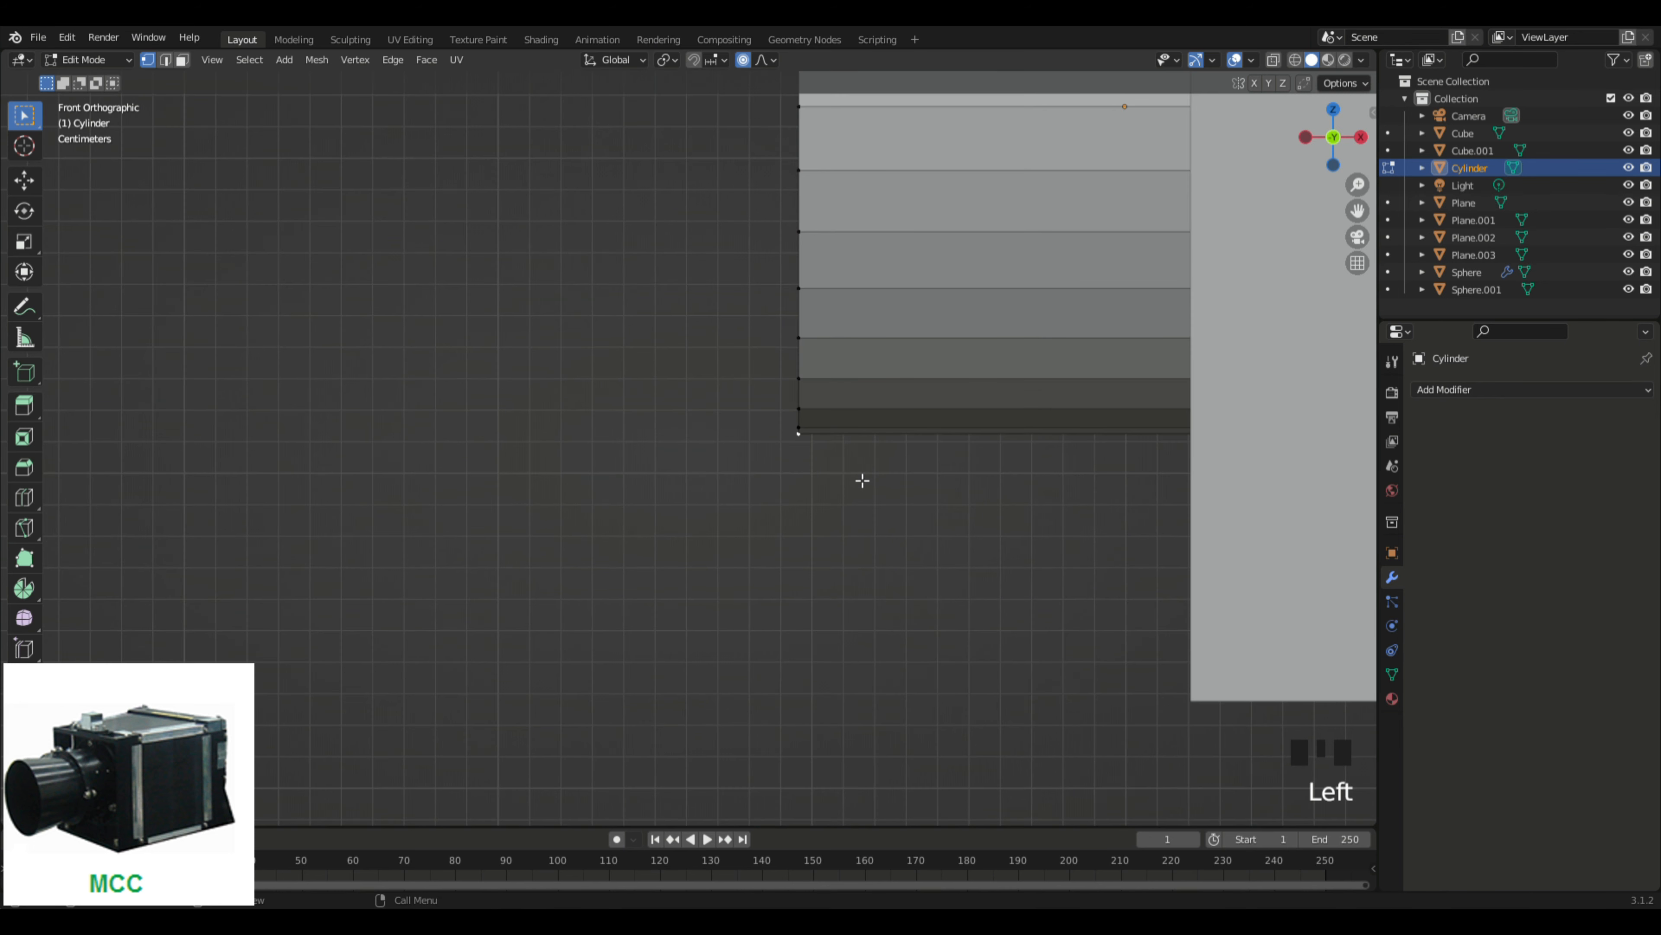
pyautogui.press('g')
pyautogui.rightClick(821, 489)
pyautogui.scroll(-11, 823, 490)
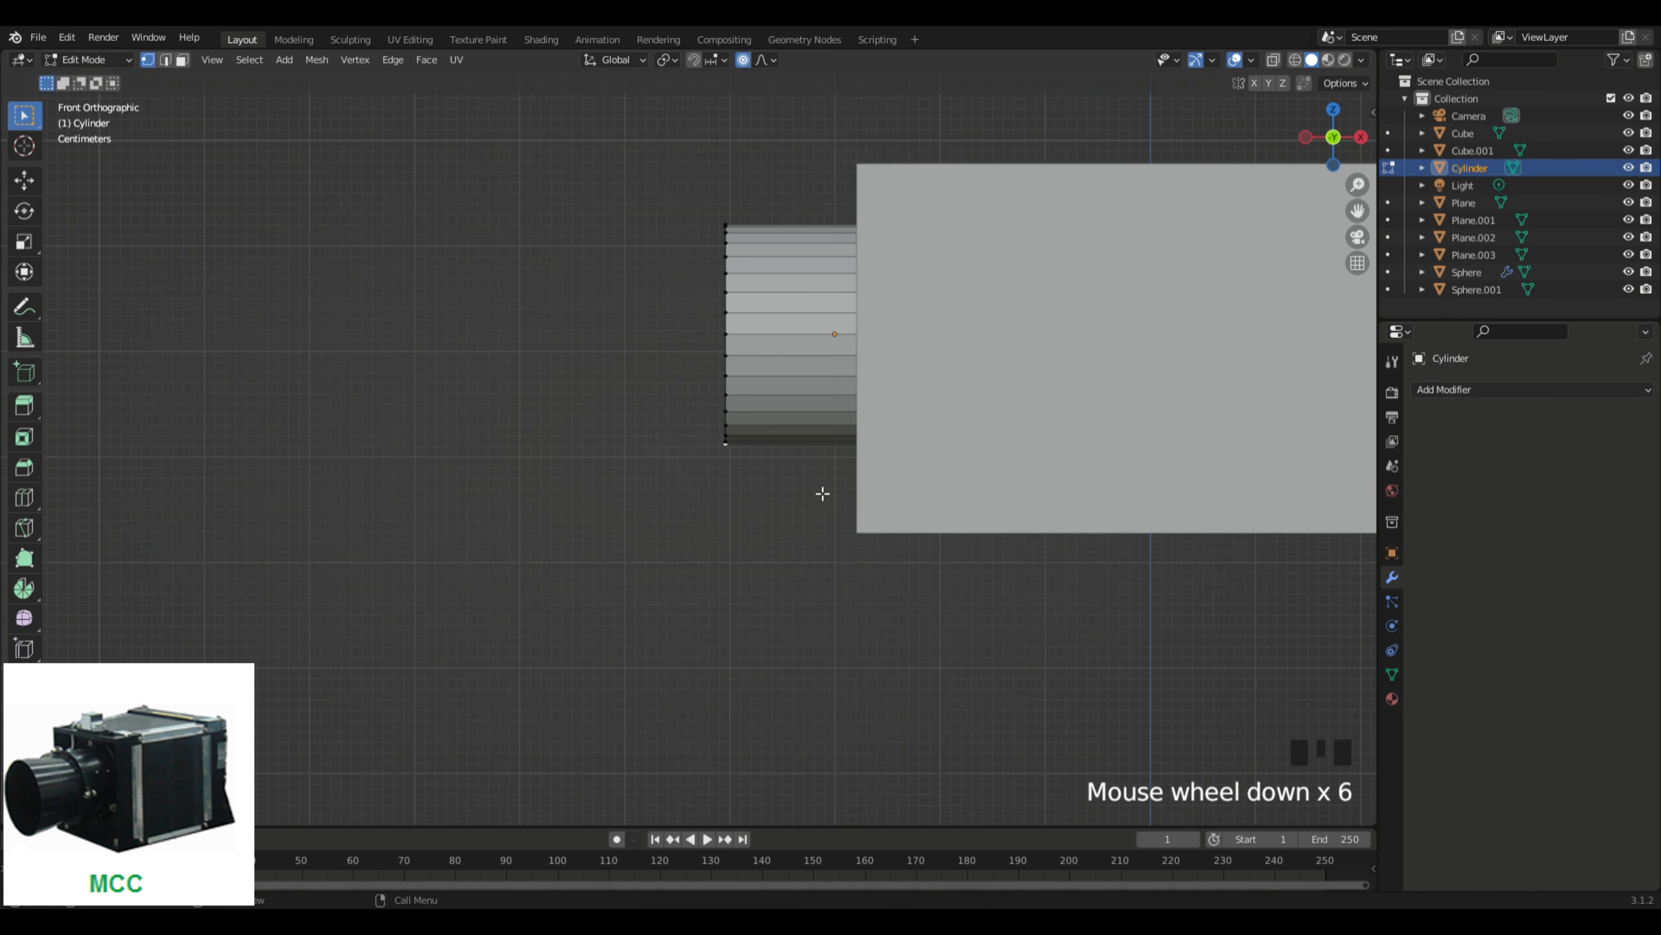
pyautogui.press('g')
pyautogui.scroll(-6, 811, 499)
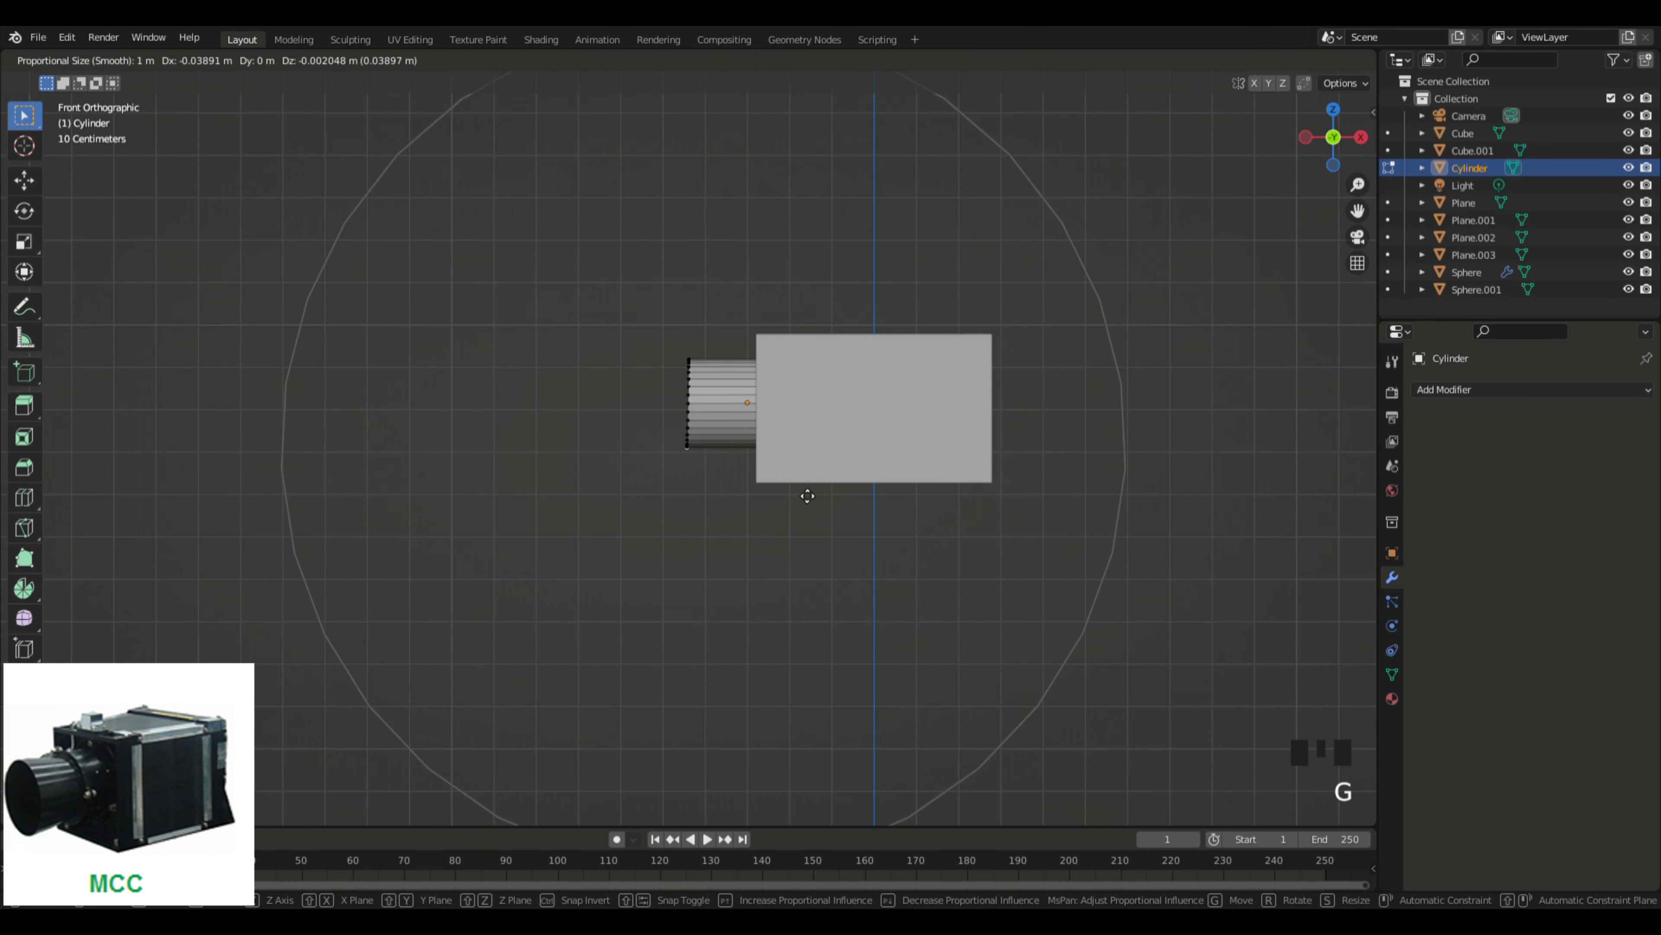
pyautogui.scroll(12, 808, 500)
pyautogui.scroll(12, 811, 490)
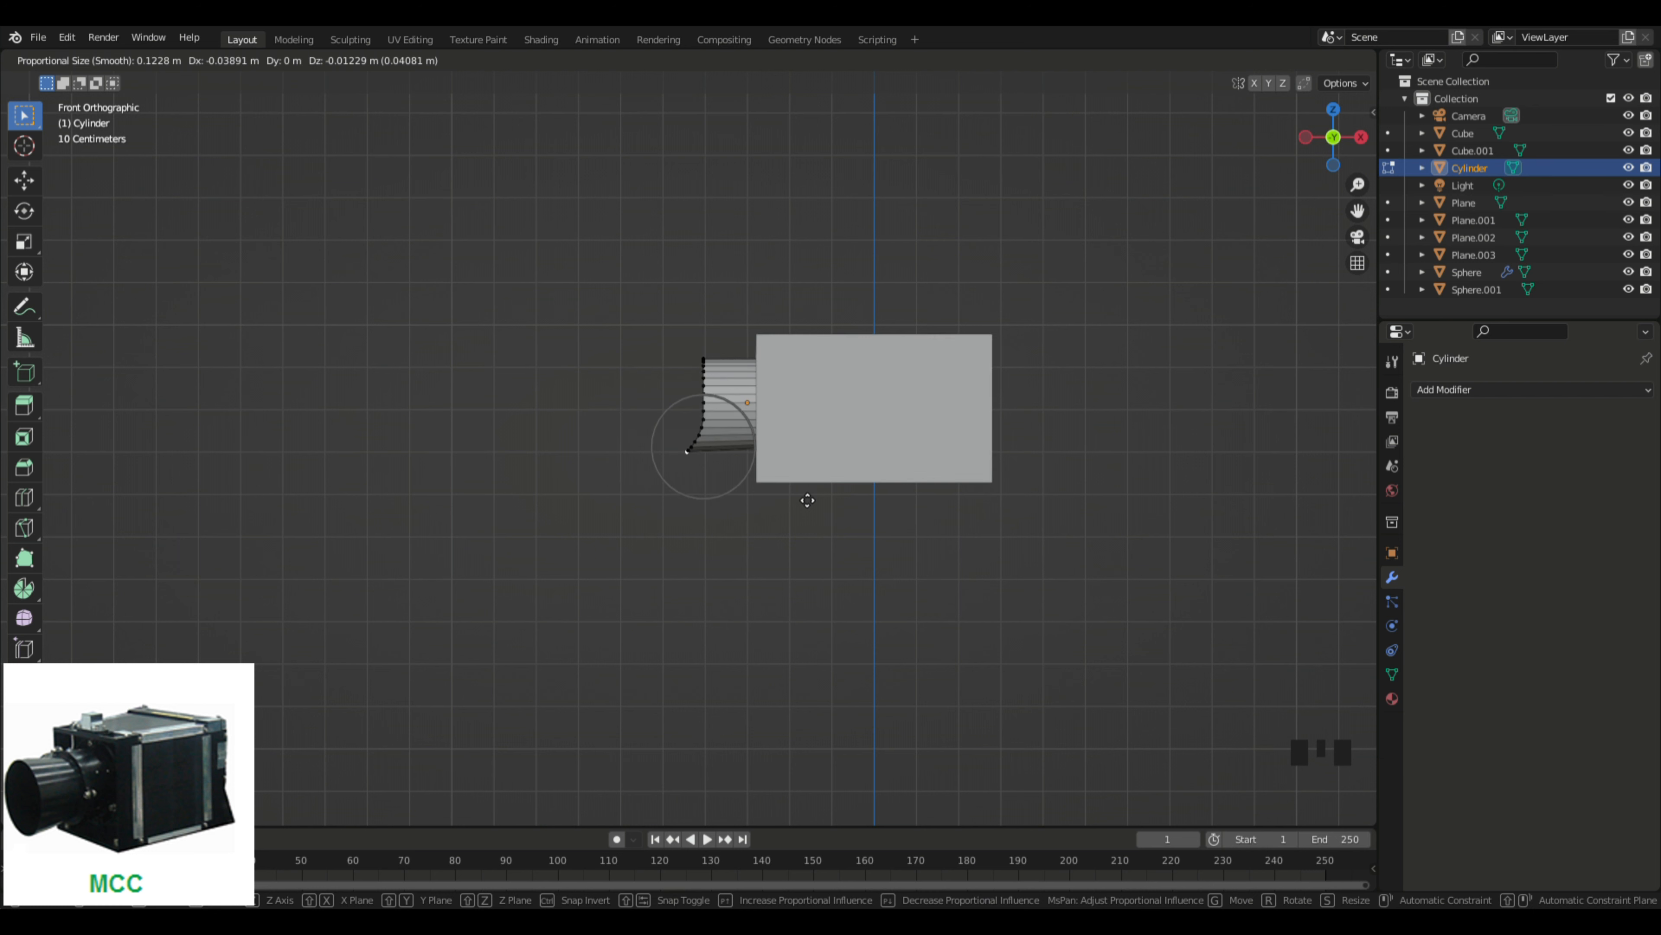
pyautogui.scroll(-5, 823, 487)
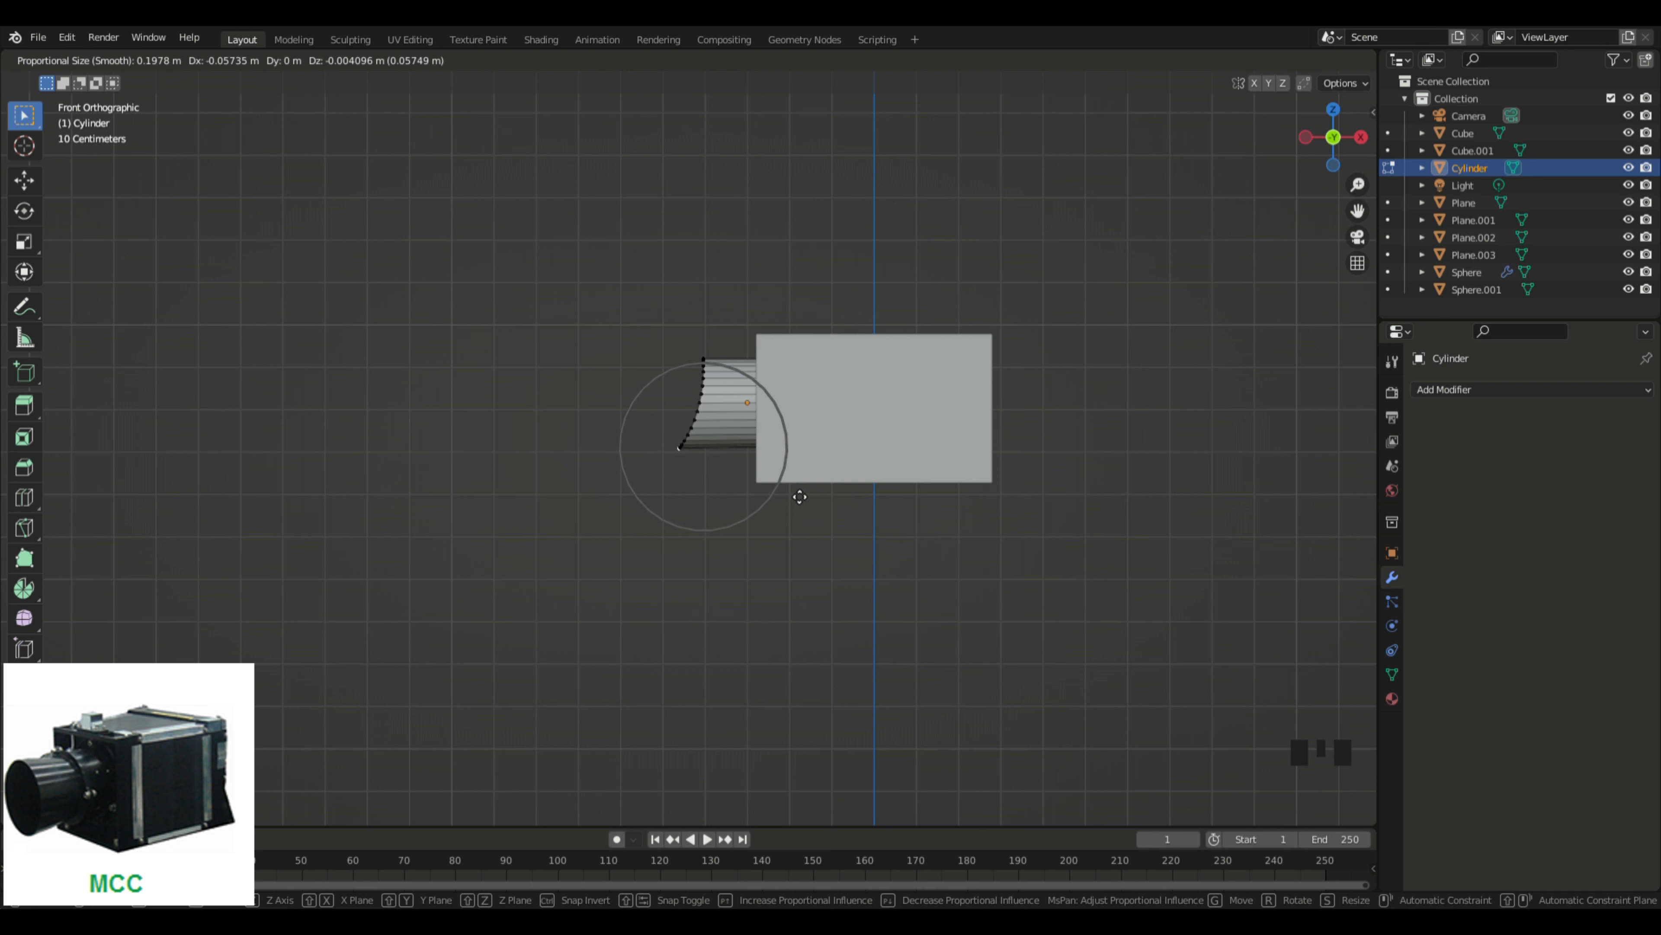
pyautogui.press('x')
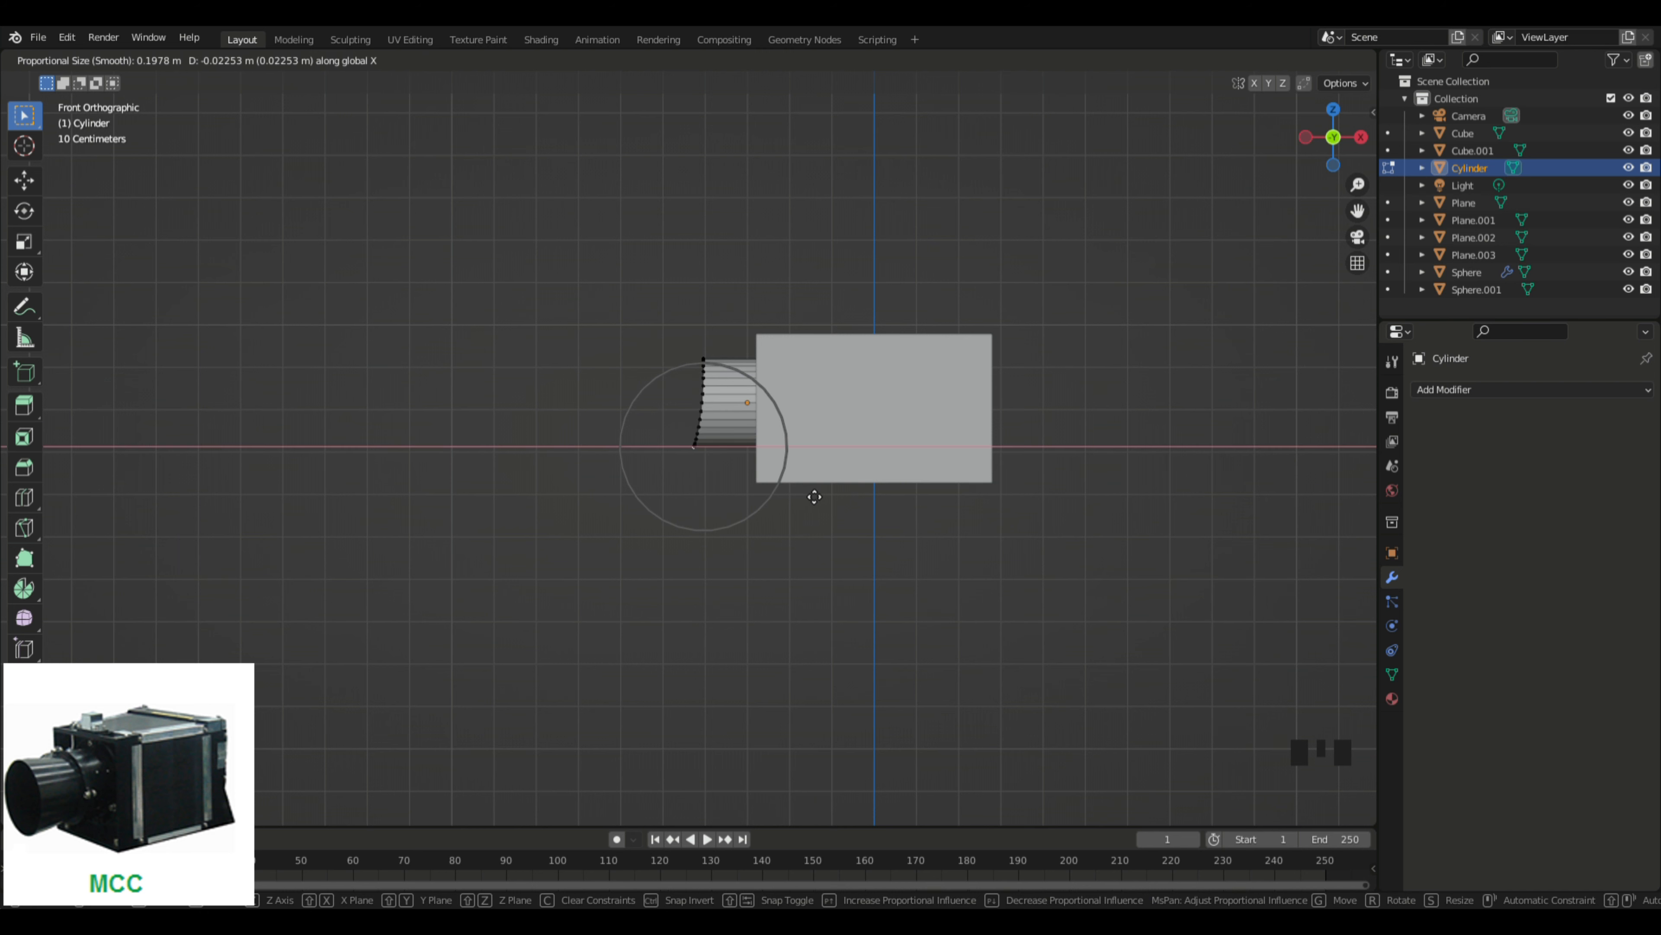
pyautogui.click(814, 497)
# Step: Return to Object Mode and scale the lens cylinder down slightly
pyautogui.moveTo(893, 608)
pyautogui.mouseDown(button='middle')
pyautogui.moveTo(893, 561)
pyautogui.moveTo(895, 583)
pyautogui.mouseUp(button='middle')
pyautogui.click(904, 574)
pyautogui.press('Tab')
pyautogui.click(885, 565)
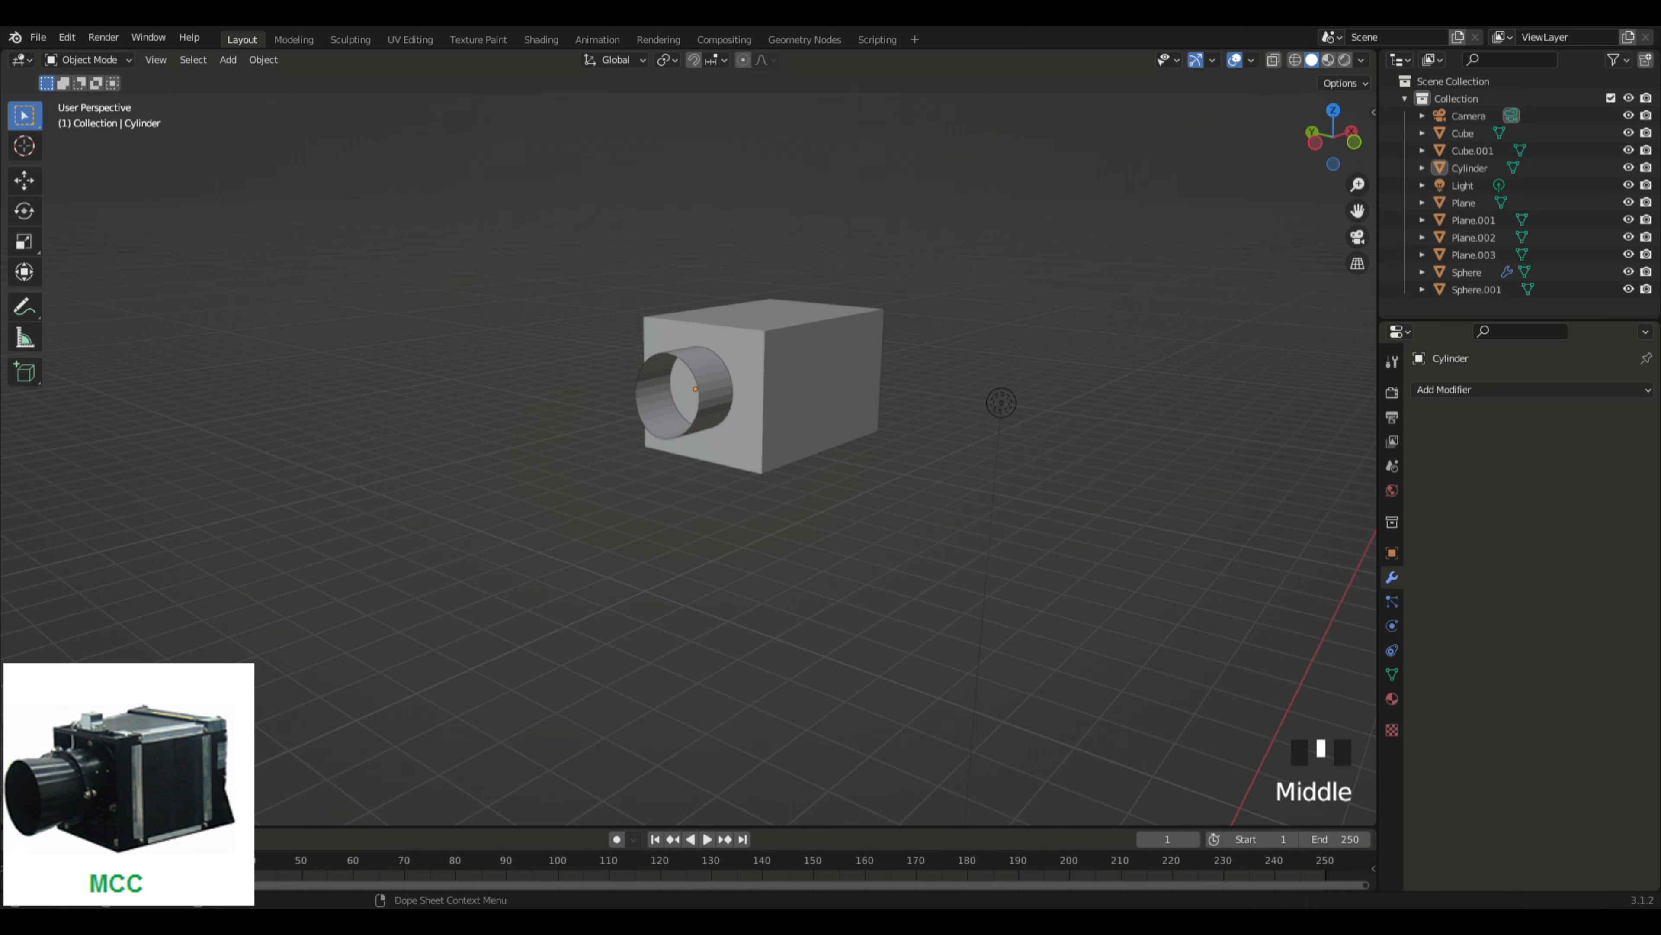
pyautogui.click(790, 524)
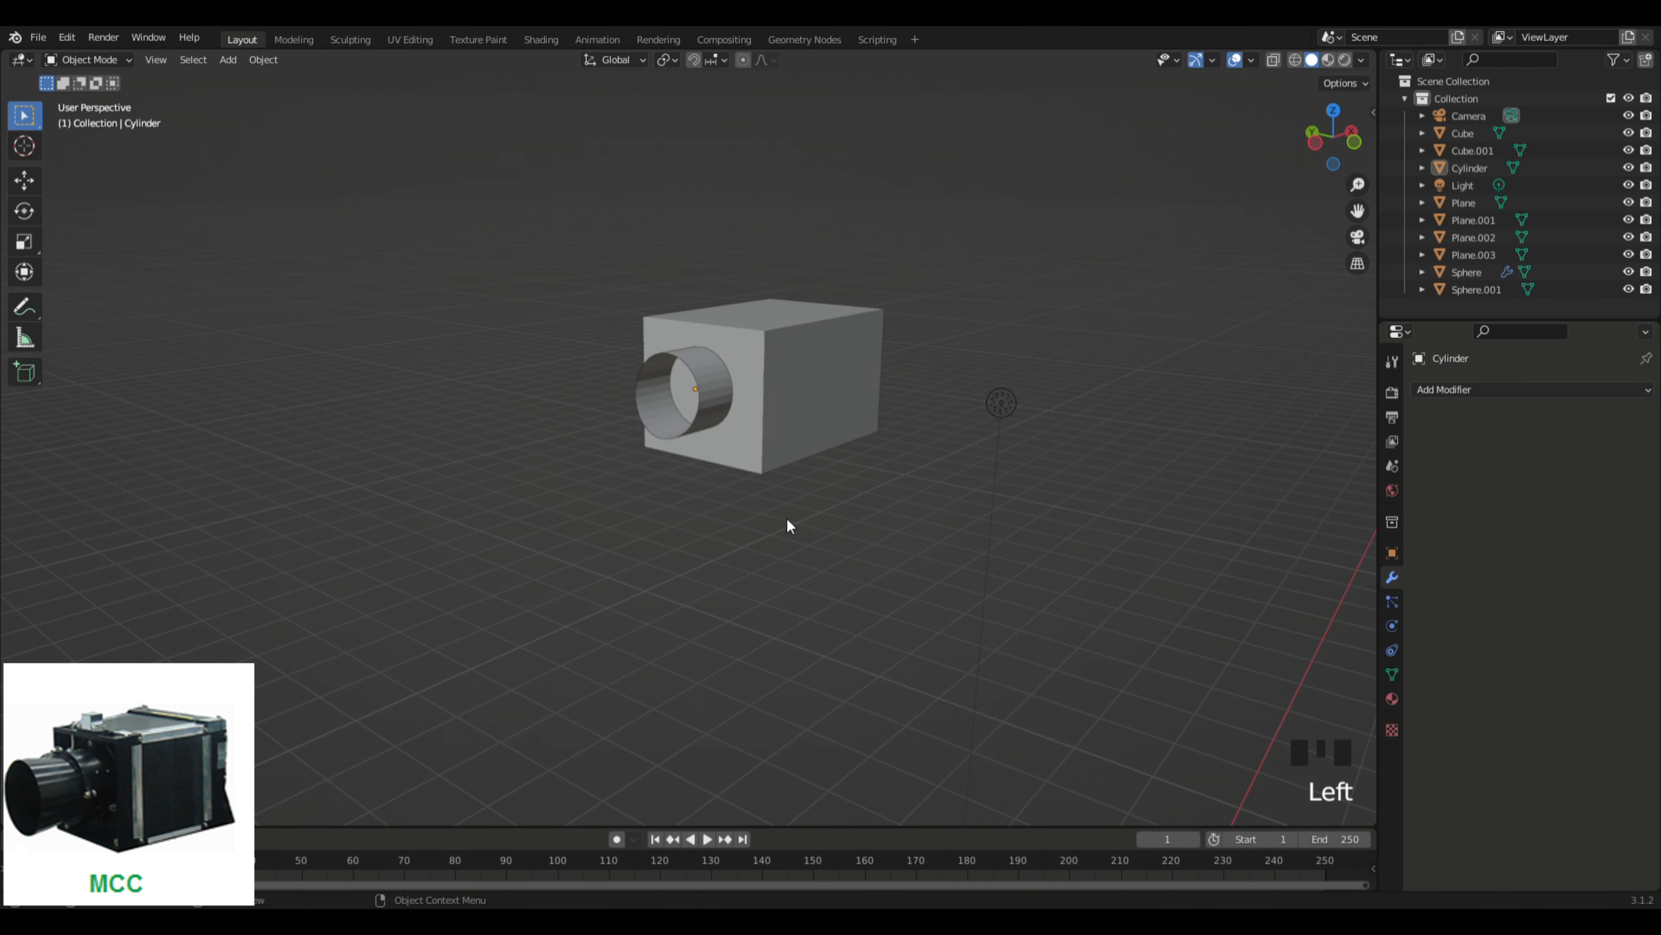
pyautogui.moveTo(790, 523); pyautogui.dragTo(779, 389, button='middle')
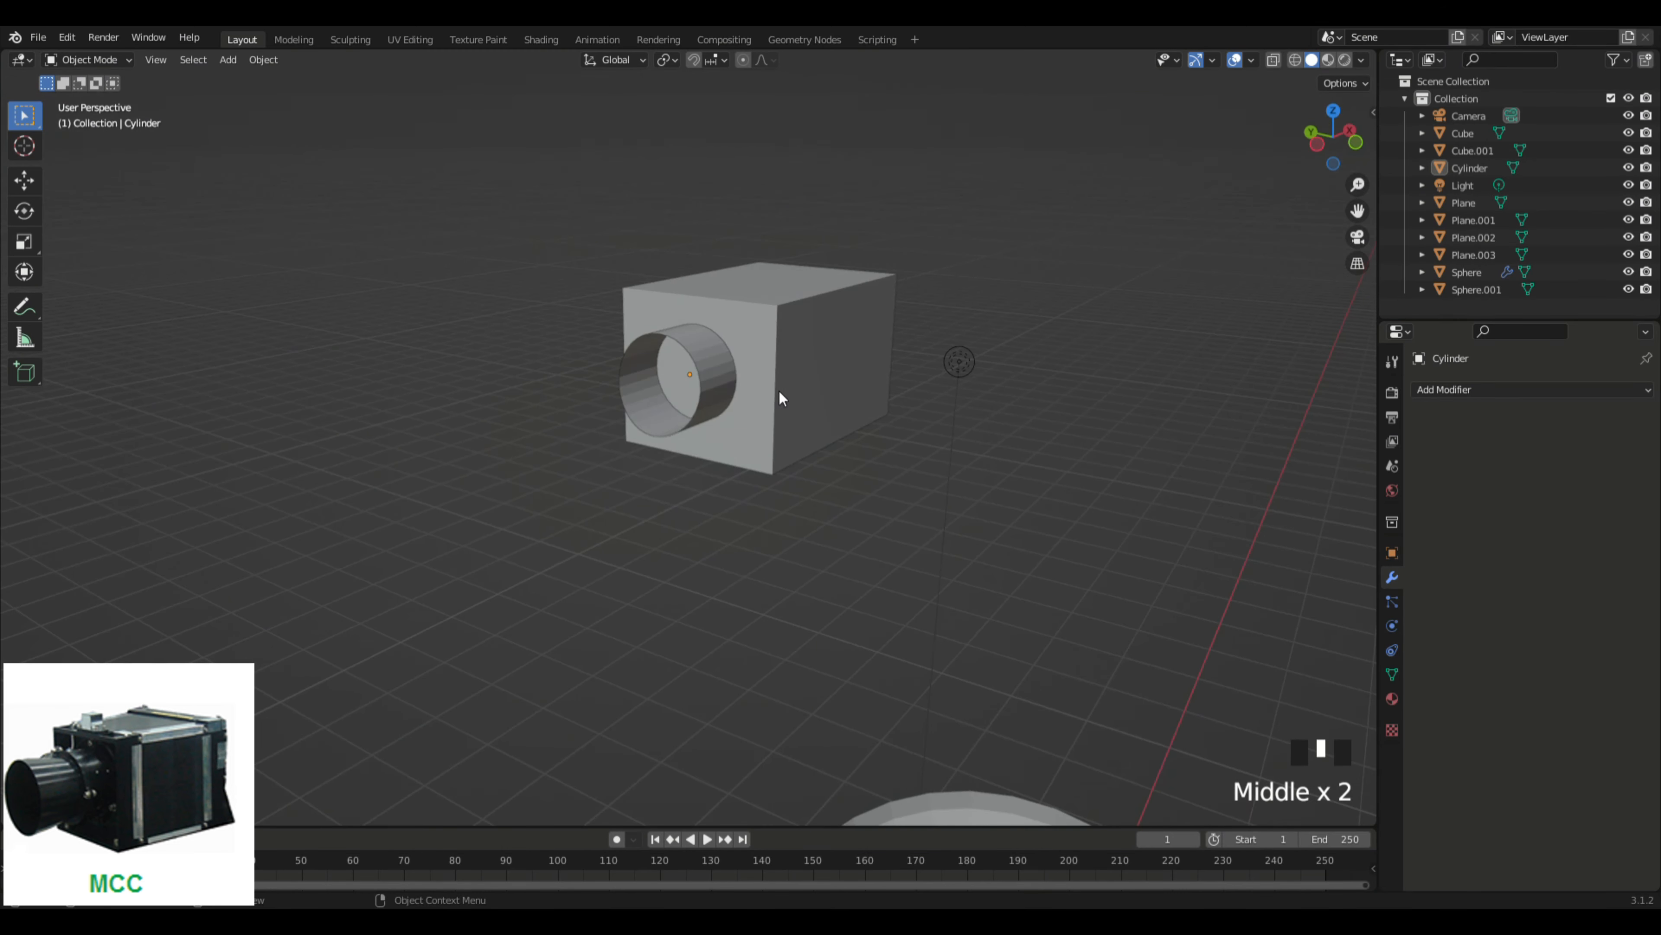
pyautogui.click(698, 413)
pyautogui.press('s')
pyautogui.click(826, 449)
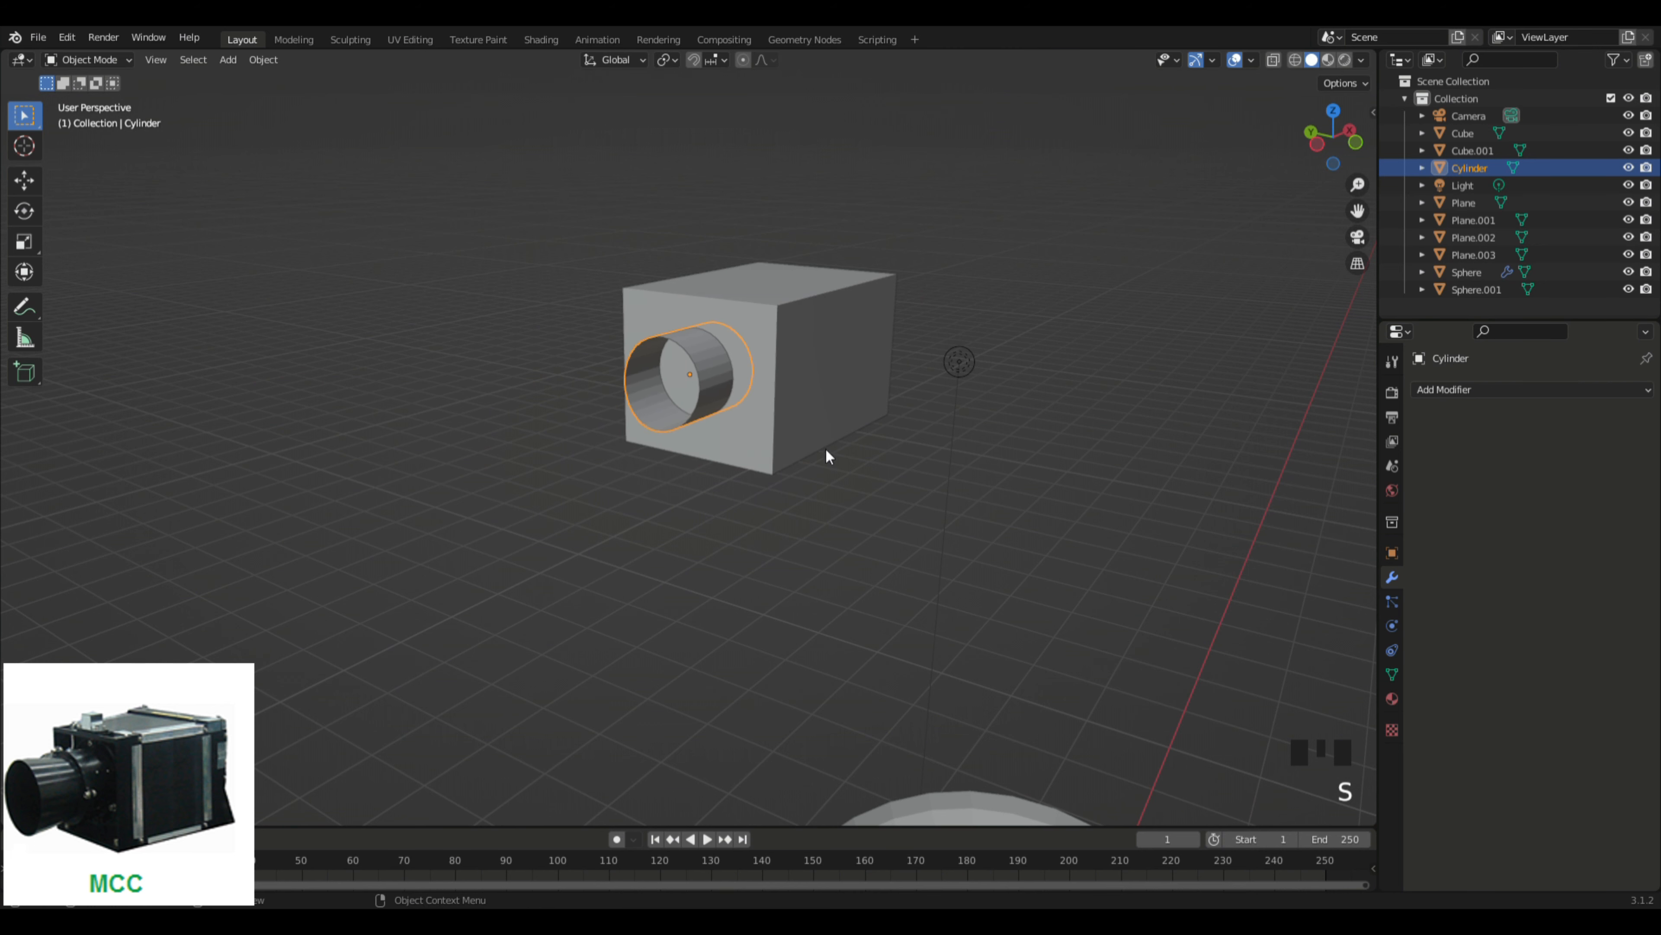
# Step: Duplicate the lens cylinder, leaving the copy exactly on top of the original
pyautogui.moveTo(825, 448); pyautogui.dragTo(812, 449, button='middle')
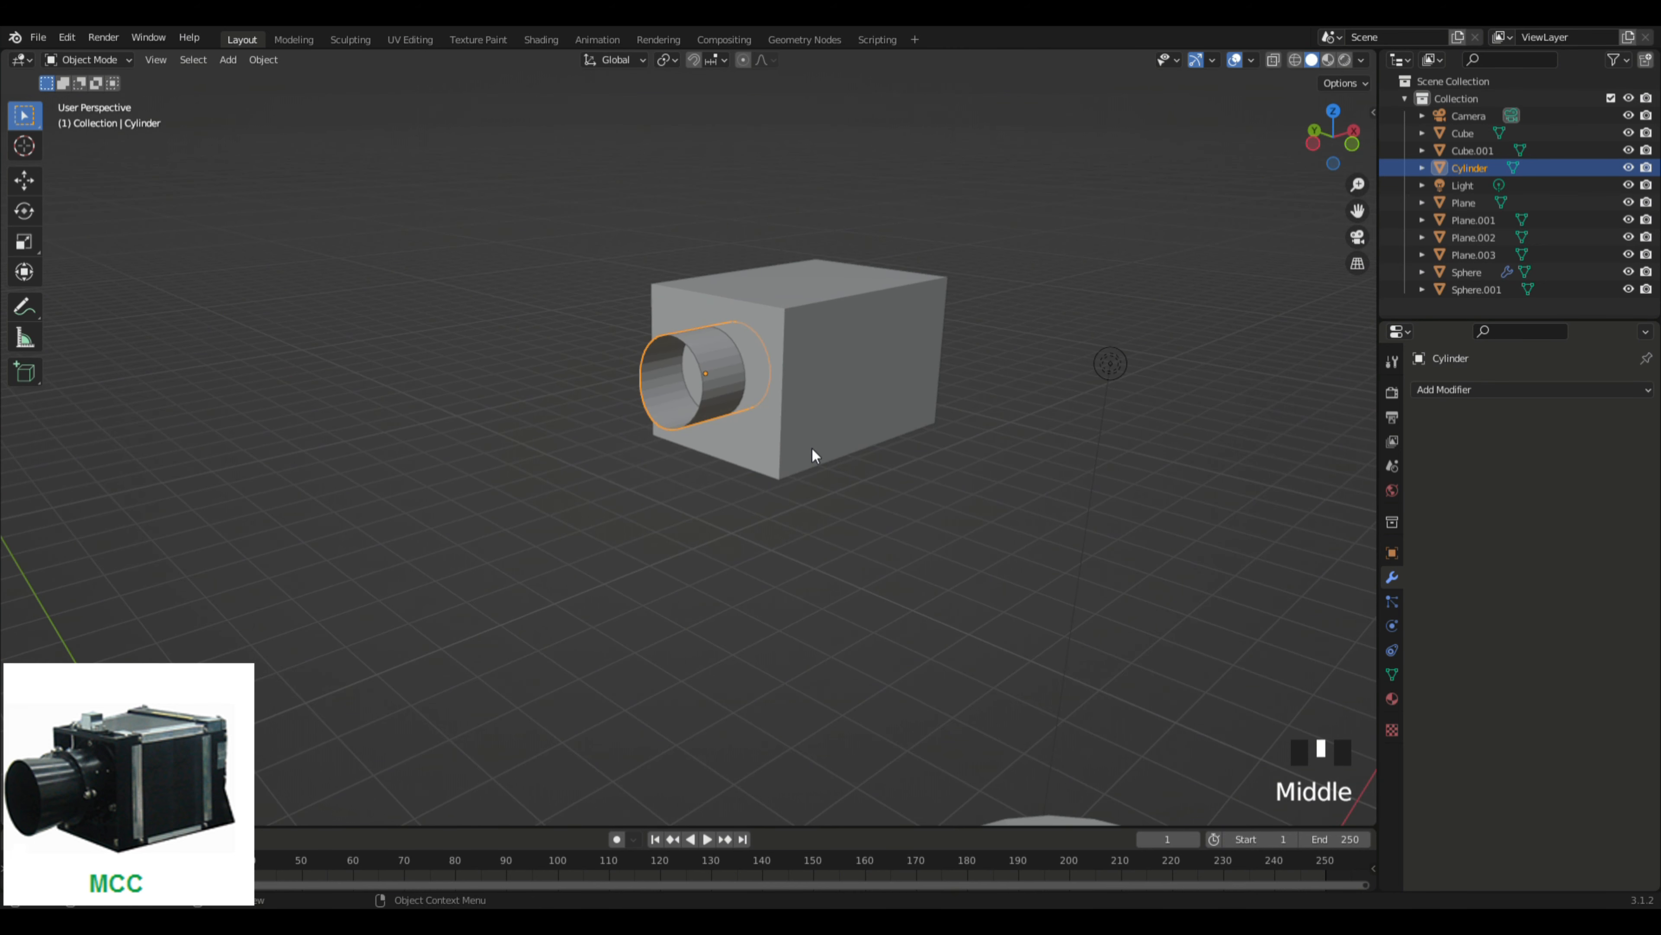
pyautogui.hotkey('shift', 'd')
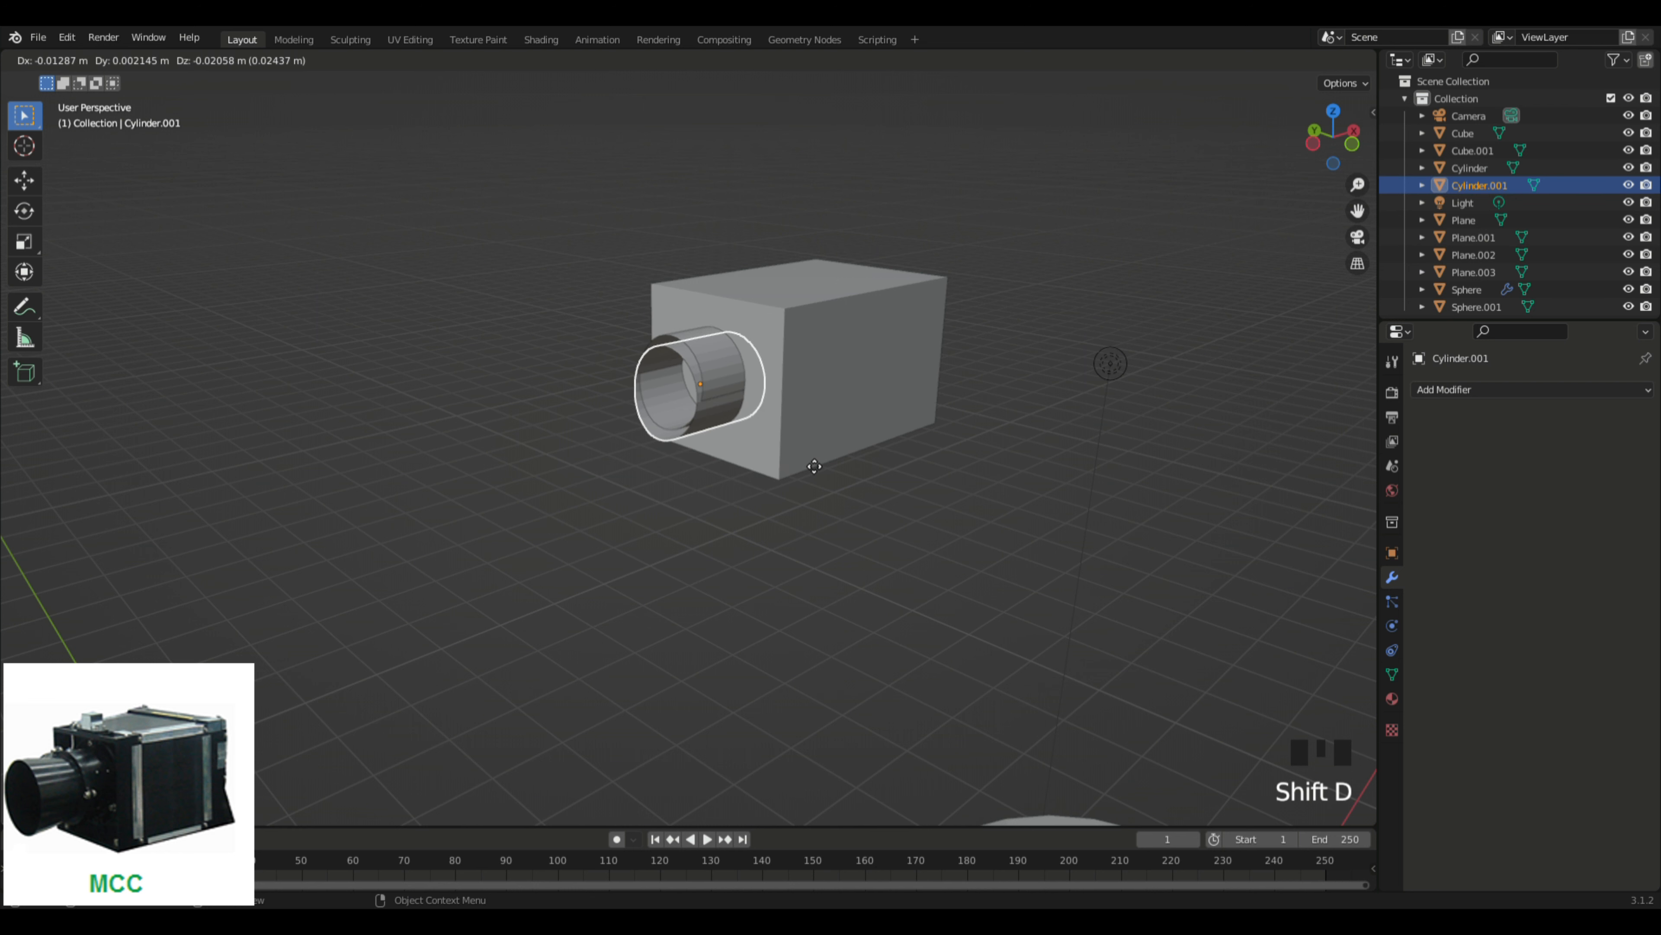
pyautogui.click(808, 463)
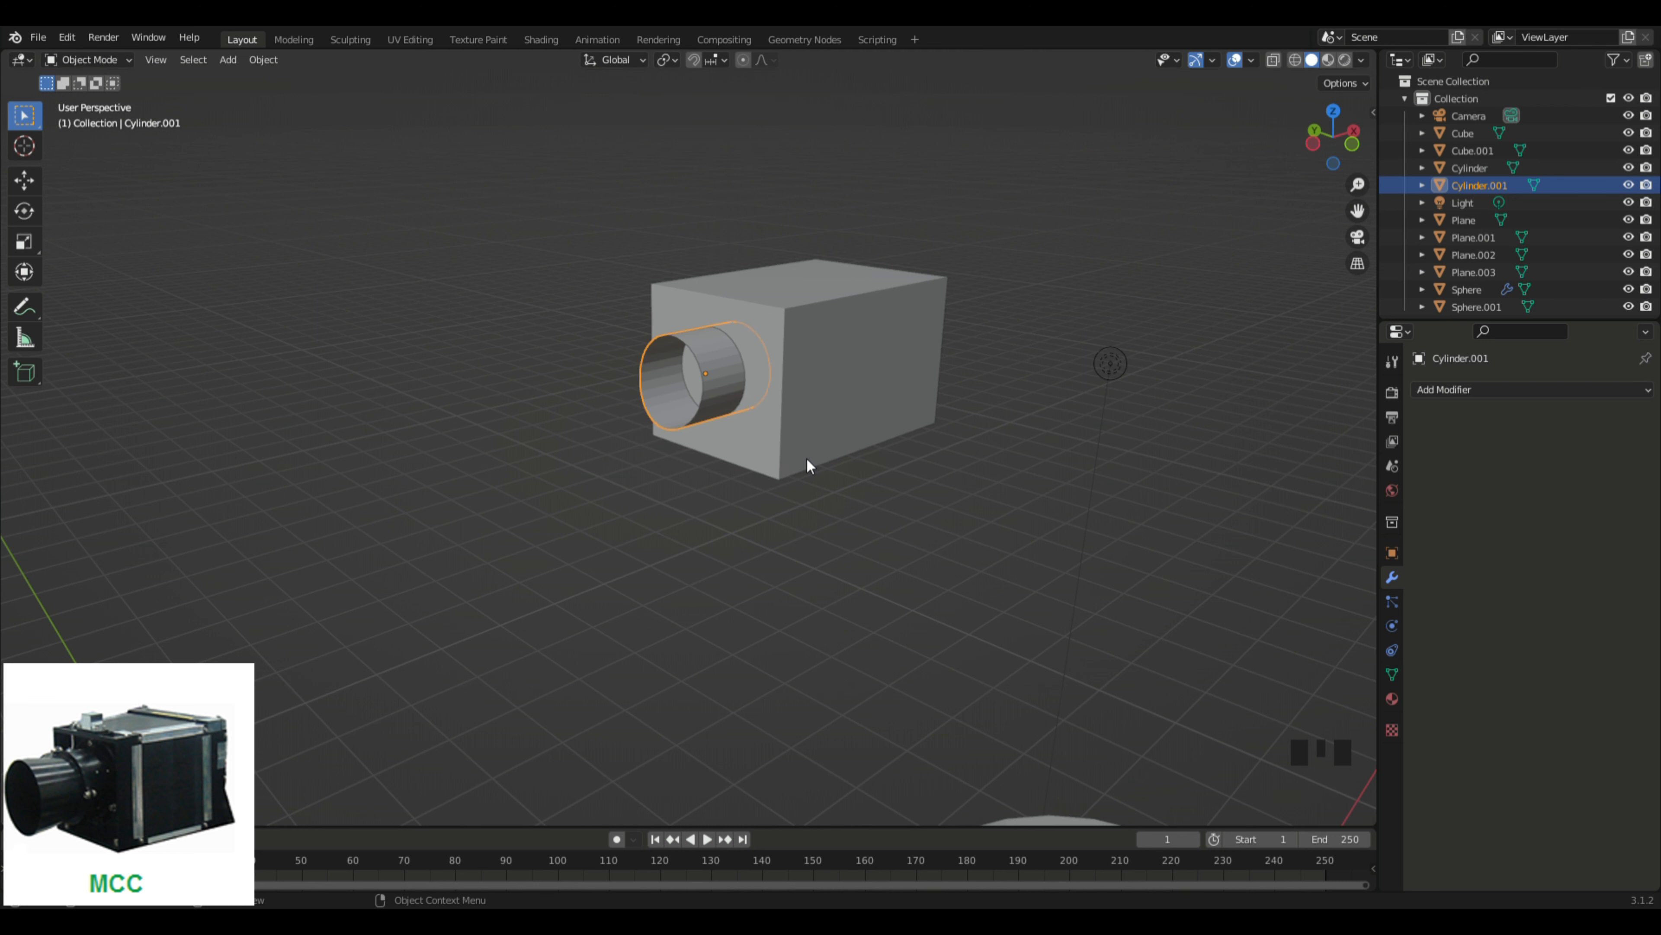
# Step: Select the original Cylinder rather than its copy and scale it down uniformly to about 0.97
pyautogui.click(1465, 169)
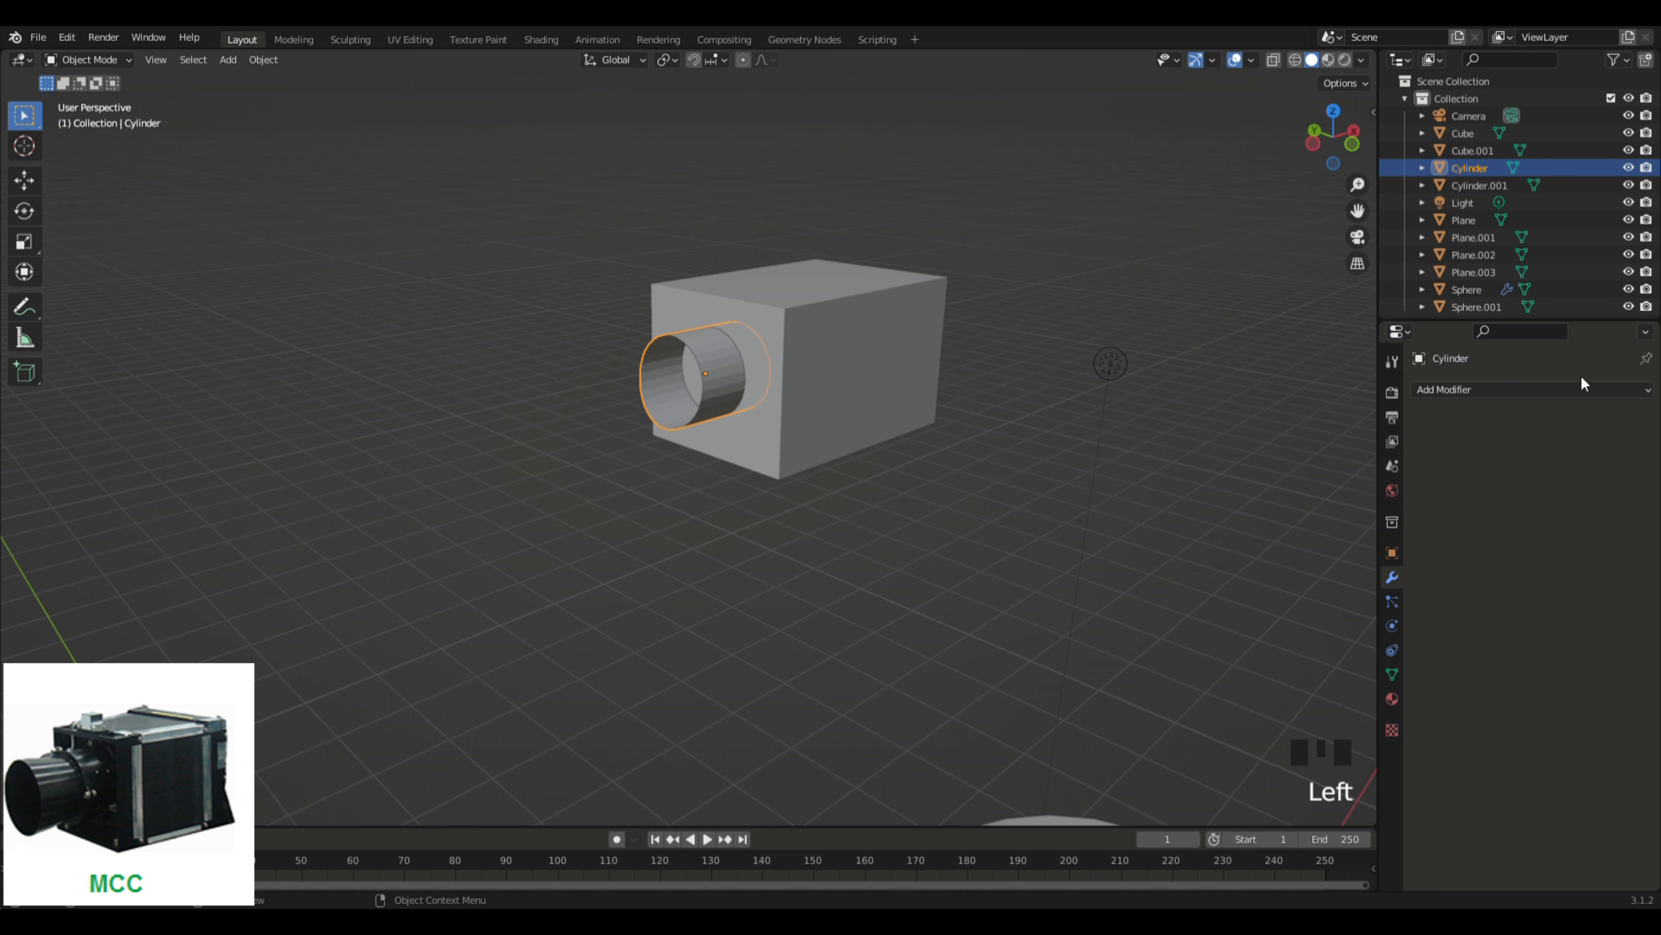
pyautogui.click(1458, 180)
pyautogui.click(1456, 172)
pyautogui.moveTo(1038, 356); pyautogui.dragTo(780, 473, button='middle')
pyautogui.click(718, 396)
pyautogui.press('s')
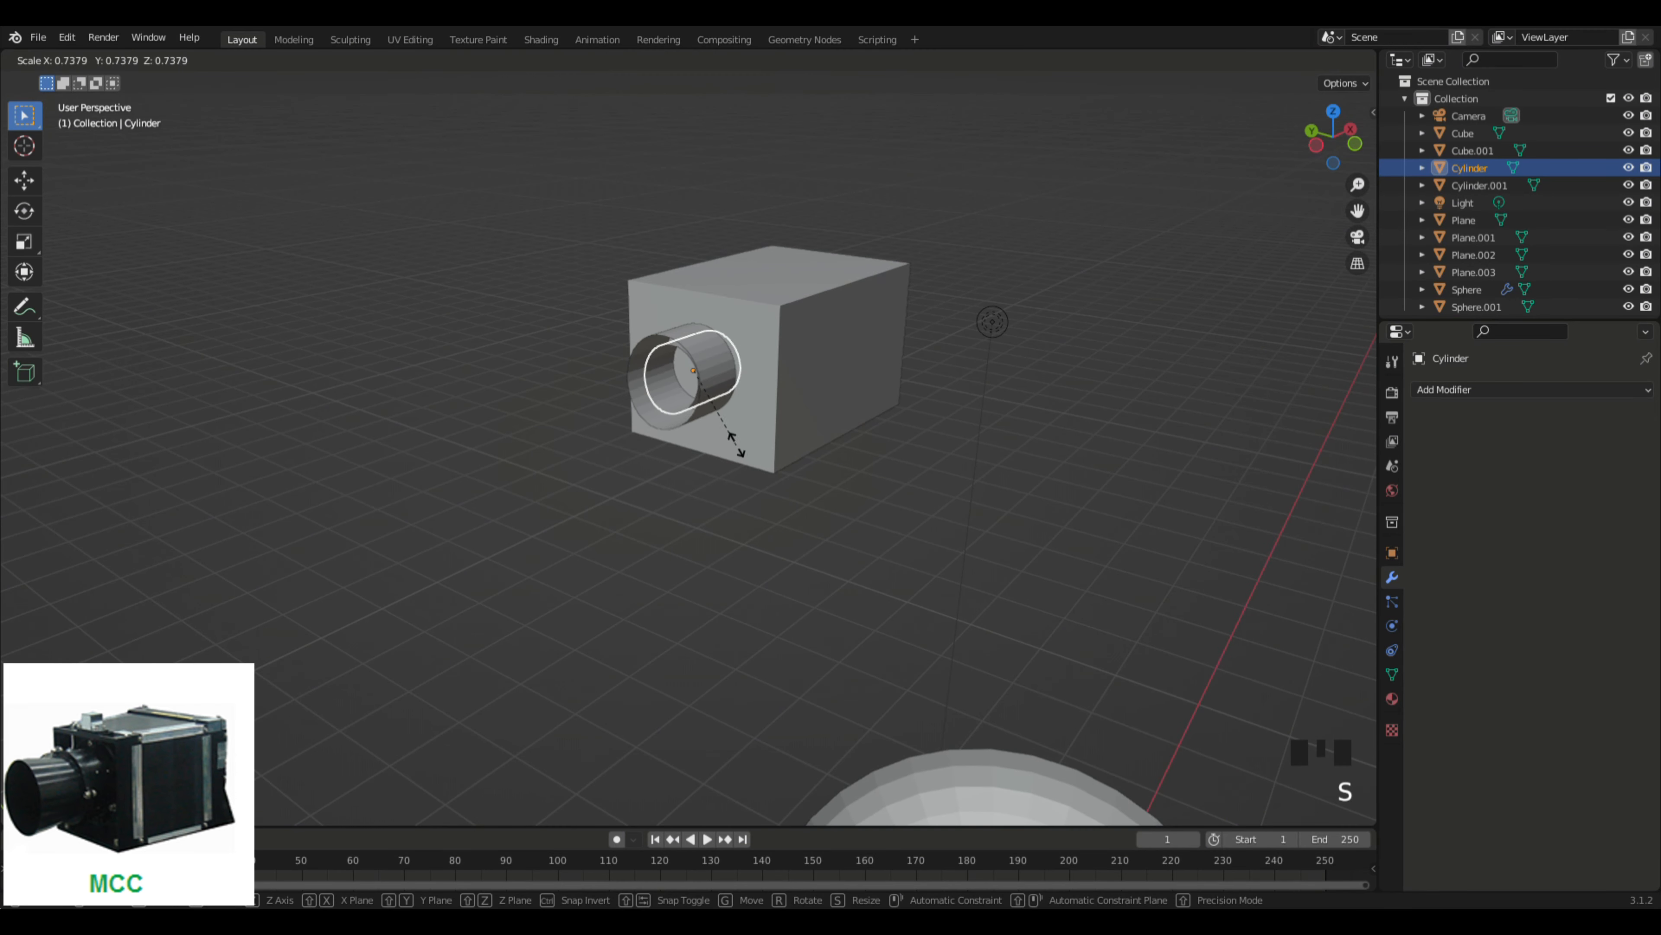
pyautogui.rightClick(734, 442)
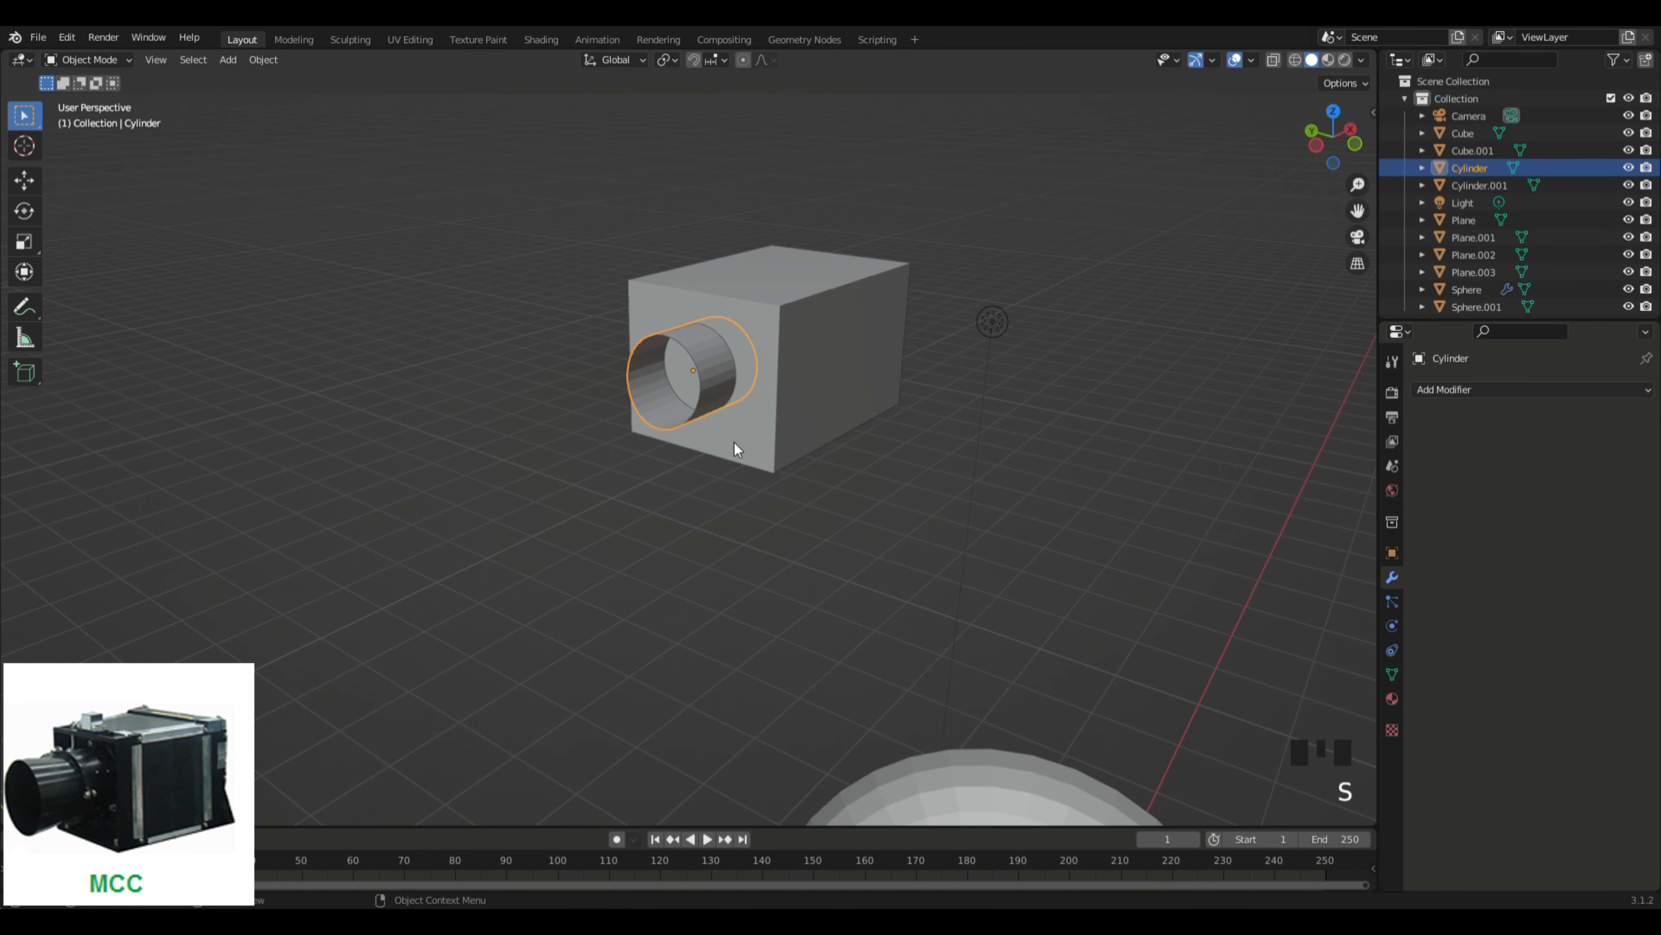
pyautogui.press('s')
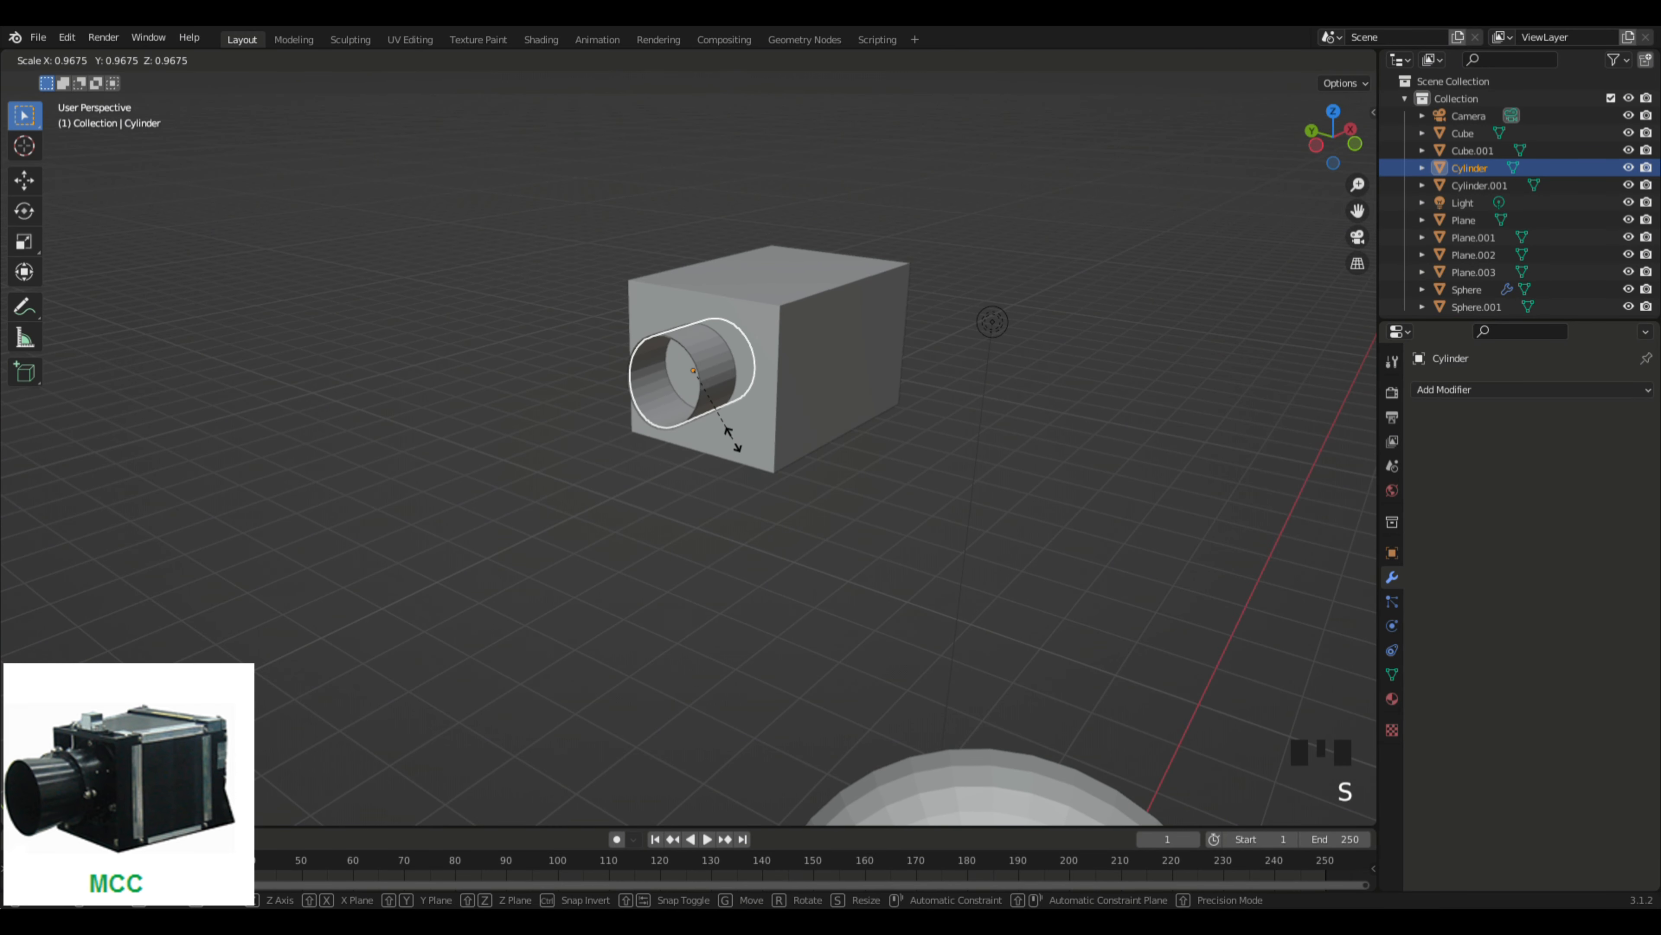
pyautogui.click(734, 441)
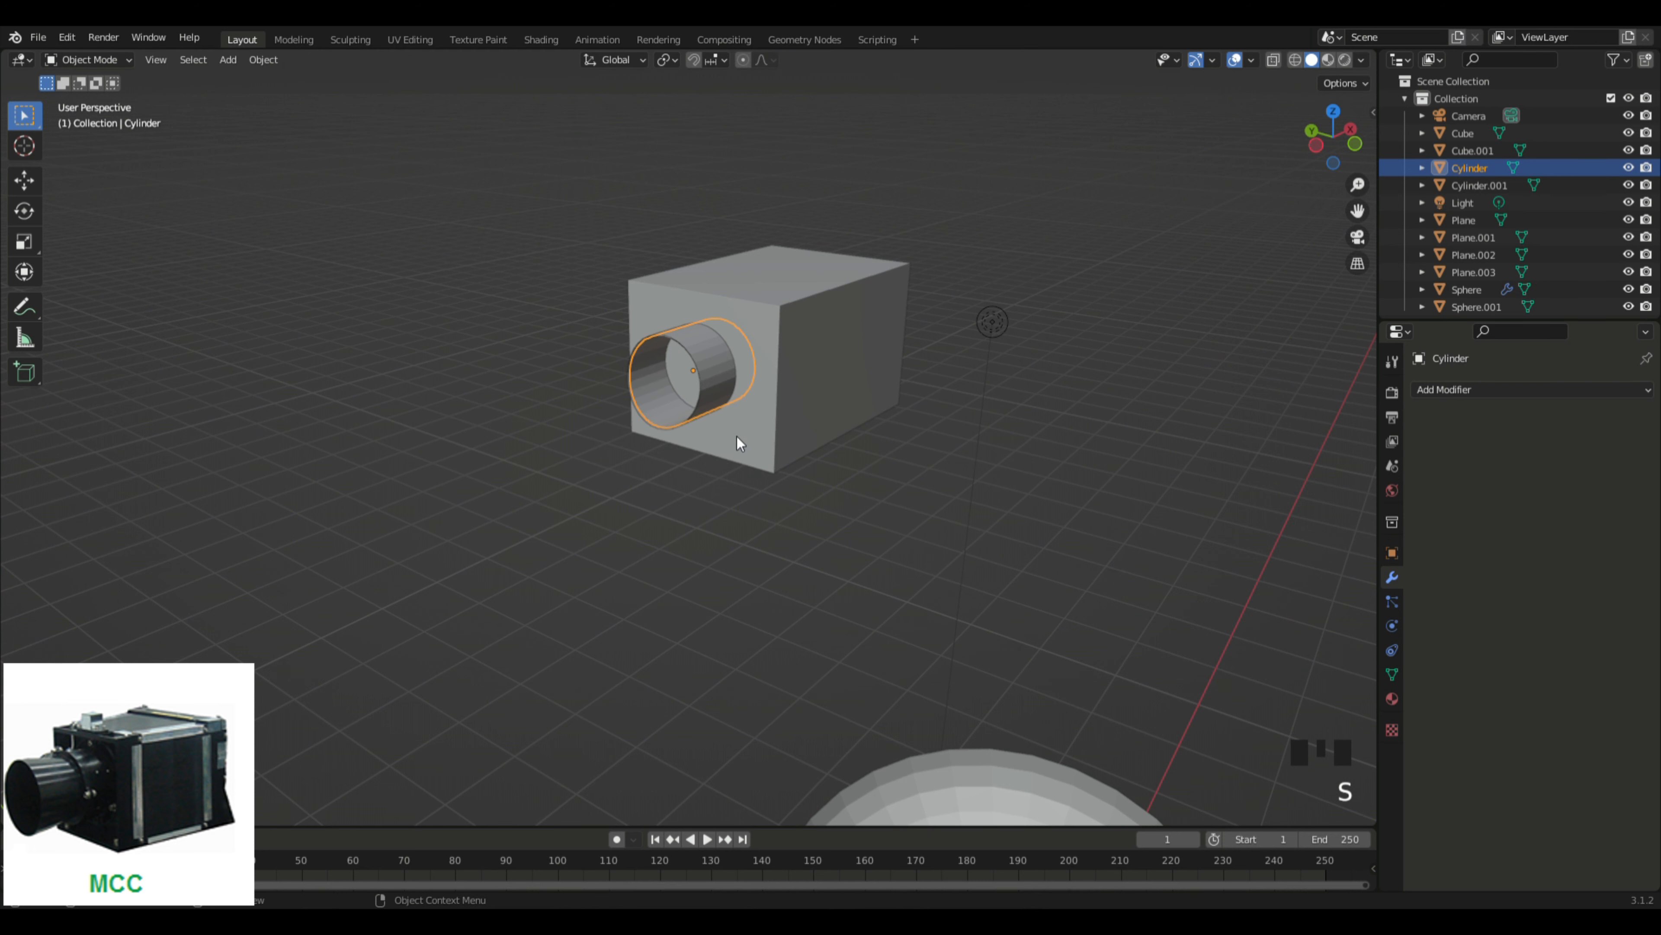
# Step: Slide the original cylinder outward along X so it extends in front of the duplicate
pyautogui.press('g')
pyautogui.press('z')
pyautogui.press('x')
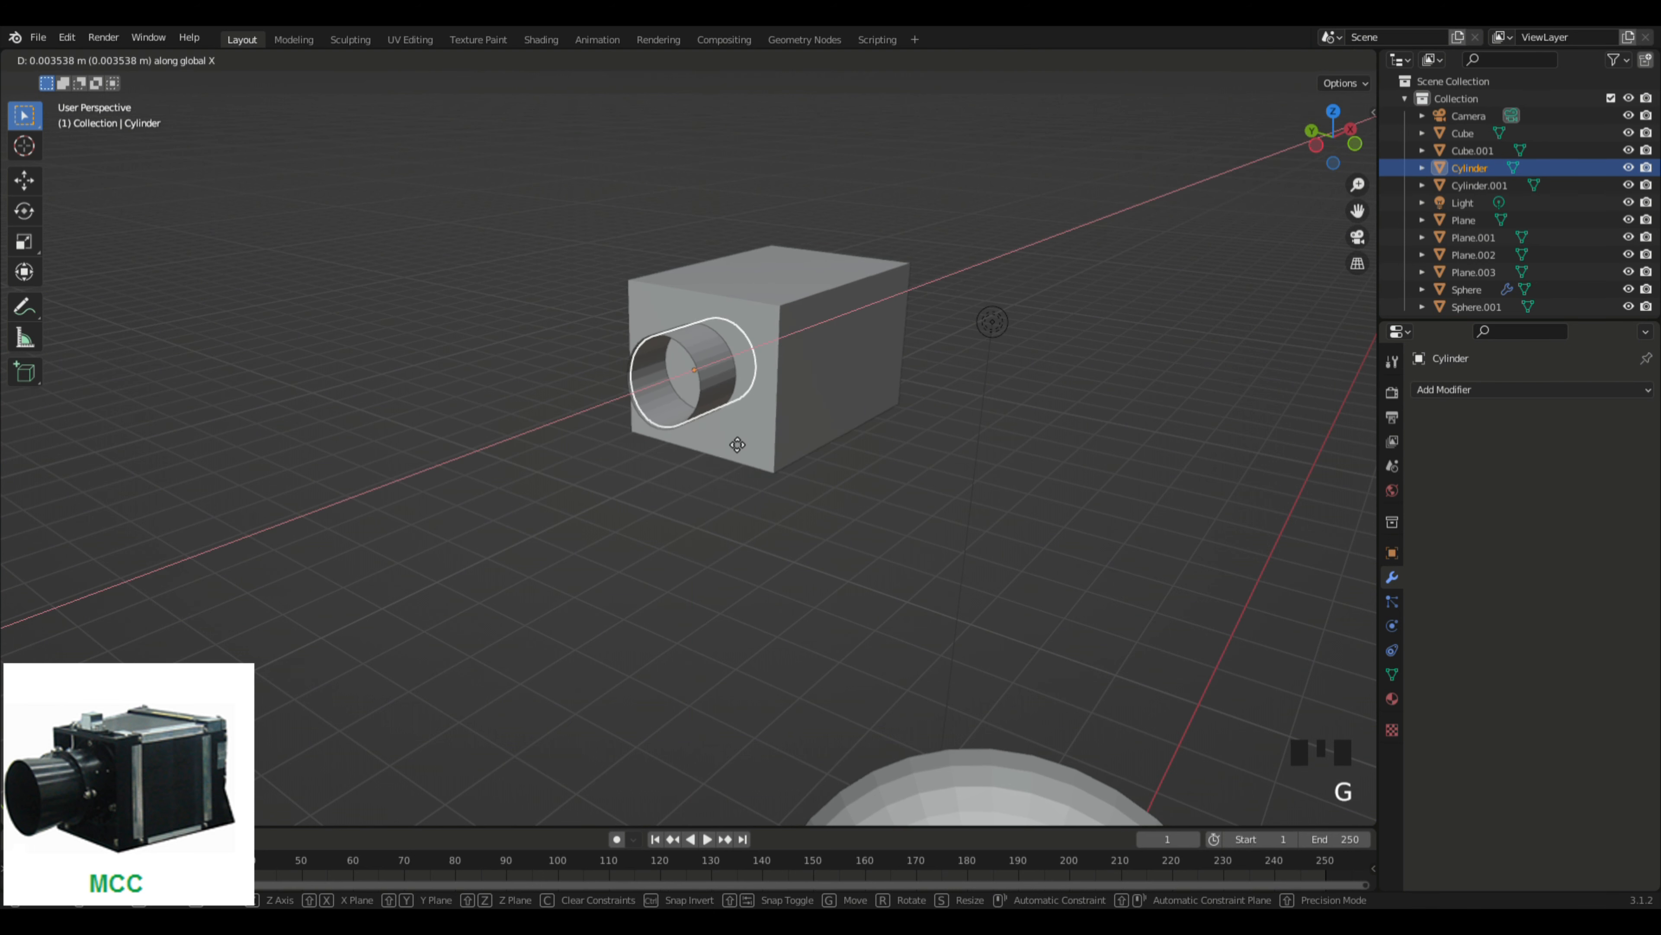
pyautogui.click(716, 452)
# Step: Adjust the front cylinder's uniform scale until its diameter is just under that of the rear cylinder
pyautogui.click(685, 421)
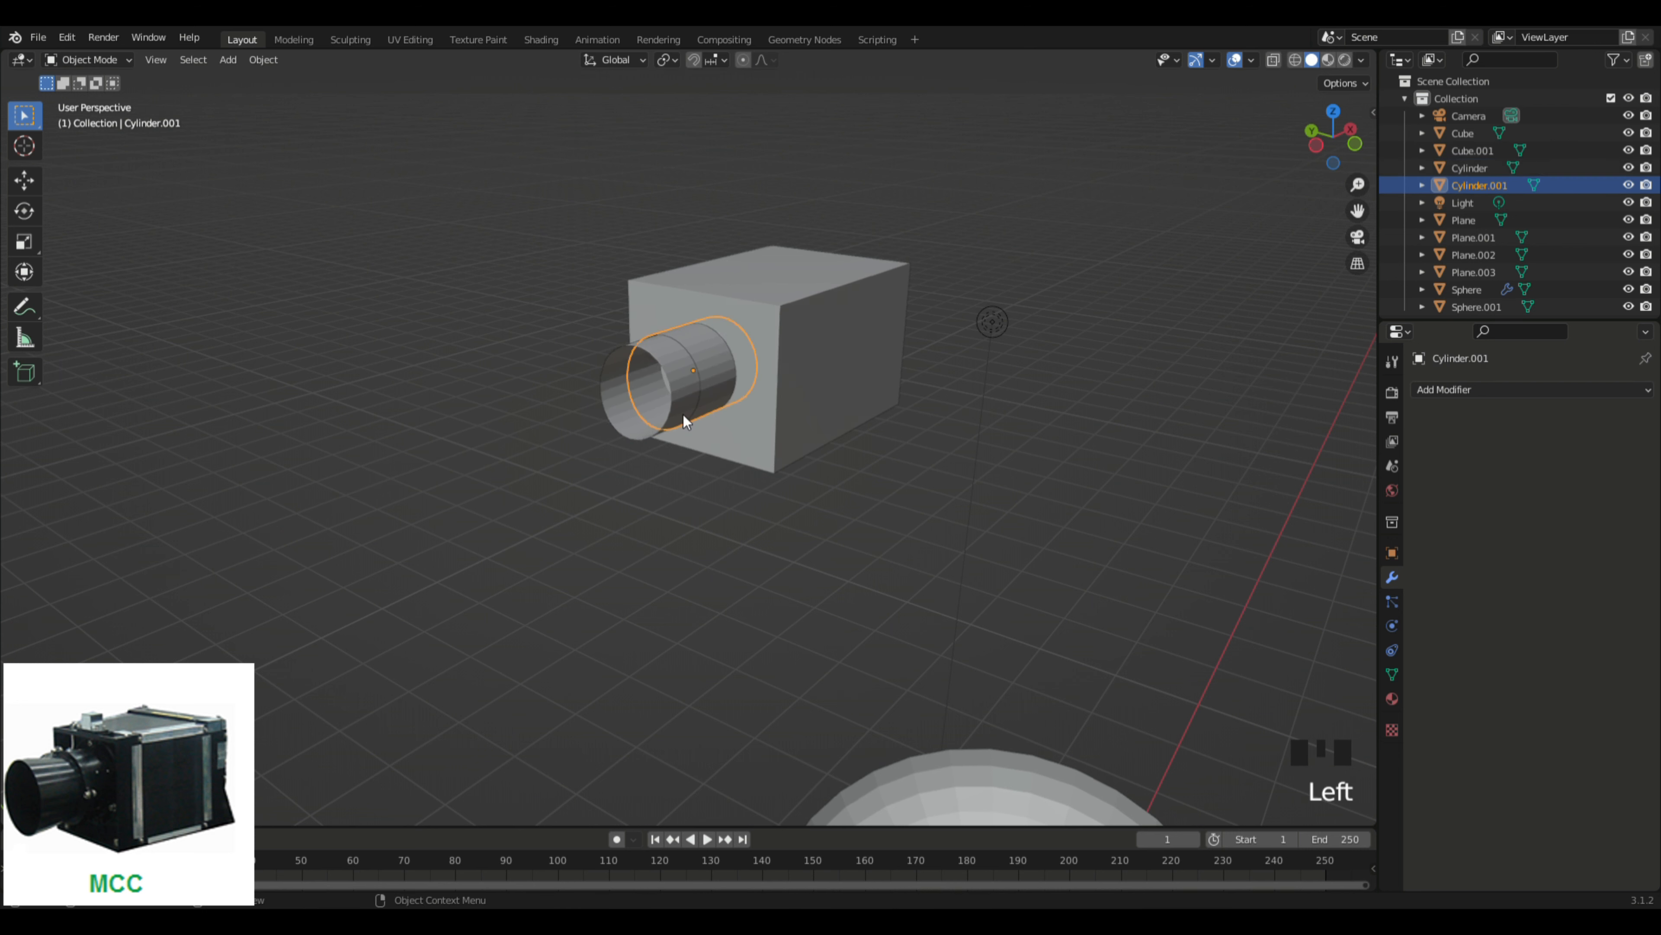
pyautogui.click(671, 421)
pyautogui.press('s')
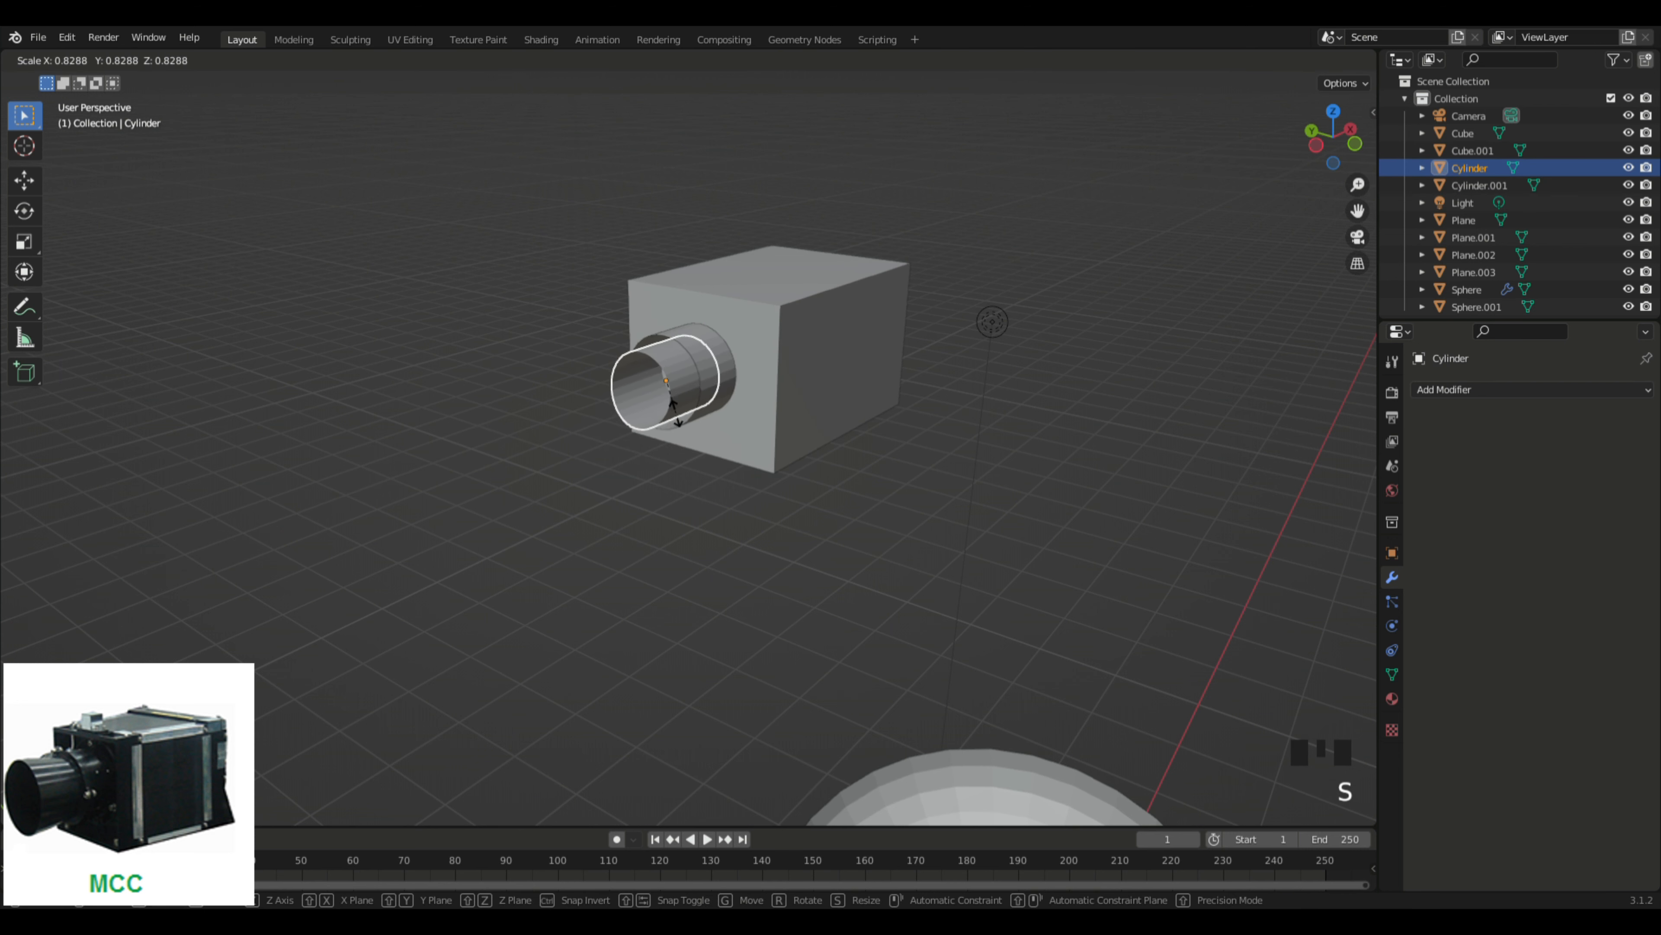
pyautogui.click(898, 468)
pyautogui.moveTo(897, 467); pyautogui.dragTo(721, 391, button='middle')
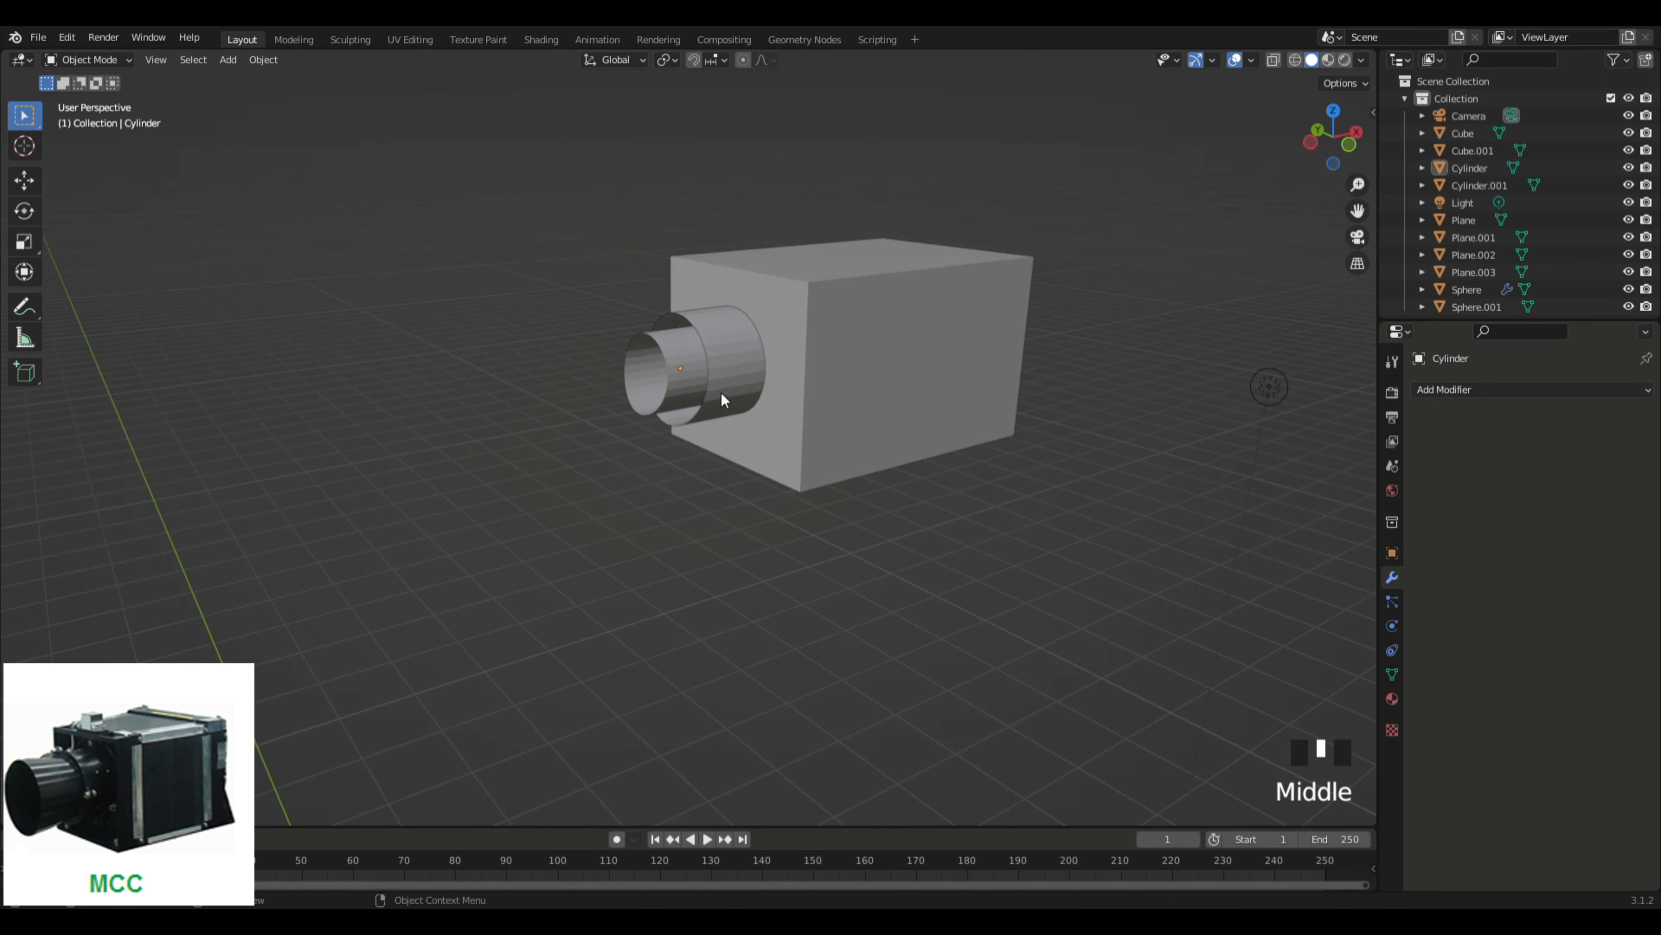
pyautogui.click(685, 390)
pyautogui.press('s')
pyautogui.click(689, 399)
pyautogui.moveTo(788, 496); pyautogui.dragTo(645, 436, button='middle')
pyautogui.click(809, 504)
# Step: Select the rear lens cylinder and slide it along X deeper into the box
pyautogui.scroll(6, 796, 499)
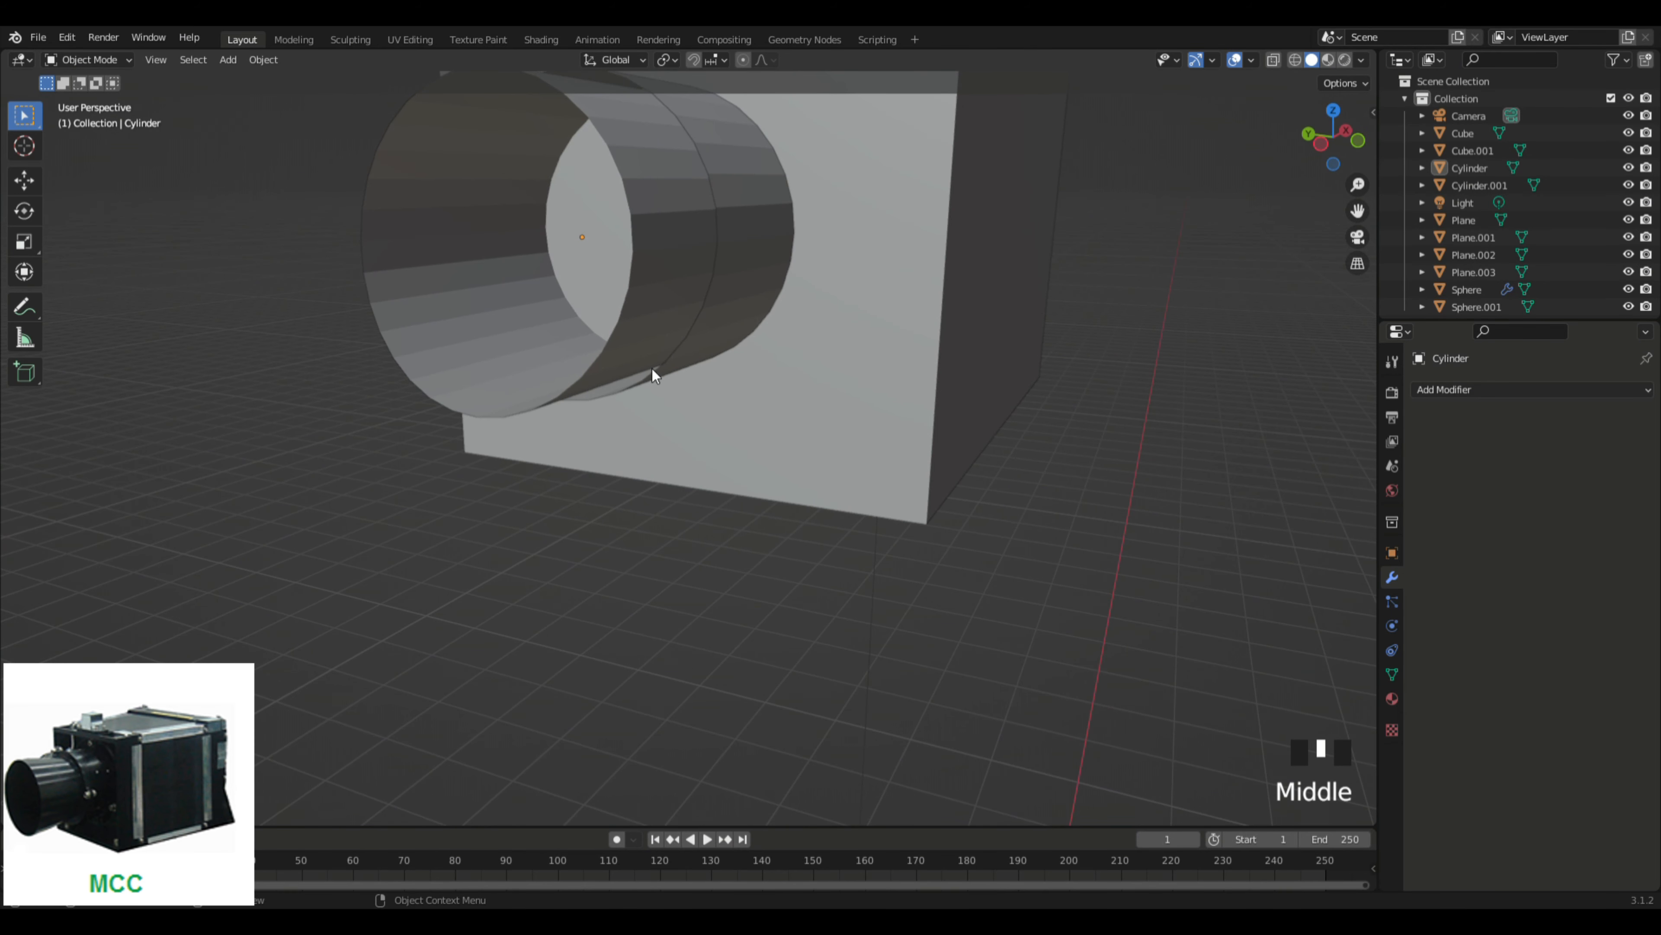
pyautogui.moveTo(739, 397); pyautogui.dragTo(691, 295, button='middle')
pyautogui.click(692, 298)
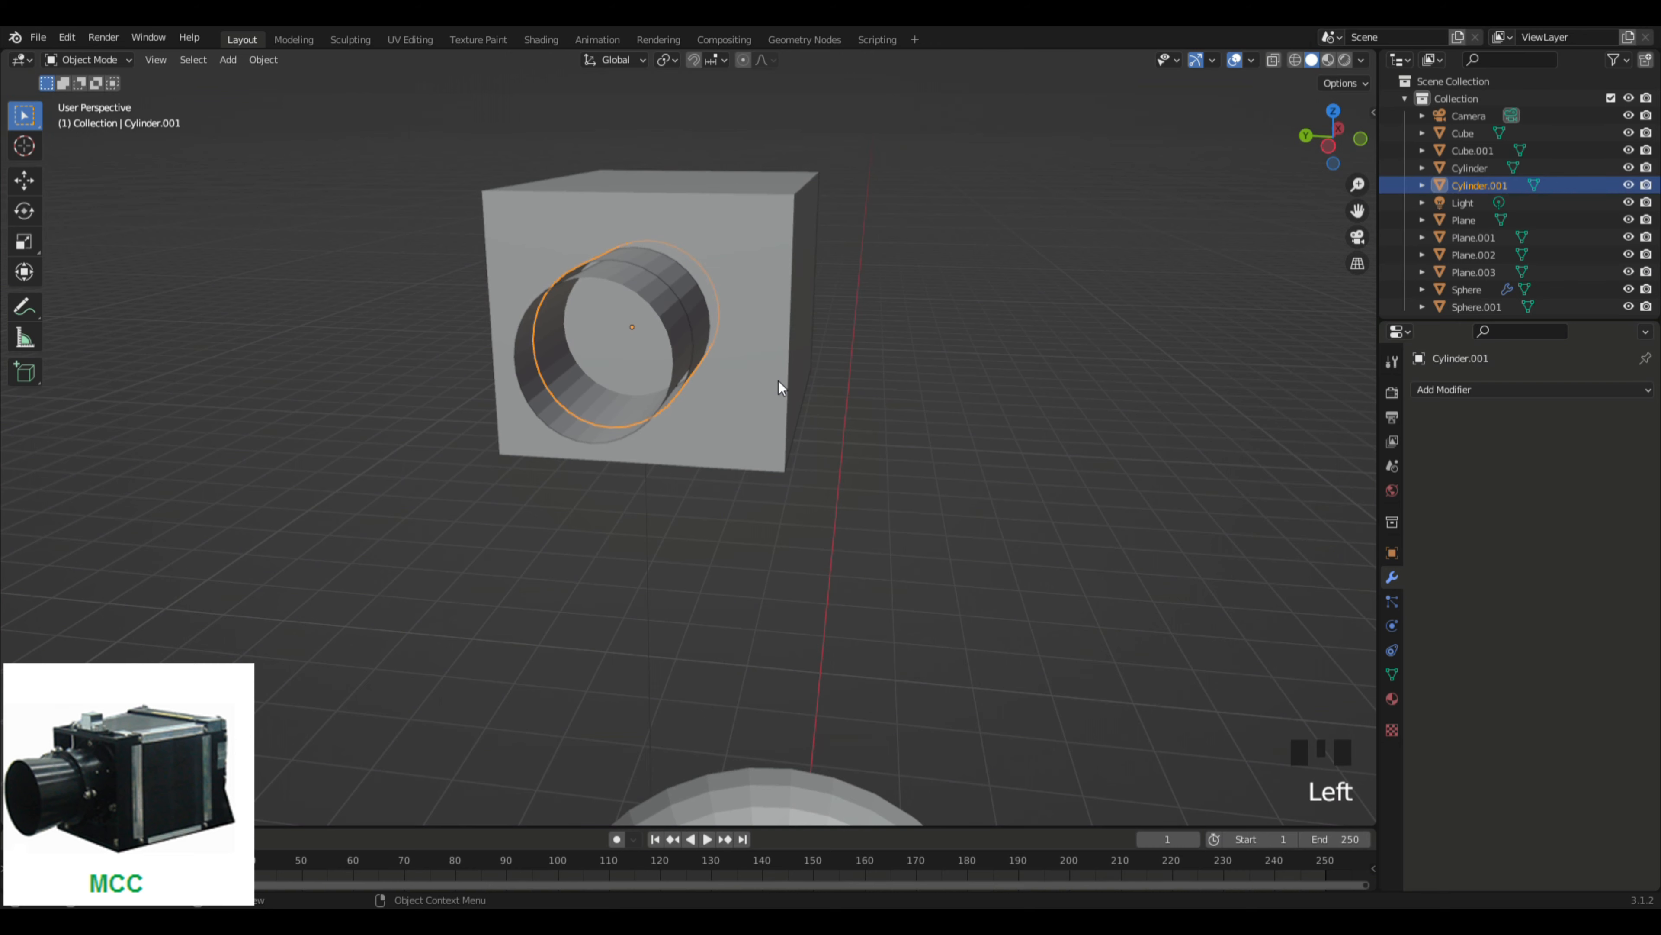
pyautogui.moveTo(937, 388); pyautogui.dragTo(828, 397, button='middle')
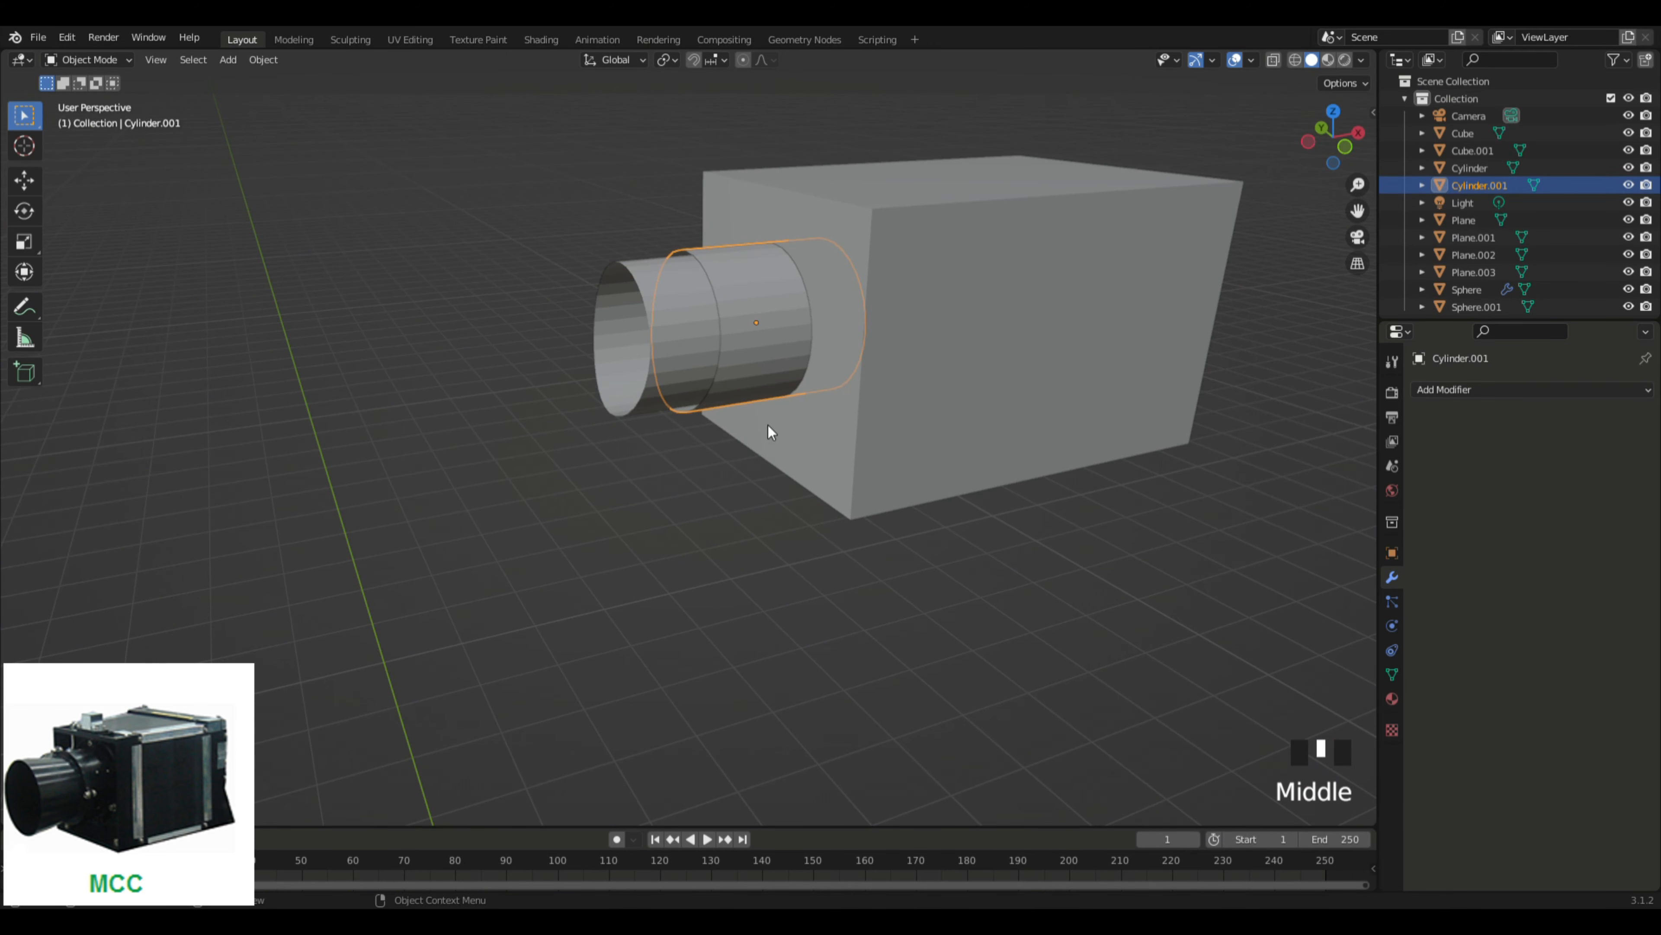
pyautogui.press('g')
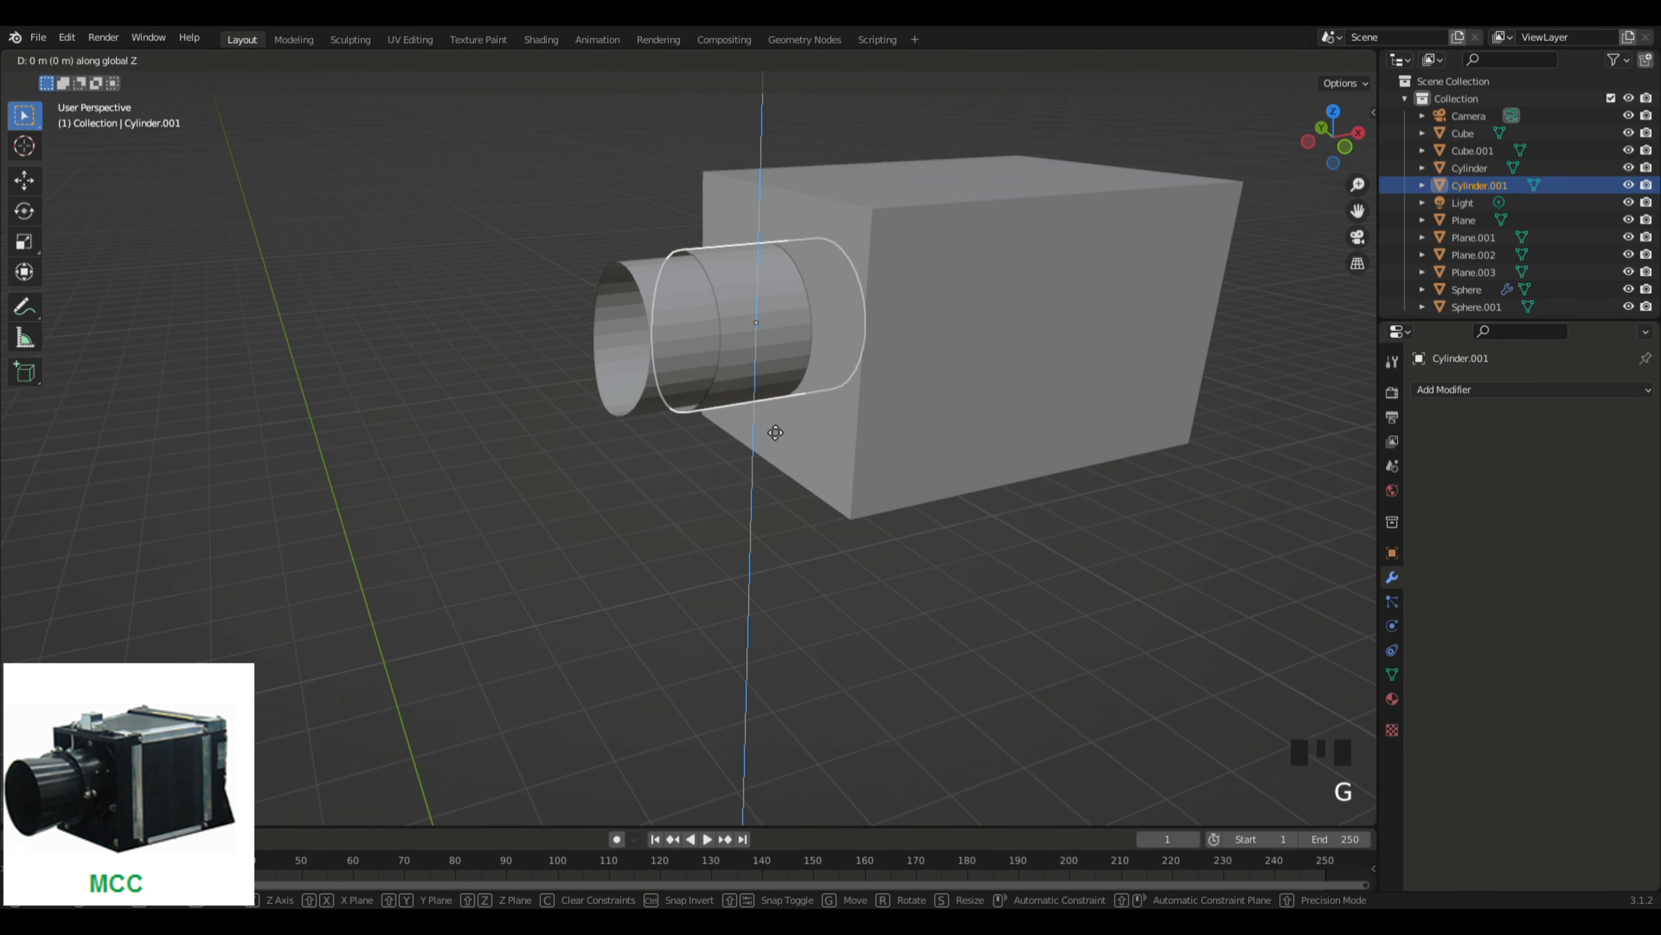
pyautogui.press('x')
pyautogui.click(810, 432)
pyautogui.click(764, 525)
# Step: Add a Solidify modifier to the rear lens cylinder and set its thickness to 0.07 m
pyautogui.moveTo(763, 525); pyautogui.dragTo(815, 525, button='middle')
pyautogui.click(760, 337)
pyautogui.click(1543, 389)
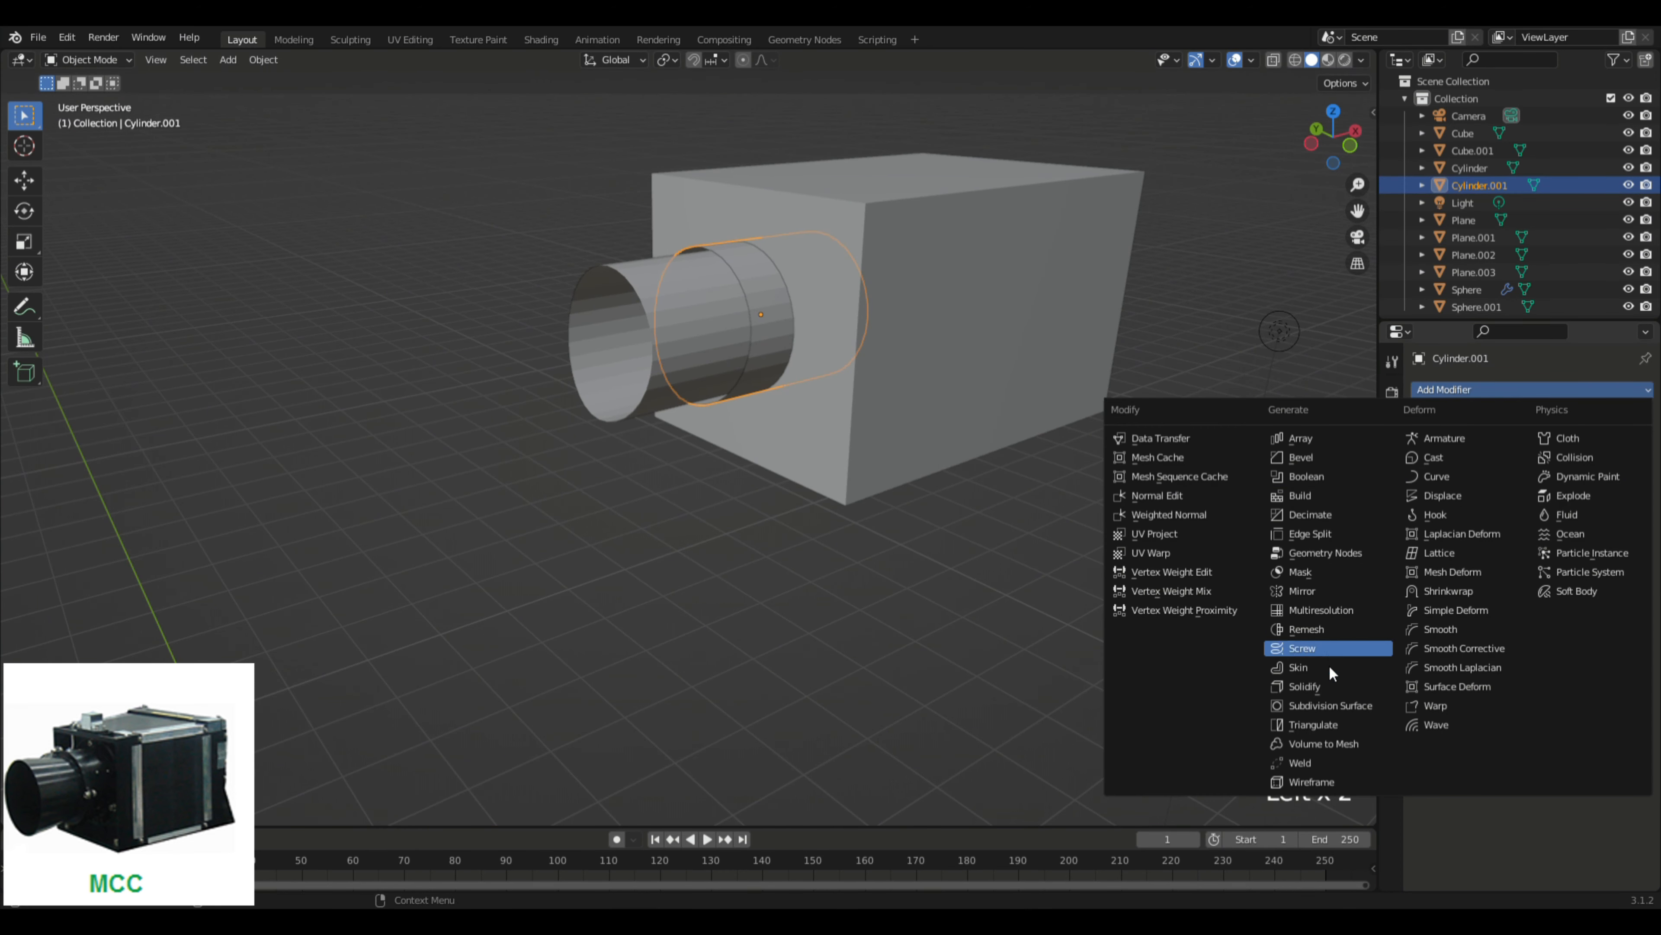
pyautogui.click(1326, 686)
pyautogui.moveTo(1128, 475); pyautogui.dragTo(1224, 458, button='middle')
pyautogui.click(1568, 465)
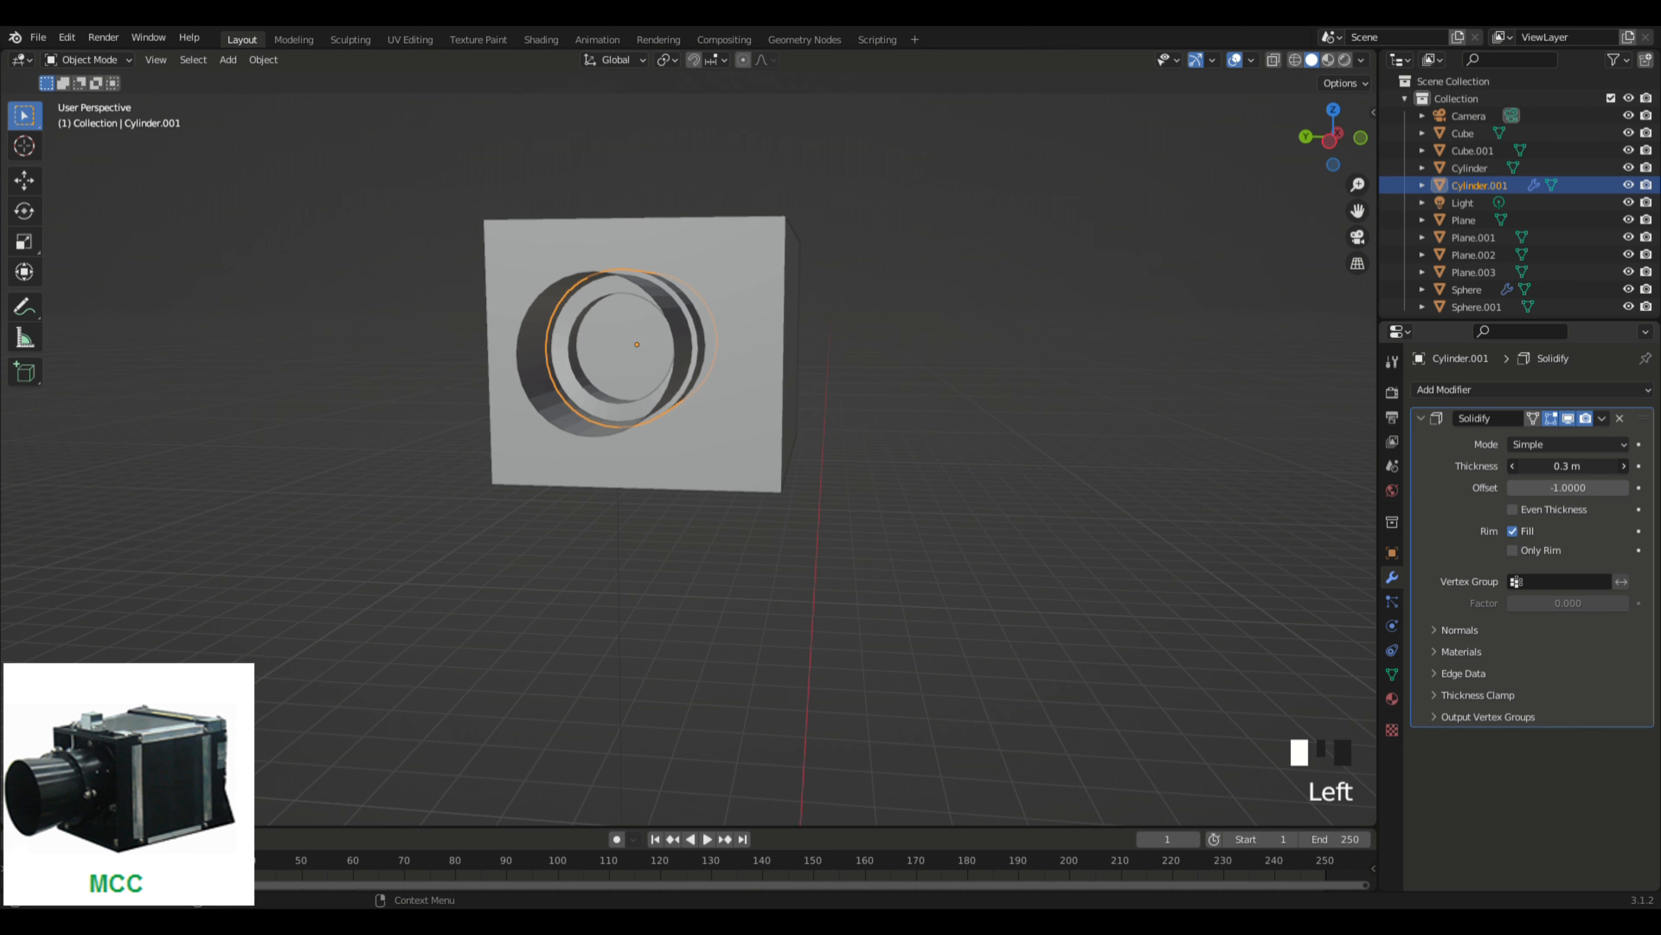
pyautogui.moveTo(1568, 465); pyautogui.dragTo(1564, 465)
pyautogui.click(1130, 472)
pyautogui.moveTo(1130, 472); pyautogui.dragTo(1053, 517, button='middle')
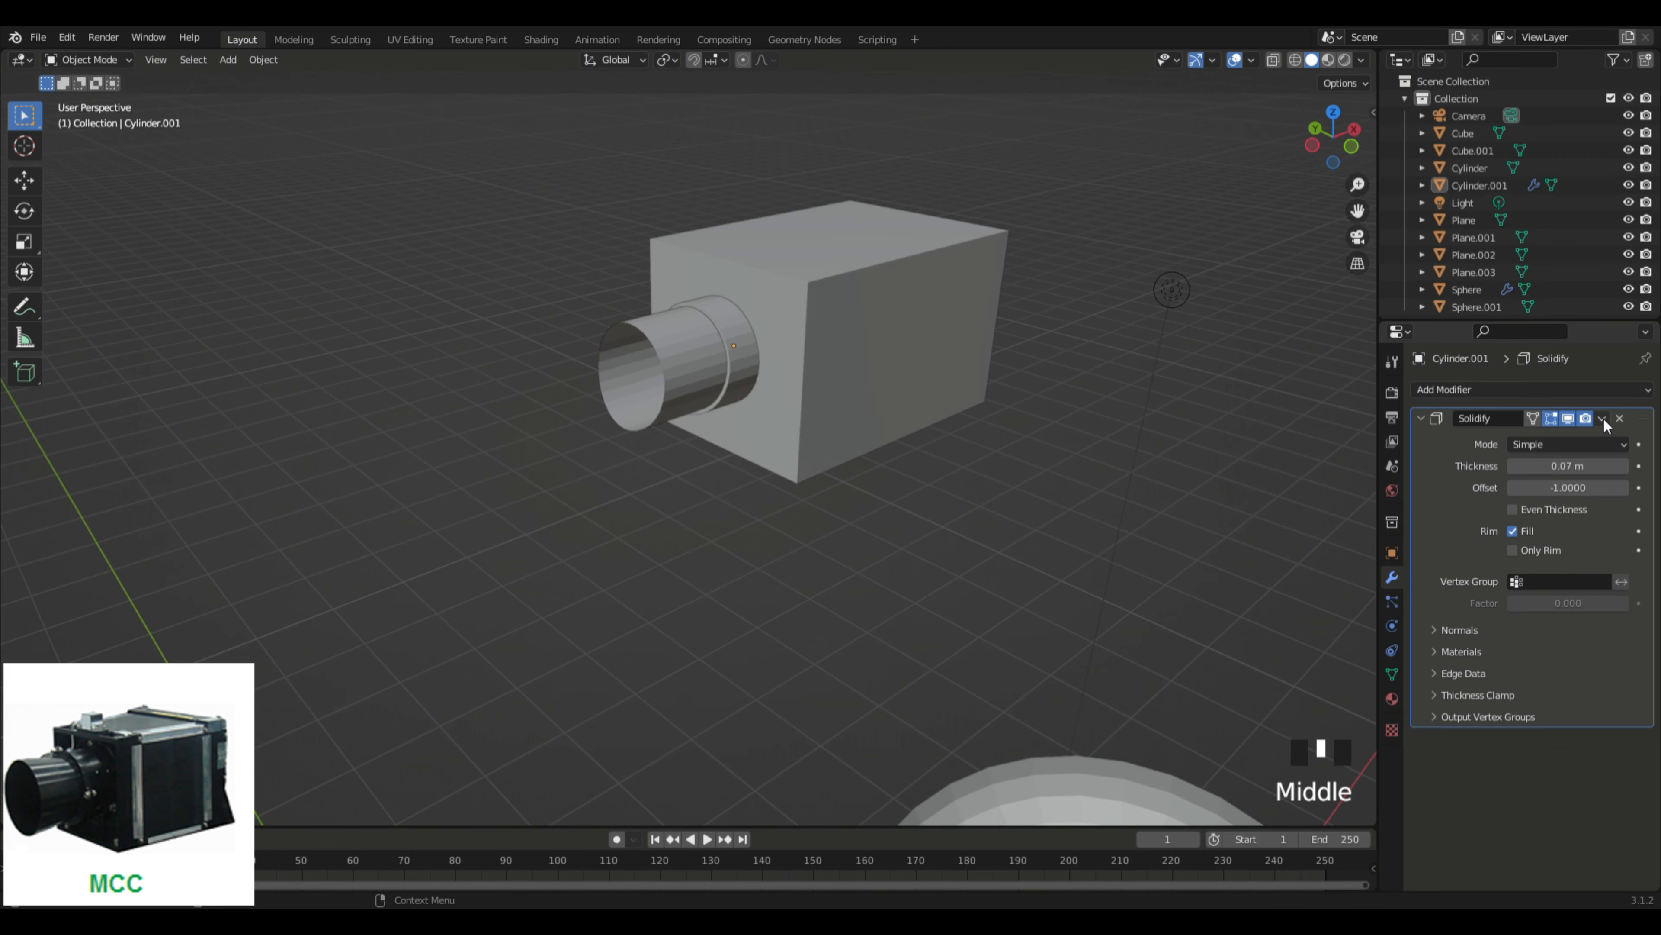
pyautogui.moveTo(981, 473); pyautogui.dragTo(770, 540, button='middle')
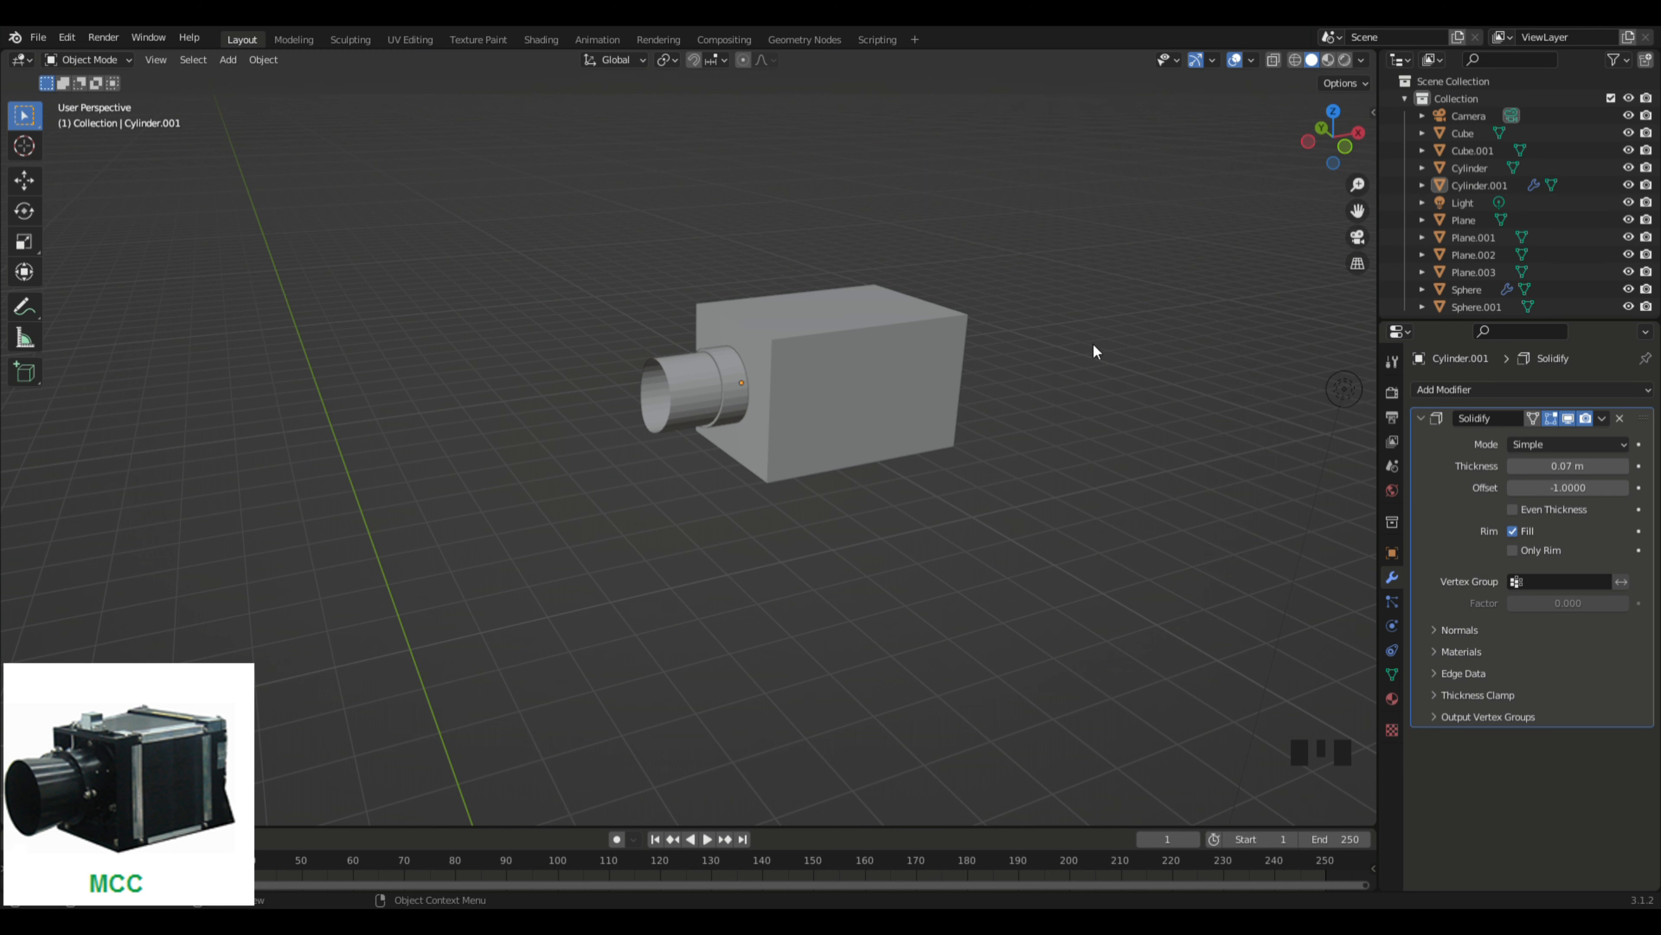
# Step: Turn on proportional editing and, from the front view, select the lowest rim vertex of the front cylinder in Edit Mode
pyautogui.moveTo(860, 564); pyautogui.dragTo(1112, 340, button='middle')
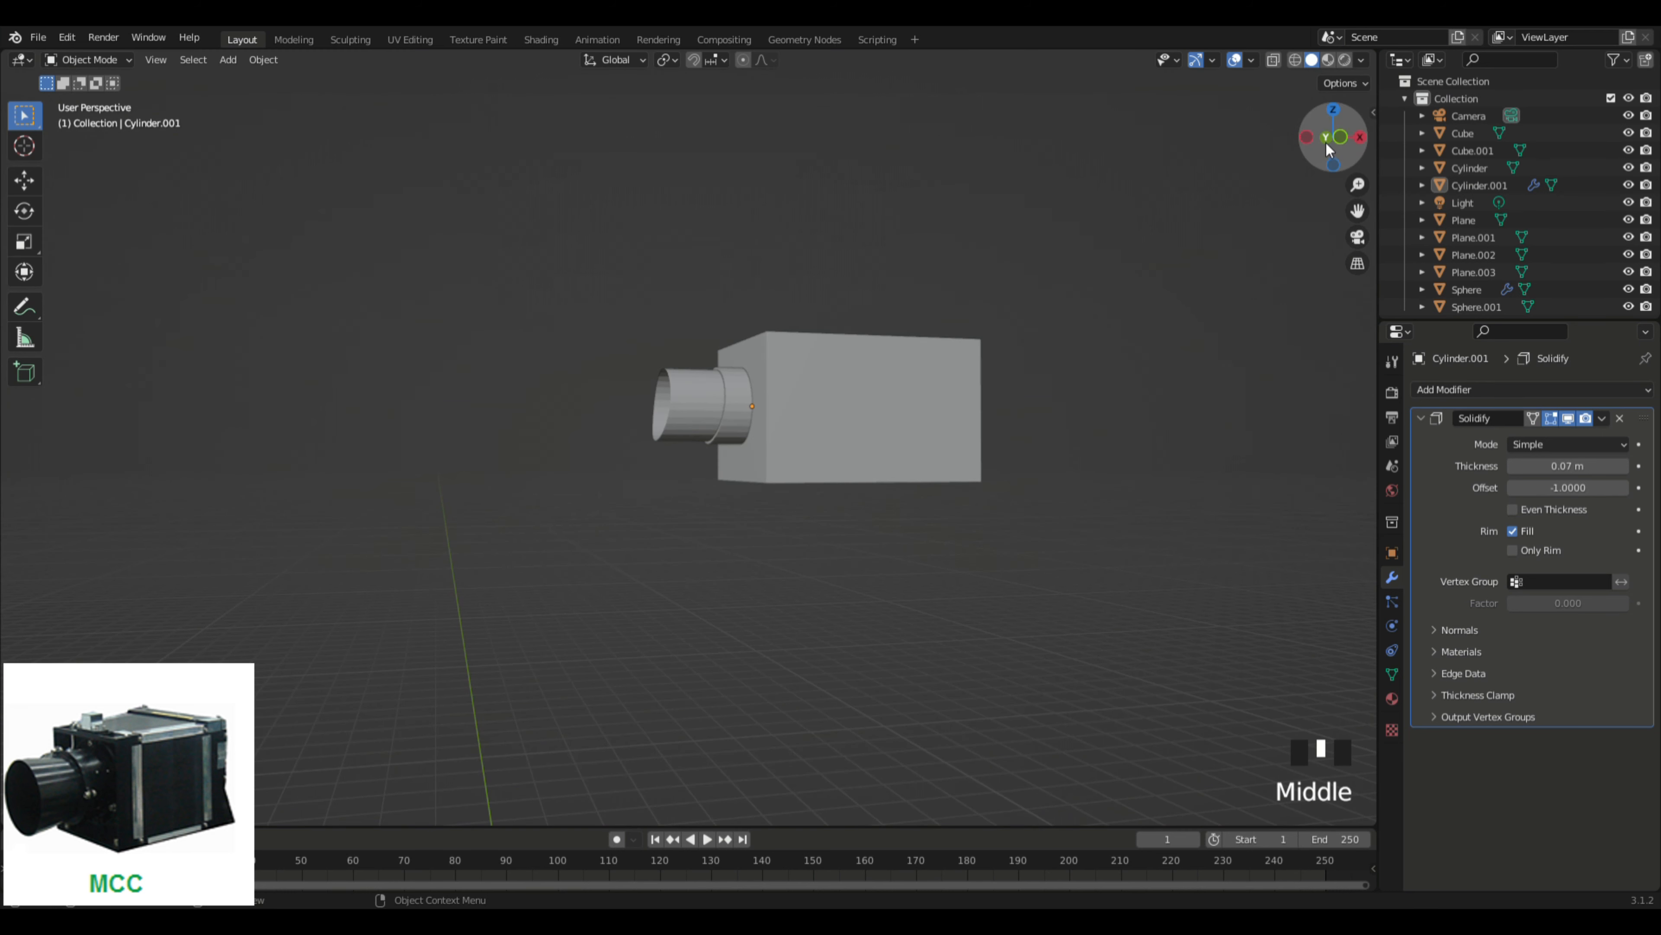
pyautogui.click(1325, 141)
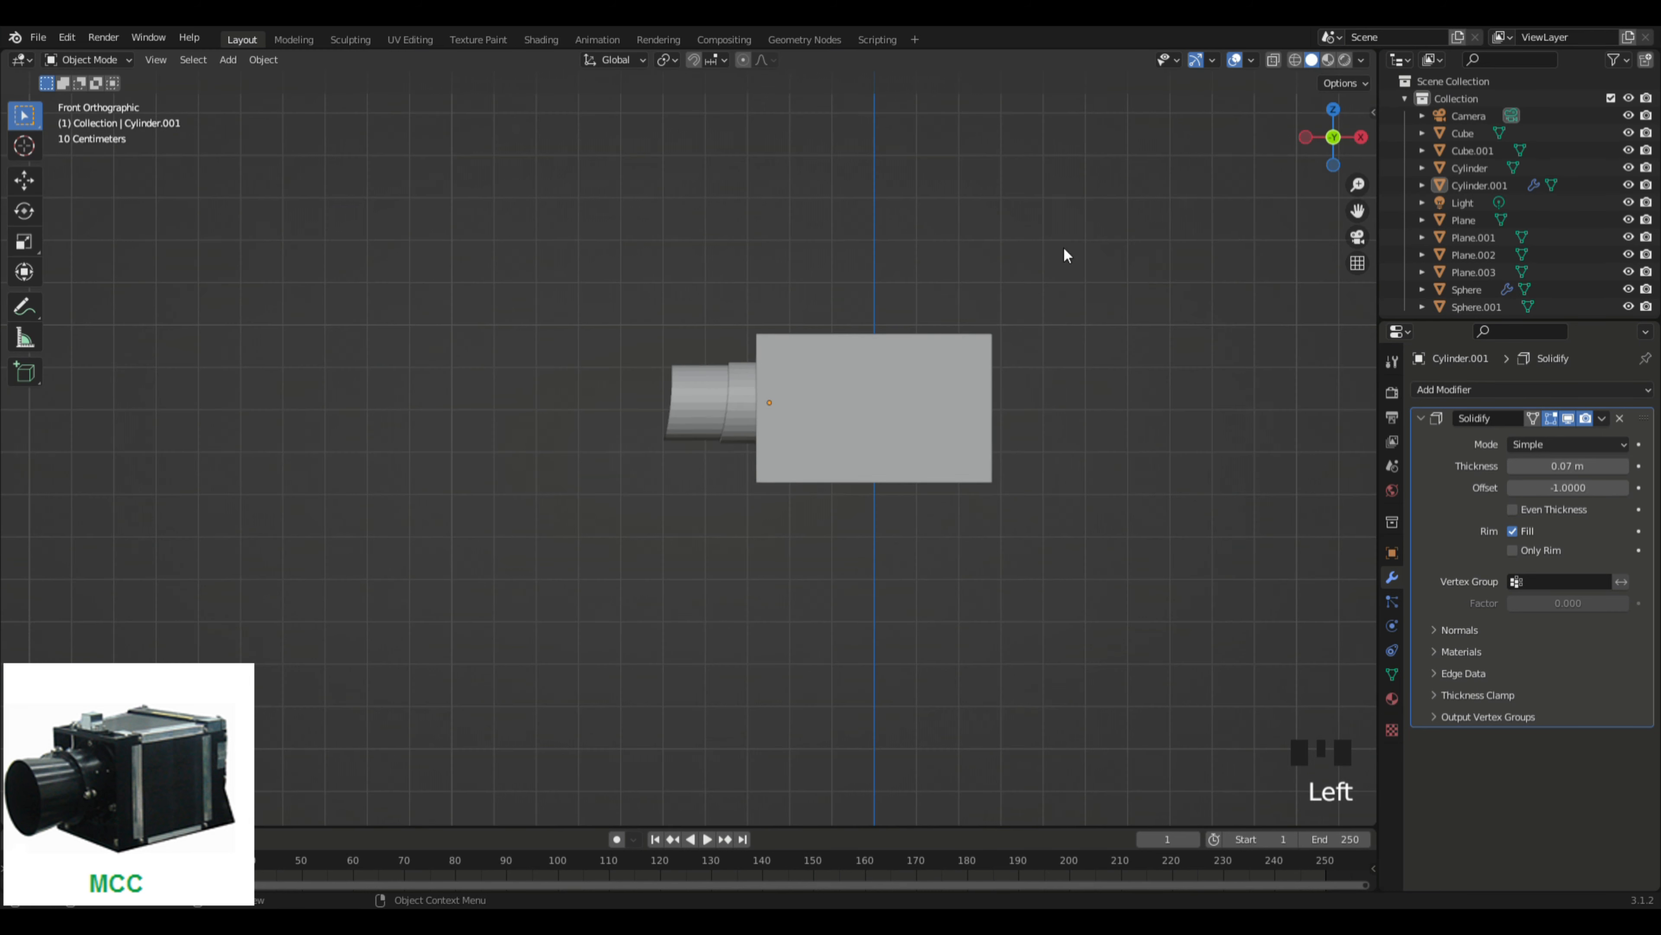
pyautogui.click(743, 60)
pyautogui.click(702, 383)
pyautogui.press('Tab')
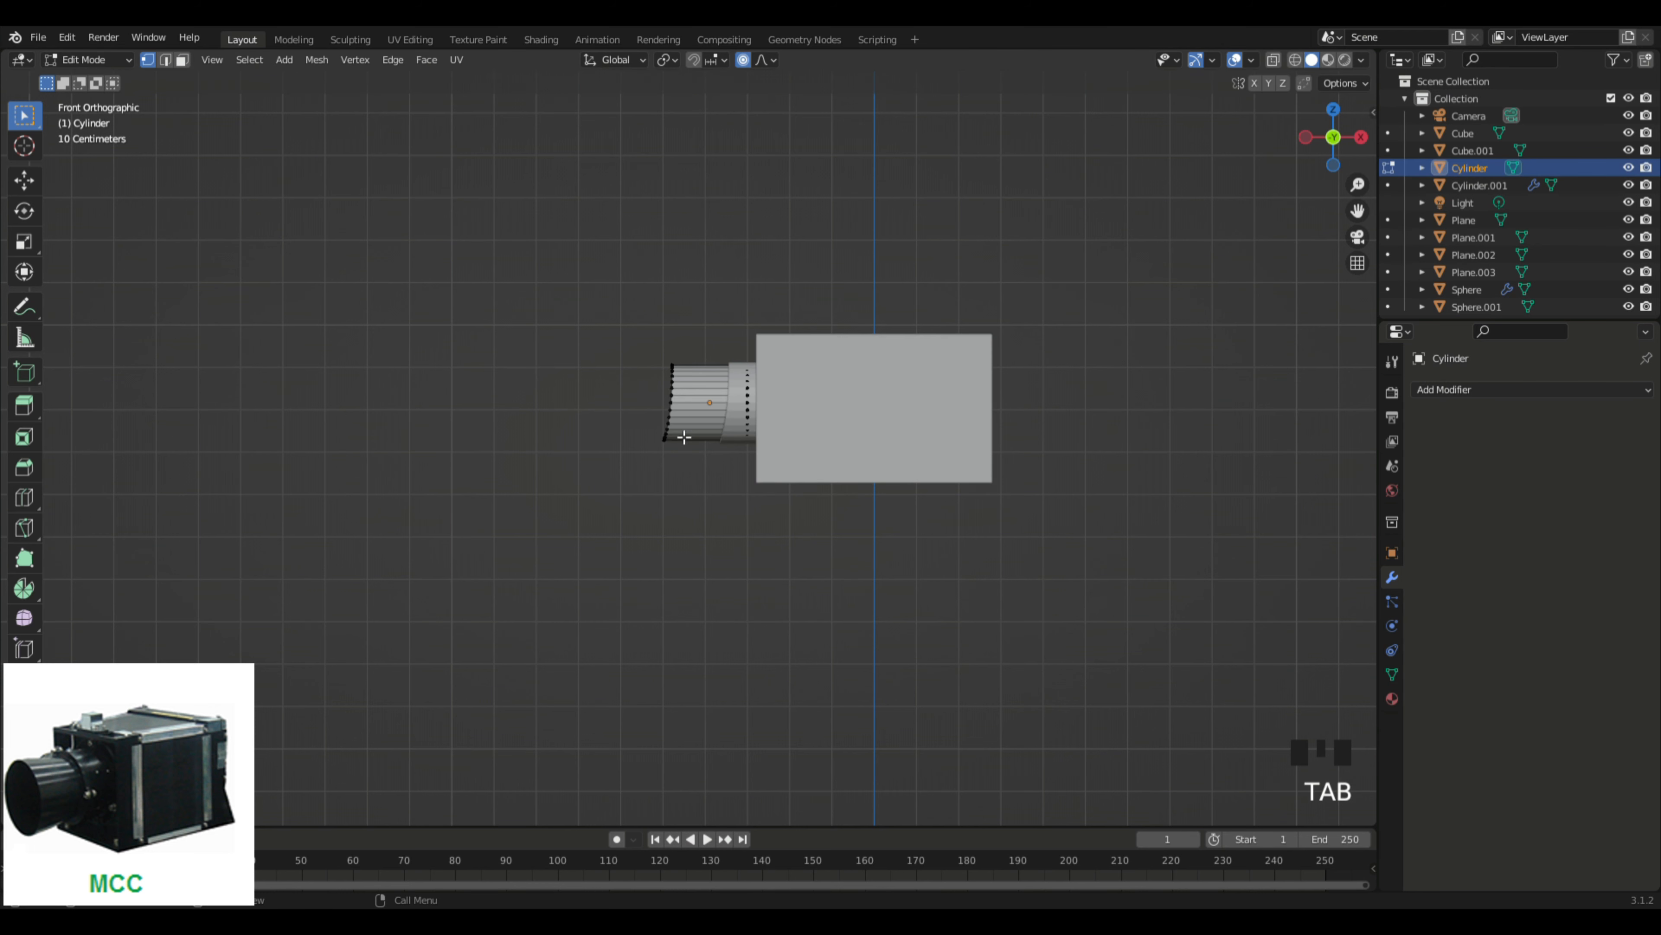
pyautogui.scroll(9, 672, 445)
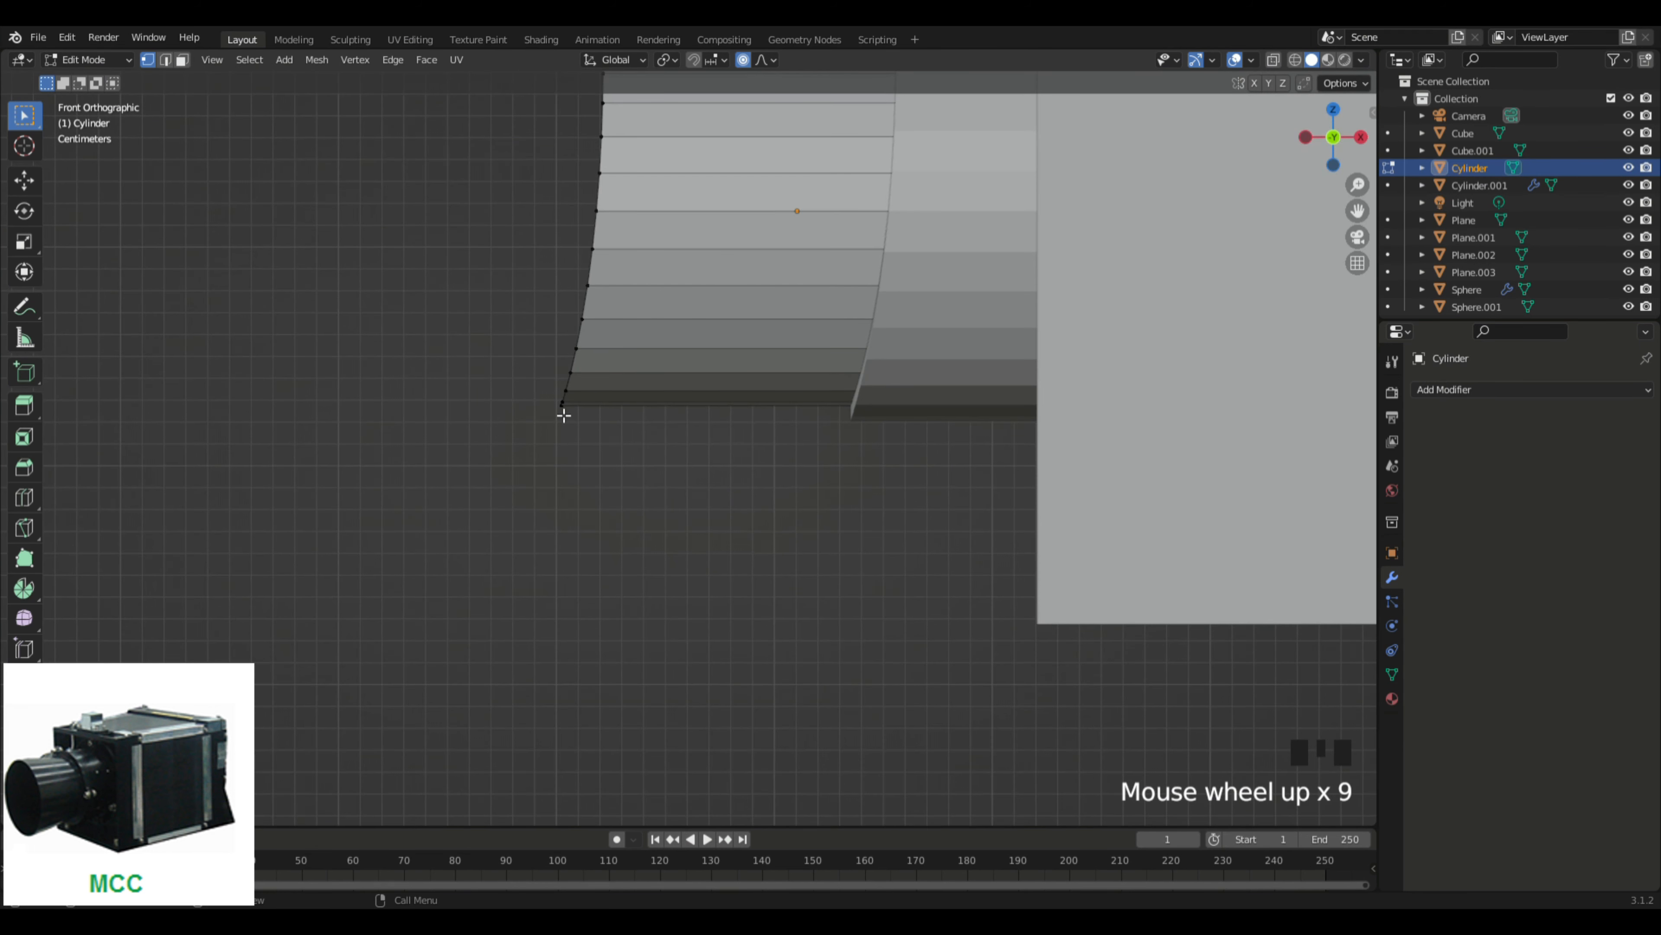
pyautogui.click(564, 415)
pyautogui.scroll(-5, 786, 464)
pyautogui.press('g')
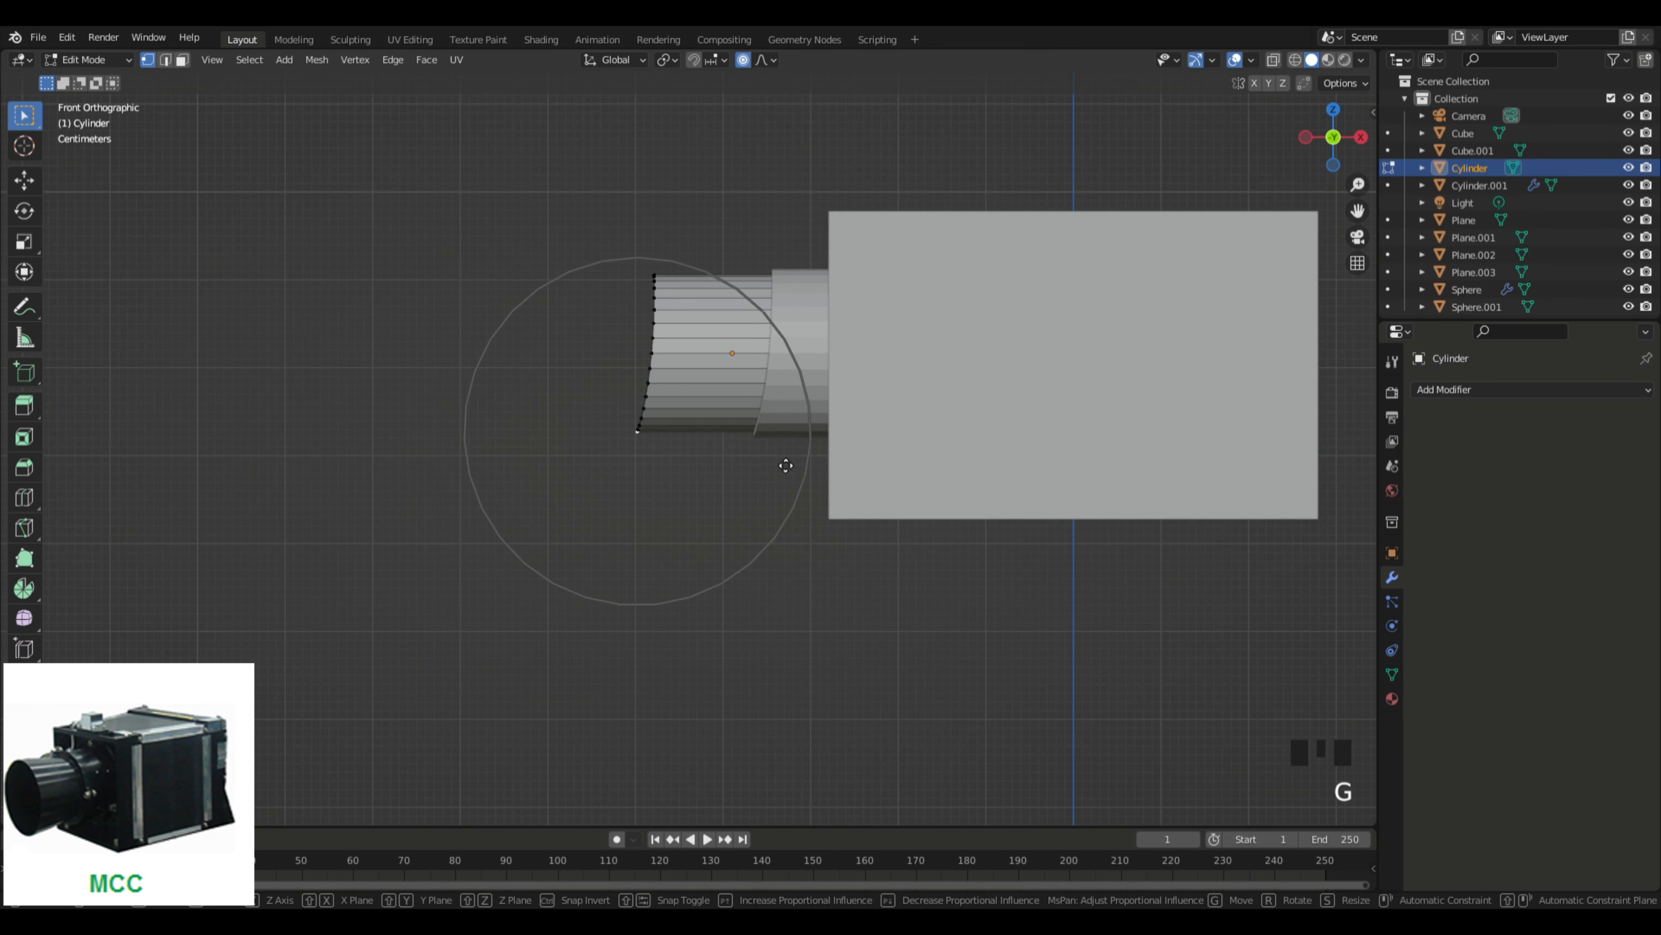
pyautogui.press('z')
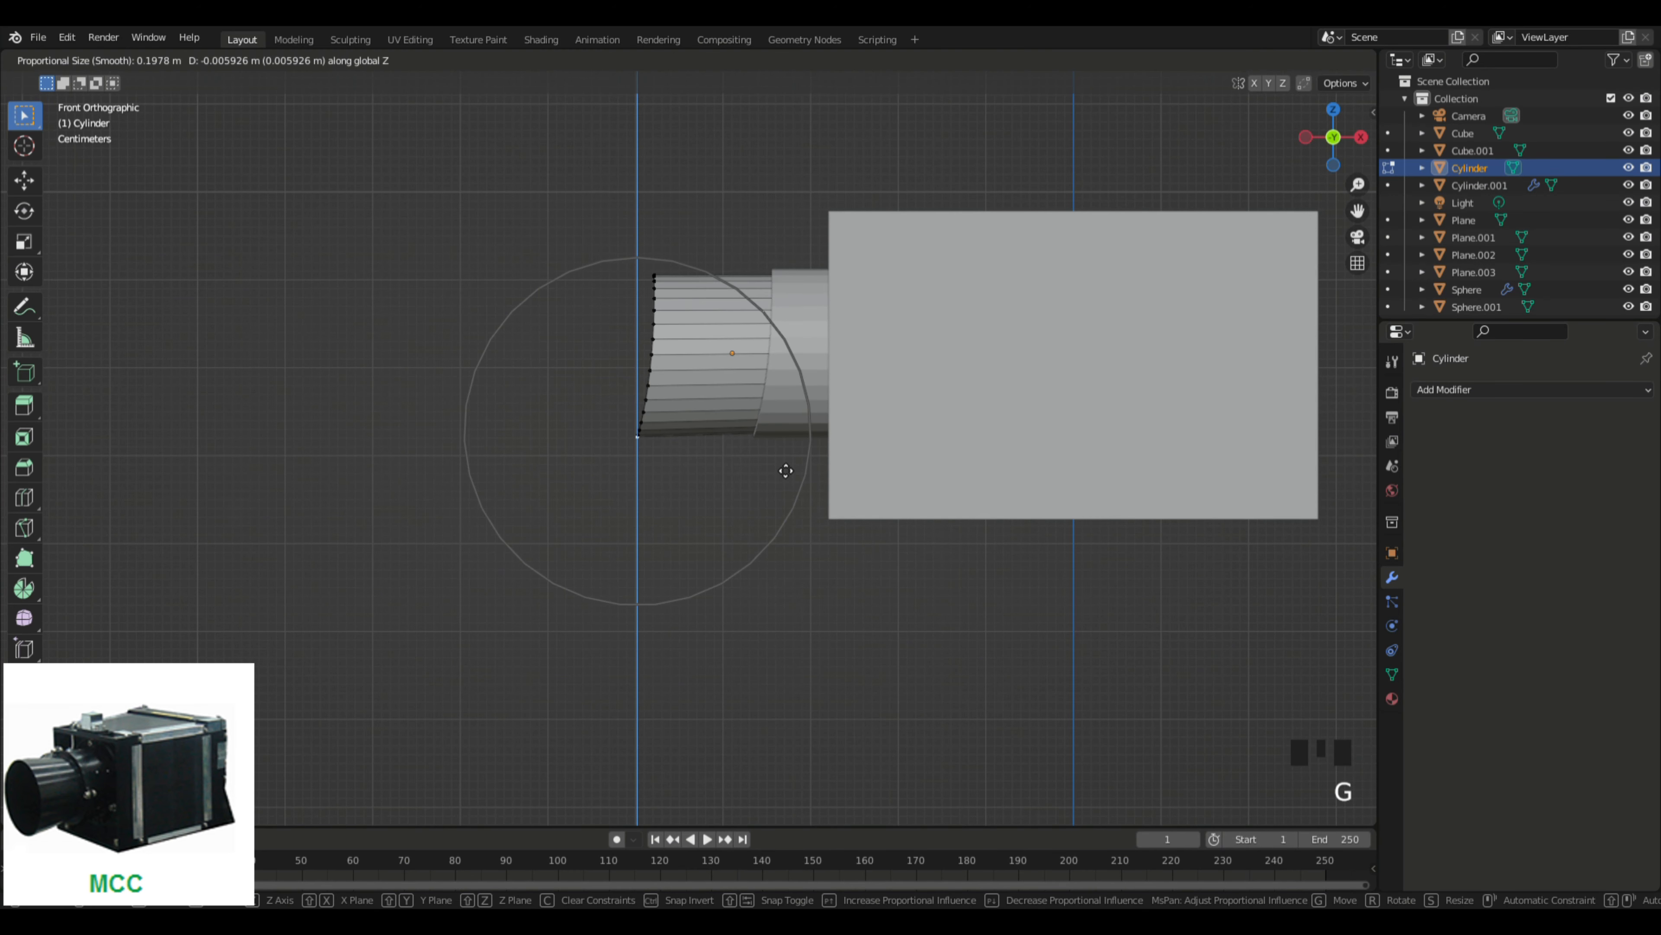
pyautogui.rightClick(784, 468)
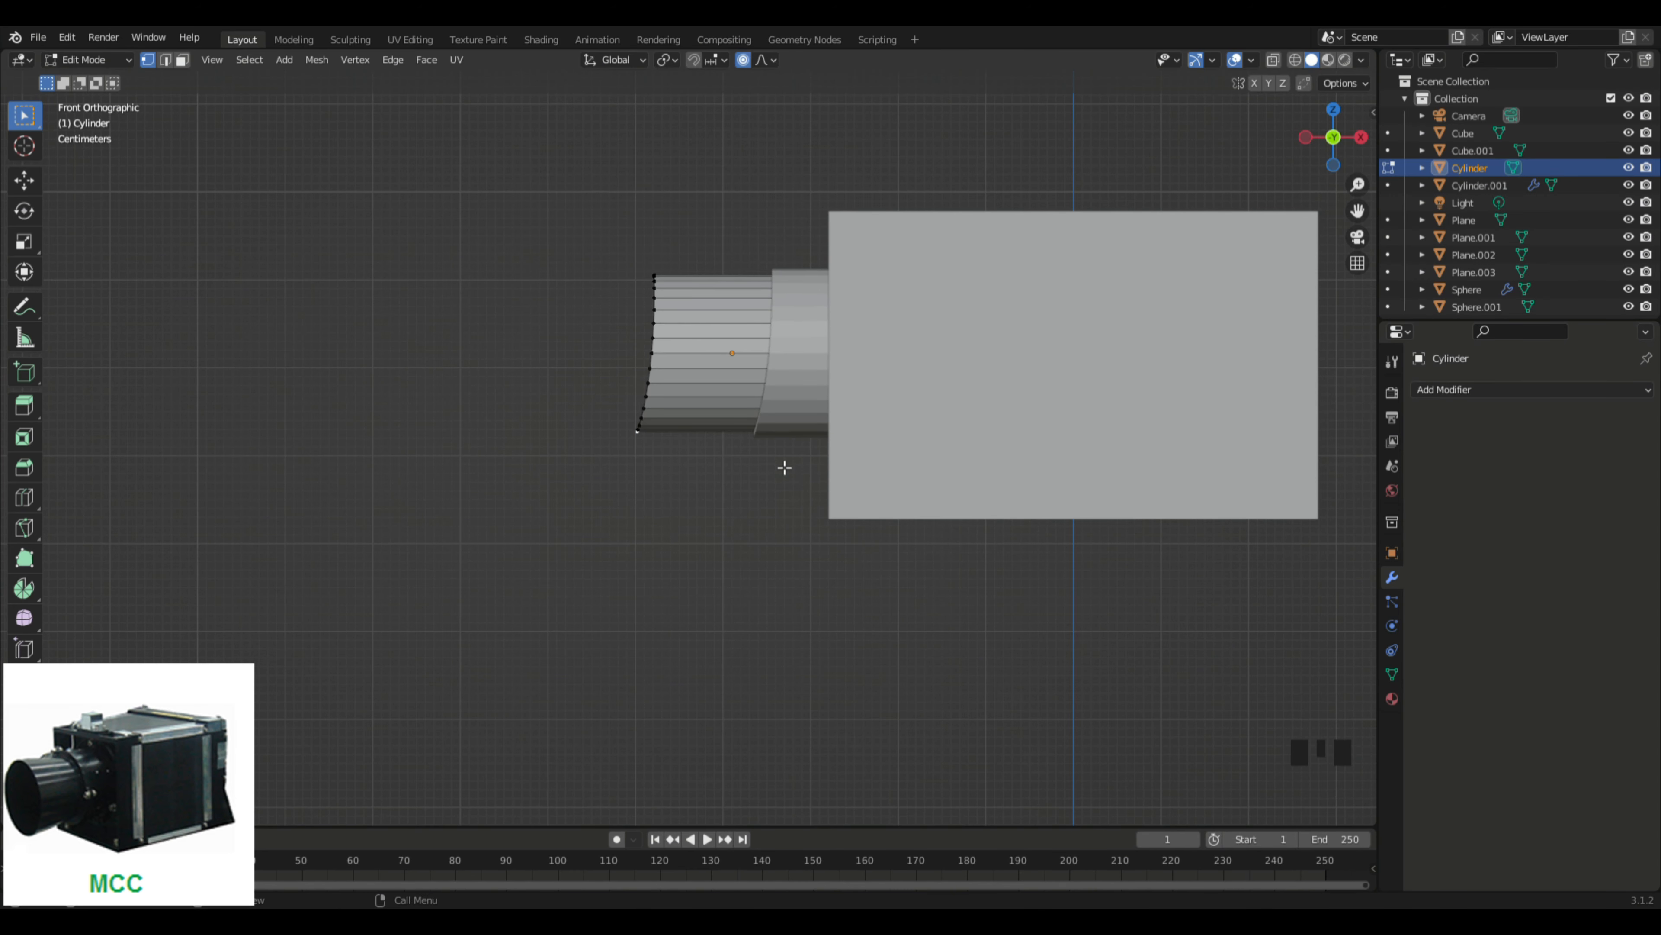
# Step: Pull the selected rim vertex outward along X with a proportional size of about 0.29 m, and return to Object Mode
pyautogui.press('g')
pyautogui.press('x')
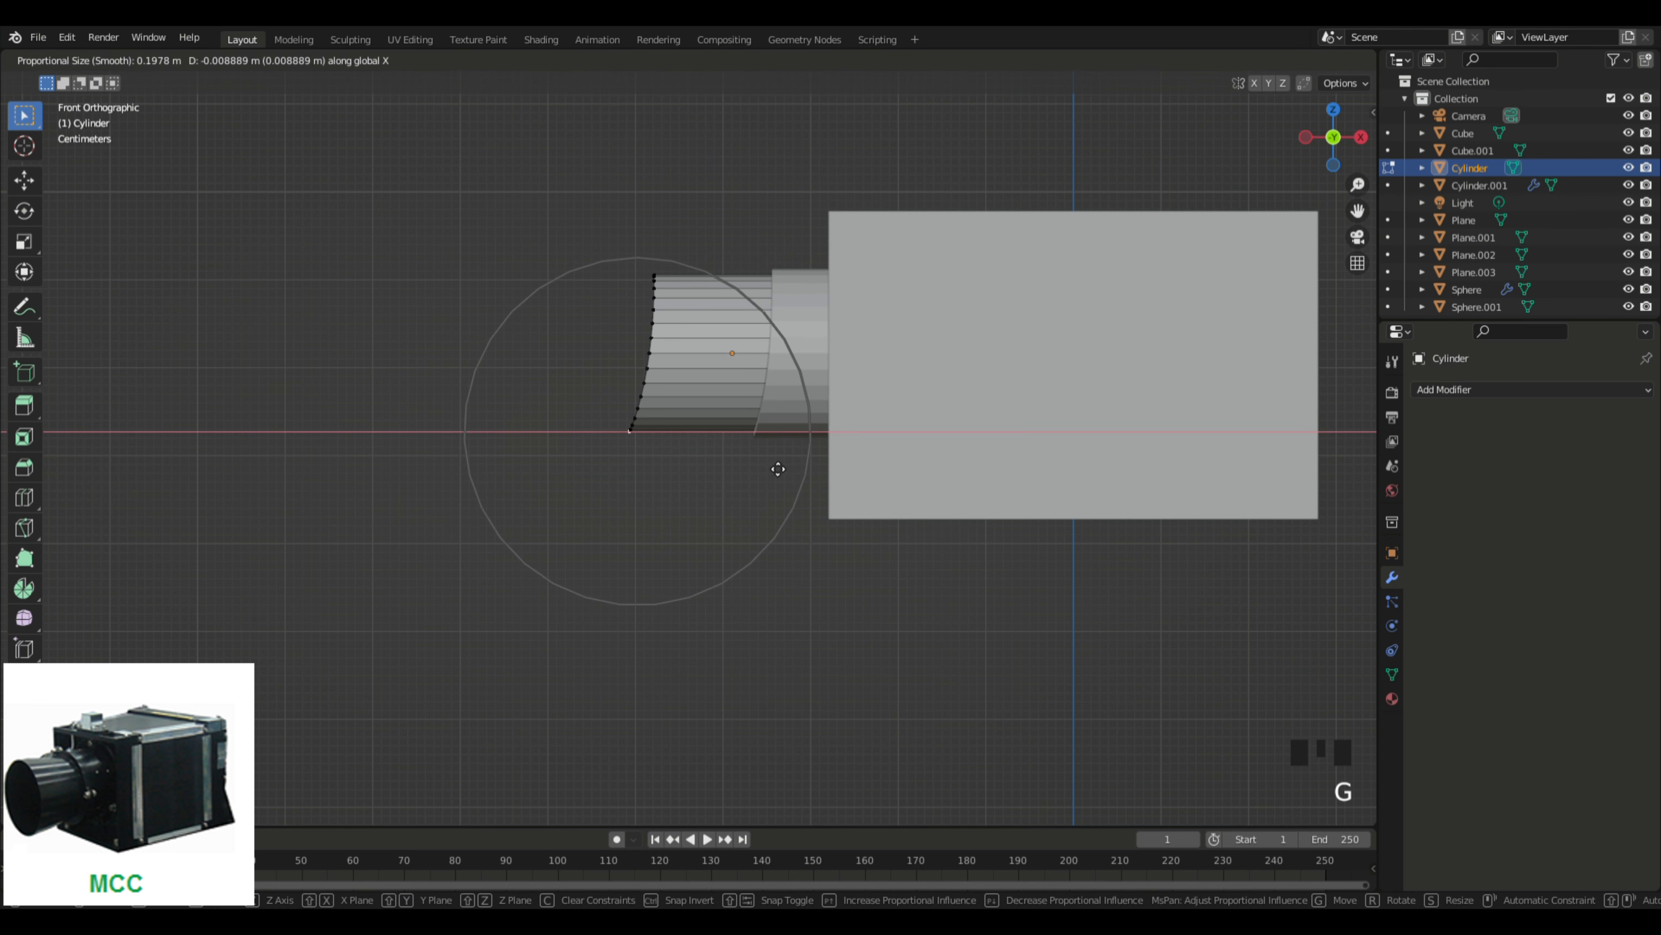
pyautogui.scroll(-4, 782, 470)
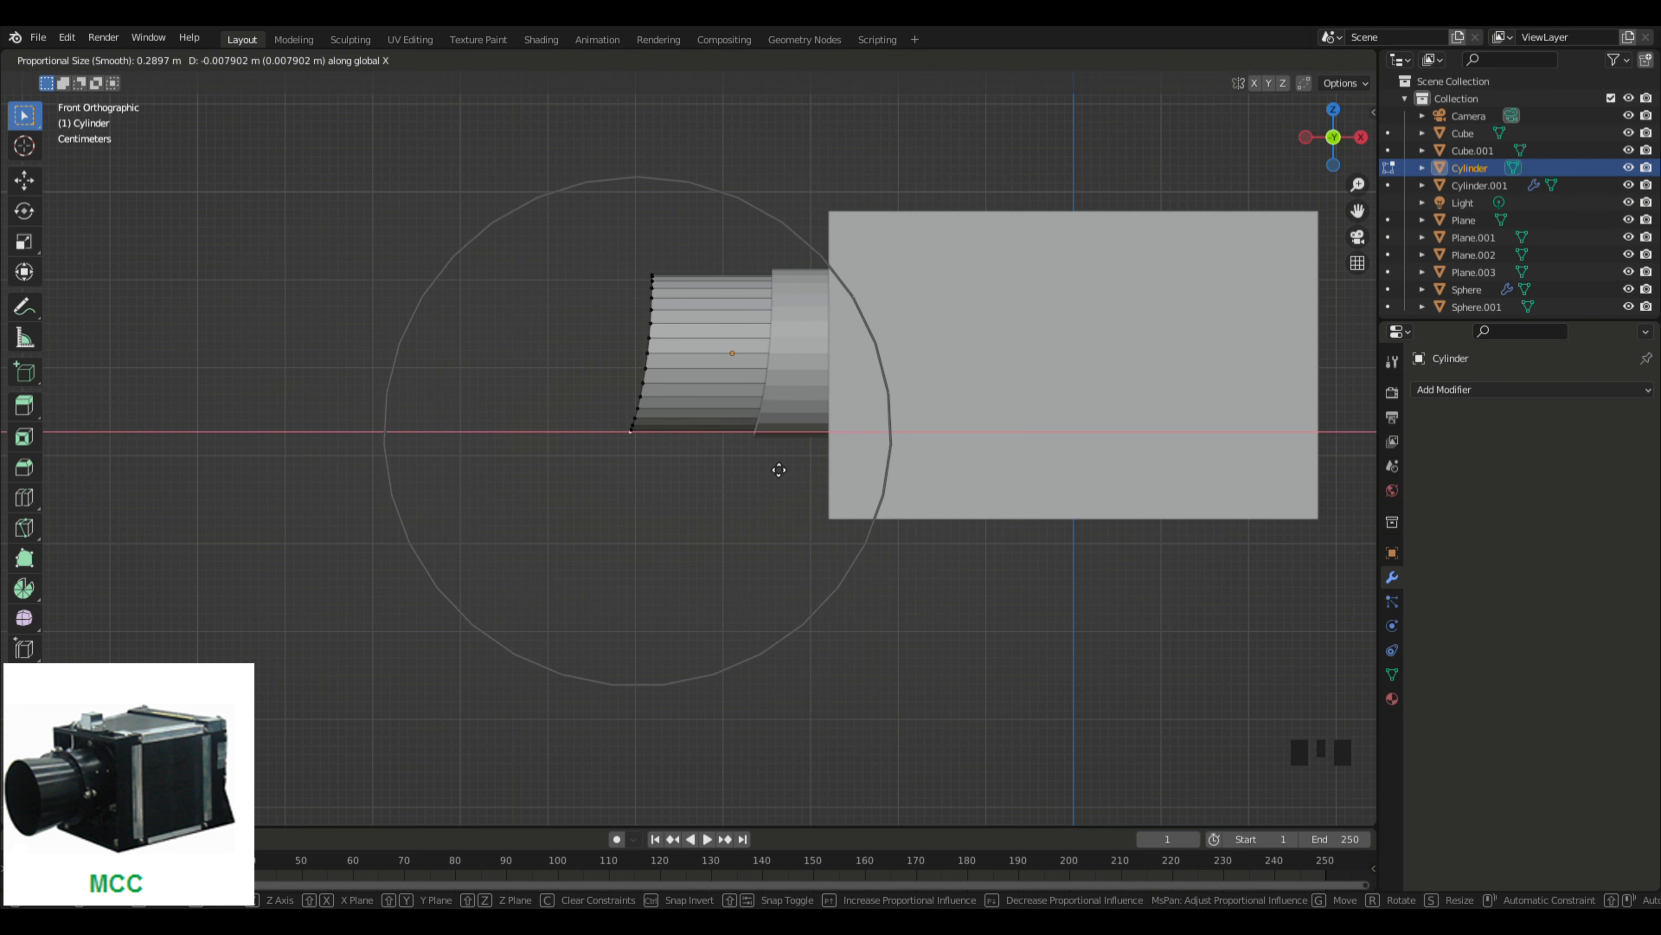
pyautogui.click(778, 510)
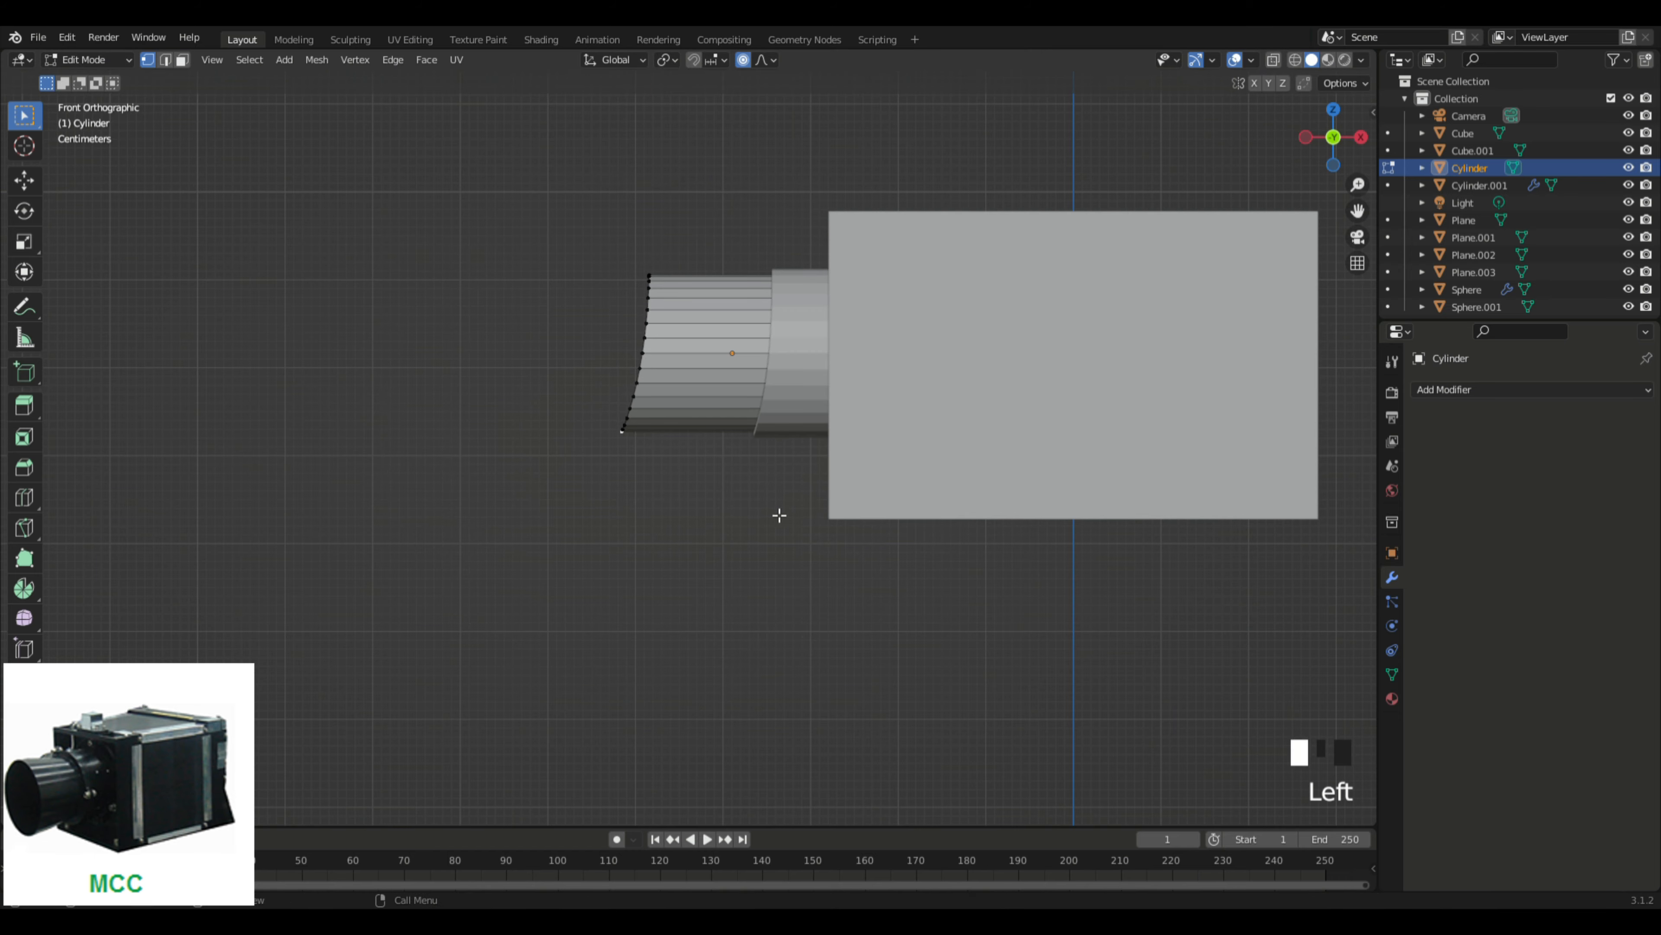
pyautogui.moveTo(778, 512); pyautogui.dragTo(858, 554, button='middle')
pyautogui.scroll(-2, 884, 529)
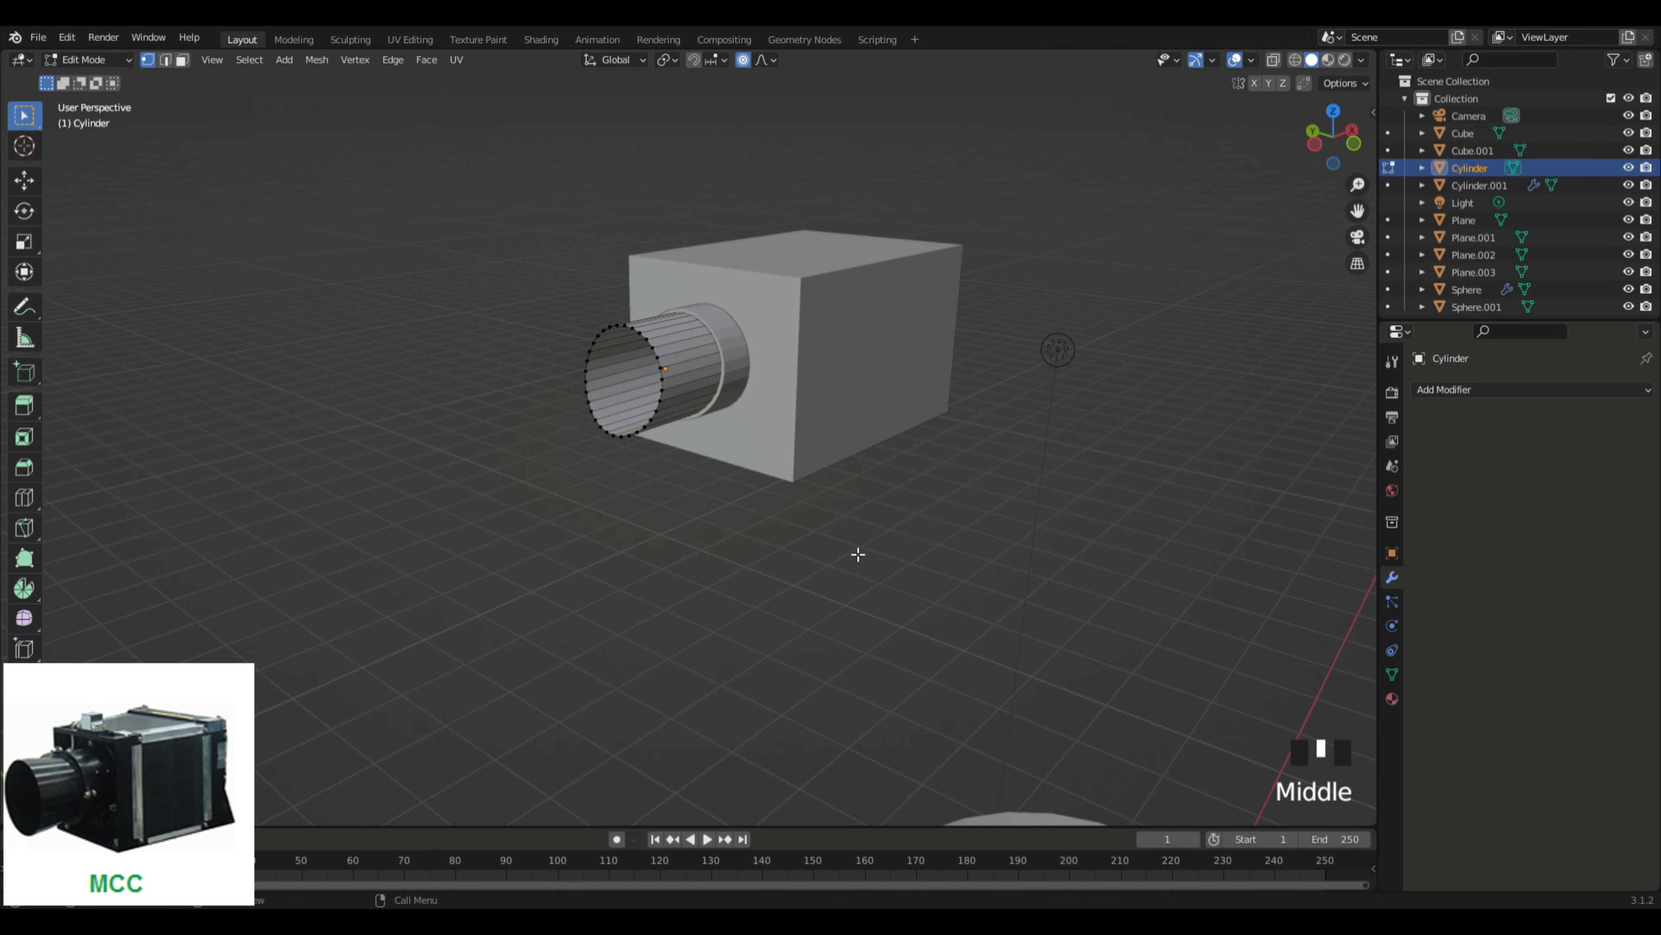
pyautogui.press('Tab')
# Step: Slide the front lens cylinder slightly along X toward the box
pyautogui.press('g')
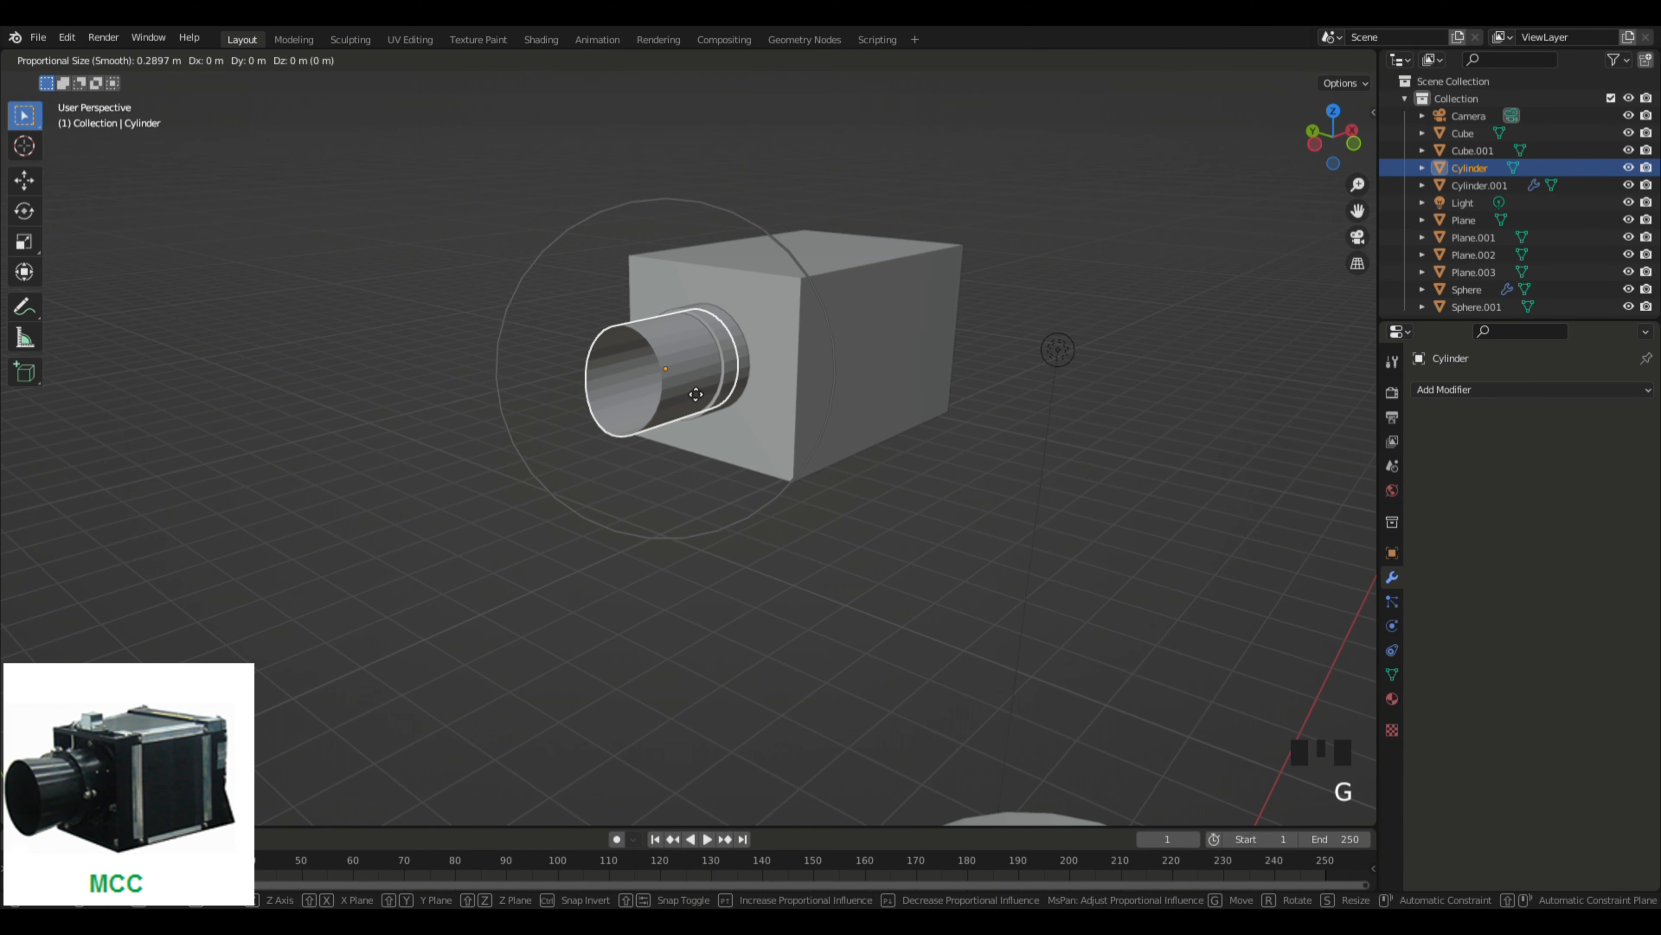
pyautogui.press('x')
pyautogui.click(704, 394)
pyautogui.moveTo(832, 519); pyautogui.dragTo(743, 608, button='middle')
pyautogui.scroll(-5, 863, 527)
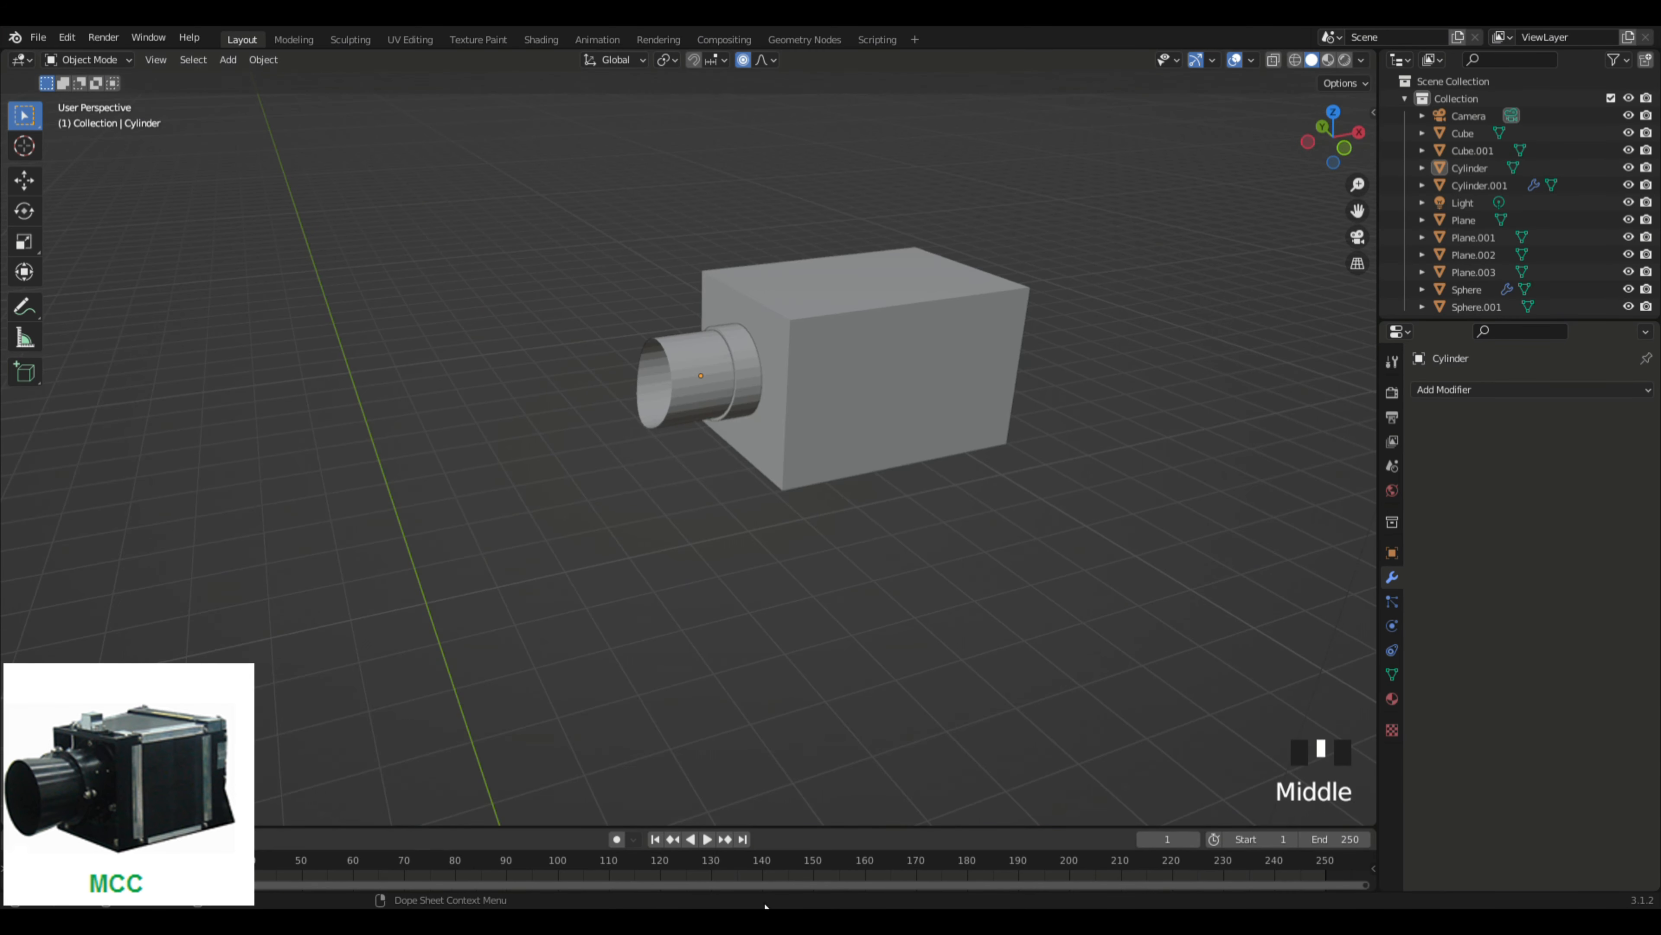
# Step: Select the camera's box body and shorten it along X
pyautogui.click(937, 394)
pyautogui.moveTo(887, 507); pyautogui.dragTo(909, 484, button='middle')
pyautogui.click(1066, 582)
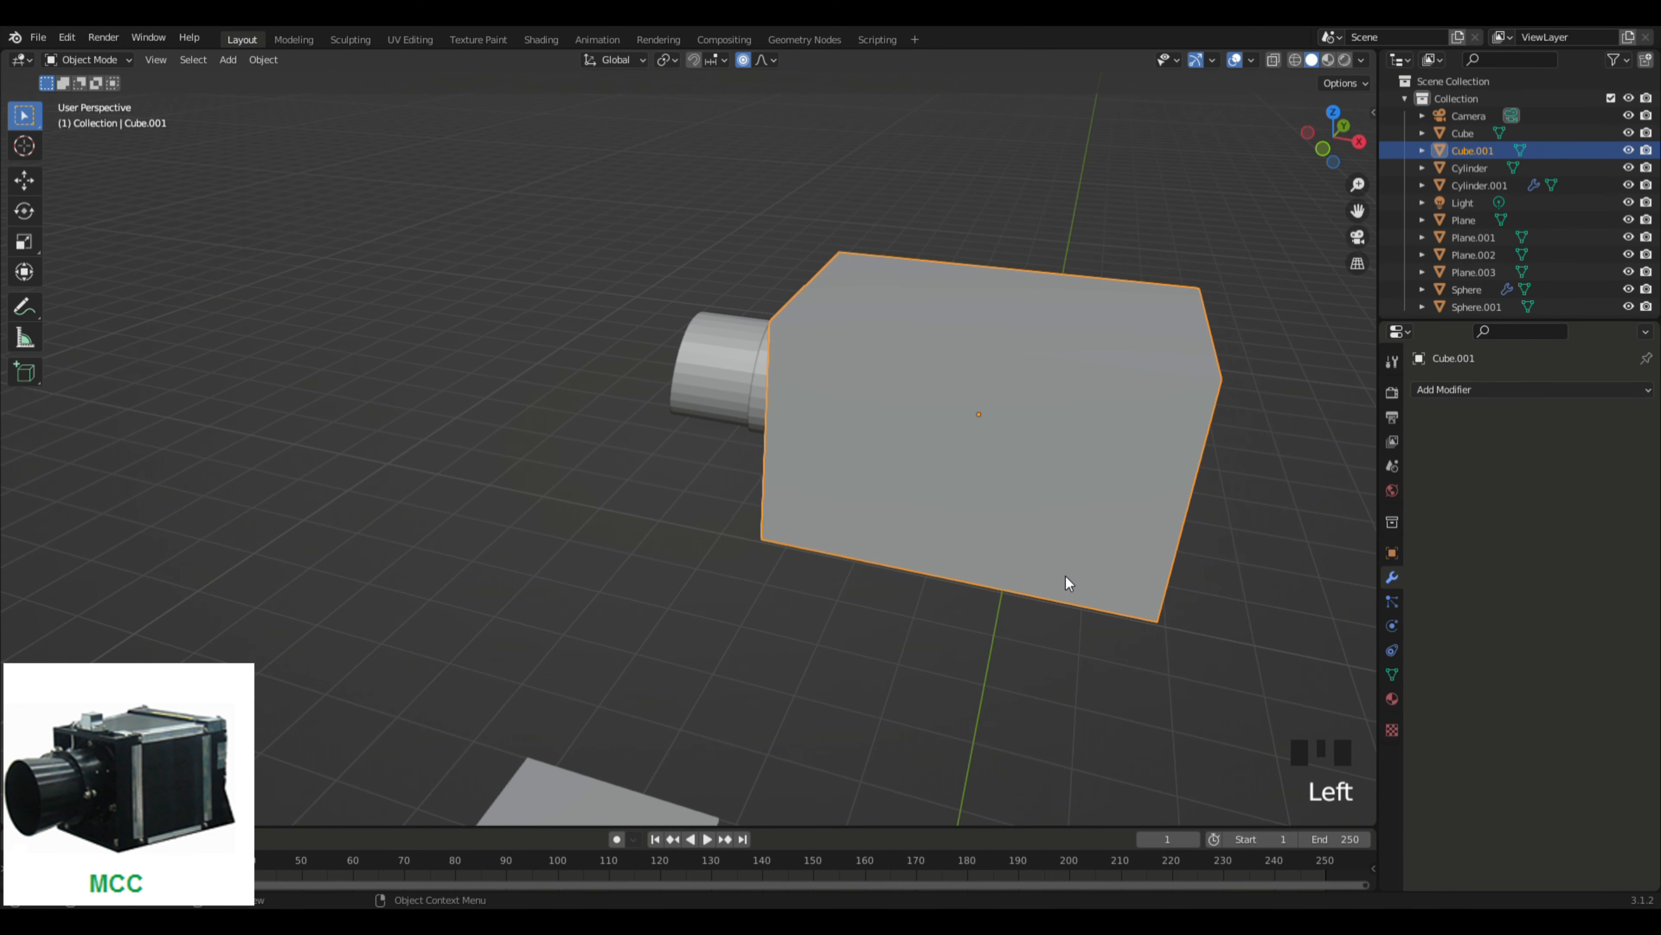
pyautogui.press('s')
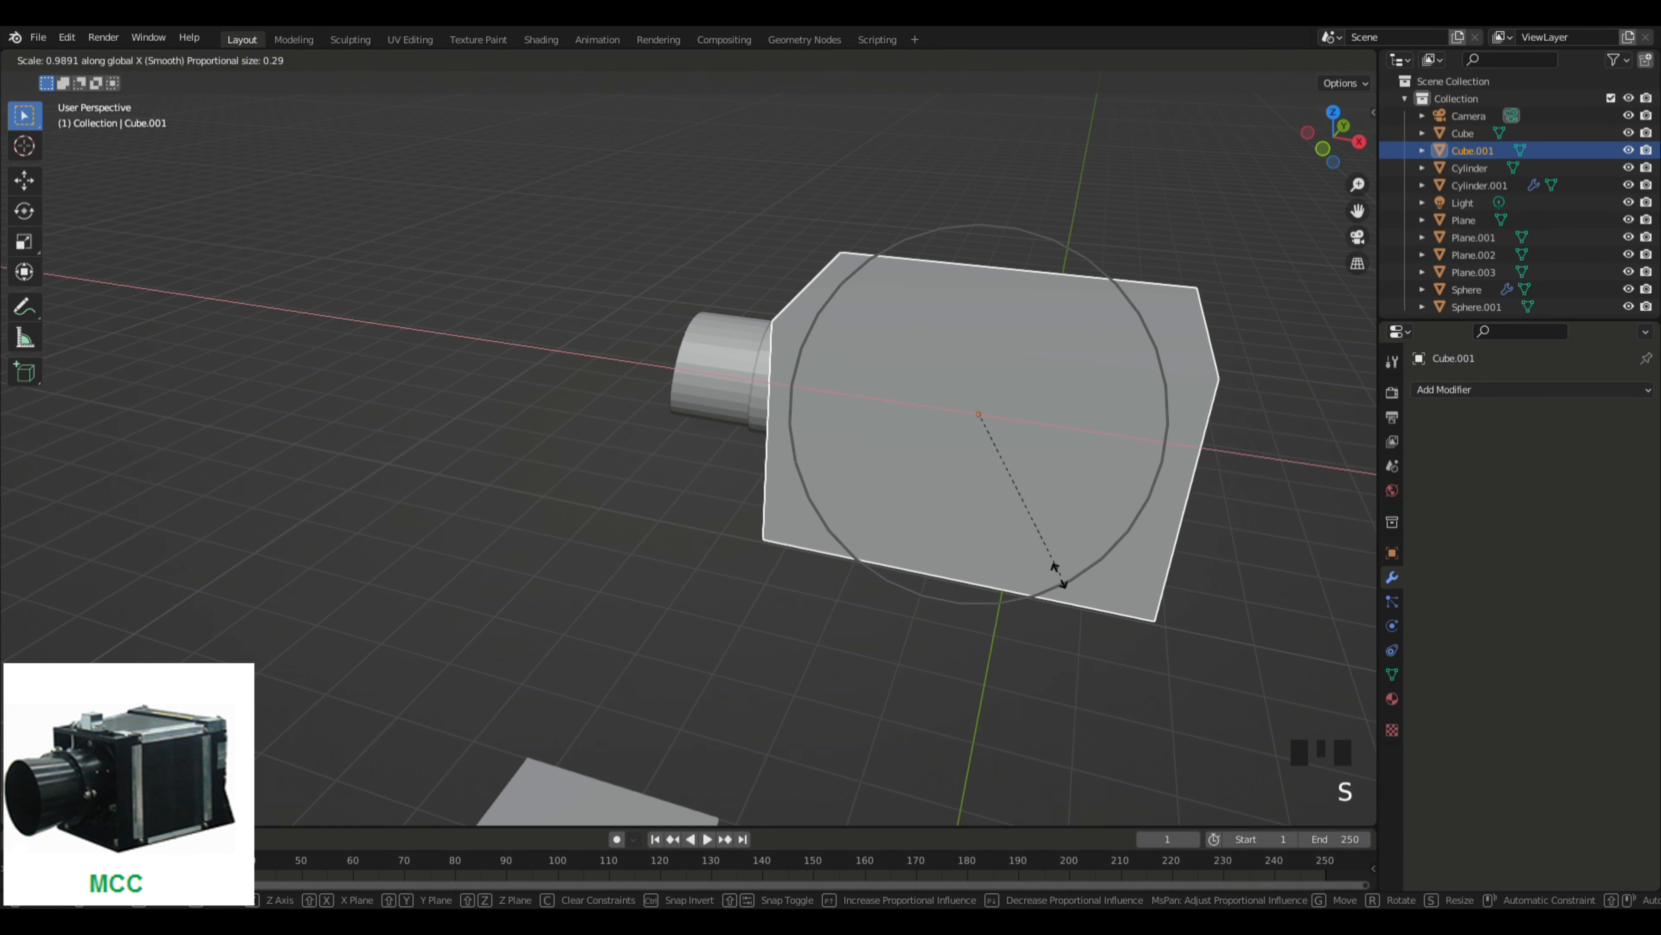
pyautogui.click(1026, 556)
pyautogui.moveTo(928, 630); pyautogui.dragTo(898, 627, button='middle')
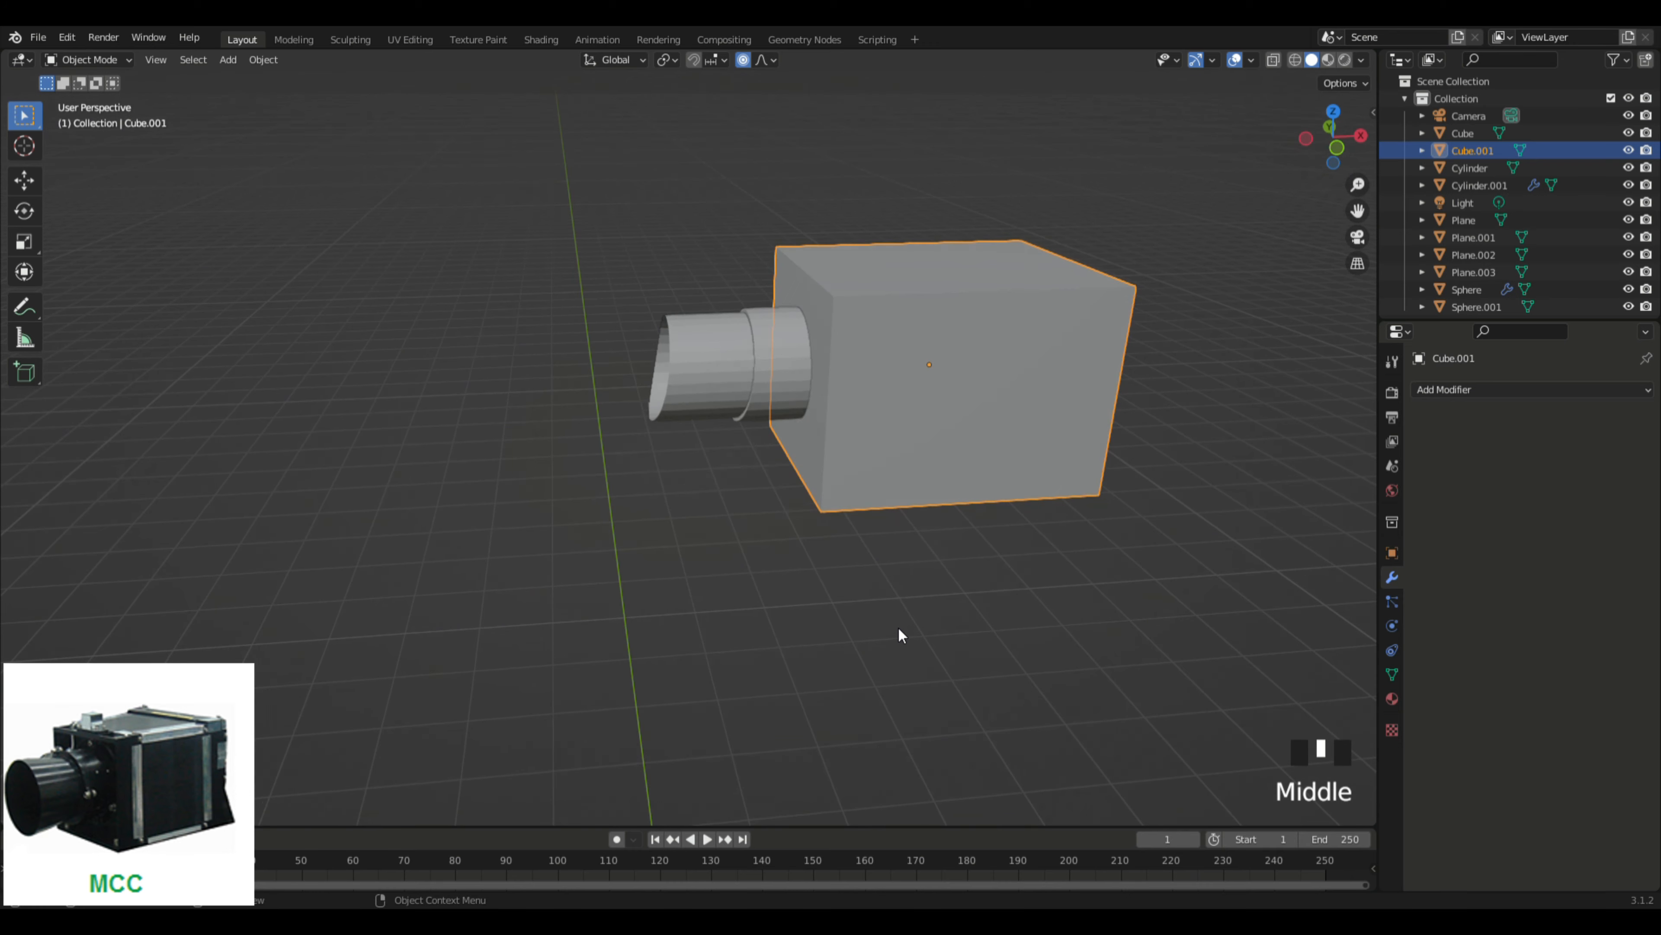
# Step: Slide the shortened box slightly along X toward the lens so it overlaps the end of the rear cylinder
pyautogui.press('g')
pyautogui.press('x')
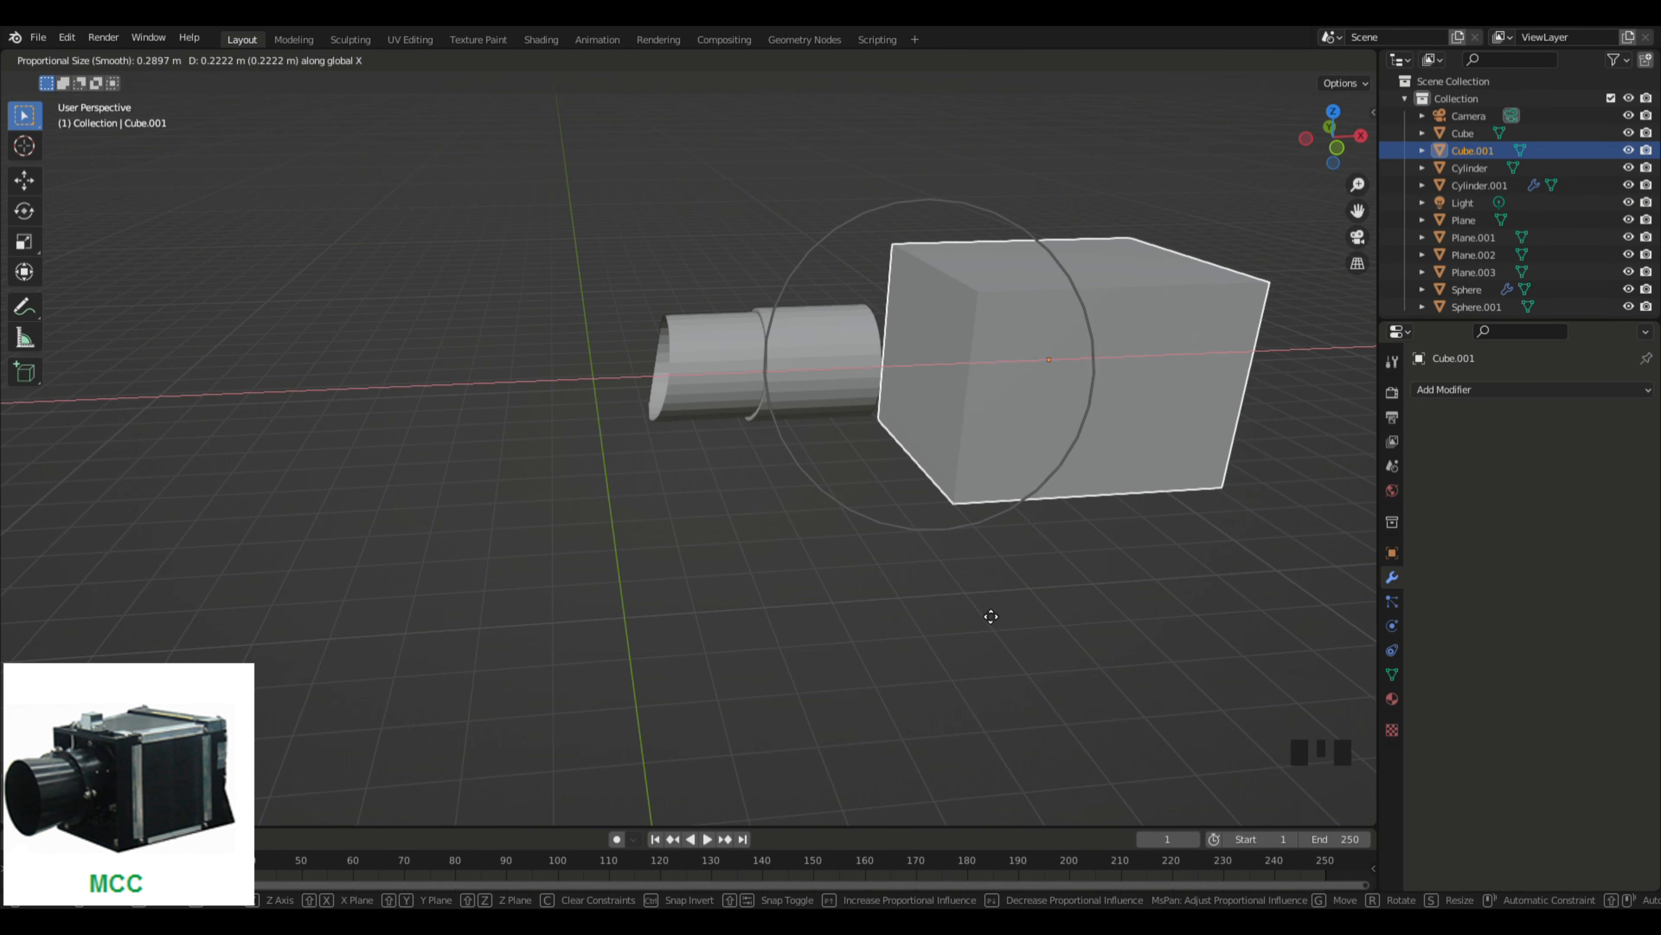
pyautogui.click(884, 621)
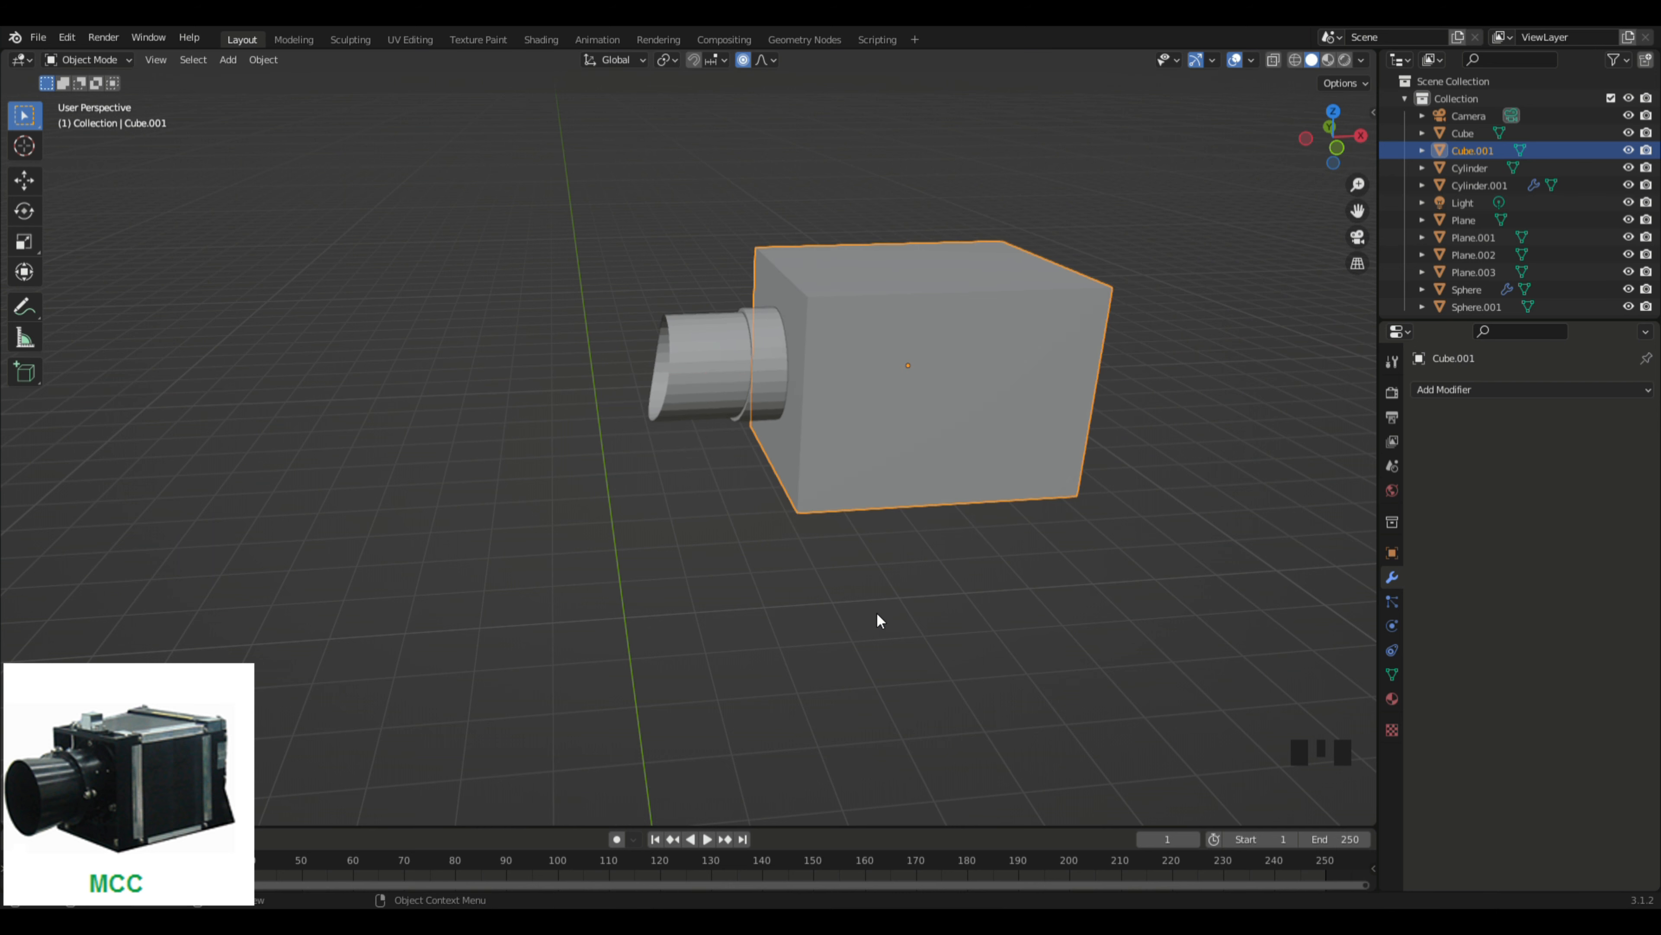
pyautogui.click(887, 612)
pyautogui.scroll(-2, 1105, 563)
pyautogui.click(948, 446)
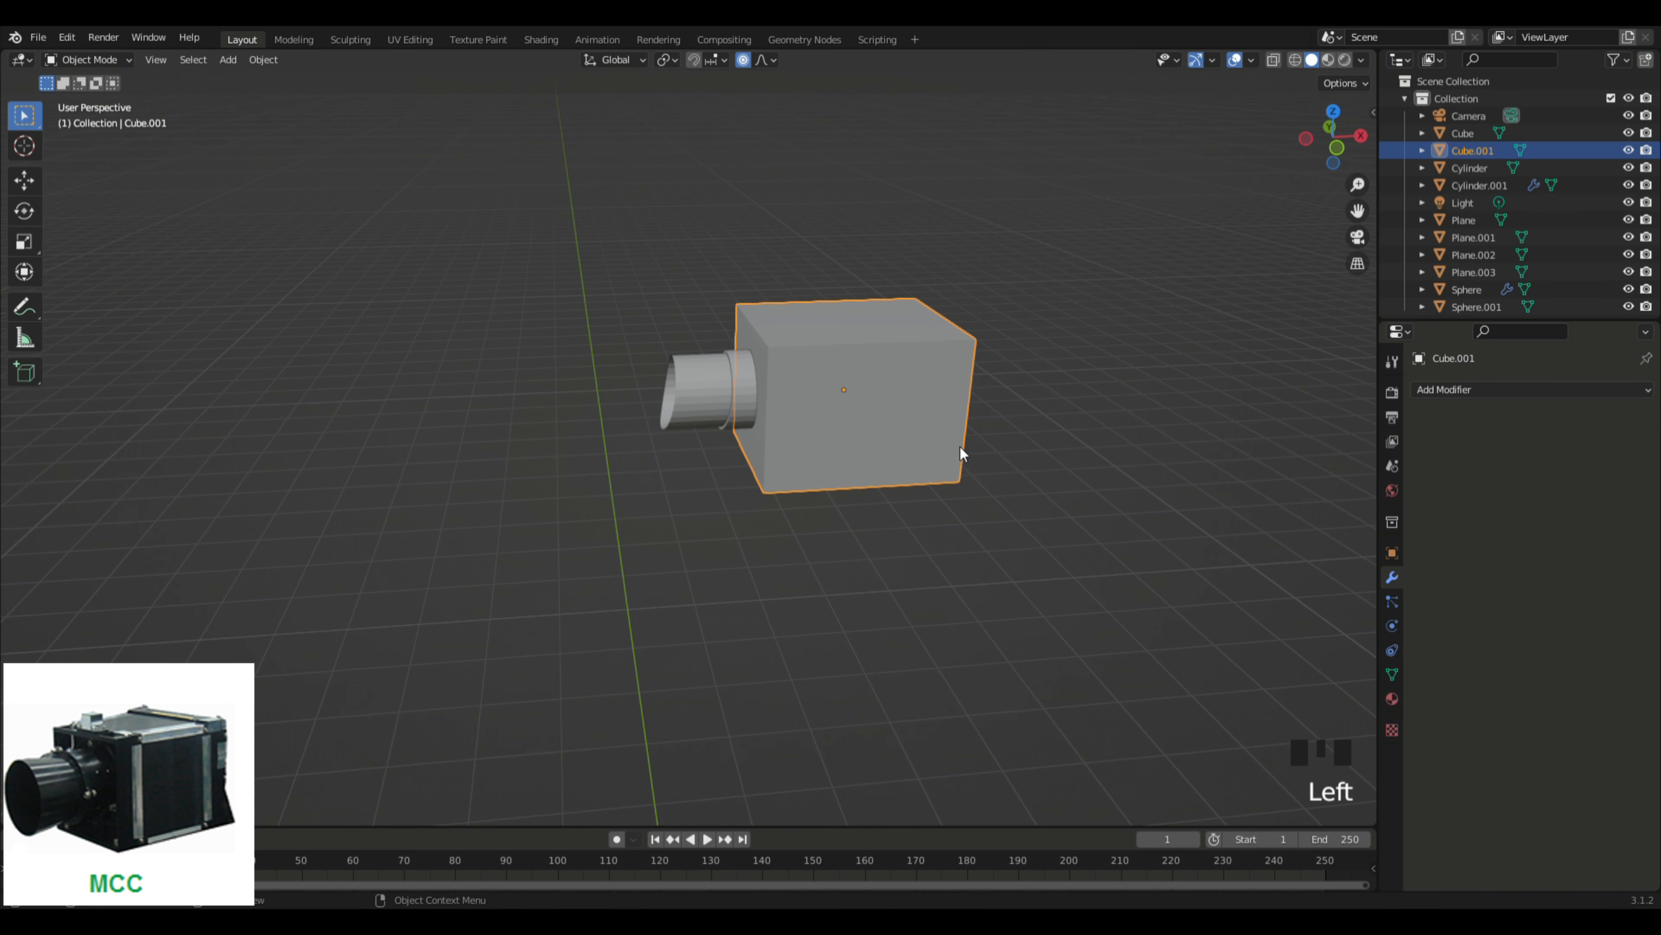
pyautogui.scroll(1, 1483, 299)
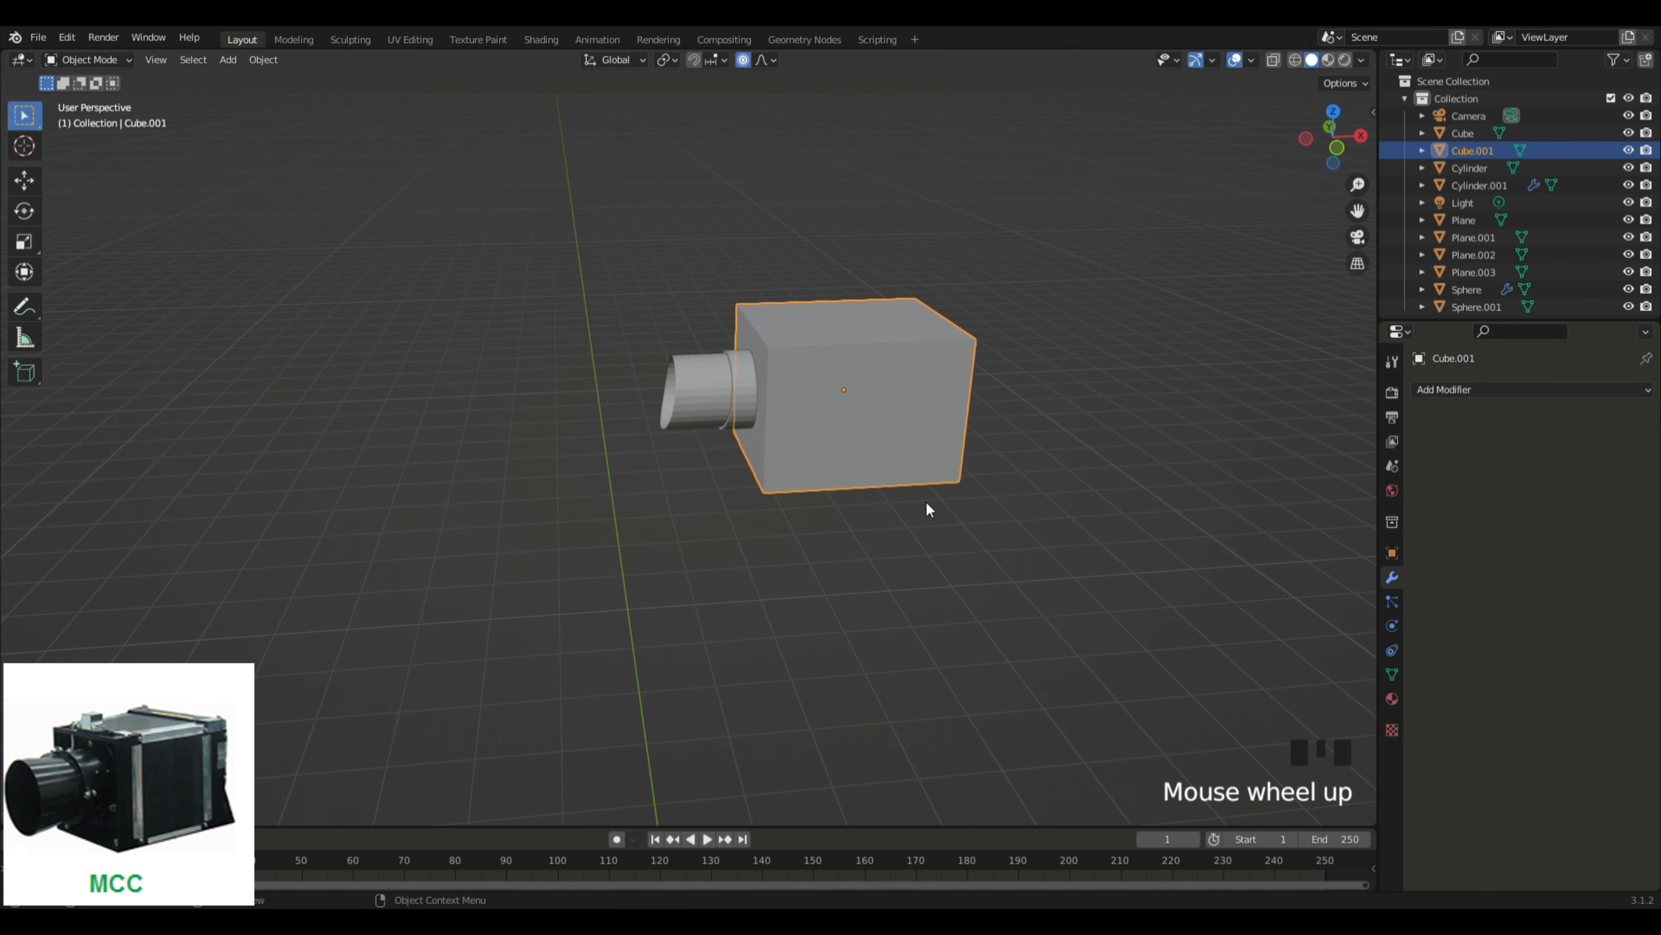
pyautogui.press('g')
pyautogui.rightClick(1075, 418)
pyautogui.click(1026, 588)
# Step: Select the box together with both lens cylinders and scale the whole camera down uniformly
pyautogui.moveTo(861, 609); pyautogui.dragTo(708, 356, button='middle')
pyautogui.scroll(-4, 989, 606)
pyautogui.scroll(7, 1071, 583)
pyautogui.click(708, 356)
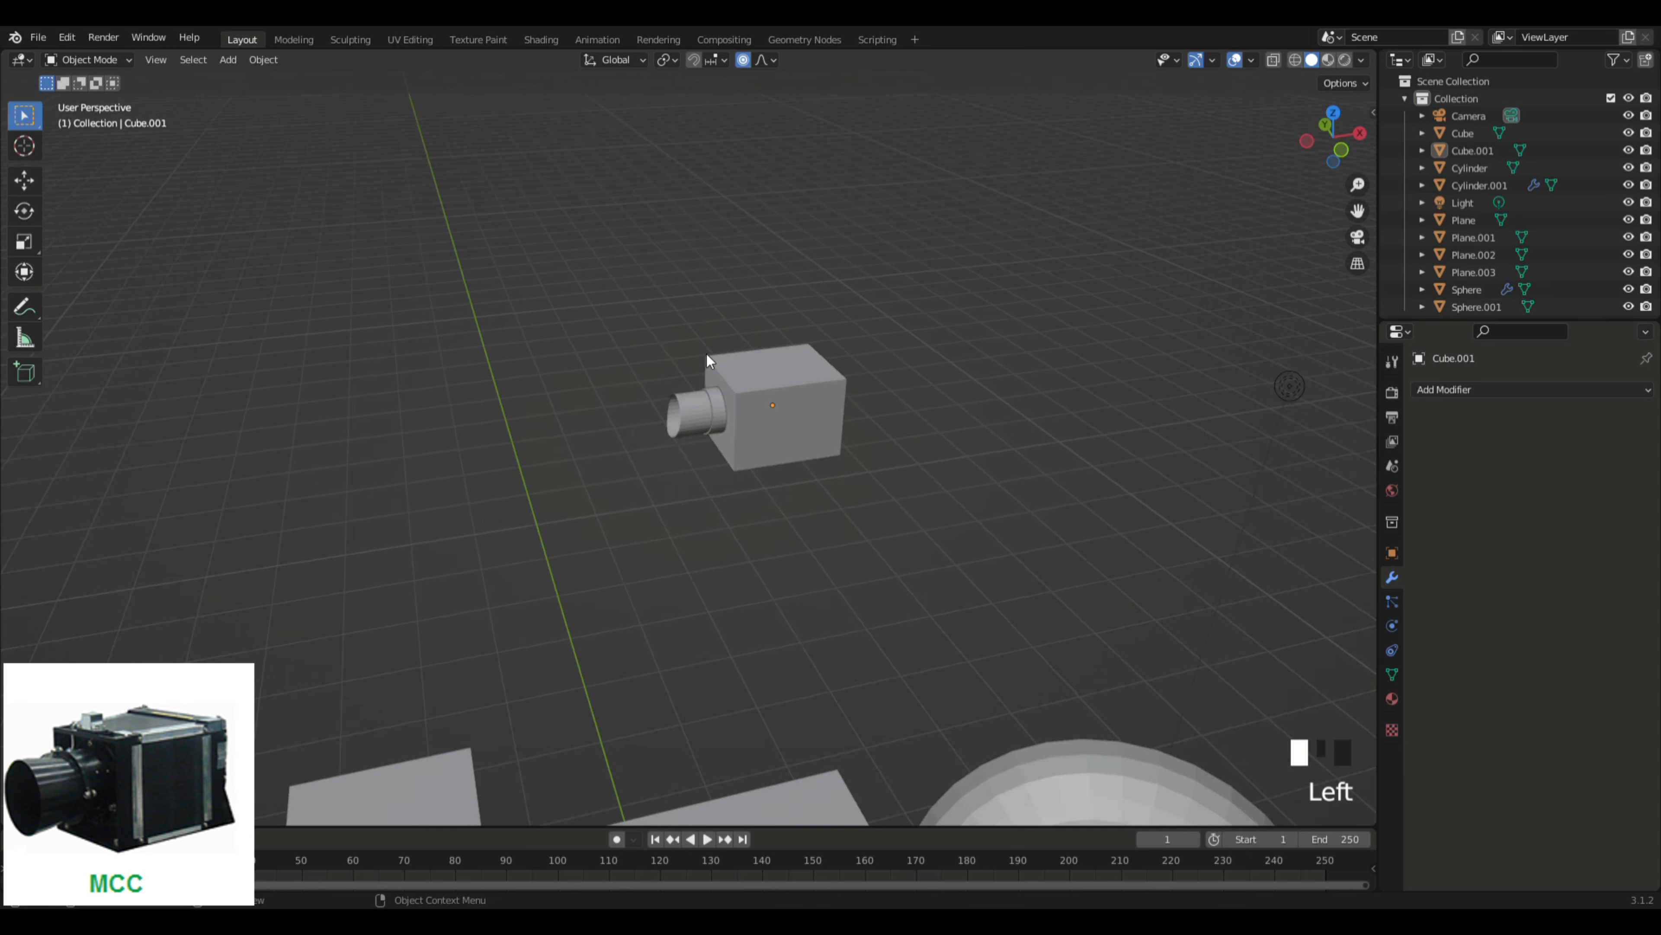
pyautogui.press('s')
pyautogui.click(838, 423)
pyautogui.moveTo(838, 422); pyautogui.dragTo(876, 612, button='middle')
pyautogui.scroll(-10, 1006, 554)
pyautogui.scroll(6, 907, 560)
# Step: Reselect the camera's box and both lens cylinders and shrink them a little further relative to the satellite body
pyautogui.click(906, 562)
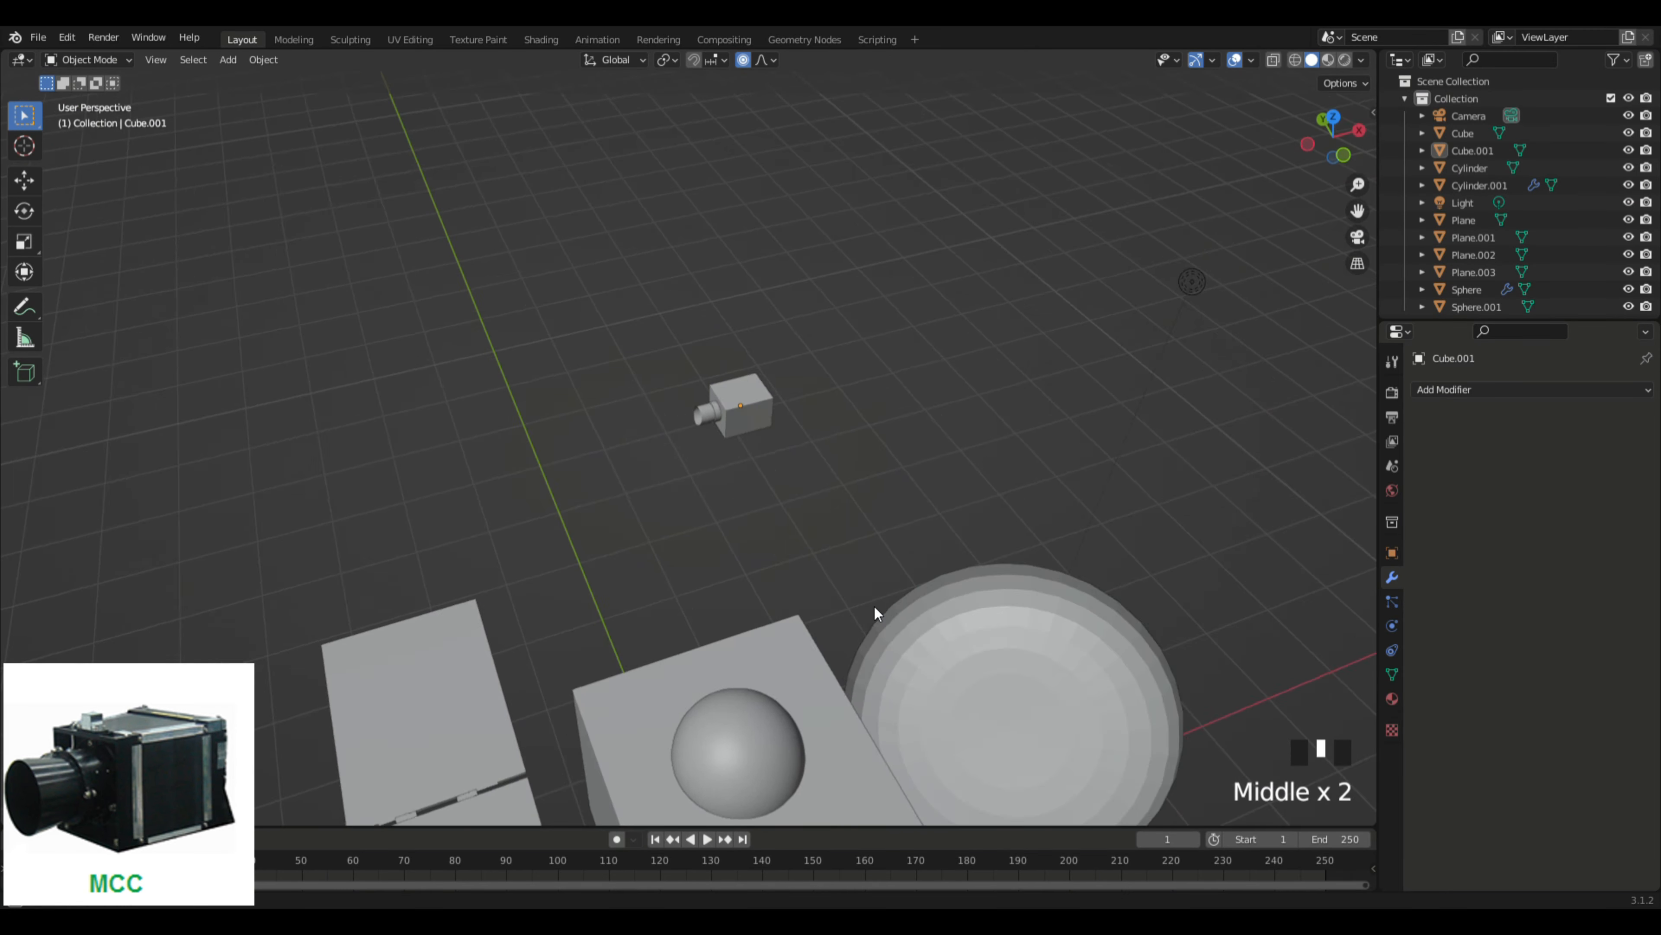
pyautogui.scroll(-3, 875, 612)
pyautogui.click(718, 424)
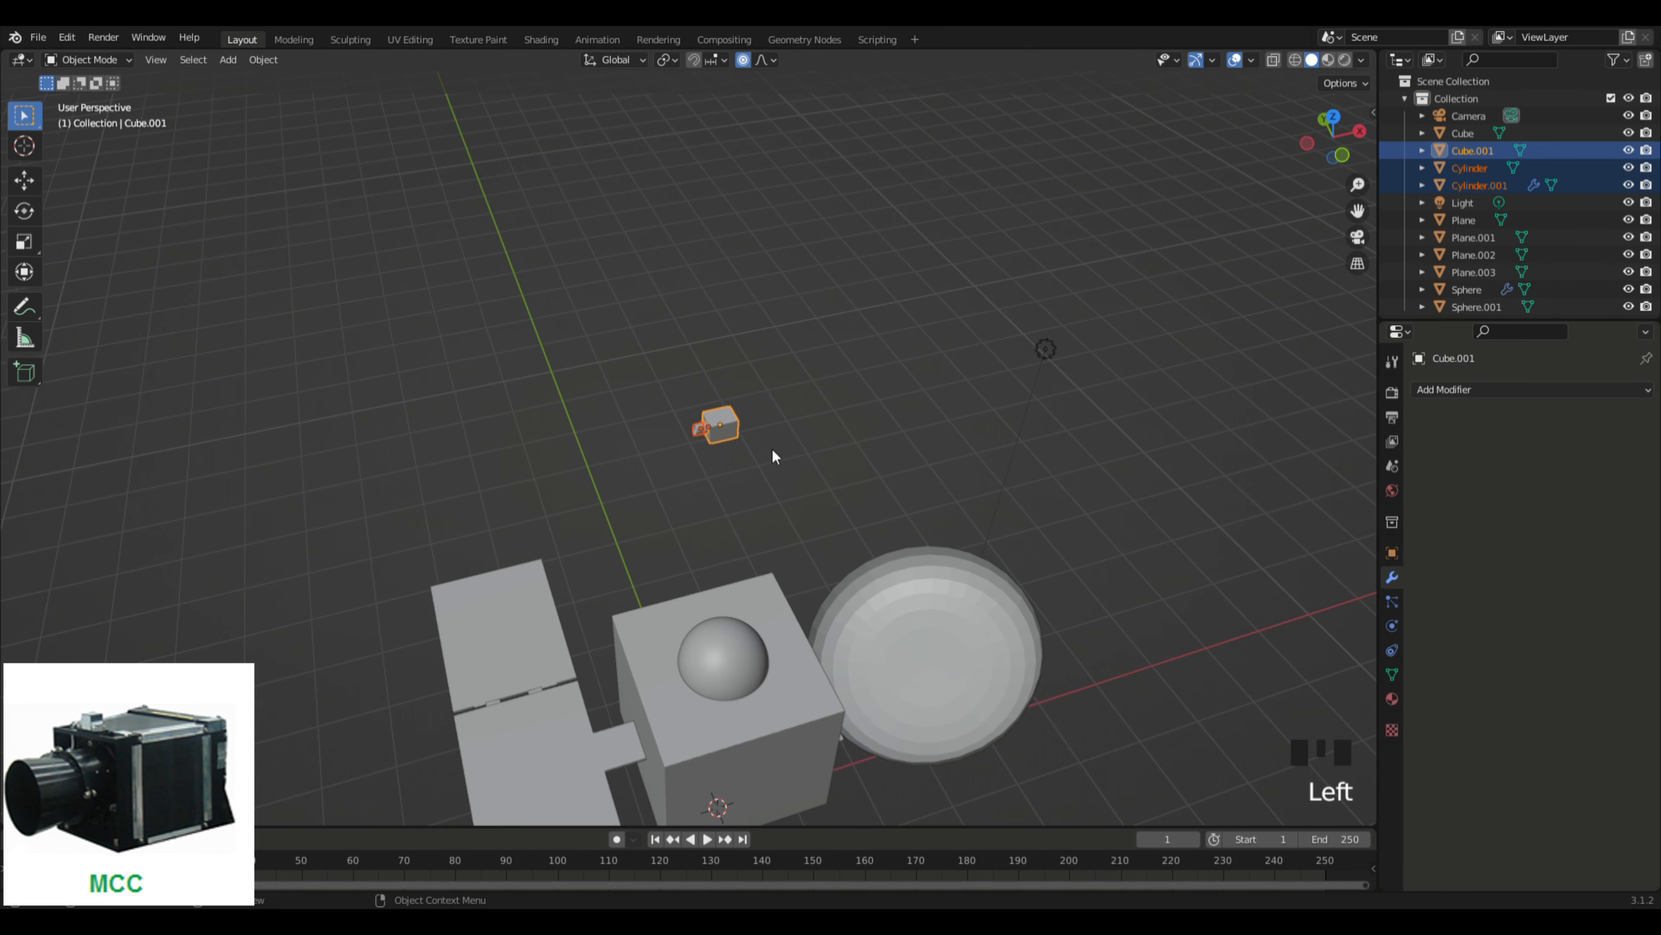
pyautogui.click(778, 461)
pyautogui.moveTo(778, 462); pyautogui.dragTo(793, 386, button='middle')
pyautogui.scroll(4, 839, 455)
pyautogui.scroll(-2, 793, 490)
pyautogui.scroll(2, 864, 464)
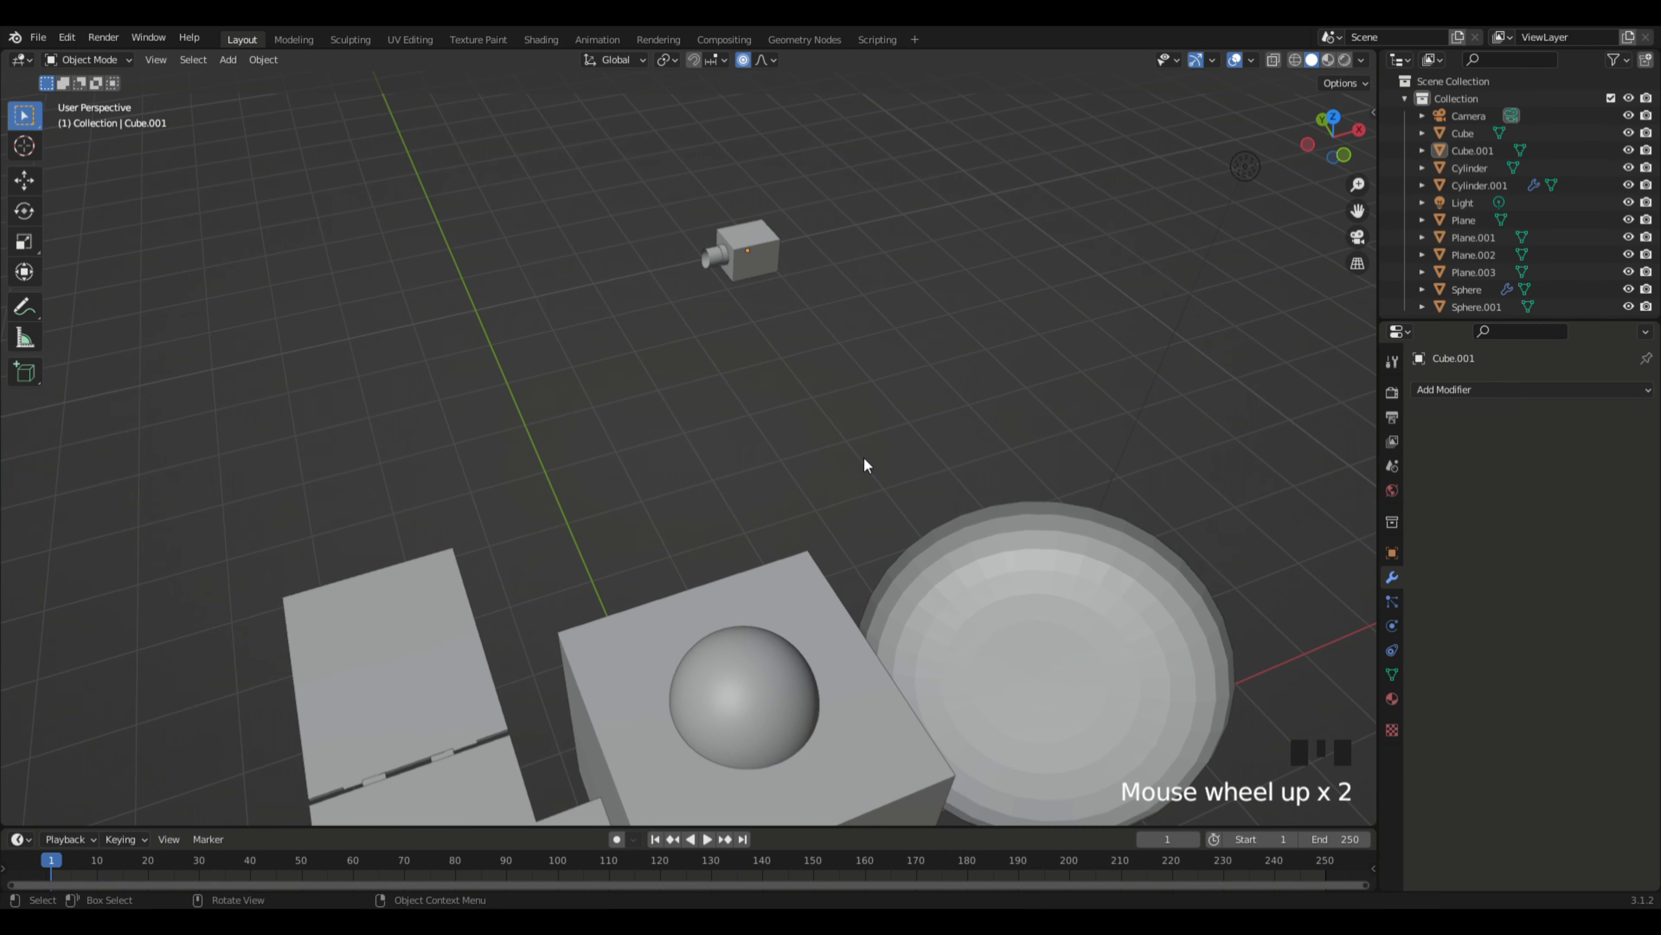
pyautogui.scroll(-1, 864, 465)
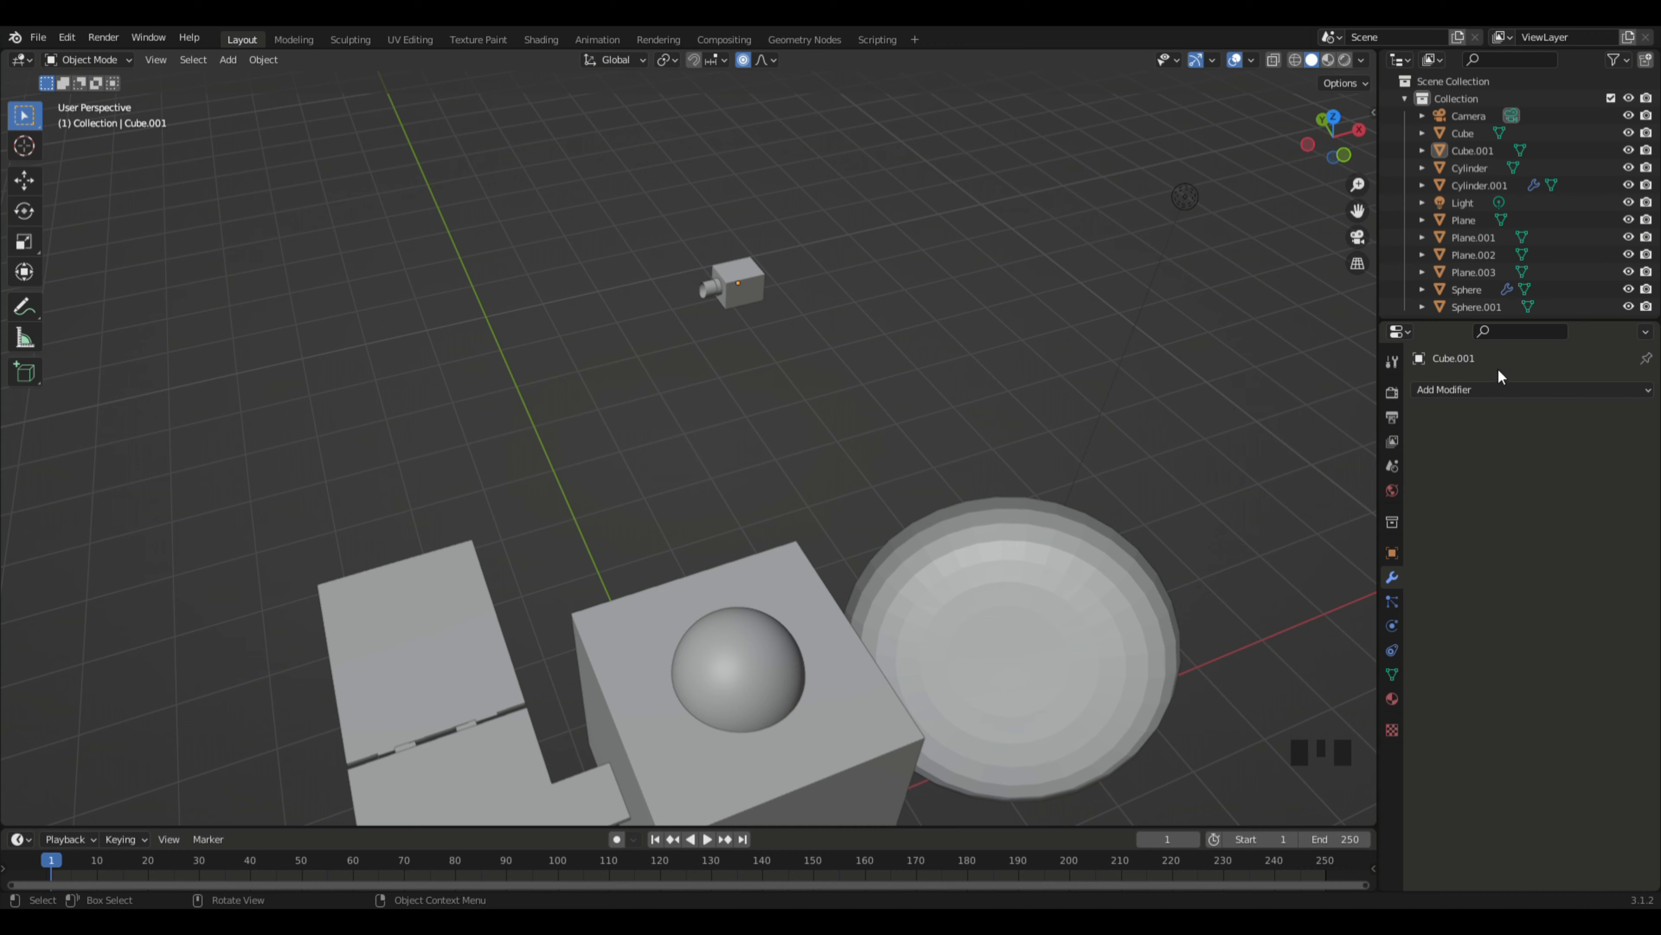
# Step: Select the scene's default light and camera and delete both of them
pyautogui.moveTo(743, 436); pyautogui.dragTo(931, 368, button='middle')
pyautogui.moveTo(533, 256); pyautogui.dragTo(693, 364)
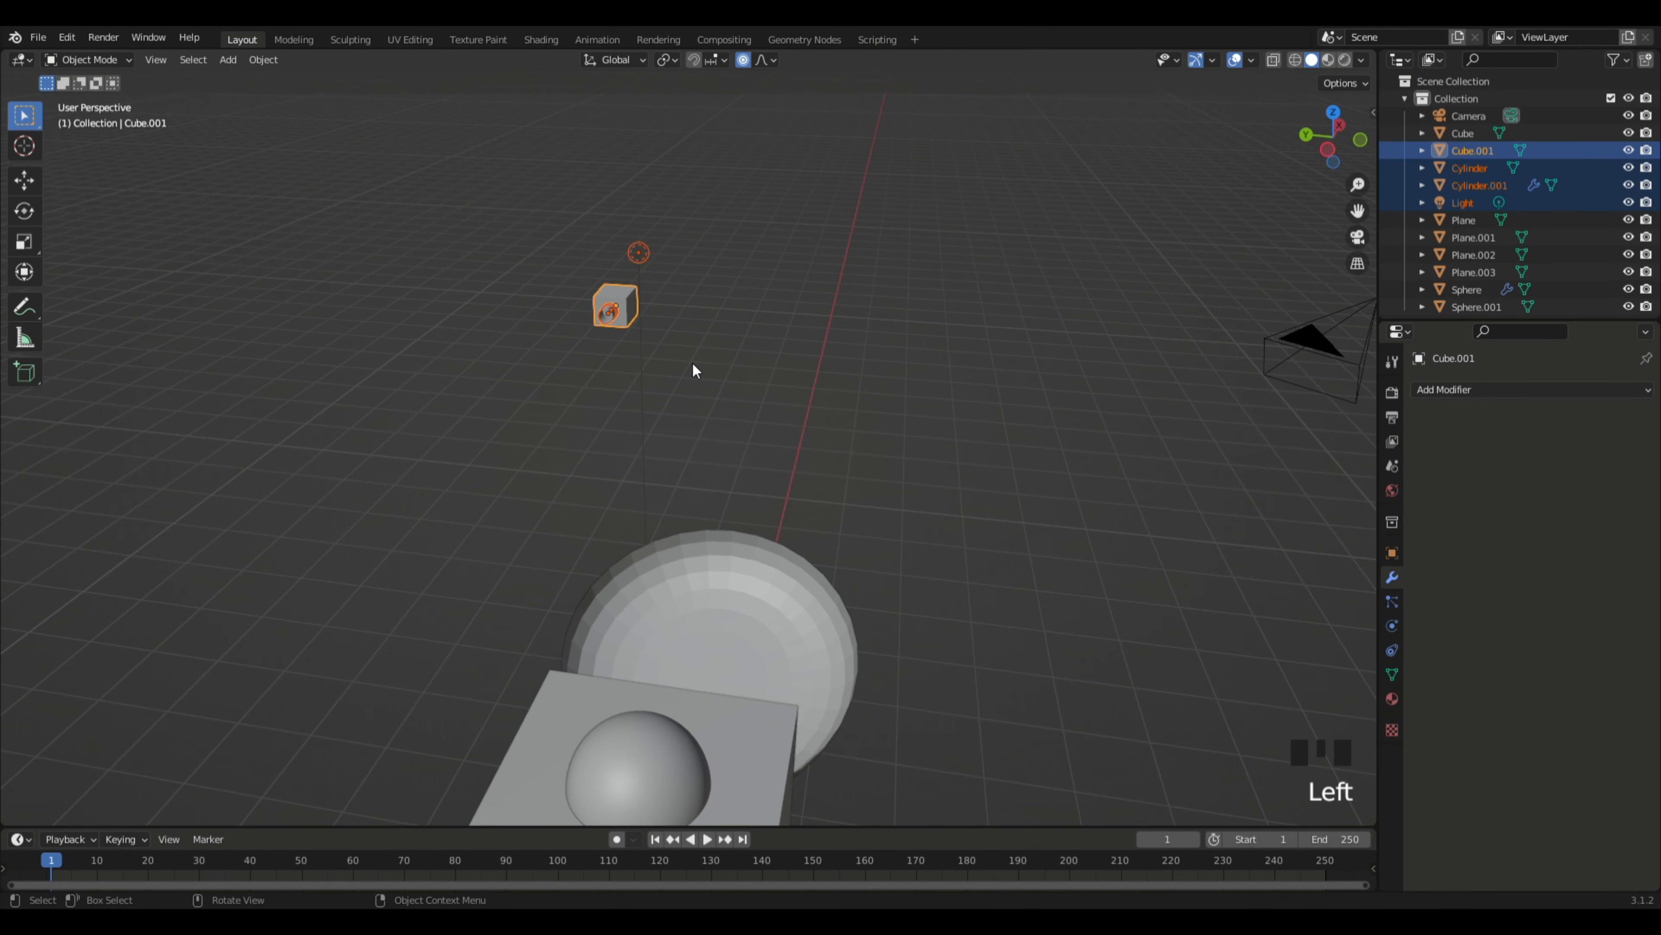
pyautogui.middleClick(829, 347)
pyautogui.click(730, 279)
pyautogui.click(654, 256)
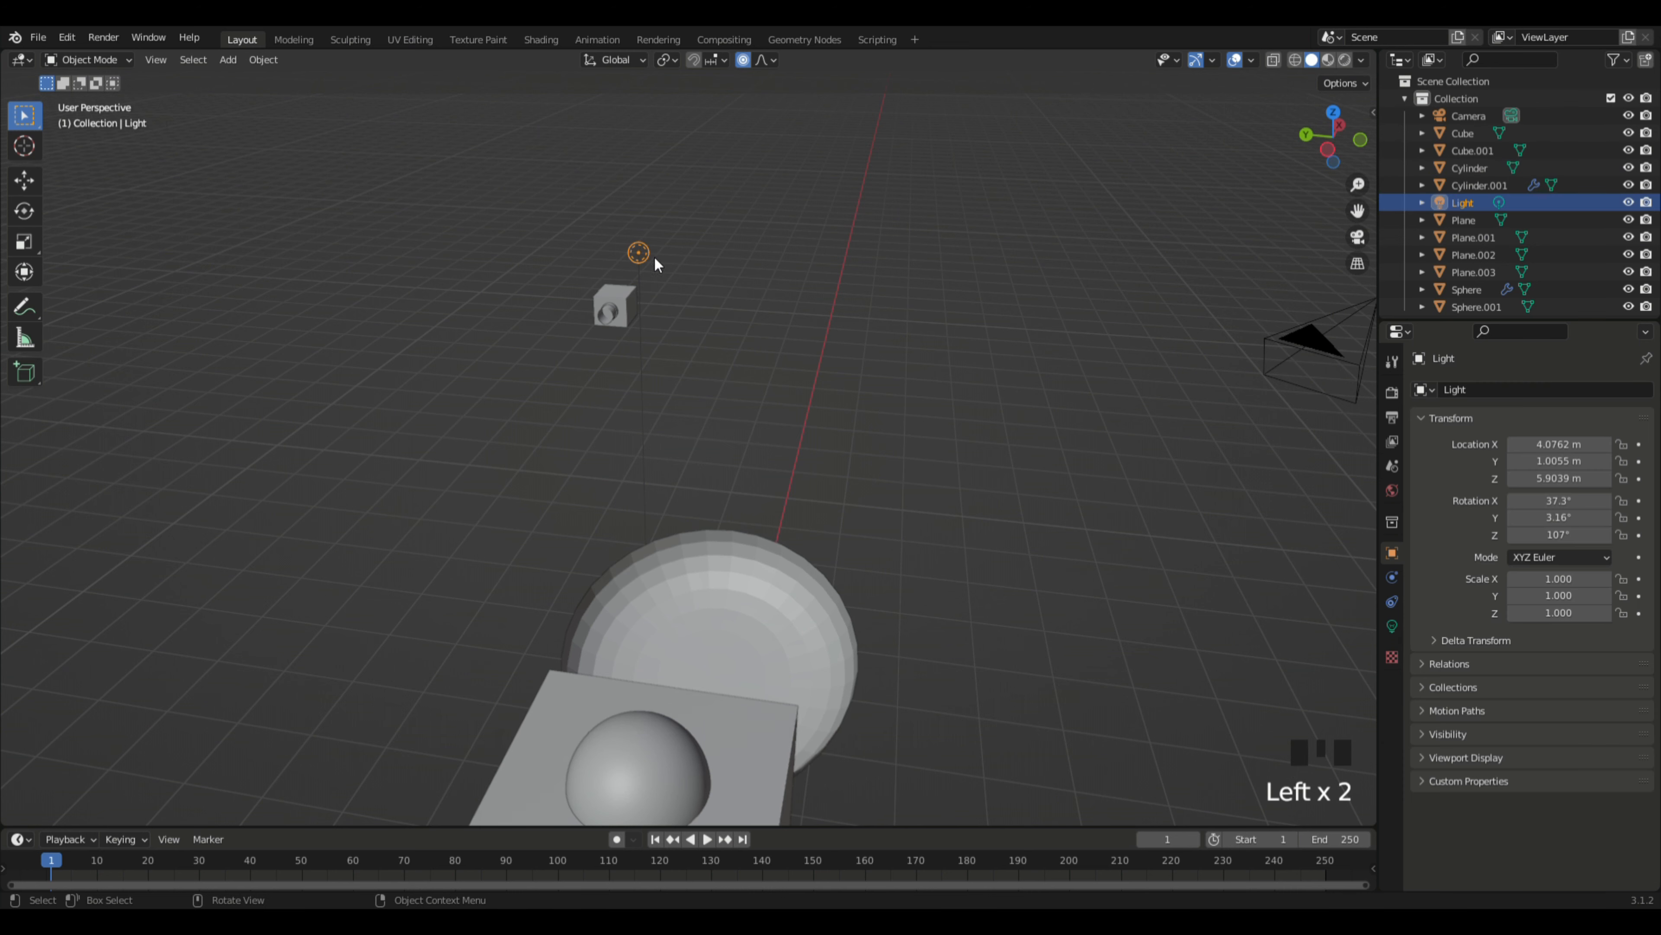
pyautogui.keyDown('shift'); pyautogui.click(1311, 345); pyautogui.keyUp('shift')
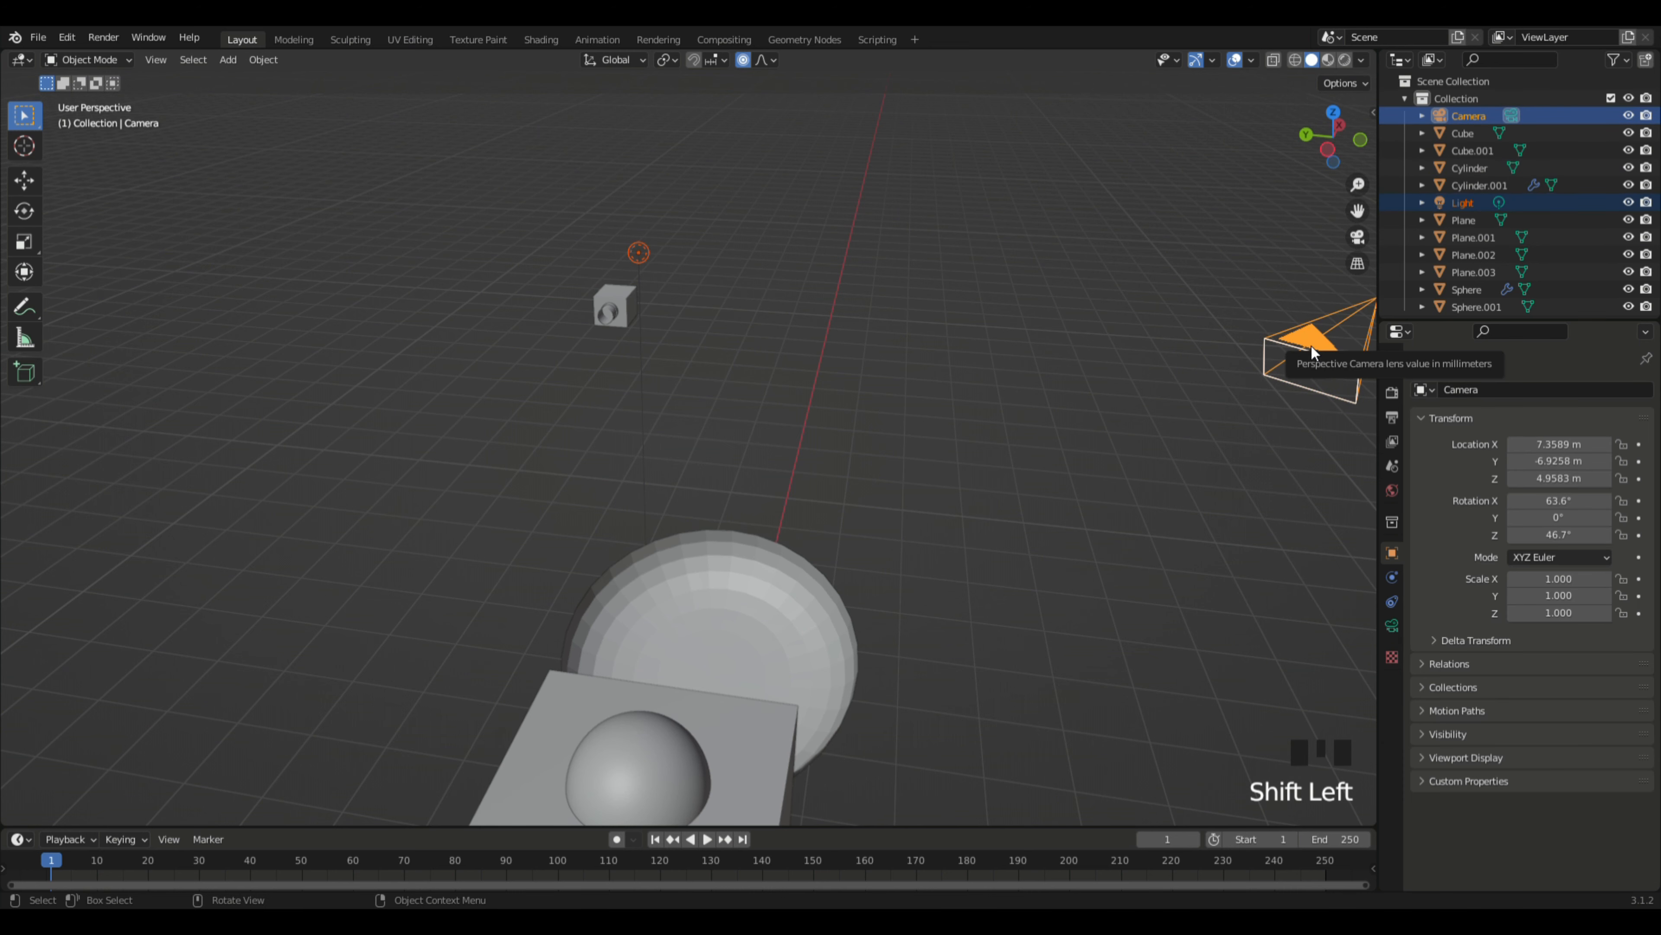
pyautogui.press('Delete')
# Step: Select the modelled camera's box and both lens cylinders and move them together along X, farther from the satellite
pyautogui.moveTo(1274, 350); pyautogui.dragTo(842, 338, button='middle')
pyautogui.moveTo(679, 267); pyautogui.dragTo(787, 332)
pyautogui.press('g')
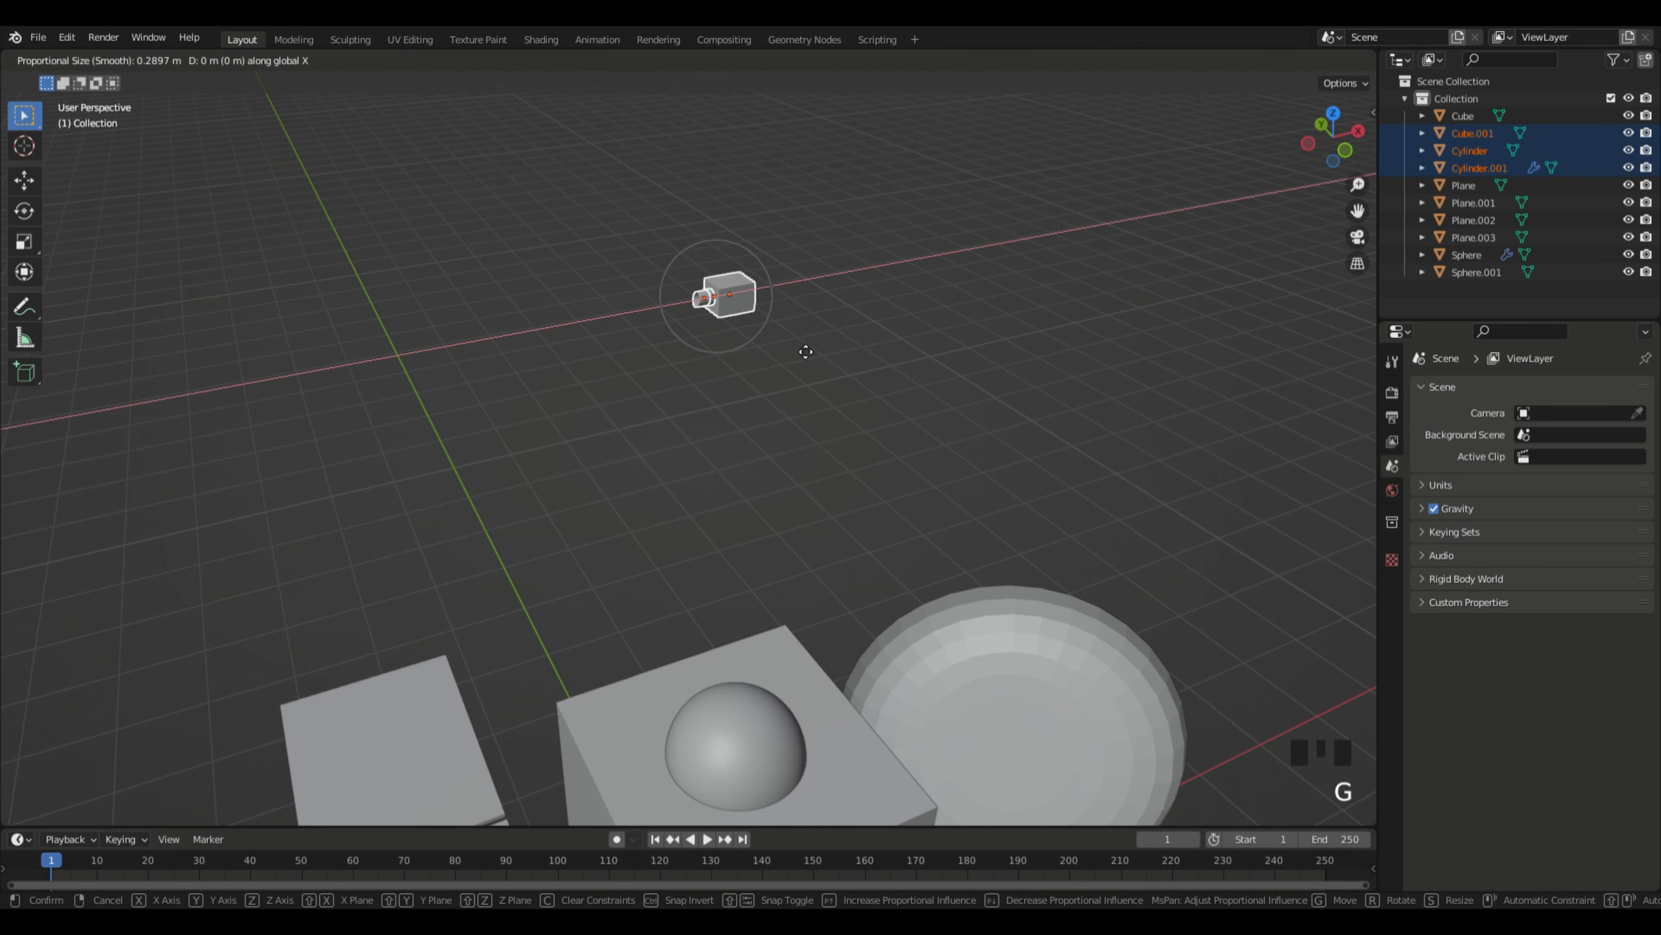
pyautogui.click(1219, 277)
pyautogui.click(1136, 355)
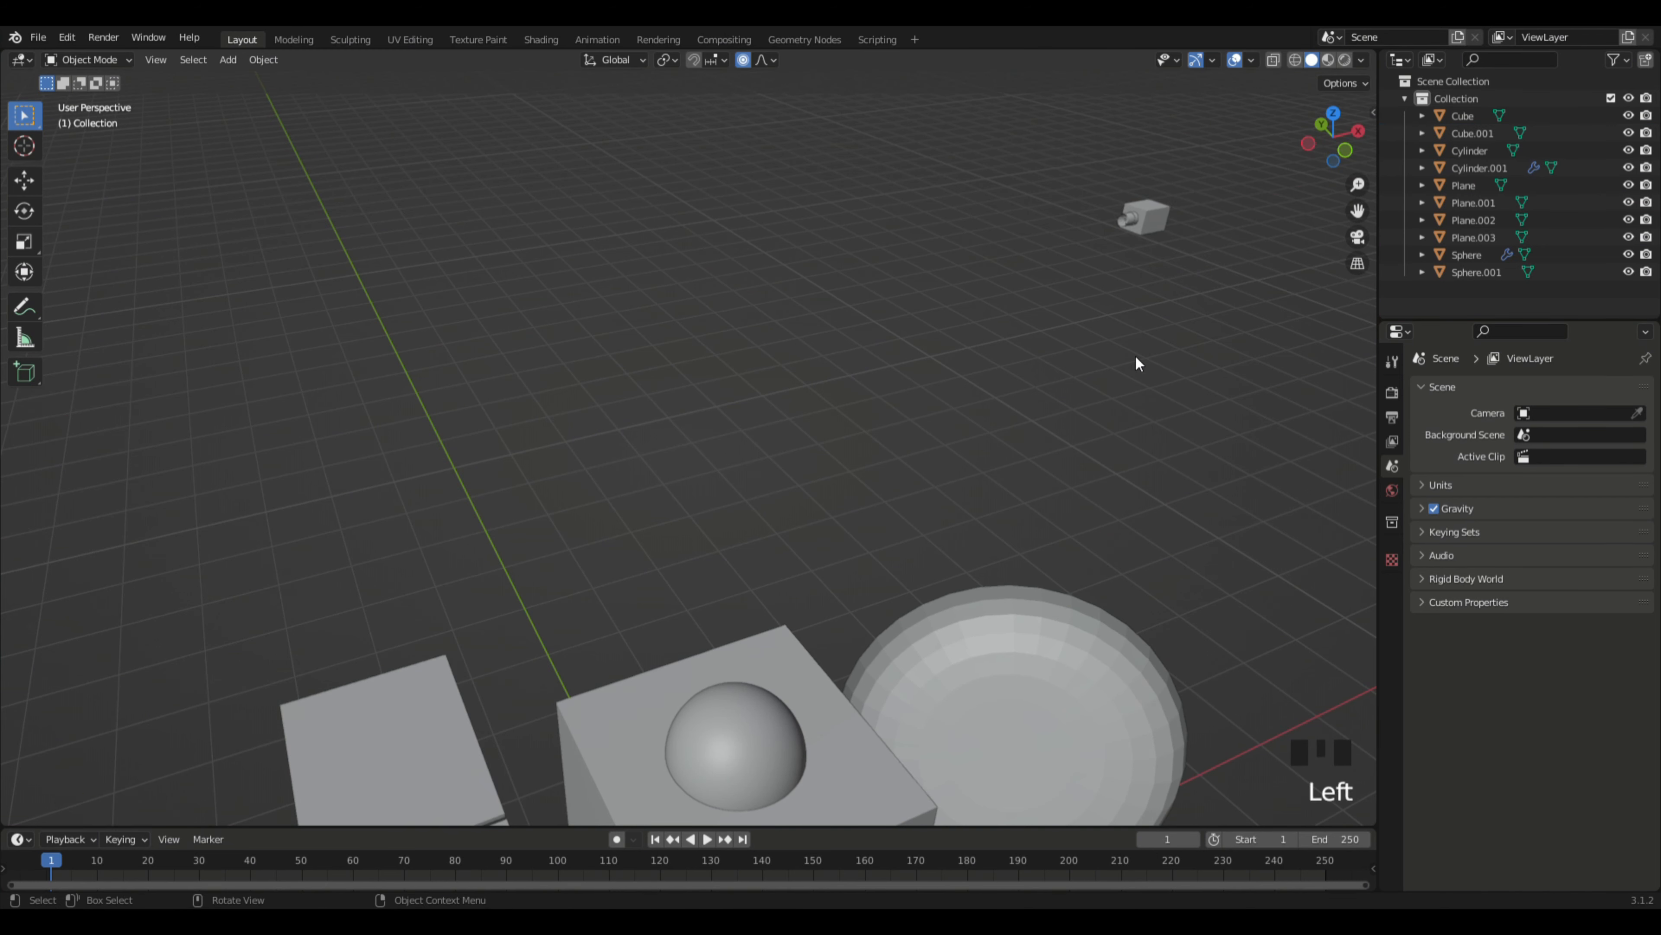
# Step: Bring the satellite back into view and add a cube mesh for the TIS payload
pyautogui.moveTo(1136, 355); pyautogui.dragTo(871, 605, button='middle')
pyautogui.hotkey('shift', 'a')
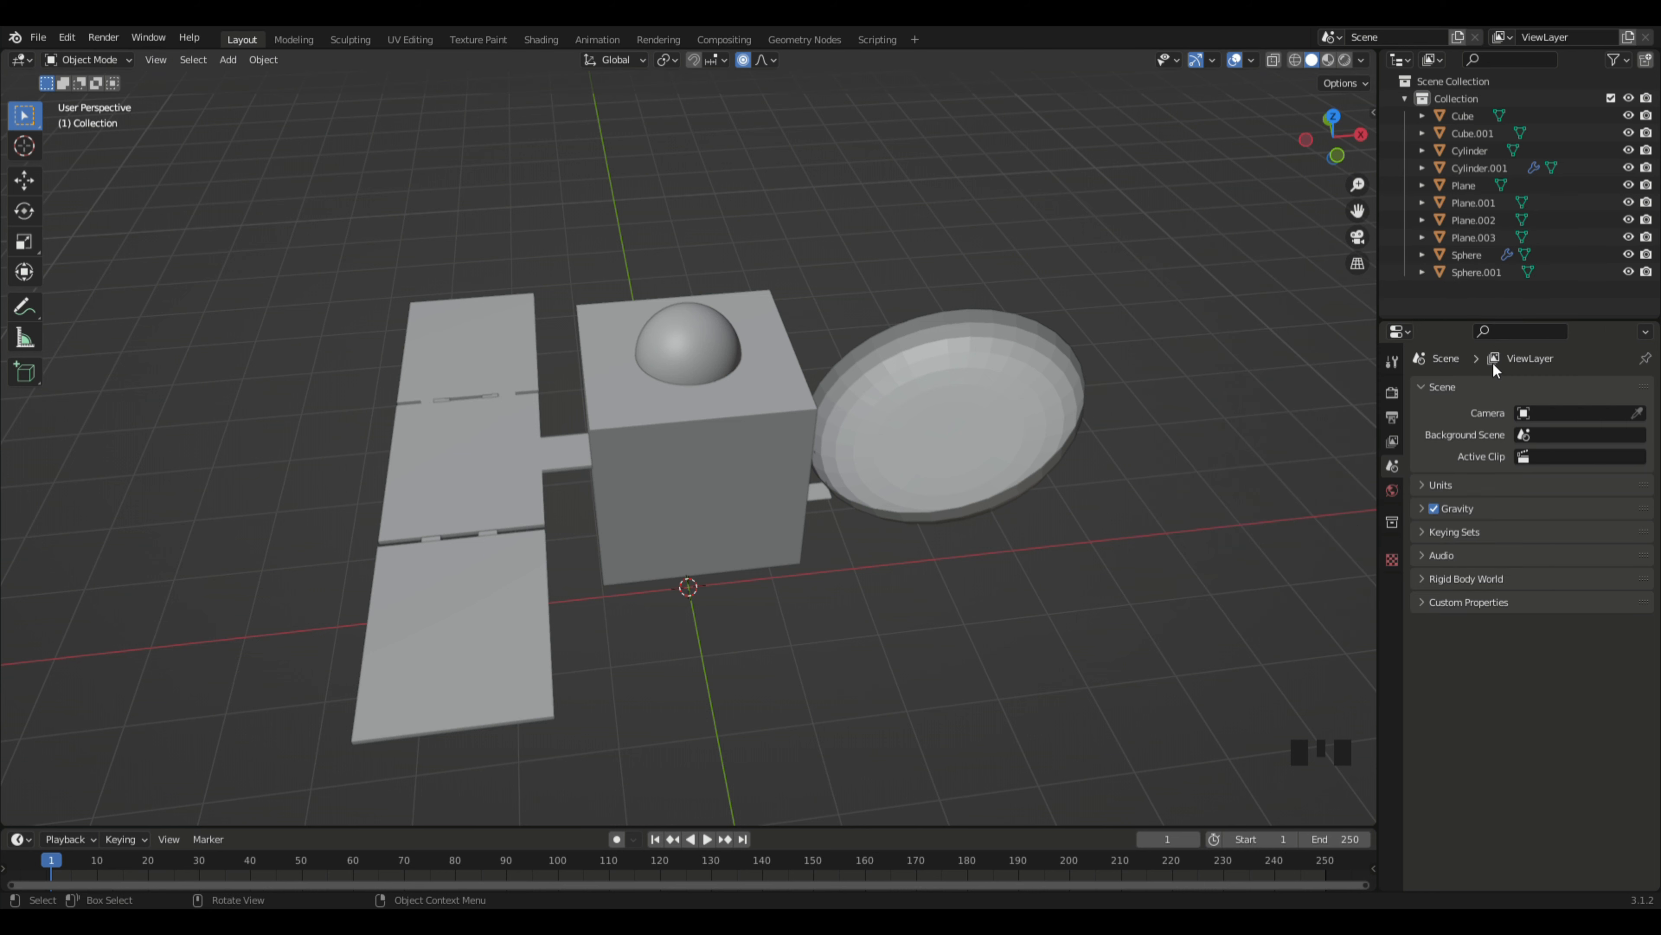
pyautogui.click(732, 691)
pyautogui.hotkey('shift', 'a')
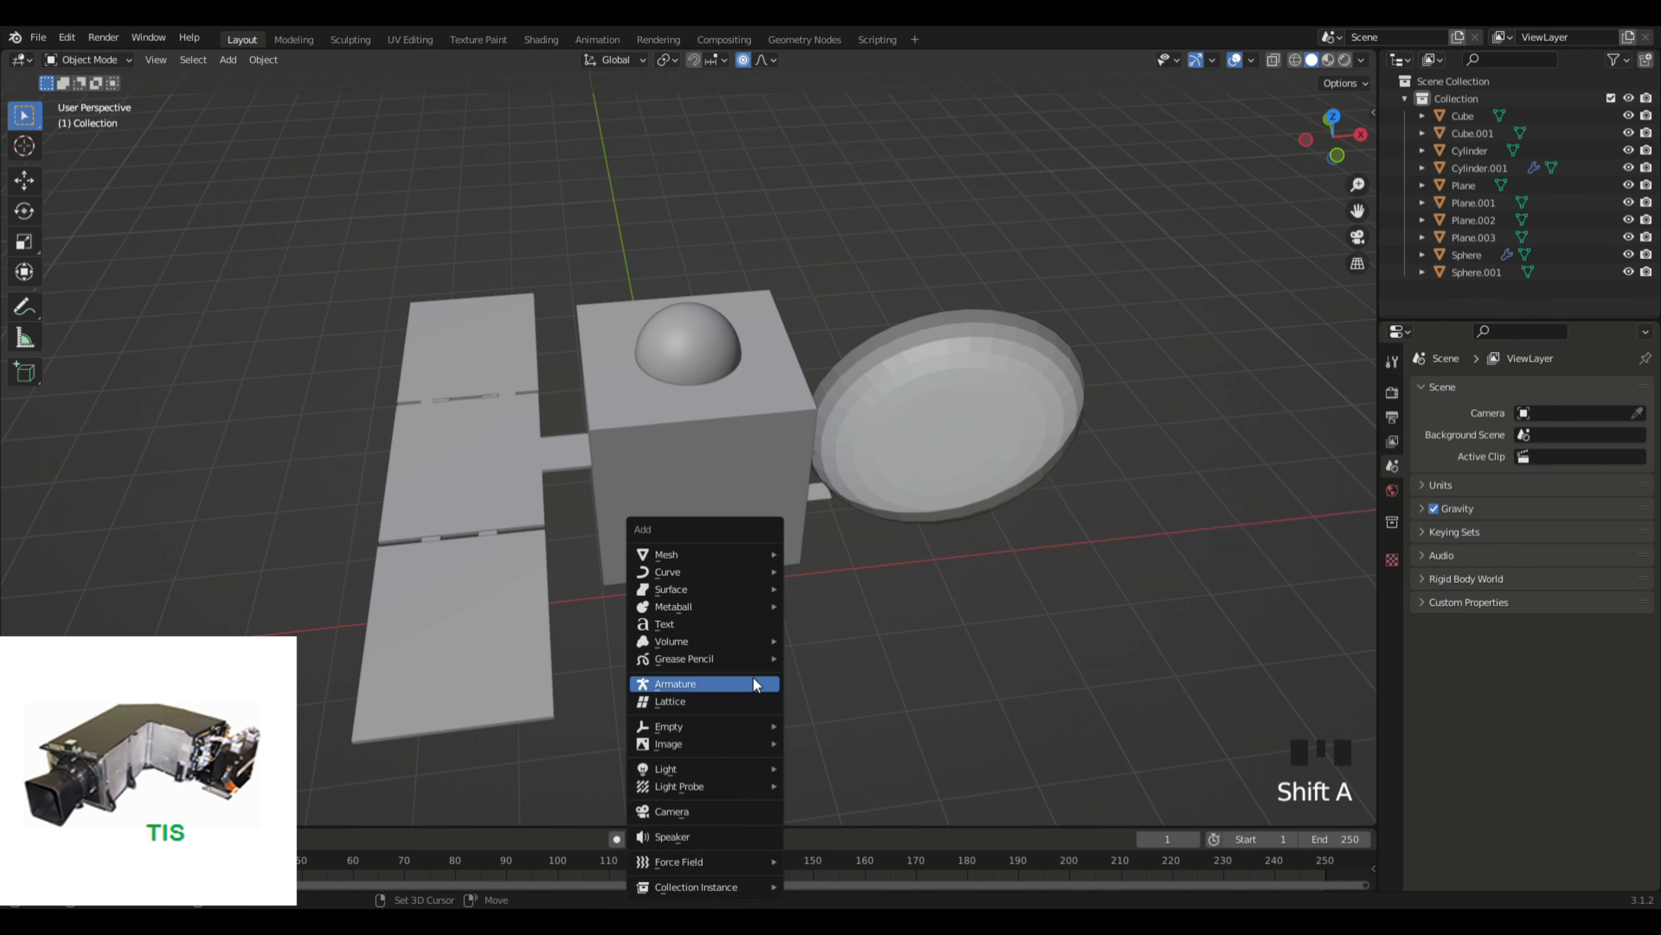
pyautogui.moveTo(736, 553)
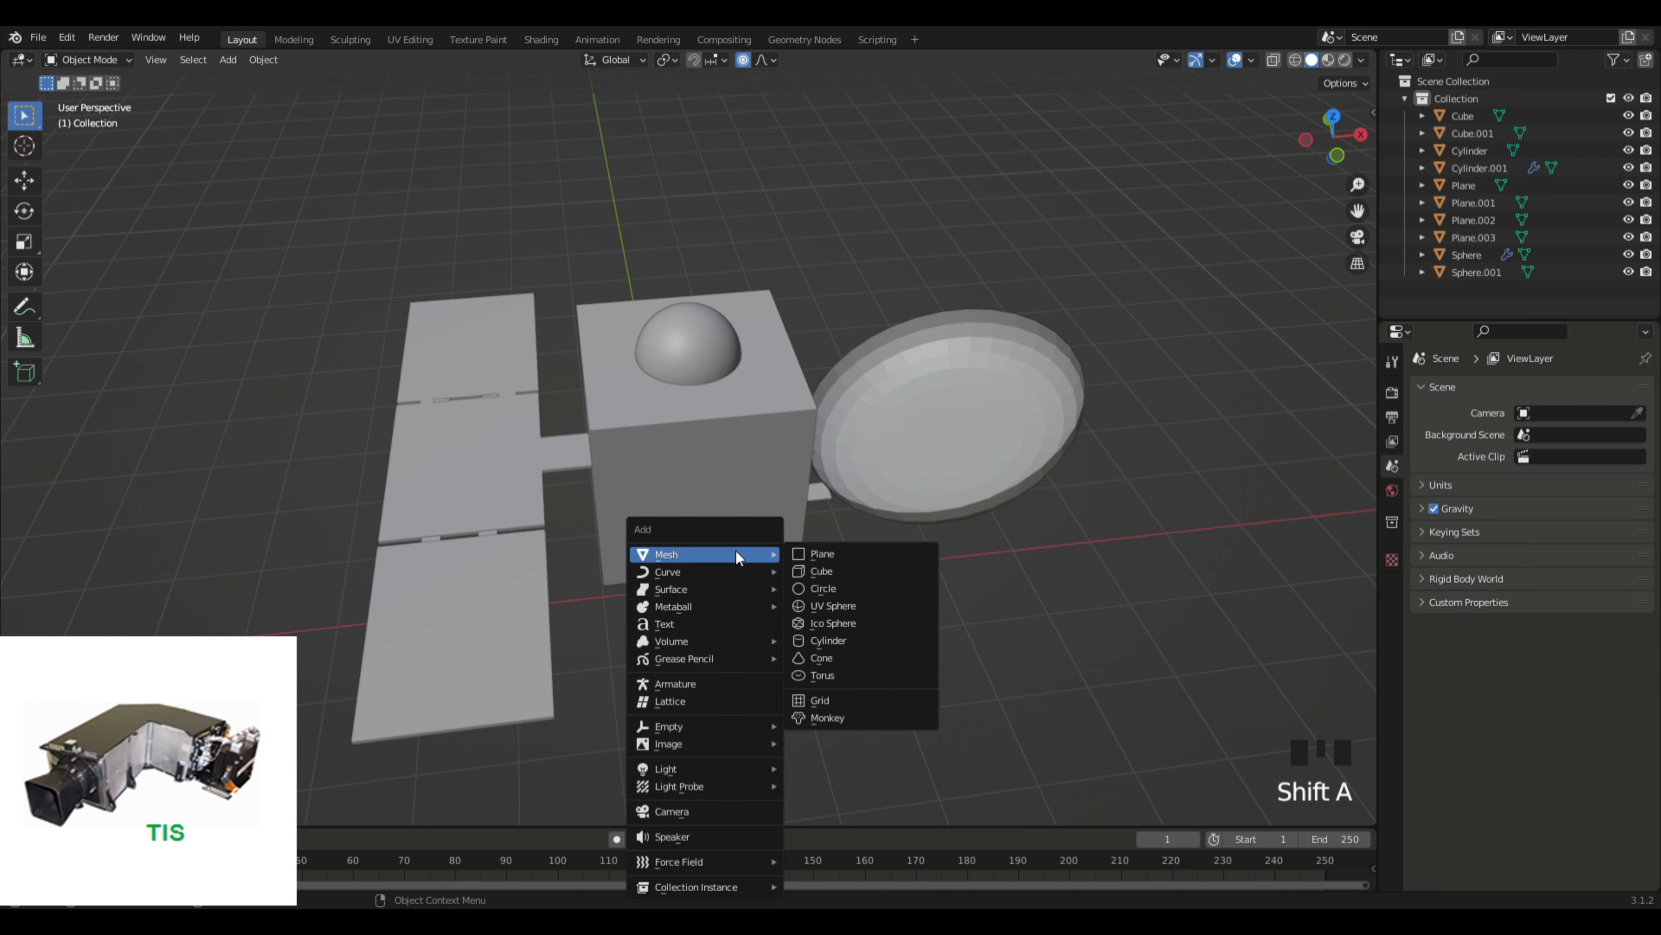
pyautogui.click(787, 569)
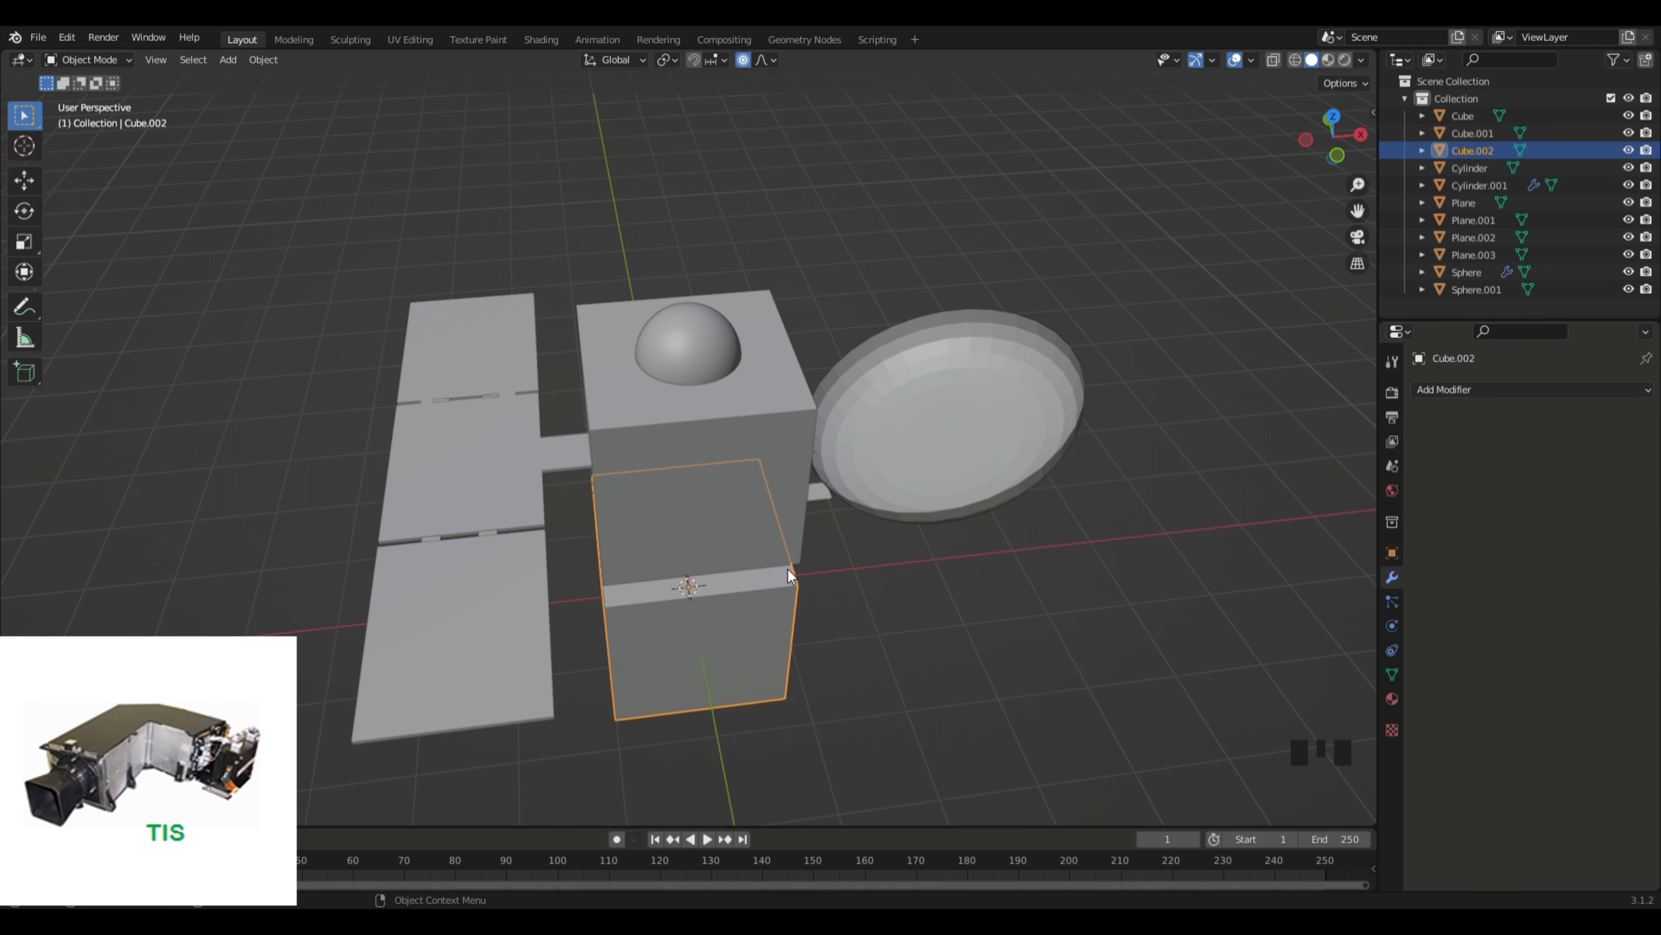
# Step: Raise the new cube above the sphere on top of the satellite and nudge it slightly along X
pyautogui.keyDown('shift'); pyautogui.moveTo(785, 572); pyautogui.dragTo(964, 672, button='middle'); pyautogui.keyUp('shift')
pyautogui.scroll(4, 950, 648)
pyautogui.press('g')
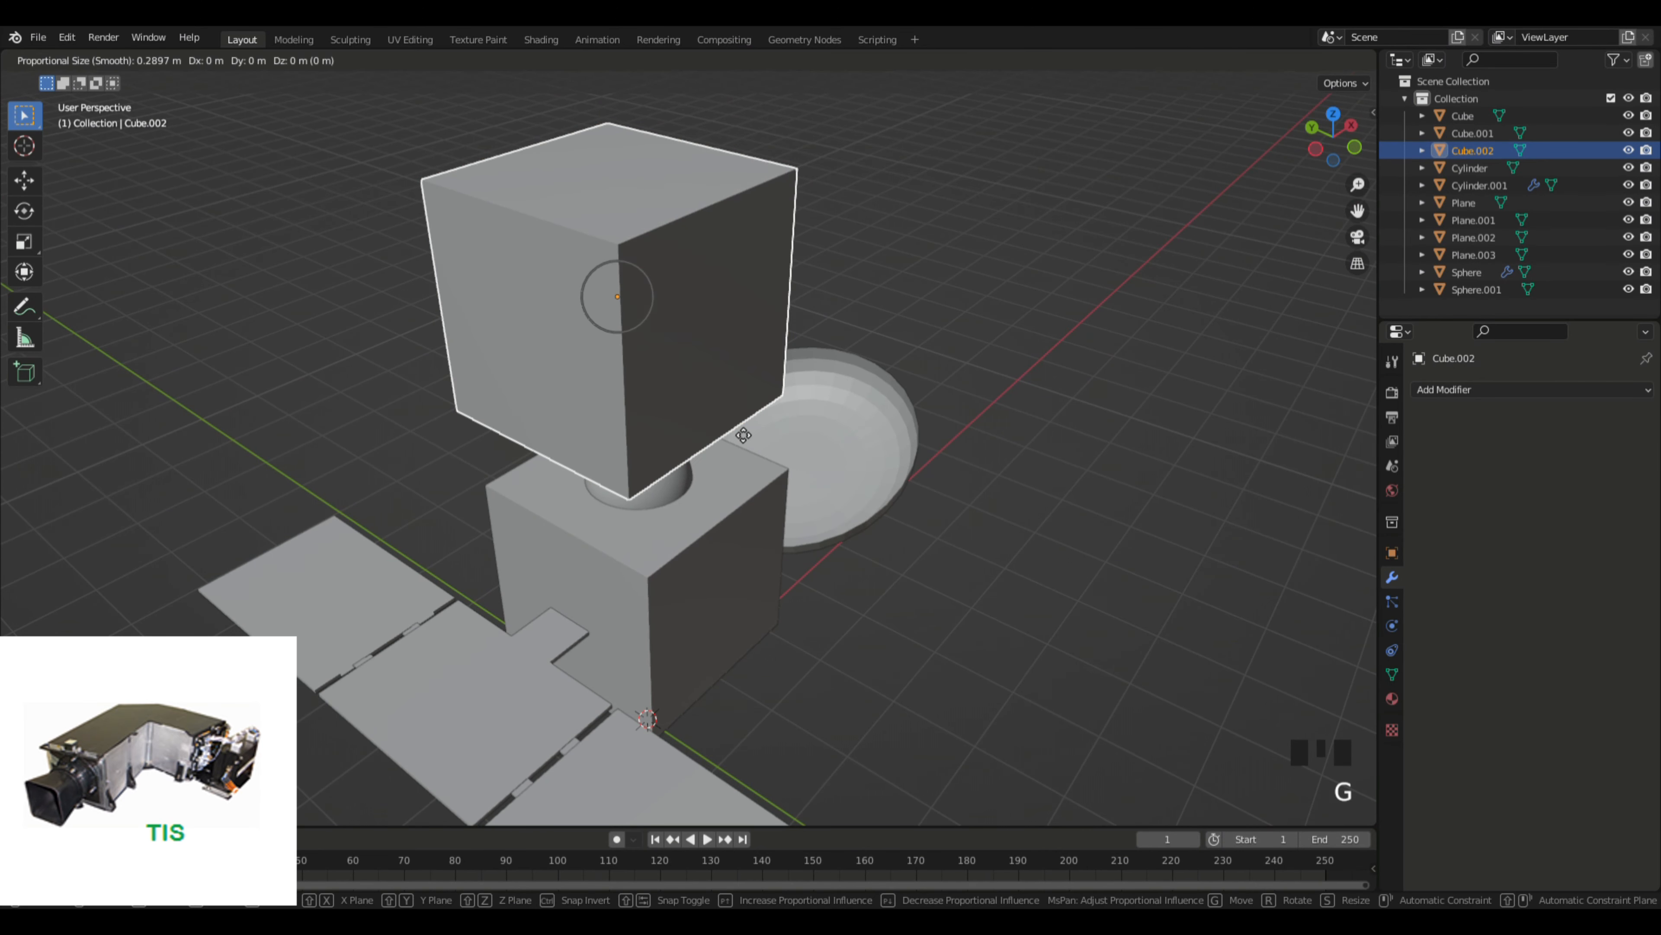
pyautogui.press('x')
pyautogui.click(750, 434)
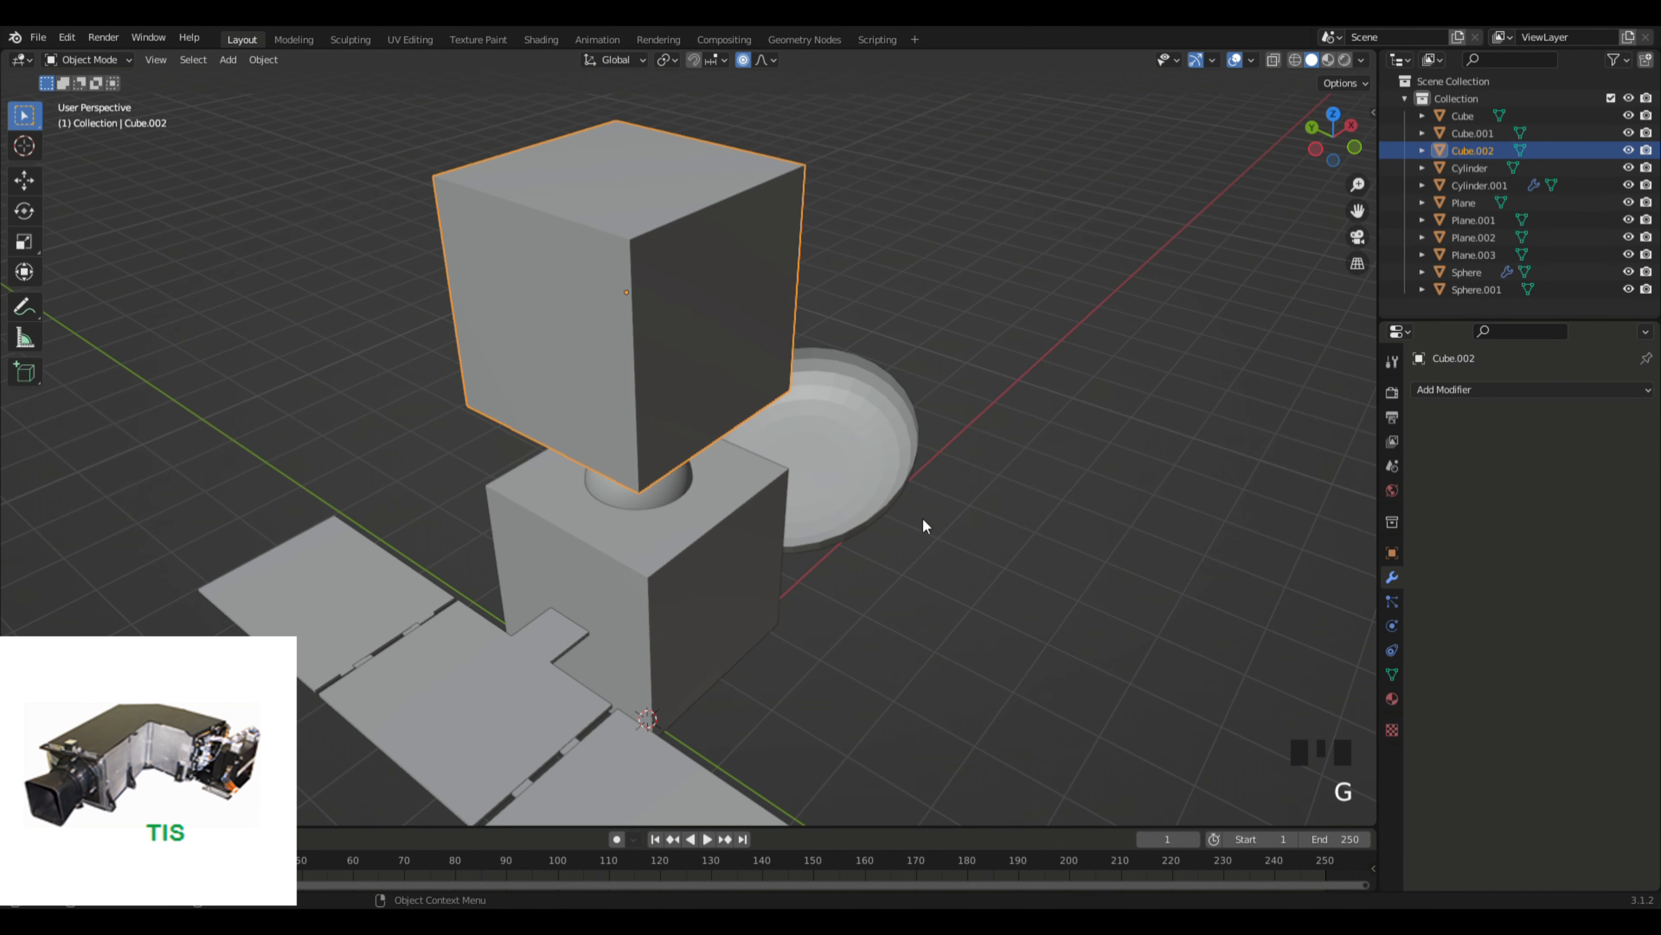
# Step: Scale the new cube down uniformly so it is clearly smaller than the satellite body
pyautogui.moveTo(923, 521); pyautogui.dragTo(905, 753, button='middle')
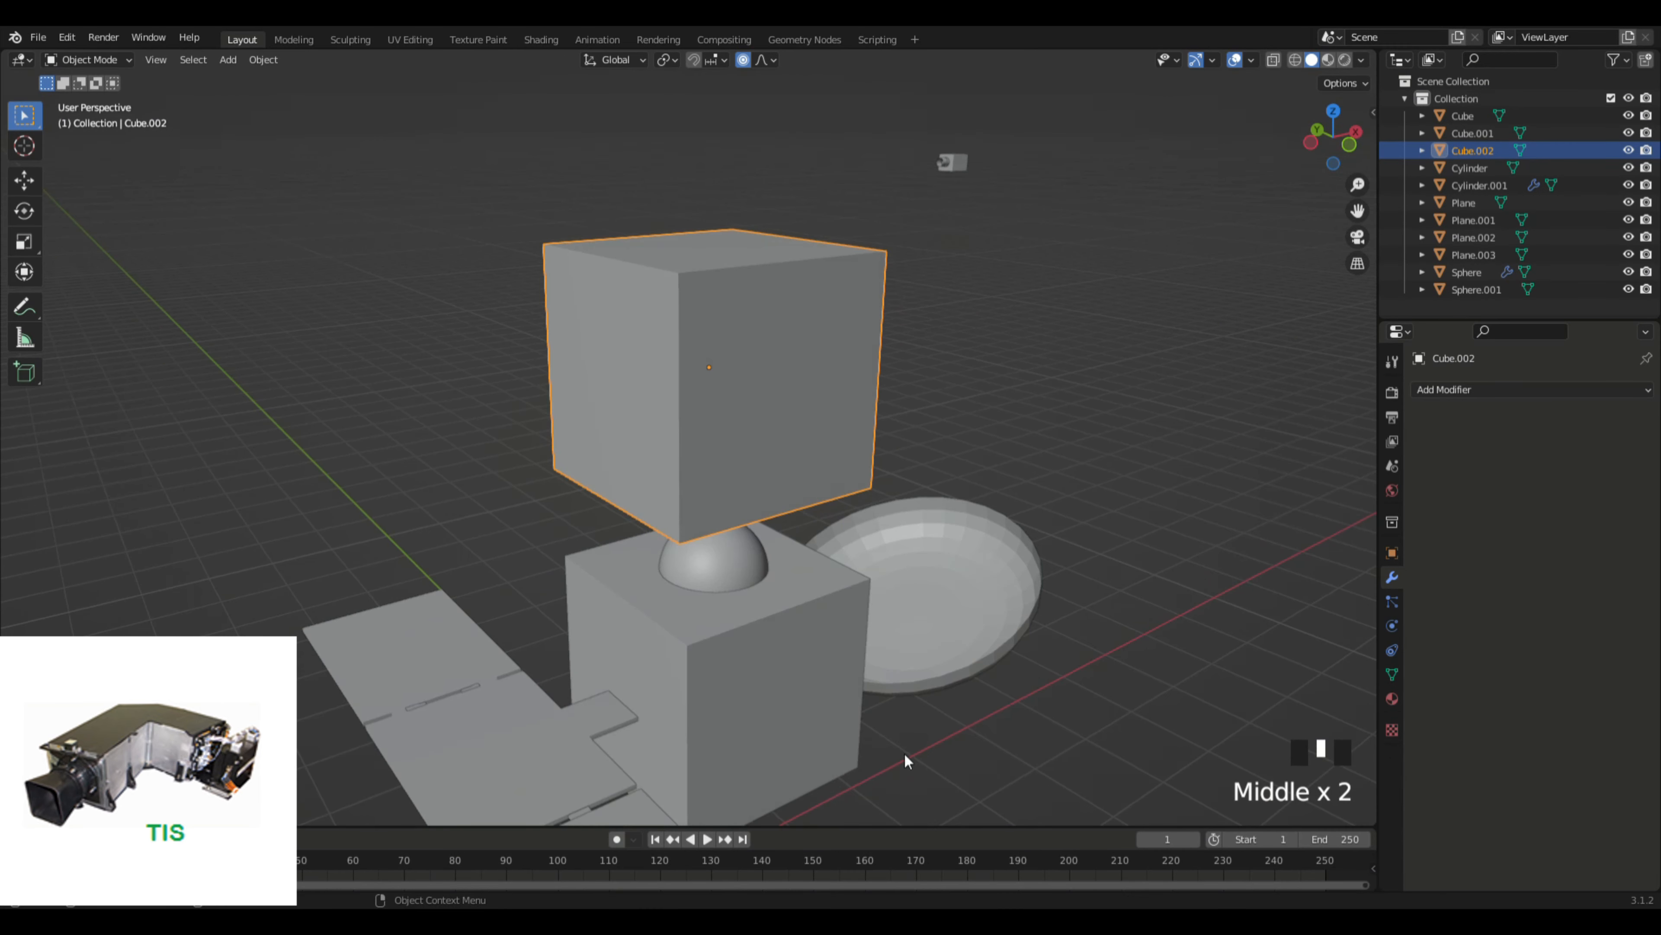
pyautogui.press('g')
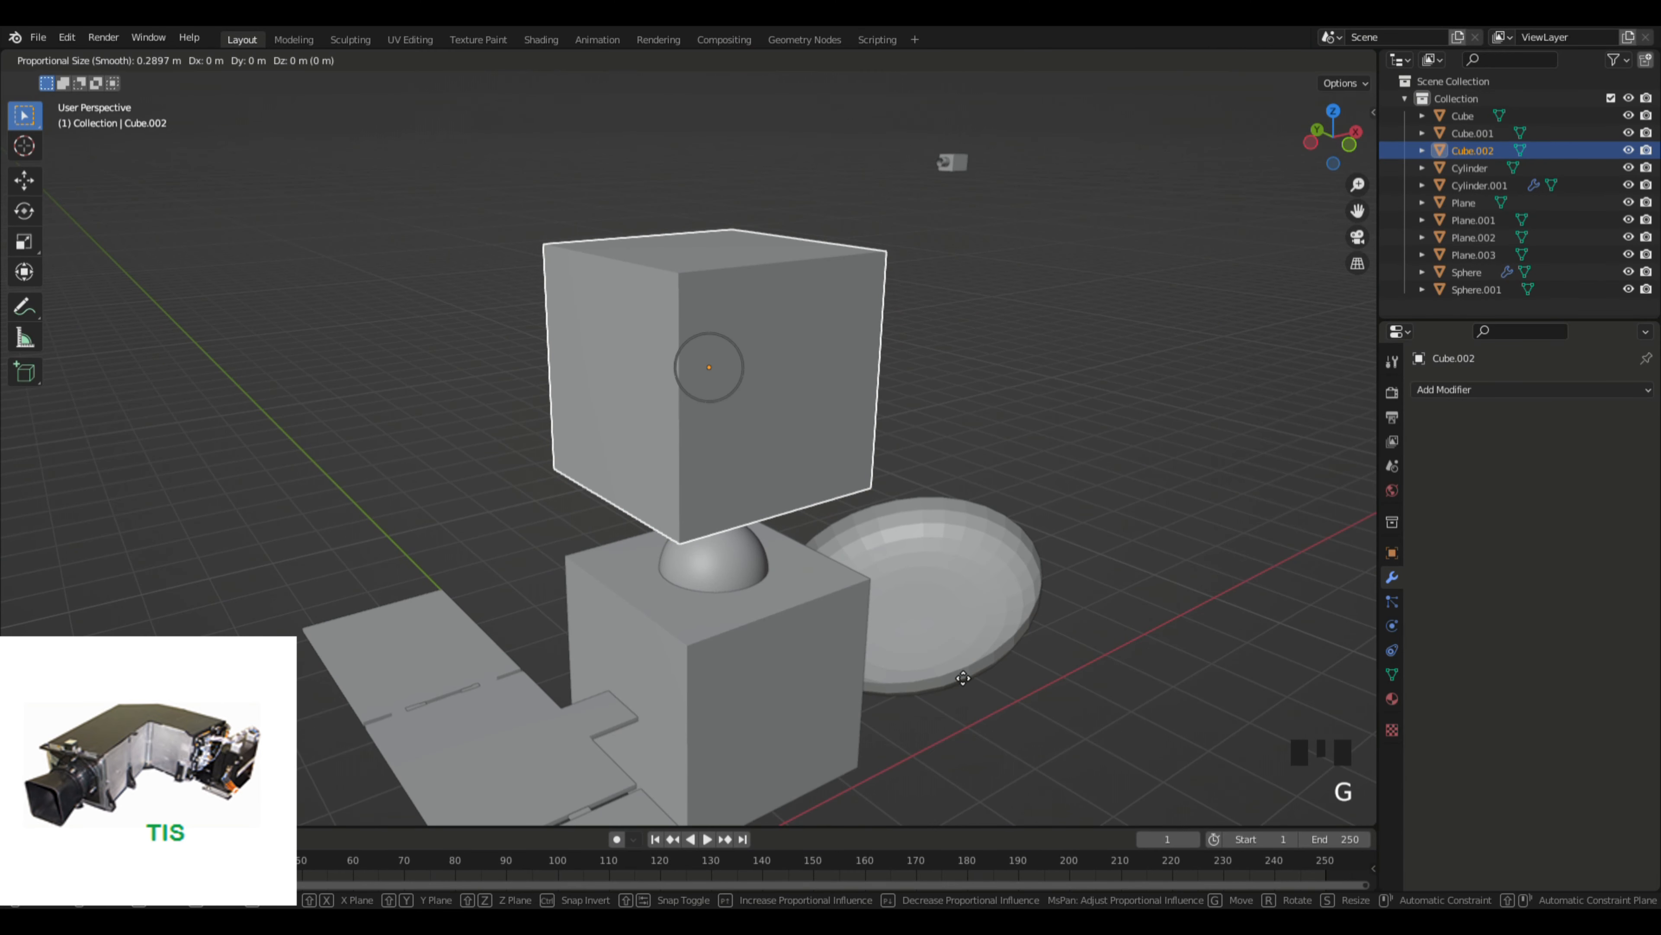
pyautogui.rightClick(959, 674)
pyautogui.press('s')
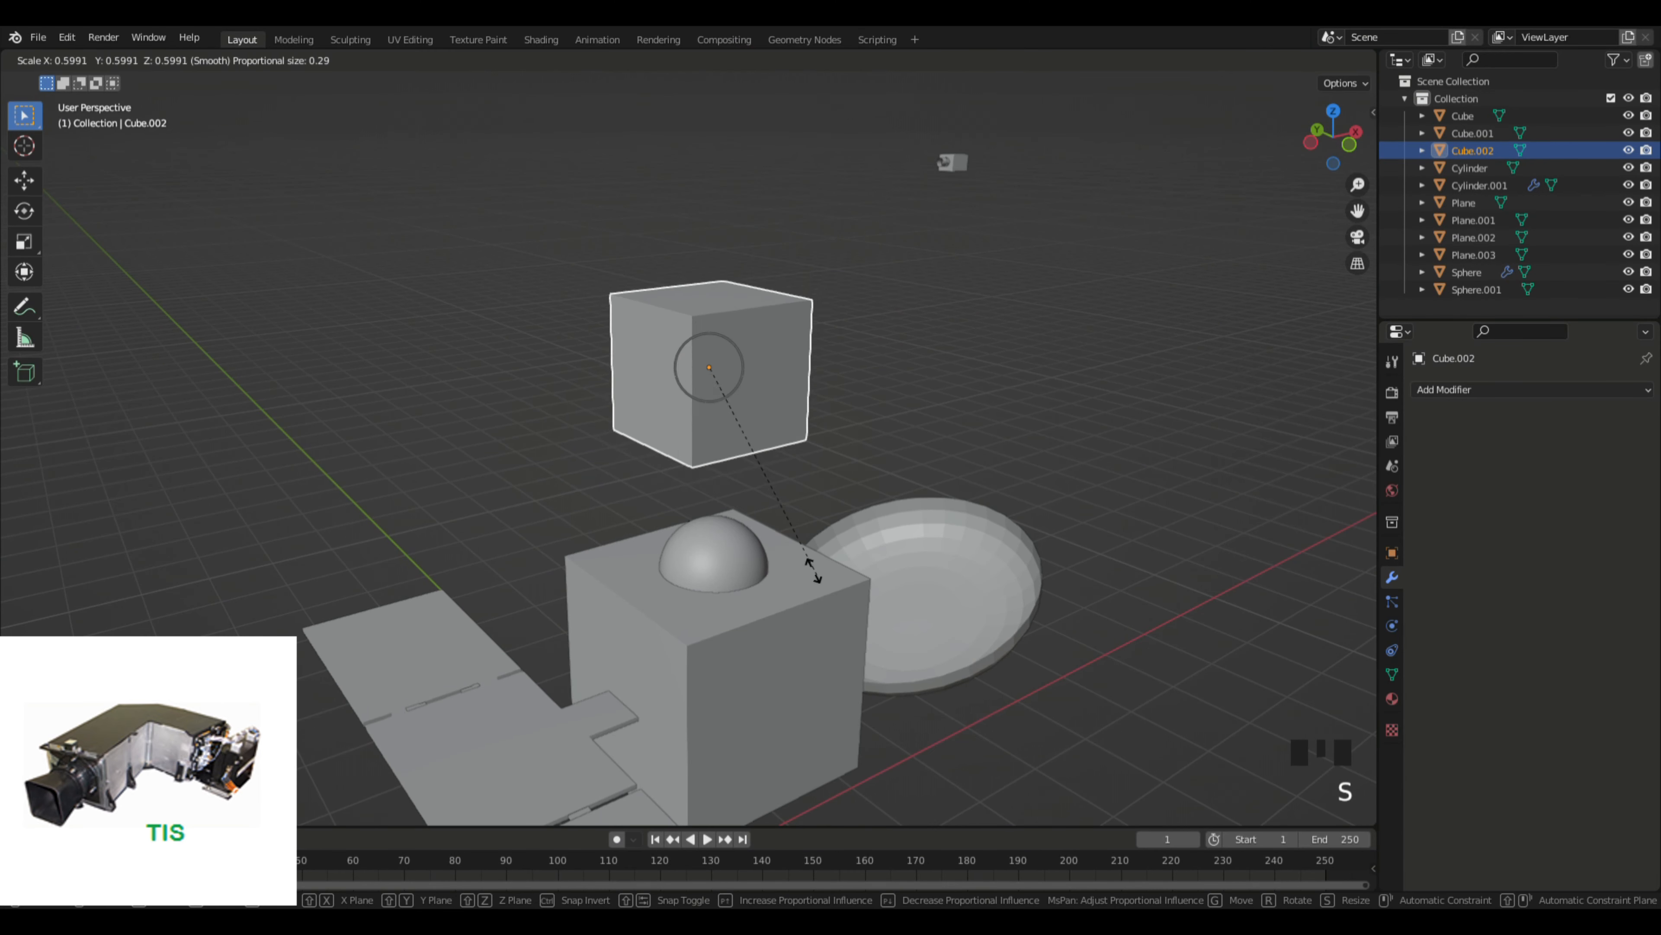
pyautogui.click(751, 464)
# Step: Turn off proportional editing and shrink the payload cube slightly further
pyautogui.moveTo(751, 465); pyautogui.dragTo(980, 661, button='middle')
pyautogui.scroll(4, 981, 663)
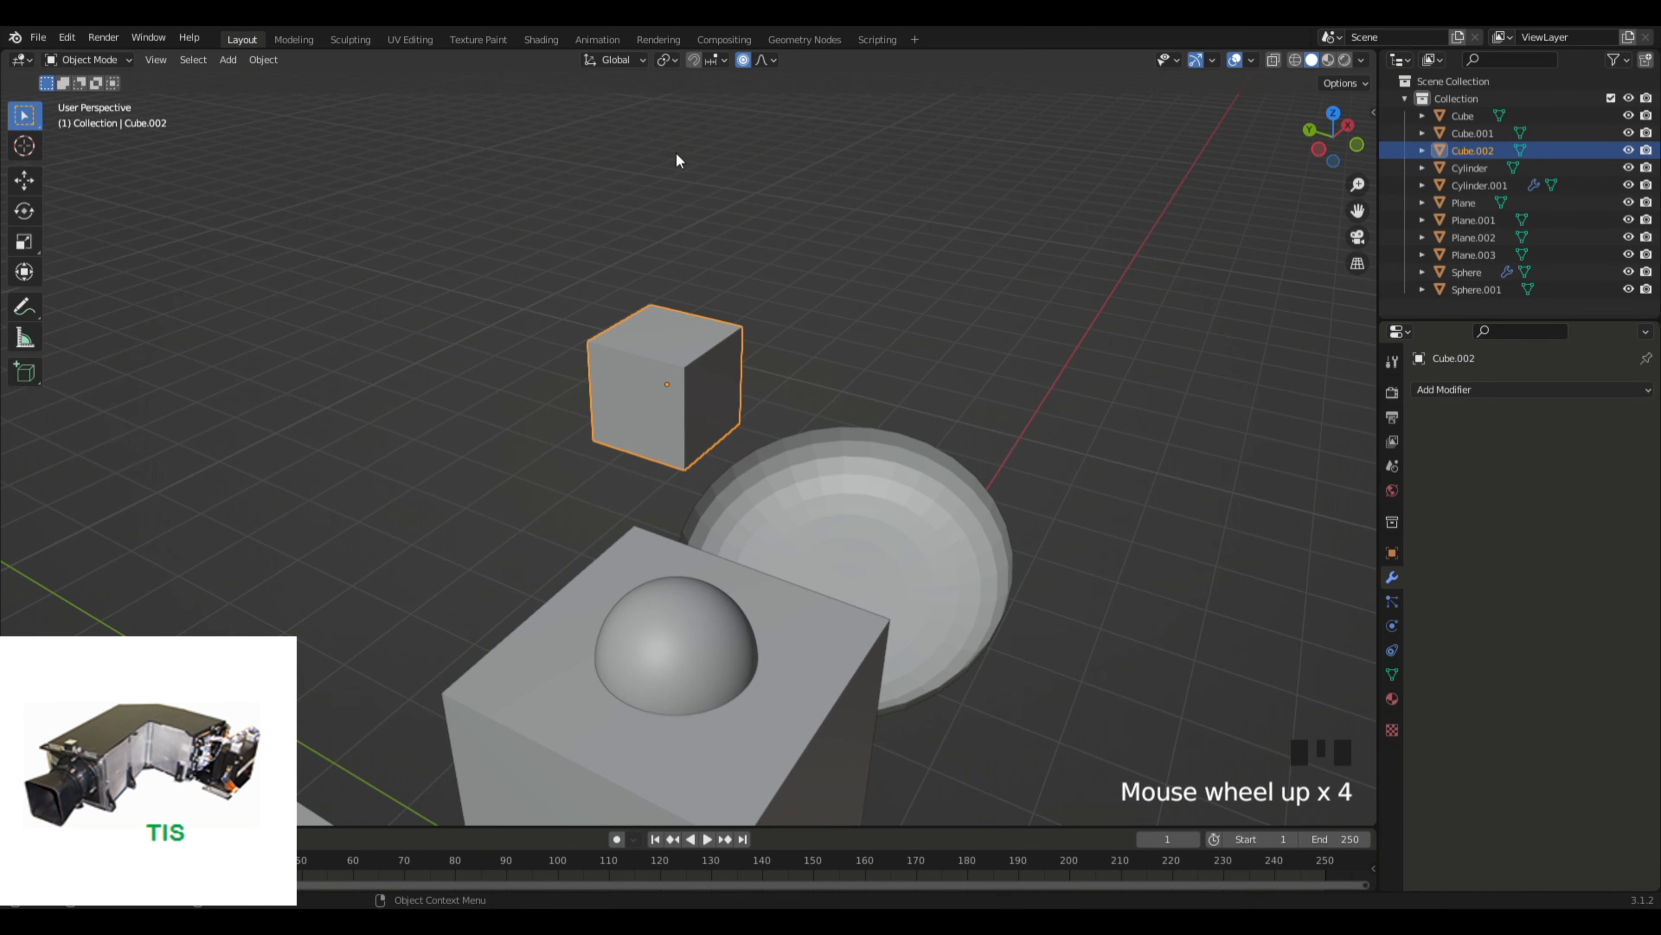
pyautogui.click(742, 60)
pyautogui.click(673, 456)
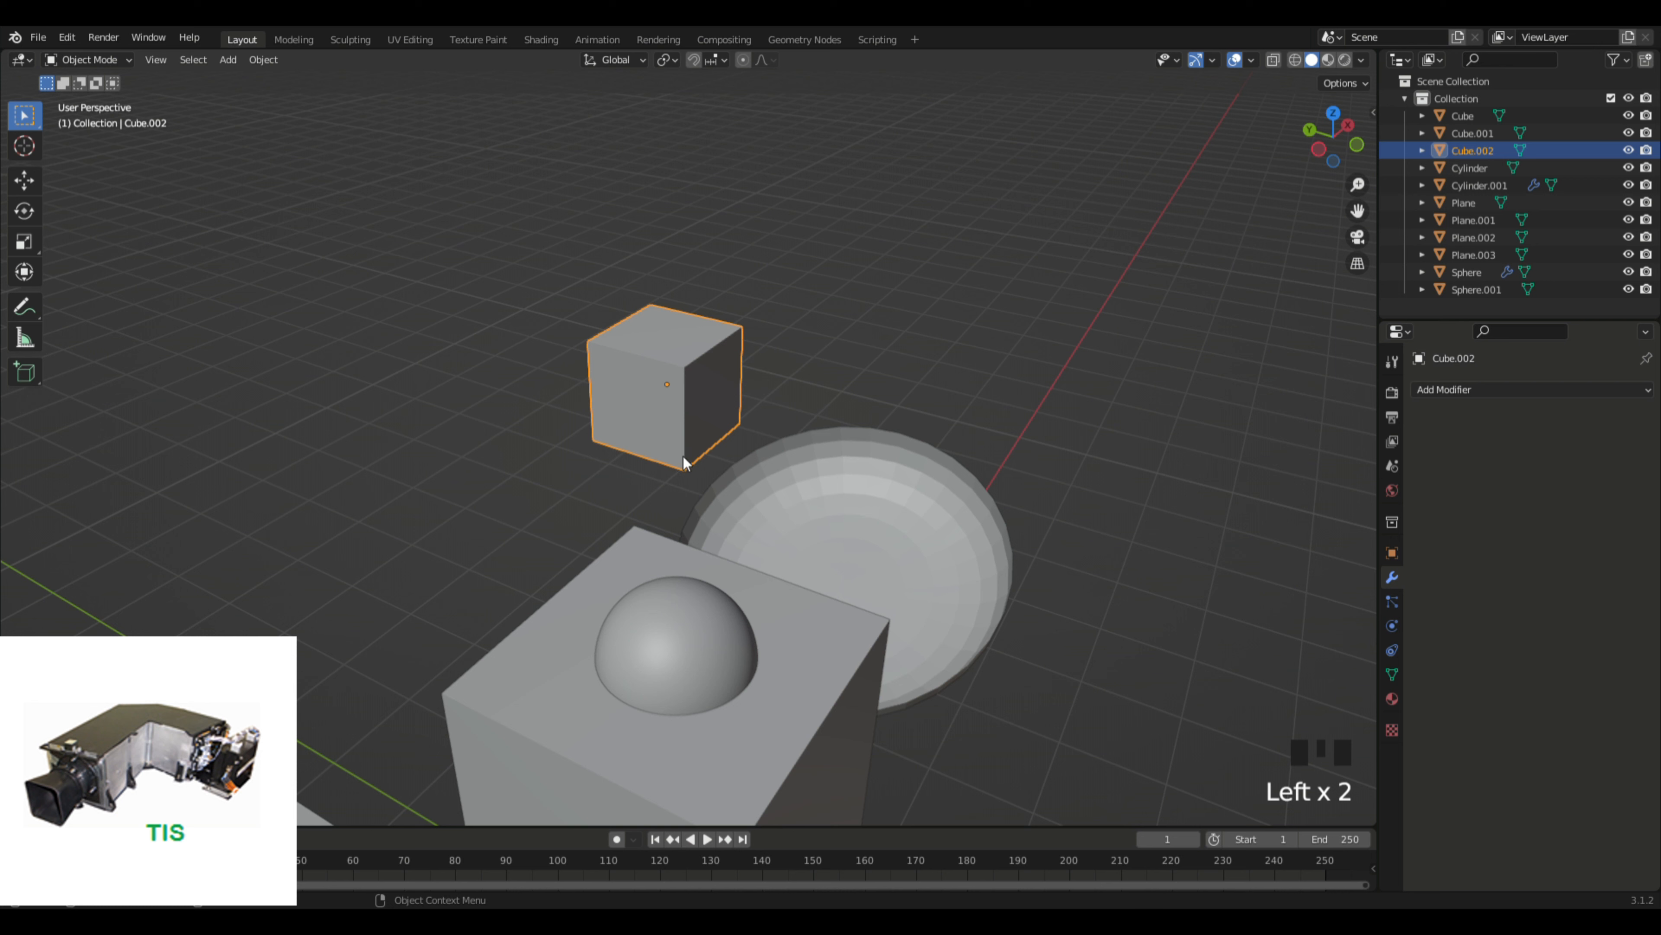
pyautogui.press('g')
pyautogui.click(736, 460)
pyautogui.press('s')
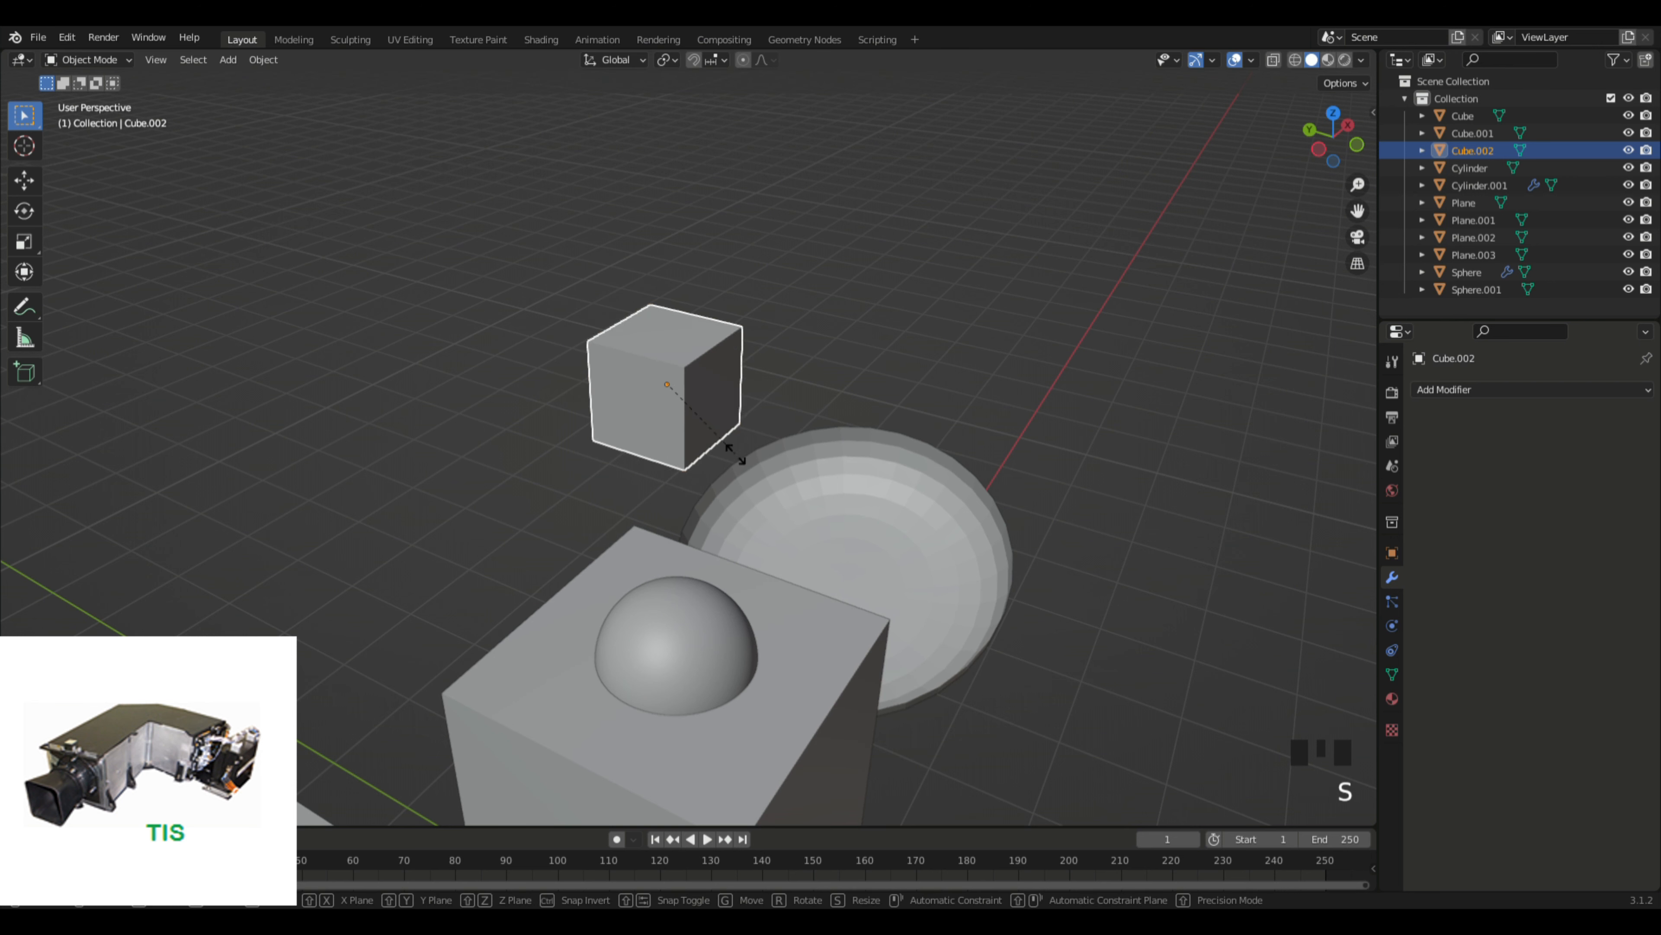
pyautogui.click(719, 440)
# Step: Reselect the payload cube and stretch it along X by a factor of about 2.85 into a long box
pyautogui.moveTo(719, 439); pyautogui.dragTo(1243, 452, button='middle')
pyautogui.keyDown('shift'); pyautogui.moveTo(1242, 452); pyautogui.dragTo(1284, 469, button='middle'); pyautogui.keyUp('shift')
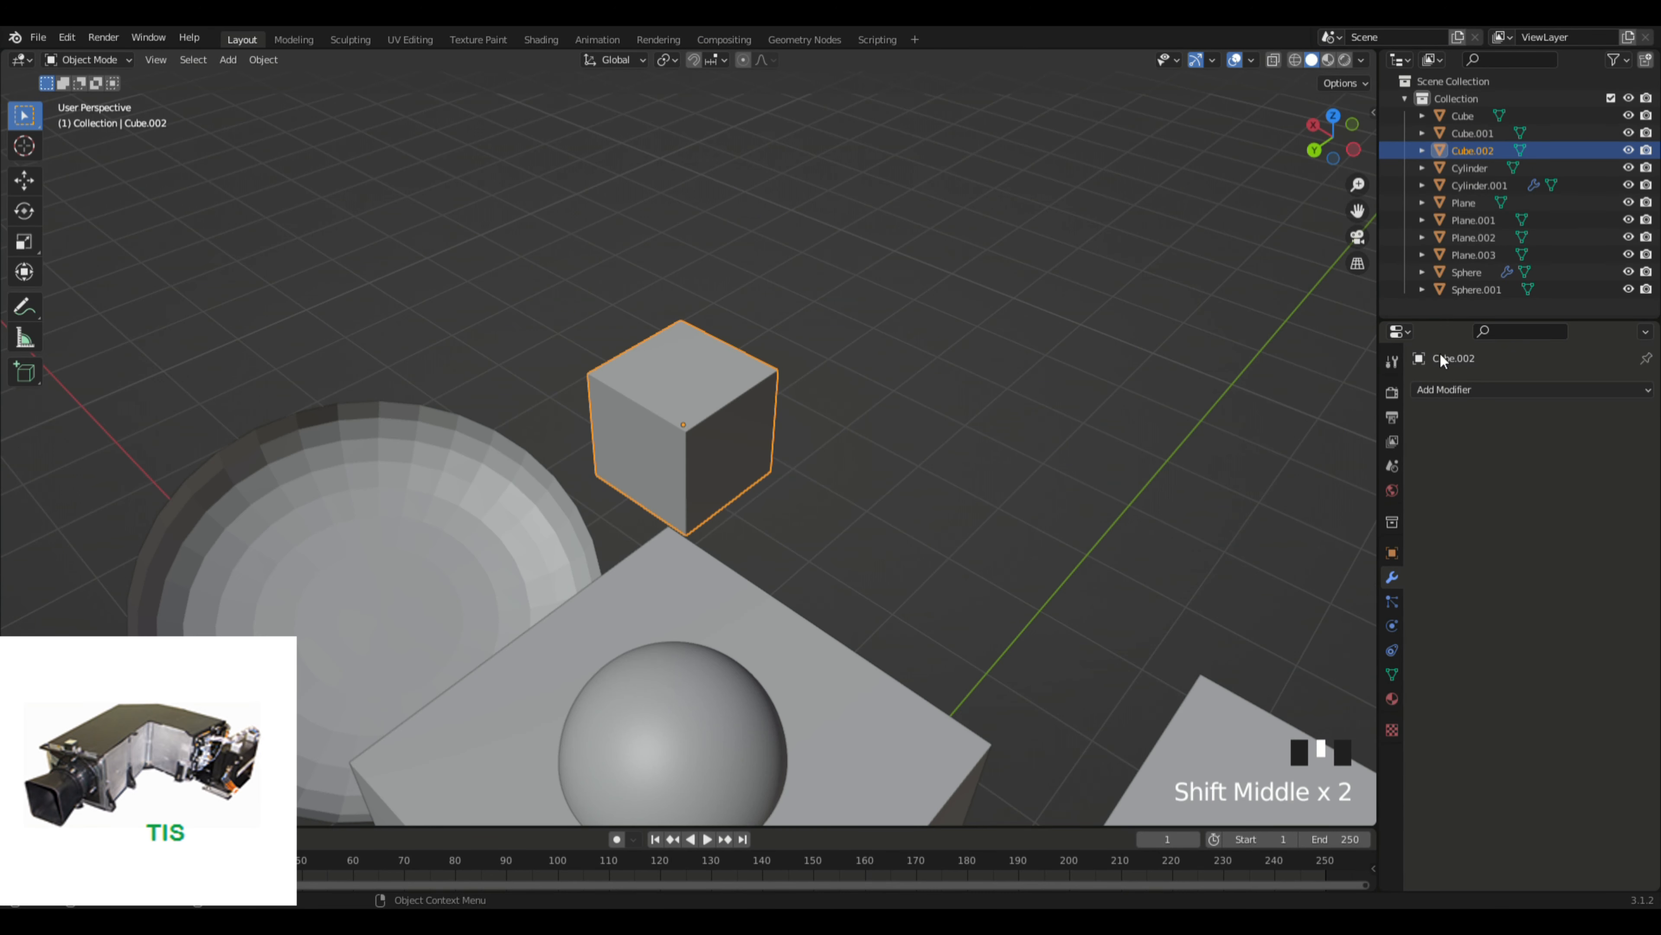
pyautogui.click(832, 528)
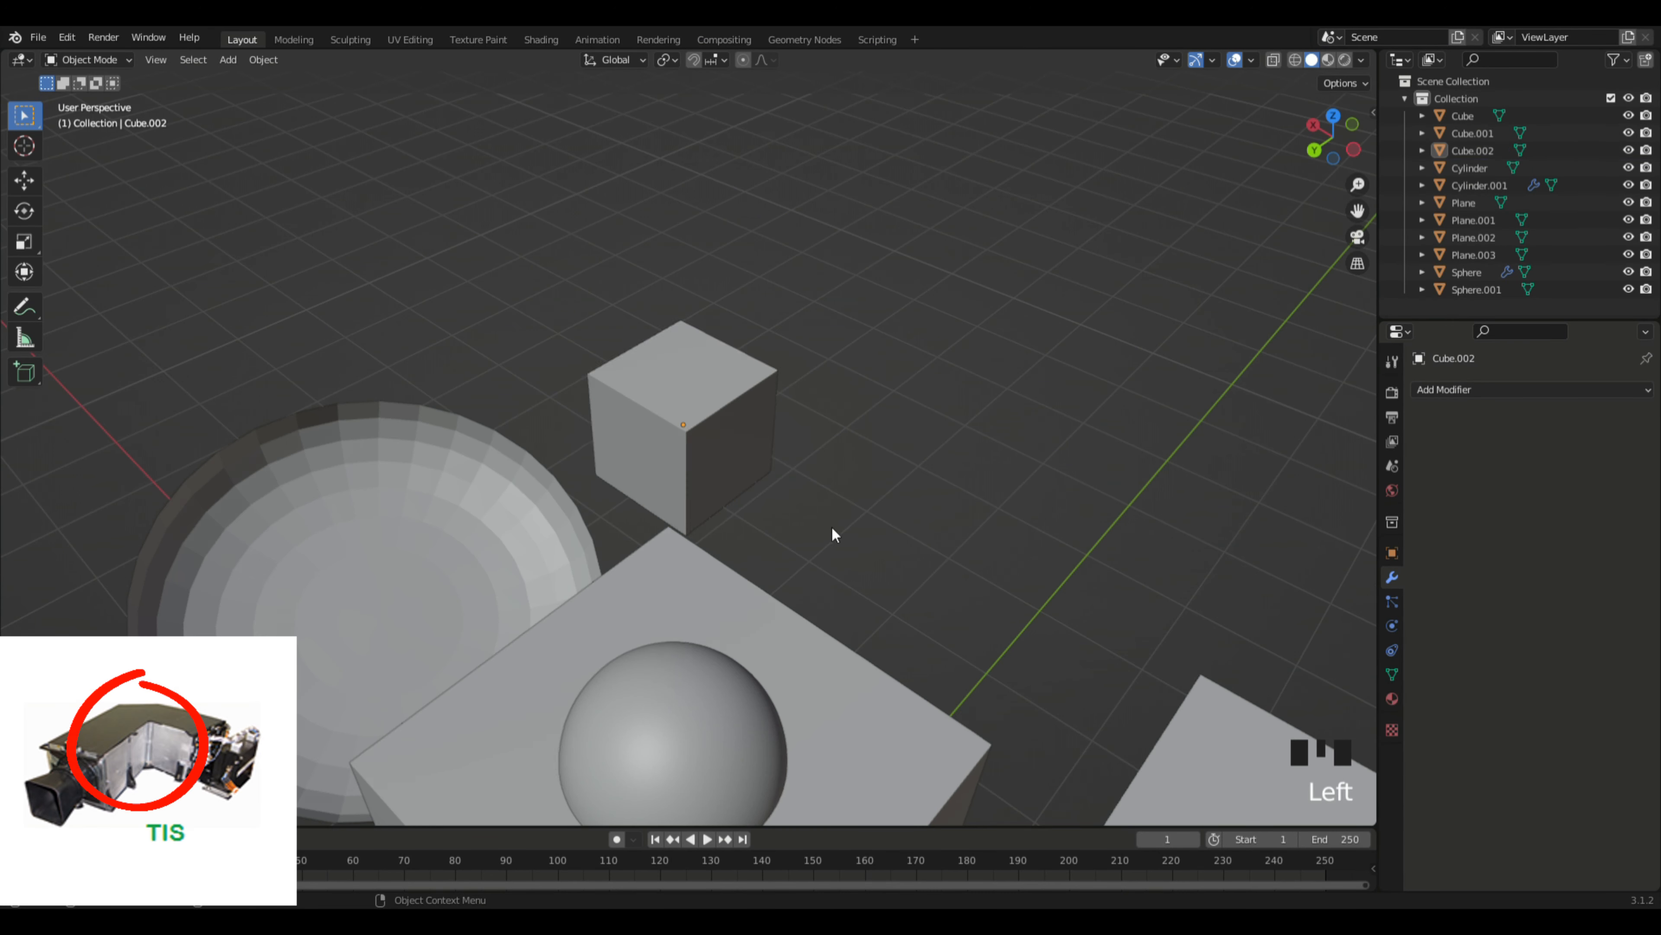
pyautogui.moveTo(874, 418); pyautogui.dragTo(1001, 386, button='middle')
pyautogui.click(677, 459)
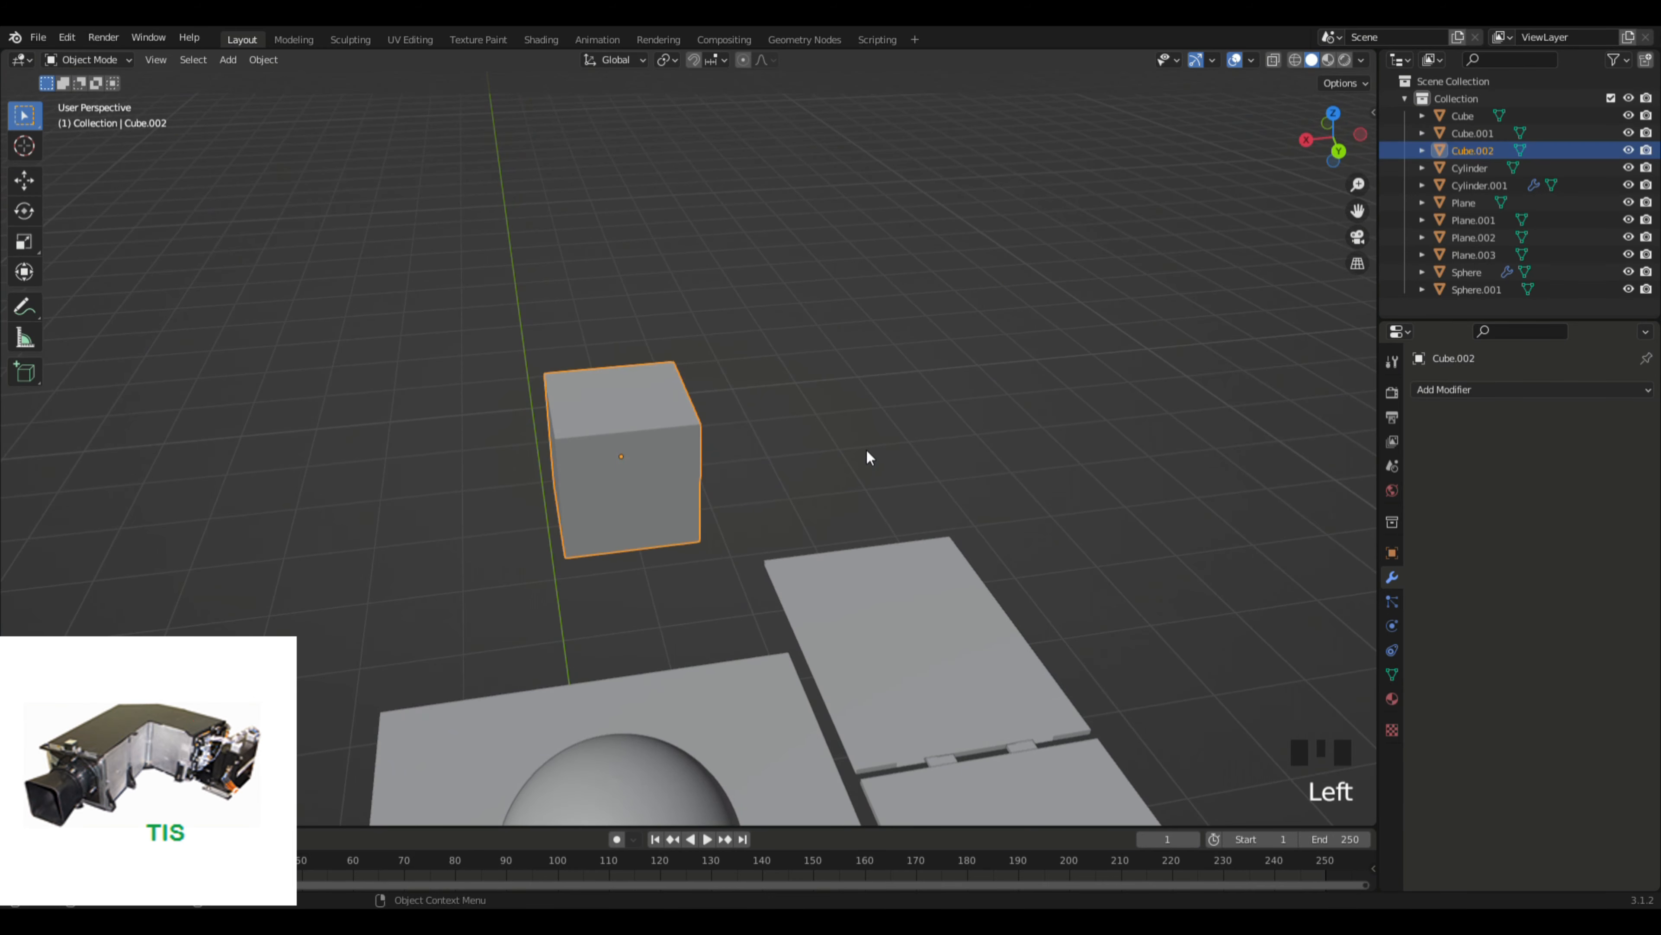
pyautogui.moveTo(866, 450); pyautogui.dragTo(773, 465, button='middle')
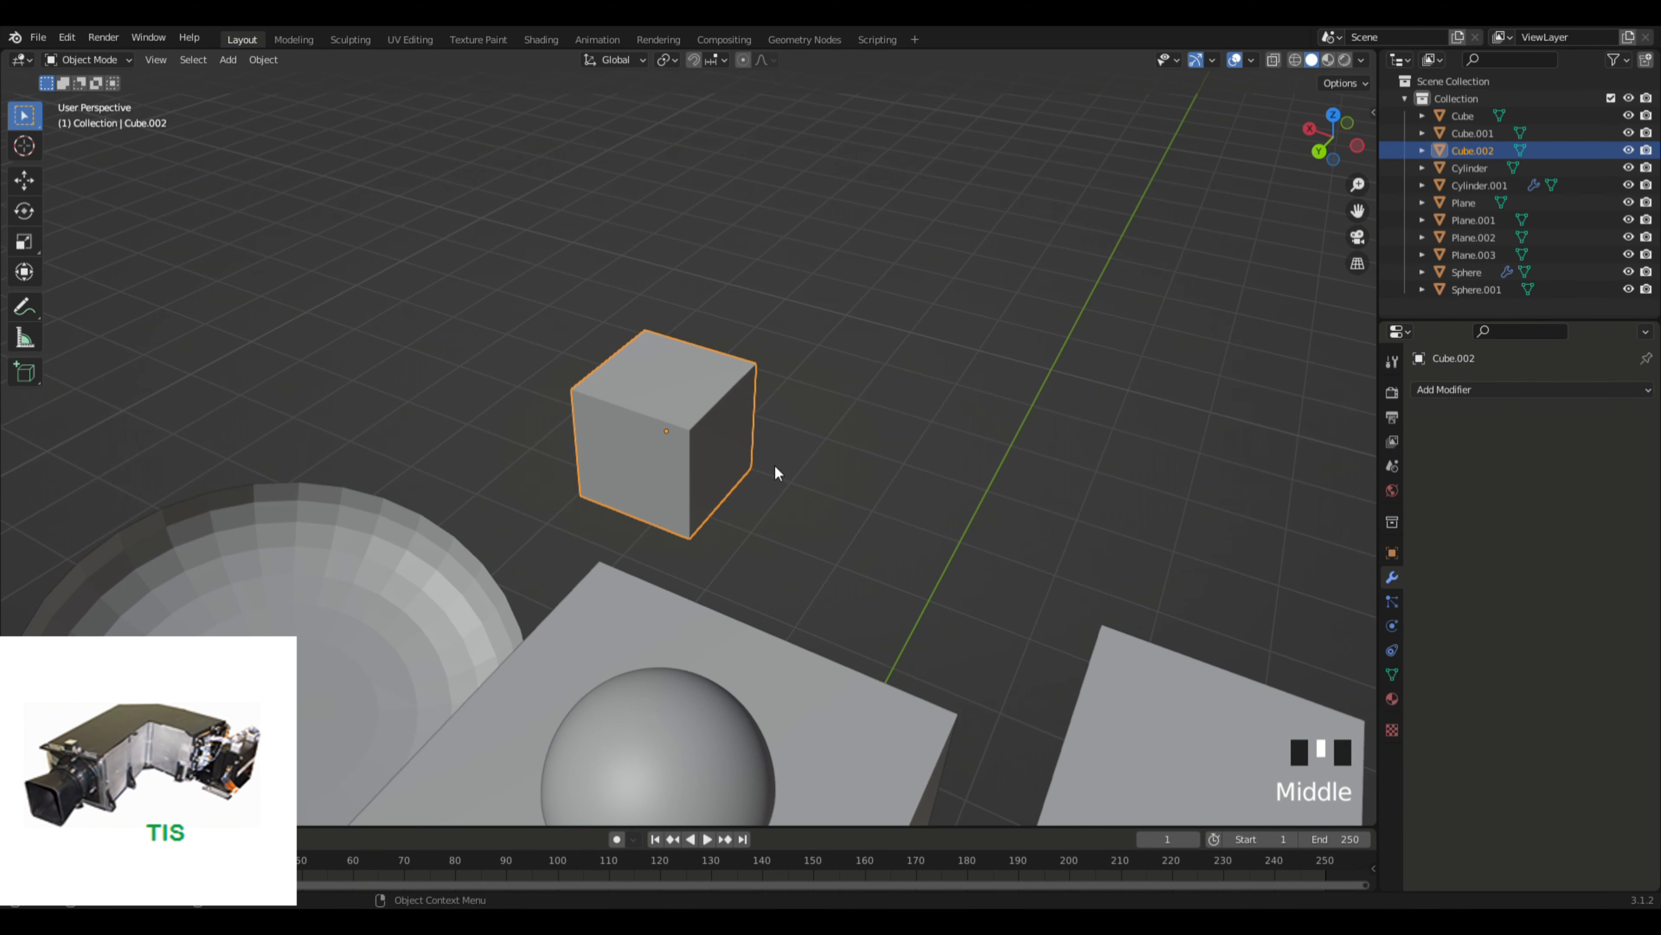
pyautogui.doubleClick(657, 478)
pyautogui.press('s')
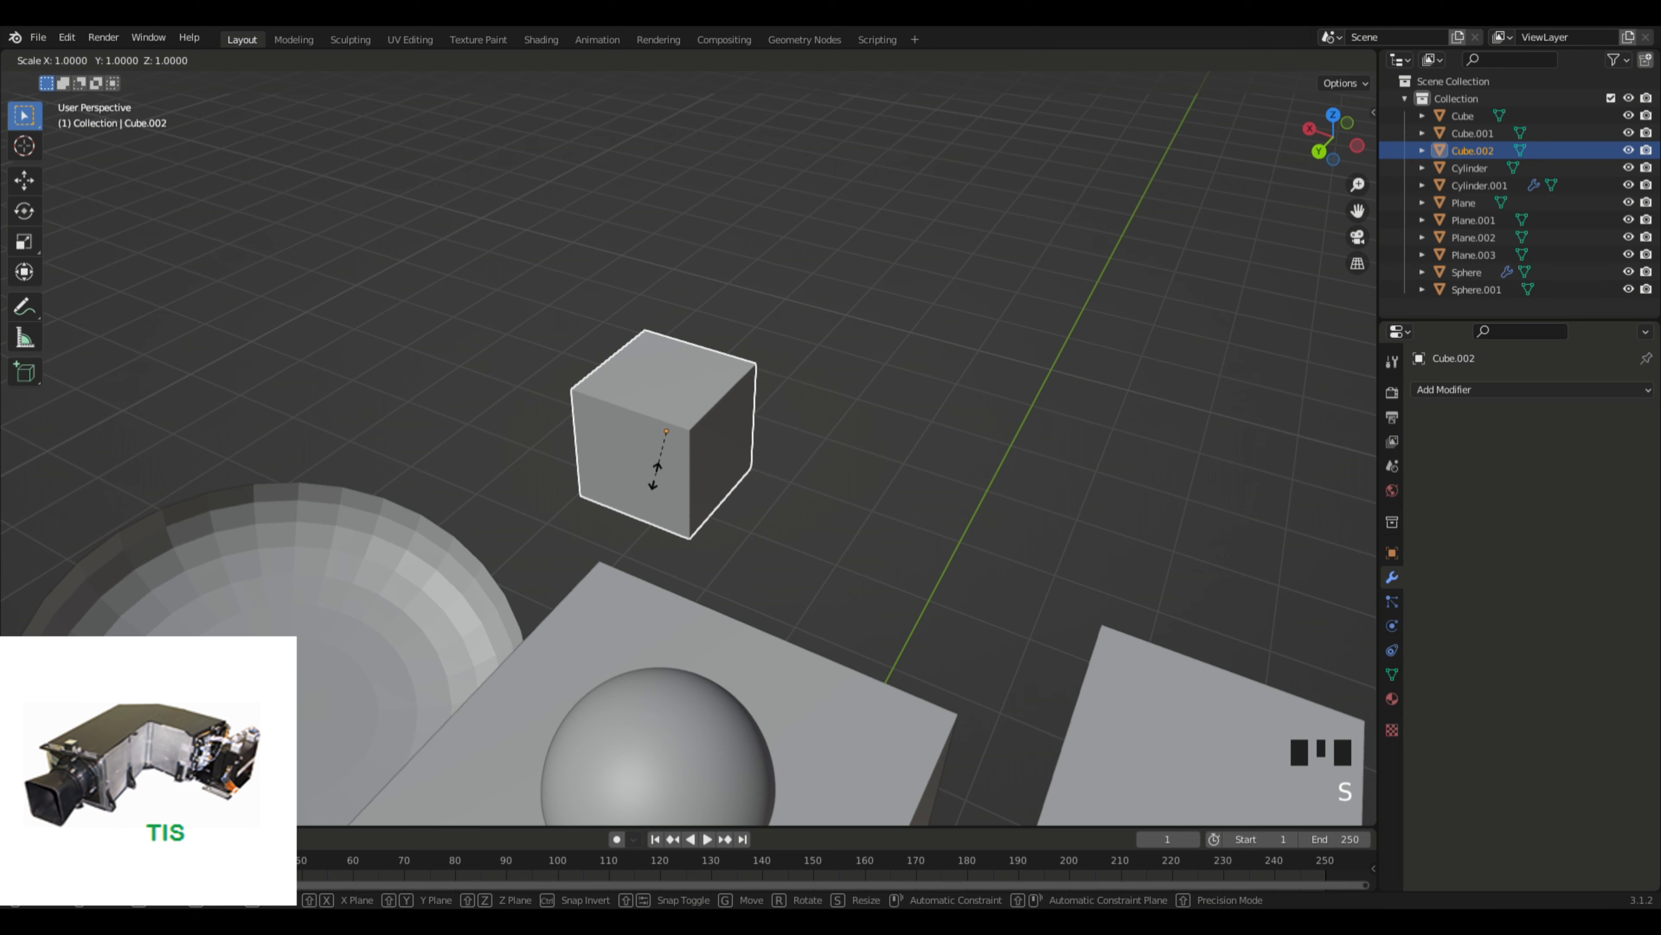
pyautogui.press('x')
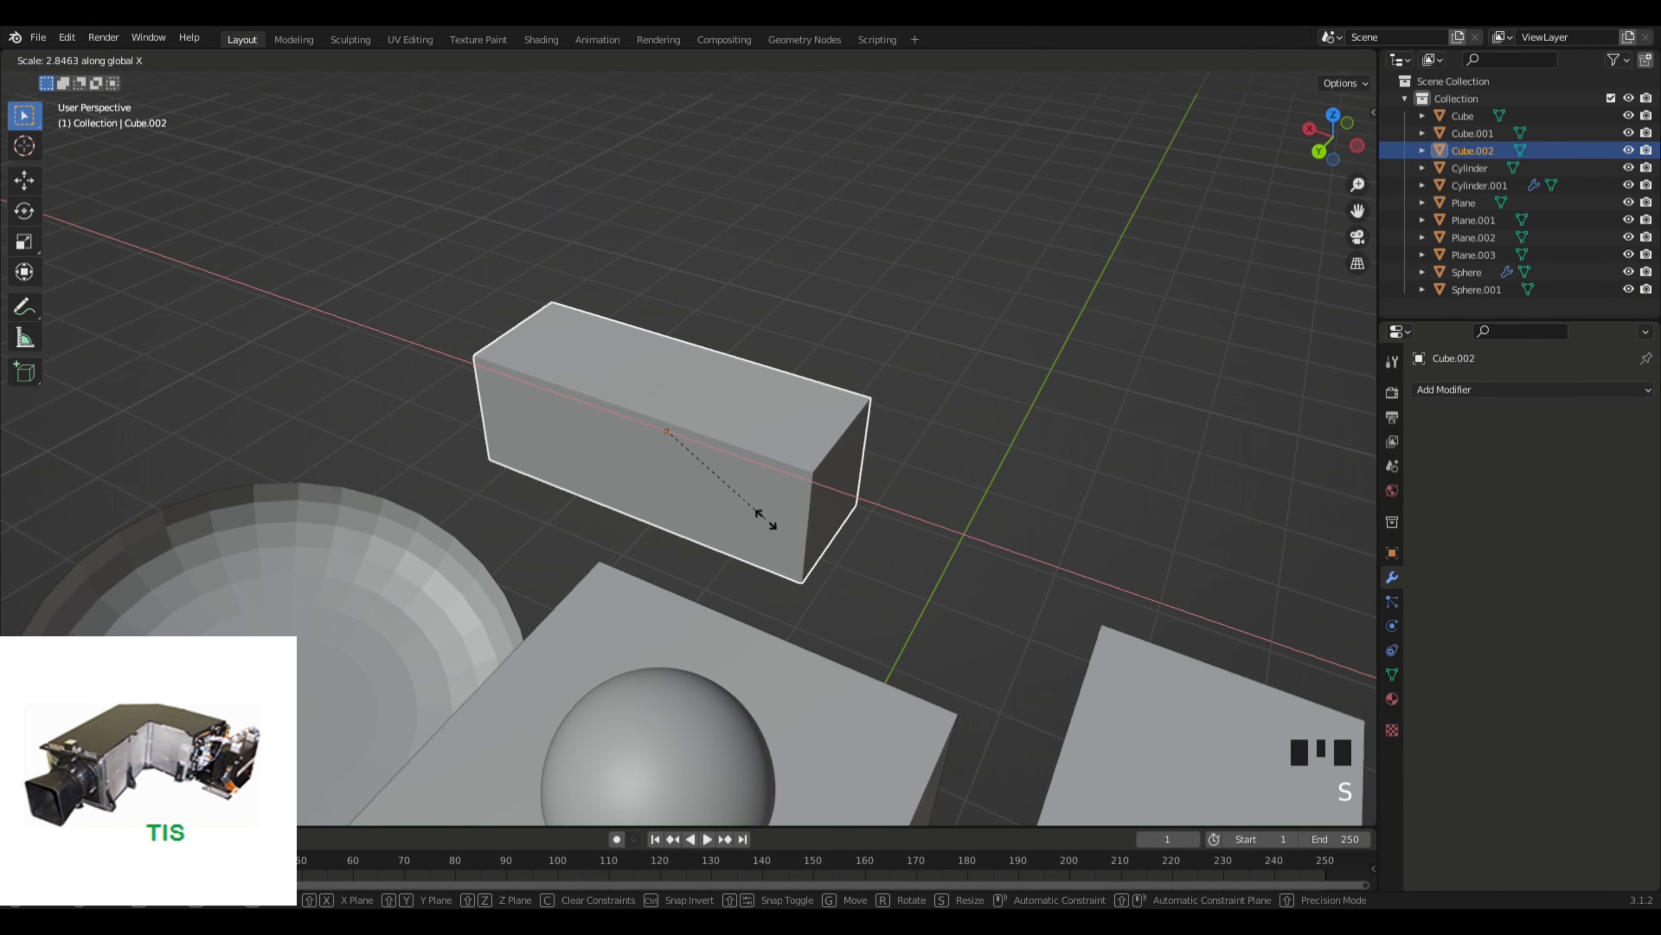
pyautogui.click(766, 519)
# Step: Switch the long box to Edit Mode and subdivide its whole mesh twice
pyautogui.moveTo(1161, 491); pyautogui.dragTo(870, 499, button='middle')
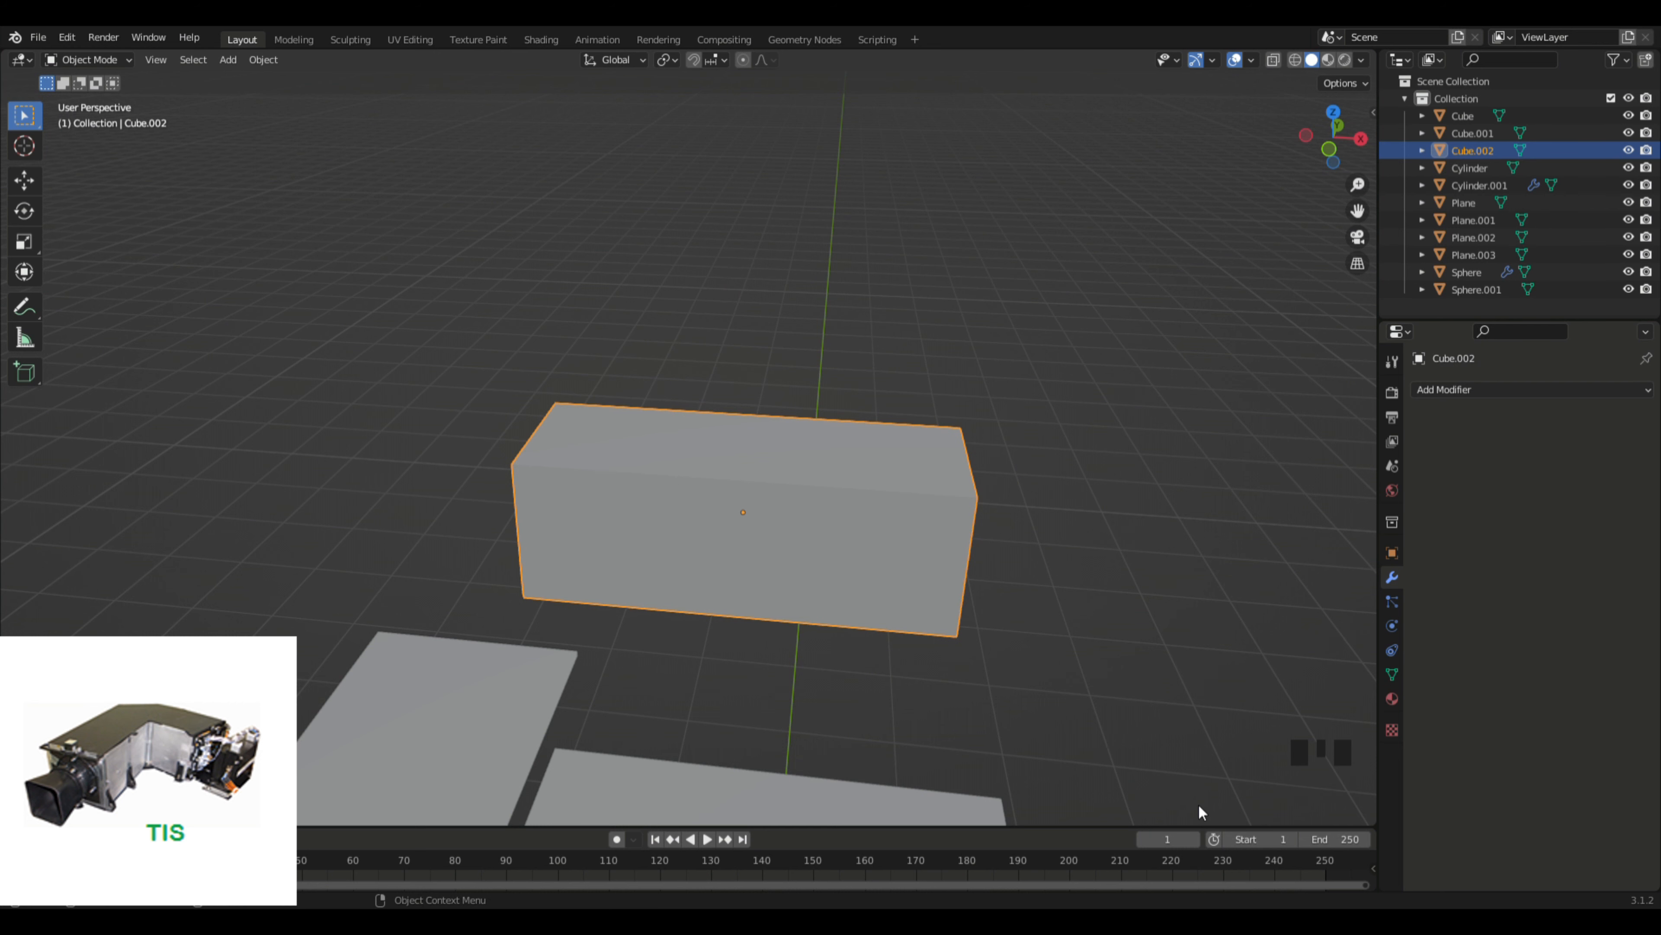
pyautogui.moveTo(979, 436); pyautogui.dragTo(1179, 553, button='middle')
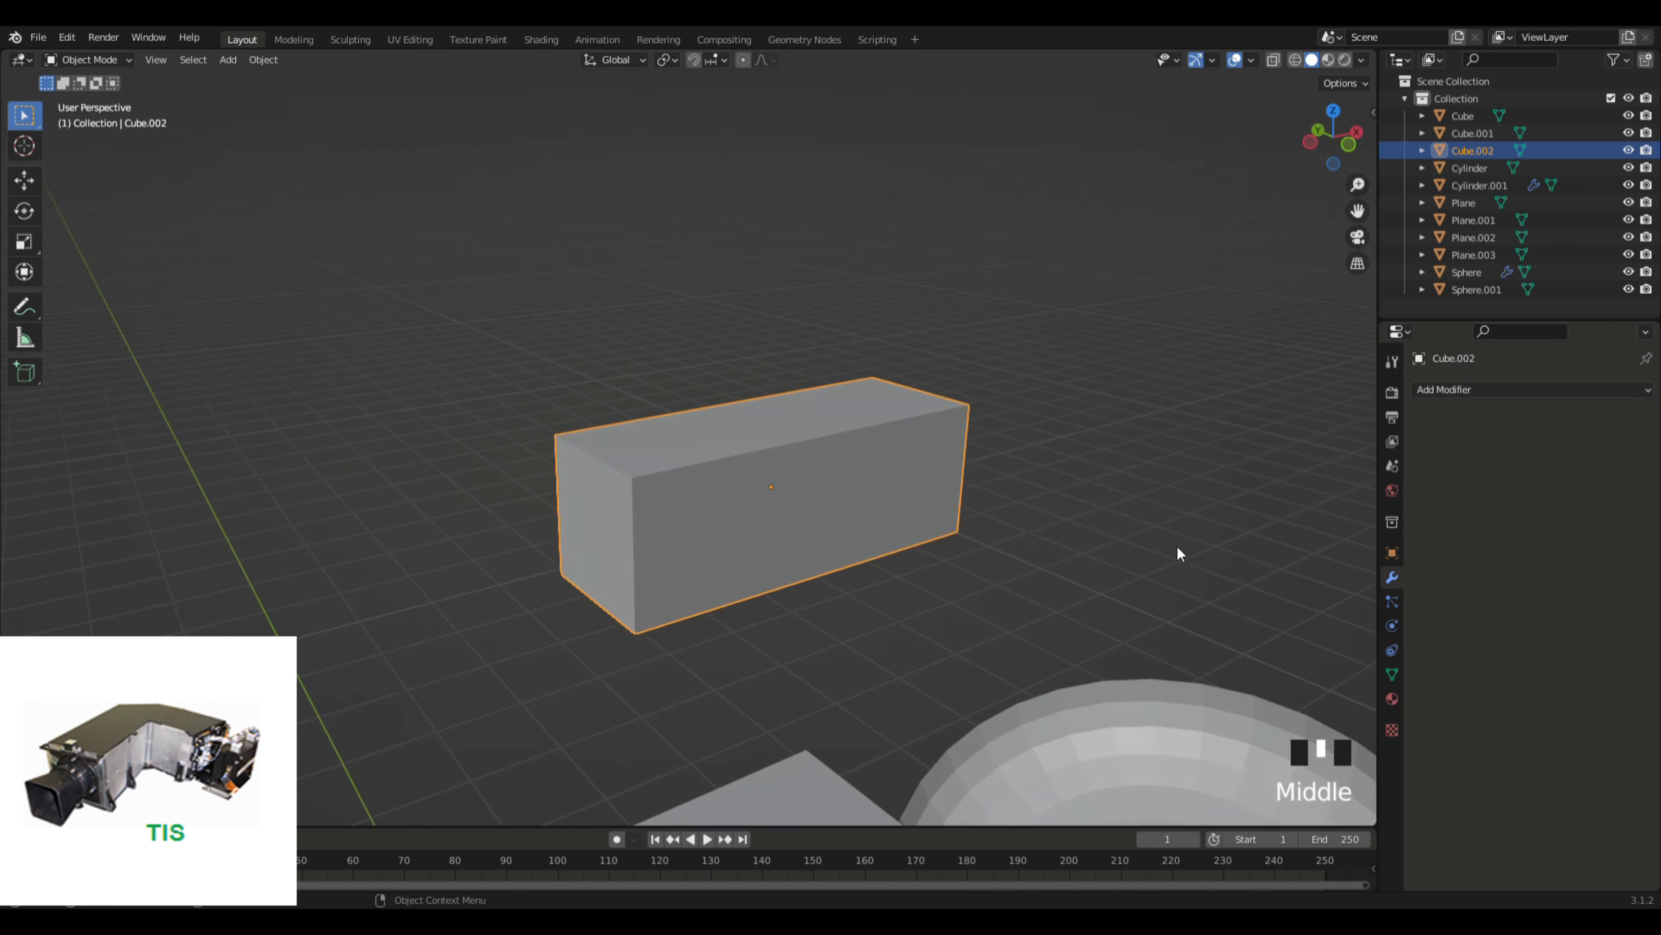
pyautogui.press('Tab')
pyautogui.rightClick(854, 523)
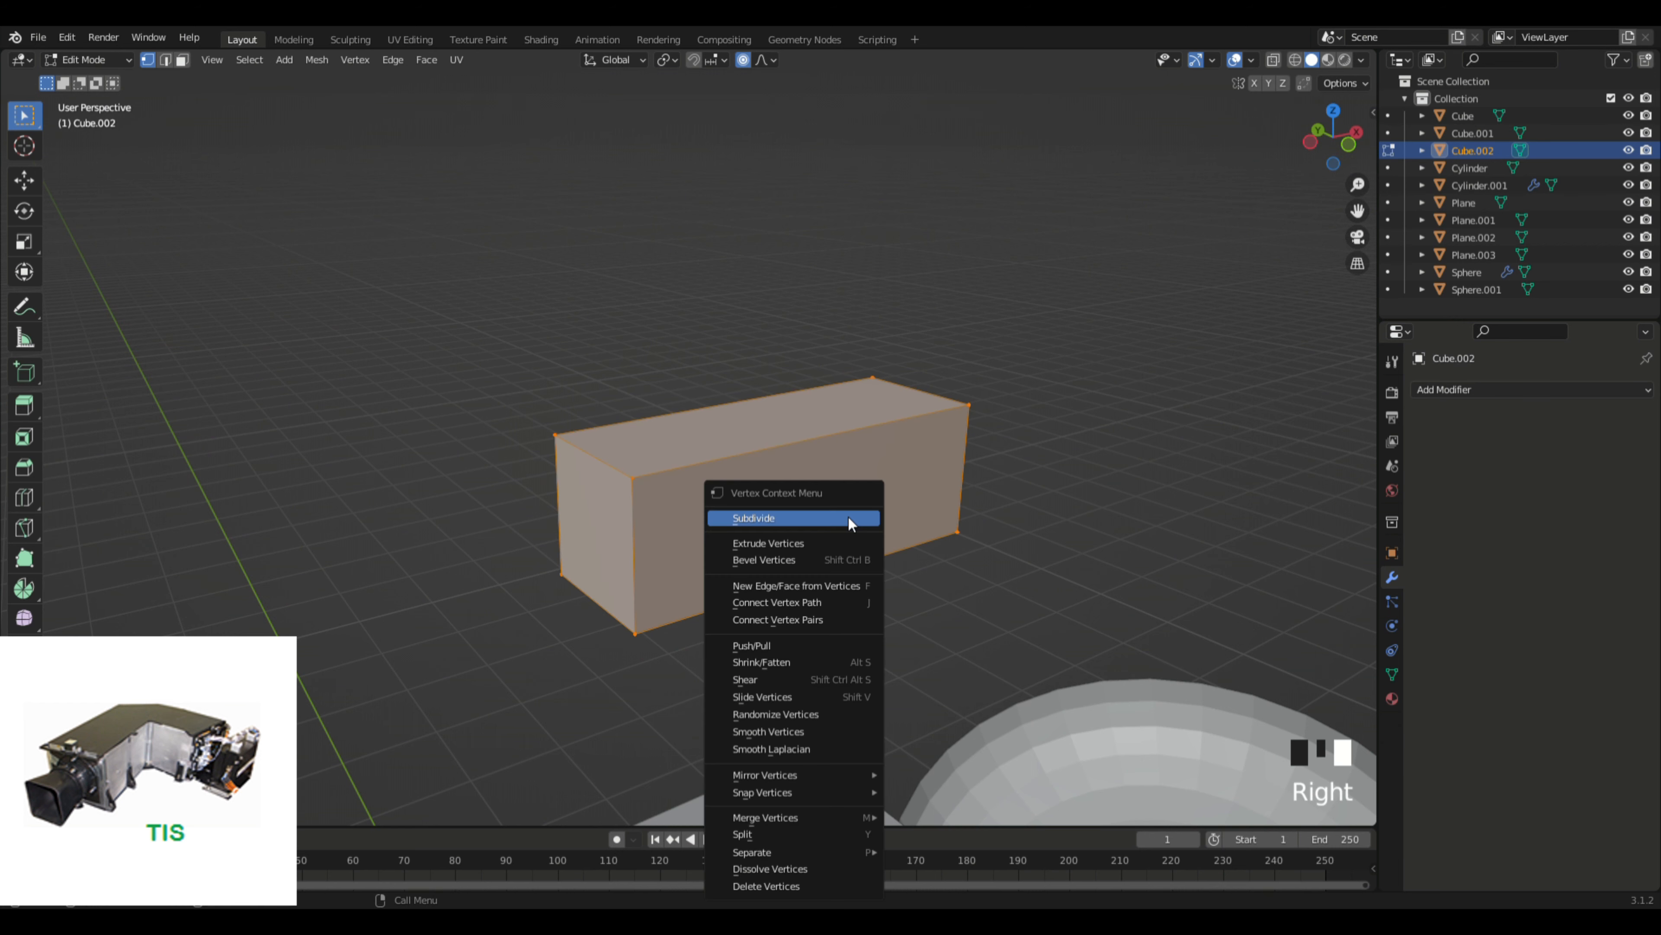
pyautogui.click(852, 521)
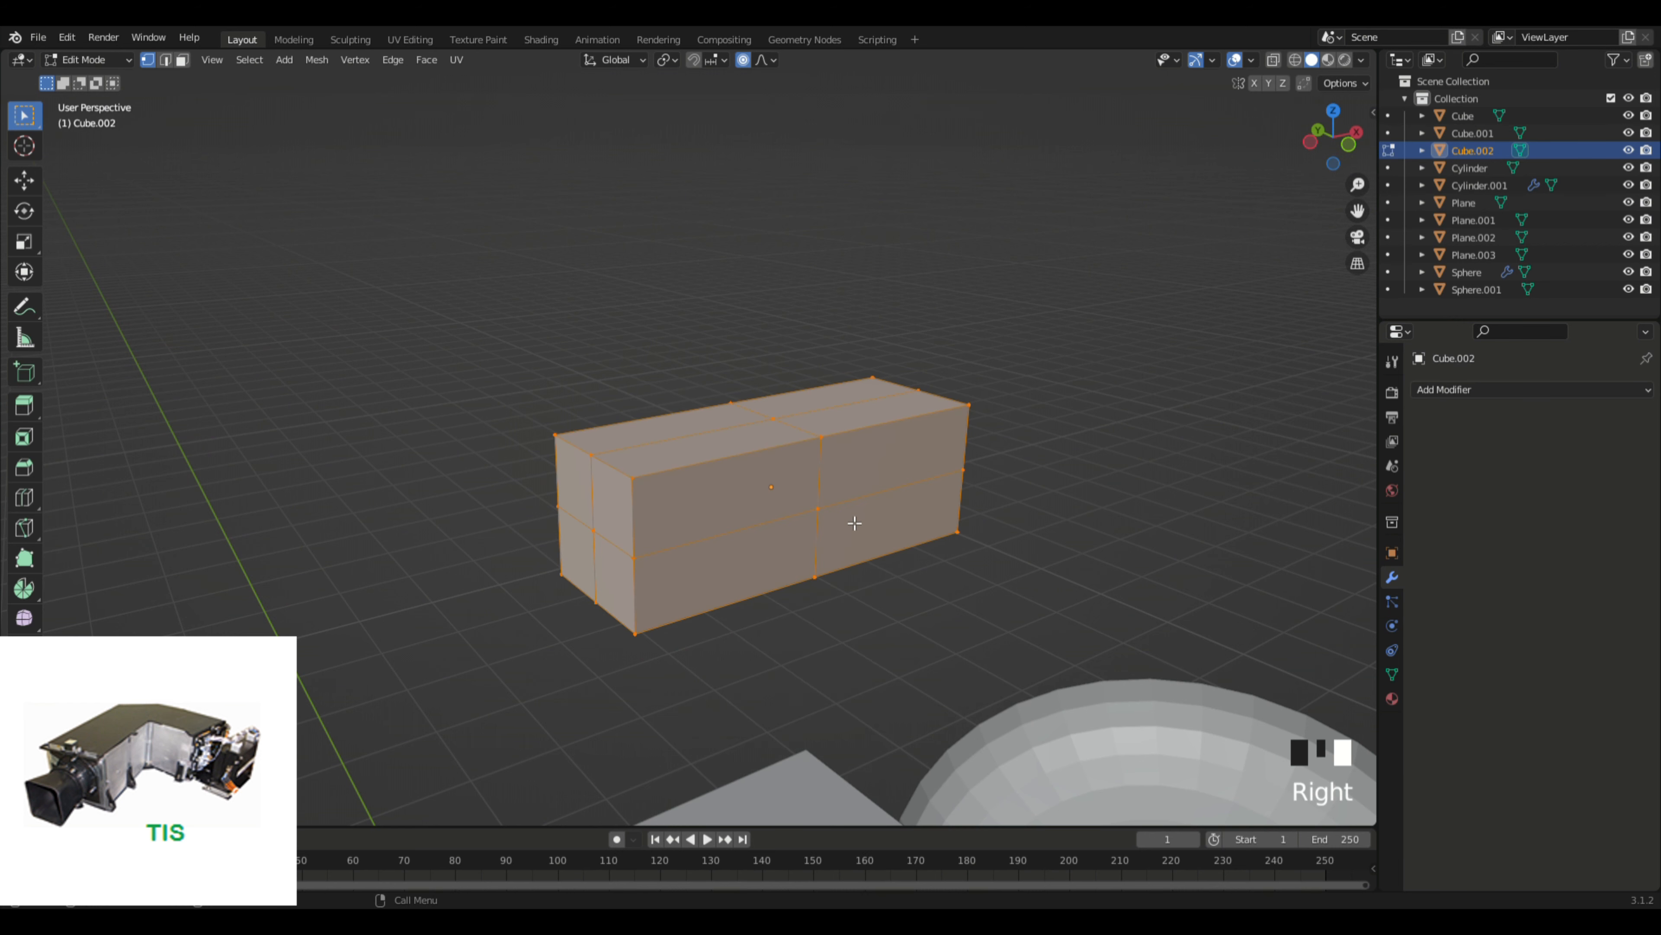
pyautogui.rightClick(854, 523)
pyautogui.click(854, 523)
pyautogui.moveTo(1075, 557); pyautogui.dragTo(1068, 610, button='middle')
pyautogui.scroll(-2, 1102, 587)
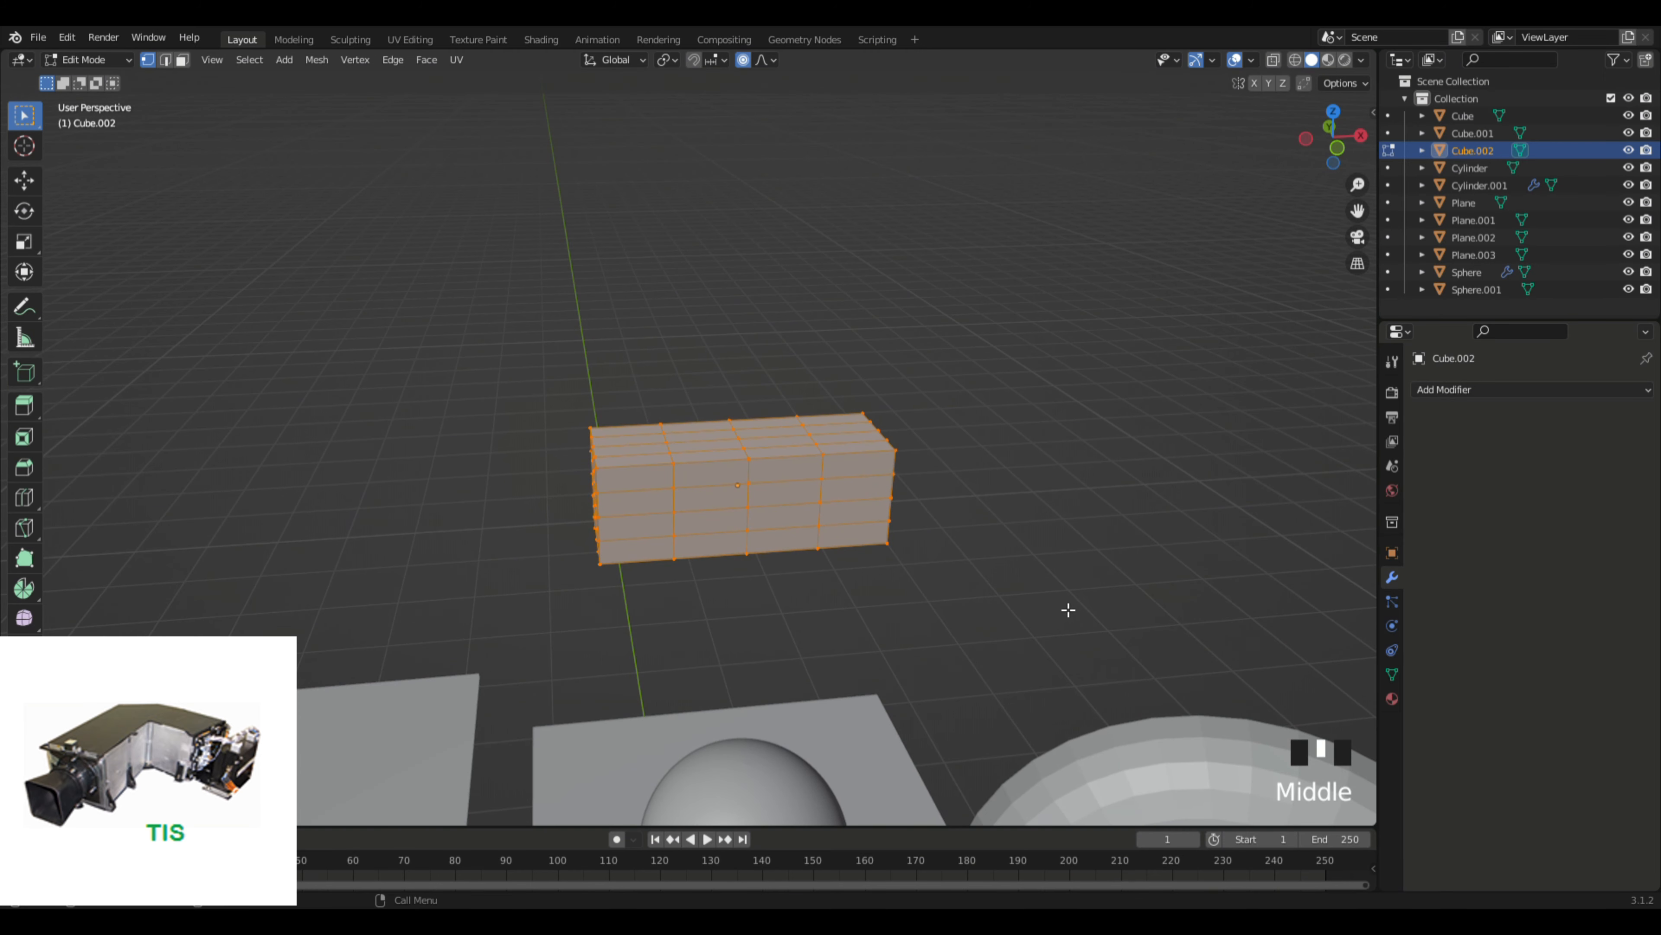
# Step: Lengthen the subdivided mesh along X by a factor of about 1.31
pyautogui.press('s')
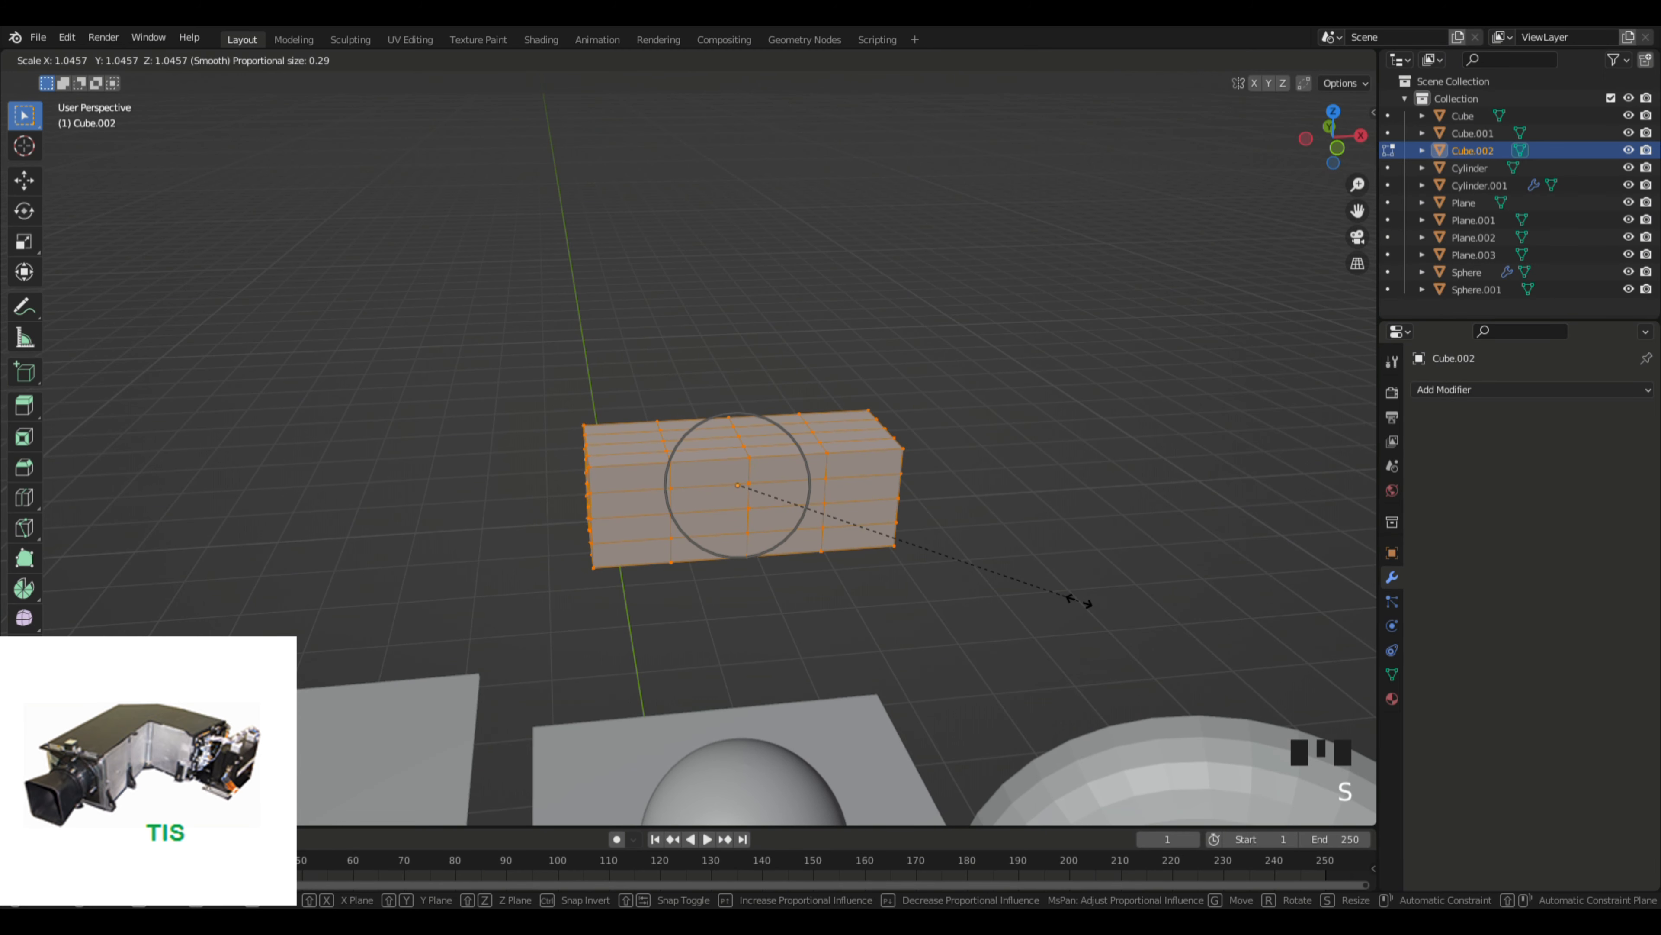
pyautogui.press('x')
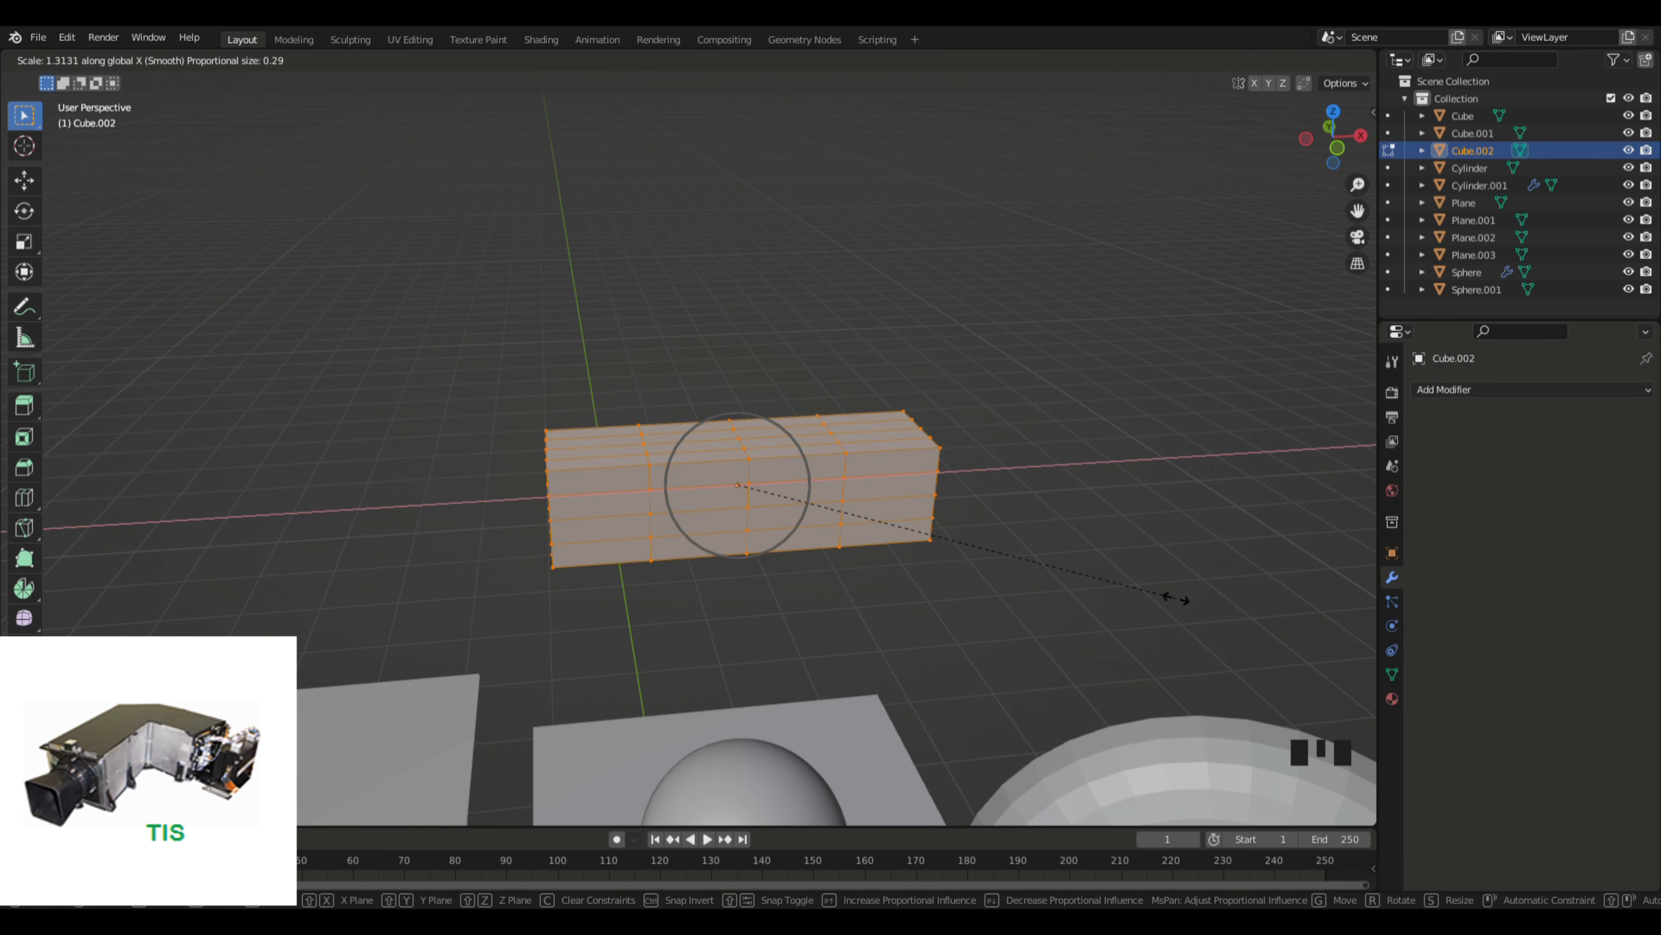
pyautogui.click(1181, 603)
pyautogui.click(945, 604)
# Step: Switch to face selection and extrude the four-face column at one end of the box's long side outward into an L-shaped body
pyautogui.moveTo(946, 603); pyautogui.dragTo(863, 566, button='middle')
pyautogui.click(181, 60)
pyautogui.click(482, 333)
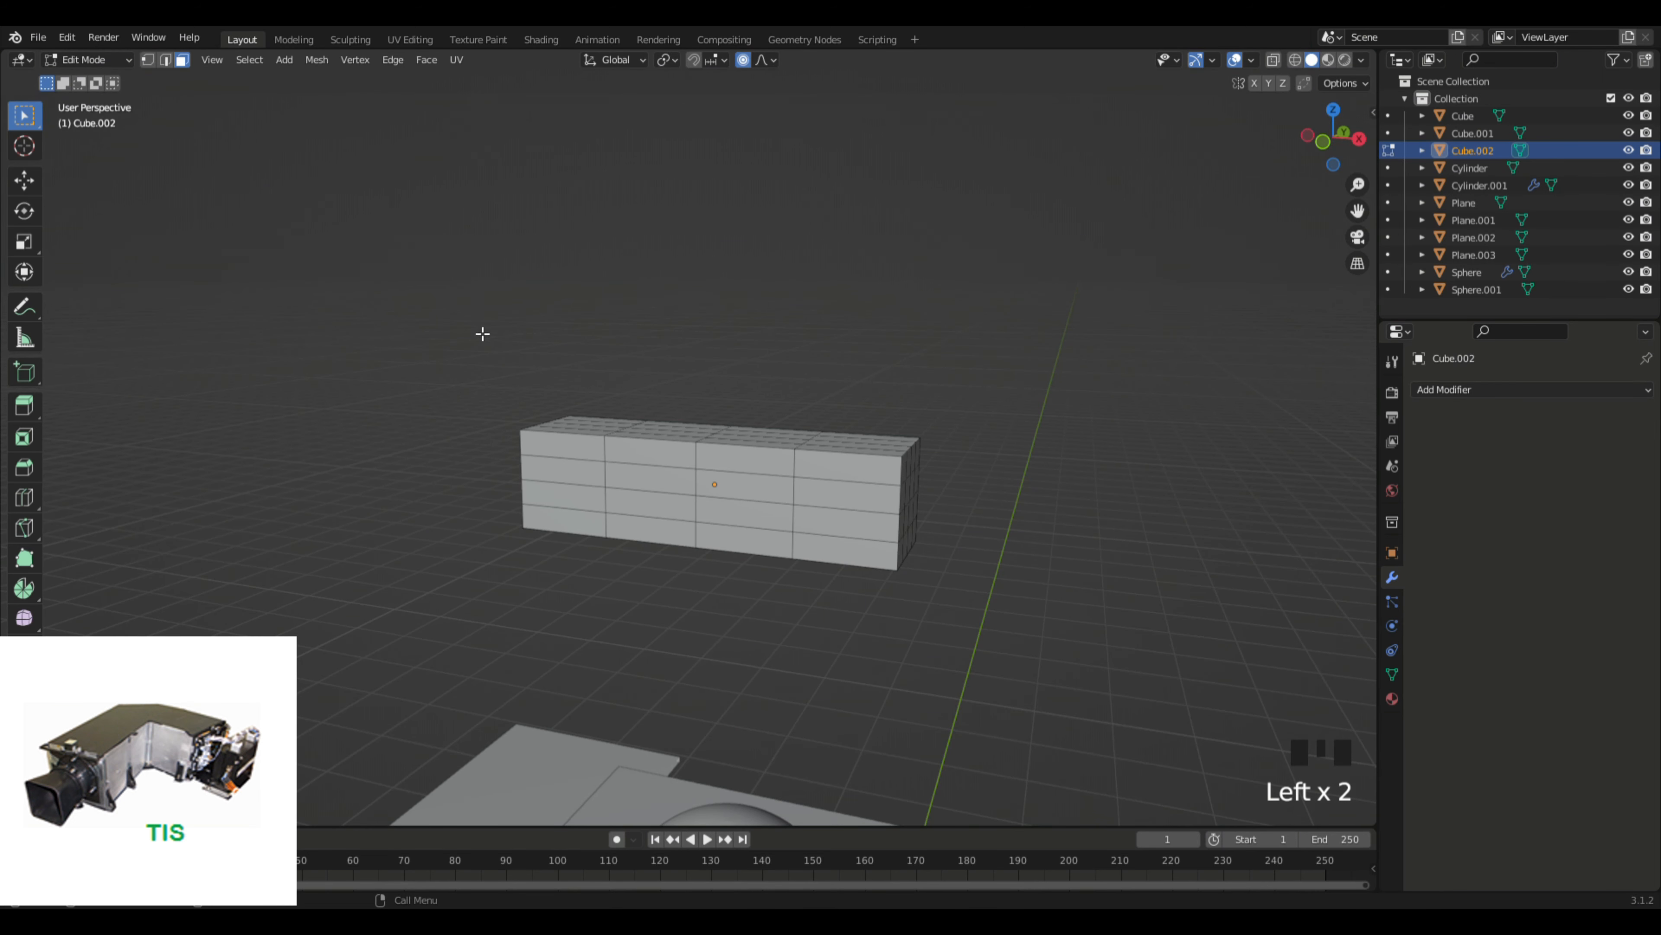
pyautogui.keyDown('shift'); pyautogui.click(877, 465); pyautogui.keyUp('shift')
pyautogui.keyDown('shift'); pyautogui.click(870, 497); pyautogui.keyUp('shift')
pyautogui.keyDown('shift'); pyautogui.click(864, 527); pyautogui.keyUp('shift')
pyautogui.keyDown('shift'); pyautogui.click(857, 555); pyautogui.keyUp('shift')
pyautogui.moveTo(857, 555); pyautogui.dragTo(1049, 489, button='middle')
pyautogui.press('e')
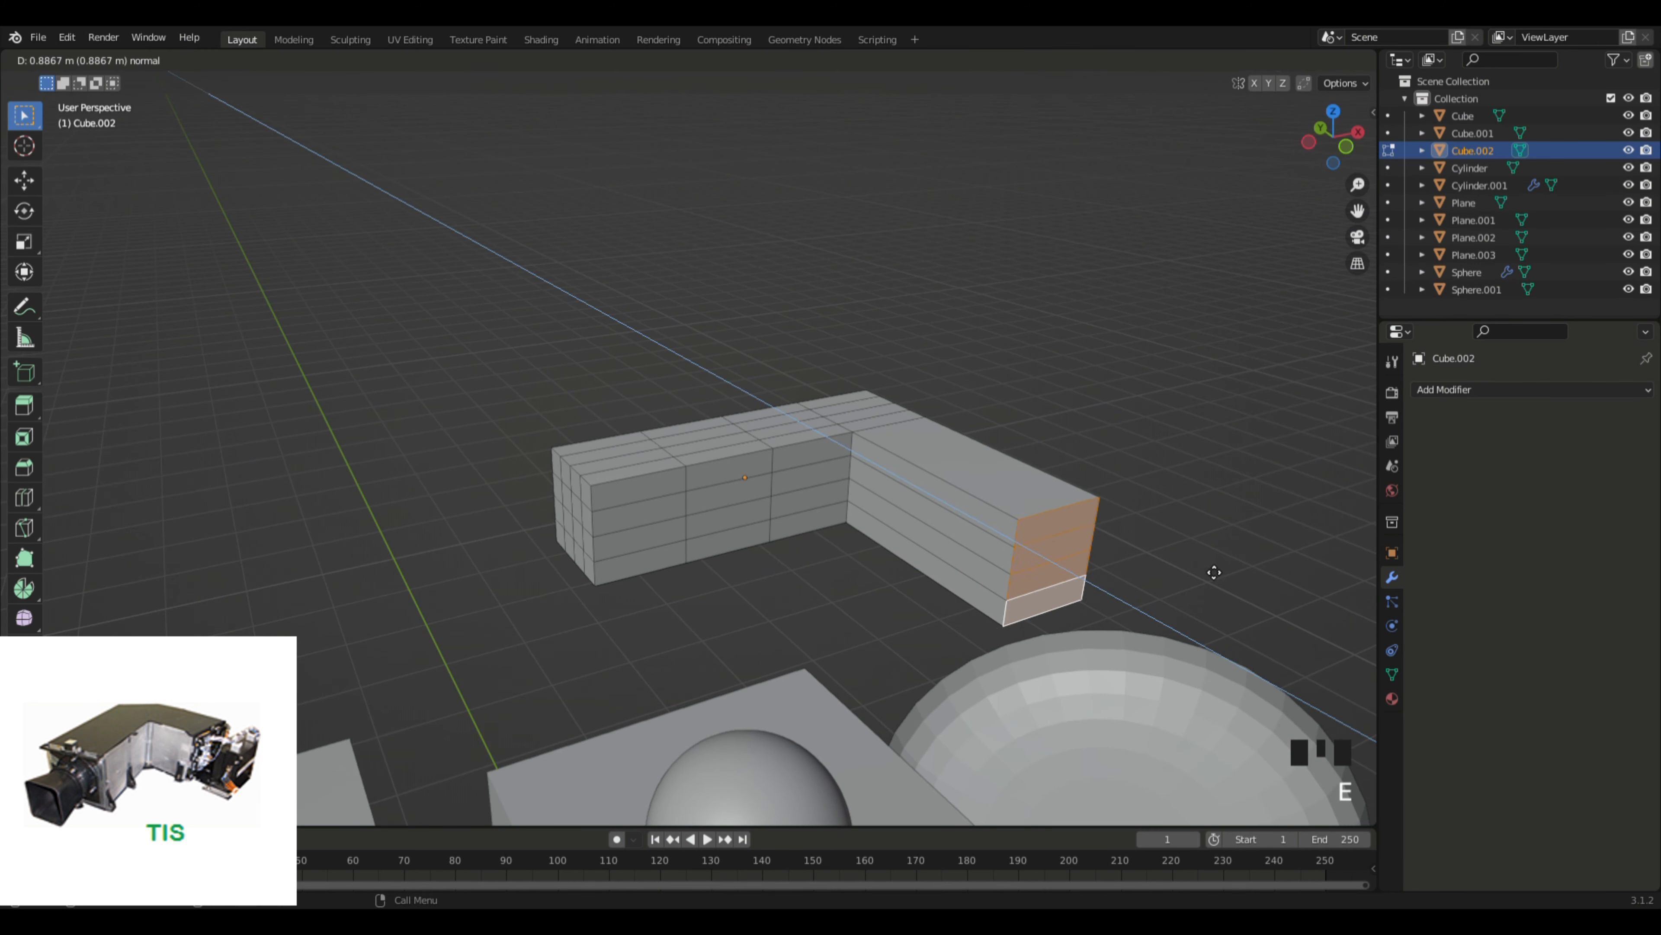
pyautogui.click(1158, 523)
# Step: Examine the L-shaped body from several sides against the satellite and return to Object Mode
pyautogui.moveTo(1113, 505); pyautogui.dragTo(1086, 582, button='middle')
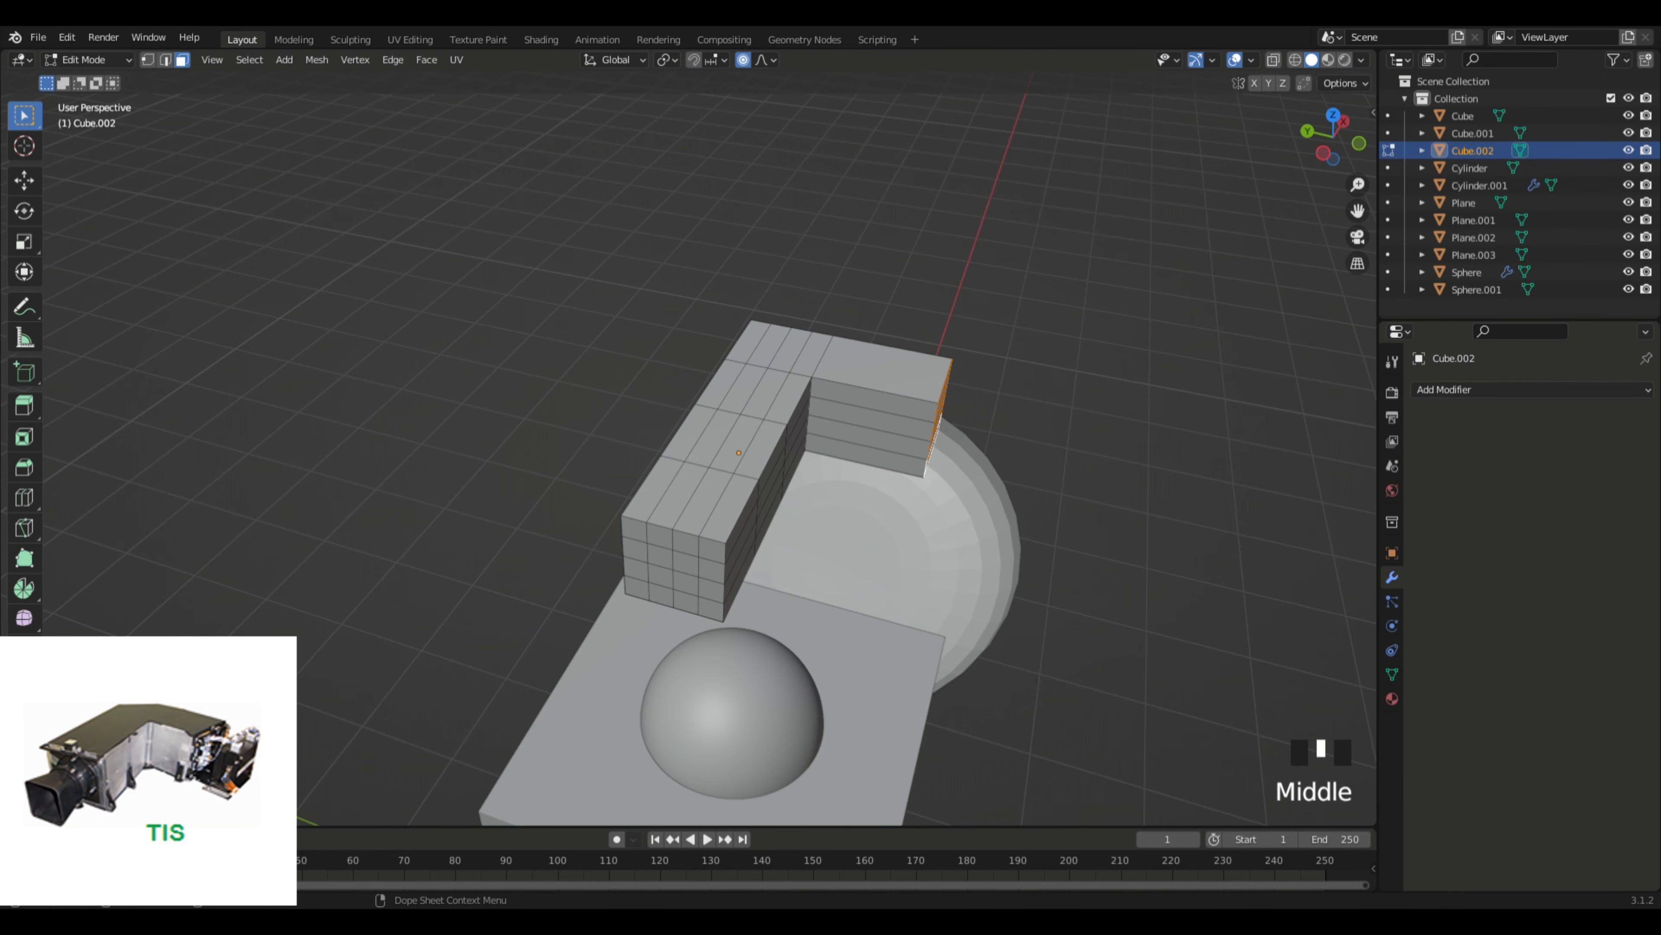
pyautogui.moveTo(1098, 360); pyautogui.dragTo(1138, 475, button='middle')
pyautogui.scroll(5, 1139, 475)
pyautogui.scroll(-5, 992, 439)
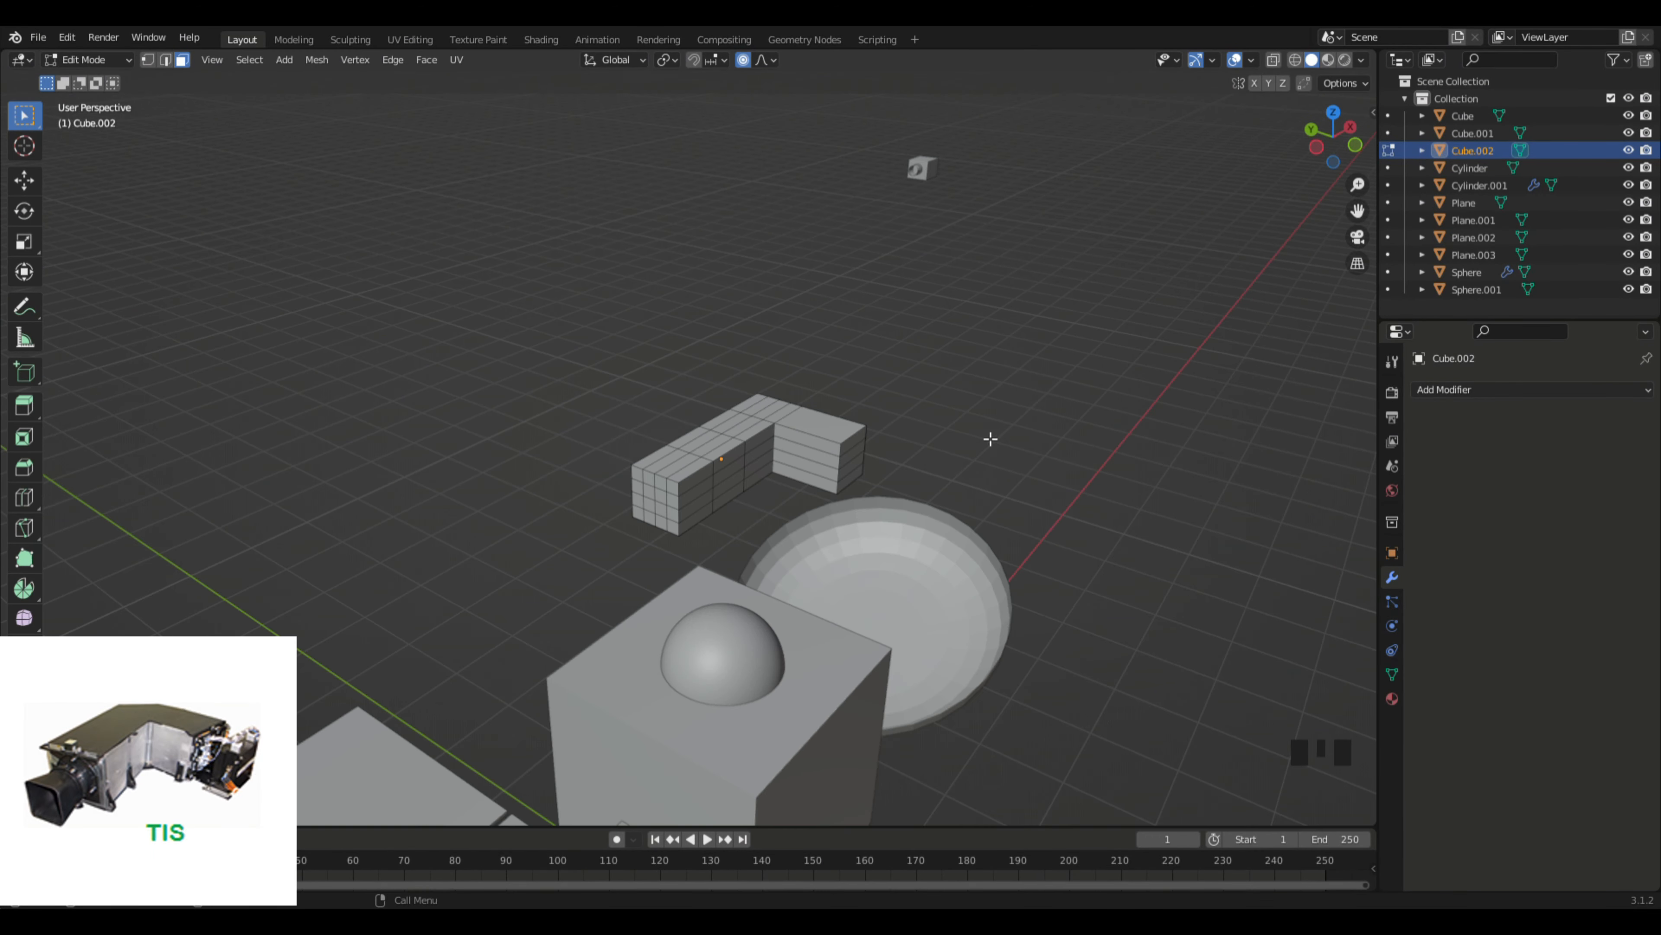
pyautogui.moveTo(1020, 439); pyautogui.dragTo(802, 544, button='middle')
pyautogui.scroll(2, 984, 487)
pyautogui.scroll(-3, 712, 535)
pyautogui.press('Tab')
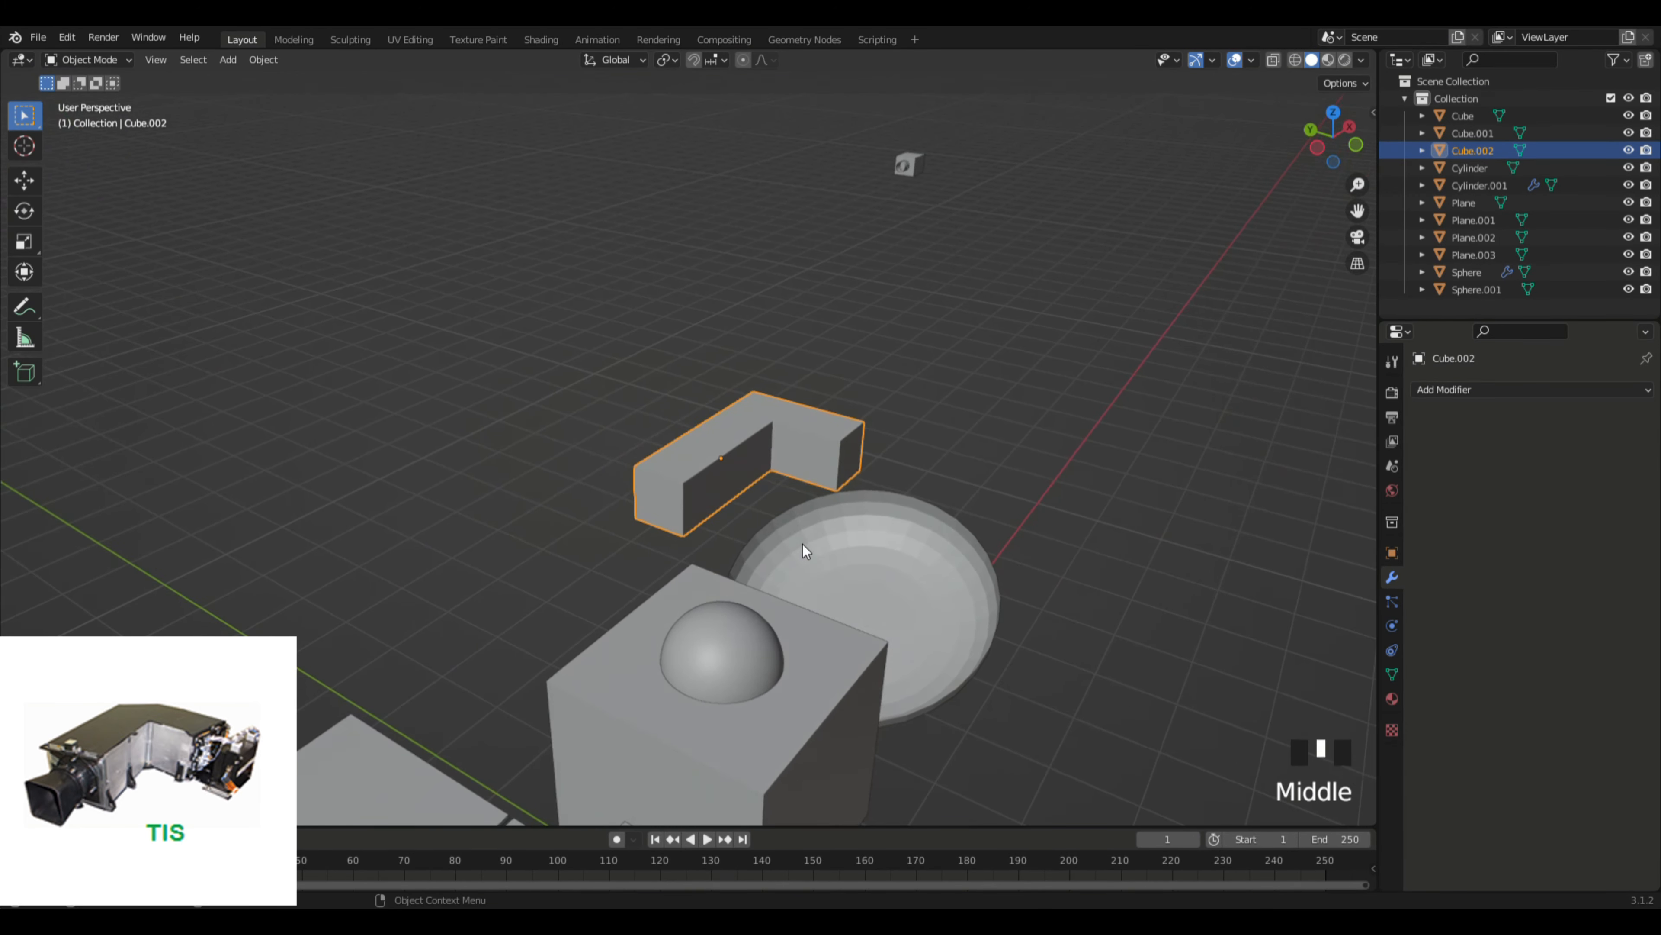
# Step: Scale the L-shaped body down in proportion to the satellite and deselect it
pyautogui.press('s')
pyautogui.click(757, 502)
pyautogui.scroll(5, 849, 484)
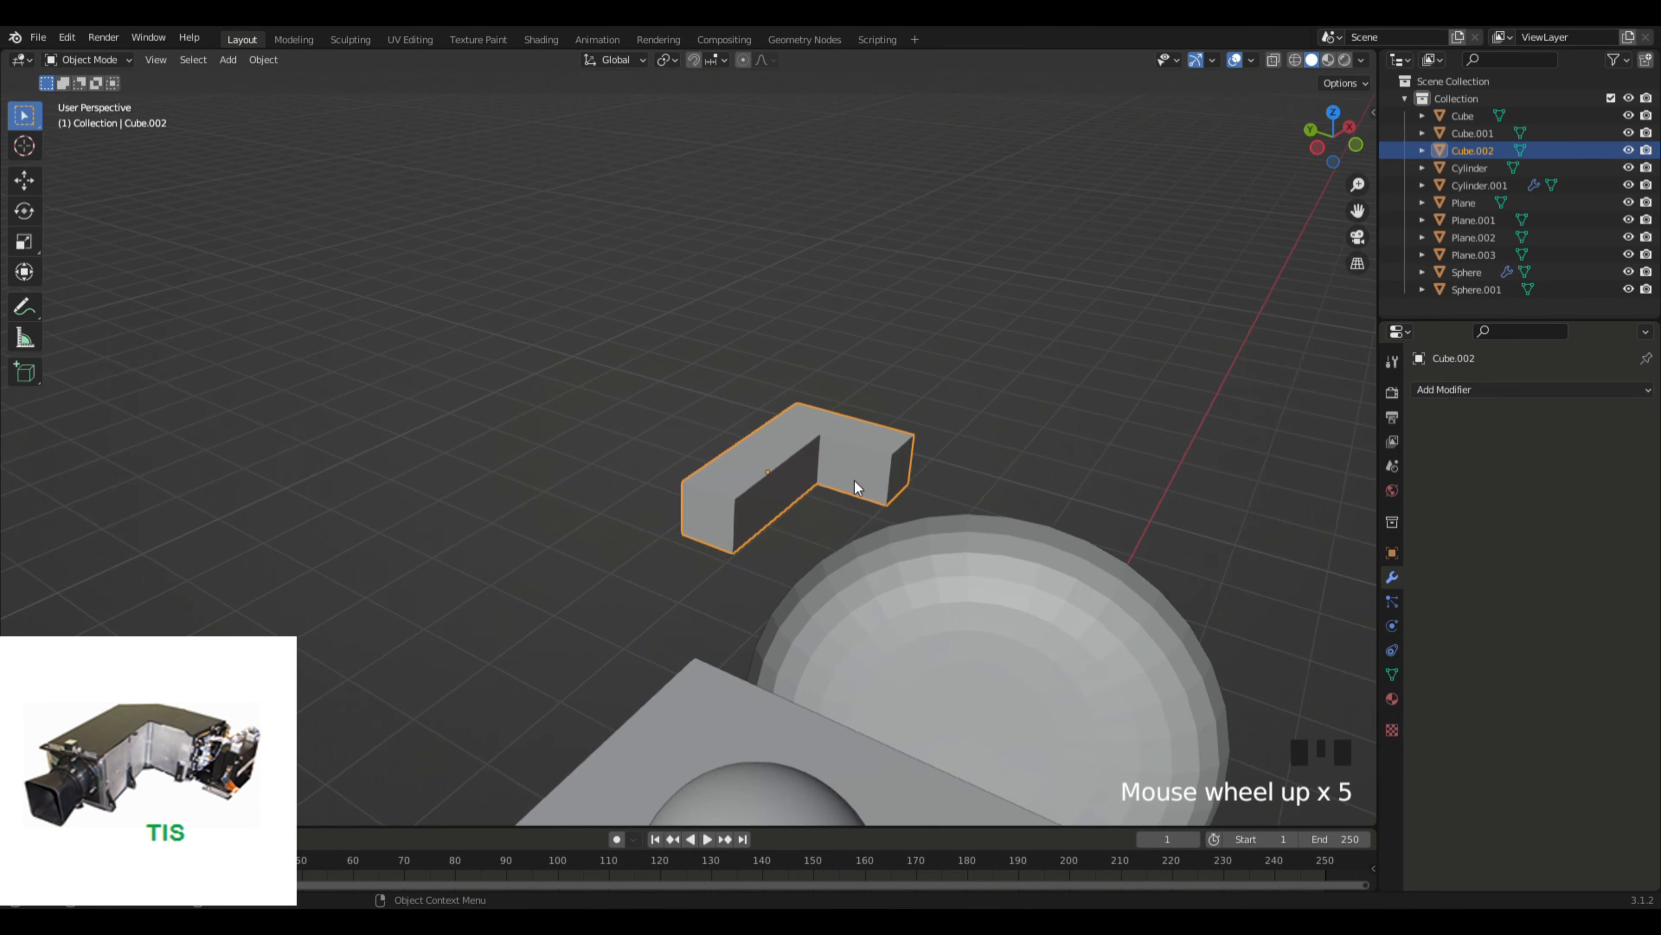
pyautogui.keyDown('shift'); pyautogui.moveTo(854, 480); pyautogui.dragTo(711, 560, button='middle'); pyautogui.keyUp('shift')
pyautogui.click(760, 532)
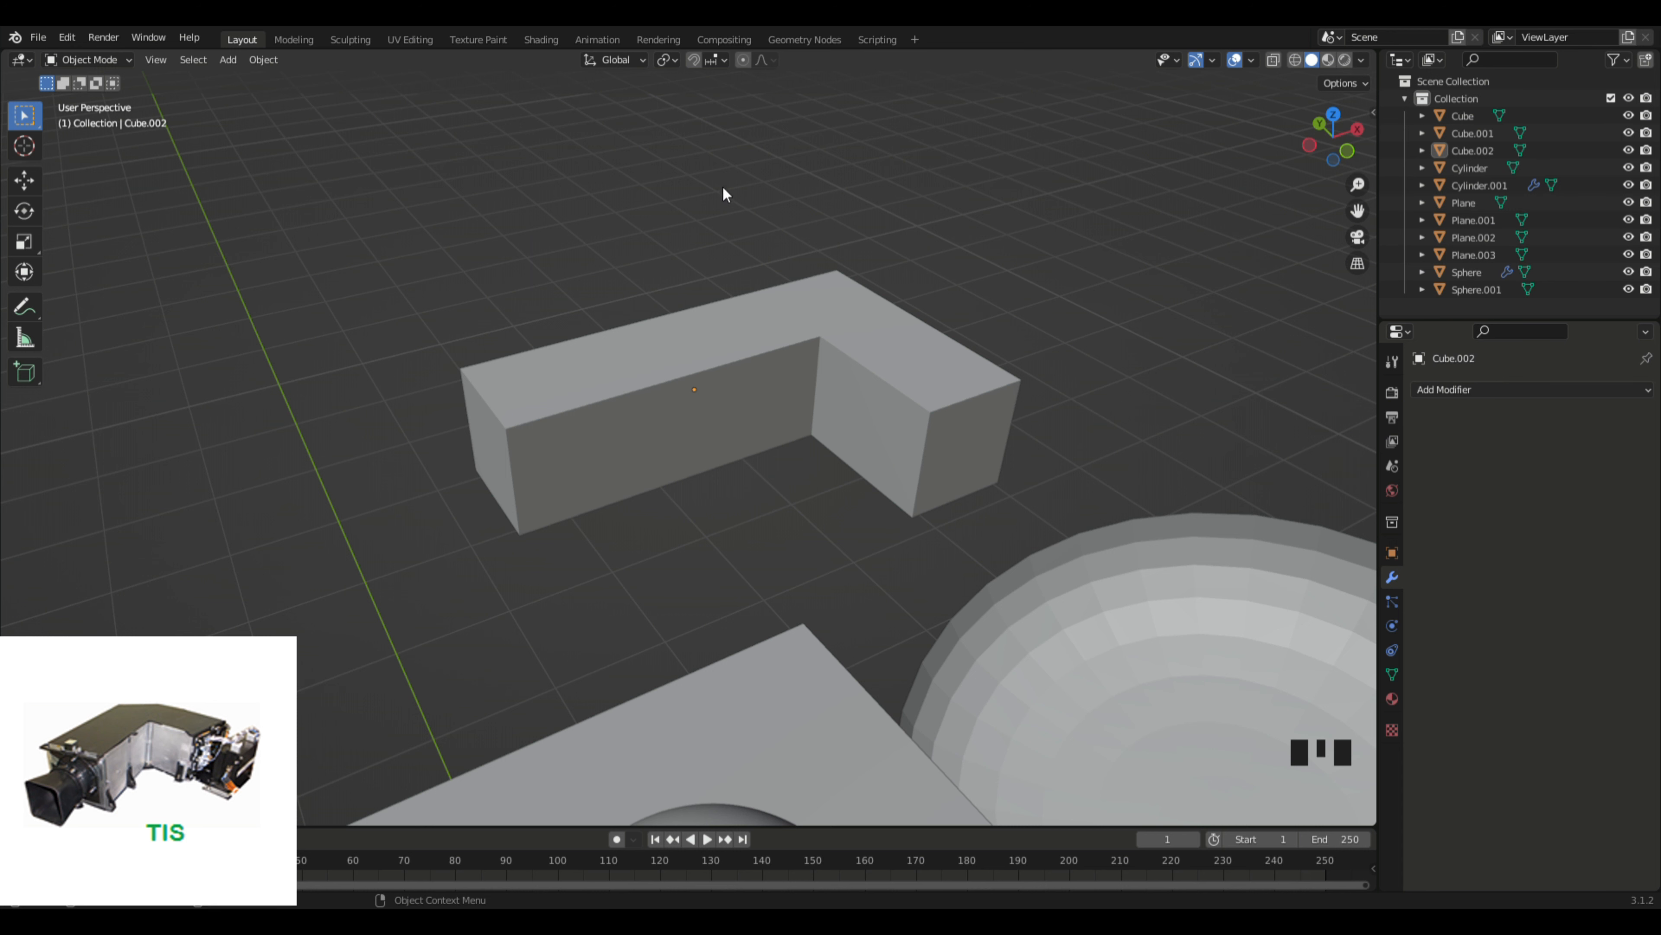
pyautogui.click(861, 241)
pyautogui.scroll(-14, 1136, 441)
pyautogui.moveTo(1138, 483); pyautogui.dragTo(1004, 525, button='middle')
pyautogui.scroll(-1, 1004, 526)
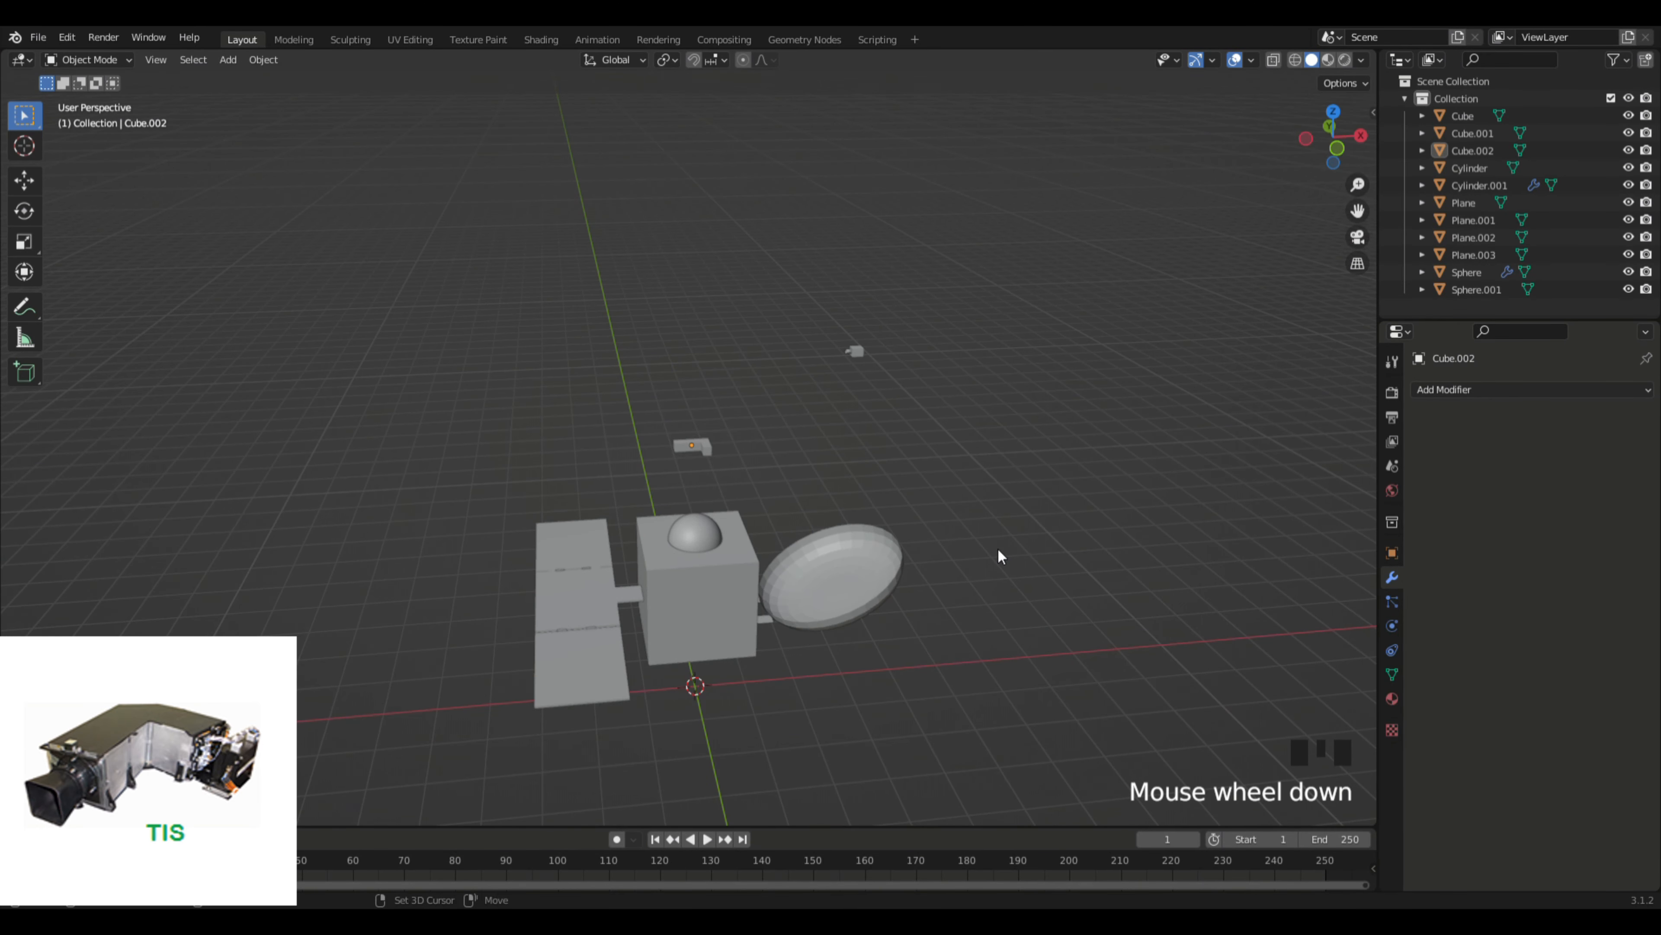
pyautogui.hotkey('shift', 'a')
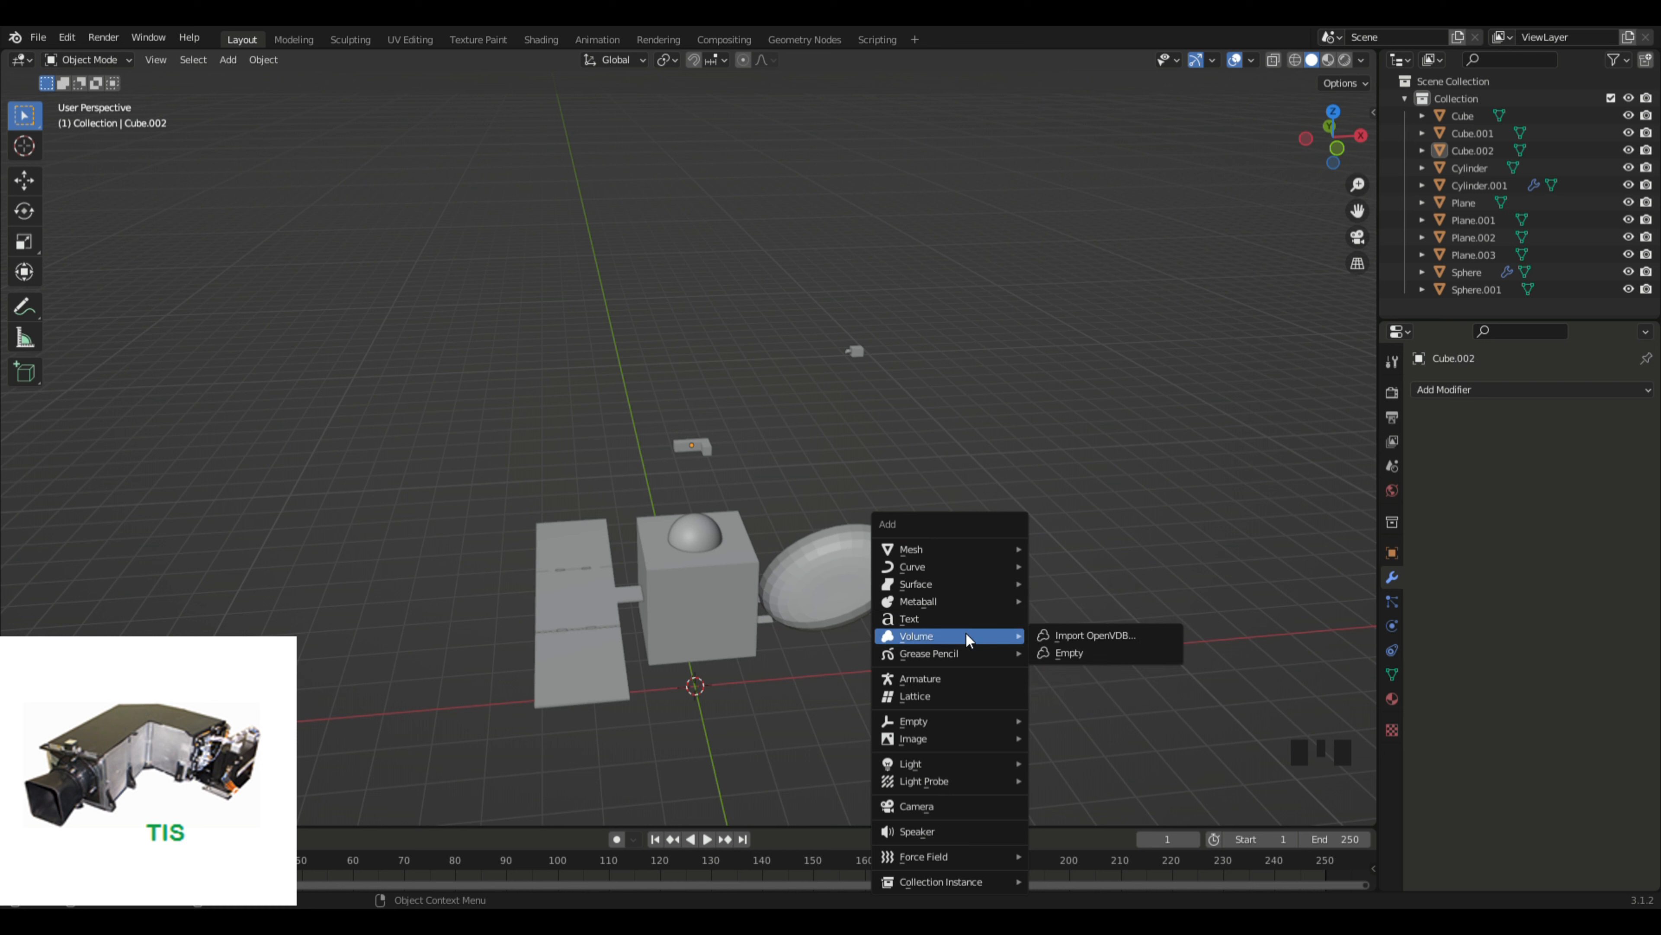
pyautogui.moveTo(964, 548)
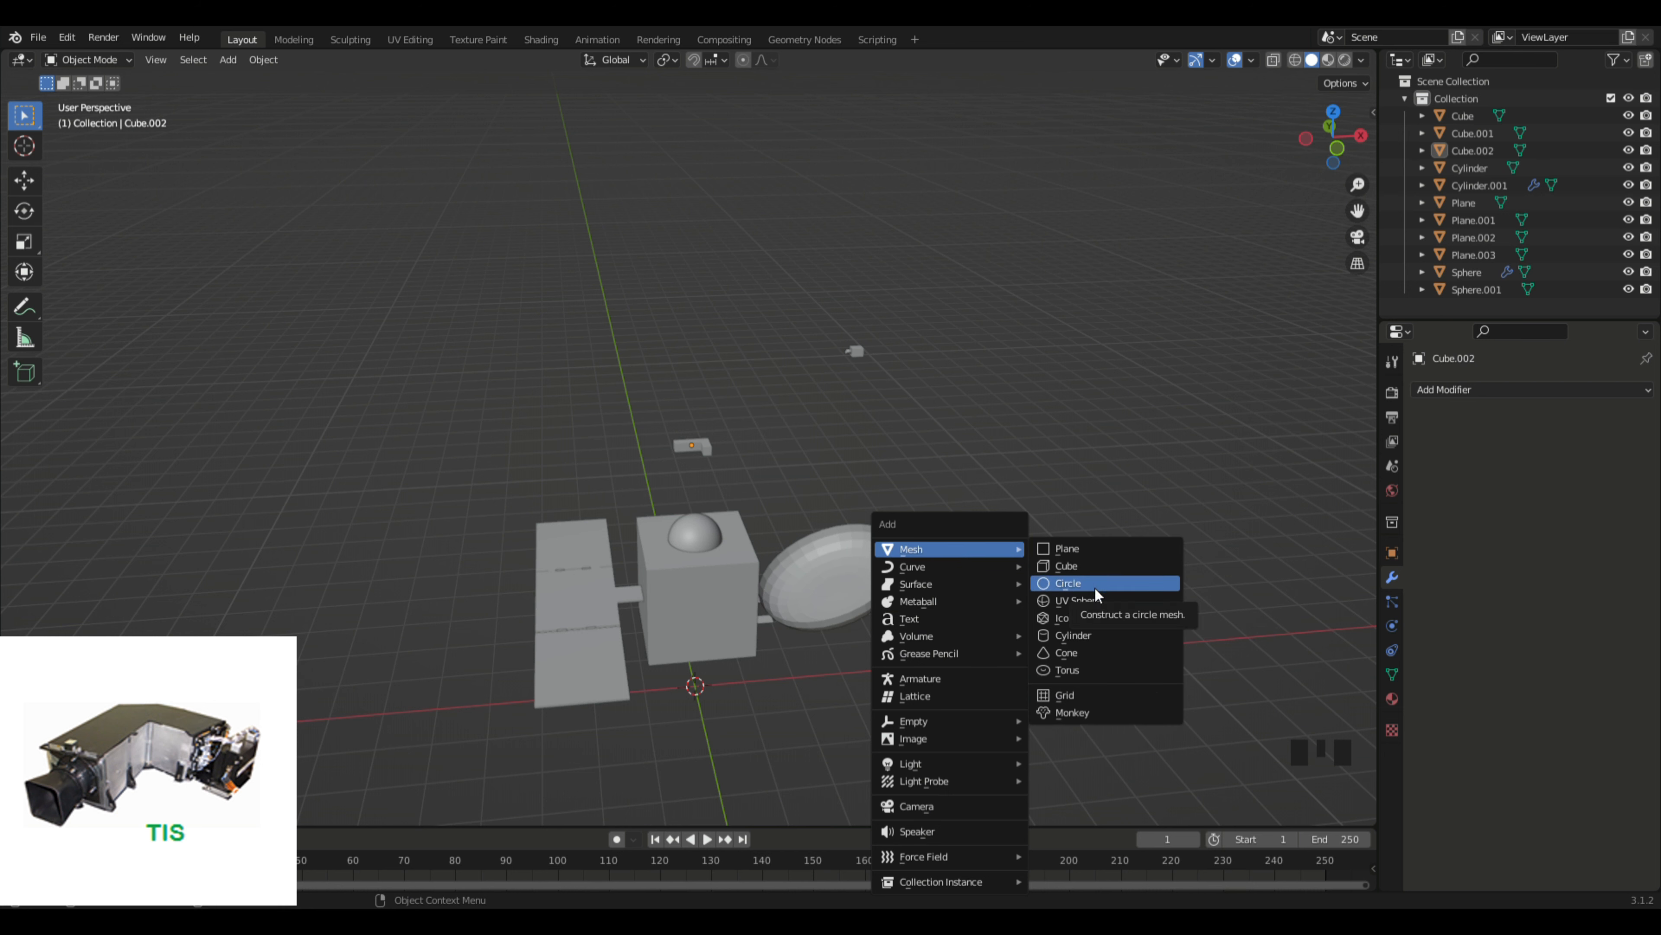
pyautogui.click(1100, 652)
pyautogui.press('g')
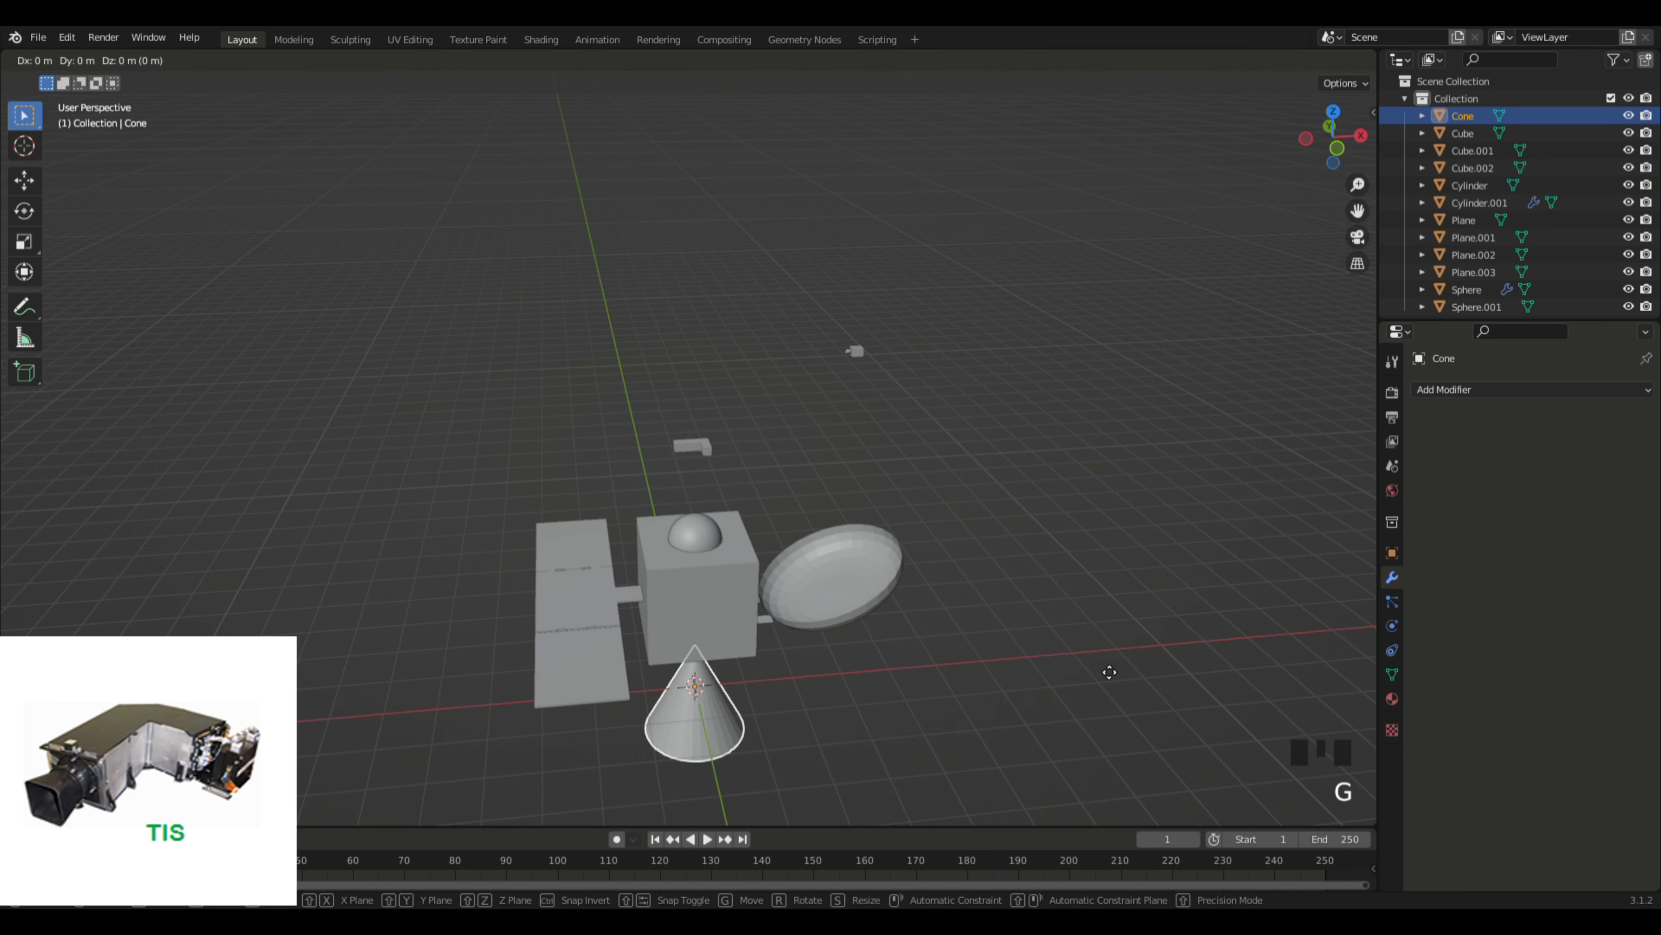
pyautogui.press('z')
pyautogui.click(1130, 319)
pyautogui.moveTo(996, 502); pyautogui.dragTo(988, 546, button='middle')
pyautogui.scroll(-3, 988, 554)
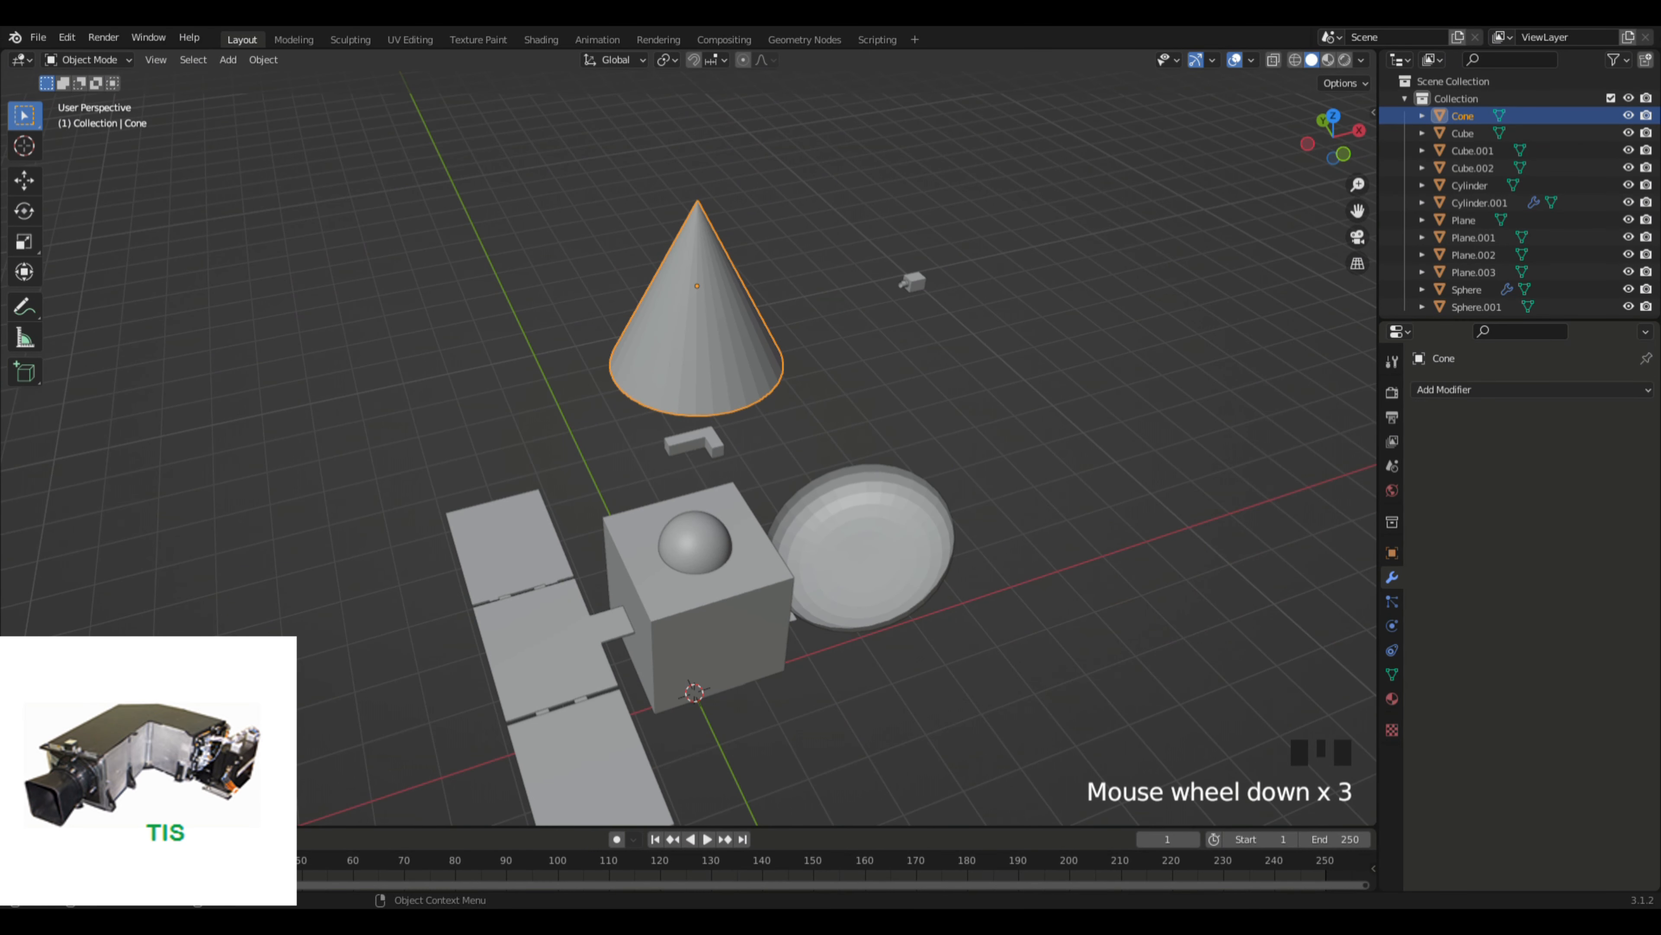
pyautogui.hotkey('ctrl', 'z')
pyautogui.hotkey('ctrl', 'z')
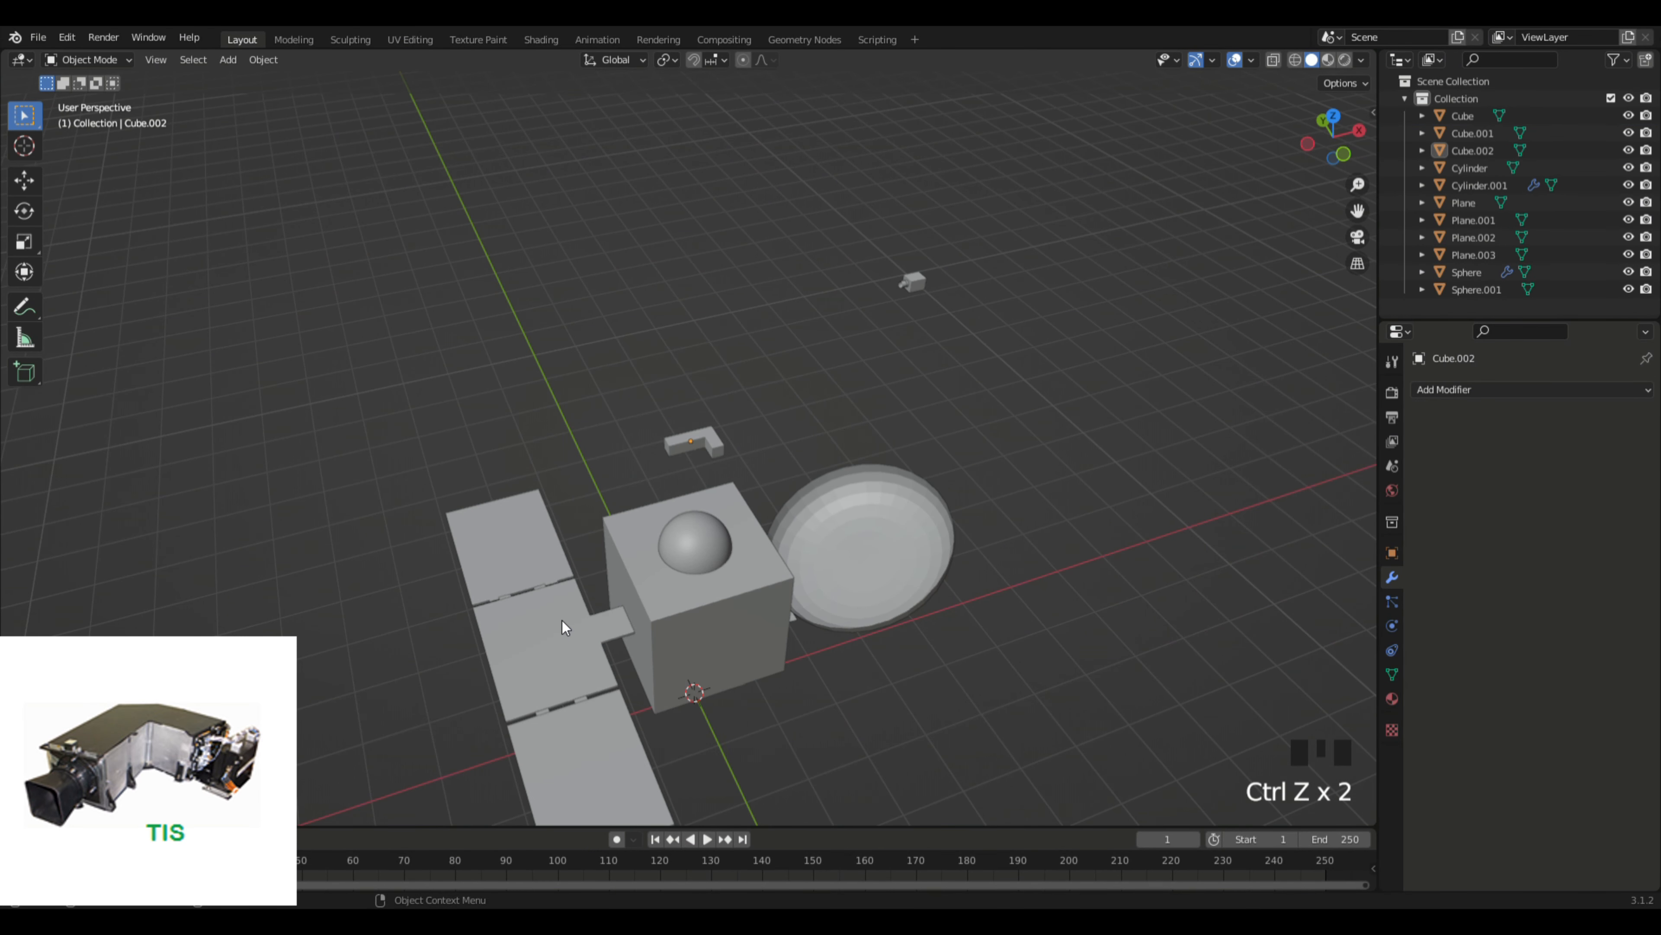
# Step: Add a cone mesh at the 3D cursor and reduce its vertices to 7 to give it flat, faceted sides
pyautogui.hotkey('shift', 'a')
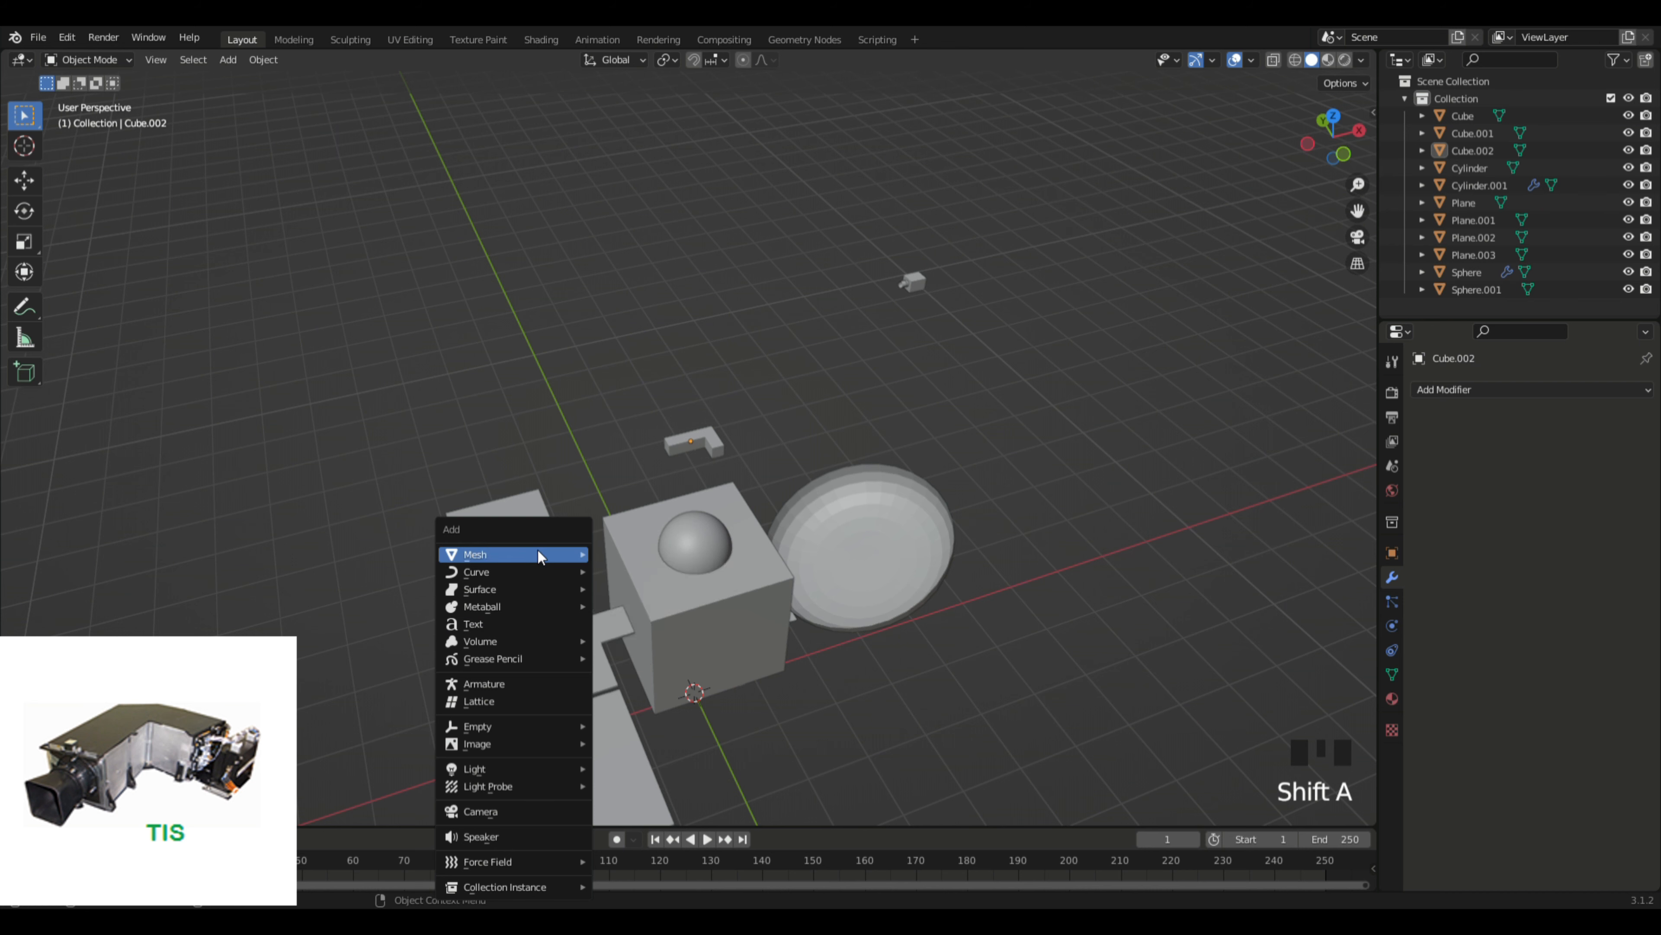
pyautogui.moveTo(570, 554)
pyautogui.click(649, 658)
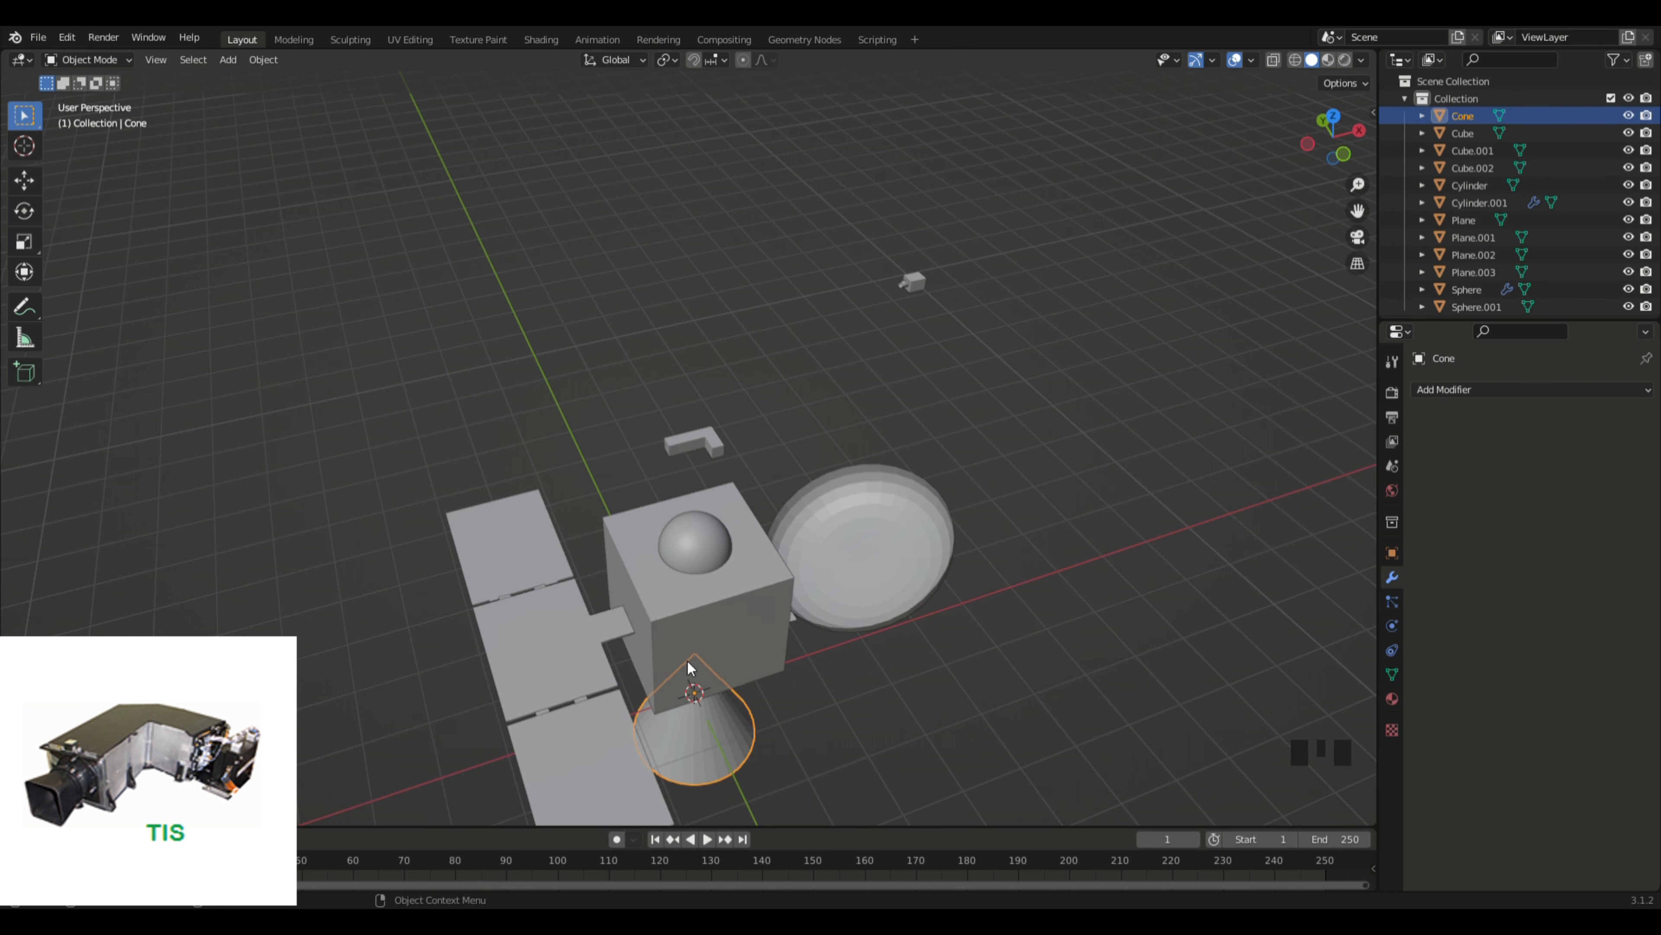
pyautogui.moveTo(686, 661); pyautogui.dragTo(858, 634, button='middle')
pyautogui.scroll(-3, 917, 699)
pyautogui.keyDown('shift'); pyautogui.moveTo(925, 714); pyautogui.dragTo(1012, 505, button='middle'); pyautogui.keyUp('shift')
pyautogui.click(92, 812)
pyautogui.moveTo(211, 587); pyautogui.dragTo(165, 596)
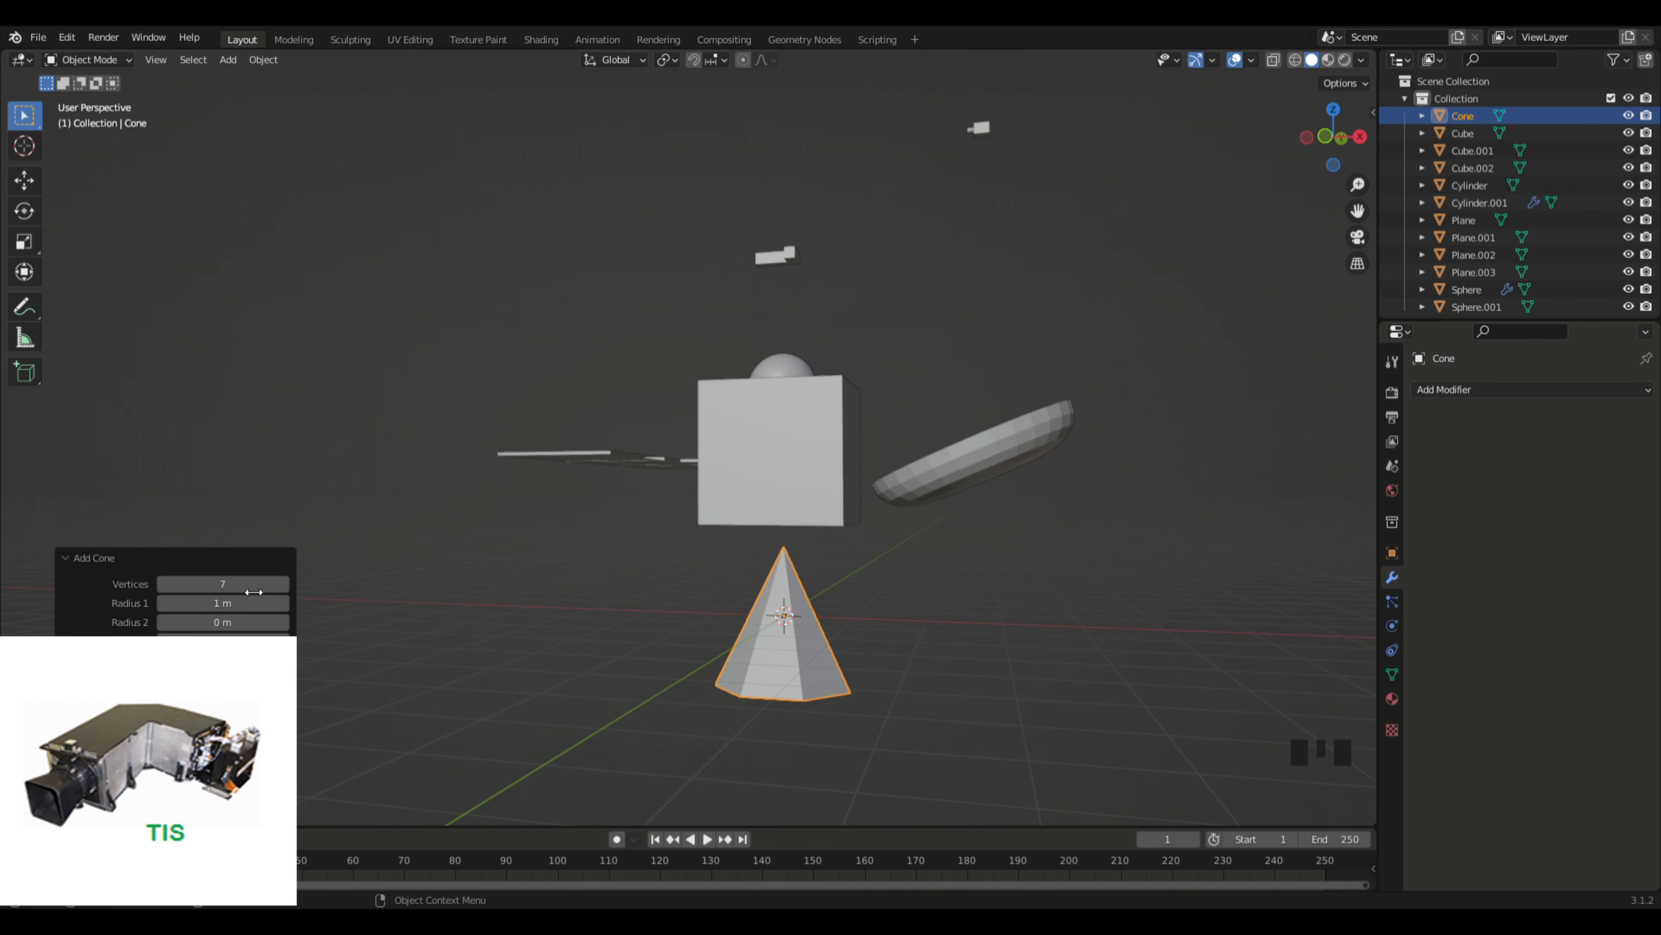
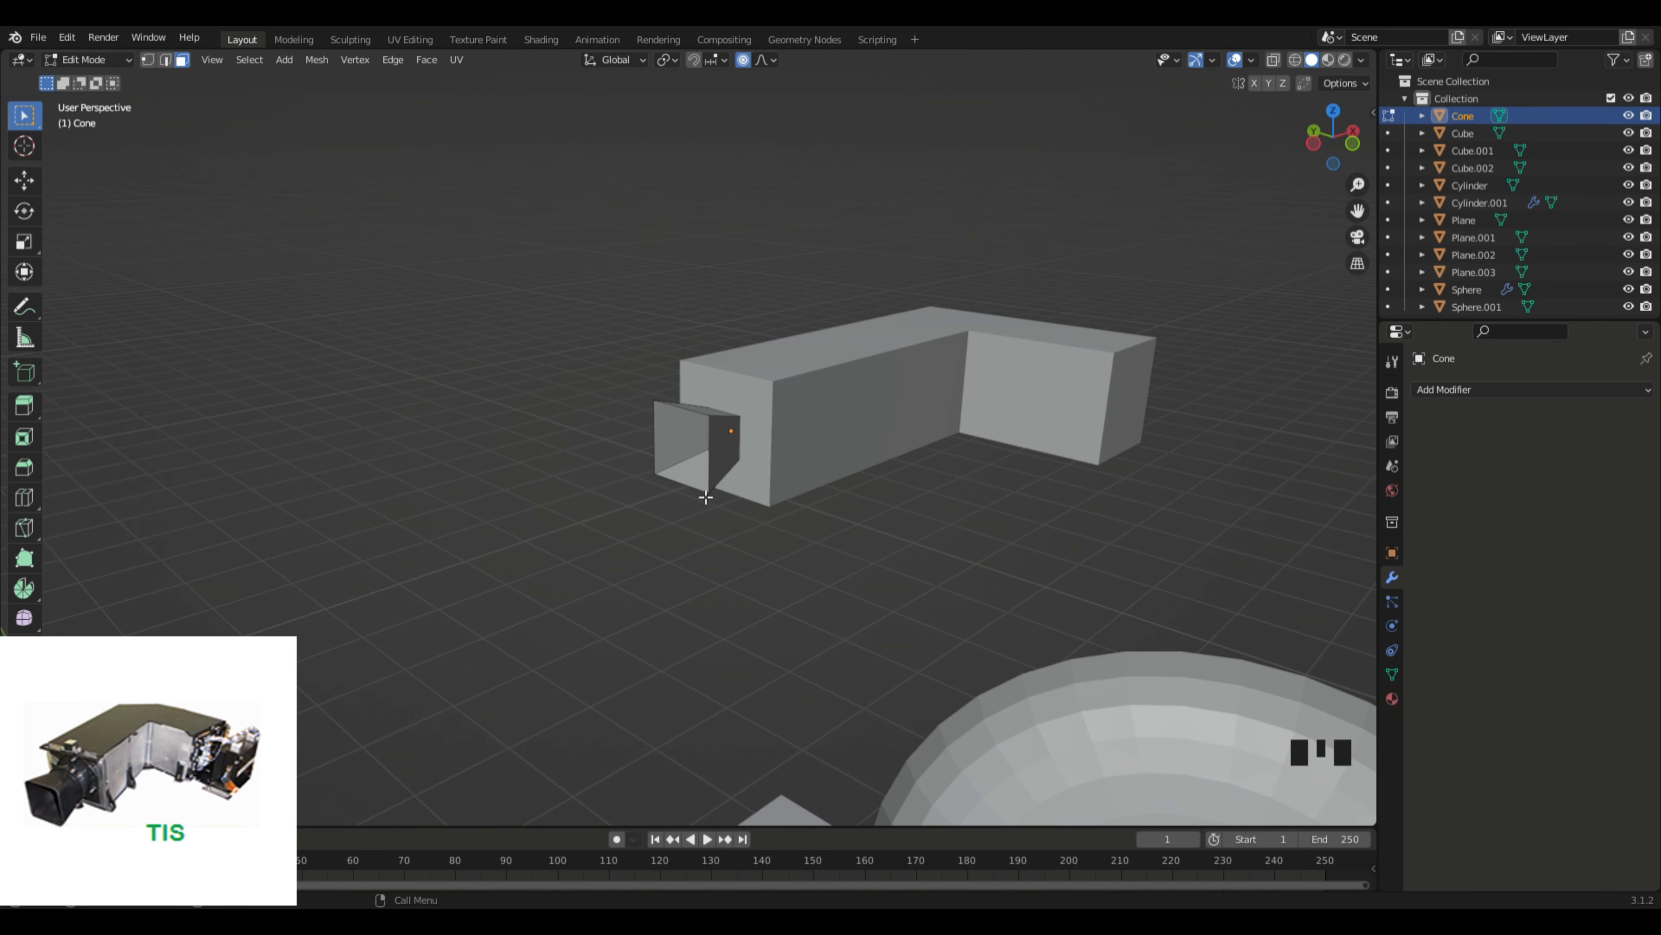
# Step: Return to Object Mode and add a Solidify modifier with 0.03 m thickness to the open four-sided lens hood
pyautogui.moveTo(706, 499); pyautogui.dragTo(792, 507, button='middle')
pyautogui.moveTo(1031, 564); pyautogui.dragTo(971, 564, button='middle')
pyautogui.scroll(-2, 998, 564)
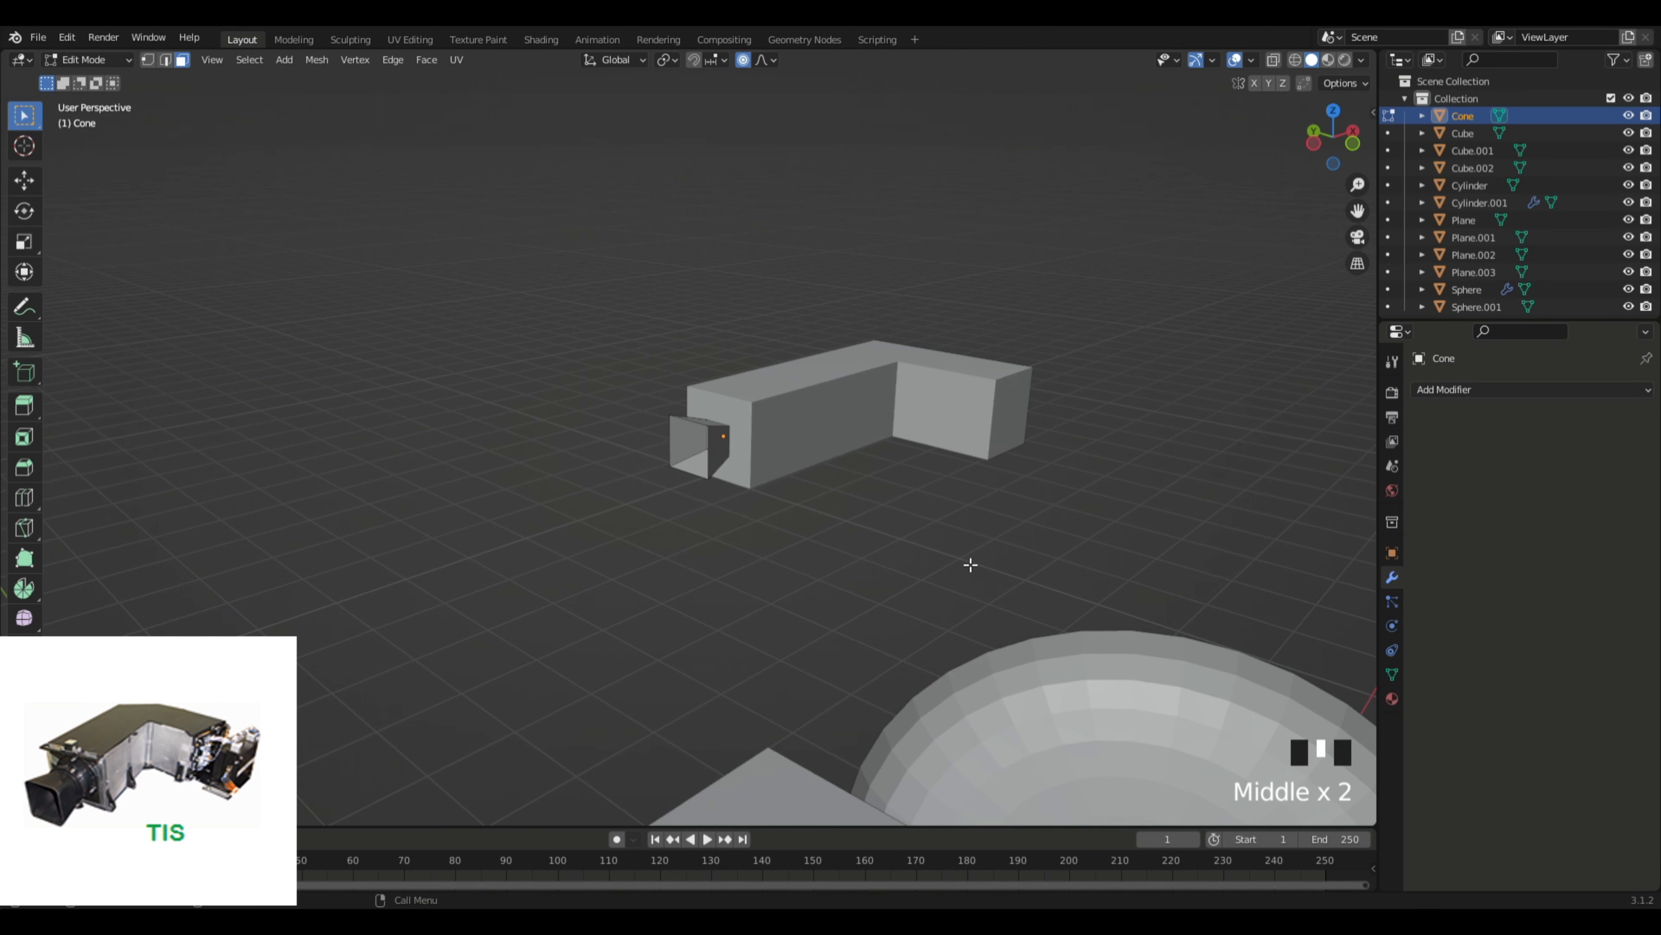
pyautogui.press('Tab')
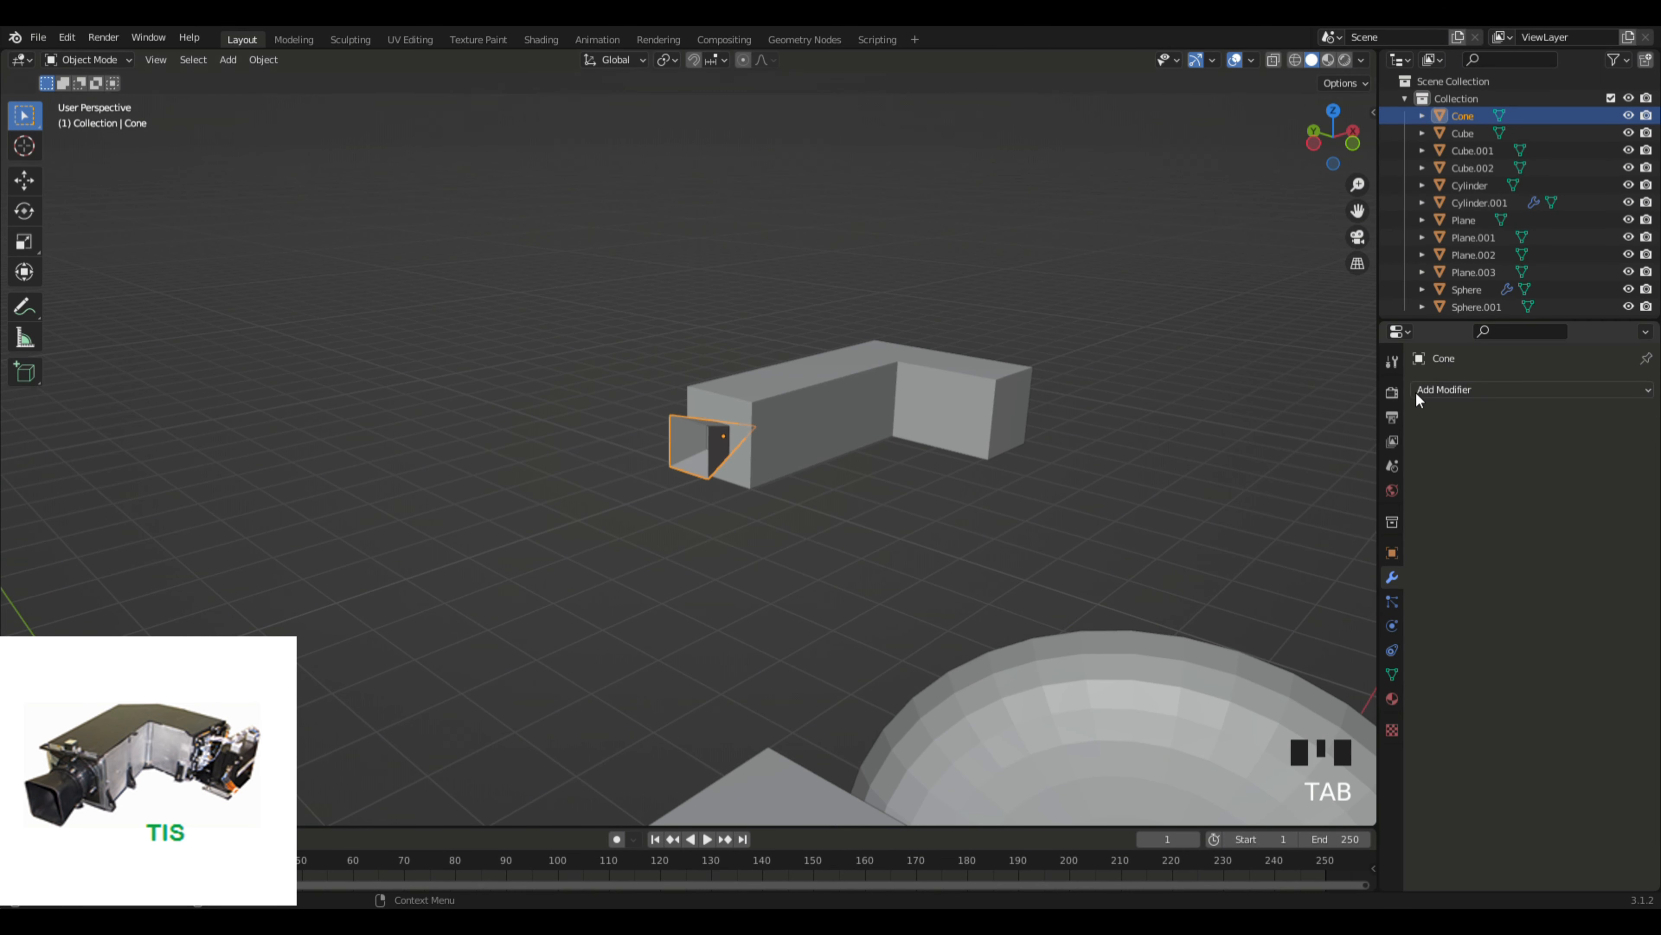
pyautogui.click(1446, 390)
pyautogui.click(1296, 687)
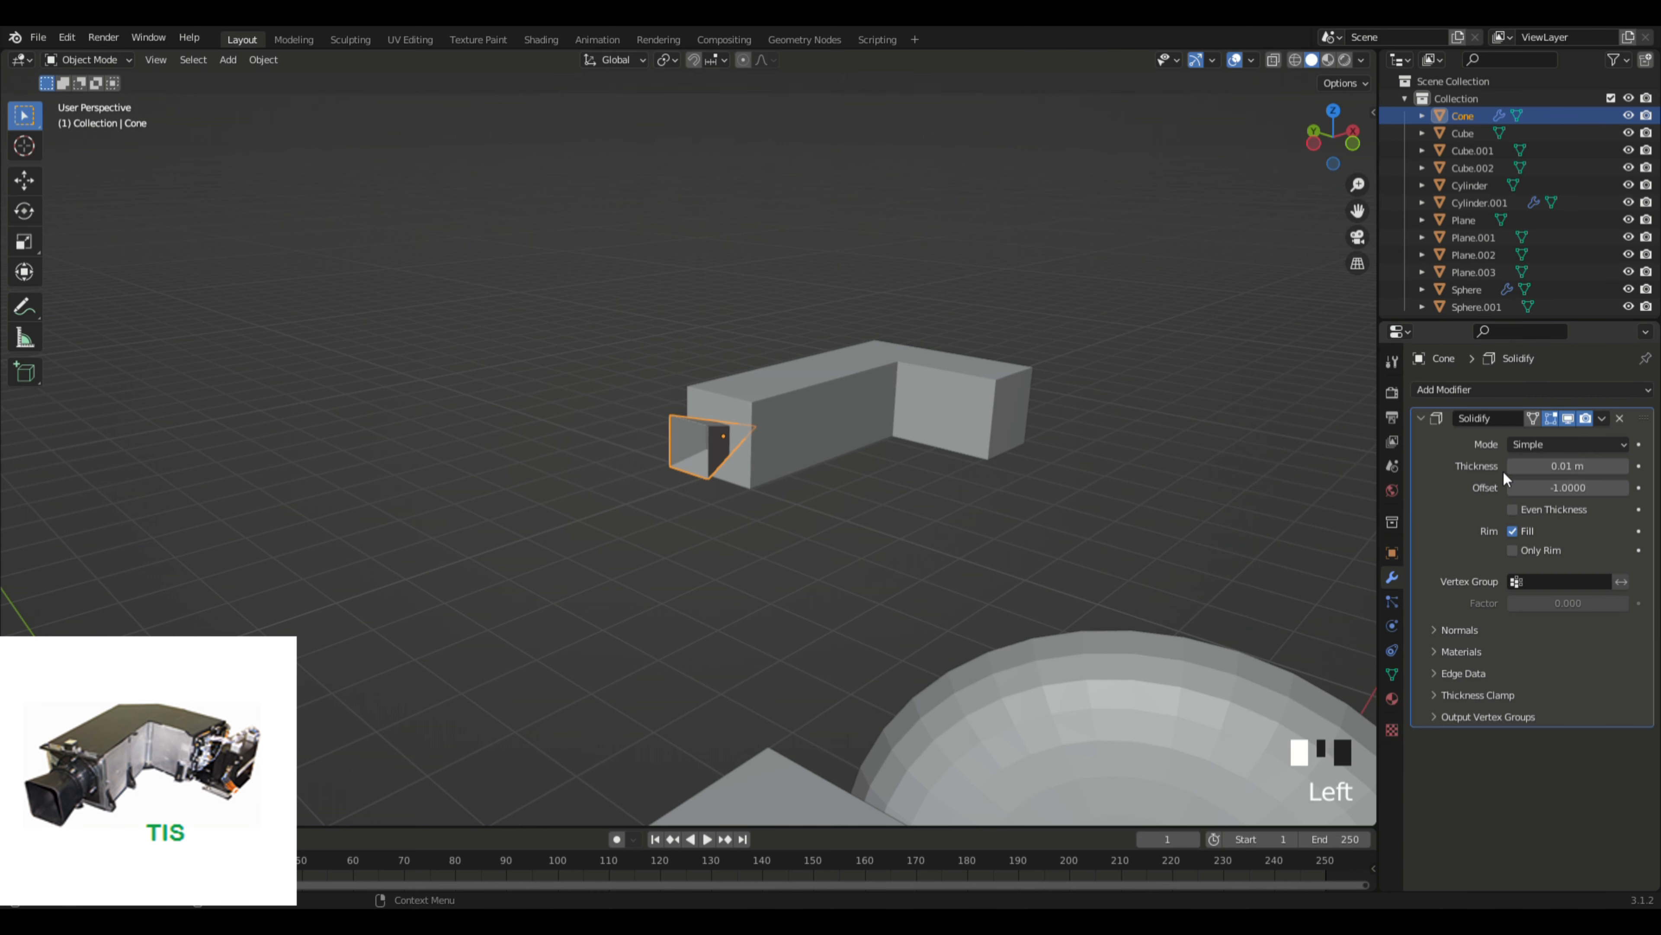
pyautogui.moveTo(961, 549); pyautogui.dragTo(937, 518, button='middle')
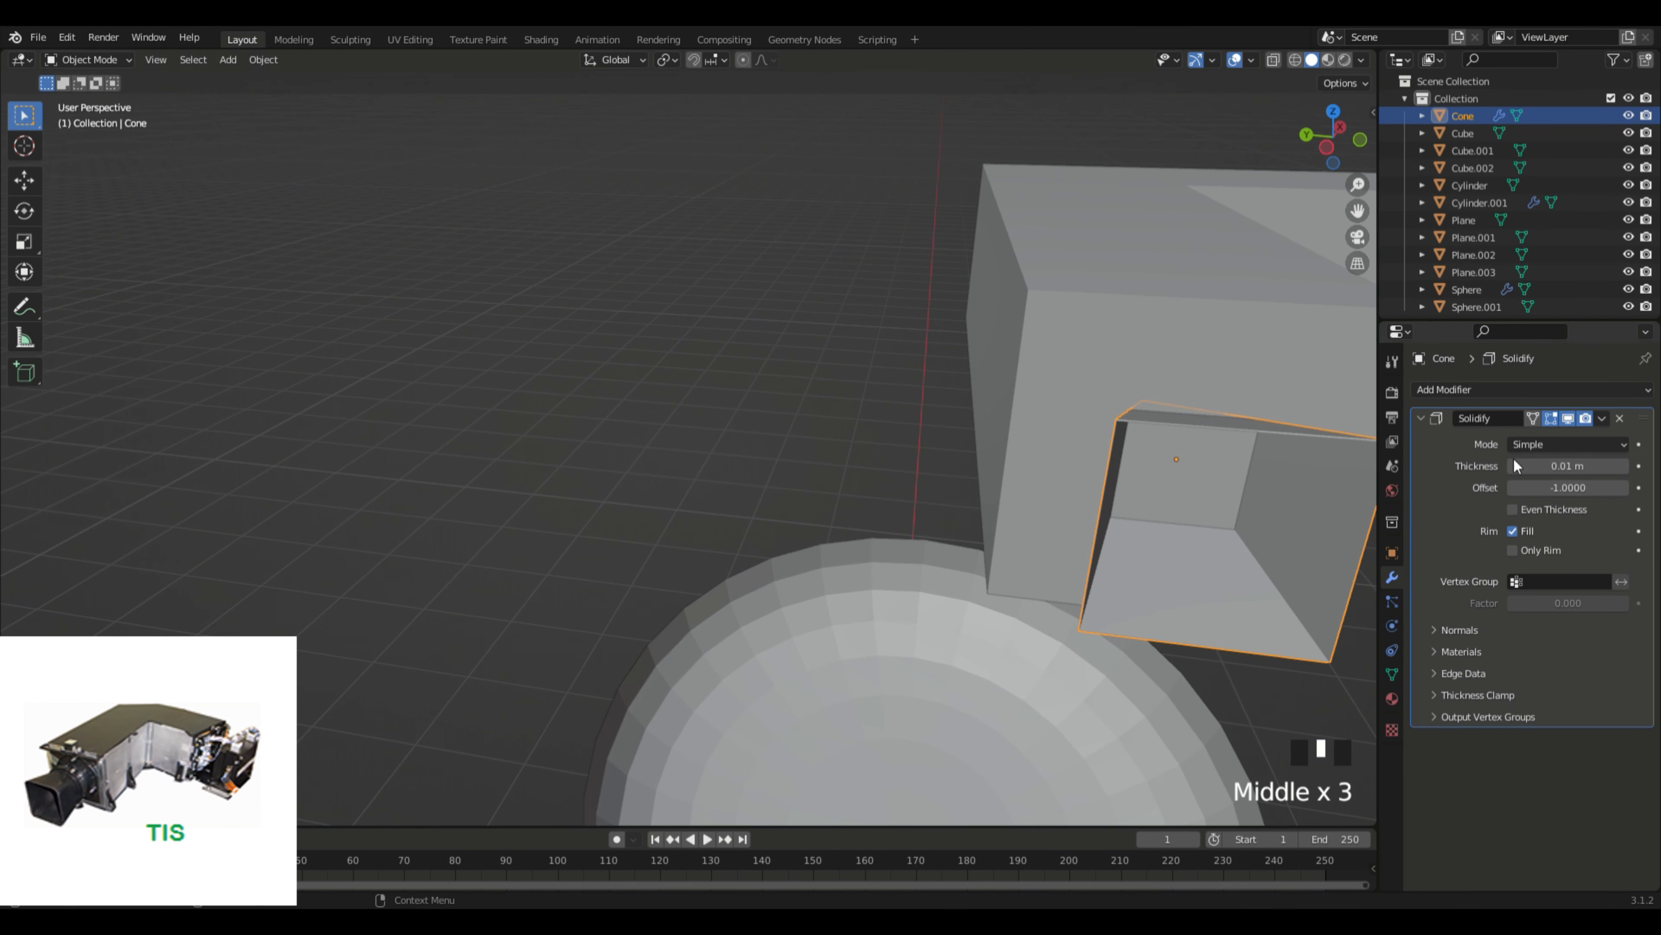
pyautogui.click(1622, 466)
pyautogui.click(1622, 466)
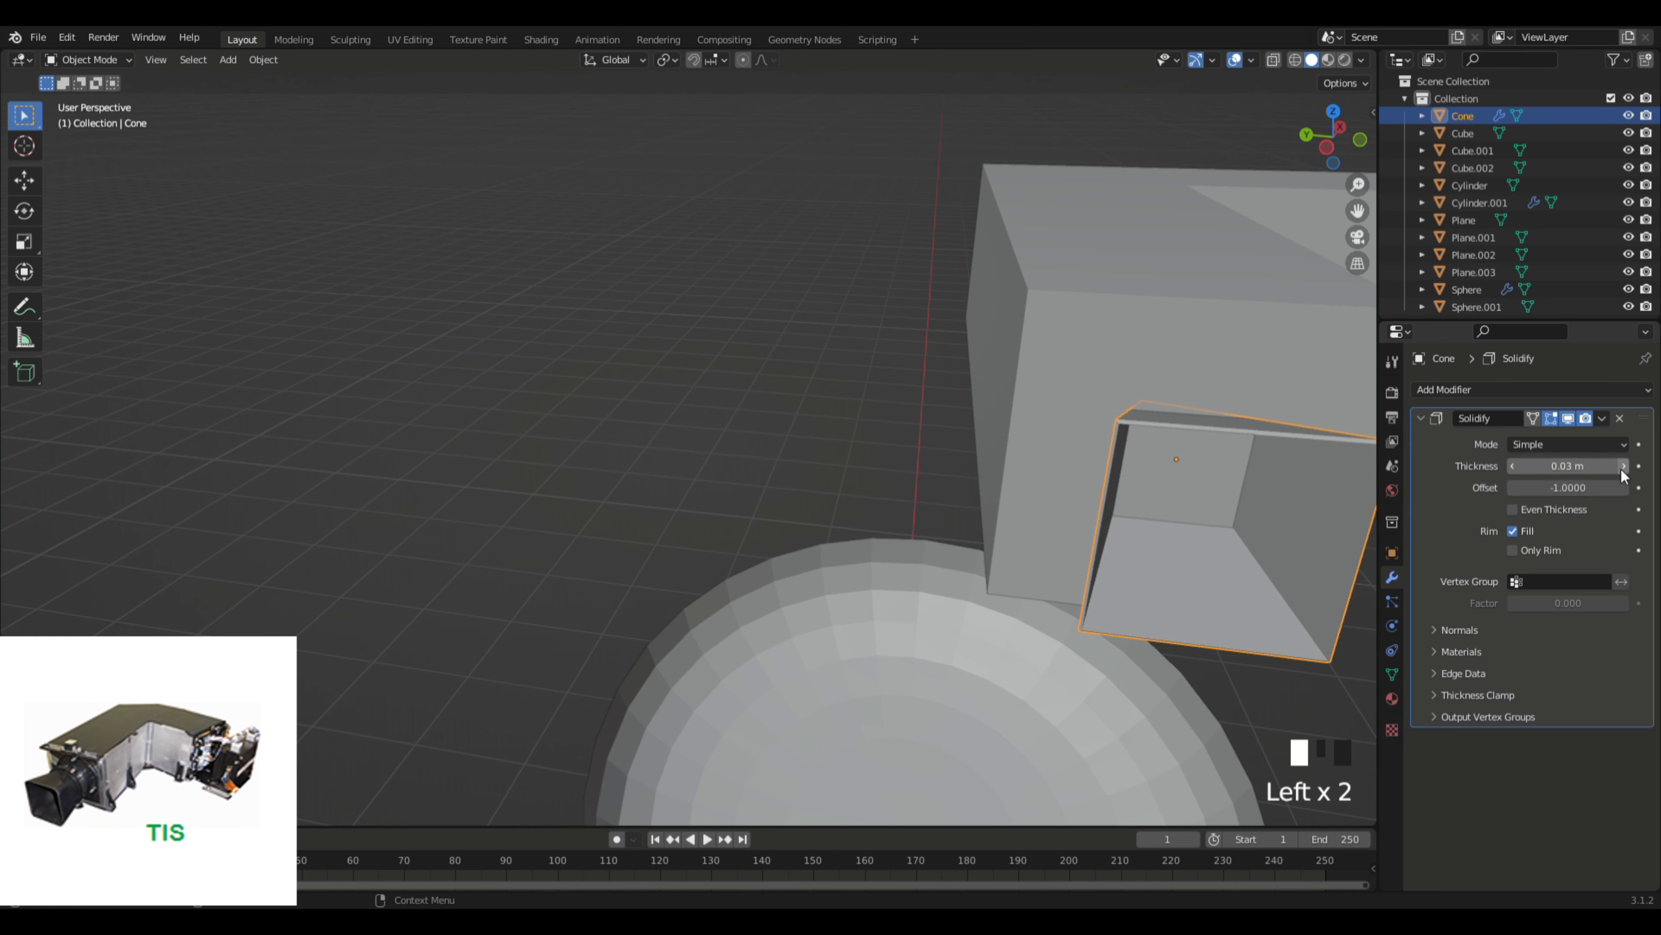
# Step: Deselect the lens hood and examine the TIS instrument from several sides against the satellite
pyautogui.click(427, 507)
pyautogui.moveTo(427, 506); pyautogui.dragTo(699, 702, button='middle')
pyautogui.scroll(-2, 434, 507)
pyautogui.scroll(1, 556, 553)
pyautogui.scroll(-2, 548, 555)
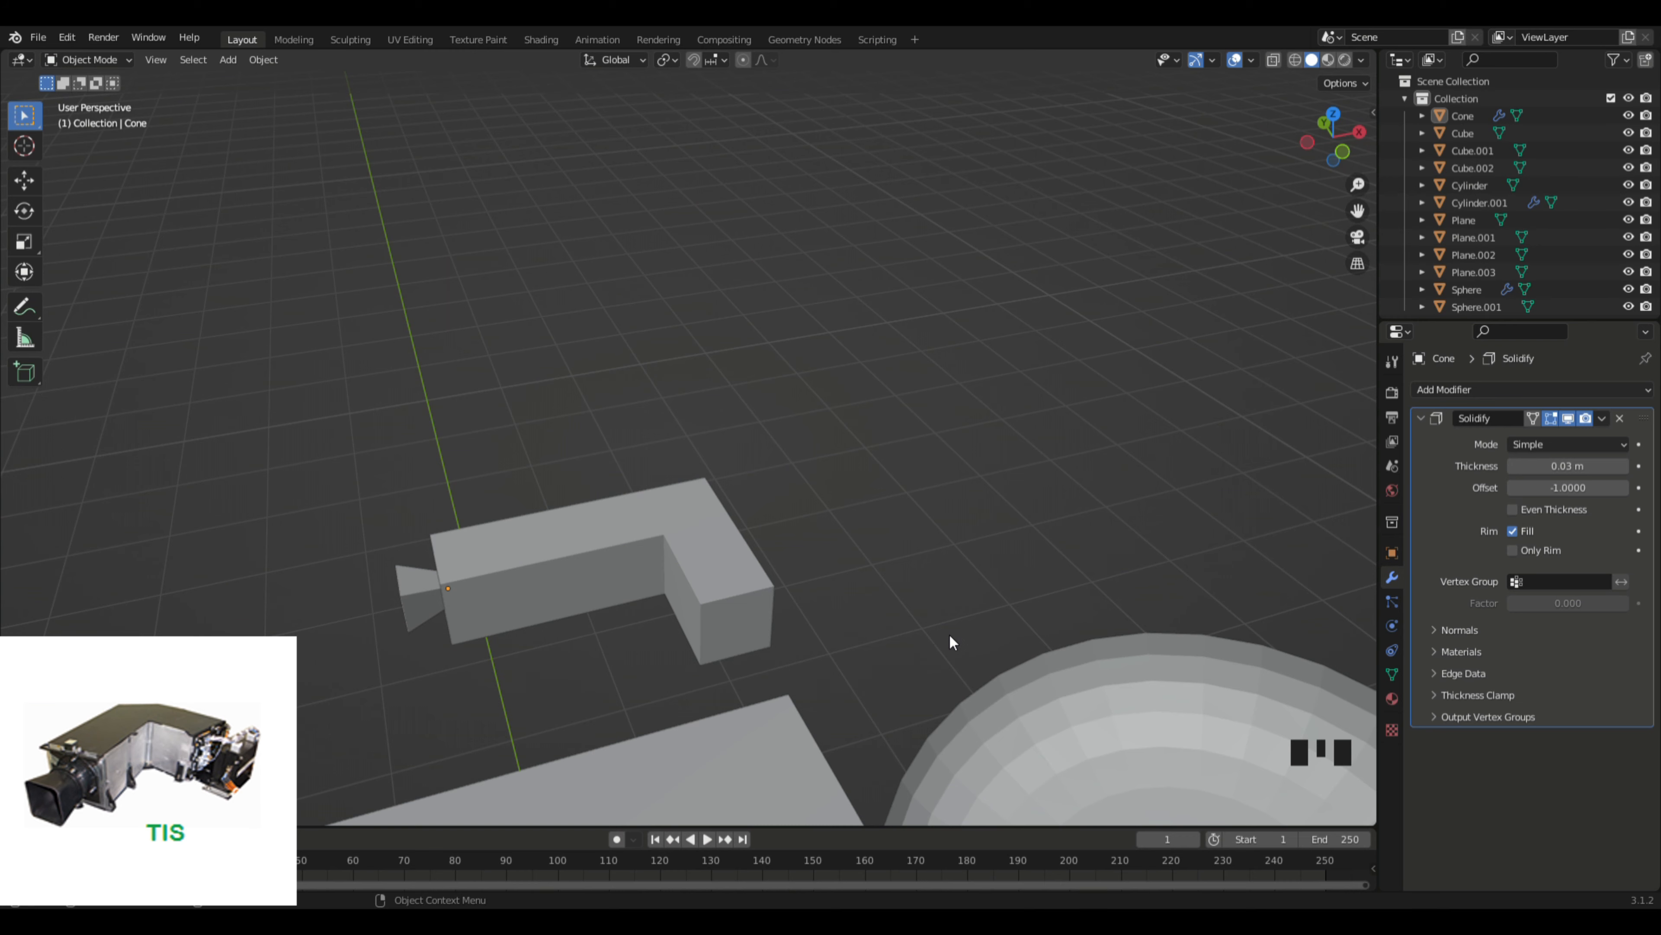
pyautogui.moveTo(967, 633); pyautogui.dragTo(703, 888, button='middle')
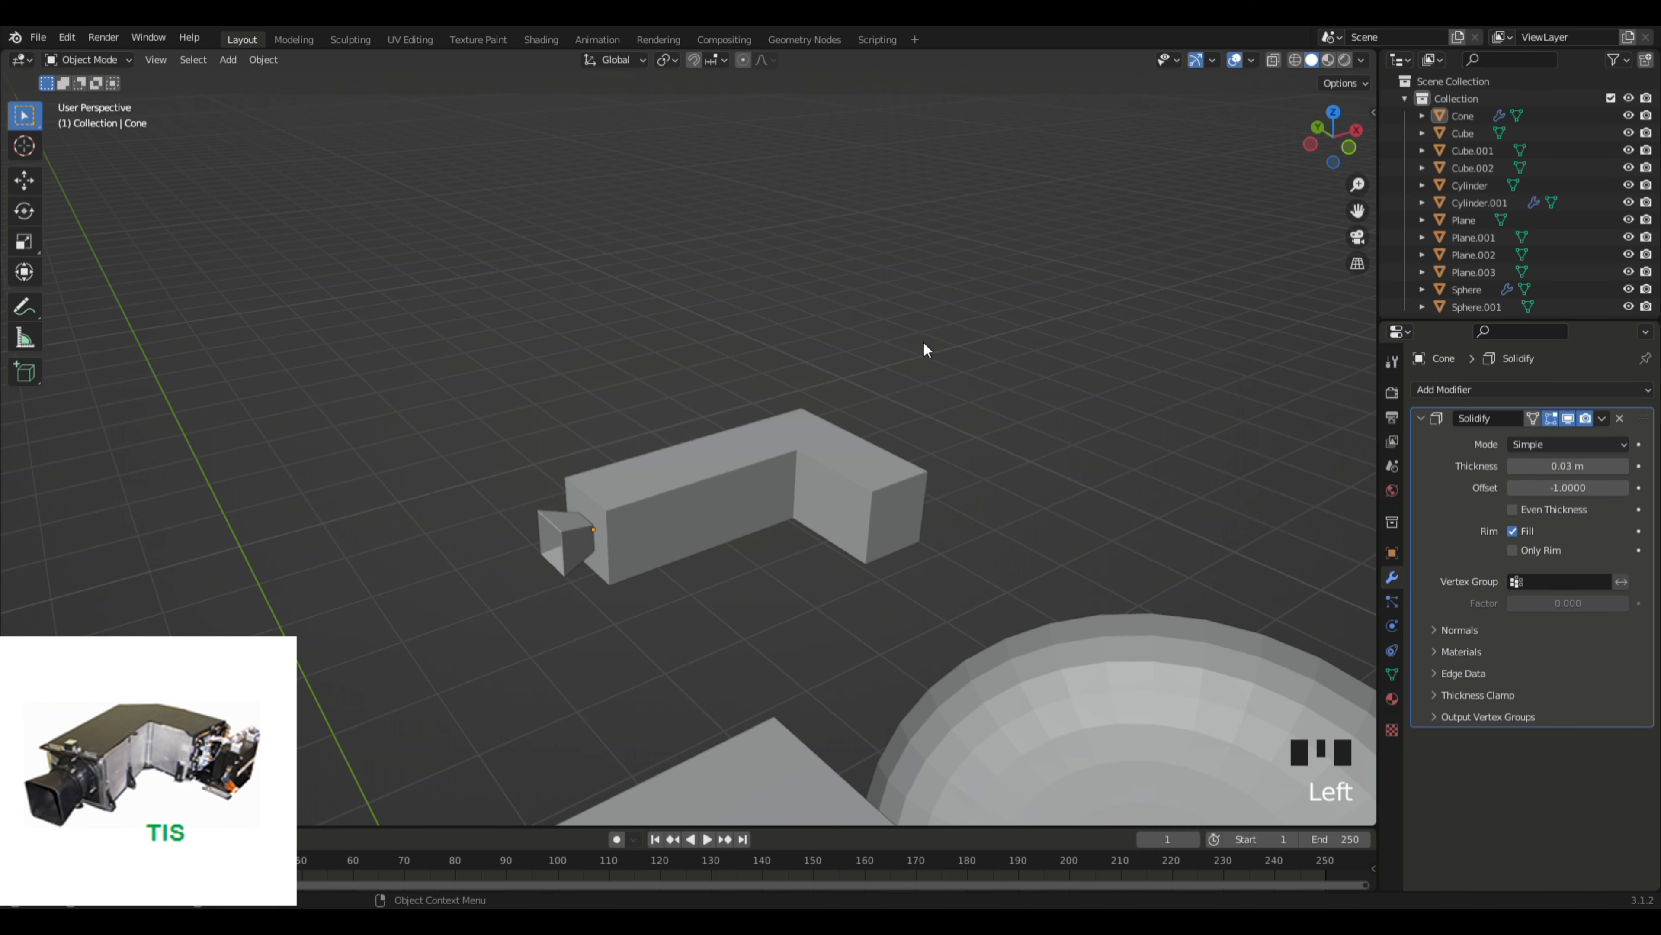
pyautogui.moveTo(923, 345); pyautogui.dragTo(653, 505, button='middle')
pyautogui.moveTo(855, 538); pyautogui.dragTo(1043, 547, button='middle')
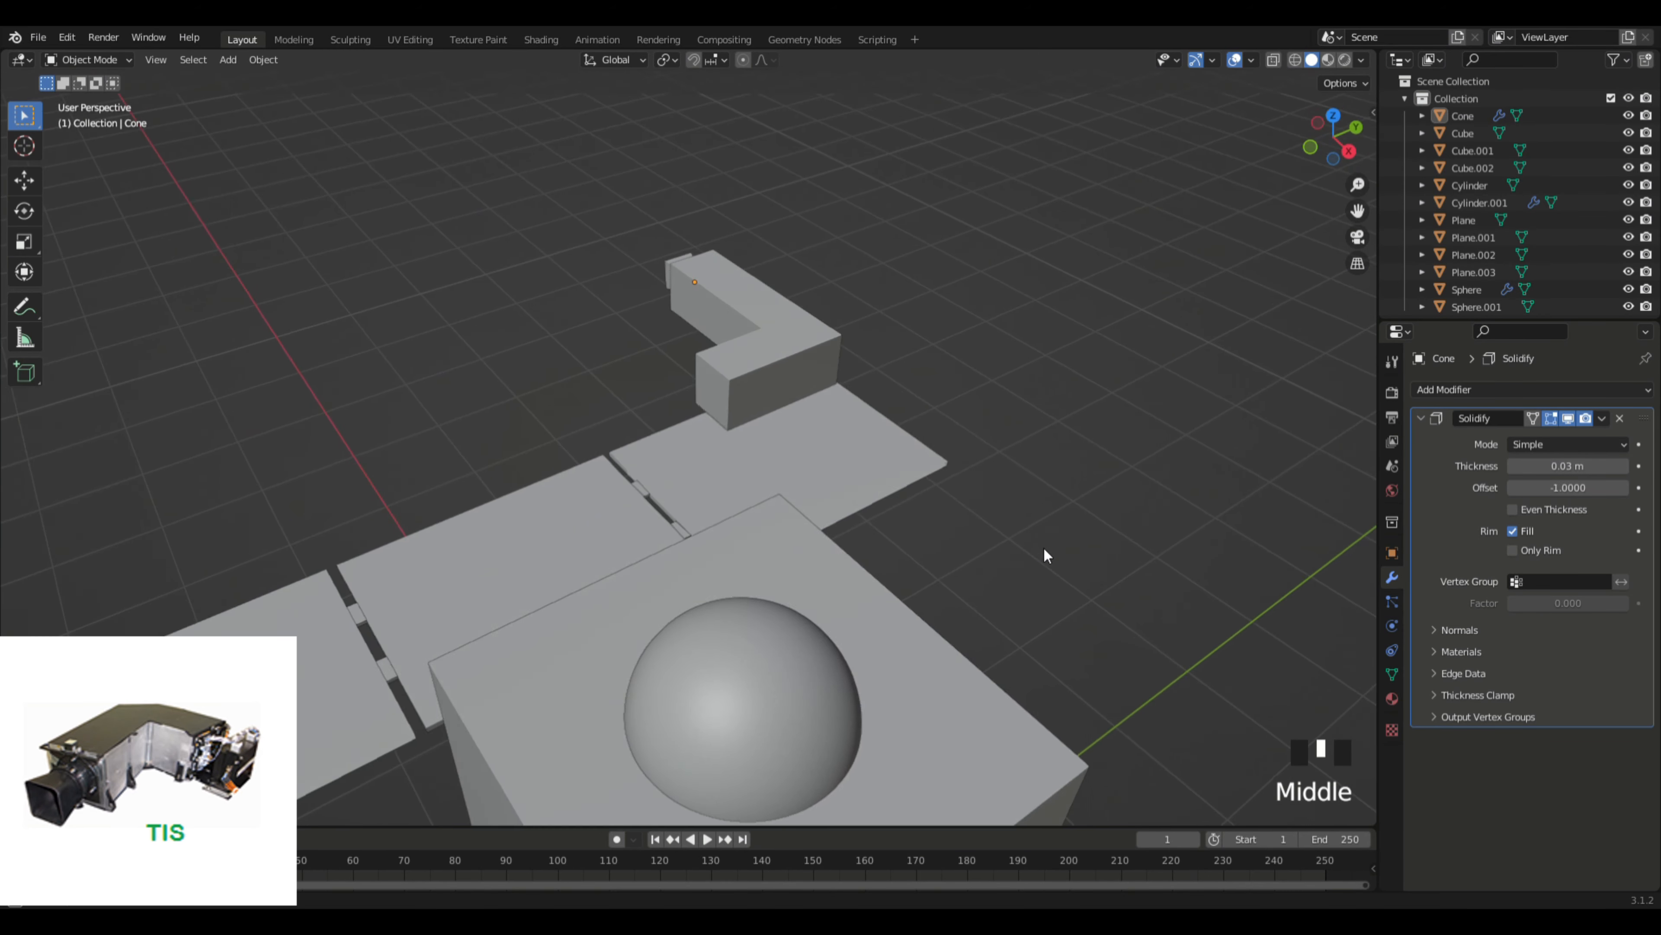
# Step: Open the L-shaped body's mesh for editing in edge selection, viewing its outer corner
pyautogui.click(781, 365)
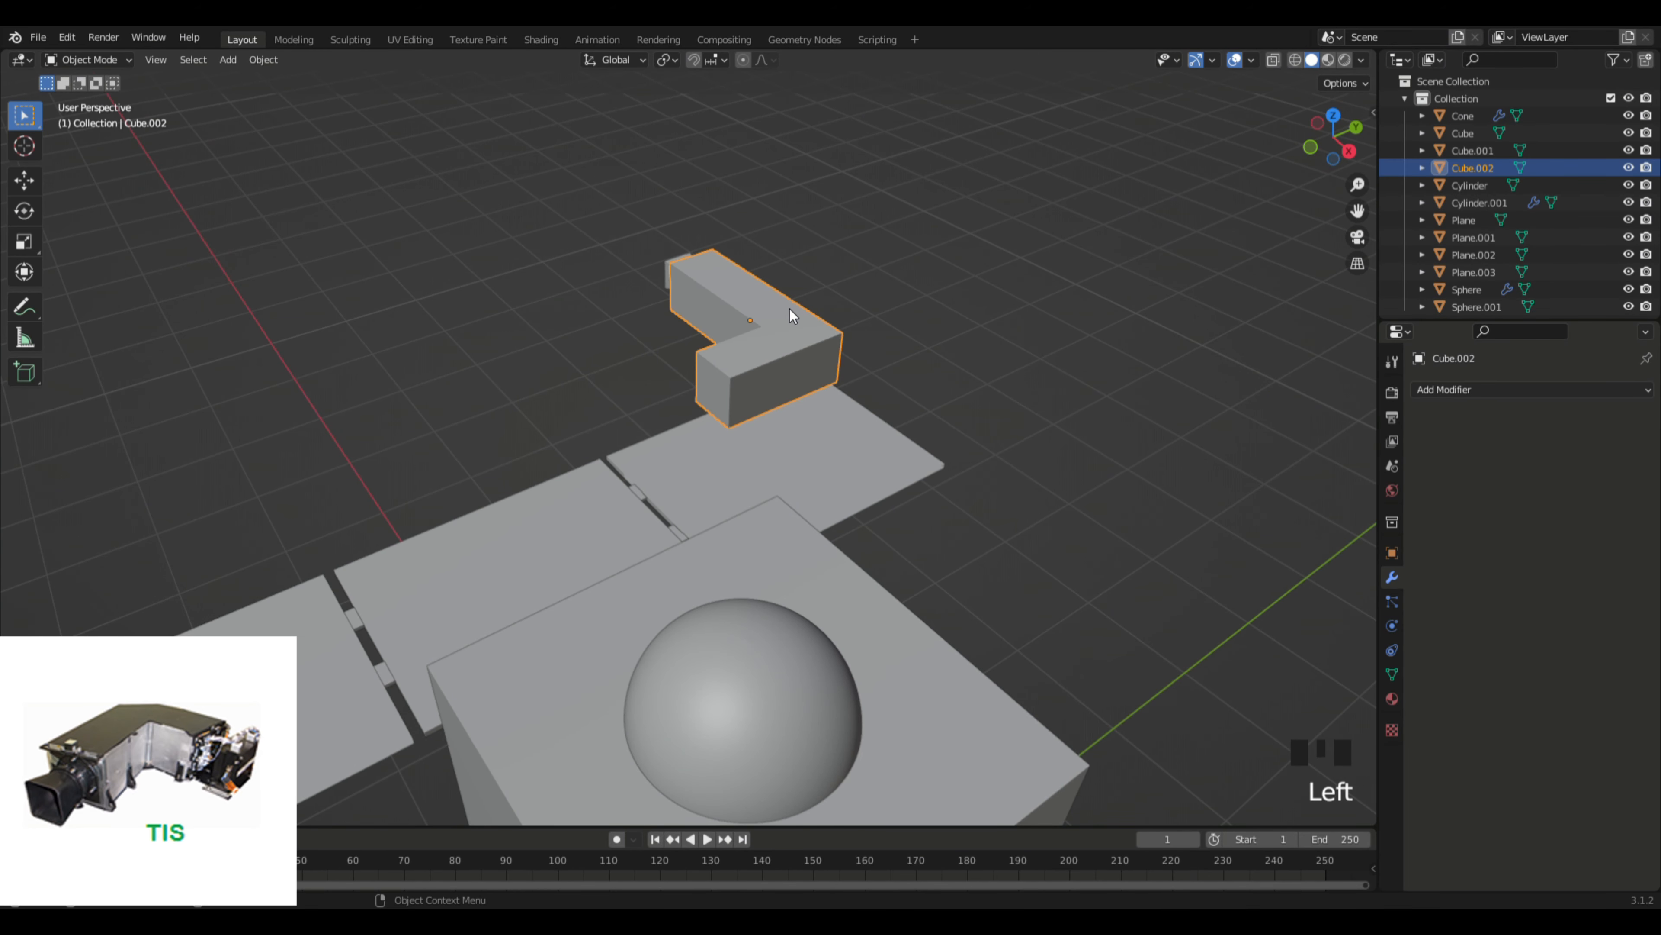
pyautogui.press('Tab')
pyautogui.moveTo(789, 309); pyautogui.dragTo(957, 453, button='middle')
pyautogui.press('w')
pyautogui.press('w')
pyautogui.press('w')
pyautogui.scroll(3, 667, 323)
pyautogui.click(167, 60)
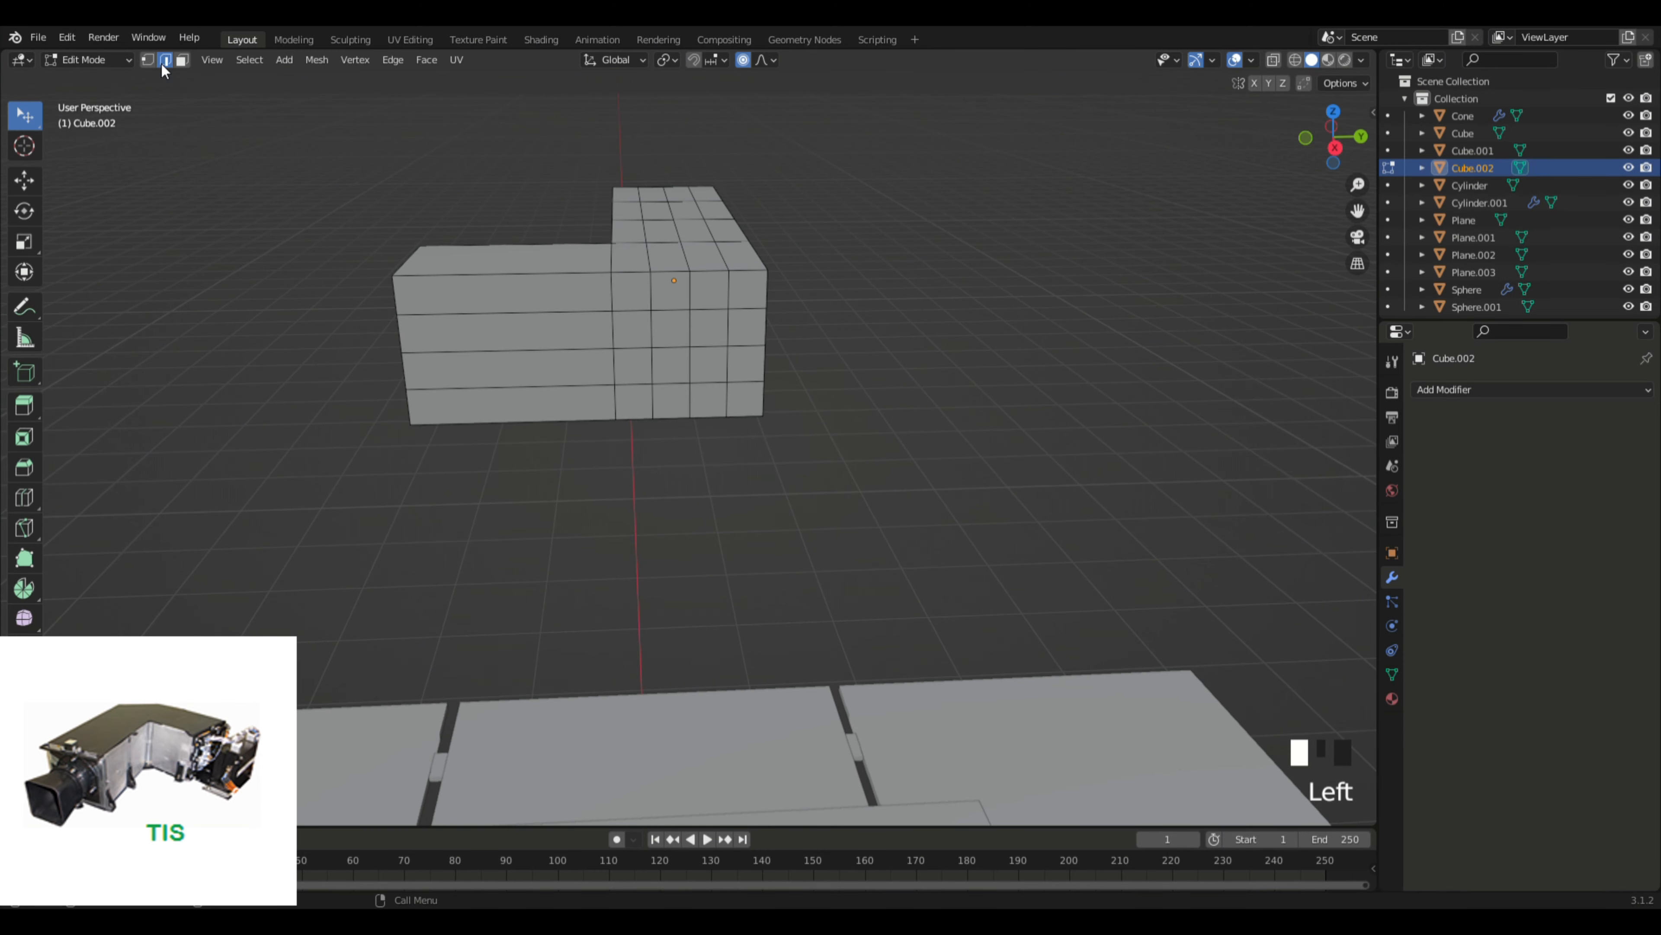
pyautogui.scroll(1, 927, 345)
pyautogui.moveTo(926, 345); pyautogui.dragTo(580, 331, button='middle')
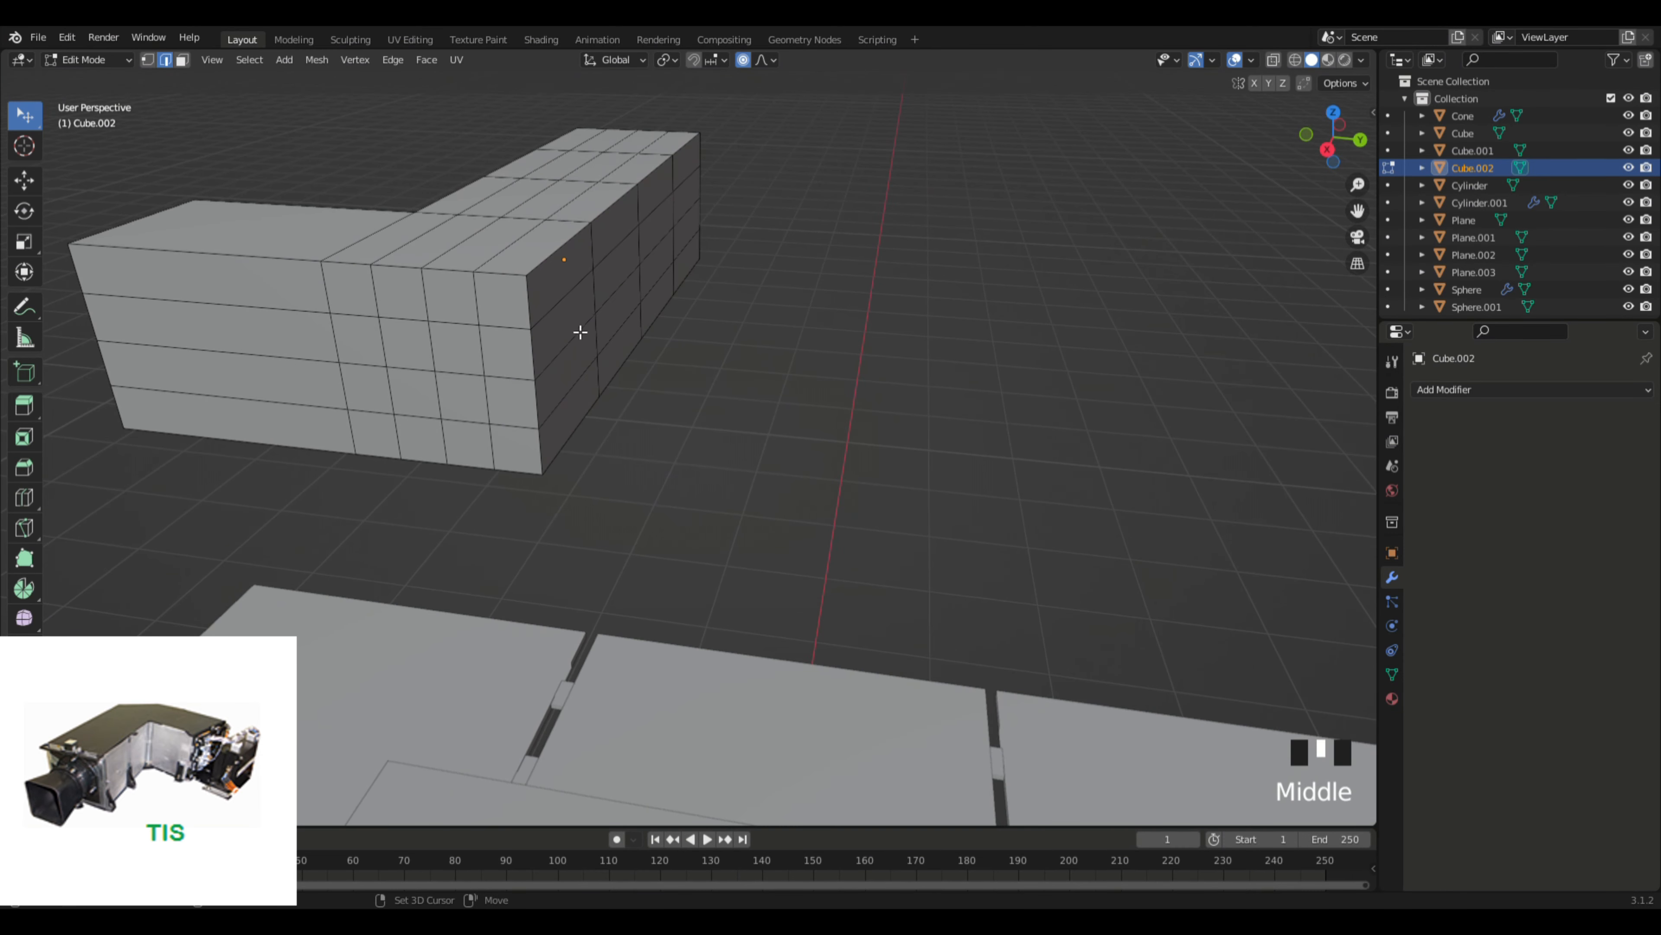
# Step: Select the four vertical edges of the L's outer corner and turn off proportional editing
pyautogui.keyDown('shift'); pyautogui.click(528, 305); pyautogui.keyUp('shift')
pyautogui.keyDown('shift'); pyautogui.click(537, 377); pyautogui.keyUp('shift')
pyautogui.keyDown('shift'); pyautogui.click(539, 406); pyautogui.keyUp('shift')
pyautogui.keyDown('shift'); pyautogui.click(544, 459); pyautogui.keyUp('shift')
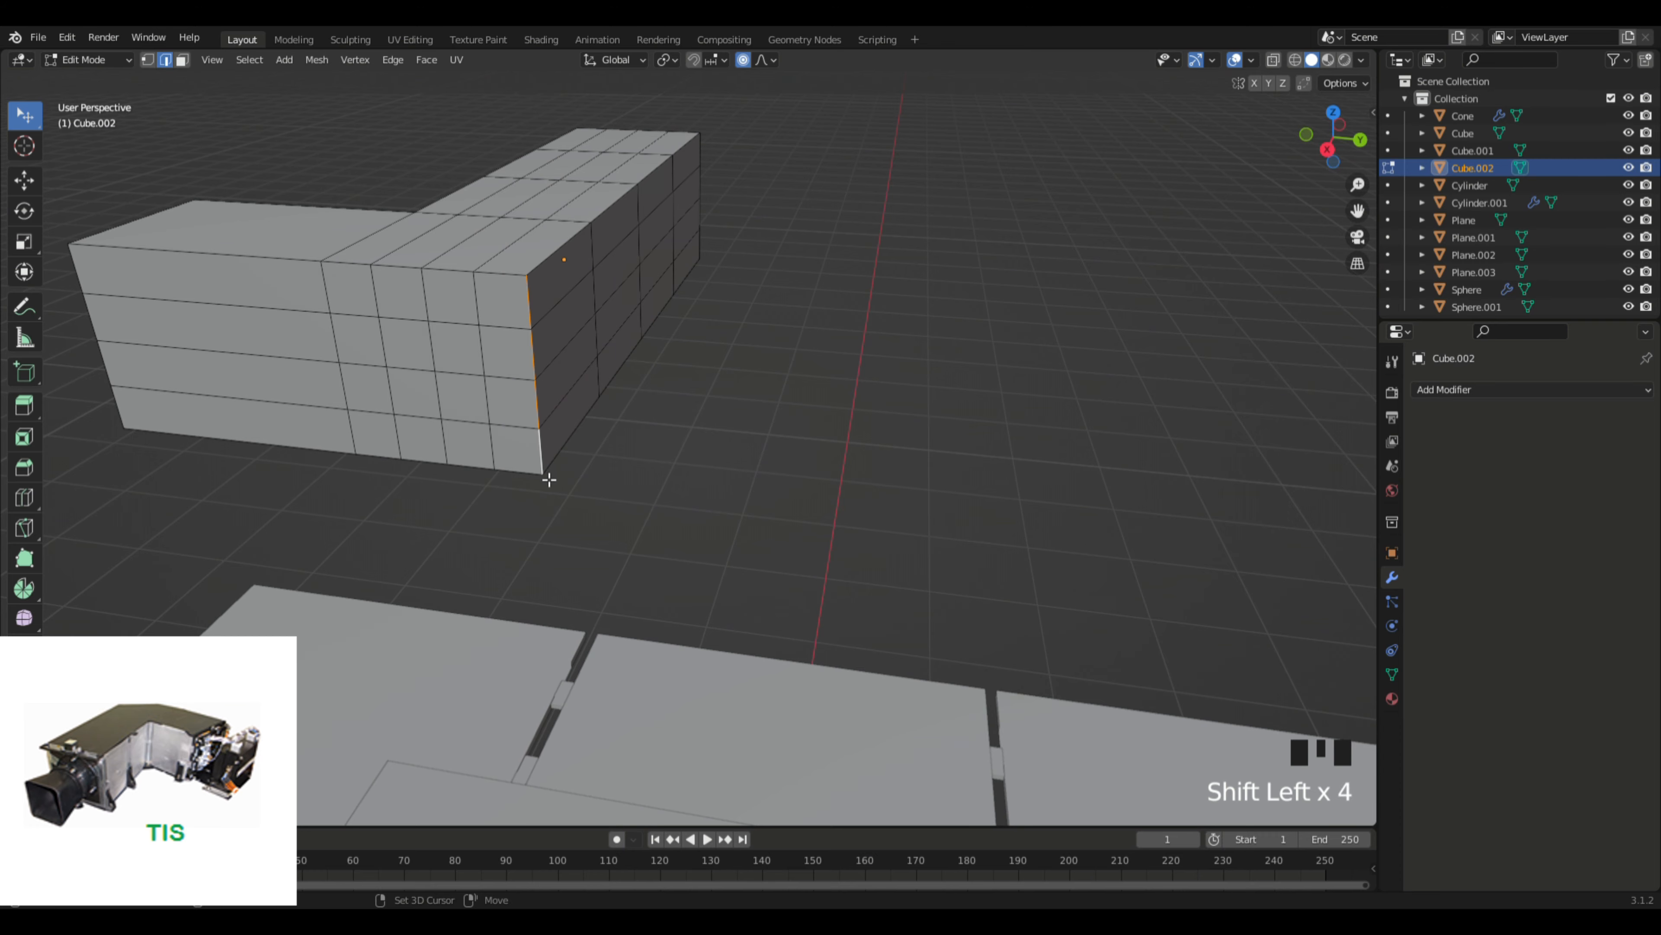
pyautogui.moveTo(549, 480); pyautogui.dragTo(756, 438, button='middle')
pyautogui.press('g')
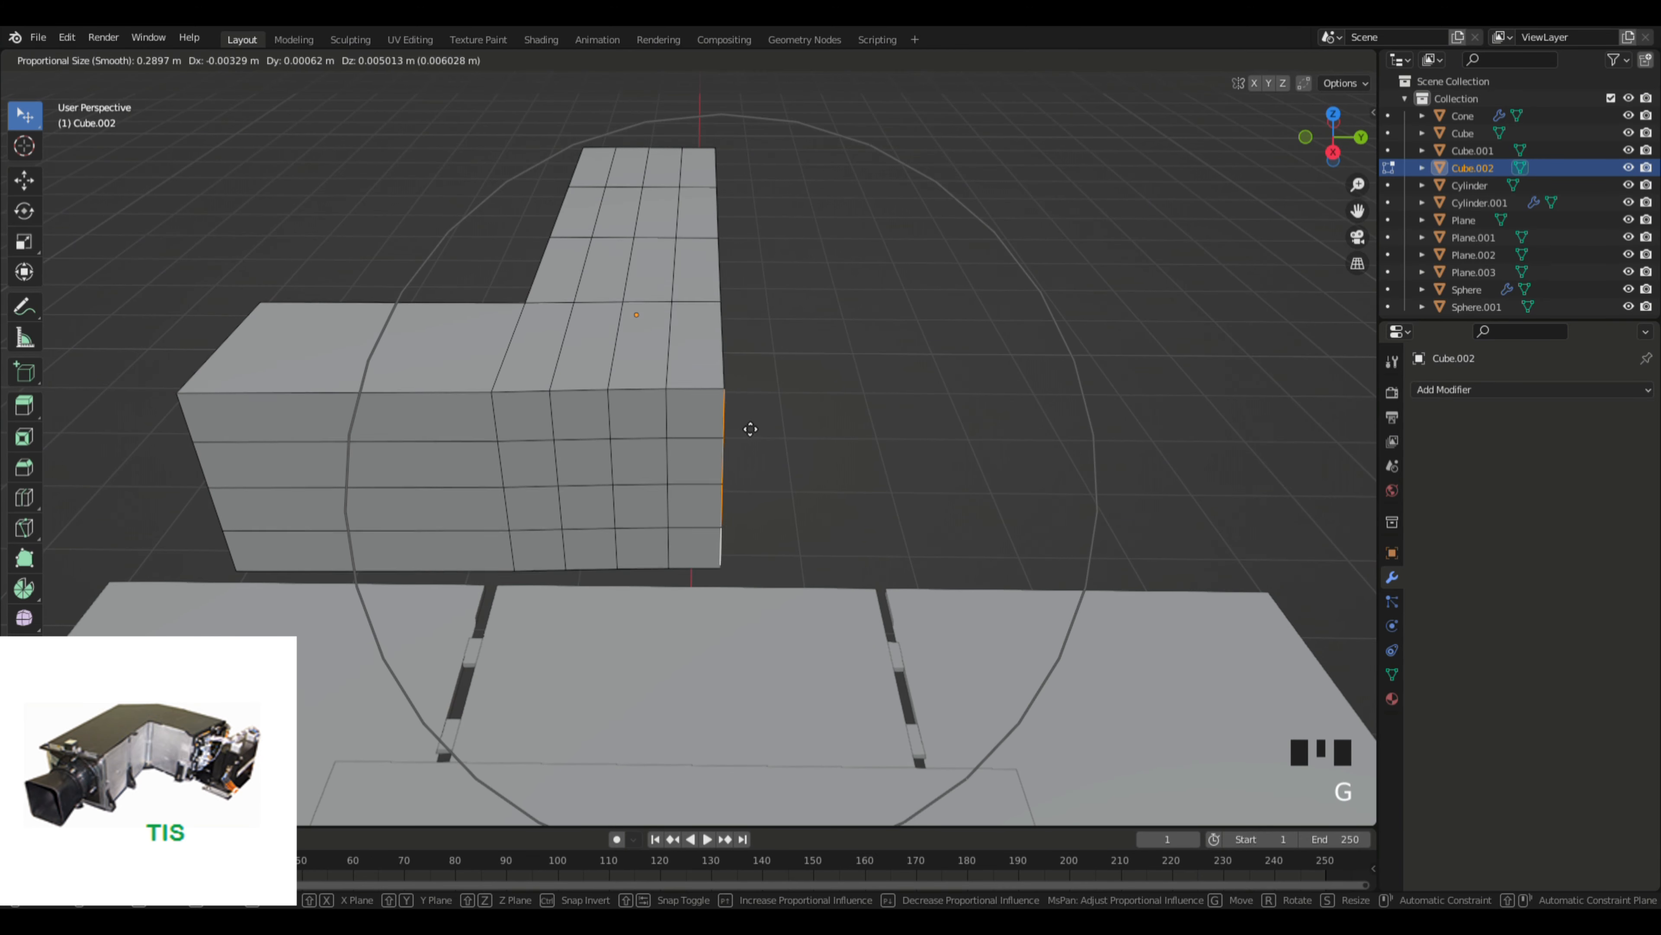
pyautogui.press('Escape')
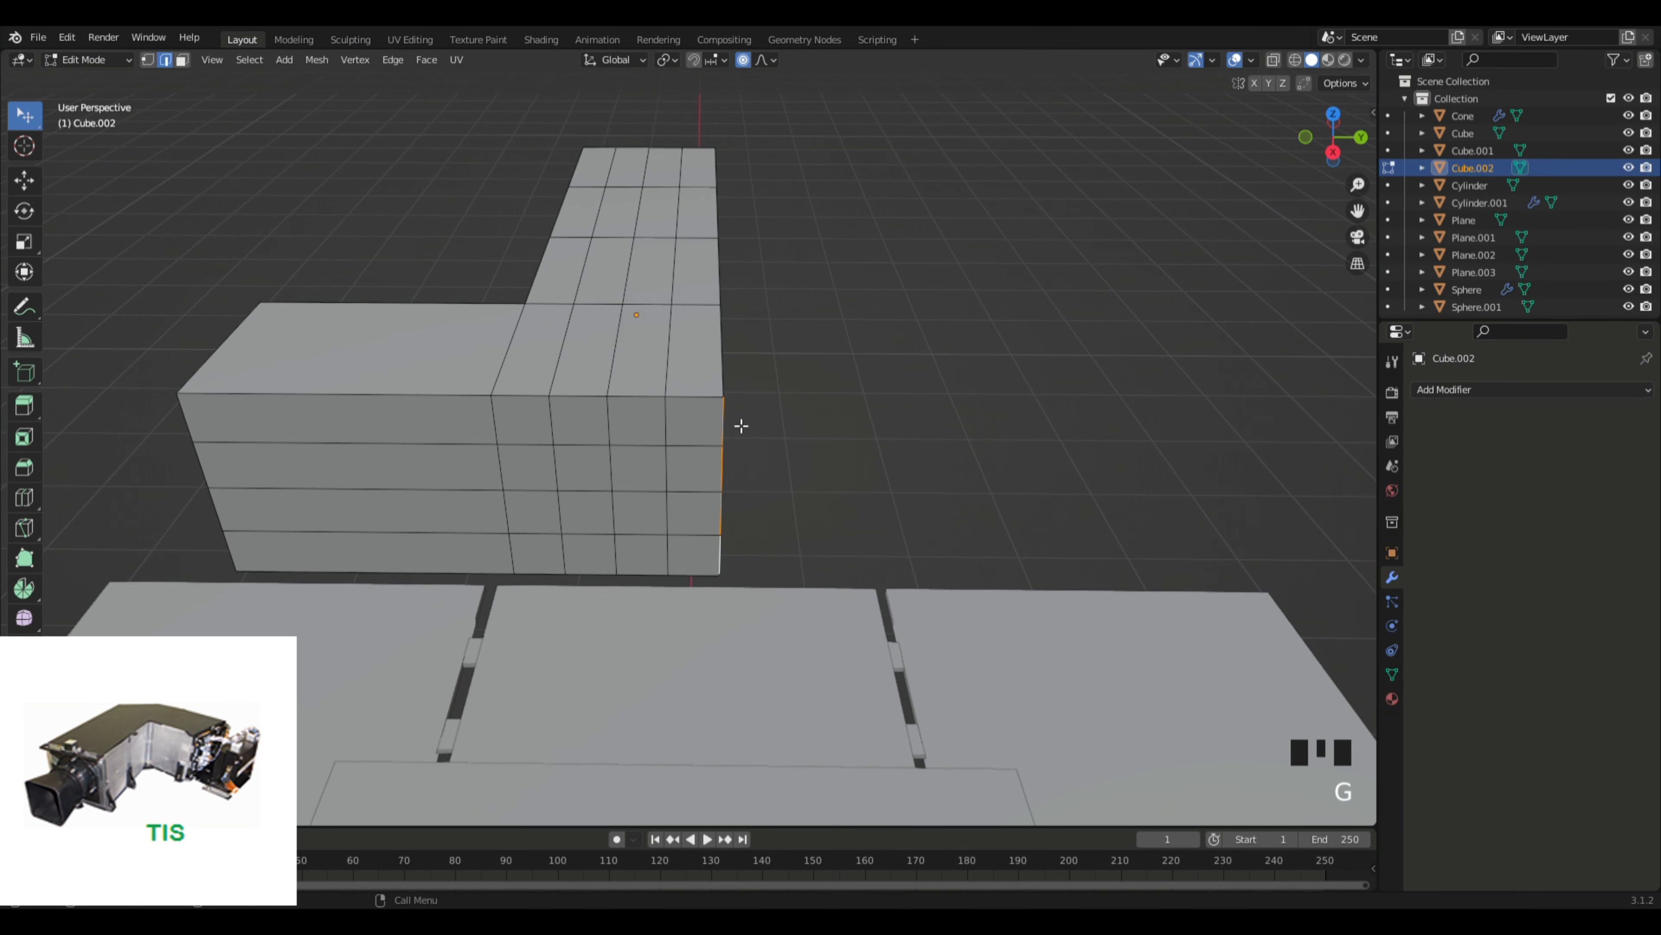
pyautogui.click(744, 59)
# Step: Move the selected corner edges inward along X and about -0.019 m along Y to cut back the sharp corner
pyautogui.press('g')
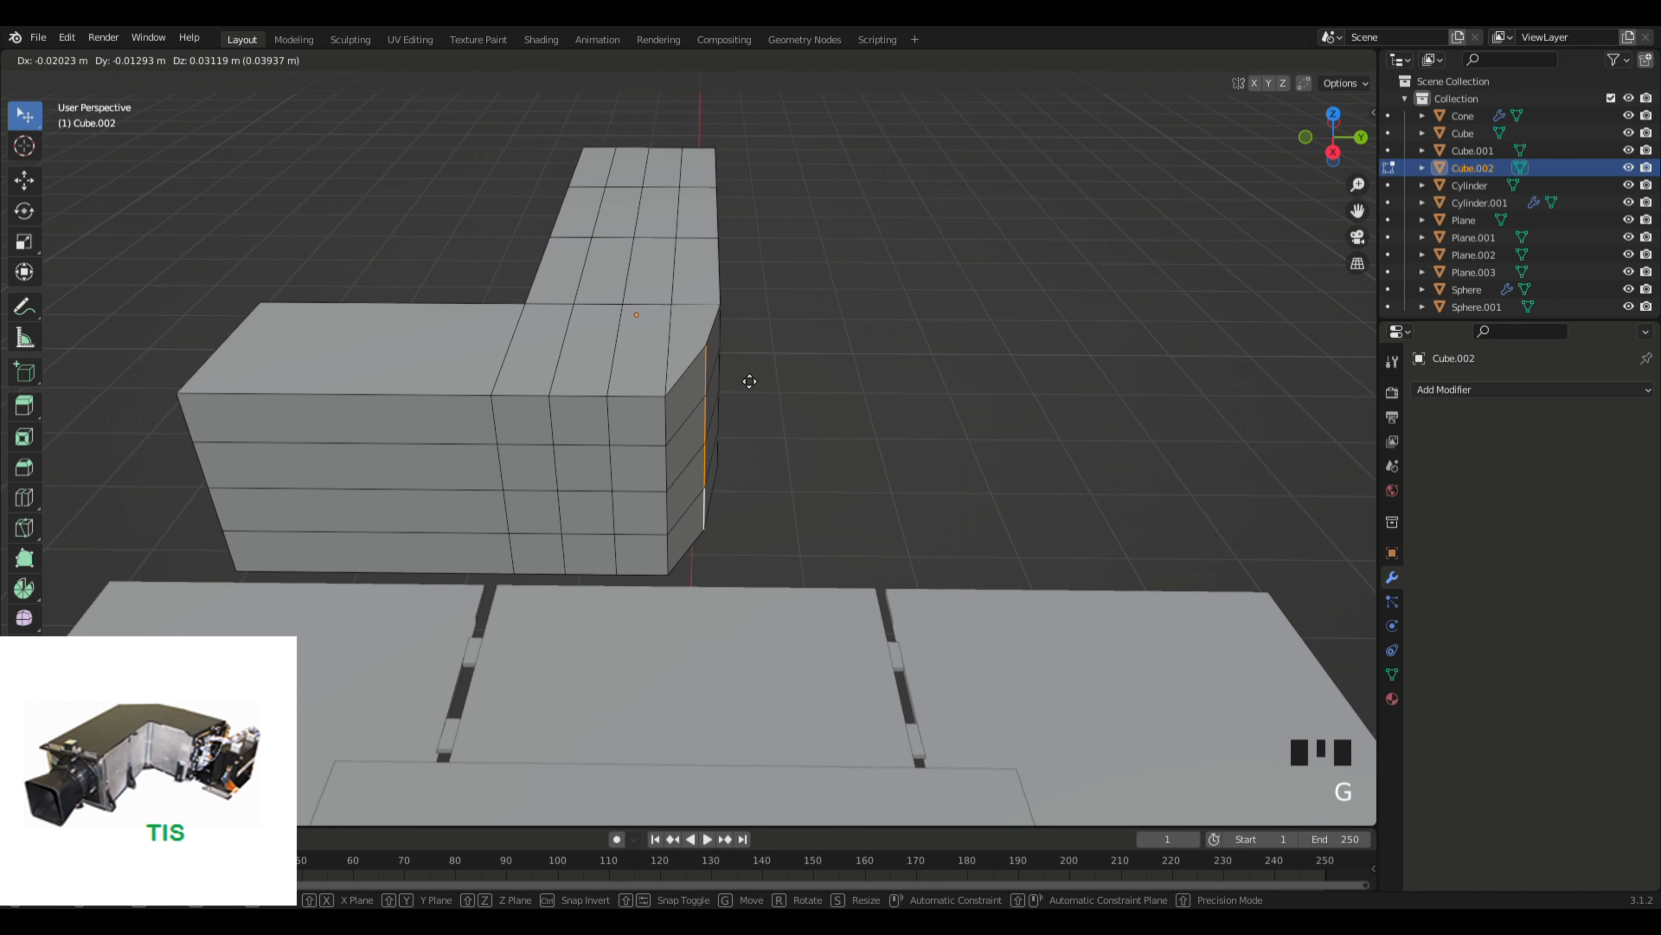
pyautogui.press('x')
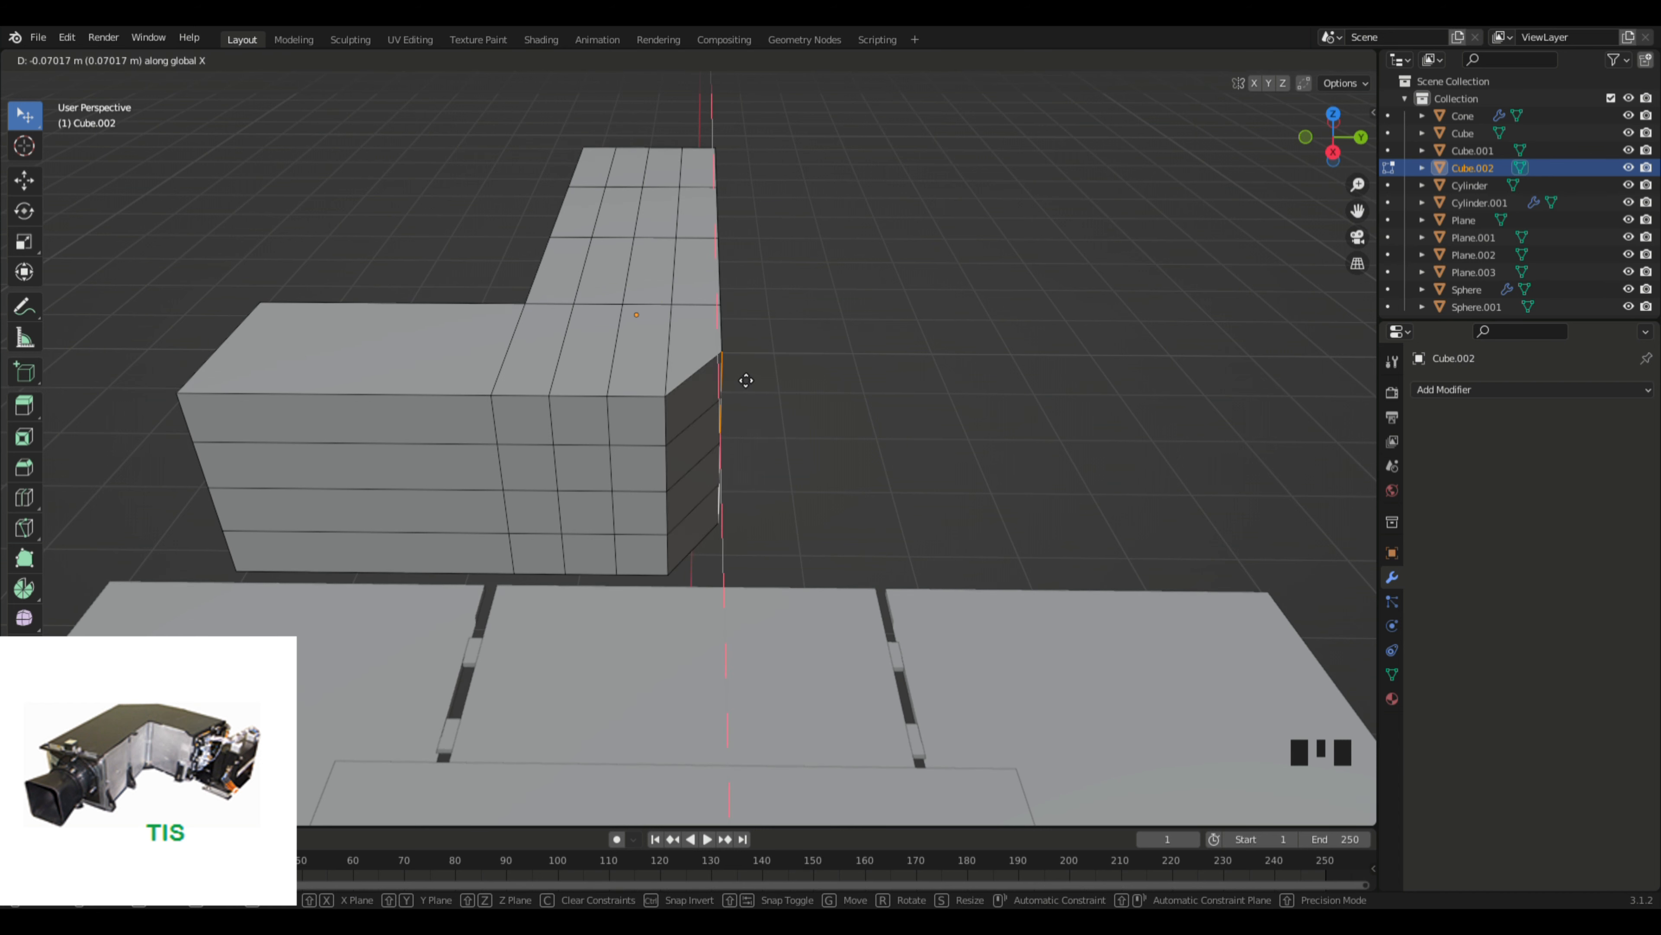
pyautogui.click(747, 369)
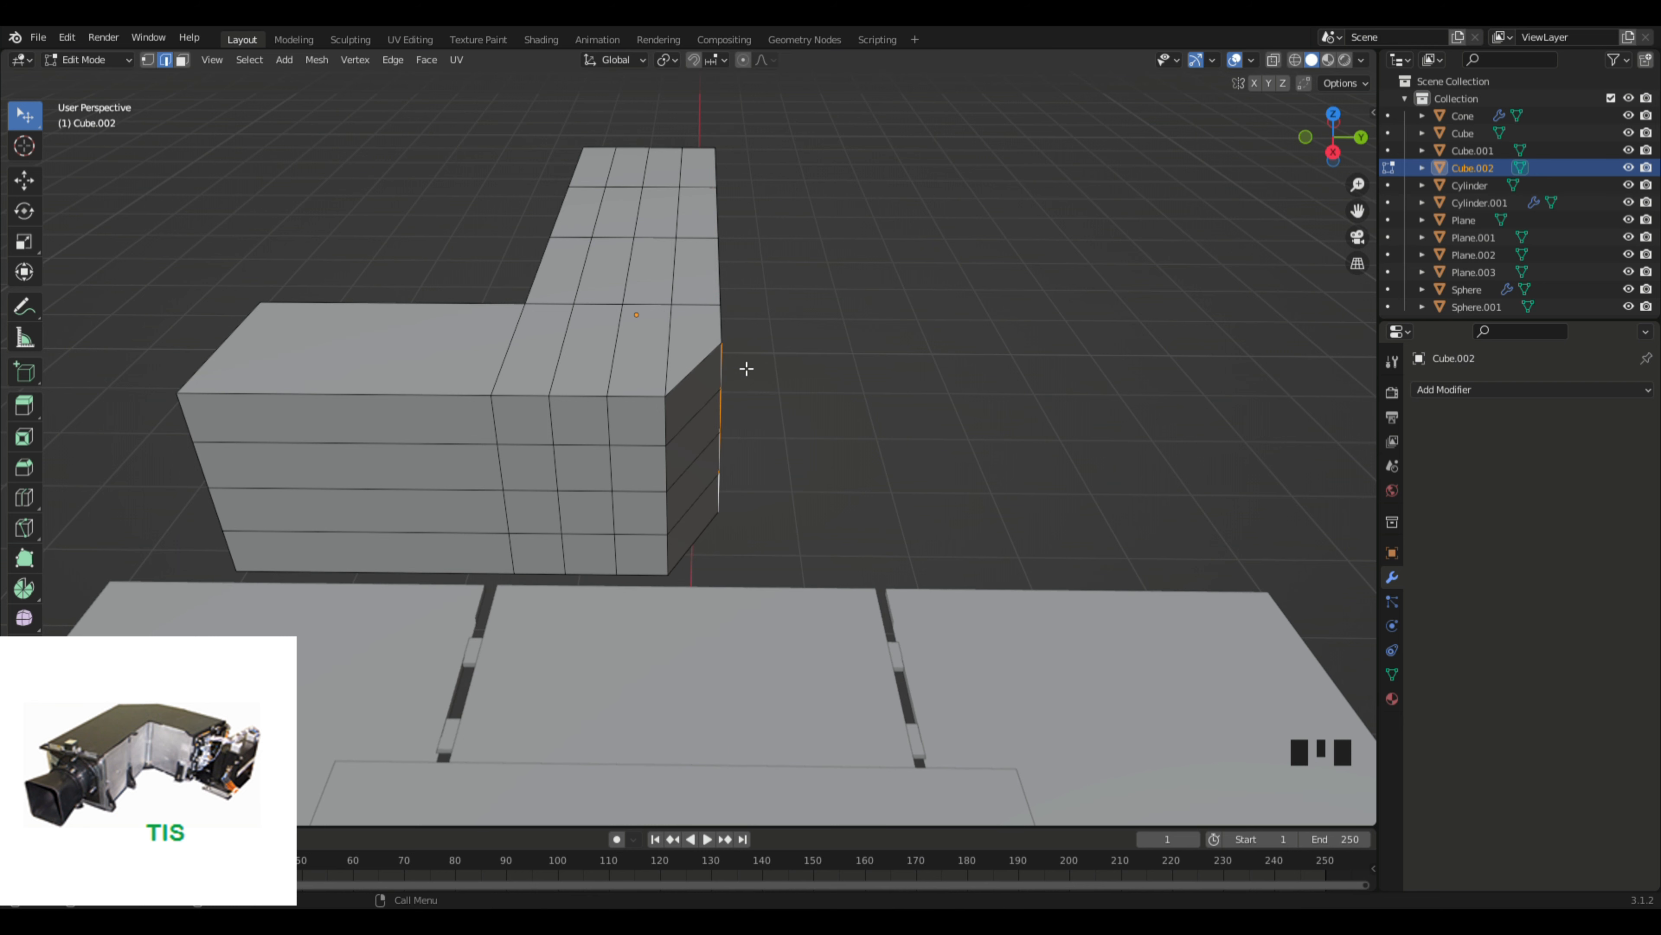
pyautogui.press('g')
pyautogui.press('z')
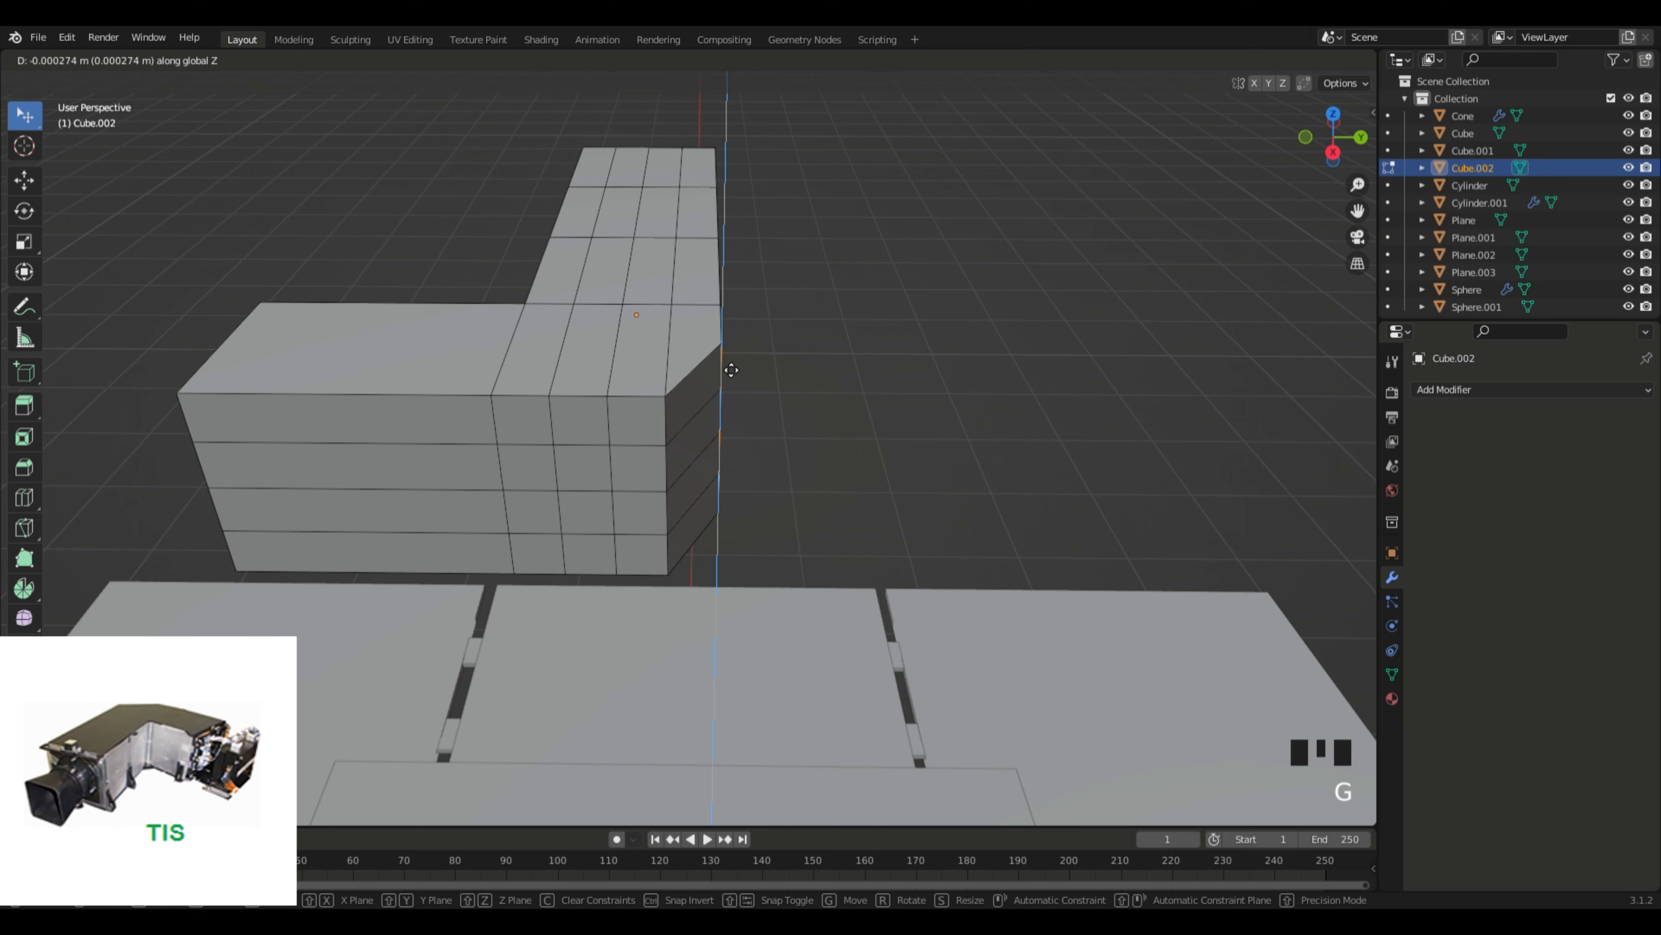
pyautogui.press('y')
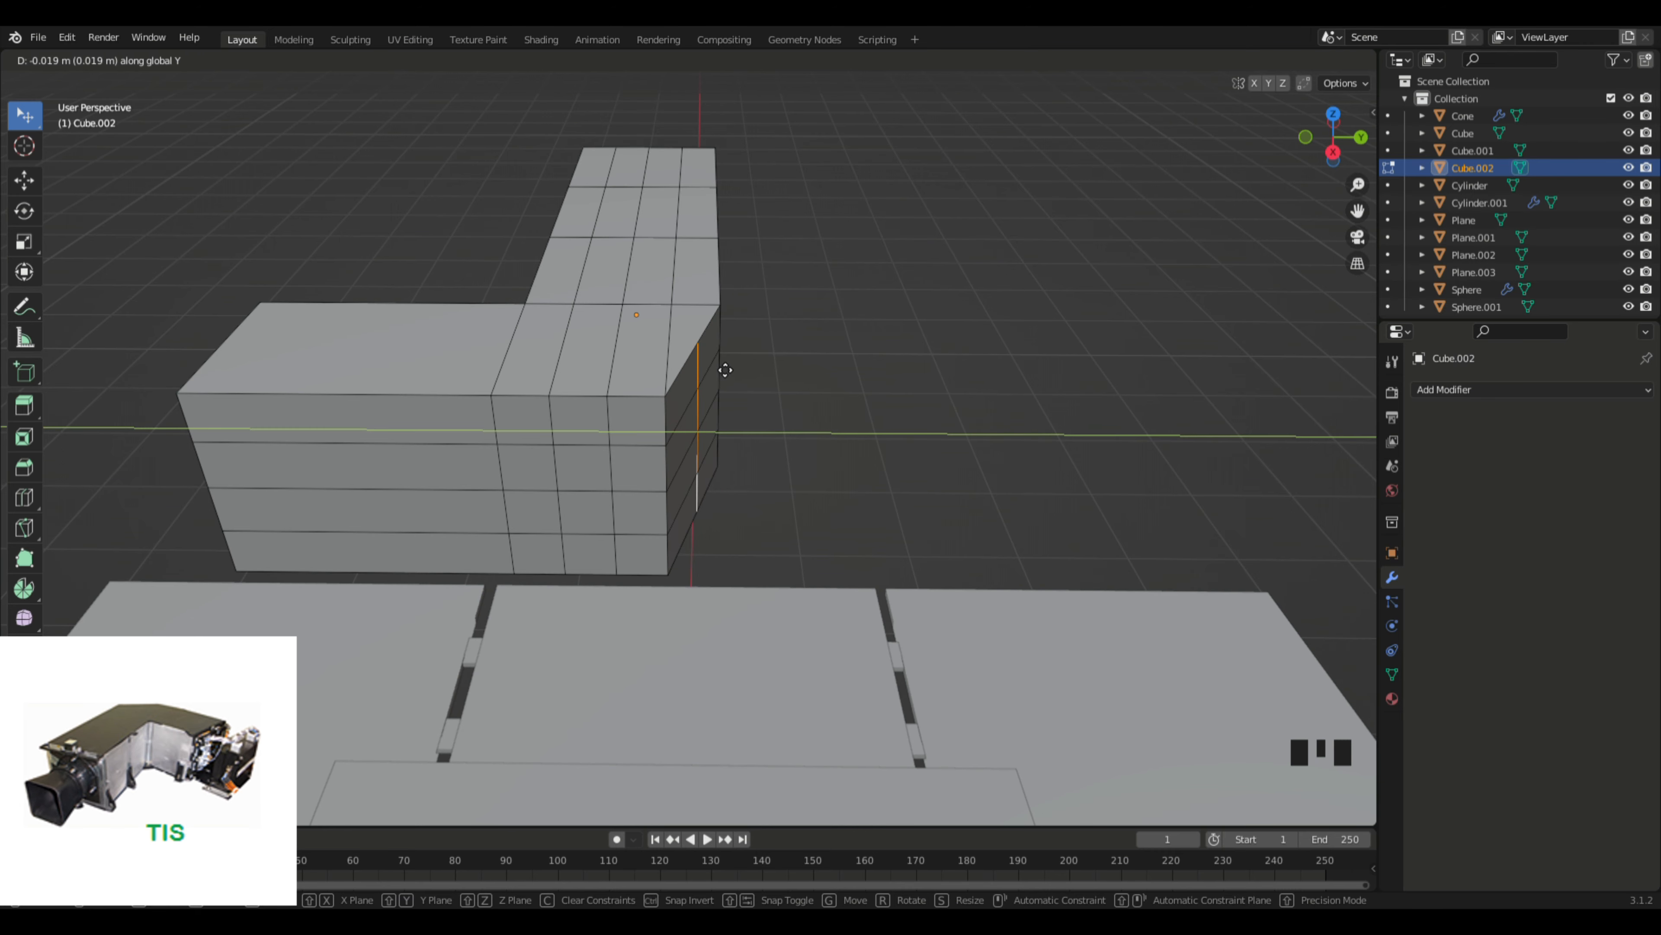
pyautogui.click(725, 370)
pyautogui.moveTo(845, 390)
pyautogui.mouseDown(button='middle')
pyautogui.moveTo(955, 421)
pyautogui.moveTo(801, 408)
pyautogui.moveTo(848, 409)
pyautogui.mouseUp(button='middle')
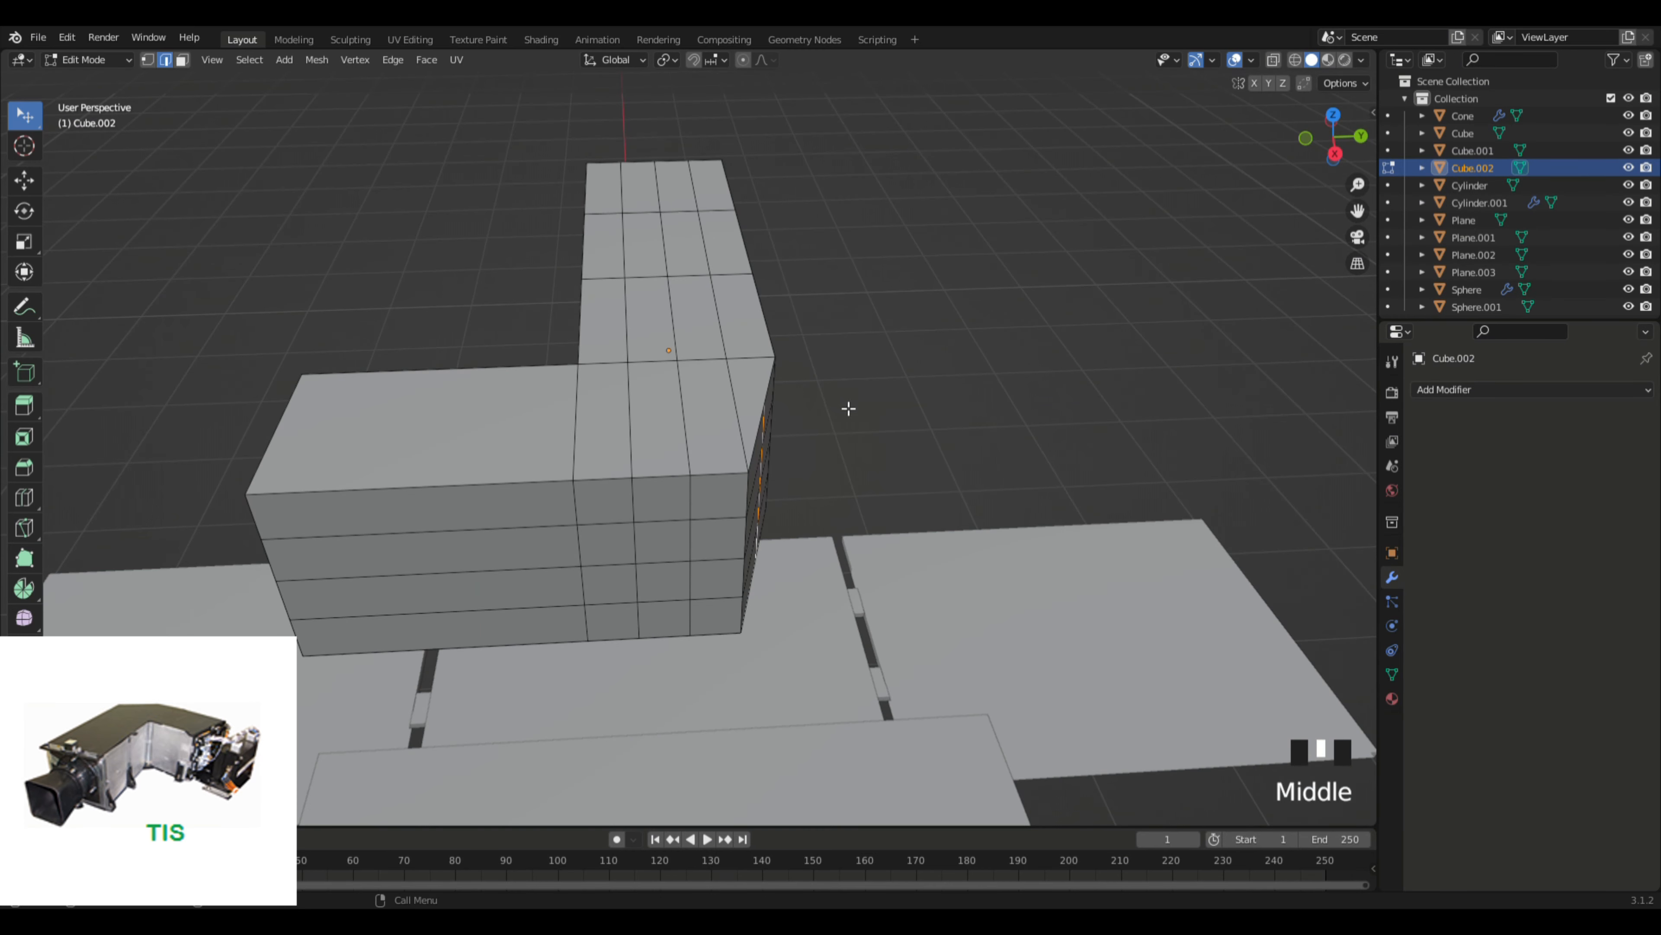
# Step: Move the four vertical edges at the remaining sharp corner about -0.048 m along X to round the bend, and return to Object Mode
pyautogui.click(750, 500)
pyautogui.keyDown('shift'); pyautogui.click(746, 561); pyautogui.keyUp('shift')
pyautogui.keyDown('shift'); pyautogui.click(745, 553); pyautogui.keyUp('shift')
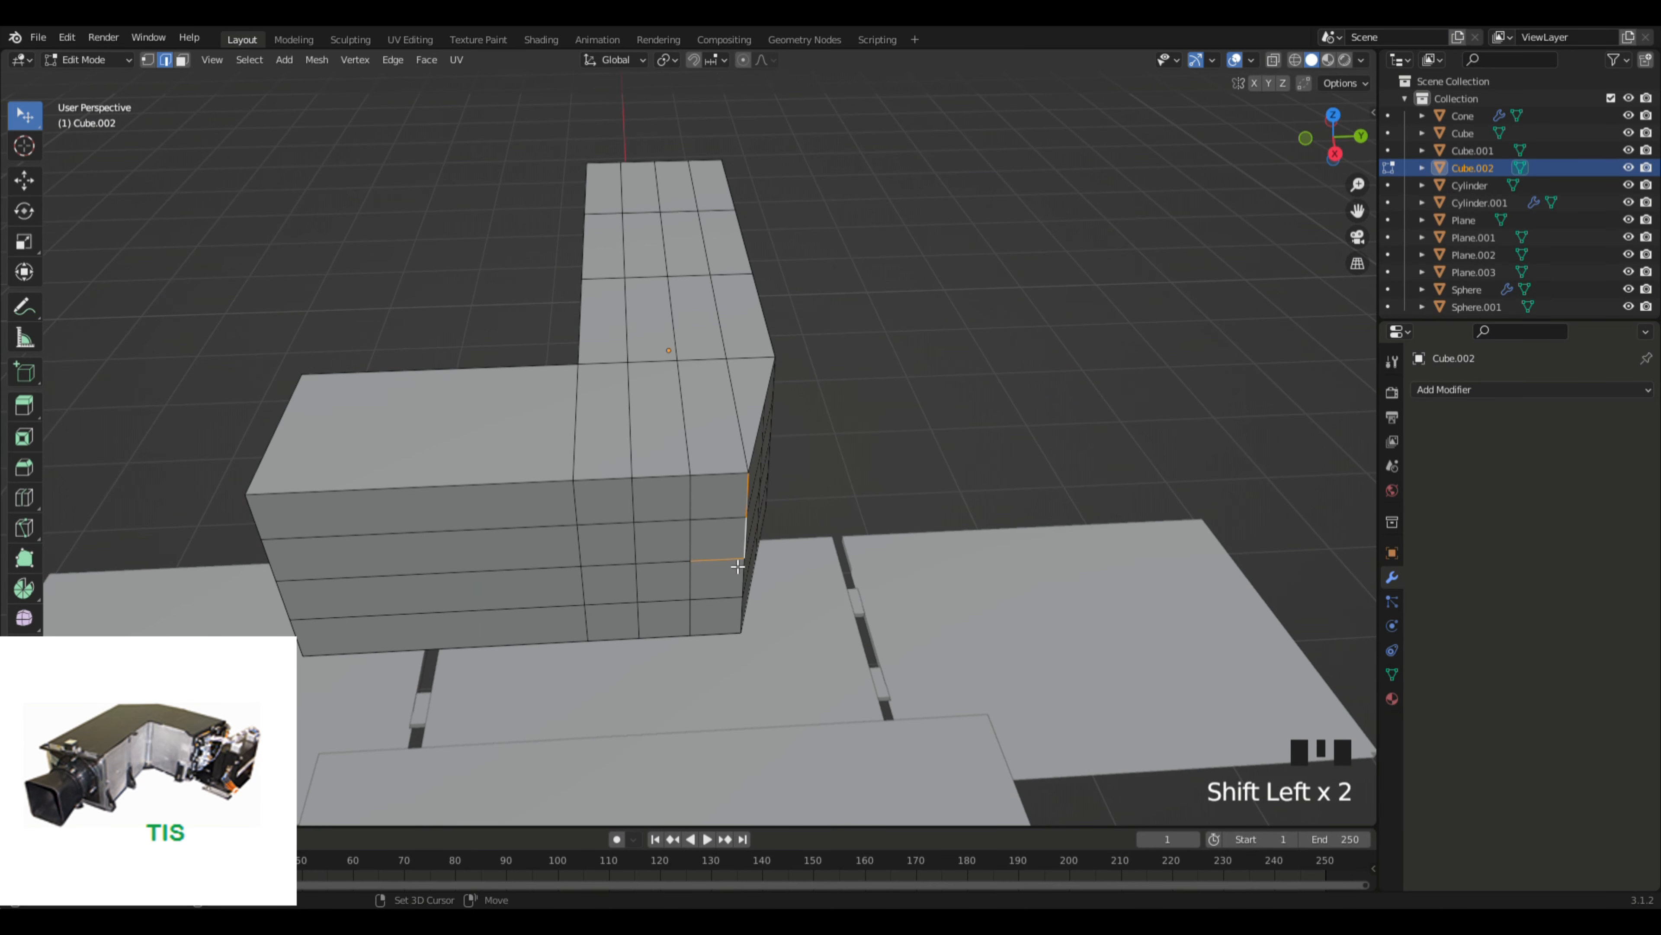
pyautogui.keyDown('shift'); pyautogui.click(746, 625); pyautogui.keyUp('shift')
pyautogui.press('g')
pyautogui.press('x')
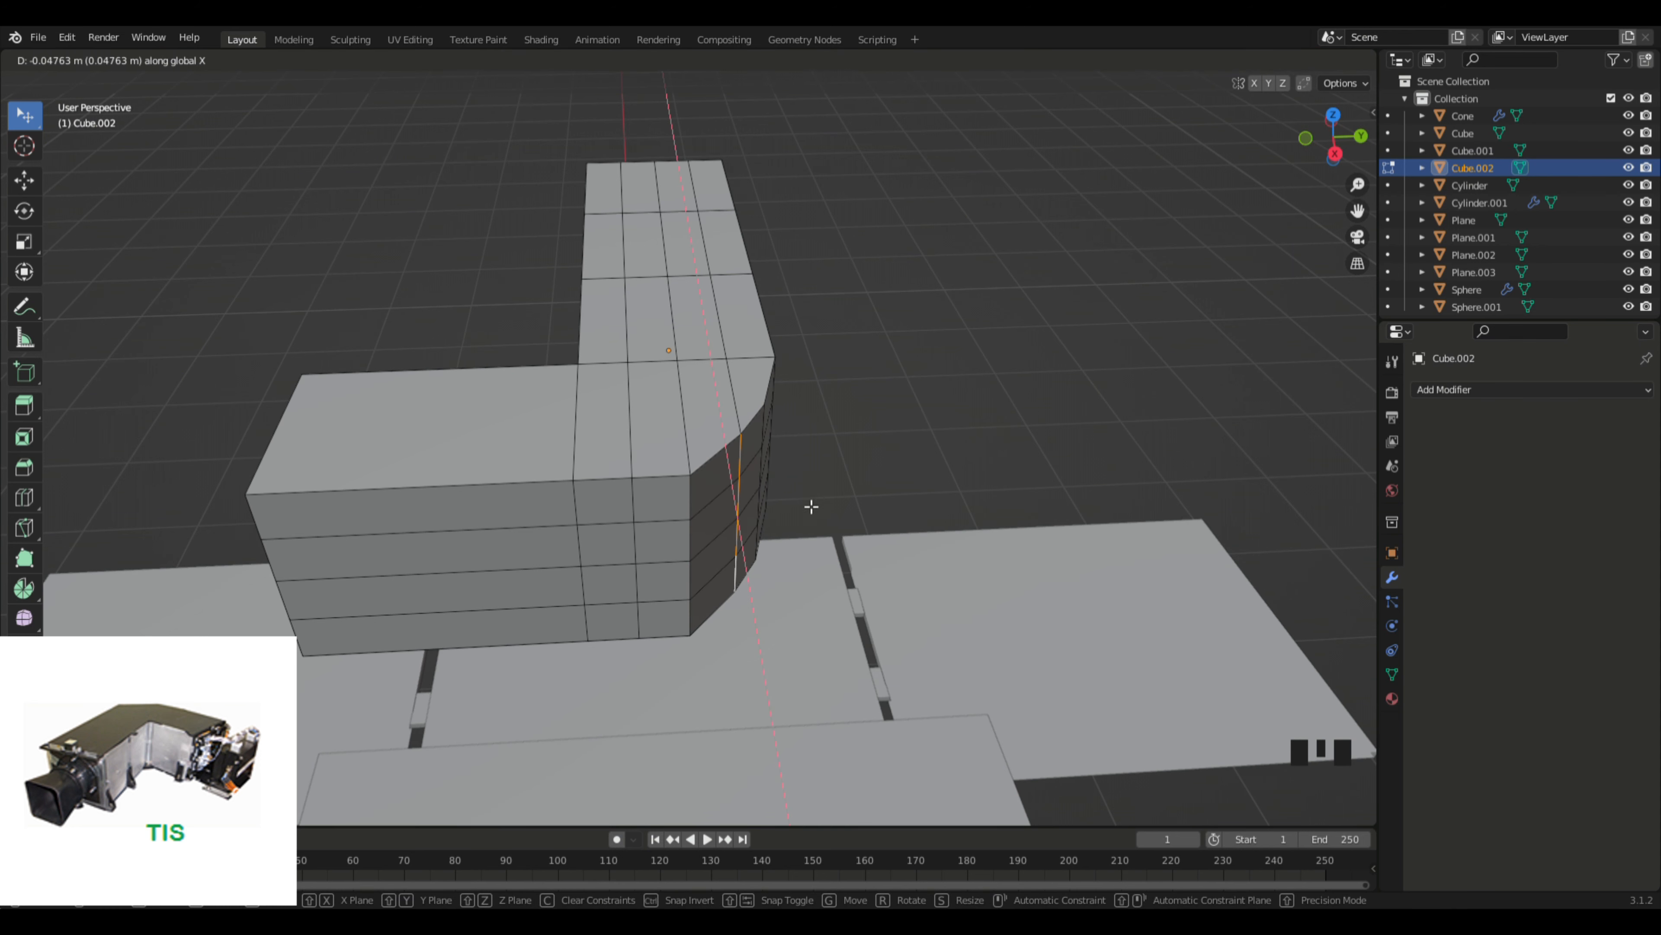
pyautogui.click(811, 506)
pyautogui.moveTo(868, 411); pyautogui.dragTo(923, 475, button='middle')
pyautogui.keyDown('shift'); pyautogui.scroll(-2, 900, 443); pyautogui.keyUp('shift')
pyautogui.scroll(-3, 900, 444)
pyautogui.press('Tab')
pyautogui.click(954, 472)
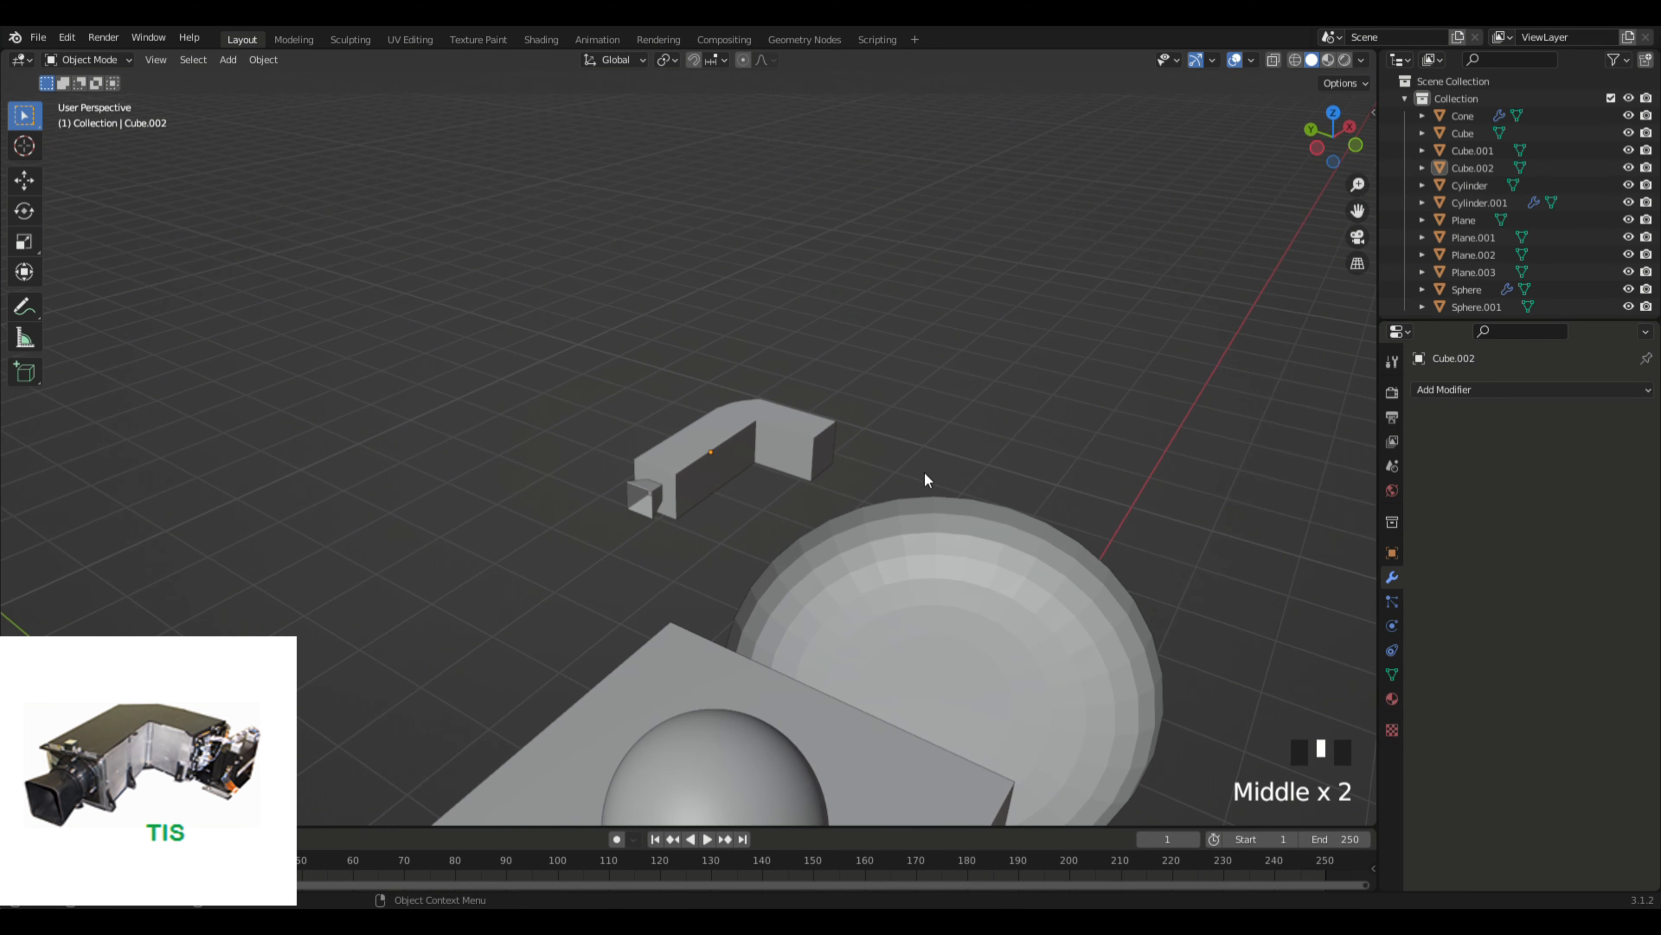
# Step: Select the L-shaped TIS body with its lens hood and move them about 3.8 m along X, away from the satellite
pyautogui.scroll(4, 916, 490)
pyautogui.scroll(-2, 916, 498)
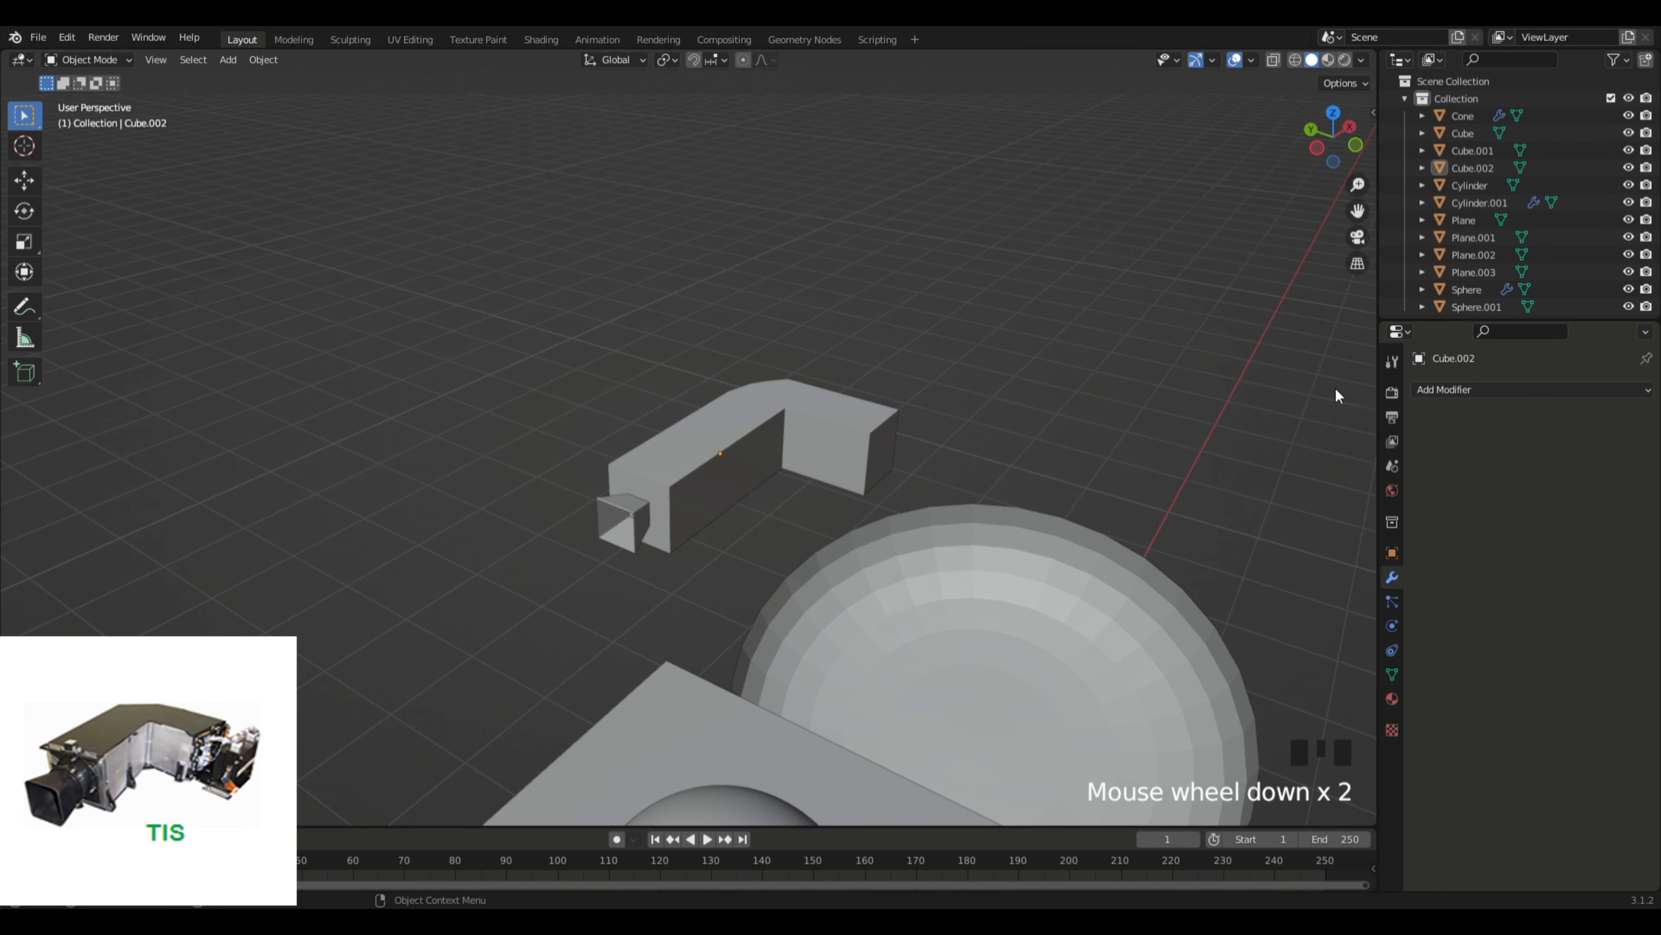
pyautogui.moveTo(752, 367); pyautogui.dragTo(764, 371, button='middle')
pyautogui.scroll(-3, 805, 396)
pyautogui.scroll(-5, 948, 396)
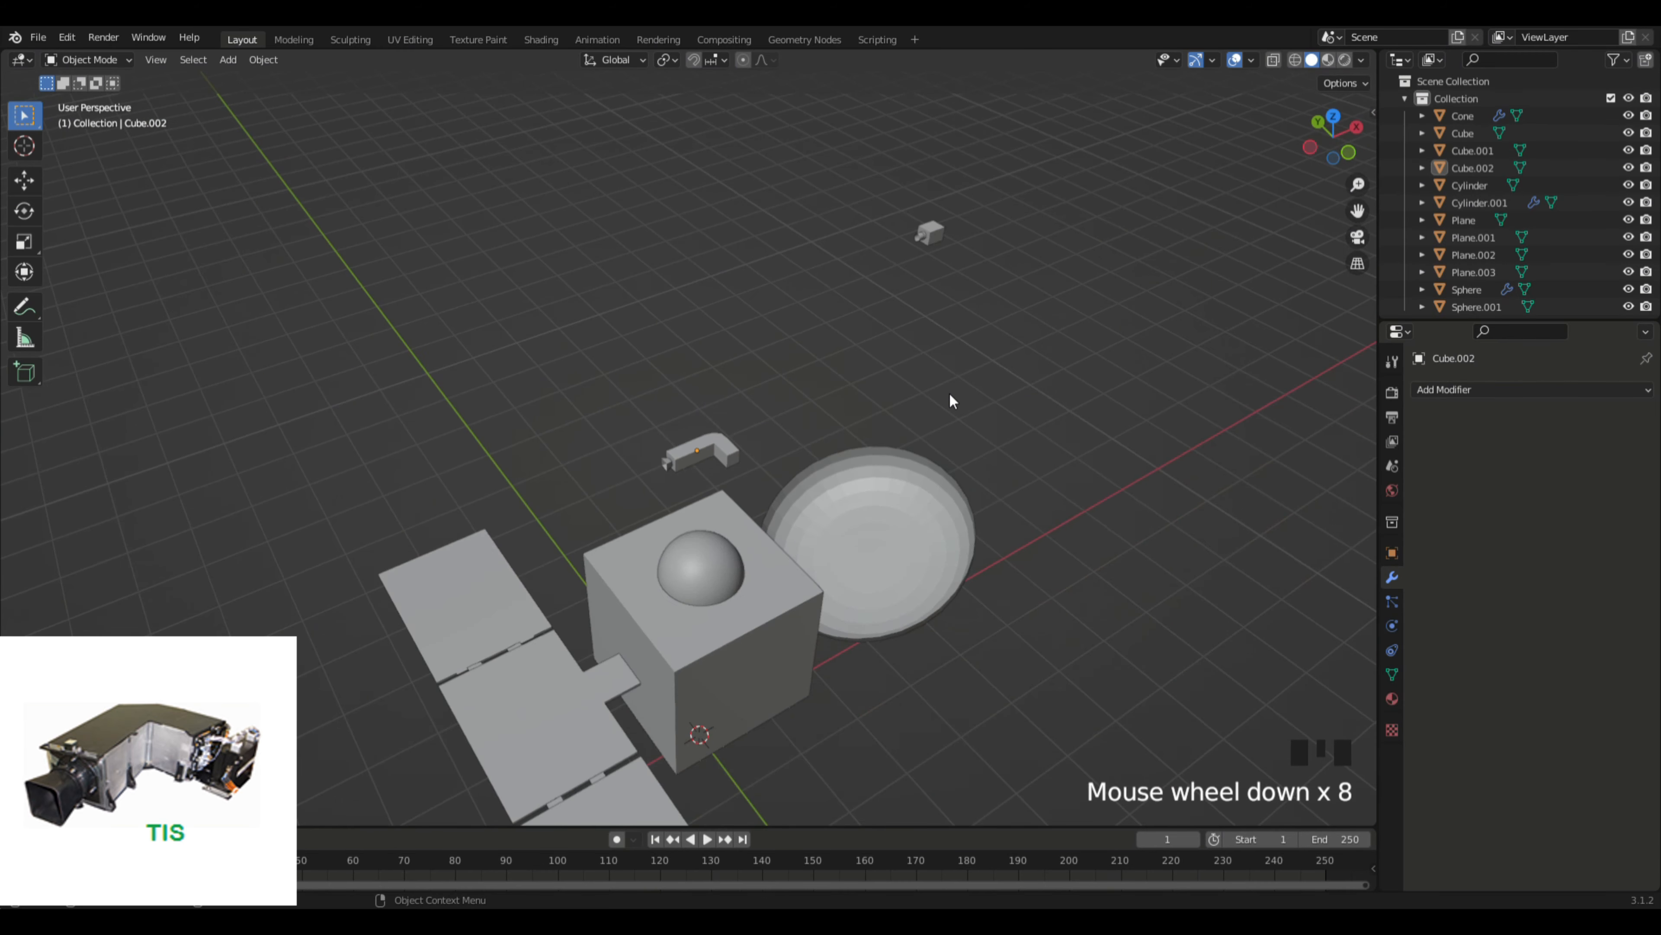
pyautogui.moveTo(952, 399); pyautogui.dragTo(856, 379, button='middle')
pyautogui.moveTo(560, 407); pyautogui.dragTo(745, 470)
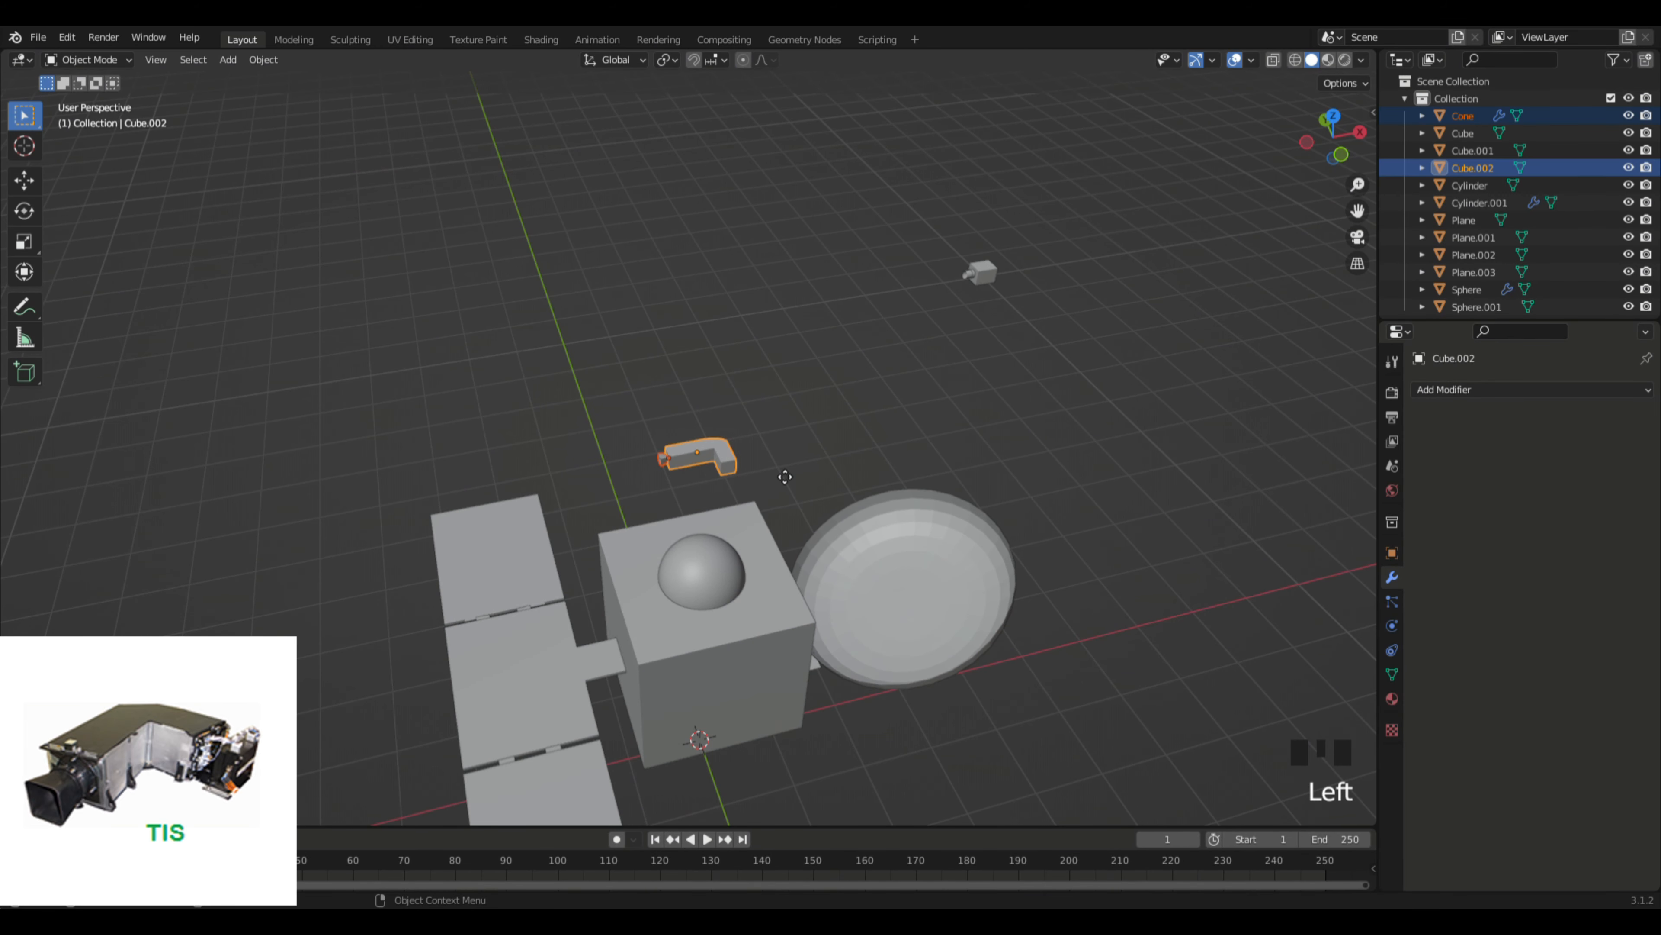
pyautogui.press('g')
pyautogui.press('z')
pyautogui.press('x')
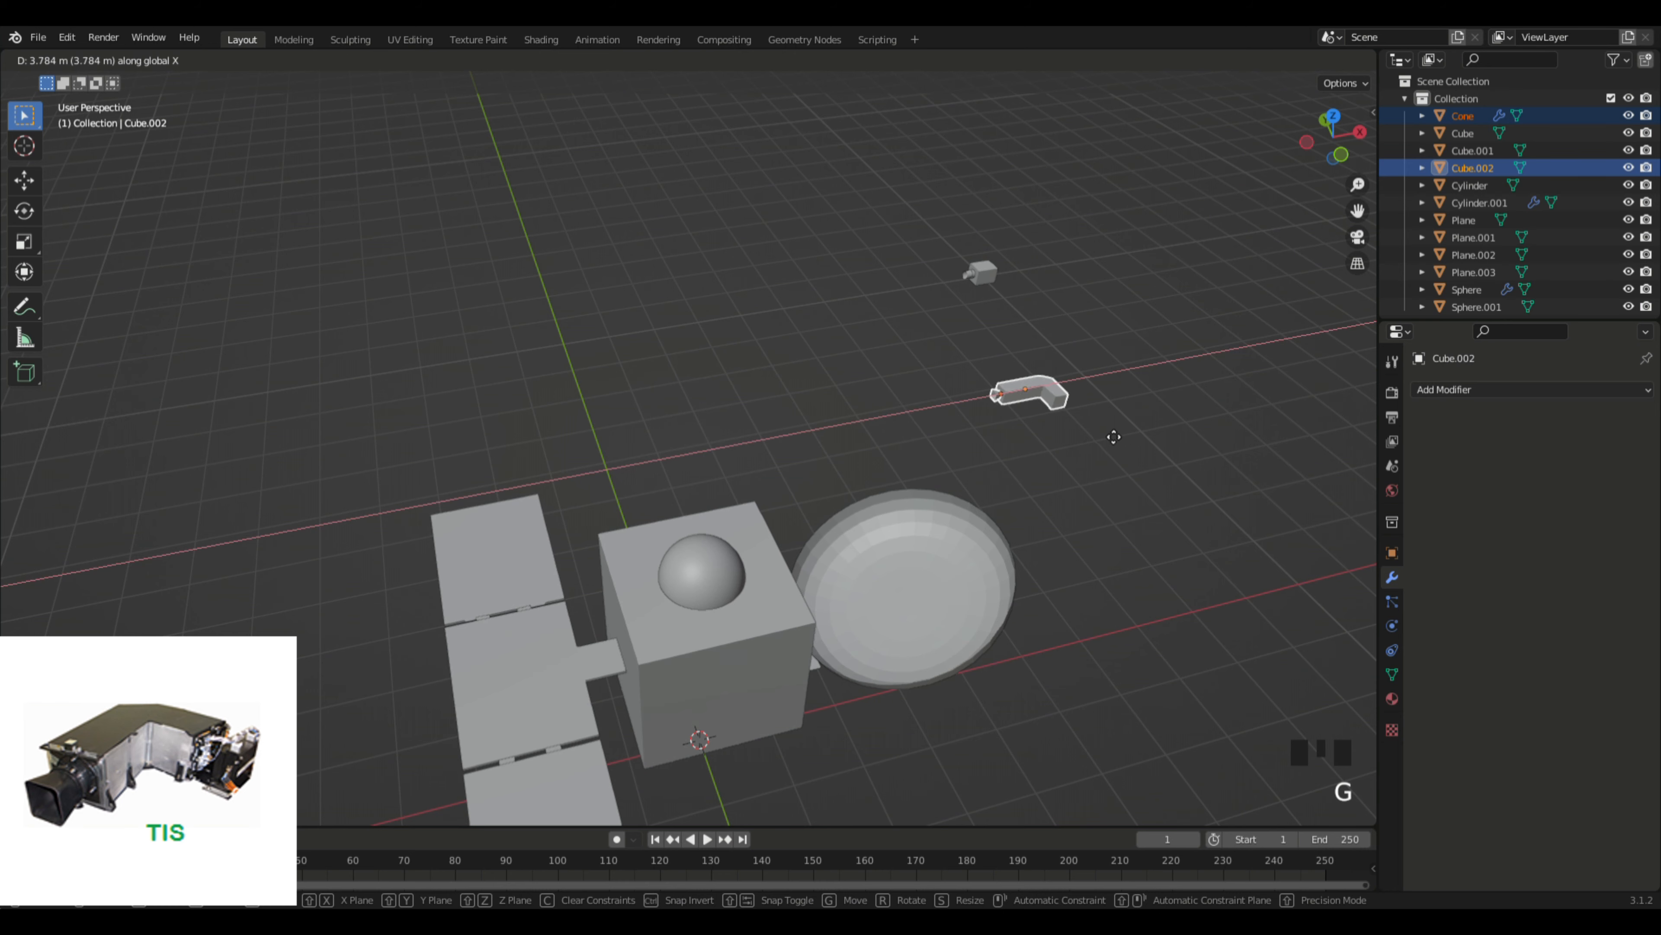
pyautogui.click(1114, 446)
pyautogui.click(1124, 468)
# Step: Add a cube for the MENCA body and raise it above the satellite's main box
pyautogui.moveTo(1124, 467); pyautogui.dragTo(1193, 468, button='middle')
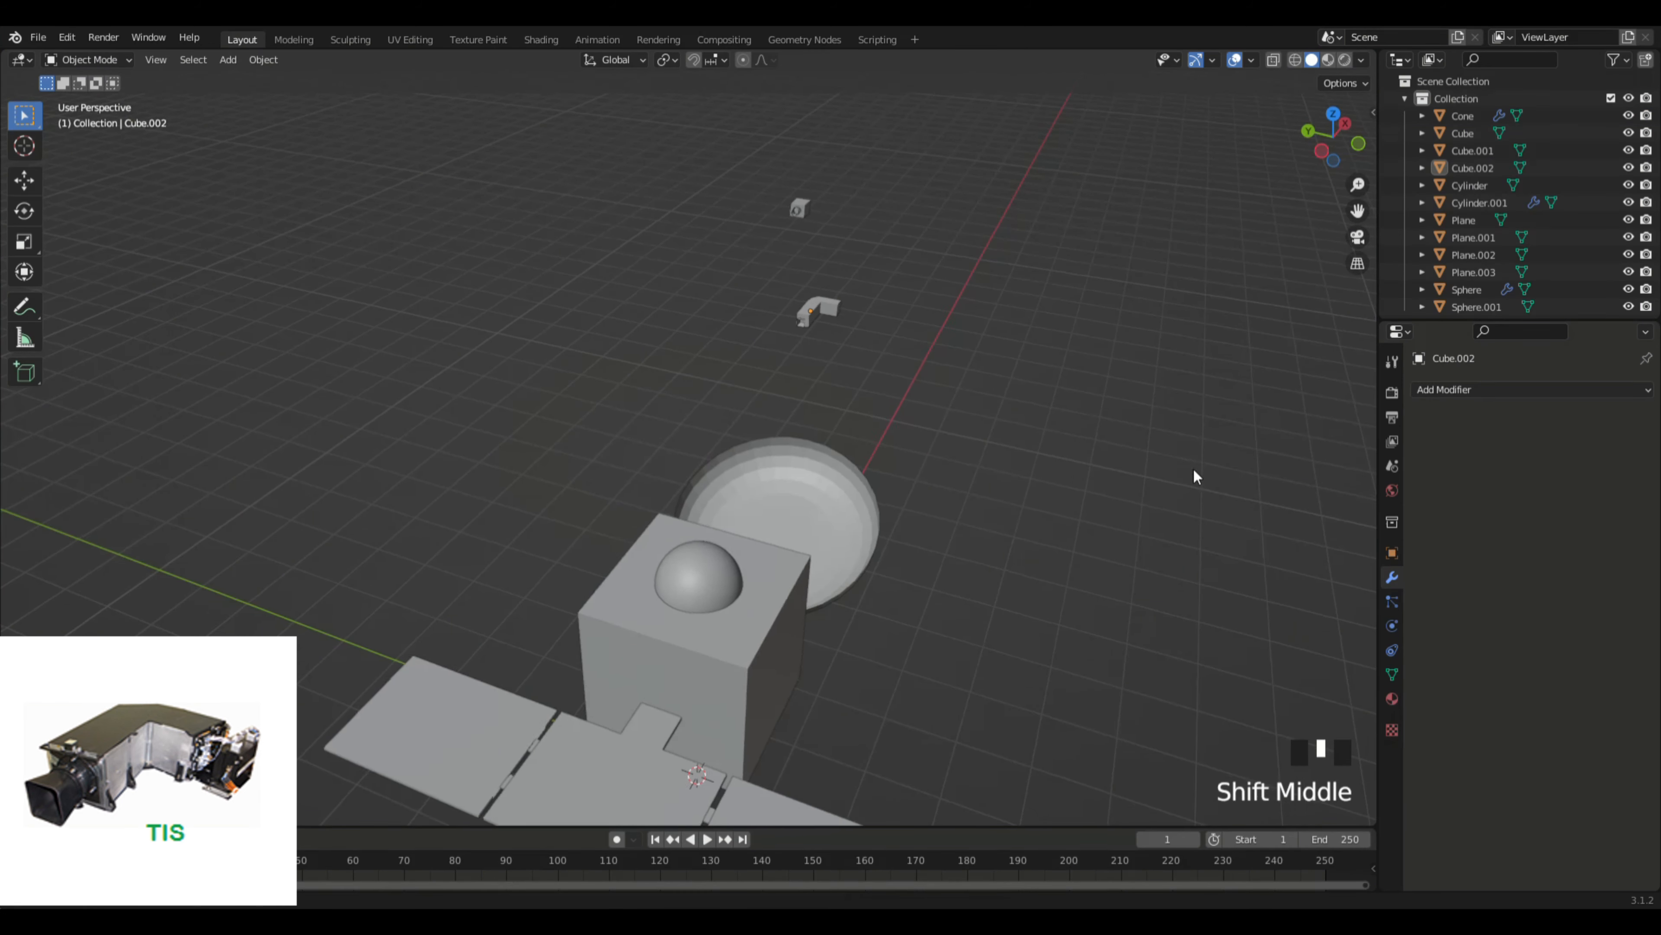
pyautogui.scroll(3, 1182, 468)
pyautogui.scroll(-3, 1176, 484)
pyautogui.scroll(-2, 1176, 489)
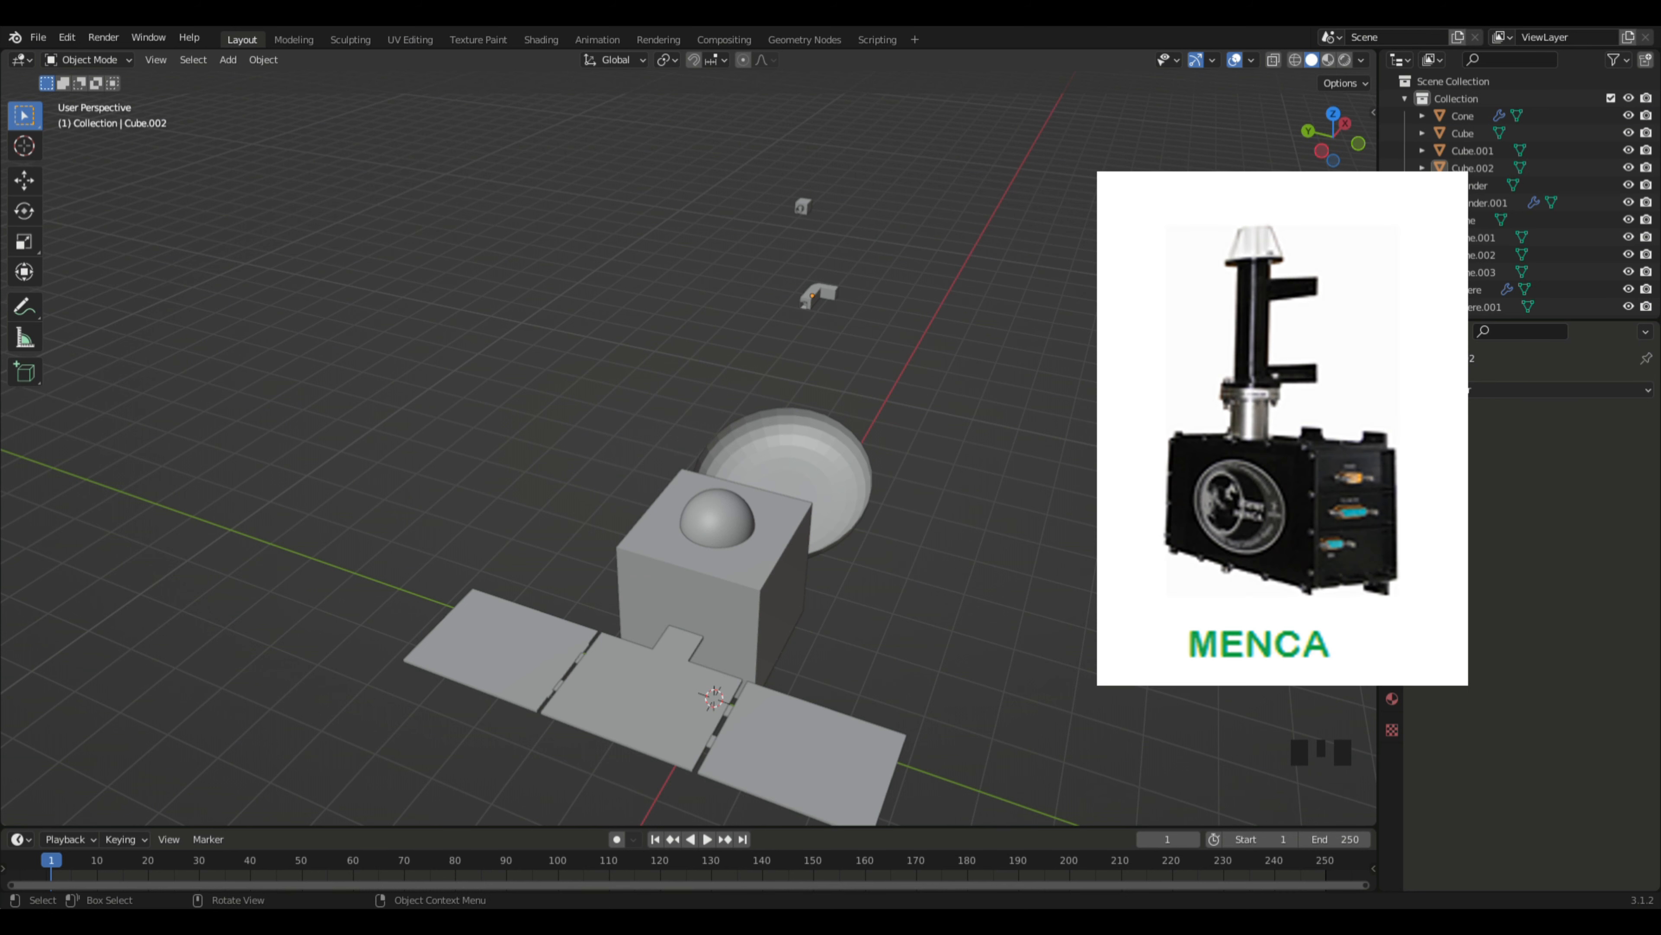
pyautogui.click(888, 637)
pyautogui.moveTo(888, 638); pyautogui.dragTo(767, 535, button='middle')
pyautogui.scroll(-2, 811, 592)
pyautogui.hotkey('shift', 'a')
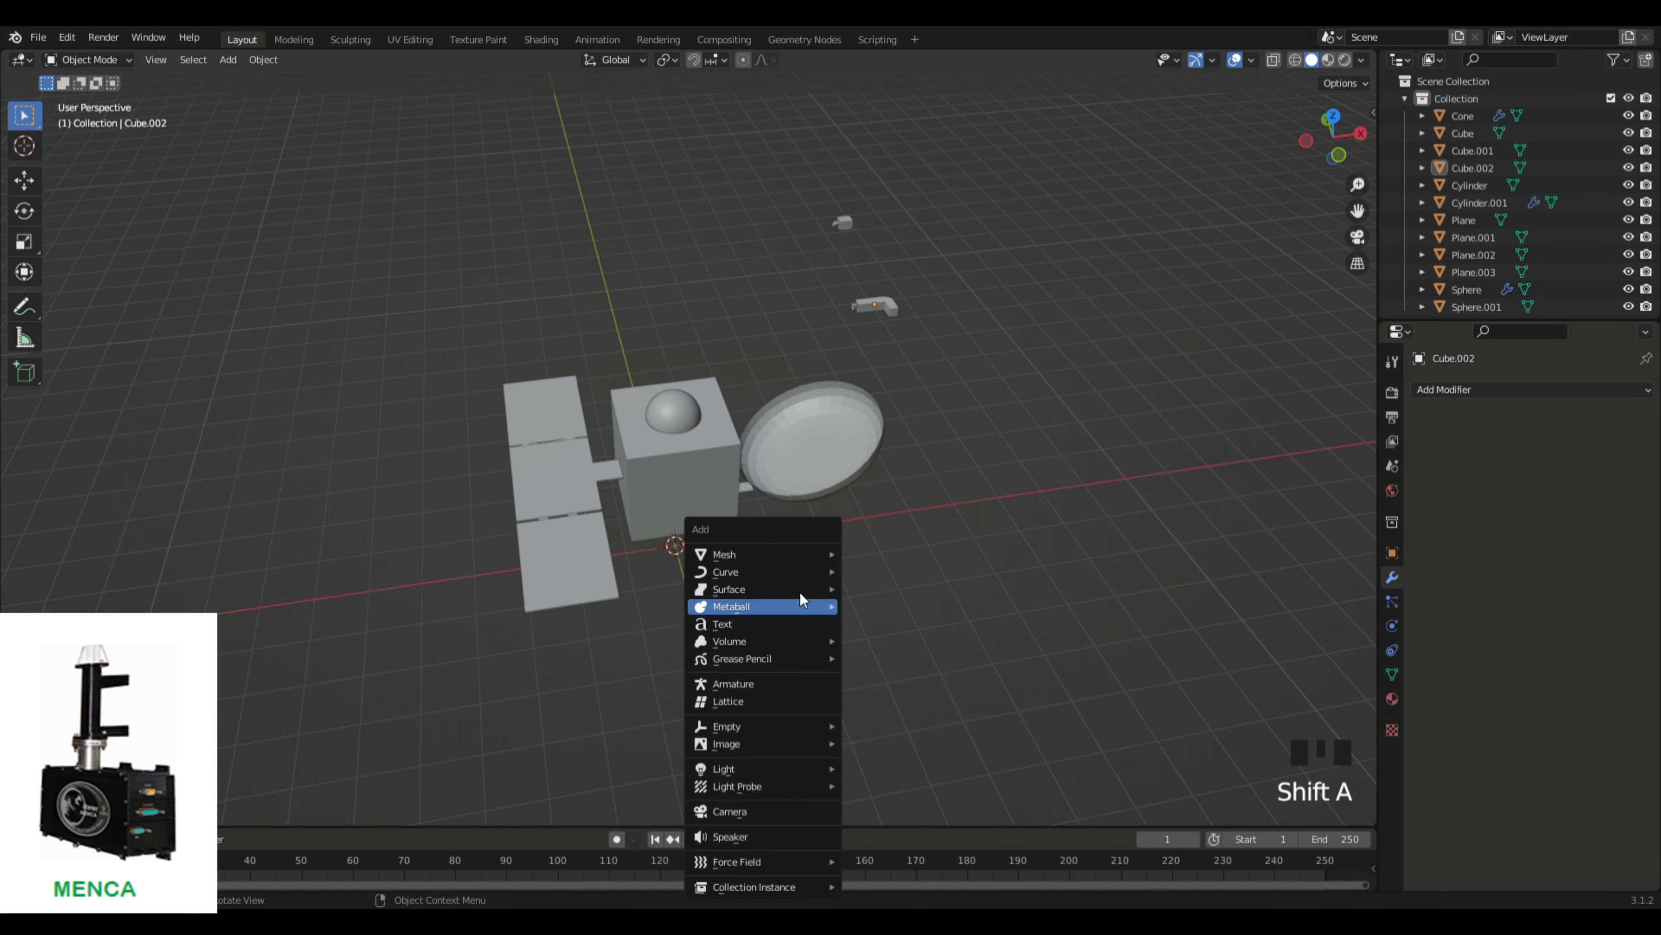
pyautogui.moveTo(785, 562)
pyautogui.click(870, 571)
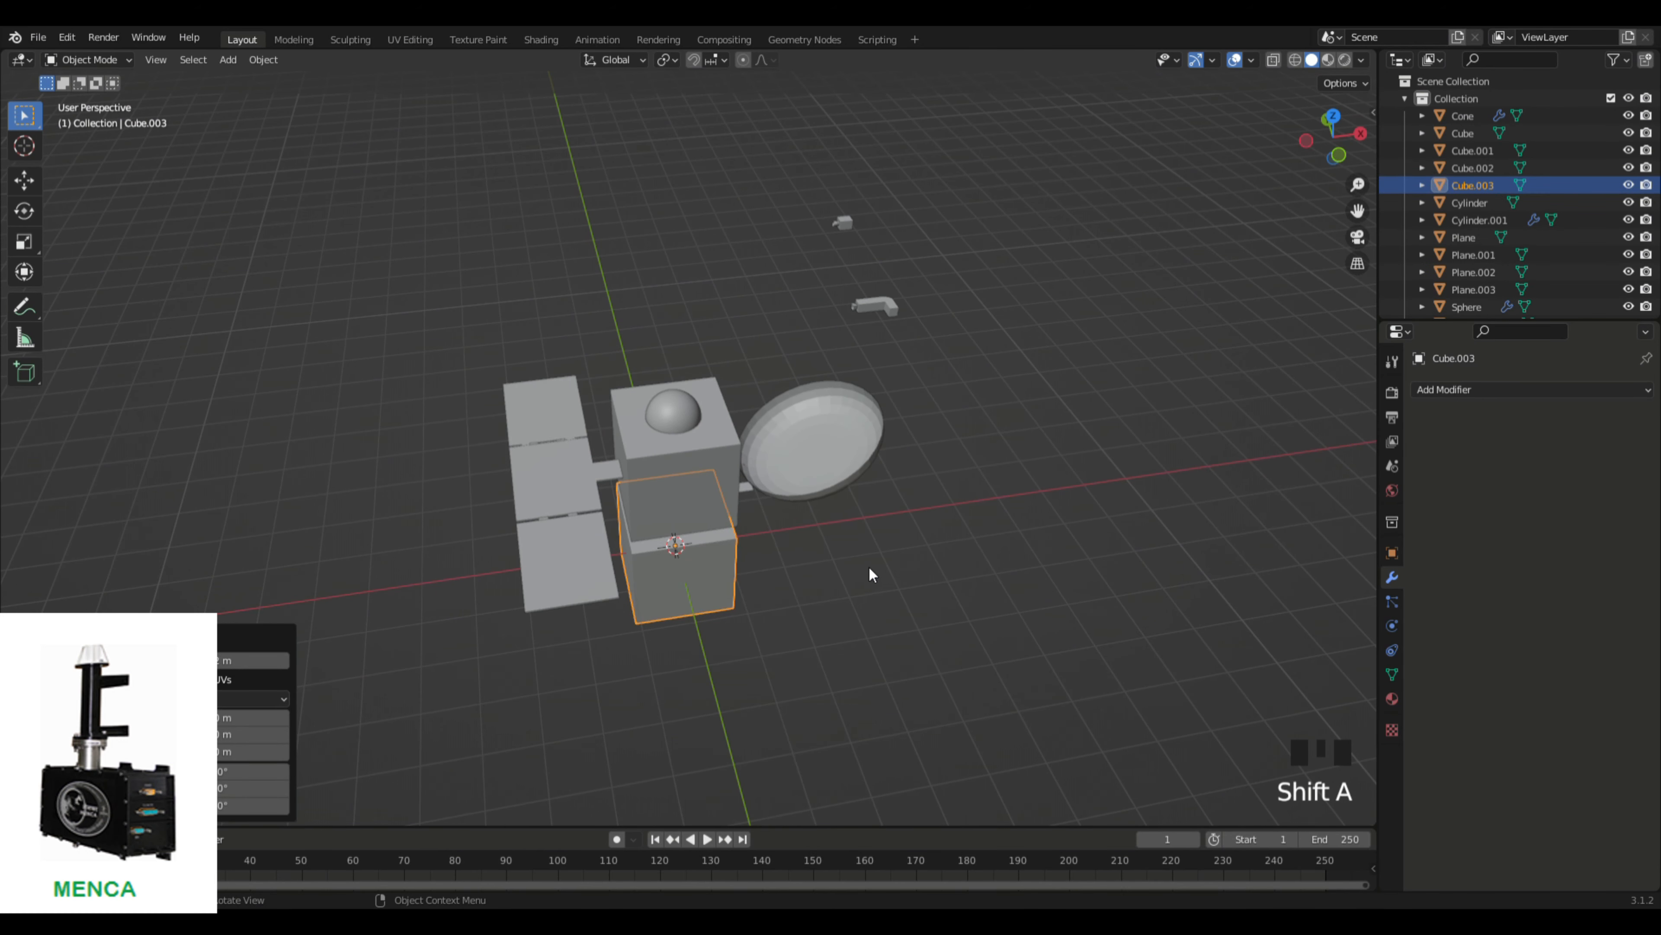
pyautogui.press('g')
pyautogui.click(844, 317)
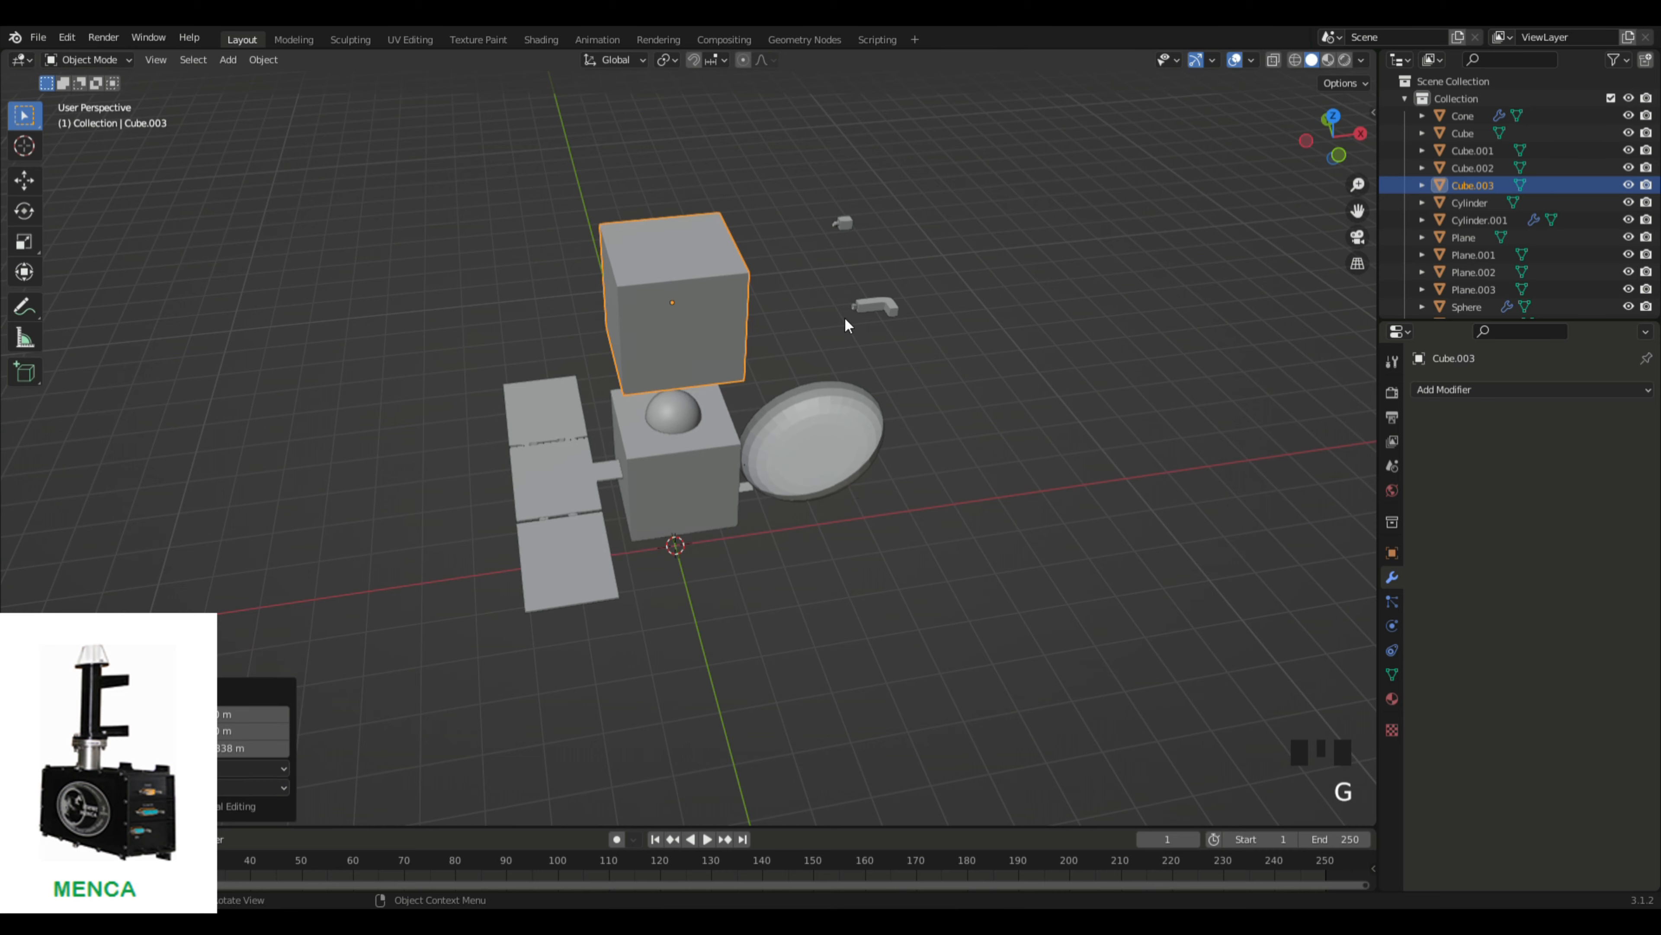
pyautogui.moveTo(876, 563); pyautogui.dragTo(968, 549, button='middle')
pyautogui.scroll(2, 1004, 657)
pyautogui.moveTo(1005, 657); pyautogui.dragTo(1036, 648, button='middle')
pyautogui.scroll(-3, 994, 647)
pyautogui.click(817, 661)
pyautogui.press('s')
pyautogui.rightClick(915, 556)
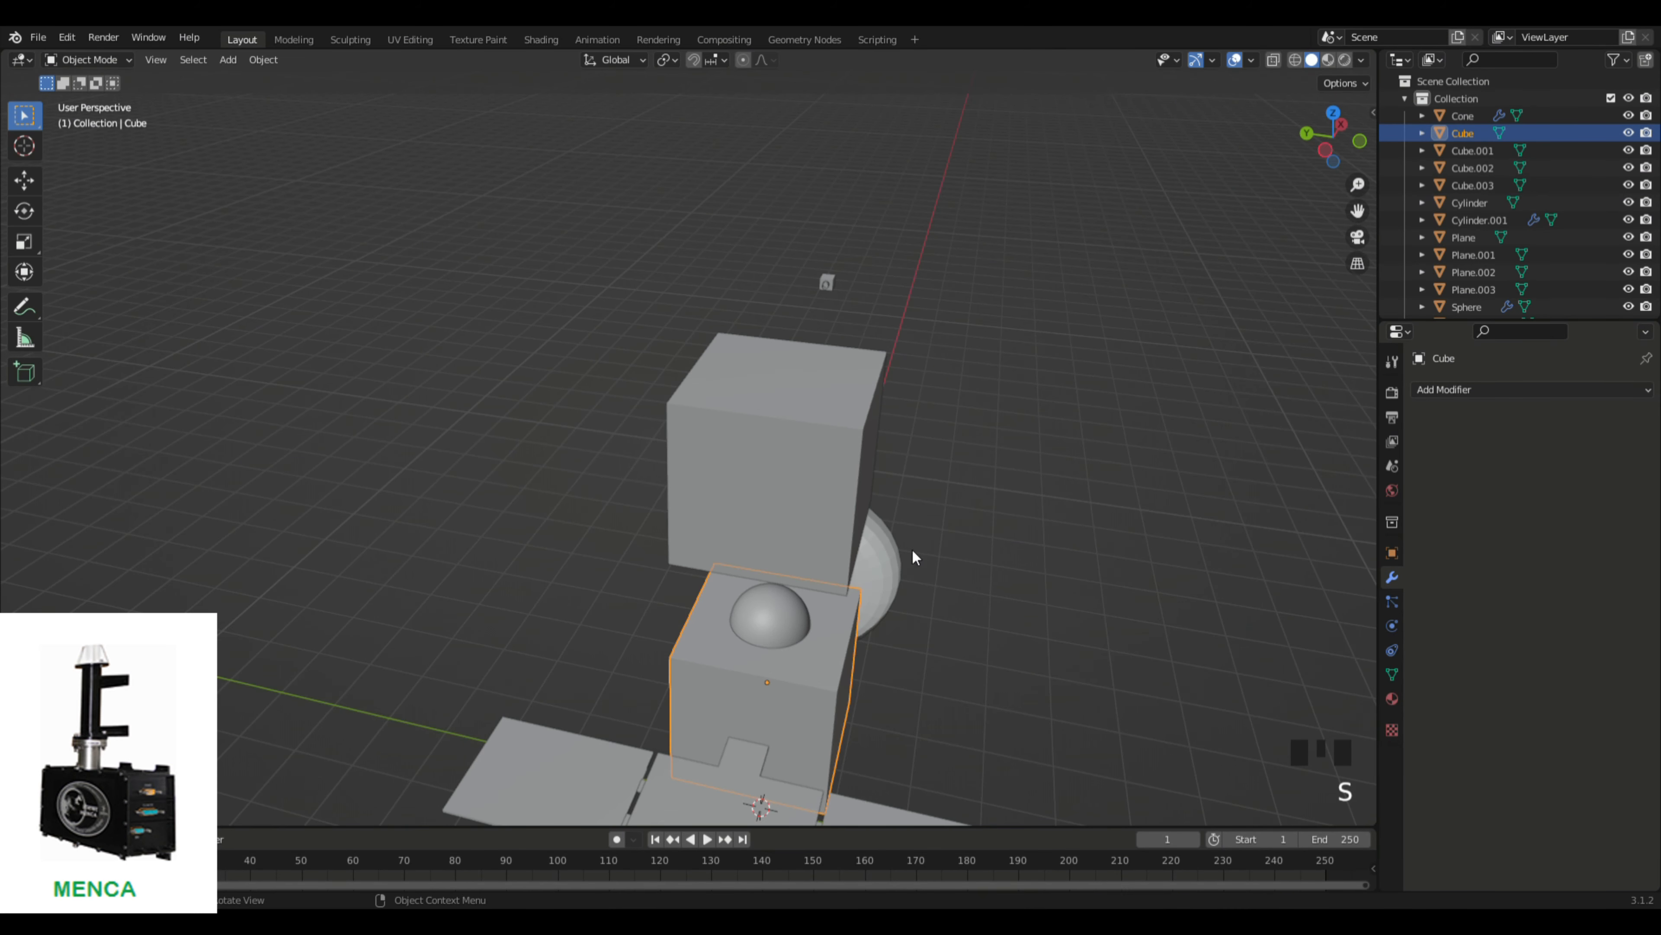
# Step: Scale the new MENCA cube down uniformly to about 0.157
pyautogui.click(850, 517)
pyautogui.press('s')
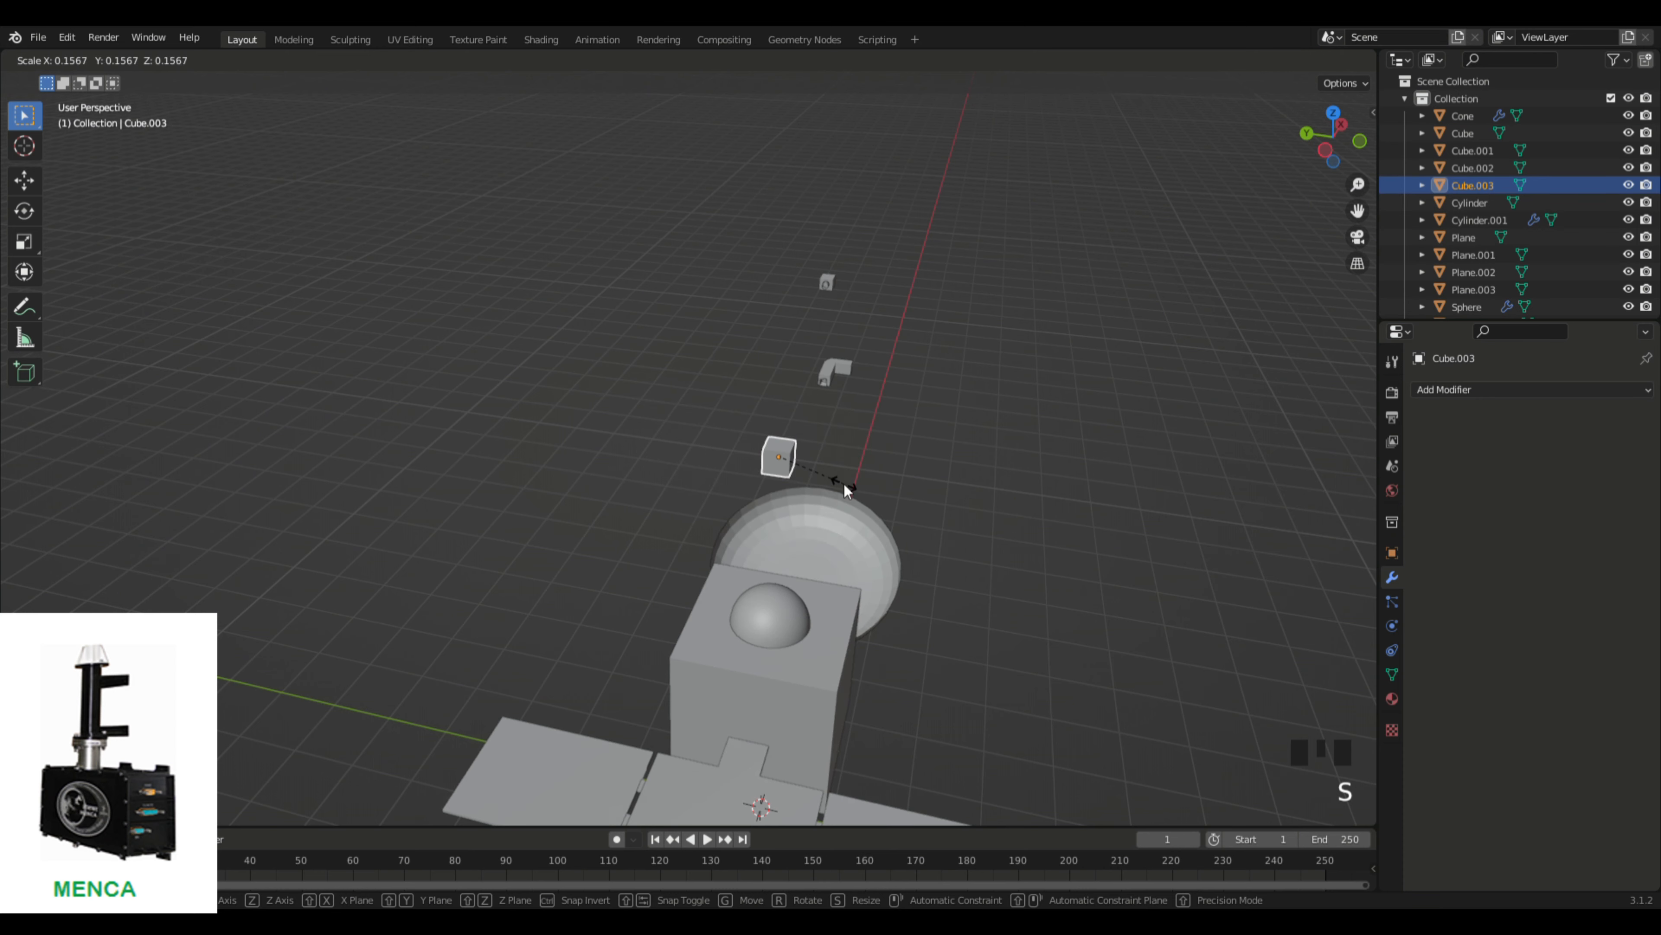
pyautogui.click(844, 482)
# Step: Narrow the MENCA cube along X with a scale factor of about 0.59
pyautogui.keyDown('shift'); pyautogui.scroll(1, 1084, 535); pyautogui.keyUp('shift')
pyautogui.scroll(7, 1083, 540)
pyautogui.keyDown('shift'); pyautogui.moveTo(1073, 554); pyautogui.dragTo(801, 502, button='middle'); pyautogui.keyUp('shift')
pyautogui.moveTo(959, 512); pyautogui.dragTo(908, 538, button='middle')
pyautogui.keyDown('shift'); pyautogui.scroll(-1, 907, 538); pyautogui.keyUp('shift')
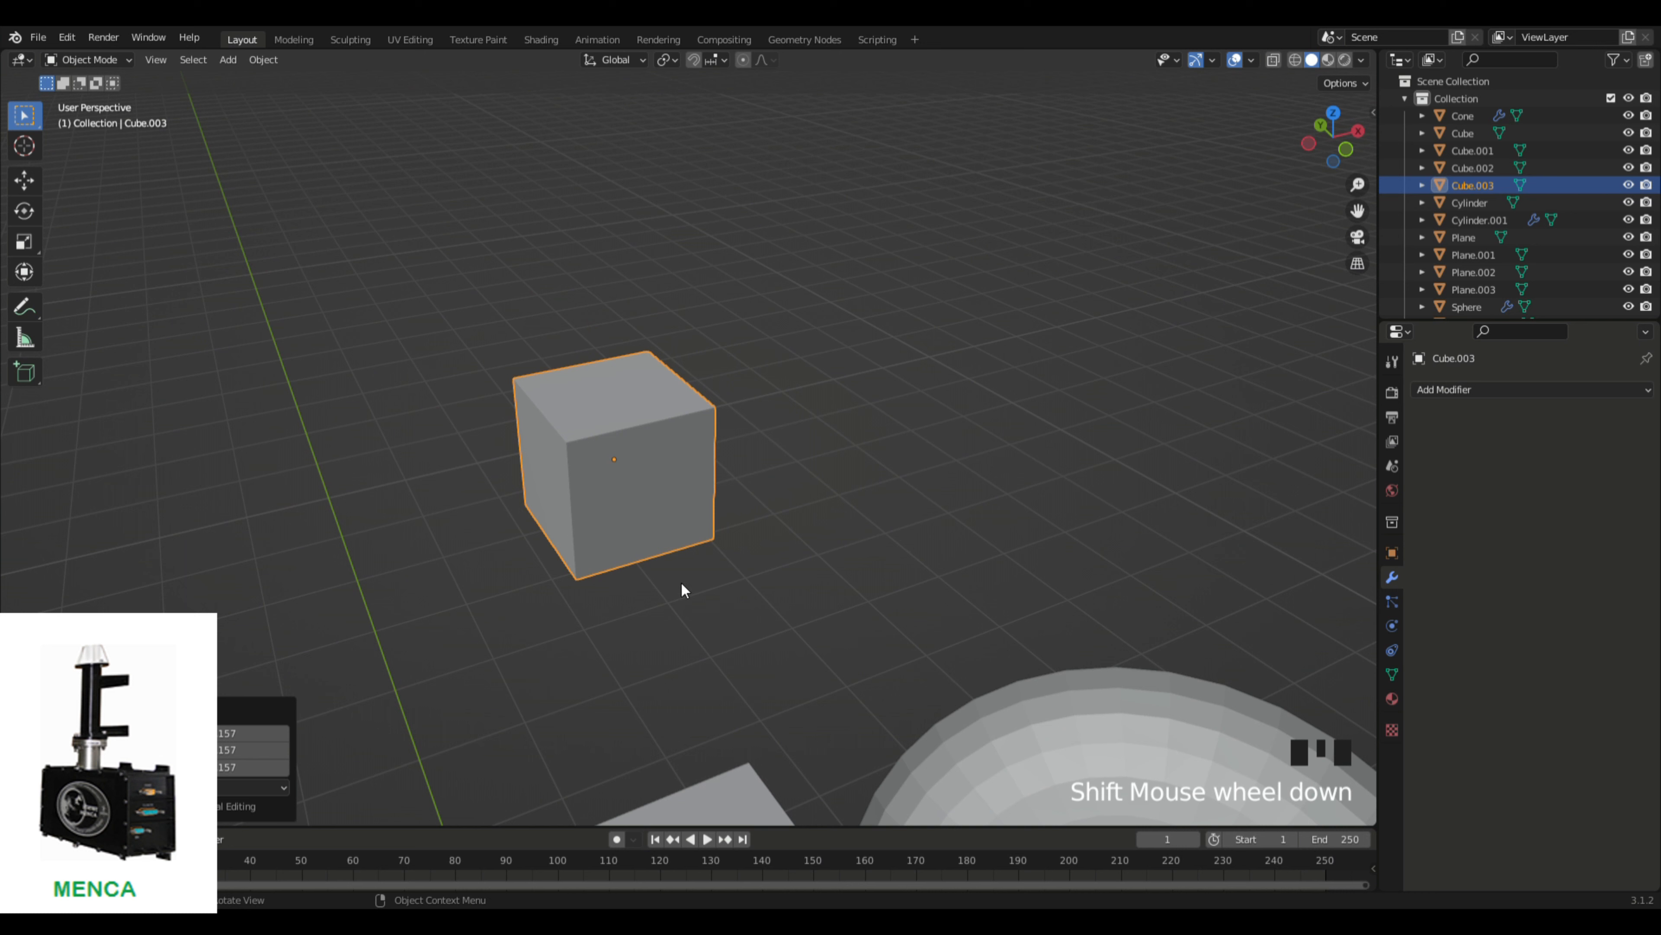
pyautogui.press('s')
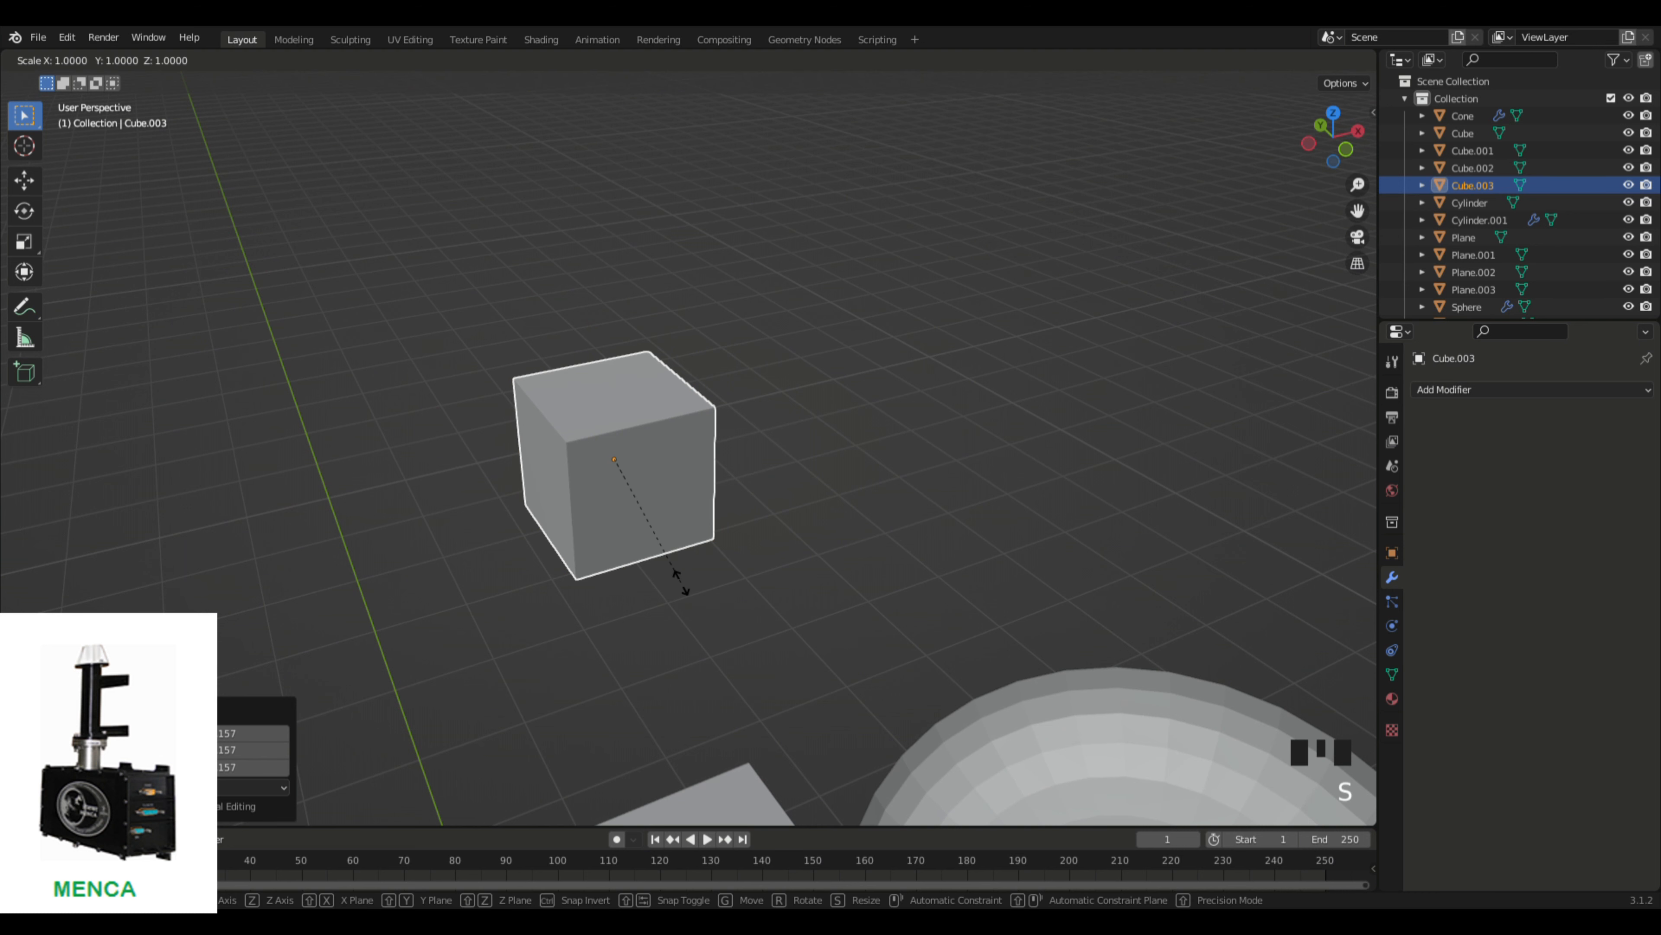
pyautogui.press('x')
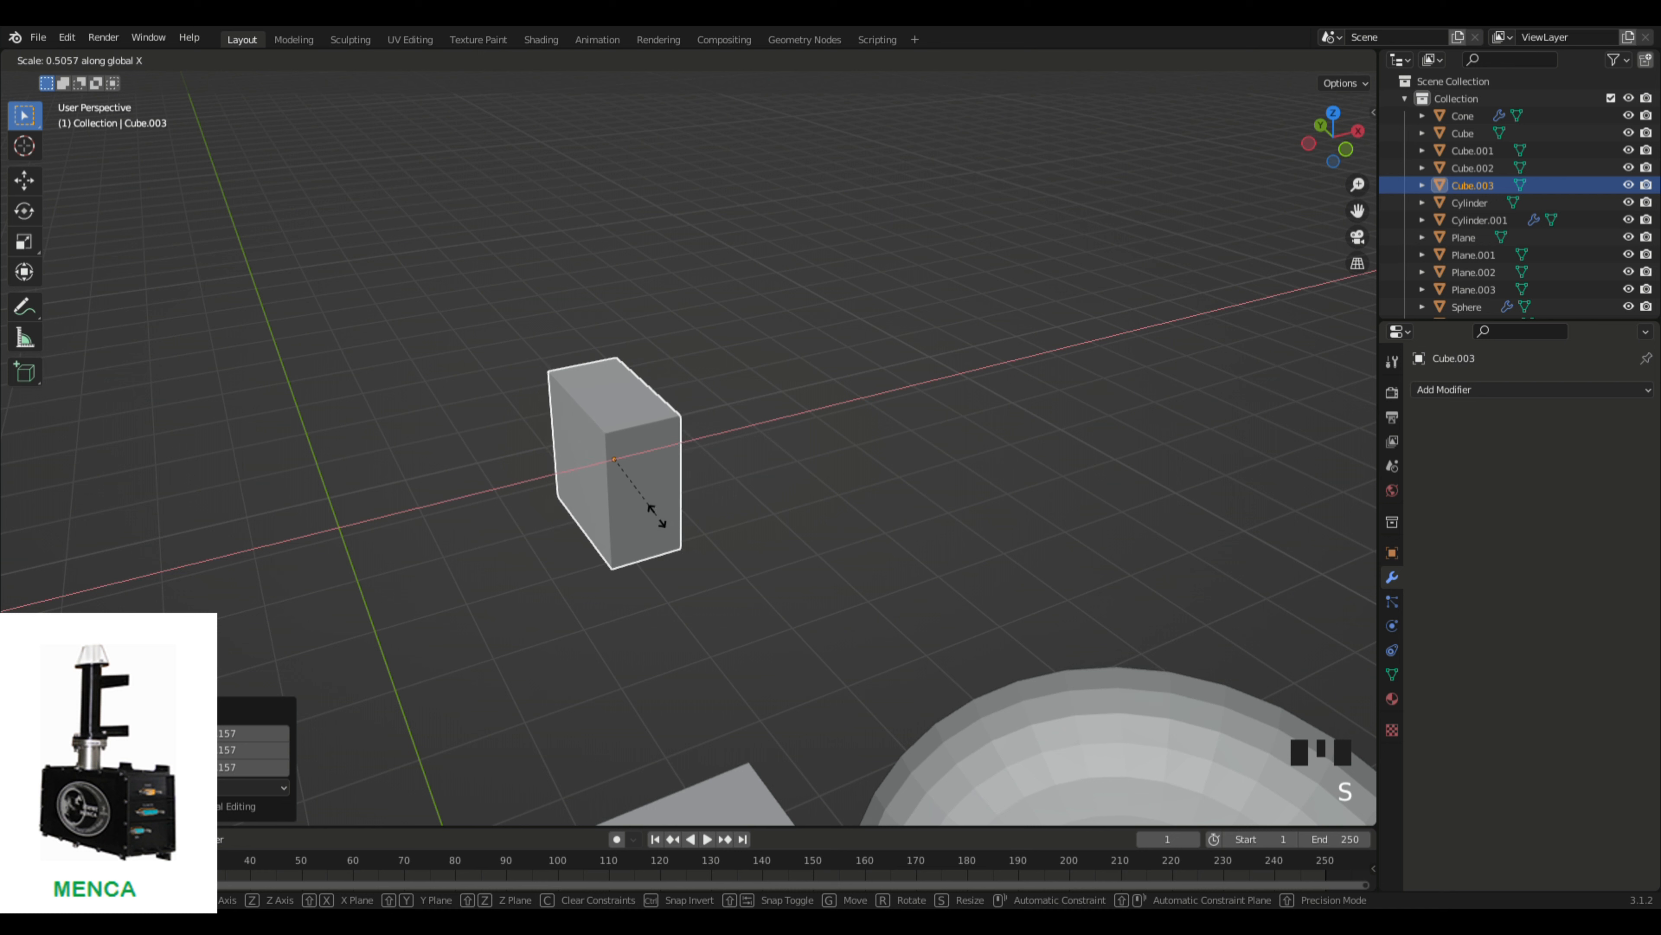
pyautogui.click(663, 526)
pyautogui.press('g')
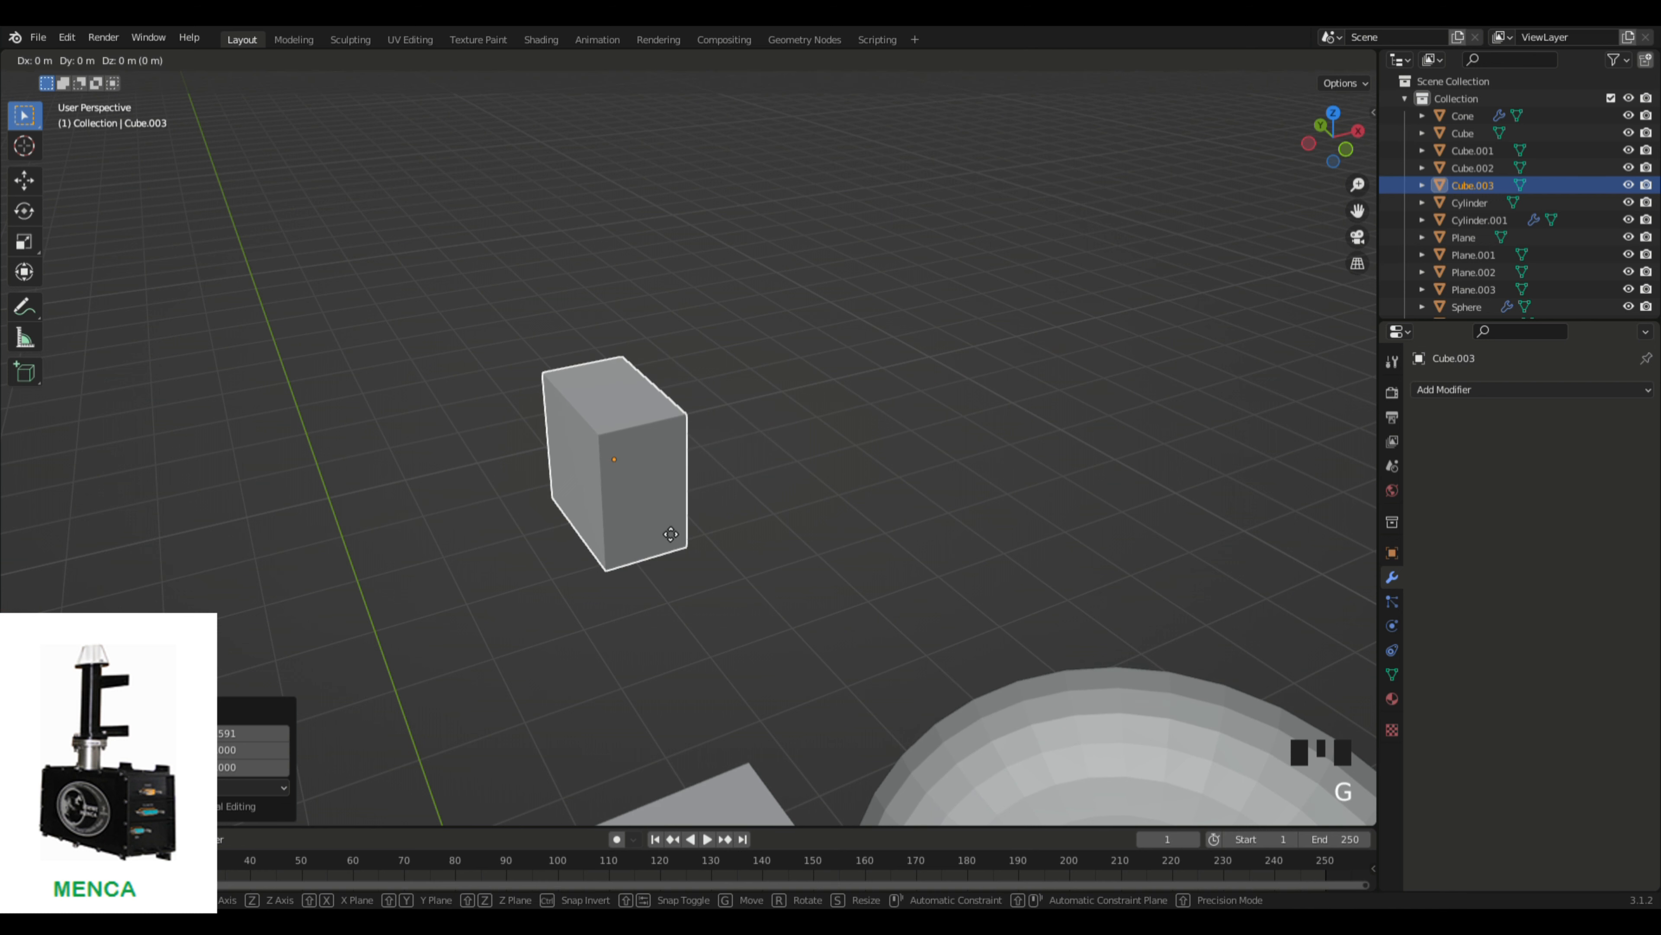
pyautogui.press('Escape')
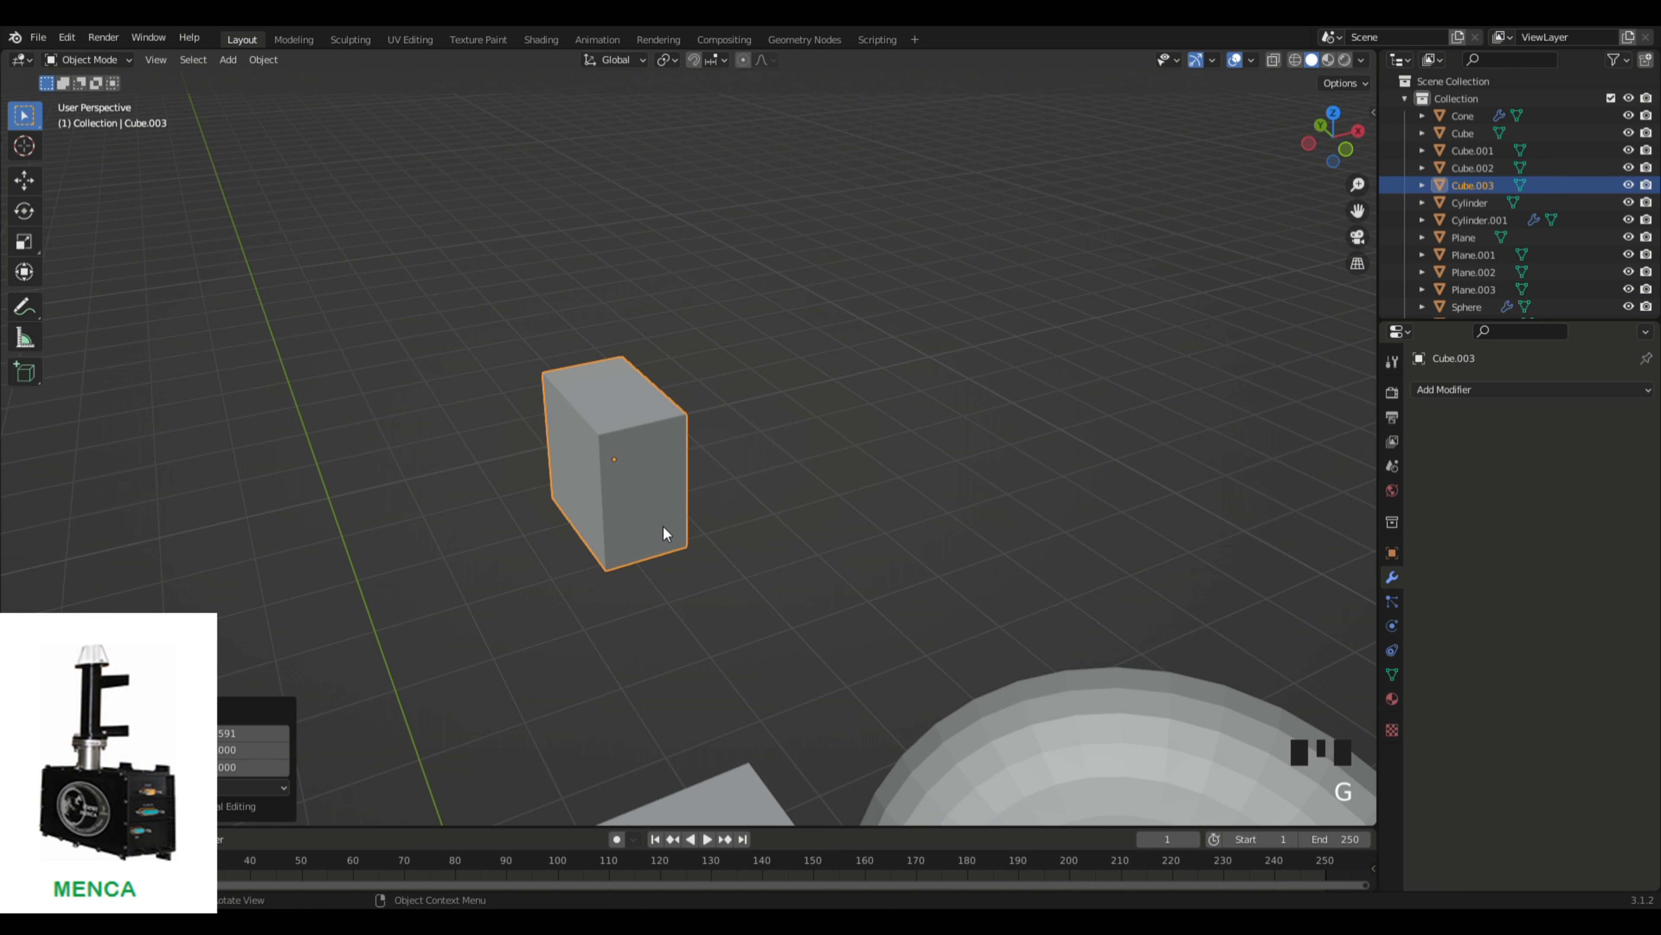
# Step: Scale the MENCA box down along Z to reduce its height, and deselect it
pyautogui.press('s')
pyautogui.press('z')
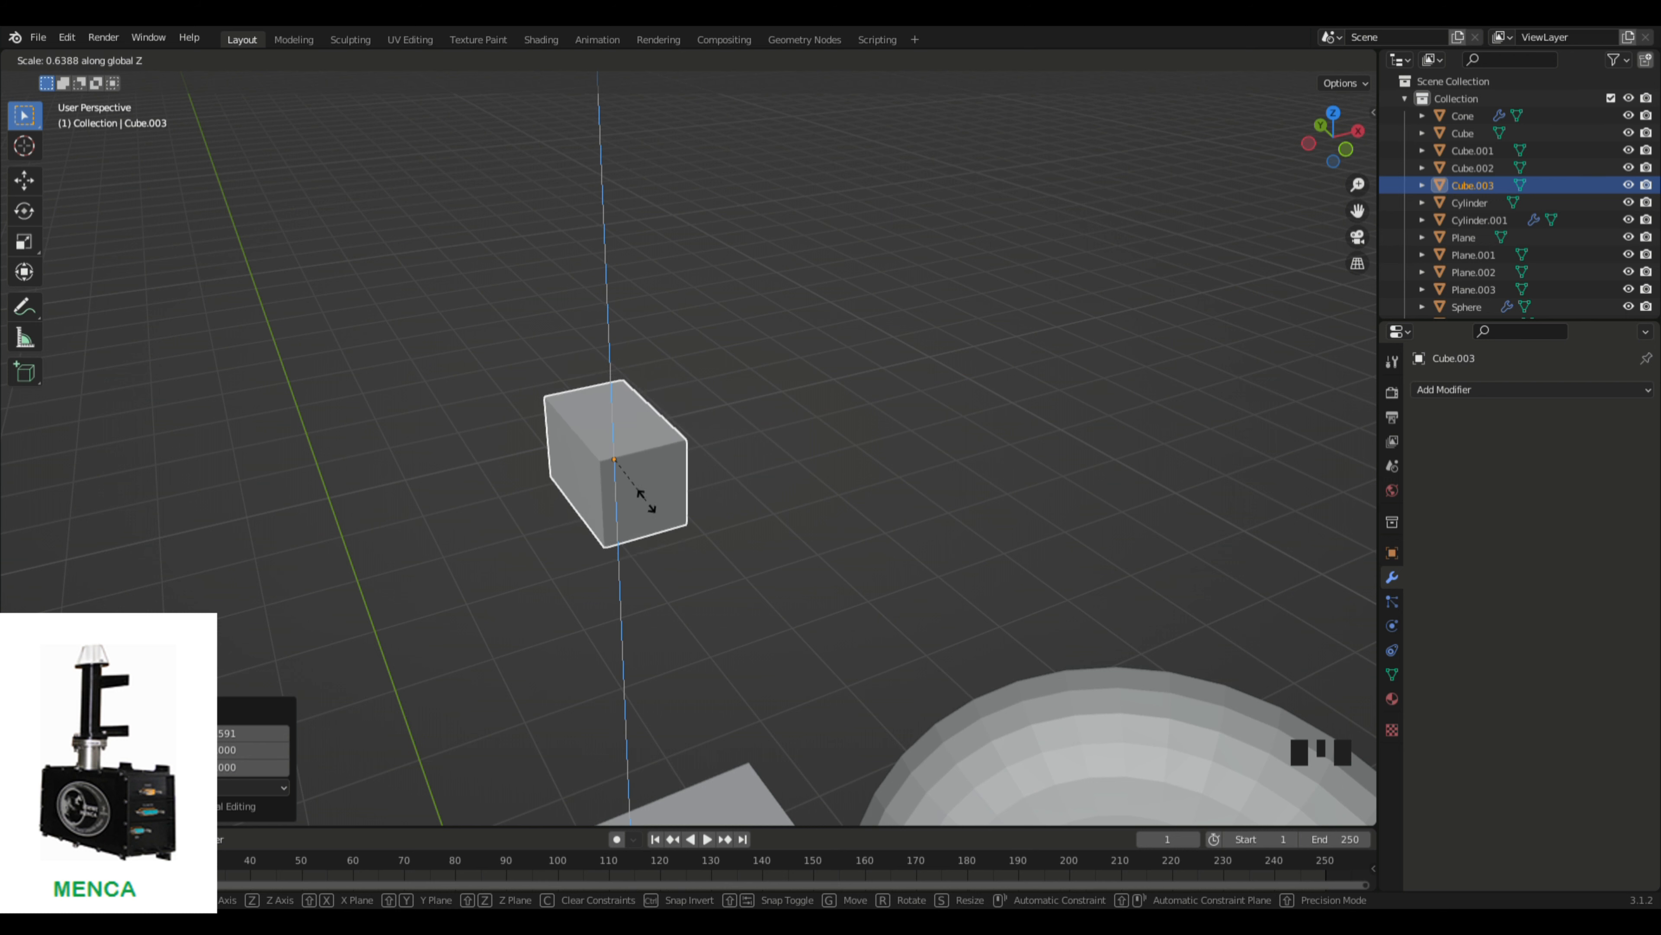
pyautogui.click(655, 516)
pyautogui.click(855, 638)
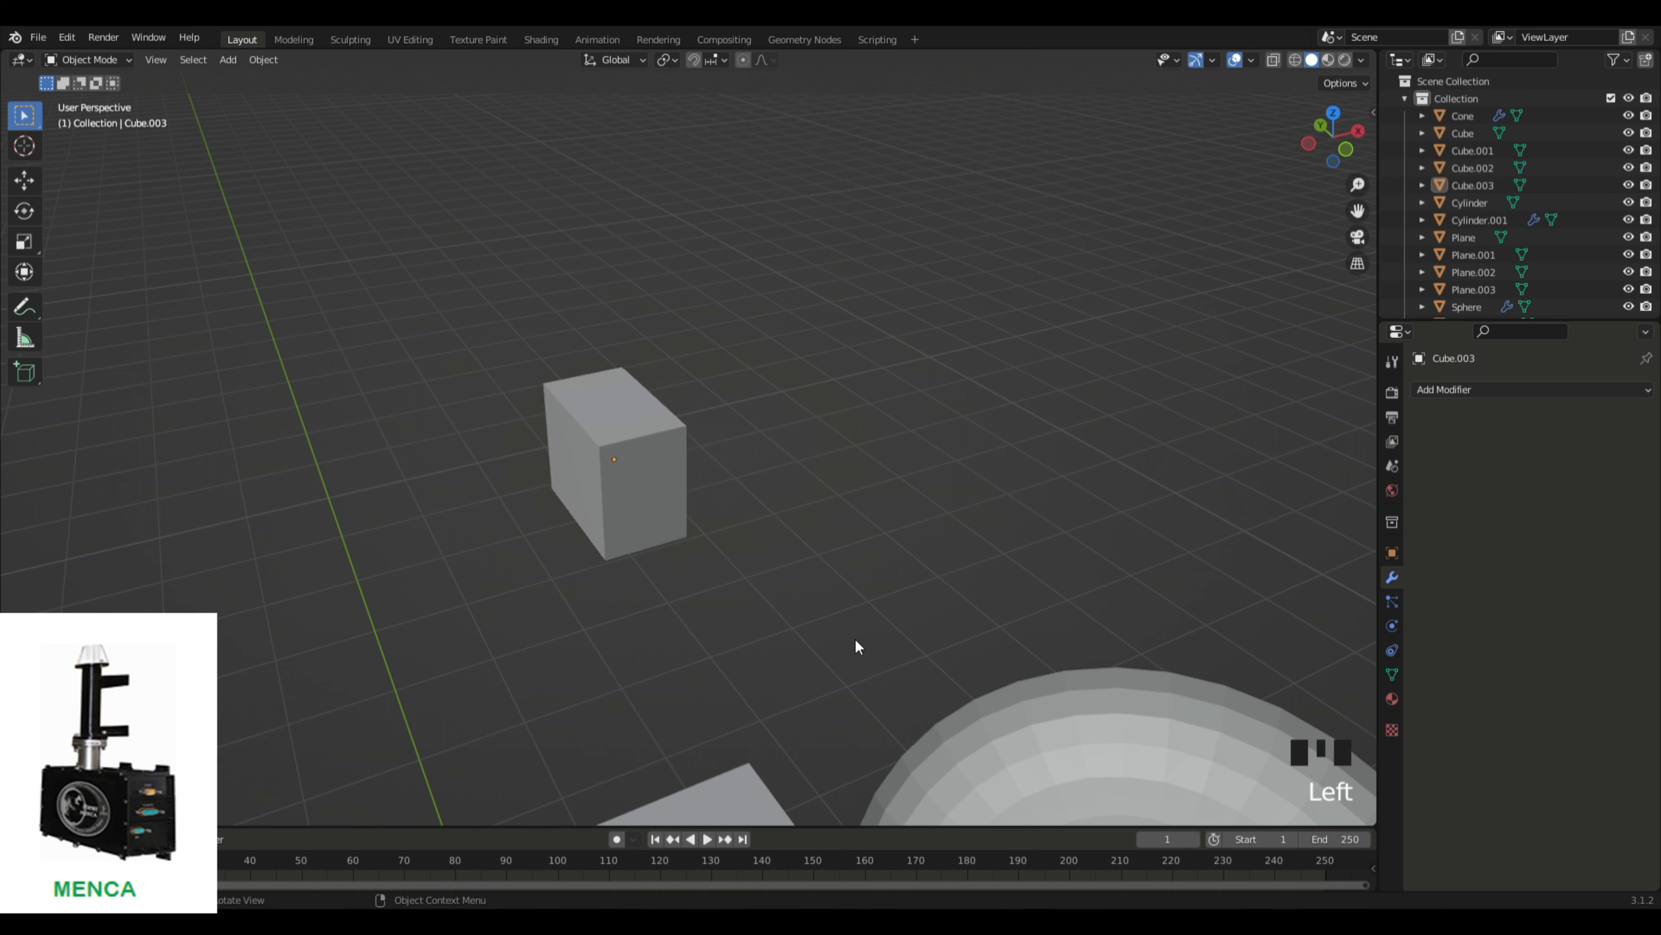
# Step: Scale the MENCA box down further along X to make it a thin upright block
pyautogui.moveTo(855, 638); pyautogui.dragTo(815, 629, button='middle')
pyautogui.click(617, 513)
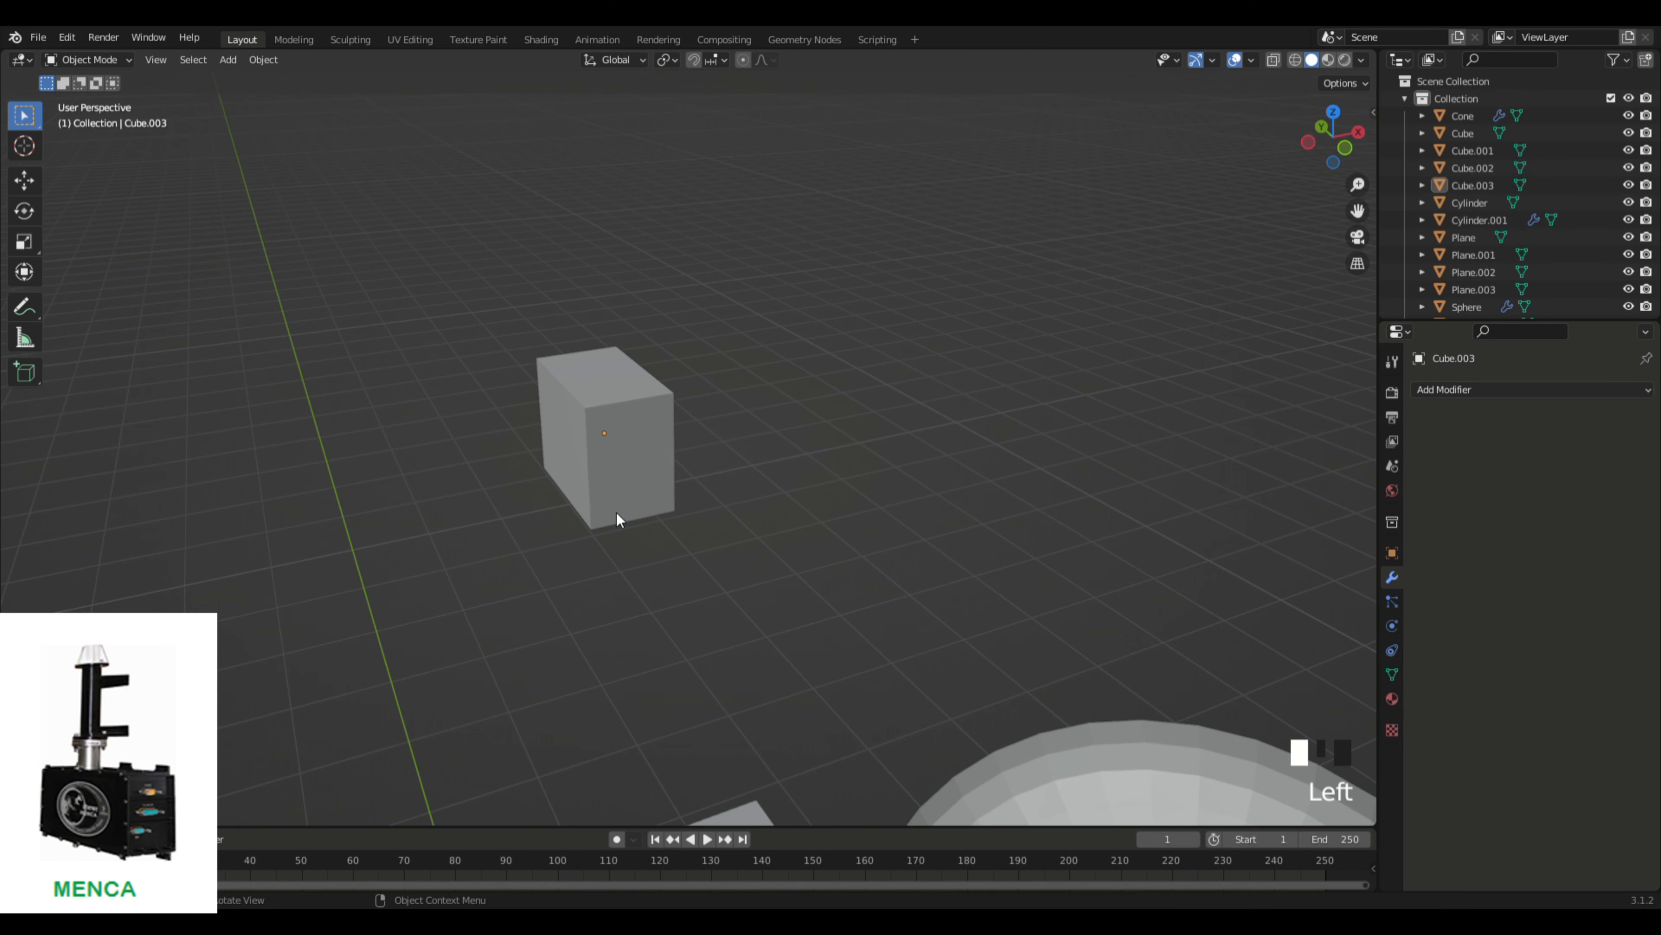
pyautogui.press('s')
pyautogui.press('x')
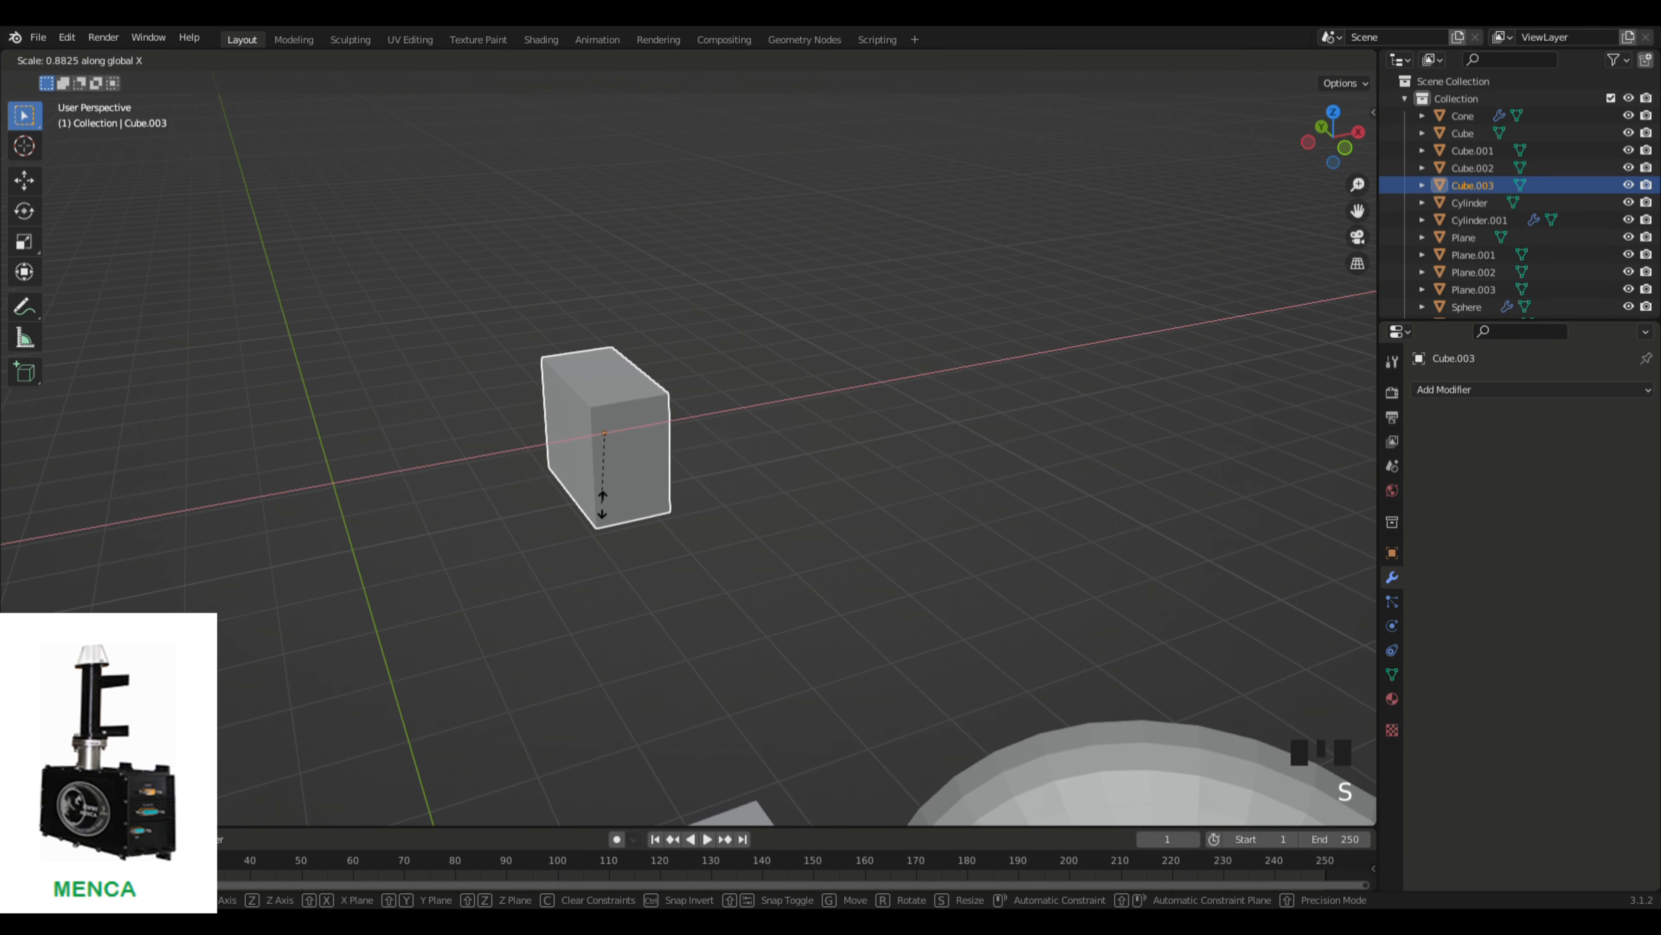
pyautogui.click(605, 492)
pyautogui.click(704, 603)
# Step: Add a cylinder for the MENCA tube and raise it along Z to the height of the MENCA box
pyautogui.moveTo(704, 603); pyautogui.dragTo(715, 737, button='middle')
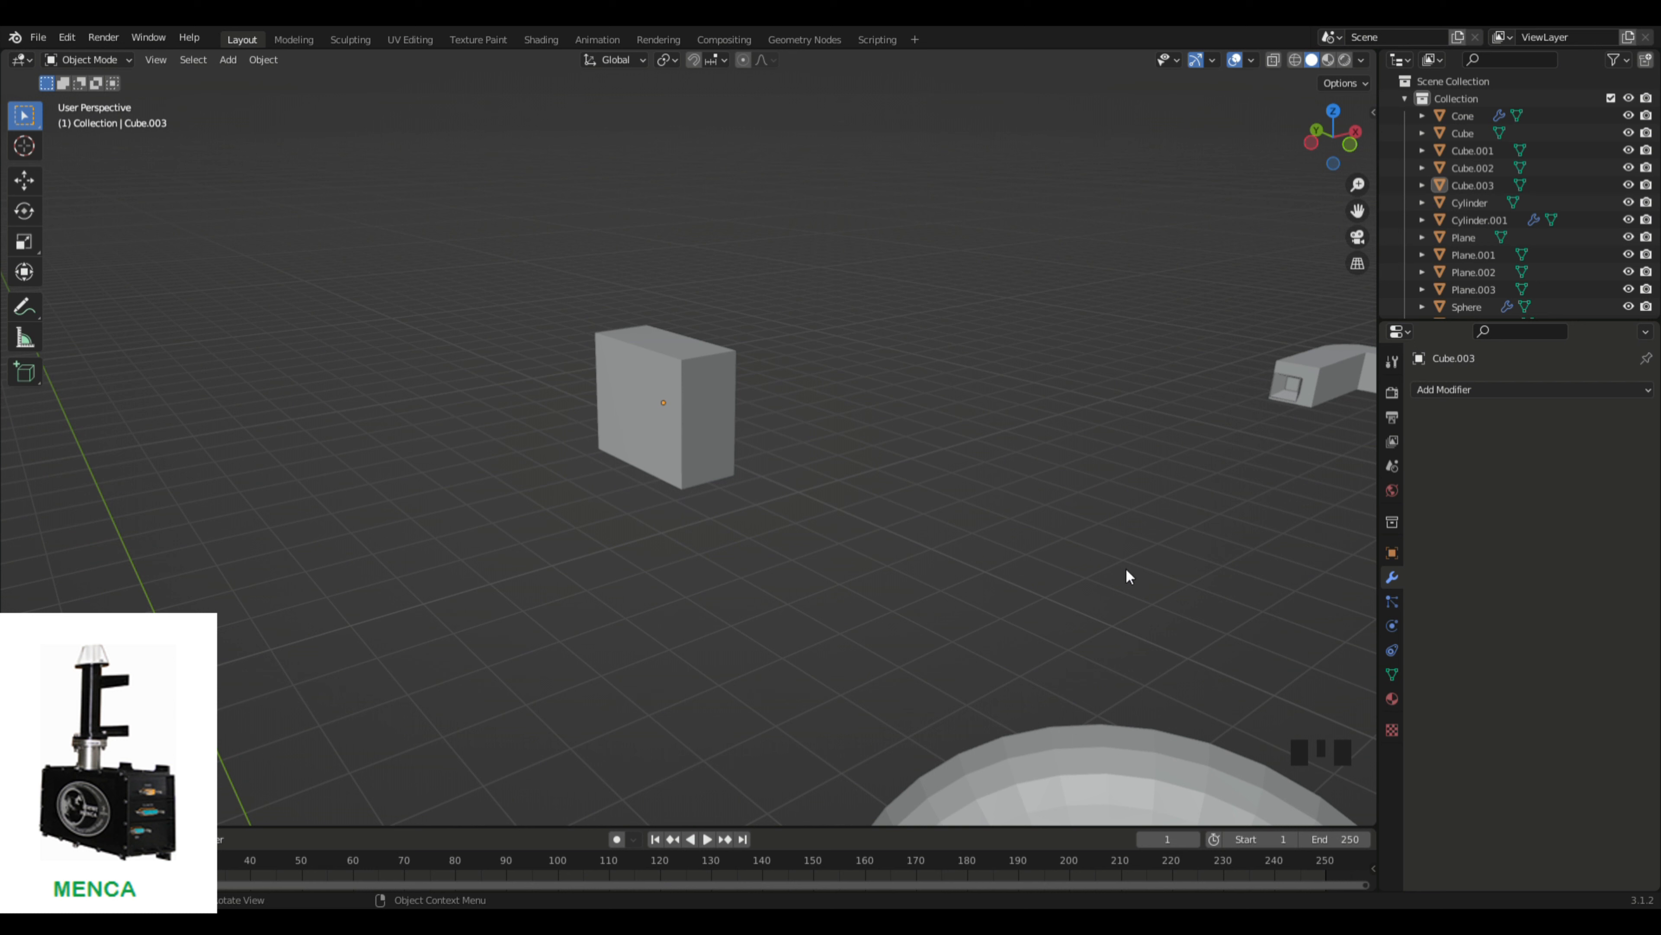
pyautogui.scroll(-9, 808, 615)
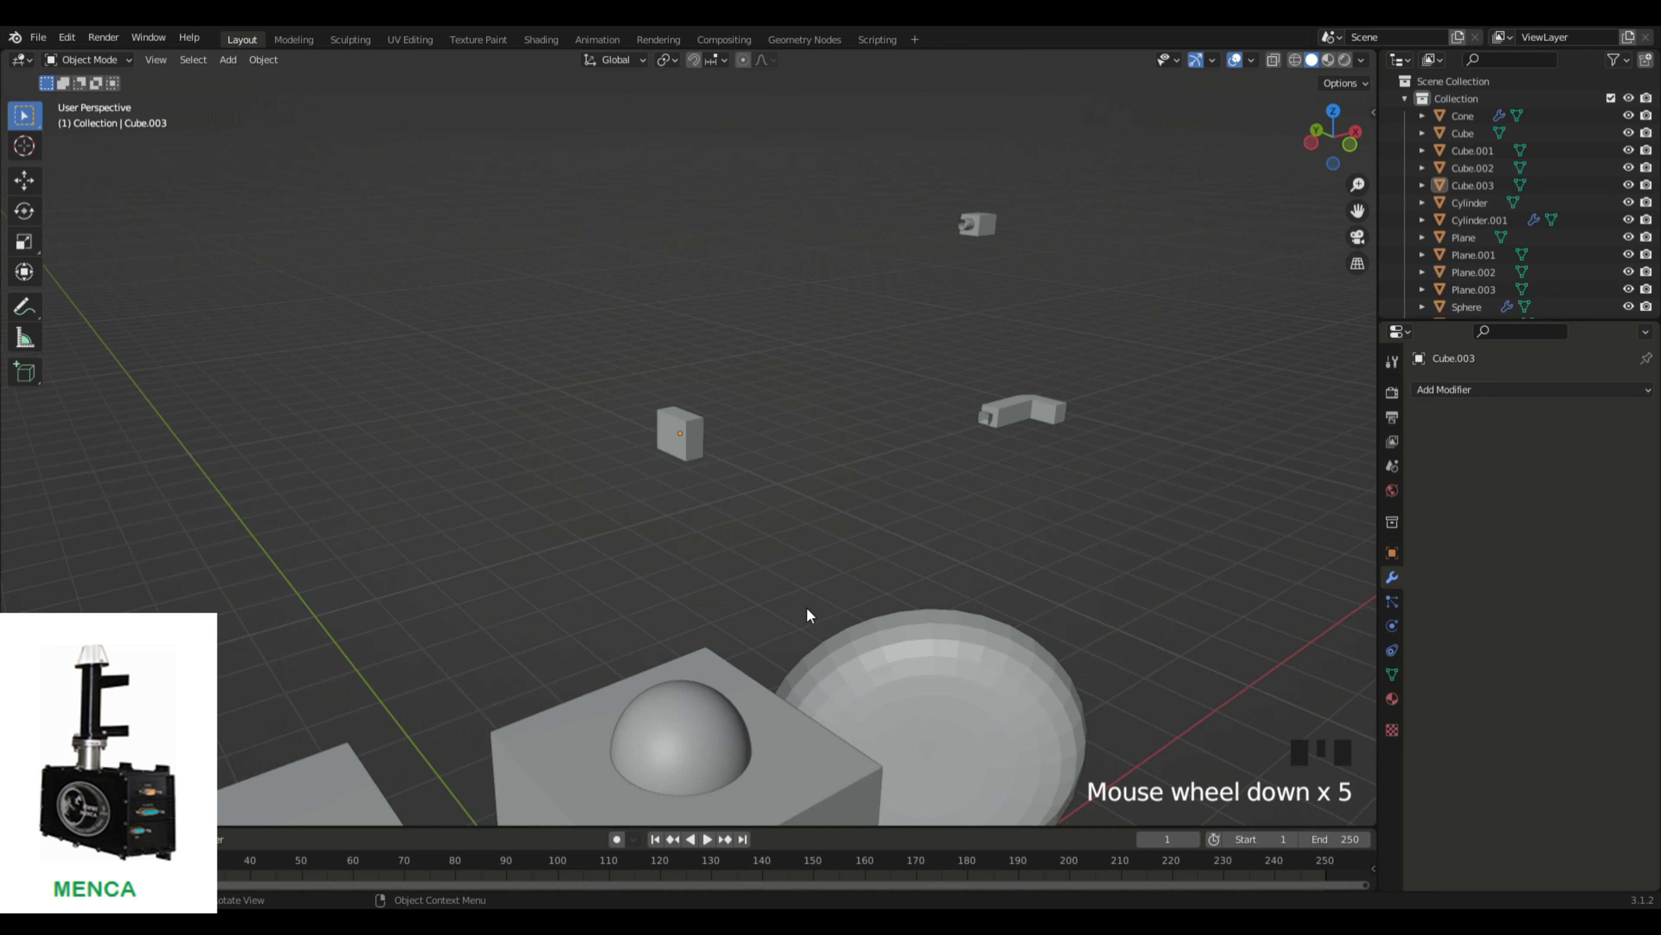
pyautogui.moveTo(1034, 632); pyautogui.dragTo(895, 678, button='middle')
pyautogui.hotkey('shift', 'a')
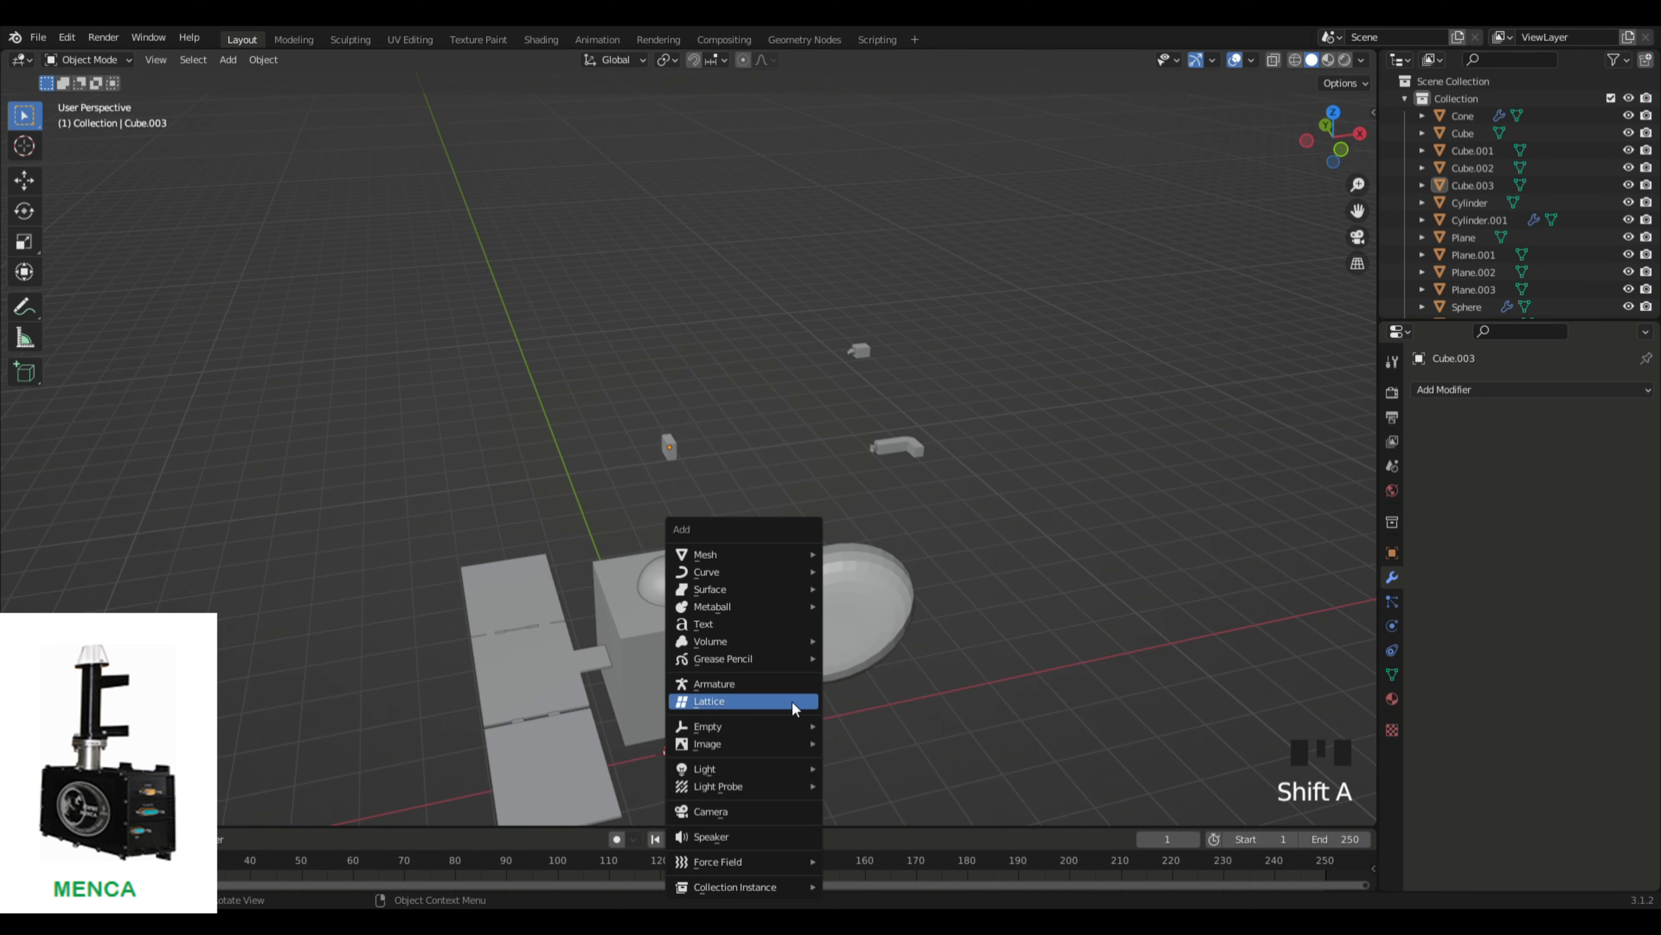
pyautogui.moveTo(752, 554)
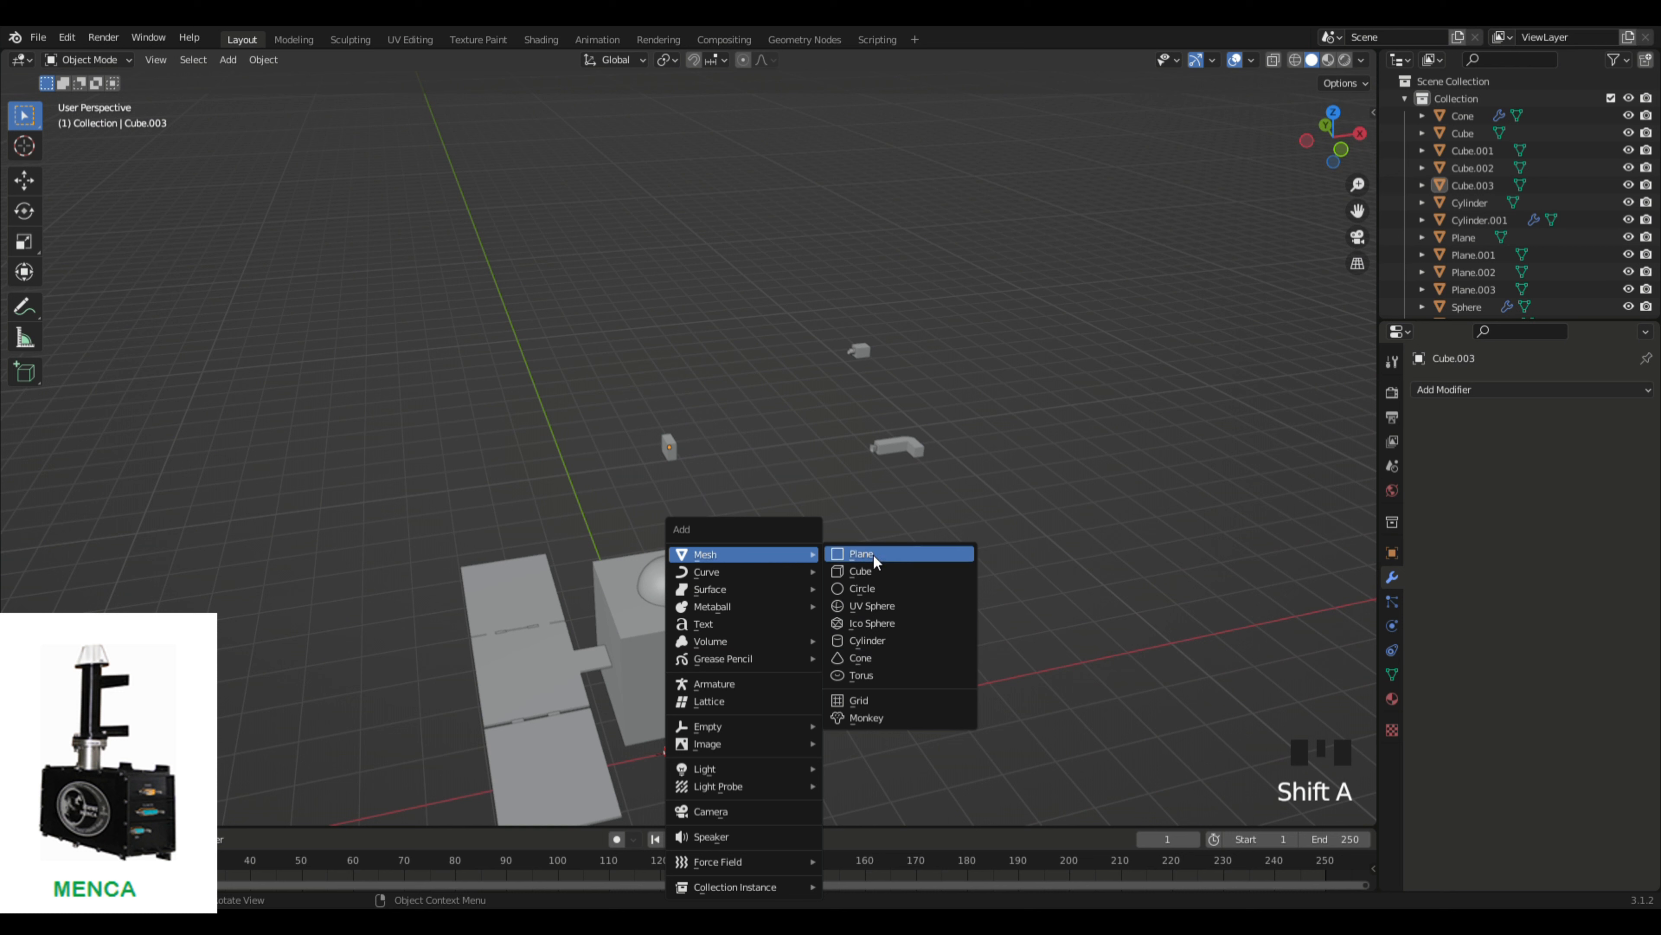
pyautogui.click(875, 635)
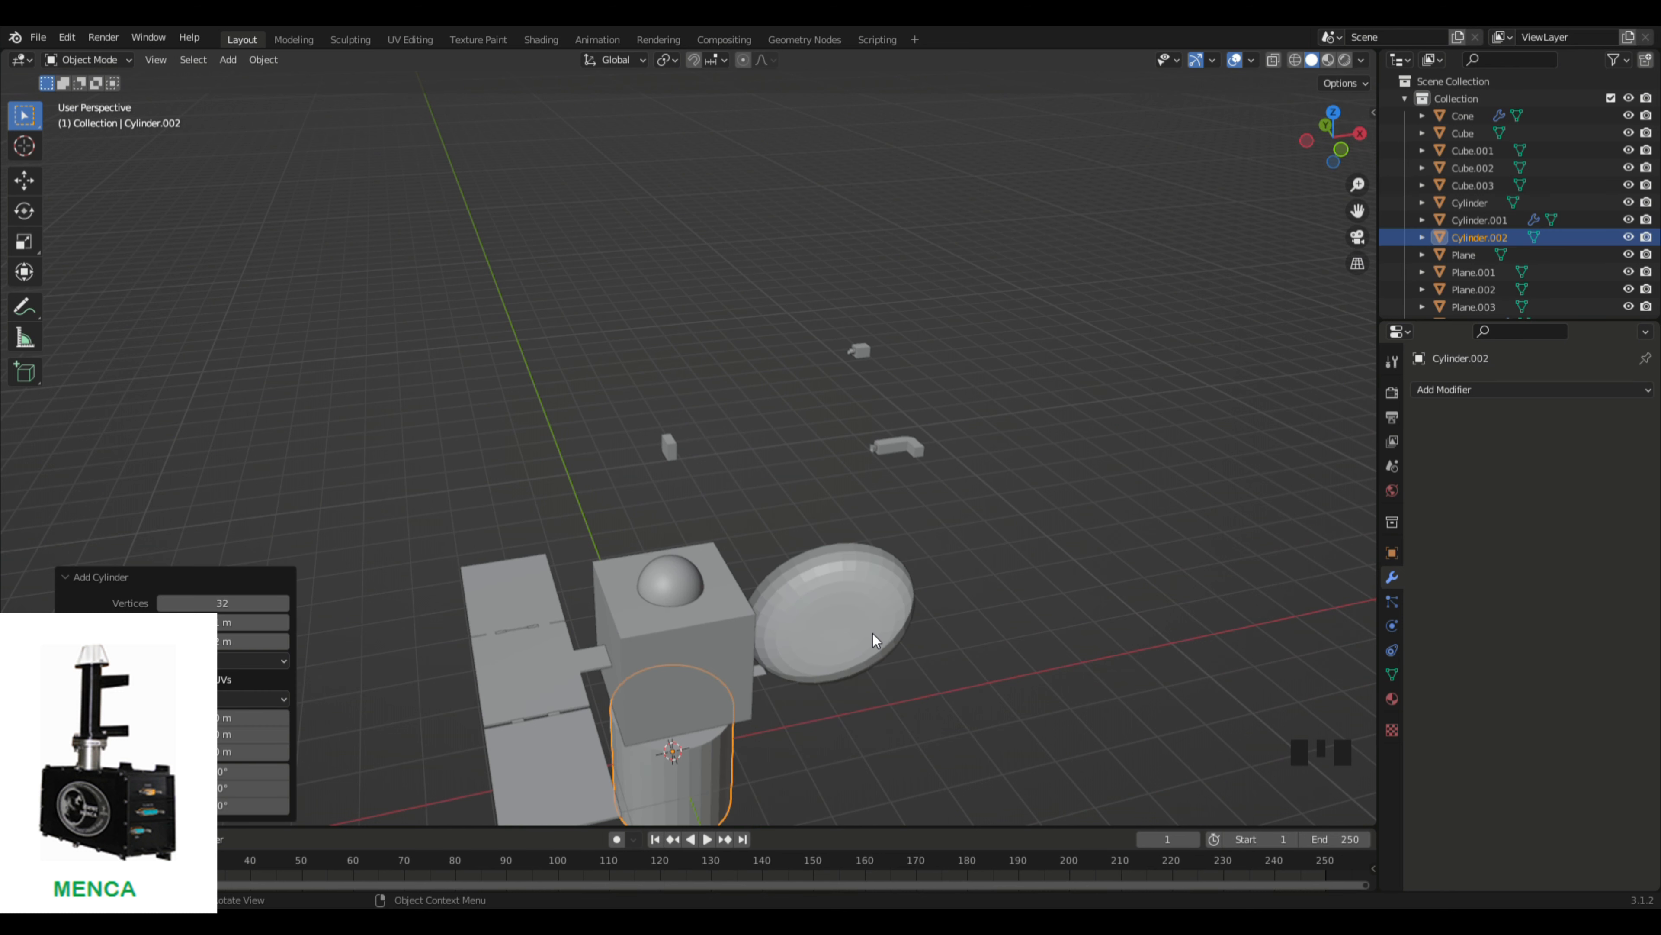
pyautogui.press('g')
pyautogui.press('z')
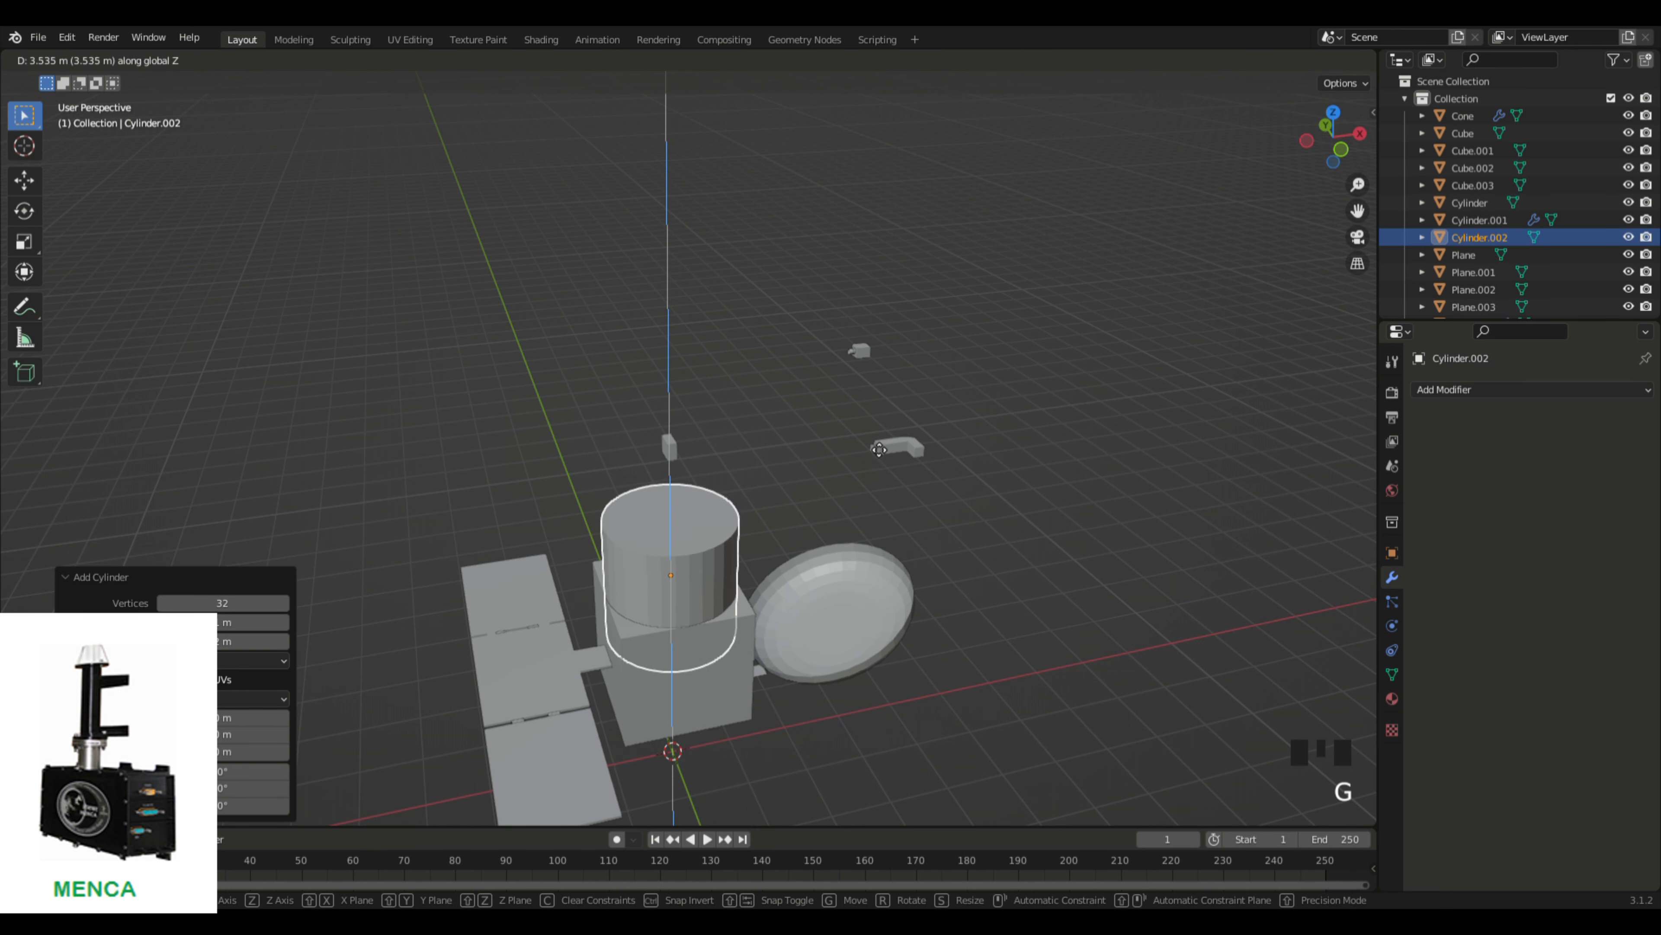
pyautogui.click(889, 327)
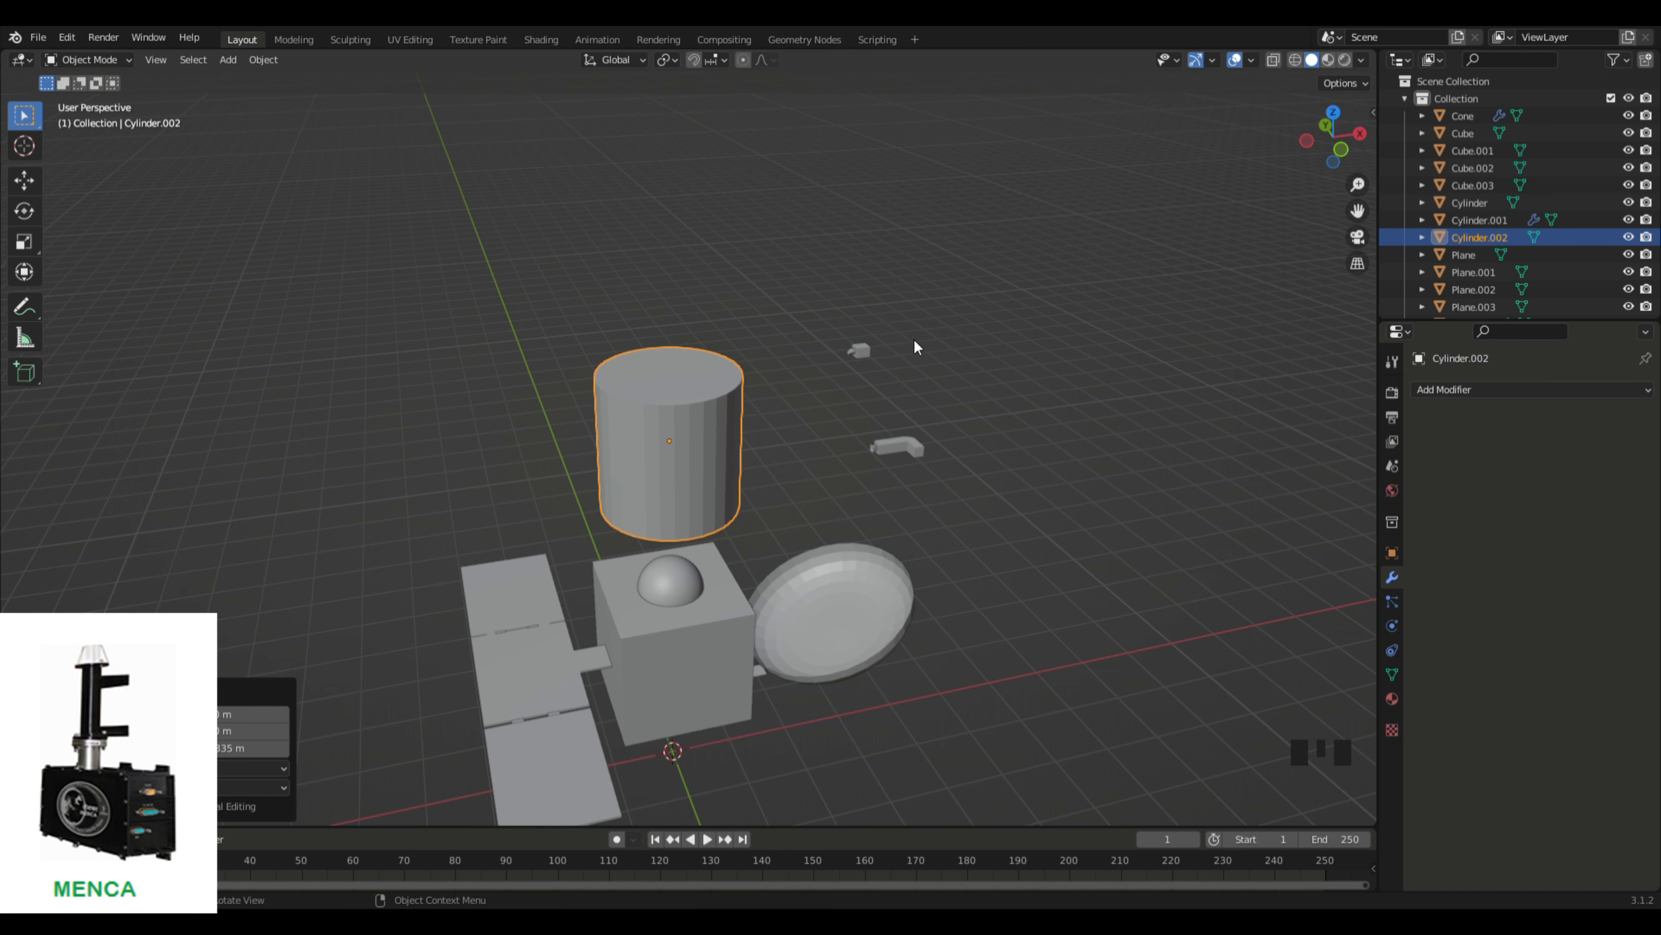
# Step: Scale the cylinder down uniformly to a small tube proportionate to the MENCA box, and deselect it
pyautogui.press('s')
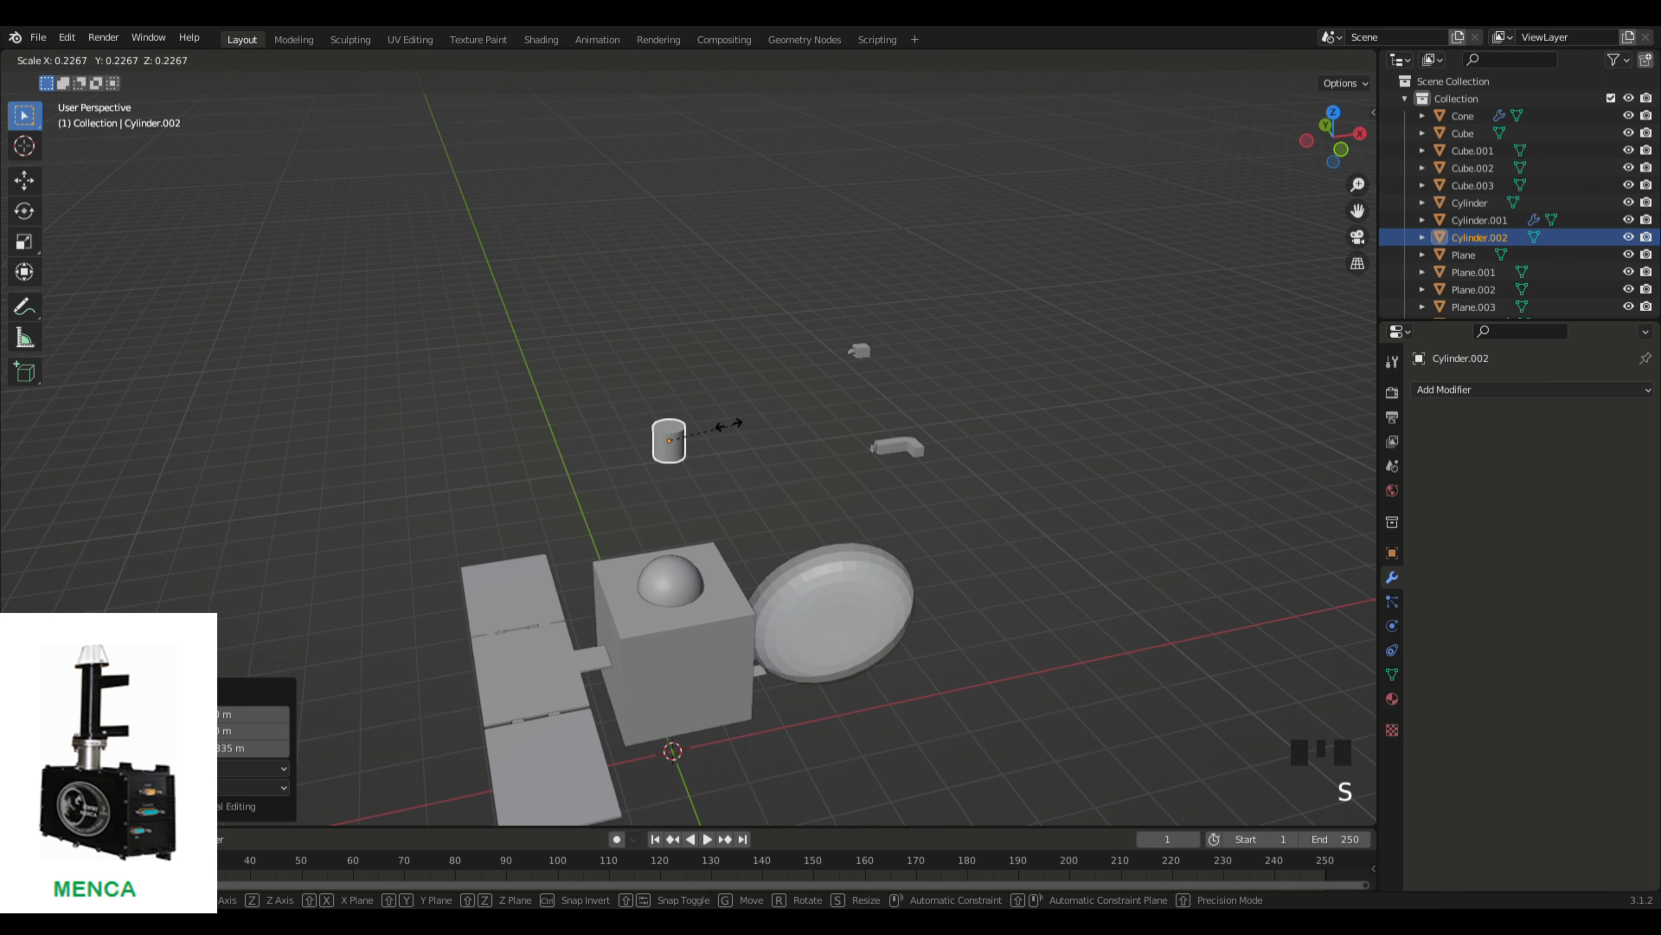
pyautogui.click(685, 426)
pyautogui.click(718, 471)
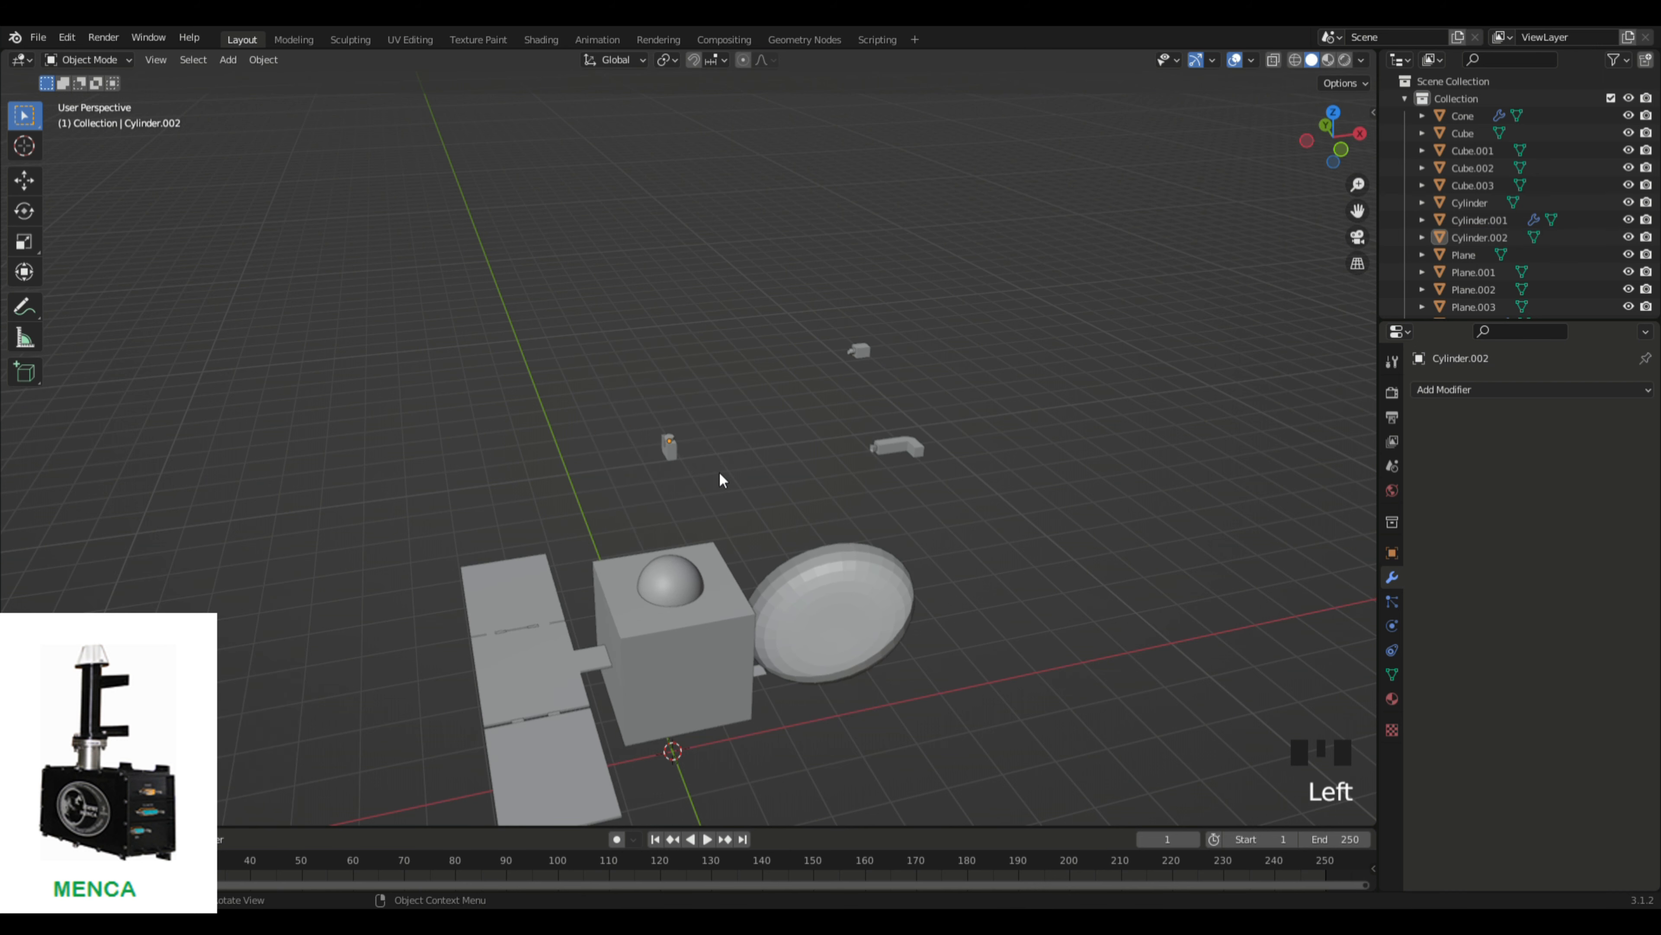
# Step: Raise the cylinder about 0.127 m along Z onto the top of the MENCA box and scale it uniformly by about 0.78
pyautogui.moveTo(719, 471); pyautogui.dragTo(964, 526, button='middle')
pyautogui.scroll(4, 810, 486)
pyautogui.keyDown('shift'); pyautogui.scroll(3, 994, 487); pyautogui.keyUp('shift')
pyautogui.scroll(4, 1001, 500)
pyautogui.click(833, 585)
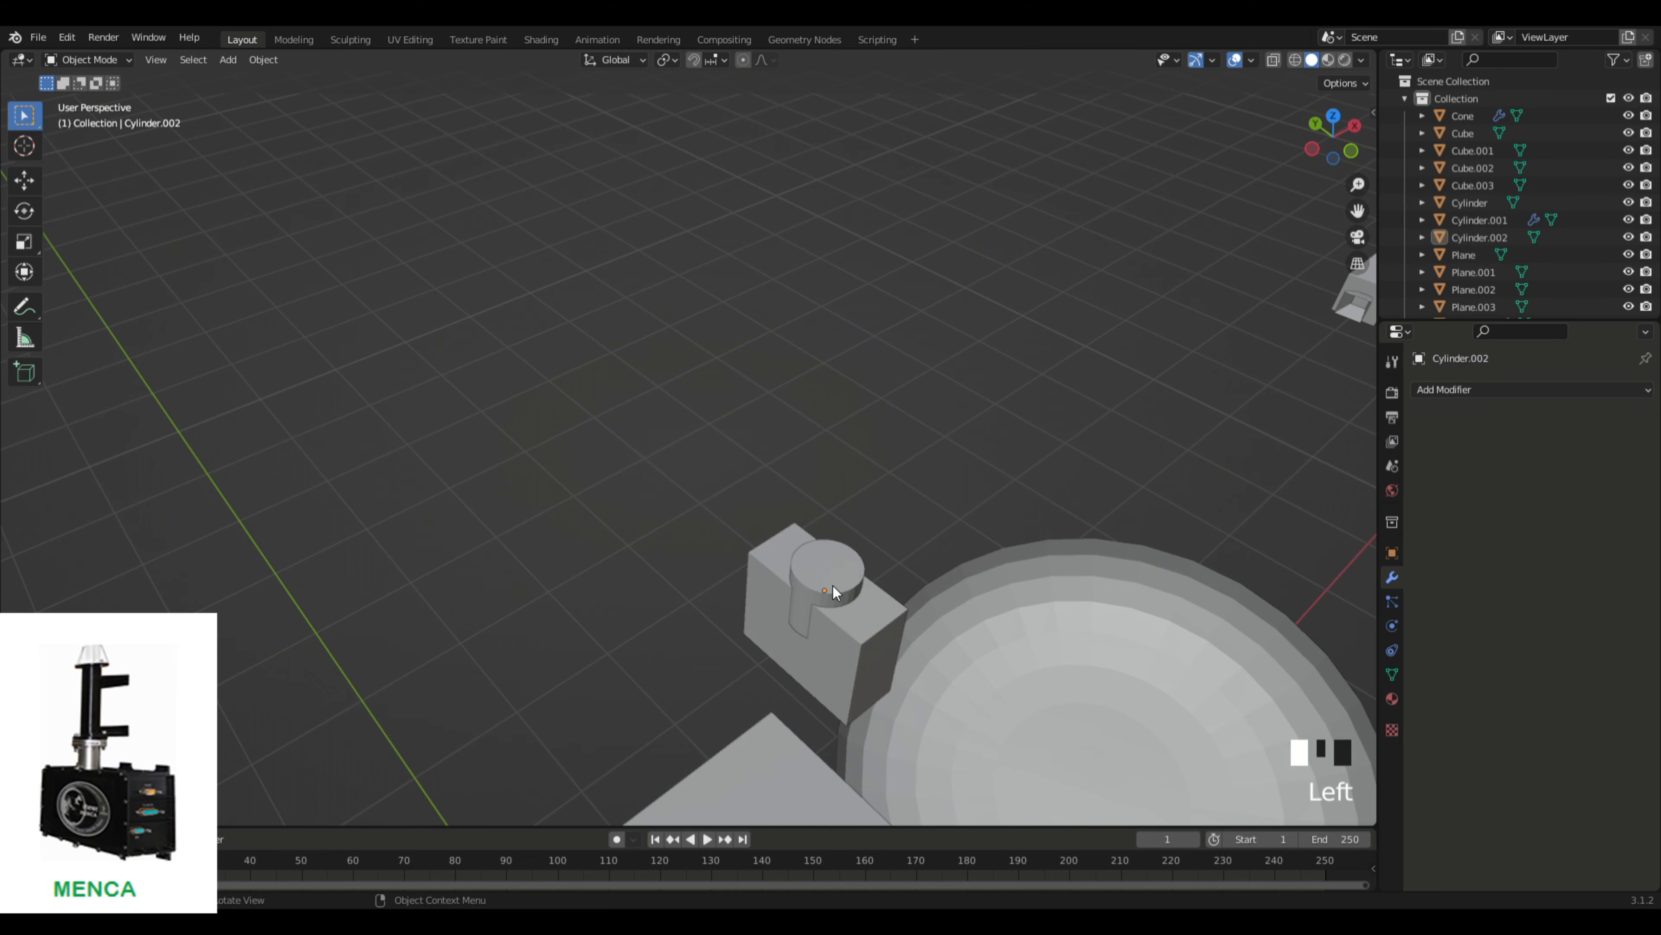
pyautogui.moveTo(834, 585); pyautogui.dragTo(983, 538, button='middle')
pyautogui.press('g')
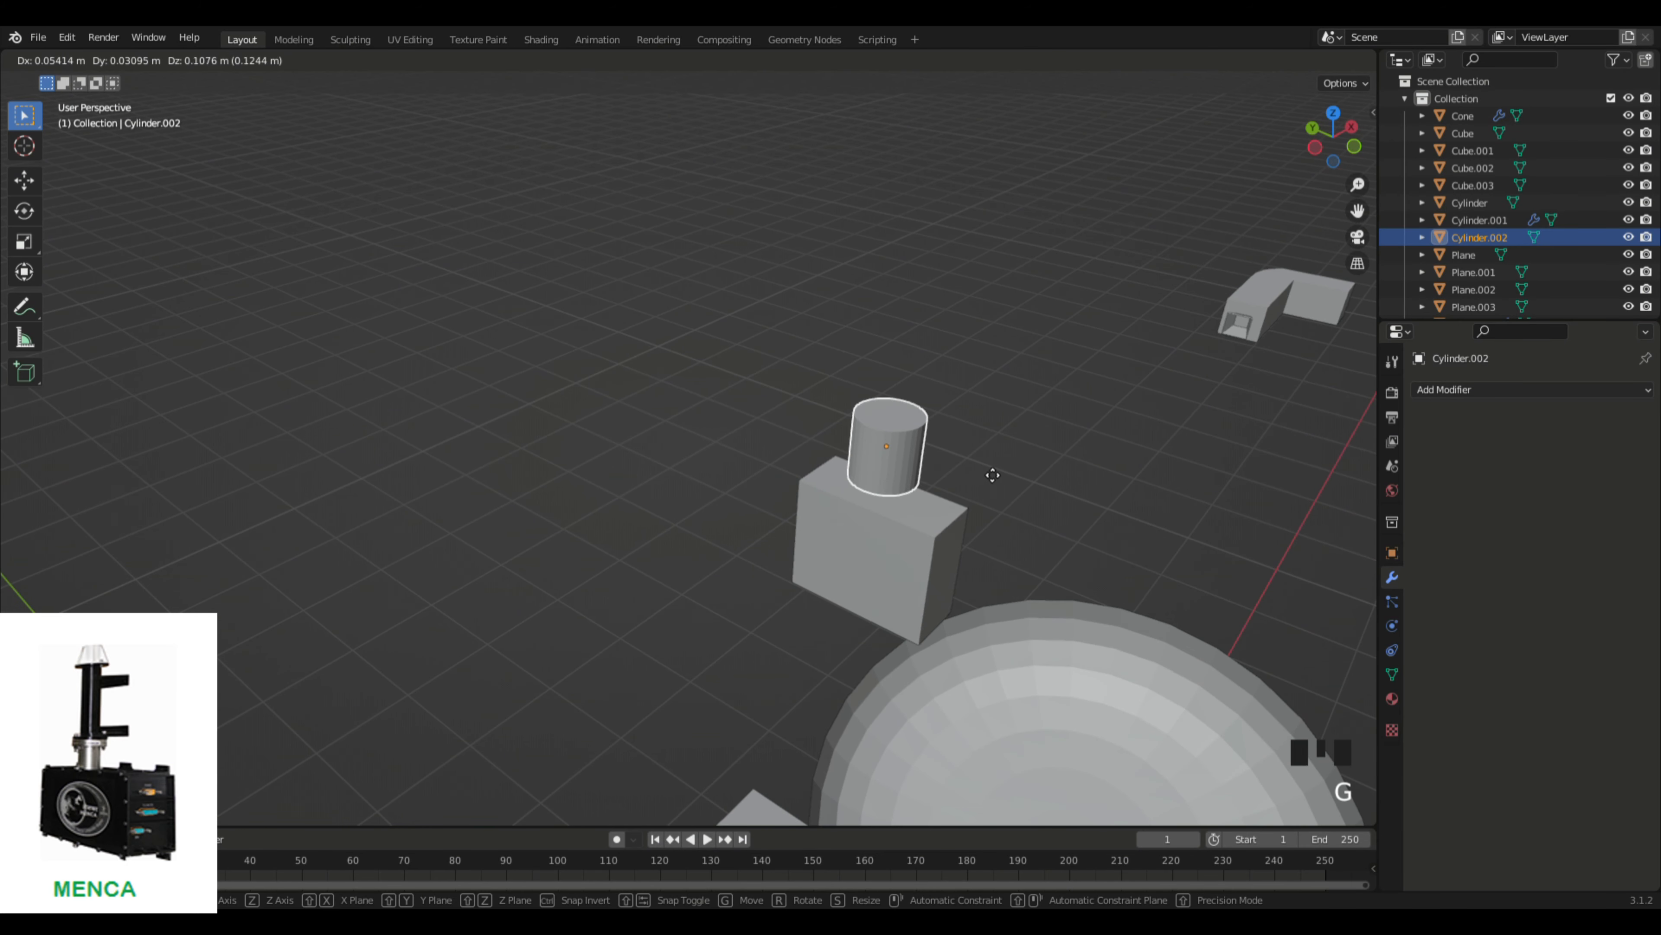
pyautogui.press('z')
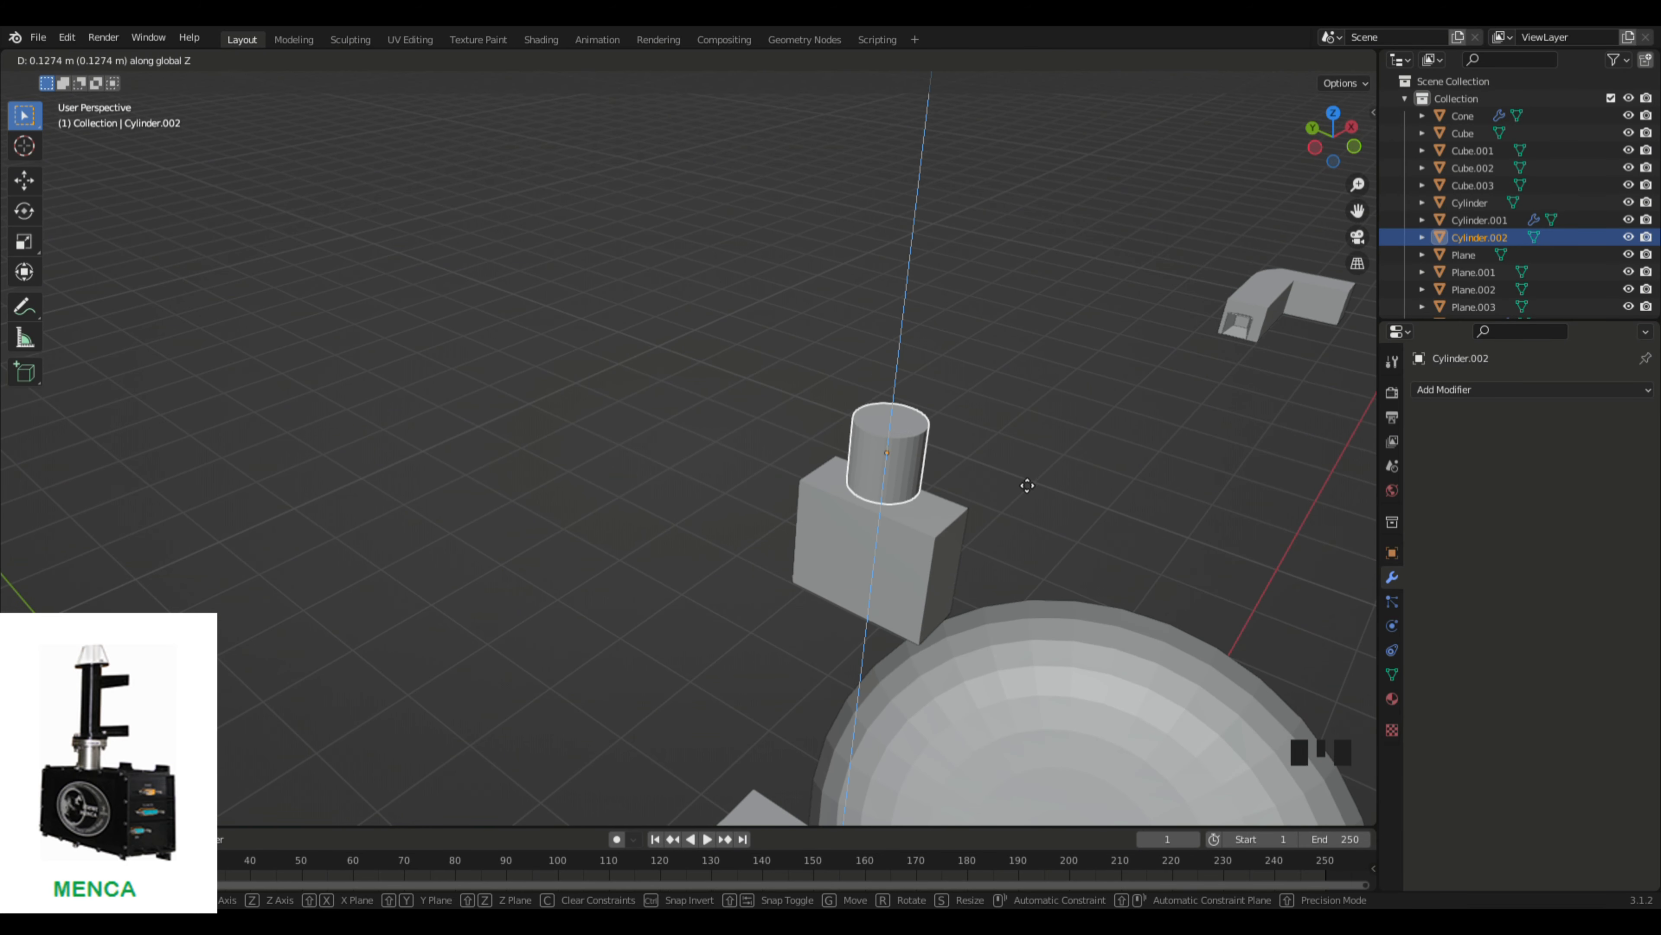
pyautogui.click(1023, 484)
pyautogui.press('s')
pyautogui.click(993, 475)
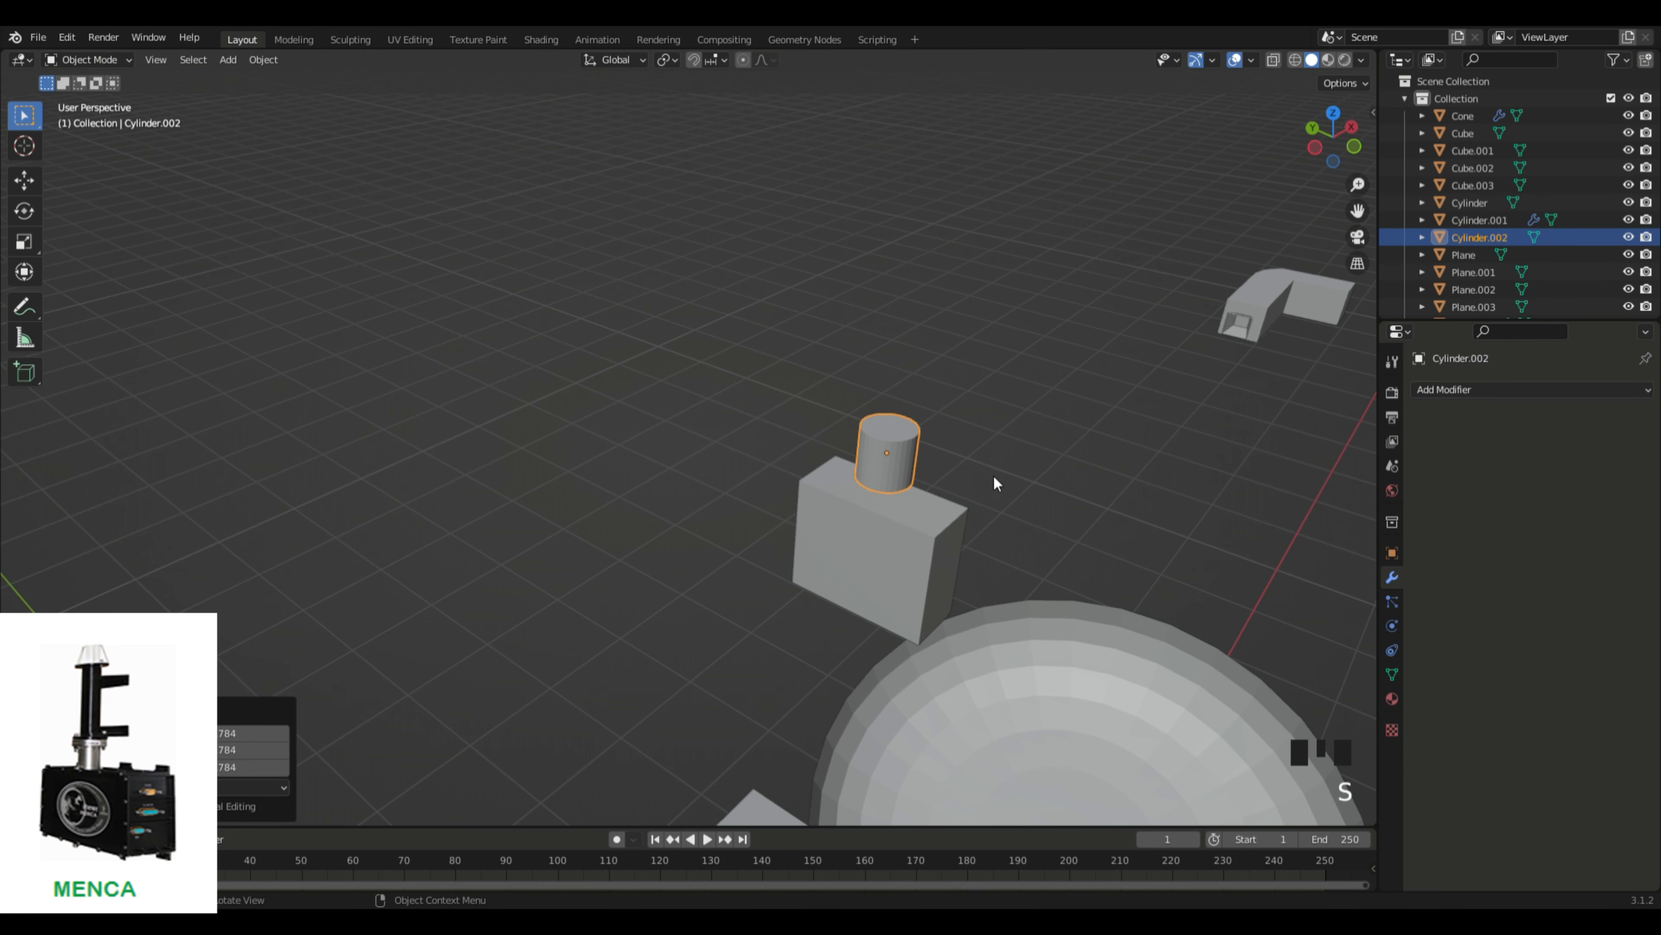
# Step: Move the MENCA cylinder along Y toward one end of the box and scale it uniformly by about 0.64
pyautogui.moveTo(993, 475); pyautogui.dragTo(998, 500, button='middle')
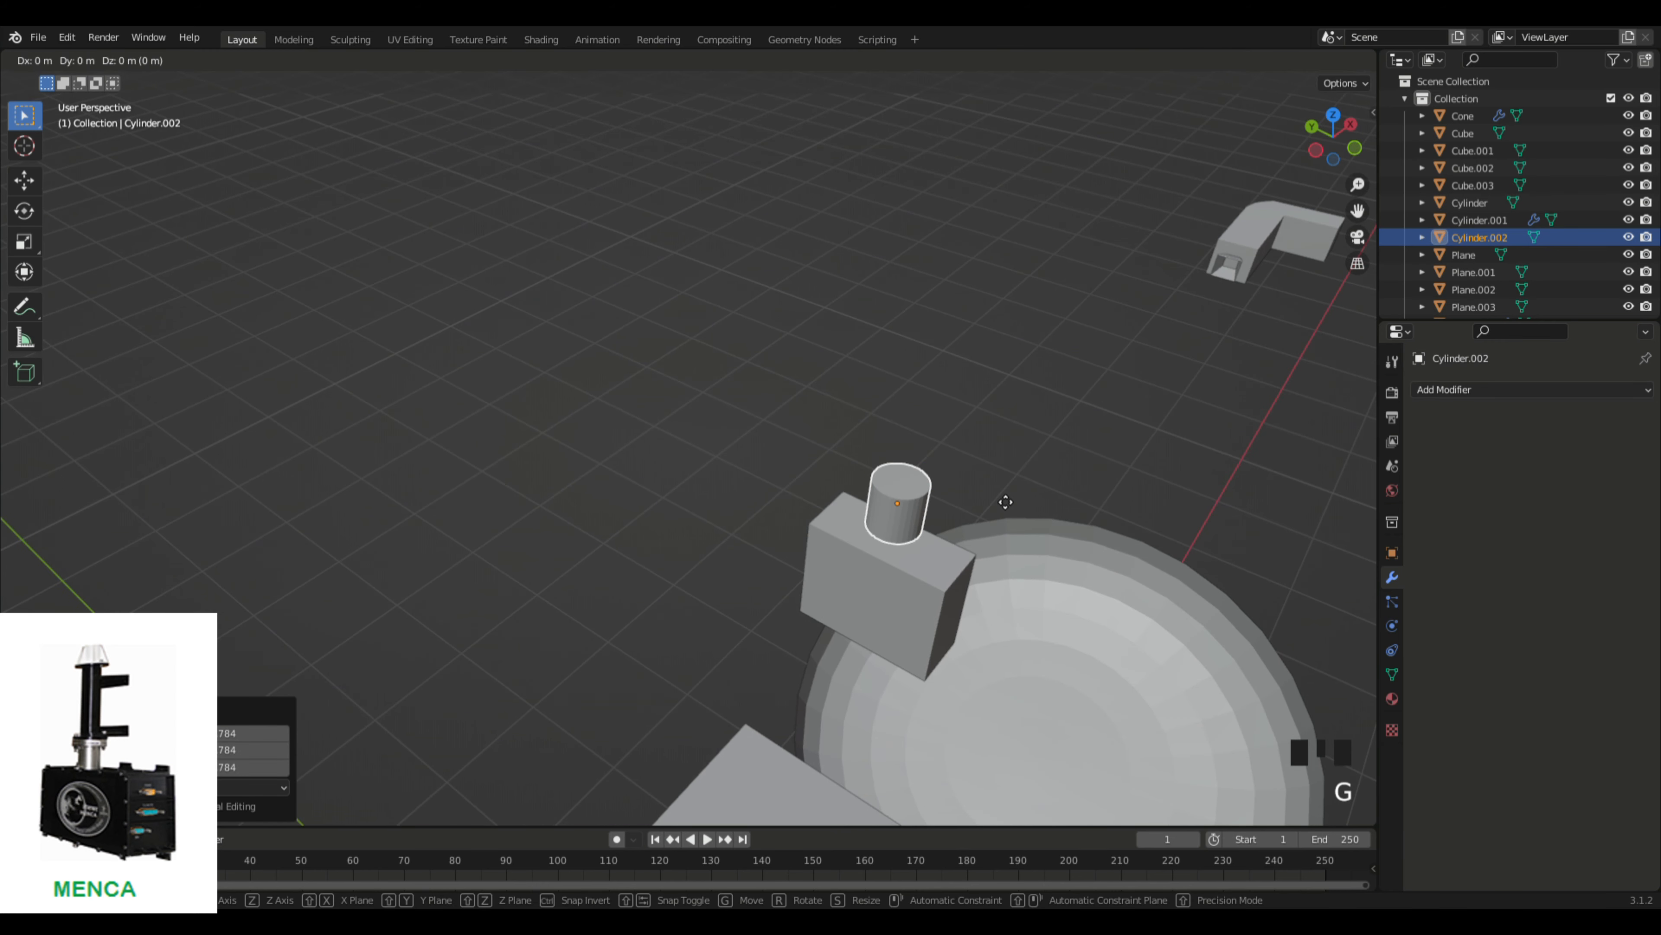
pyautogui.press('x')
pyautogui.click(1005, 501)
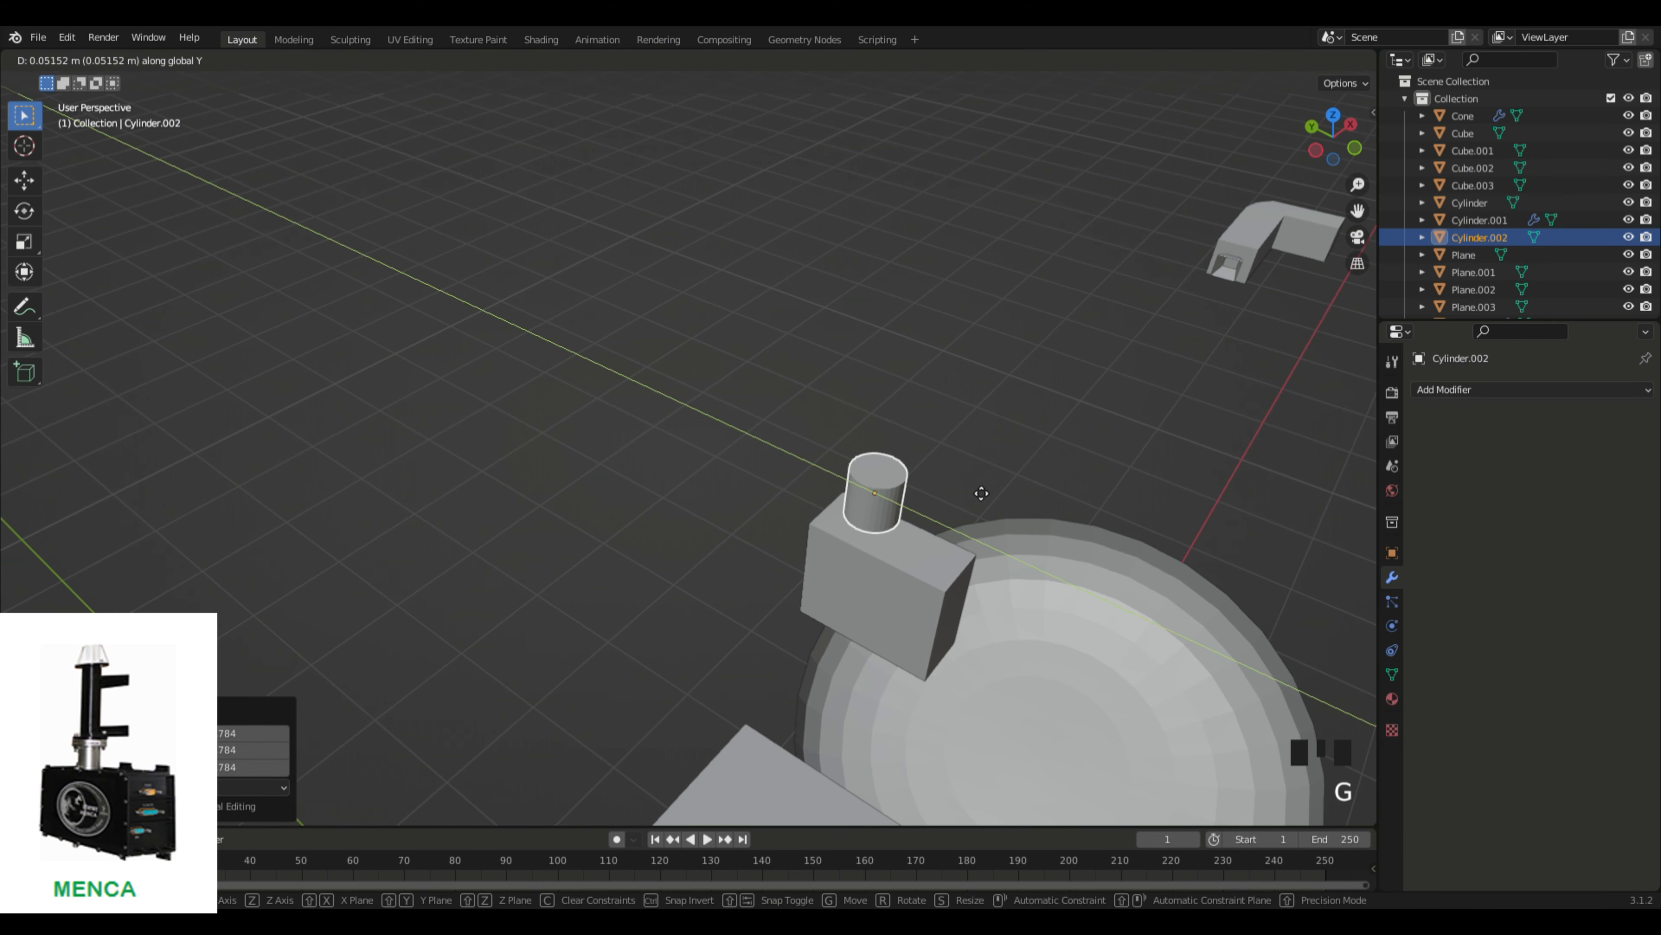
pyautogui.moveTo(973, 483)
pyautogui.mouseDown(button='middle')
pyautogui.moveTo(927, 474)
pyautogui.moveTo(945, 474)
pyautogui.mouseUp(button='middle')
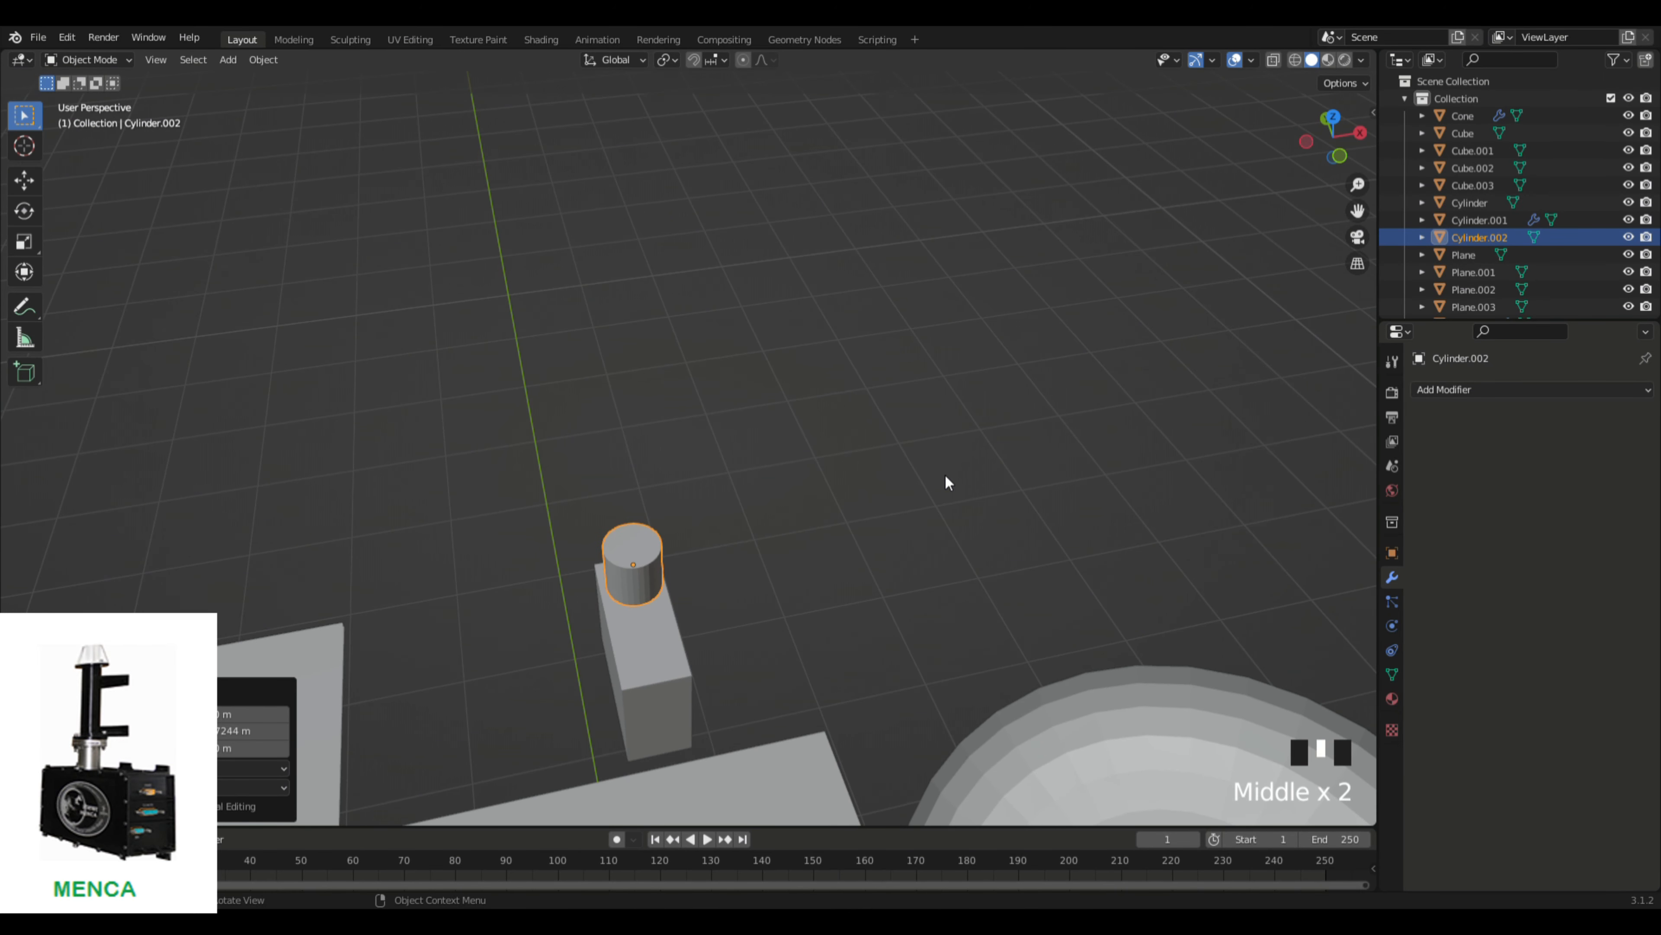
pyautogui.press('s')
pyautogui.click(826, 490)
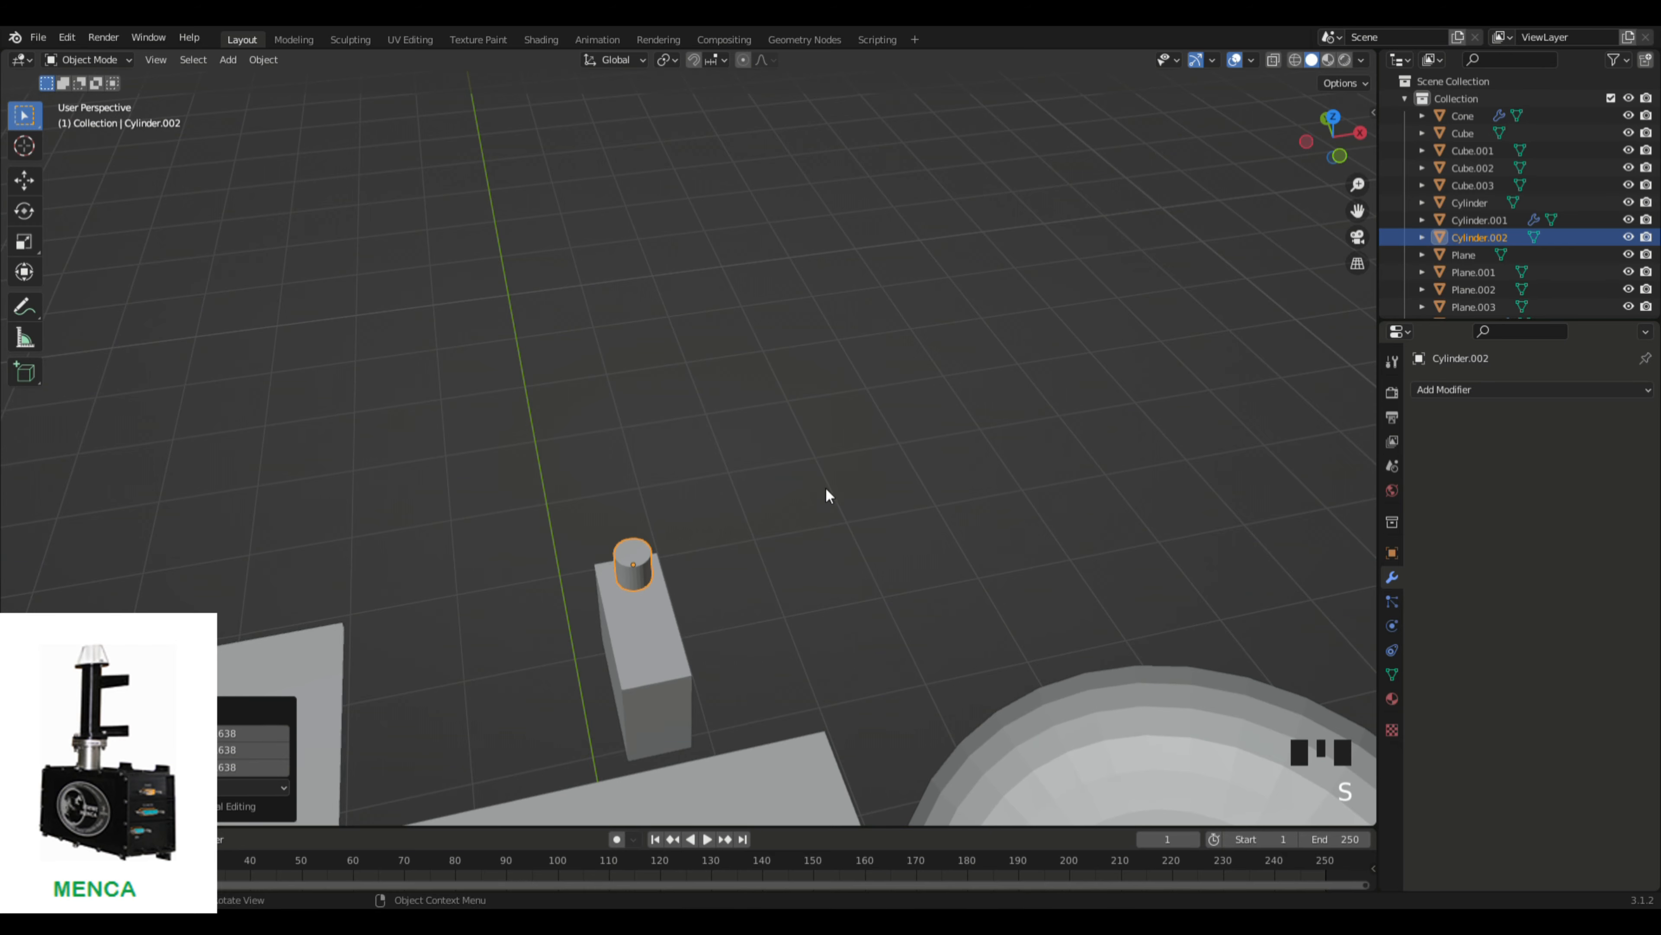
# Step: Adjust the small cylinder's height along Z so it sits just above the top of the MENCA box
pyautogui.moveTo(826, 489); pyautogui.dragTo(943, 444, button='middle')
pyautogui.press('g')
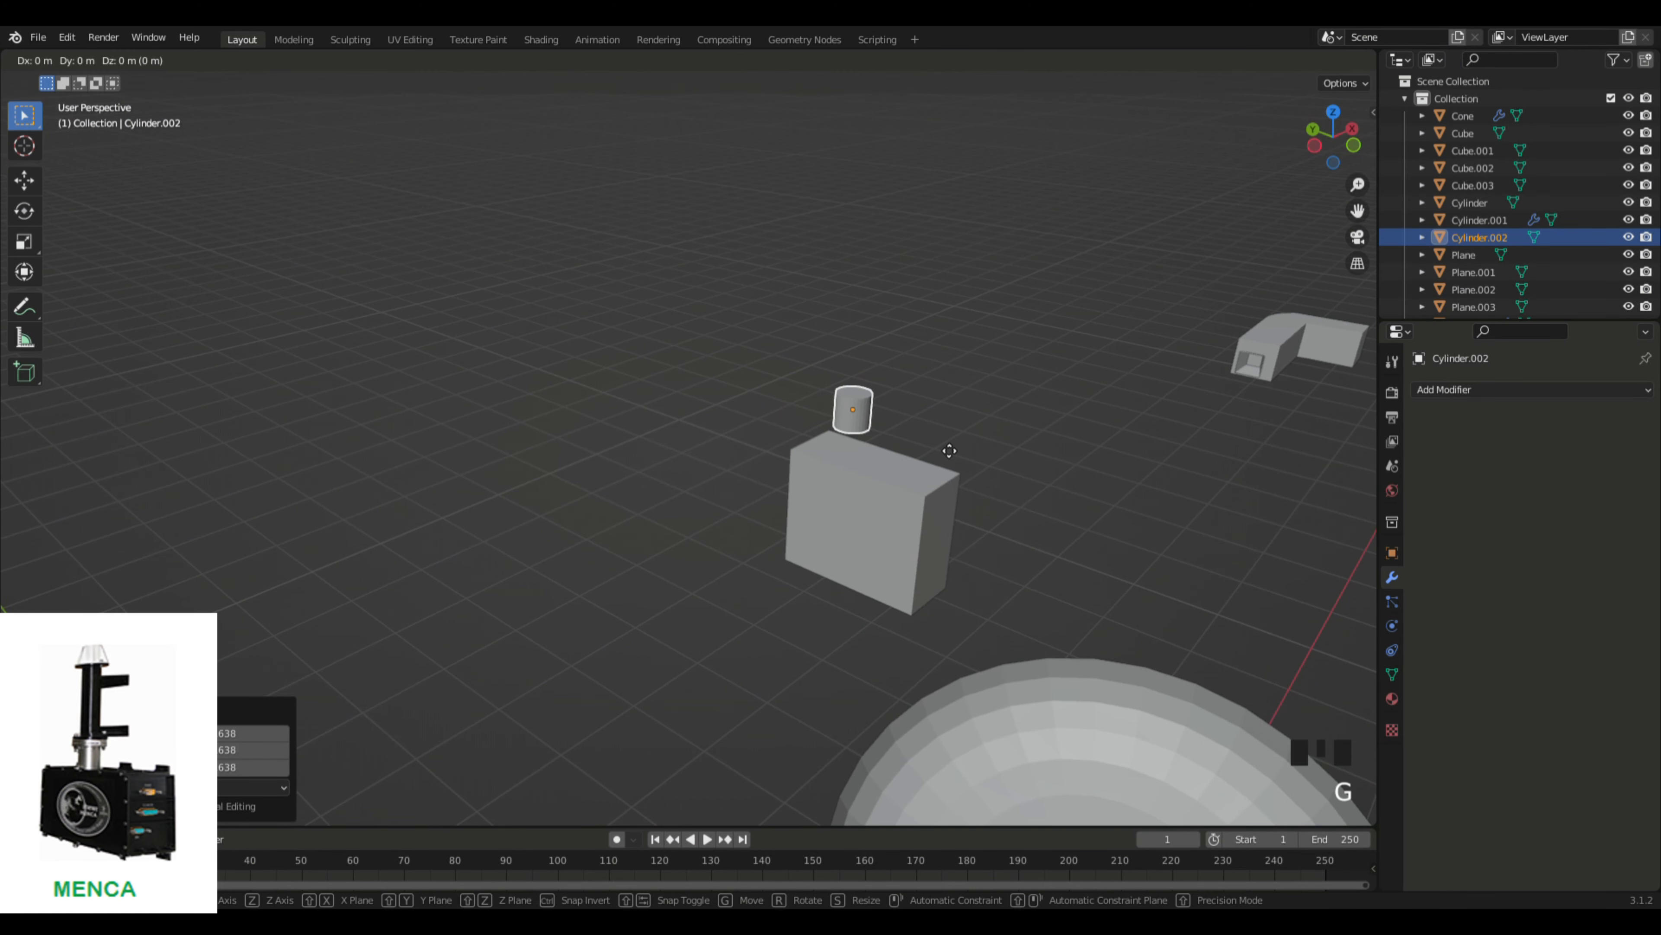
pyautogui.press('z')
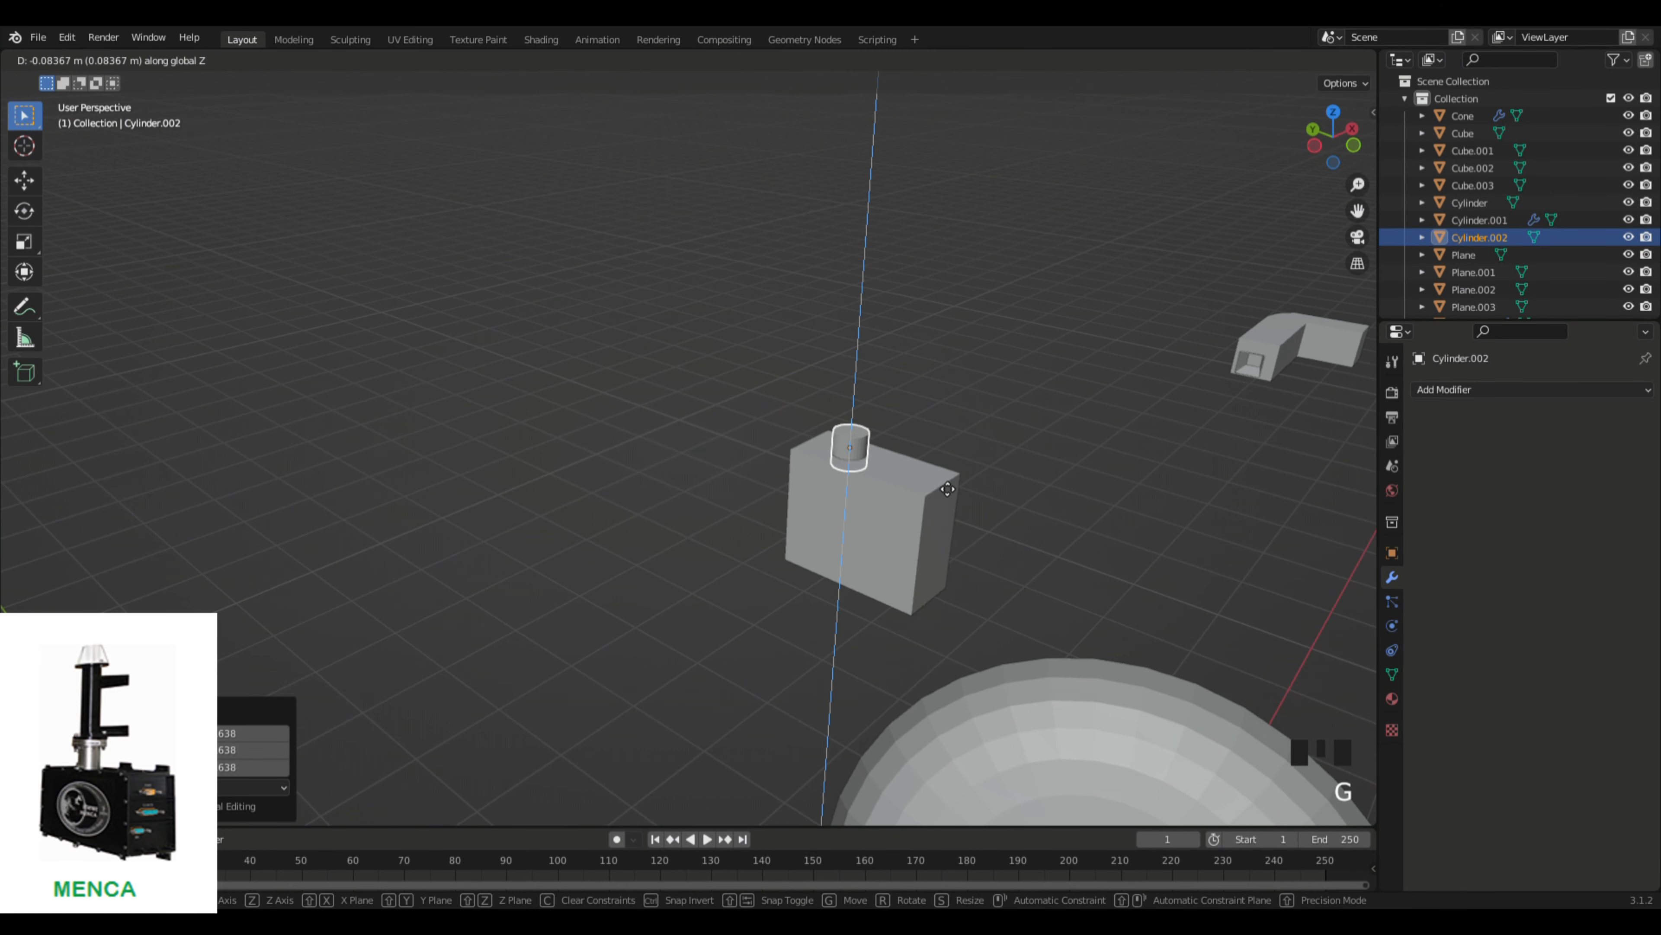
pyautogui.click(947, 479)
pyautogui.moveTo(1031, 443); pyautogui.dragTo(885, 435, button='middle')
pyautogui.click(611, 486)
pyautogui.press('g')
pyautogui.press('z')
pyautogui.click(853, 451)
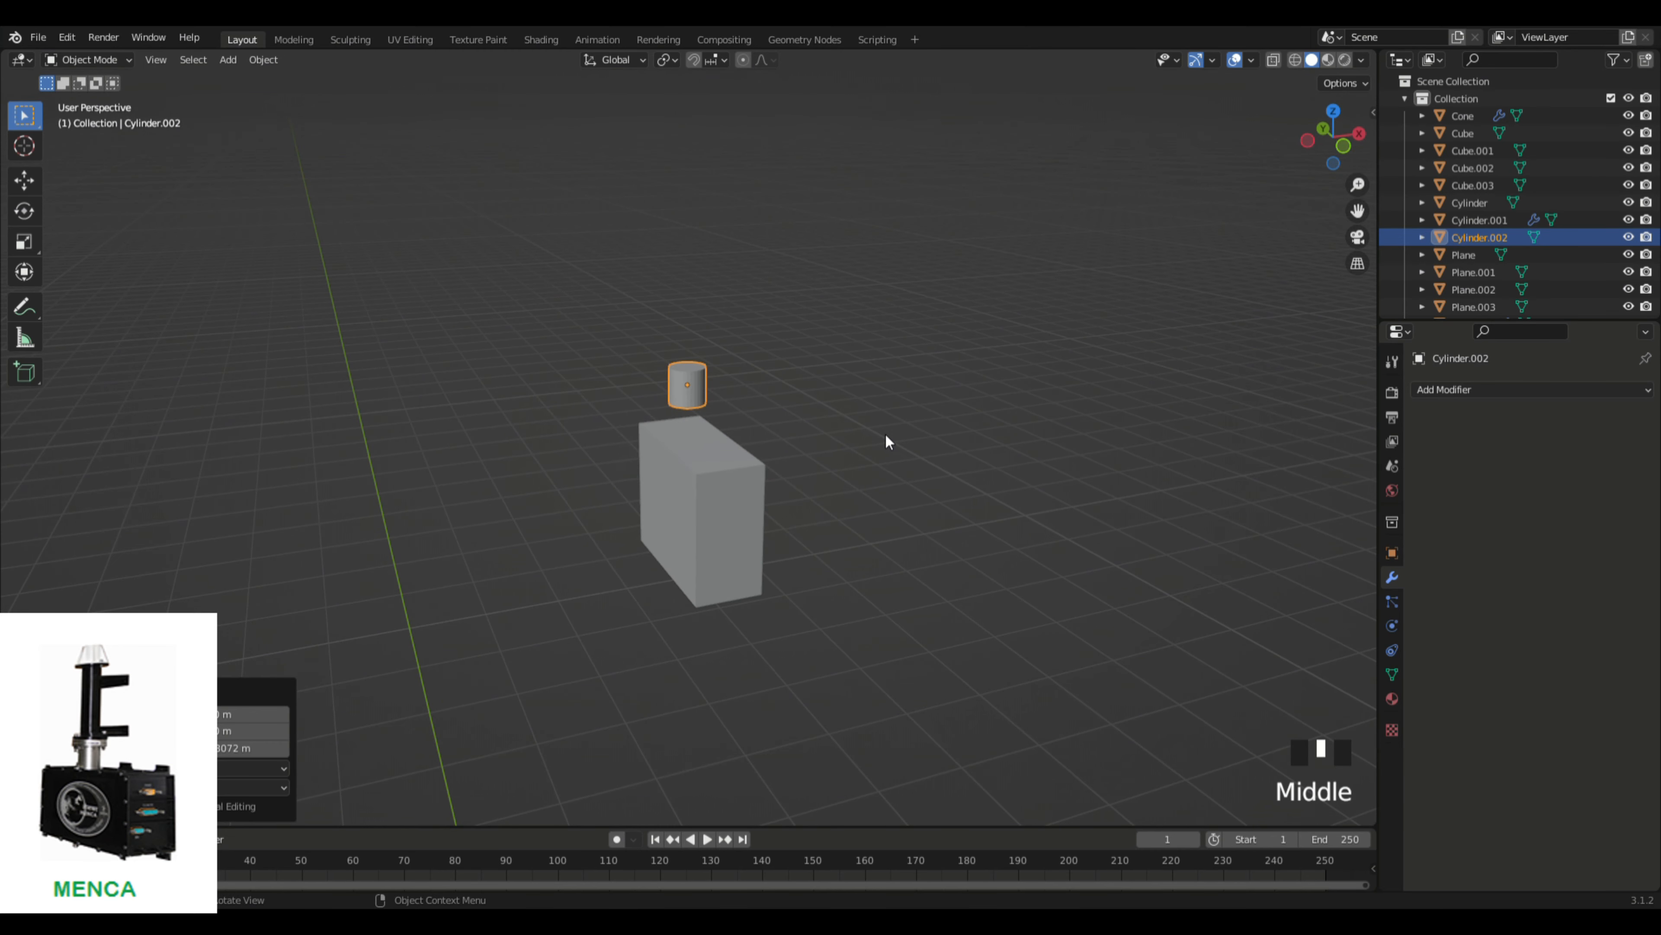
# Step: Stretch the cylinder along Z by about 2.81 to form a tall tube reaching the top of the box
pyautogui.press('s')
pyautogui.press('z')
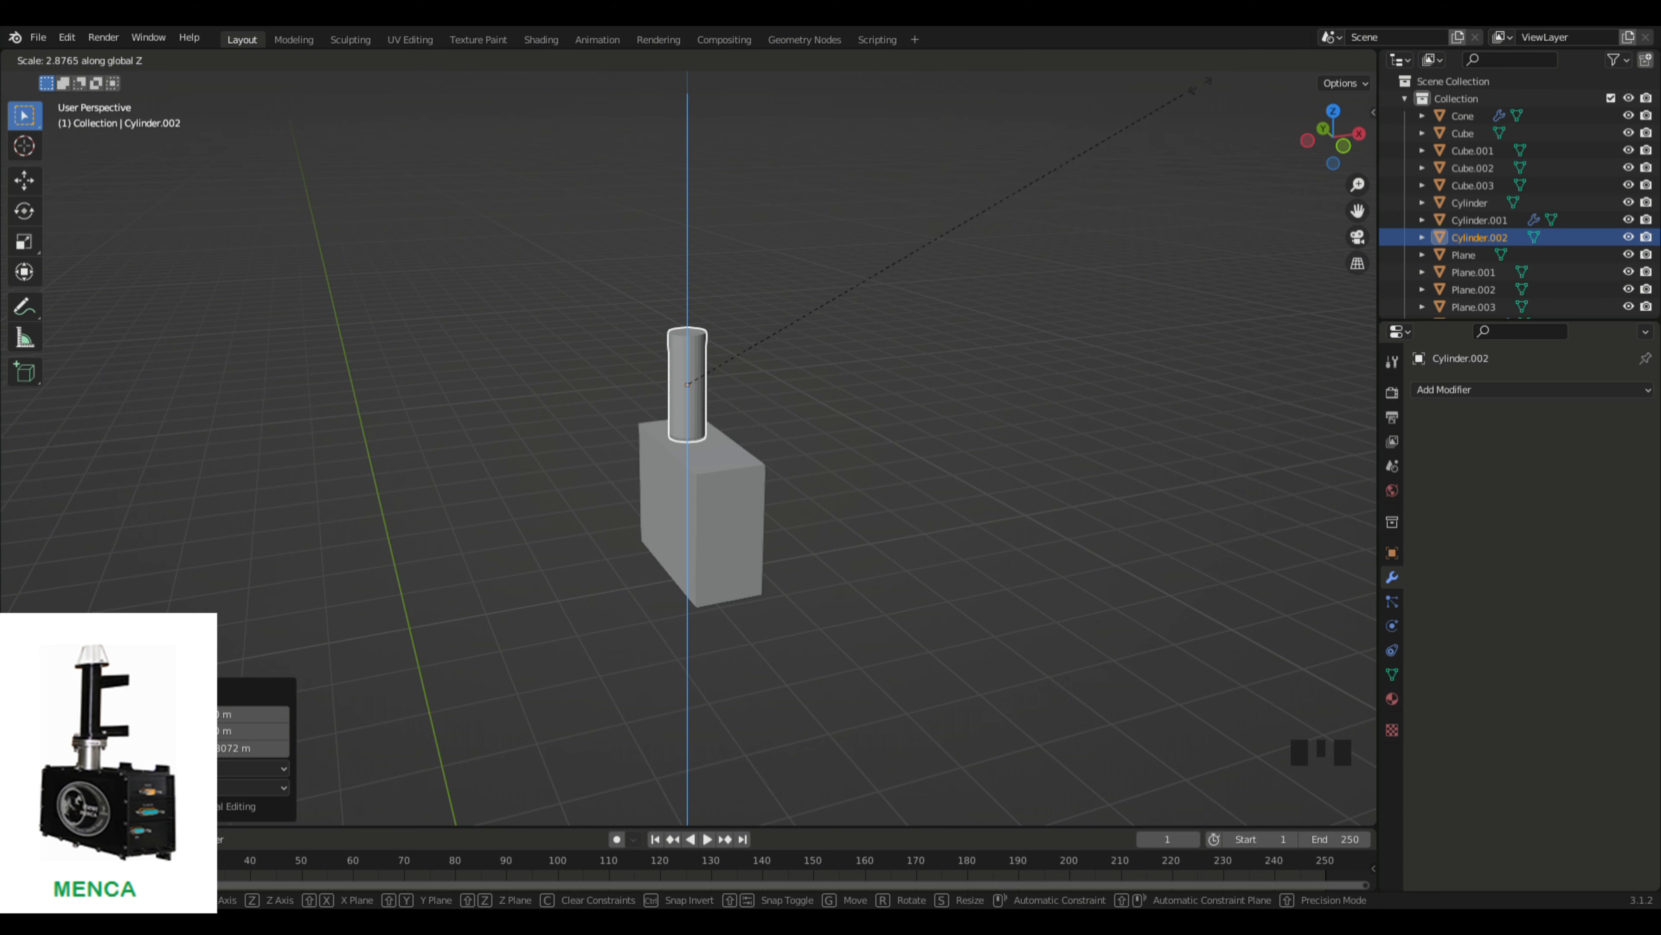
pyautogui.click(1175, 79)
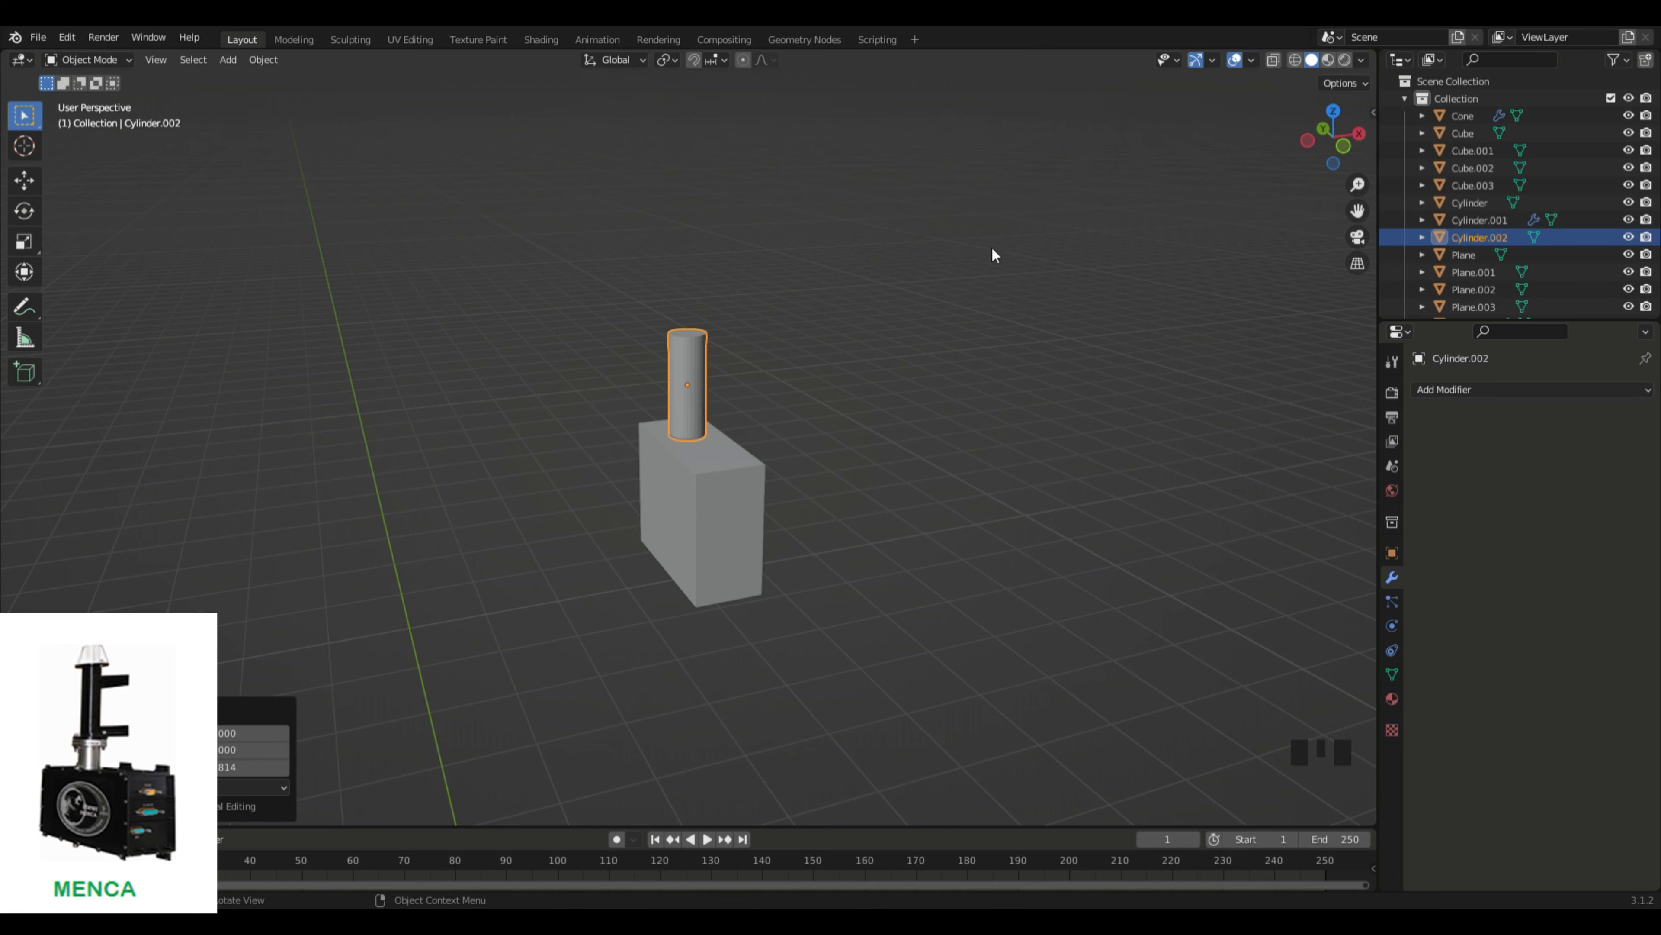
pyautogui.moveTo(990, 252); pyautogui.dragTo(794, 790, button='middle')
pyautogui.scroll(3, 1131, 333)
pyautogui.scroll(-3, 1041, 339)
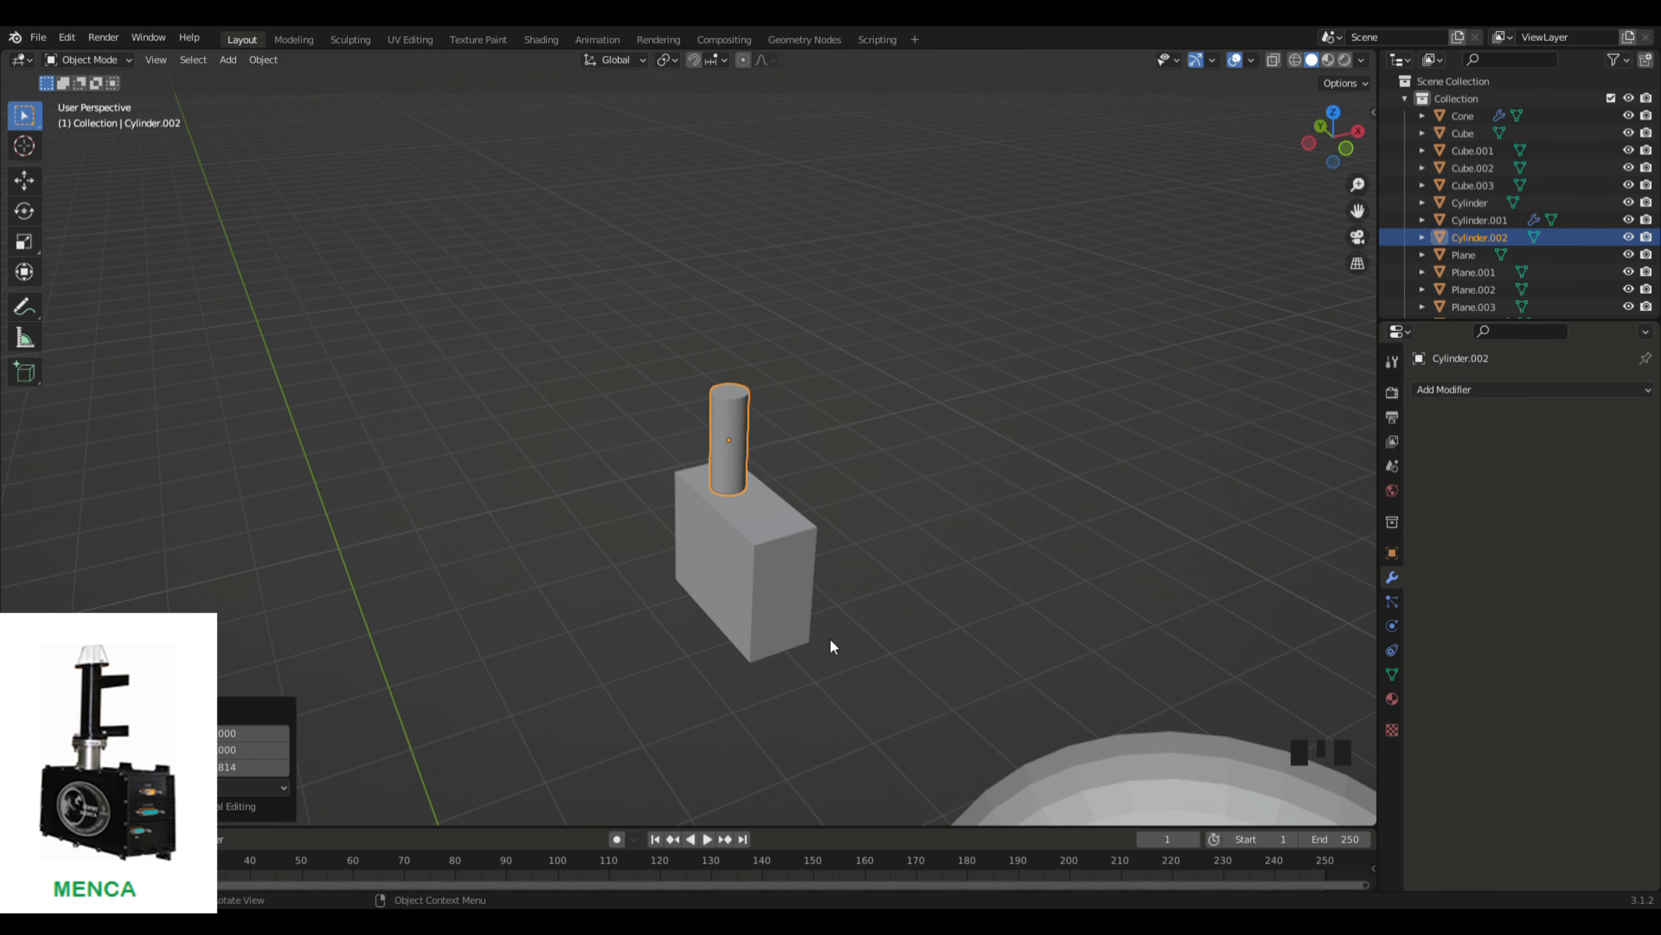
# Step: Scale the MENCA box up slightly along X to thicken it, and deselect it
pyautogui.moveTo(830, 638); pyautogui.dragTo(789, 612, button='middle')
pyautogui.click(641, 650)
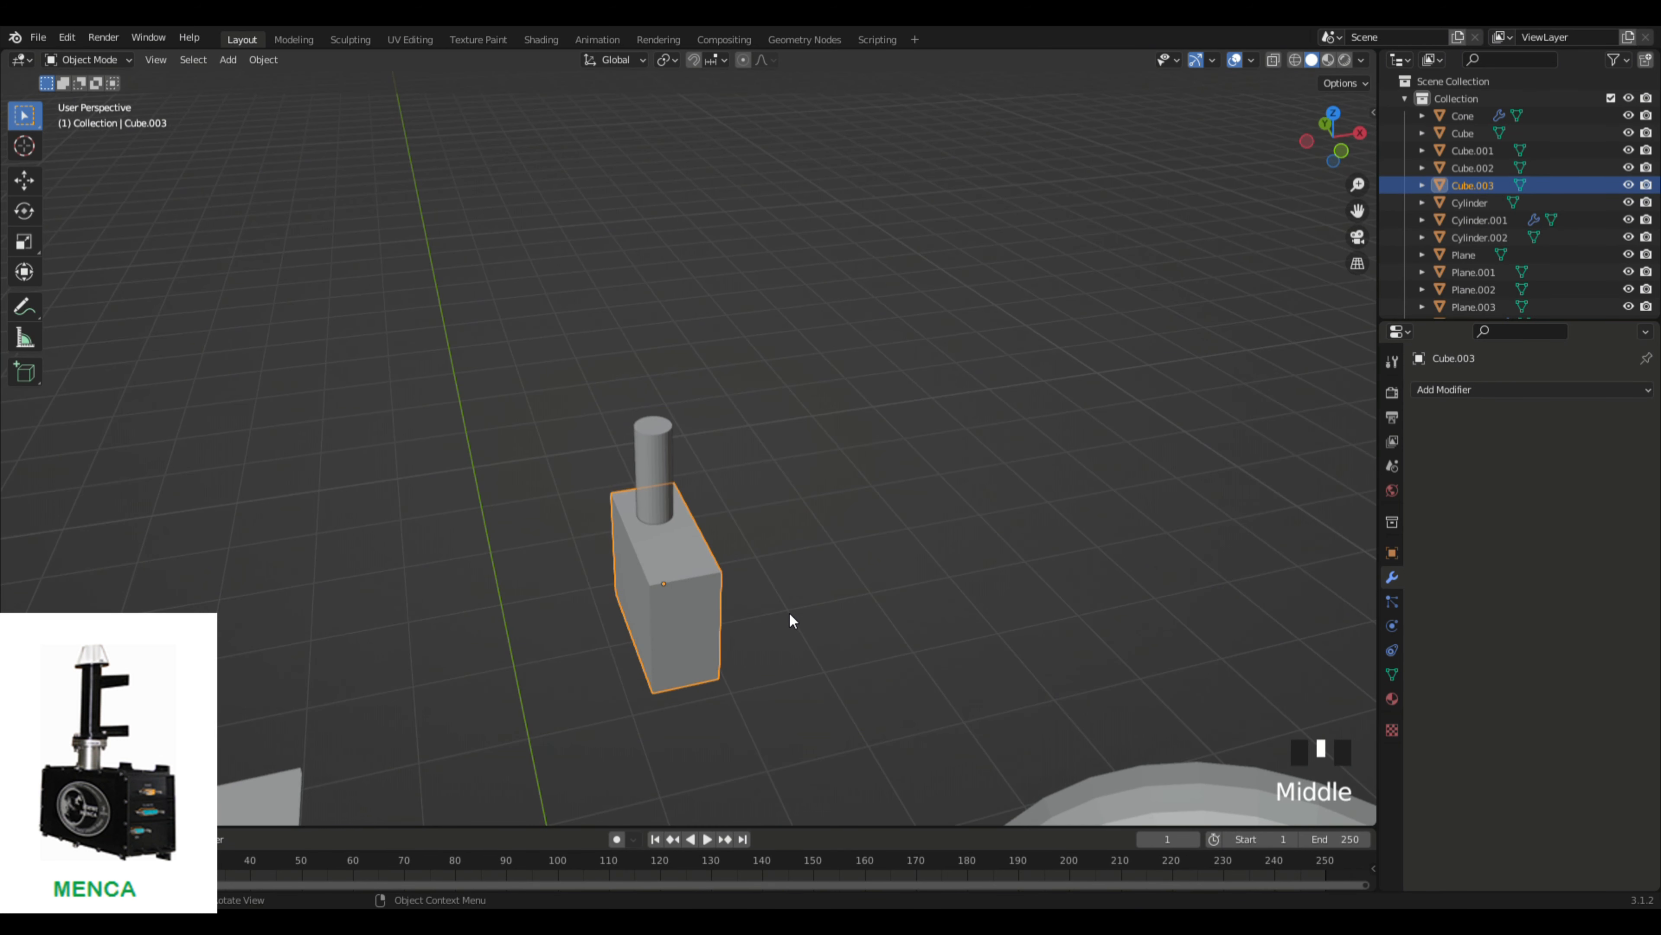
pyautogui.press('s')
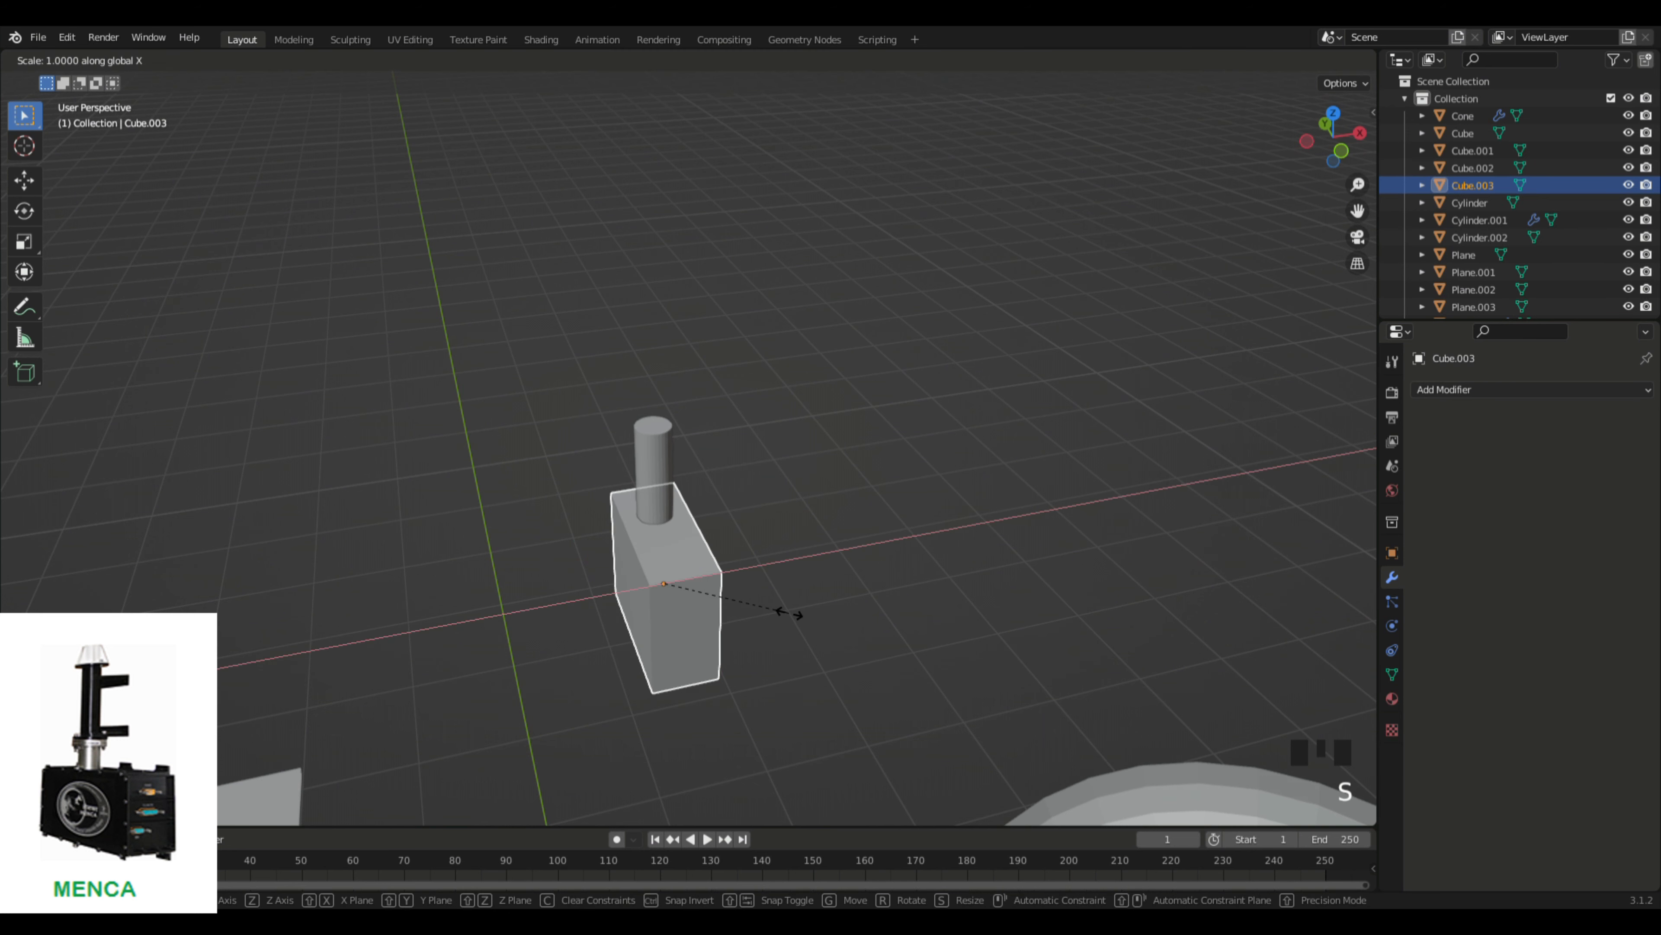
pyautogui.click(822, 624)
pyautogui.moveTo(822, 624); pyautogui.dragTo(847, 623, button='middle')
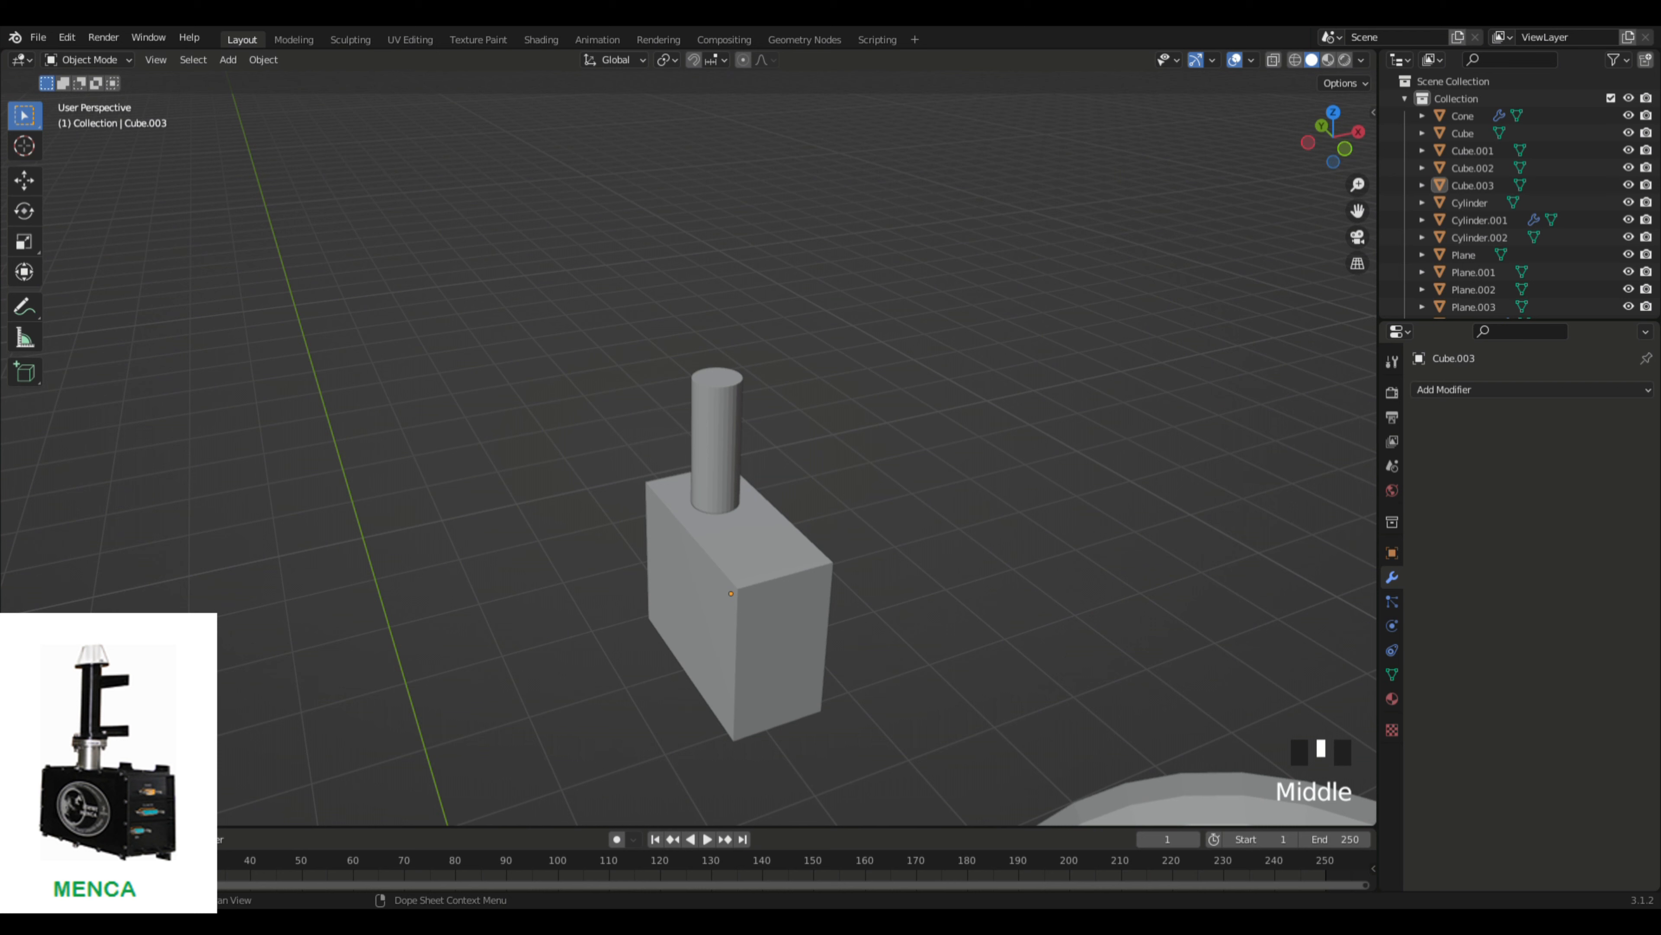
# Step: Duplicate the MENCA tube cylinder in place, leaving the copy at the original's position
pyautogui.moveTo(772, 654); pyautogui.dragTo(911, 586, button='middle')
pyautogui.click(657, 447)
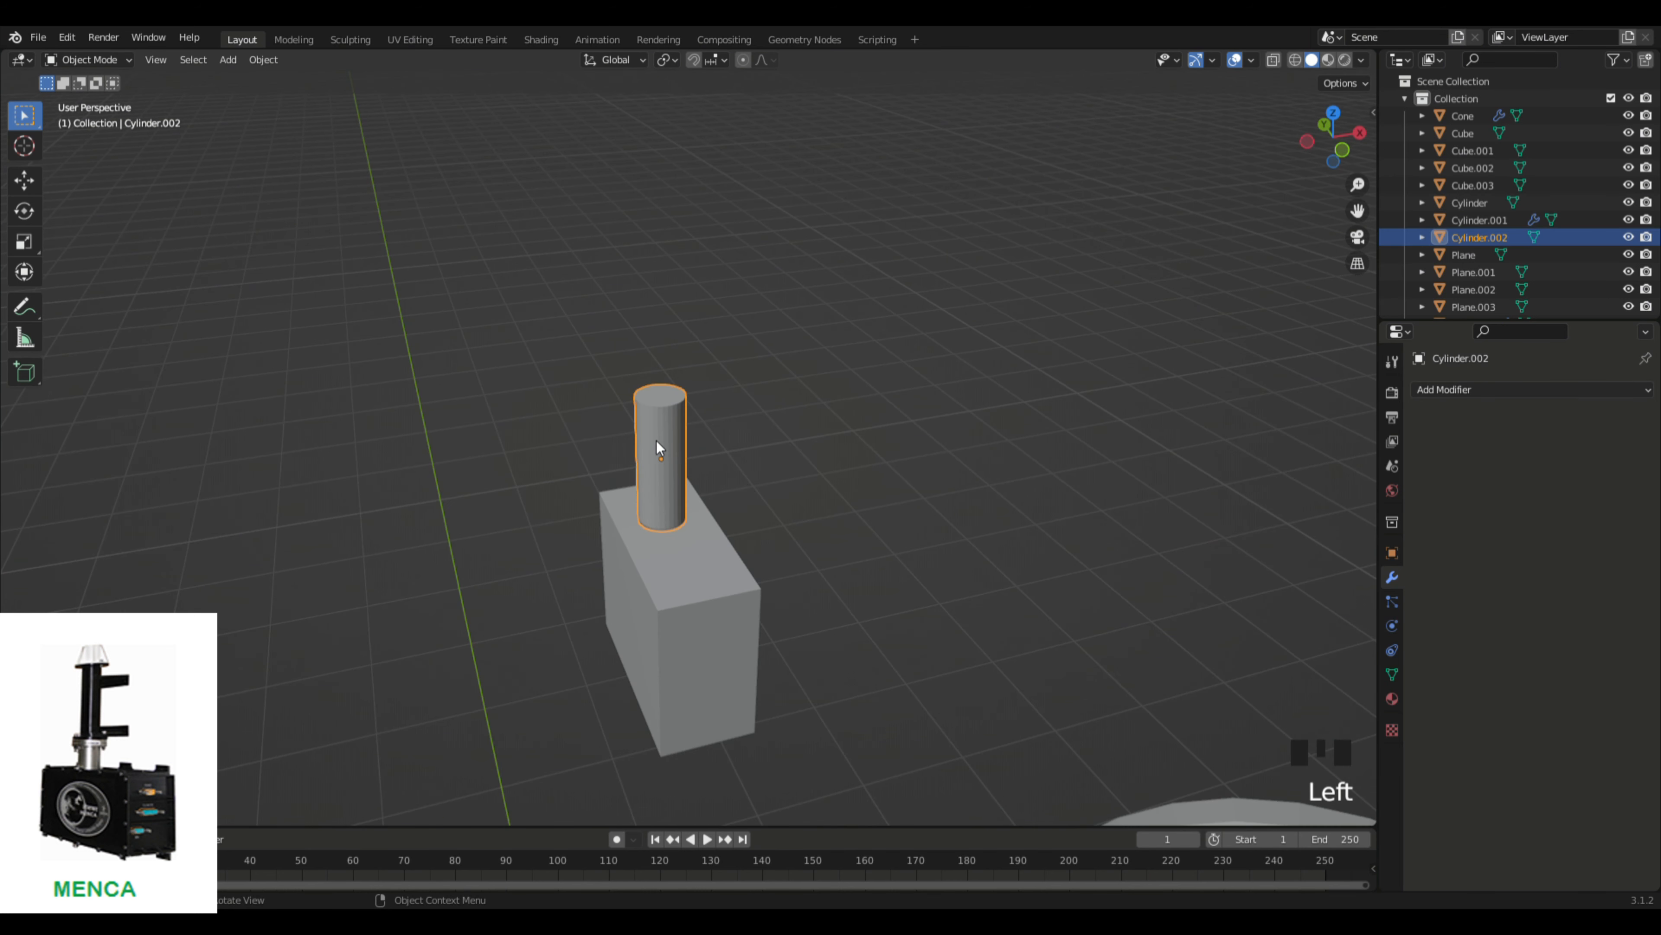
pyautogui.hotkey('shift', 'd')
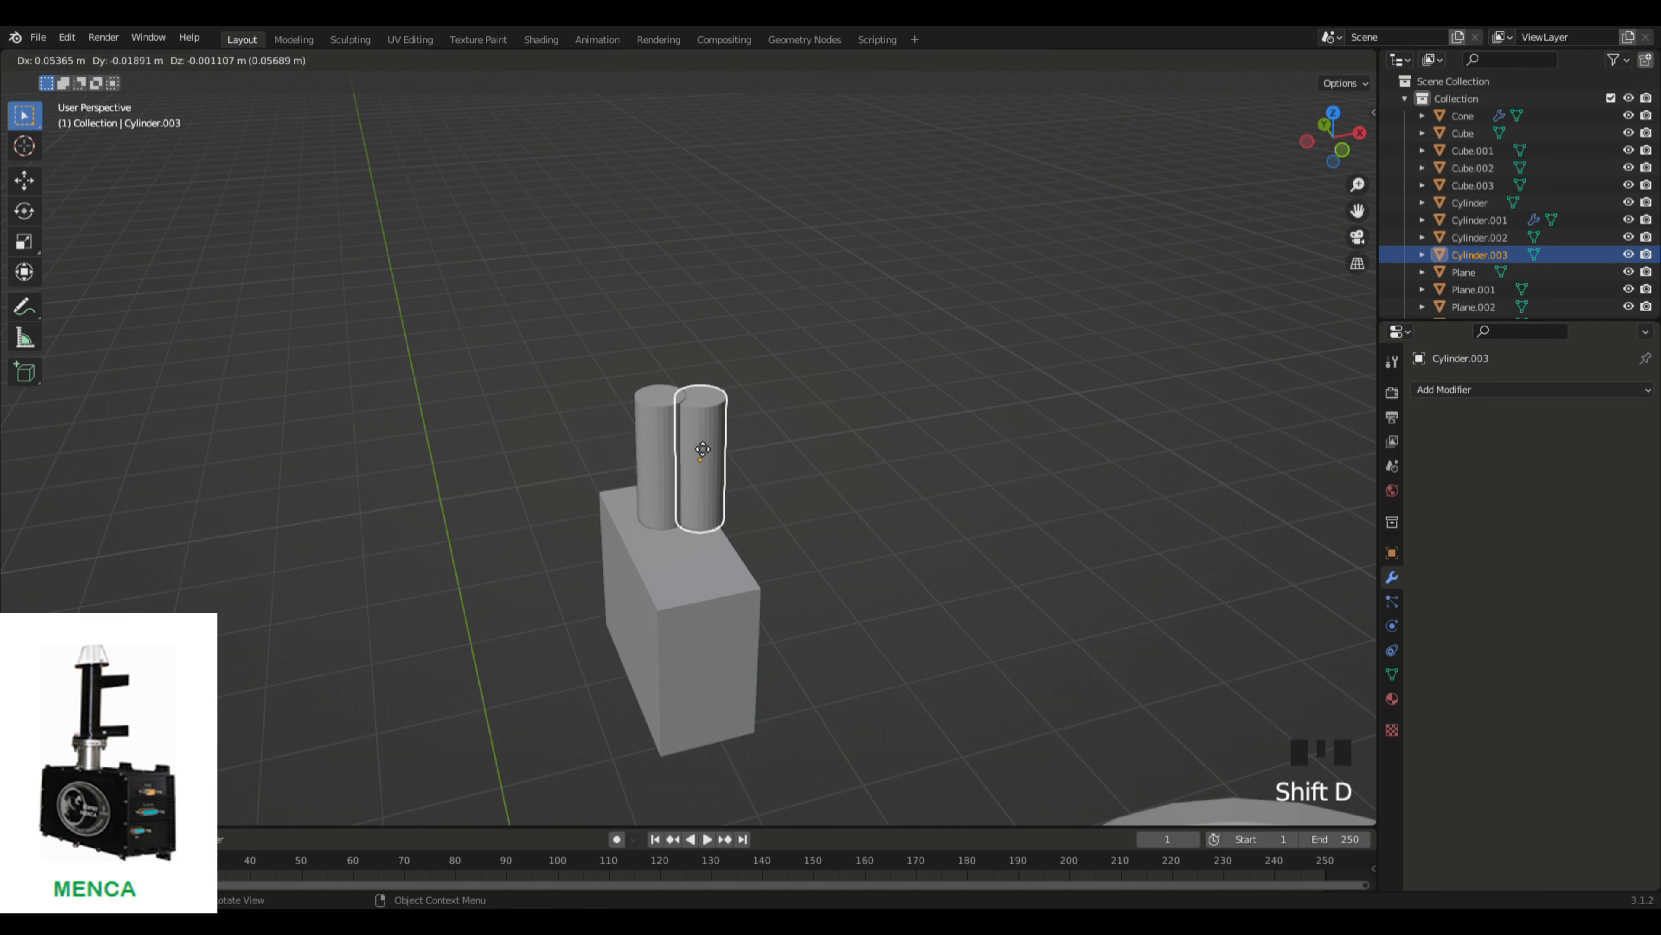
pyautogui.rightClick(778, 472)
pyautogui.press('p')
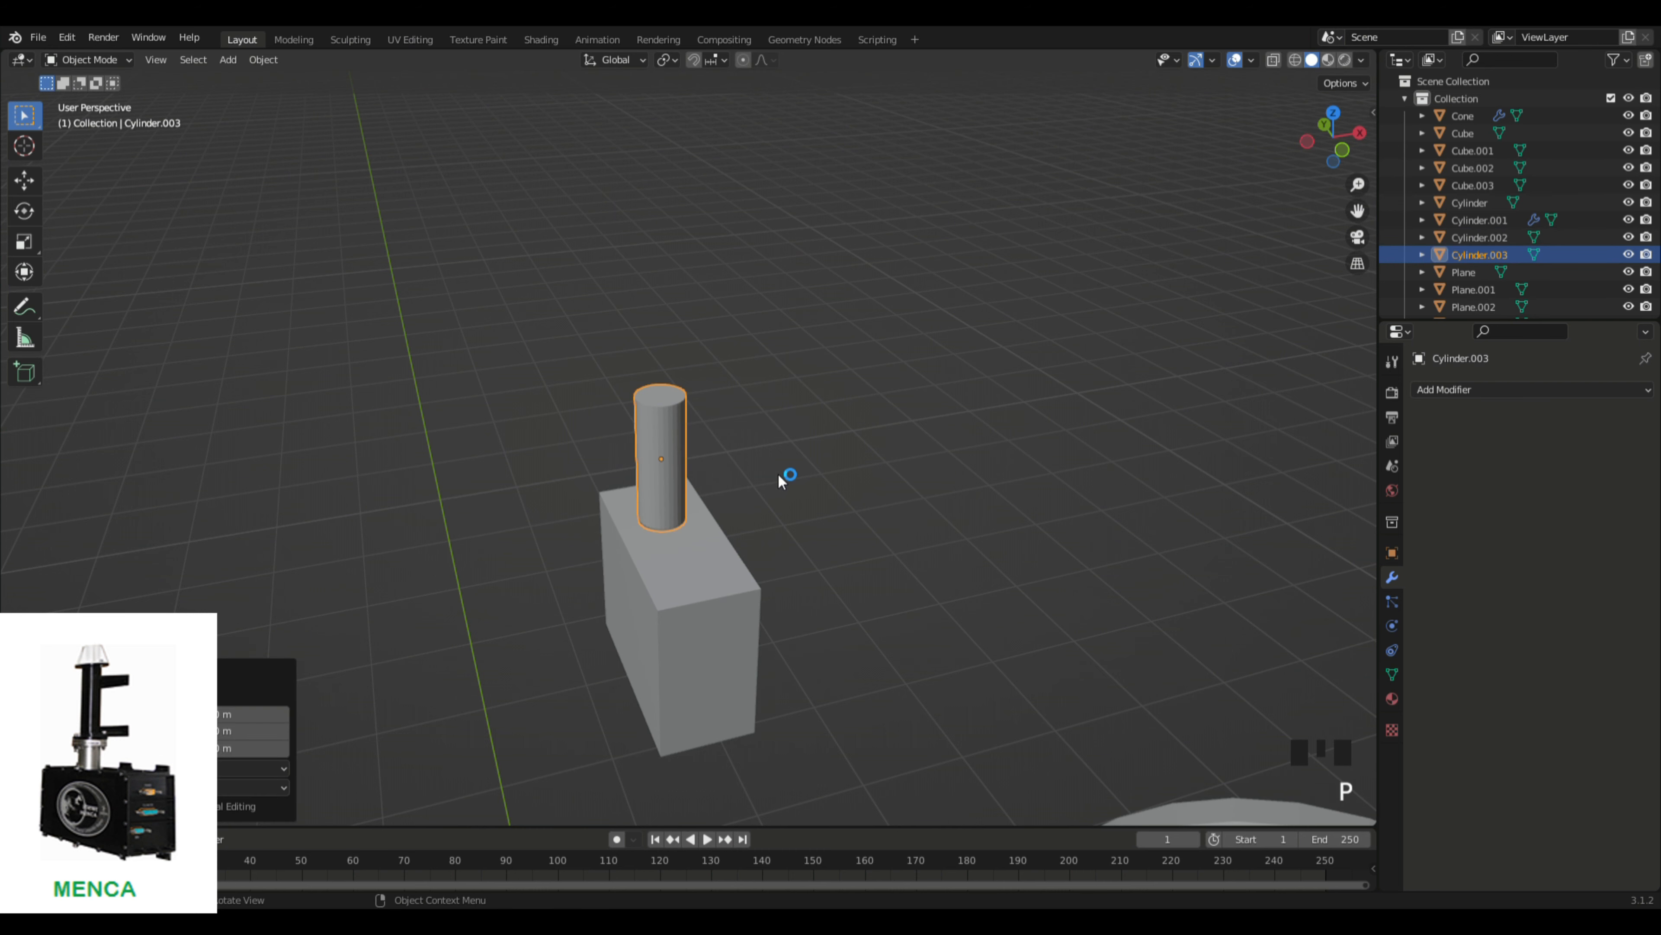
pyautogui.moveTo(782, 468); pyautogui.dragTo(843, 485, button='middle')
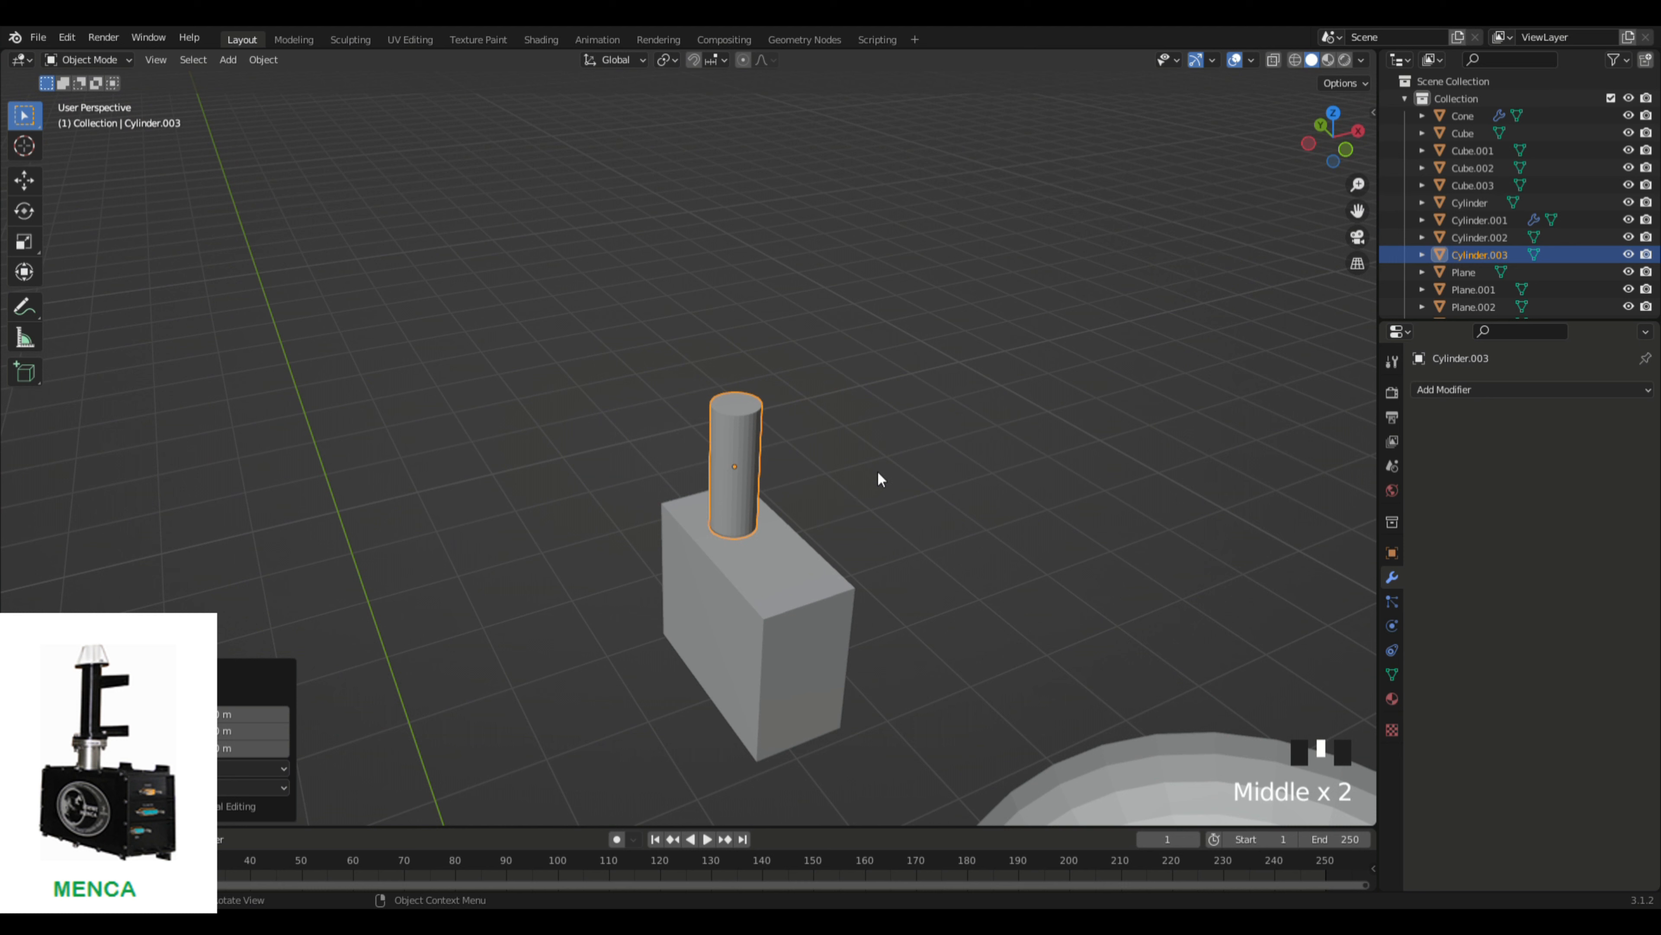
# Step: Scale the original tube, Cylinder.002, up uniformly by about 1.028 so it is slightly wider than its copy
pyautogui.click(1481, 237)
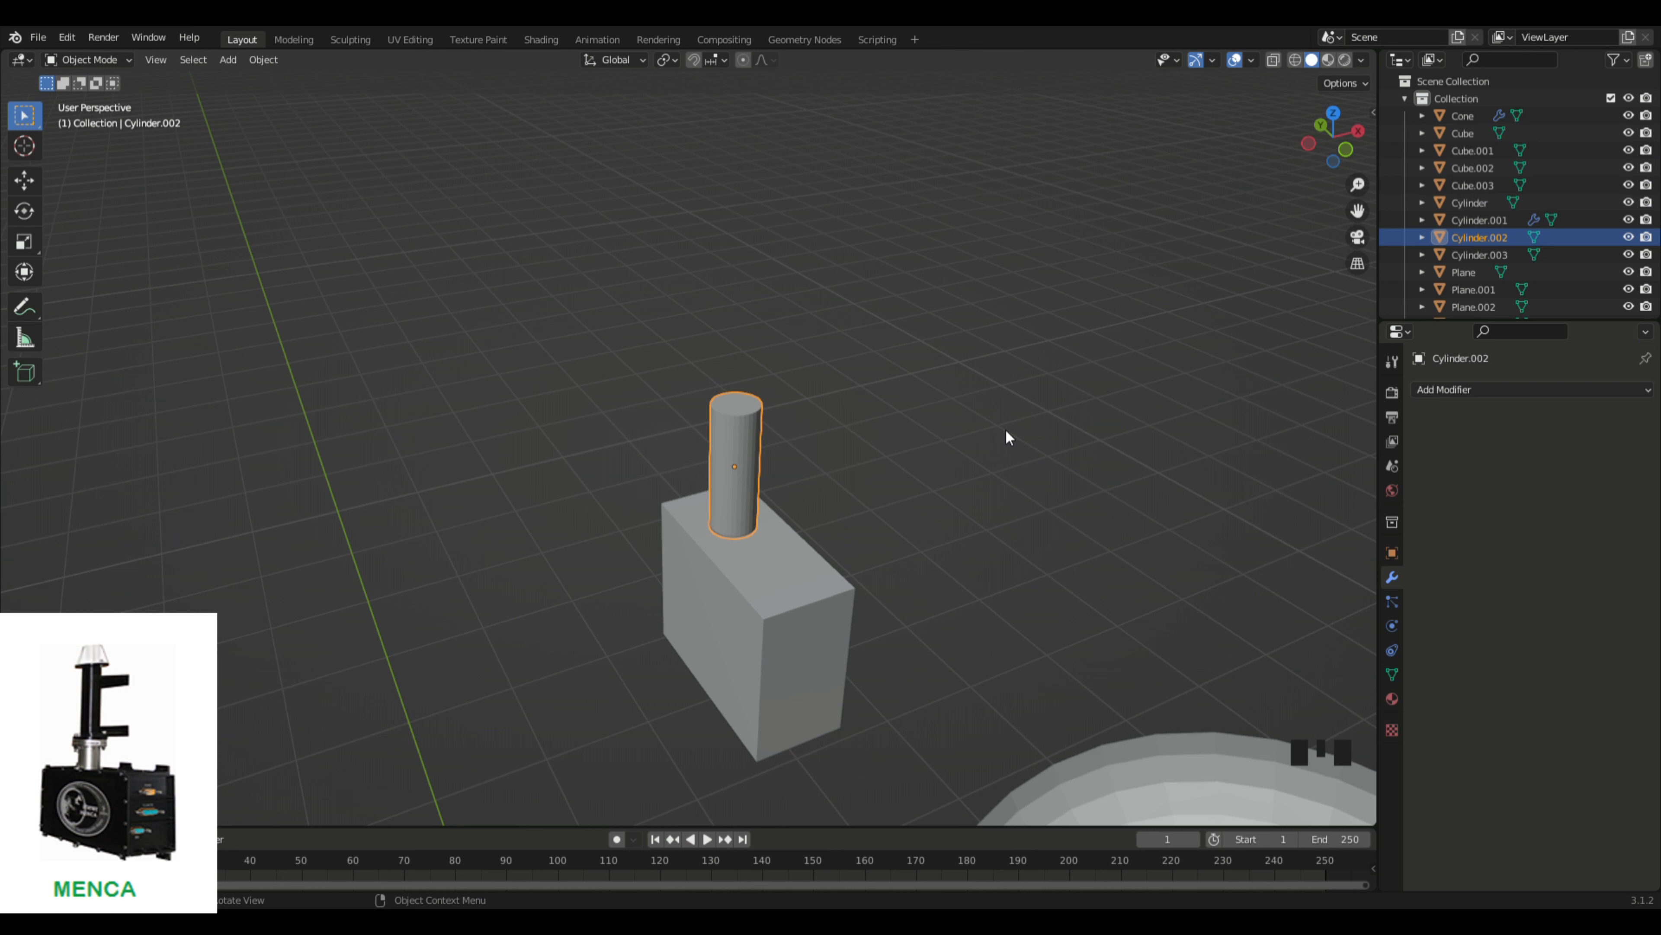
pyautogui.press('s')
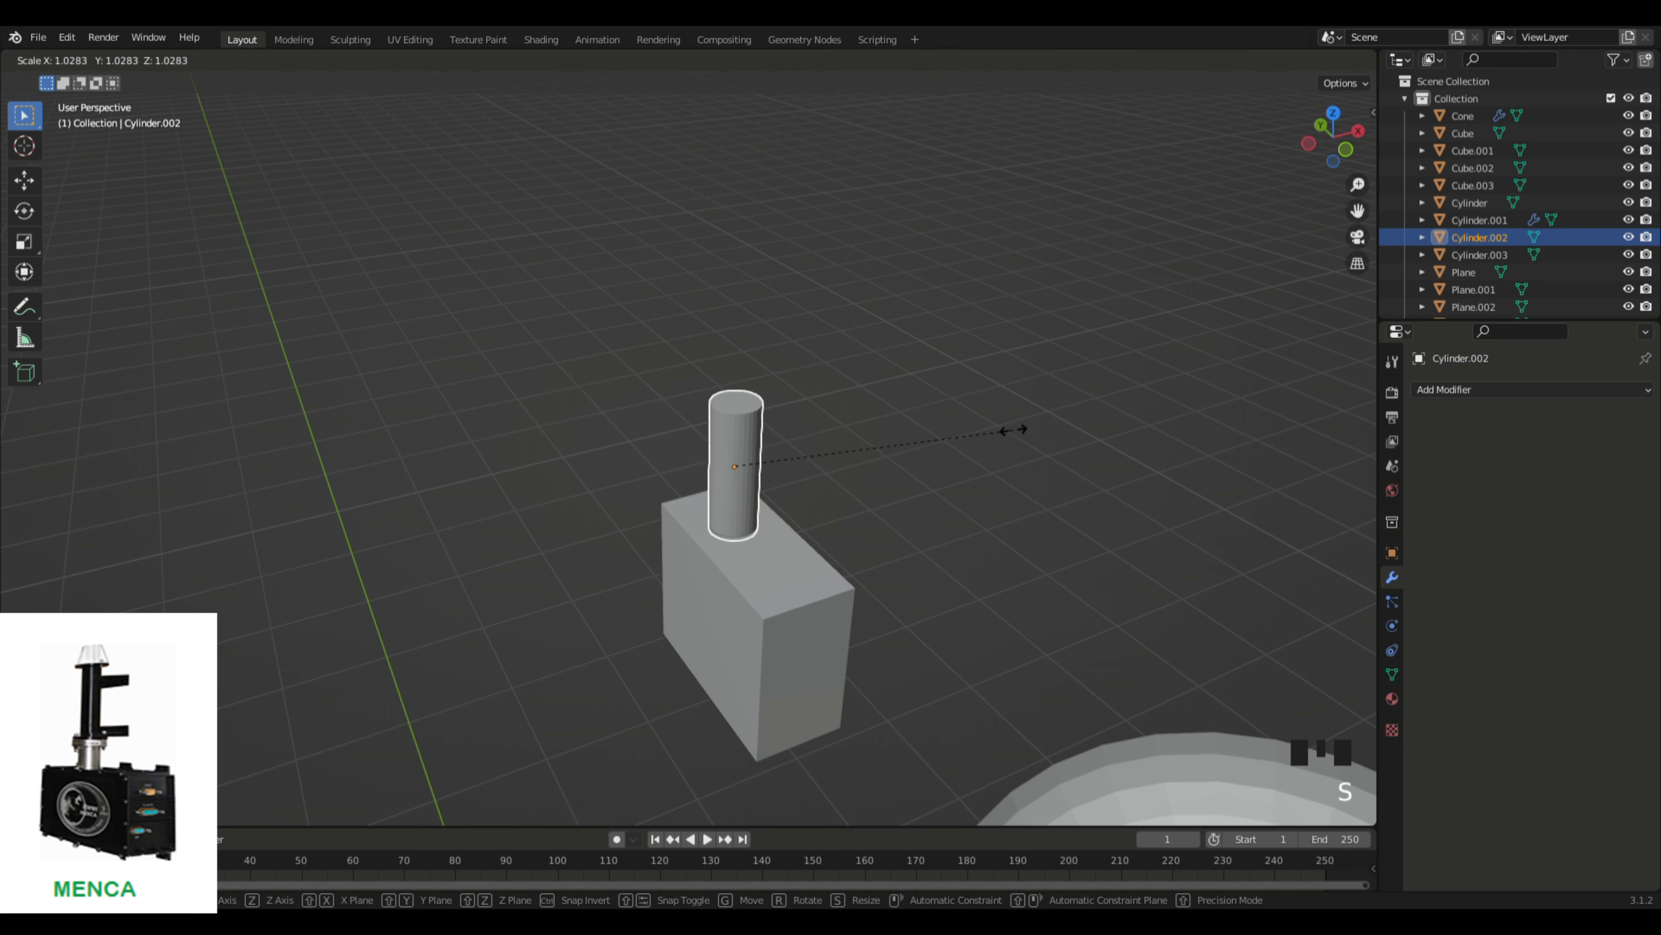
pyautogui.click(1018, 430)
# Step: Shorten Cylinder.002 along Z to about 0.21 and lower it to the tube's base as a collar
pyautogui.click(1452, 254)
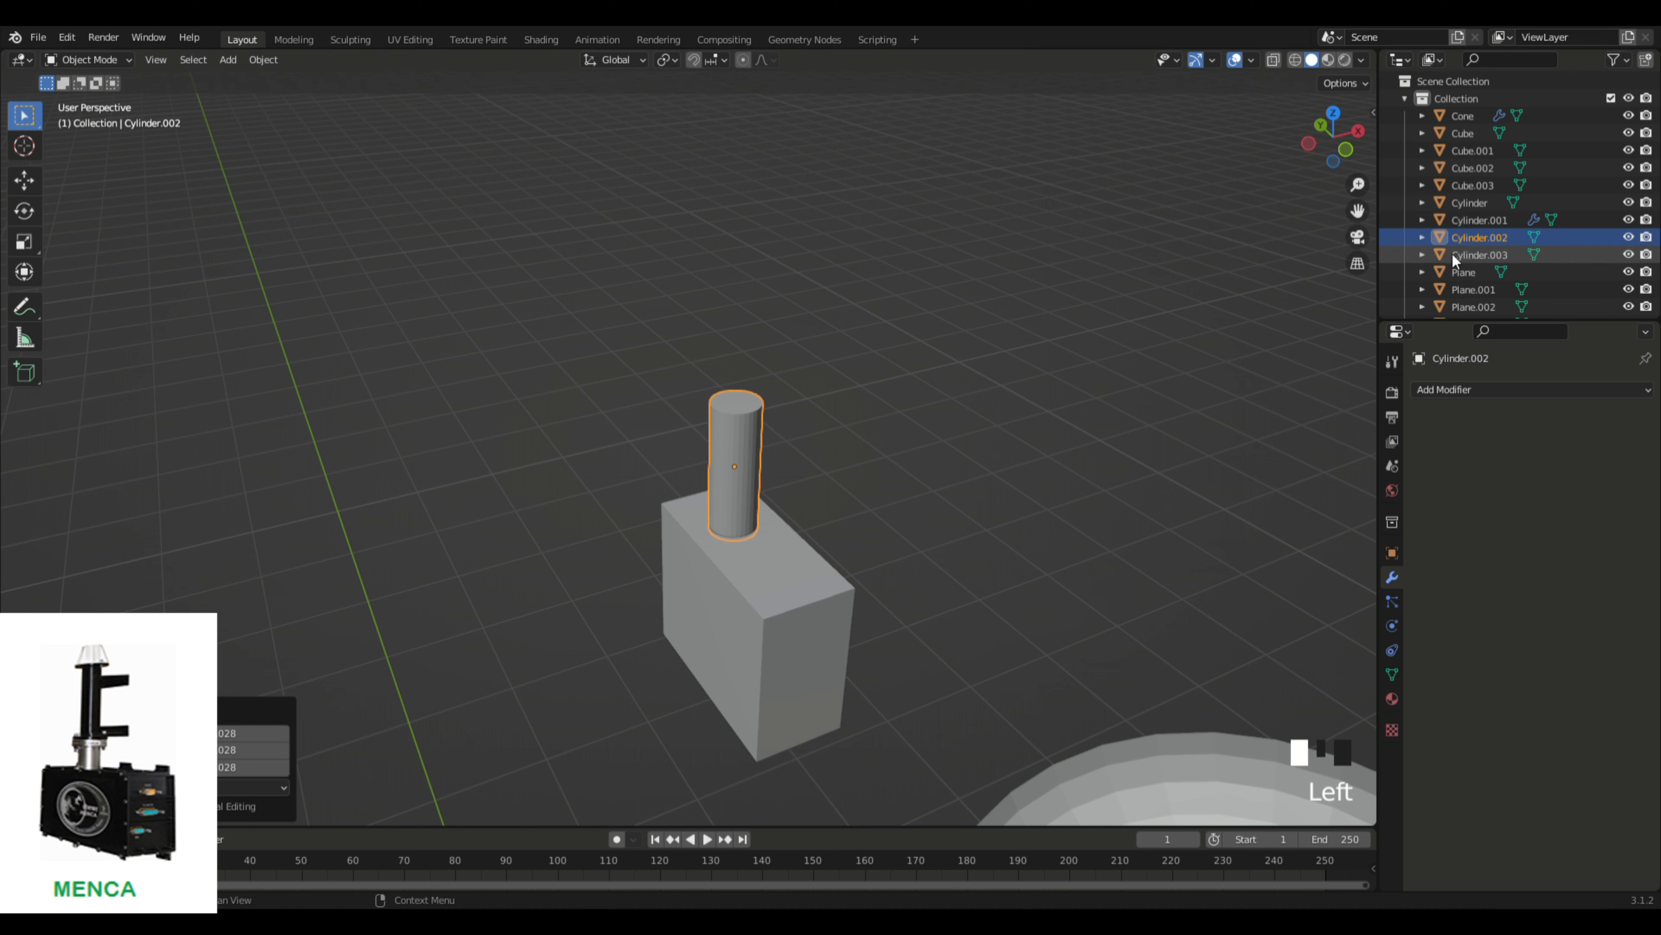
pyautogui.click(1457, 237)
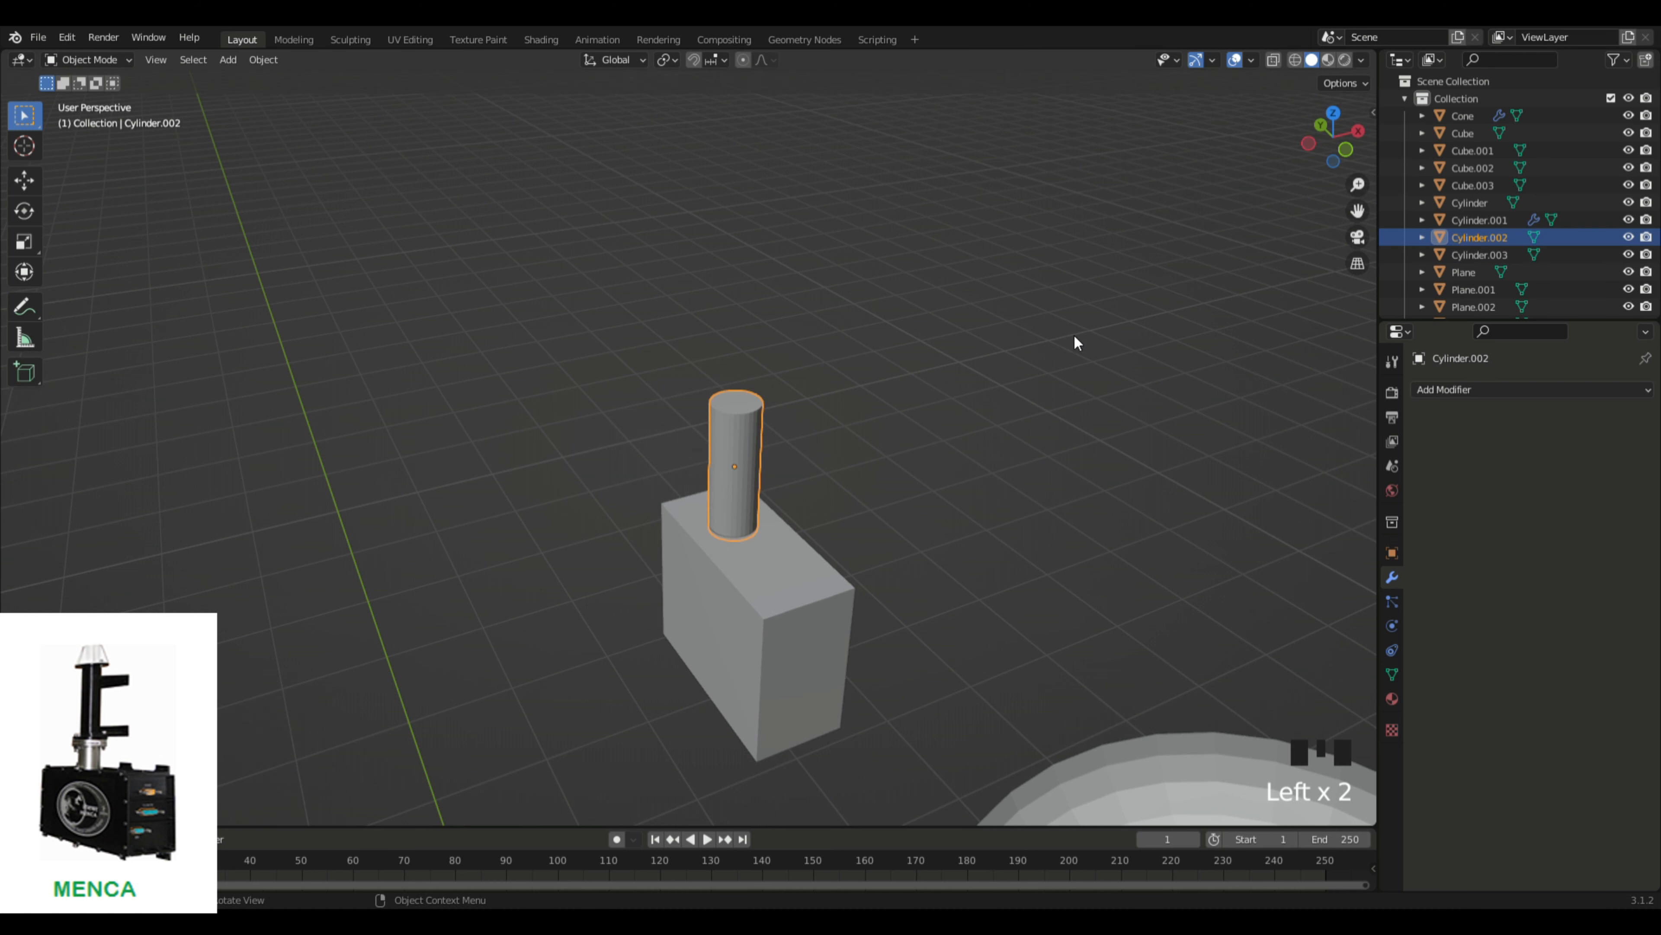
pyautogui.press('s')
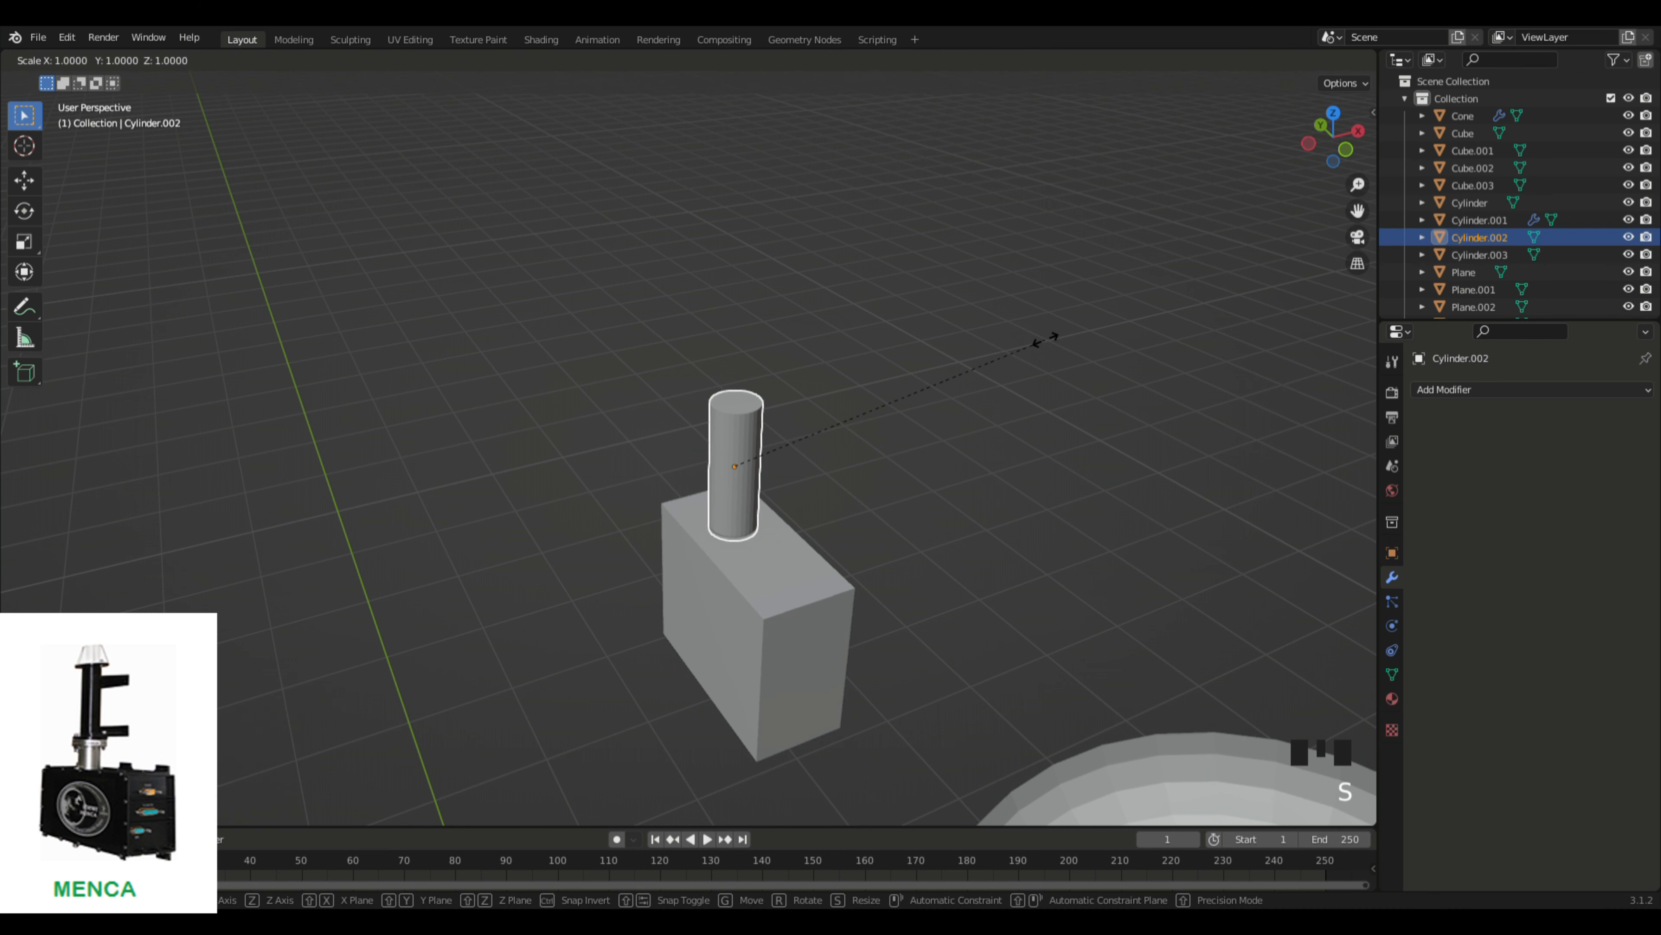
pyautogui.press('z')
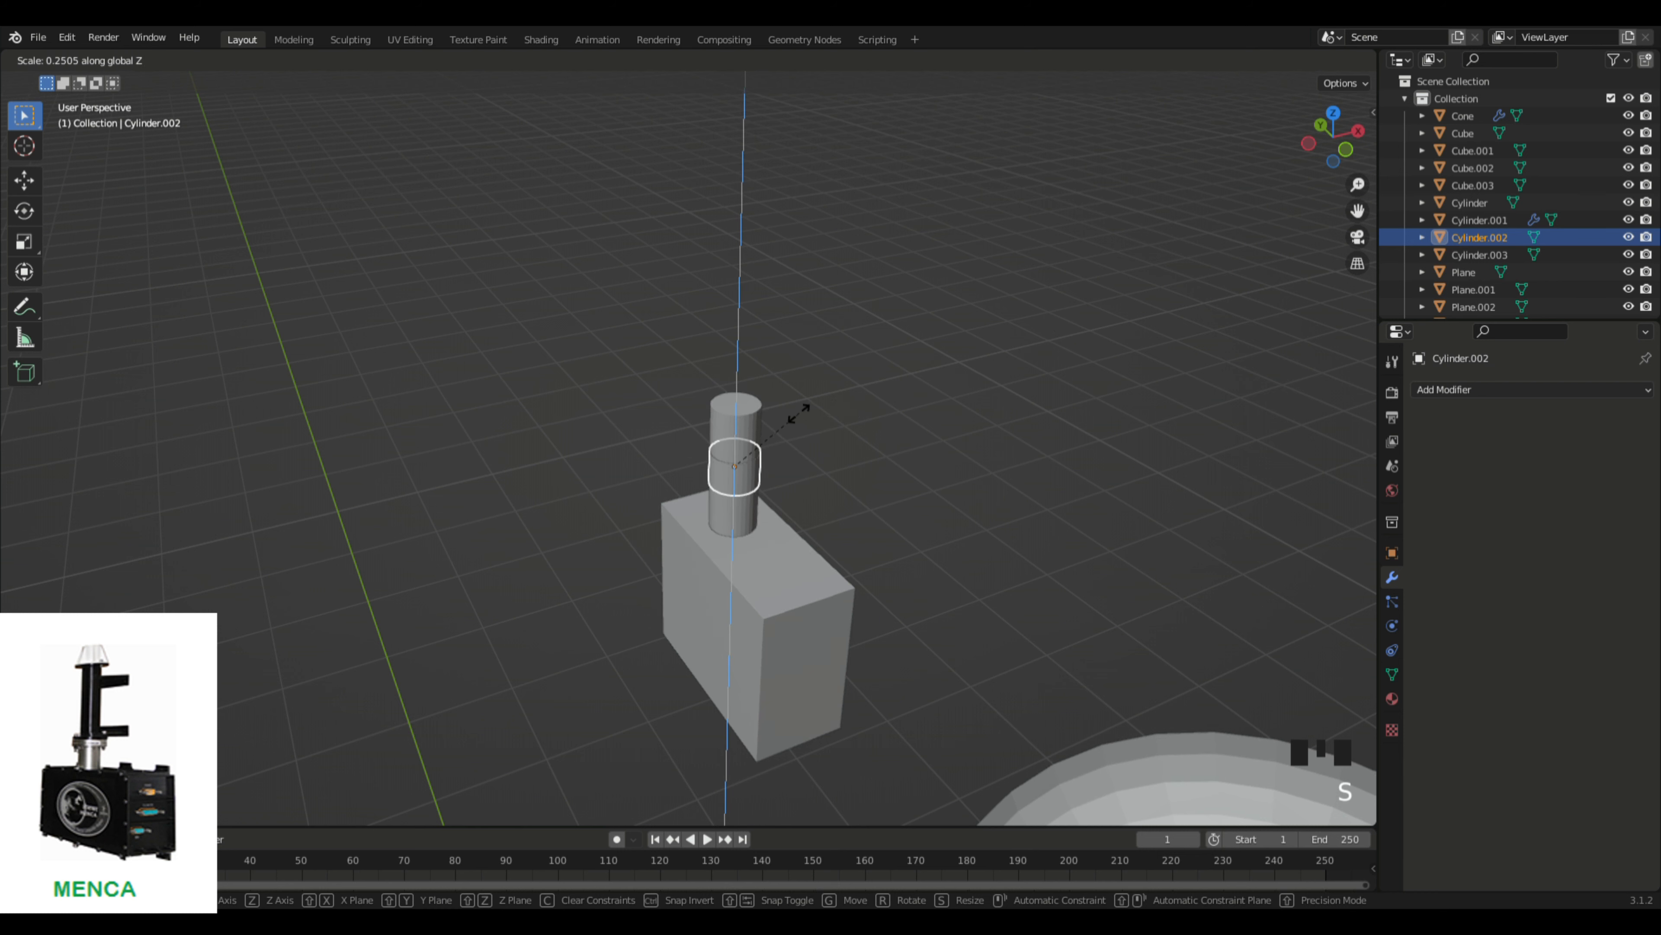
pyautogui.click(782, 429)
pyautogui.press('g')
pyautogui.press('z')
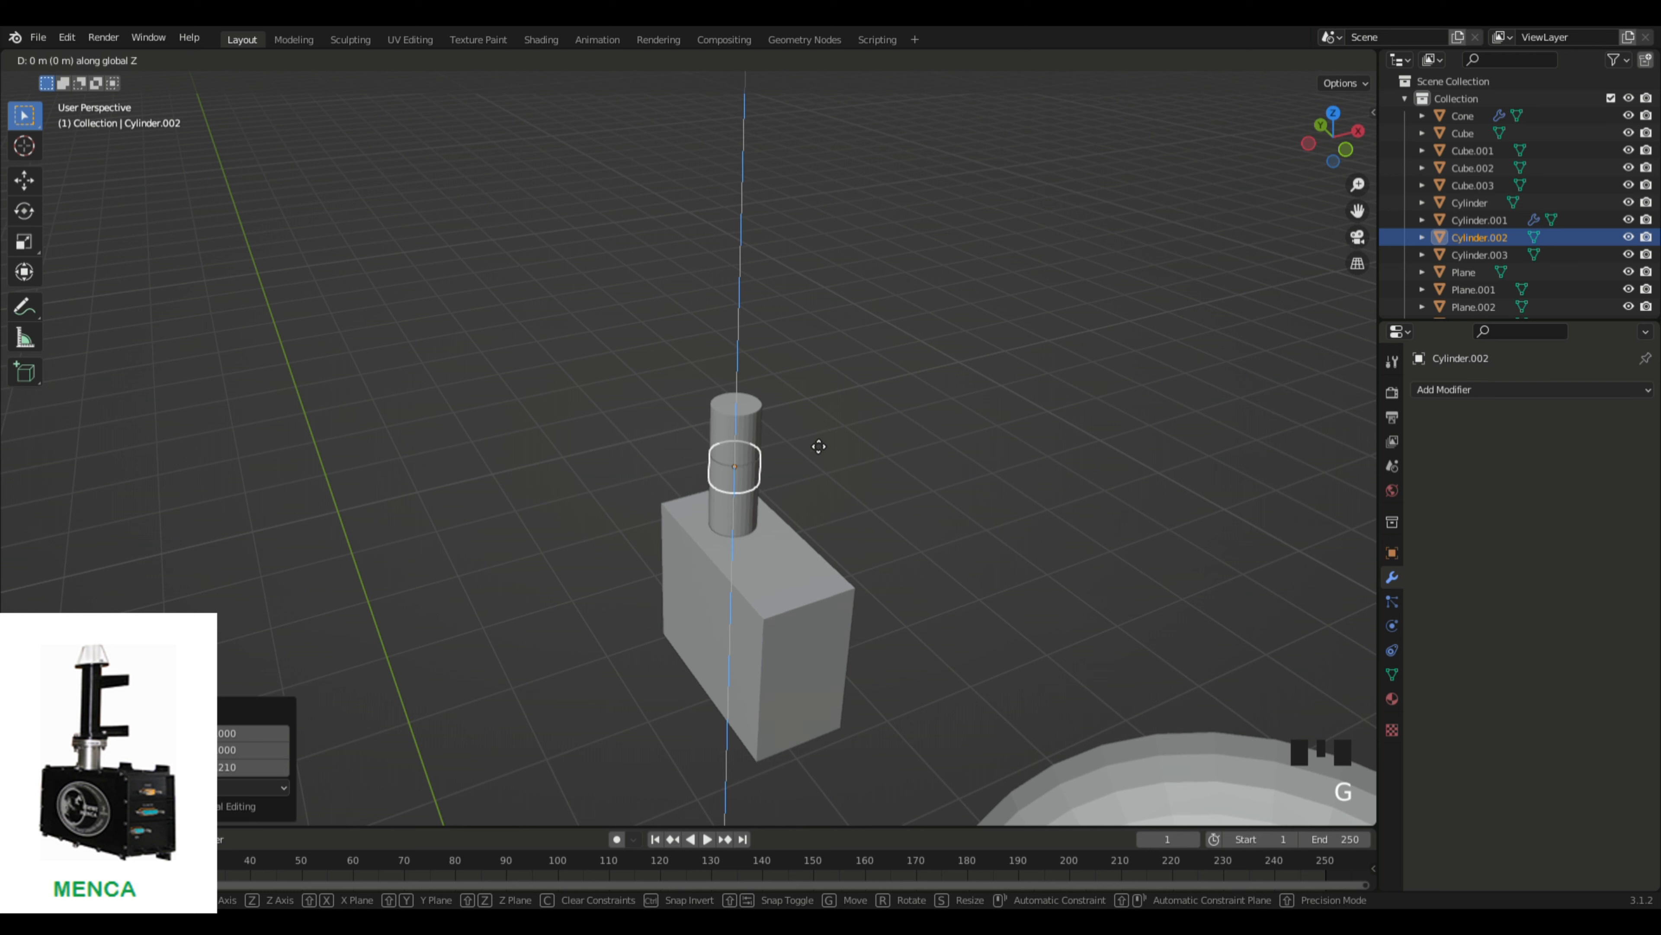
pyautogui.click(816, 472)
pyautogui.moveTo(816, 472); pyautogui.dragTo(675, 630, button='middle')
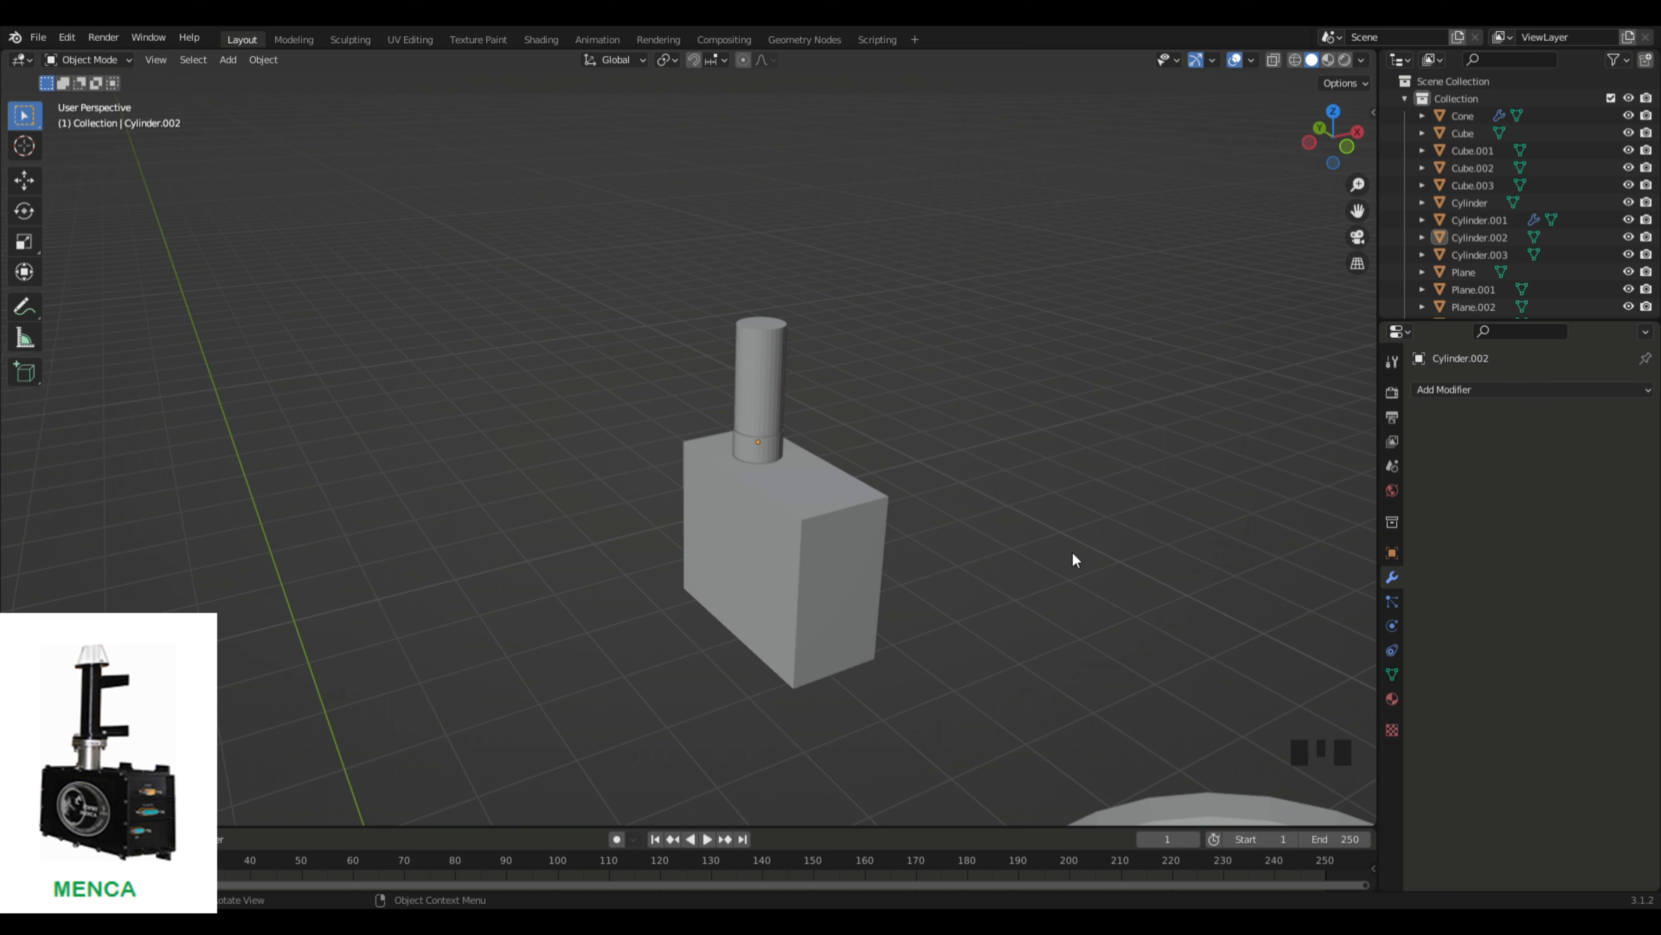
# Step: Duplicate the base collar in place and raise the copy along Z to the collar's upper part
pyautogui.moveTo(827, 765); pyautogui.dragTo(959, 561, button='middle')
pyautogui.click(740, 455)
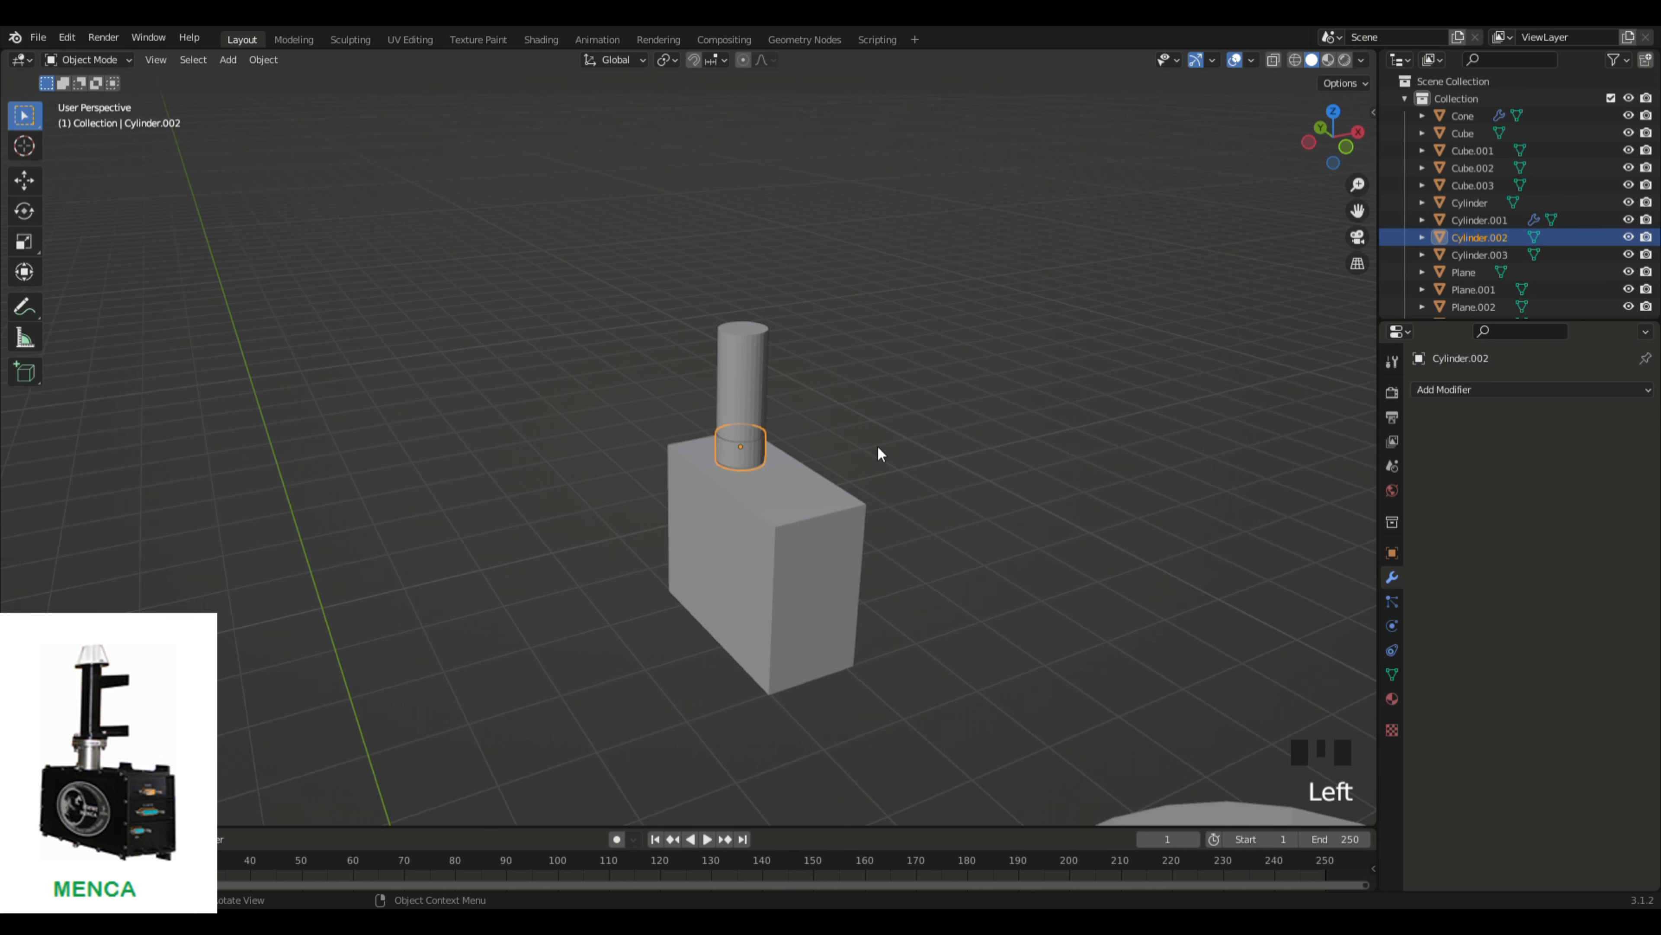
pyautogui.hotkey('shift', 'd')
pyautogui.rightClick(860, 451)
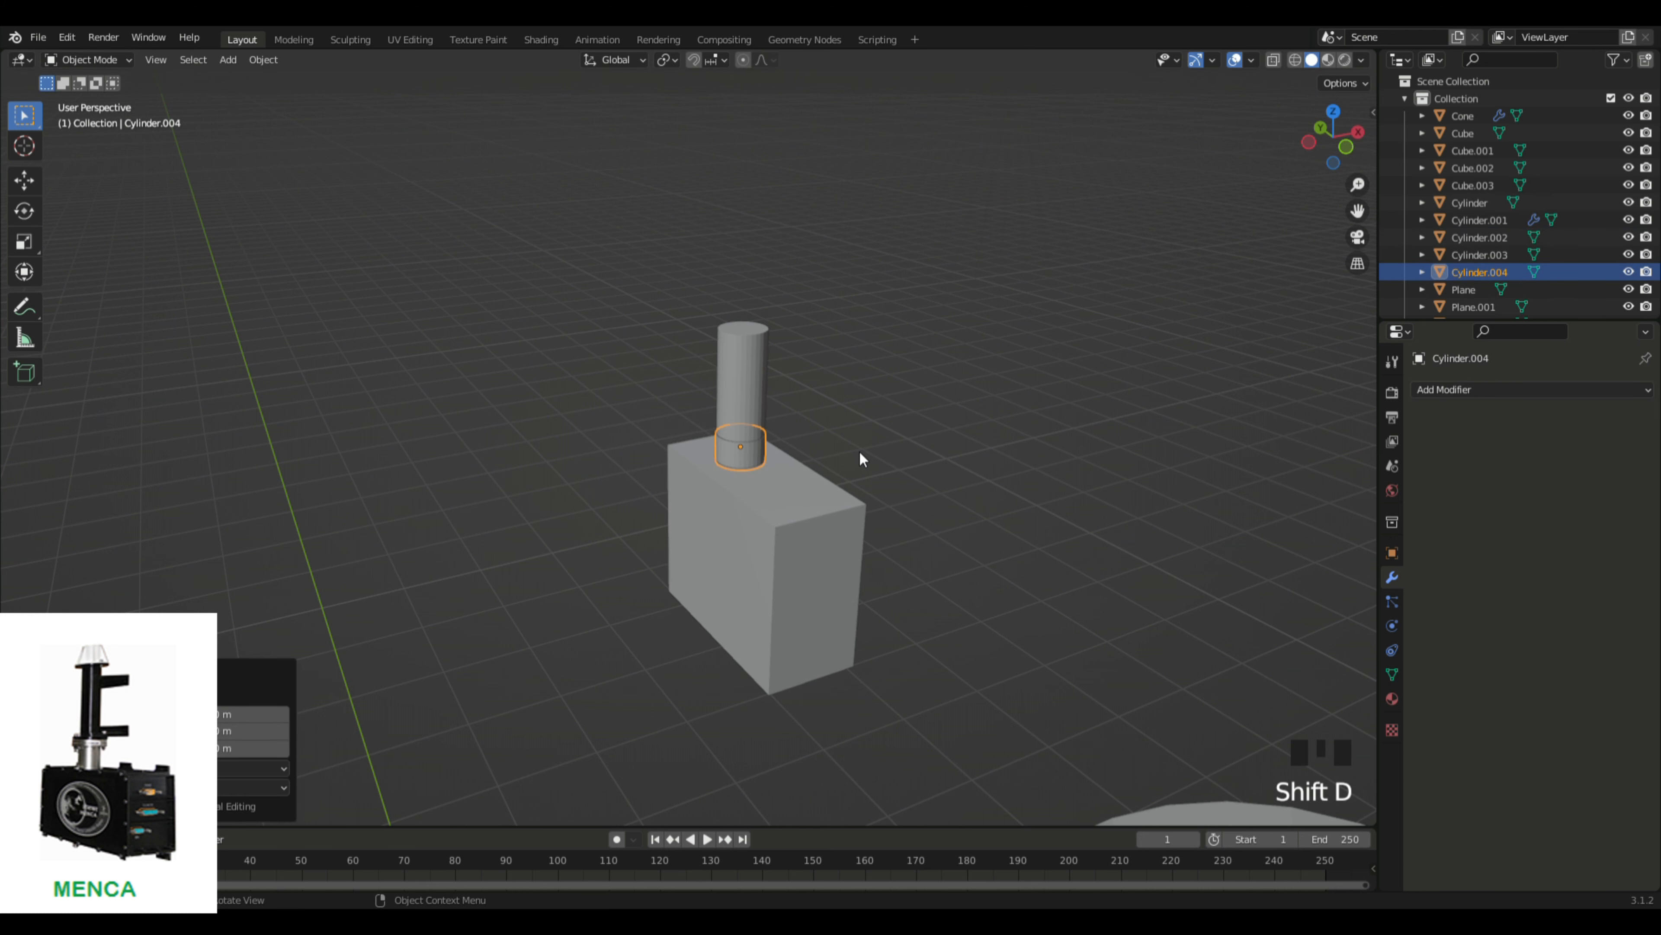
pyautogui.press('g')
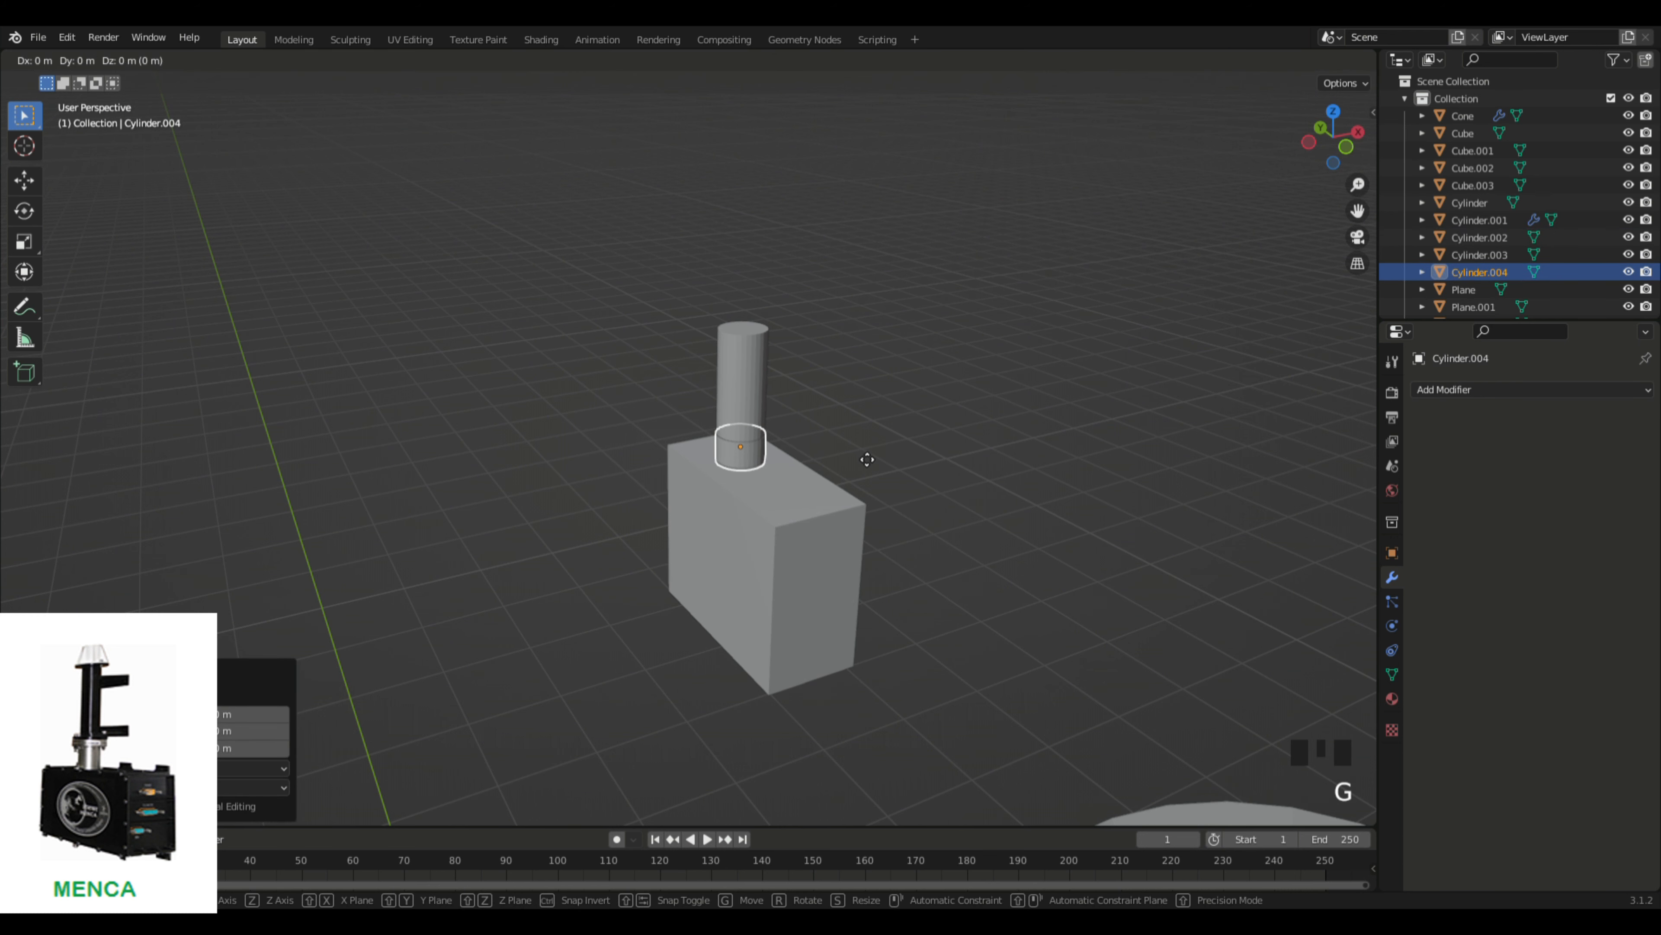
pyautogui.press('z')
pyautogui.click(867, 433)
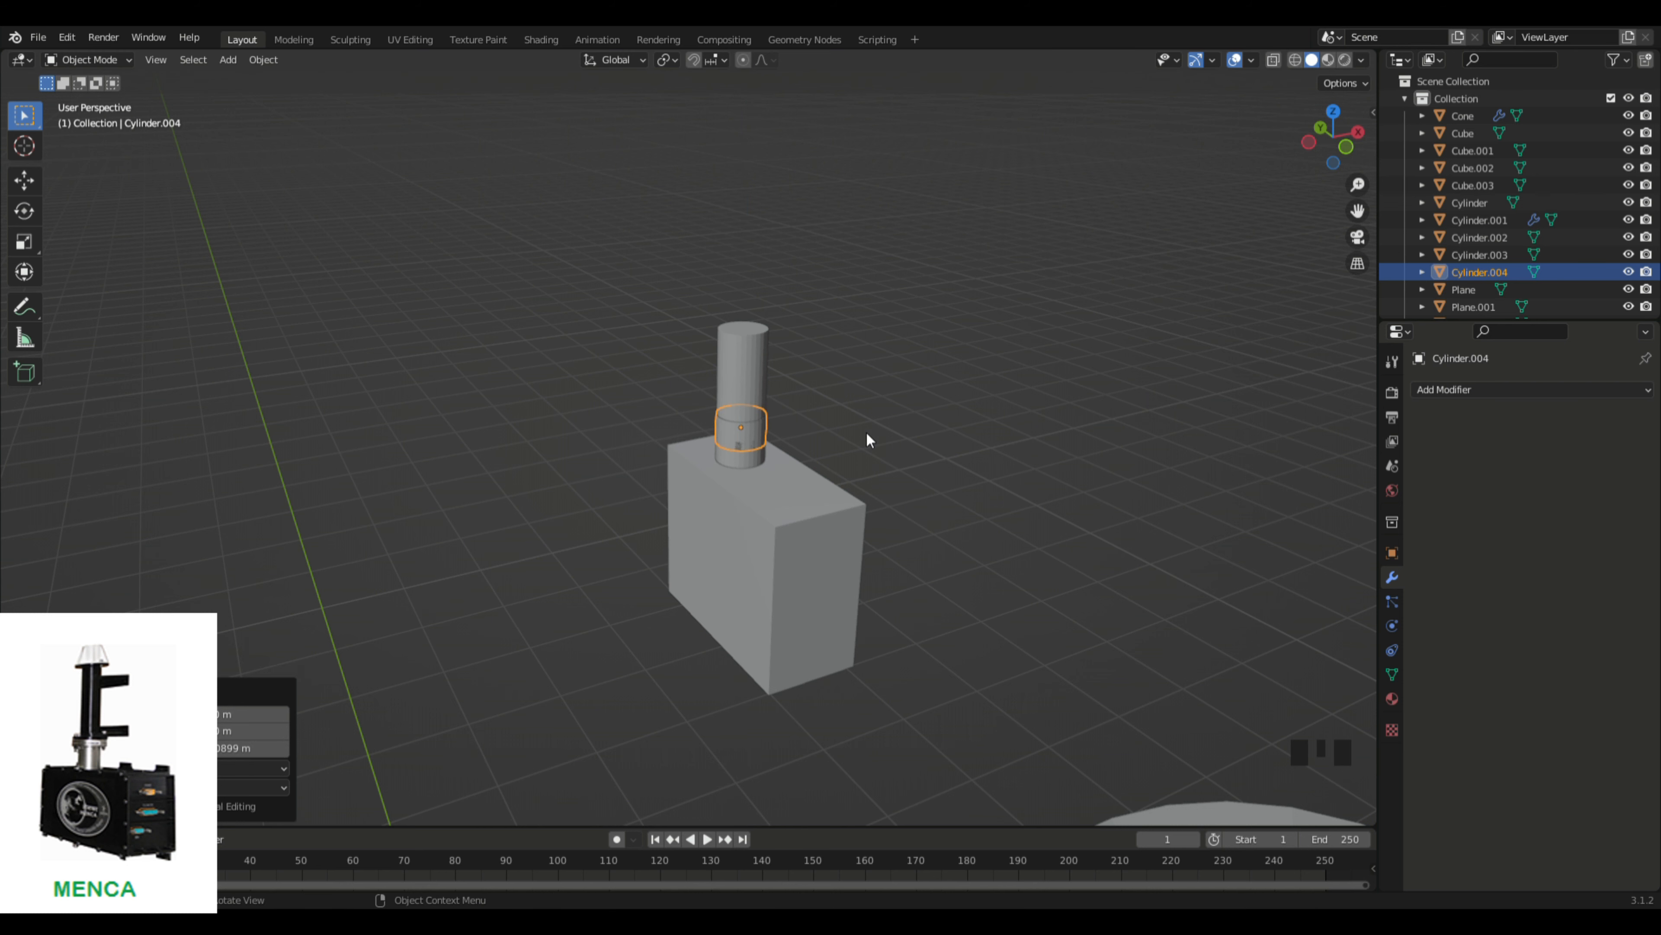
# Step: Scale the copied collar up uniformly by about 1.145 and flatten it along Z into a thin ring
pyautogui.press('s')
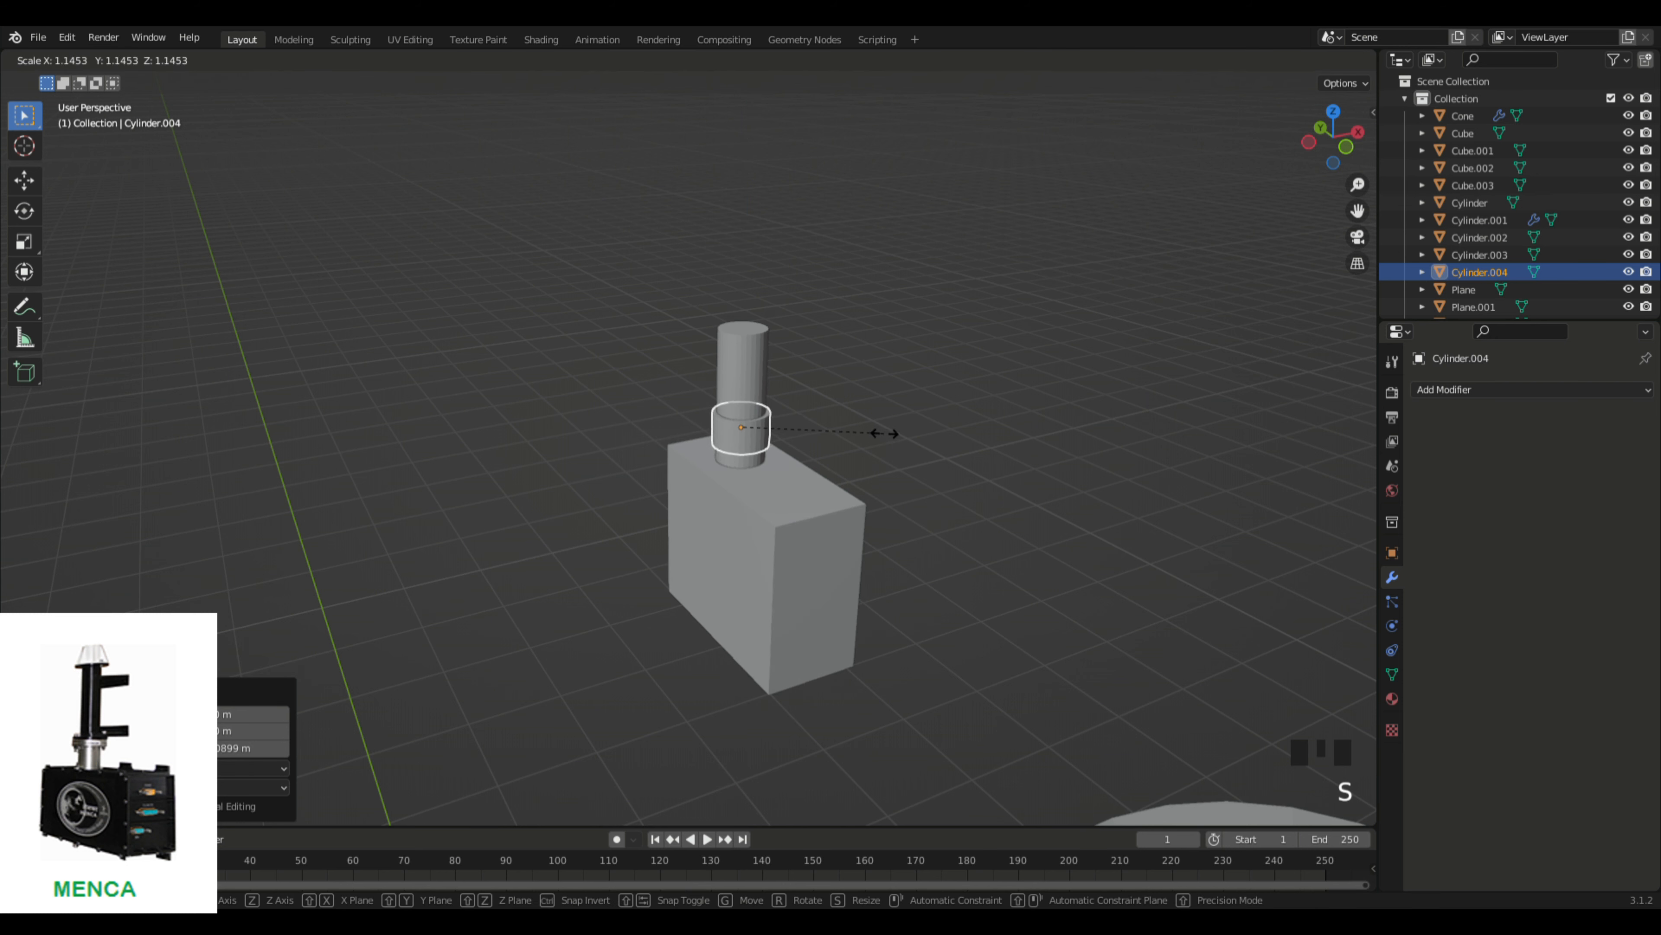
pyautogui.click(885, 433)
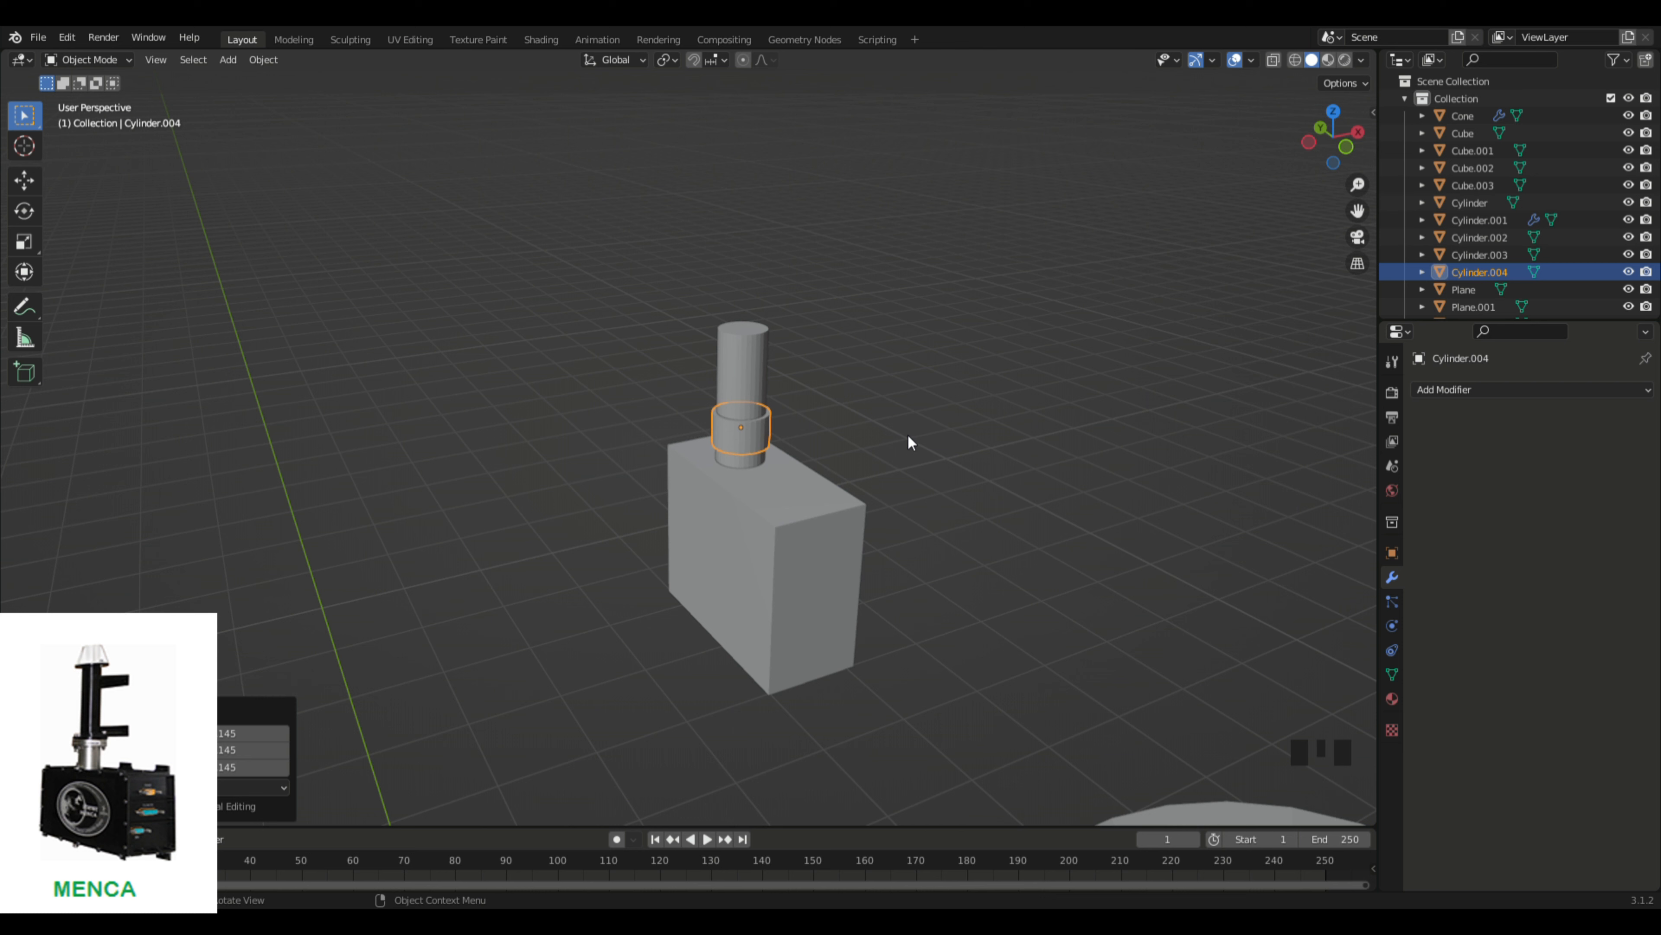
pyautogui.press('s')
pyautogui.press('z')
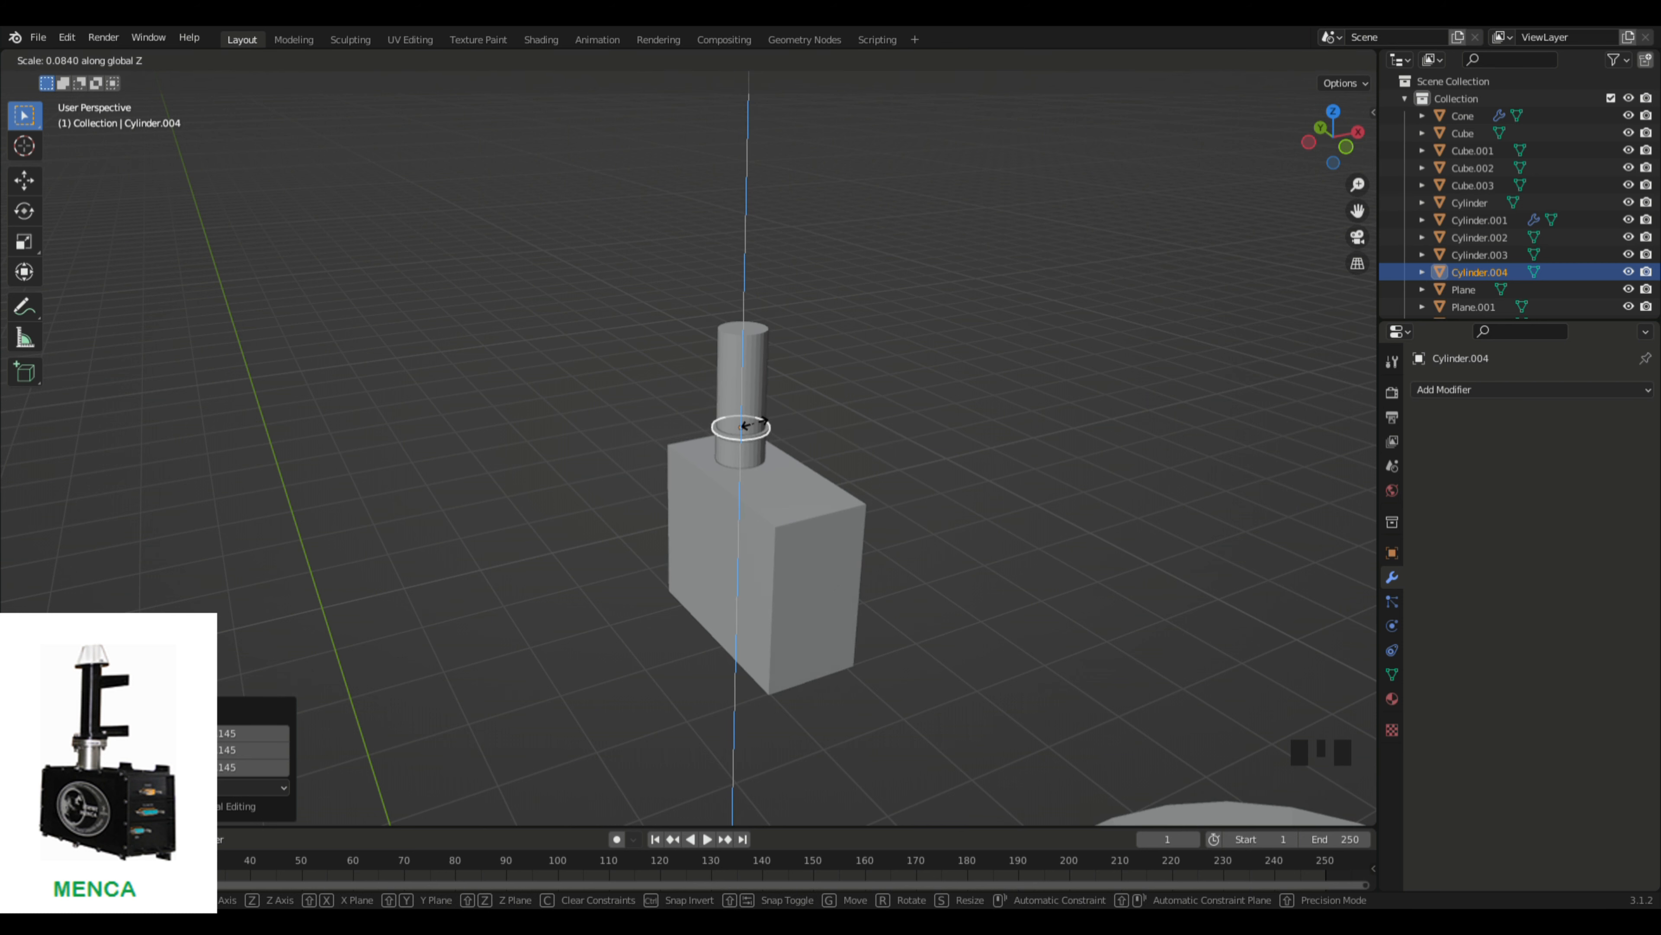
pyautogui.click(774, 423)
# Step: Adjust the thin ring's position along Z so it sits at the collar's top edge, and deselect it
pyautogui.moveTo(895, 431)
pyautogui.mouseDown(button='middle')
pyautogui.moveTo(960, 422)
pyautogui.moveTo(894, 427)
pyautogui.mouseUp(button='middle')
pyautogui.scroll(2, 960, 422)
pyautogui.scroll(1, 905, 422)
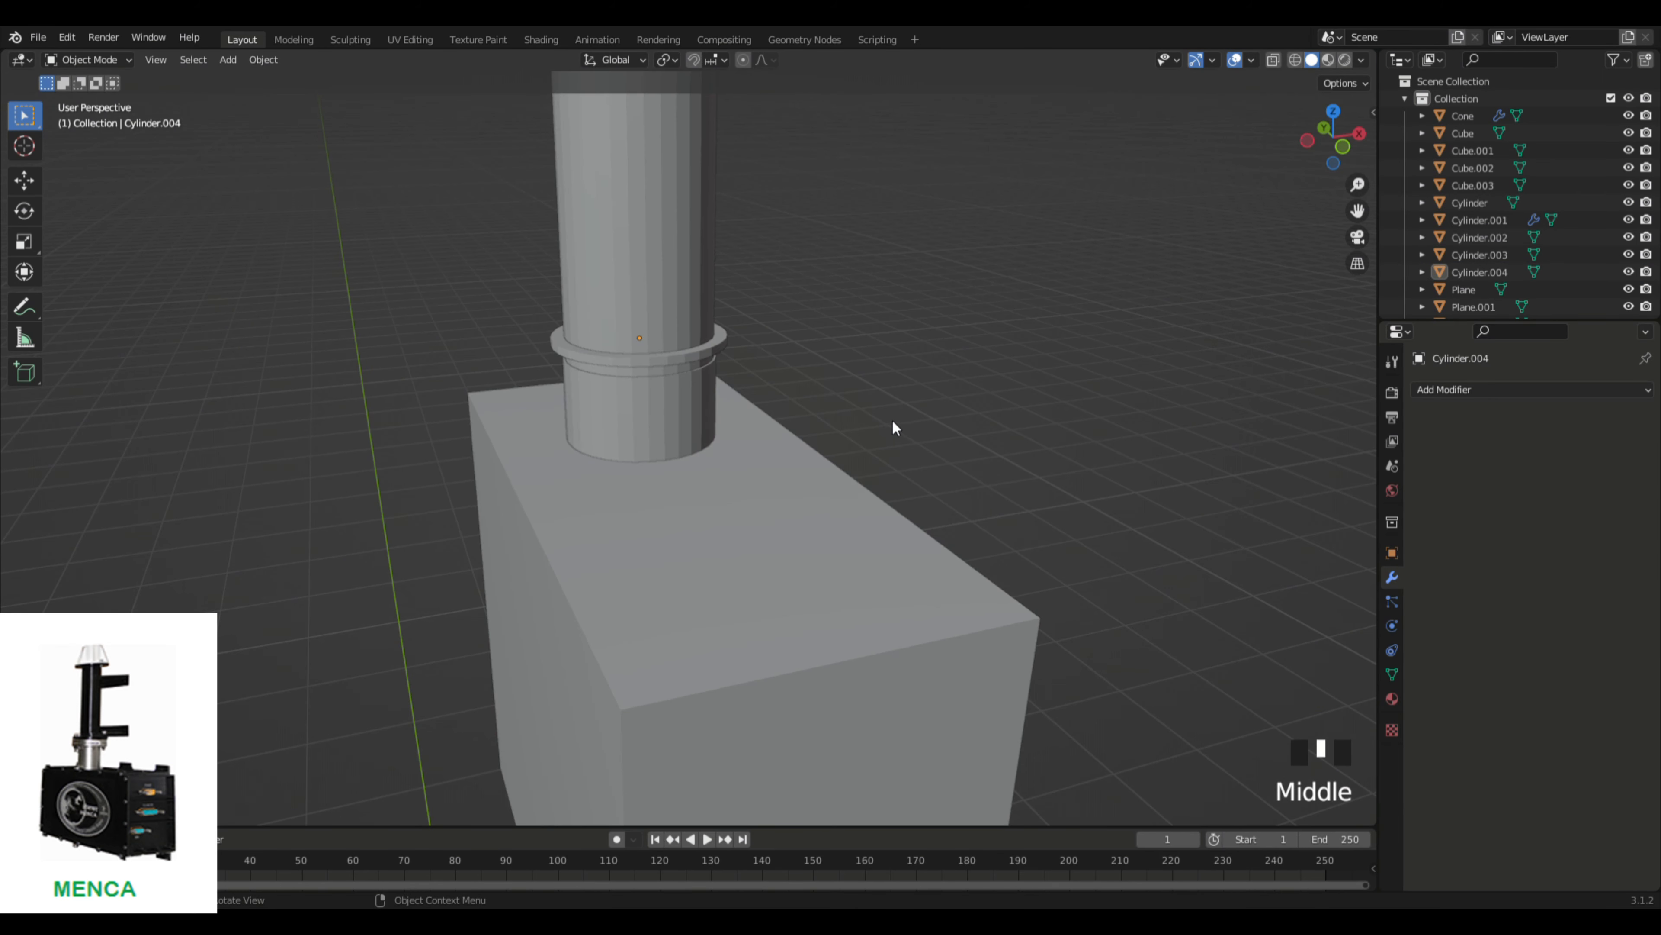
pyautogui.click(709, 356)
pyautogui.press('g')
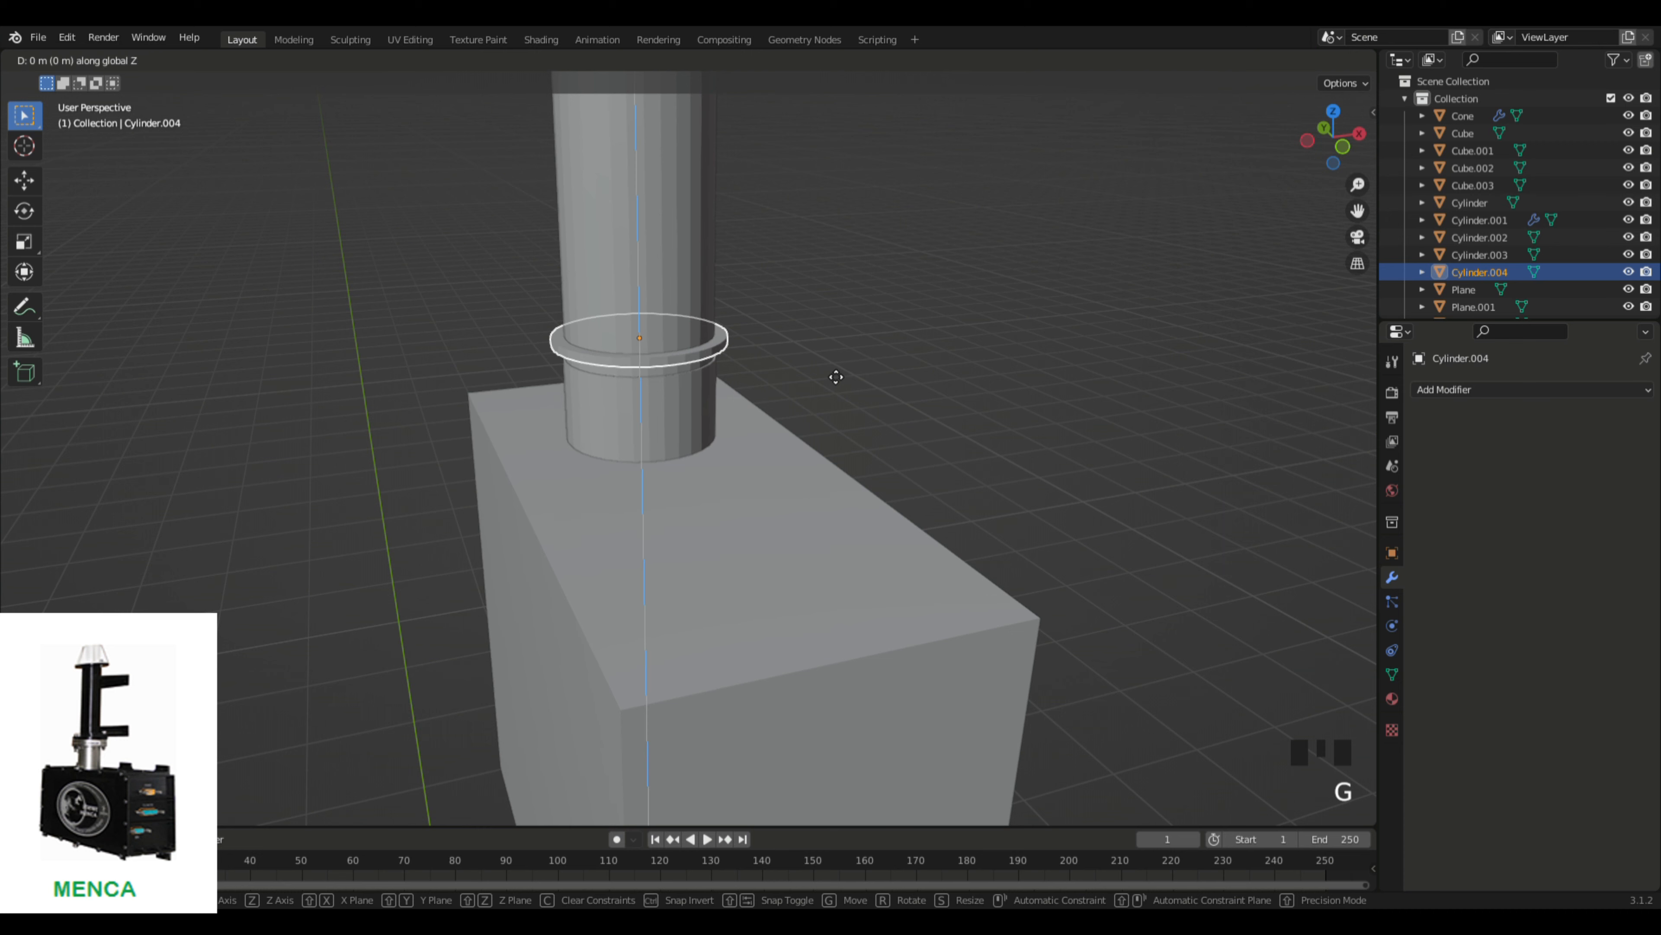
pyautogui.click(981, 329)
pyautogui.click(982, 333)
pyautogui.moveTo(981, 332); pyautogui.dragTo(997, 319, button='middle')
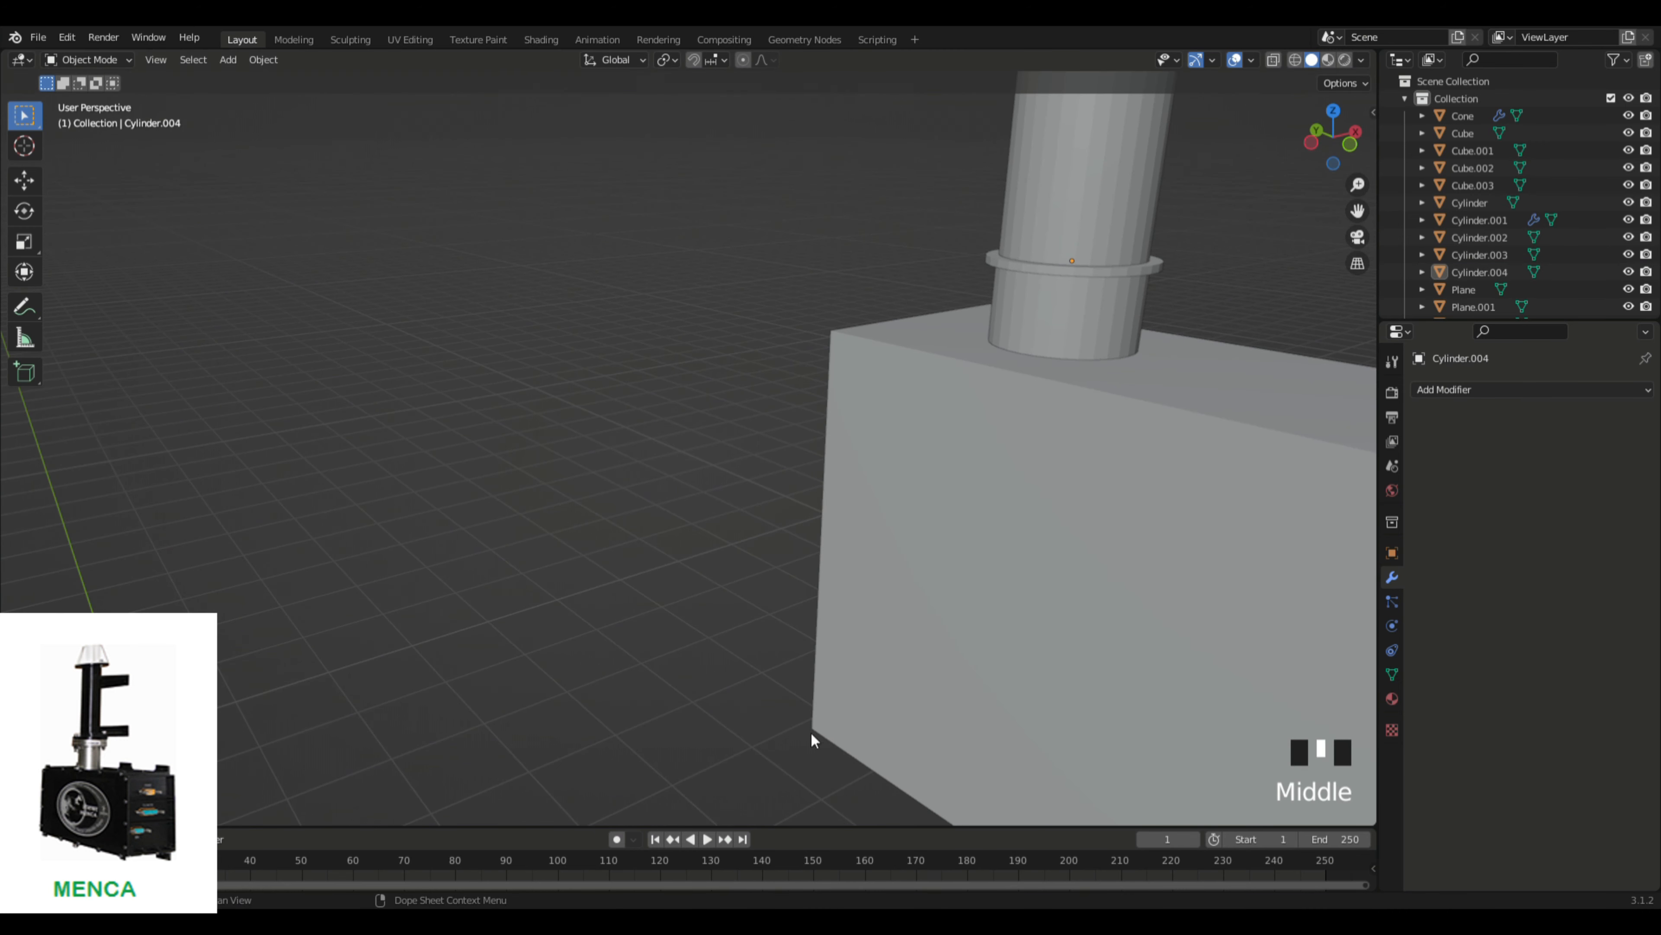
# Step: Duplicate the flange ring at the tube's base and raise the copy slightly along Z to stack it on the original
pyautogui.moveTo(812, 734); pyautogui.dragTo(723, 471, button='middle')
pyautogui.click(586, 501)
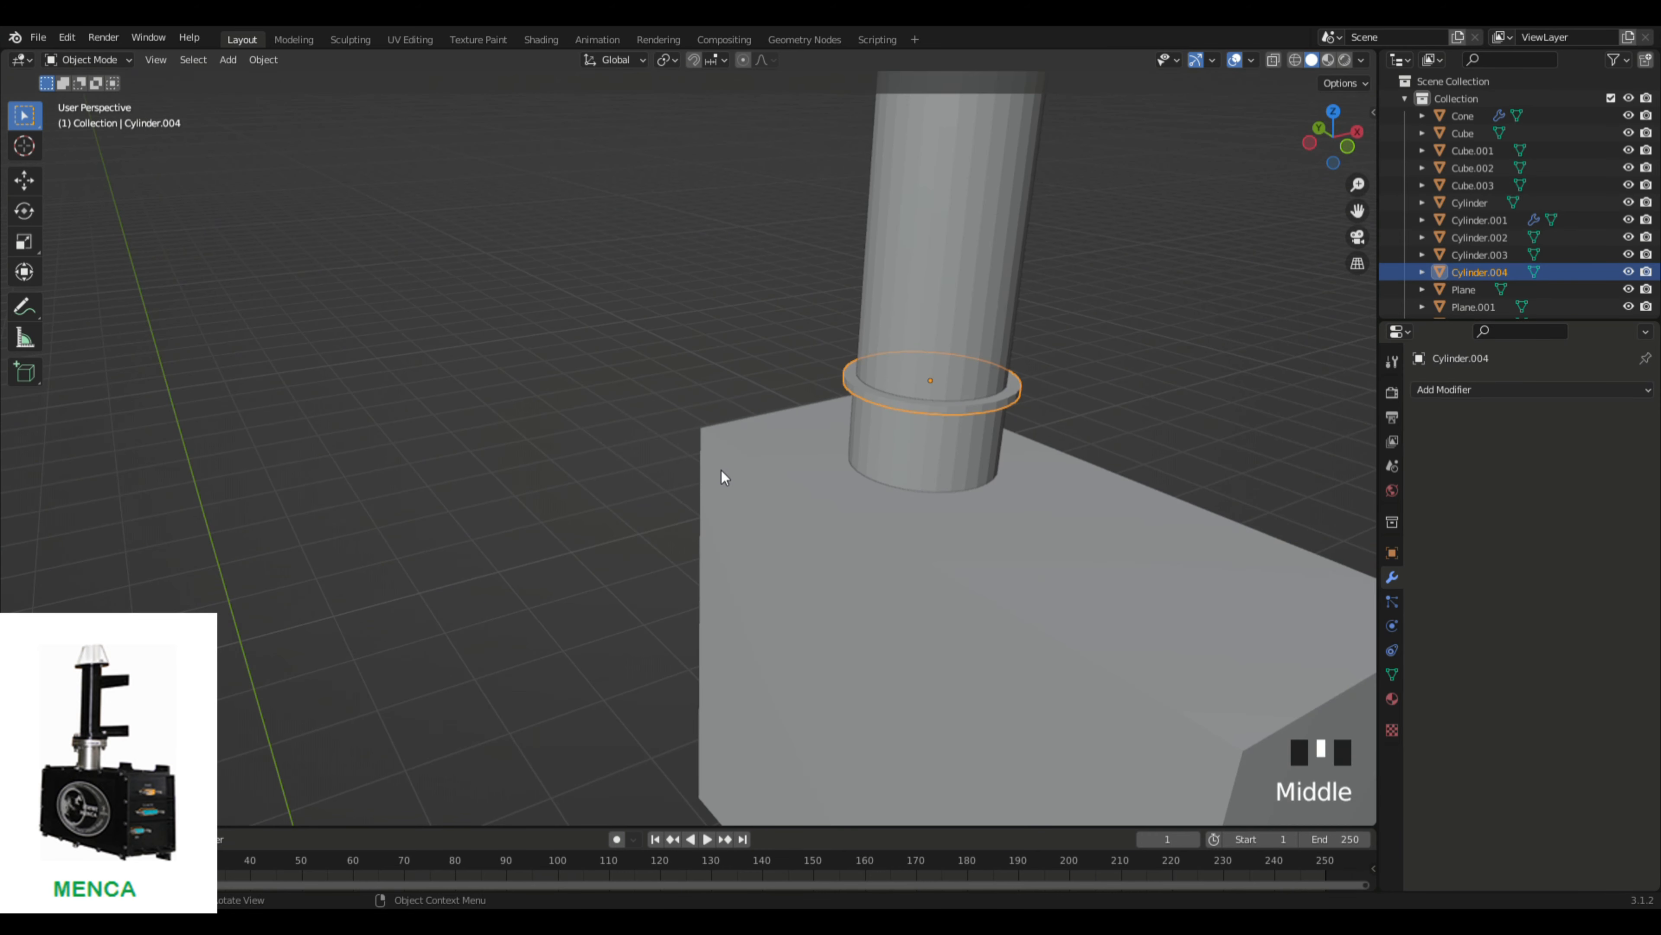
pyautogui.hotkey('shift', 'd')
pyautogui.rightClick(879, 492)
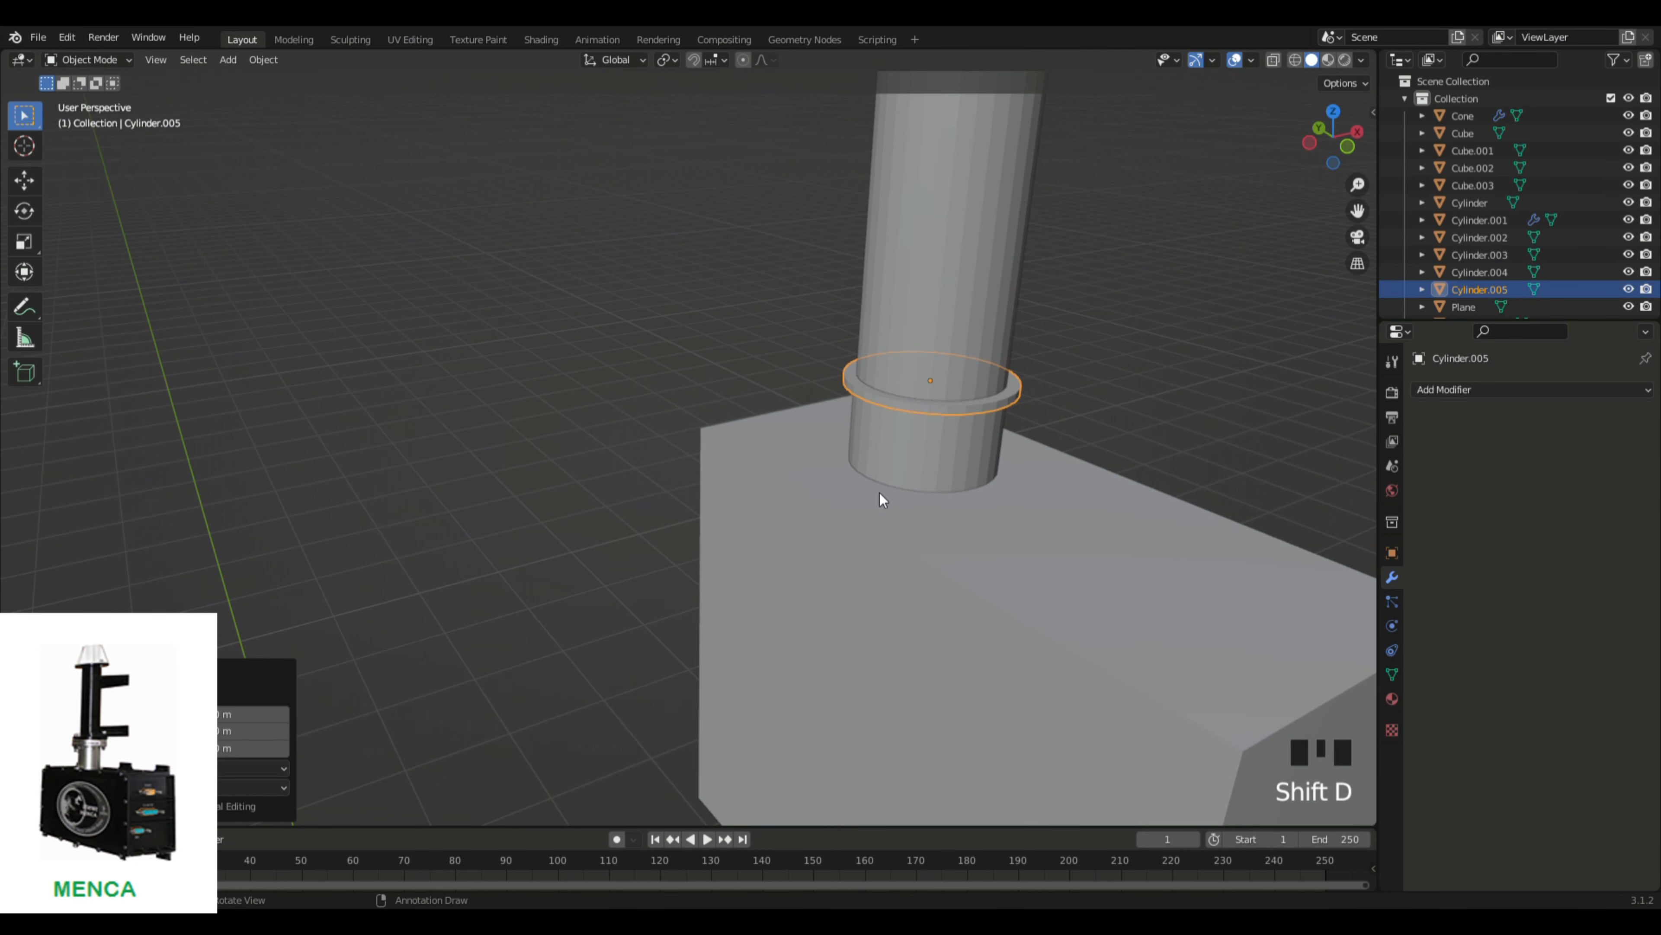
pyautogui.press('g')
pyautogui.press('z')
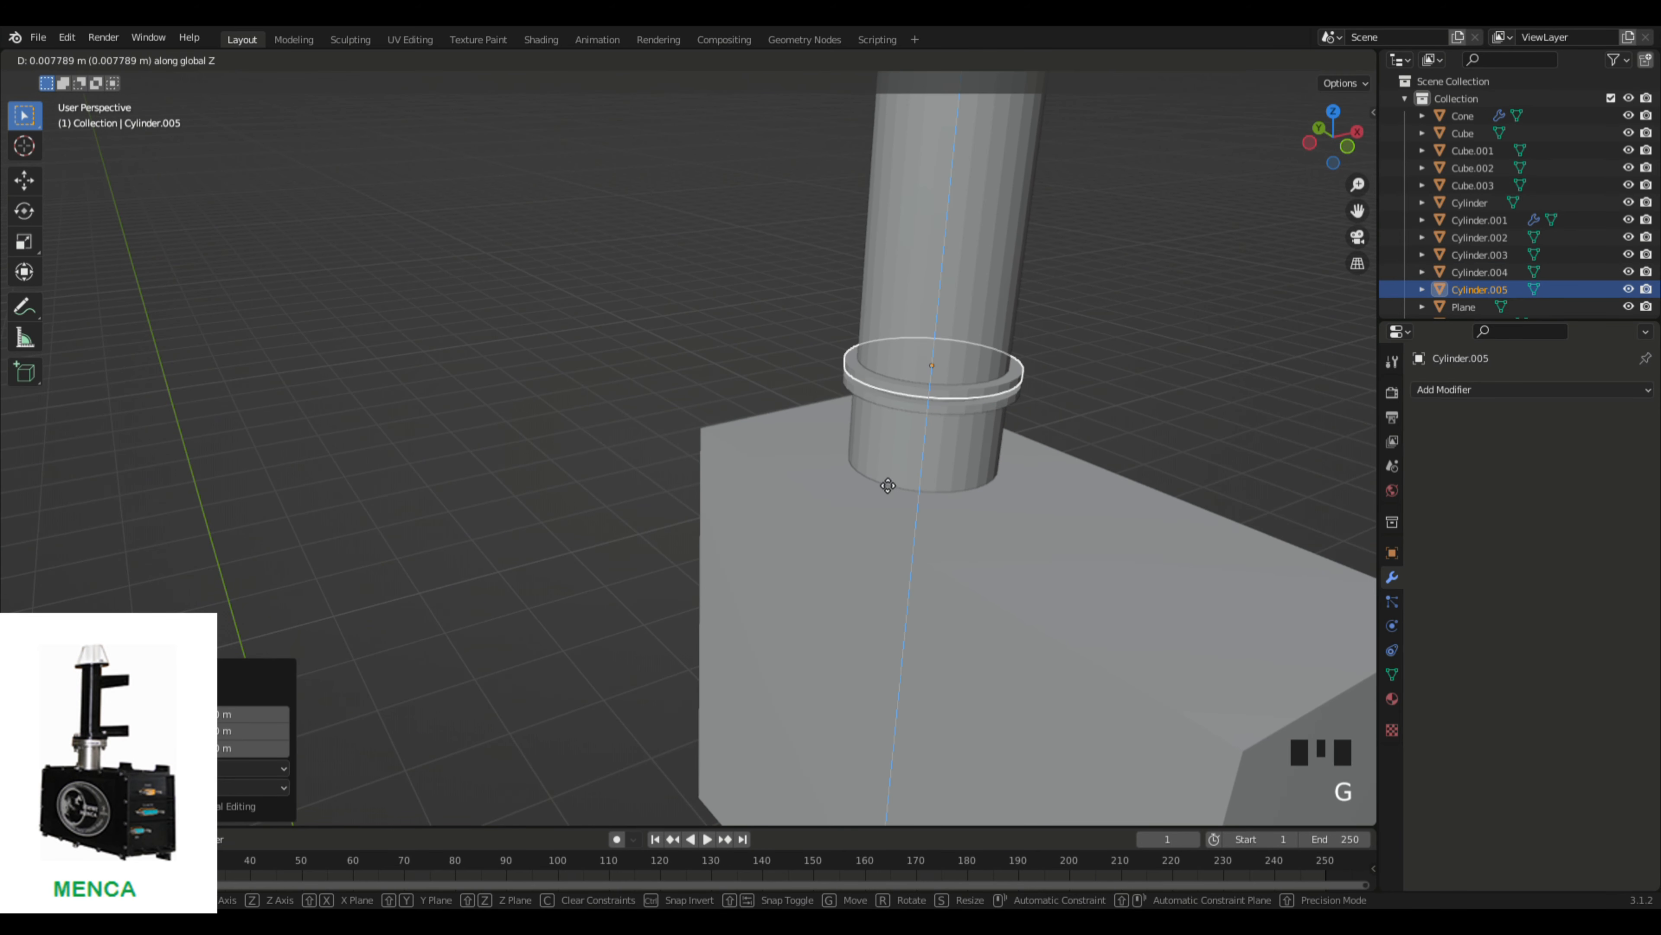
pyautogui.click(888, 488)
pyautogui.click(623, 373)
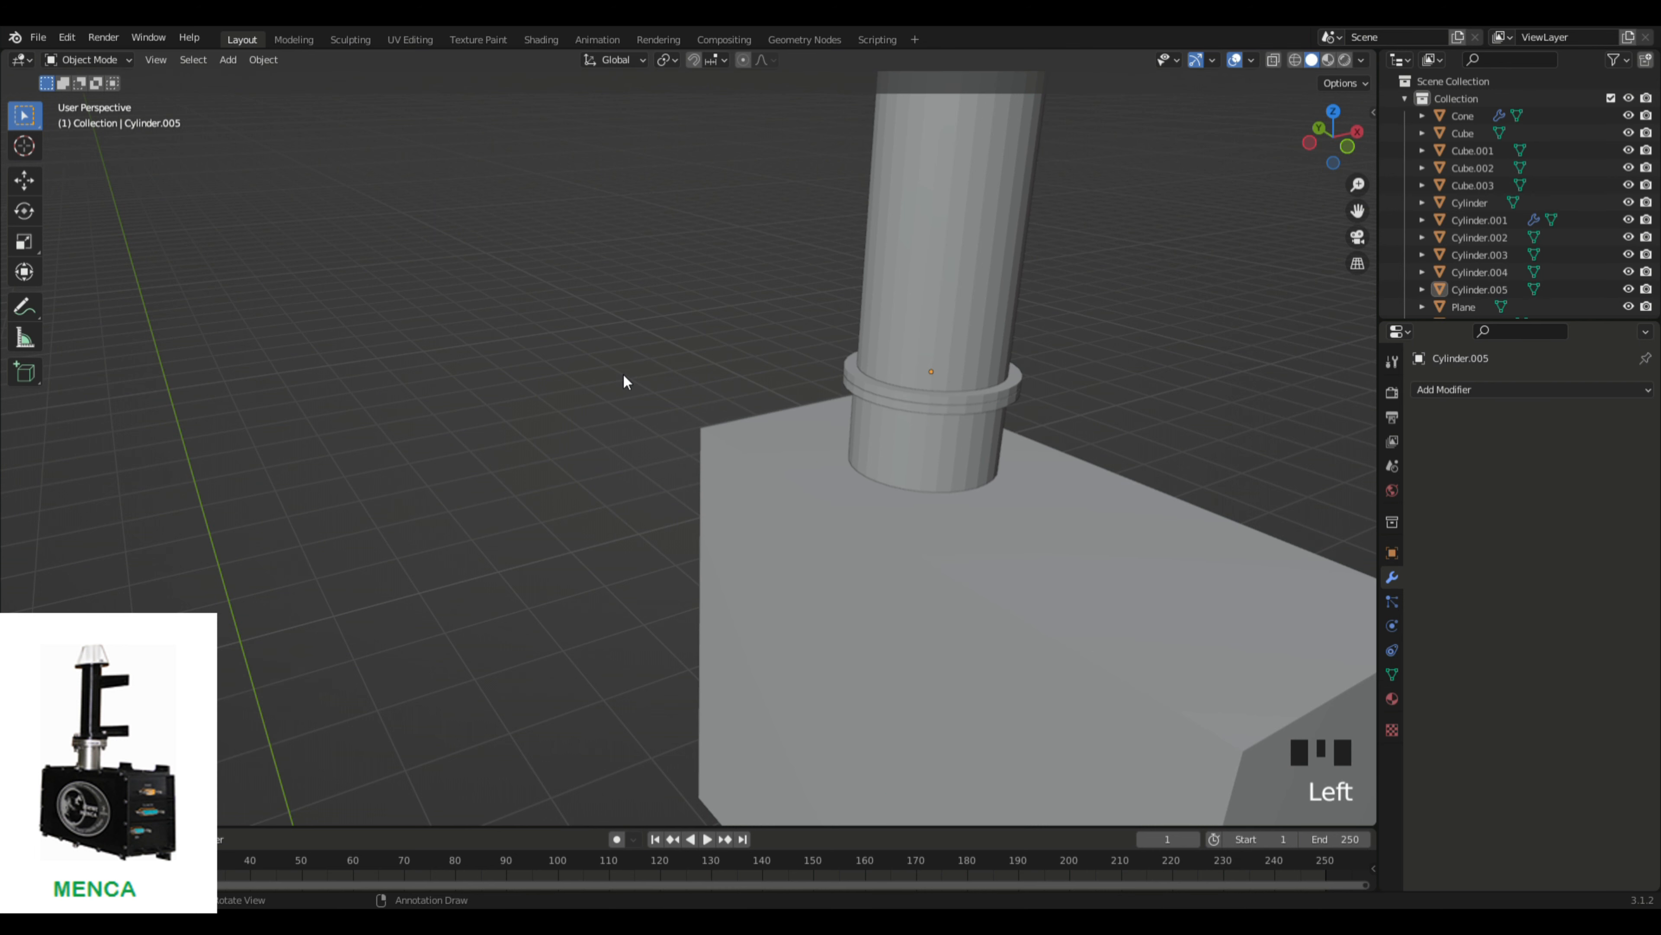
# Step: Duplicate the upper flange ring in place and raise the copy about 0.158 m along Z to the tube's top end
pyautogui.moveTo(623, 373)
pyautogui.mouseDown(button='middle')
pyautogui.moveTo(610, 359)
pyautogui.moveTo(643, 381)
pyautogui.moveTo(603, 394)
pyautogui.mouseUp(button='middle')
pyautogui.scroll(-3, 608, 356)
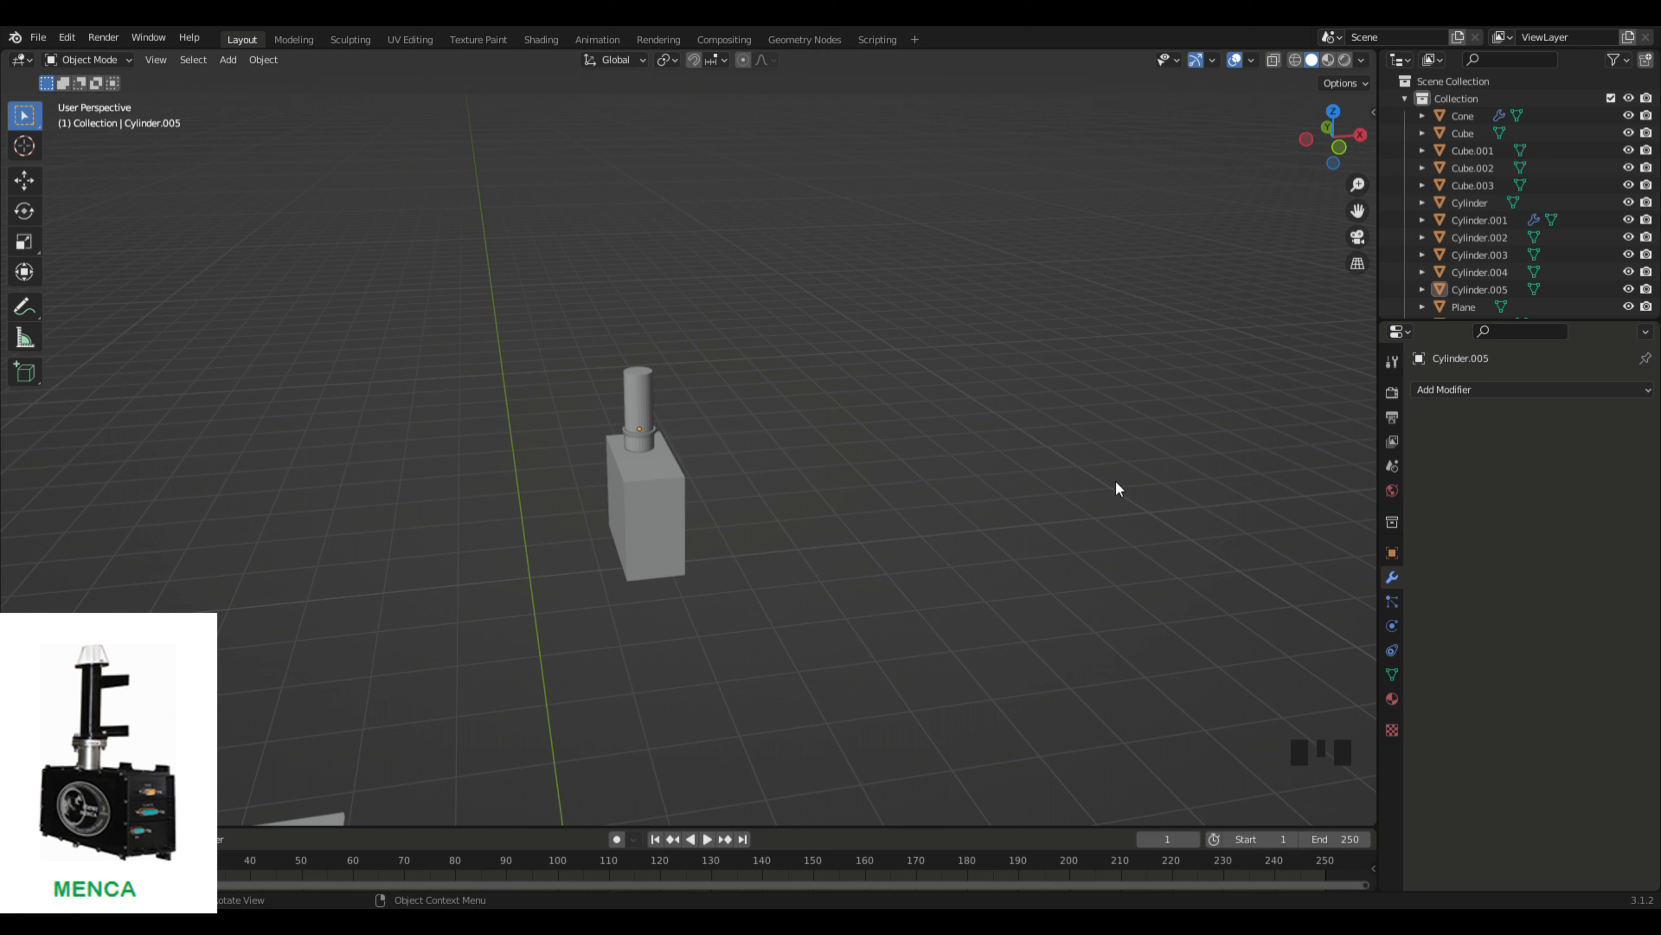
pyautogui.moveTo(837, 510); pyautogui.dragTo(611, 430, button='middle')
pyautogui.scroll(4, 874, 504)
pyautogui.click(636, 516)
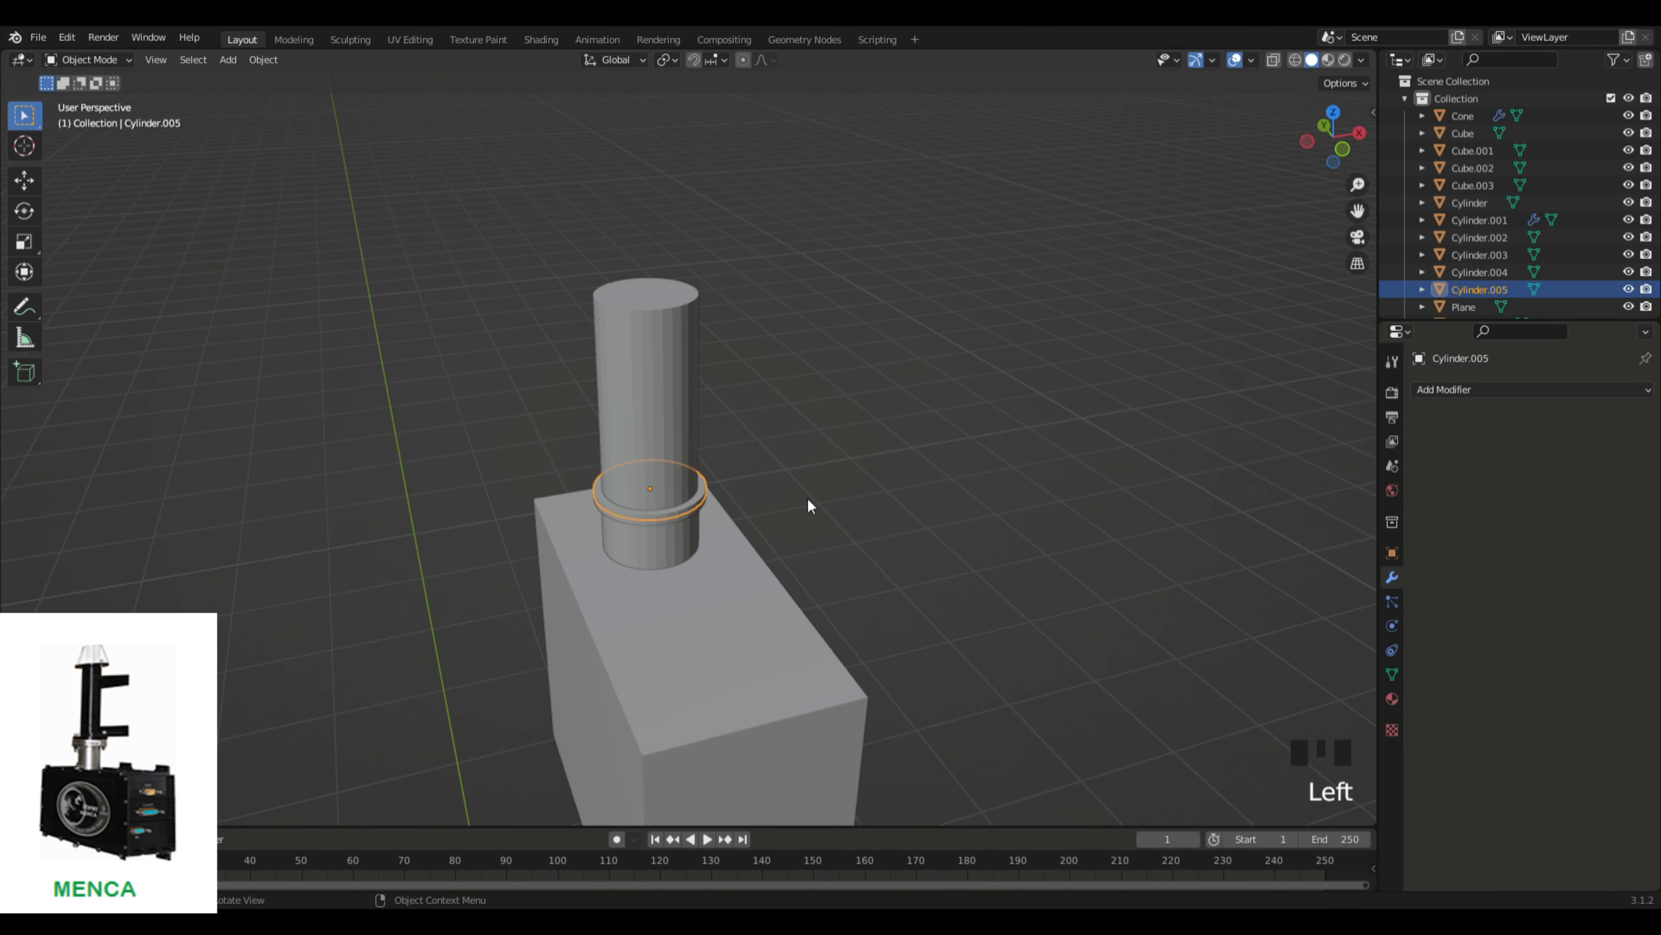
pyautogui.hotkey('shift', 'd')
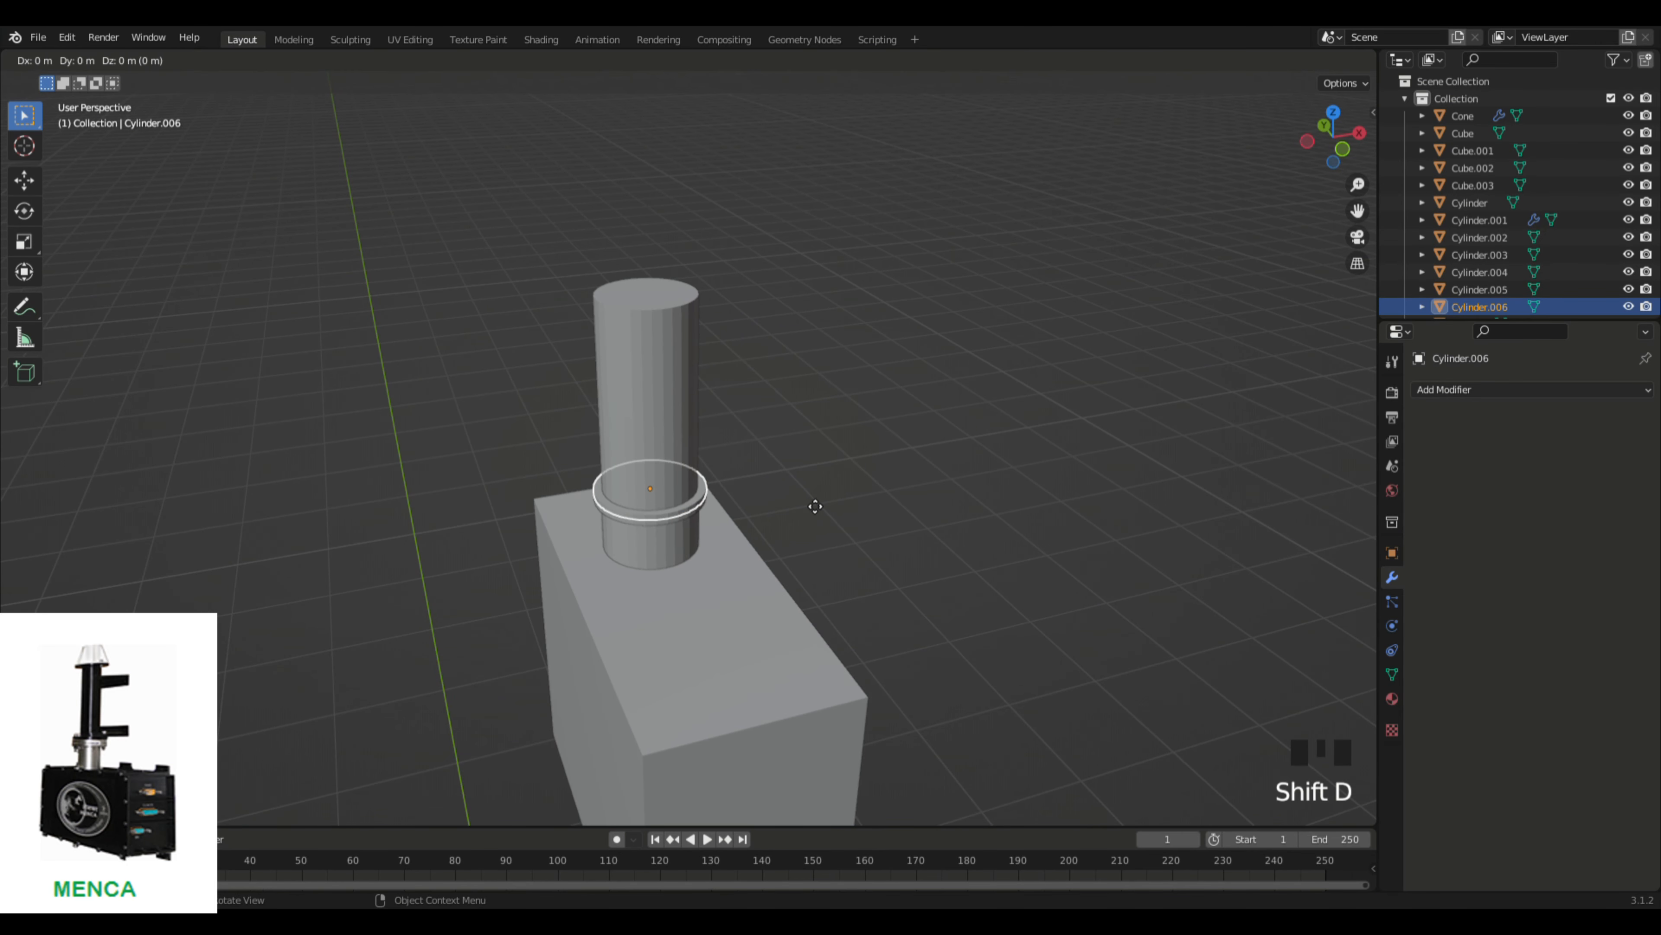
pyautogui.rightClick(877, 480)
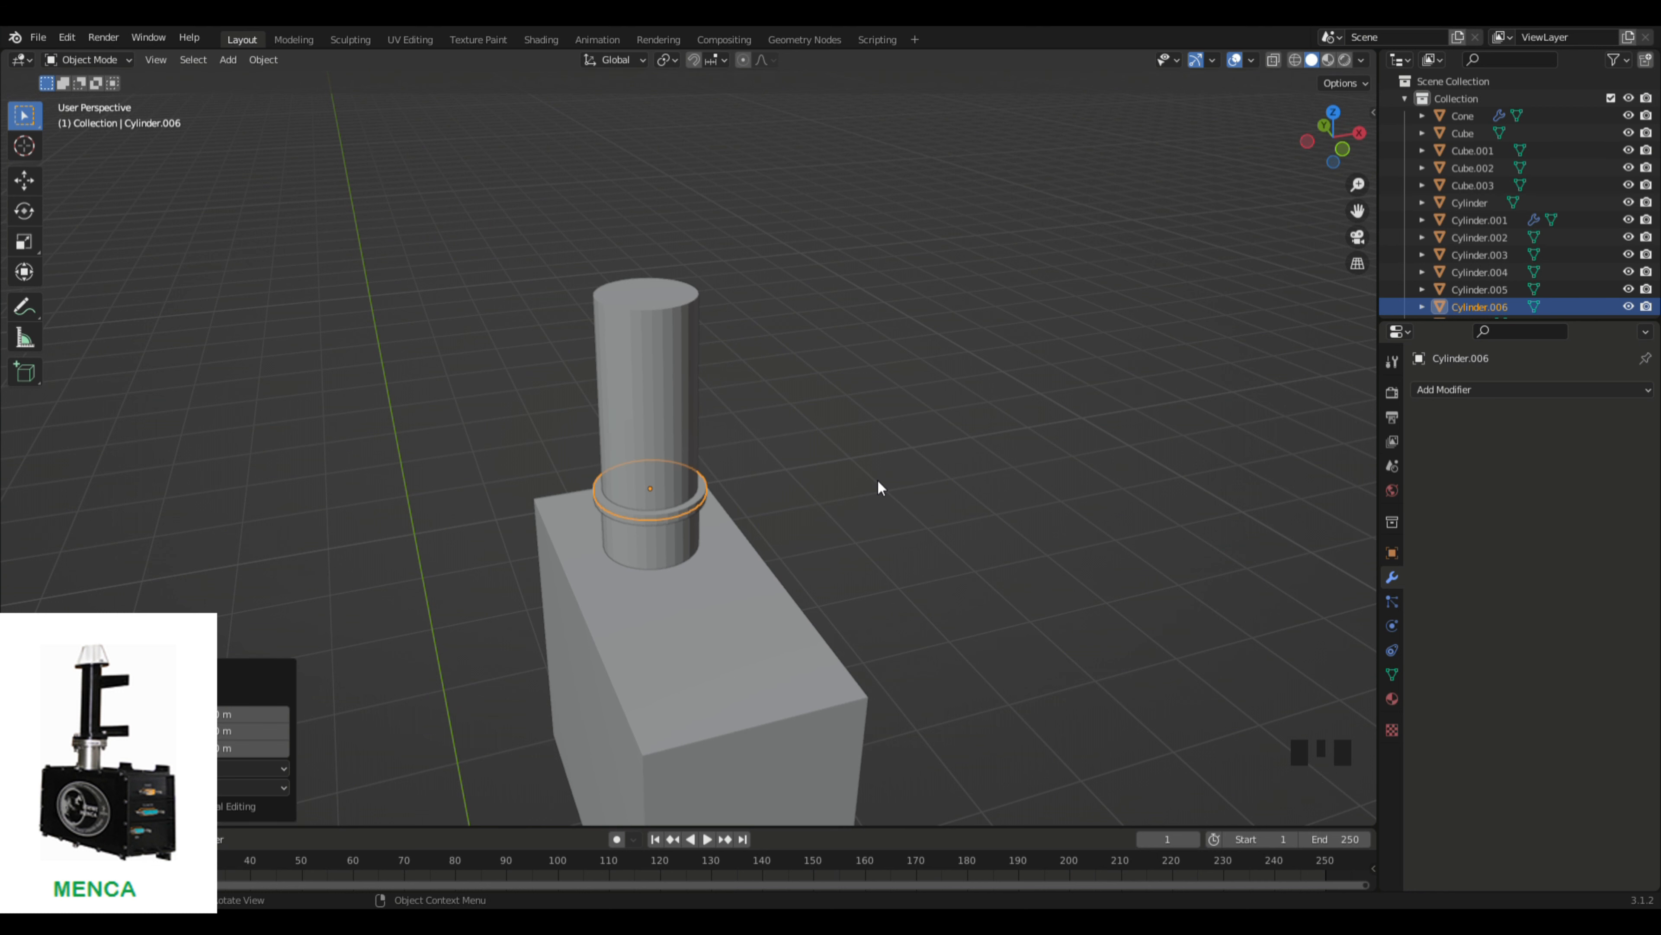
pyautogui.press('g')
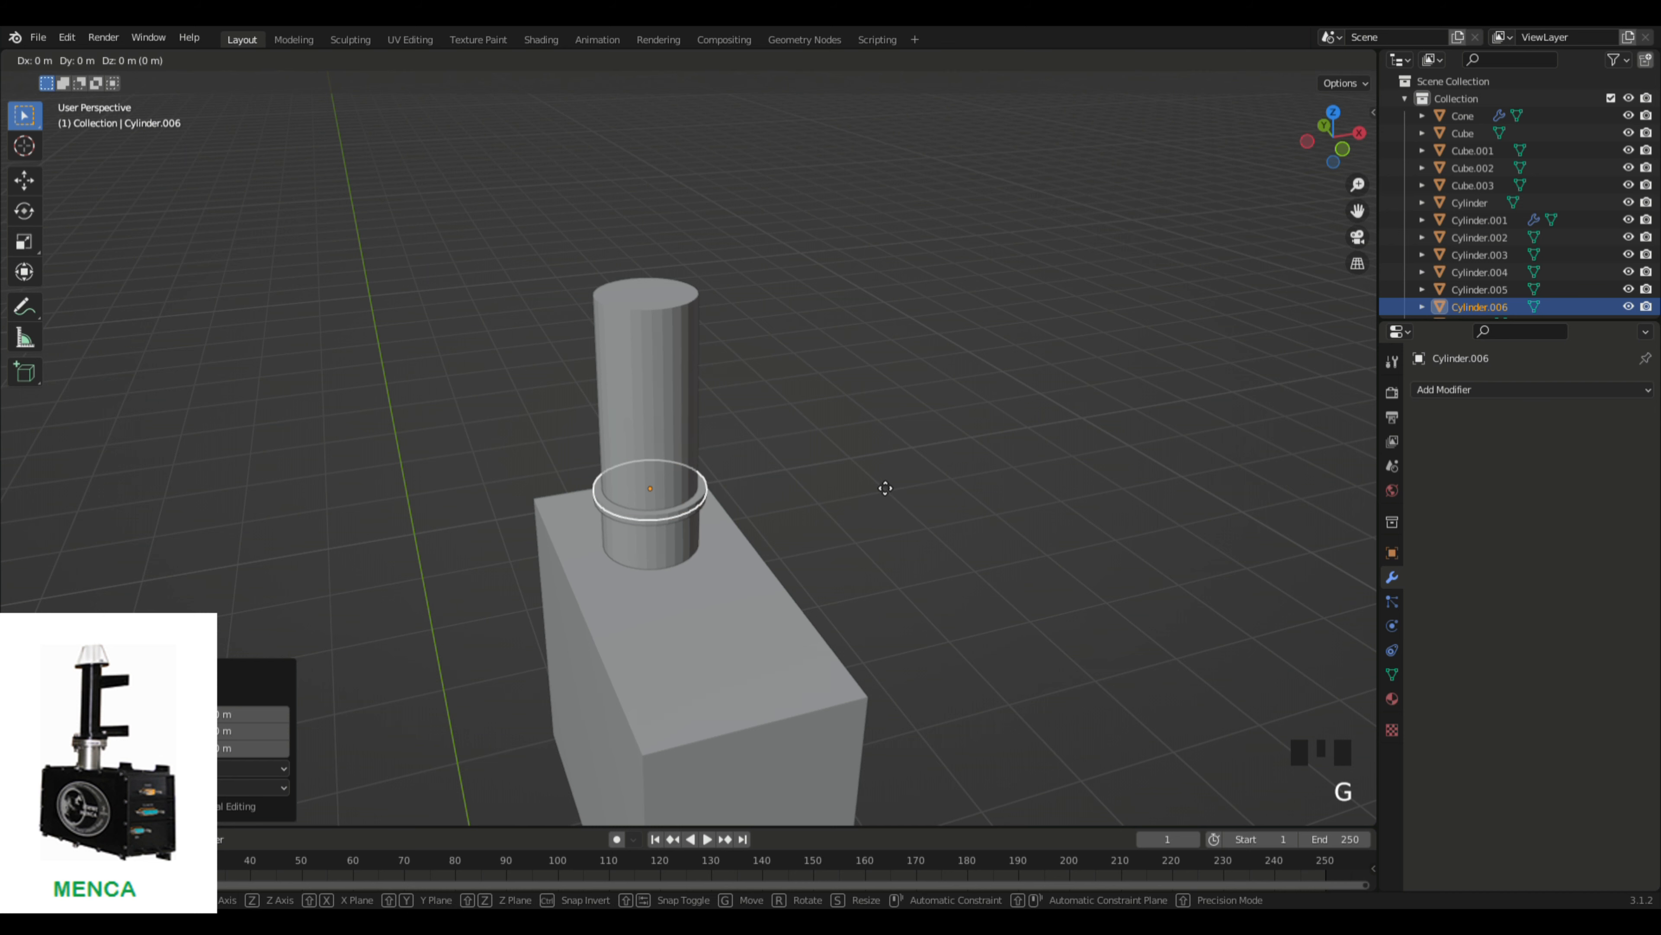
pyautogui.press('z')
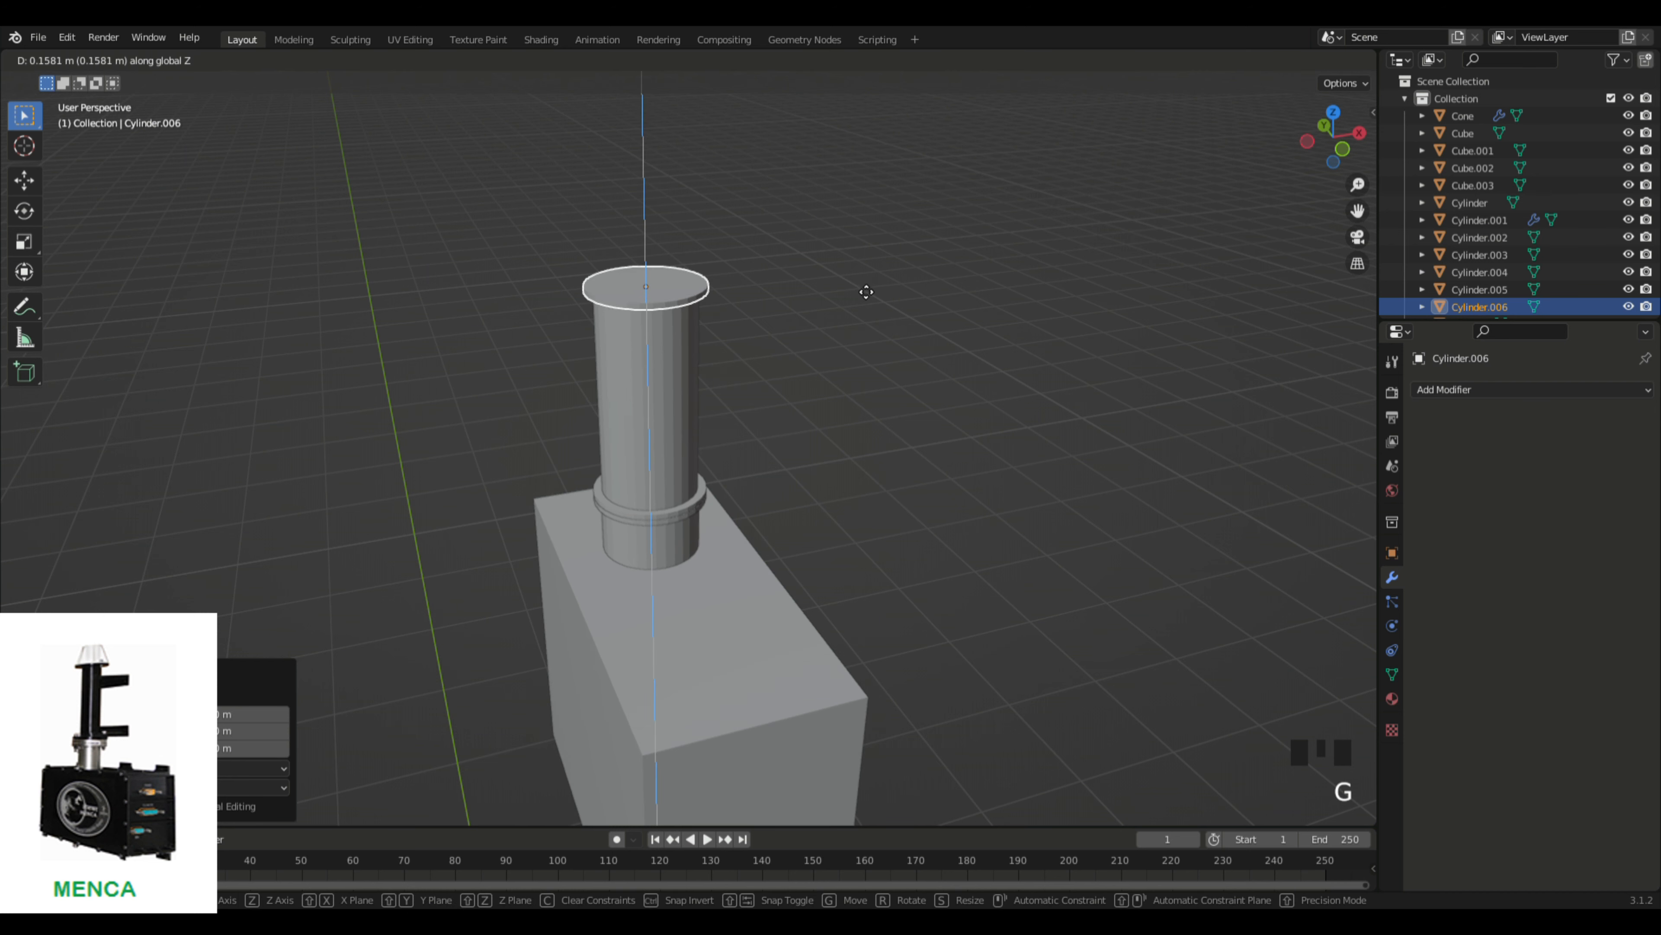
pyautogui.click(870, 292)
pyautogui.moveTo(892, 285)
pyautogui.mouseDown(button='middle')
pyautogui.moveTo(927, 271)
pyautogui.moveTo(897, 285)
pyautogui.mouseUp(button='middle')
# Step: Add a cone mesh, raise it along Z well above the satellite body and scale it down uniformly to about 0.108
pyautogui.scroll(-4, 912, 271)
pyautogui.scroll(1, 883, 288)
pyautogui.scroll(-9, 906, 314)
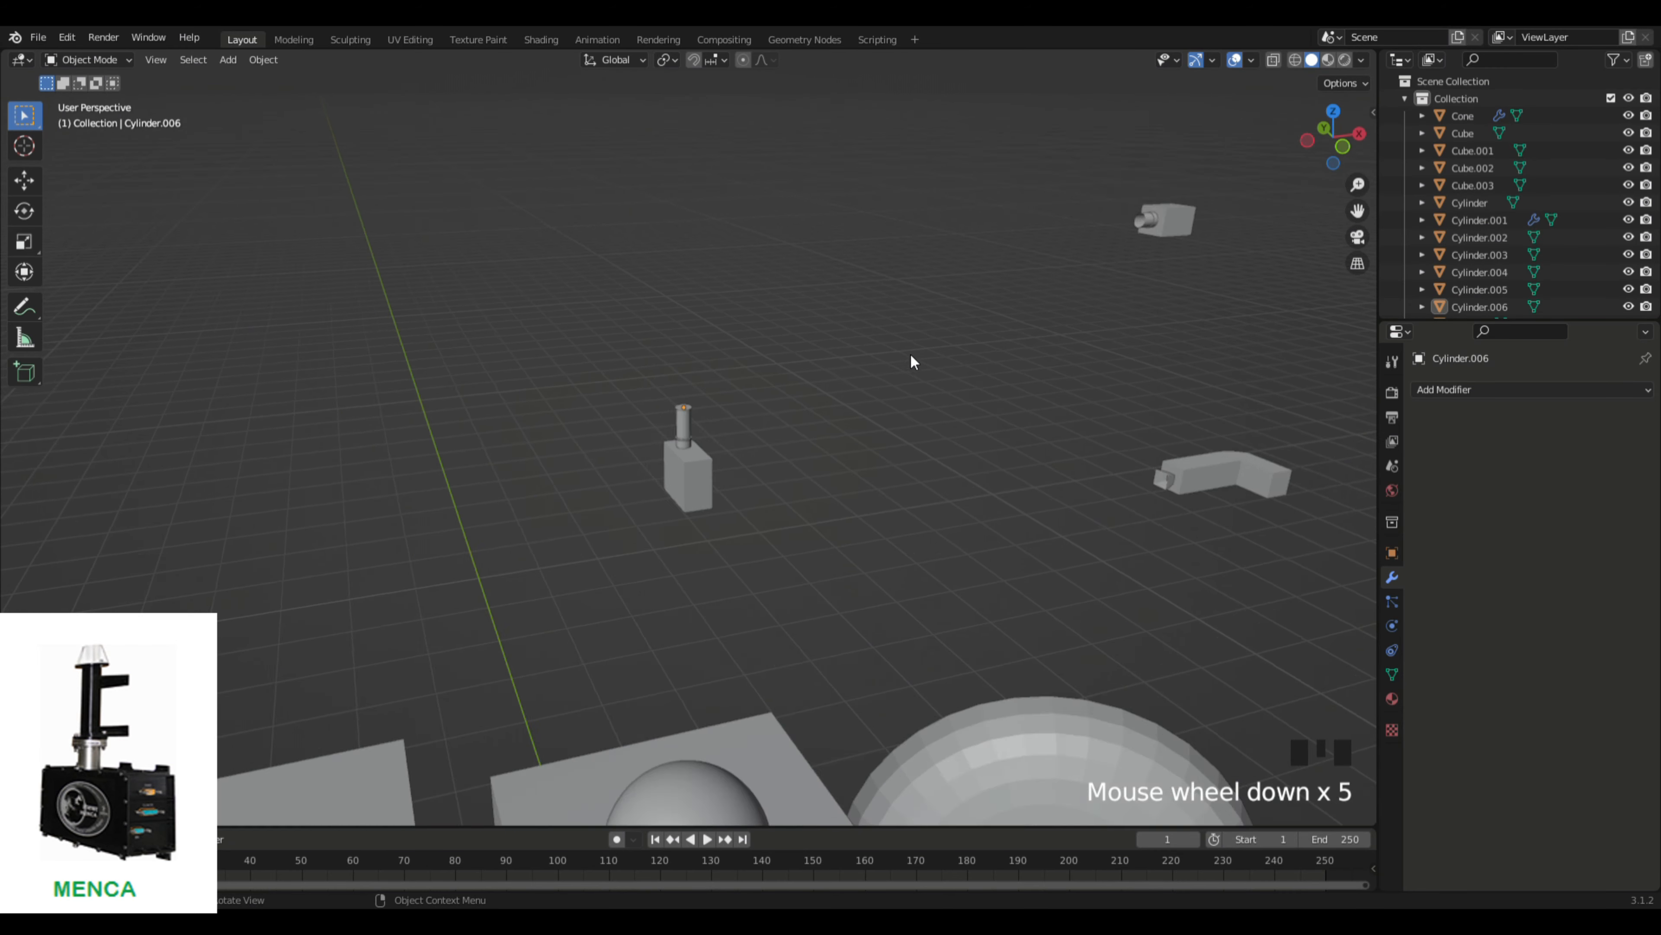
pyautogui.scroll(-2, 914, 360)
pyautogui.moveTo(851, 390); pyautogui.dragTo(742, 482, button='middle')
pyautogui.hotkey('shift', 'a')
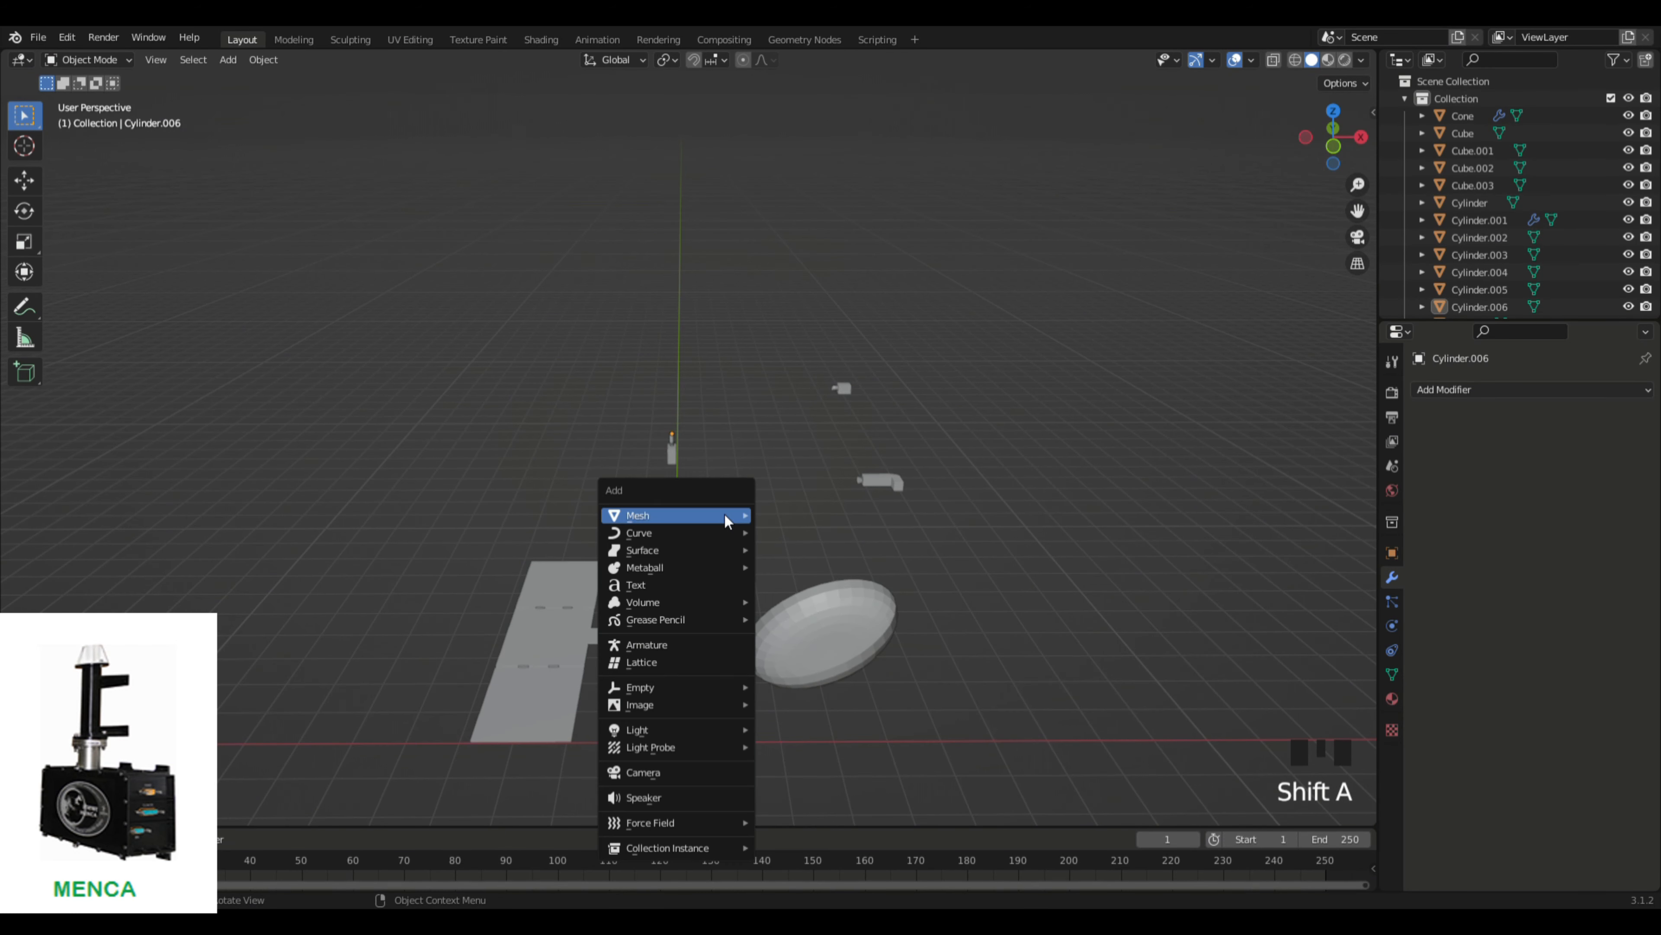
pyautogui.moveTo(726, 519)
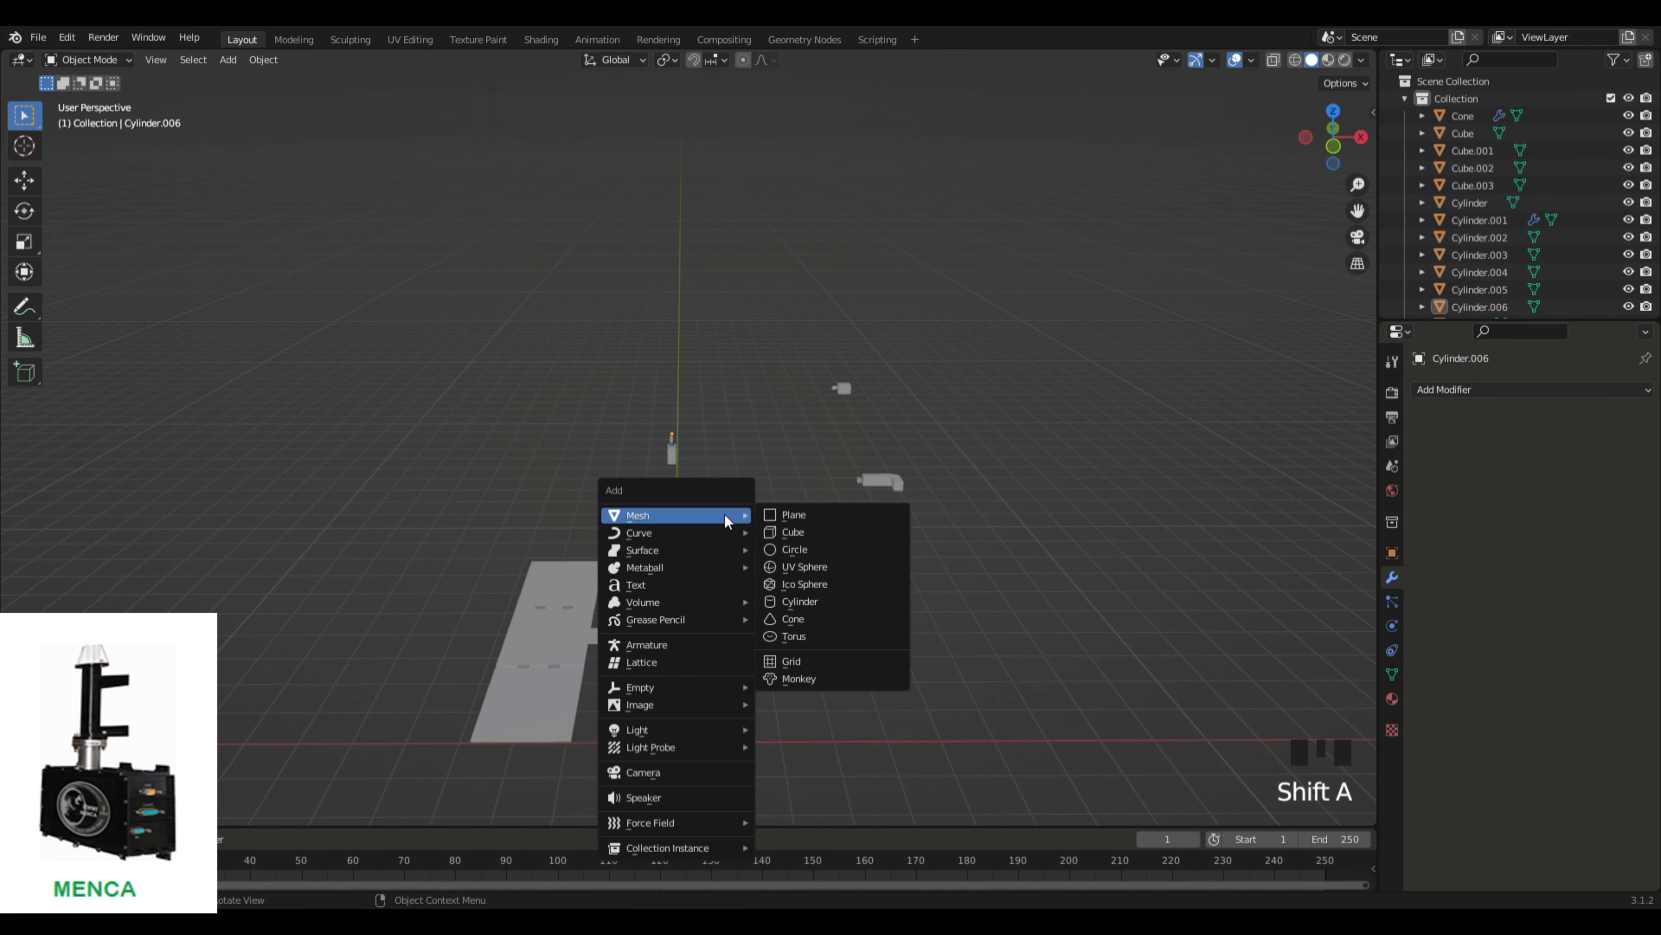
pyautogui.click(810, 619)
pyautogui.press('g')
pyautogui.press('z')
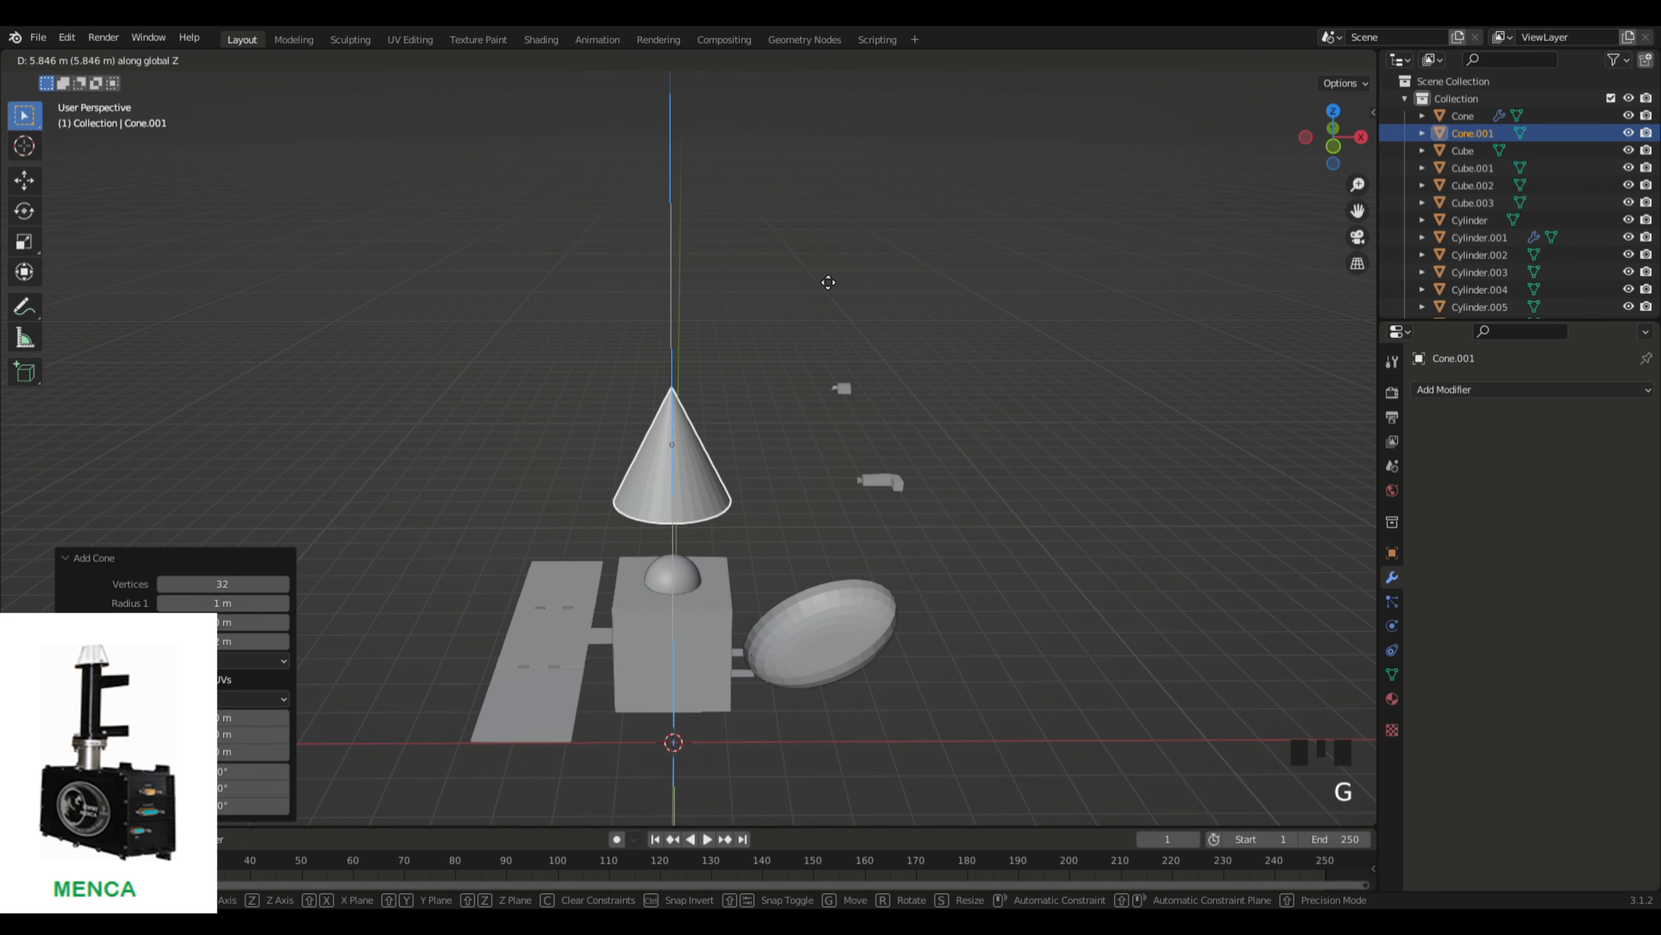
pyautogui.click(831, 218)
pyautogui.press('s')
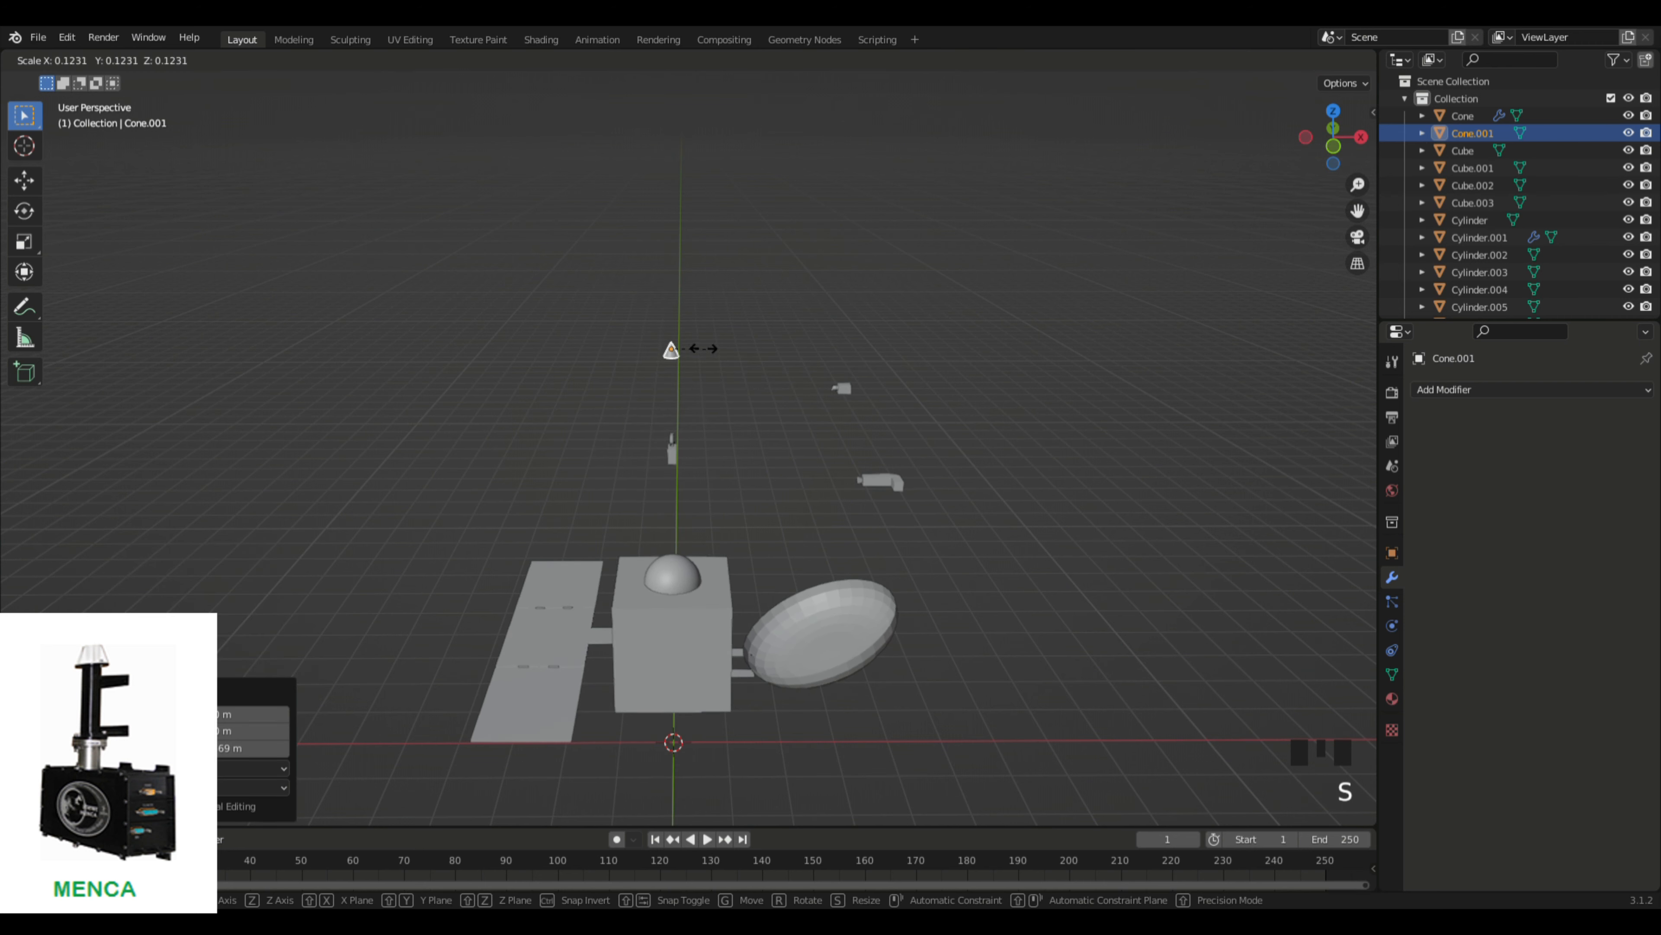
pyautogui.click(772, 379)
# Step: Lower the small cone along Z until it sits just above the MENCA tube
pyautogui.scroll(8, 823, 412)
pyautogui.moveTo(823, 412); pyautogui.dragTo(823, 420, button='middle')
pyautogui.scroll(-3, 820, 401)
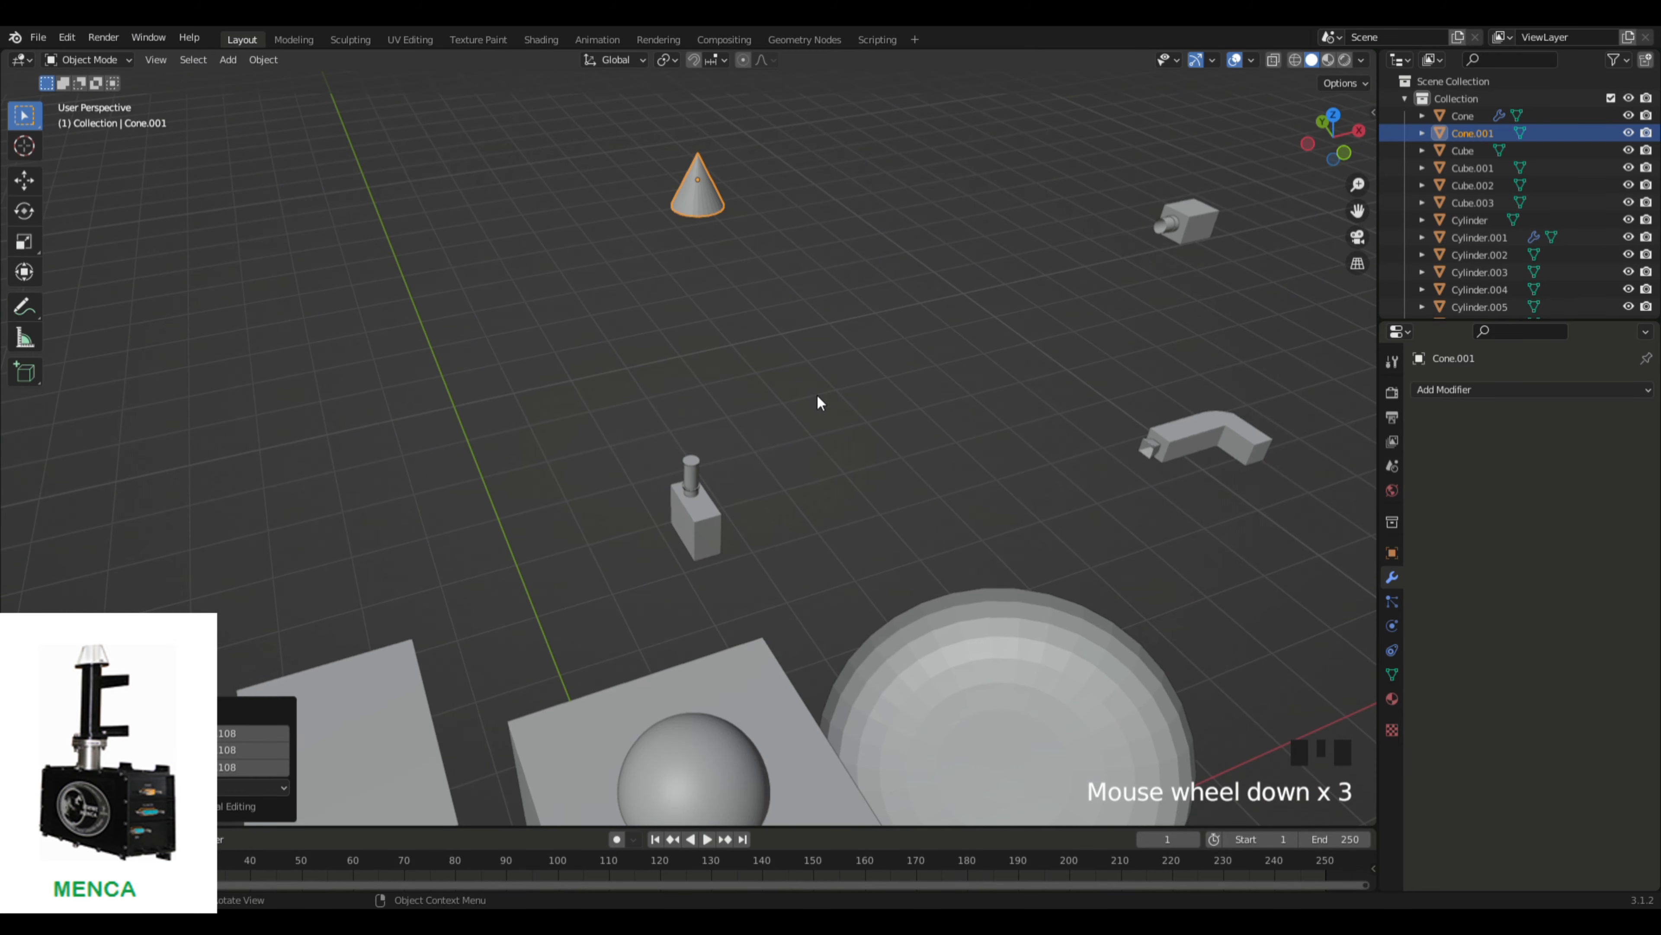
pyautogui.press('g')
pyautogui.press('z')
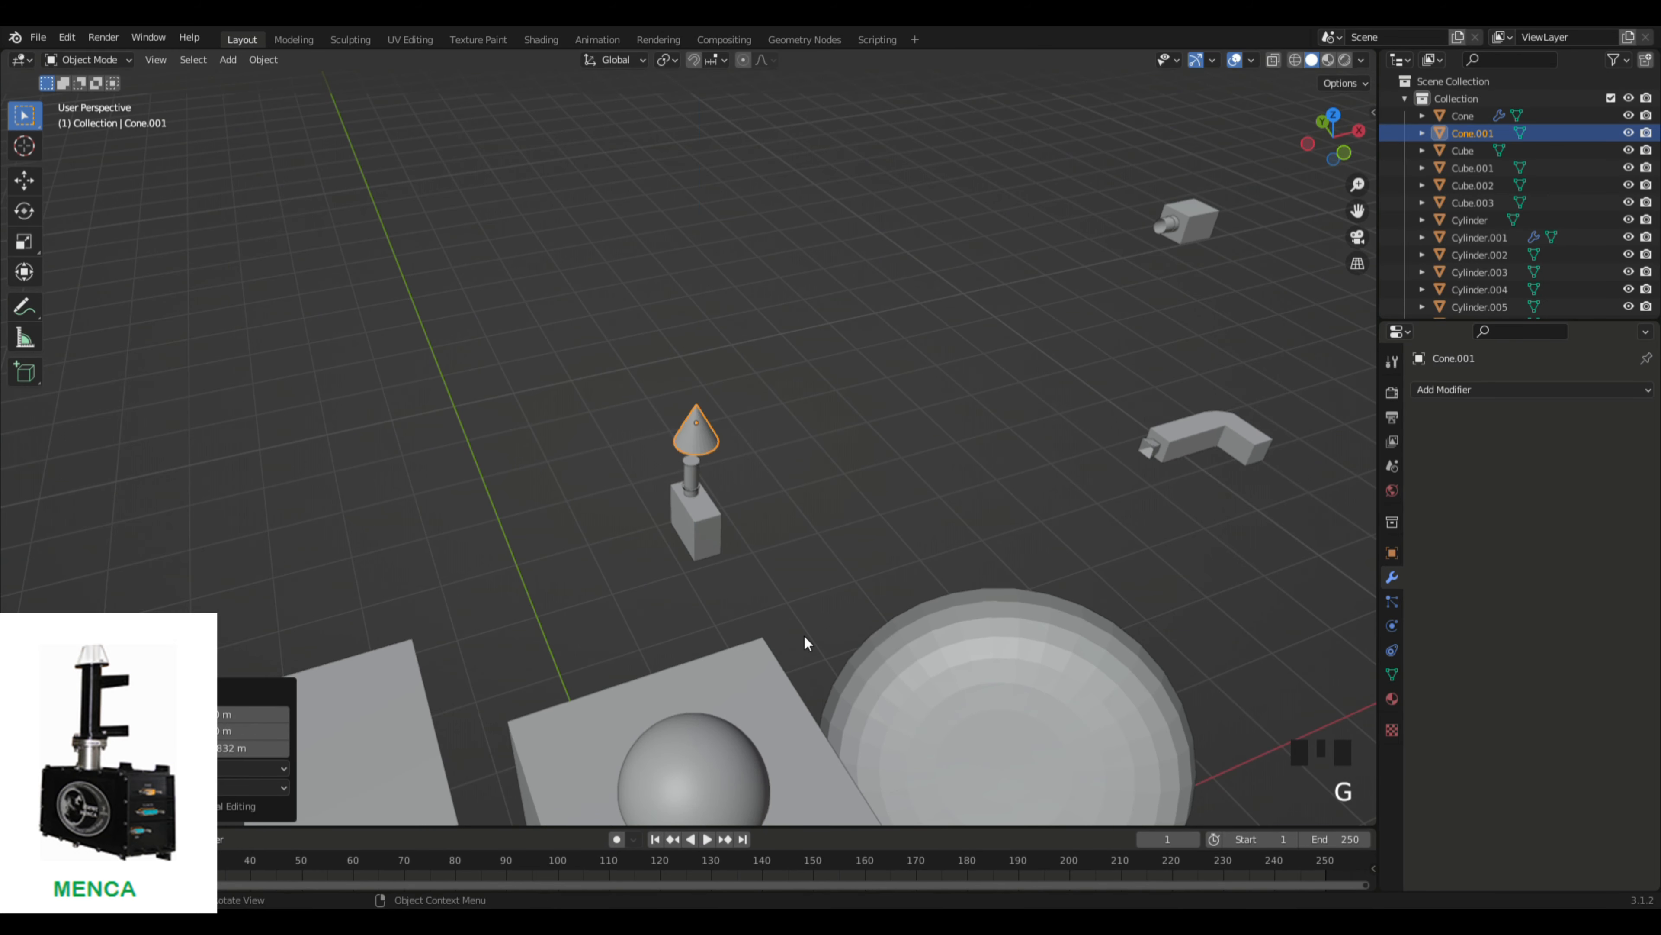
pyautogui.click(804, 643)
# Step: Move the cone along Y in top view until it is centred on the tube's top ring
pyautogui.moveTo(804, 642); pyautogui.dragTo(1027, 352, button='middle')
pyautogui.click(1332, 119)
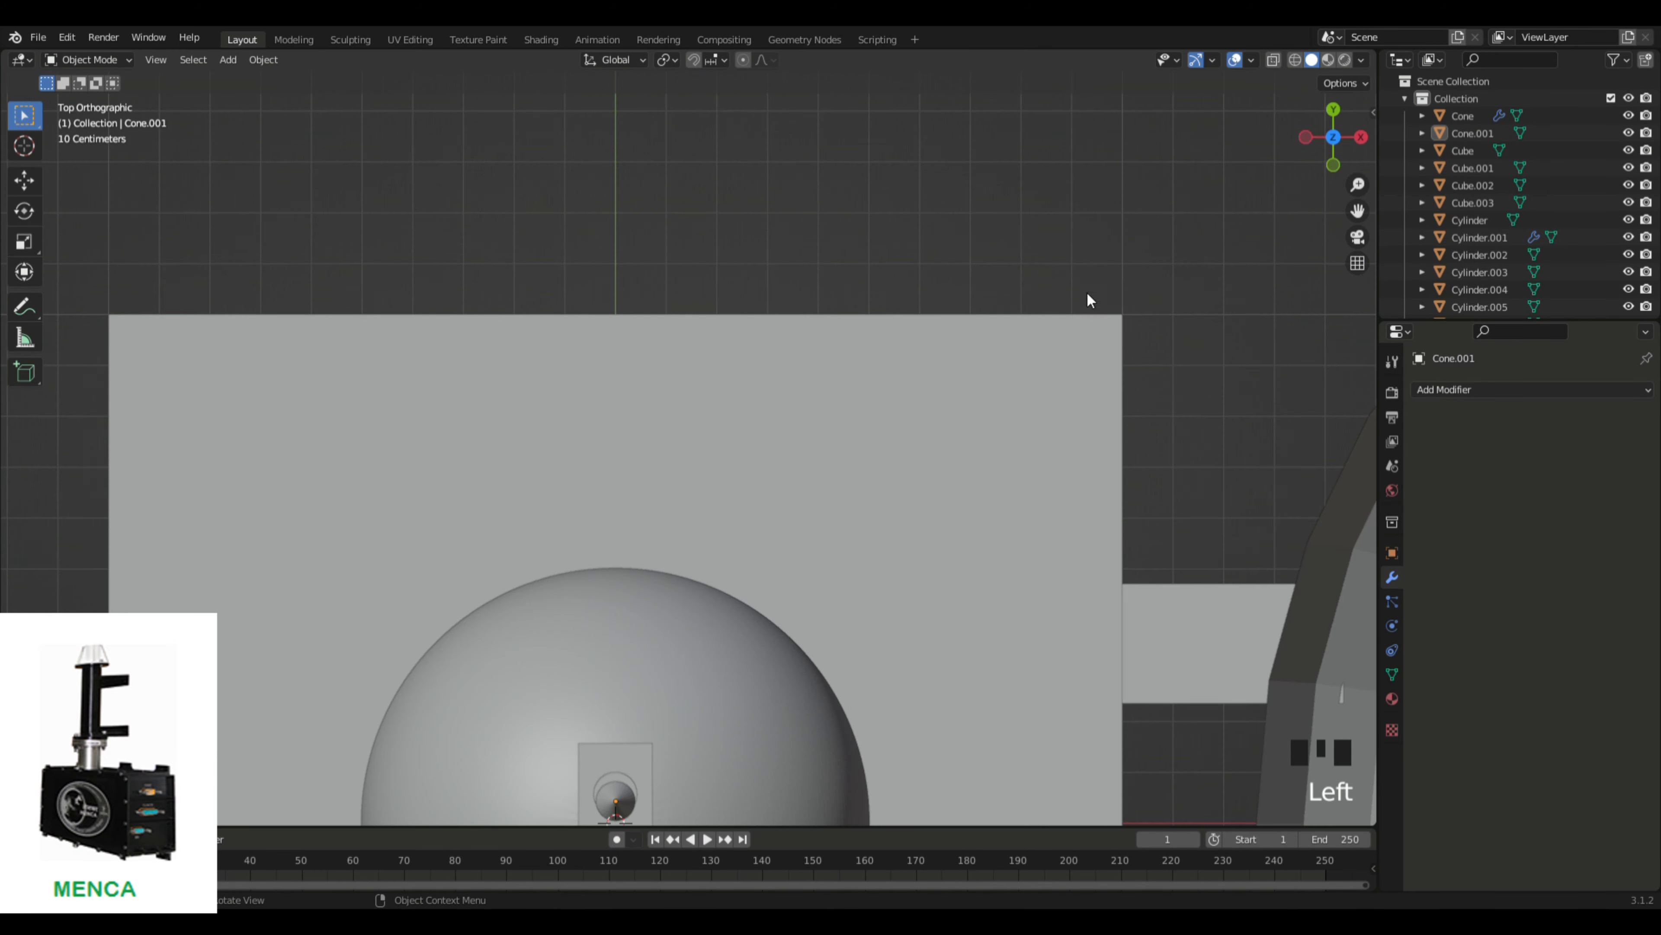
pyautogui.keyDown('shift'); pyautogui.moveTo(1030, 529); pyautogui.dragTo(1104, 249, button='middle'); pyautogui.keyUp('shift')
pyautogui.scroll(4, 987, 489)
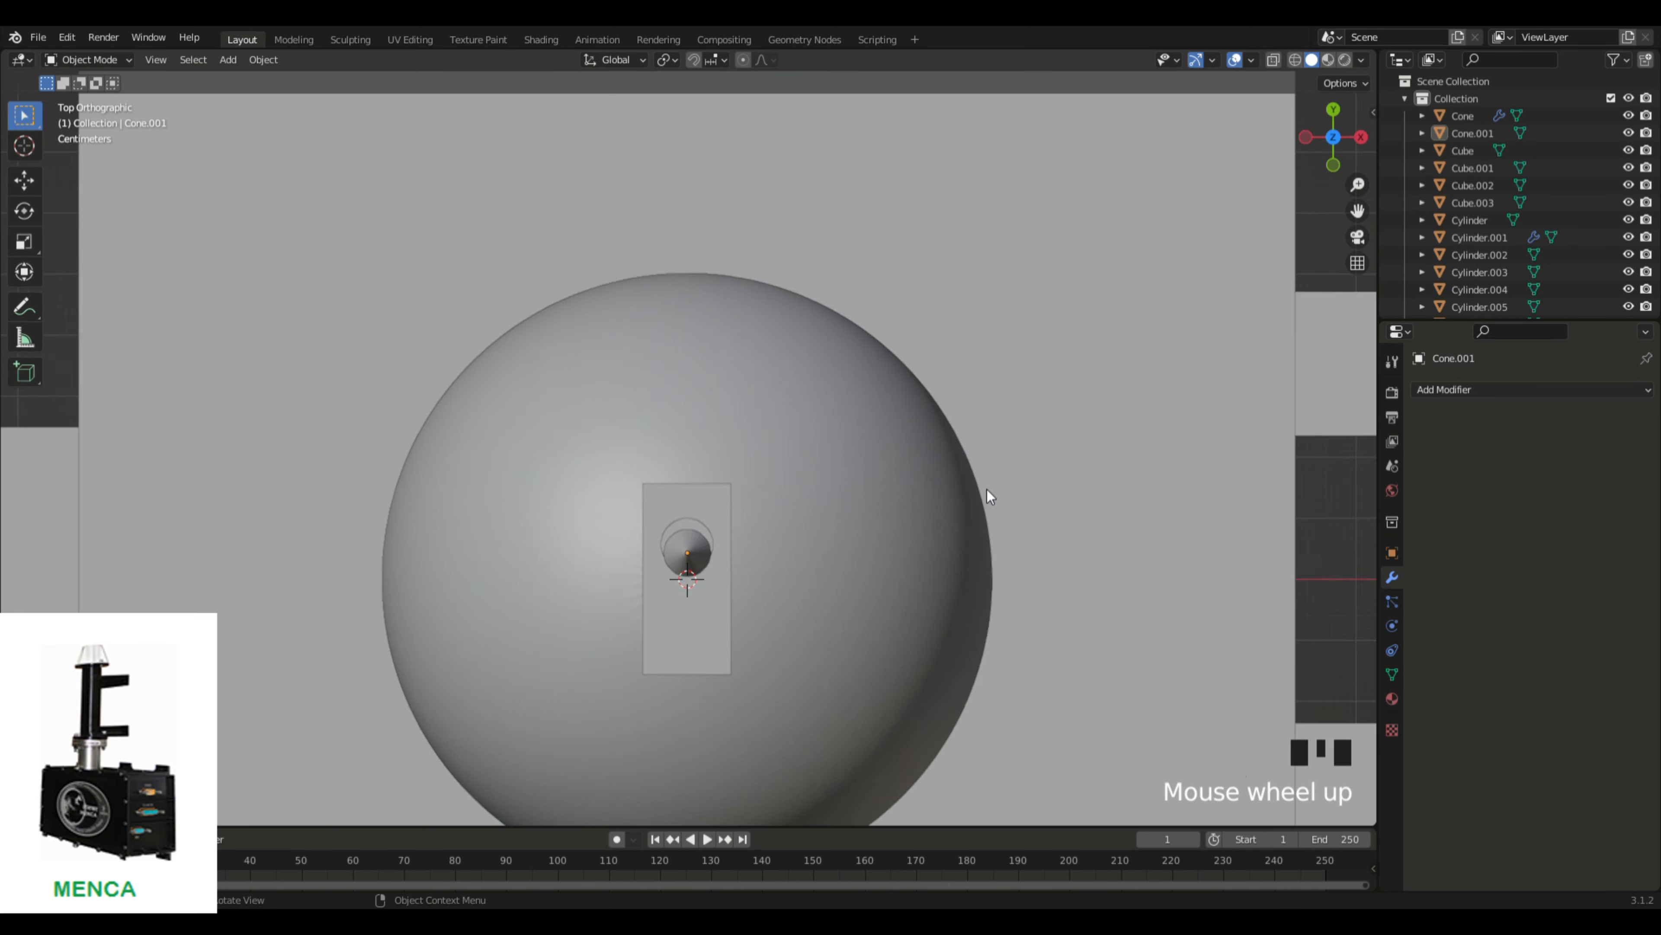
pyautogui.keyDown('shift'); pyautogui.moveTo(987, 489); pyautogui.dragTo(995, 334, button='middle'); pyautogui.keyUp('shift')
pyautogui.click(697, 482)
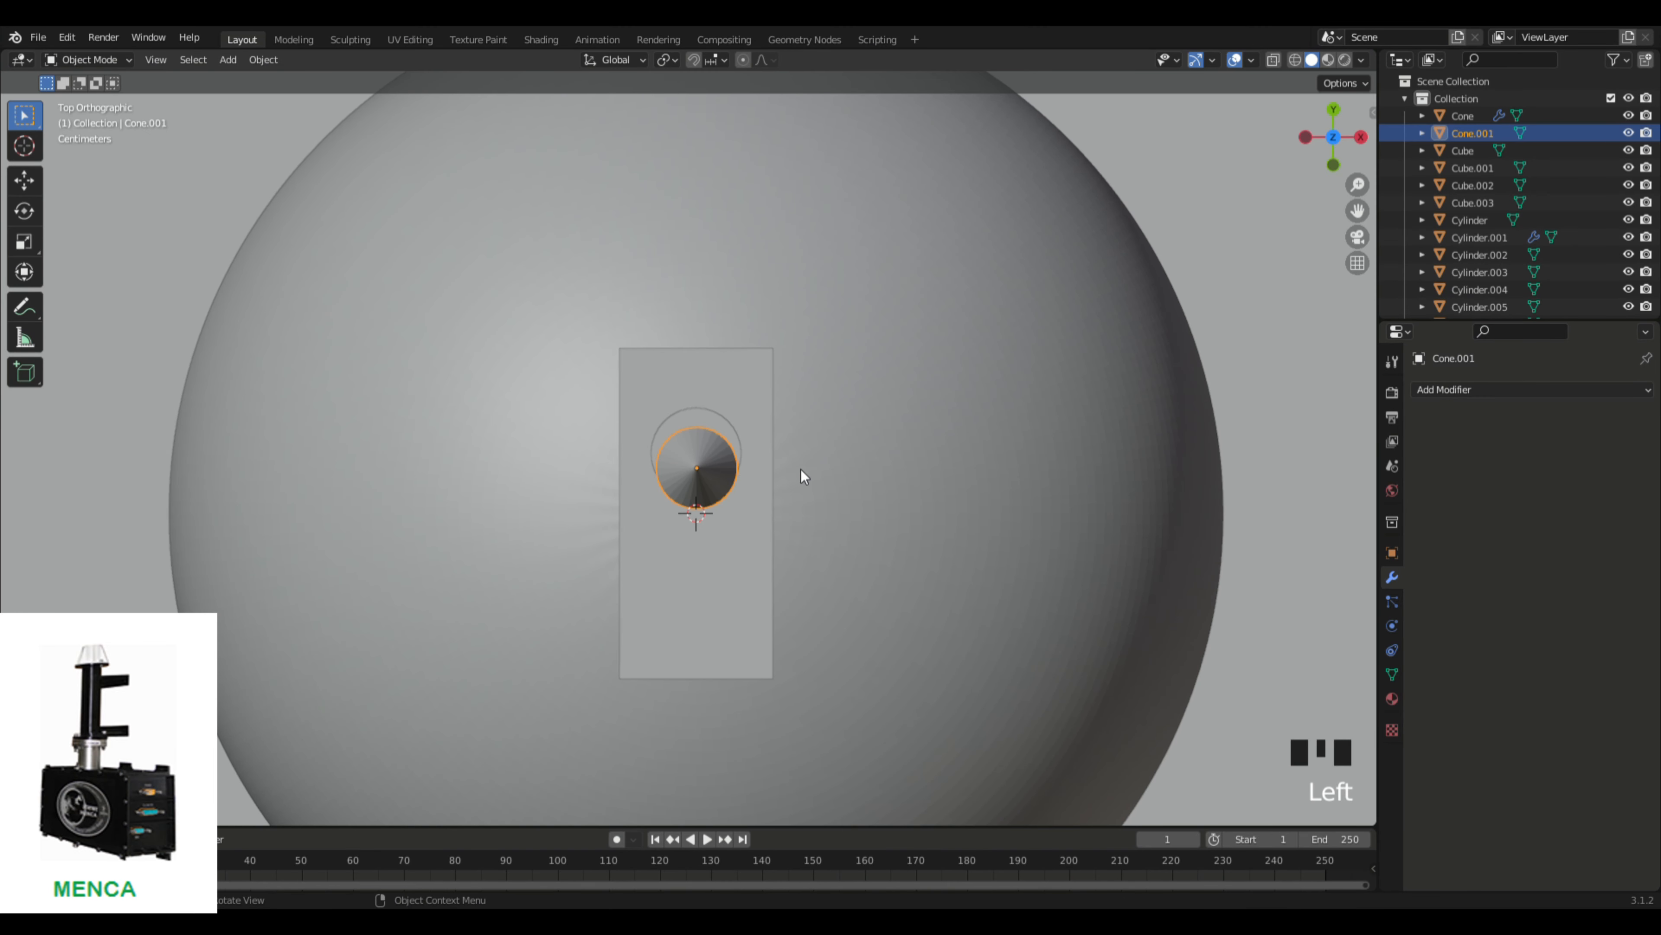
pyautogui.press('g')
pyautogui.press('y')
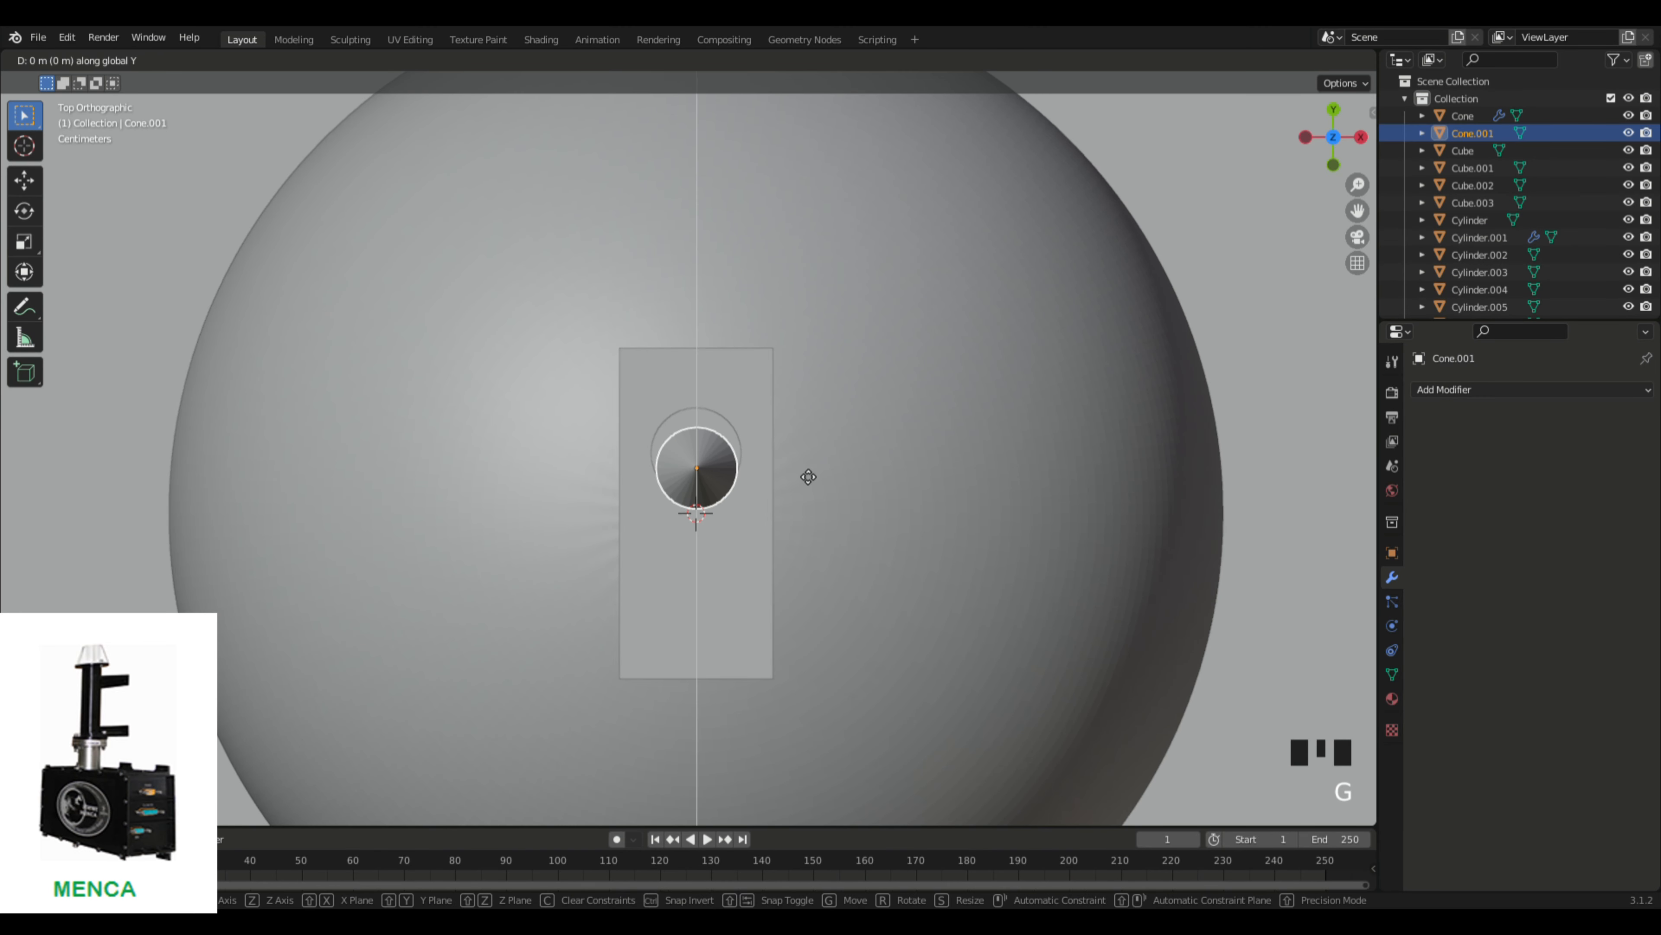
pyautogui.click(801, 453)
# Step: Fine-tune the cone's position along X in top view so it is concentric with the top ring
pyautogui.moveTo(1013, 446); pyautogui.dragTo(1021, 438, button='middle')
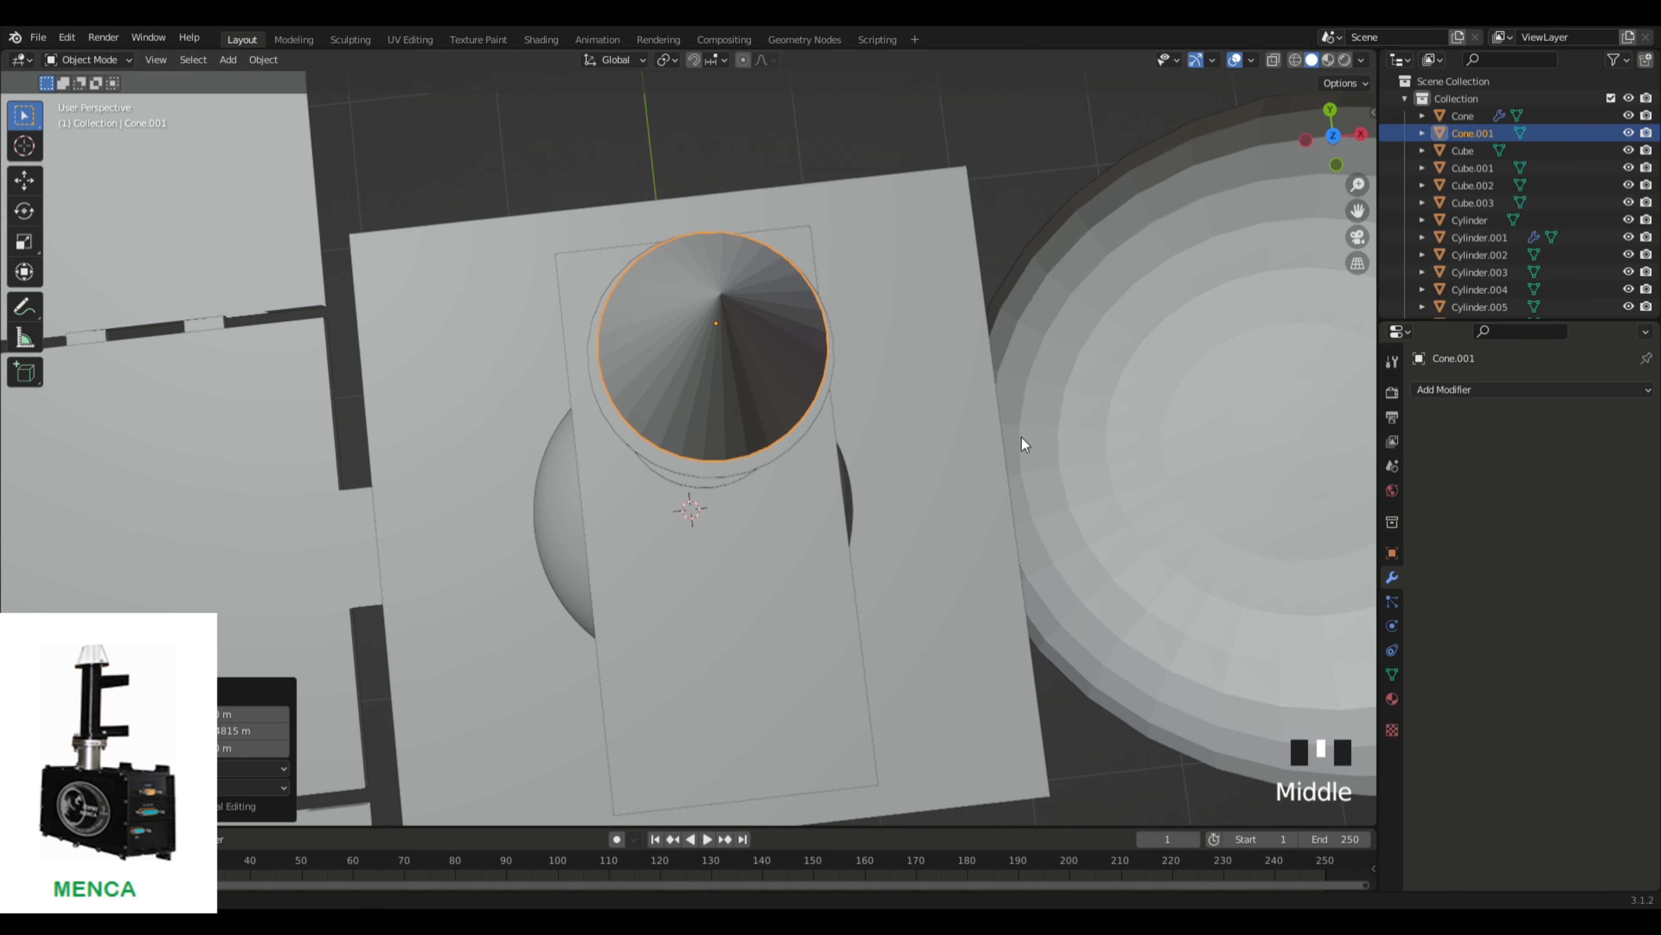
pyautogui.click(1333, 136)
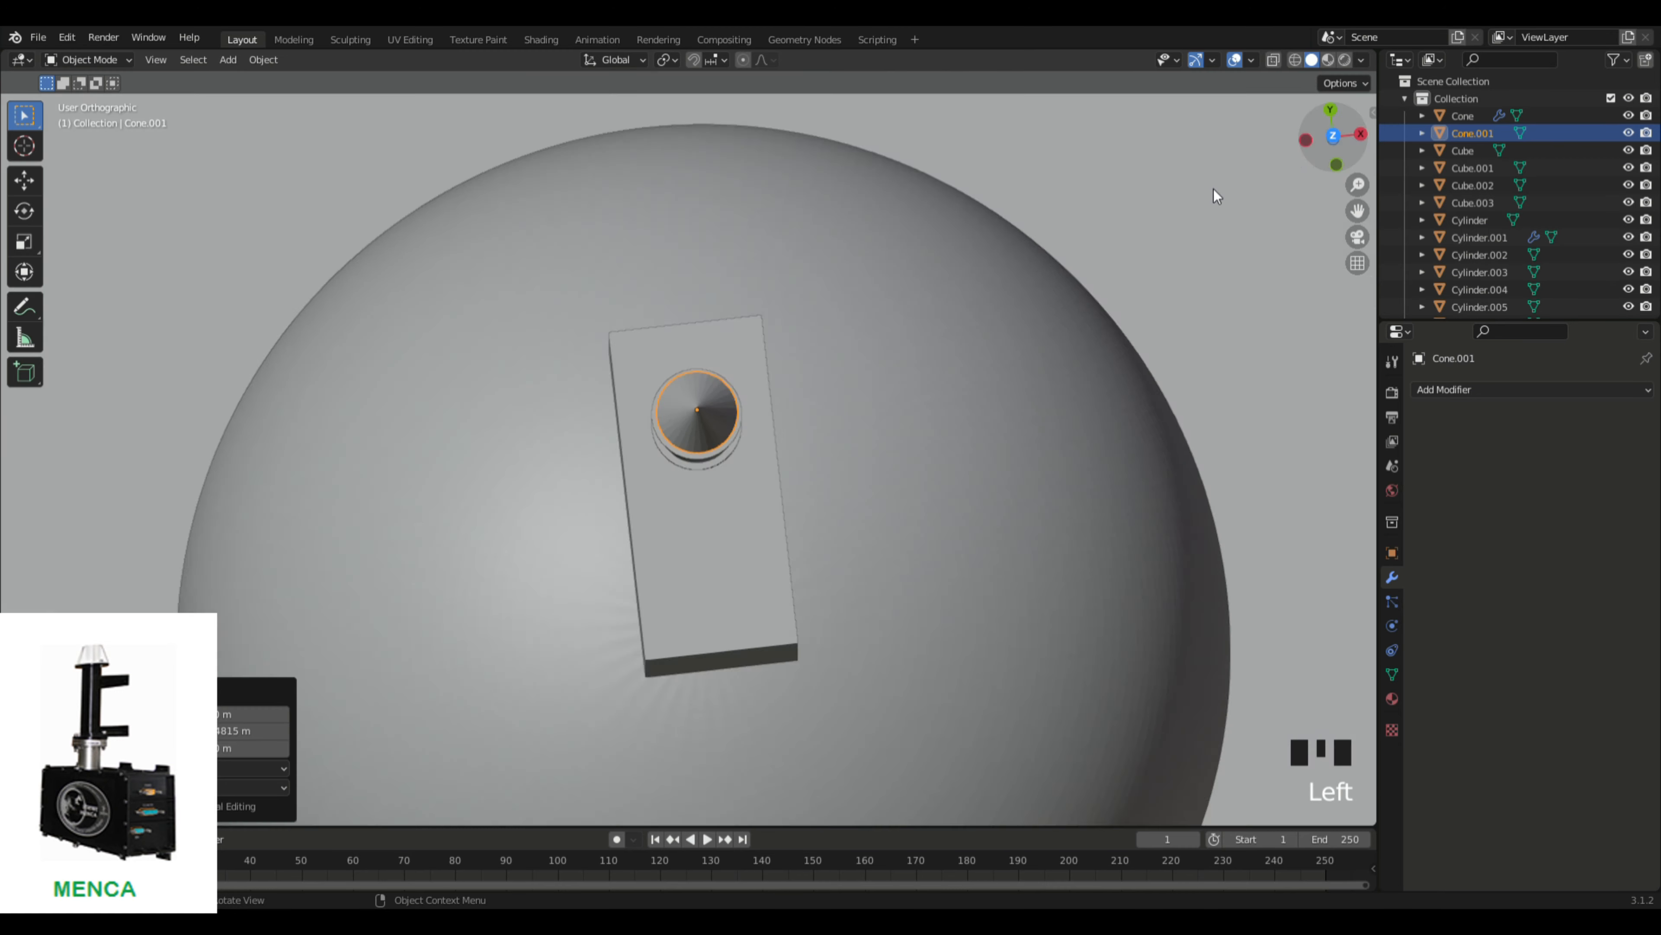
pyautogui.press('g')
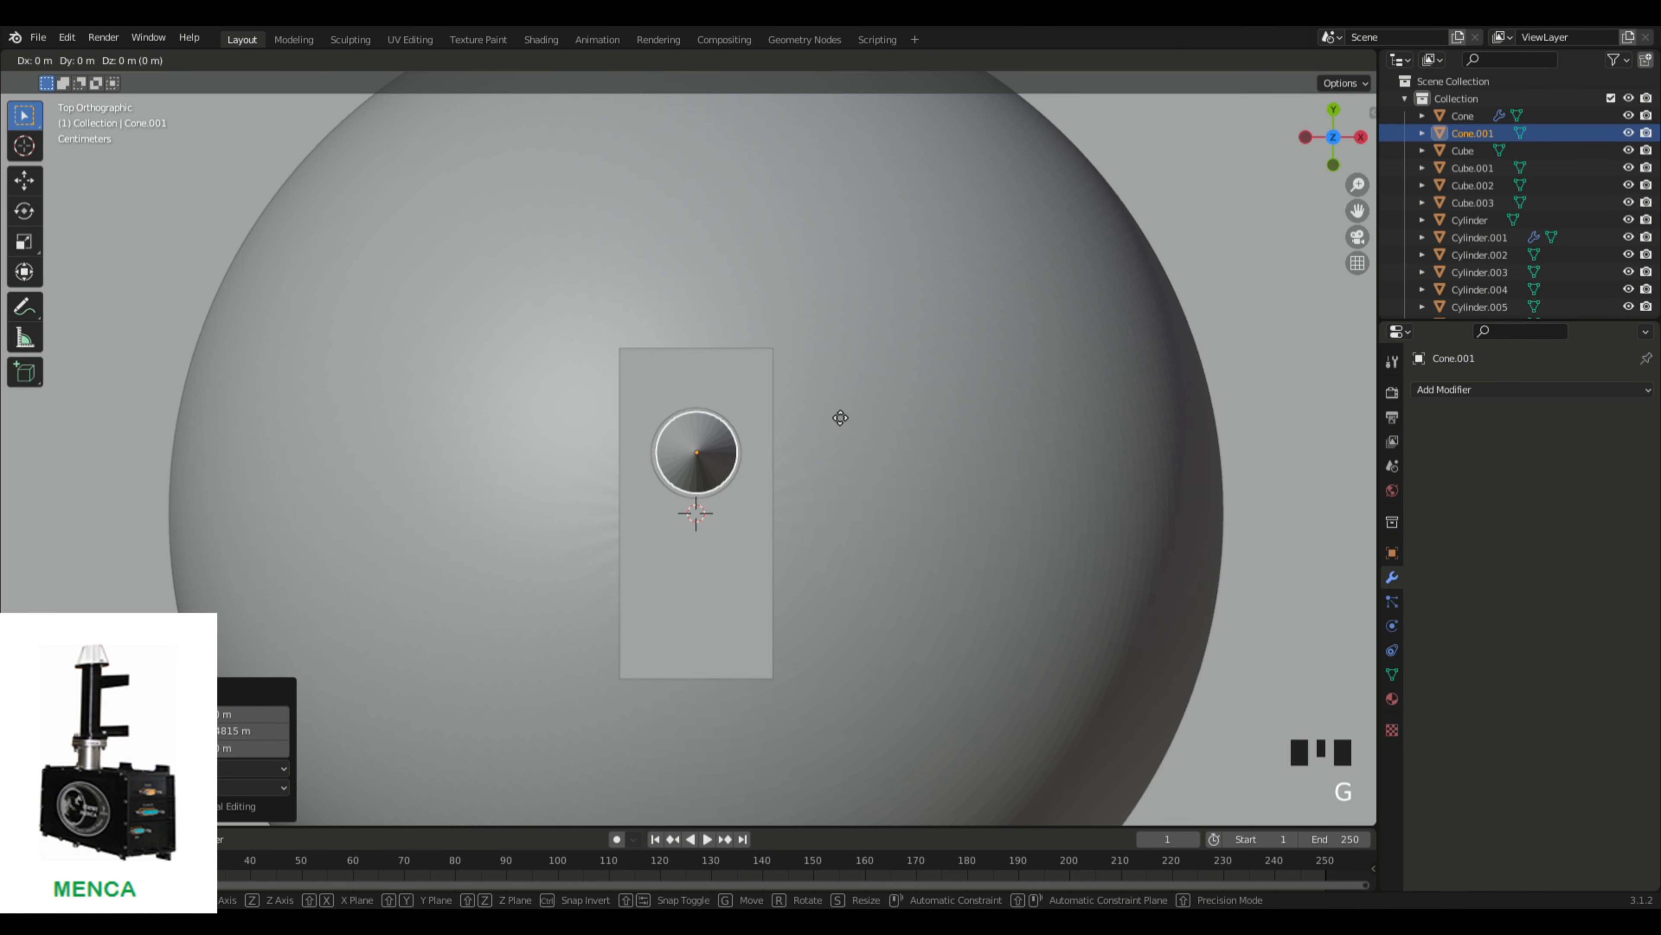
pyautogui.press('x')
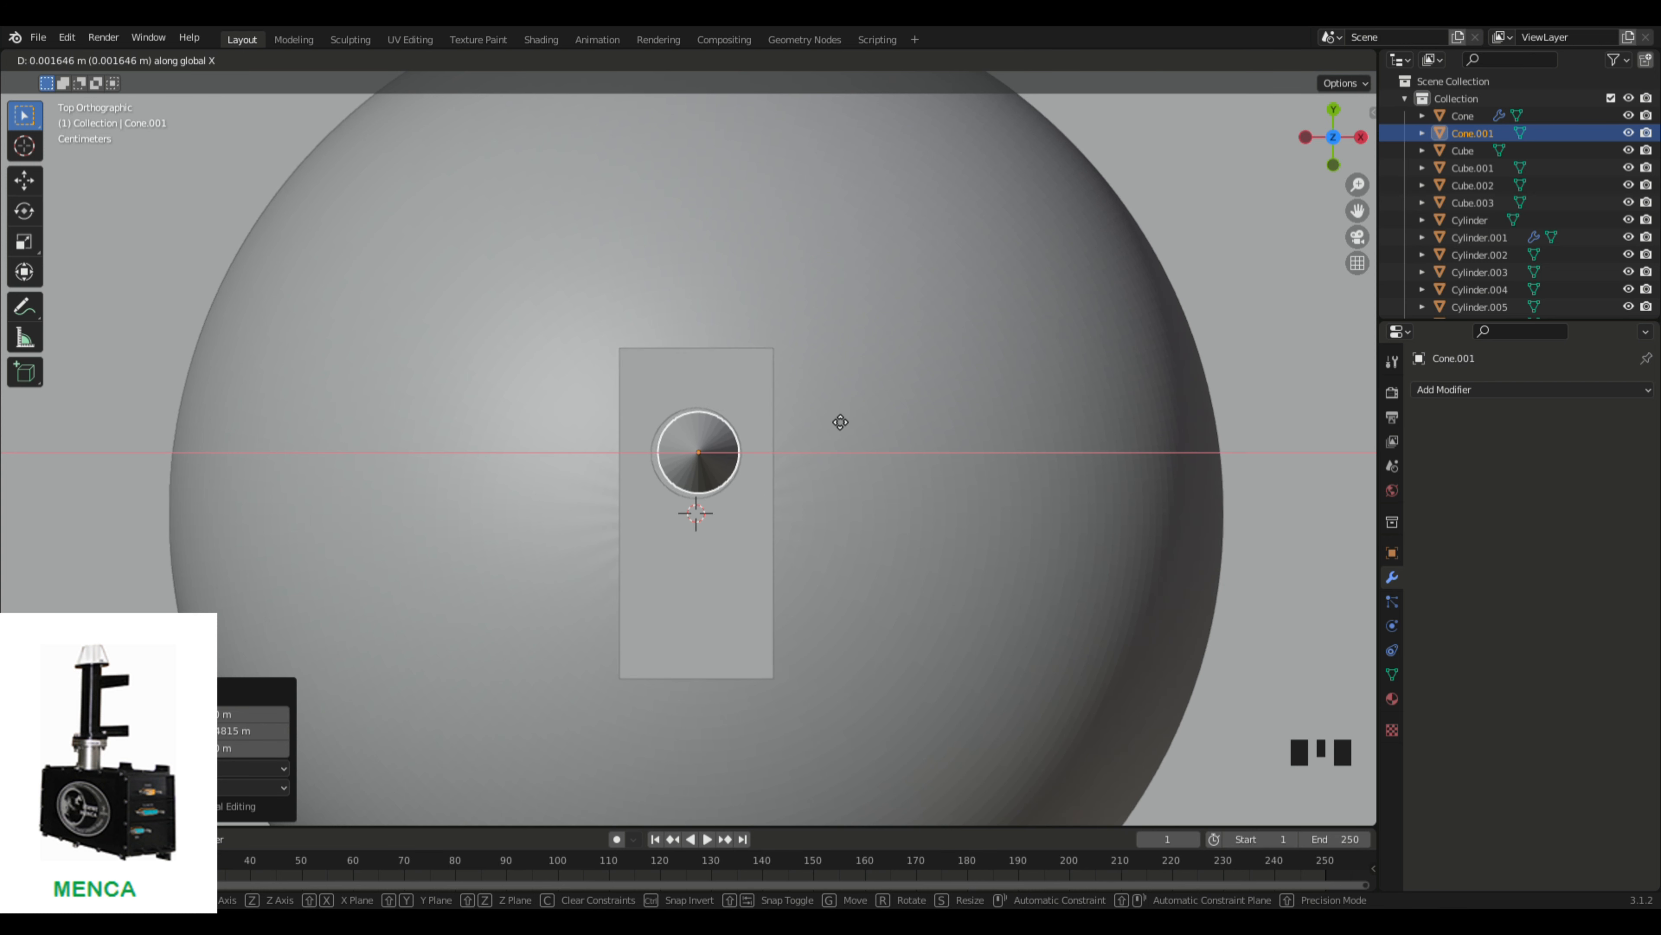
pyautogui.click(835, 416)
pyautogui.moveTo(893, 408); pyautogui.dragTo(1157, 288, button='middle')
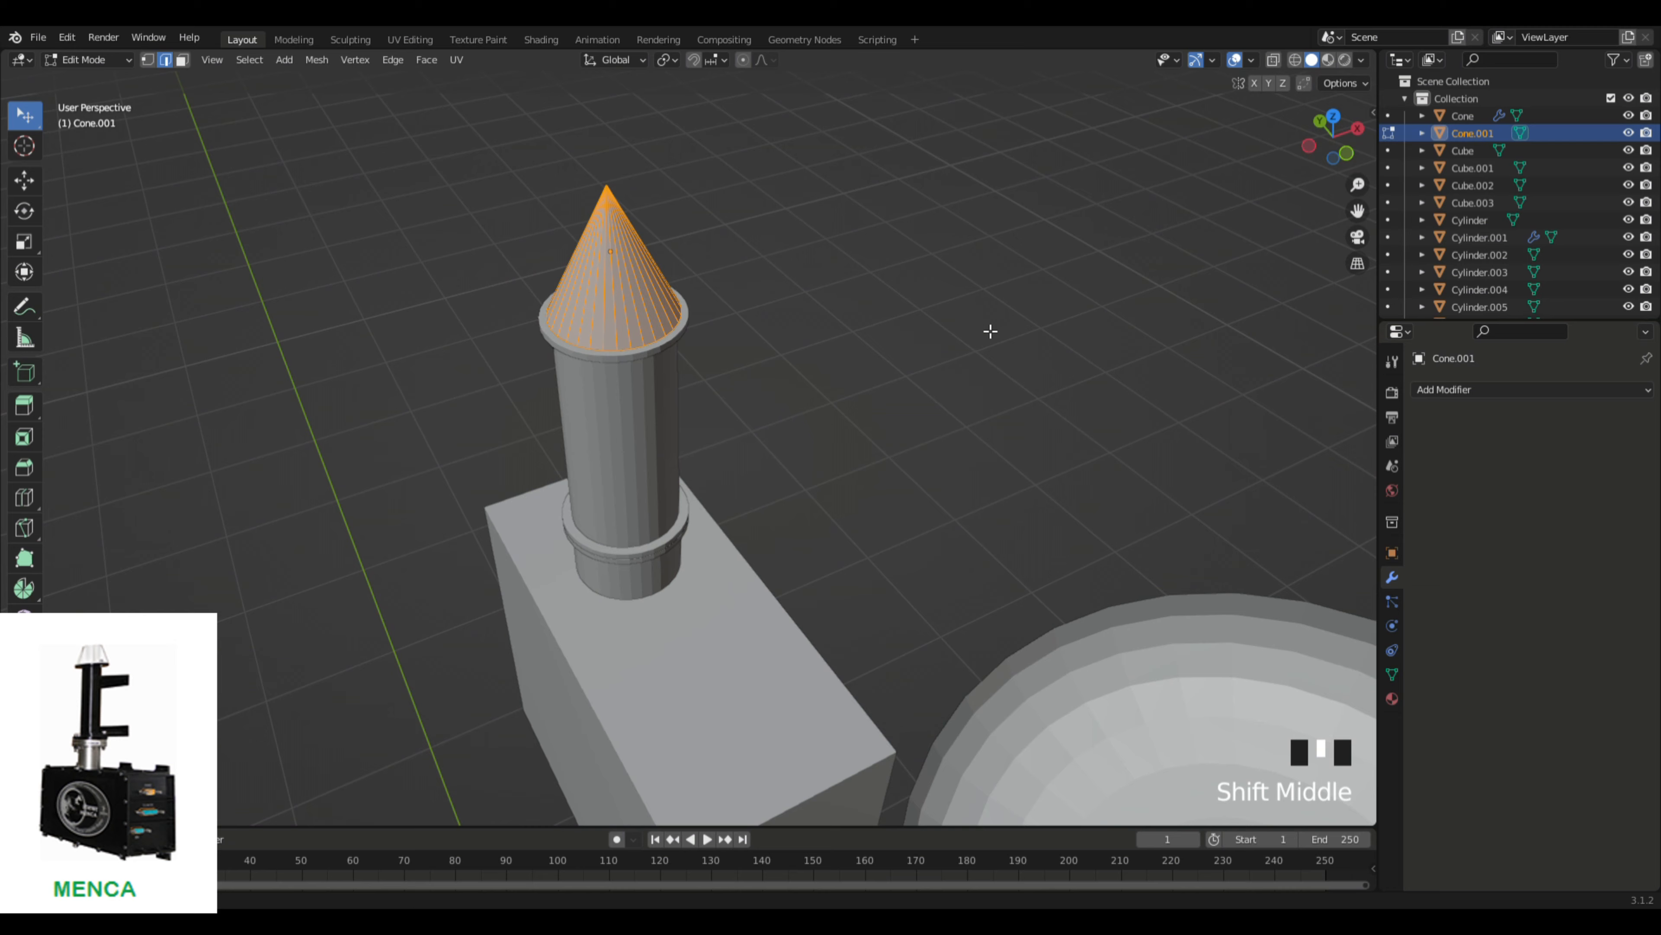
# Step: Subdivide the whole cone mesh with one cut to get an edge ring at mid-height, and clear the selection
pyautogui.keyDown('shift'); pyautogui.moveTo(990, 331); pyautogui.dragTo(1004, 403, button='middle'); pyautogui.keyUp('shift')
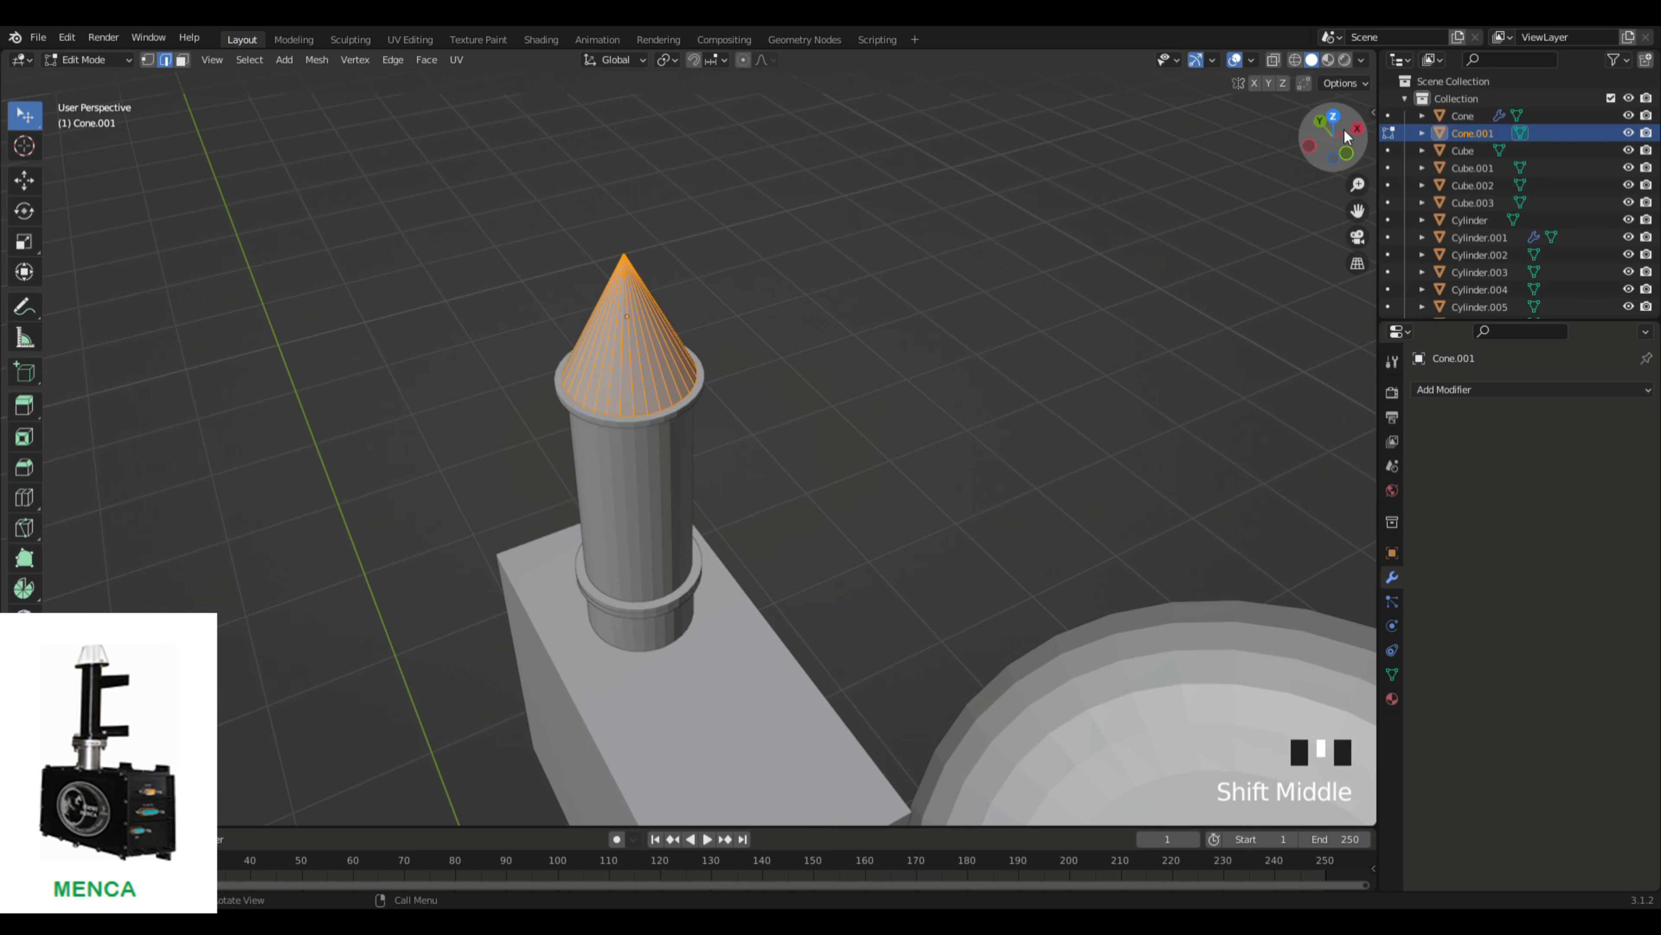
pyautogui.click(1346, 153)
pyautogui.keyDown('shift'); pyautogui.moveTo(786, 278); pyautogui.dragTo(896, 470, button='middle'); pyautogui.keyUp('shift')
pyautogui.scroll(5, 767, 241)
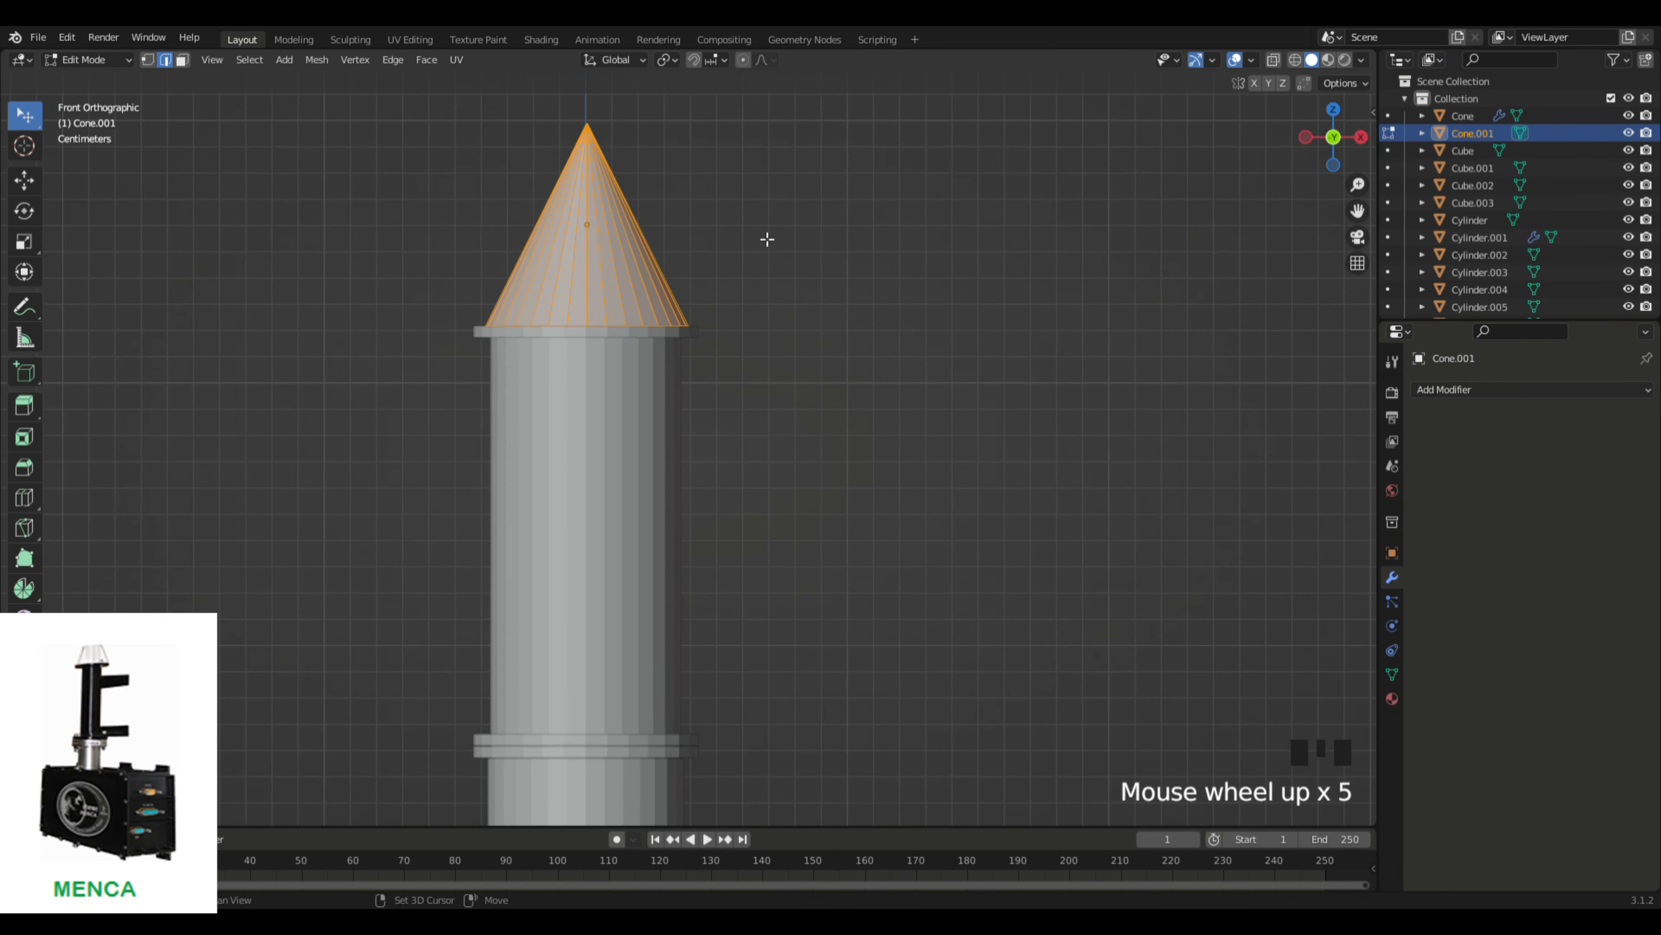
pyautogui.keyDown('shift'); pyautogui.moveTo(768, 242); pyautogui.dragTo(680, 532, button='middle'); pyautogui.keyUp('shift')
pyautogui.rightClick(680, 531)
pyautogui.click(683, 521)
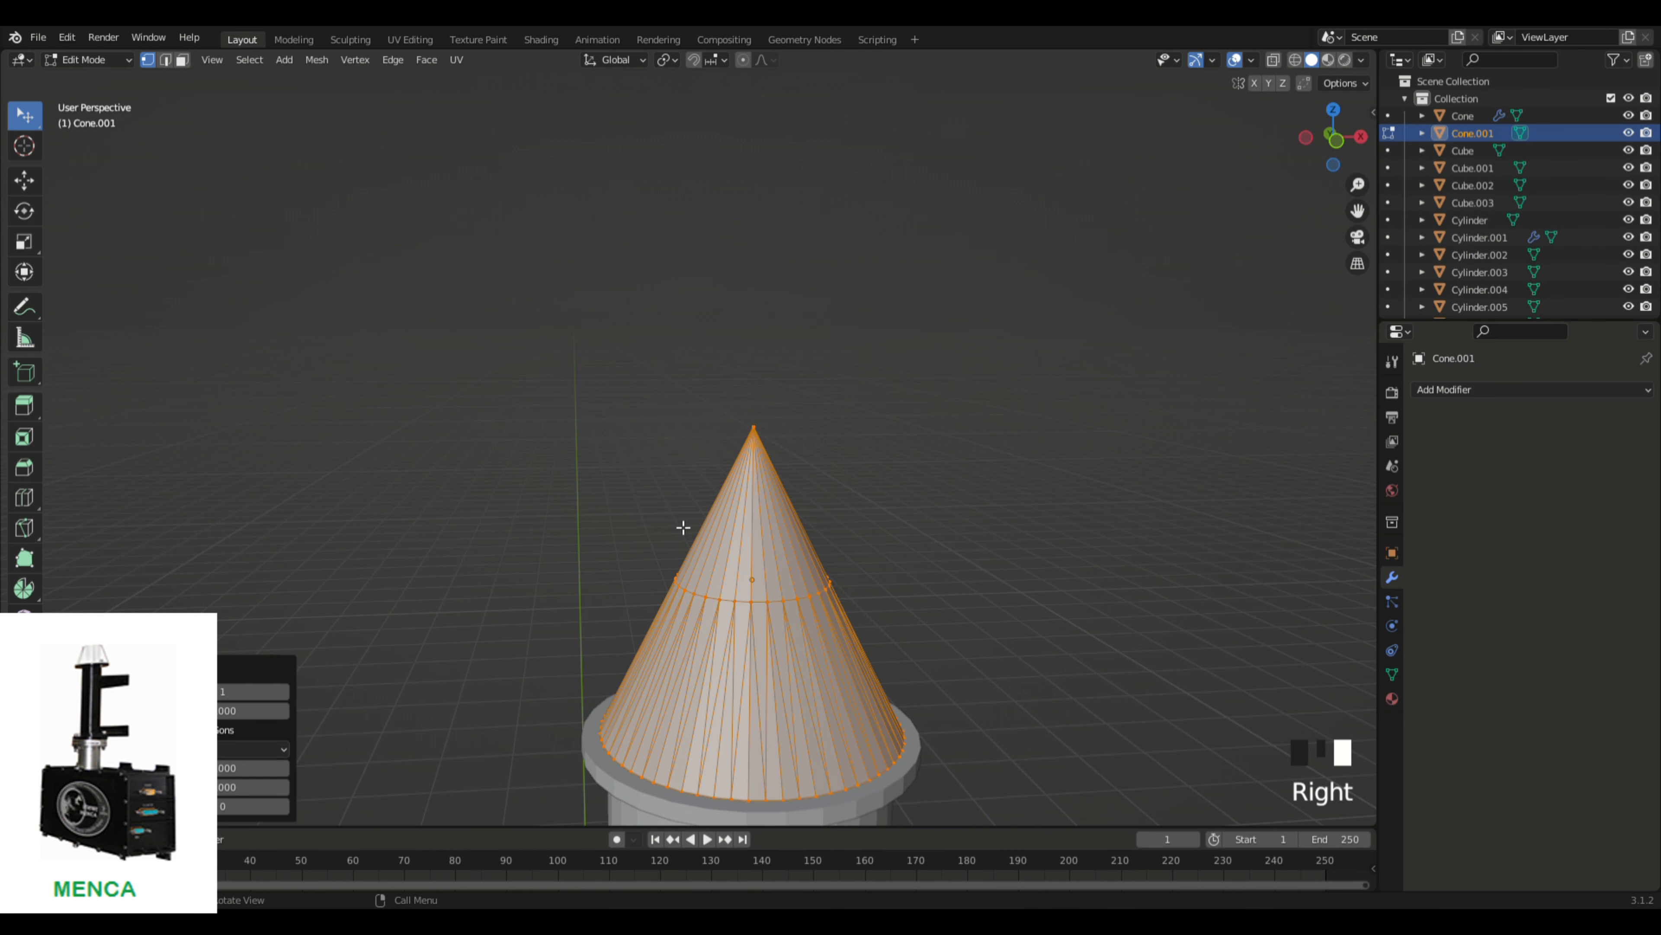
pyautogui.click(1034, 555)
# Step: Delete the faces of the cone's upper half to leave an open truncated cone, and select it in Object Mode
pyautogui.moveTo(1093, 564); pyautogui.dragTo(1068, 535, button='middle')
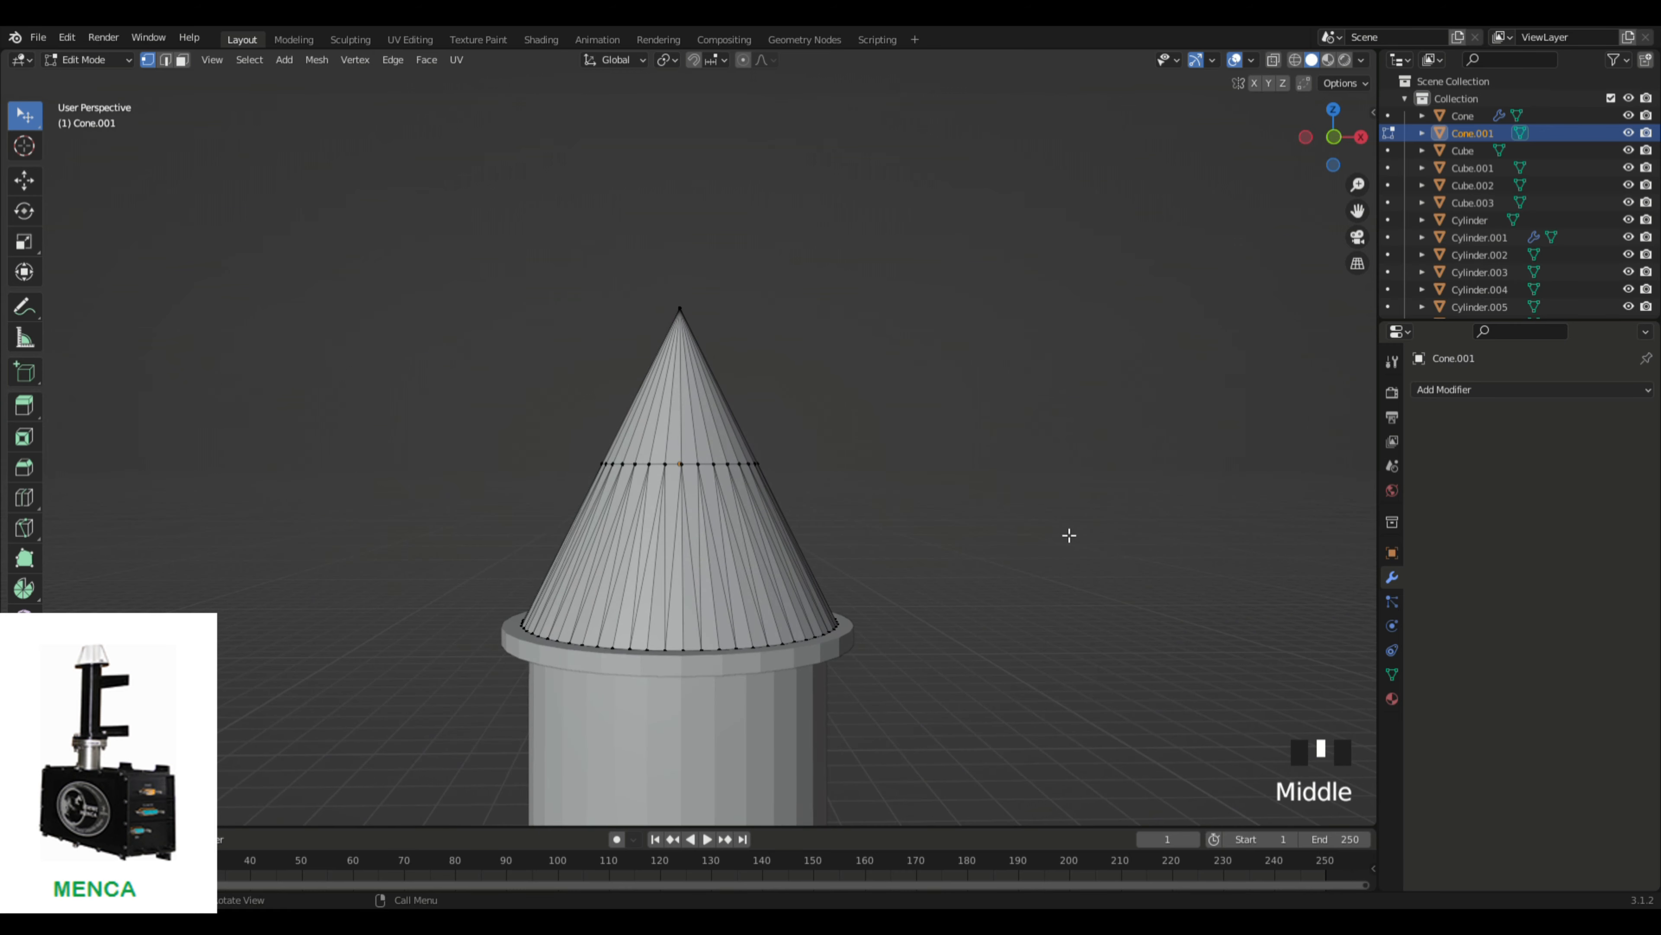
pyautogui.click(182, 59)
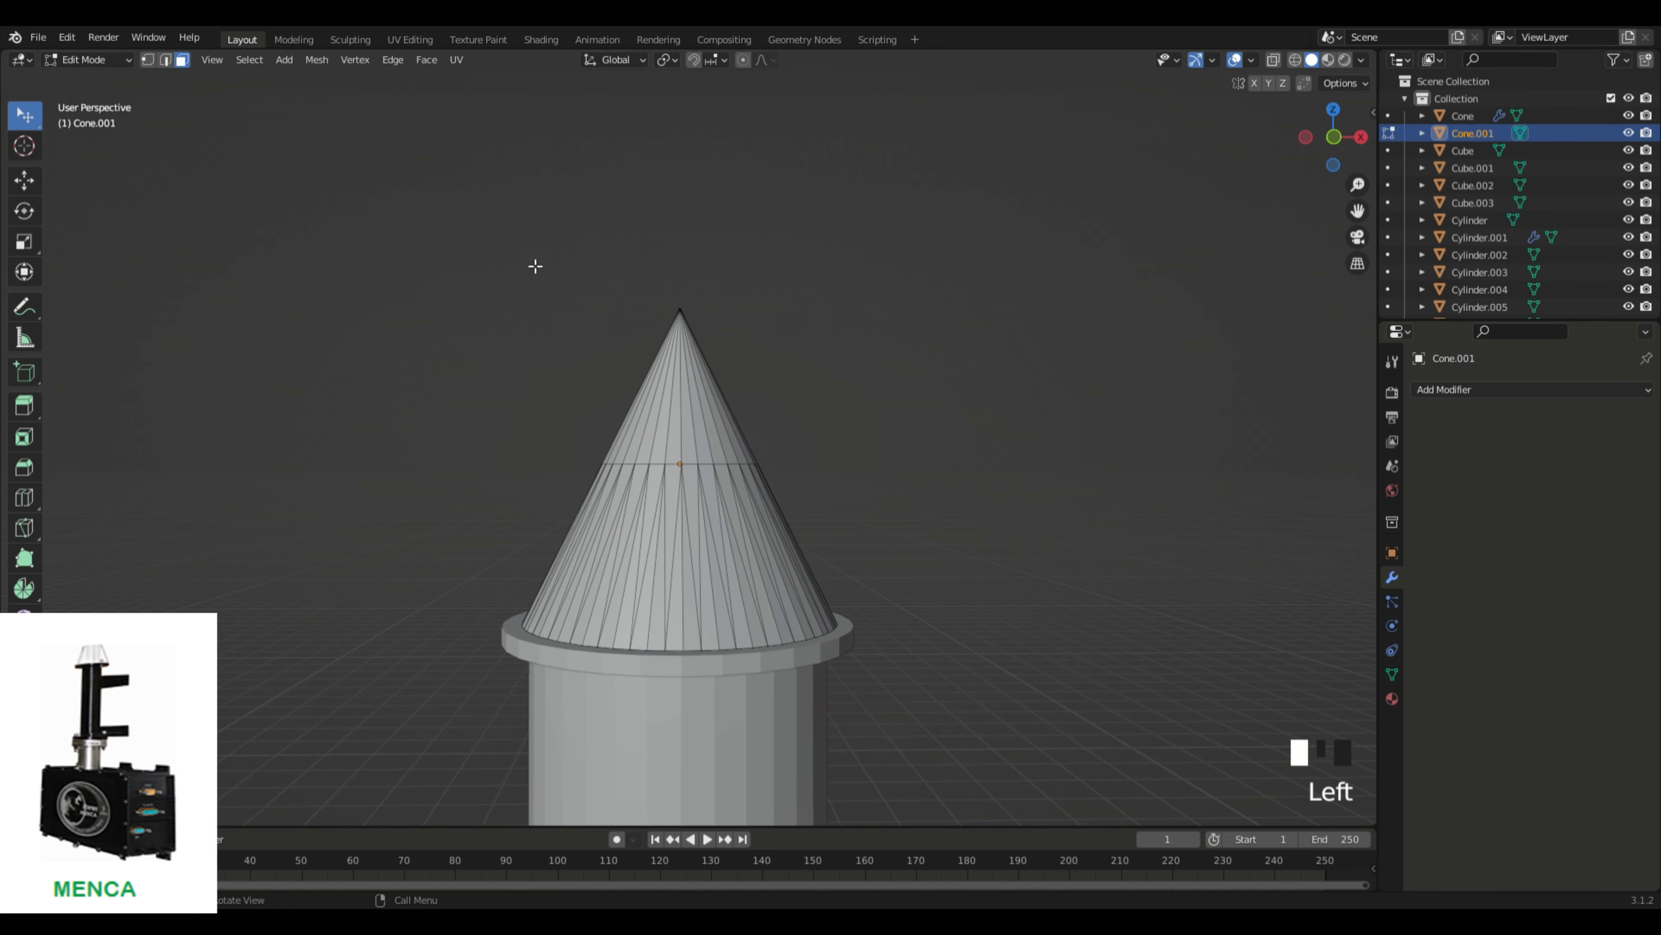
pyautogui.click(534, 263)
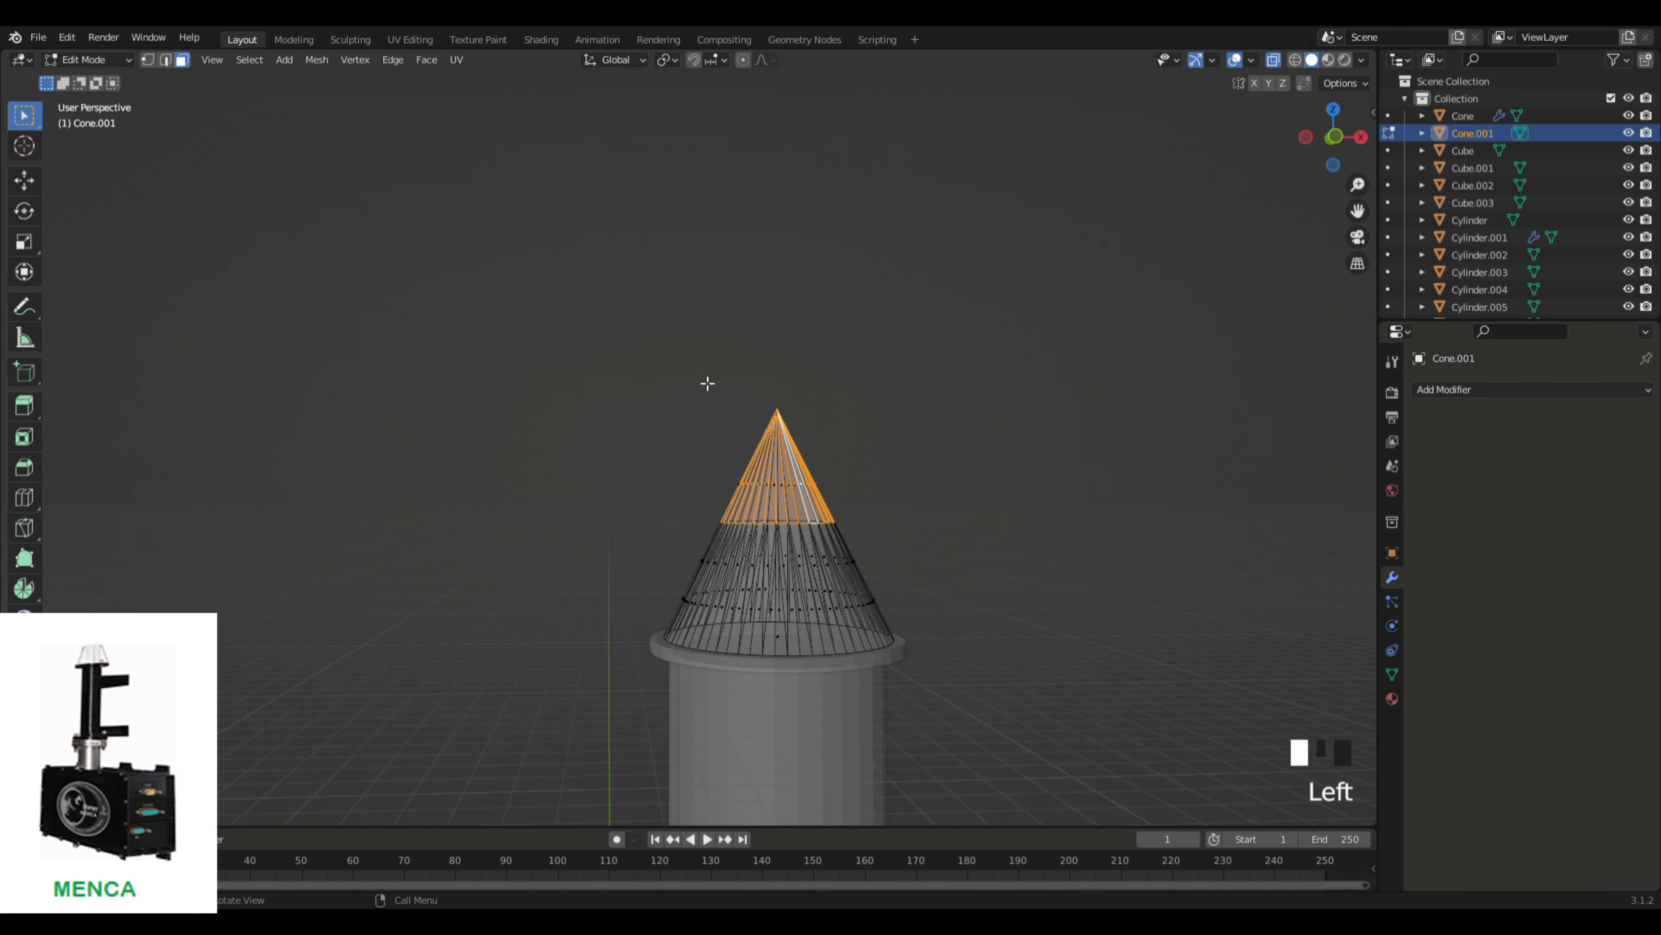
pyautogui.moveTo(703, 378); pyautogui.dragTo(870, 533)
pyautogui.moveTo(992, 438); pyautogui.dragTo(974, 433, button='middle')
pyautogui.press('Delete')
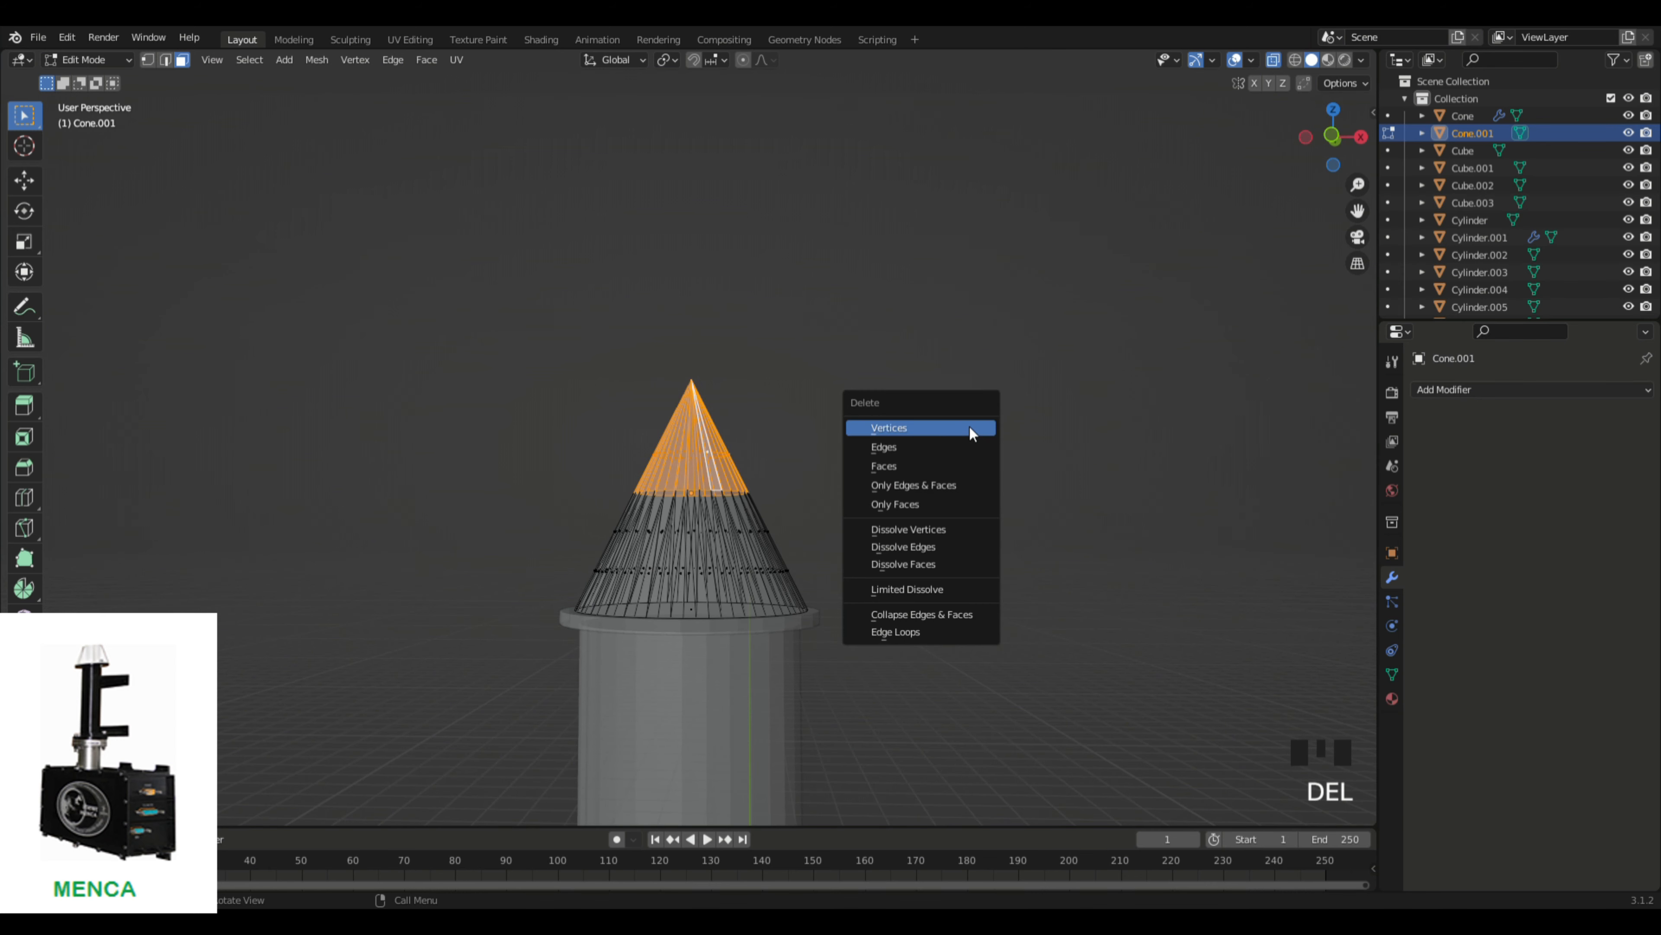
pyautogui.click(957, 465)
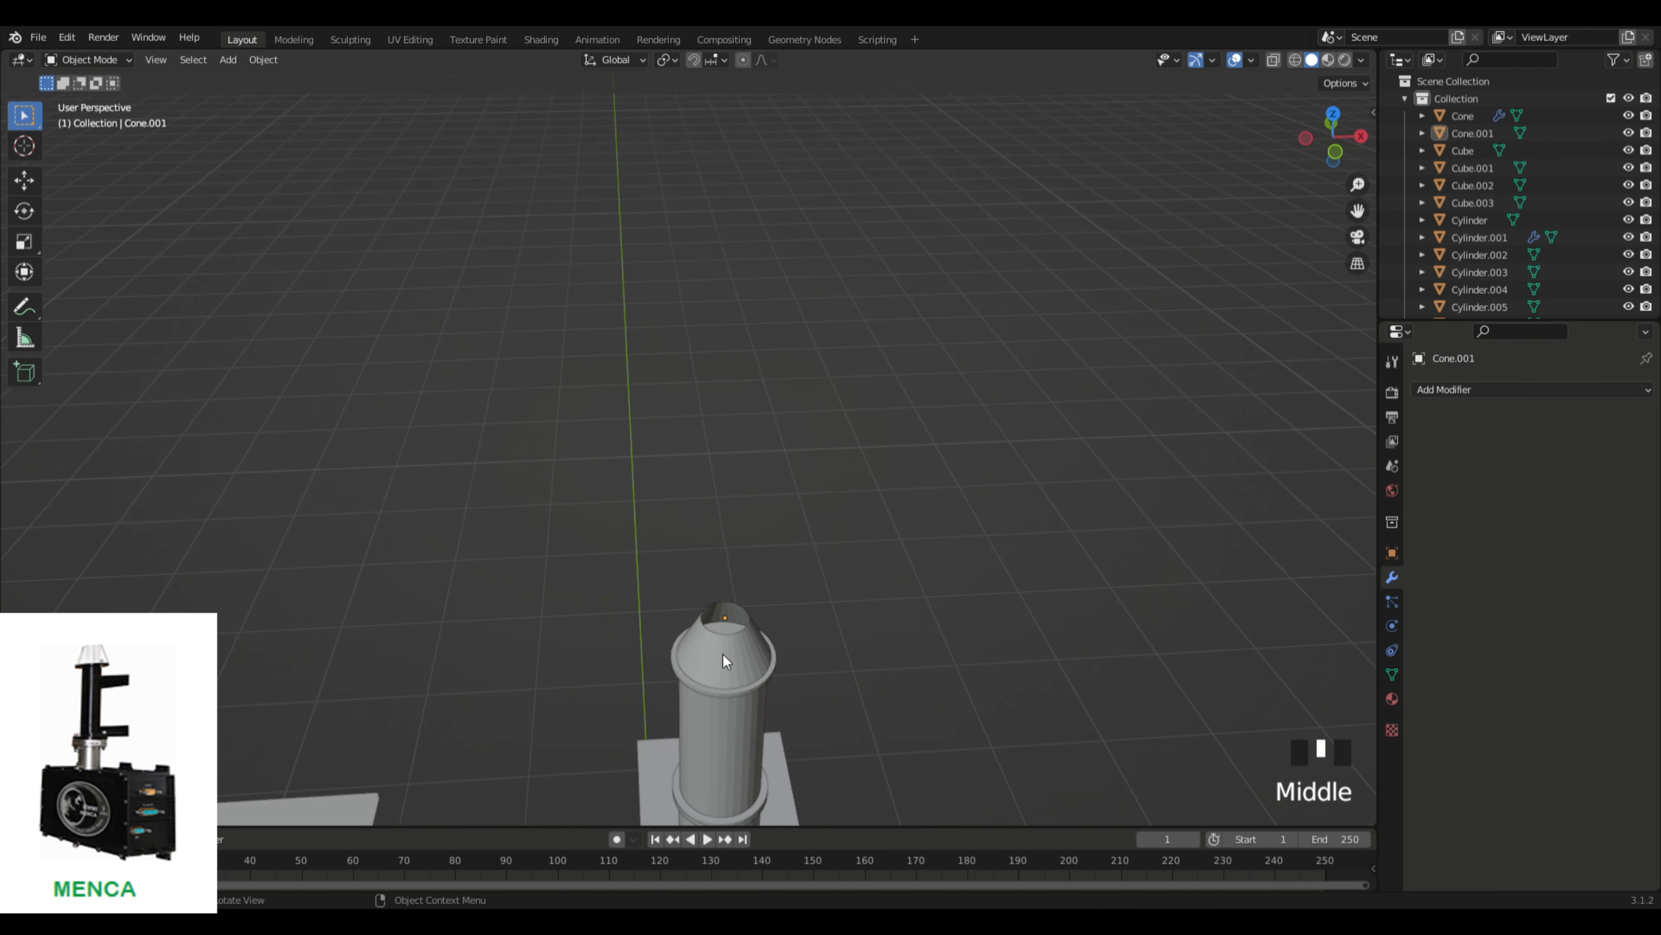
pyautogui.click(725, 660)
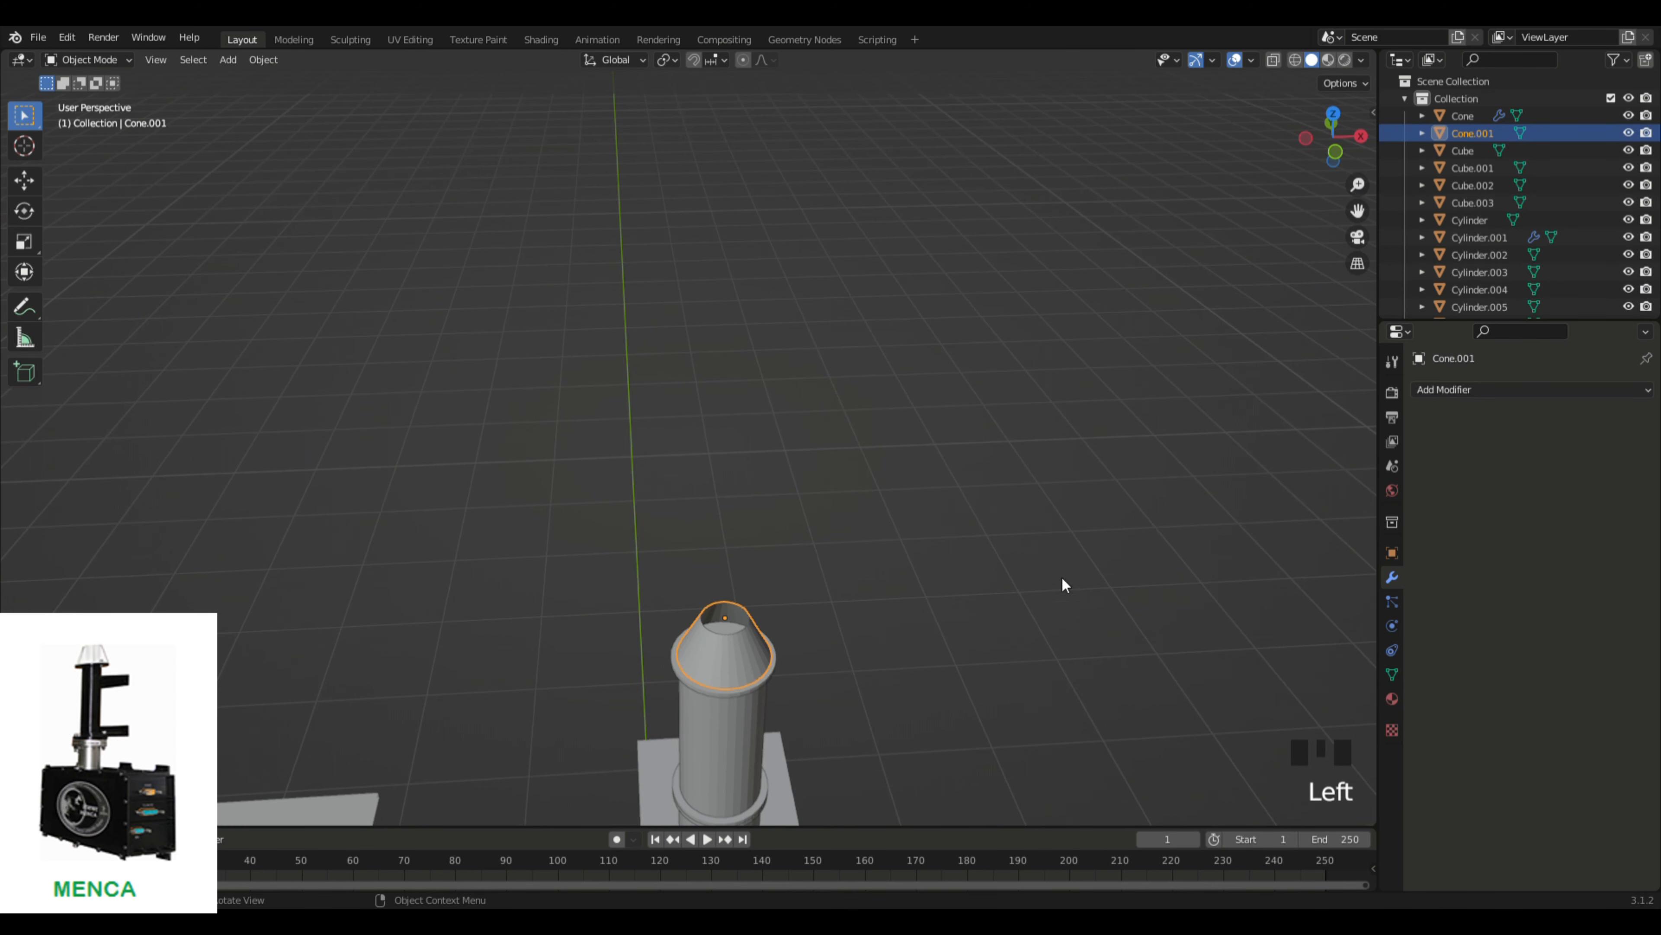
# Step: Add a Solidify modifier to the truncated cone, set its thickness to 0.56 m, and deselect the cone
pyautogui.click(1471, 390)
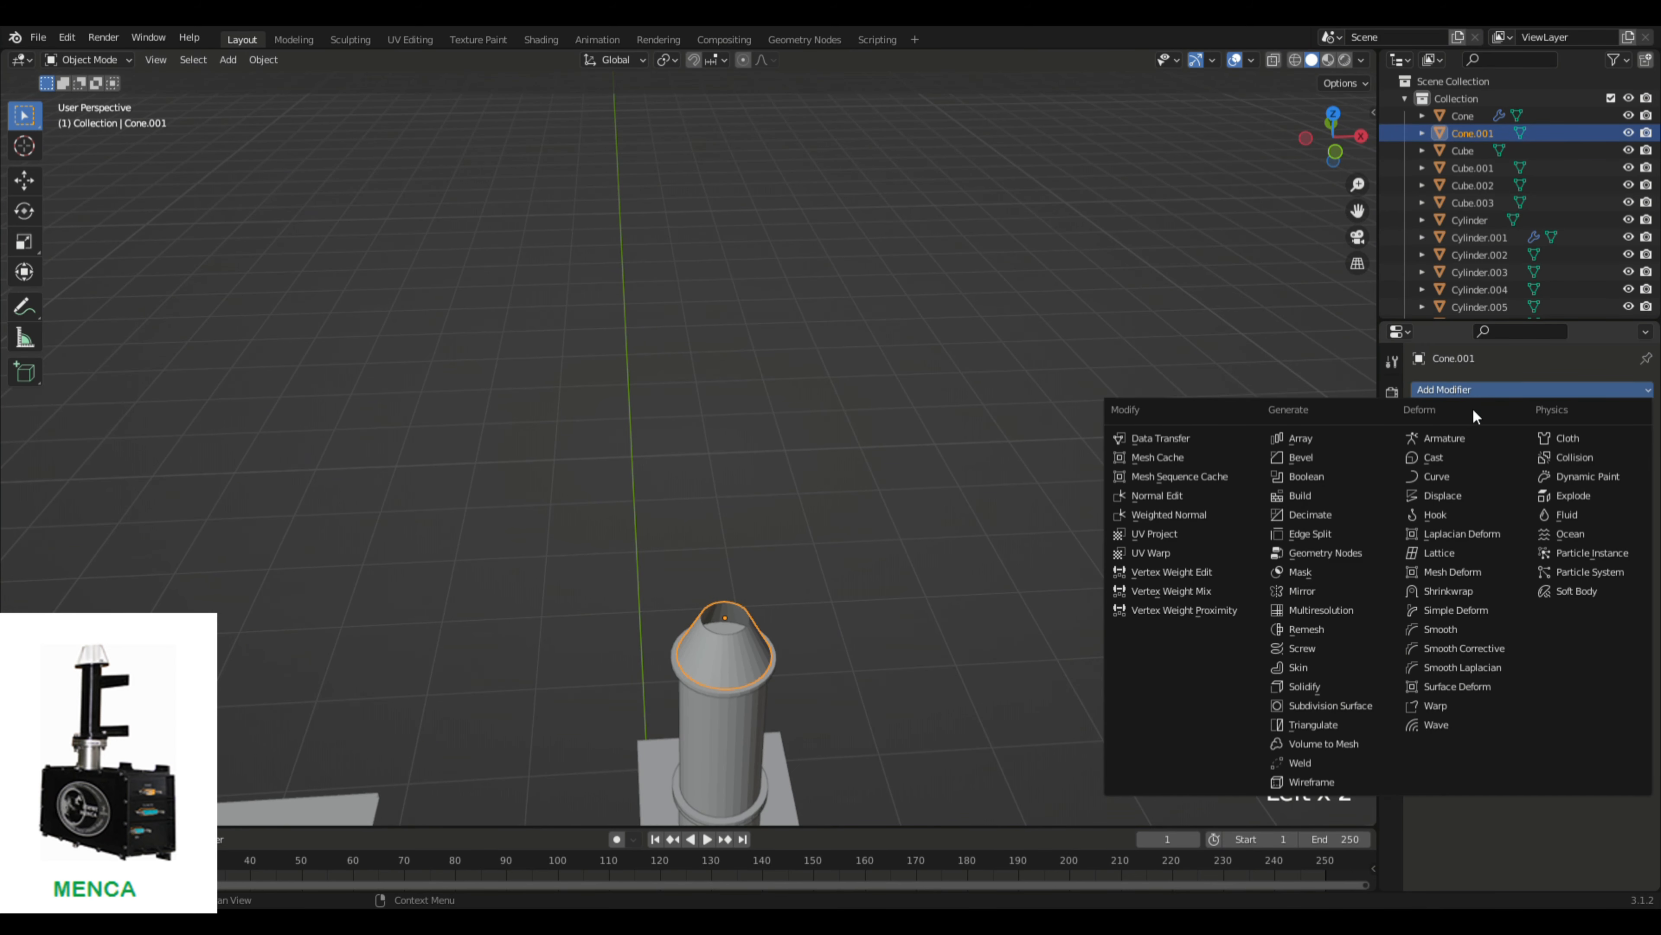
pyautogui.click(1297, 685)
pyautogui.click(1622, 466)
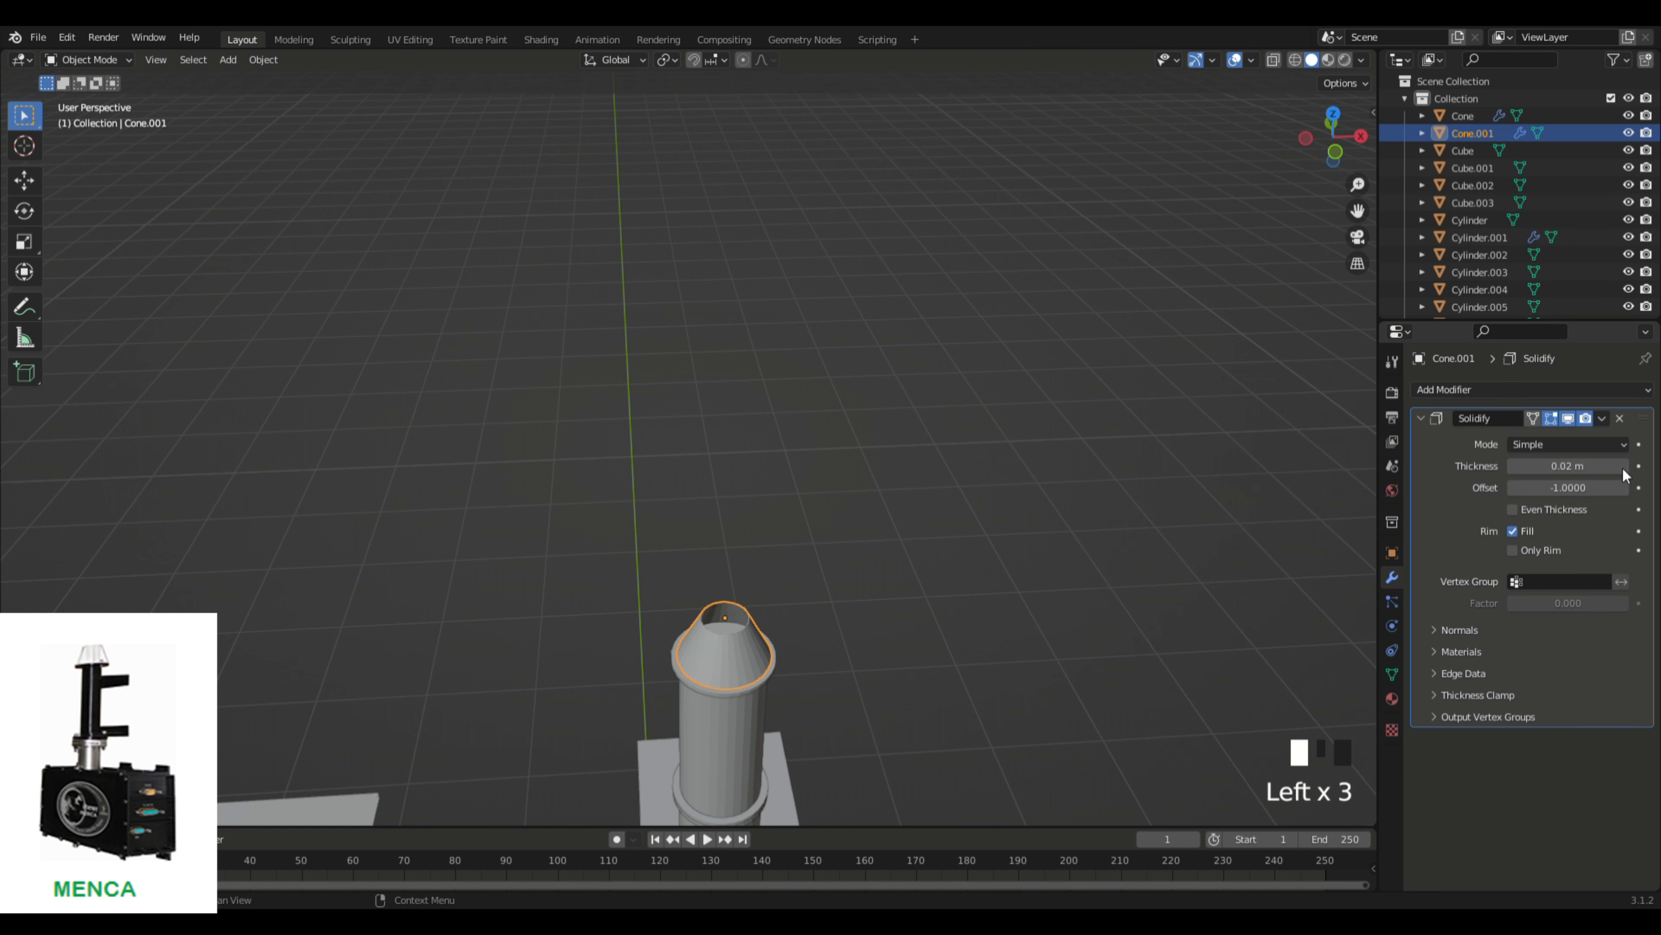
pyautogui.click(1622, 466)
pyautogui.click(1622, 466)
pyautogui.click(1622, 466)
pyautogui.click(1622, 466)
pyautogui.click(1622, 466)
pyautogui.click(1622, 466)
pyautogui.click(1622, 466)
pyautogui.moveTo(1622, 466); pyautogui.dragTo(1655, 466)
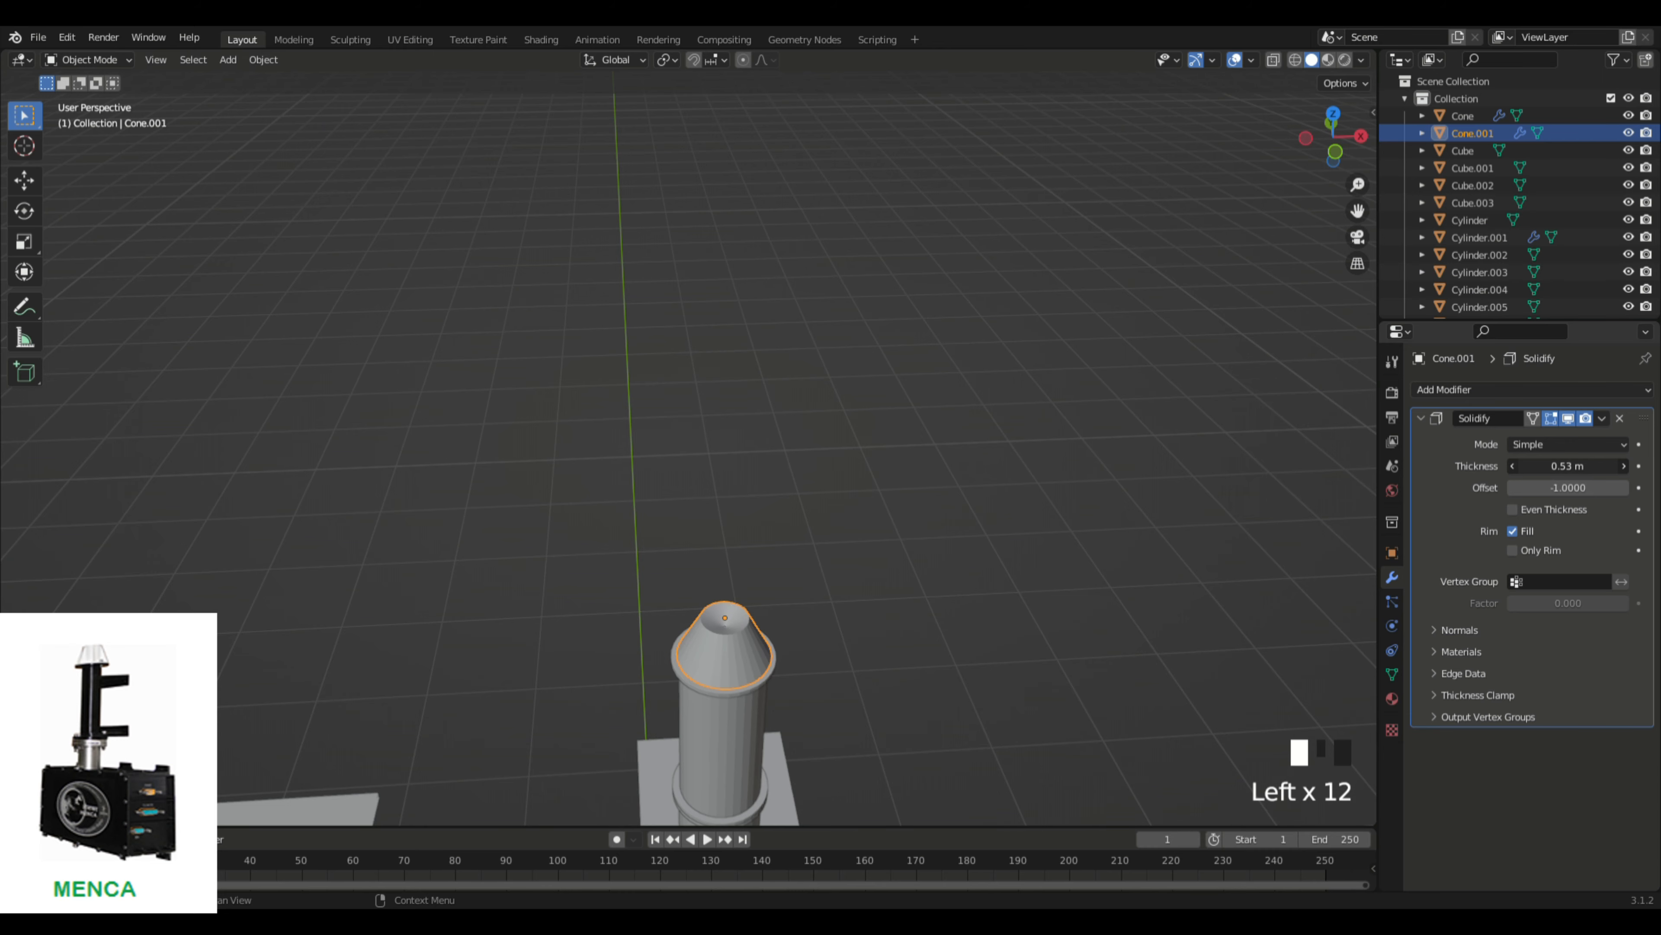
pyautogui.click(1568, 466)
pyautogui.moveTo(916, 536); pyautogui.dragTo(1029, 540, button='middle')
pyautogui.scroll(-3, 1017, 513)
pyautogui.click(1016, 529)
# Step: Select all parts of the MENCA payload and move them together along X to line up with the other finished payloads
pyautogui.scroll(-5, 1079, 497)
pyautogui.scroll(3, 1027, 514)
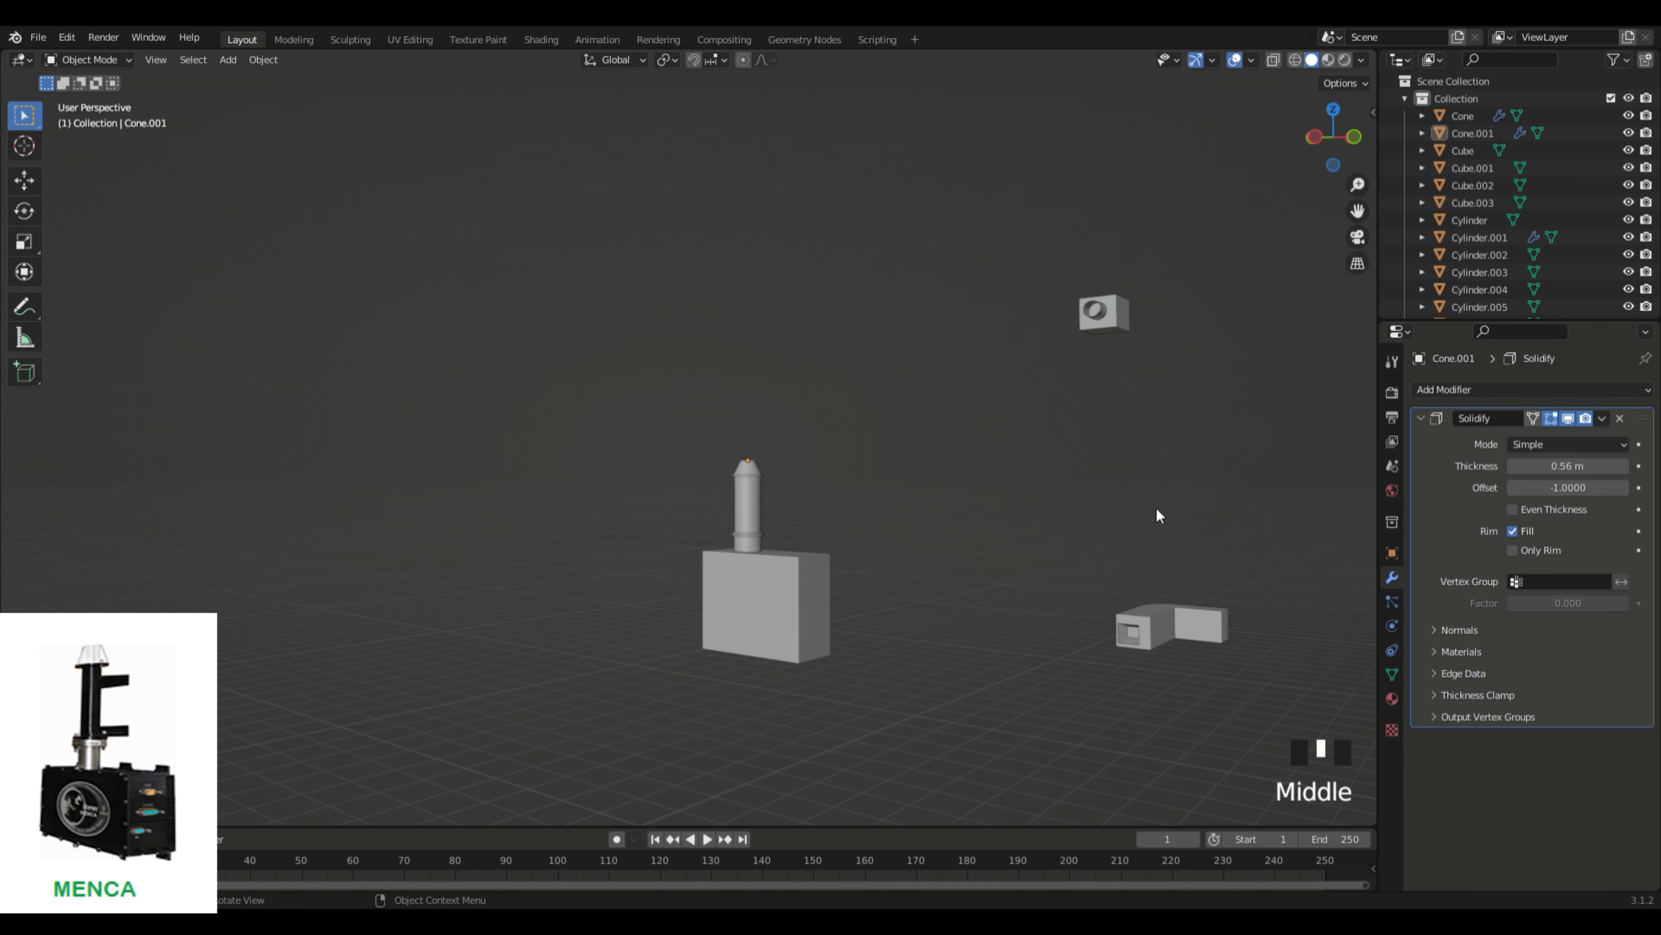
pyautogui.click(826, 482)
pyautogui.moveTo(827, 482); pyautogui.dragTo(704, 531, button='middle')
pyautogui.moveTo(456, 419); pyautogui.dragTo(891, 781)
pyautogui.moveTo(892, 781); pyautogui.dragTo(920, 661, button='middle')
pyautogui.scroll(-4, 938, 657)
pyautogui.press('g')
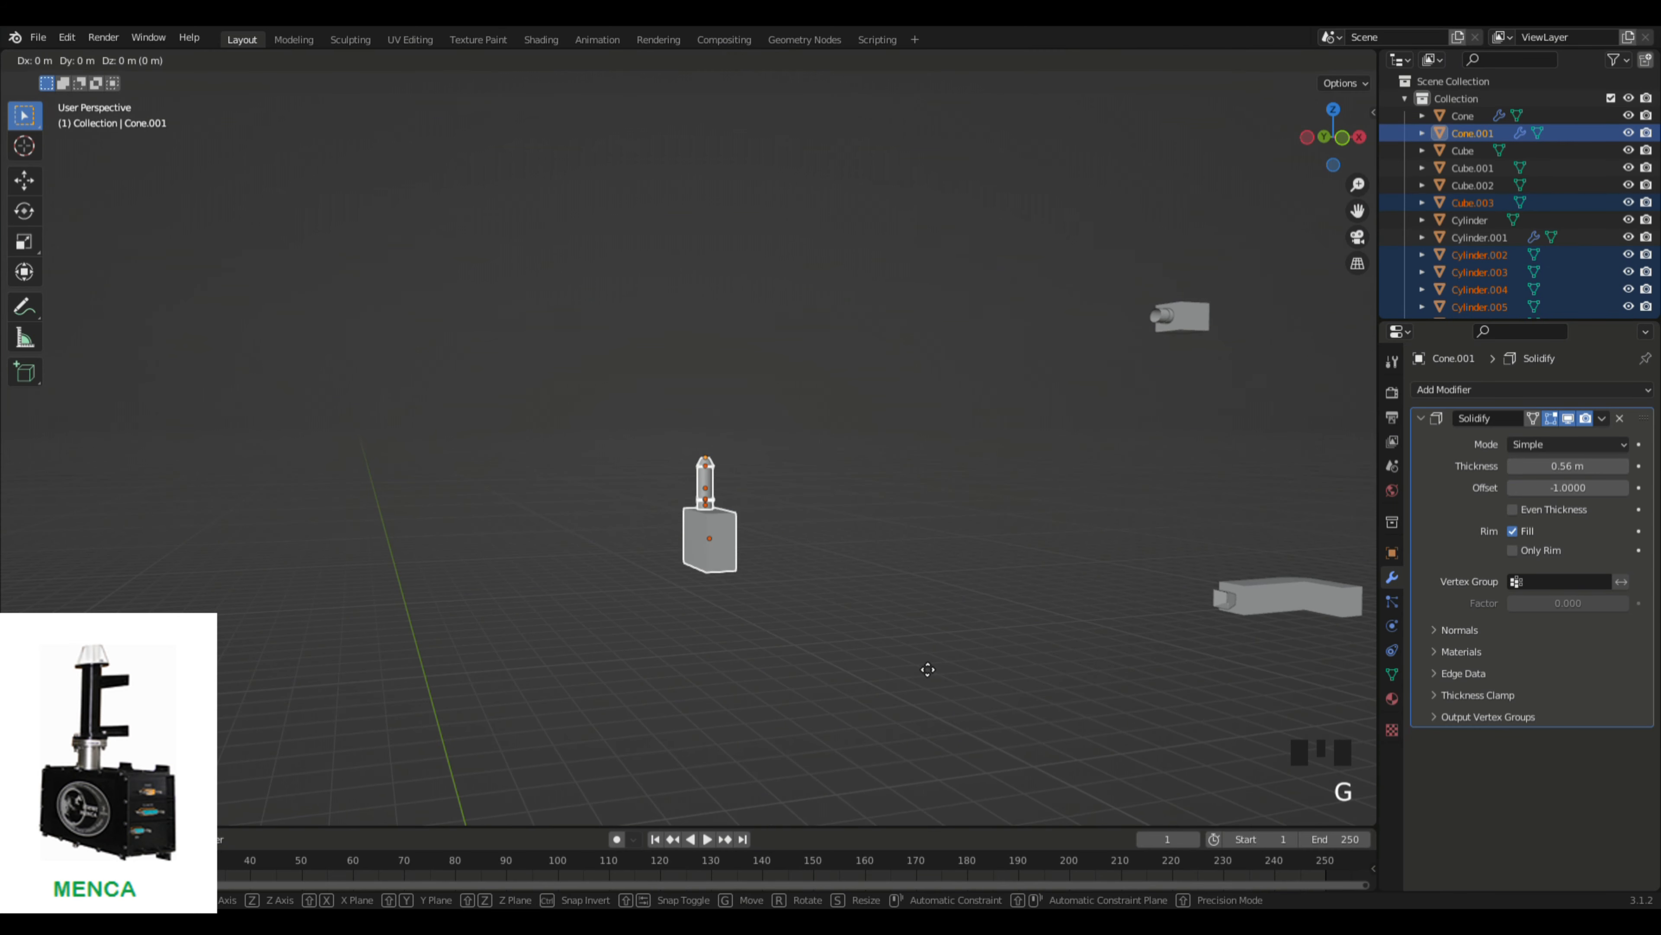
pyautogui.press('x')
pyautogui.click(569, 575)
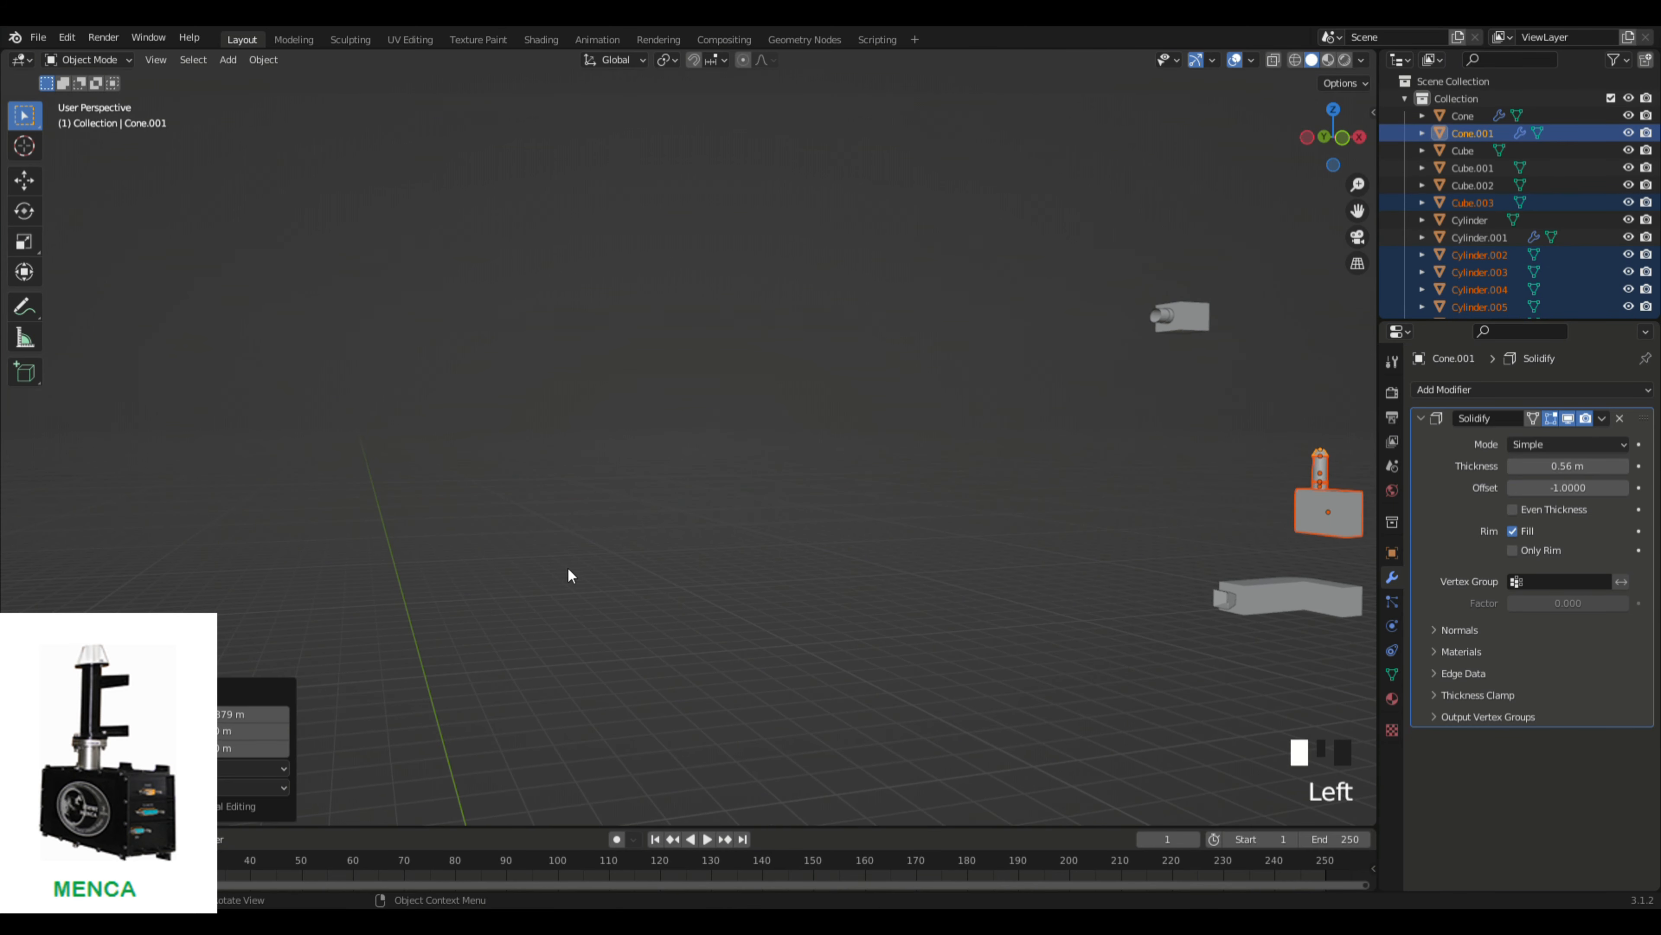
pyautogui.click(569, 575)
# Step: Add a cube mesh as the base of the LAP payload and start moving it away from the satellite
pyautogui.moveTo(568, 575); pyautogui.dragTo(719, 628, button='middle')
pyautogui.moveTo(697, 330); pyautogui.dragTo(902, 504, button='middle')
pyautogui.scroll(-4, 921, 485)
pyautogui.scroll(-2, 834, 632)
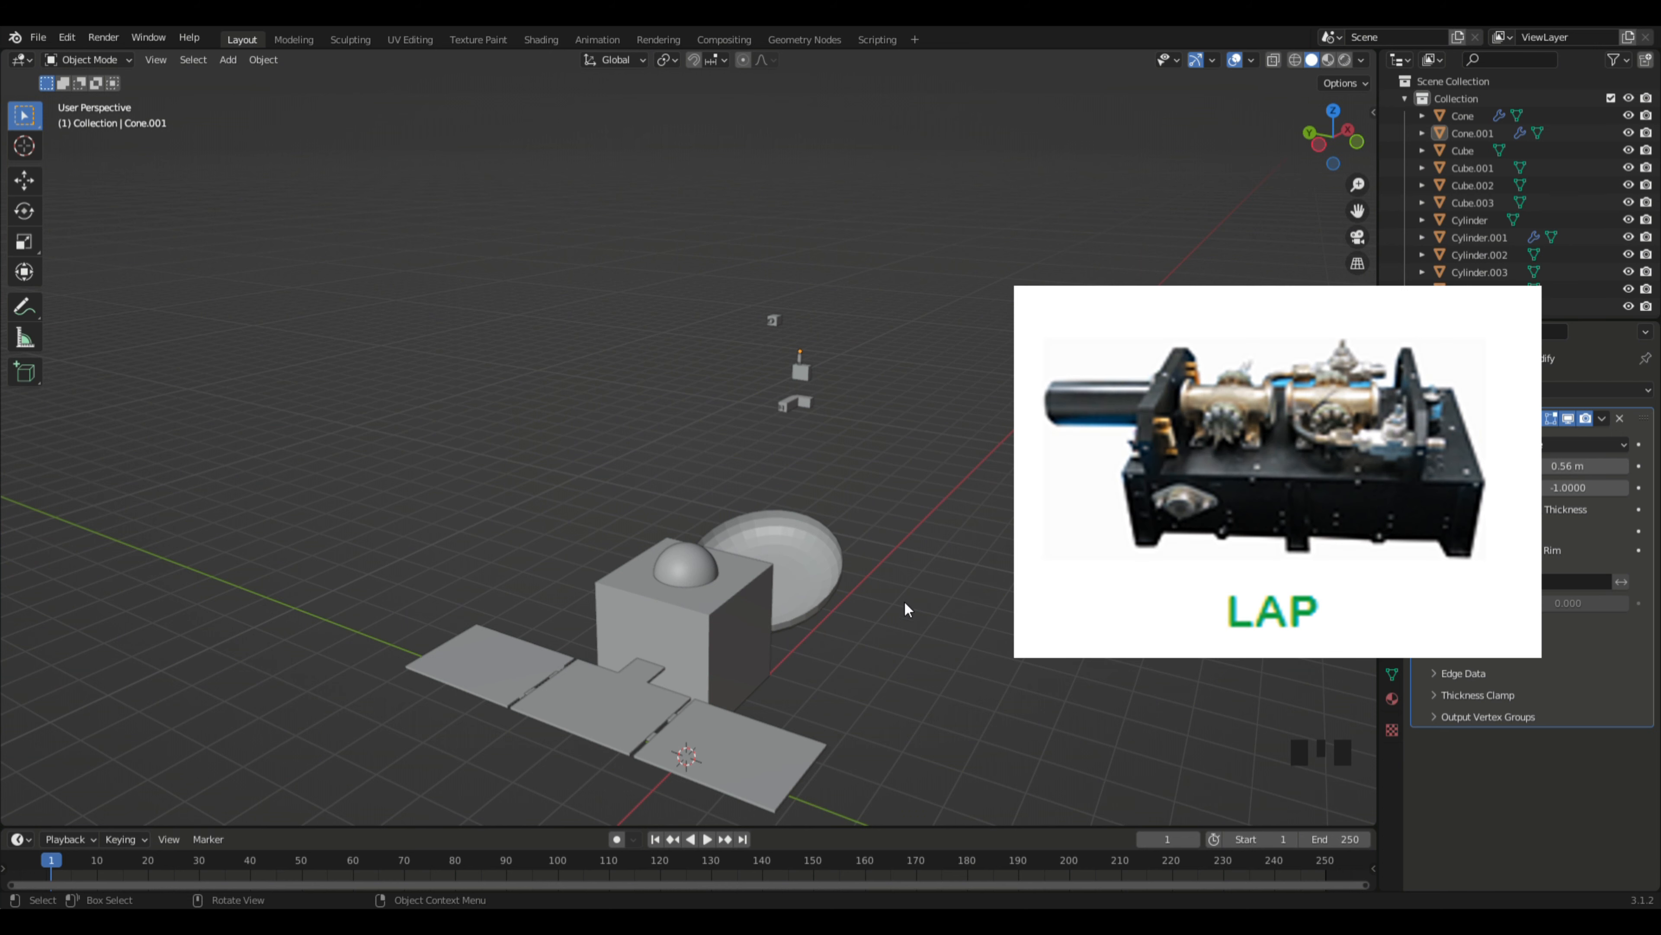
pyautogui.click(897, 620)
pyautogui.hotkey('shift', 'a')
pyautogui.moveTo(887, 555)
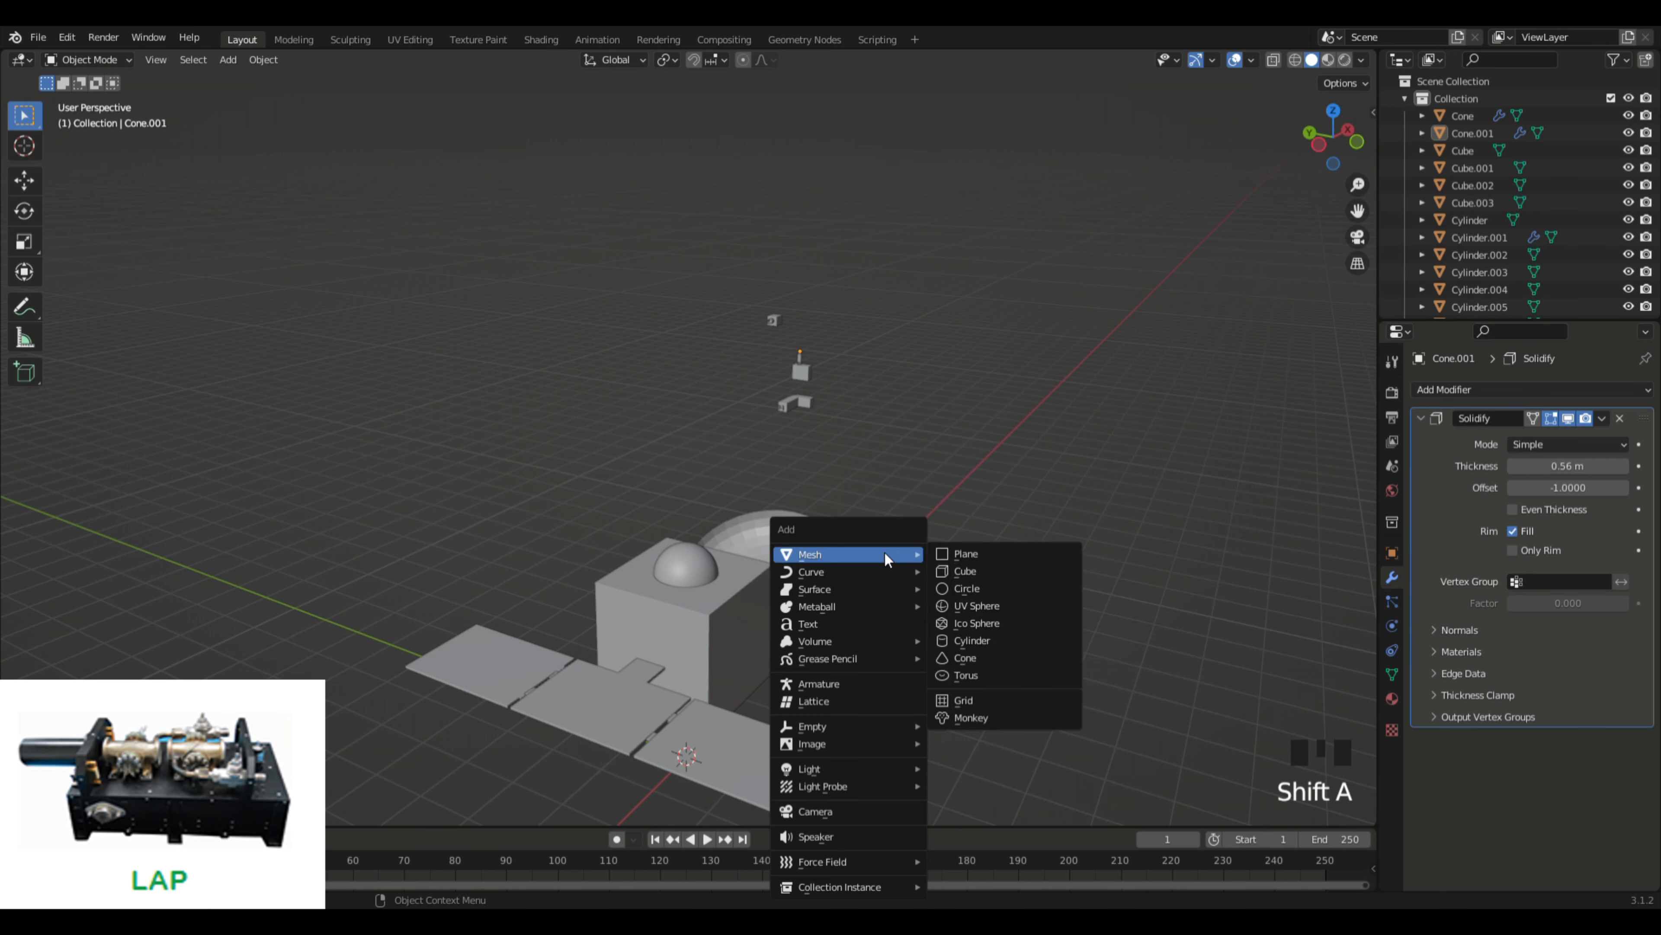
pyautogui.click(1001, 573)
pyautogui.press('f')
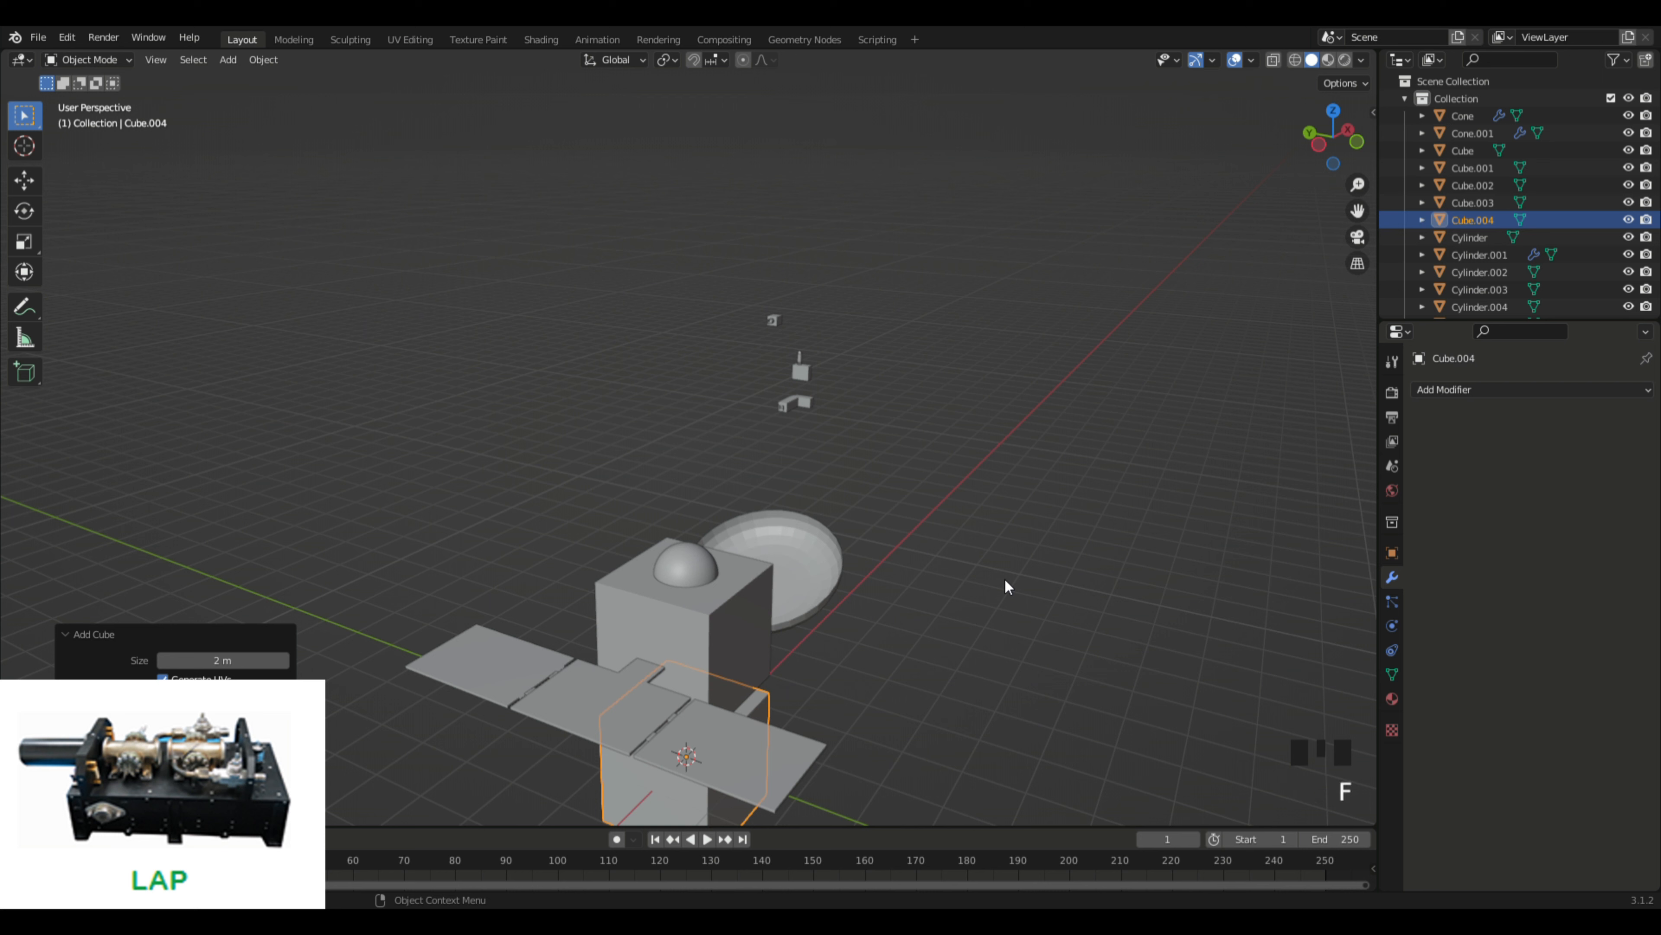
pyautogui.press('g')
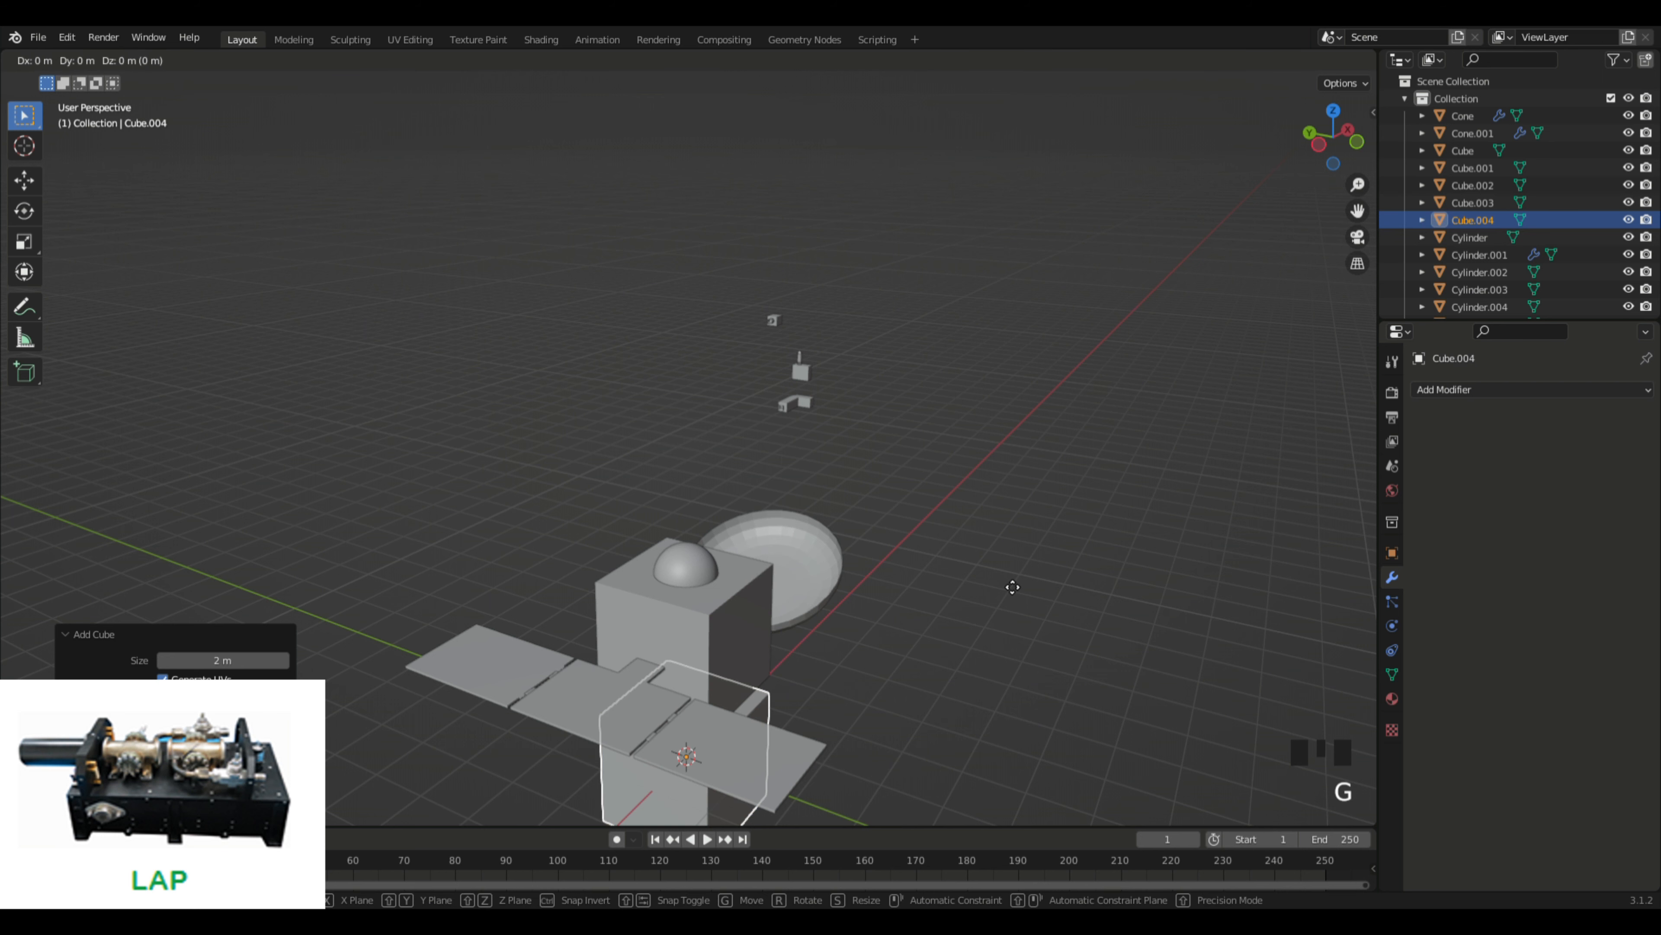
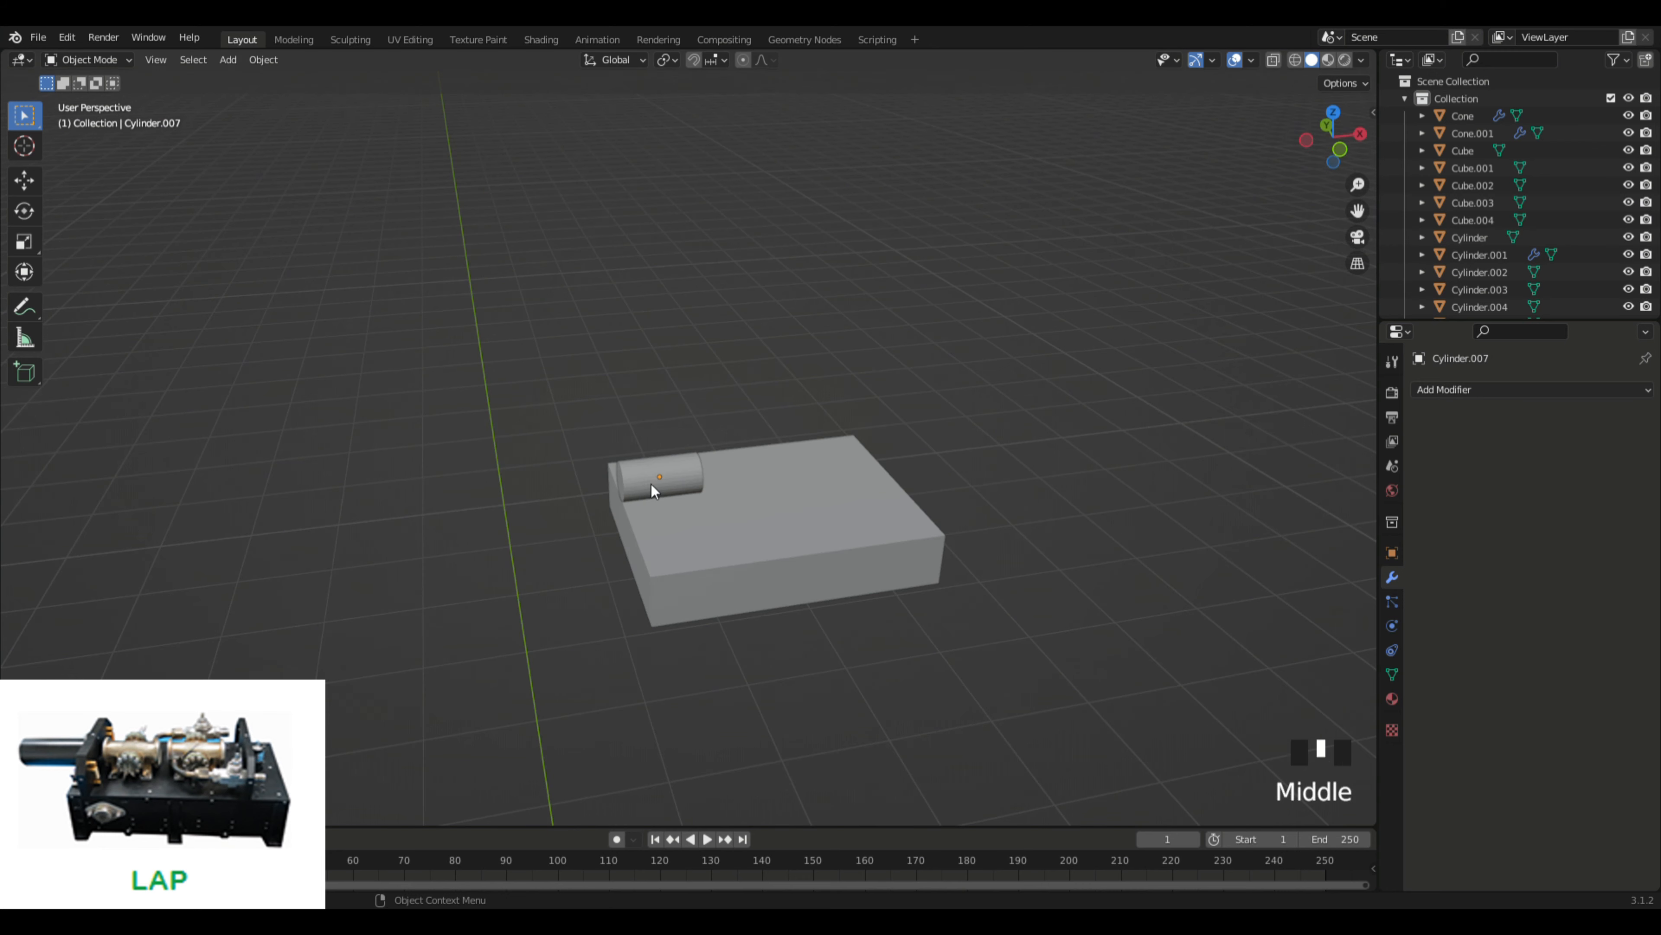
# Step: Move the small horizontal cylinder along X until it lies just outside the edge of the flat box
pyautogui.click(664, 487)
pyautogui.press('g')
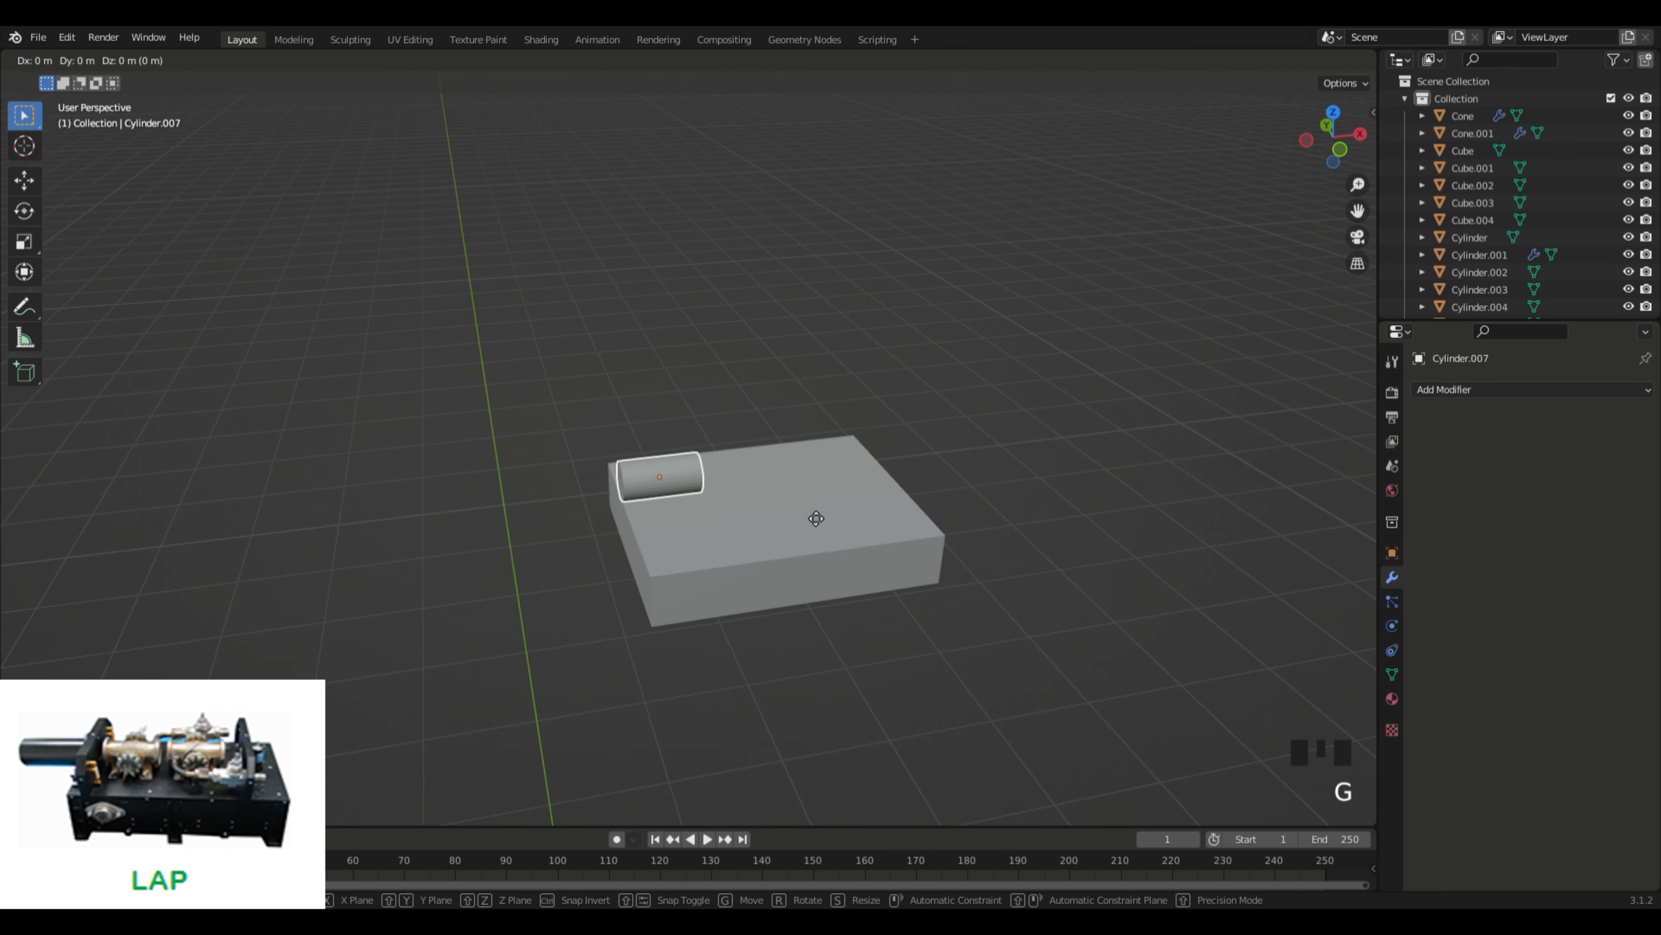
pyautogui.click(713, 518)
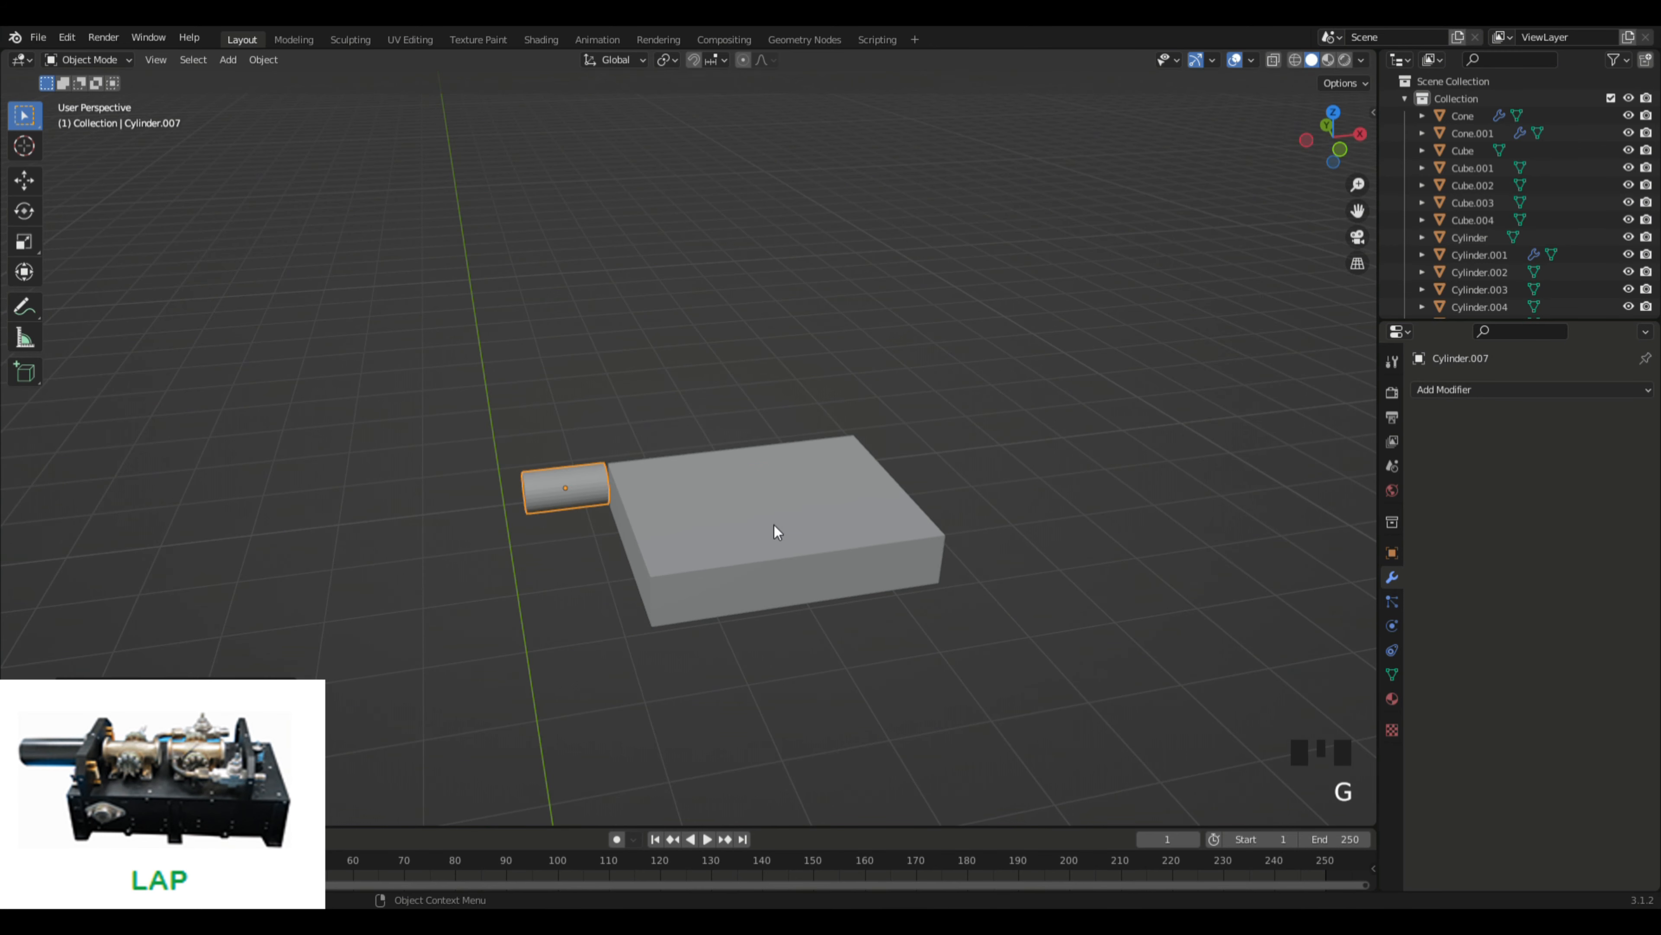
# Step: Subdivide the whole flat box mesh three times in Edit Mode to get an eight-by-eight grid on its top
pyautogui.click(801, 531)
pyautogui.press('Tab')
pyautogui.moveTo(934, 353); pyautogui.dragTo(761, 471, button='middle')
pyautogui.rightClick(795, 467)
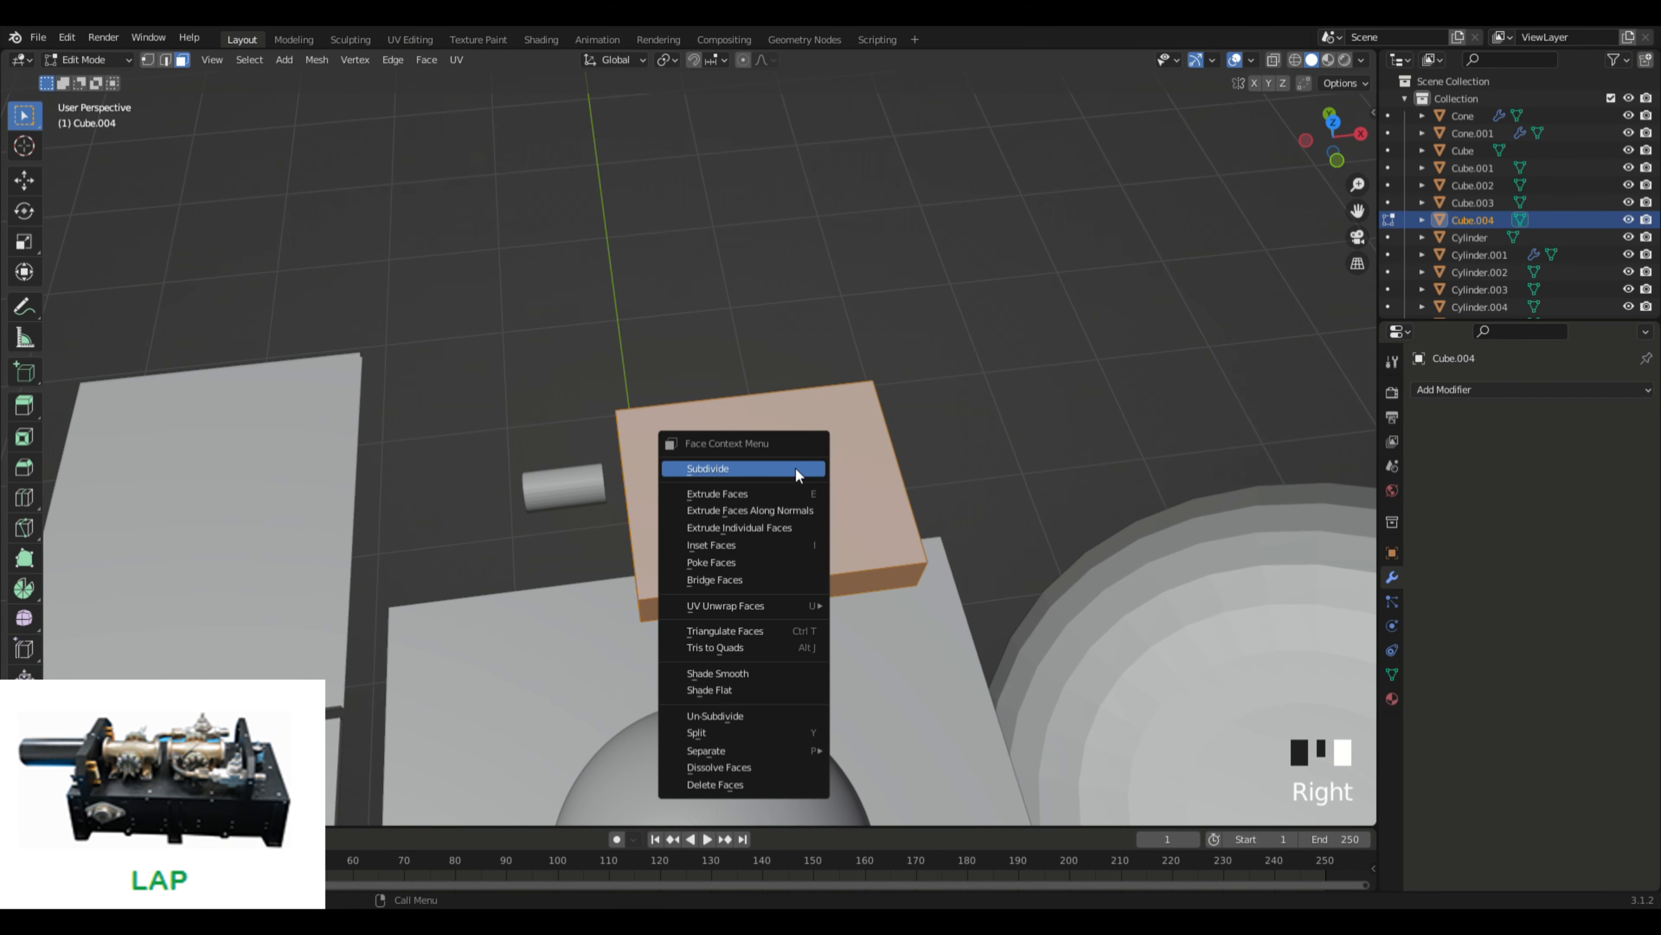
pyautogui.click(796, 467)
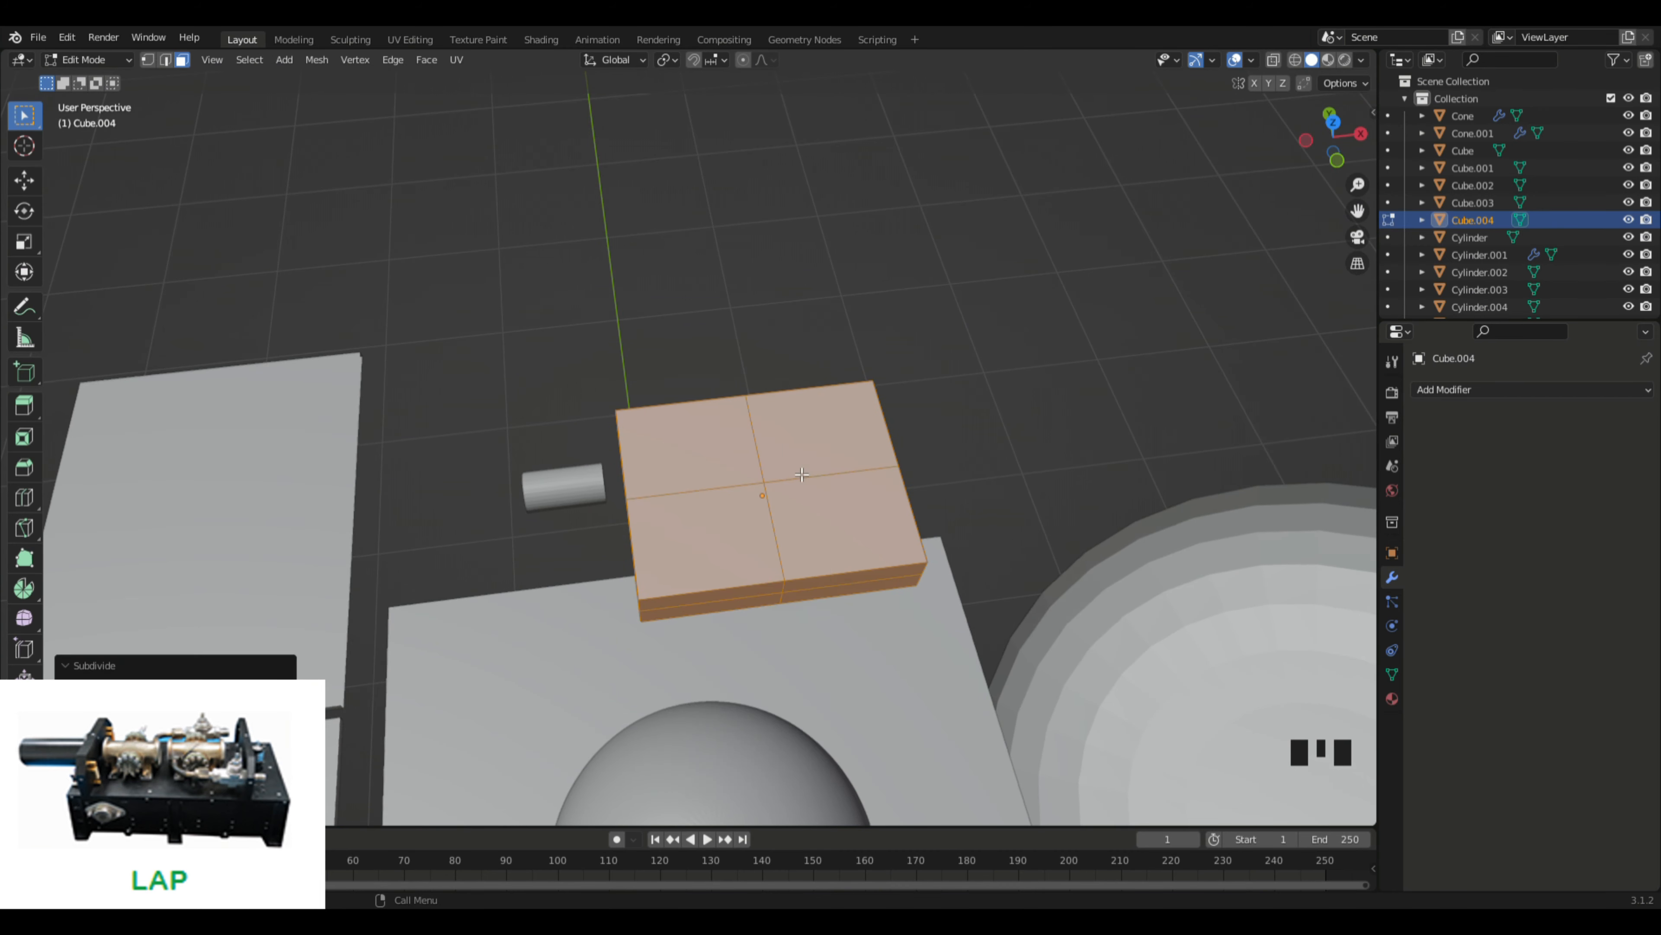
pyautogui.rightClick(795, 467)
pyautogui.click(795, 467)
pyautogui.rightClick(795, 467)
pyautogui.click(795, 468)
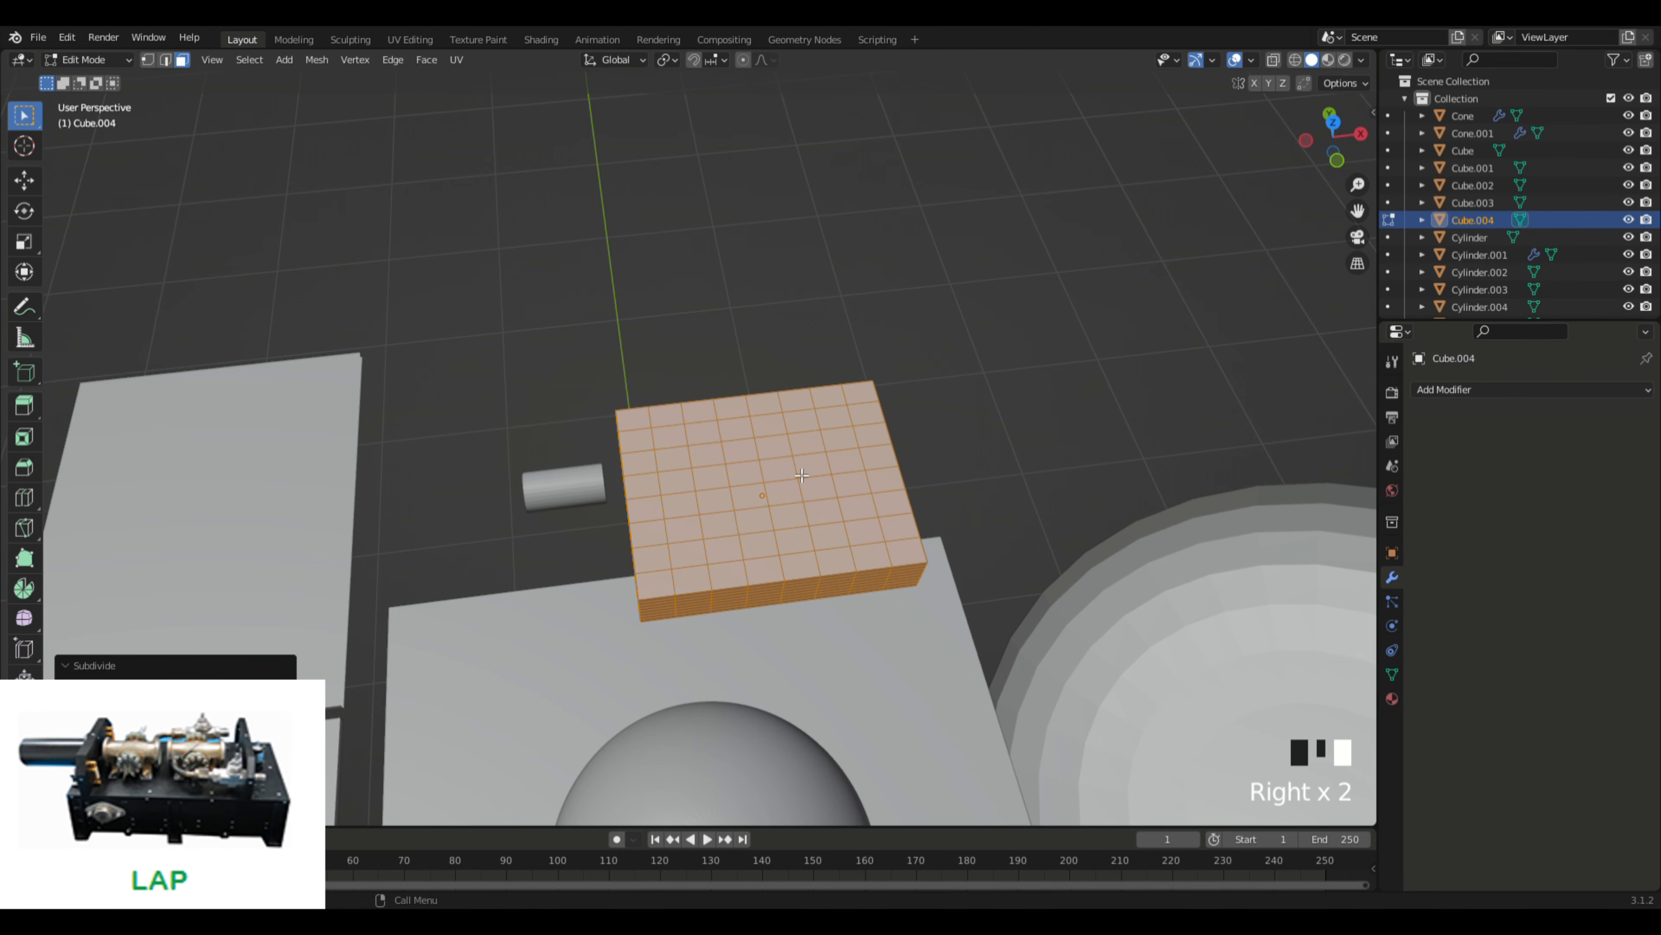
# Step: Select a strip of six faces on the box's top, one column in from the edge beside the cylinder
pyautogui.click(983, 471)
pyautogui.moveTo(983, 471); pyautogui.dragTo(946, 437, button='middle')
pyautogui.scroll(3, 950, 442)
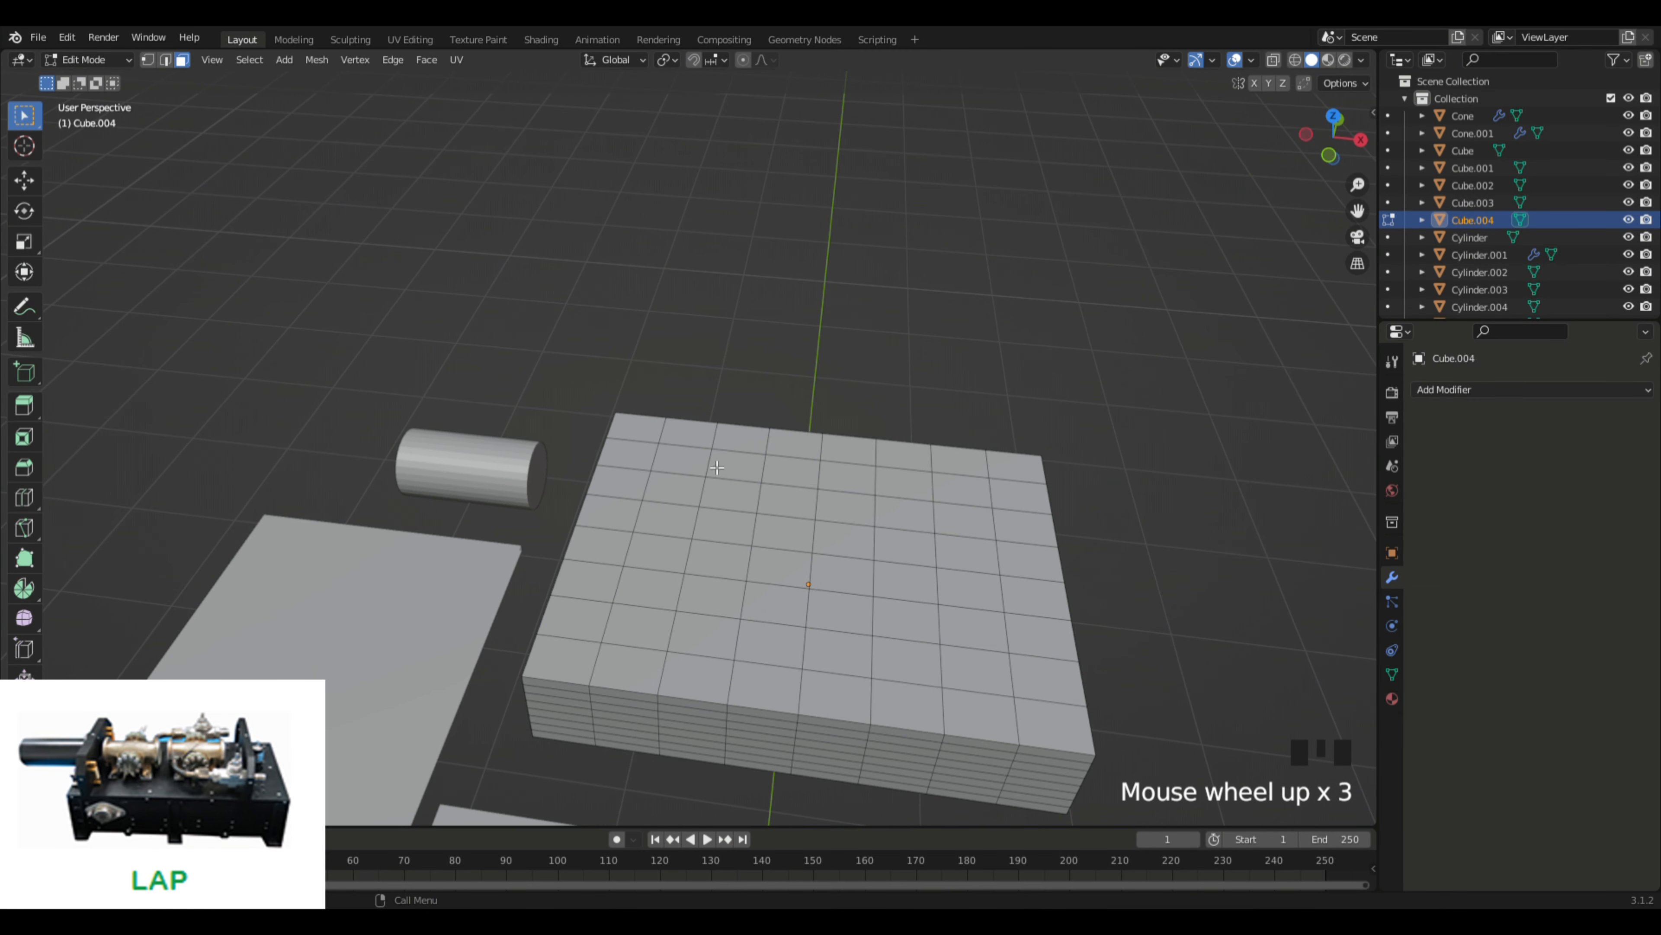
pyautogui.keyDown('shift'); pyautogui.click(680, 458); pyautogui.keyUp('shift')
pyautogui.keyDown('shift'); pyautogui.click(664, 519); pyautogui.keyUp('shift')
pyautogui.keyDown('shift'); pyautogui.click(672, 488); pyautogui.keyUp('shift')
pyautogui.keyDown('shift'); pyautogui.click(657, 552); pyautogui.keyUp('shift')
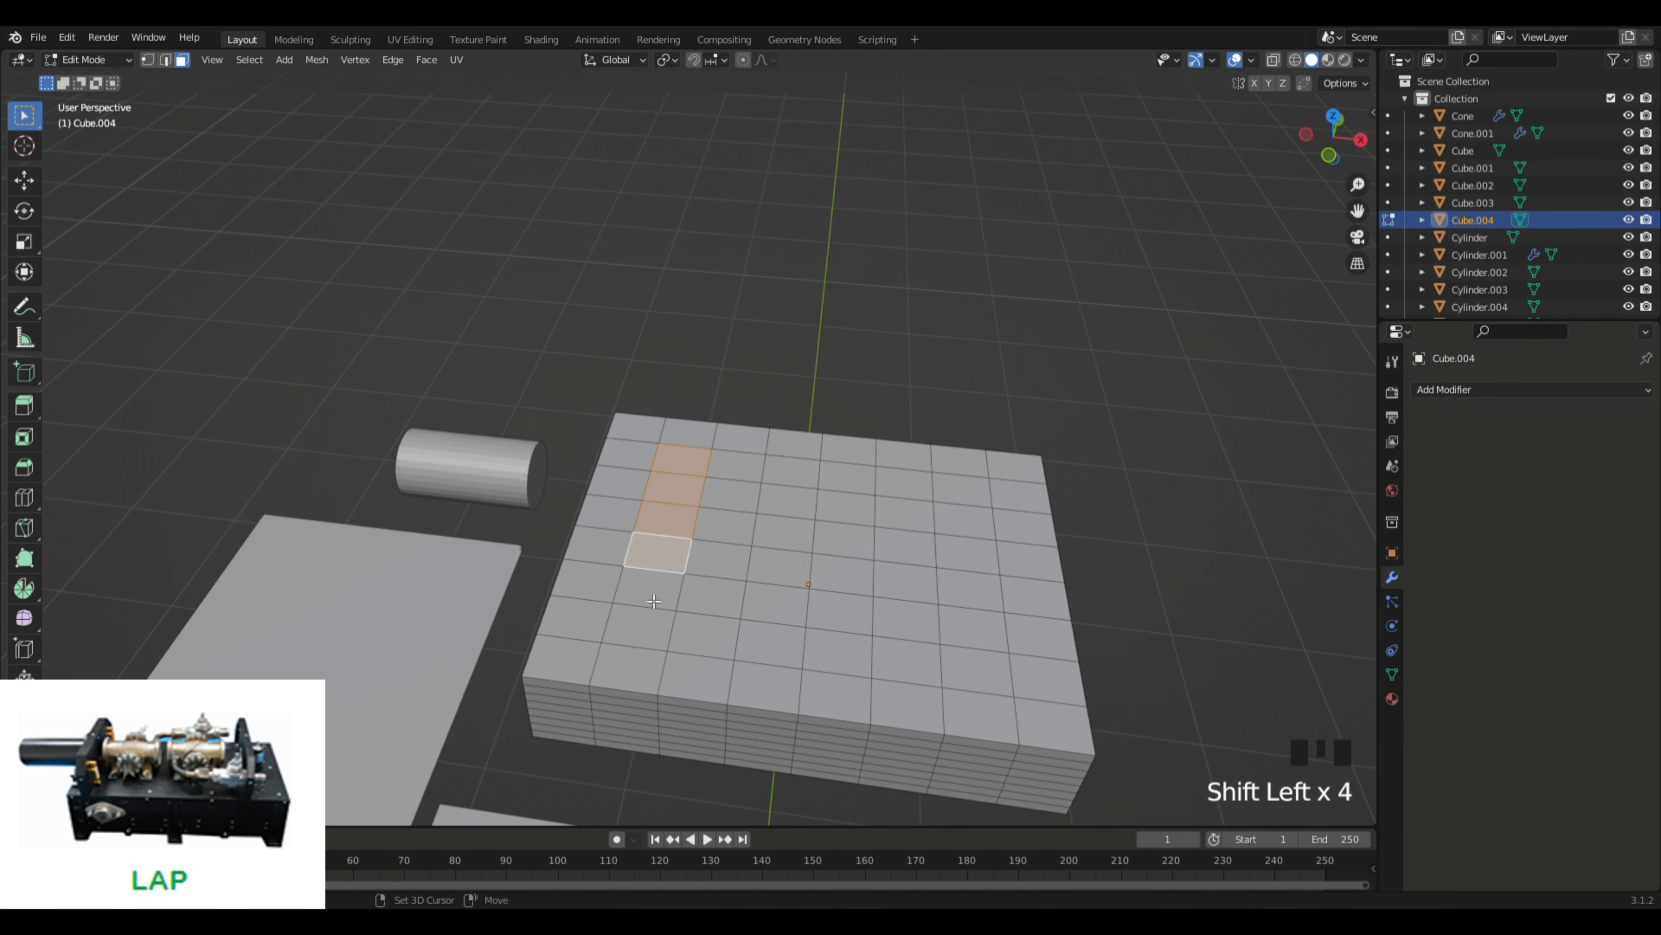
pyautogui.keyDown('shift'); pyautogui.click(655, 600); pyautogui.keyUp('shift')
pyautogui.keyDown('shift'); pyautogui.click(638, 630); pyautogui.keyUp('shift')
pyautogui.moveTo(1207, 473); pyautogui.dragTo(1139, 475, button='middle')
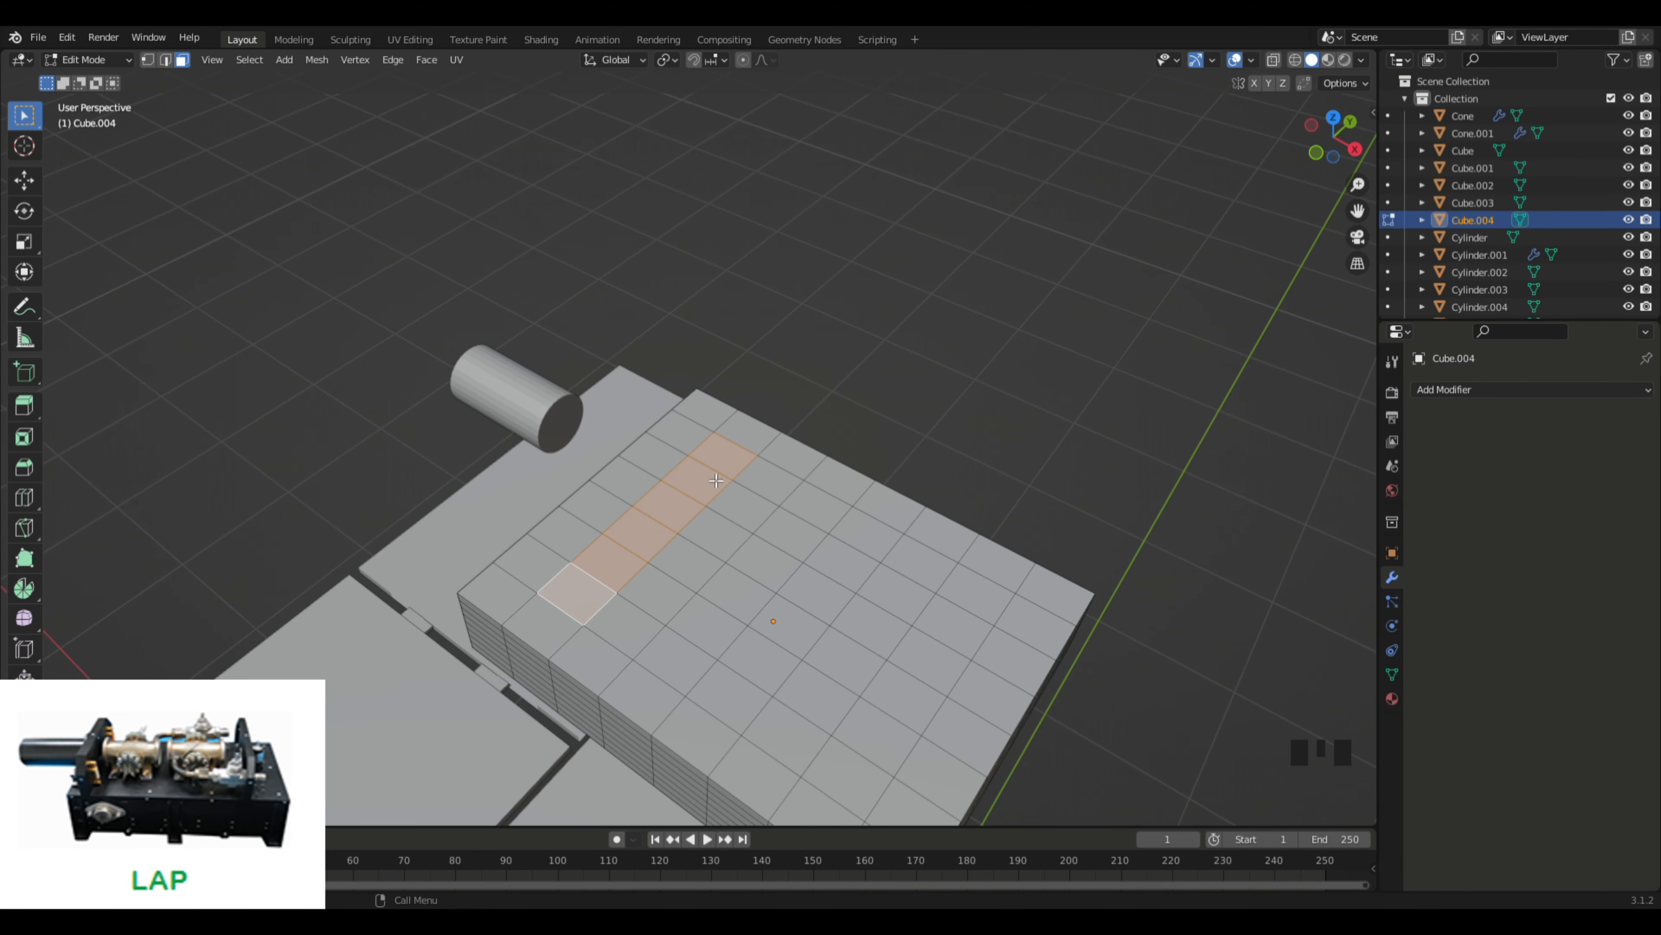
# Step: Extrude the selected six-face strip straight up along Z into a wall beside the cylinder
pyautogui.press('e')
pyautogui.press('z')
pyautogui.press('z')
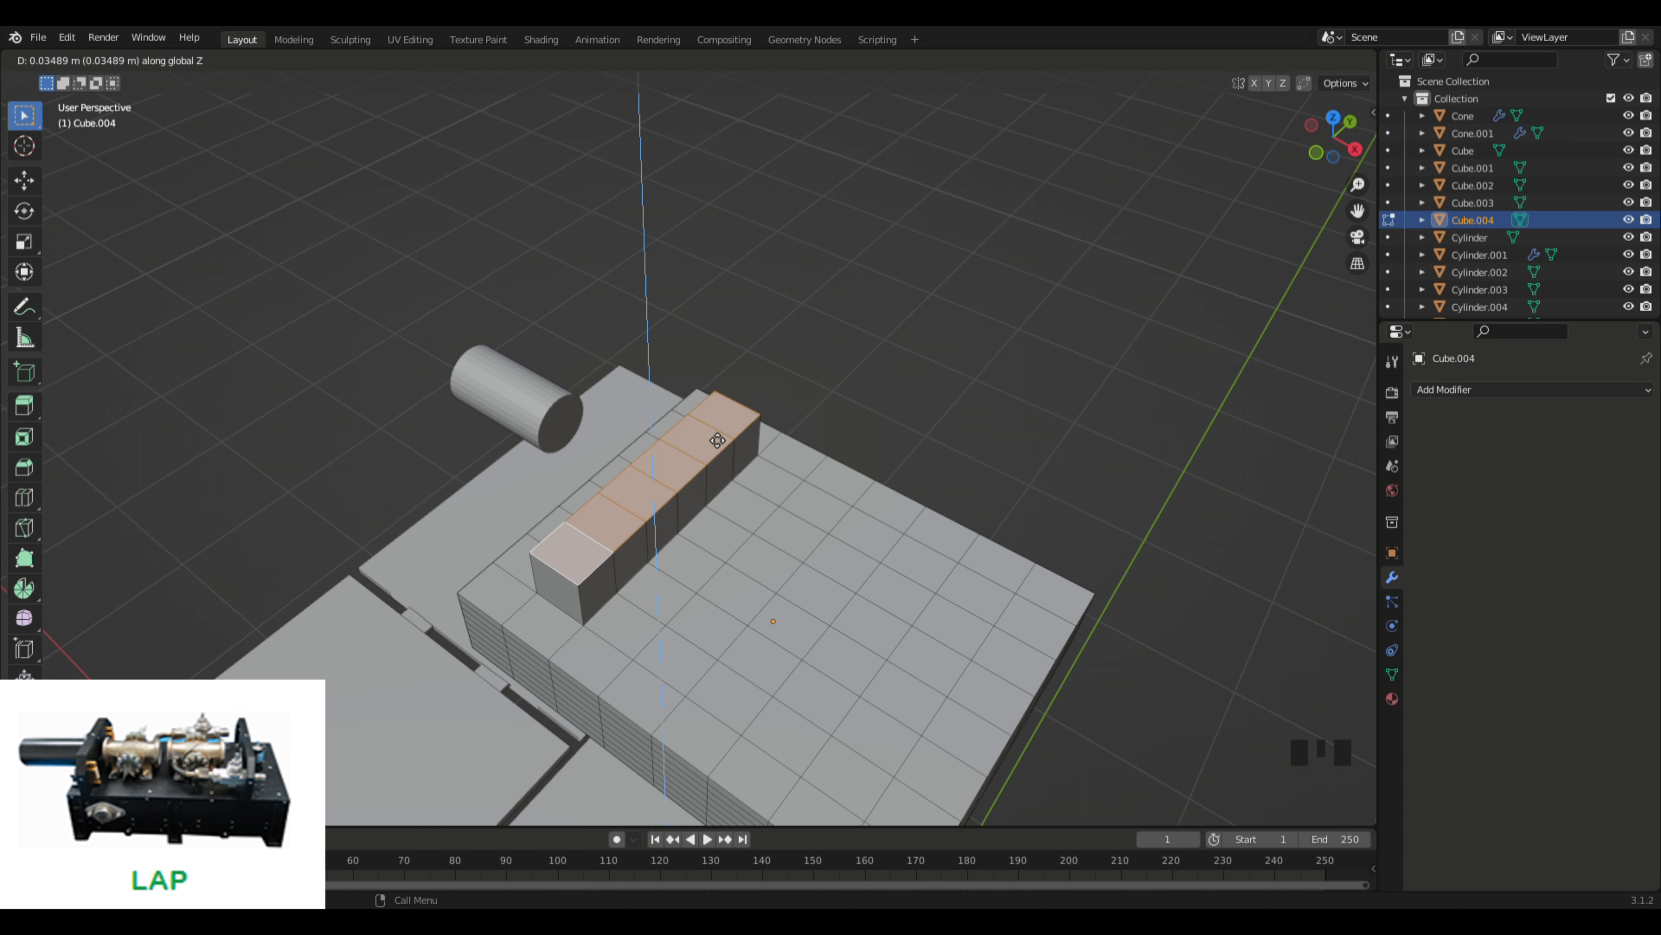
pyautogui.click(717, 406)
# Step: Select the matching six-face strip one column in from the opposite edge of the box's top and extrude it upward
pyautogui.moveTo(1065, 389); pyautogui.dragTo(1051, 480, button='middle')
pyautogui.click(1088, 384)
pyautogui.keyDown('shift'); pyautogui.click(952, 496); pyautogui.keyUp('shift')
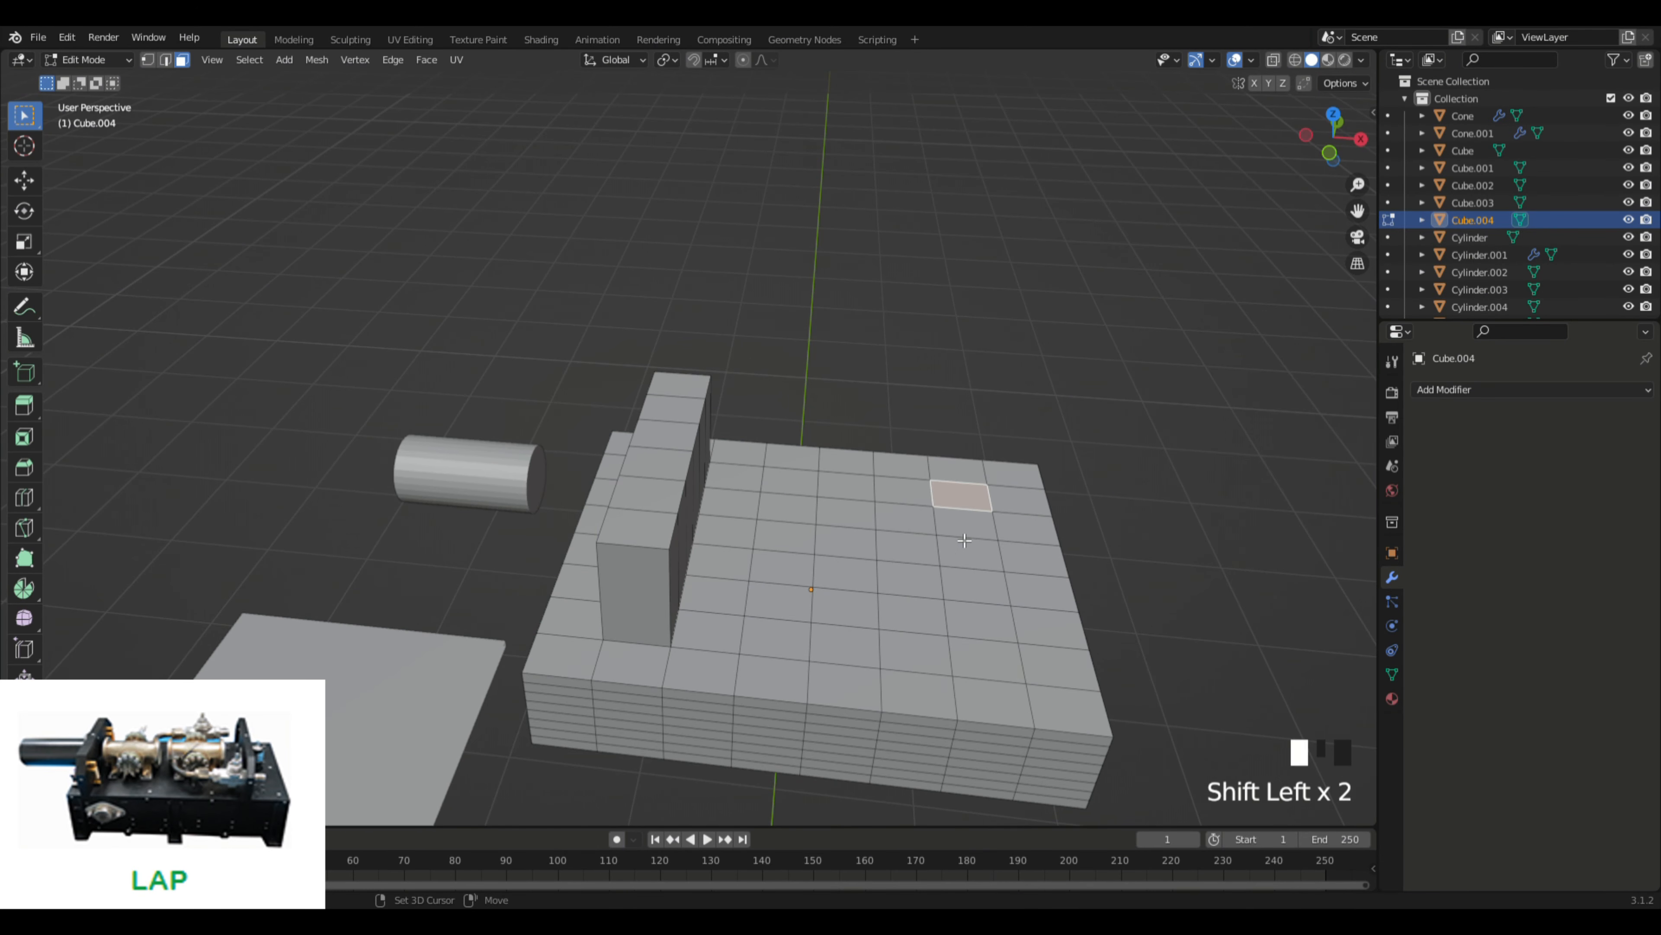
pyautogui.keyDown('shift'); pyautogui.click(965, 523); pyautogui.keyUp('shift')
pyautogui.keyDown('shift'); pyautogui.click(972, 553); pyautogui.keyUp('shift')
pyautogui.keyDown('shift'); pyautogui.click(976, 584); pyautogui.keyUp('shift')
pyautogui.keyDown('shift'); pyautogui.click(978, 622); pyautogui.keyUp('shift')
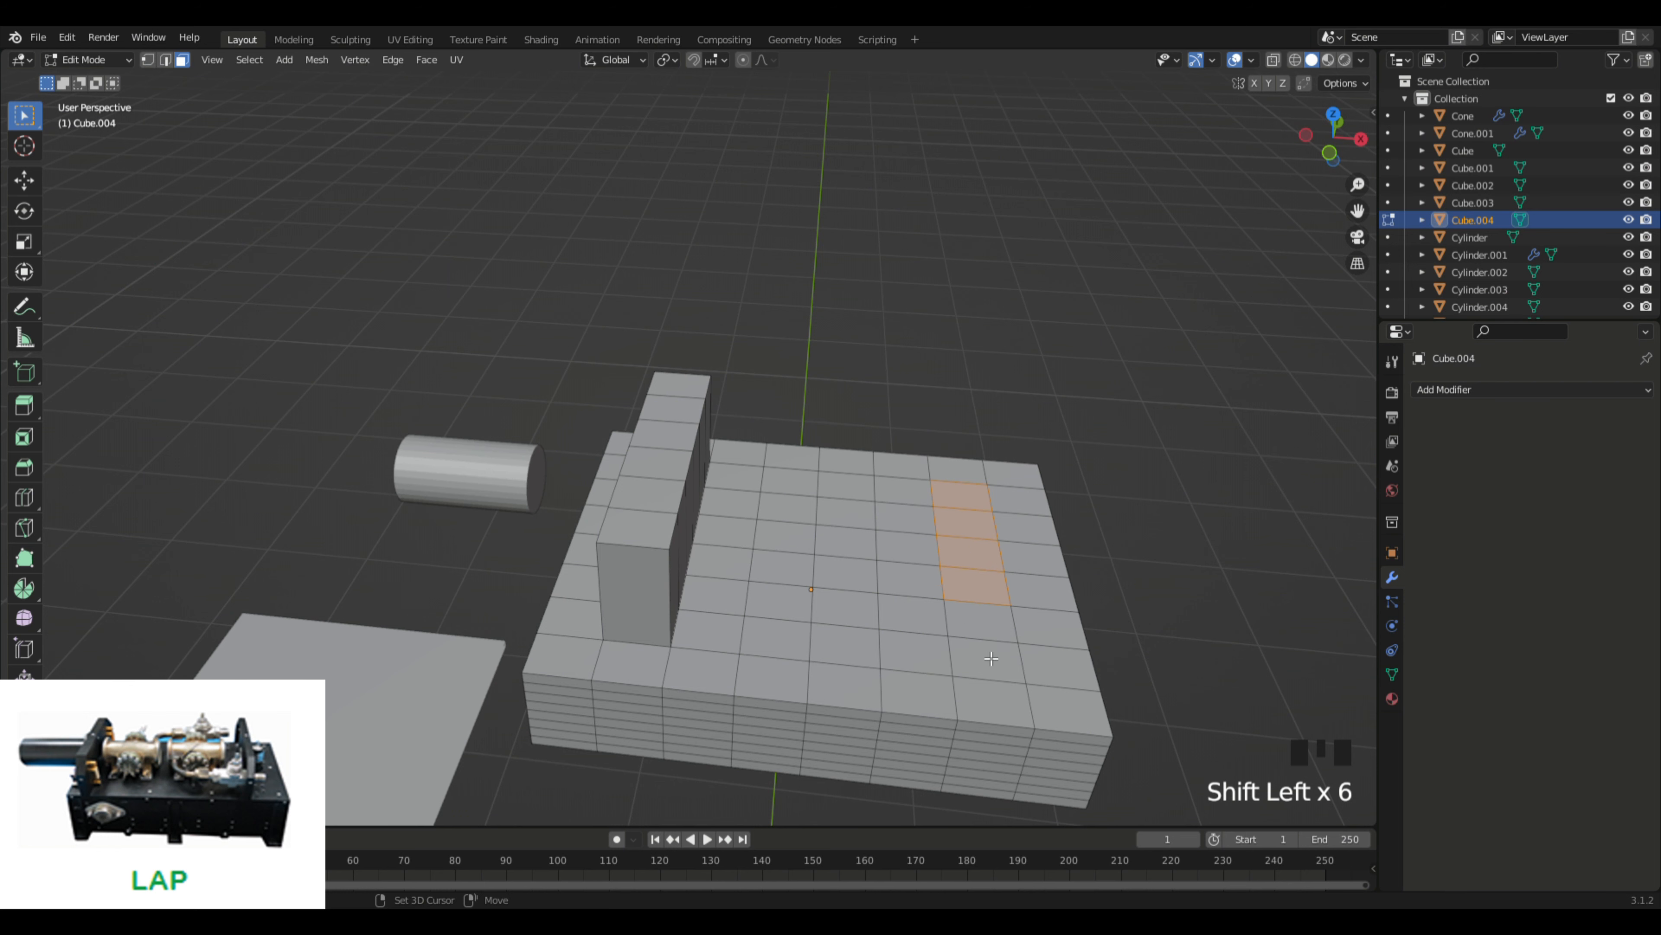
pyautogui.keyDown('shift'); pyautogui.click(978, 631); pyautogui.keyUp('shift')
pyautogui.keyDown('shift'); pyautogui.click(987, 659); pyautogui.keyUp('shift')
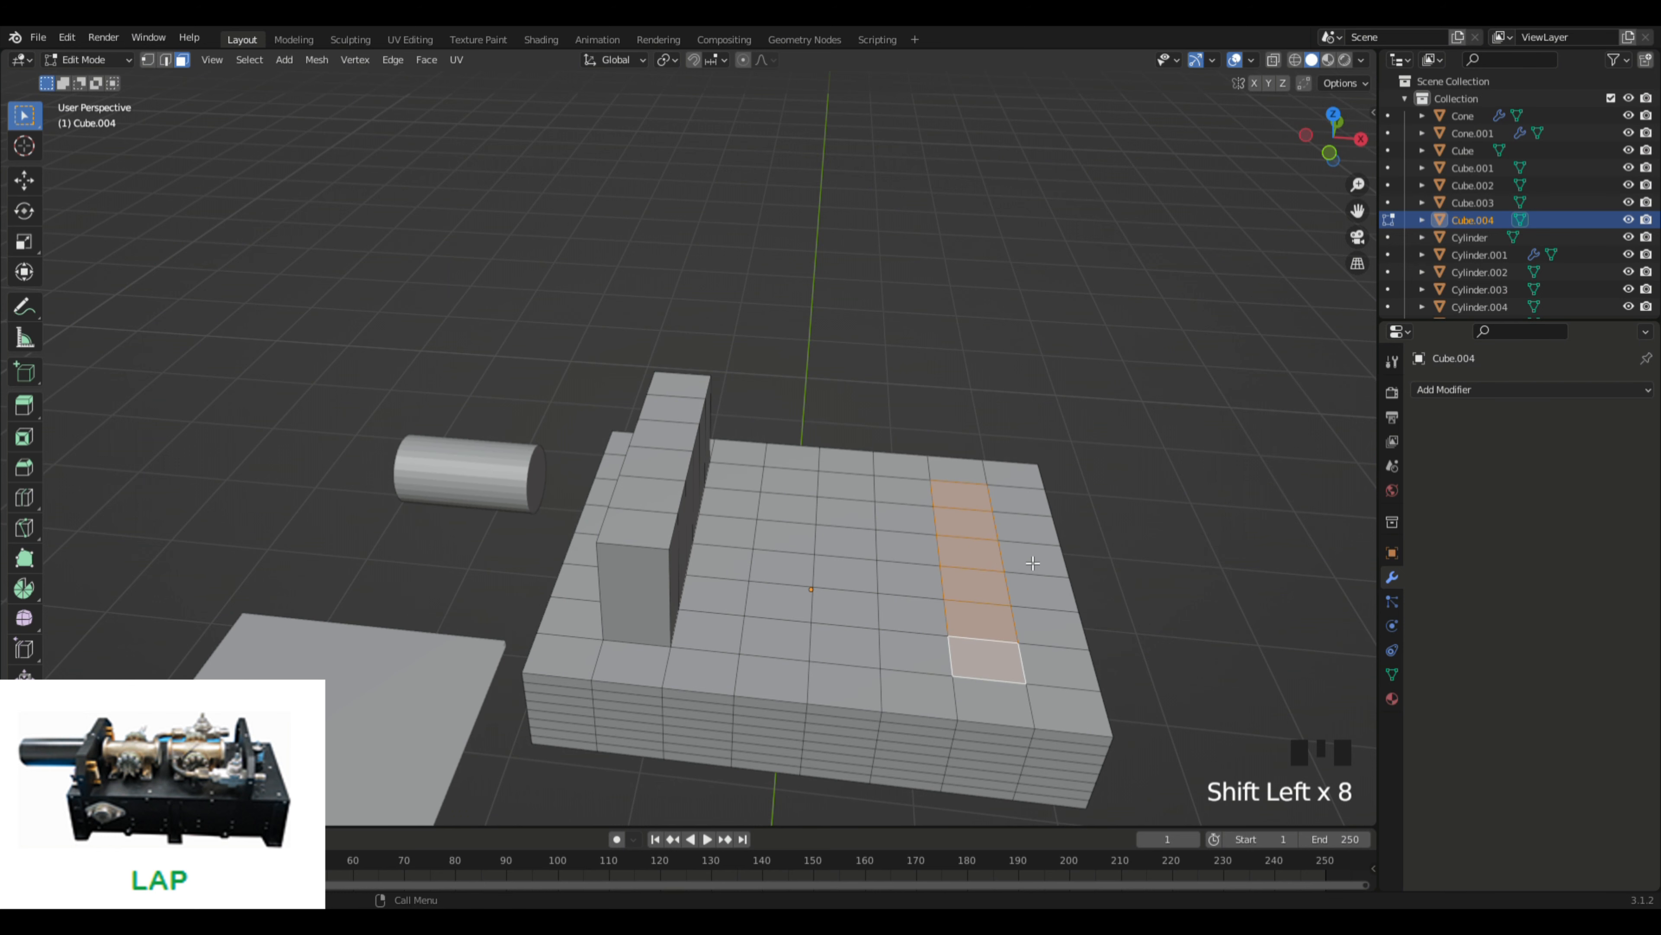
pyautogui.press('e')
pyautogui.click(1045, 469)
pyautogui.moveTo(1046, 468); pyautogui.dragTo(1179, 493, button='middle')
# Step: Undo both wall extrusions and the second strip's selection, back to the first strip of faces selected on the flat top
pyautogui.hotkey('ctrl', 'z')
pyautogui.hotkey('ctrl', 'z')
pyautogui.hotkey('ctrl', 'z')
pyautogui.hotkey('ctrl', 'z')
pyautogui.hotkey('ctrl', 'z')
pyautogui.hotkey('ctrl', 'z')
pyautogui.hotkey('ctrl', 'z')
pyautogui.hotkey('ctrl', 'z')
pyautogui.hotkey('ctrl', 'z')
pyautogui.hotkey('ctrl', 'z')
pyautogui.hotkey('ctrl', 'z')
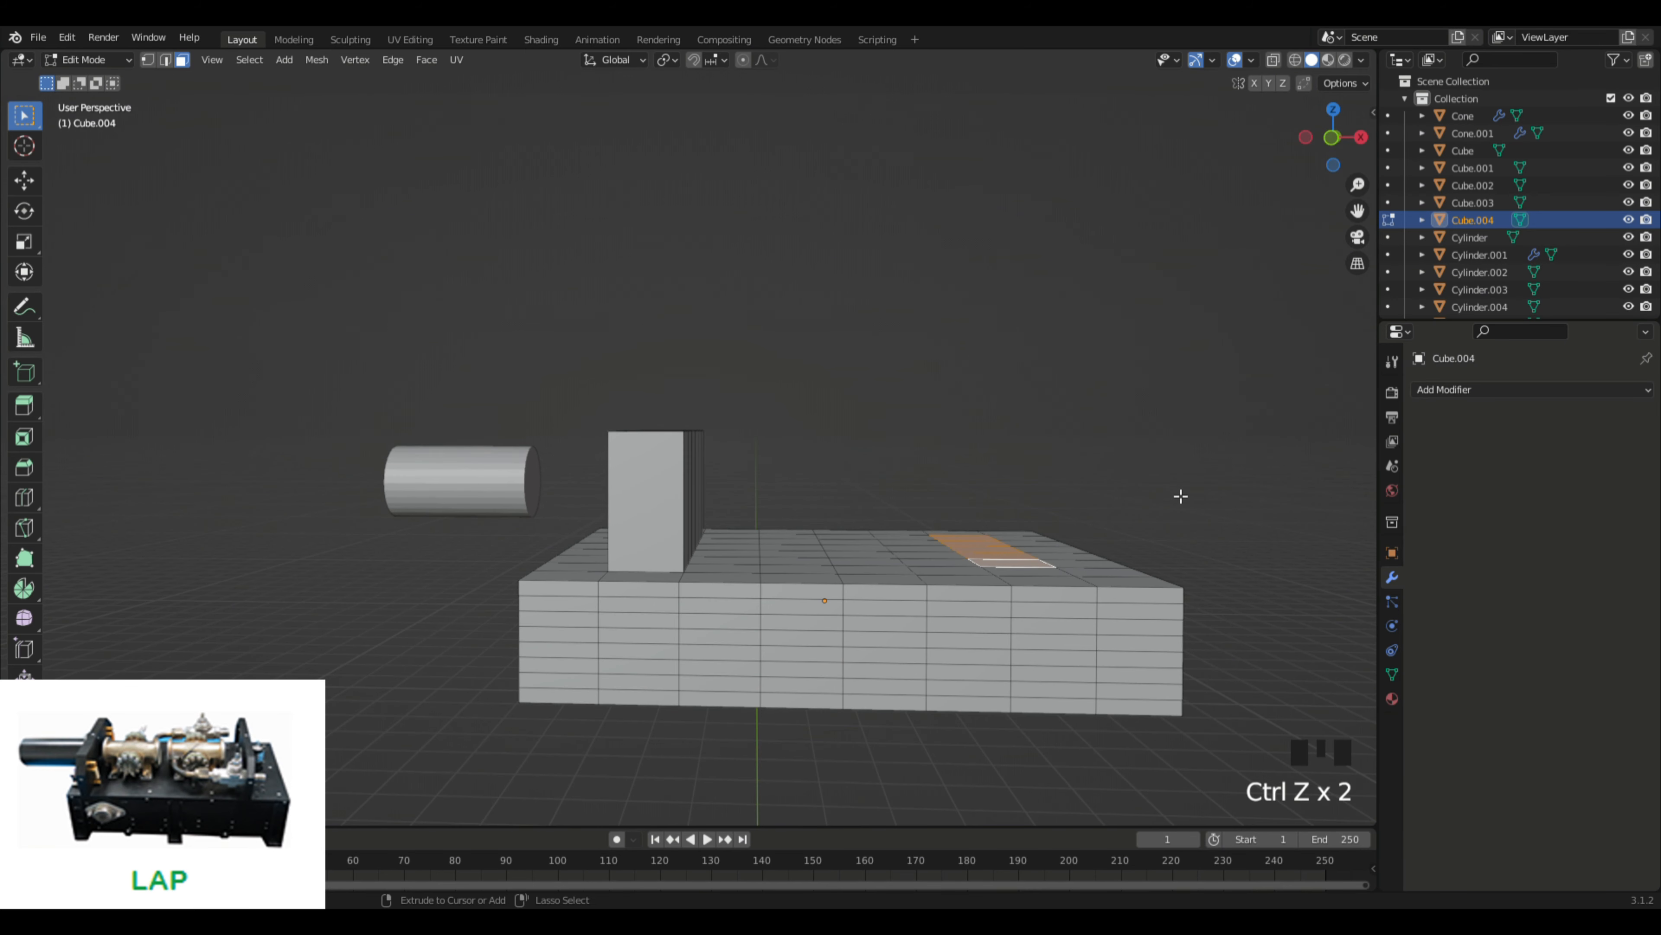
pyautogui.hotkey('ctrl', 'z')
pyautogui.hotkey('ctrl', 'z')
pyautogui.hotkey('ctrl', 'z')
pyautogui.hotkey('ctrl', 'z')
pyautogui.hotkey('ctrl', 'z')
pyautogui.hotkey('ctrl', 'z')
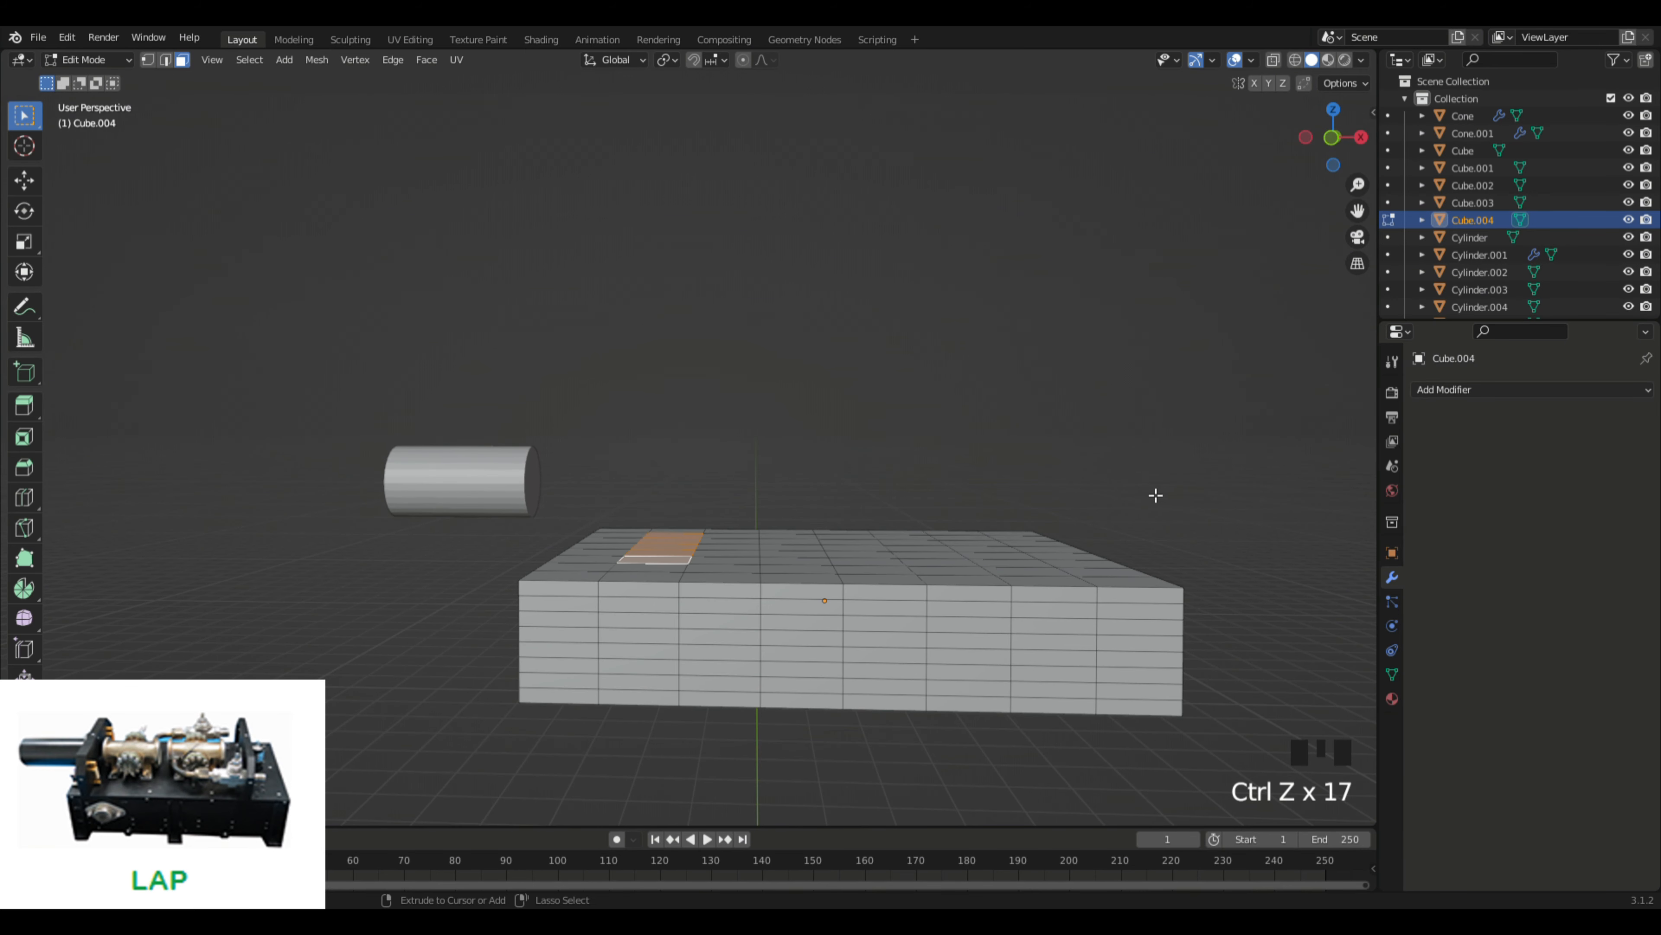
# Step: Extend the selection to two matching six-face strips near opposite edges of the box's top
pyautogui.keyDown('shift'); pyautogui.click(658, 567); pyautogui.keyUp('shift')
pyautogui.moveTo(1154, 485); pyautogui.dragTo(1206, 524, button='middle')
pyautogui.keyDown('shift'); pyautogui.click(1035, 623); pyautogui.keyUp('shift')
# Step: Try extruding both strips upward at two different heights, undoing each attempt
pyautogui.press('e')
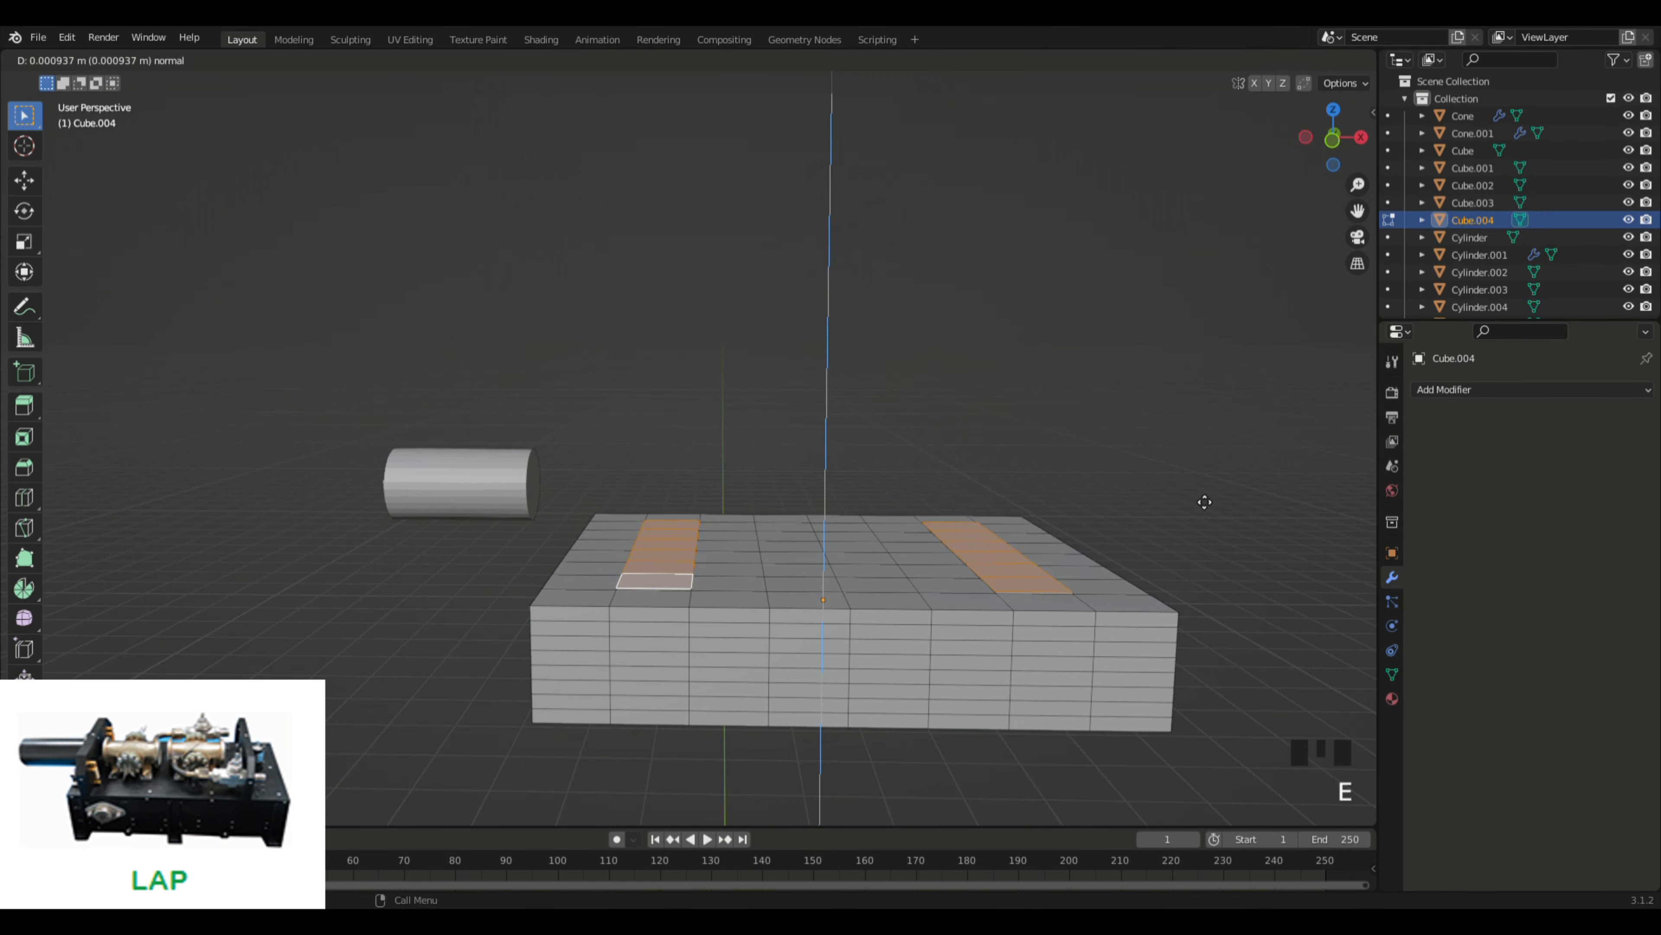
pyautogui.click(1204, 438)
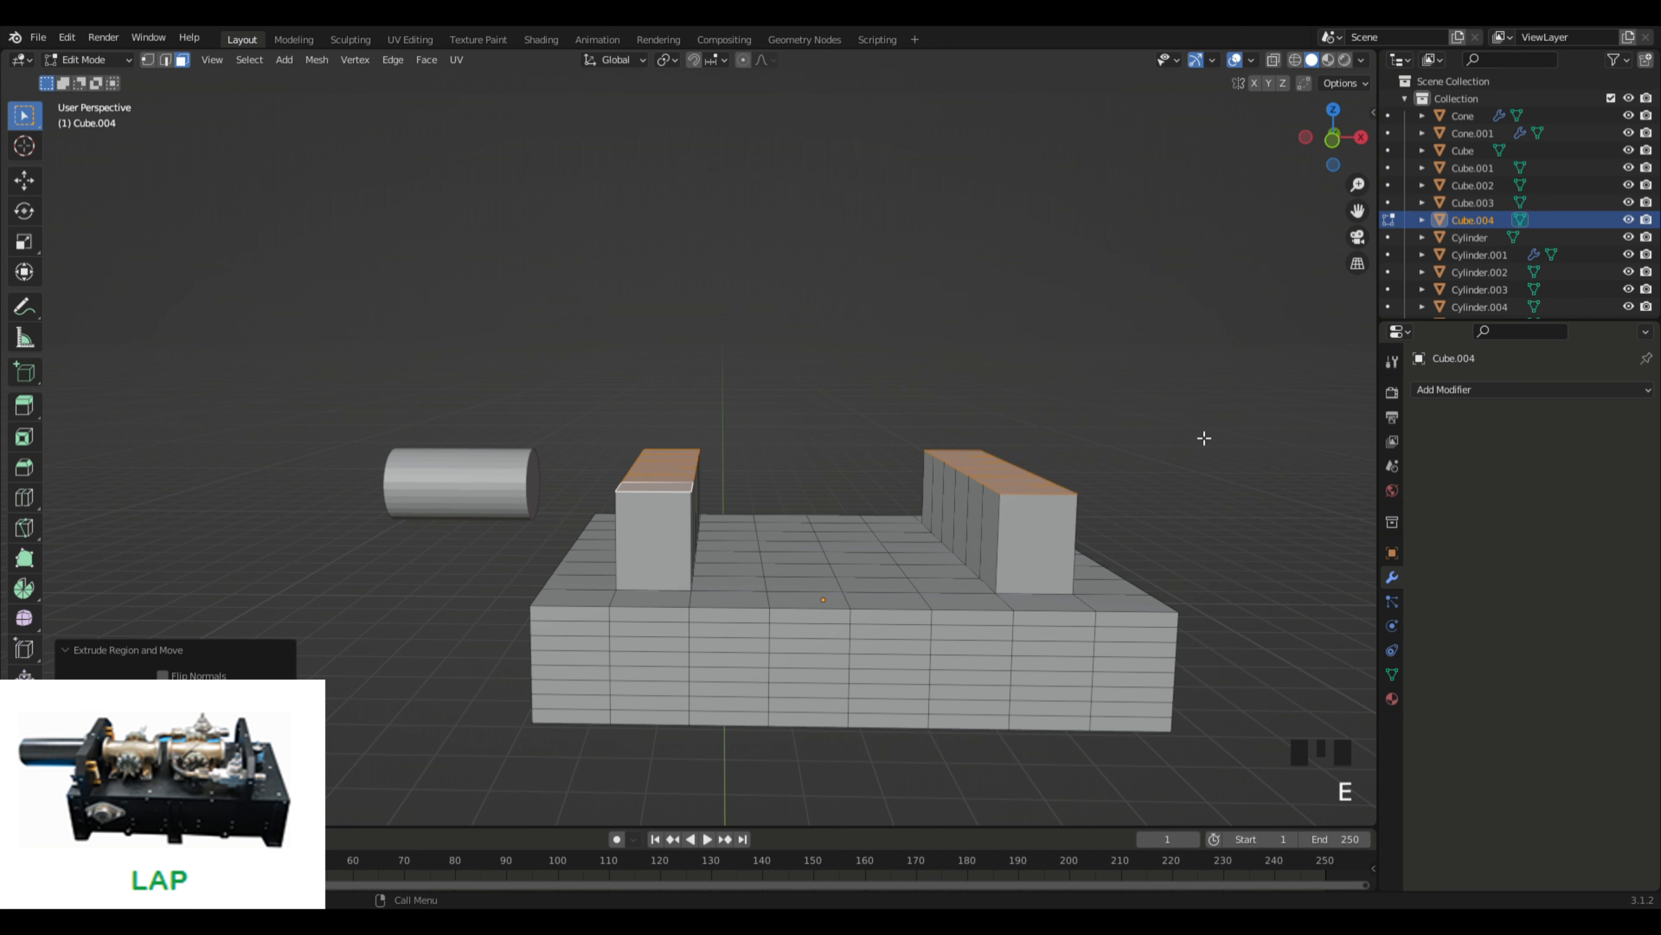
pyautogui.hotkey('ctrl', 'z')
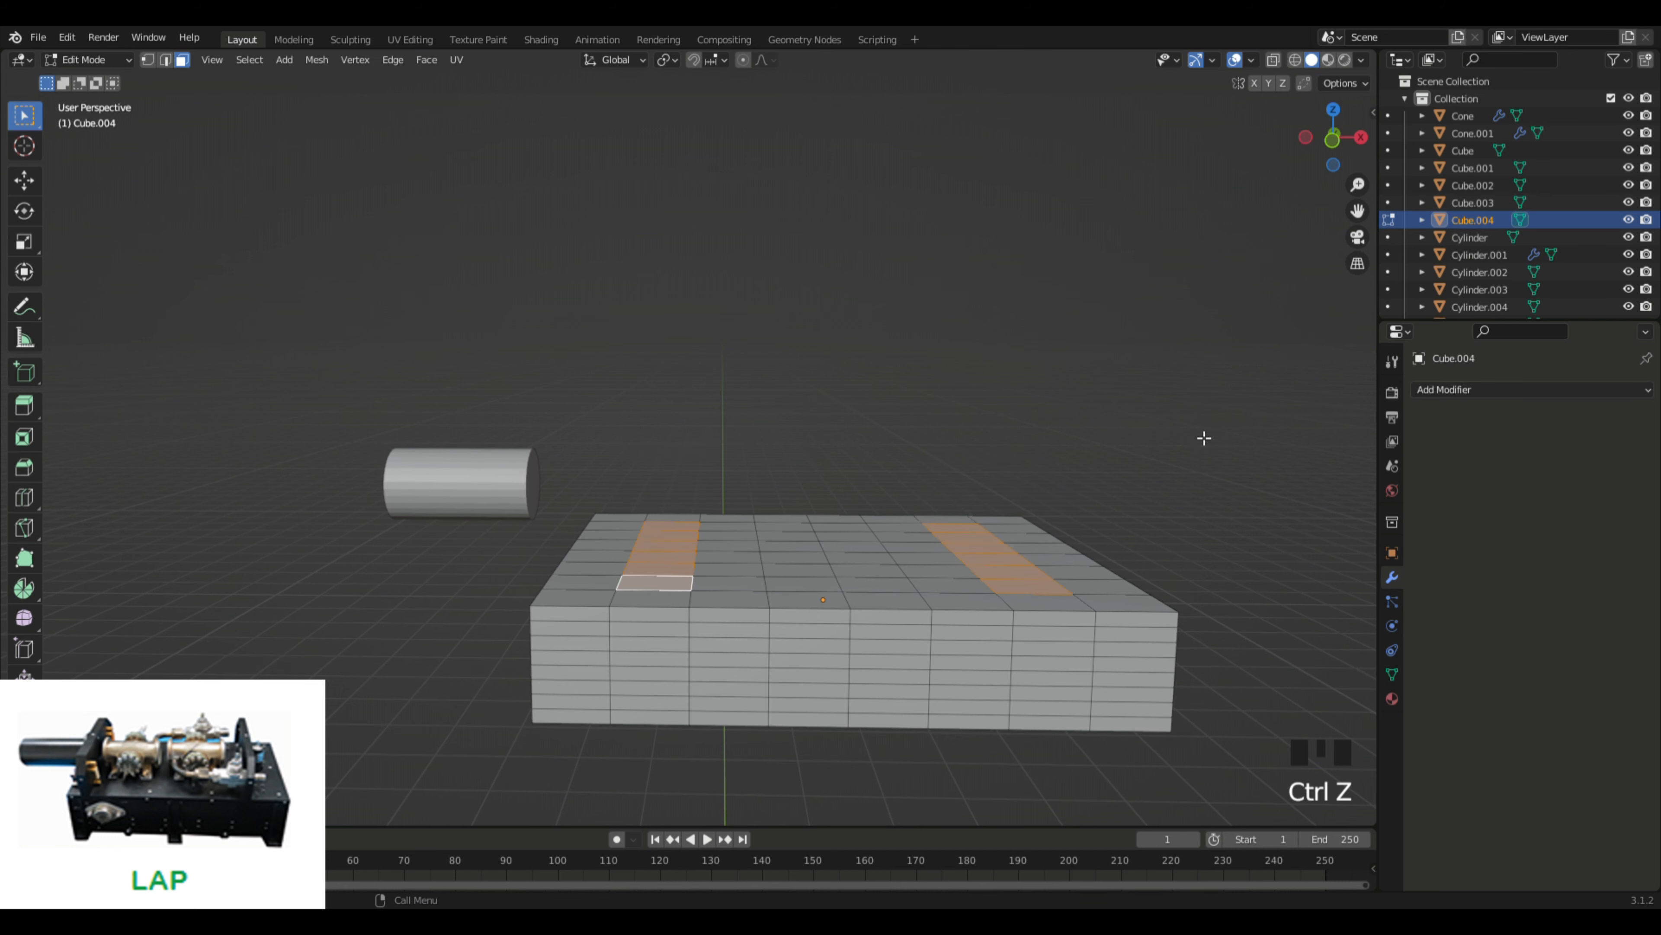
pyautogui.press('e')
pyautogui.click(1214, 351)
pyautogui.click(1164, 357)
pyautogui.moveTo(1164, 356)
pyautogui.mouseDown(button='middle')
pyautogui.moveTo(1220, 327)
pyautogui.moveTo(1137, 361)
pyautogui.mouseUp(button='middle')
pyautogui.hotkey('ctrl', 'z')
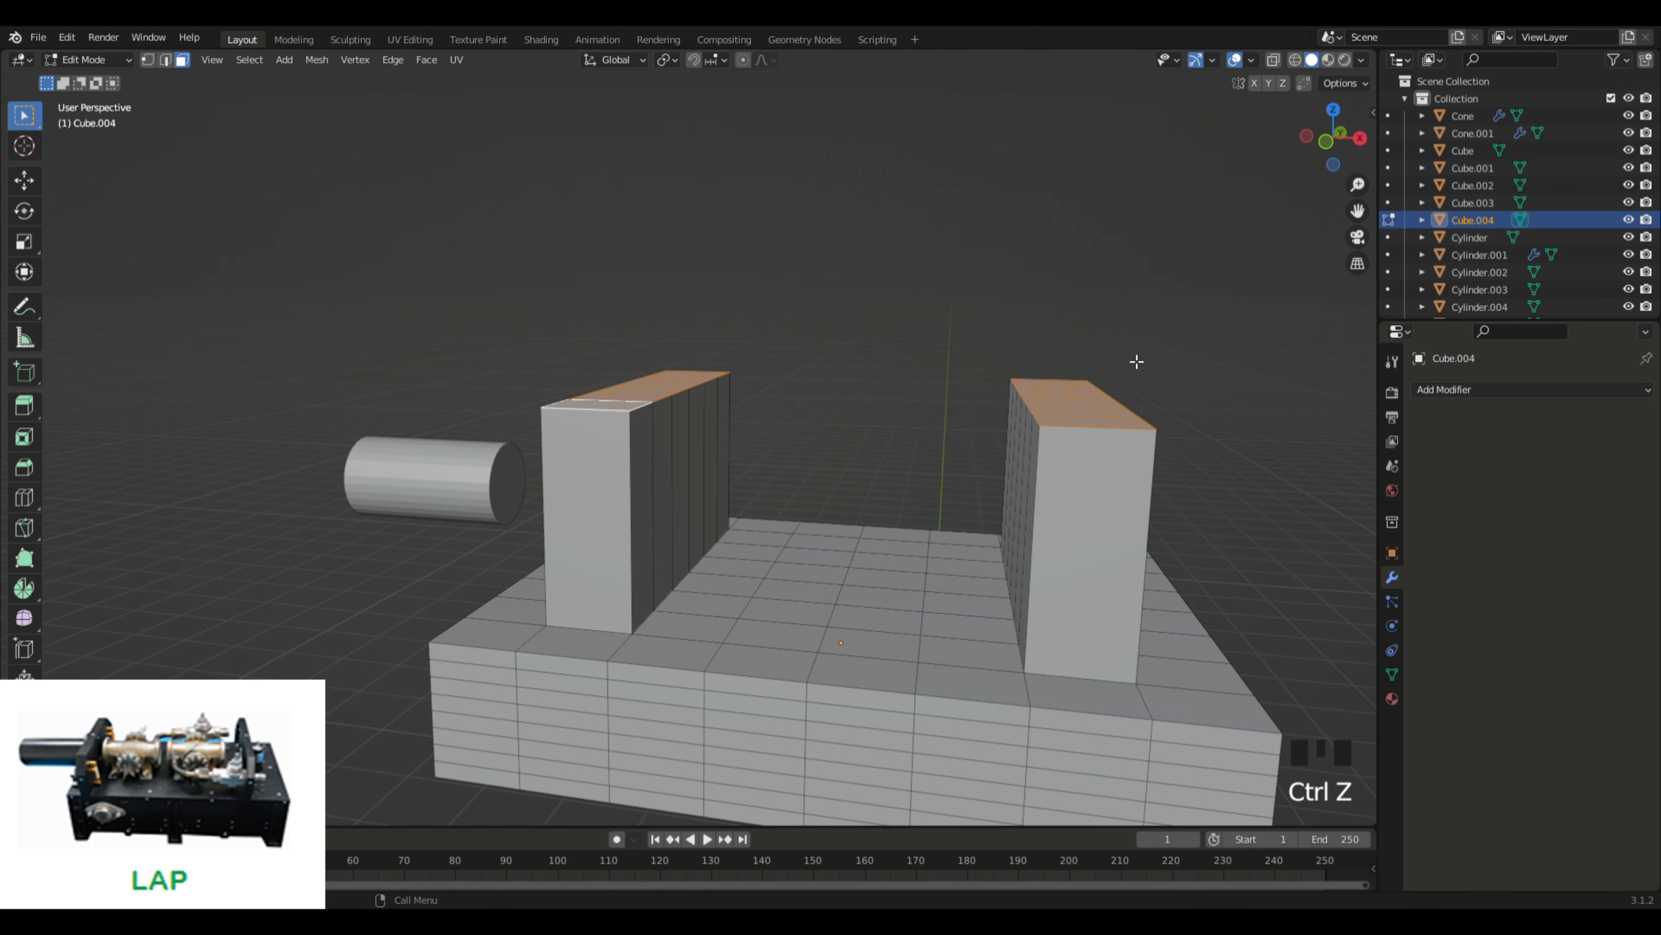
pyautogui.hotkey('ctrl', 'z')
# Step: Extrude both selected strips upward together into two walls of equal height, and clear the face selection
pyautogui.press('e')
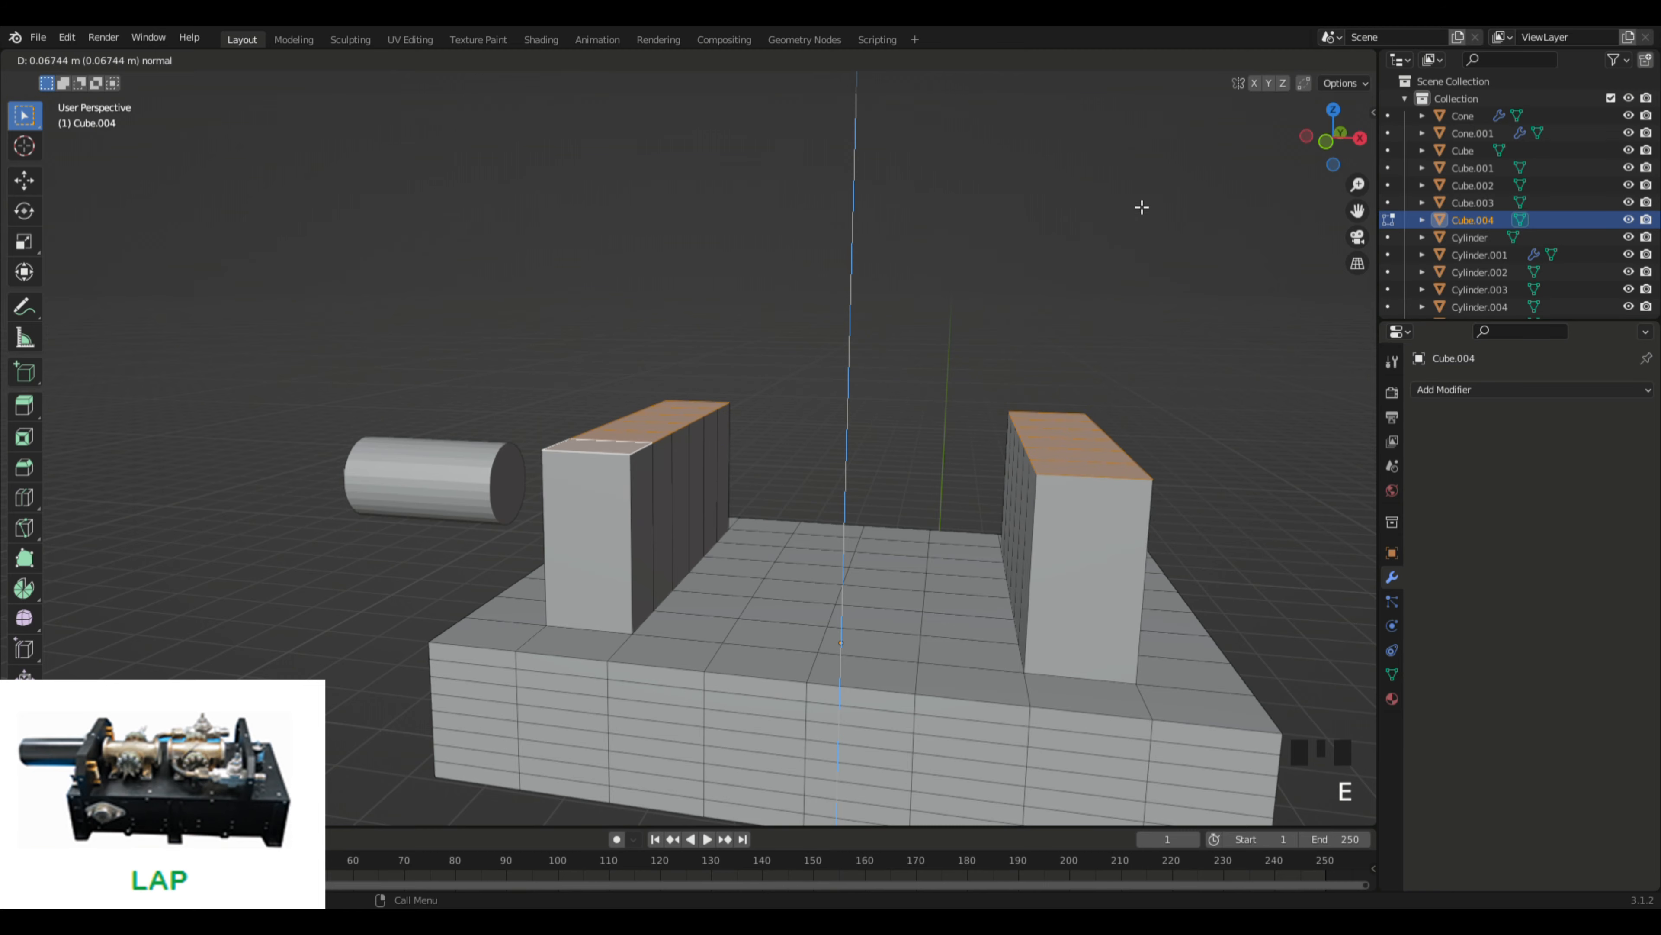
pyautogui.click(1131, 241)
pyautogui.moveTo(899, 302); pyautogui.dragTo(935, 371, button='middle')
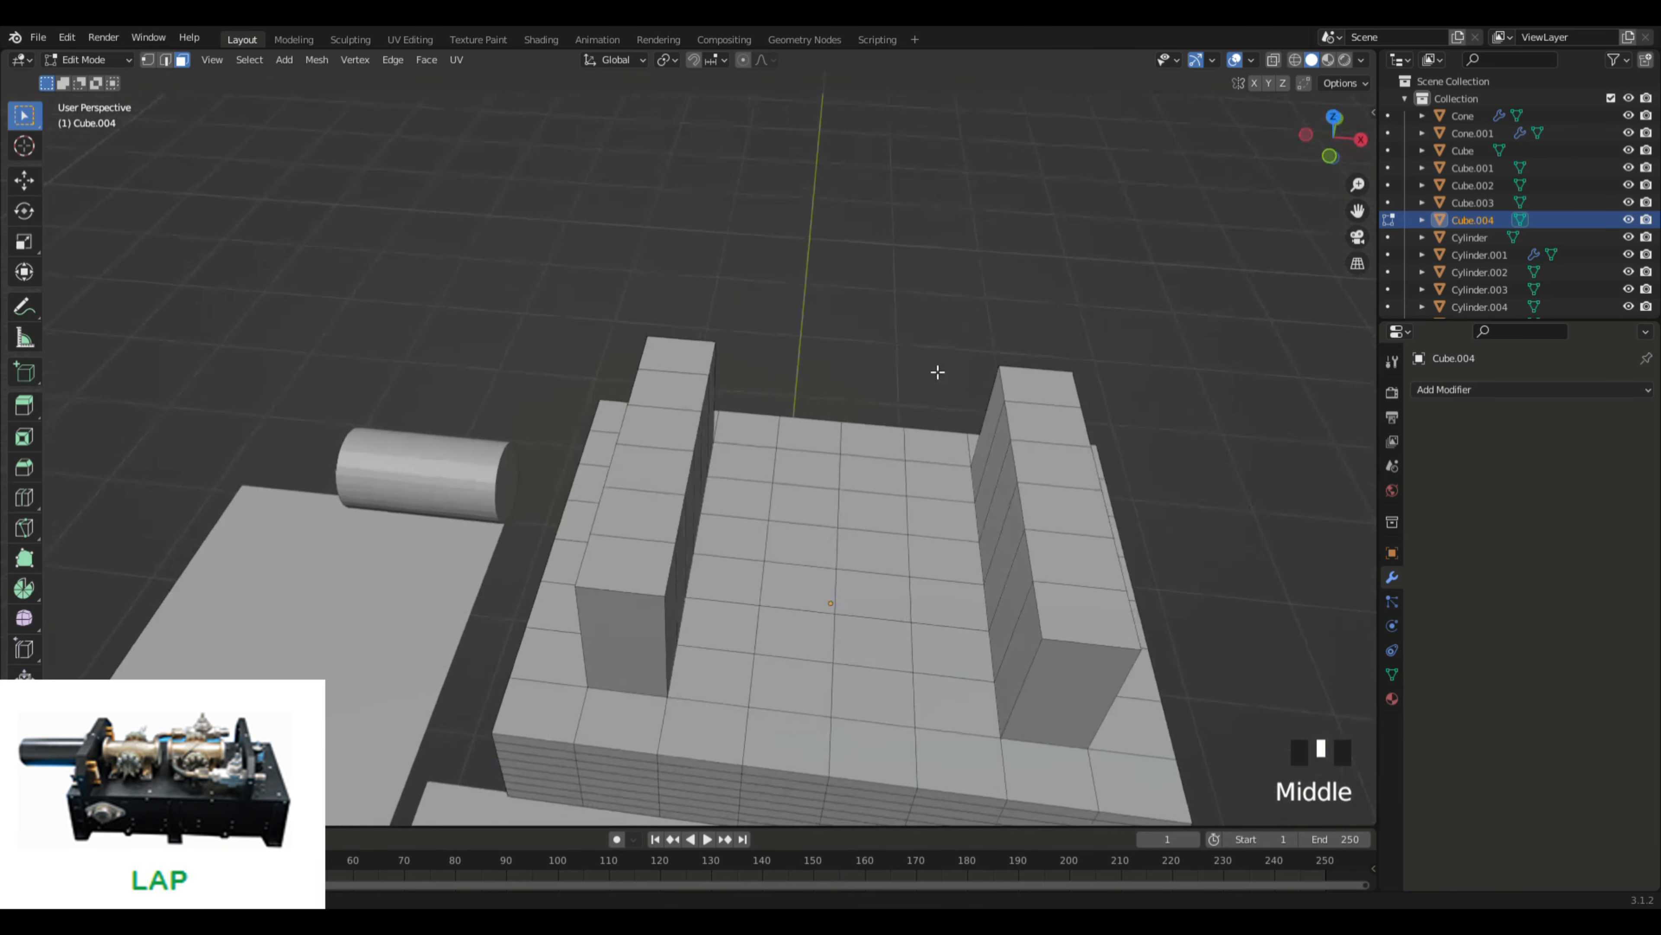
pyautogui.scroll(-2, 953, 385)
pyautogui.moveTo(1127, 454); pyautogui.dragTo(579, 493, button='middle')
pyautogui.scroll(-10, 1151, 488)
pyautogui.scroll(6, 1195, 555)
pyautogui.click(754, 490)
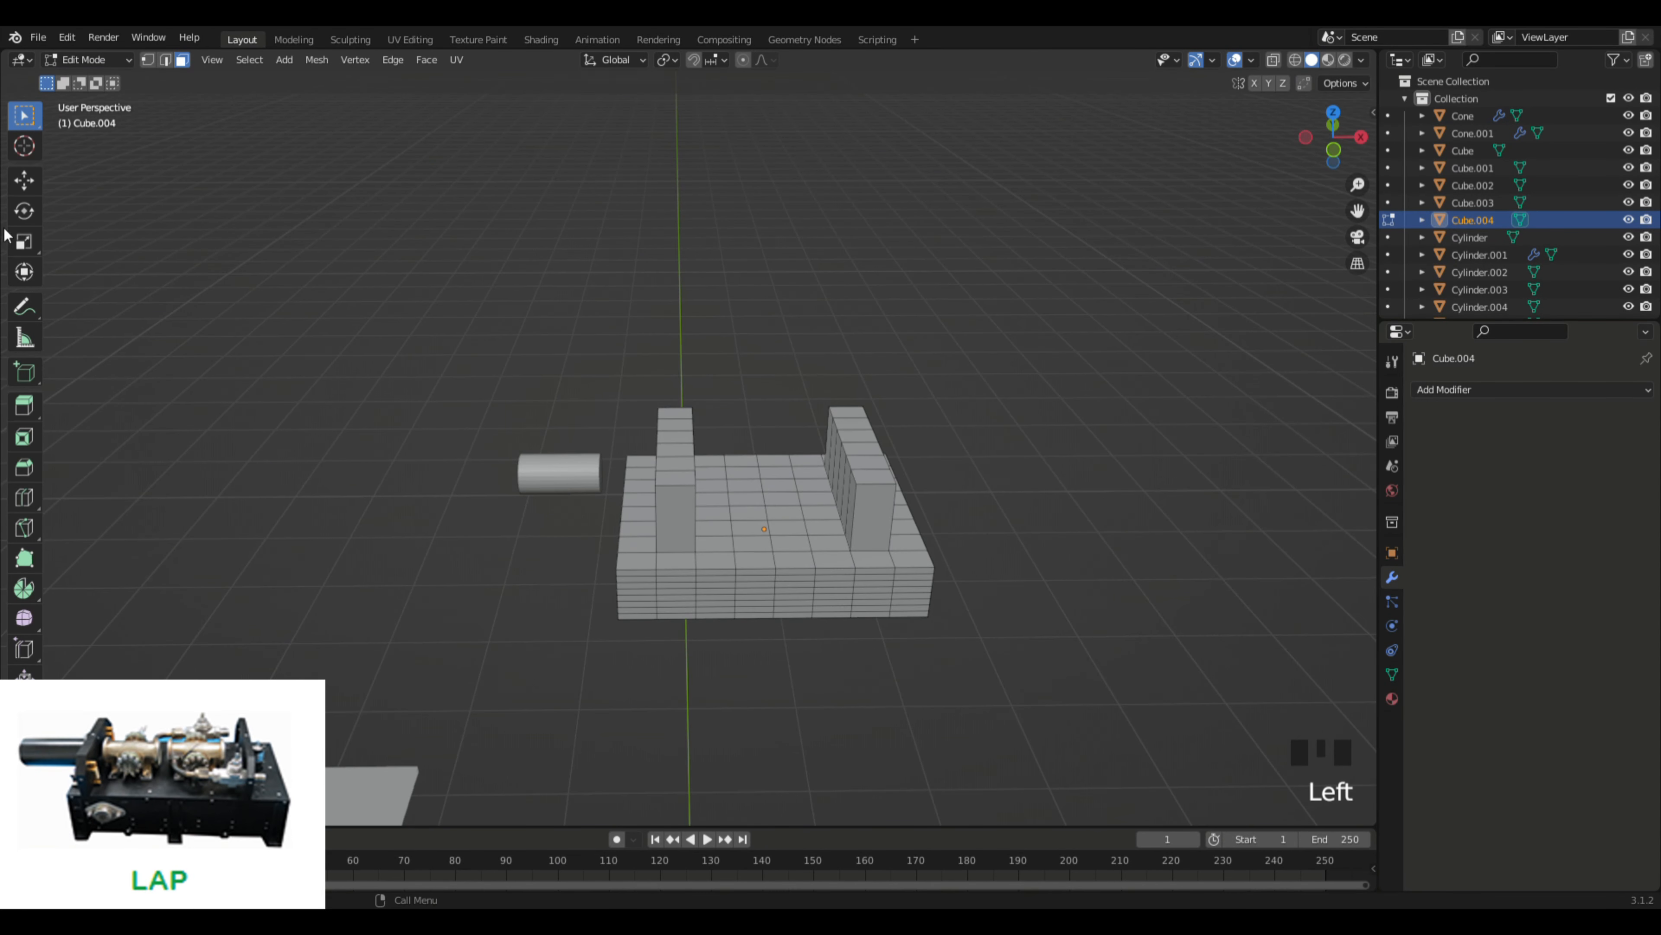
# Step: Return to Object Mode and move the cylinder along X until its end reaches into the nearer wall
pyautogui.press('Tab')
pyautogui.click(553, 482)
pyautogui.moveTo(560, 542)
pyautogui.mouseDown(button='middle')
pyautogui.moveTo(644, 542)
pyautogui.moveTo(590, 542)
pyautogui.mouseUp(button='middle')
pyautogui.scroll(3, 646, 543)
pyautogui.press('g')
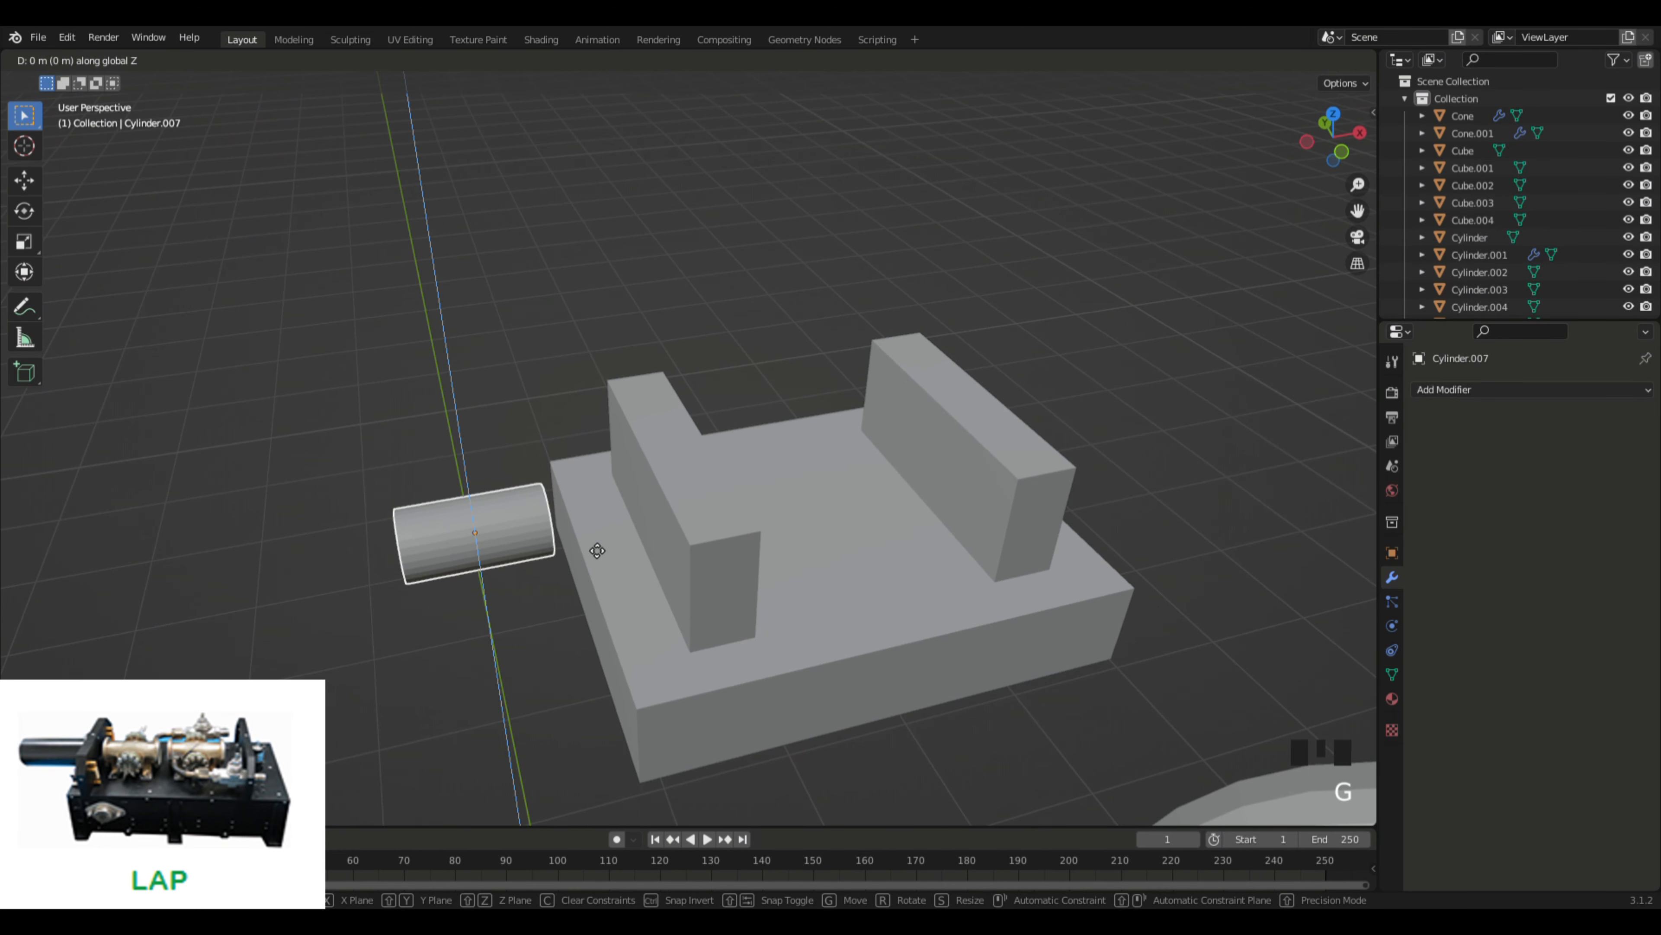
pyautogui.press('x')
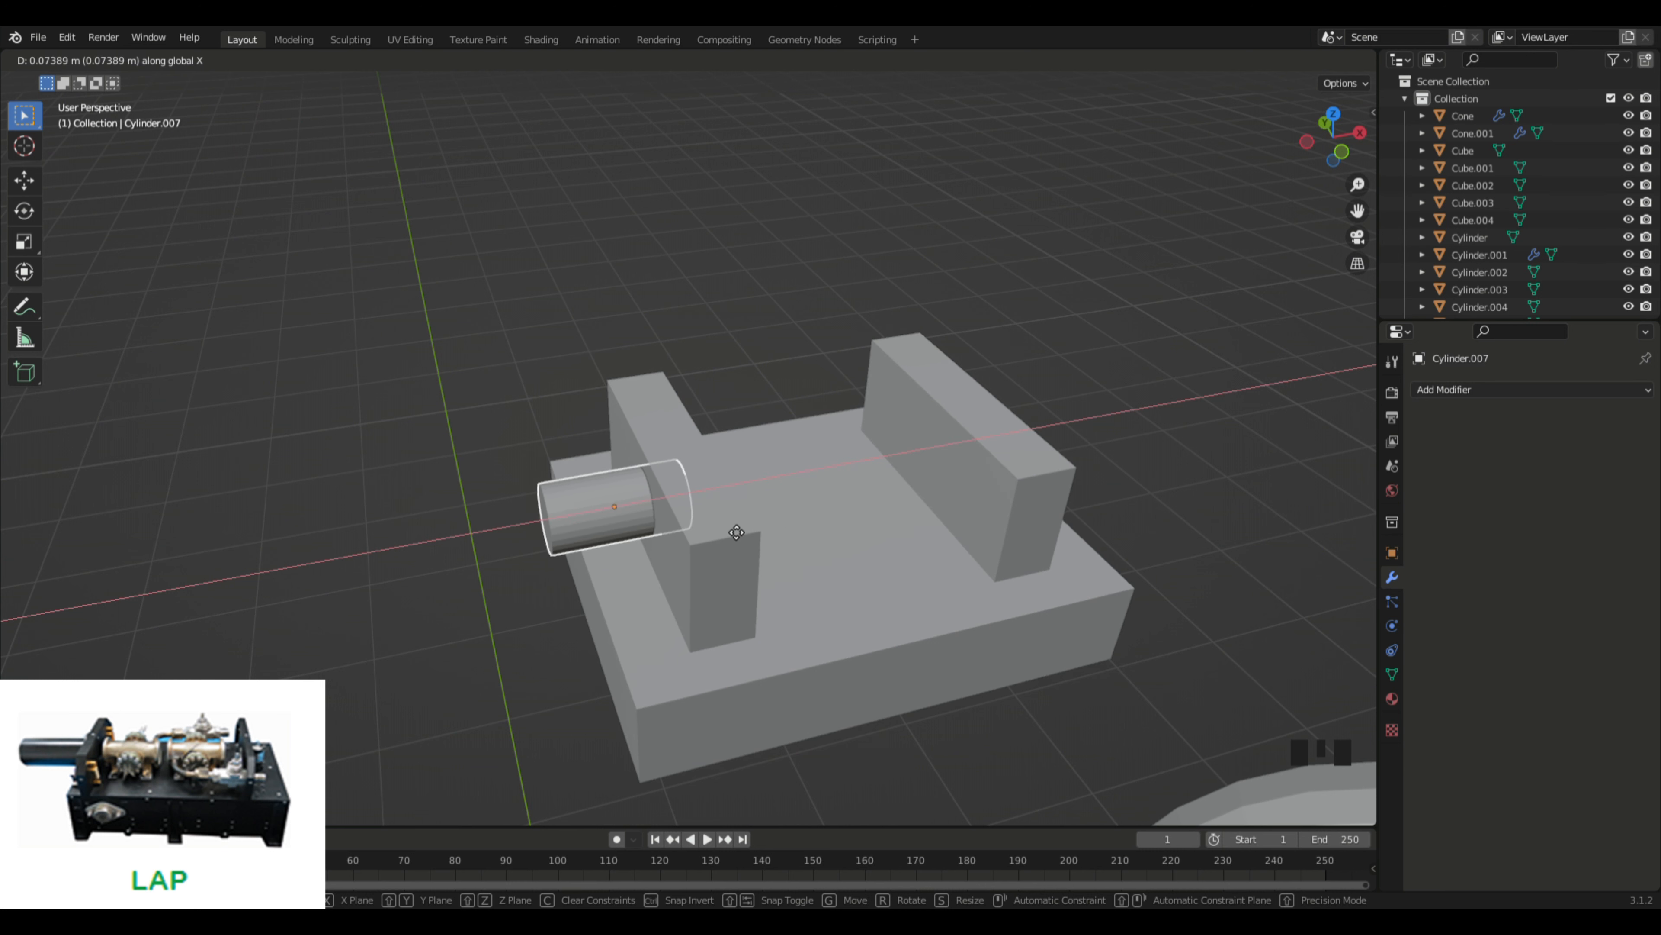
pyautogui.click(736, 532)
# Step: Stretch the cylinder along X and shift it inward so that it passes through the nearer wall
pyautogui.press('s')
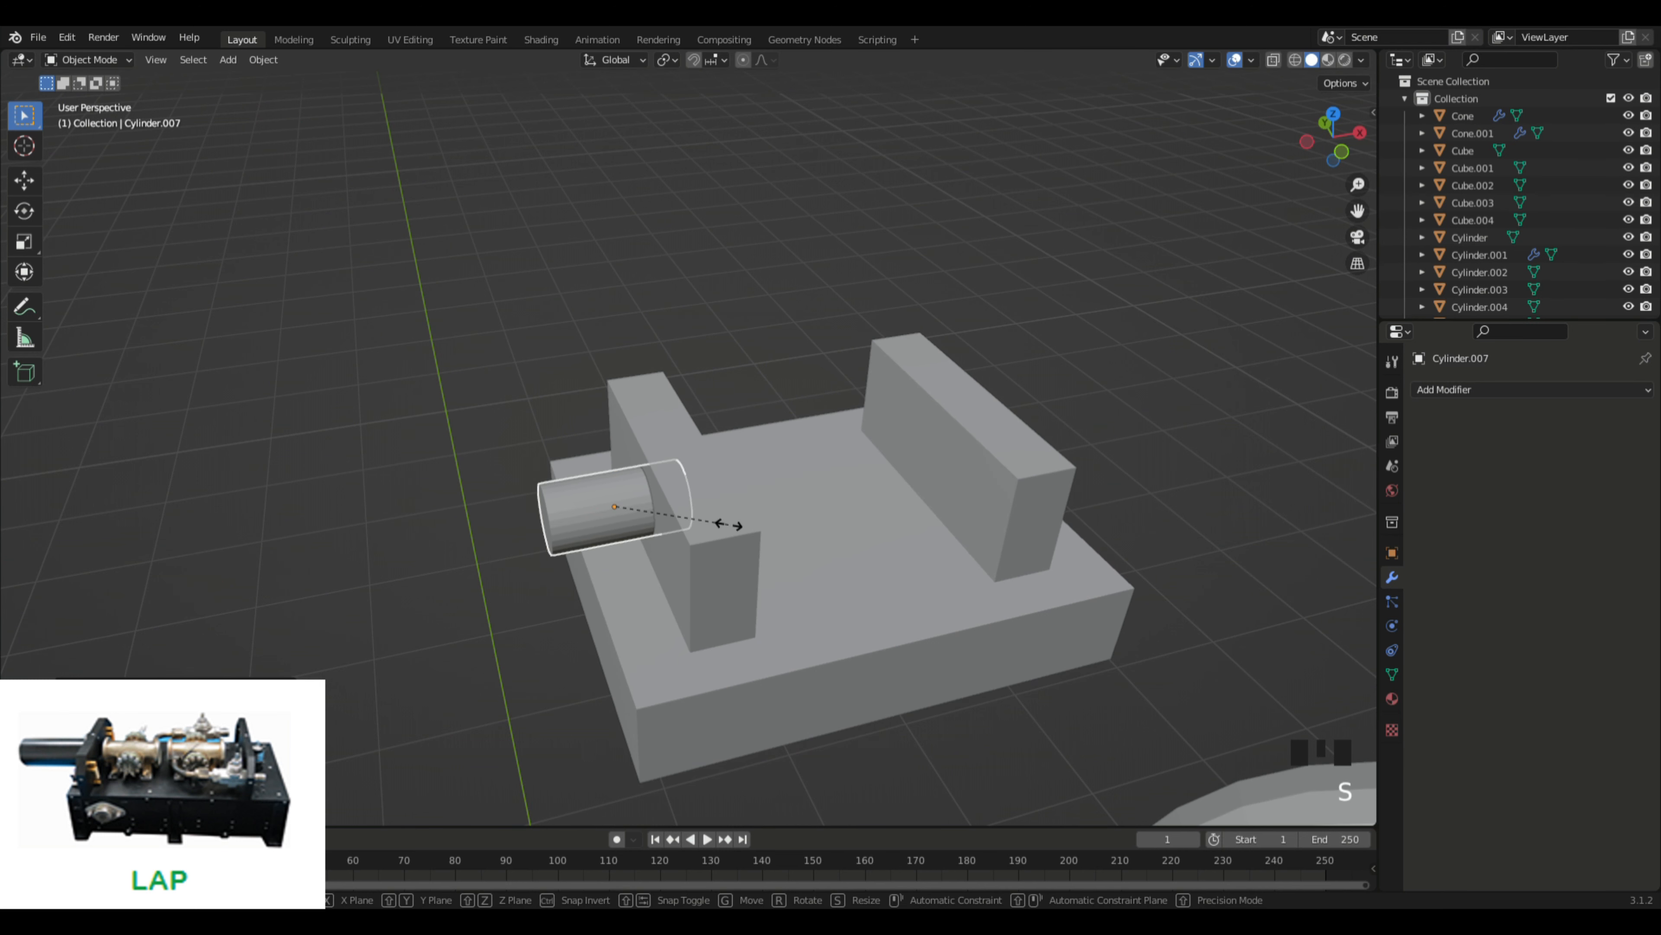
pyautogui.press('x')
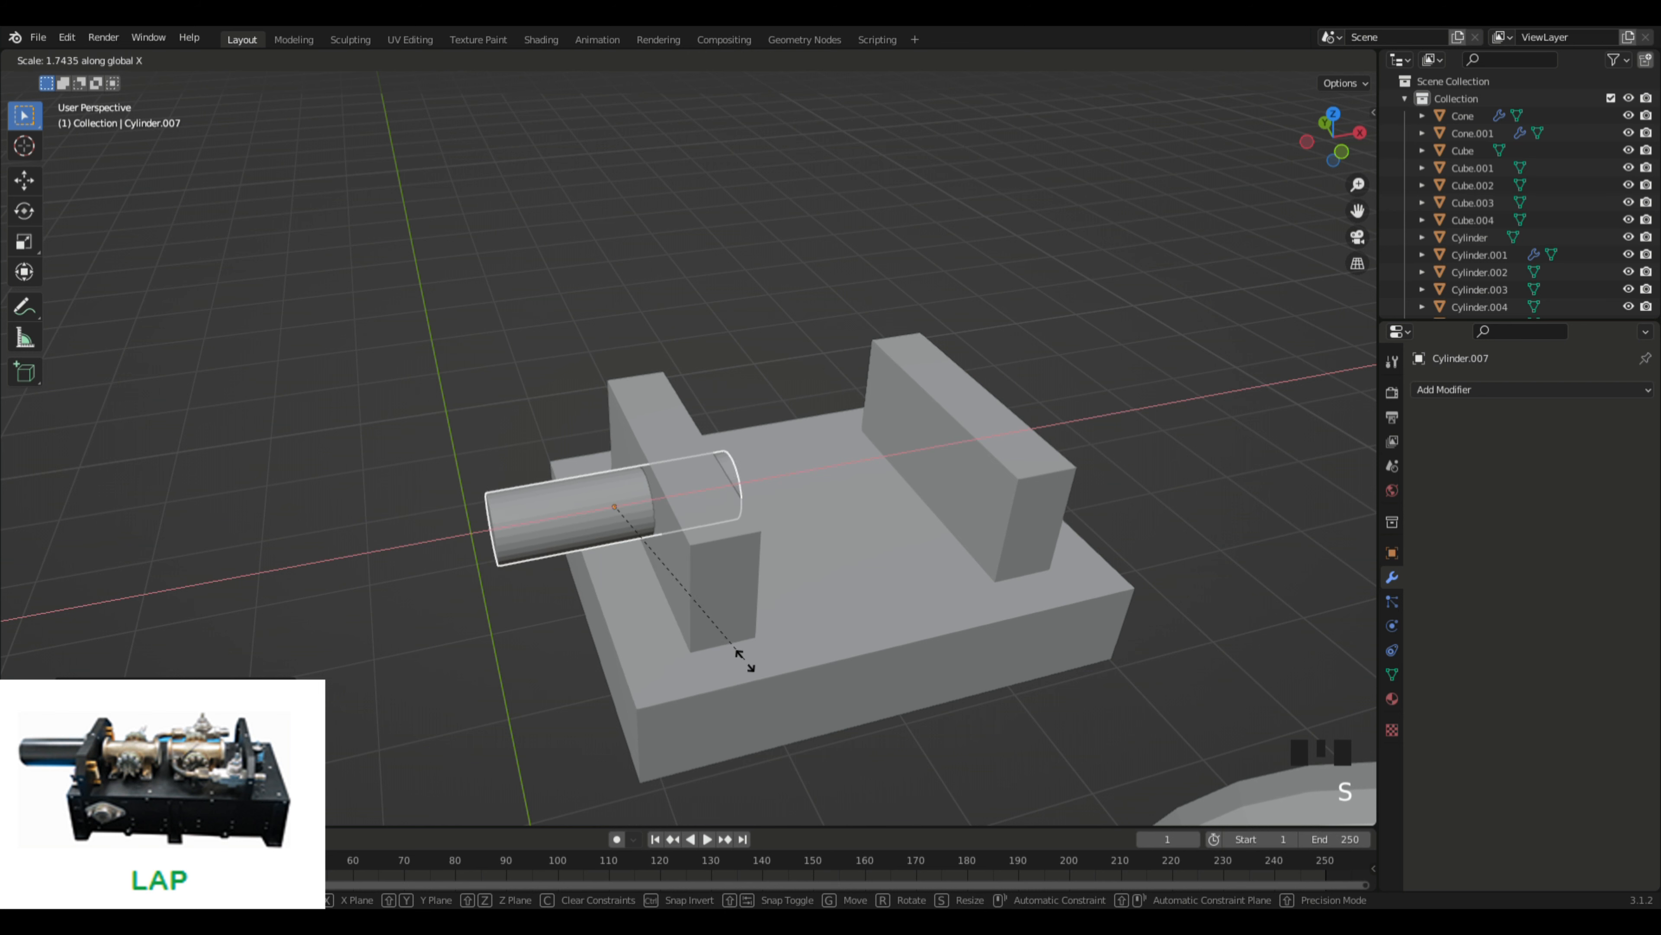
pyautogui.click(742, 648)
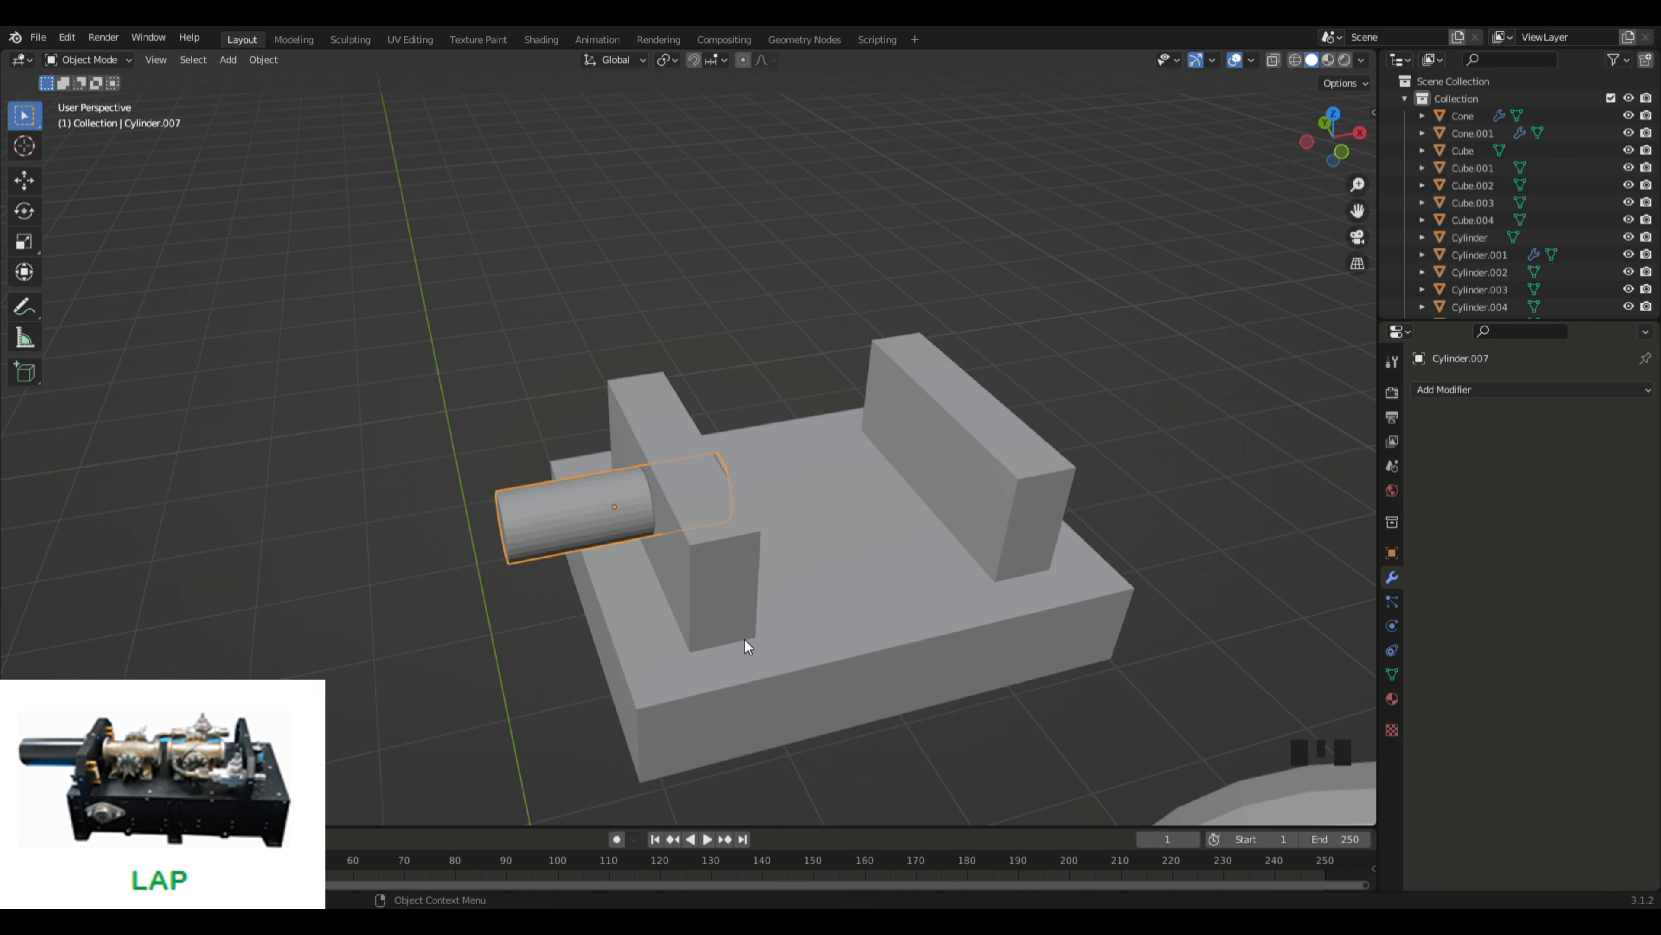
pyautogui.press('s')
pyautogui.press('x')
pyautogui.click(758, 674)
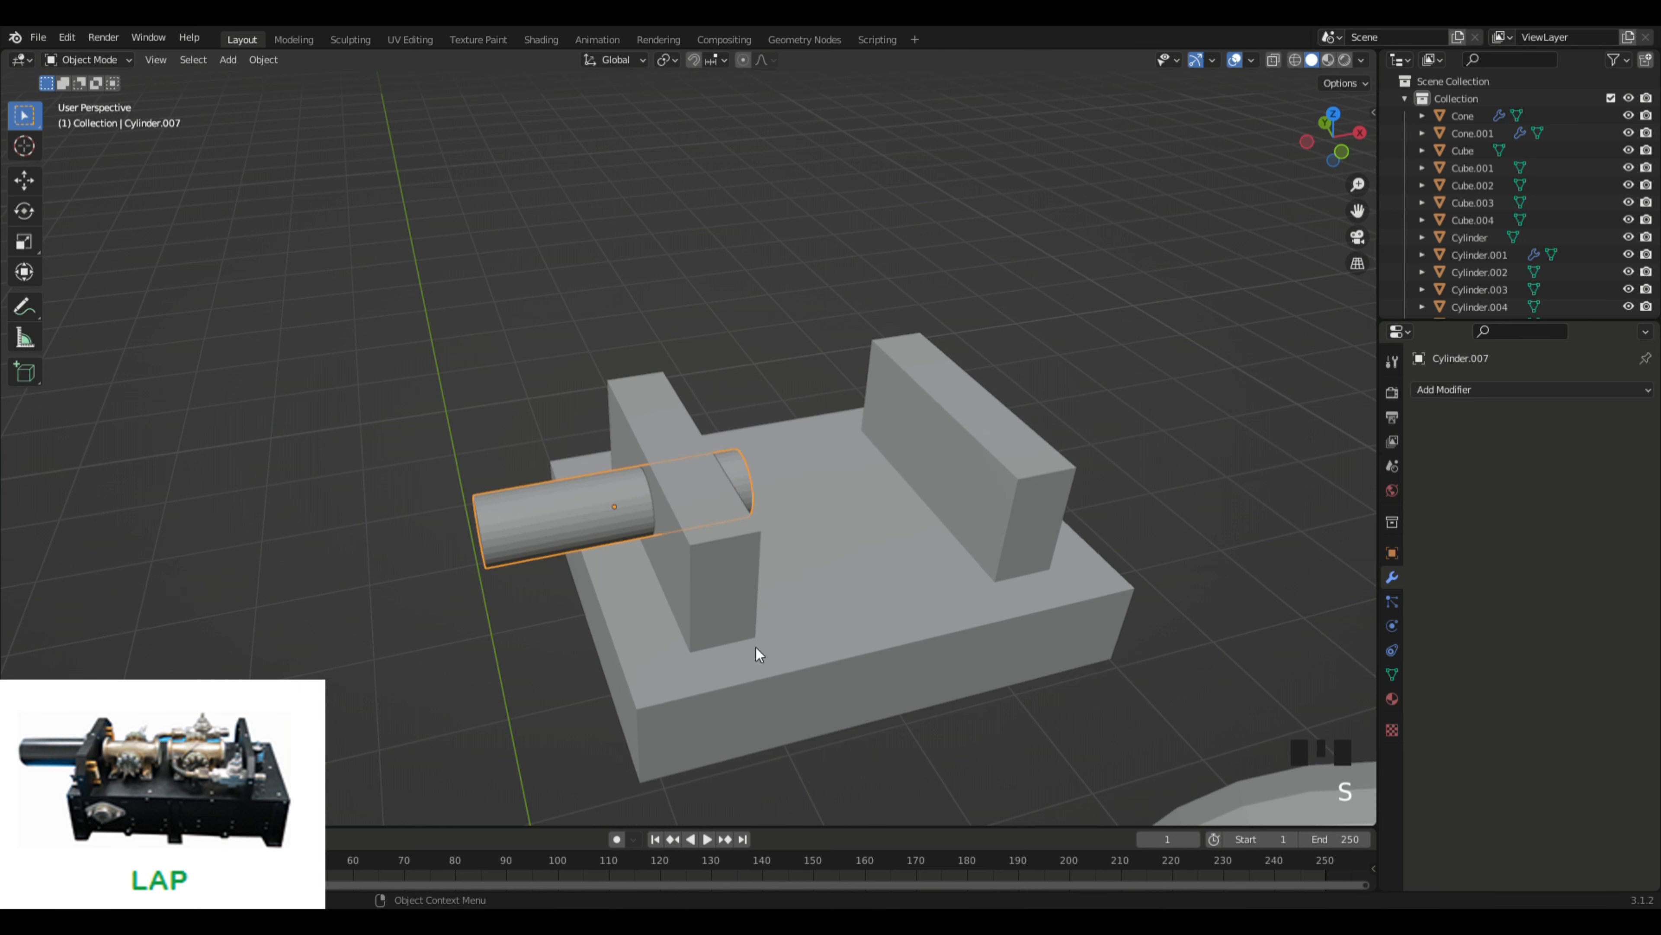
pyautogui.press('g')
pyautogui.click(814, 658)
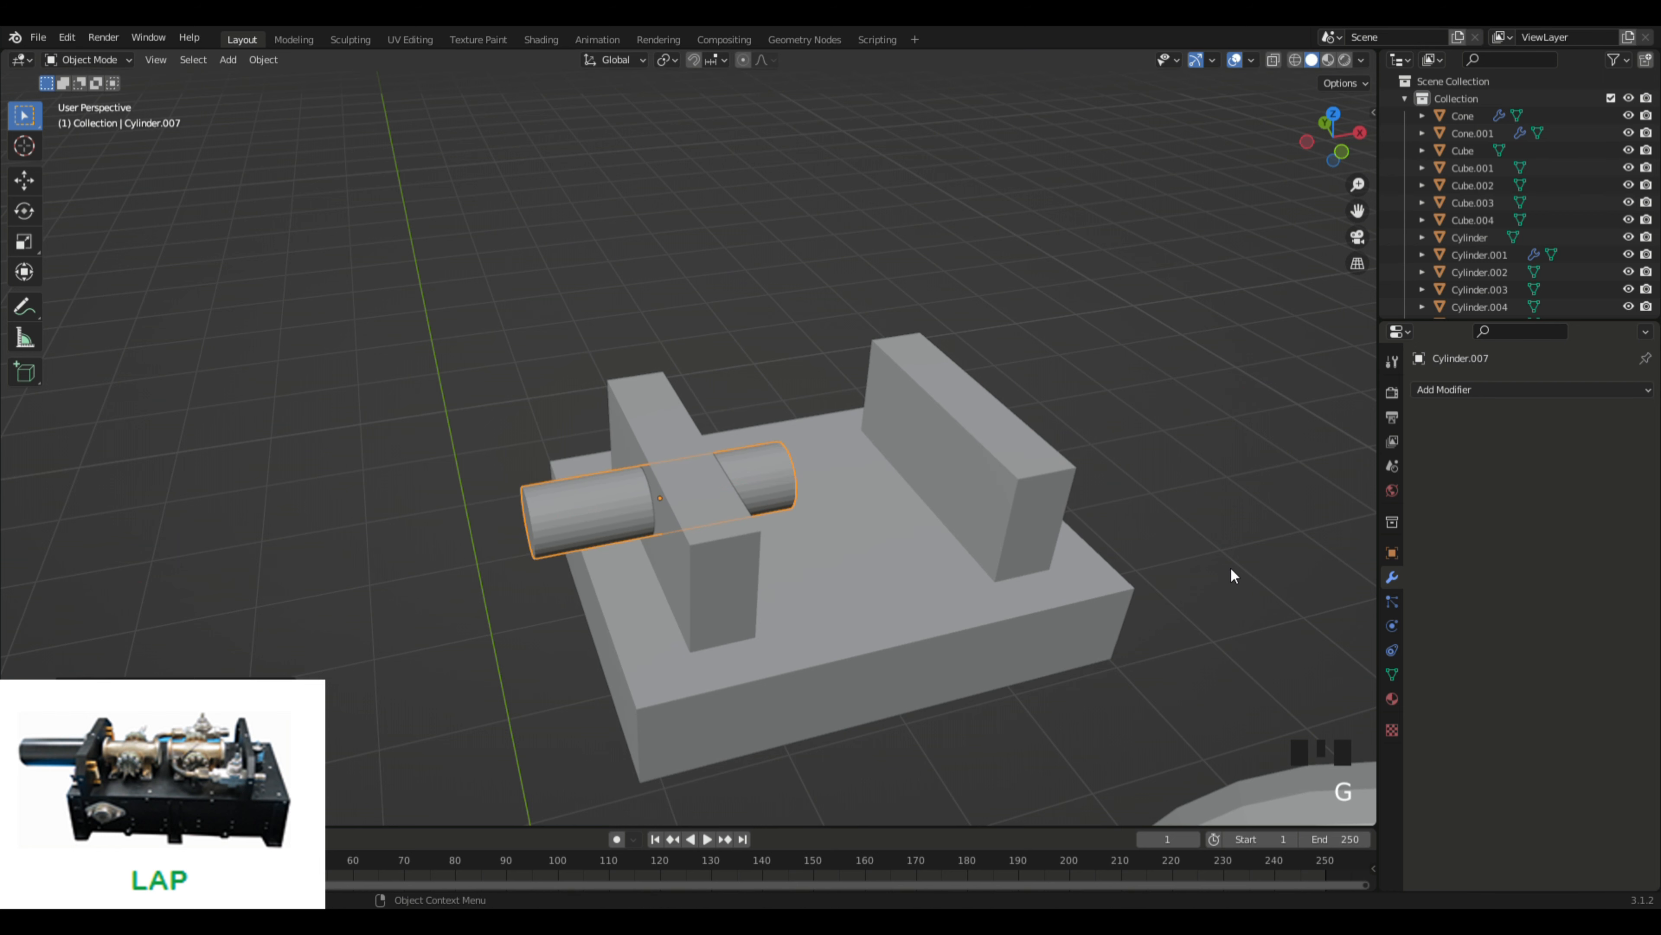
# Step: Examine from several angles how the cylinder sits in the nearer wall above the box
pyautogui.moveTo(1231, 572); pyautogui.dragTo(1216, 516, button='middle')
pyautogui.click(1162, 557)
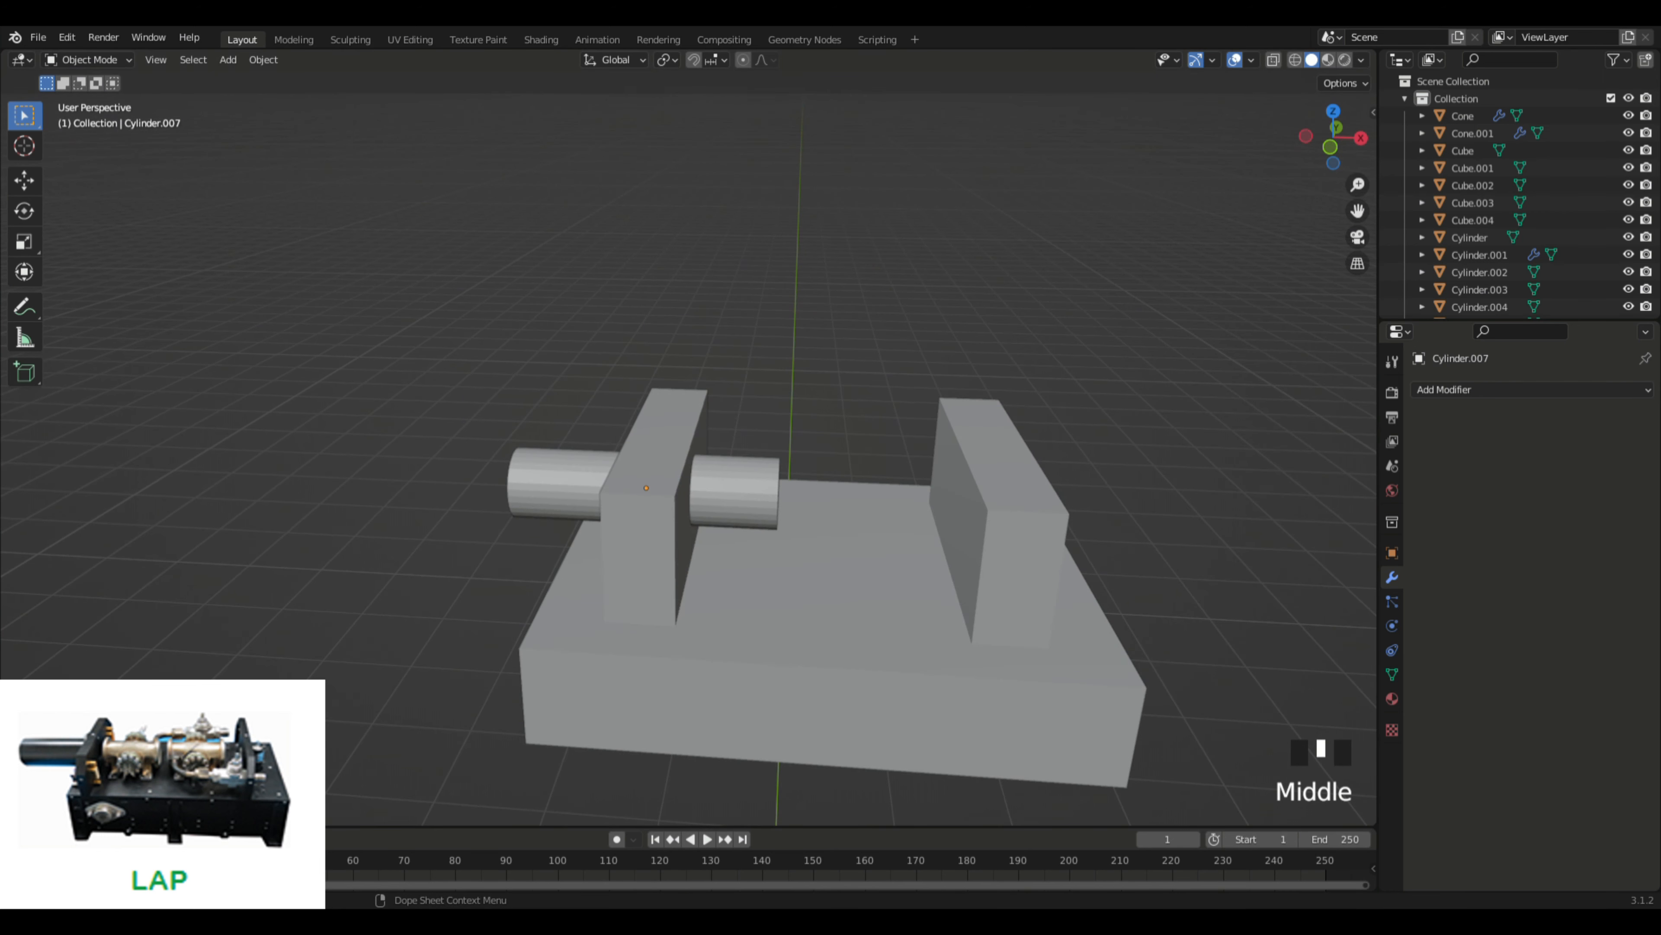
pyautogui.click(748, 365)
pyautogui.moveTo(748, 366); pyautogui.dragTo(790, 423, button='middle')
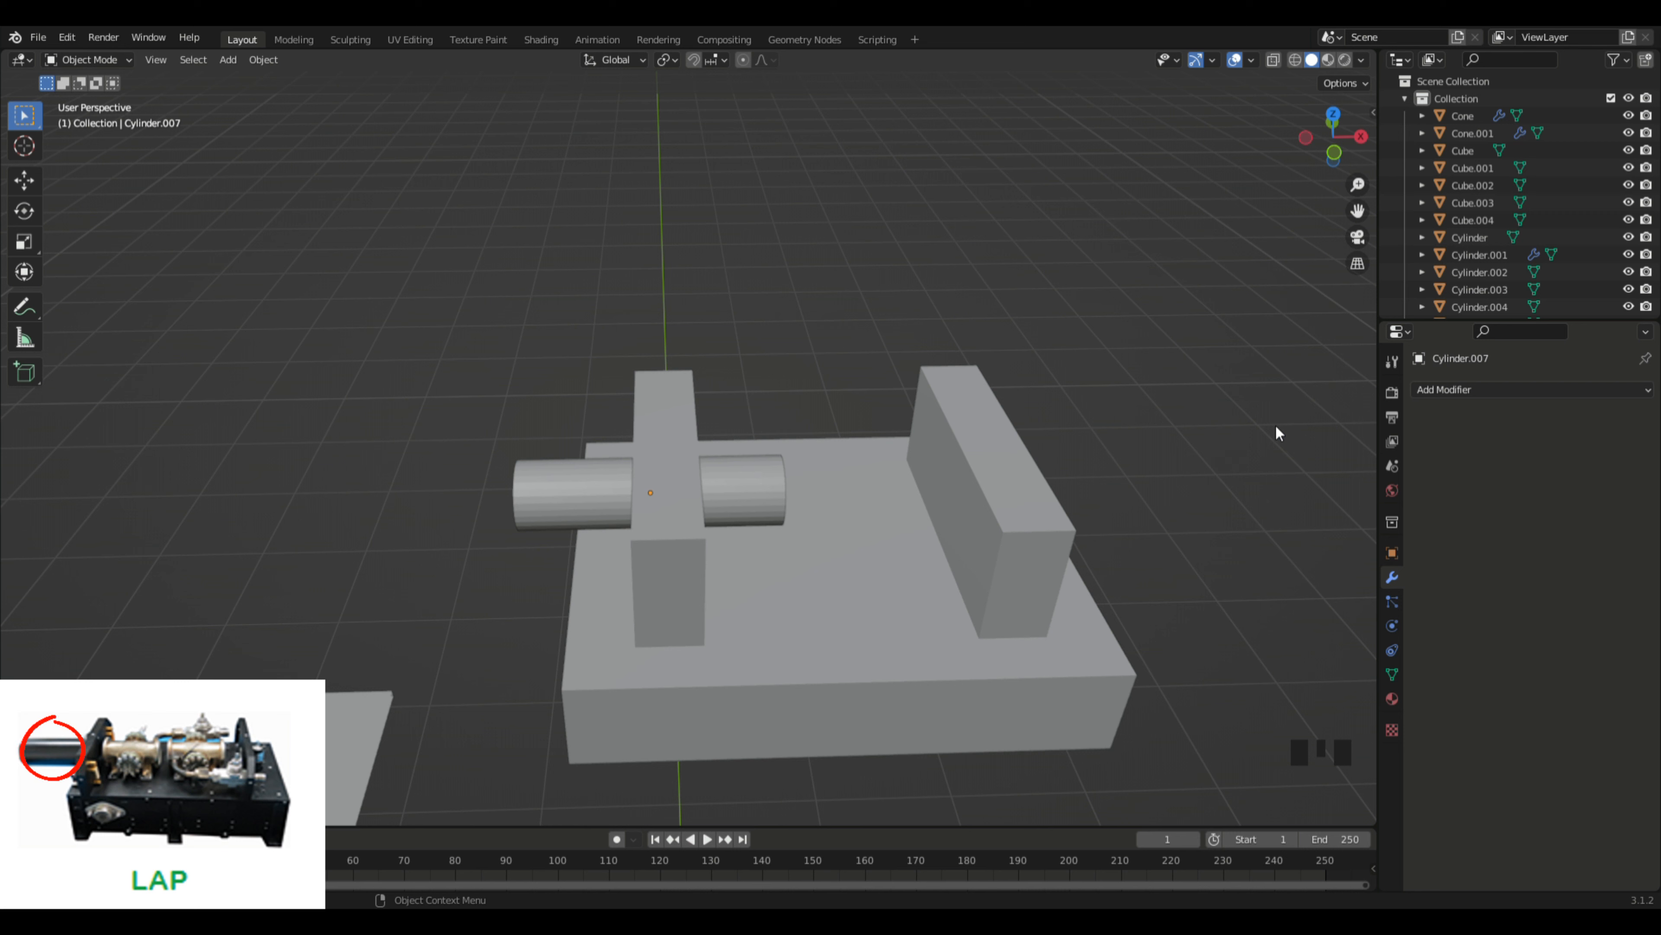
pyautogui.click(914, 325)
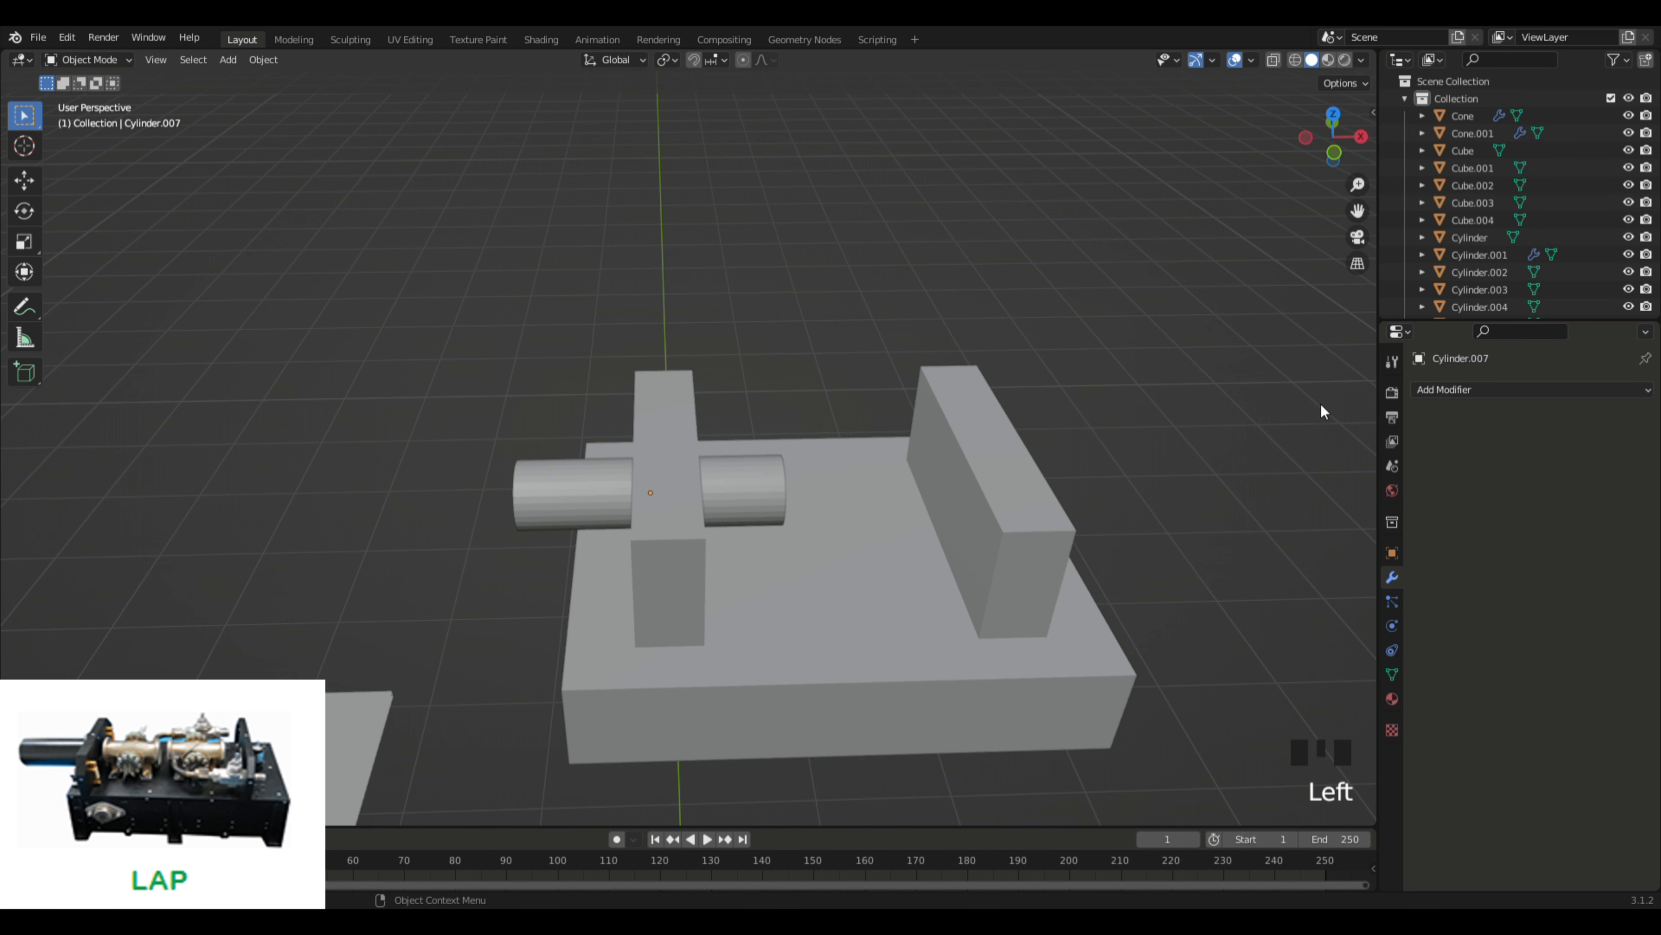
pyautogui.moveTo(834, 281); pyautogui.dragTo(837, 370, button='middle')
pyautogui.click(854, 467)
pyautogui.click(733, 523)
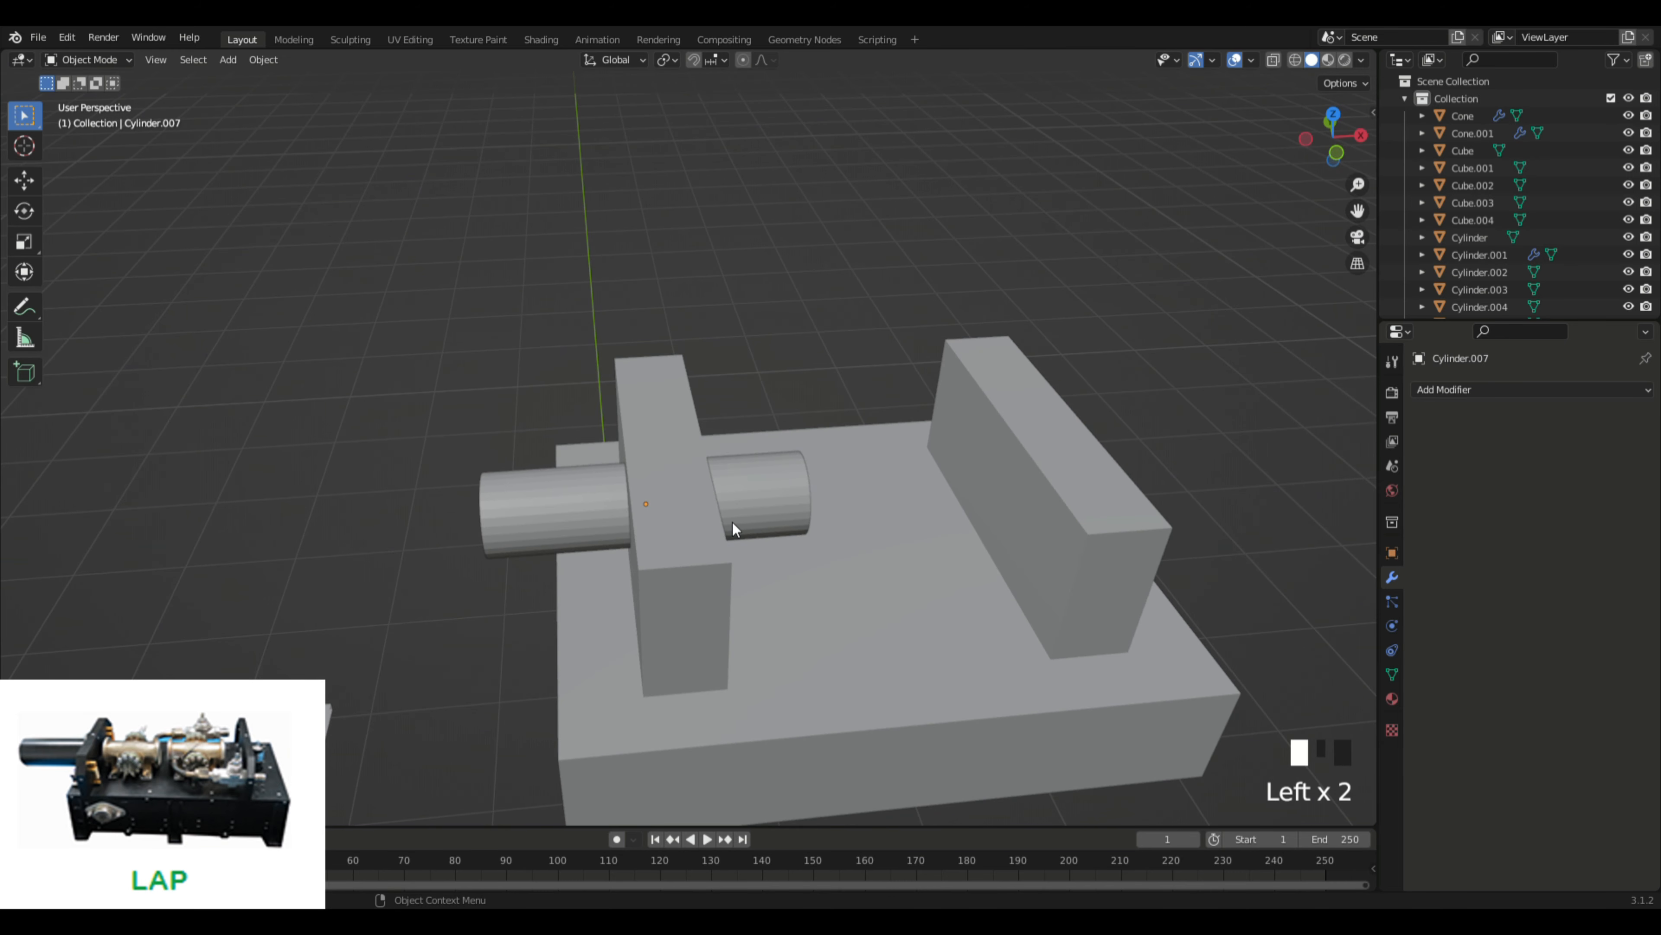
pyautogui.click(396, 507)
# Step: Shorten the cylinder along X and move it outward along X until its inner end stays inside the nearer wall
pyautogui.click(511, 517)
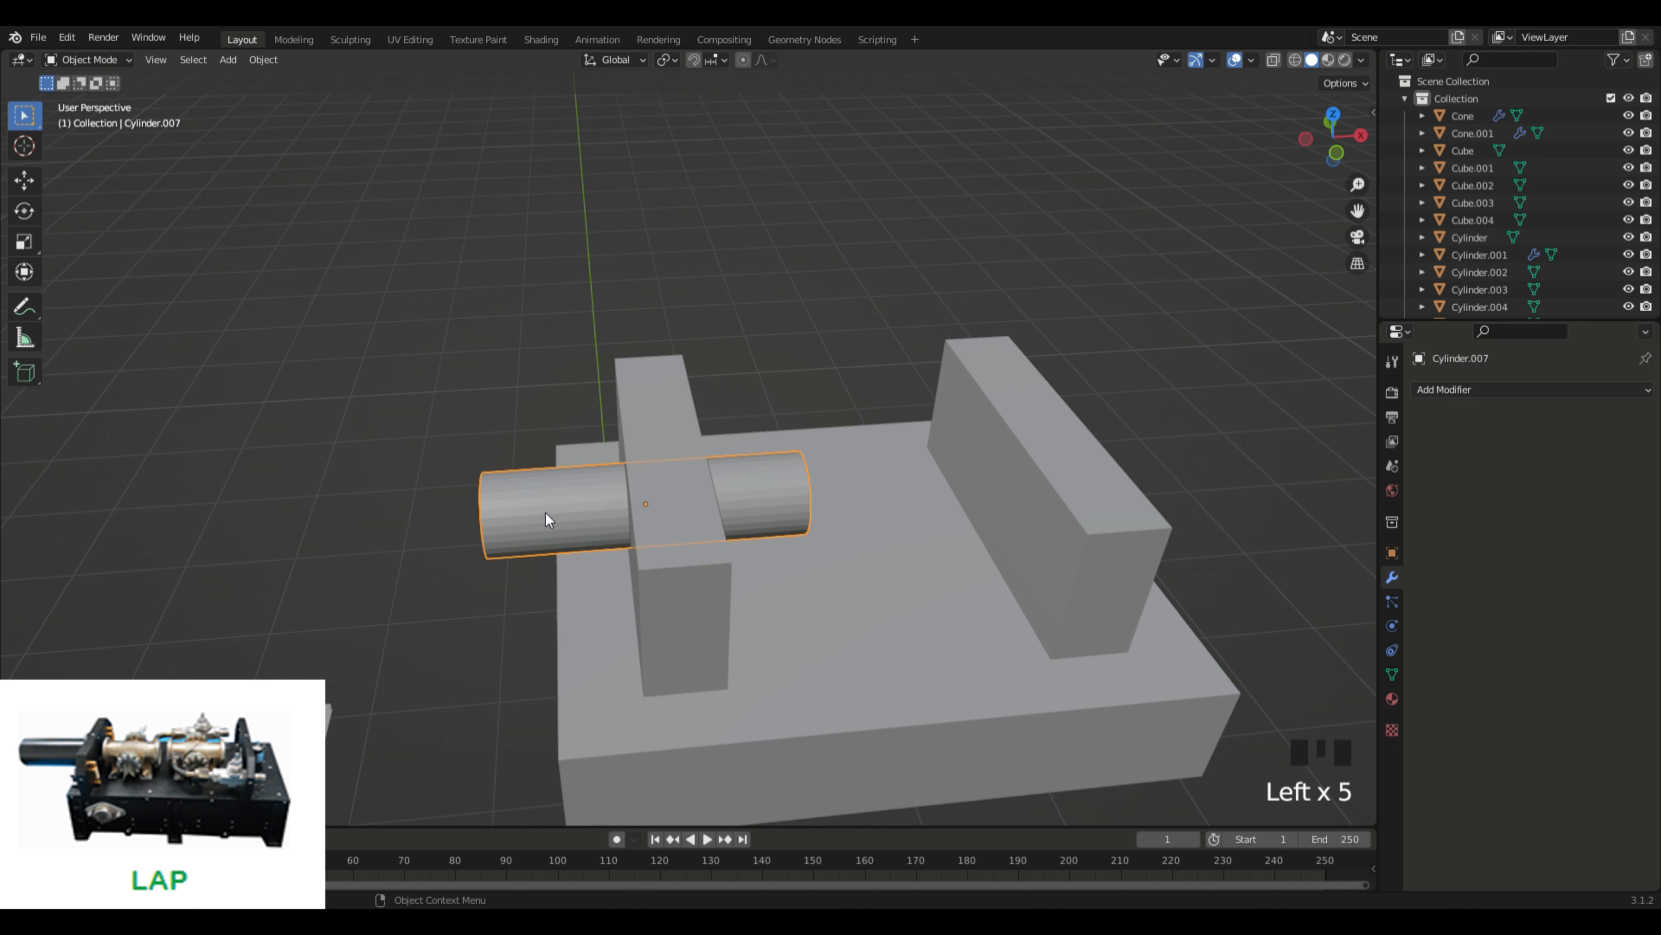
pyautogui.press('g')
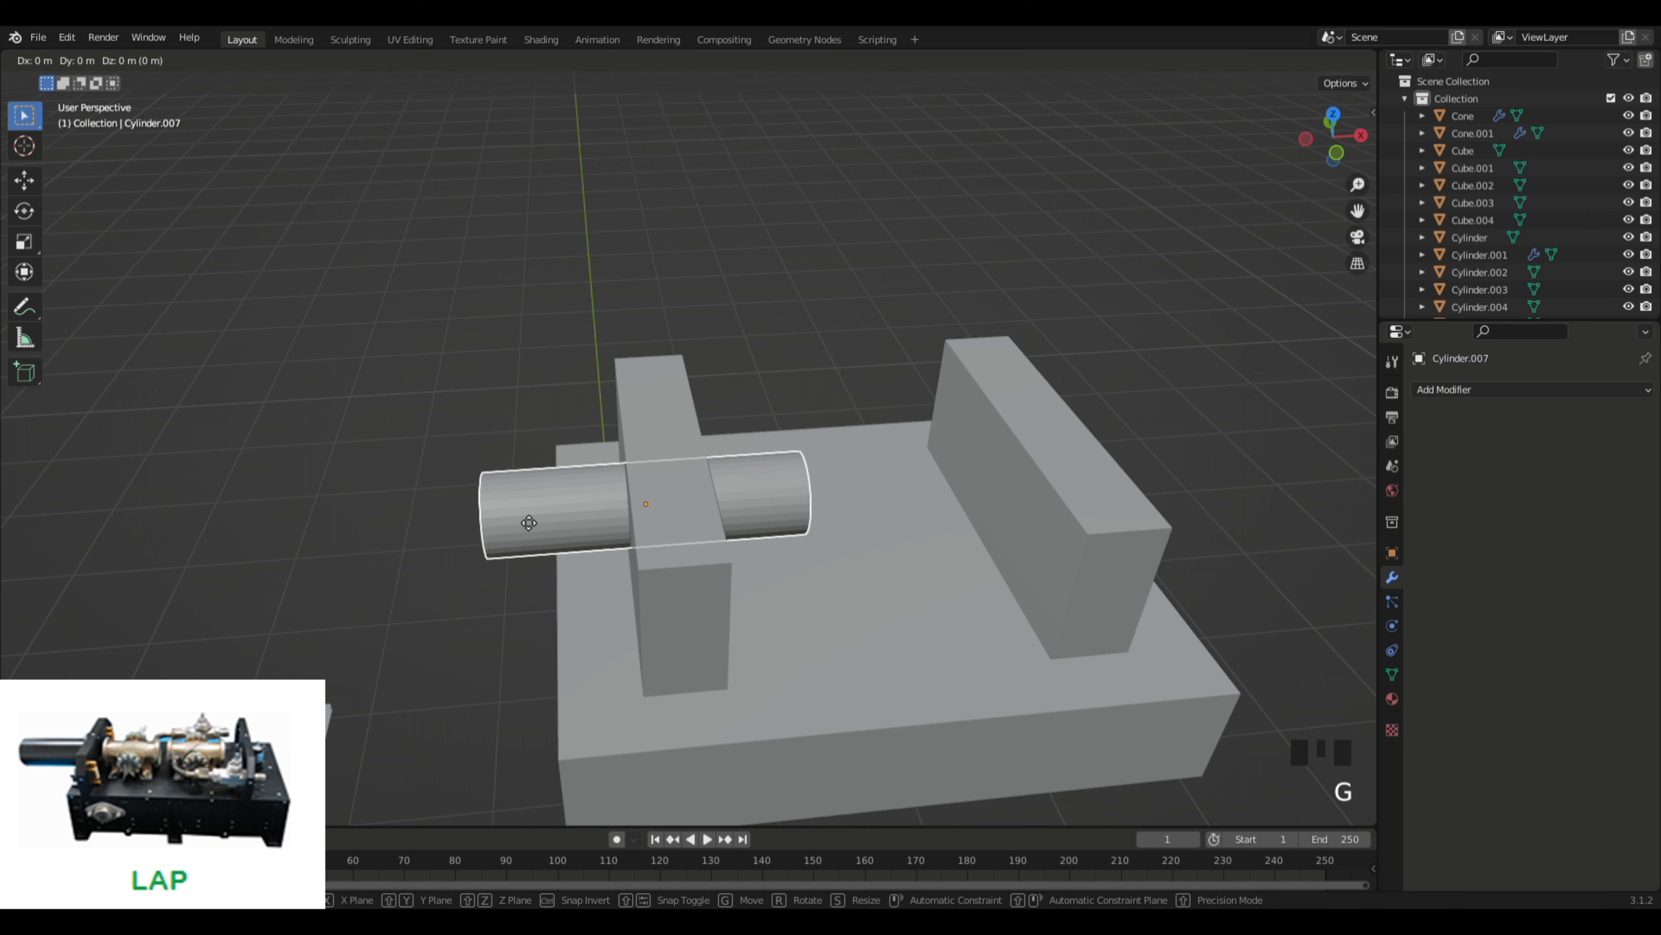
pyautogui.press('Escape')
pyautogui.press('s')
pyautogui.press('x')
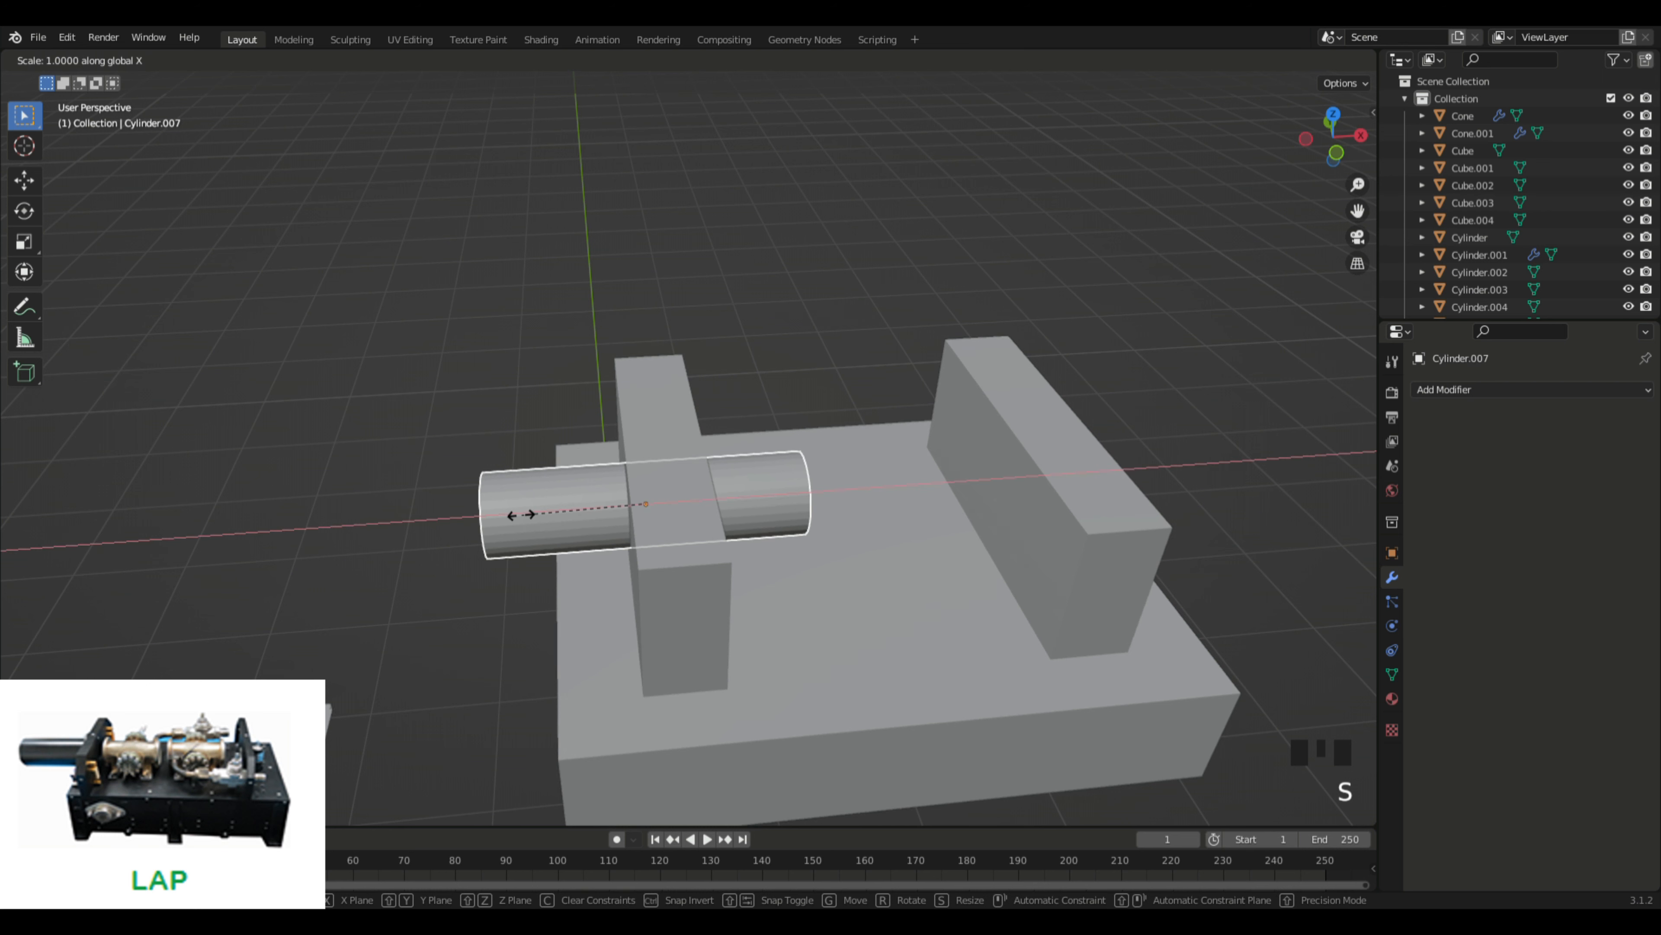
pyautogui.click(568, 530)
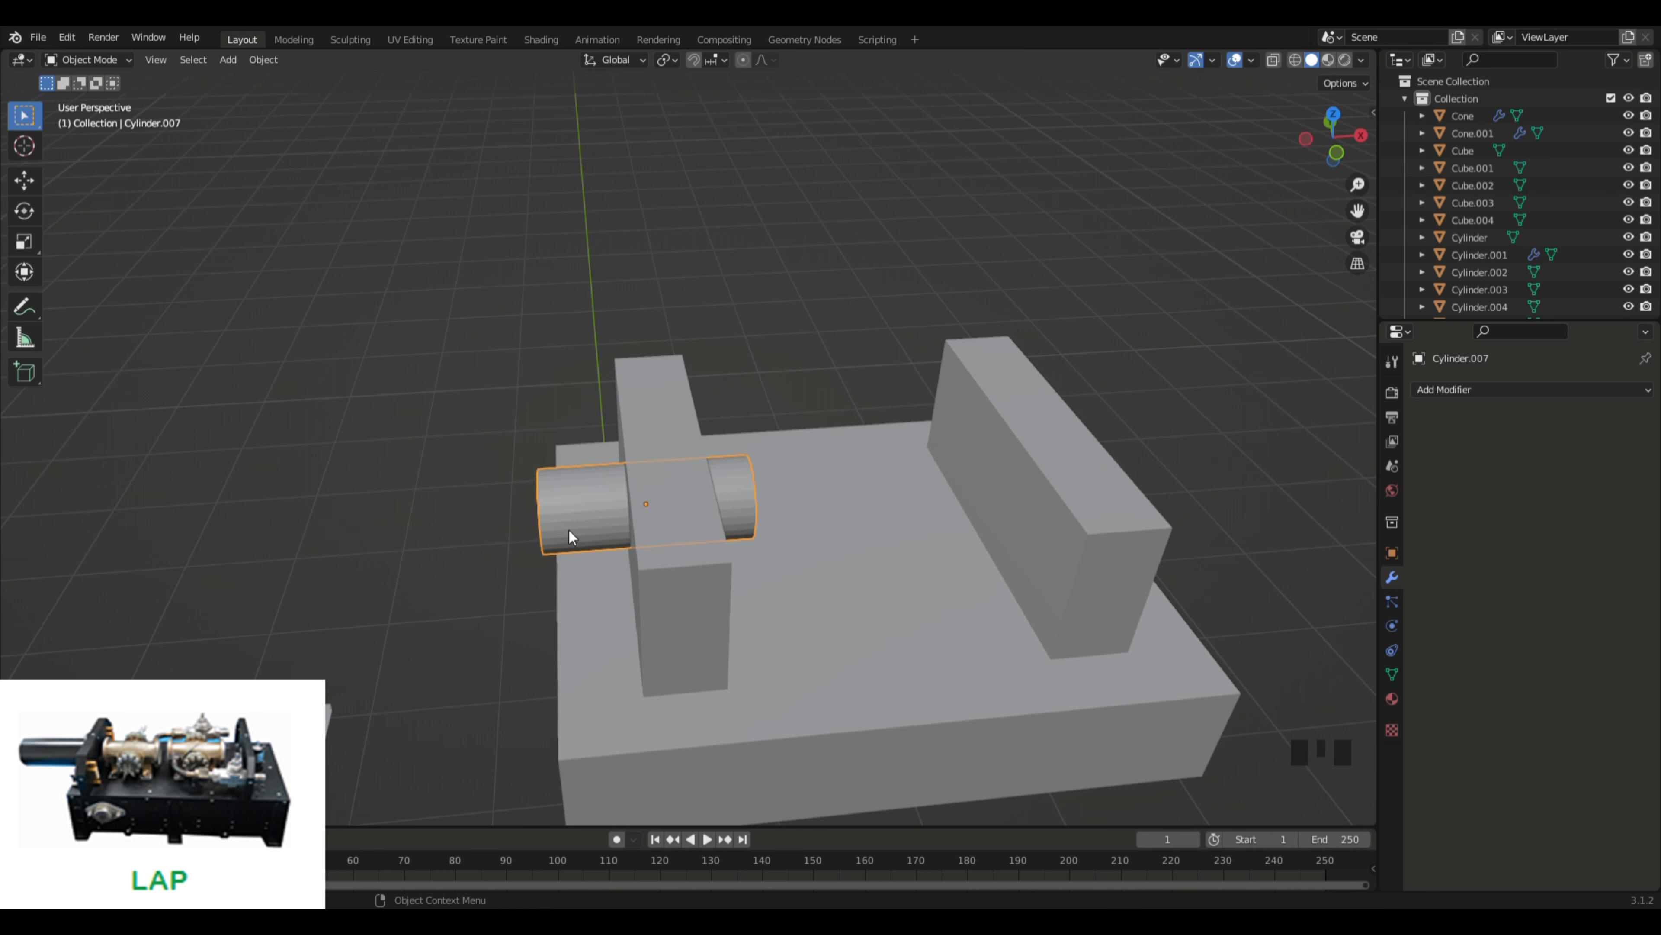
pyautogui.press('g')
pyautogui.press('x')
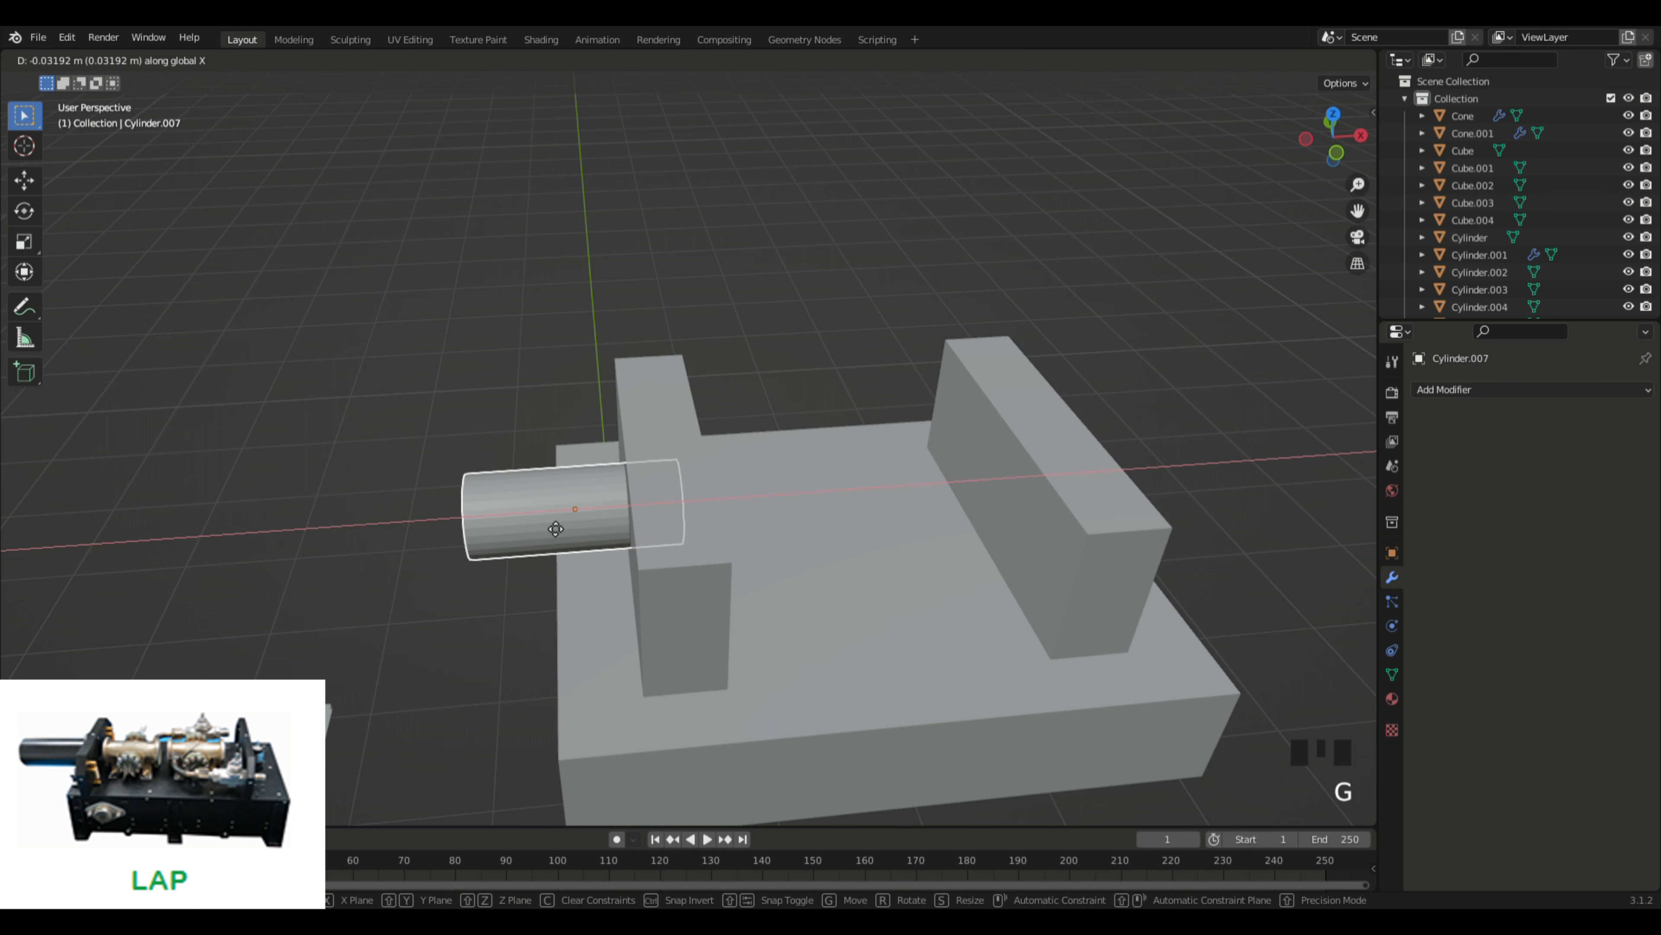
pyautogui.click(556, 527)
# Step: Duplicate the cylinder and move the copy along X to the inner side of the nearer wall
pyautogui.moveTo(823, 305); pyautogui.dragTo(830, 345, button='middle')
pyautogui.click(482, 520)
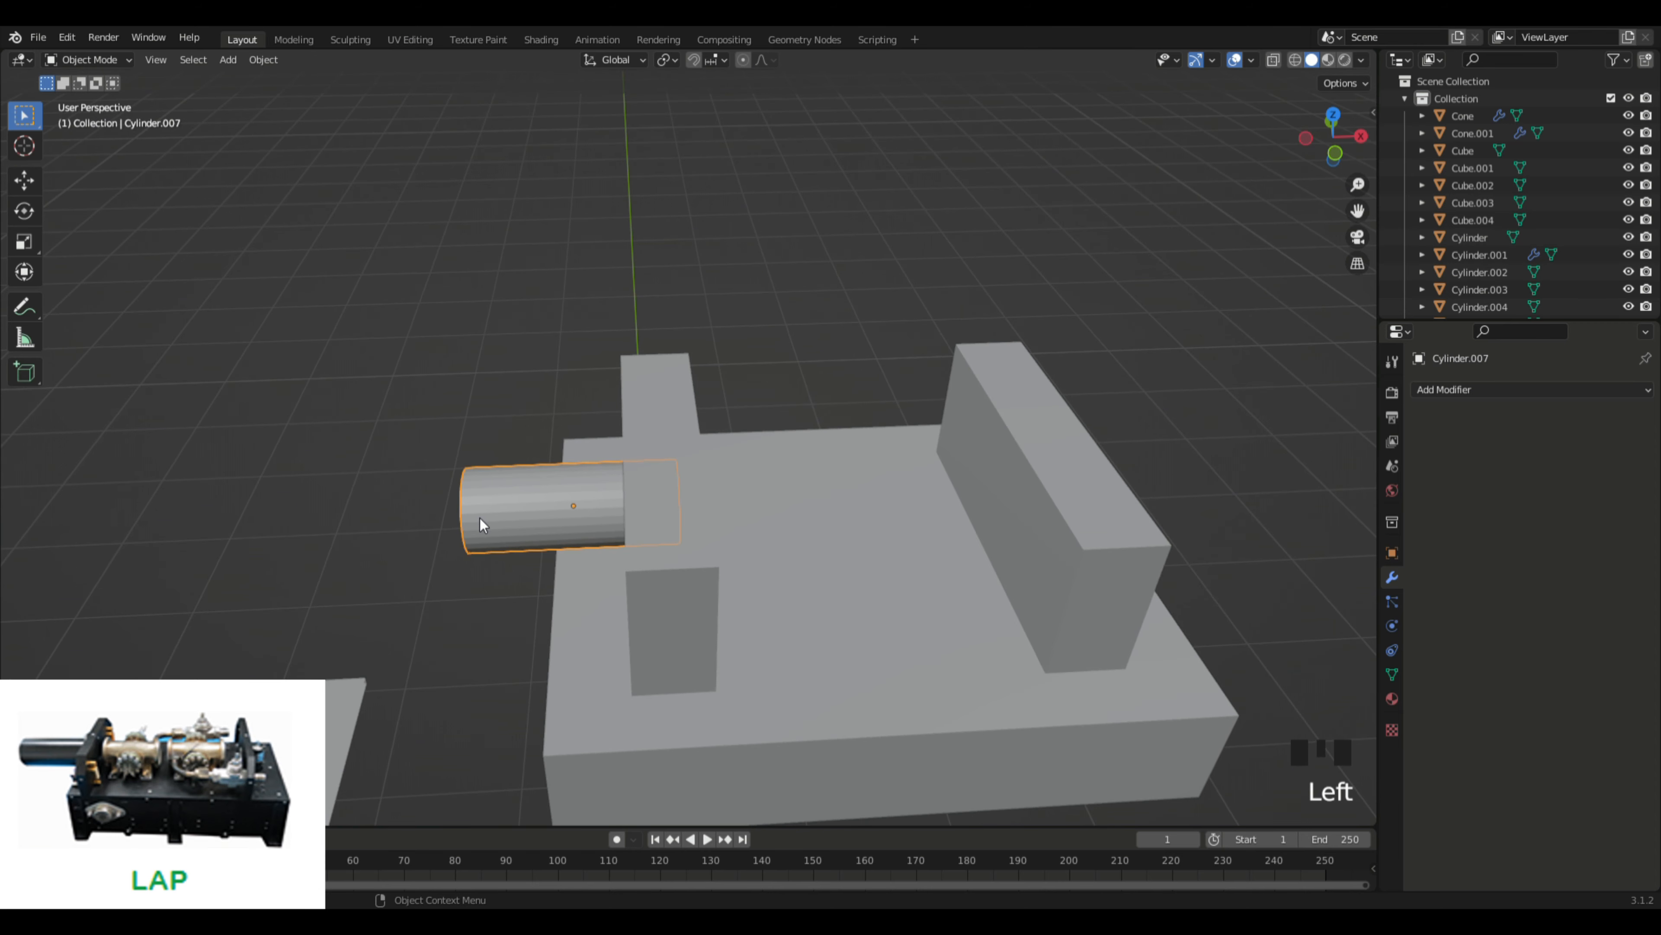
pyautogui.hotkey('shift', 'd')
pyautogui.rightClick(554, 521)
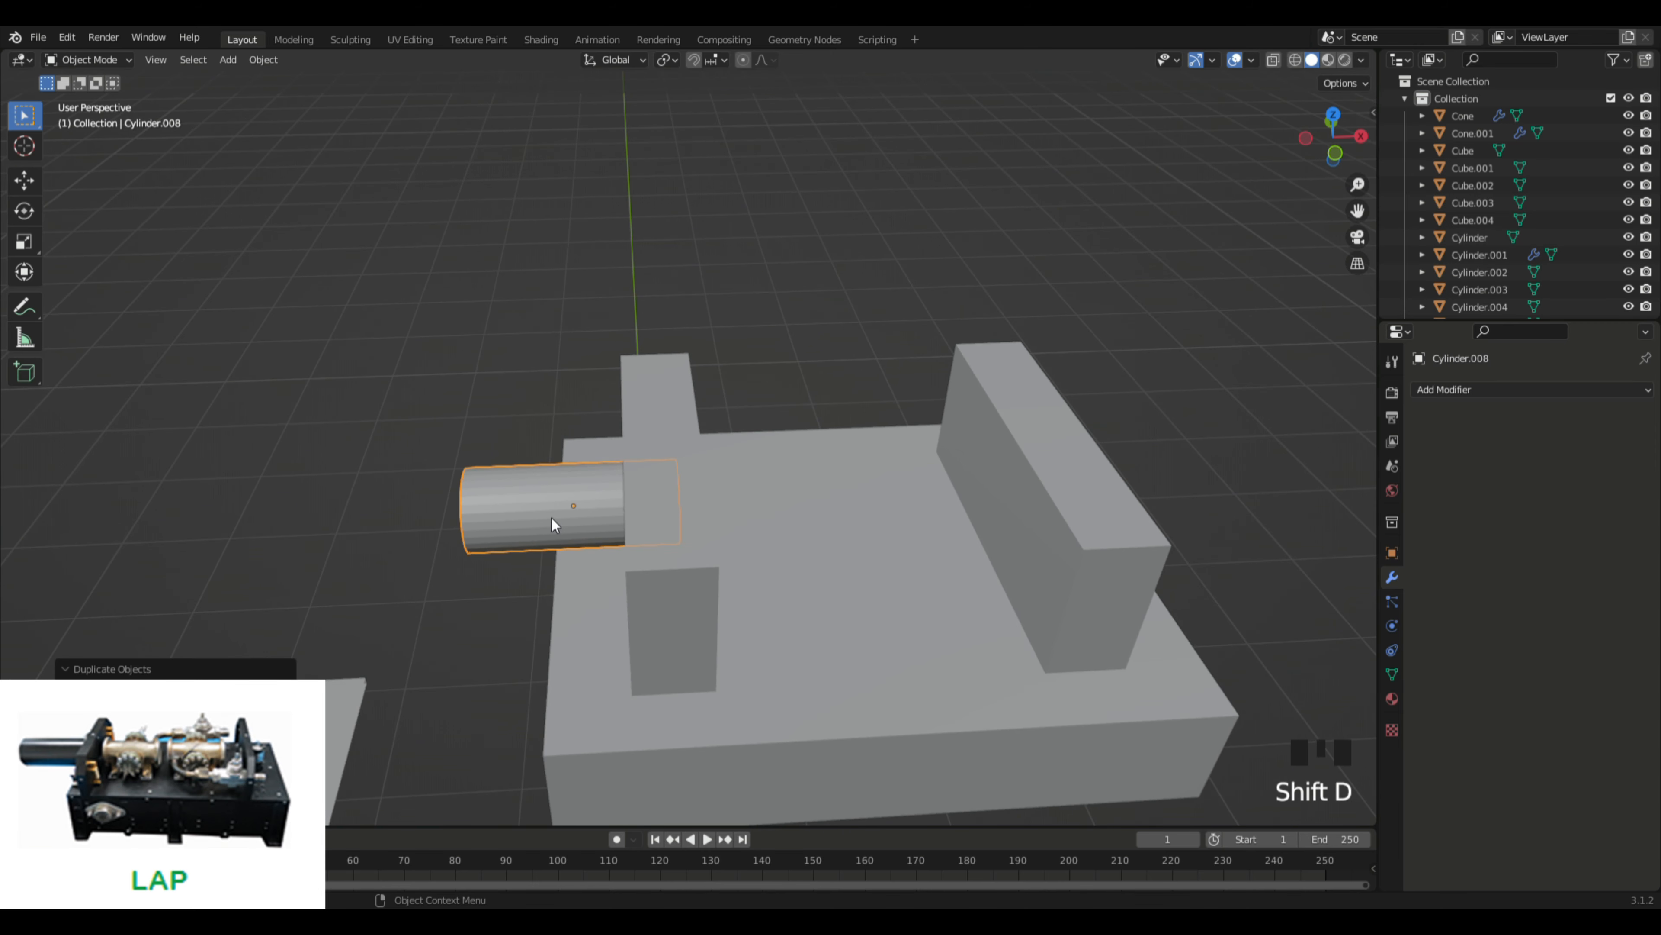
pyautogui.press('g')
pyautogui.press('z')
pyautogui.press('x')
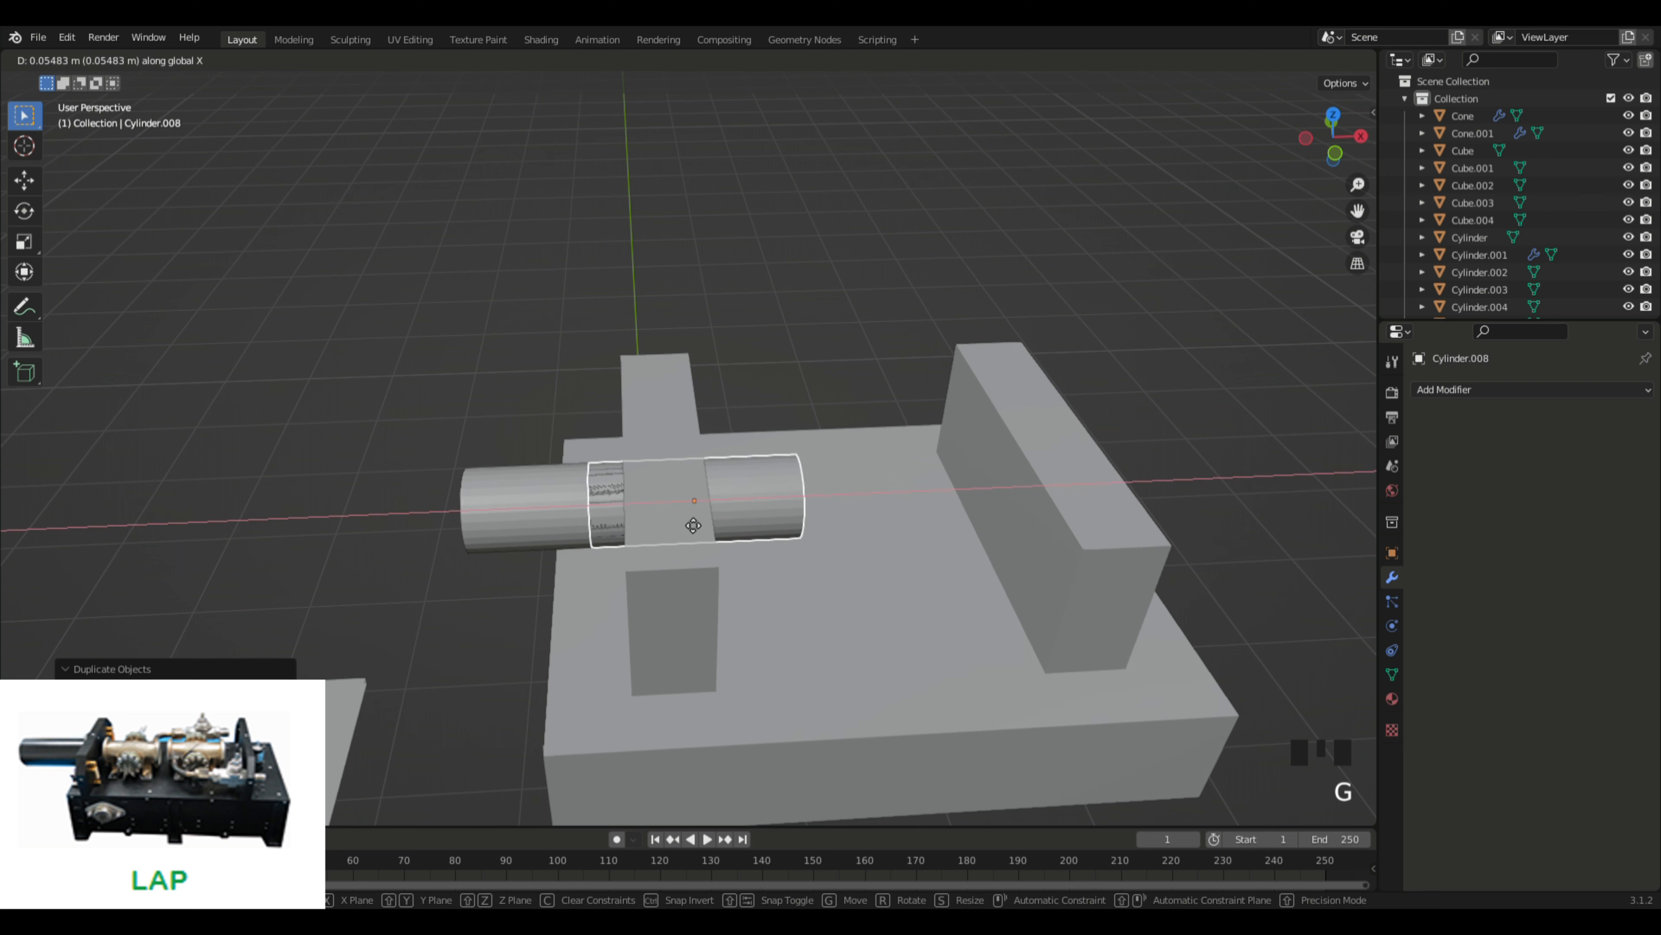
pyautogui.click(774, 521)
# Step: Shorten the duplicated cylinder along X and move it back until its end sits inside the nearer wall
pyautogui.moveTo(774, 521); pyautogui.dragTo(900, 482, button='middle')
pyautogui.press('s')
pyautogui.press('x')
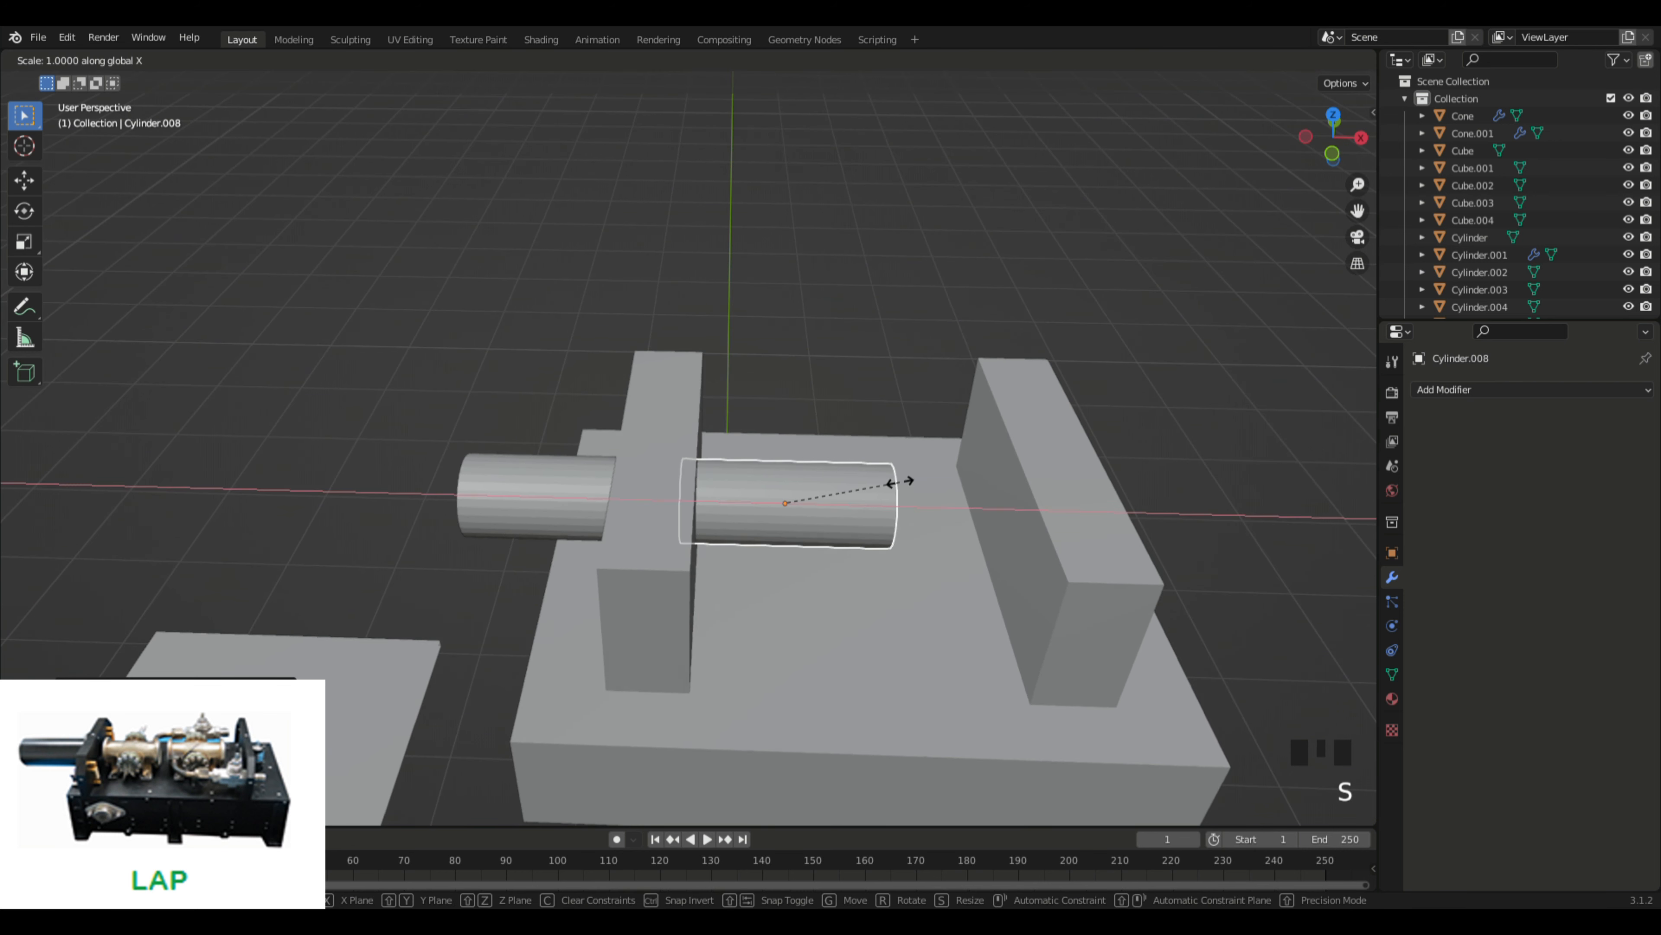
pyautogui.click(866, 481)
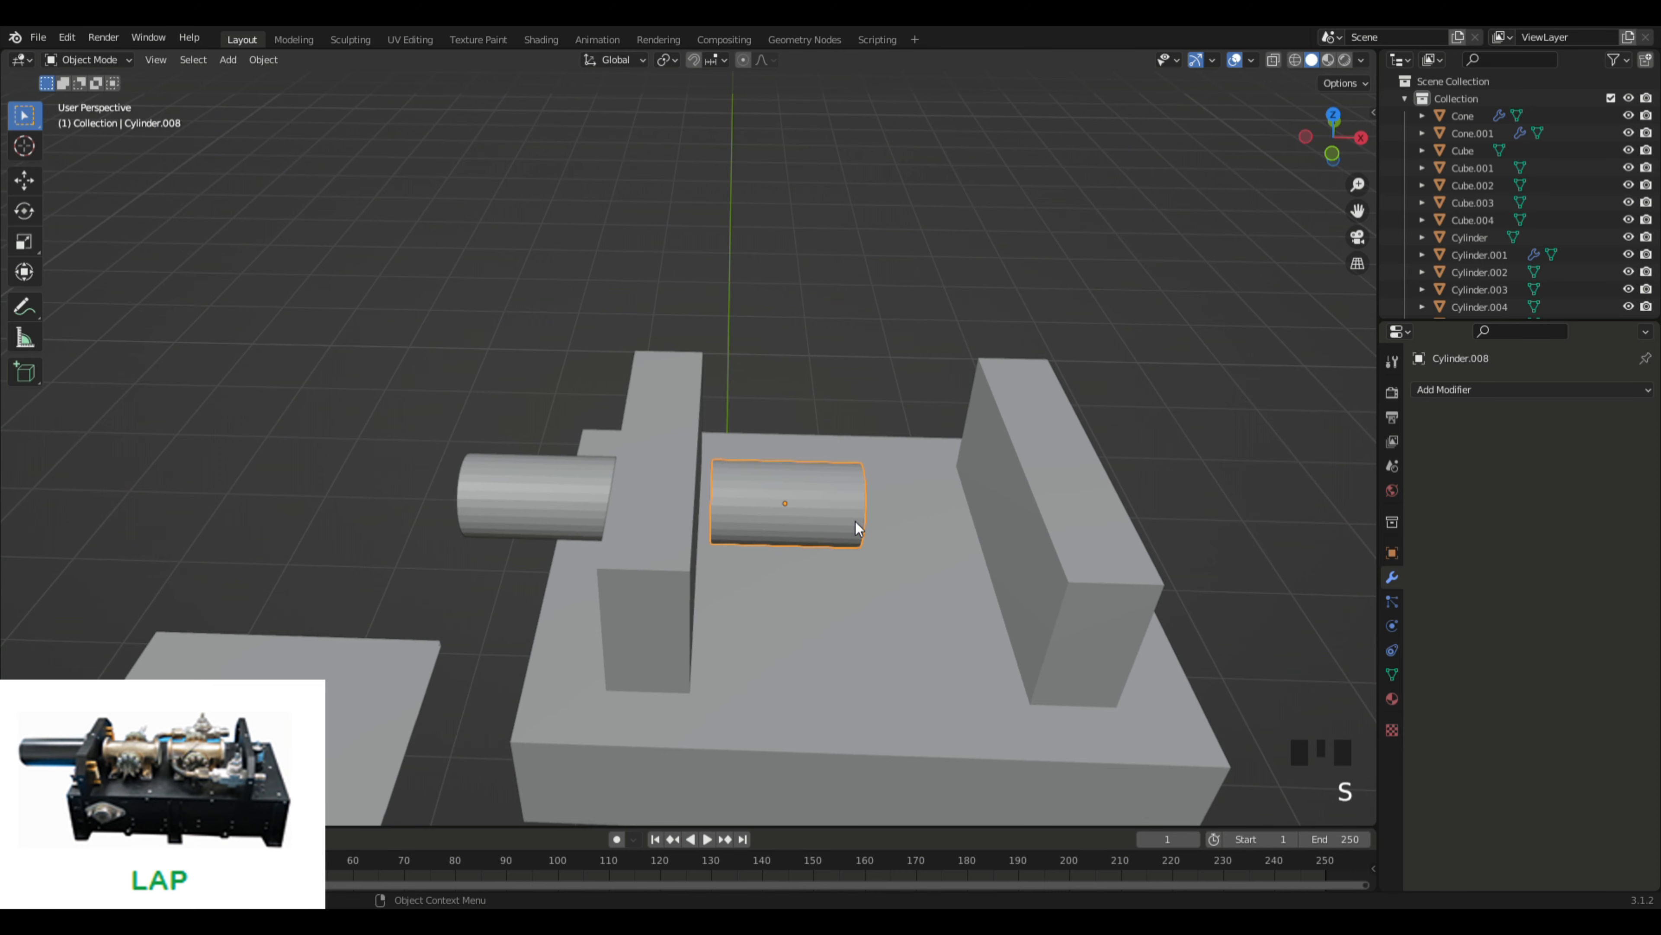
pyautogui.press('g')
pyautogui.press('x')
pyautogui.click(915, 360)
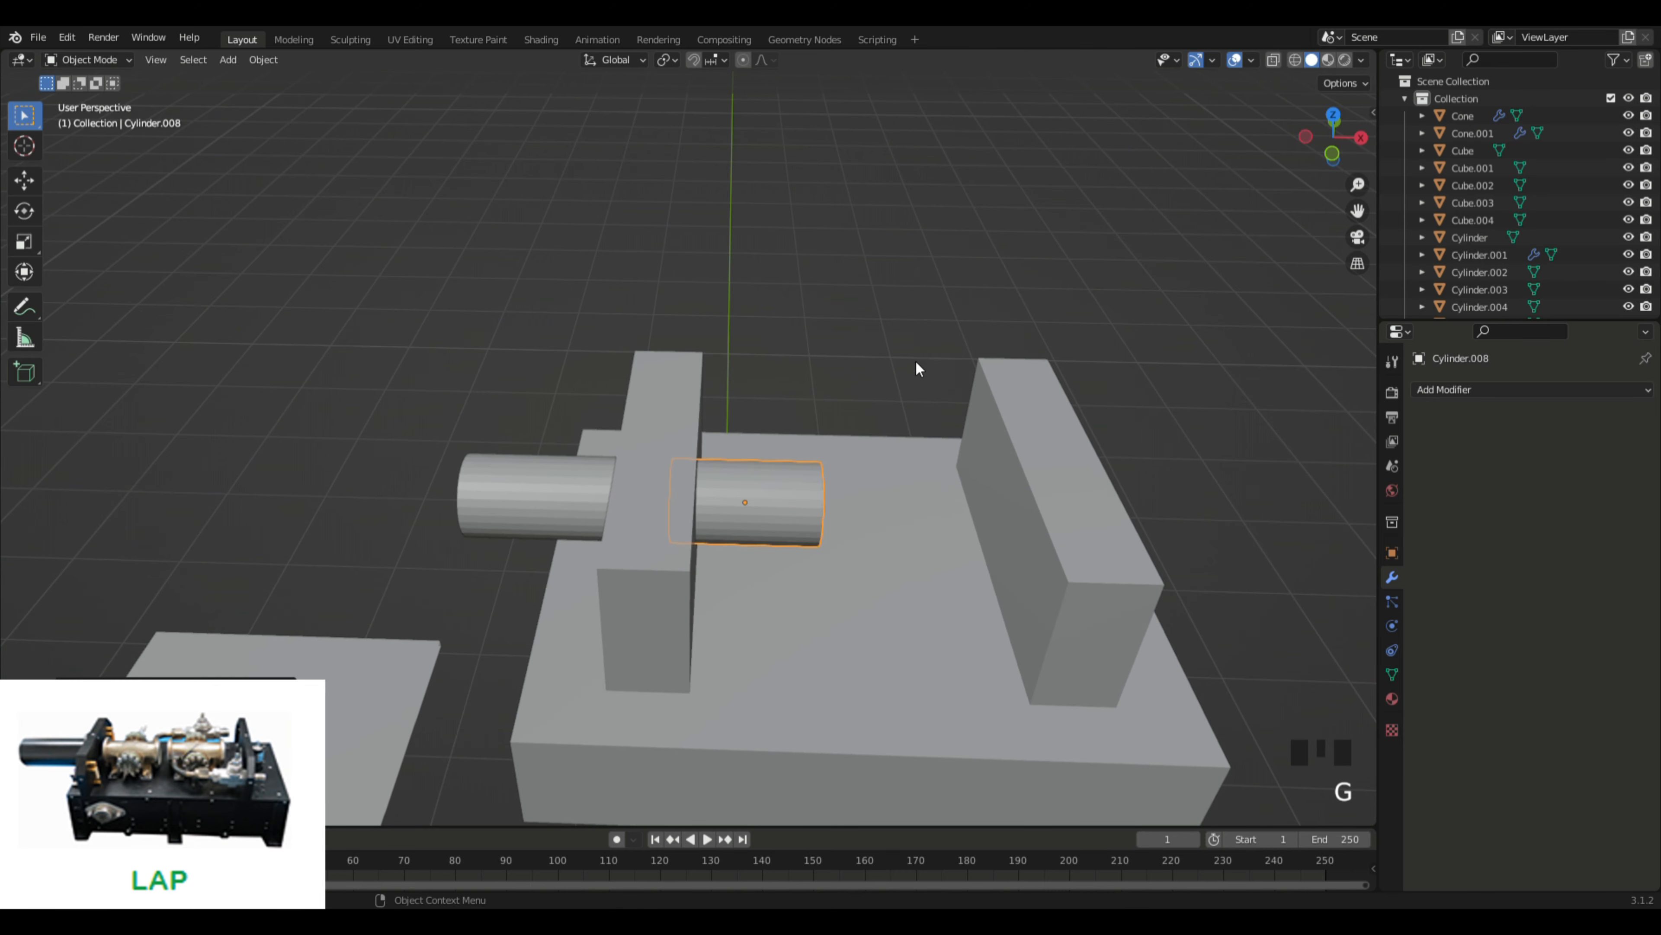
pyautogui.click(916, 367)
# Step: Duplicate the inner cylinder, enlarge the copy slightly, and flatten it along X into a thin ring
pyautogui.moveTo(935, 315); pyautogui.dragTo(768, 570, button='middle')
pyautogui.click(767, 557)
pyautogui.hotkey('shift', 'd')
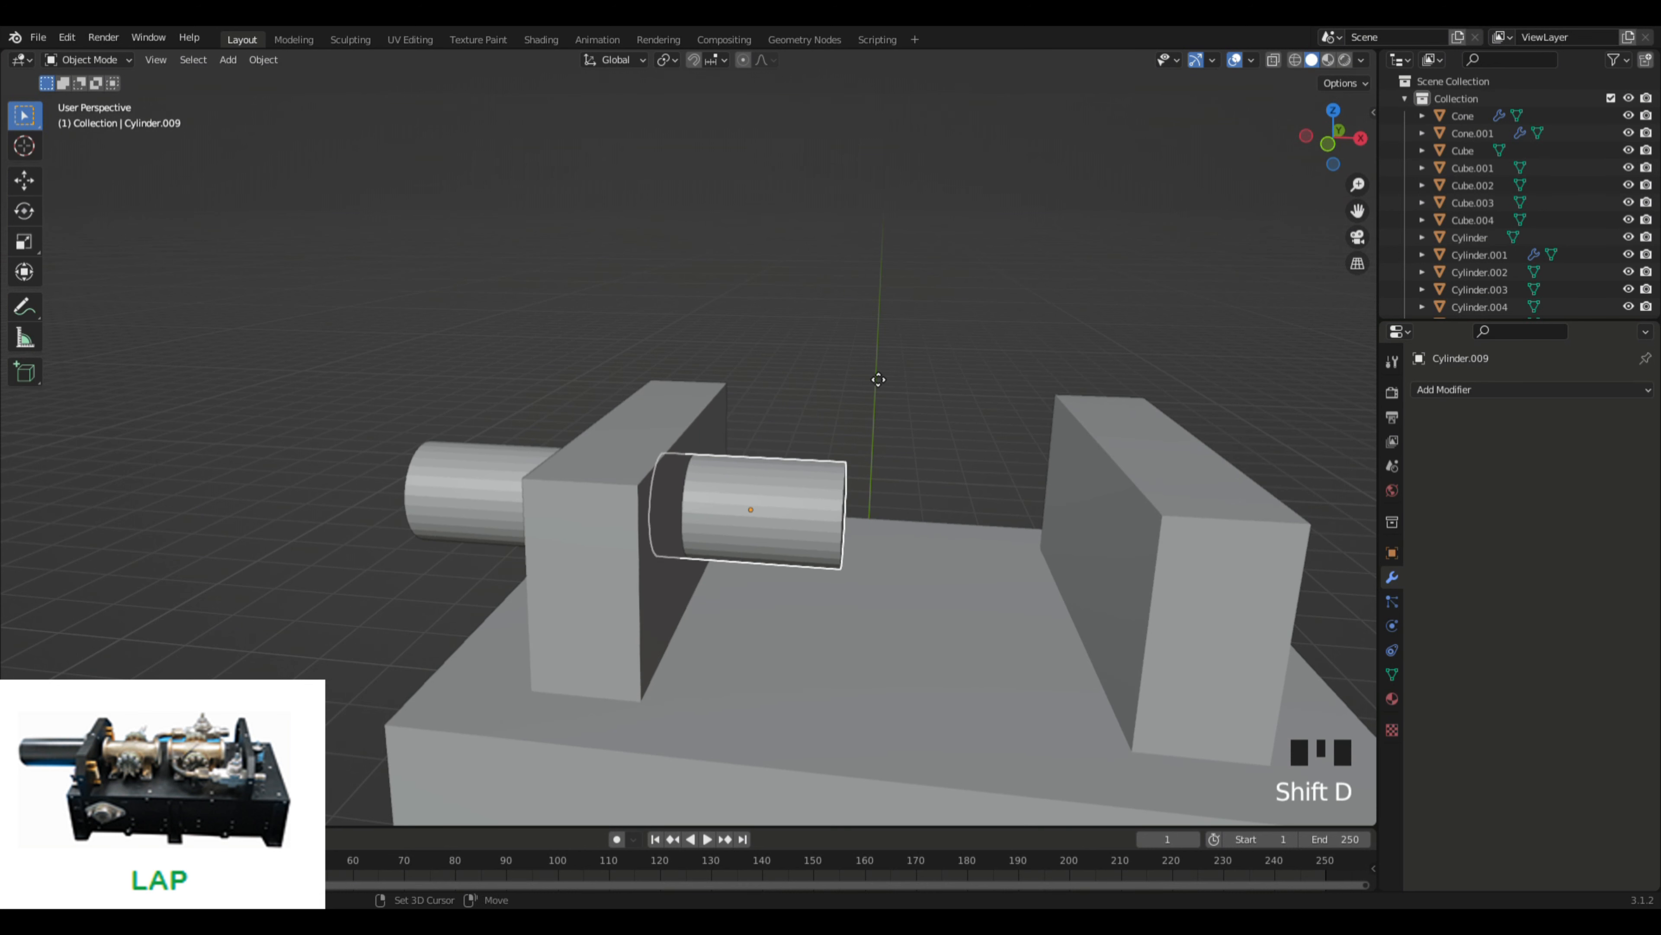
pyautogui.rightClick(872, 371)
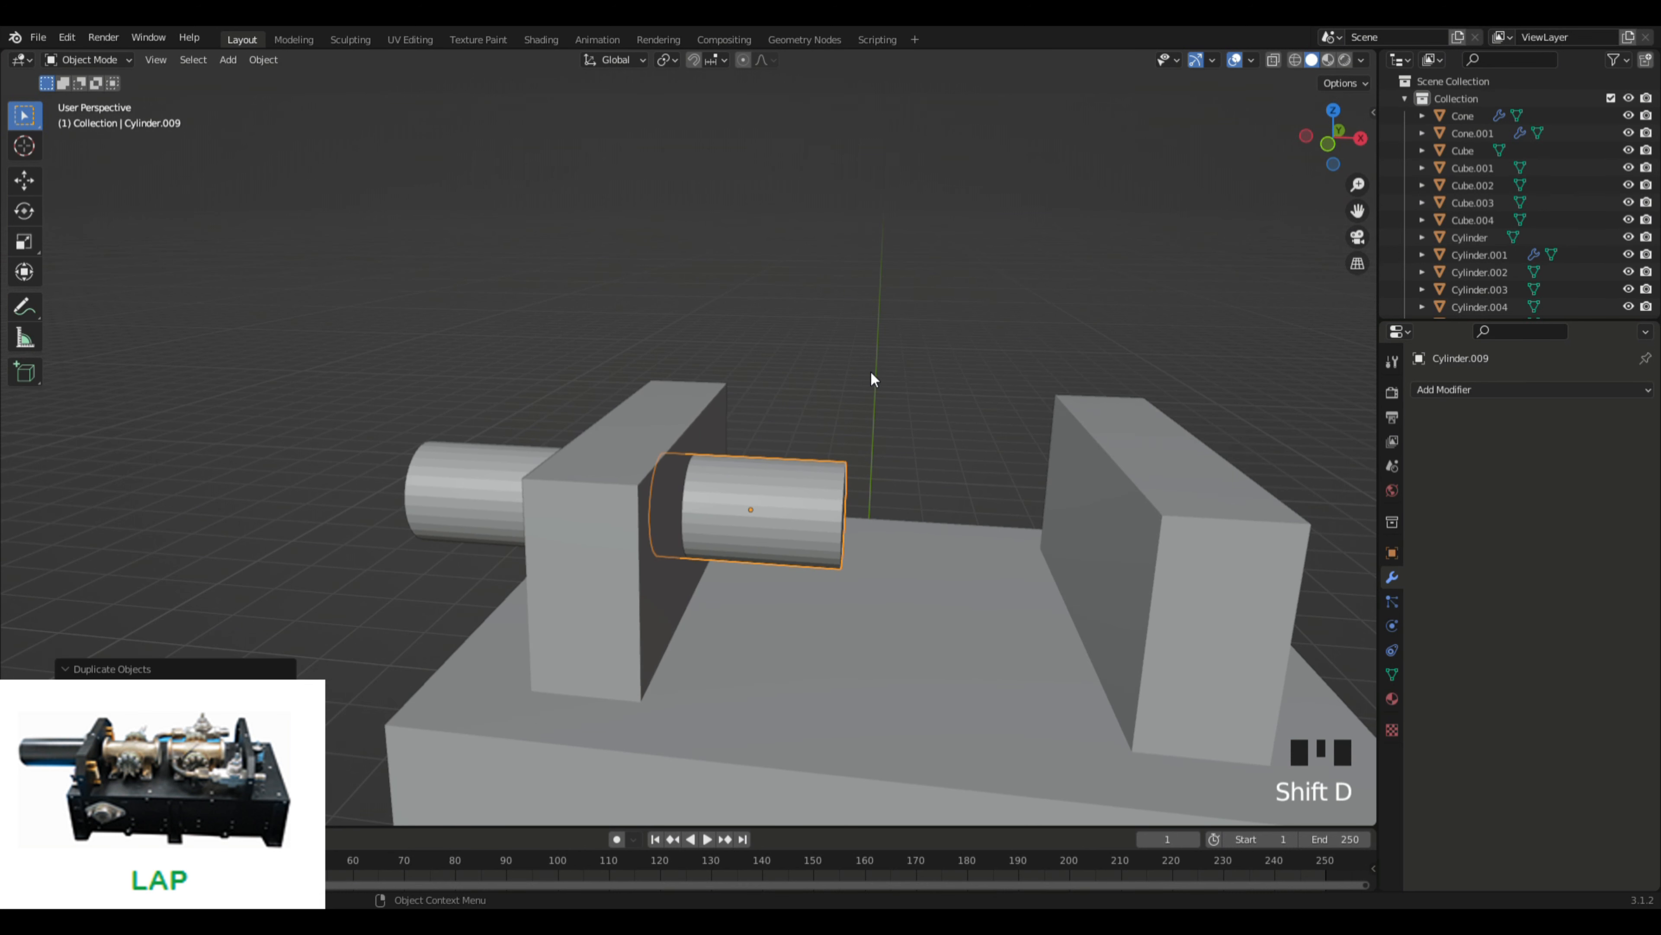
pyautogui.press('s')
pyautogui.click(907, 386)
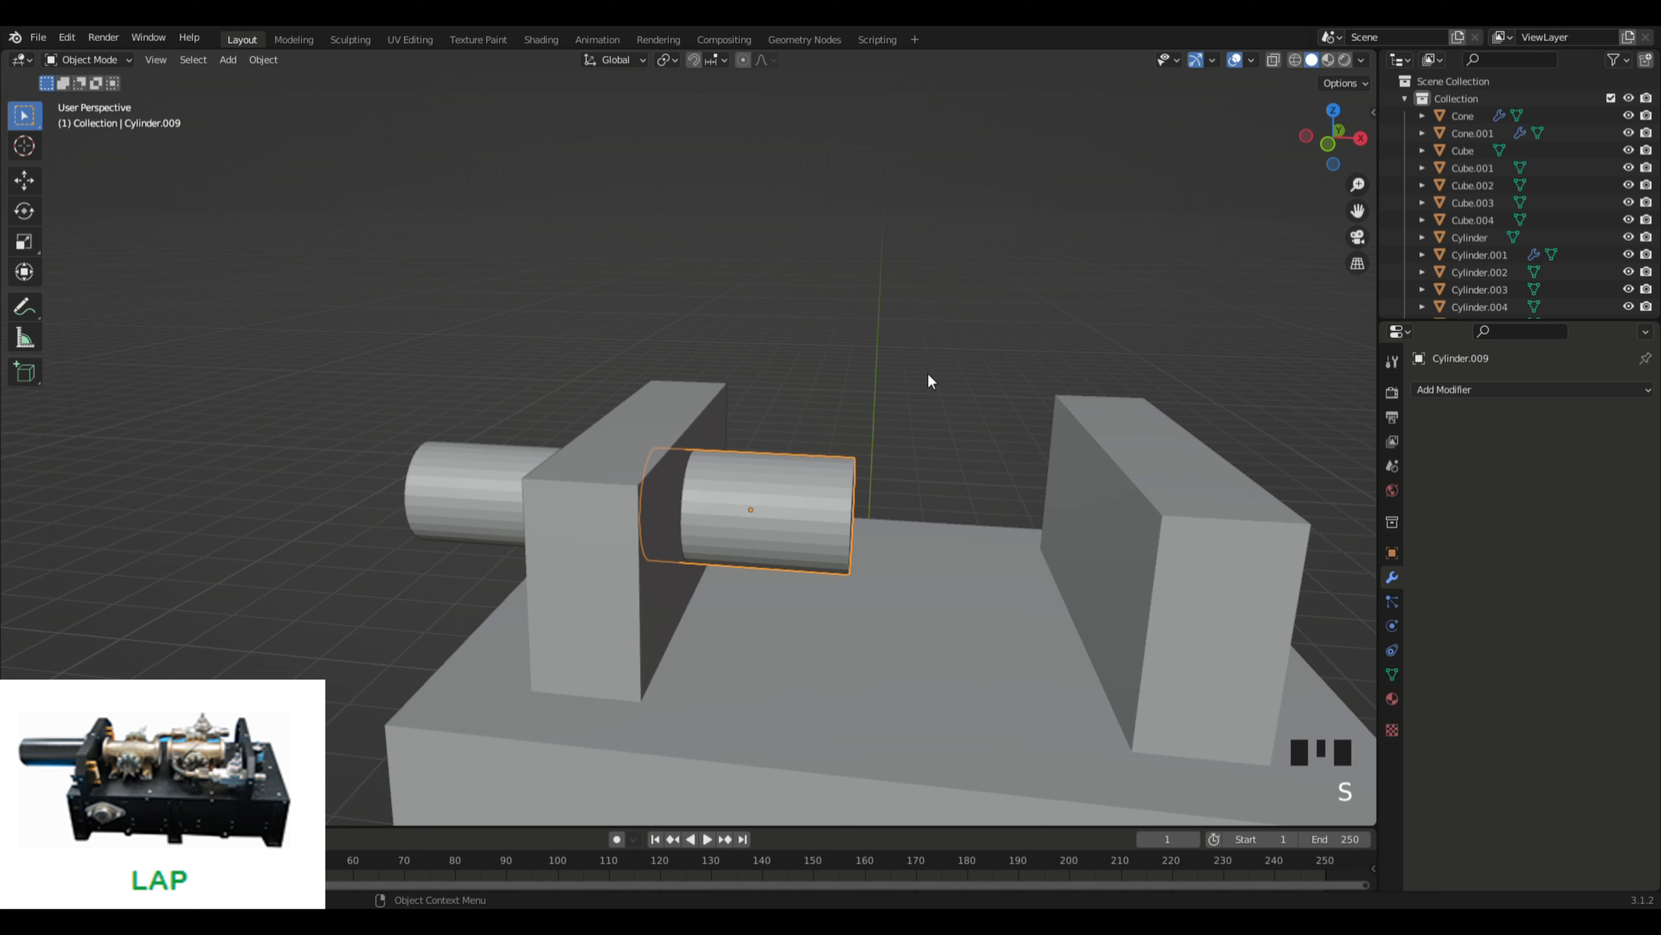
pyautogui.press('s')
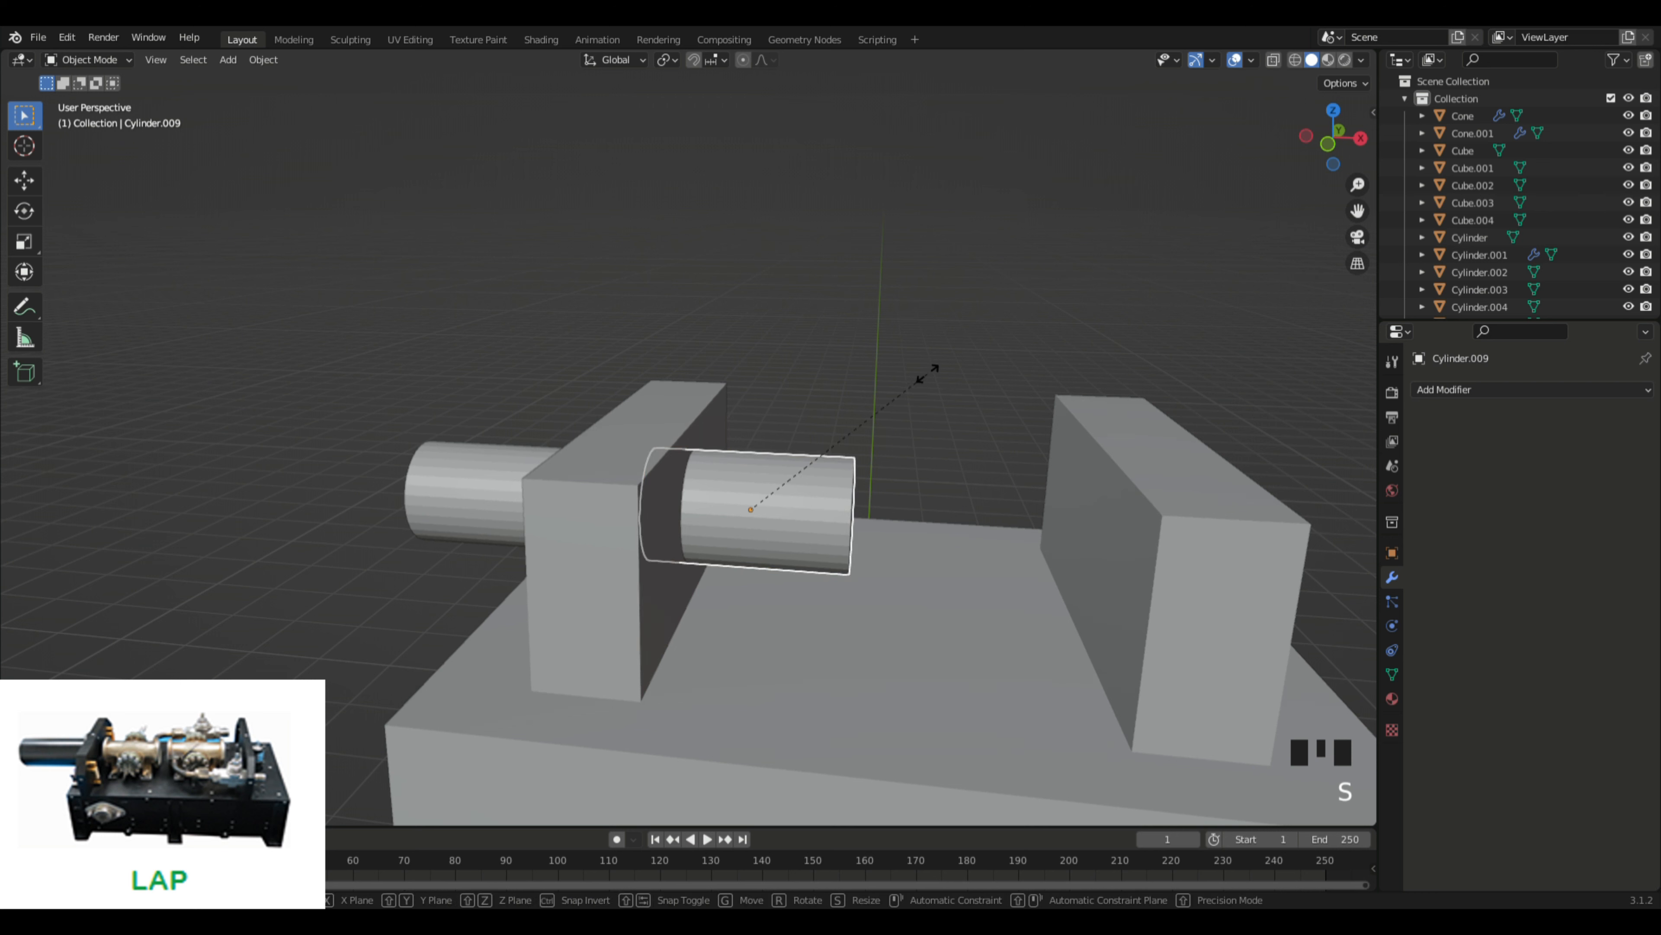
pyautogui.press('x')
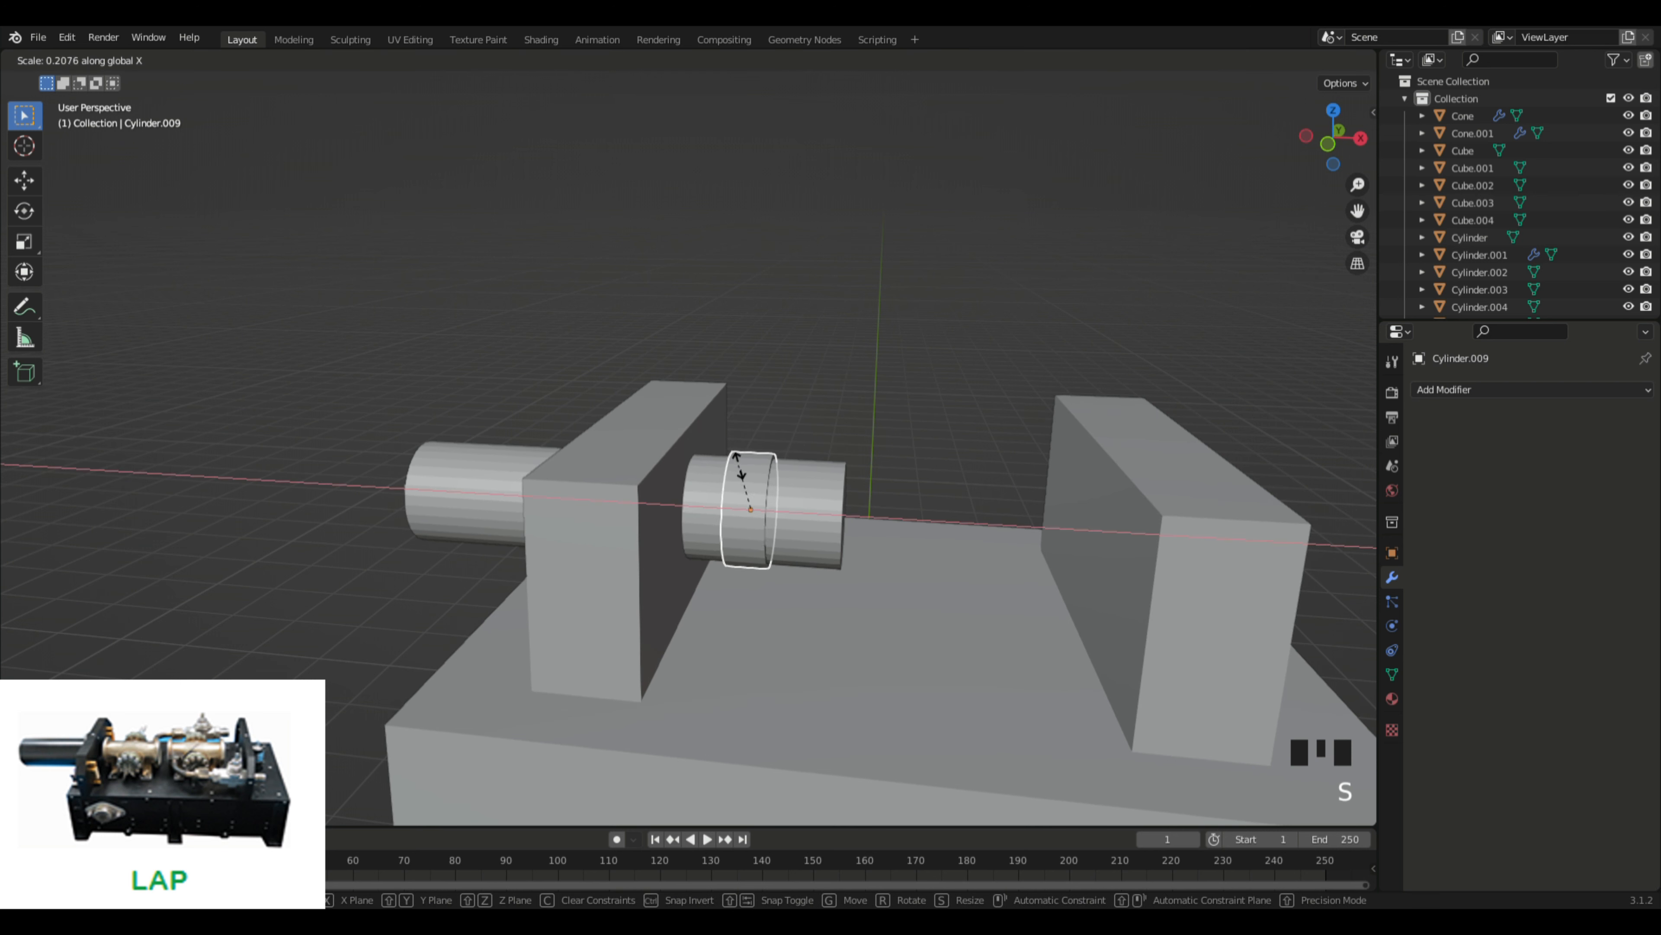
pyautogui.click(753, 498)
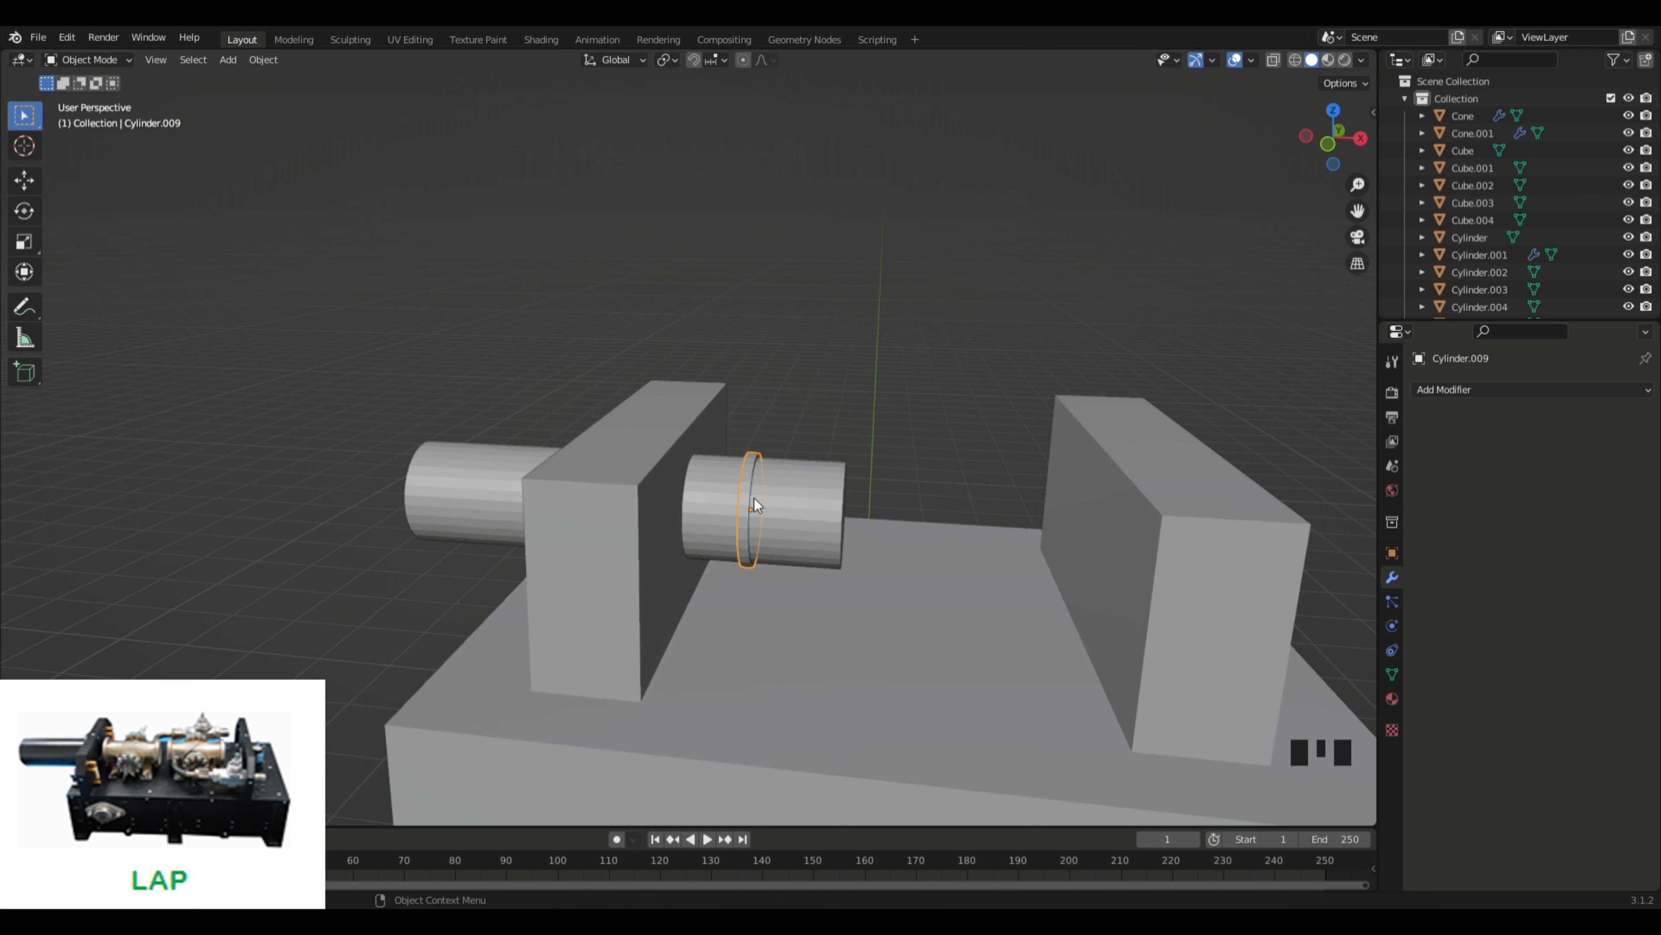
# Step: Move the ring along X to the inner cylinder's end beside the nearer wall
pyautogui.press('g')
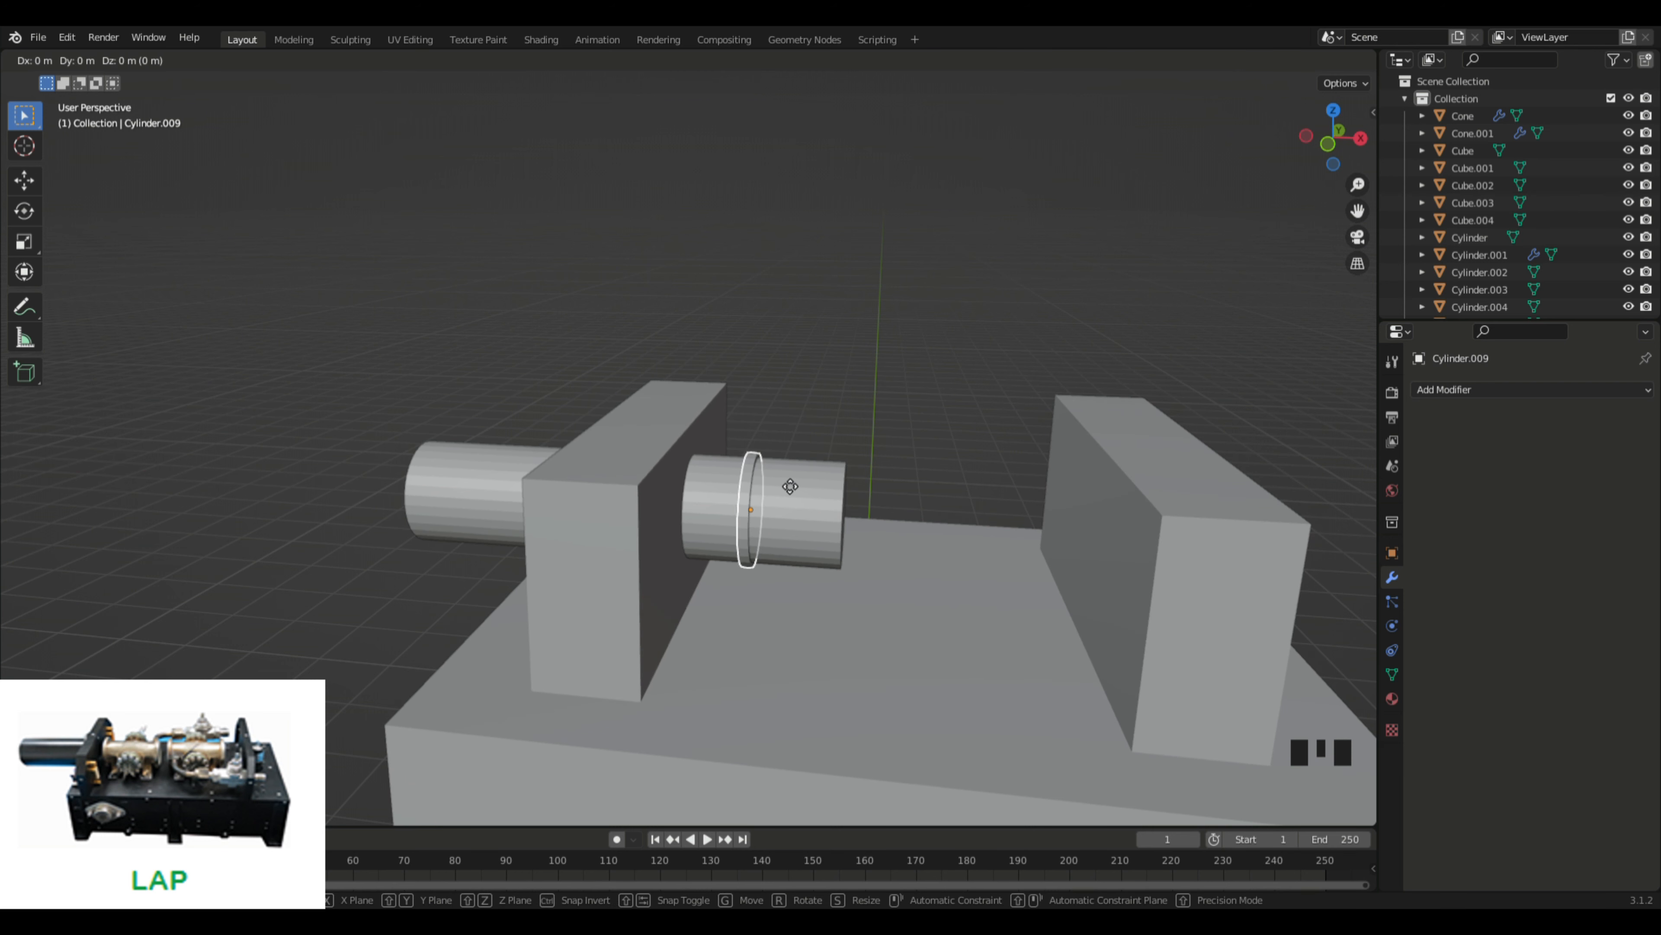
pyautogui.press('z')
pyautogui.press('x')
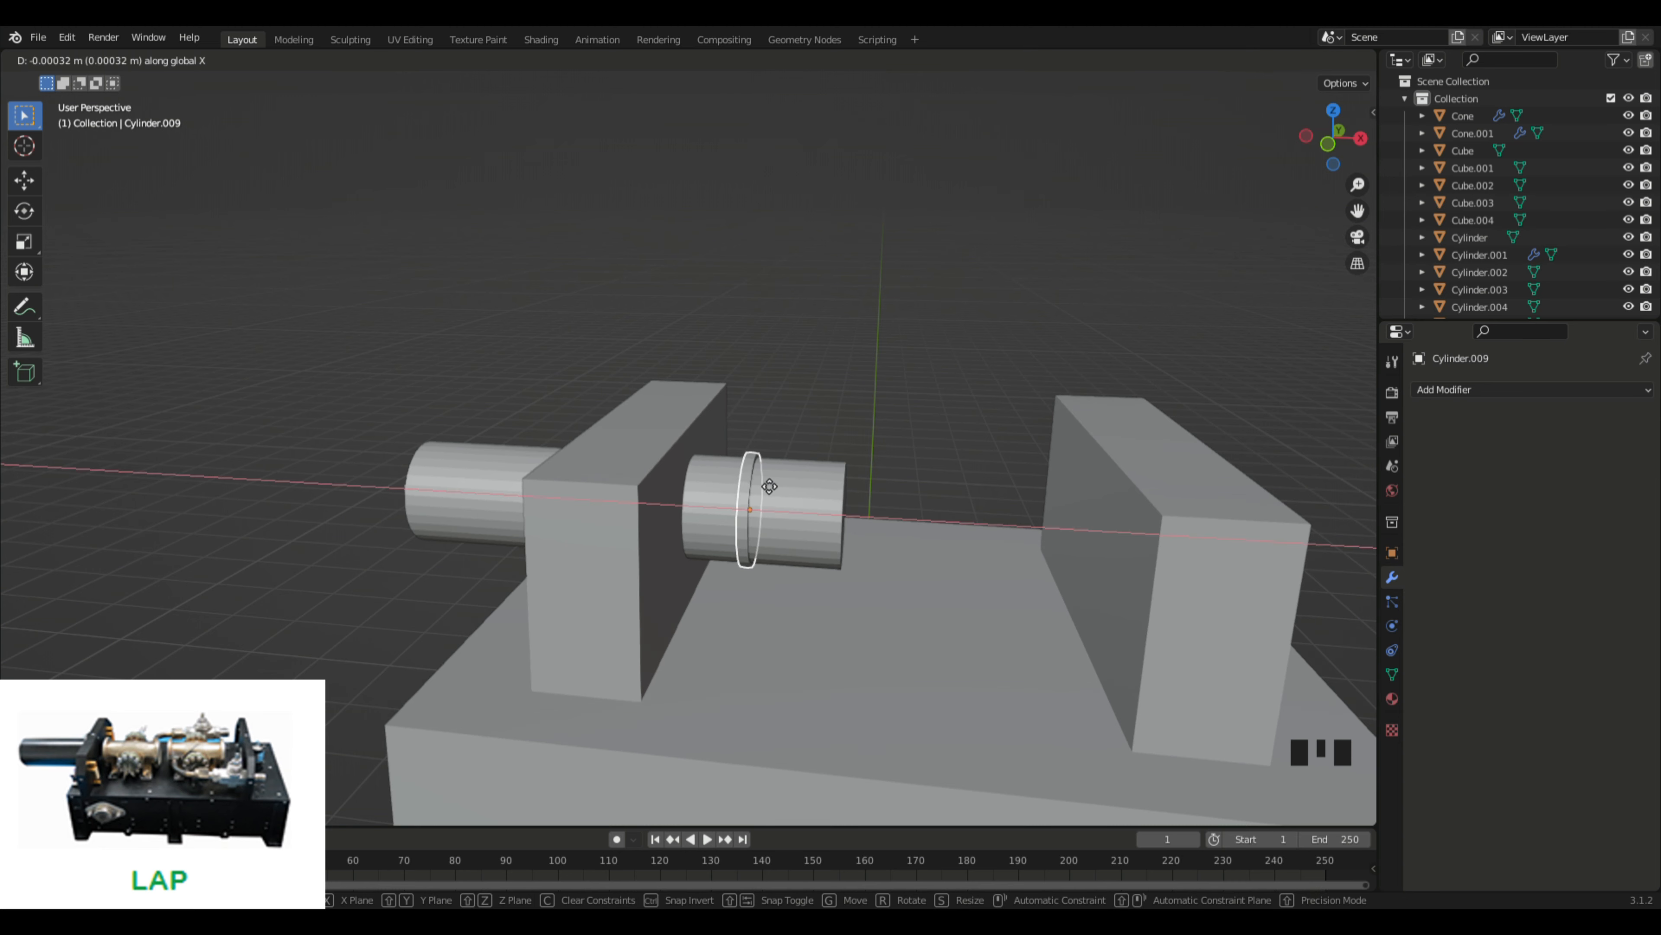
pyautogui.click(739, 486)
pyautogui.moveTo(888, 375)
pyautogui.mouseDown(button='middle')
pyautogui.moveTo(808, 356)
pyautogui.moveTo(964, 352)
pyautogui.moveTo(867, 378)
pyautogui.moveTo(901, 390)
pyautogui.moveTo(877, 393)
pyautogui.mouseUp(button='middle')
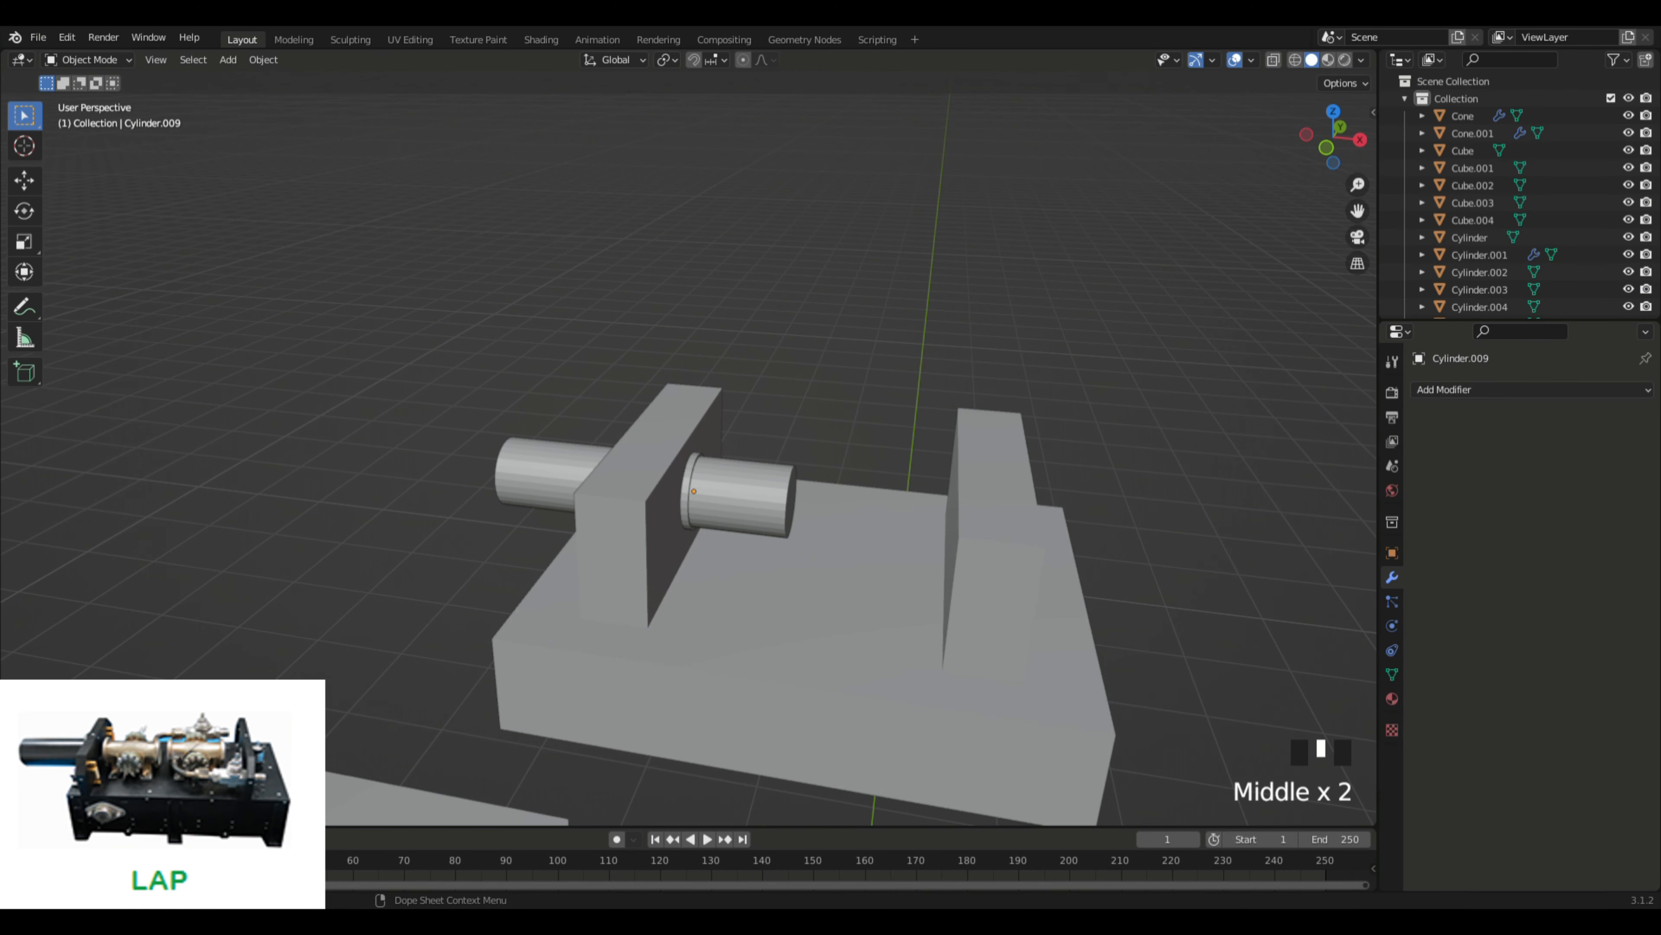
# Step: Duplicate the ring and place the copy at the free end of the inner cylinder
pyautogui.click(760, 516)
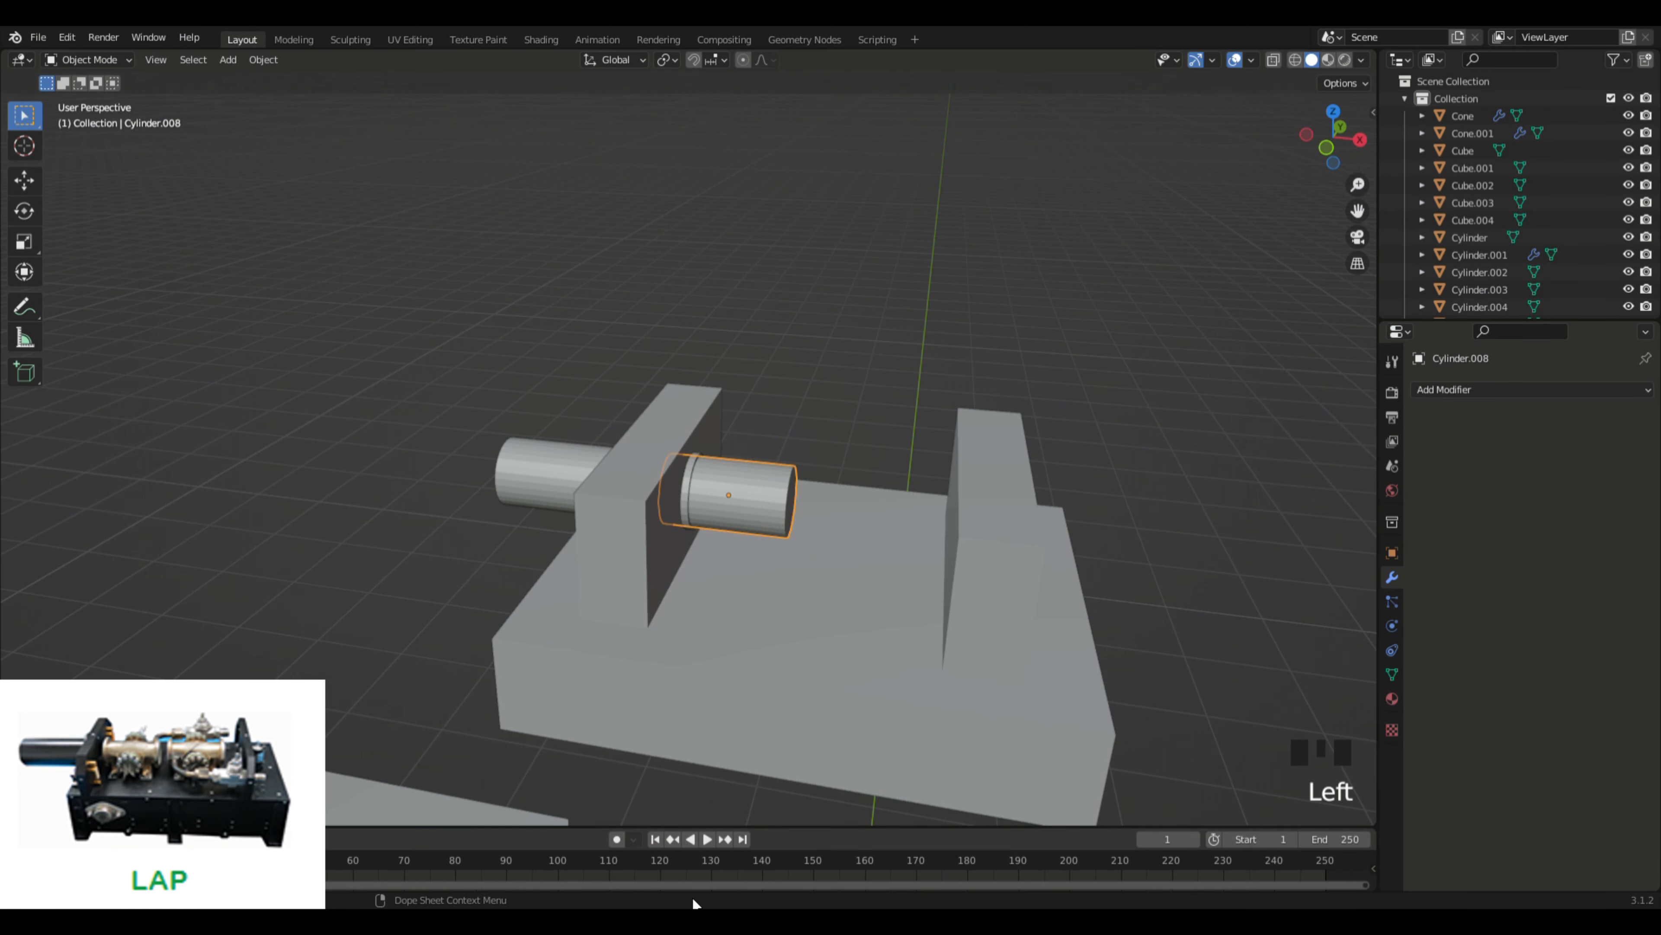
pyautogui.click(689, 490)
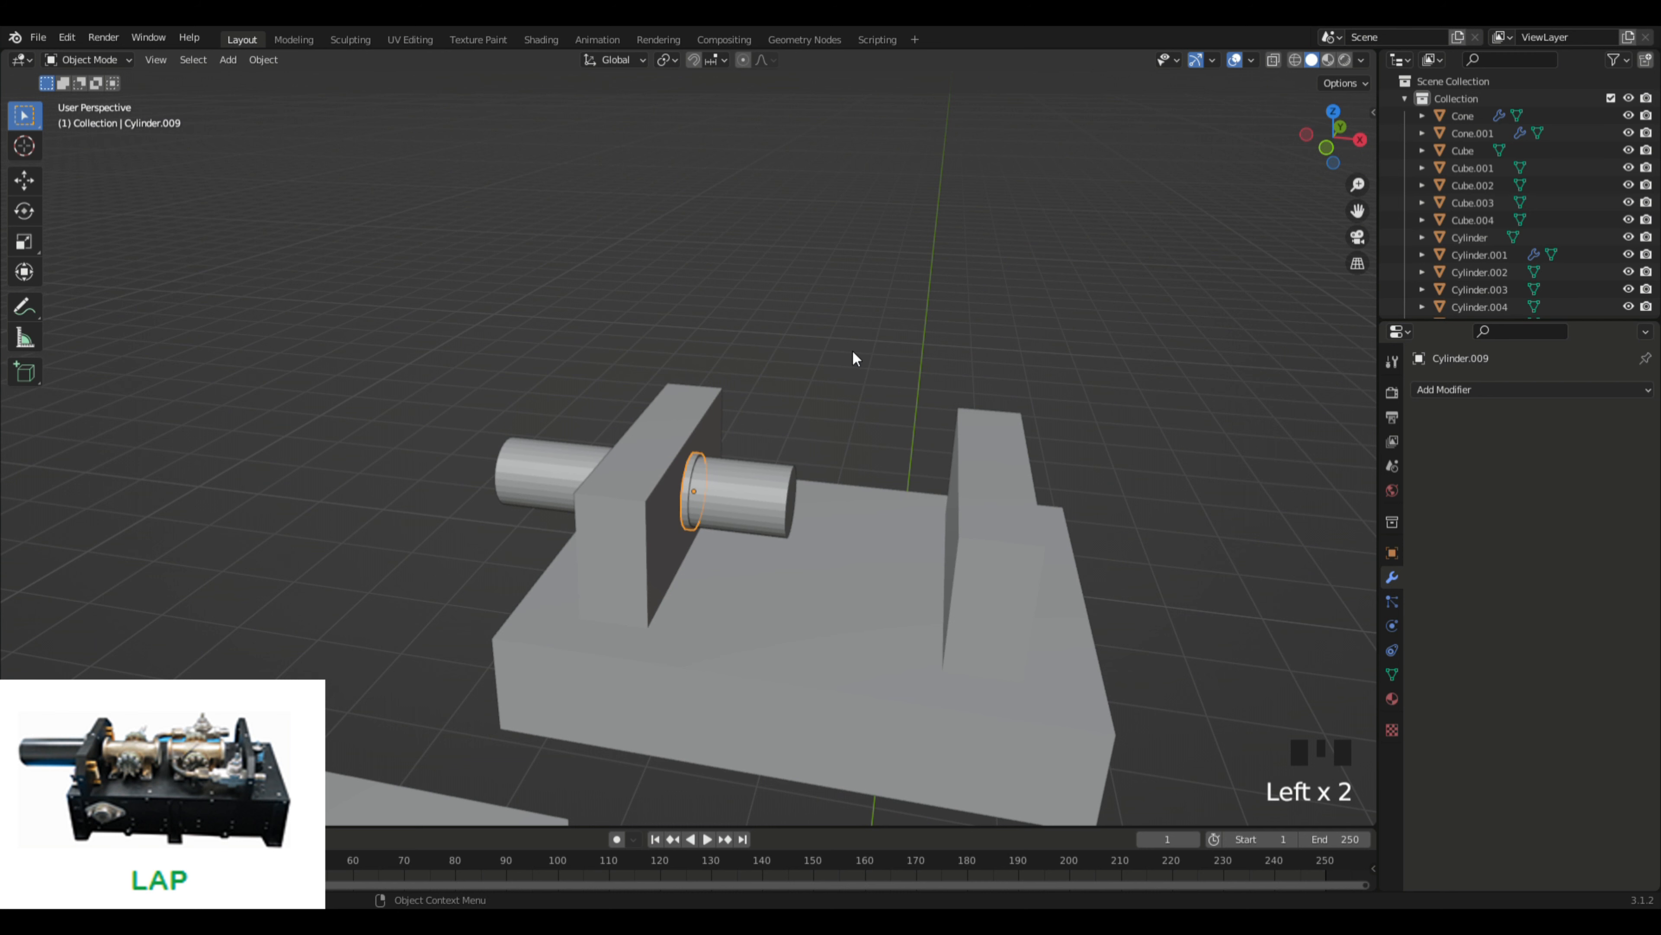
pyautogui.hotkey('shift', 'd')
pyautogui.rightClick(852, 358)
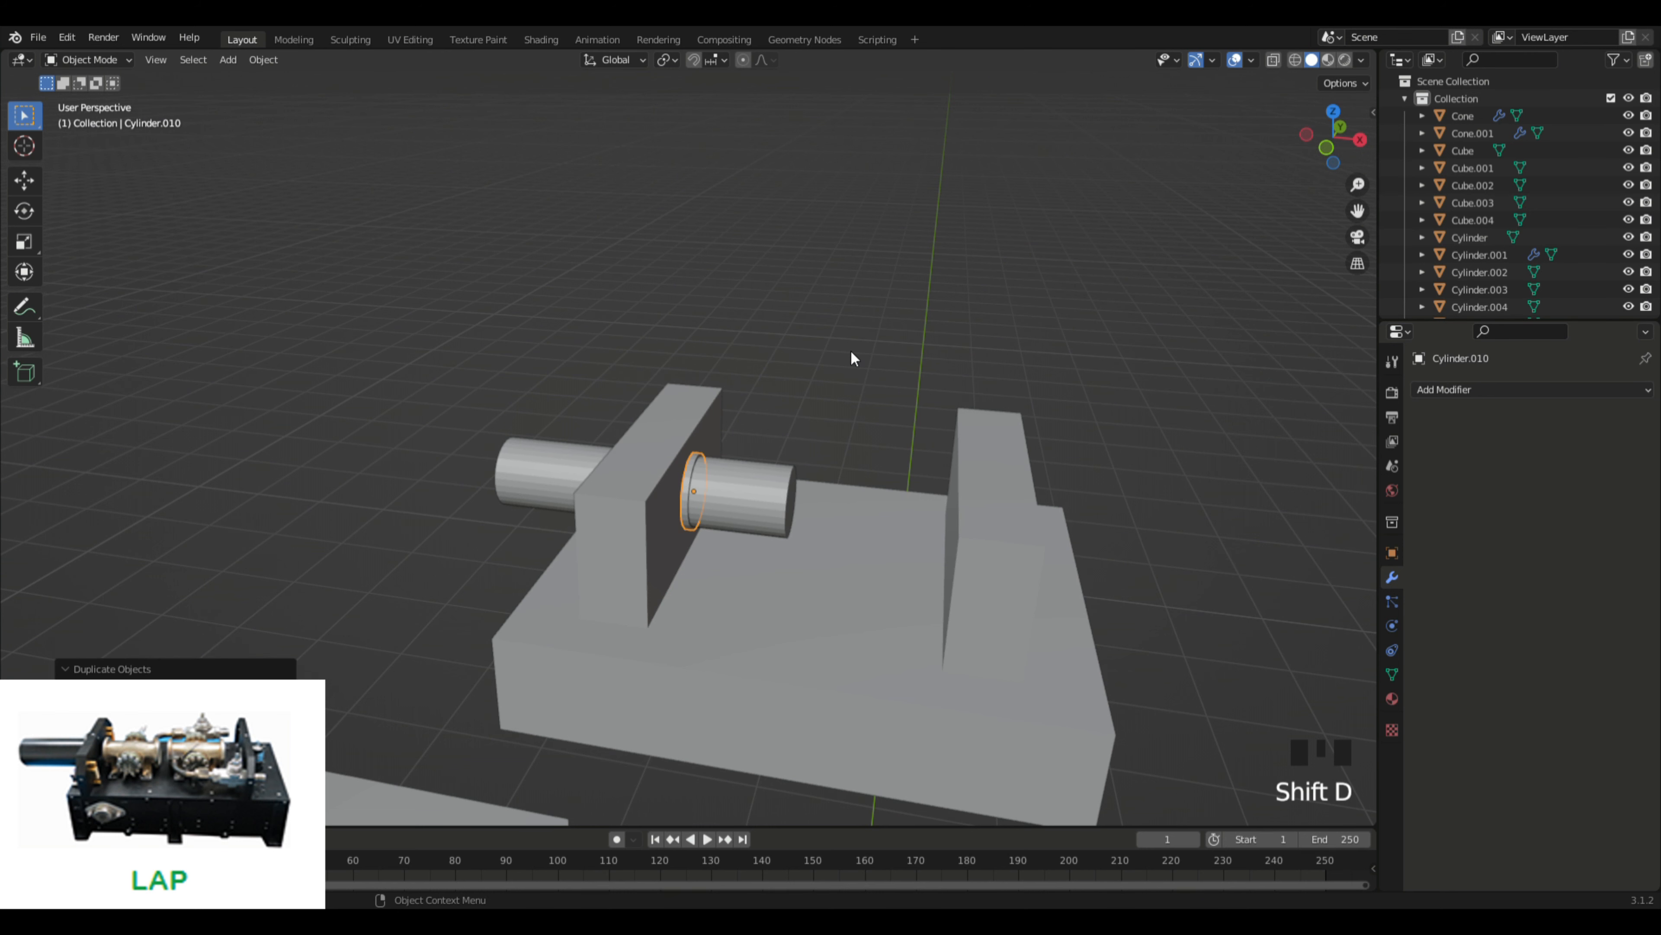
pyautogui.press('g')
pyautogui.moveTo(856, 360); pyautogui.dragTo(915, 330, button='middle')
pyautogui.click(947, 367)
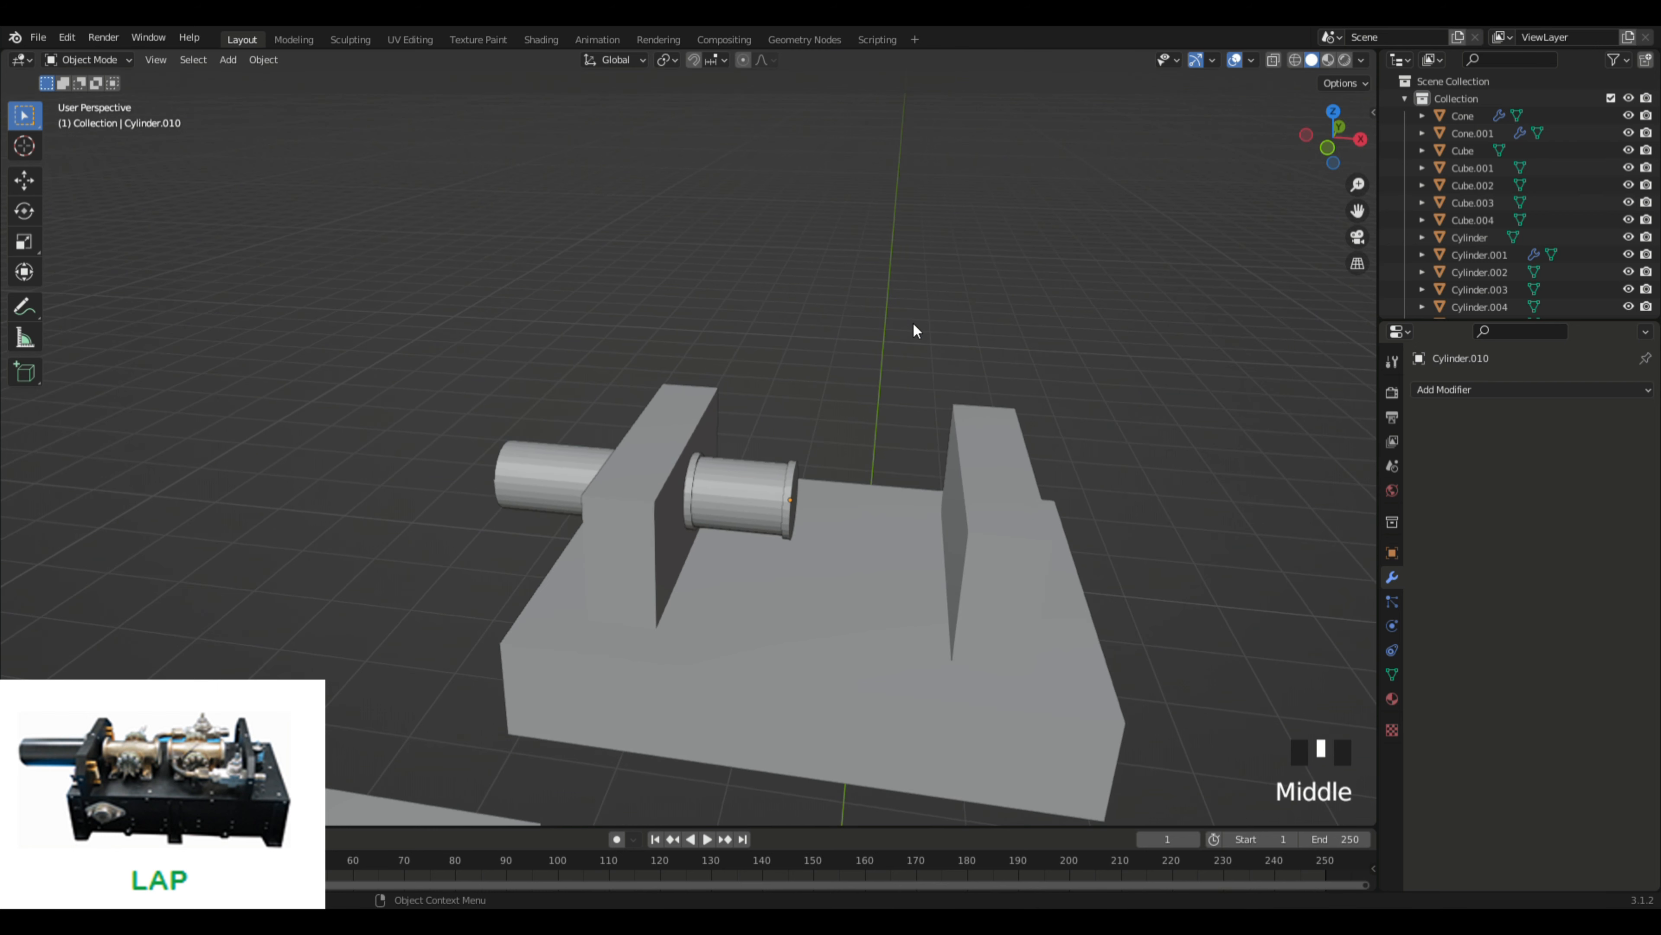
# Step: Duplicate the inner cylinder together with both its rings and move the copy about 0.08 m along X to the opposite wall
pyautogui.keyDown('shift'); pyautogui.click(692, 484); pyautogui.keyUp('shift')
pyautogui.keyDown('shift'); pyautogui.click(727, 491); pyautogui.keyUp('shift')
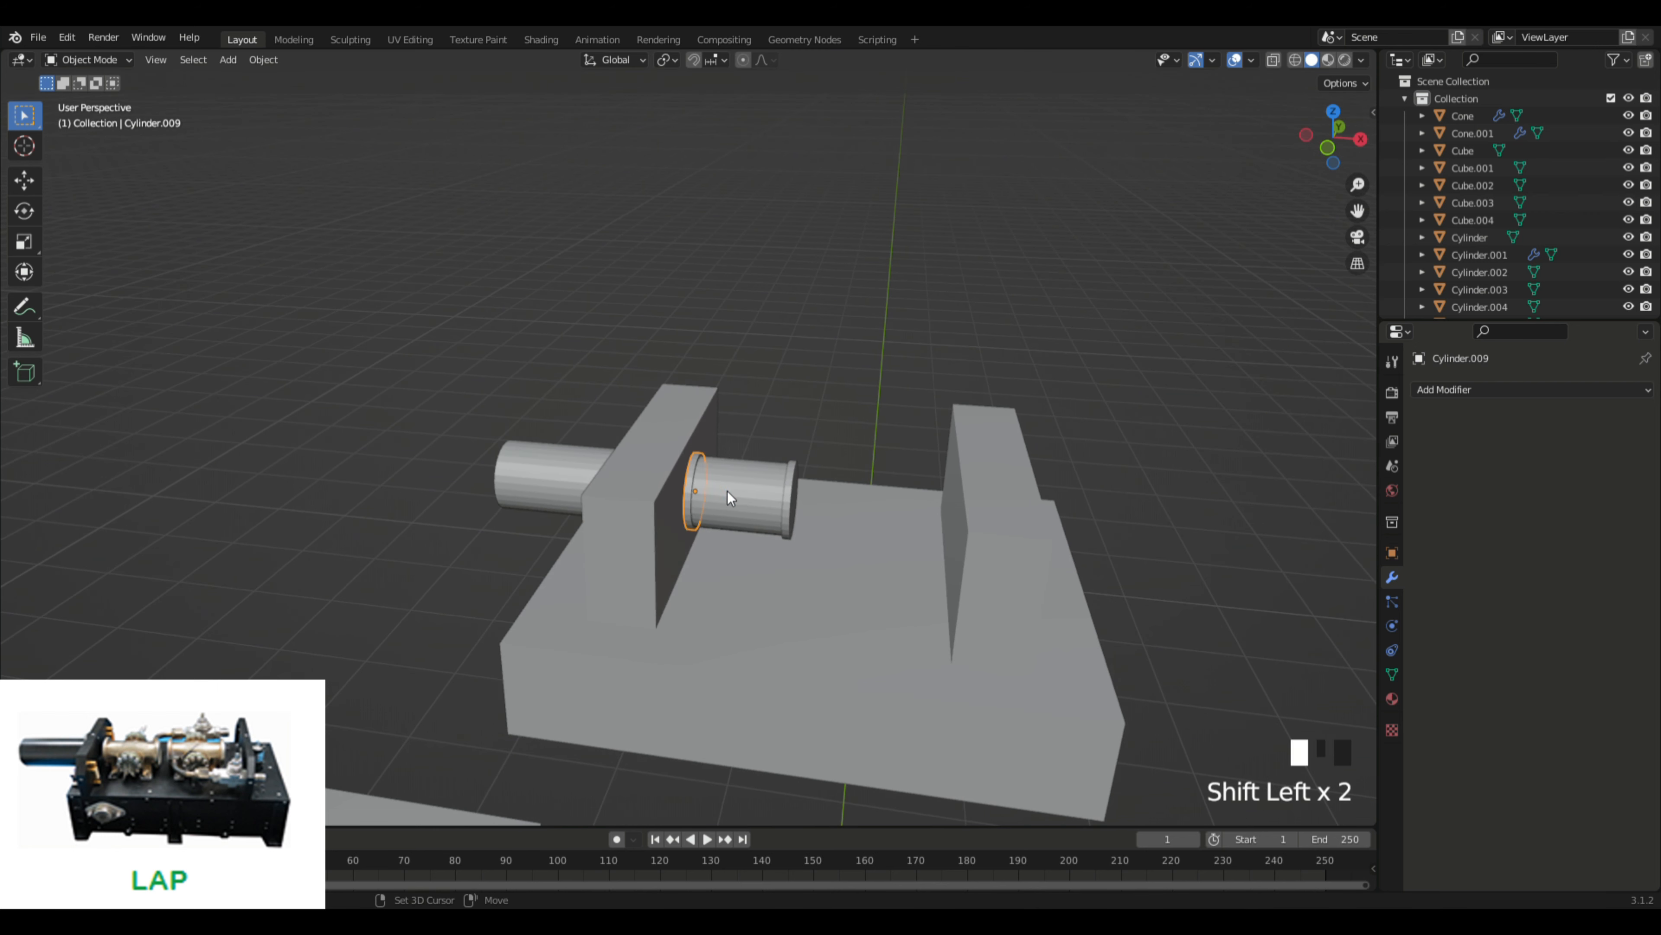
pyautogui.keyDown('shift'); pyautogui.click(779, 493); pyautogui.keyUp('shift')
pyautogui.keyDown('shift'); pyautogui.click(825, 526); pyautogui.keyUp('shift')
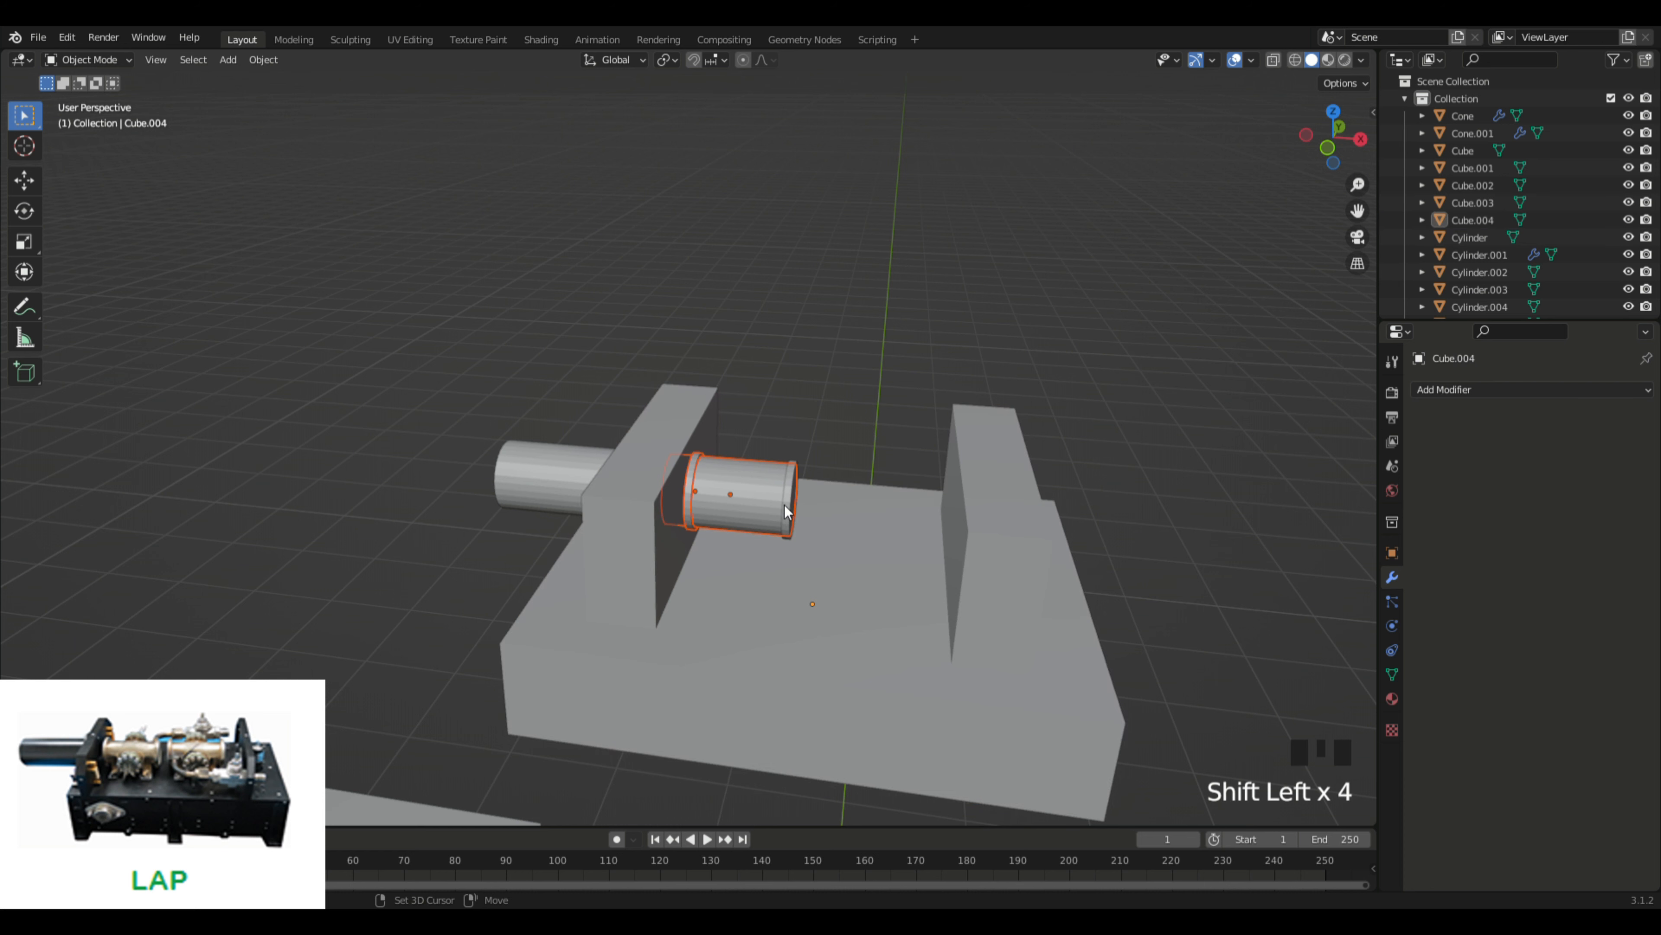
pyautogui.keyDown('shift'); pyautogui.click(787, 502); pyautogui.keyUp('shift')
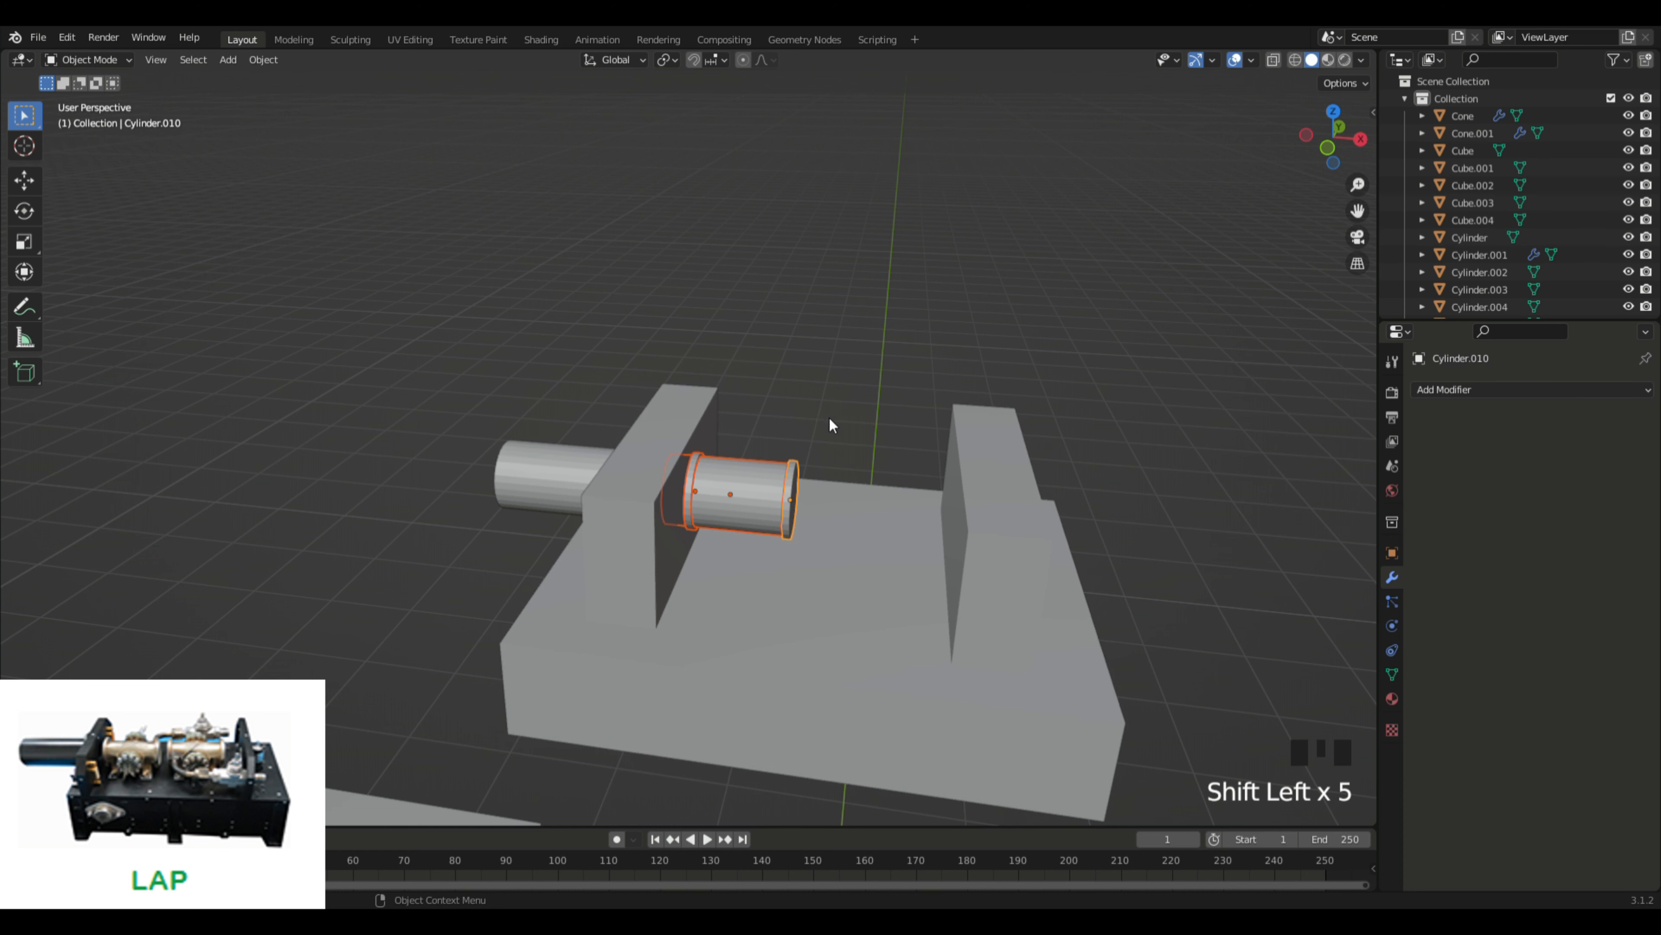
pyautogui.hotkey('shift', 'd')
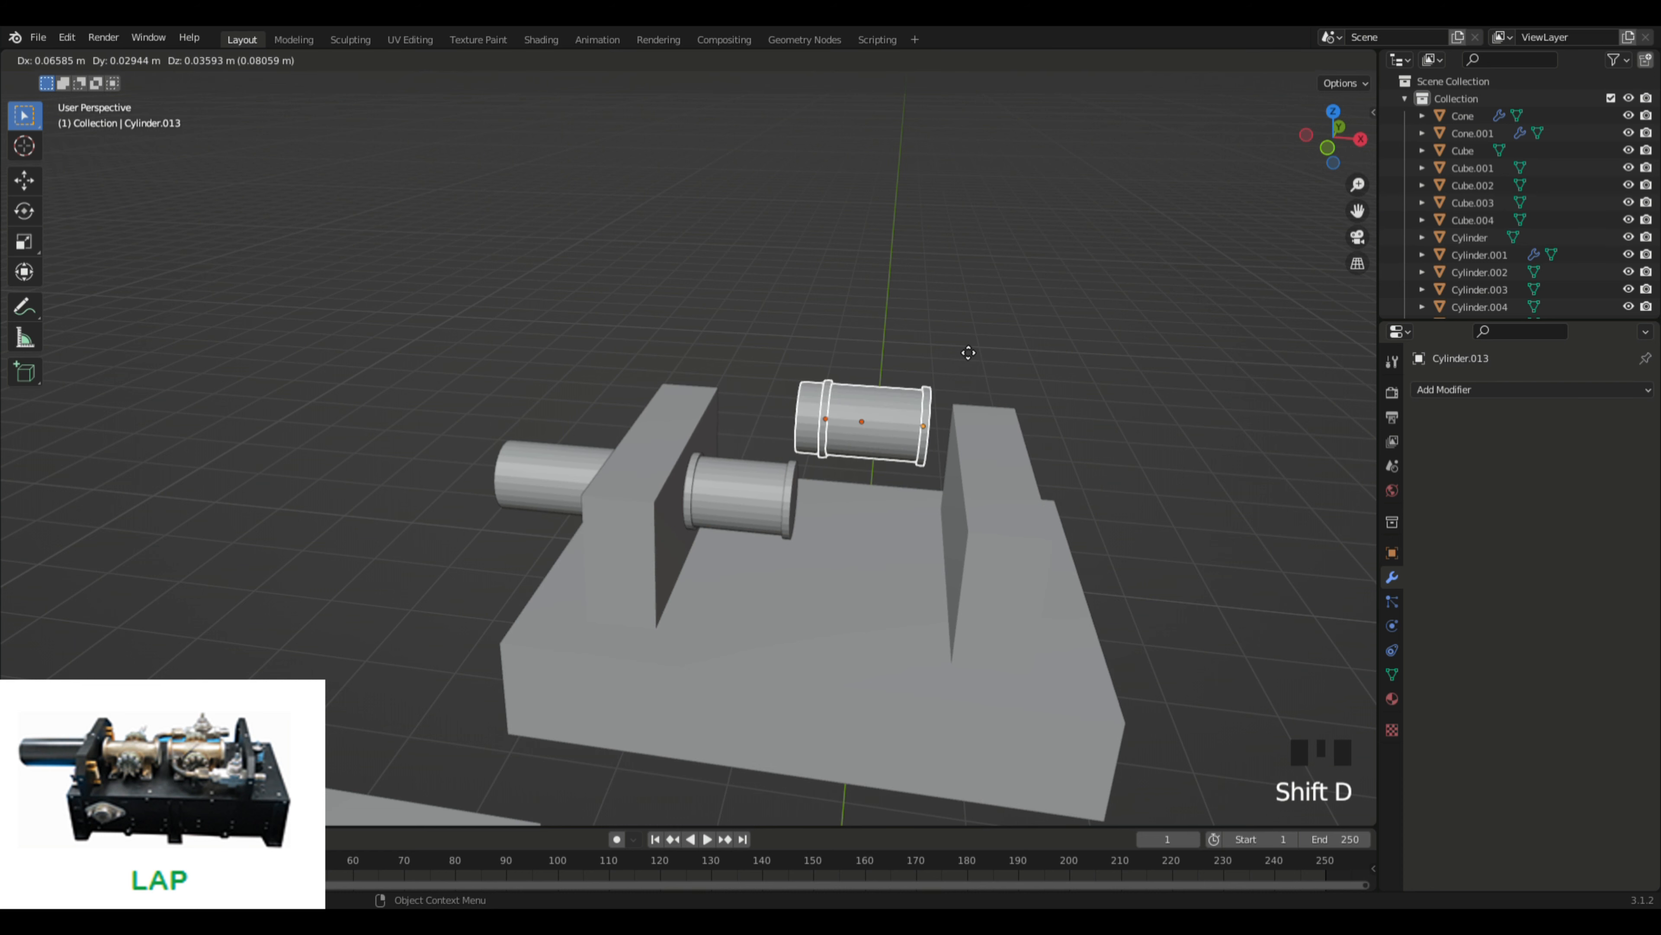
pyautogui.rightClick(968, 352)
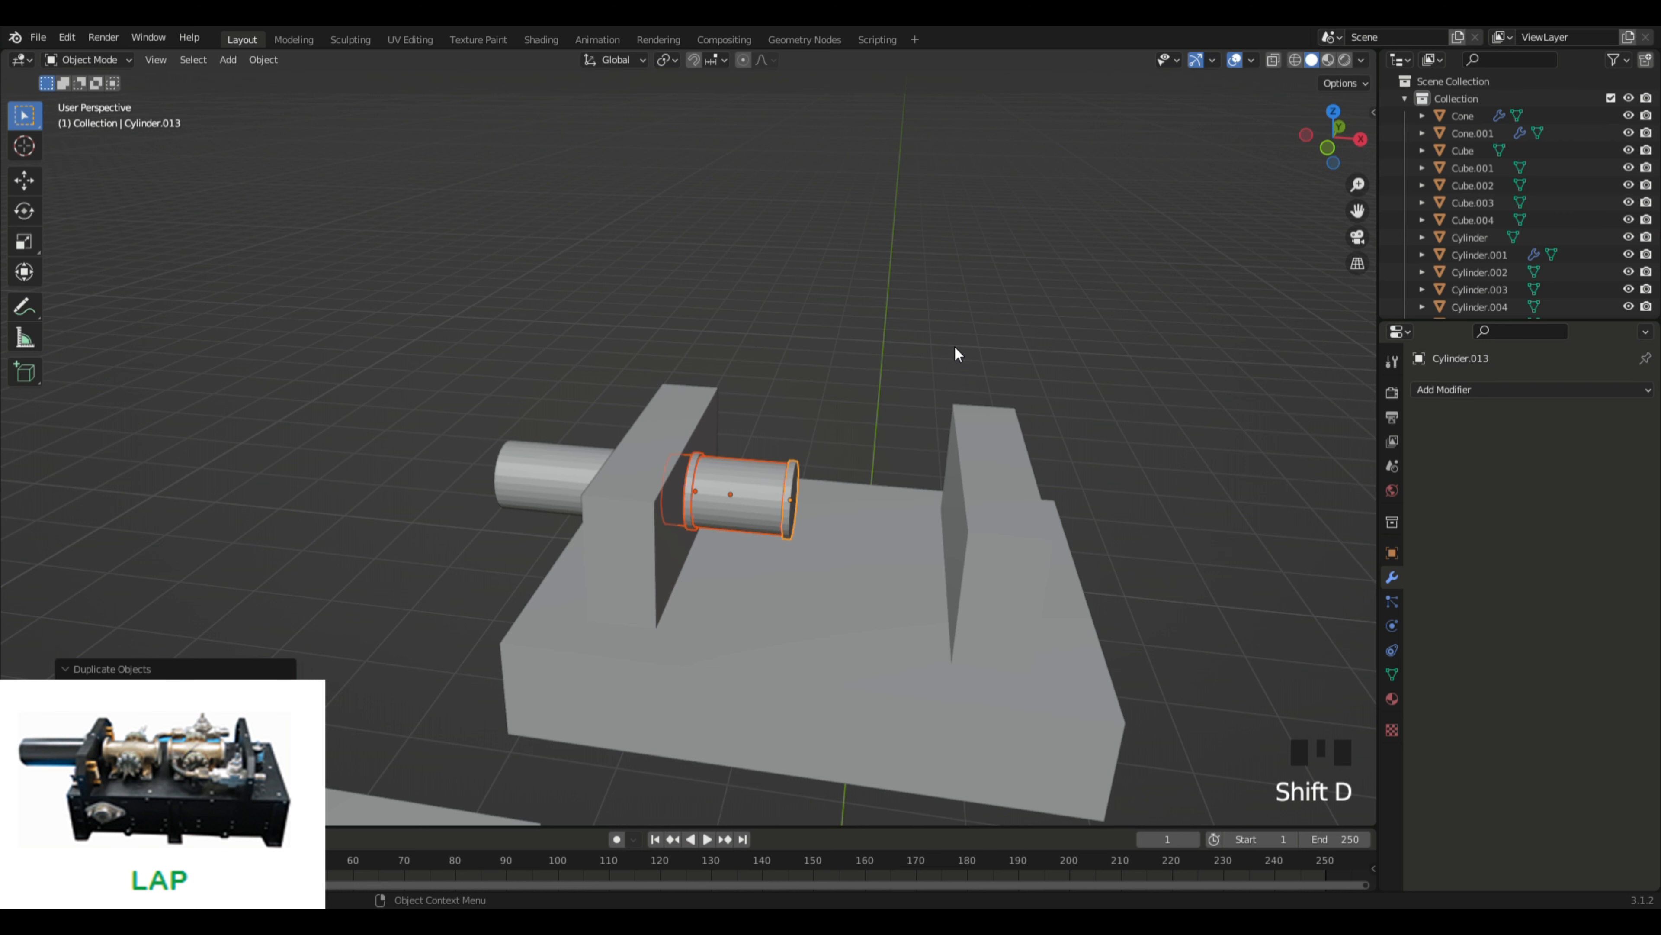
pyautogui.press('g')
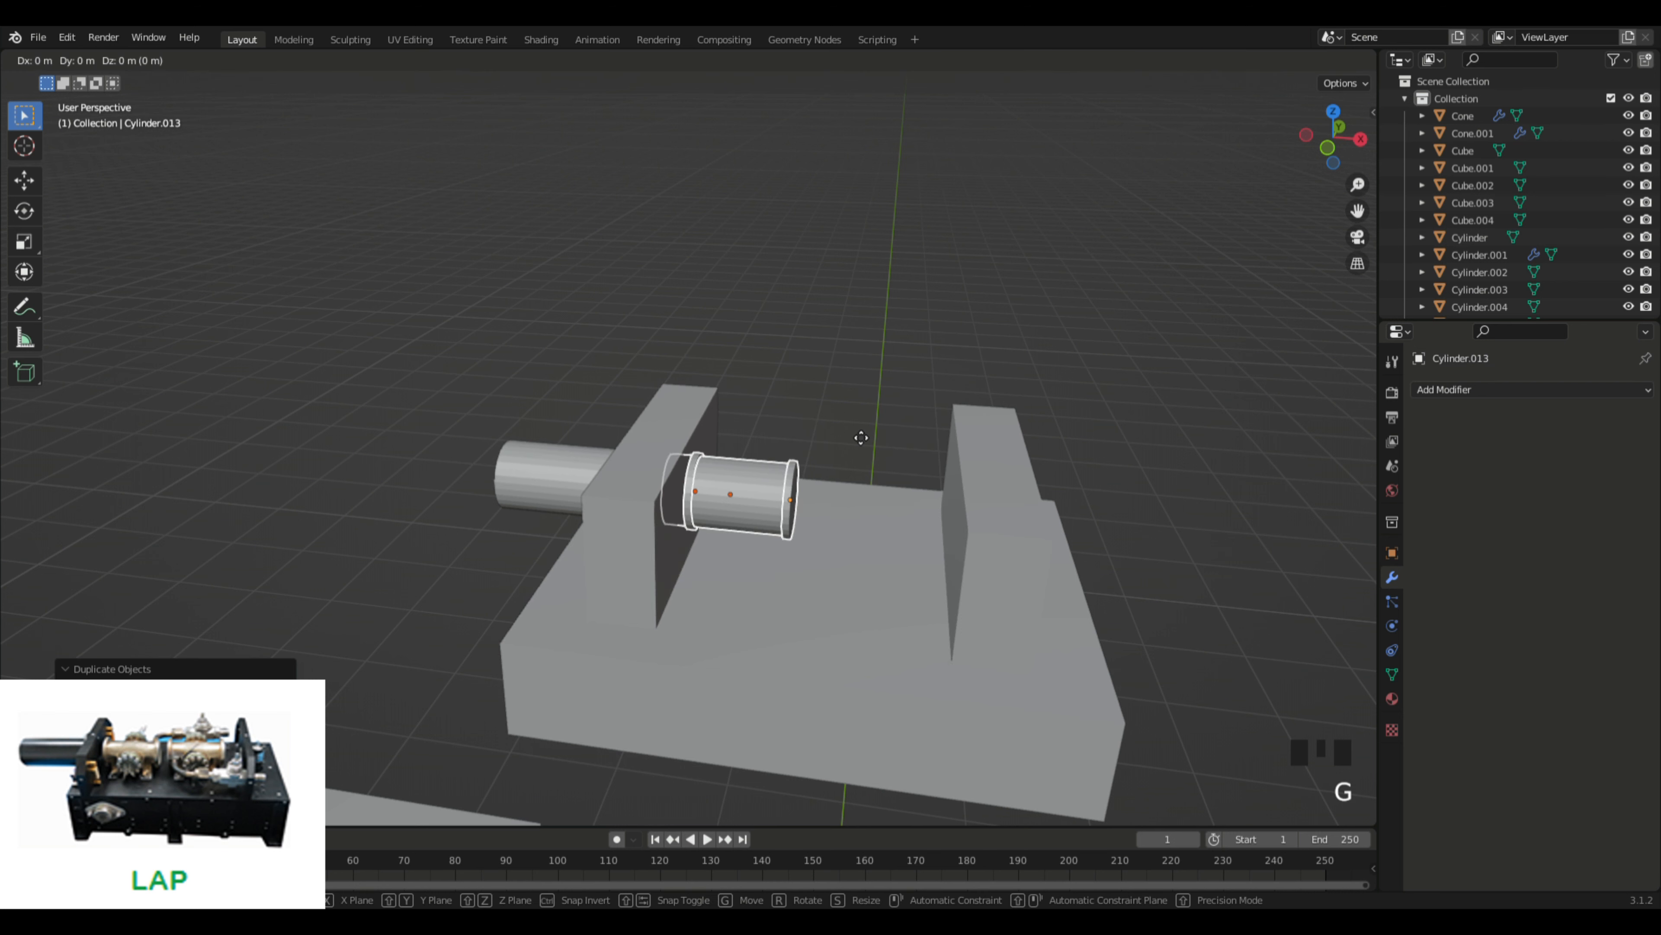
pyautogui.press('z')
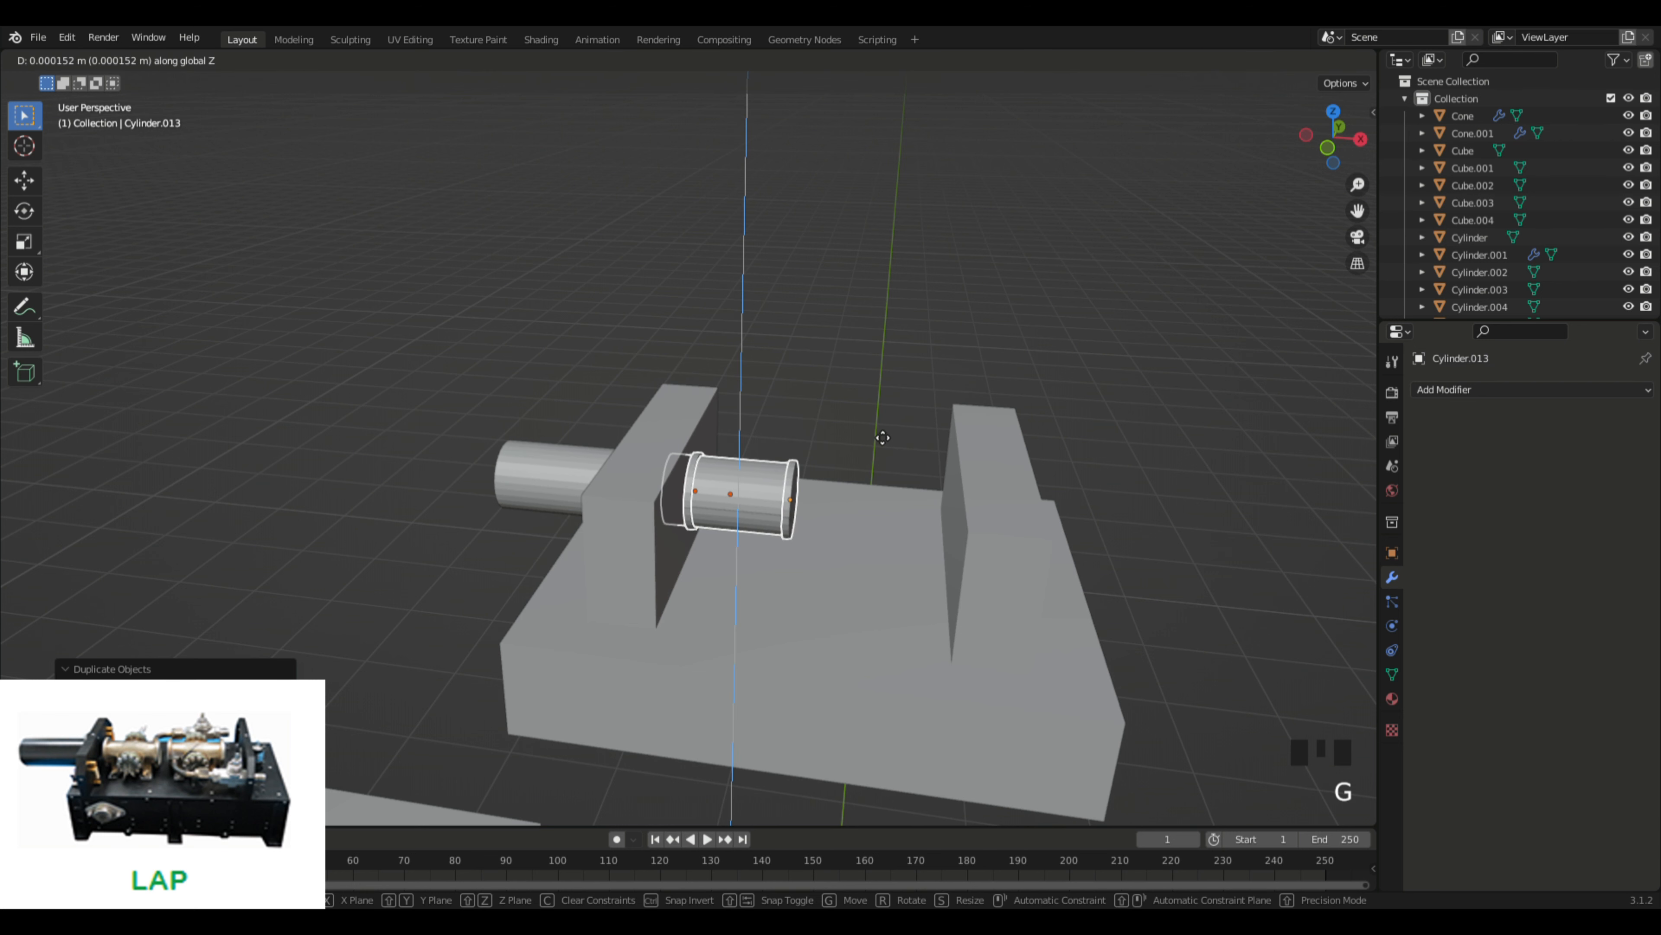
pyautogui.press('x')
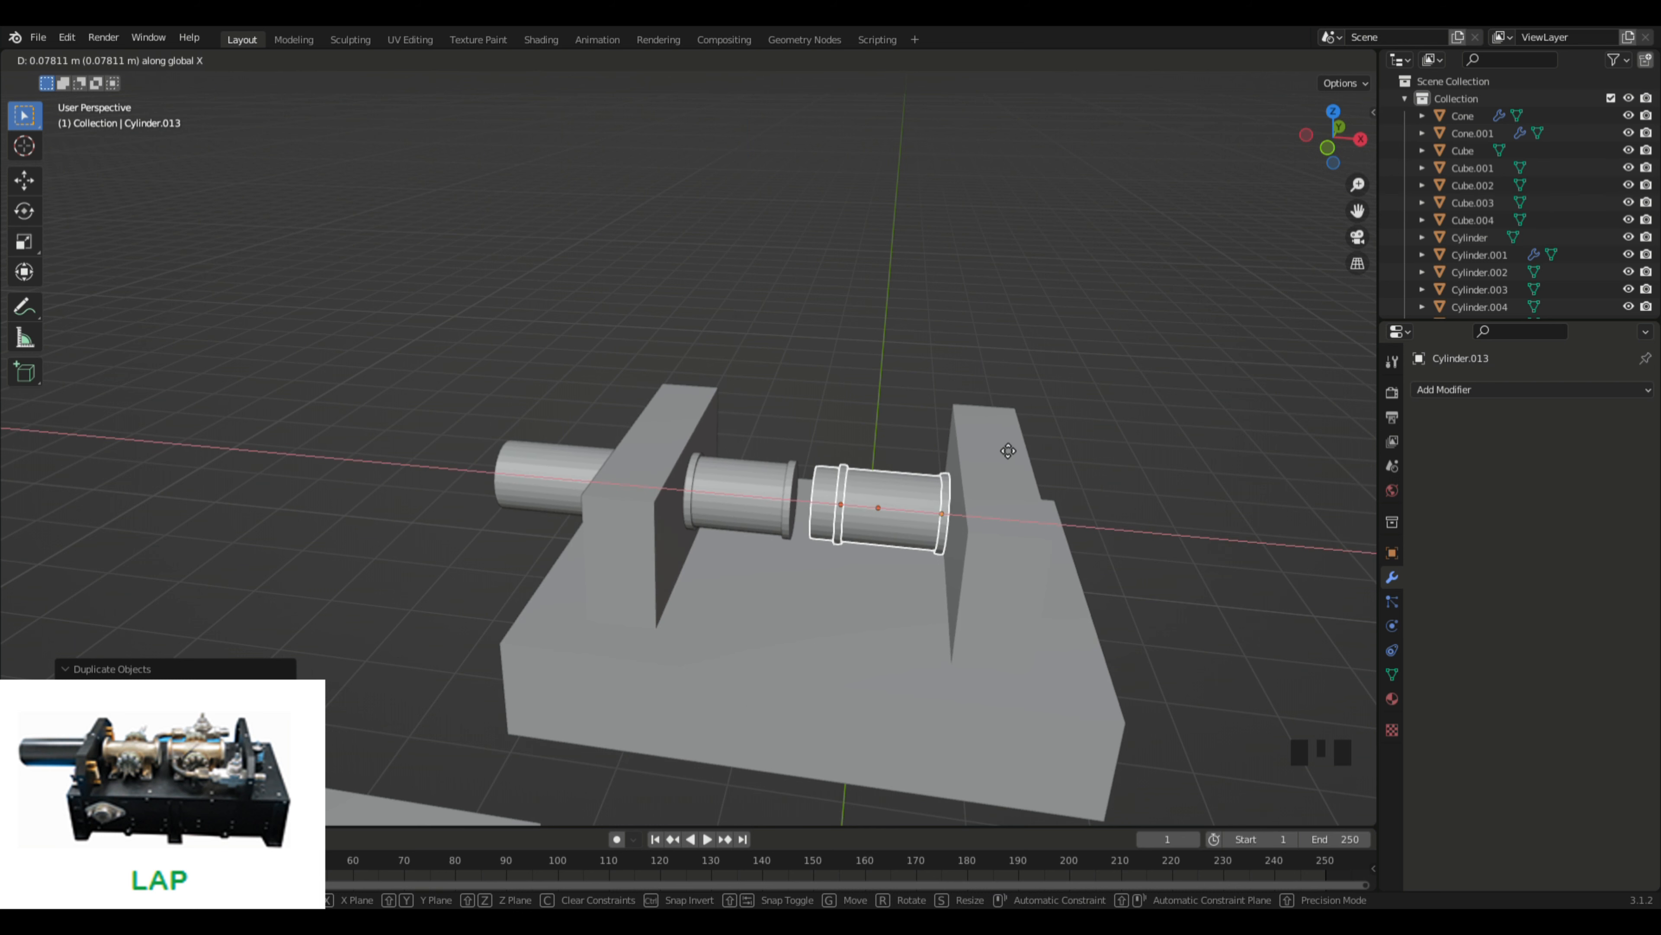
pyautogui.click(1007, 452)
# Step: Move the copied ring farther from the opposite wall about 0.012 m back along X to the copied cylinder's free end
pyautogui.click(846, 527)
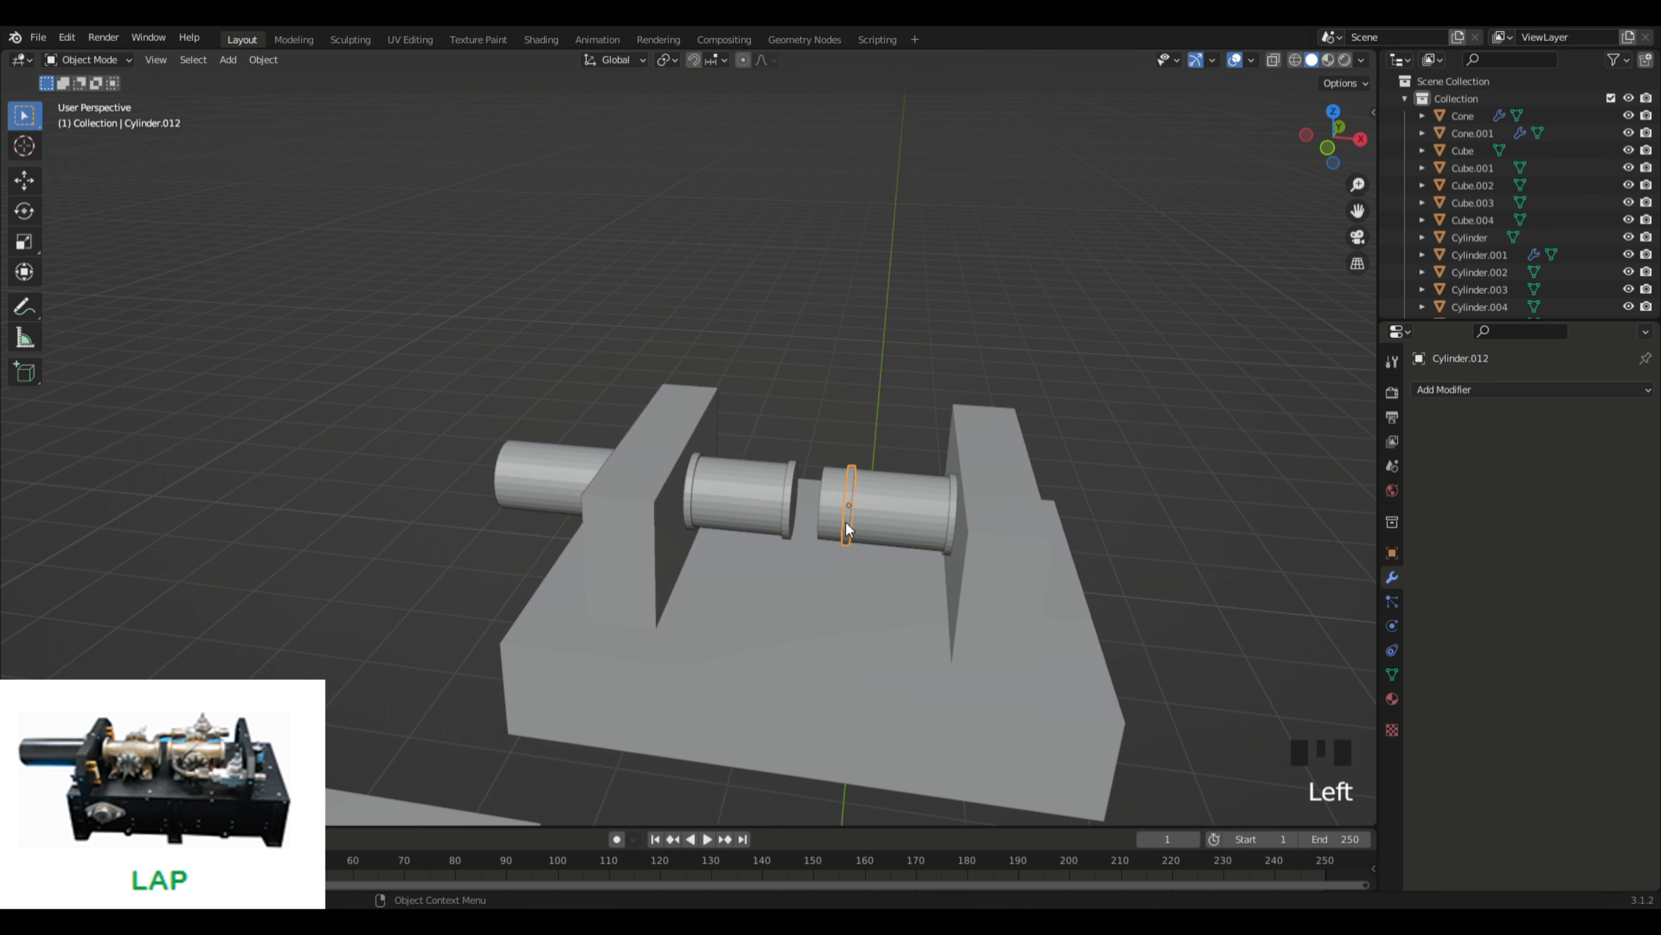
pyautogui.press('g')
pyautogui.press('z')
pyautogui.press('x')
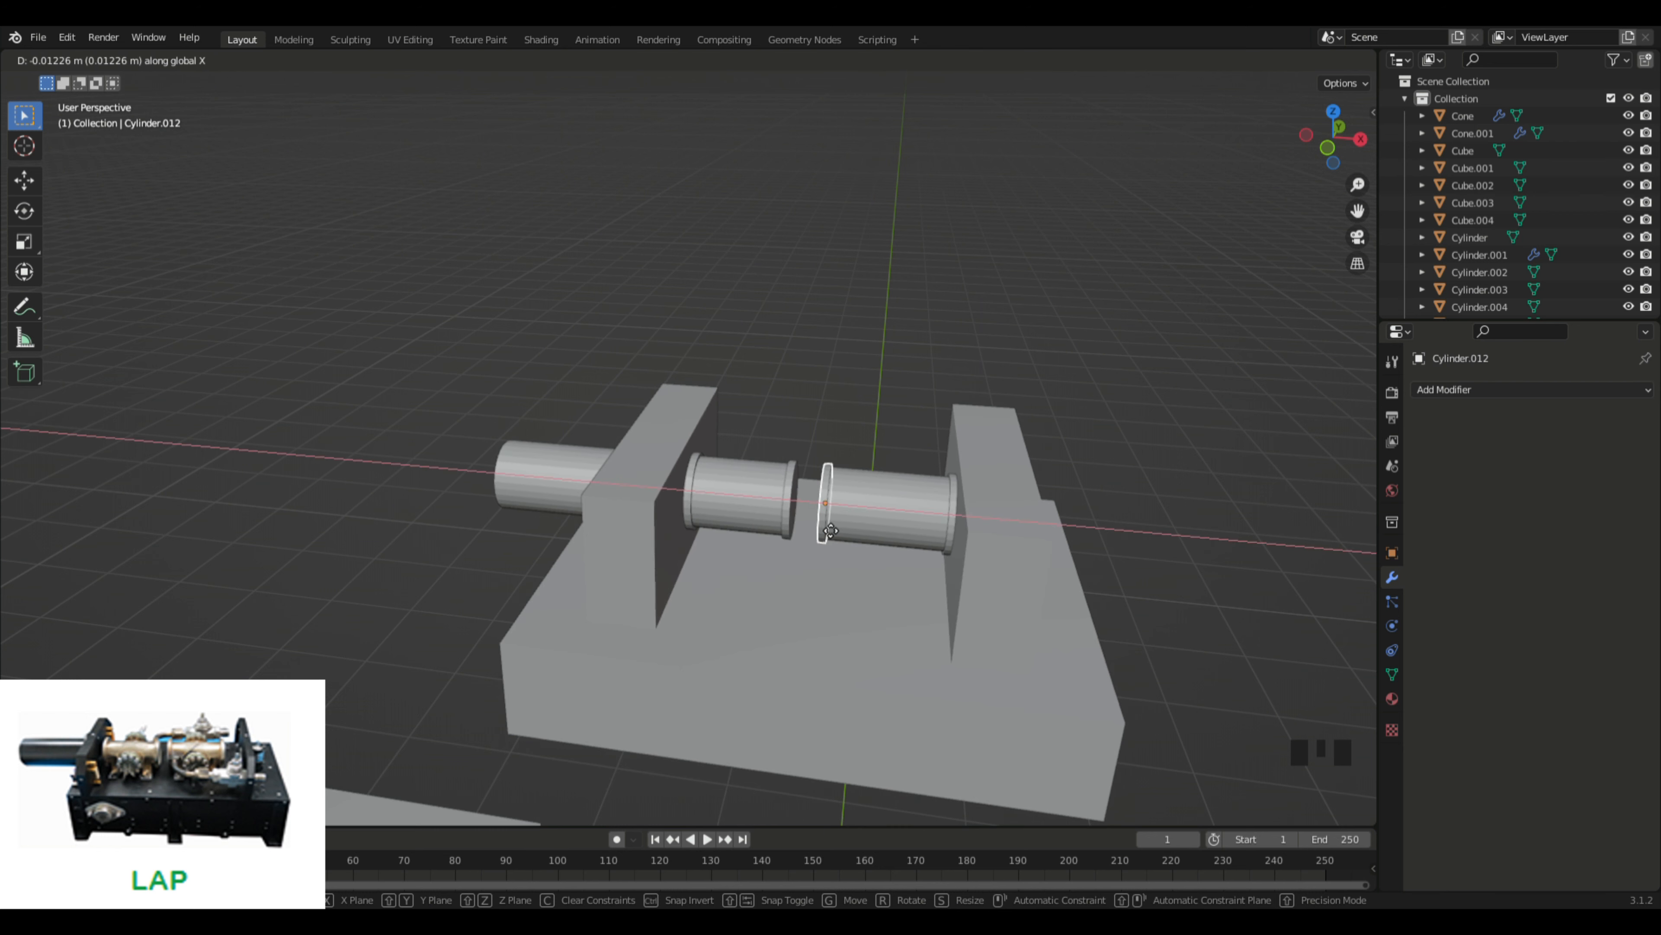
pyautogui.click(829, 530)
# Step: Nudge the free-end ring about 0.003 m outward along X so it caps the copied cylinder's end
pyautogui.moveTo(944, 299); pyautogui.dragTo(994, 267, button='middle')
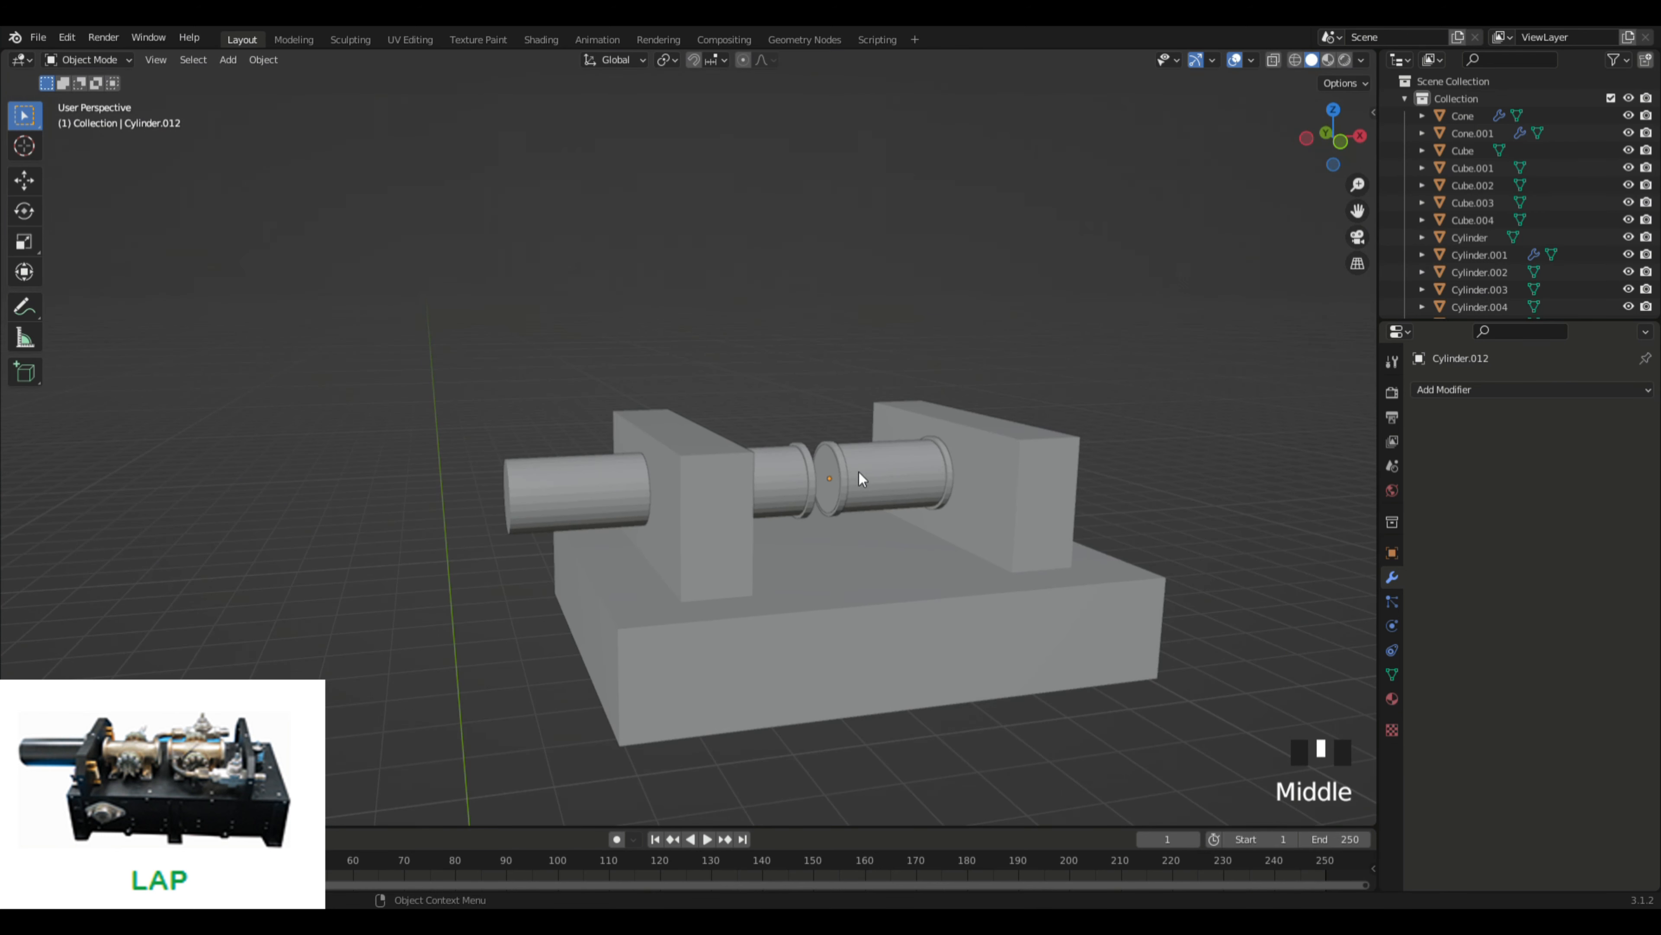
pyautogui.click(858, 483)
pyautogui.press('g')
pyautogui.press('z')
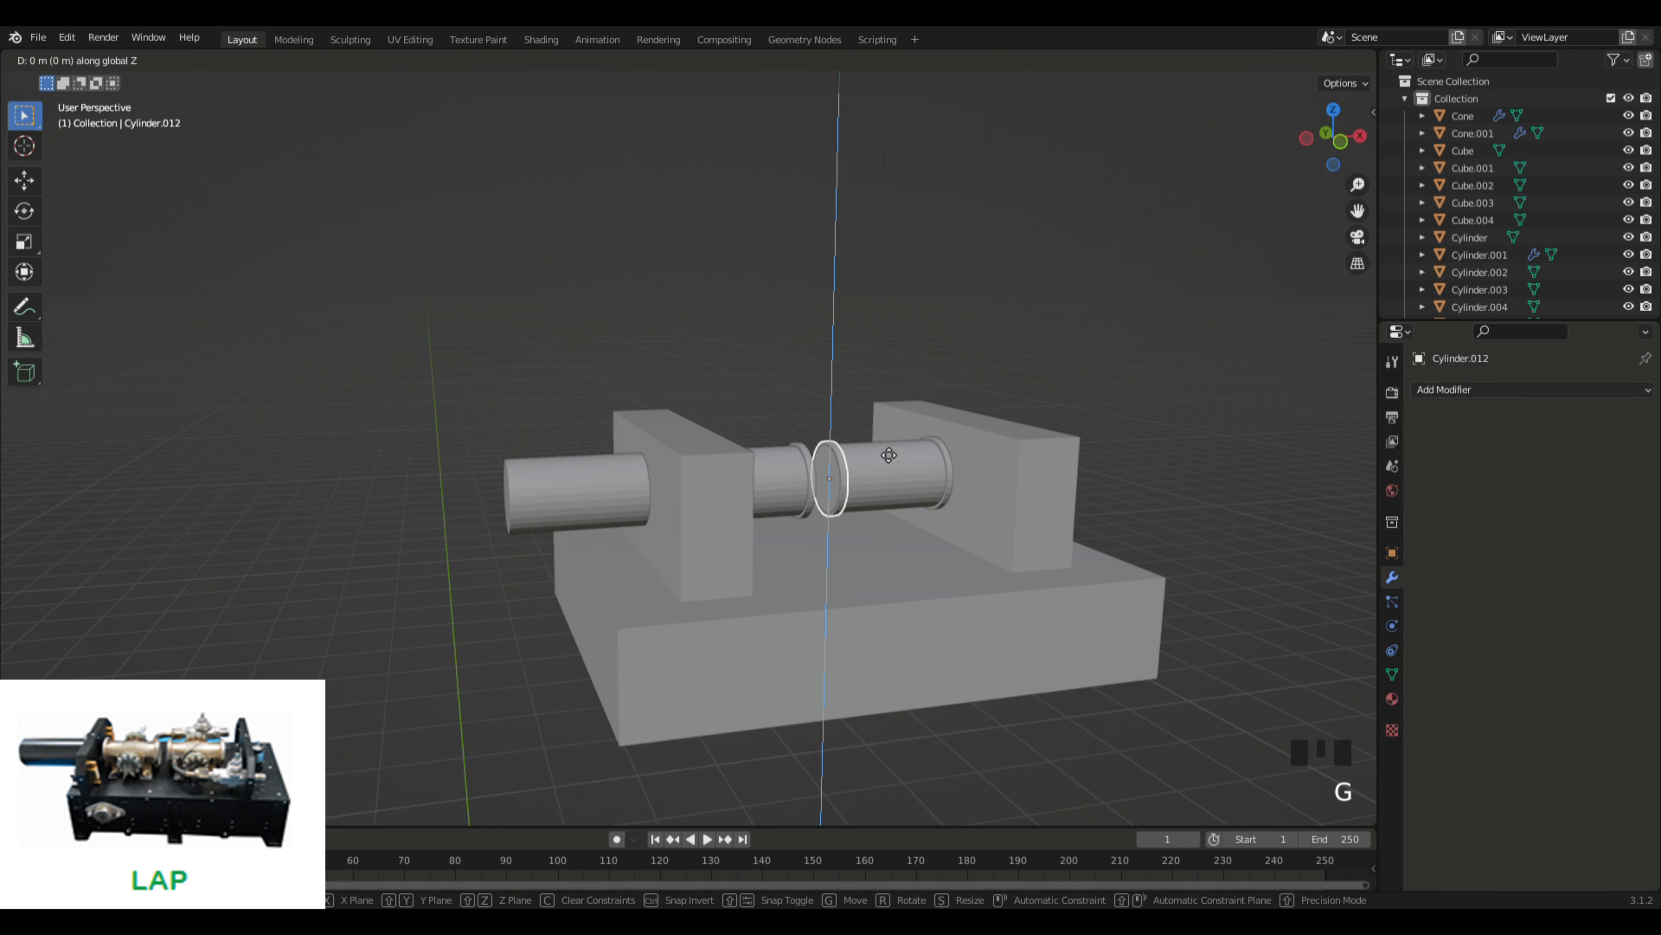
pyautogui.press('x')
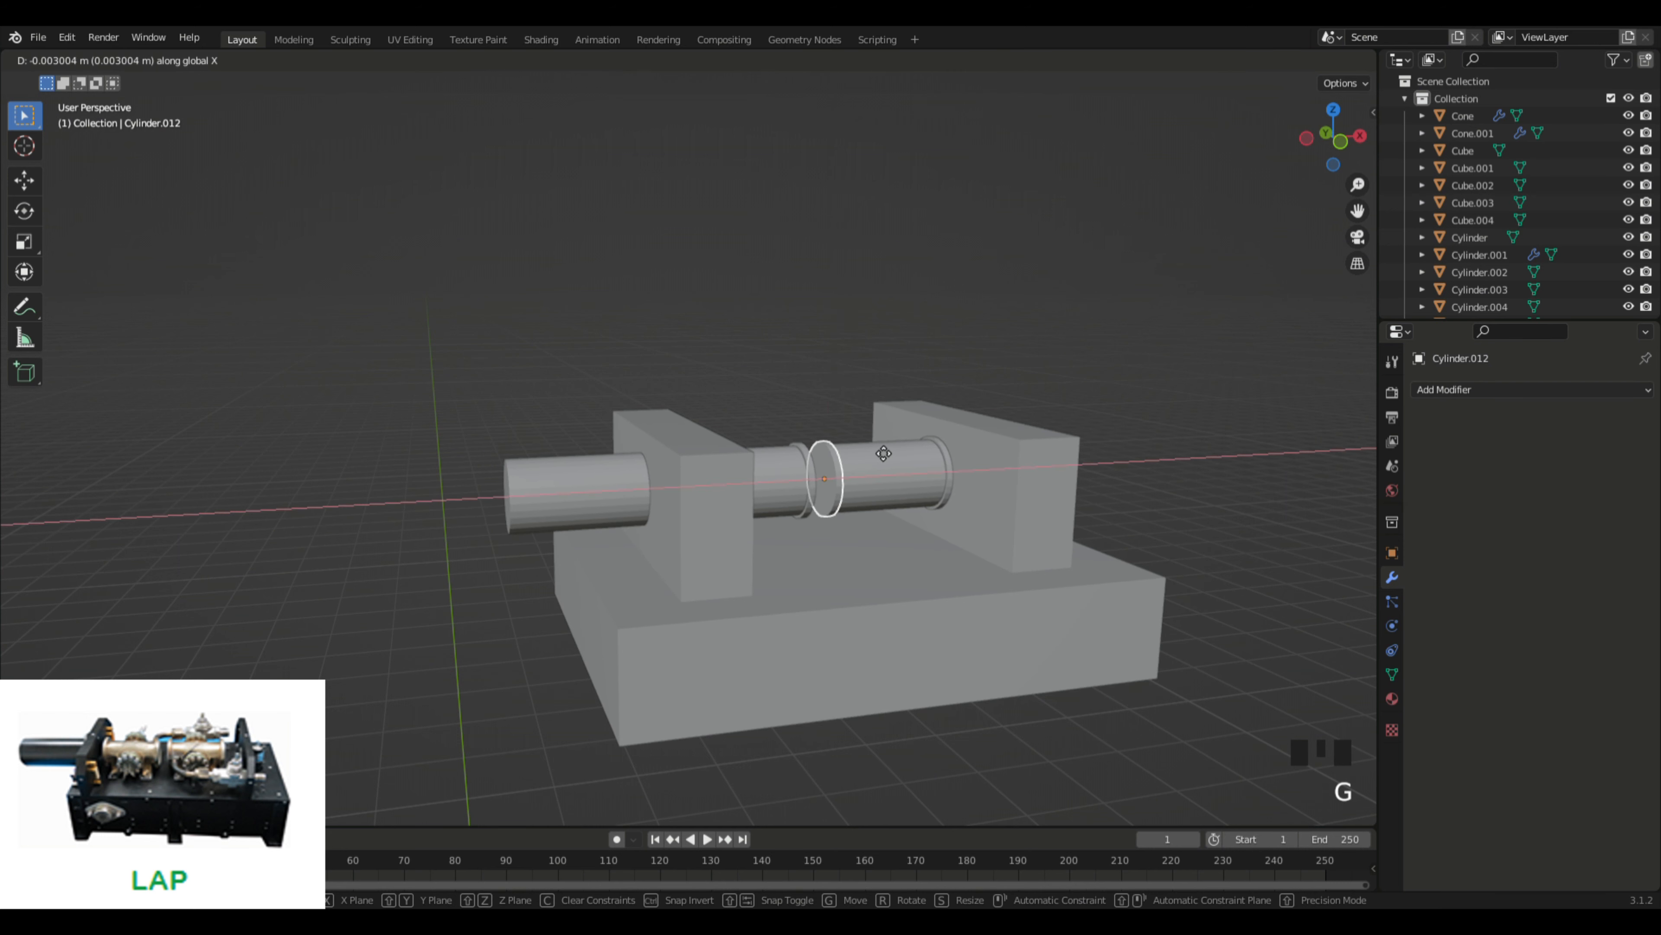
pyautogui.click(883, 451)
pyautogui.click(870, 358)
# Step: Scale the copied inner cylinder between its two rings
pyautogui.moveTo(853, 358); pyautogui.dragTo(741, 360, button='middle')
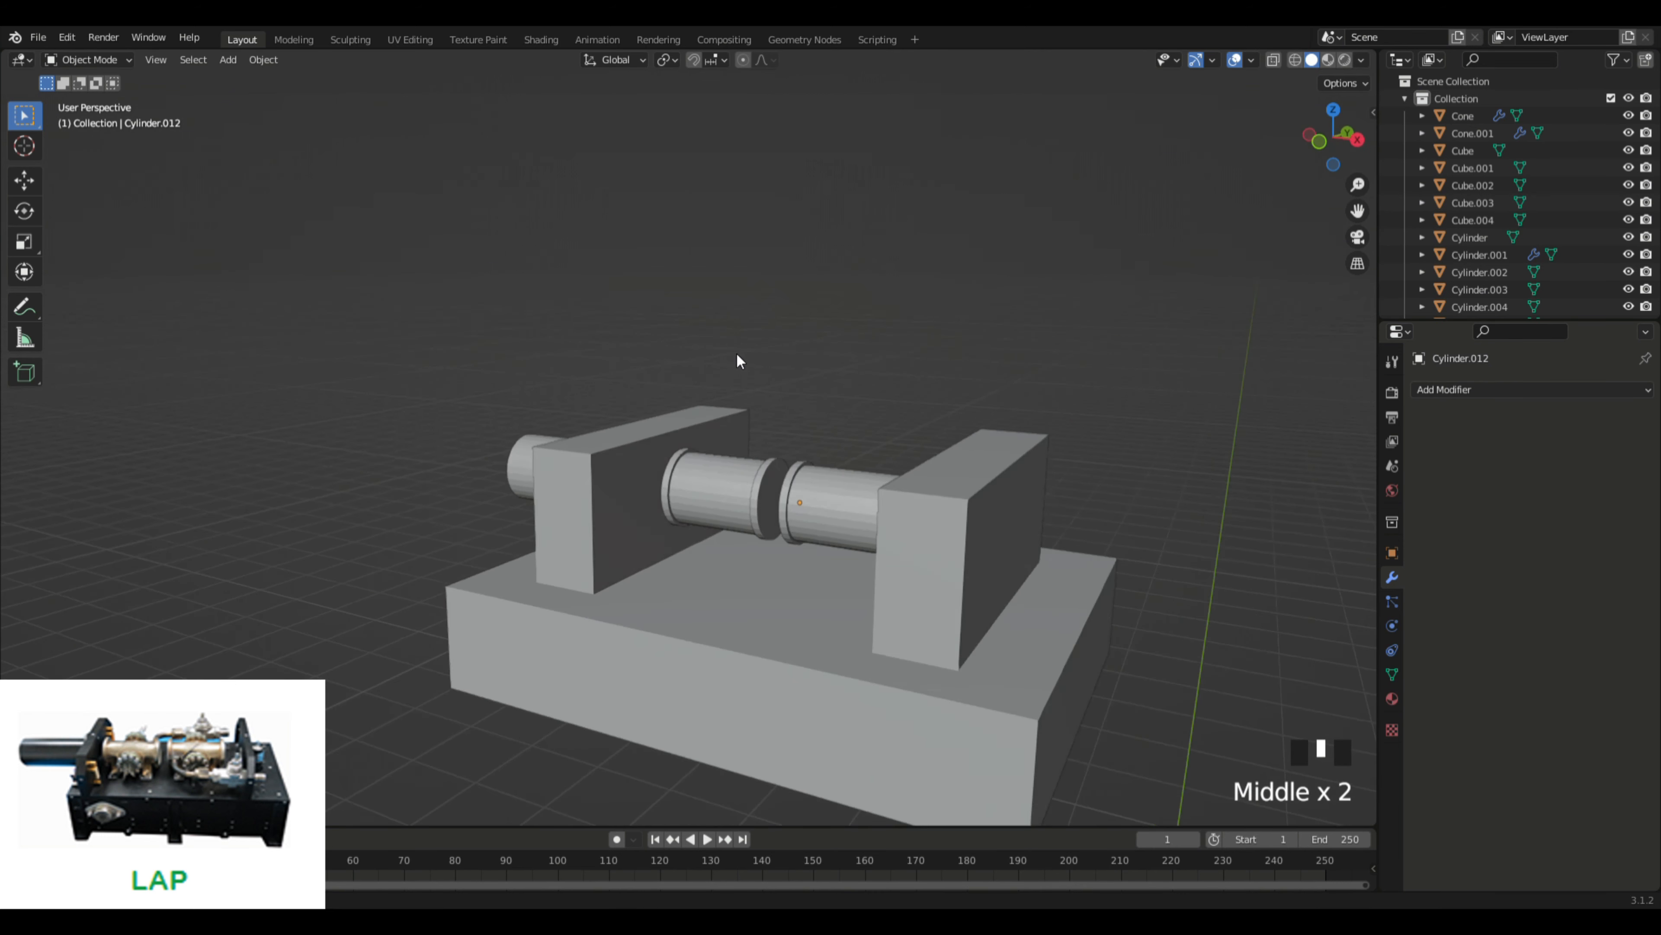
pyautogui.scroll(-3, 872, 386)
pyautogui.moveTo(871, 386); pyautogui.dragTo(890, 458, button='middle')
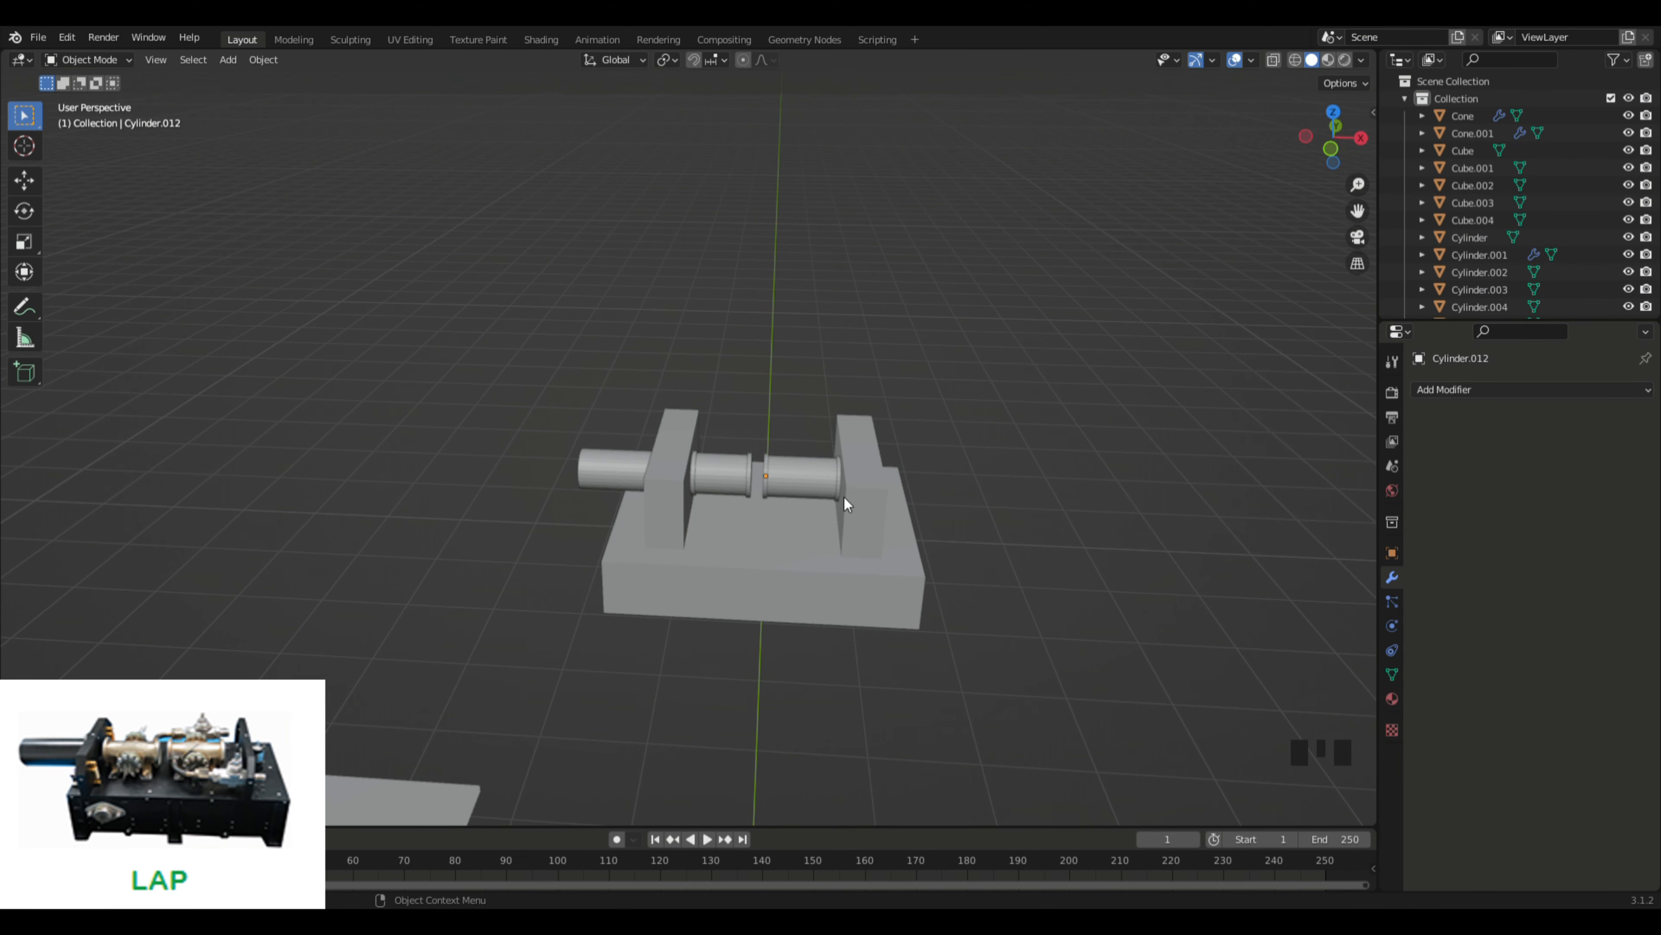
pyautogui.click(758, 439)
pyautogui.click(818, 479)
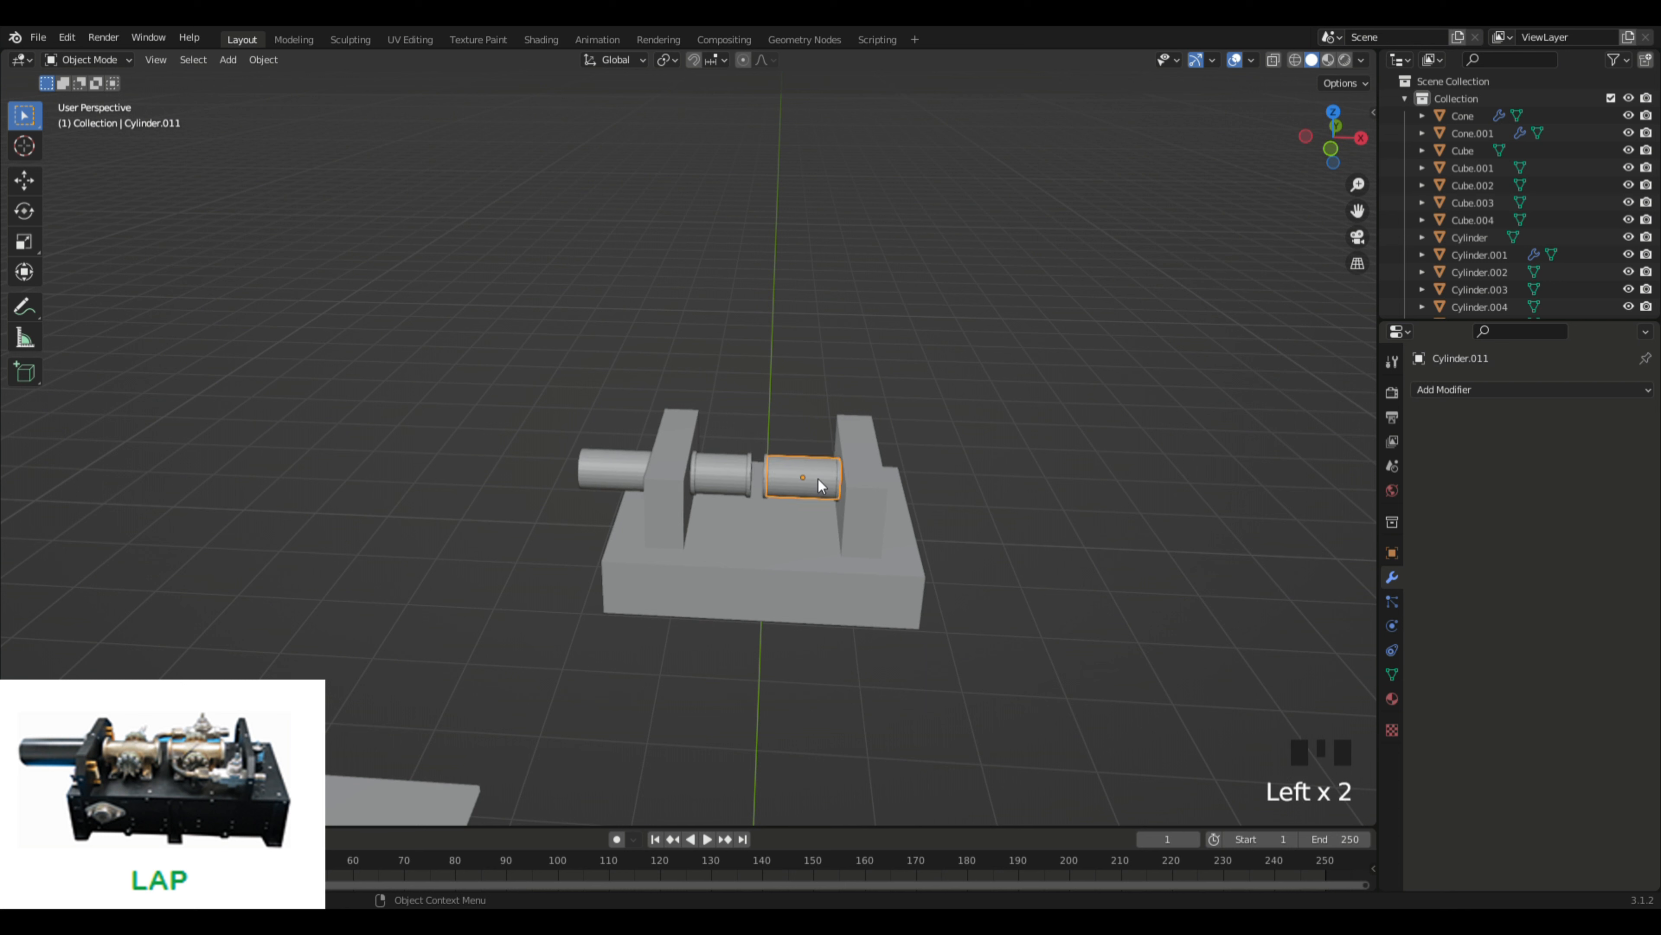
pyautogui.press('s')
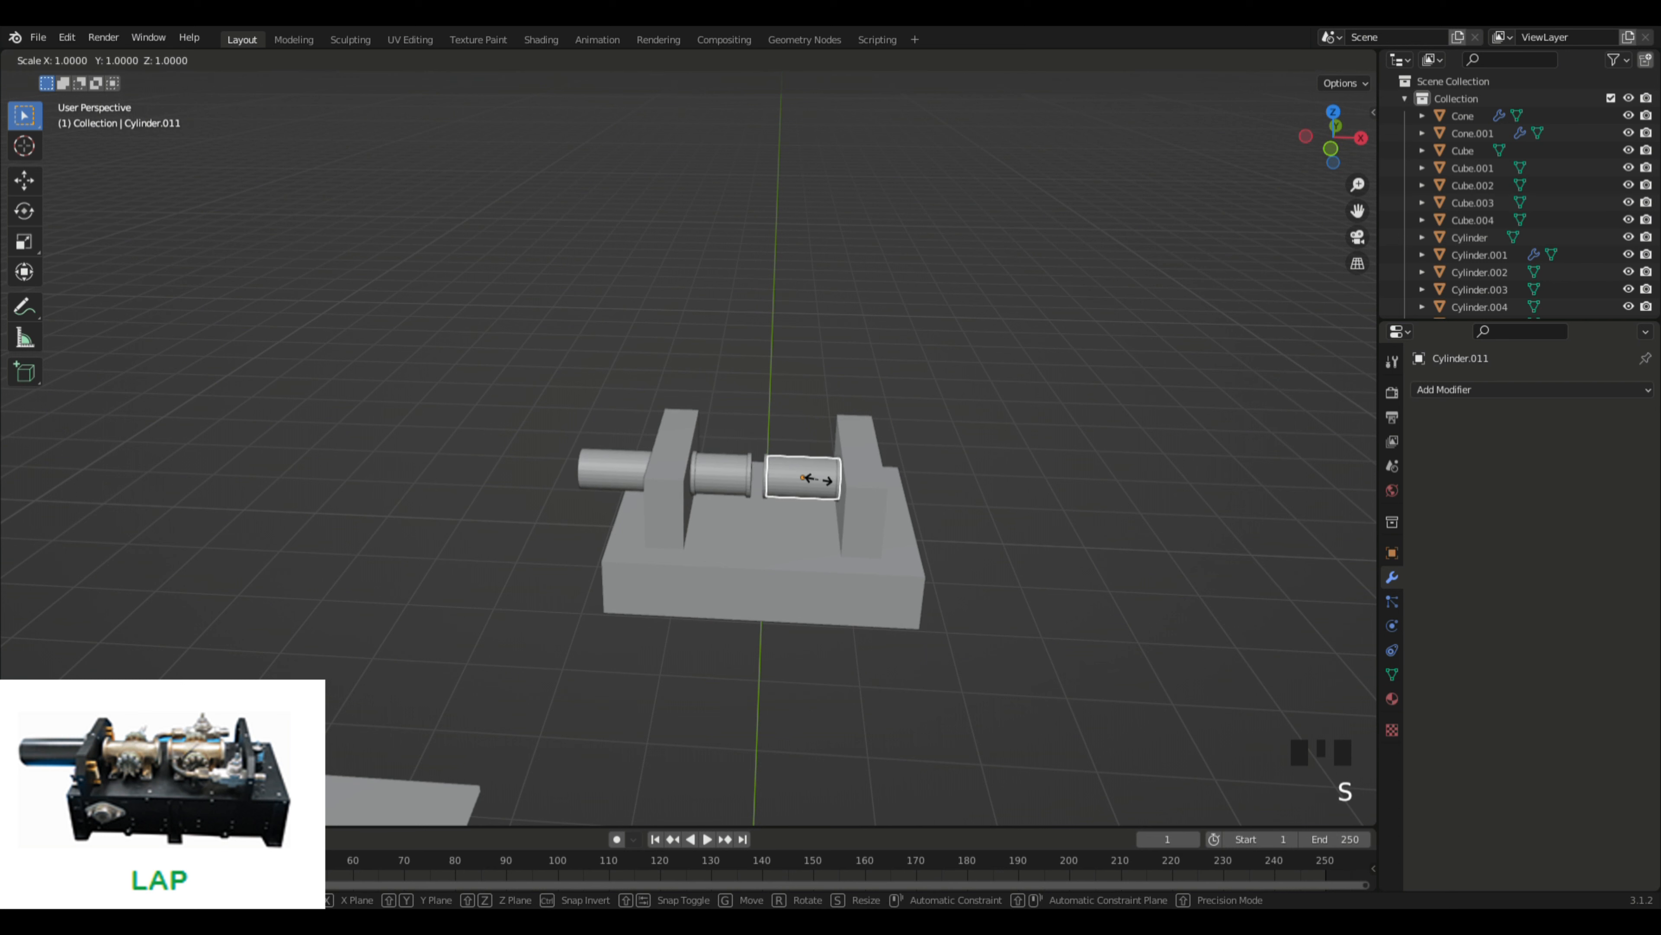
# Step: Shorten the cylinder nearest the right upright along X and slide it along X against the ring at the central gap
pyautogui.press('x')
pyautogui.click(826, 479)
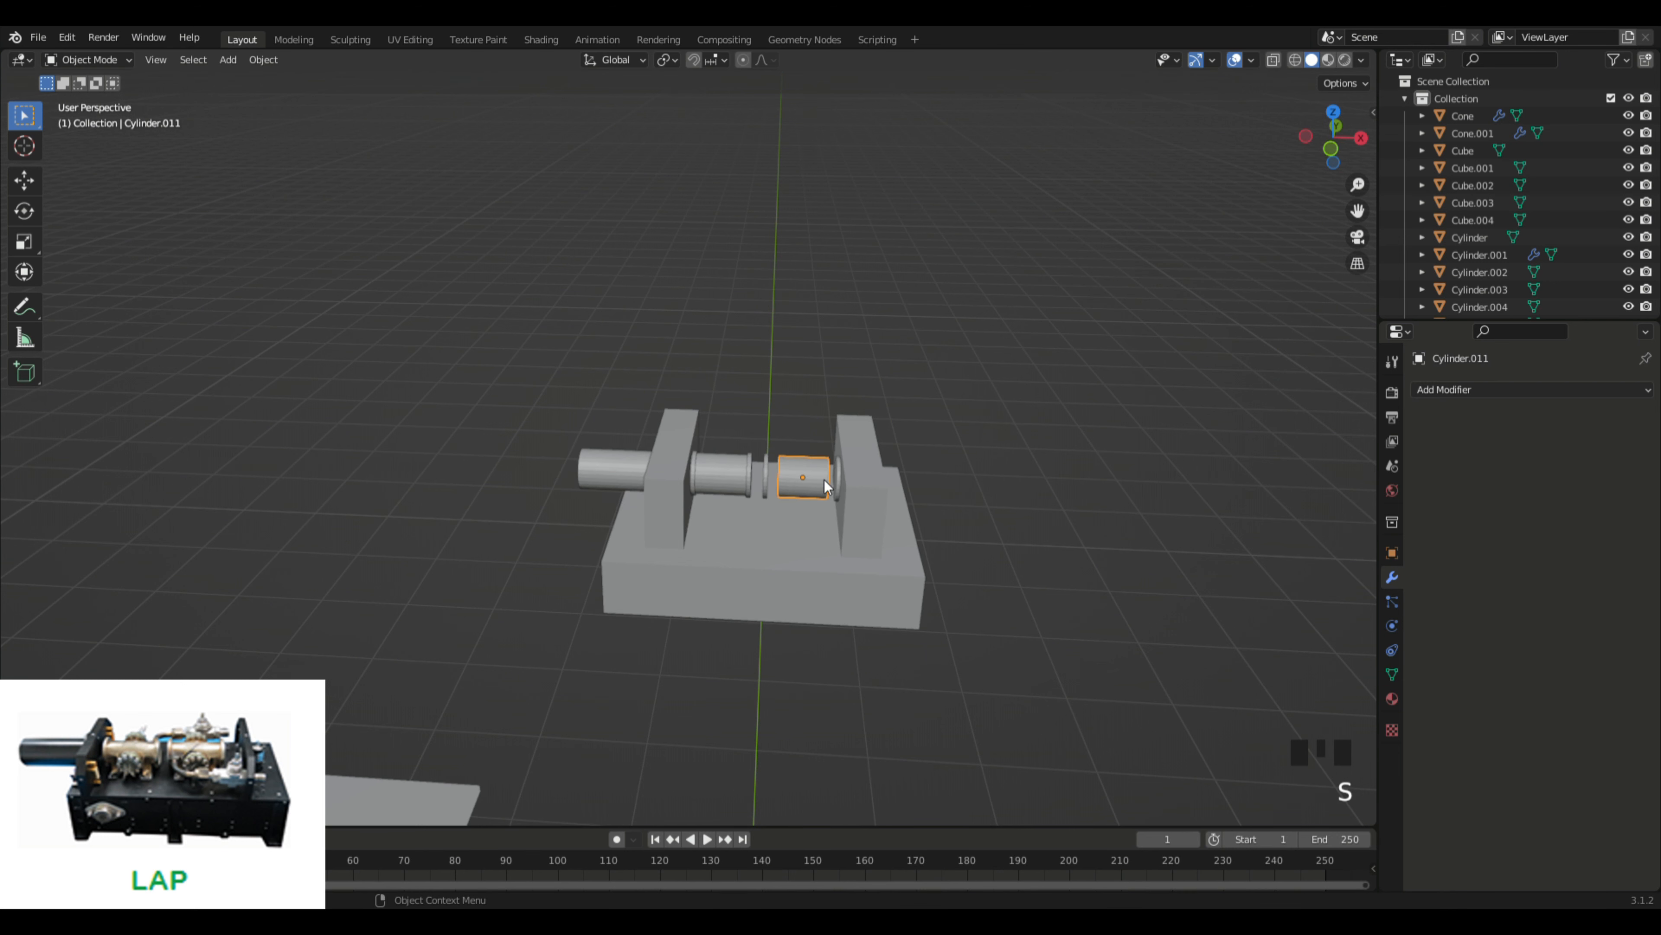
pyautogui.click(841, 483)
pyautogui.click(837, 483)
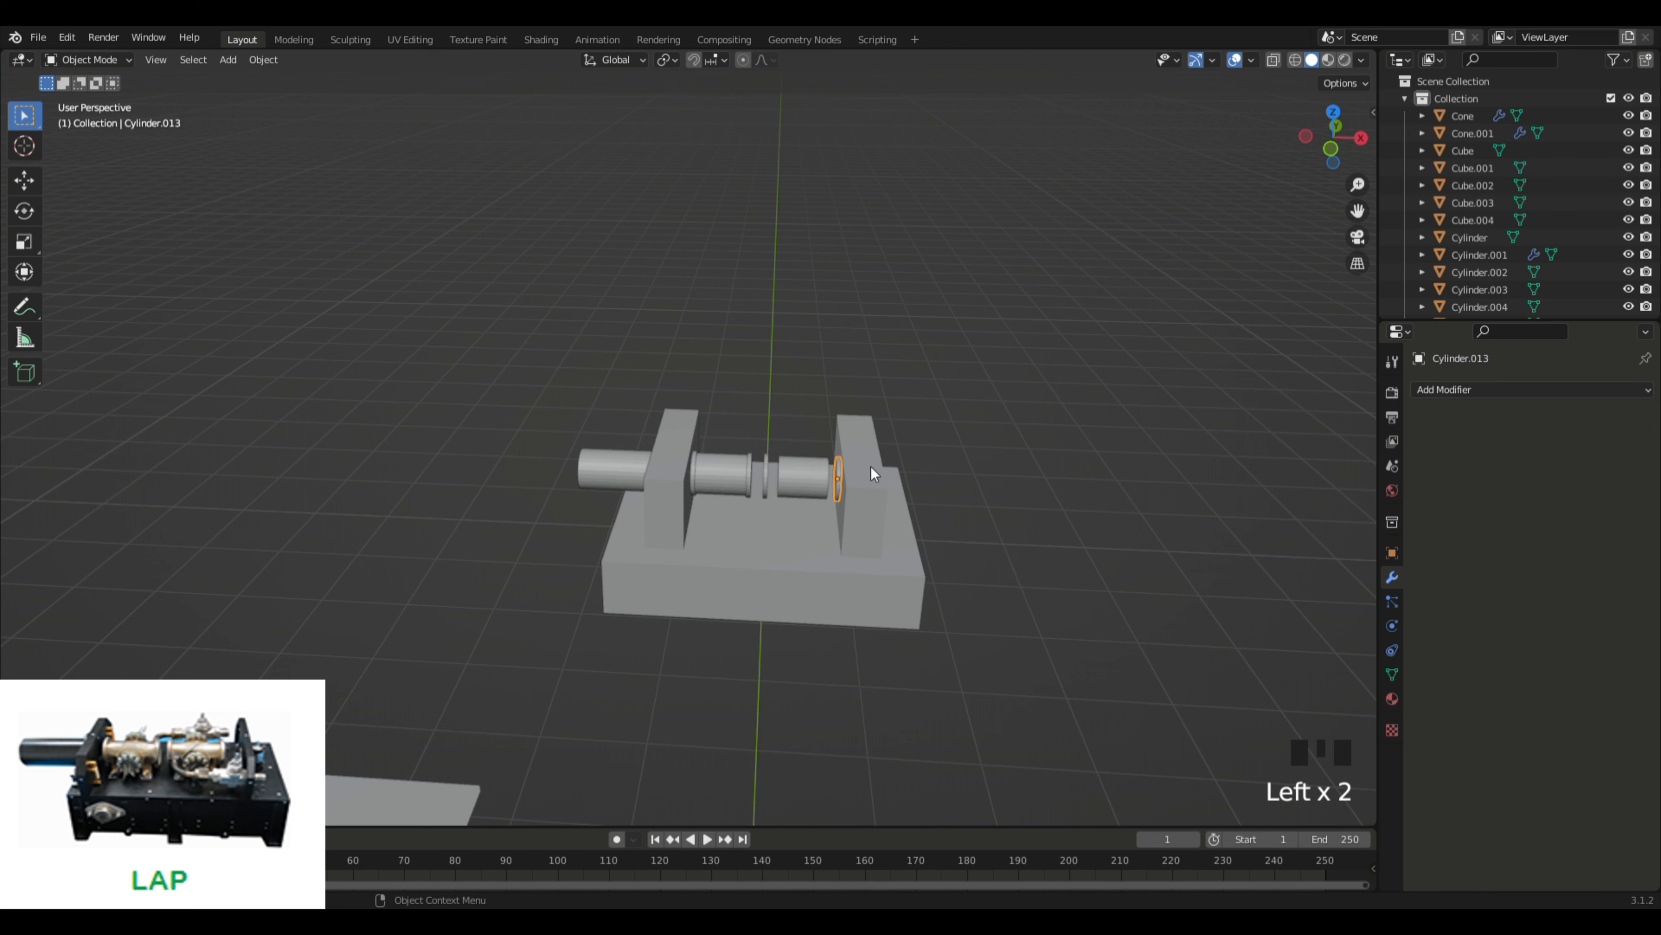
pyautogui.click(813, 474)
pyautogui.press('g')
pyautogui.press('x')
pyautogui.click(803, 479)
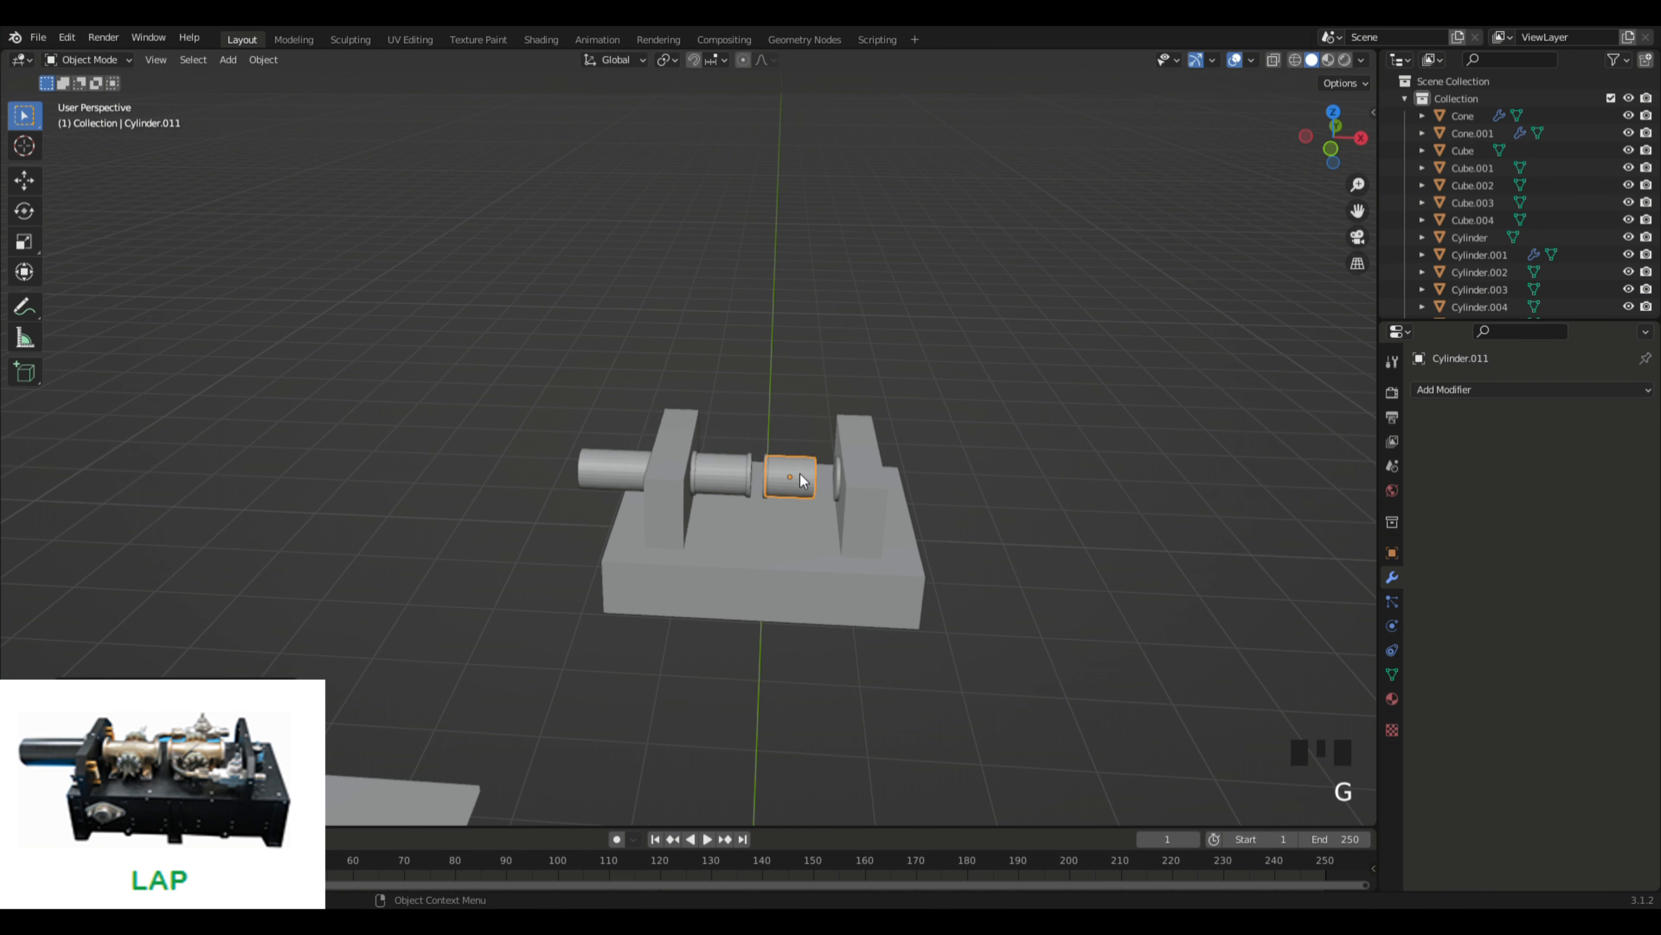
# Step: Slide the ring beside the right upright along X onto the free end of the shortened cylinder
pyautogui.click(839, 487)
pyautogui.press('g')
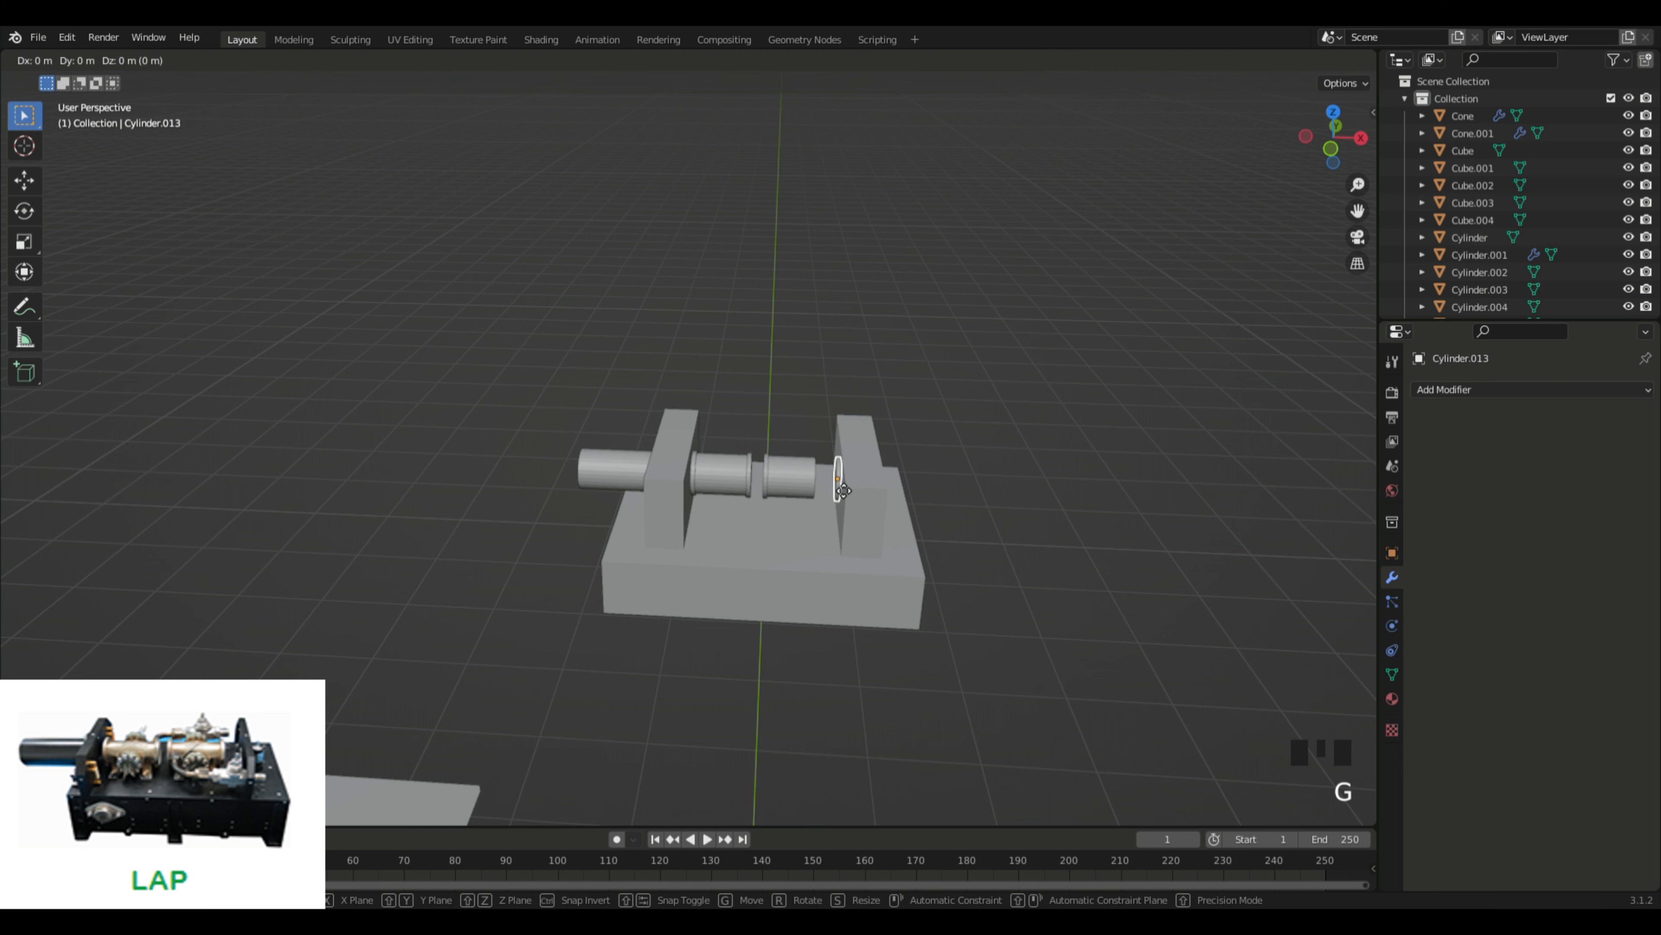
pyautogui.press('x')
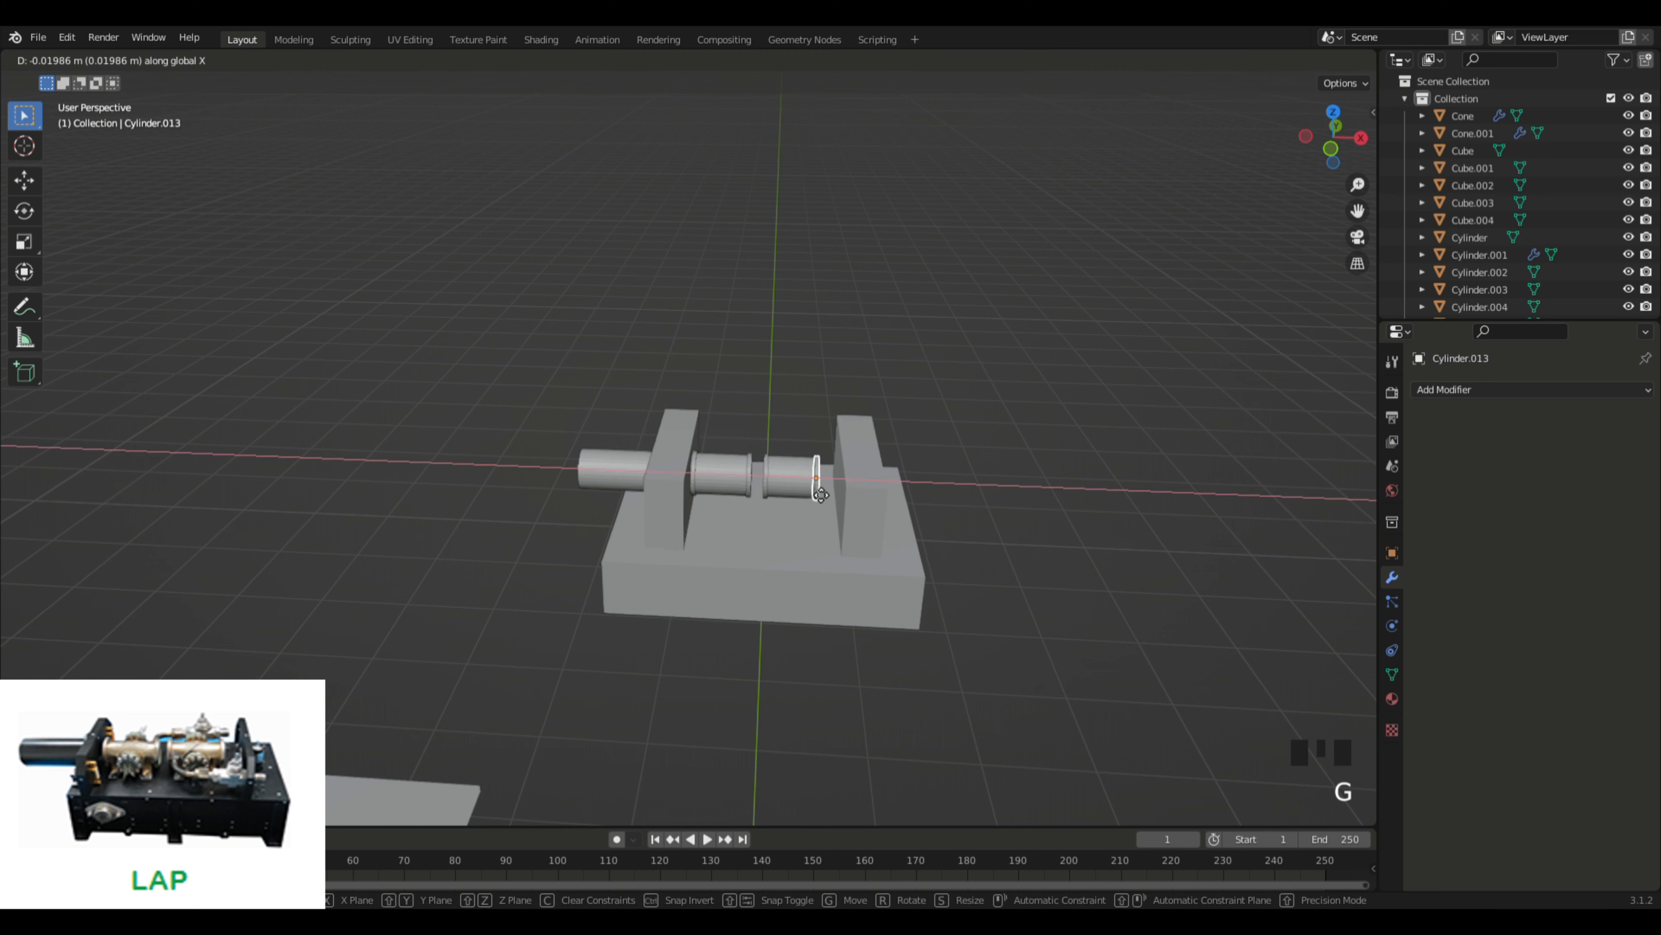
pyautogui.click(812, 486)
pyautogui.moveTo(936, 465); pyautogui.dragTo(851, 495, button='middle')
pyautogui.scroll(5, 898, 473)
pyautogui.click(928, 611)
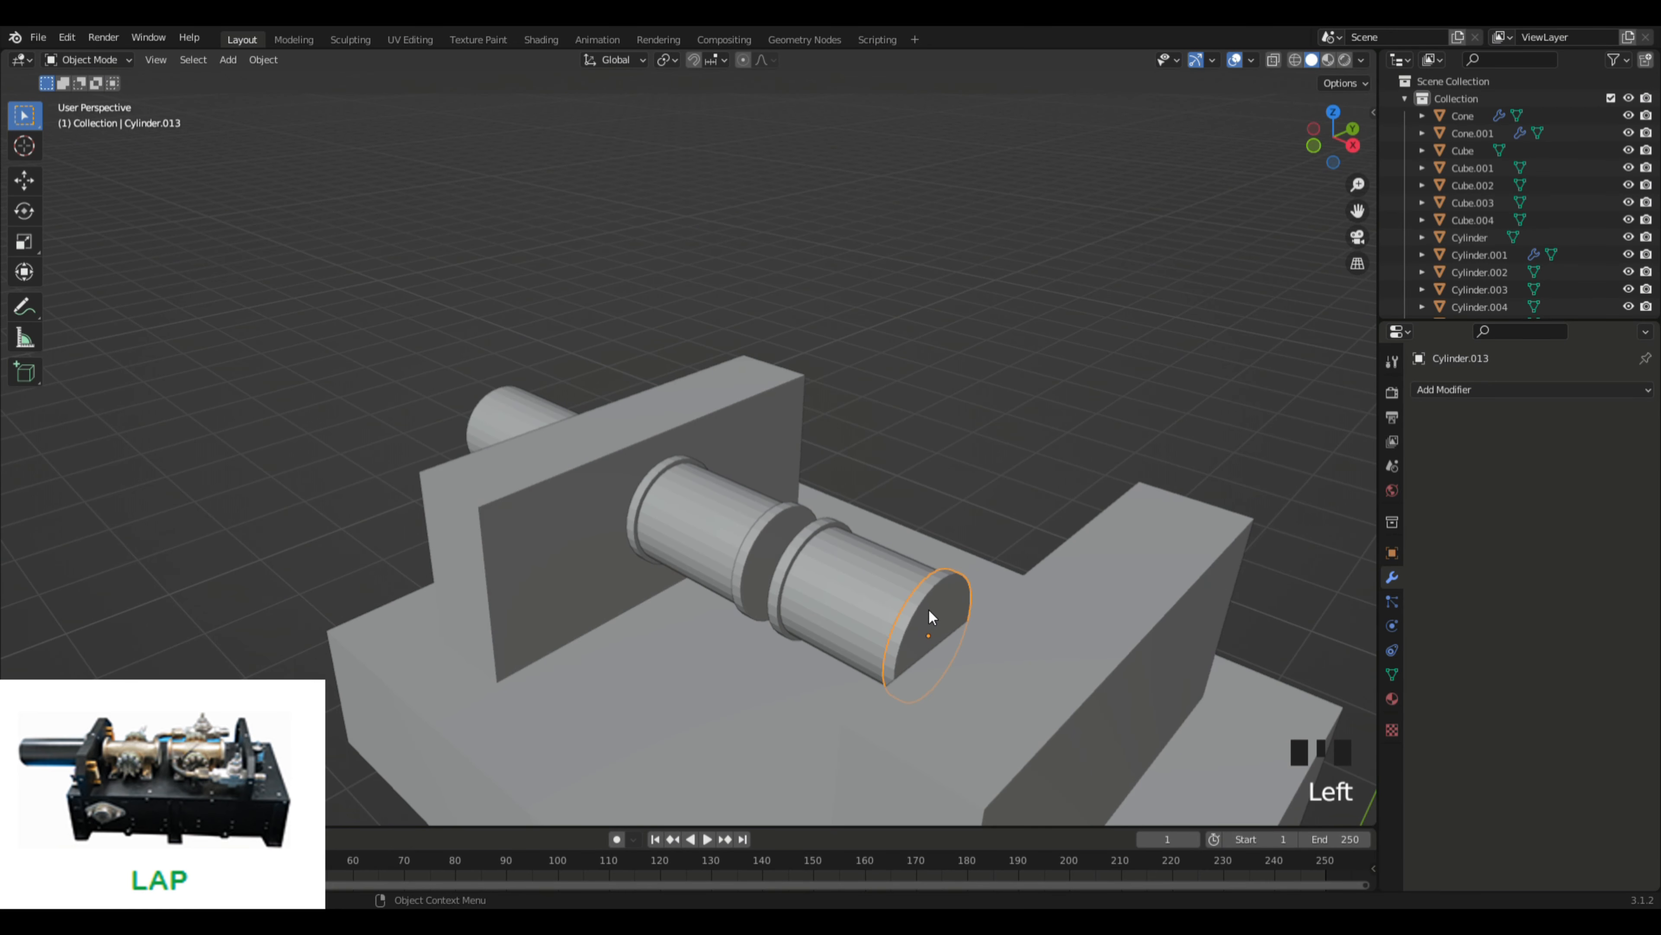
pyautogui.press('g')
pyautogui.press('x')
pyautogui.click(939, 617)
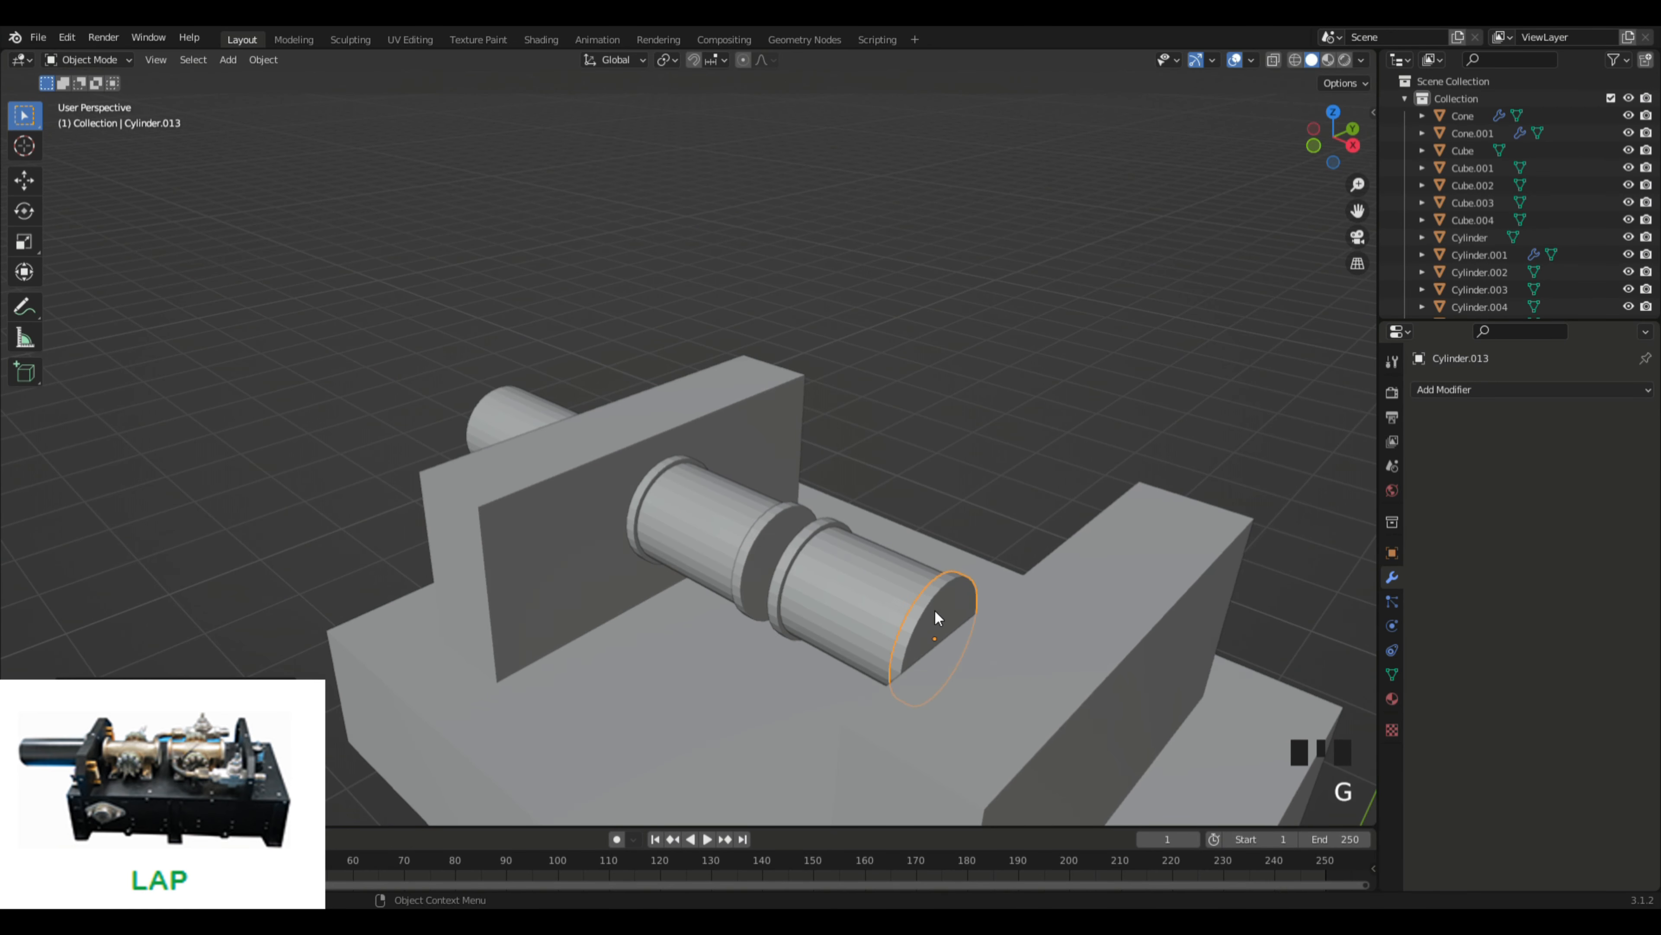
# Step: Lower the long tube, both short cylinders and their end rings together along Z, closer to the base
pyautogui.moveTo(935, 610); pyautogui.dragTo(901, 756, button='middle')
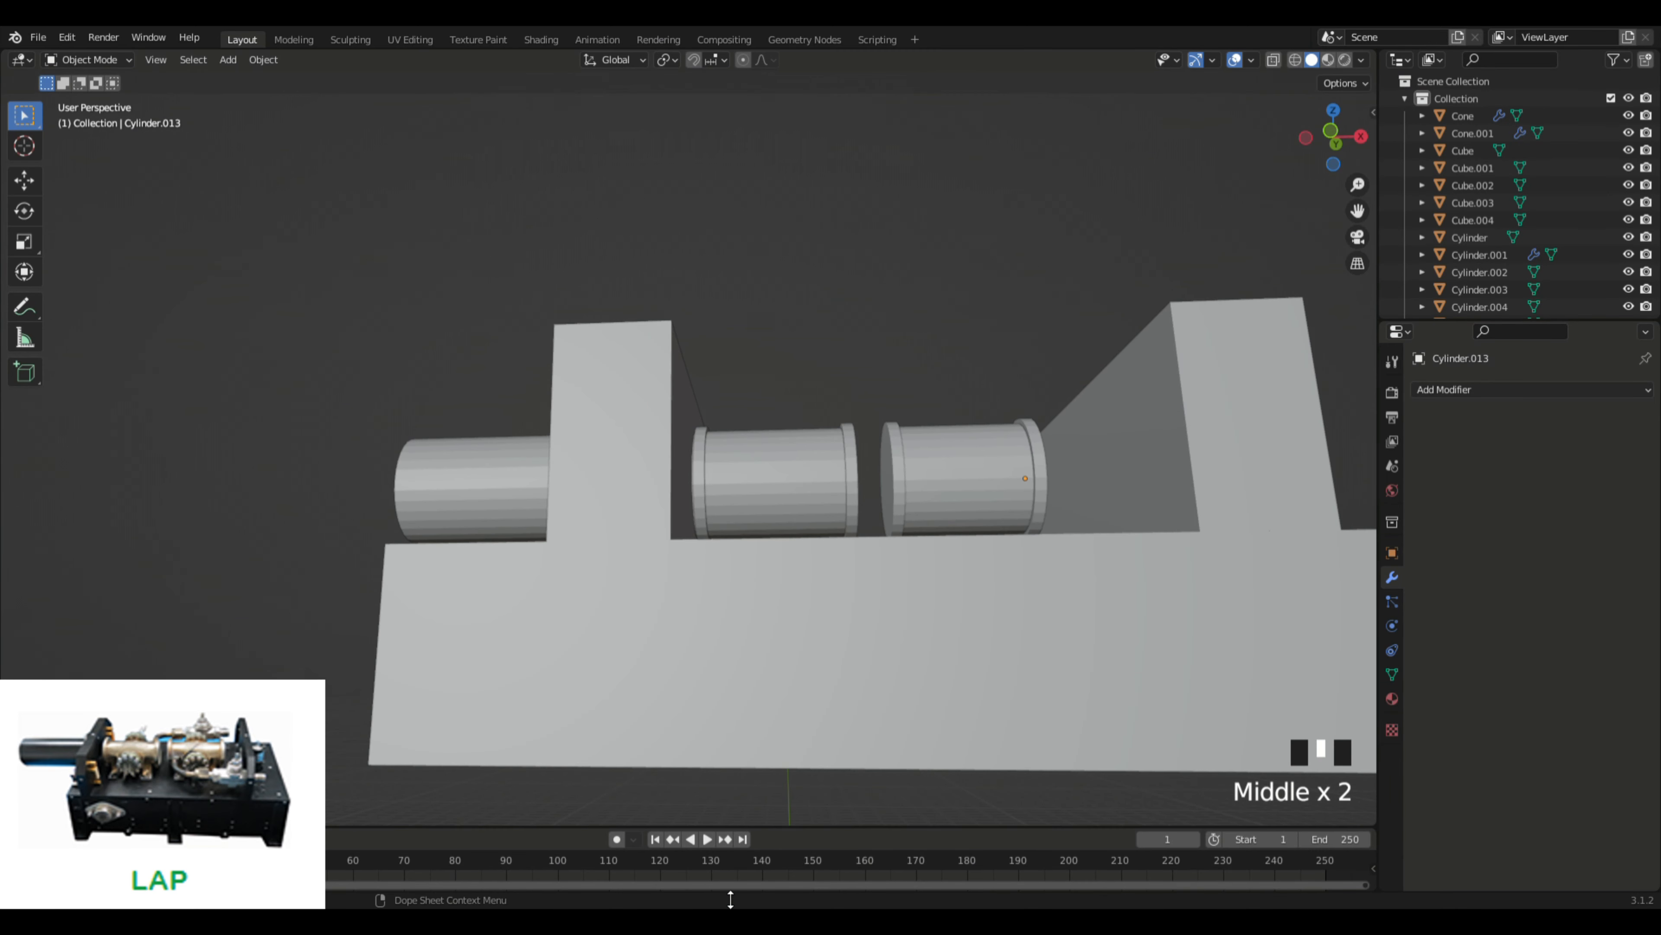
pyautogui.moveTo(705, 901); pyautogui.dragTo(899, 452, button='middle')
pyautogui.moveTo(733, 656); pyautogui.dragTo(789, 608, button='middle')
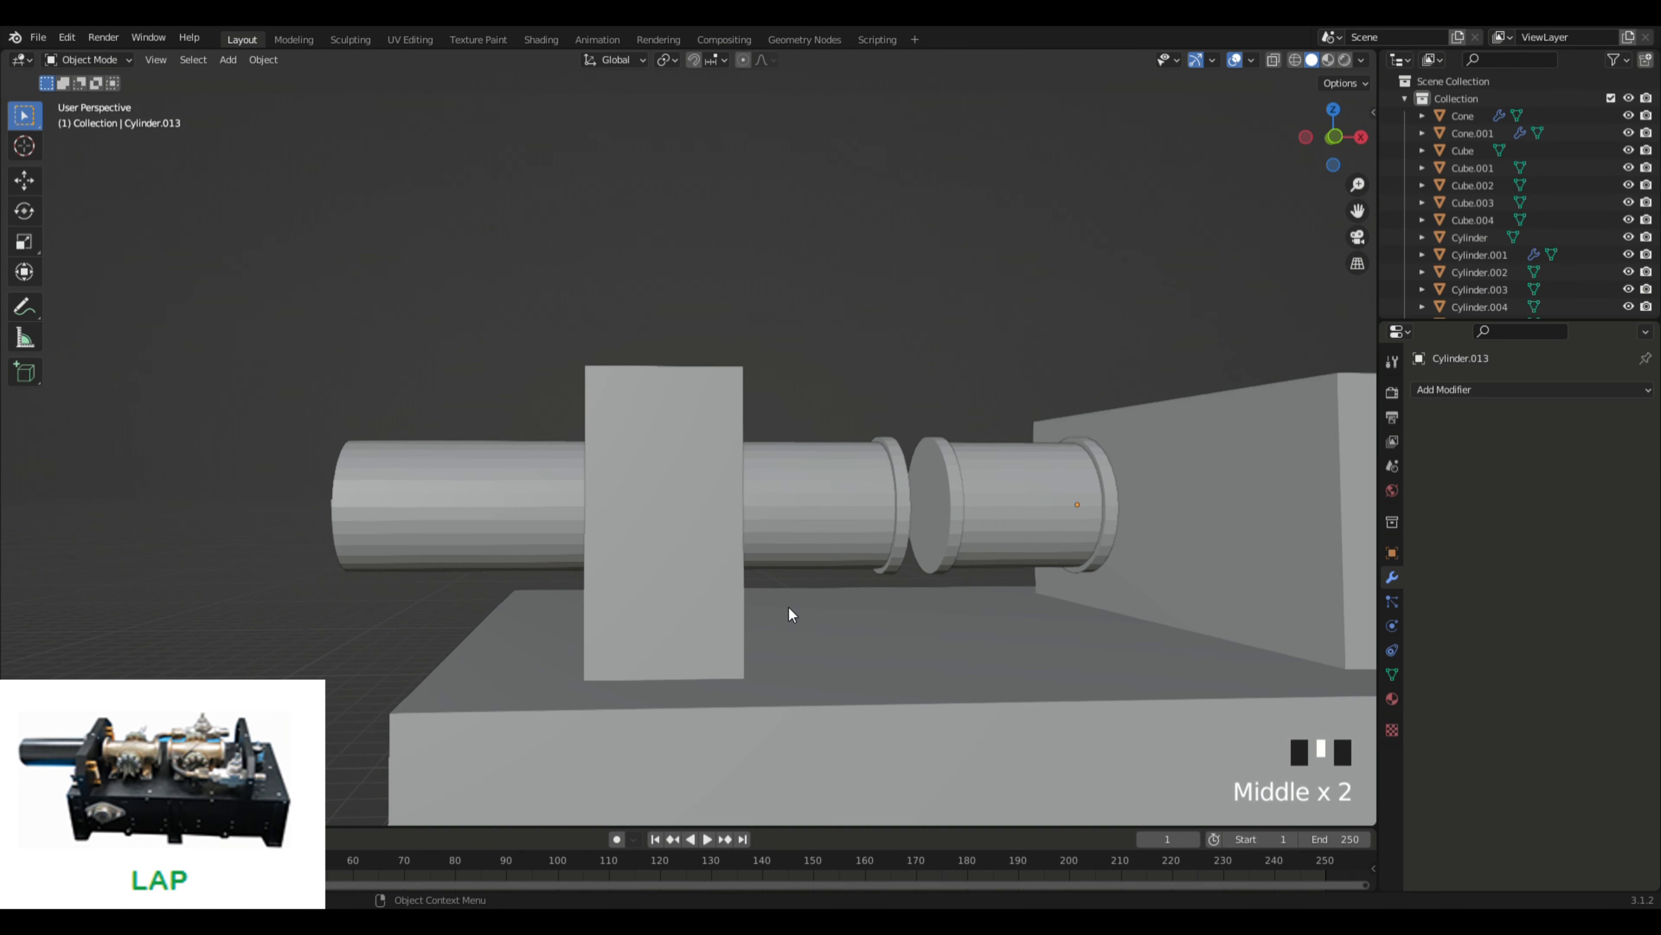
pyautogui.scroll(-3, 789, 608)
pyautogui.keyDown('shift'); pyautogui.click(608, 471); pyautogui.keyUp('shift')
pyautogui.keyDown('shift'); pyautogui.click(758, 480); pyautogui.keyUp('shift')
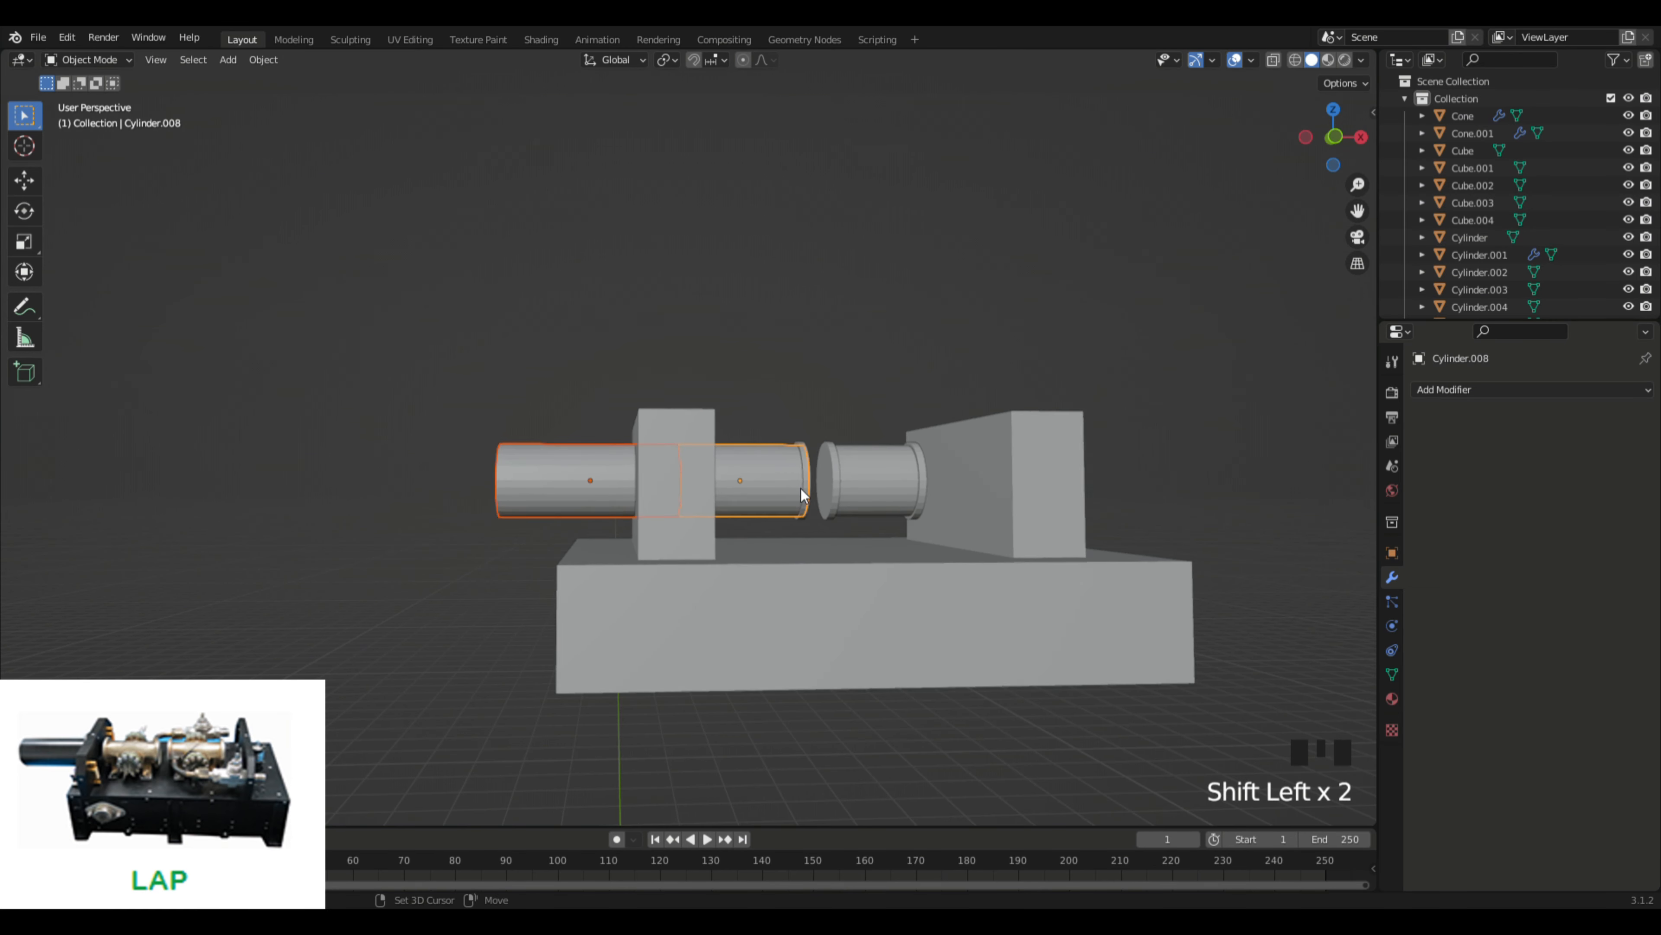
pyautogui.keyDown('shift'); pyautogui.moveTo(800, 488); pyautogui.dragTo(665, 492, button='middle'); pyautogui.keyUp('shift')
pyautogui.keyDown('shift'); pyautogui.click(674, 488); pyautogui.keyUp('shift')
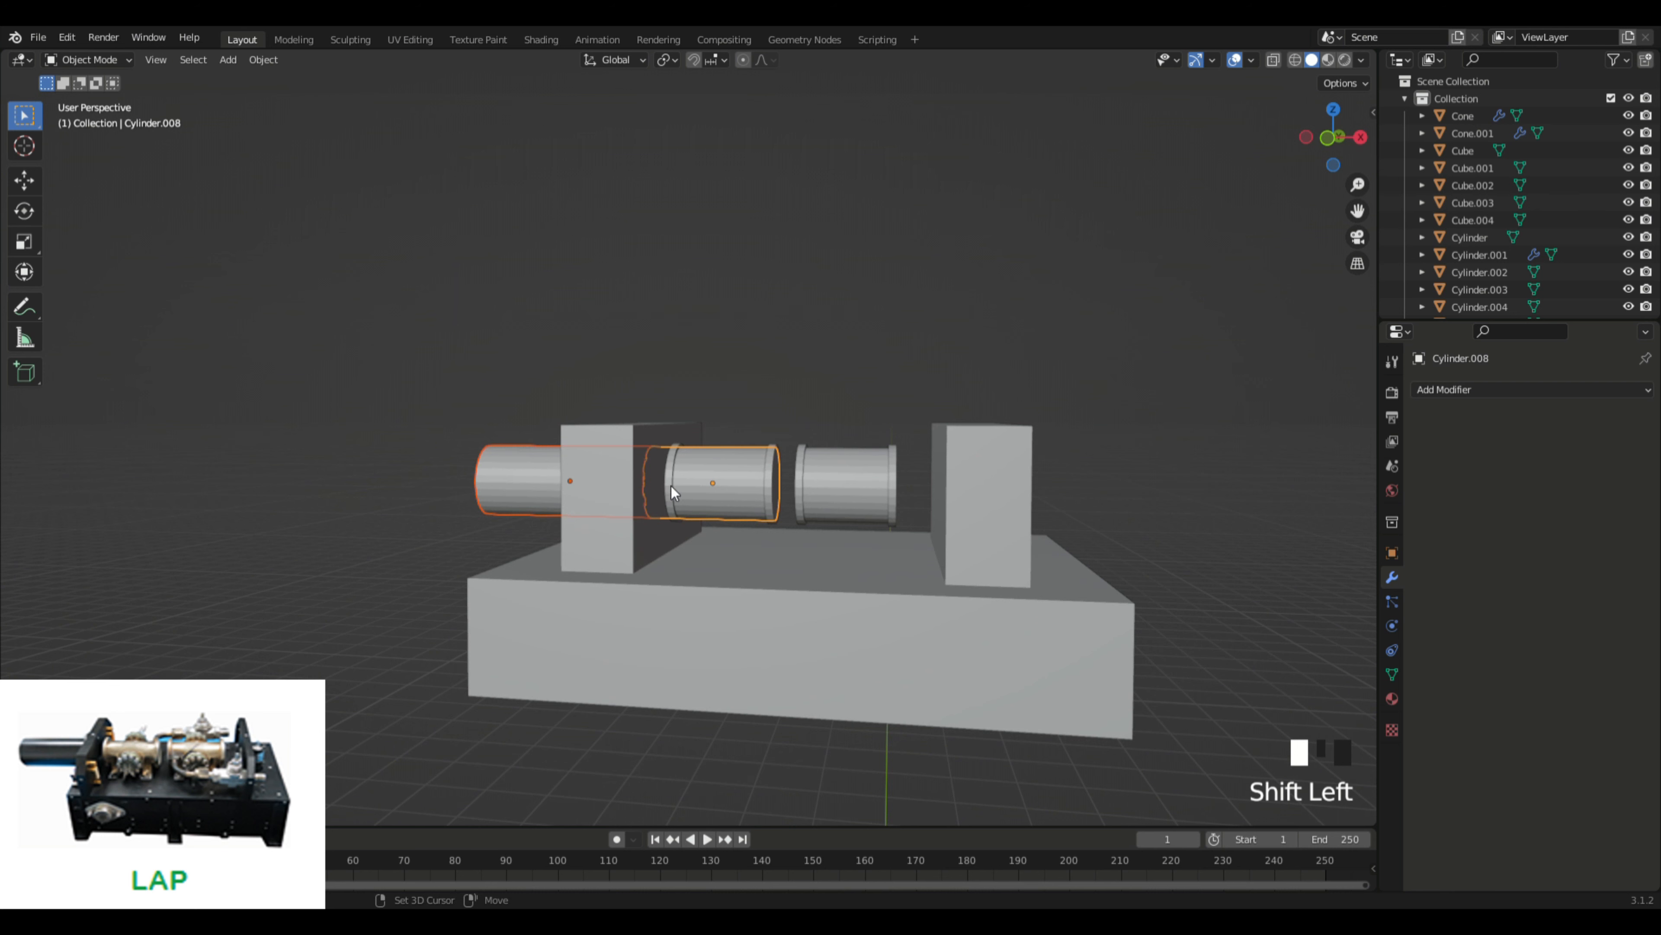
pyautogui.keyDown('shift'); pyautogui.click(778, 480); pyautogui.keyUp('shift')
pyautogui.keyDown('shift'); pyautogui.click(778, 482); pyautogui.keyUp('shift')
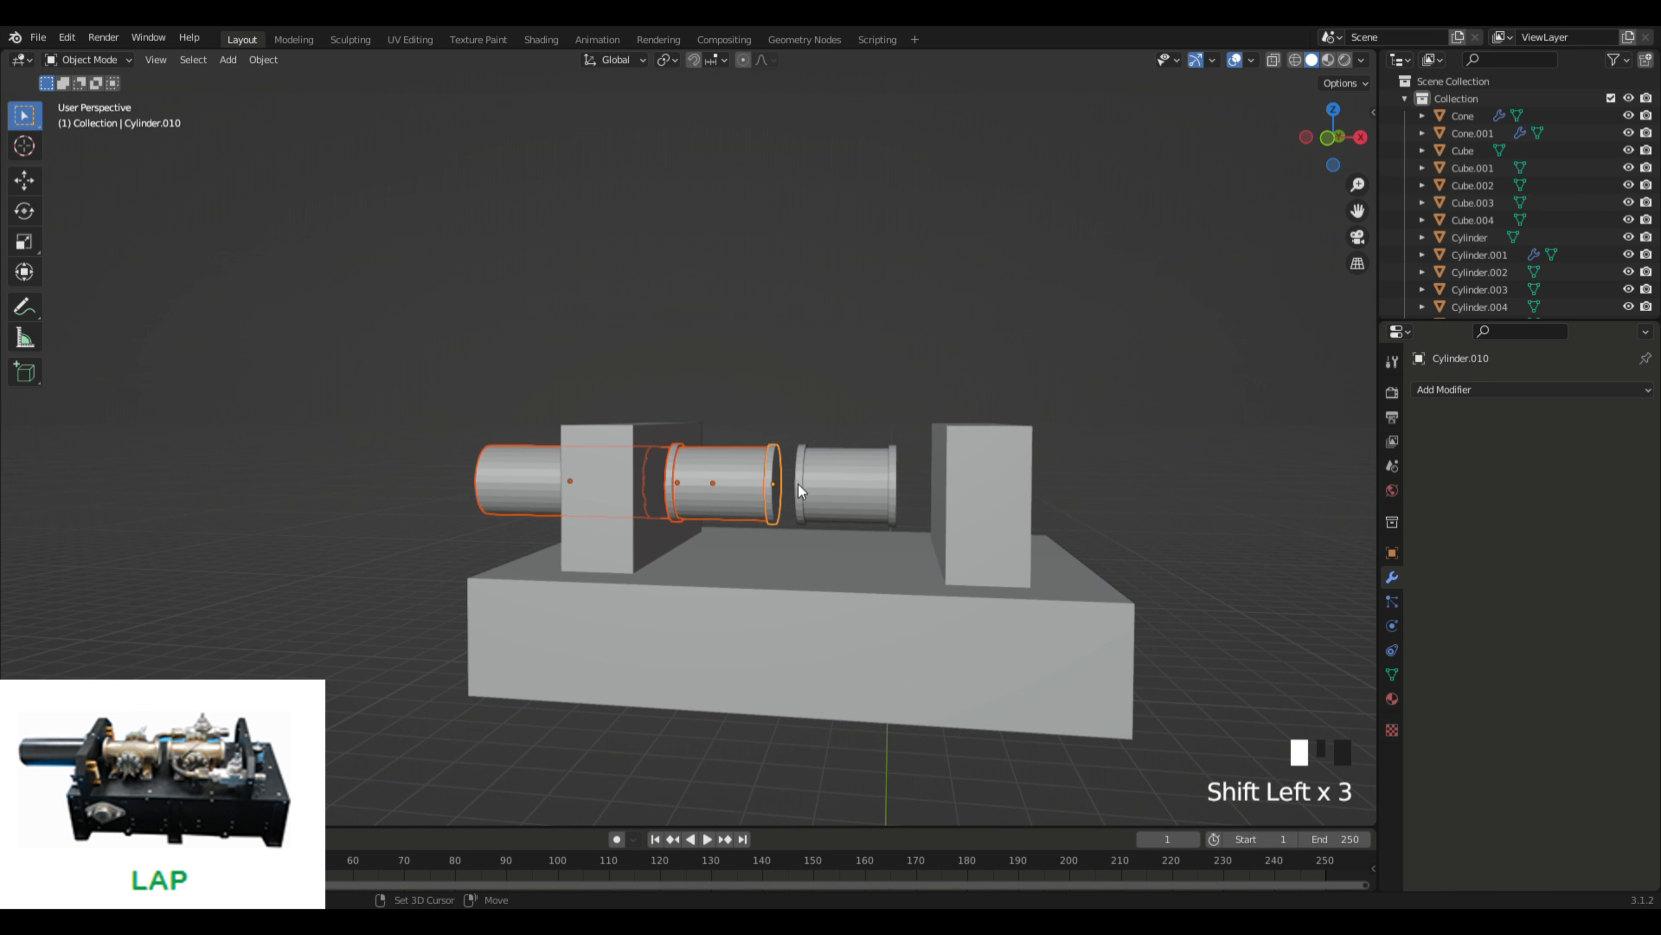
pyautogui.keyDown('shift'); pyautogui.click(870, 485); pyautogui.keyUp('shift')
pyautogui.keyDown('shift'); pyautogui.click(893, 490); pyautogui.keyUp('shift')
pyautogui.keyDown('shift'); pyautogui.moveTo(888, 365); pyautogui.dragTo(808, 399, button='middle'); pyautogui.keyUp('shift')
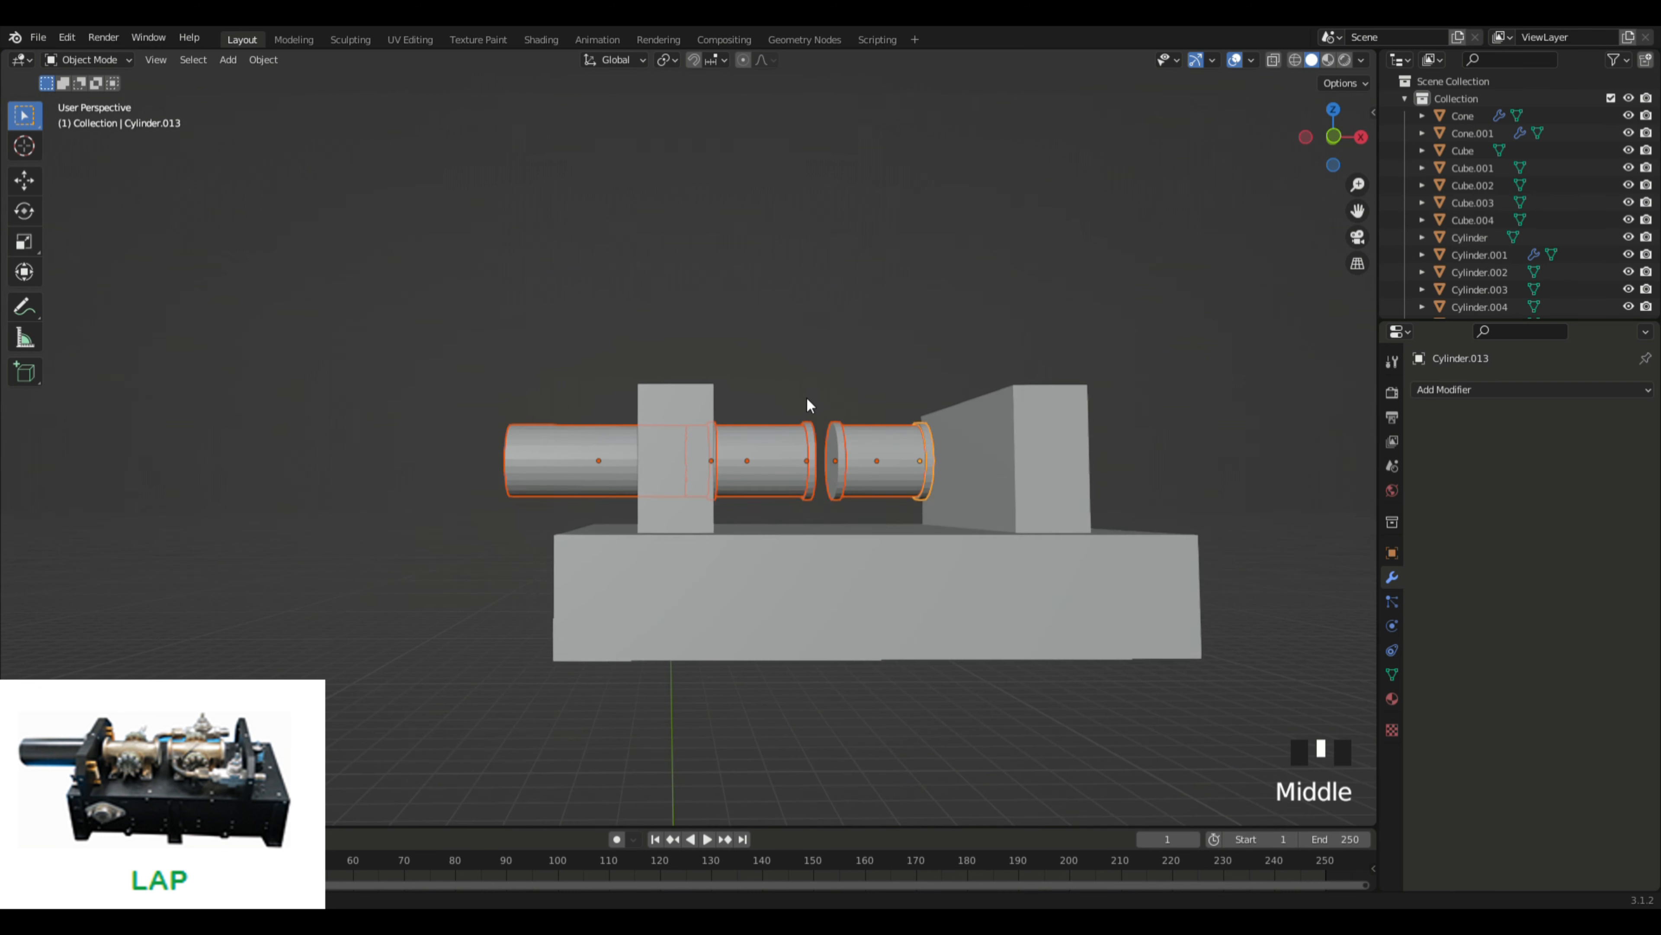
pyautogui.press('g')
pyautogui.press('z')
pyautogui.click(816, 416)
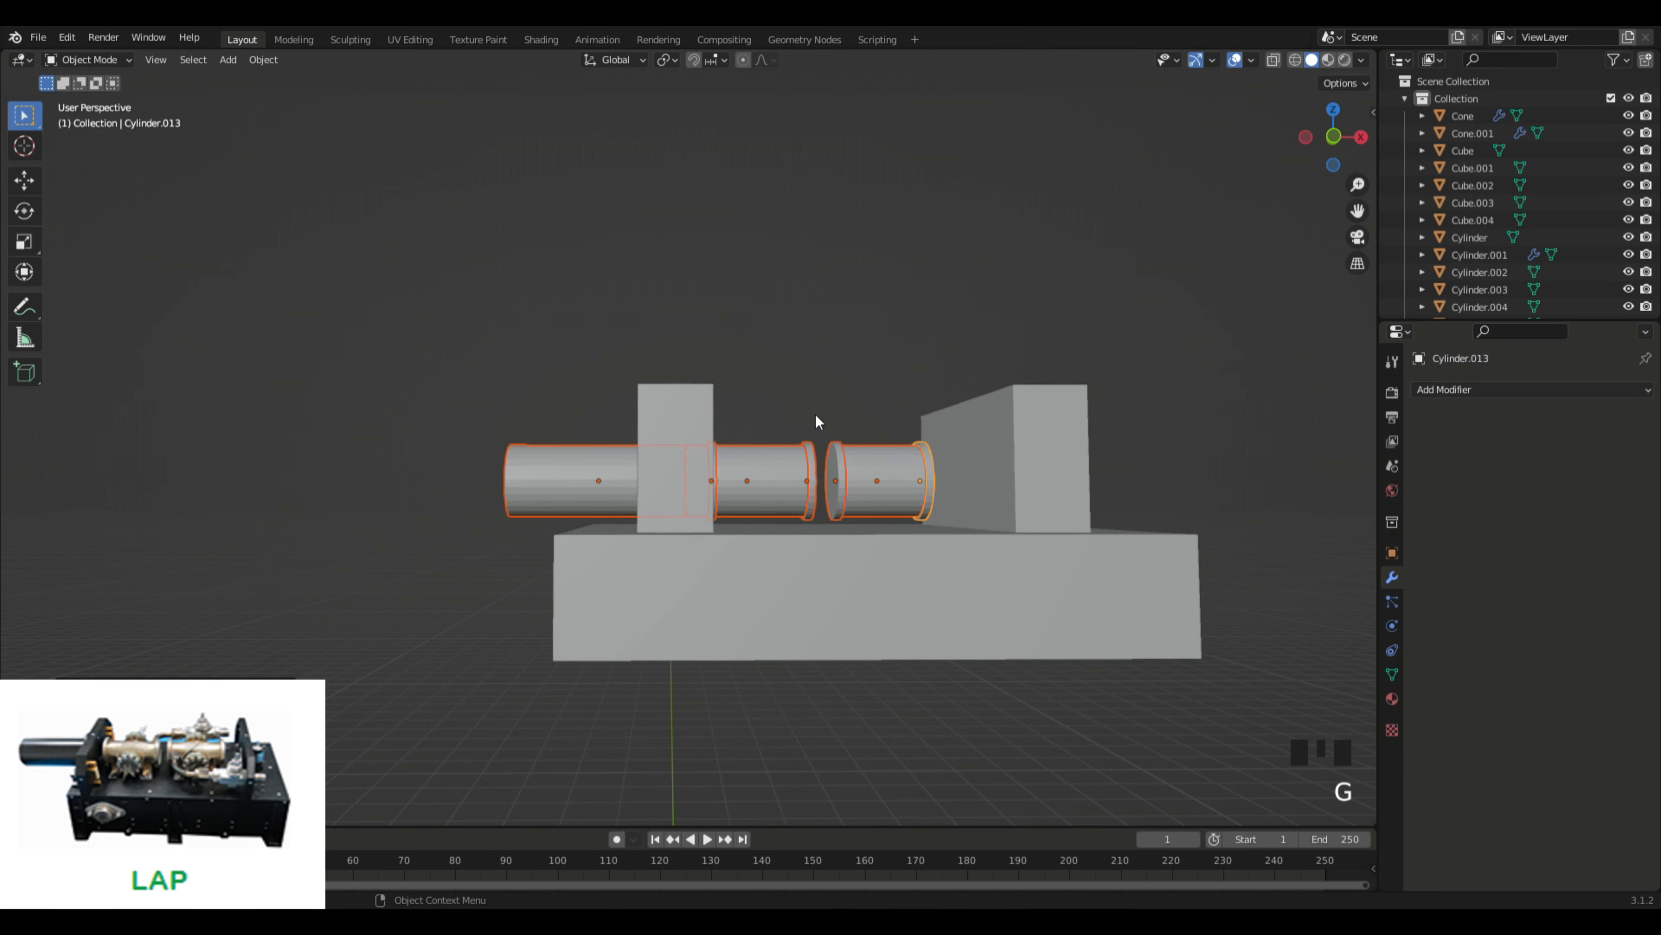
pyautogui.click(858, 358)
# Step: Duplicate the ringed cylinder beside the left upright in place and rotate the copy 90° about Z
pyautogui.moveTo(858, 357); pyautogui.dragTo(813, 481, button='middle')
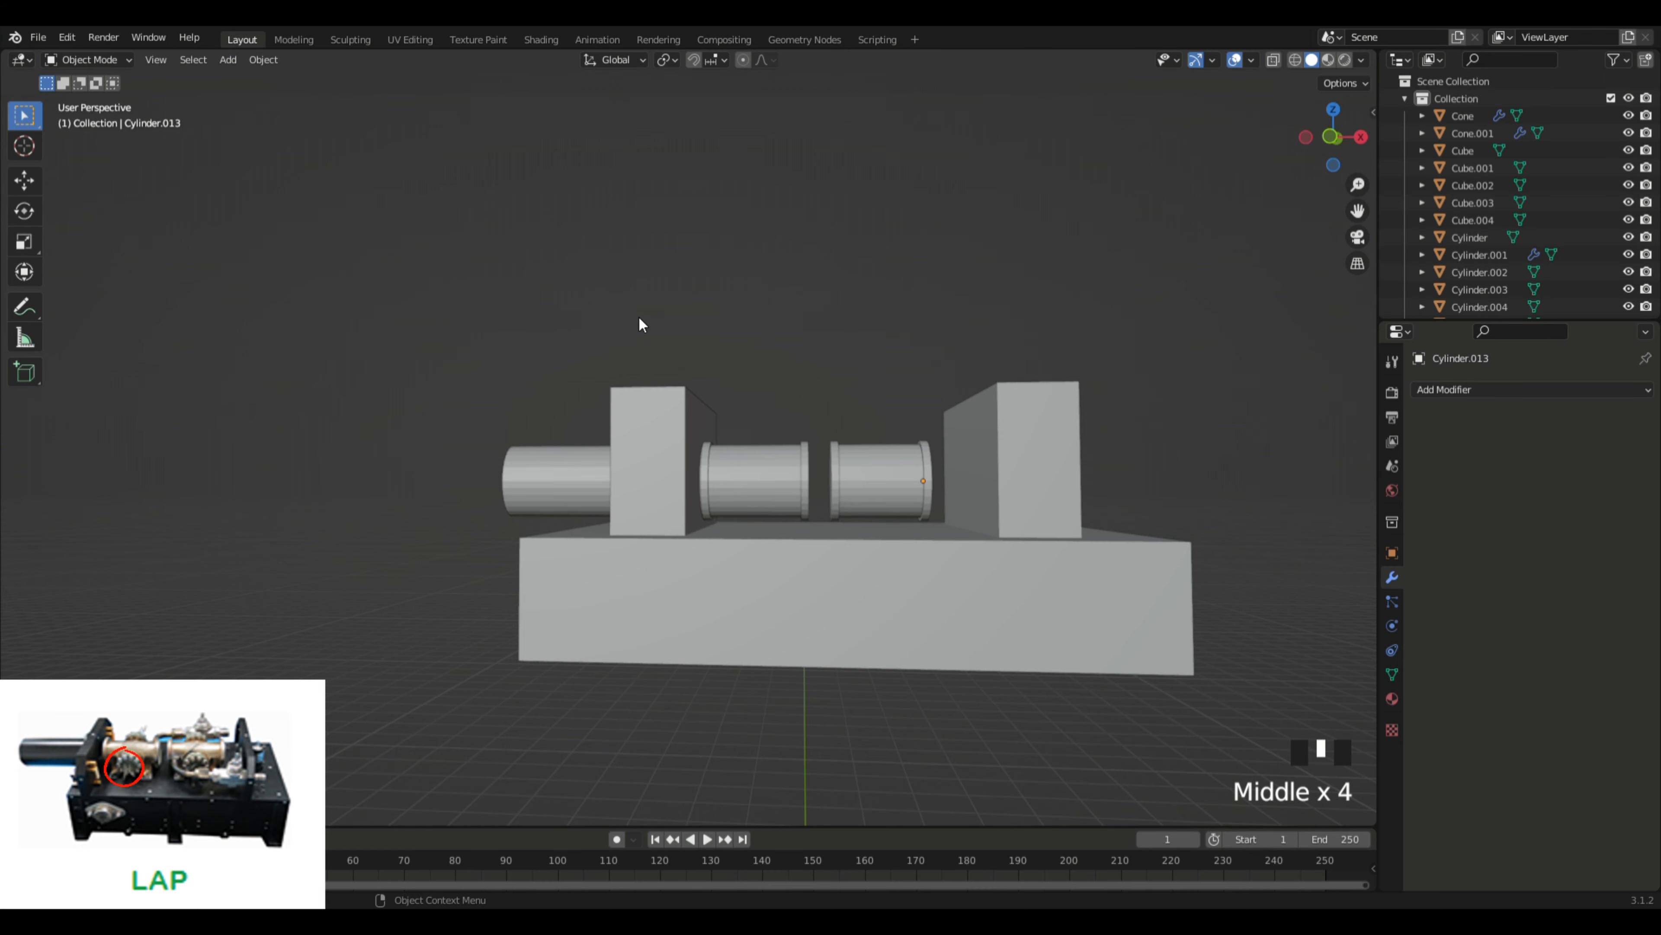
pyautogui.click(680, 331)
pyautogui.moveTo(680, 330); pyautogui.dragTo(678, 495, button='middle')
pyautogui.click(678, 495)
pyautogui.hotkey('shift', 'd')
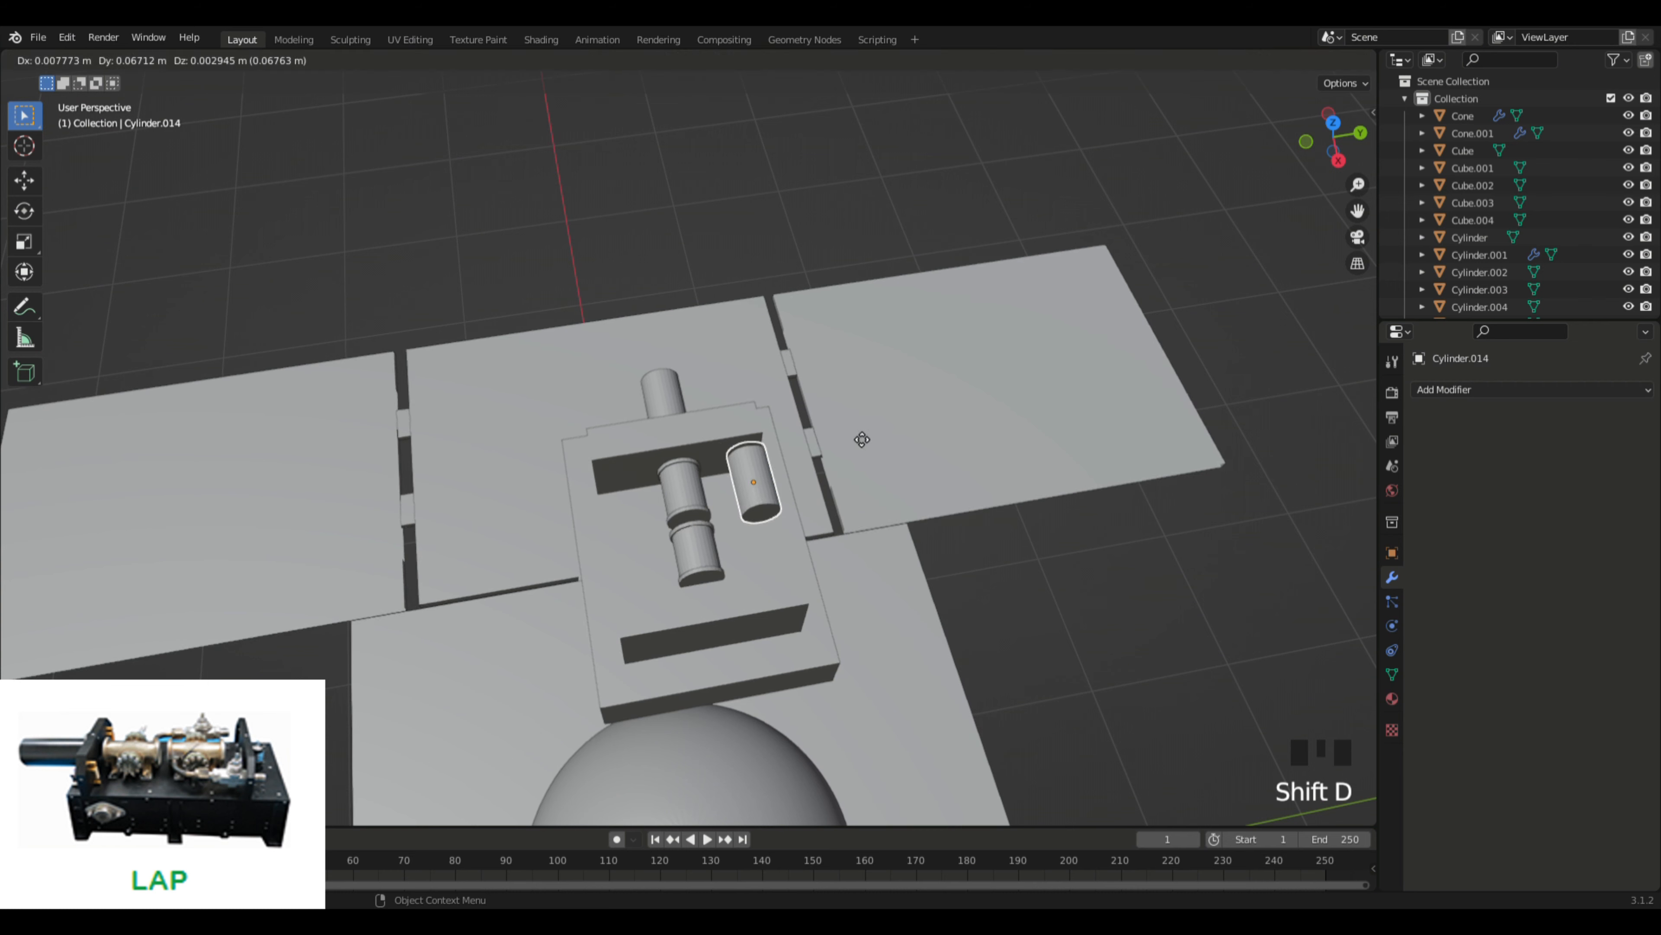
pyautogui.press('Escape')
pyautogui.press('g')
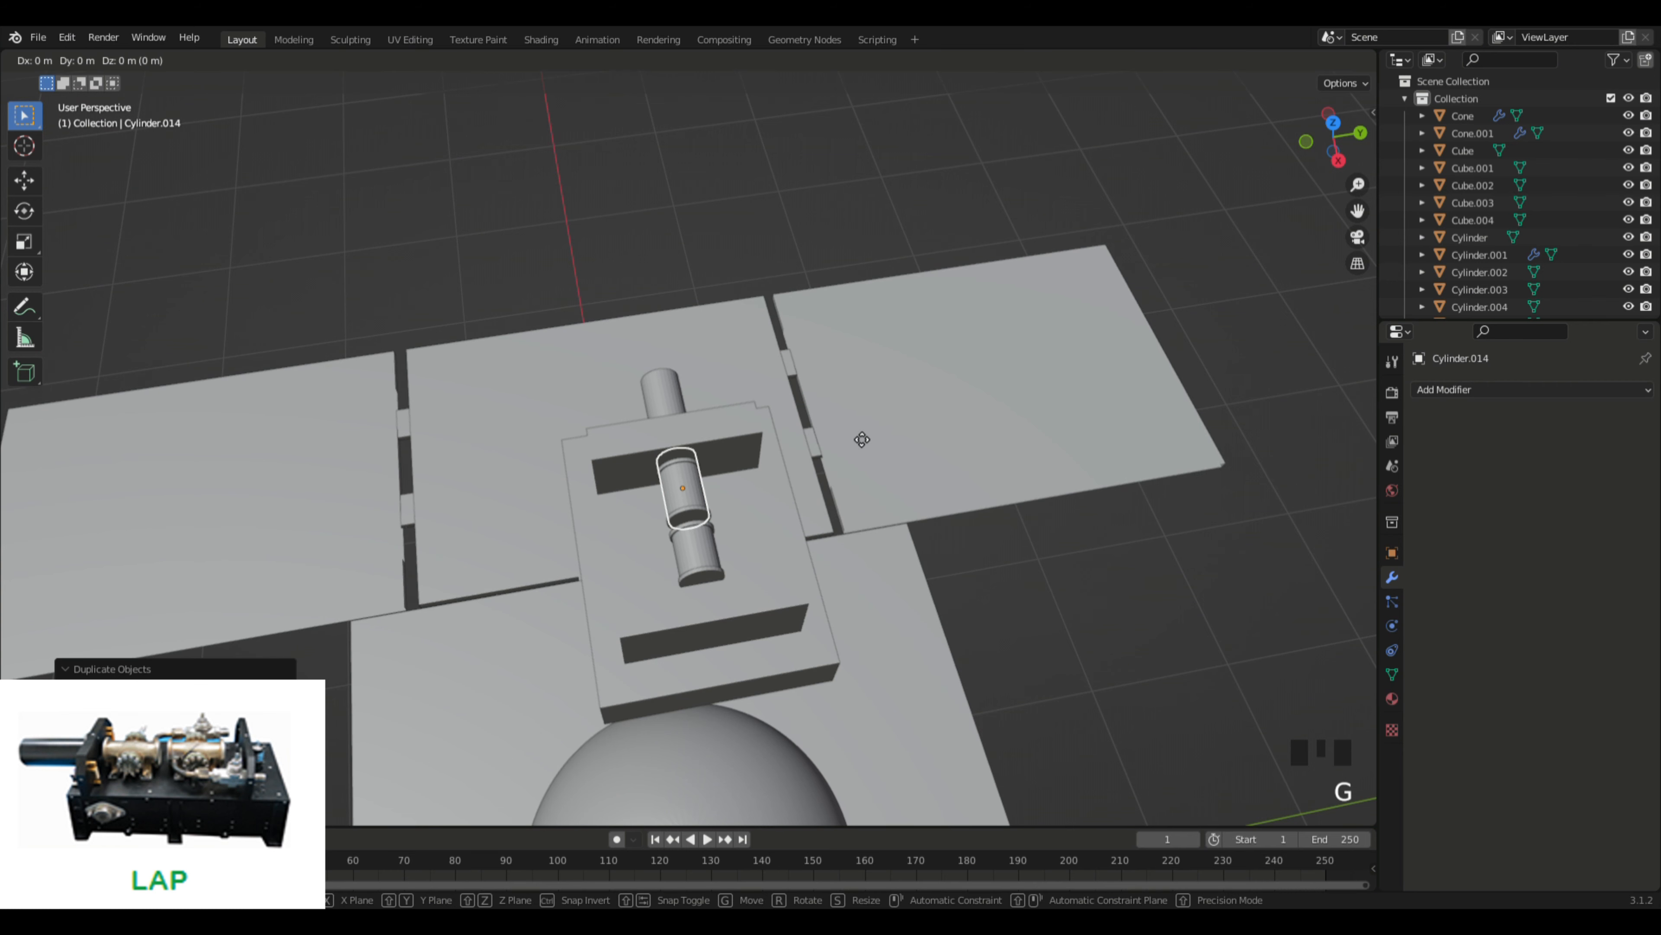
pyautogui.click(862, 439)
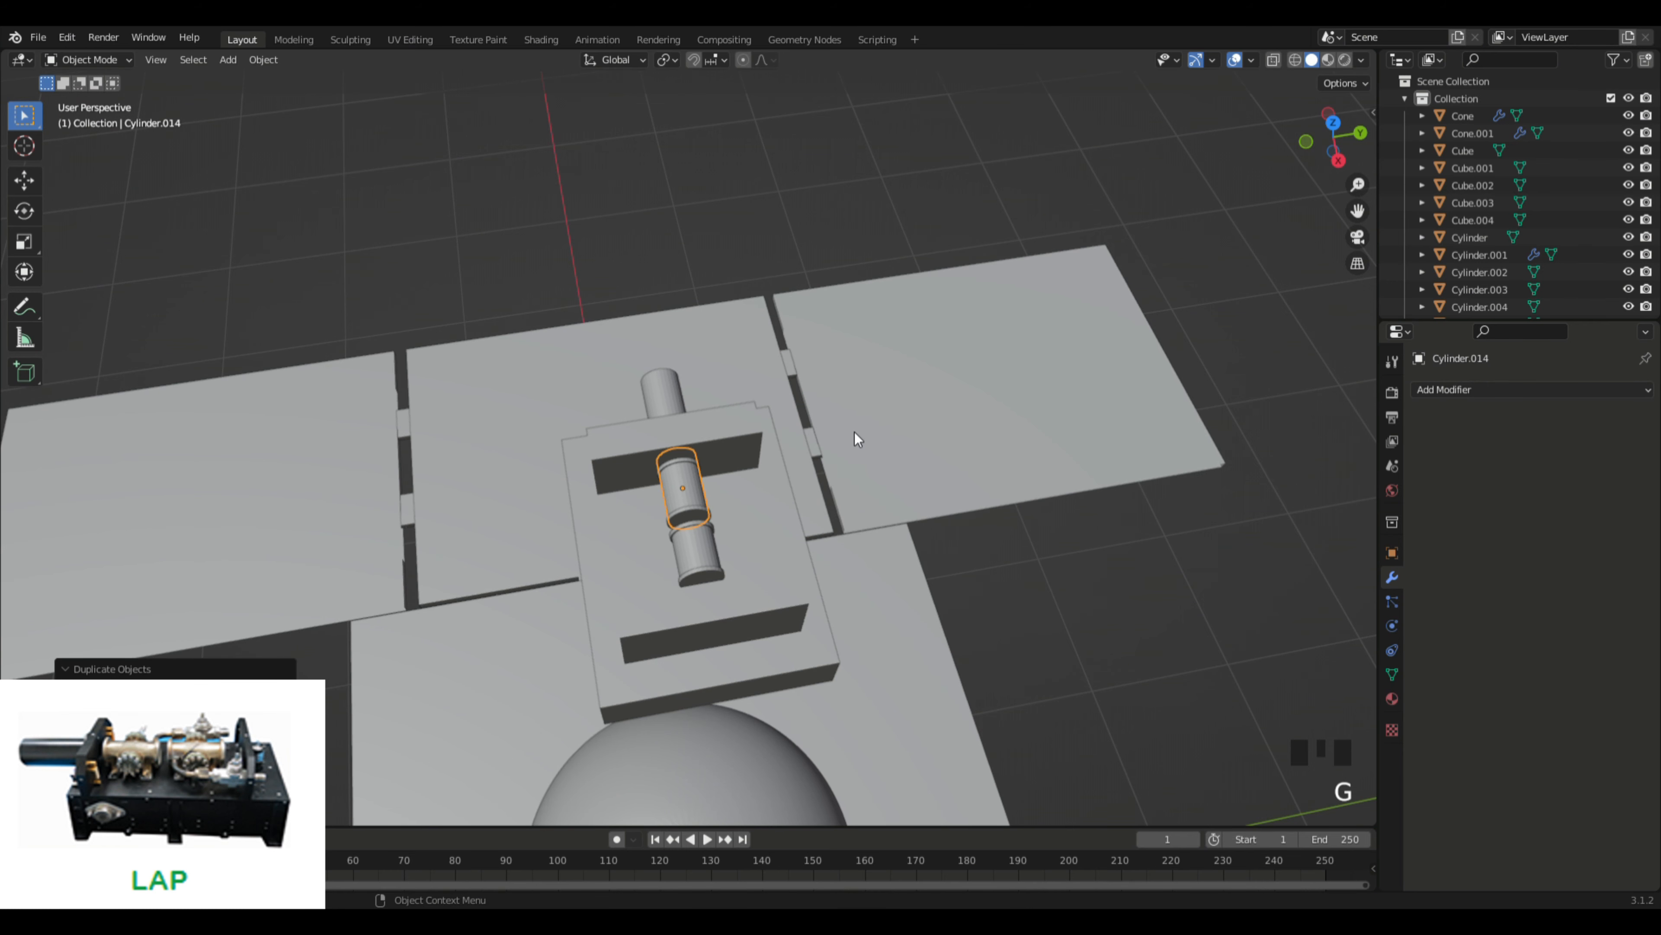
pyautogui.press('r')
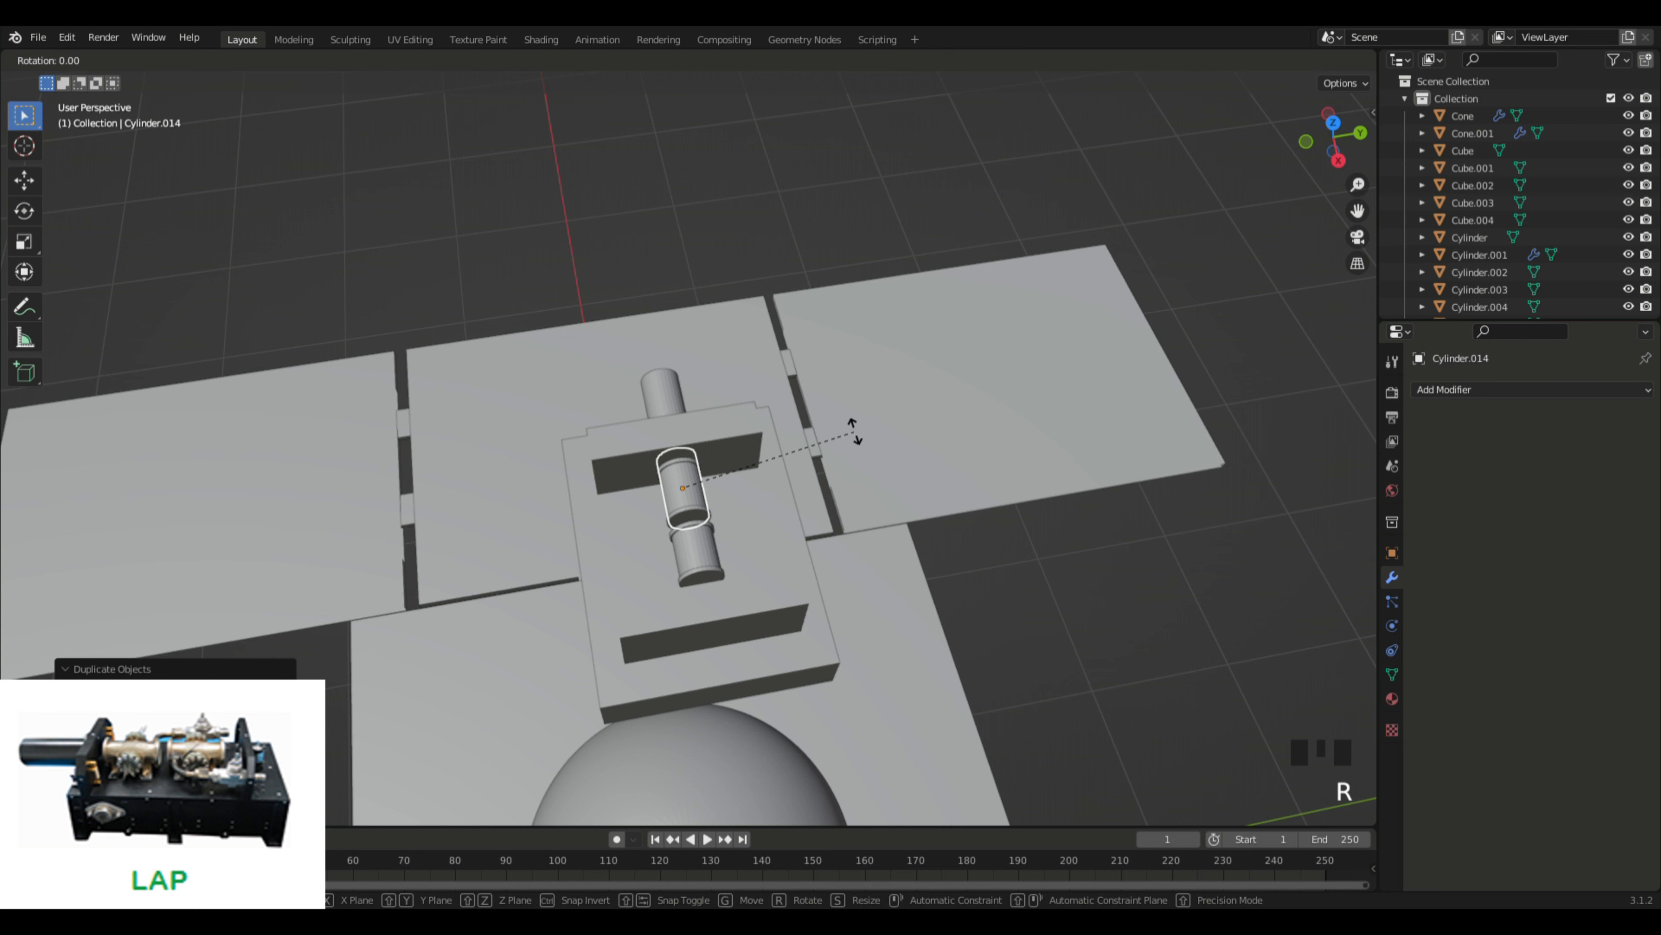
pyautogui.write('z')
pyautogui.write('90')
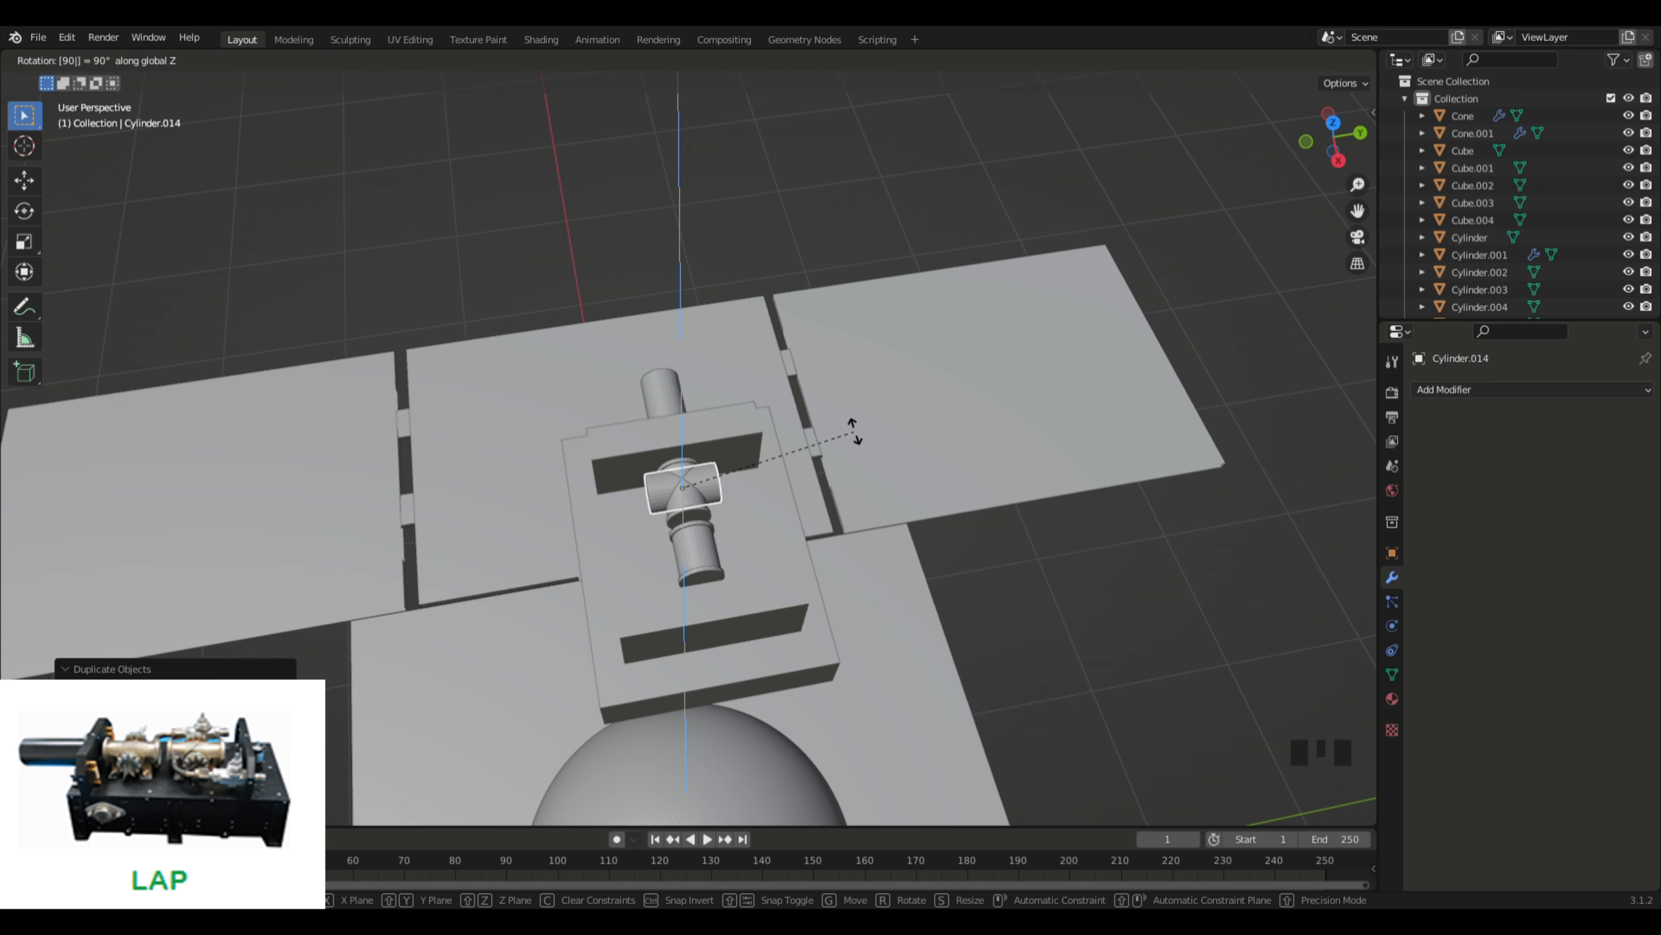
pyautogui.press('Return')
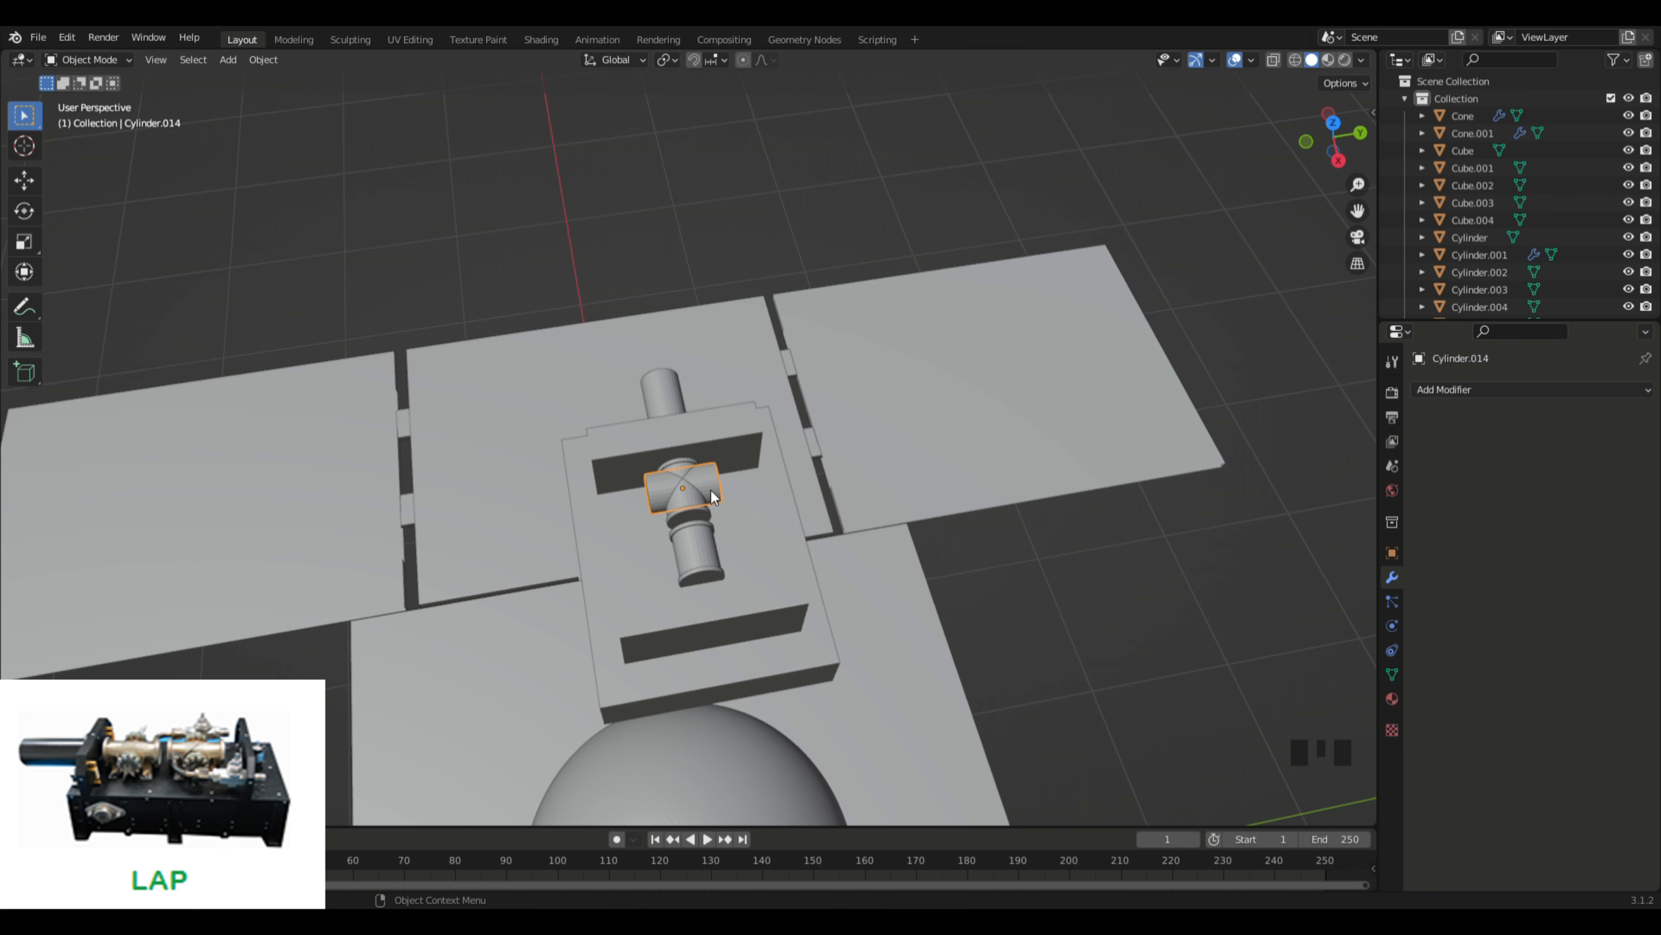
# Step: Scale the crosswise copy down uniformly until its diameter is smaller than the ringed cylinder's
pyautogui.press('s')
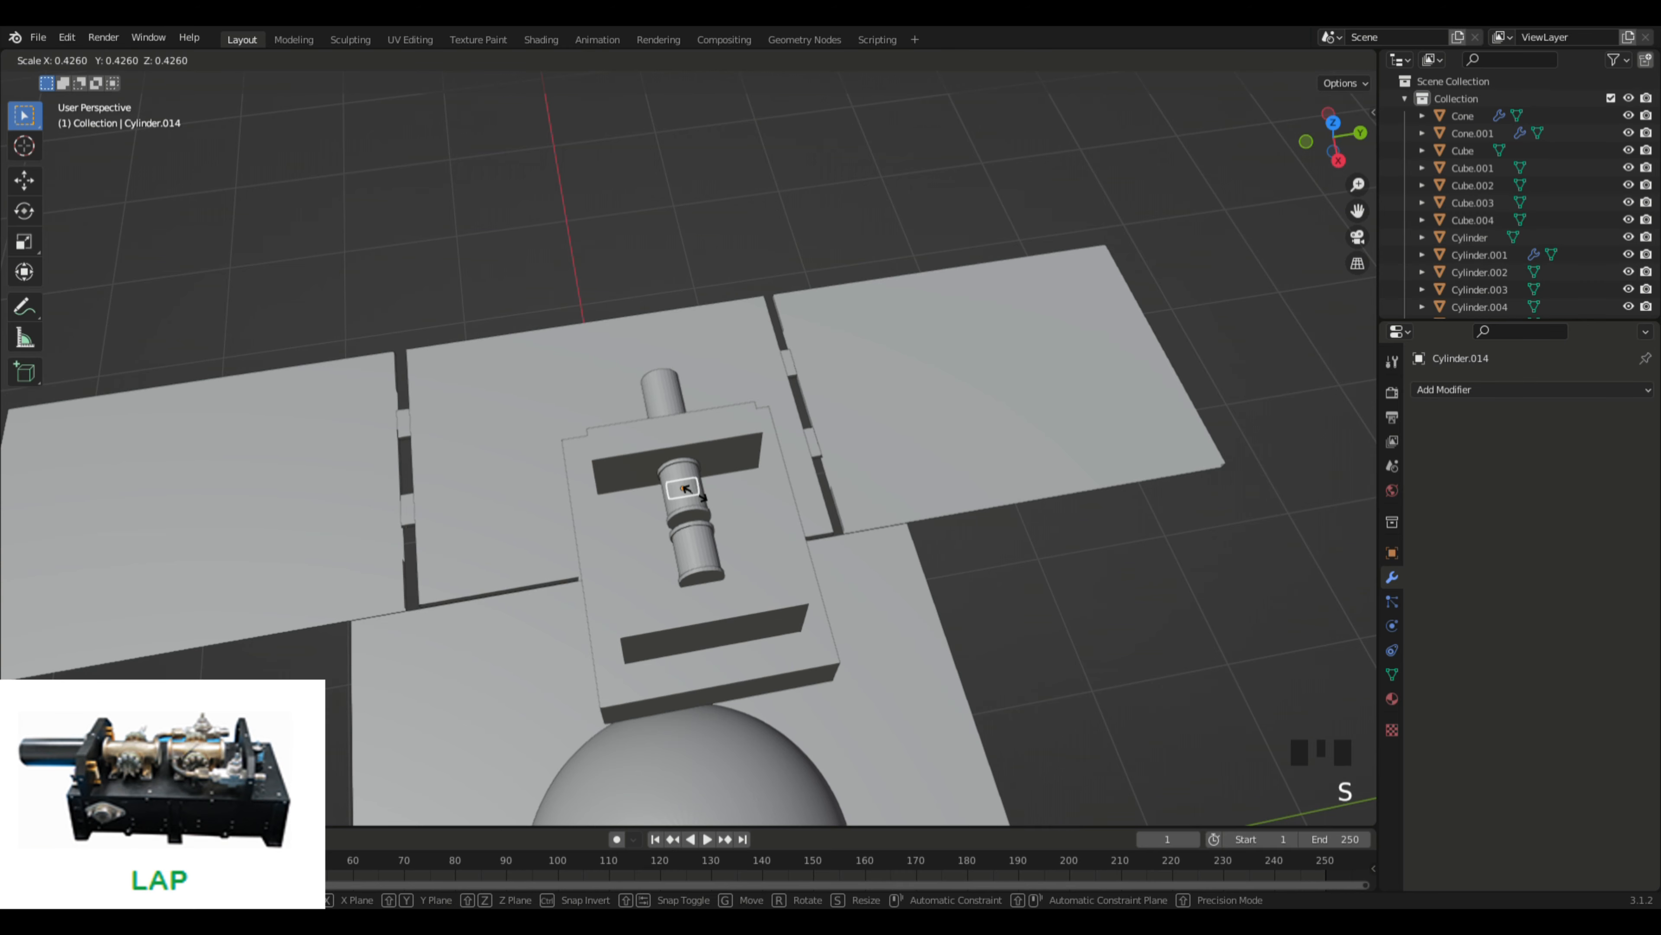
pyautogui.click(690, 489)
pyautogui.moveTo(1044, 473); pyautogui.dragTo(885, 479, button='middle')
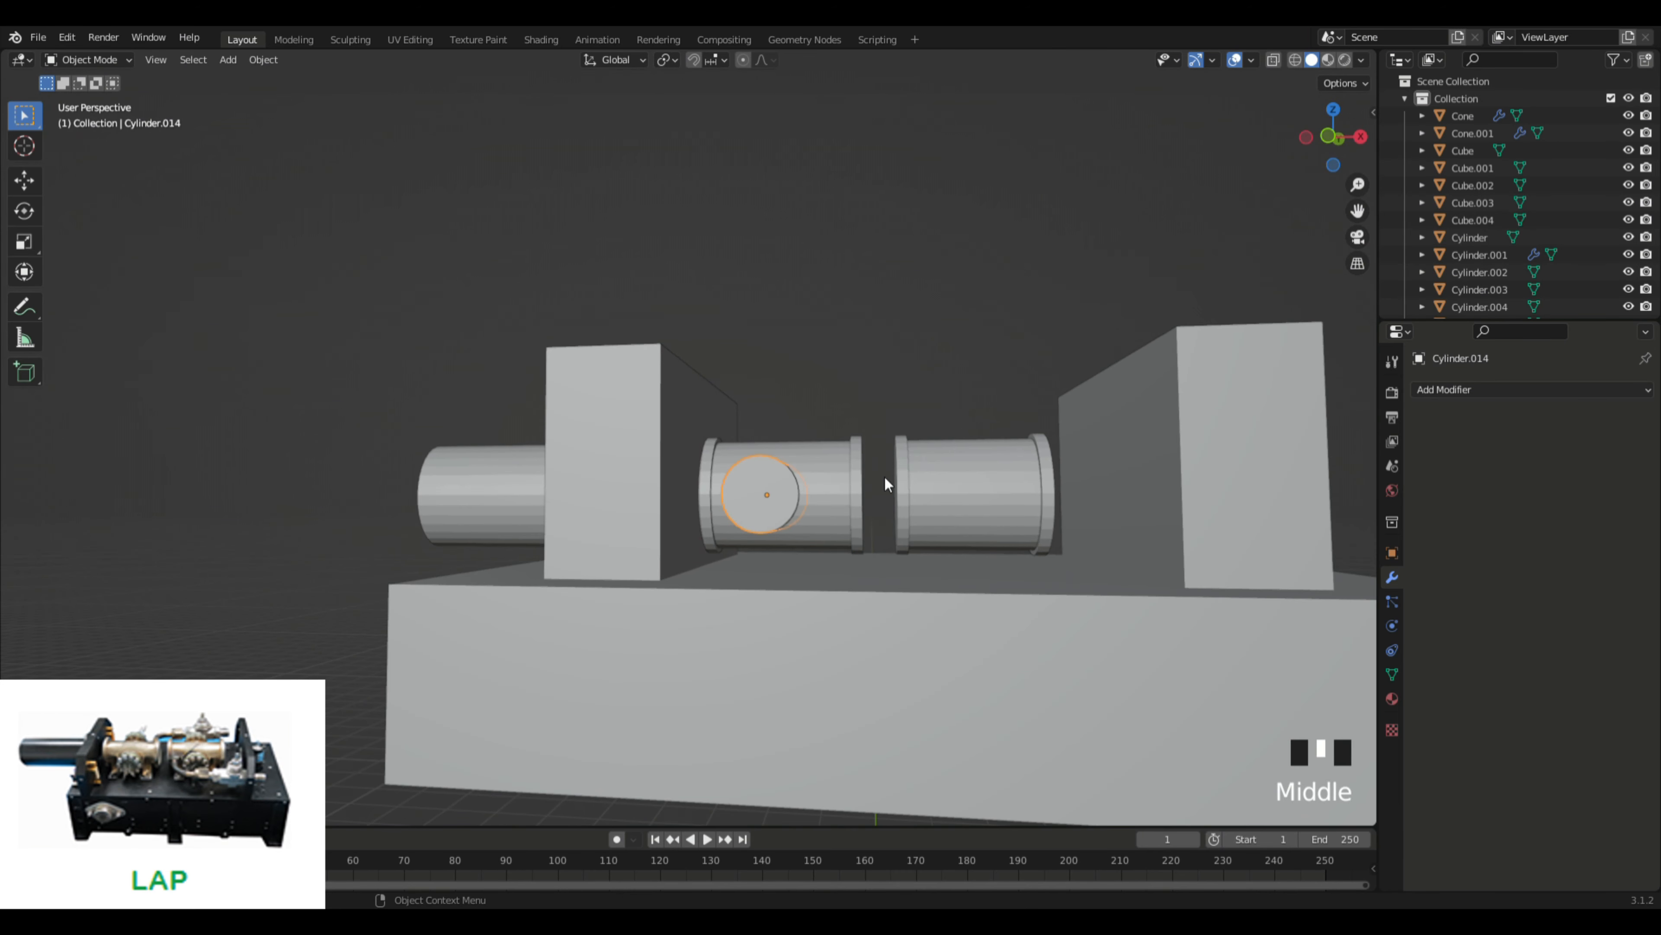
pyautogui.press('s')
pyautogui.click(822, 539)
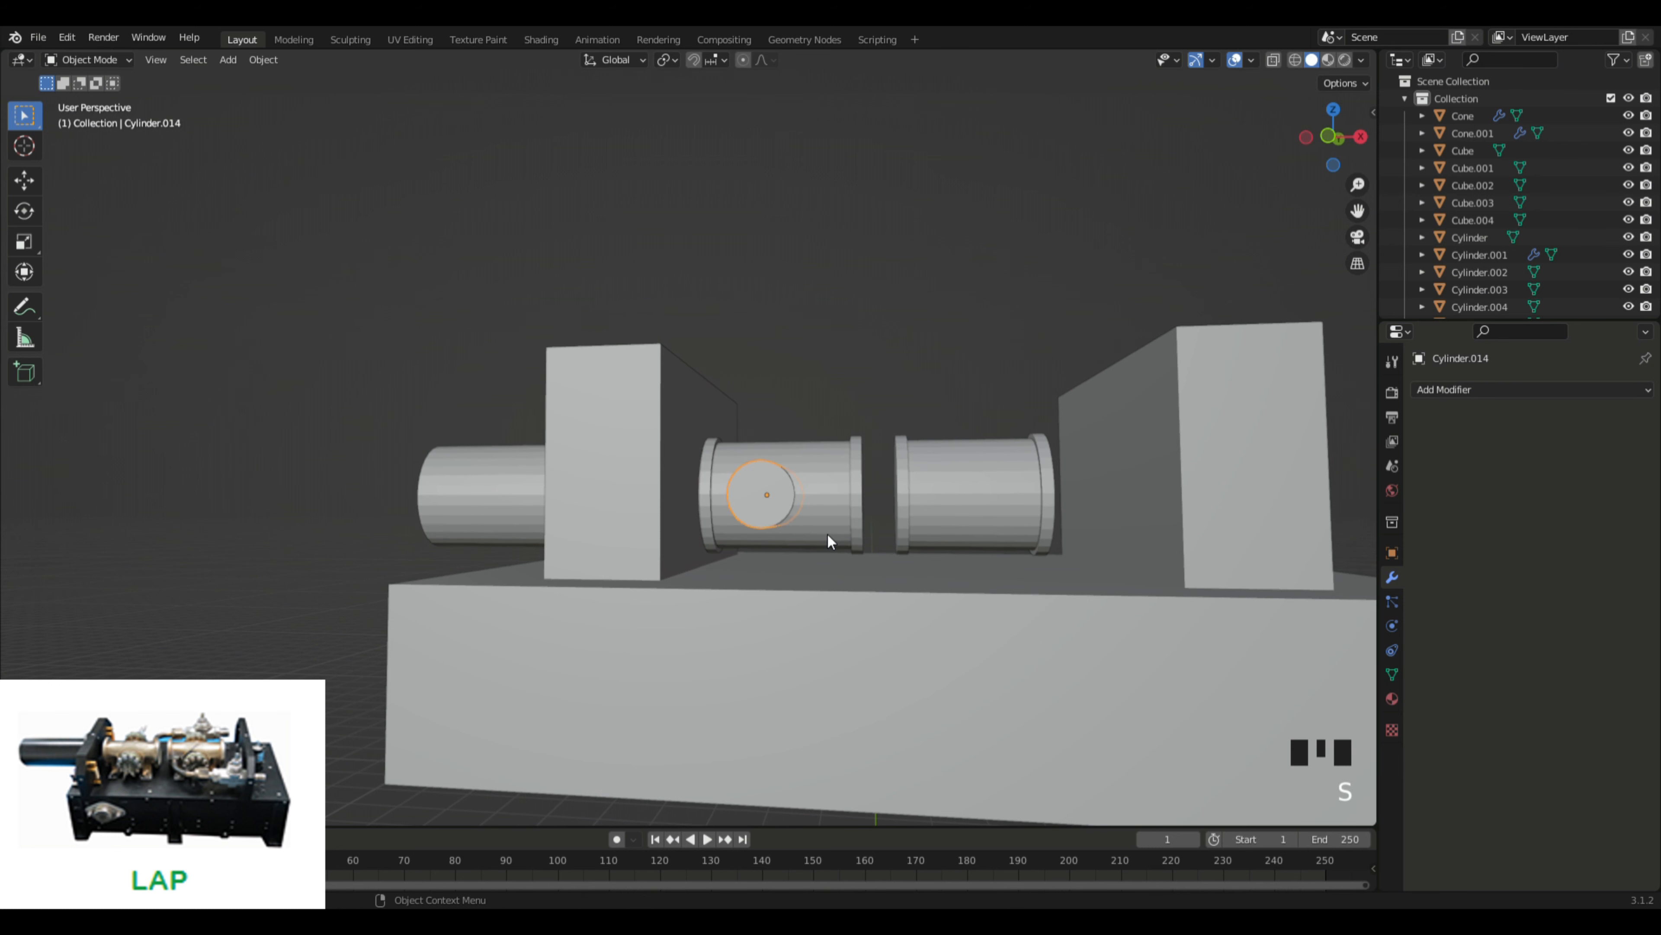
# Step: Shift the crosswise cylinder along X toward the middle of the ringed cylinder and lower it along Z
pyautogui.press('g')
pyautogui.press('x')
pyautogui.click(851, 530)
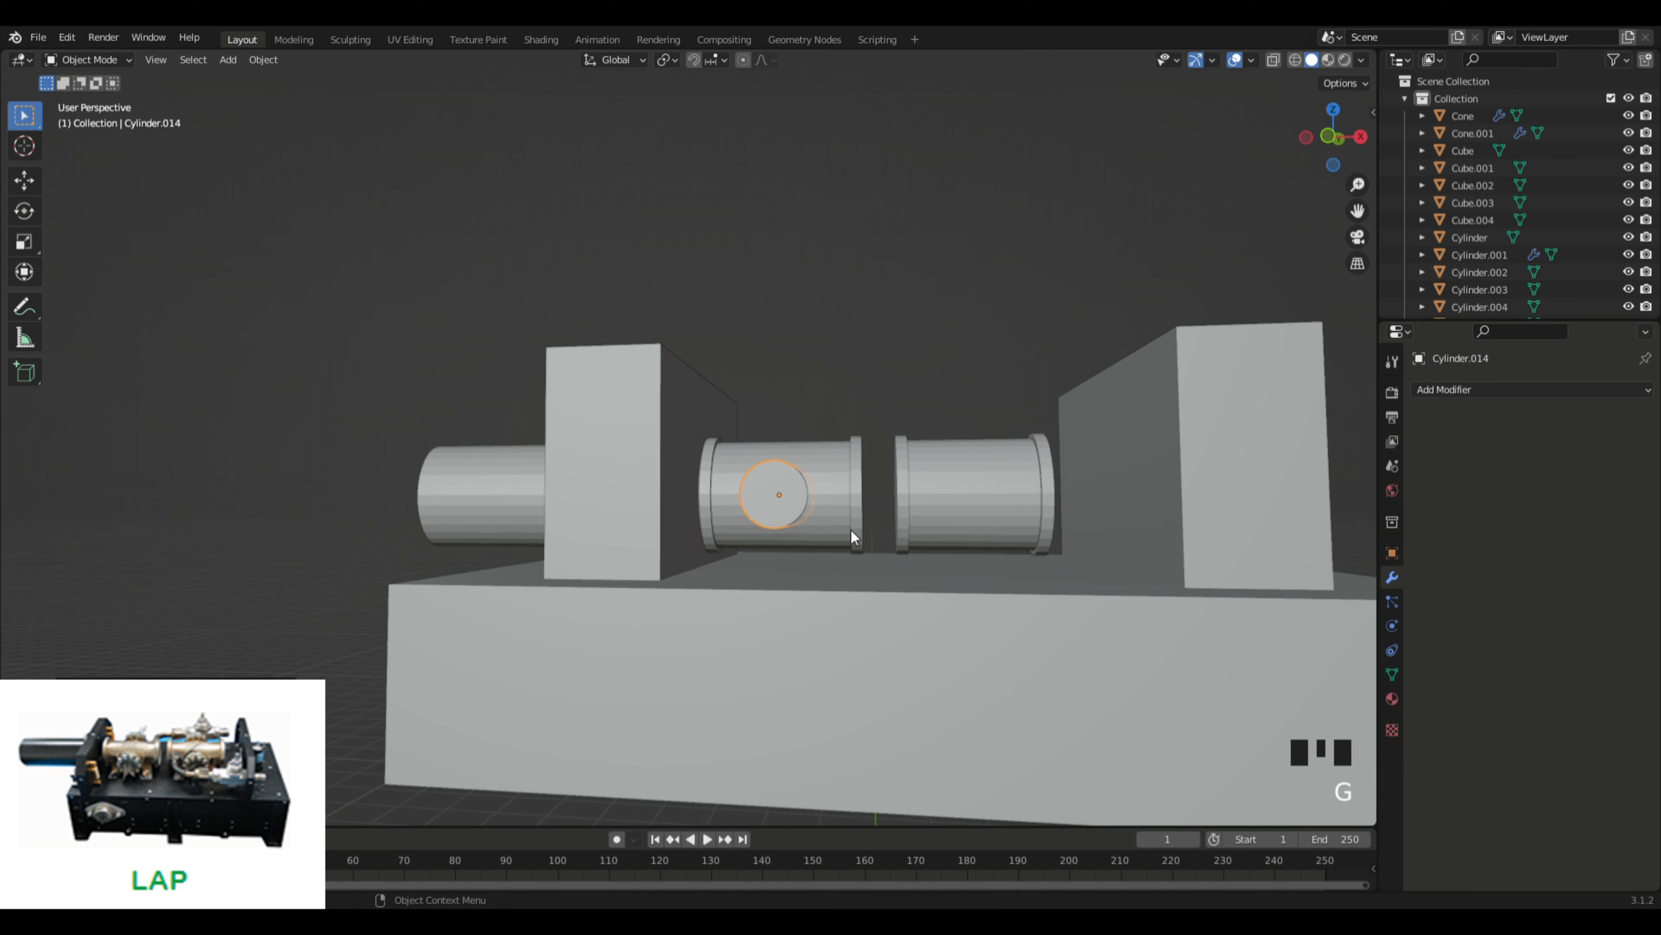
pyautogui.press('g')
pyautogui.press('z')
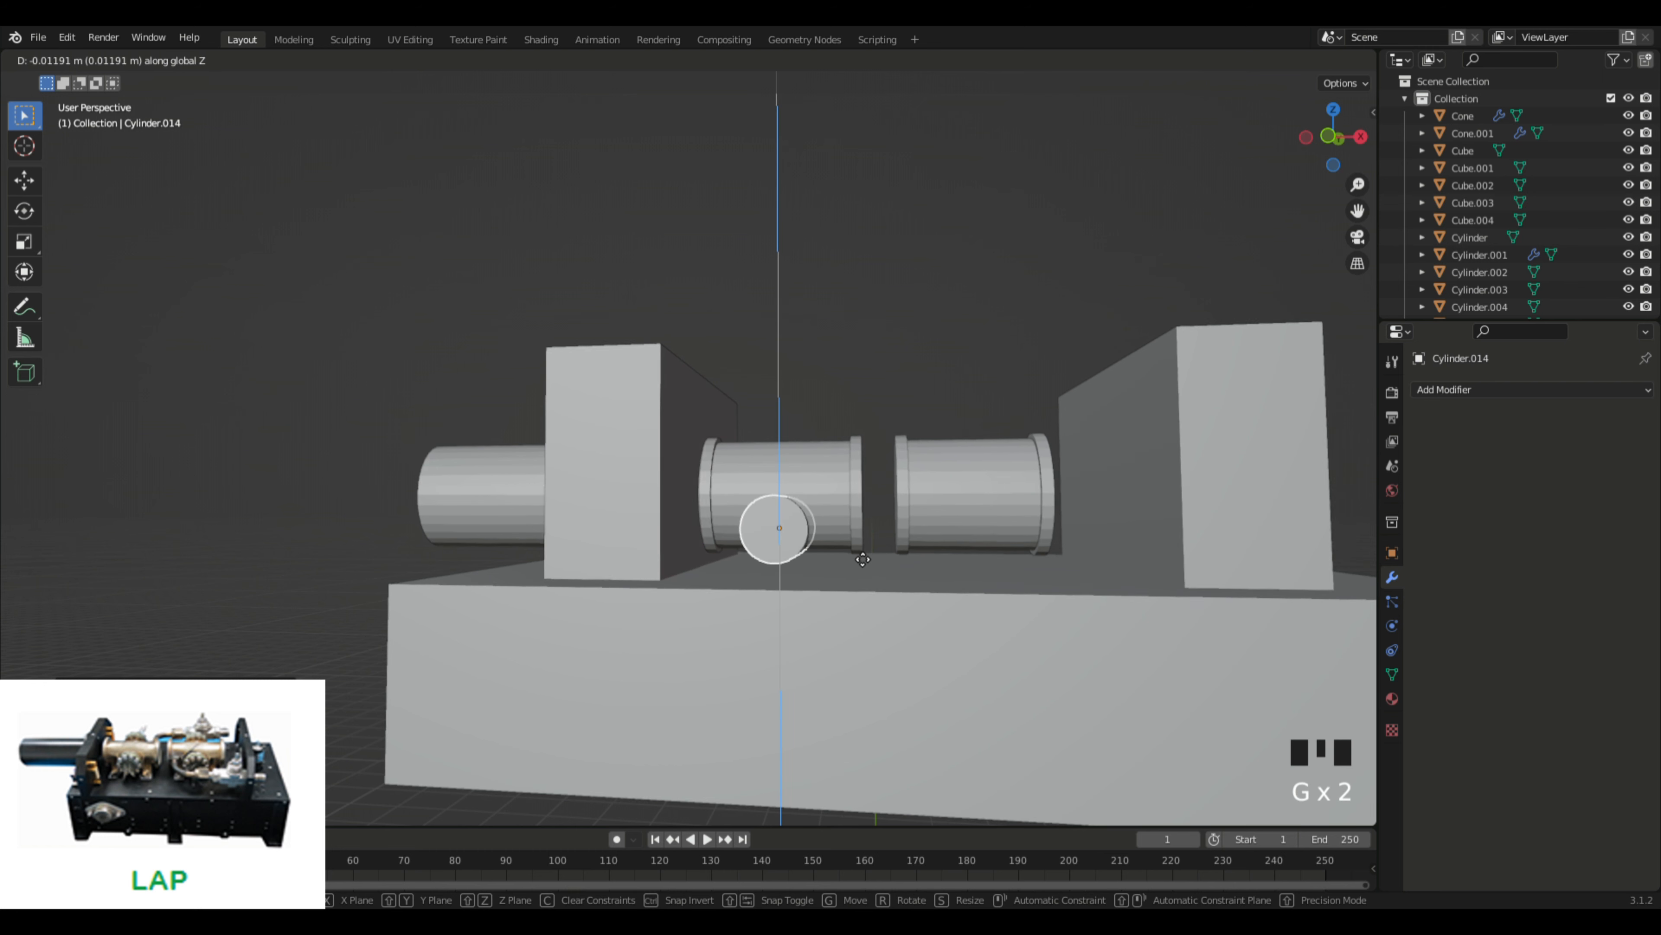
pyautogui.click(896, 521)
# Step: Enlarge the crosswise cylinder uniformly so that it sticks out on both sides of the ringed cylinder
pyautogui.click(940, 350)
pyautogui.moveTo(940, 350); pyautogui.dragTo(684, 903, button='middle')
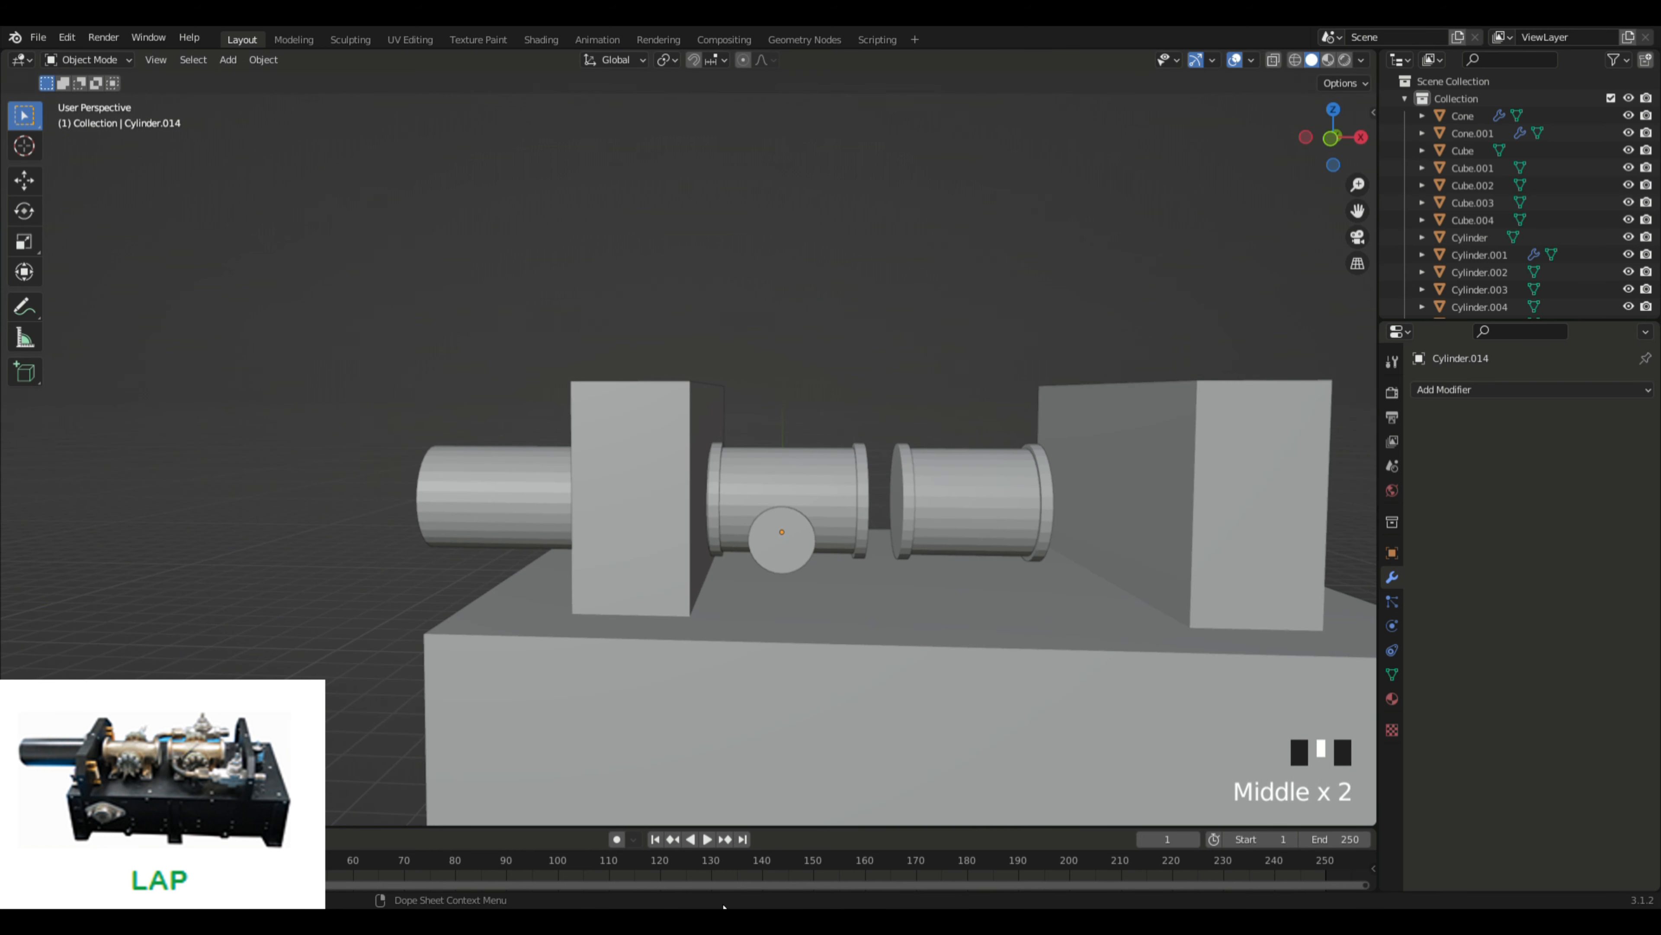
pyautogui.click(799, 560)
pyautogui.press('s')
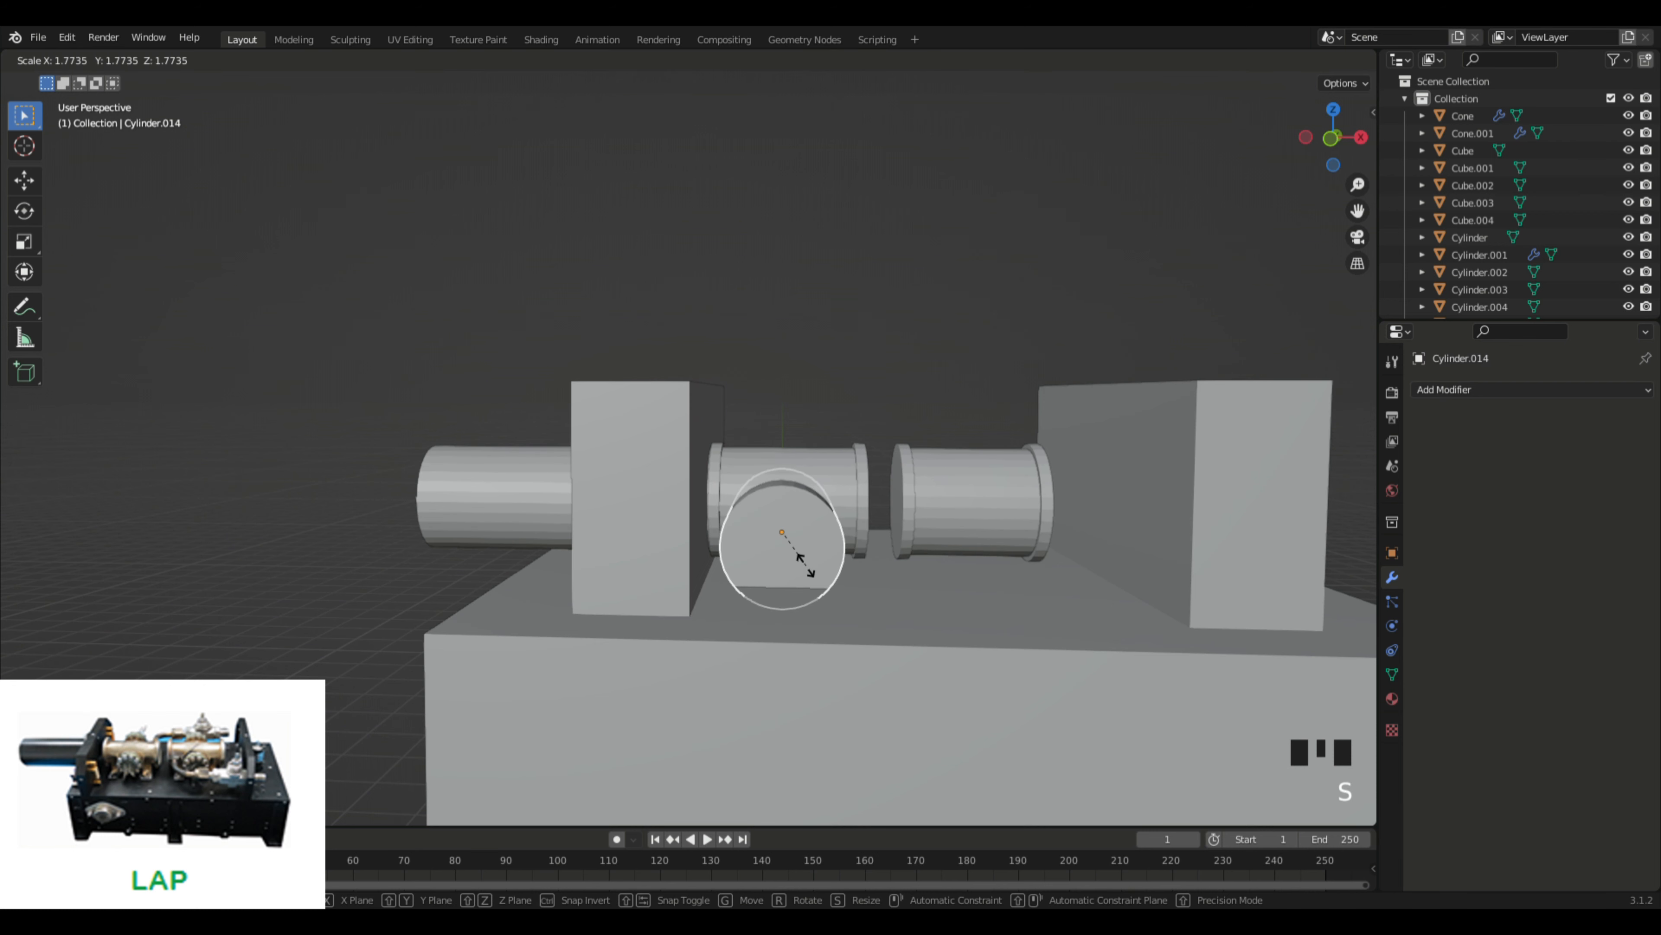
pyautogui.click(795, 560)
pyautogui.press('s')
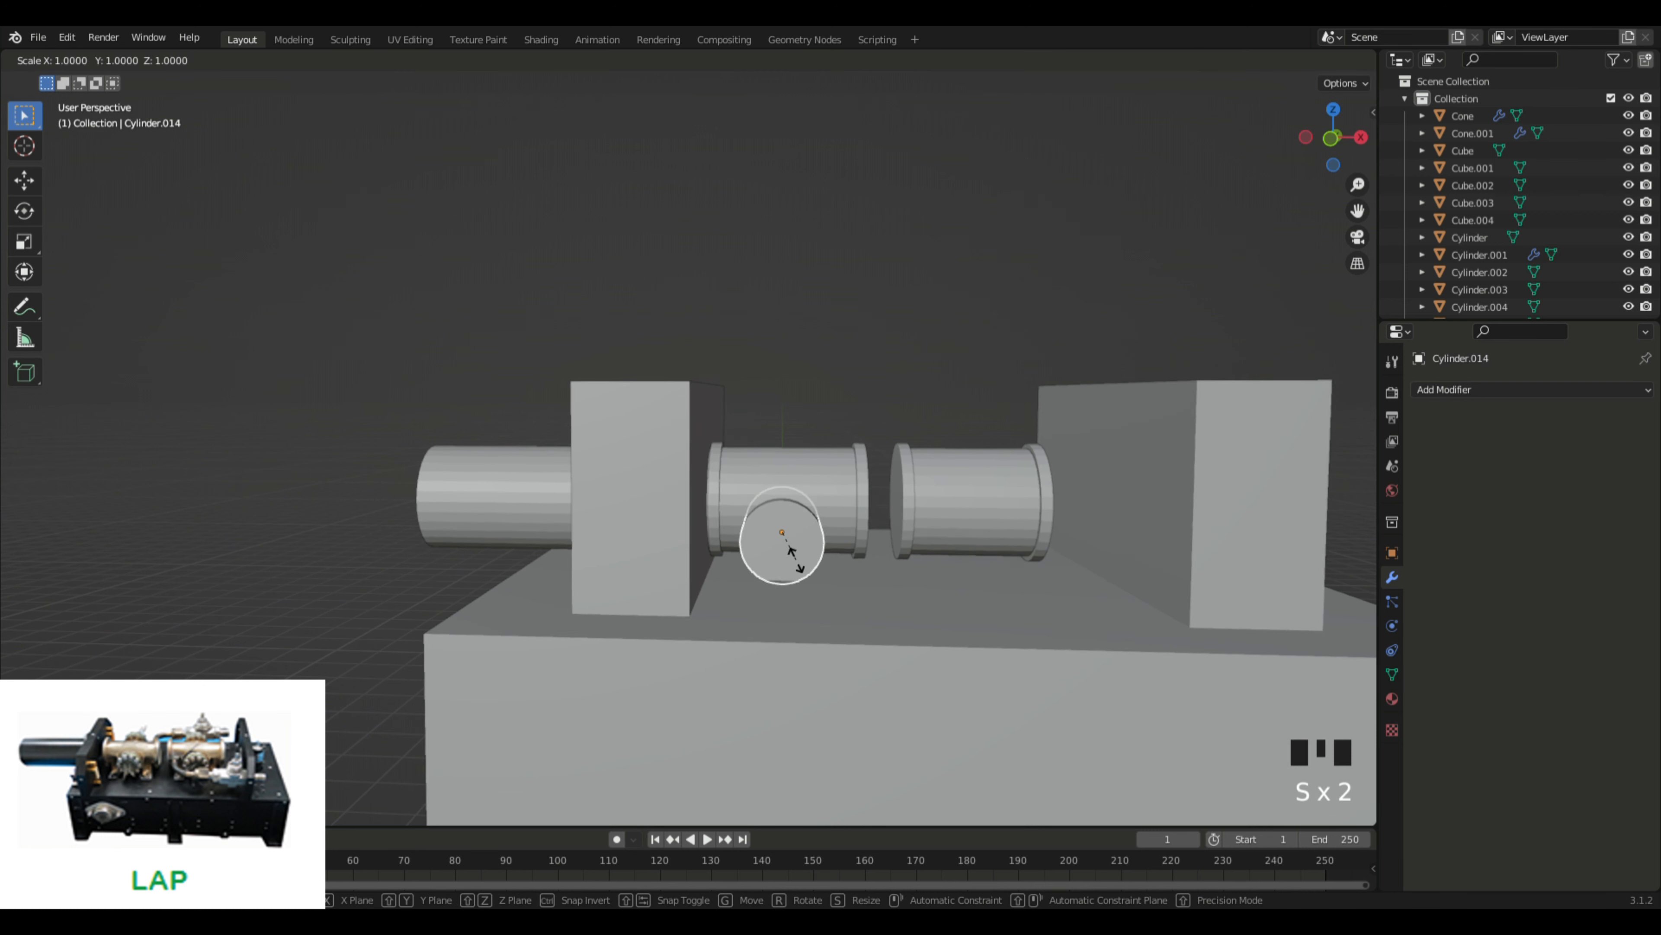
pyautogui.click(801, 565)
# Step: Center the crosswise cylinder between the rings by moving it about 0.0026 m along X, and raise it slightly along Z
pyautogui.press('g')
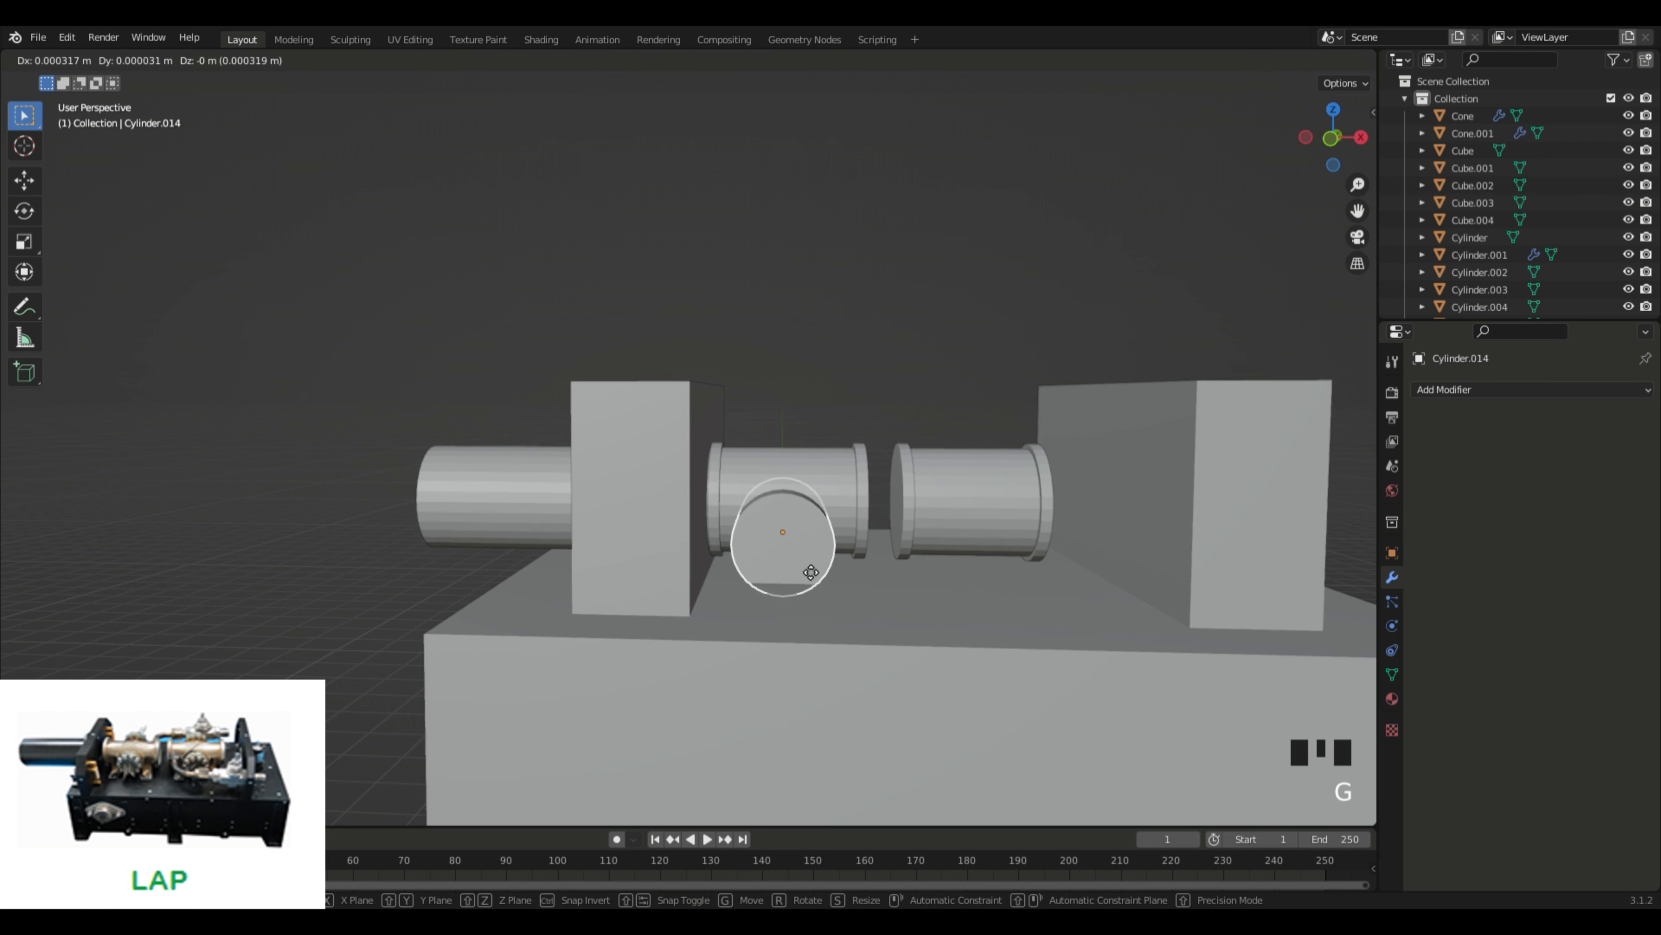
pyautogui.press('x')
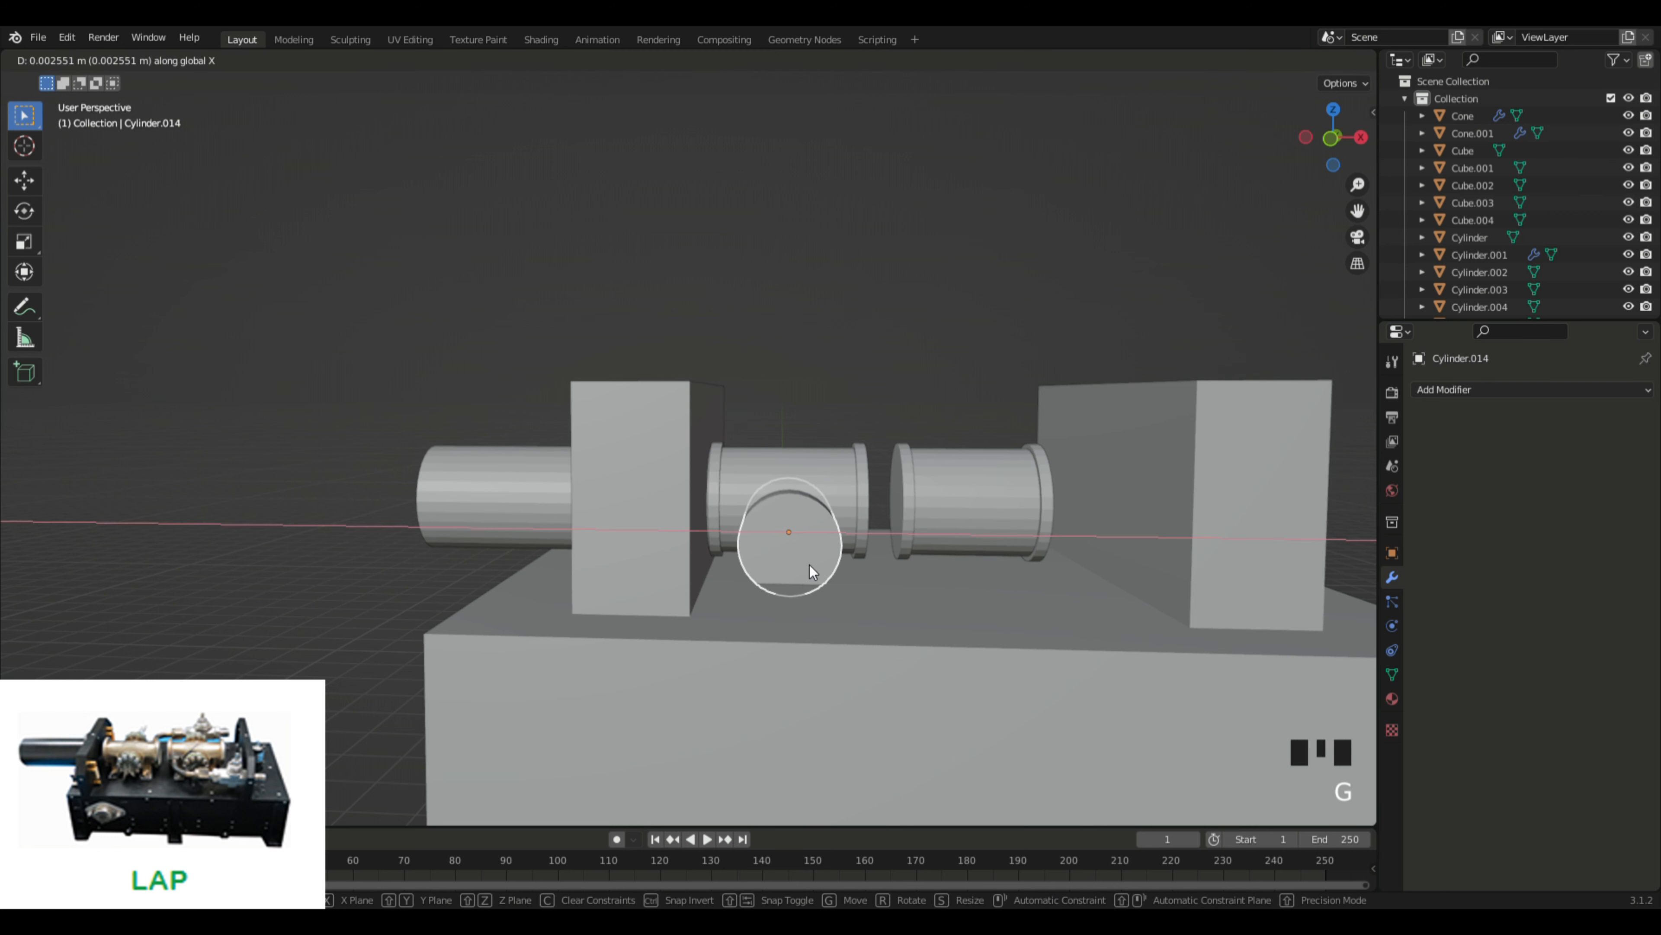
pyautogui.click(810, 565)
pyautogui.press('g')
pyautogui.press('z')
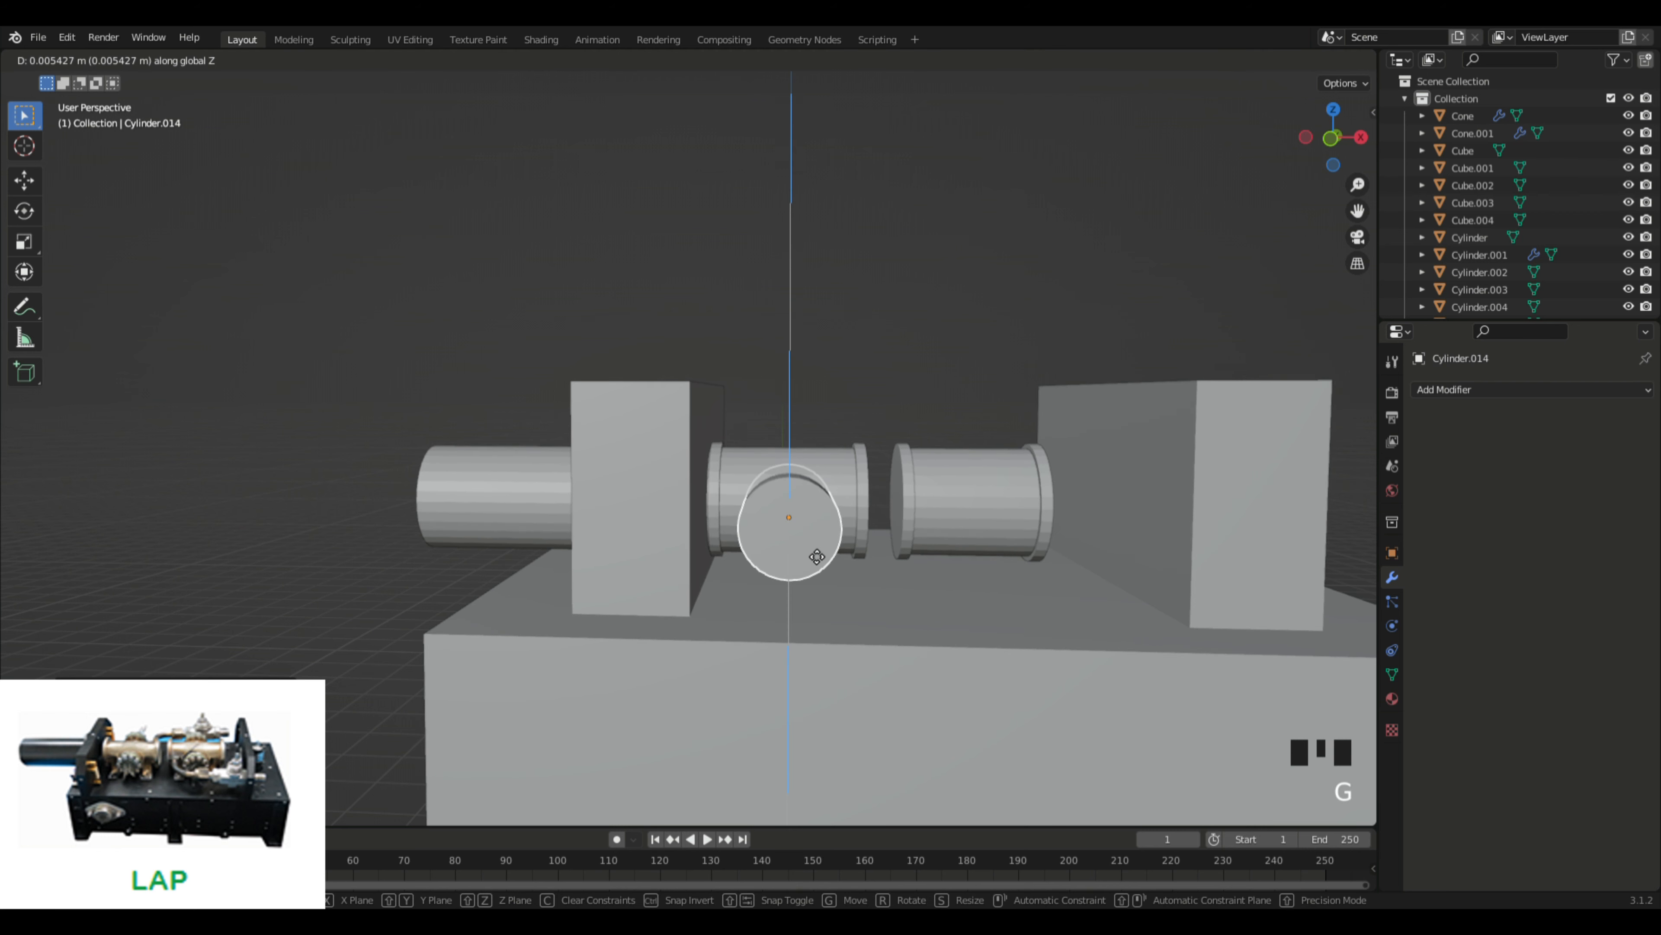
pyautogui.click(882, 438)
# Step: Duplicate the crosswise cylinder and move the copy along X onto the second ringed cylinder
pyautogui.click(903, 499)
pyautogui.moveTo(903, 499); pyautogui.dragTo(704, 558, button='middle')
pyautogui.scroll(-2, 896, 425)
pyautogui.click(716, 559)
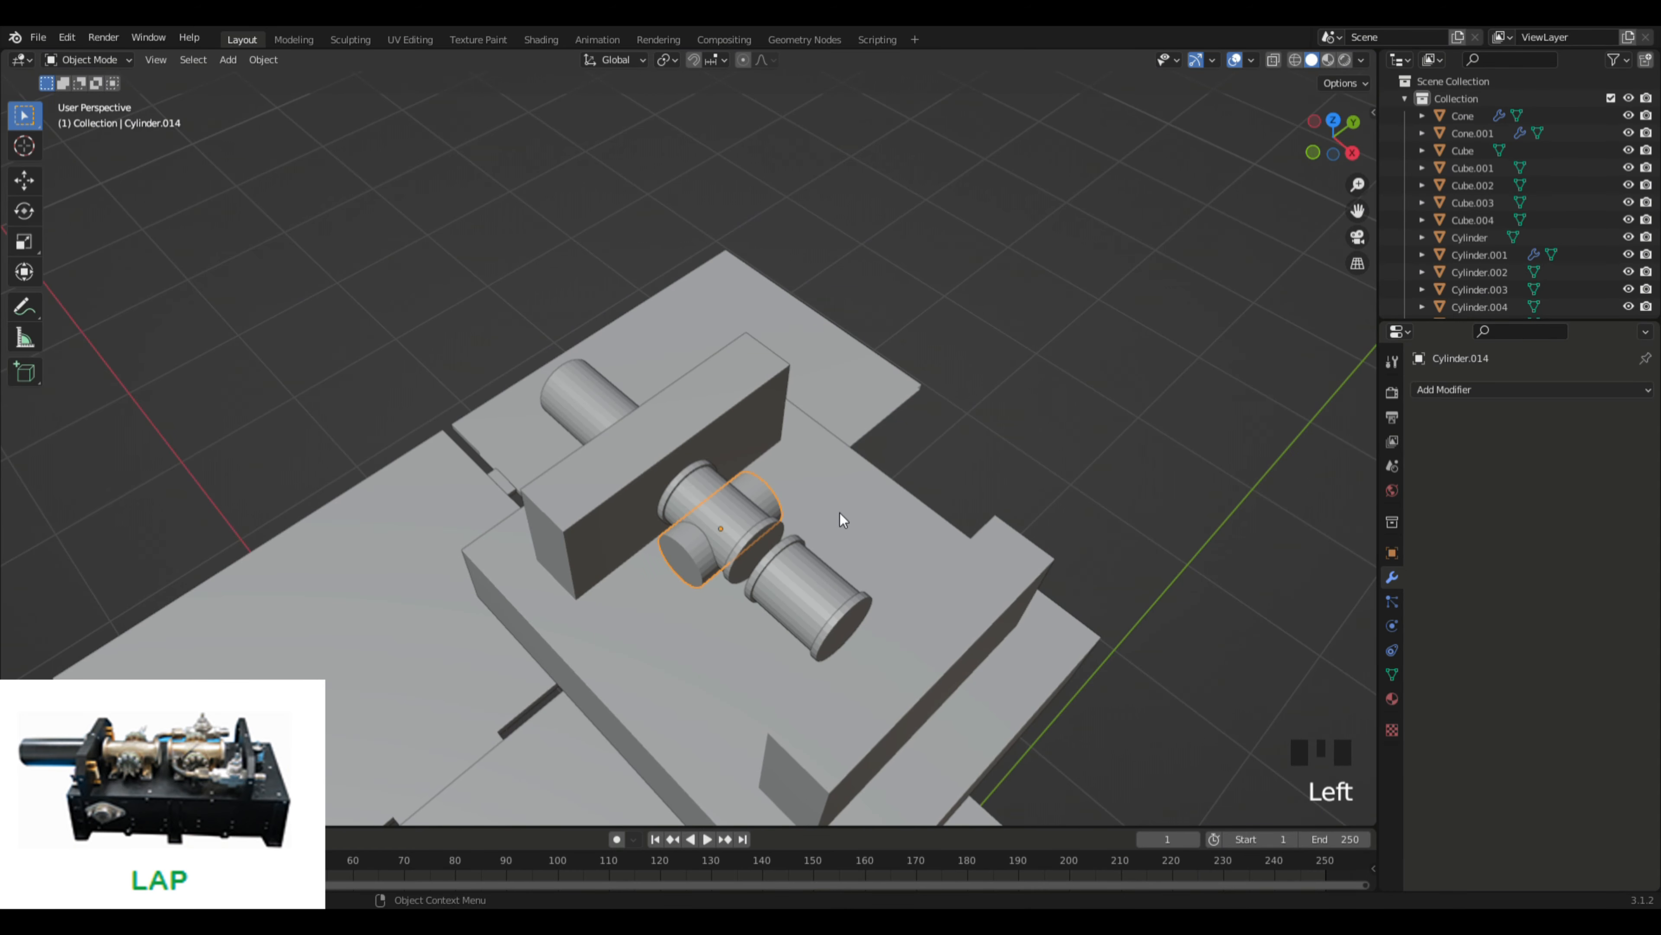
pyautogui.hotkey('shift', 'd')
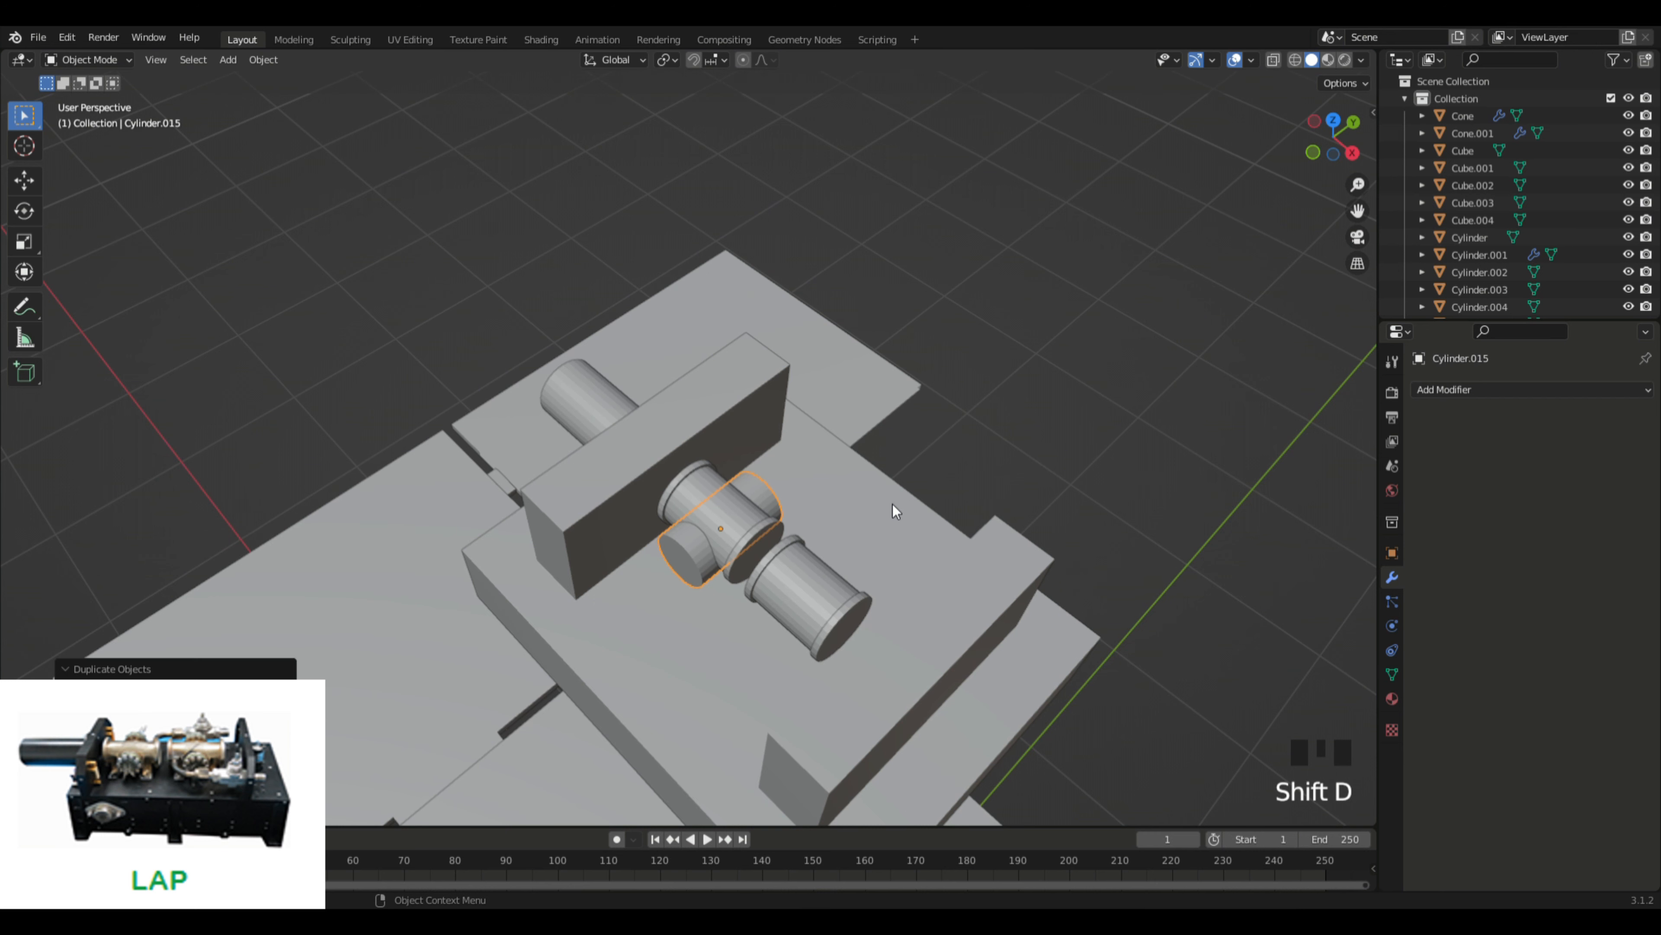
pyautogui.press('g')
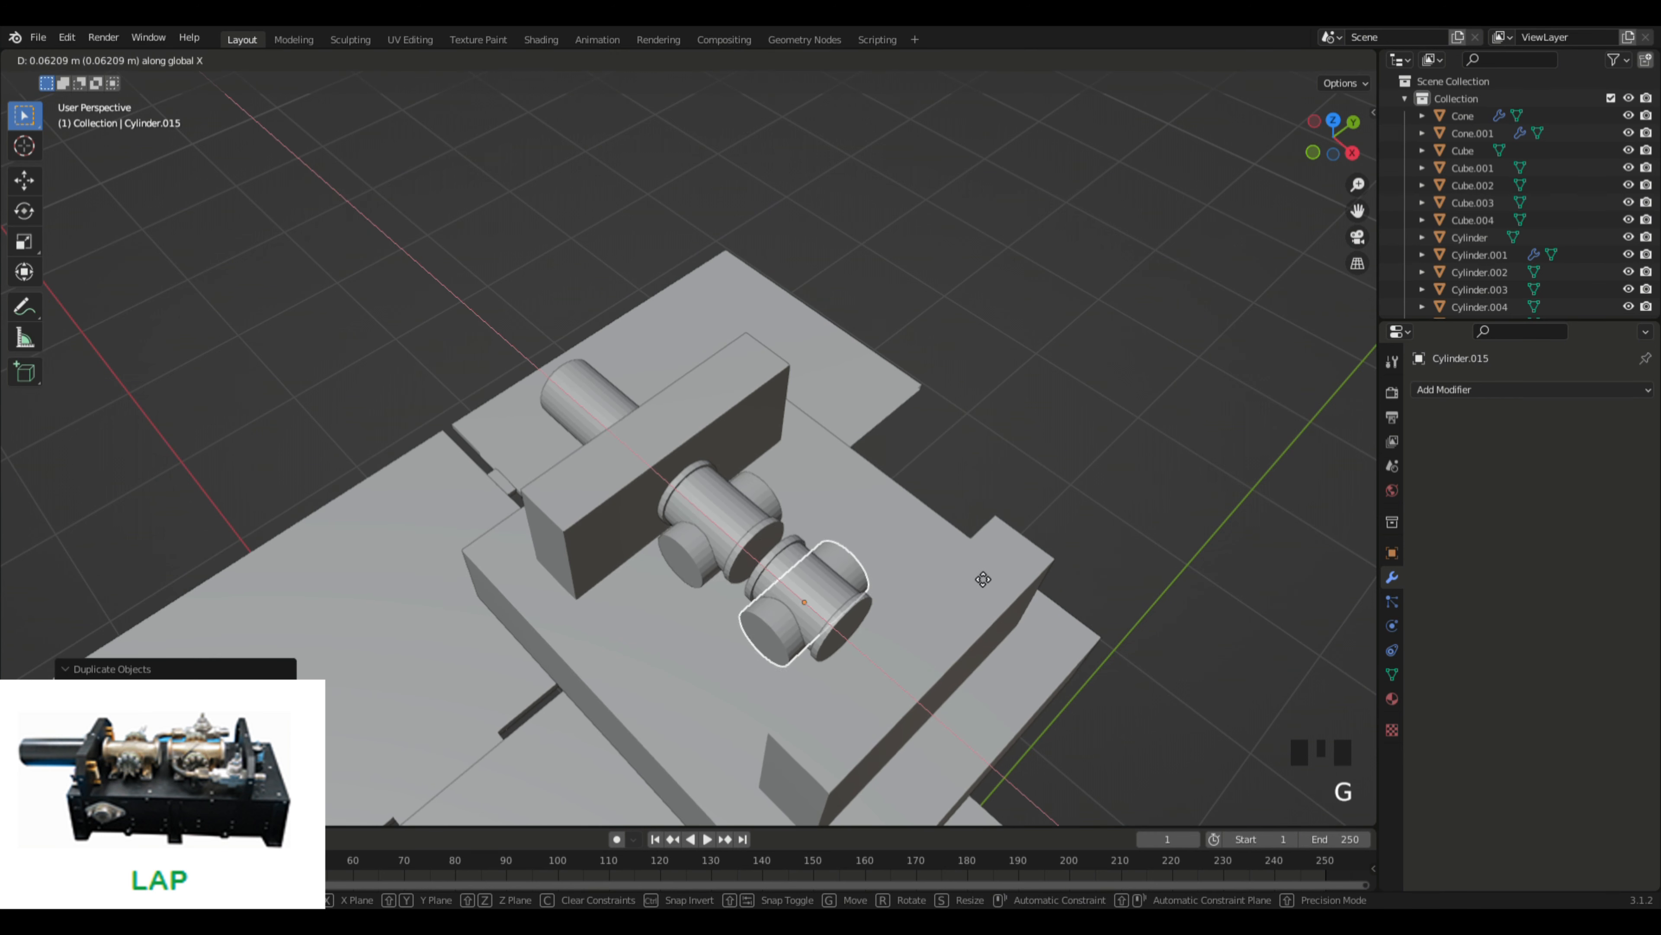
pyautogui.click(1012, 517)
pyautogui.moveTo(1013, 519); pyautogui.dragTo(1112, 421, button='middle')
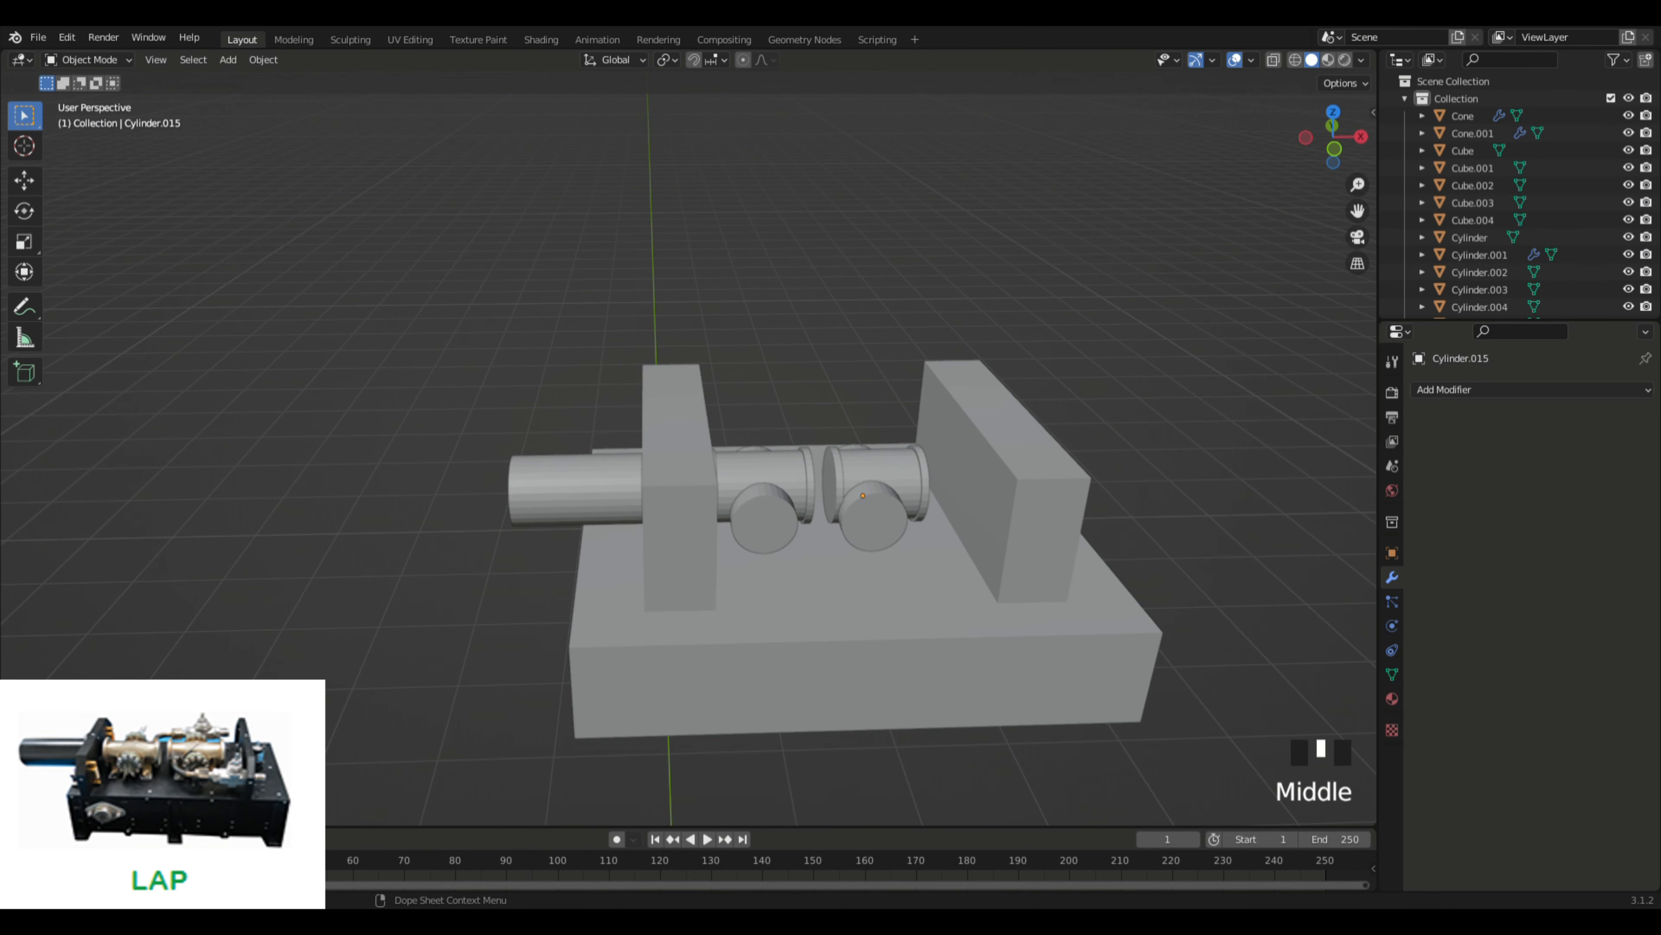
# Step: Move the outer end ring of the second ringed cylinder slightly along X toward the nearby upright
pyautogui.moveTo(747, 885); pyautogui.dragTo(764, 727, button='middle')
pyautogui.scroll(-5, 927, 668)
pyautogui.scroll(5, 913, 662)
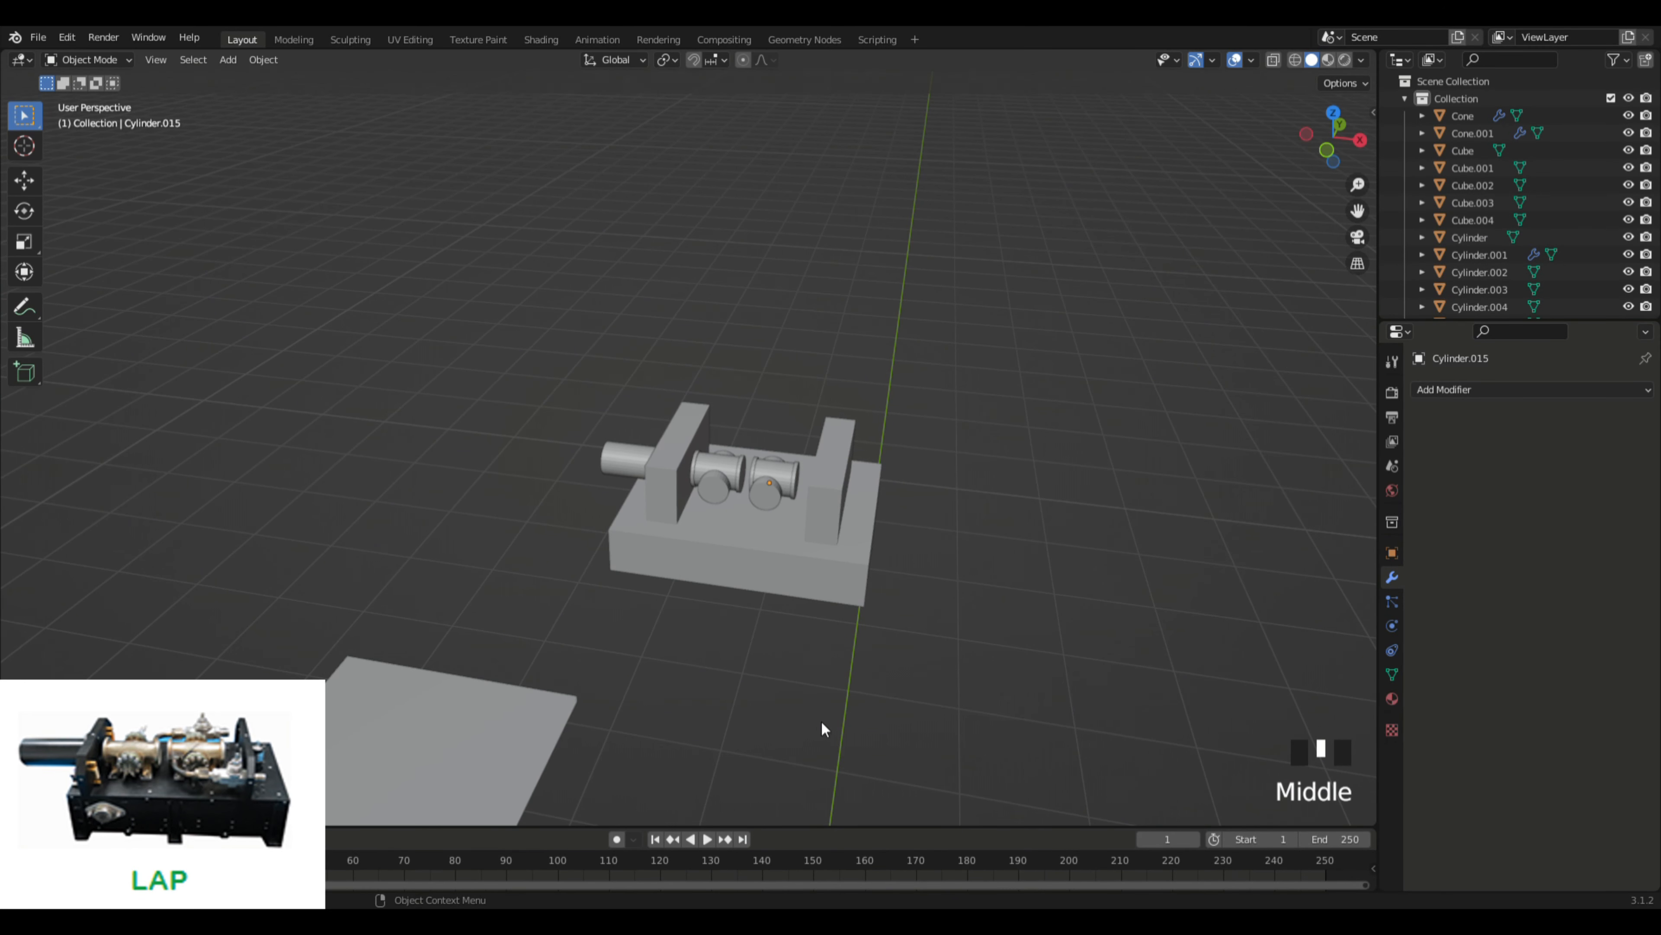
pyautogui.click(775, 710)
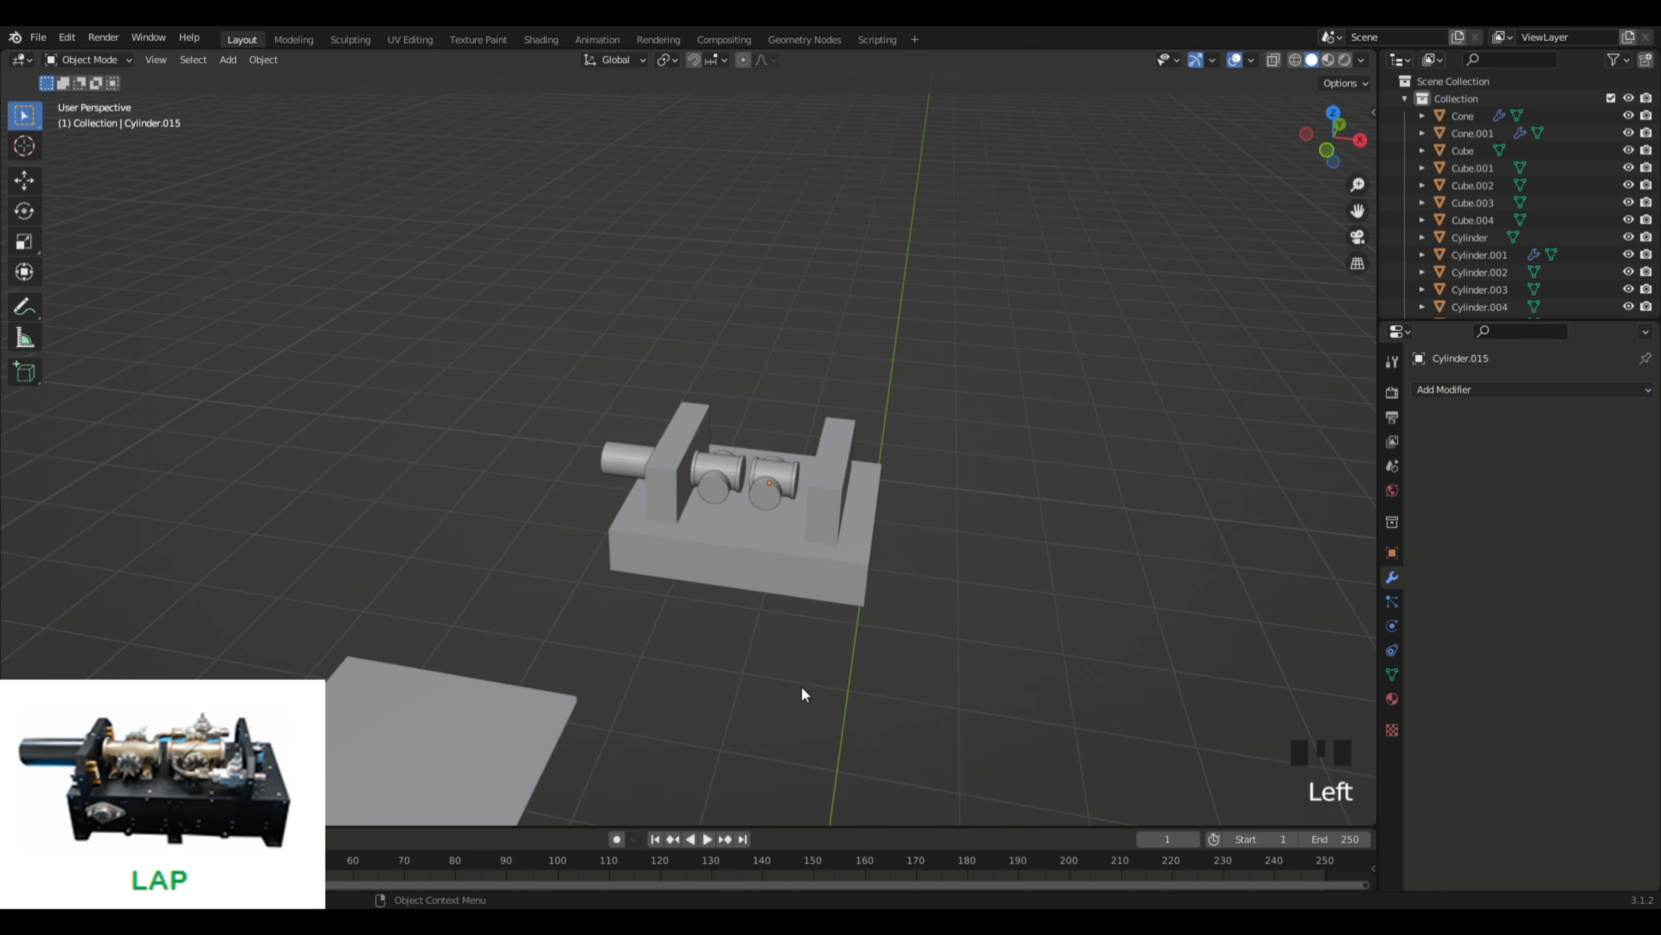
pyautogui.moveTo(801, 690); pyautogui.dragTo(887, 656, button='middle')
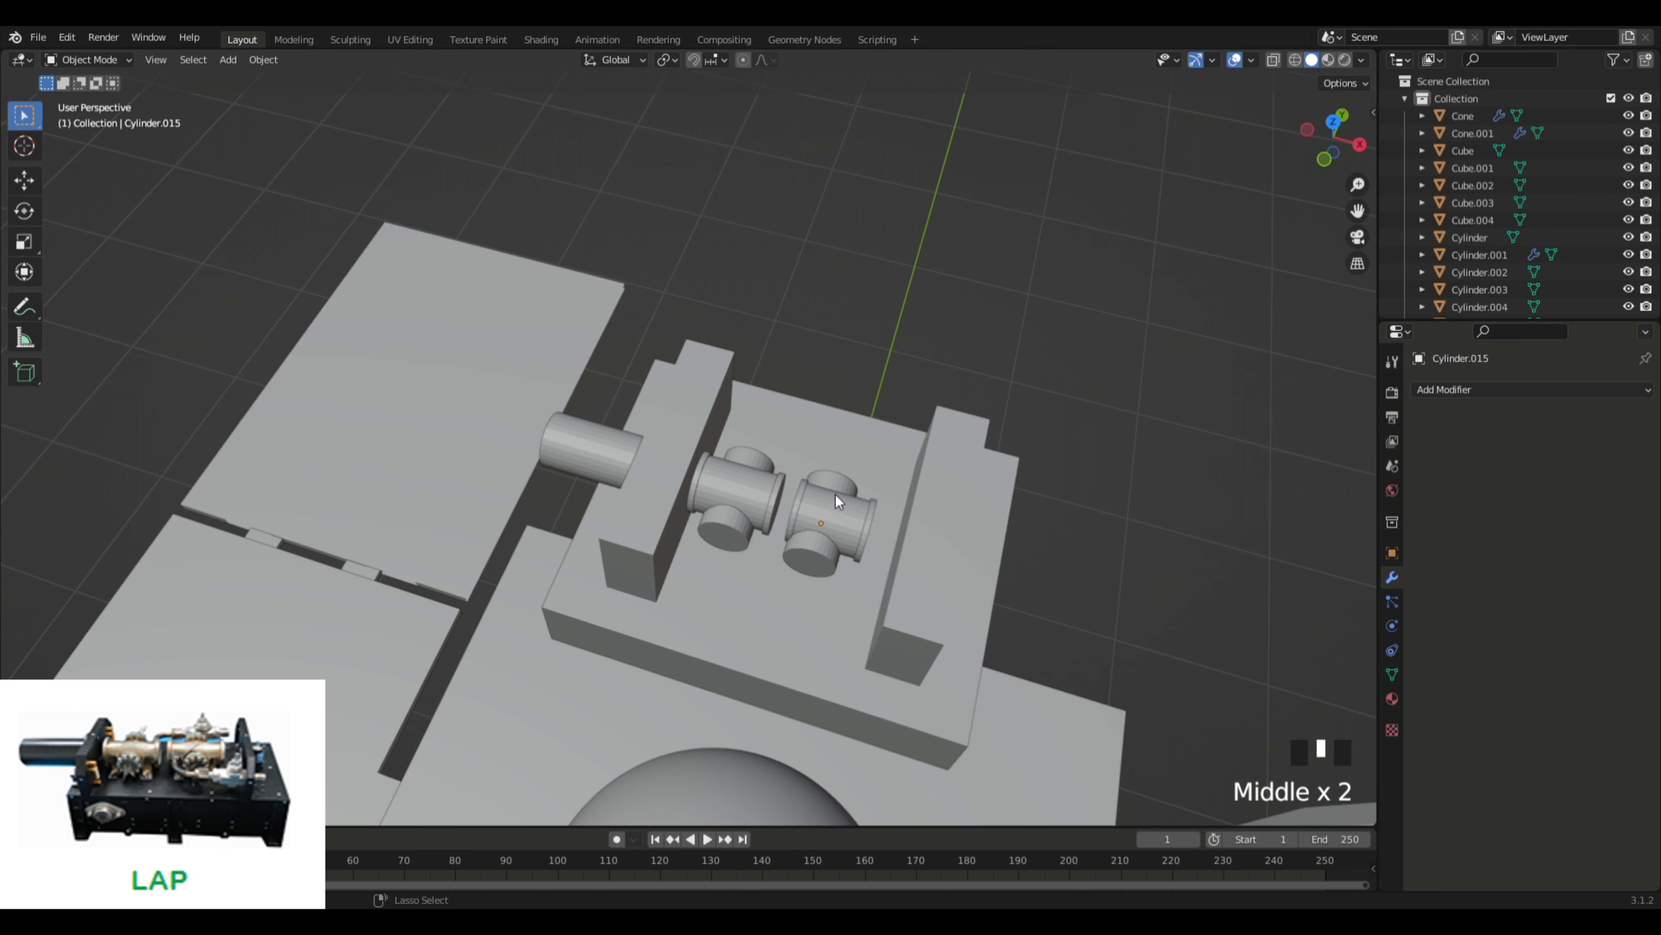
pyautogui.click(866, 537)
pyautogui.press('g')
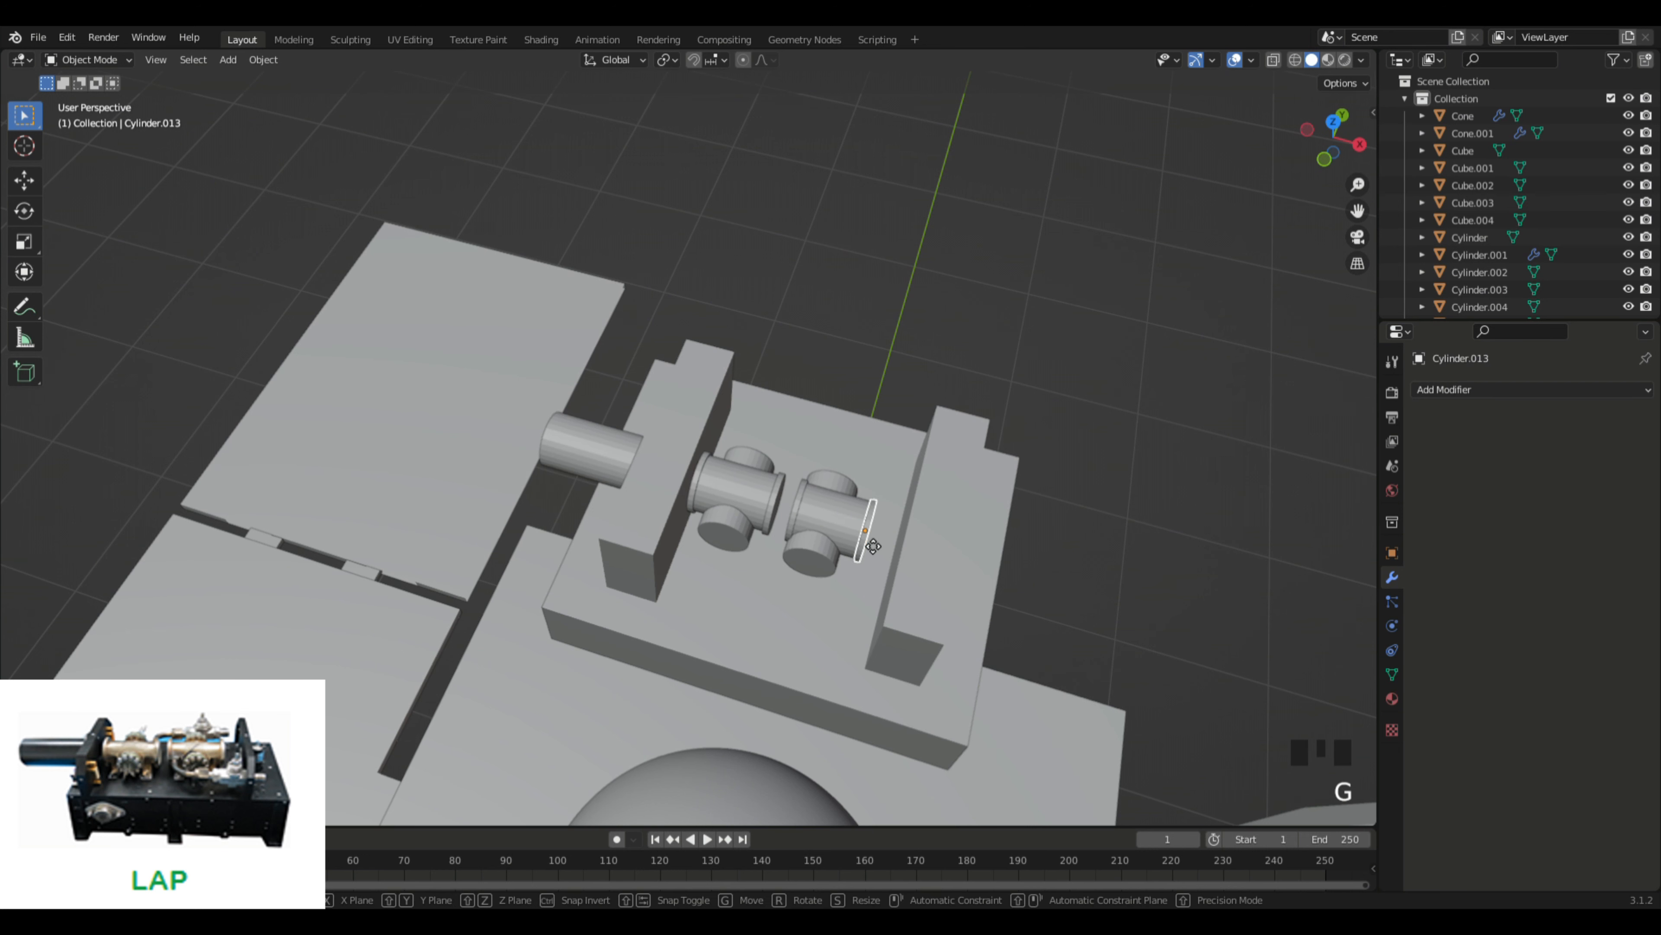
pyautogui.press('x')
pyautogui.click(879, 546)
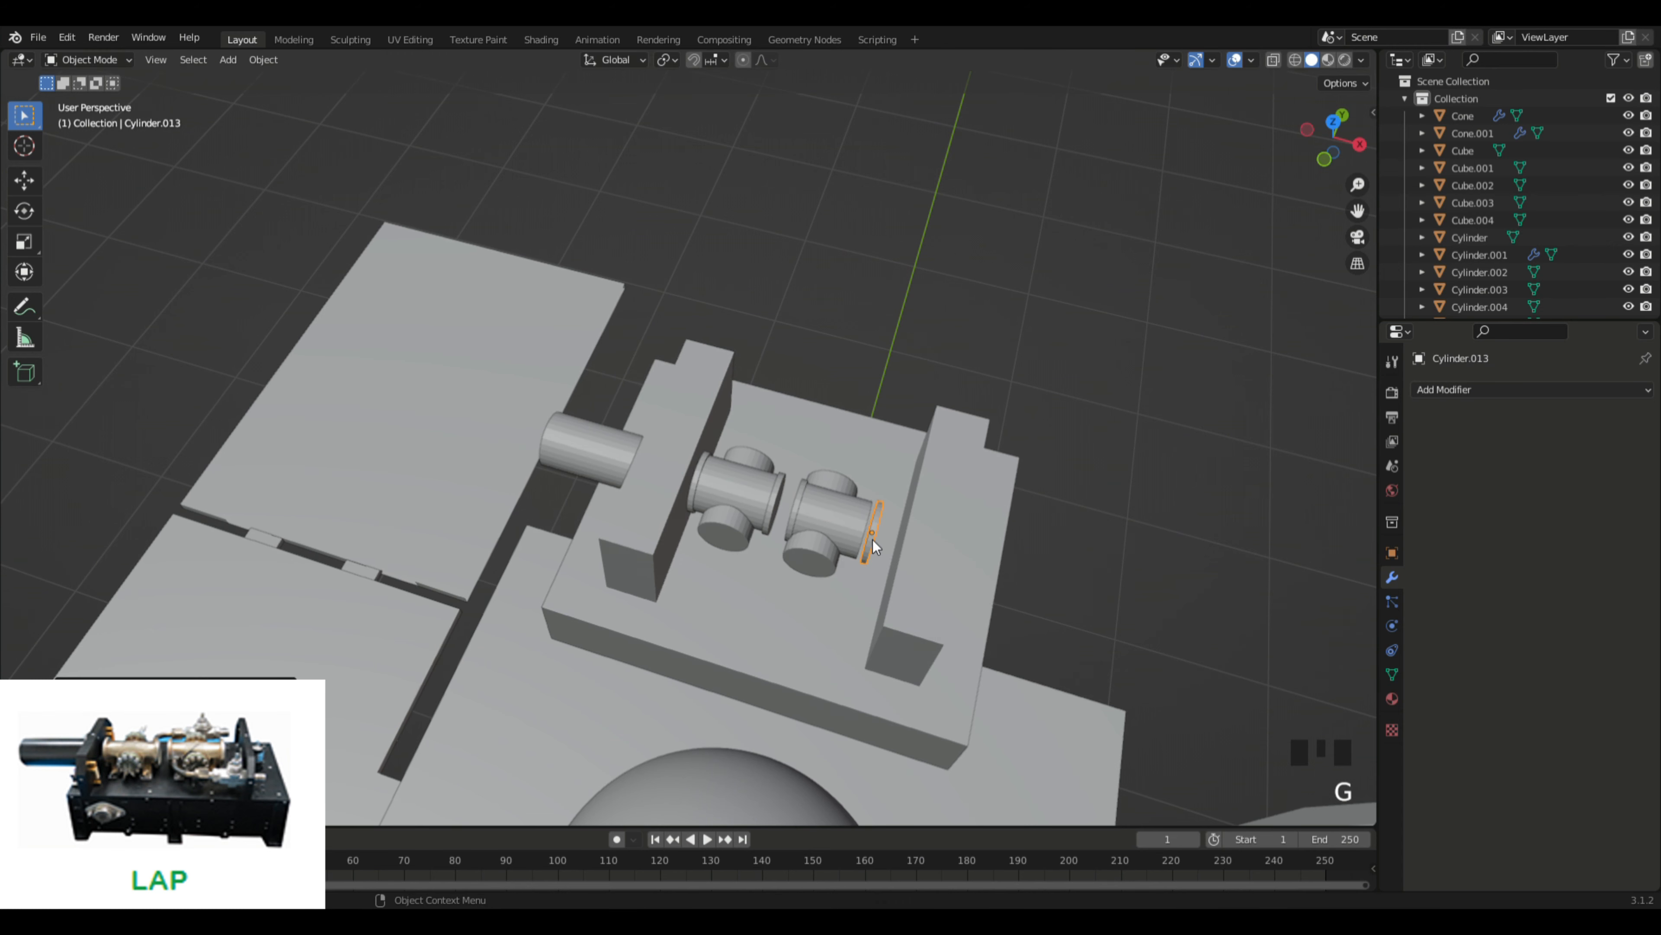
# Step: Shift the second ringed cylinder's body about 0.0018 m along X toward its outer end ring
pyautogui.click(861, 530)
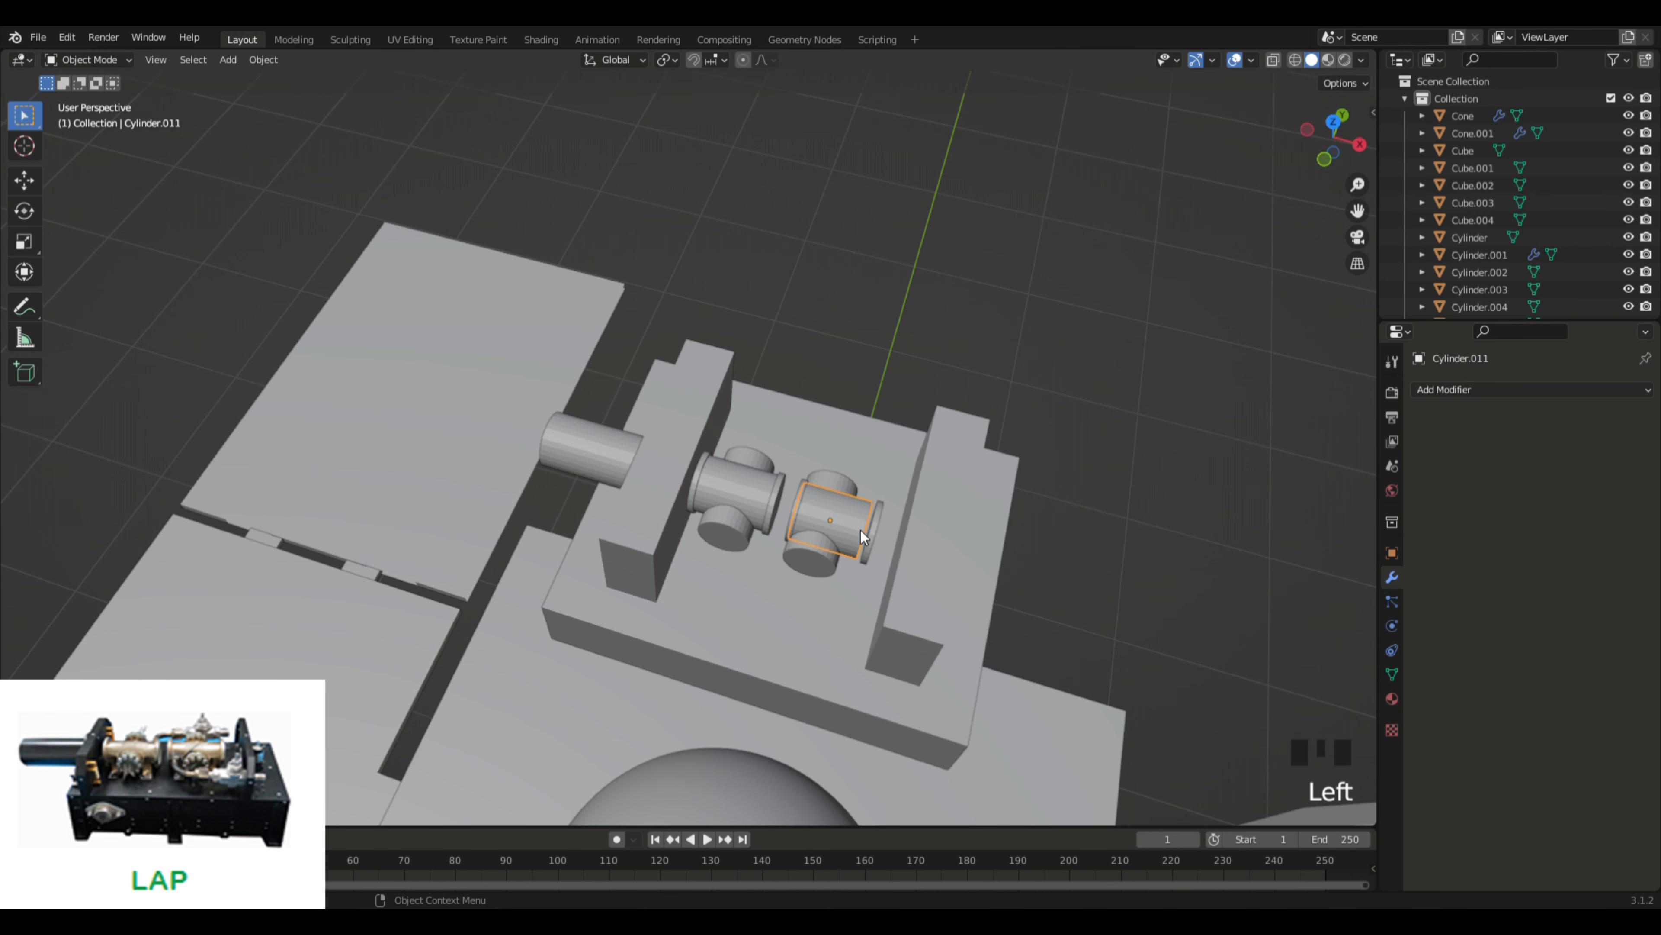
pyautogui.press('s')
pyautogui.click(862, 532)
pyautogui.press('g')
pyautogui.press('x')
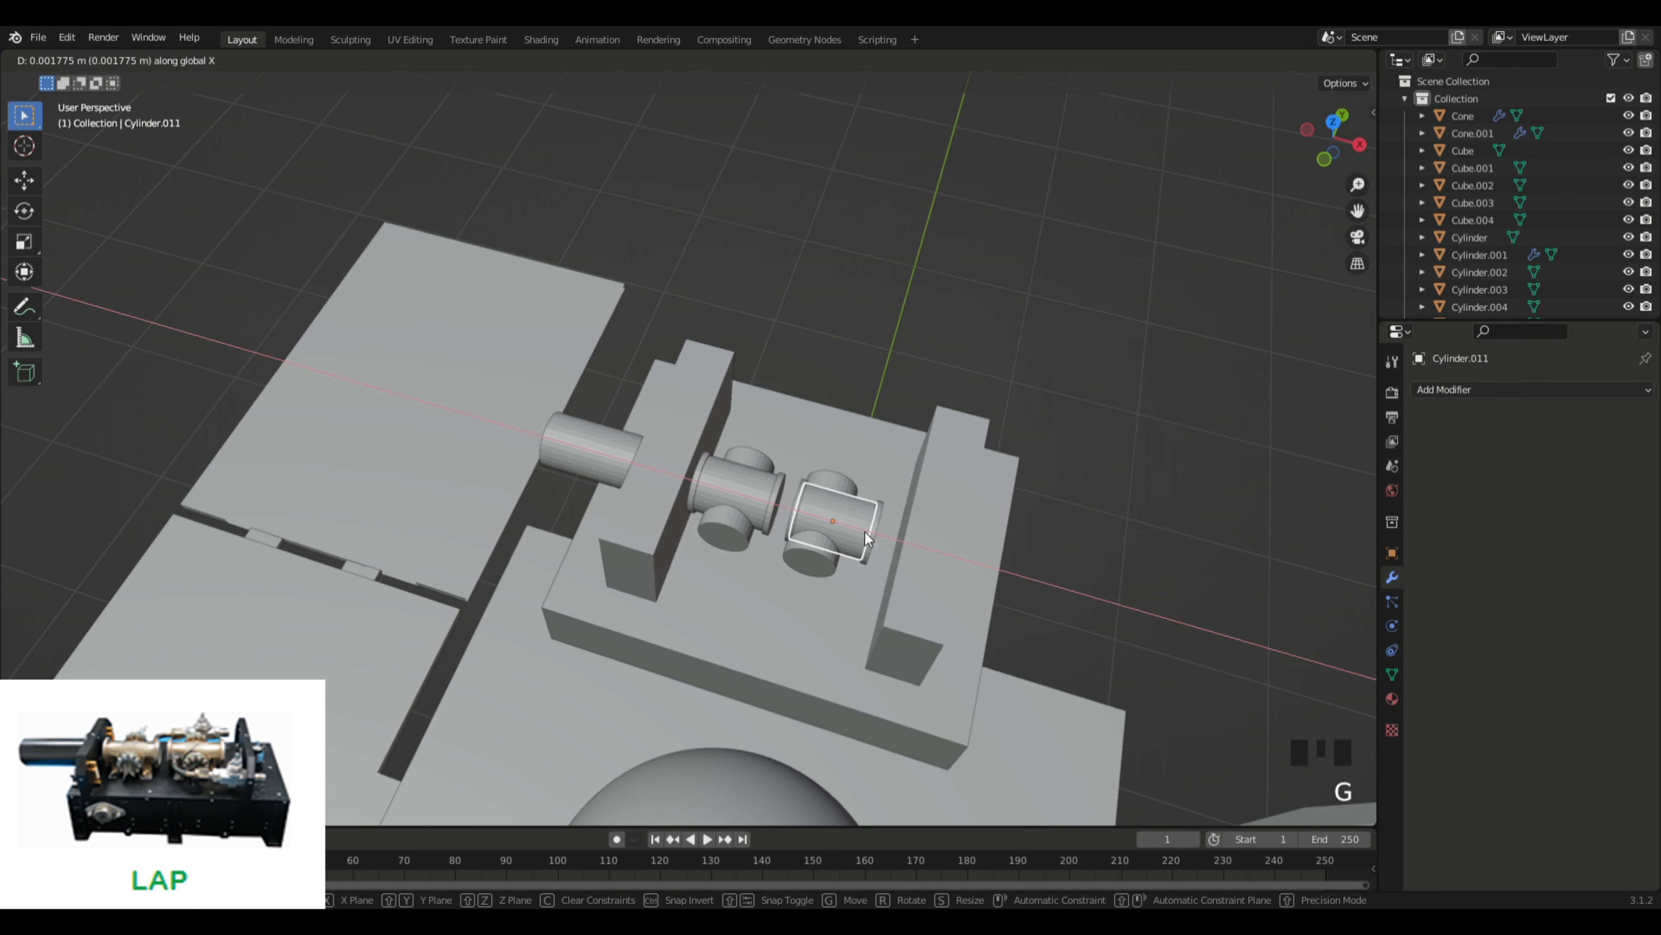
pyautogui.click(865, 532)
# Step: Move the second crosswise cylinder slightly along X to center it between the rings of its ringed cylinder
pyautogui.moveTo(912, 369); pyautogui.dragTo(960, 286, button='middle')
pyautogui.scroll(-4, 922, 410)
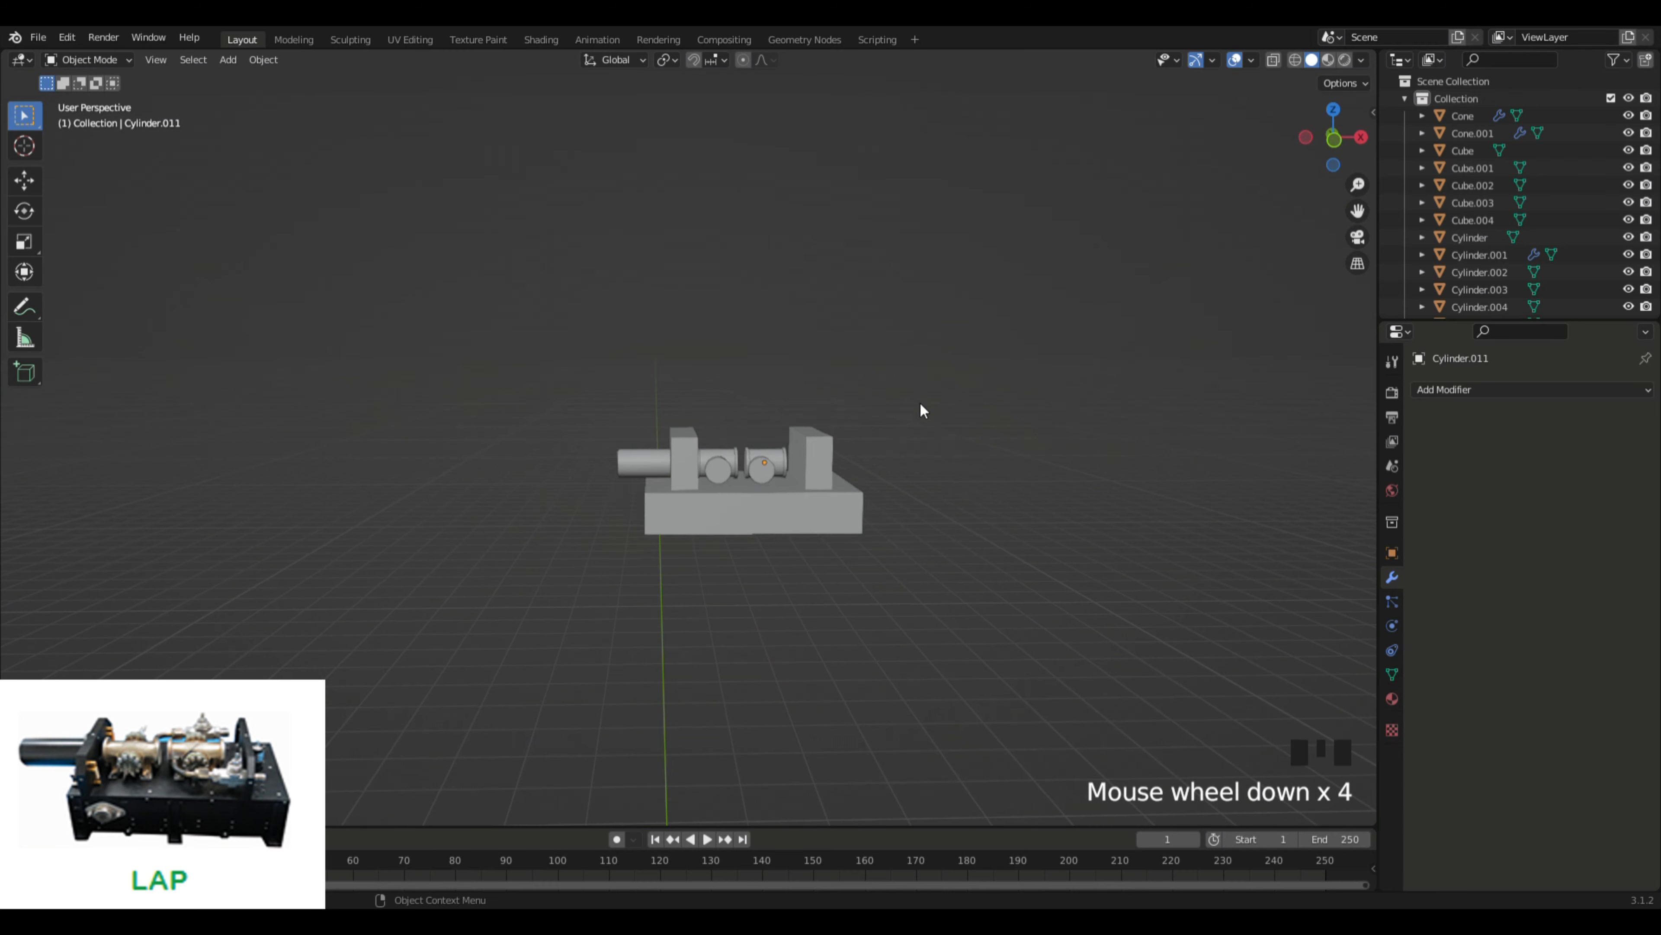
pyautogui.click(757, 477)
pyautogui.press('g')
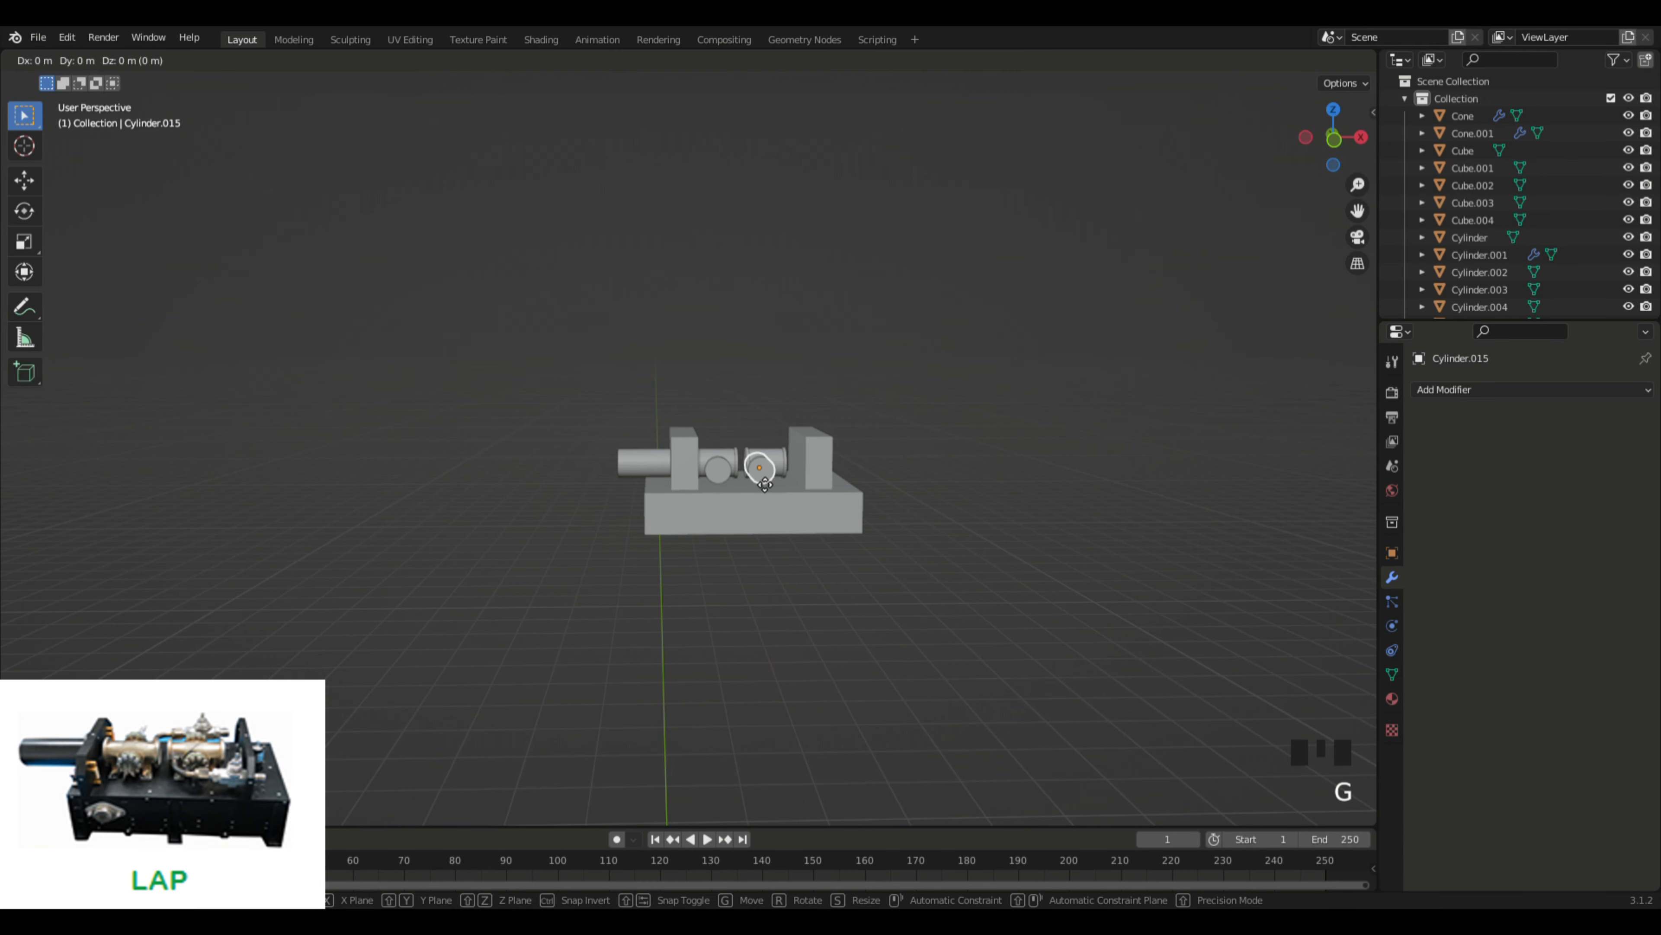
pyautogui.press('x')
pyautogui.click(781, 475)
# Step: Slide the long tube that passes through the upright slightly along X
pyautogui.moveTo(936, 441); pyautogui.dragTo(789, 682, button='middle')
pyautogui.scroll(4, 959, 513)
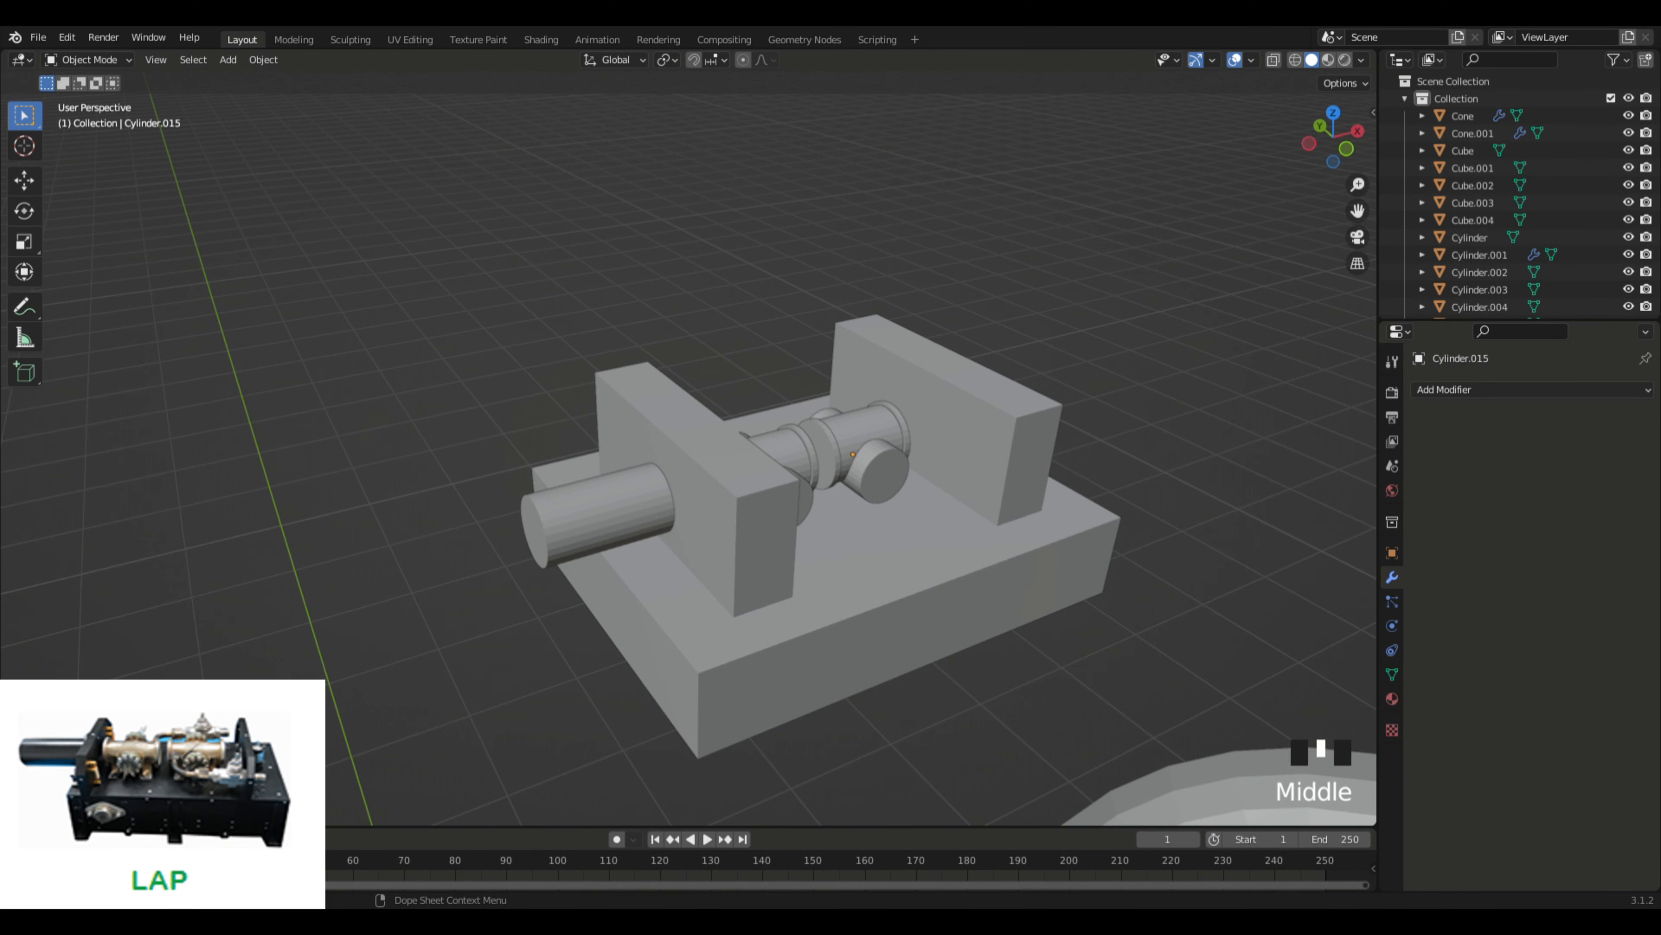
pyautogui.moveTo(586, 558); pyautogui.dragTo(548, 564, button='middle')
pyautogui.click(592, 511)
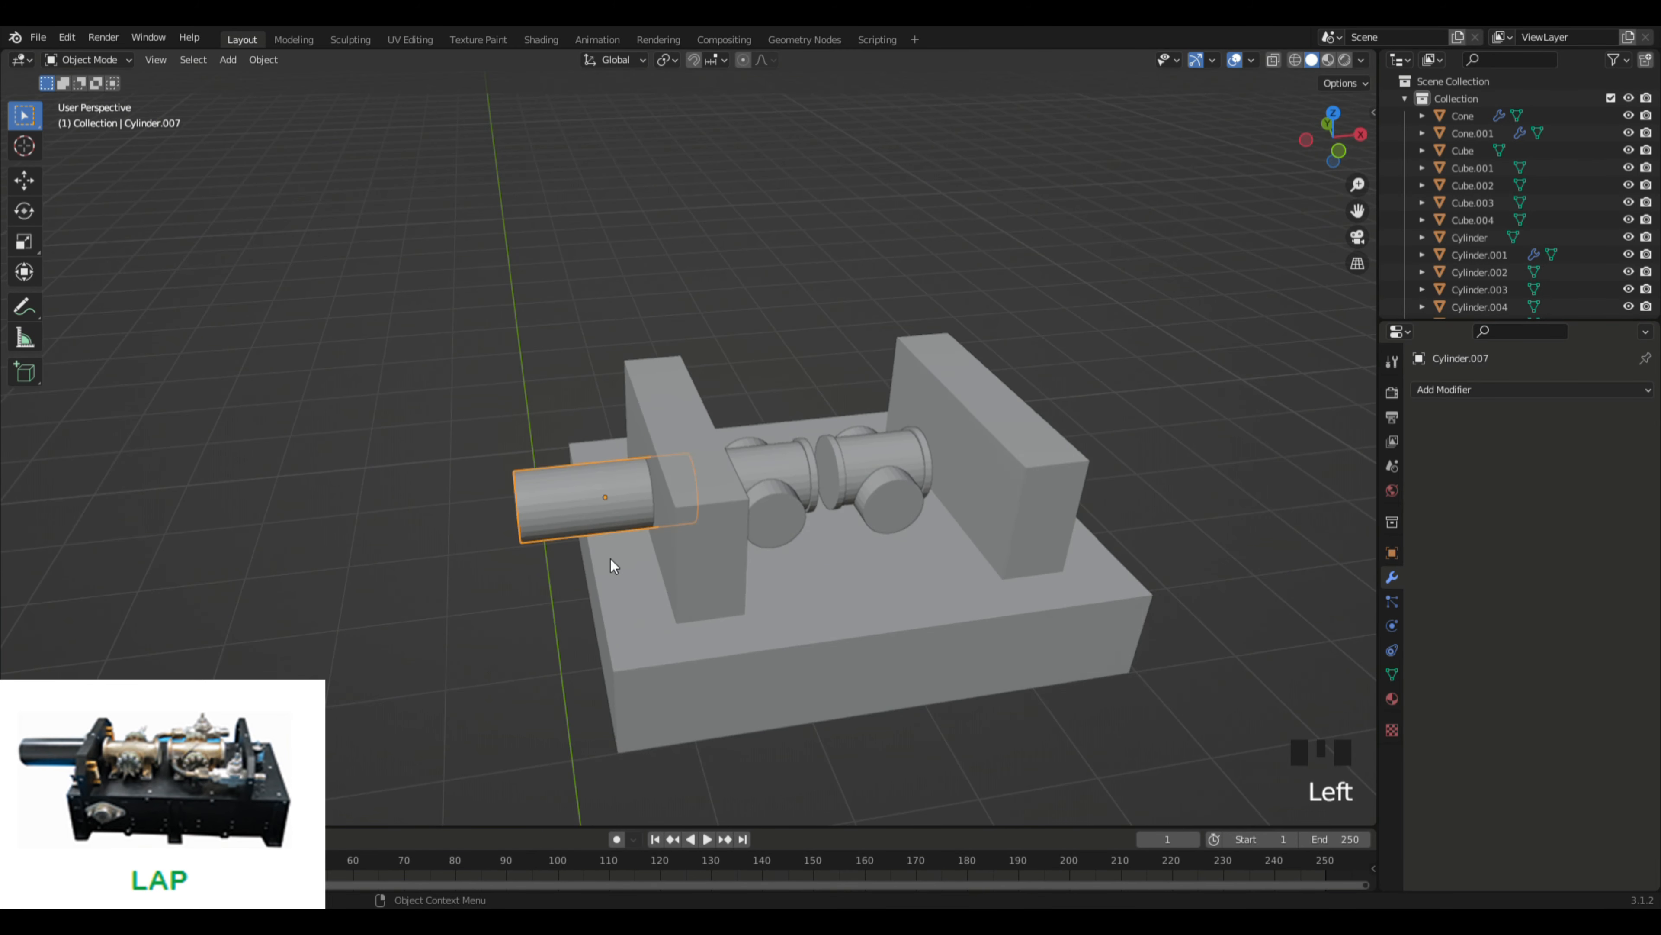
pyautogui.press('g')
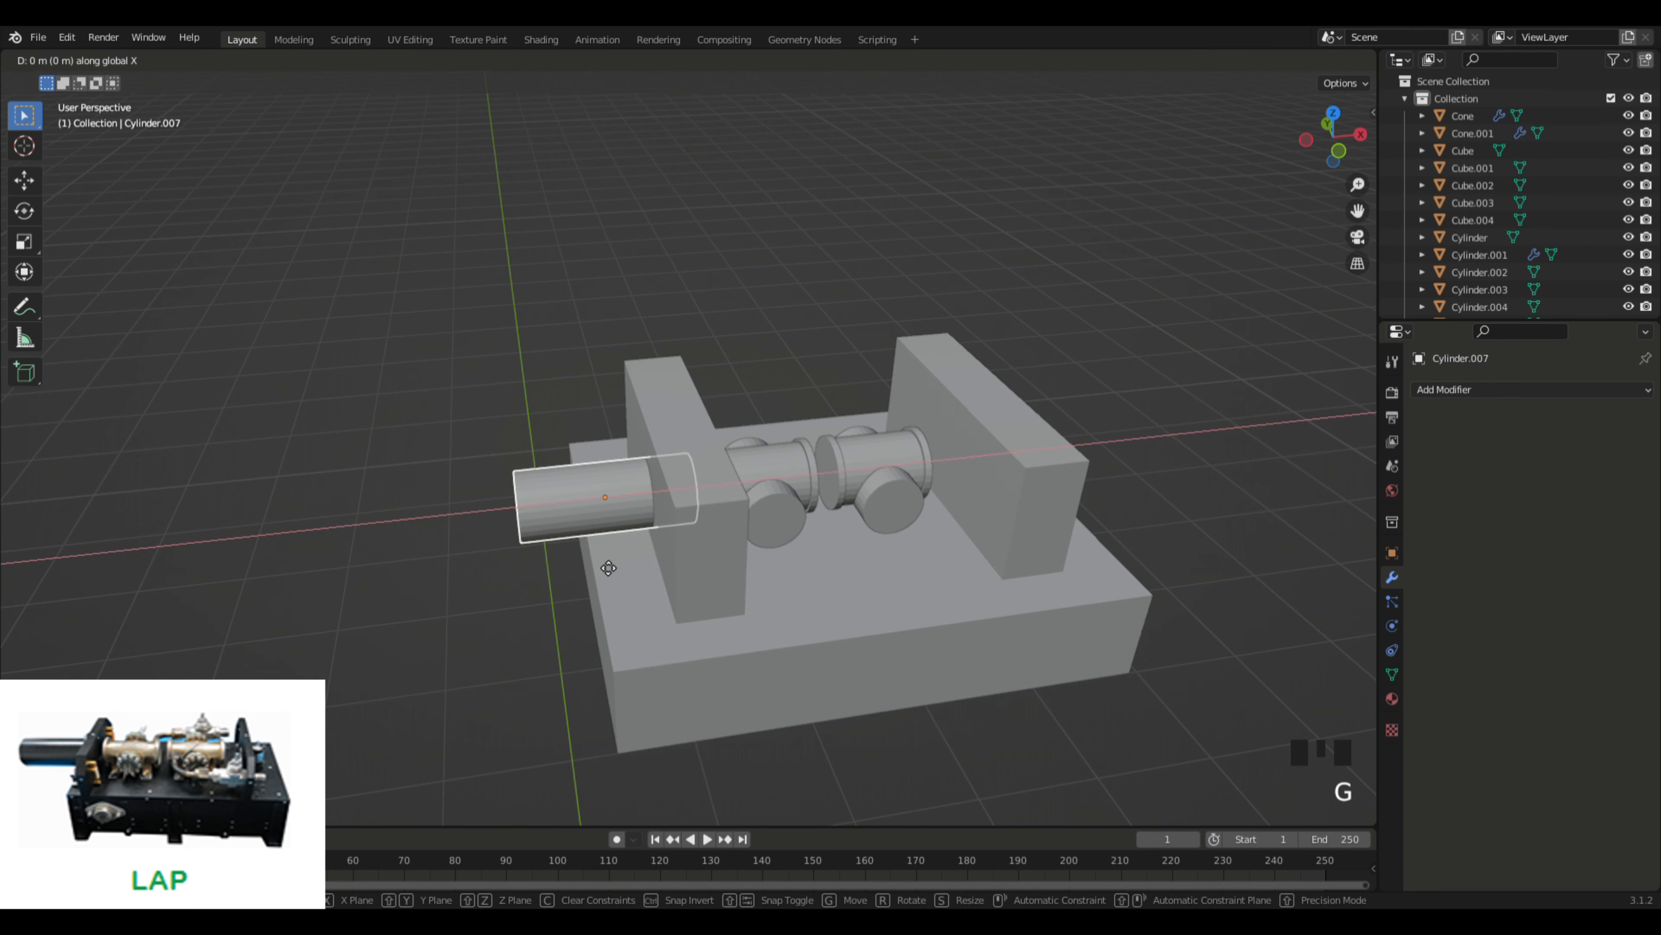
pyautogui.click(583, 560)
# Step: Select all parts of the LAP instrument together and raise them about 0.32 m along Z
pyautogui.moveTo(495, 608); pyautogui.dragTo(432, 582, button='middle')
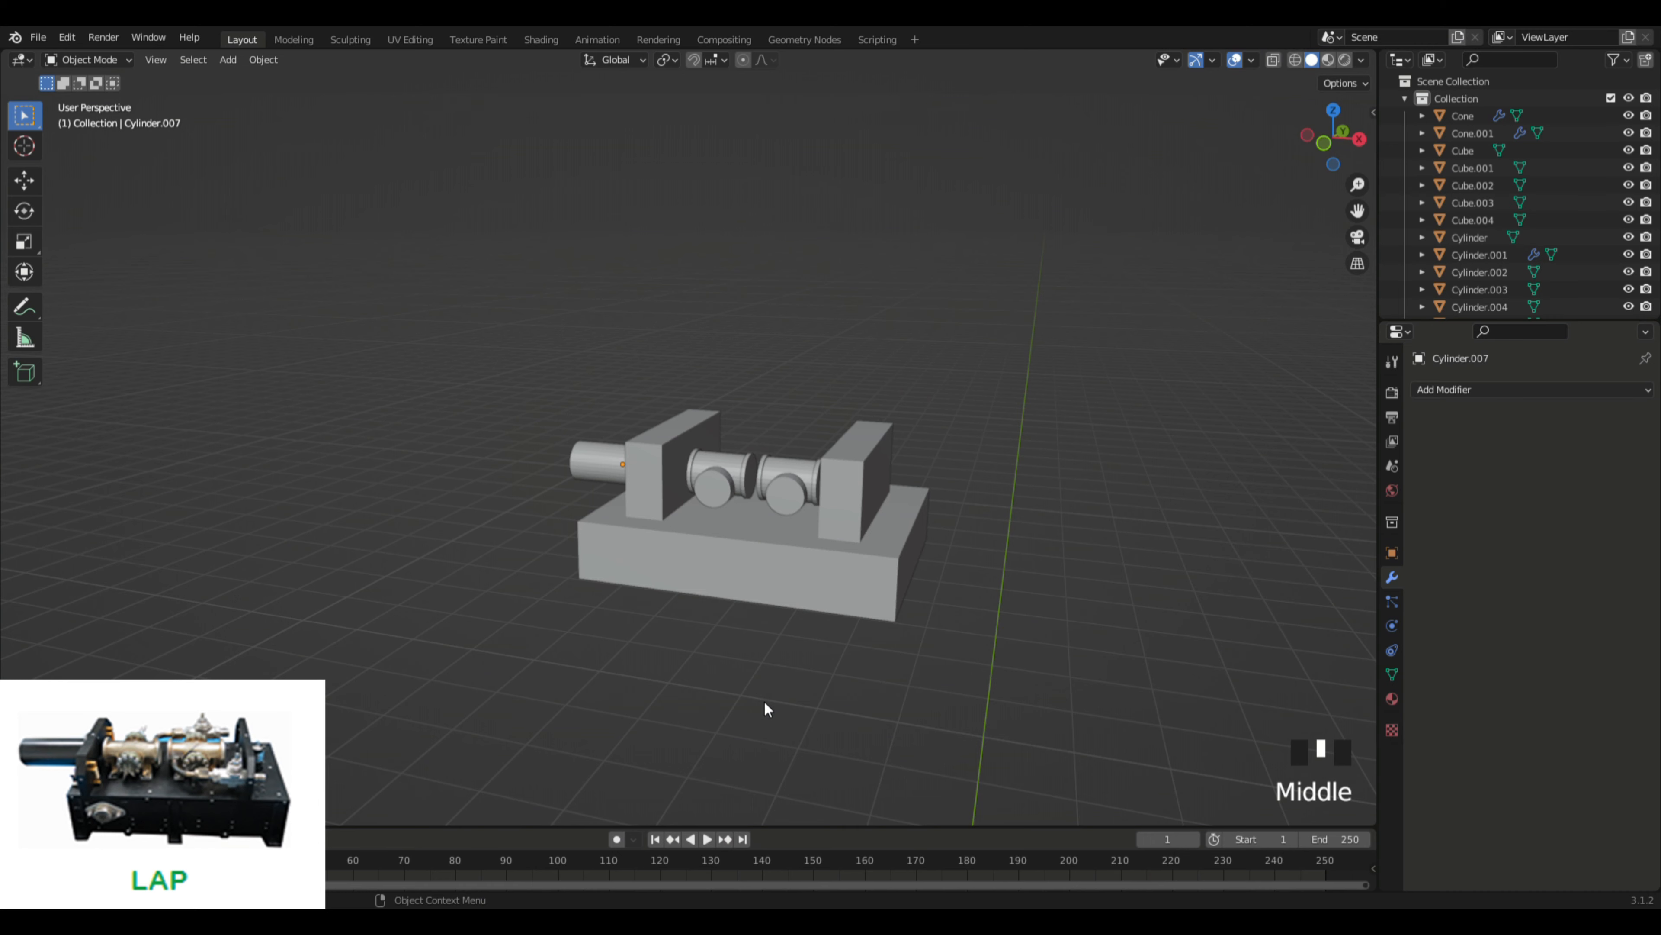
pyautogui.moveTo(764, 702); pyautogui.dragTo(675, 583, button='middle')
pyautogui.scroll(-7, 648, 609)
pyautogui.moveTo(624, 634); pyautogui.dragTo(597, 642, button='middle')
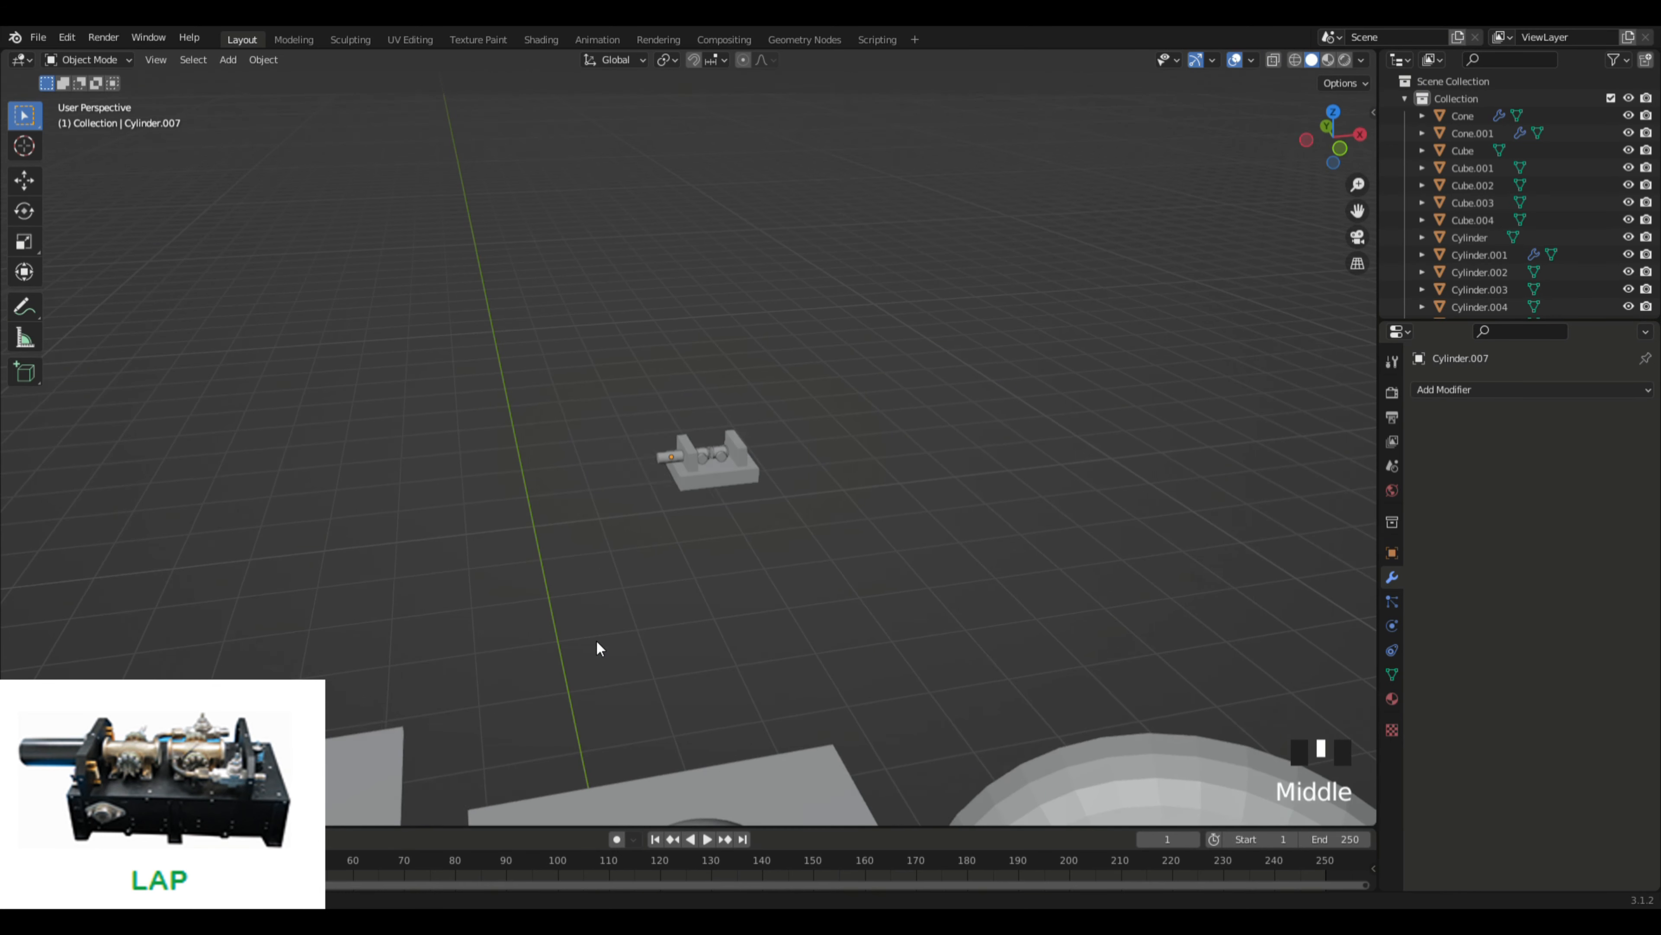
pyautogui.moveTo(594, 382); pyautogui.dragTo(828, 528)
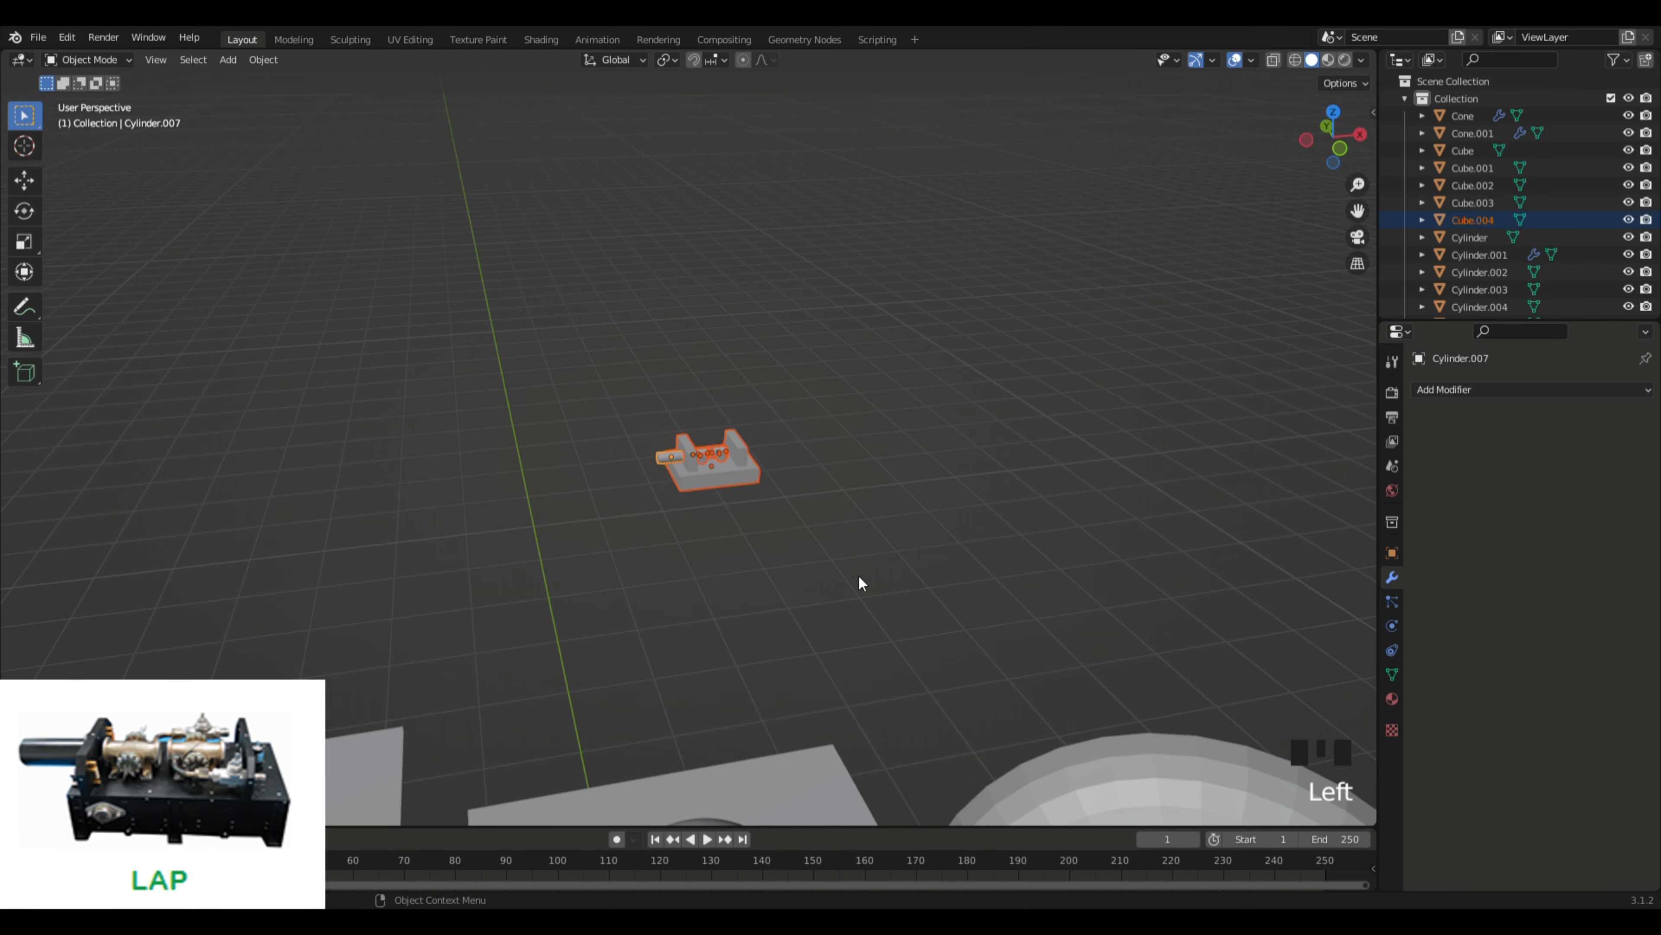
pyautogui.moveTo(850, 541)
pyautogui.mouseDown(button='middle')
pyautogui.moveTo(894, 672)
pyautogui.moveTo(832, 516)
pyautogui.mouseUp(button='middle')
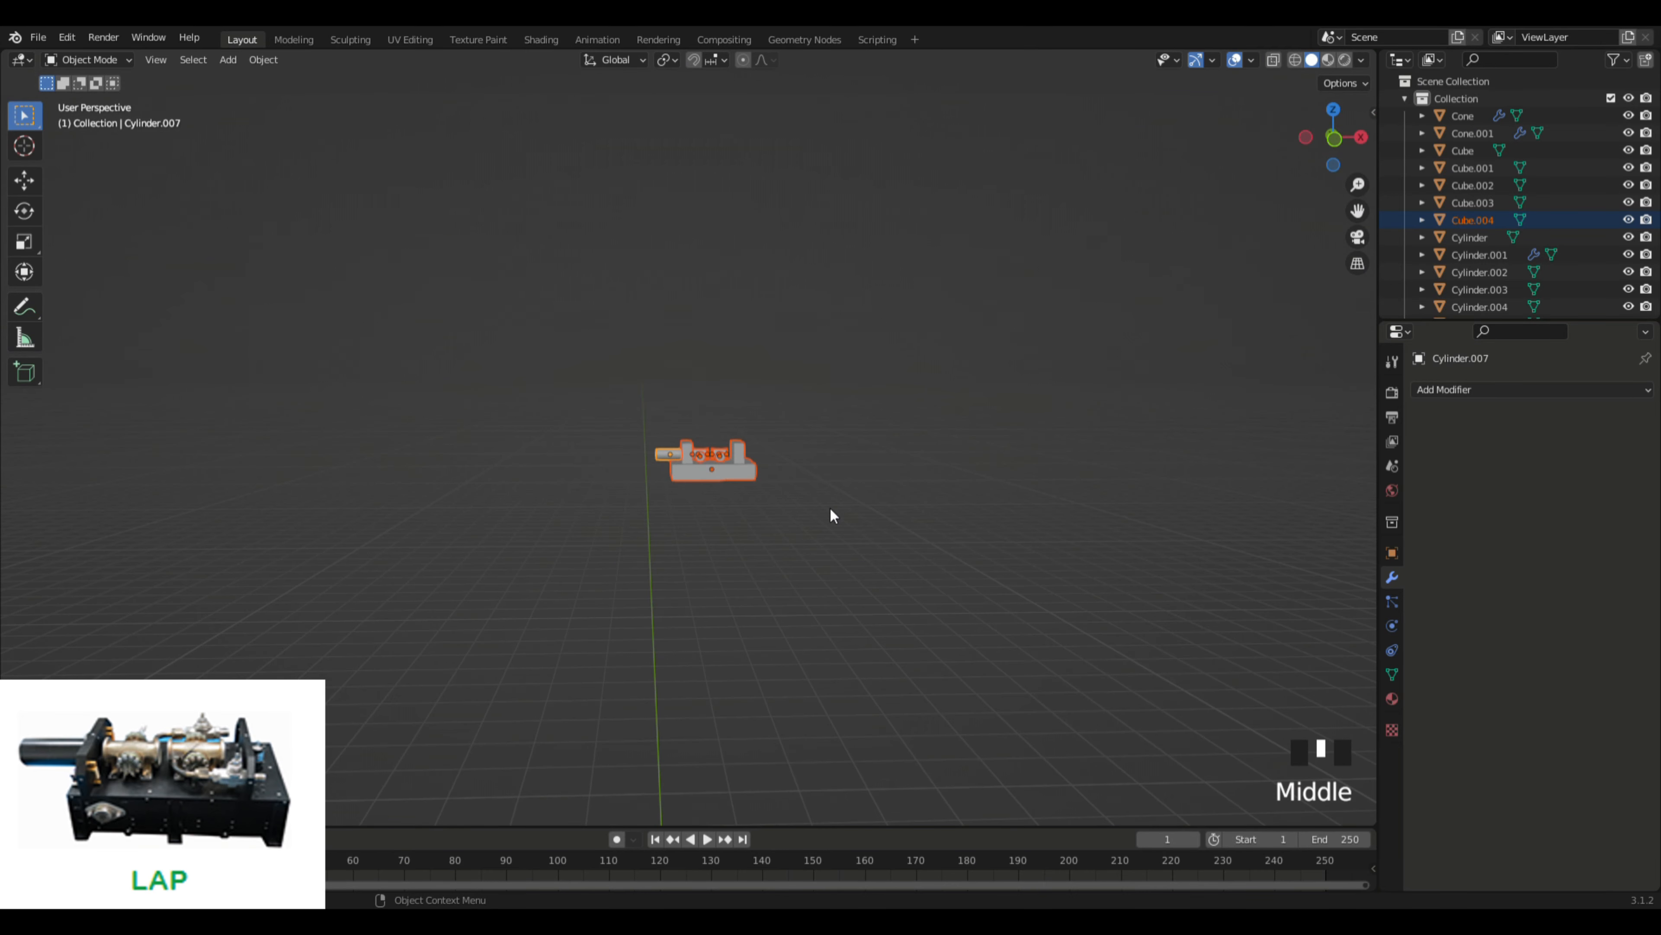
pyautogui.press('g')
pyautogui.press('z')
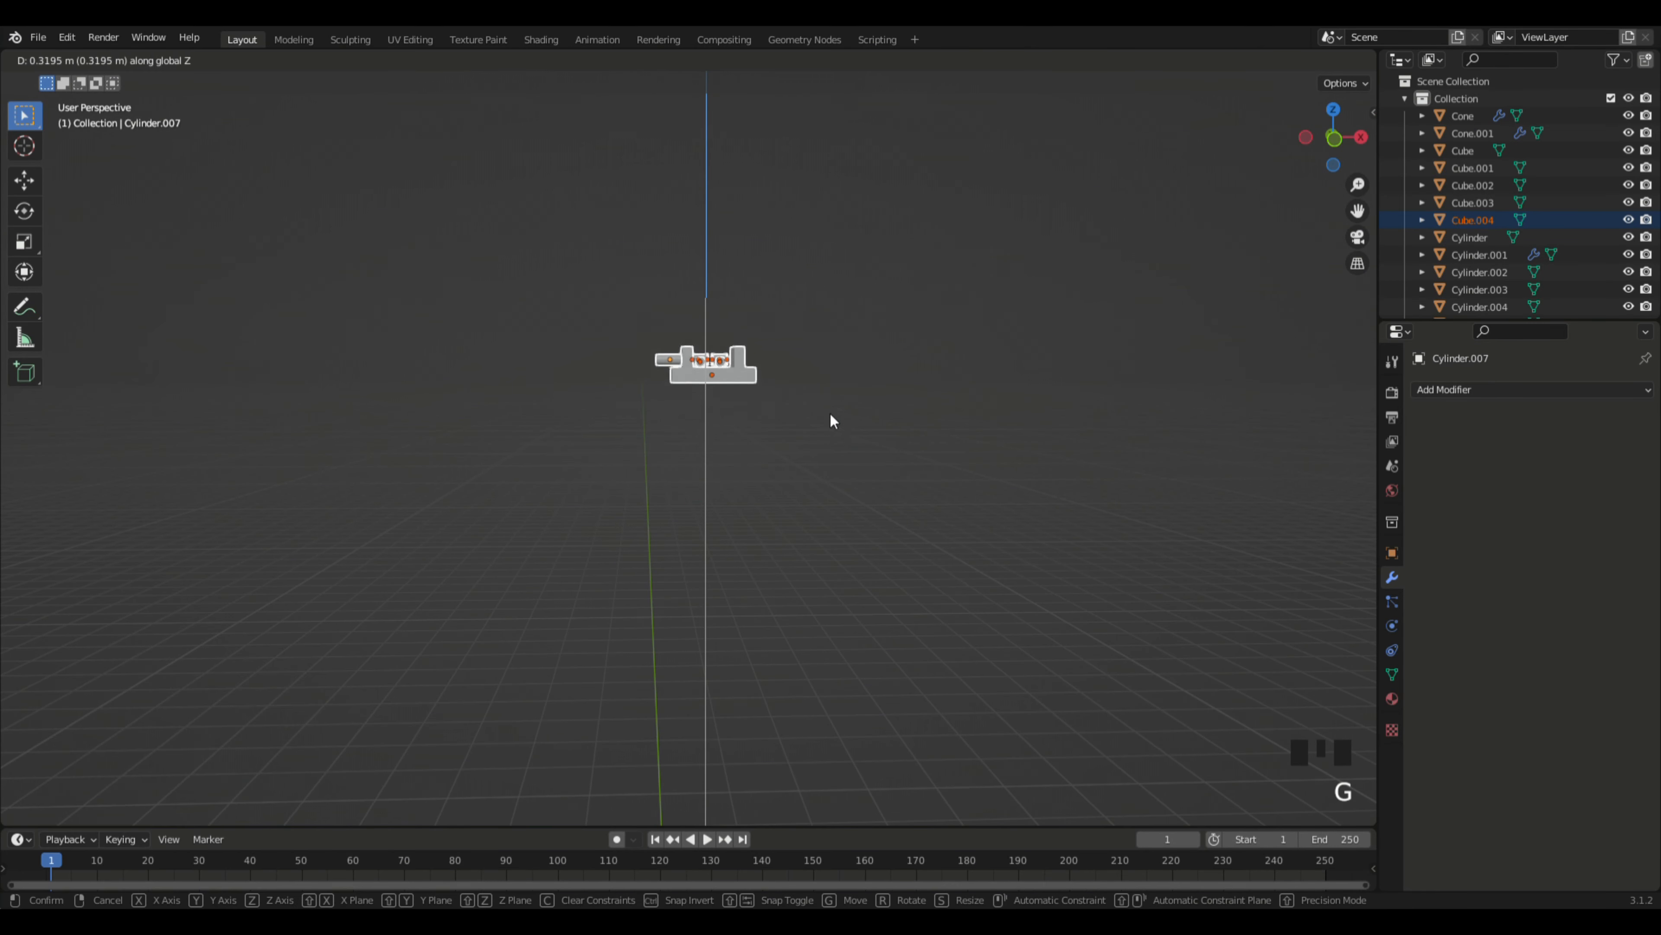
pyautogui.click(832, 421)
# Step: Raise the selected LAP assembly a further 0.44 m or so along Z
pyautogui.moveTo(832, 421); pyautogui.dragTo(942, 515, button='middle')
pyautogui.press('g')
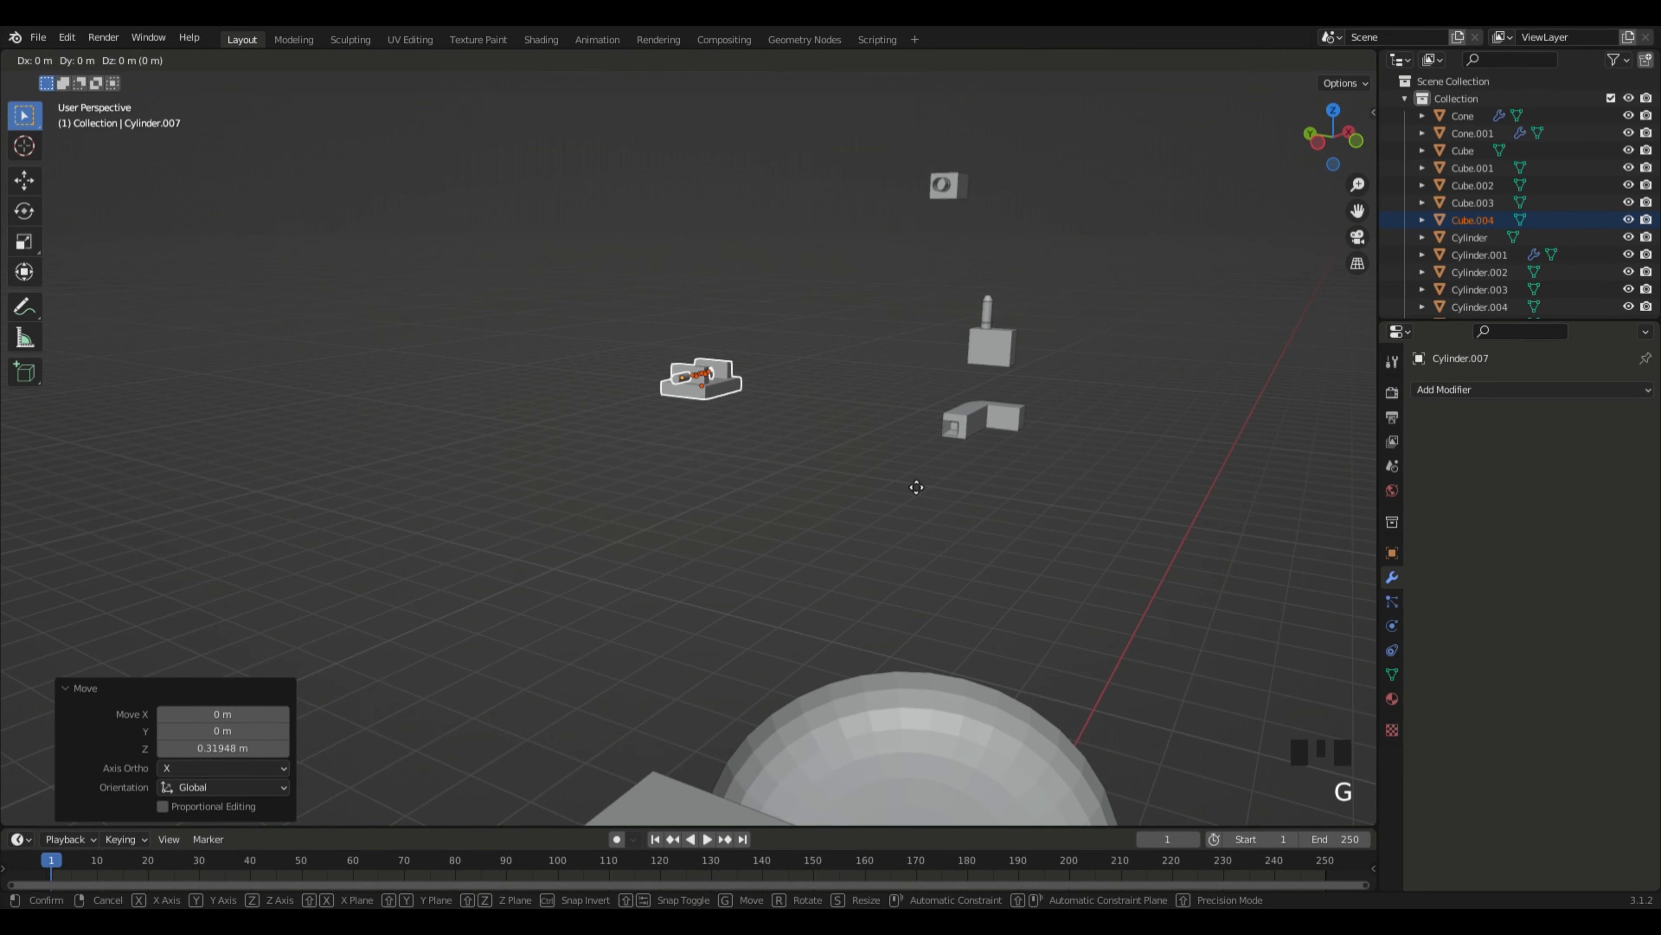
pyautogui.press('z')
pyautogui.click(914, 386)
# Step: Move the LAP assembly along X to place it in line with the other finished instruments
pyautogui.moveTo(915, 386); pyautogui.dragTo(883, 479, button='middle')
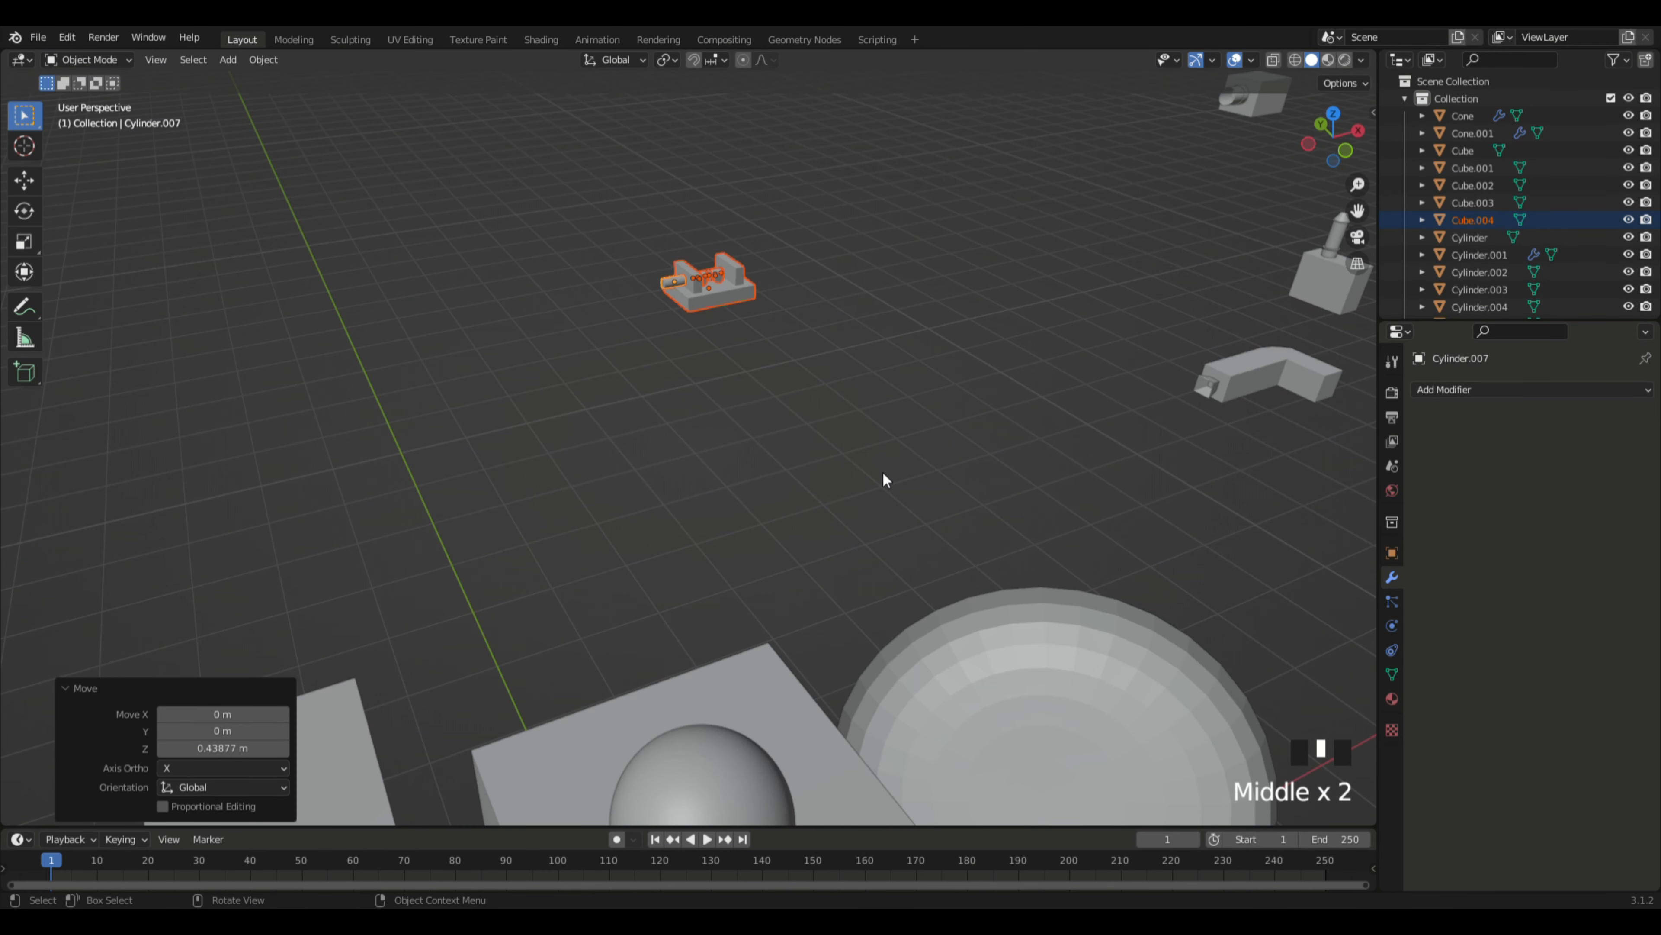
pyautogui.press('g')
pyautogui.press('x')
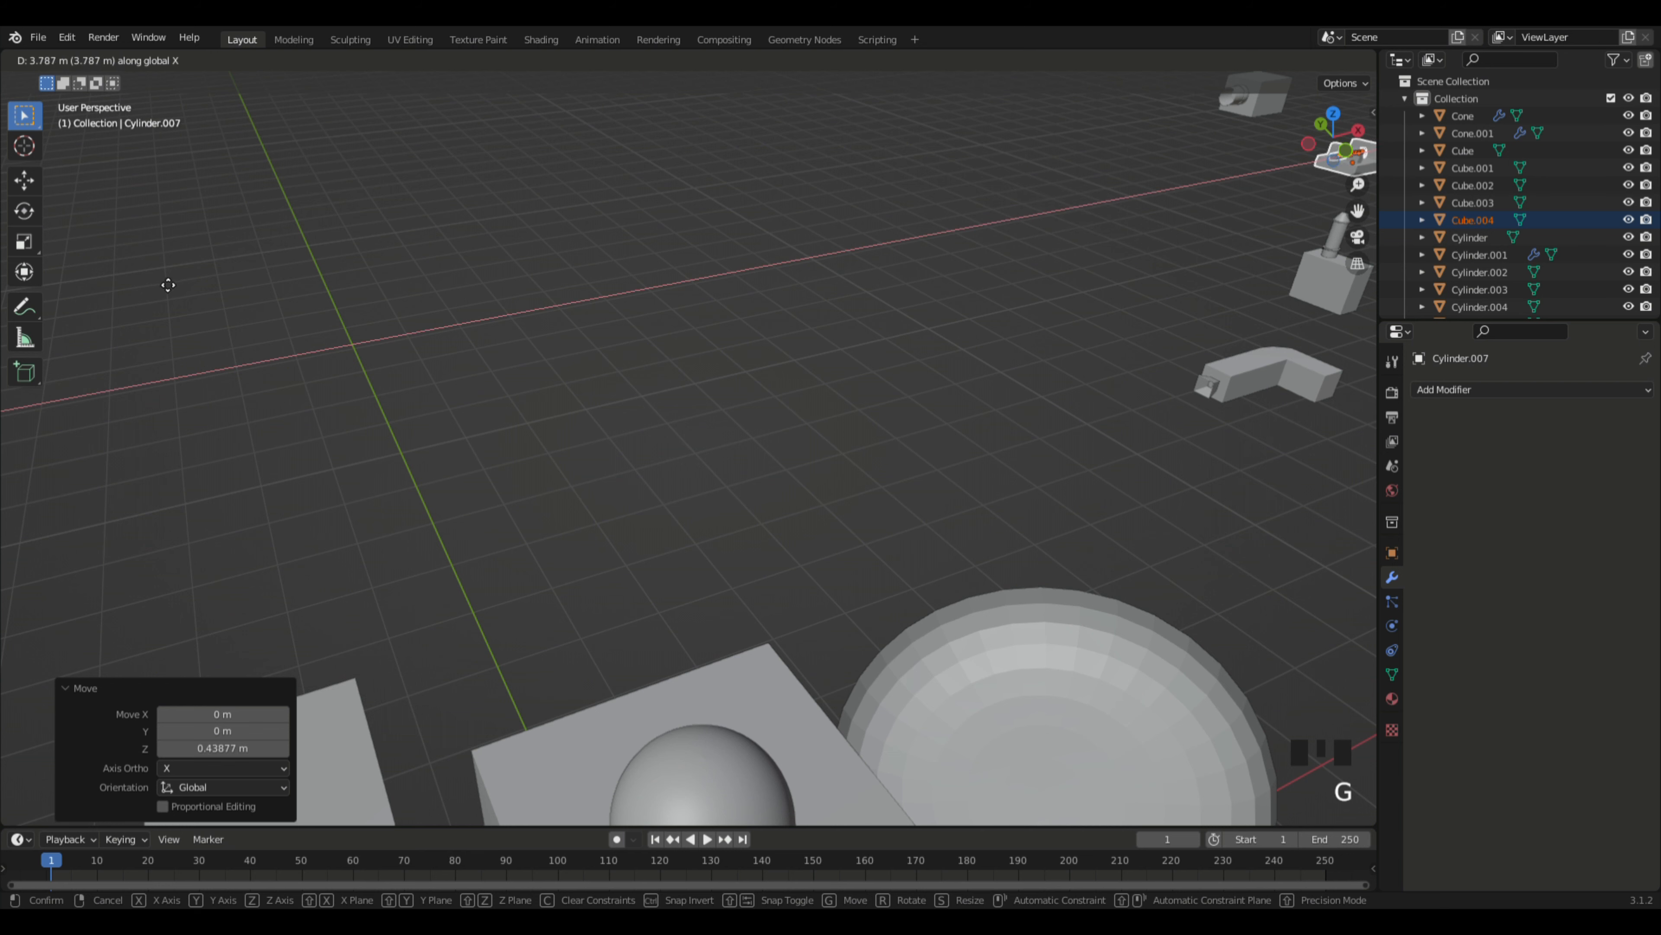
pyautogui.click(141, 308)
# Step: Add a cube for the MSM body, placed about 5.5 m up along Z, and scale it down to a small block
pyautogui.moveTo(537, 319); pyautogui.dragTo(811, 319, button='middle')
pyautogui.scroll(-4, 1115, 400)
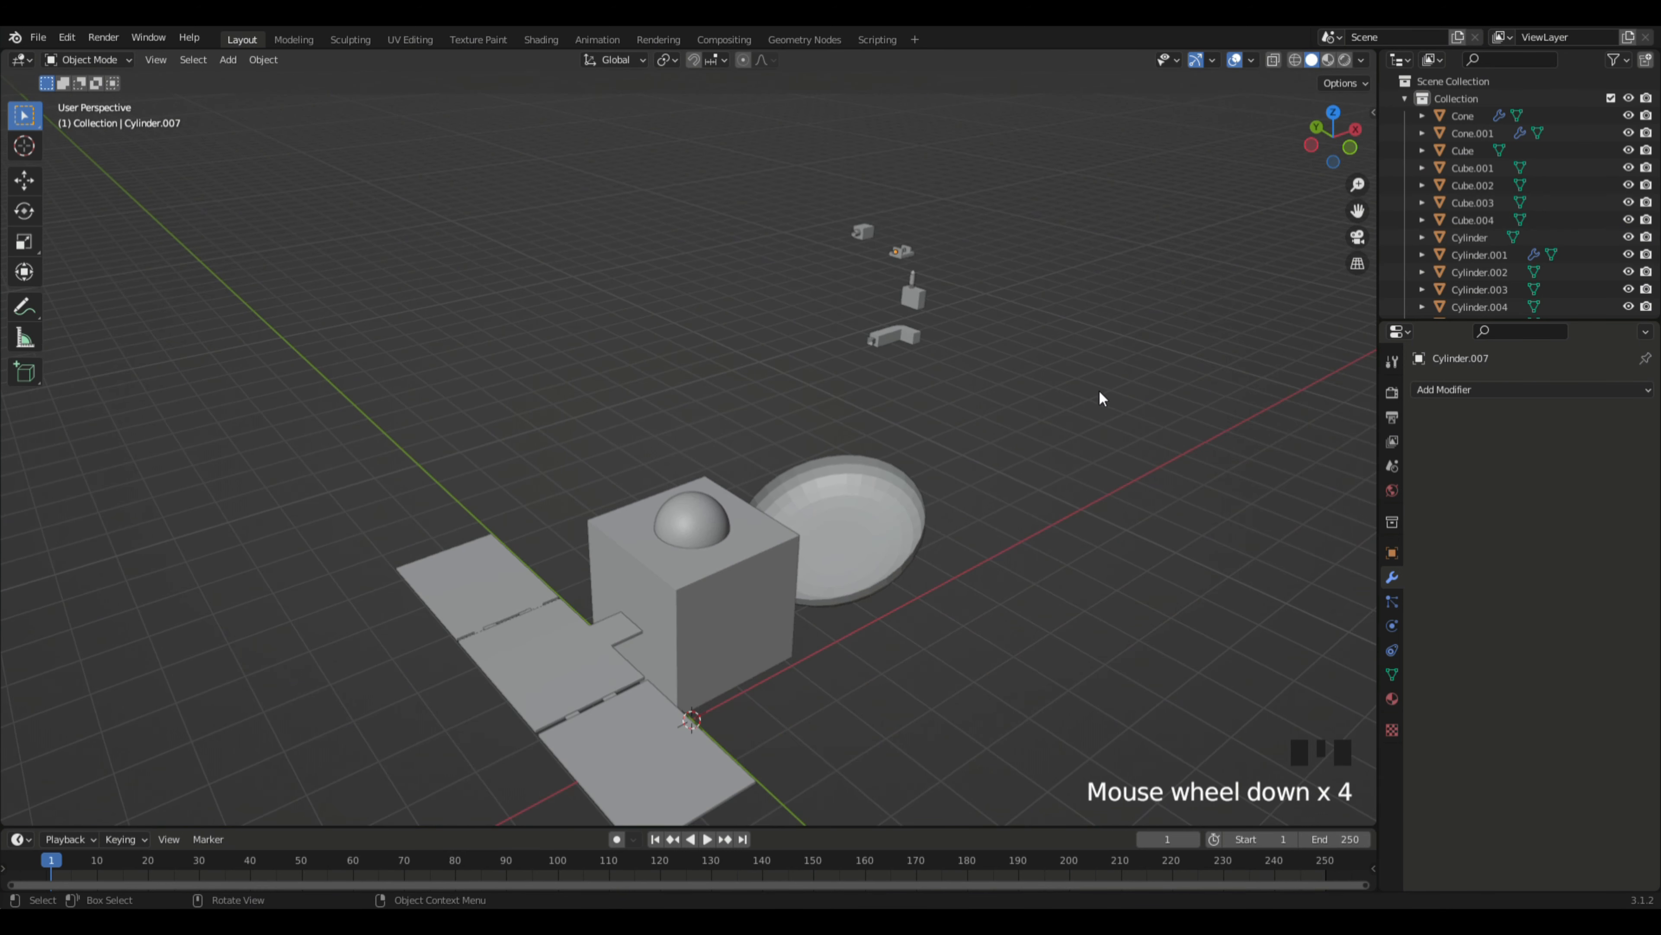
pyautogui.scroll(3, 1096, 397)
pyautogui.moveTo(1073, 392); pyautogui.dragTo(1030, 394, button='middle')
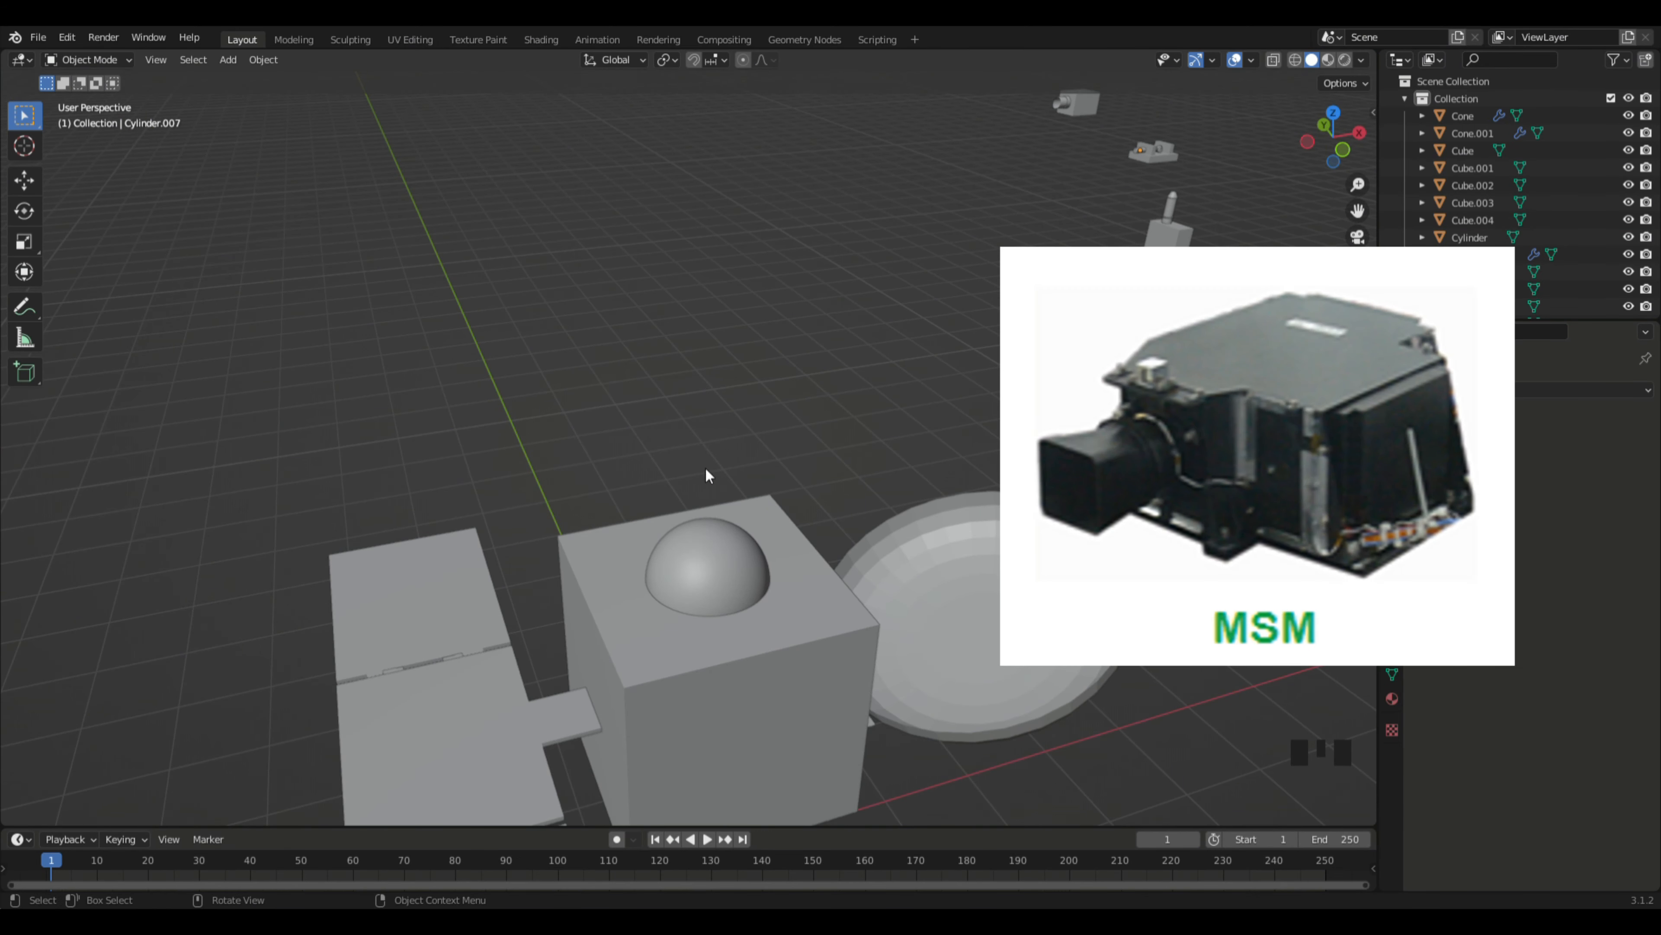
pyautogui.middleClick(832, 613)
pyautogui.scroll(-3, 832, 613)
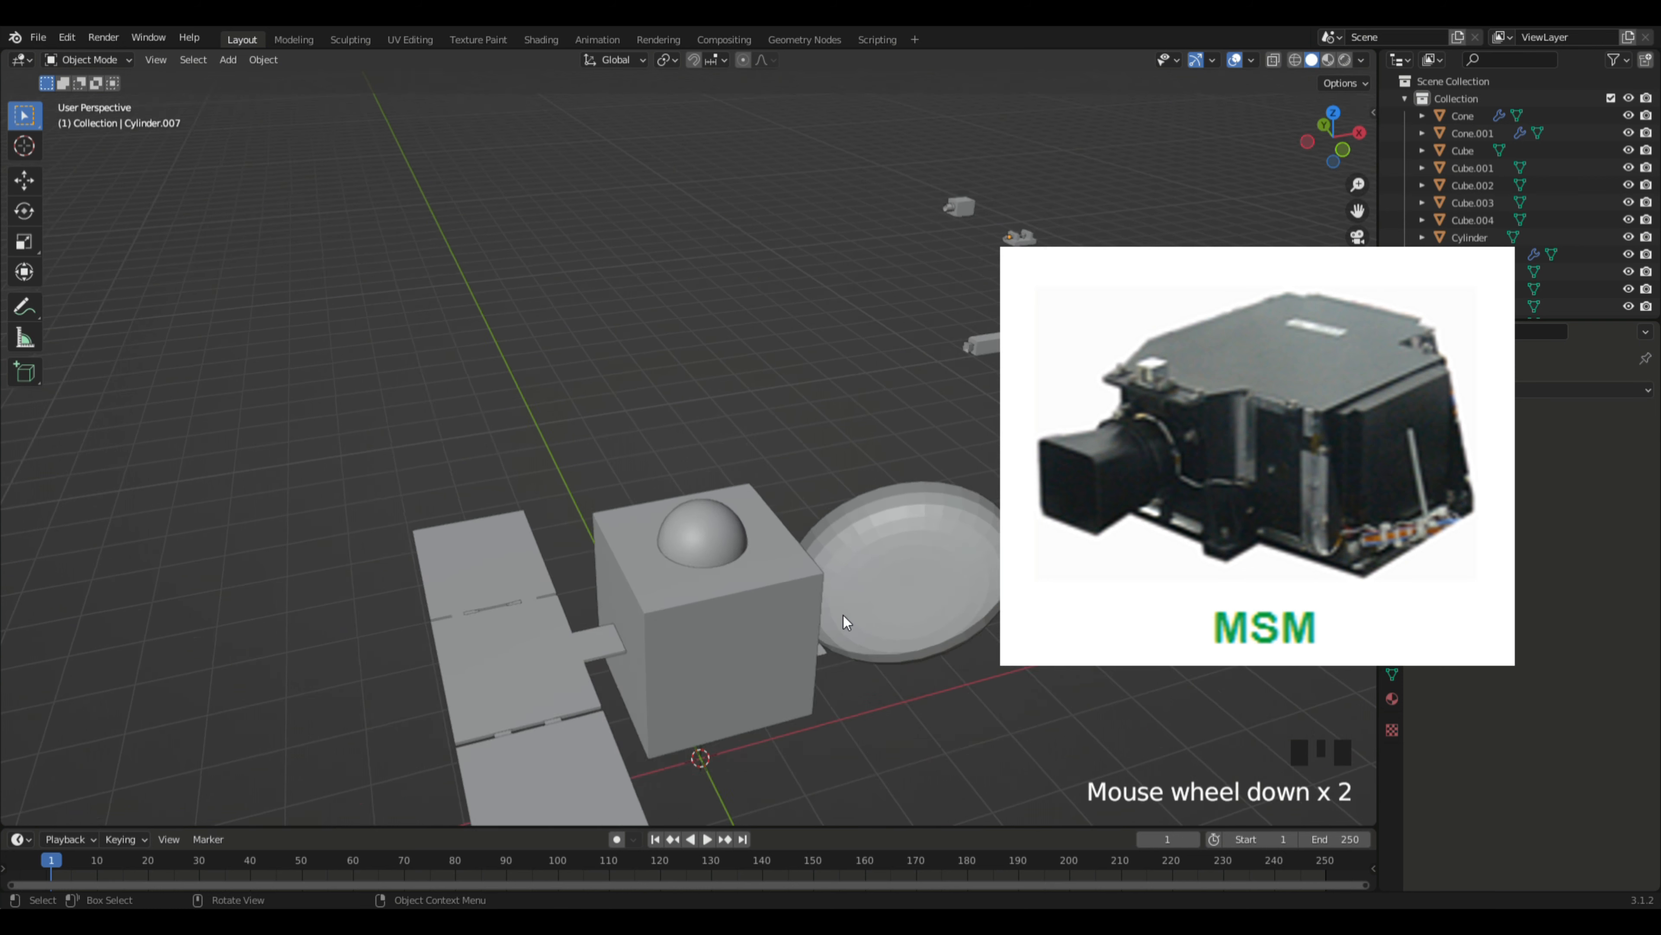
pyautogui.hotkey('shift', 'a')
pyautogui.moveTo(821, 554)
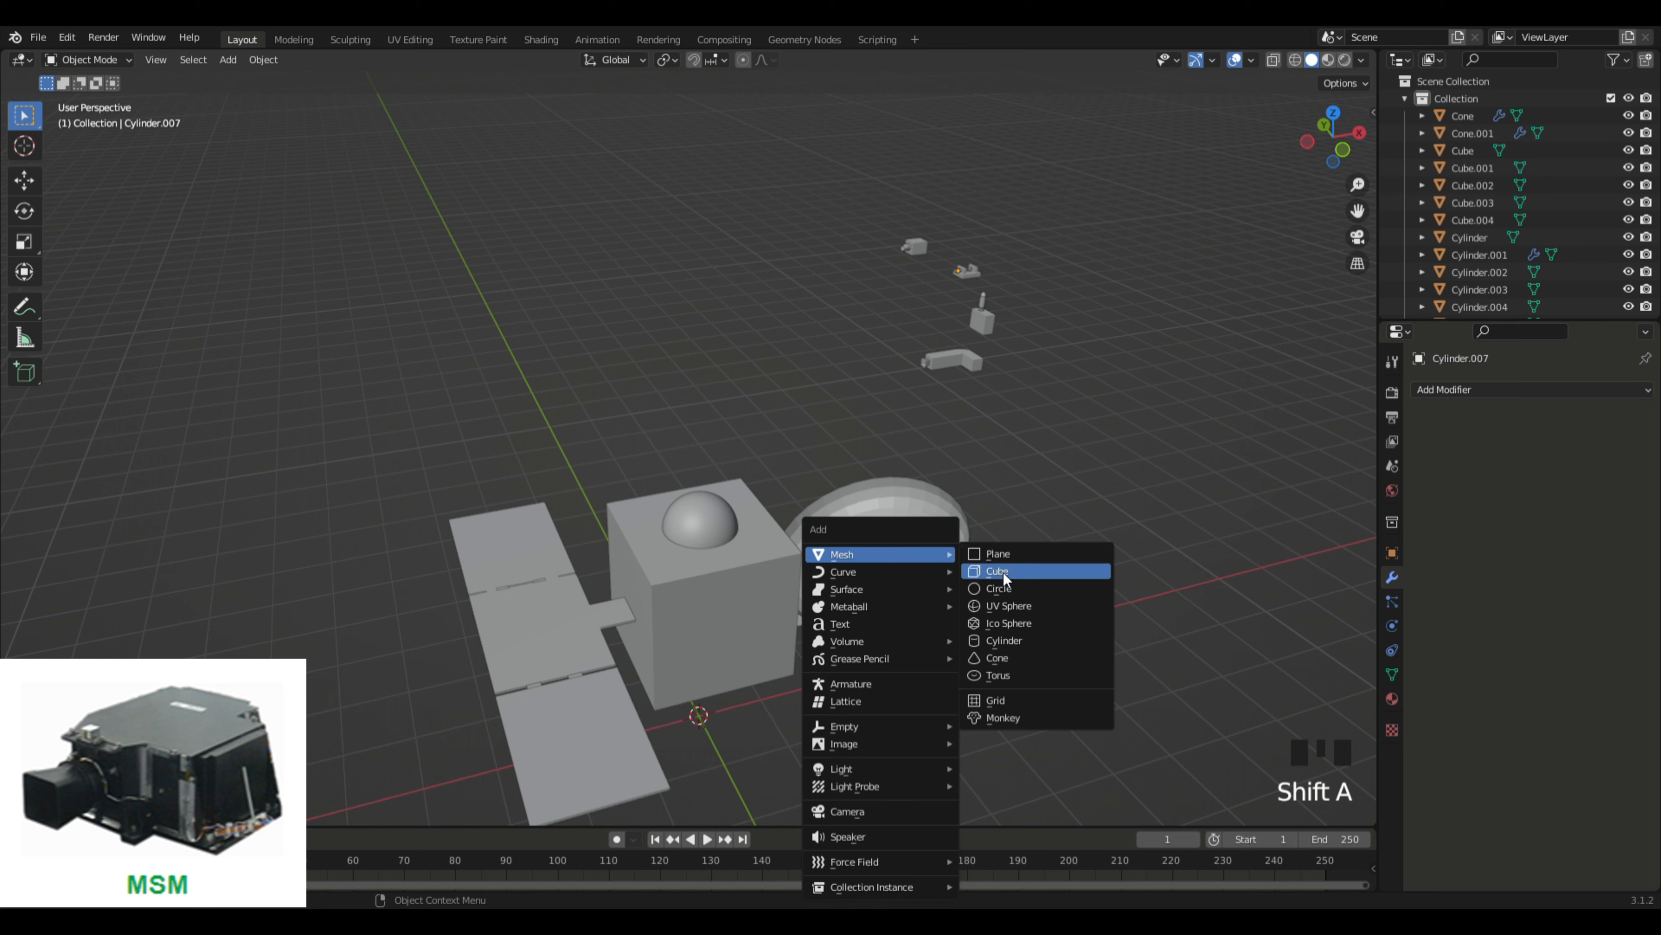
pyautogui.click(1004, 575)
pyautogui.press('g')
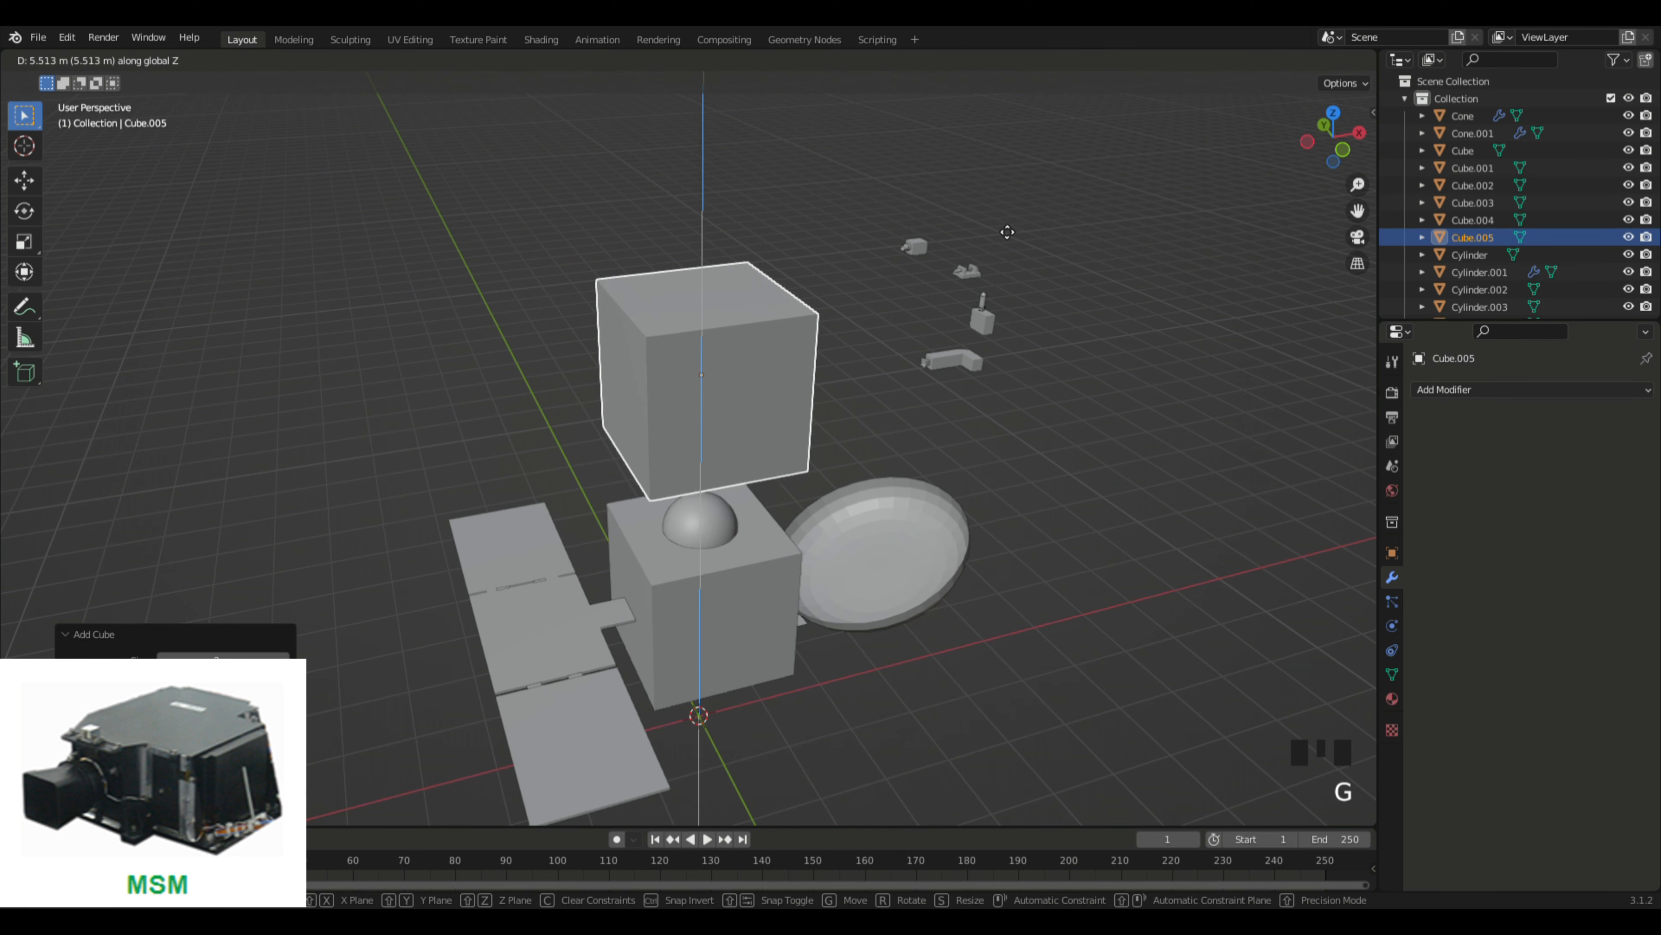
pyautogui.click(1011, 492)
pyautogui.press('s')
pyautogui.click(749, 410)
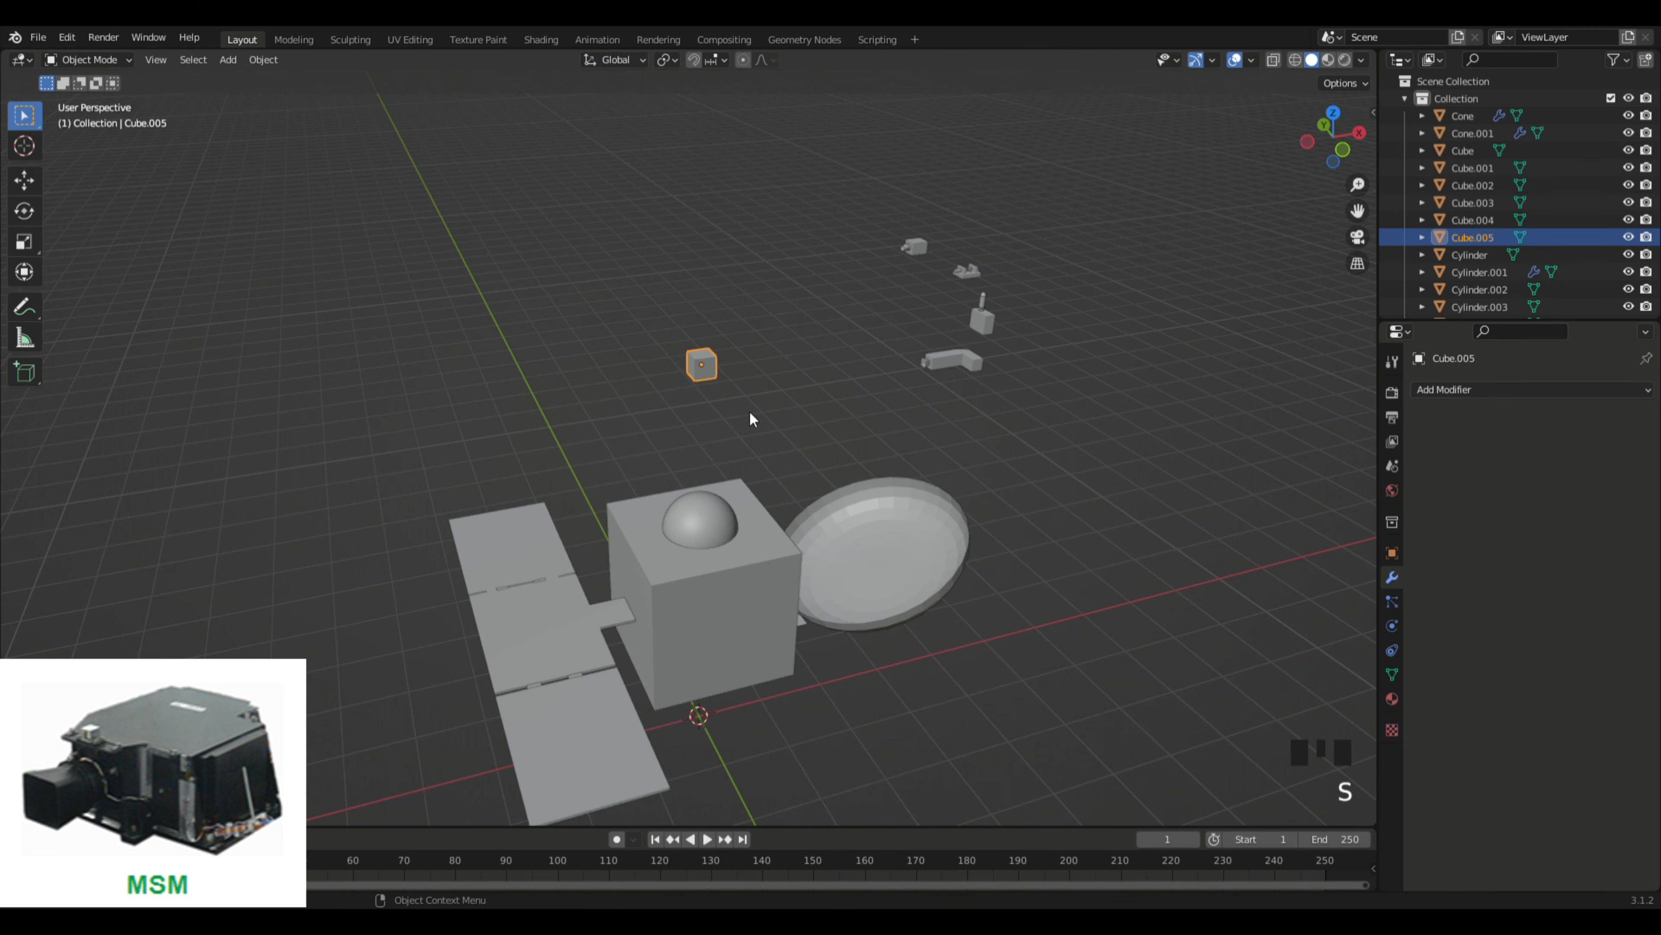
# Step: Enter Edit Mode on the small MSM cube and set the selection mode to edges
pyautogui.scroll(6, 772, 425)
pyautogui.moveTo(806, 440); pyautogui.dragTo(944, 260, button='middle')
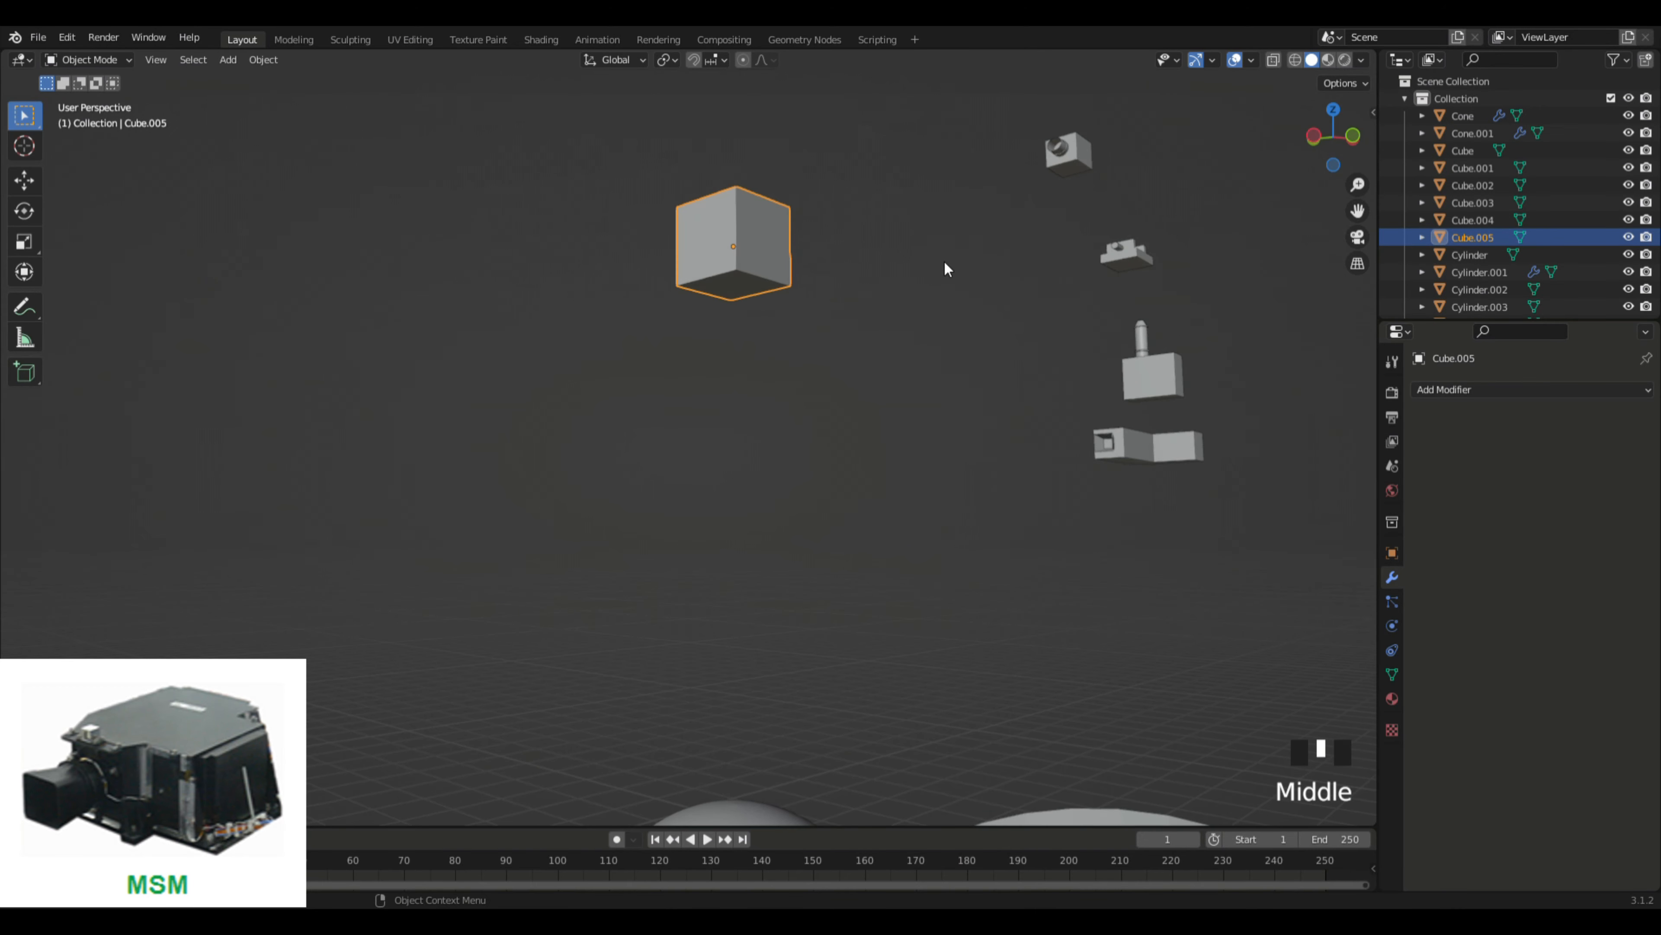
pyautogui.moveTo(878, 303); pyautogui.dragTo(910, 440, button='middle')
pyautogui.scroll(3, 851, 359)
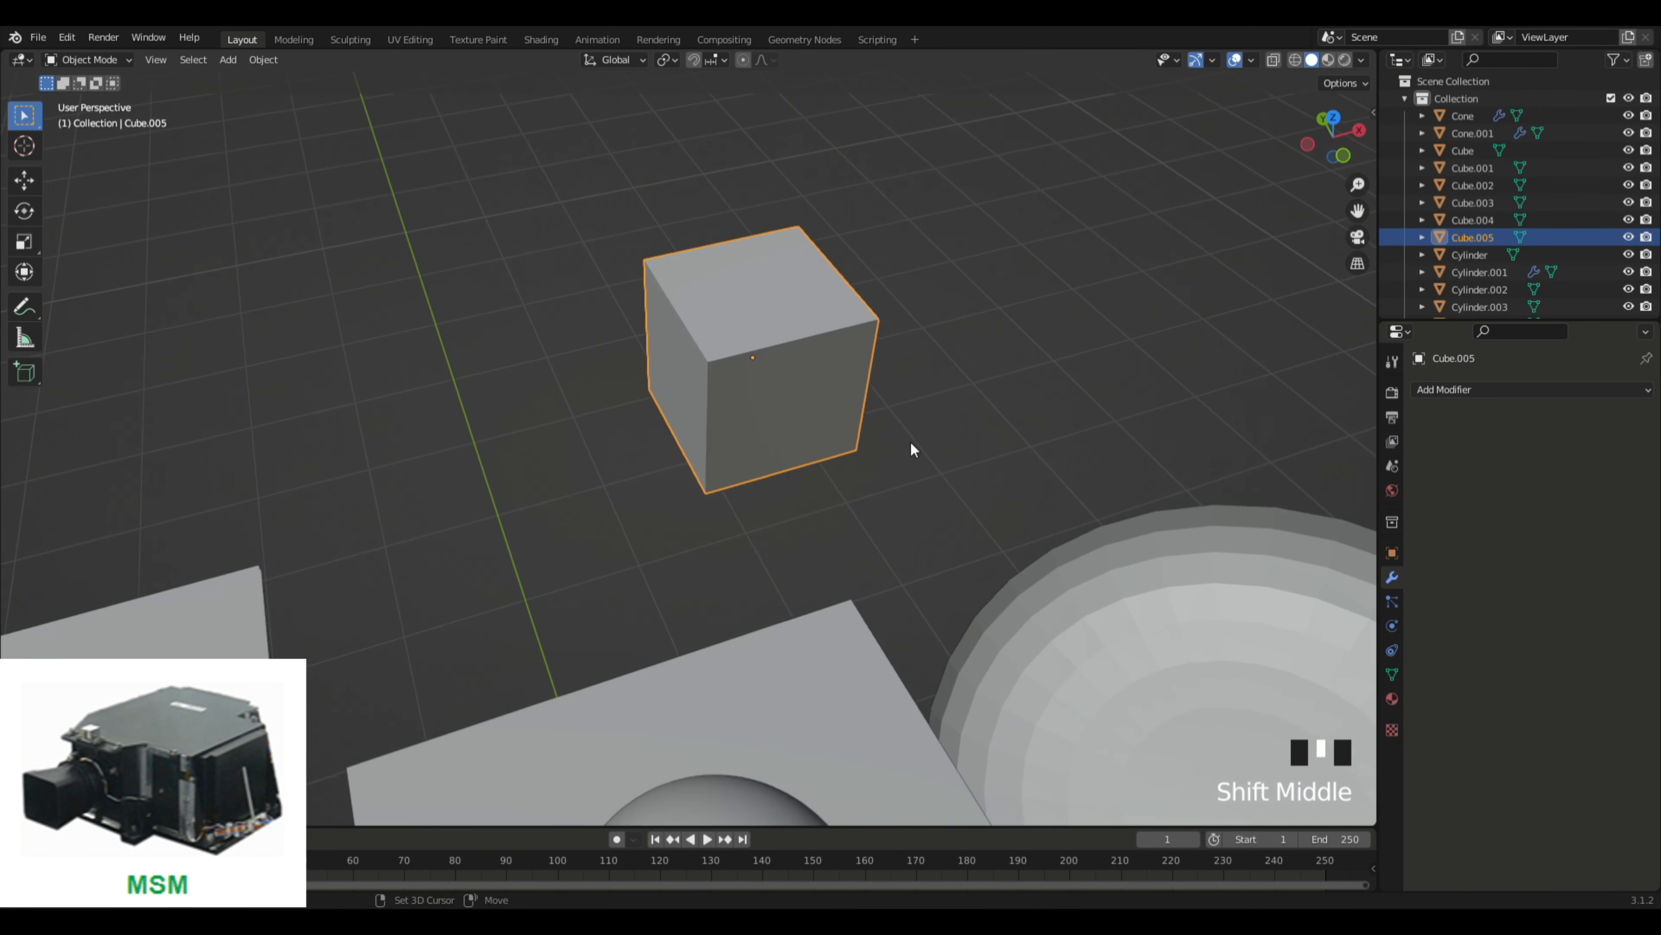
pyautogui.scroll(-1, 912, 441)
pyautogui.scroll(-2, 912, 442)
pyautogui.click(789, 365)
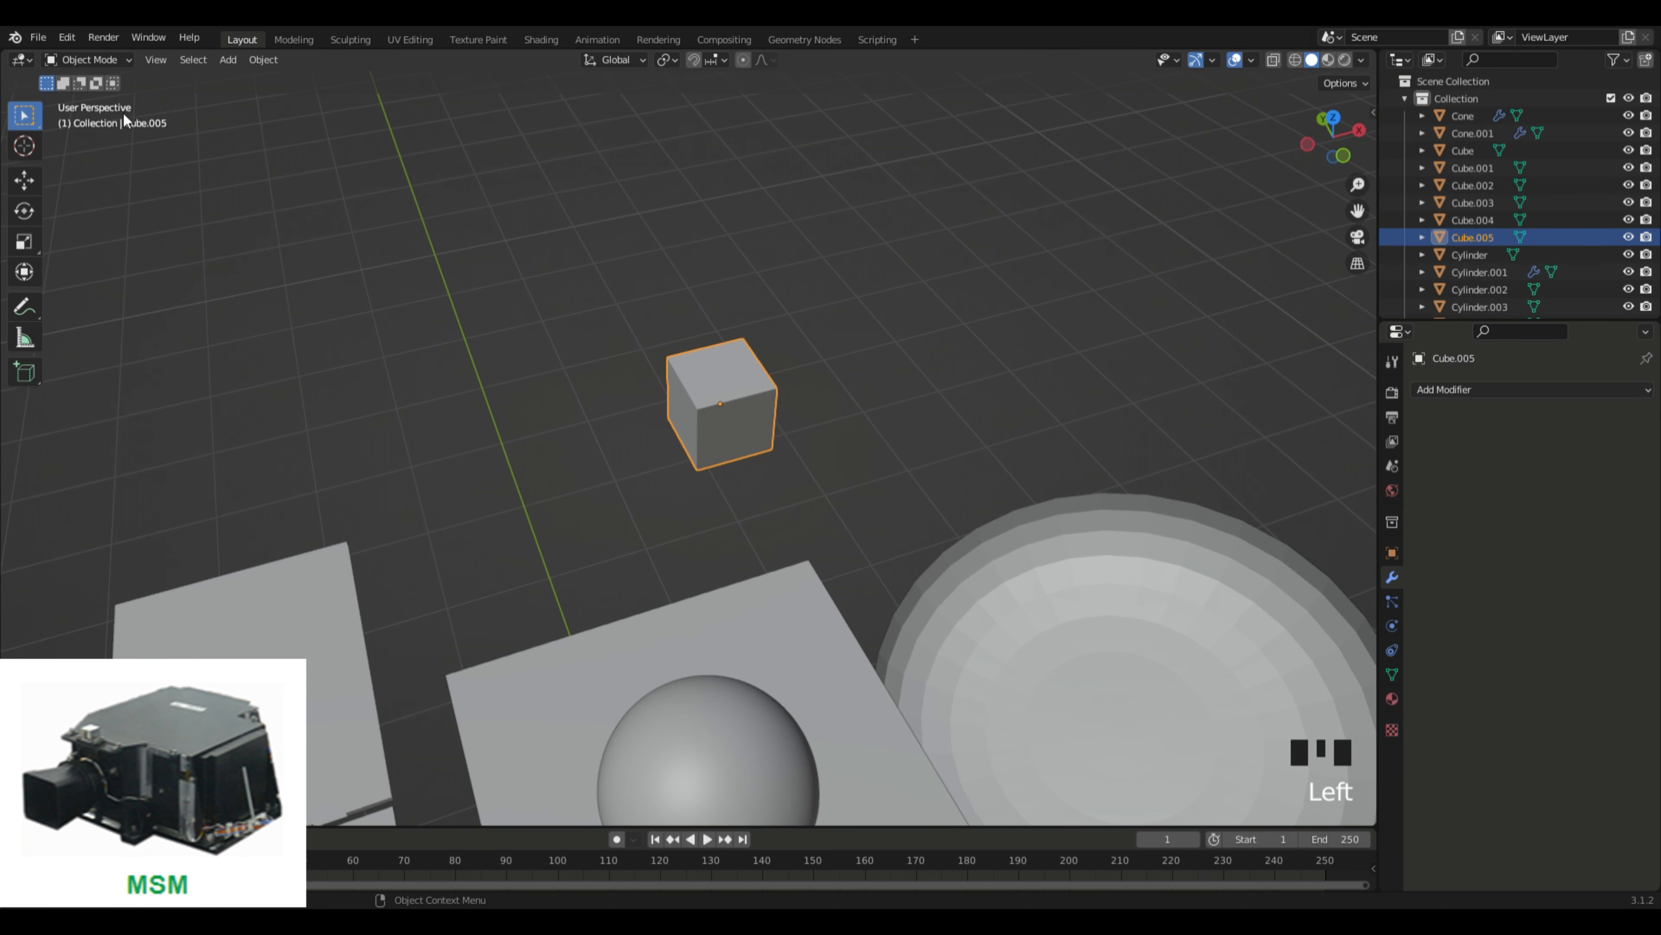
pyautogui.press('Tab')
pyautogui.moveTo(777, 328); pyautogui.dragTo(939, 373, button='middle')
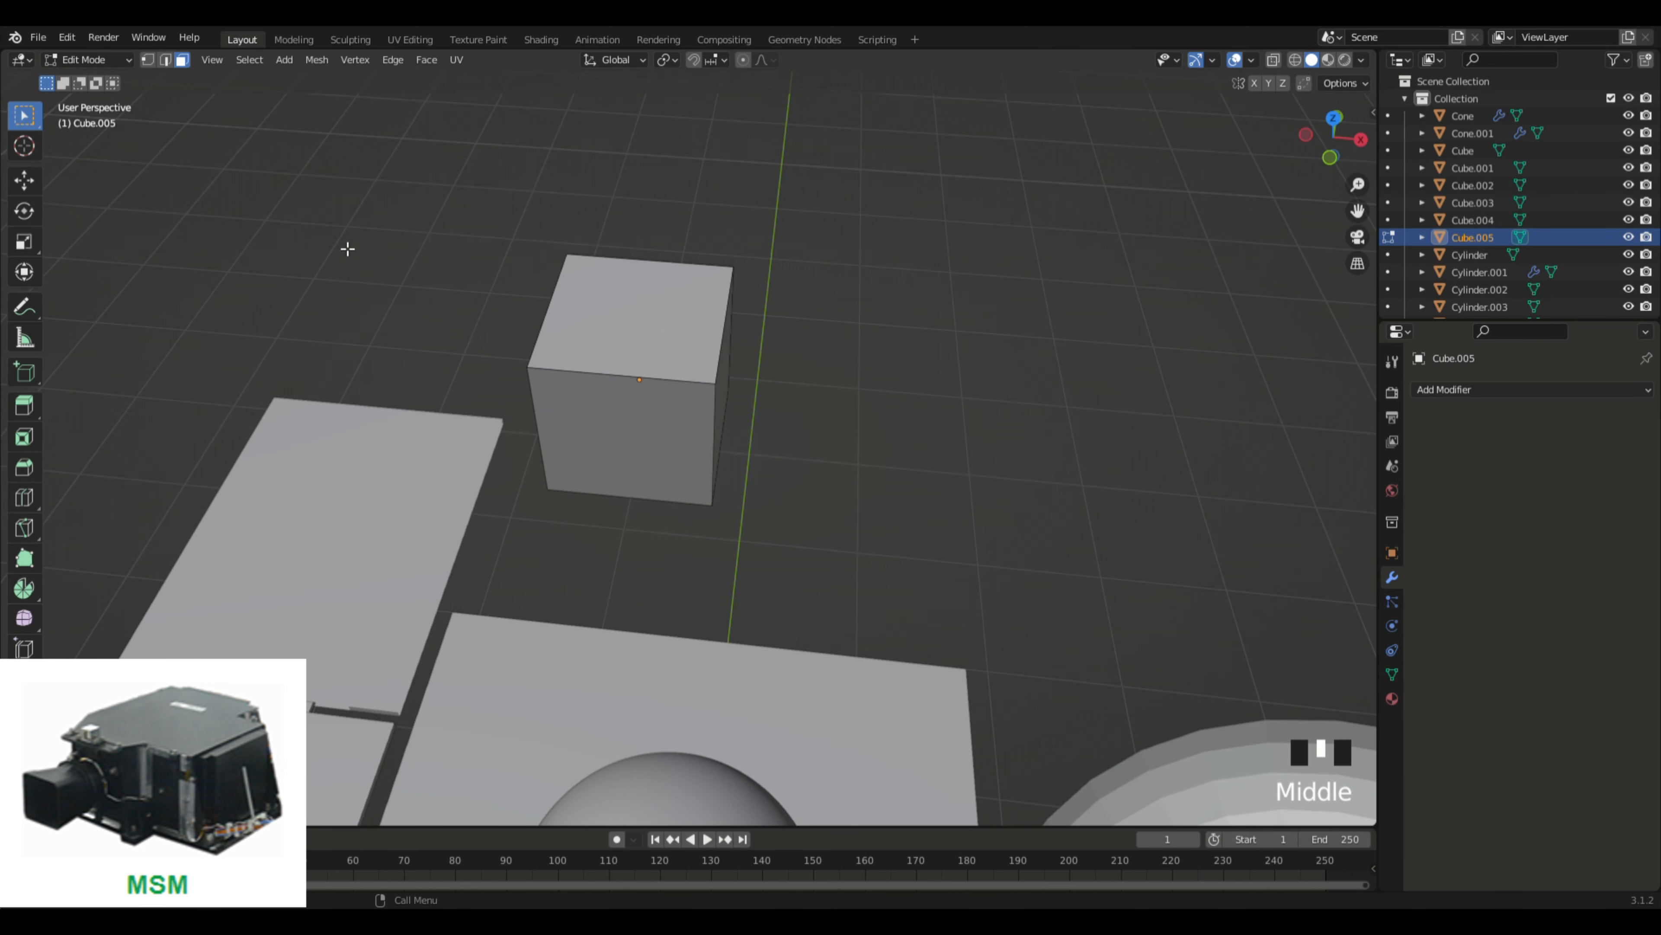
pyautogui.click(340, 220)
pyautogui.moveTo(360, 222); pyautogui.dragTo(427, 239, button='middle')
pyautogui.click(165, 59)
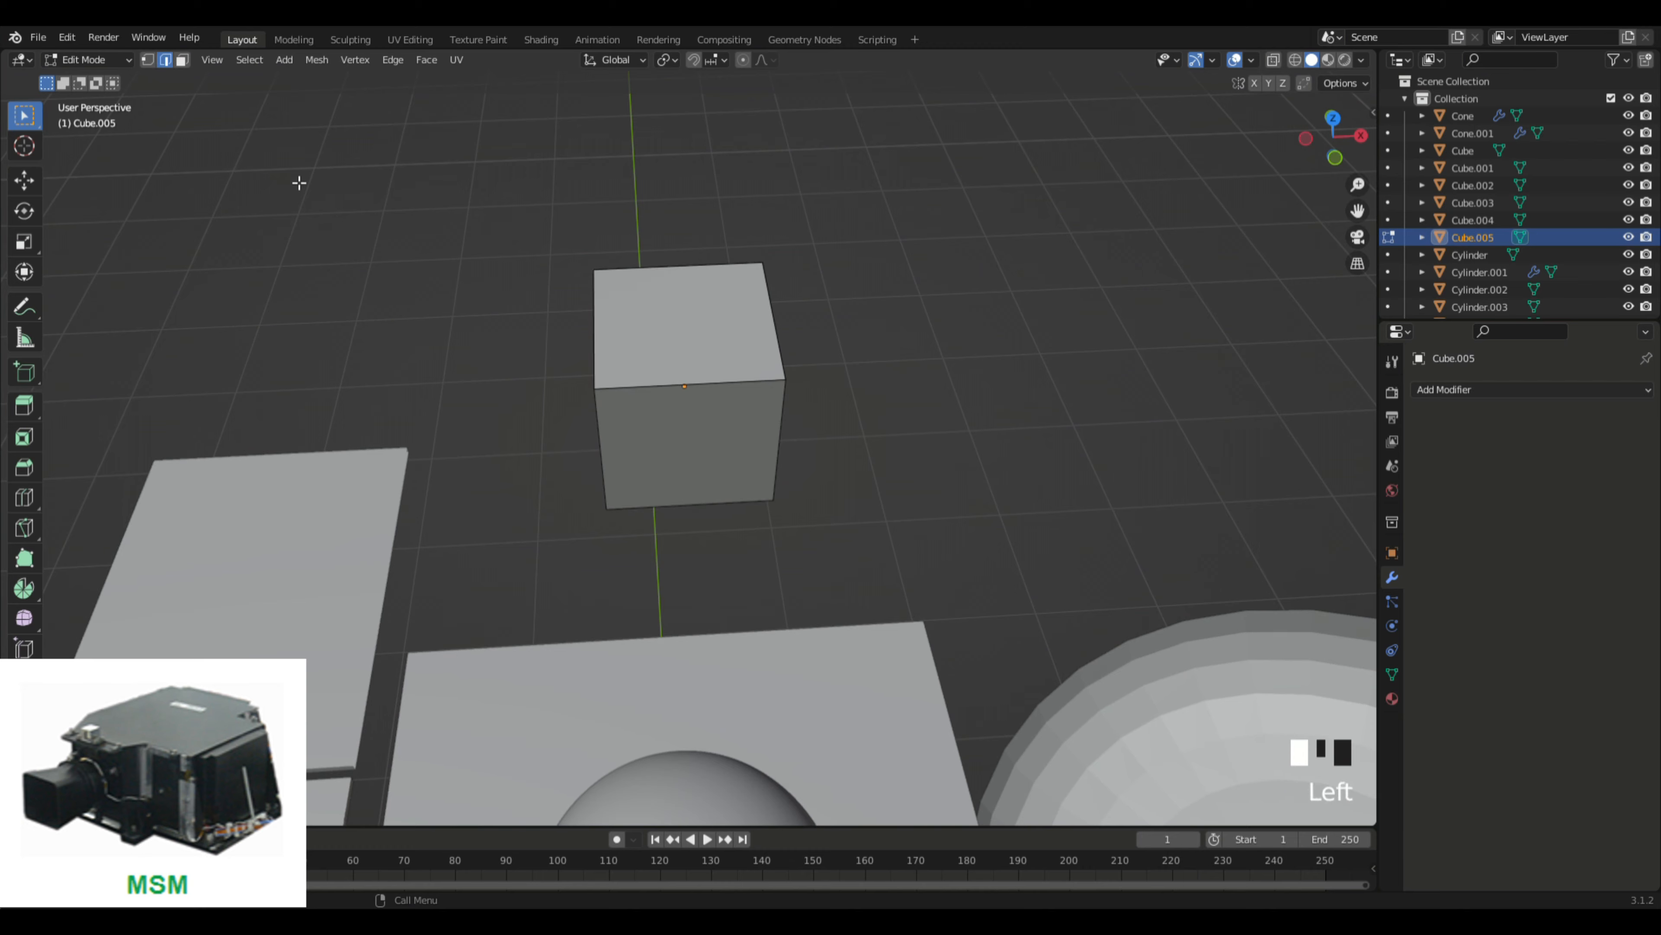
# Step: Move the cube's top front edge (−Y side) about 0.04 m inward along Y with proportional editing
pyautogui.moveTo(300, 178); pyautogui.dragTo(573, 352, button='middle')
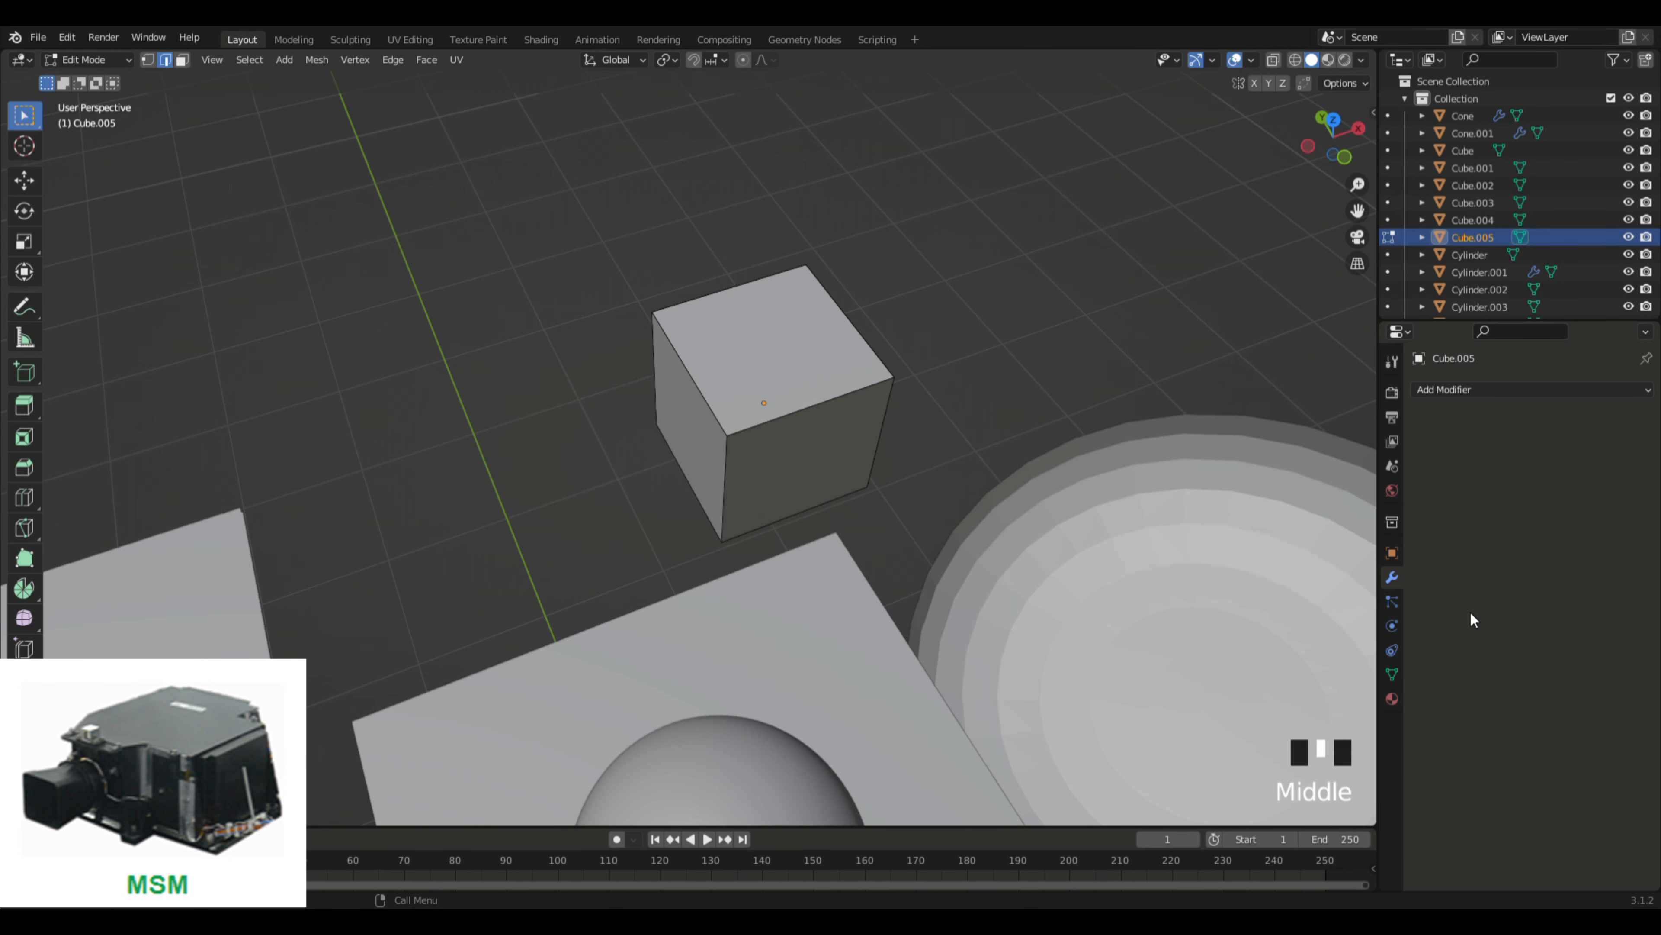
pyautogui.moveTo(1446, 538); pyautogui.dragTo(958, 367, button='middle')
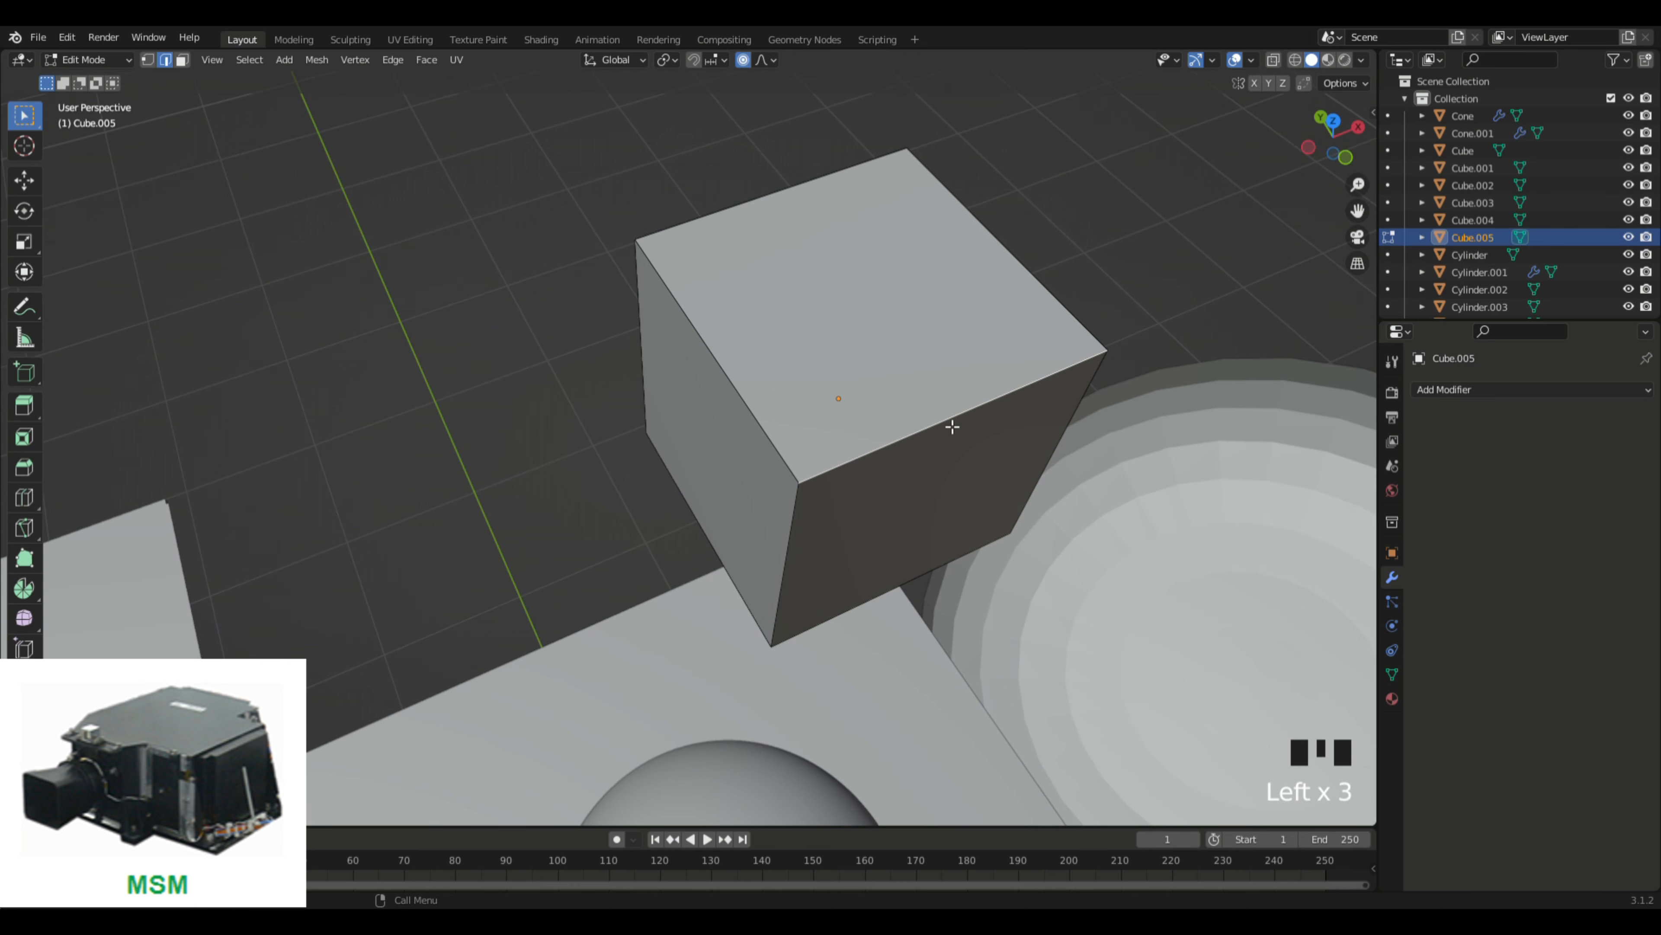
pyautogui.click(952, 427)
pyautogui.press('g')
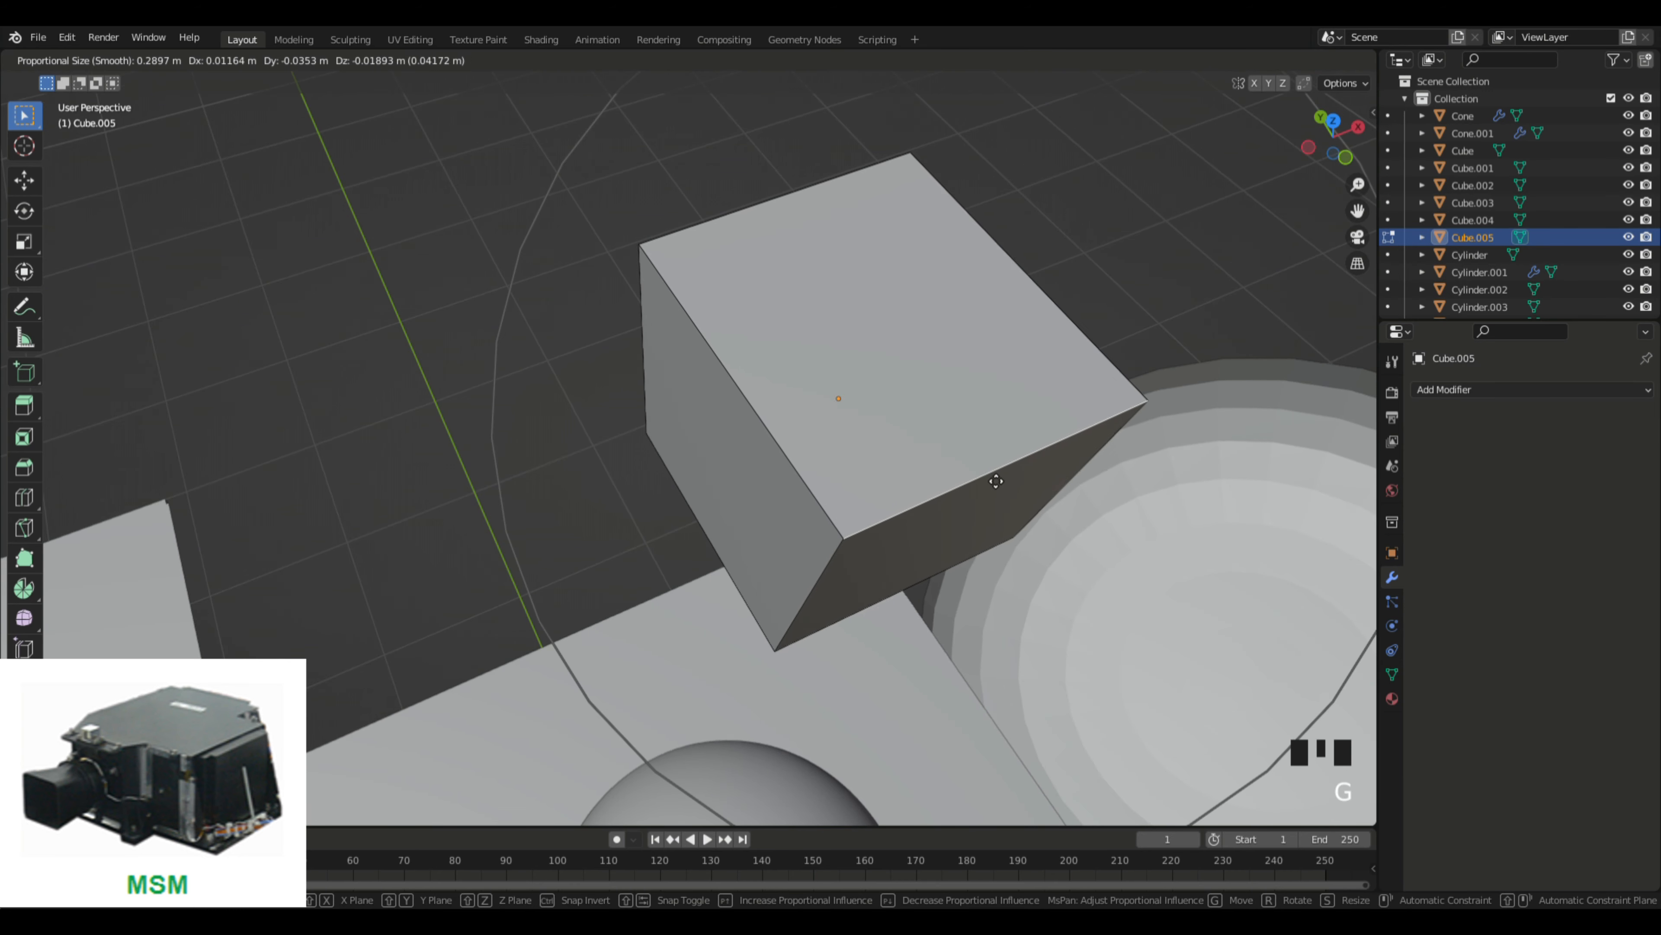
pyautogui.rightClick(996, 481)
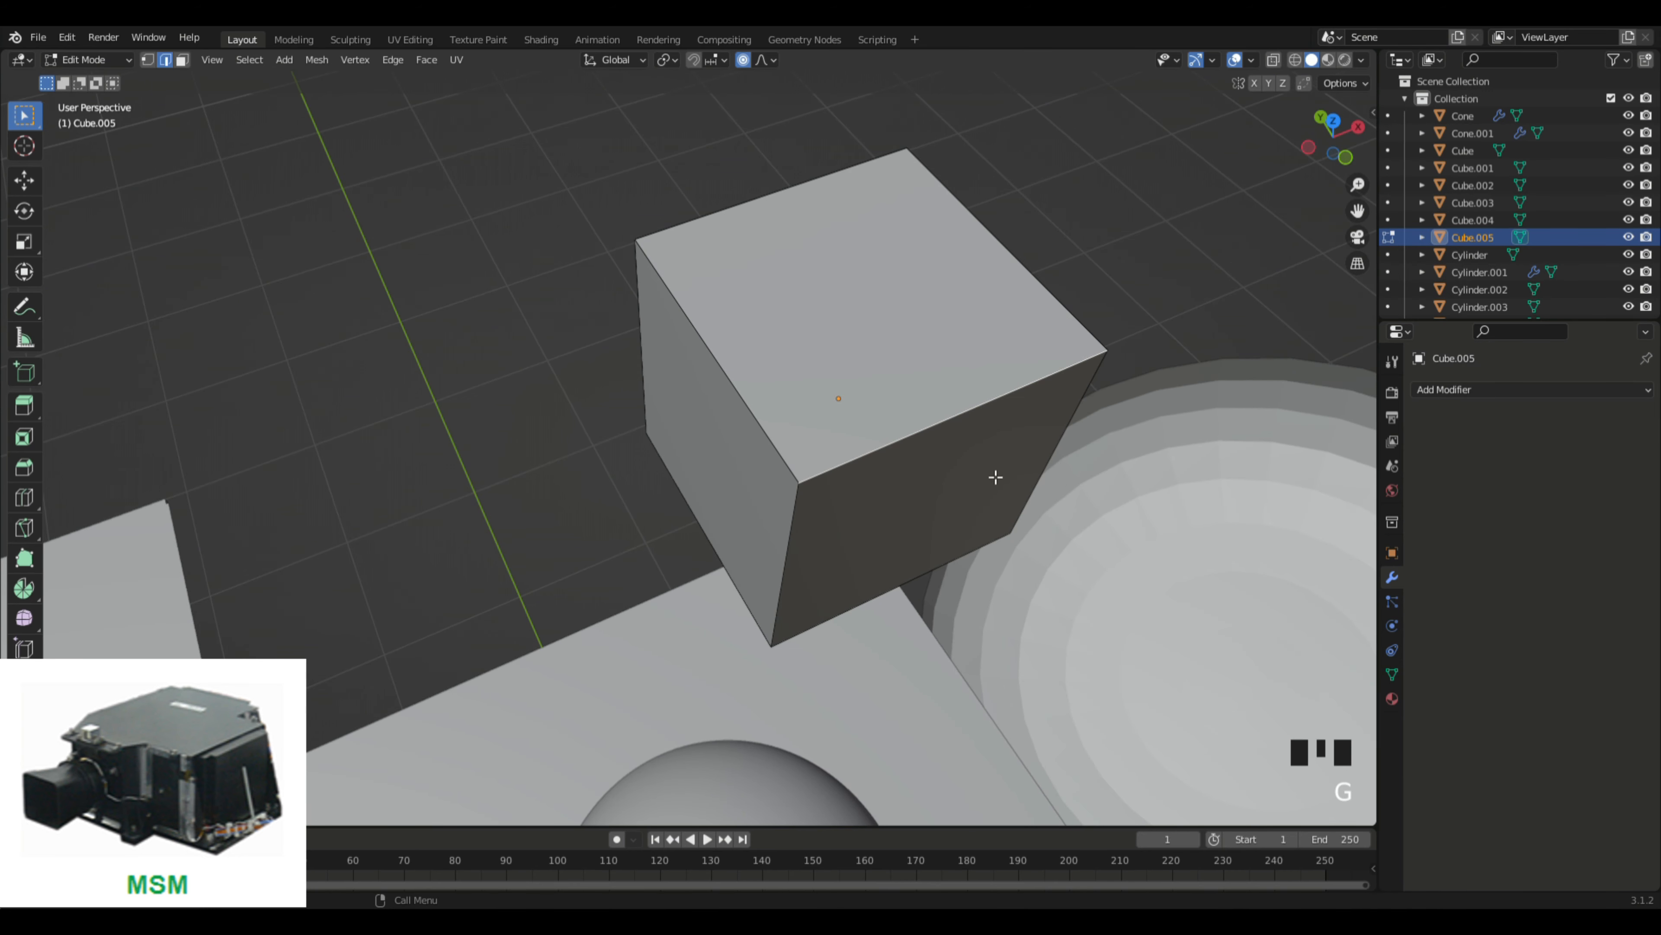
pyautogui.press('g')
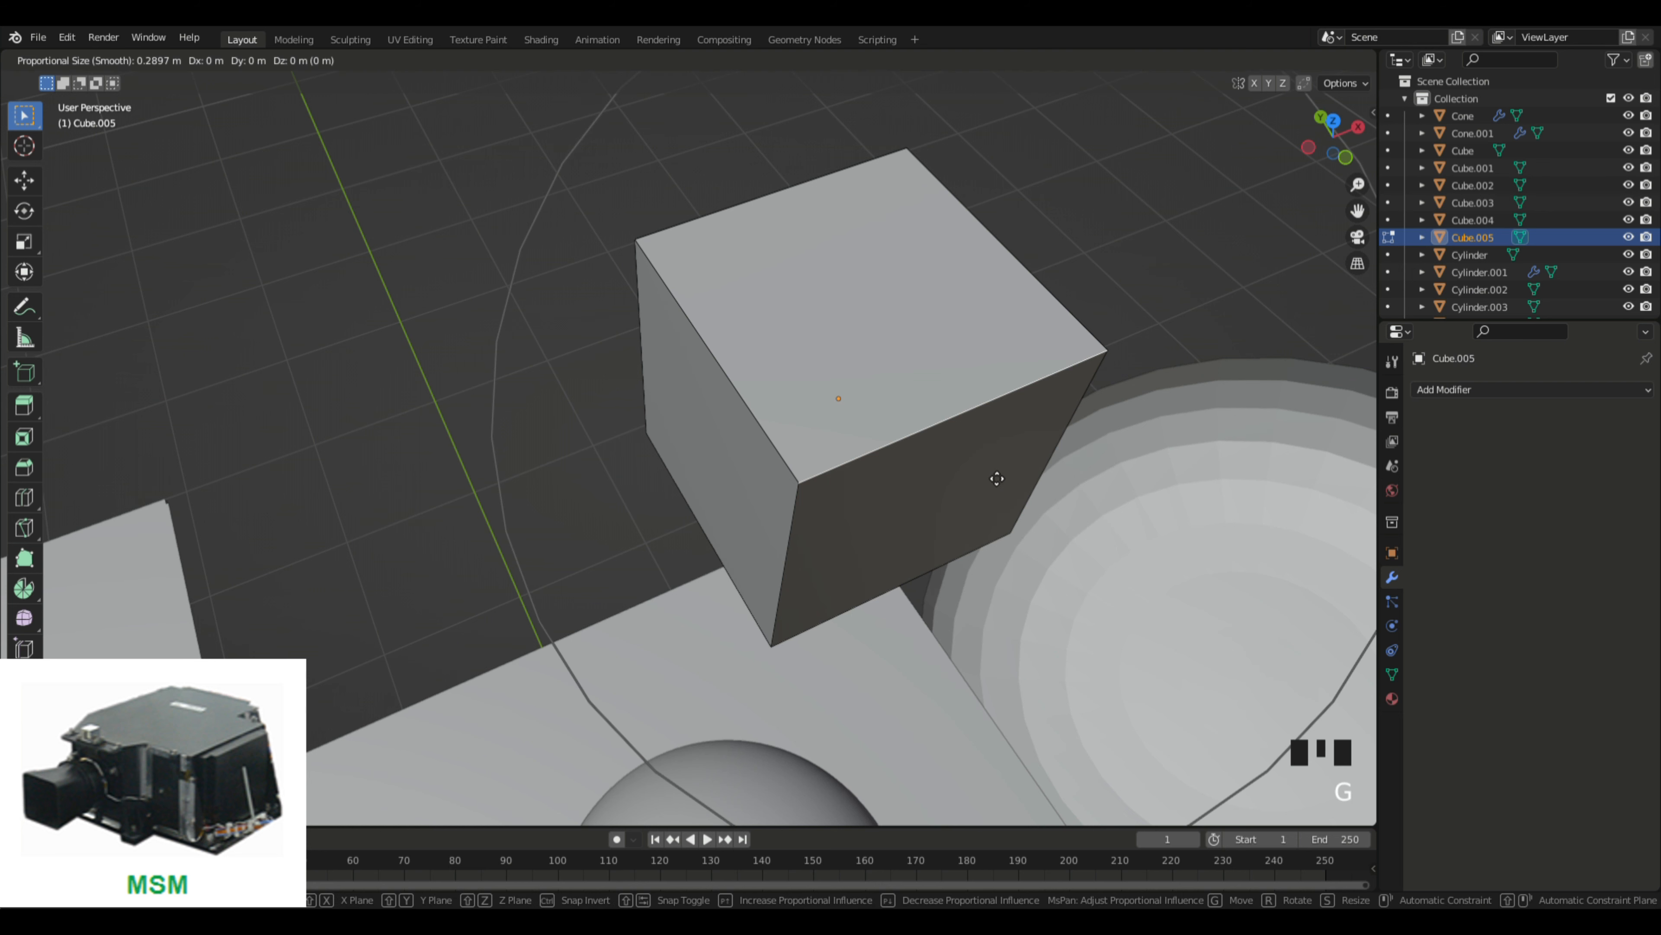
pyautogui.press('z')
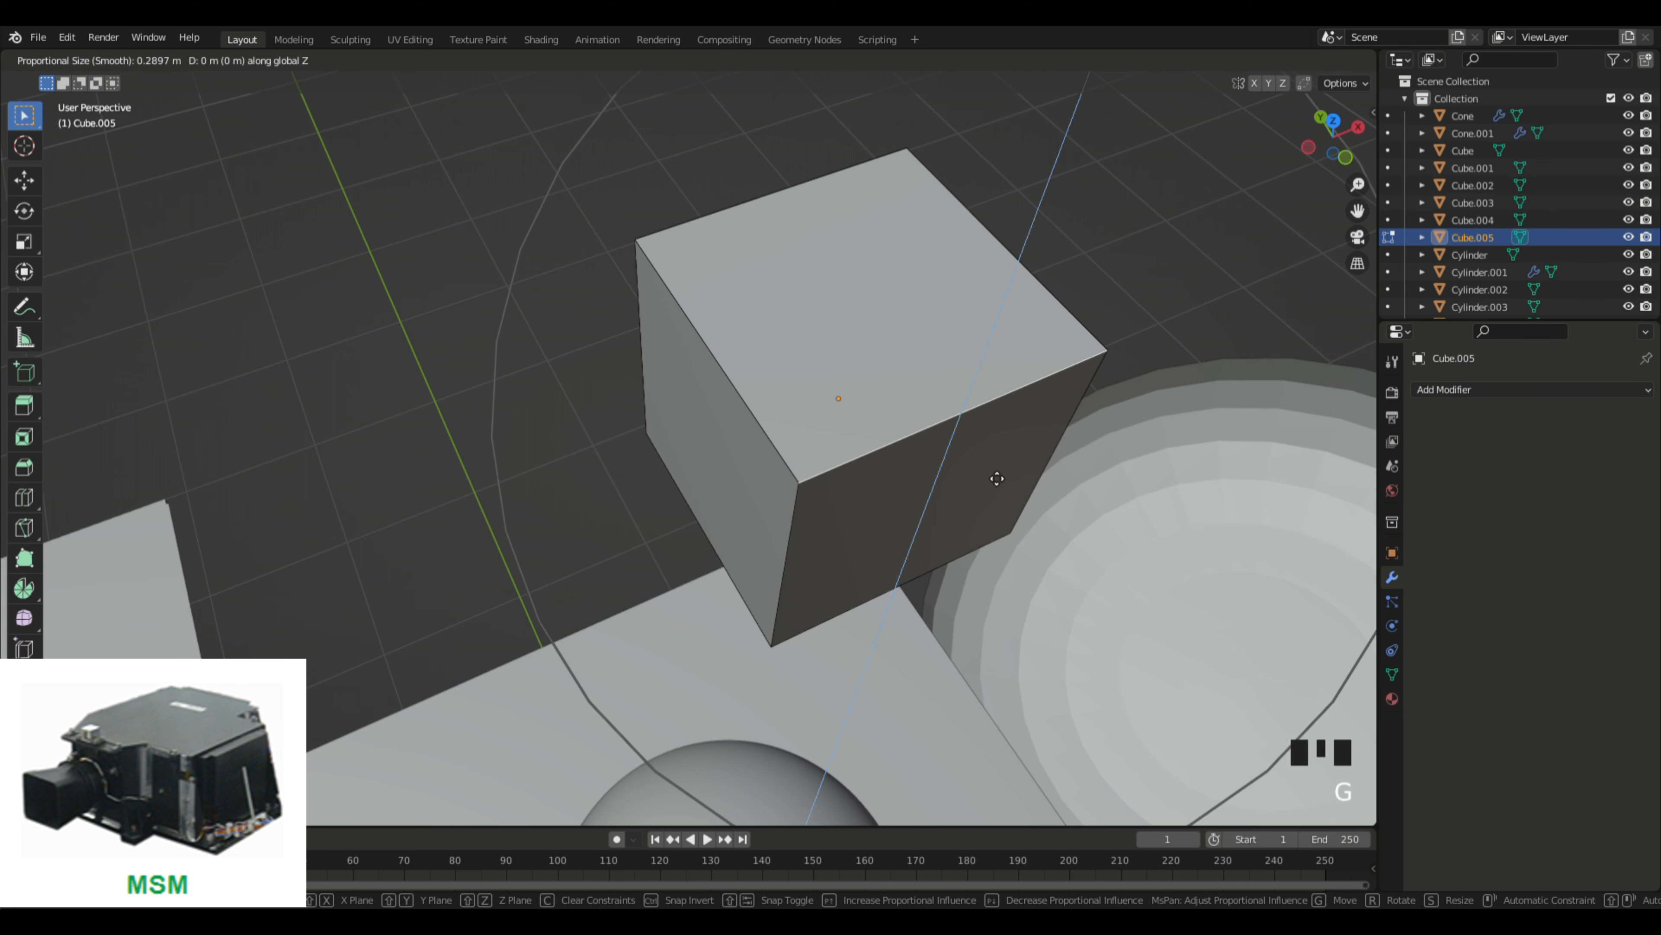
pyautogui.press('y')
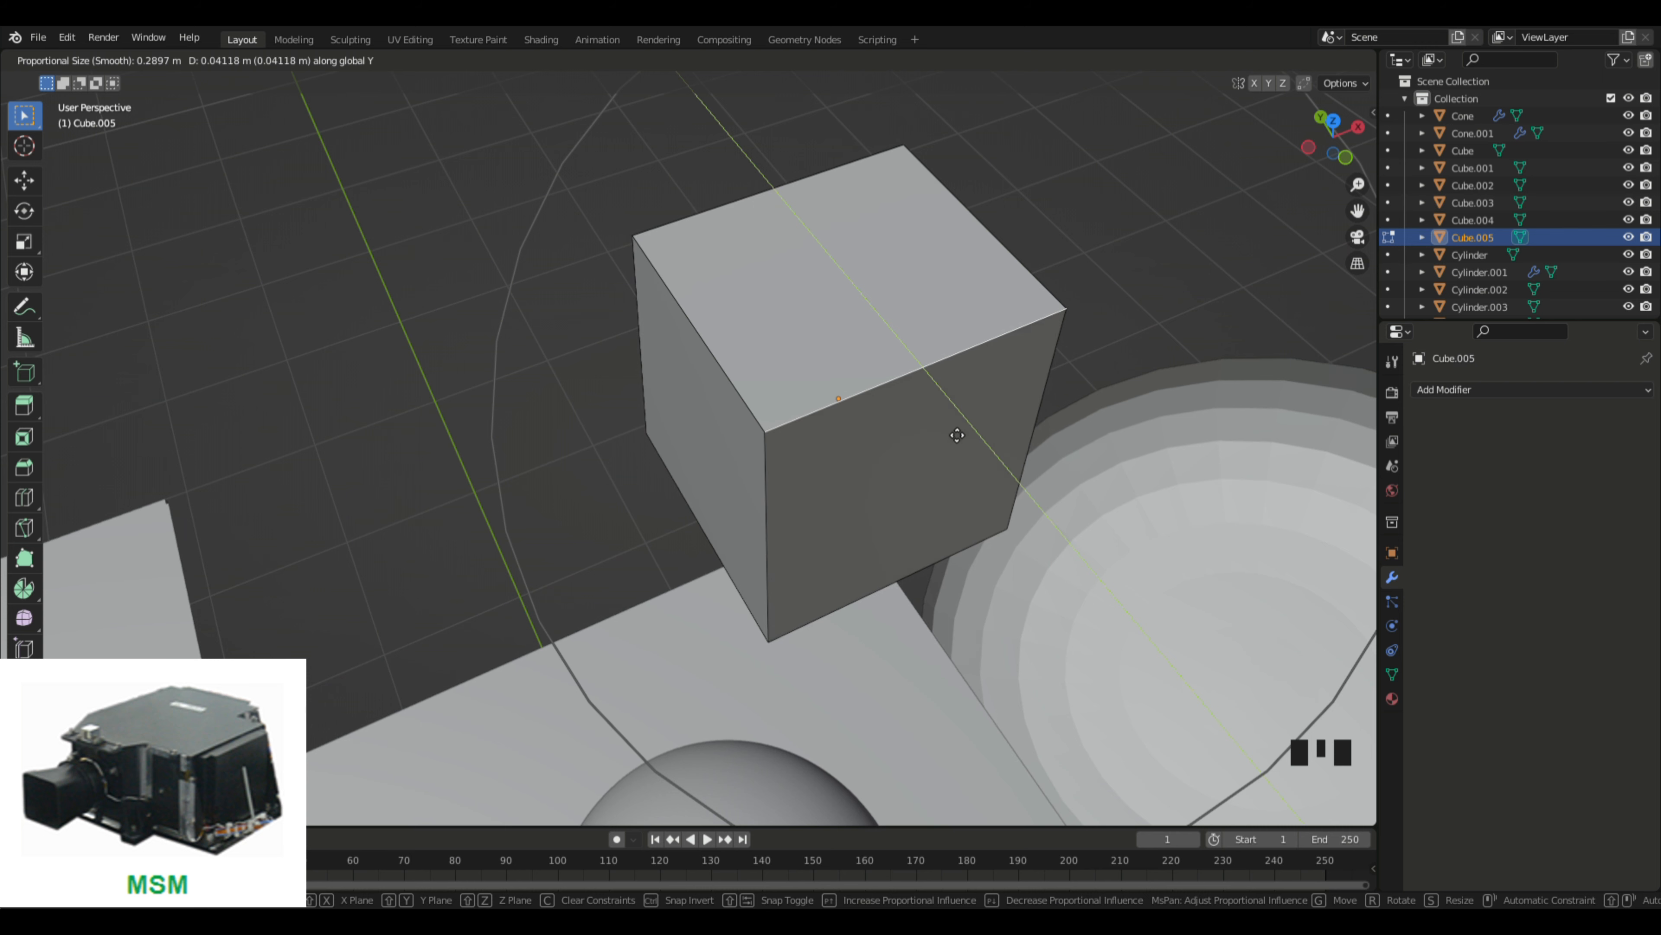
pyautogui.click(956, 433)
# Step: Try moving the cube's top edge on the −X side about 0.036 m inward along X, and undo that move
pyautogui.moveTo(956, 433); pyautogui.dragTo(1071, 419, button='middle')
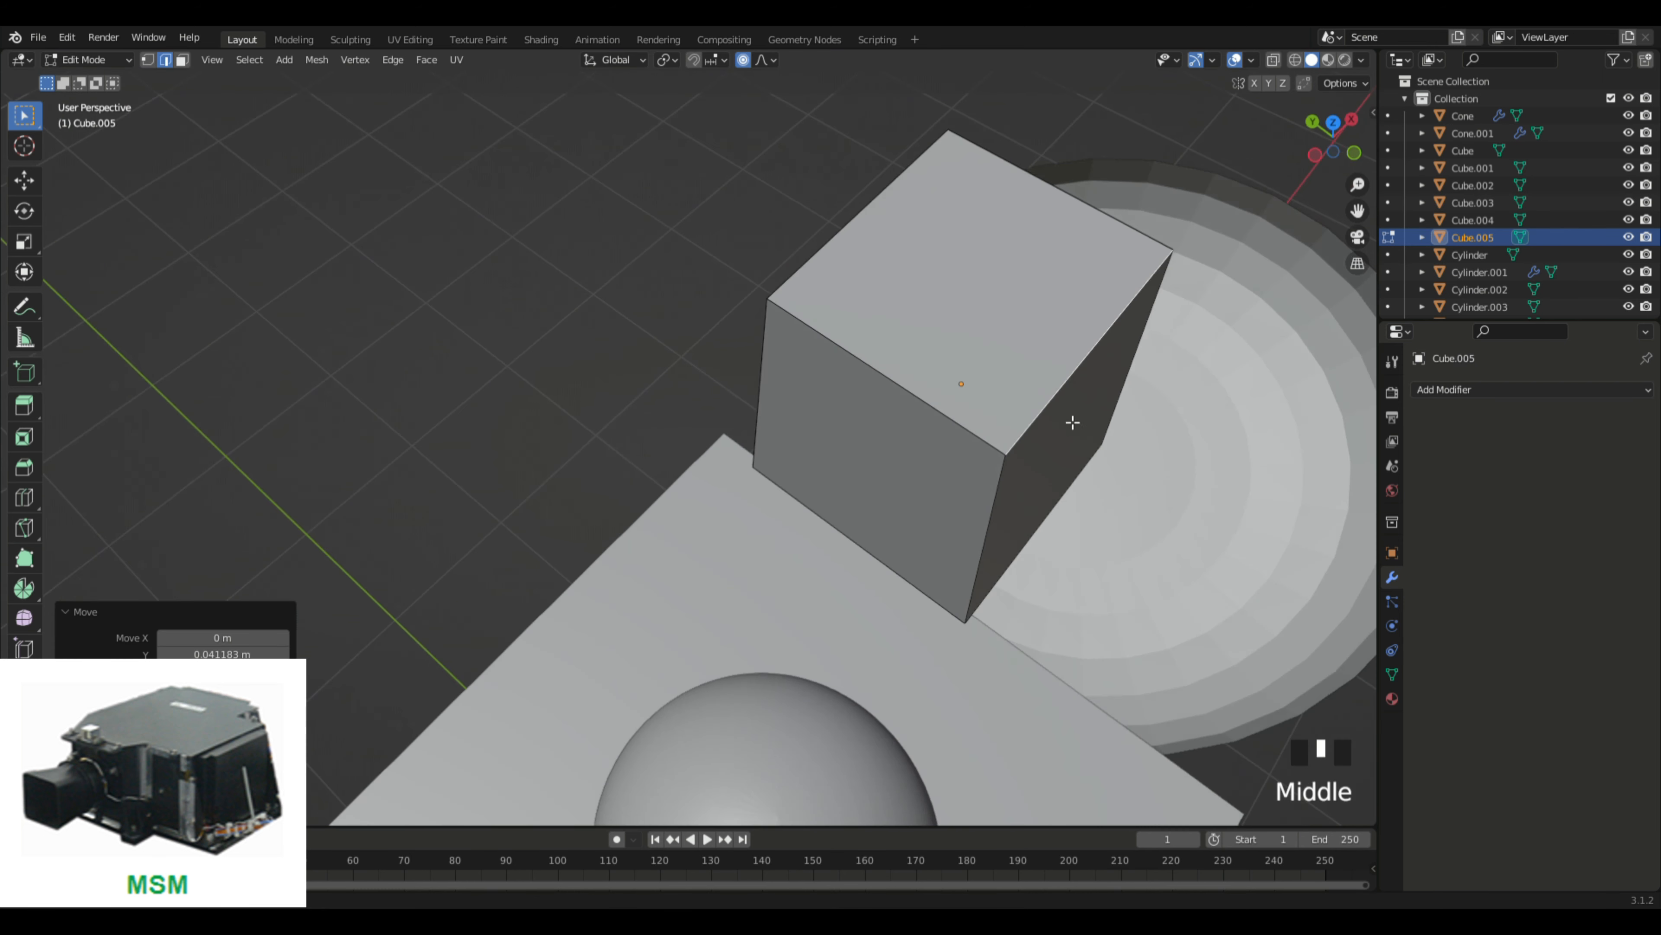
pyautogui.click(967, 423)
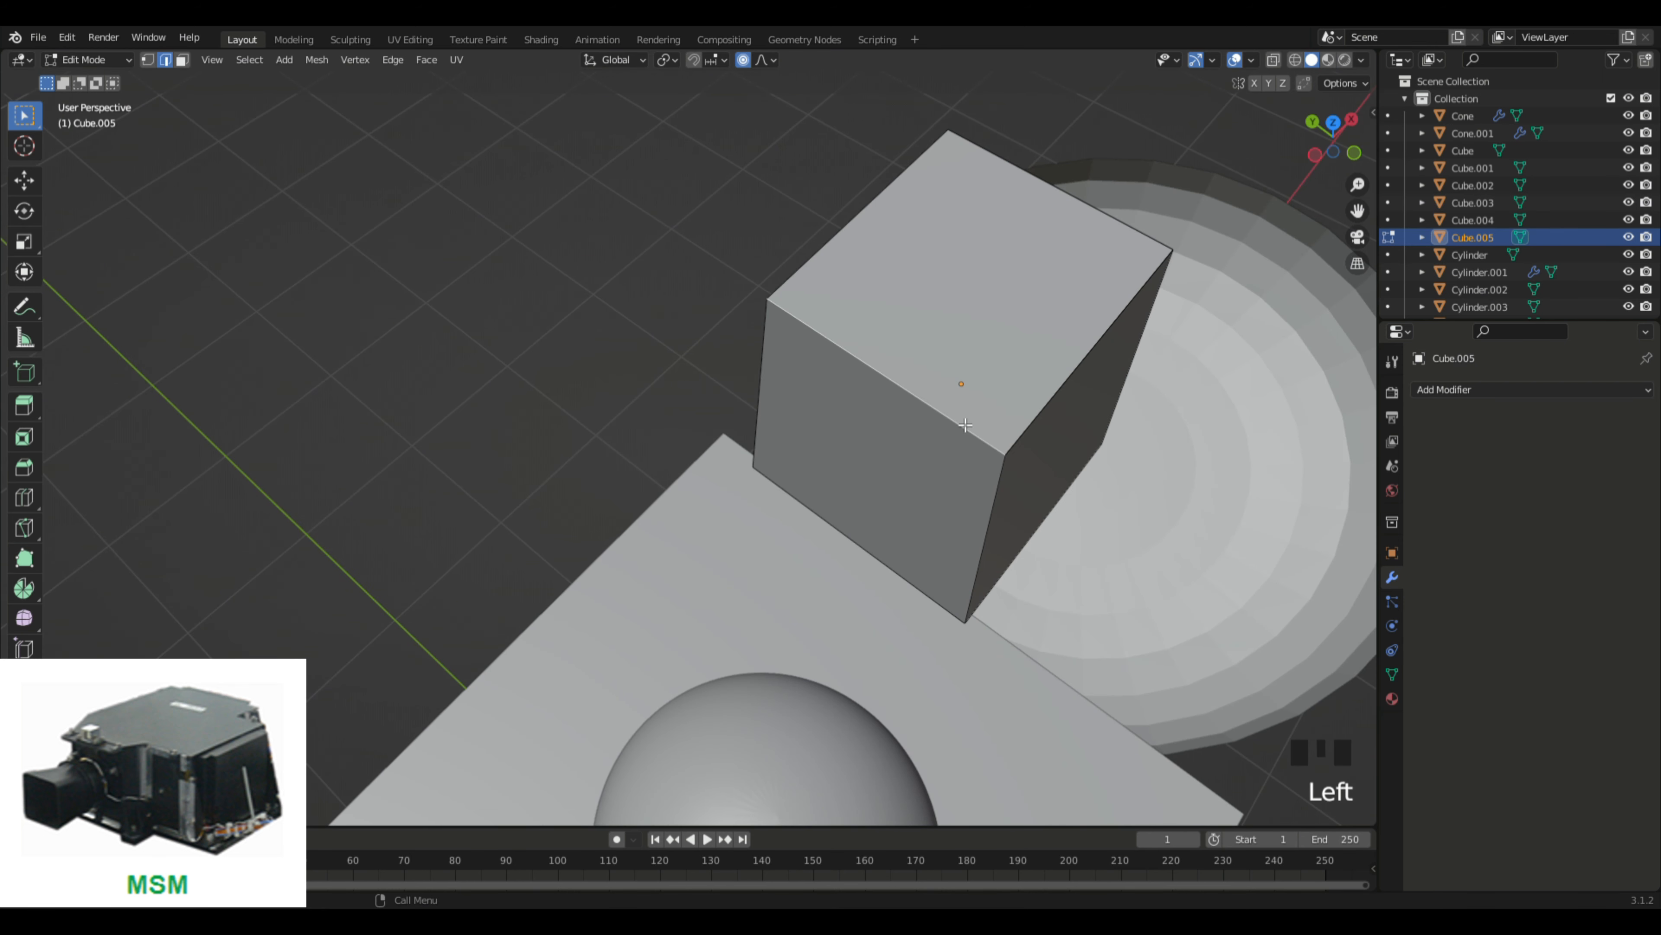
pyautogui.press('g')
pyautogui.press('y')
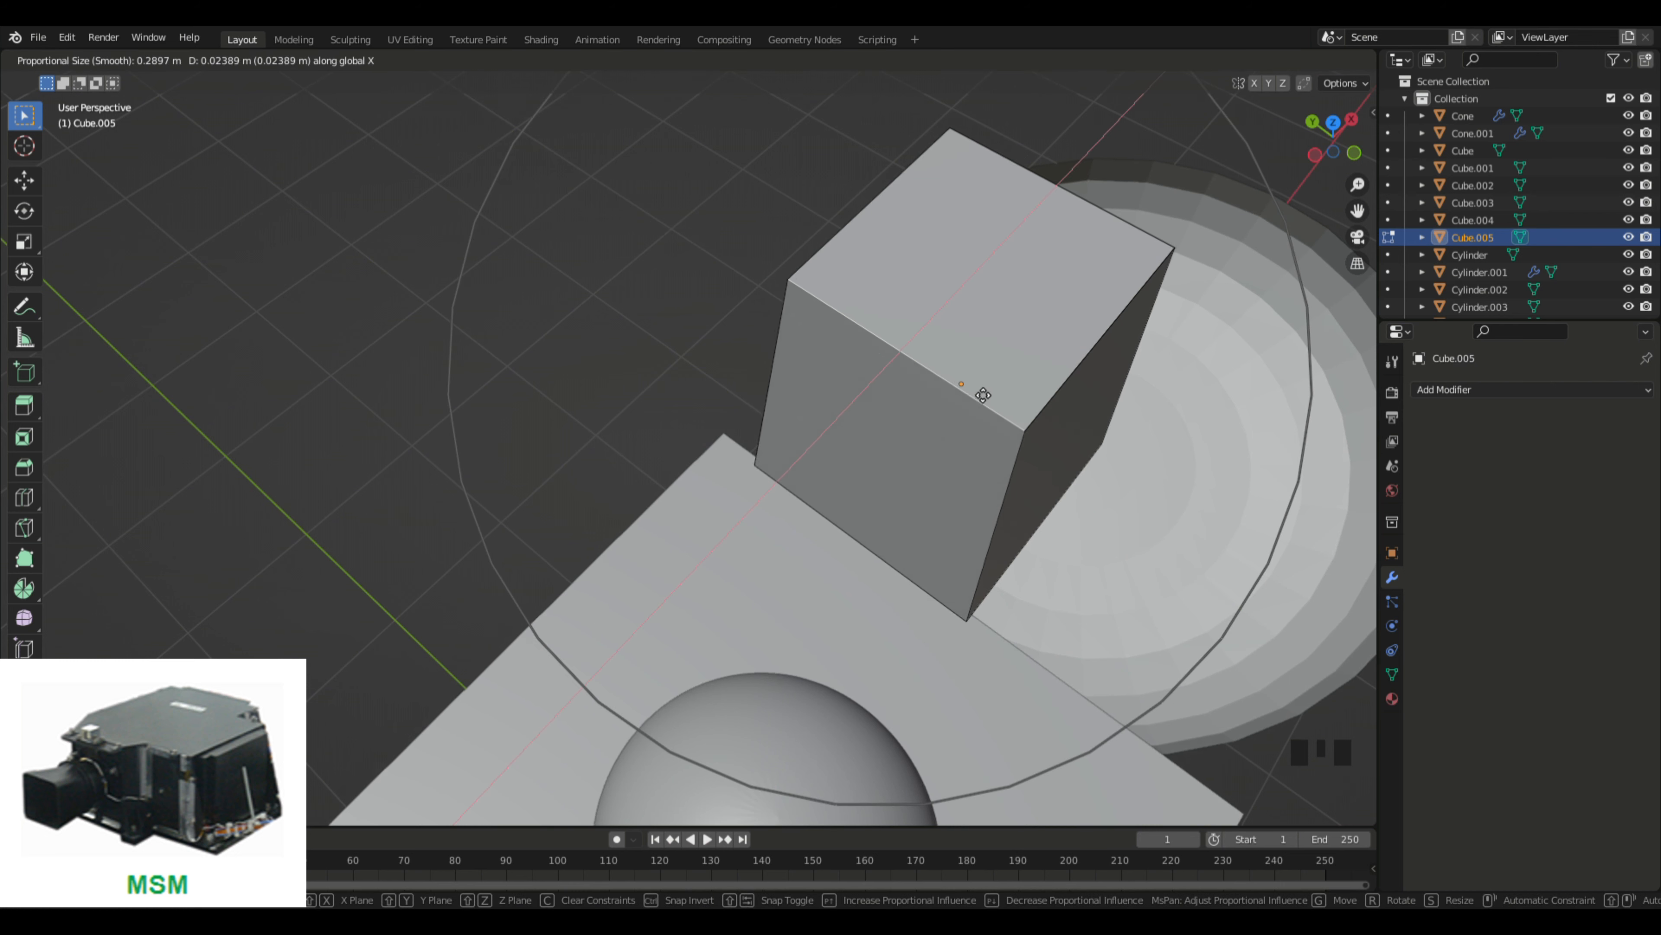
pyautogui.click(978, 393)
pyautogui.moveTo(977, 393); pyautogui.dragTo(1073, 425, button='middle')
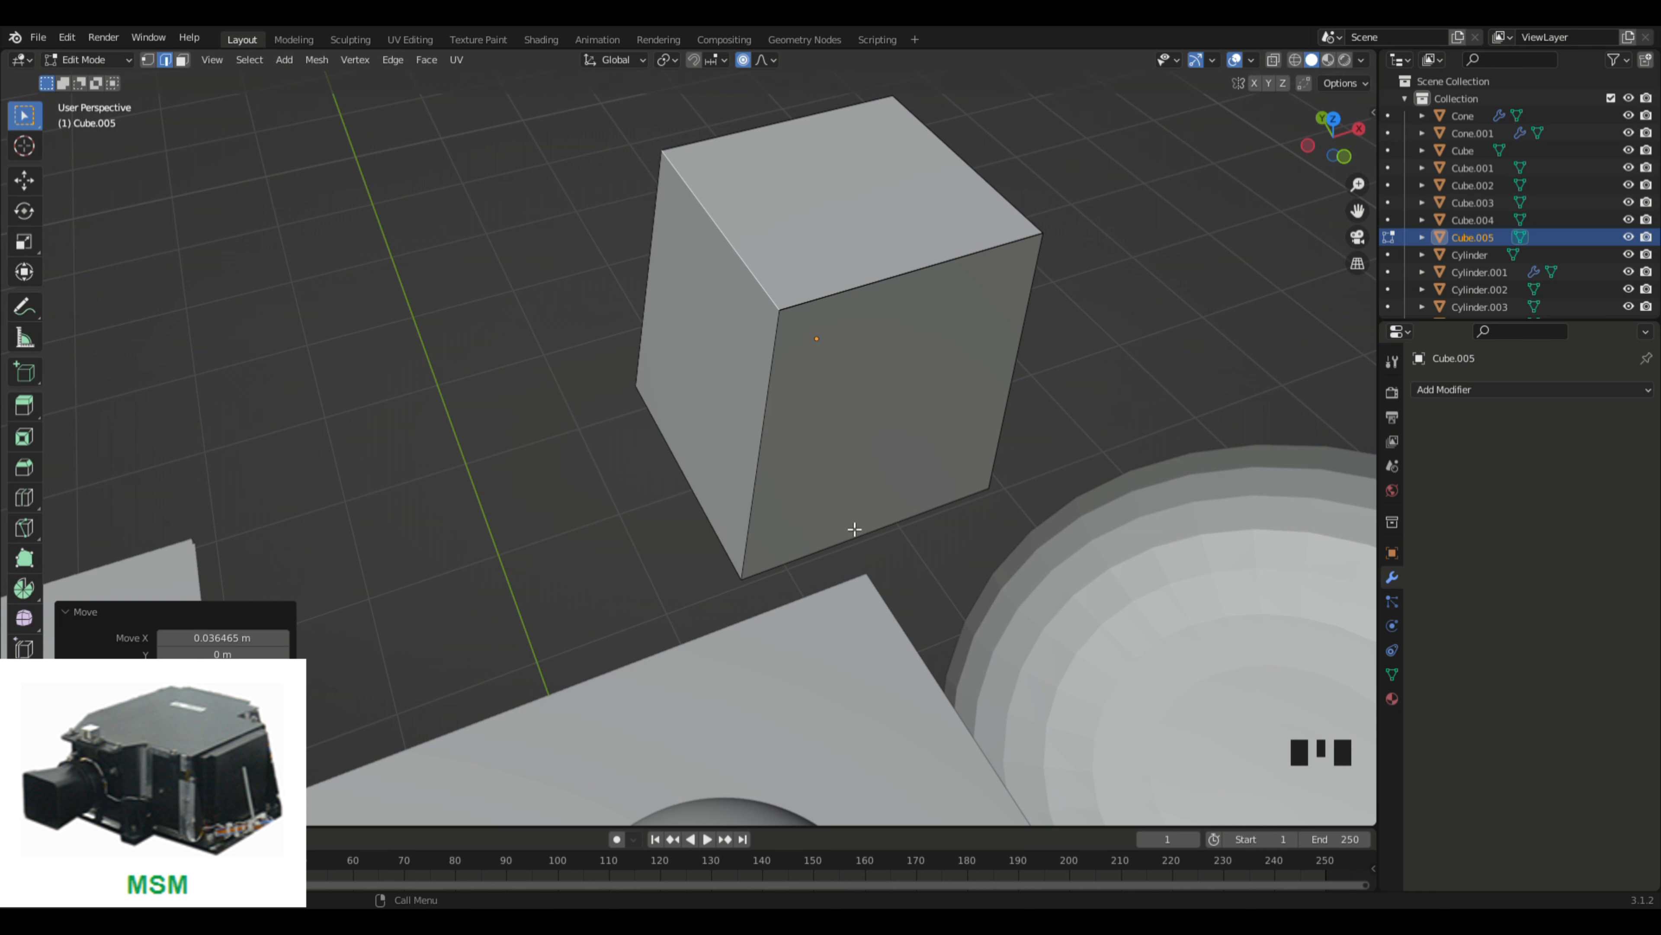
pyautogui.hotkey('ctrl', 'z')
# Step: Move the top front edge further inward along Y, with the proportional editing size reduced to about 0.135 m
pyautogui.moveTo(864, 541); pyautogui.dragTo(748, 353, button='middle')
pyautogui.click(745, 368)
pyautogui.click(744, 369)
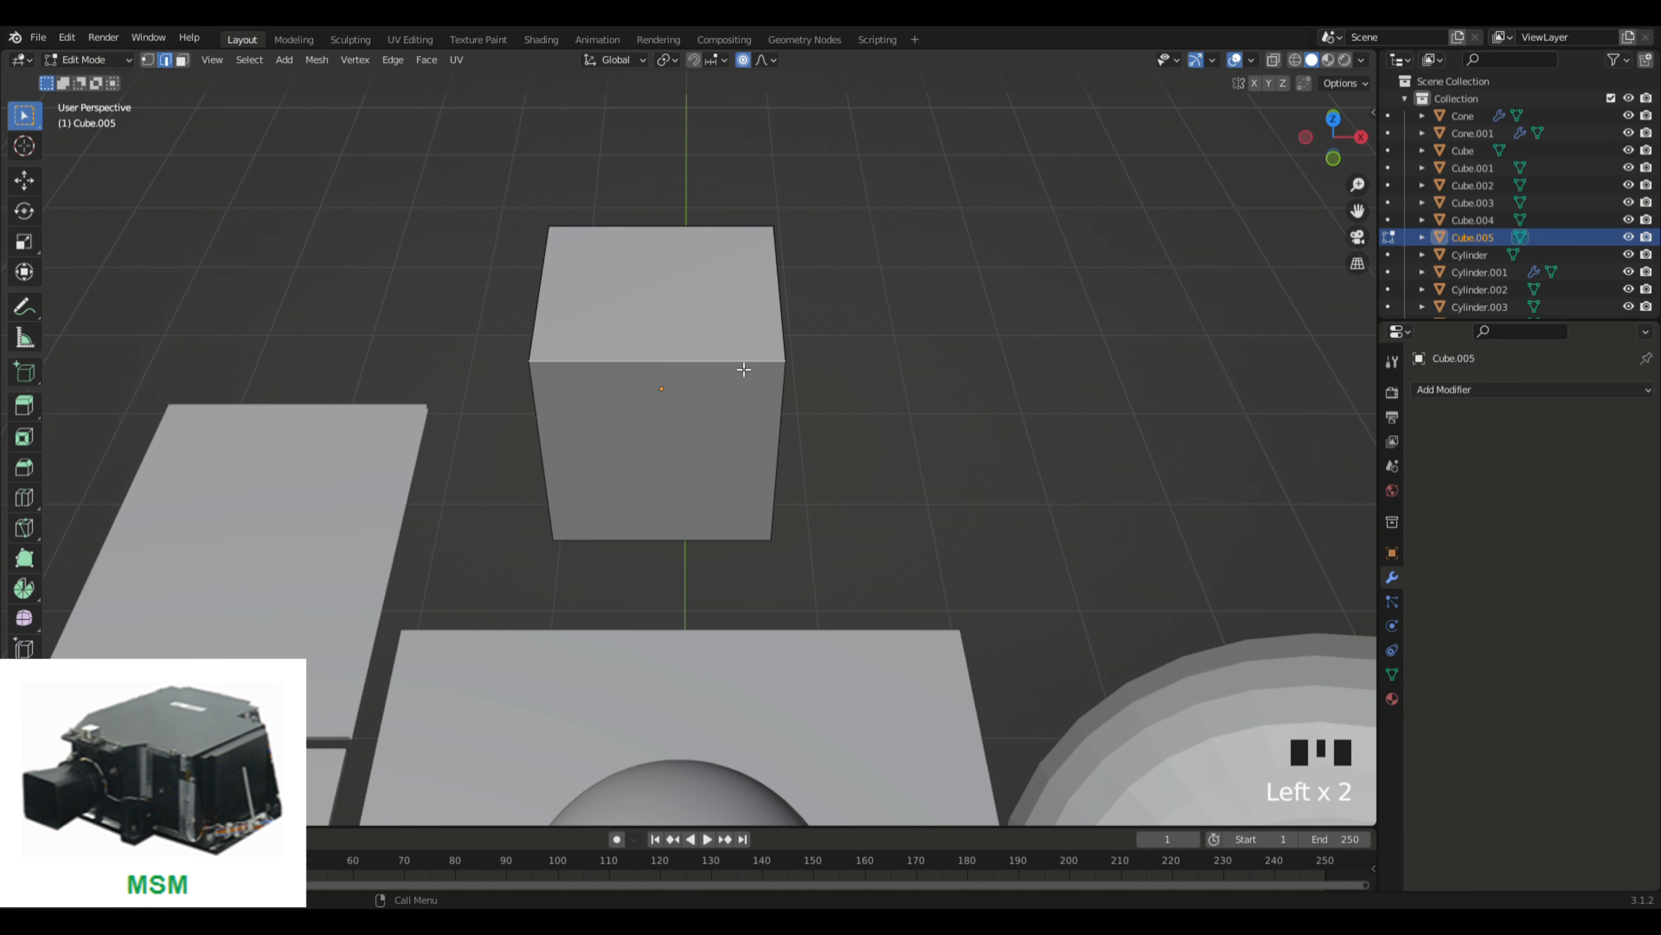
pyautogui.press('y')
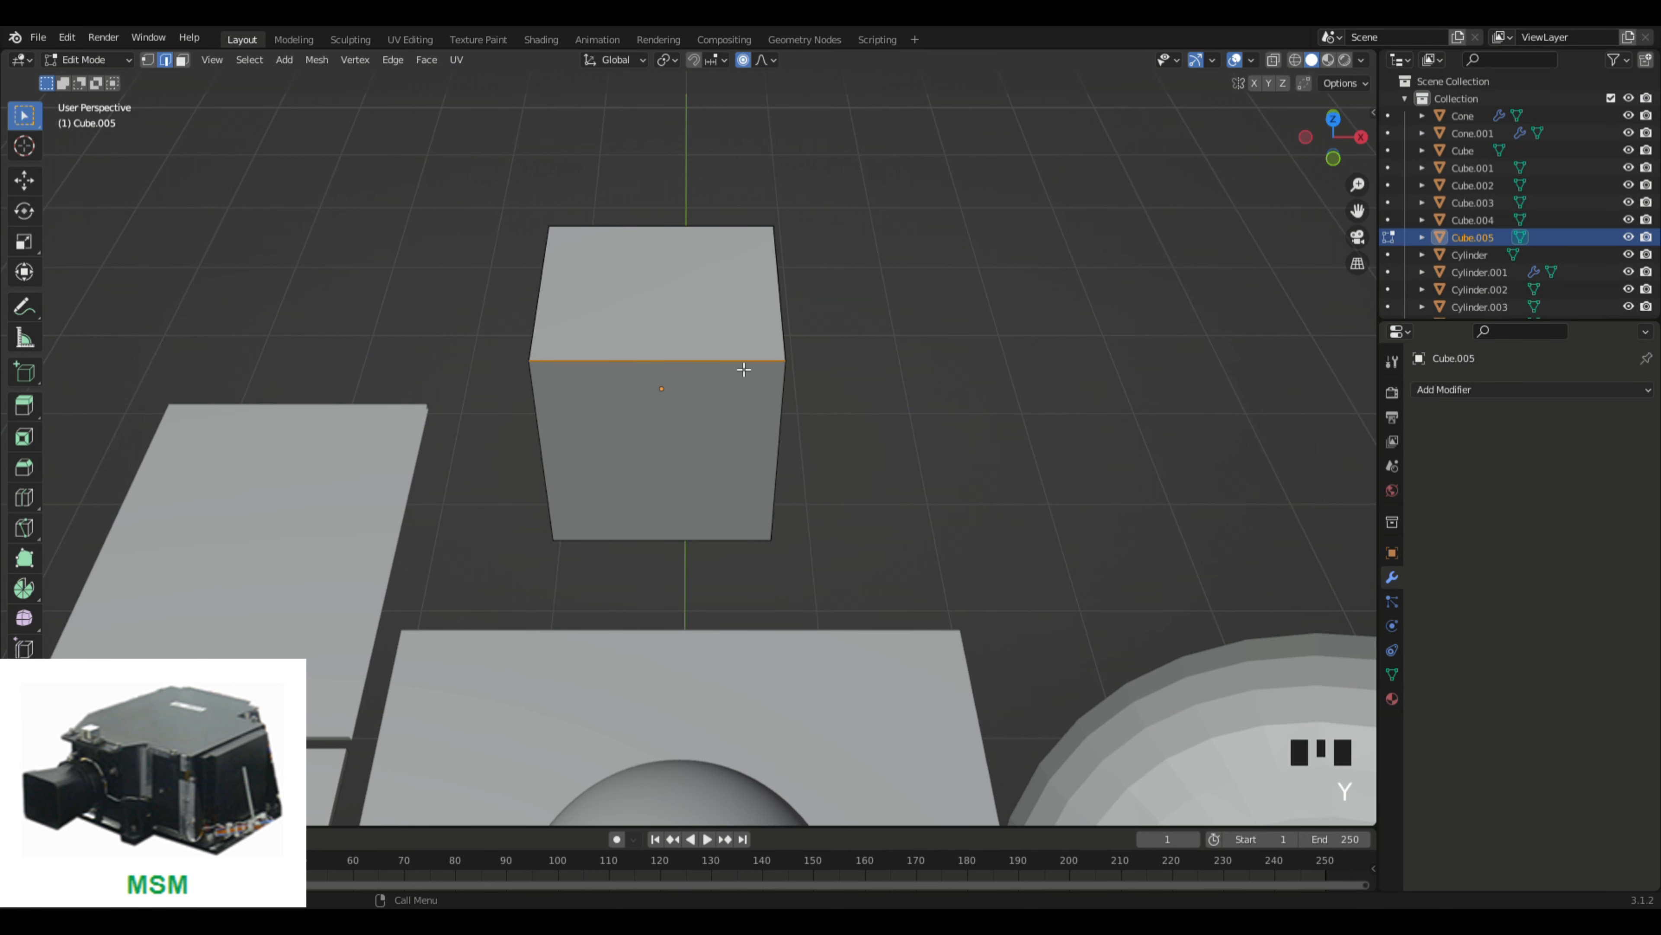
pyautogui.click(901, 364)
pyautogui.click(901, 364)
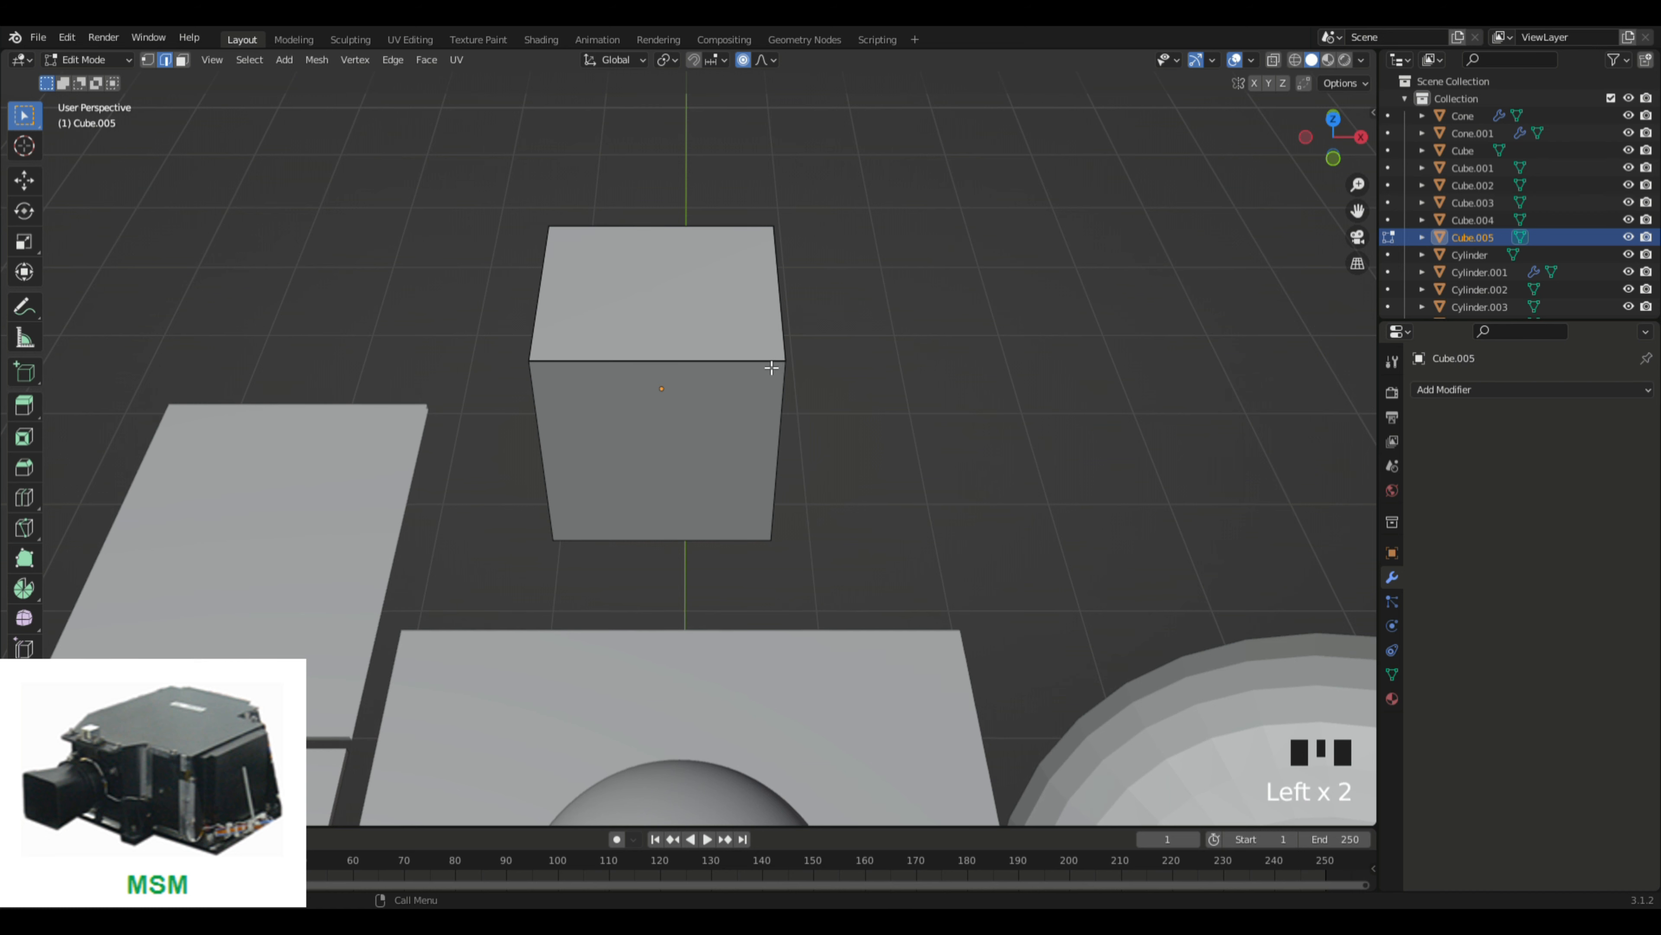
pyautogui.click(900, 352)
pyautogui.press('g')
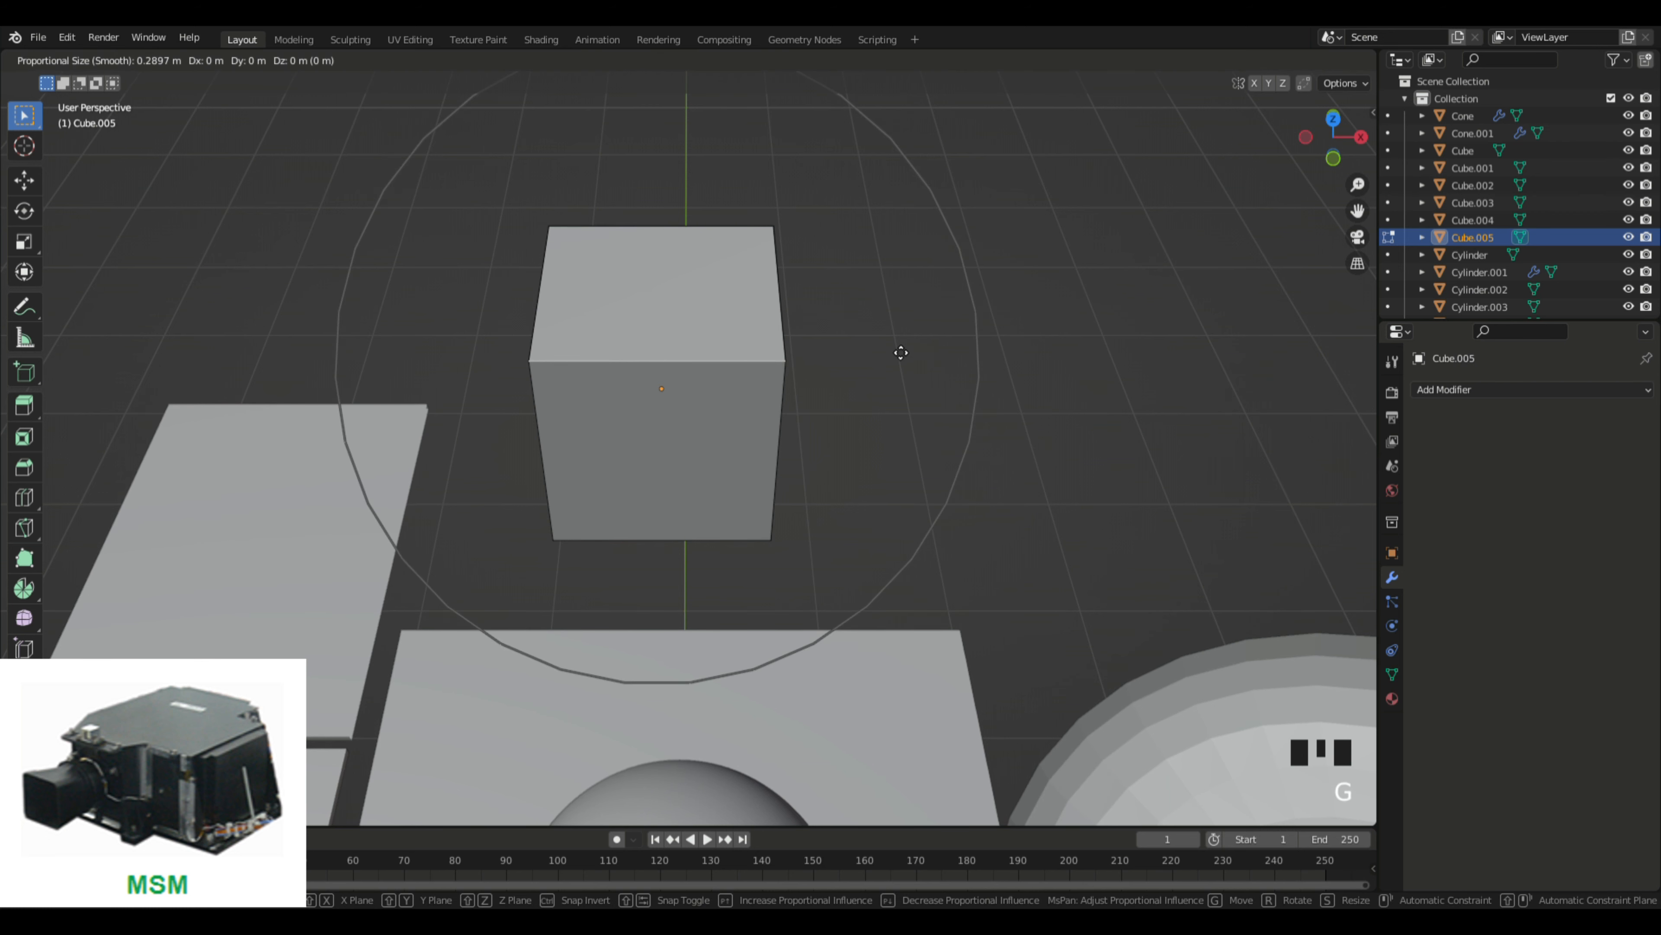
pyautogui.press('x')
pyautogui.press('y')
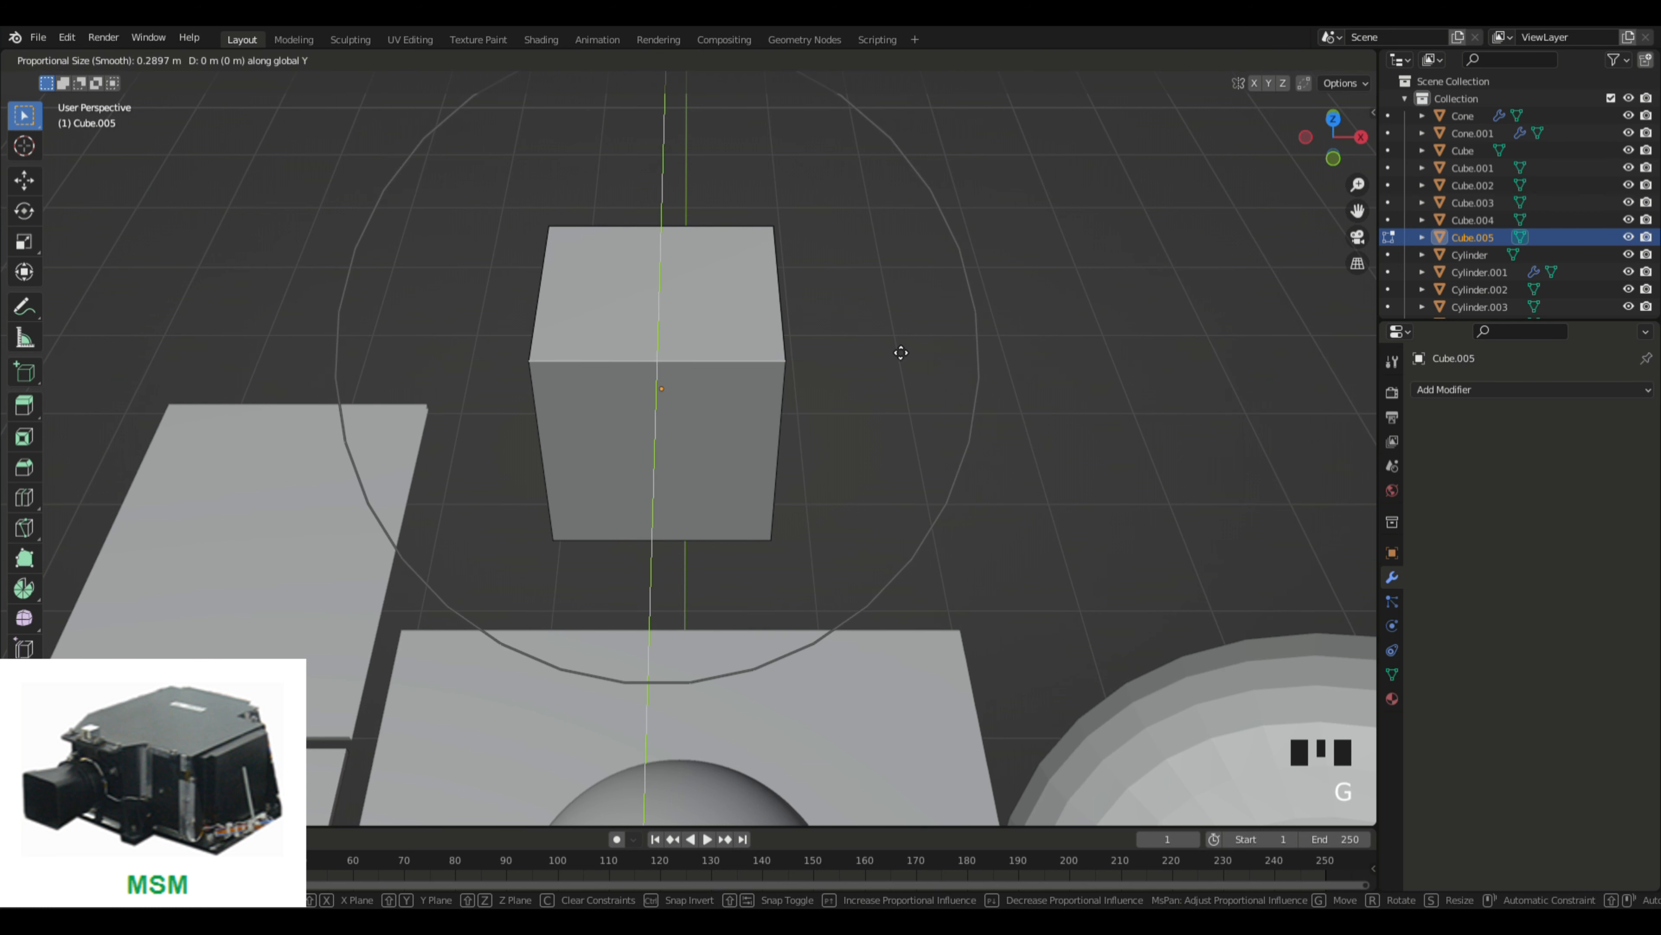
pyautogui.scroll(8, 901, 352)
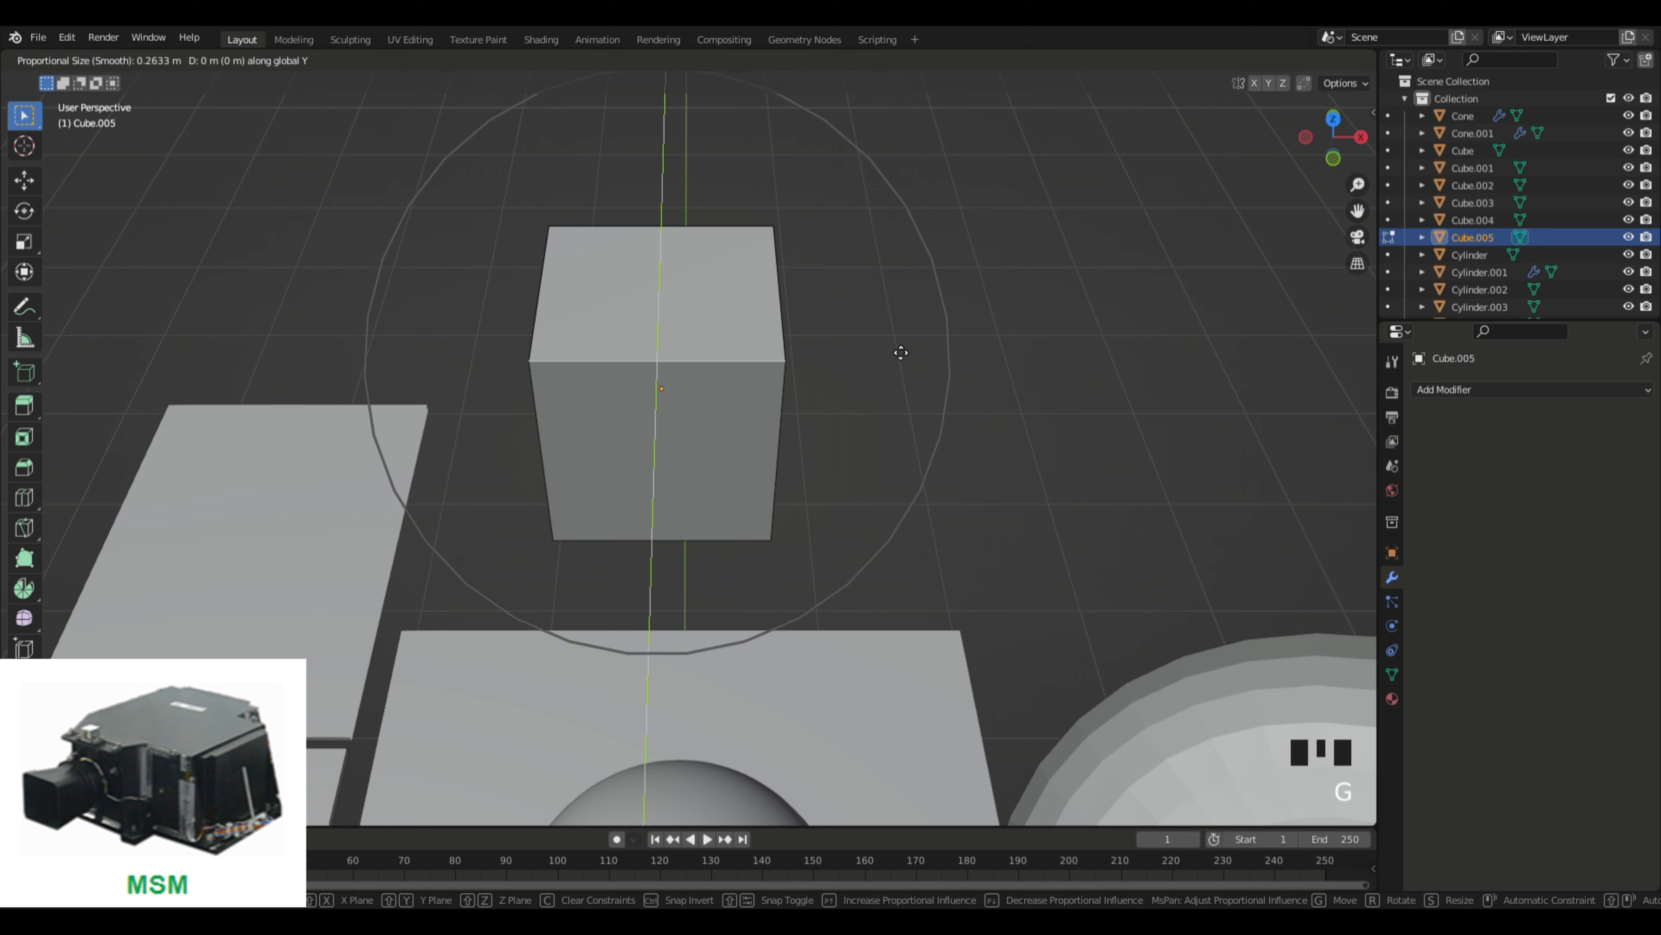
pyautogui.click(897, 313)
# Step: Move the cube's top edge on the +X side about 0.051 m inward along X
pyautogui.moveTo(898, 315); pyautogui.dragTo(765, 326, button='middle')
pyautogui.click(580, 359)
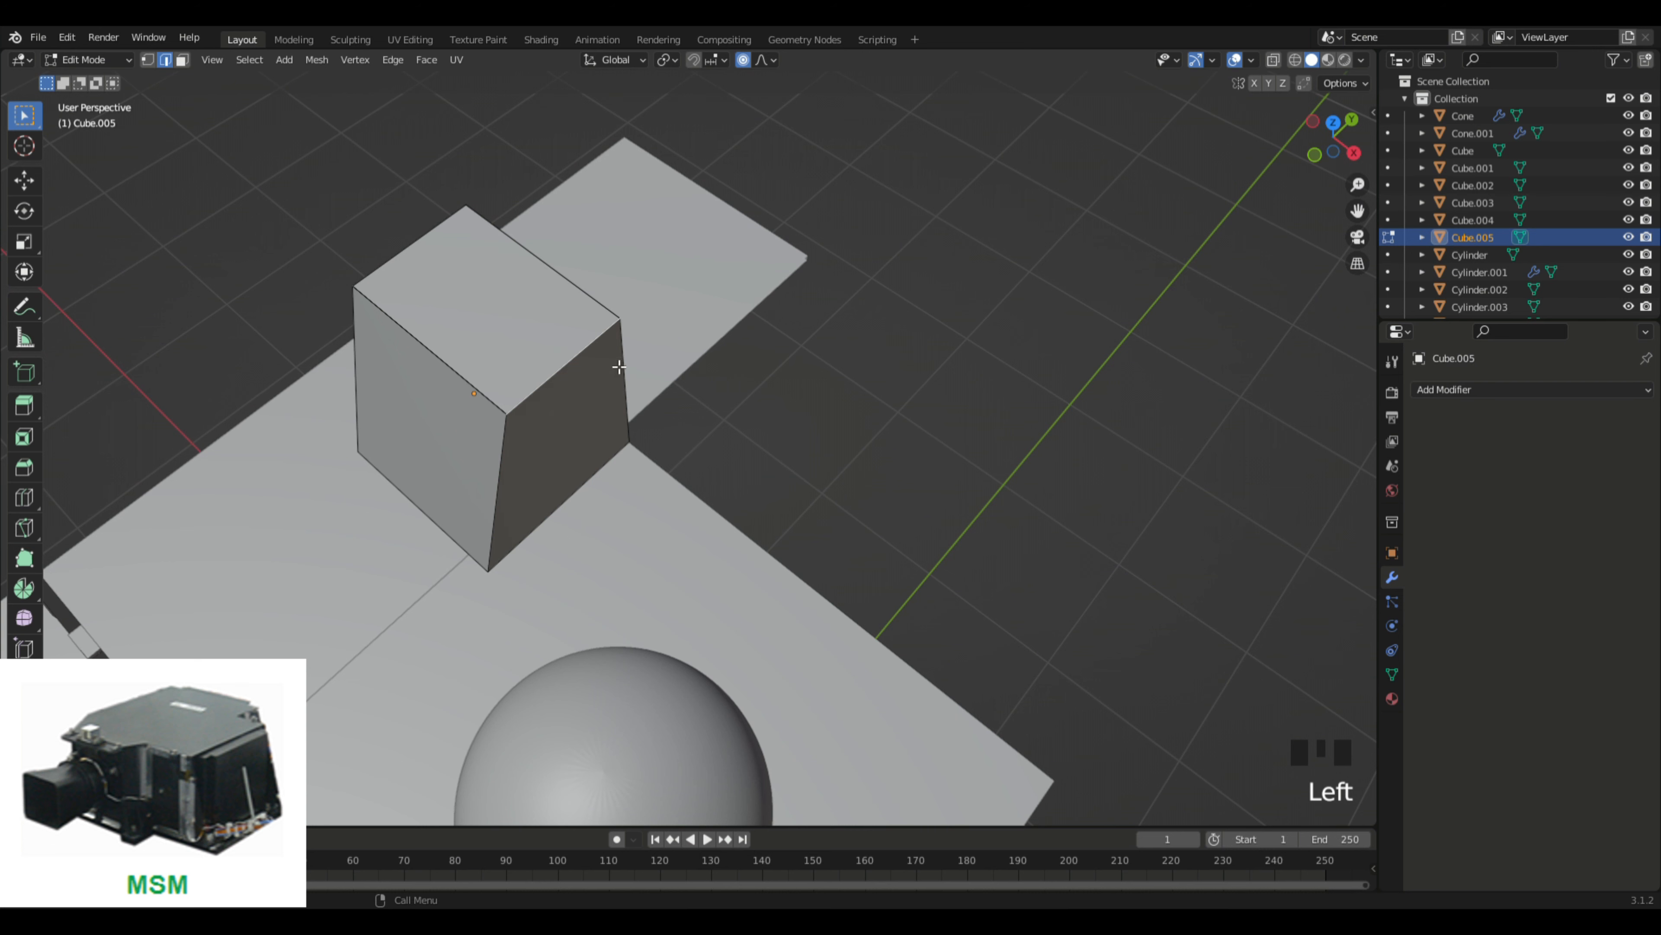
pyautogui.press('g')
pyautogui.press('x')
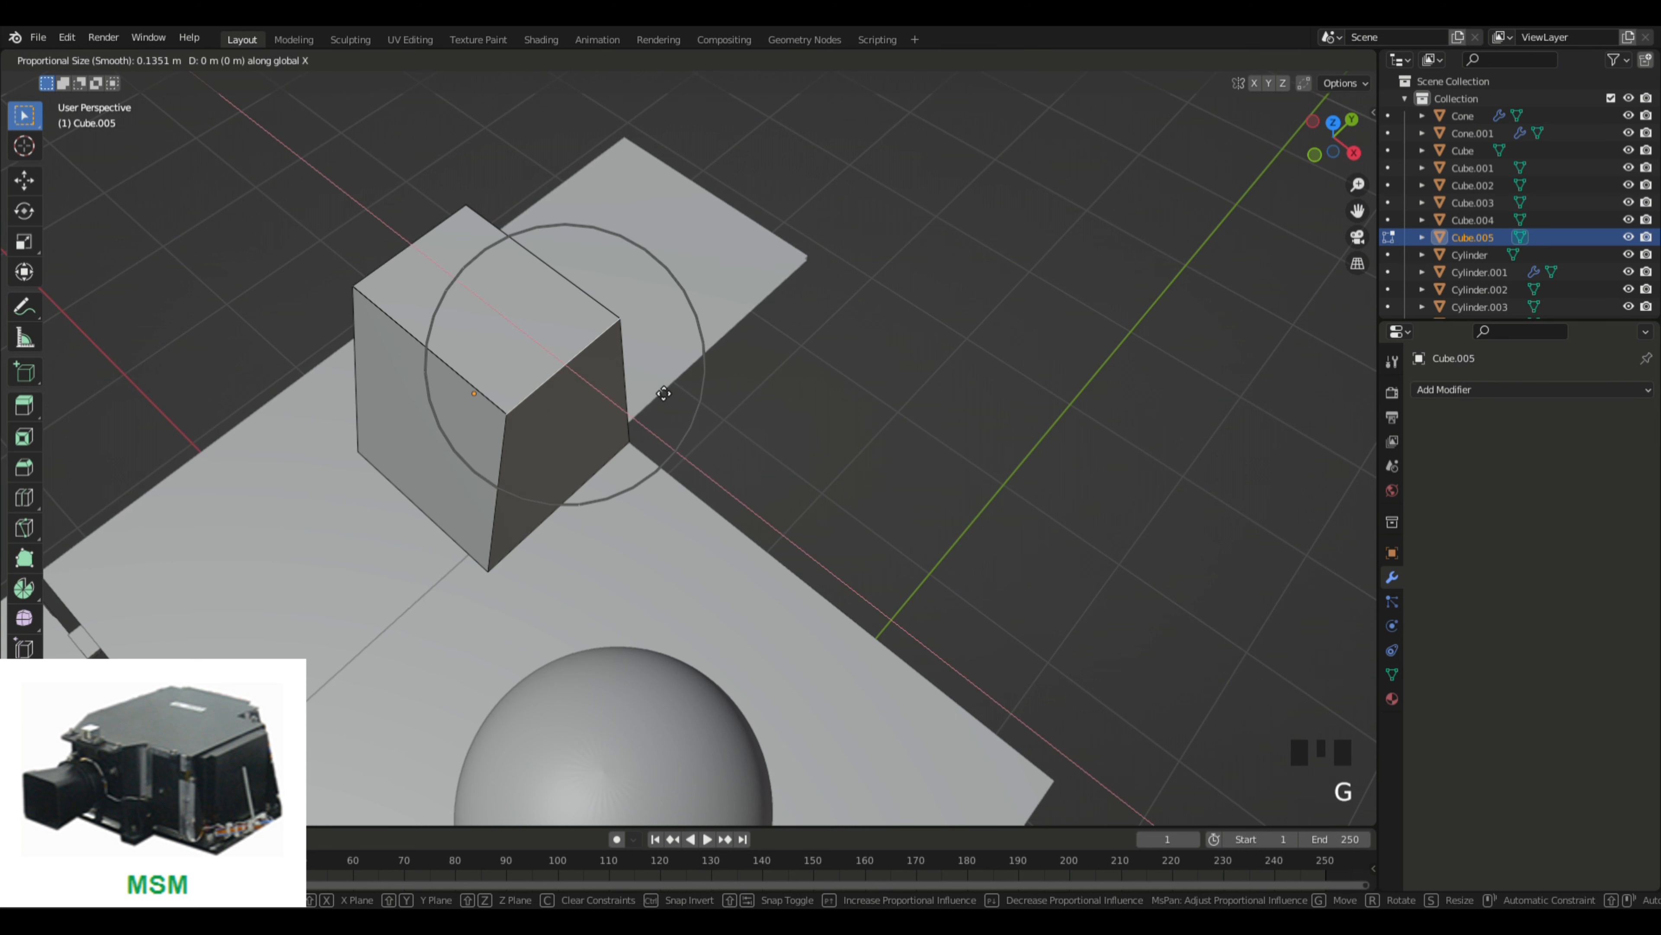
pyautogui.click(620, 372)
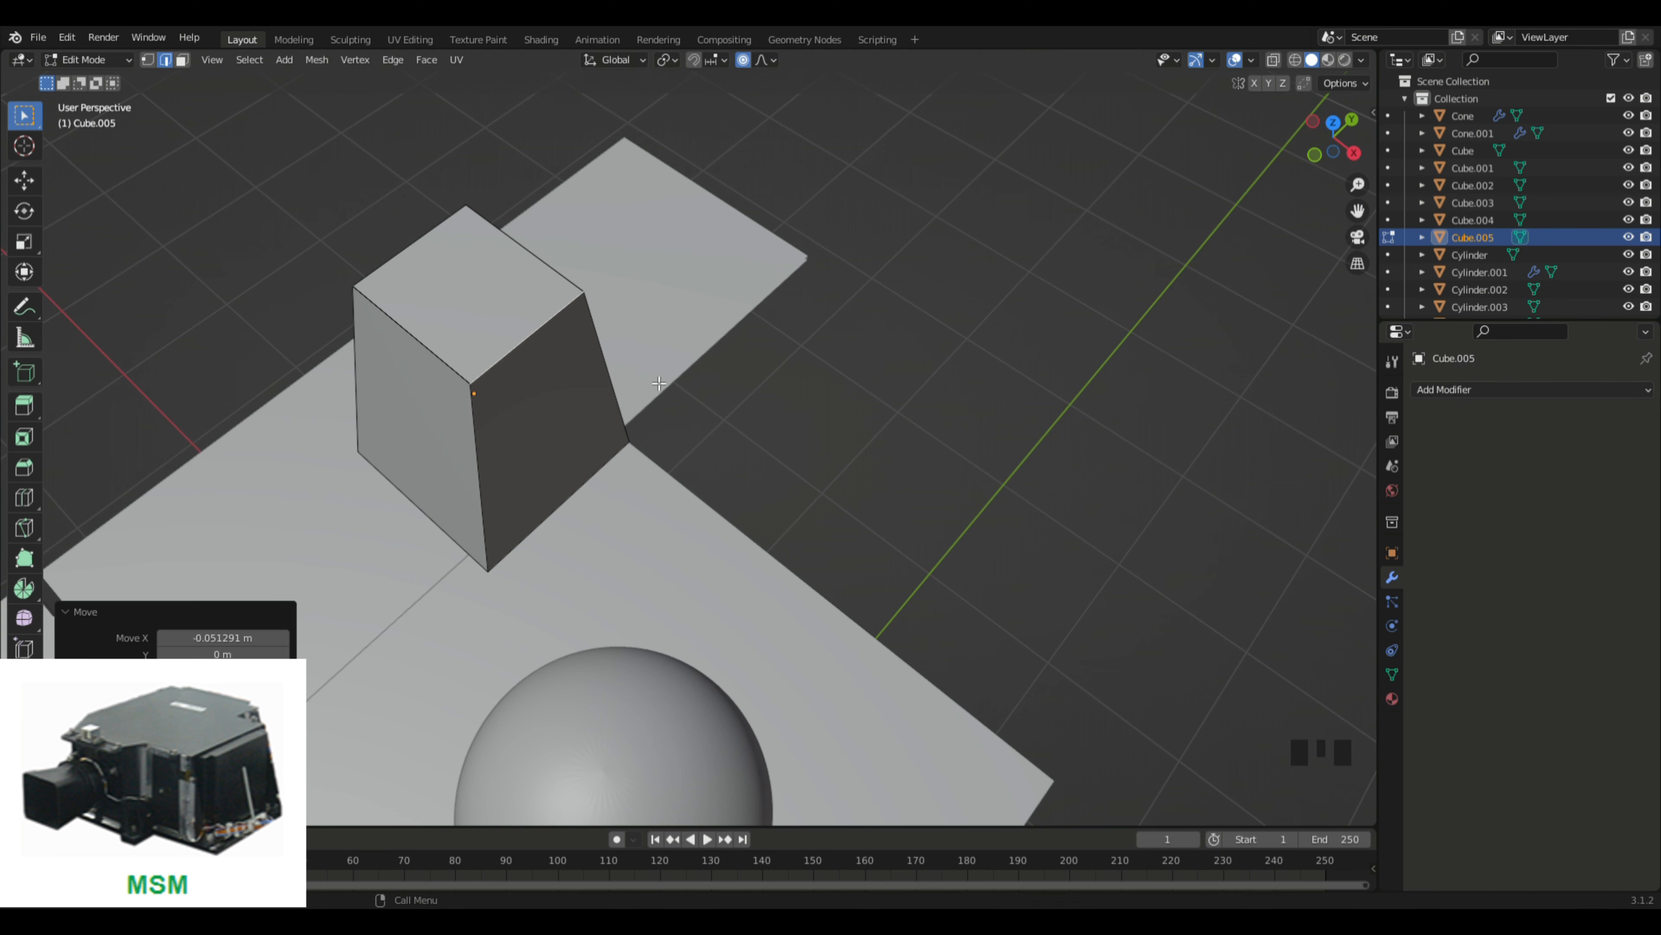
# Step: Move the cube's top back edge (+Y side) about 0.039 m inward along Y
pyautogui.moveTo(661, 384); pyautogui.dragTo(887, 388, button='middle')
pyautogui.click(886, 388)
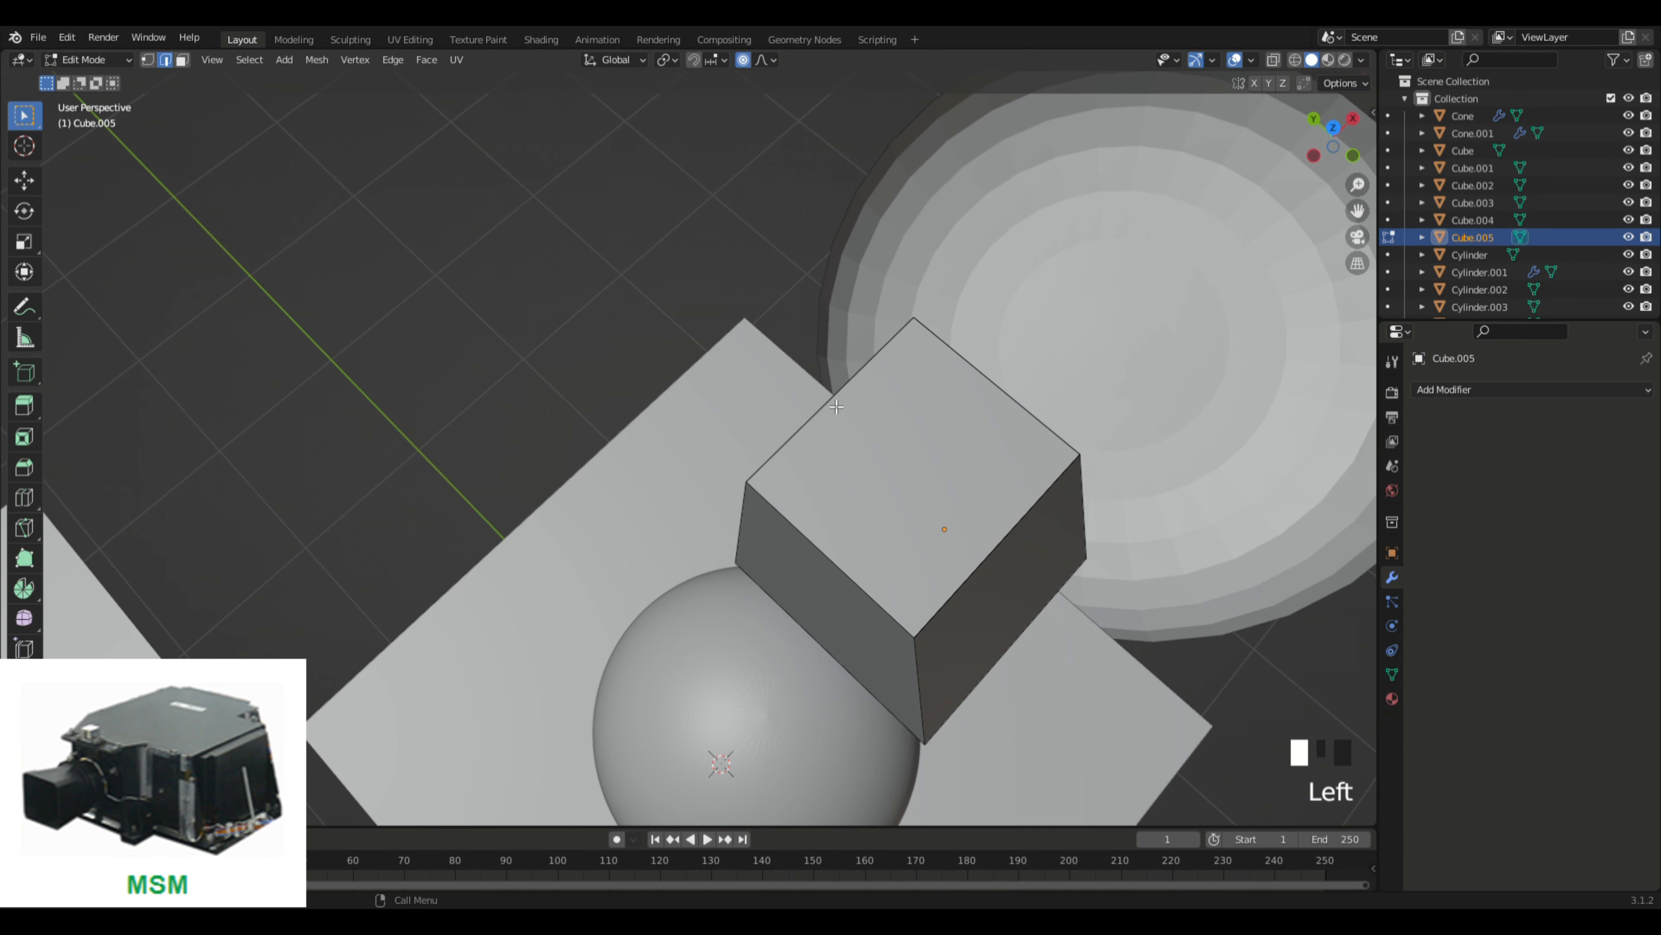
pyautogui.press('g')
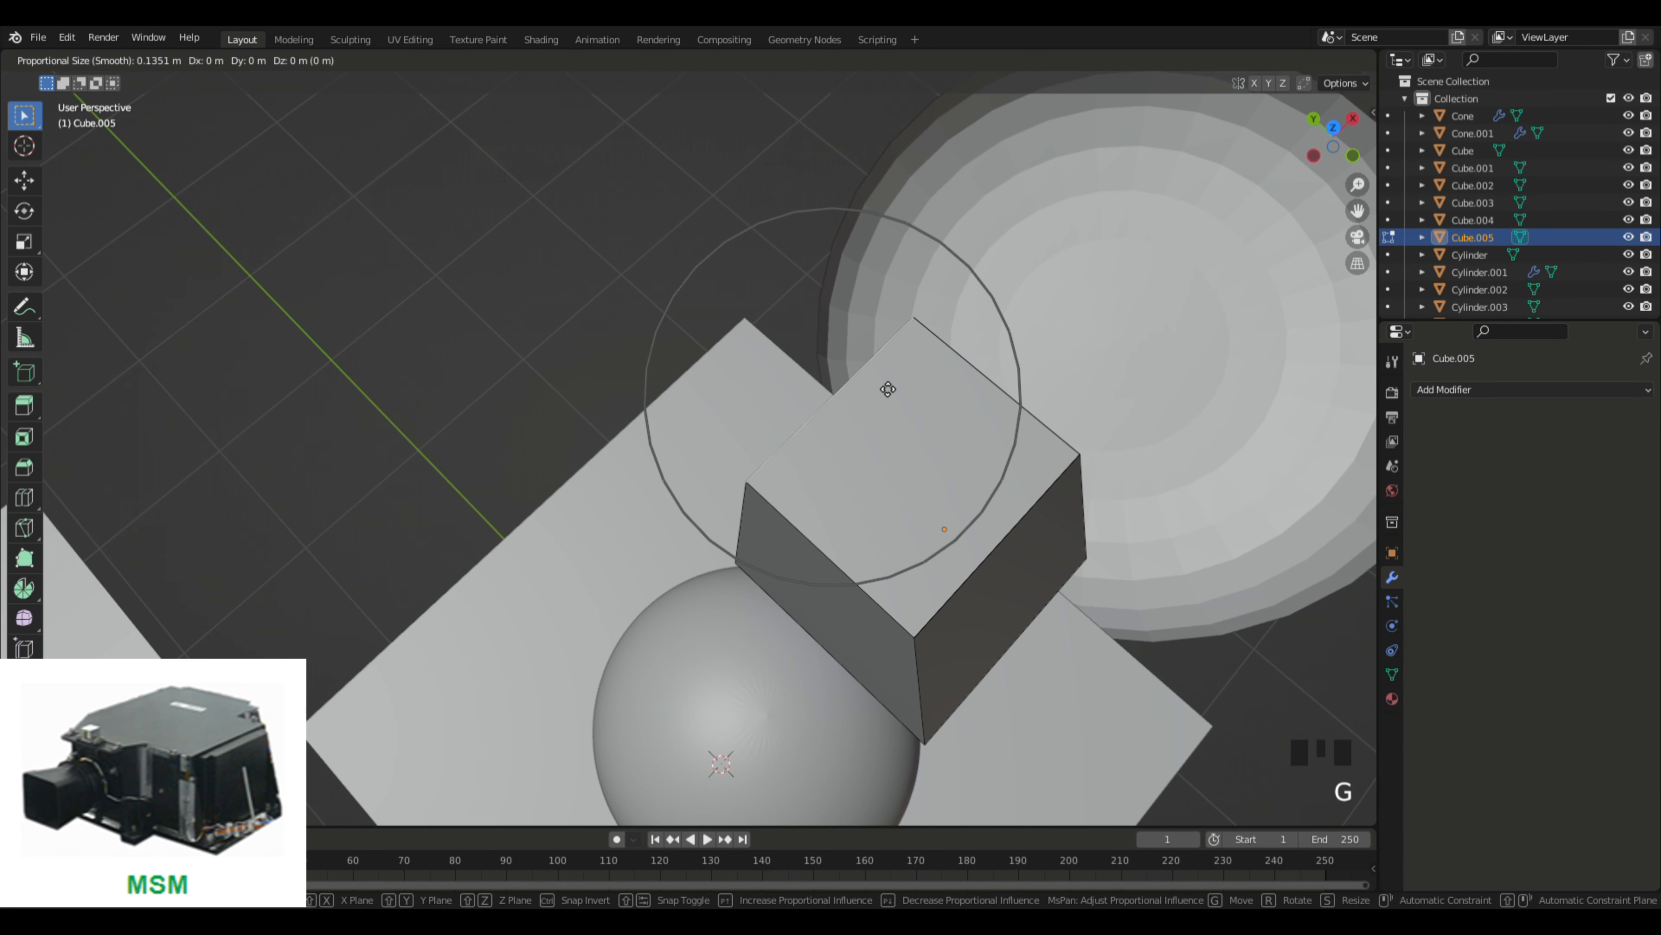
pyautogui.press('y')
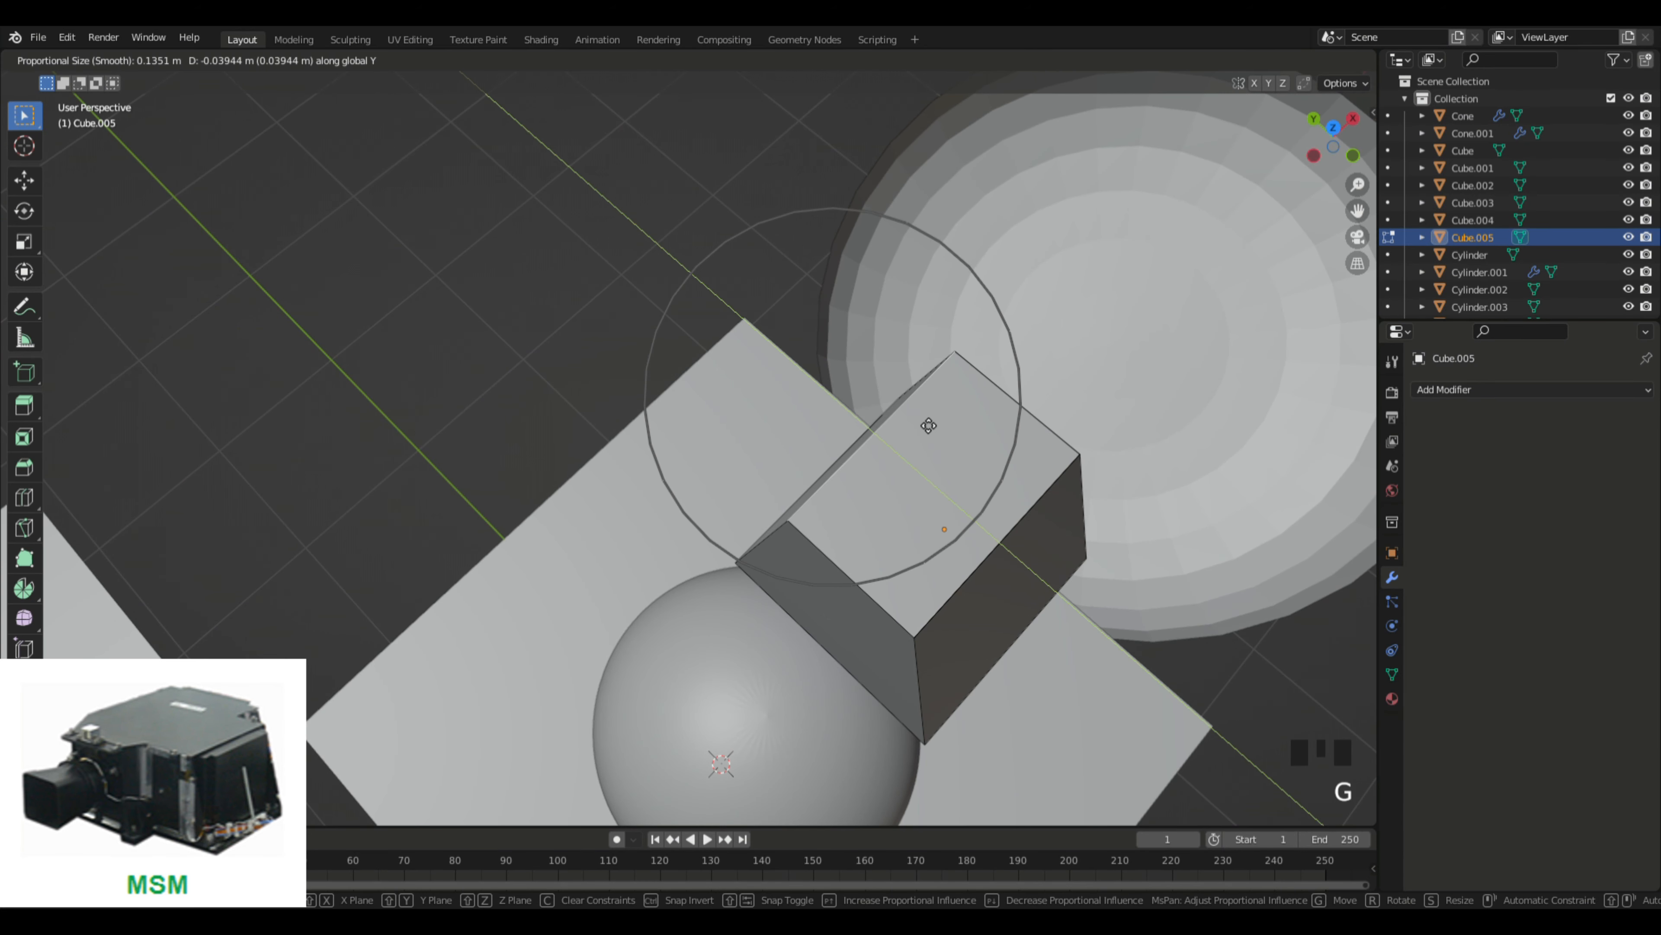
pyautogui.click(929, 425)
# Step: Select the block's top face in face selection mode and lower it along Z to flatten the body
pyautogui.moveTo(929, 425); pyautogui.dragTo(845, 288, button='middle')
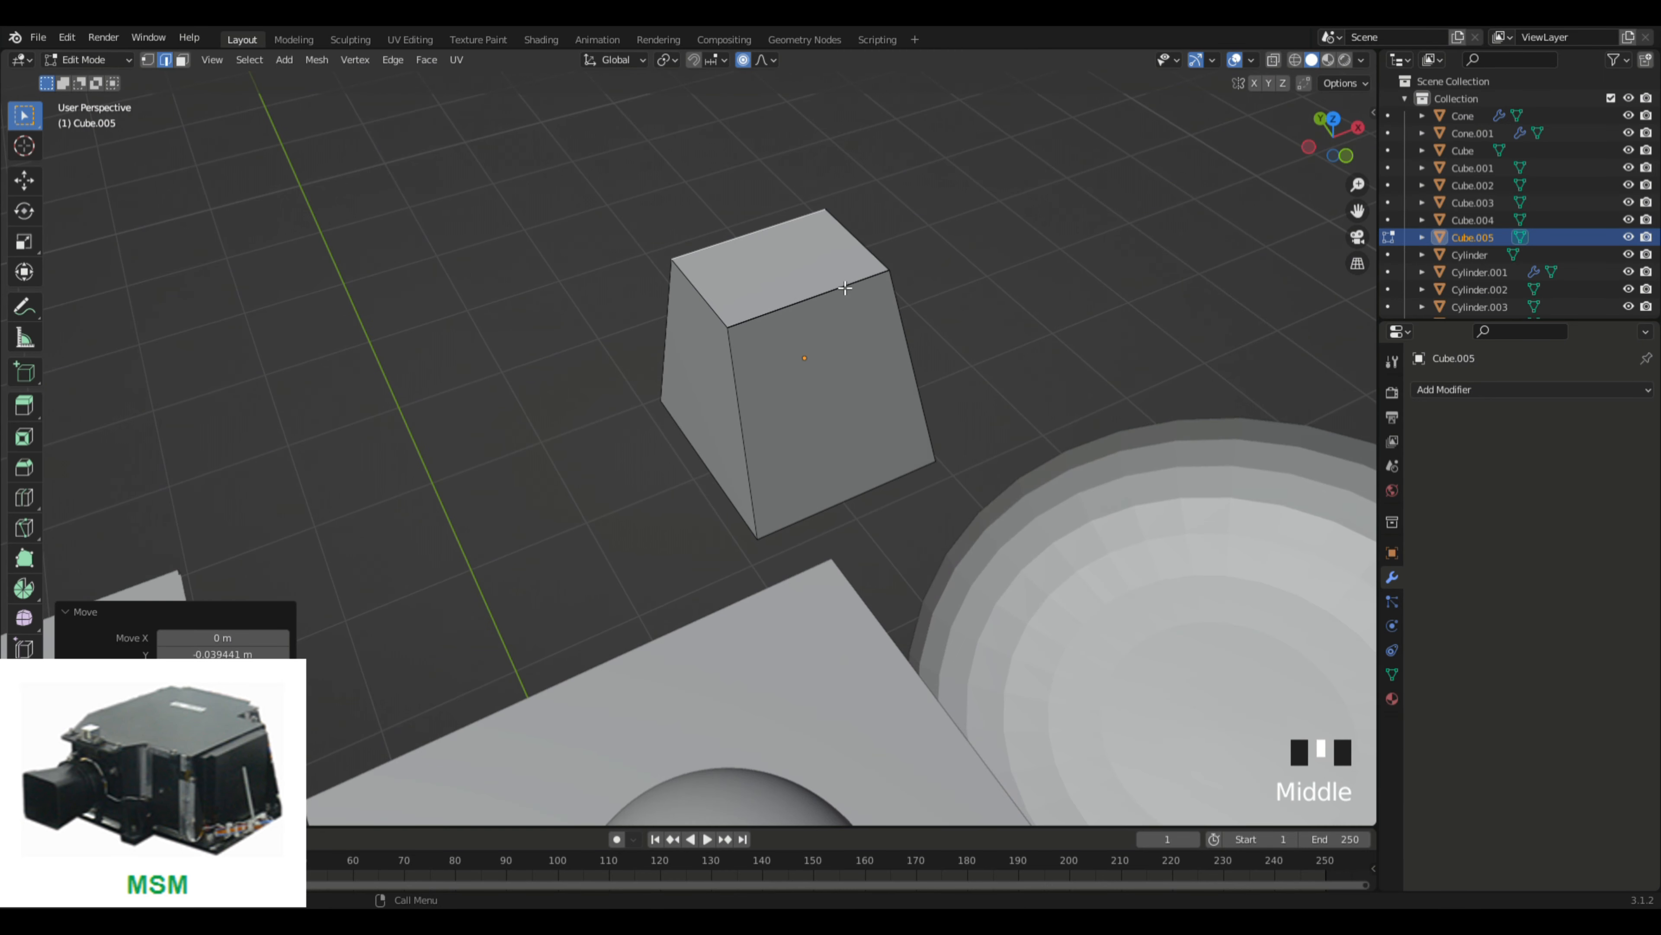
pyautogui.click(844, 288)
pyautogui.click(182, 60)
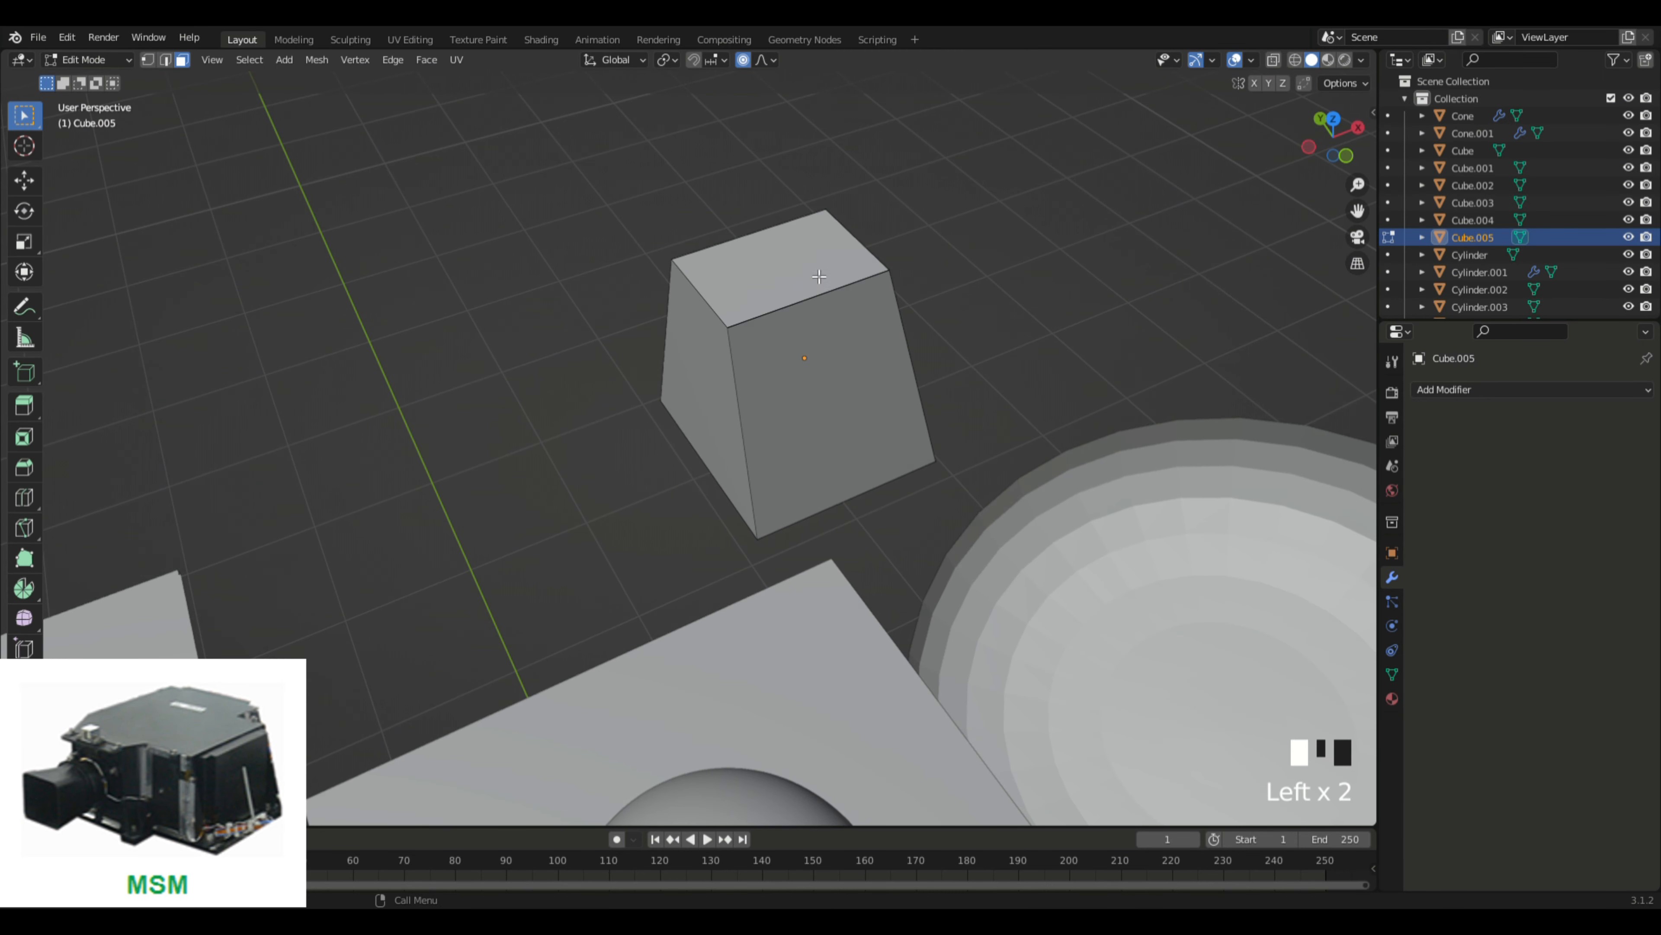
pyautogui.click(818, 274)
pyautogui.press('g')
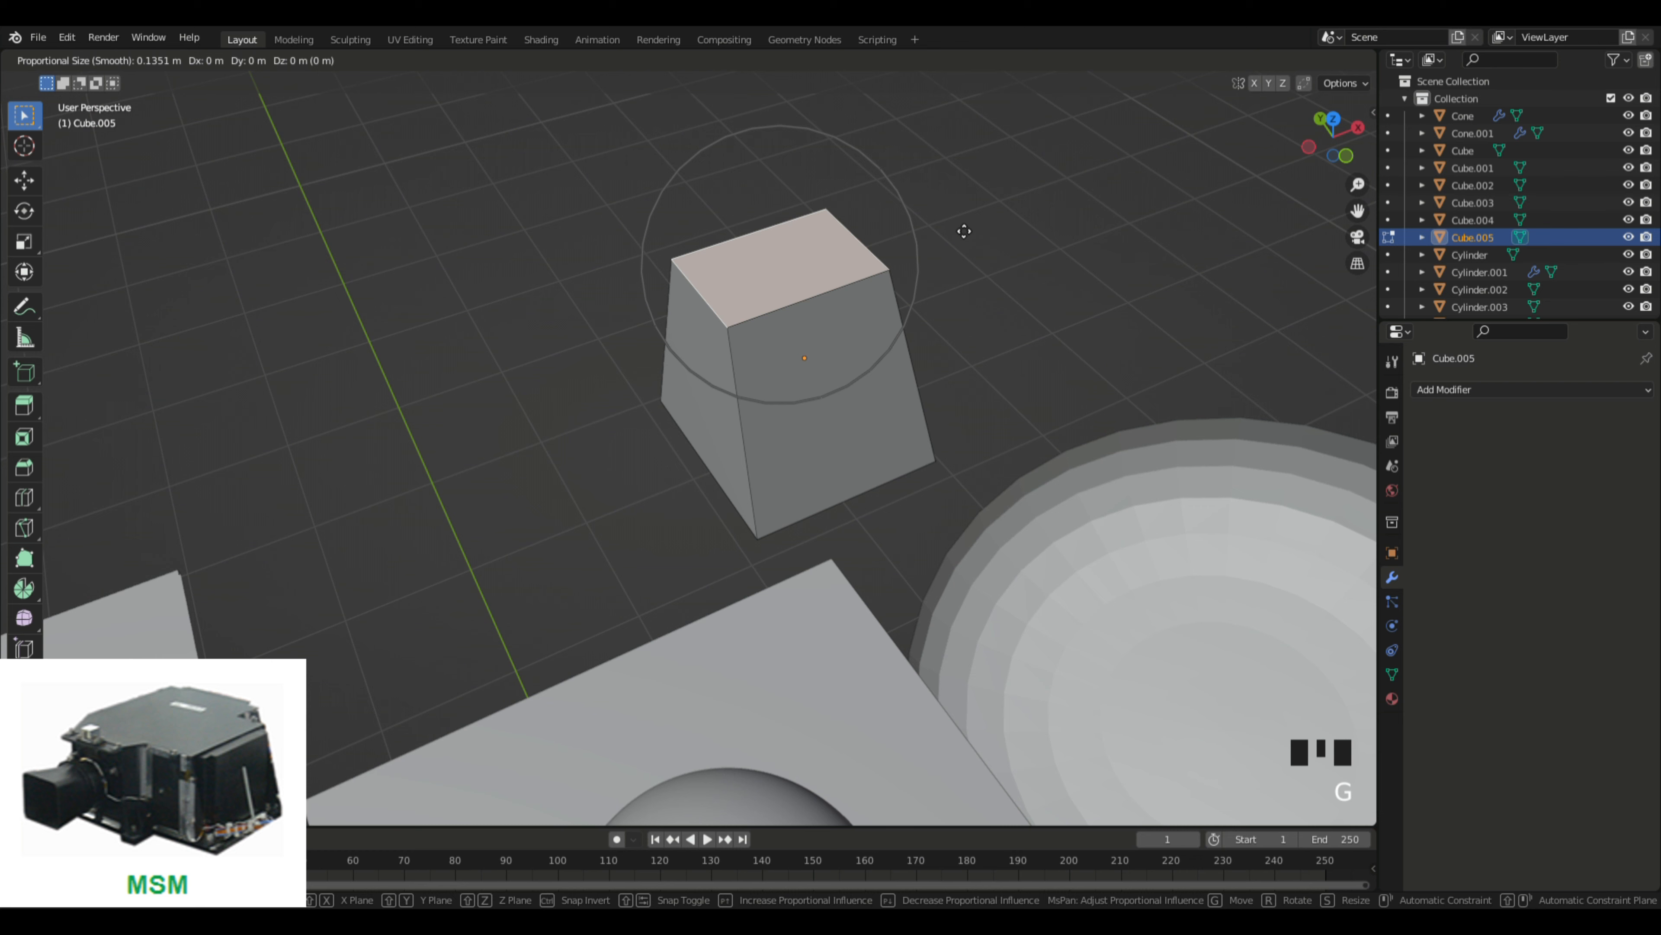
pyautogui.press('z')
pyautogui.click(967, 287)
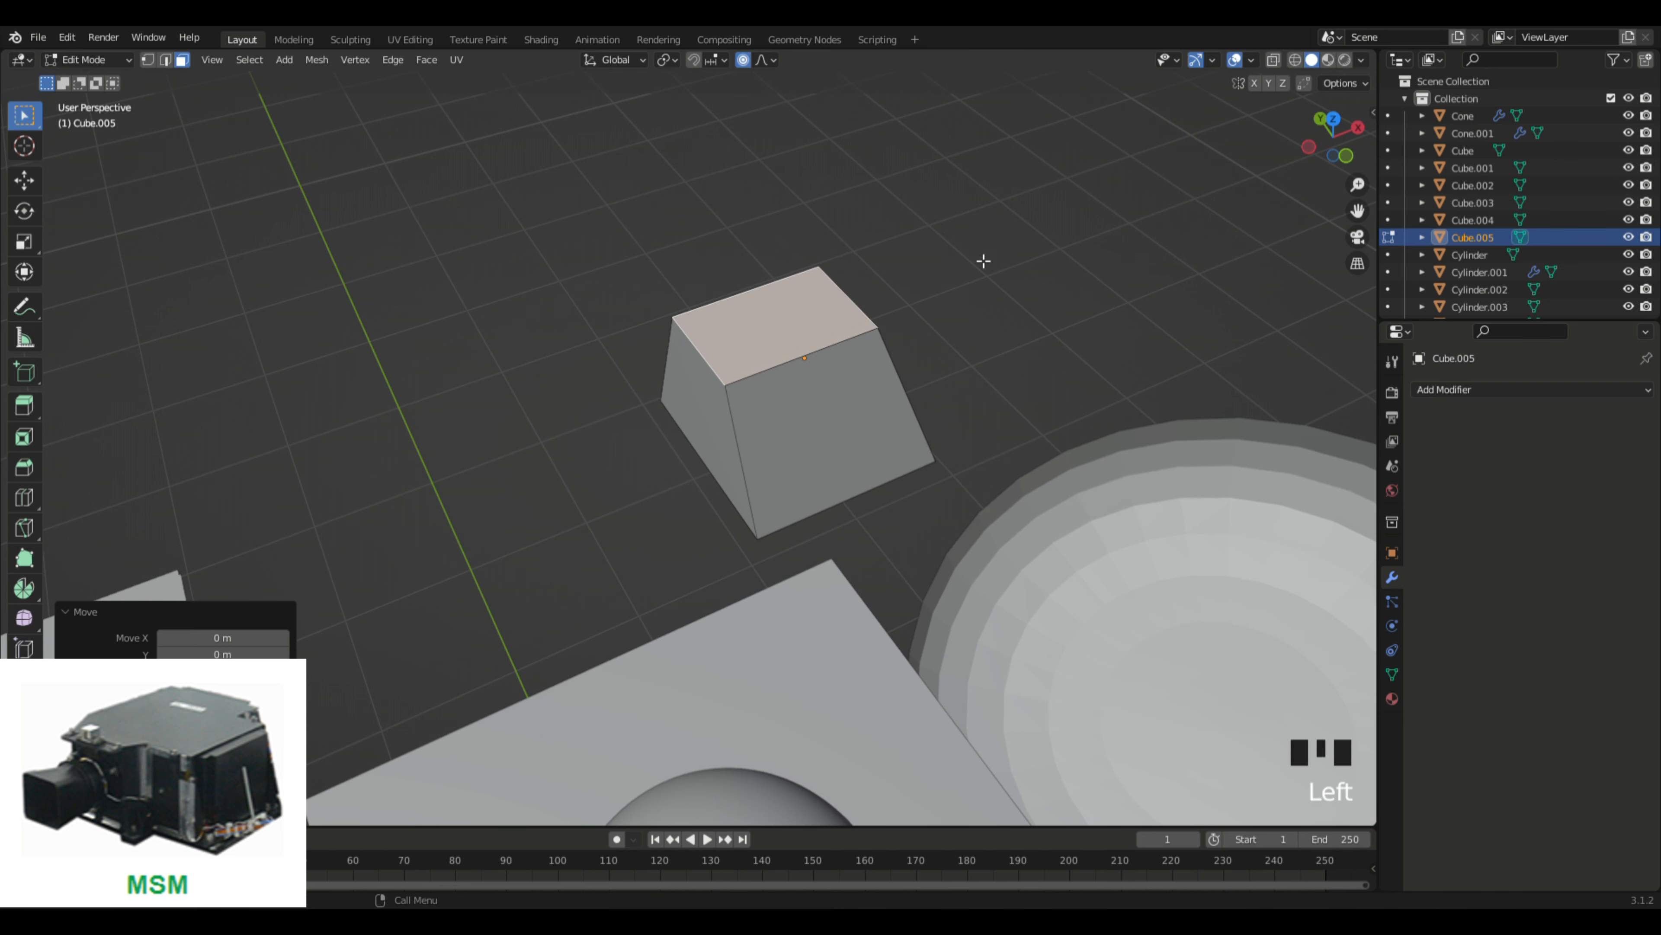
# Step: Return to edge selection and move the top front edge slightly outward along Y to widen the top face
pyautogui.moveTo(983, 262); pyautogui.dragTo(818, 524, button='middle')
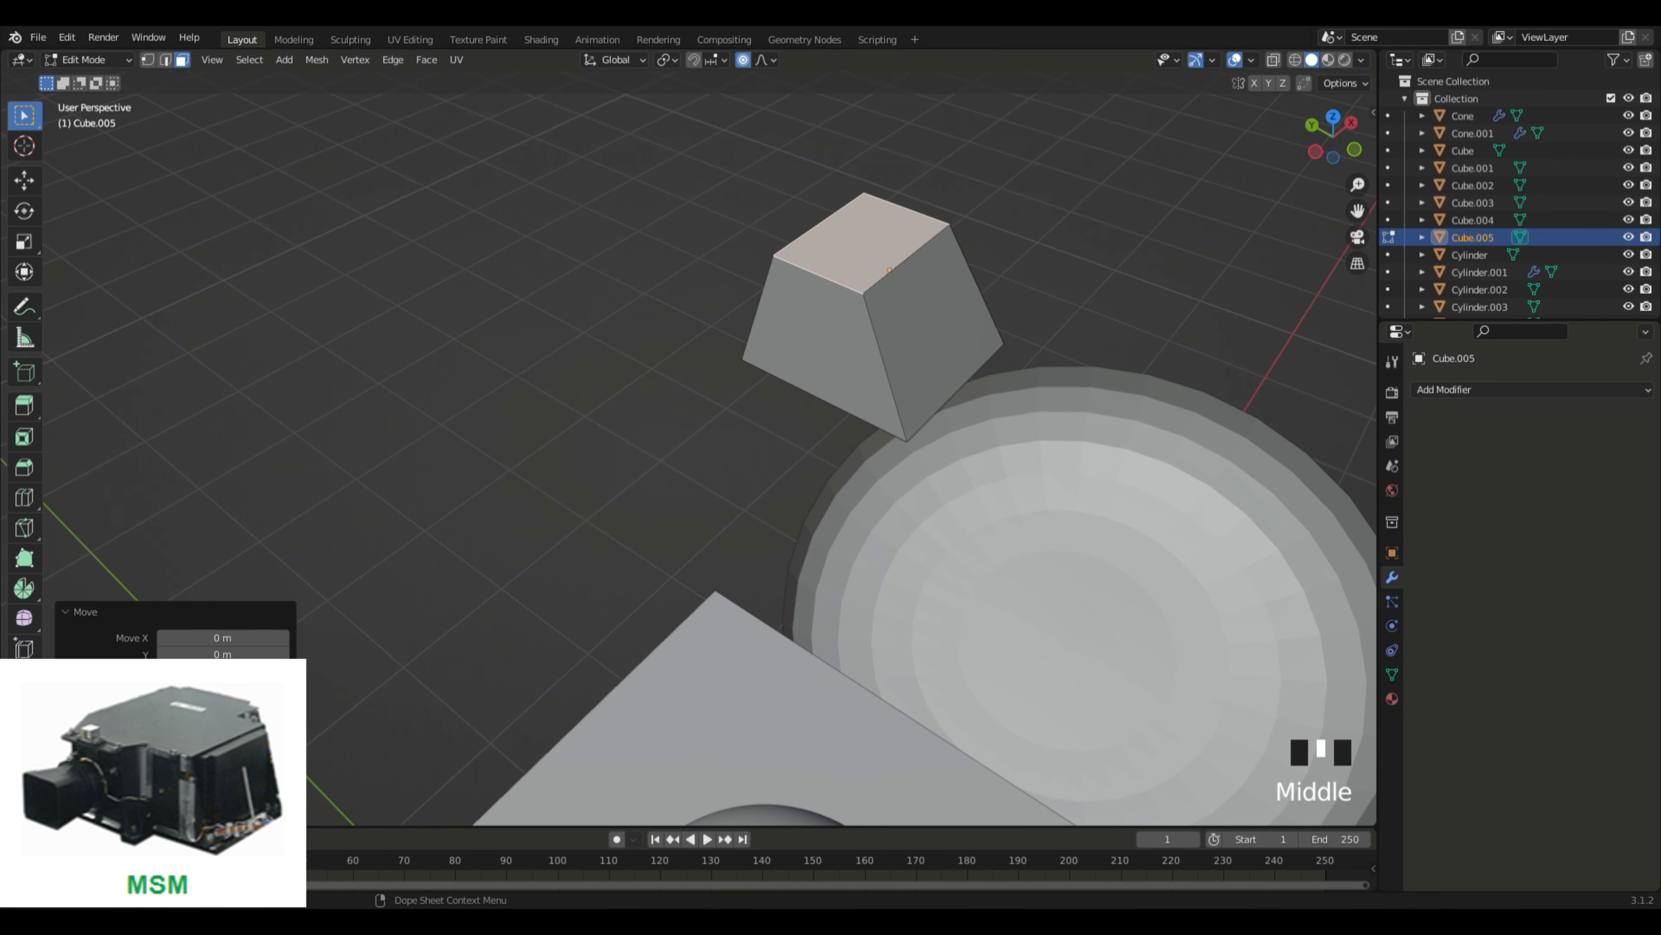
pyautogui.moveTo(594, 486); pyautogui.dragTo(783, 393, button='middle')
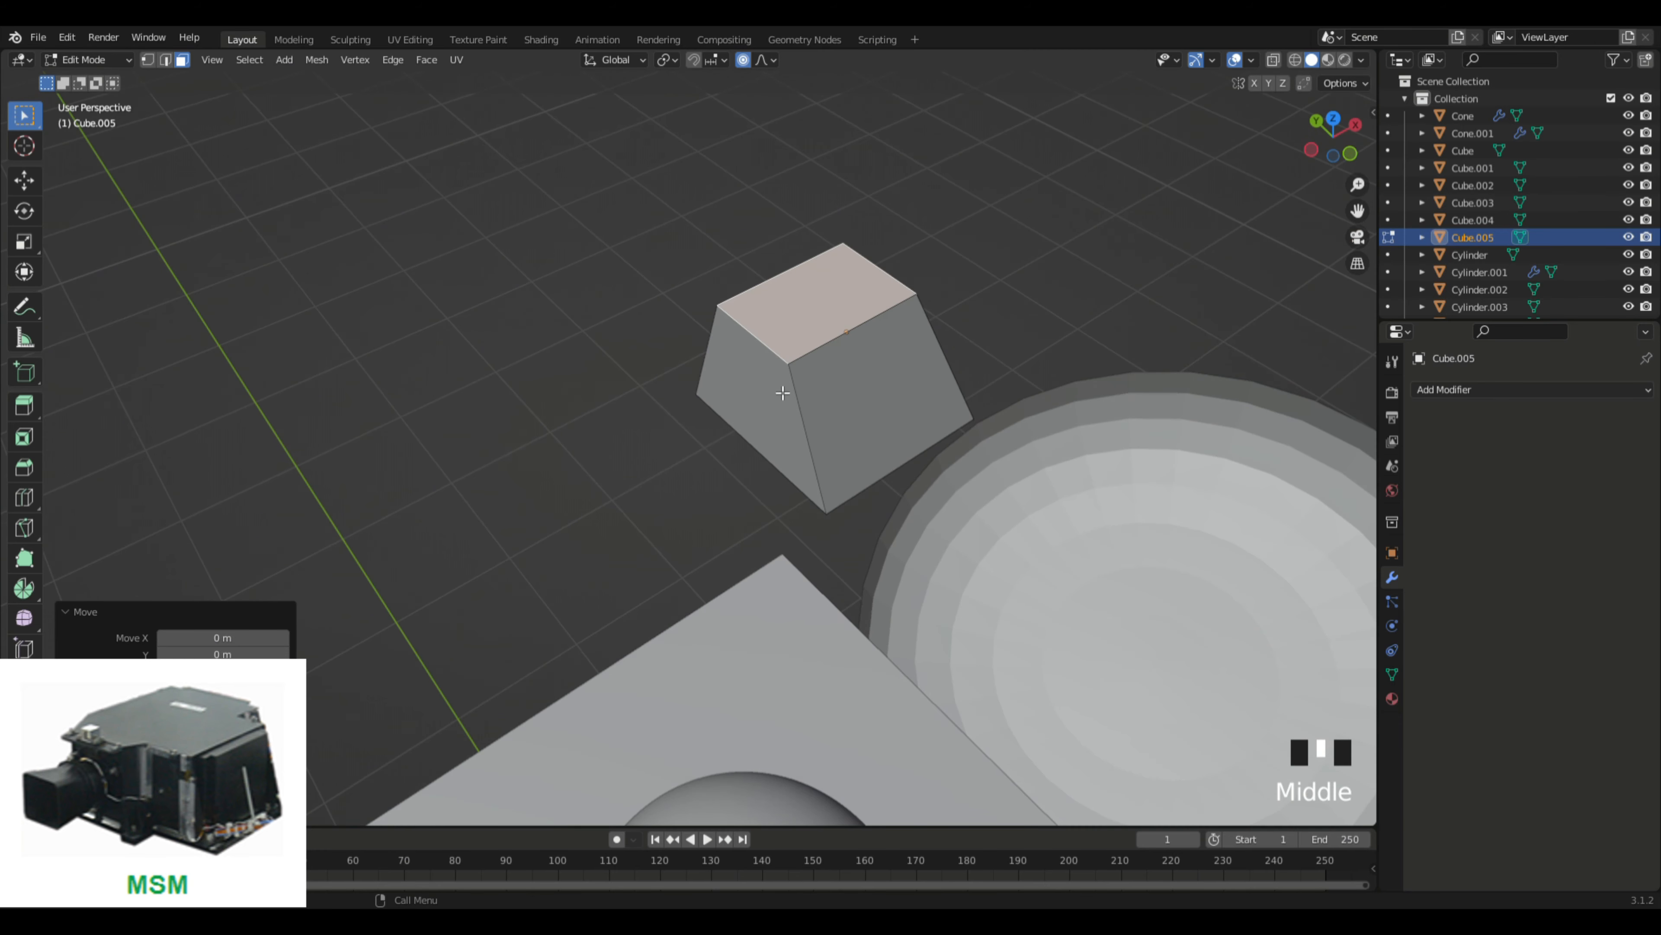
pyautogui.click(166, 60)
pyautogui.click(867, 338)
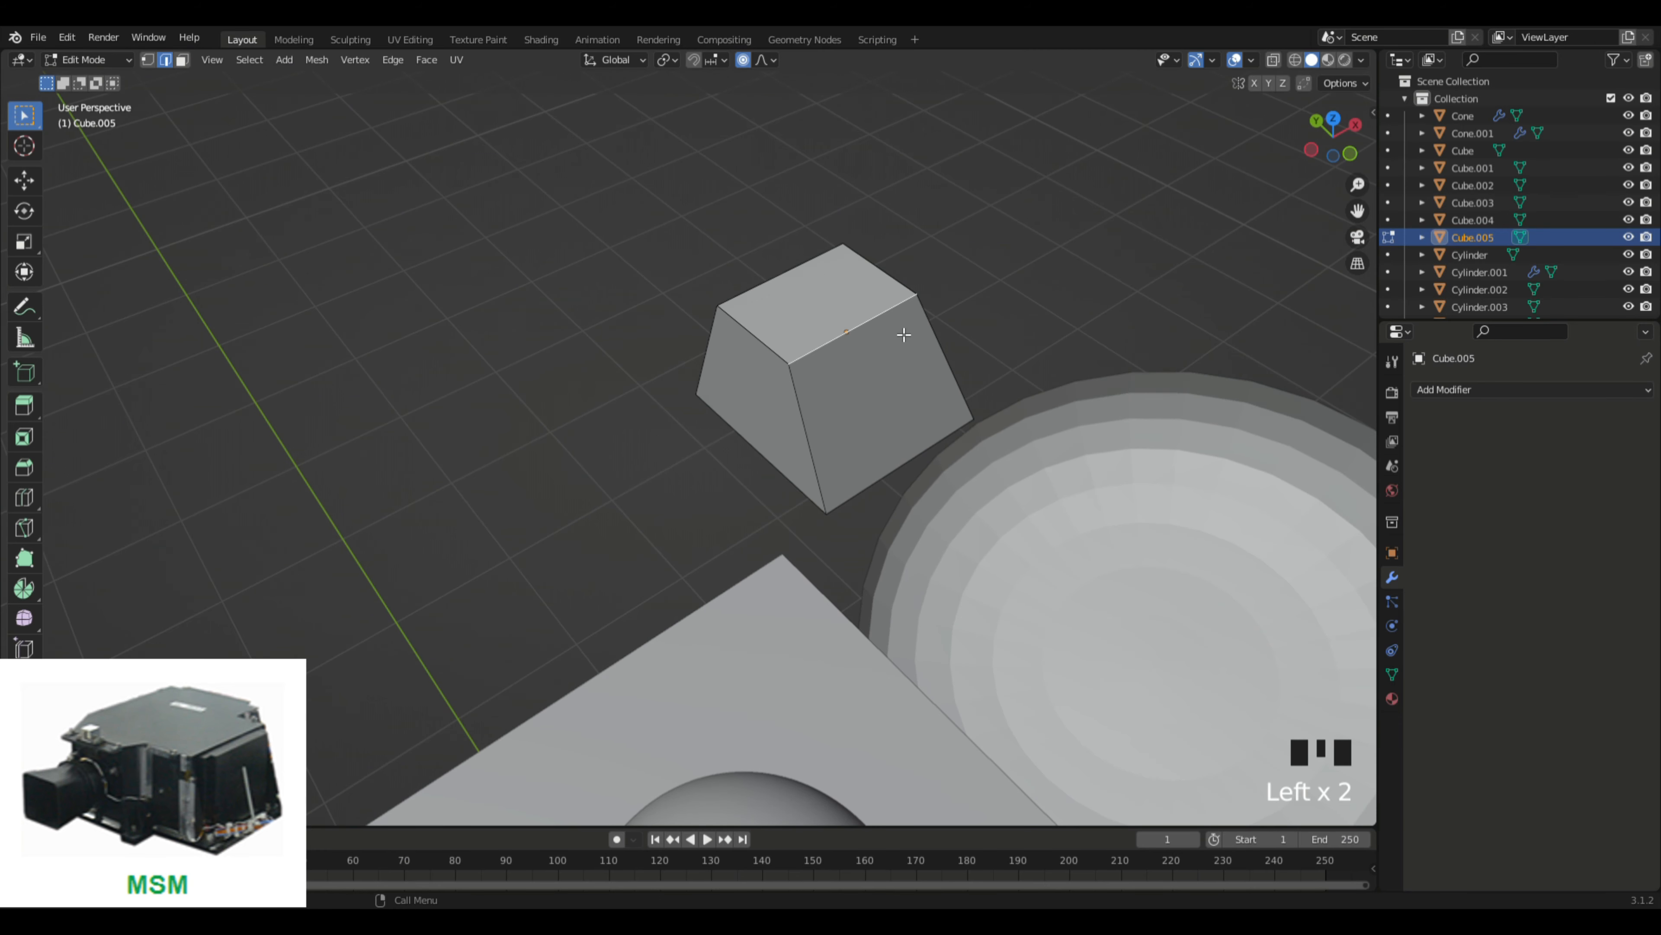
pyautogui.press('g')
pyautogui.press('x')
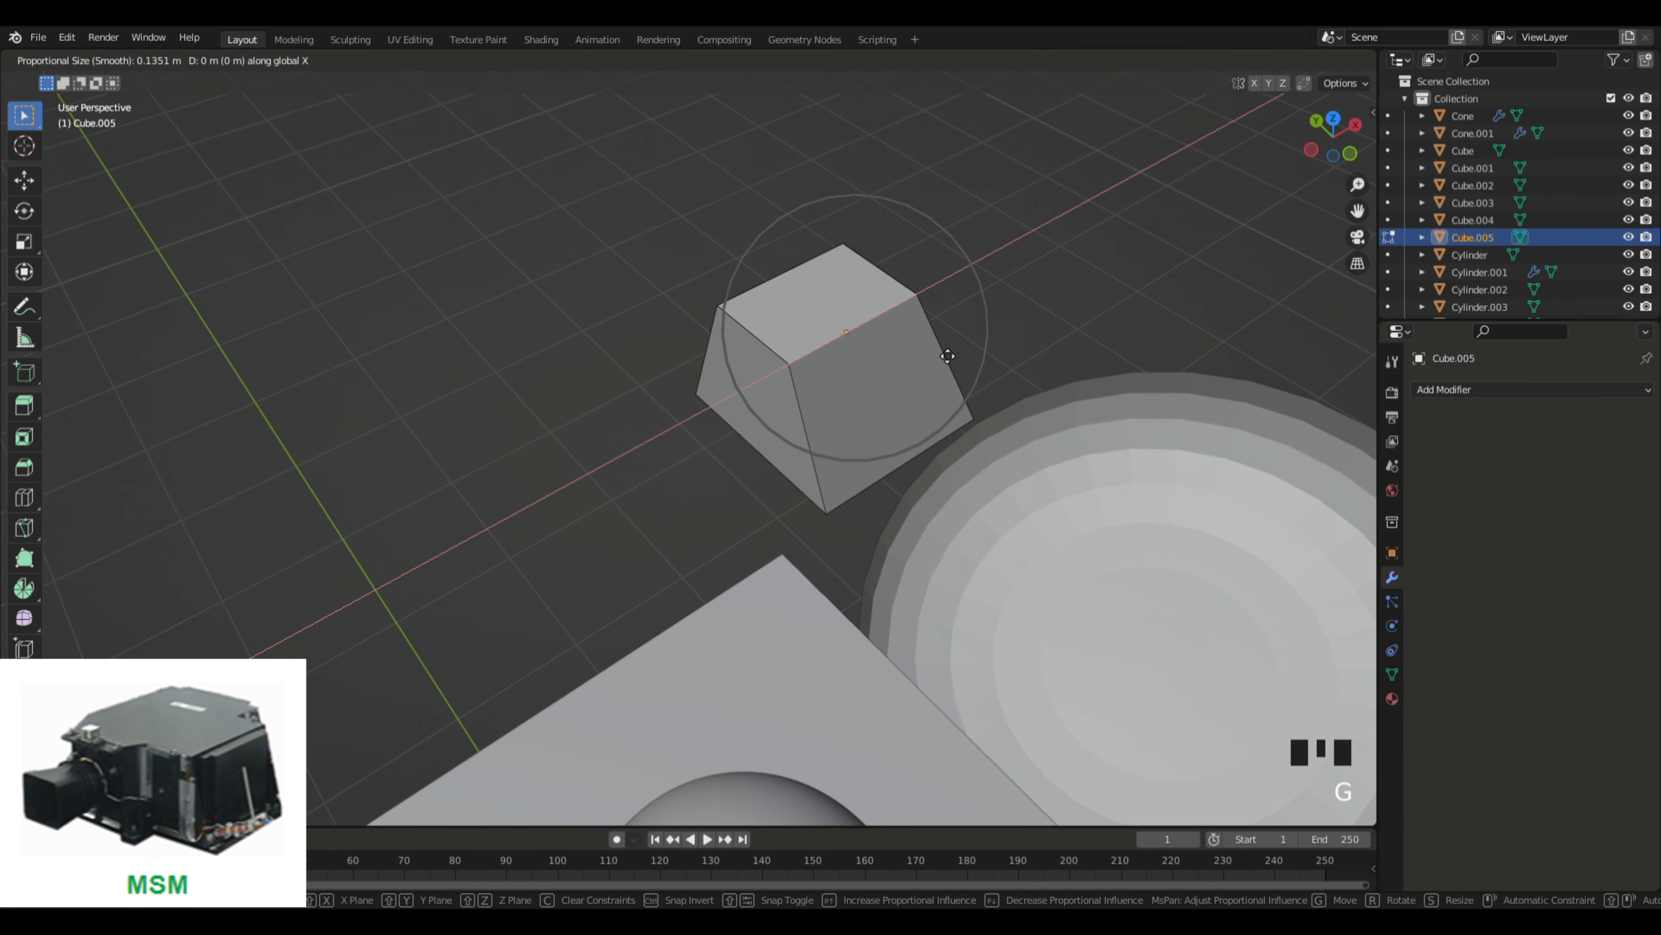
pyautogui.press('y')
pyautogui.click(966, 385)
pyautogui.click(1057, 300)
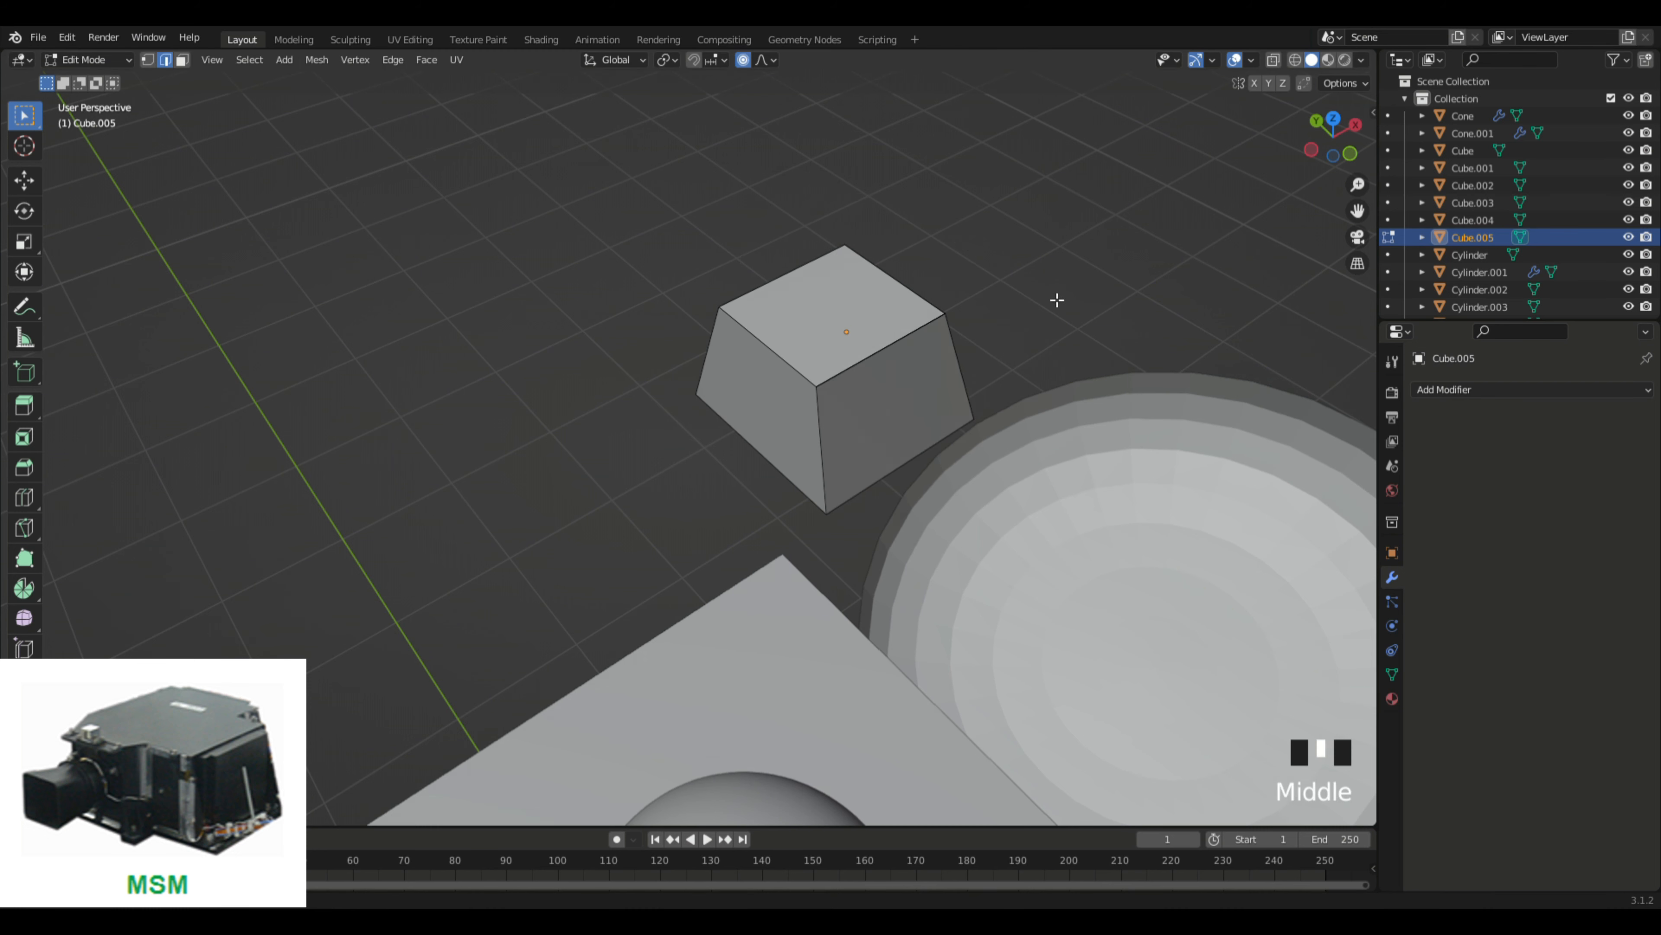
pyautogui.moveTo(1057, 300); pyautogui.dragTo(1097, 312, button='middle')
pyautogui.scroll(-1, 1097, 311)
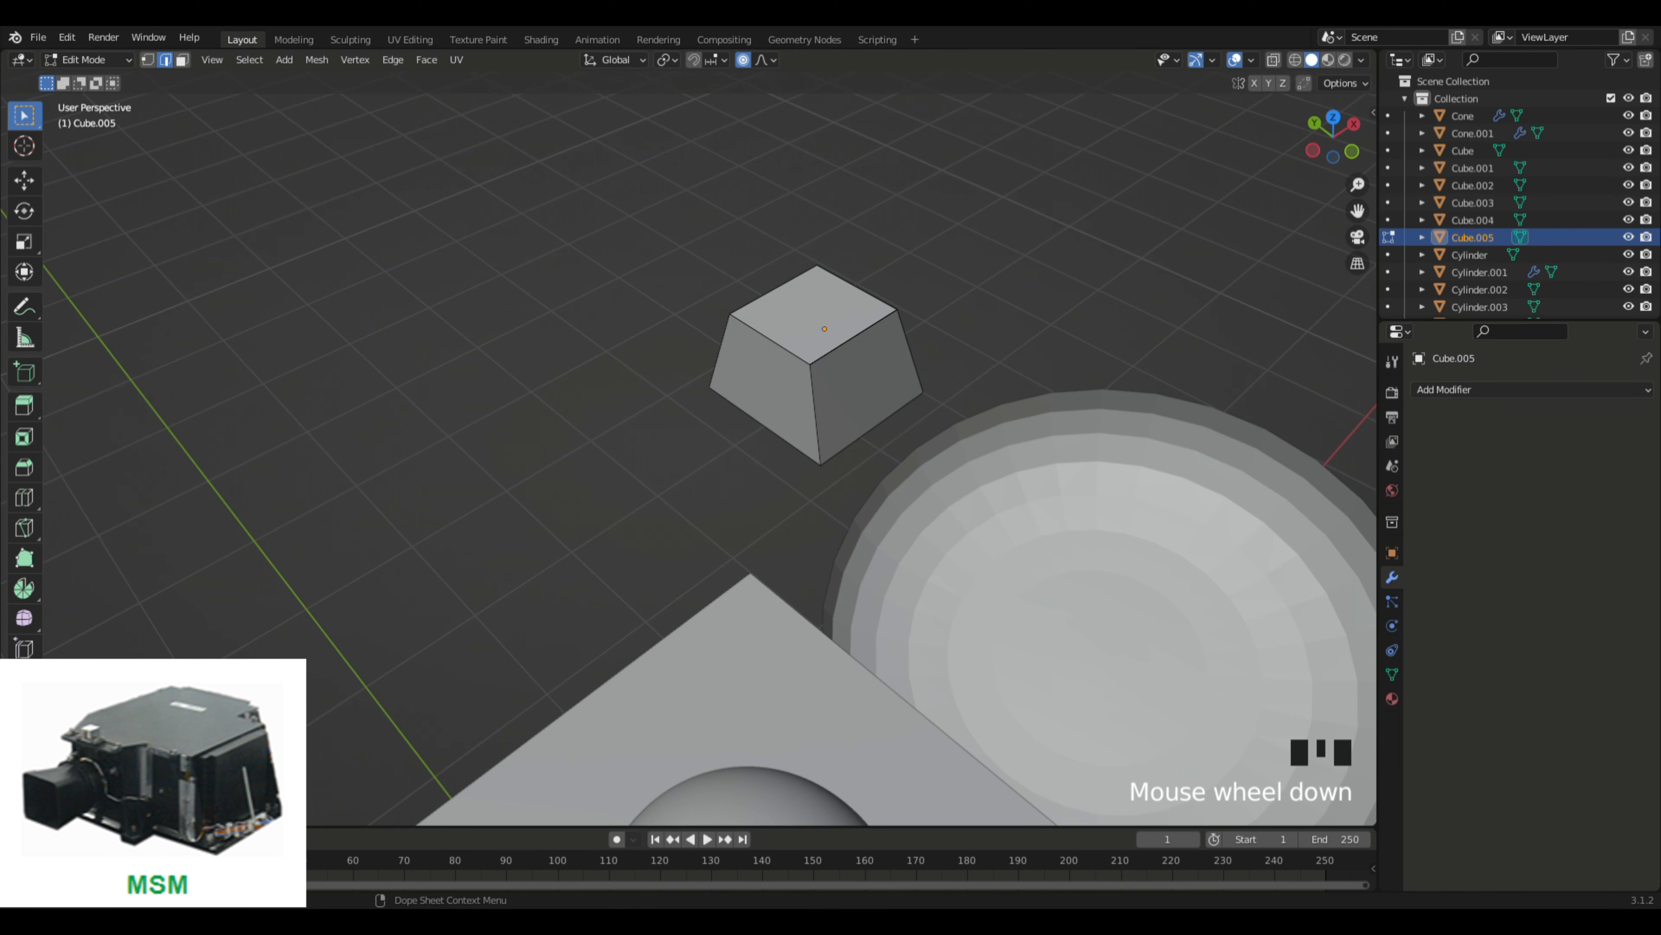
pyautogui.moveTo(739, 435); pyautogui.dragTo(601, 430, button='middle')
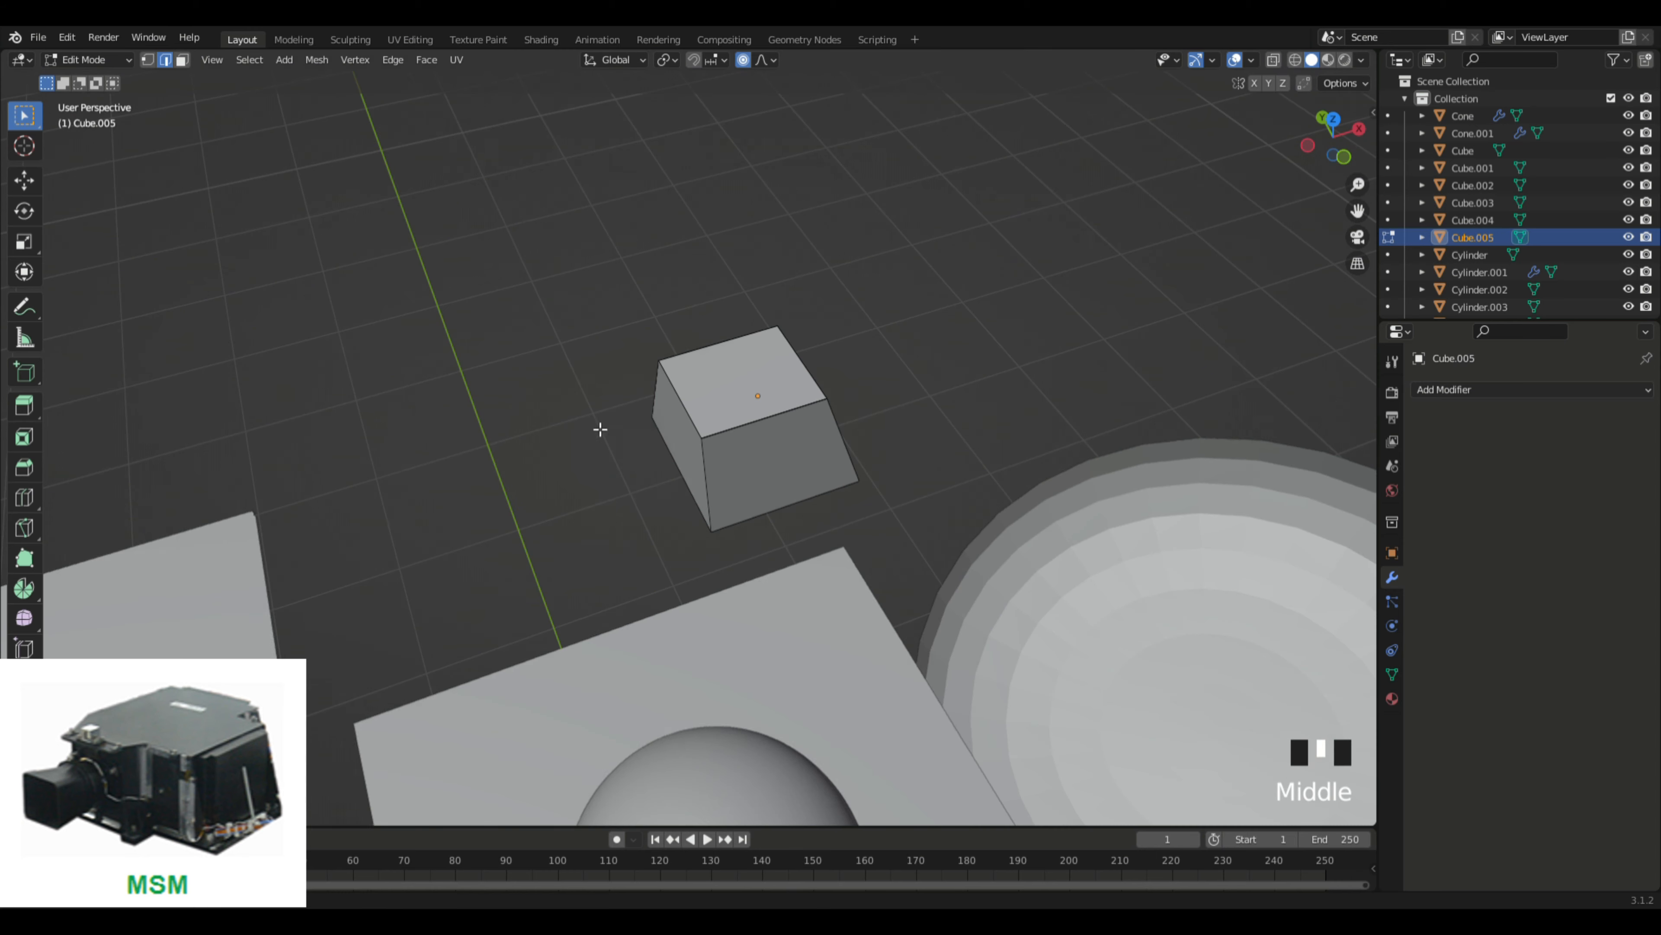
pyautogui.moveTo(602, 443); pyautogui.dragTo(645, 429)
pyautogui.moveTo(619, 431); pyautogui.dragTo(763, 427, button='middle')
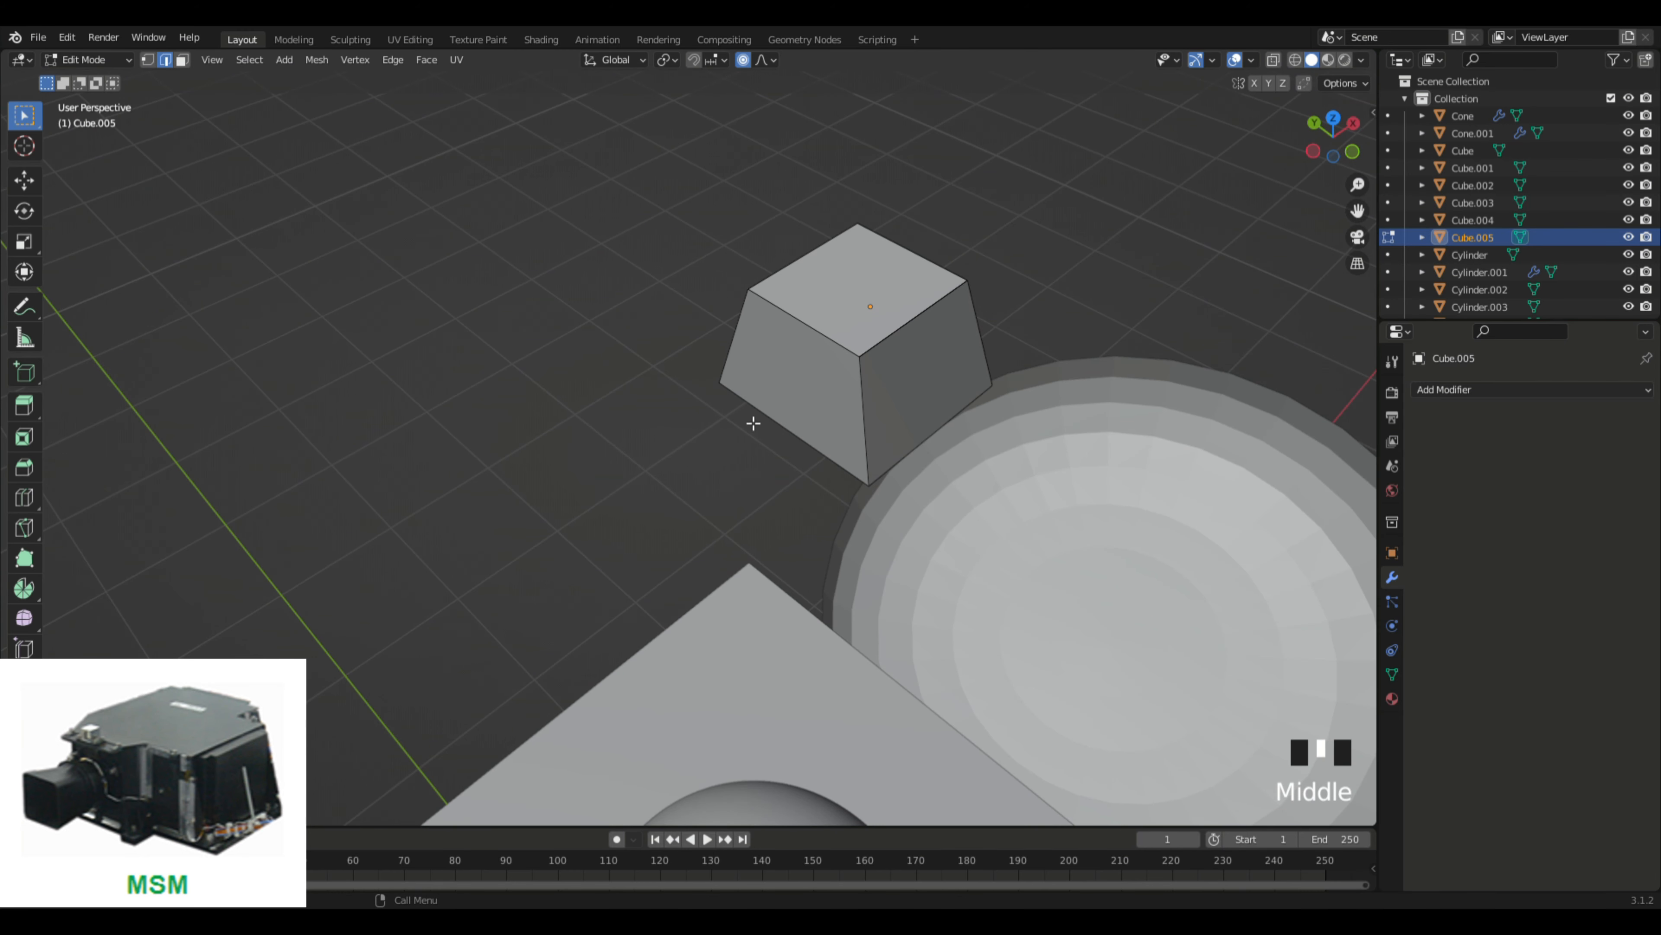
# Step: Select the whole tapered MSM body mesh and subdivide it twice to get a 4 by 4 grid on each face
pyautogui.click(894, 335)
pyautogui.click(801, 331)
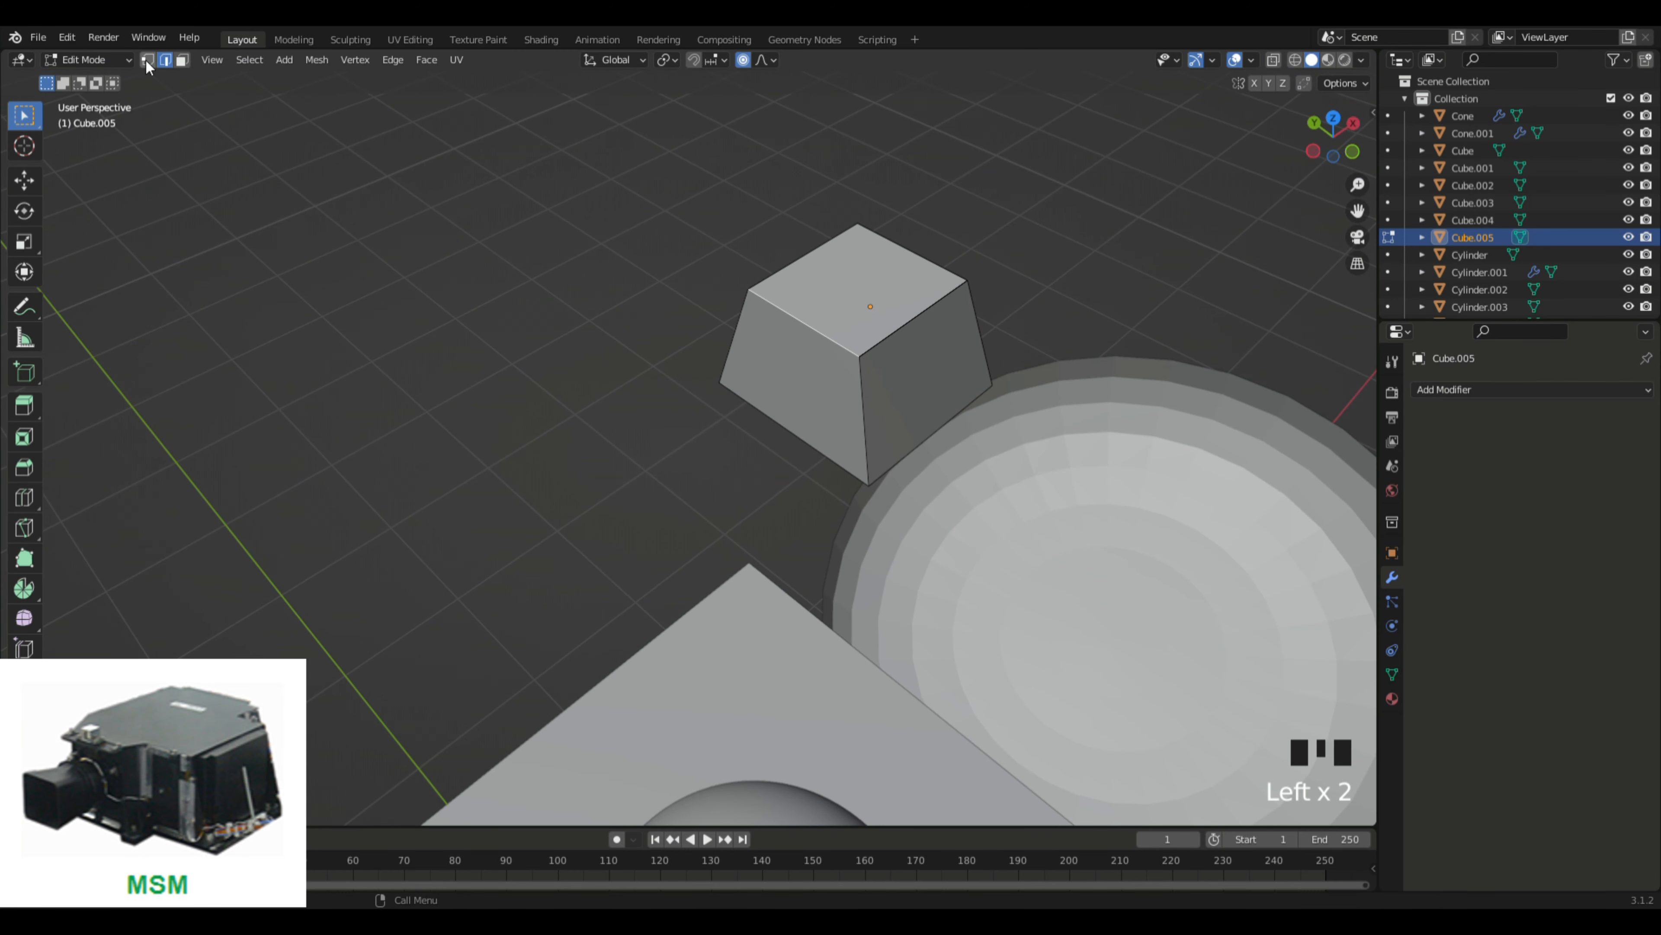
pyautogui.click(181, 60)
pyautogui.click(768, 385)
pyautogui.press('a')
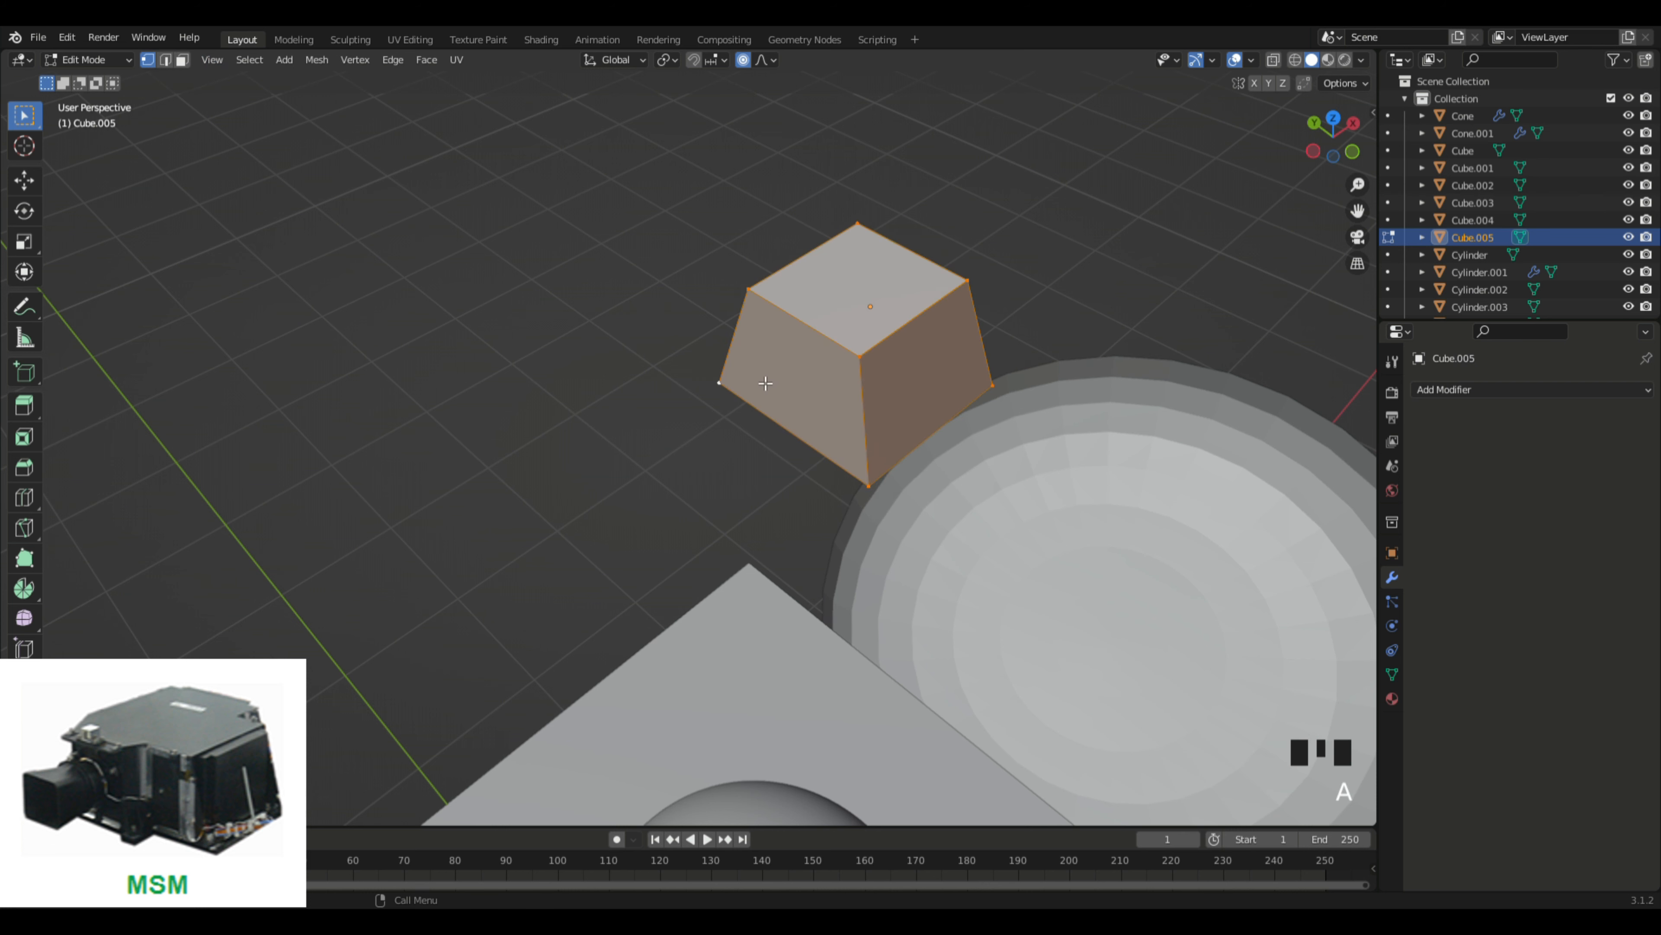
pyautogui.moveTo(765, 382); pyautogui.dragTo(708, 390, button='middle')
pyautogui.rightClick(748, 386)
pyautogui.click(748, 385)
pyautogui.rightClick(754, 372)
pyautogui.click(746, 371)
pyautogui.click(694, 386)
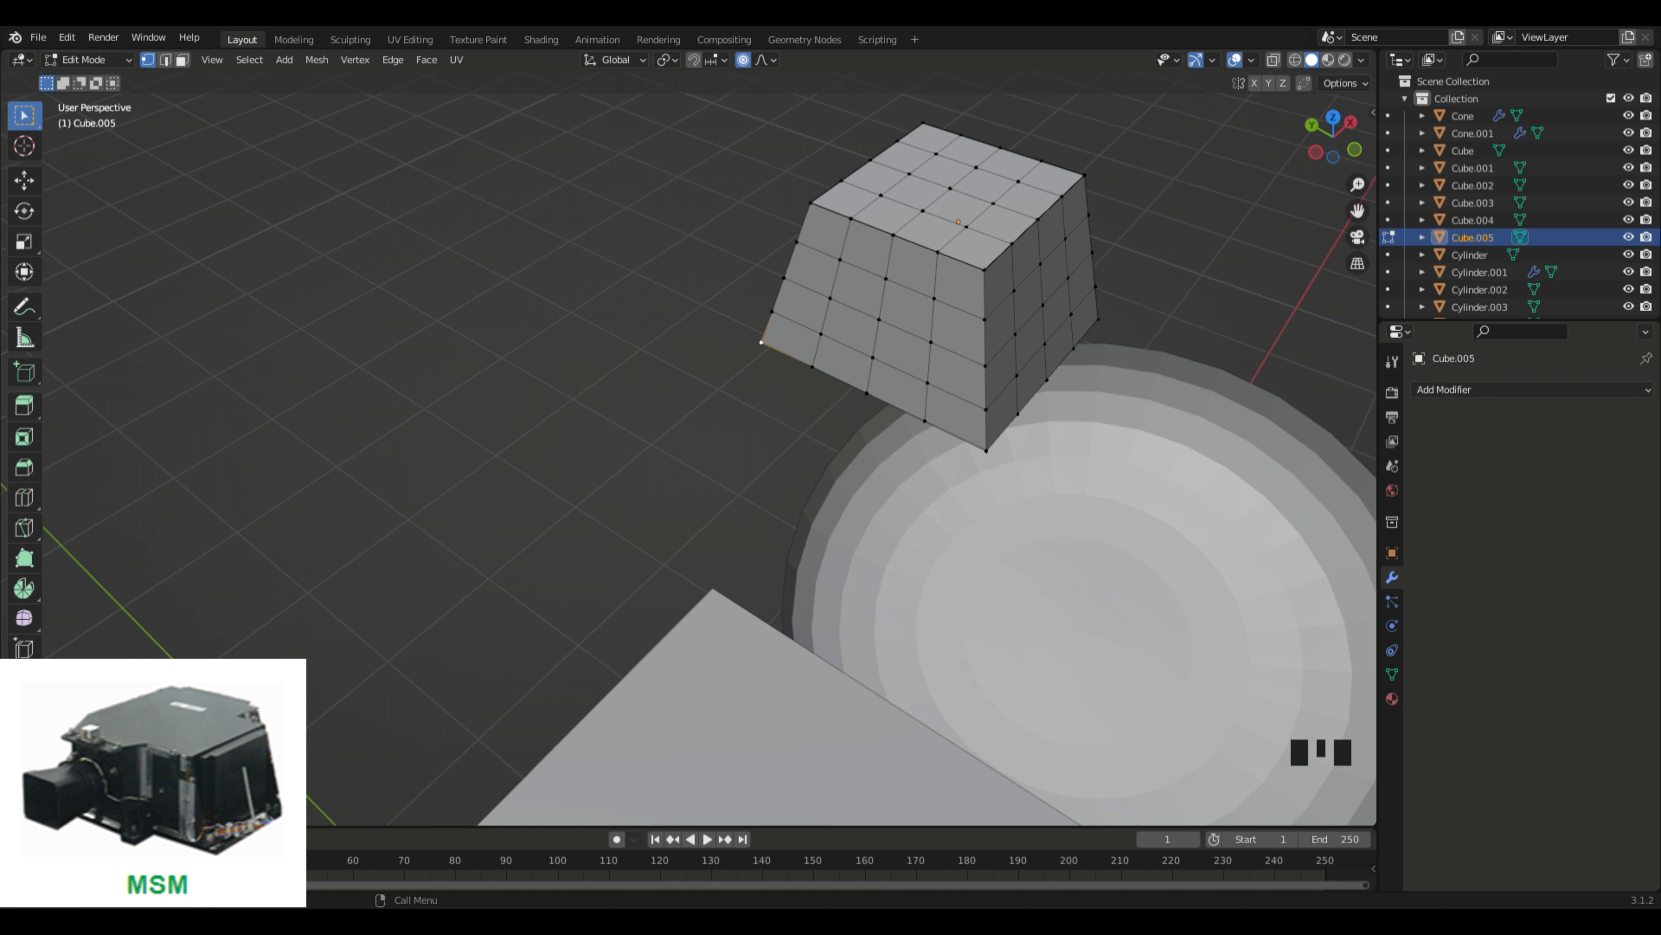
# Step: Extrude the 2 by 2 block of faces in the middle rows of the body's -X side, nearest +Y, slightly outward
pyautogui.click(816, 271)
pyautogui.click(182, 60)
pyautogui.keyDown('shift'); pyautogui.click(812, 268); pyautogui.keyUp('shift')
pyautogui.keyDown('shift'); pyautogui.click(860, 288); pyautogui.keyUp('shift')
pyautogui.keyDown('shift'); pyautogui.click(850, 327); pyautogui.keyUp('shift')
pyautogui.keyDown('shift'); pyautogui.click(810, 313); pyautogui.keyUp('shift')
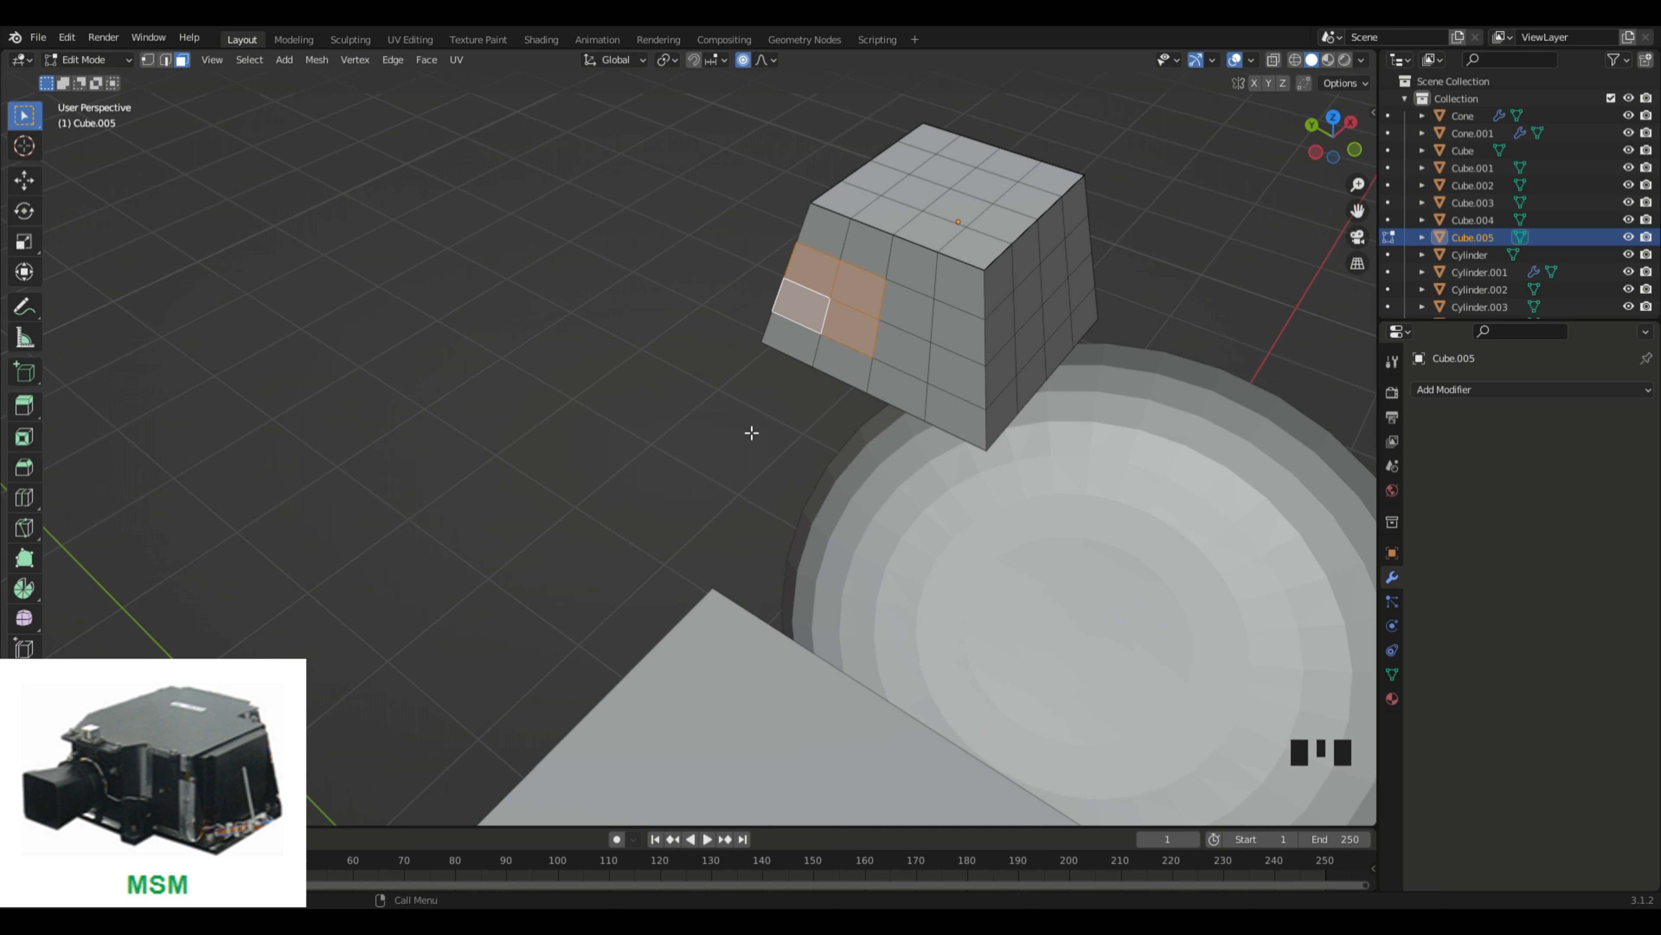
pyautogui.press('e')
pyautogui.click(733, 408)
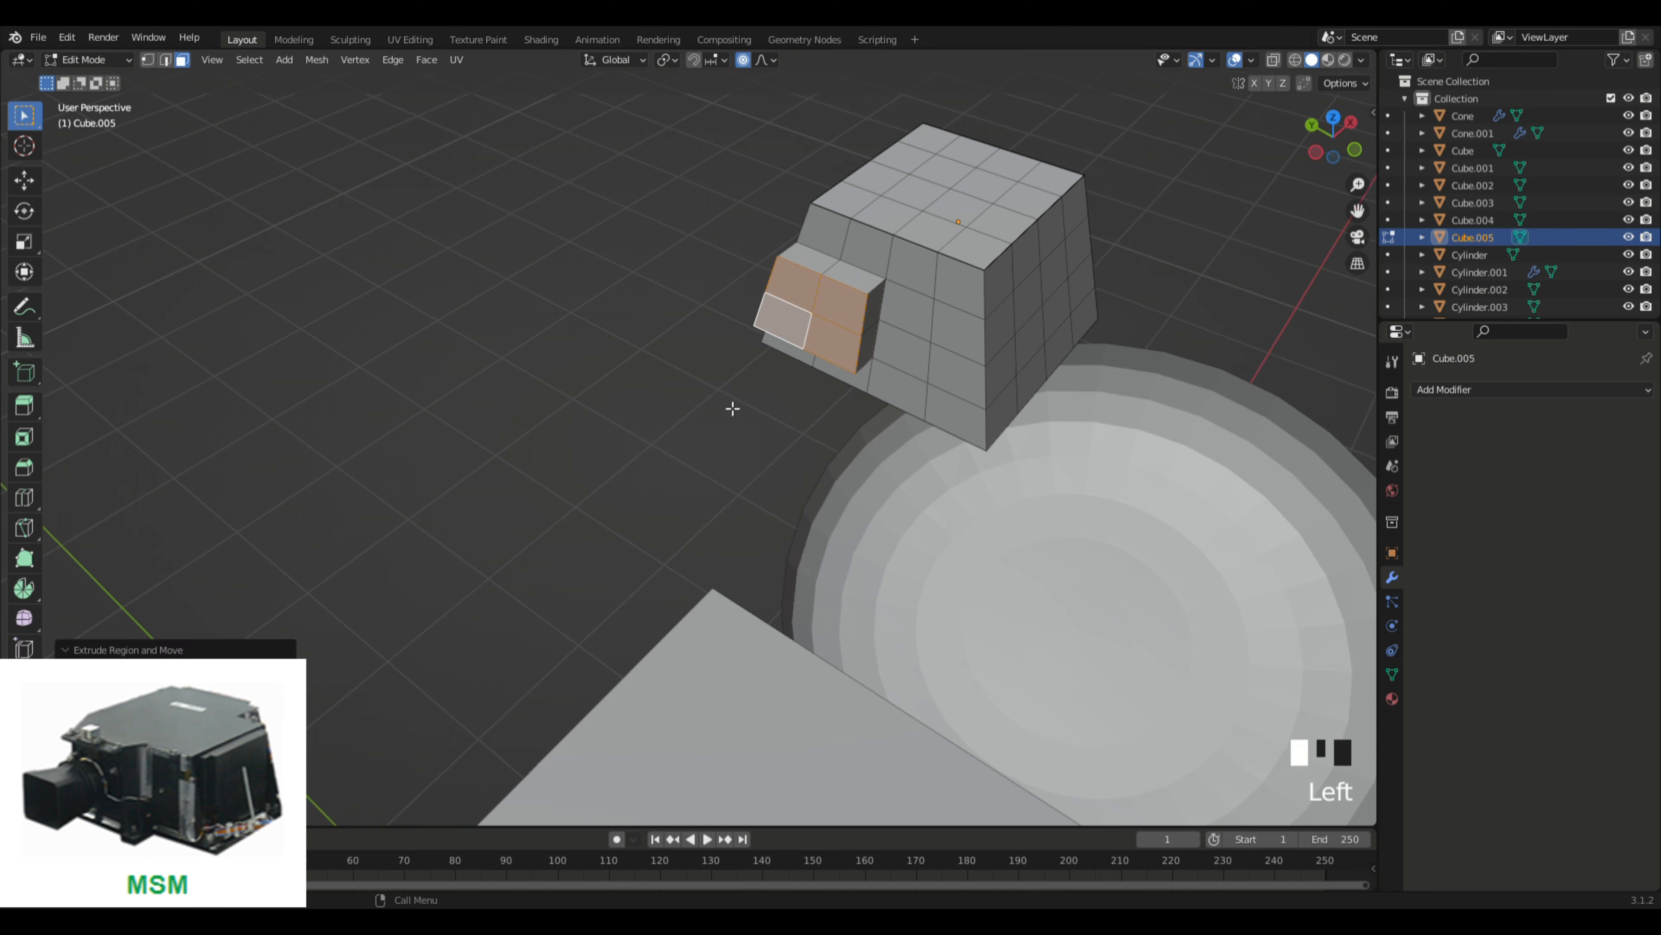
# Step: Return to Object Mode and deselect the MSM body
pyautogui.moveTo(733, 409); pyautogui.dragTo(707, 903, button='middle')
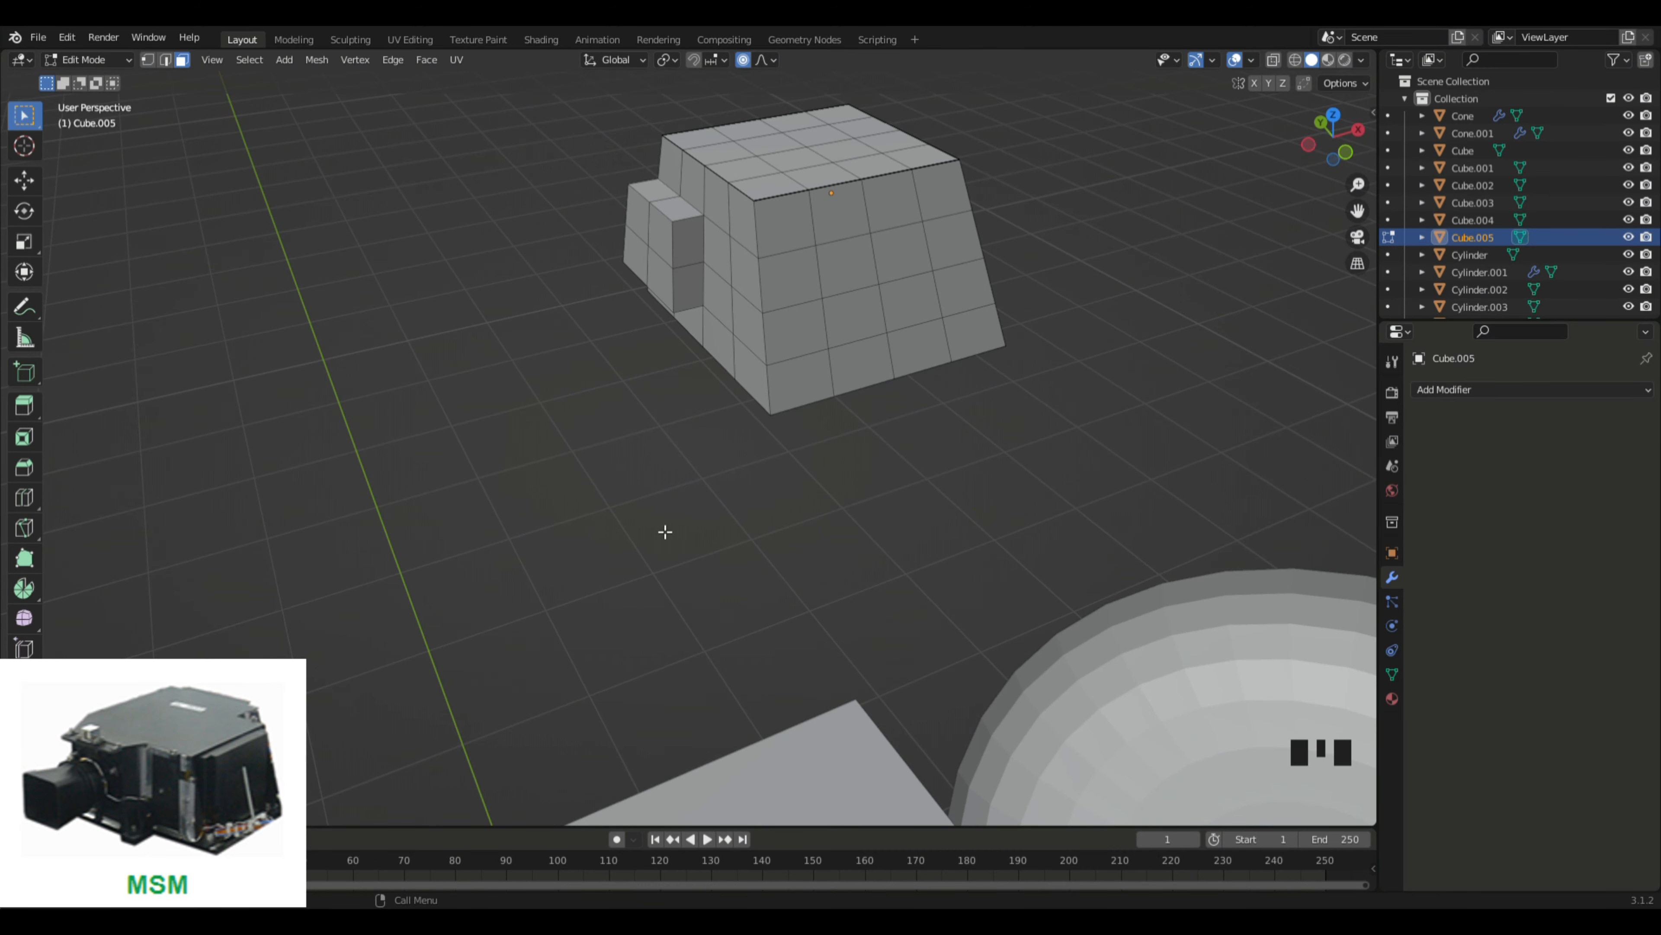
pyautogui.moveTo(664, 530); pyautogui.dragTo(727, 557, button='middle')
pyautogui.scroll(-8, 779, 493)
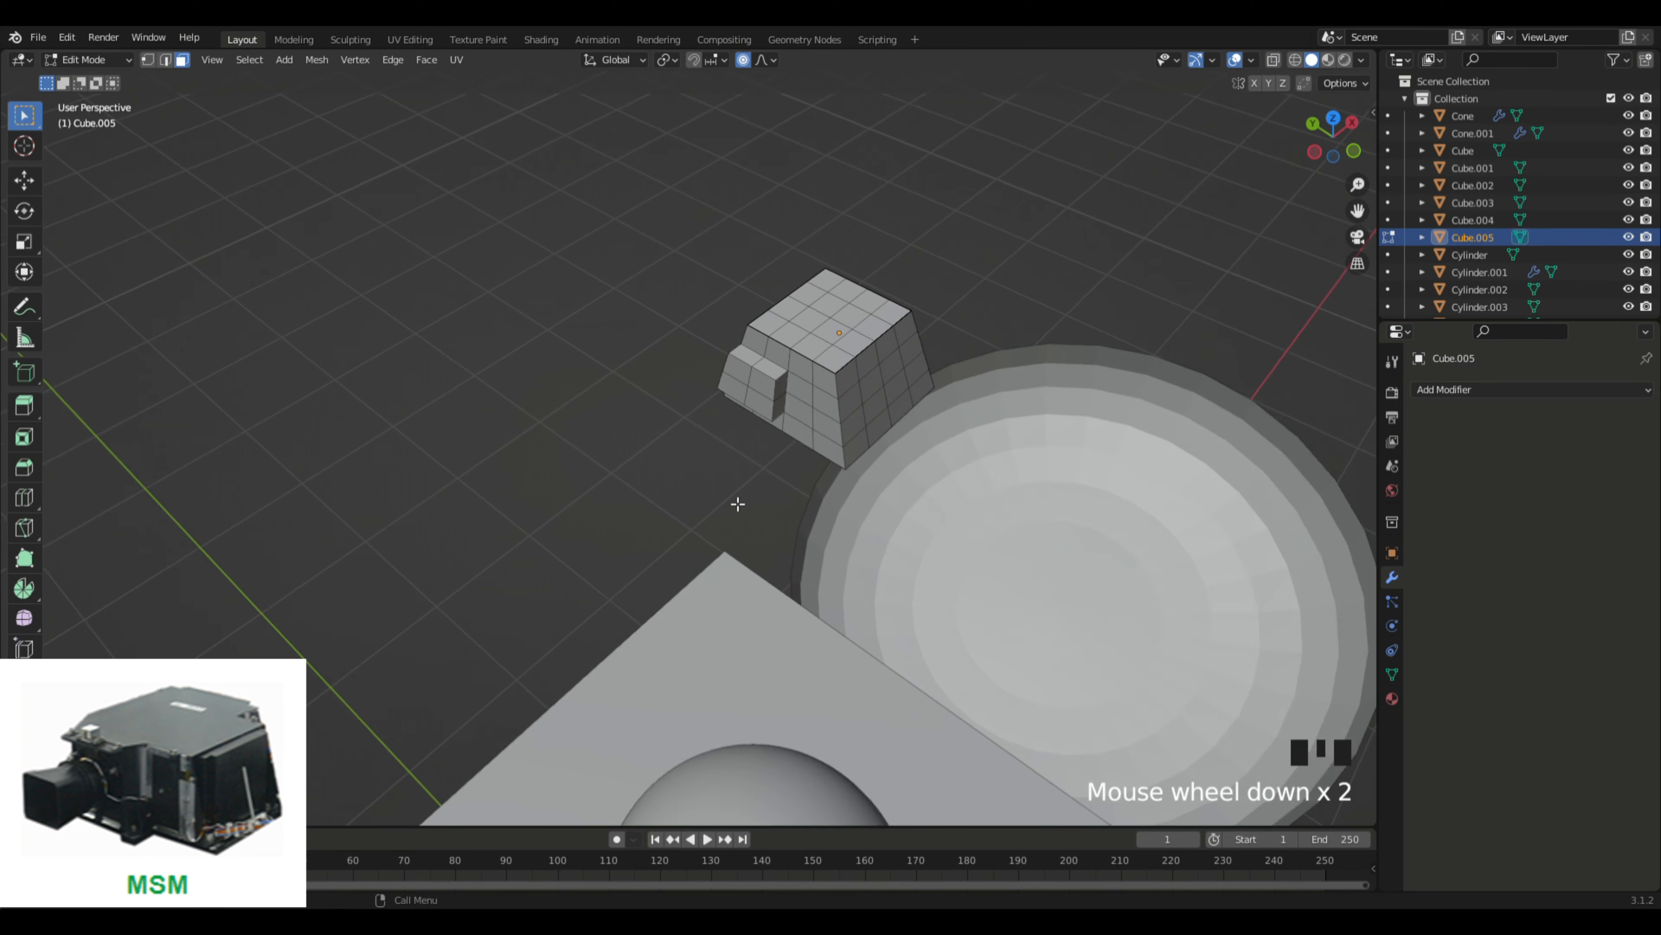
pyautogui.moveTo(752, 497); pyautogui.dragTo(653, 464, button='middle')
pyautogui.scroll(-3, 662, 491)
pyautogui.scroll(-2, 662, 490)
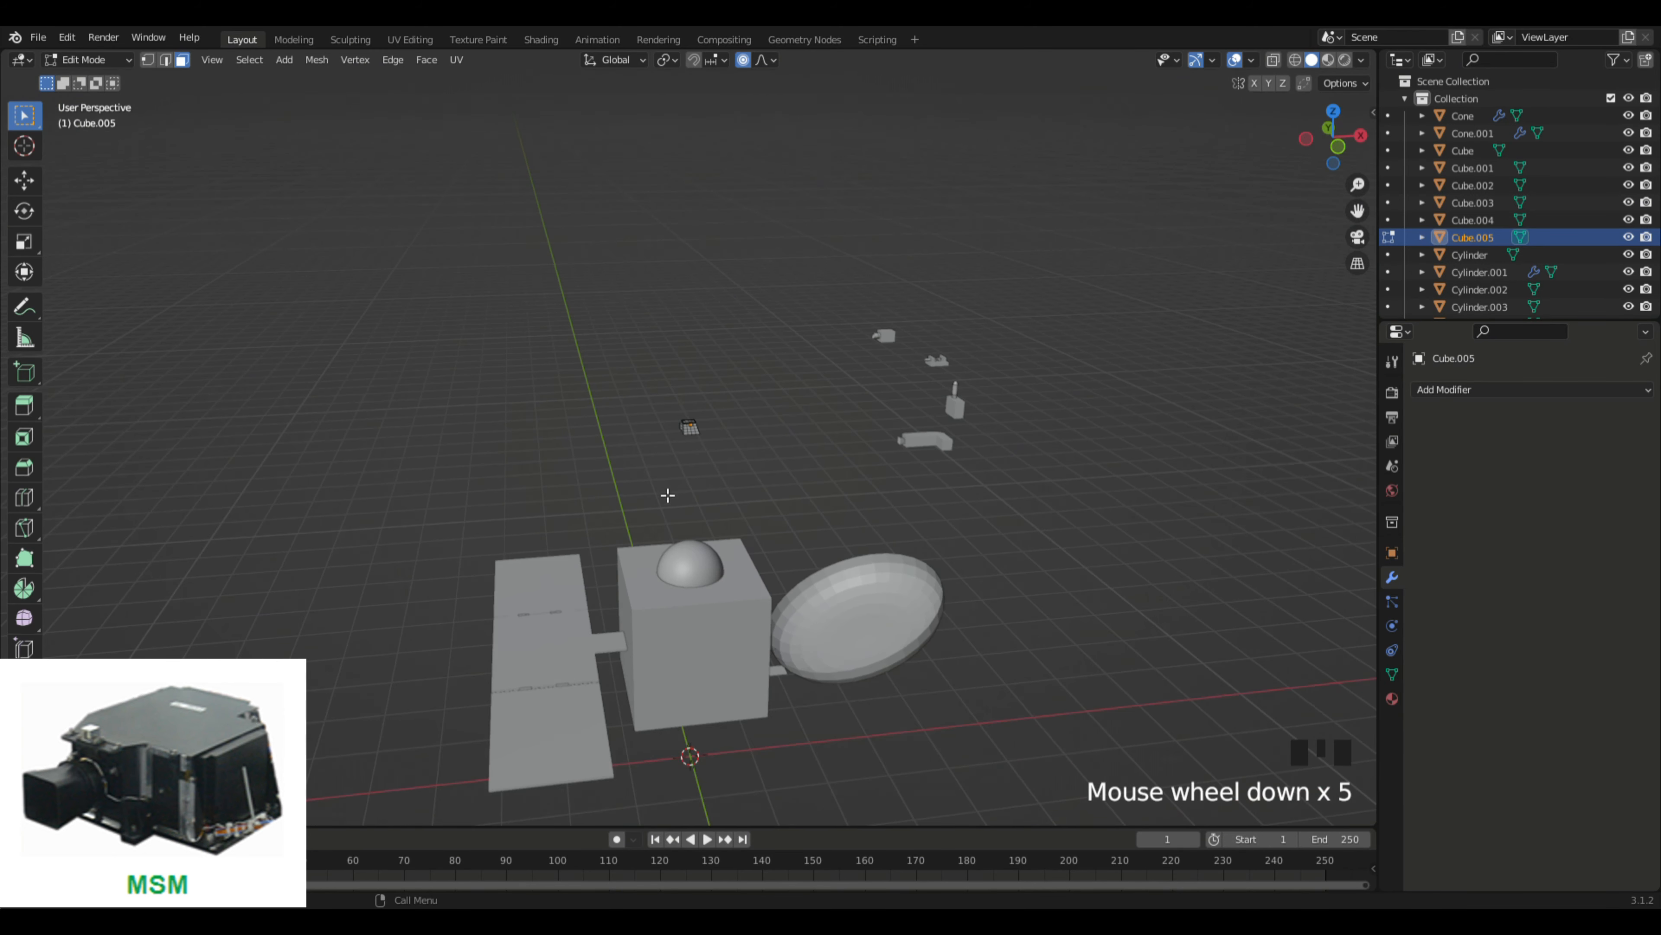
pyautogui.hotkey('shift', 'a')
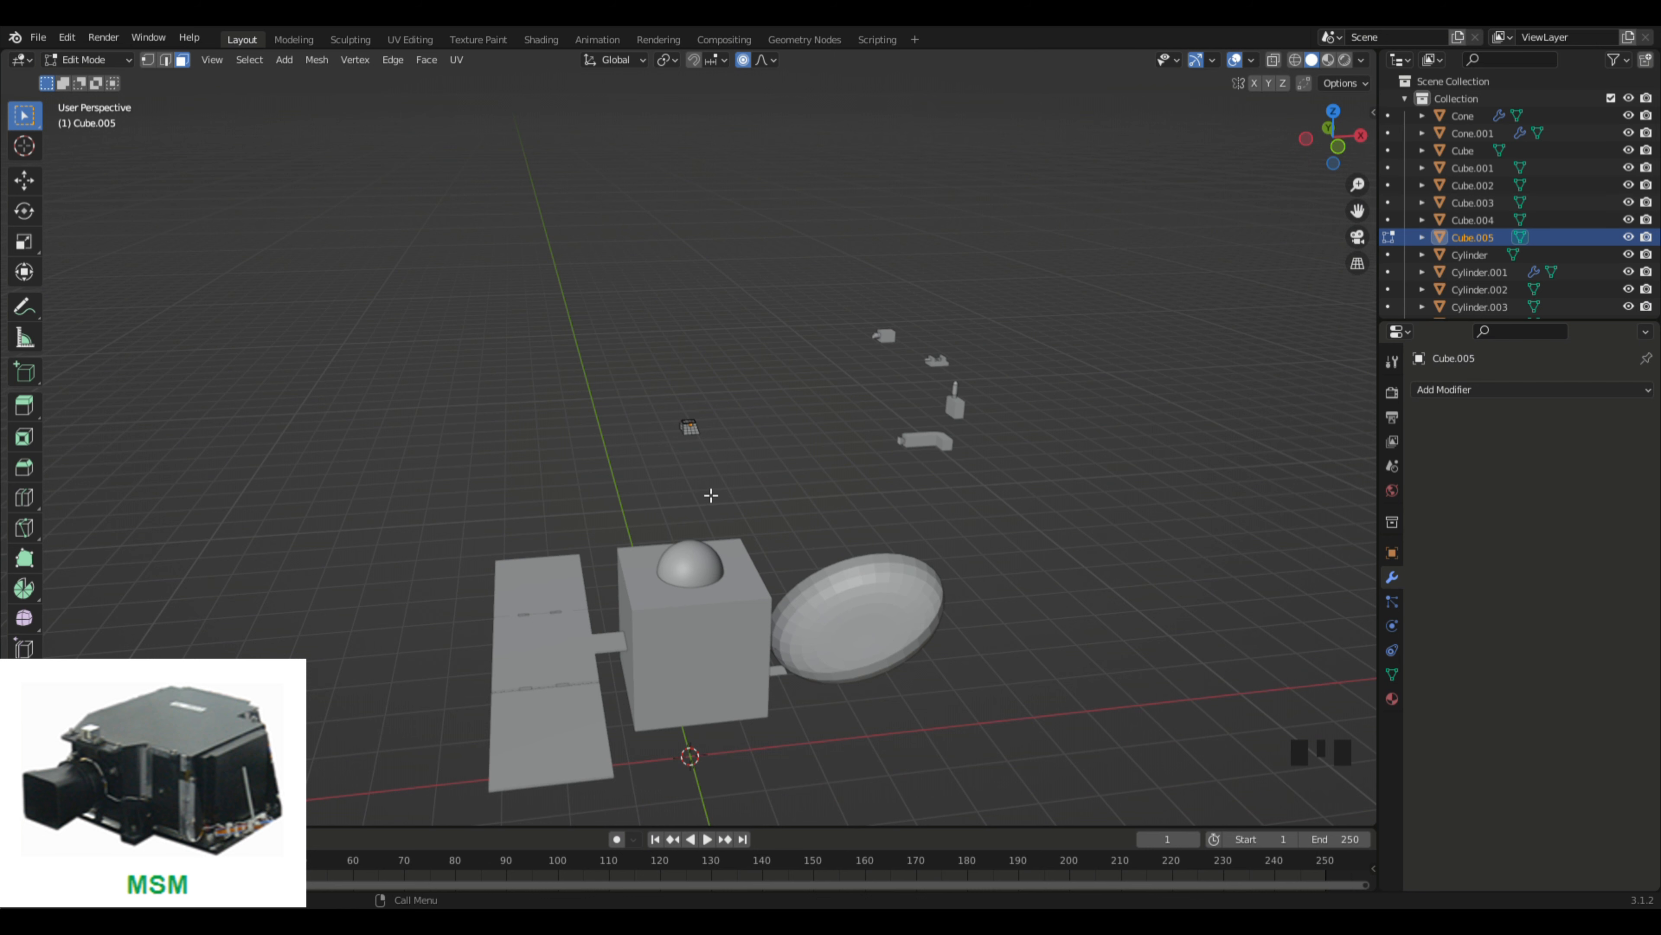
pyautogui.click(600, 483)
pyautogui.press('Tab')
pyautogui.scroll(6, 723, 477)
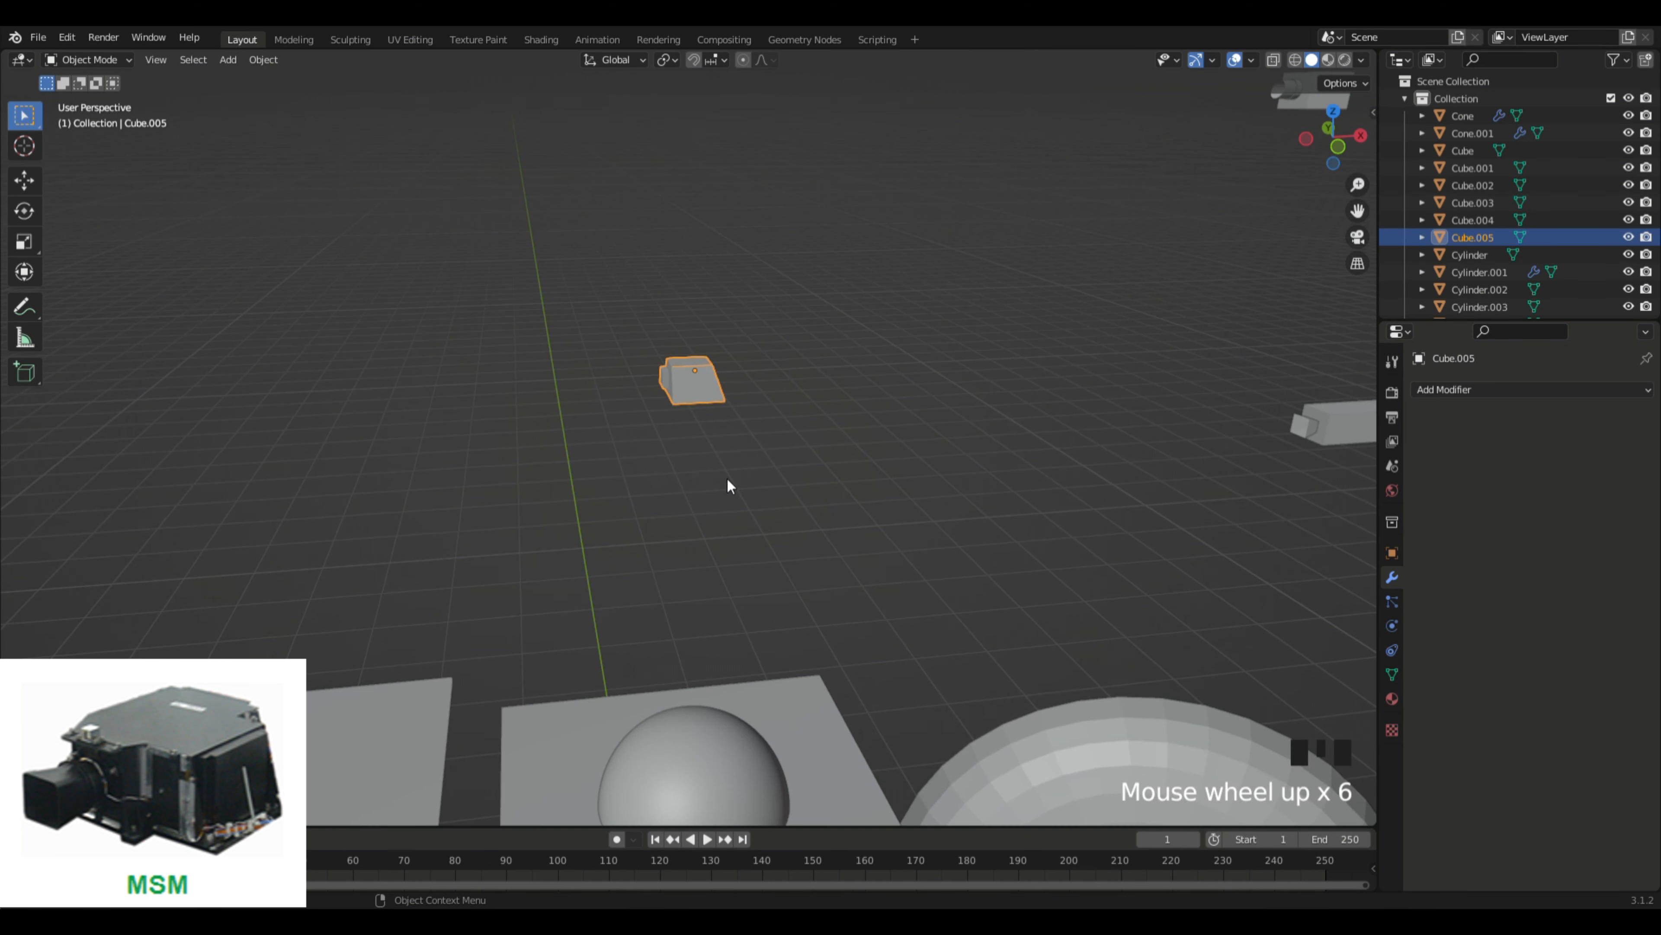
pyautogui.press('Delete')
pyautogui.scroll(-17, 801, 696)
# Step: Add a cone mesh with 4 vertices to make a pyramid for the MSM's lens hood
pyautogui.hotkey('shift', 'a')
pyautogui.moveTo(791, 554)
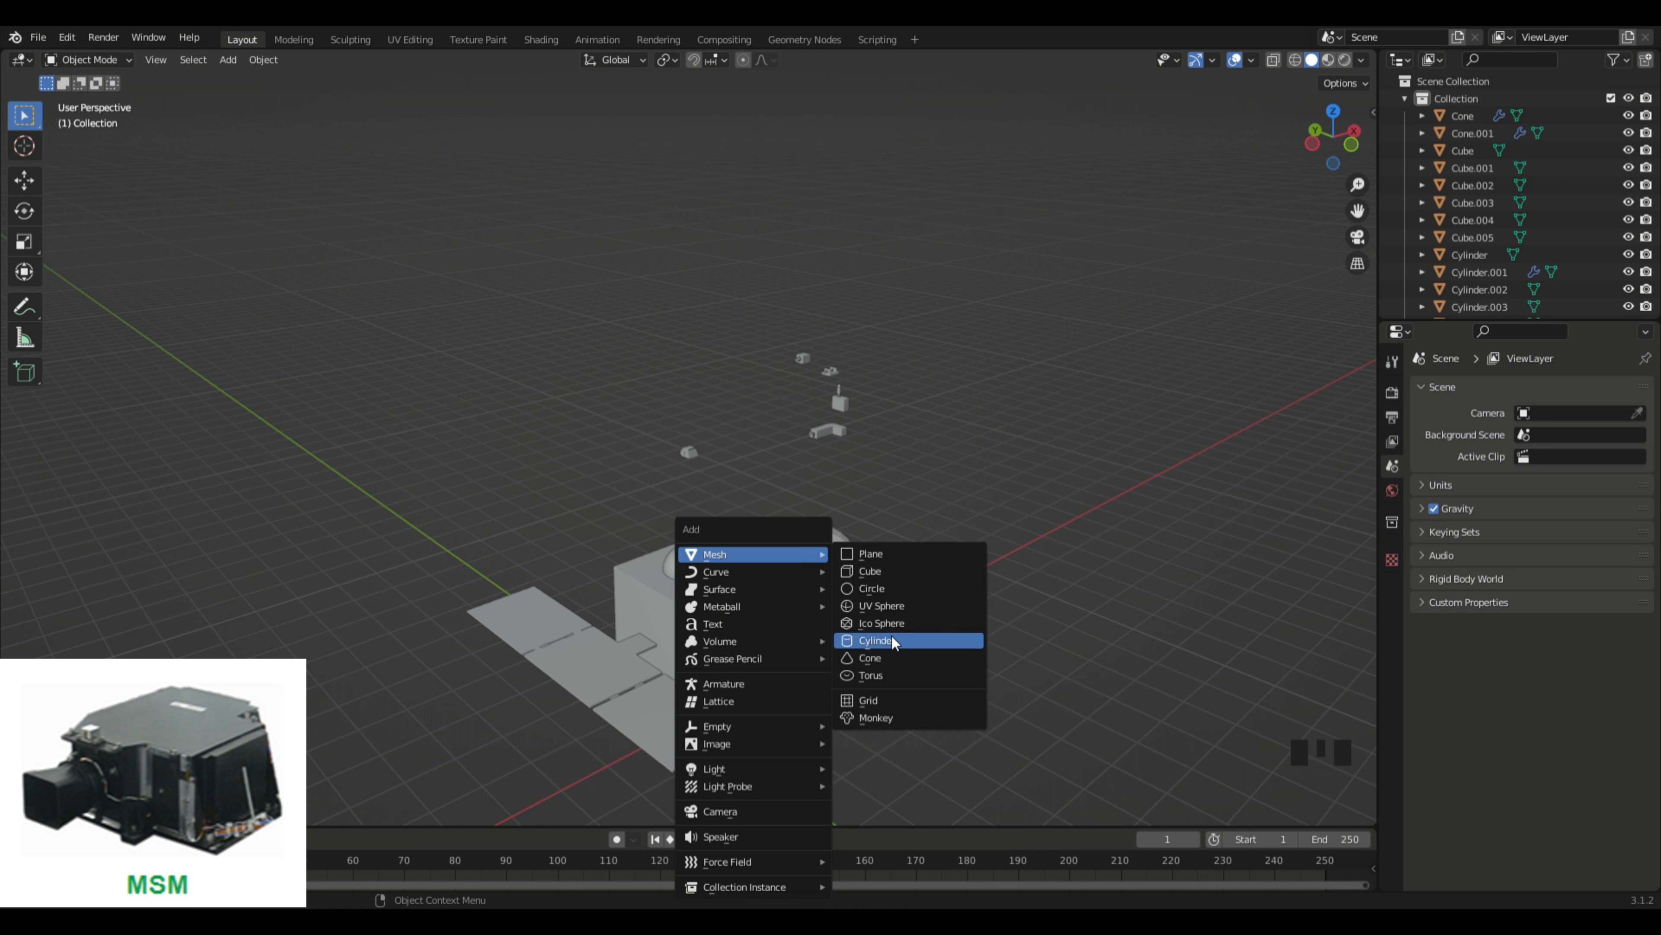
pyautogui.click(897, 658)
pyautogui.click(255, 585)
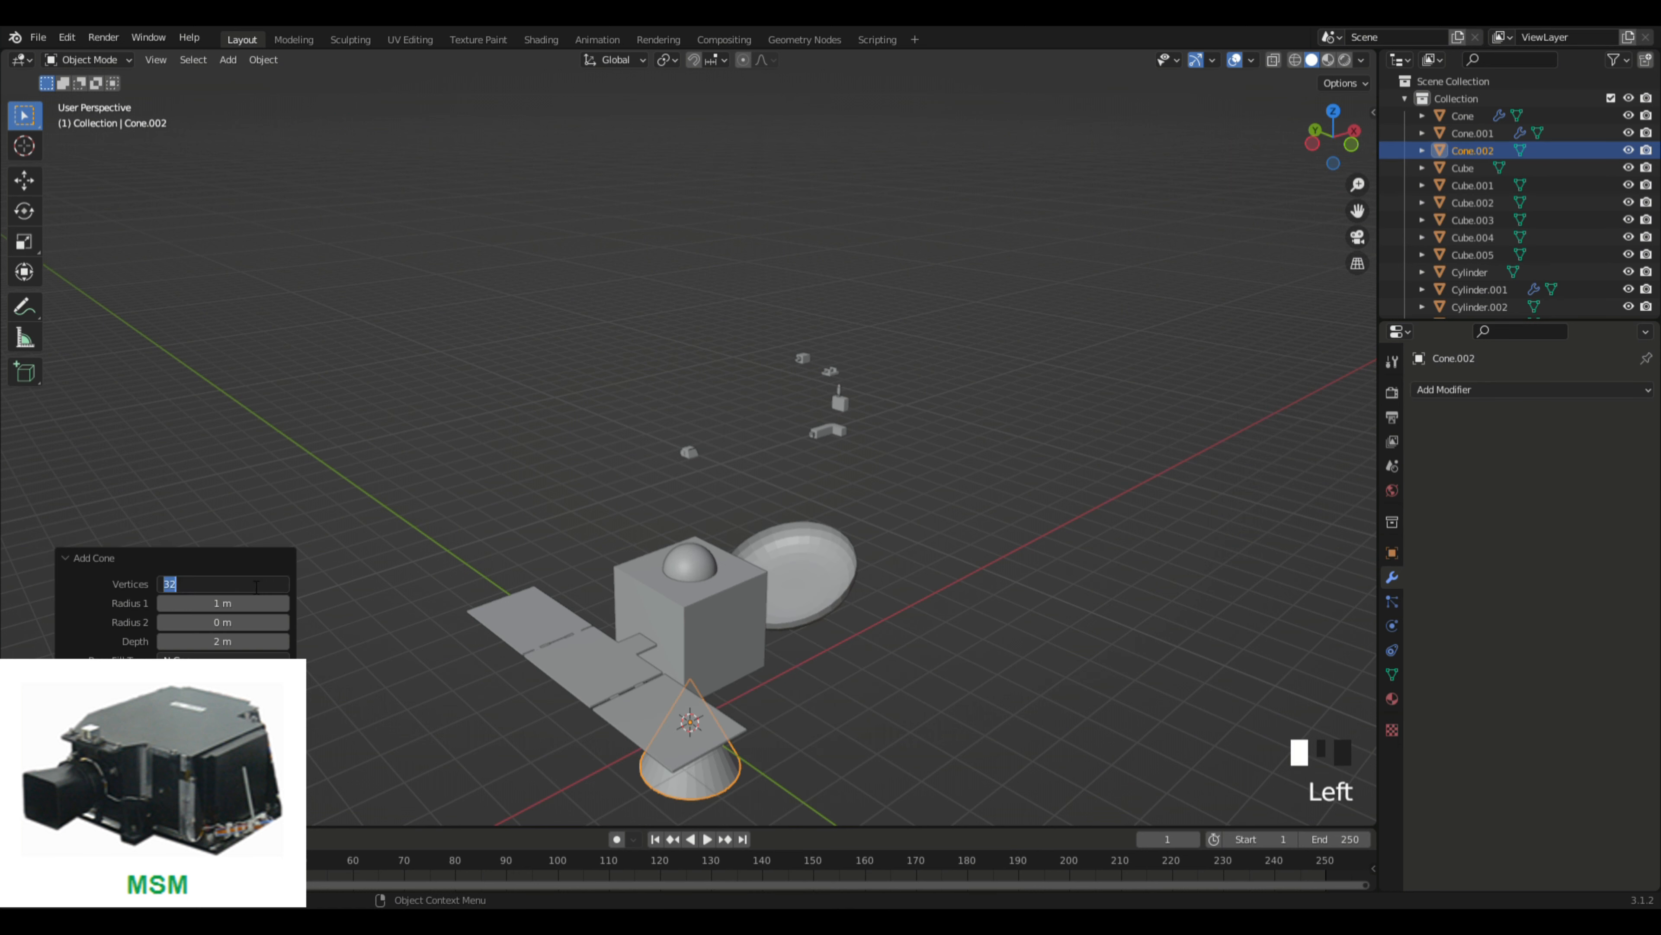
pyautogui.write('4')
pyautogui.press('Return')
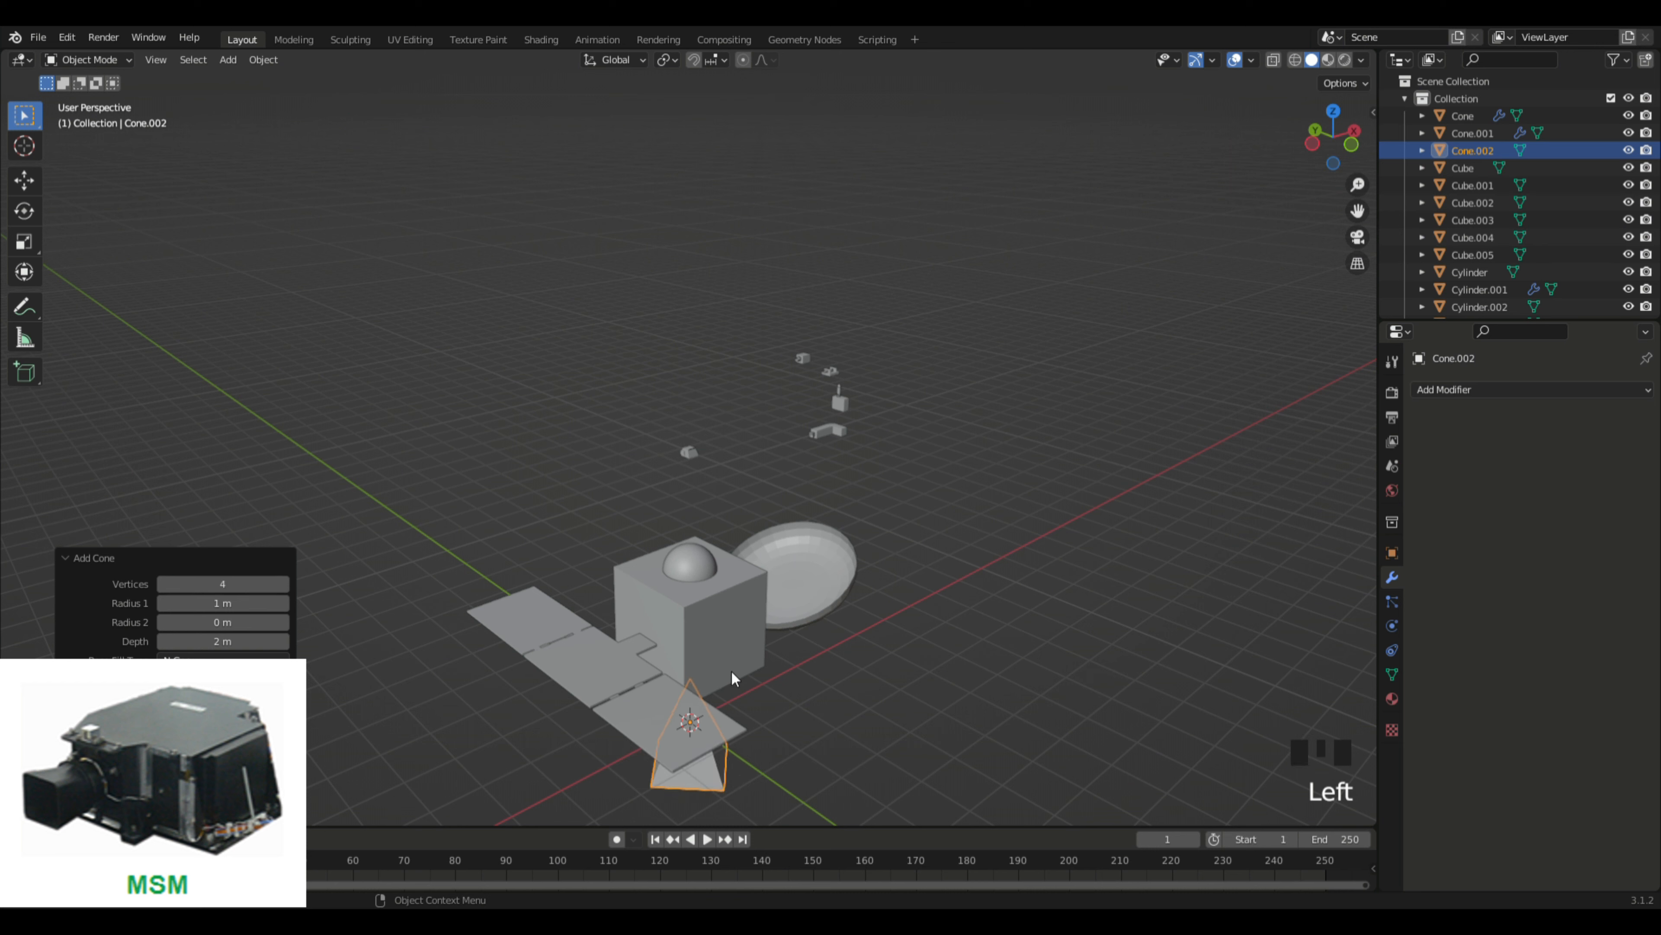
pyautogui.click(872, 736)
pyautogui.click(742, 791)
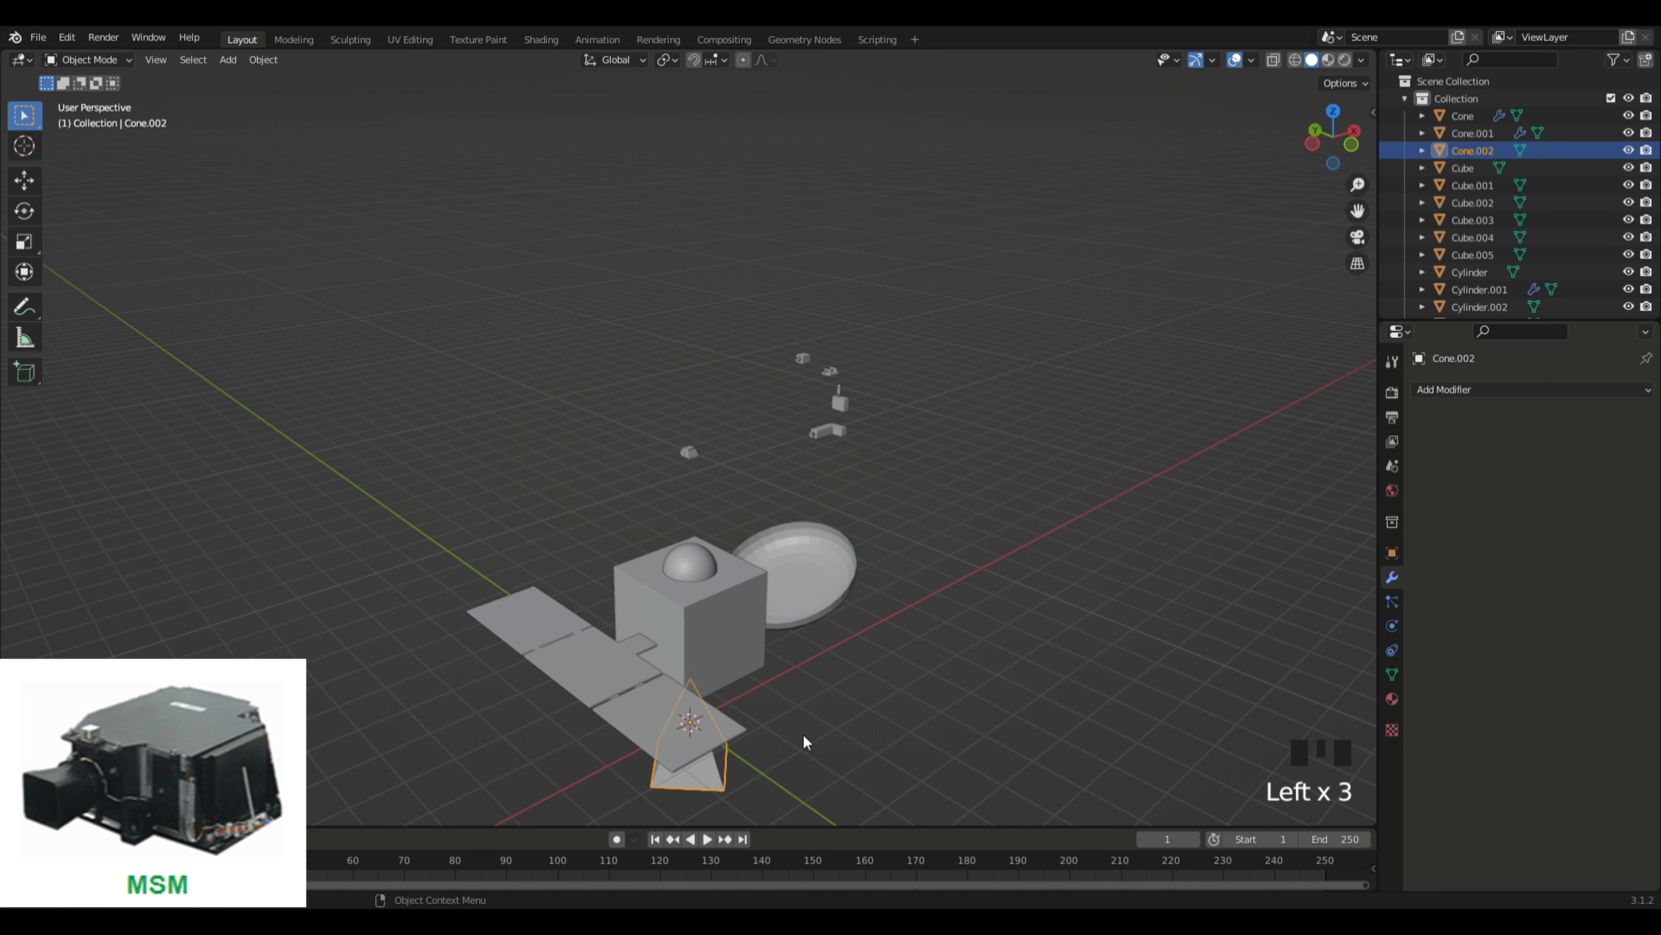
# Step: Raise the pyramid along Z above the spacecraft and scale it down until it is smaller than the MSM body
pyautogui.press('g')
pyautogui.press('z')
pyautogui.click(841, 417)
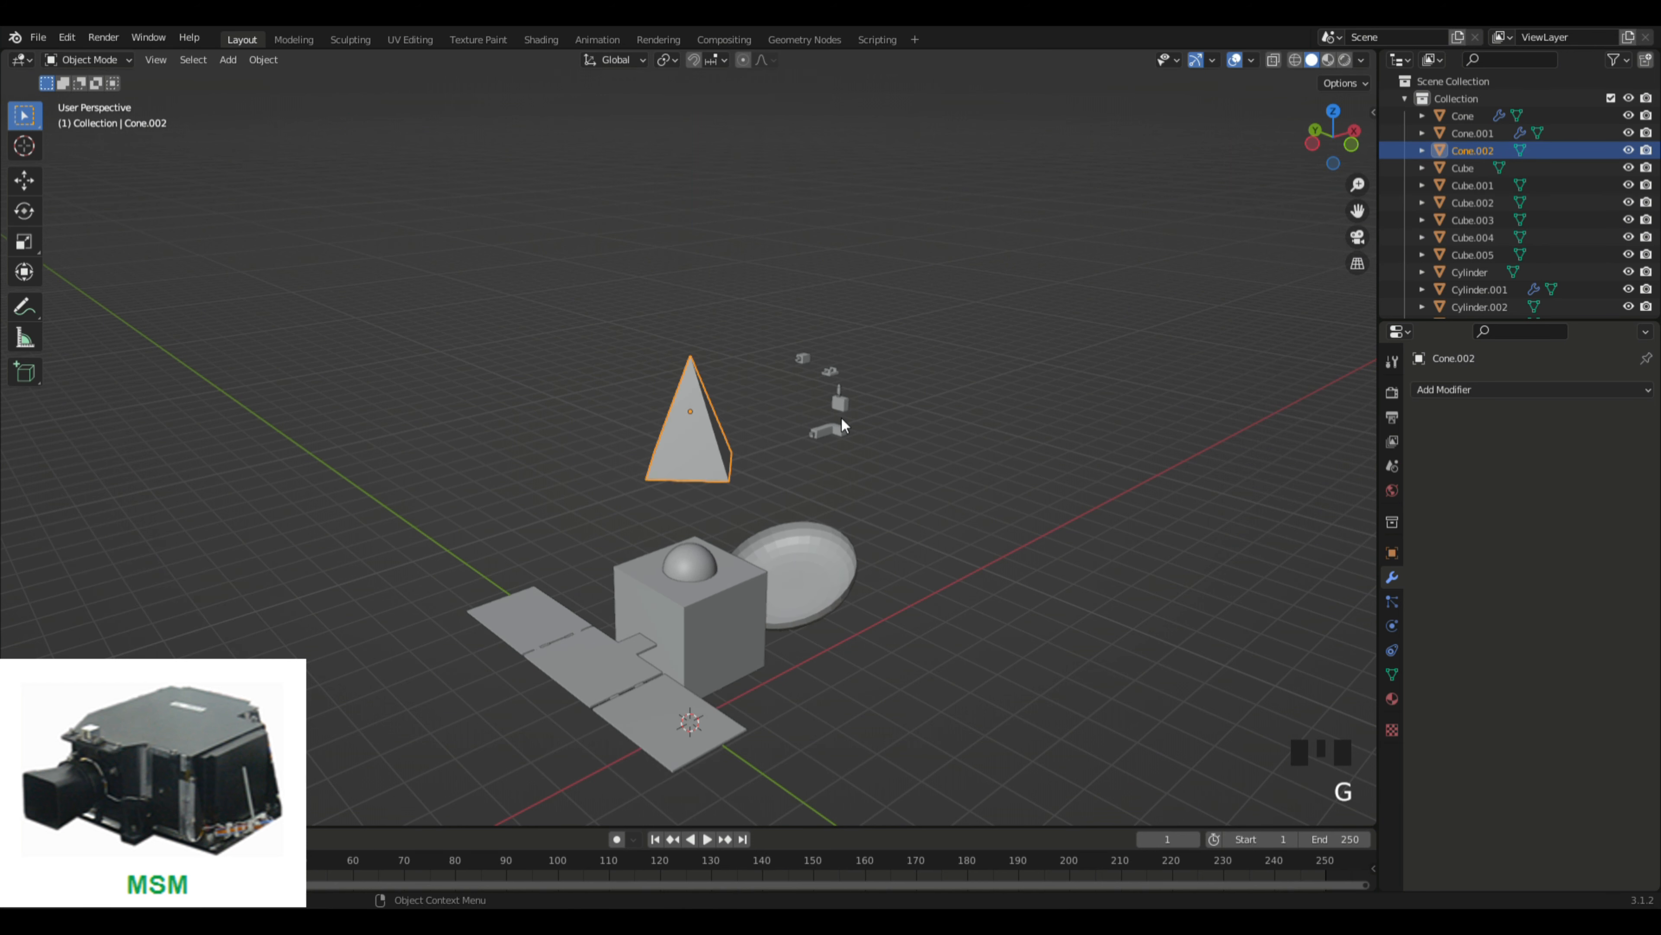
pyautogui.press('s')
pyautogui.click(733, 440)
pyautogui.scroll(9, 732, 440)
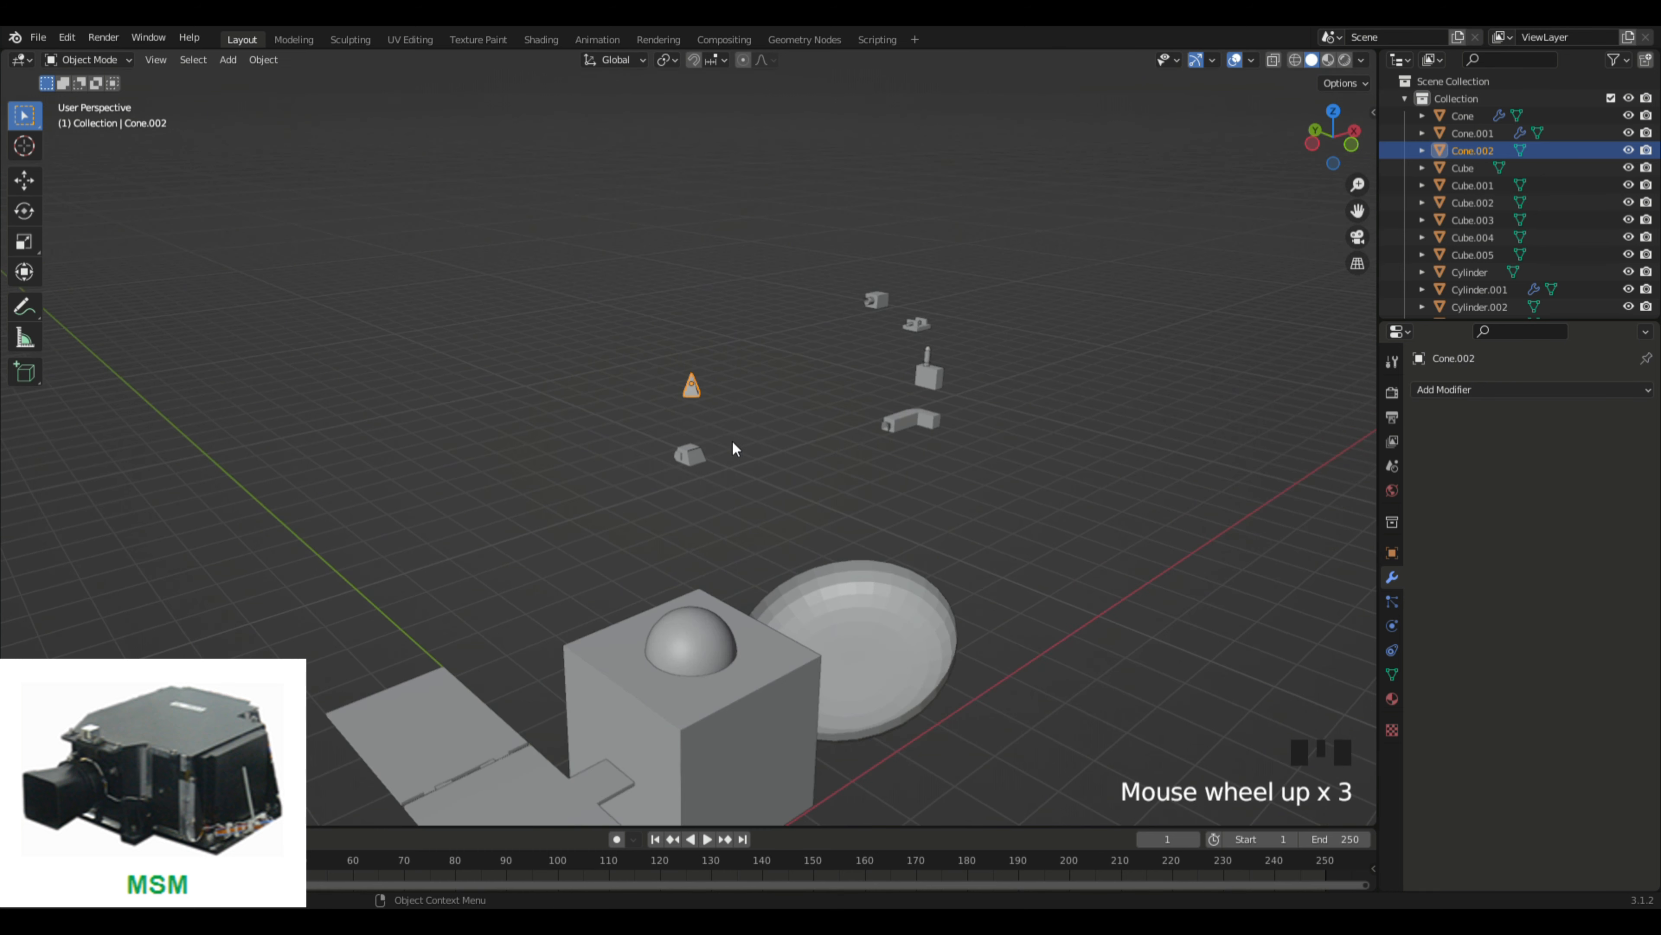
pyautogui.scroll(1, 744, 455)
pyautogui.press('s')
pyautogui.click(787, 308)
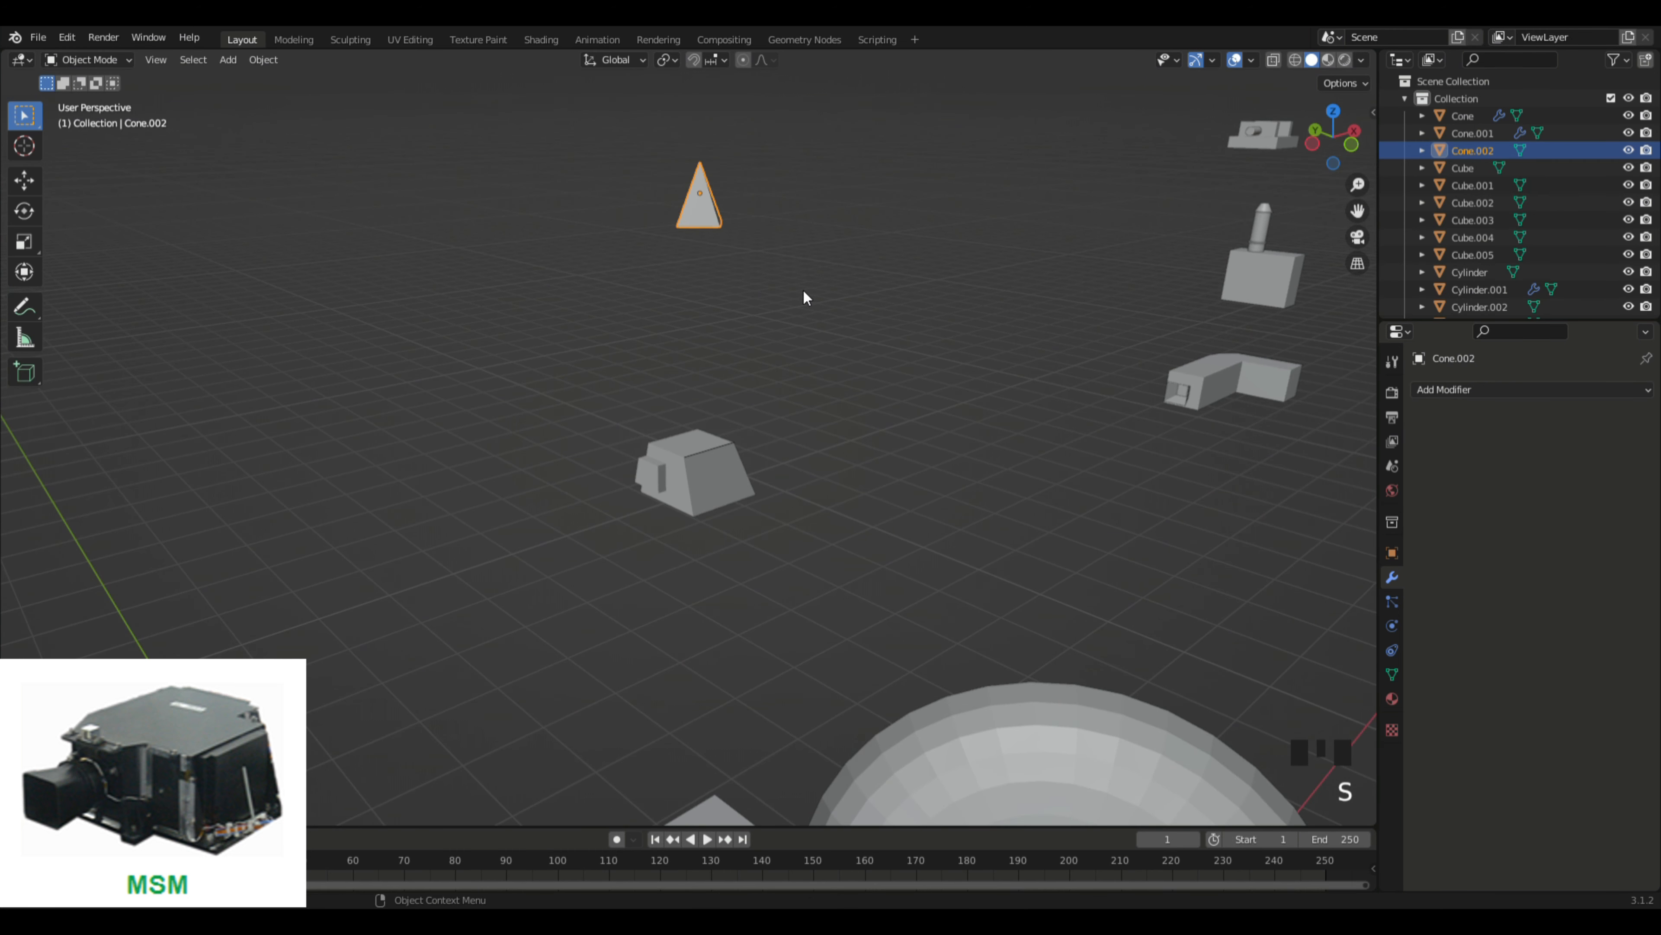
pyautogui.press('g')
pyautogui.click(803, 485)
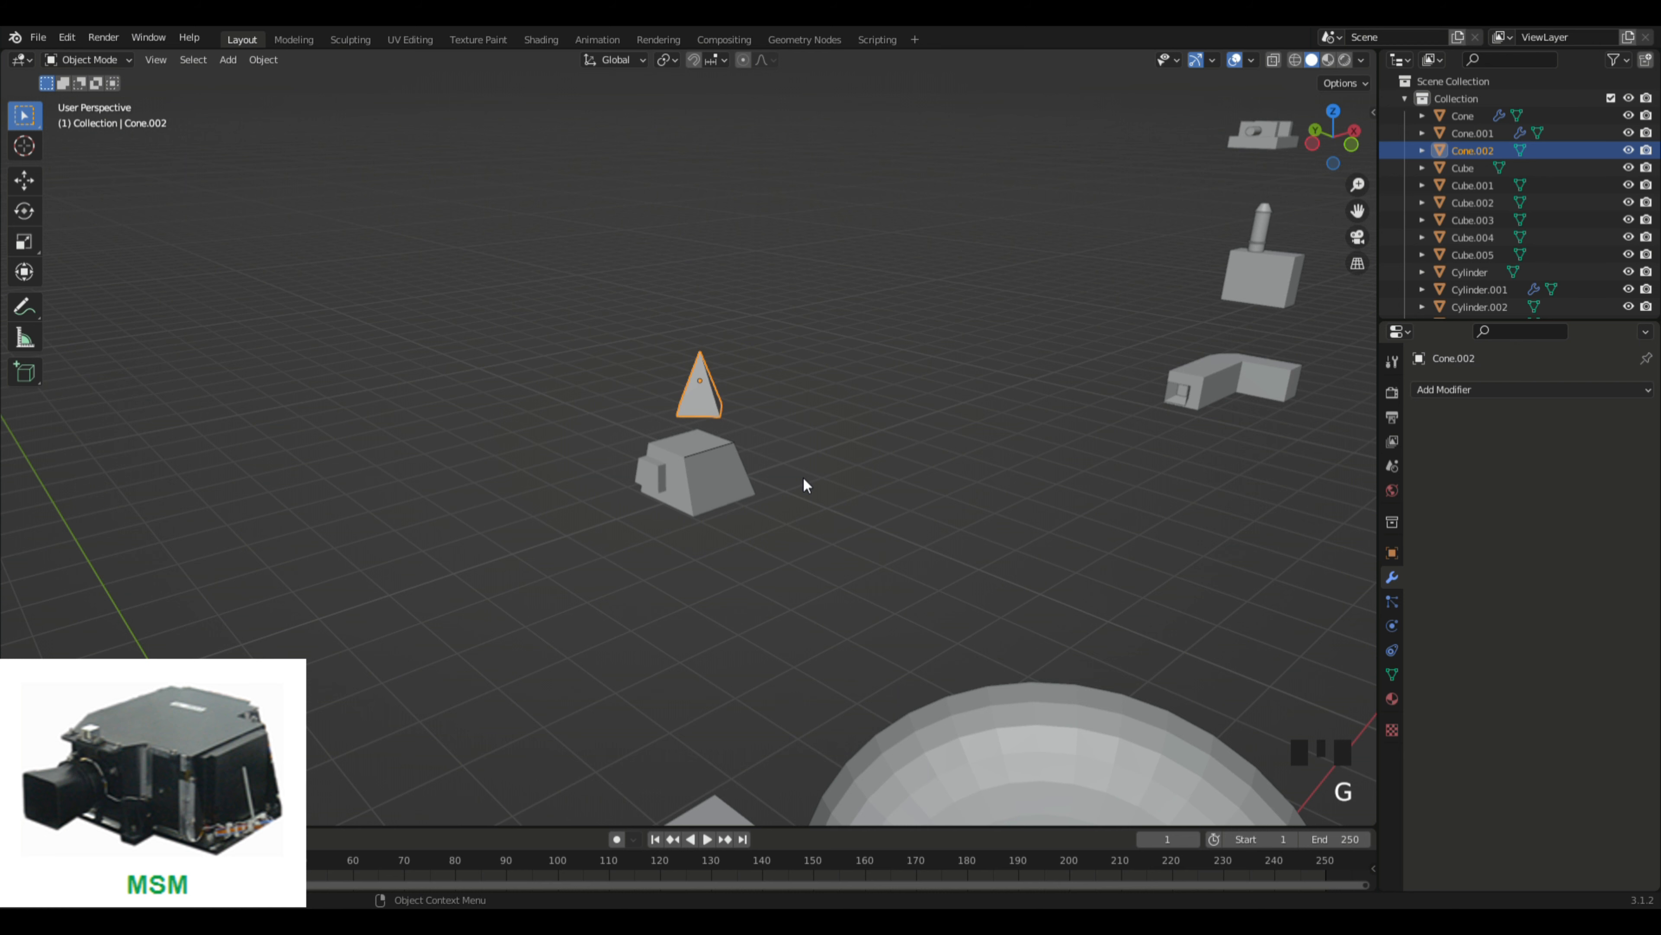
pyautogui.hotkey('ctrl', 'z')
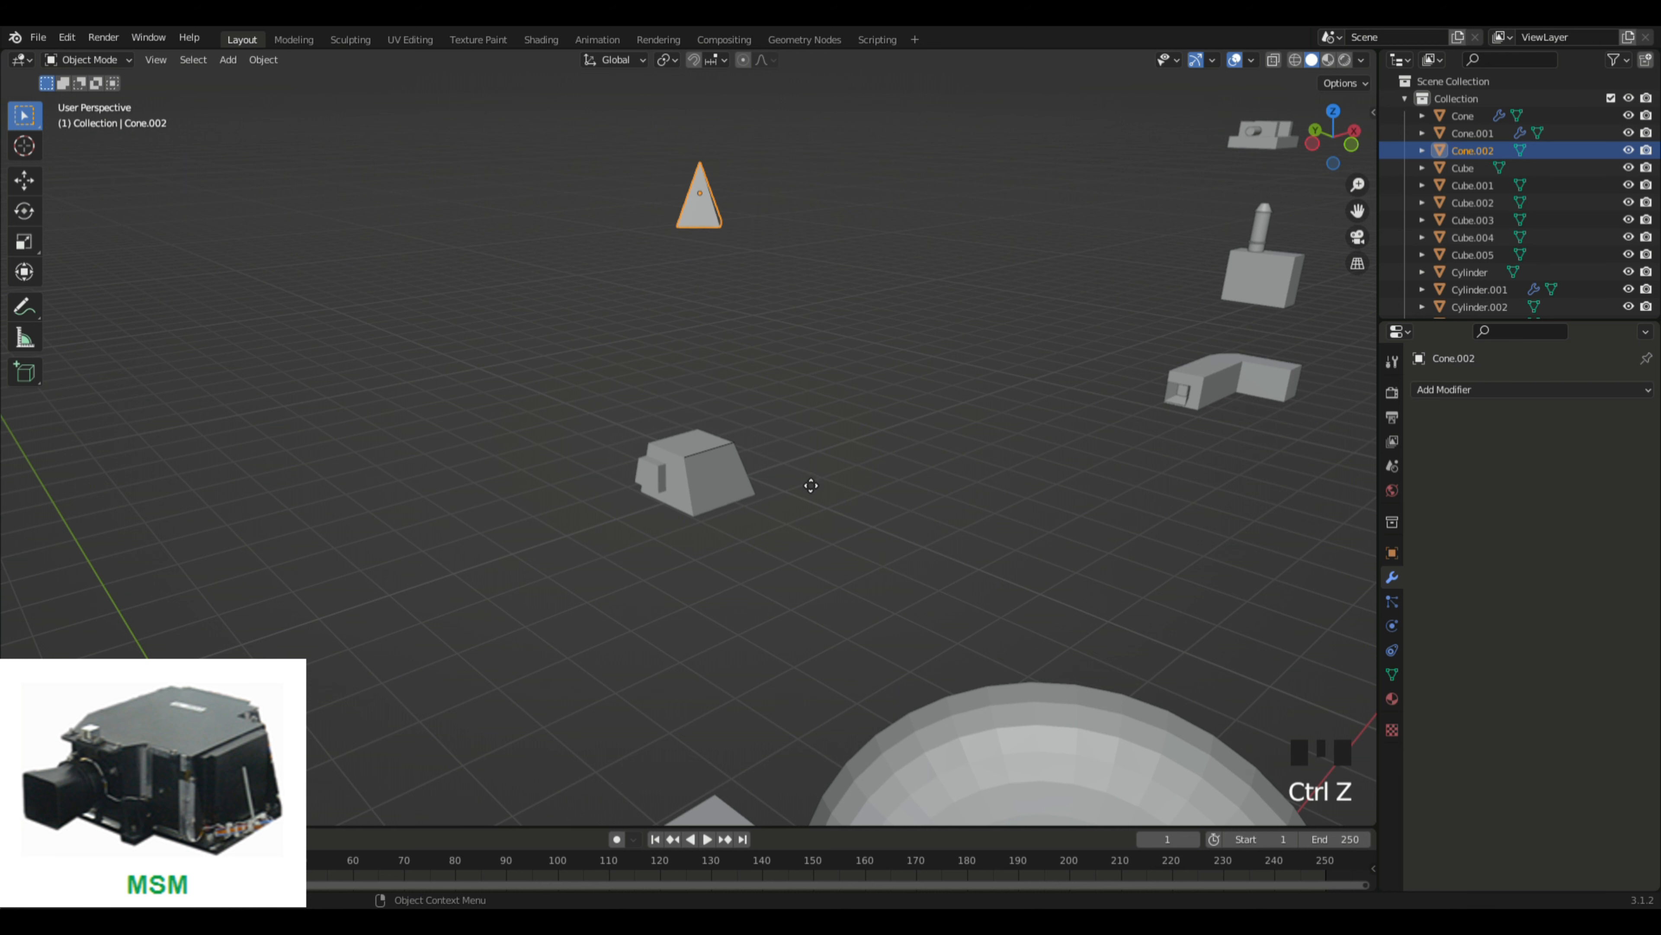
# Step: Lower the pyramid along Z to the MSM body's level and move it out along -X beside the extruded block
pyautogui.press('g')
pyautogui.press('z')
pyautogui.click(824, 531)
pyautogui.scroll(8, 843, 466)
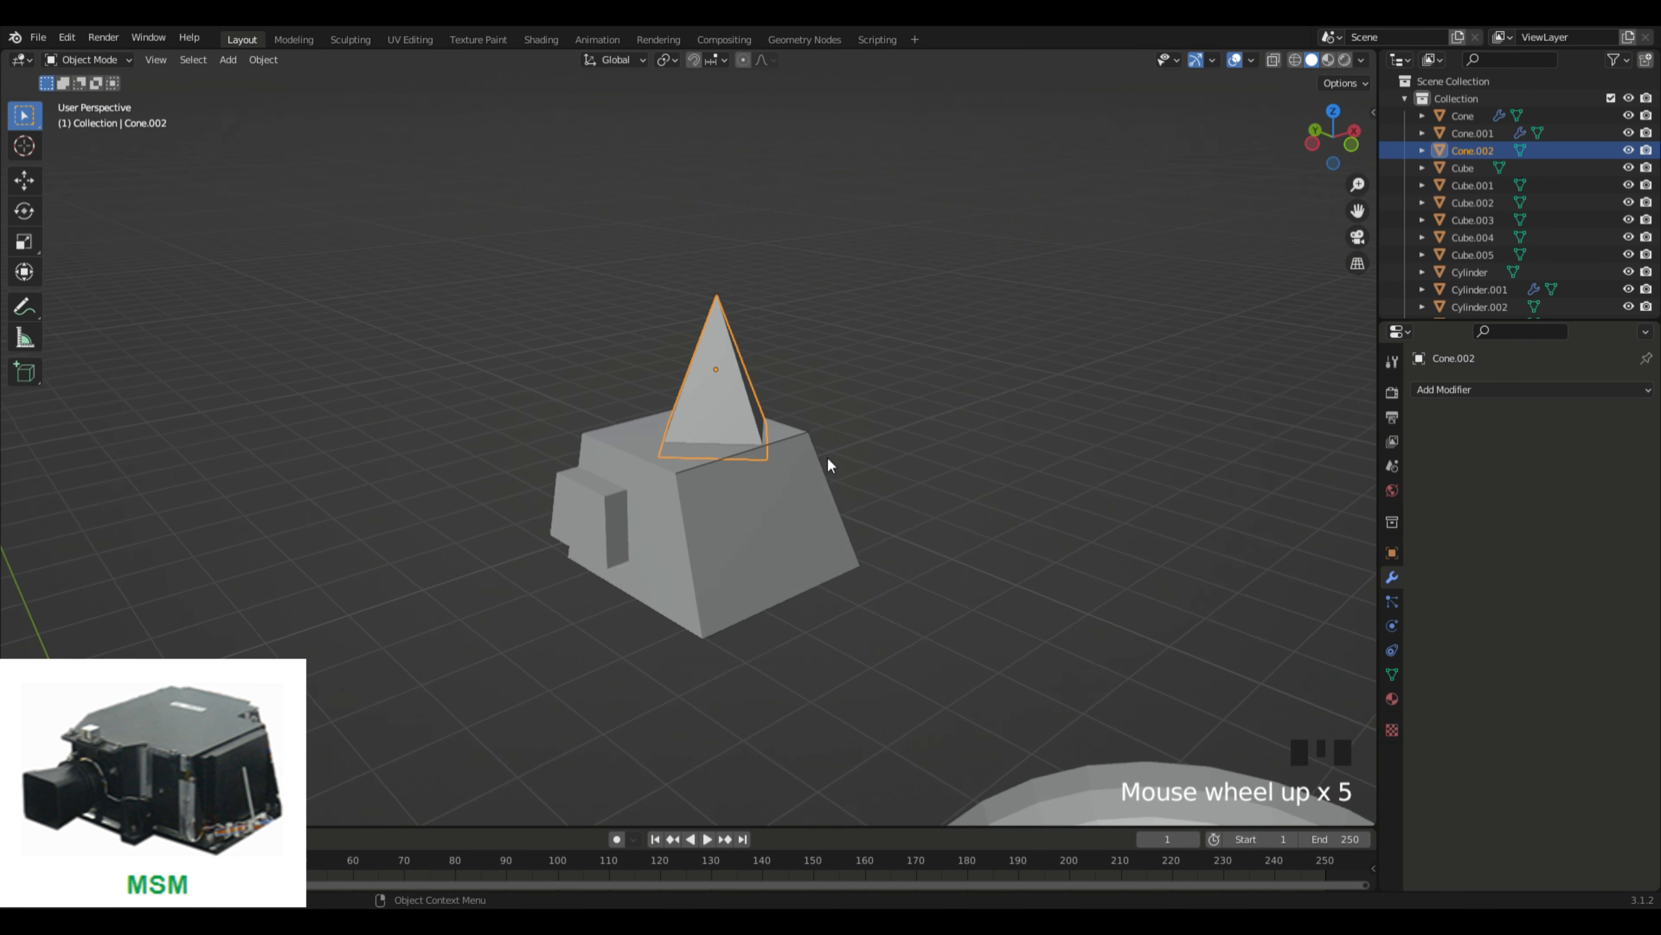
pyautogui.moveTo(848, 469); pyautogui.dragTo(838, 468, button='middle')
pyautogui.scroll(-2, 838, 467)
pyautogui.press('g')
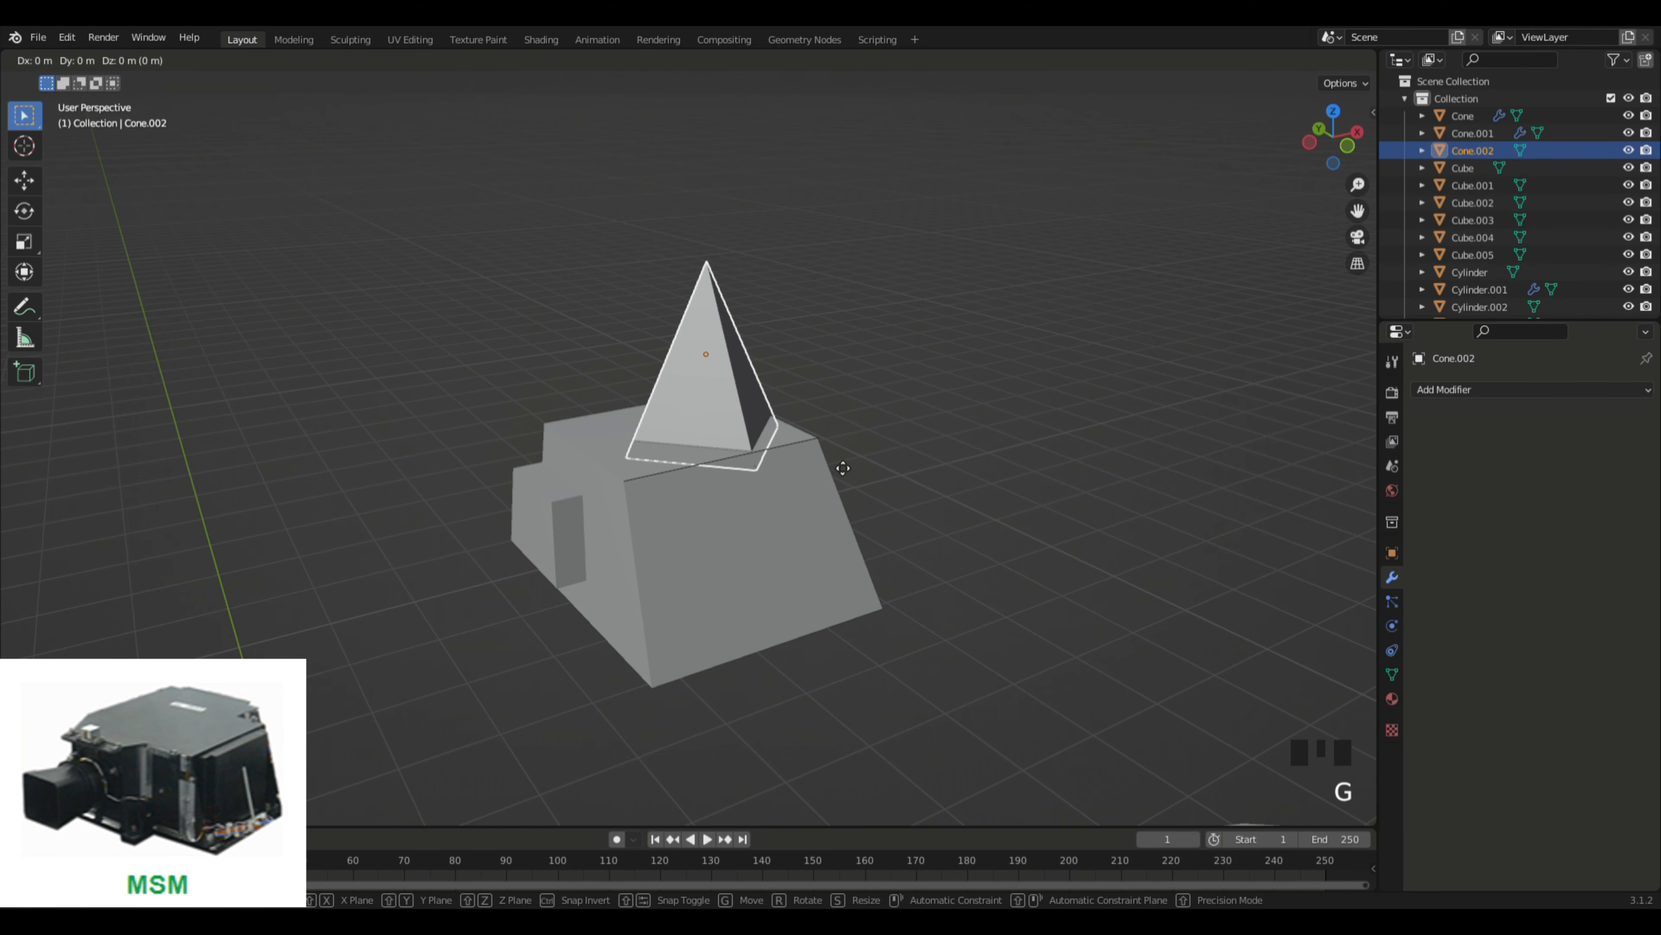
pyautogui.press('z')
pyautogui.click(829, 601)
pyautogui.press('g')
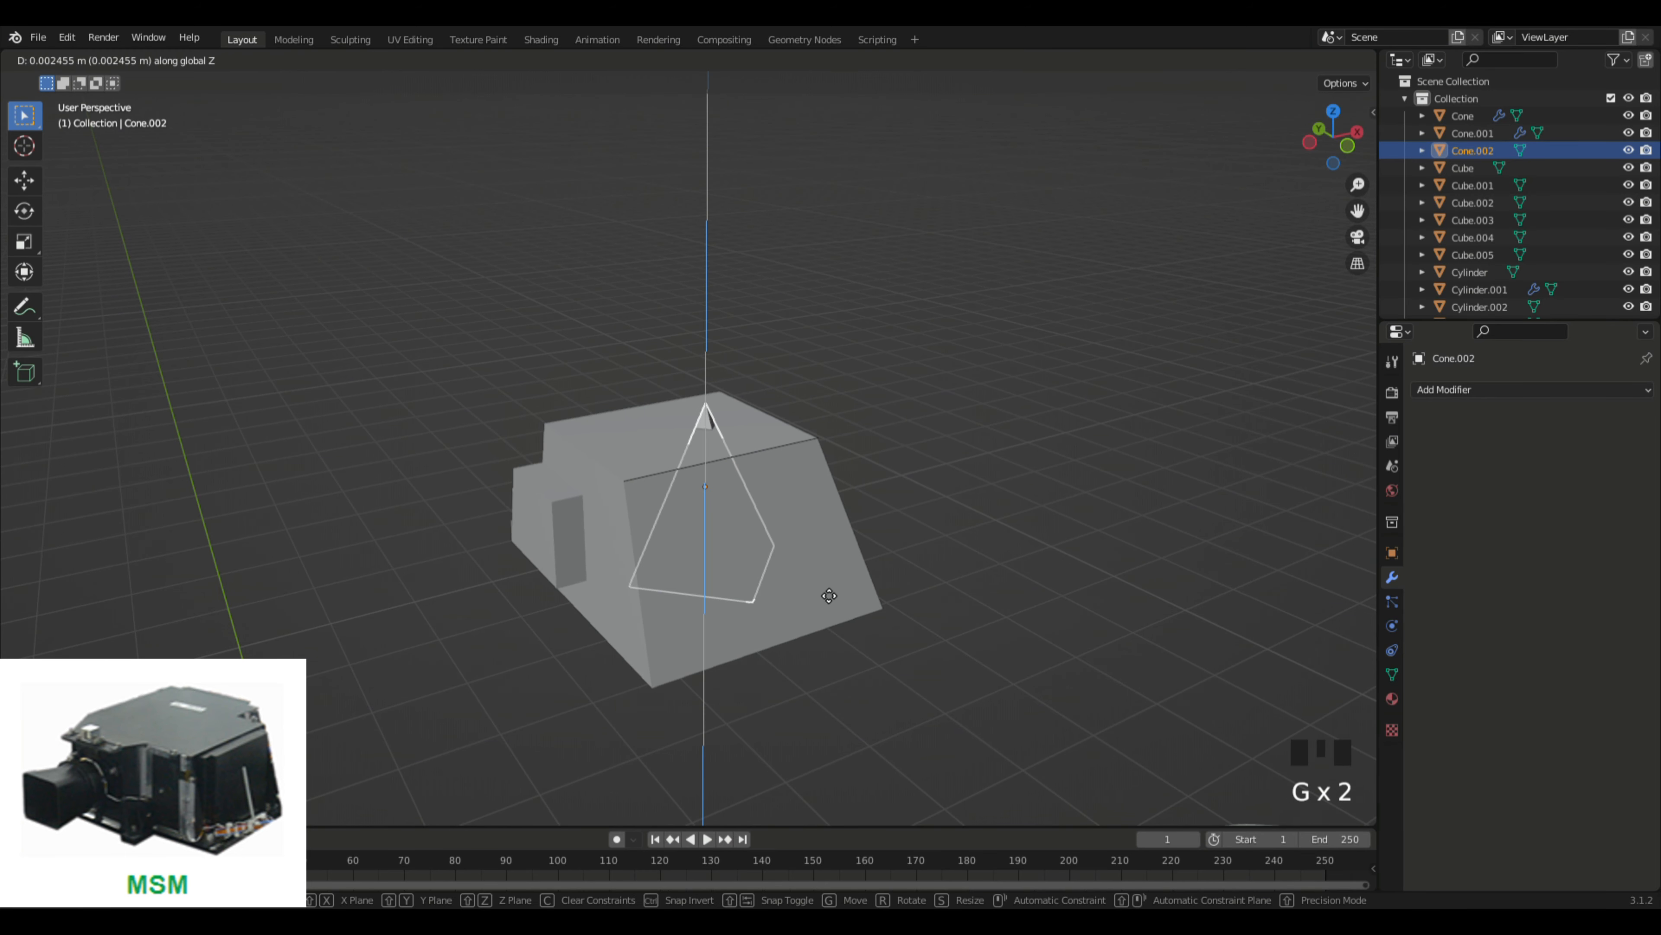
pyautogui.press('x')
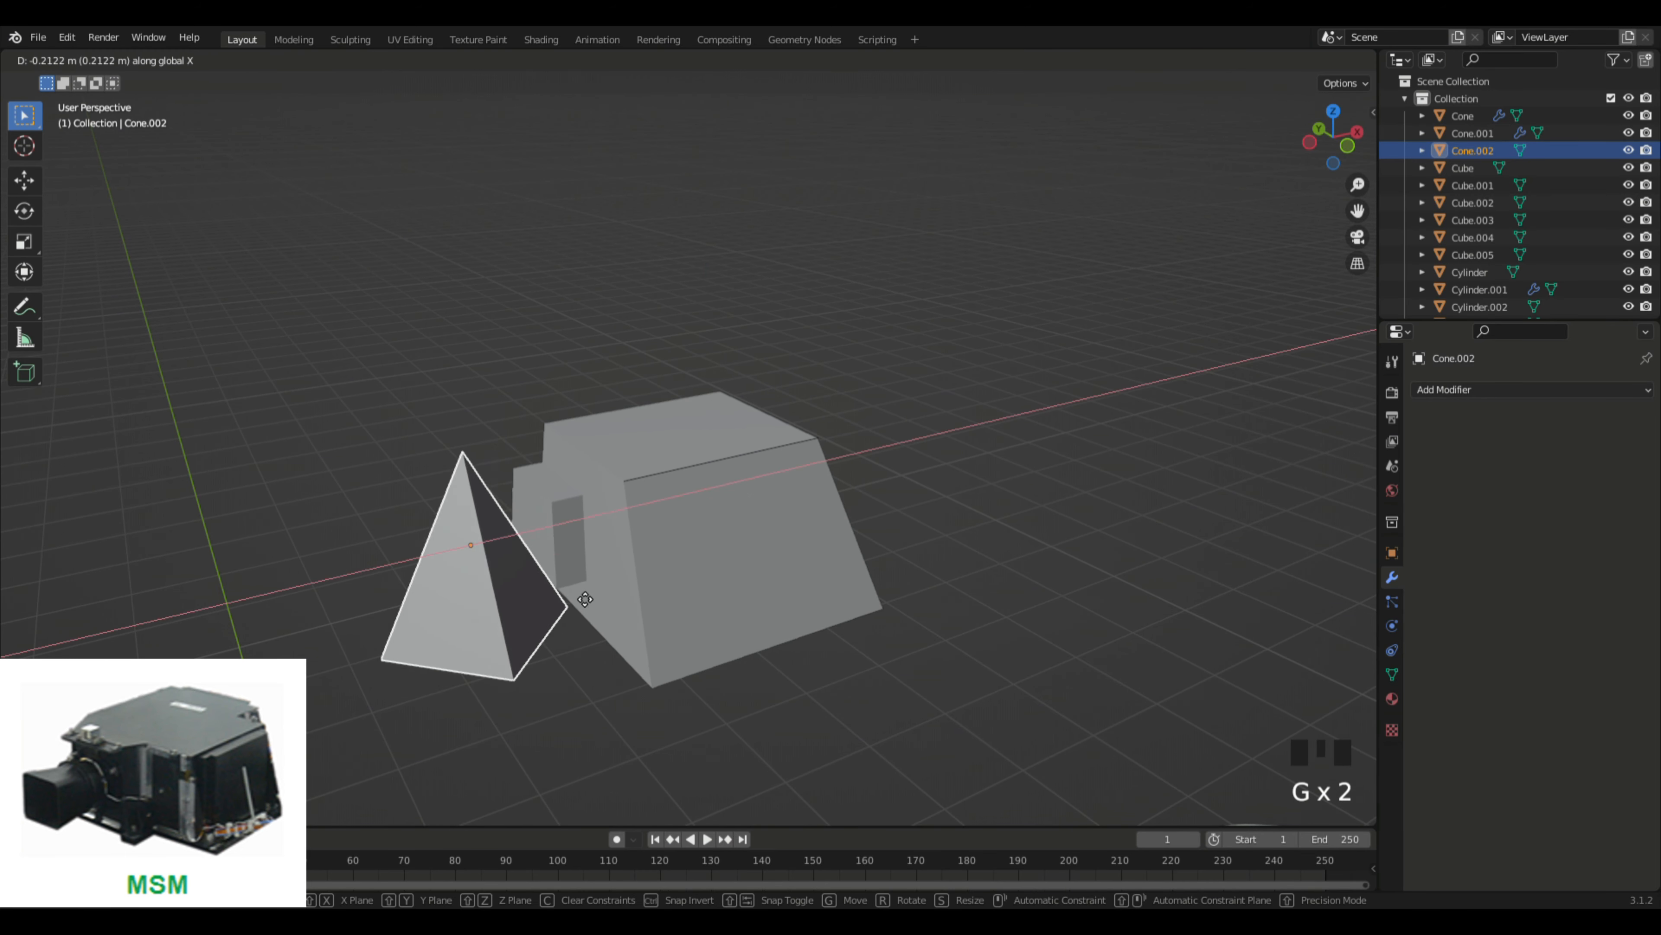
pyautogui.click(568, 592)
# Step: Rotate the pyramid 90° about the global Y axis and 45° about the global X axis
pyautogui.press('r')
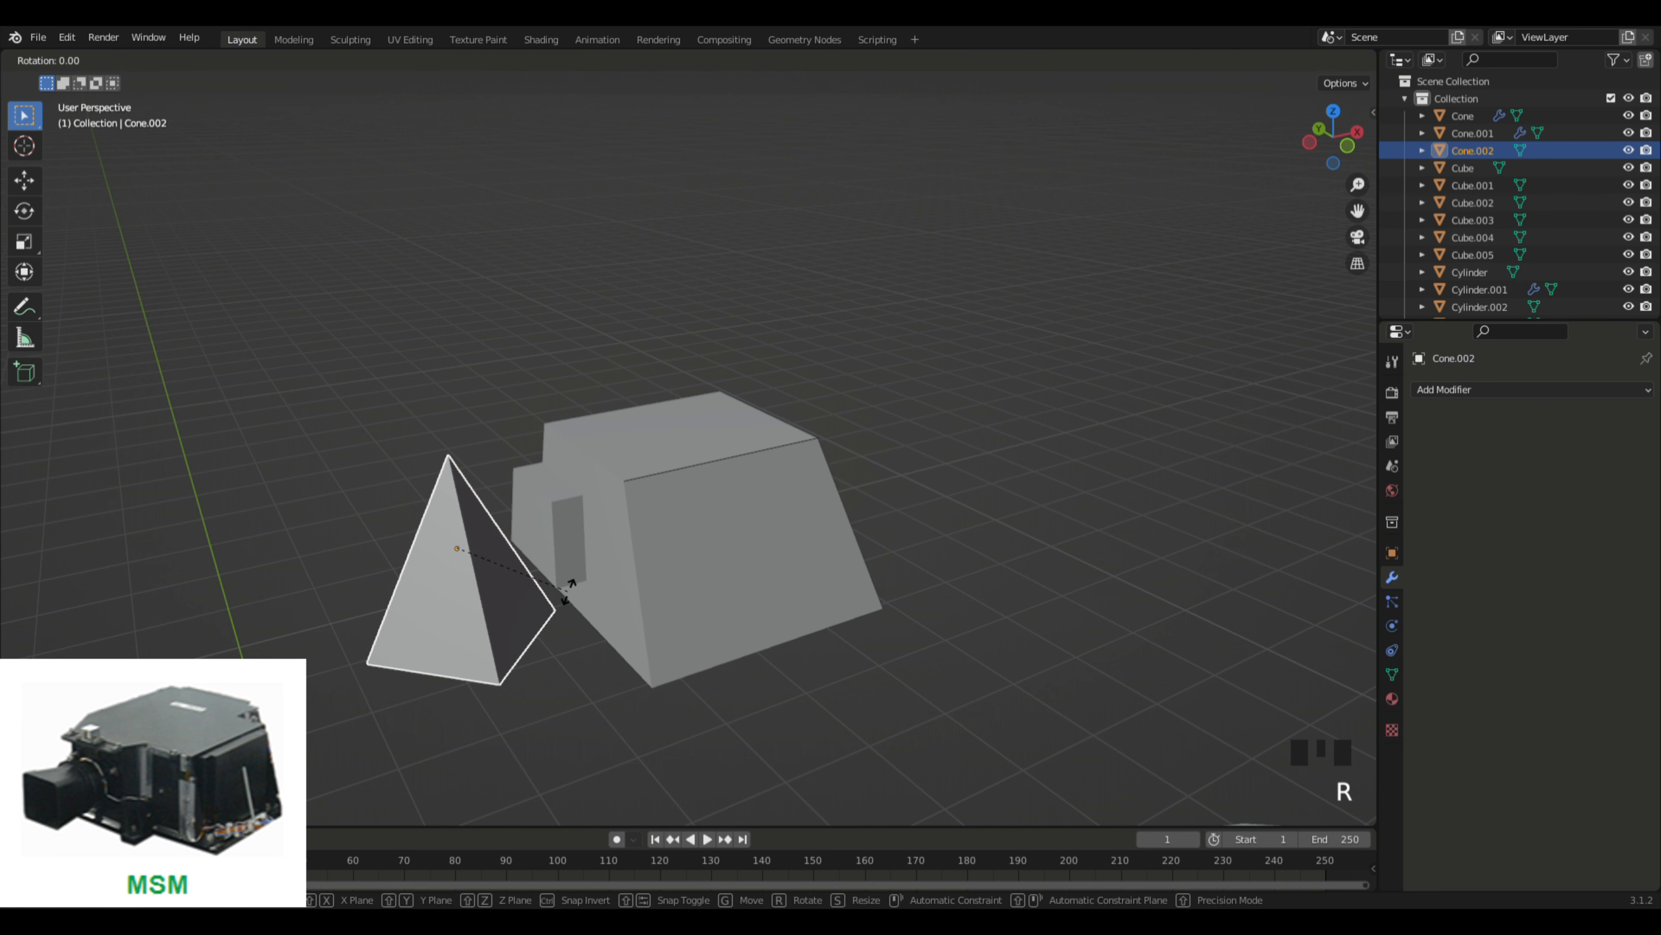
pyautogui.write('y')
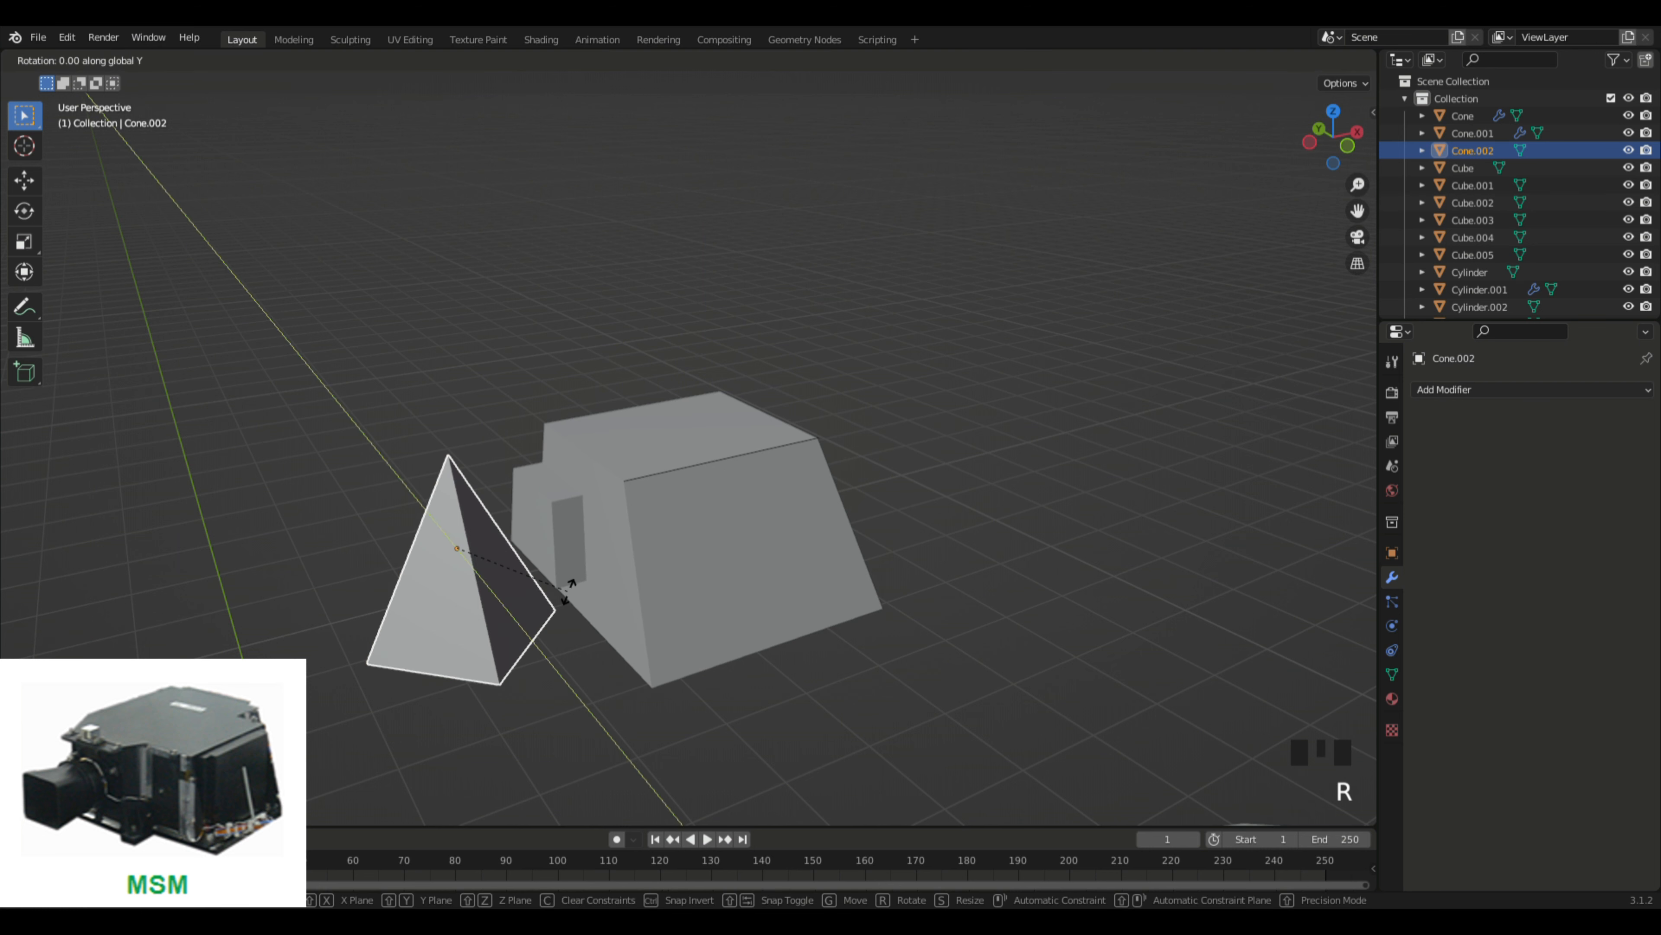
pyautogui.write('90')
pyautogui.press('Return')
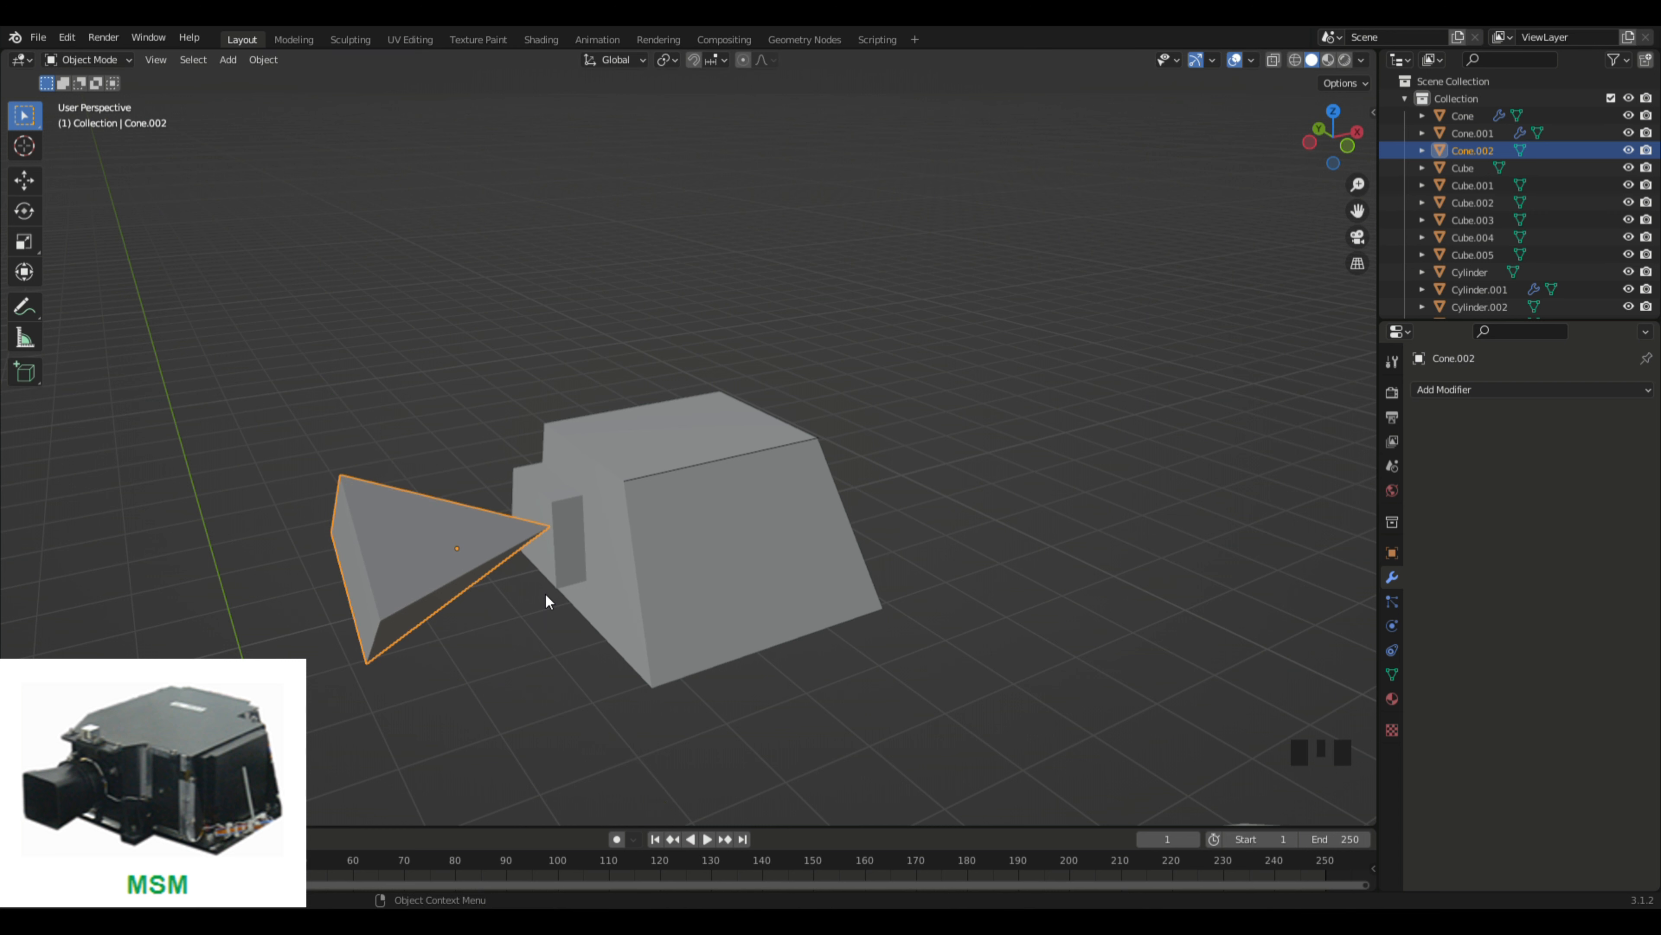
pyautogui.press('r')
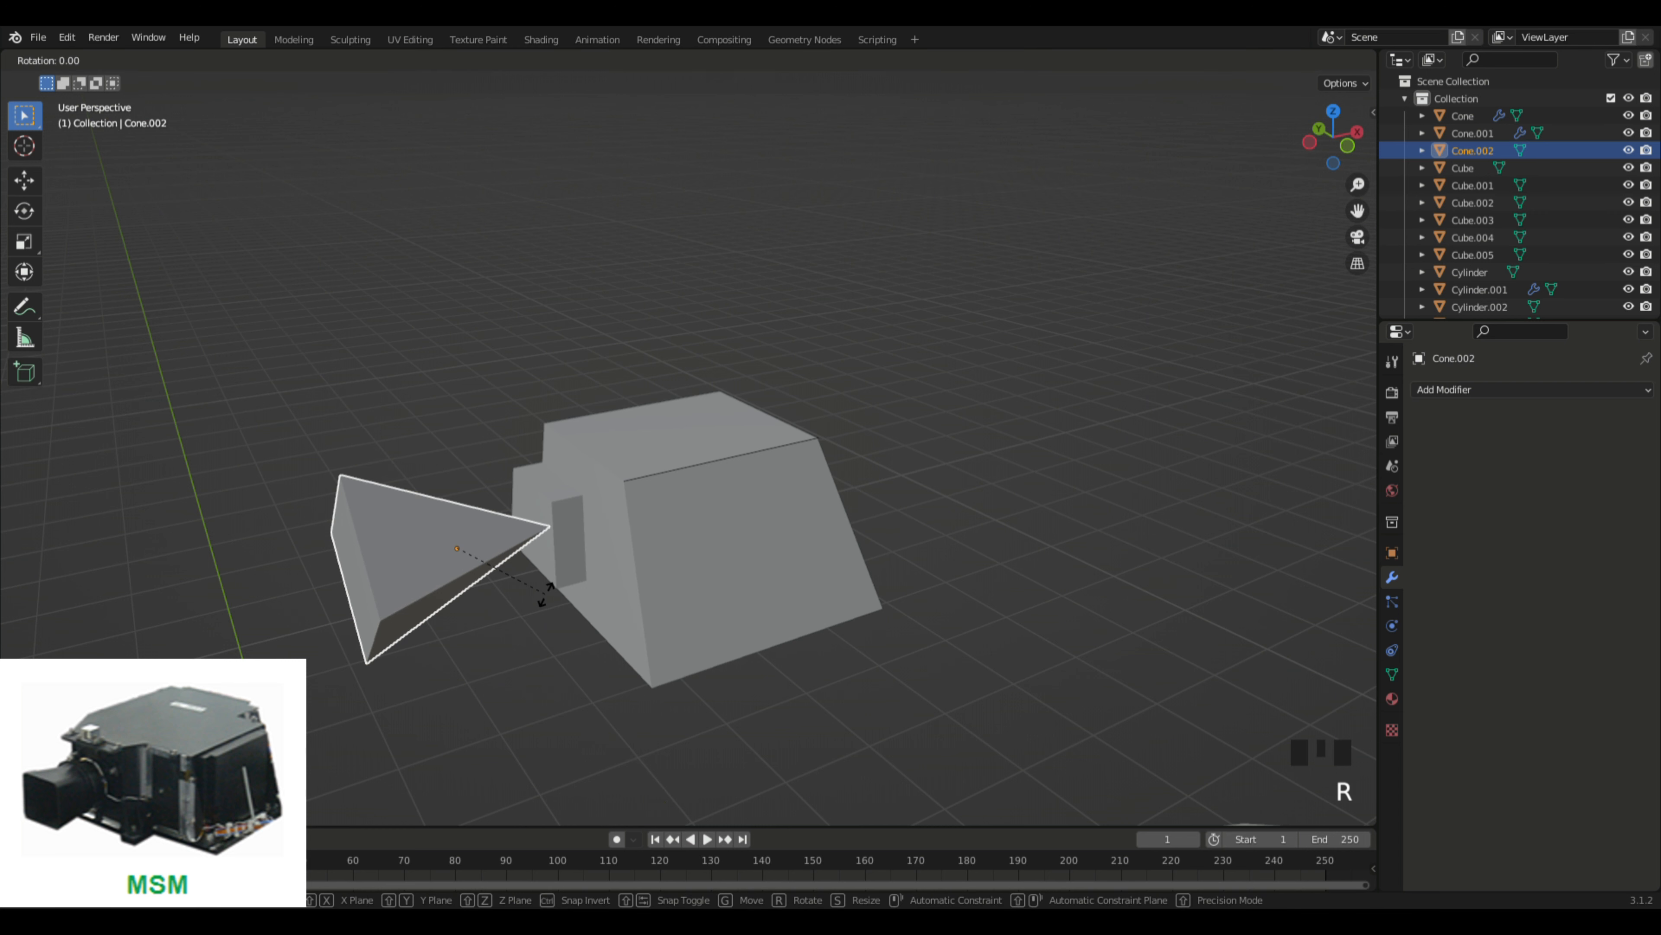
pyautogui.press('x')
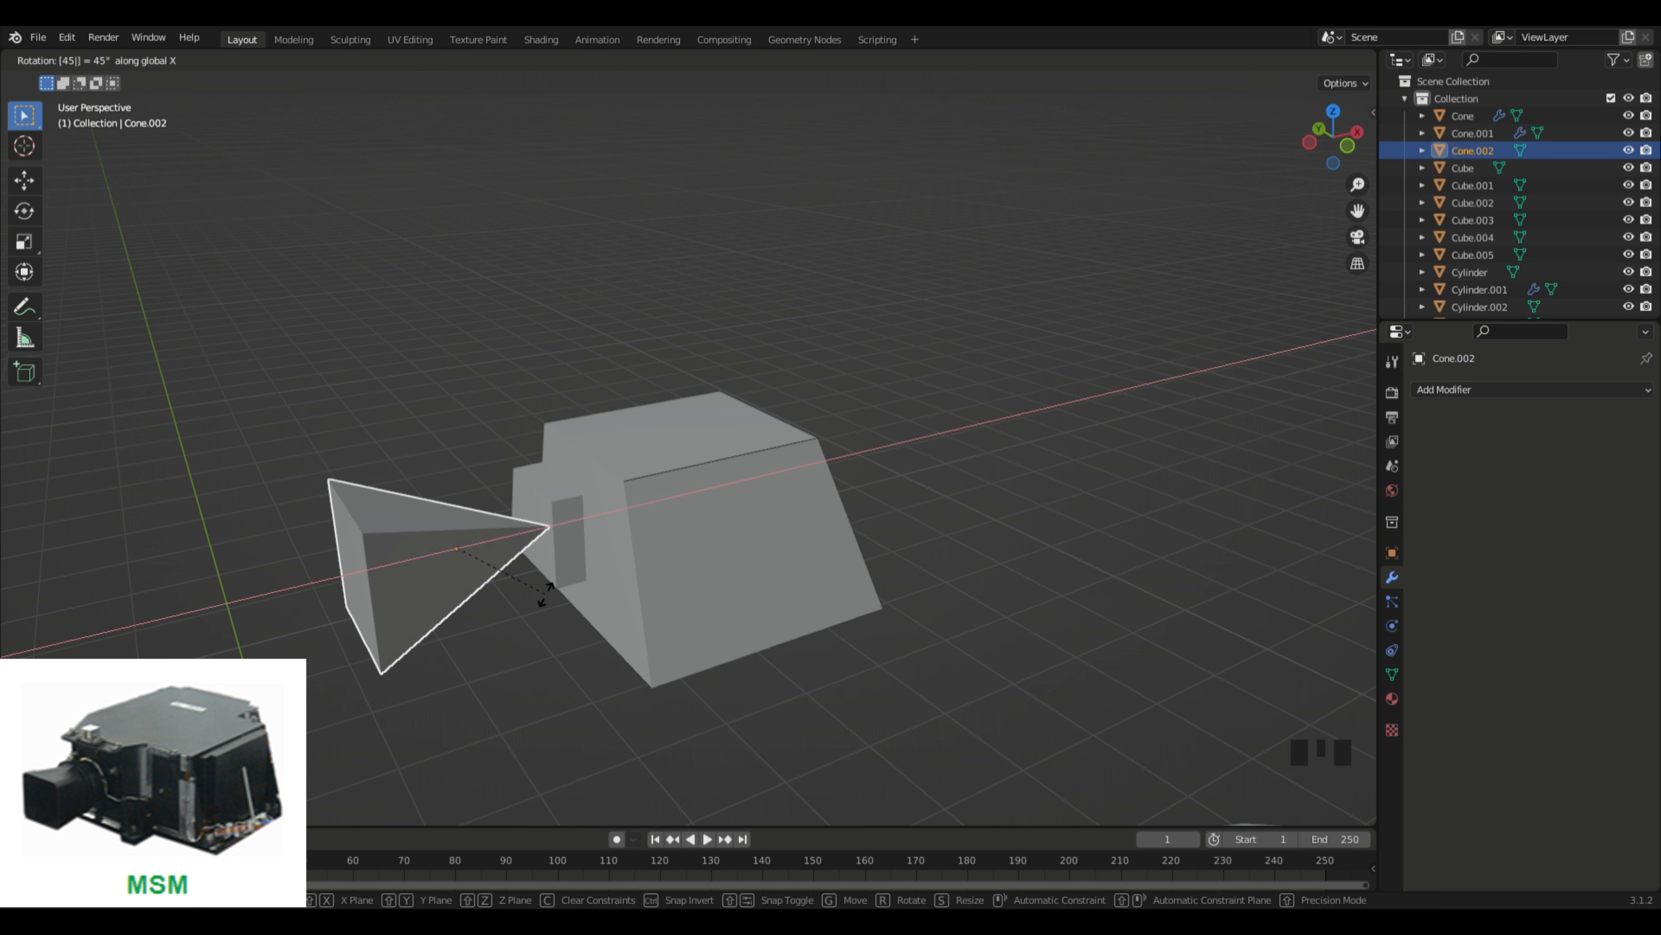
pyautogui.press('Return')
# Step: Scale the pyramid down to less than half its size and stretch it along X
pyautogui.press('s')
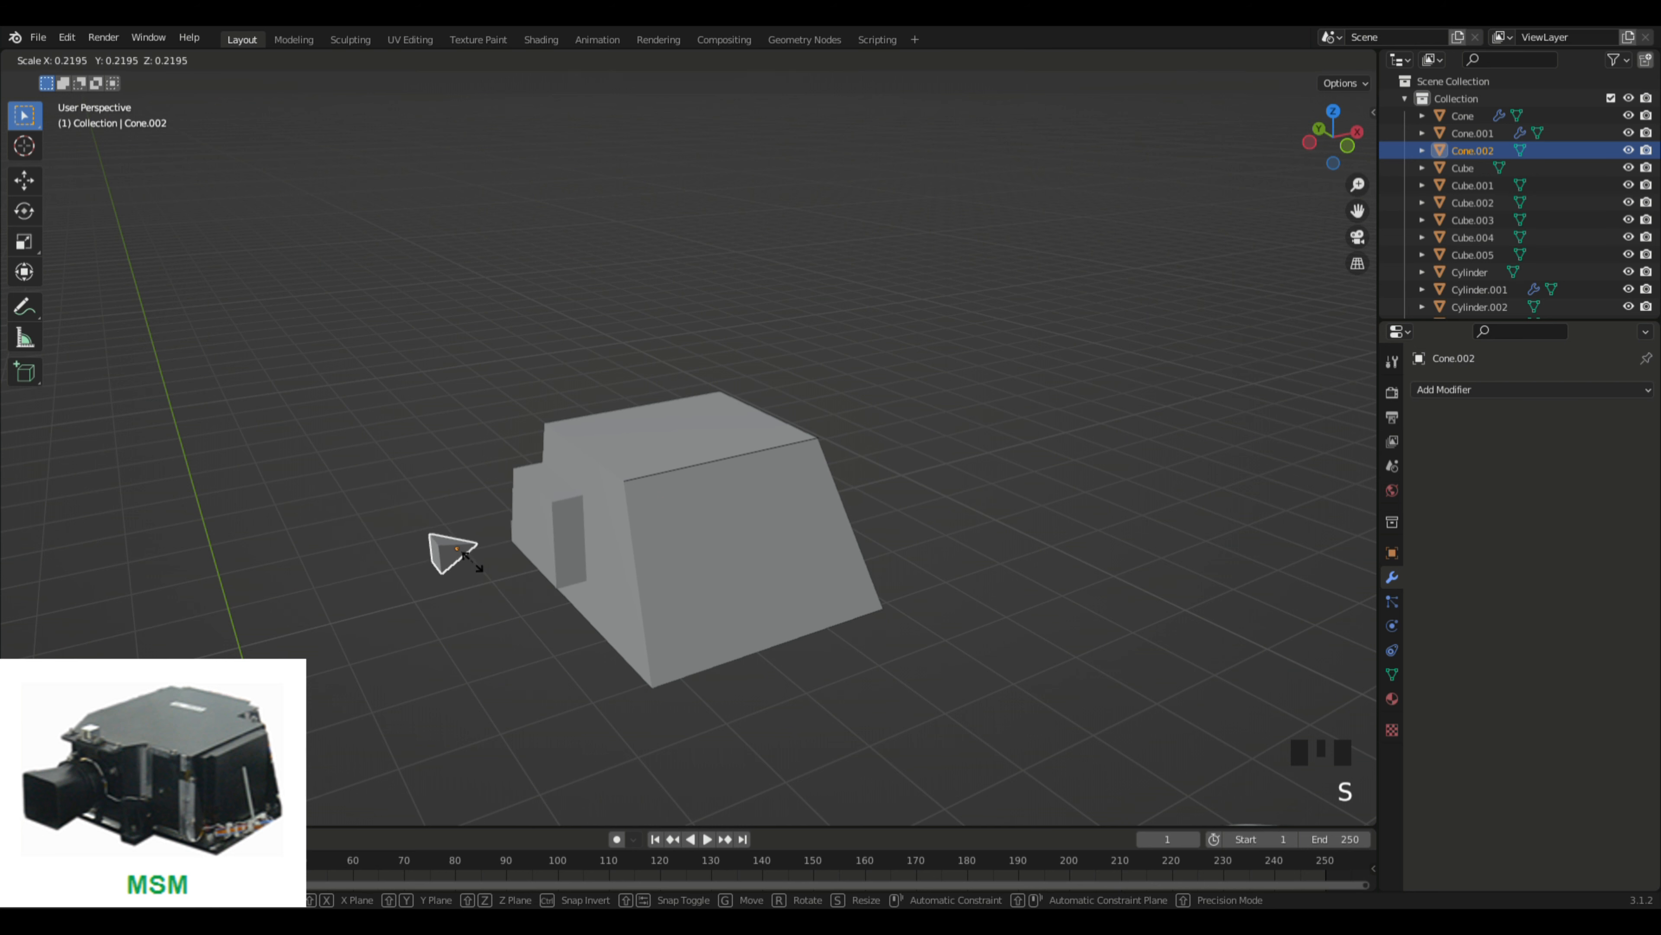
pyautogui.click(493, 574)
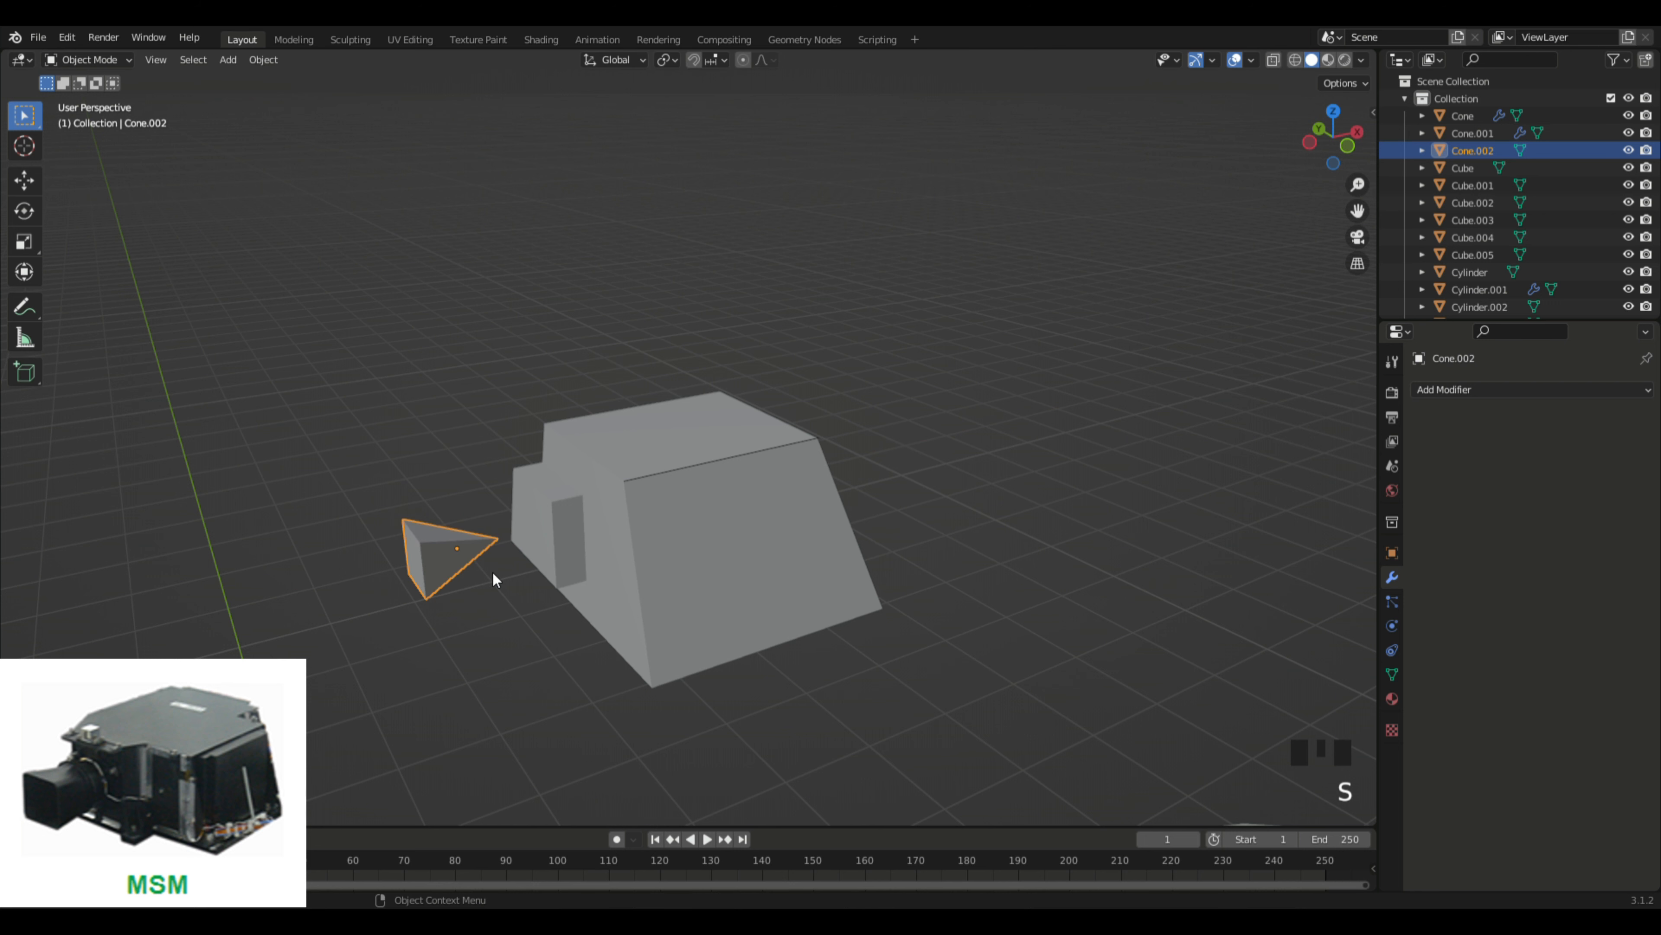
pyautogui.press('s')
pyautogui.press('x')
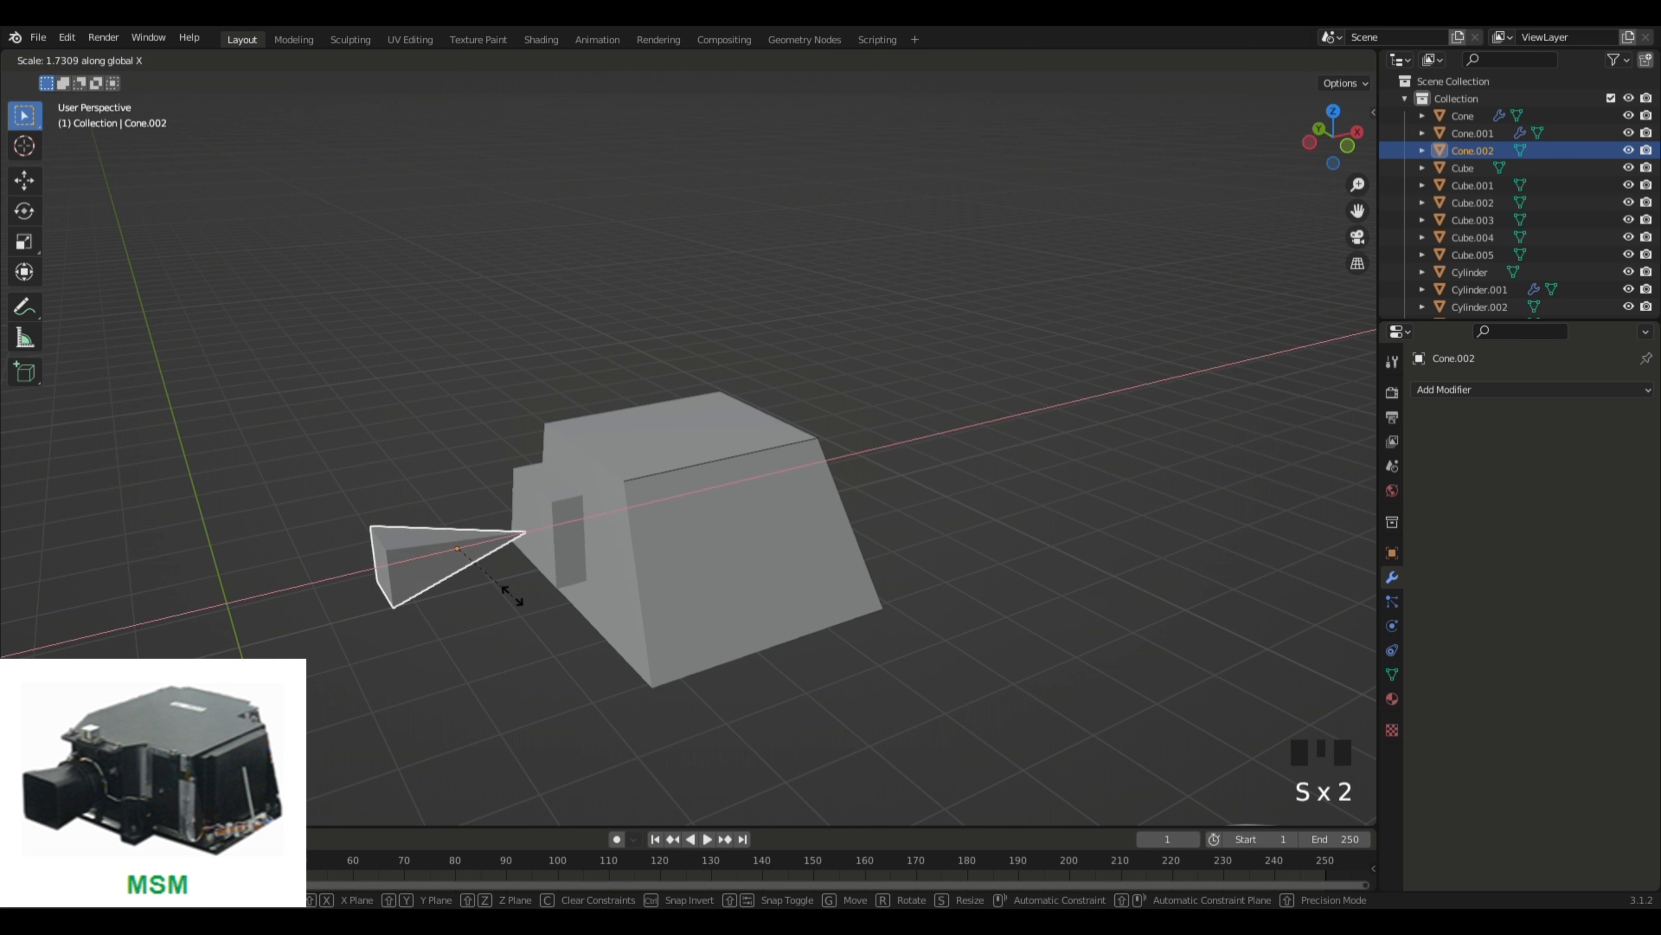
pyautogui.click(510, 591)
# Step: Move the pyramid along X toward the MSM body and shift it sideways so its tip sits inside the extruded block
pyautogui.press('g')
pyautogui.press('x')
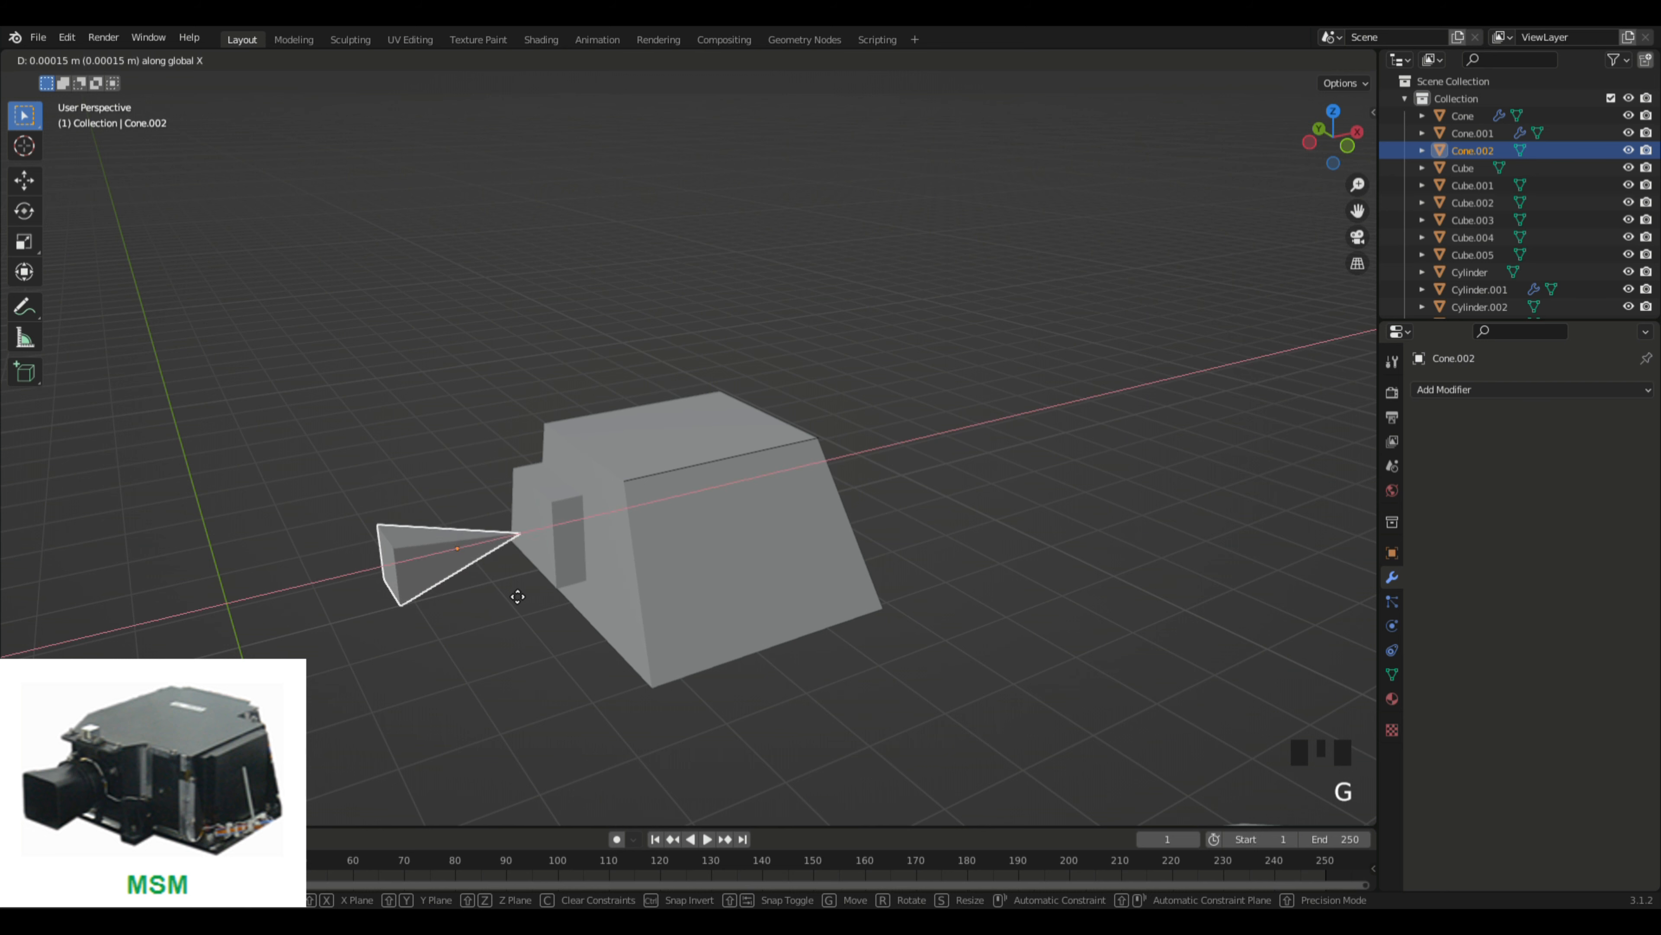
pyautogui.click(606, 579)
pyautogui.moveTo(606, 580); pyautogui.dragTo(726, 609, button='middle')
pyautogui.press('g')
pyautogui.press('x')
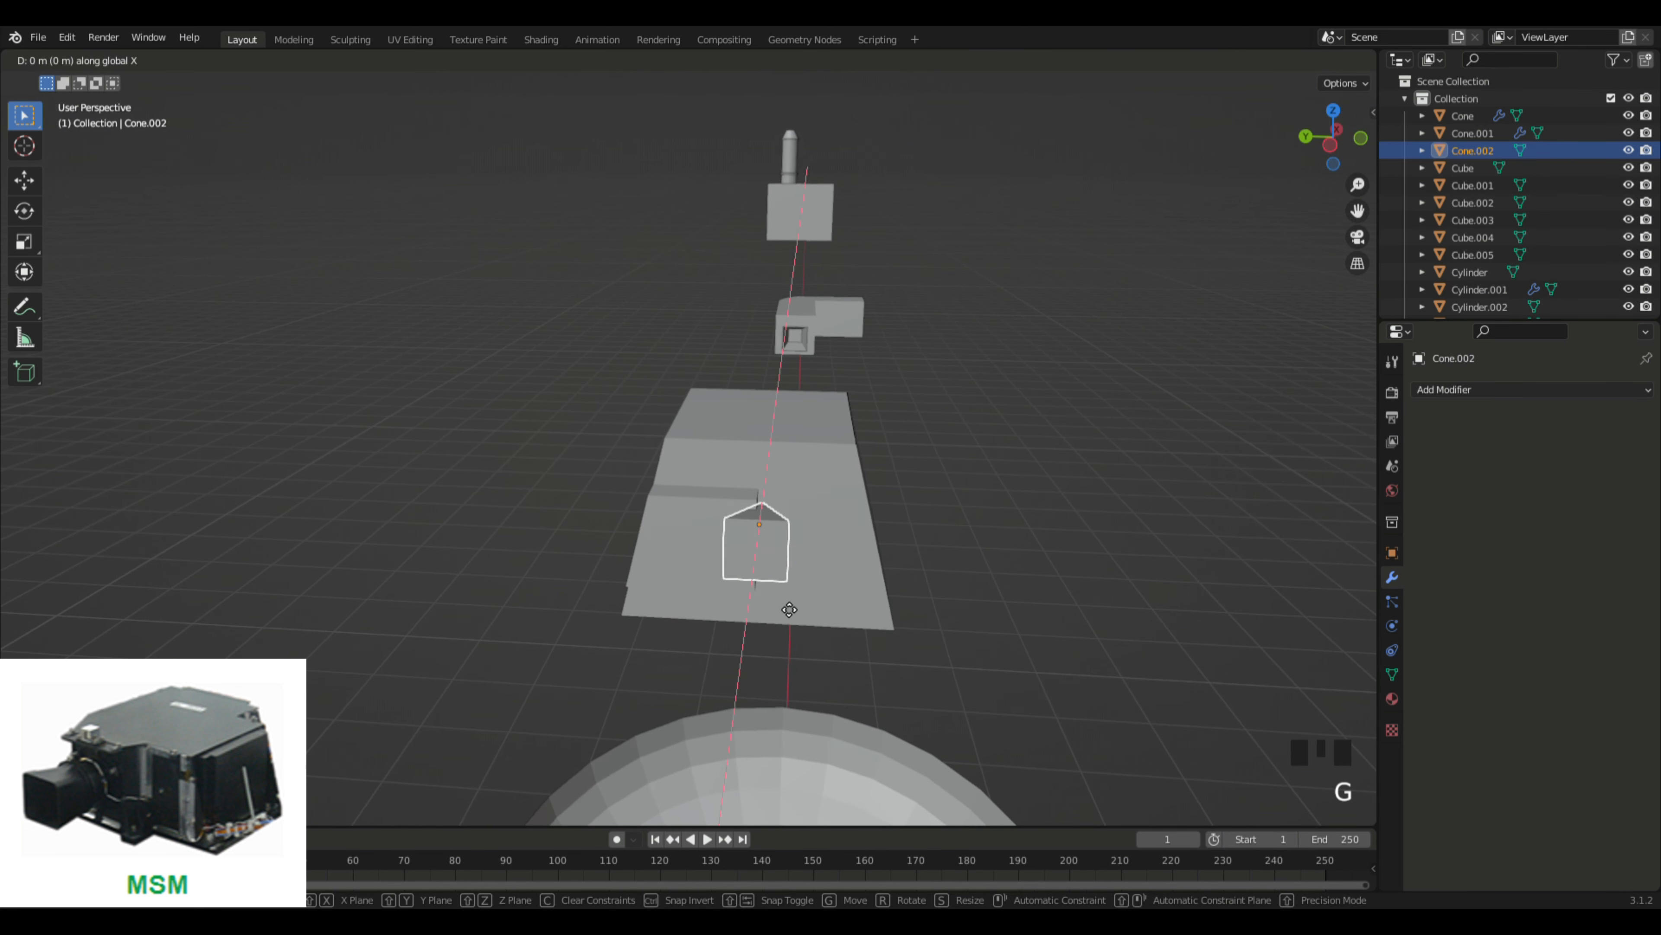
pyautogui.click(726, 594)
# Step: Adjust the pyramid's height along Z to suit the extruded block and nudge it slightly closer to the MSM body
pyautogui.moveTo(726, 594); pyautogui.dragTo(707, 588, button='middle')
pyautogui.press('g')
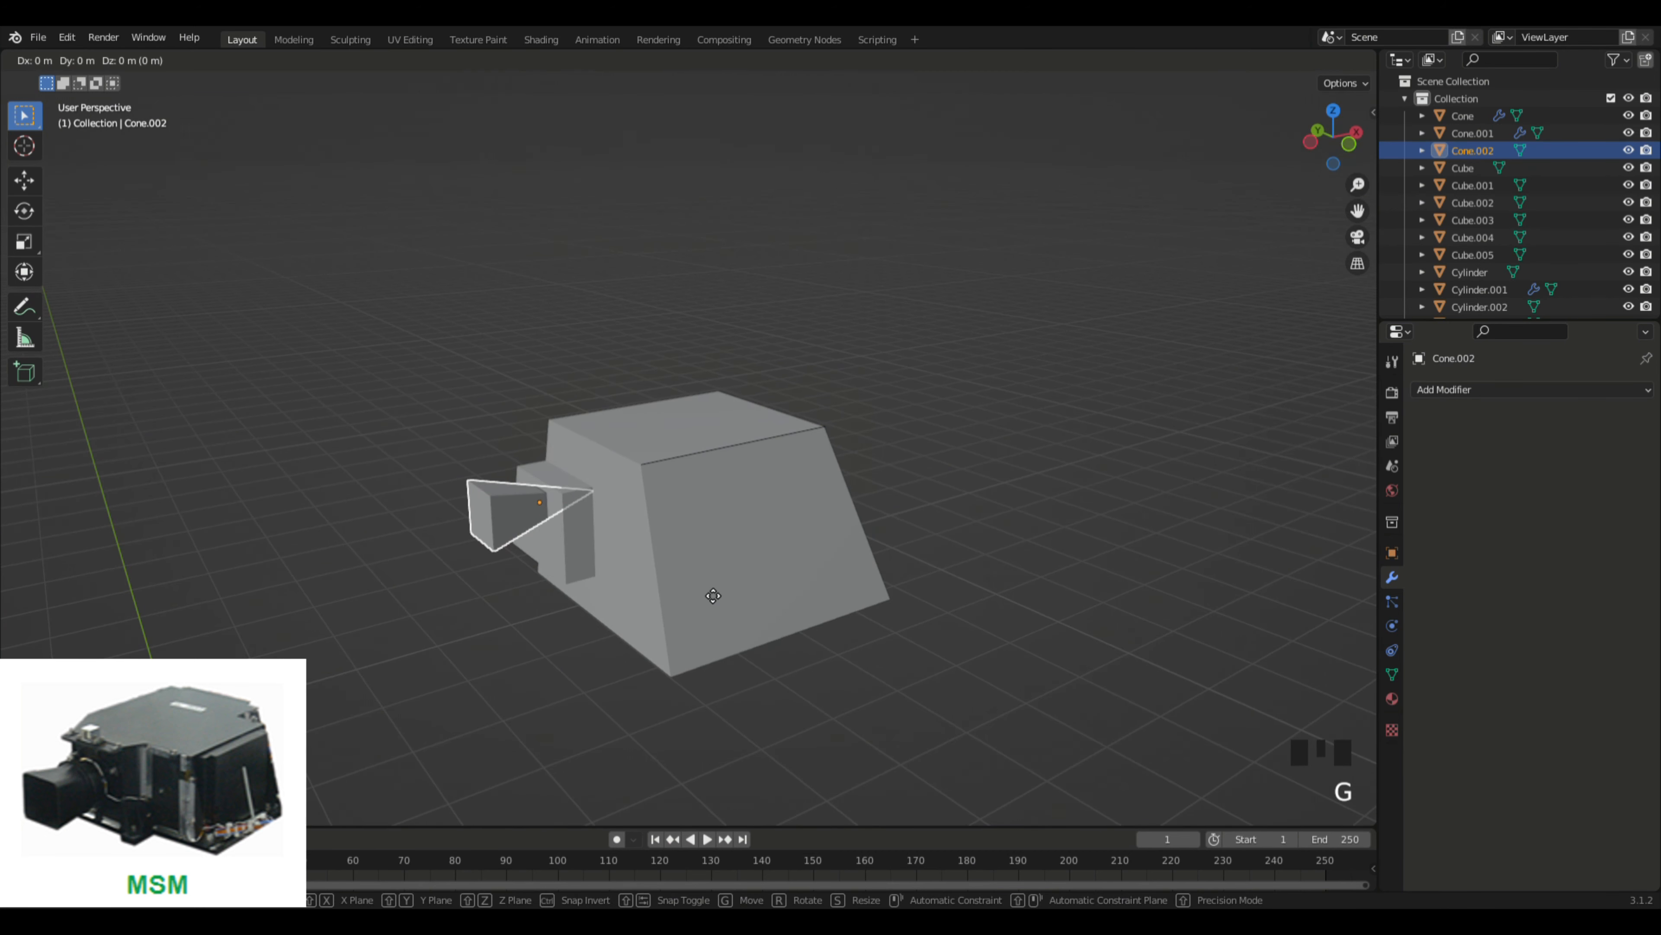
pyautogui.press('z')
pyautogui.click(706, 611)
pyautogui.click(544, 622)
pyautogui.moveTo(544, 622); pyautogui.dragTo(604, 618, button='middle')
pyautogui.scroll(-3, 647, 585)
pyautogui.click(479, 553)
pyautogui.press('g')
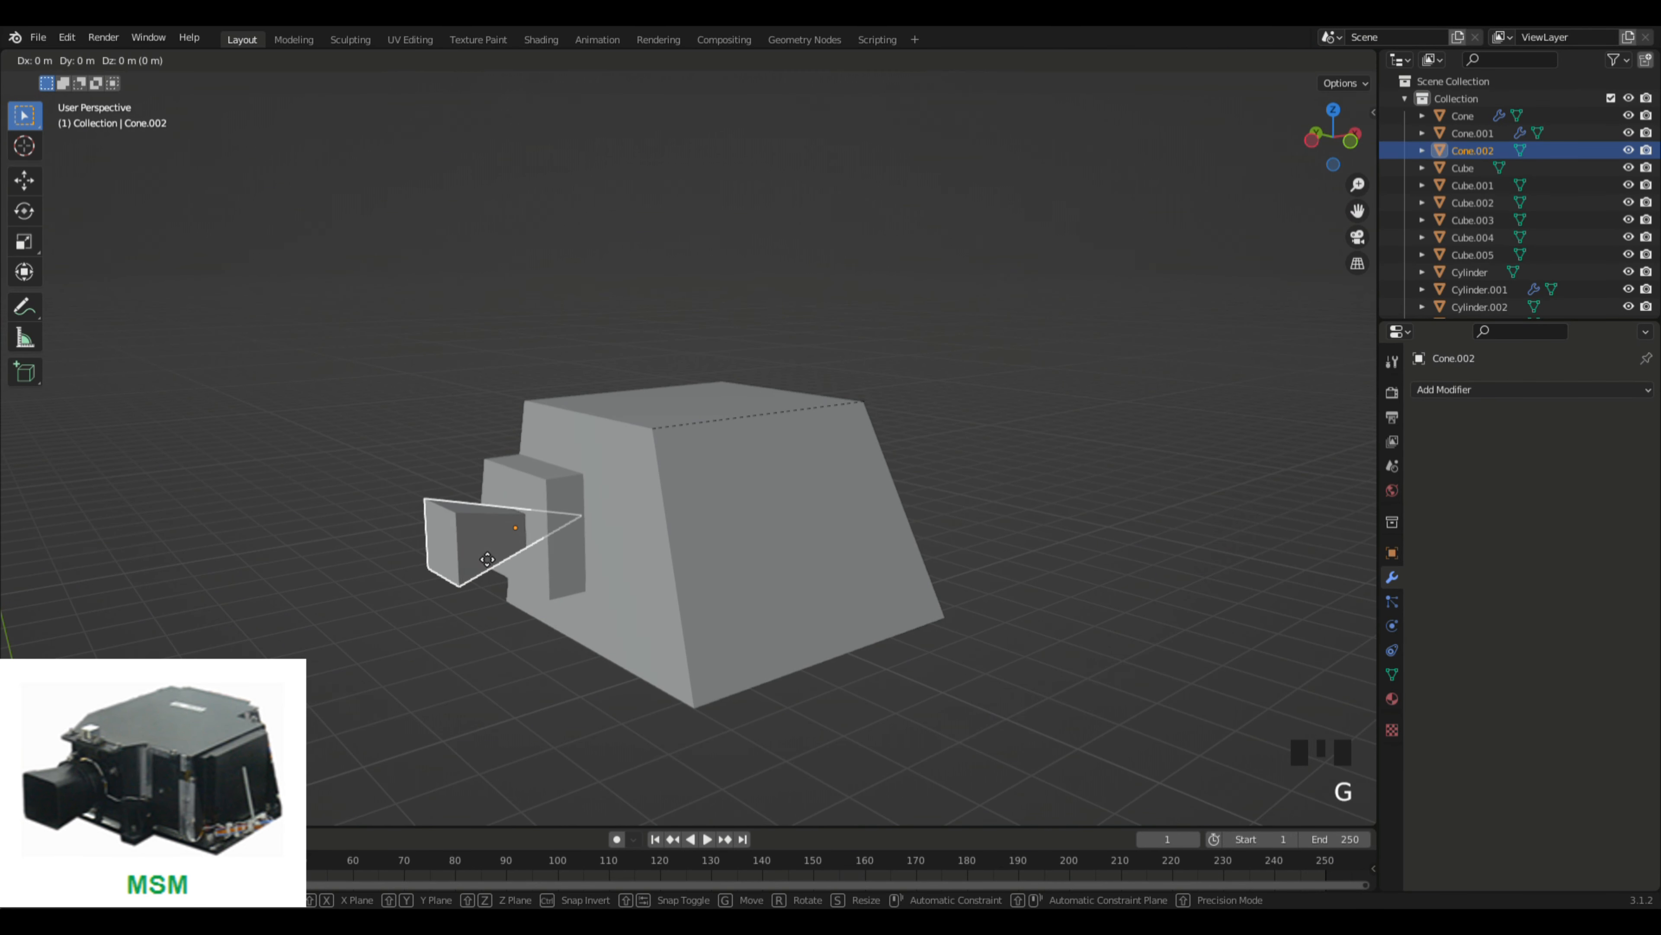
pyautogui.press('z')
pyautogui.click(491, 558)
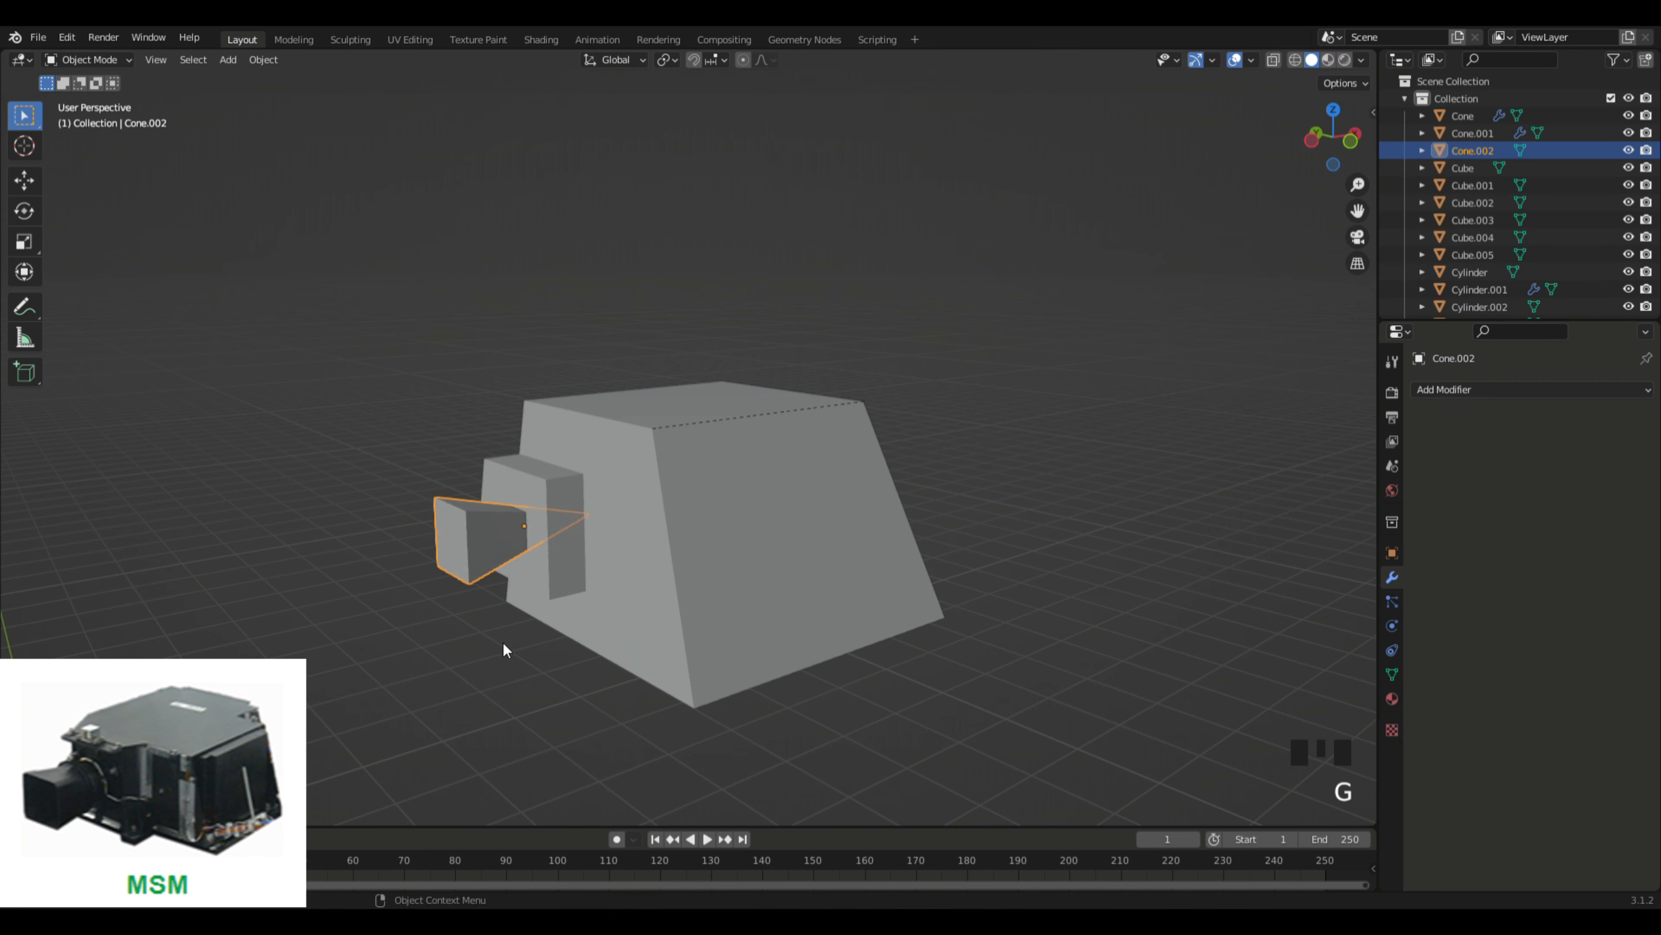
# Step: Delete the pyramid's outward-facing base face in Edit Mode so the lens hood is open, and return to Object Mode
pyautogui.moveTo(504, 650); pyautogui.dragTo(167, 185, button='middle')
pyautogui.press('Tab')
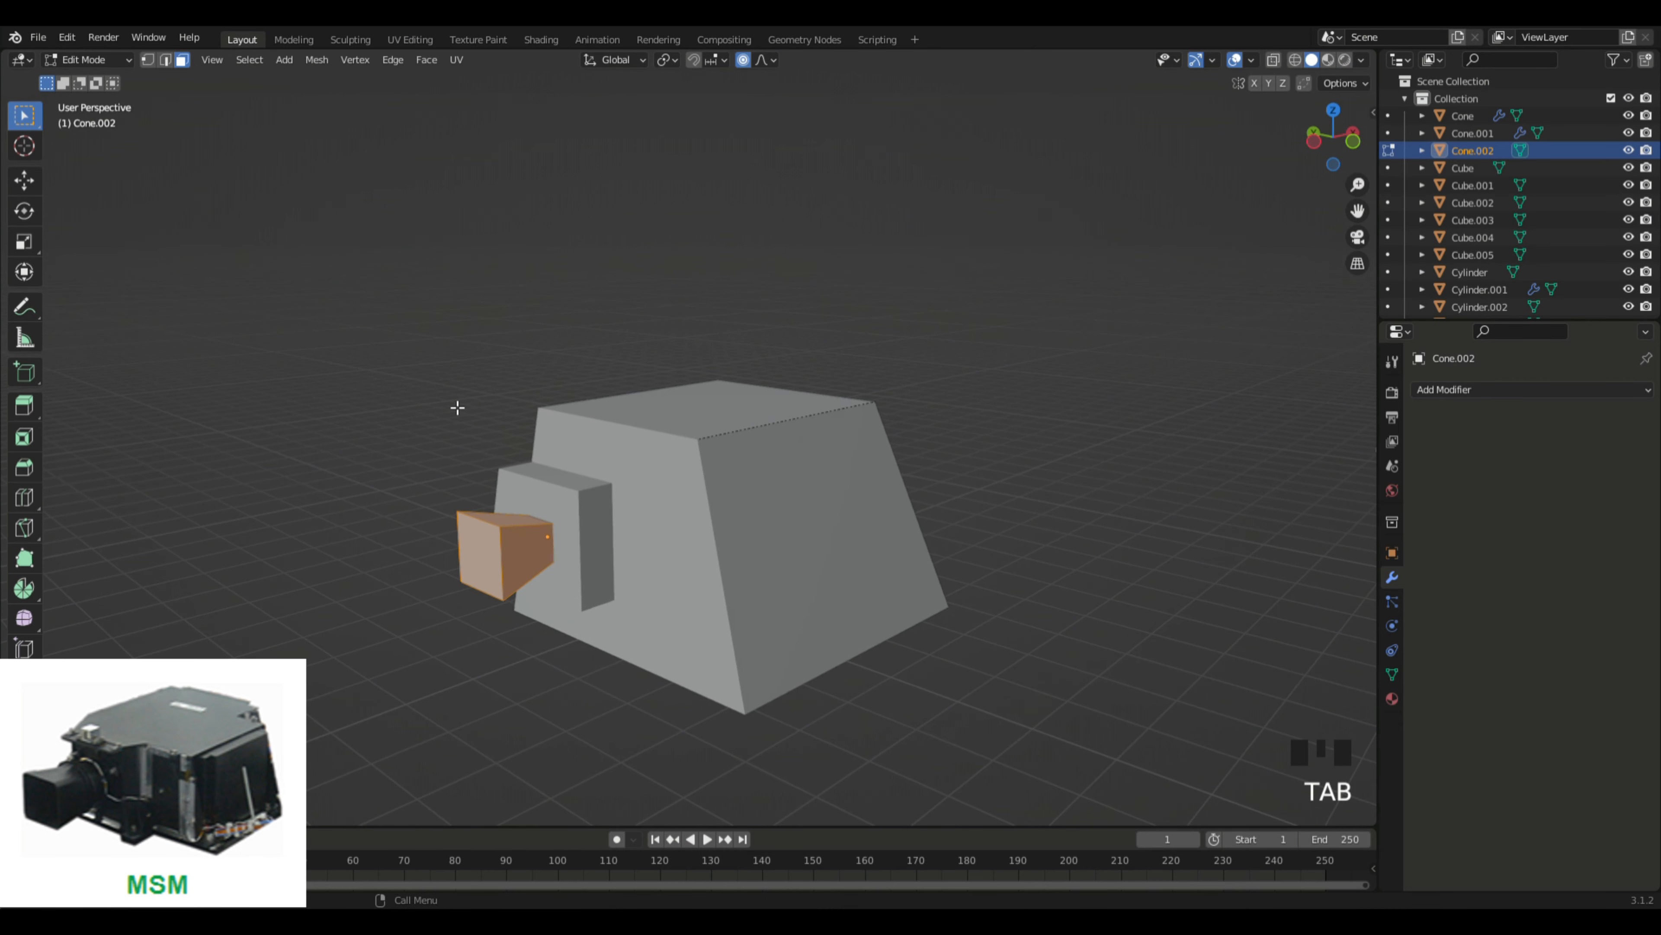
pyautogui.click(496, 599)
pyautogui.press('Delete')
pyautogui.click(553, 666)
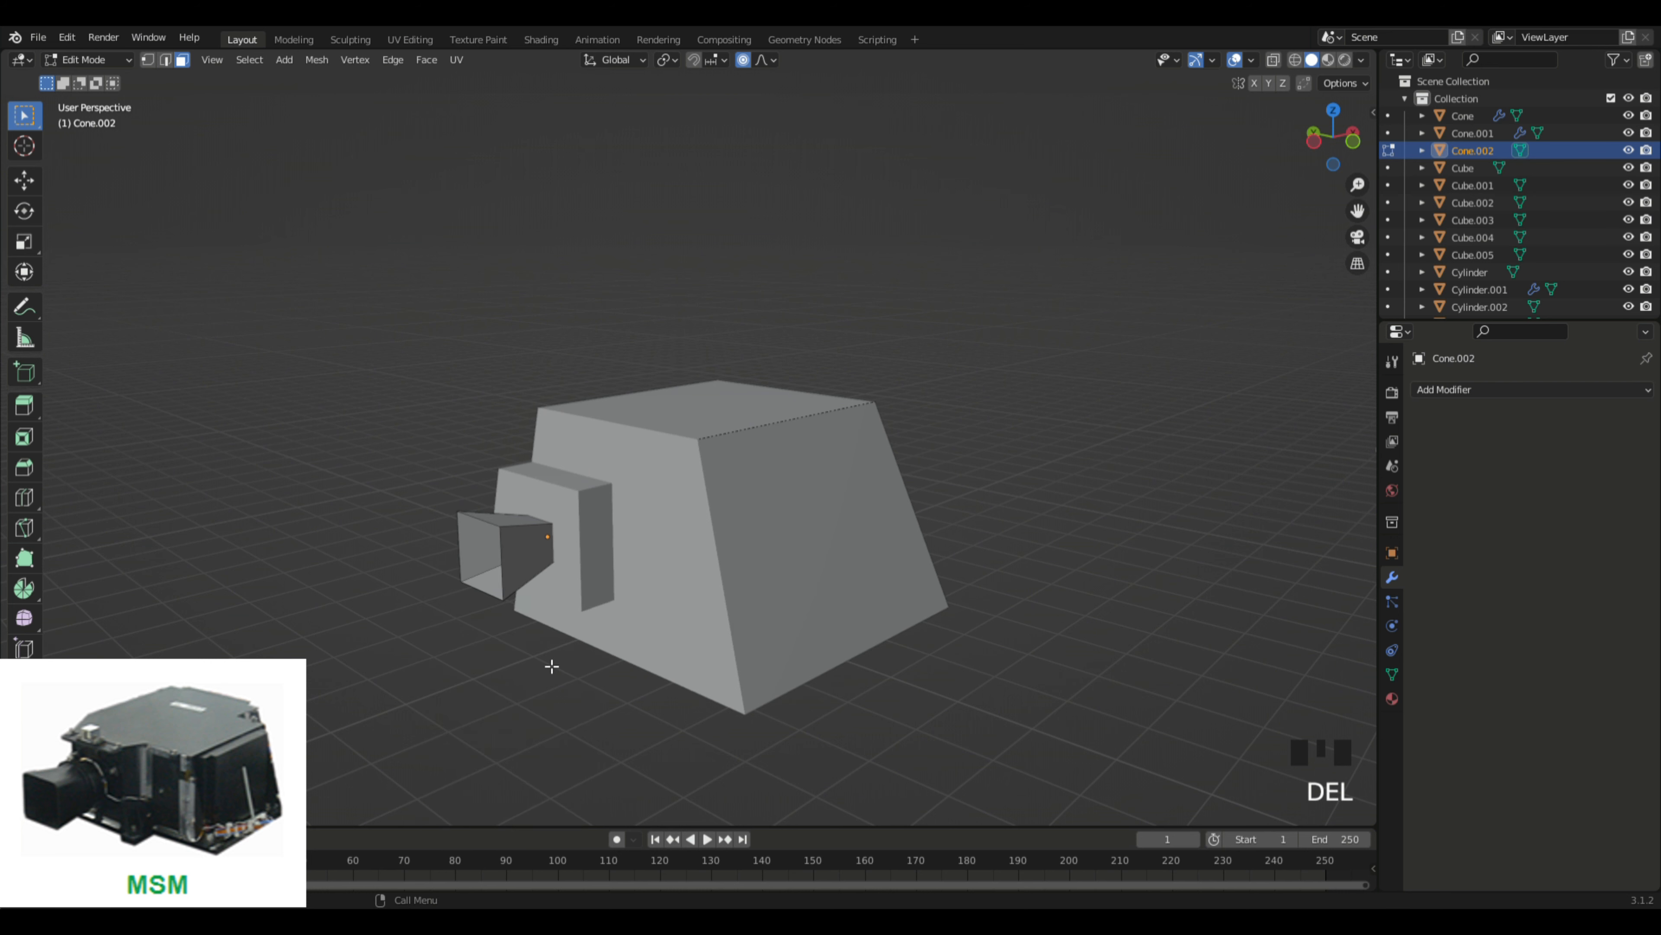
pyautogui.moveTo(569, 664); pyautogui.dragTo(613, 657, button='middle')
pyautogui.press('Tab')
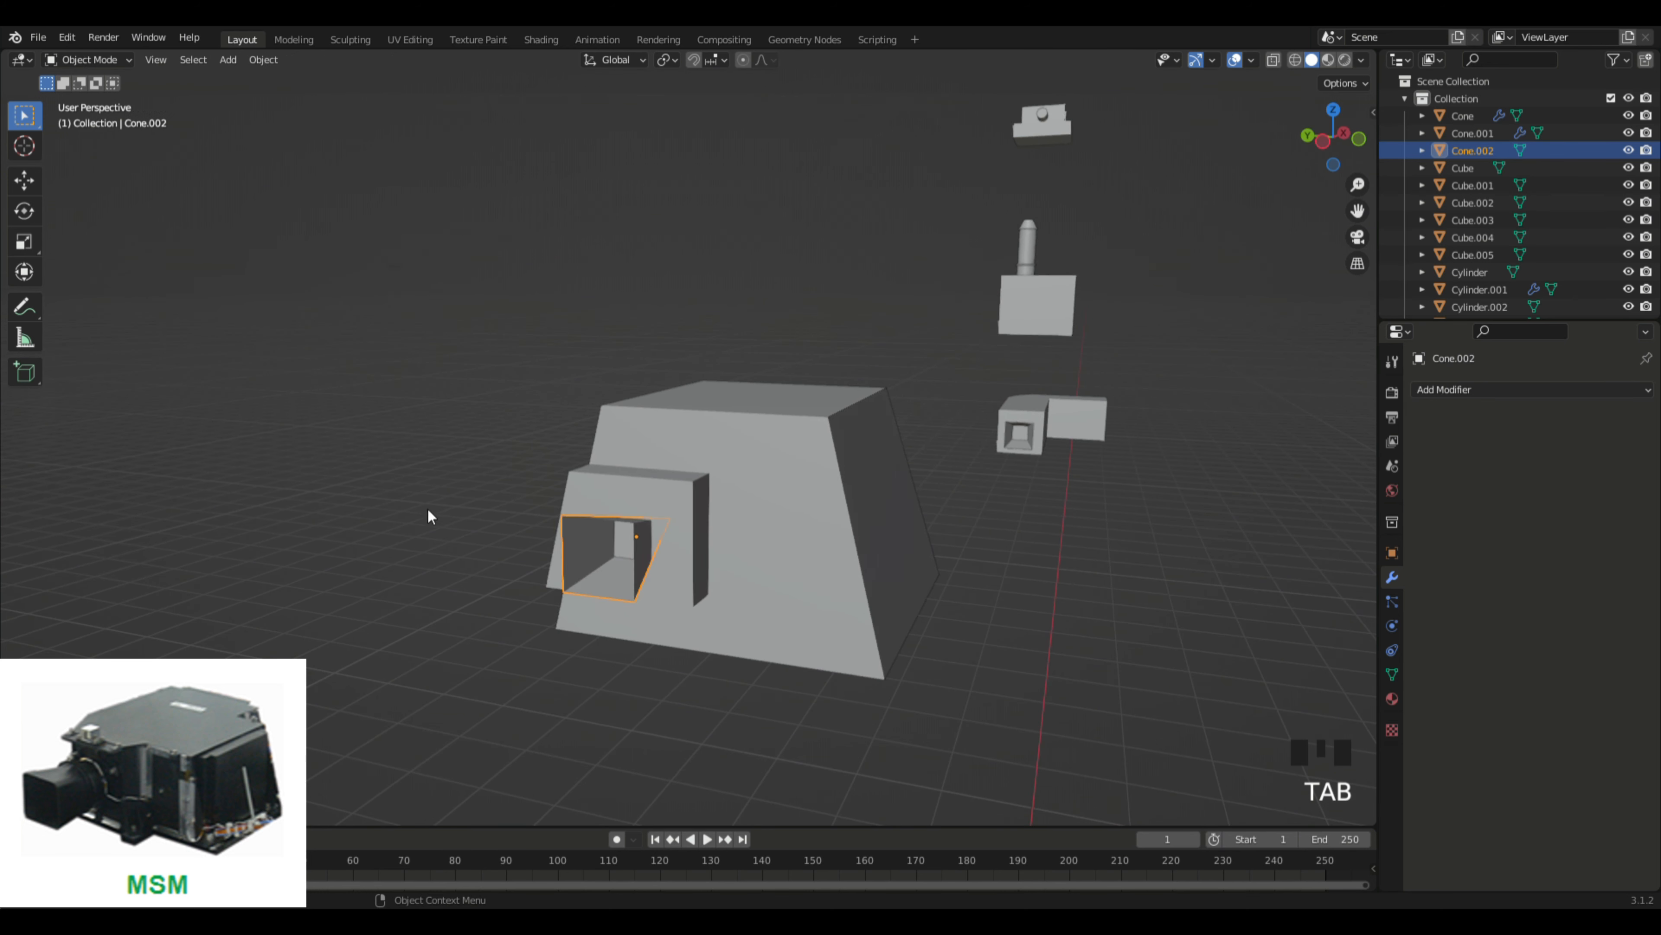
pyautogui.click(573, 571)
pyautogui.click(1478, 391)
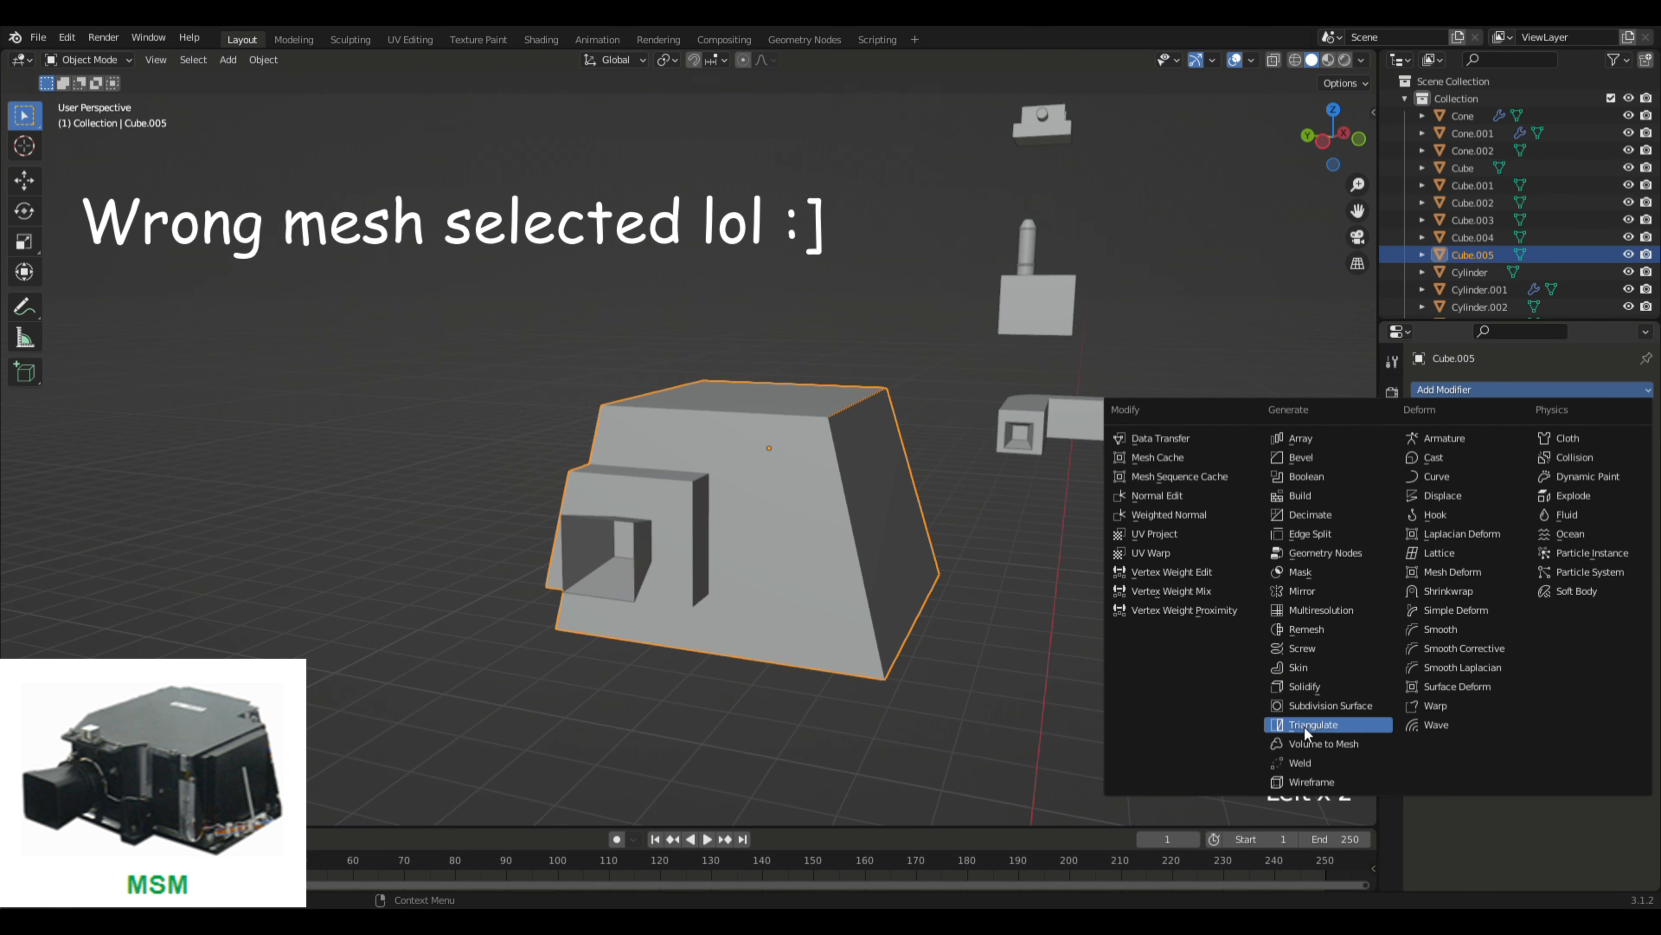
pyautogui.click(1324, 684)
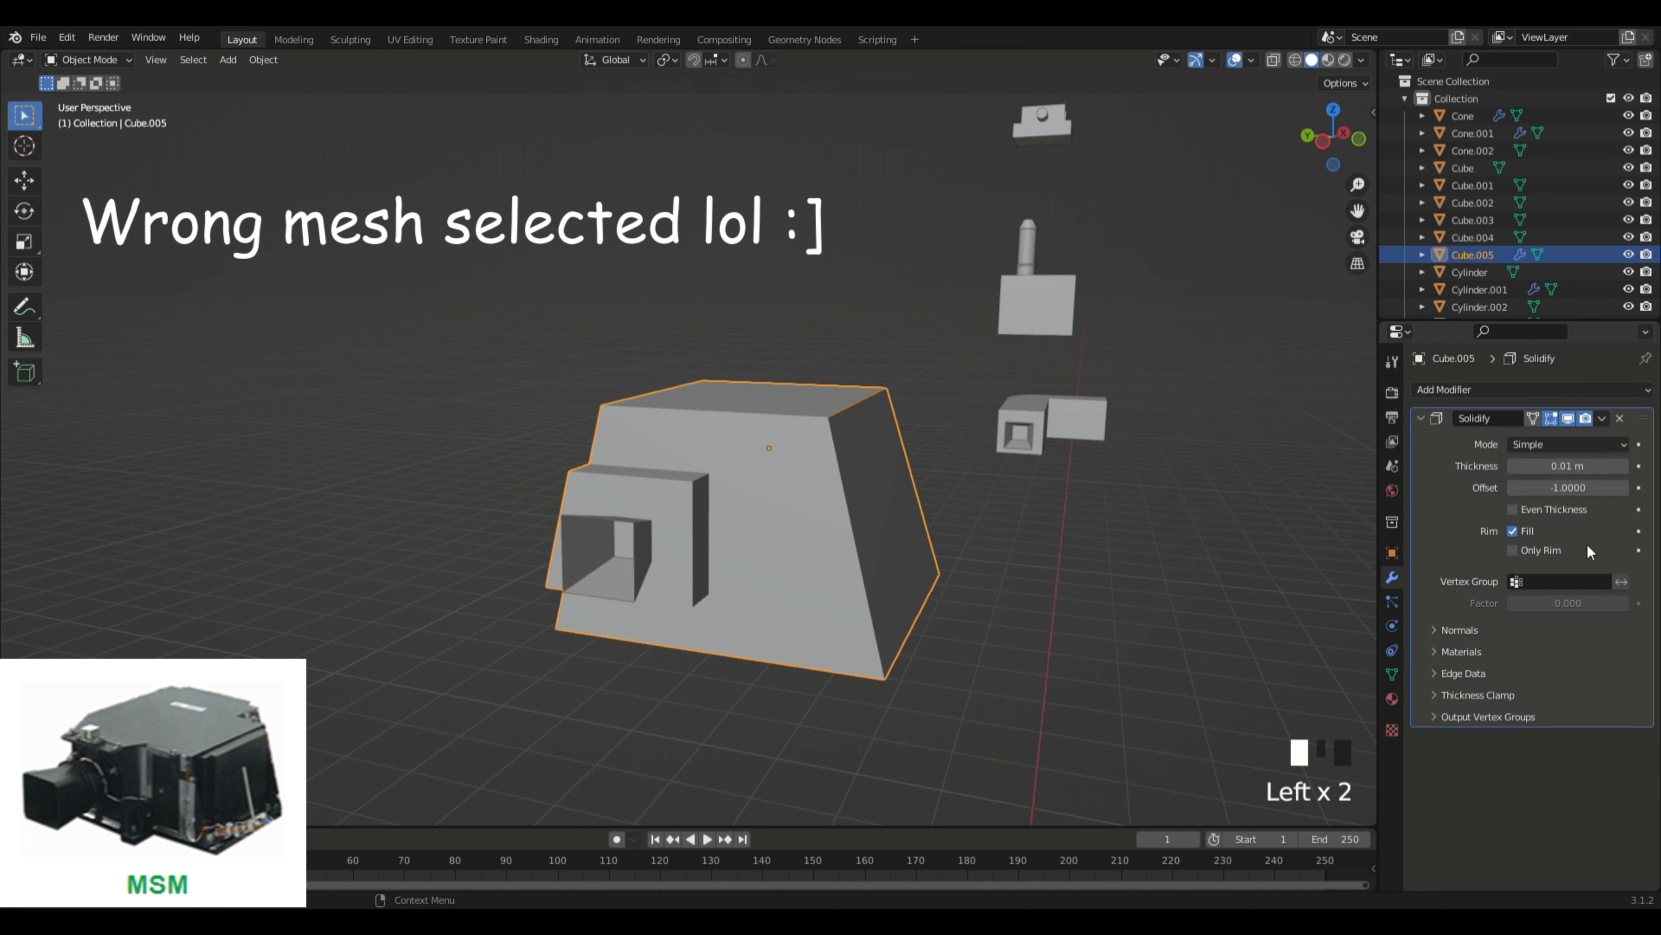
pyautogui.click(1625, 466)
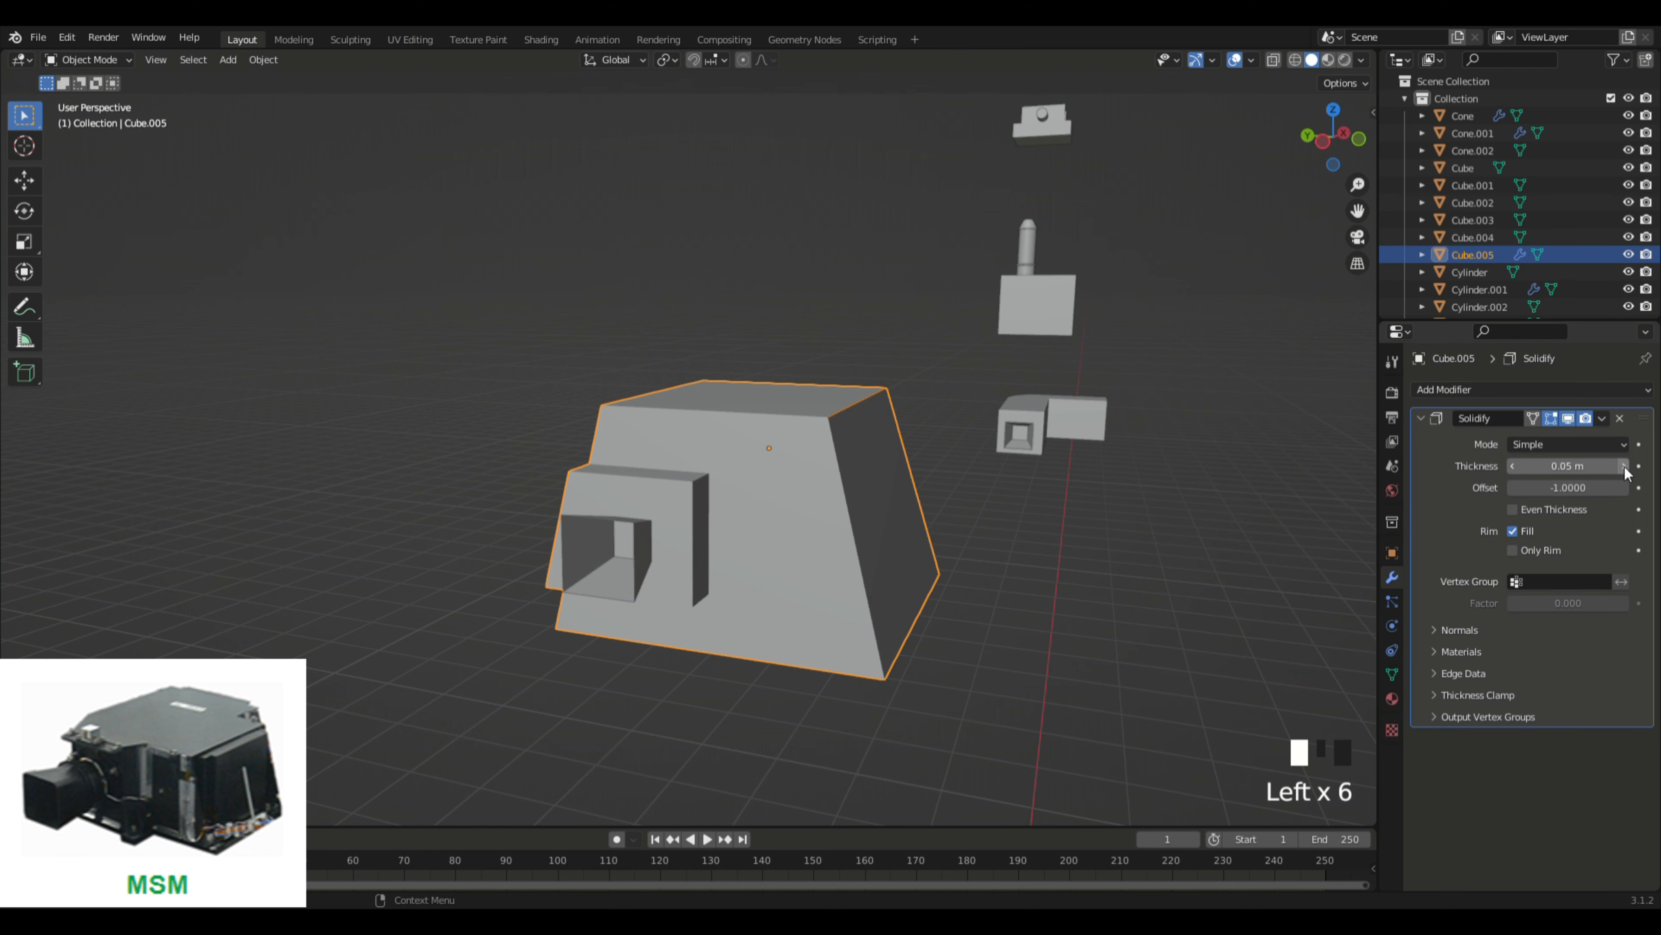
pyautogui.click(1625, 466)
pyautogui.click(1625, 466)
pyautogui.click(1625, 465)
pyautogui.click(1625, 466)
pyautogui.click(1625, 466)
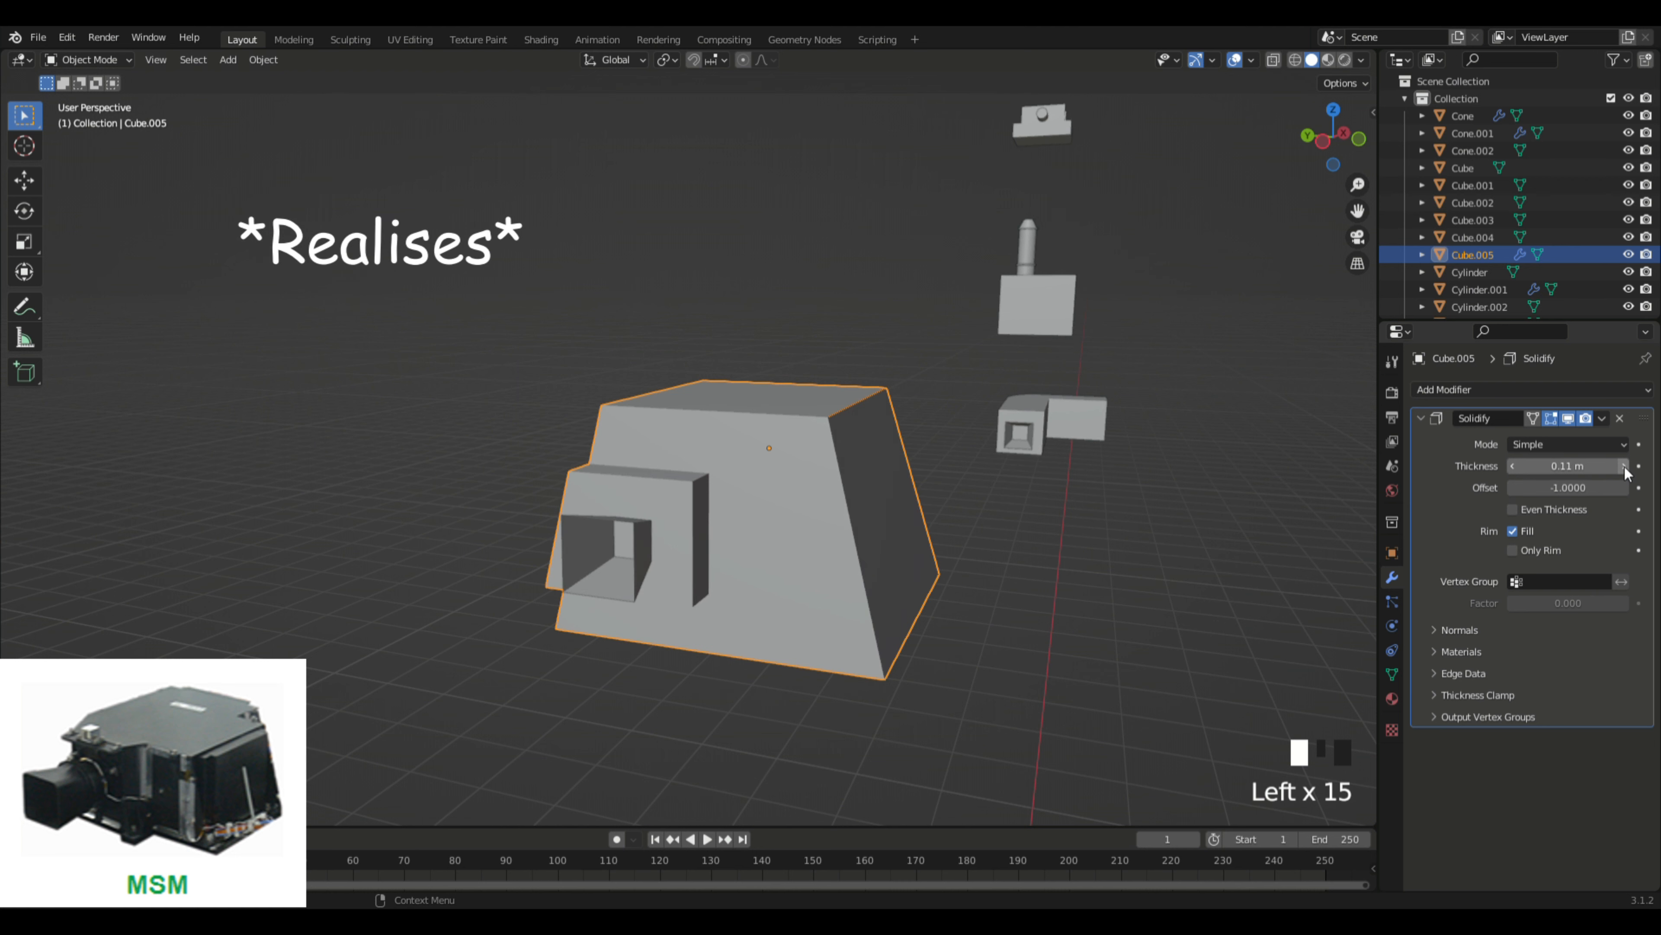
pyautogui.click(1620, 419)
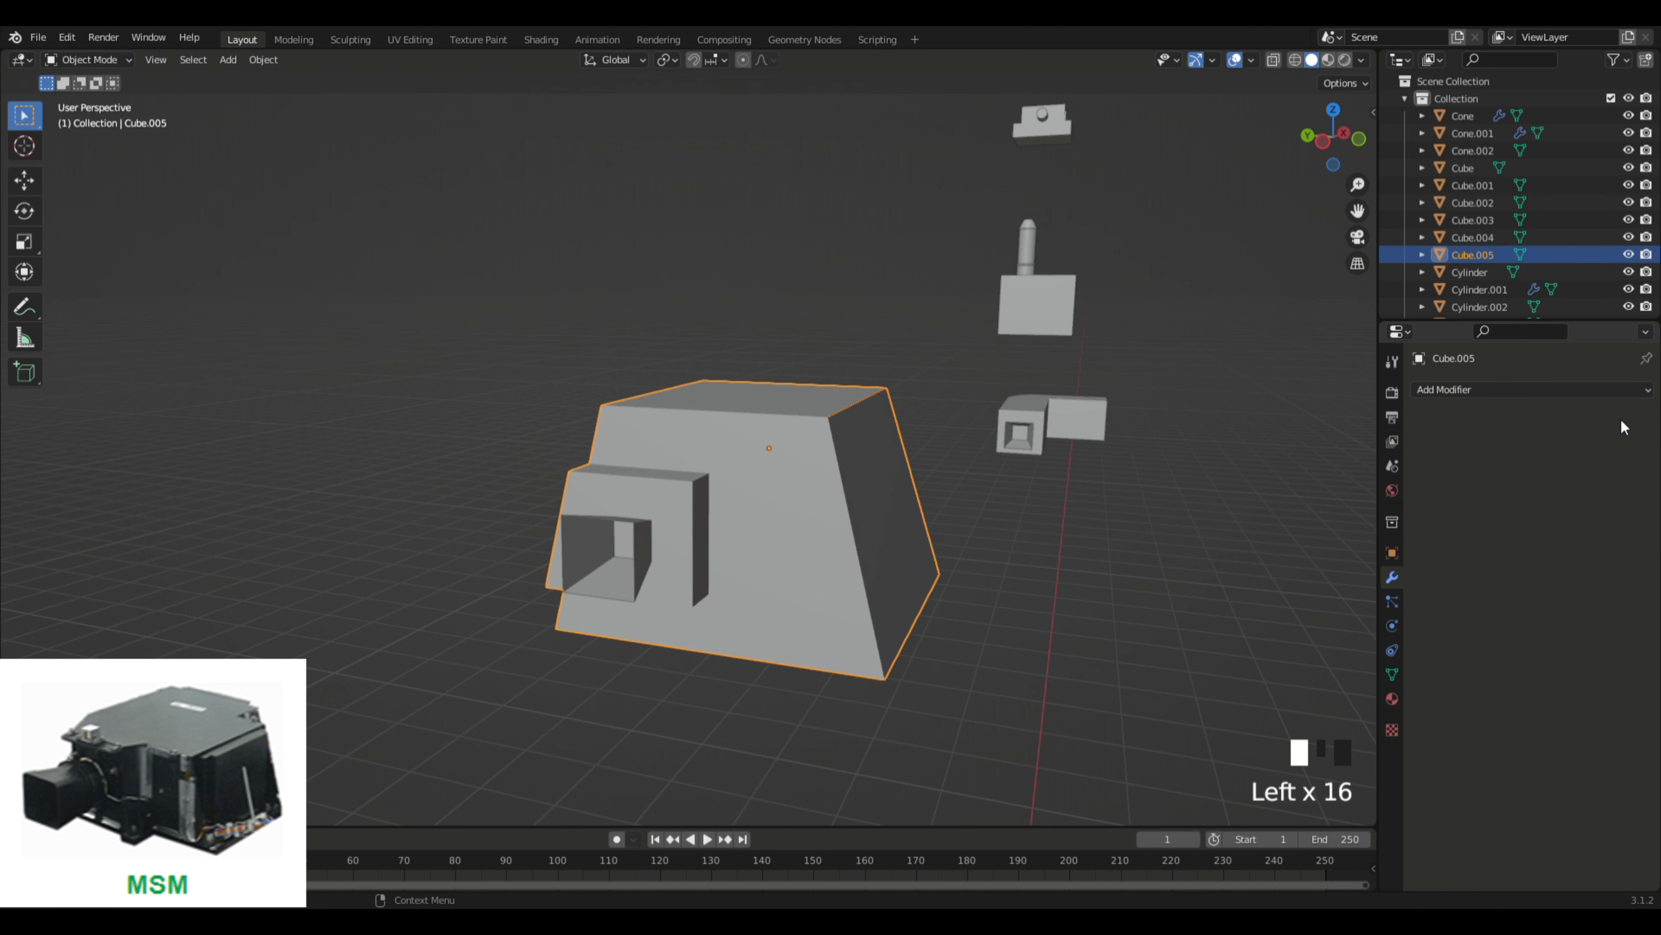
# Step: Add a Solidify modifier to the MSM lens hood and set its thickness to 0.03 m
pyautogui.click(629, 569)
pyautogui.click(1536, 388)
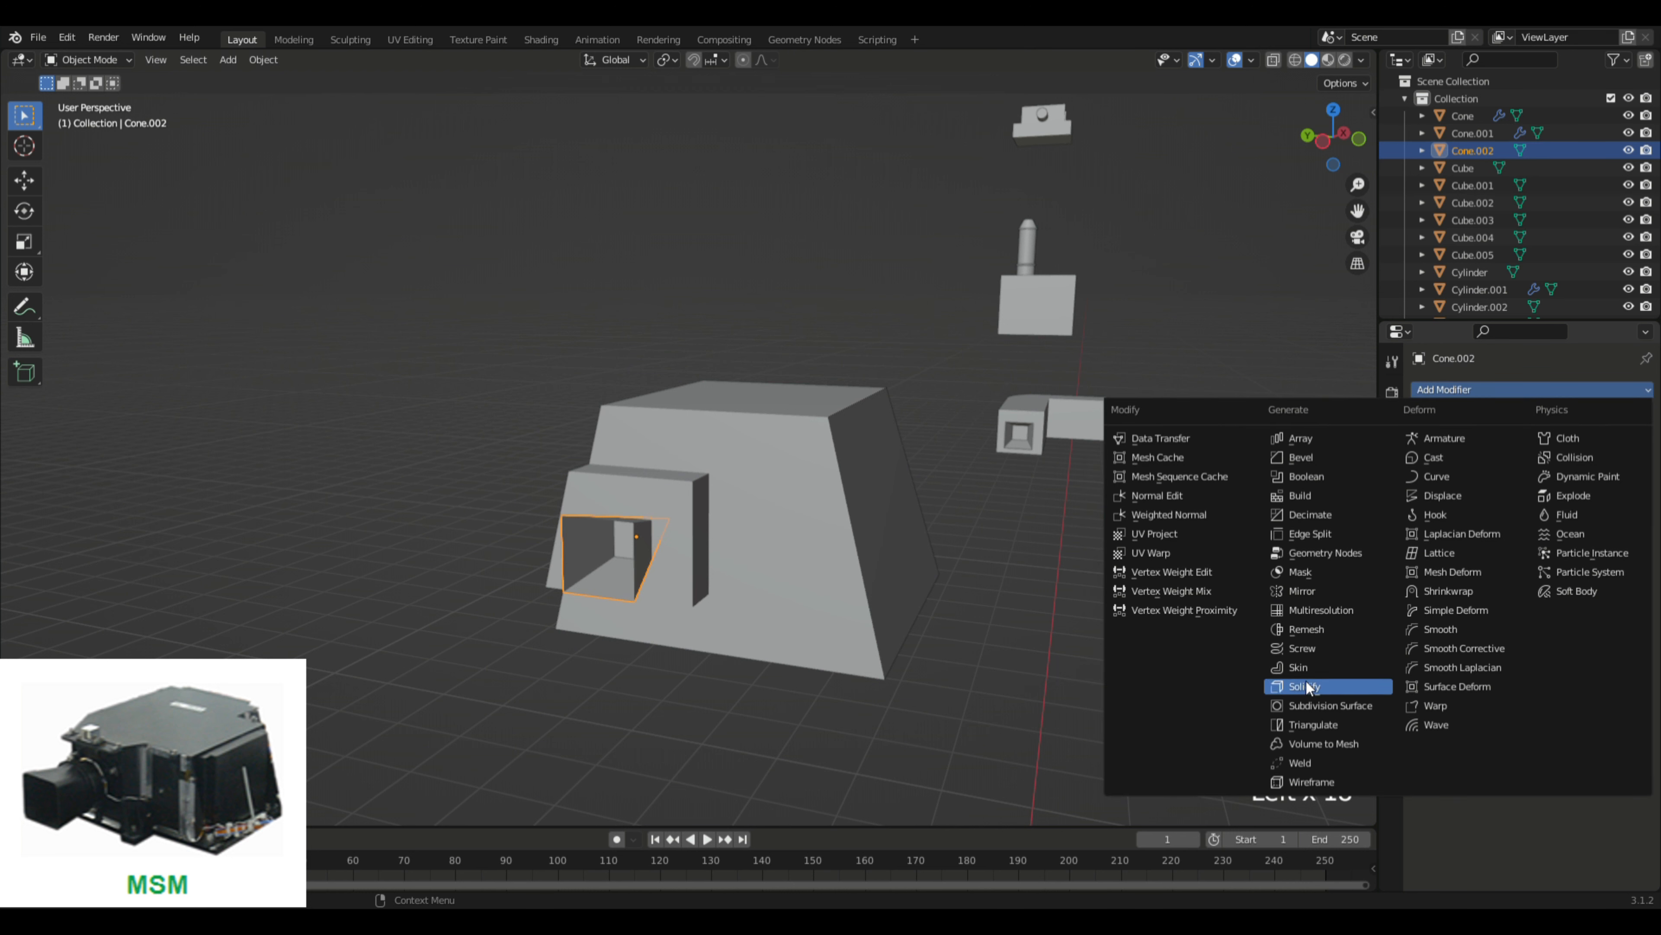
pyautogui.click(1319, 686)
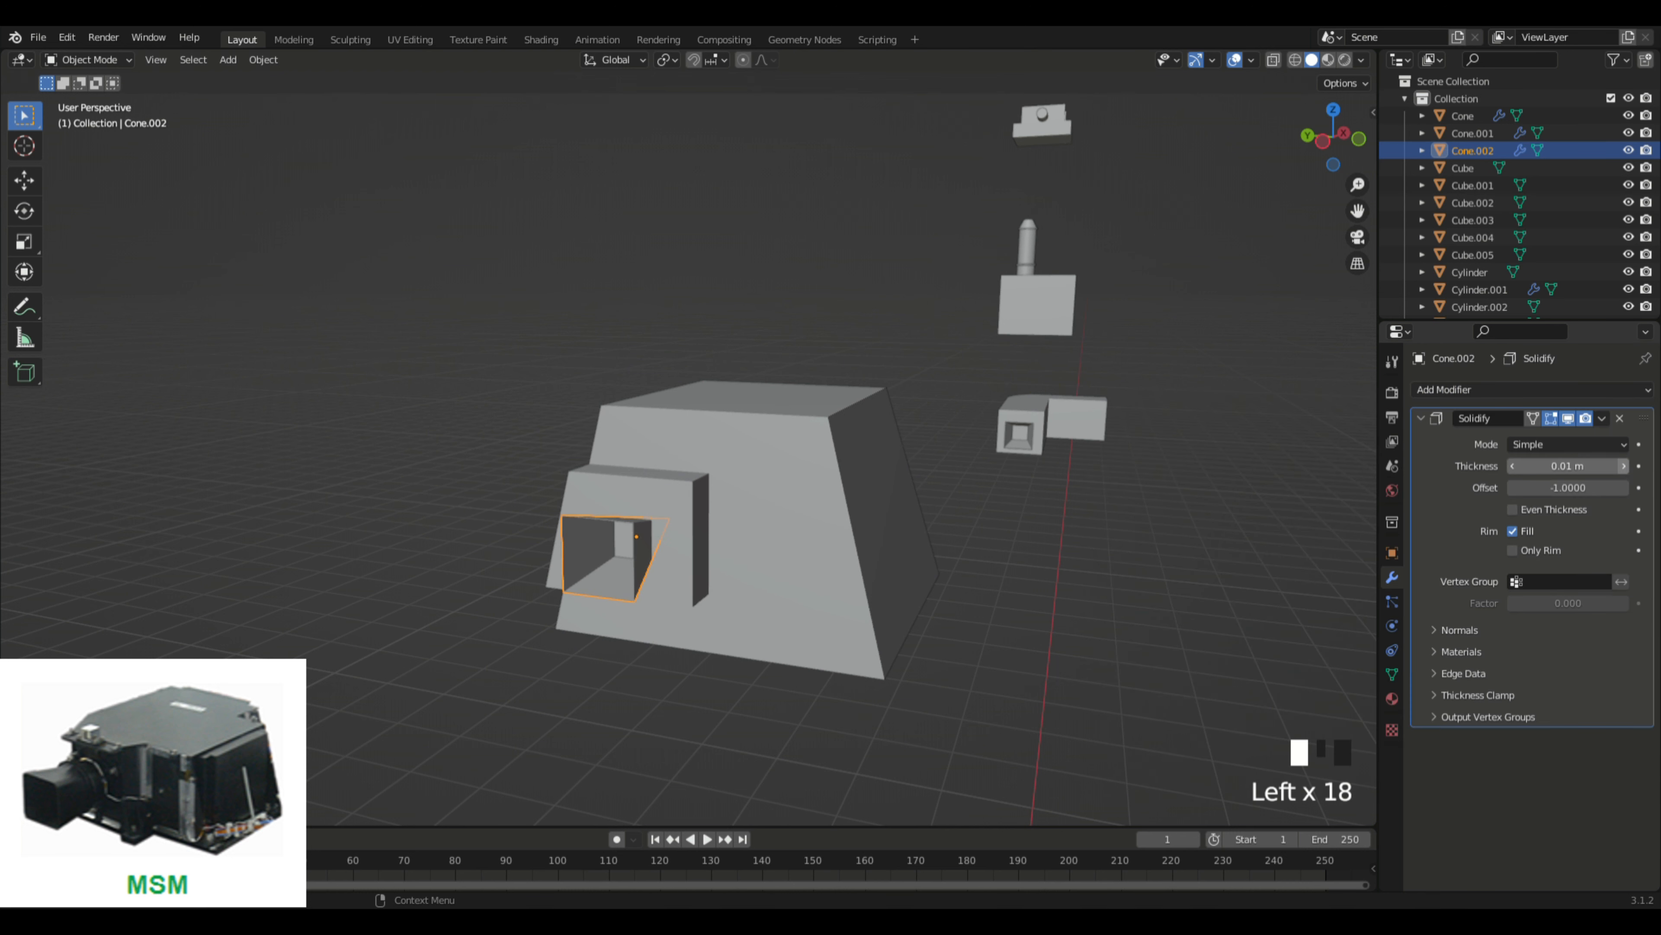
pyautogui.moveTo(1122, 627); pyautogui.dragTo(1208, 581, button='middle')
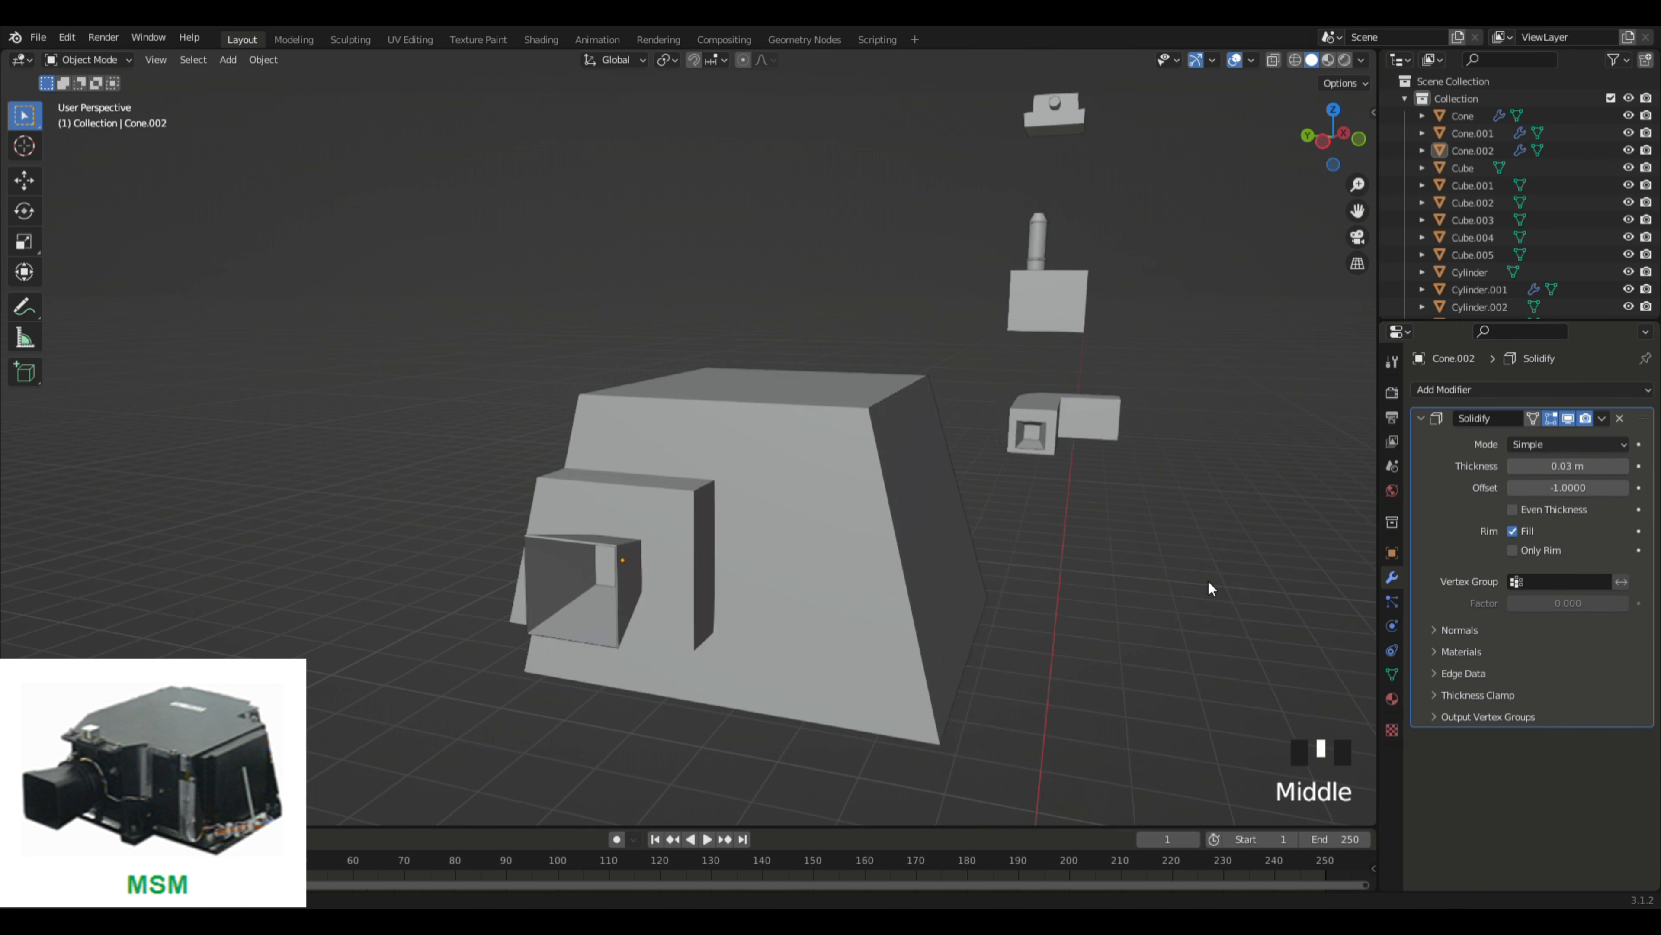
pyautogui.scroll(-4, 1098, 583)
pyautogui.moveTo(1098, 583); pyautogui.dragTo(1146, 604, button='middle')
pyautogui.scroll(-3, 1136, 580)
pyautogui.scroll(4, 1136, 579)
pyautogui.scroll(-1, 1146, 603)
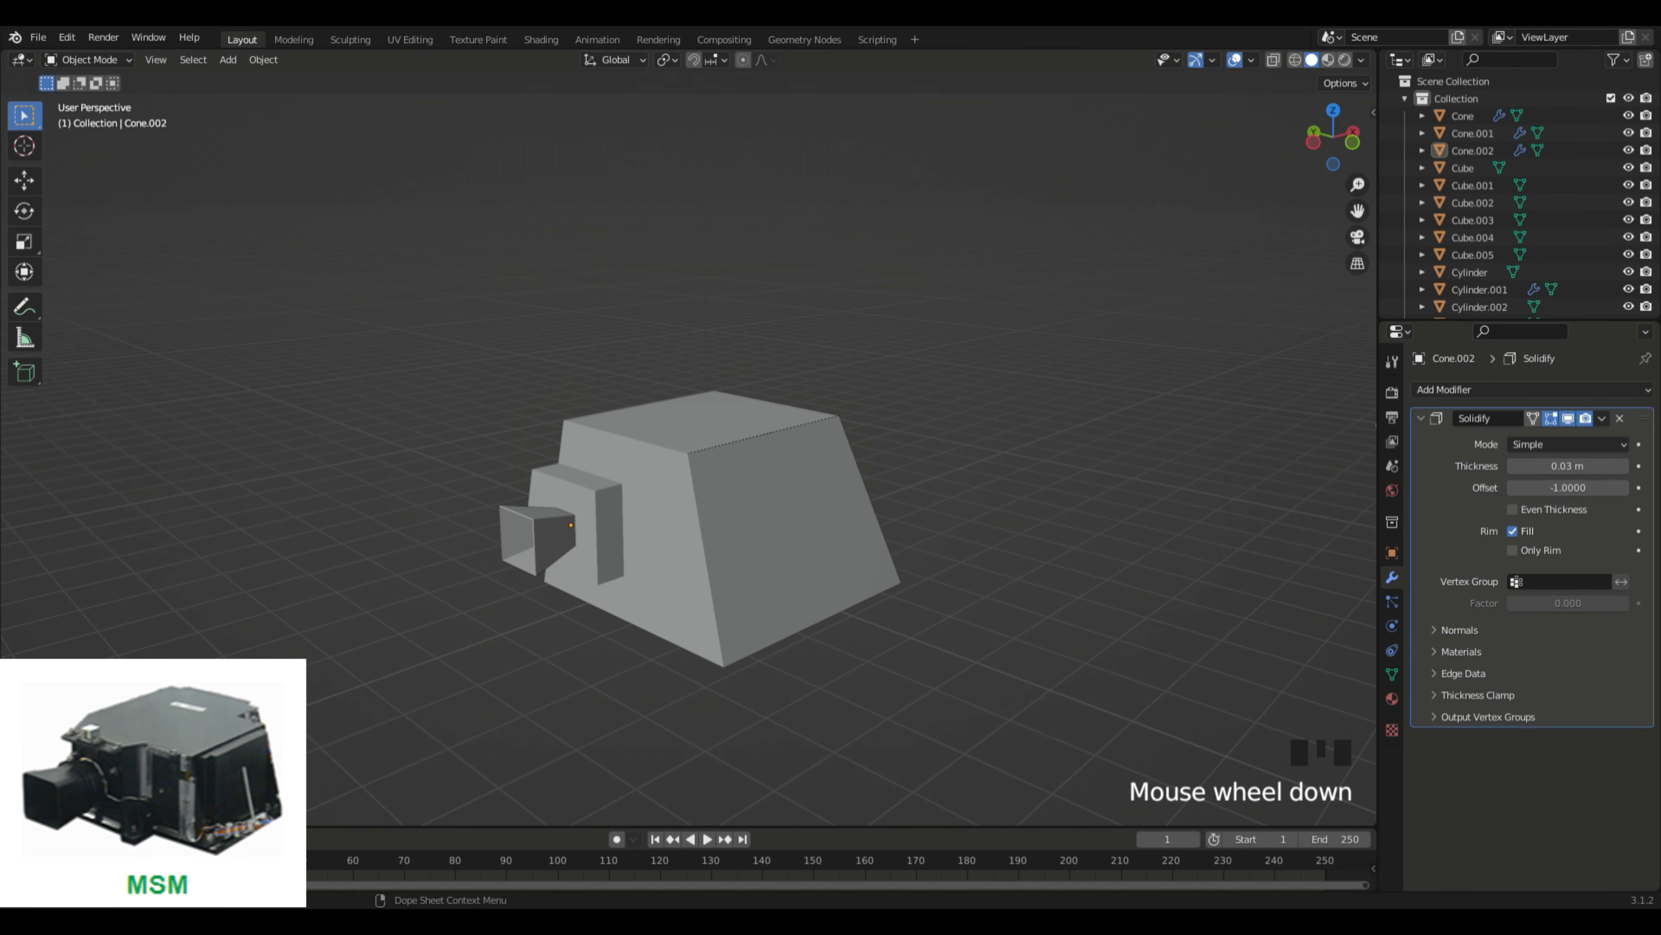
# Step: Flatten the MSM body by scaling it along Z to about 0.84
pyautogui.click(672, 610)
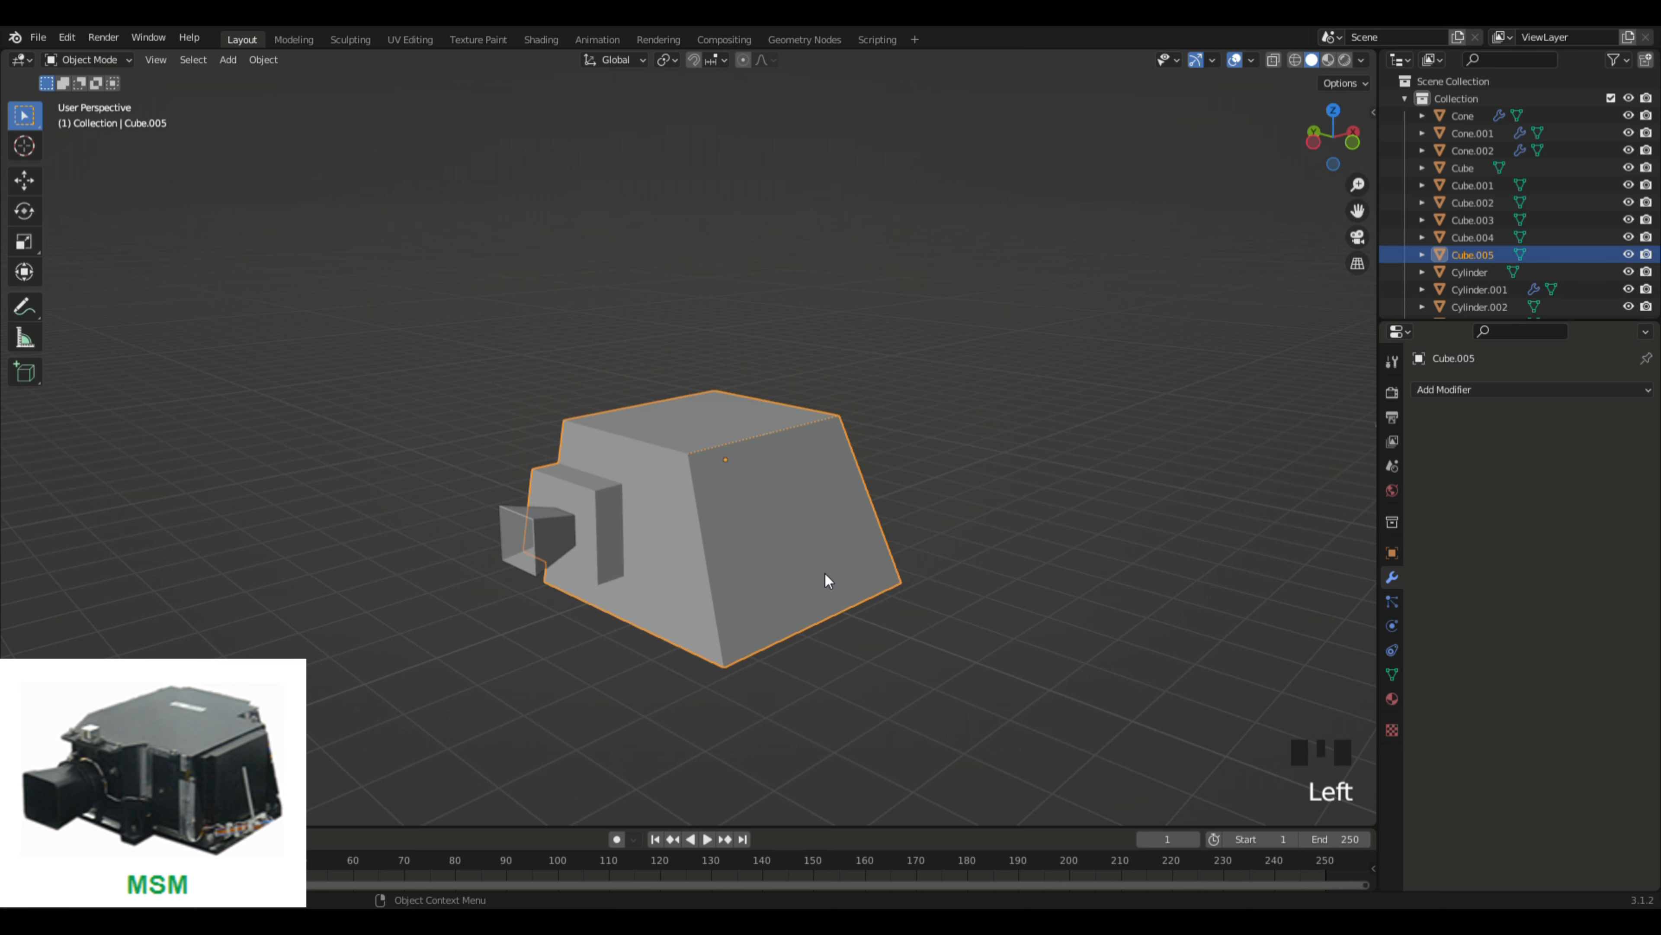
pyautogui.moveTo(825, 574)
pyautogui.mouseDown(button='middle')
pyautogui.moveTo(873, 571)
pyautogui.moveTo(815, 596)
pyautogui.mouseUp(button='middle')
pyautogui.moveTo(686, 579); pyautogui.dragTo(712, 574, button='middle')
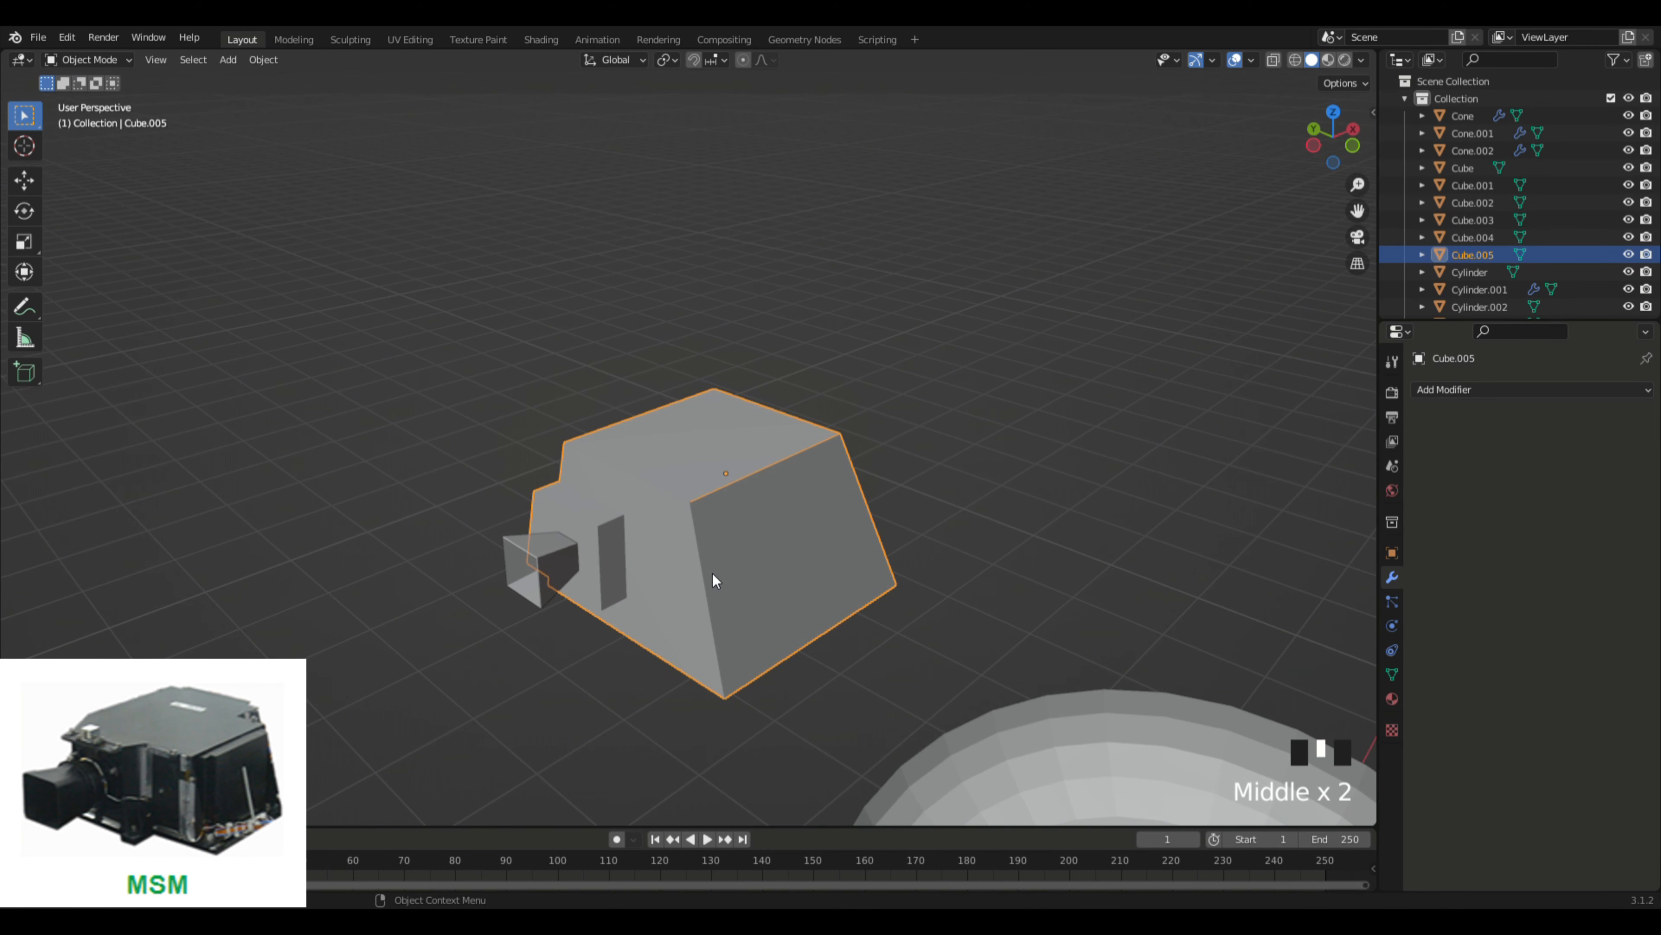
pyautogui.press('s')
pyautogui.press('z')
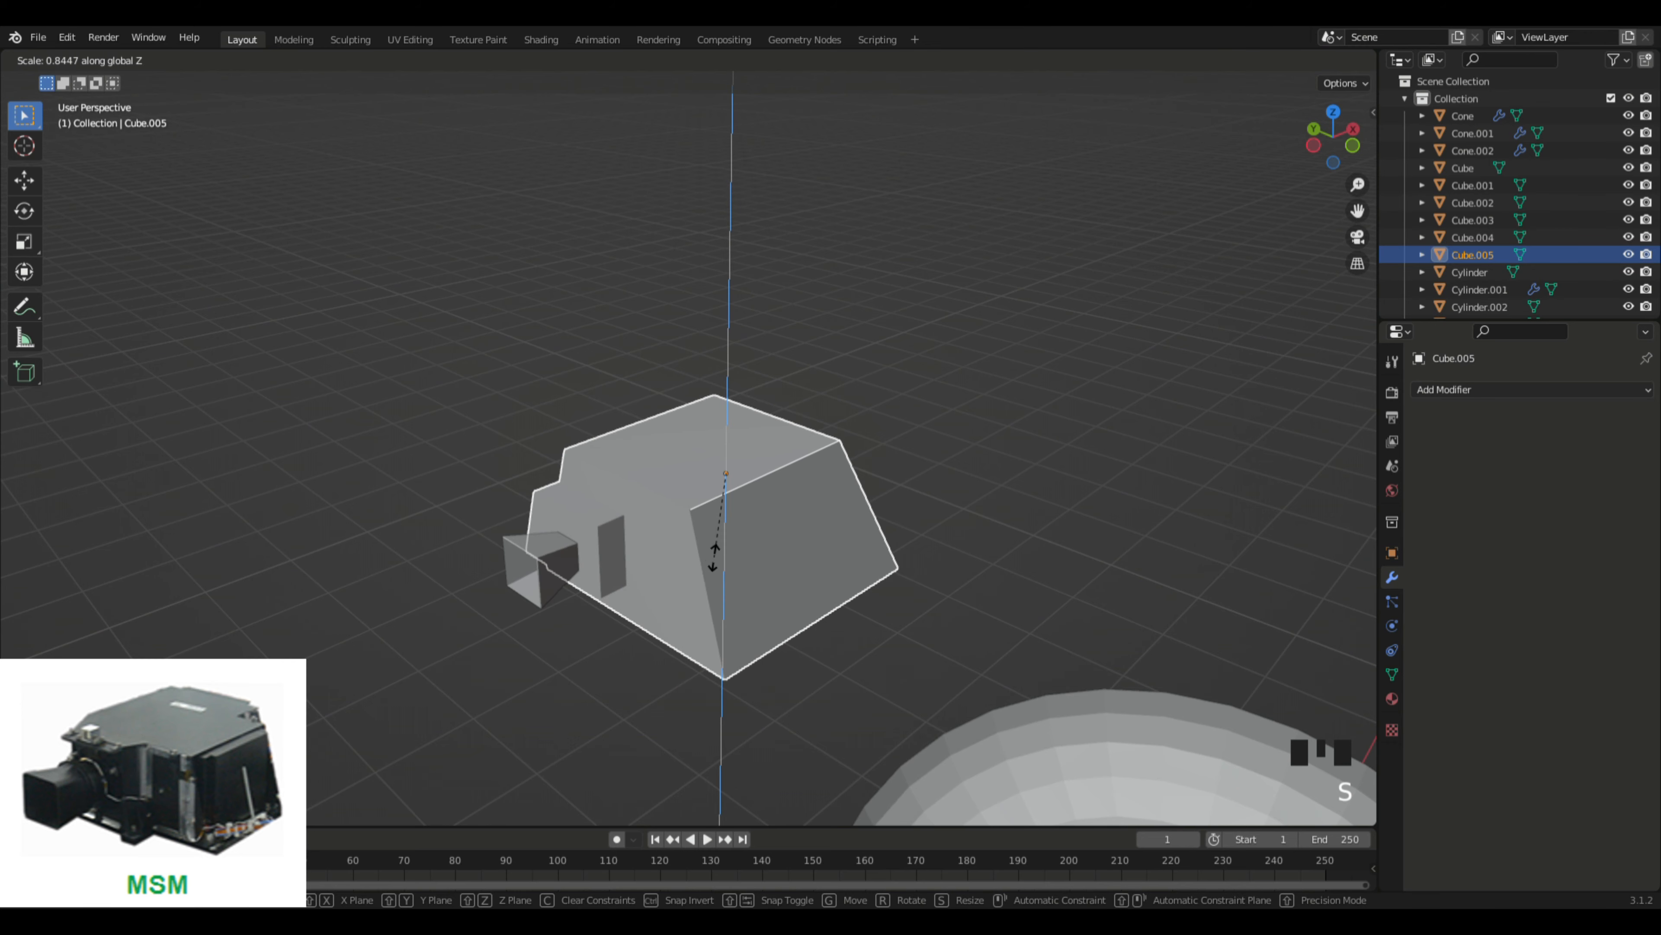
pyautogui.click(714, 558)
pyautogui.moveTo(1063, 555); pyautogui.dragTo(1027, 531, button='middle')
pyautogui.click(1087, 559)
pyautogui.scroll(-1, 1027, 530)
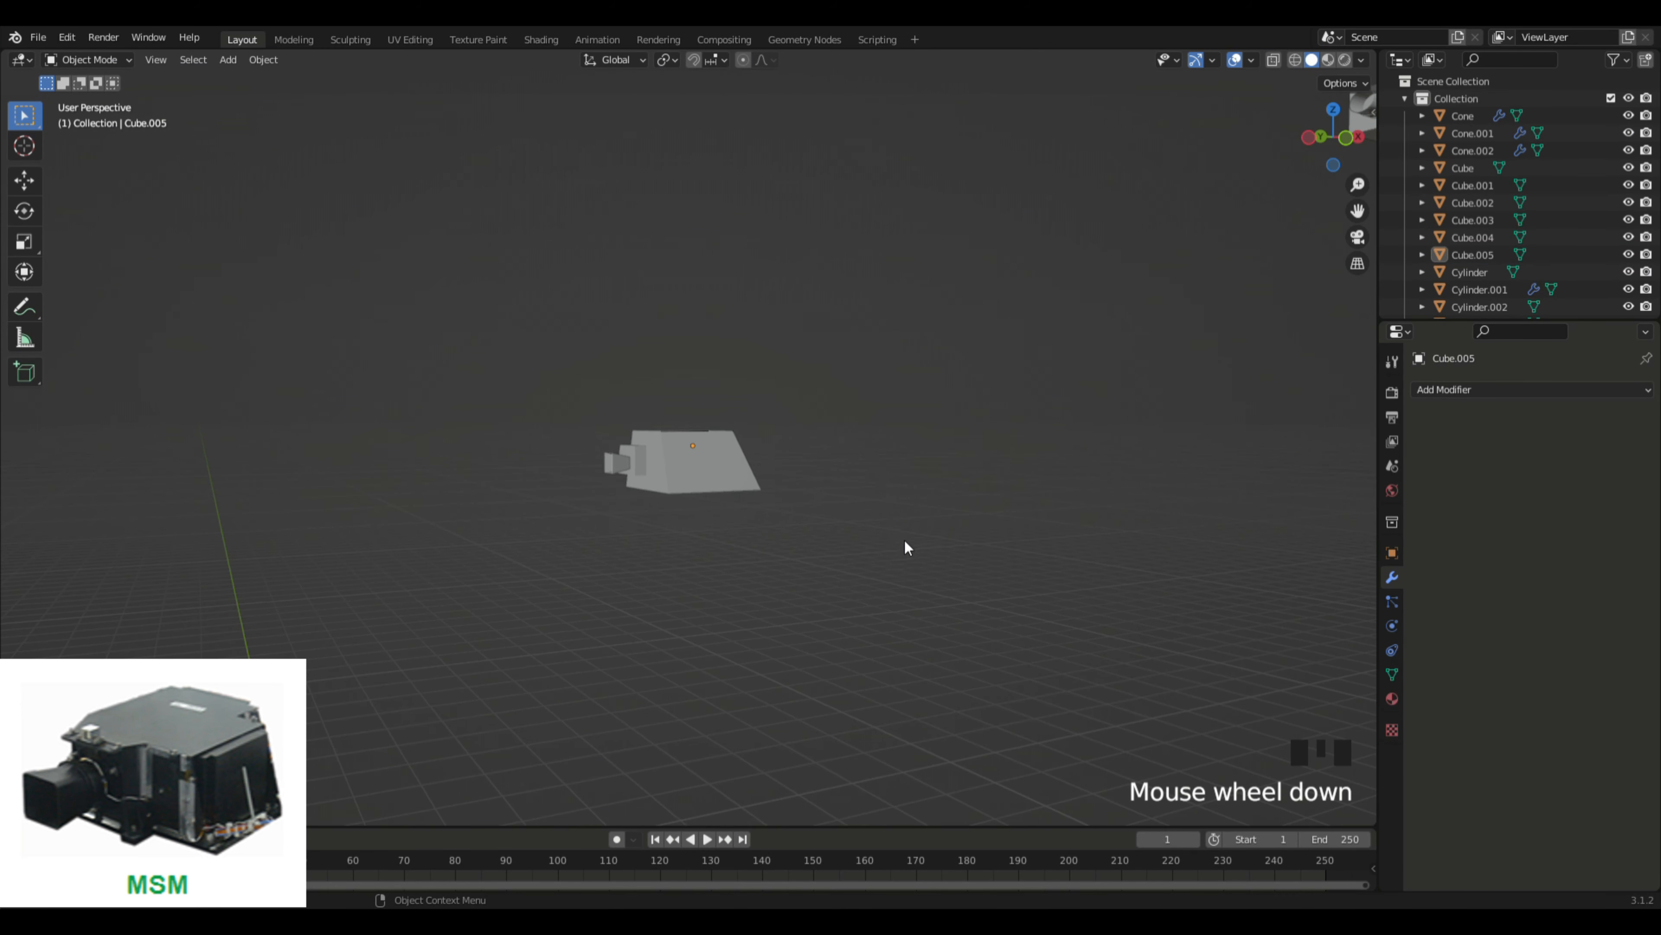
# Step: Raise the MSM lens hood very slightly along Z to line up with the flattened body
pyautogui.scroll(4, 905, 542)
pyautogui.click(566, 487)
pyautogui.press('g')
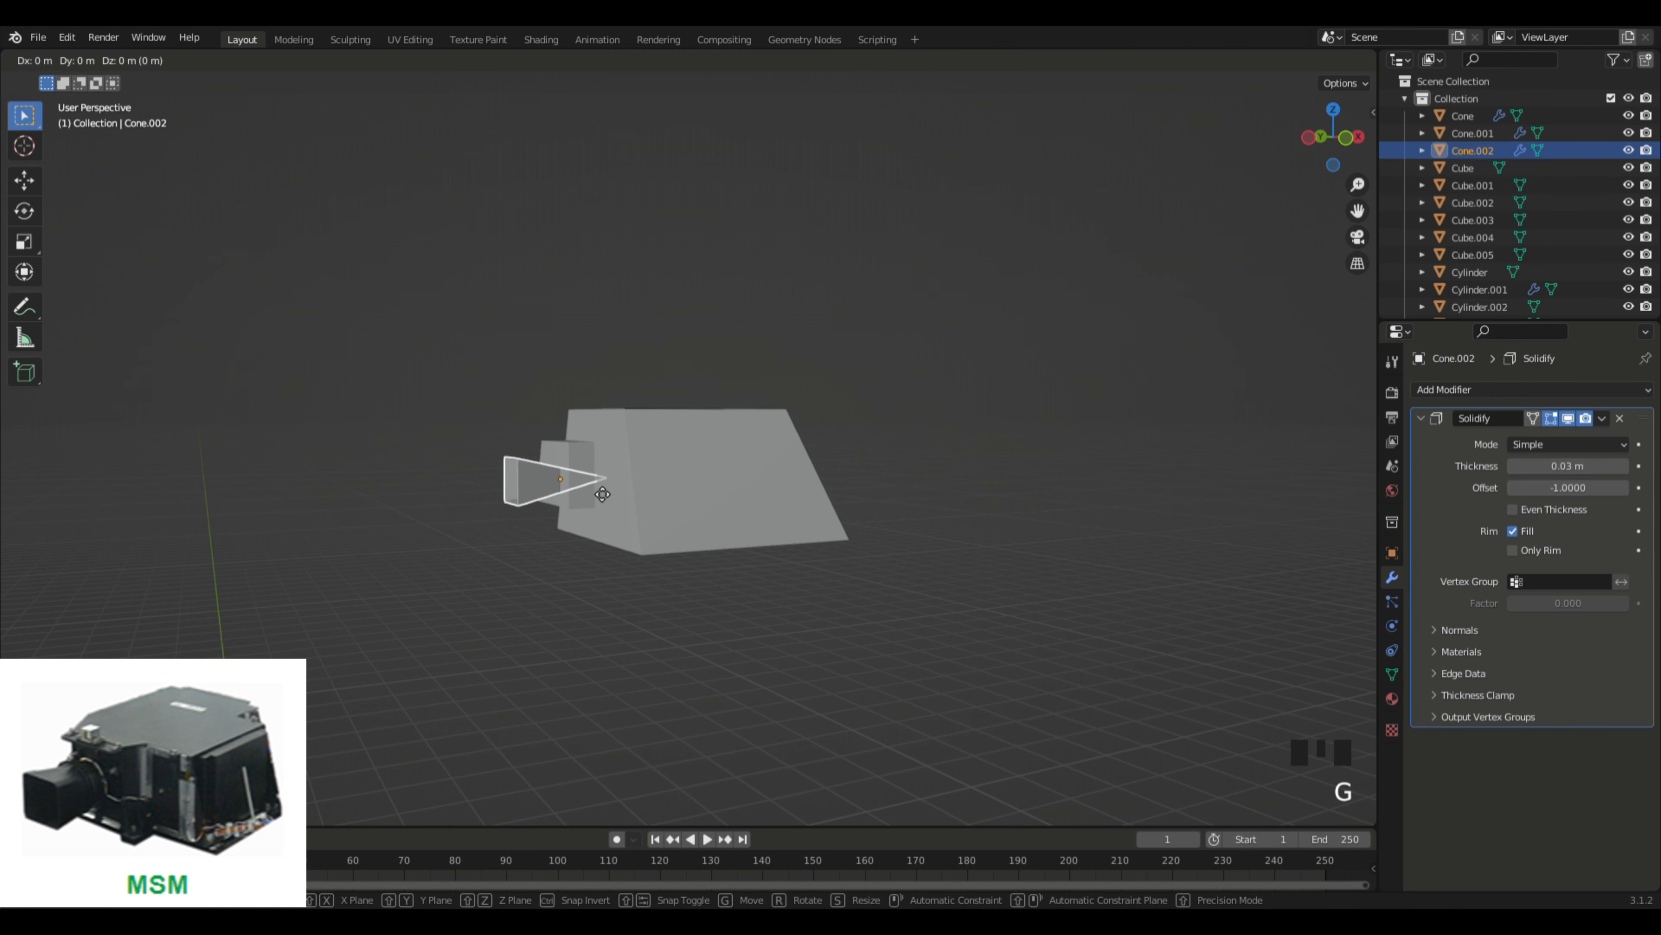
pyautogui.press('z')
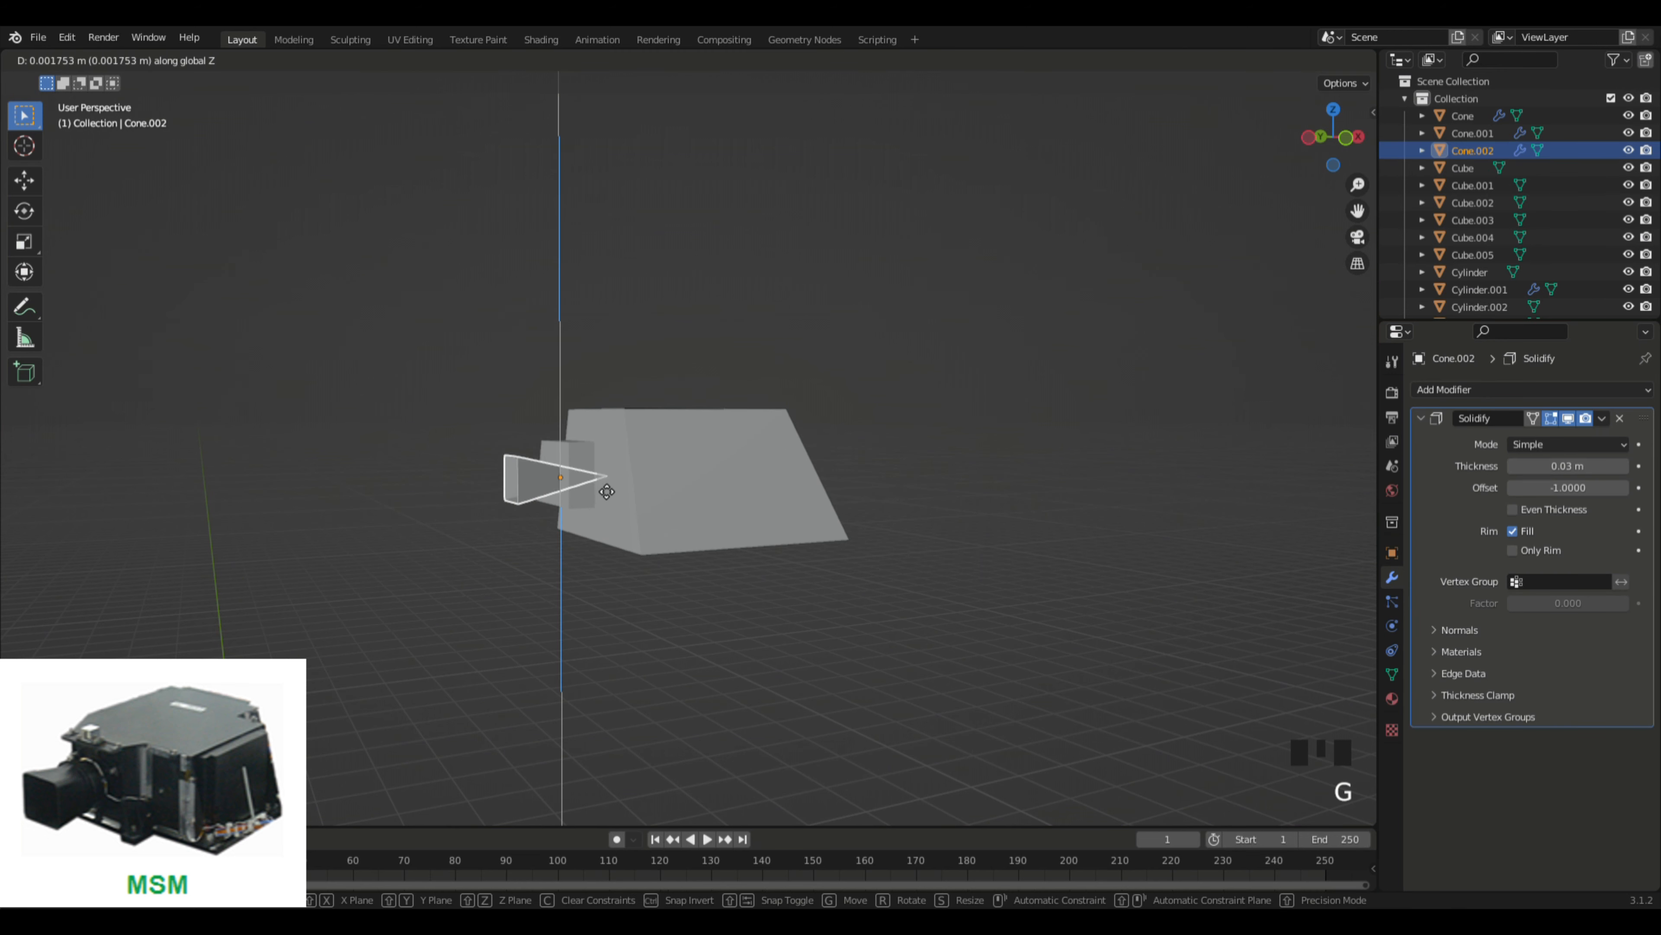
pyautogui.click(606, 490)
pyautogui.click(1063, 477)
pyautogui.moveTo(1063, 476); pyautogui.dragTo(652, 494, button='middle')
pyautogui.scroll(-2, 1066, 479)
# Step: Push the lens hood along X slightly deeper into the MSM's extruded block
pyautogui.click(591, 477)
pyautogui.press('g')
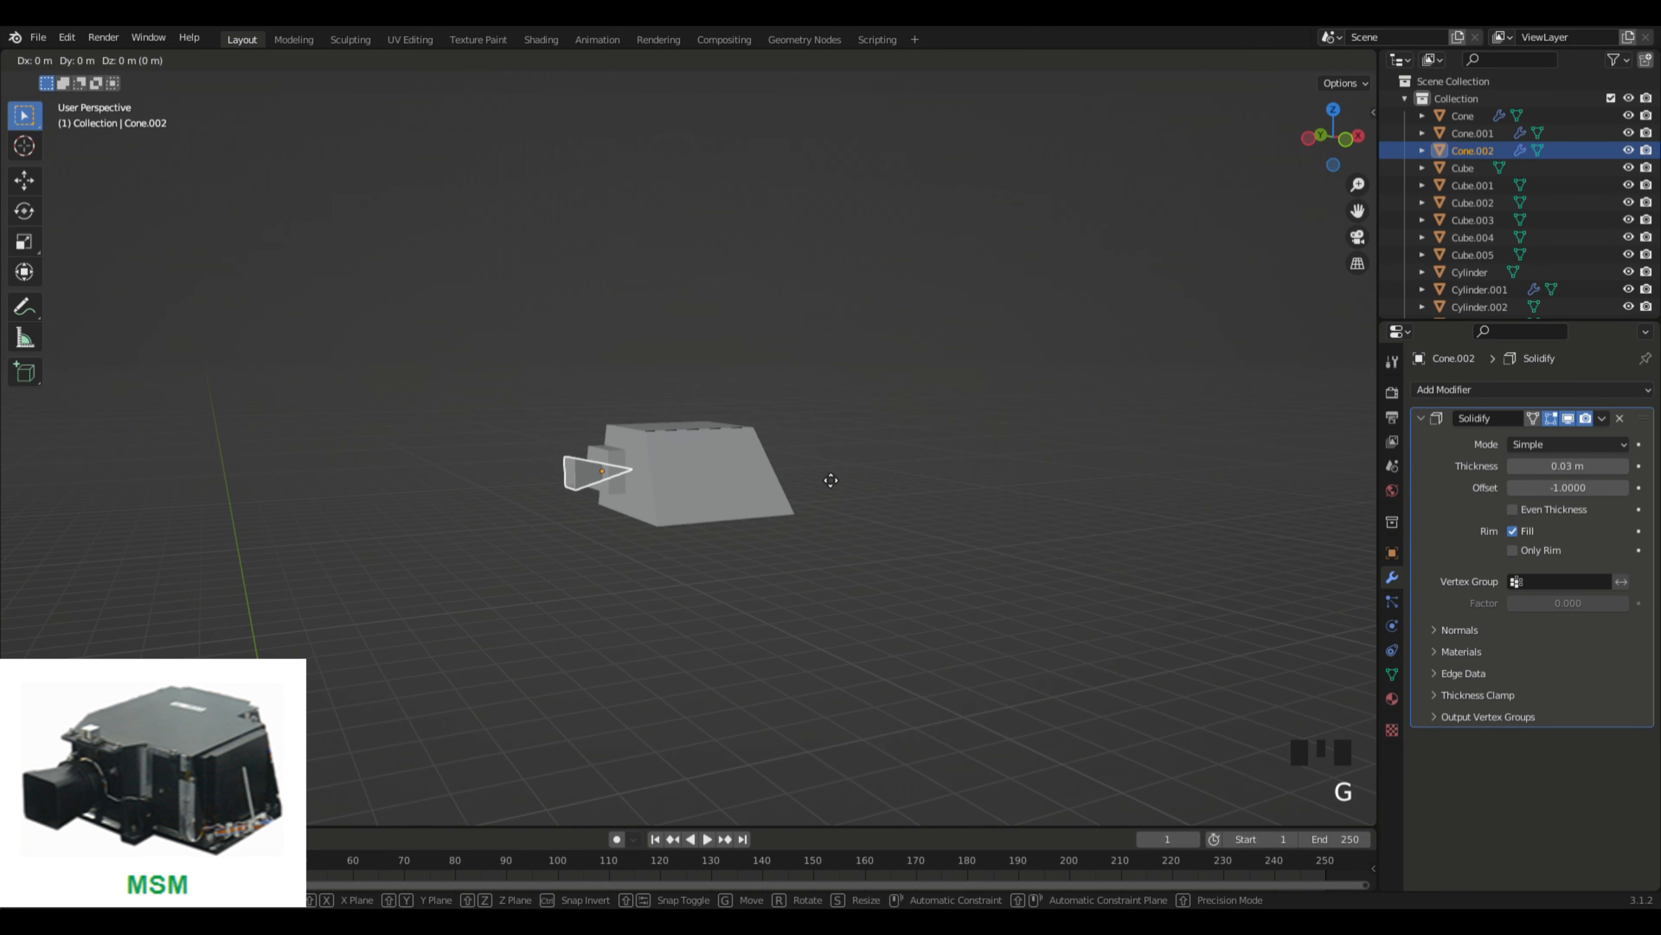
pyautogui.press('x')
pyautogui.press('Escape')
pyautogui.click(979, 481)
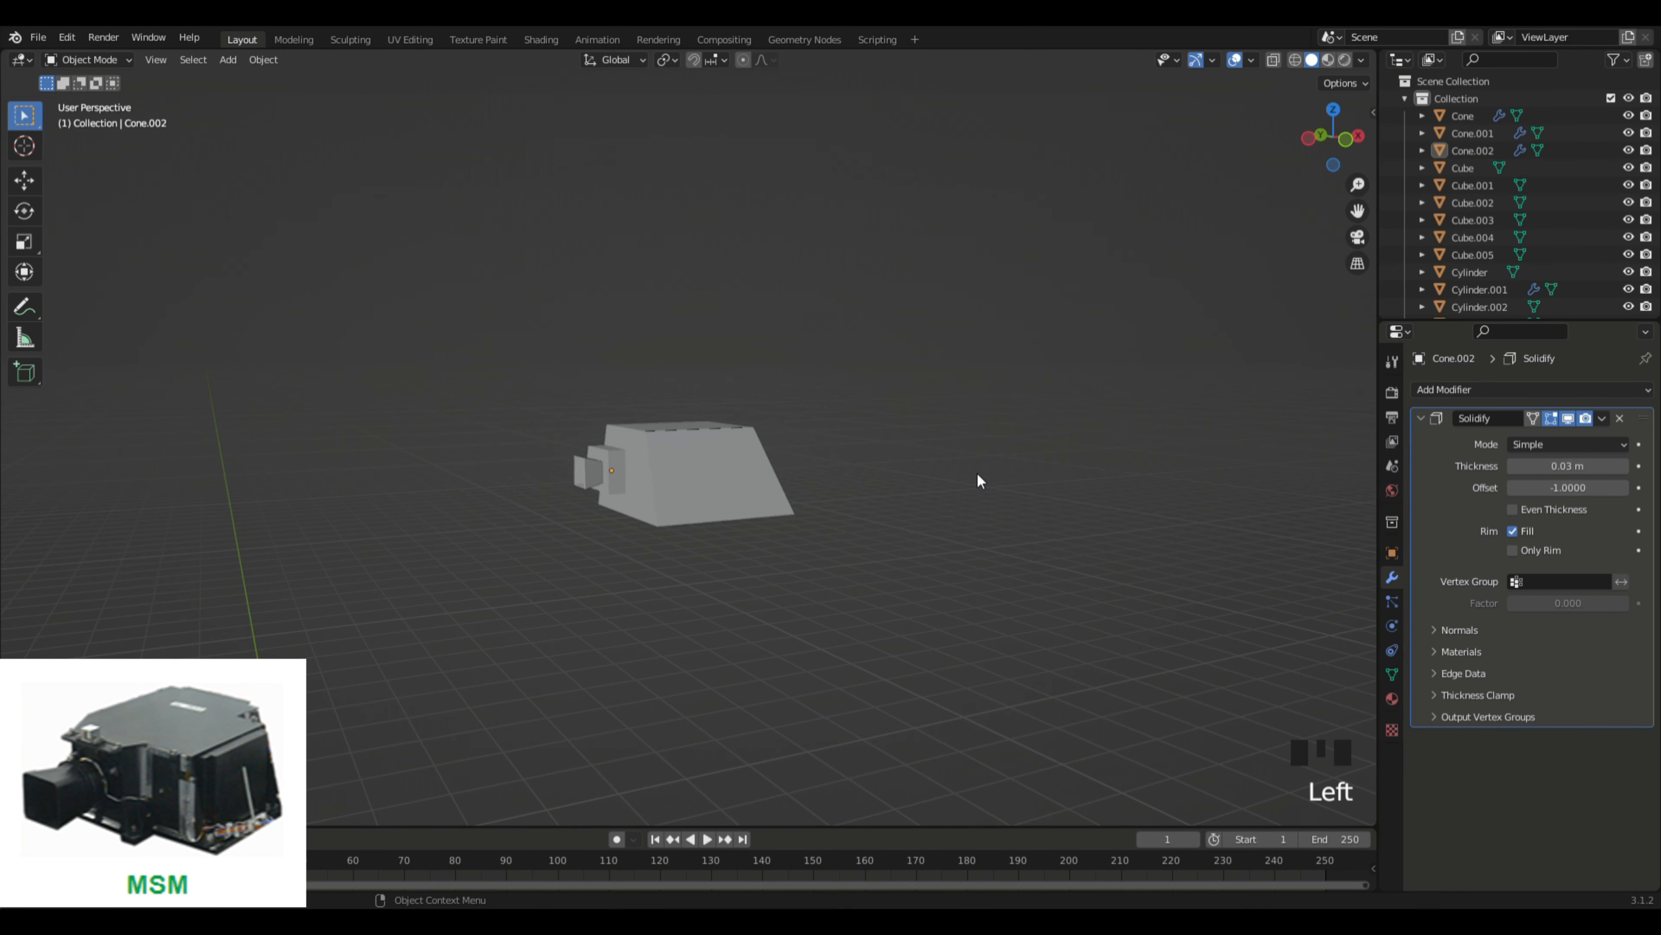
# Step: Select the MSM body and its lens hood together and move them about 4.57 m along X beside the other instruments
pyautogui.scroll(3, 1024, 482)
pyautogui.moveTo(1024, 482); pyautogui.dragTo(1015, 499, button='middle')
pyautogui.scroll(-5, 1015, 499)
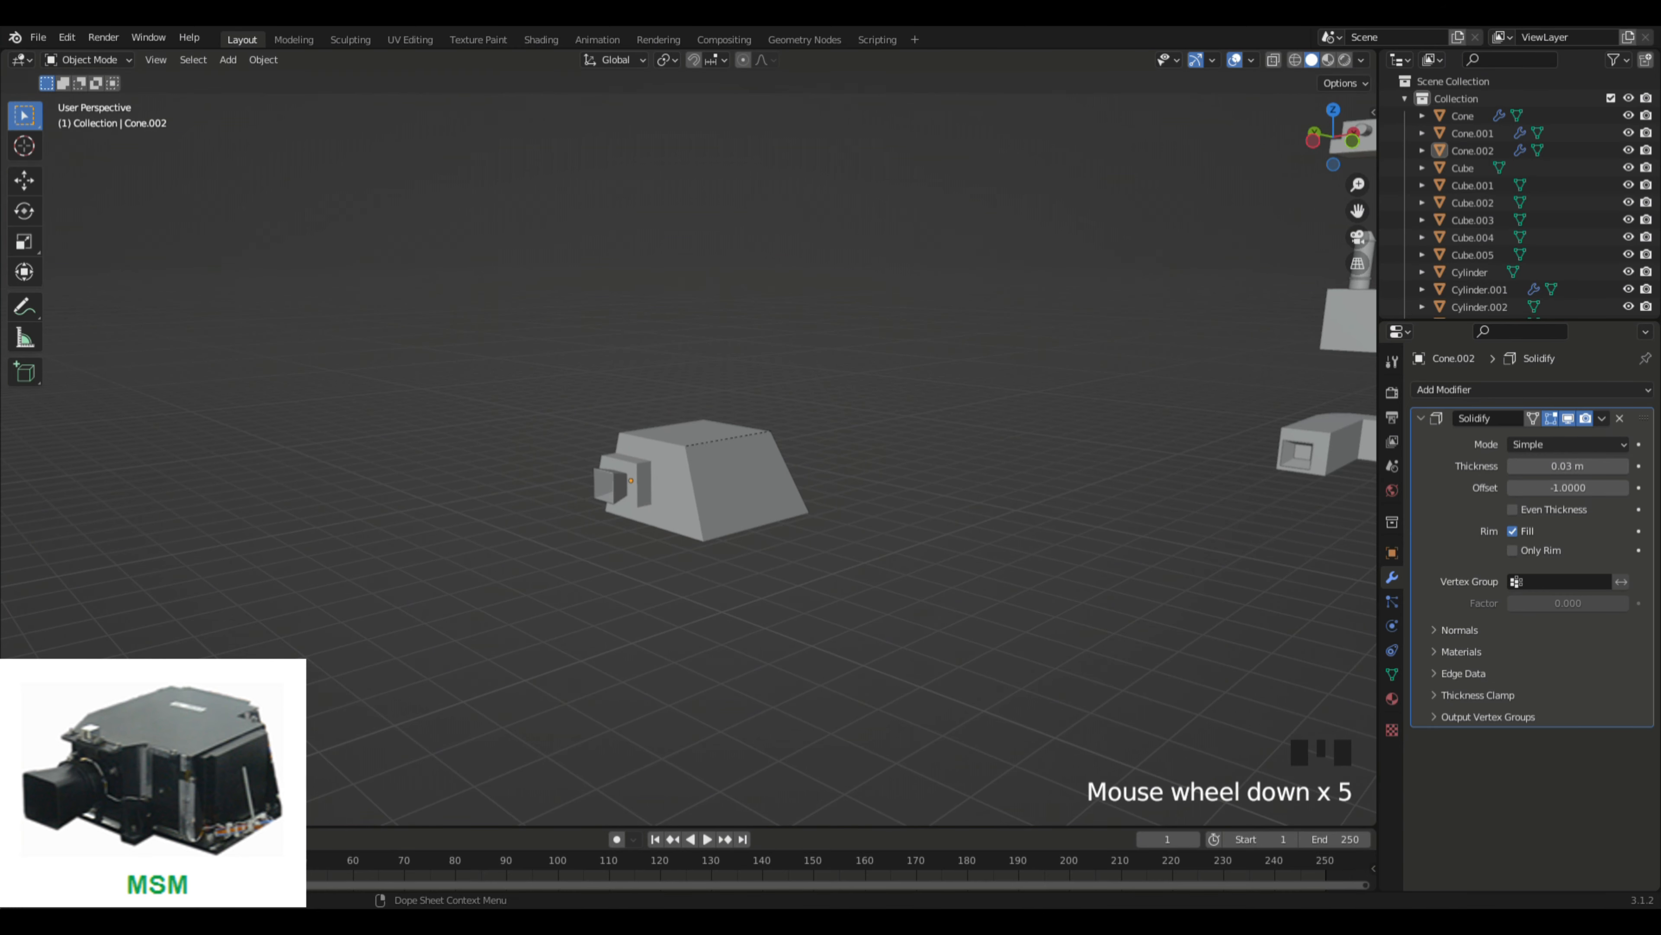
pyautogui.moveTo(850, 564); pyautogui.dragTo(840, 598, button='middle')
pyautogui.scroll(-2, 813, 587)
pyautogui.scroll(-6, 843, 598)
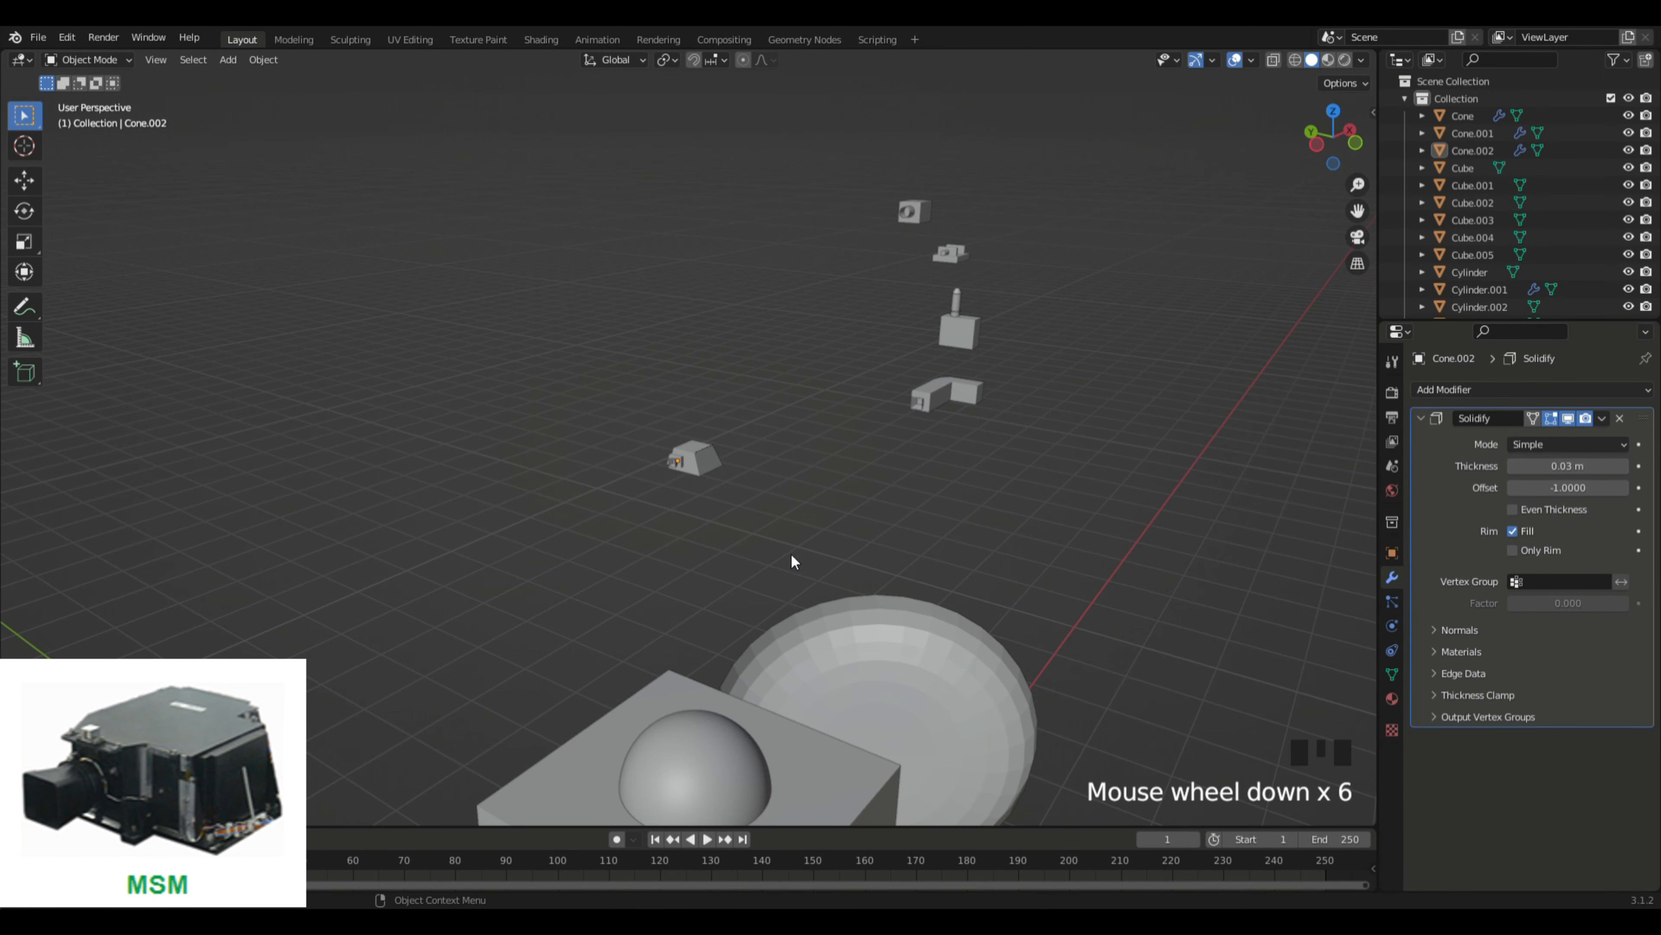
pyautogui.moveTo(583, 375); pyautogui.dragTo(802, 543)
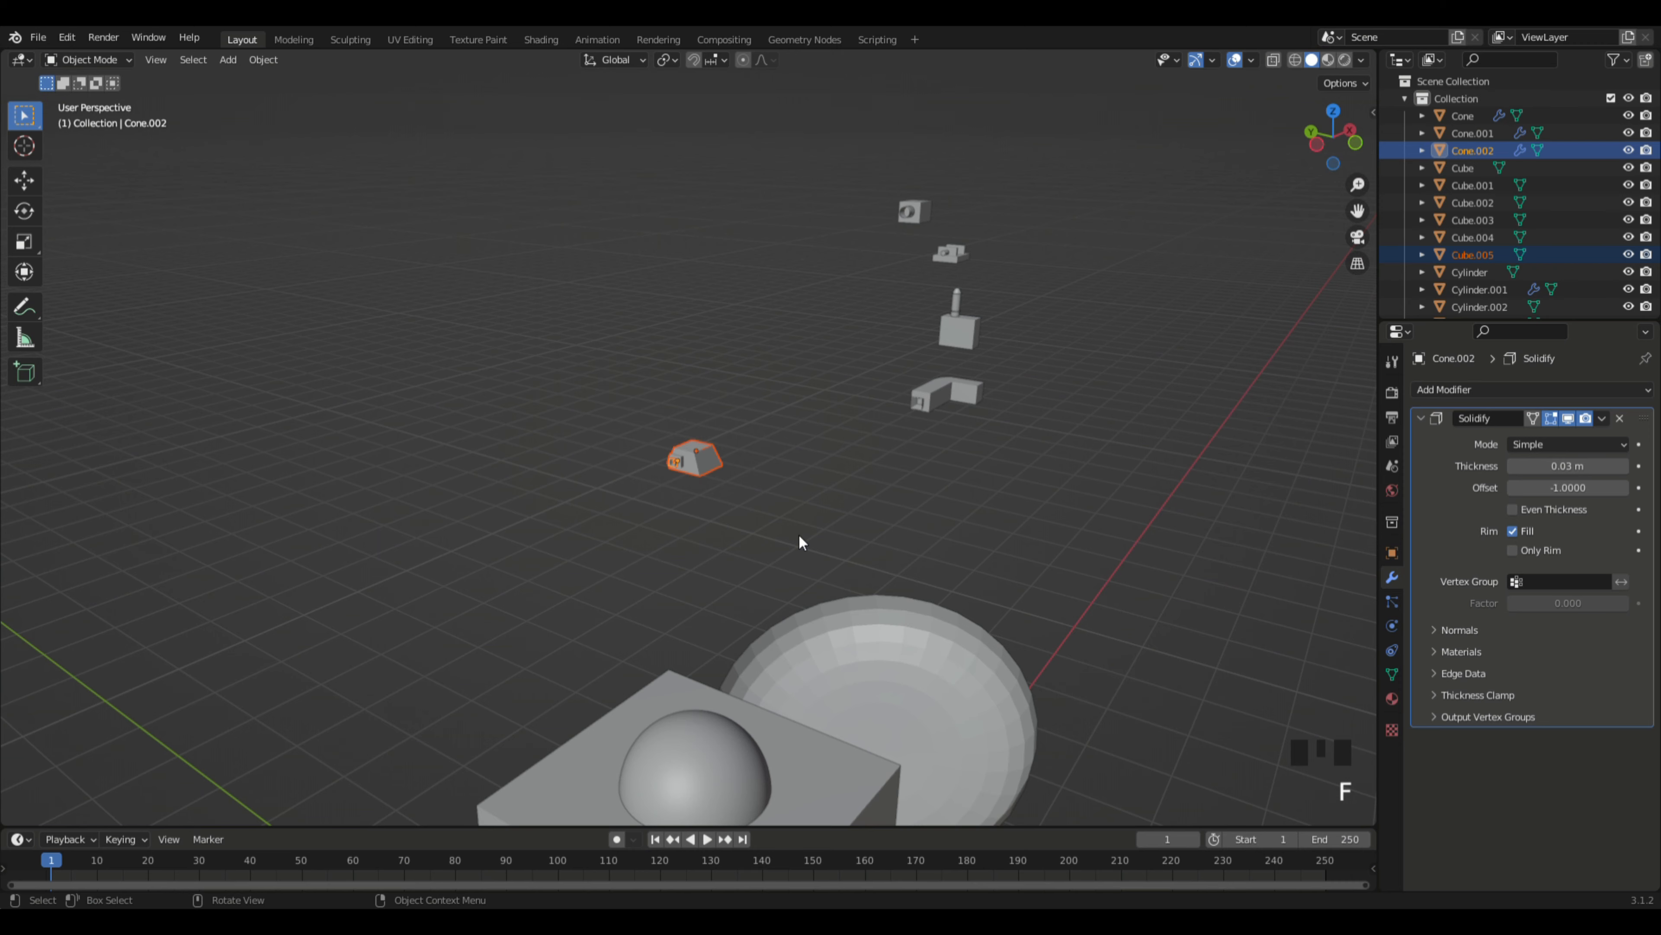
pyautogui.press('g')
pyautogui.press('x')
pyautogui.click(1123, 429)
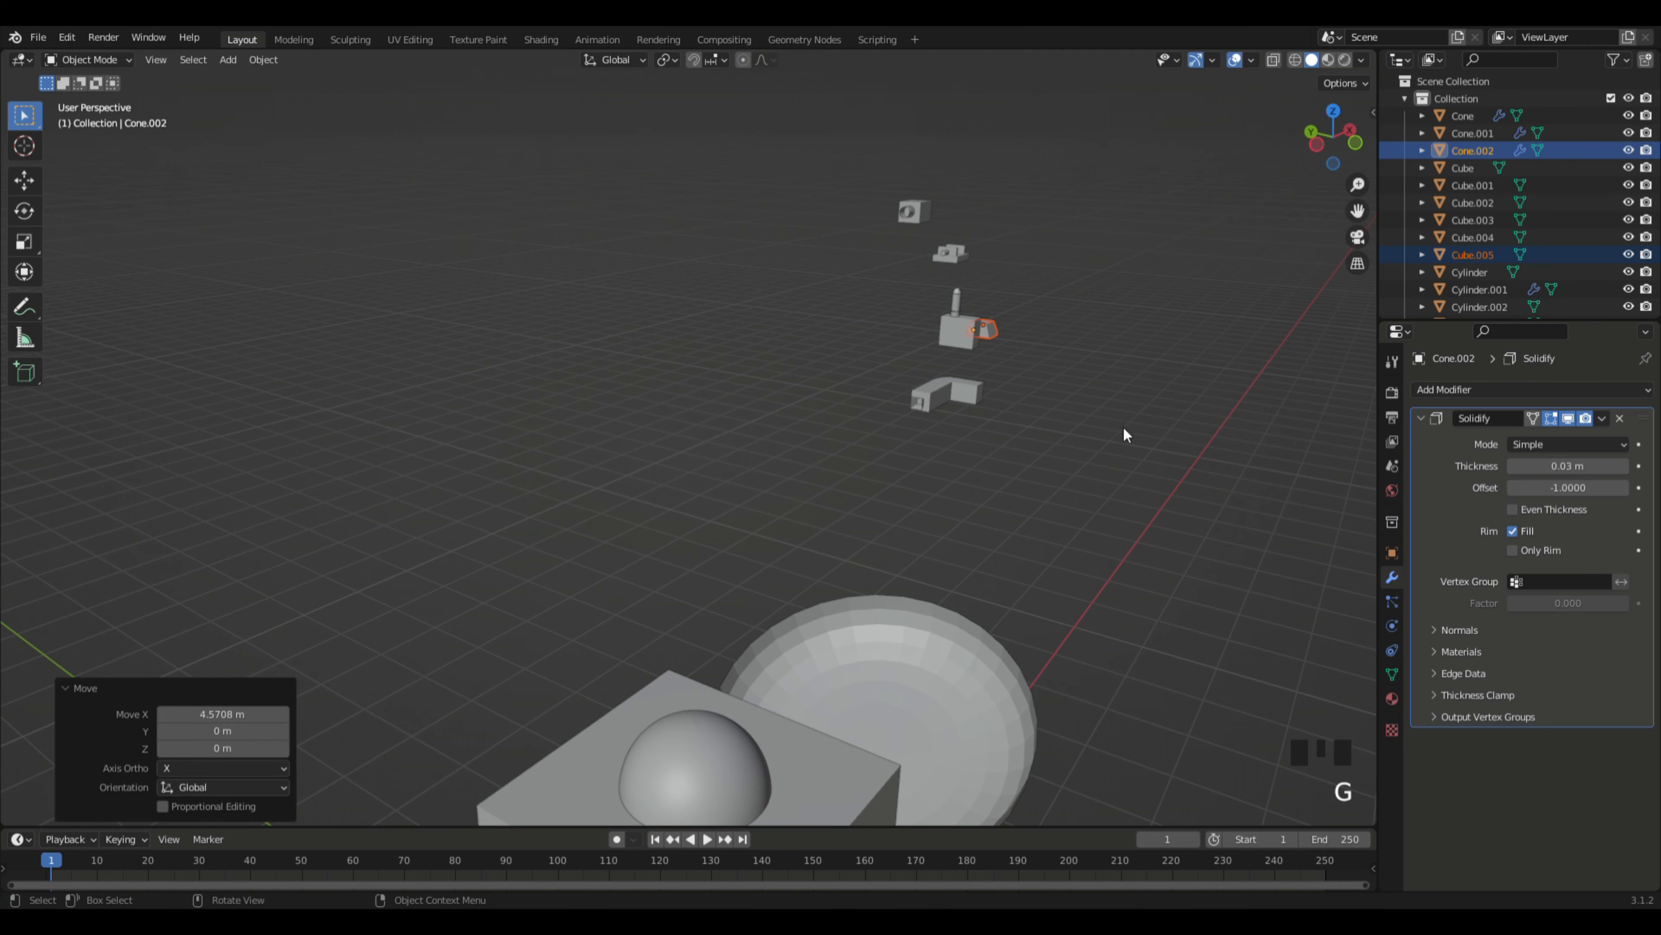
# Step: Examine the group of modelled instruments and the whole spacecraft from a wider view
pyautogui.moveTo(1123, 429); pyautogui.dragTo(1022, 443, button='middle')
pyautogui.keyDown('shift'); pyautogui.moveTo(1133, 449); pyautogui.dragTo(657, 344, button='middle'); pyautogui.keyUp('shift')
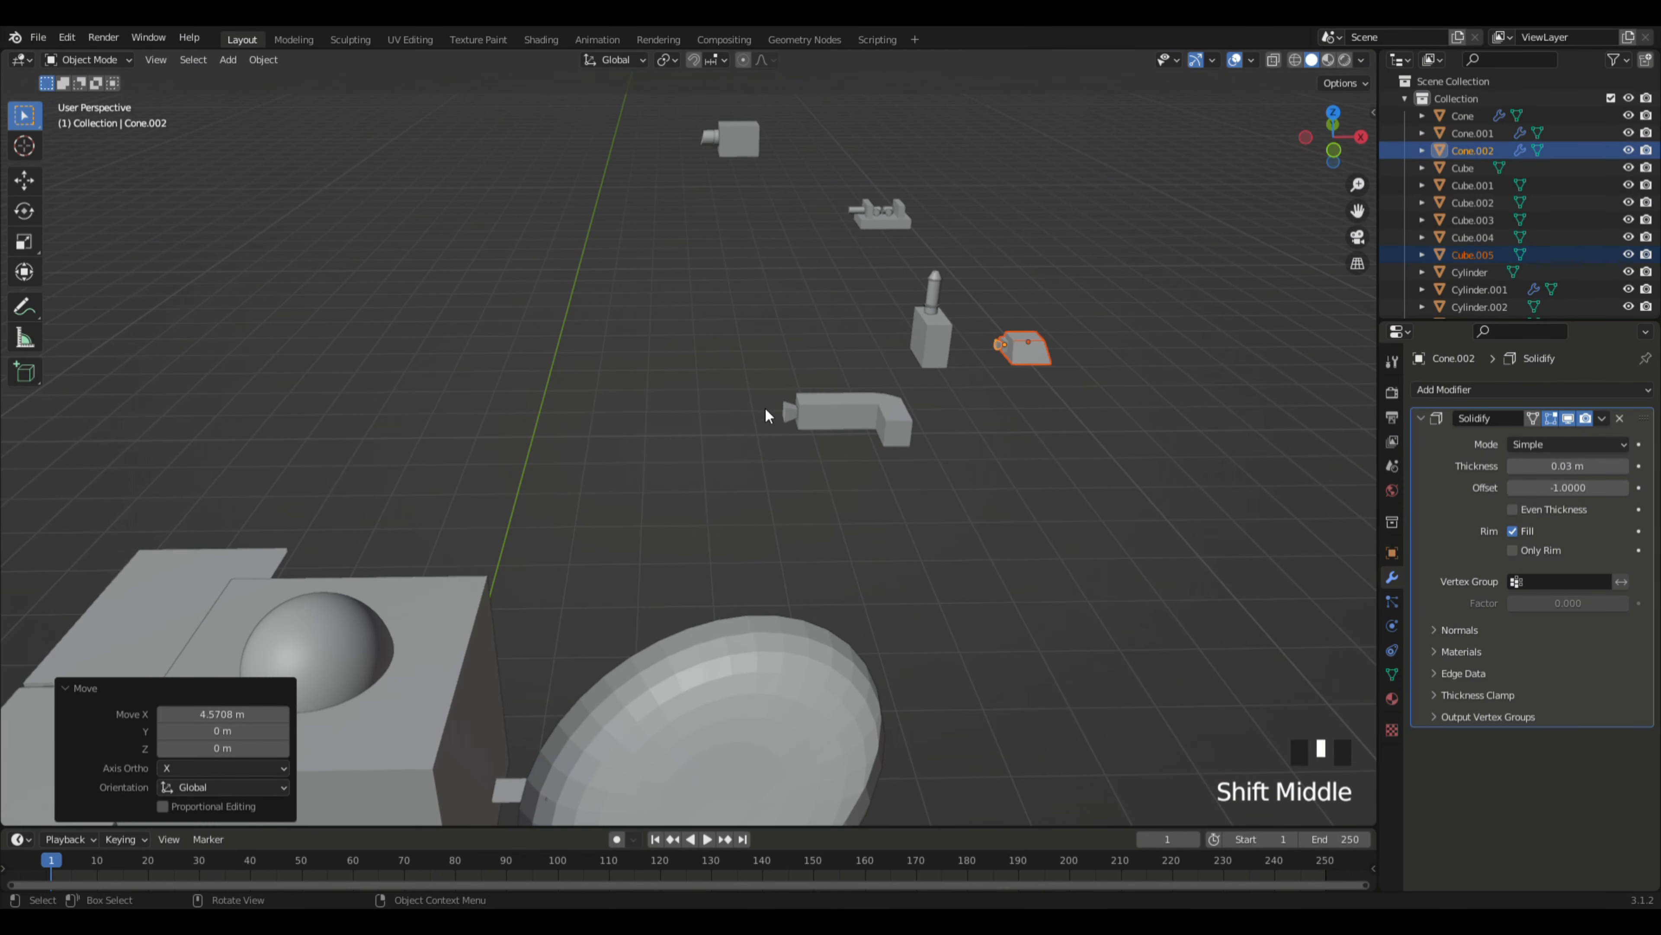
pyautogui.click(782, 412)
pyautogui.moveTo(550, 430); pyautogui.dragTo(640, 411, button='middle')
pyautogui.click(638, 420)
pyautogui.scroll(-4, 589, 462)
pyautogui.scroll(-2, 590, 464)
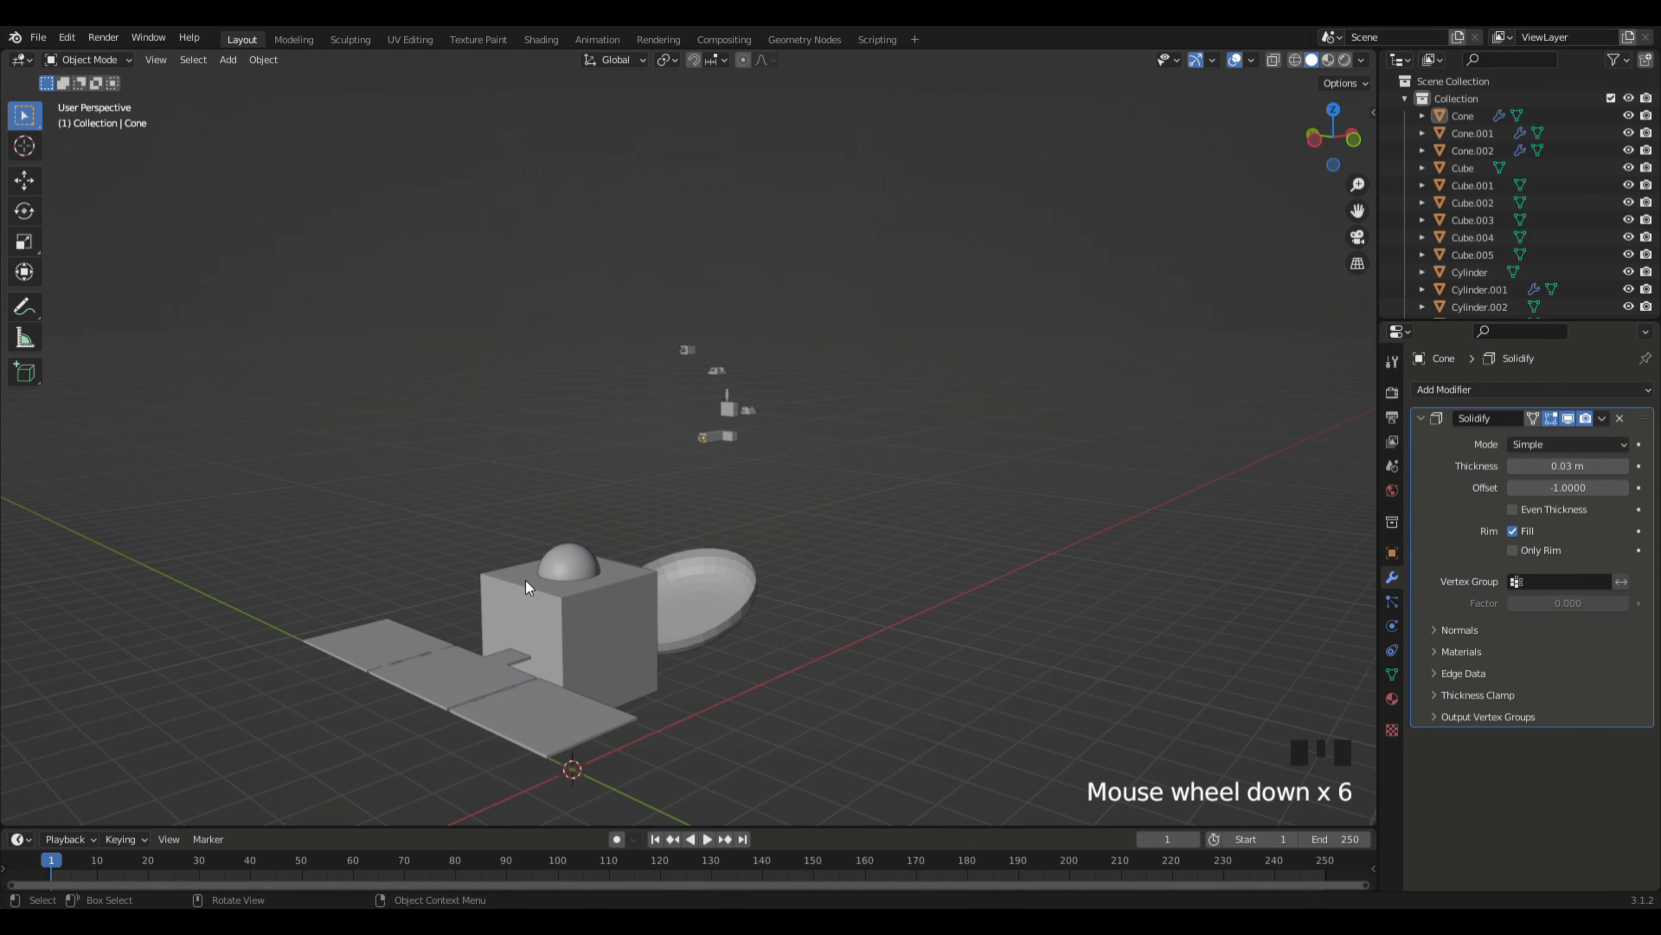
pyautogui.moveTo(526, 580); pyautogui.dragTo(877, 536, button='middle')
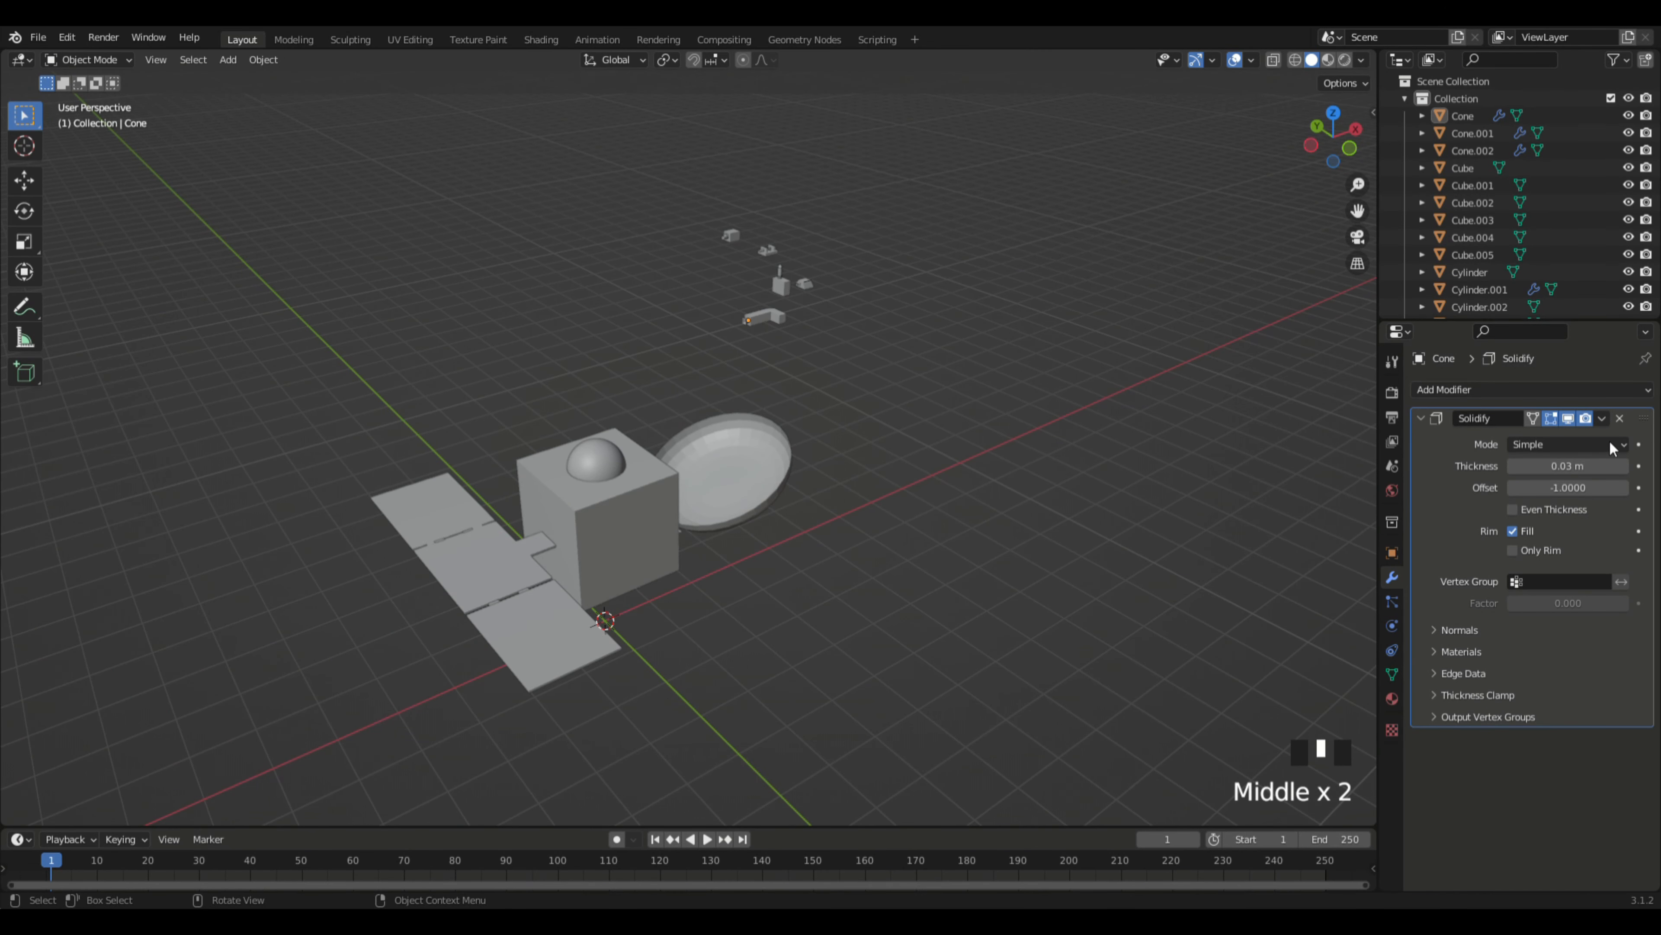
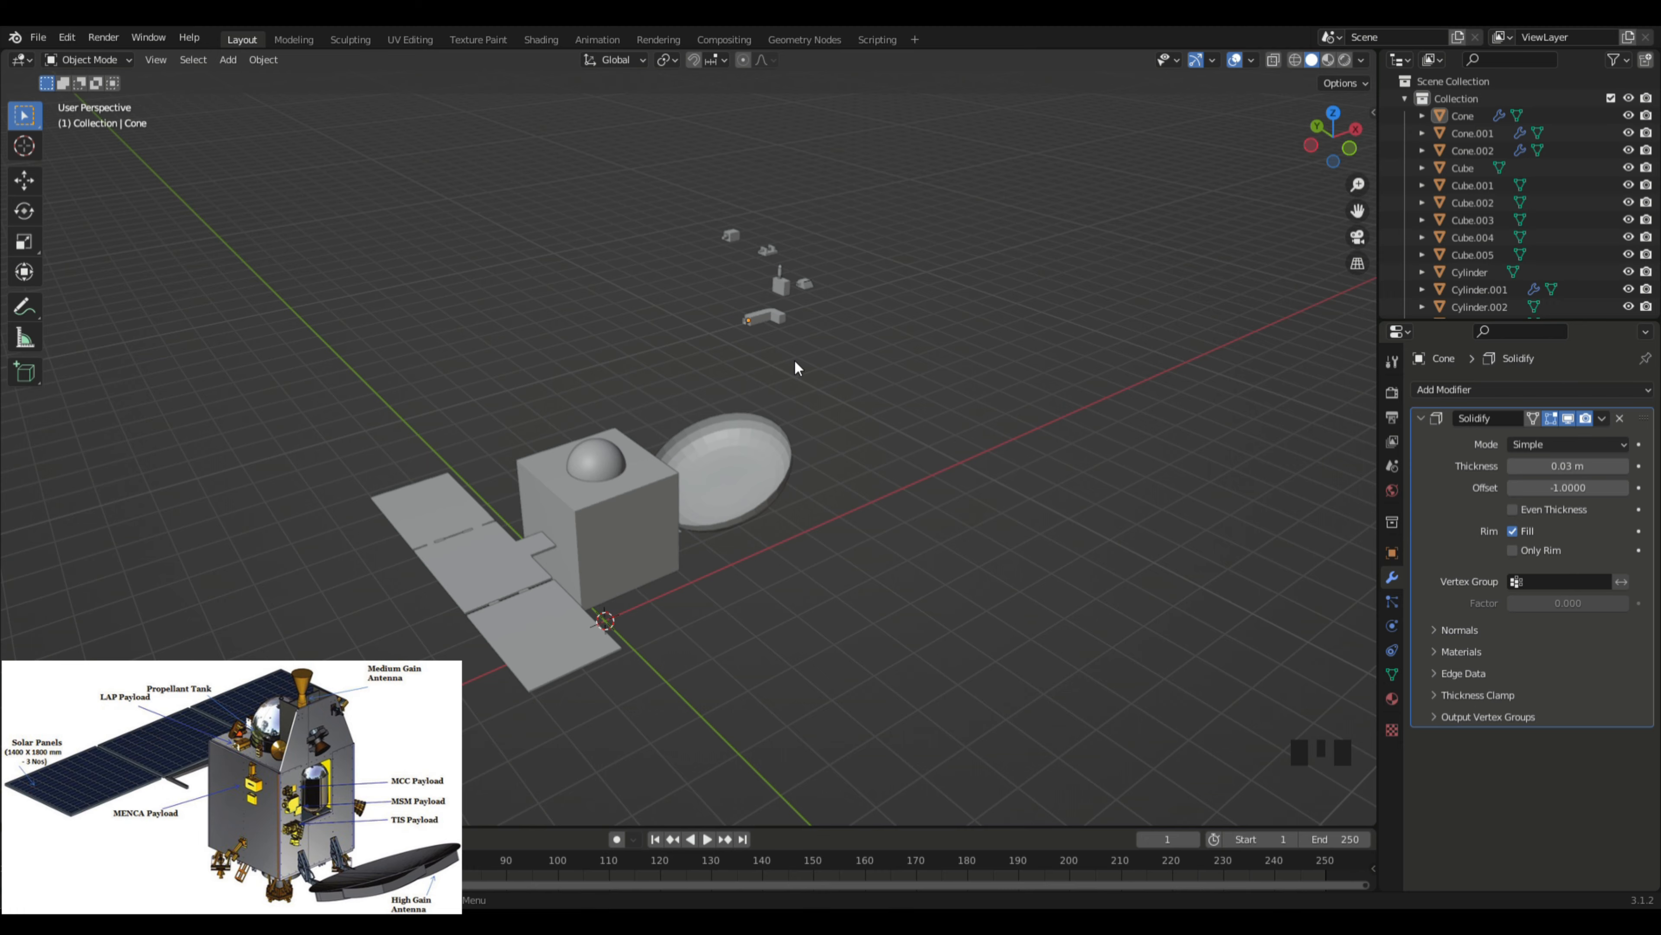
# Step: Select all parts of the box instrument with the upright cylinder and move them together along X
pyautogui.click(778, 286)
pyautogui.moveTo(777, 286); pyautogui.dragTo(954, 316, button='middle')
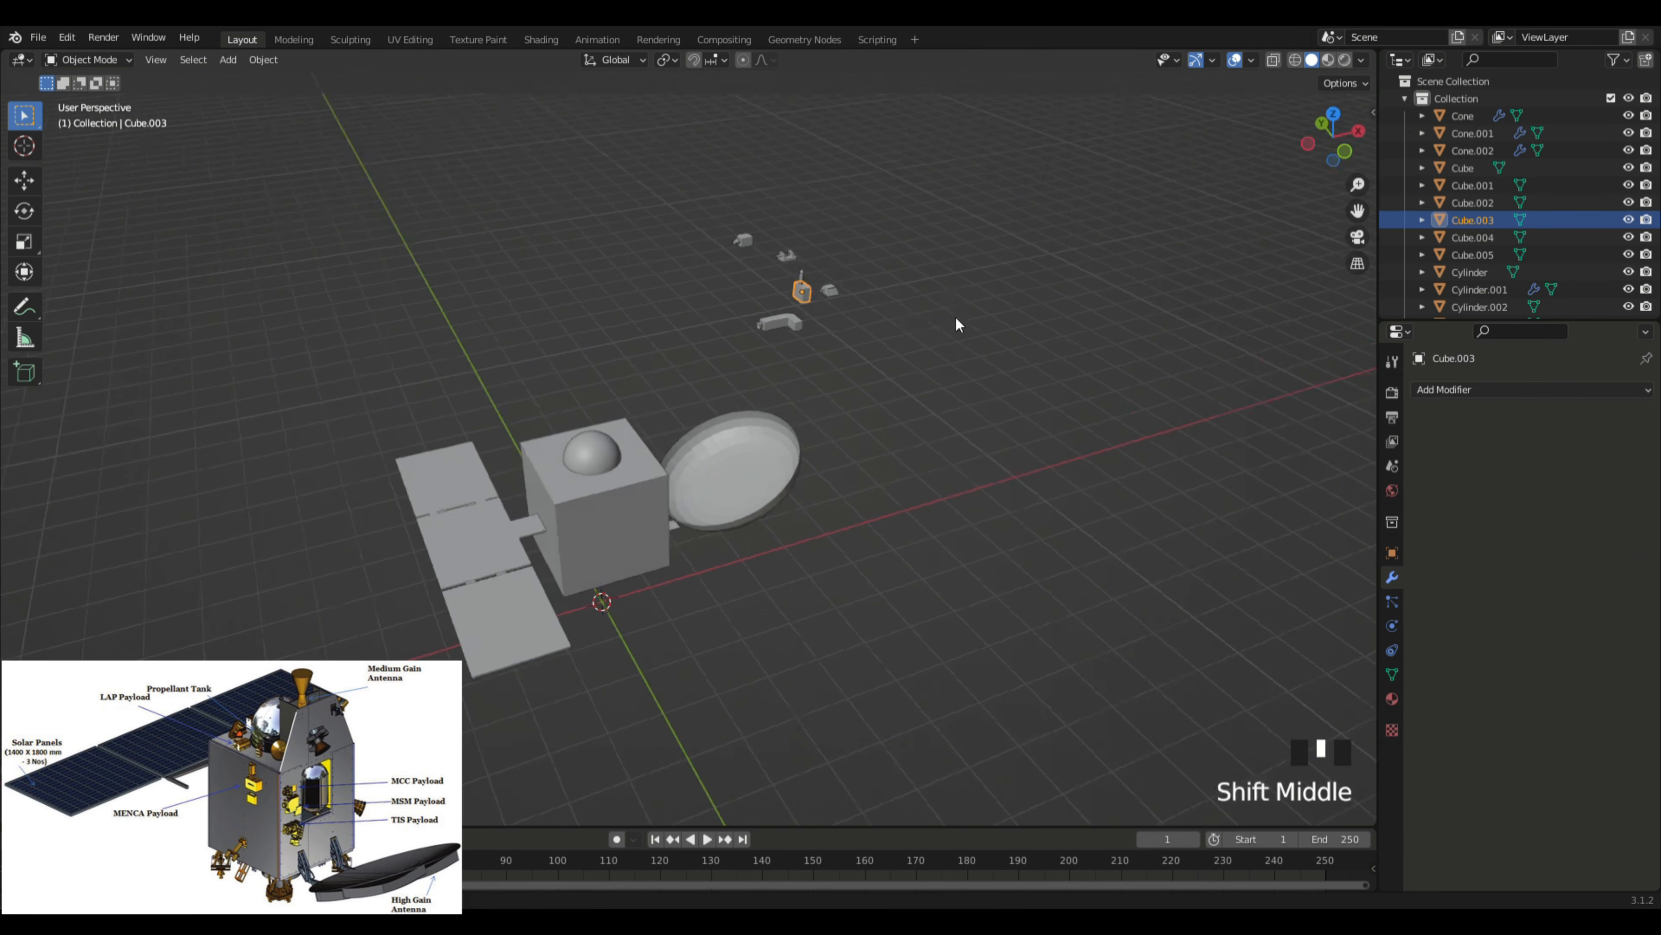
pyautogui.scroll(7, 957, 398)
pyautogui.moveTo(984, 171); pyautogui.dragTo(1112, 316)
pyautogui.moveTo(1150, 333); pyautogui.dragTo(1075, 407, button='middle')
pyautogui.scroll(-8, 1039, 413)
pyautogui.scroll(5, 1107, 382)
pyautogui.scroll(-2, 1075, 407)
pyautogui.press('g')
pyautogui.press('z')
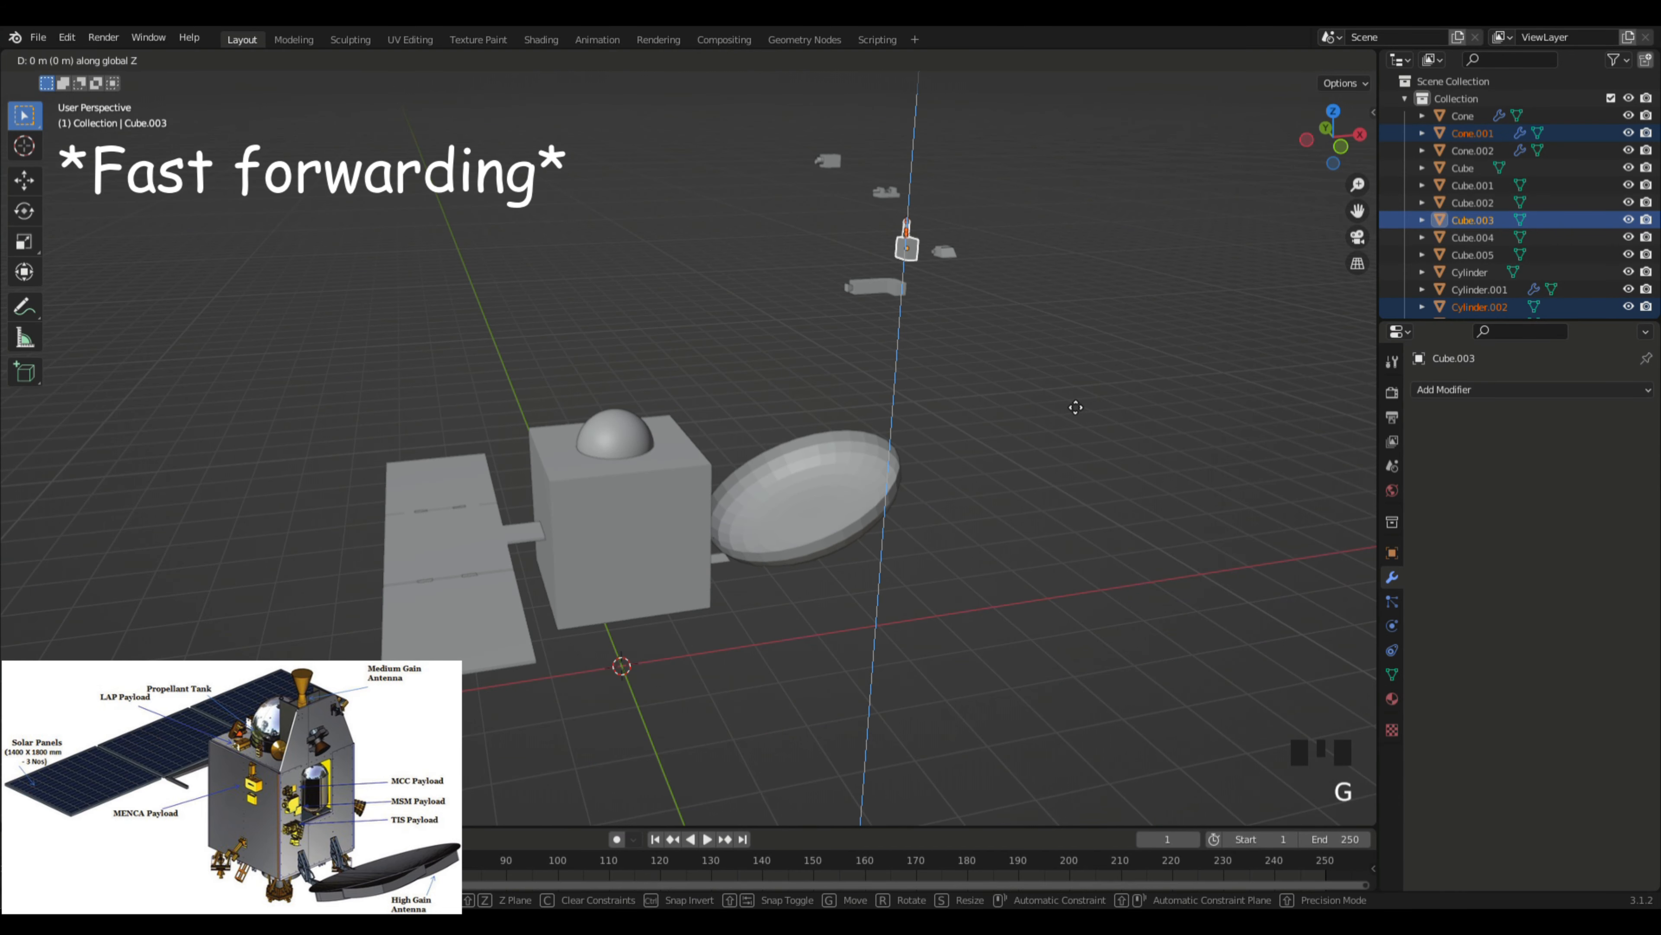
pyautogui.press('x')
pyautogui.click(782, 417)
# Step: Move the selected instrument along Y, out of the instrument group, to the spacecraft body's position
pyautogui.press('g')
pyautogui.press('x')
pyautogui.press('y')
pyautogui.click(837, 507)
pyautogui.moveTo(837, 507); pyautogui.dragTo(942, 518, button='middle')
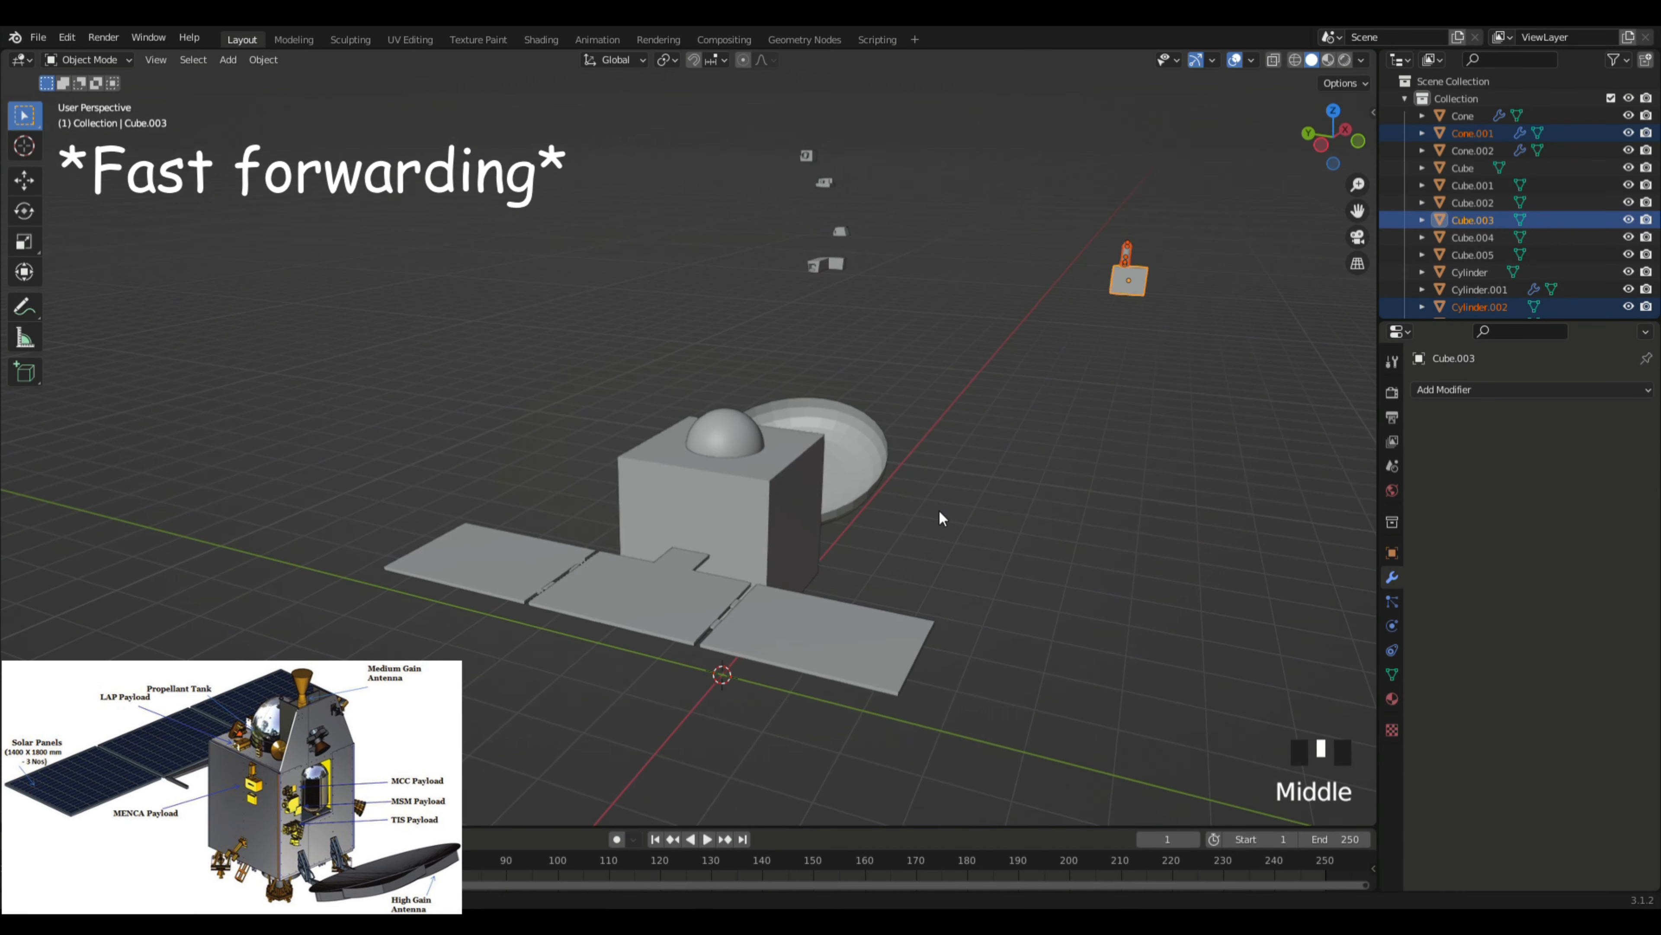
# Step: Shift the selected instrument along X to the spacecraft body and adjust its height along Z
pyautogui.press('g')
pyautogui.press('x')
pyautogui.click(942, 518)
pyautogui.press('g')
pyautogui.press('z')
pyautogui.click(950, 511)
# Step: Lower the box instrument with the upright cylinder along Z to the spacecraft body's upper part and shift it along X
pyautogui.moveTo(1354, 458); pyautogui.dragTo(1239, 438, button='middle')
pyautogui.scroll(2, 1238, 438)
pyautogui.click(1336, 142)
pyautogui.press('g')
pyautogui.press('z')
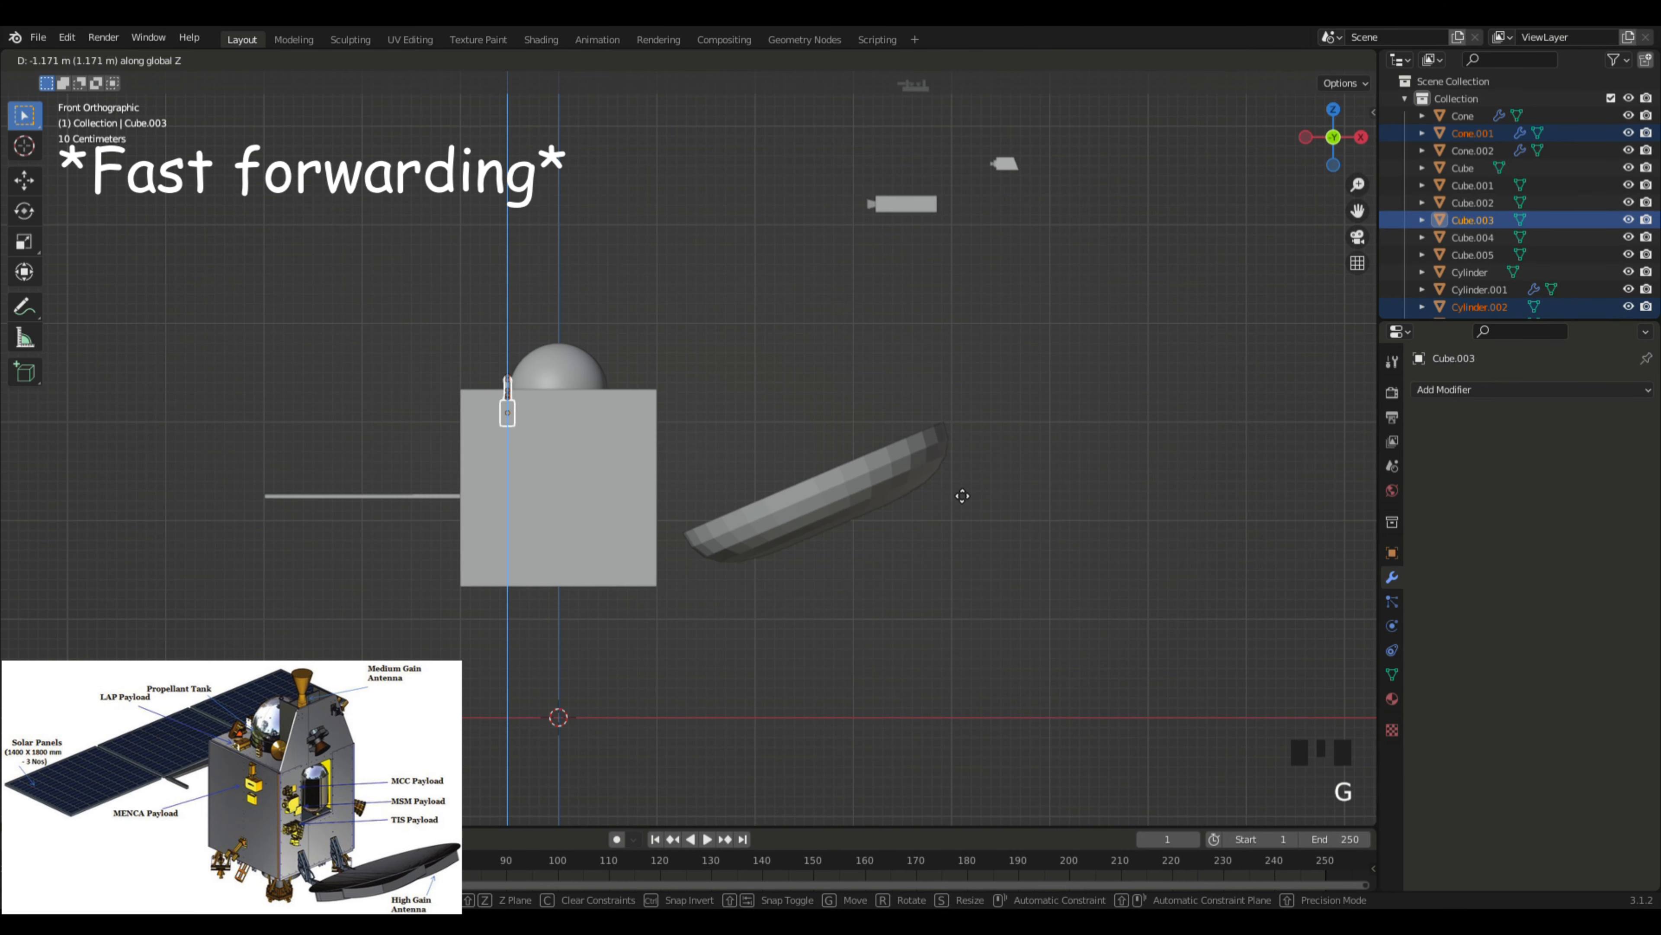
pyautogui.click(963, 504)
pyautogui.press('g')
pyautogui.press('x')
pyautogui.click(1051, 524)
# Step: Shift the selected box instrument along Y beside the spacecraft body and rotate it 90 degrees about Z
pyautogui.moveTo(994, 522); pyautogui.dragTo(1035, 537, button='middle')
pyautogui.press('g')
pyautogui.press('x')
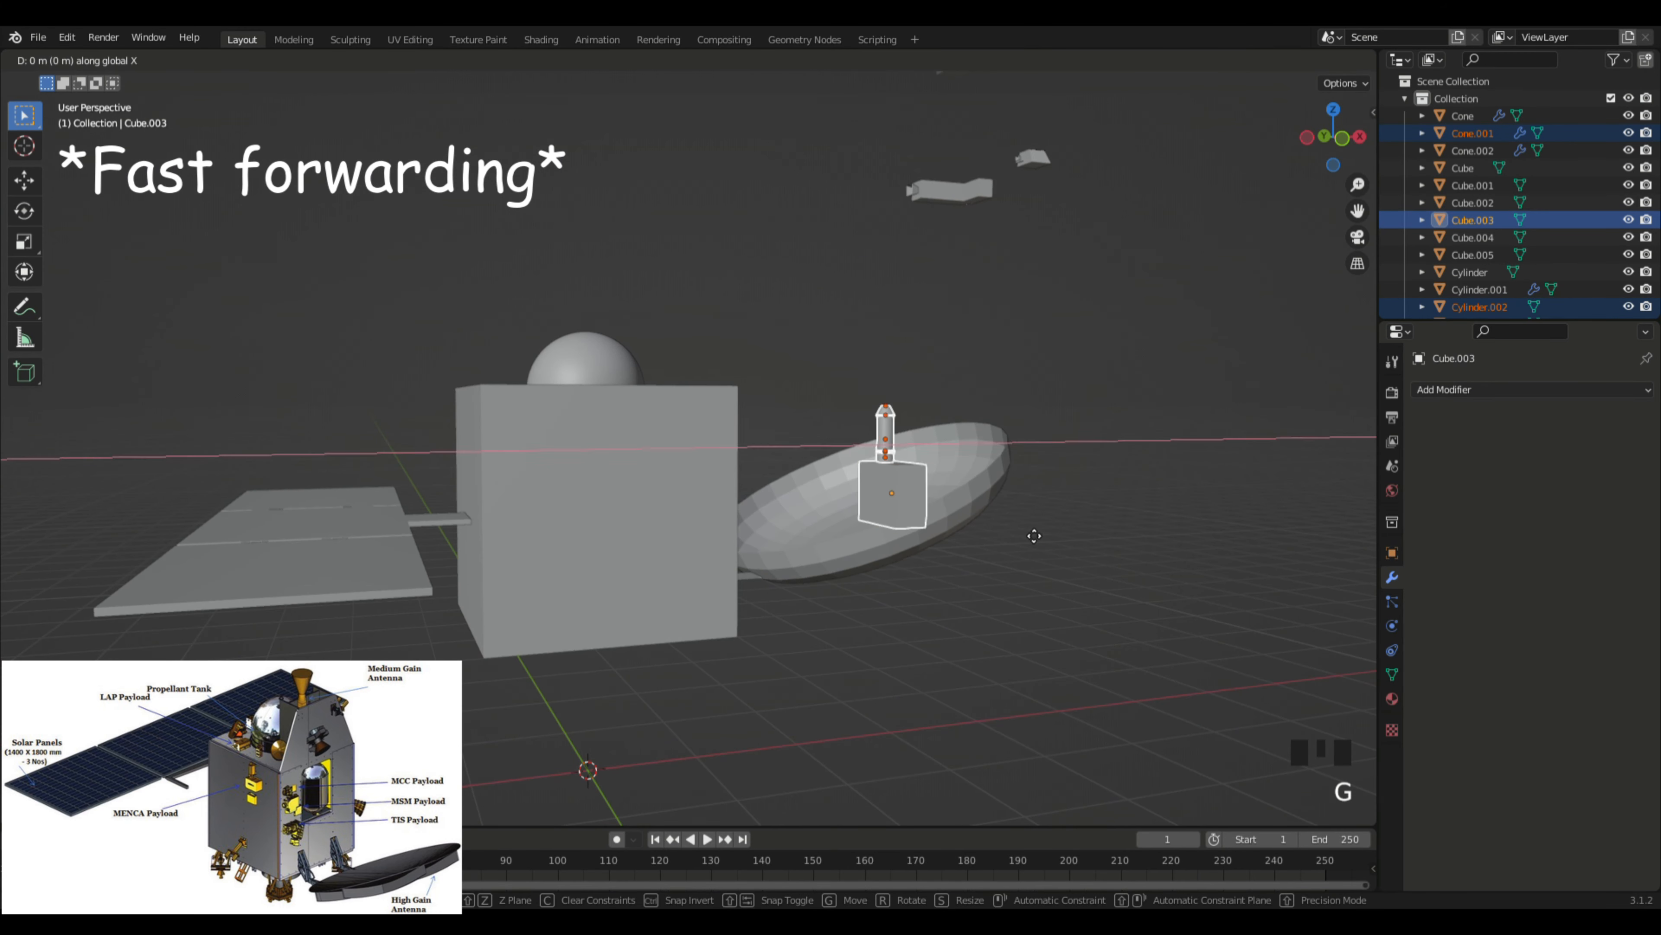
pyautogui.press('y')
pyautogui.click(814, 502)
pyautogui.scroll(4, 818, 503)
pyautogui.moveTo(825, 500); pyautogui.dragTo(785, 492, button='middle')
pyautogui.keyDown('shift'); pyautogui.moveTo(785, 492); pyautogui.dragTo(868, 474, button='middle'); pyautogui.keyUp('shift')
pyautogui.write('rz90')
pyautogui.press('Return')
# Step: Mount the box instrument on the body's front face near its edge by moving it along X, Y and Z
pyautogui.press('g')
pyautogui.press('x')
pyautogui.click(971, 504)
pyautogui.press('g')
pyautogui.press('x')
pyautogui.press('y')
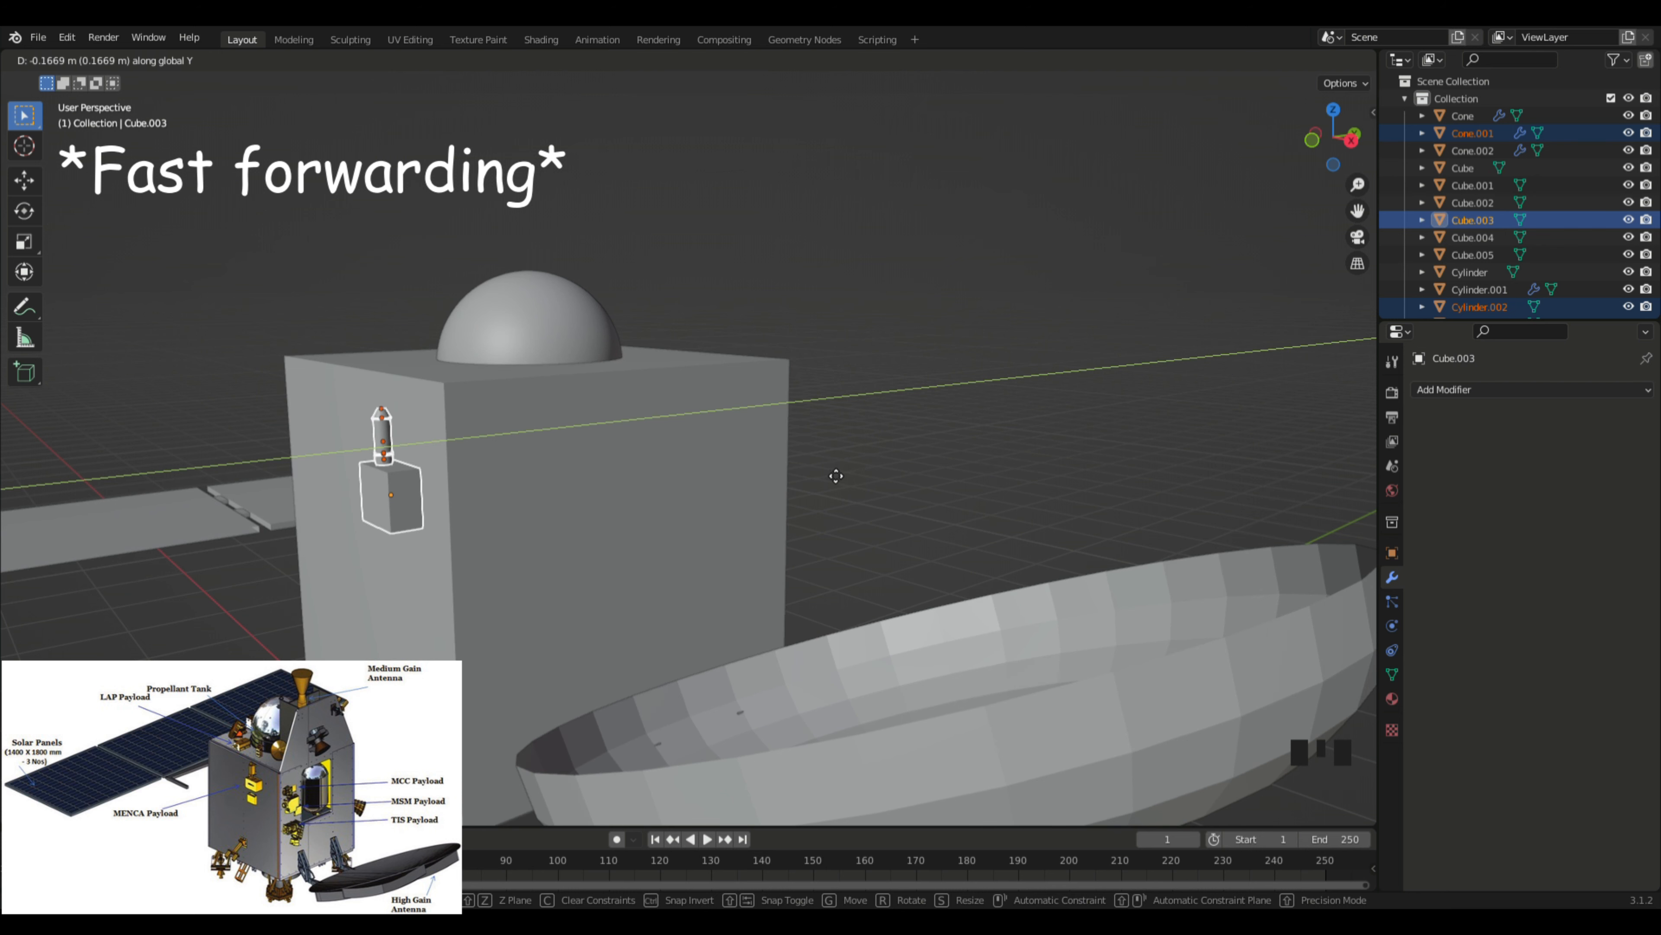
pyautogui.click(827, 476)
pyautogui.press('g')
pyautogui.press('z')
pyautogui.click(834, 442)
pyautogui.click(834, 441)
pyautogui.moveTo(612, 655); pyautogui.dragTo(687, 664, button='middle')
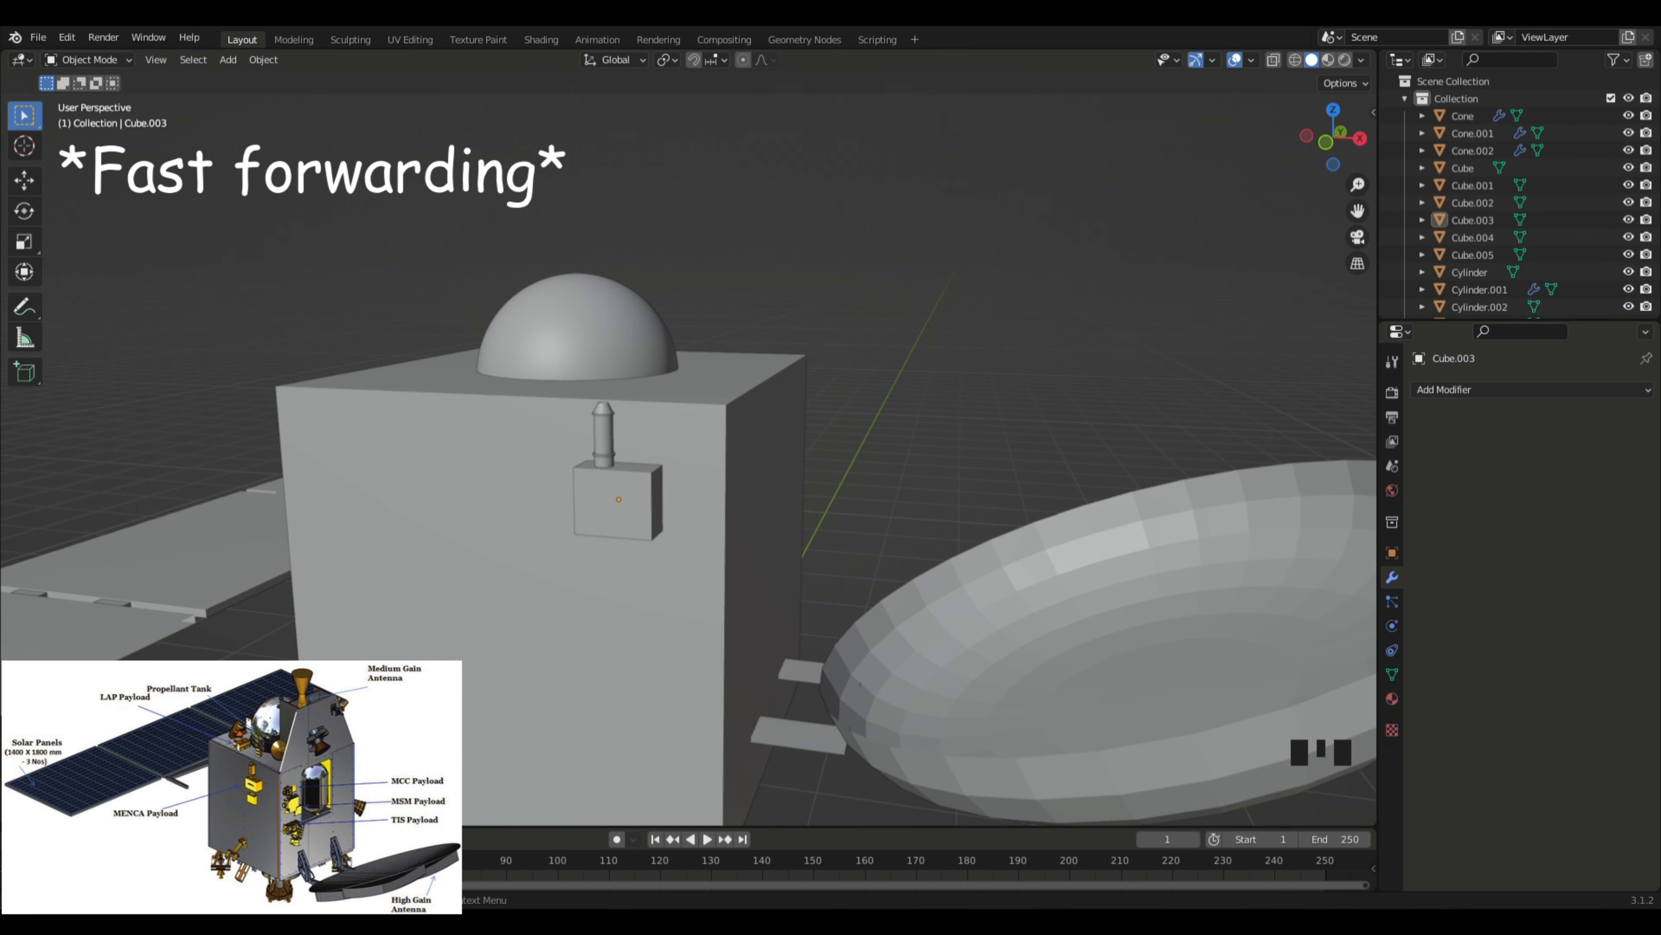
pyautogui.moveTo(932, 567); pyautogui.dragTo(883, 570, button='middle')
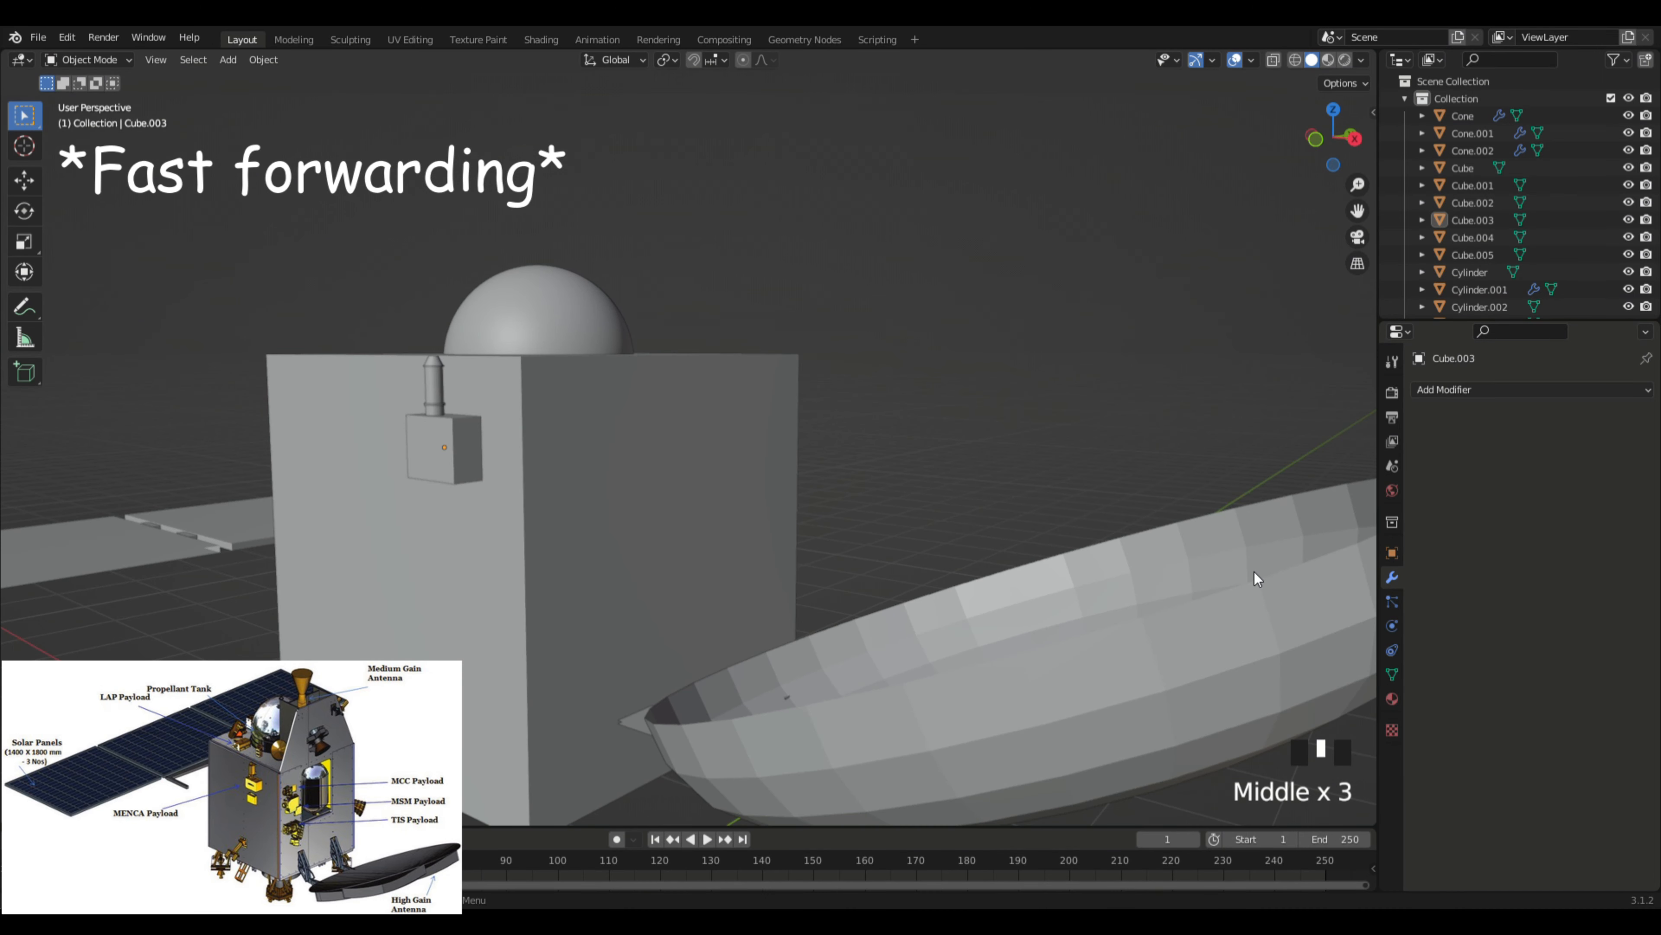
# Step: Select all parts of the farthest box instrument with the short tube, shift it along X and lower it along Z
pyautogui.moveTo(1168, 430); pyautogui.dragTo(964, 371, button='middle')
pyautogui.scroll(-5, 964, 372)
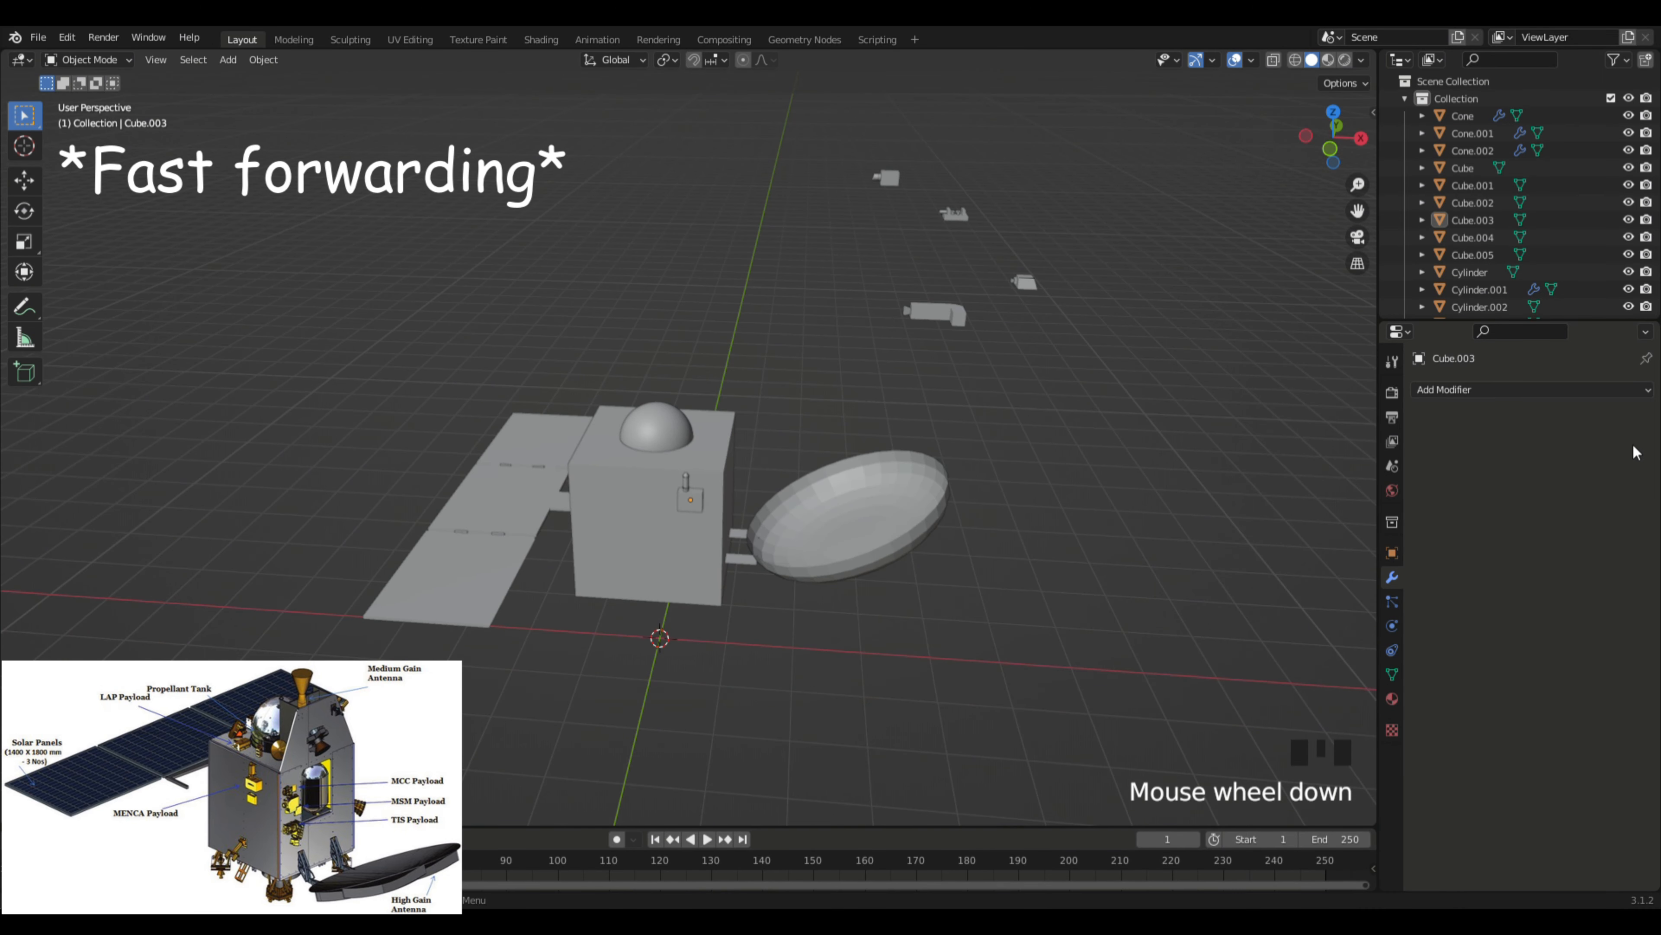
pyautogui.moveTo(697, 291); pyautogui.dragTo(677, 292, button='middle')
pyautogui.scroll(1, 697, 291)
pyautogui.moveTo(885, 98); pyautogui.dragTo(976, 160)
pyautogui.press('g')
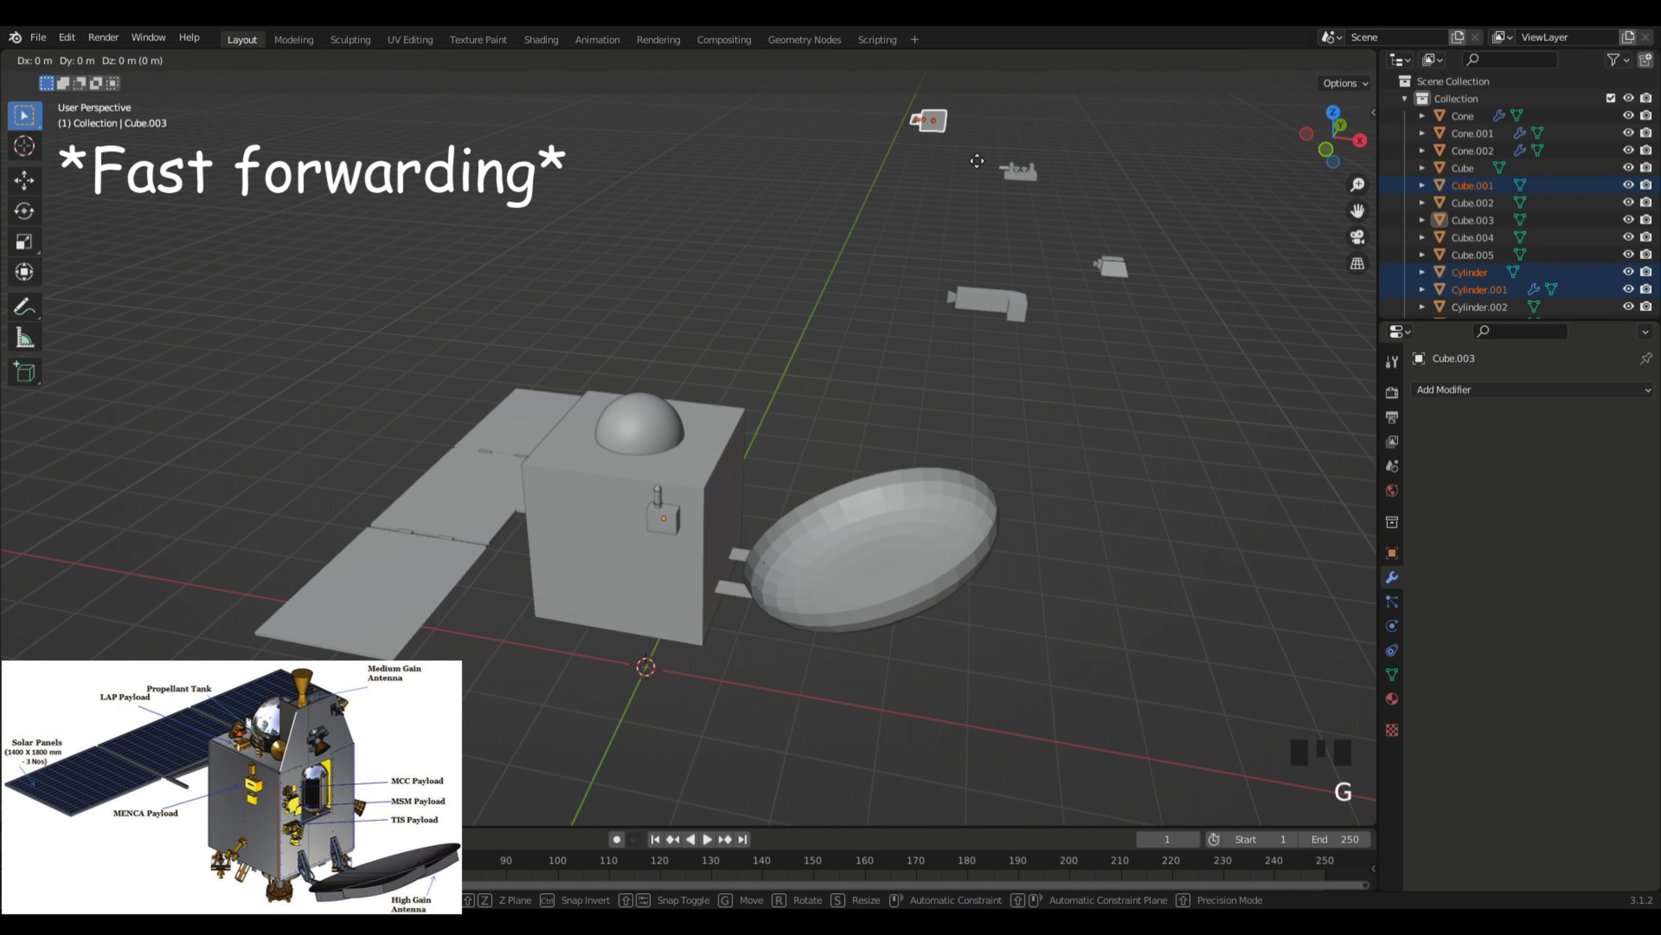
pyautogui.press('x')
pyautogui.click(902, 155)
pyautogui.press('g')
pyautogui.press('z')
pyautogui.click(820, 542)
# Step: Move the short-tube box instrument along X and Y to the body's dish-side face
pyautogui.scroll(4, 819, 541)
pyautogui.moveTo(964, 510); pyautogui.dragTo(870, 393, button='middle')
pyautogui.scroll(2, 975, 419)
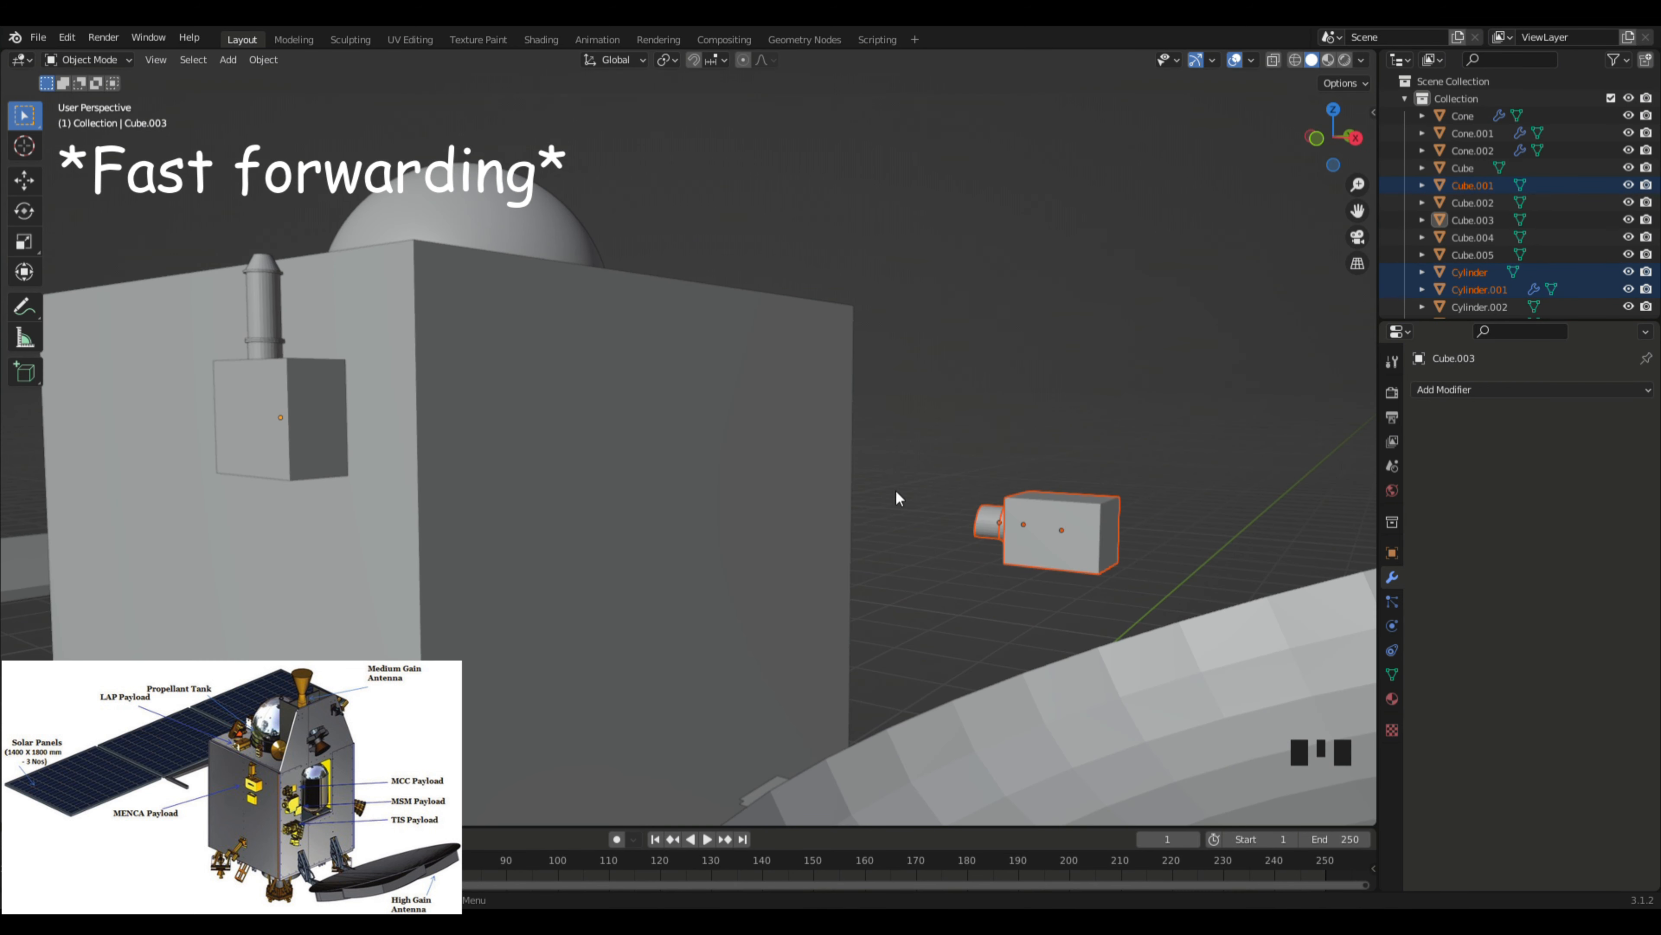
pyautogui.moveTo(960, 484); pyautogui.dragTo(1072, 556)
pyautogui.moveTo(1072, 550)
pyautogui.mouseDown(button='middle')
pyautogui.moveTo(1144, 516)
pyautogui.moveTo(1089, 548)
pyautogui.mouseUp(button='middle')
pyautogui.press('g')
pyautogui.press('x')
pyautogui.click(915, 520)
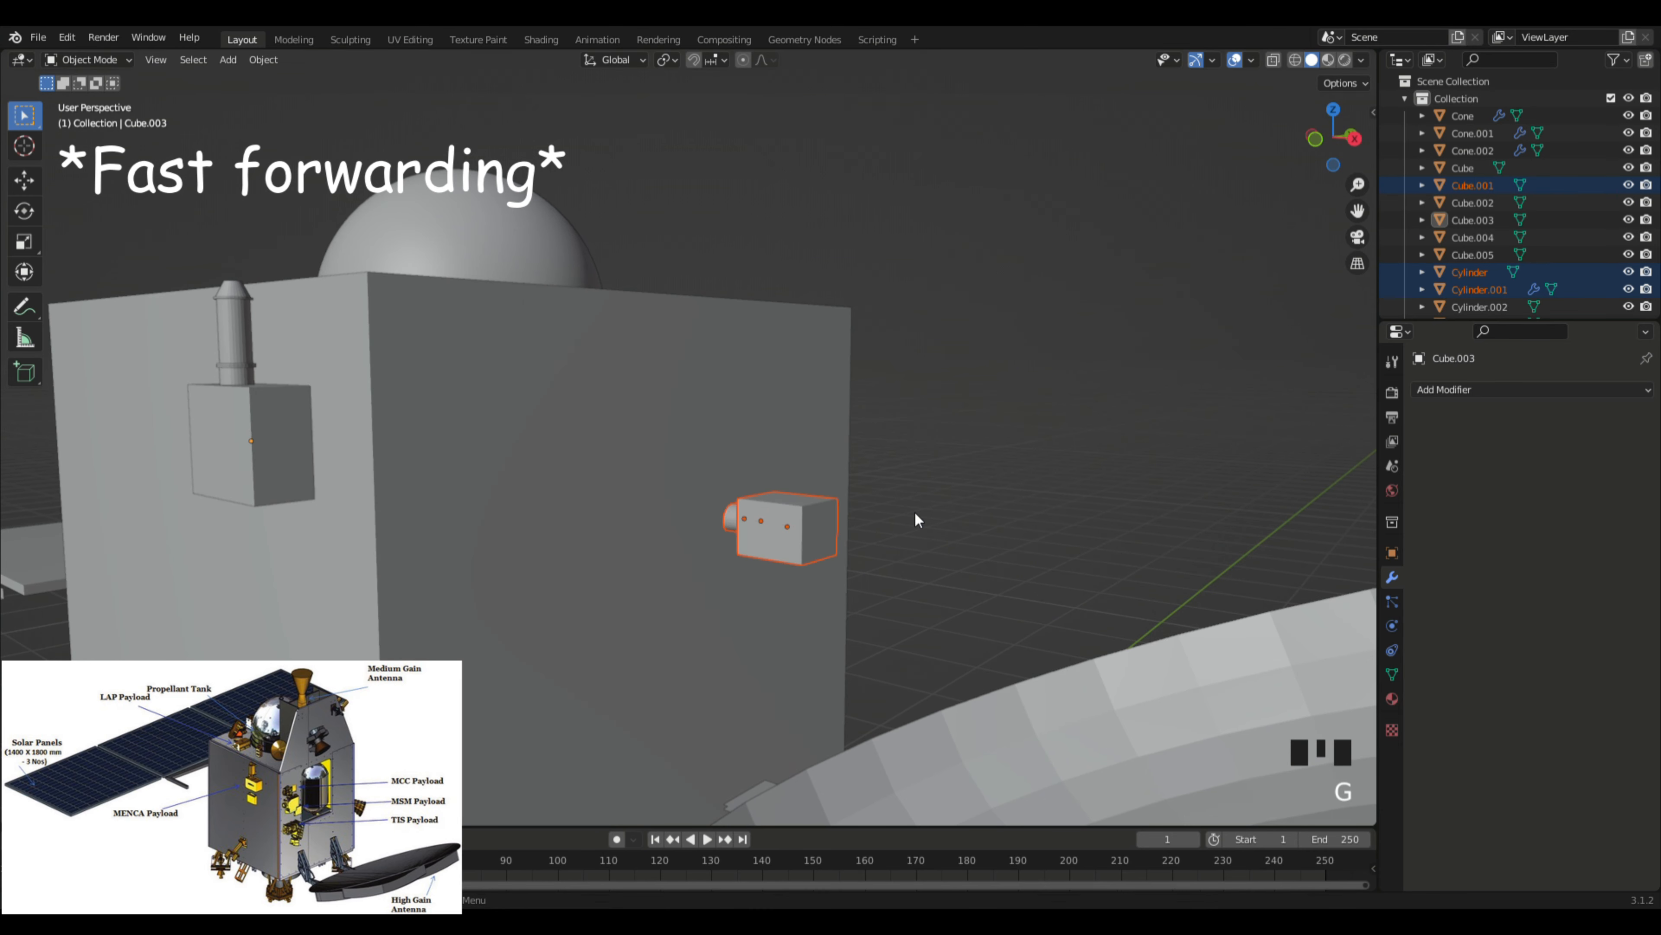
pyautogui.press('g')
pyautogui.press('y')
pyautogui.click(700, 568)
# Step: Rotate the short-tube instrument 90 degrees about Z, shift it along X to the body's side face and raise it along Z
pyautogui.moveTo(853, 545)
pyautogui.mouseDown(button='middle')
pyautogui.moveTo(835, 558)
pyautogui.moveTo(874, 543)
pyautogui.moveTo(872, 522)
pyautogui.mouseUp(button='middle')
pyautogui.write('rz90')
pyautogui.press('Return')
pyautogui.press('g')
pyautogui.press('x')
pyautogui.click(788, 528)
pyautogui.press('g')
pyautogui.press('z')
pyautogui.click(859, 322)
# Step: Slide the short-tube instrument along Y to its place near the front edge of the body's side face and deselect it
pyautogui.scroll(3, 863, 328)
pyautogui.moveTo(870, 331); pyautogui.dragTo(711, 804, button='middle')
pyautogui.press('g')
pyautogui.press('Escape')
pyautogui.press('g')
pyautogui.press('y')
pyautogui.click(870, 359)
pyautogui.scroll(-4, 955, 401)
pyautogui.click(942, 405)
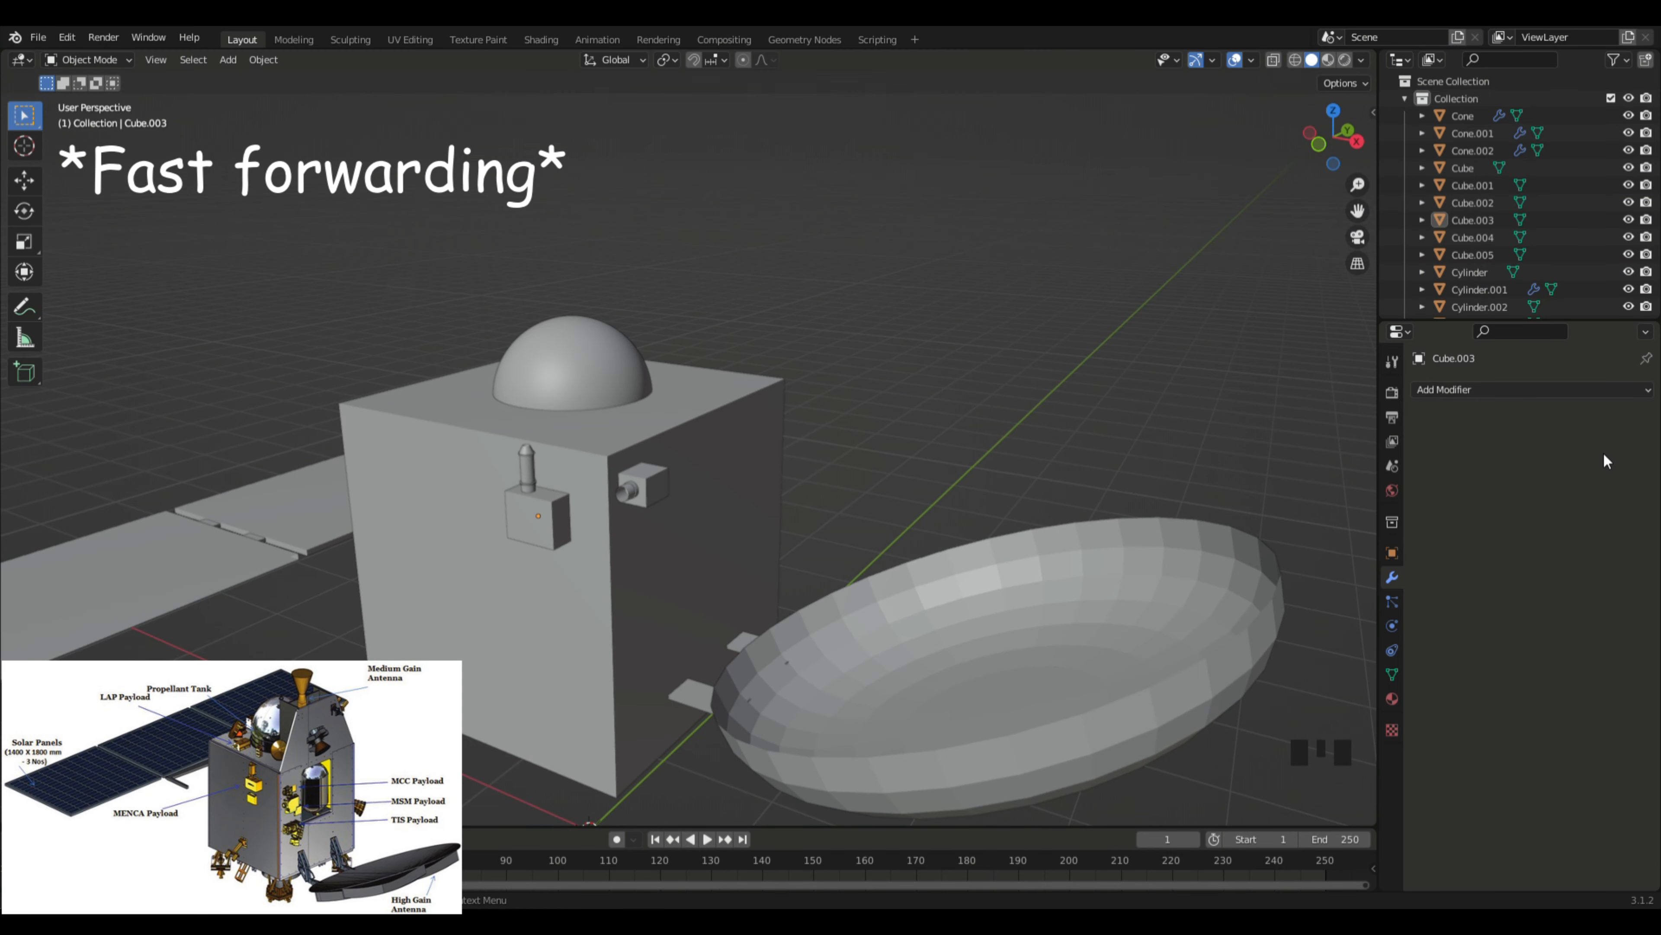
# Step: Select both parts of the tapered instrument and move them along X towards the spacecraft body
pyautogui.moveTo(913, 409); pyautogui.dragTo(982, 419, button='middle')
pyautogui.scroll(-4, 1047, 295)
pyautogui.moveTo(1092, 186); pyautogui.dragTo(1101, 211, button='middle')
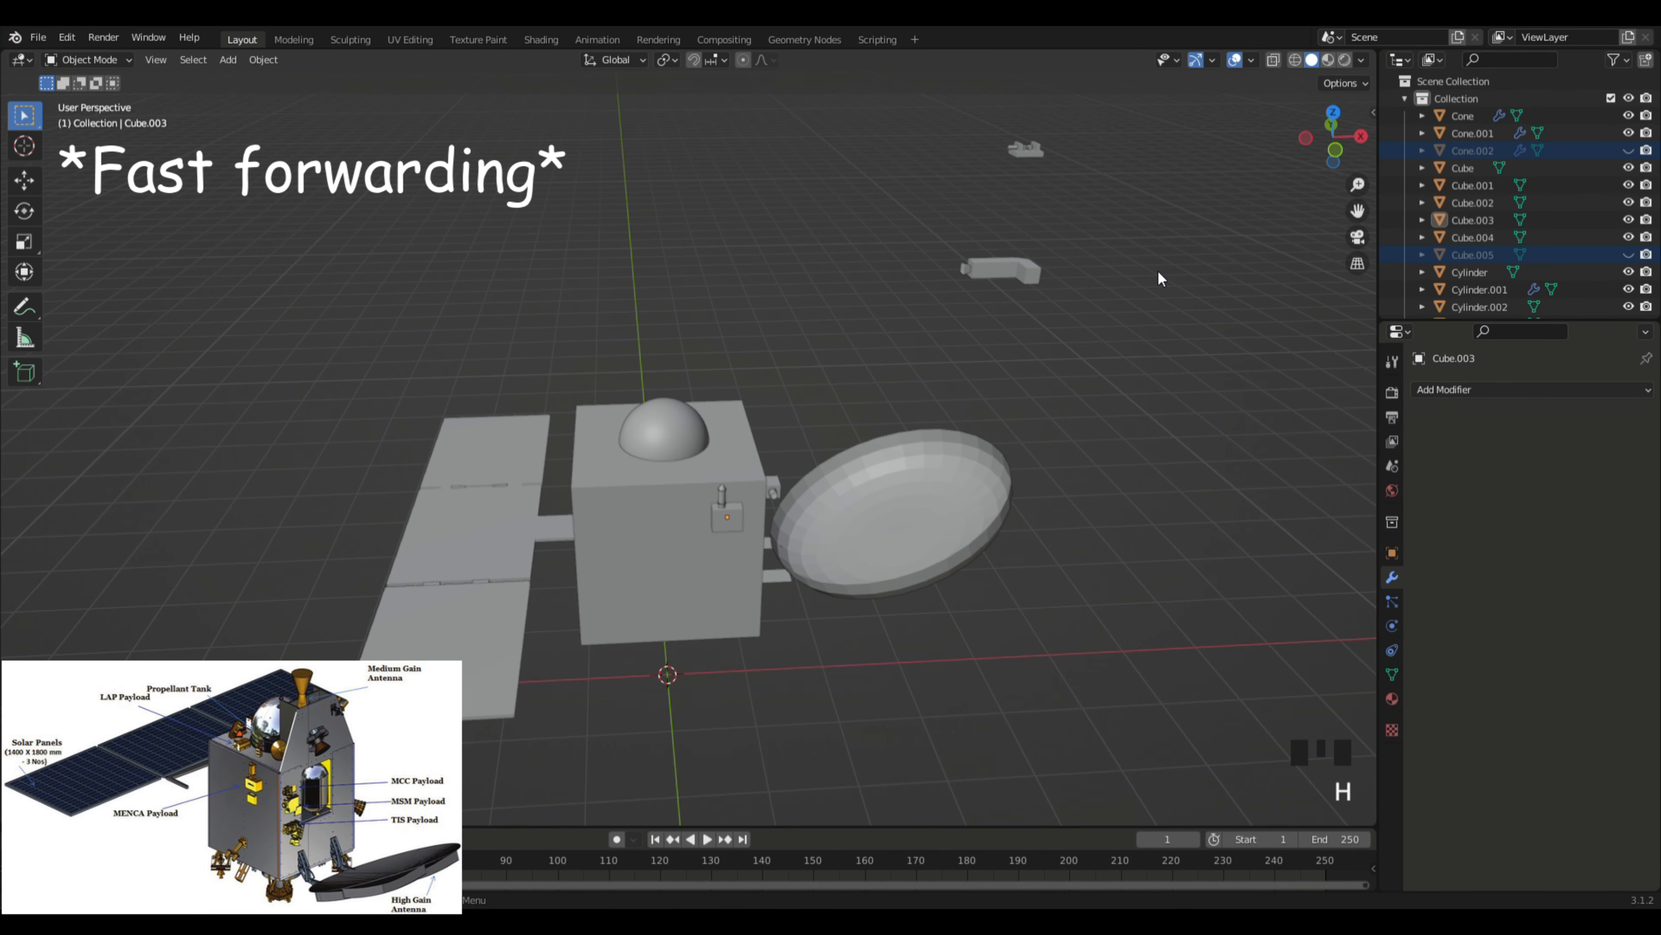
pyautogui.press('g')
pyautogui.press('x')
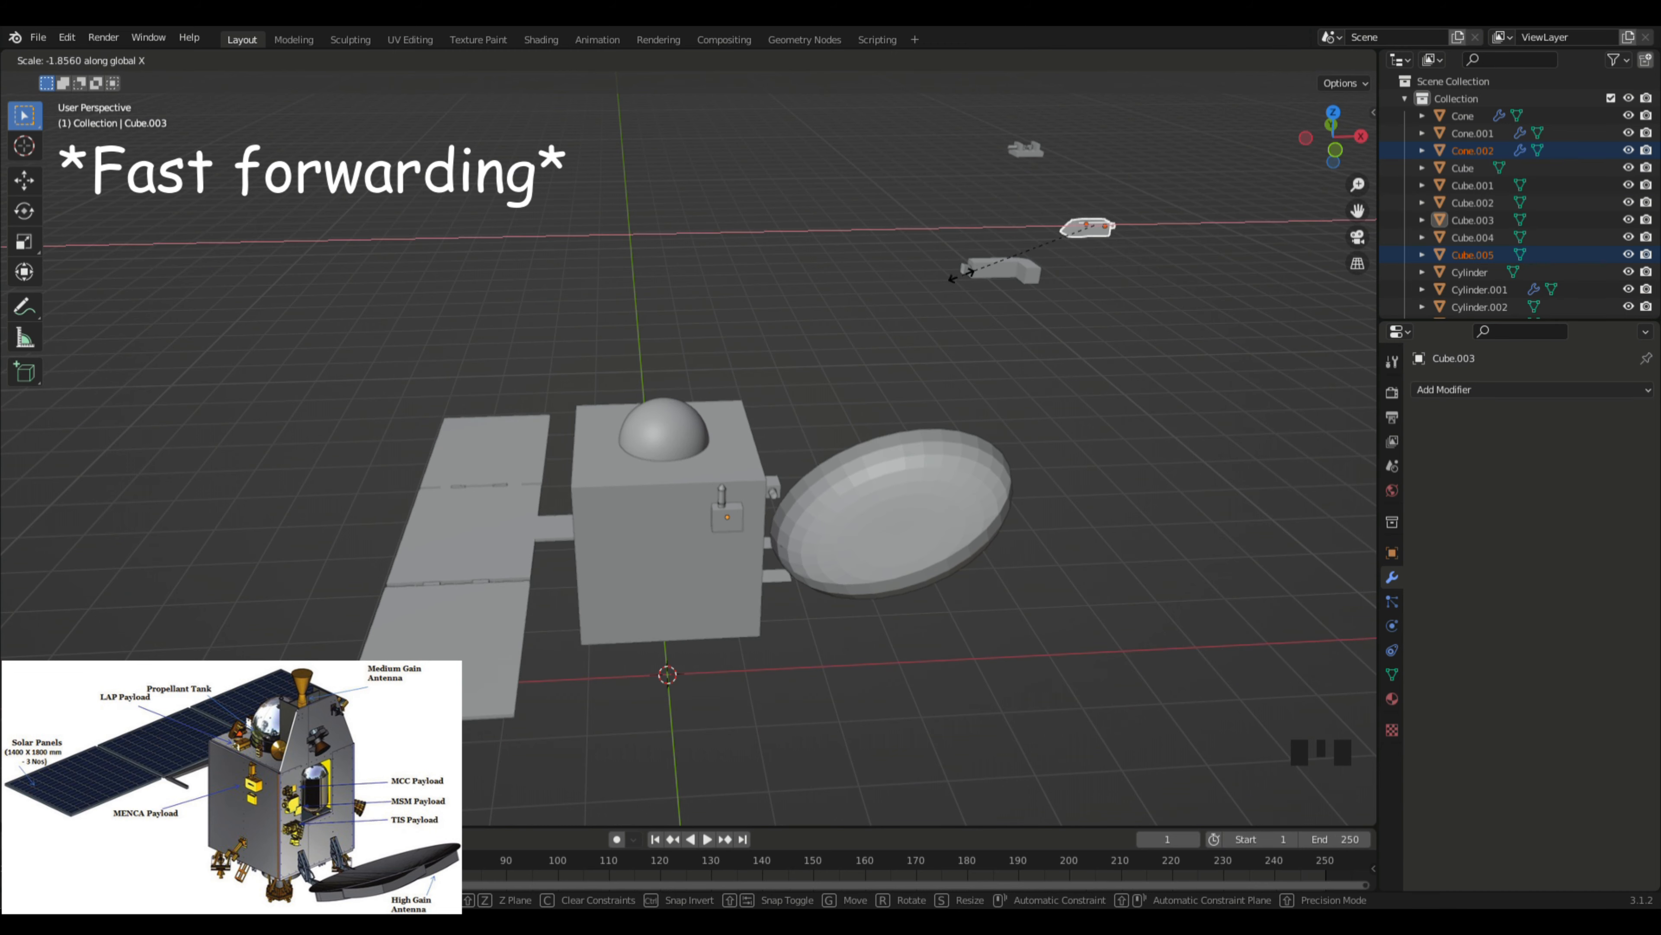
pyautogui.rightClick(962, 280)
pyautogui.press('g')
pyautogui.press('x')
pyautogui.click(947, 311)
# Step: Lower the tapered instrument along Z to just below the short-tube instrument's height
pyautogui.moveTo(947, 310); pyautogui.dragTo(830, 357, button='middle')
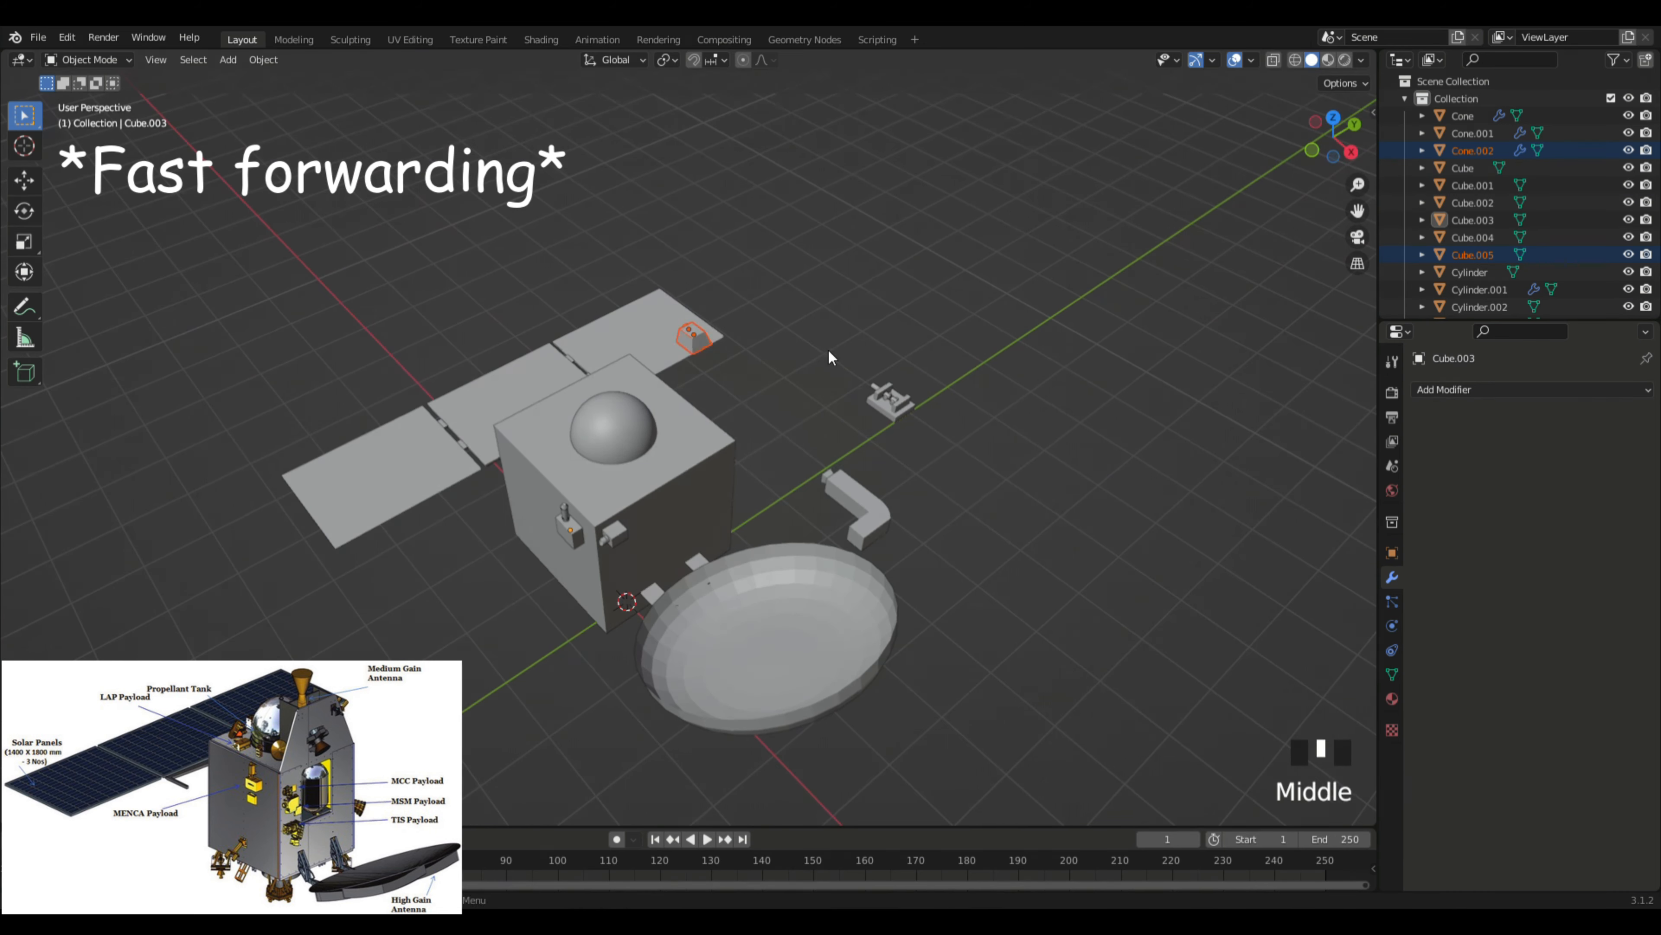
pyautogui.press('g')
pyautogui.press('z')
pyautogui.click(840, 422)
pyautogui.scroll(4, 883, 466)
pyautogui.moveTo(850, 494); pyautogui.dragTo(929, 422, button='middle')
pyautogui.moveTo(929, 422); pyautogui.dragTo(900, 433, button='middle')
pyautogui.press('g')
pyautogui.press('z')
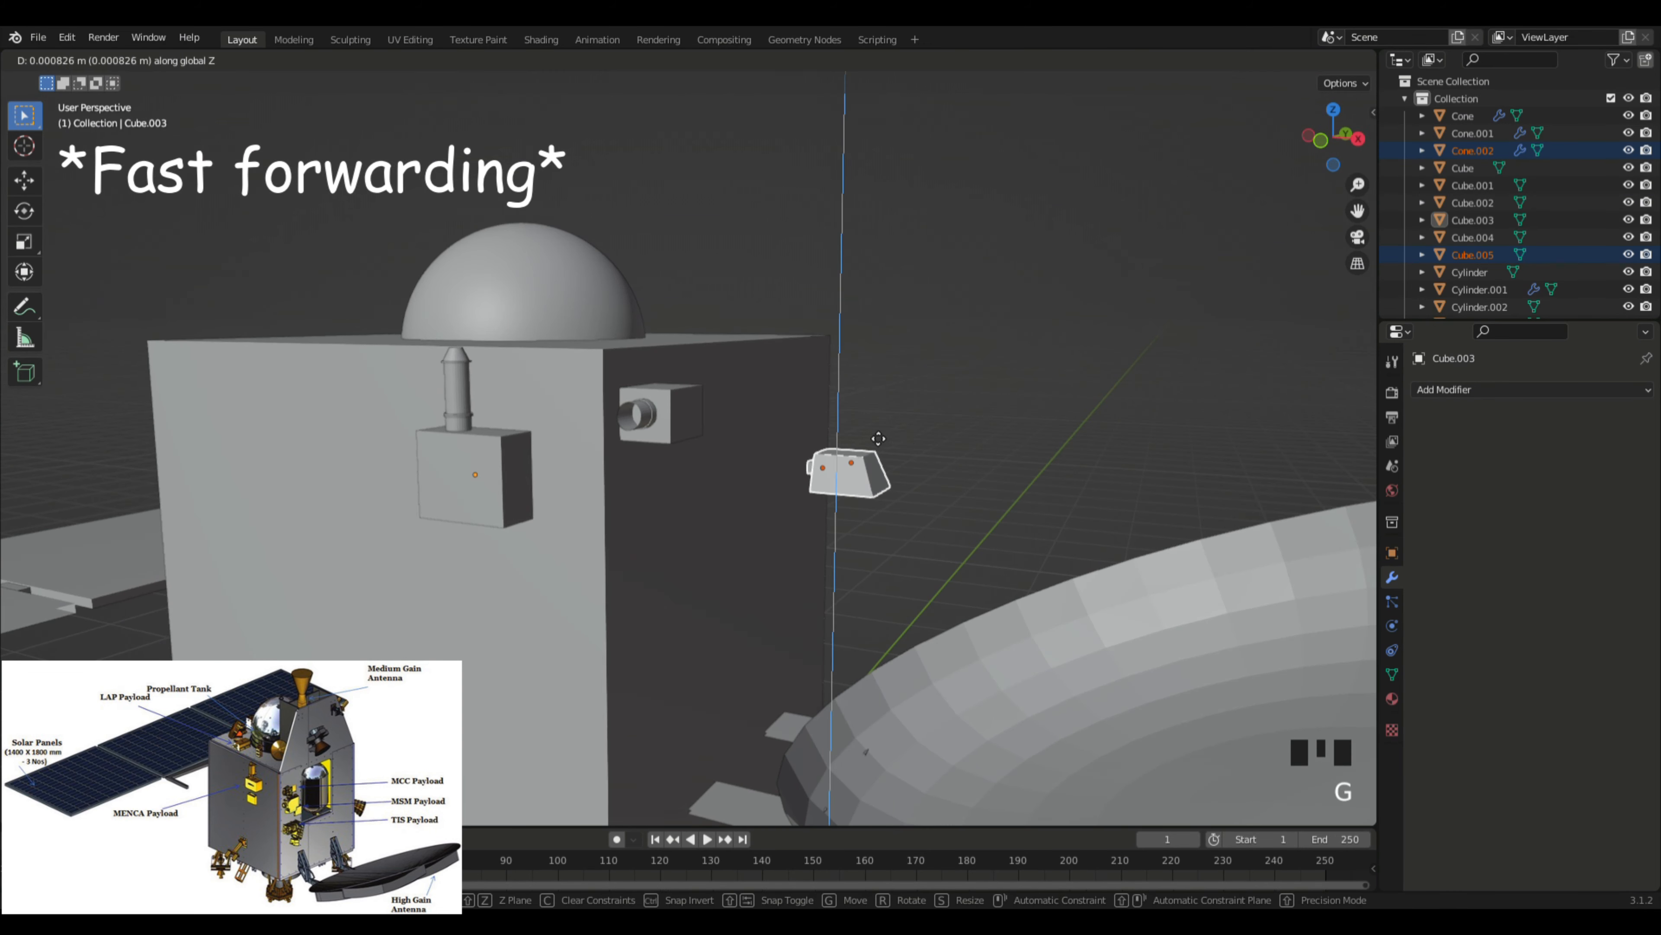
pyautogui.click(886, 461)
# Step: Move the tapered instrument along X and Y to beneath the short-tube instrument on the body's dish side
pyautogui.press('g')
pyautogui.press('x')
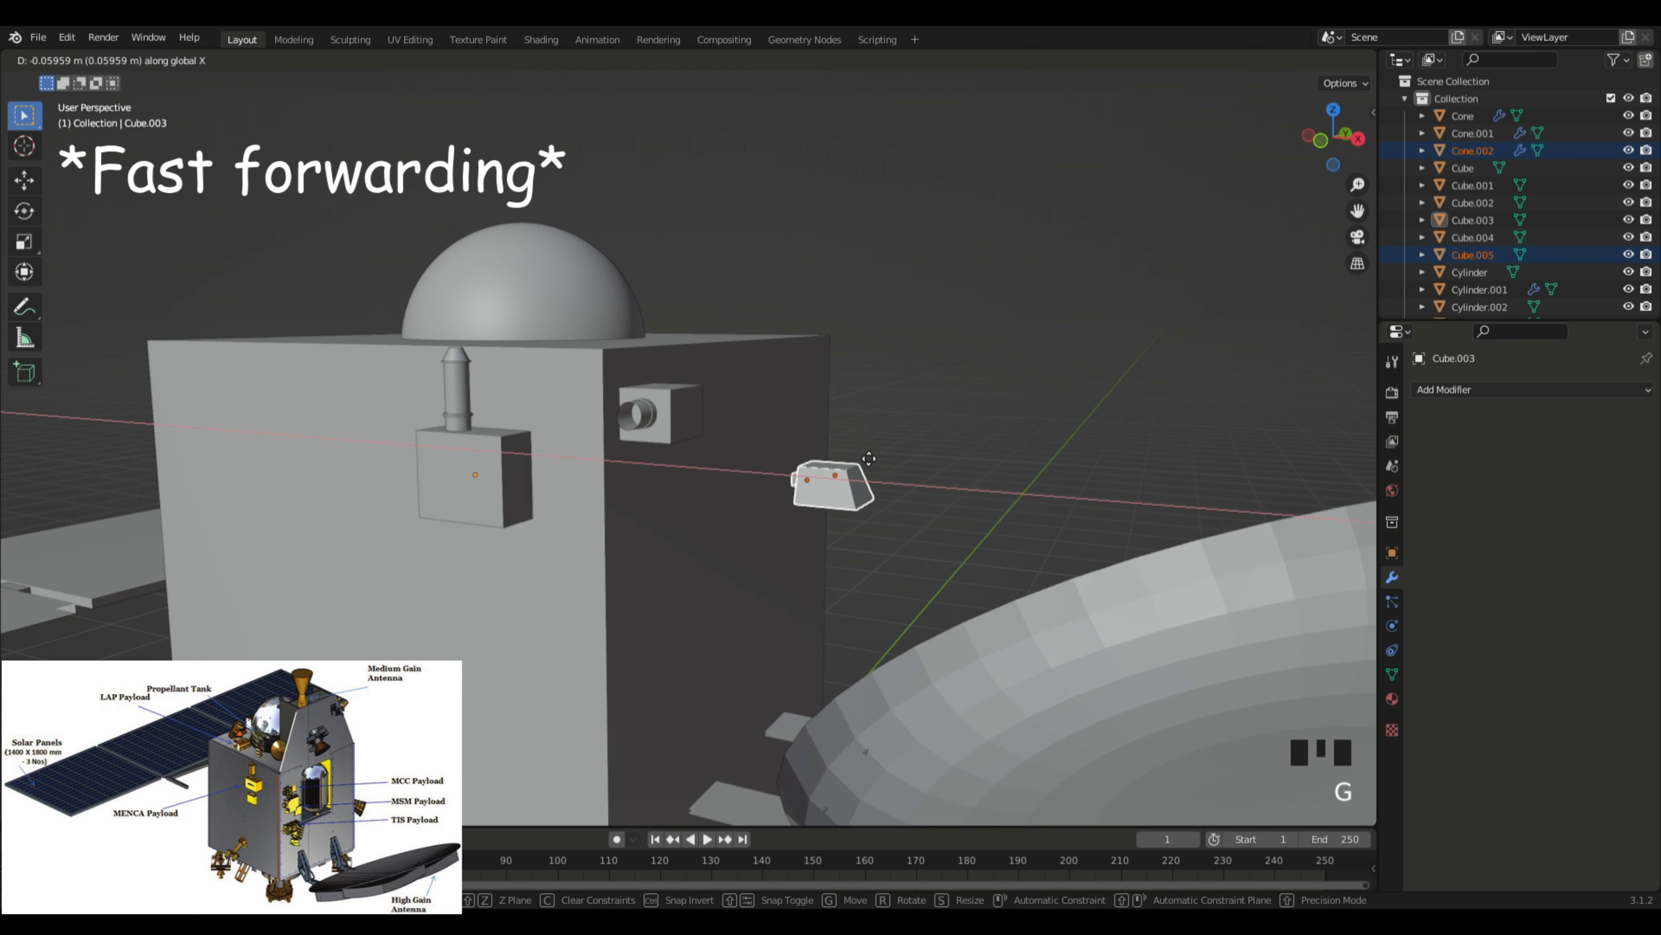
pyautogui.click(847, 456)
pyautogui.press('g')
pyautogui.press('y')
pyautogui.click(829, 501)
pyautogui.moveTo(829, 507); pyautogui.dragTo(867, 512, button='middle')
pyautogui.press('g')
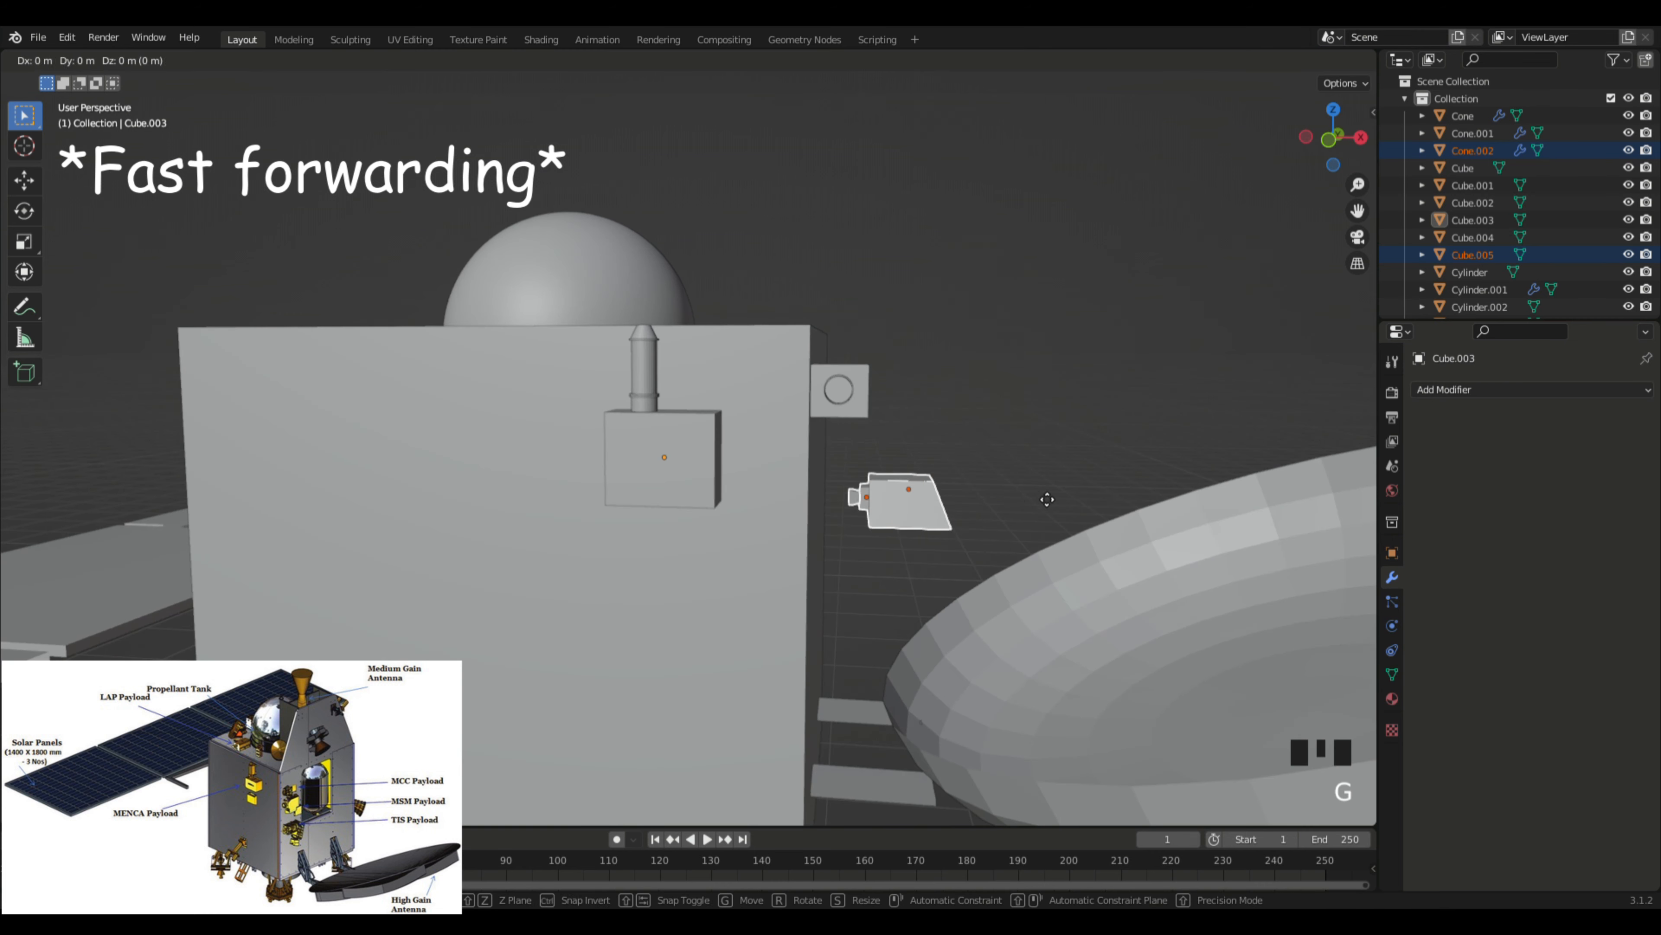
pyautogui.press('x')
pyautogui.click(1007, 497)
# Step: Rotate the tapered instrument 90 degrees about Z and 90 degrees about Y, and seat it against the side face along X
pyautogui.moveTo(1057, 467); pyautogui.dragTo(1016, 476, button='middle')
pyautogui.write('rz90')
pyautogui.press('Return')
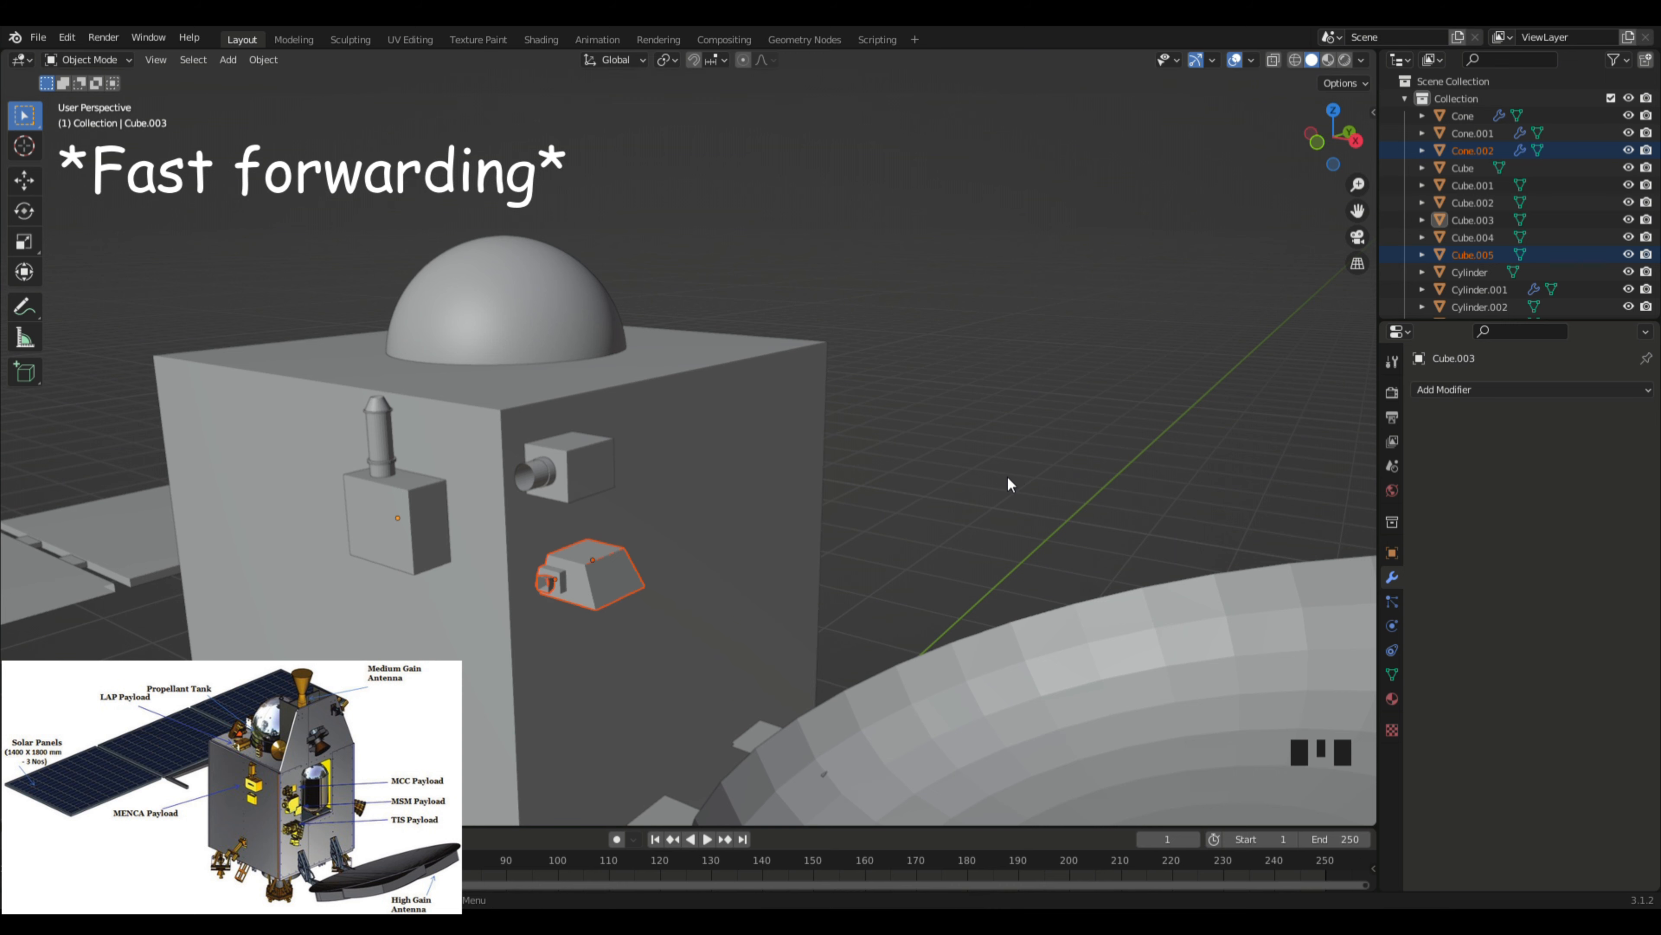
pyautogui.write('ry90')
pyautogui.press('Return')
pyautogui.moveTo(1059, 482); pyautogui.dragTo(543, 553, button='middle')
pyautogui.press('g')
pyautogui.press('x')
pyautogui.click(1073, 464)
pyautogui.click(1074, 463)
pyautogui.scroll(2, 1073, 464)
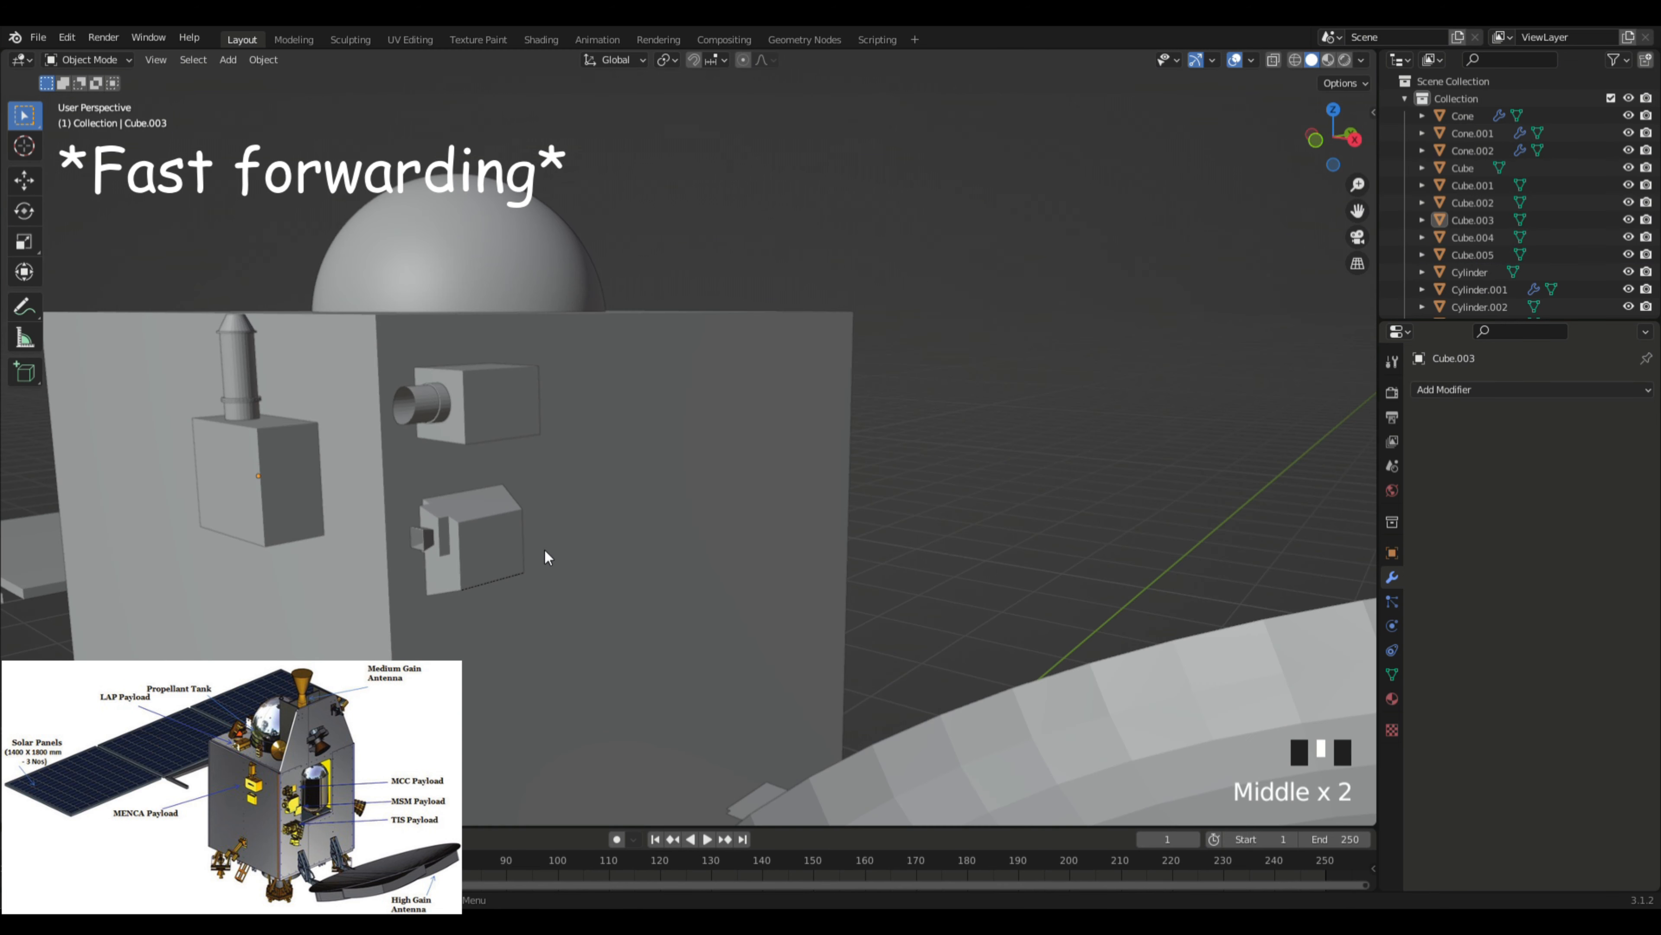
# Step: Select only the tapered instrument's parts, without the spacecraft body, and slide them along Y to the side face's front edge
pyautogui.click(485, 517)
pyautogui.moveTo(405, 479); pyautogui.dragTo(526, 589)
pyautogui.keyDown('shift'); pyautogui.click(675, 570); pyautogui.keyUp('shift')
pyautogui.keyDown('shift'); pyautogui.click(675, 570); pyautogui.keyUp('shift')
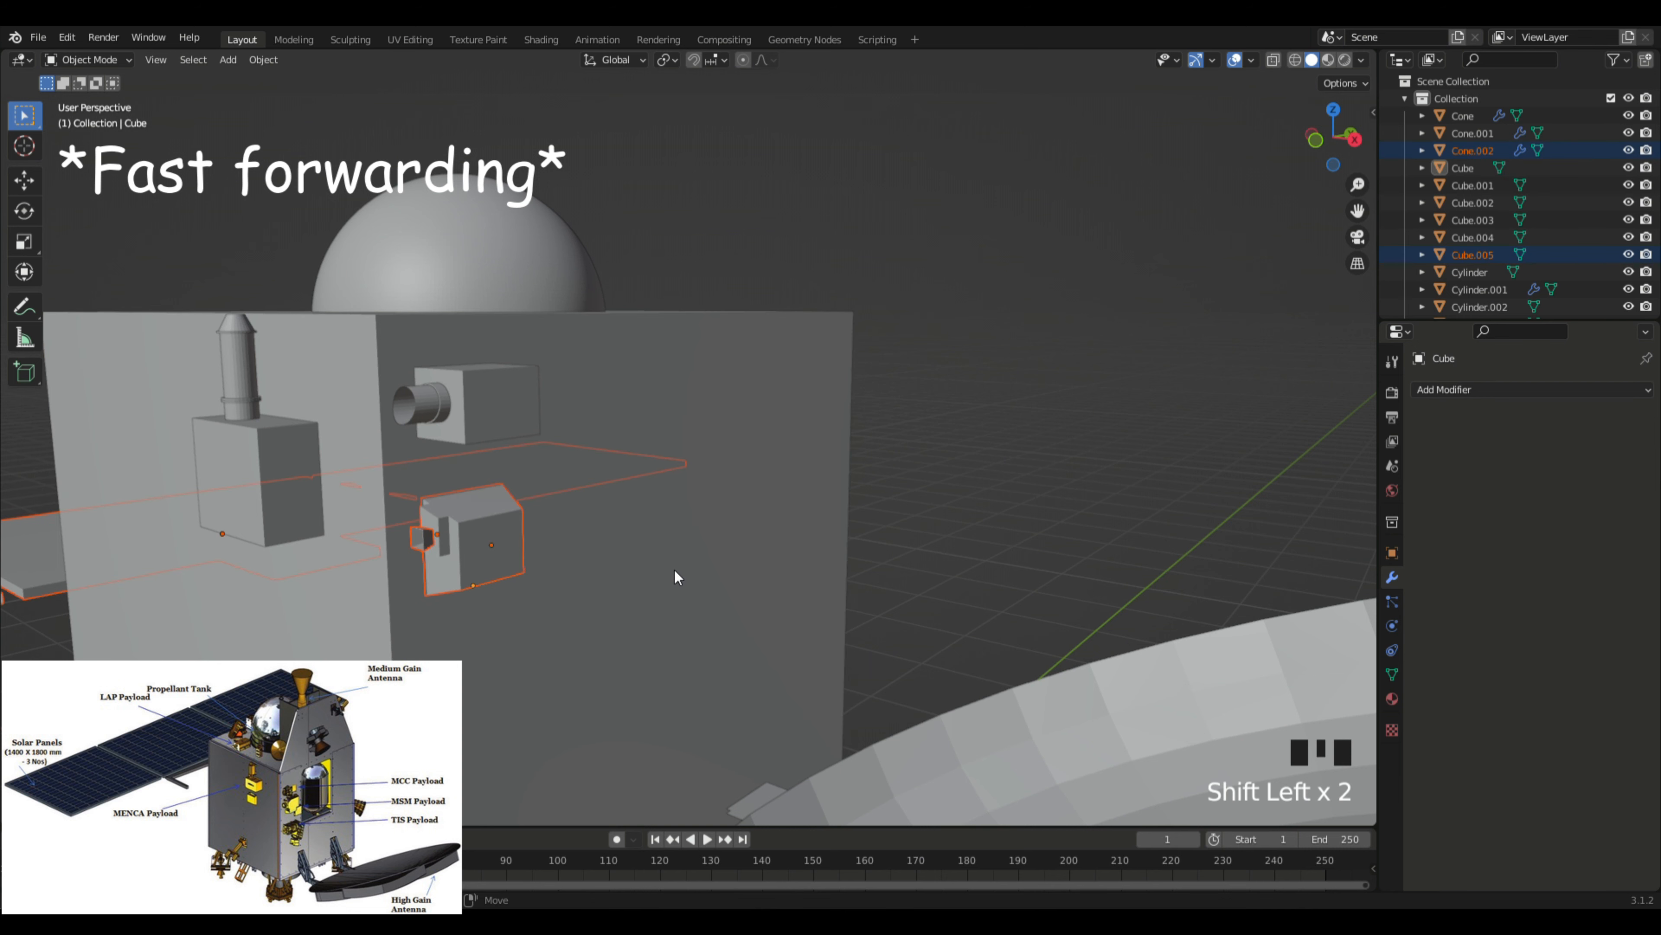
pyautogui.moveTo(442, 505); pyautogui.dragTo(694, 606)
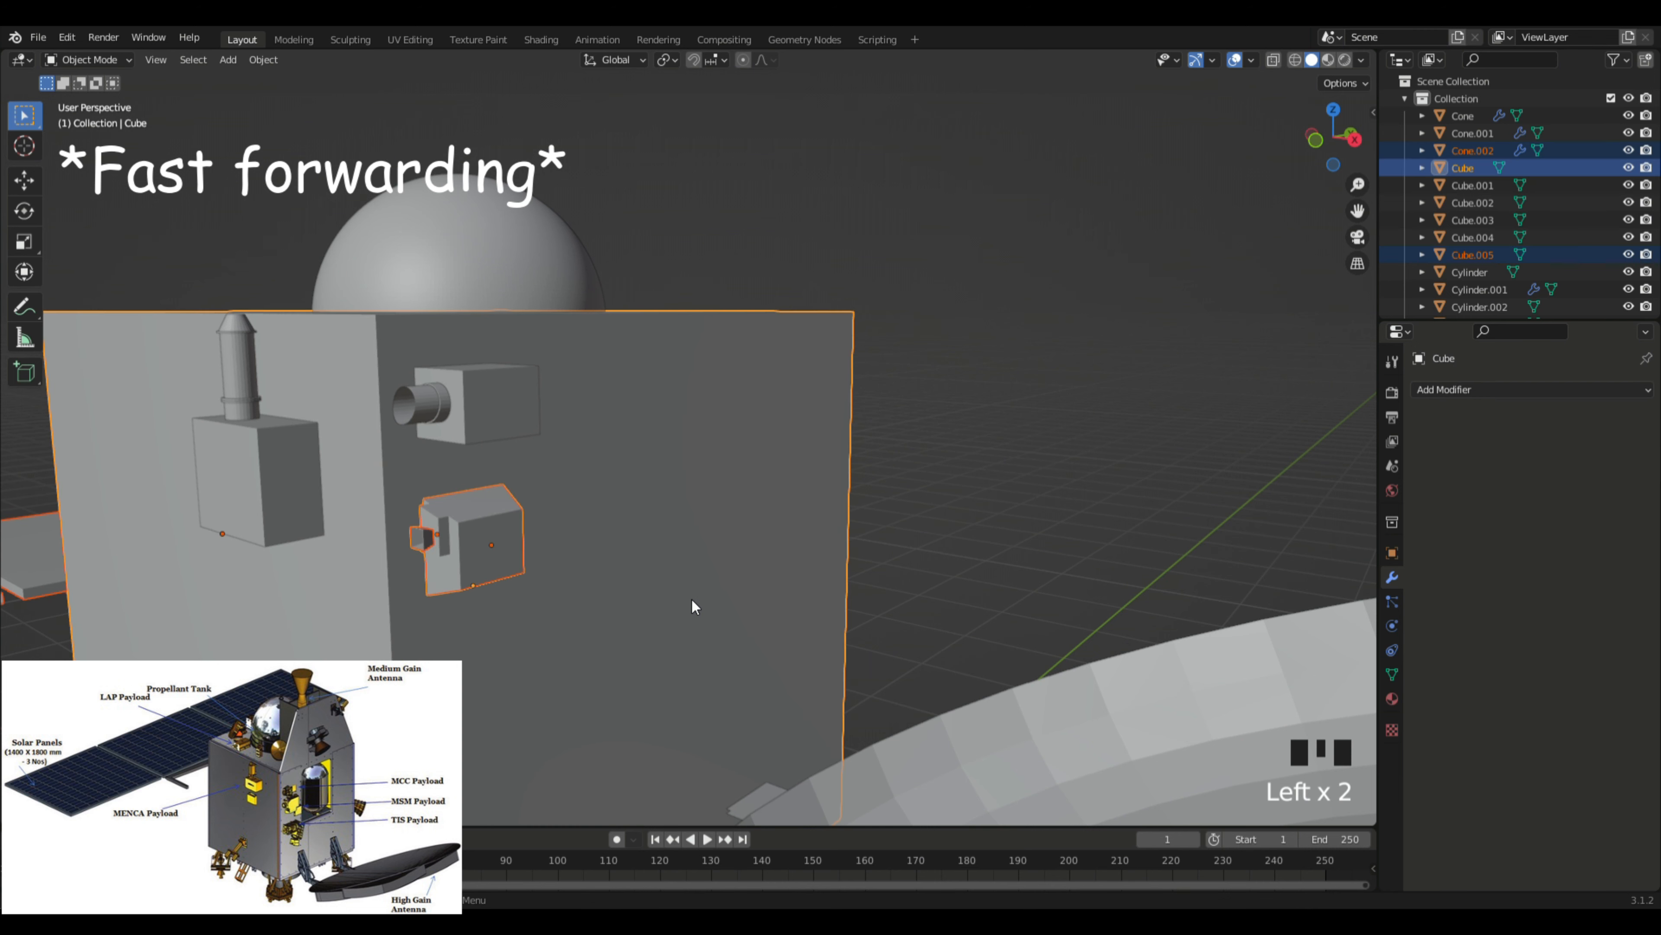
pyautogui.keyDown('shift'); pyautogui.click(823, 594); pyautogui.keyUp('shift')
pyautogui.click(940, 558)
pyautogui.moveTo(940, 558); pyautogui.dragTo(1125, 557, button='middle')
pyautogui.moveTo(778, 453); pyautogui.dragTo(874, 594)
pyautogui.keyDown('shift'); pyautogui.click(753, 569); pyautogui.keyUp('shift')
pyautogui.moveTo(1079, 550); pyautogui.dragTo(929, 508, button='middle')
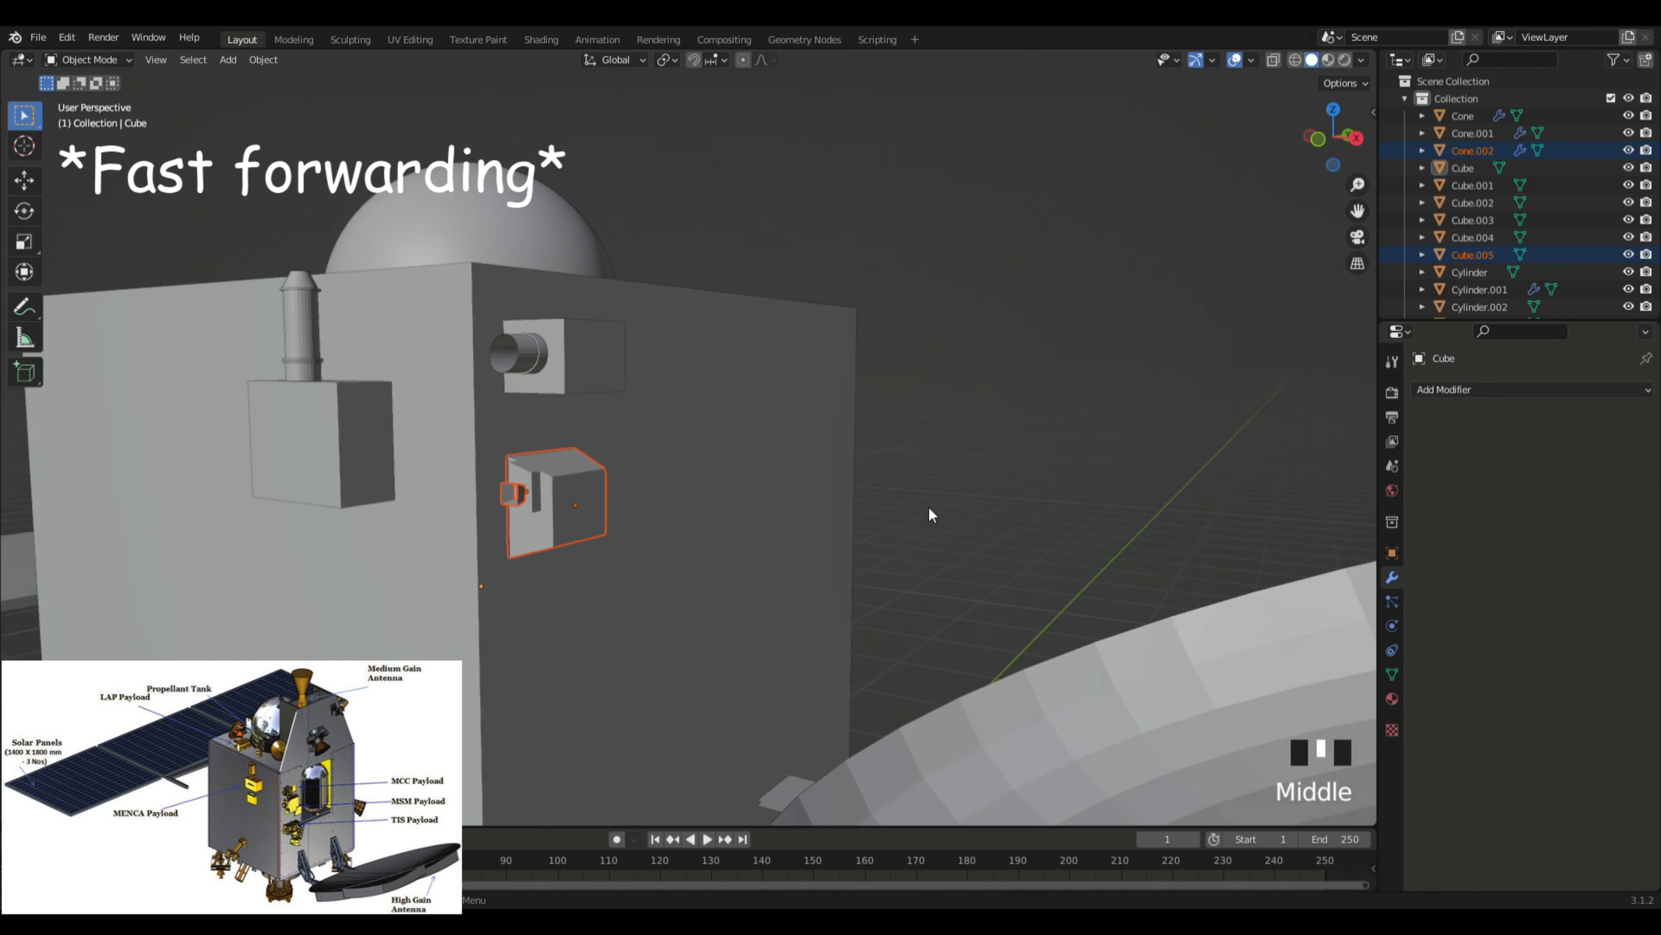
pyautogui.press('x')
pyautogui.press('g')
pyautogui.press('x')
pyautogui.press('y')
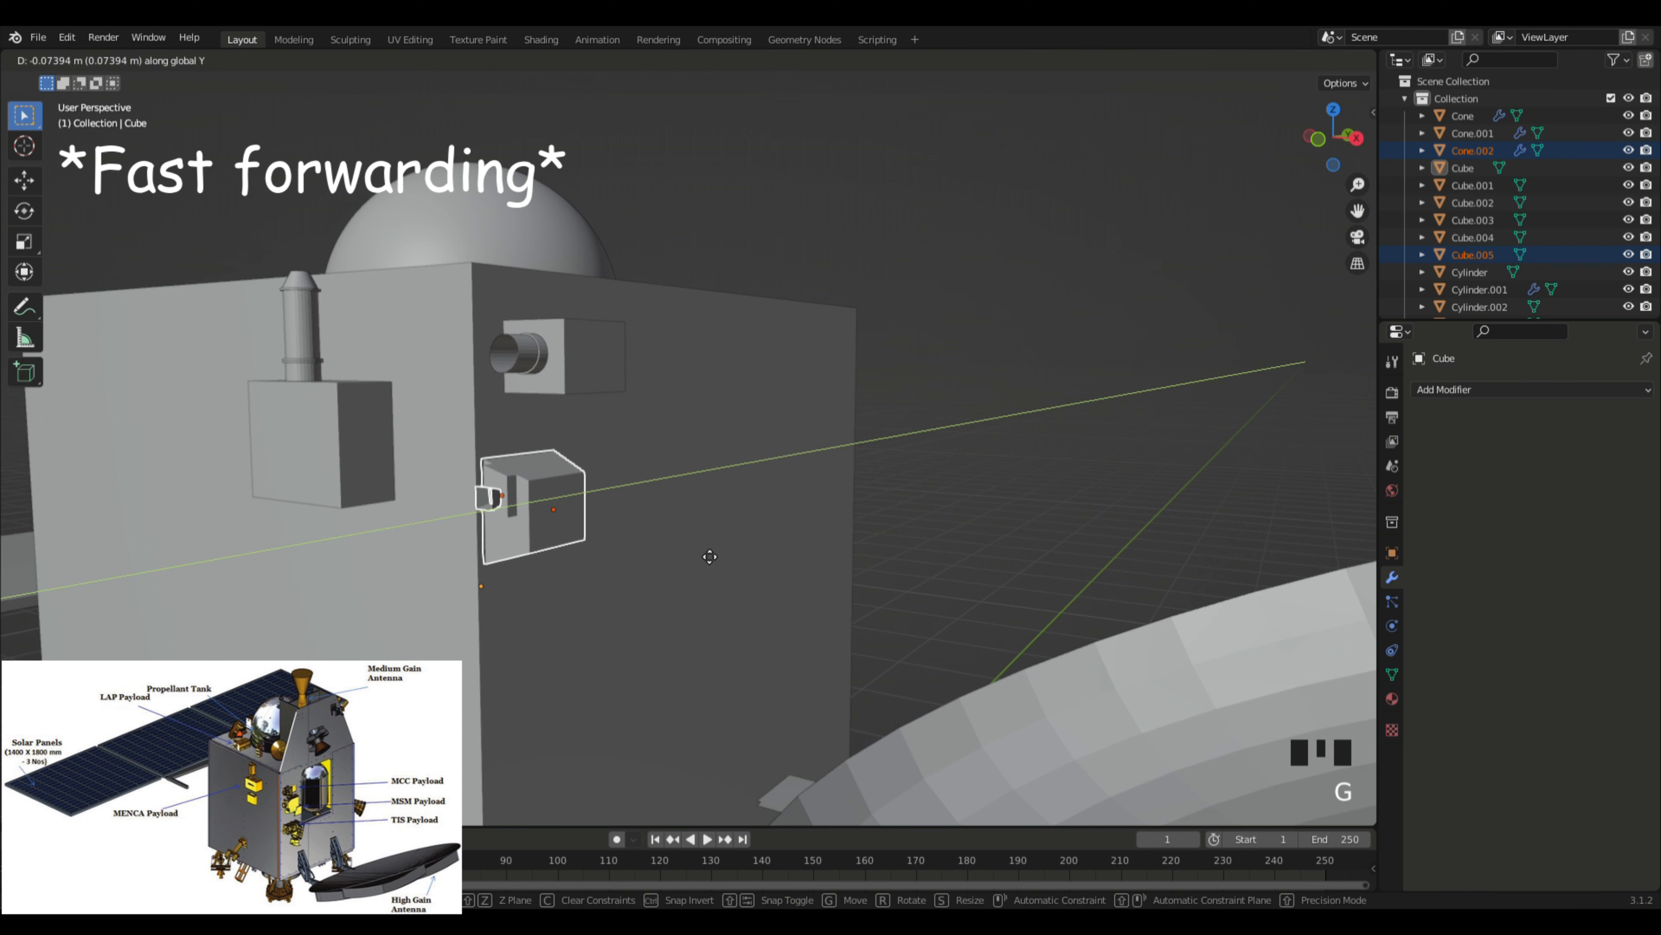
pyautogui.click(711, 556)
# Step: Select only the short-tube instrument's parts, without the body and dome, and shift them along Y towards the front edge
pyautogui.click(535, 360)
pyautogui.keyDown('shift'); pyautogui.click(541, 359); pyautogui.keyUp('shift')
pyautogui.moveTo(483, 310); pyautogui.dragTo(634, 400)
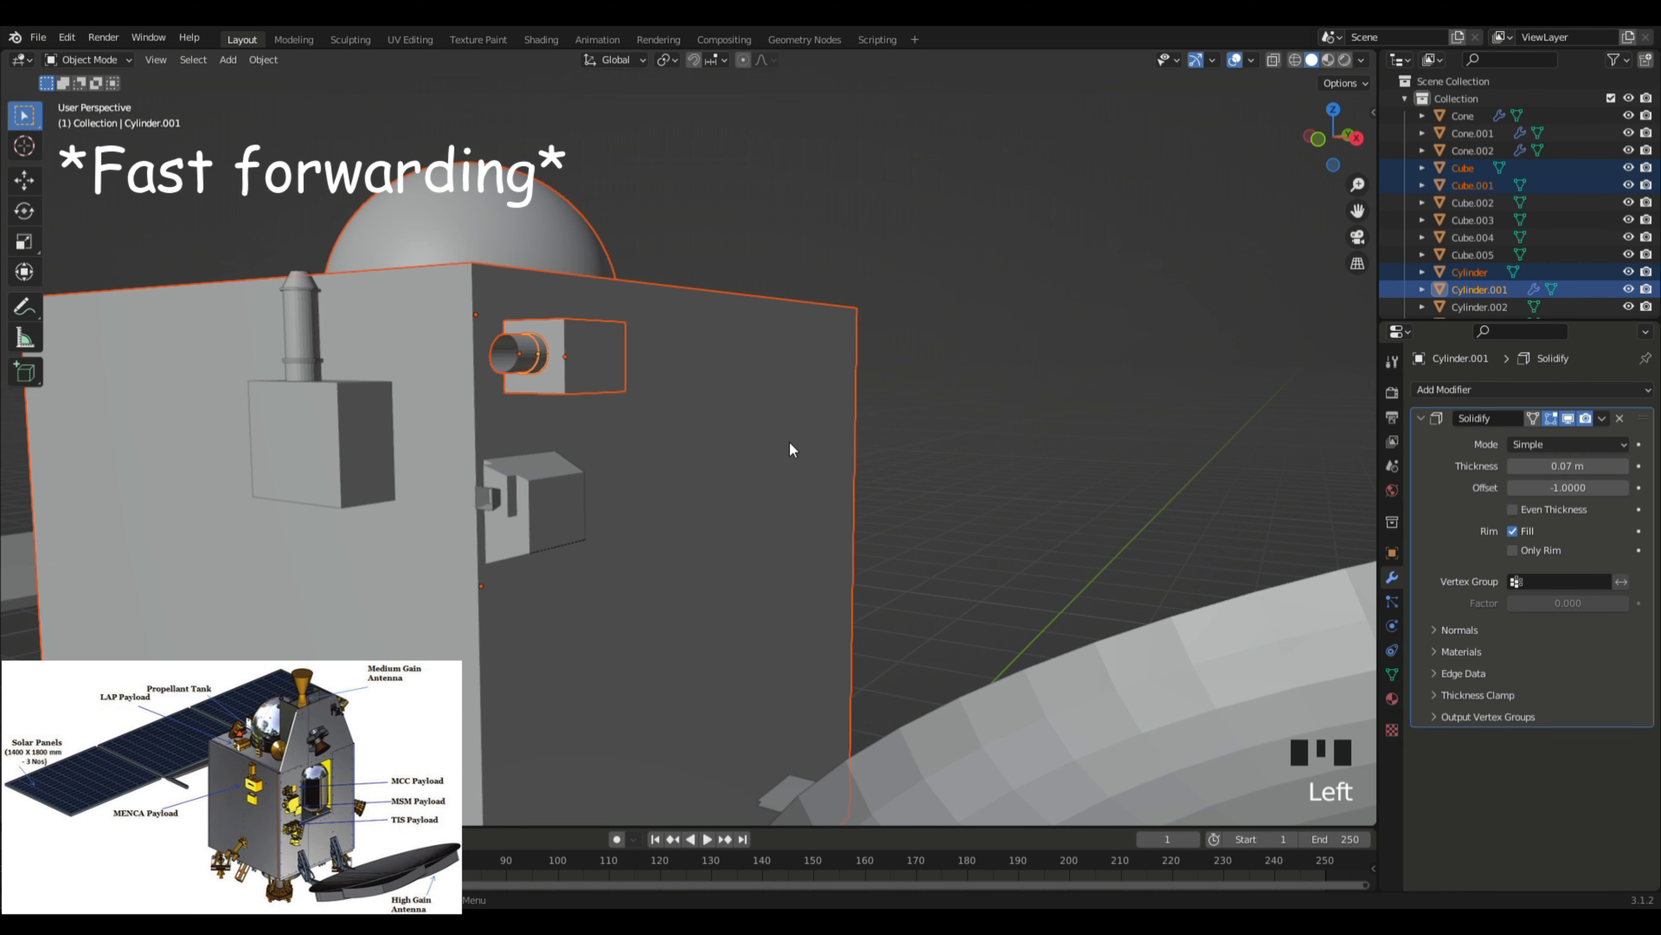
pyautogui.keyDown('shift'); pyautogui.click(649, 408); pyautogui.keyUp('shift')
pyautogui.keyDown('shift'); pyautogui.click(645, 354); pyautogui.keyUp('shift')
pyautogui.keyDown('shift'); pyautogui.click(589, 252); pyautogui.keyUp('shift')
pyautogui.keyDown('shift'); pyautogui.click(589, 252); pyautogui.keyUp('shift')
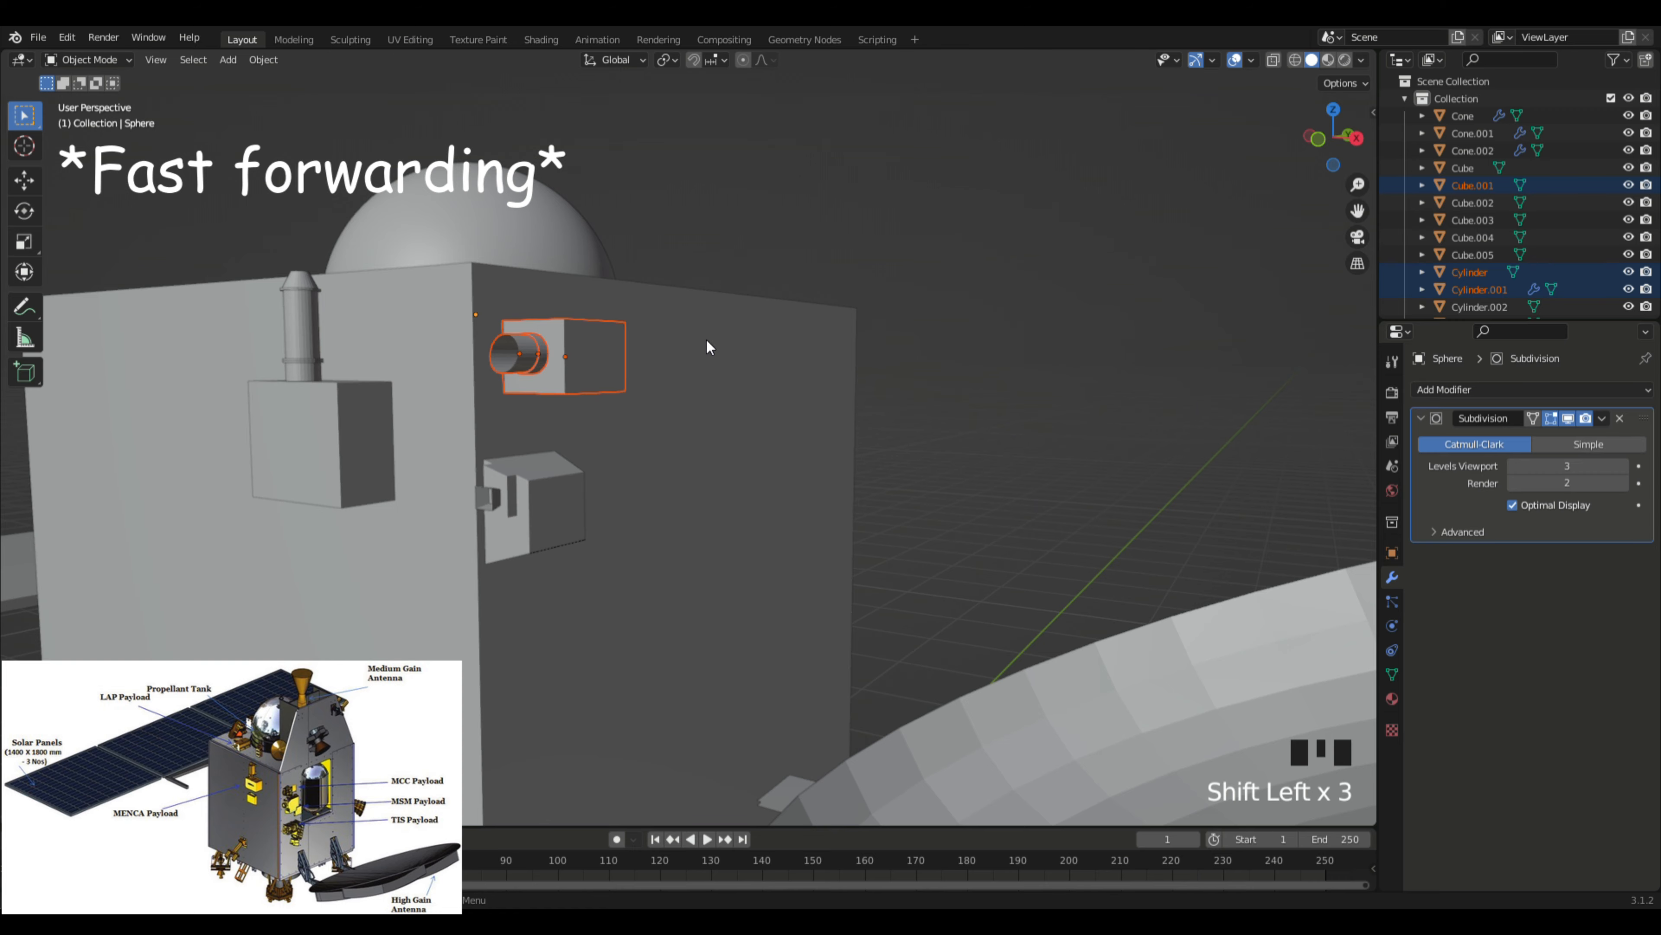
pyautogui.press('g')
pyautogui.press('y')
pyautogui.click(693, 348)
pyautogui.click(961, 347)
# Step: Select both parts of the L-shaped instrument and move it freely across to the far side of the spacecraft body
pyautogui.moveTo(961, 347); pyautogui.dragTo(771, 444, button='middle')
pyautogui.scroll(3, 1030, 517)
pyautogui.moveTo(617, 498); pyautogui.dragTo(365, 465, button='middle')
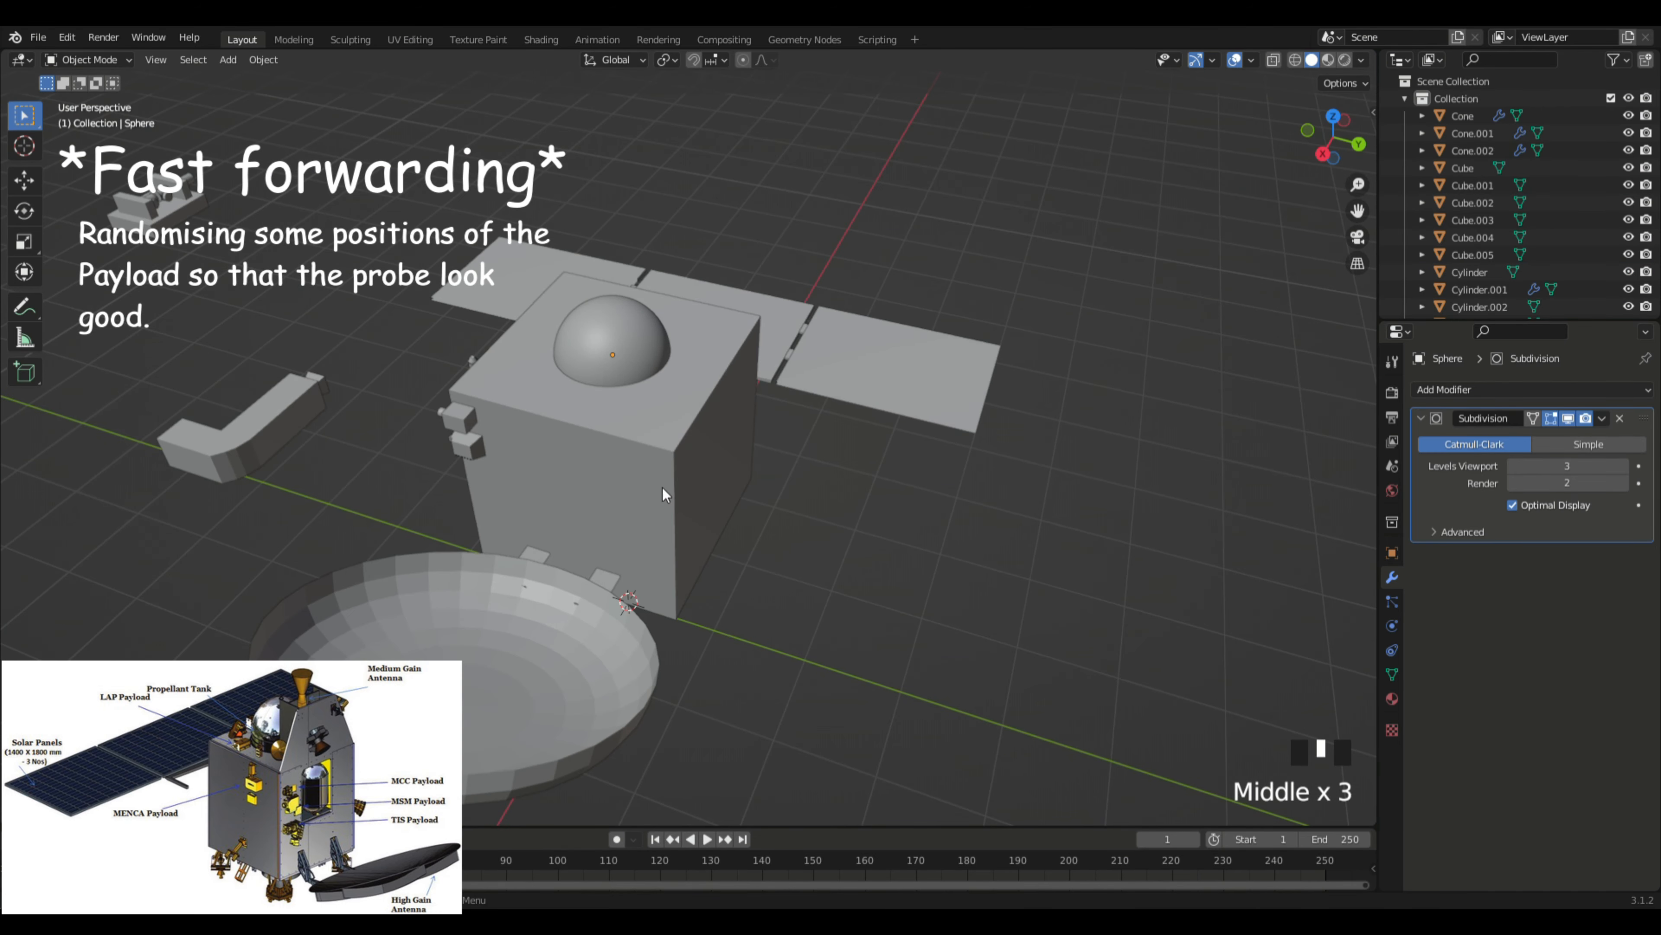
pyautogui.moveTo(141, 334); pyautogui.dragTo(334, 495)
pyautogui.press('g')
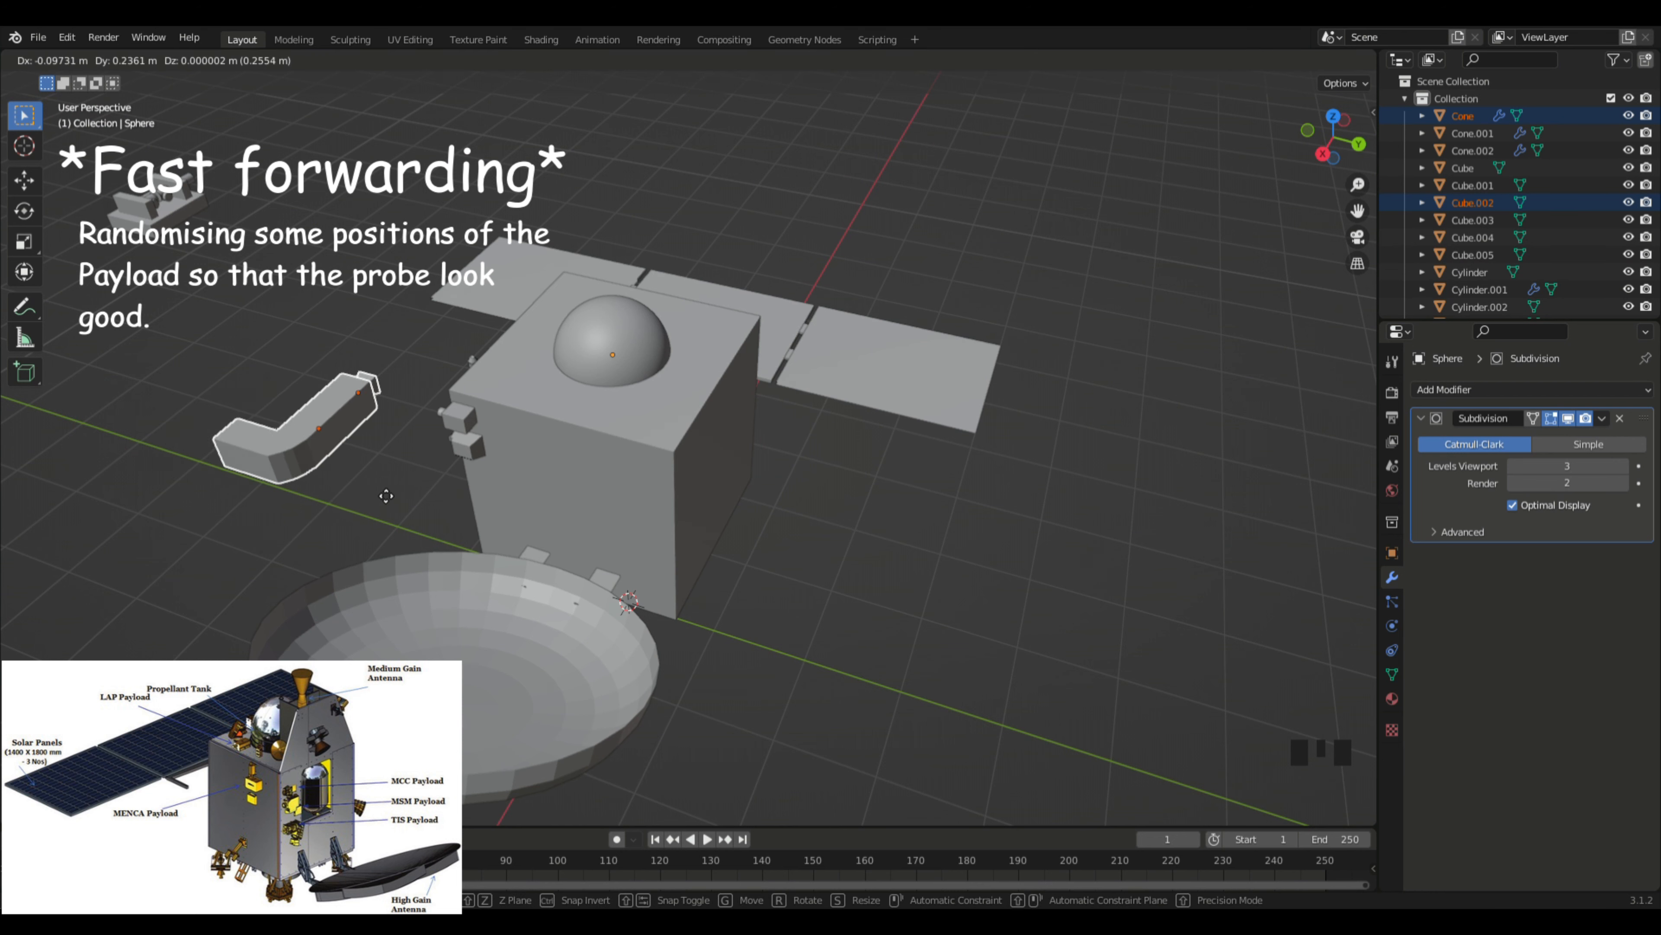
pyautogui.click(687, 196)
pyautogui.moveTo(687, 196); pyautogui.dragTo(844, 327, button='middle')
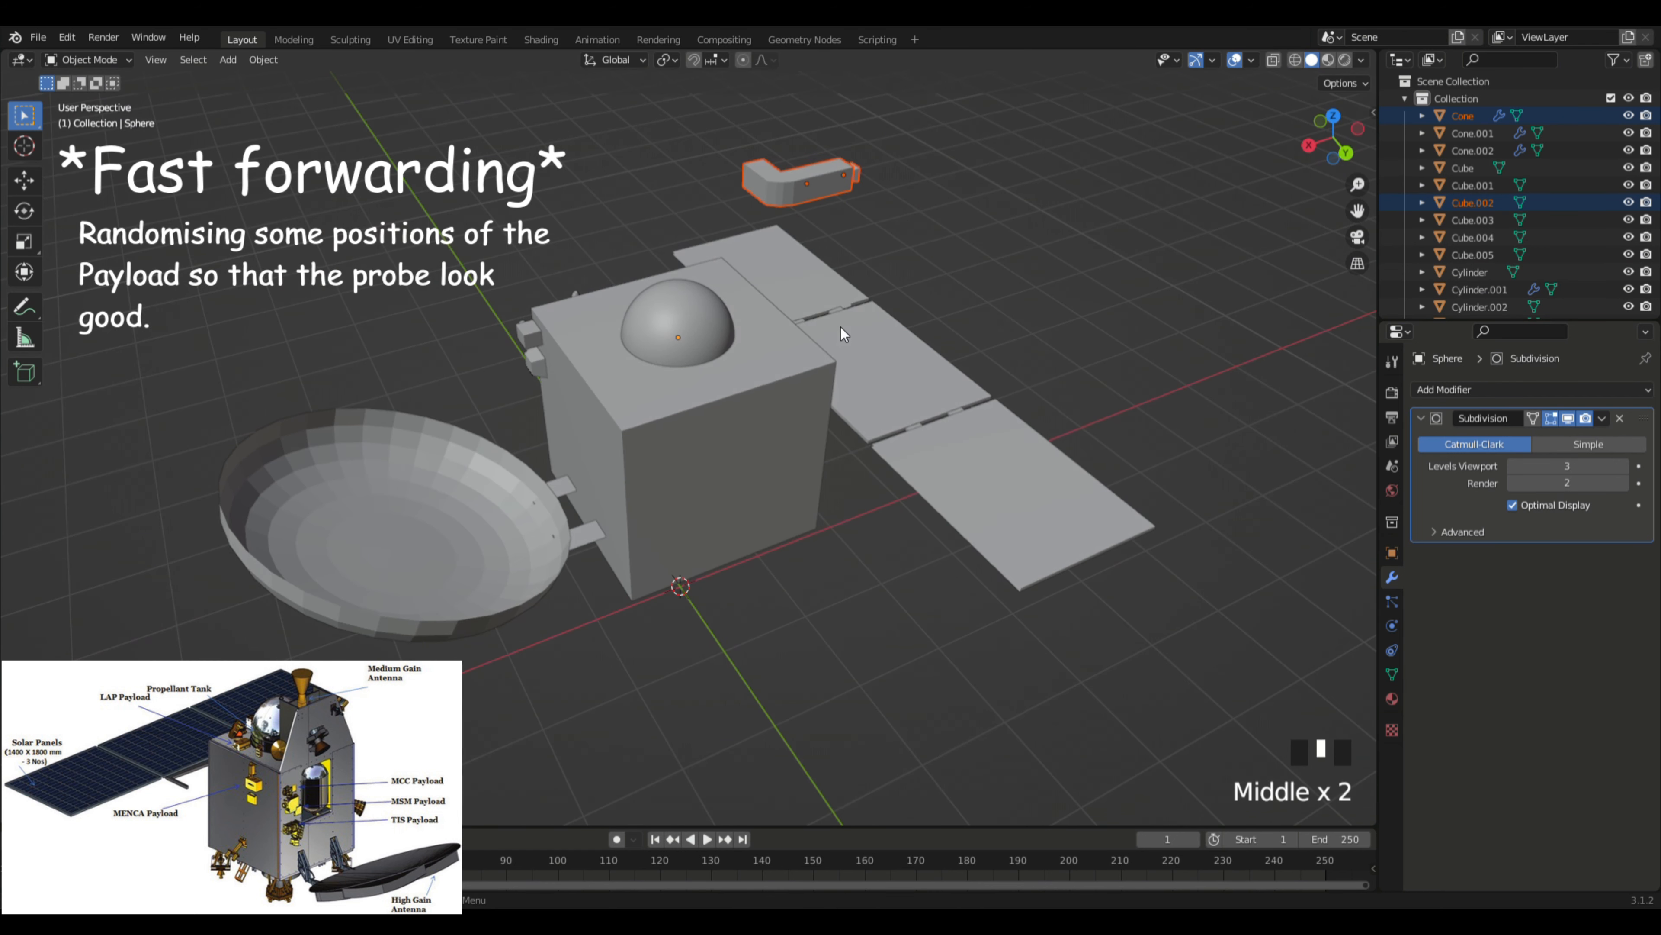
# Step: Lower the L-shaped instrument along Z until it is beside the lower half of the spacecraft body
pyautogui.press('g')
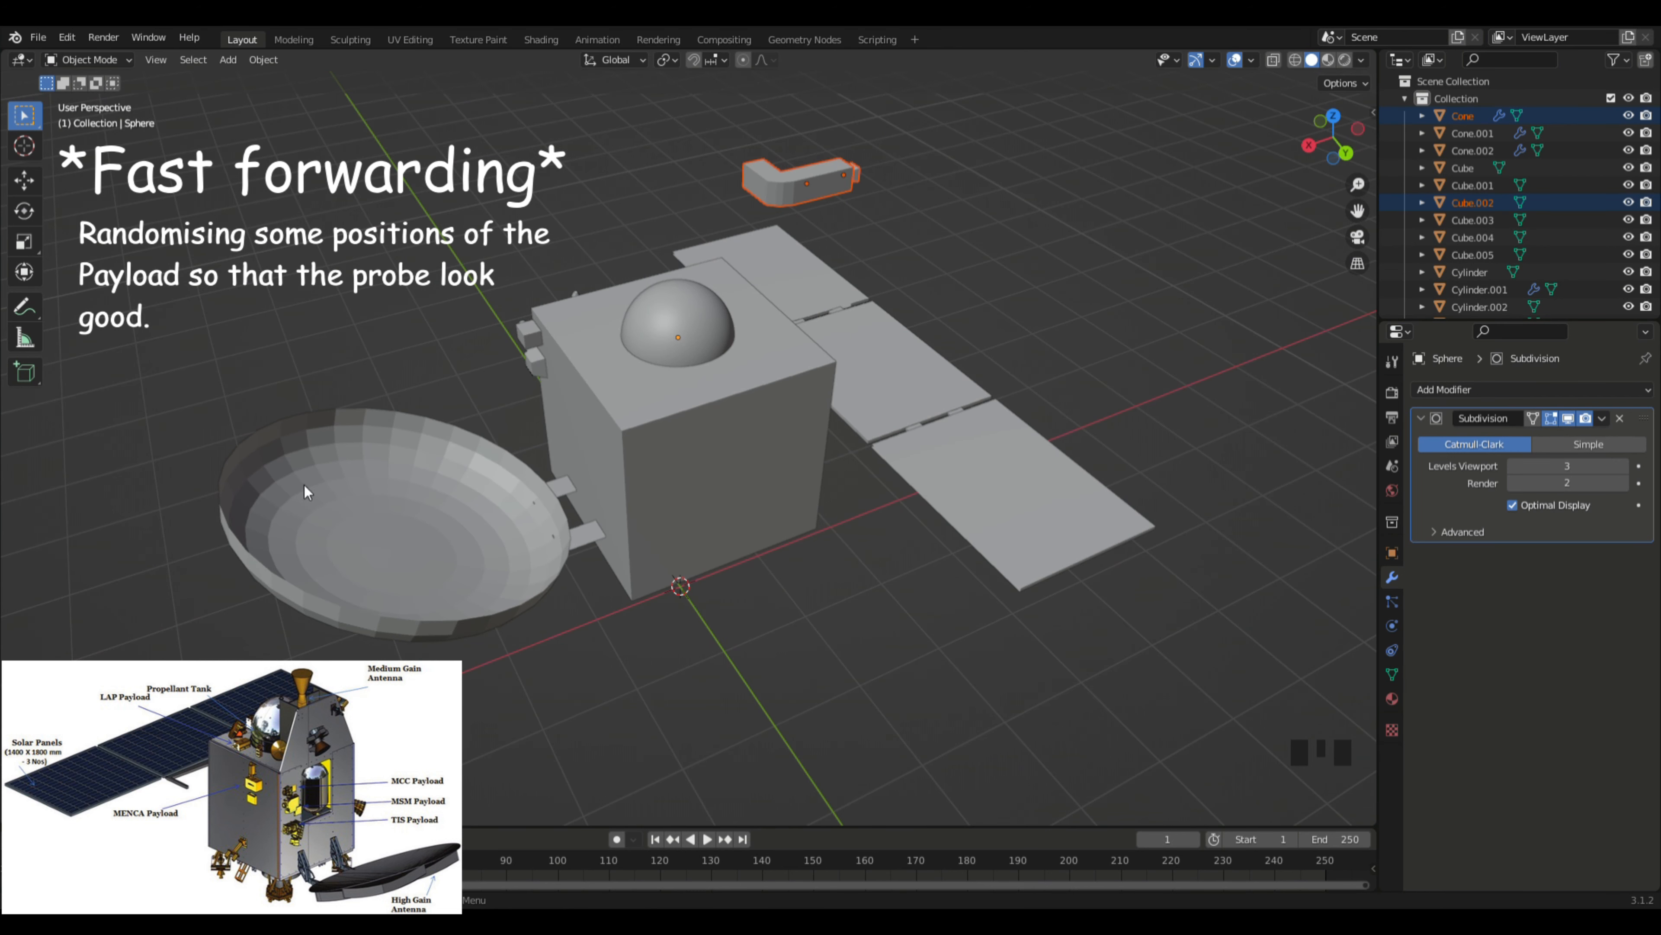
pyautogui.moveTo(769, 582); pyautogui.dragTo(1404, 365, button='middle')
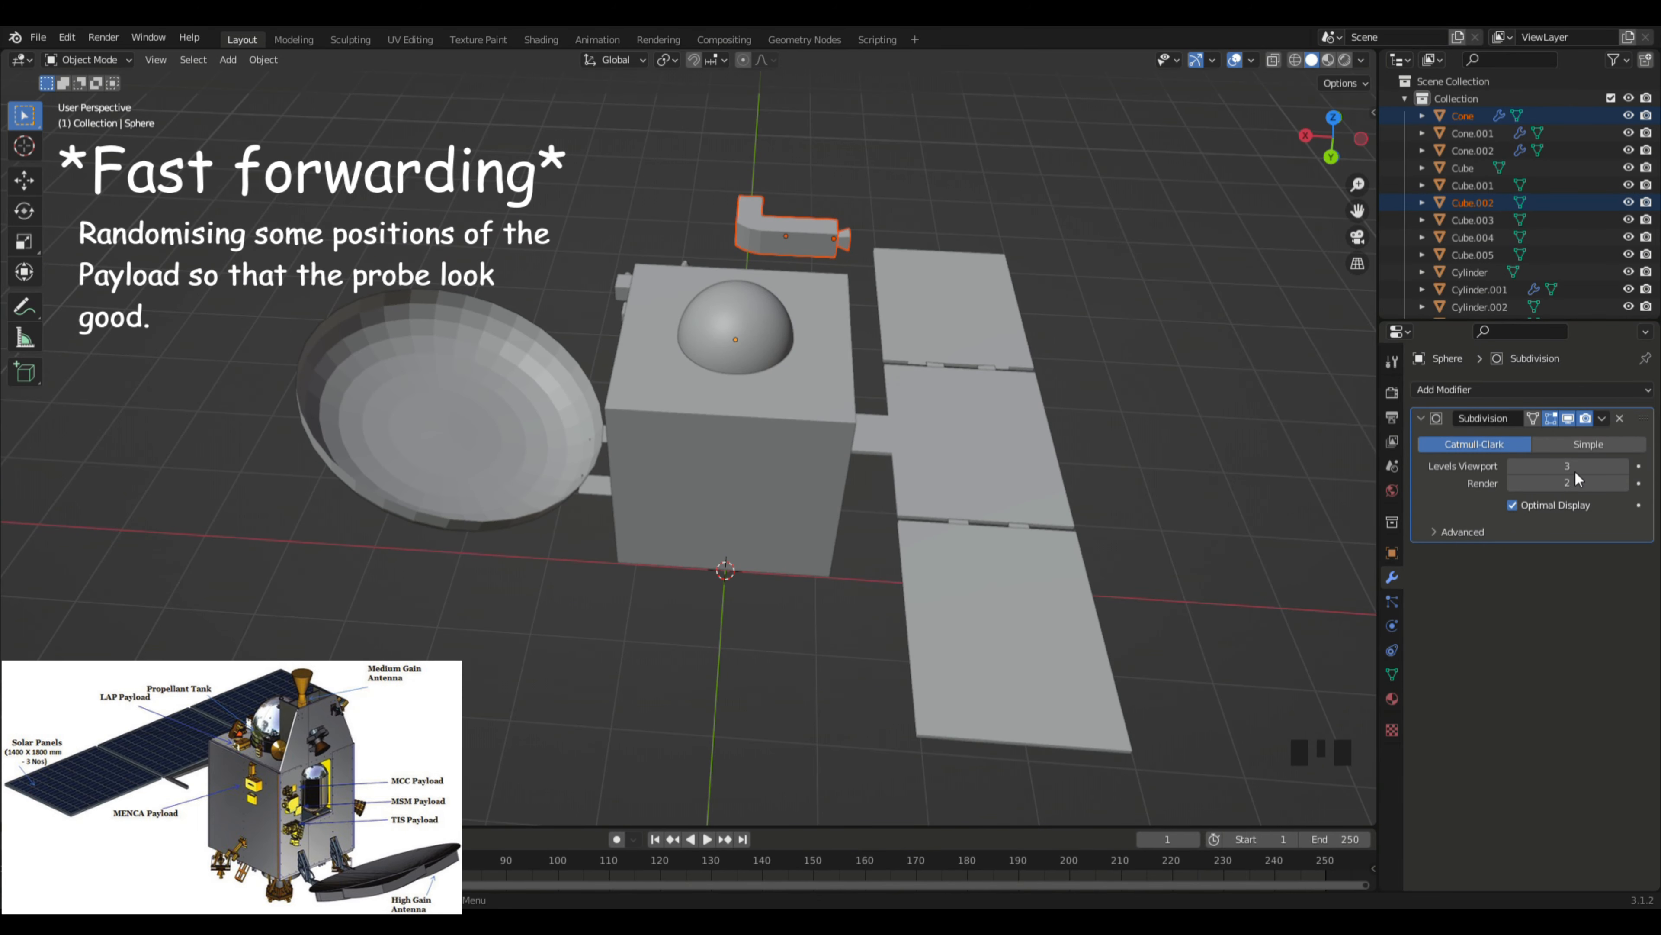
pyautogui.moveTo(700, 674); pyautogui.dragTo(576, 512, button='middle')
pyautogui.moveTo(839, 521); pyautogui.dragTo(786, 489, button='middle')
pyautogui.press('g')
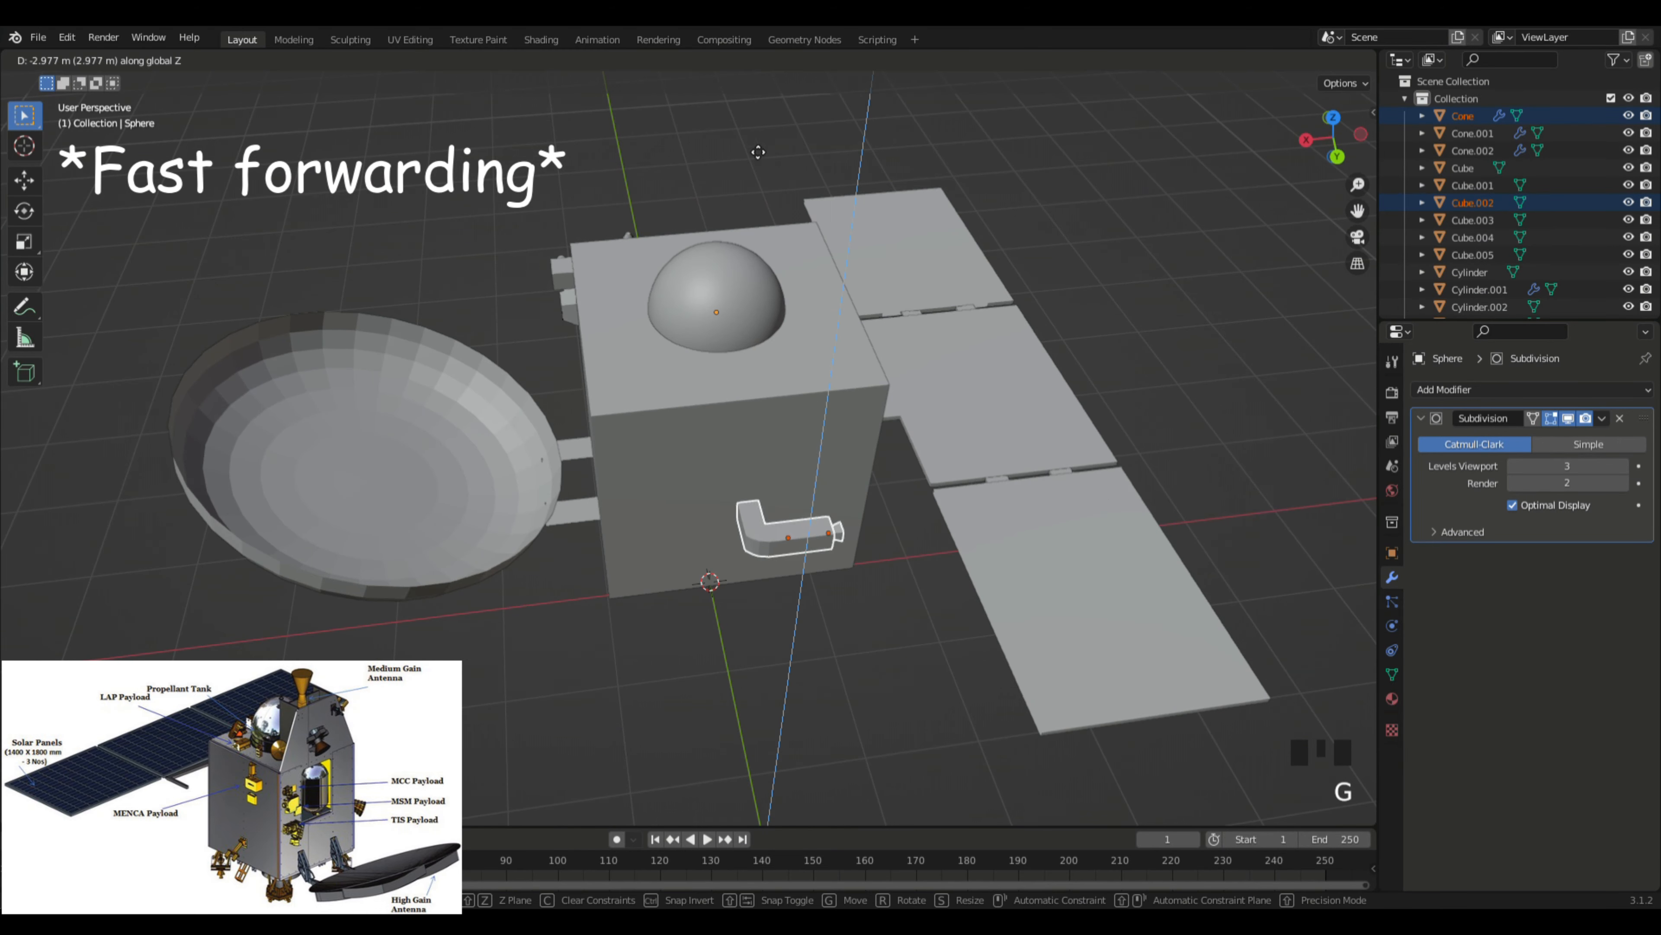
pyautogui.scroll(3, 981, 262)
pyautogui.click(997, 723)
# Step: Move the L-shaped instrument along Y towards the body's side face and shift it along X
pyautogui.press('g')
pyautogui.press('y')
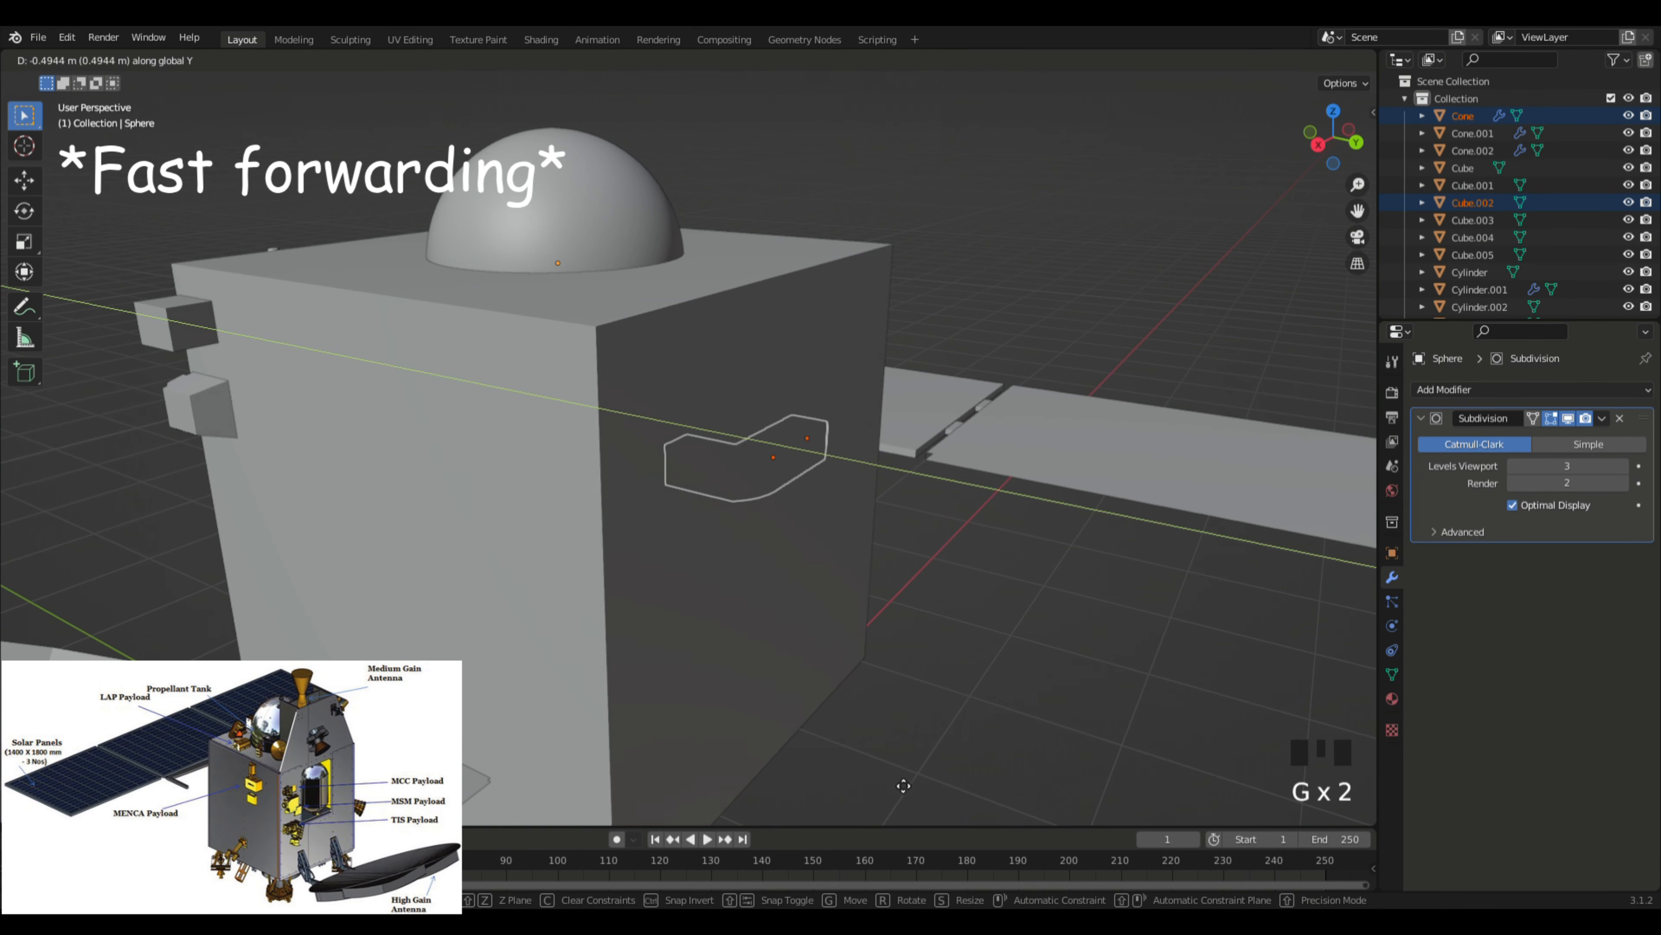
pyautogui.click(979, 810)
pyautogui.press('g')
pyautogui.press('x')
pyautogui.click(868, 831)
# Step: Lower the L-shaped instrument further along Z to near the side face's bottom edge
pyautogui.moveTo(850, 294); pyautogui.dragTo(894, 223, button='middle')
pyautogui.scroll(-2, 861, 309)
pyautogui.press('g')
pyautogui.press('z')
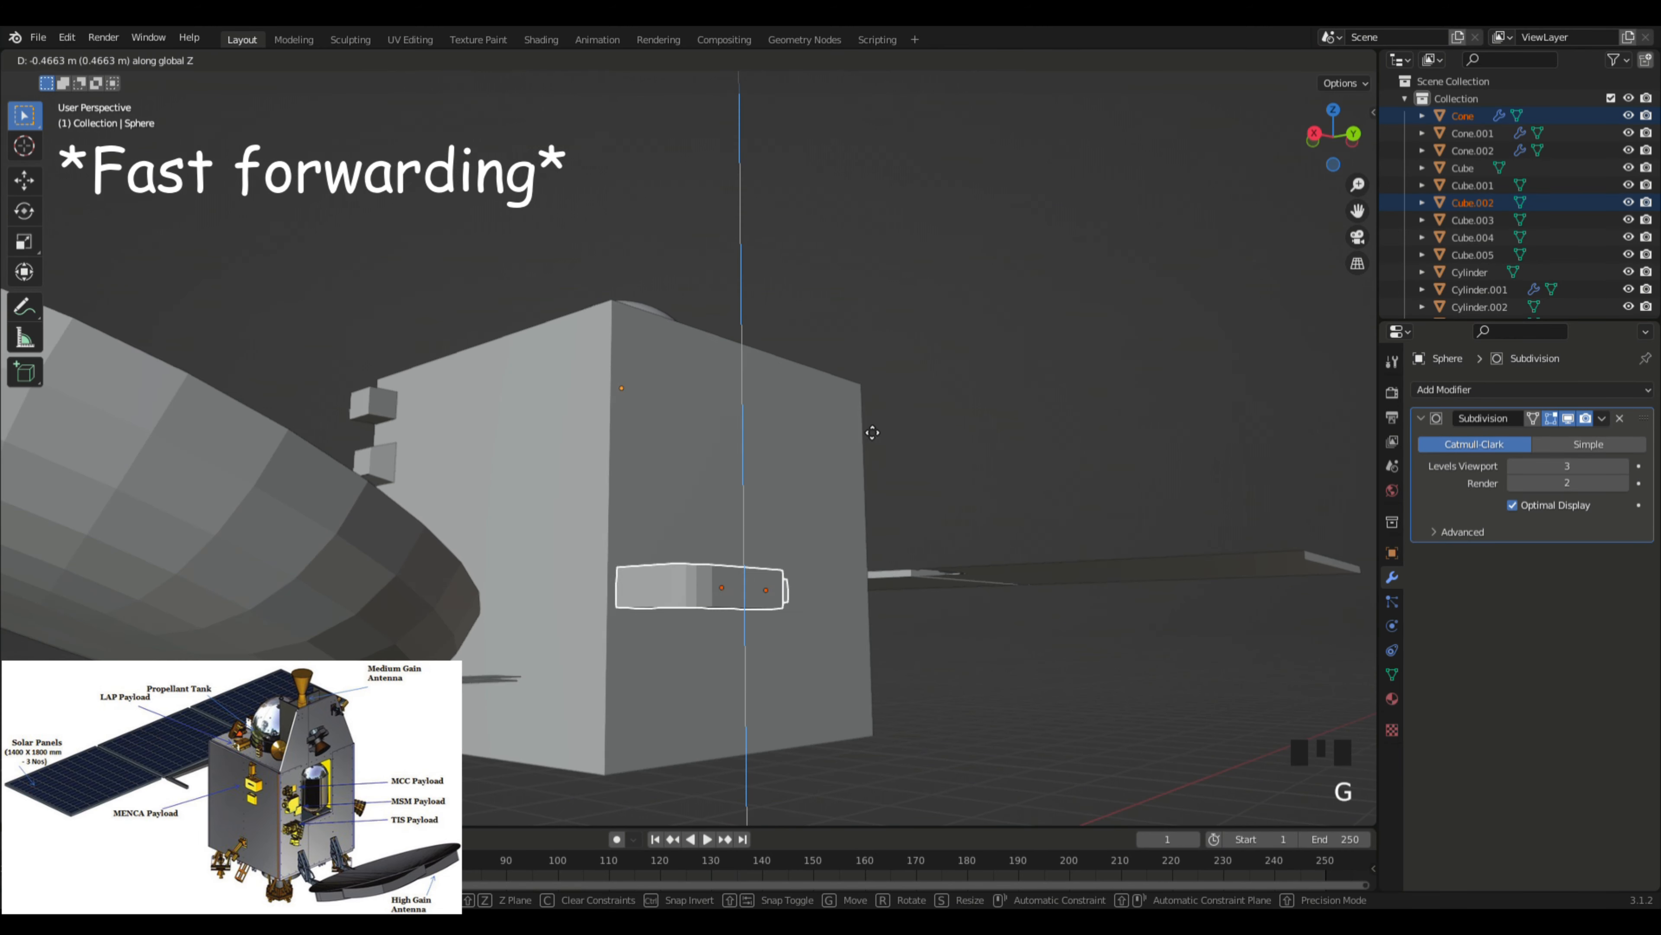
pyautogui.click(866, 393)
pyautogui.moveTo(867, 393); pyautogui.dragTo(871, 408, button='middle')
# Step: Rotate the L-shaped instrument -90 degrees about Y so its cone points down, and 90 degrees about Z
pyautogui.write('ry90')
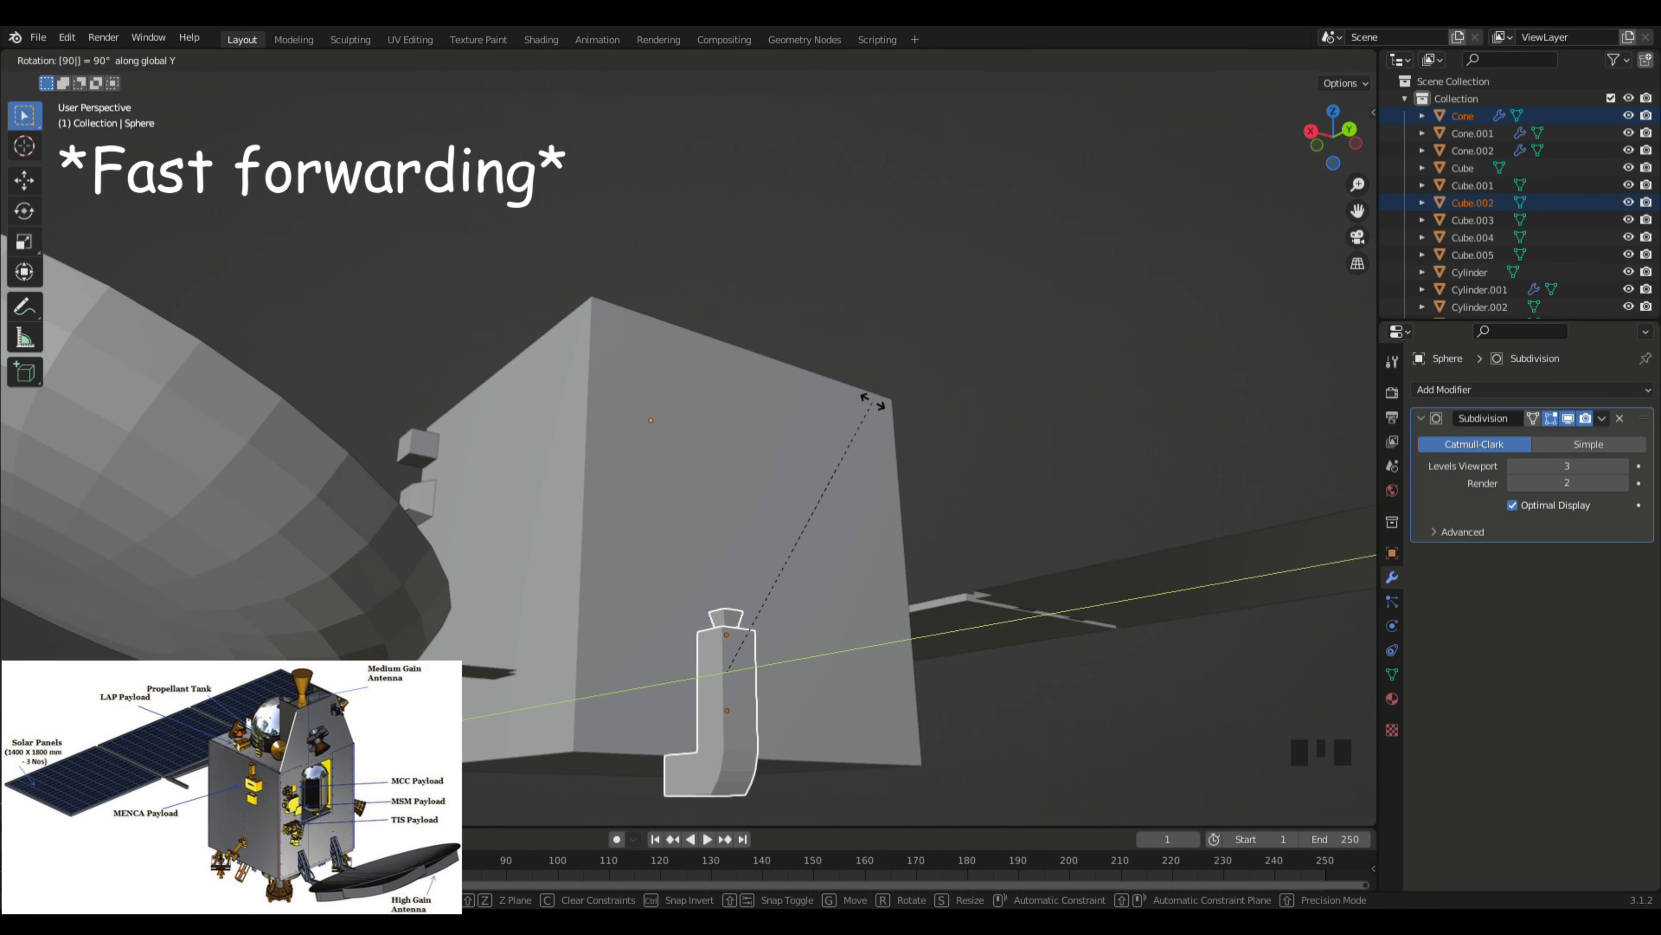
pyautogui.press('BackSpace')
pyautogui.press('BackSpace')
pyautogui.write('-90')
pyautogui.press('Return')
pyautogui.press('r')
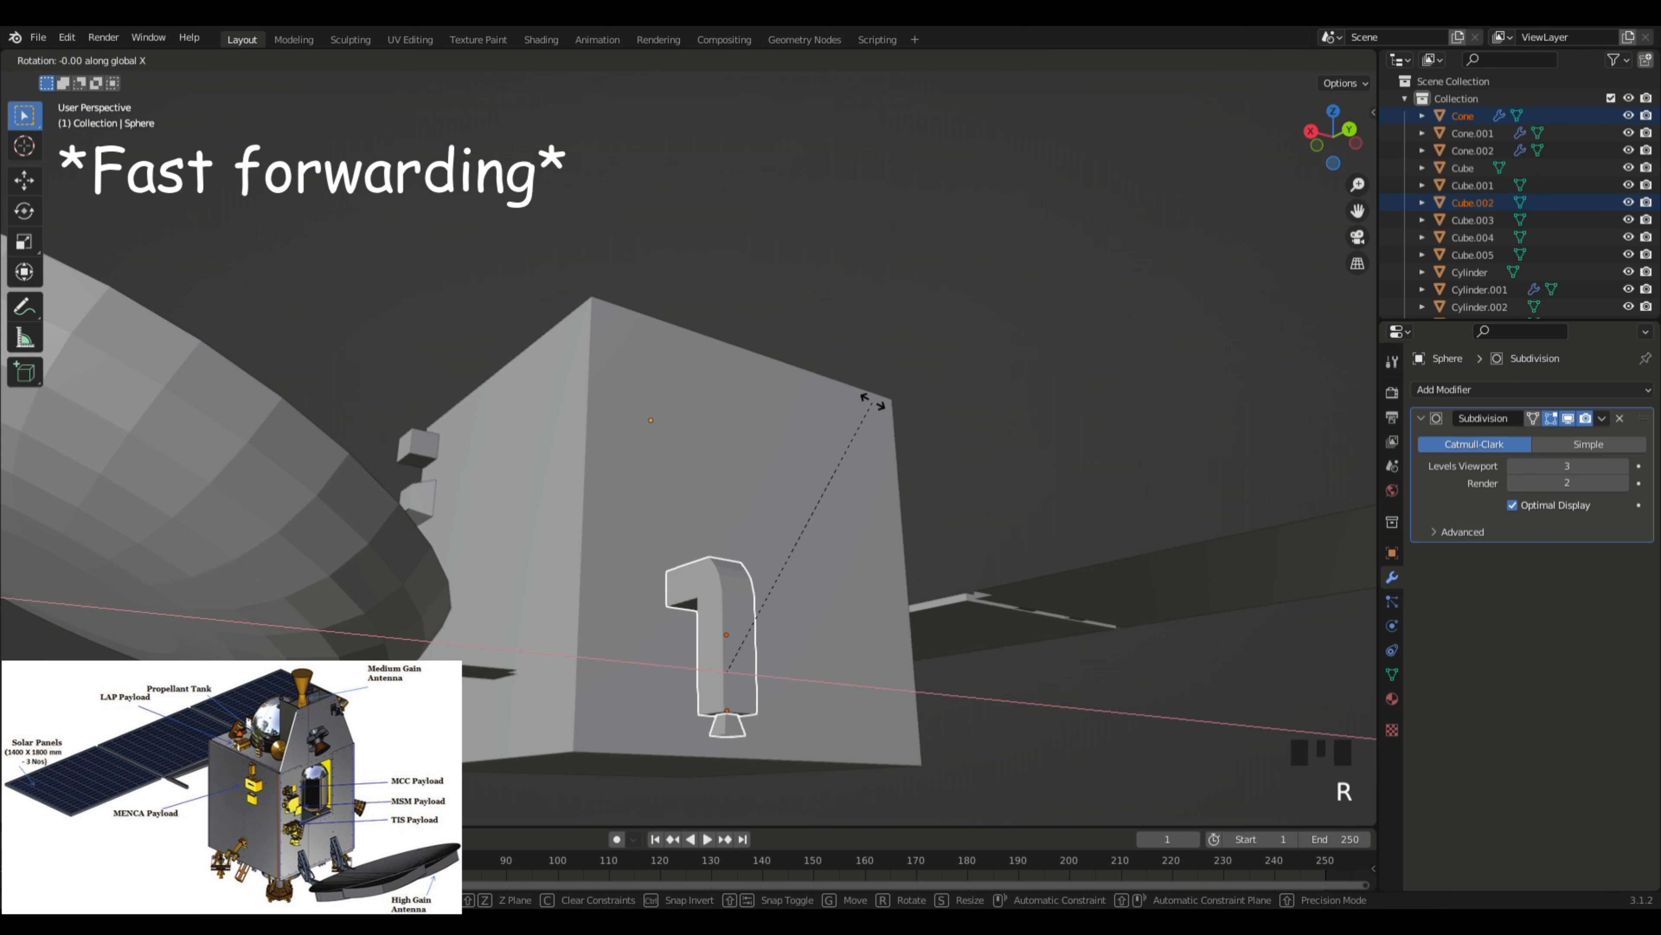
pyautogui.rightClick(948, 454)
pyautogui.write('rz')
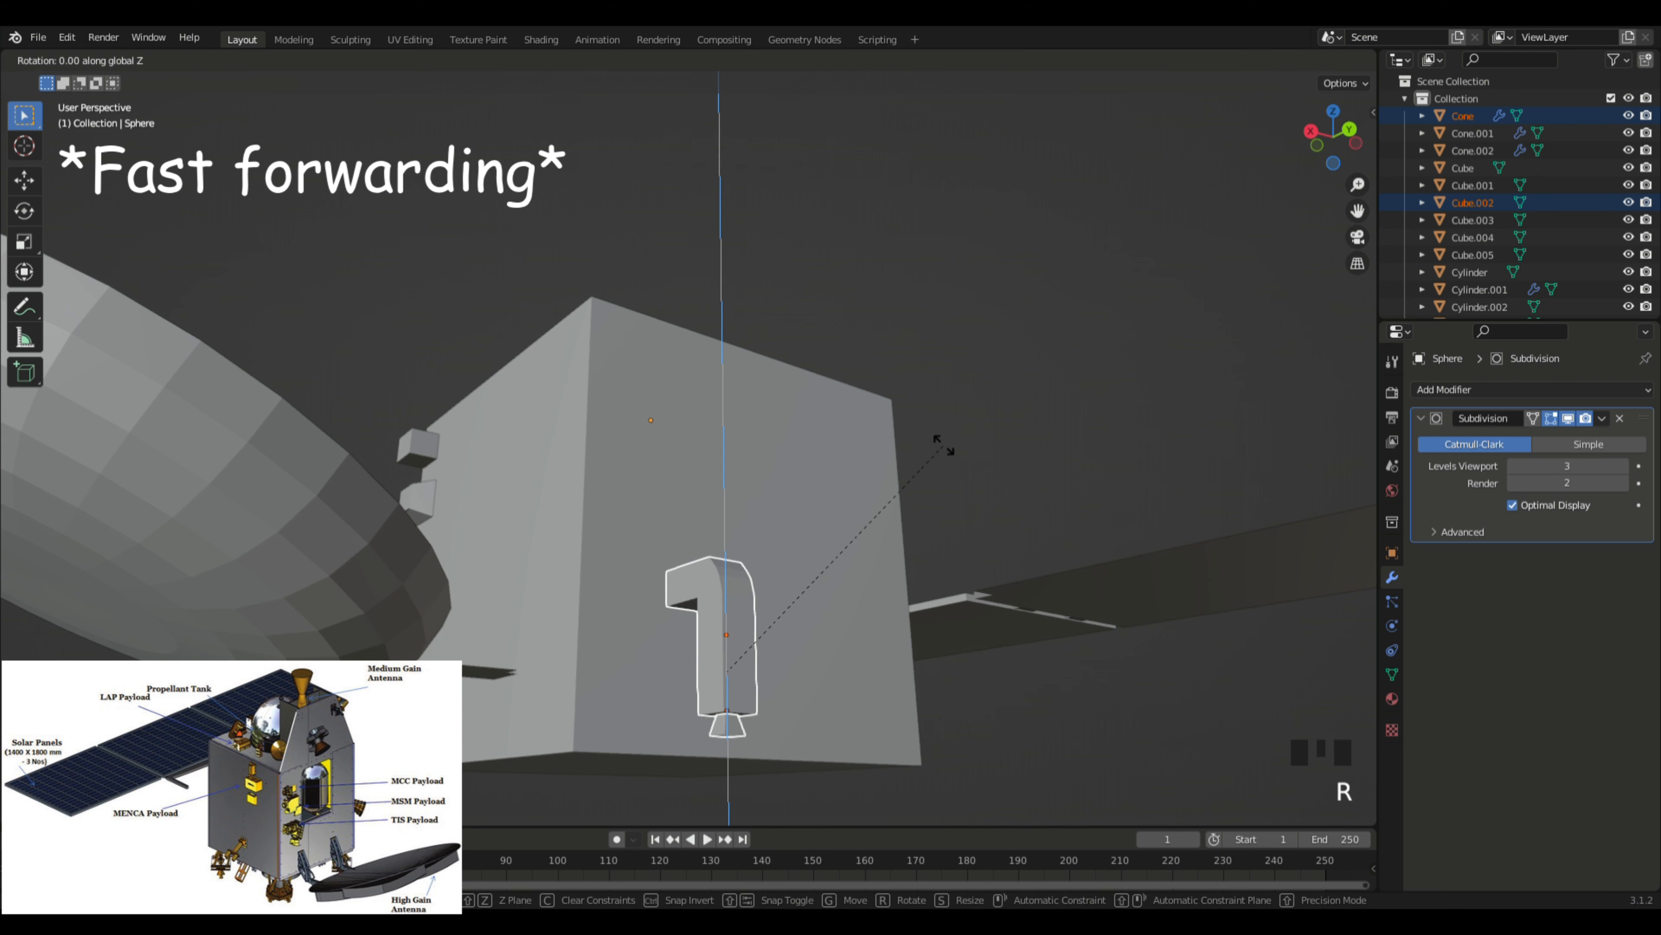
pyautogui.write('90')
# Step: Shift the L-shaped instrument along Y and slide it along X across the side face
pyautogui.press('x')
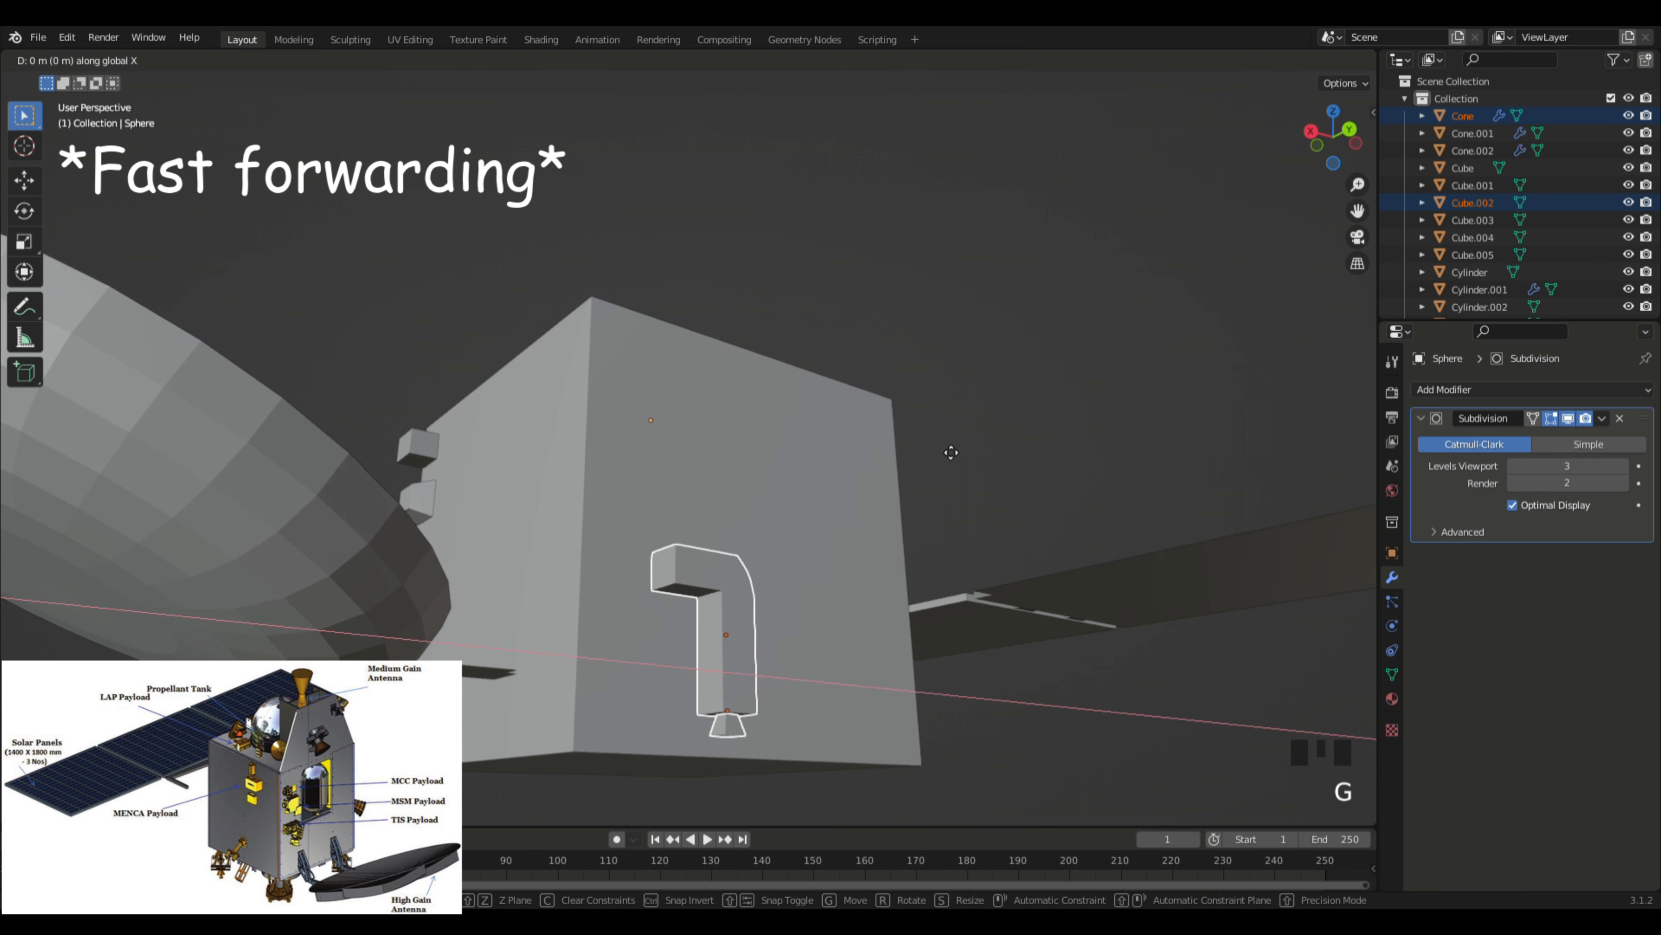
pyautogui.press('y')
pyautogui.click(899, 449)
pyautogui.moveTo(898, 449); pyautogui.dragTo(960, 449, button='middle')
pyautogui.scroll(-3, 960, 449)
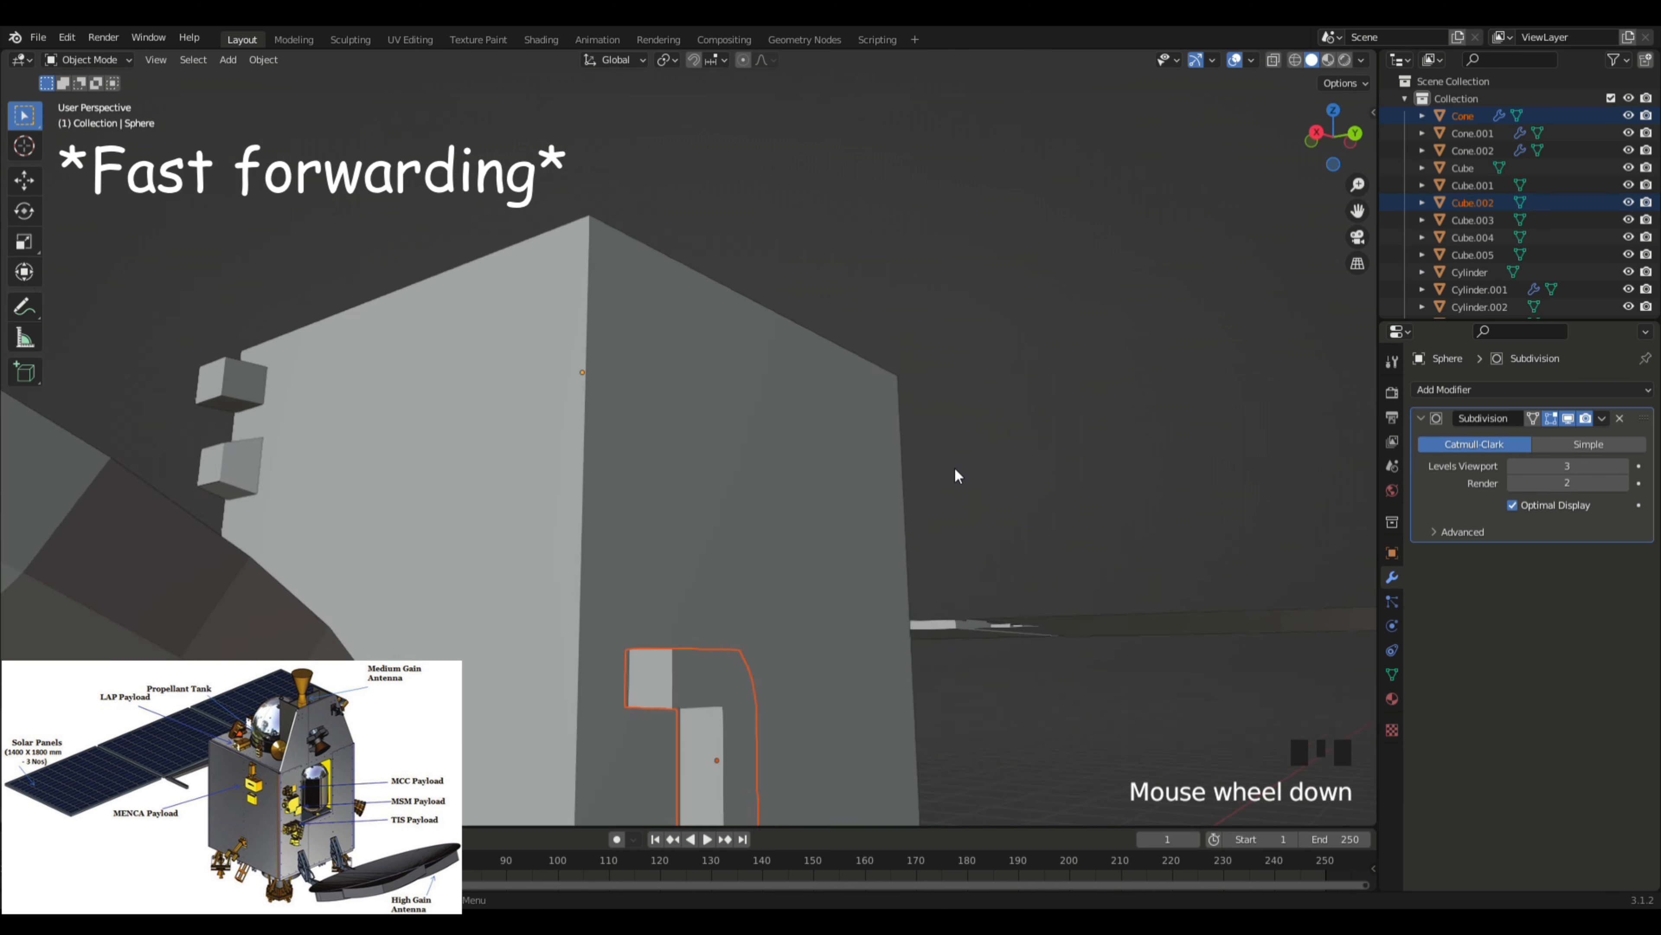
pyautogui.press('g')
pyautogui.press('x')
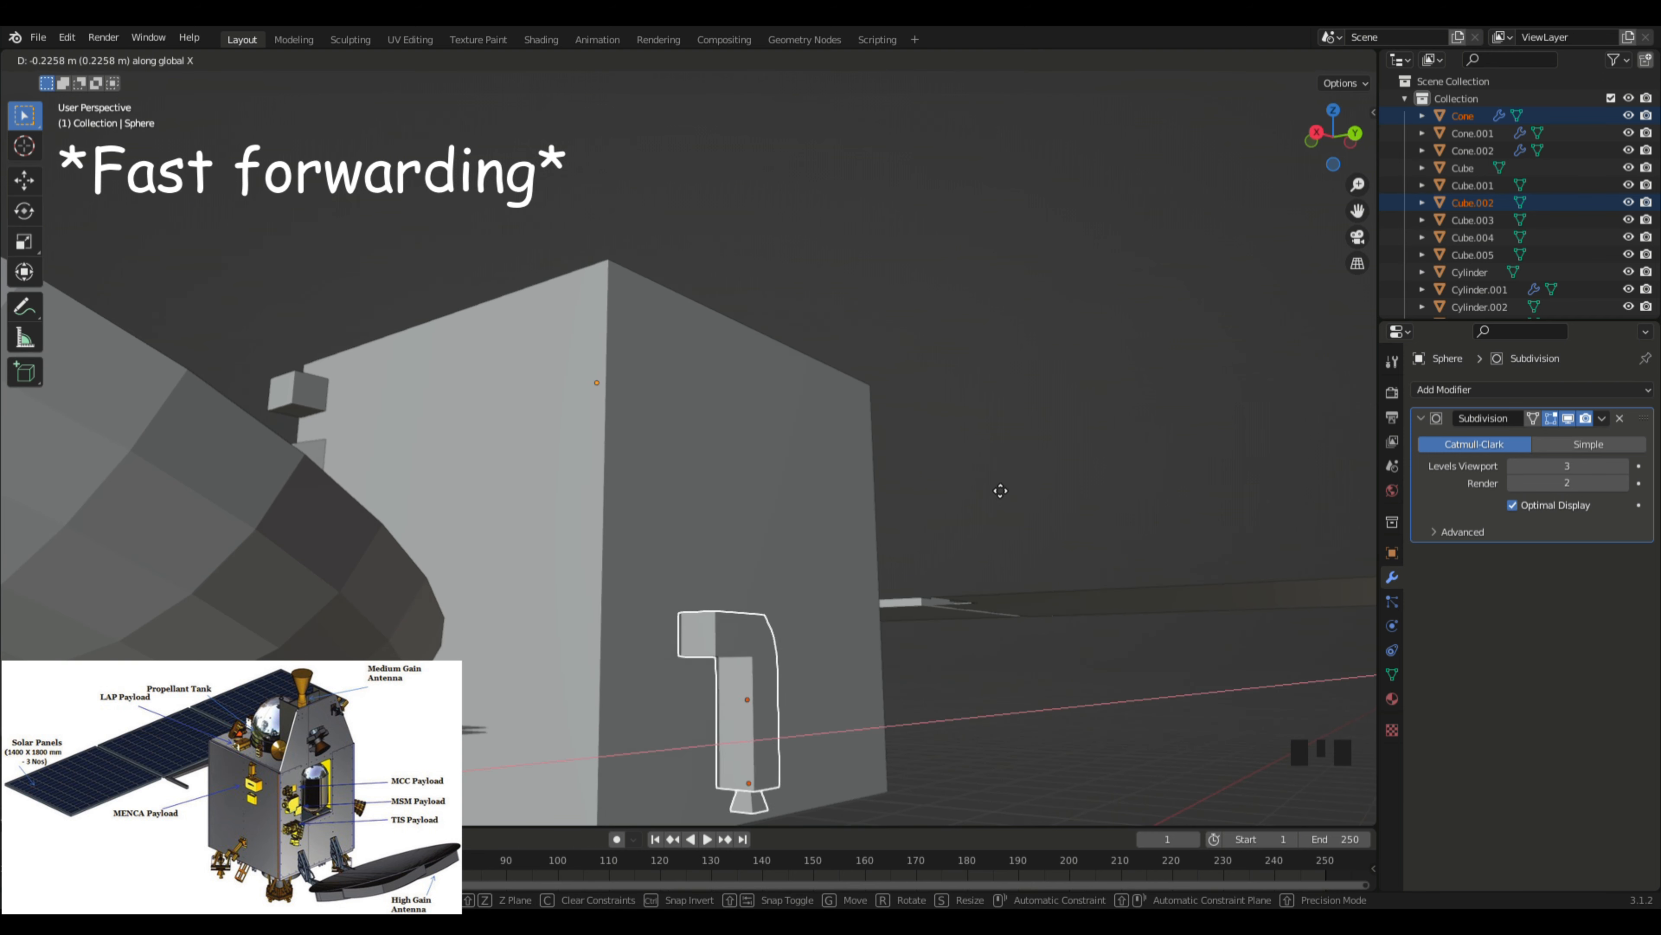
pyautogui.click(994, 487)
# Step: Seat the L-shaped instrument against the body's side face along Y
pyautogui.press('g')
pyautogui.press('g')
pyautogui.press('y')
pyautogui.click(1011, 509)
pyautogui.moveTo(1012, 507); pyautogui.dragTo(765, 499, button='middle')
pyautogui.press('g')
pyautogui.press('y')
pyautogui.click(1073, 382)
# Step: Reselect the L-shaped instrument's cone and bent block and slide them along X towards the face's dish-side edge
pyautogui.click(1072, 382)
pyautogui.scroll(-4, 827, 532)
pyautogui.click(667, 550)
pyautogui.click(662, 549)
pyautogui.scroll(5, 737, 647)
pyautogui.click(686, 631)
pyautogui.keyDown('shift'); pyautogui.click(688, 589); pyautogui.keyUp('shift')
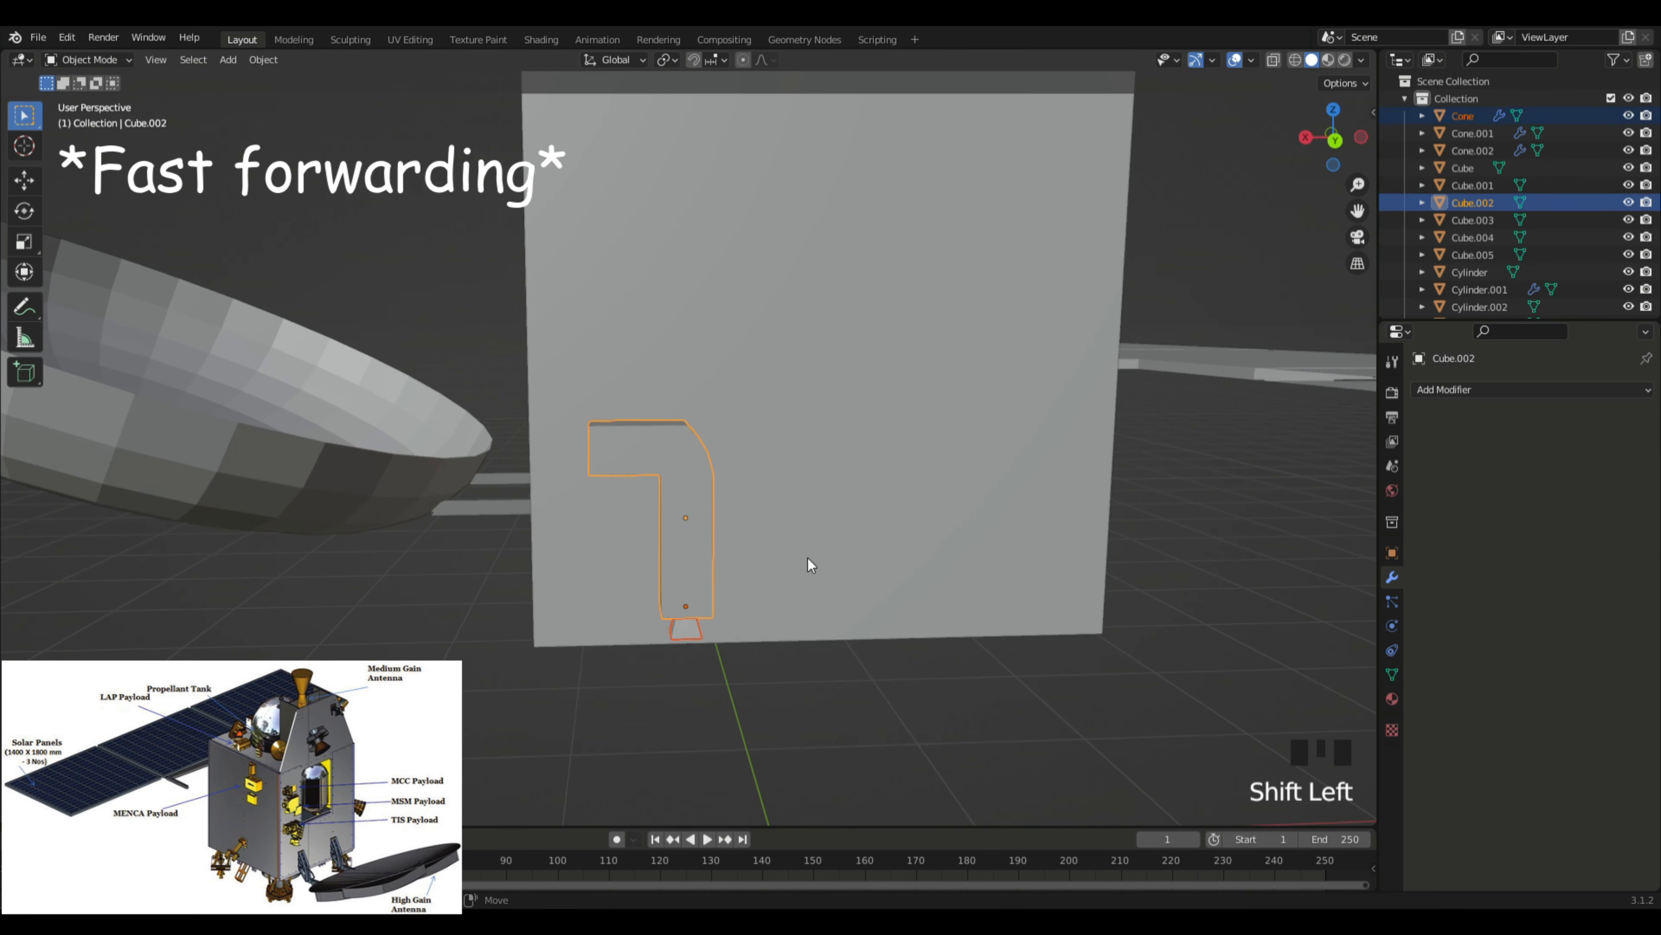
pyautogui.press('g')
pyautogui.press('x')
pyautogui.click(817, 603)
# Step: Box-select all parts of the bracketed instrument floating away from the spacecraft and move them along X towards the body
pyautogui.moveTo(824, 609); pyautogui.dragTo(1252, 822, button='middle')
pyautogui.click(938, 787)
pyautogui.scroll(-2, 938, 787)
pyautogui.click(938, 787)
pyautogui.scroll(-9, 864, 764)
pyautogui.moveTo(694, 281); pyautogui.dragTo(905, 400)
pyautogui.moveTo(905, 401); pyautogui.dragTo(713, 409, button='middle')
pyautogui.moveTo(445, 275); pyautogui.dragTo(585, 366)
pyautogui.moveTo(815, 452); pyautogui.dragTo(744, 468, button='middle')
pyautogui.press('g')
pyautogui.press('x')
pyautogui.click(949, 417)
# Step: Lower the bracketed instrument along Z to the spacecraft's level and shift it along Y
pyautogui.press('g')
pyautogui.press('z')
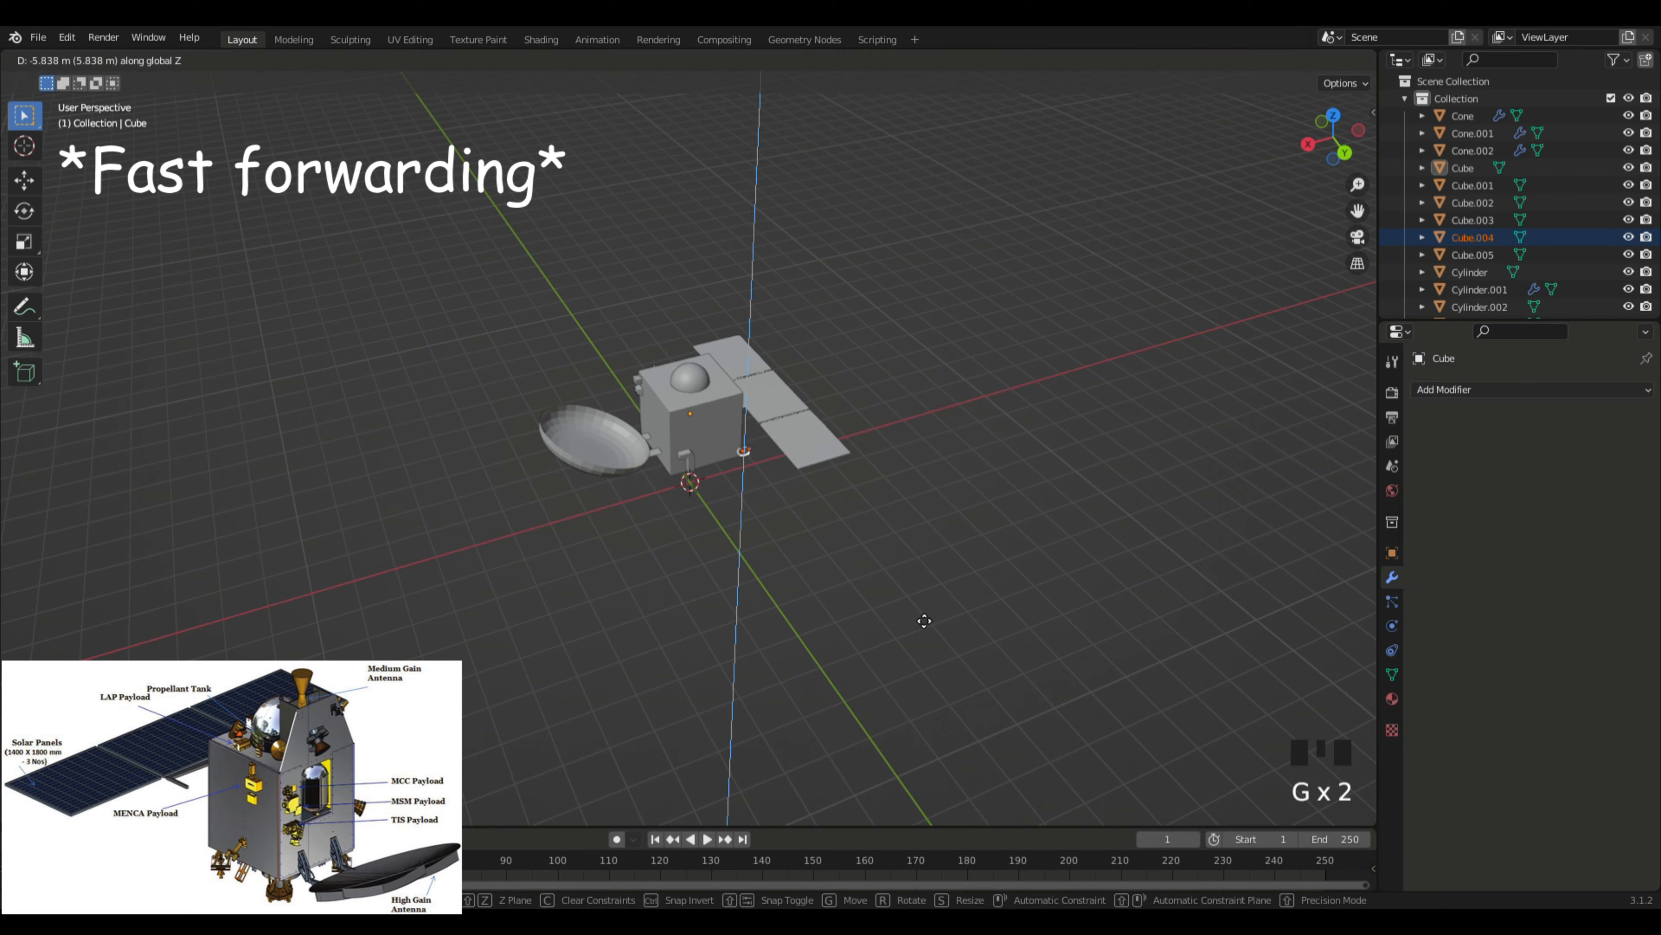
pyautogui.click(922, 620)
pyautogui.scroll(7, 916, 609)
pyautogui.moveTo(916, 609); pyautogui.dragTo(891, 579, button='middle')
pyautogui.press('g')
pyautogui.press('y')
pyautogui.click(975, 673)
# Step: Raise the bracketed instrument along Z and shift it along Y towards the face carrying the L-shaped instrument
pyautogui.press('g')
pyautogui.press('z')
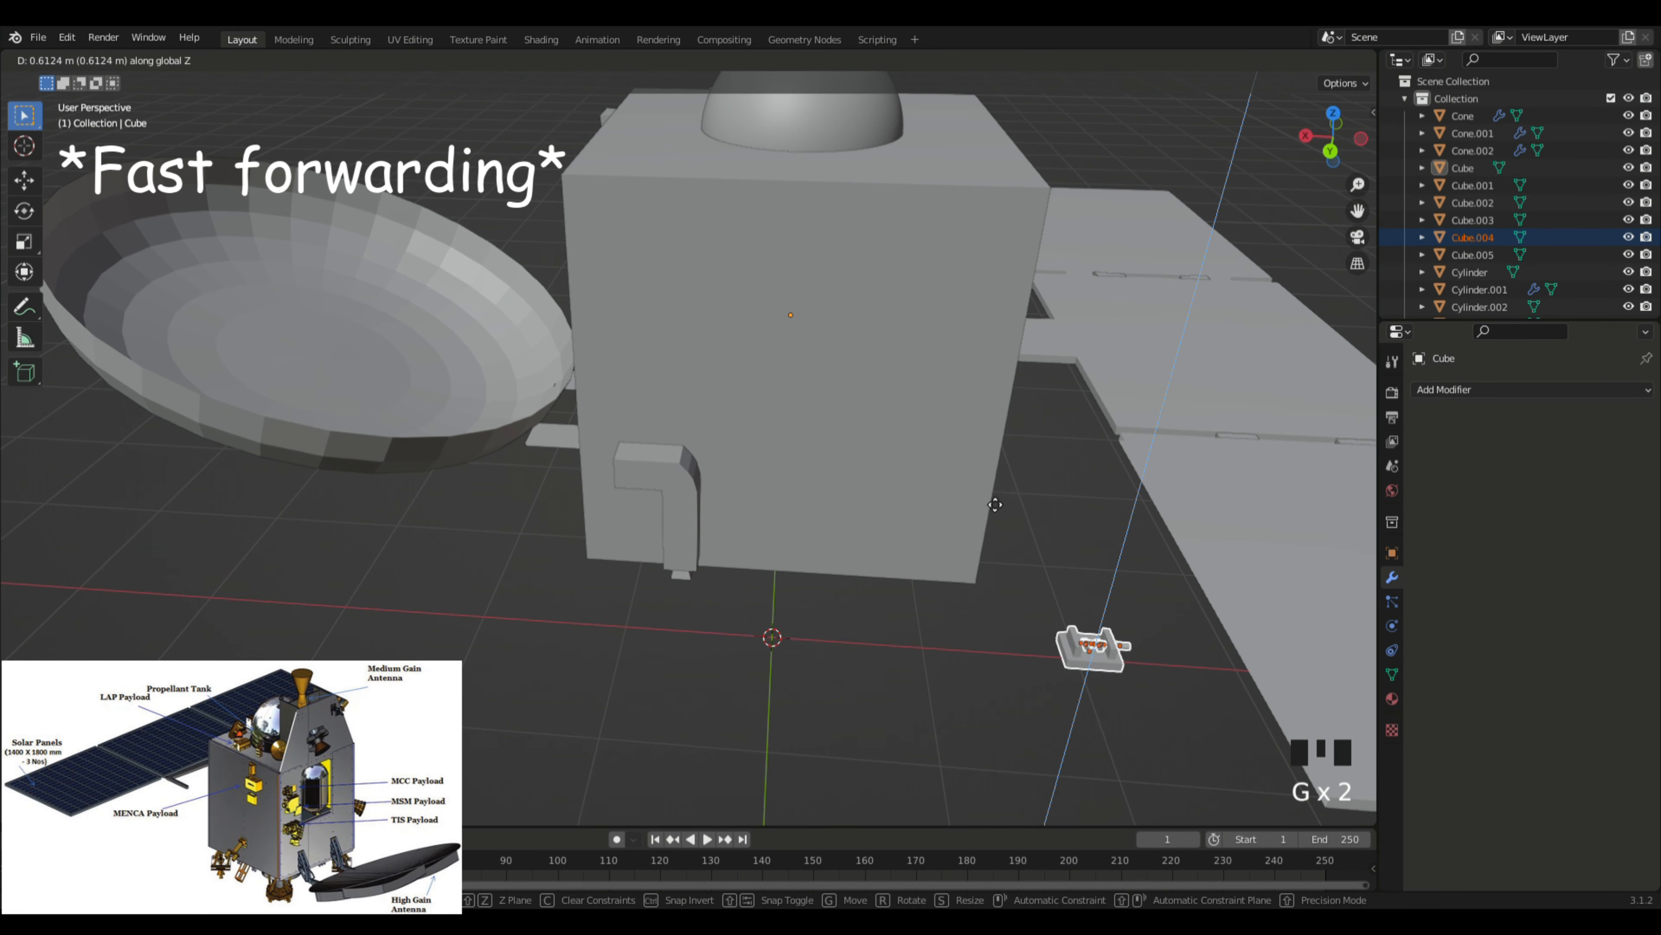
pyautogui.click(1057, 297)
pyautogui.press('g')
pyautogui.press('y')
pyautogui.click(1094, 461)
# Step: Slide the bracketed instrument along X in front of the face and bring it closer to the body along Y
pyautogui.press('g')
pyautogui.press('x')
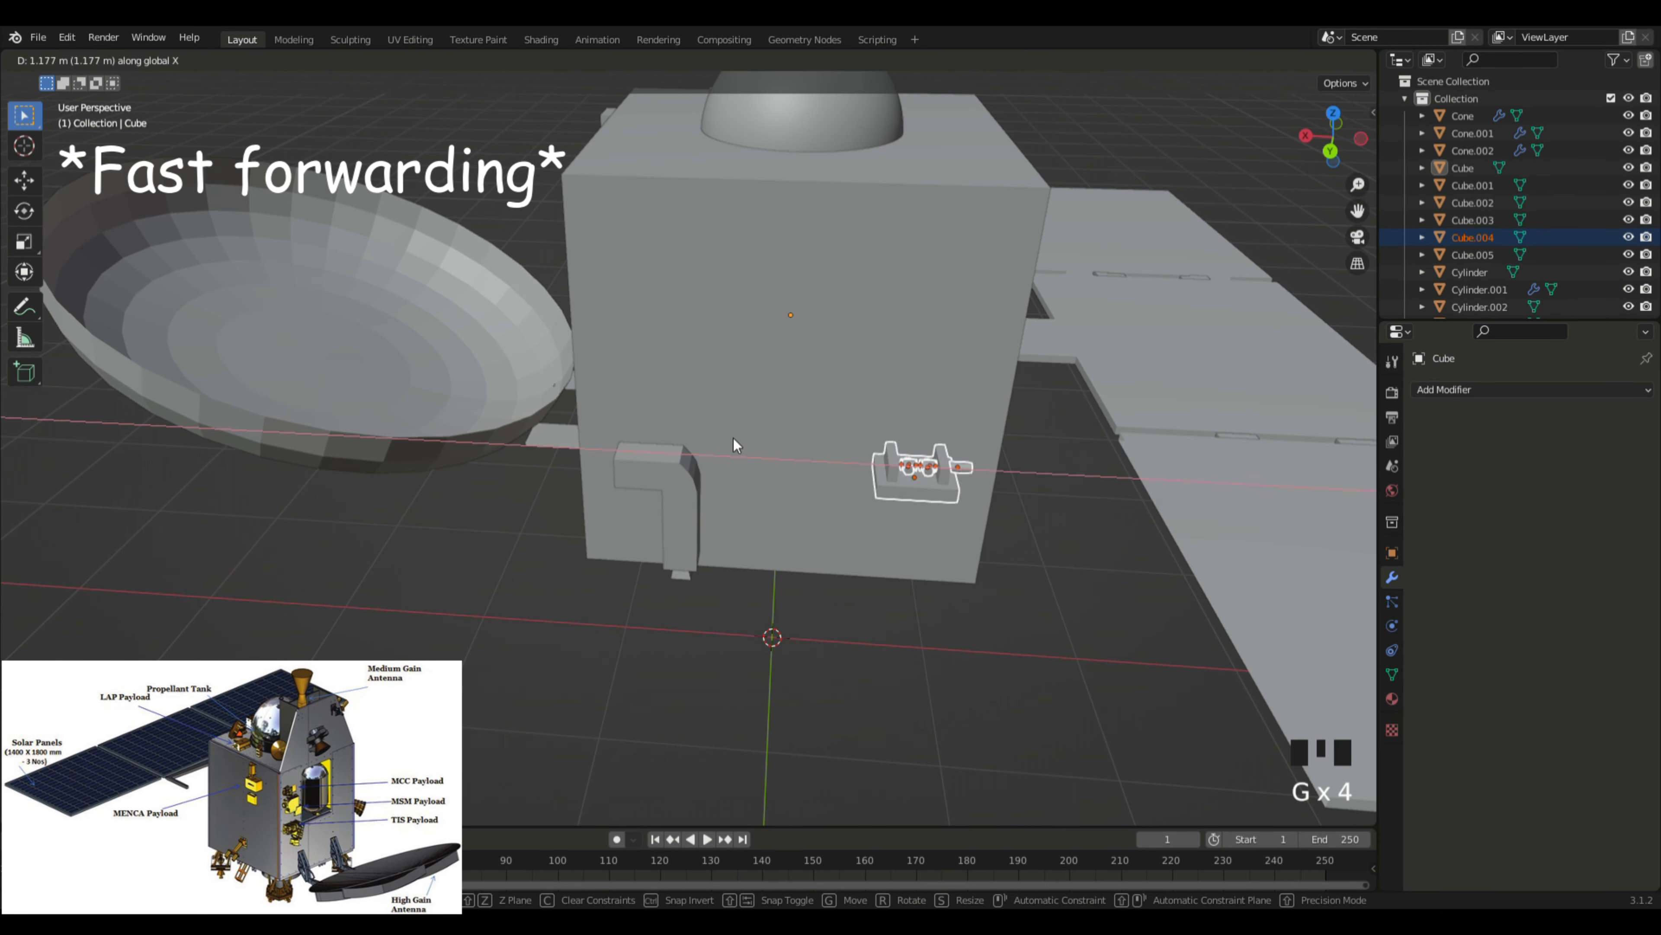
pyautogui.click(735, 443)
pyautogui.moveTo(1049, 521); pyautogui.dragTo(972, 538, button='middle')
pyautogui.press('g')
pyautogui.press('y')
pyautogui.click(1153, 438)
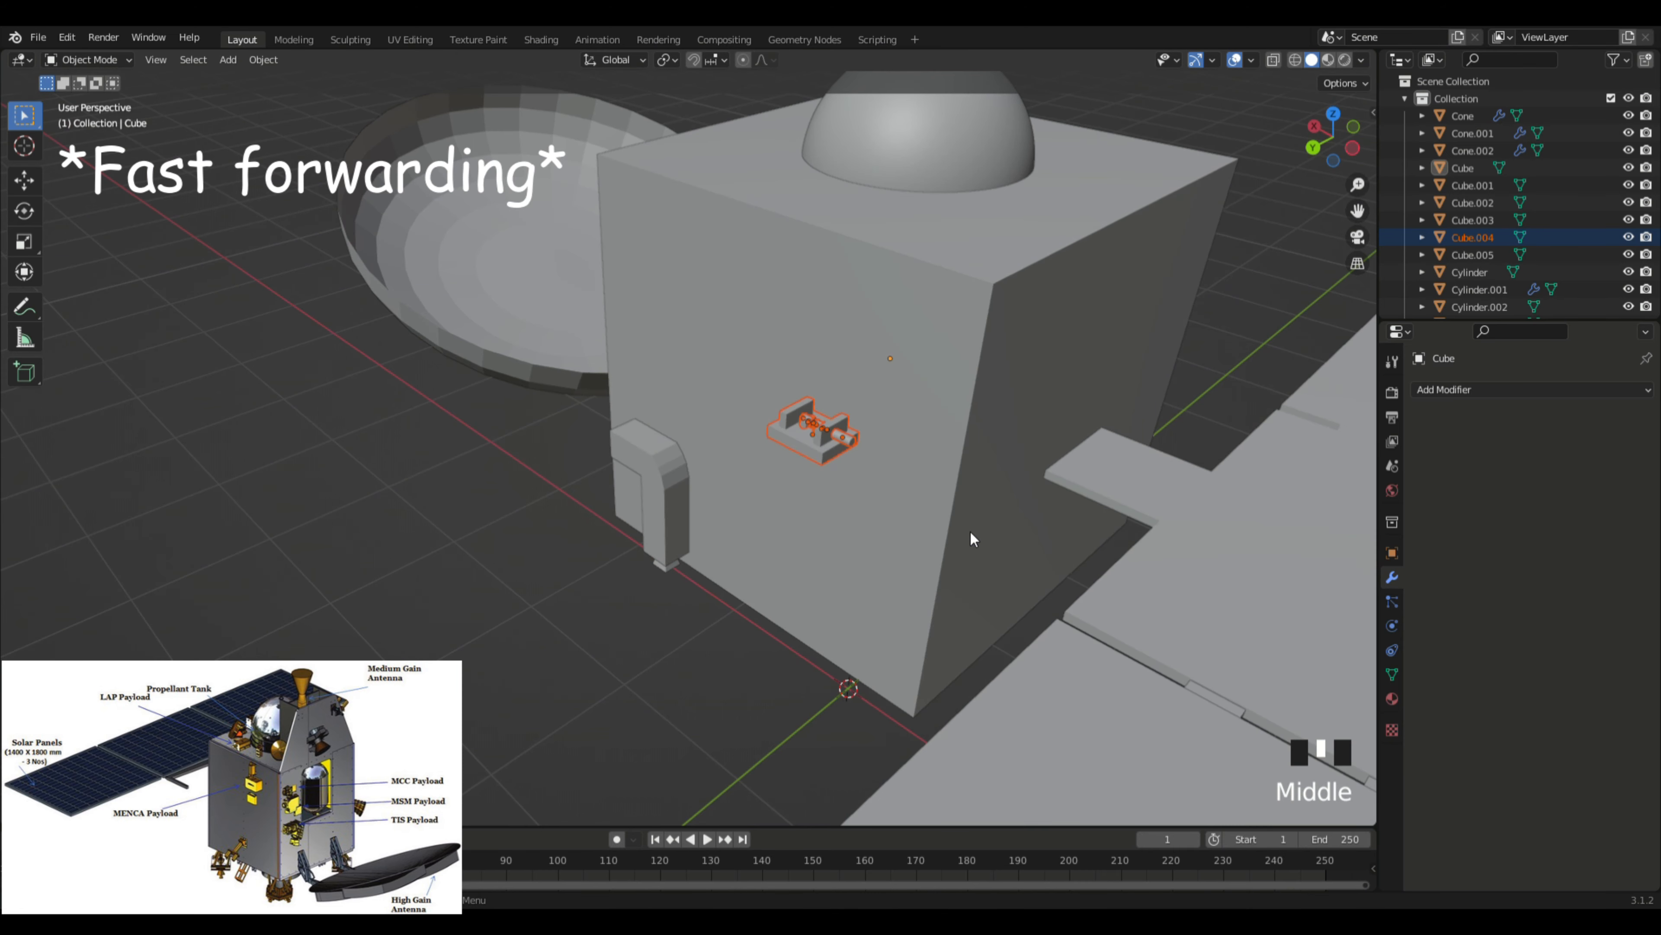
# Step: Lower the bracketed instrument along Z to the face's lower corner on the solar-panel side
pyautogui.press('g')
pyautogui.press('z')
pyautogui.click(979, 572)
pyautogui.moveTo(1020, 638); pyautogui.dragTo(1091, 569, button='middle')
pyautogui.press('g')
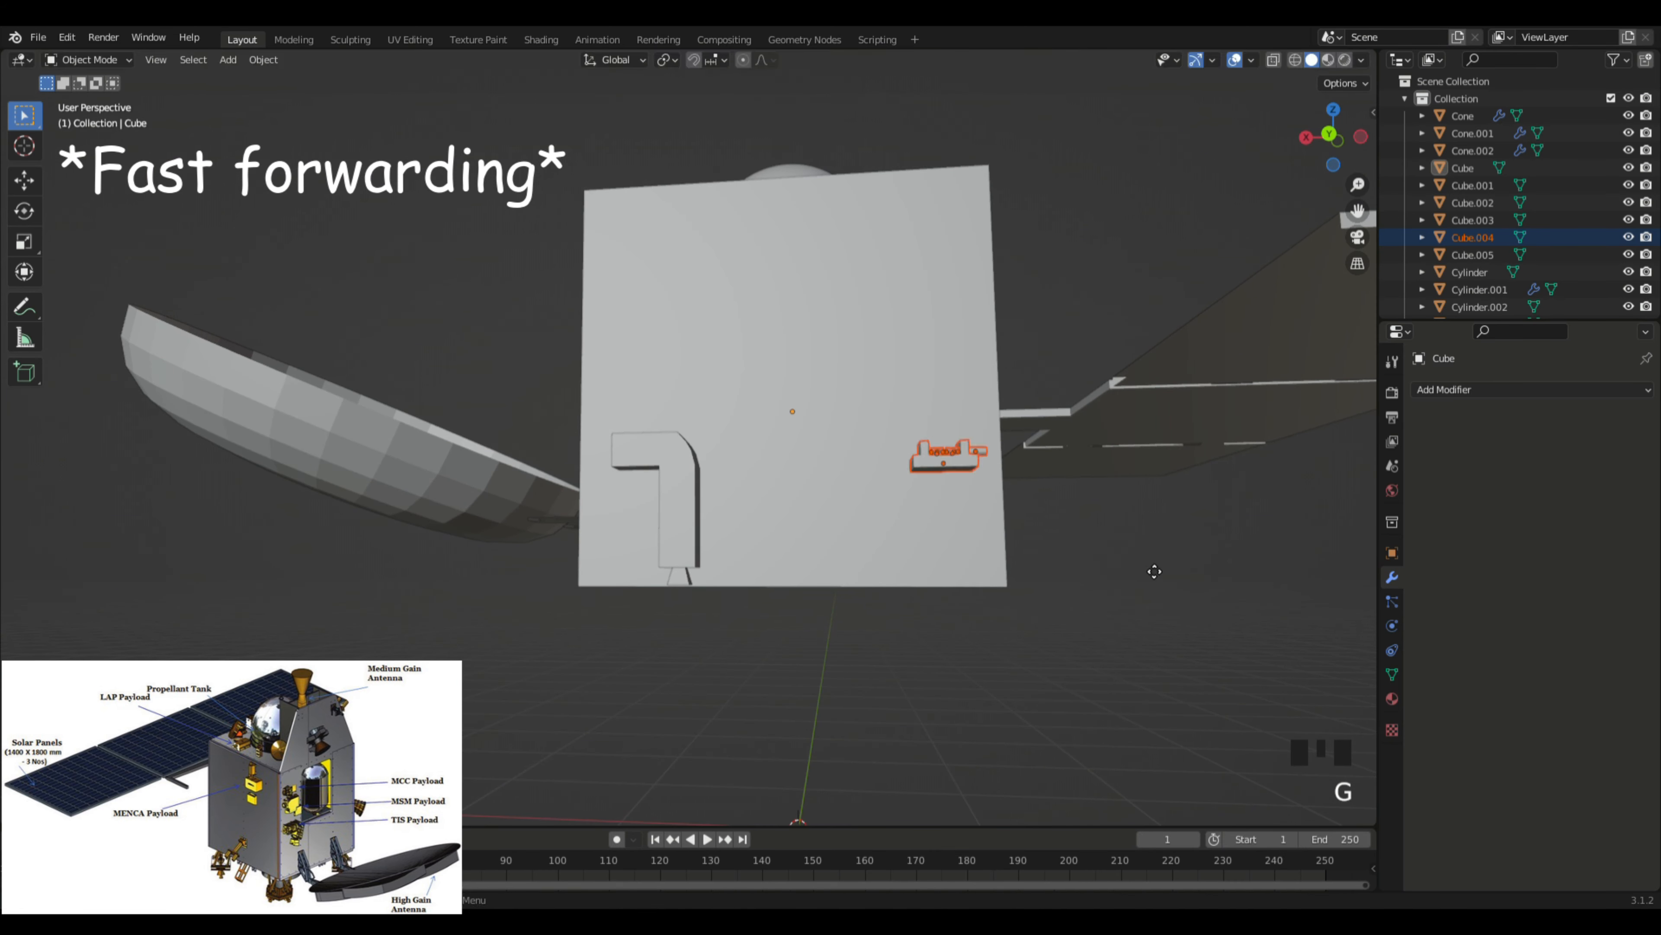
pyautogui.press('g')
pyautogui.press('z')
pyautogui.click(1152, 660)
# Step: Turn the bracketed instrument 90 degrees about Z and 90 degrees about X so its base faces the body and its tube points down
pyautogui.moveTo(1151, 661); pyautogui.dragTo(1119, 642, button='middle')
pyautogui.press('r')
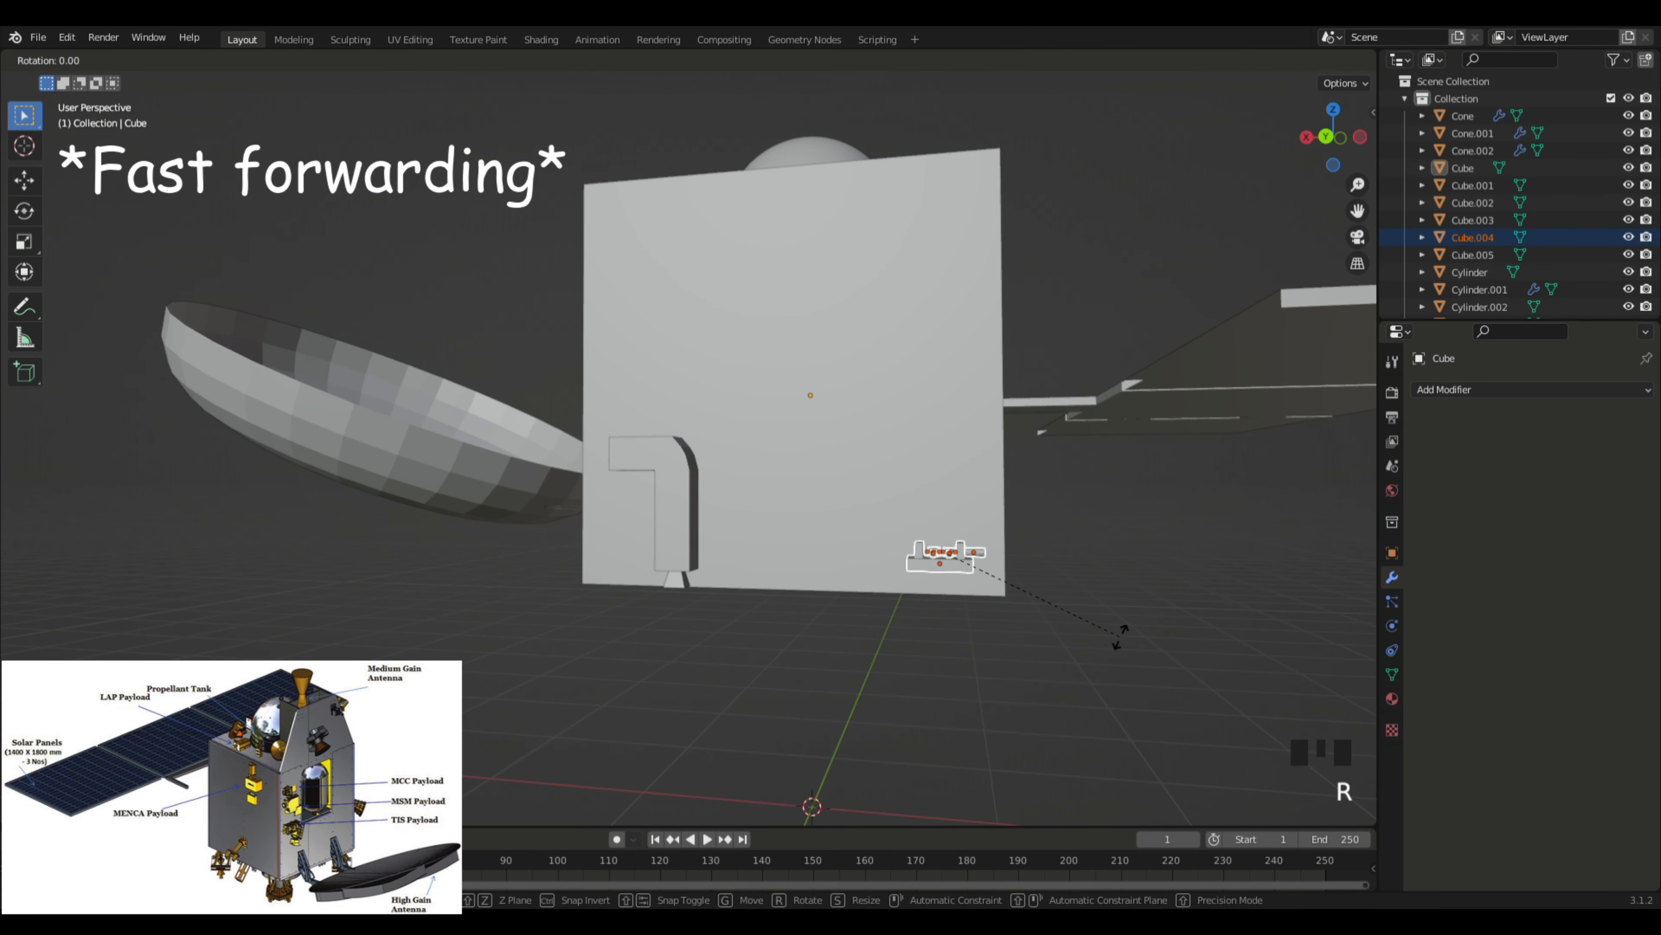
pyautogui.press('z')
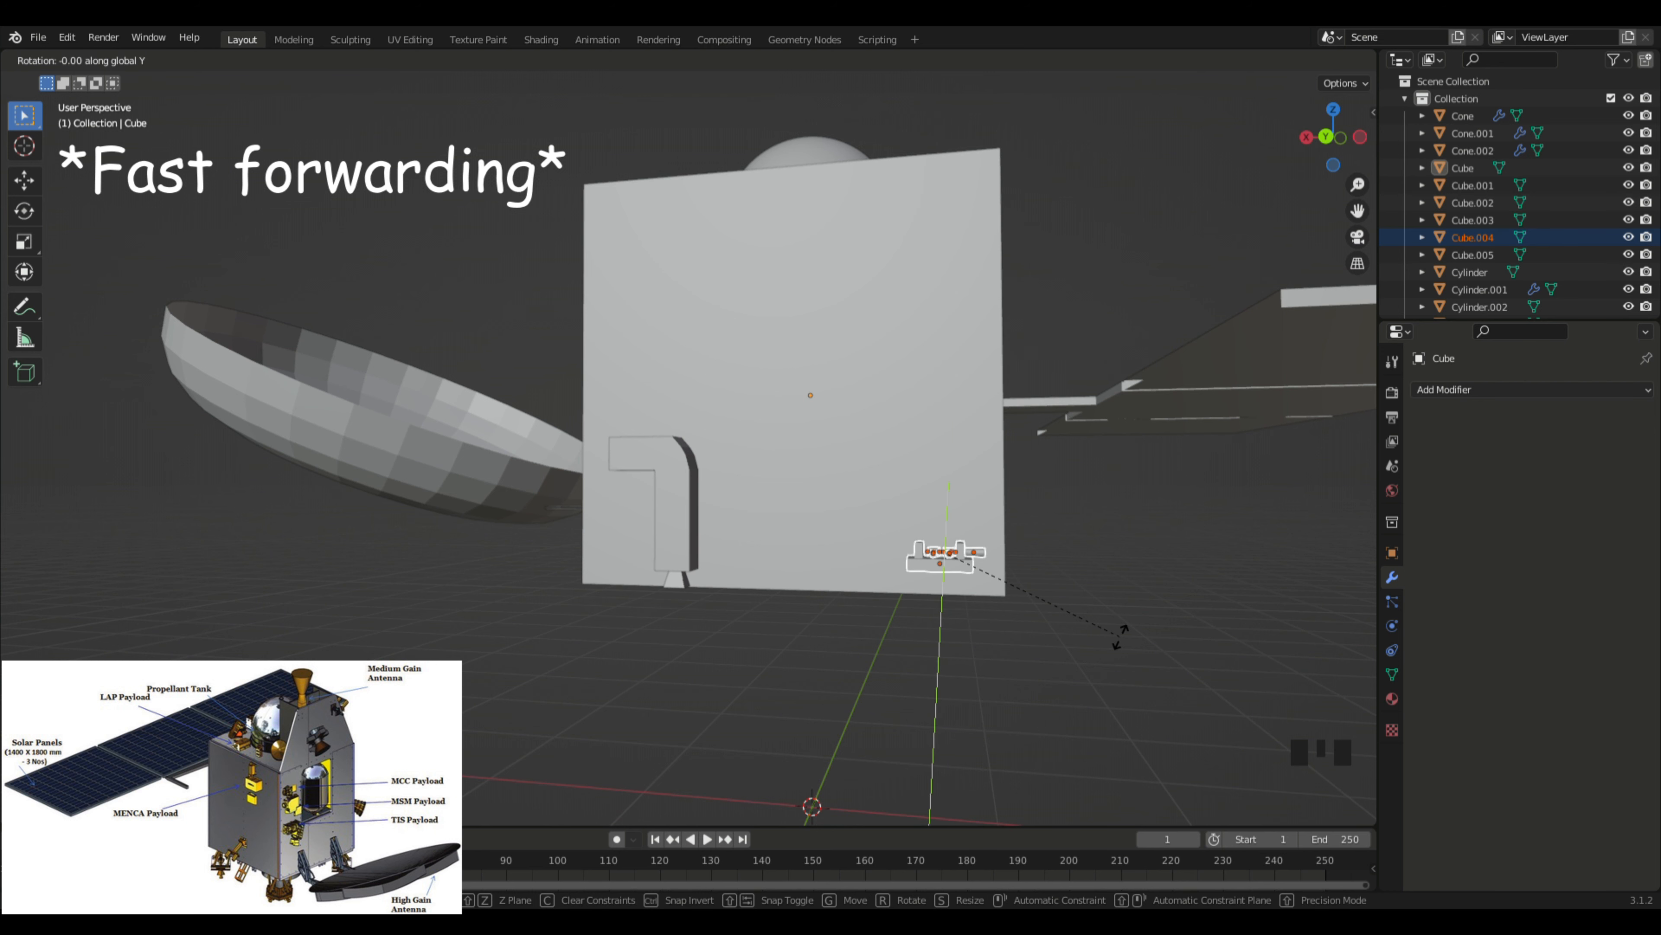
pyautogui.write('90')
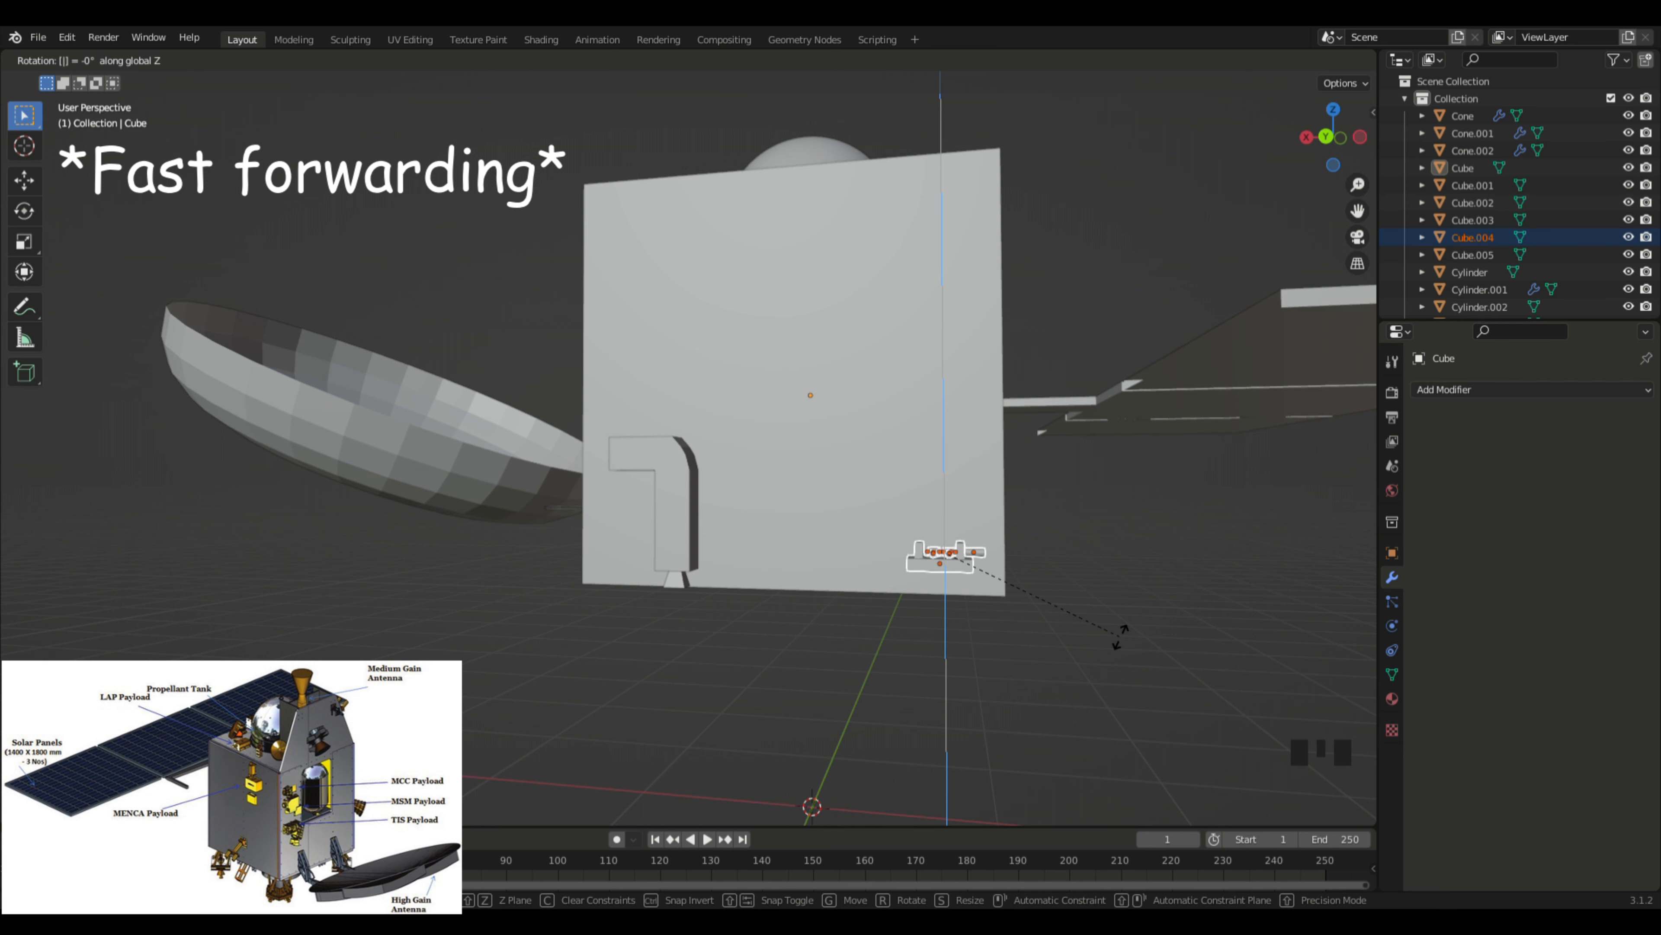
pyautogui.write('0')
pyautogui.press('Return')
pyautogui.write('rx')
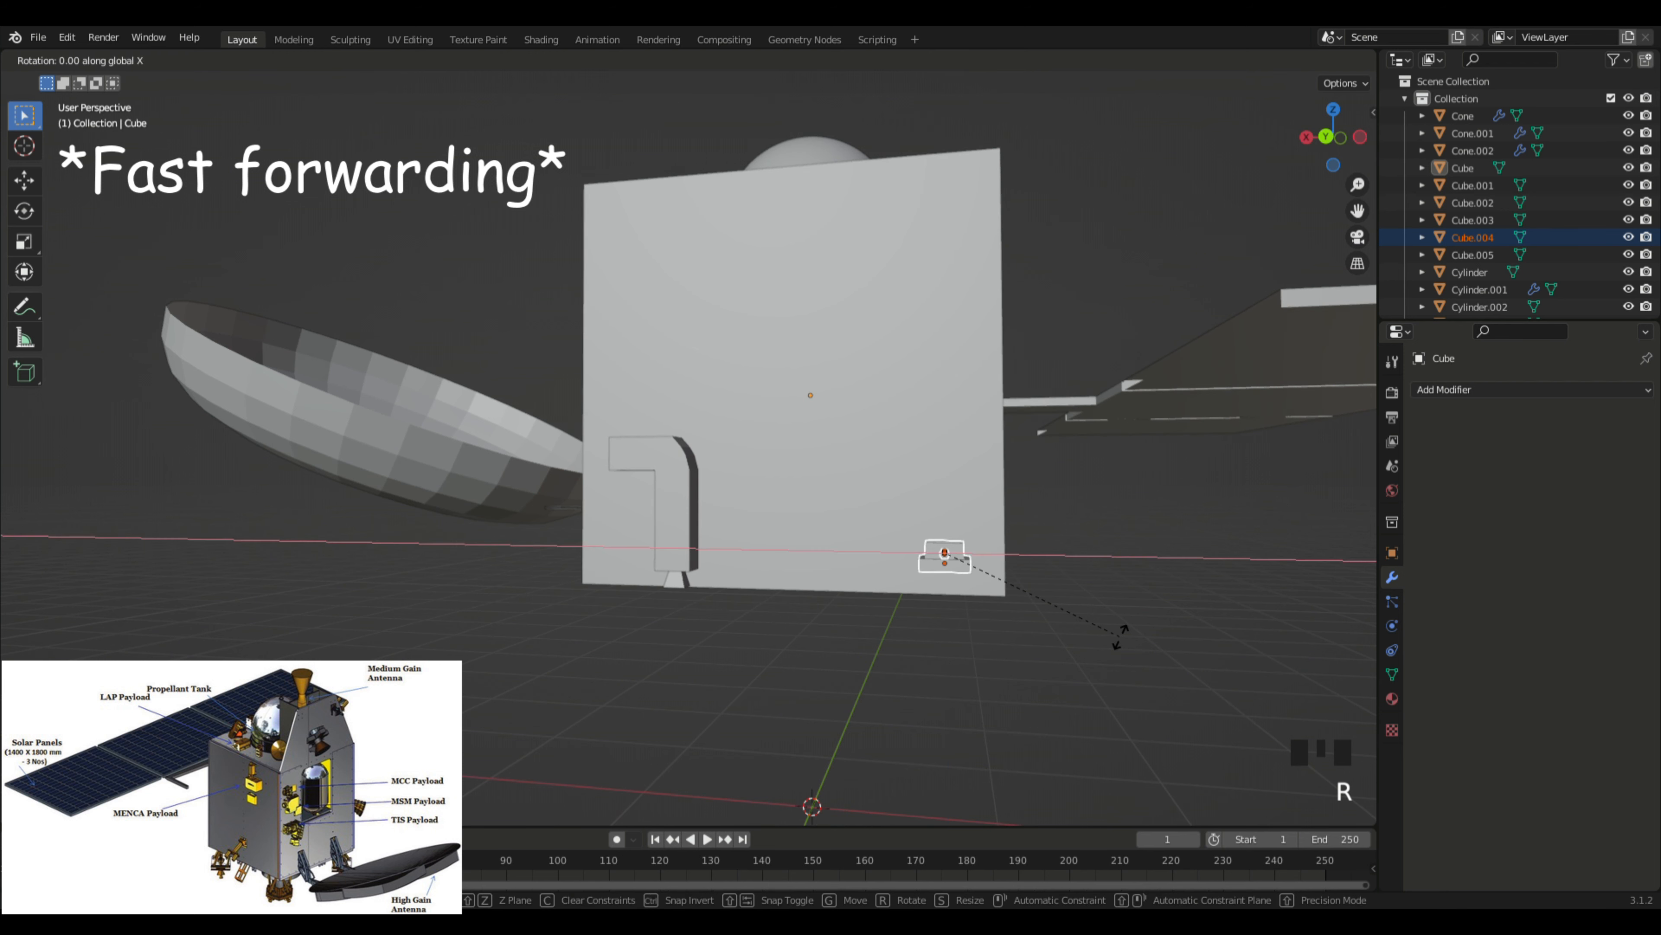
pyautogui.write('90')
pyautogui.press('Return')
# Step: Seat the bracketed instrument's base against the body along Y and adjust its height along Z
pyautogui.moveTo(1120, 636); pyautogui.dragTo(954, 623, button='middle')
pyautogui.press('g')
pyautogui.press('y')
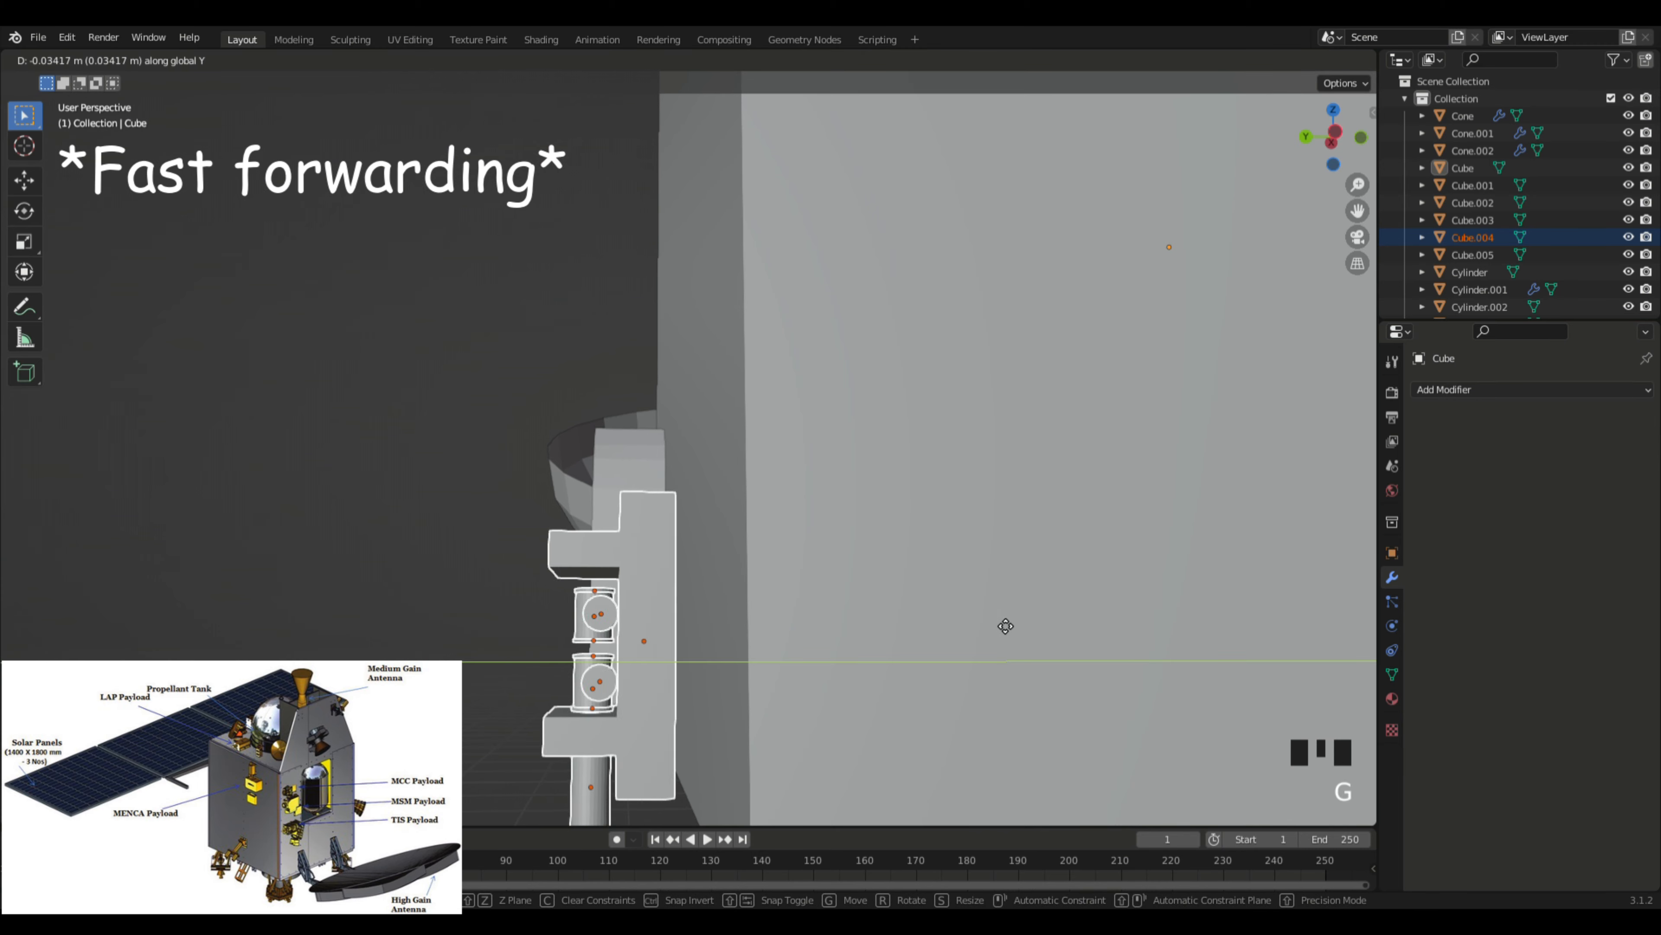
pyautogui.click(1040, 632)
pyautogui.scroll(-3, 990, 620)
pyautogui.press('g')
pyautogui.press('z')
pyautogui.click(986, 684)
pyautogui.click(946, 727)
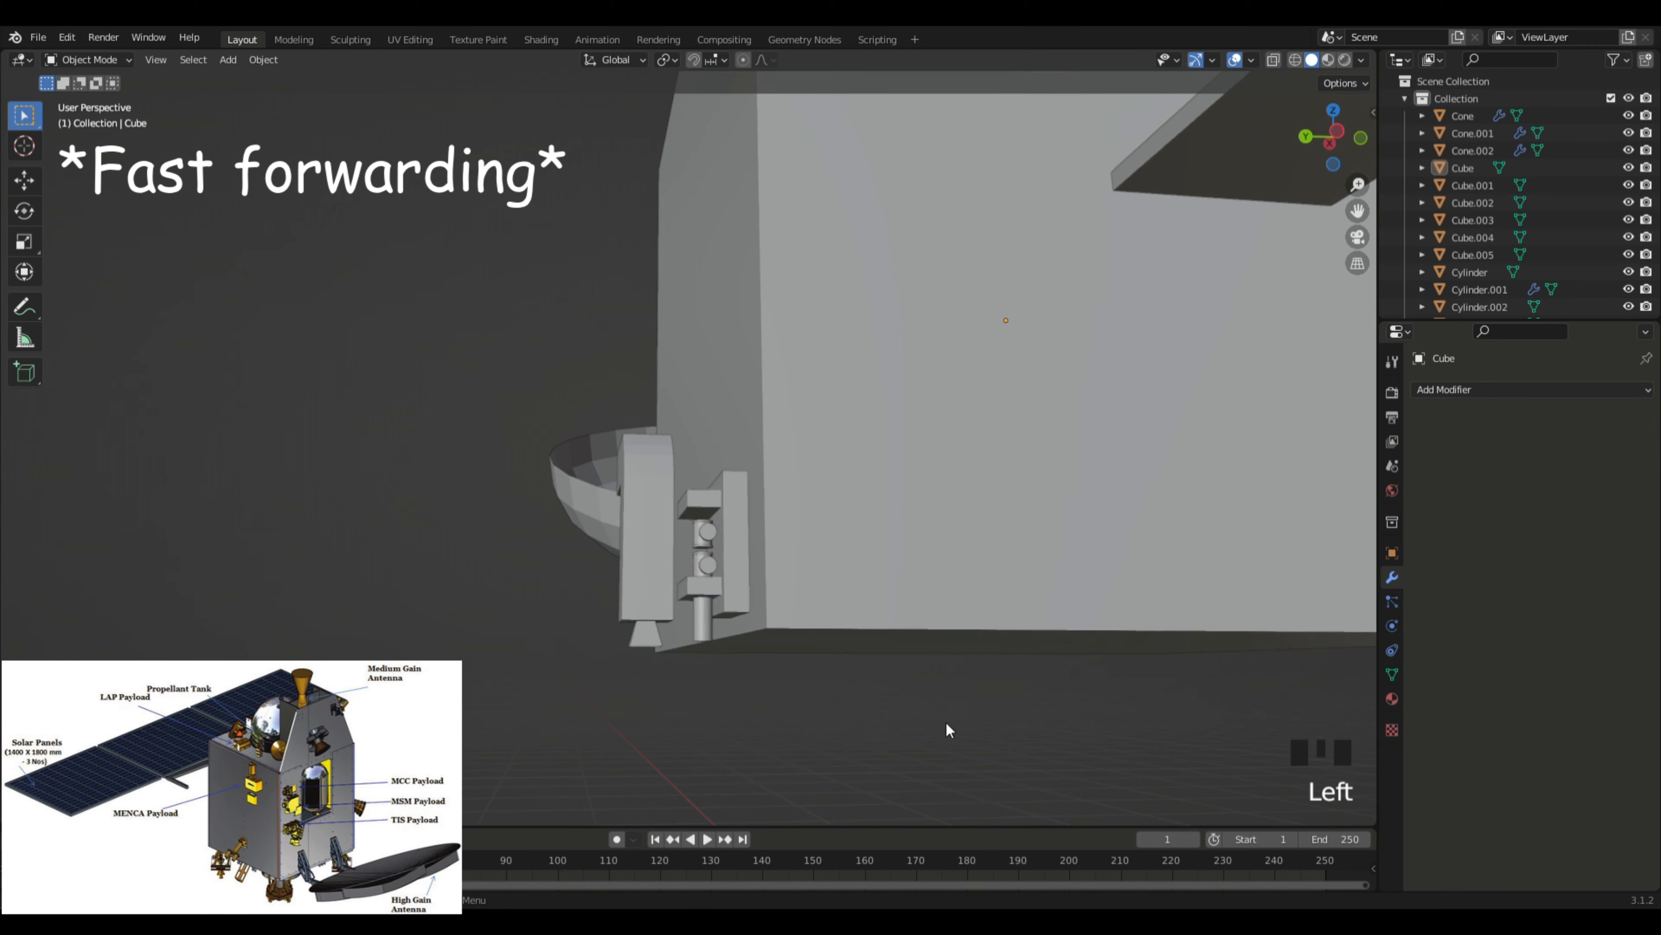
# Step: Restore the bracketed instrument's selection and move it freely up to the face's upper corner on the solar-panel side
pyautogui.scroll(-5, 1004, 732)
pyautogui.moveTo(946, 728); pyautogui.dragTo(769, 611, button='middle')
pyautogui.scroll(4, 809, 647)
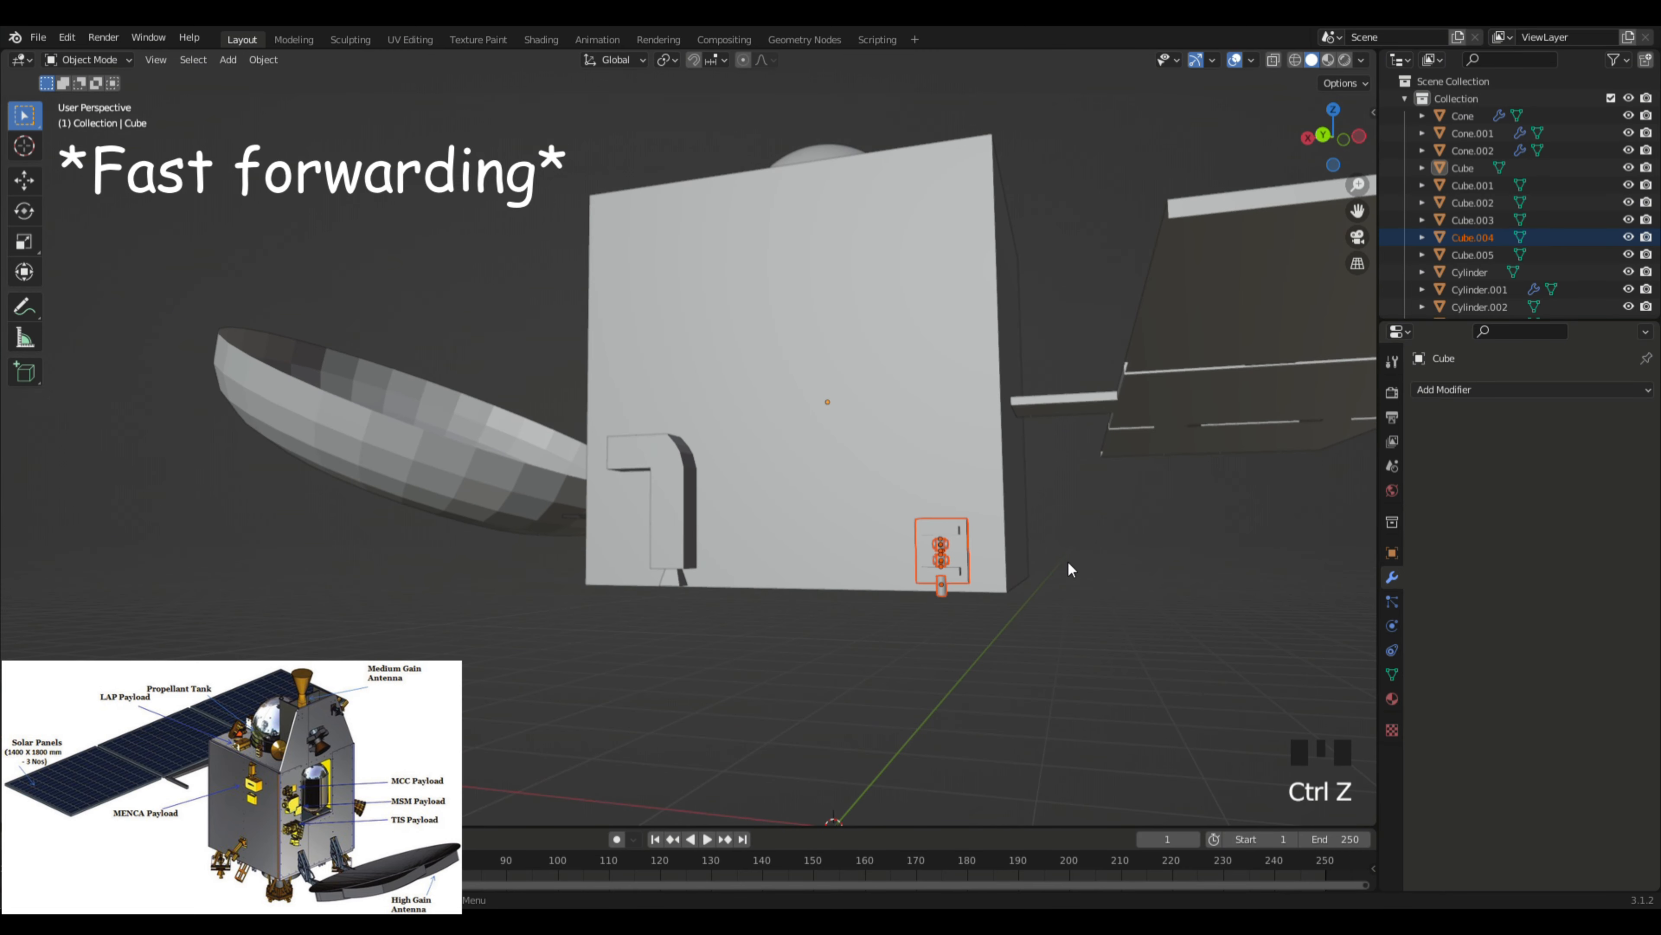
pyautogui.press('g')
pyautogui.click(1077, 208)
pyautogui.moveTo(1078, 208); pyautogui.dragTo(1076, 242, button='middle')
# Step: Rotate the bracketed instrument 180 degrees about Y so its tube points upwards, and deselect it
pyautogui.press('r')
pyautogui.write('x')
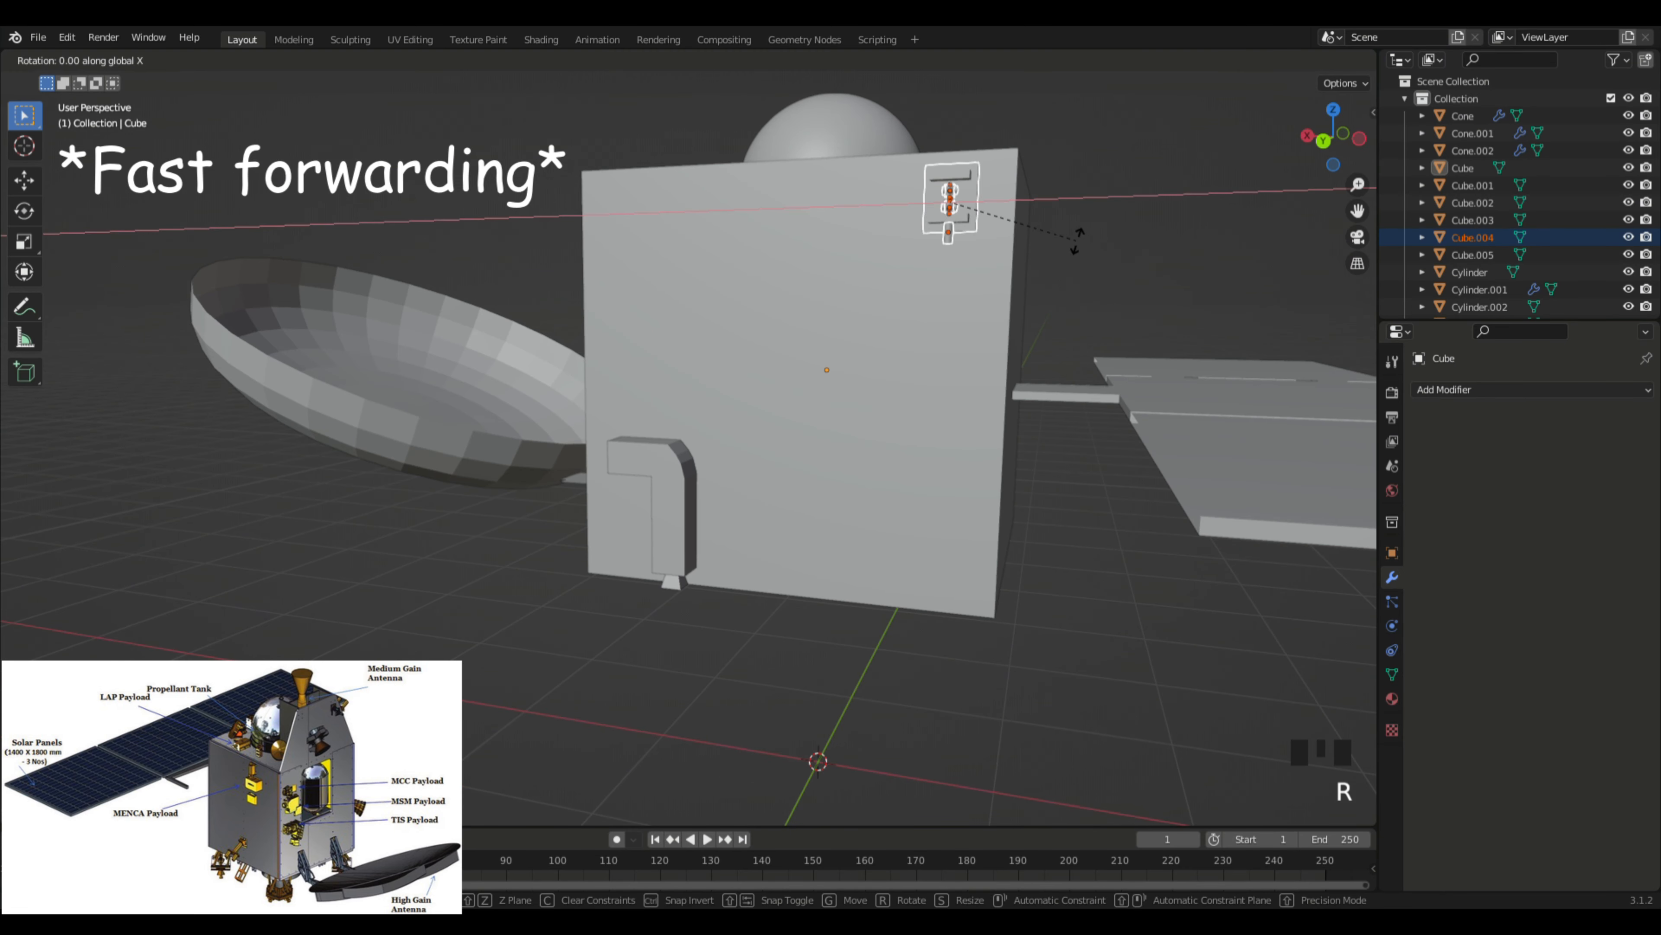
pyautogui.write('y180')
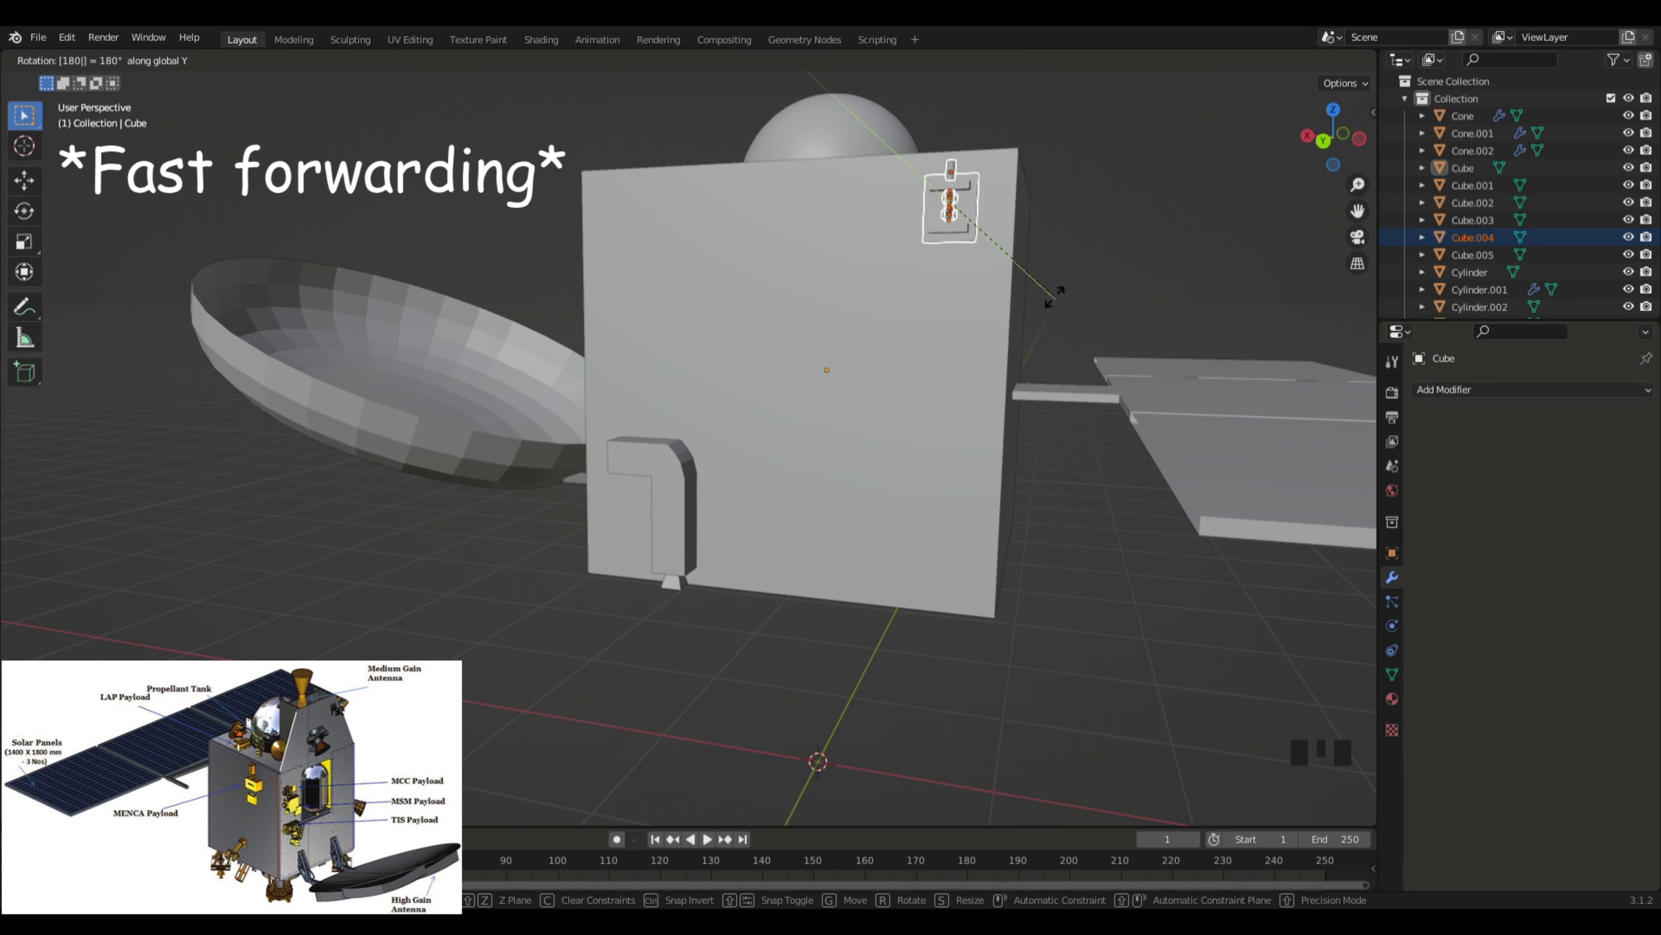
pyautogui.click(1055, 298)
pyautogui.click(1125, 288)
# Step: Select the box-and-tube instrument's parts on the opposite face and slide them along X away from the dish-side edge
pyautogui.moveTo(1125, 288); pyautogui.dragTo(732, 425, button='middle')
pyautogui.scroll(-6, 1231, 267)
pyautogui.scroll(5, 671, 412)
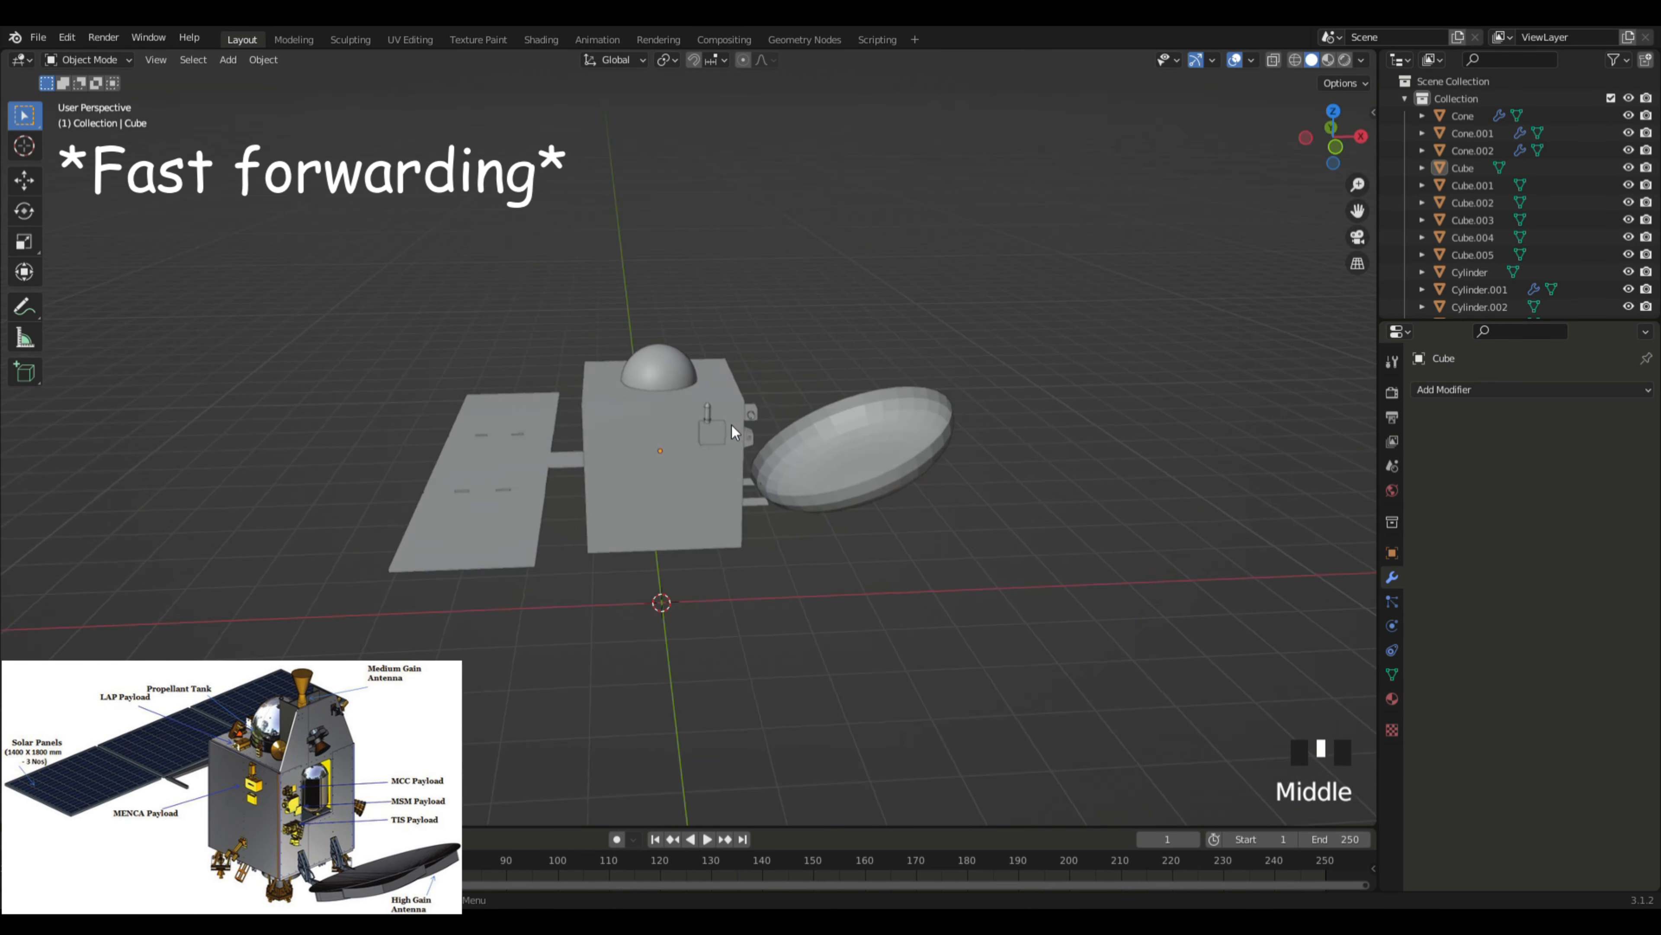
pyautogui.scroll(5, 732, 426)
pyautogui.keyDown('shift'); pyautogui.click(778, 382); pyautogui.keyUp('shift')
pyautogui.keyDown('shift'); pyautogui.click(713, 337); pyautogui.keyUp('shift')
pyautogui.press('g')
pyautogui.press('x')
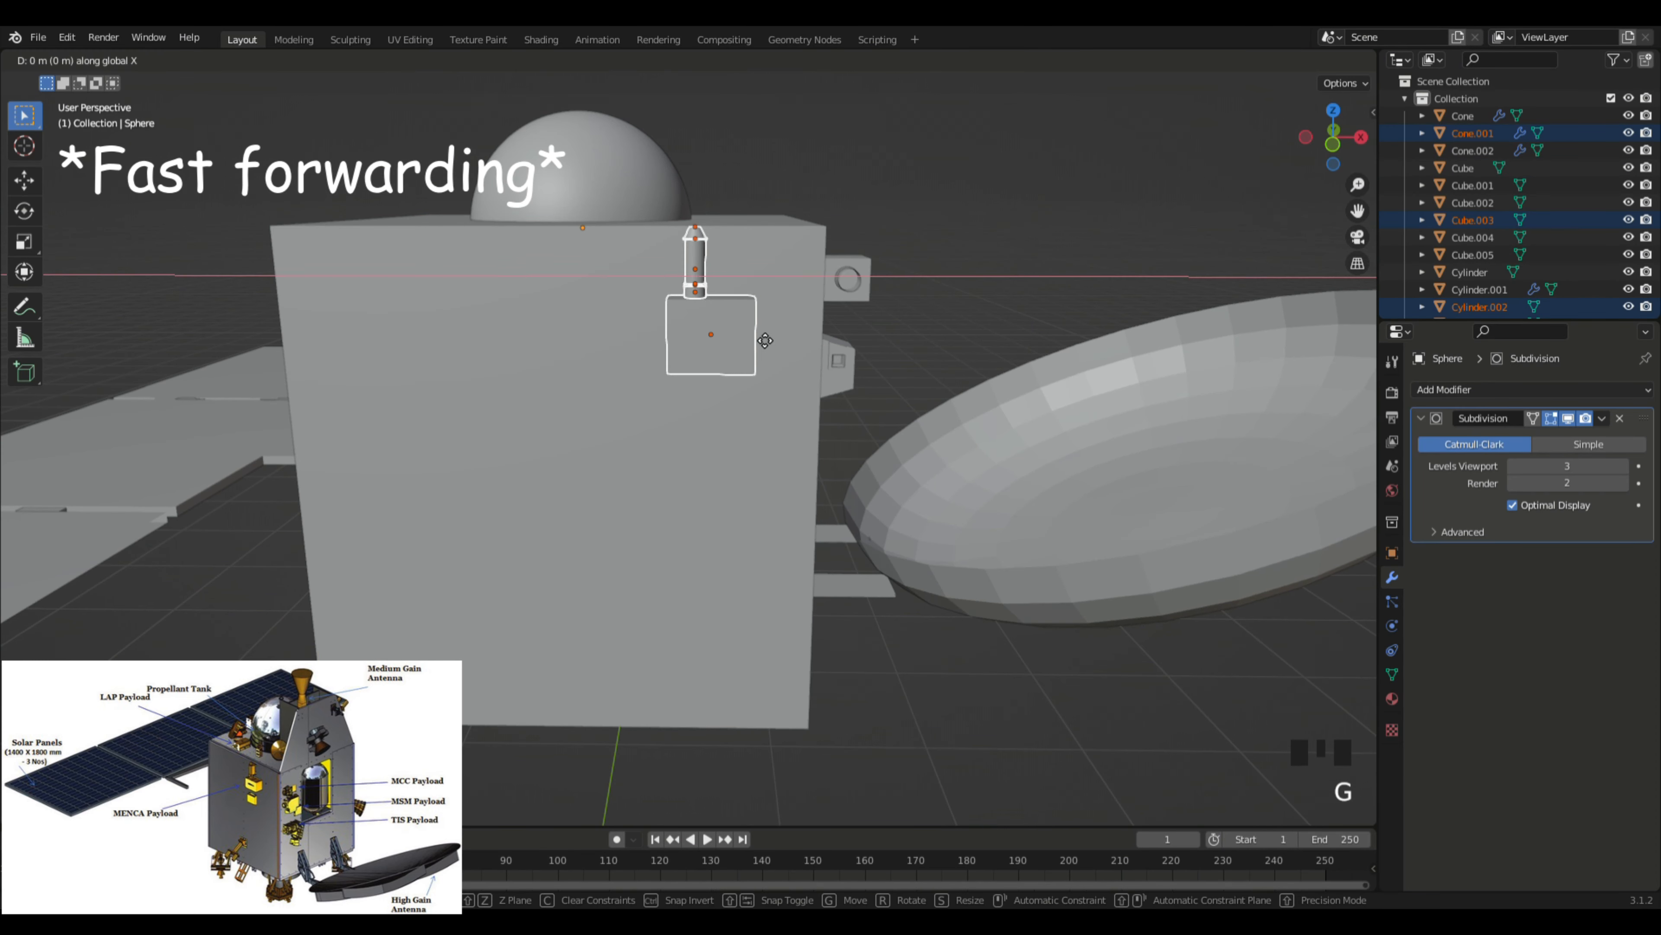
pyautogui.click(627, 338)
pyautogui.click(1027, 216)
# Step: Examine the spacecraft from all sides to check the placement of the mounted instruments
pyautogui.scroll(-5, 920, 267)
pyautogui.moveTo(1027, 216); pyautogui.dragTo(983, 306, button='middle')
pyautogui.scroll(3, 1036, 360)
pyautogui.moveTo(1036, 360); pyautogui.dragTo(1096, 366, button='middle')
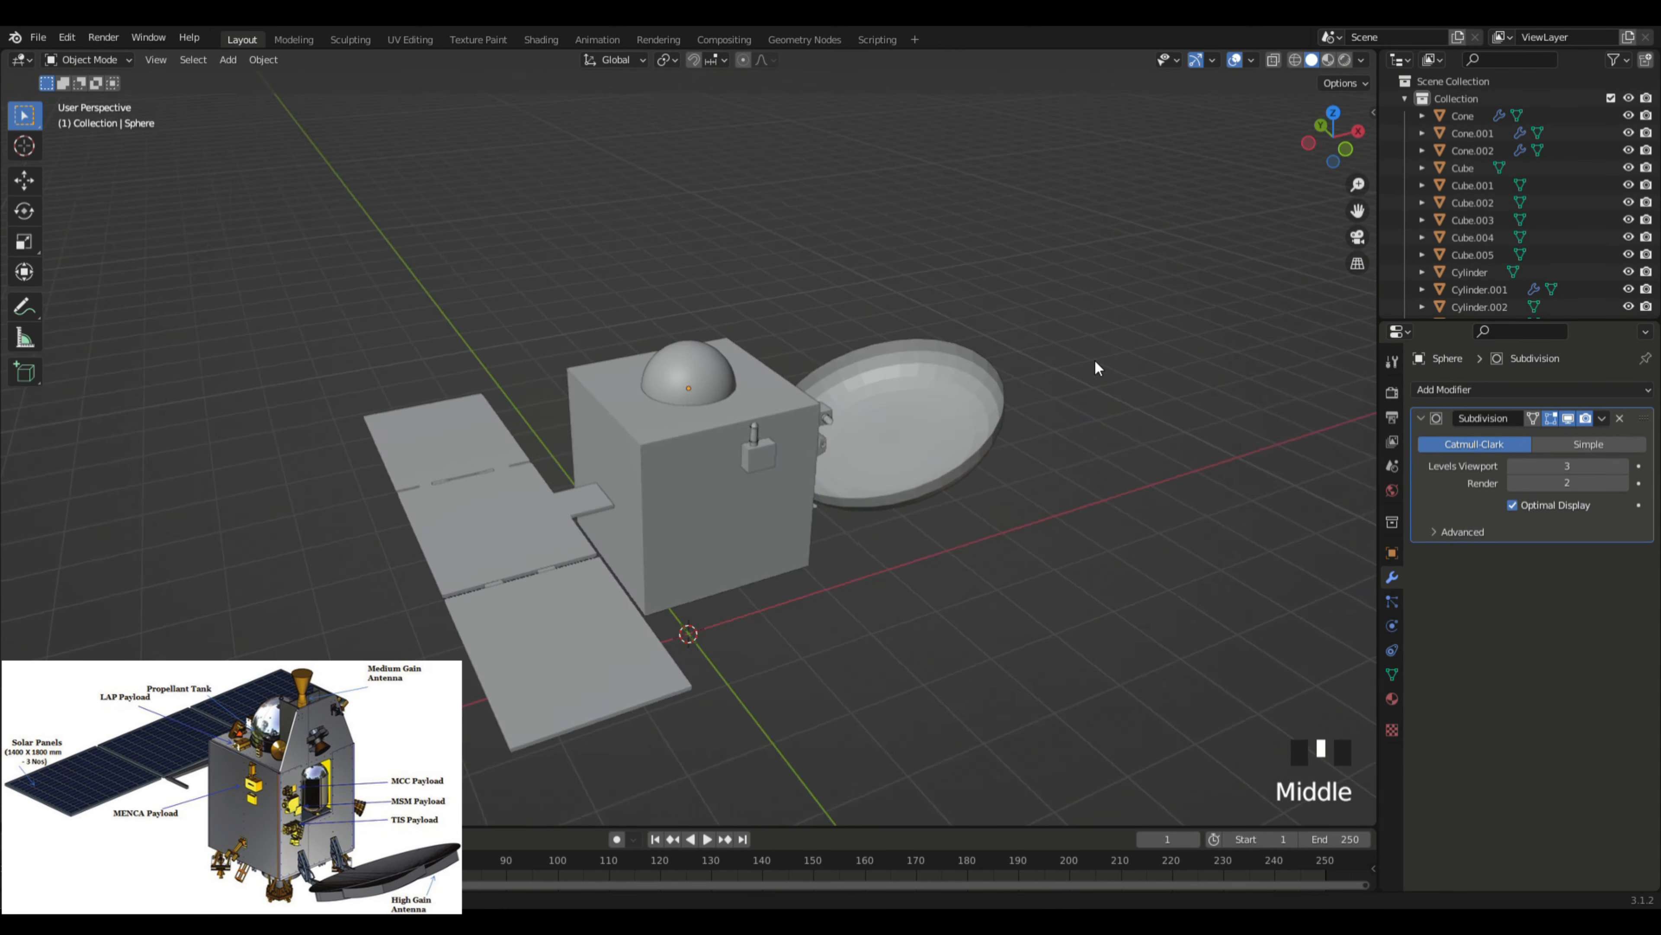
pyautogui.scroll(-3, 1104, 364)
pyautogui.moveTo(901, 342); pyautogui.dragTo(684, 325, button='middle')
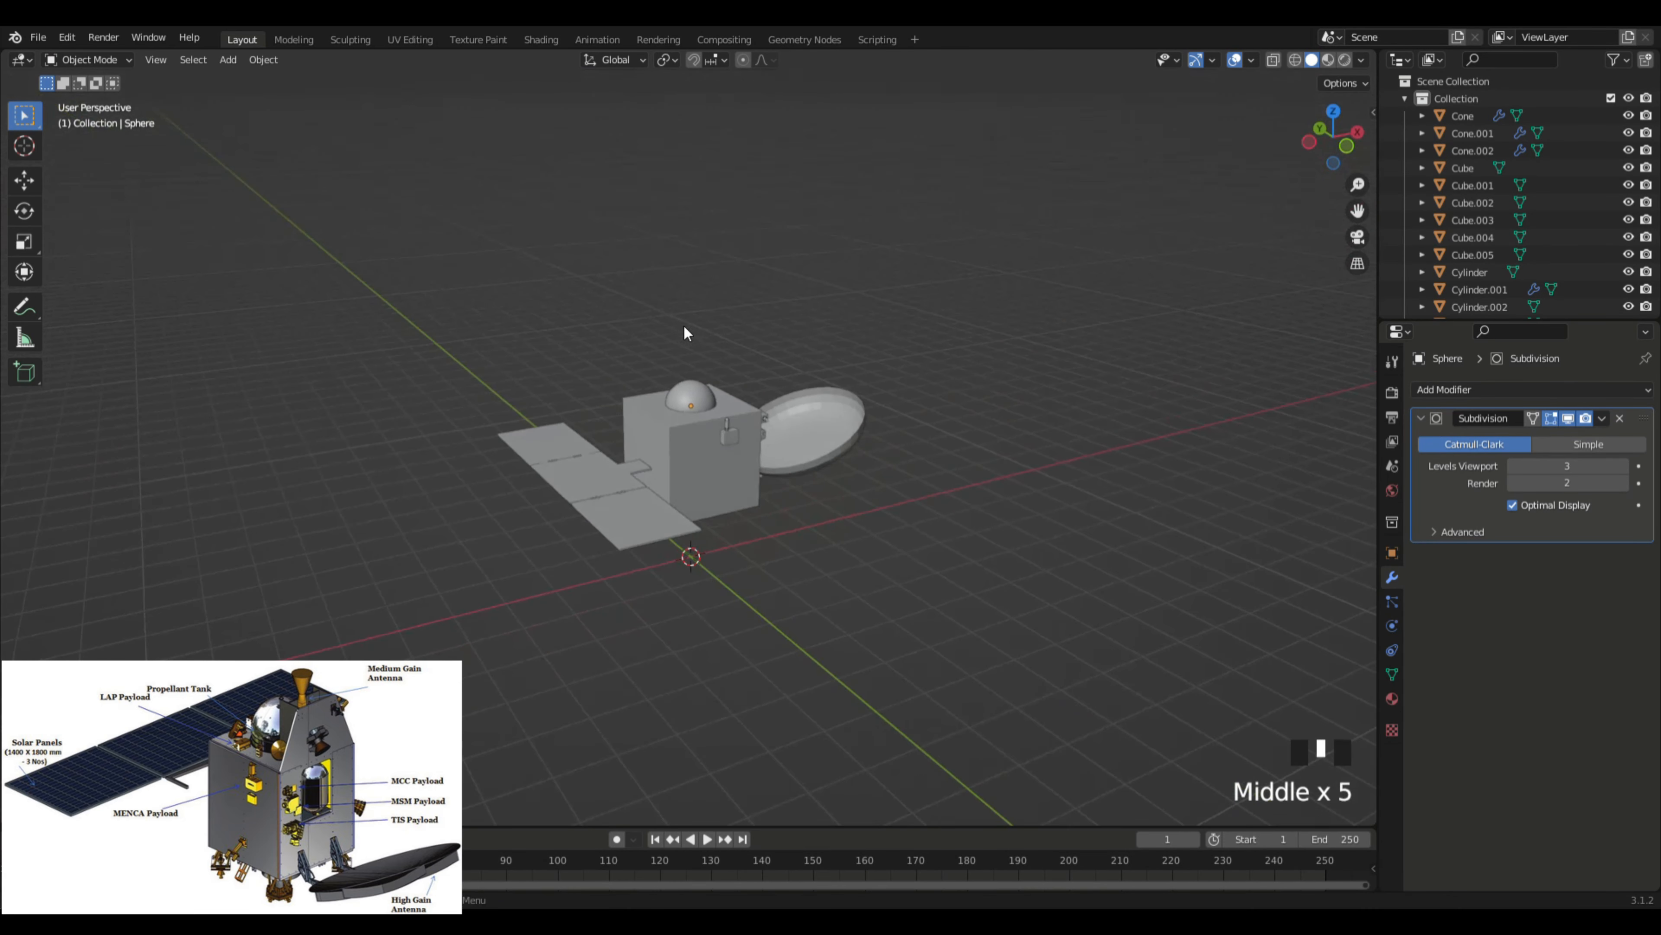
pyautogui.scroll(4, 784, 374)
pyautogui.moveTo(784, 375); pyautogui.dragTo(652, 341, button='middle')
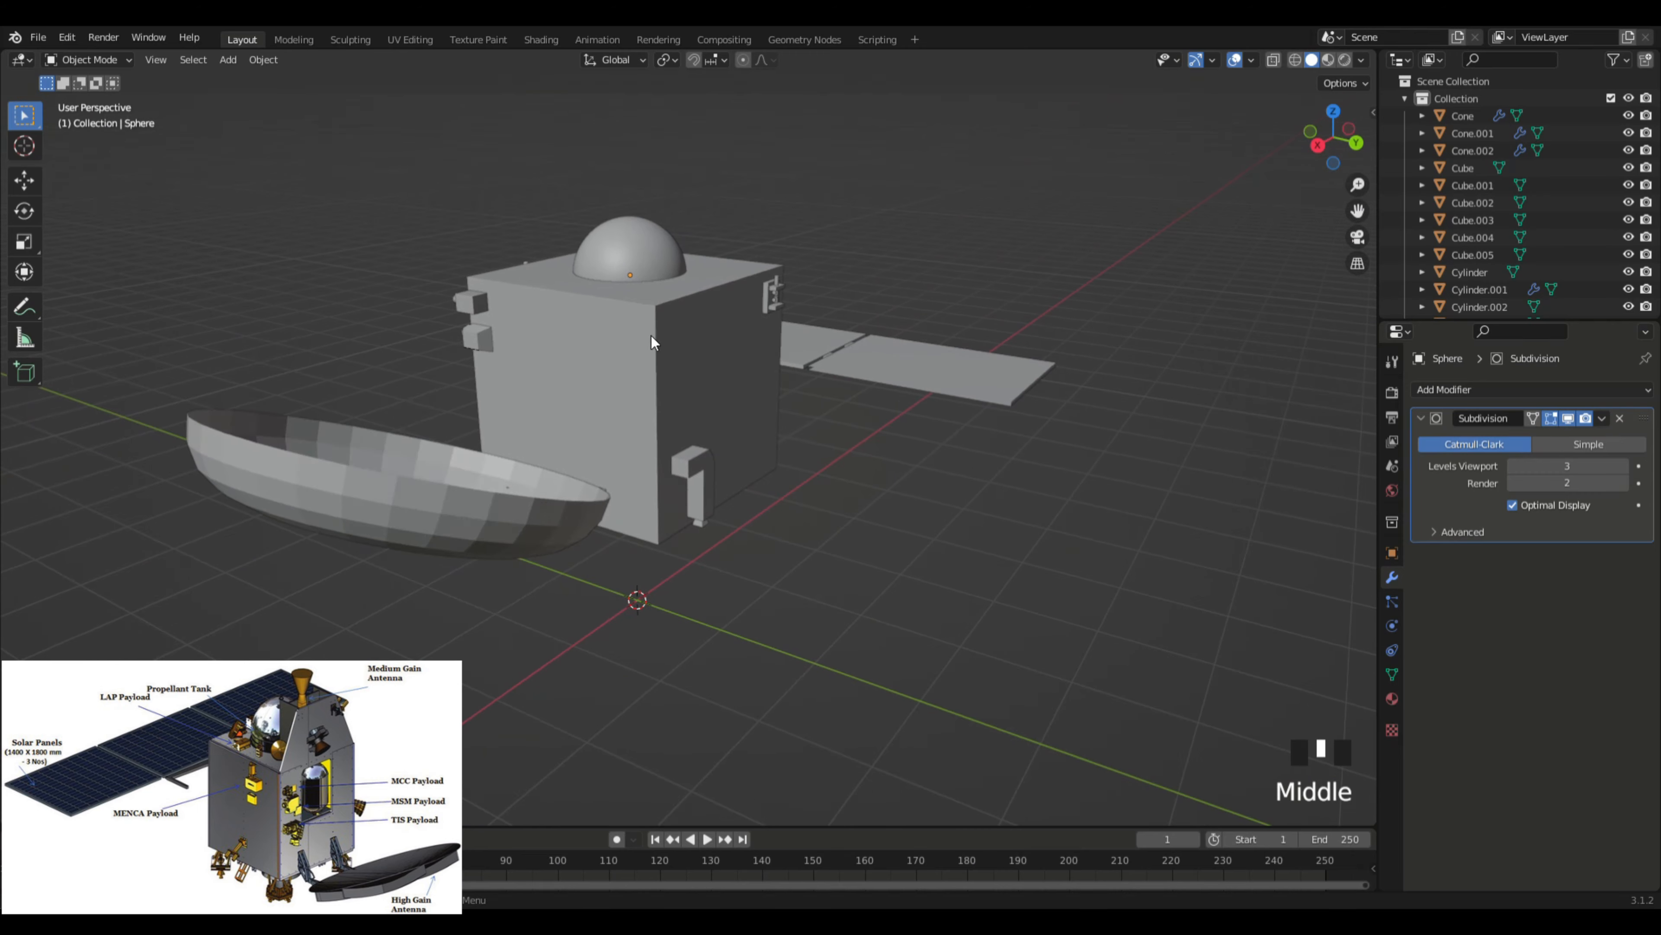
pyautogui.moveTo(699, 416); pyautogui.dragTo(708, 425, button='middle')
pyautogui.moveTo(639, 343); pyautogui.dragTo(607, 411, button='middle')
pyautogui.scroll(1, 607, 412)
pyautogui.moveTo(644, 419); pyautogui.dragTo(785, 440, button='middle')
# Step: Add a cube at the 3D cursor and scale it down to a small block
pyautogui.scroll(-3, 677, 423)
pyautogui.scroll(-4, 782, 419)
pyautogui.hotkey('shift', 'a')
pyautogui.moveTo(782, 438)
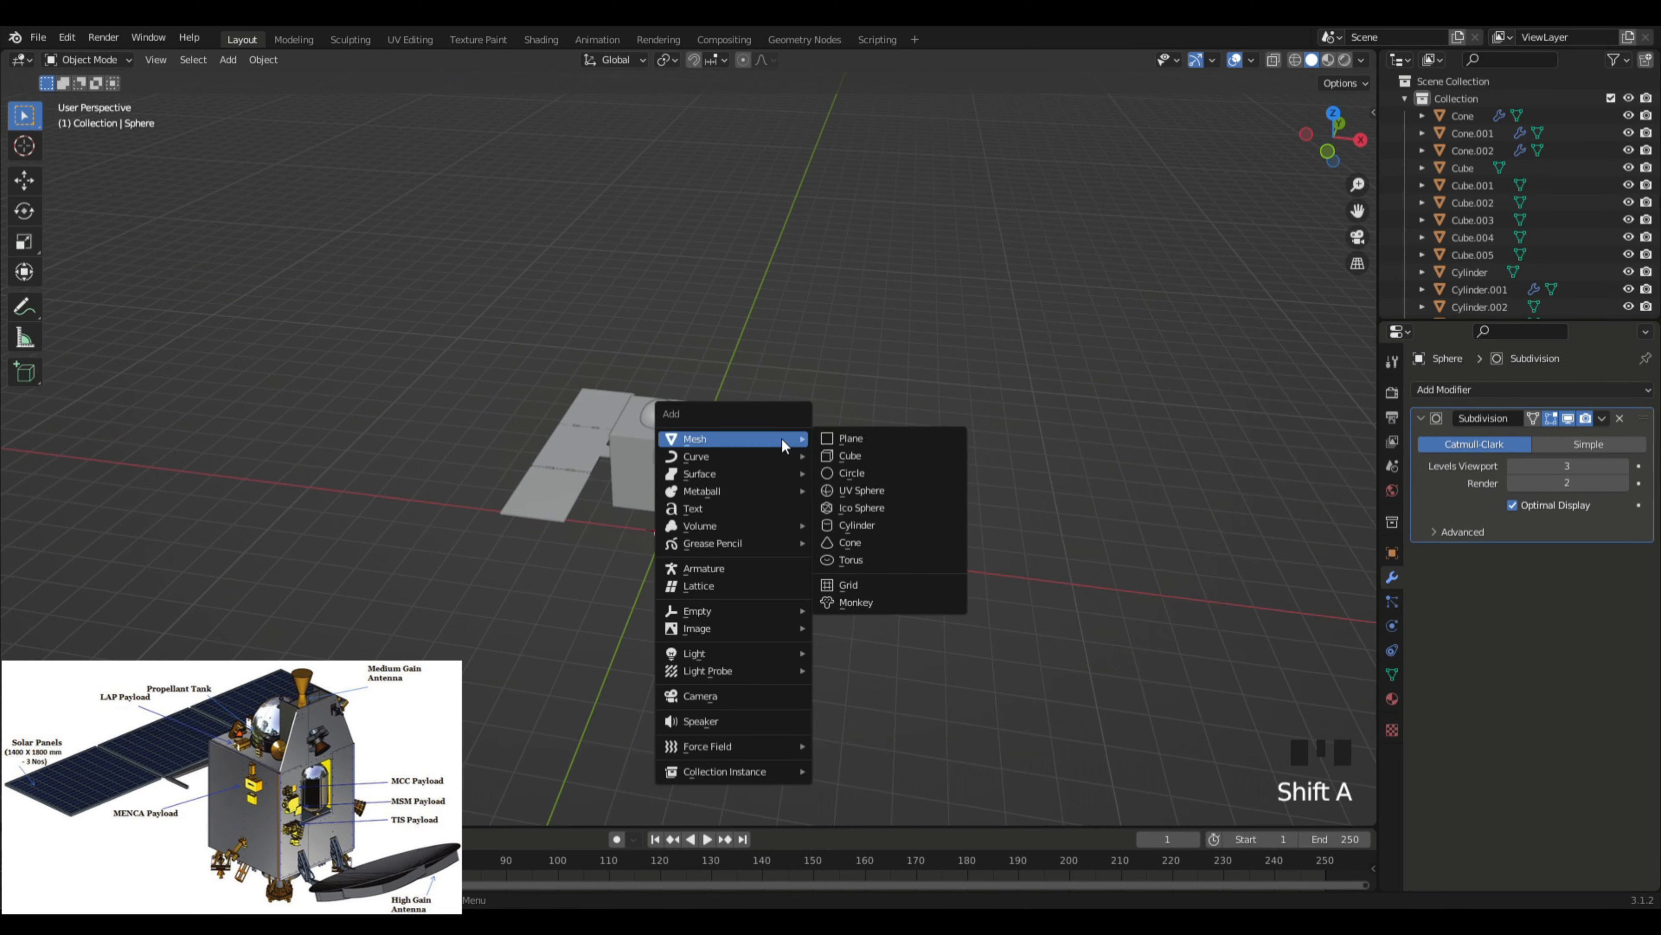
pyautogui.click(901, 439)
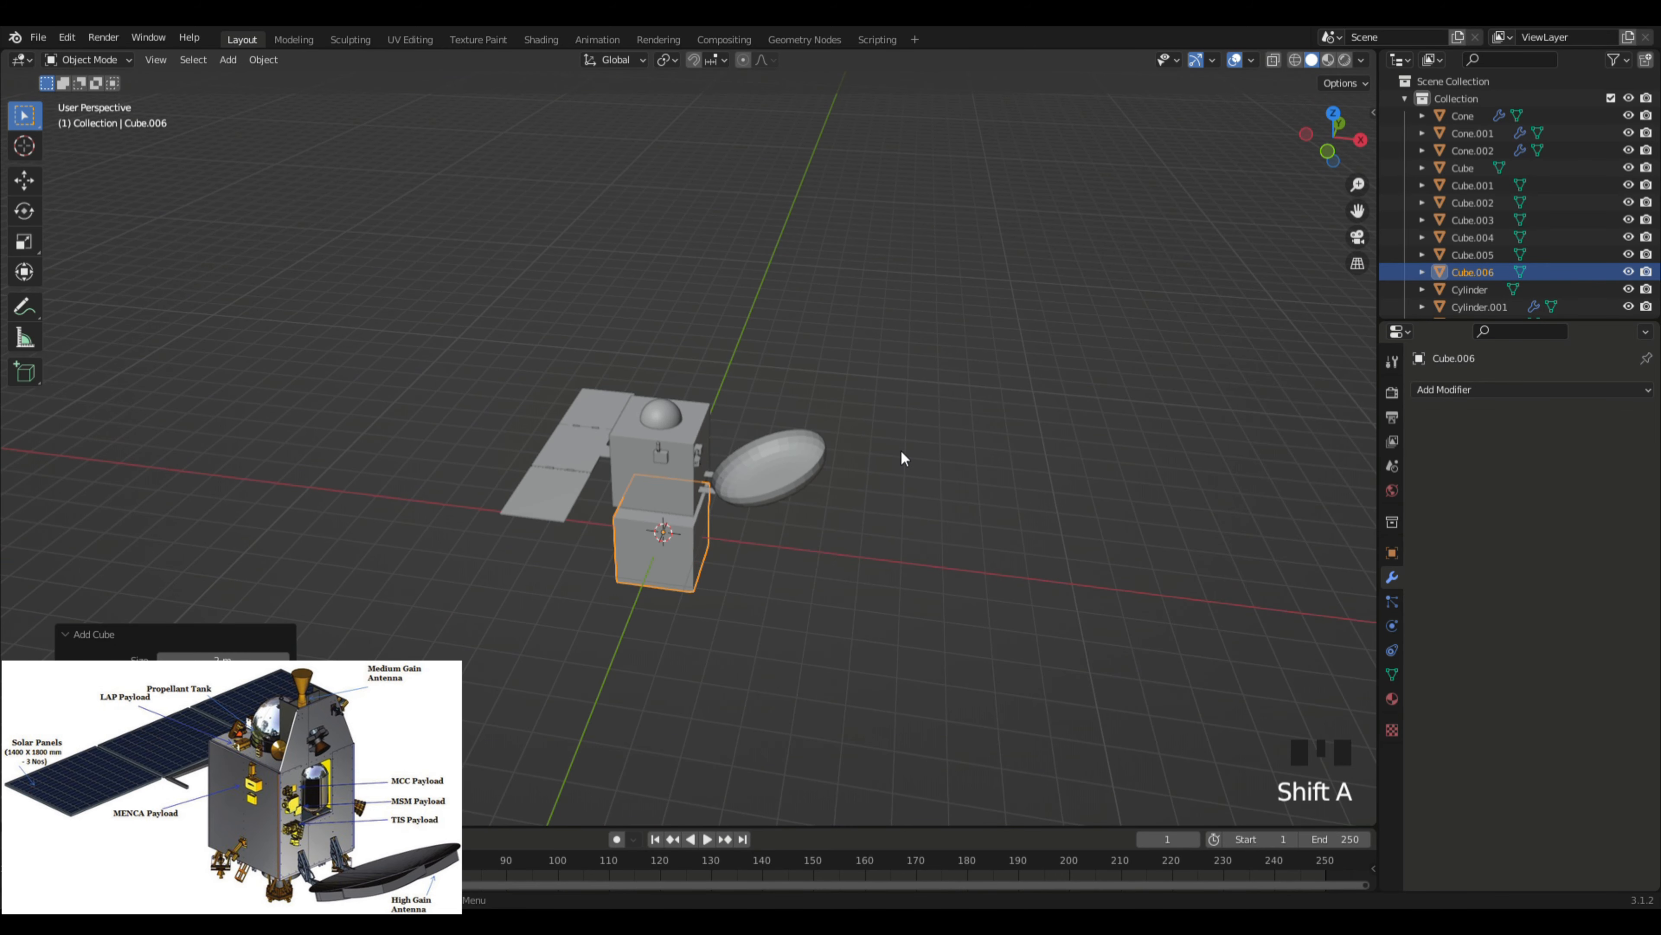
pyautogui.press('s')
pyautogui.click(678, 488)
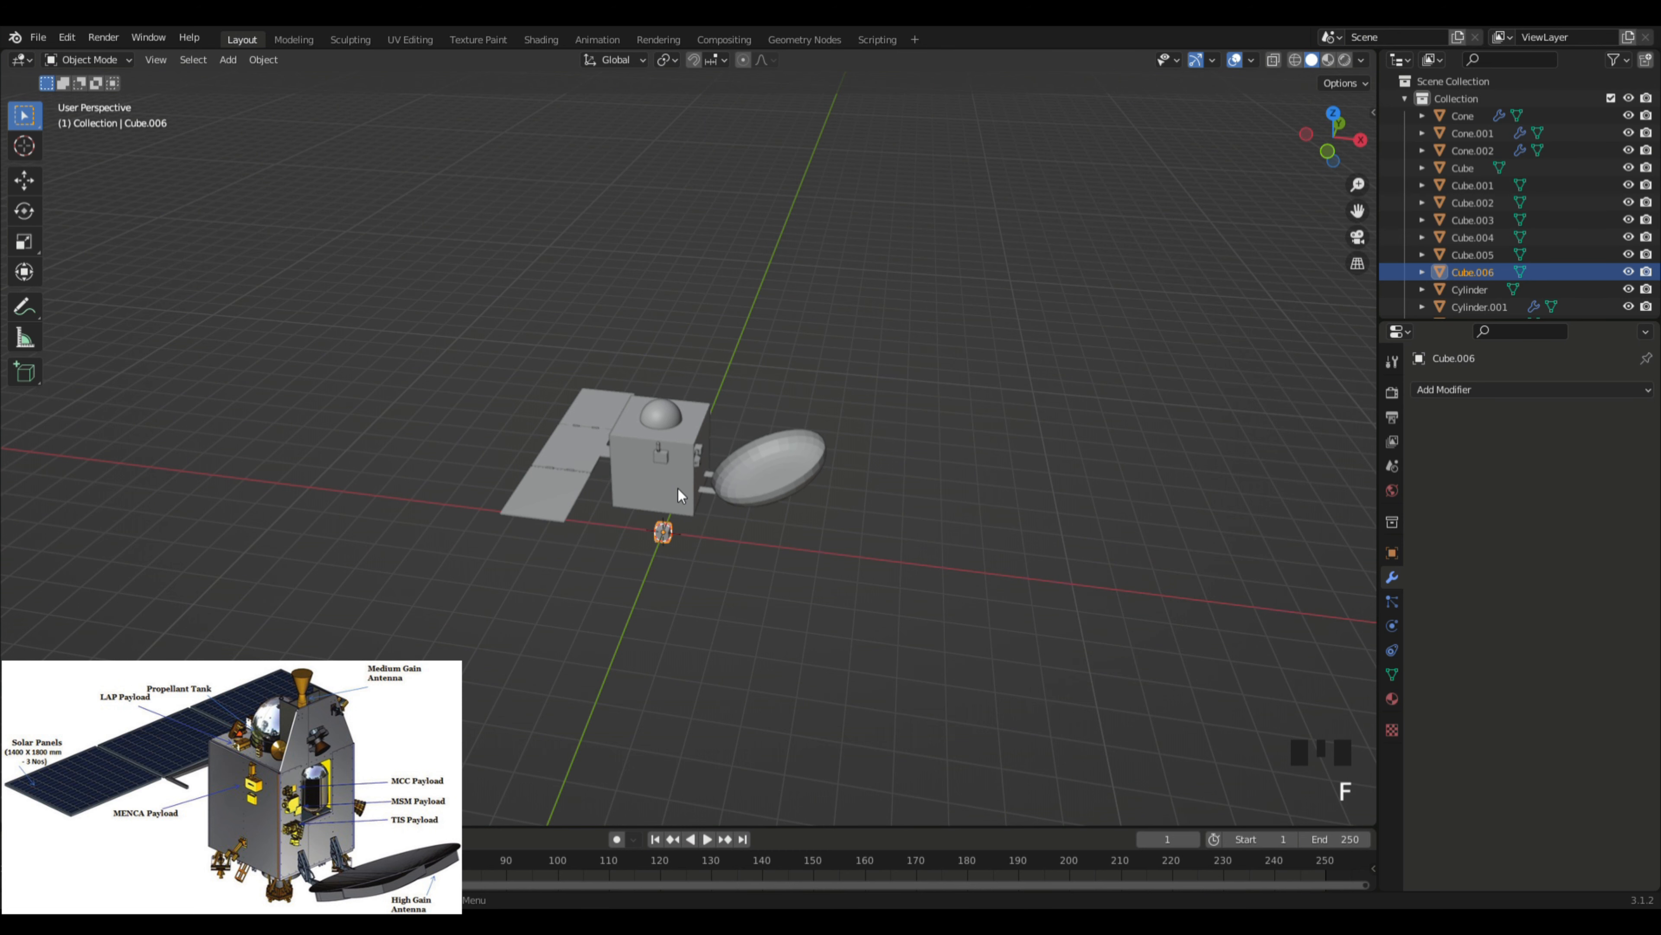
# Step: Raise the small block about 2.9 m along Z and move it about 0.94 m along Y to the spacecraft body's face
pyautogui.press('g')
pyautogui.press('z')
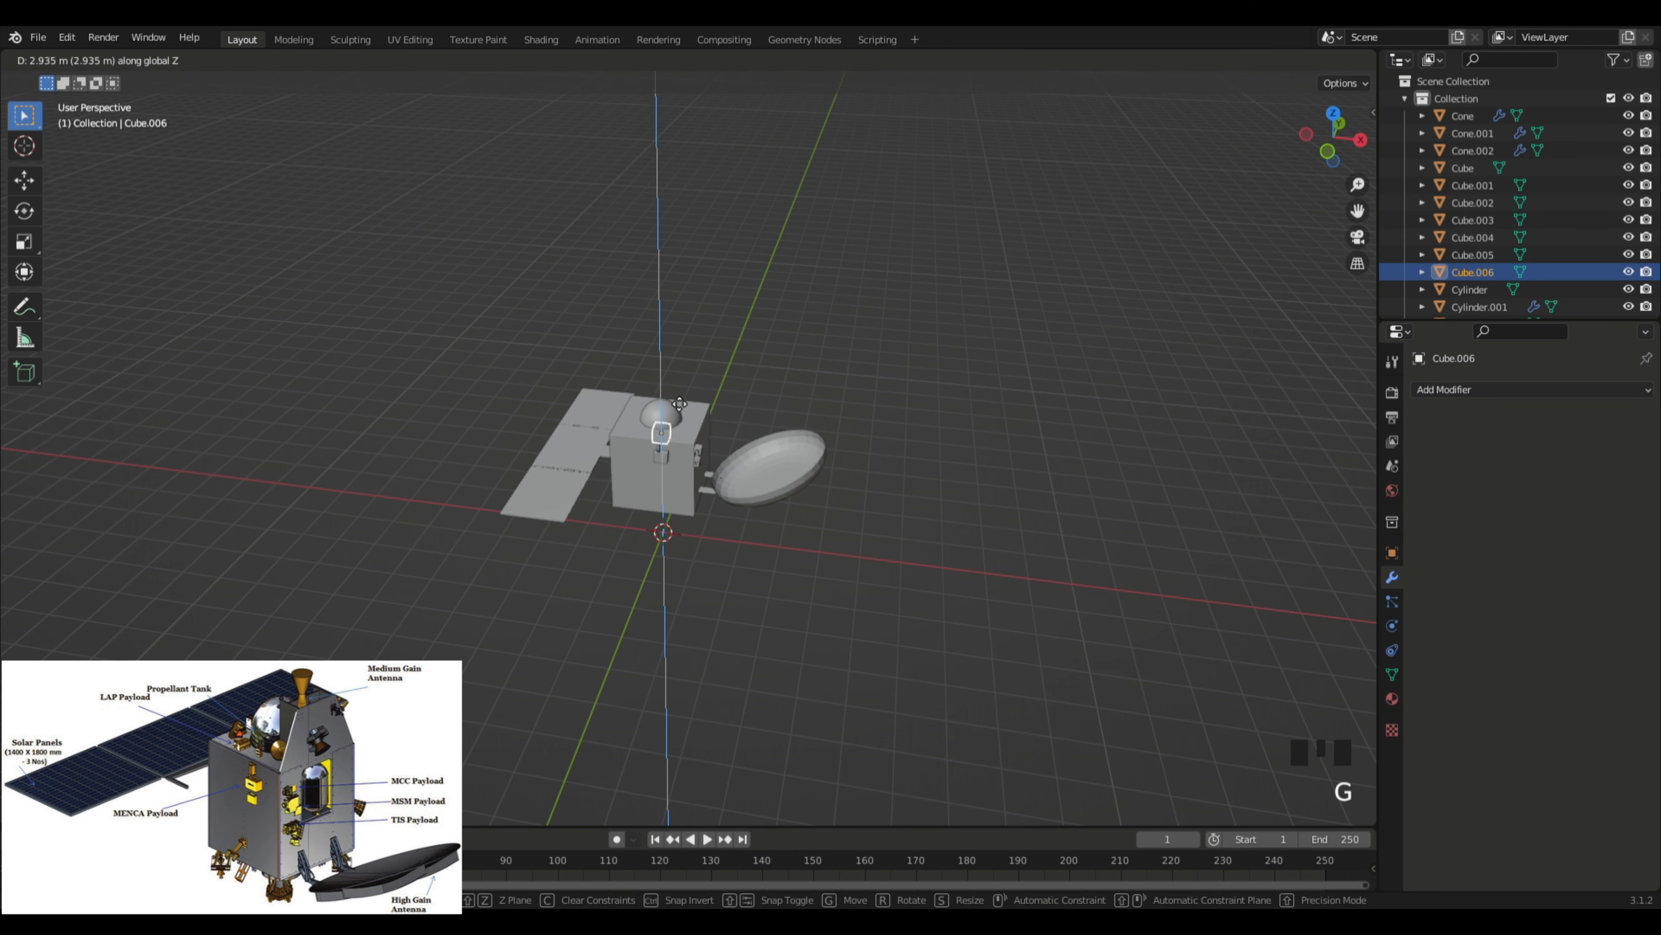
pyautogui.click(679, 403)
pyautogui.moveTo(726, 391); pyautogui.dragTo(740, 481, button='middle')
pyautogui.scroll(5, 698, 455)
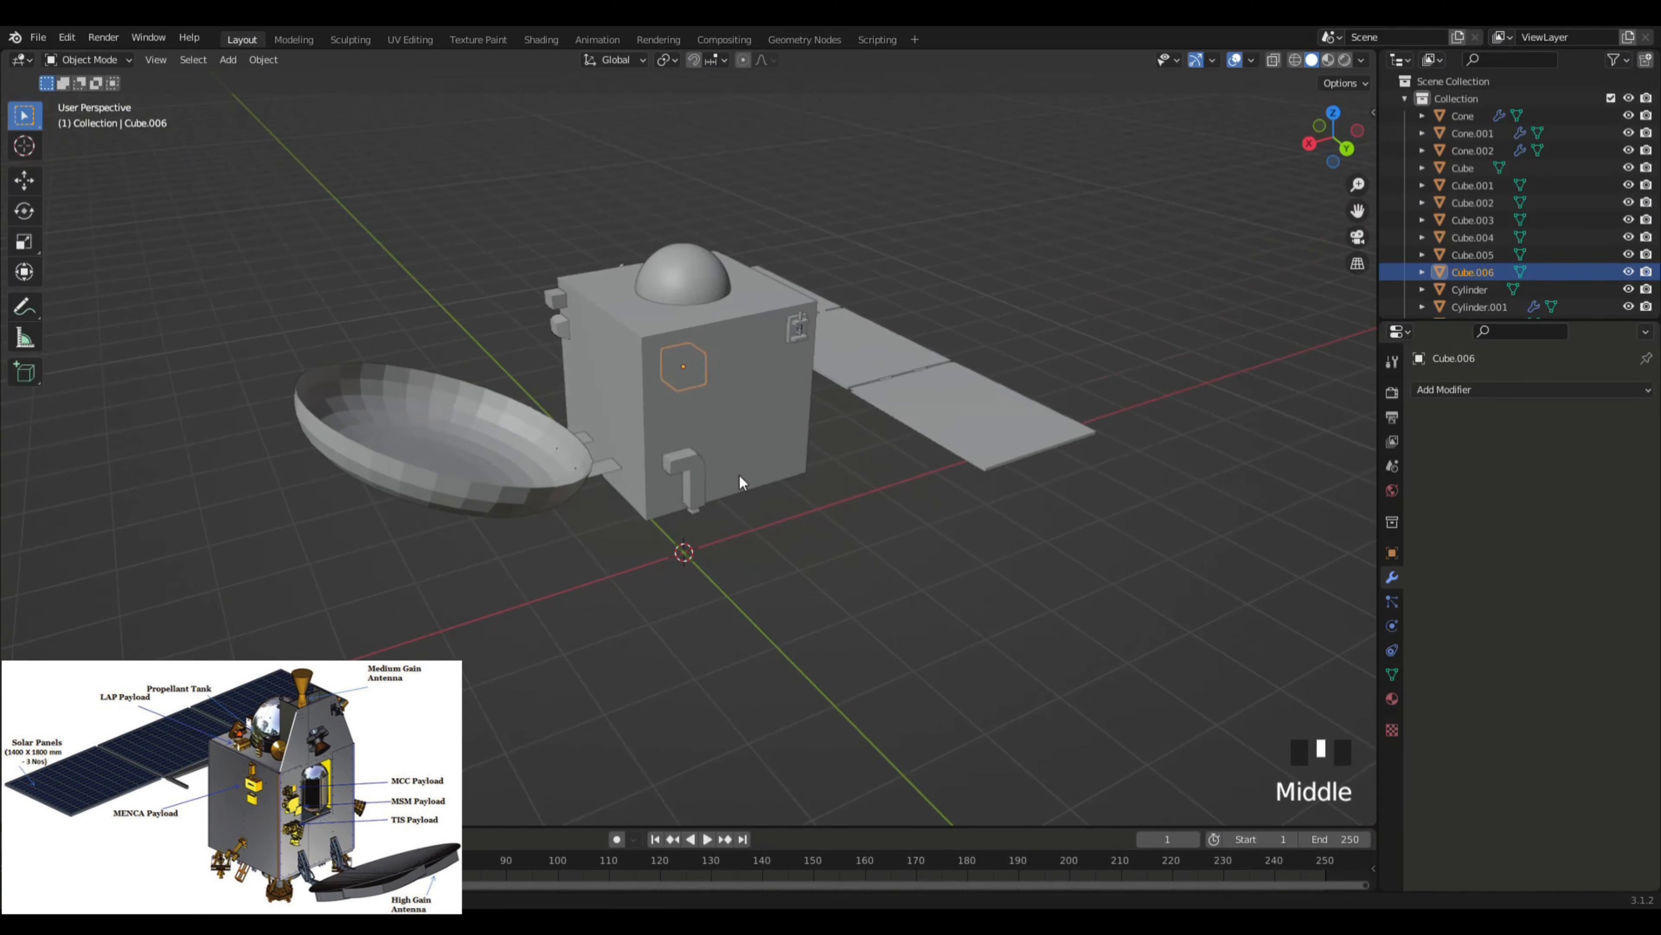
pyautogui.scroll(-2, 739, 481)
pyautogui.press('g')
pyautogui.press('x')
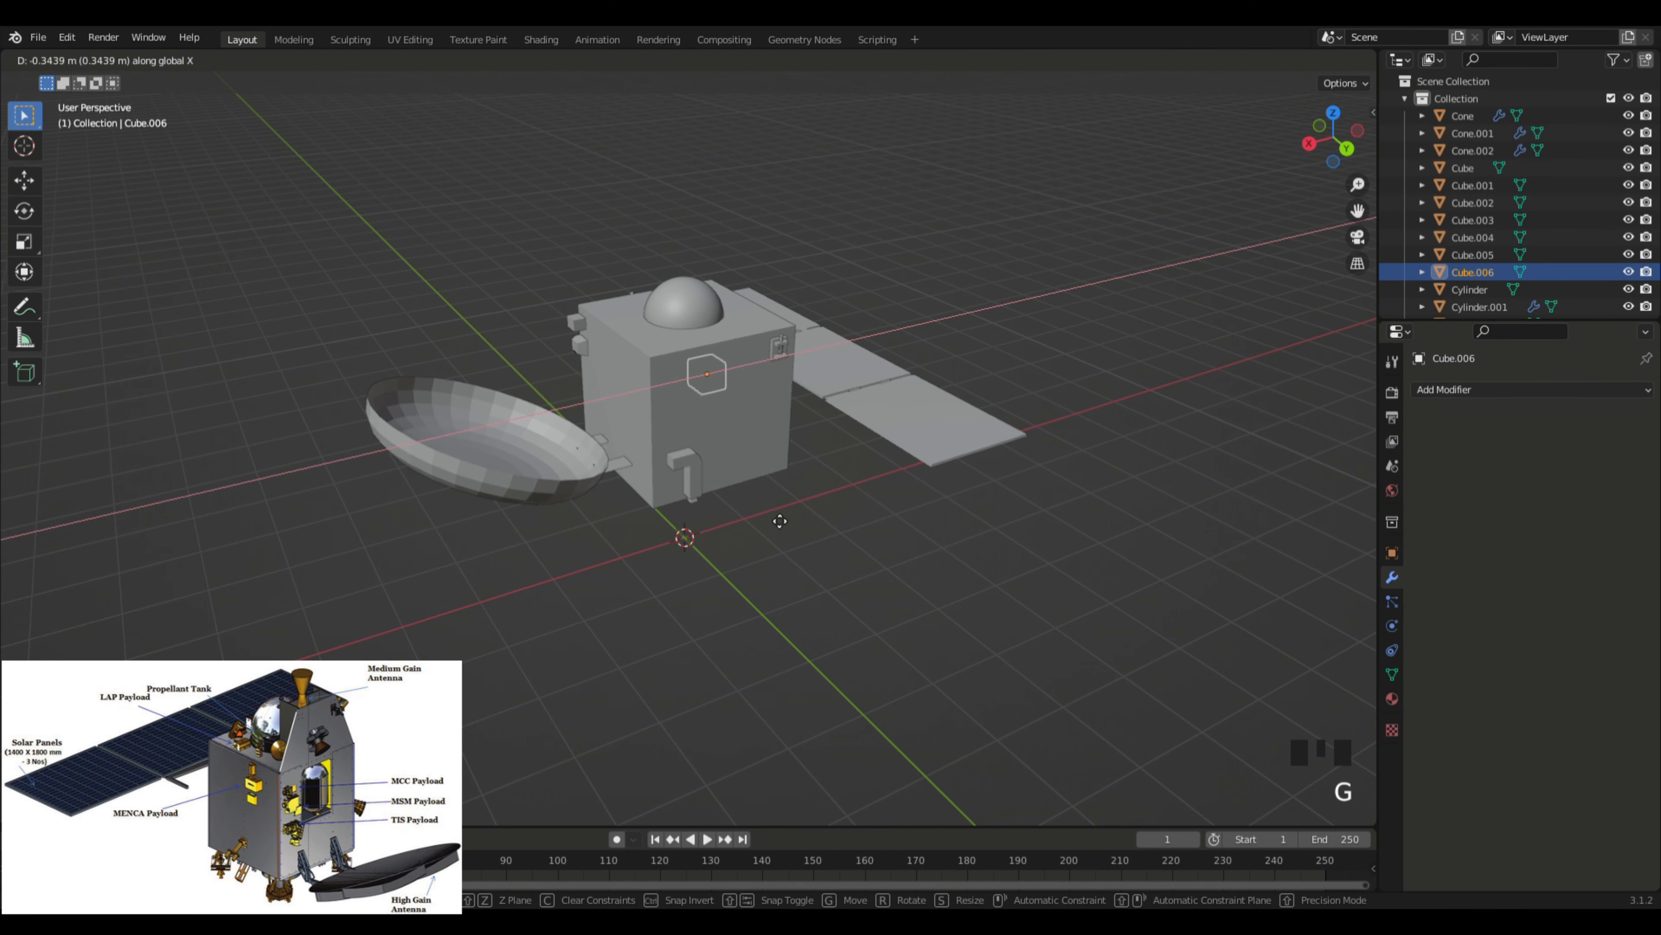
pyautogui.press('y')
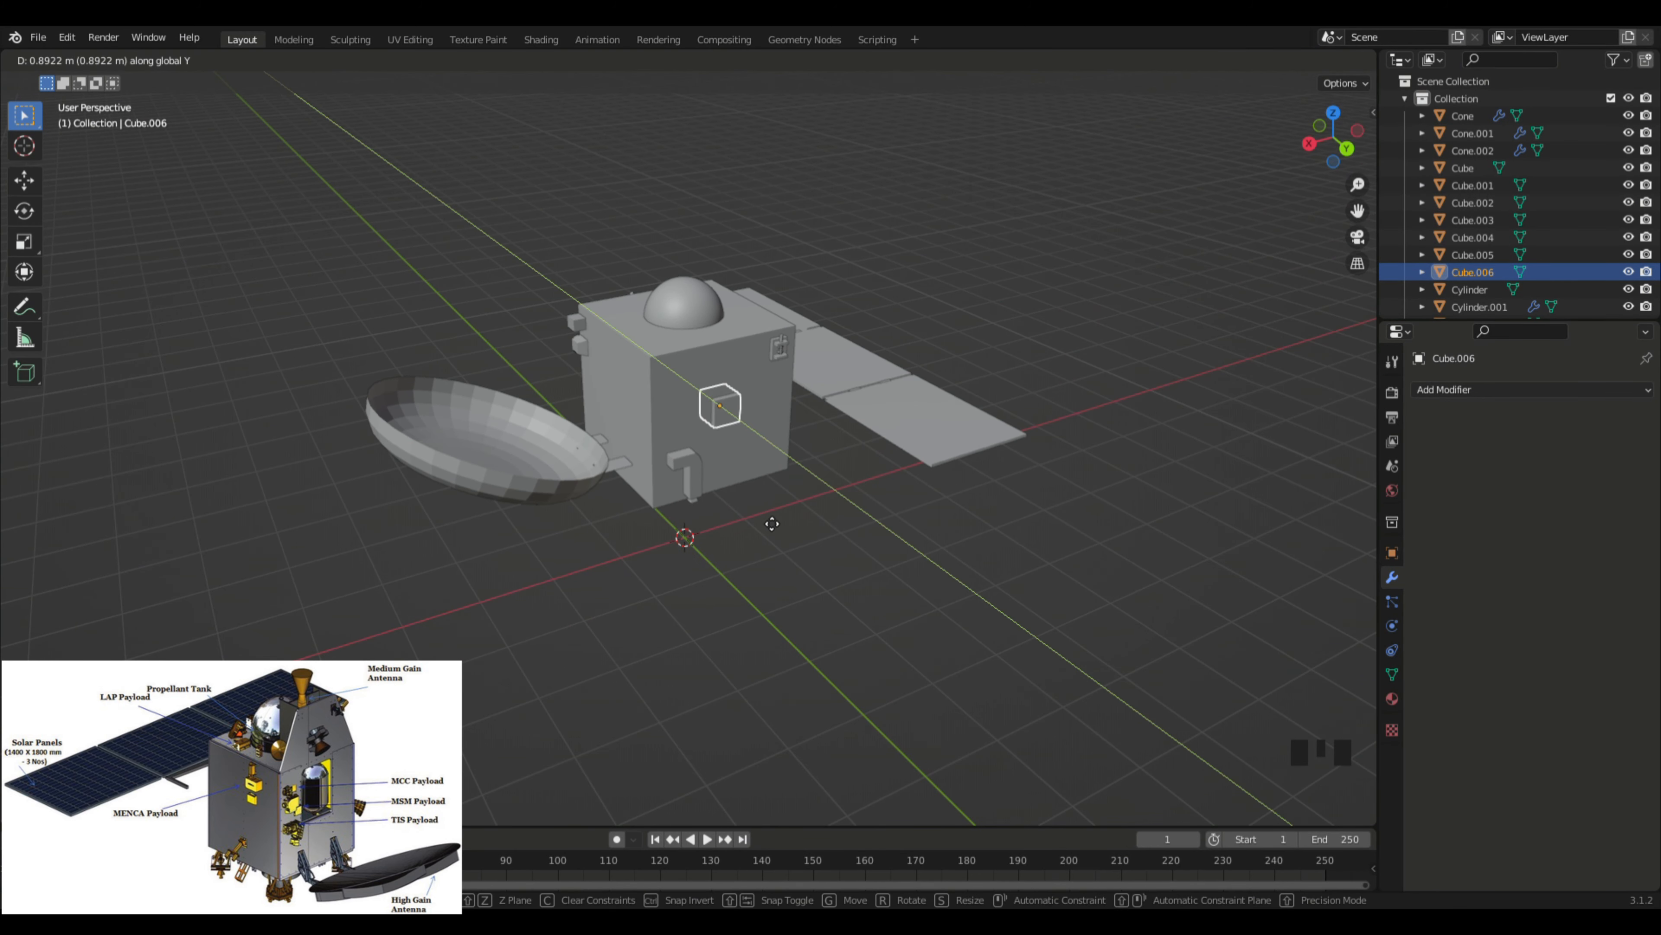
pyautogui.click(772, 526)
# Step: Shift the block about 0.42 m along X and raise it above the bracketed instrument, then deselect it
pyautogui.press('g')
pyautogui.press('x')
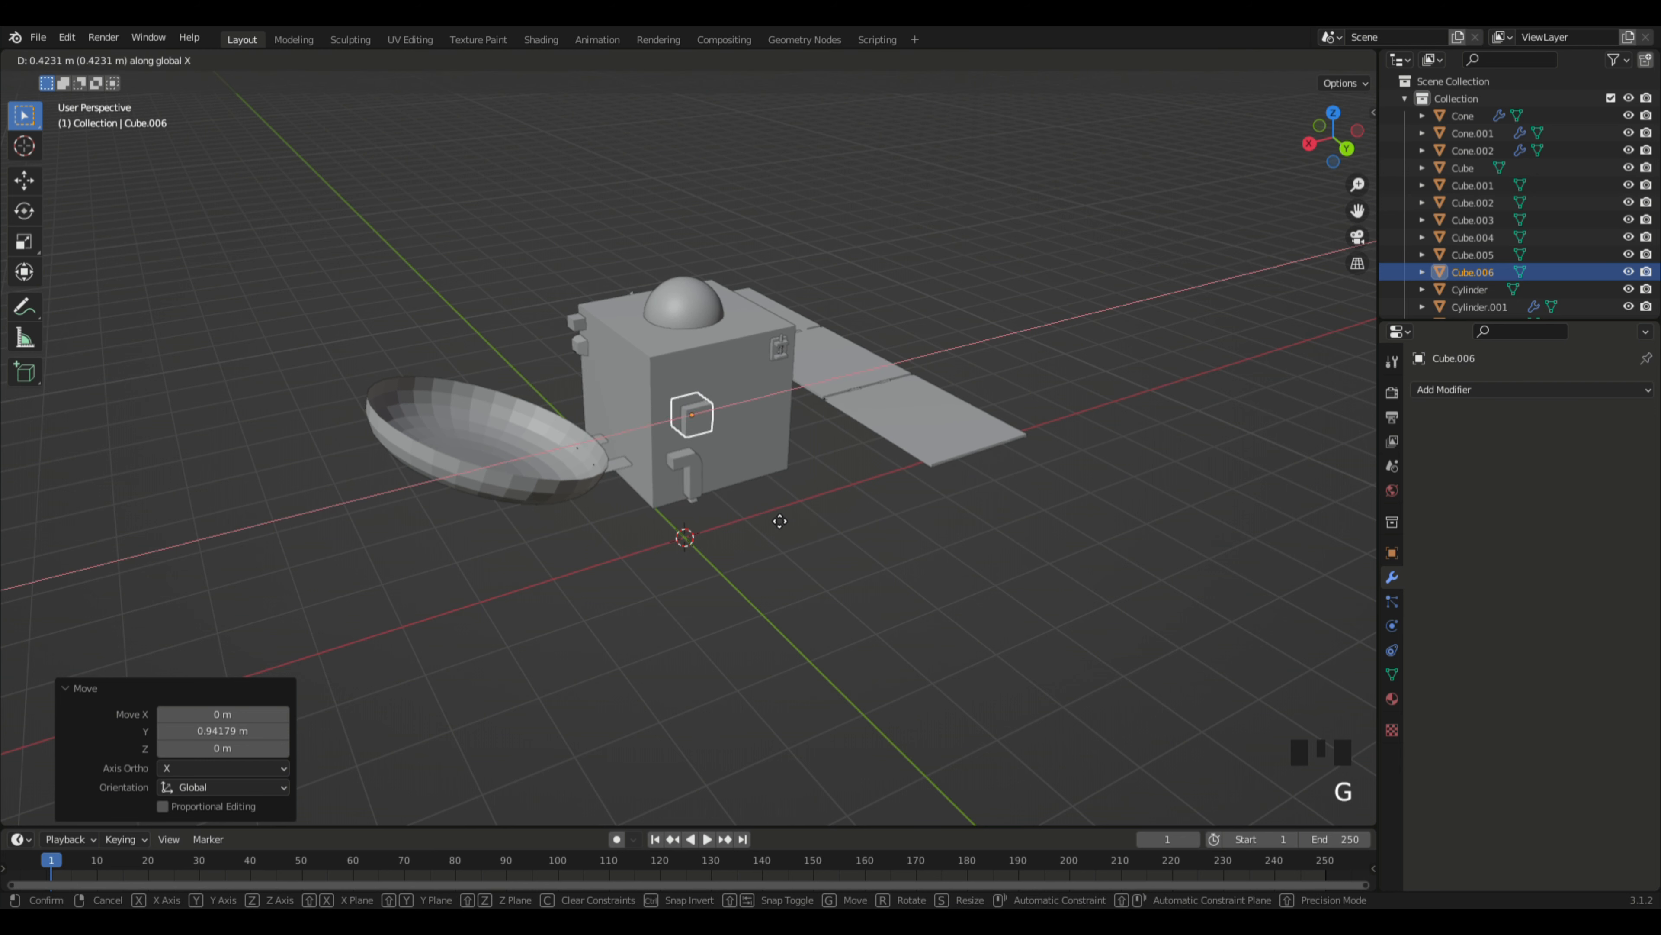
pyautogui.click(773, 520)
pyautogui.press('g')
pyautogui.press('y')
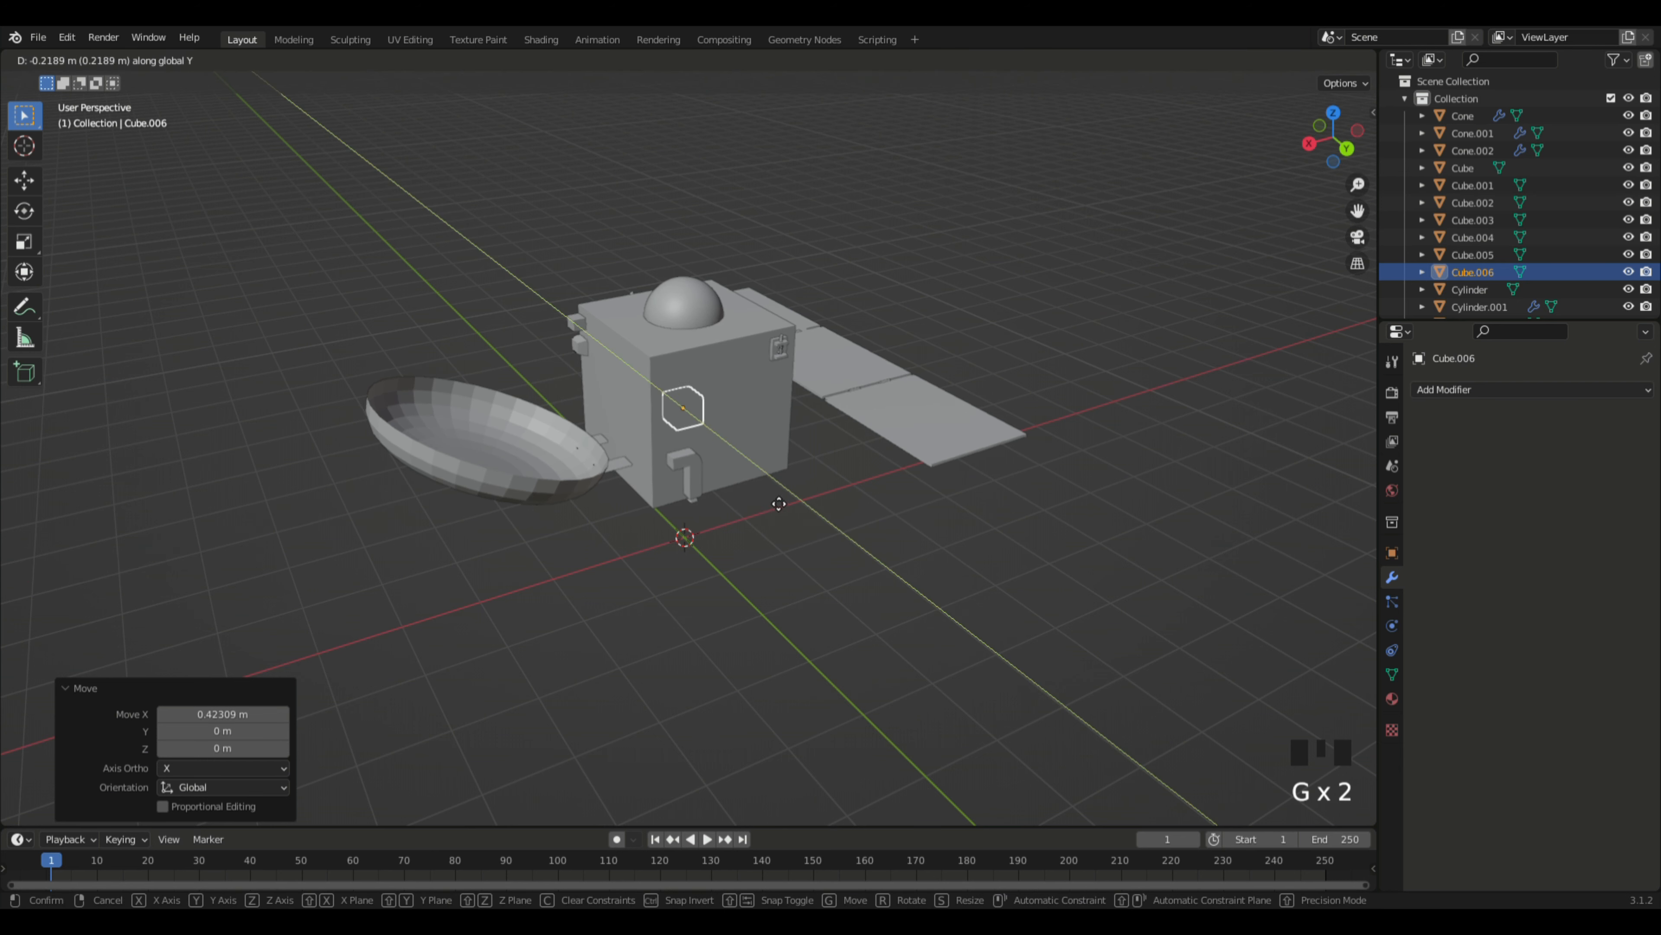
pyautogui.press('z')
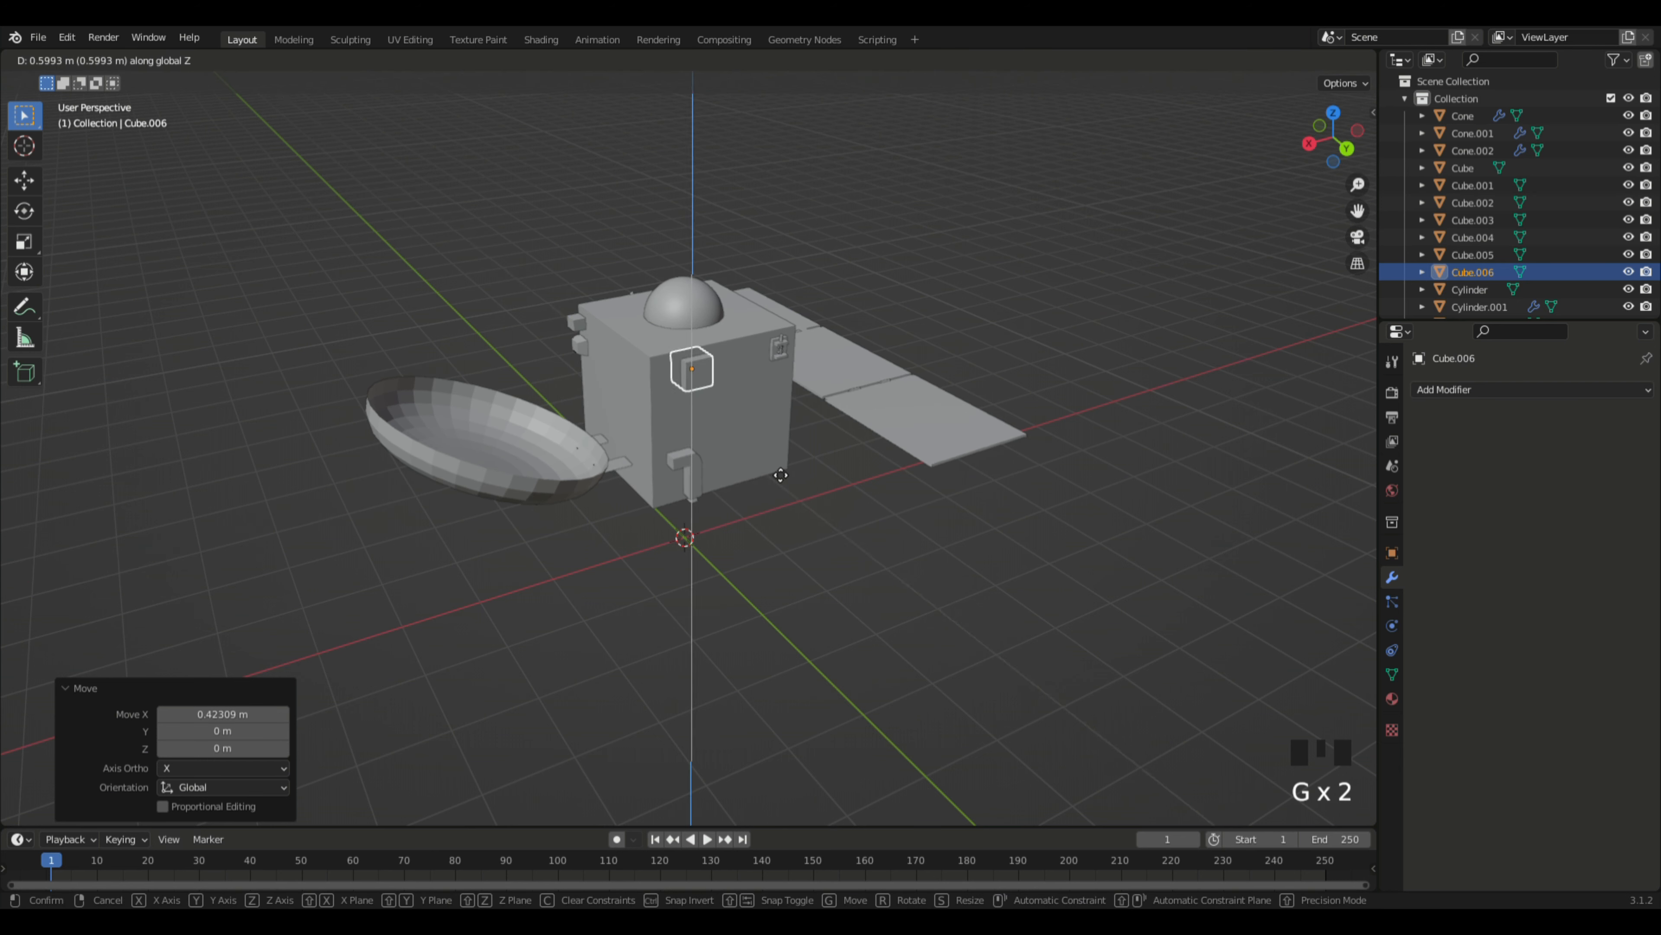
pyautogui.click(785, 484)
pyautogui.click(929, 533)
pyautogui.moveTo(929, 533)
pyautogui.mouseDown(button='middle')
pyautogui.moveTo(858, 522)
pyautogui.moveTo(915, 542)
pyautogui.mouseUp(button='middle')
pyautogui.scroll(4, 858, 522)
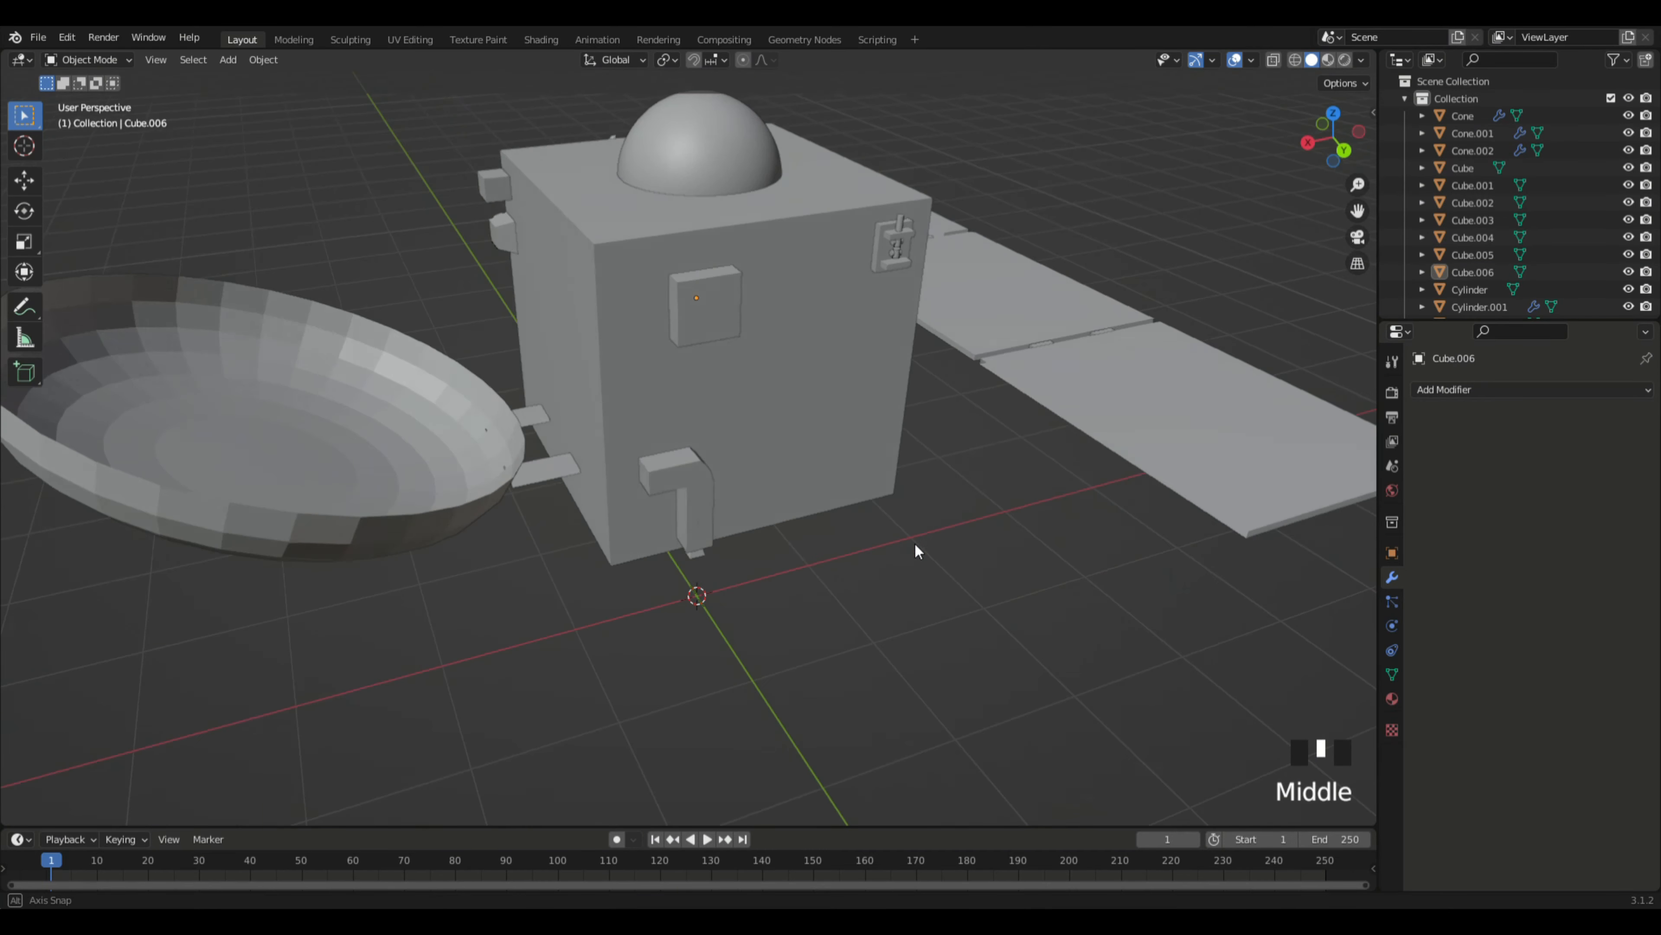
# Step: Duplicate the mounted block and move the copy about -2.24 m along Y towards the opposite face
pyautogui.moveTo(793, 250); pyautogui.dragTo(646, 408, button='middle')
pyautogui.scroll(-3, 983, 538)
pyautogui.click(701, 396)
pyautogui.click(699, 394)
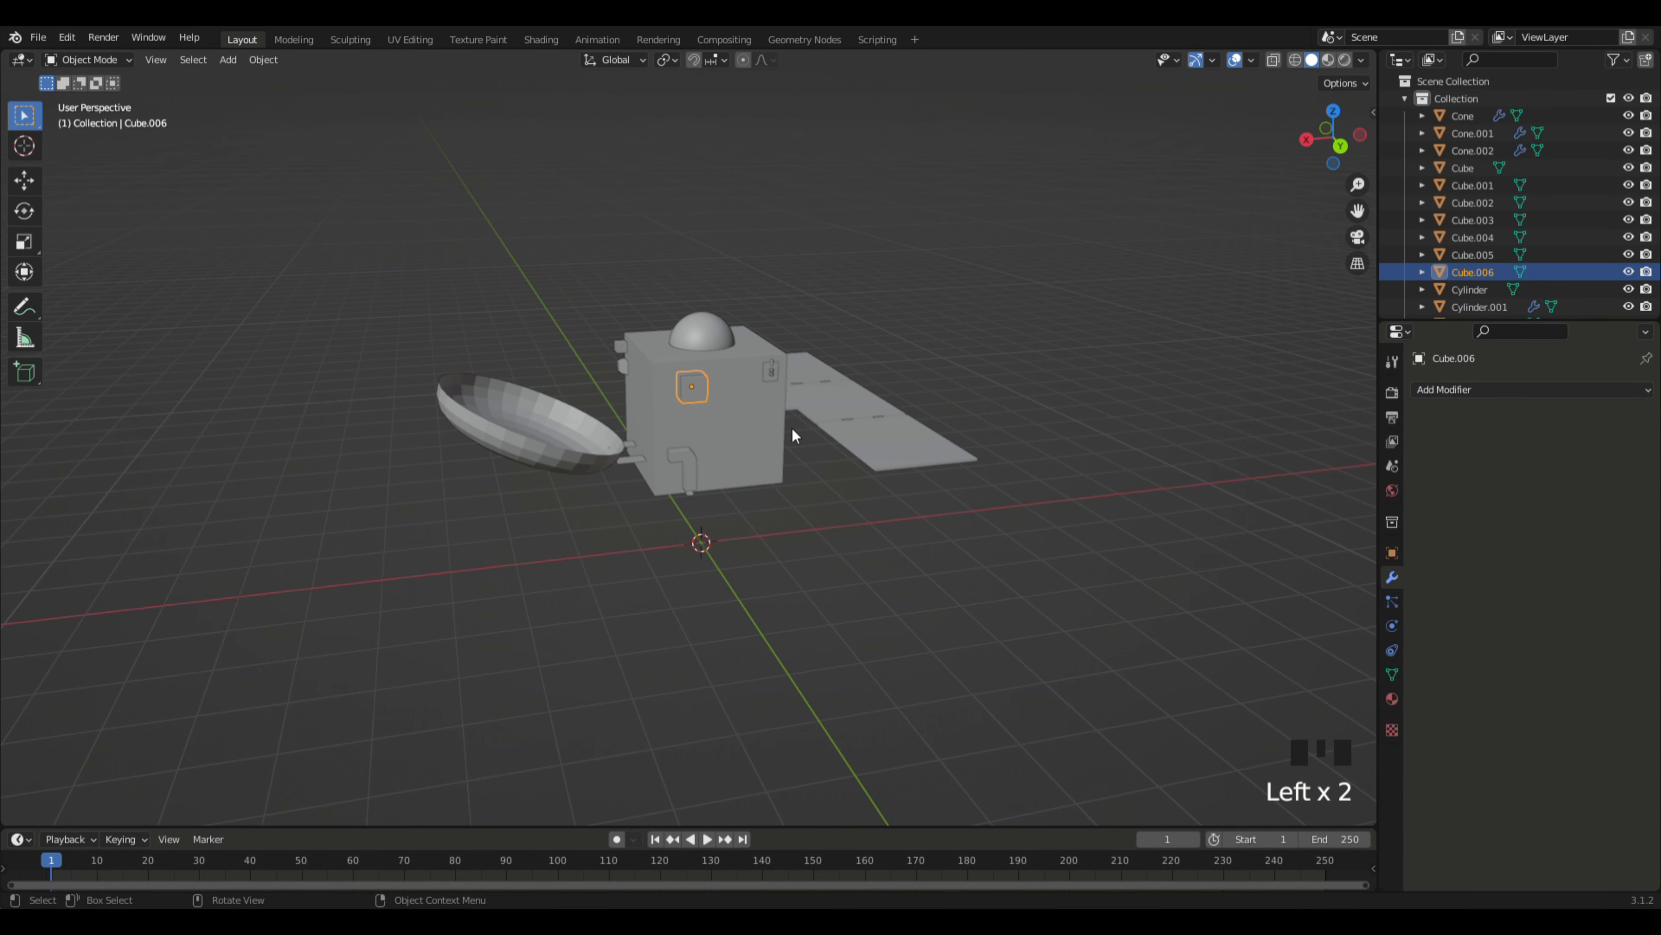
pyautogui.hotkey('shift', 'd')
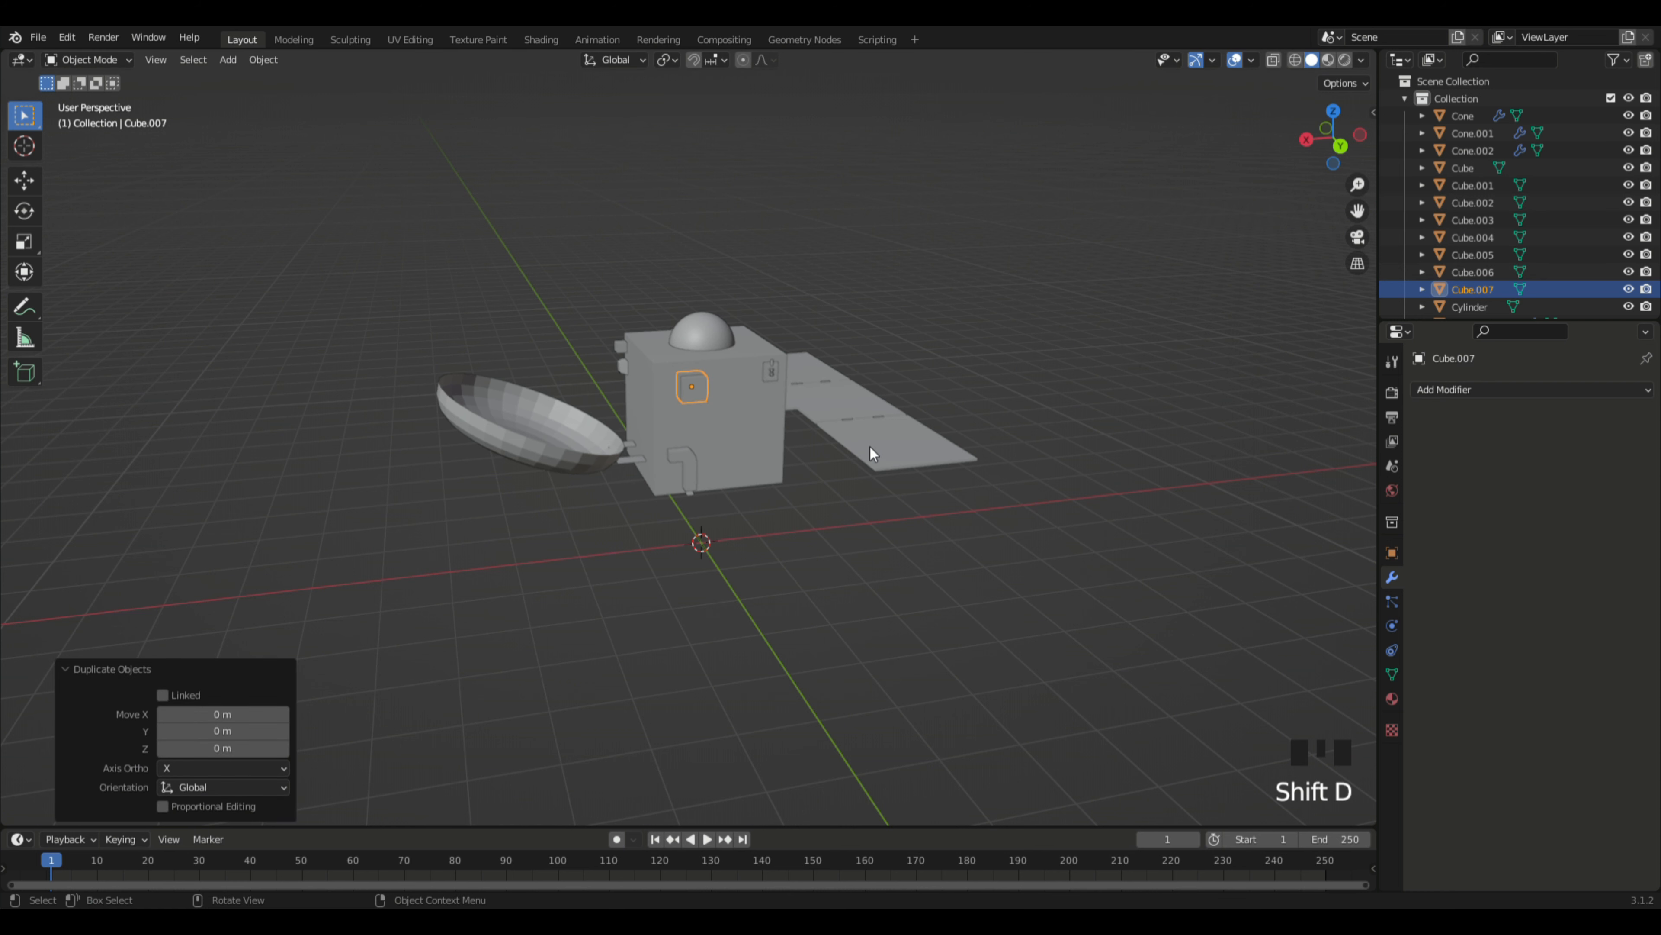
pyautogui.press('g')
pyautogui.press('x')
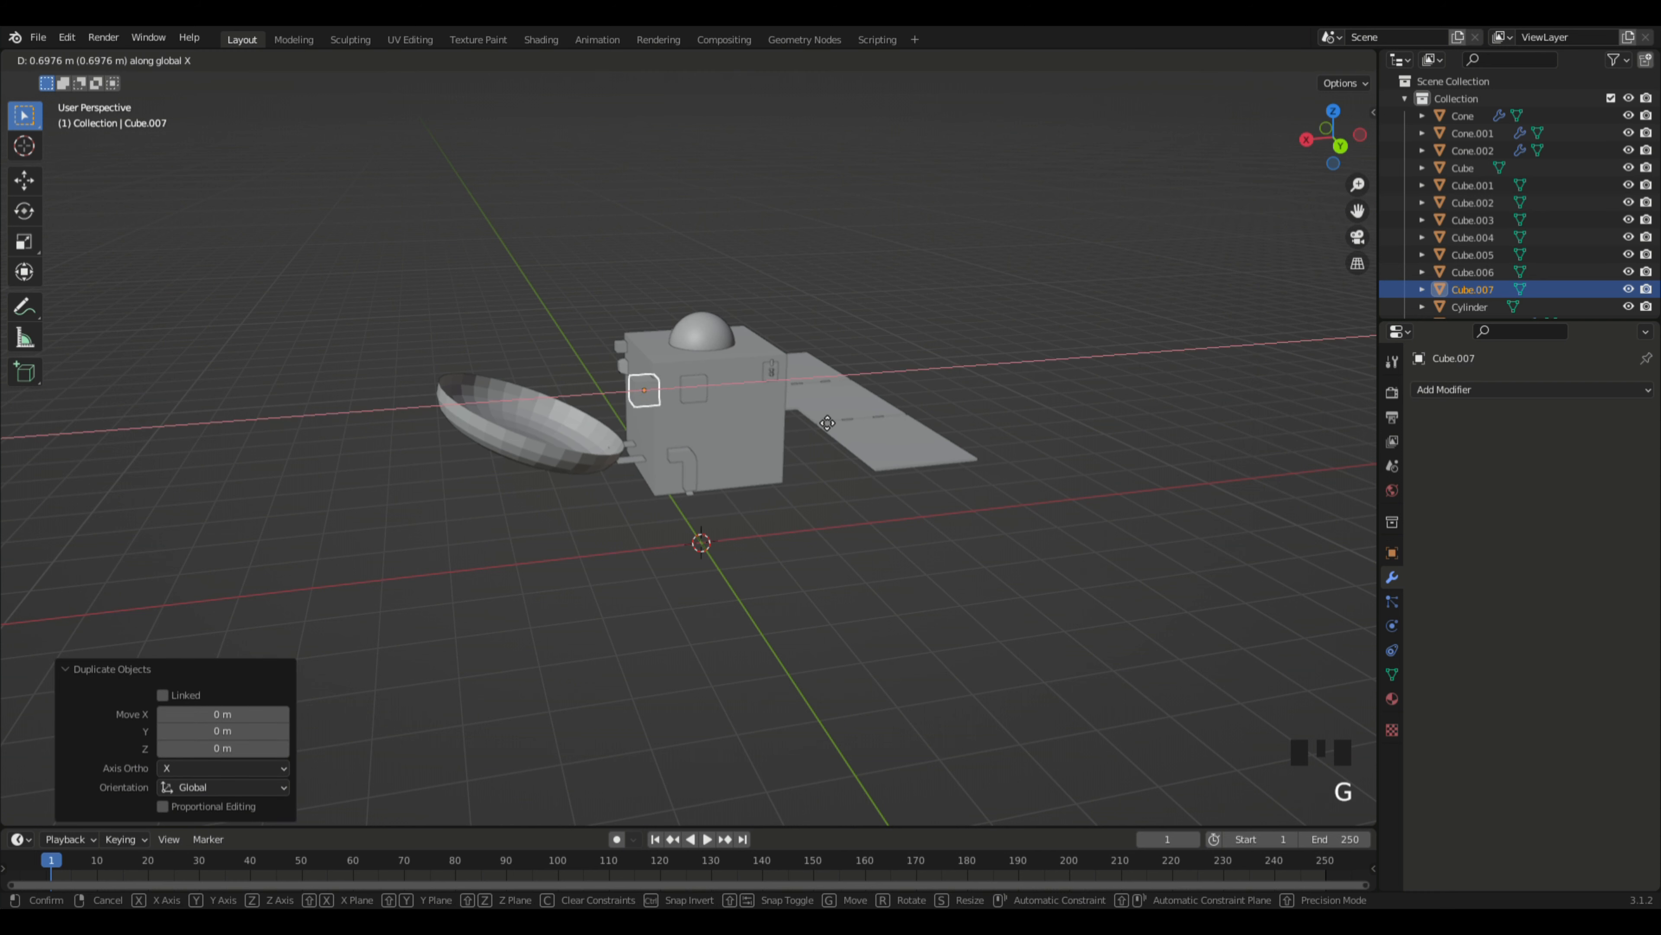
pyautogui.press('y')
pyautogui.click(825, 436)
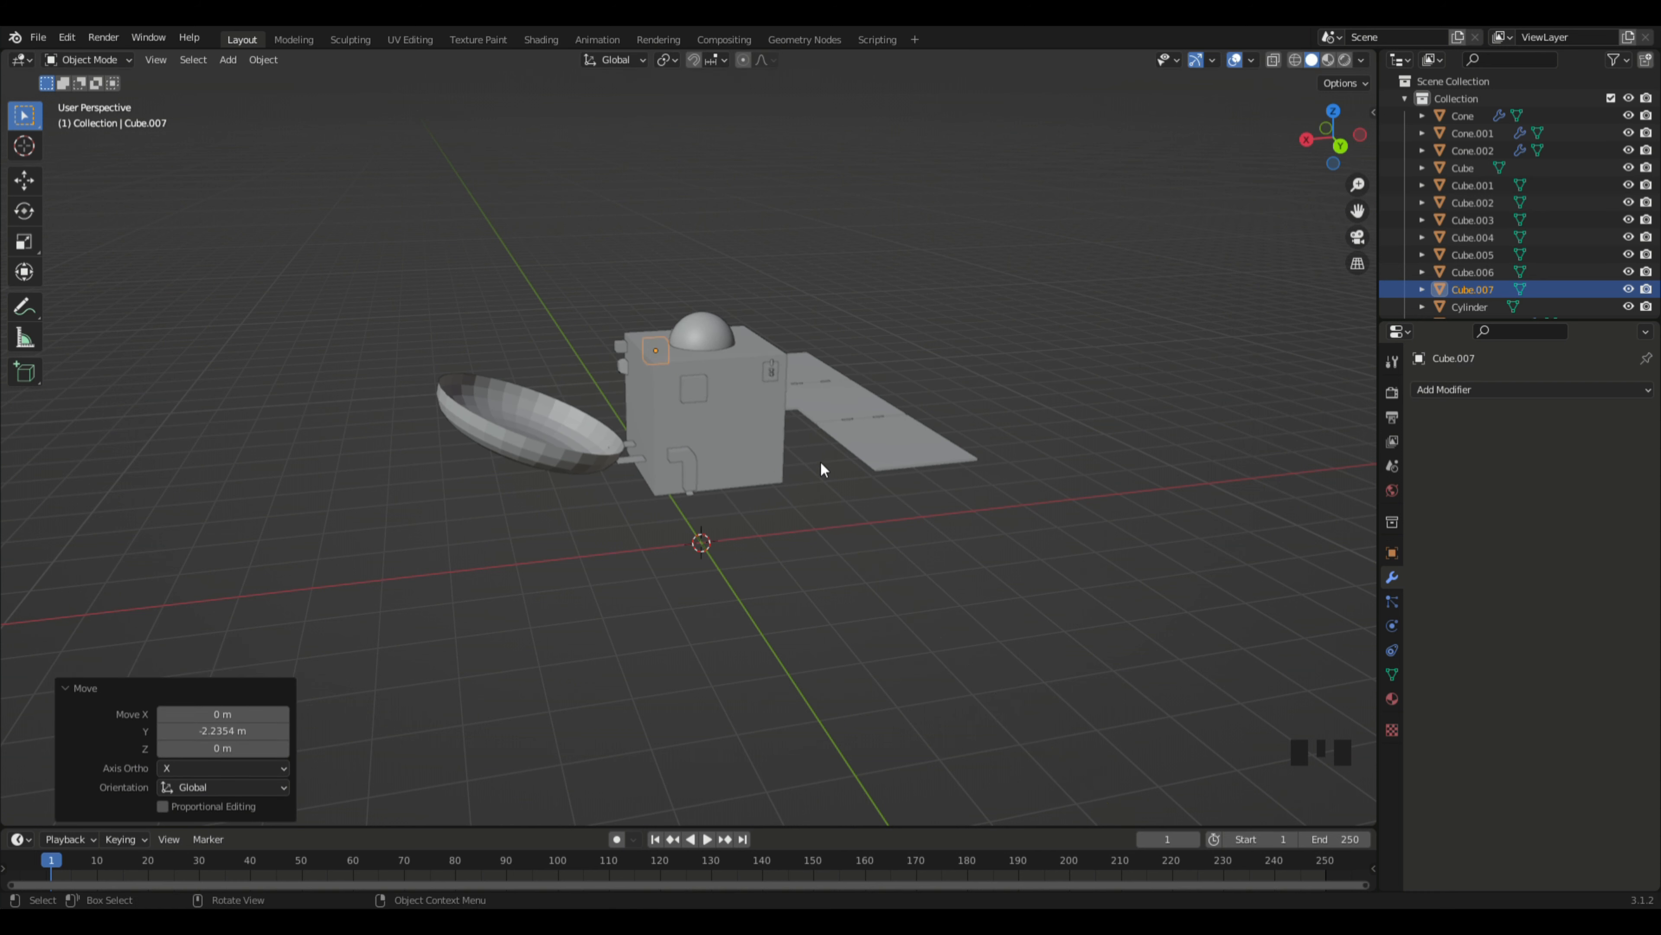
# Step: Move the duplicate block about 0.58 m along Y and lower it about 0.56 m along Z below the box-and-tube instrument
pyautogui.moveTo(826, 437); pyautogui.dragTo(1184, 438, button='middle')
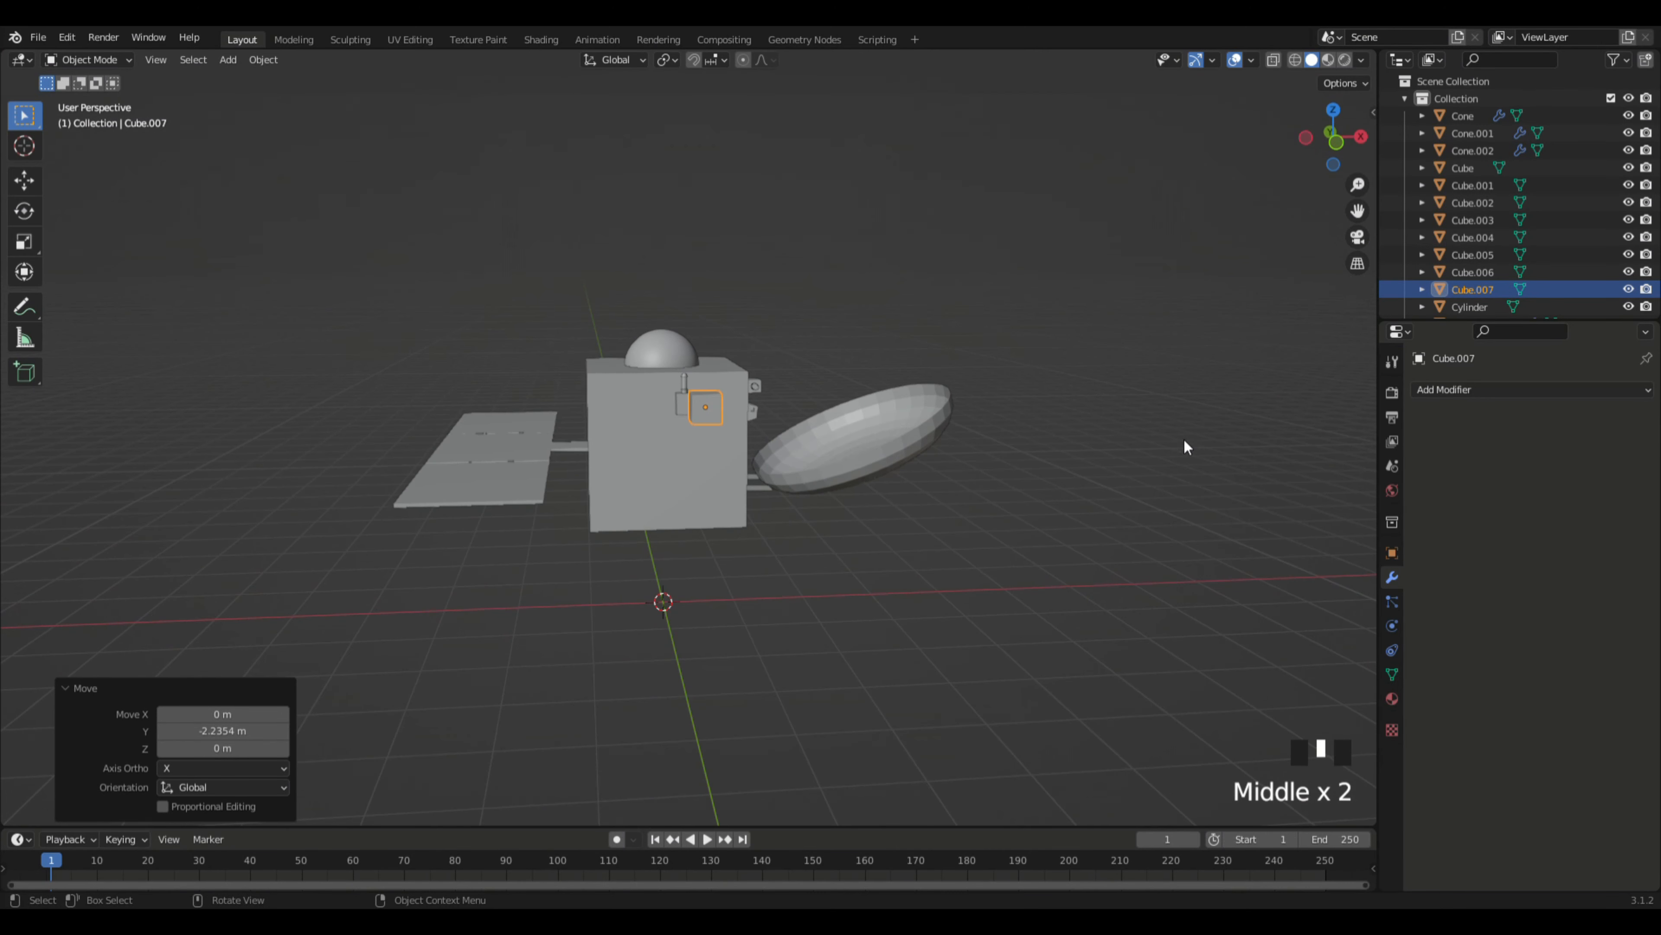
pyautogui.press('g')
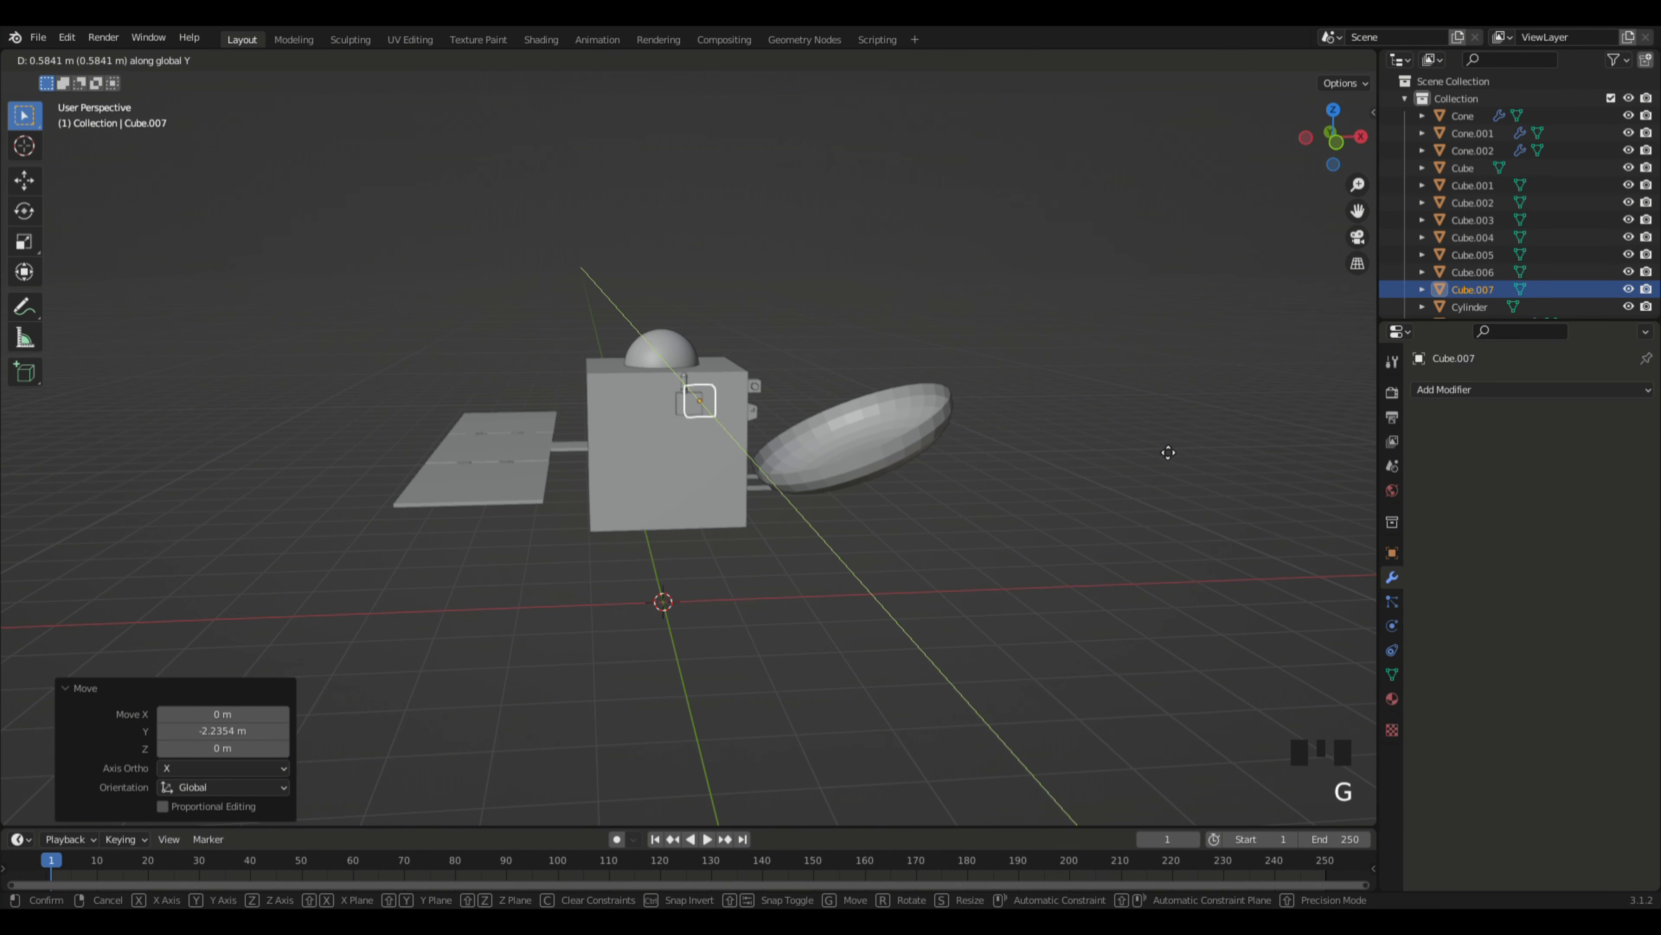
pyautogui.click(1168, 452)
pyautogui.press('g')
pyautogui.press('z')
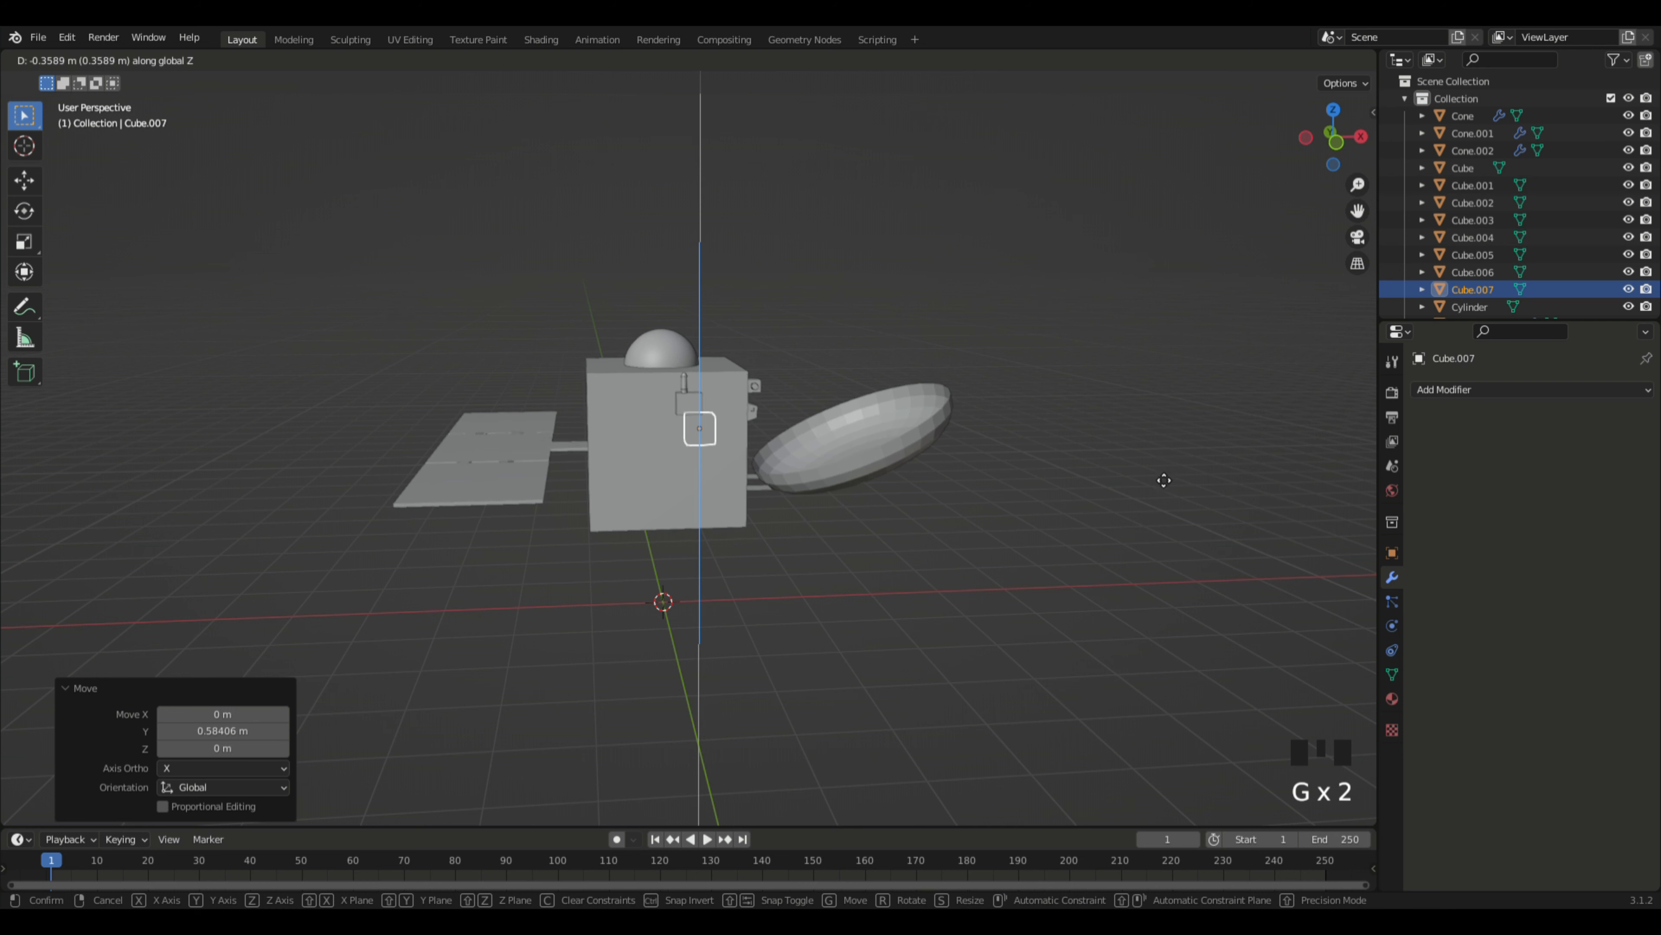
pyautogui.click(1165, 495)
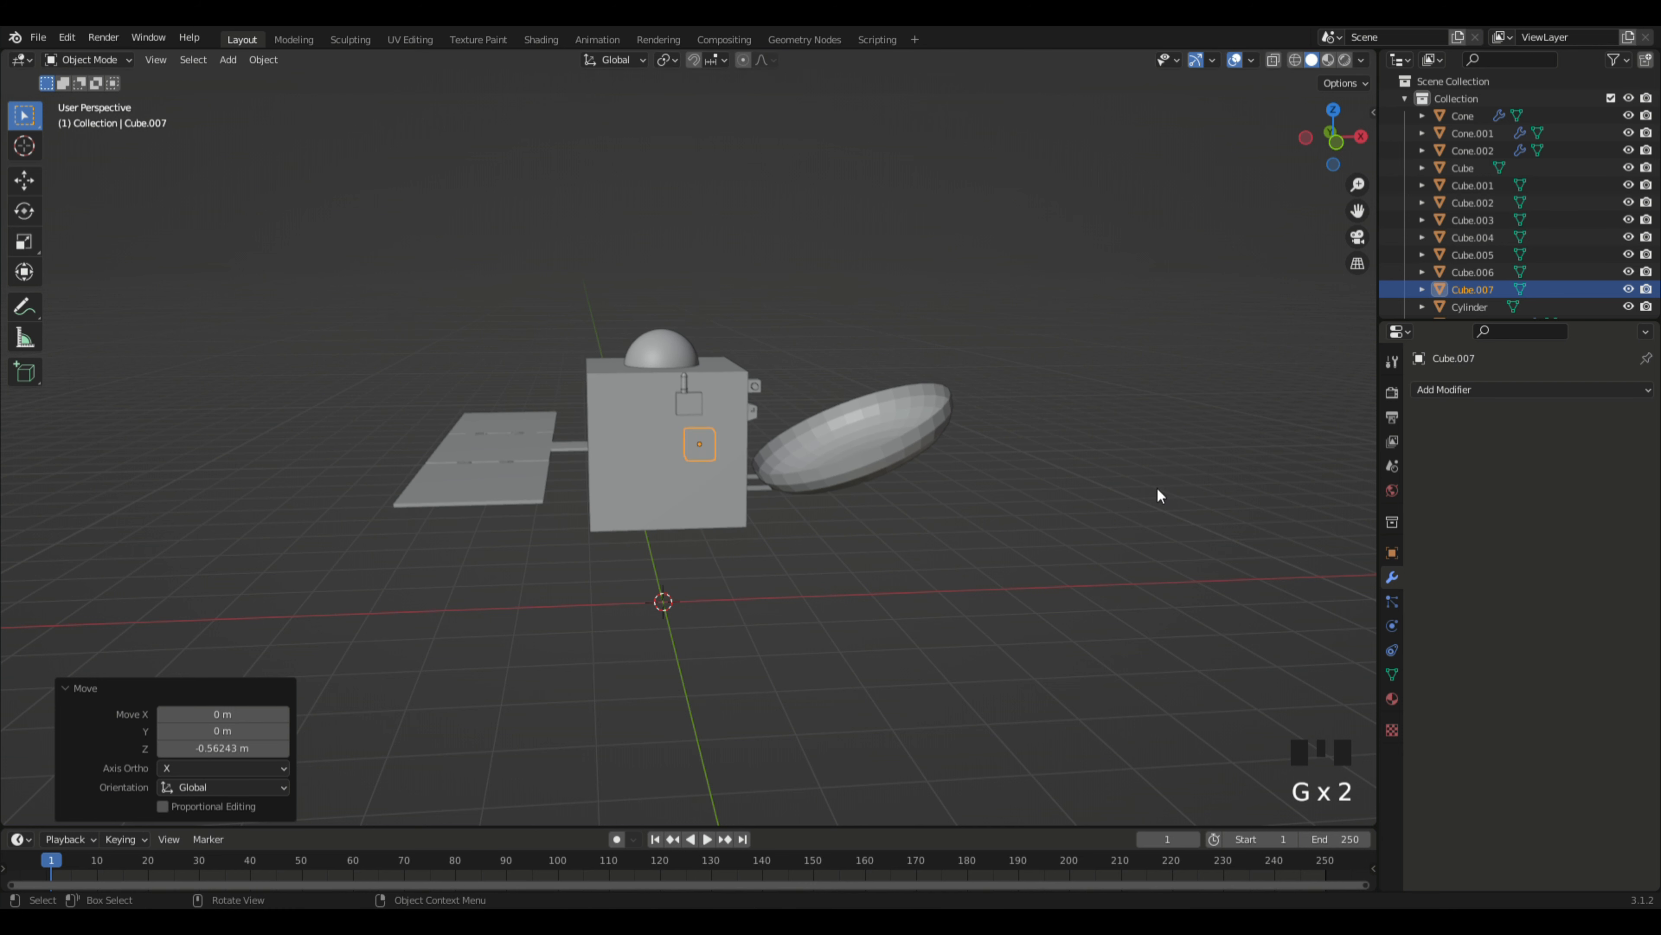
# Step: Adjust the duplicate block along Y by about -0.58 m and back 0.34 m so it sits partly sunk into the face
pyautogui.press('g')
pyautogui.press('y')
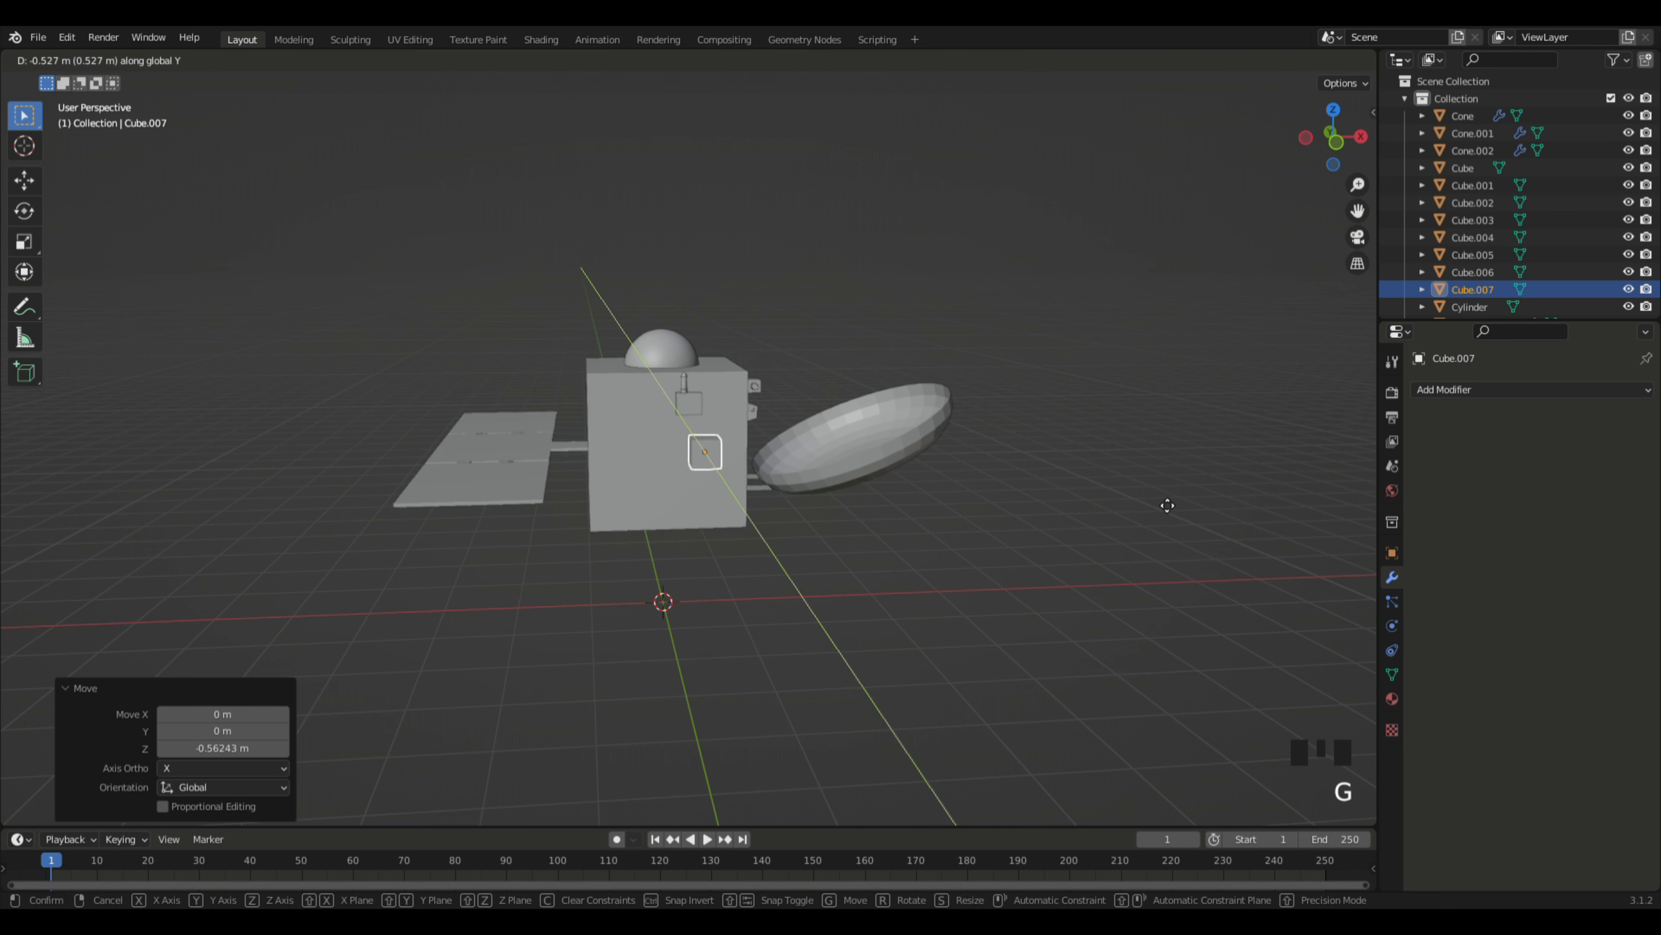
pyautogui.click(1167, 506)
pyautogui.scroll(4, 1160, 494)
pyautogui.moveTo(1161, 490); pyautogui.dragTo(1214, 503, button='middle')
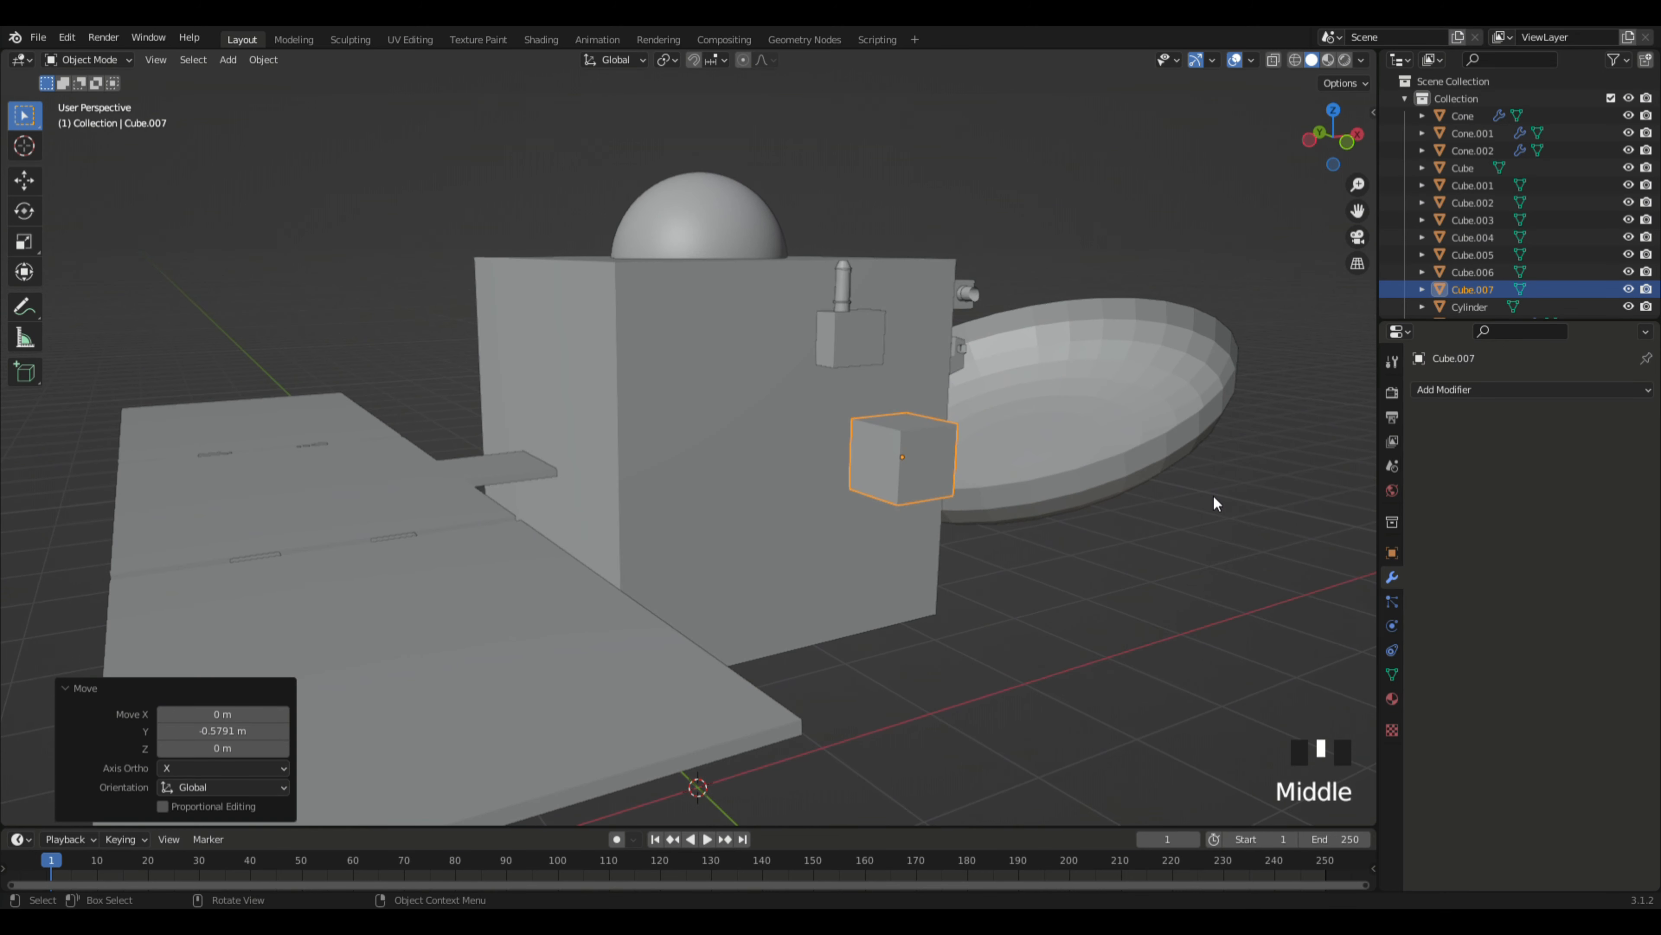
pyautogui.press('g')
pyautogui.press('y')
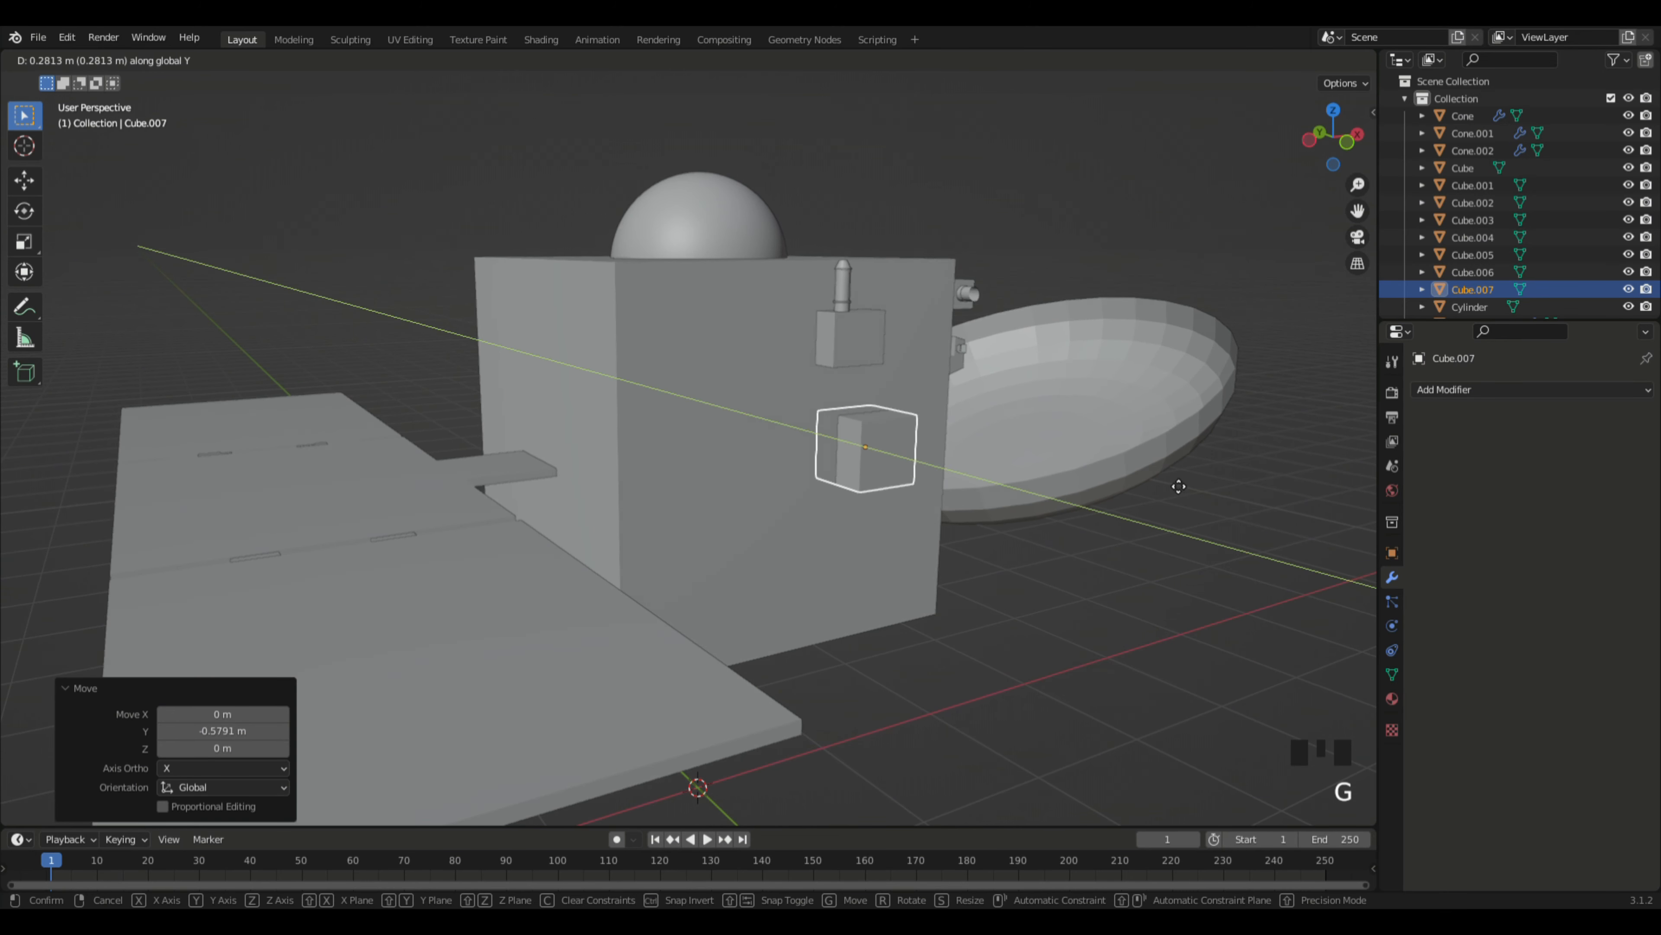
pyautogui.click(1169, 485)
# Step: Move the duplicate block about -0.64 m along X and narrow it to a scale of about 0.578 along X
pyautogui.press('g')
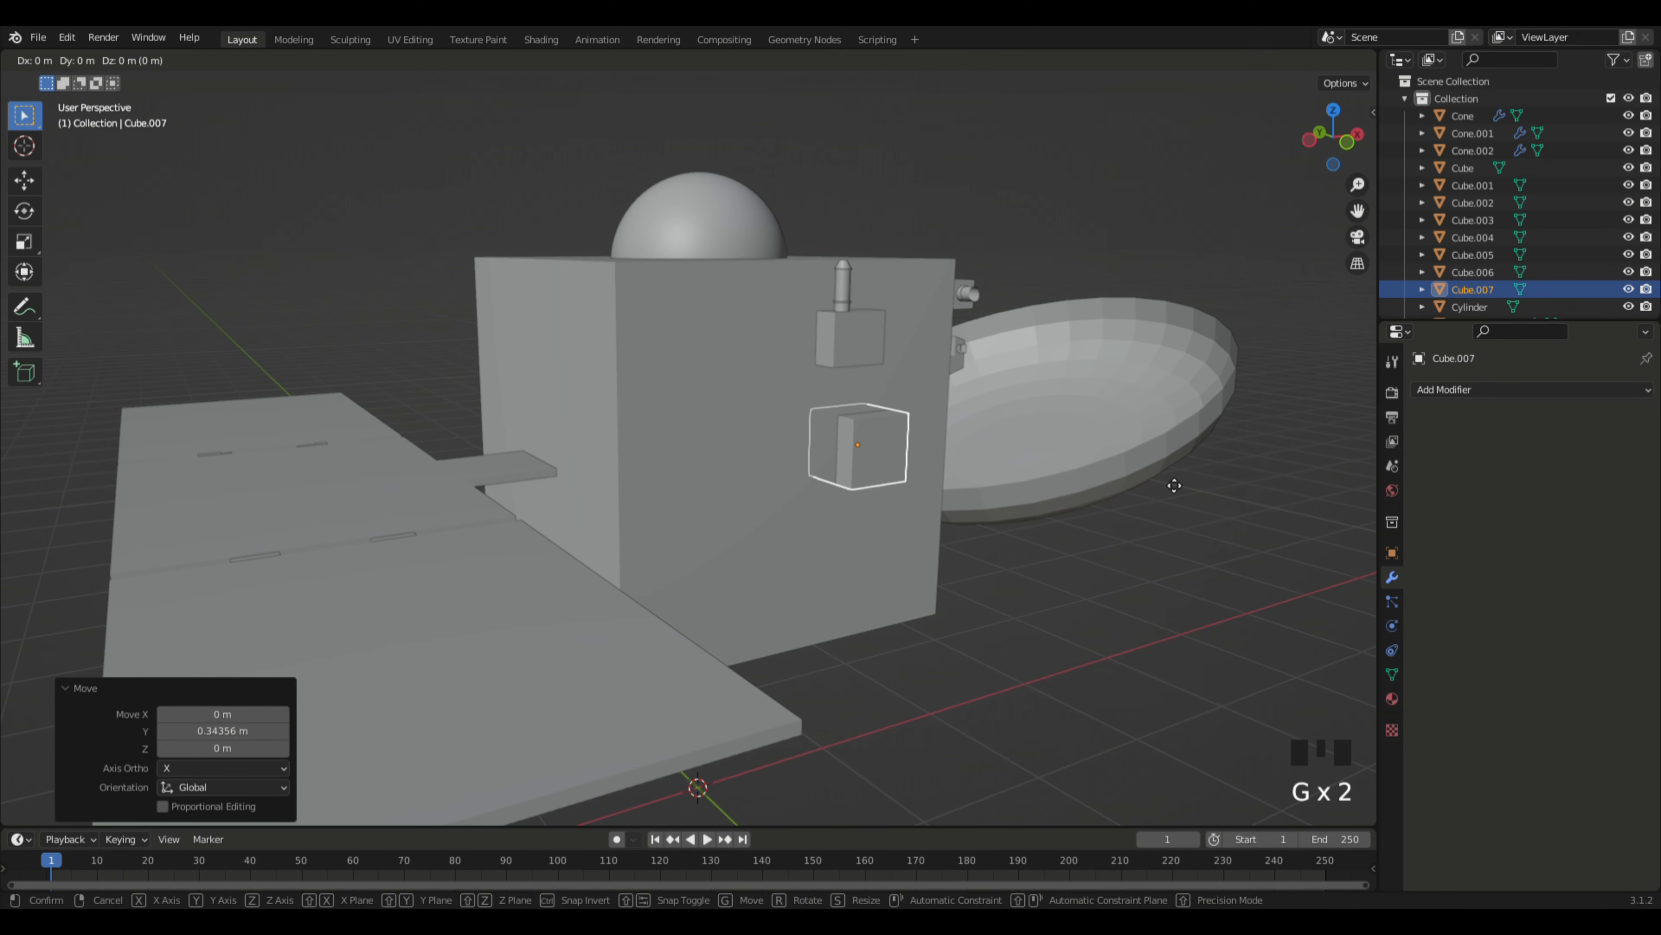
pyautogui.press('x')
pyautogui.click(1066, 492)
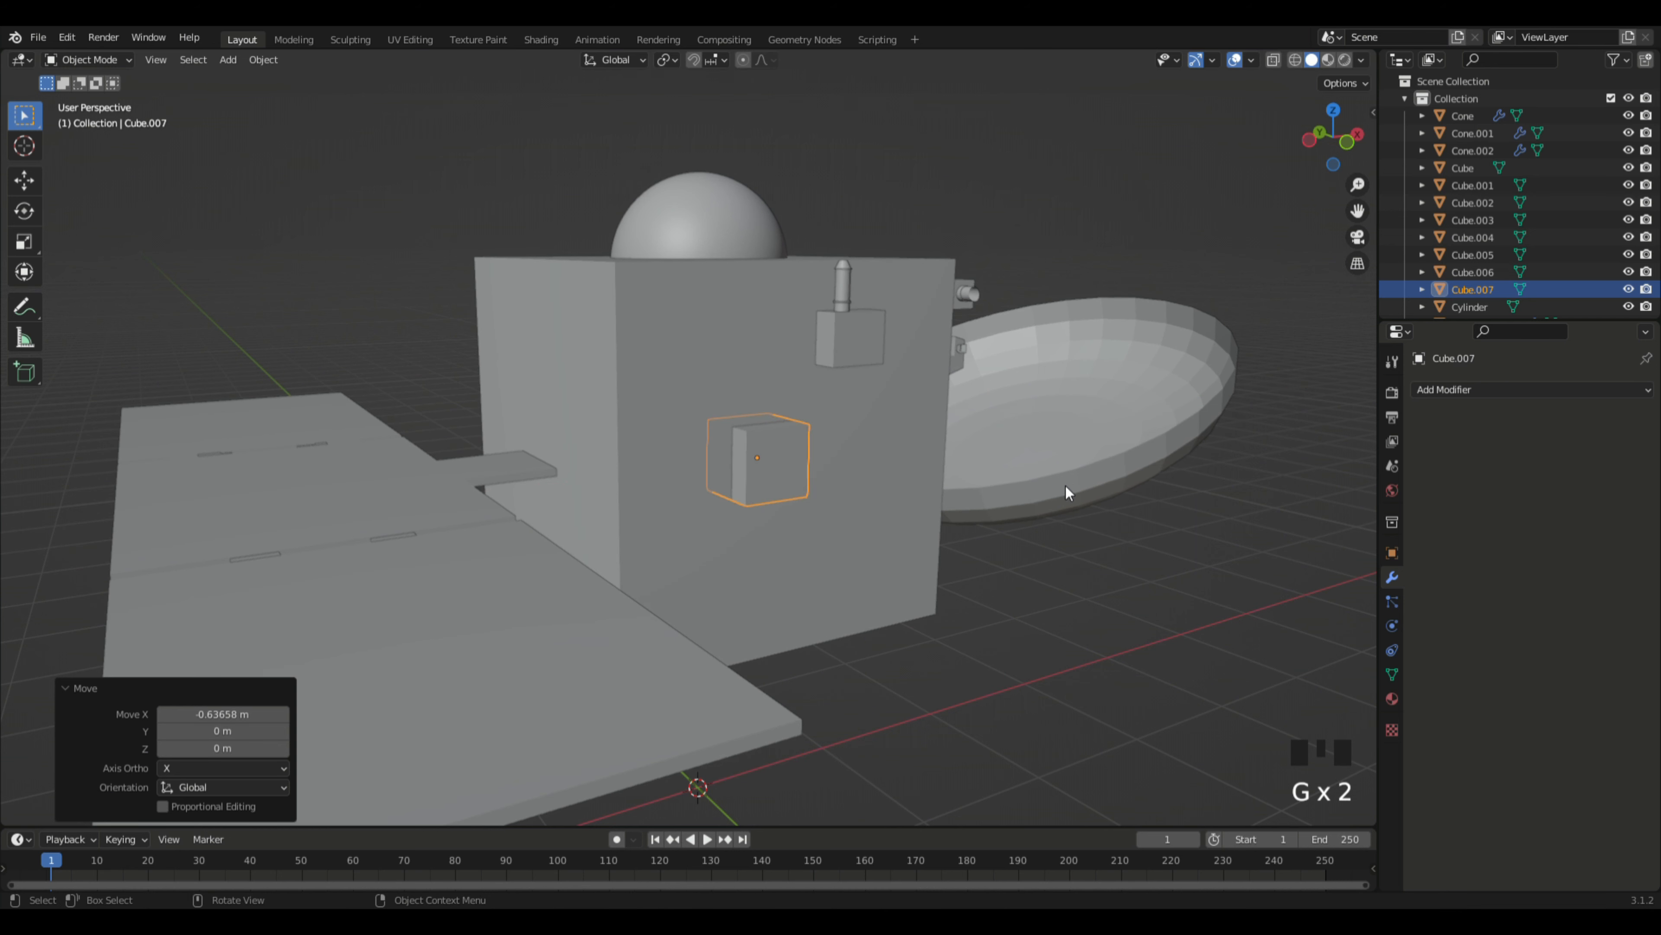
pyautogui.press('s')
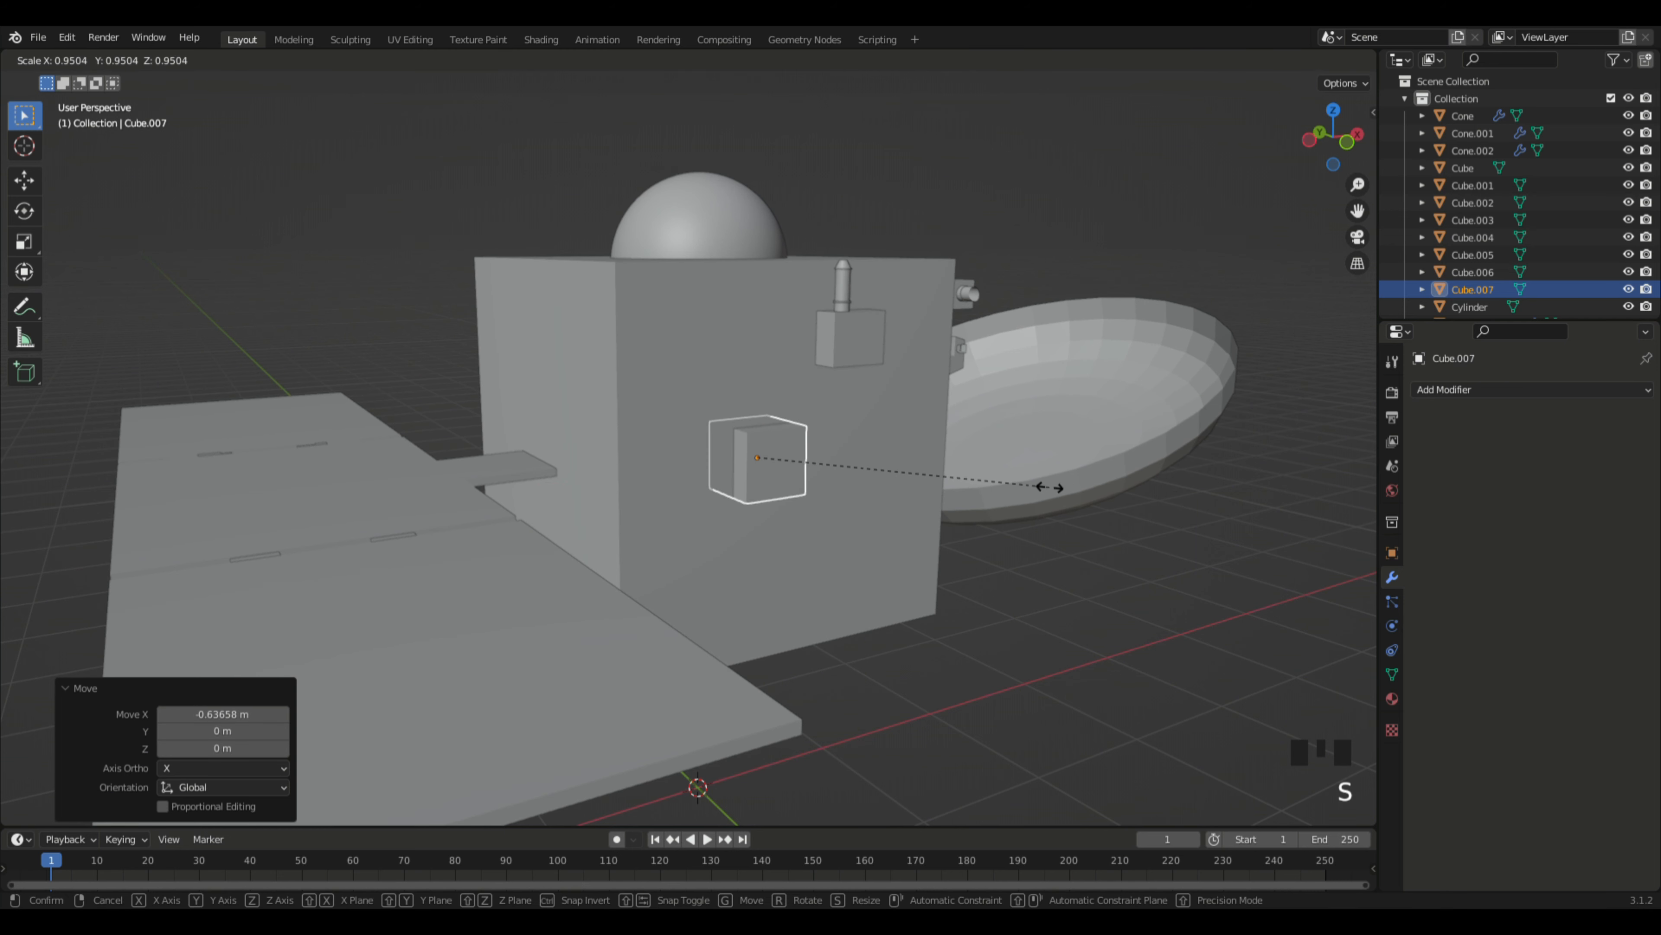
pyautogui.press('x')
pyautogui.click(939, 472)
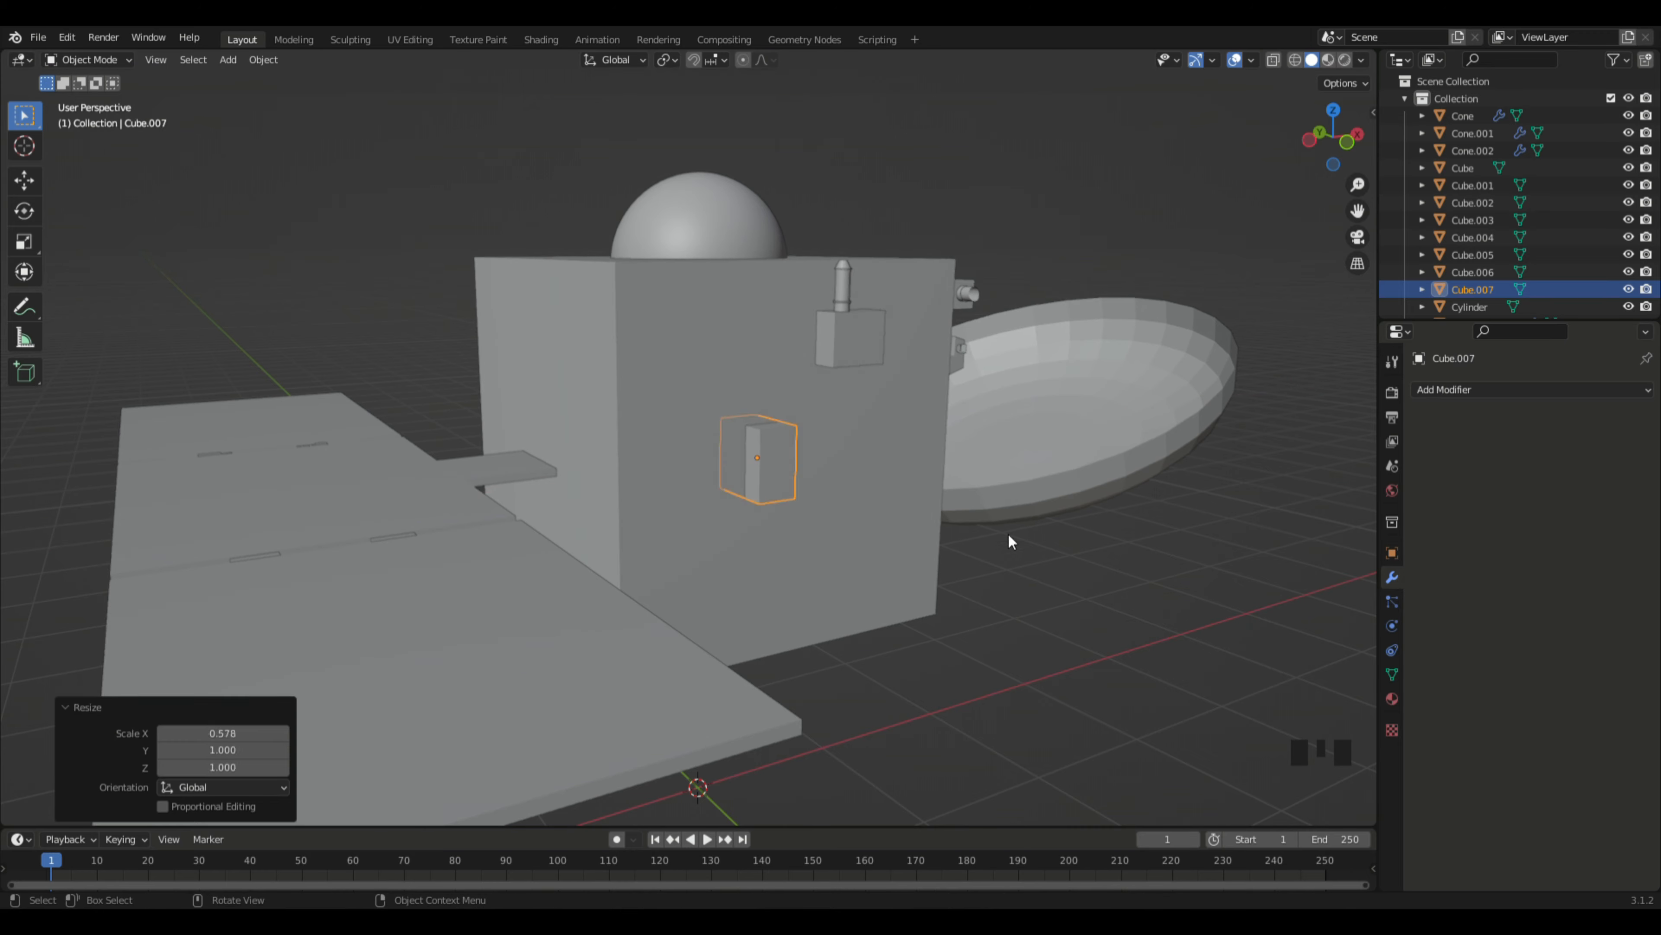
# Step: Examine the spacecraft from several sides to check the two blocks and the dish antenna
pyautogui.moveTo(1009, 535); pyautogui.dragTo(1074, 588, button='middle')
pyautogui.scroll(-4, 975, 575)
pyautogui.scroll(-4, 1070, 589)
pyautogui.moveTo(935, 602); pyautogui.dragTo(1119, 611, button='middle')
pyautogui.moveTo(1053, 605); pyautogui.dragTo(700, 386, button='middle')
pyautogui.scroll(5, 1091, 602)
pyautogui.moveTo(969, 634); pyautogui.dragTo(849, 525, button='middle')
pyautogui.scroll(-1, 849, 526)
# Step: Select the dish antenna beside the spacecraft body and delete it
pyautogui.click(845, 512)
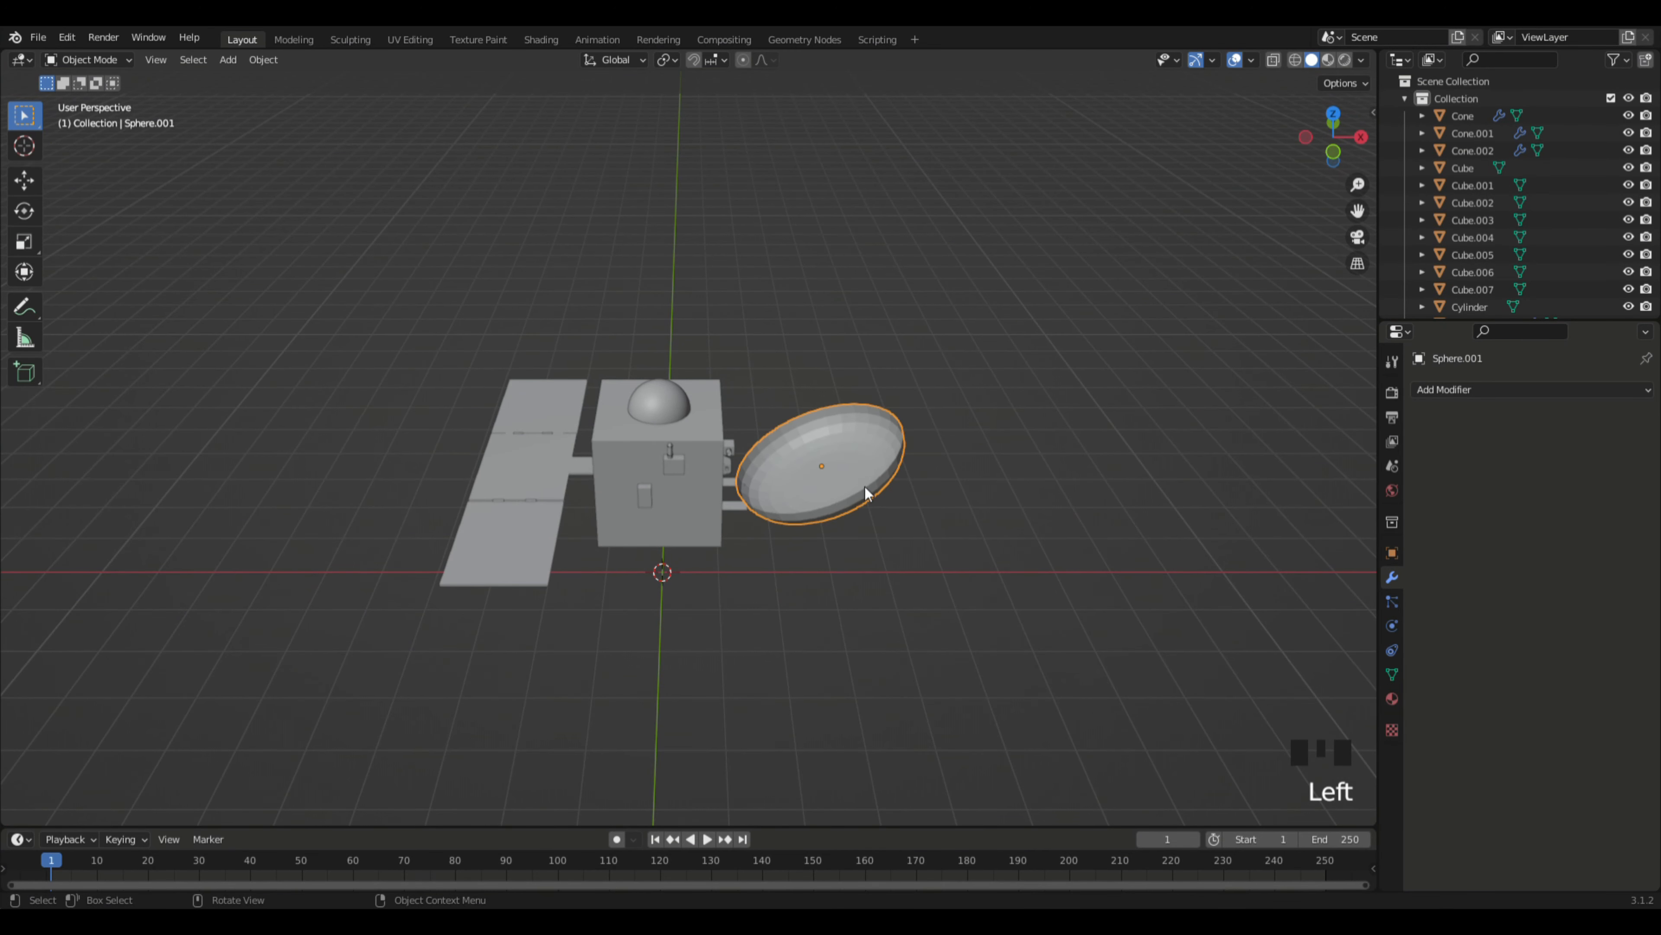
pyautogui.moveTo(896, 578); pyautogui.dragTo(916, 661, button='middle')
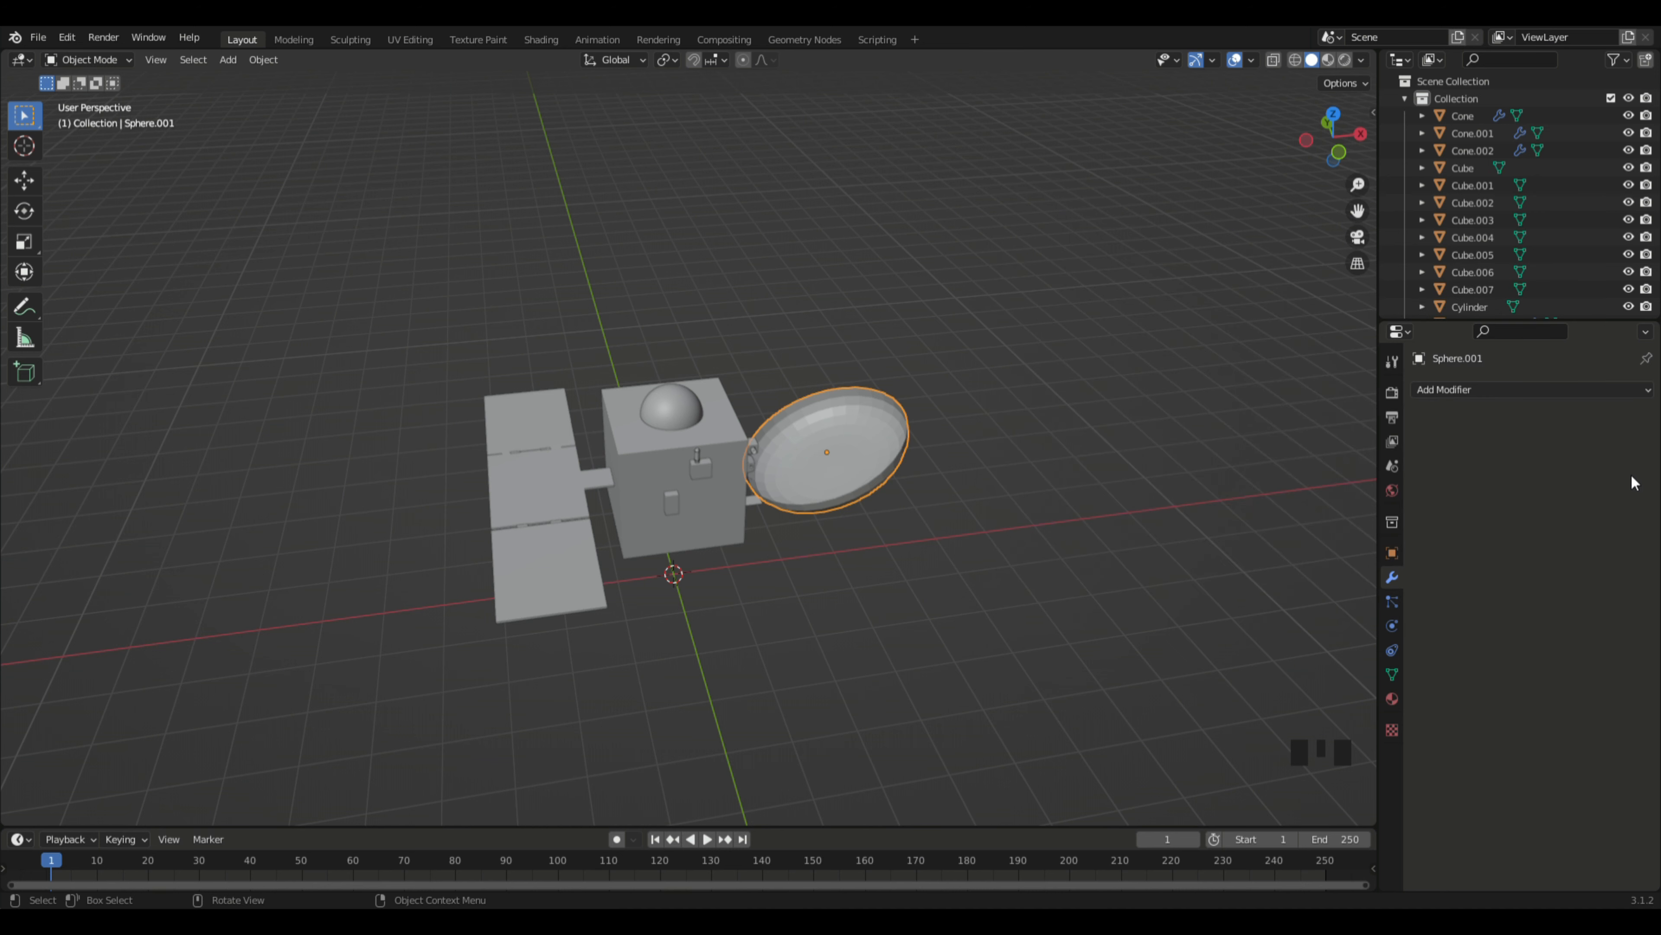
pyautogui.moveTo(920, 382); pyautogui.dragTo(857, 494, button='middle')
pyautogui.click(858, 494)
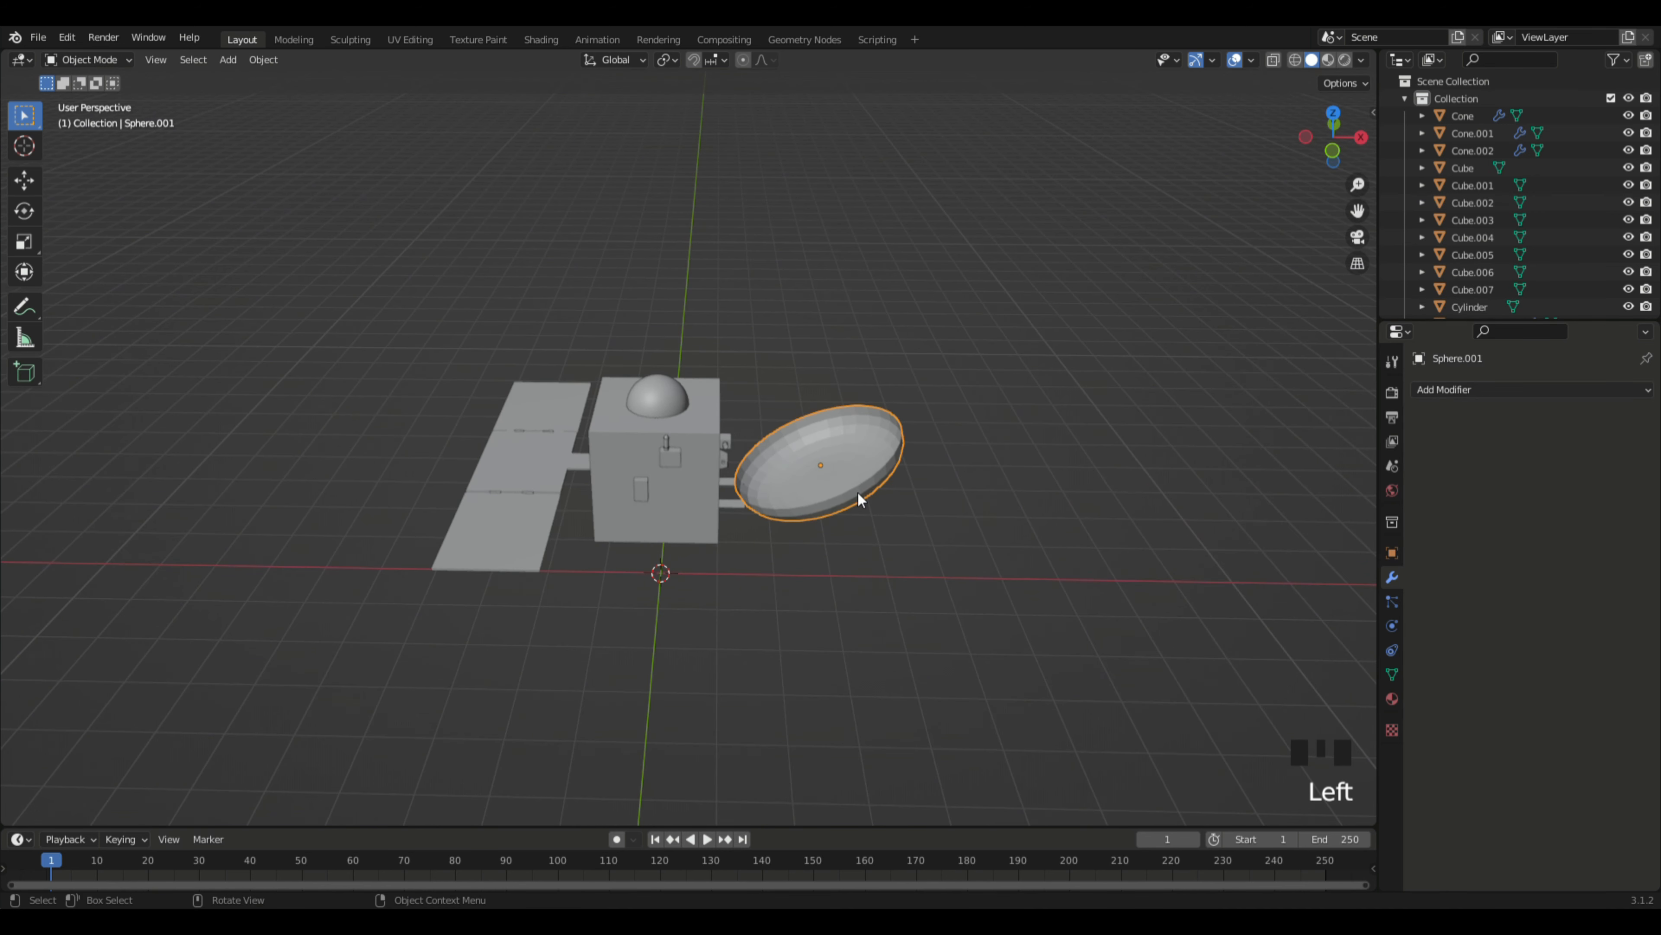
pyautogui.press('Delete')
# Step: Add a cone at the 3D cursor and increase its vertex count to make it round
pyautogui.hotkey('shift', 'a')
pyautogui.moveTo(858, 494)
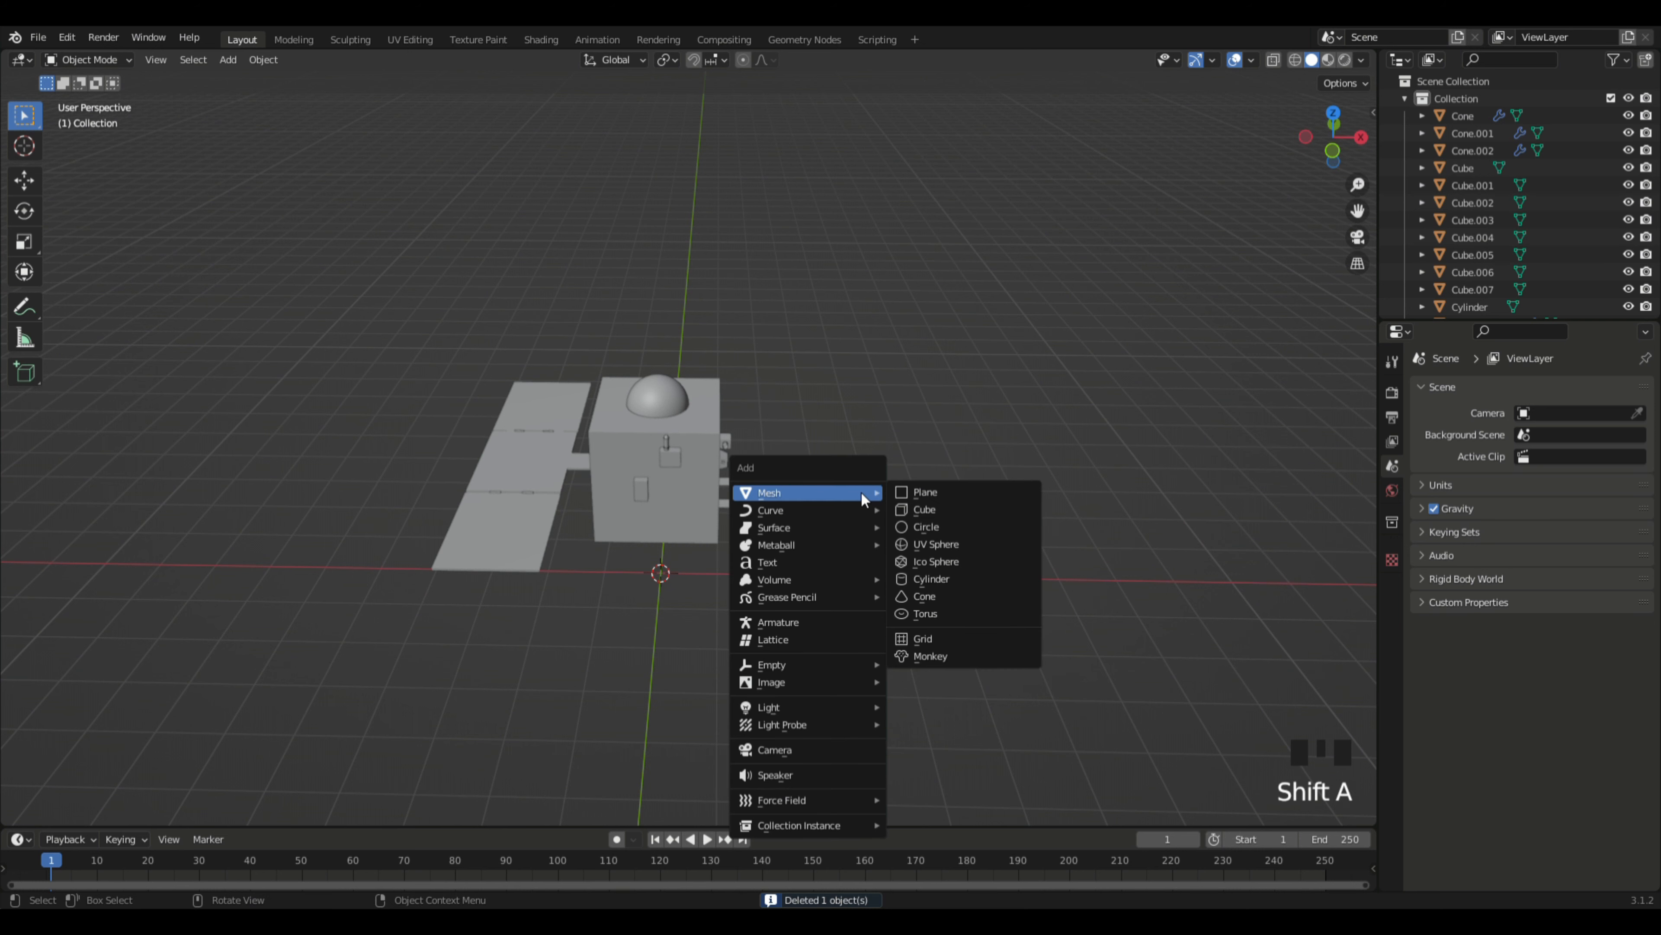
pyautogui.click(937, 595)
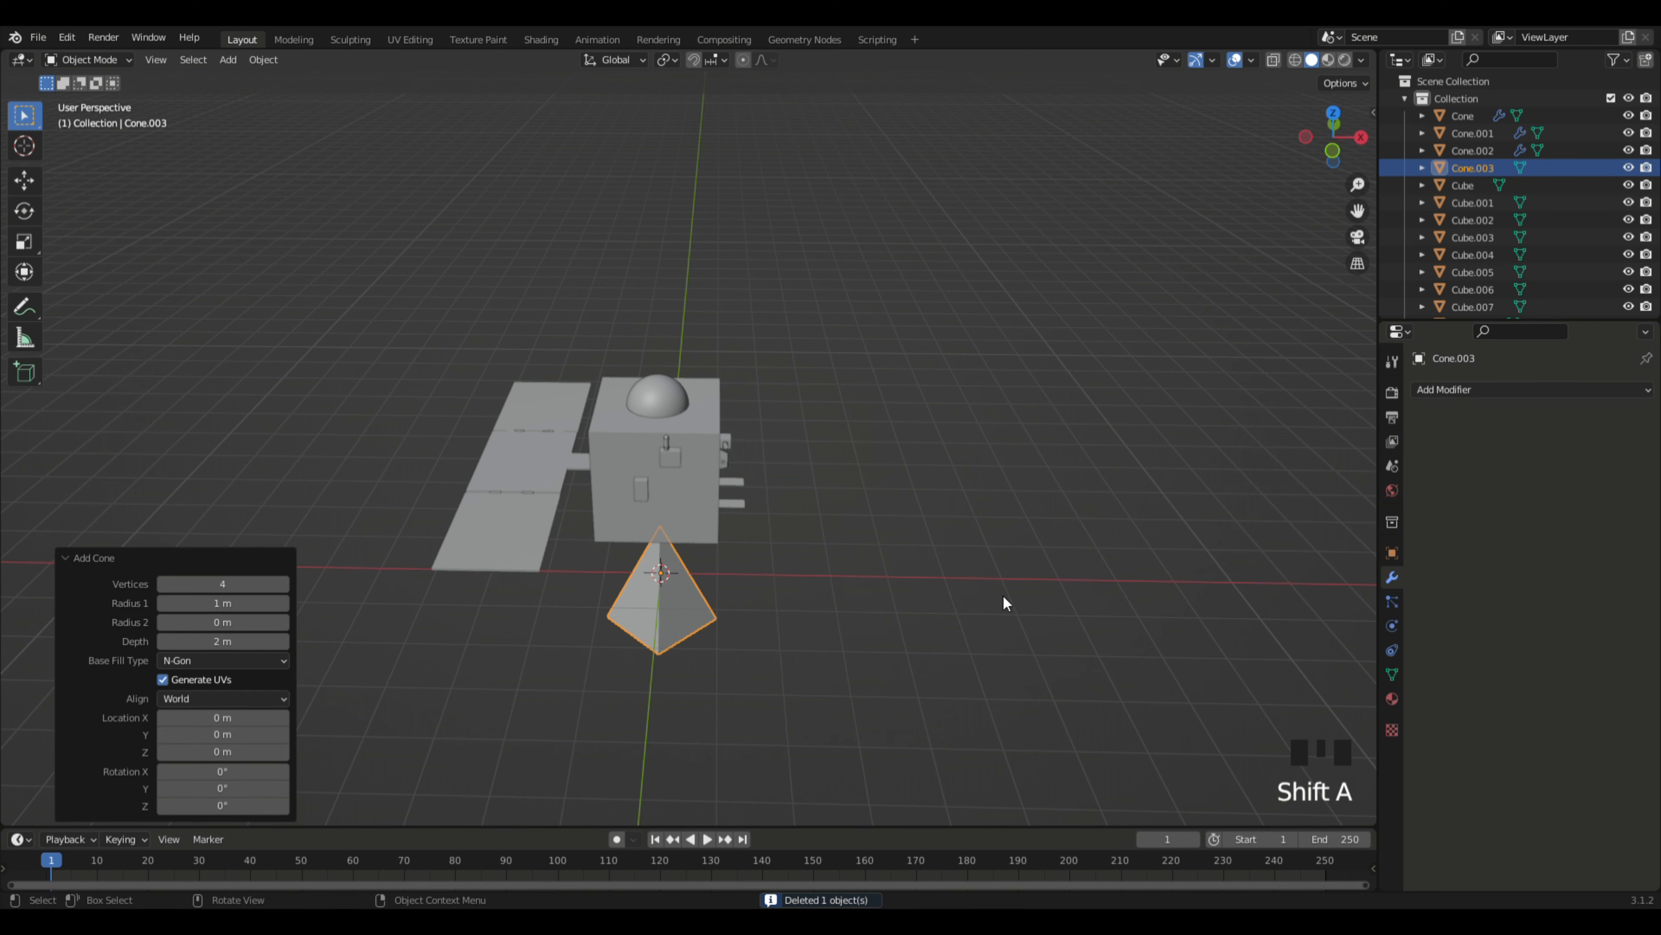
pyautogui.click(259, 586)
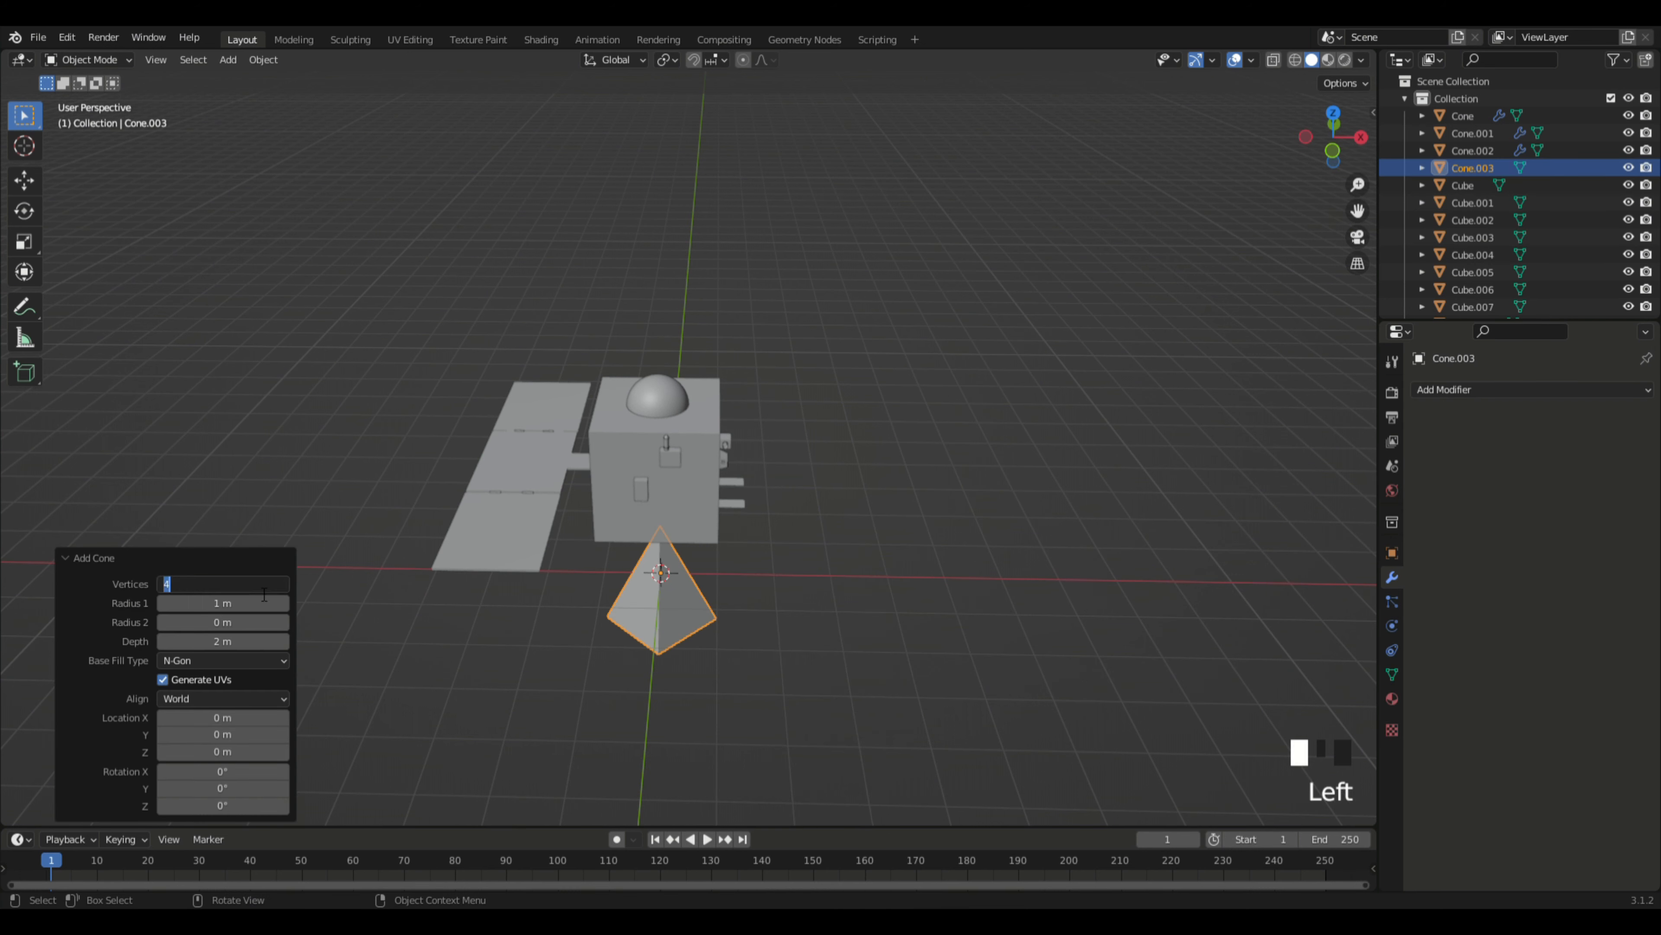
pyautogui.click(495, 675)
pyautogui.moveTo(583, 734); pyautogui.dragTo(644, 688, button='middle')
pyautogui.click(539, 689)
pyautogui.click(667, 615)
# Step: Raise the cone about 4.12 m along Z and move it about 2.98 m along X beside the spacecraft body
pyautogui.press('g')
pyautogui.press('z')
pyautogui.click(721, 411)
pyautogui.press('g')
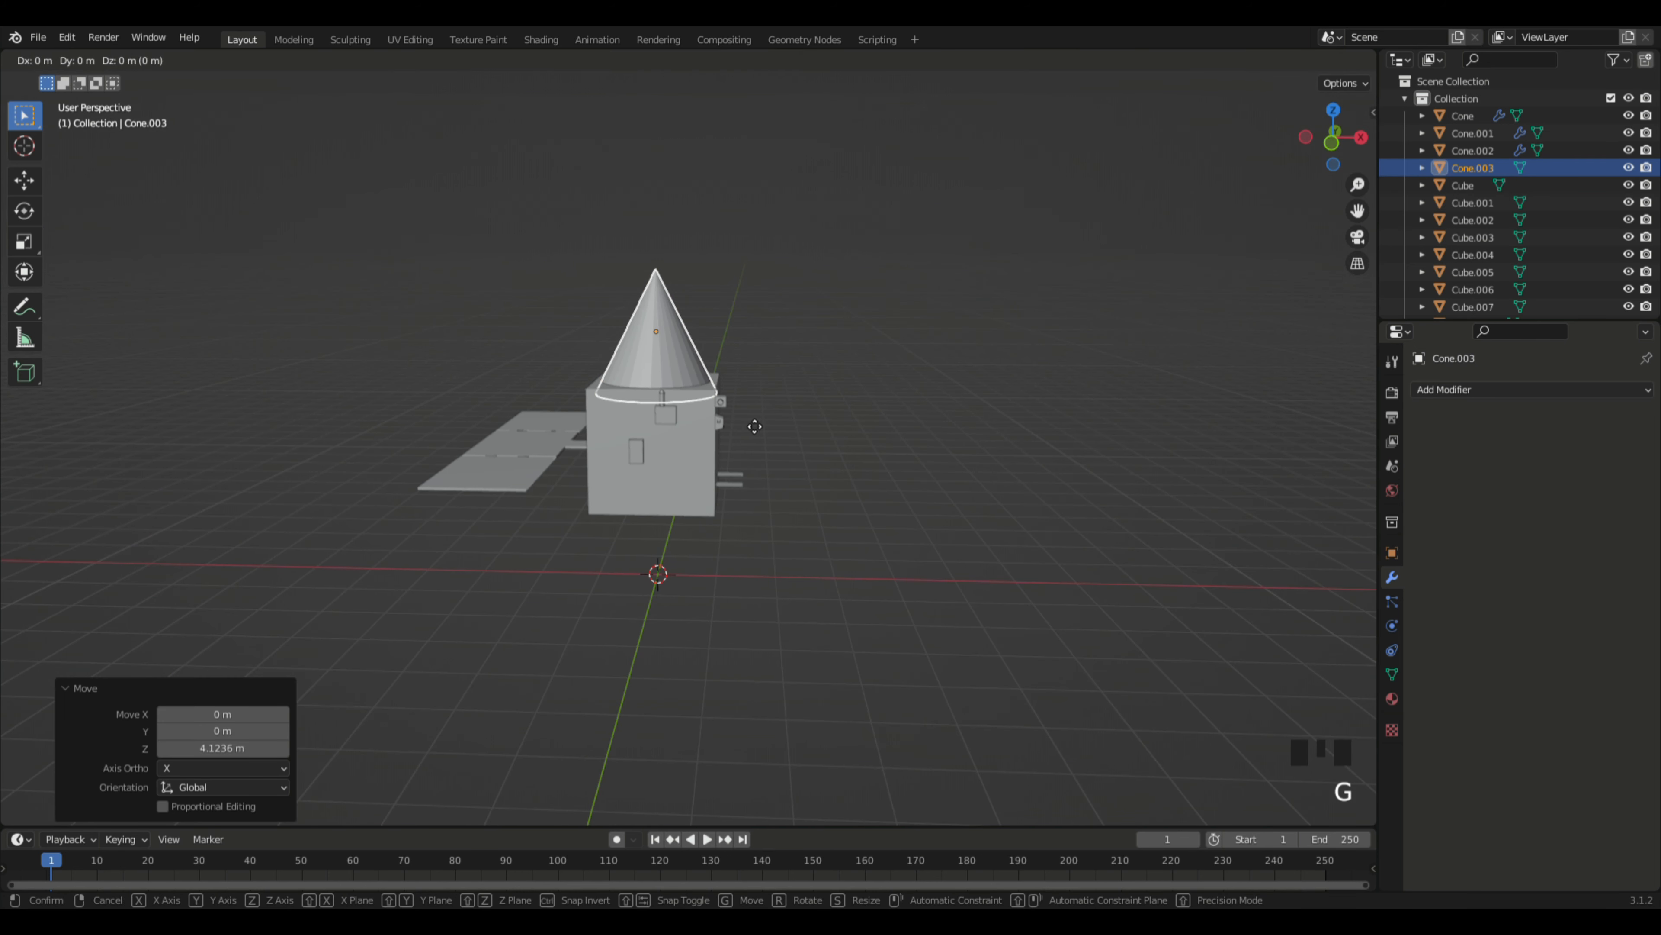
pyautogui.press('x')
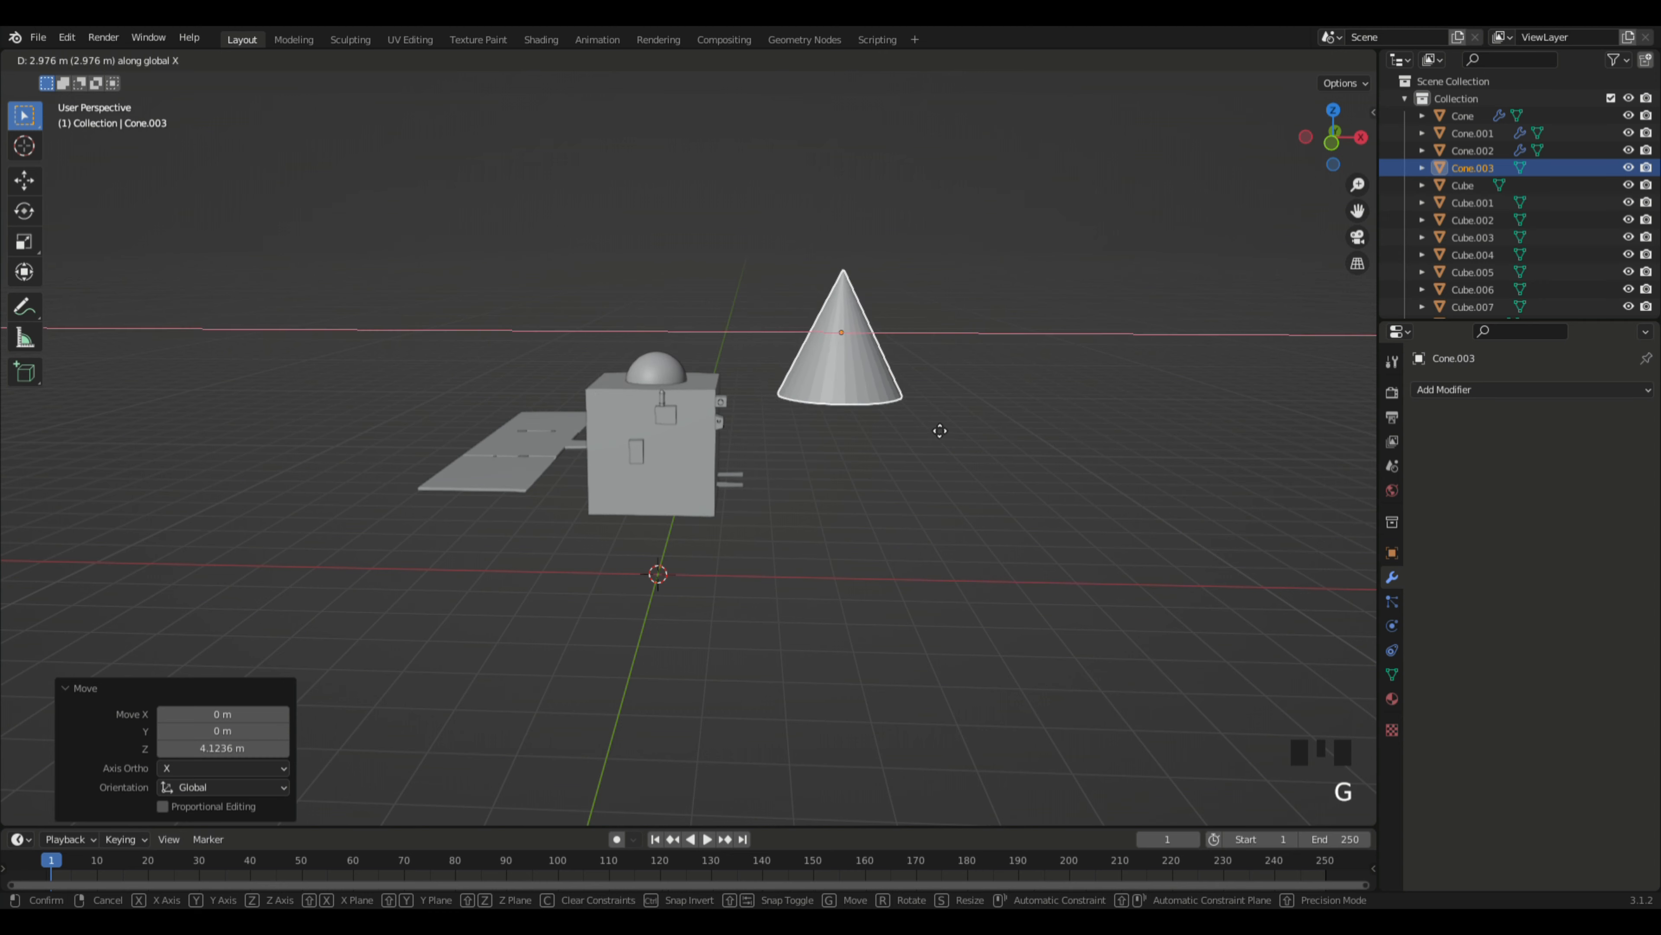
pyautogui.click(933, 429)
pyautogui.moveTo(933, 428)
pyautogui.mouseDown(button='middle')
pyautogui.moveTo(934, 470)
pyautogui.moveTo(922, 442)
pyautogui.mouseUp(button='middle')
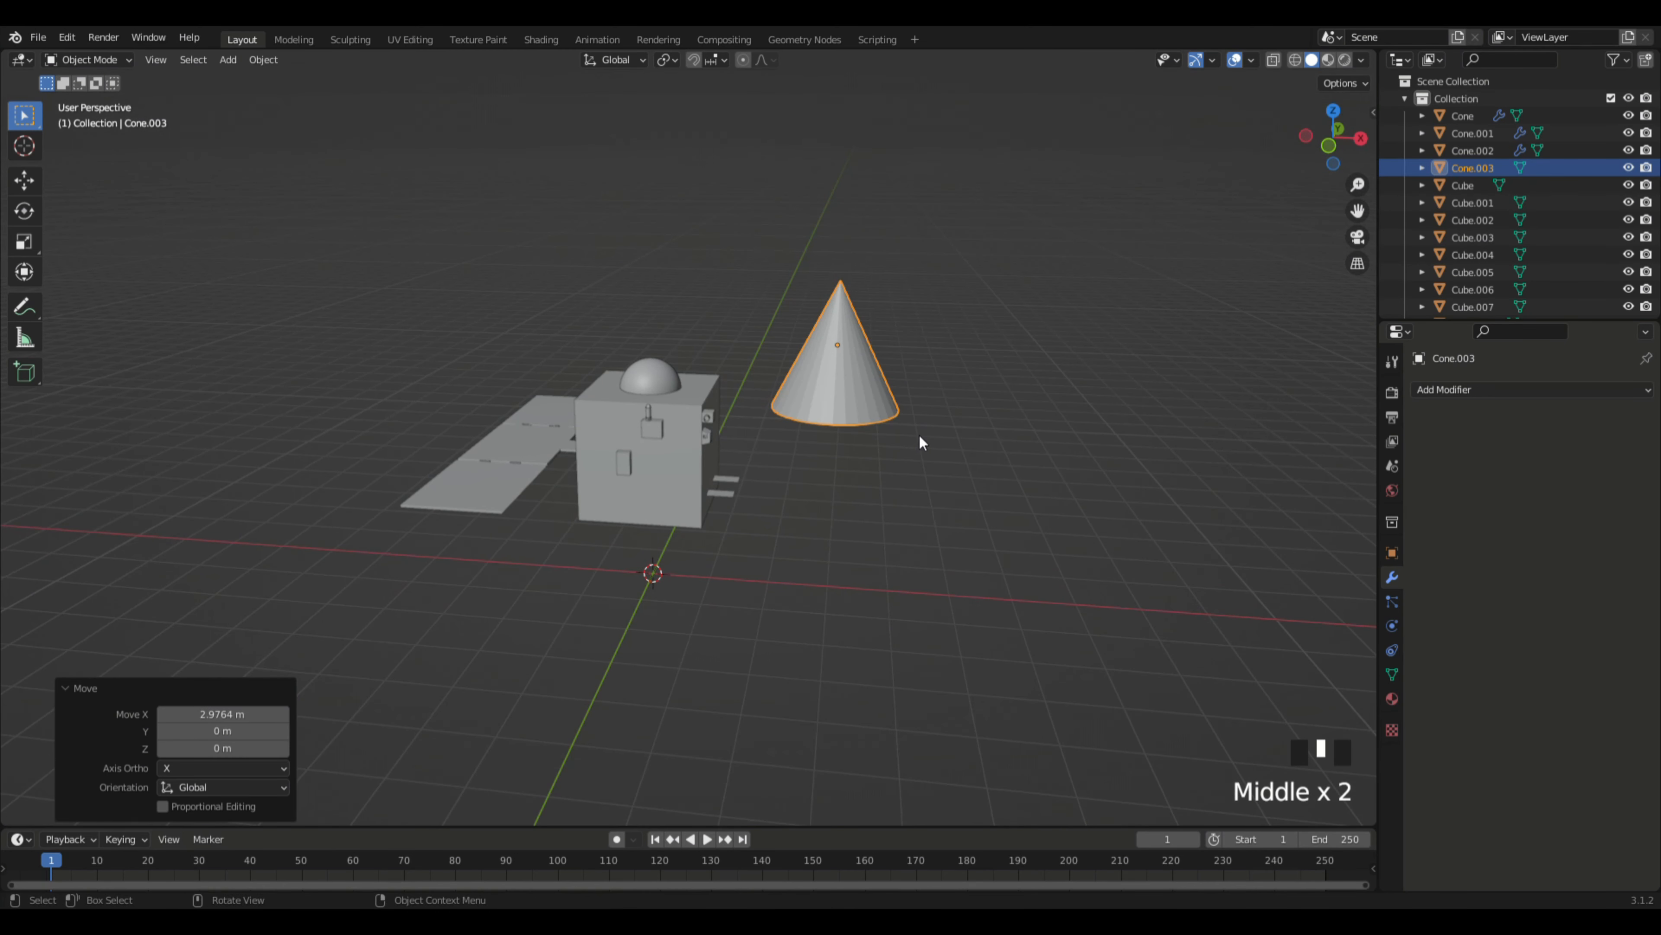
pyautogui.write('r90')
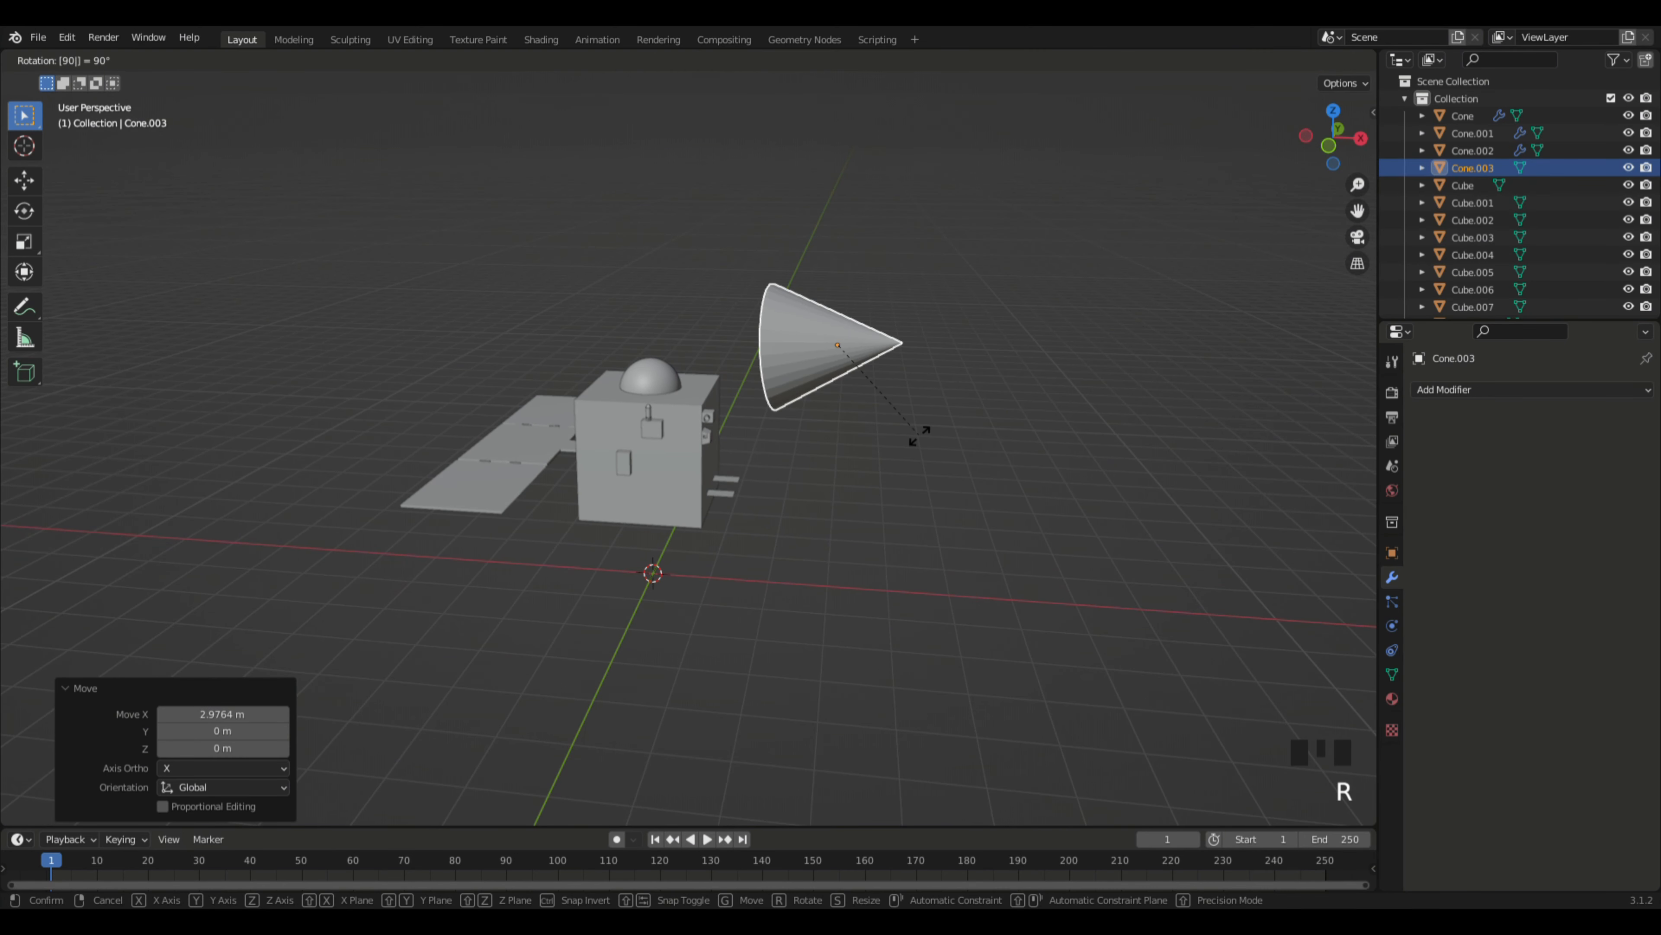
pyautogui.press('BackSpace')
pyautogui.press('BackSpace')
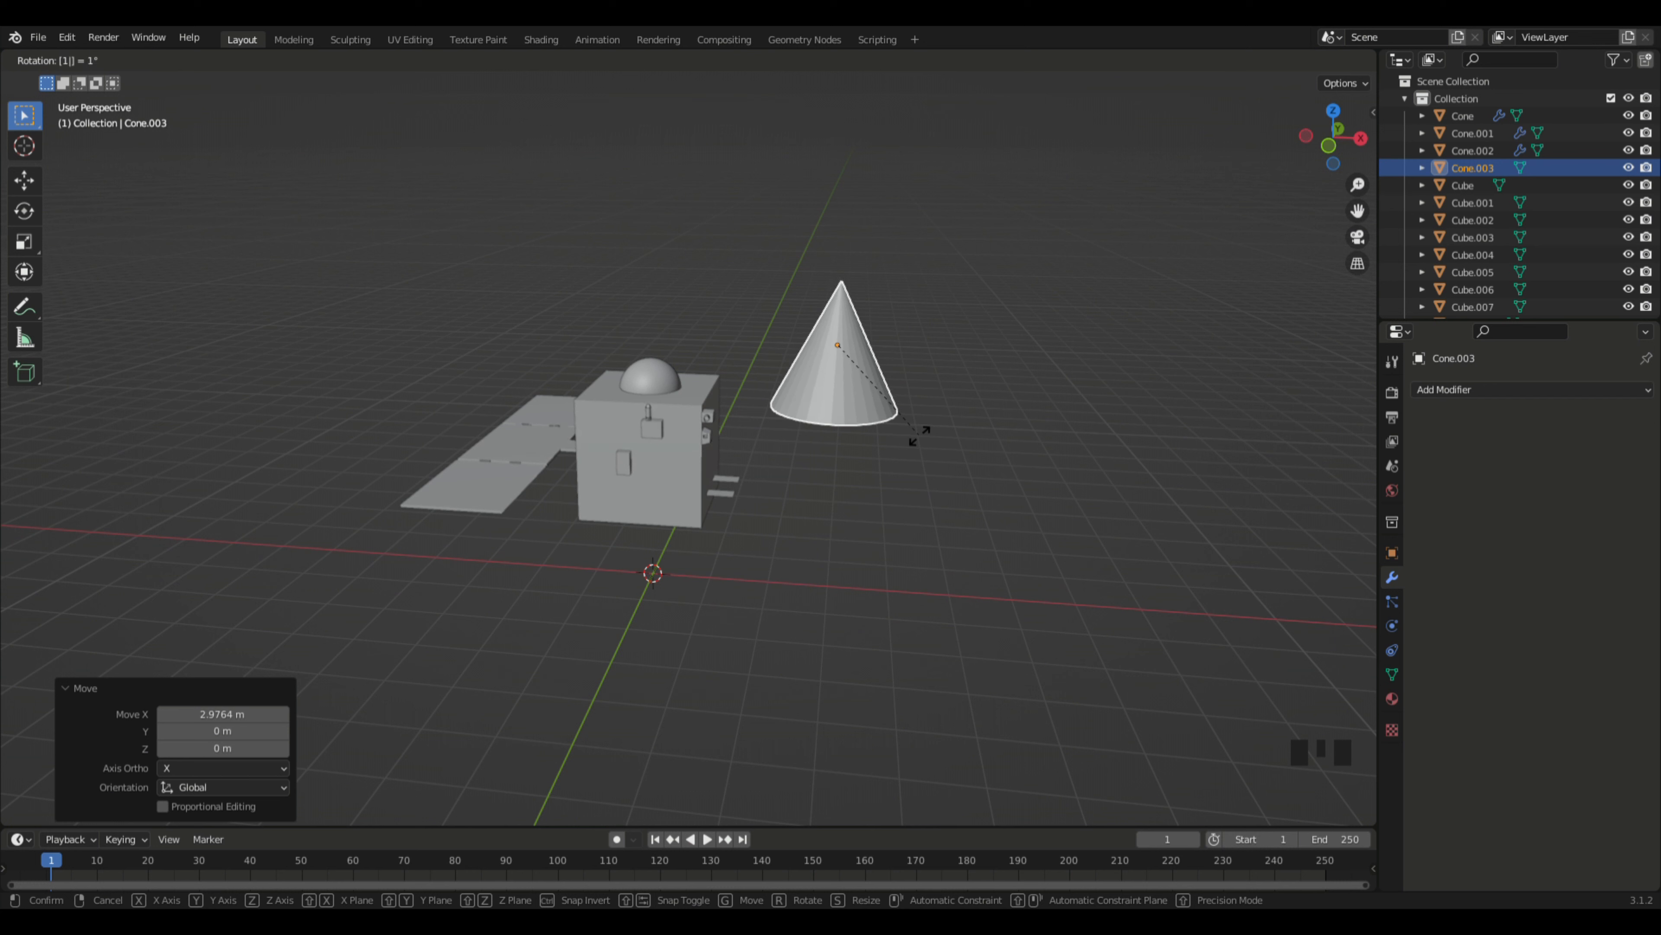
pyautogui.write('180')
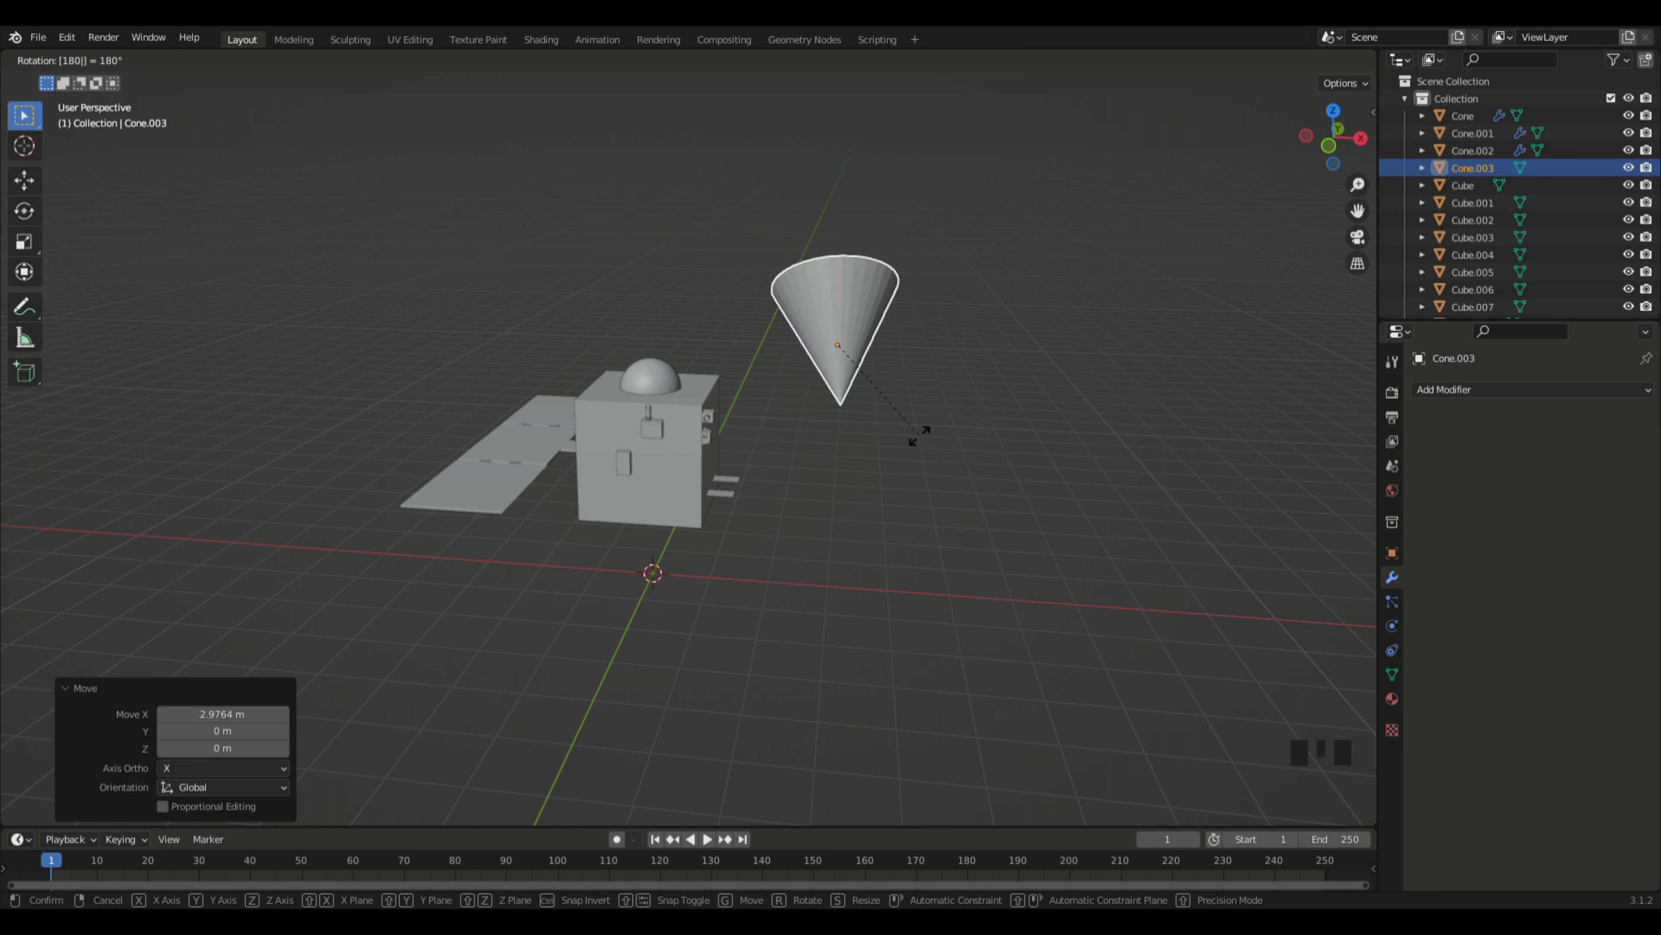
pyautogui.press('Escape')
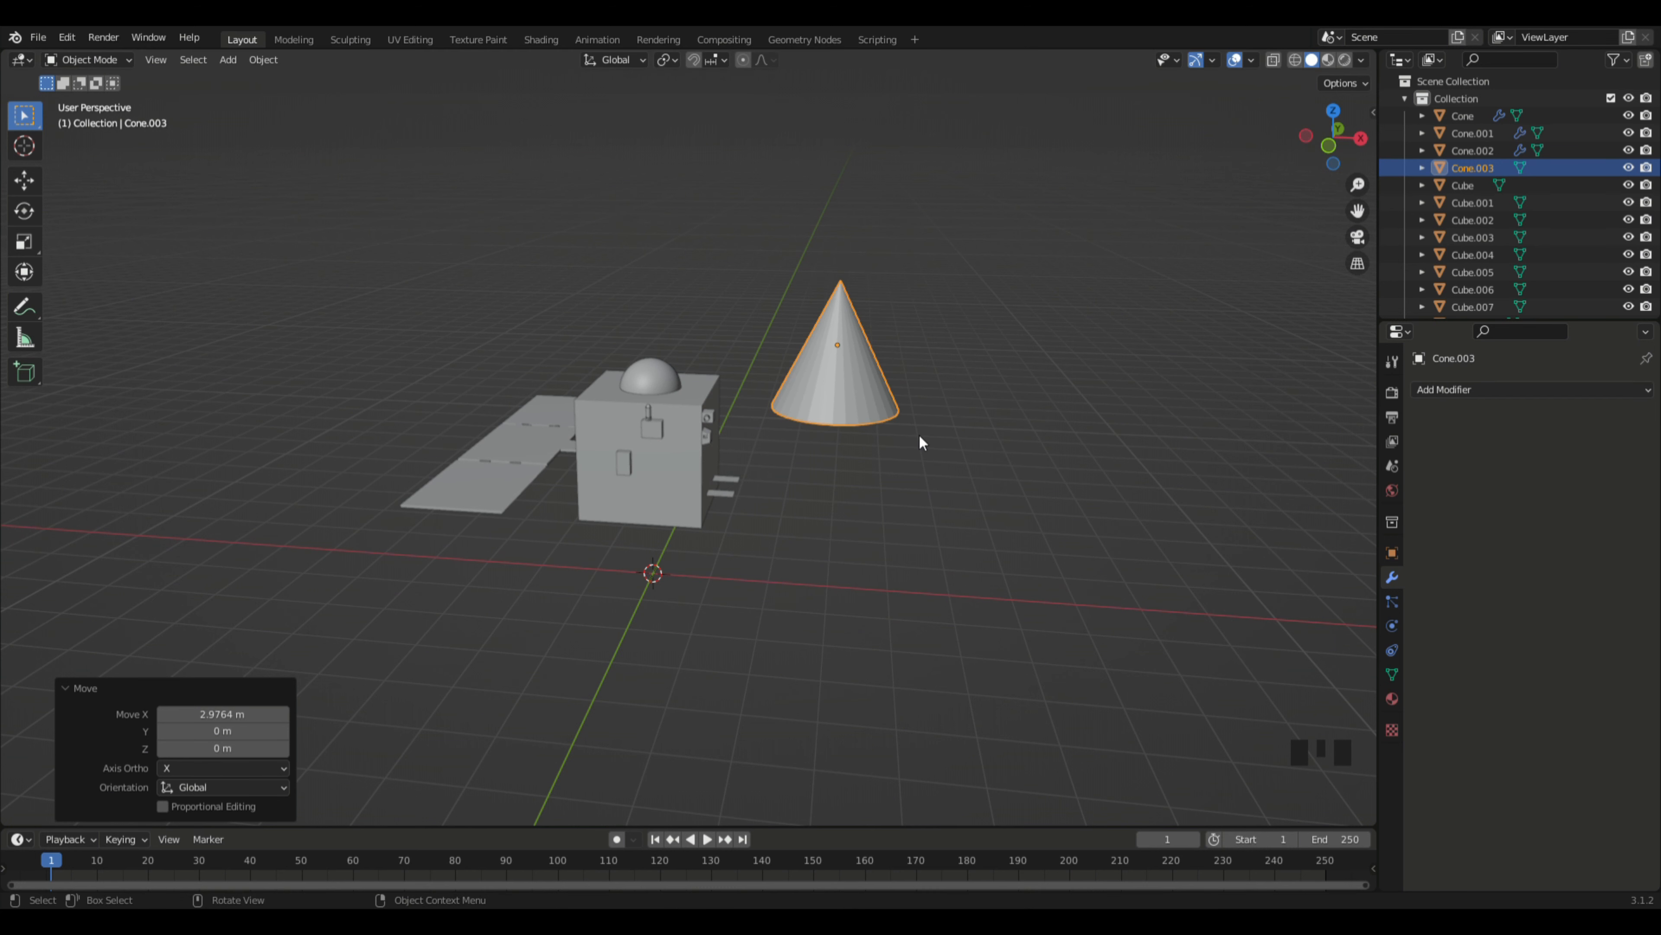
# Step: Rotate the cone 180° about the global Y axis so that it points downward
pyautogui.press('r')
pyautogui.write('y')
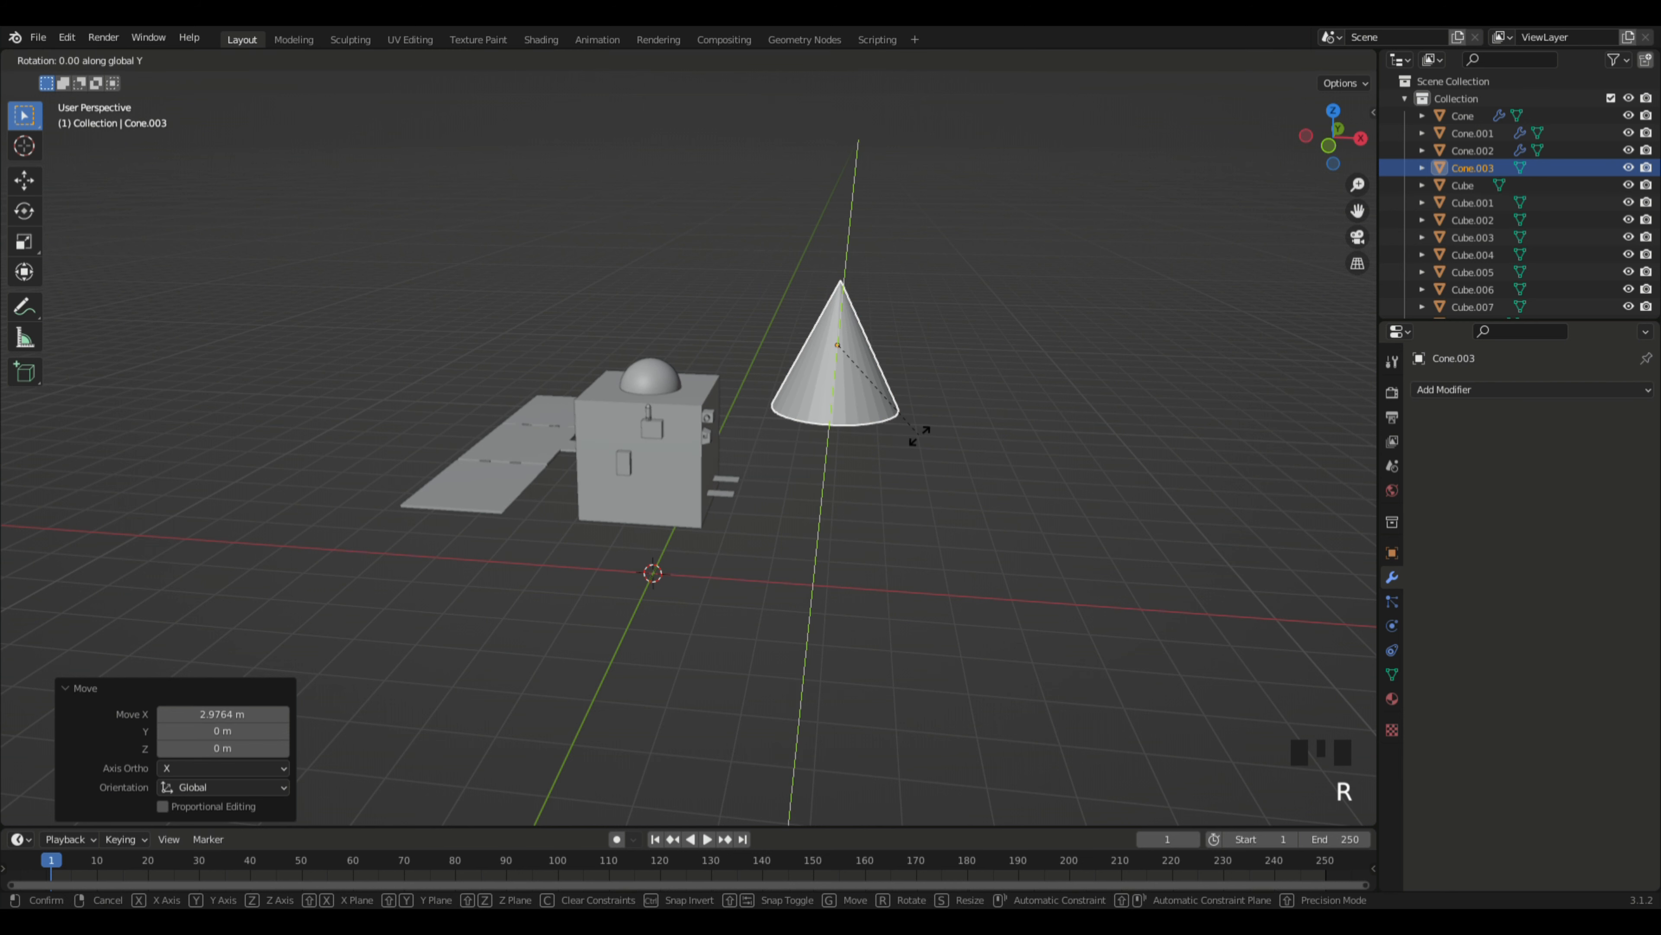
pyautogui.write('180')
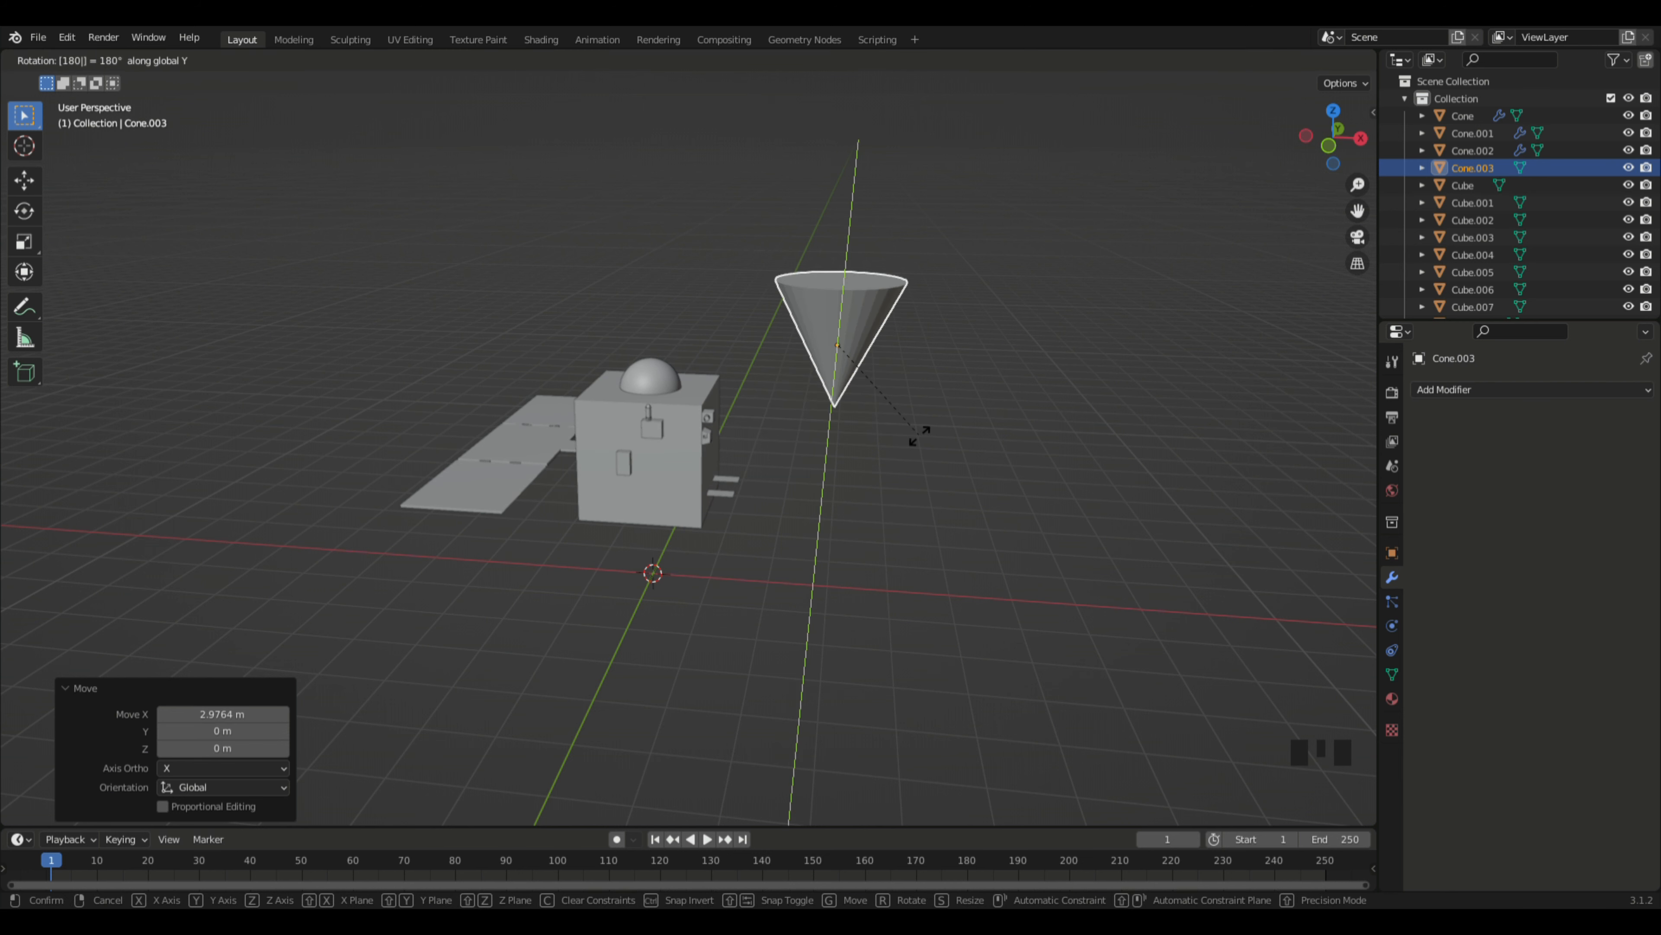
pyautogui.press('Return')
# Step: Flatten the cone into a shallow dish by raising its tip vertex about 1.86 m along Z in Edit Mode
pyautogui.moveTo(927, 437); pyautogui.dragTo(985, 507, button='middle')
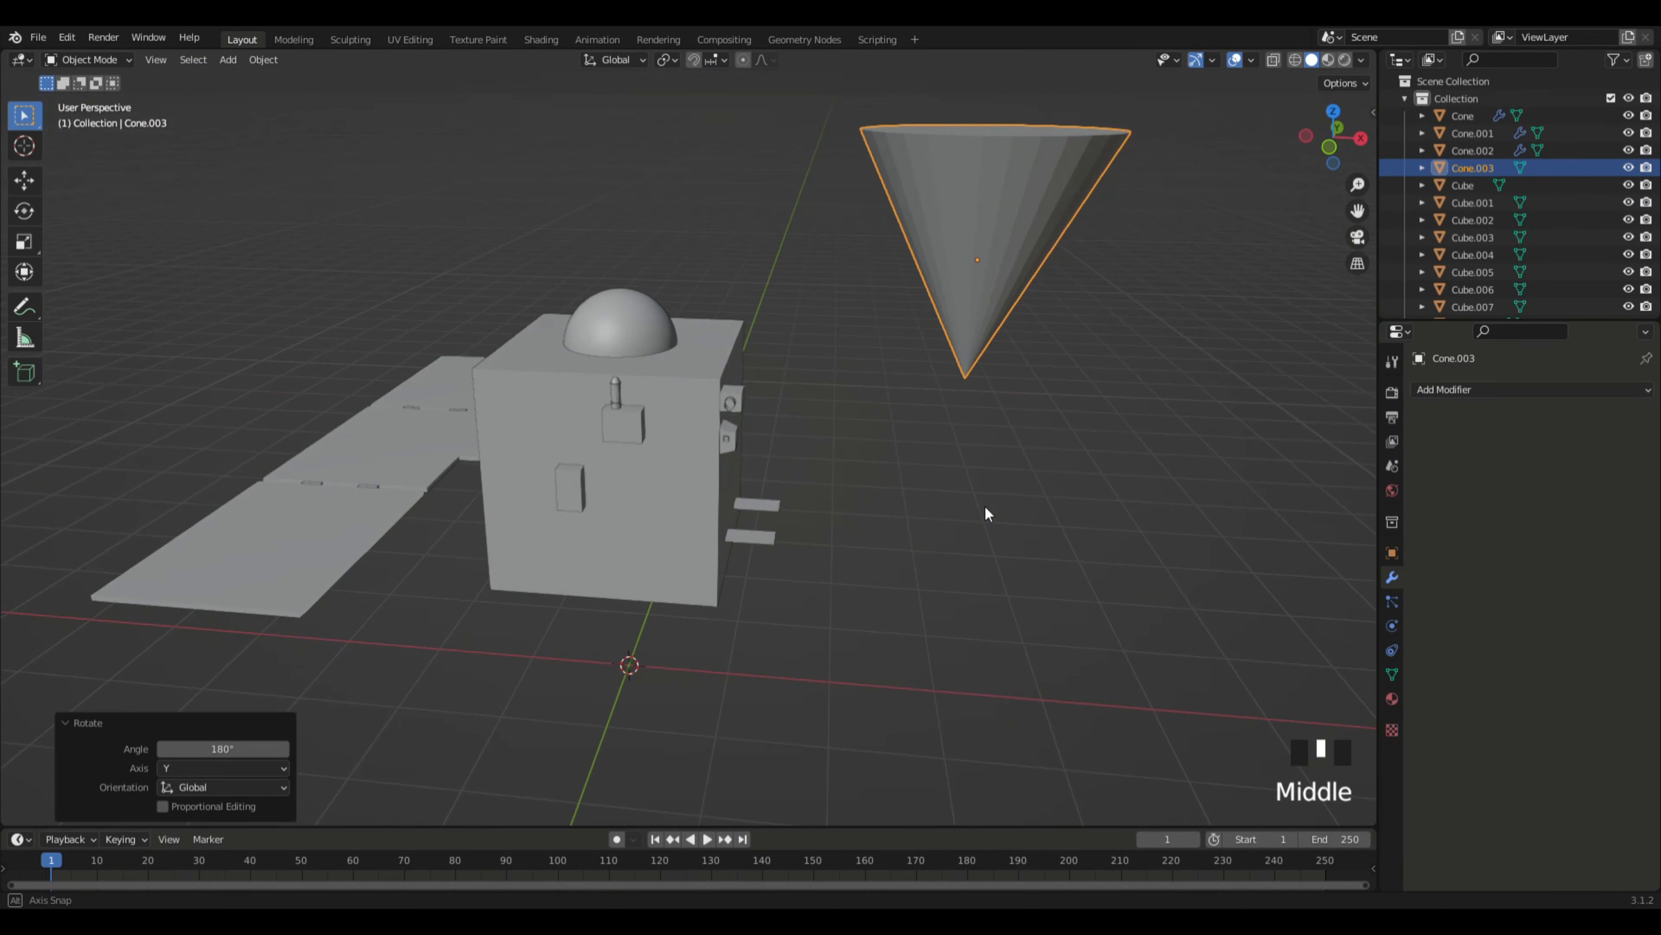
pyautogui.press('Tab')
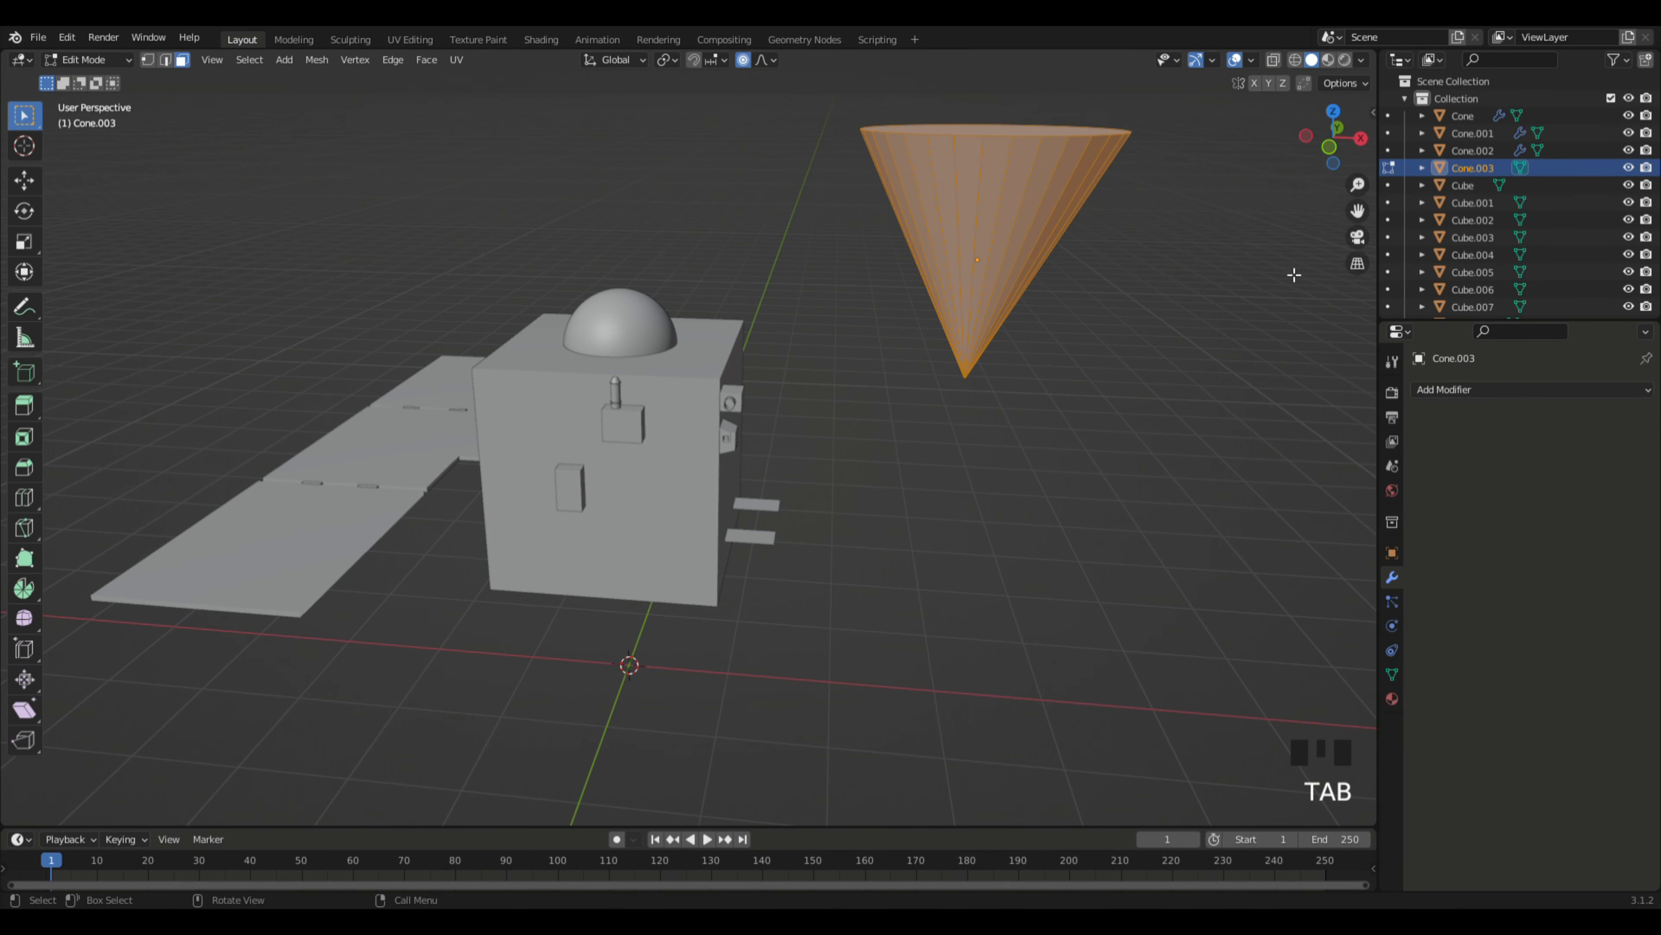
pyautogui.click(1329, 147)
pyautogui.keyDown('shift'); pyautogui.moveTo(1158, 321); pyautogui.dragTo(1023, 497, button='middle'); pyautogui.keyUp('shift')
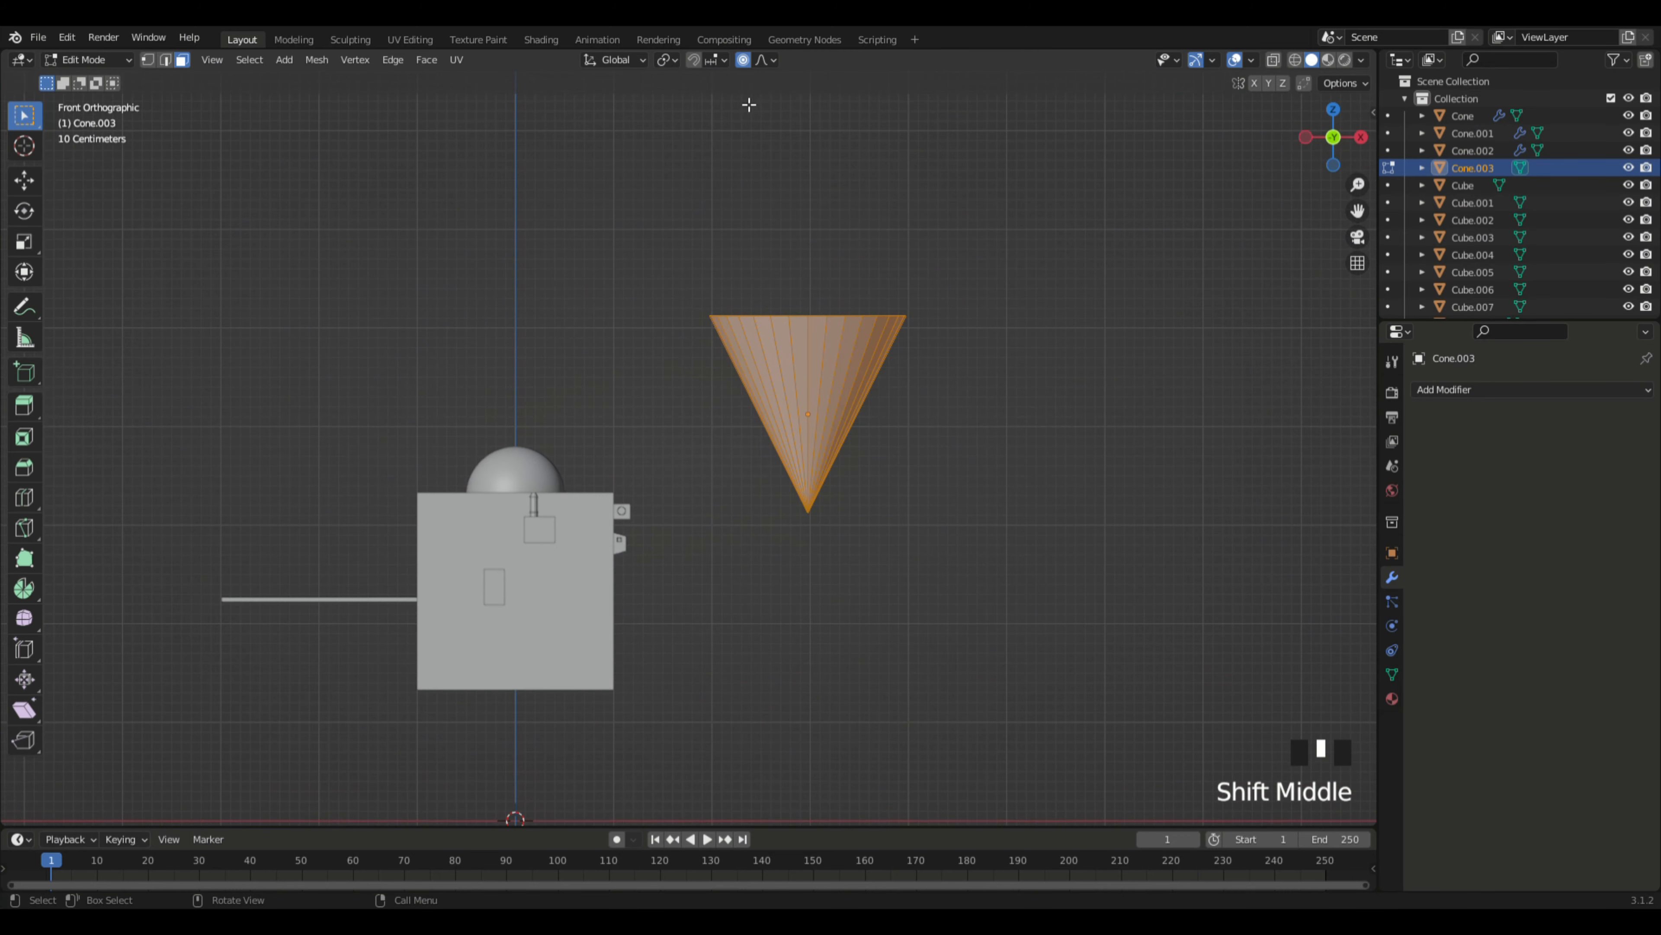
pyautogui.keyDown('shift'); pyautogui.moveTo(1116, 636); pyautogui.dragTo(1083, 631, button='middle'); pyautogui.keyUp('shift')
pyautogui.scroll(4, 1061, 638)
pyautogui.click(826, 548)
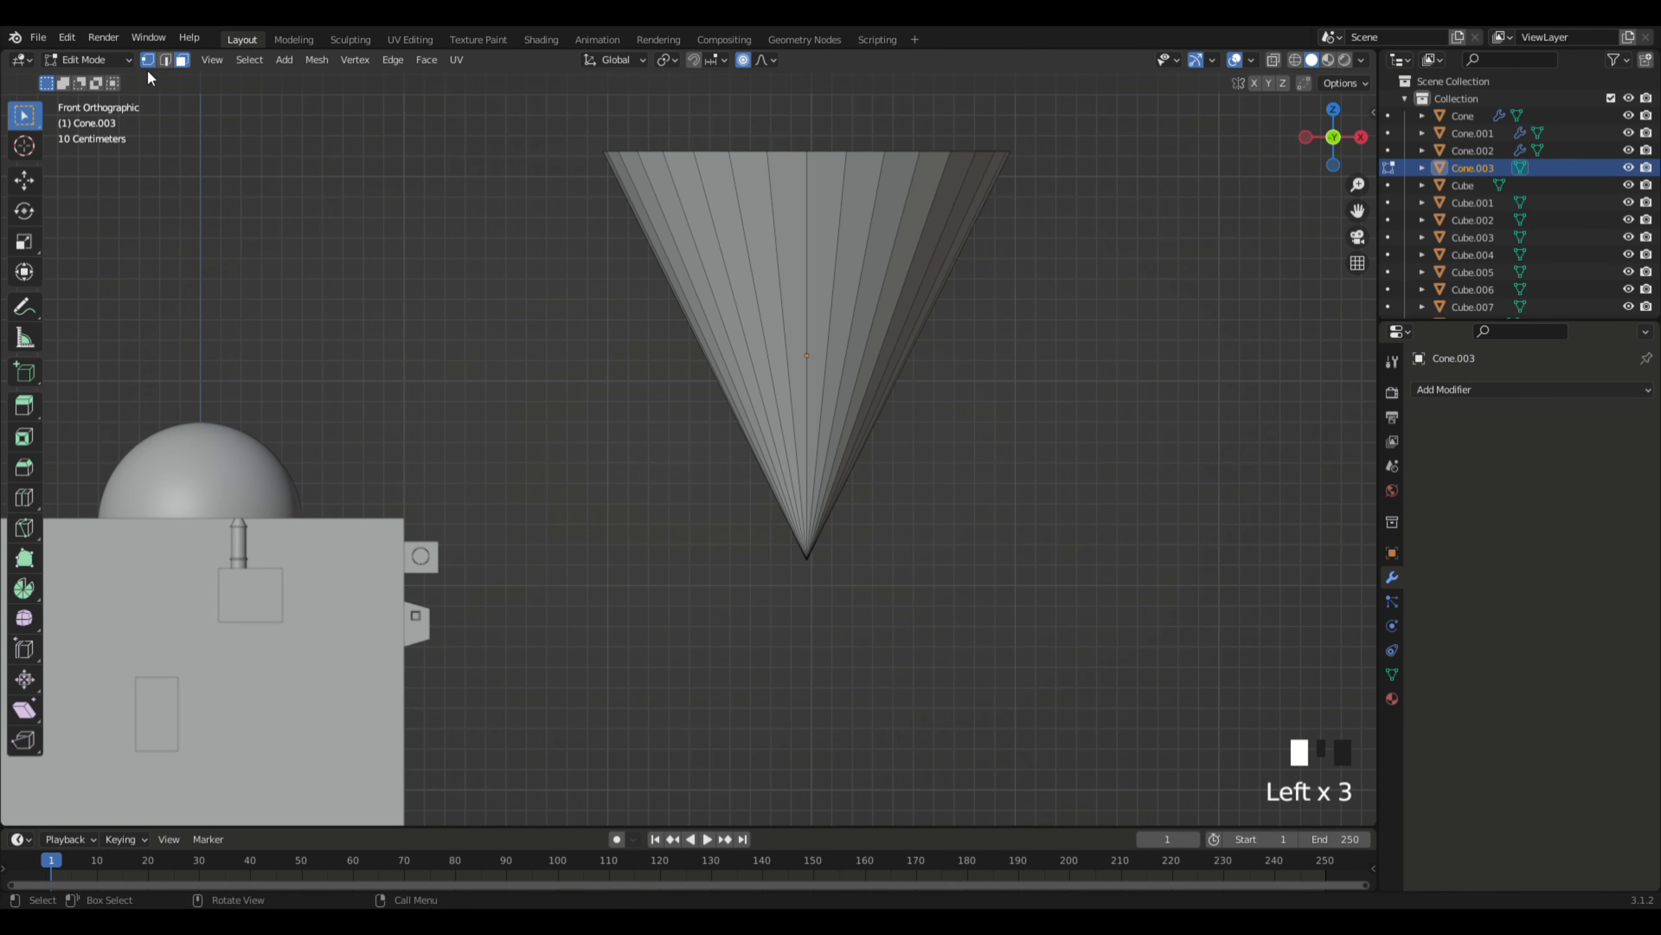
pyautogui.click(809, 561)
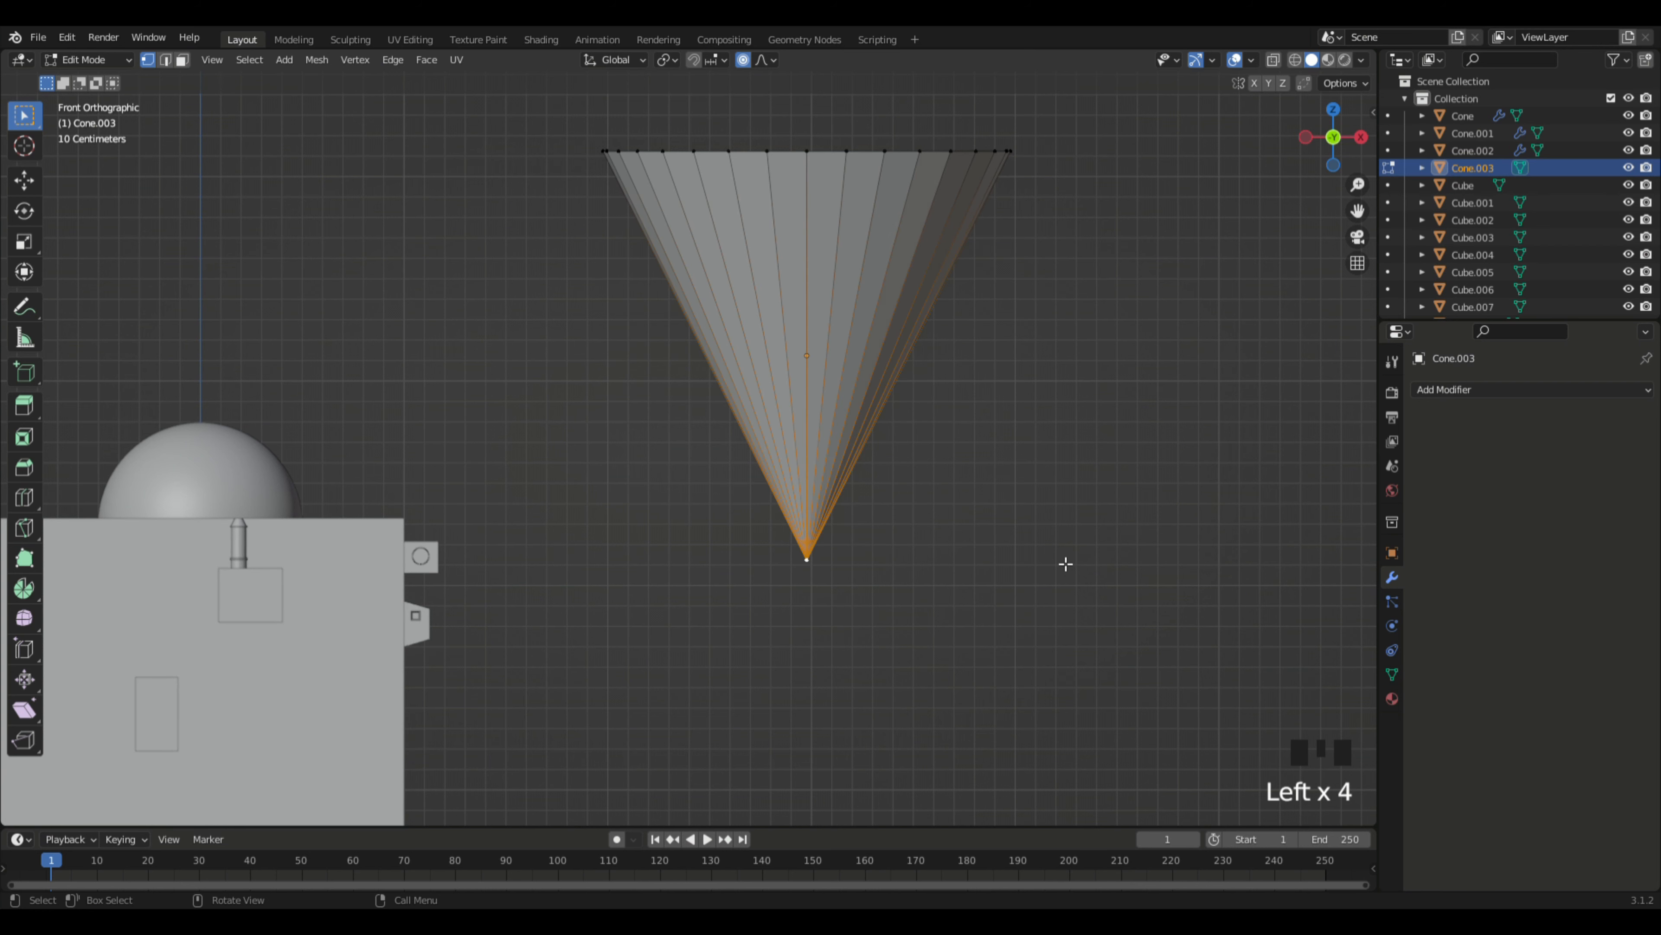
pyautogui.press('g')
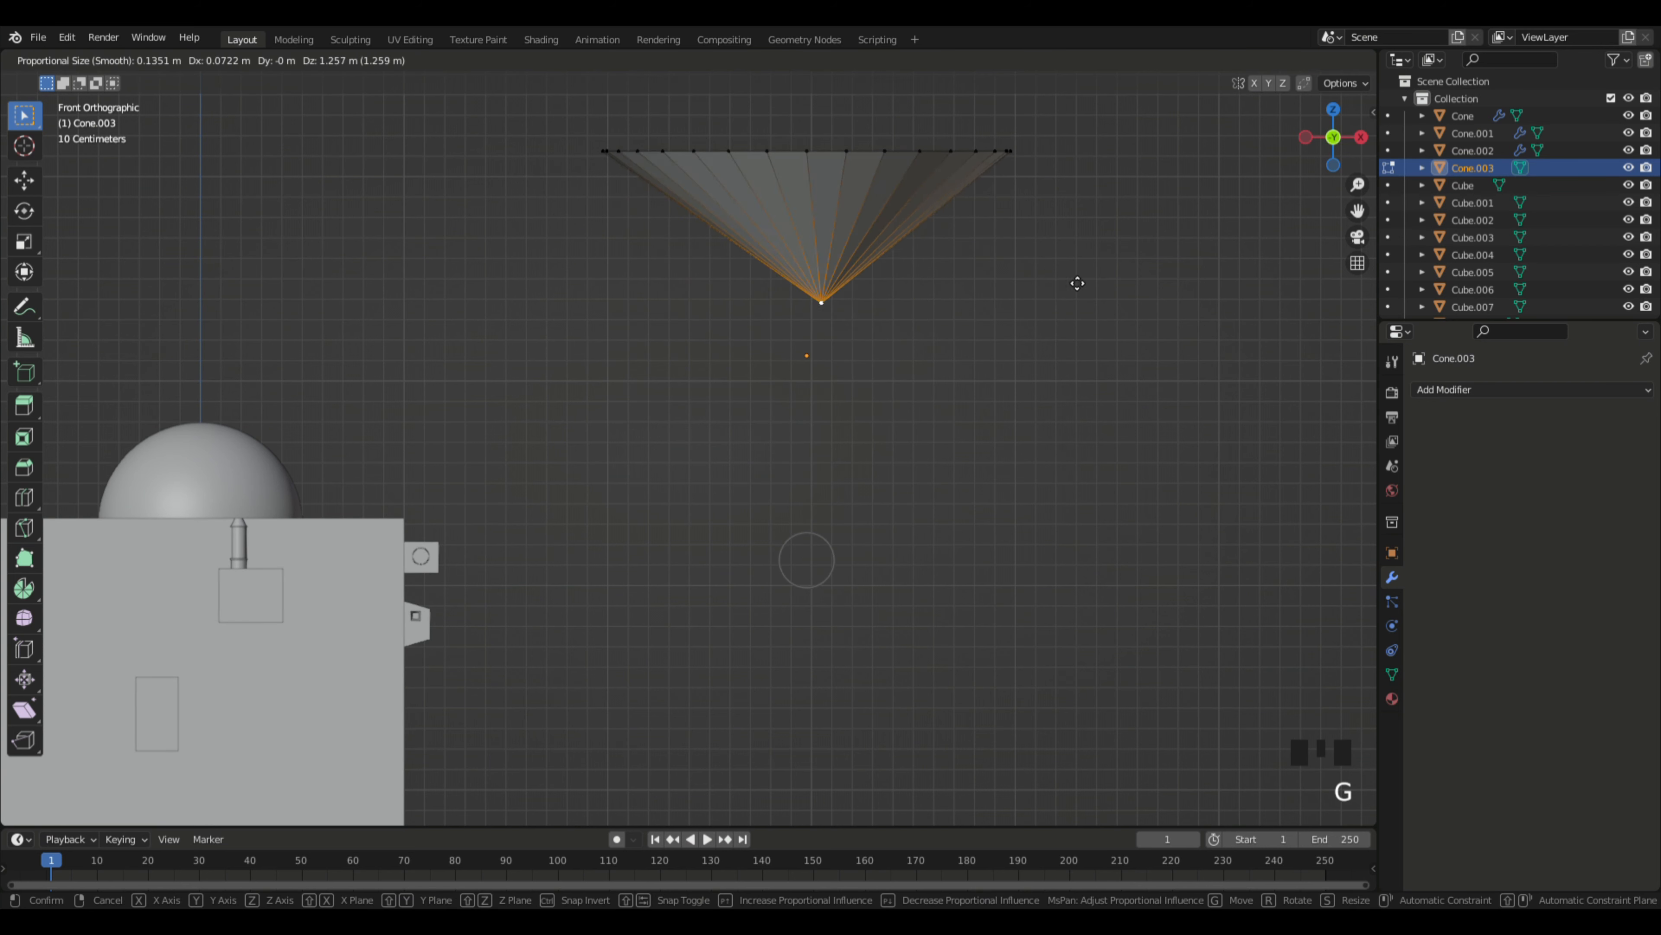
pyautogui.press('z')
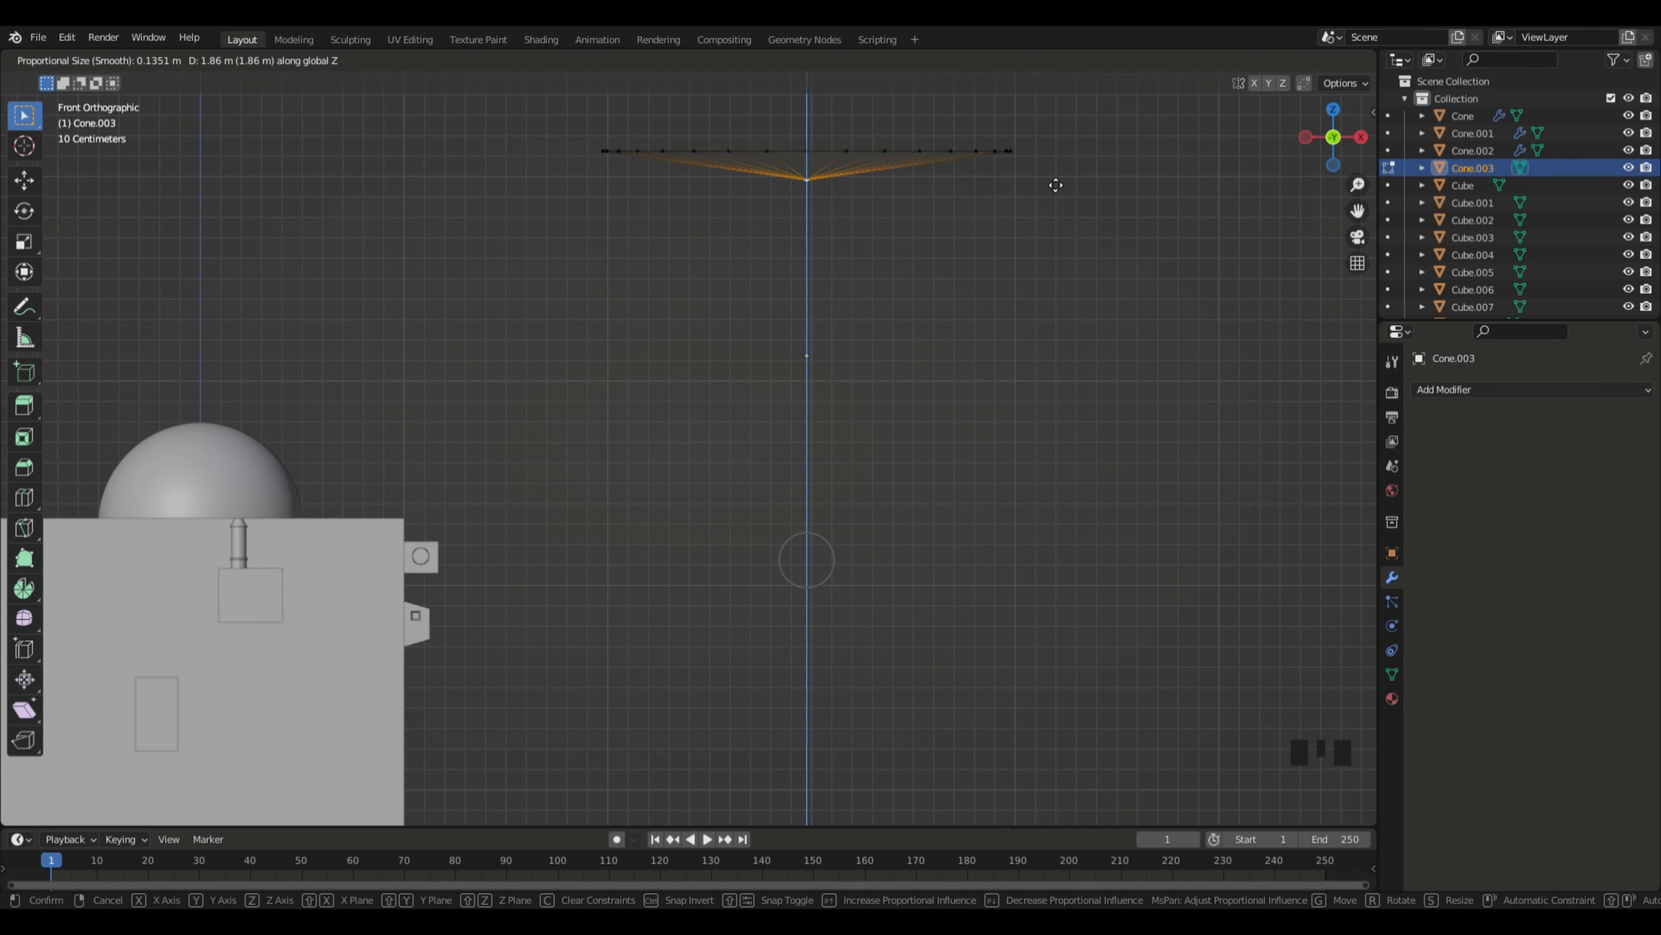
pyautogui.click(1055, 184)
# Step: Delete the round cap face of the flattened cone to open the dish, and return to Object Mode
pyautogui.moveTo(982, 398); pyautogui.dragTo(954, 364, button='middle')
pyautogui.click(1038, 550)
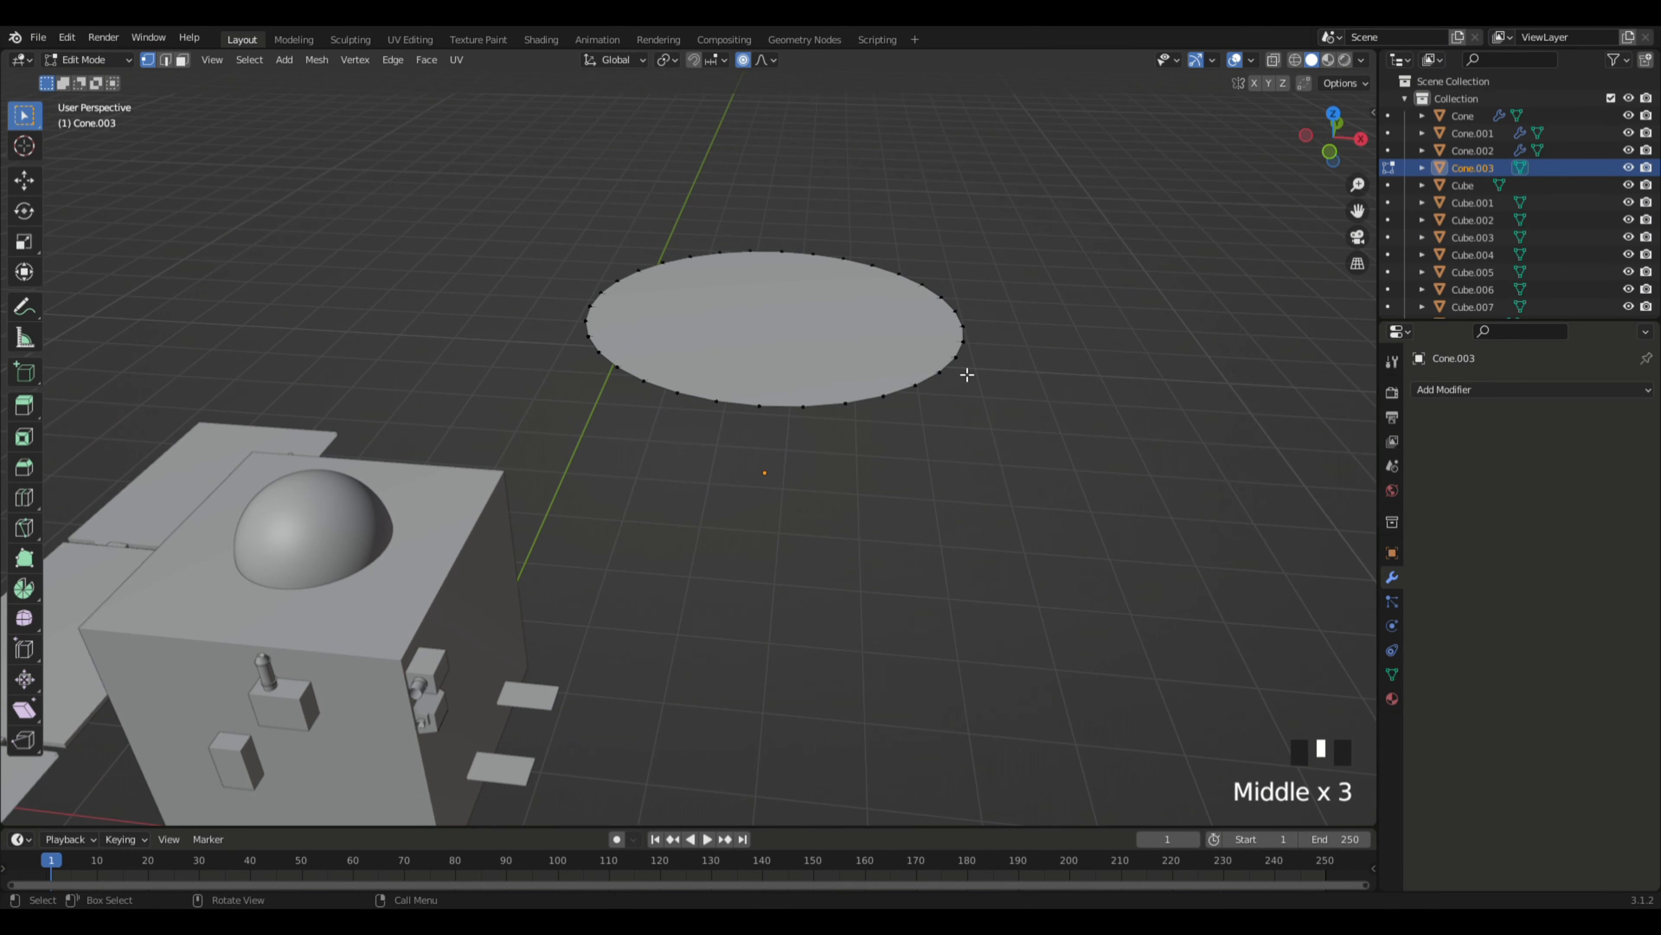
pyautogui.click(183, 60)
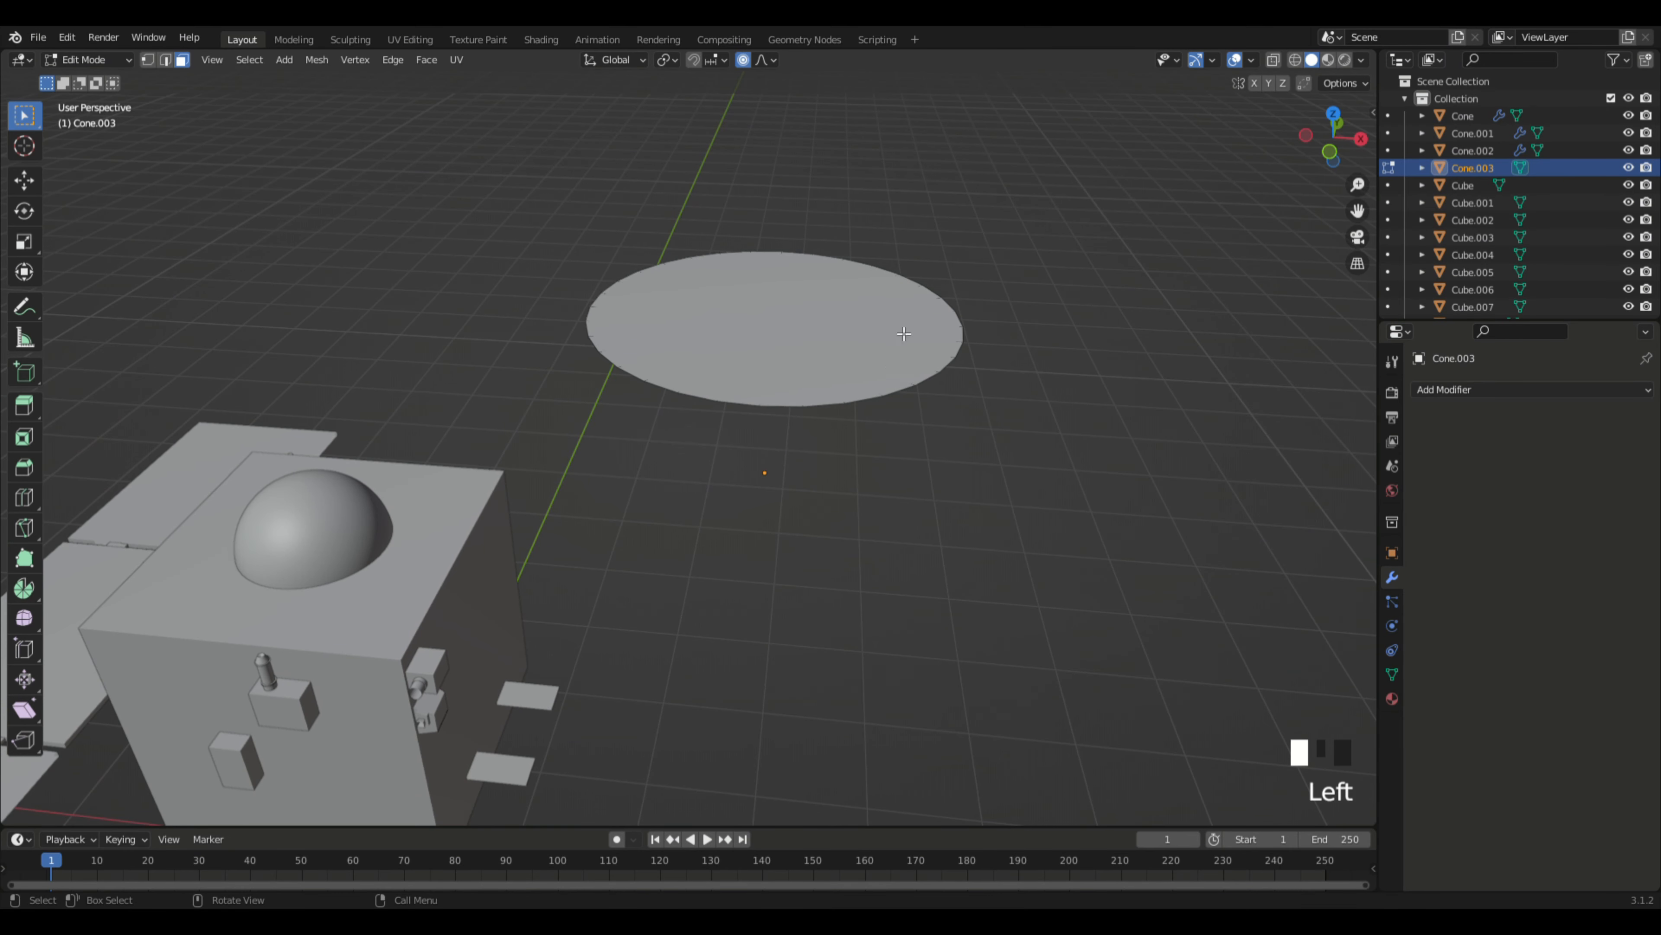
pyautogui.click(903, 335)
pyautogui.press('Delete')
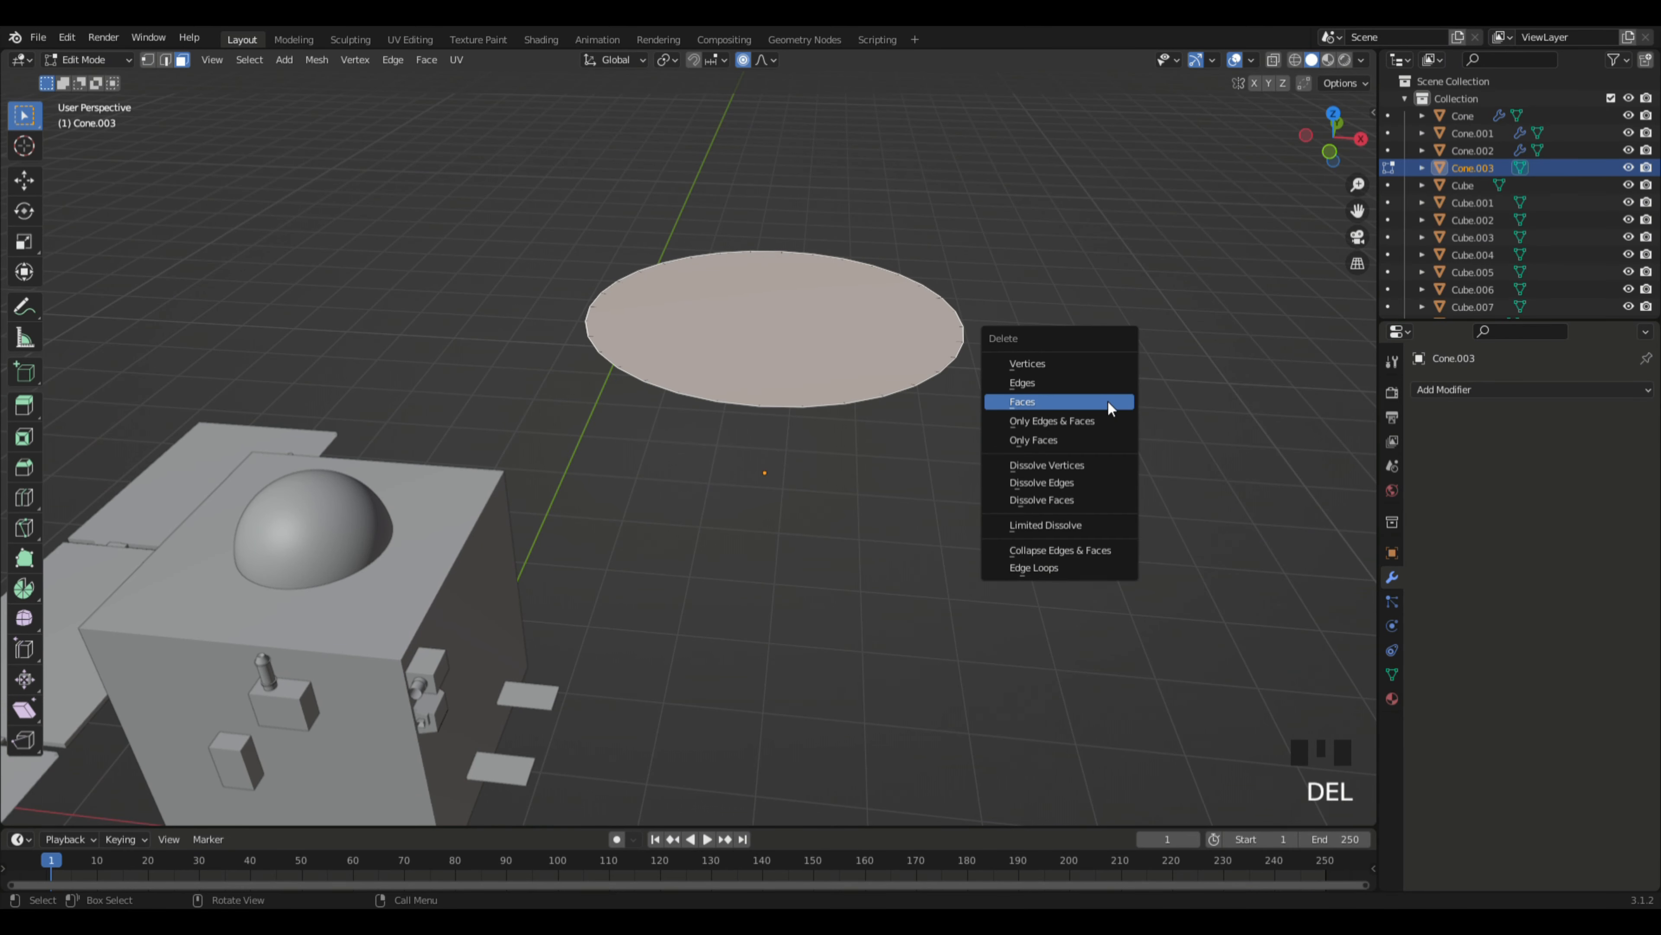
pyautogui.click(1107, 400)
pyautogui.moveTo(1043, 369); pyautogui.dragTo(1097, 360, button='middle')
pyautogui.scroll(-1, 1113, 347)
pyautogui.press('Tab')
pyautogui.click(1112, 358)
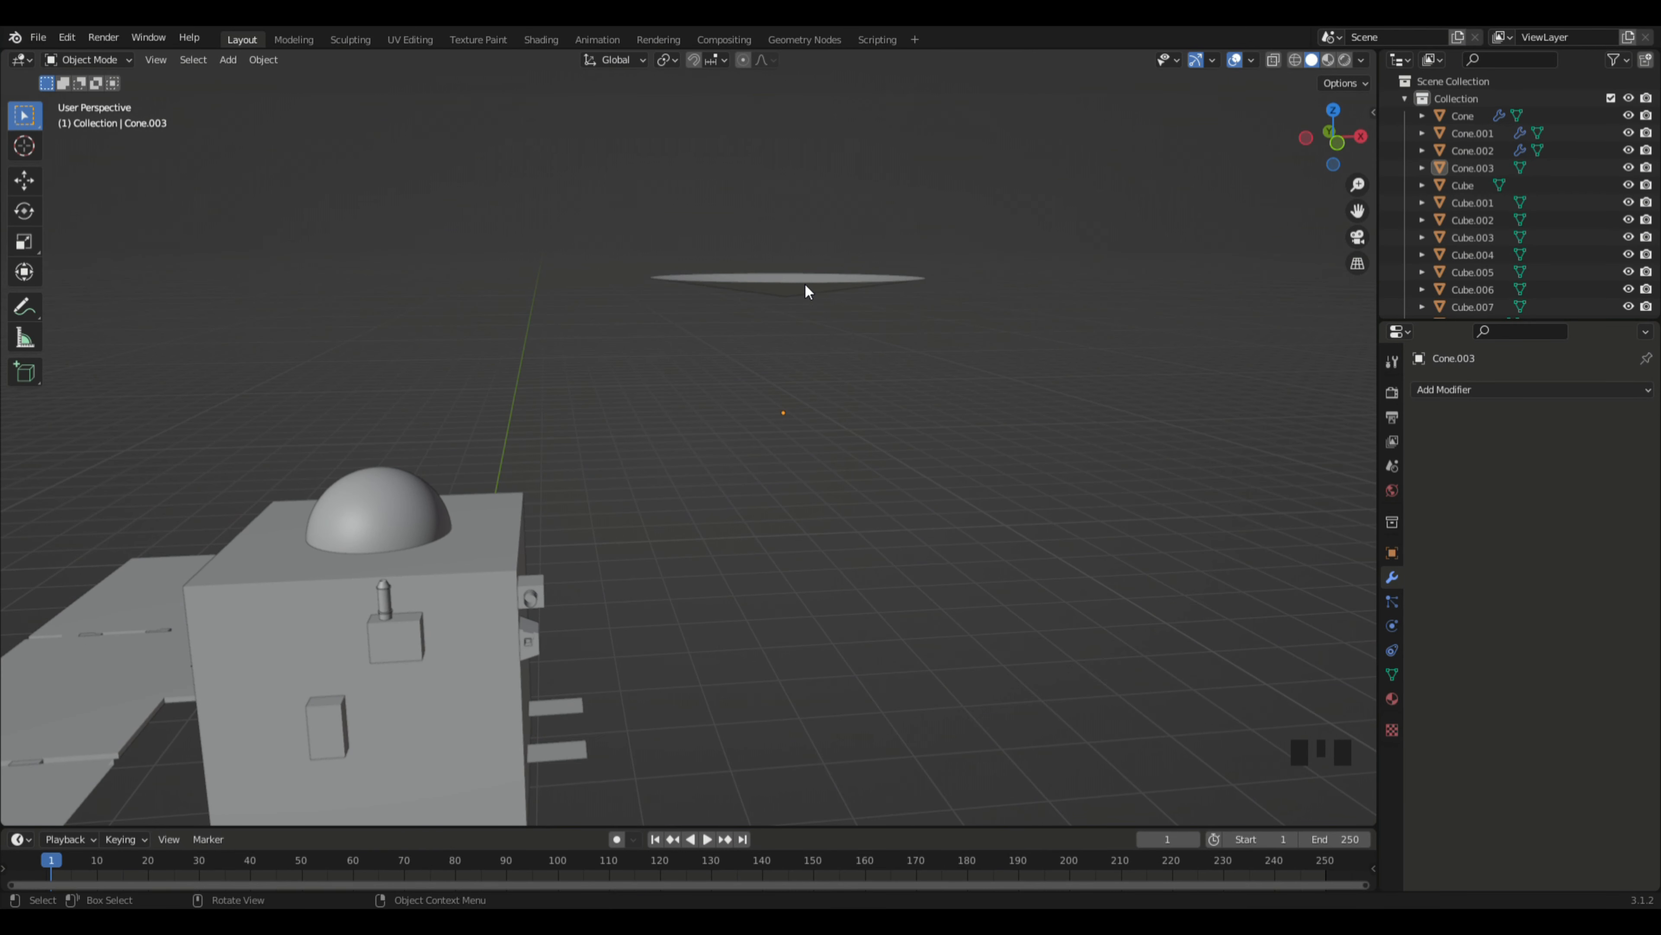
# Step: Extrude the dish's centre tip vertex in Edit Mode, lower it slightly along Z, and return to Object Mode
pyautogui.click(805, 291)
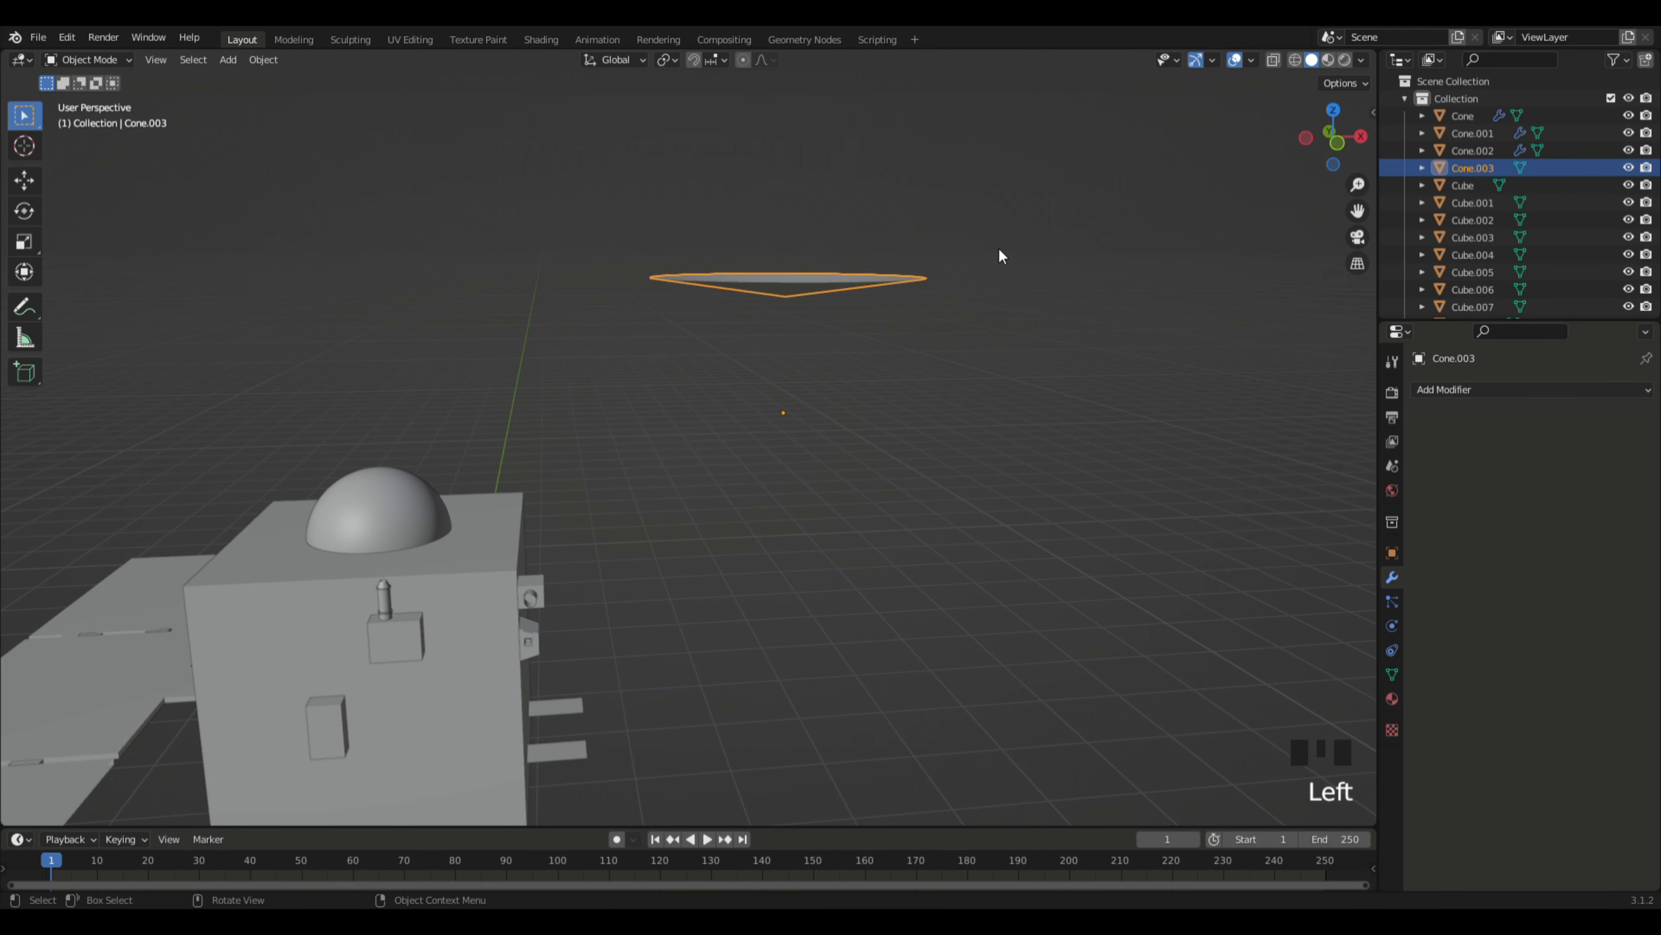
pyautogui.press('Tab')
pyautogui.moveTo(1016, 312); pyautogui.dragTo(979, 333, button='middle')
pyautogui.scroll(2, 980, 347)
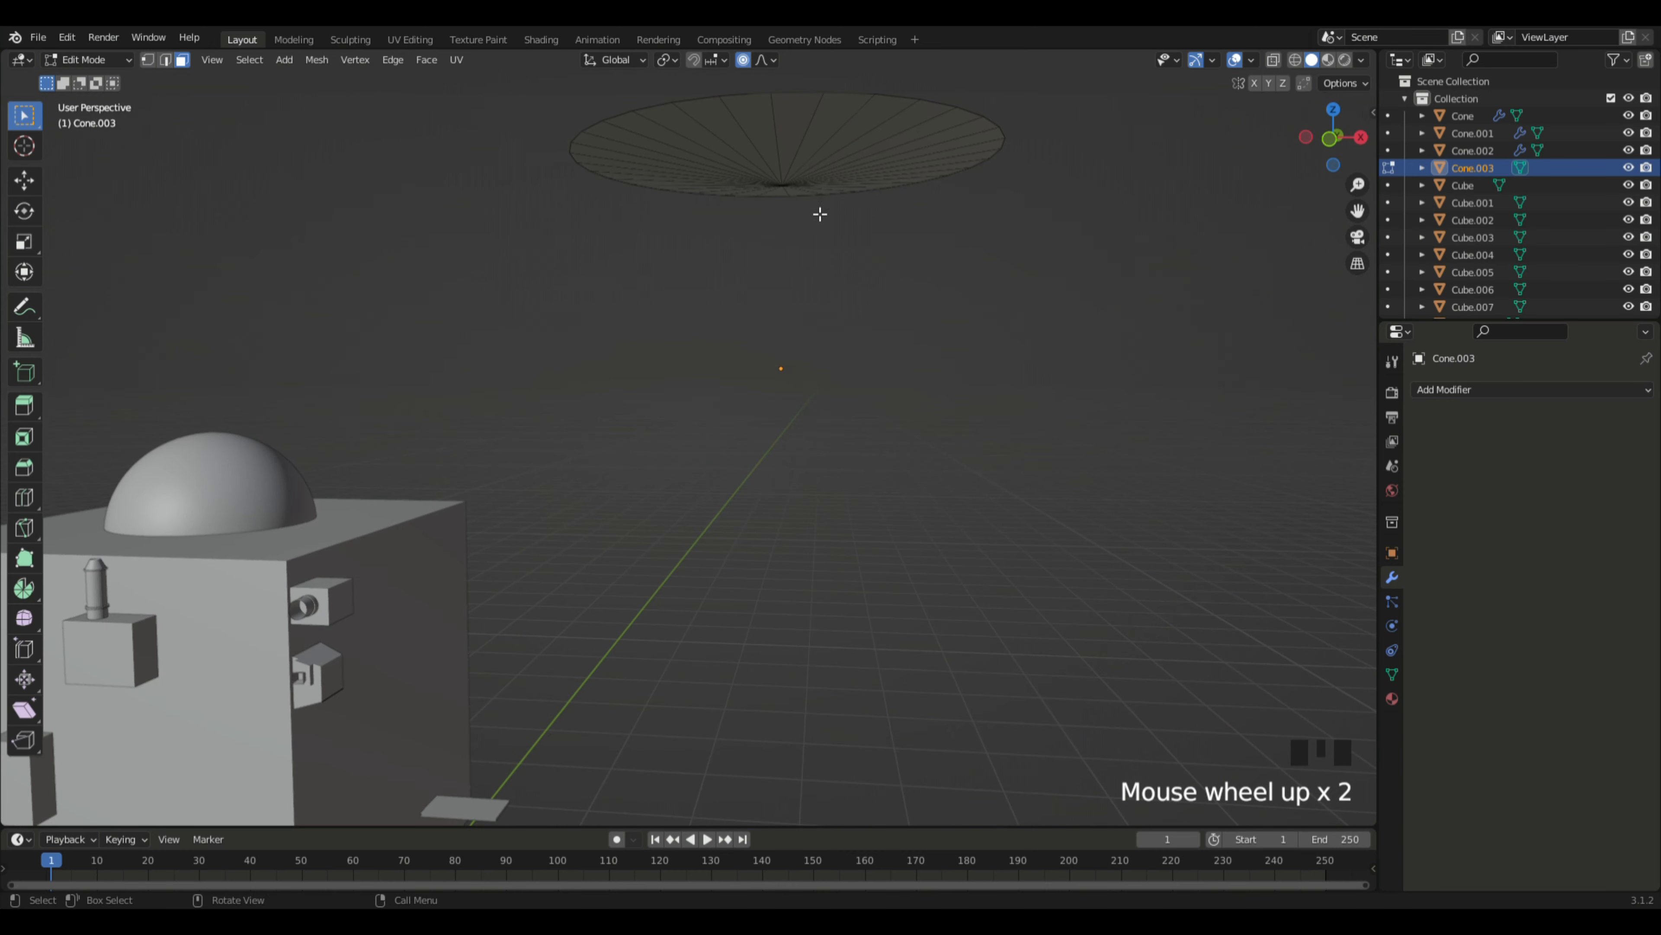
pyautogui.click(792, 190)
pyautogui.click(148, 59)
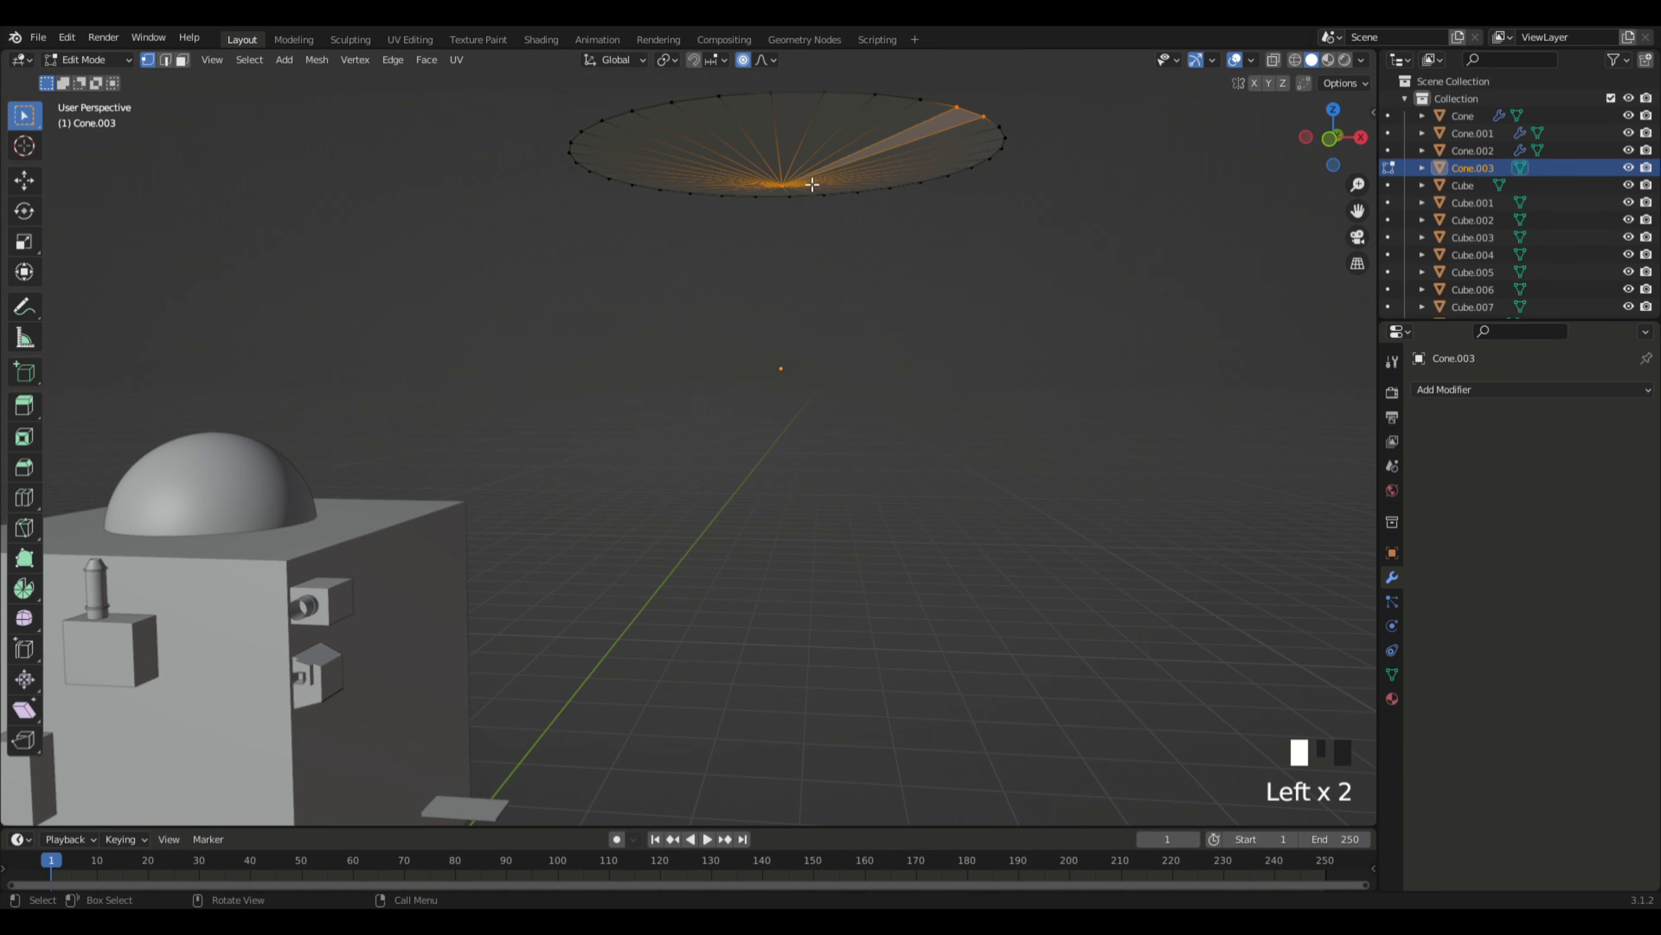
pyautogui.click(786, 194)
pyautogui.moveTo(957, 241); pyautogui.dragTo(1007, 275, button='middle')
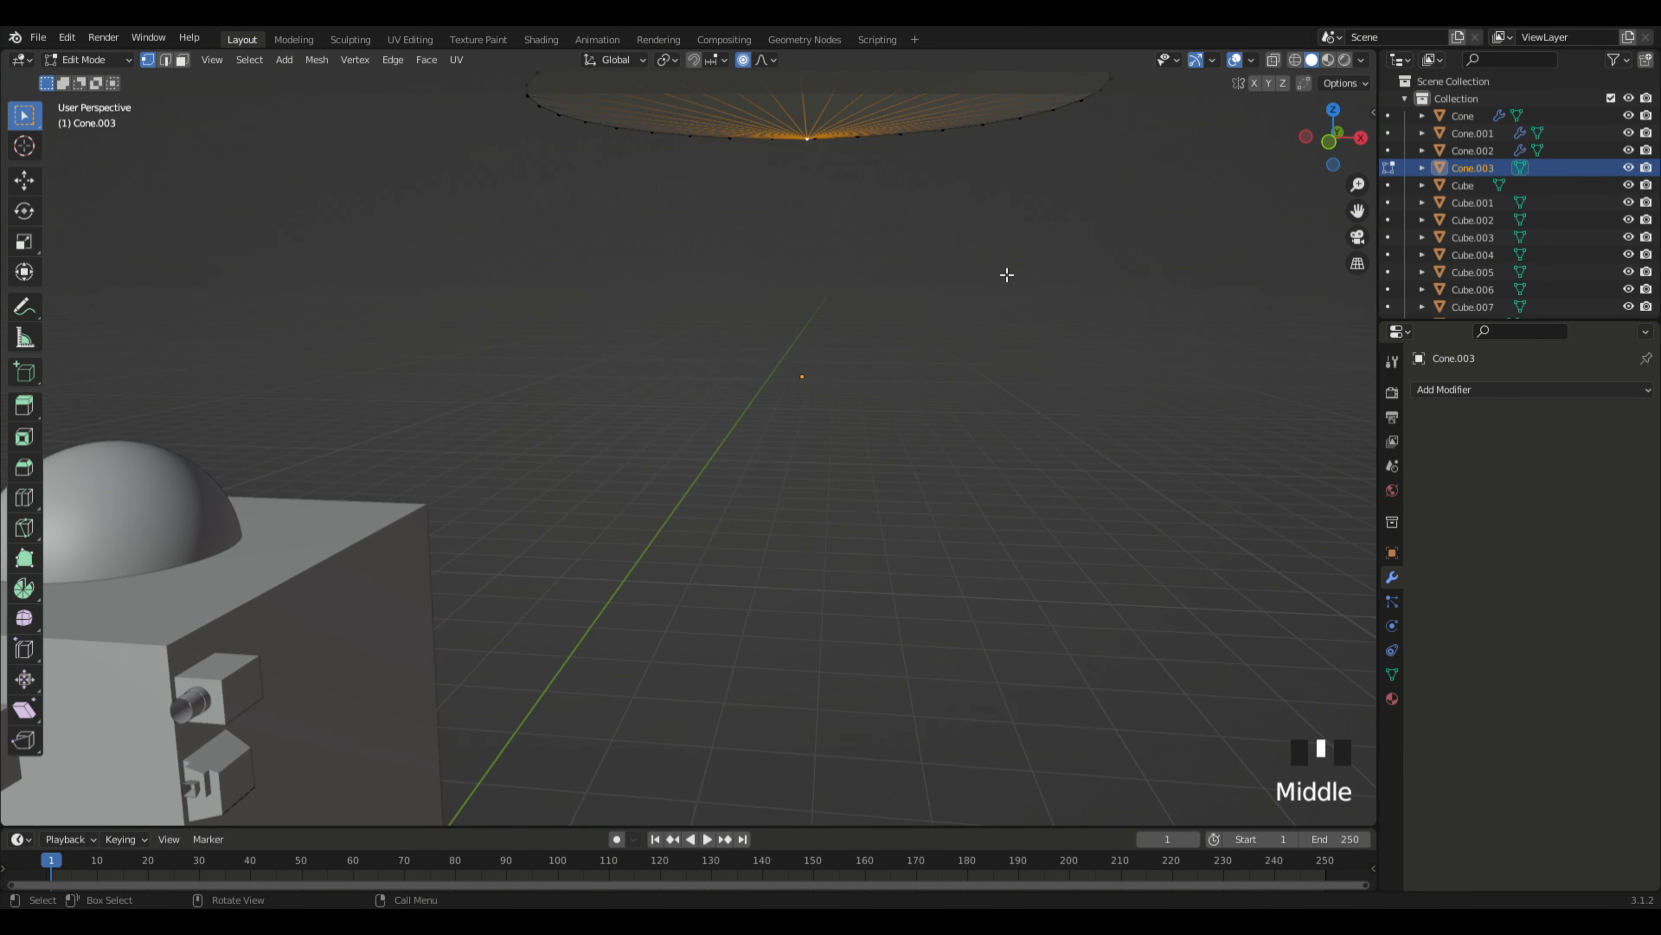
pyautogui.press('e')
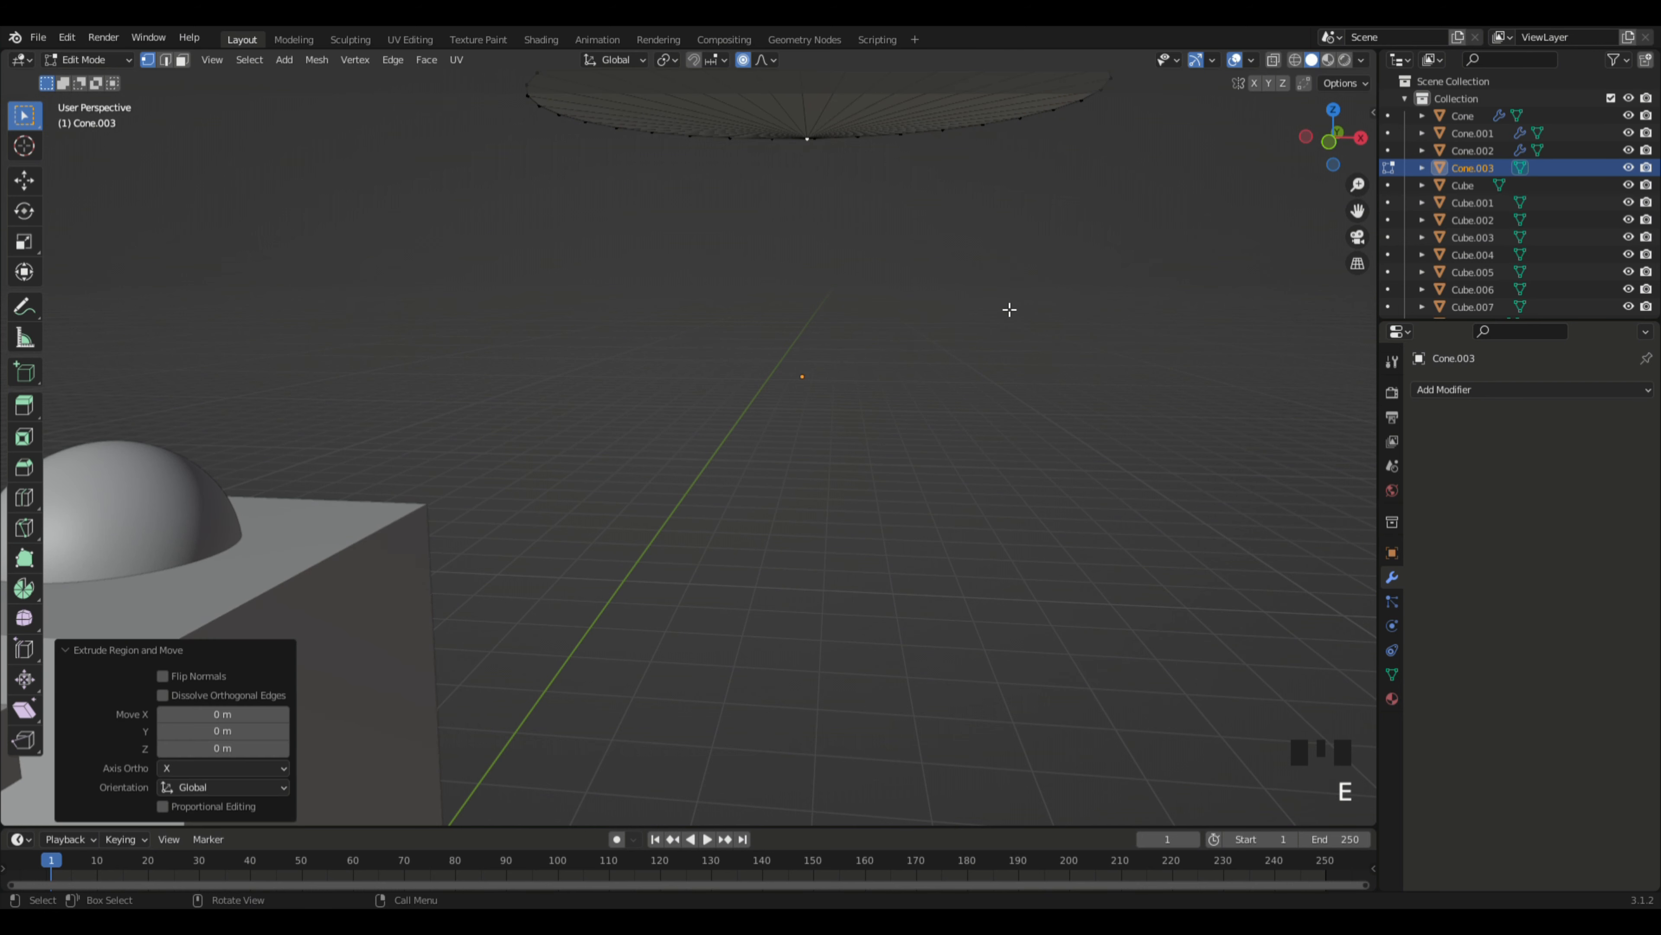
pyautogui.press('g')
pyautogui.press('z')
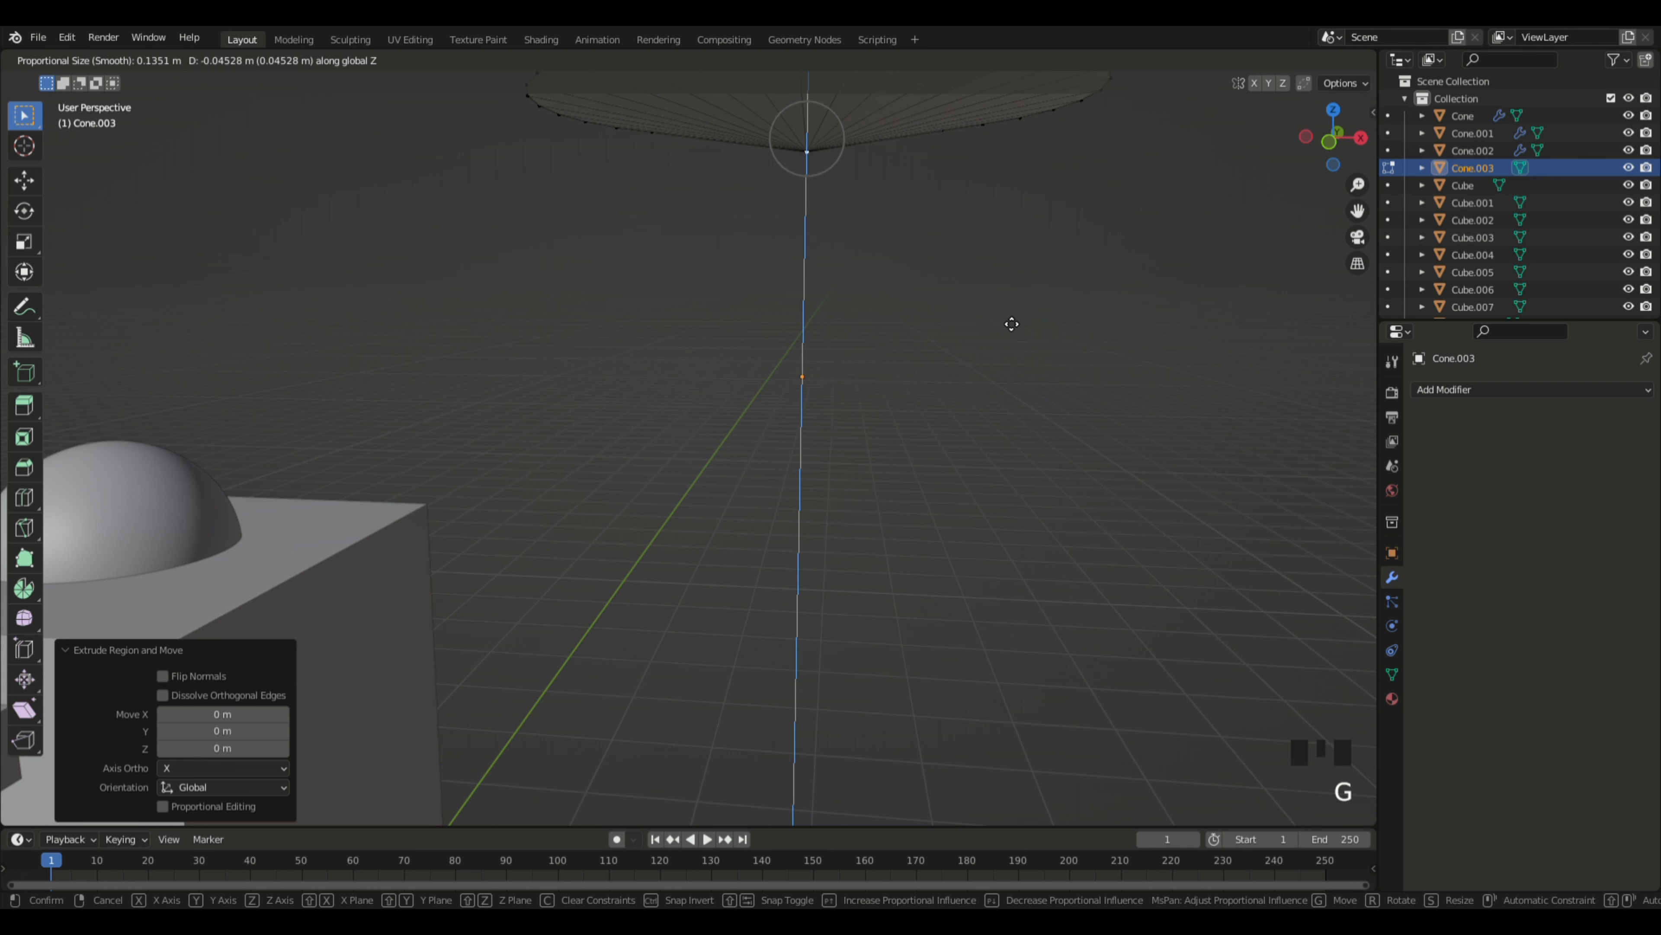
pyautogui.click(1057, 353)
pyautogui.moveTo(1057, 353)
pyautogui.mouseDown(button='middle')
pyautogui.moveTo(1068, 368)
pyautogui.moveTo(1052, 353)
pyautogui.mouseUp(button='middle')
pyautogui.press('Tab')
# Step: Add a Subdivision Surface modifier to the dish and set its viewport levels to 3
pyautogui.click(1060, 360)
pyautogui.click(886, 219)
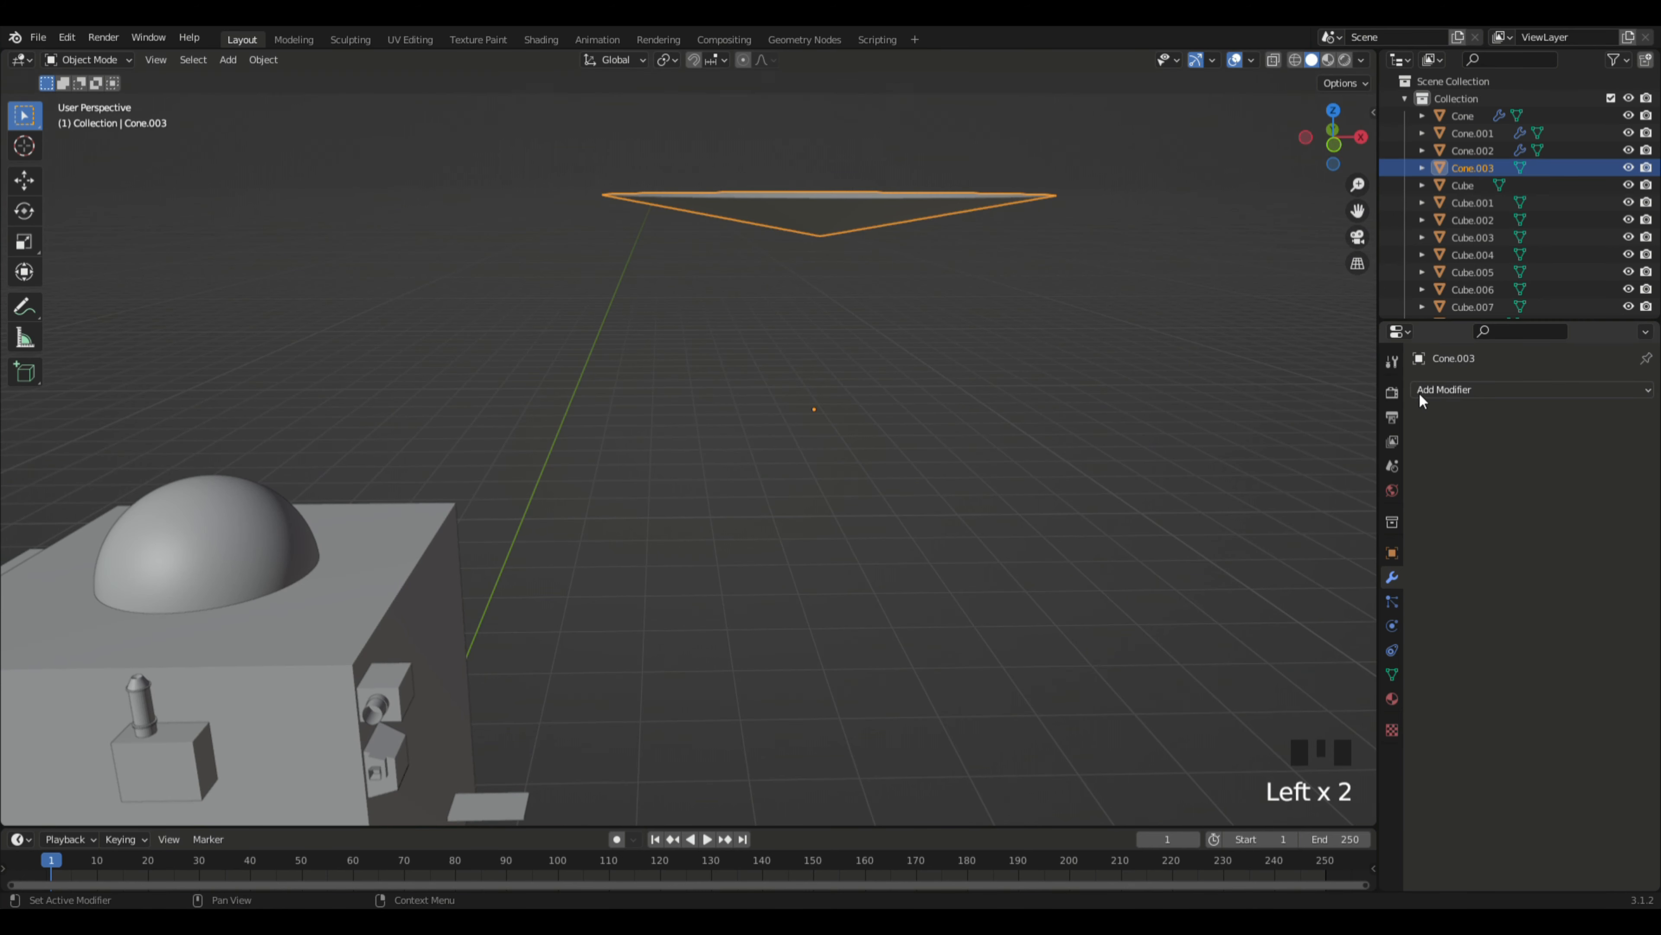
pyautogui.click(1452, 390)
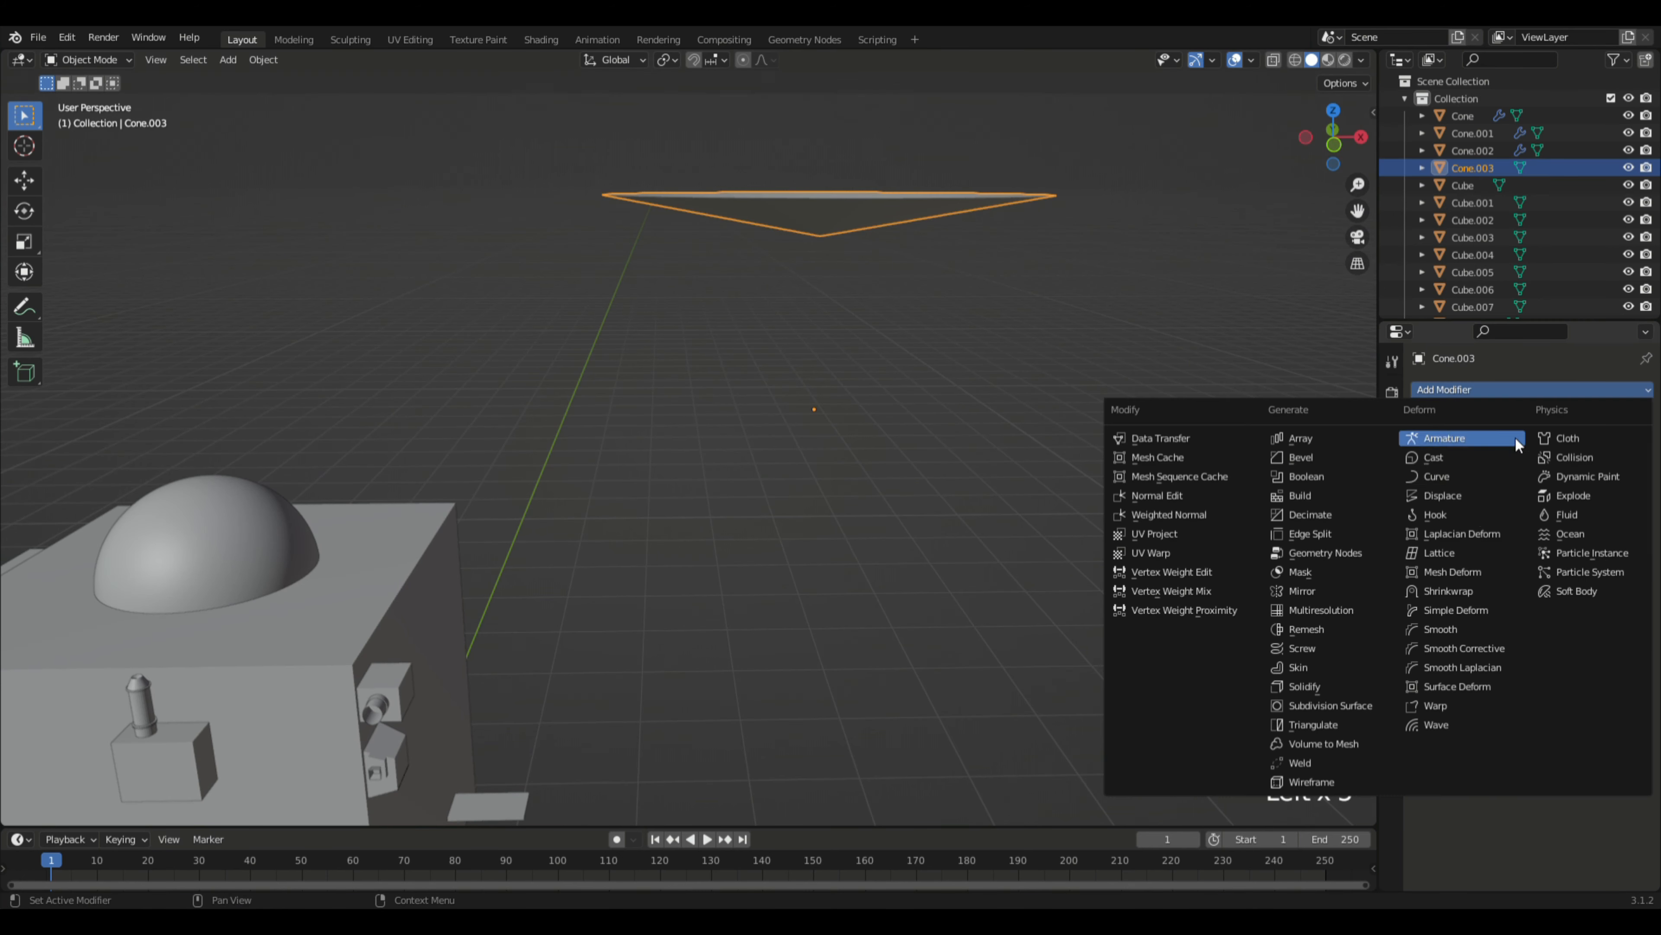
pyautogui.click(1345, 706)
pyautogui.moveTo(1272, 547); pyautogui.dragTo(1151, 521, button='middle')
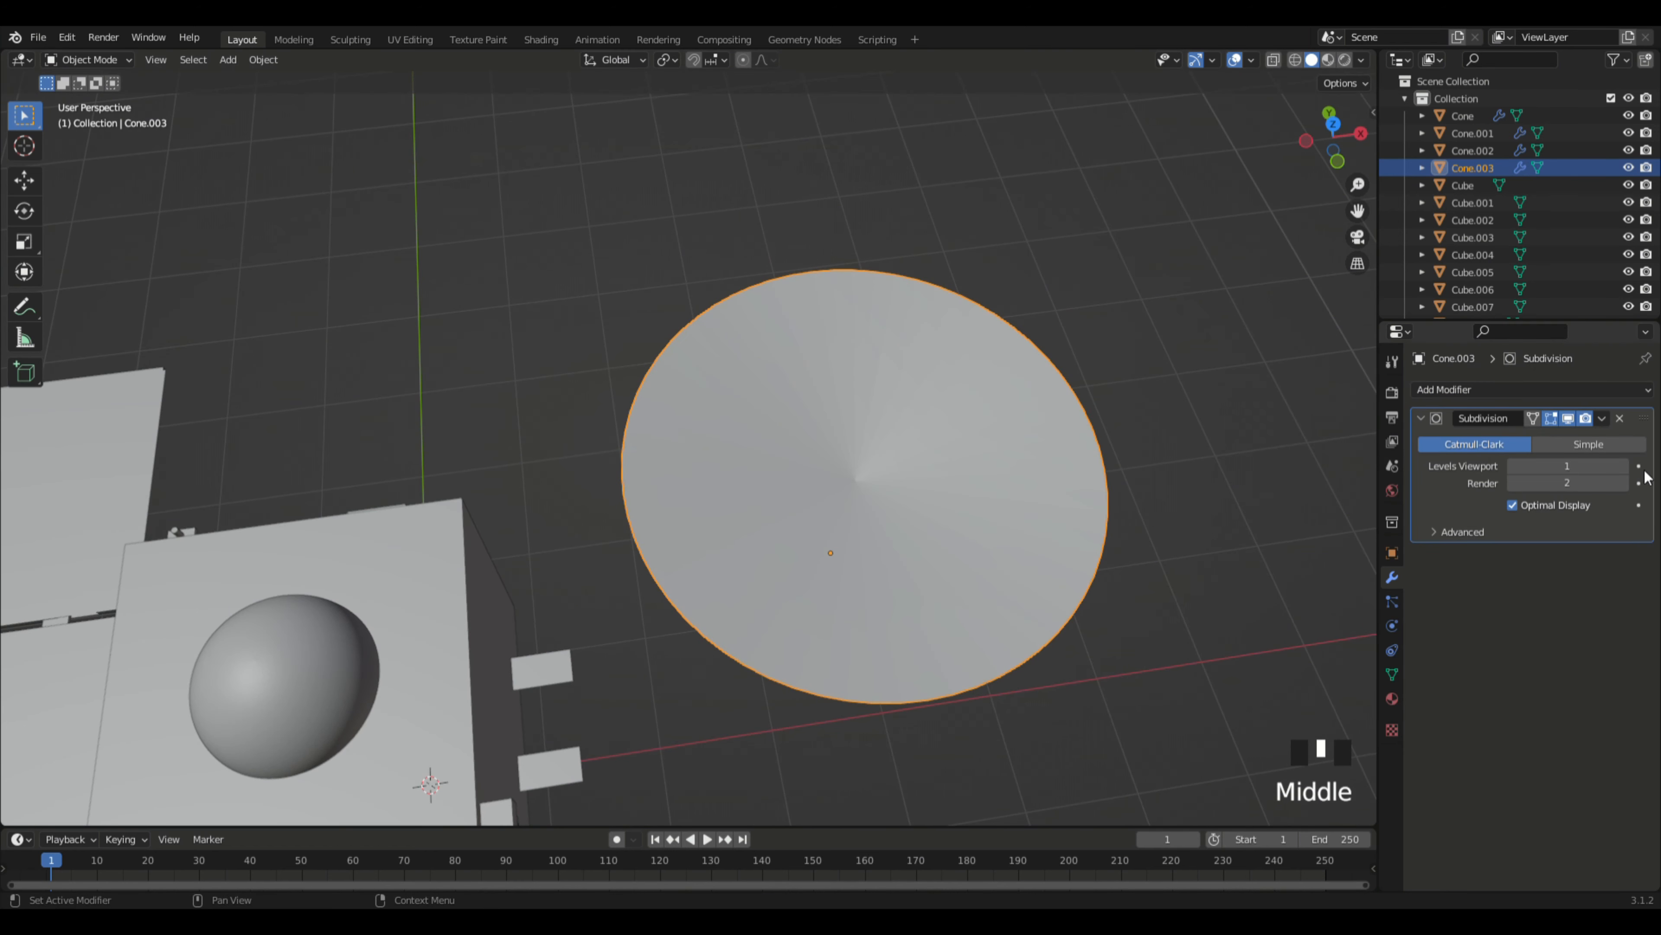
pyautogui.click(1623, 465)
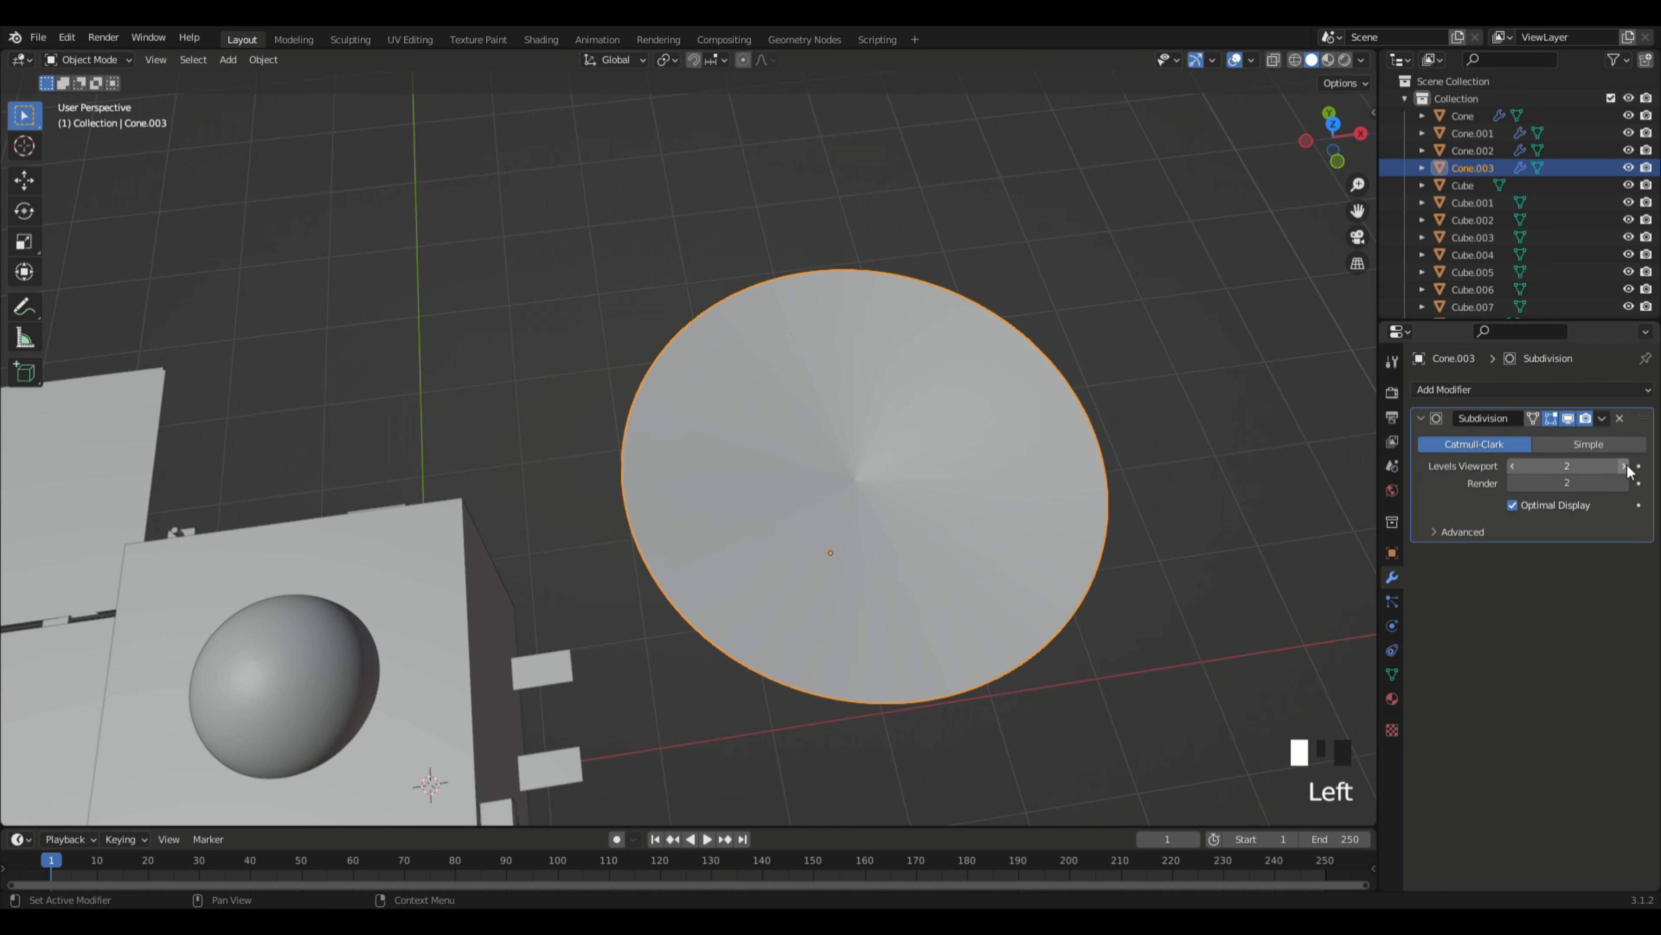
pyautogui.click(1623, 465)
pyautogui.moveTo(1153, 601); pyautogui.dragTo(1167, 495, button='middle')
# Step: Lower the dish about 3.24 m along Z and move it about -0.76 m along X toward the spacecraft body
pyautogui.scroll(-3, 995, 406)
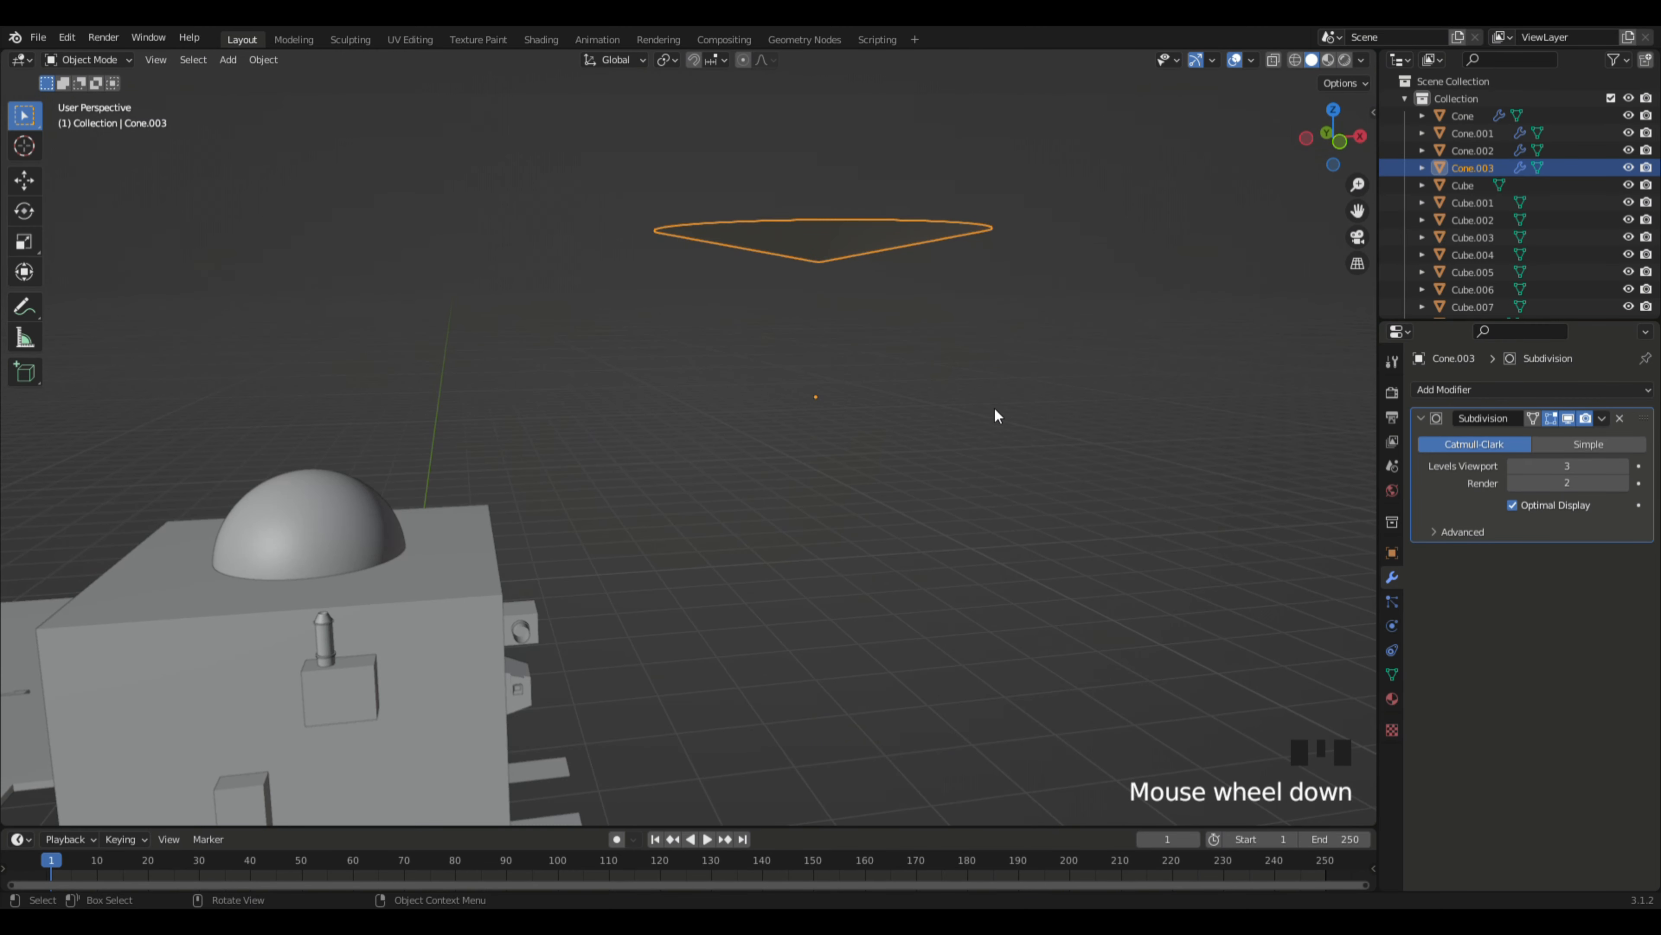
pyautogui.press('g')
pyautogui.press('z')
pyautogui.click(1013, 792)
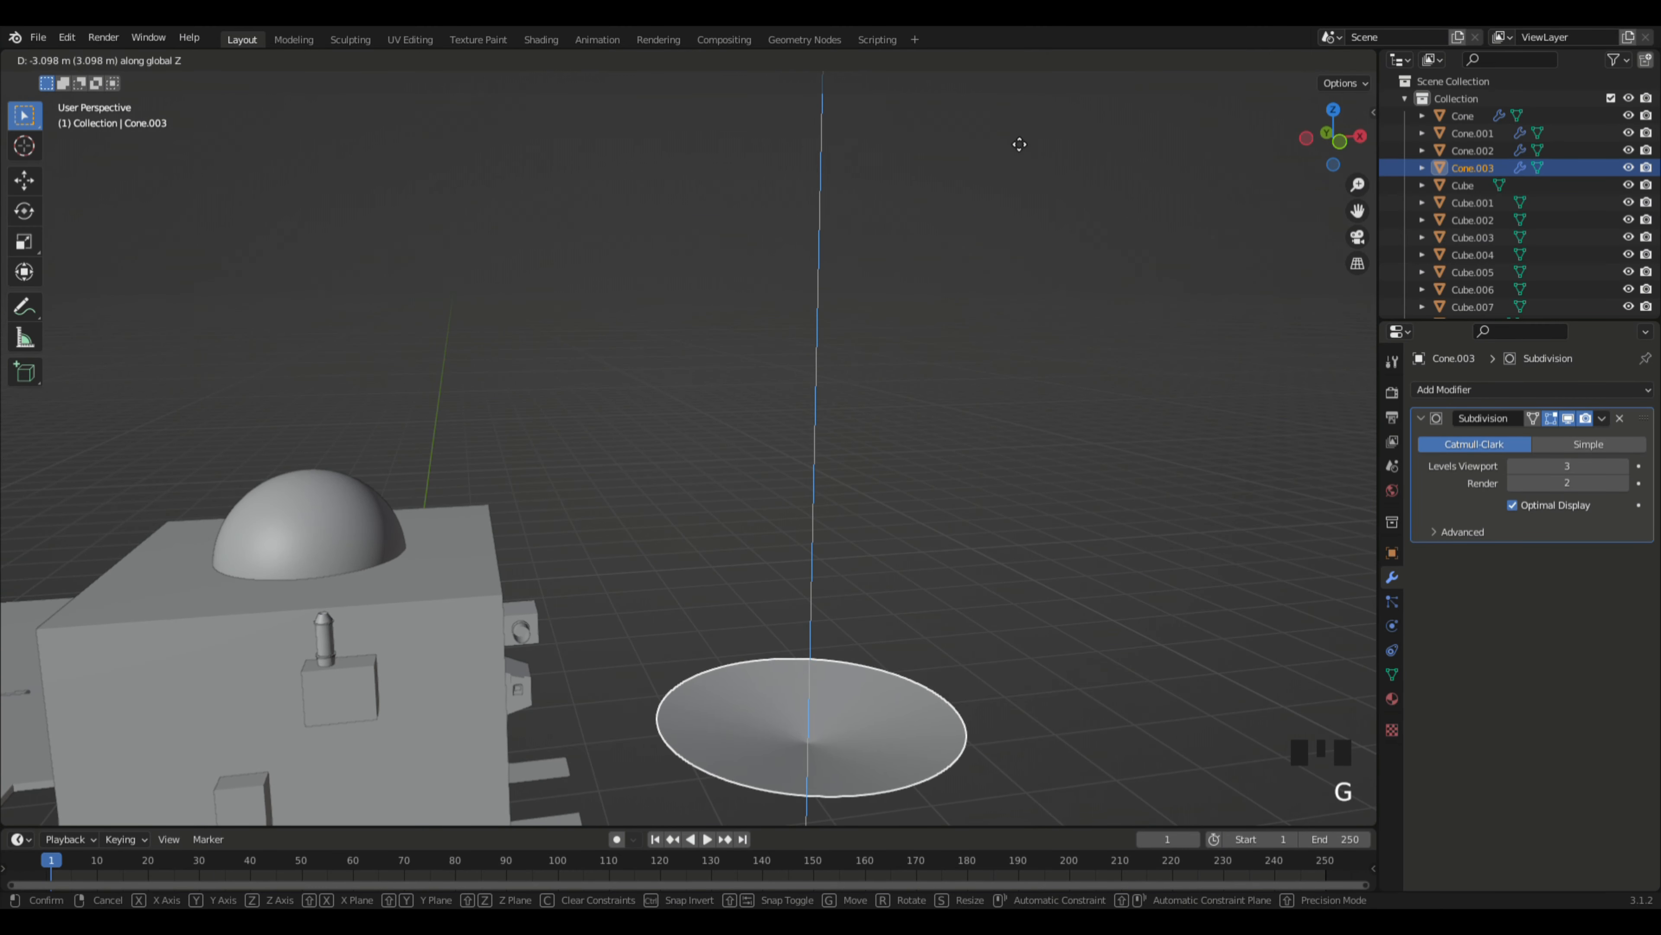
pyautogui.press('g')
pyautogui.press('x')
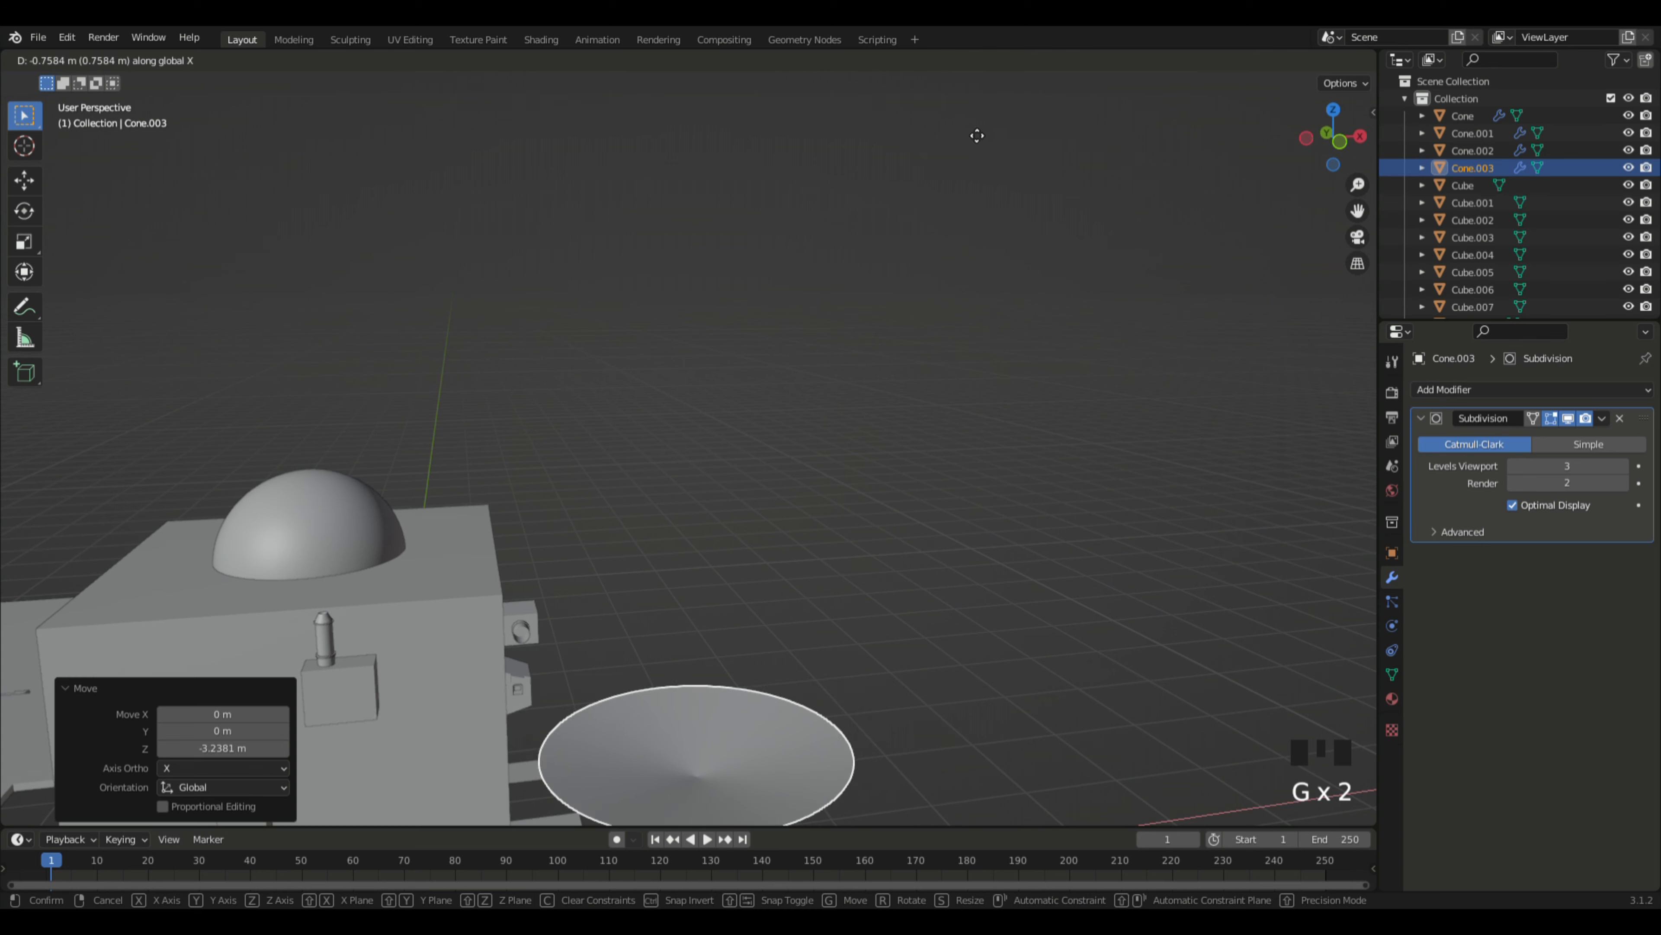
pyautogui.click(975, 137)
# Step: Tilt the dish by -15° in the current view, with its inner edge toward the spacecraft body
pyautogui.moveTo(1153, 89); pyautogui.dragTo(988, 743, button='middle')
pyautogui.write('r')
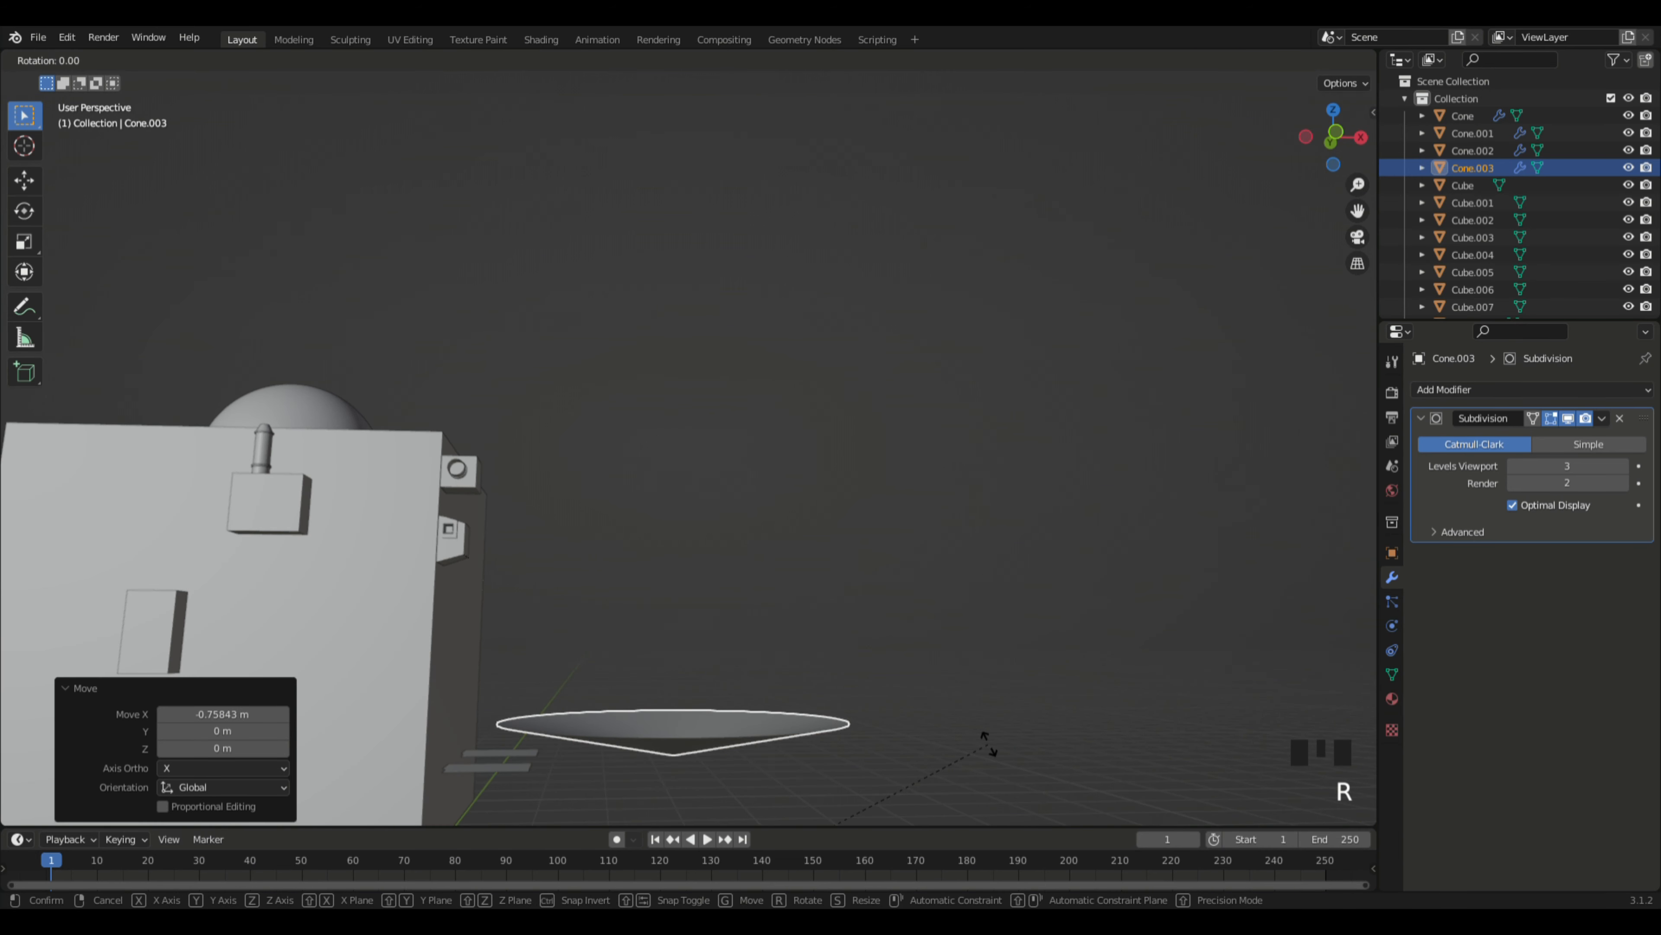
pyautogui.write('15')
pyautogui.press('BackSpace')
pyautogui.press('BackSpace')
pyautogui.write('-16')
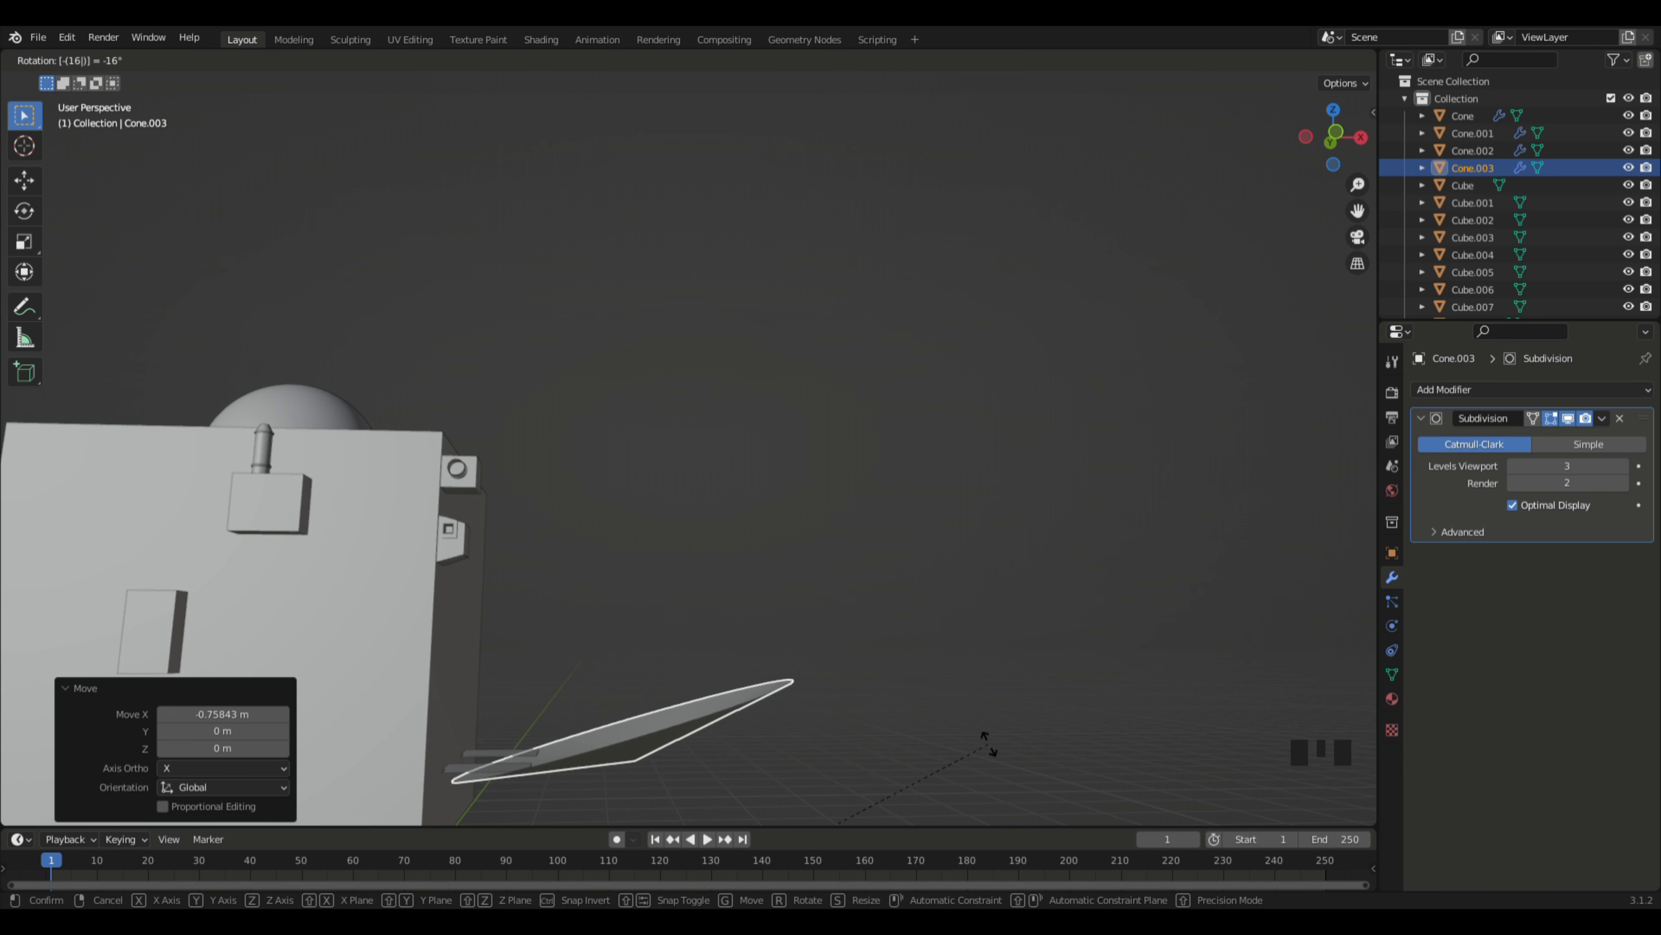
pyautogui.press('BackSpace')
pyautogui.write('5')
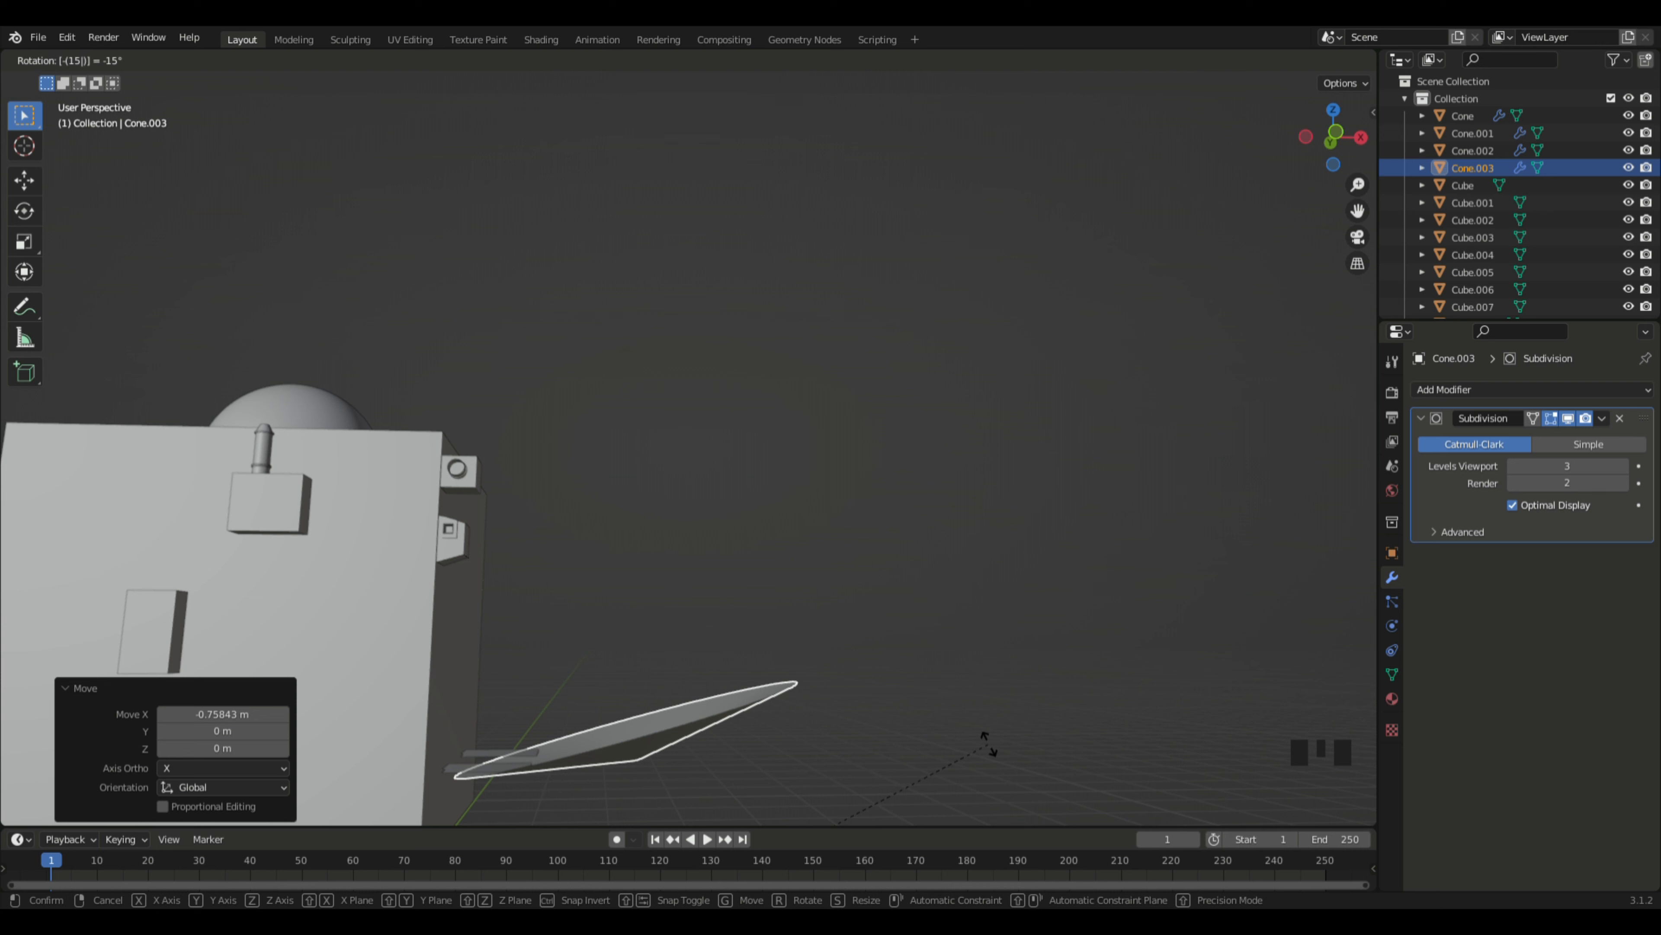
pyautogui.click(988, 746)
pyautogui.moveTo(993, 757); pyautogui.dragTo(1003, 709, button='middle')
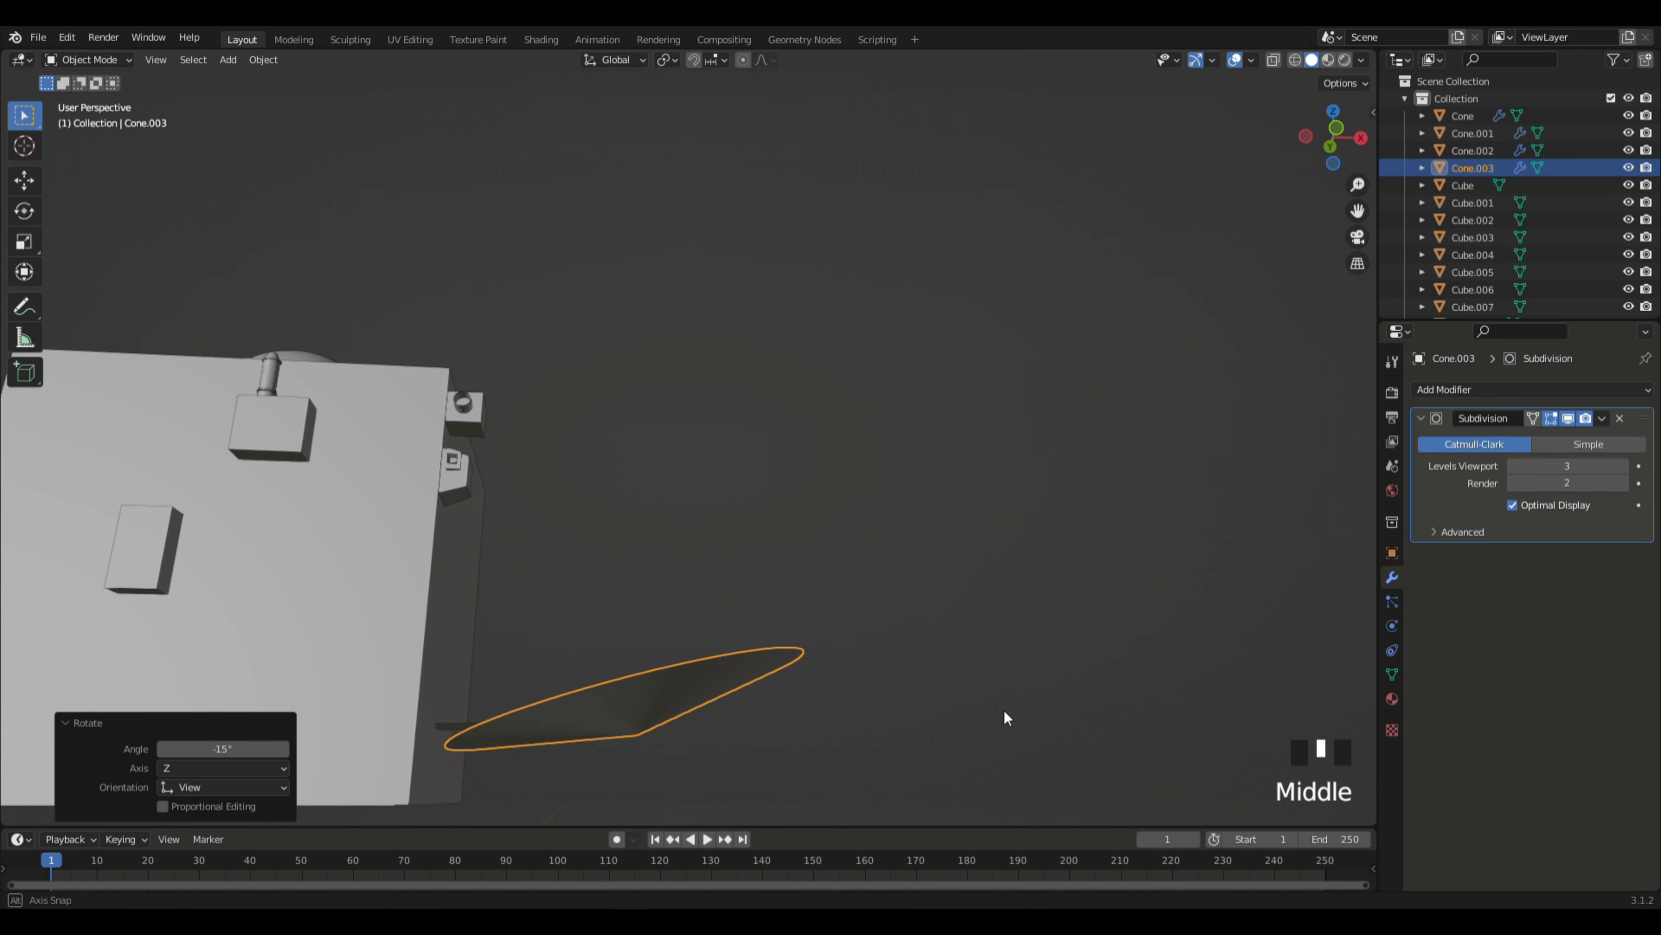
# Step: Move the dish about 0.25 m along X away from the spacecraft body and raise it about 0.1 m along Z
pyautogui.press('g')
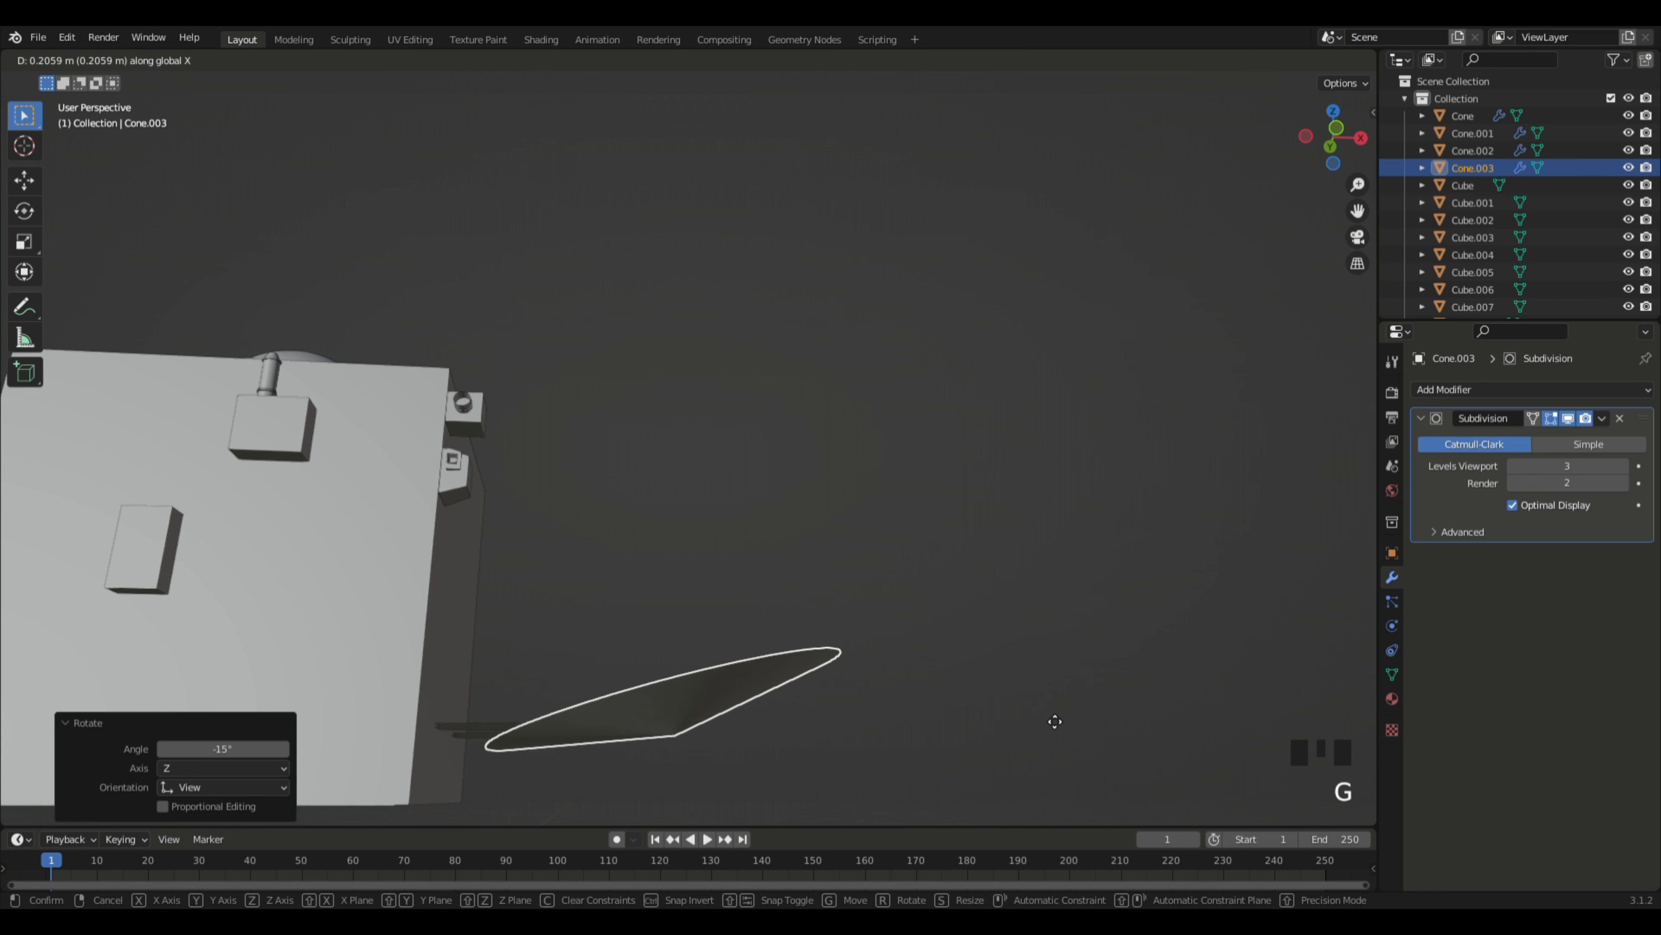
pyautogui.click(1051, 712)
pyautogui.press('g')
pyautogui.press('y')
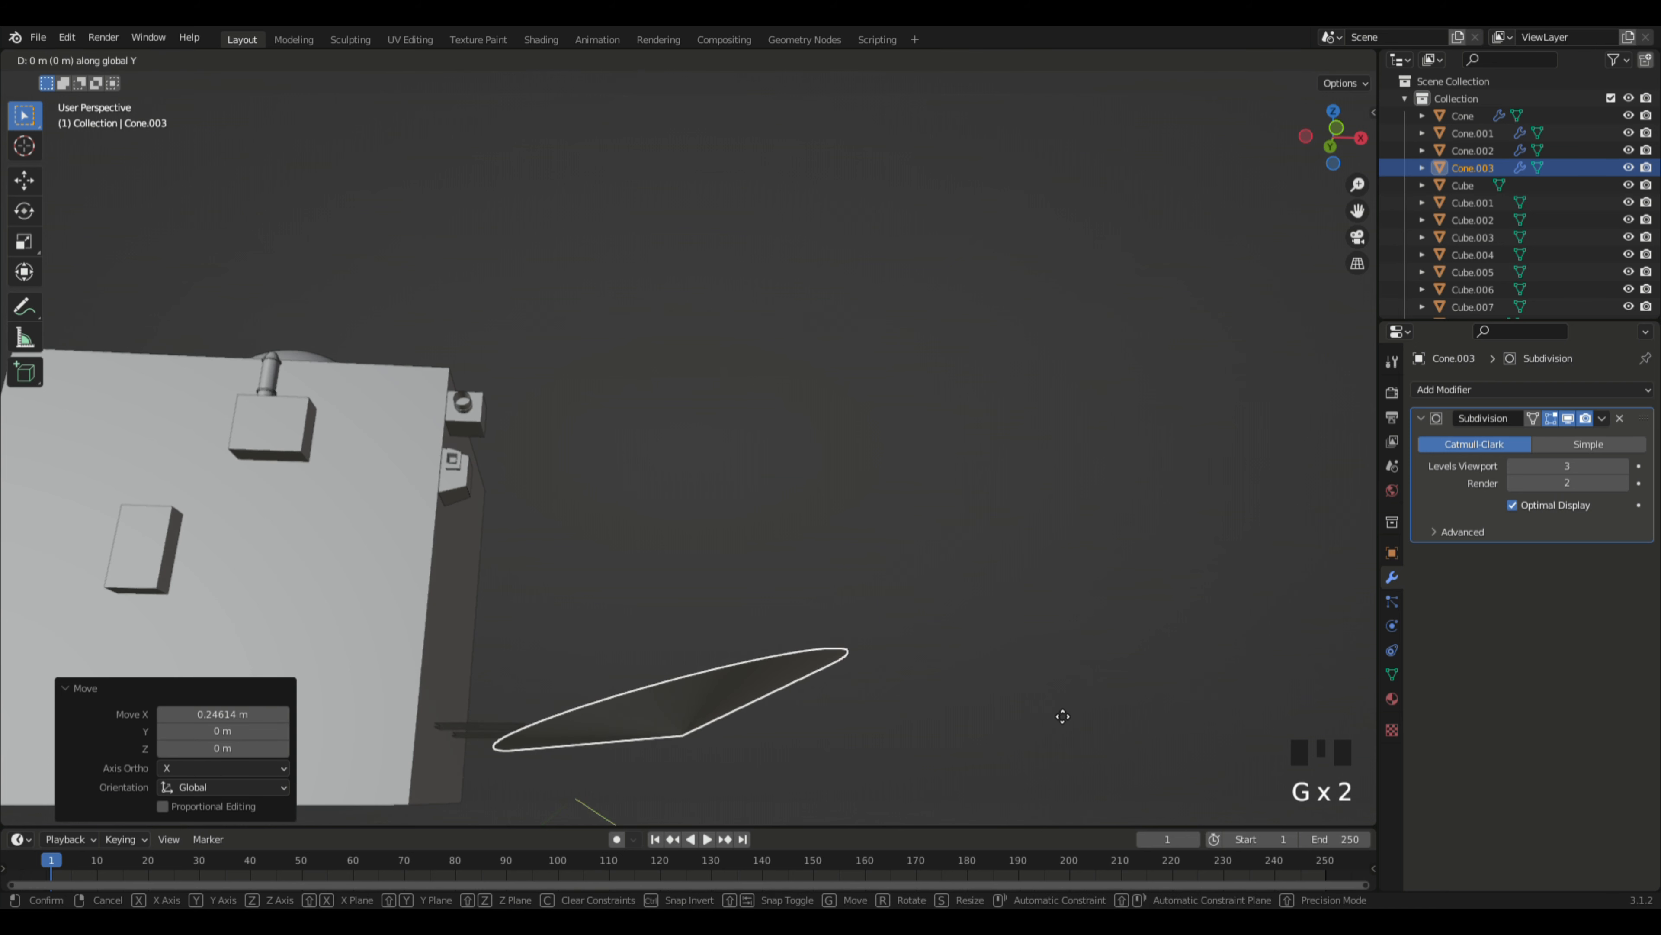
pyautogui.press('x')
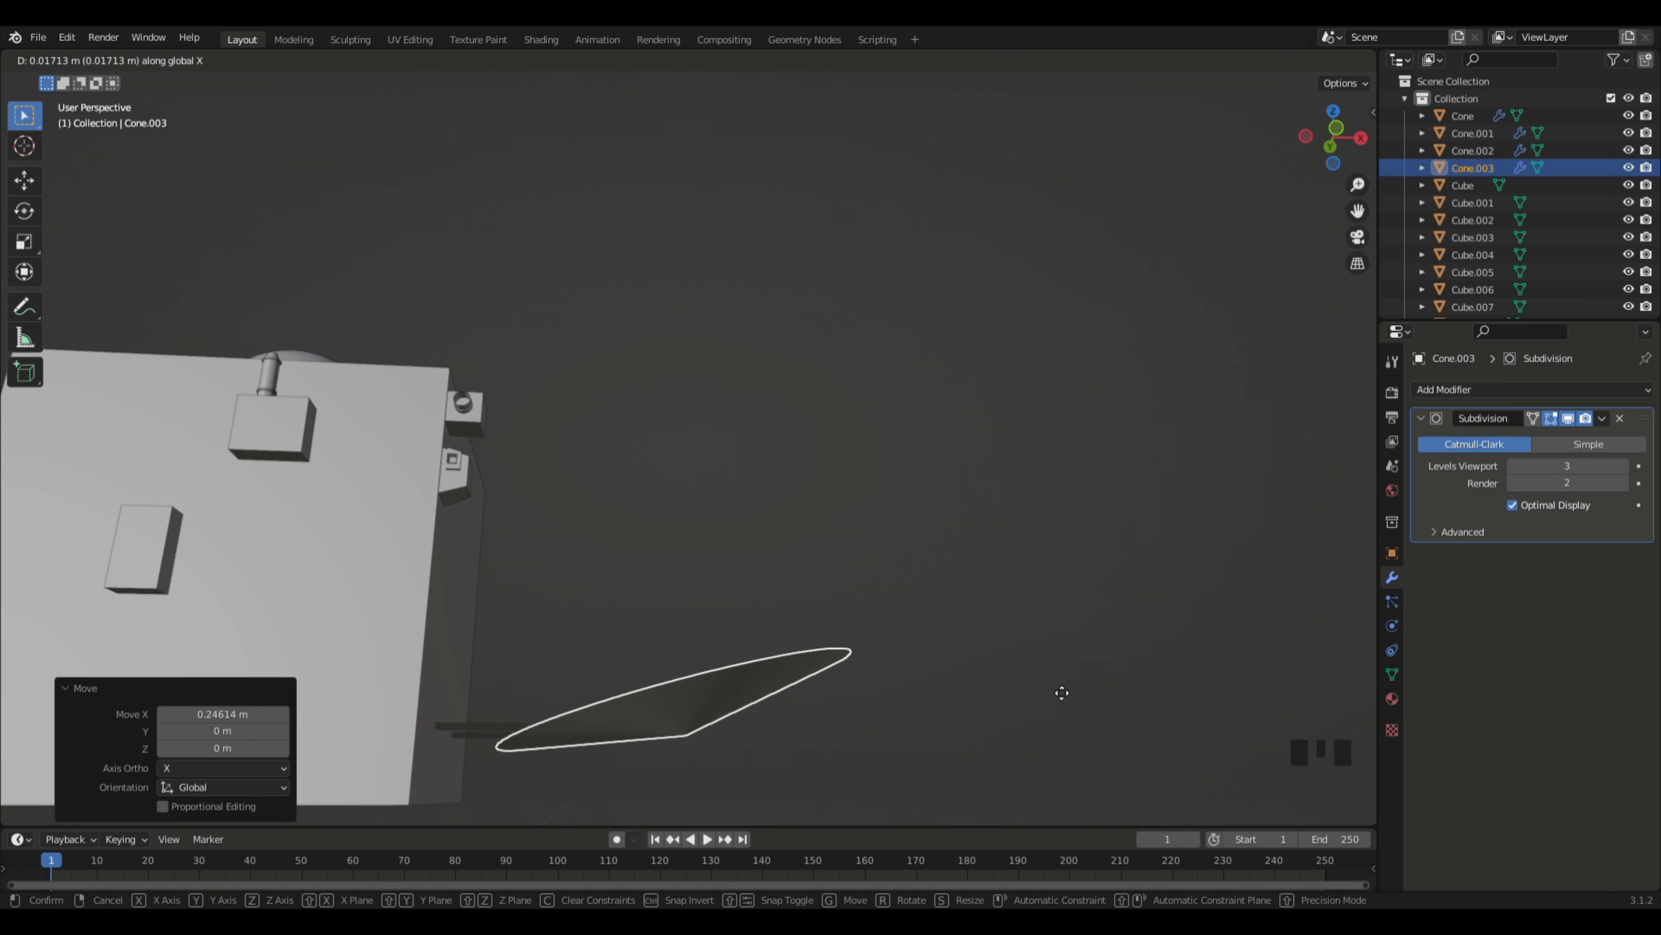
pyautogui.press('z')
pyautogui.click(1067, 694)
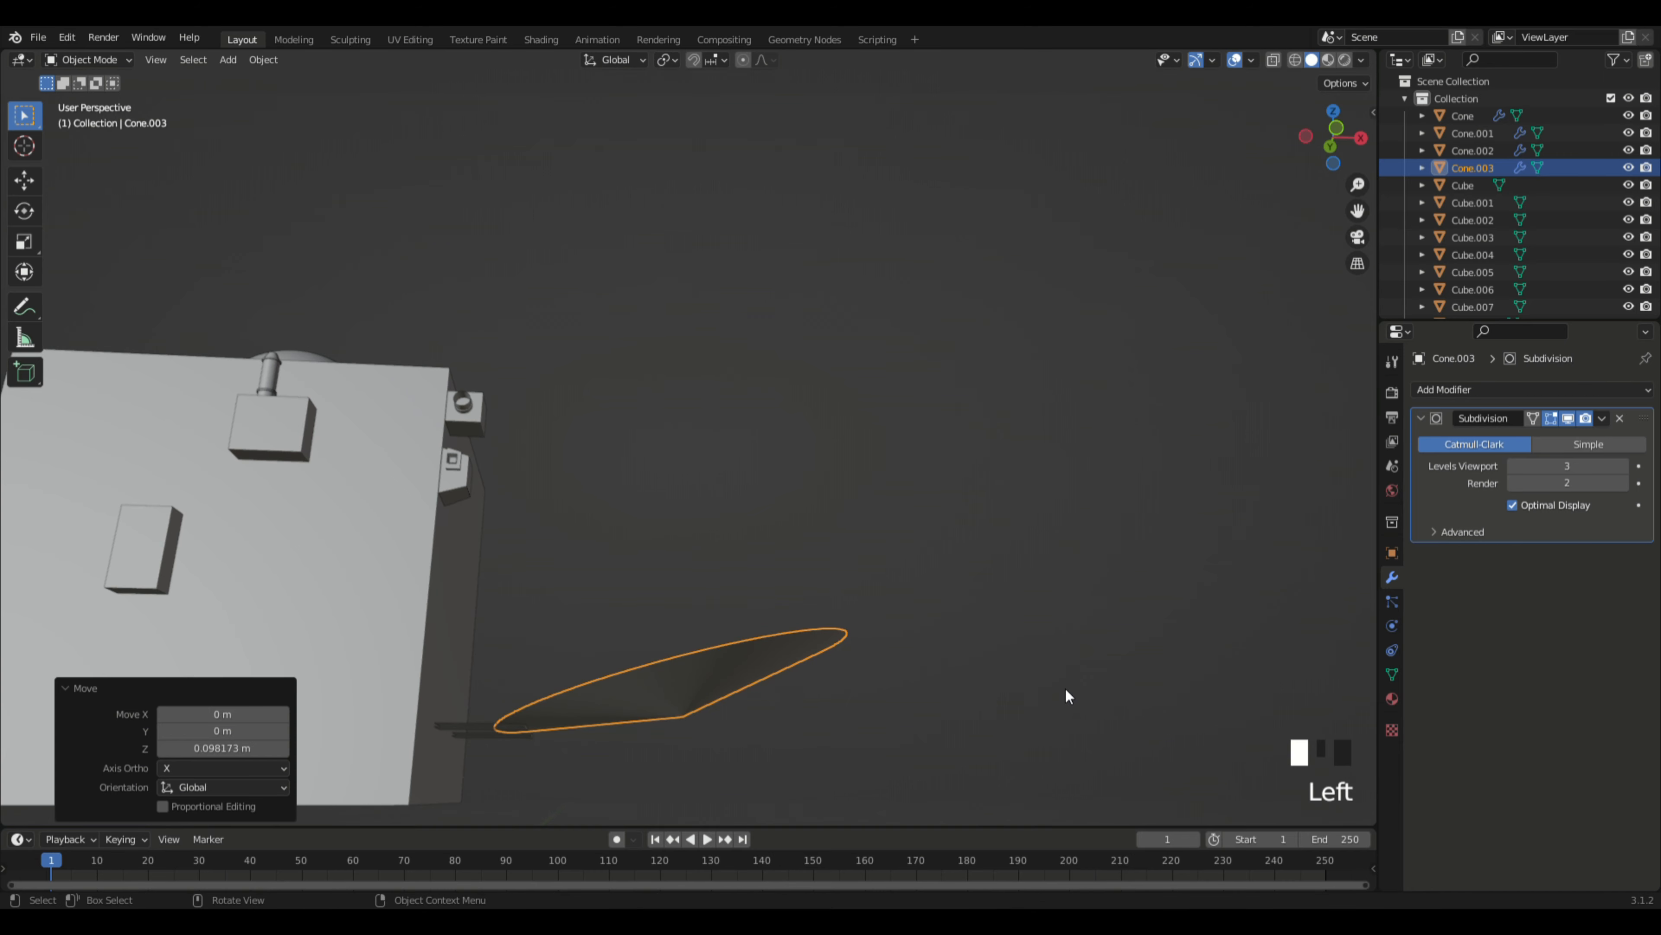
pyautogui.moveTo(1065, 696); pyautogui.dragTo(1065, 620, button='middle')
pyautogui.scroll(-2, 1039, 705)
pyautogui.click(731, 682)
pyautogui.press('h')
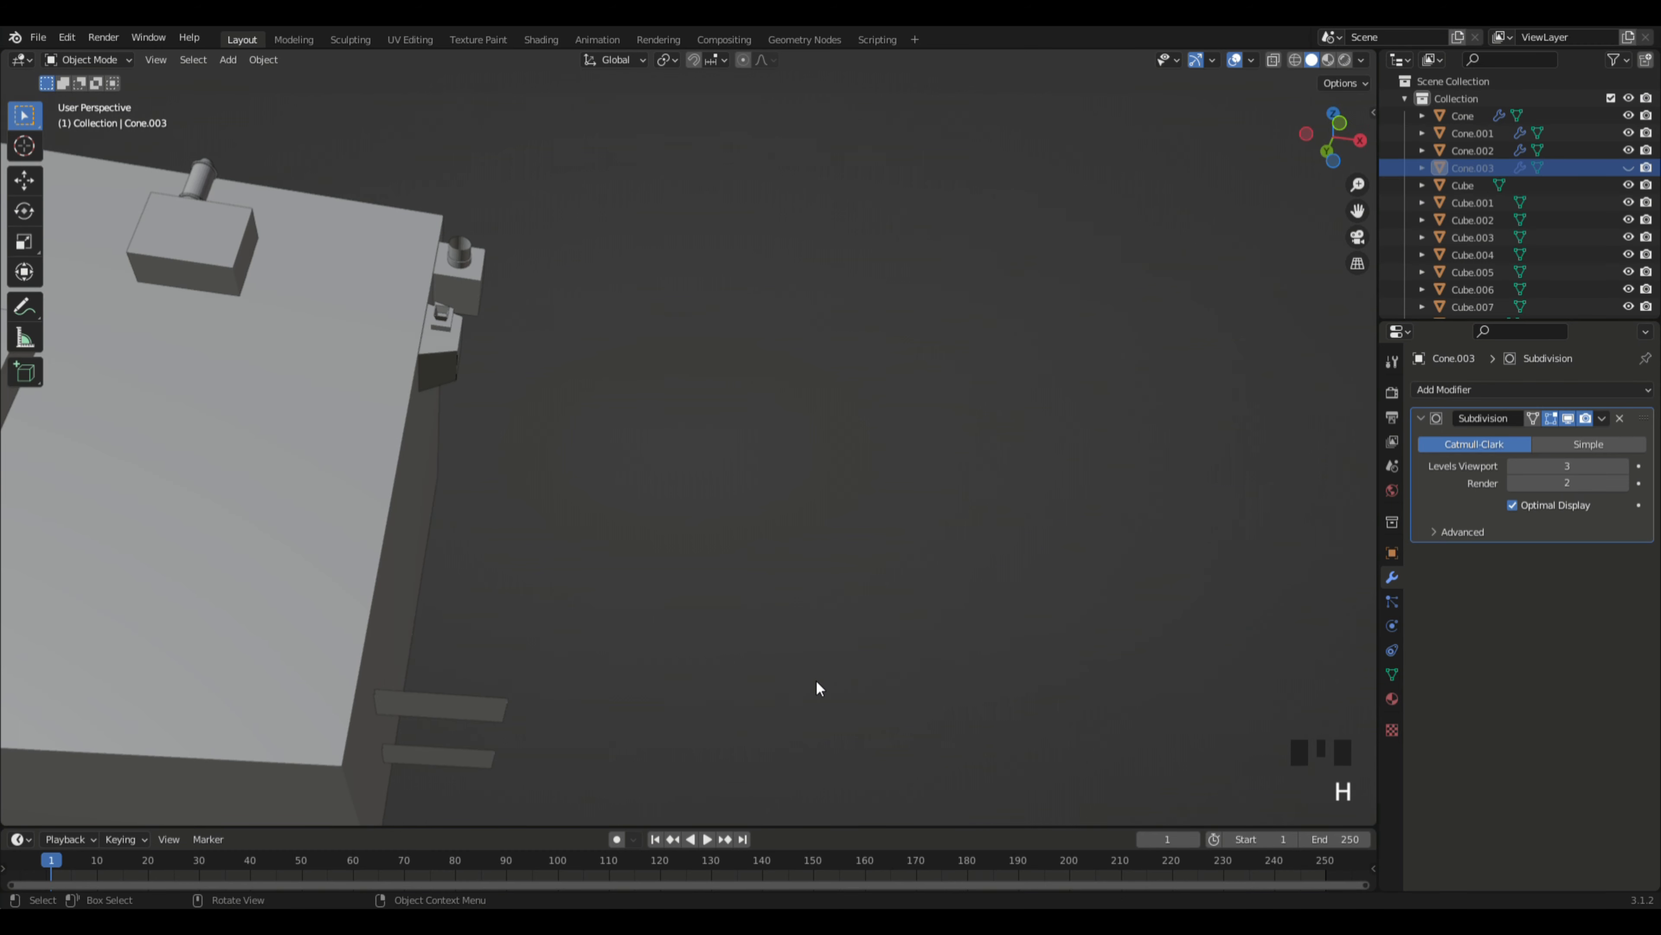
pyautogui.hotkey('ctrl', 'z')
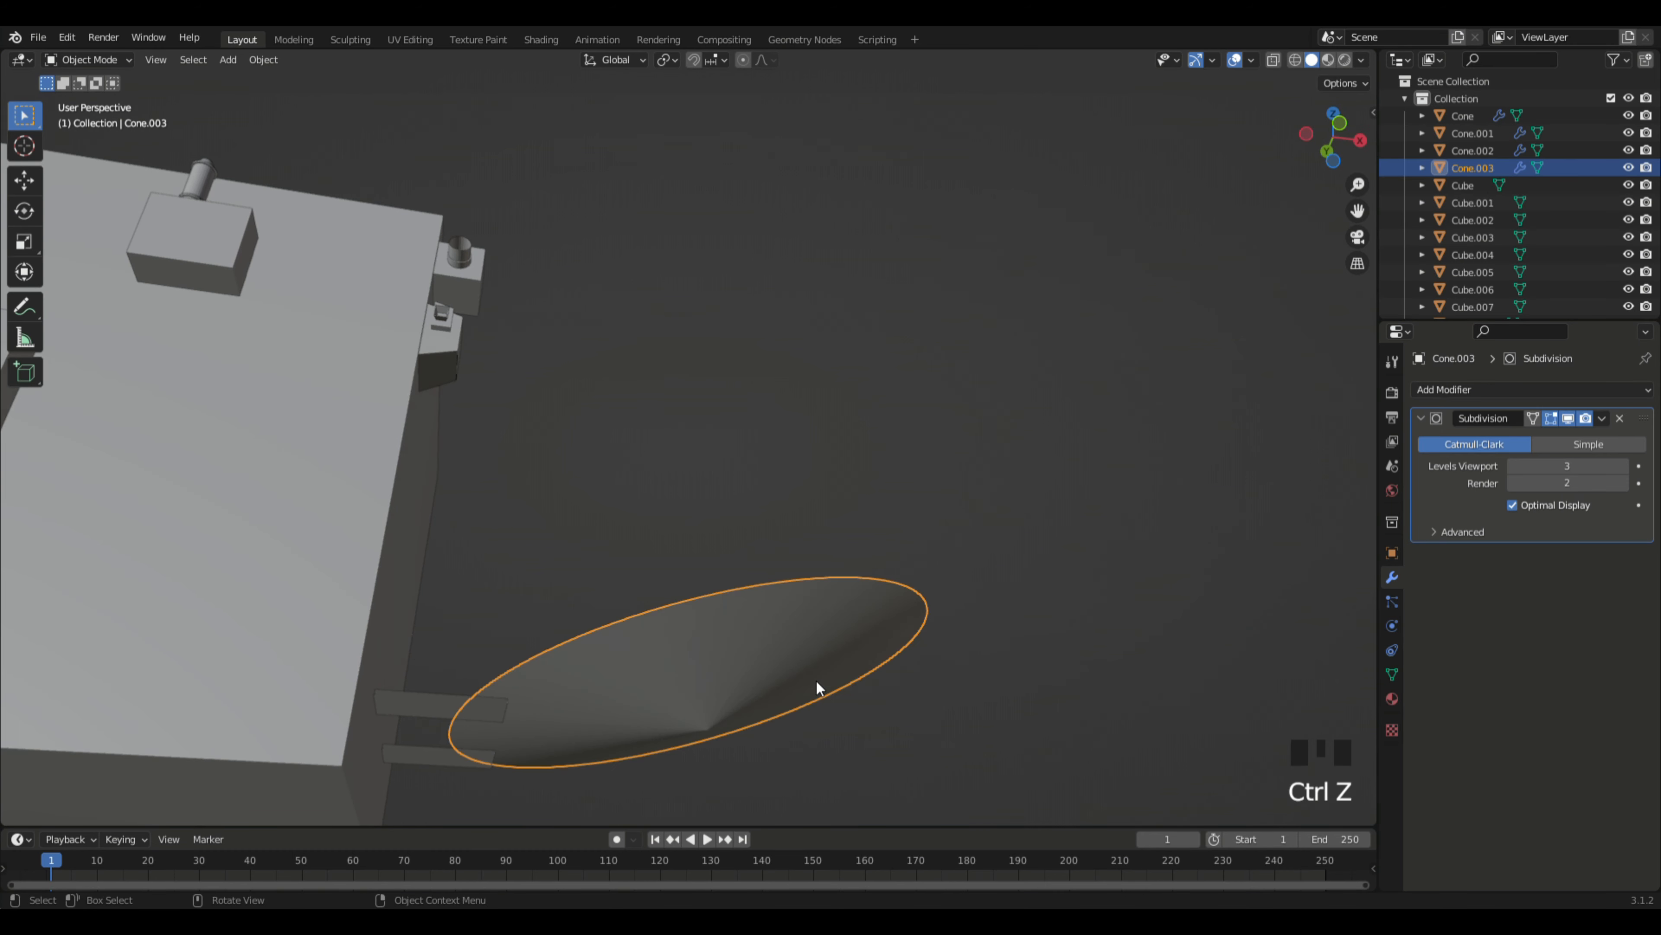
# Step: Lower the dish about 0.025 m along Z and rotate it about -2.23° in the right view
pyautogui.press('g')
pyautogui.press('z')
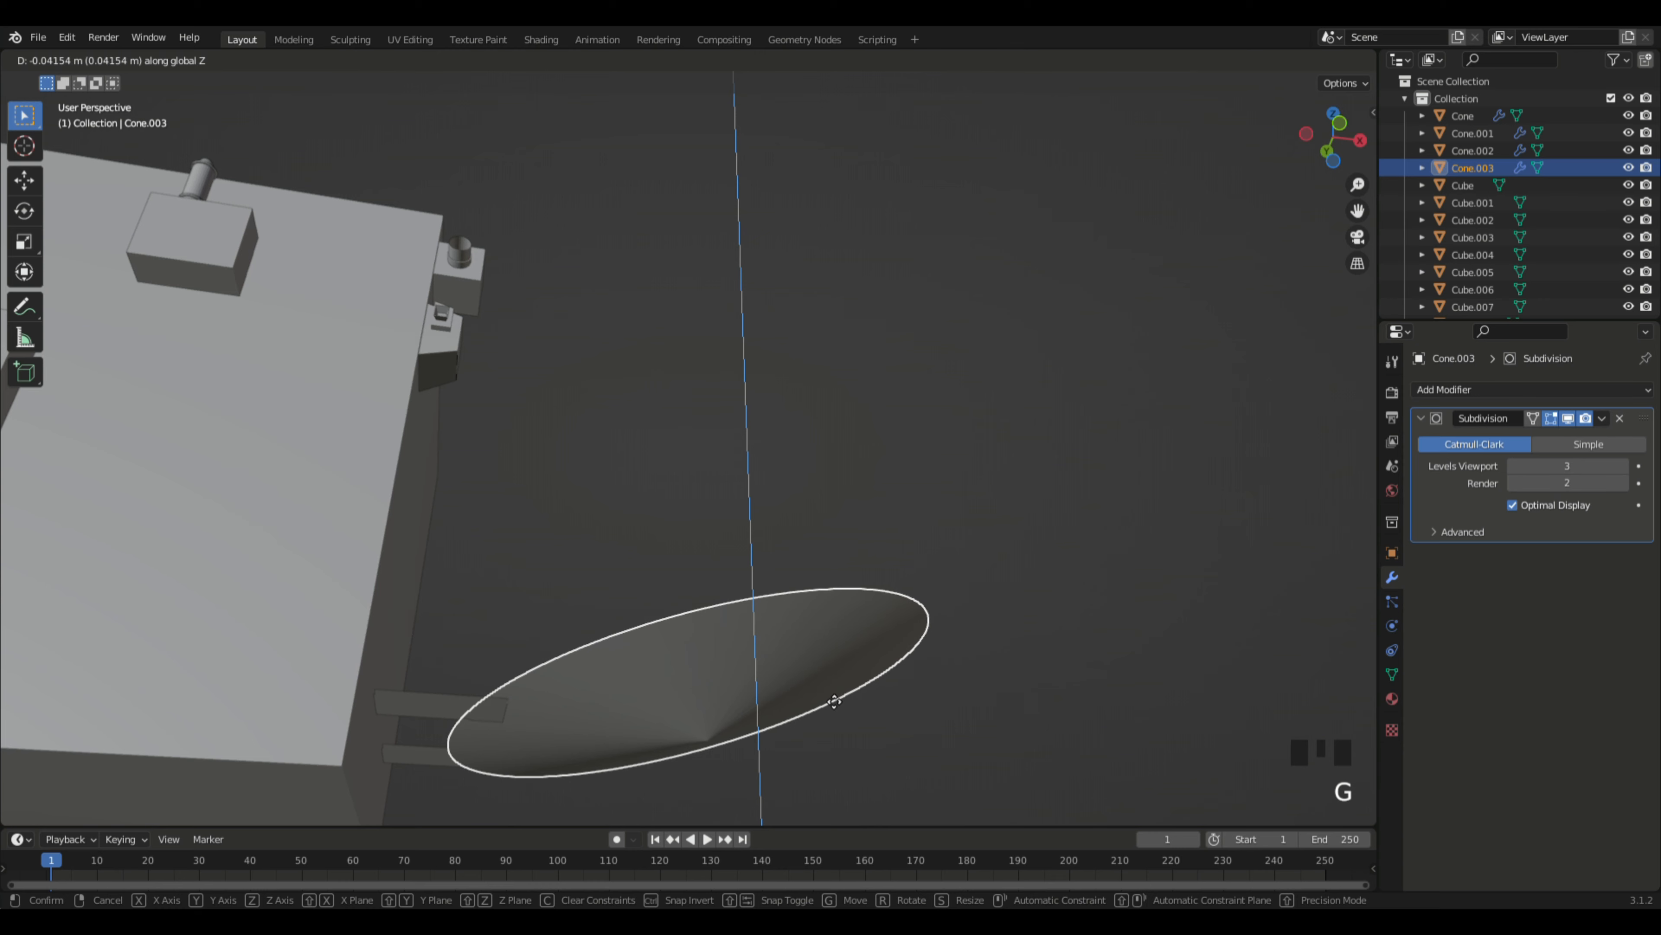
pyautogui.click(836, 696)
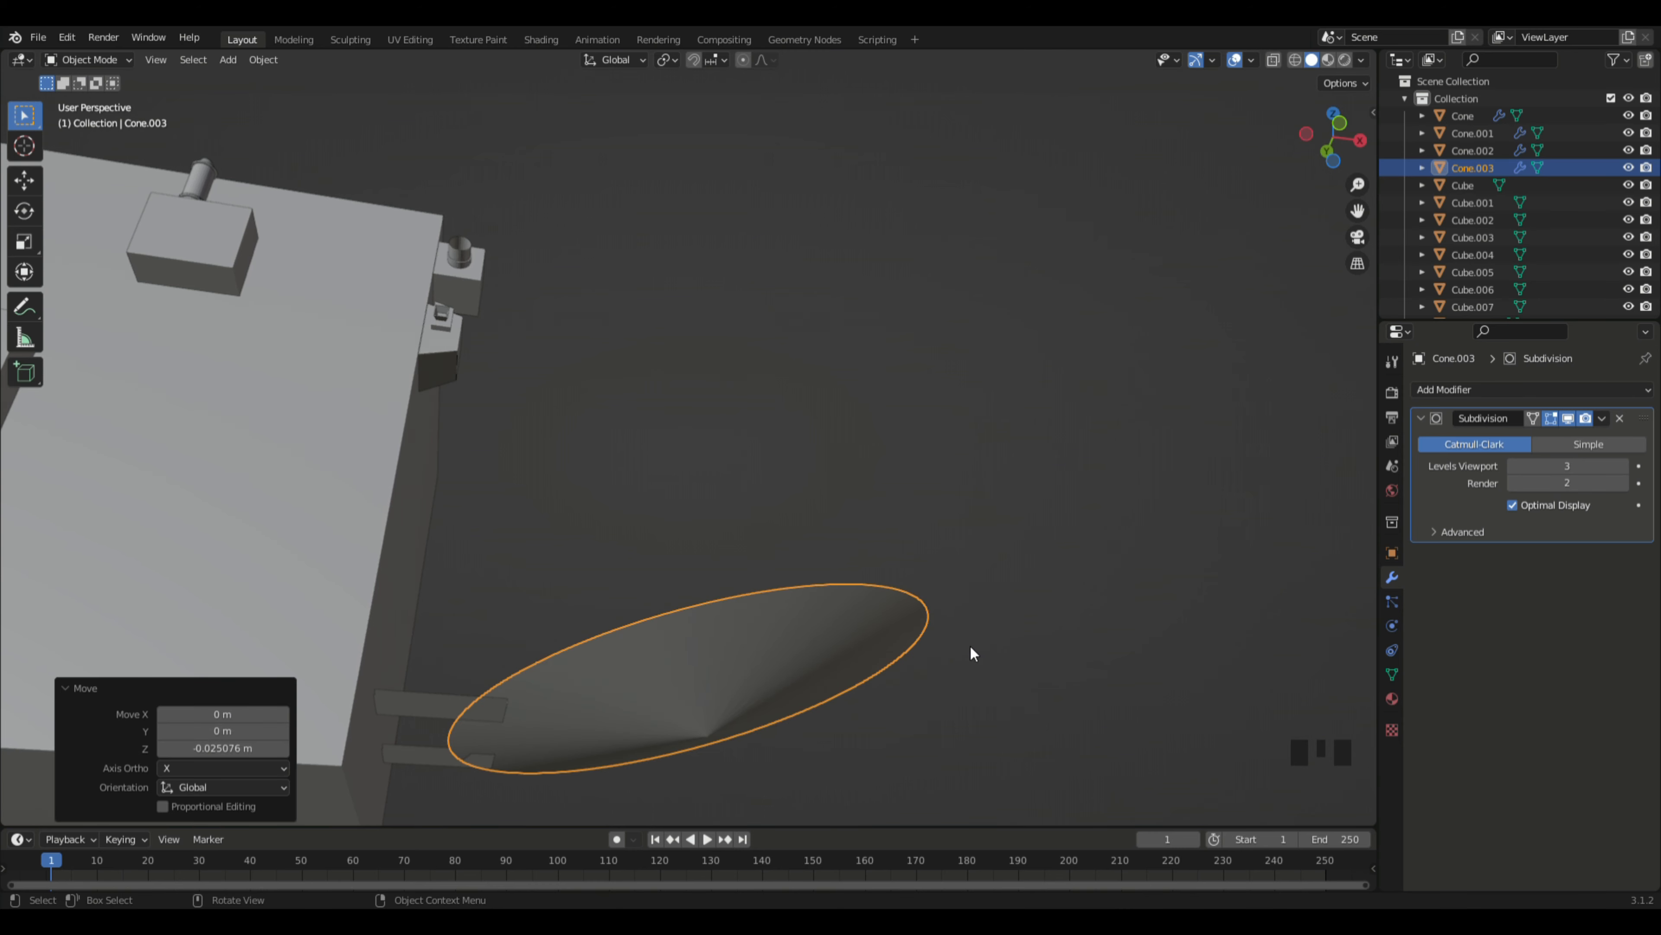
pyautogui.moveTo(968, 644); pyautogui.dragTo(983, 755, button='middle')
pyautogui.press('KP_3')
pyautogui.press('r')
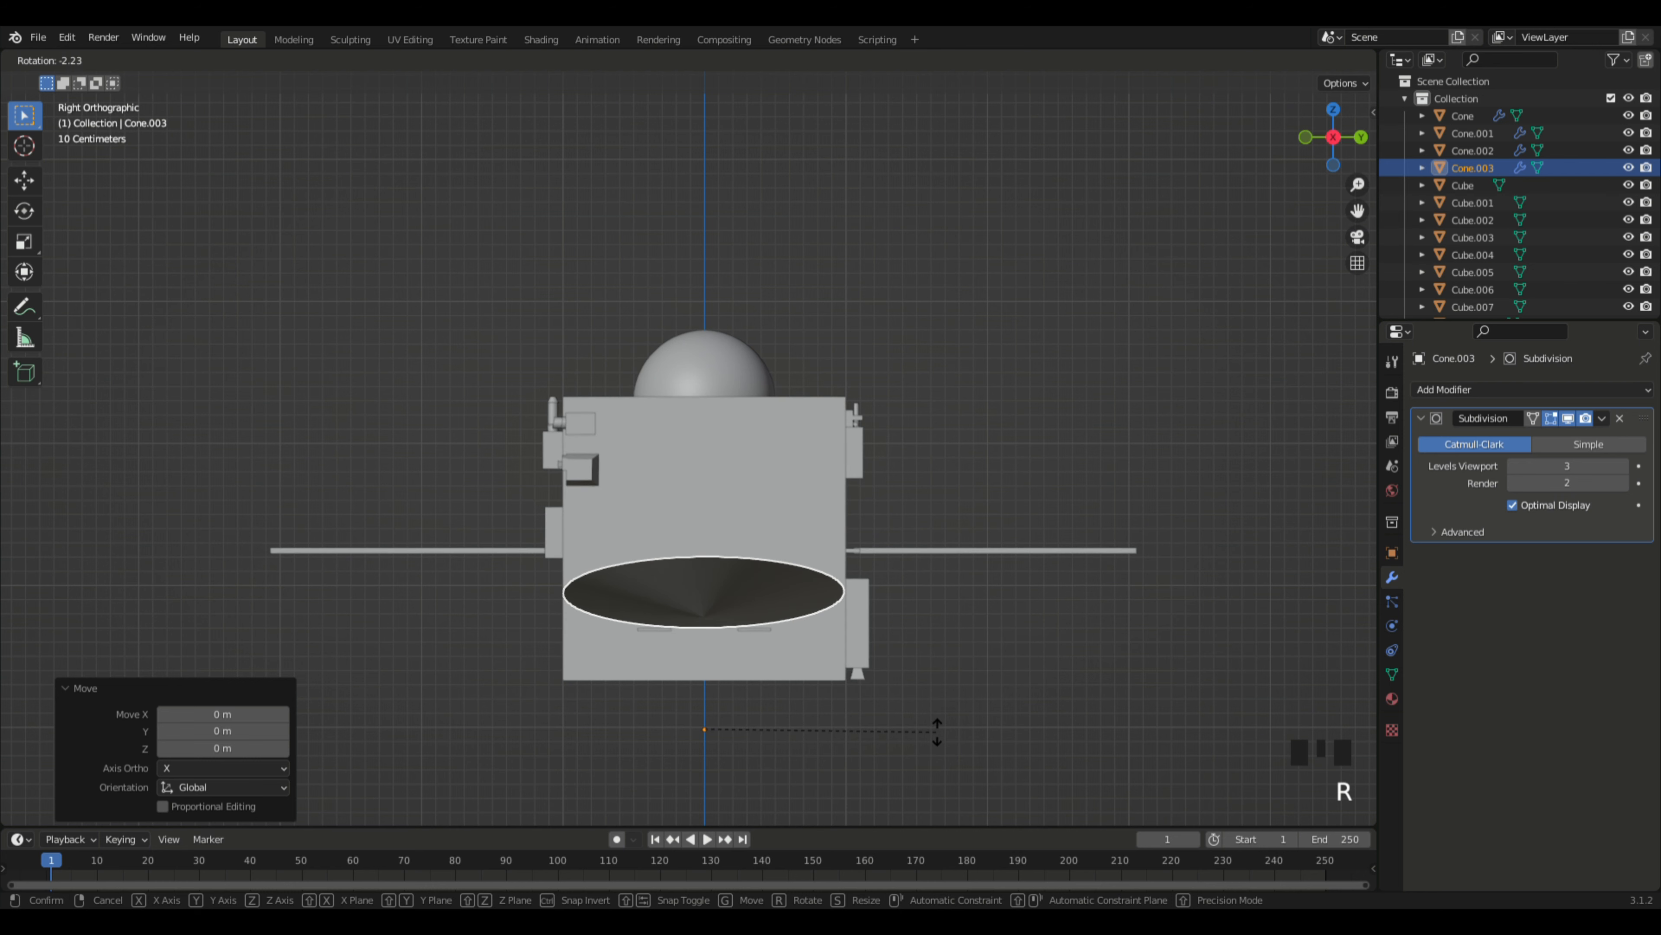
pyautogui.click(950, 721)
# Step: Lower the dish a little further along Z to the height of the two mounting struts
pyautogui.moveTo(950, 716); pyautogui.dragTo(1114, 704, button='middle')
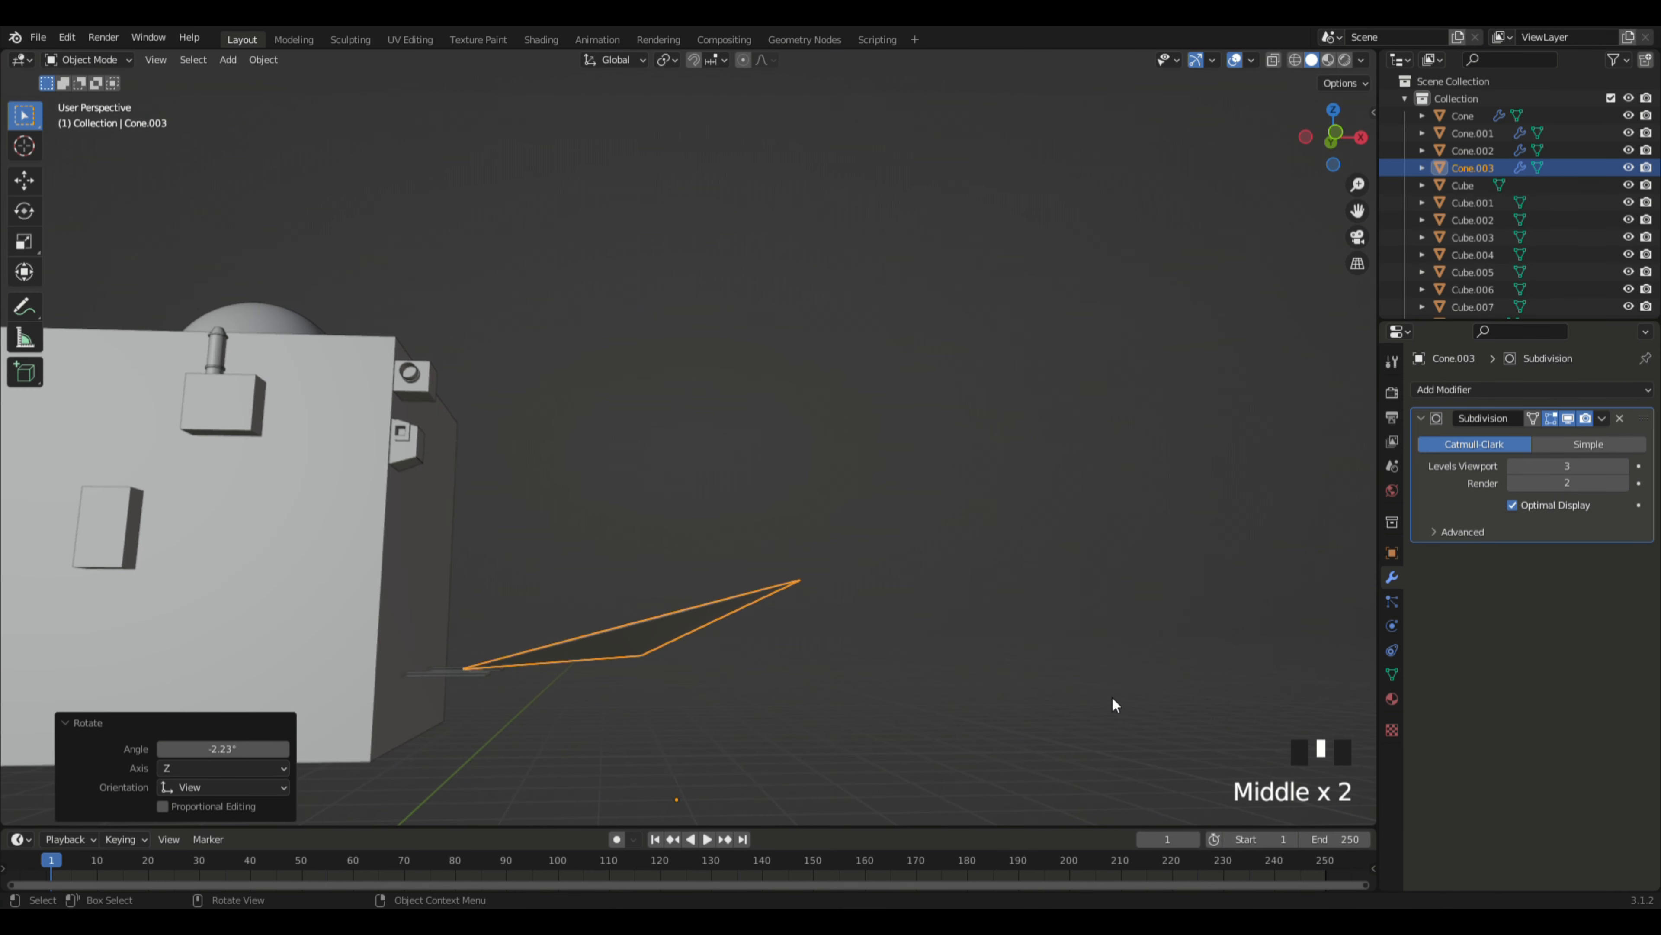
pyautogui.press('g')
pyautogui.press('z')
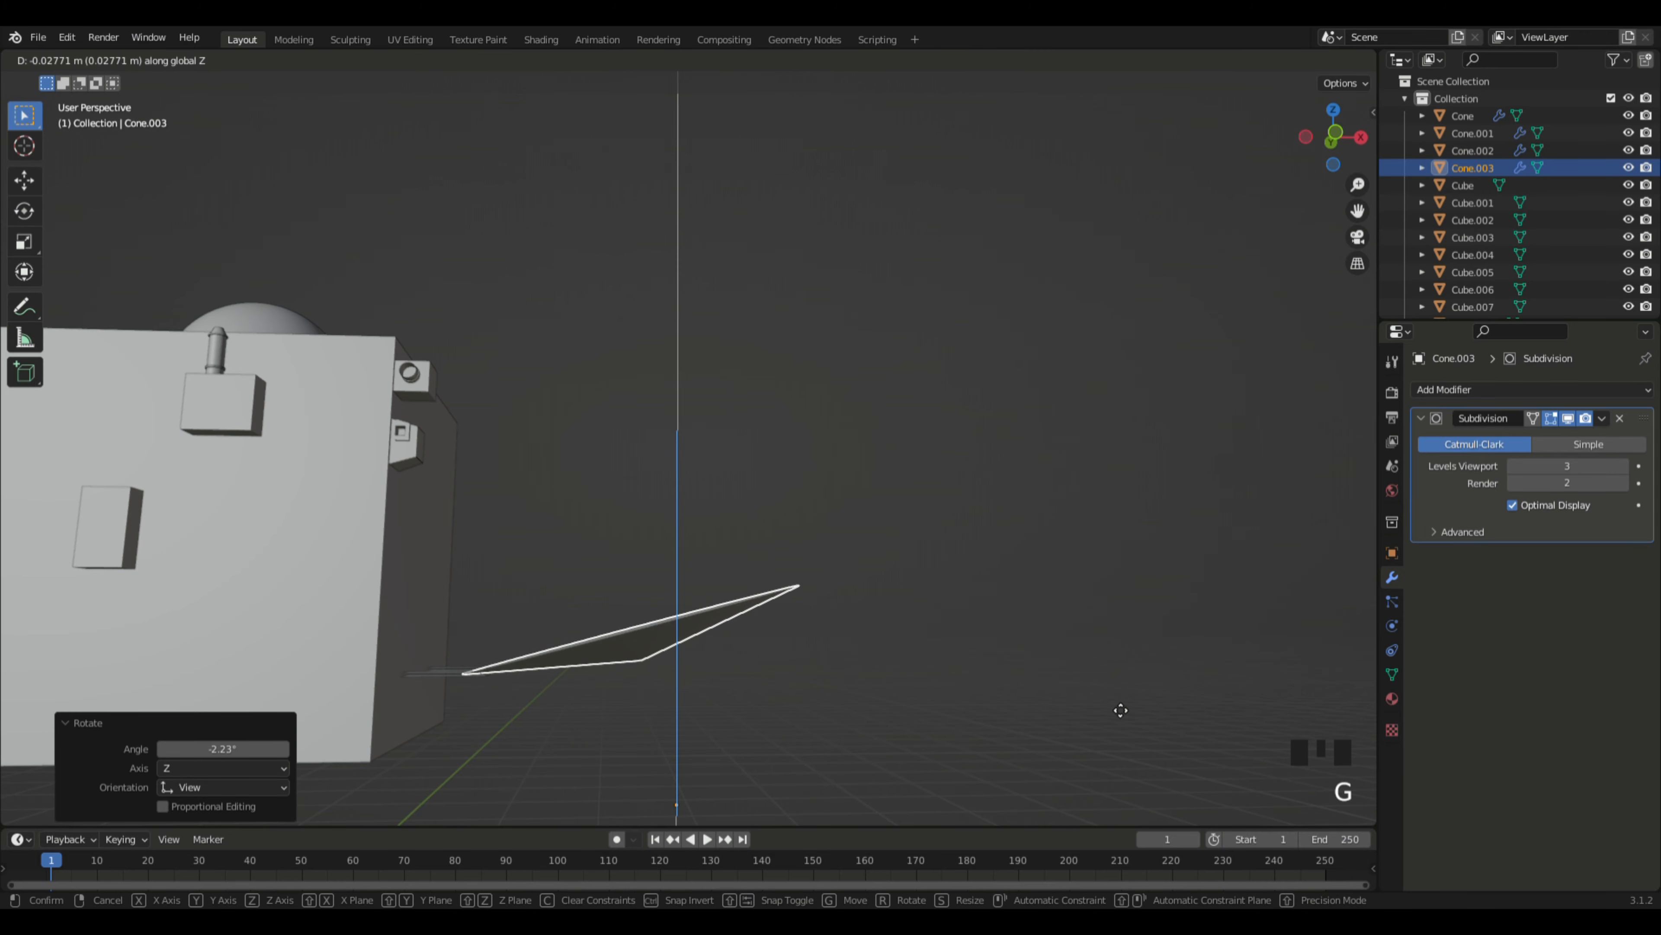
pyautogui.click(936, 699)
# Step: Scale the dish up uniformly by about 1.29
pyautogui.moveTo(936, 699); pyautogui.dragTo(696, 492, button='middle')
pyautogui.scroll(-5, 909, 703)
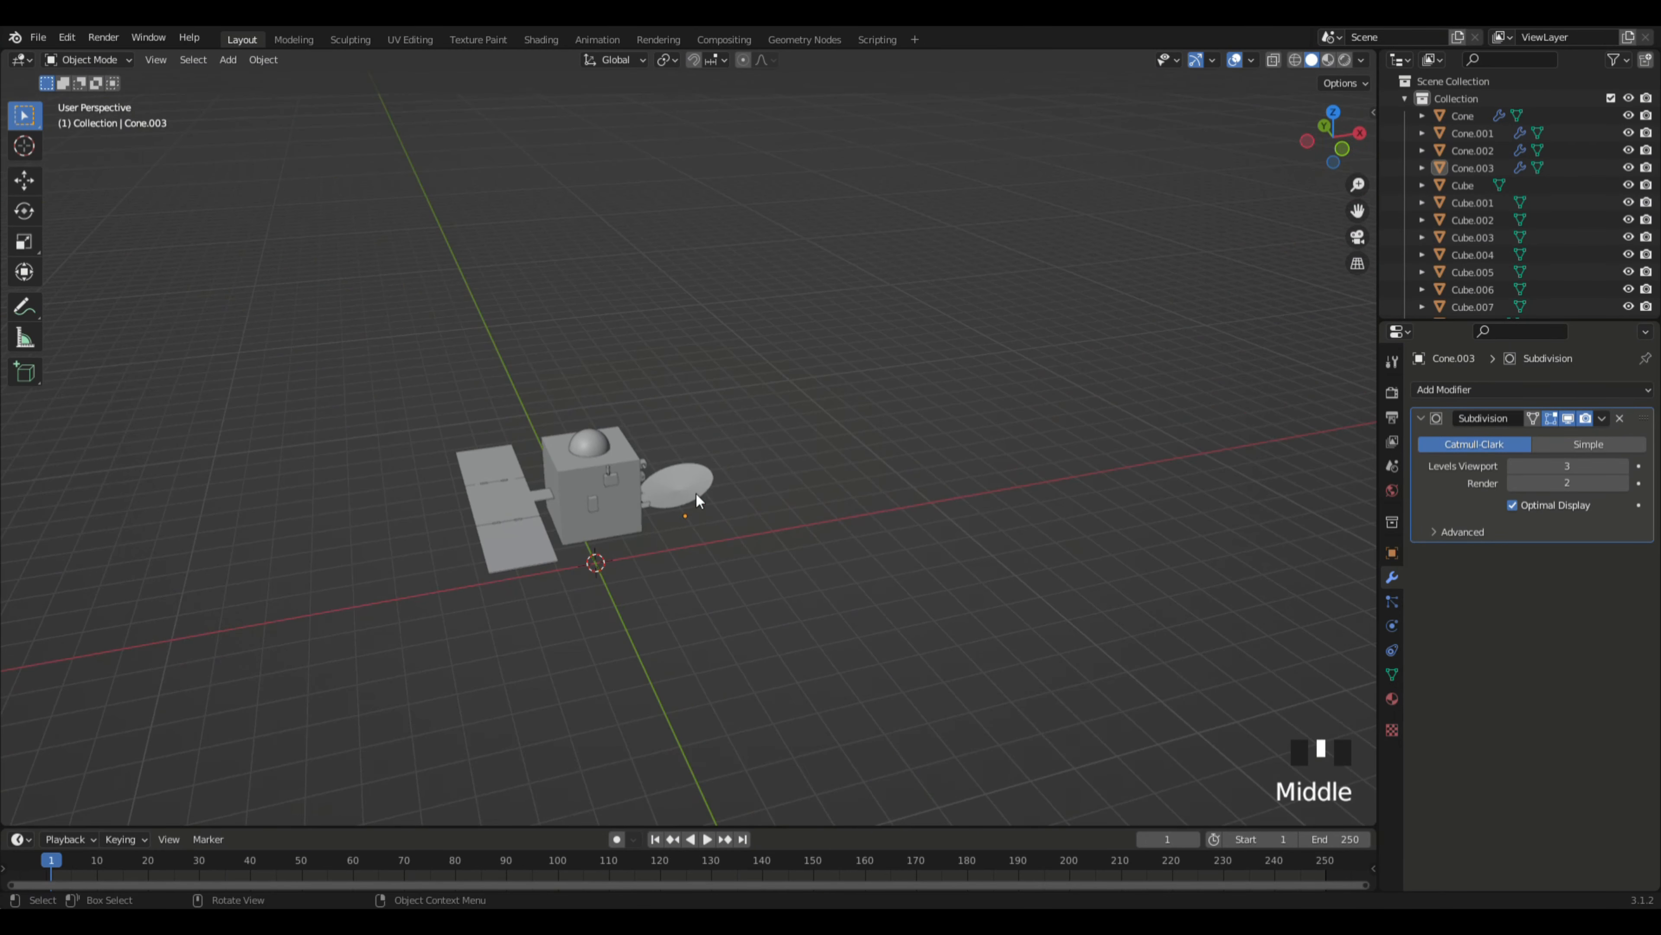
pyautogui.click(696, 492)
pyautogui.press('s')
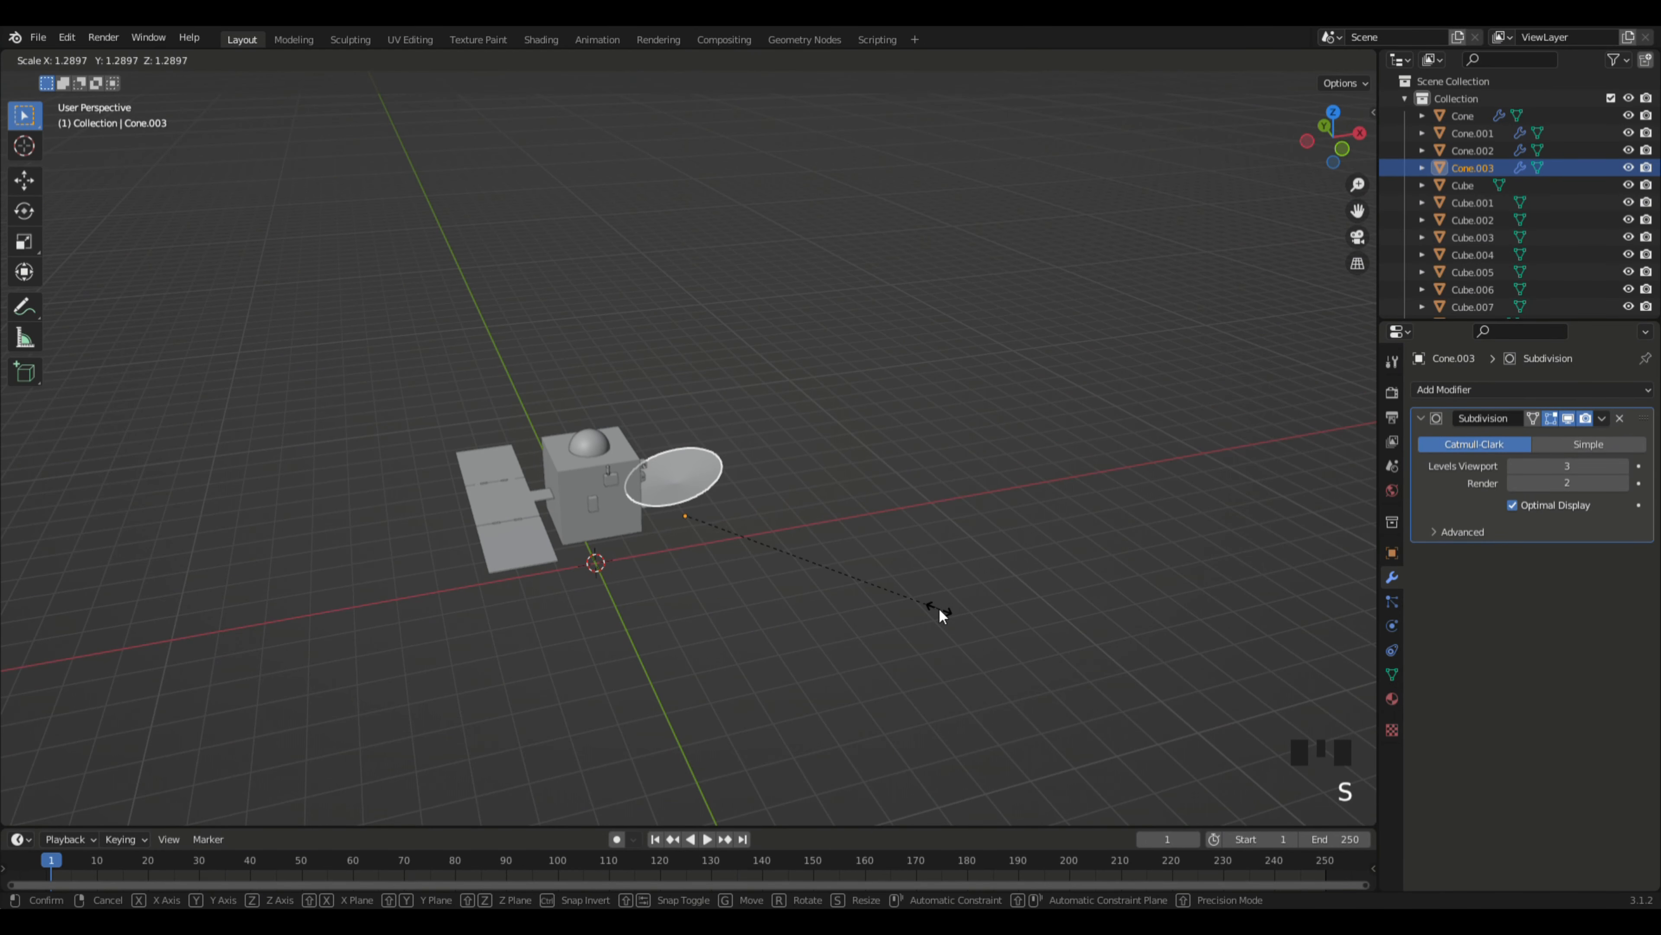
pyautogui.click(939, 608)
# Step: Lower the enlarged dish about 0.29 m along Z and adjust its position along X beside the body
pyautogui.moveTo(939, 608); pyautogui.dragTo(888, 541, button='middle')
pyautogui.press('g')
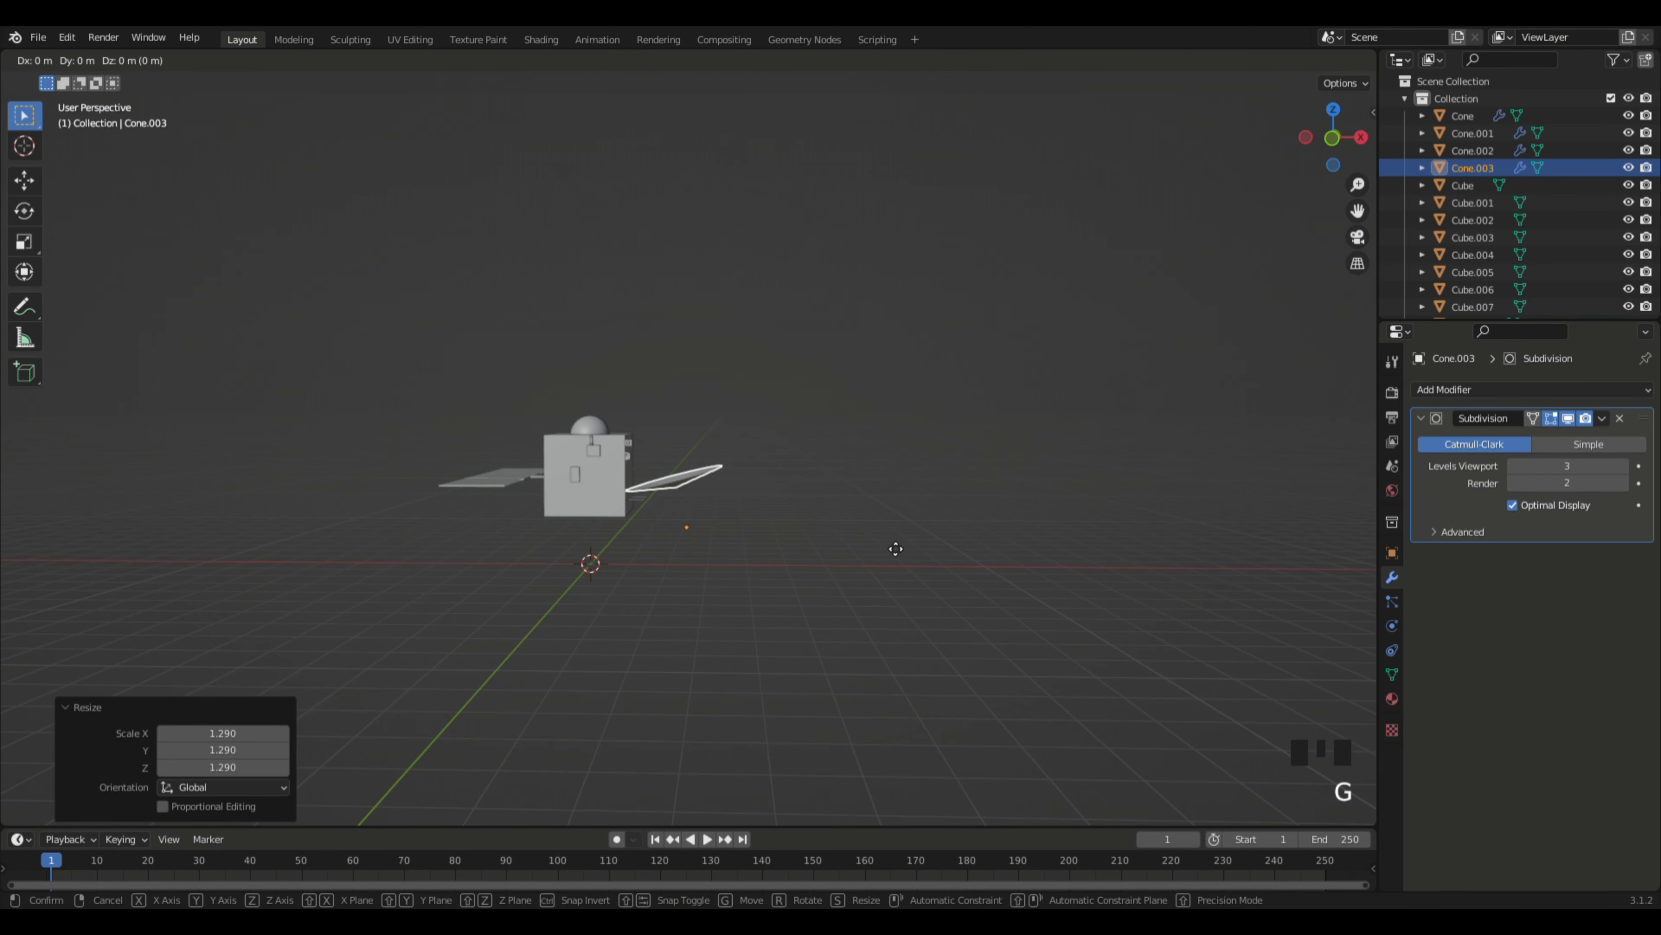
pyautogui.press('z')
pyautogui.click(903, 553)
pyautogui.press('g')
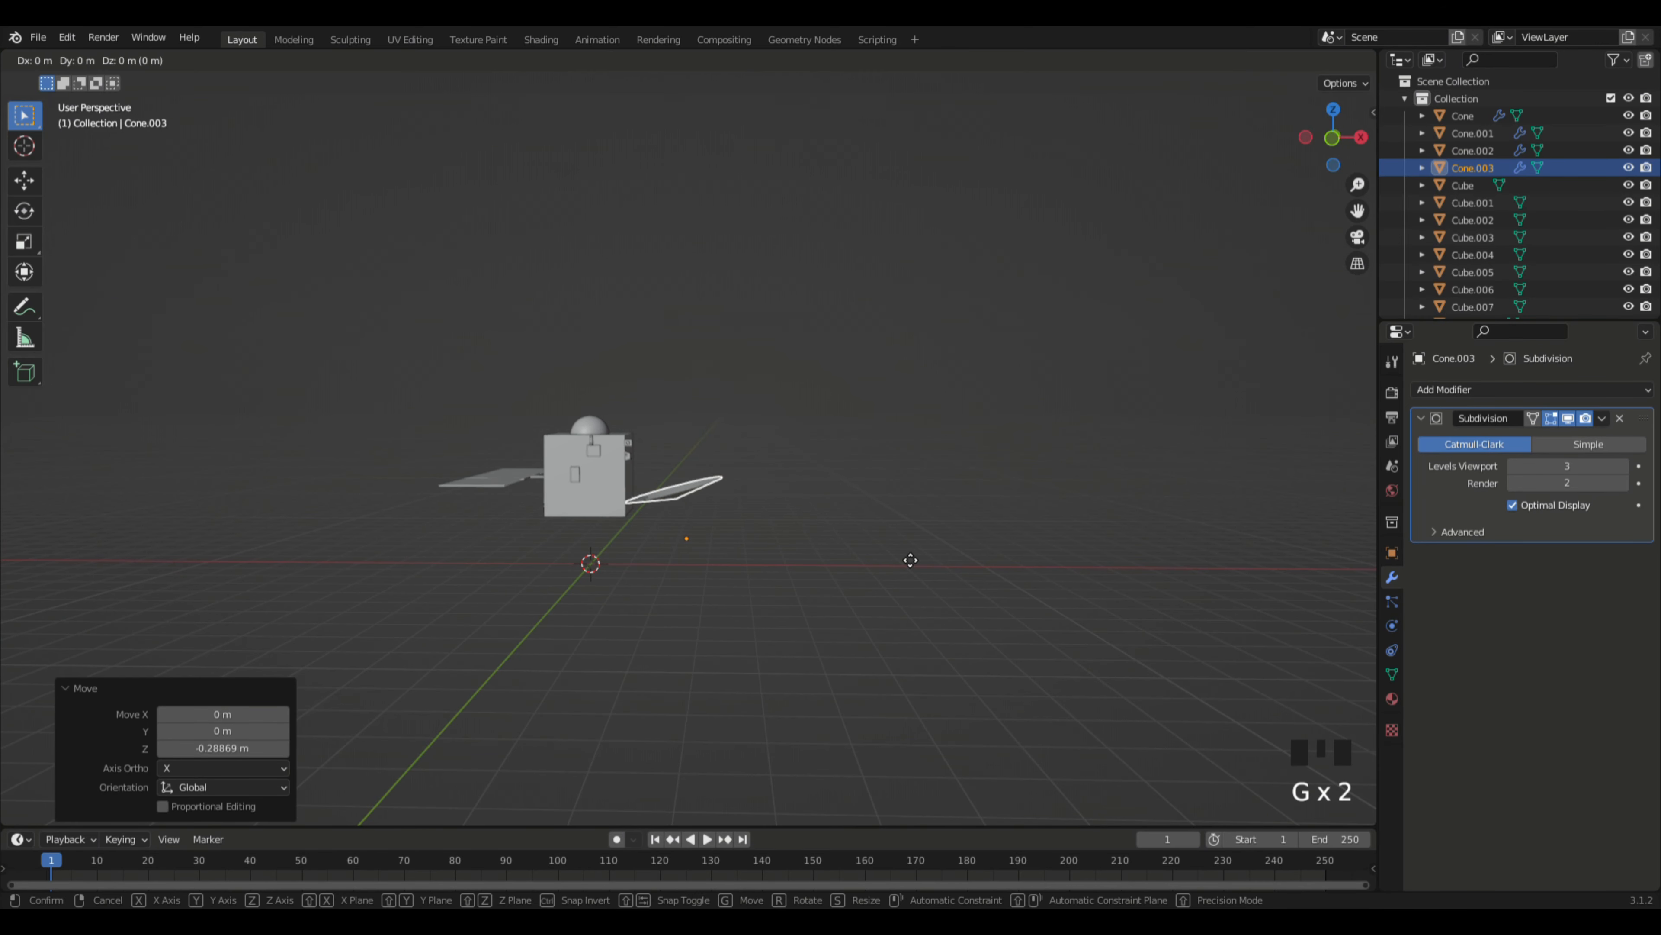
pyautogui.press('x')
pyautogui.click(914, 553)
# Step: Fine-tune the dish's overall scale and move it about 0.31 m along X away from the spacecraft body
pyautogui.moveTo(886, 512); pyautogui.dragTo(737, 502, button='middle')
pyautogui.scroll(4, 952, 574)
pyautogui.click(908, 587)
pyautogui.scroll(-2, 994, 540)
pyautogui.scroll(-1, 983, 593)
pyautogui.doubleClick(724, 491)
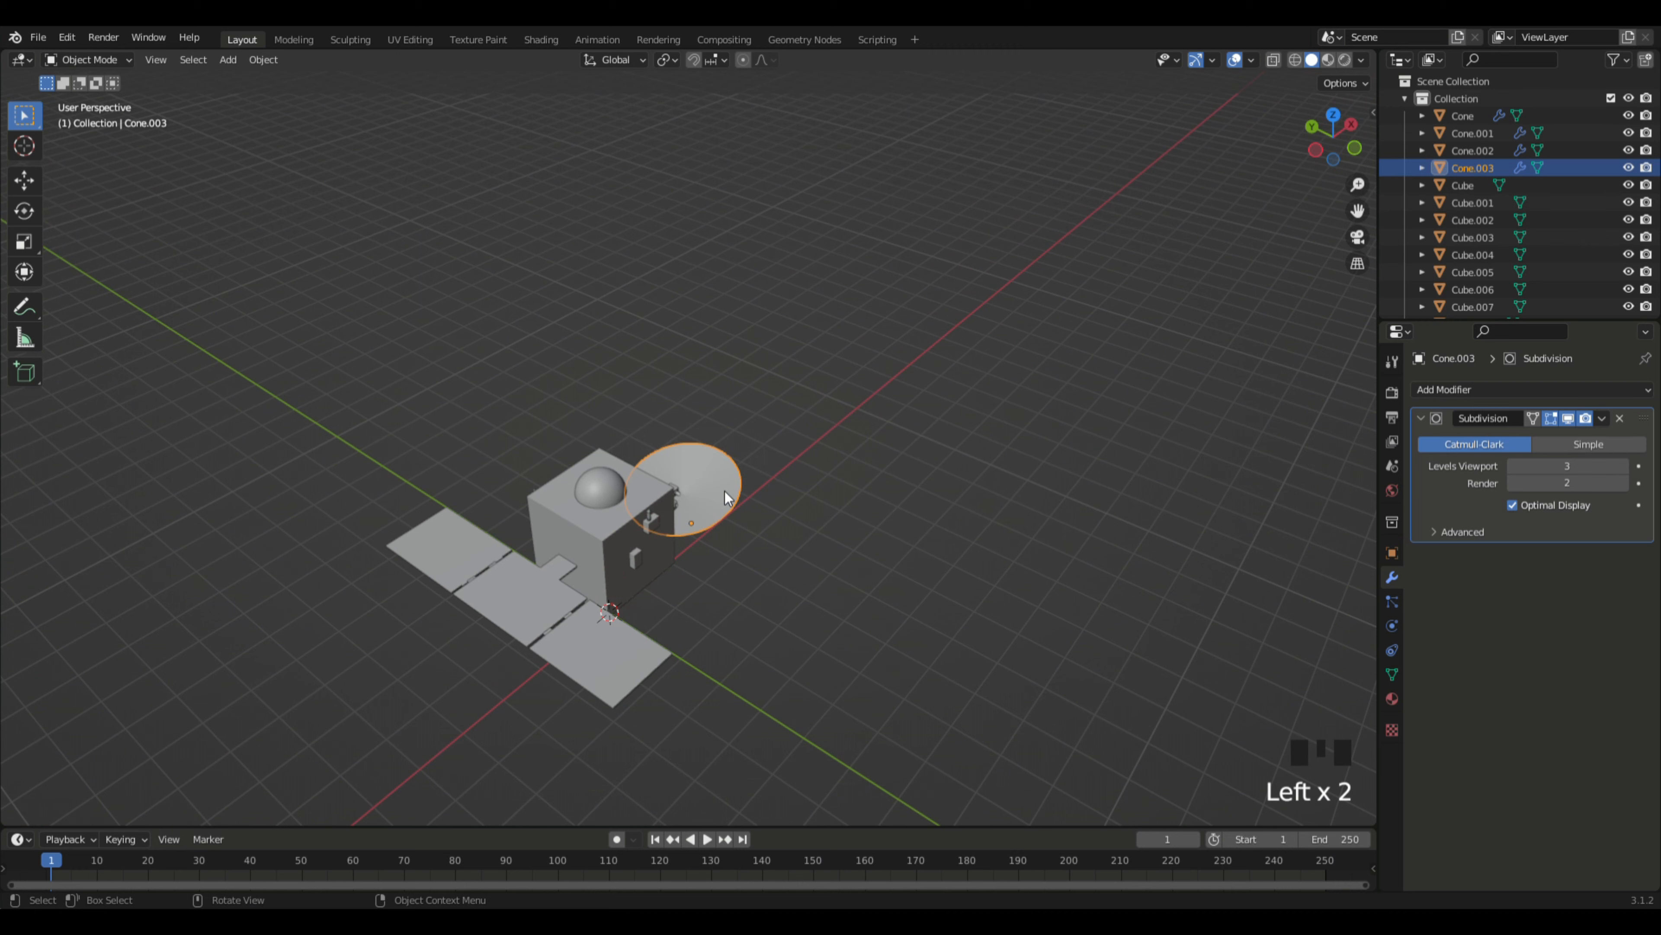
pyautogui.press('s')
pyautogui.click(743, 497)
pyautogui.moveTo(973, 504); pyautogui.dragTo(898, 458, button='middle')
pyautogui.press('s')
pyautogui.click(939, 479)
pyautogui.press('g')
pyautogui.press('x')
pyautogui.click(880, 441)
# Step: Fine-adjust the dish's height along Z so its inner edge lines up with the mounting struts
pyautogui.scroll(3, 901, 438)
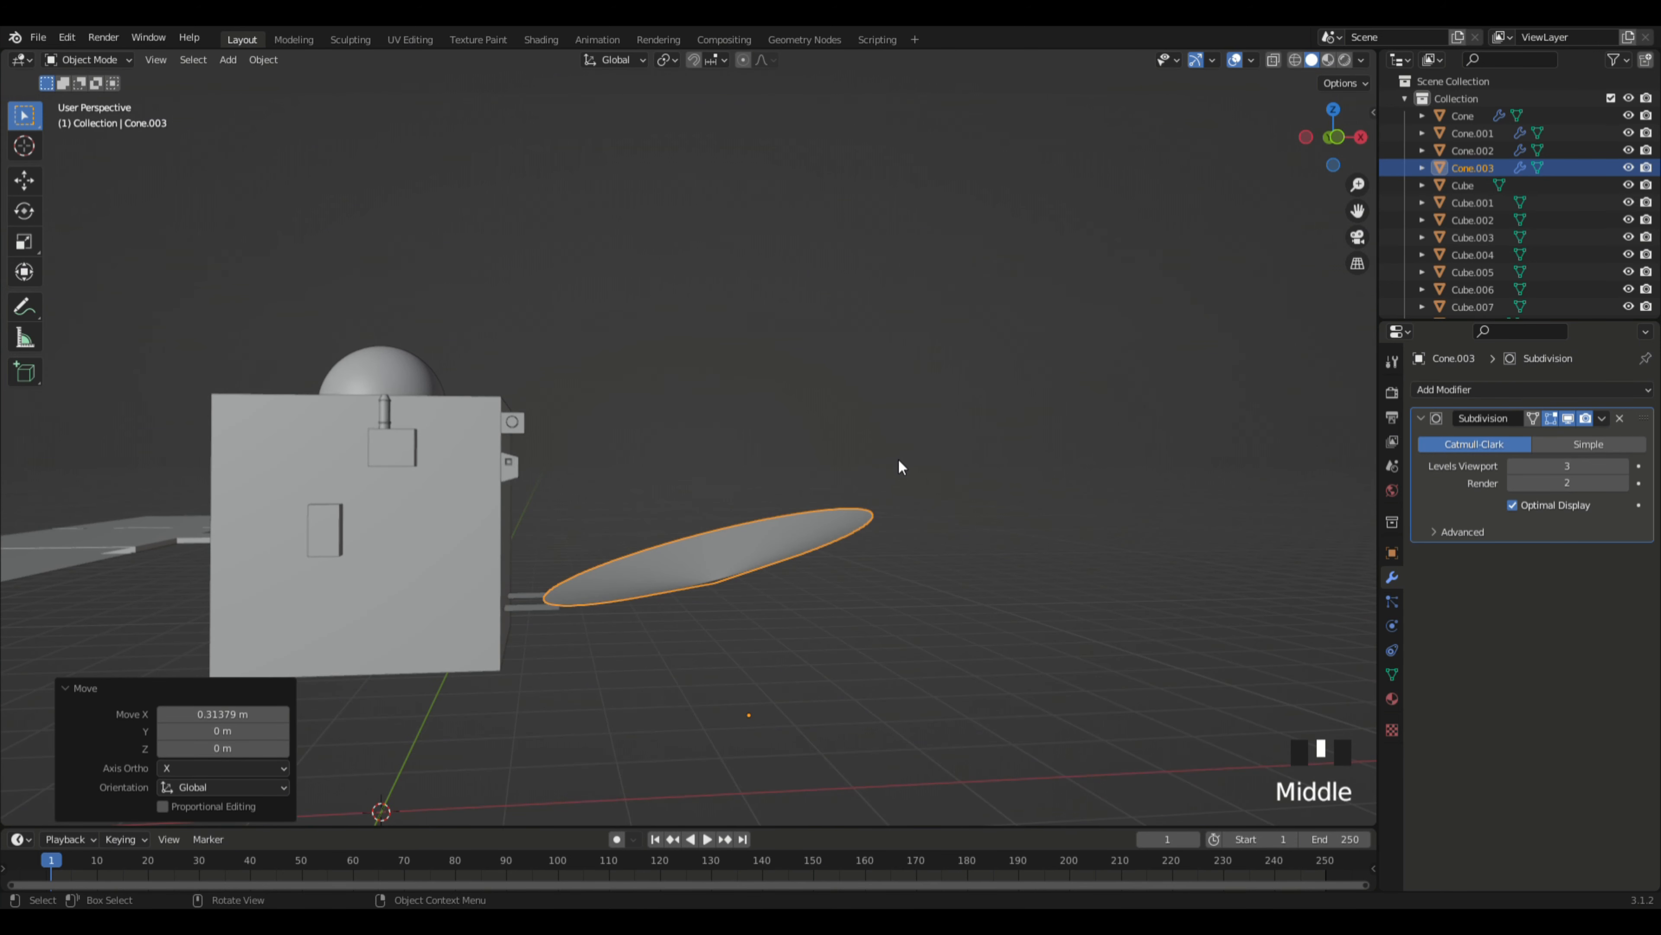
pyautogui.press('g')
pyautogui.press('z')
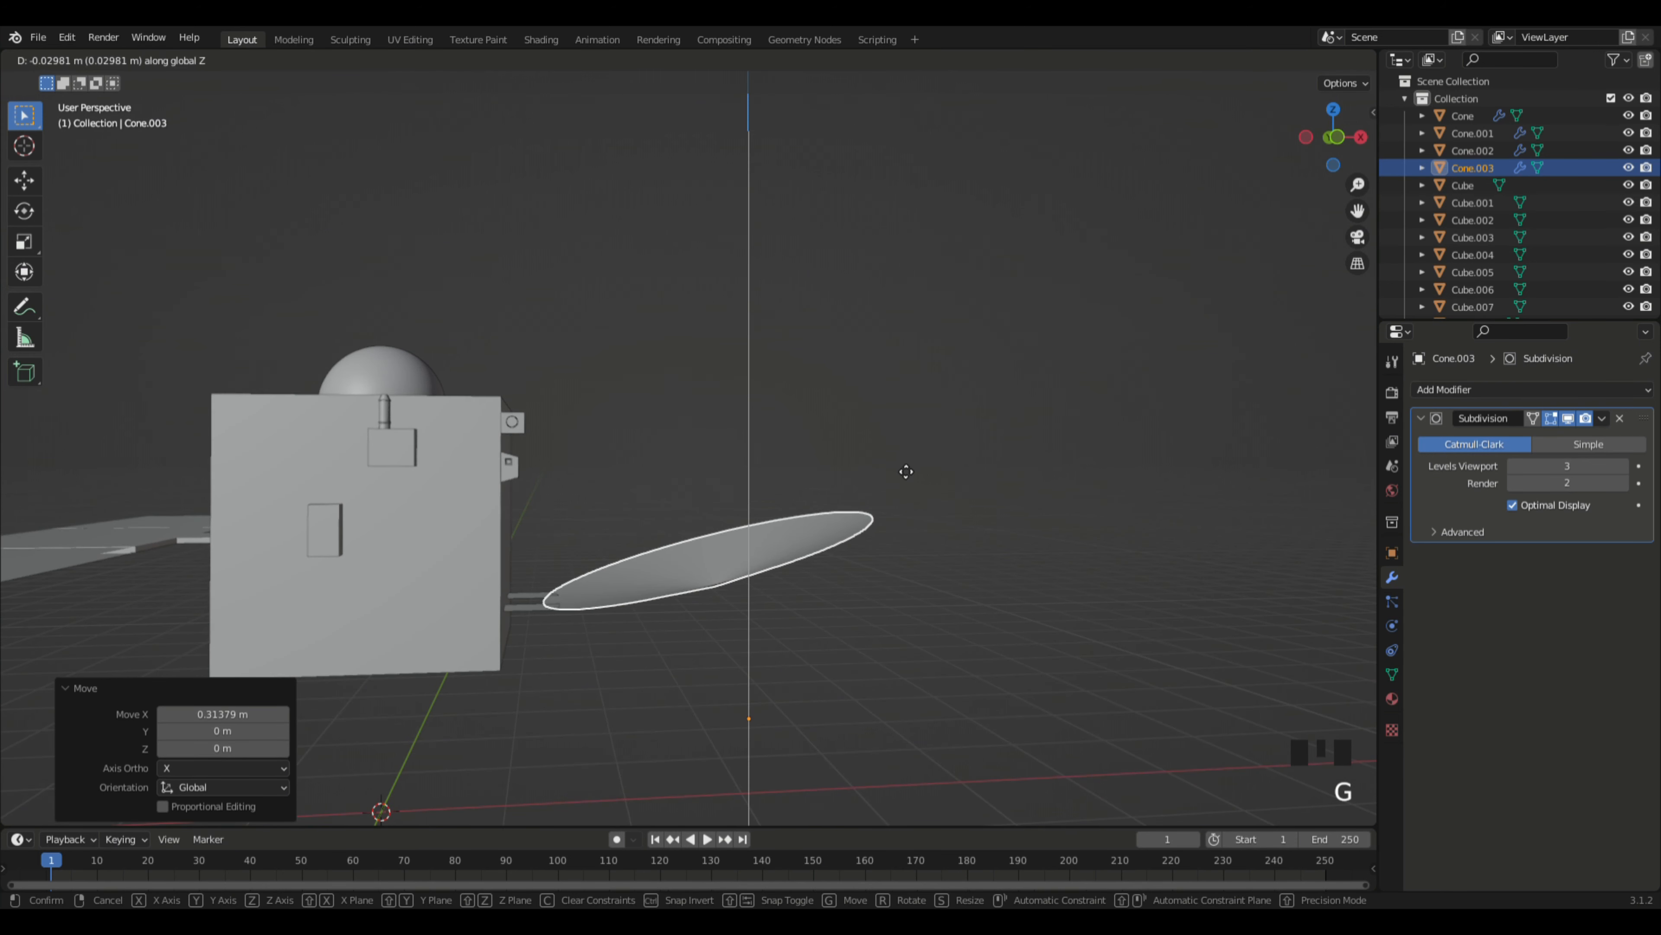
pyautogui.click(1004, 486)
pyautogui.middleClick(999, 492)
pyautogui.click(999, 487)
# Step: Apply Geometry to Origin to the dish and raise it about 1.49 m along Z
pyautogui.moveTo(999, 487); pyautogui.dragTo(812, 641, button='middle')
pyautogui.click(763, 547)
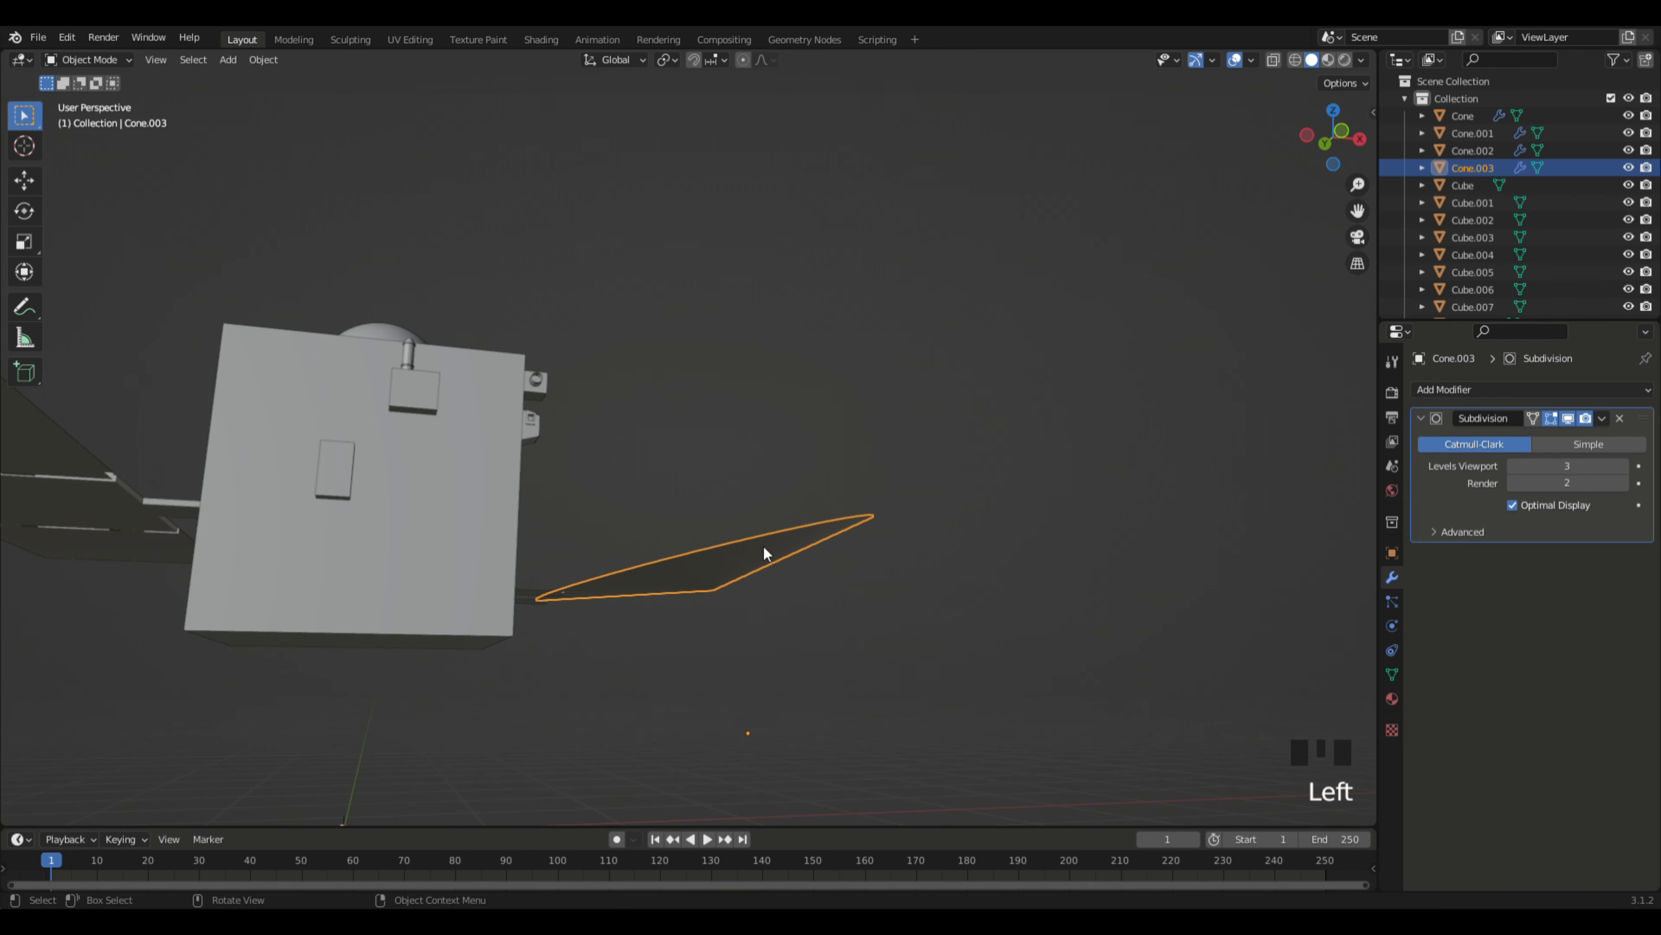
pyautogui.rightClick(764, 548)
pyautogui.moveTo(746, 605)
pyautogui.click(885, 606)
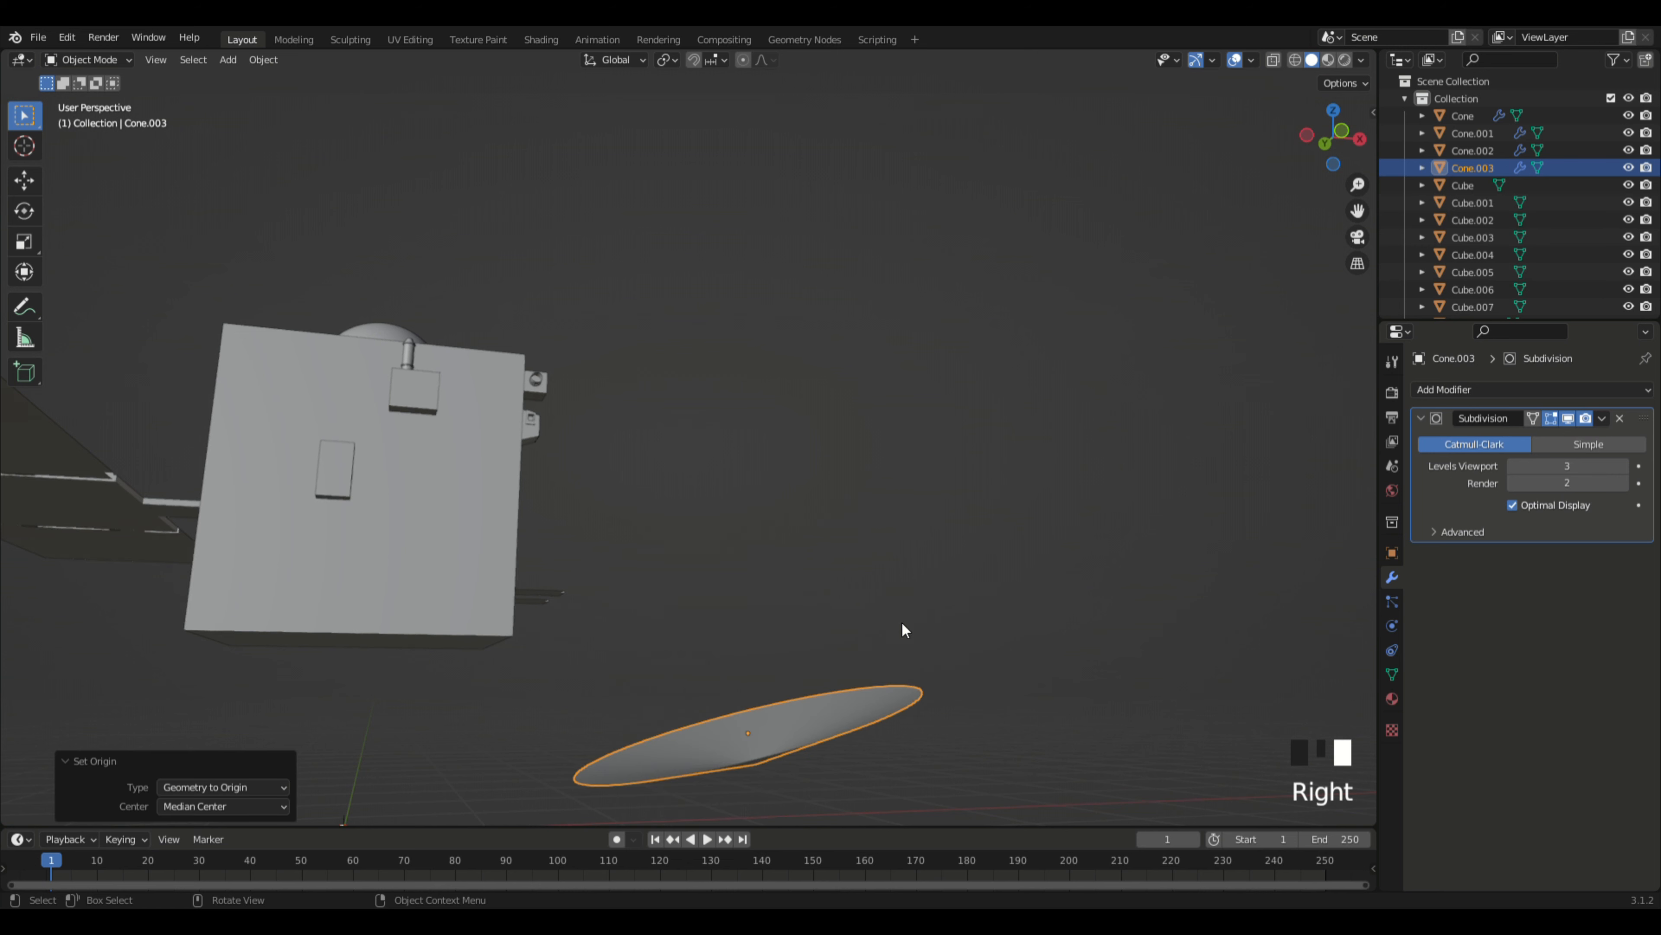
pyautogui.press('g')
pyautogui.press('z')
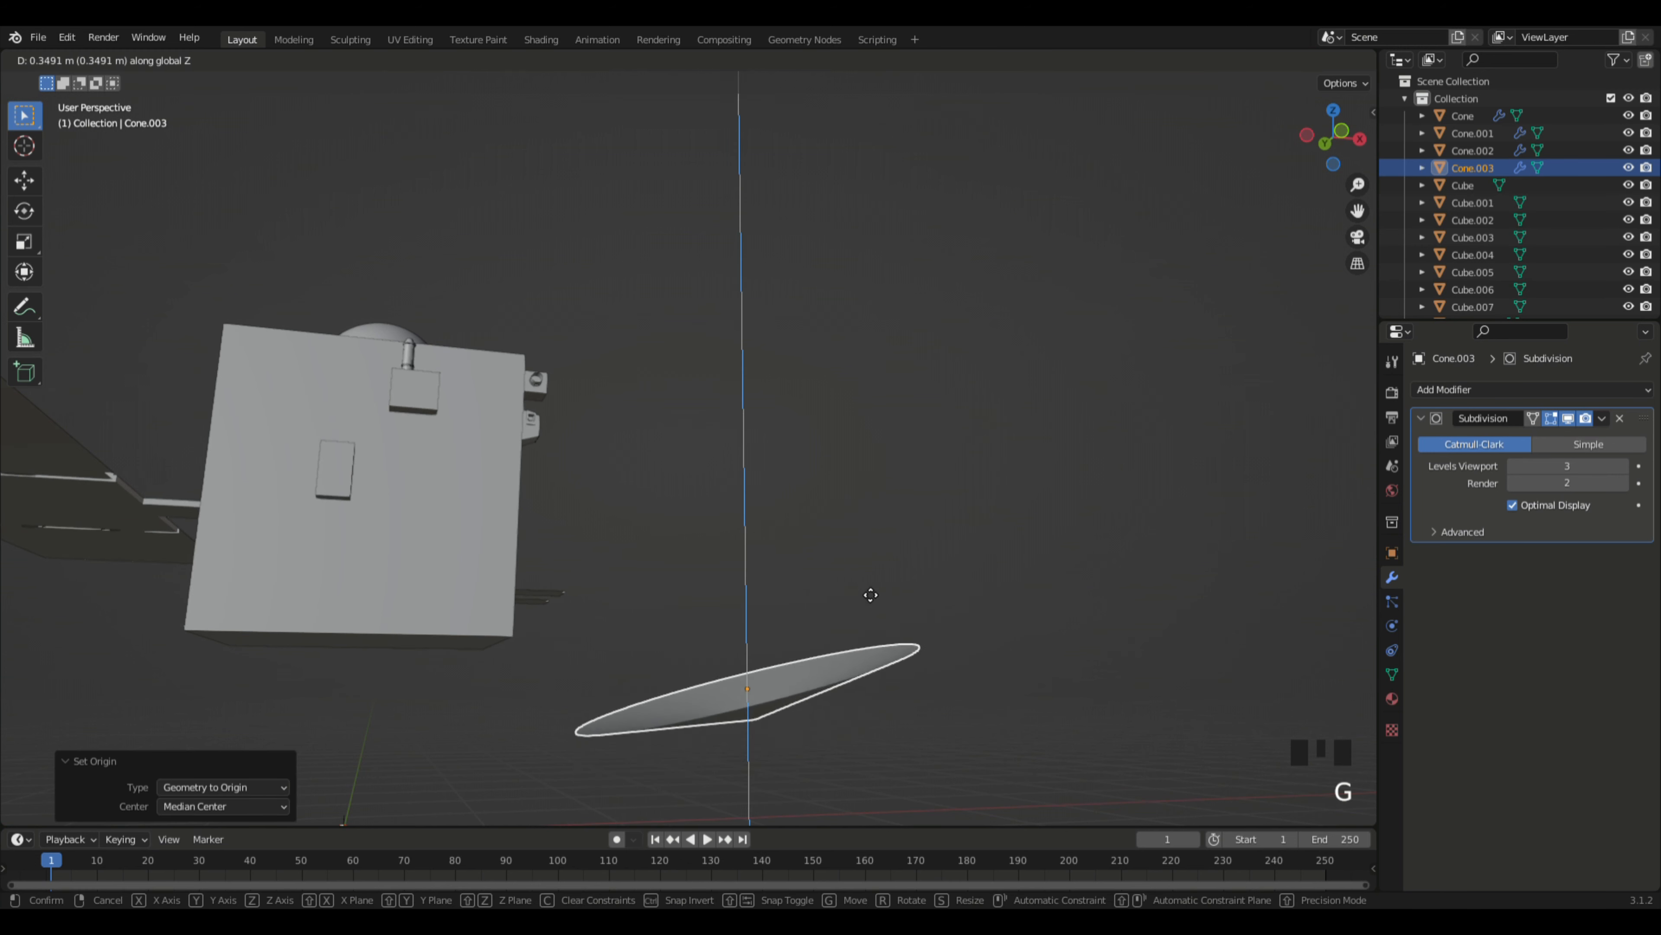
pyautogui.click(873, 482)
# Step: Lower the dish about 0.17 m along Z, and raise it back about 0.06 m to match the struts
pyautogui.moveTo(872, 472); pyautogui.dragTo(873, 519, button='middle')
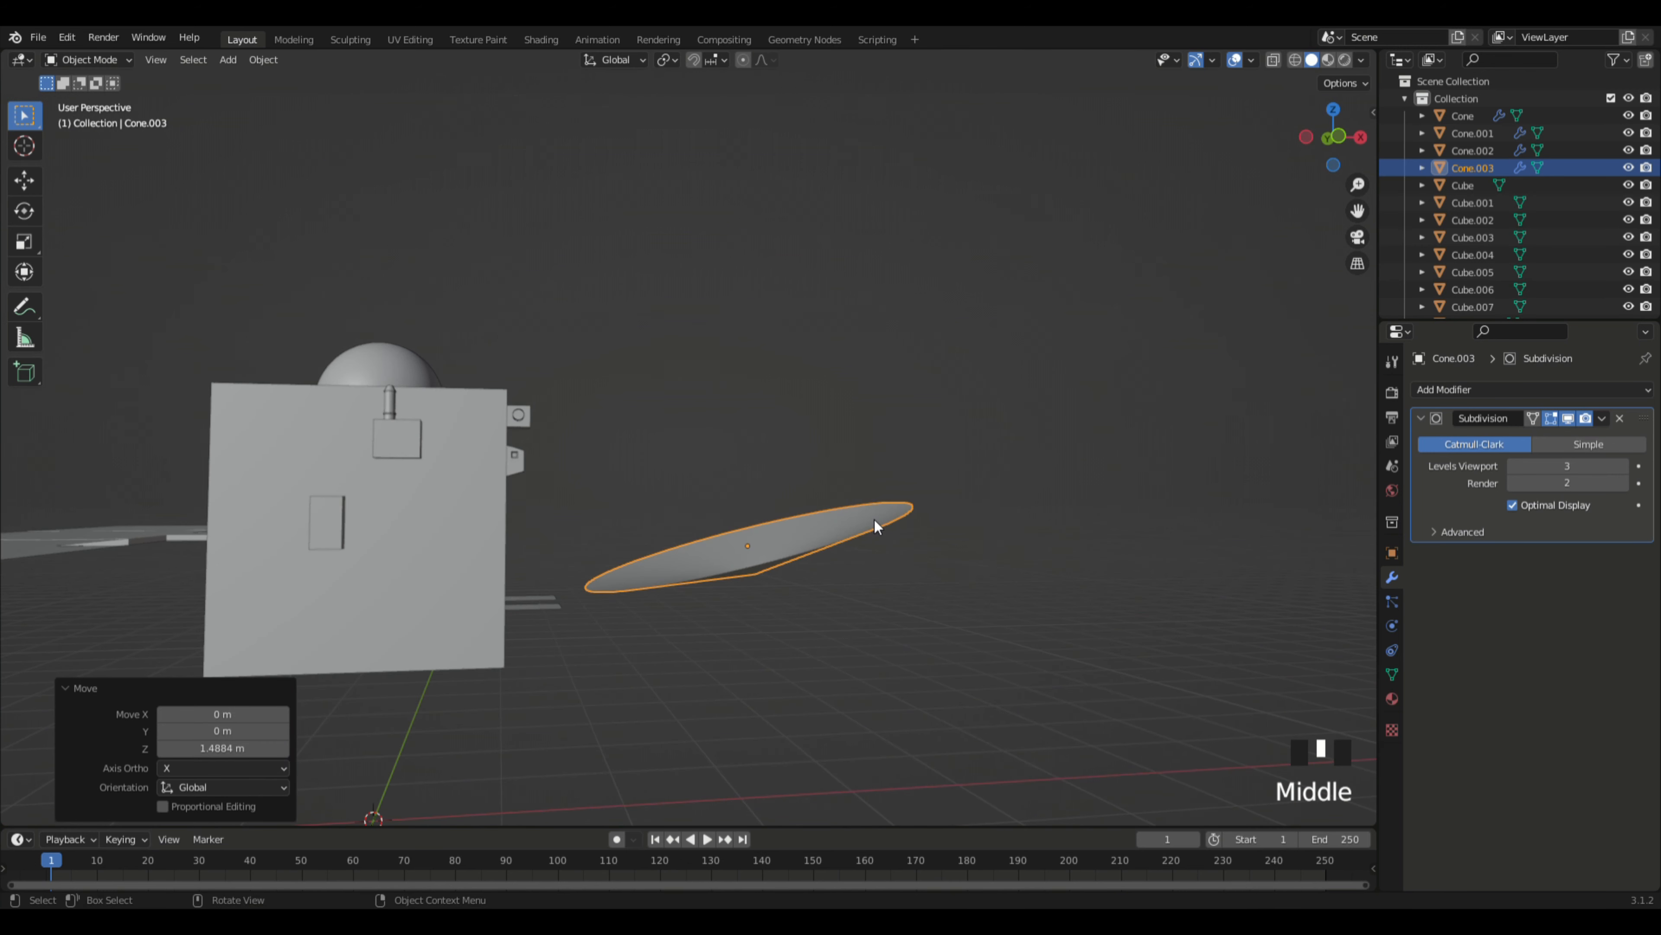
pyautogui.press('g')
pyautogui.press('z')
pyautogui.click(875, 545)
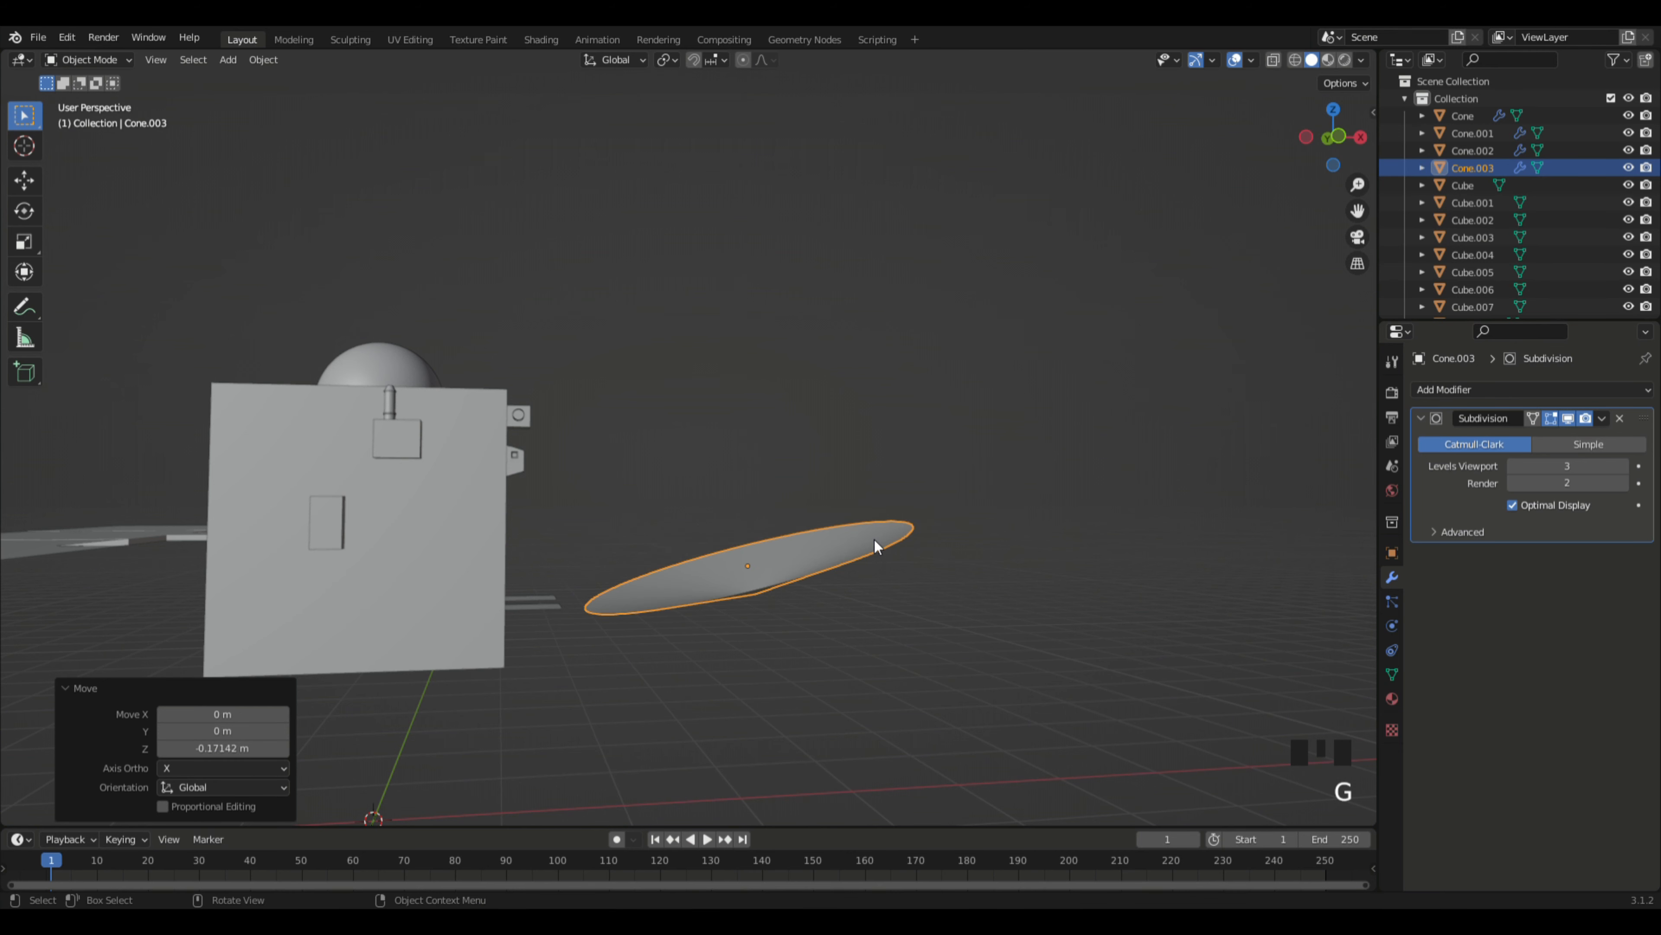
pyautogui.press('g')
pyautogui.middleClick(876, 543)
pyautogui.click(879, 545)
# Step: Move the dish along X toward the body until its inner edge meets the mounting struts, and deselect it
pyautogui.press('g')
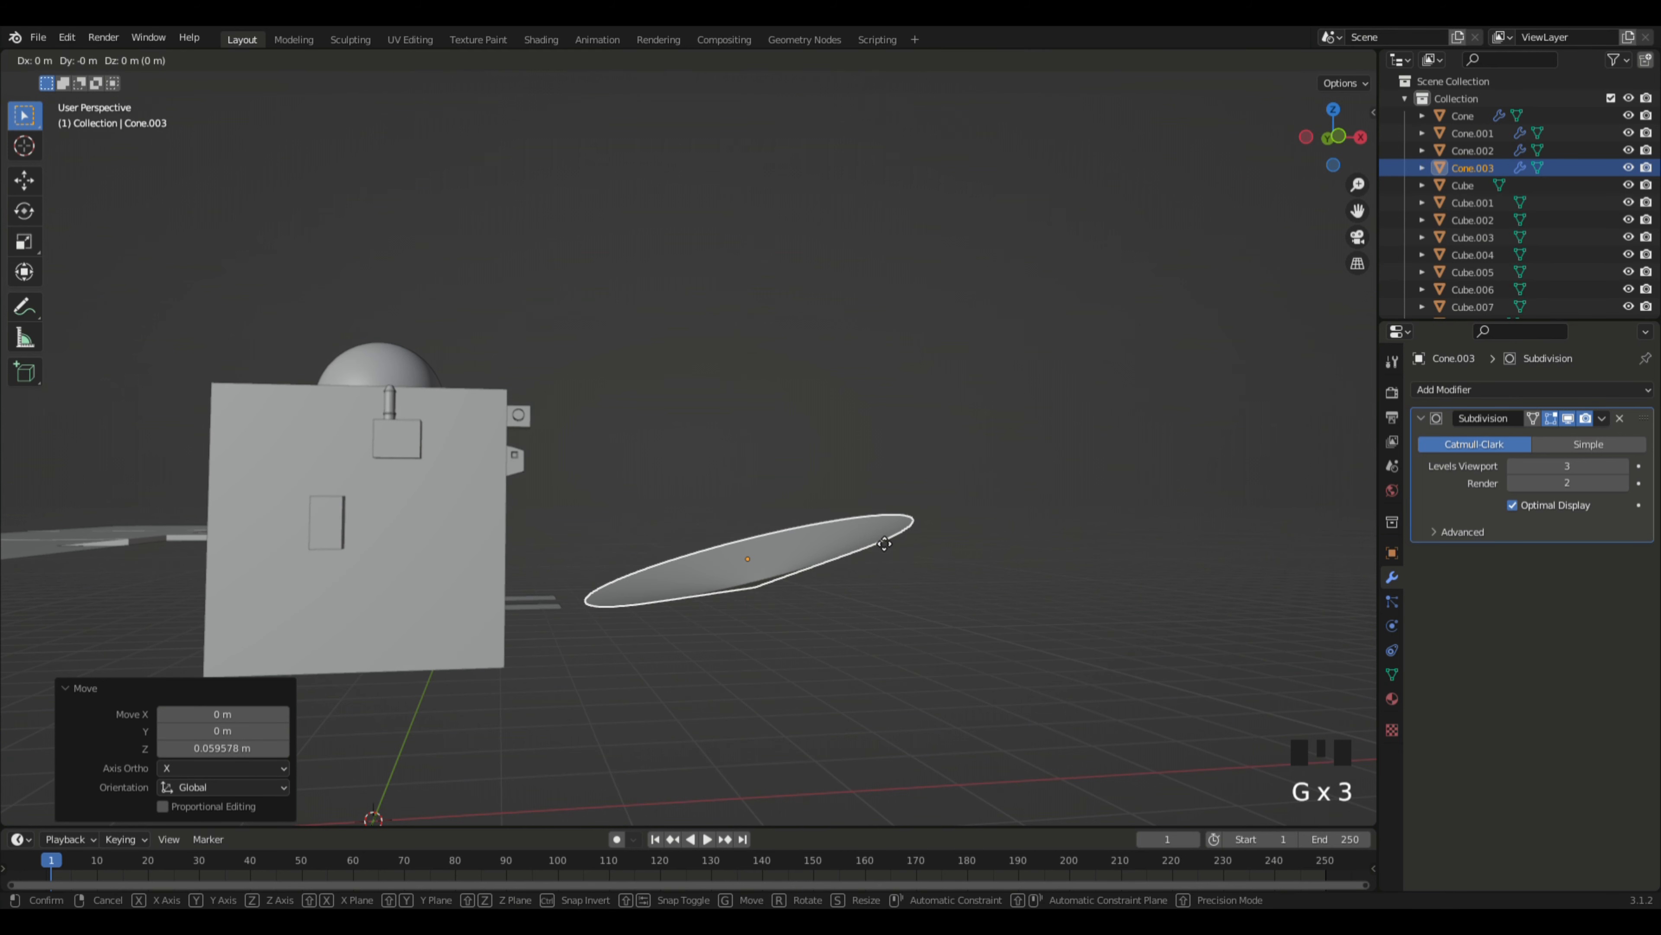
pyautogui.middleClick(884, 543)
pyautogui.press('x')
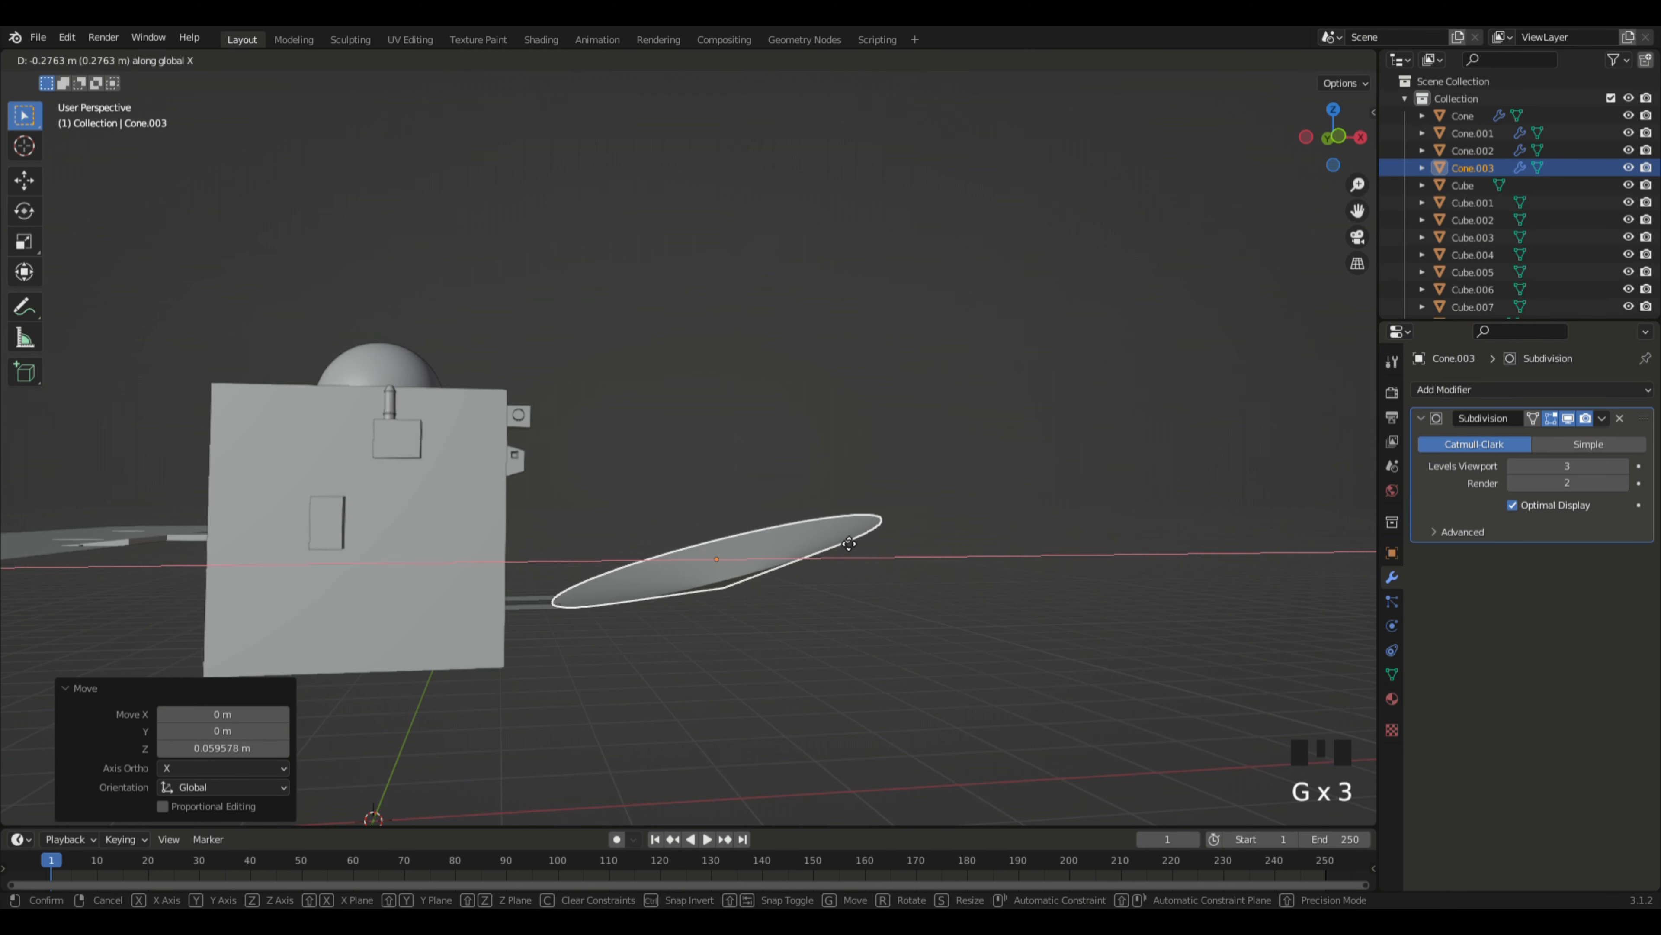
pyautogui.click(838, 542)
pyautogui.moveTo(928, 645); pyautogui.dragTo(1031, 512, button='middle')
pyautogui.click(903, 642)
# Step: Open the solar panel mesh in Edit Mode and switch to edge selection for its connector tab
pyautogui.scroll(-2, 1076, 494)
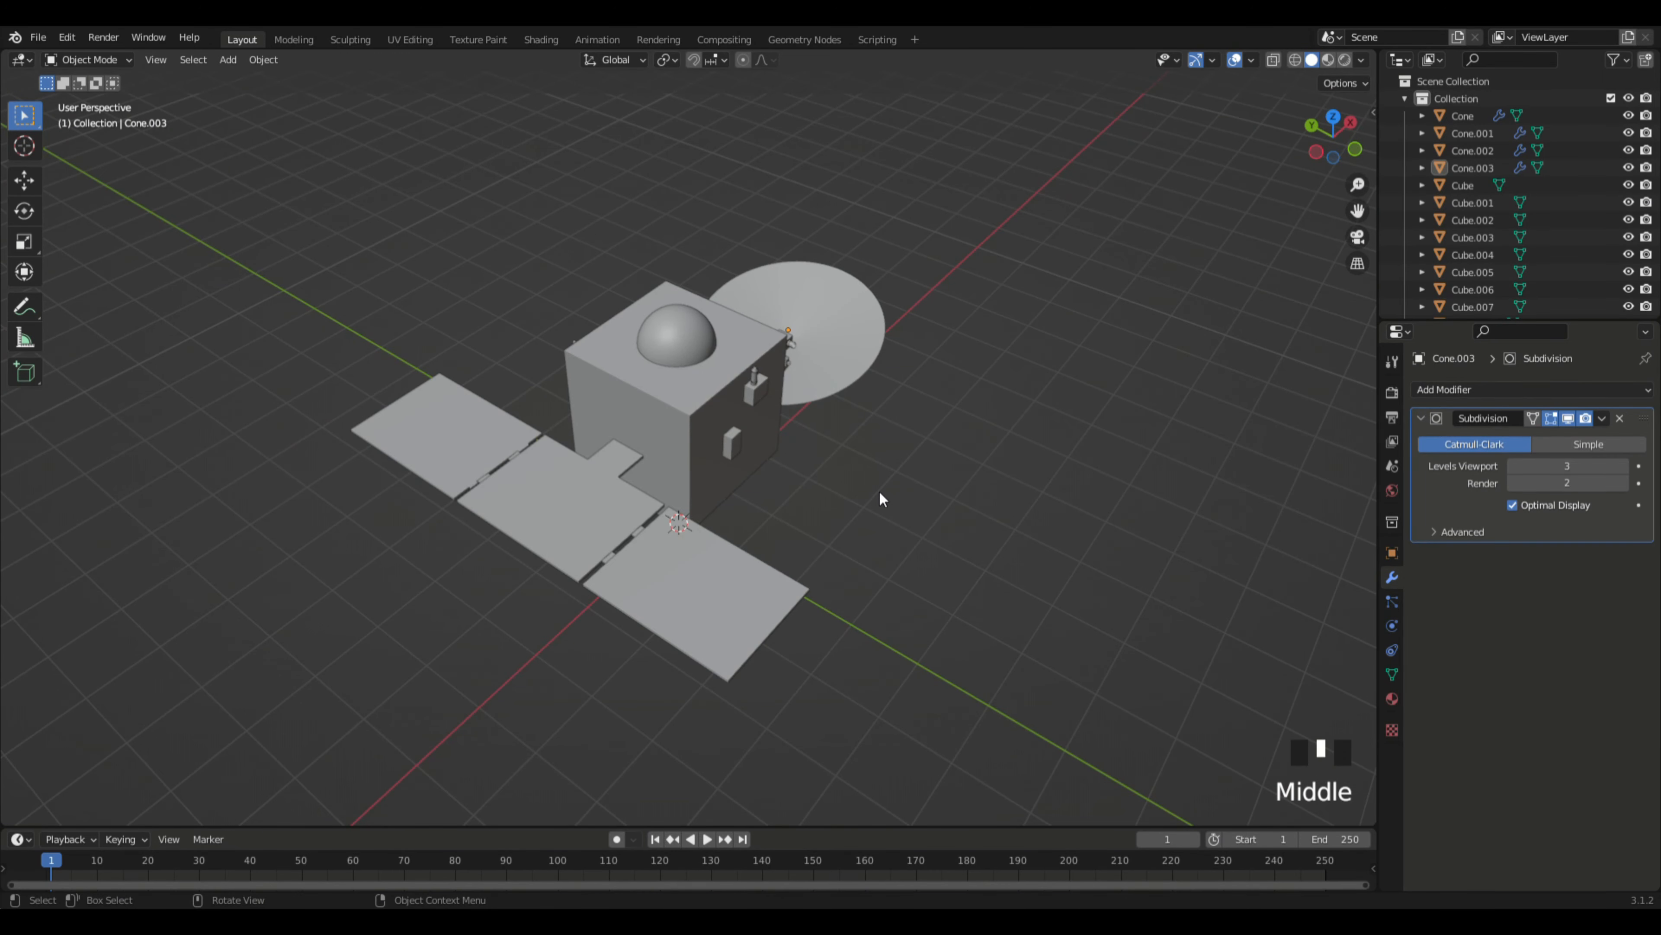
pyautogui.moveTo(687, 556); pyautogui.dragTo(1024, 495, button='middle')
pyautogui.scroll(2, 815, 588)
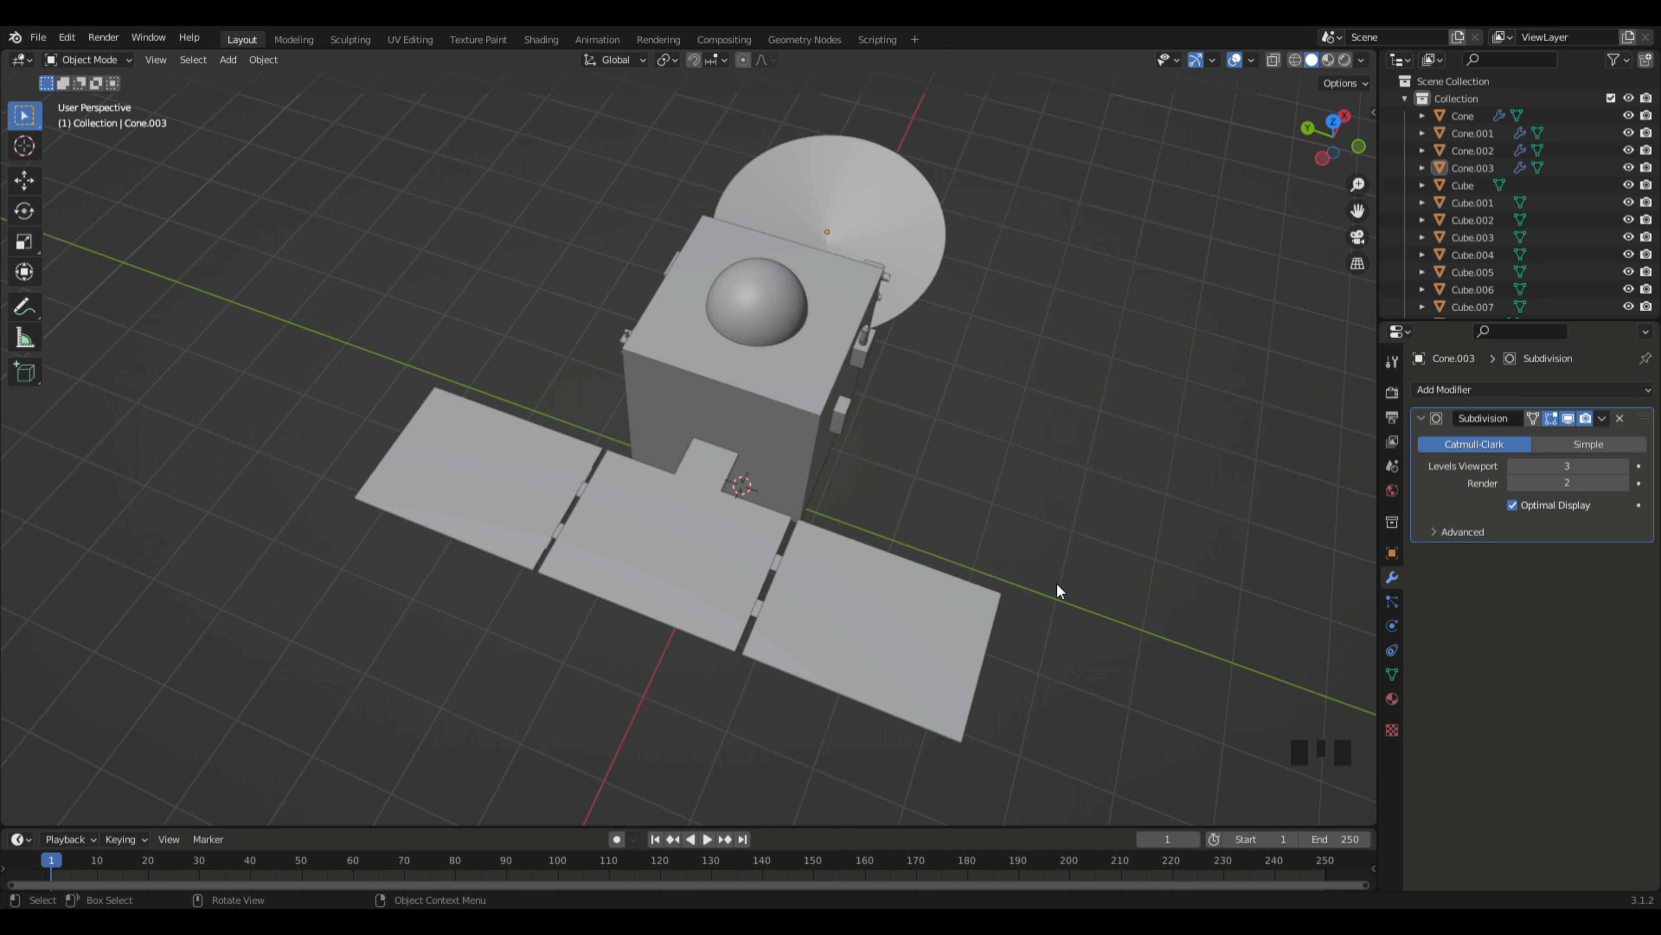
pyautogui.click(828, 518)
pyautogui.moveTo(829, 518); pyautogui.dragTo(897, 527, button='middle')
pyautogui.scroll(5, 976, 451)
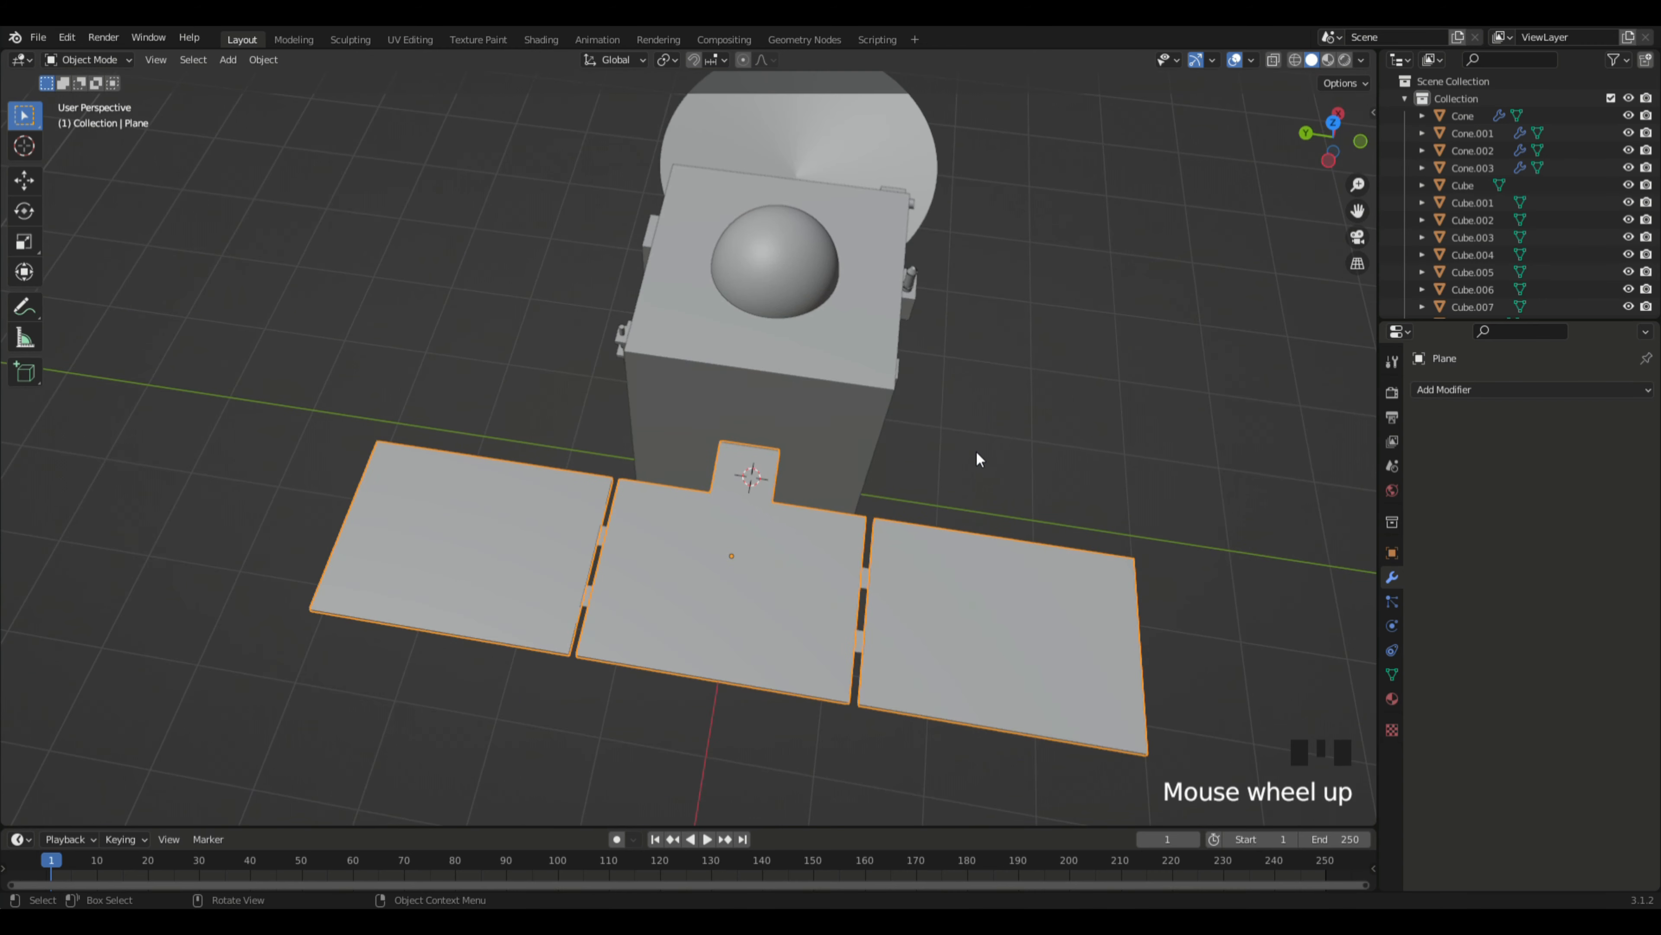
pyautogui.press('Tab')
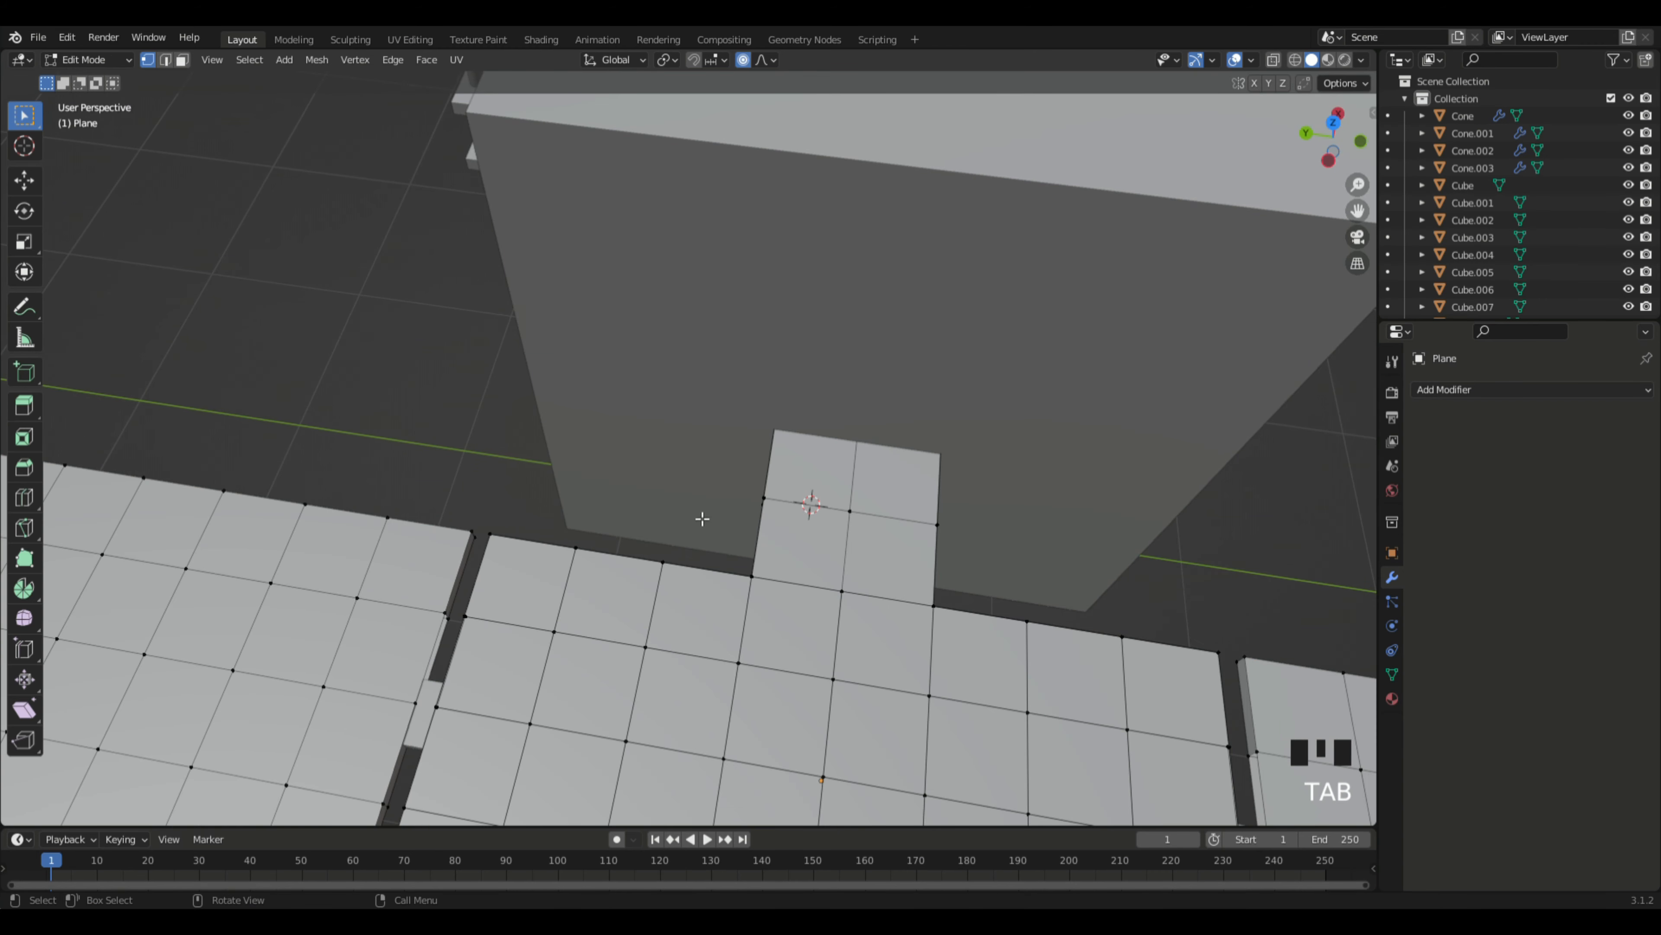
pyautogui.scroll(-3, 701, 519)
pyautogui.scroll(4, 815, 574)
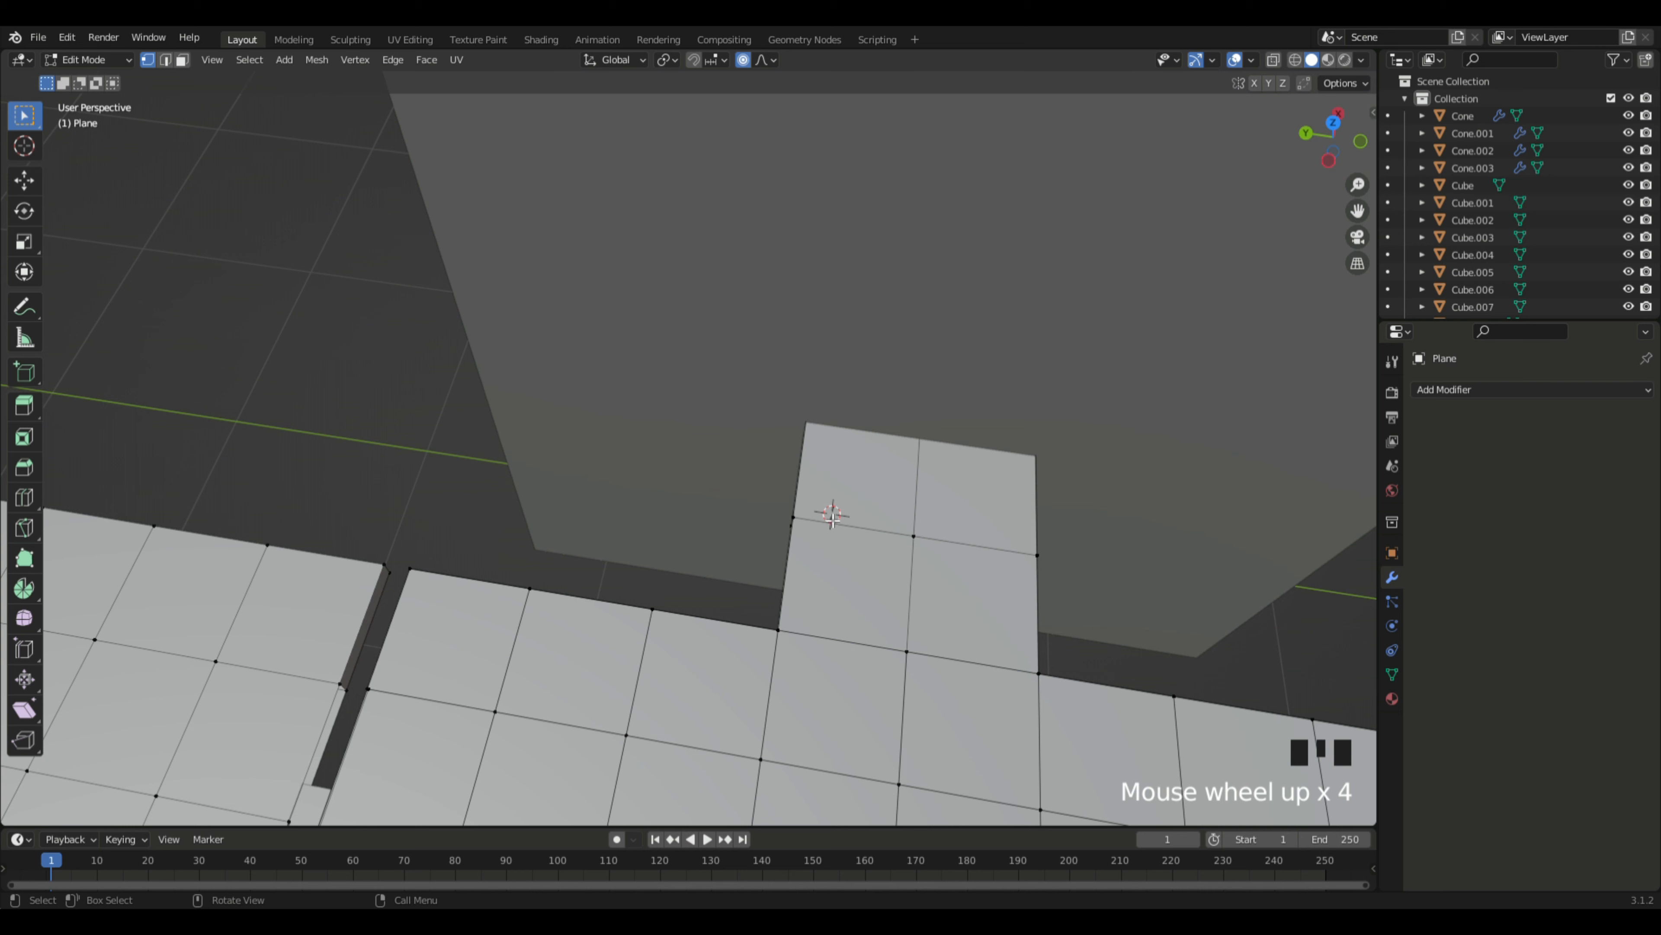
pyautogui.click(167, 60)
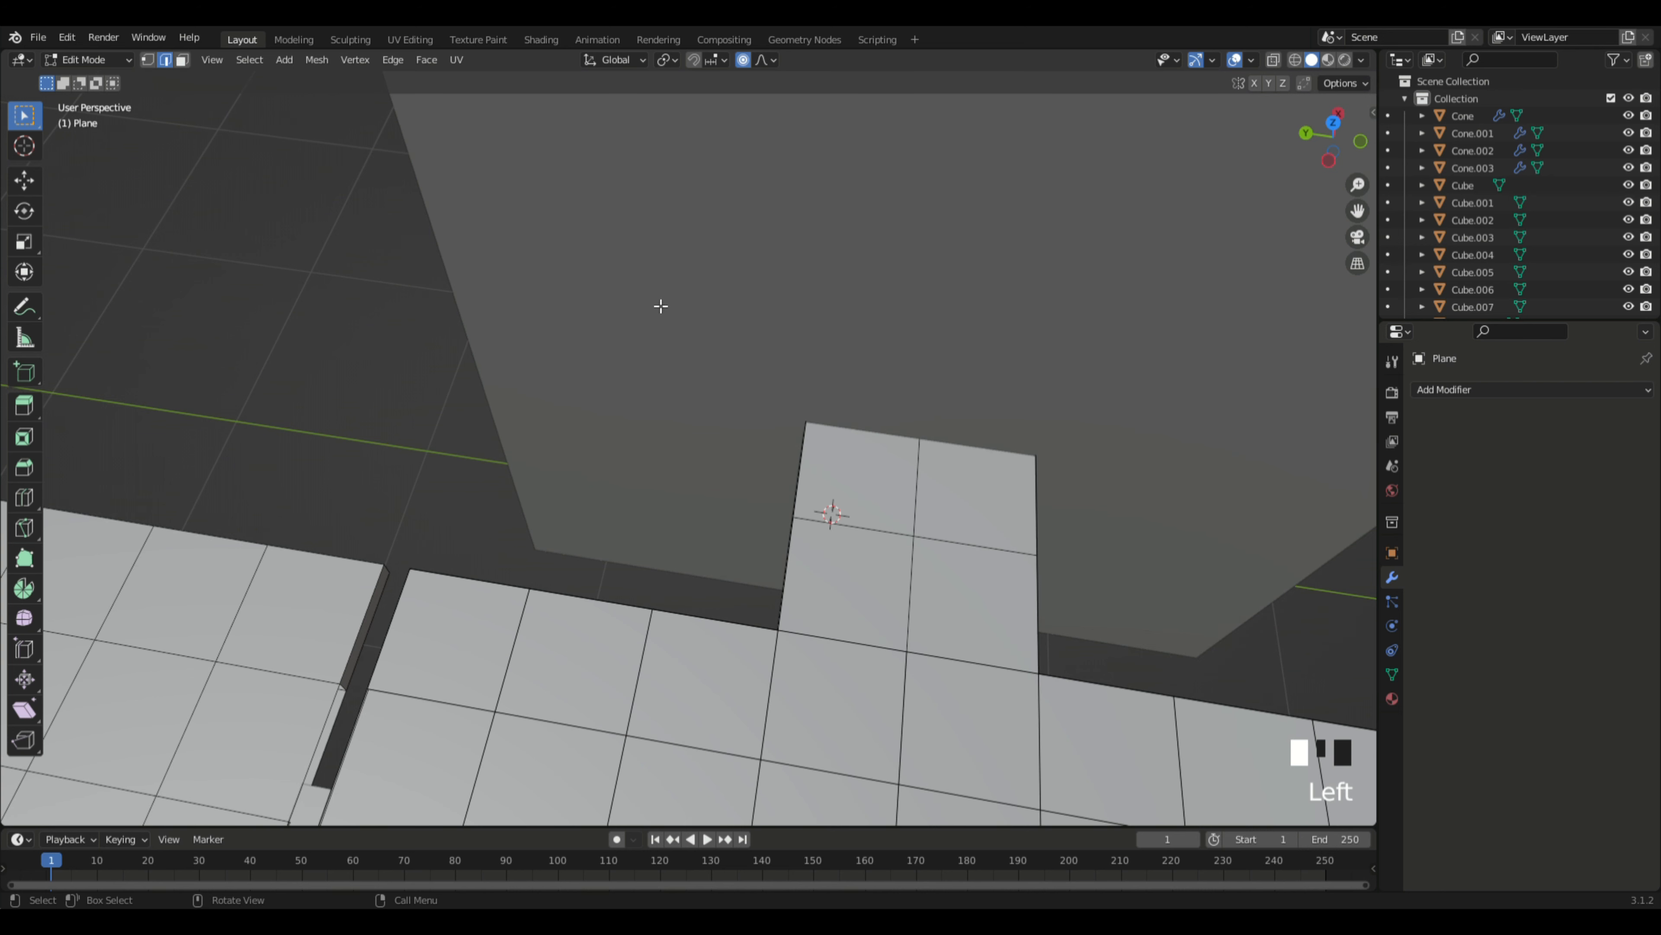
# Step: Extrude one outer side edge of the connector tab's tip in place and move it inward along Y to narrow the tip
pyautogui.click(799, 482)
pyautogui.moveTo(799, 483); pyautogui.dragTo(1273, 410, button='middle')
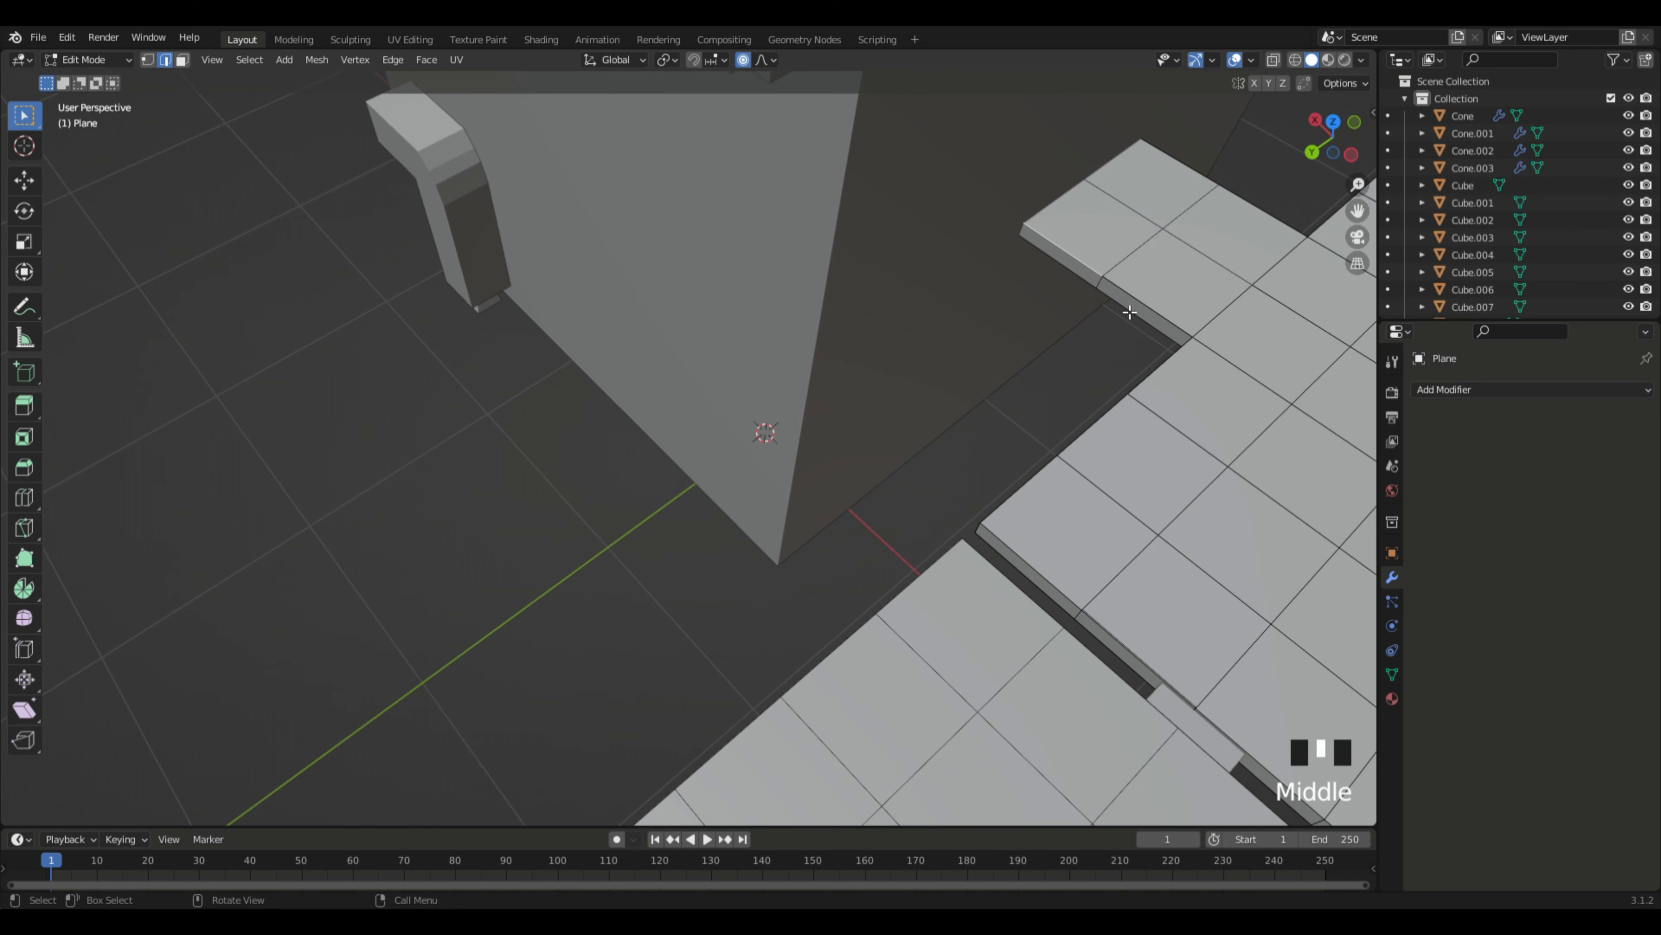
pyautogui.moveTo(1097, 298); pyautogui.dragTo(1095, 590, button='middle')
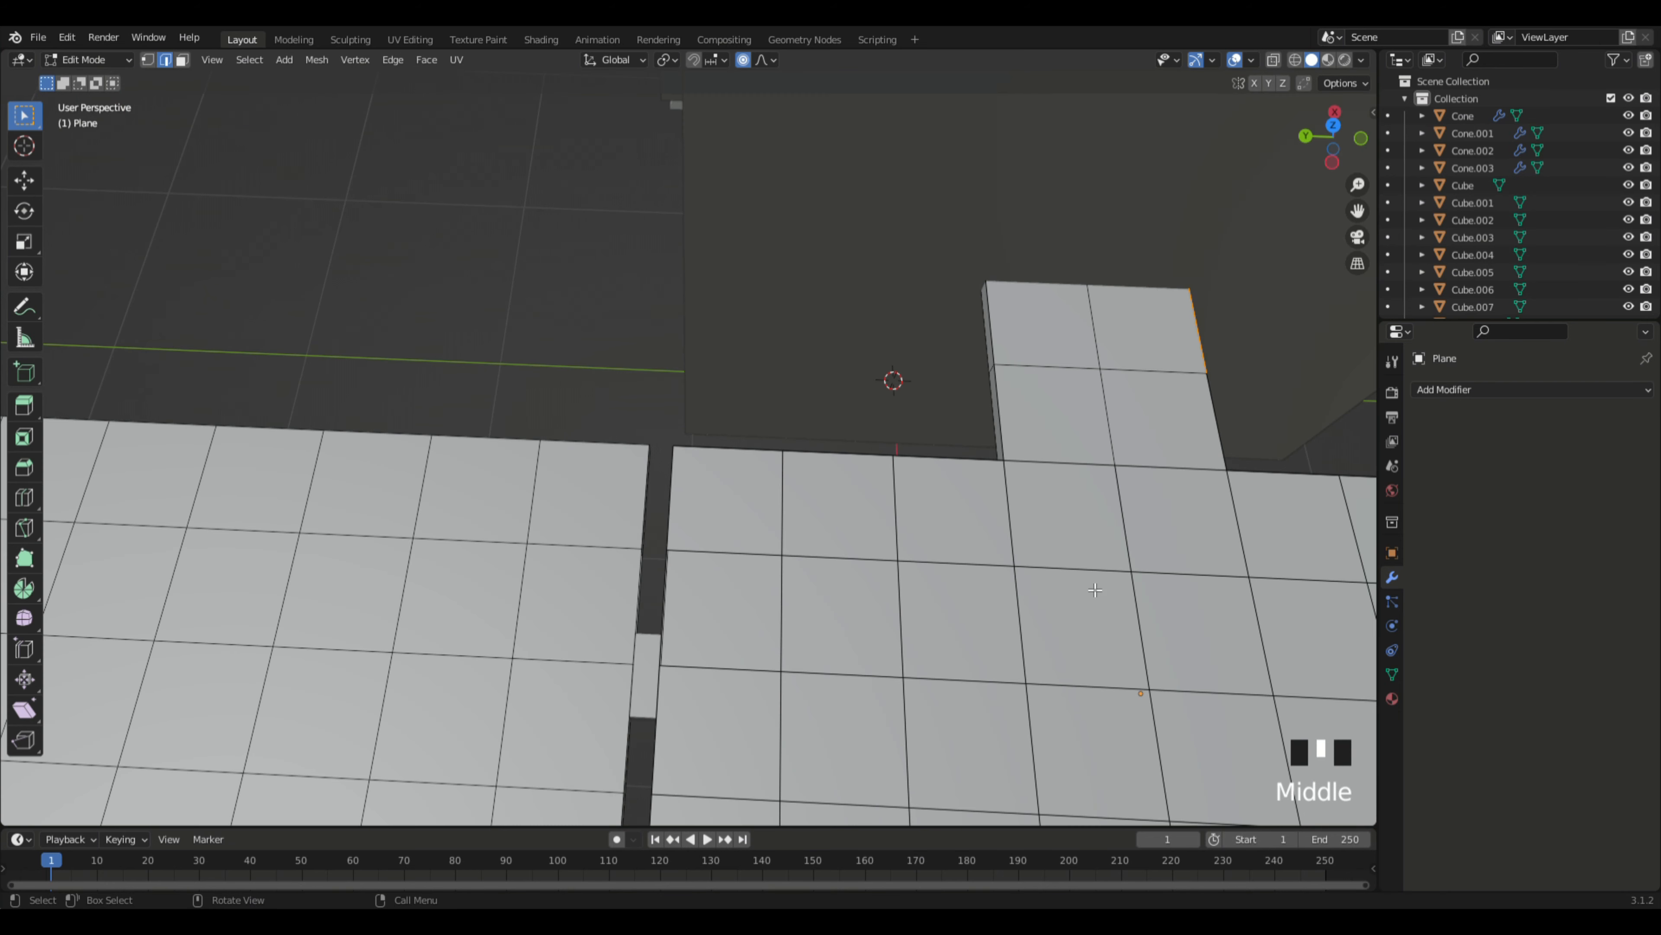
pyautogui.press('e')
pyautogui.rightClick(1254, 481)
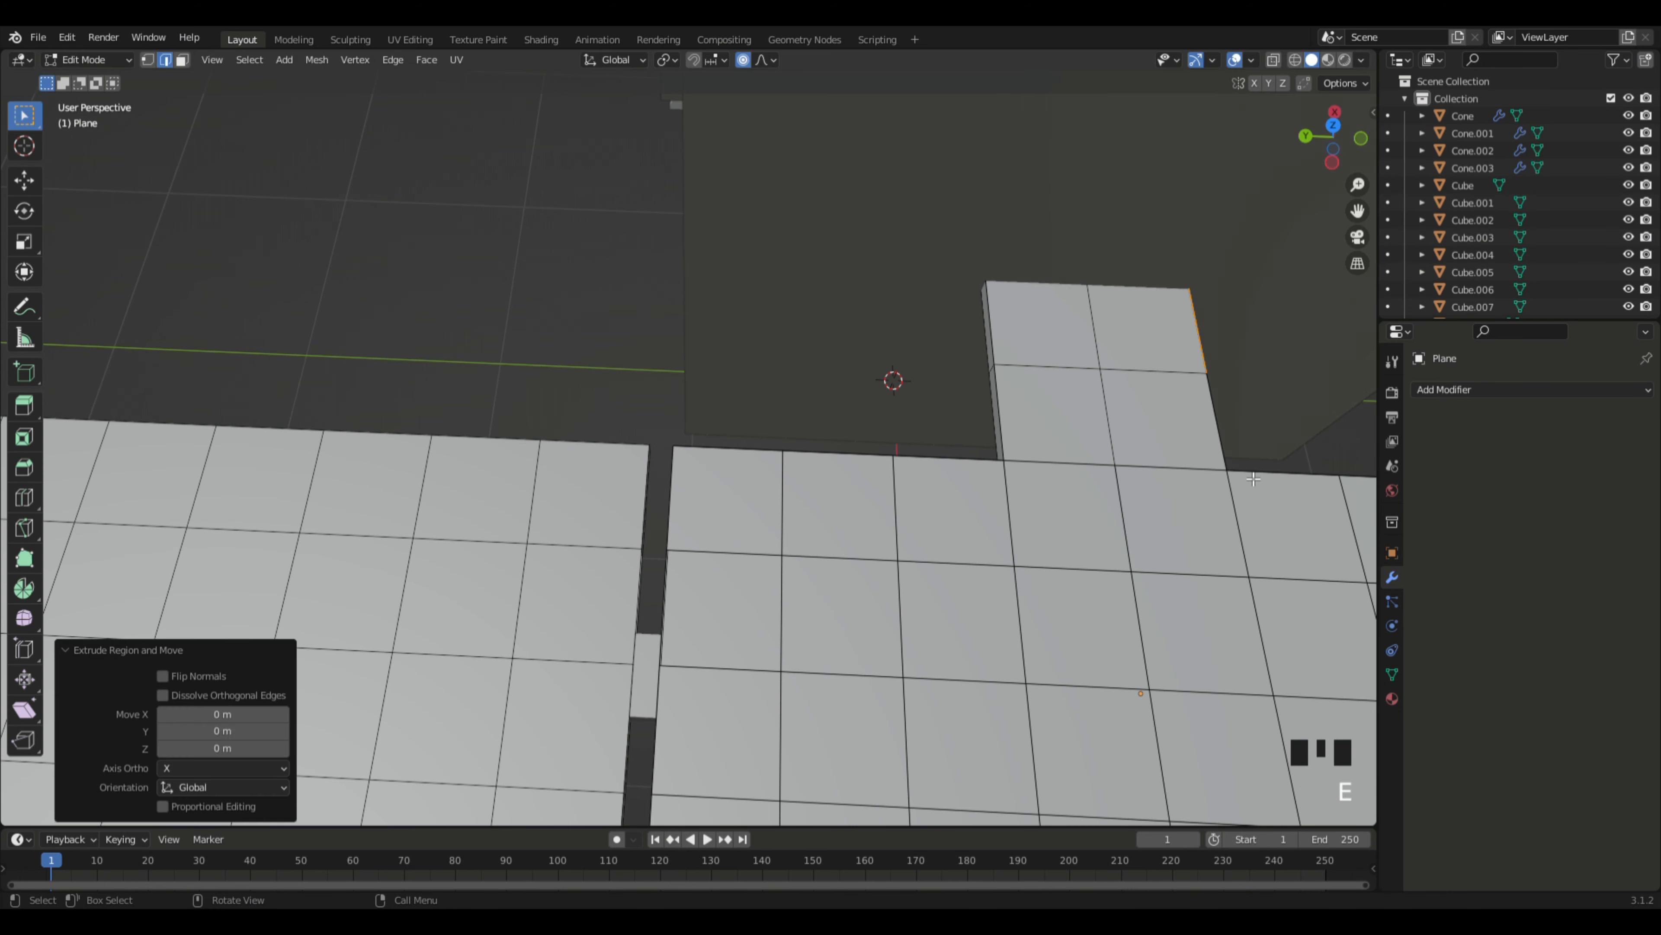
pyautogui.press('g')
pyautogui.press('x')
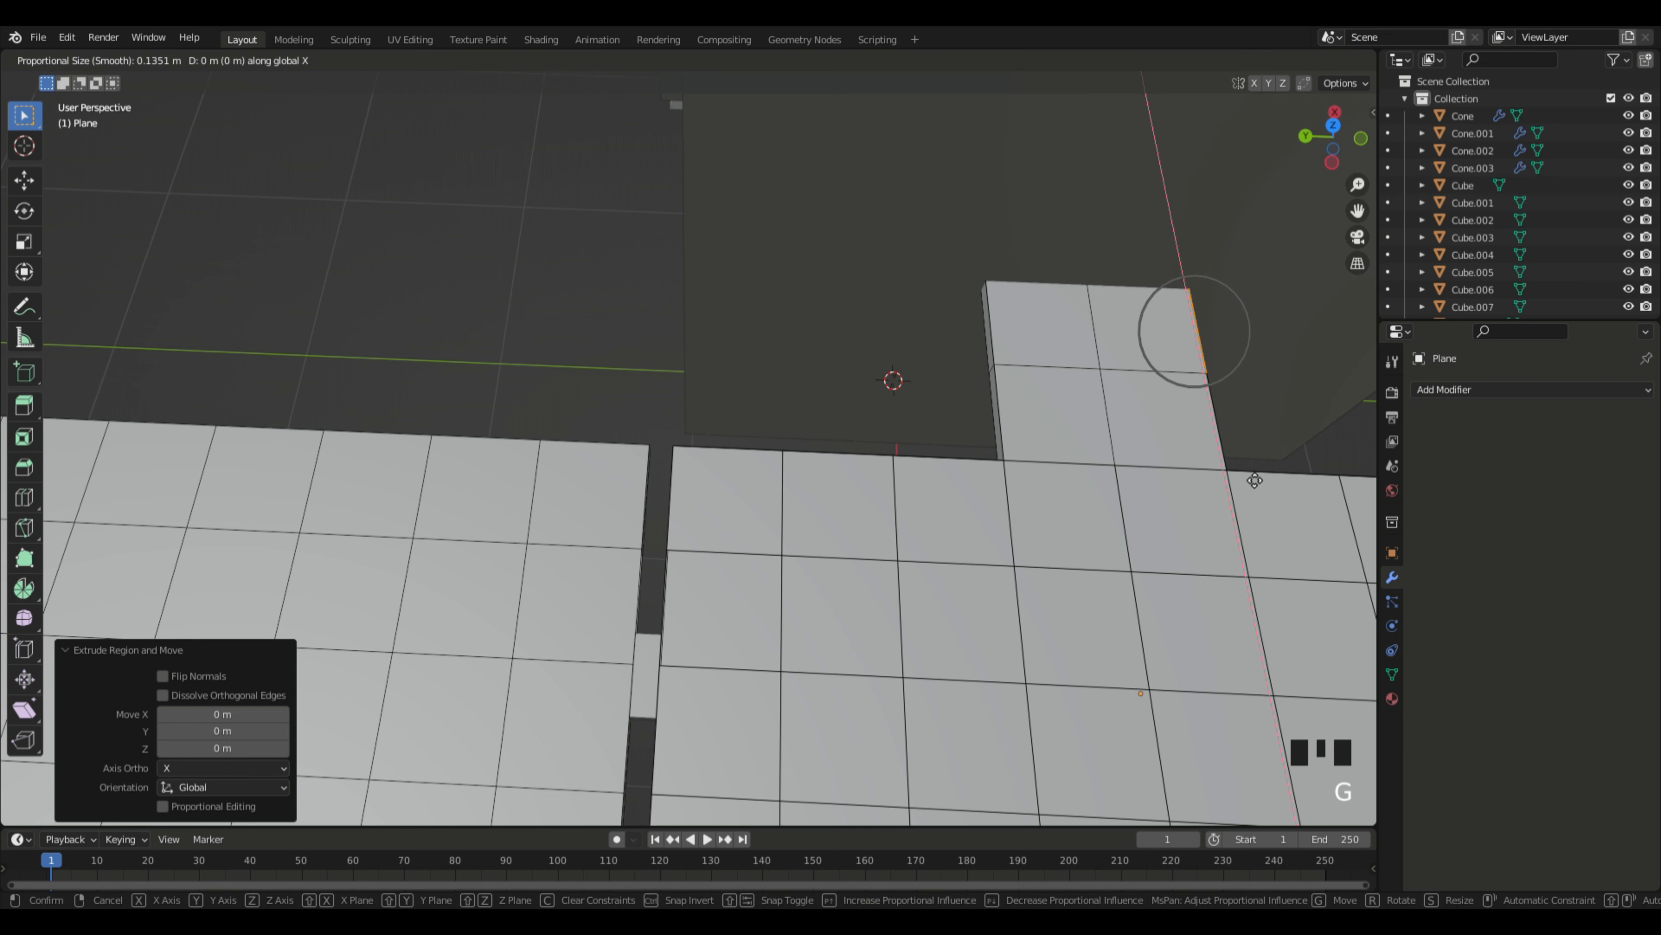
pyautogui.press('y')
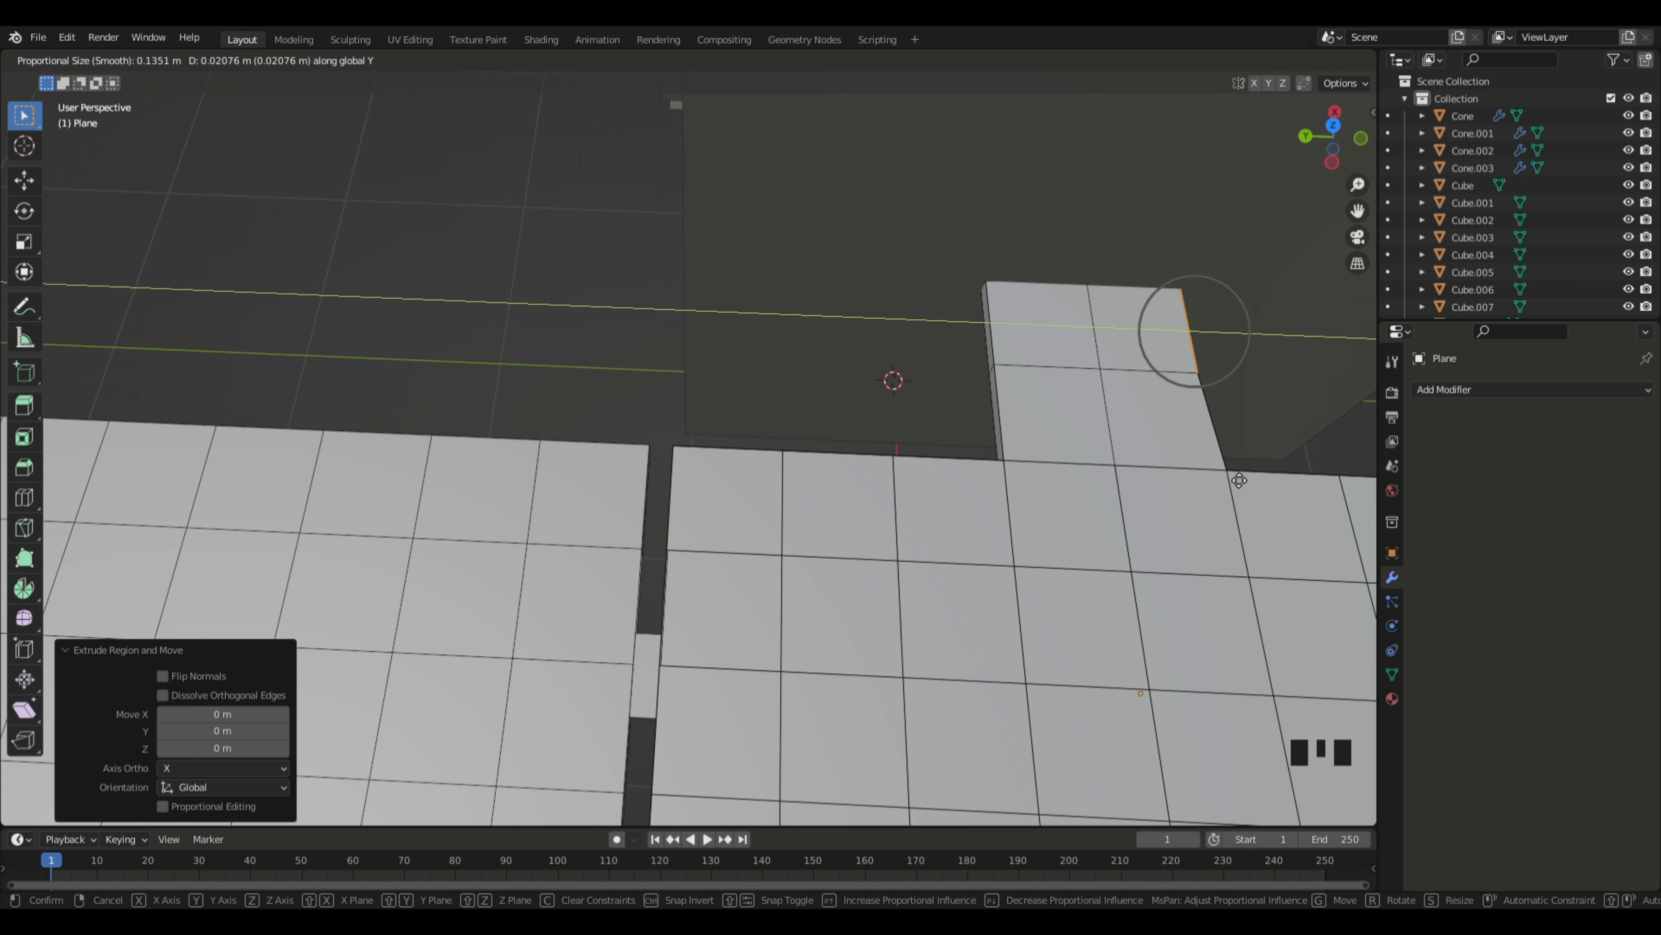
pyautogui.click(1198, 480)
# Step: Try to move the tip's opposite side edge inward without an axis constraint, and undo that move
pyautogui.moveTo(1197, 480); pyautogui.dragTo(1181, 463, button='middle')
pyautogui.click(1011, 341)
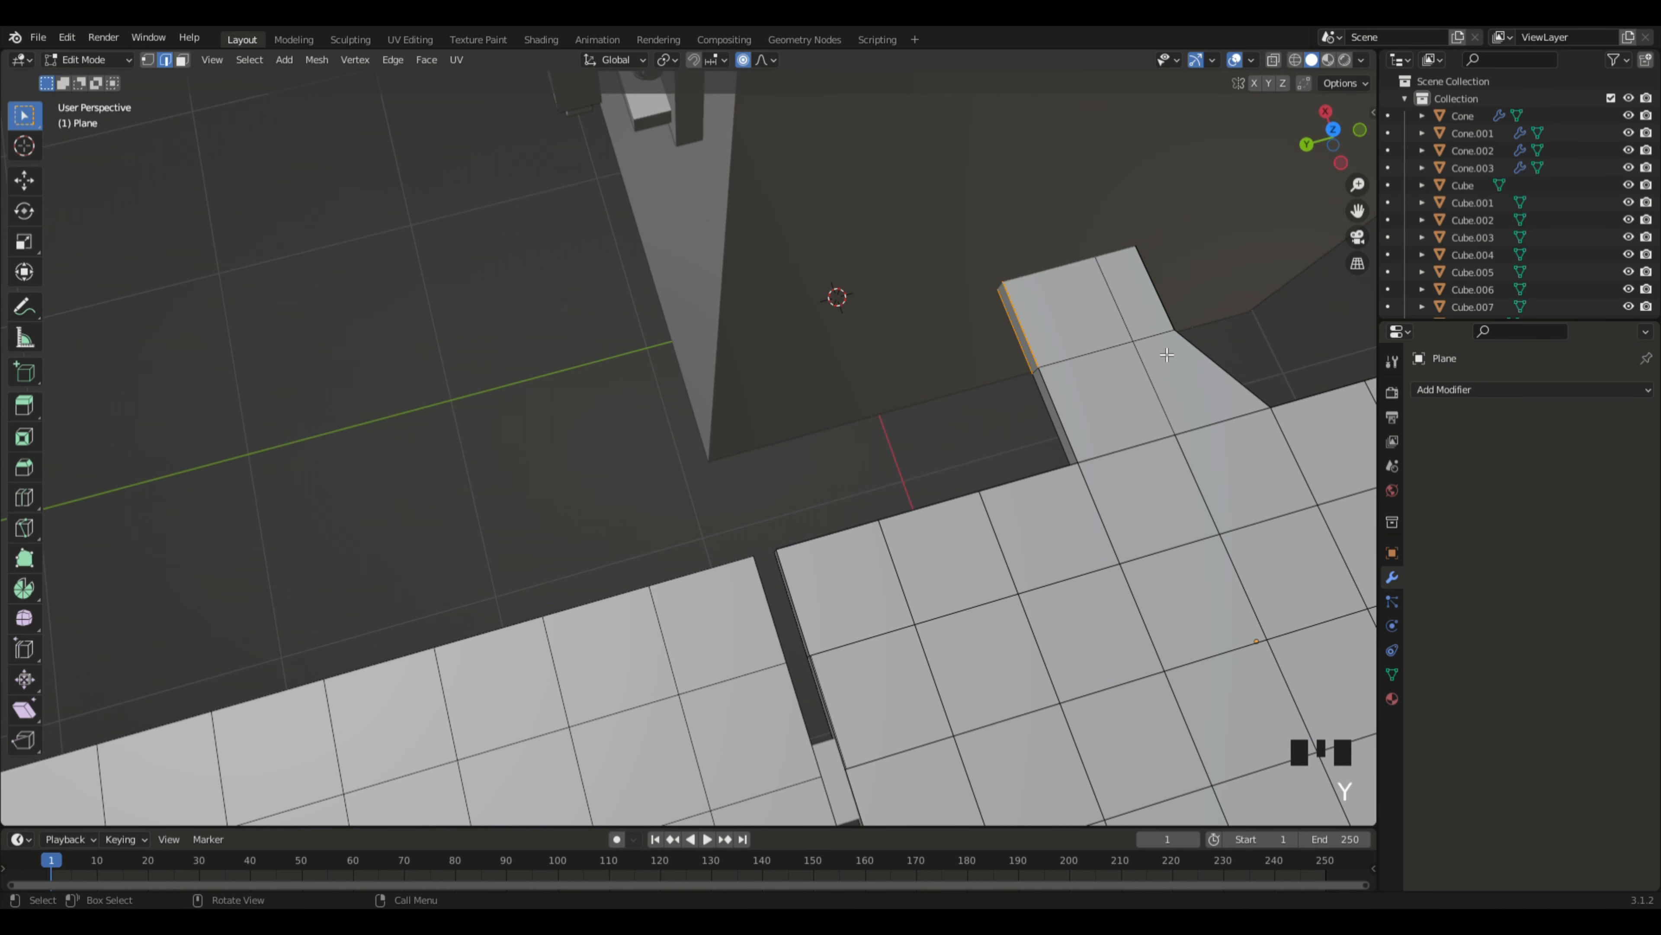
pyautogui.press('g')
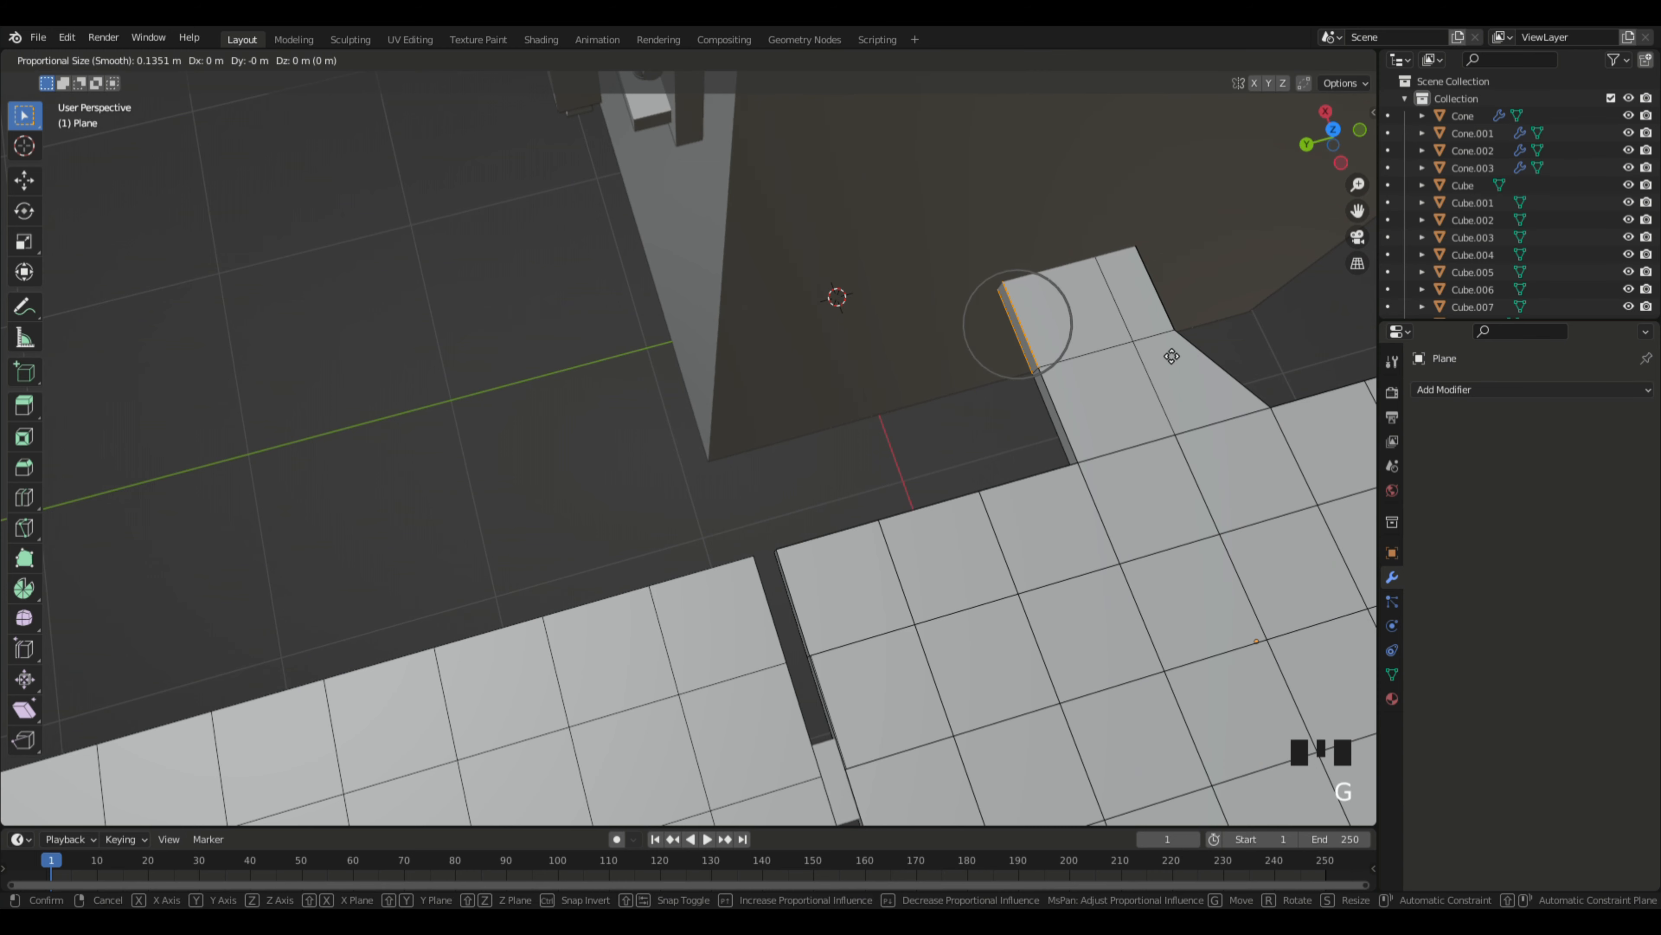
pyautogui.click(1230, 352)
pyautogui.moveTo(1230, 352); pyautogui.dragTo(1116, 548, button='middle')
pyautogui.click(842, 429)
pyautogui.keyDown('shift'); pyautogui.click(842, 429); pyautogui.keyUp('shift')
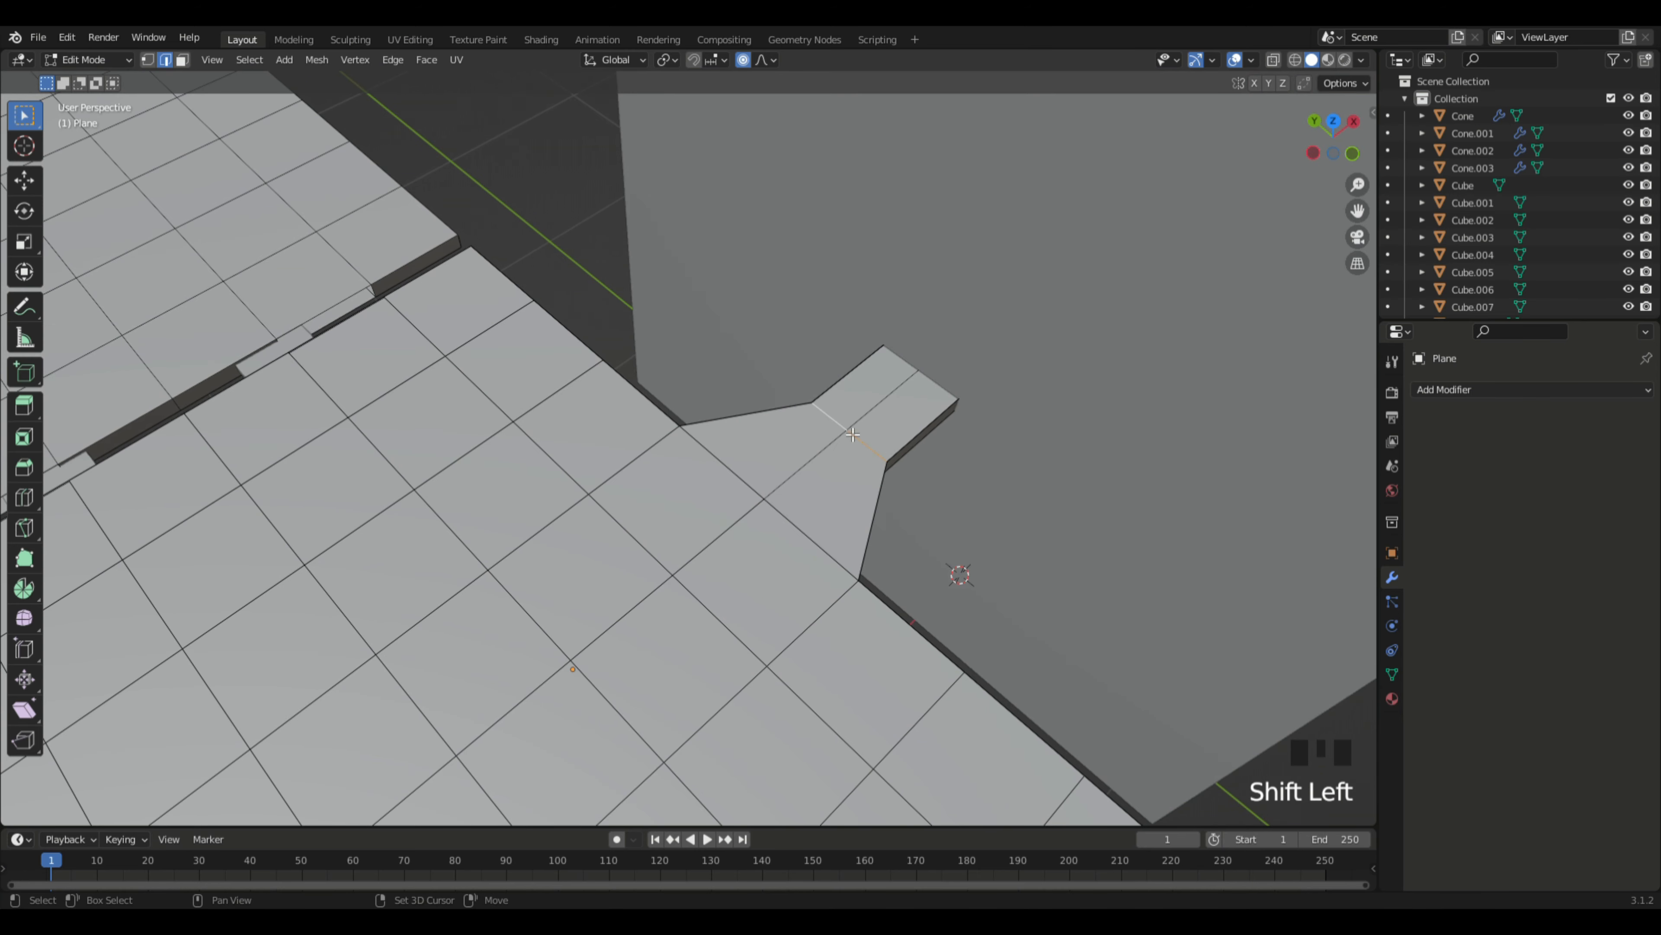
pyautogui.moveTo(966, 500); pyautogui.dragTo(997, 530, button='middle')
pyautogui.click(1070, 631)
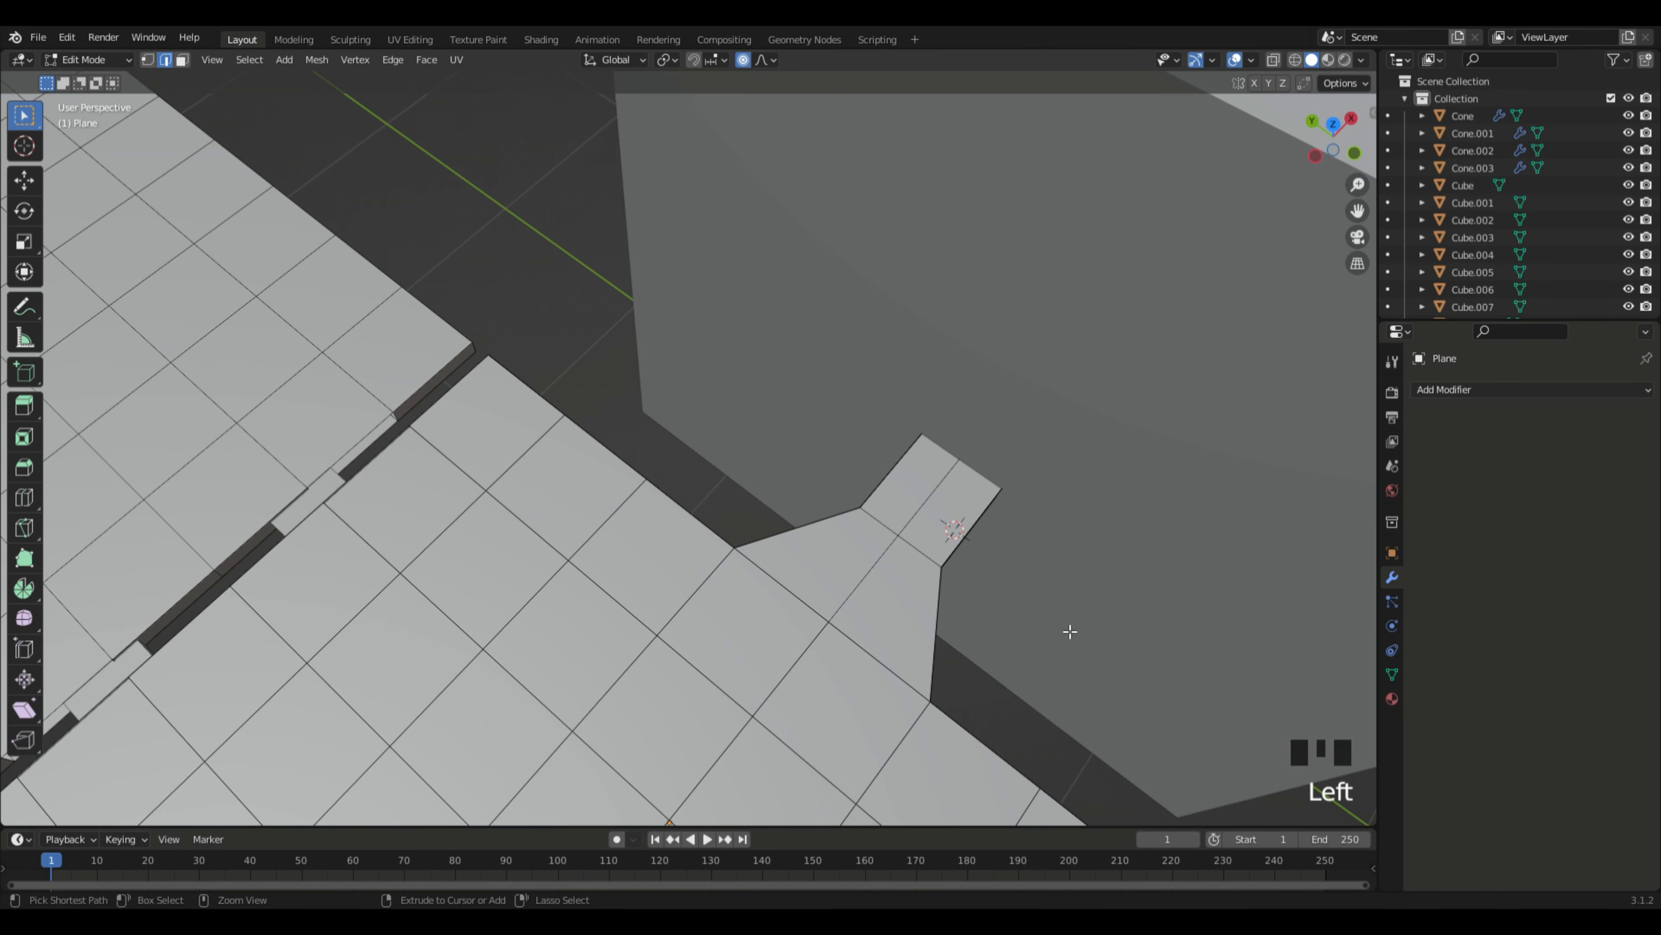
pyautogui.hotkey('ctrl', 'z')
pyautogui.hotkey('ctrl', 'z')
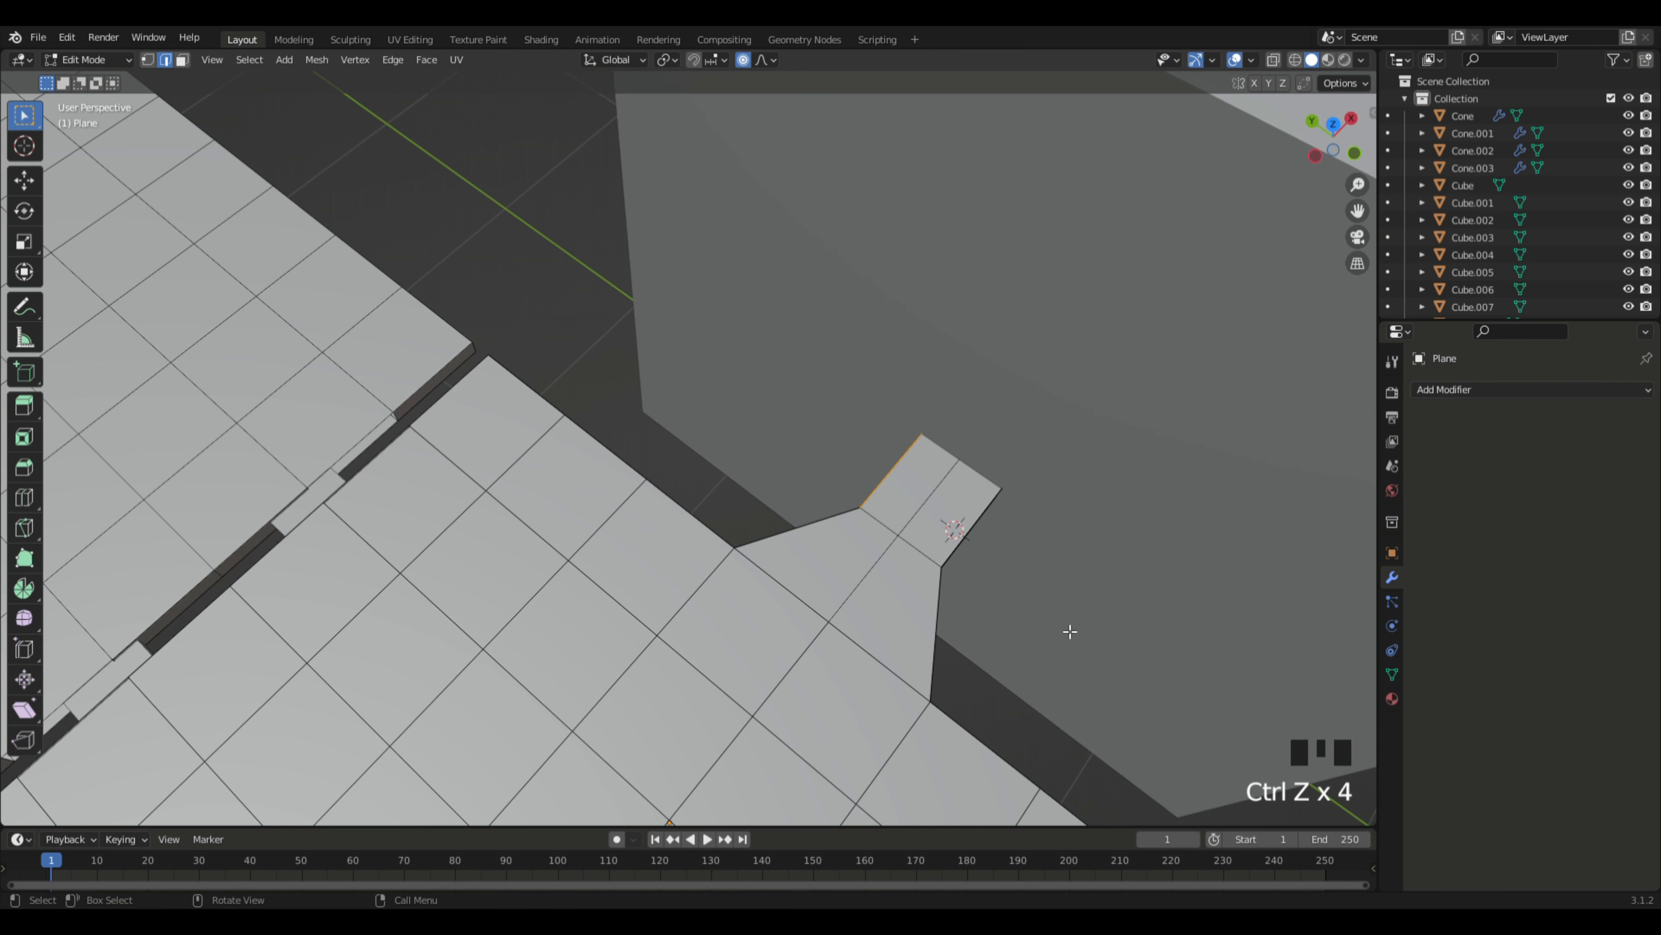
pyautogui.hotkey('ctrl', 'z')
# Step: Move the tip's opposite side edge inward along Y so both sides of the connector tab taper
pyautogui.press('g')
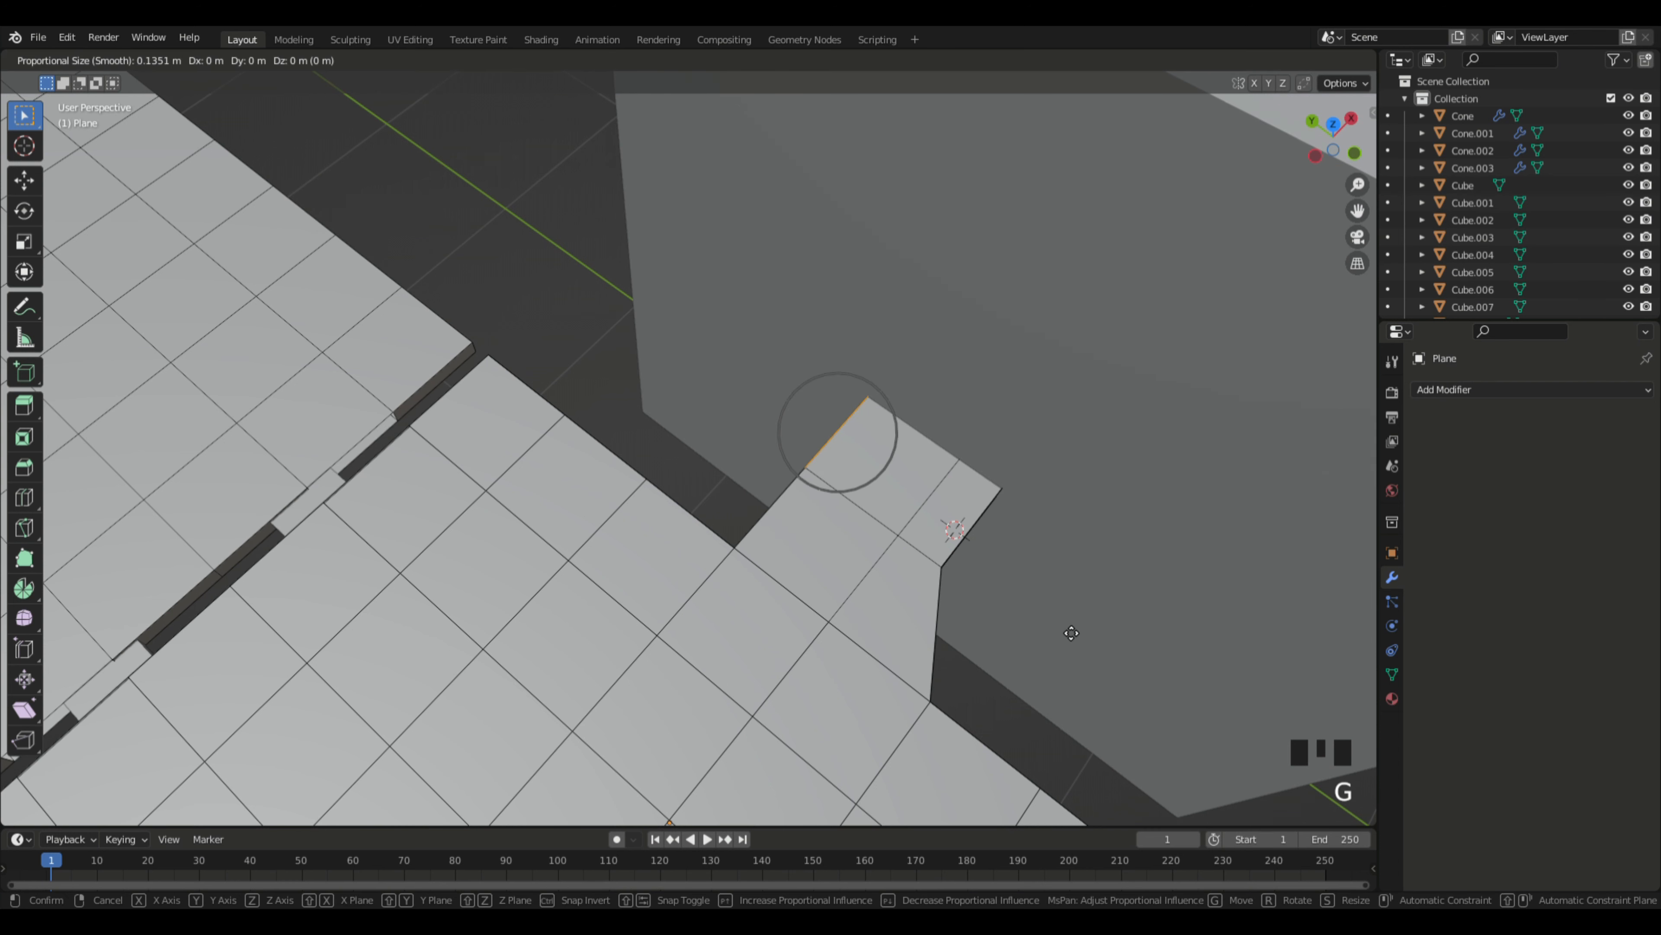
pyautogui.press('y')
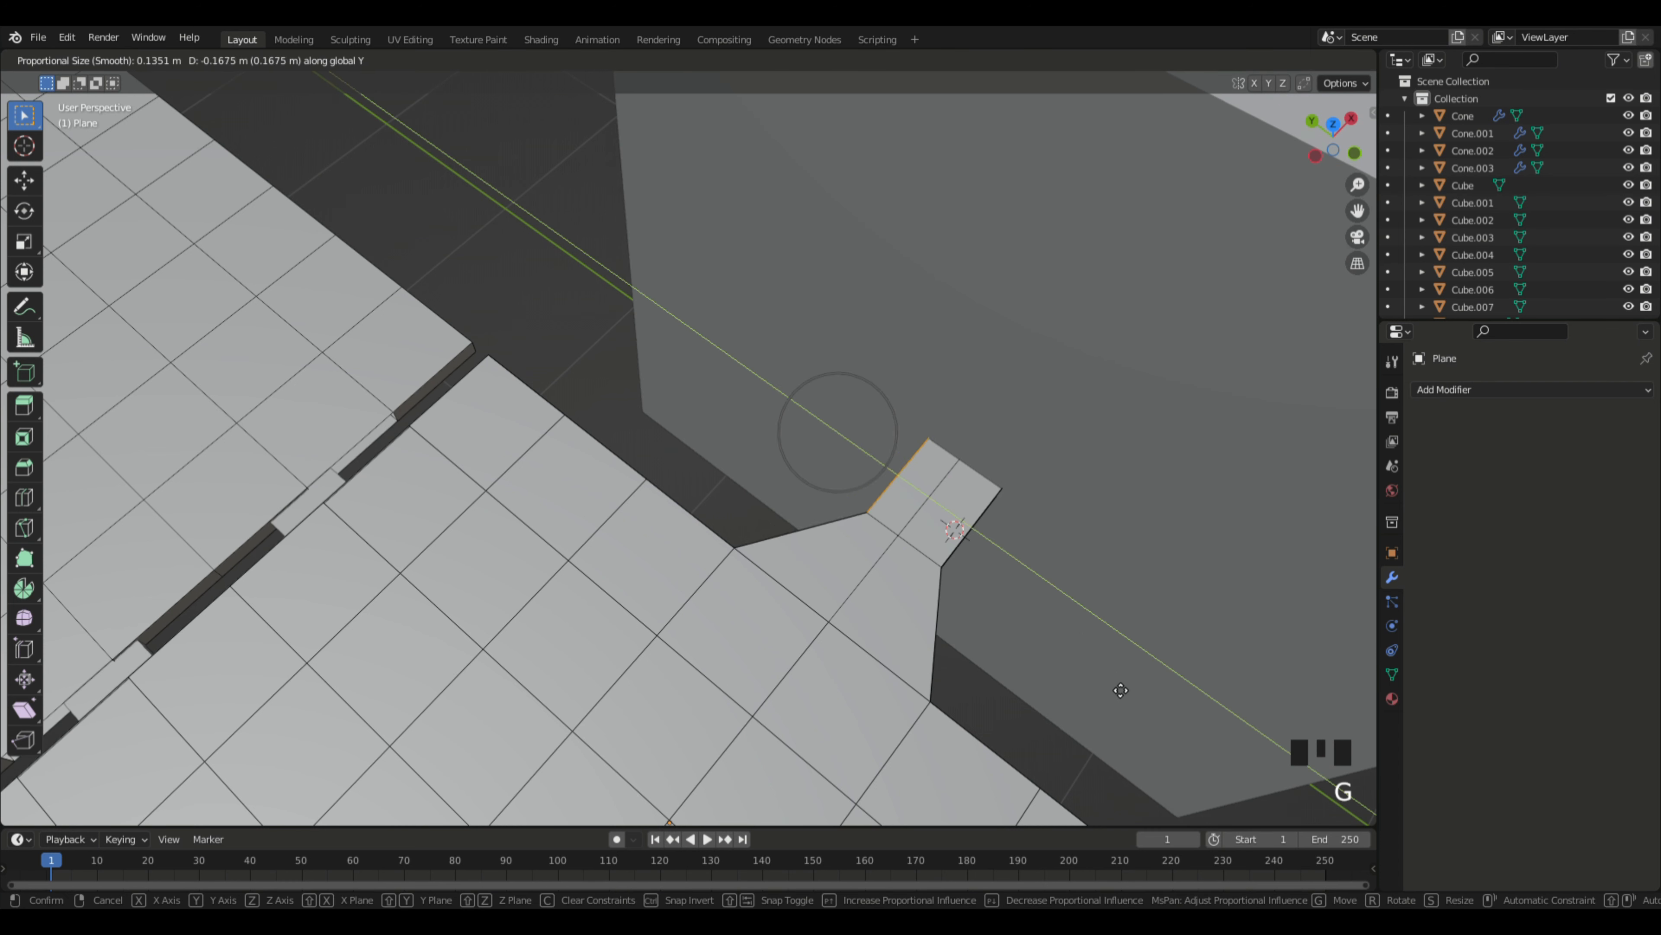
pyautogui.click(1079, 684)
# Step: Select the cross edges between the connector tab's tapered section and narrow tip, on both the upper face and the underside
pyautogui.click(984, 744)
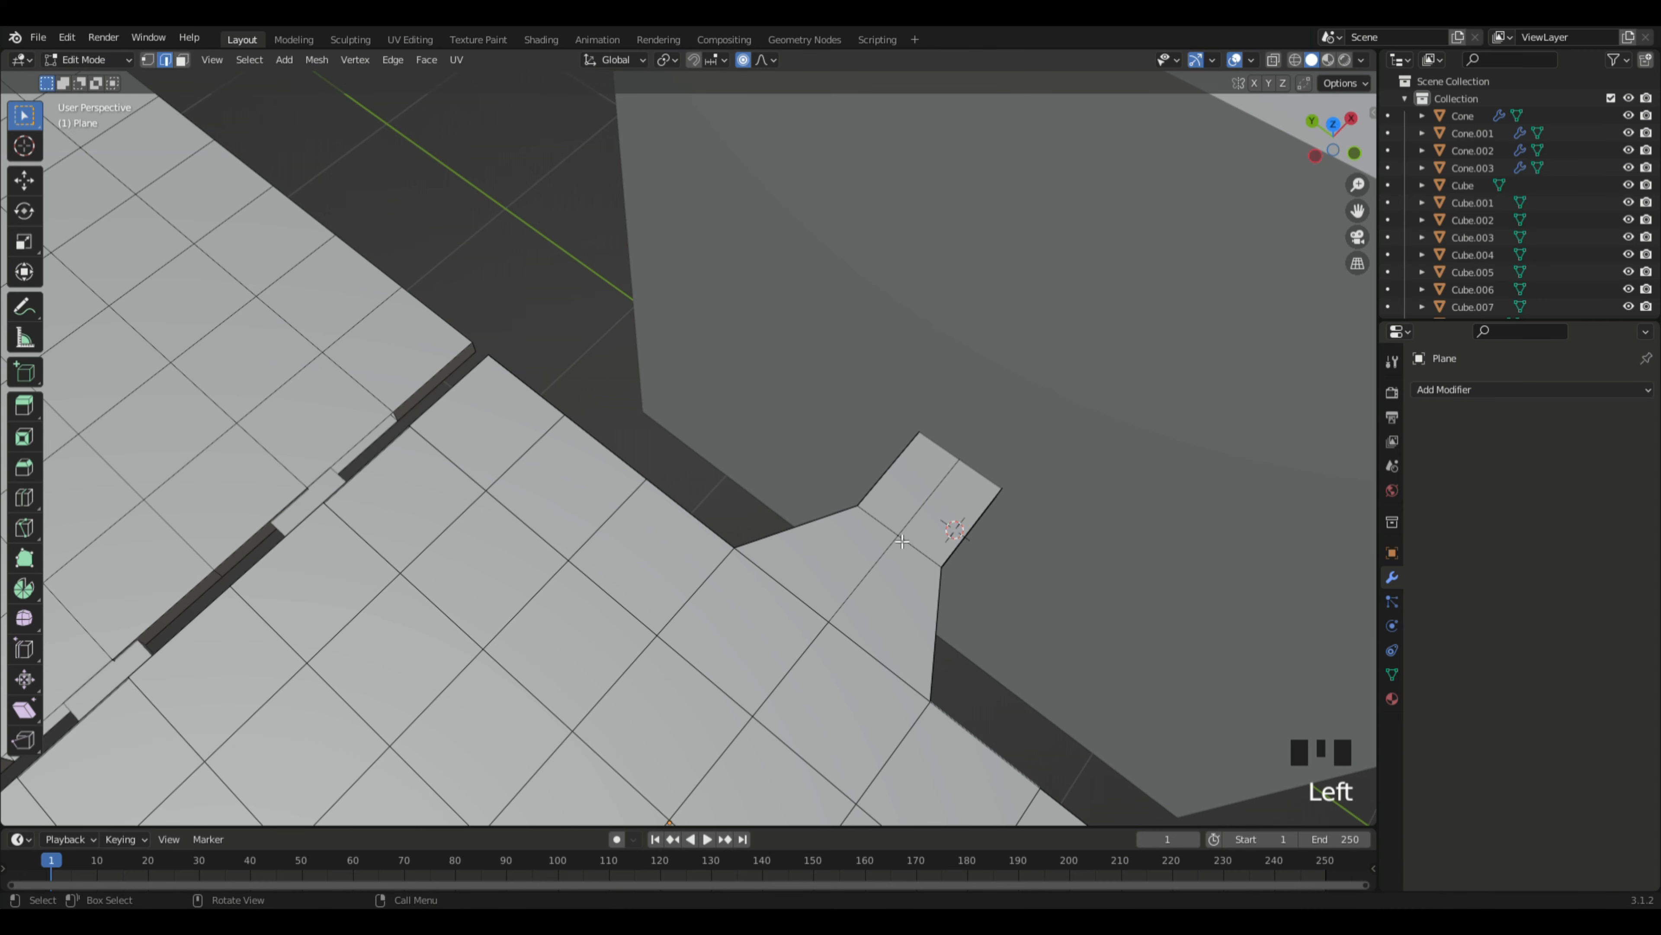
pyautogui.keyDown('shift'); pyautogui.click(929, 566); pyautogui.keyUp('shift')
pyautogui.moveTo(929, 566); pyautogui.dragTo(730, 216, button='middle')
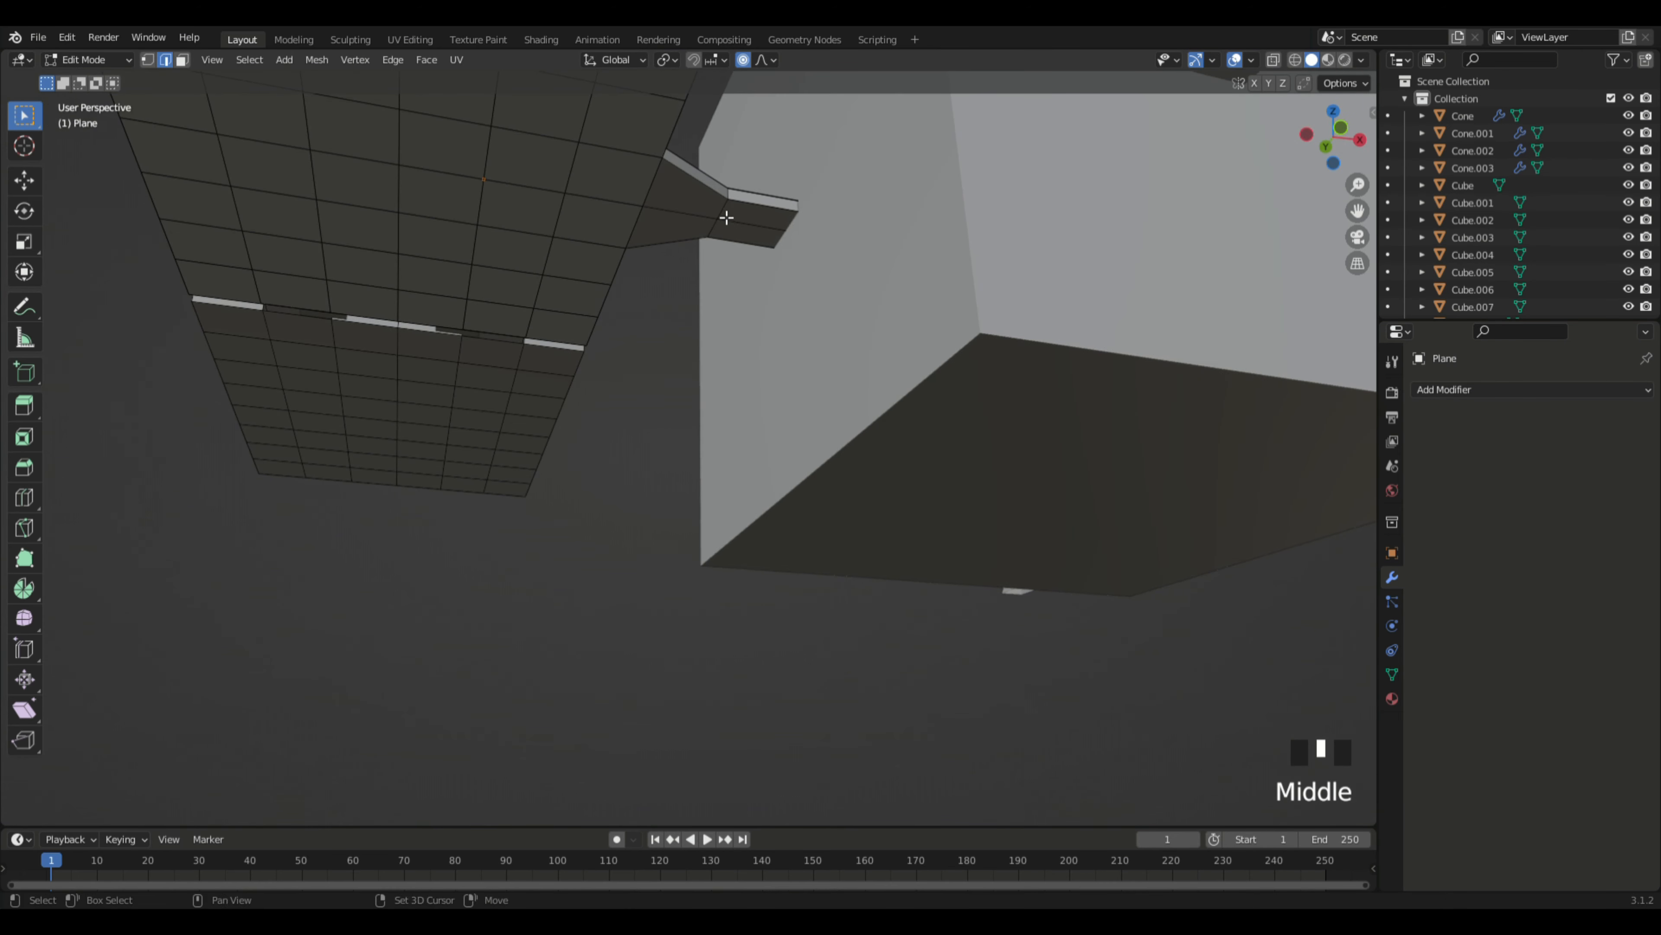
pyautogui.keyDown('shift'); pyautogui.click(728, 224); pyautogui.keyUp('shift')
pyautogui.keyDown('shift'); pyautogui.click(728, 223); pyautogui.keyUp('shift')
pyautogui.keyDown('shift'); pyautogui.click(734, 201); pyautogui.keyUp('shift')
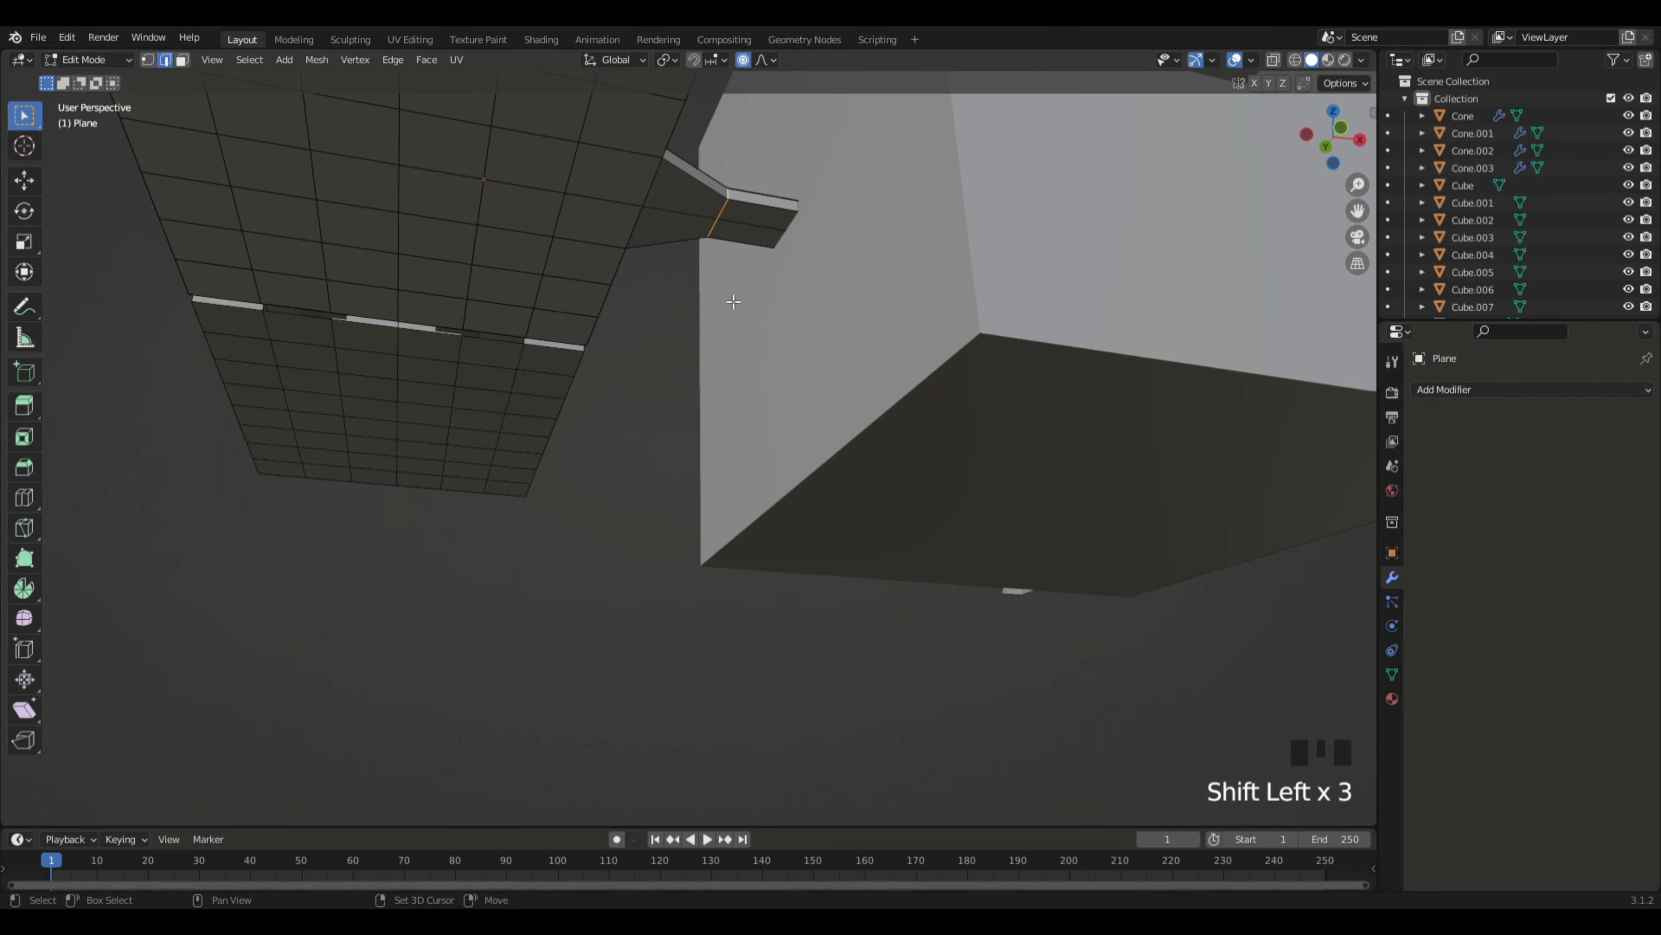
pyautogui.moveTo(731, 305); pyautogui.dragTo(705, 604, button='middle')
pyautogui.keyDown('shift'); pyautogui.click(765, 698); pyautogui.keyUp('shift')
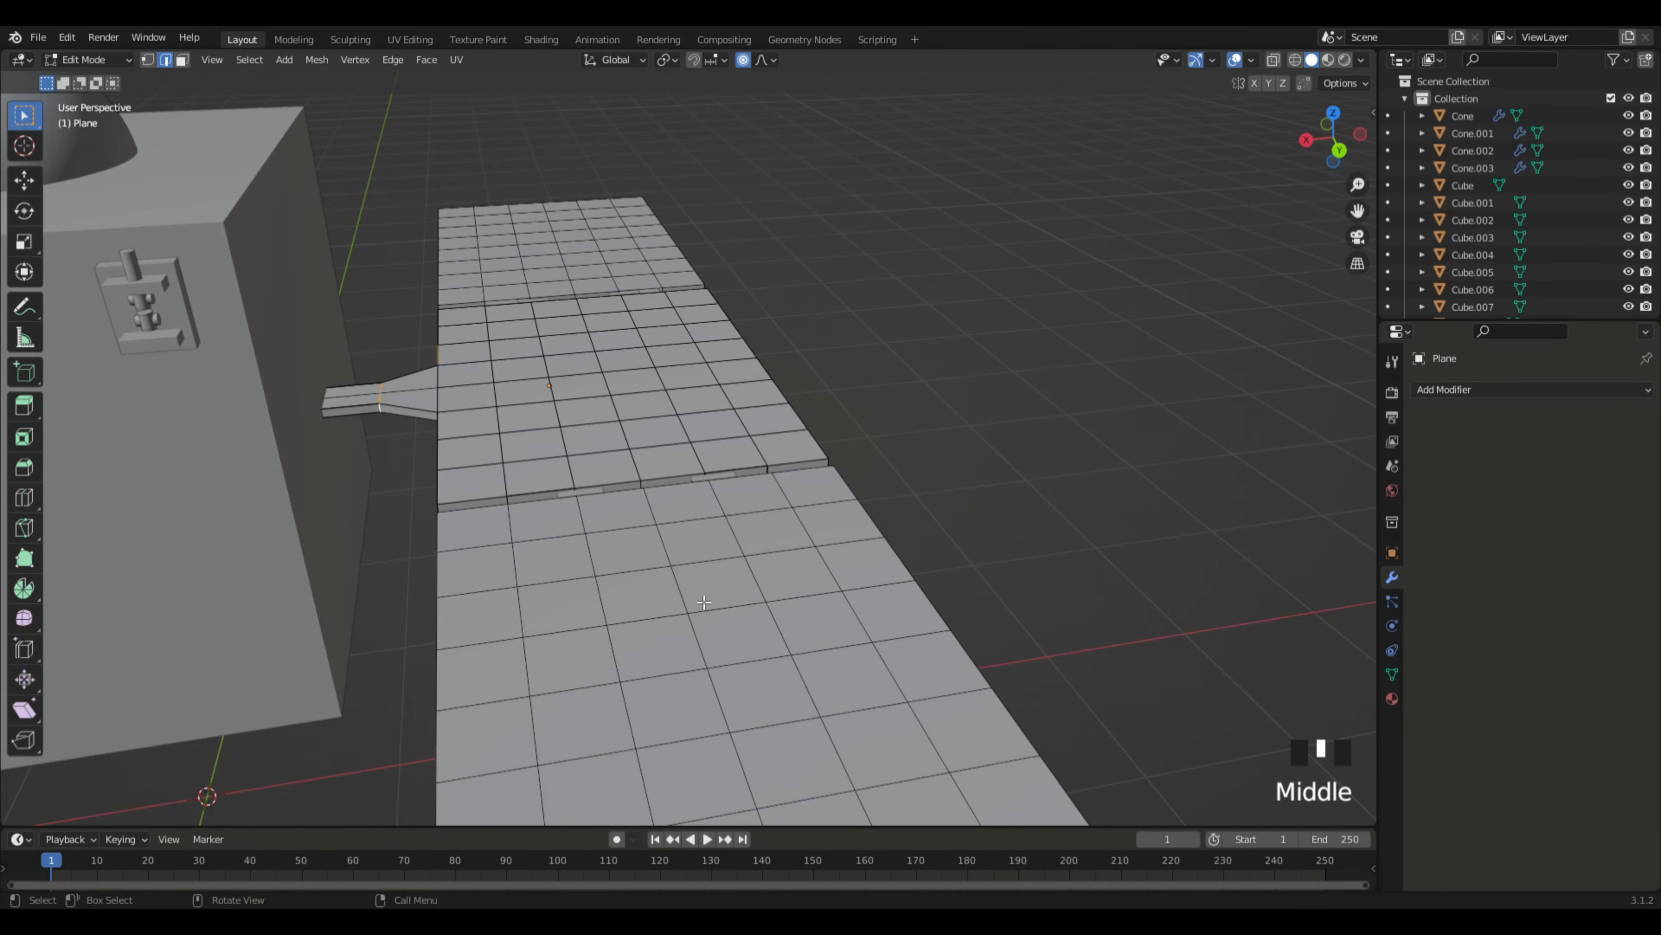
pyautogui.press('g')
pyautogui.press('x')
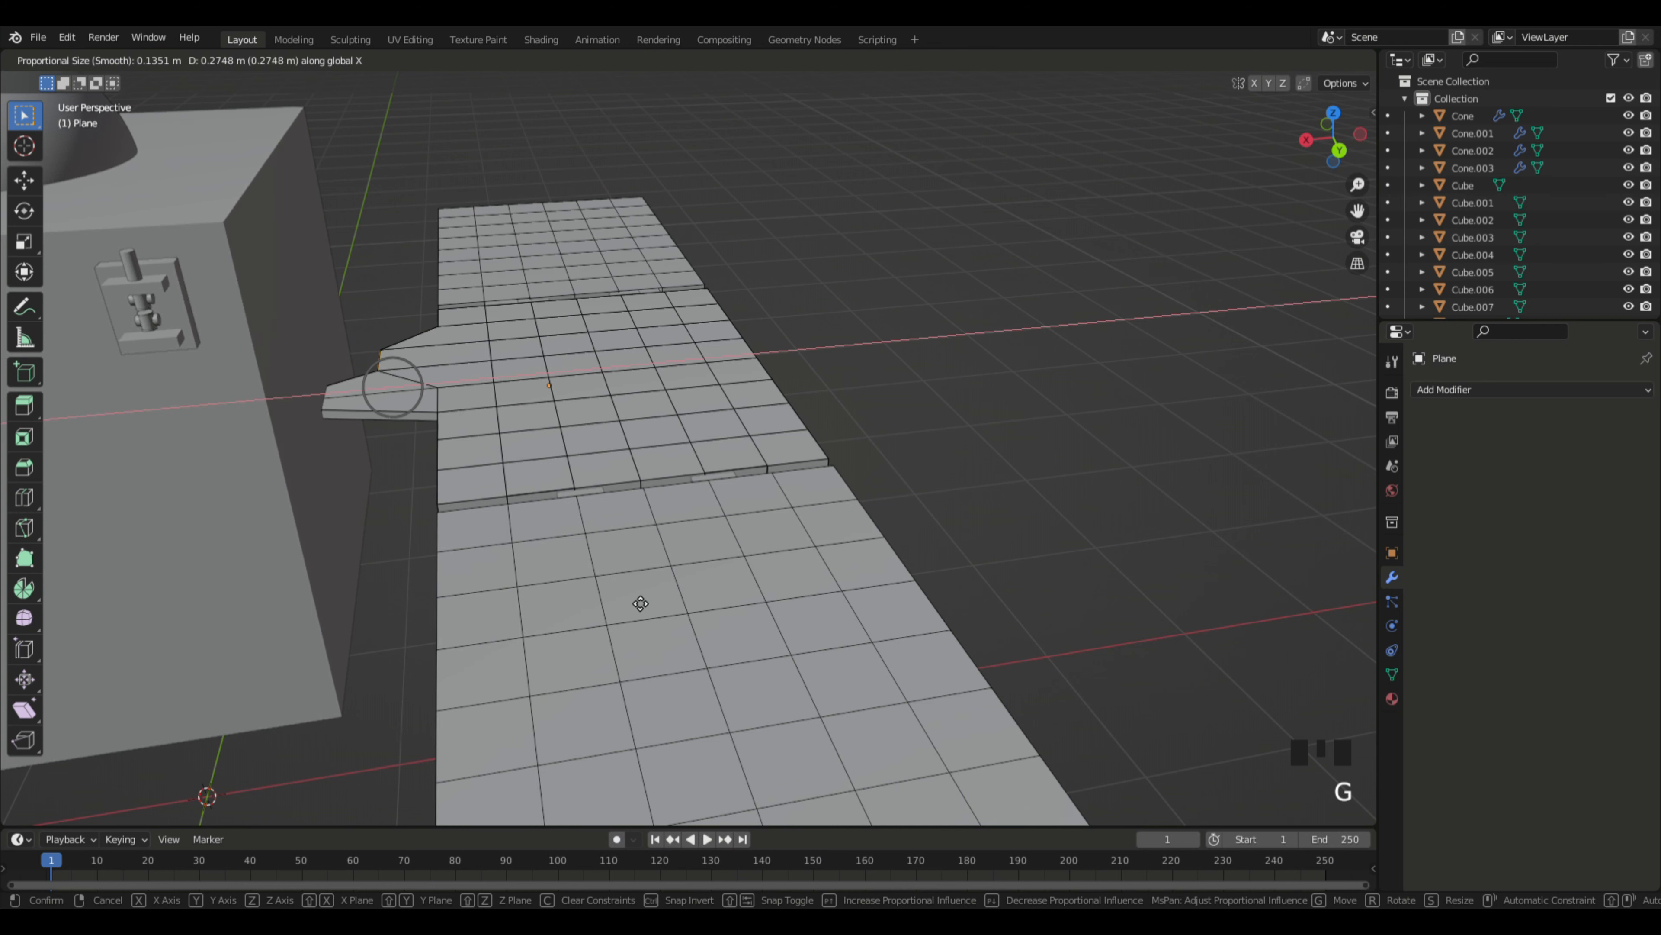
pyautogui.rightClick(640, 603)
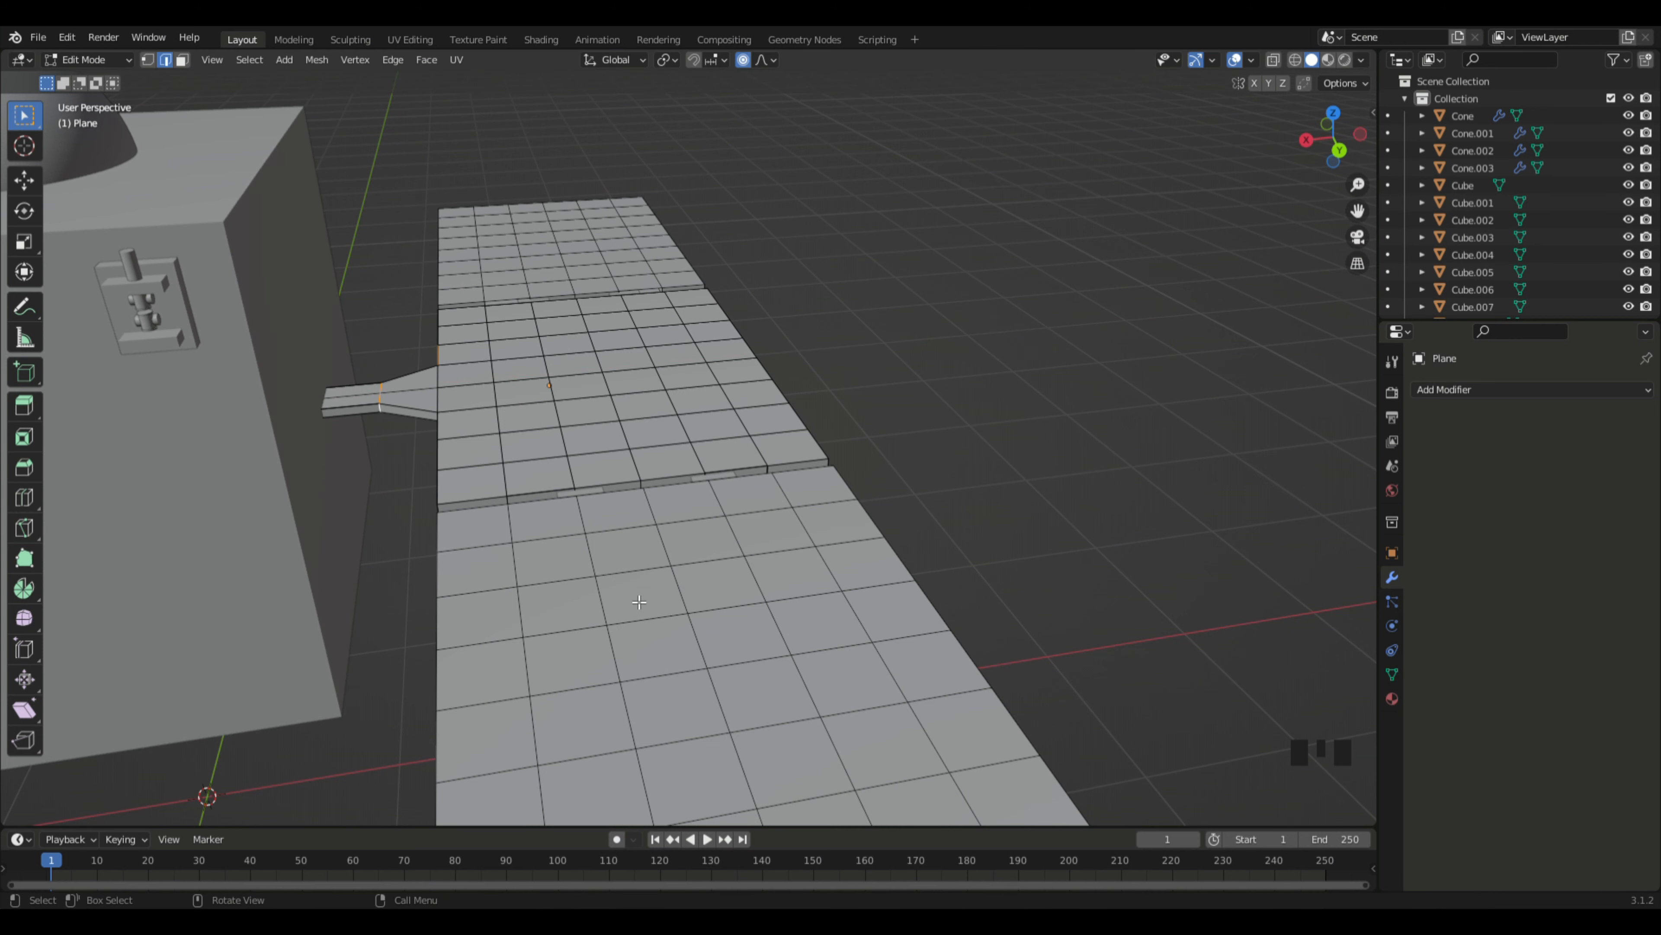
# Step: Deselect the stray edge on the panel's border and move the tab's cross edges about 0.24 m along X to the tip
pyautogui.keyDown('shift'); pyautogui.click(439, 354); pyautogui.keyUp('shift')
pyautogui.keyDown('shift'); pyautogui.click(444, 357); pyautogui.keyUp('shift')
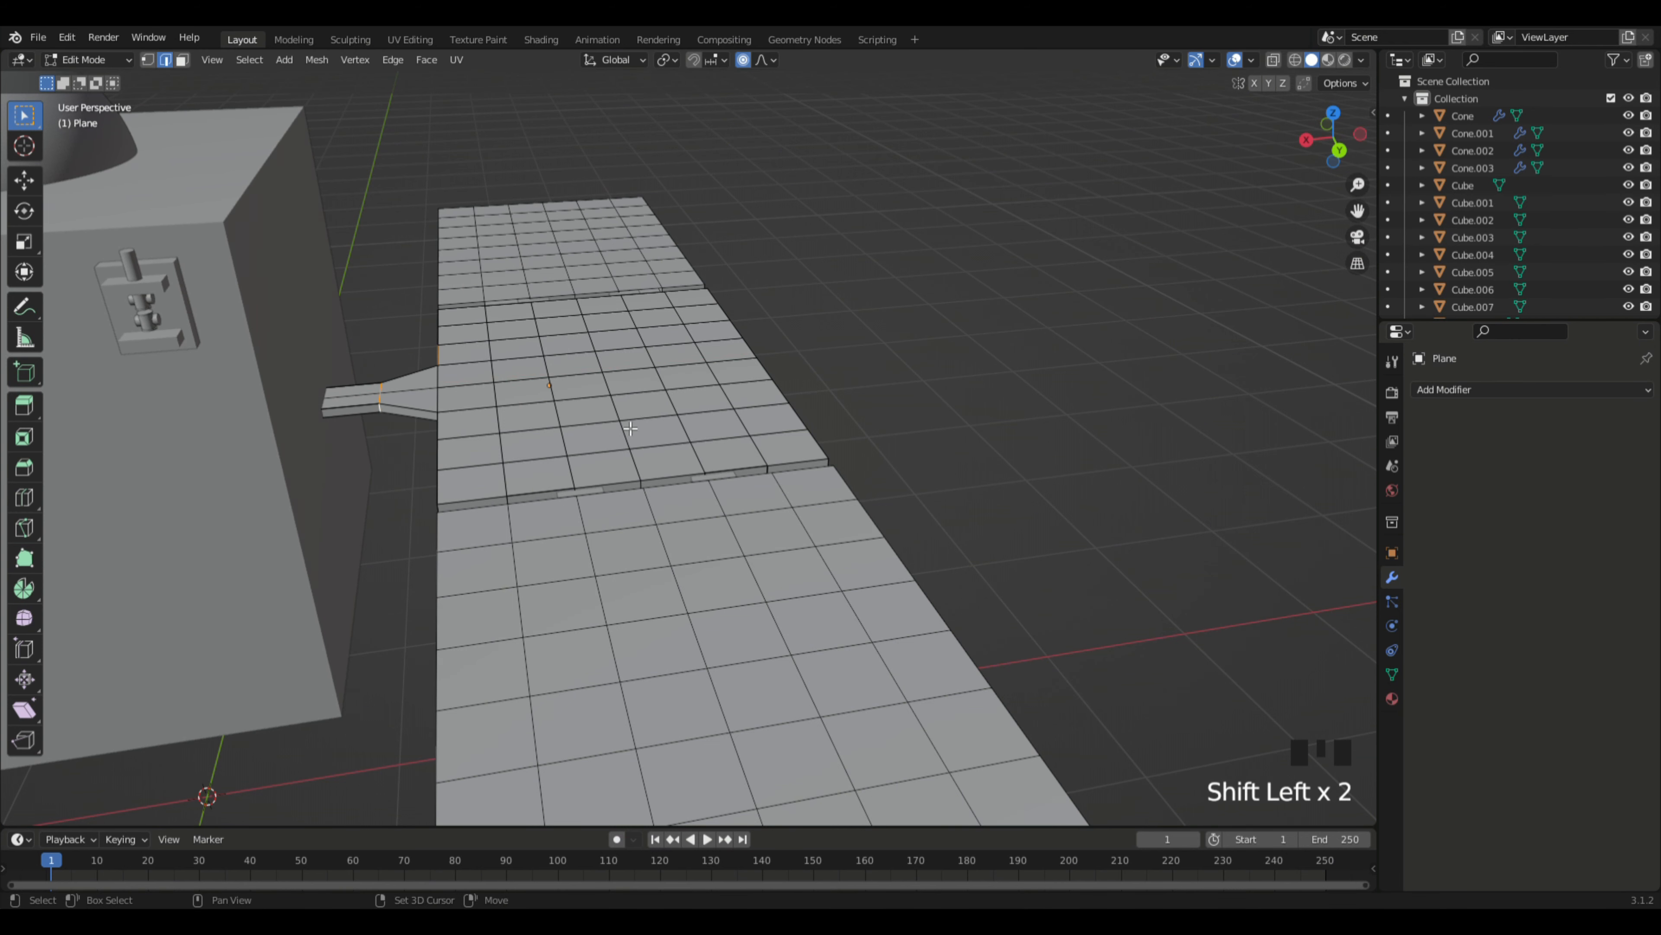
pyautogui.moveTo(493, 390); pyautogui.dragTo(801, 600, button='middle')
pyautogui.keyDown('shift'); pyautogui.click(802, 599); pyautogui.keyUp('shift')
pyautogui.moveTo(927, 558); pyautogui.dragTo(980, 556, button='middle')
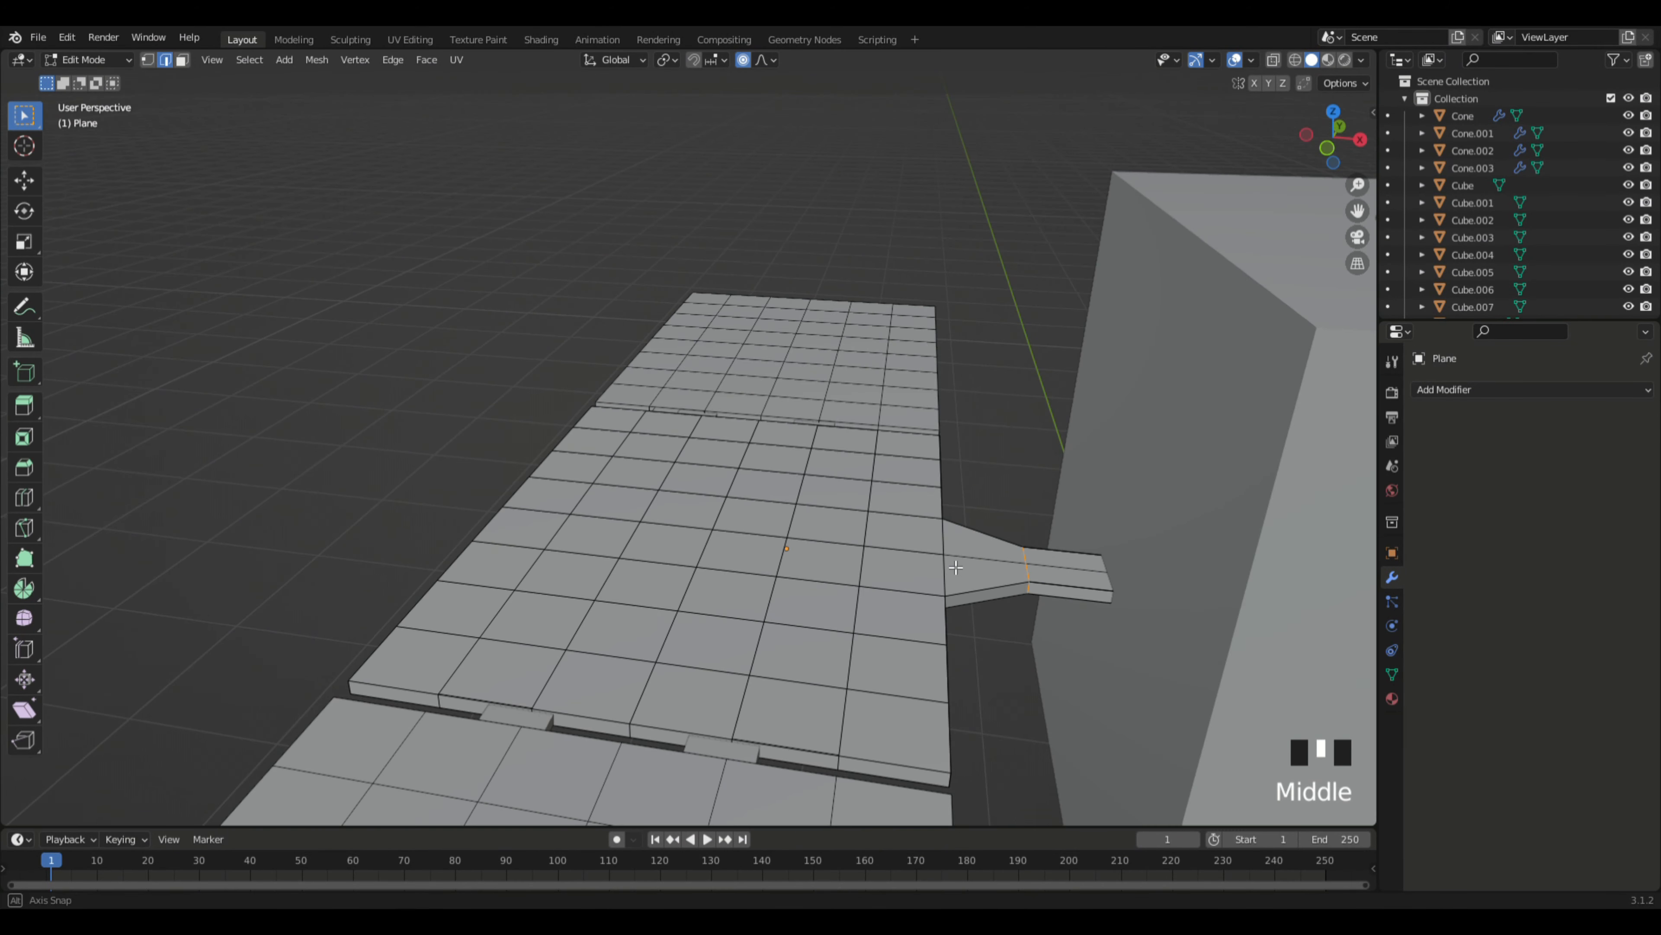
pyautogui.press('g')
pyautogui.press('x')
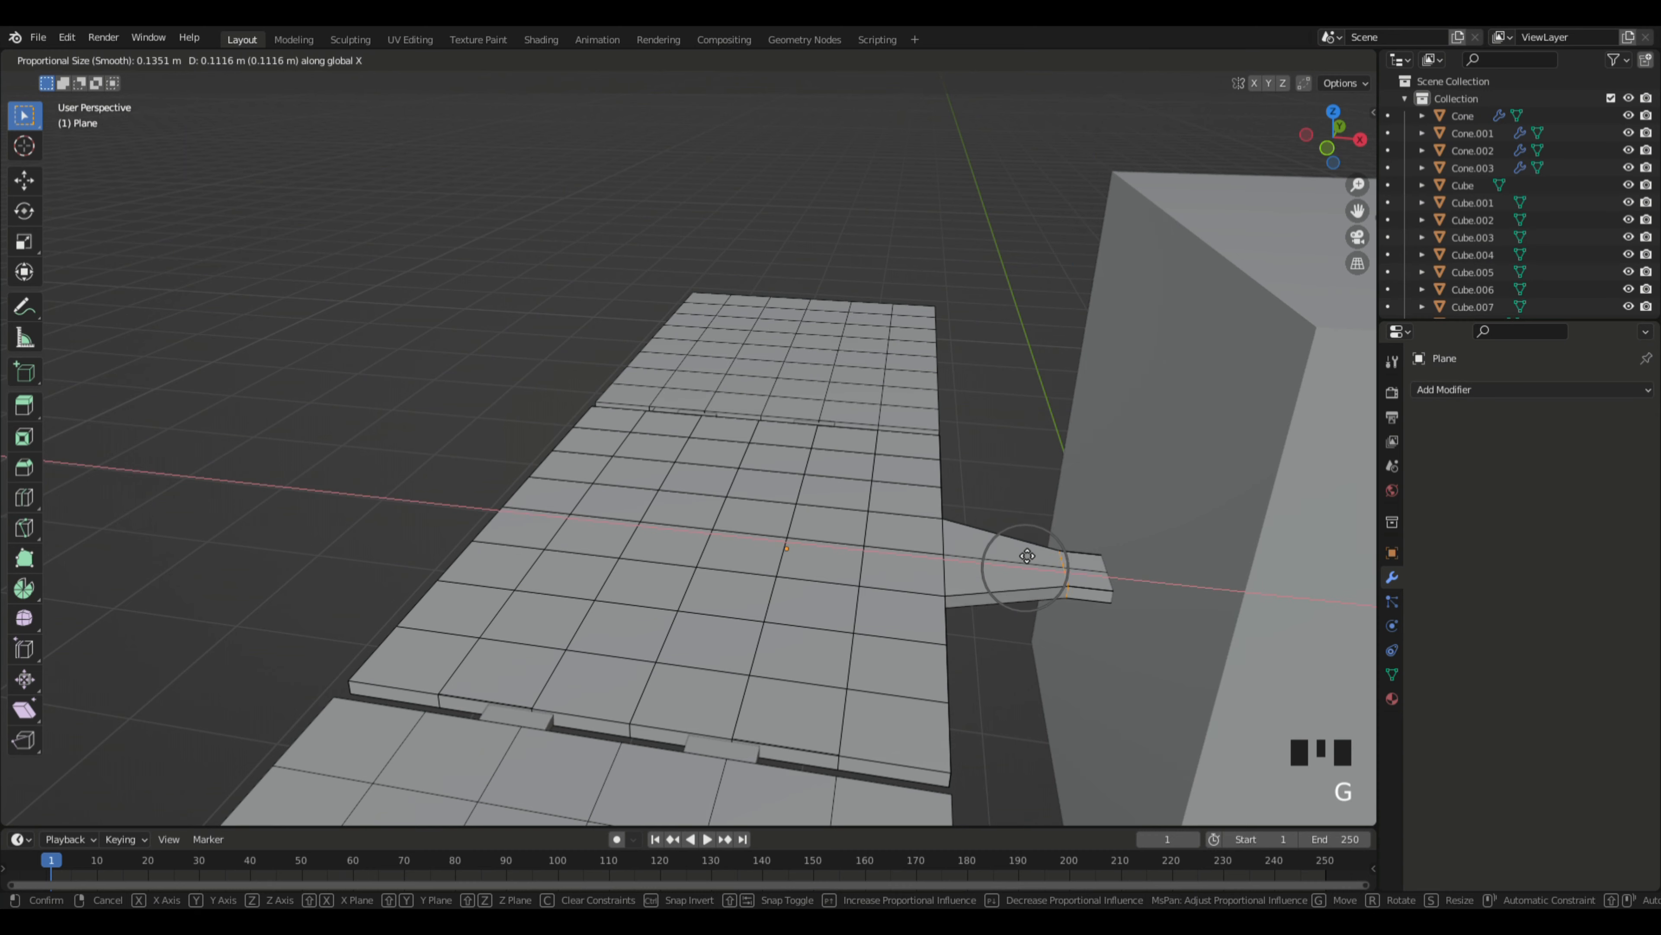
pyautogui.click(1039, 386)
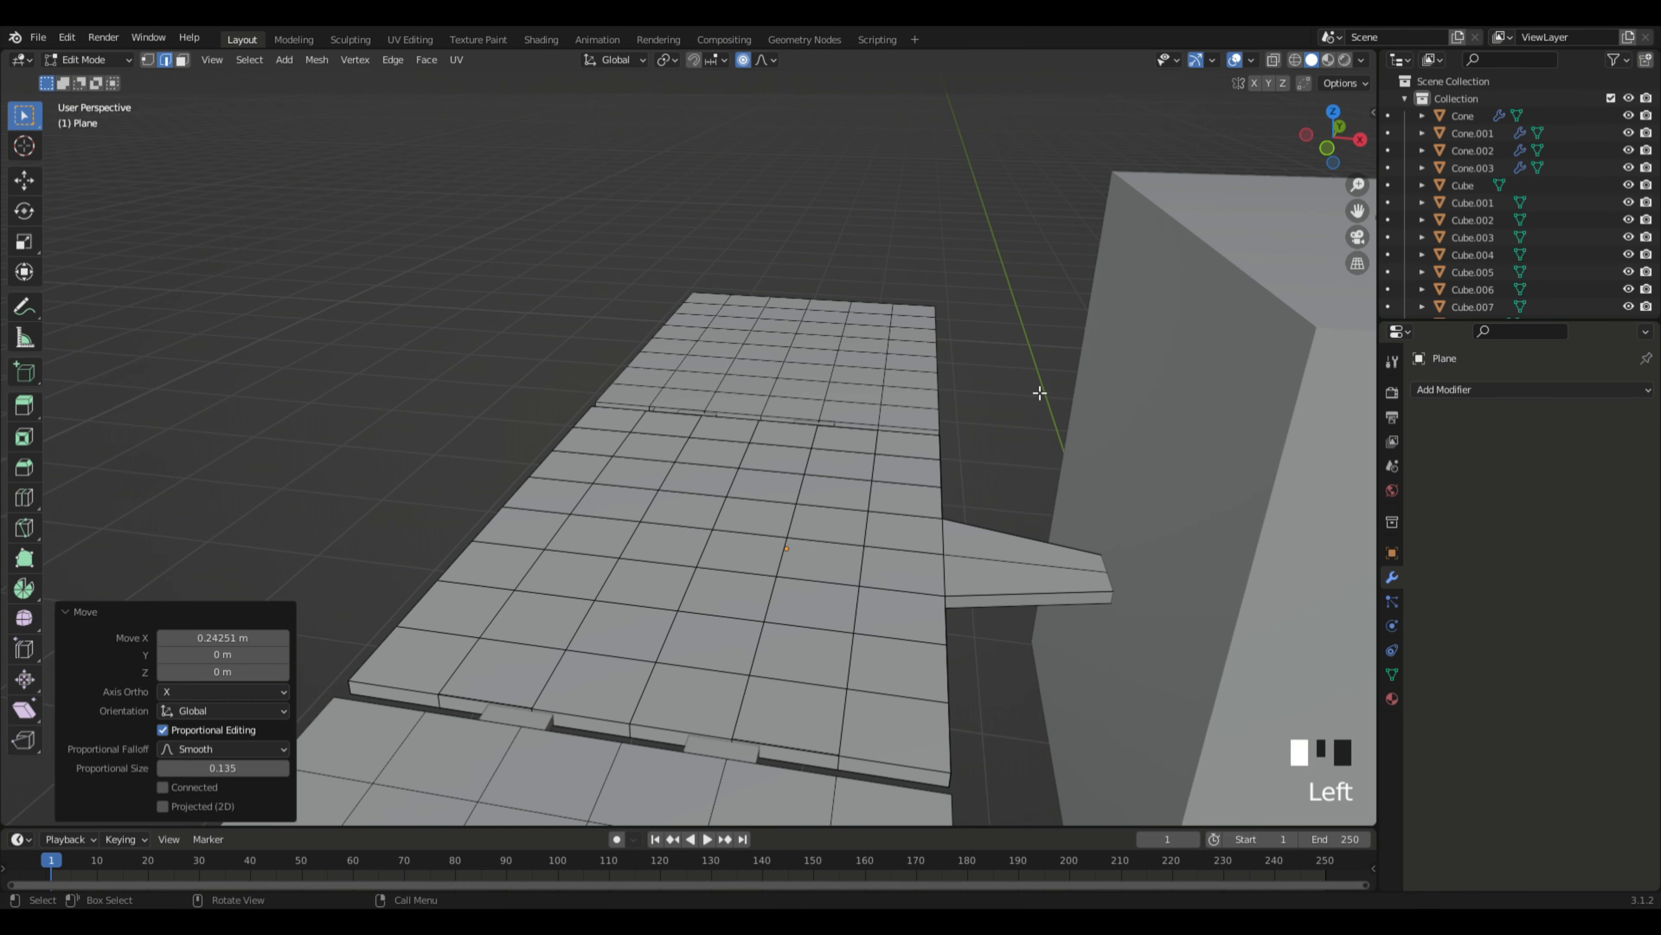
# Step: Deselect the connector tab's edges and return the solar panel to Object Mode
pyautogui.moveTo(1039, 385); pyautogui.dragTo(872, 388, button='middle')
pyautogui.scroll(-5, 1159, 524)
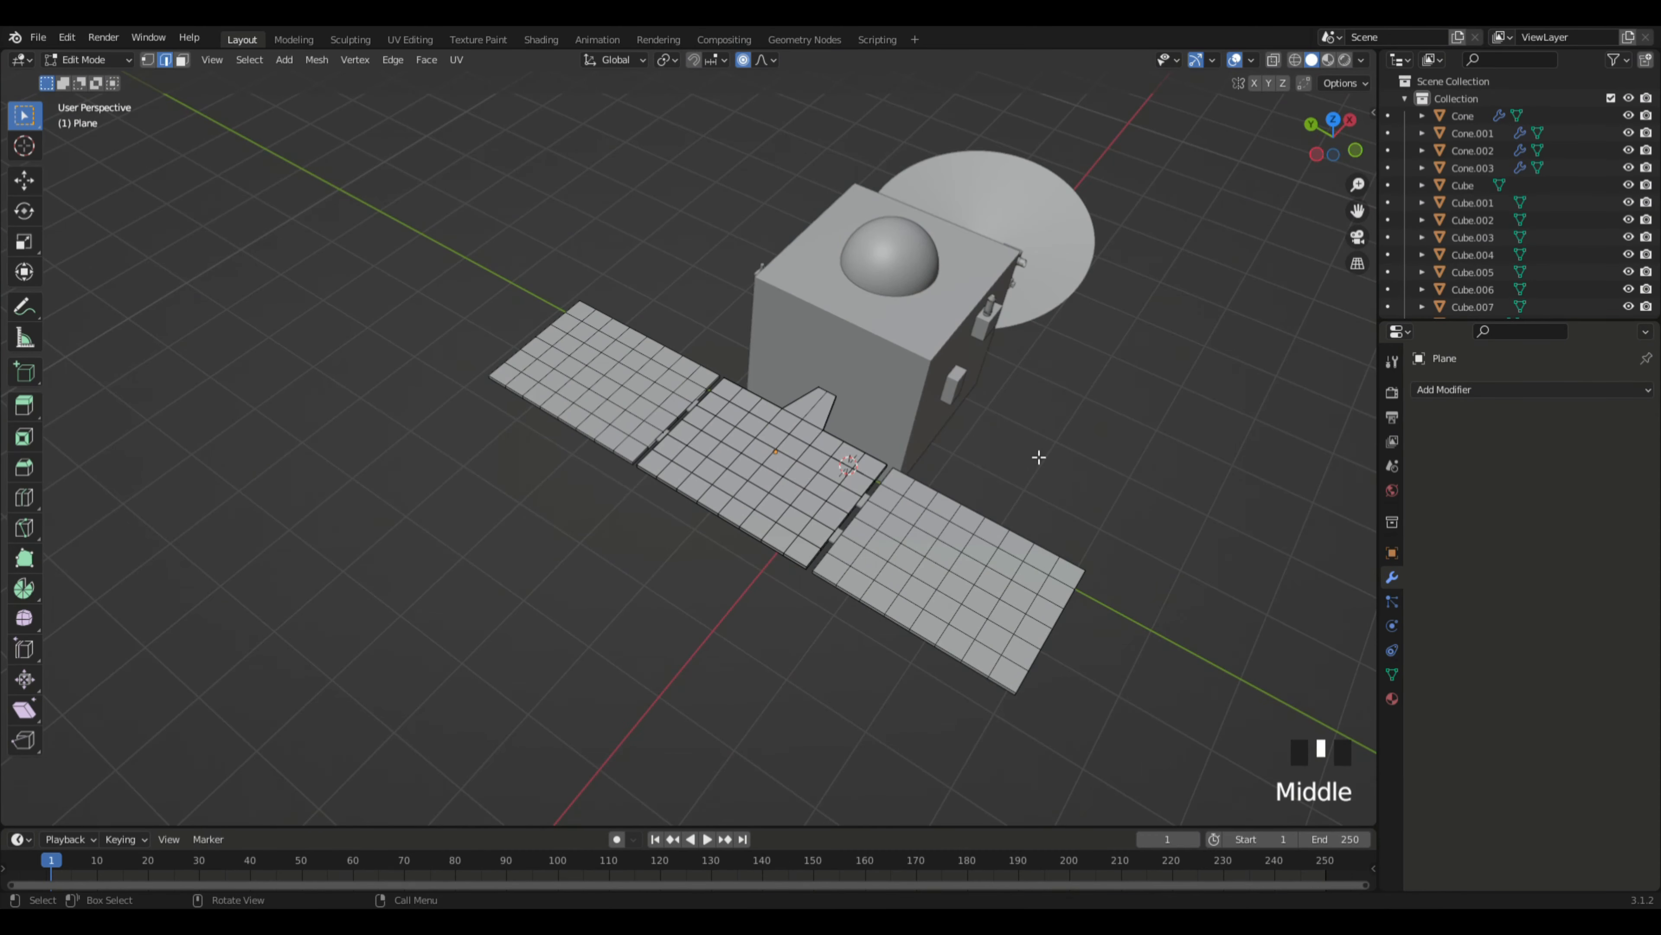
pyautogui.moveTo(1039, 457); pyautogui.dragTo(1043, 445, button='middle')
pyautogui.click(1143, 464)
pyautogui.moveTo(1142, 464); pyautogui.dragTo(1143, 473, button='middle')
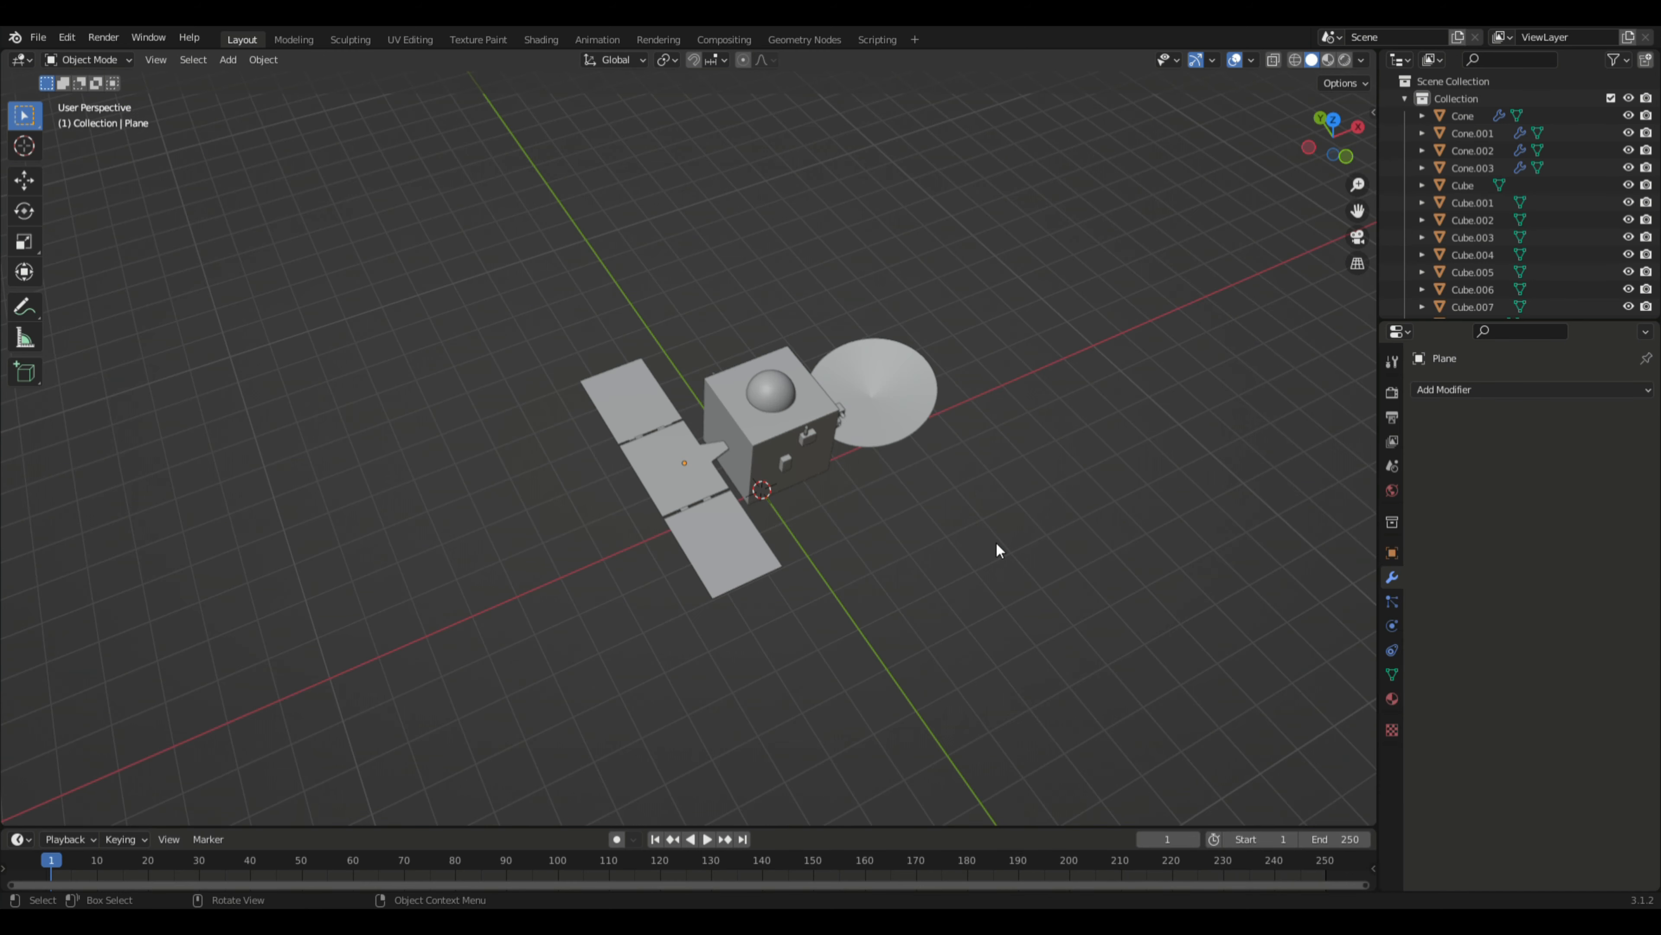
pyautogui.moveTo(997, 544)
pyautogui.mouseDown(button='middle')
pyautogui.moveTo(936, 548)
pyautogui.moveTo(992, 541)
pyautogui.mouseUp(button='middle')
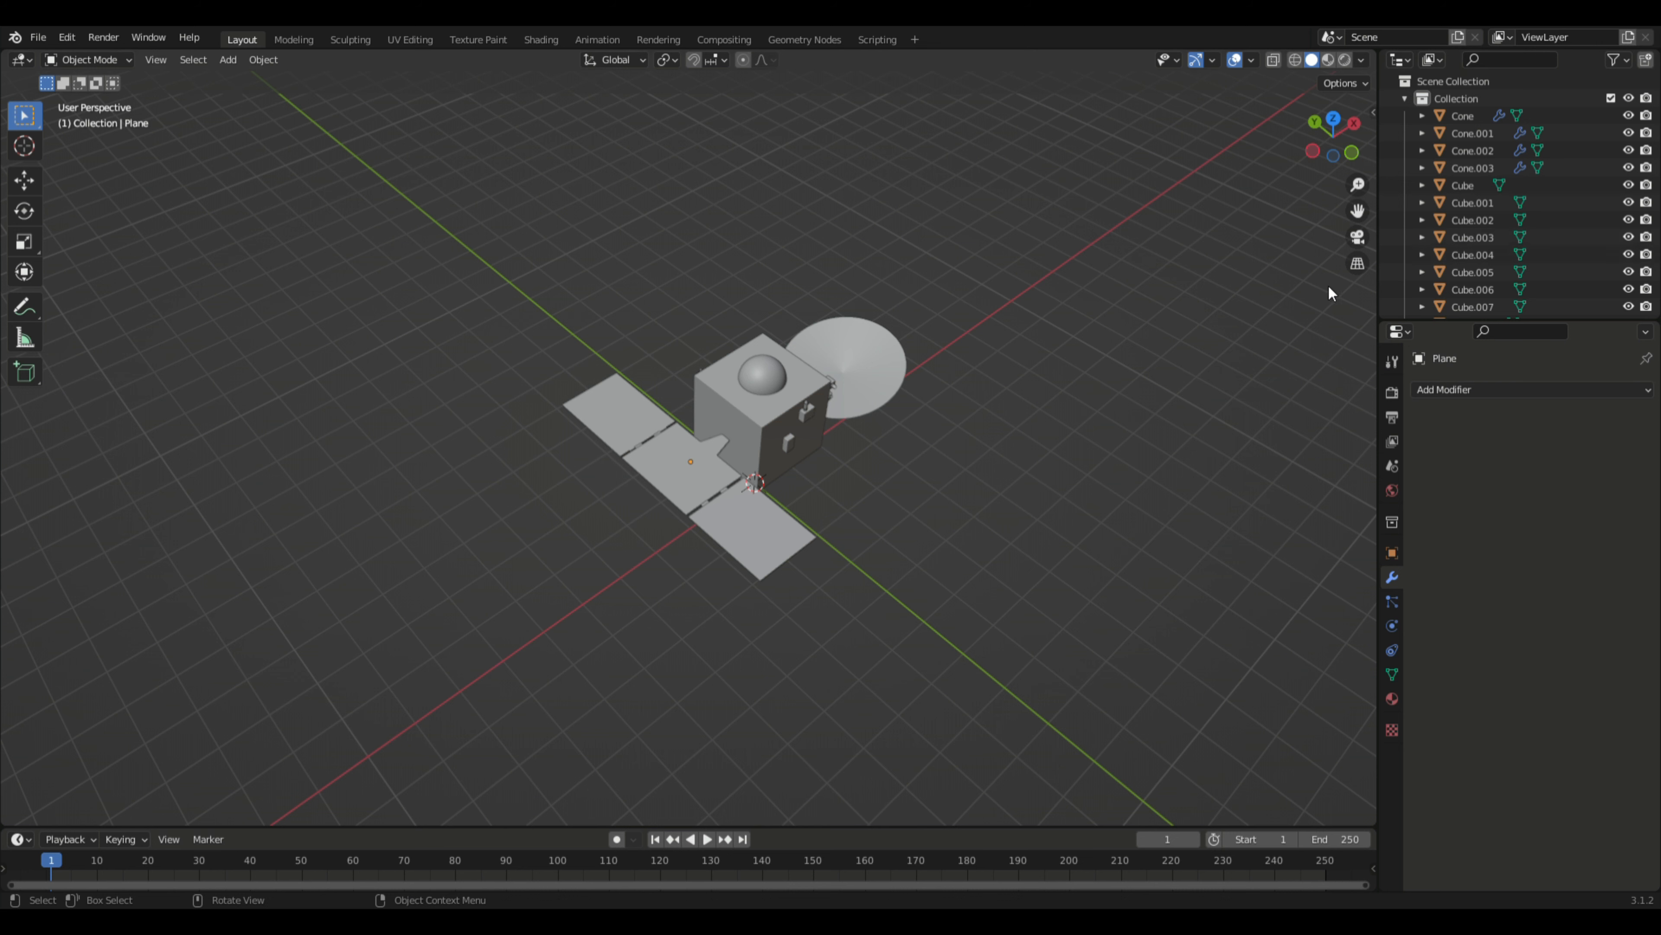
pyautogui.moveTo(1086, 419); pyautogui.dragTo(775, 420, button='middle')
pyautogui.click(813, 425)
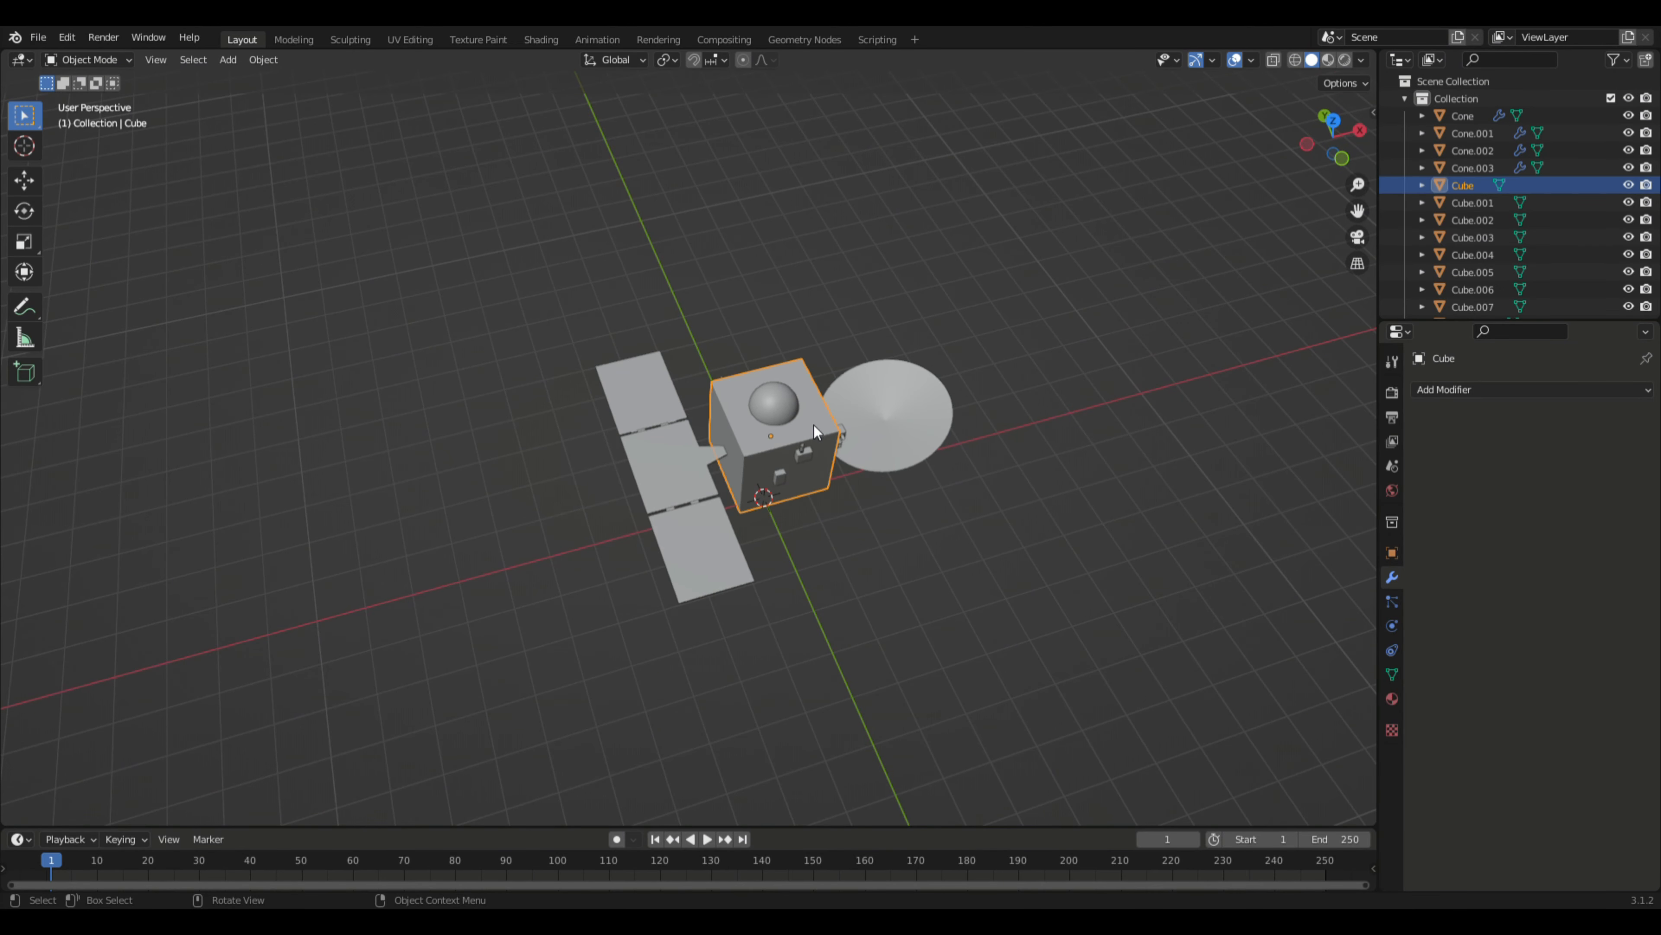
pyautogui.press('Tab')
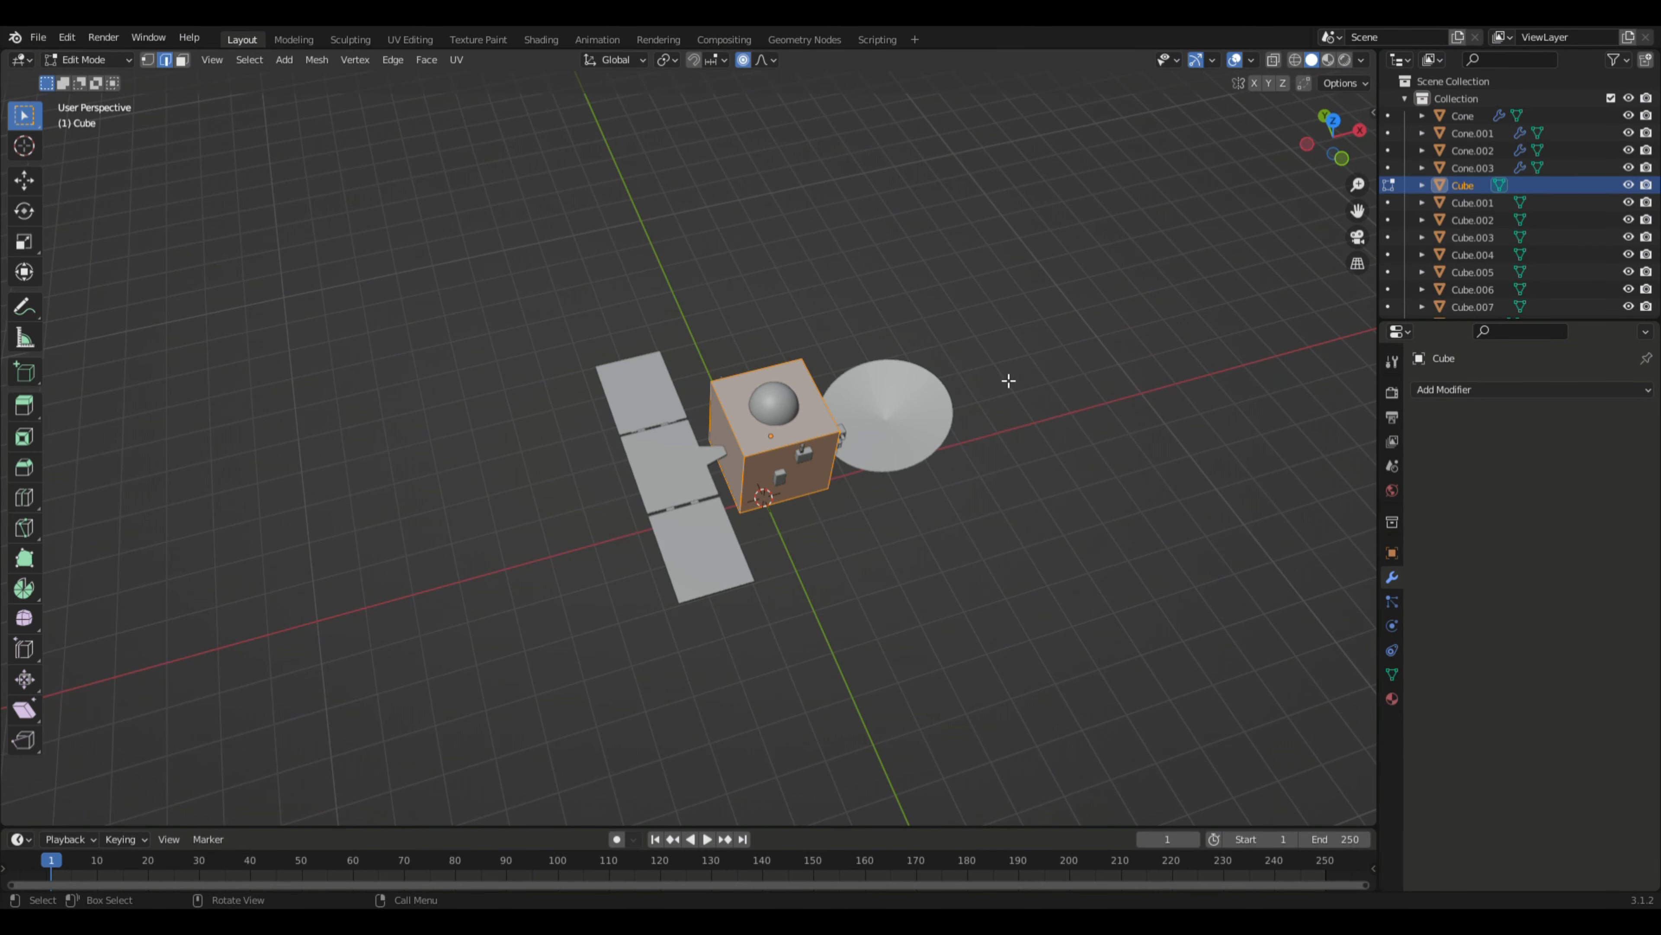
pyautogui.moveTo(1005, 378); pyautogui.dragTo(909, 417, button='middle')
pyautogui.rightClick(806, 487)
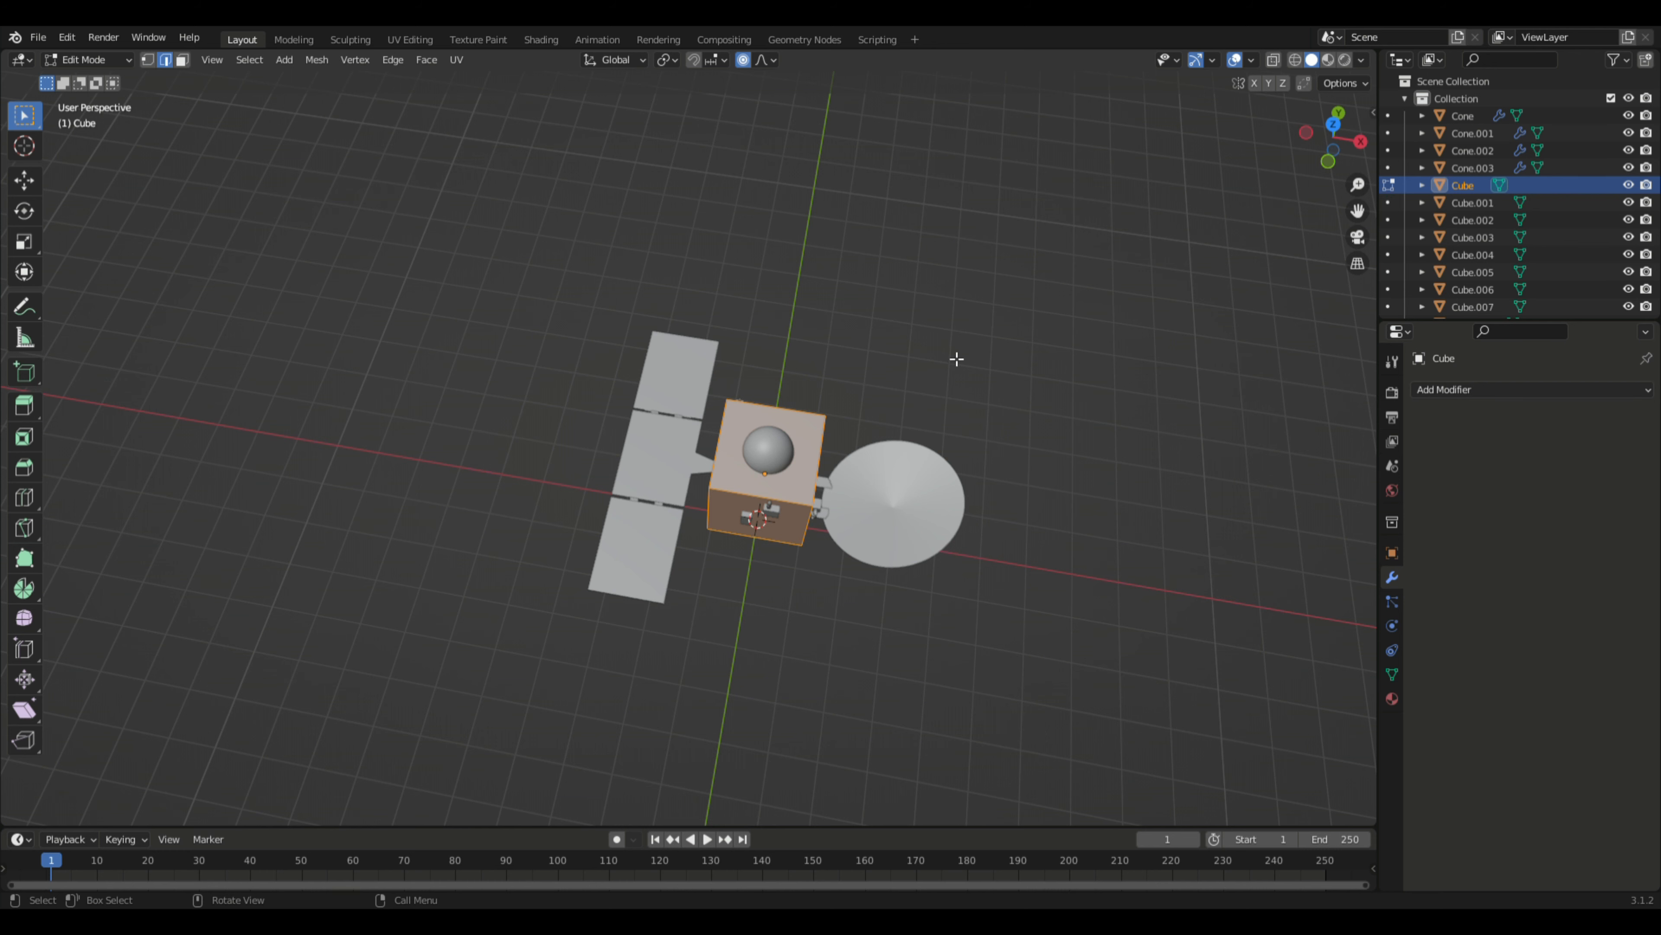
pyautogui.click(922, 379)
pyautogui.moveTo(921, 379); pyautogui.dragTo(1003, 420, button='middle')
pyautogui.press('Tab')
pyautogui.click(989, 363)
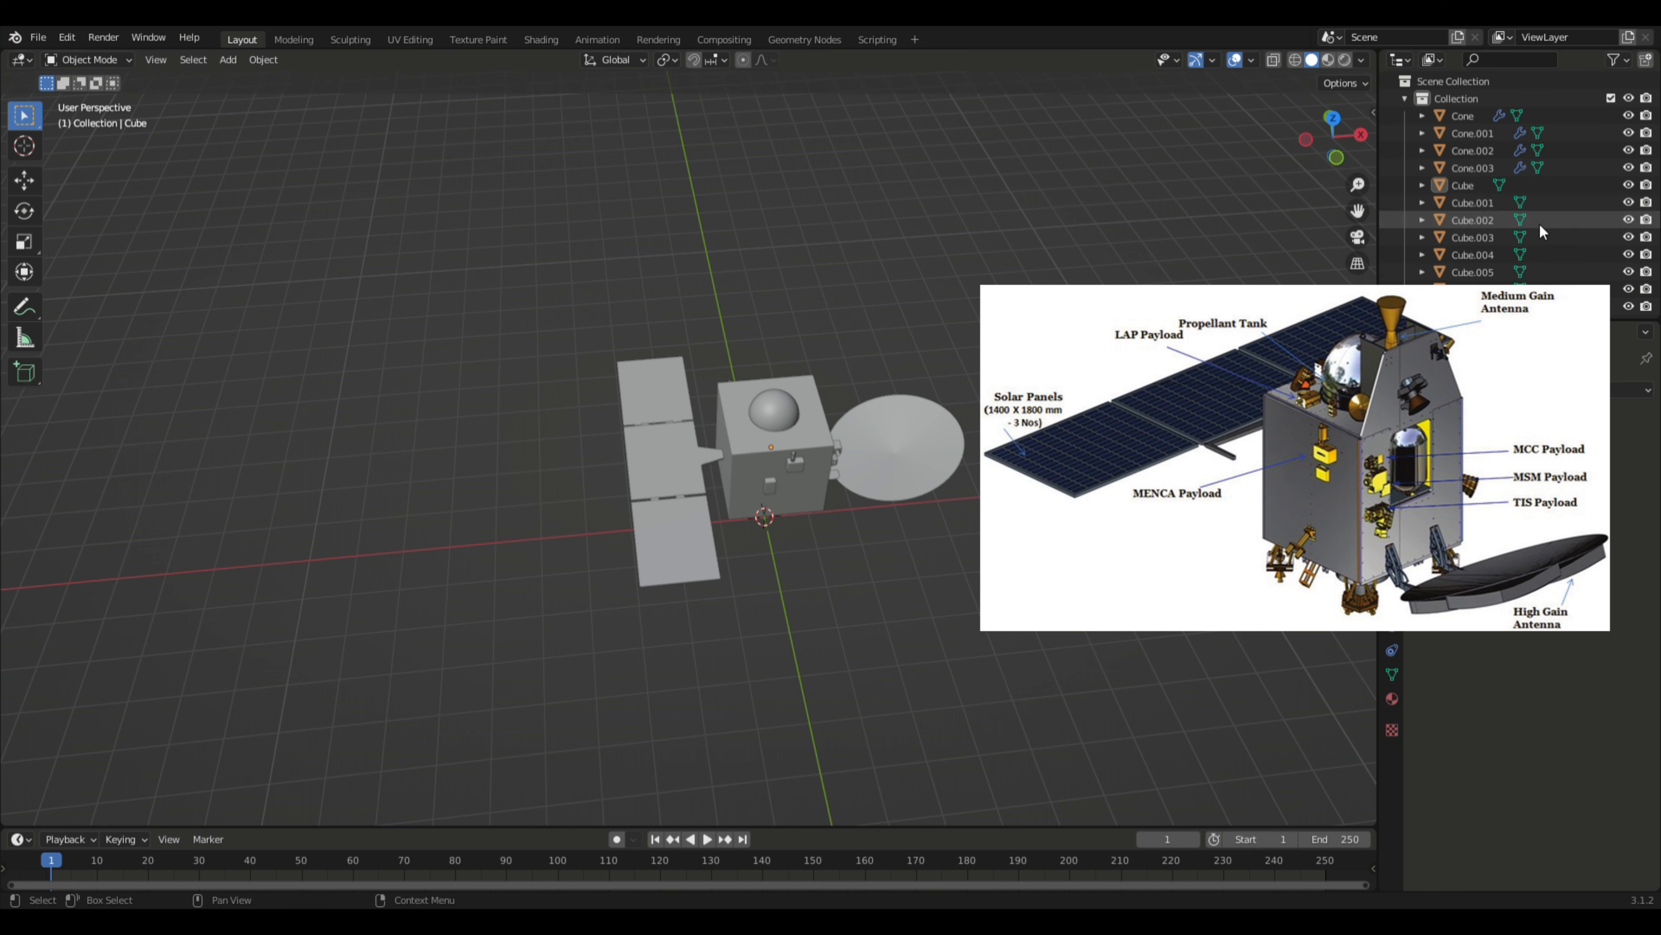
# Step: Add a 2 m plane mesh and raise it about 5.31 m along Z above the spacecraft body
pyautogui.hotkey('shift', 'a')
pyautogui.moveTo(1019, 523)
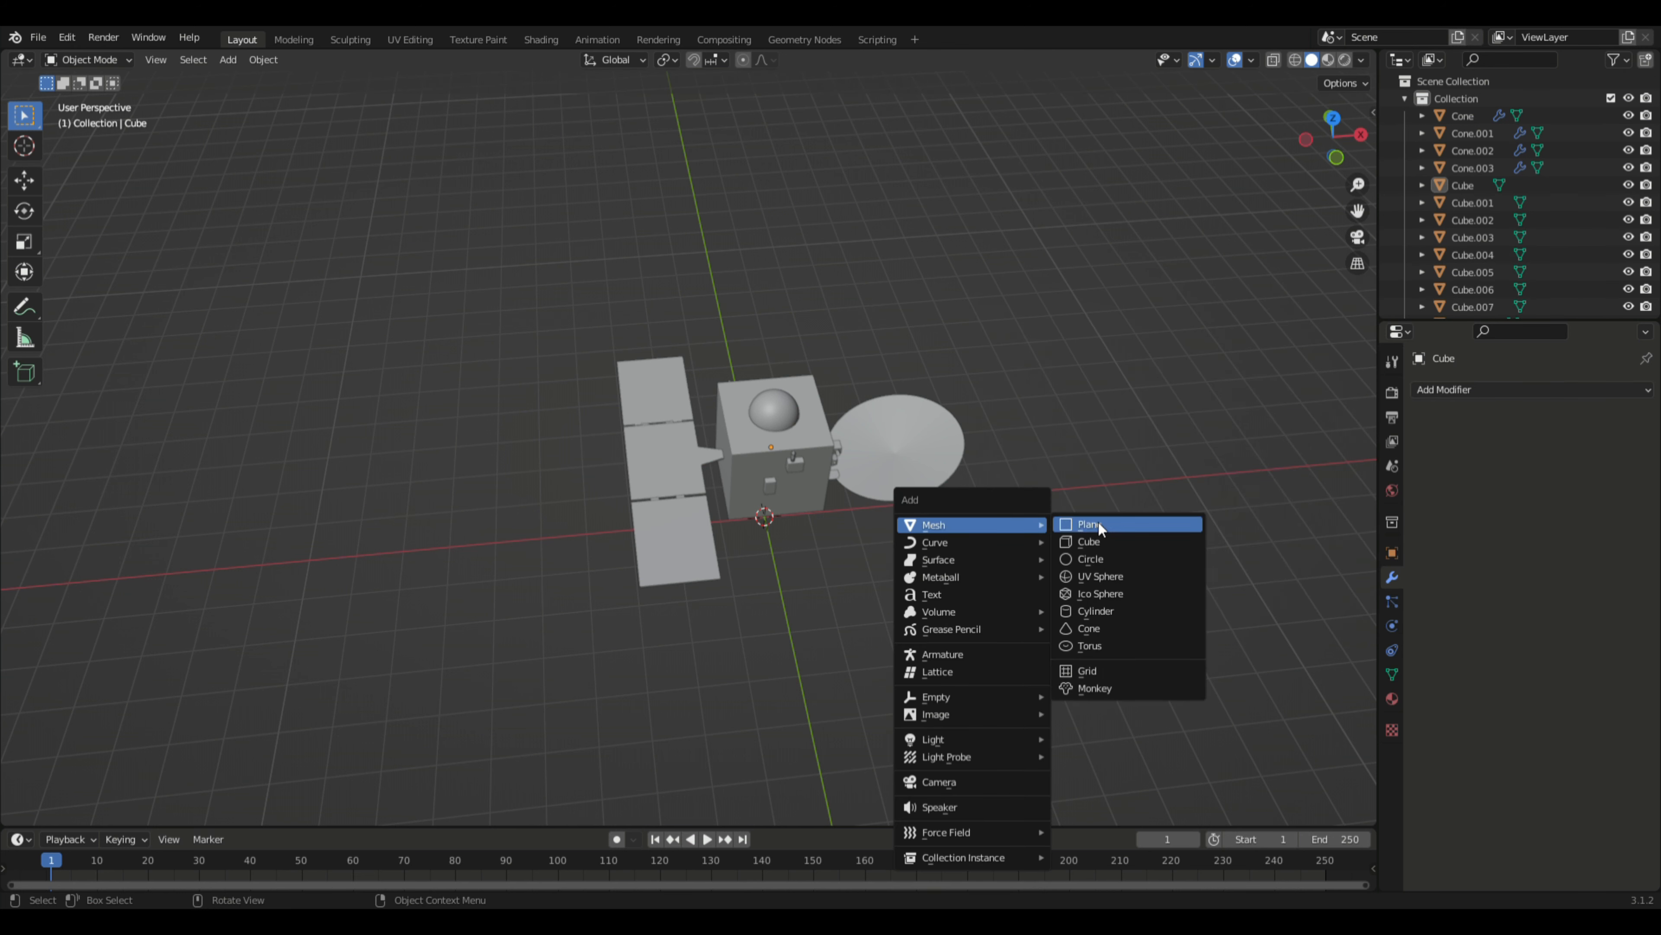
pyautogui.click(1126, 521)
pyautogui.press('g')
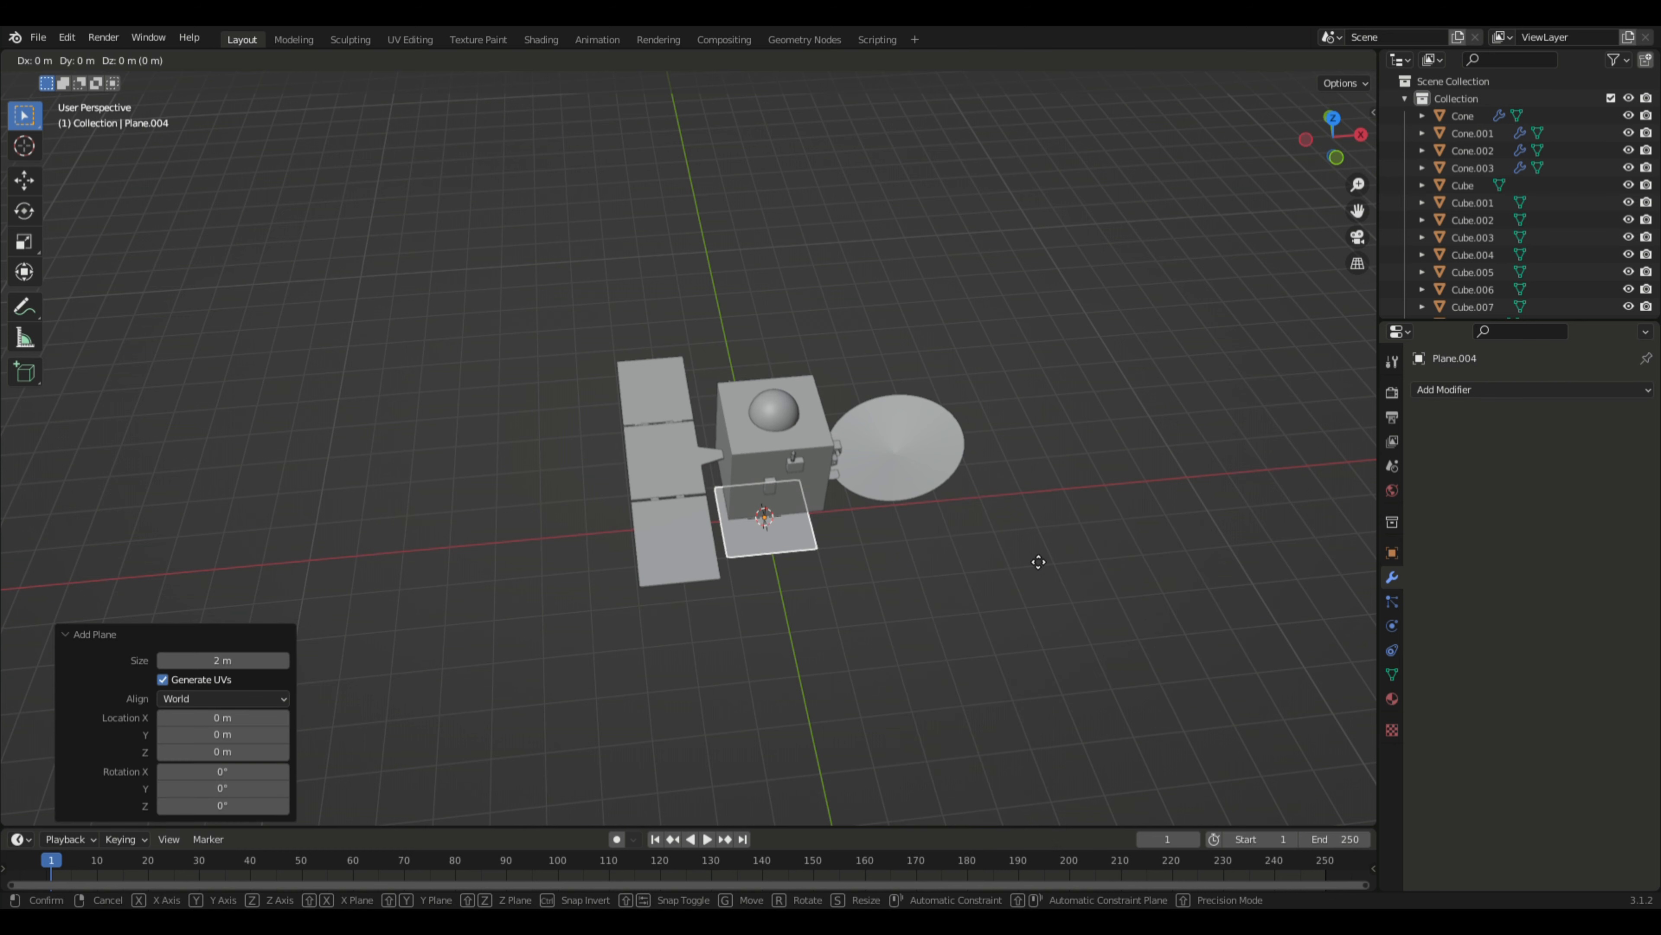
pyautogui.press('z')
pyautogui.click(1048, 373)
# Step: Rotate the new plane 90° about the Y axis so it stands upright above the dome
pyautogui.moveTo(1048, 373)
pyautogui.mouseDown(button='middle')
pyautogui.moveTo(975, 412)
pyautogui.moveTo(1032, 398)
pyautogui.mouseUp(button='middle')
pyautogui.write('r90')
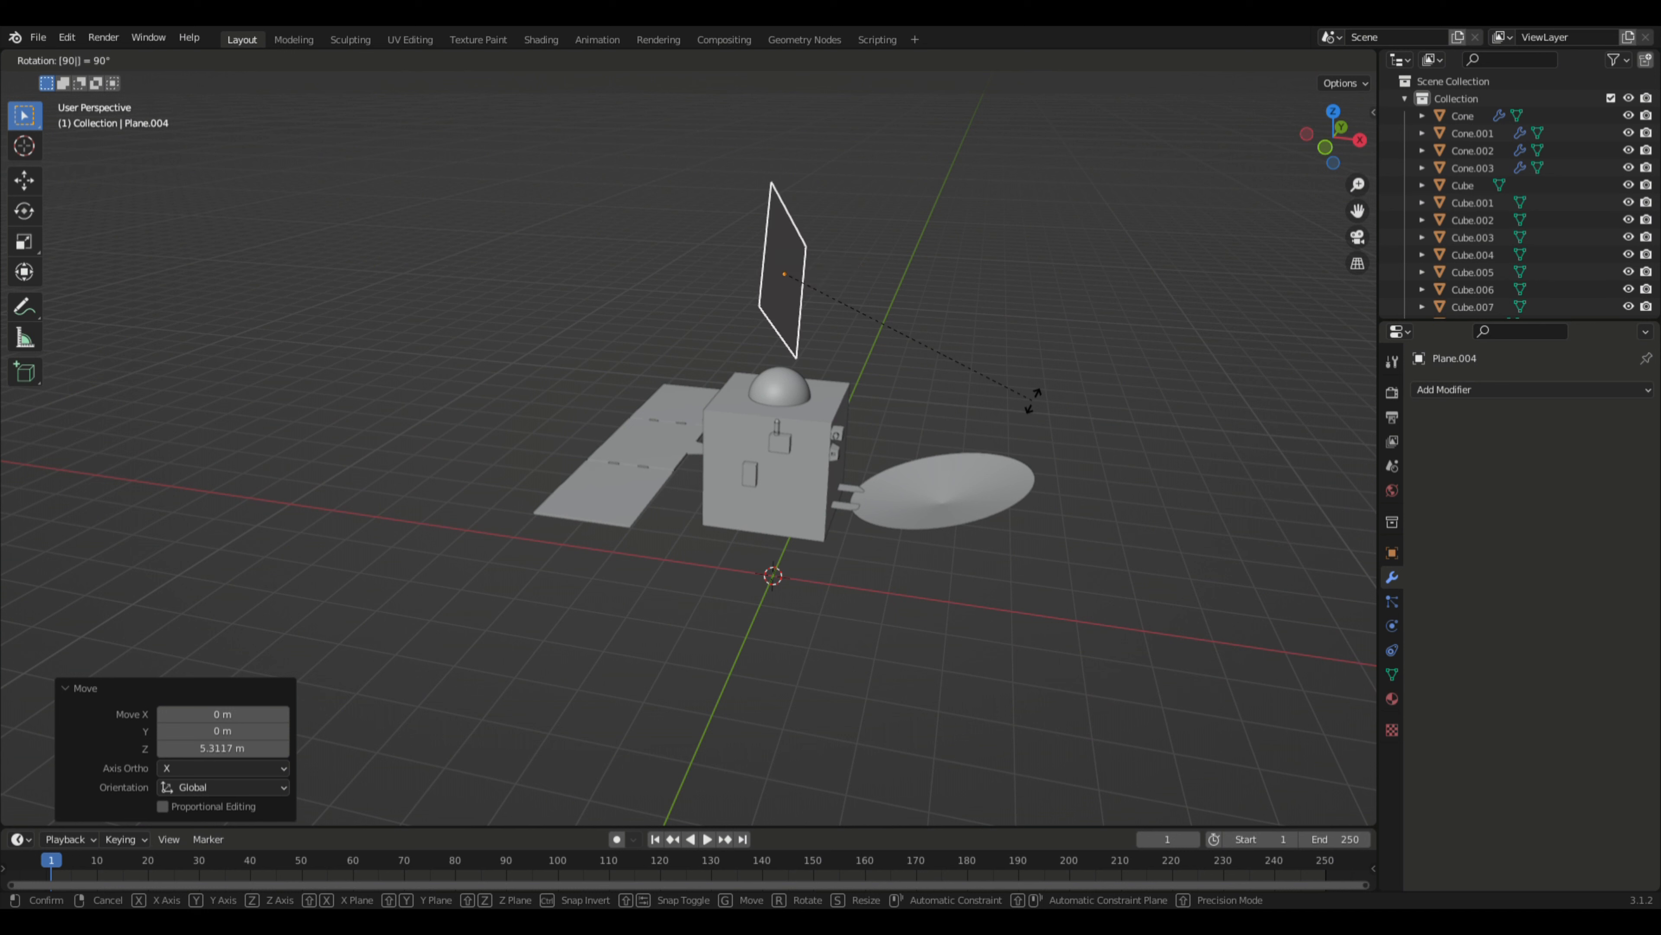
pyautogui.press('BackSpace')
pyautogui.press('BackSpace')
pyautogui.press('BackSpace')
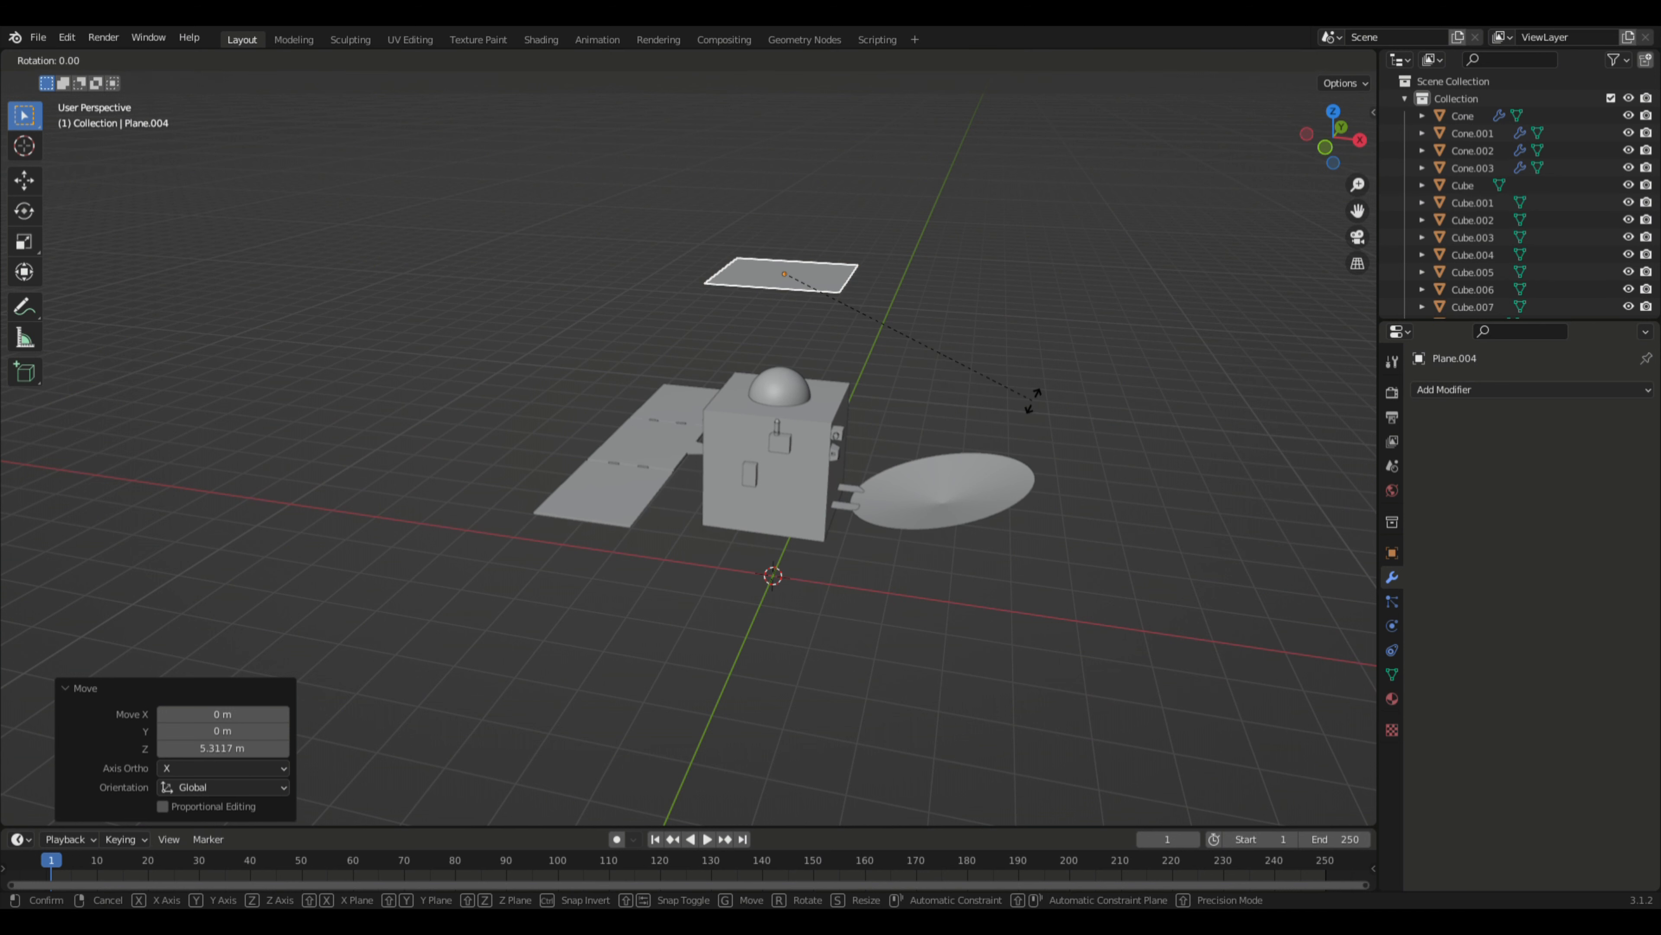
pyautogui.write('y')
pyautogui.write('90')
pyautogui.press('Return')
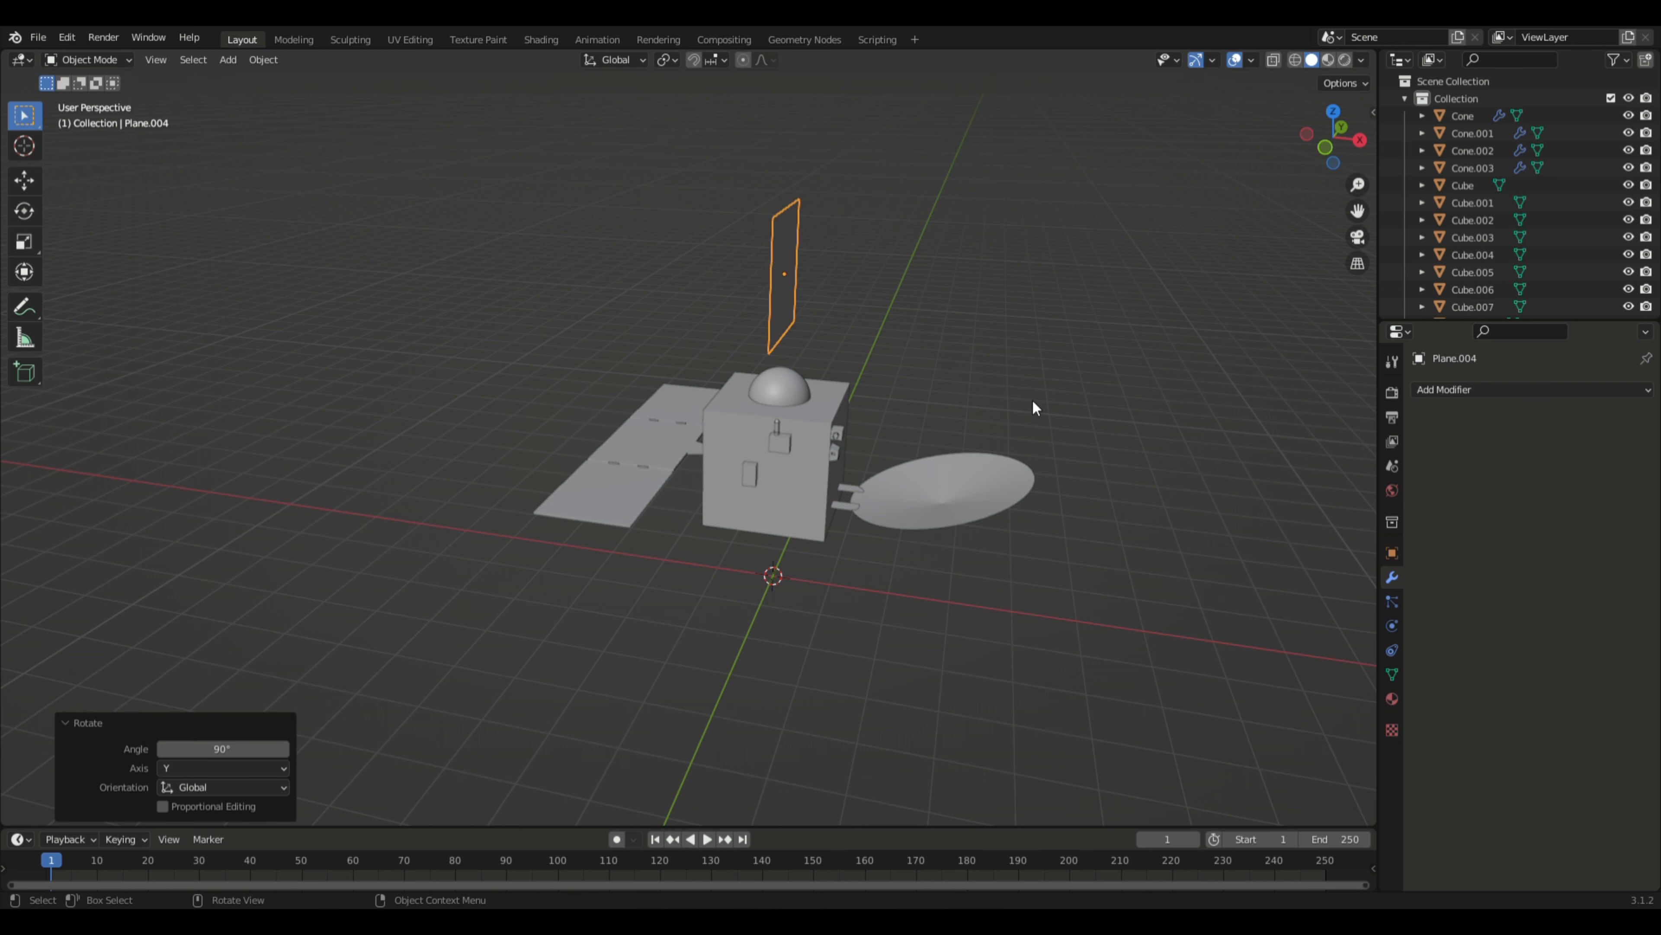
pyautogui.moveTo(1073, 401)
pyautogui.mouseDown(button='middle')
pyautogui.moveTo(1035, 401)
pyautogui.moveTo(1105, 404)
pyautogui.mouseUp(button='middle')
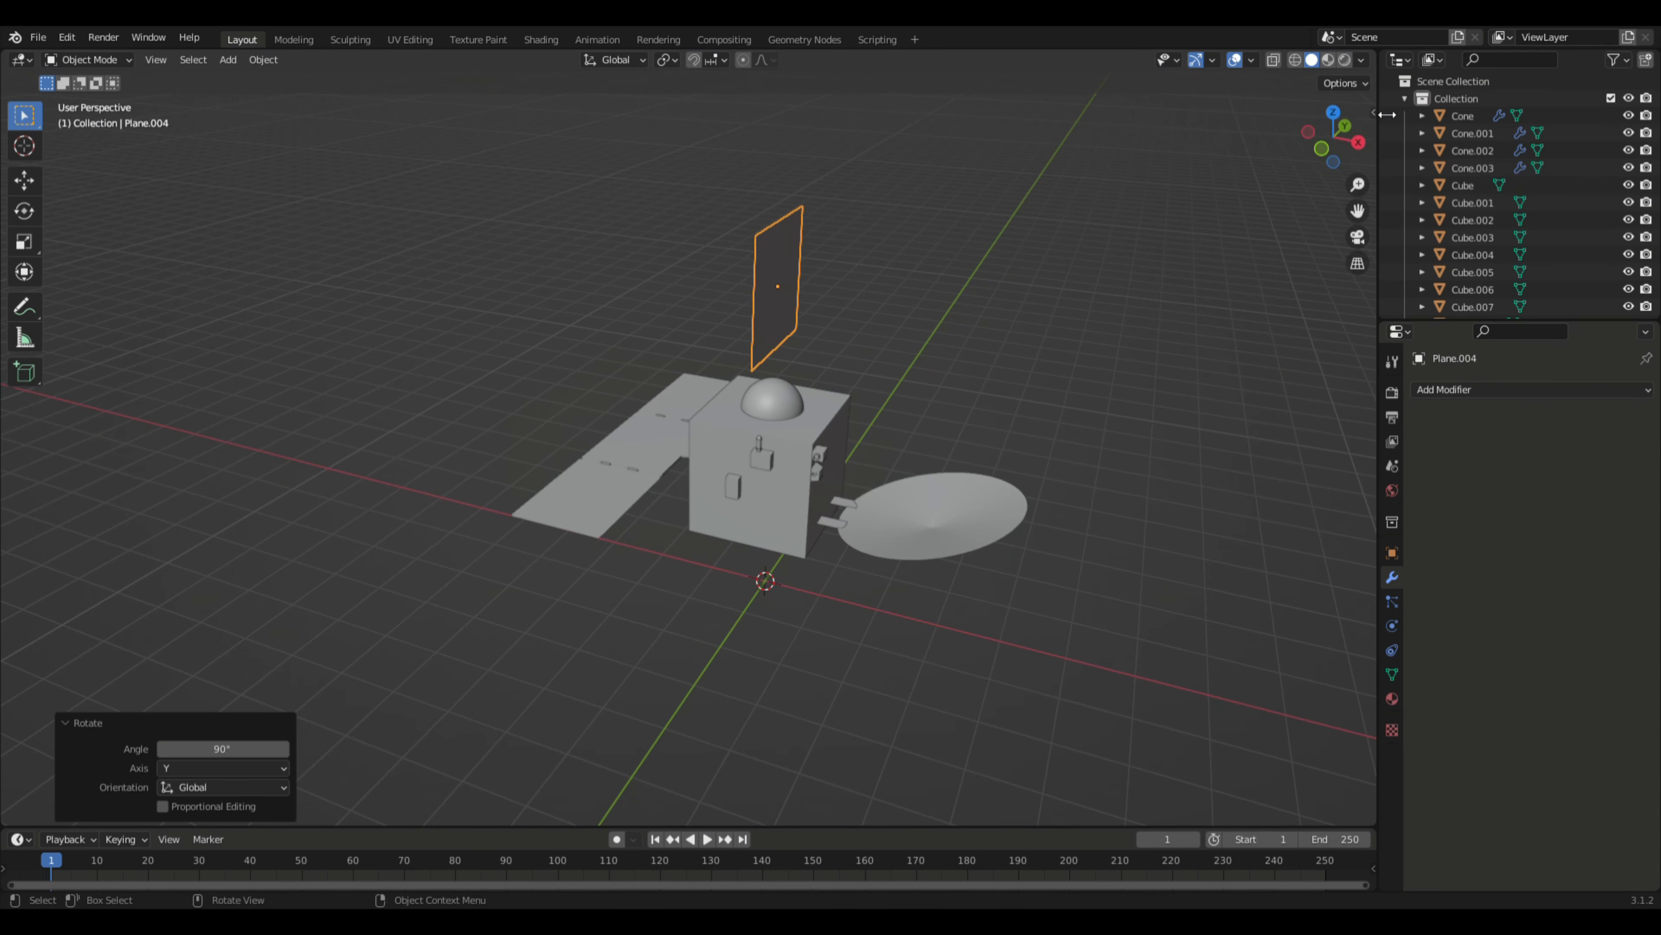
# Step: Start the Shortcut VUr key display with its default settings and hide the viewport sidebar again
pyautogui.moveTo(1390, 114)
pyautogui.mouseDown()
pyautogui.moveTo(1334, 114)
pyautogui.moveTo(1384, 118)
pyautogui.mouseUp()
pyautogui.click(1372, 115)
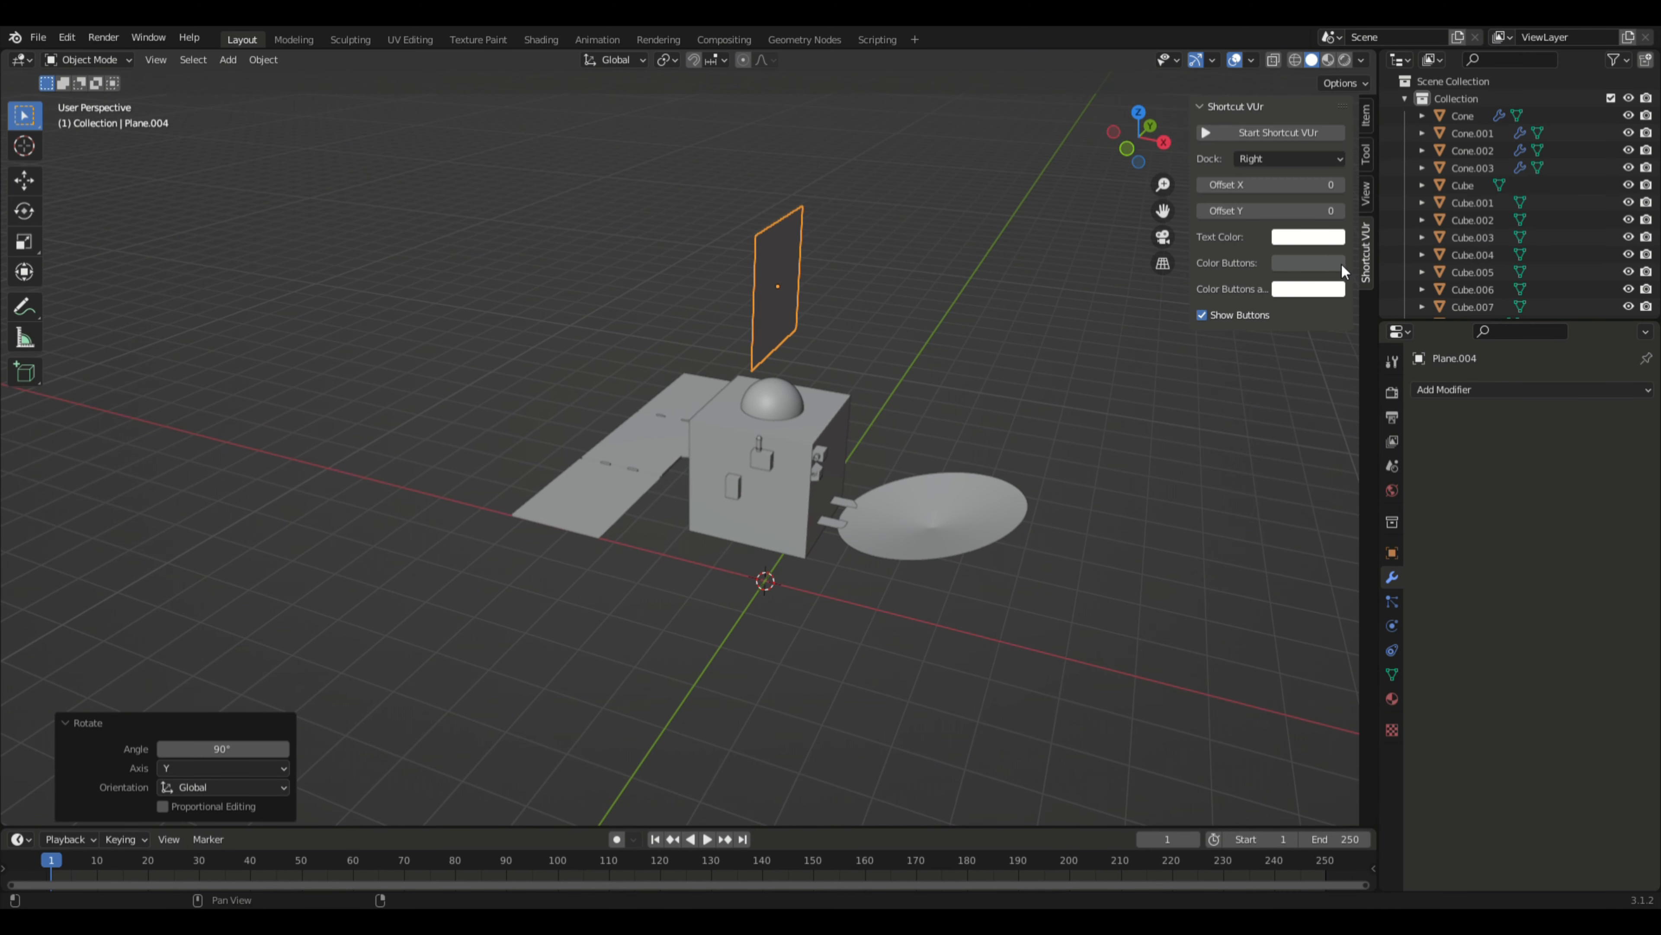
pyautogui.click(1273, 128)
pyautogui.click(1259, 158)
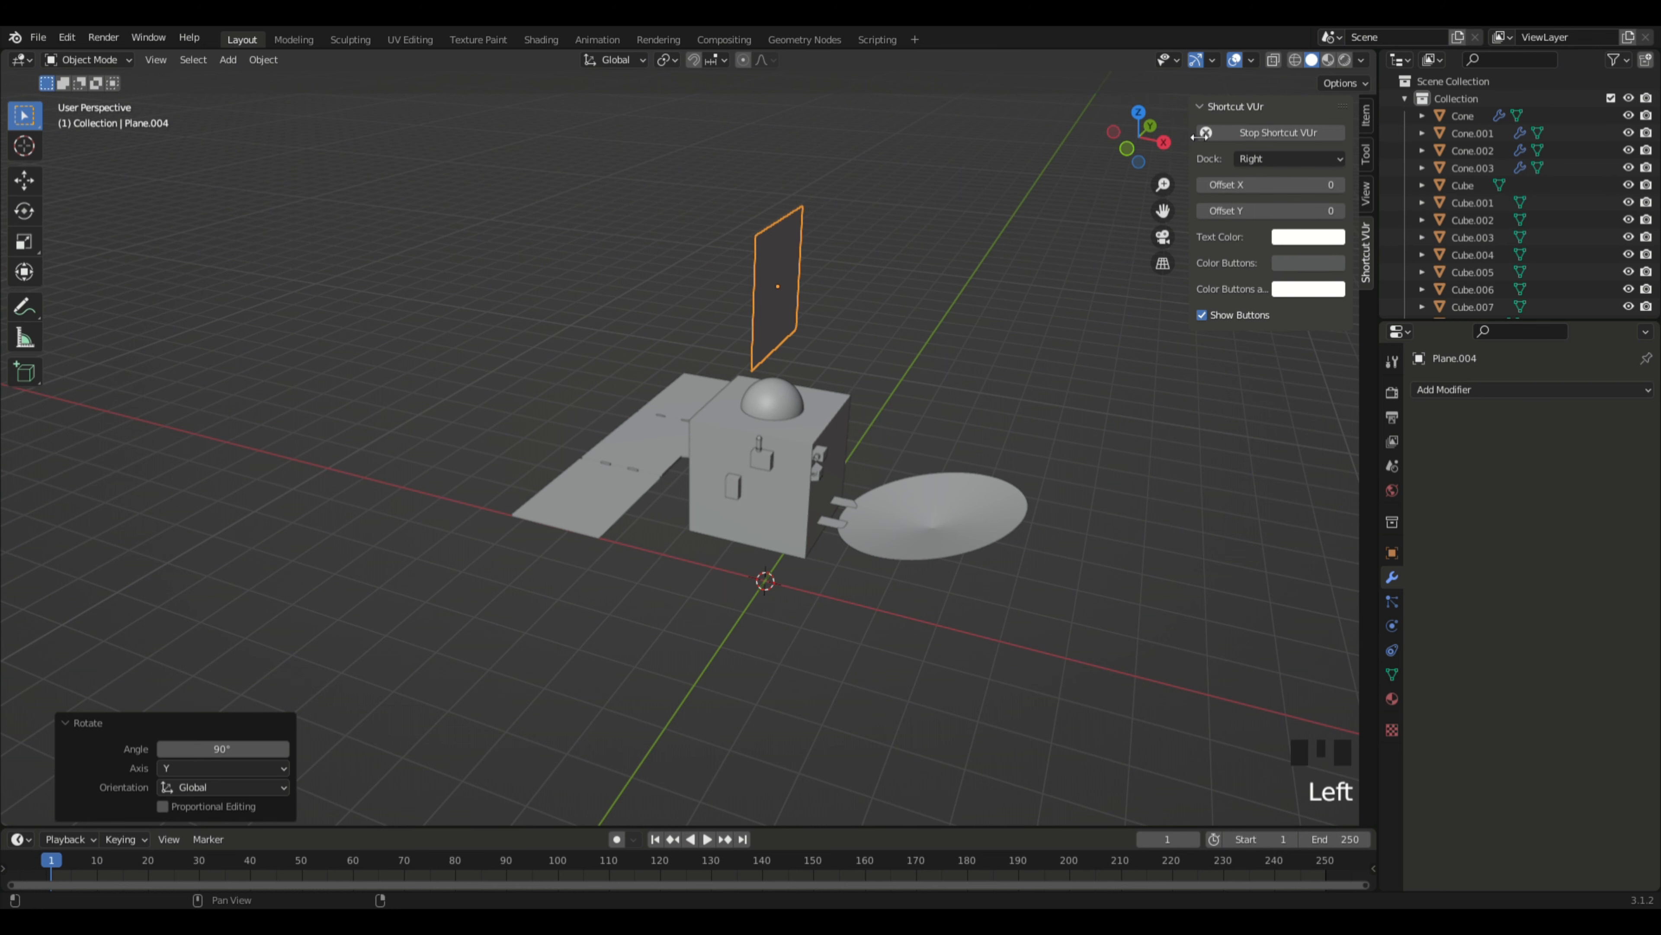
pyautogui.moveTo(1201, 135); pyautogui.dragTo(1347, 137)
# Step: Move the upright plane about 0.86 m and a further 0.12 m along X, in line with the body's dish-side face
pyautogui.moveTo(1130, 297)
pyautogui.mouseDown(button='middle')
pyautogui.moveTo(1146, 302)
pyautogui.moveTo(1079, 295)
pyautogui.moveTo(1106, 317)
pyautogui.mouseUp(button='middle')
pyautogui.press('g')
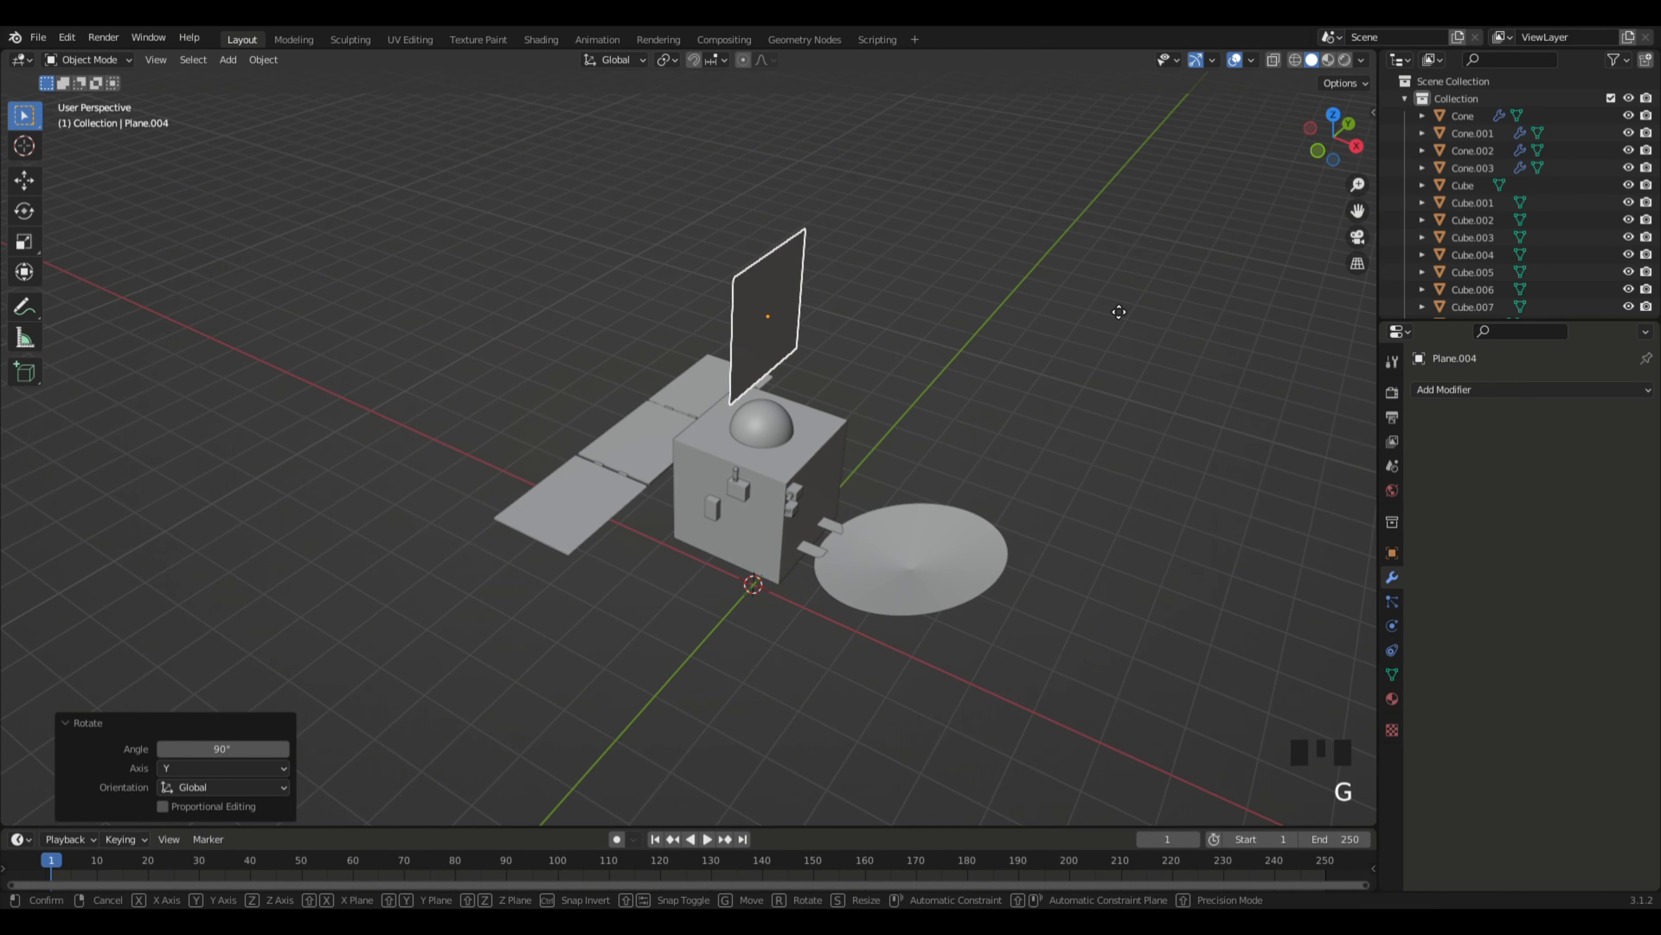
pyautogui.press('x')
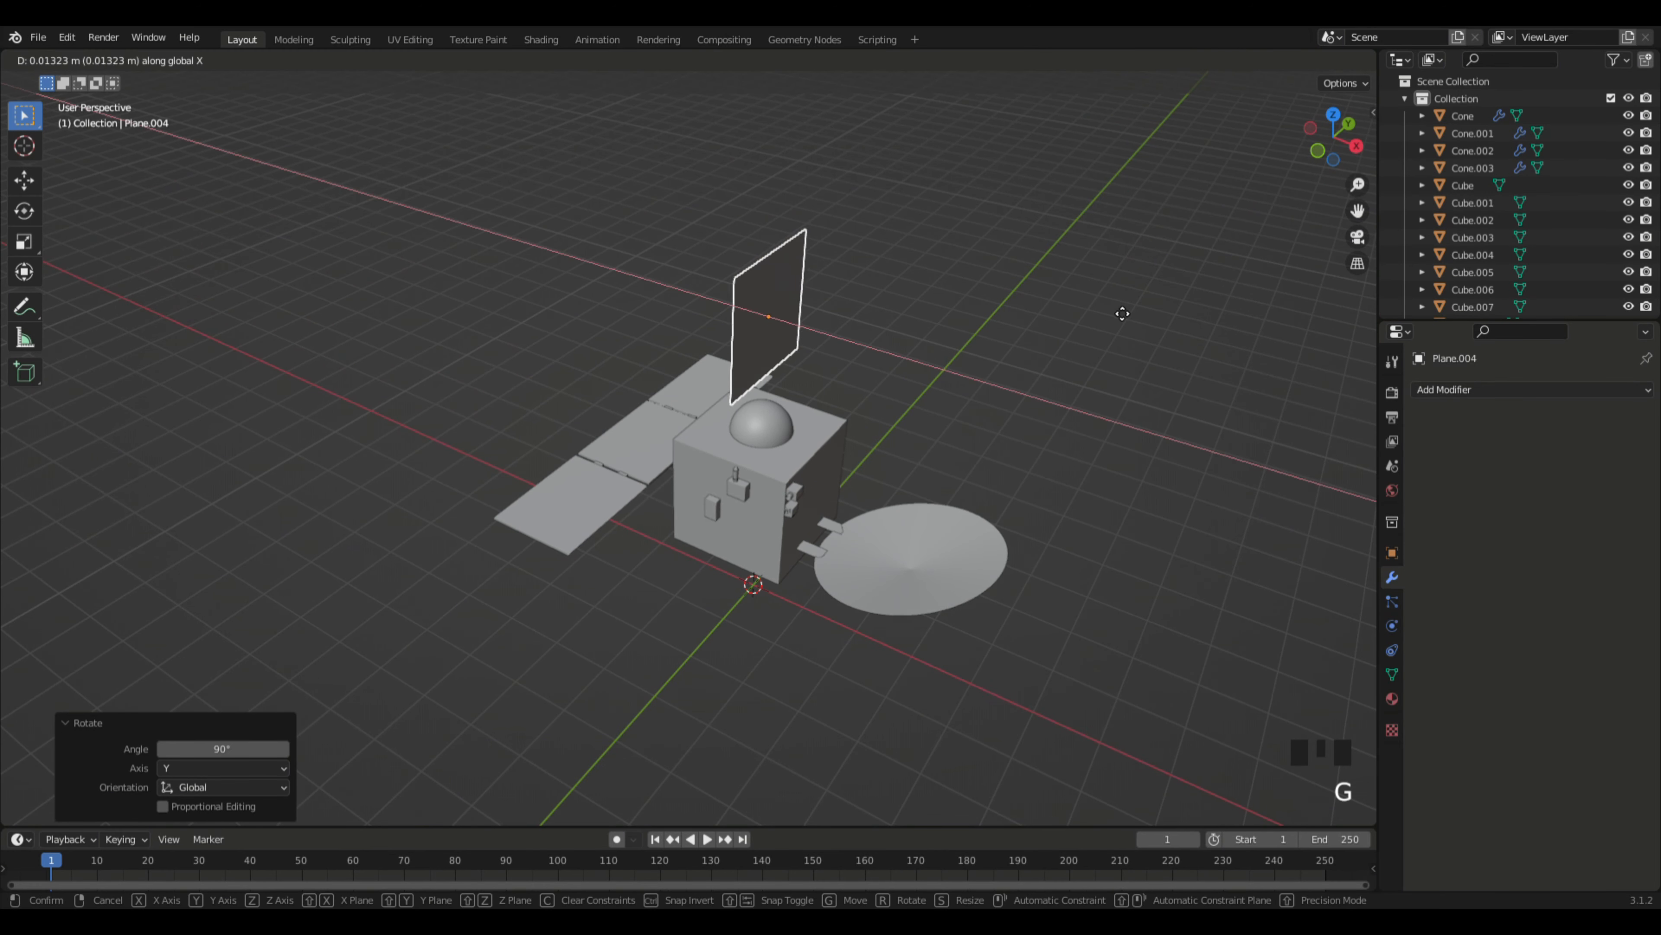
pyautogui.click(1162, 336)
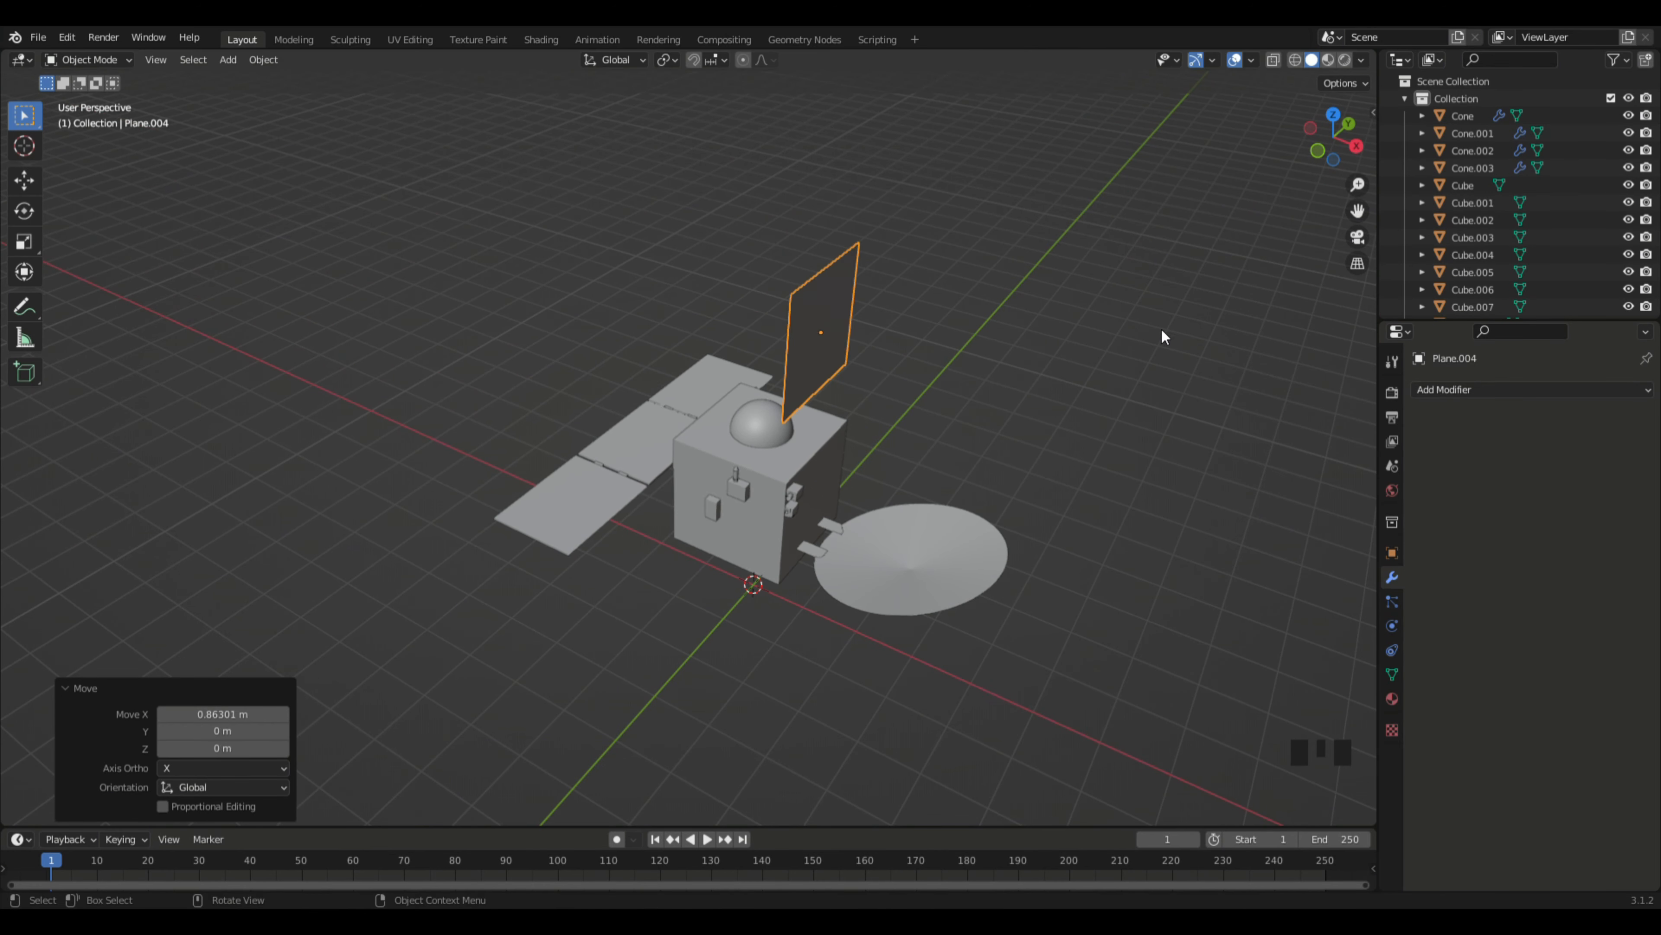
pyautogui.click(1316, 150)
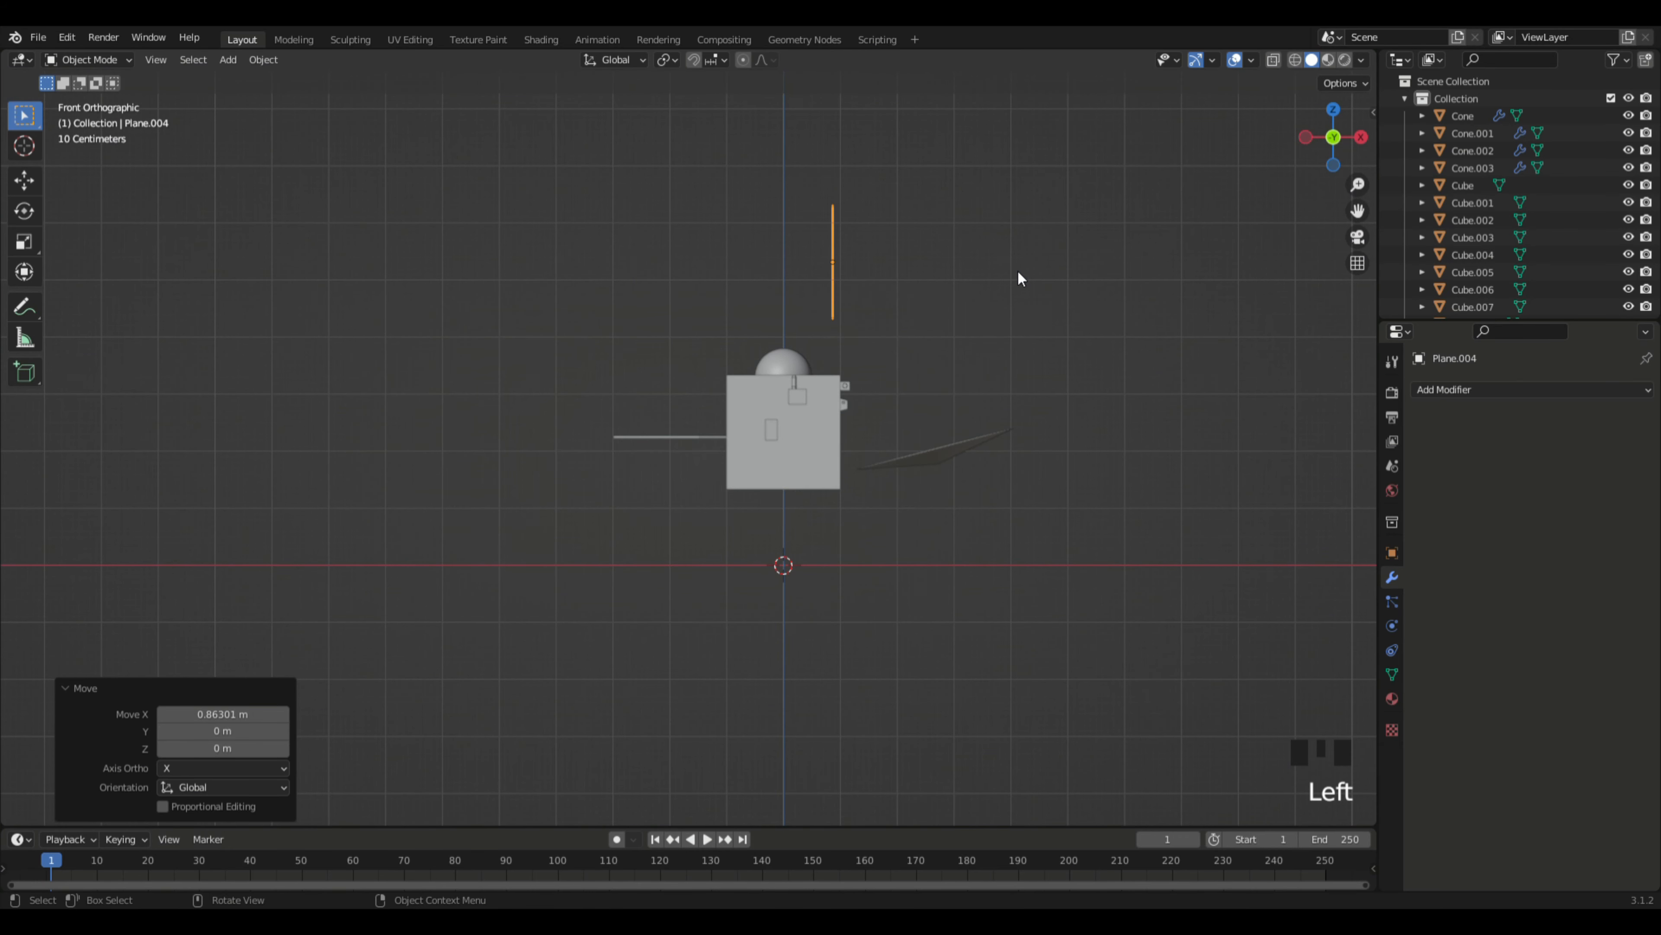
pyautogui.press('g')
pyautogui.press('x')
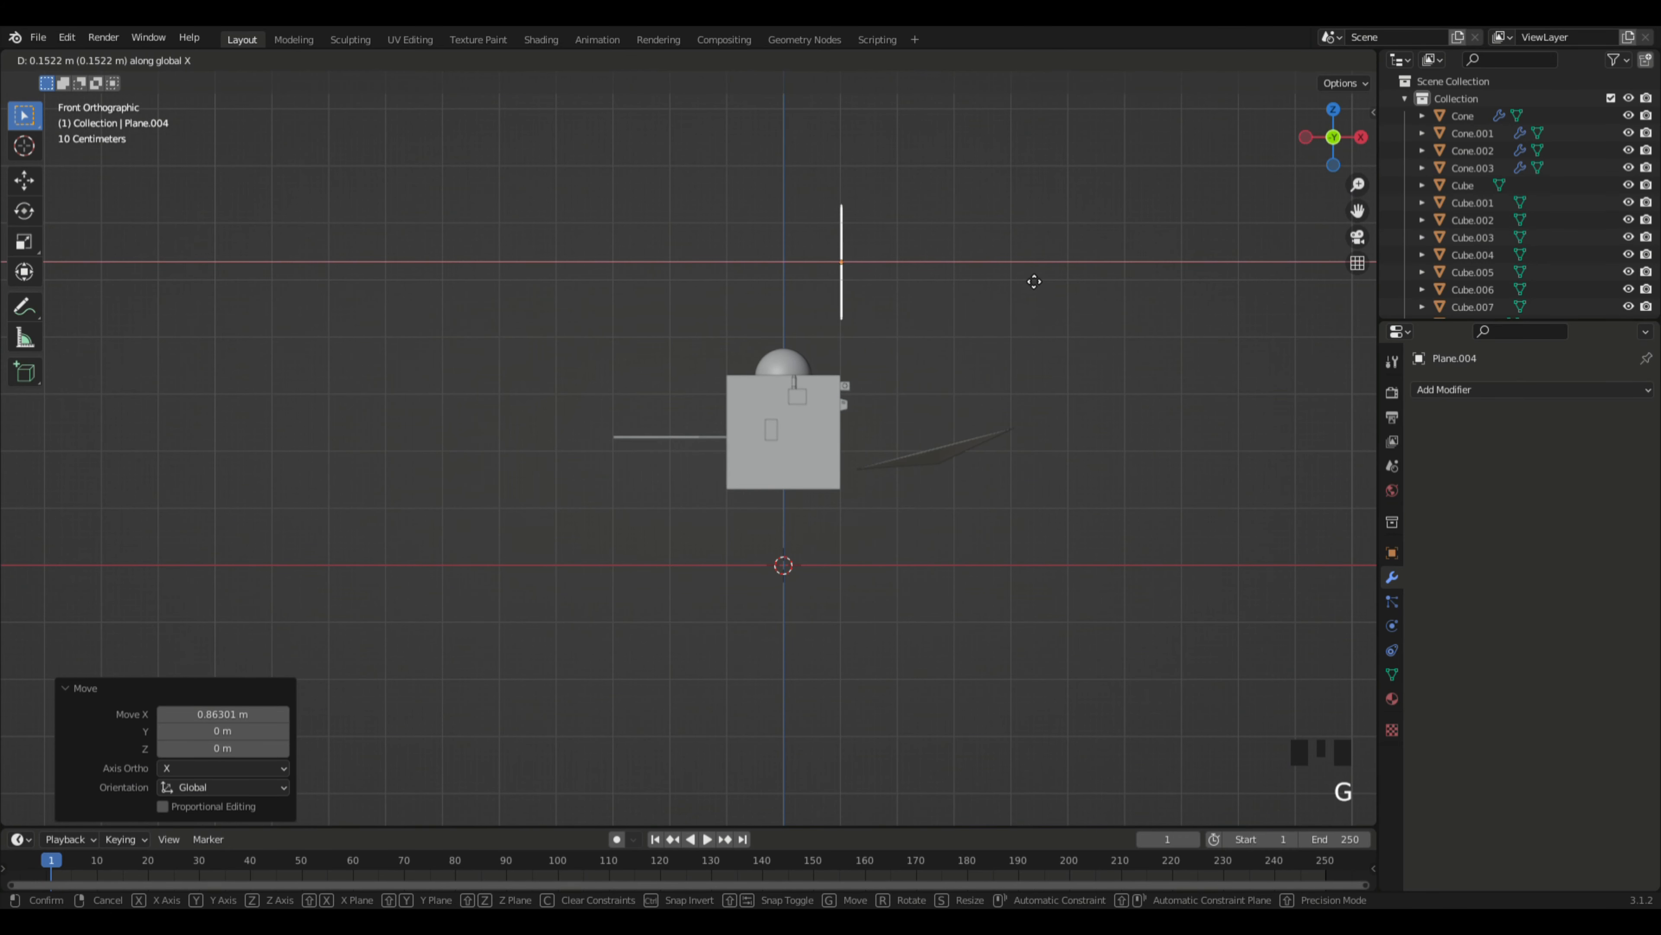
pyautogui.click(1037, 278)
# Step: Lower the upright plane about 0.96 m along Z and nudge it slightly further down onto the body's top edge
pyautogui.press('g')
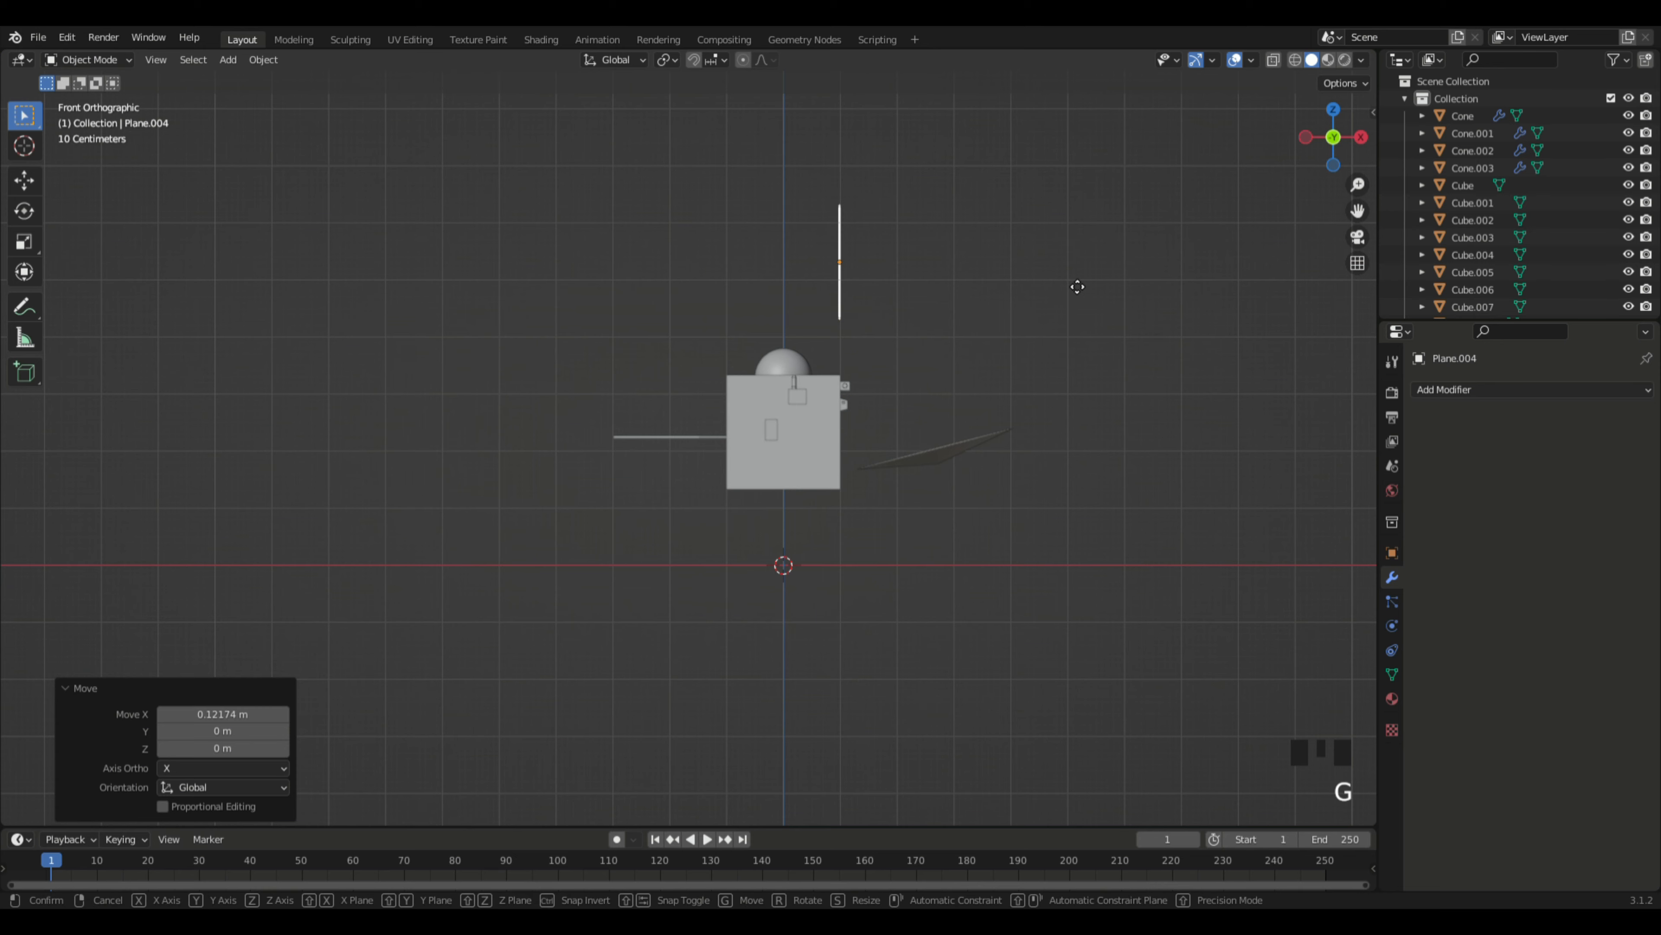
pyautogui.press('z')
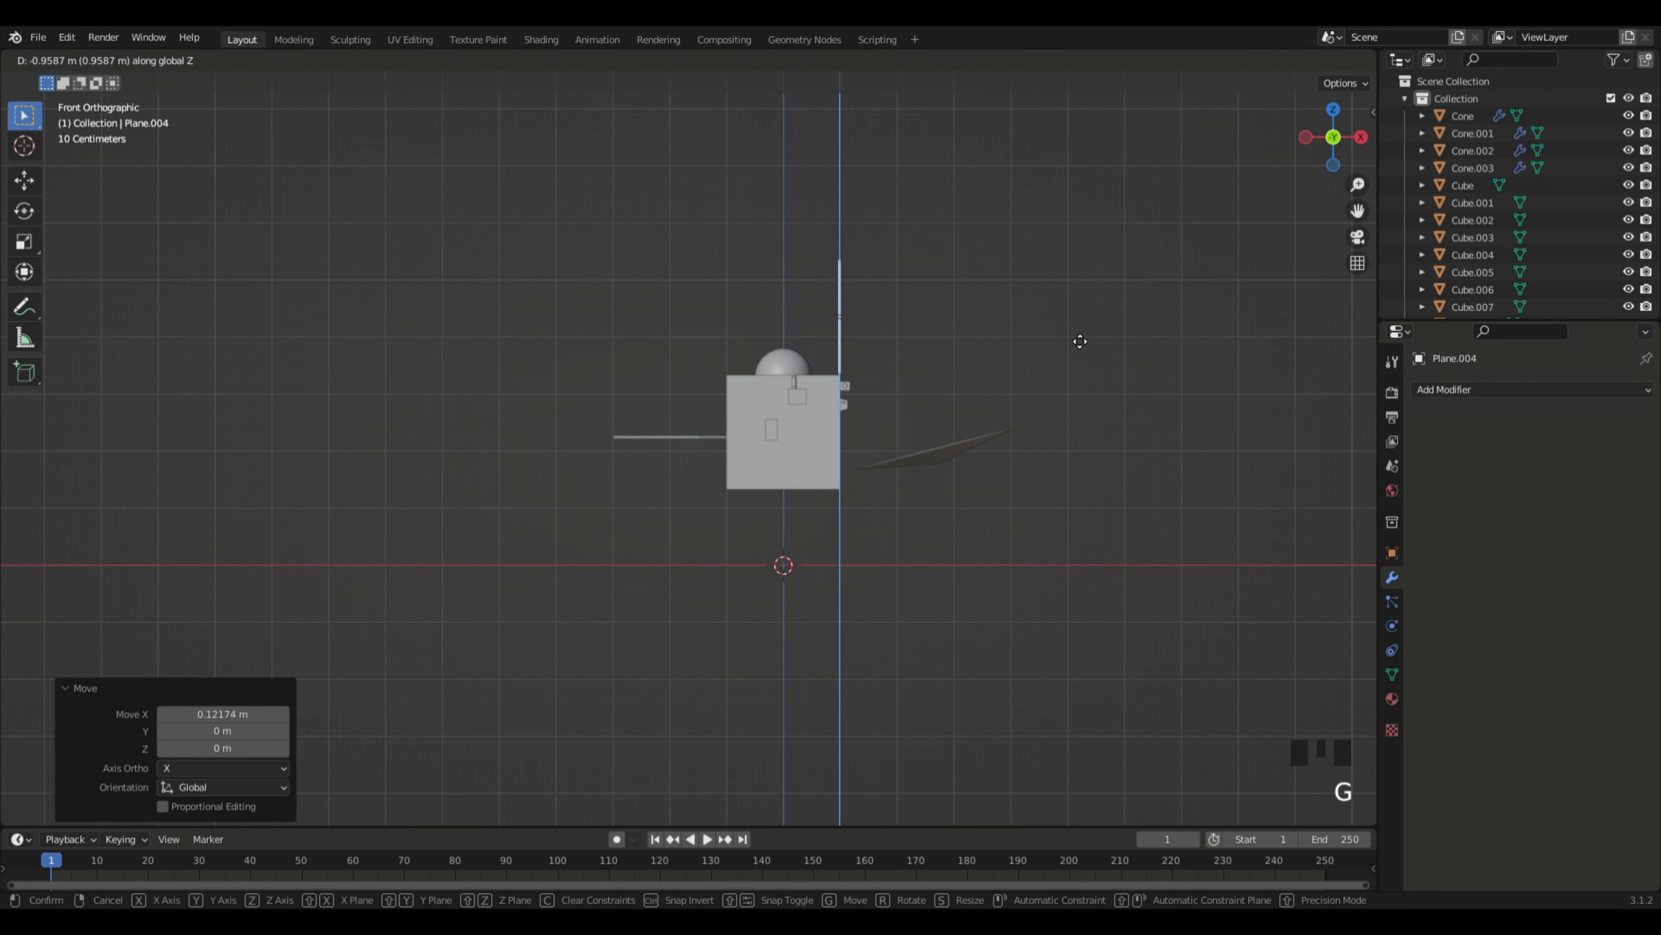
pyautogui.click(1078, 340)
pyautogui.moveTo(1122, 297); pyautogui.dragTo(938, 327, button='middle')
pyautogui.click(702, 320)
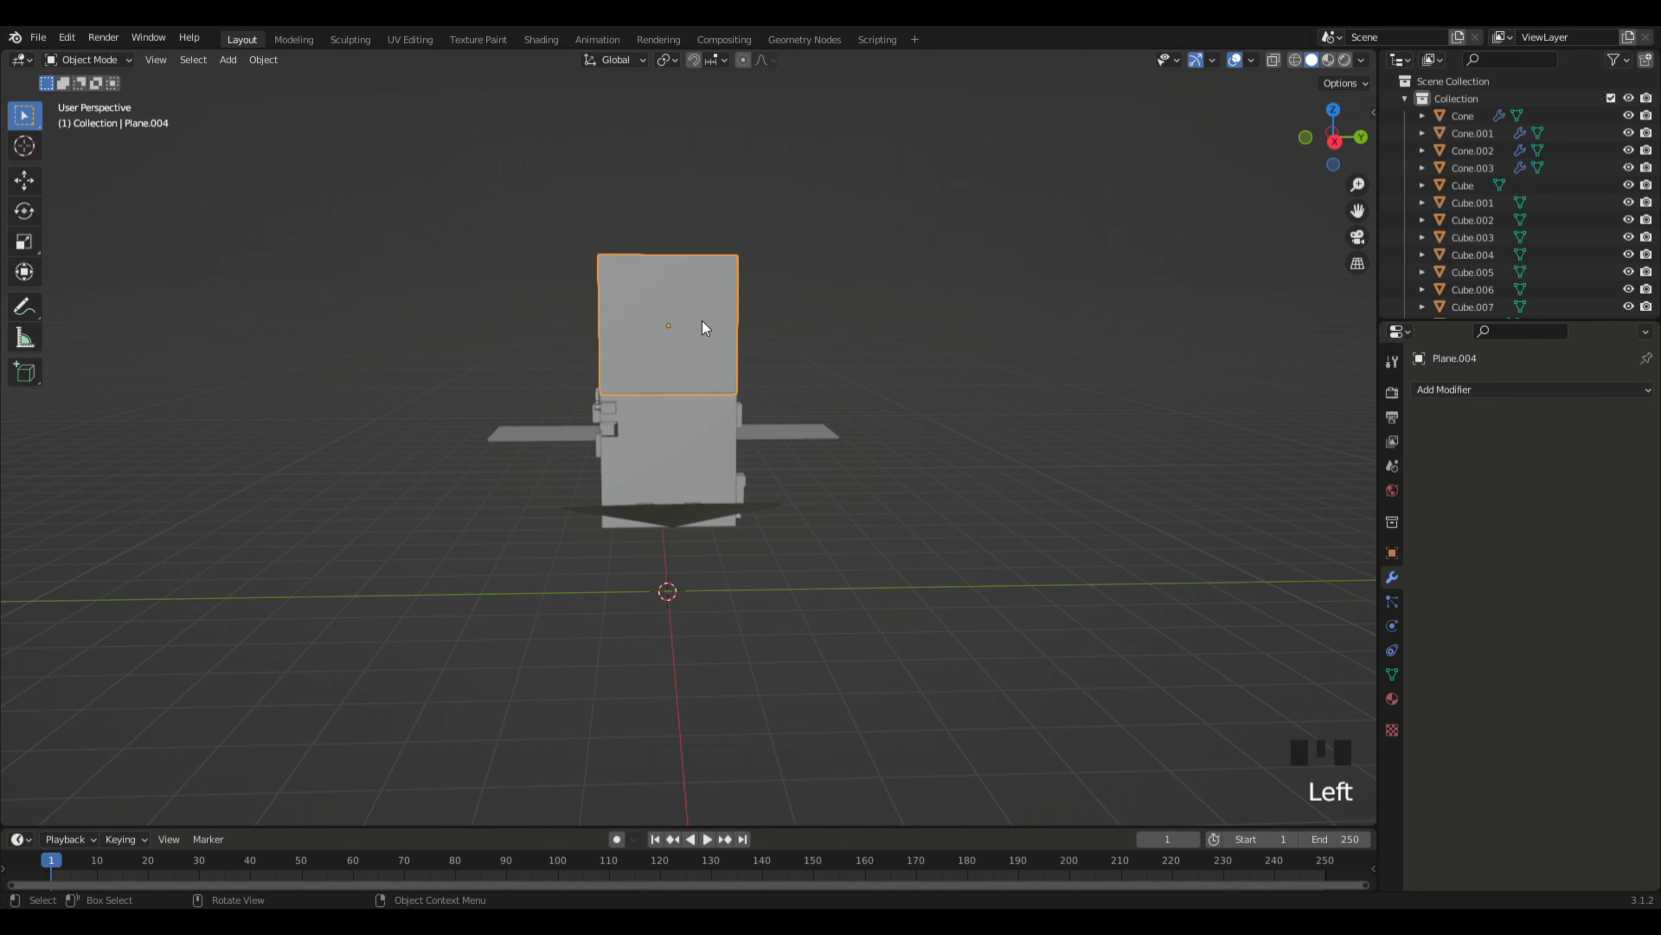
pyautogui.press('g')
pyautogui.press('z')
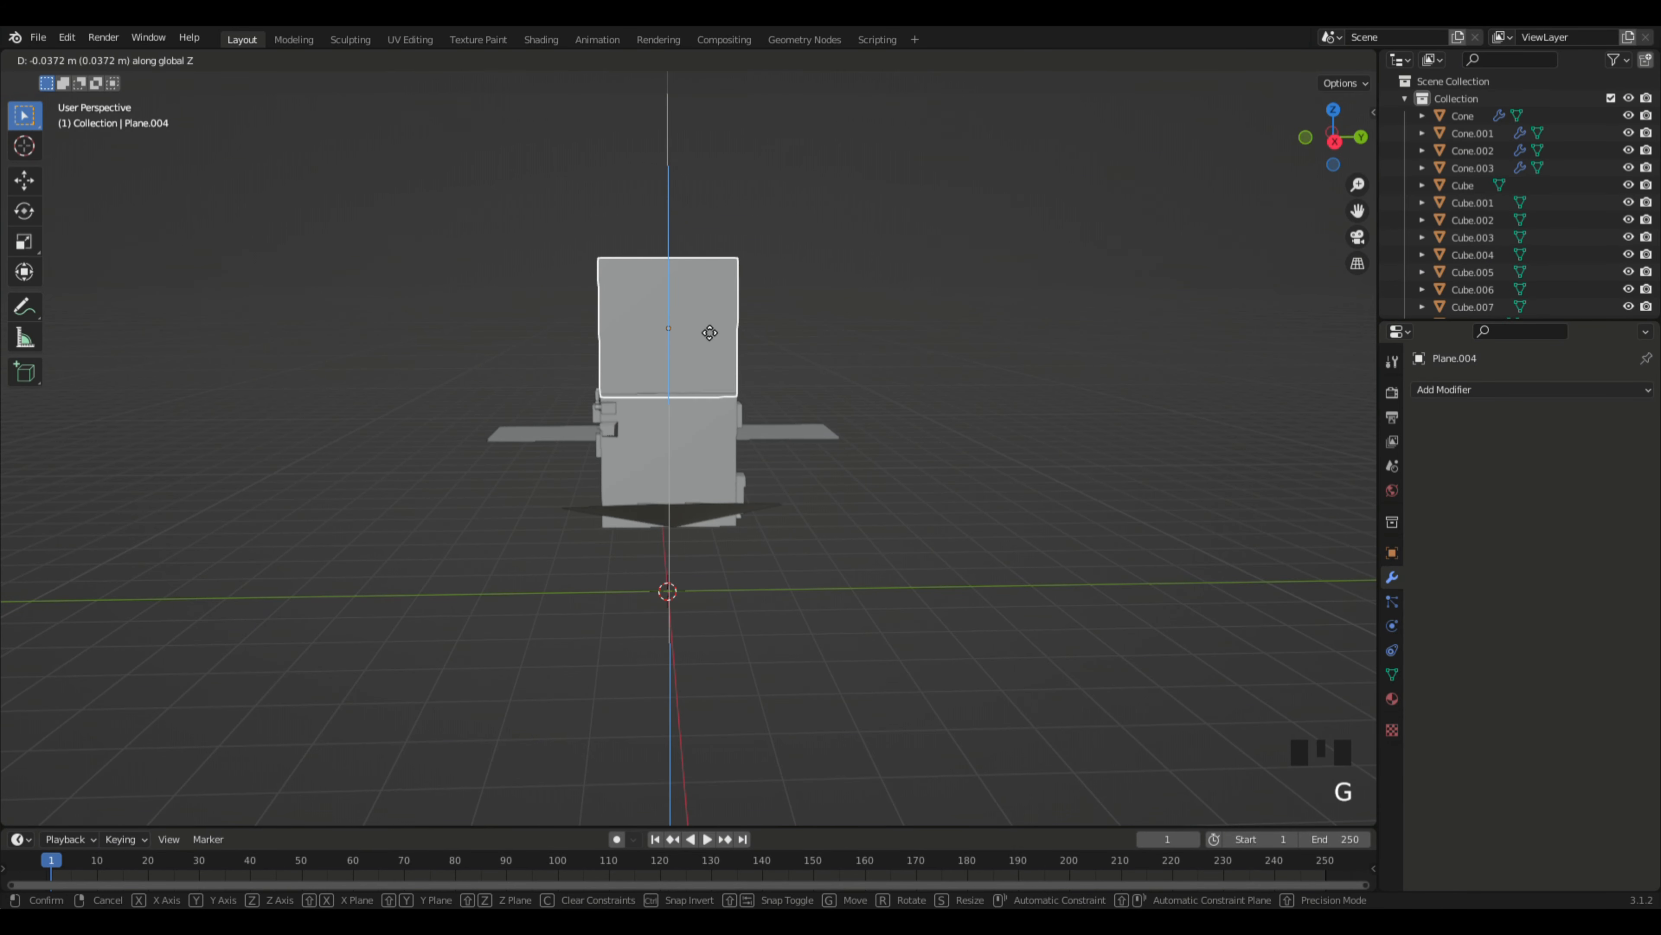
pyautogui.click(949, 324)
# Step: Enter Edit Mode on the upright plane and extrude it about 0.02 m along its normal into a thin plate
pyautogui.moveTo(947, 316); pyautogui.dragTo(1088, 315, button='middle')
pyautogui.scroll(5, 1007, 319)
pyautogui.scroll(4, 949, 321)
pyautogui.scroll(-2, 978, 334)
pyautogui.scroll(-4, 961, 325)
pyautogui.click(967, 301)
pyautogui.press('Tab')
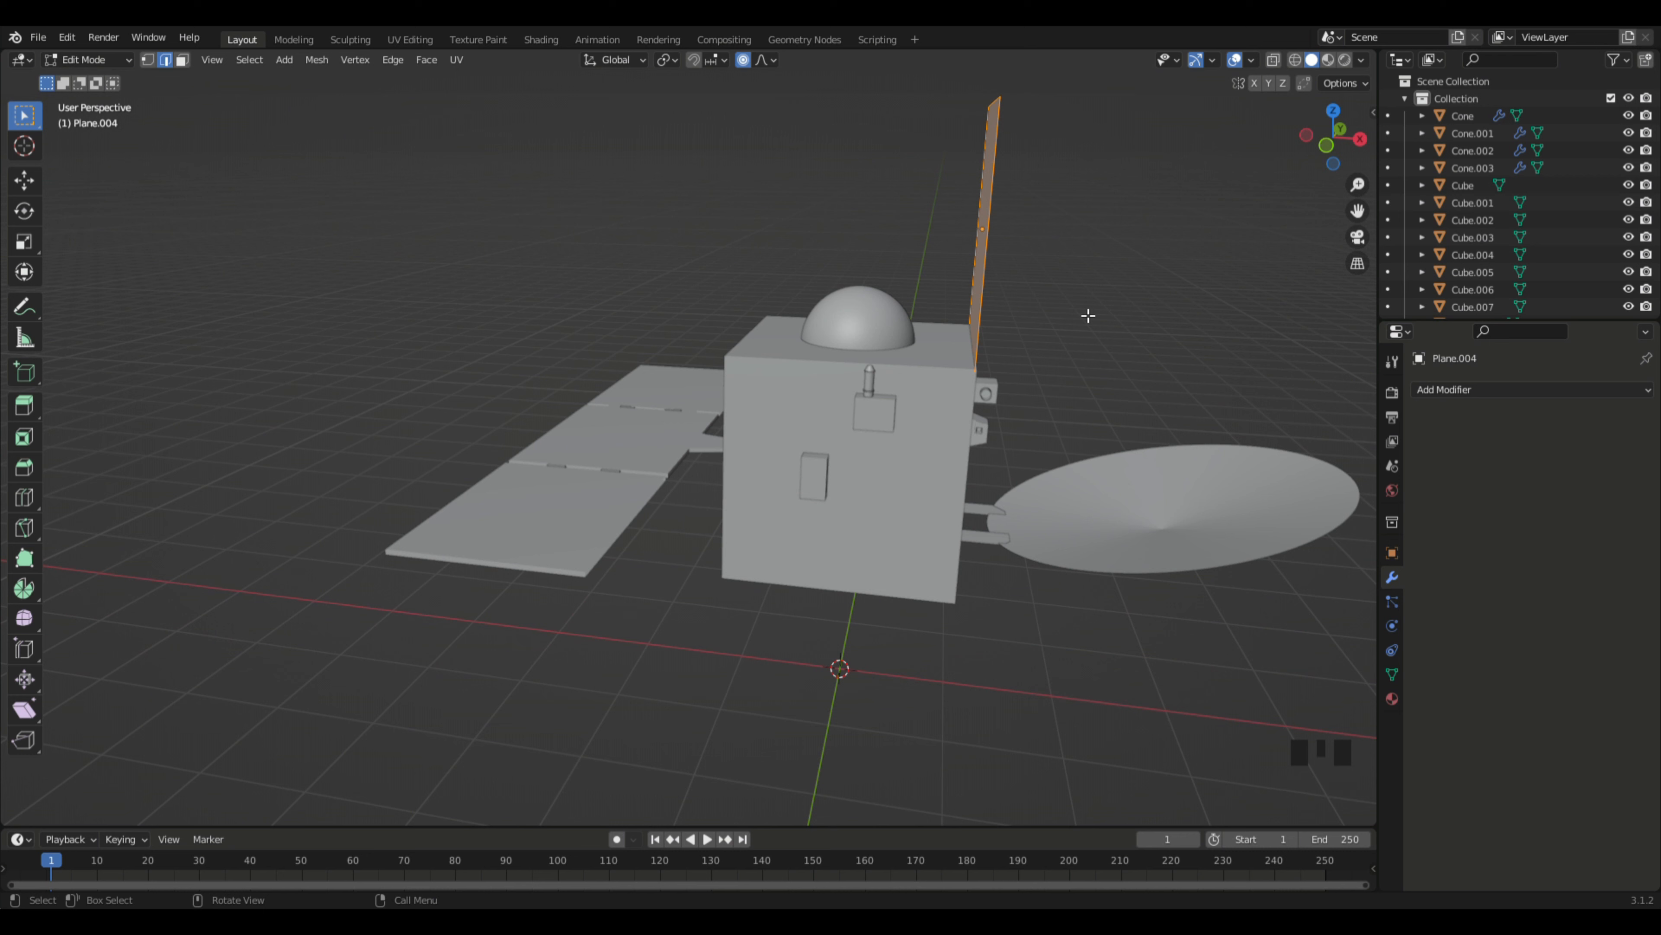
pyautogui.press('e')
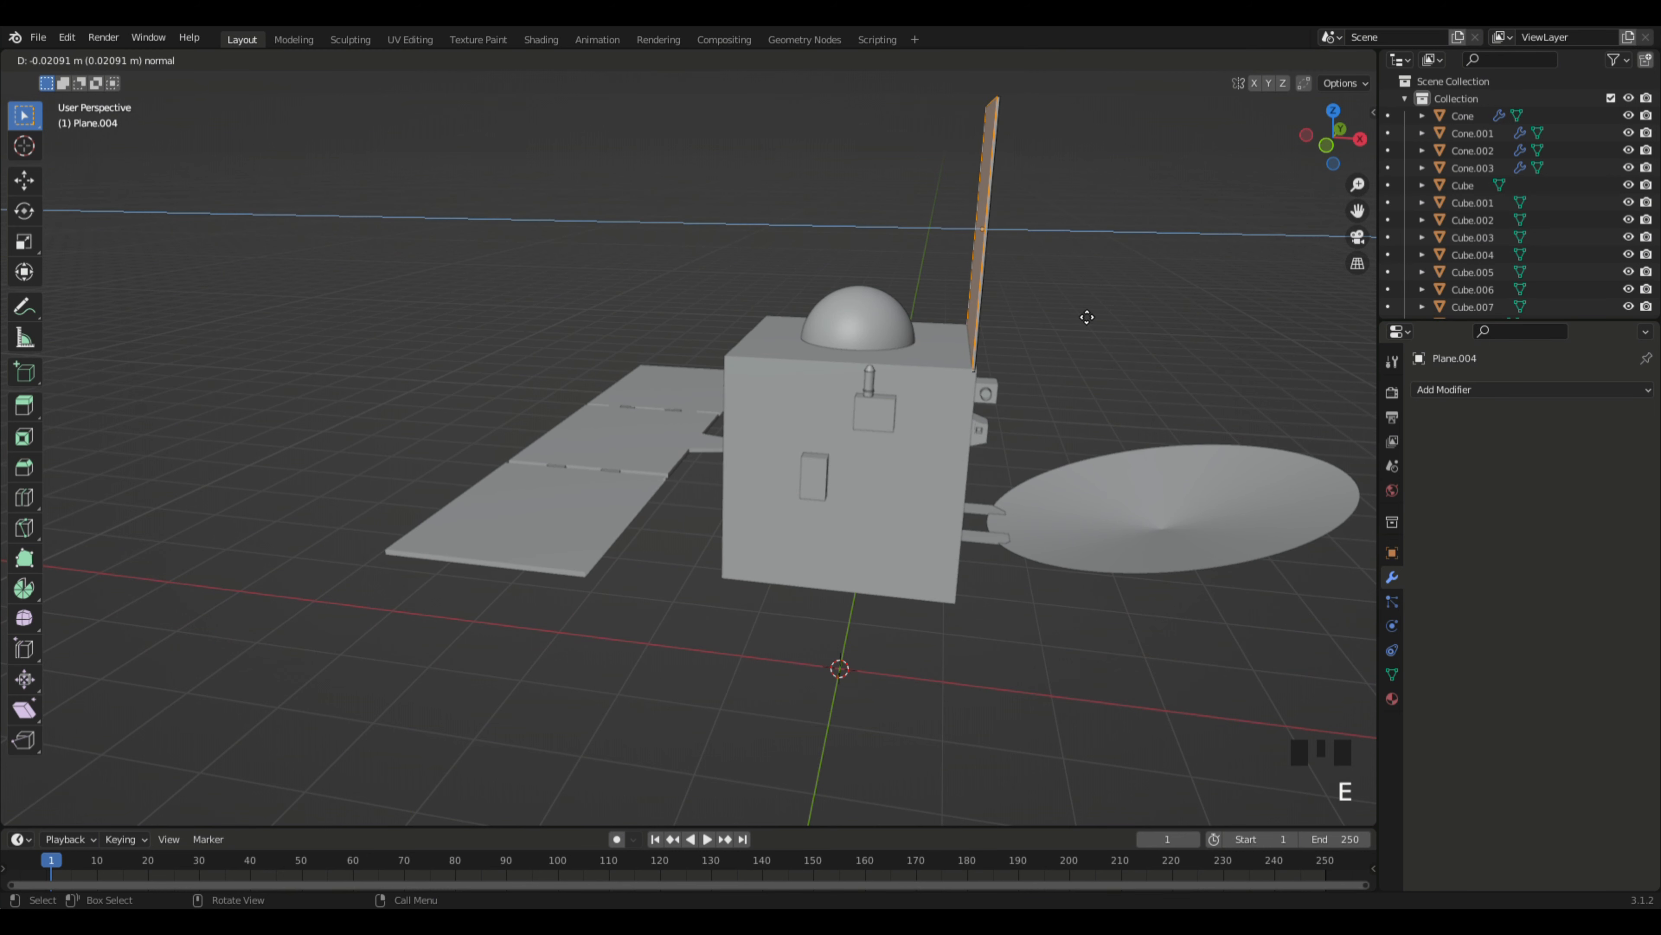
pyautogui.click(1089, 310)
# Step: Select the thin plate's large outer face on the dish side and switch to face selection mode
pyautogui.moveTo(1094, 308); pyautogui.dragTo(655, 290, button='middle')
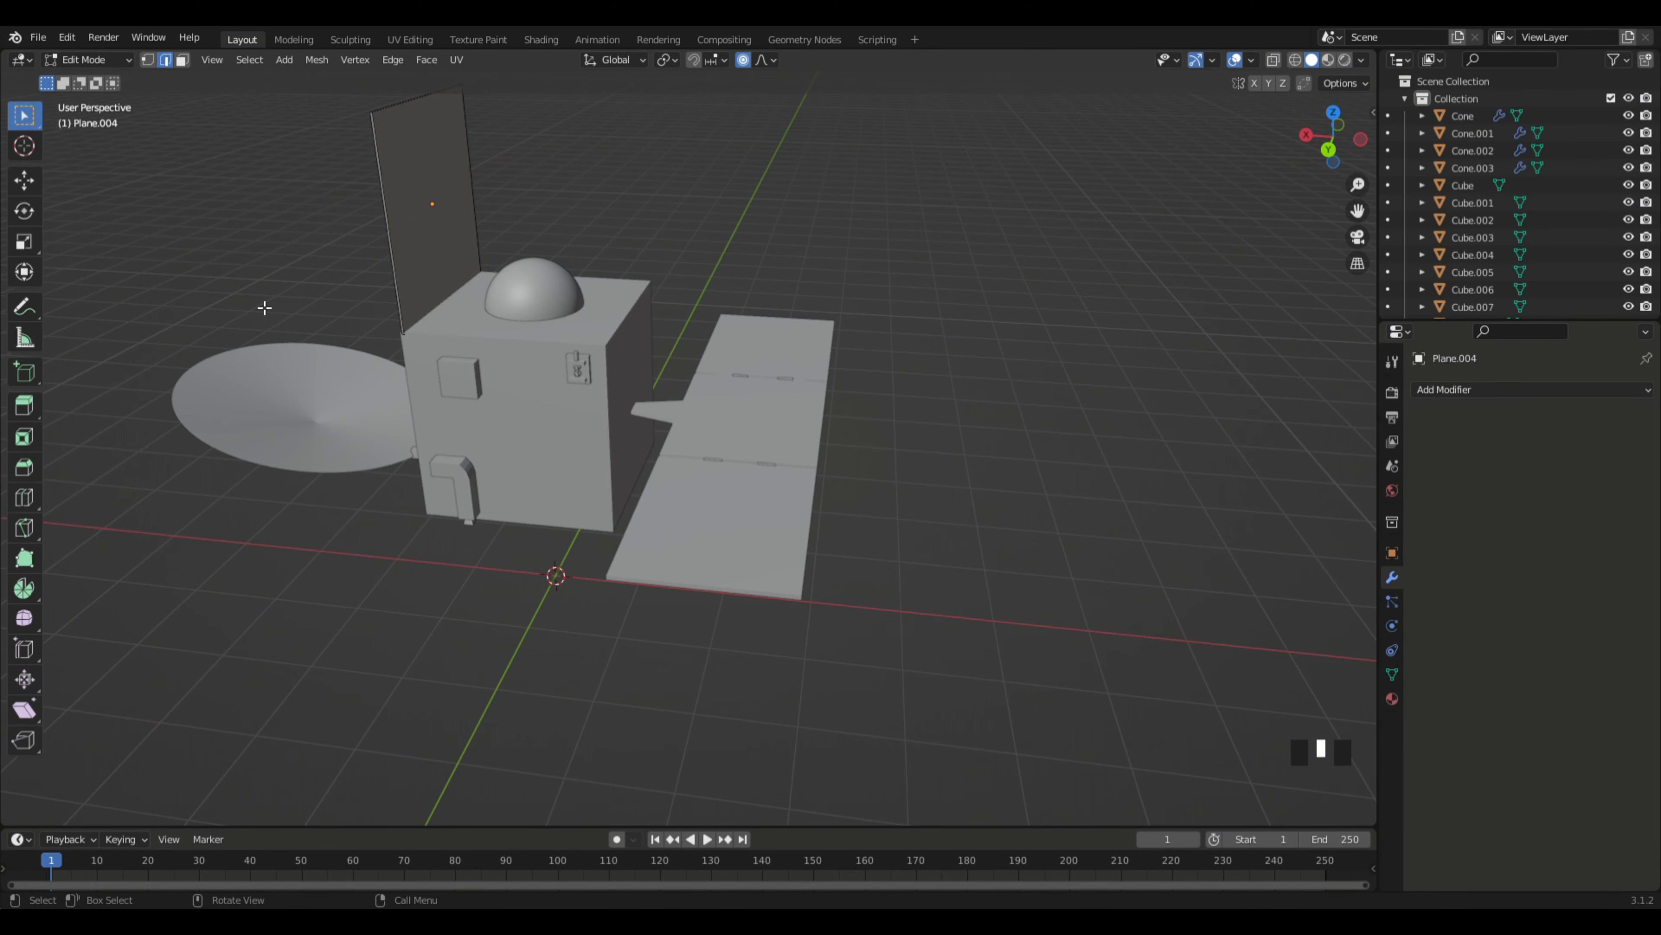
pyautogui.moveTo(855, 303); pyautogui.dragTo(752, 304, button='middle')
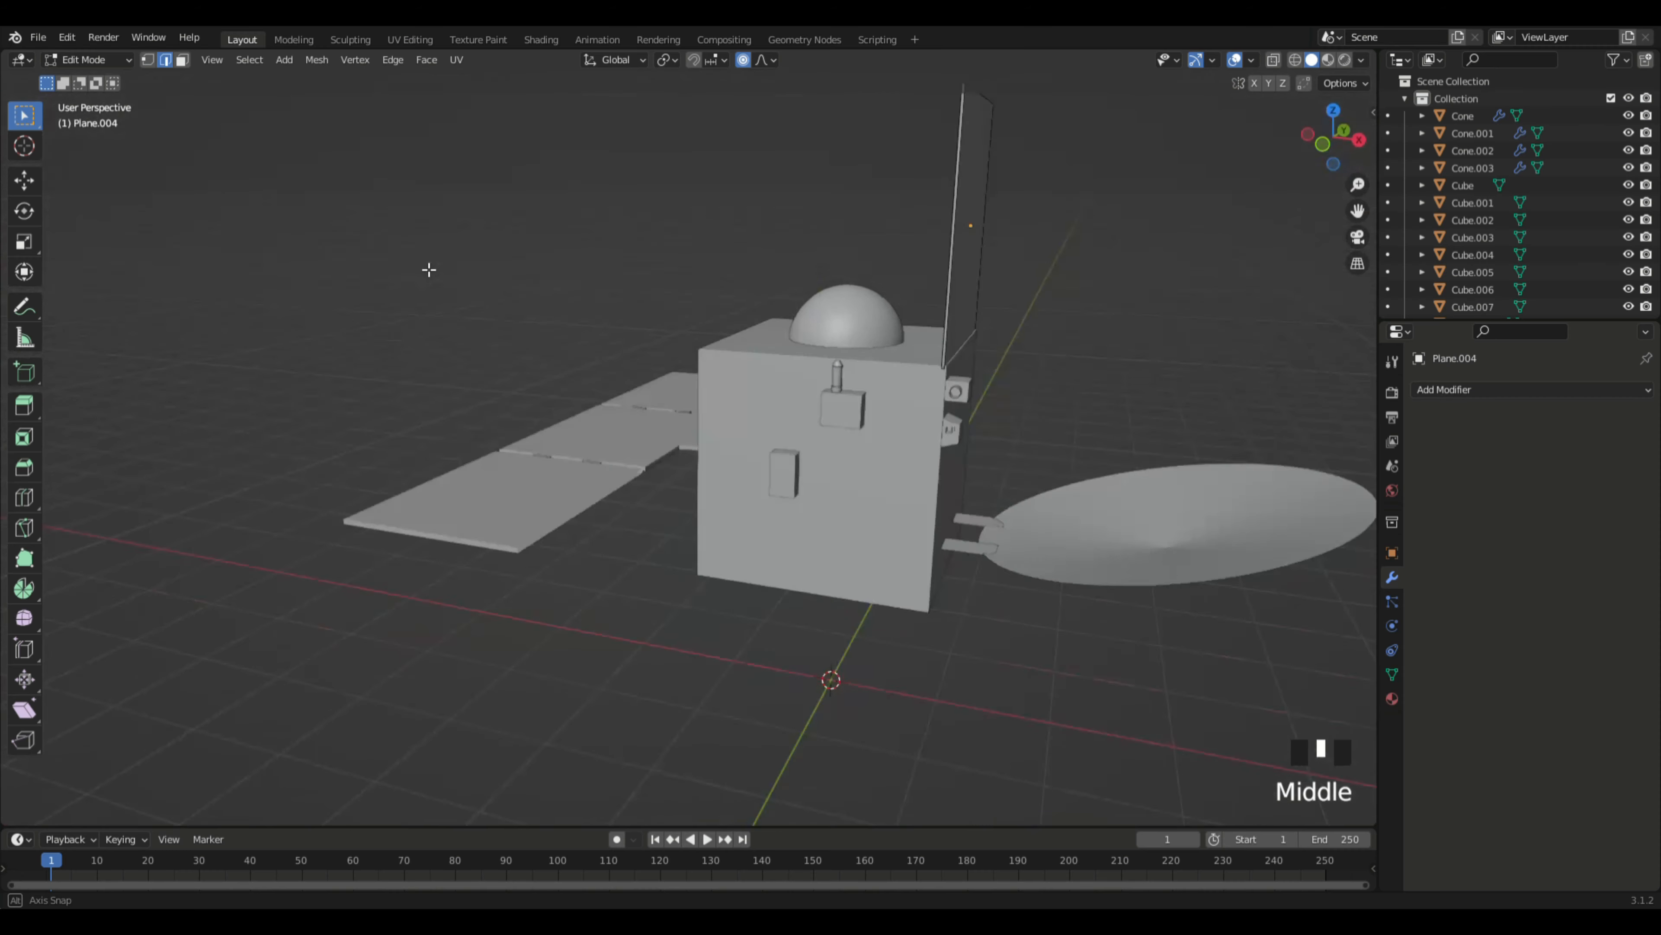
pyautogui.moveTo(431, 267); pyautogui.dragTo(613, 318, button='middle')
pyautogui.moveTo(1111, 368); pyautogui.dragTo(928, 380, button='middle')
pyautogui.click(928, 379)
pyautogui.moveTo(1116, 405); pyautogui.dragTo(1038, 398, button='middle')
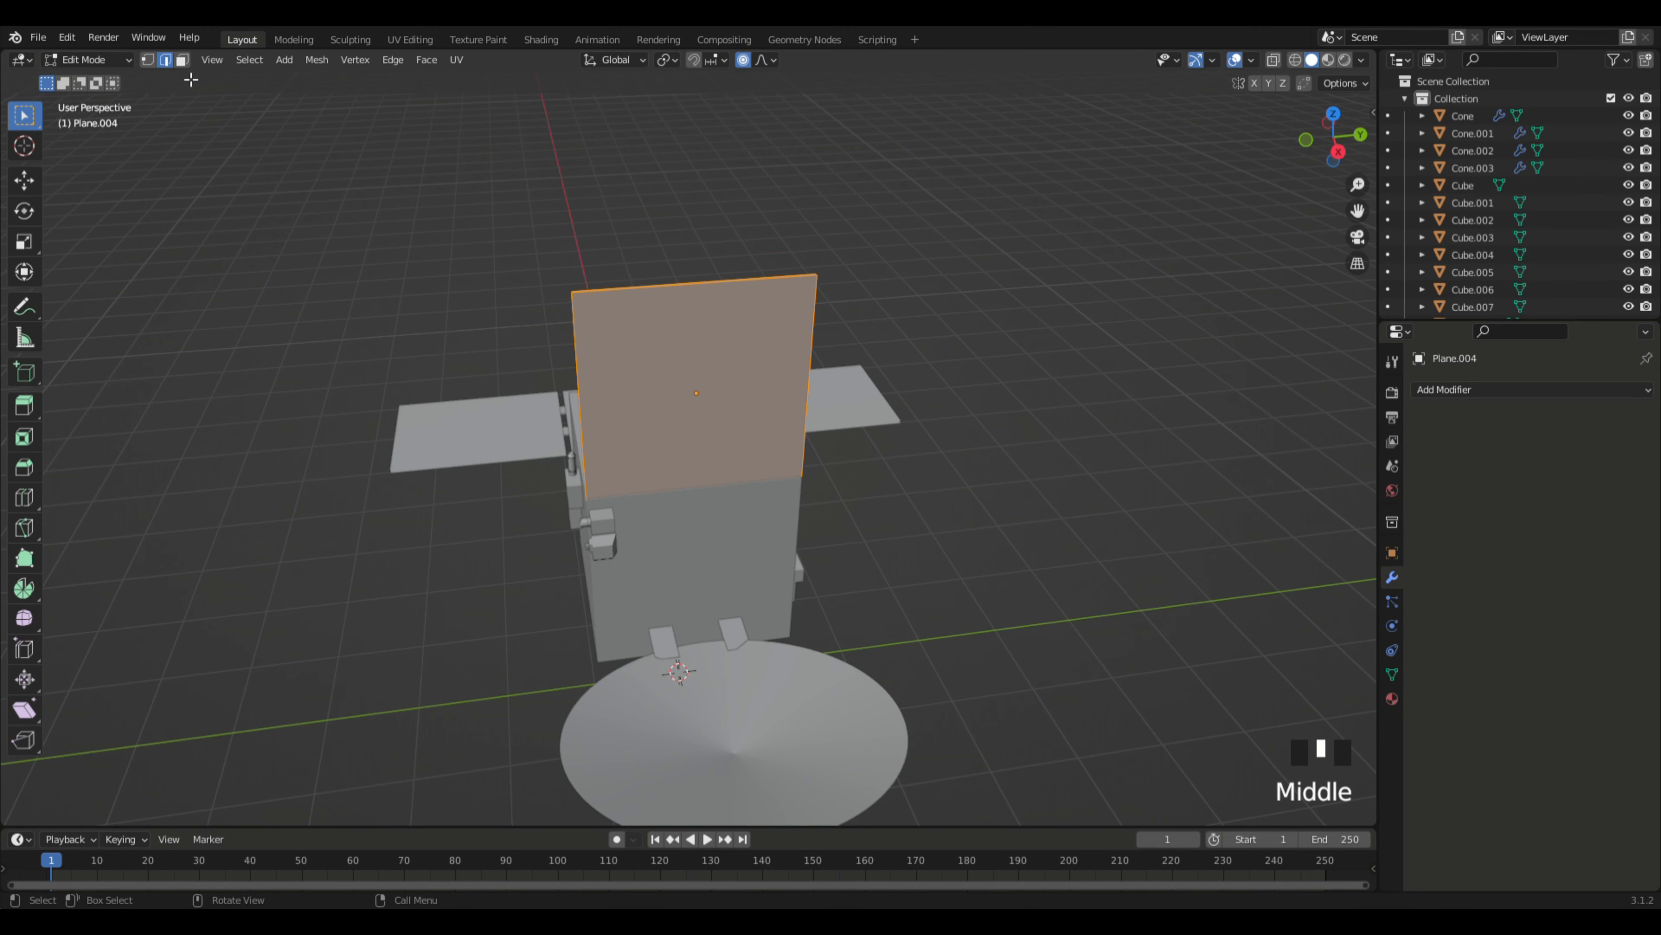
pyautogui.click(181, 60)
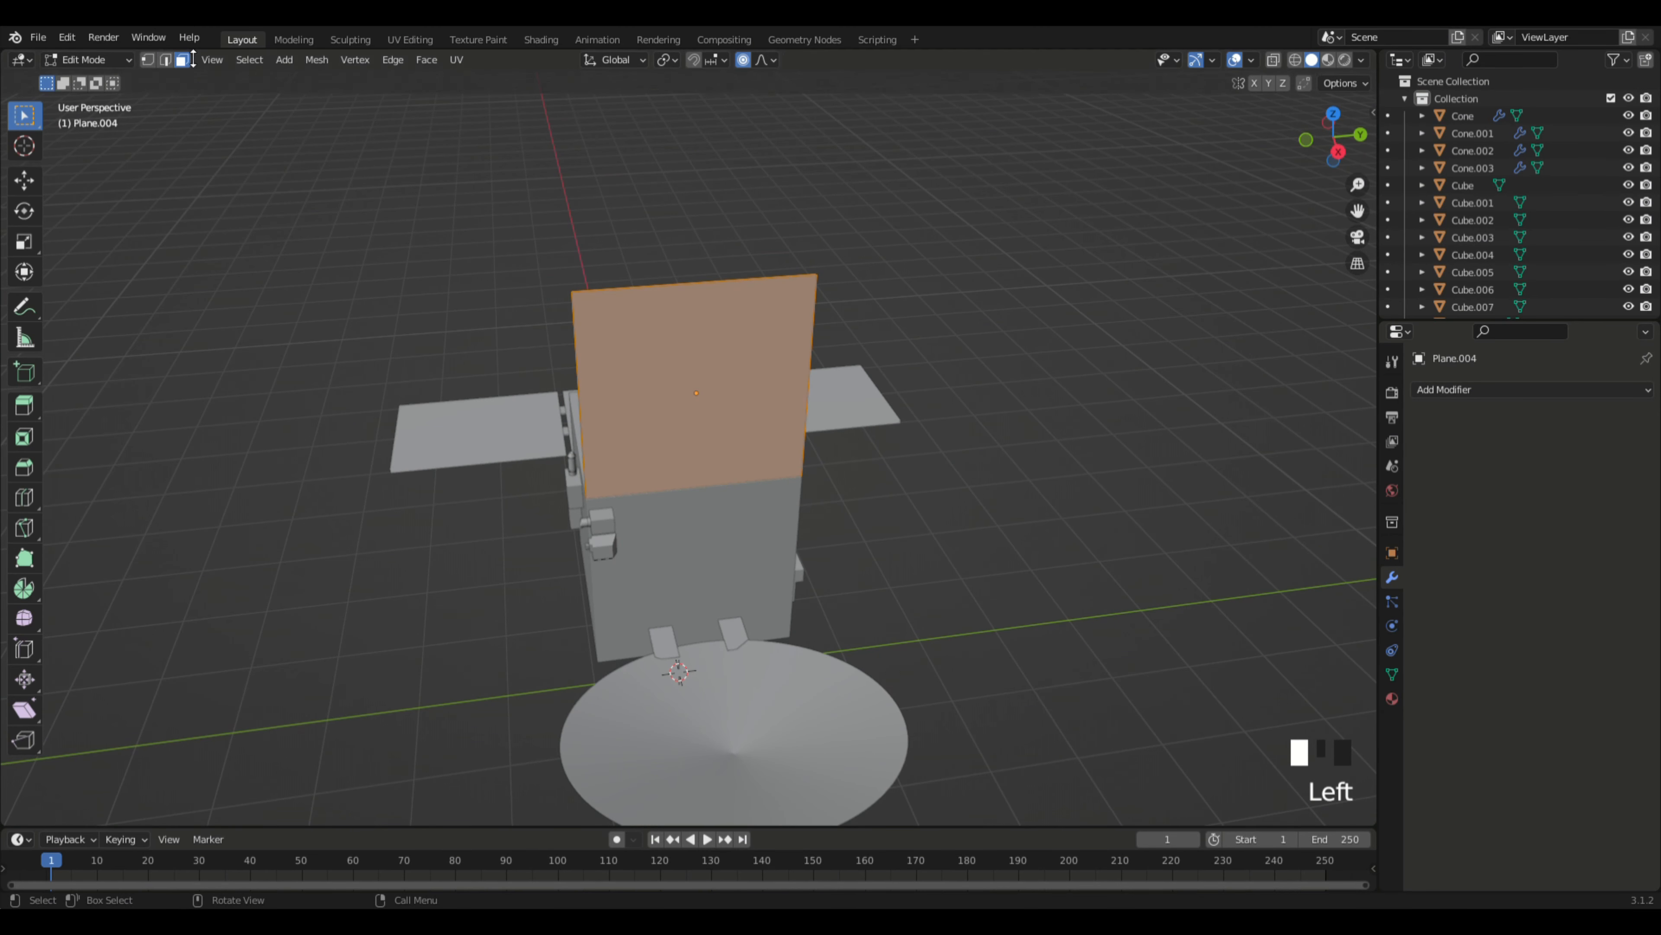
# Step: Subdivide the plate's outer face with one cut and bring up the face commands for another subdivision
pyautogui.moveTo(862, 312); pyautogui.dragTo(778, 335, button='middle')
pyautogui.rightClick(683, 281)
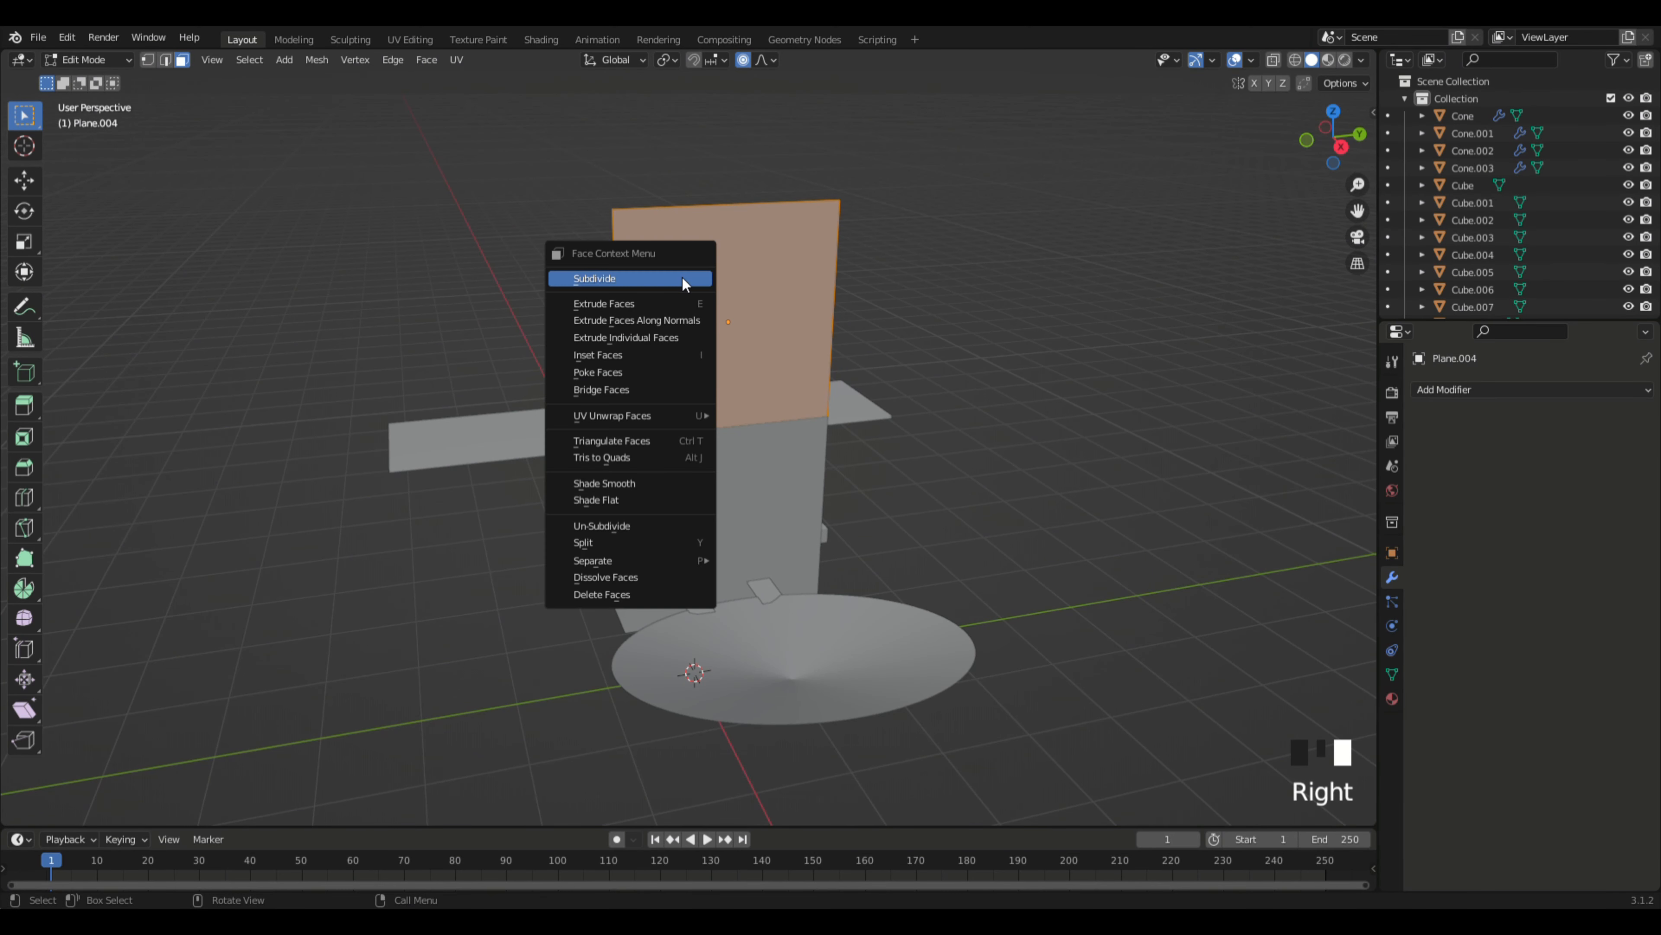
pyautogui.click(684, 280)
pyautogui.rightClick(688, 282)
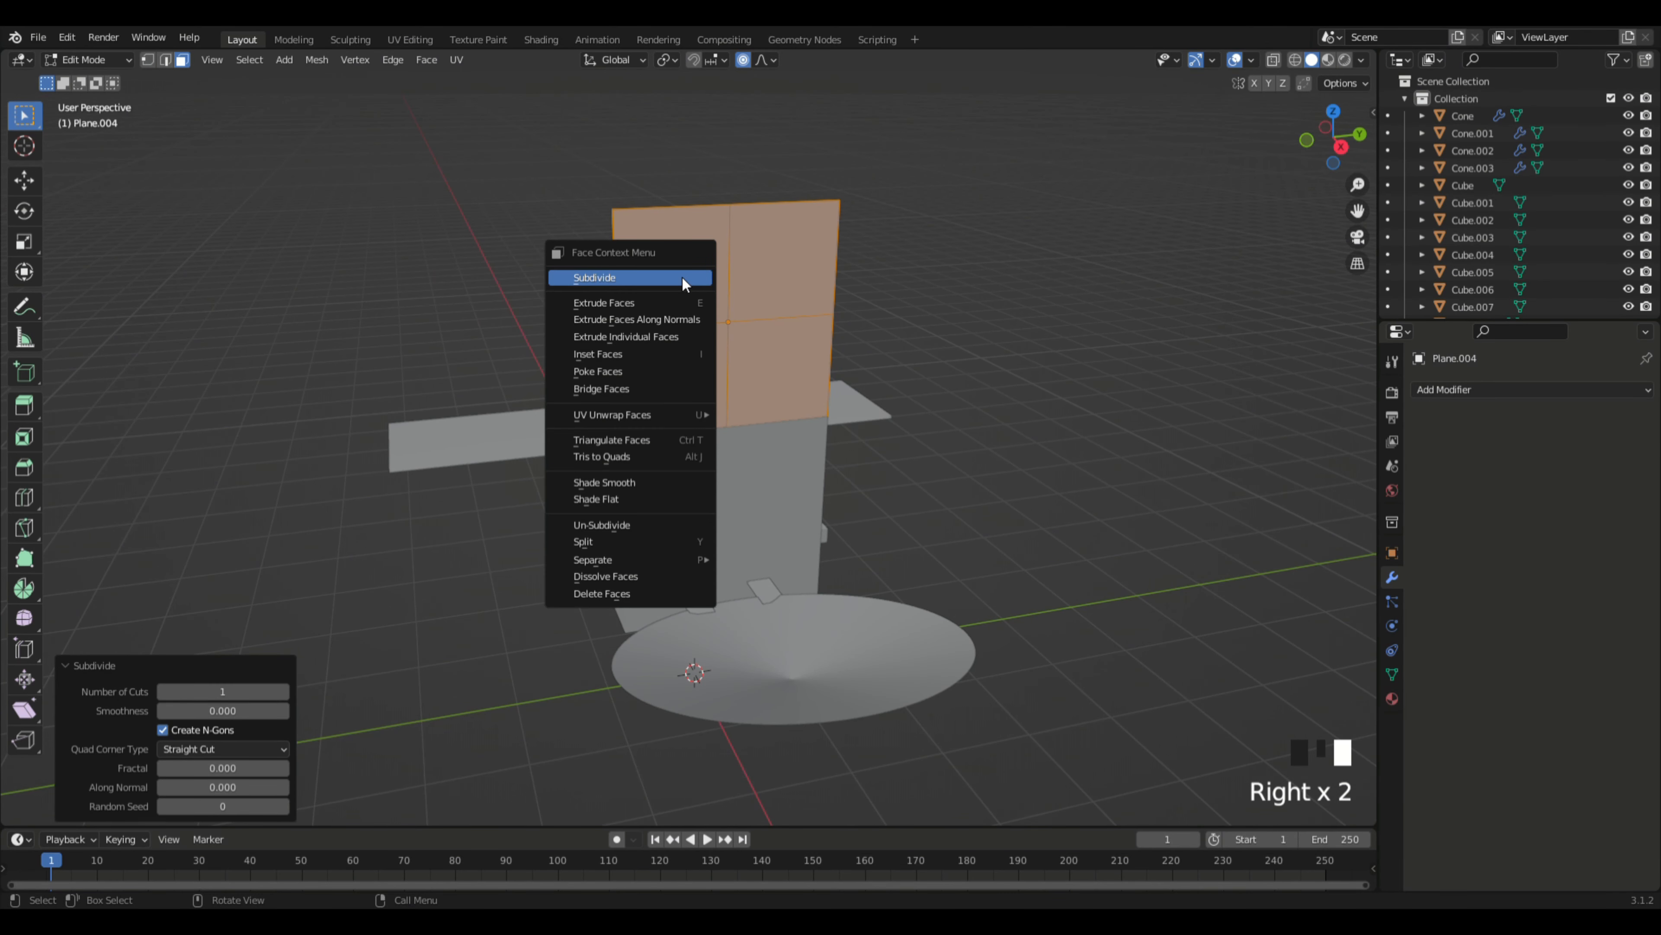
# Step: Subdivide the upright plane once more and scale it along Z to about 0.487
pyautogui.click(691, 283)
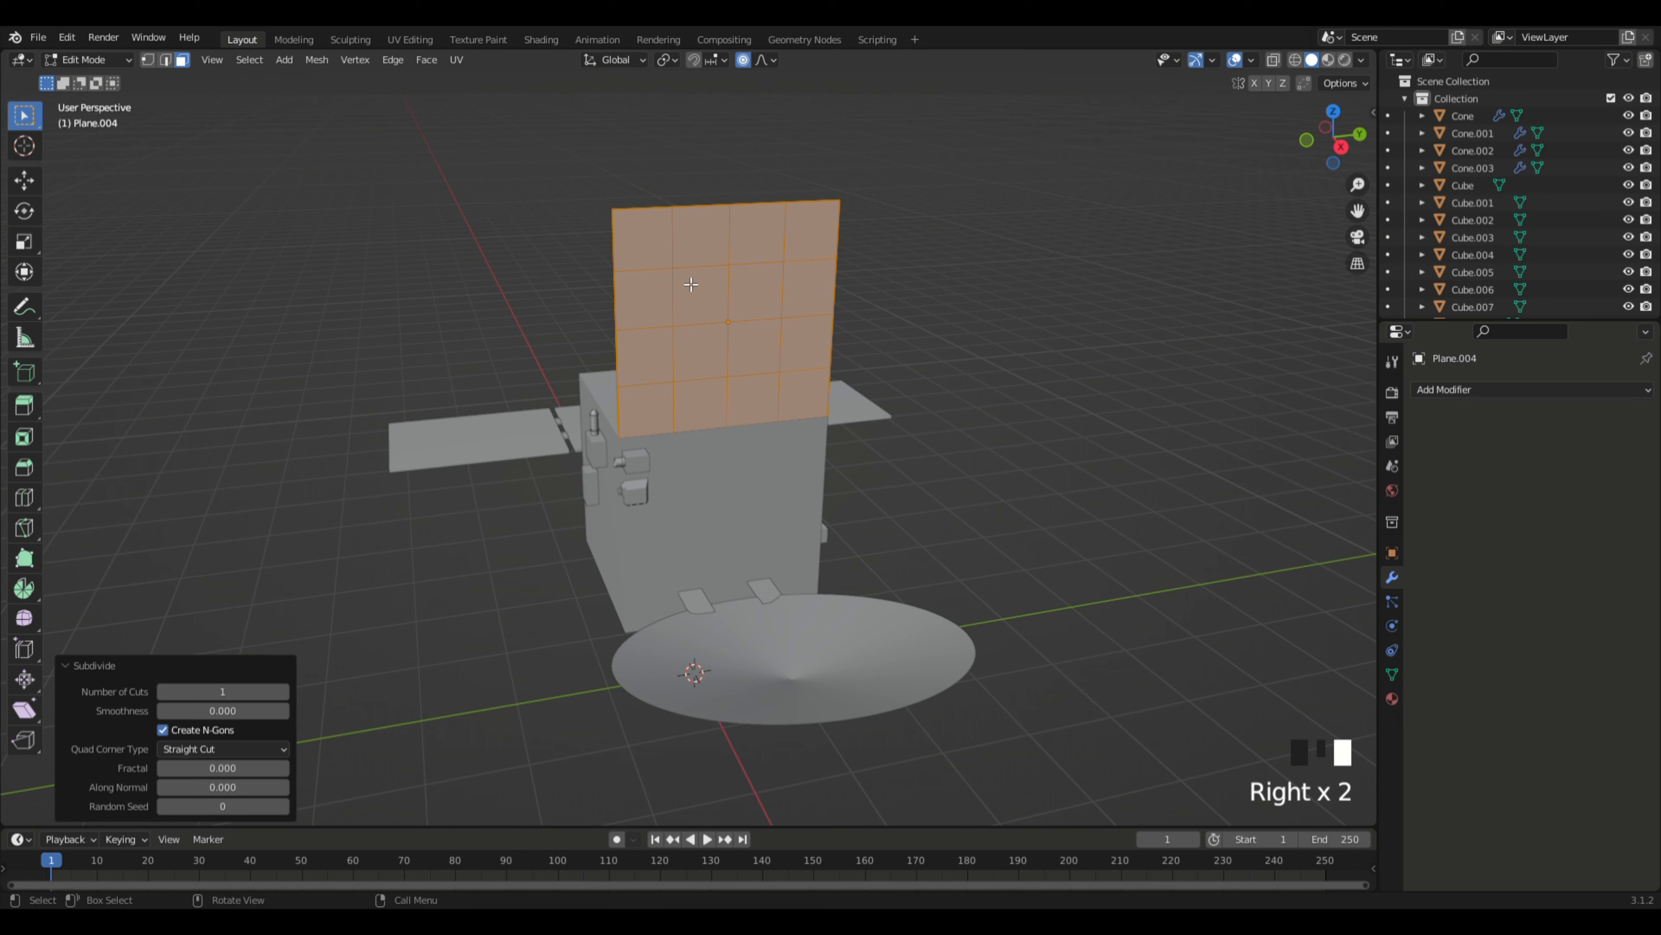
pyautogui.moveTo(948, 302); pyautogui.dragTo(989, 296, button='middle')
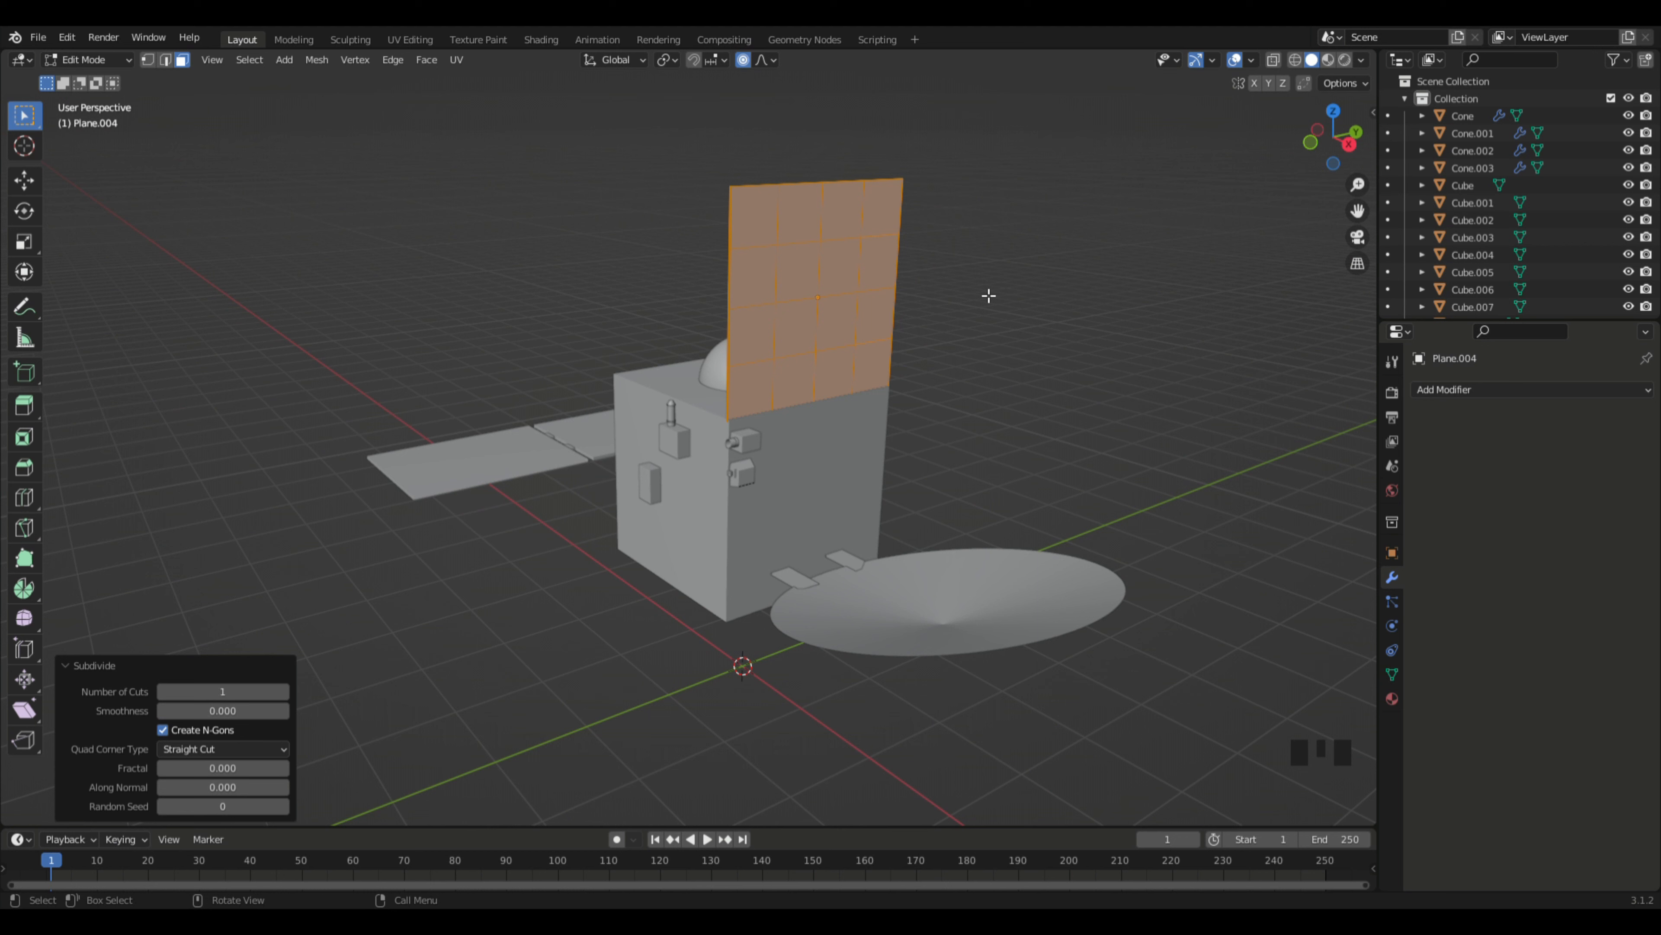
pyautogui.press('s')
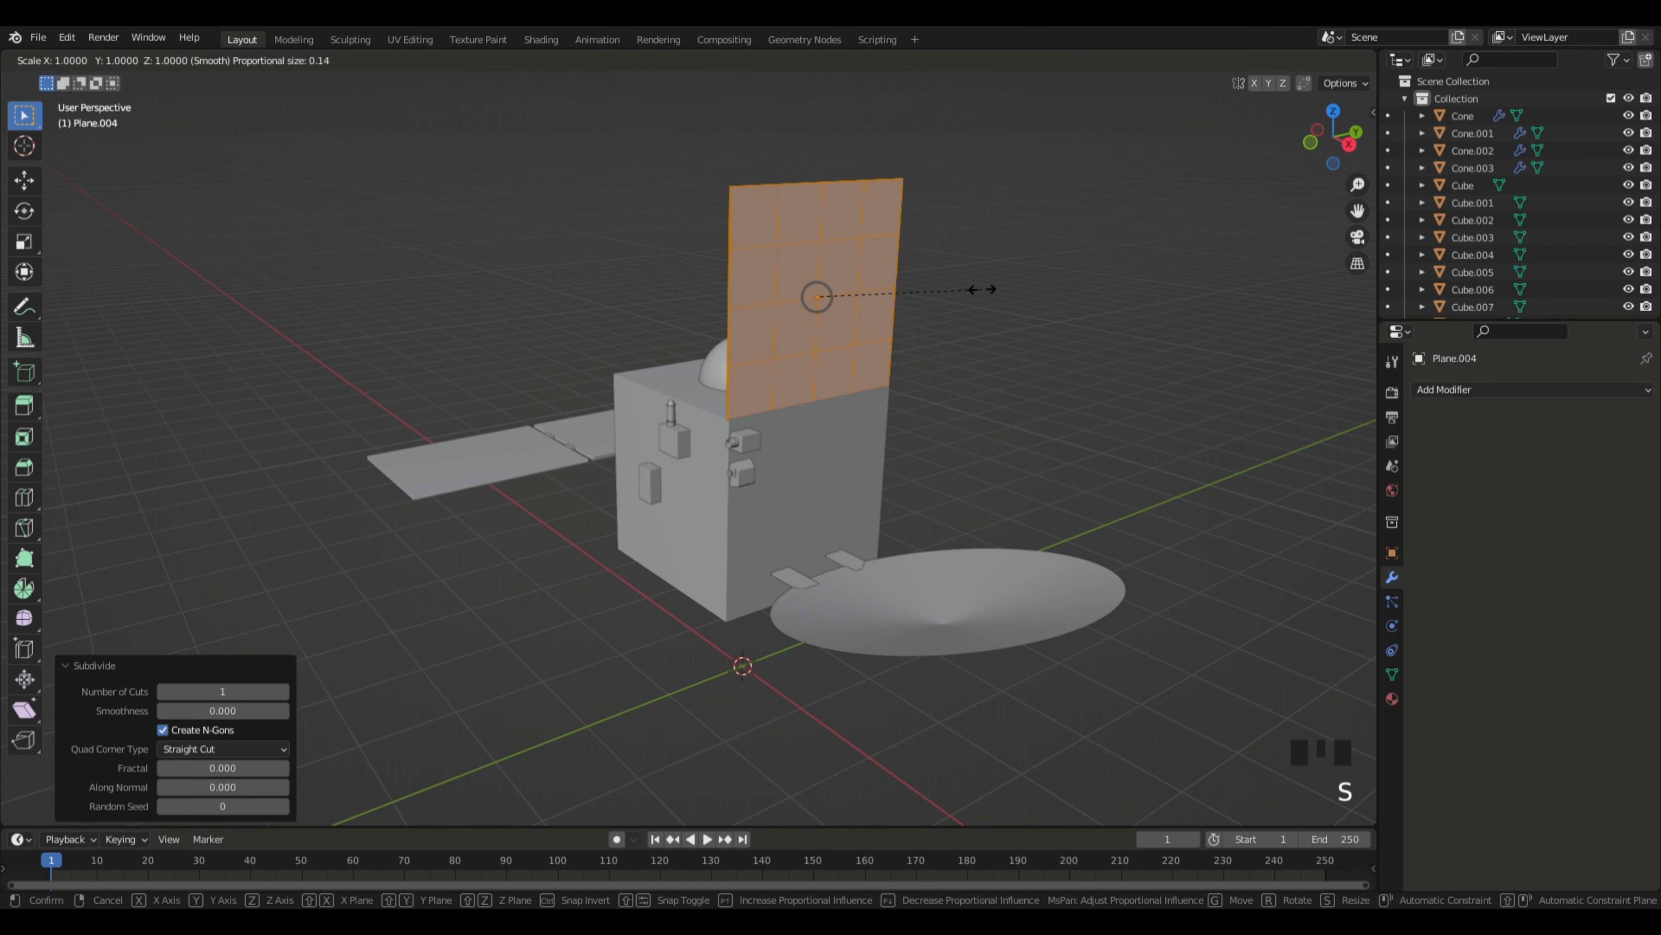
pyautogui.press('z')
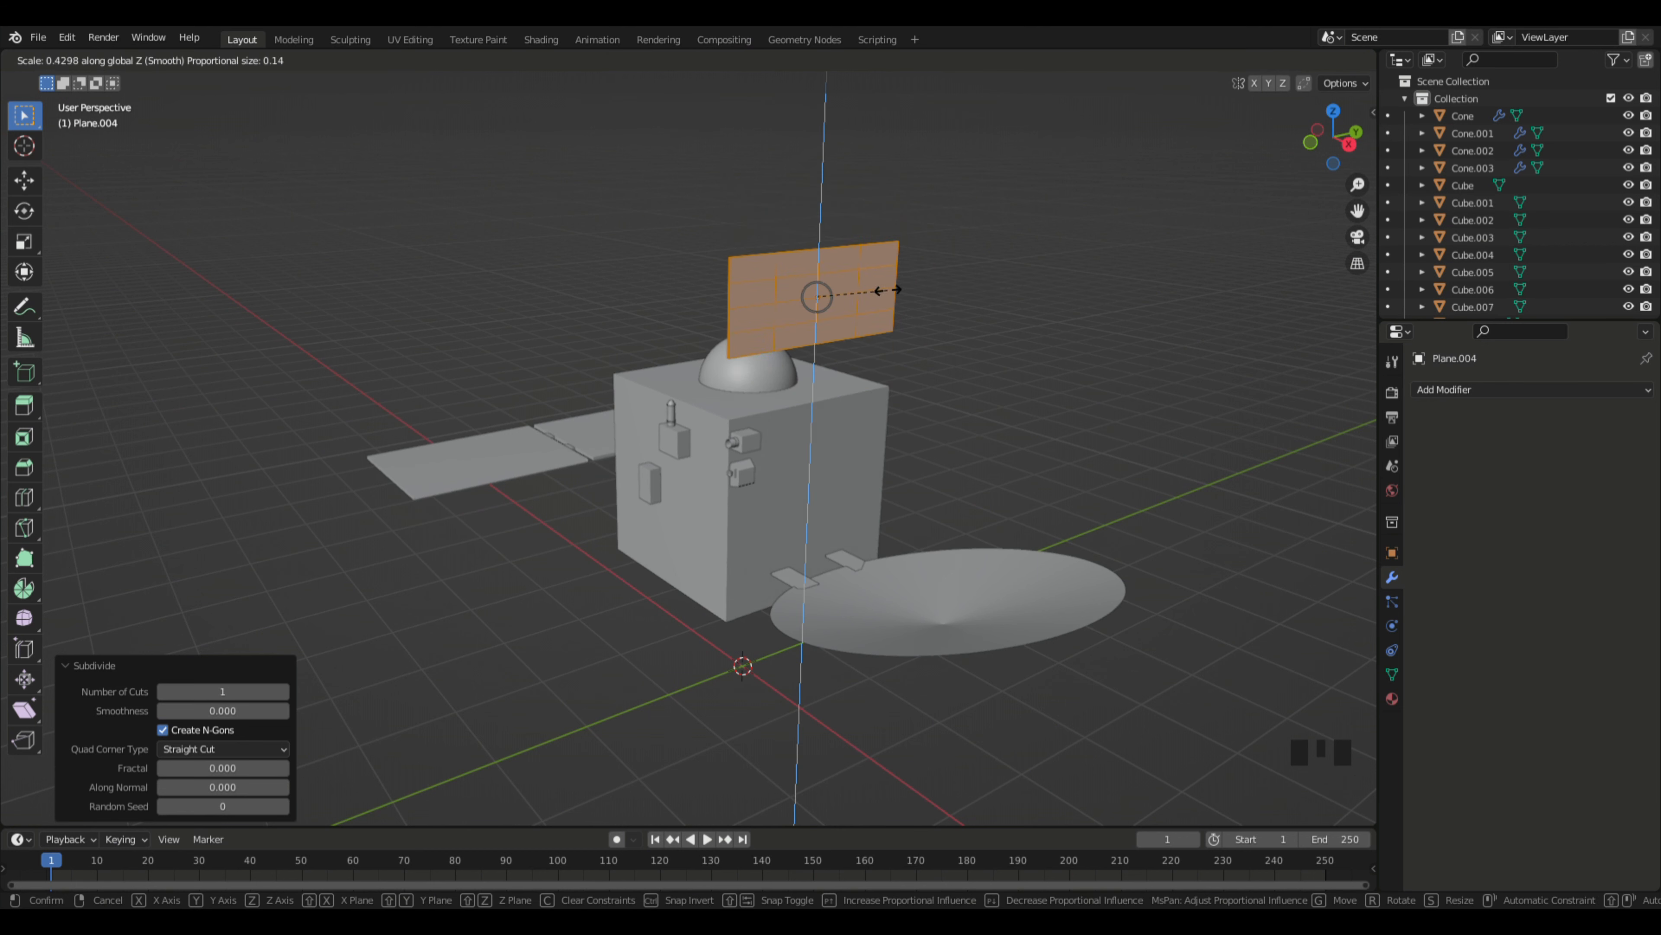
pyautogui.click(897, 290)
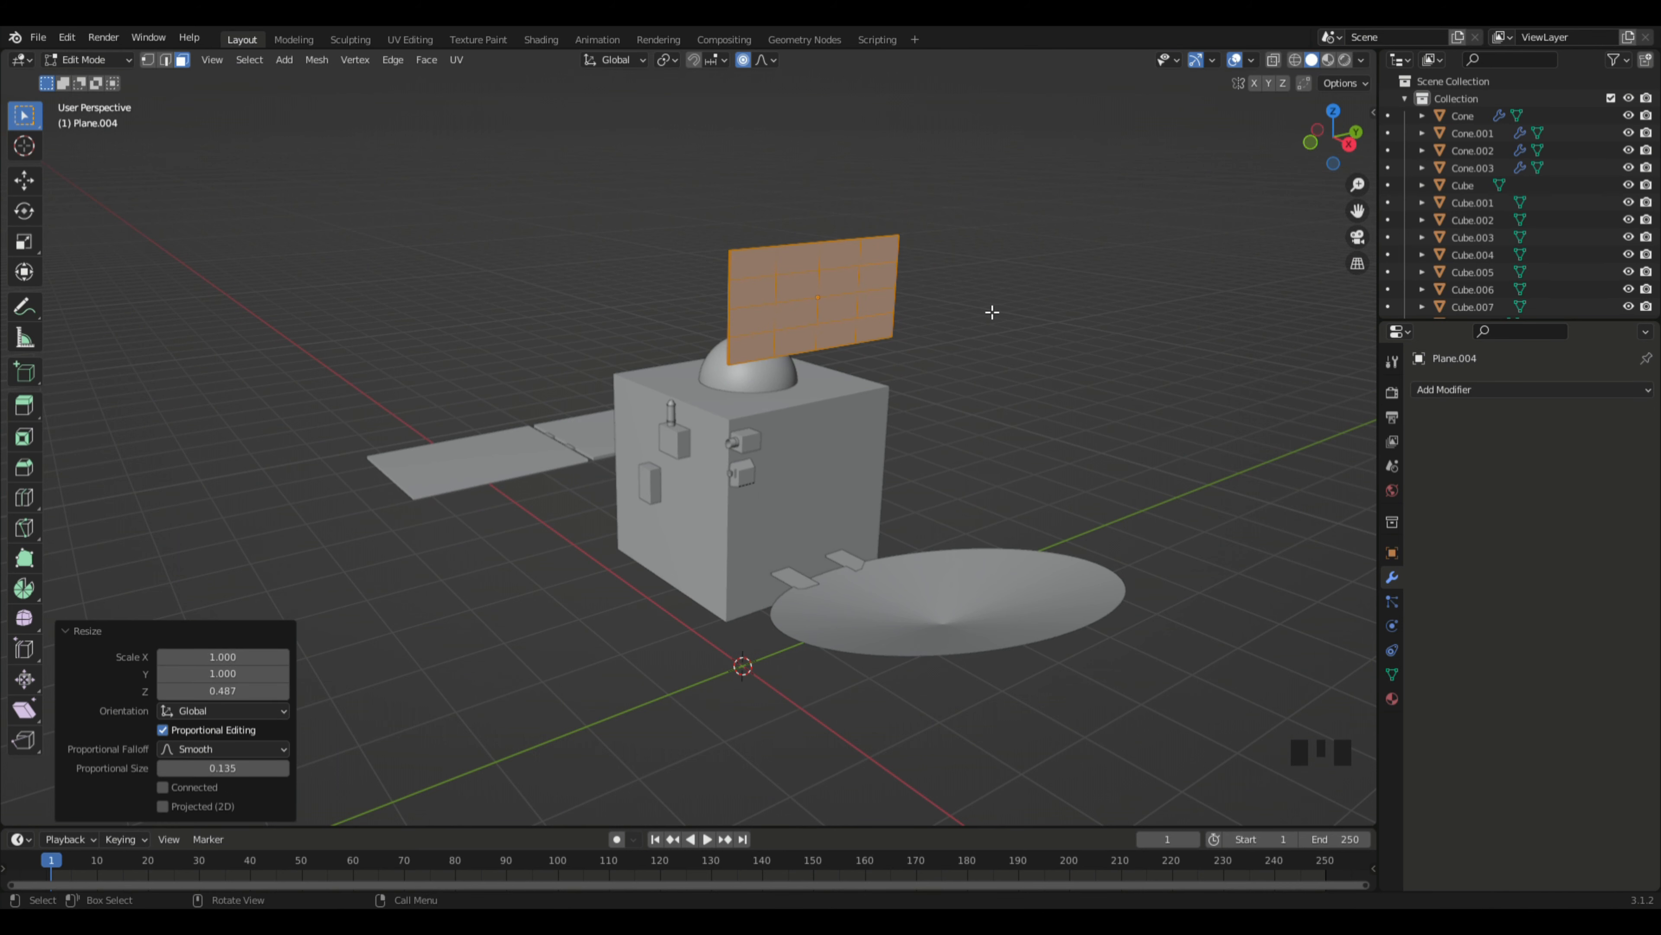
# Step: Lower the plane about 0.47 m along Z so its bottom edge meets the cube's top edge, and leave edit mode
pyautogui.press('g')
pyautogui.press('z')
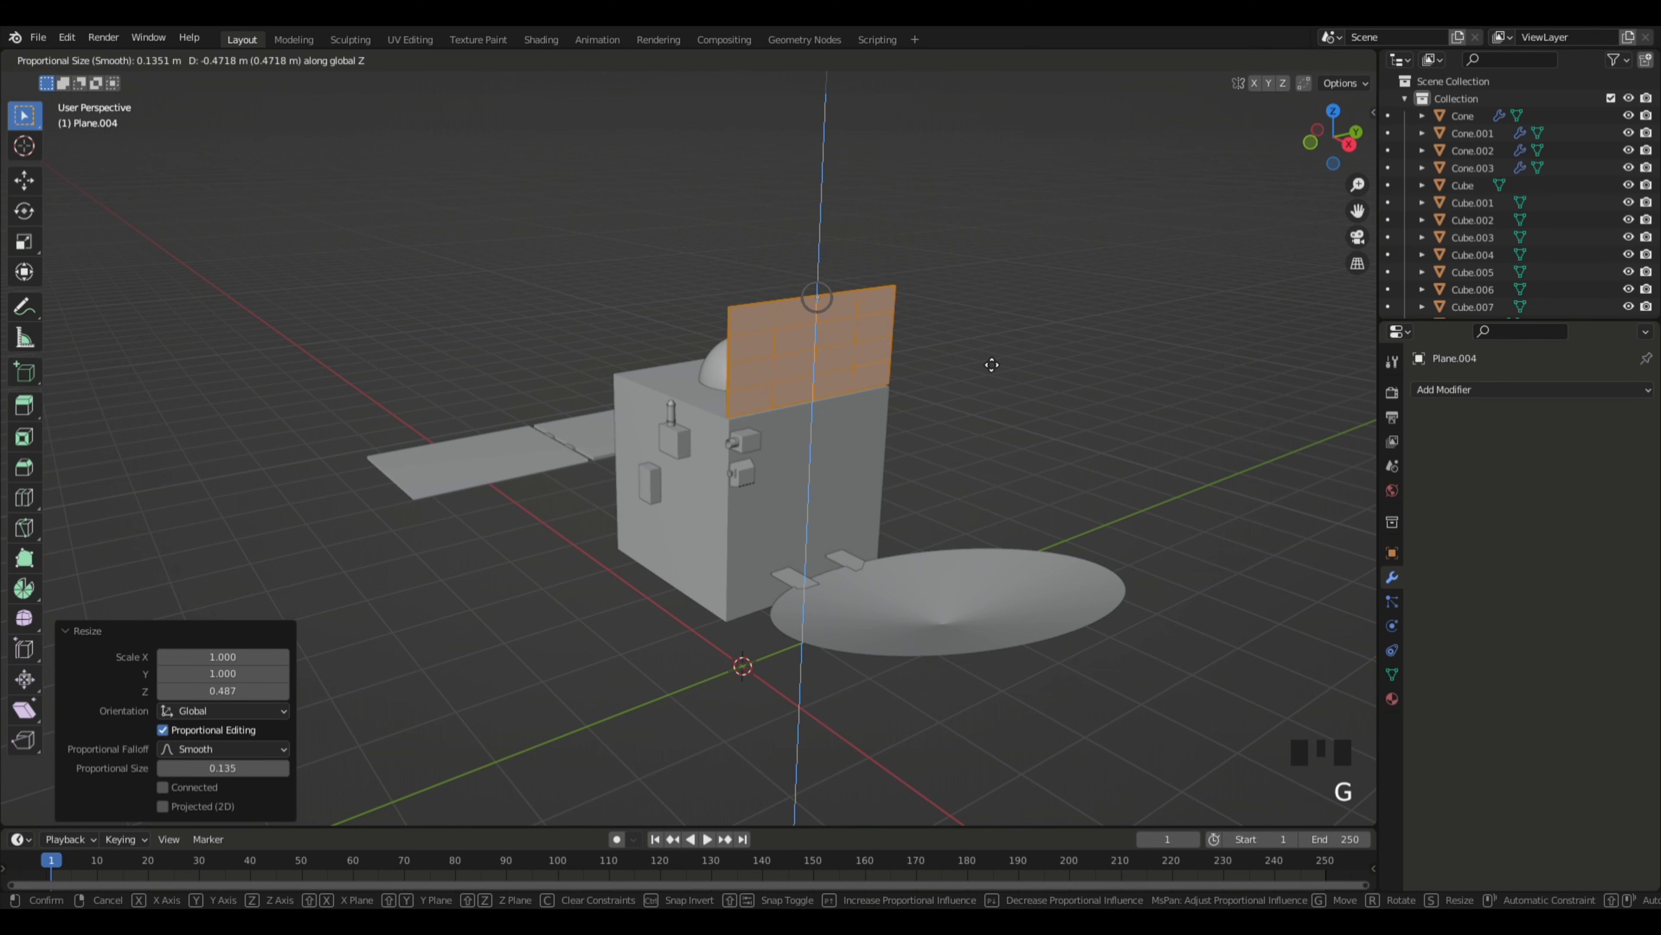
pyautogui.click(1000, 365)
pyautogui.click(1053, 360)
pyautogui.moveTo(1053, 361); pyautogui.dragTo(1118, 373, button='middle')
pyautogui.press('Tab')
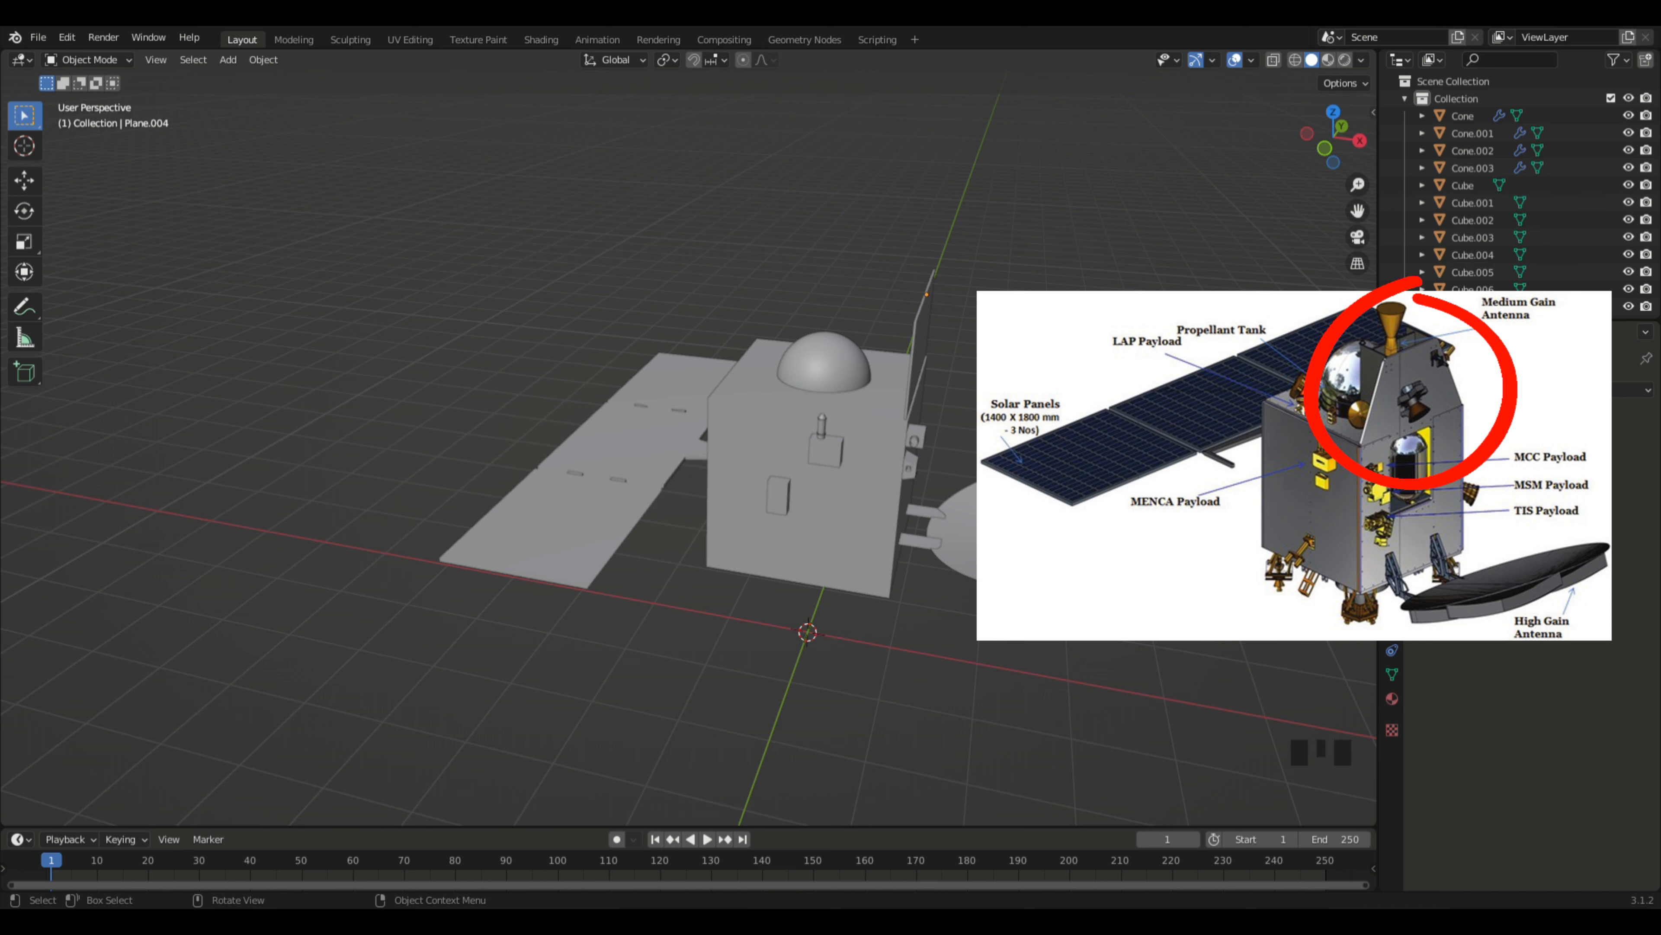
# Step: Reopen the plane for editing in vertex selection mode, with X-ray on and proportional editing off
pyautogui.moveTo(753, 393); pyautogui.dragTo(637, 389, button='middle')
pyautogui.click(638, 390)
pyautogui.press('Tab')
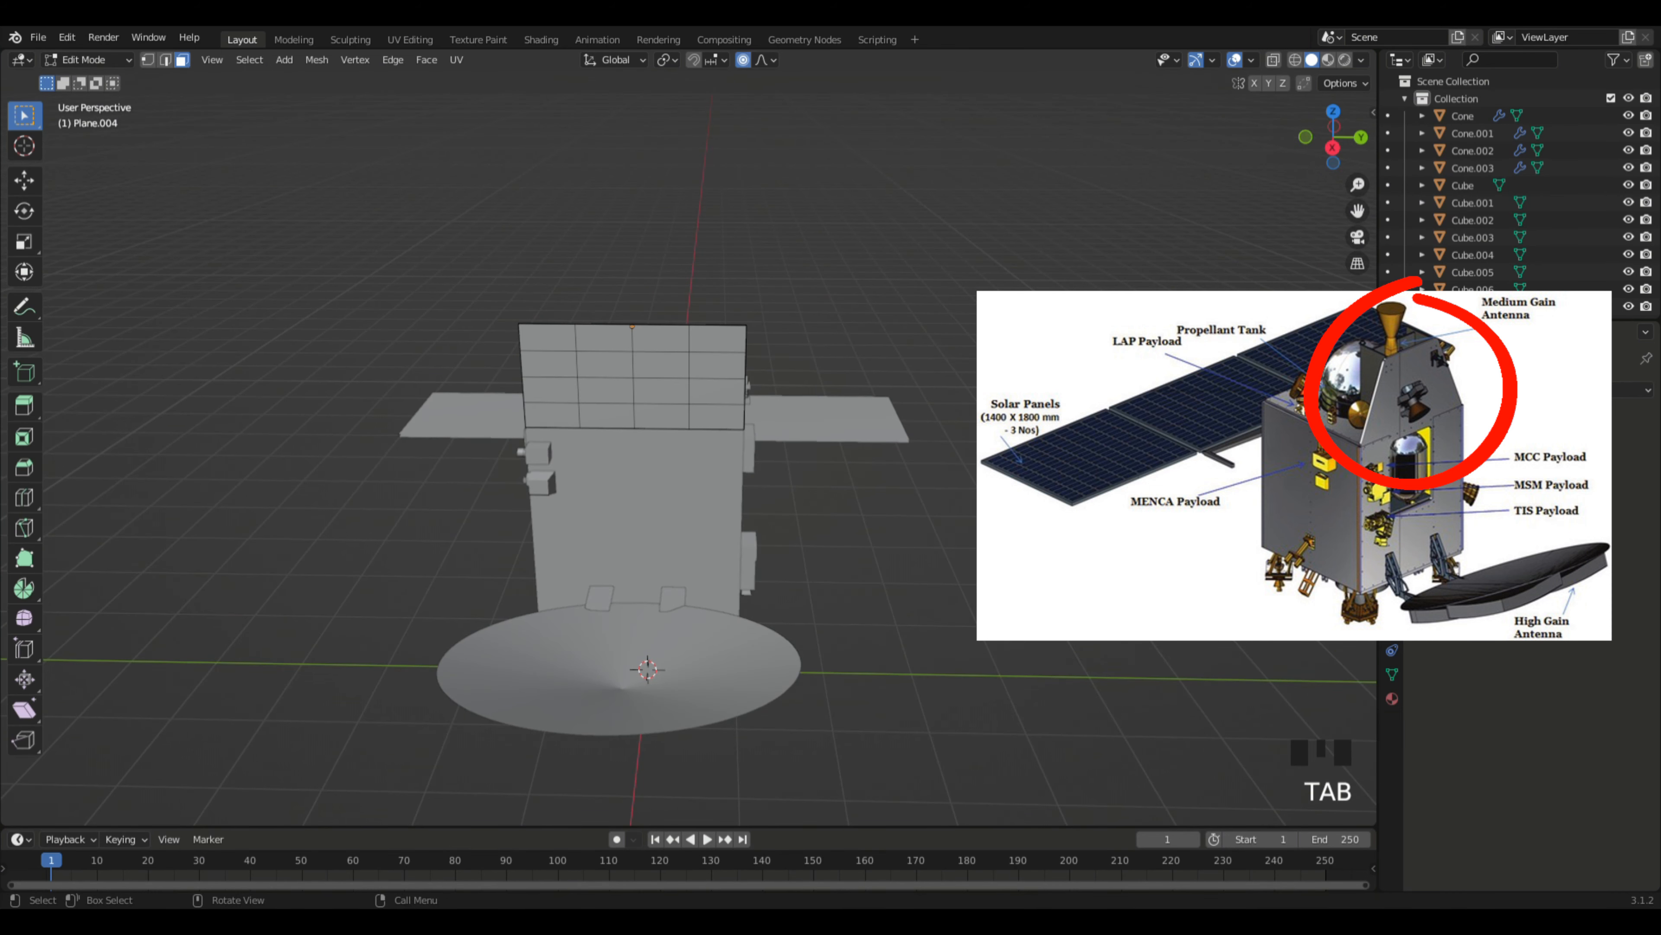
pyautogui.keyDown('shift'); pyautogui.moveTo(975, 435); pyautogui.dragTo(1104, 379, button='middle'); pyautogui.keyUp('shift')
pyautogui.scroll(4, 1139, 356)
pyautogui.scroll(-3, 1118, 382)
pyautogui.moveTo(810, 306); pyautogui.dragTo(872, 325, button='middle')
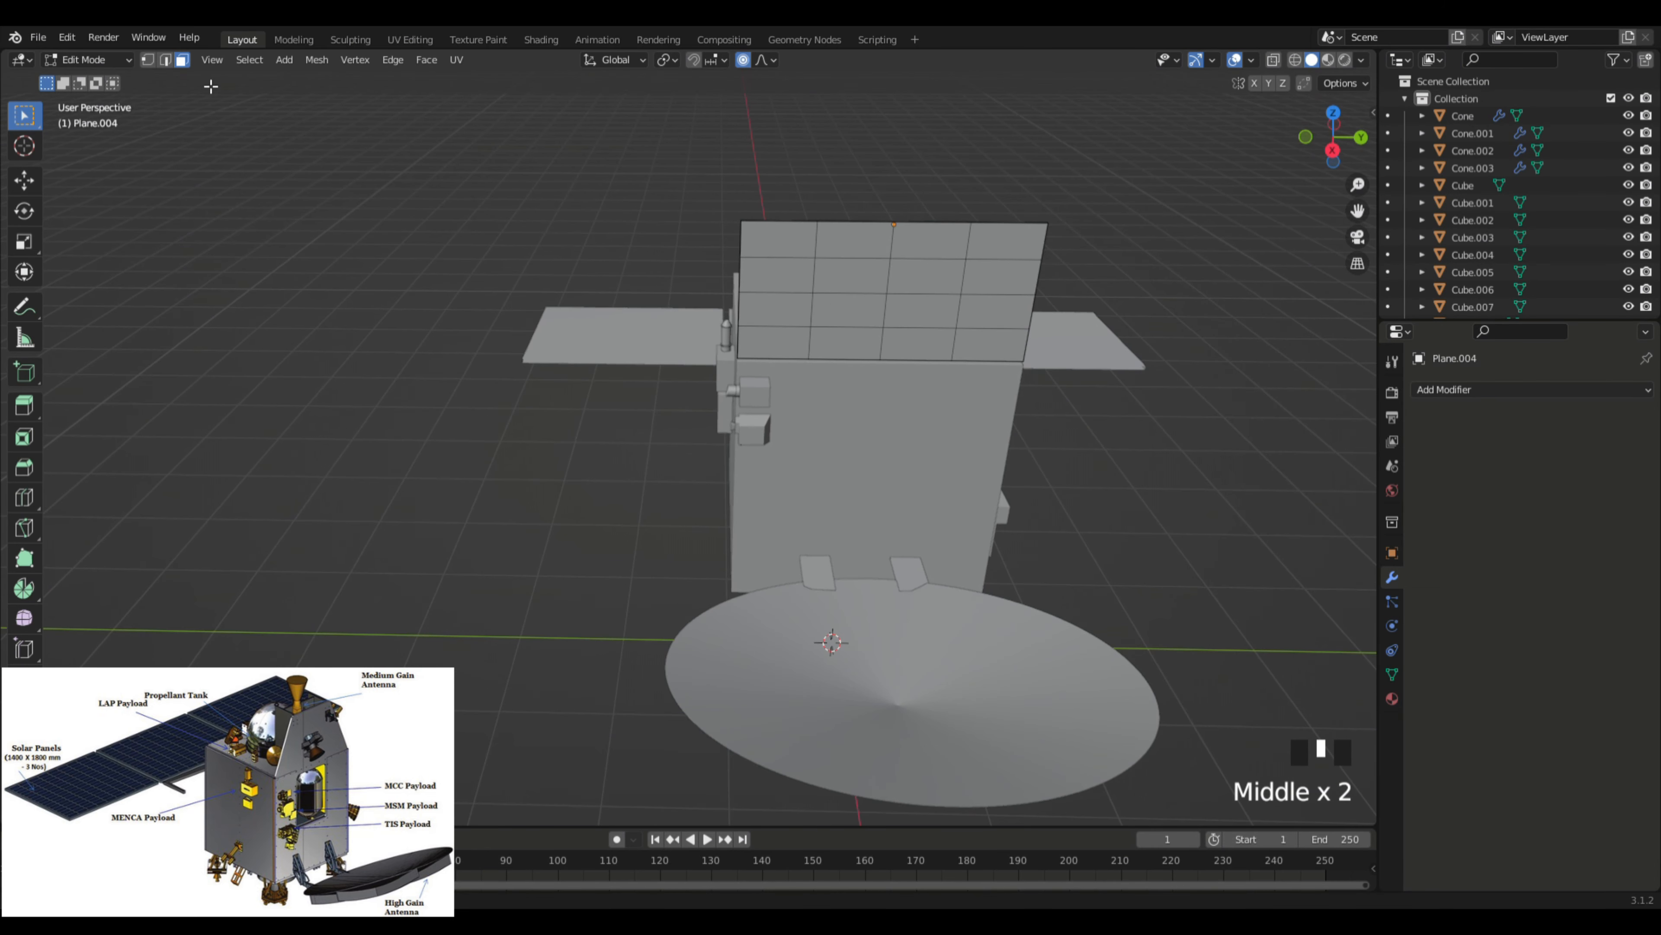
pyautogui.click(148, 60)
pyautogui.click(744, 225)
pyautogui.moveTo(749, 223); pyautogui.dragTo(813, 219, button='middle')
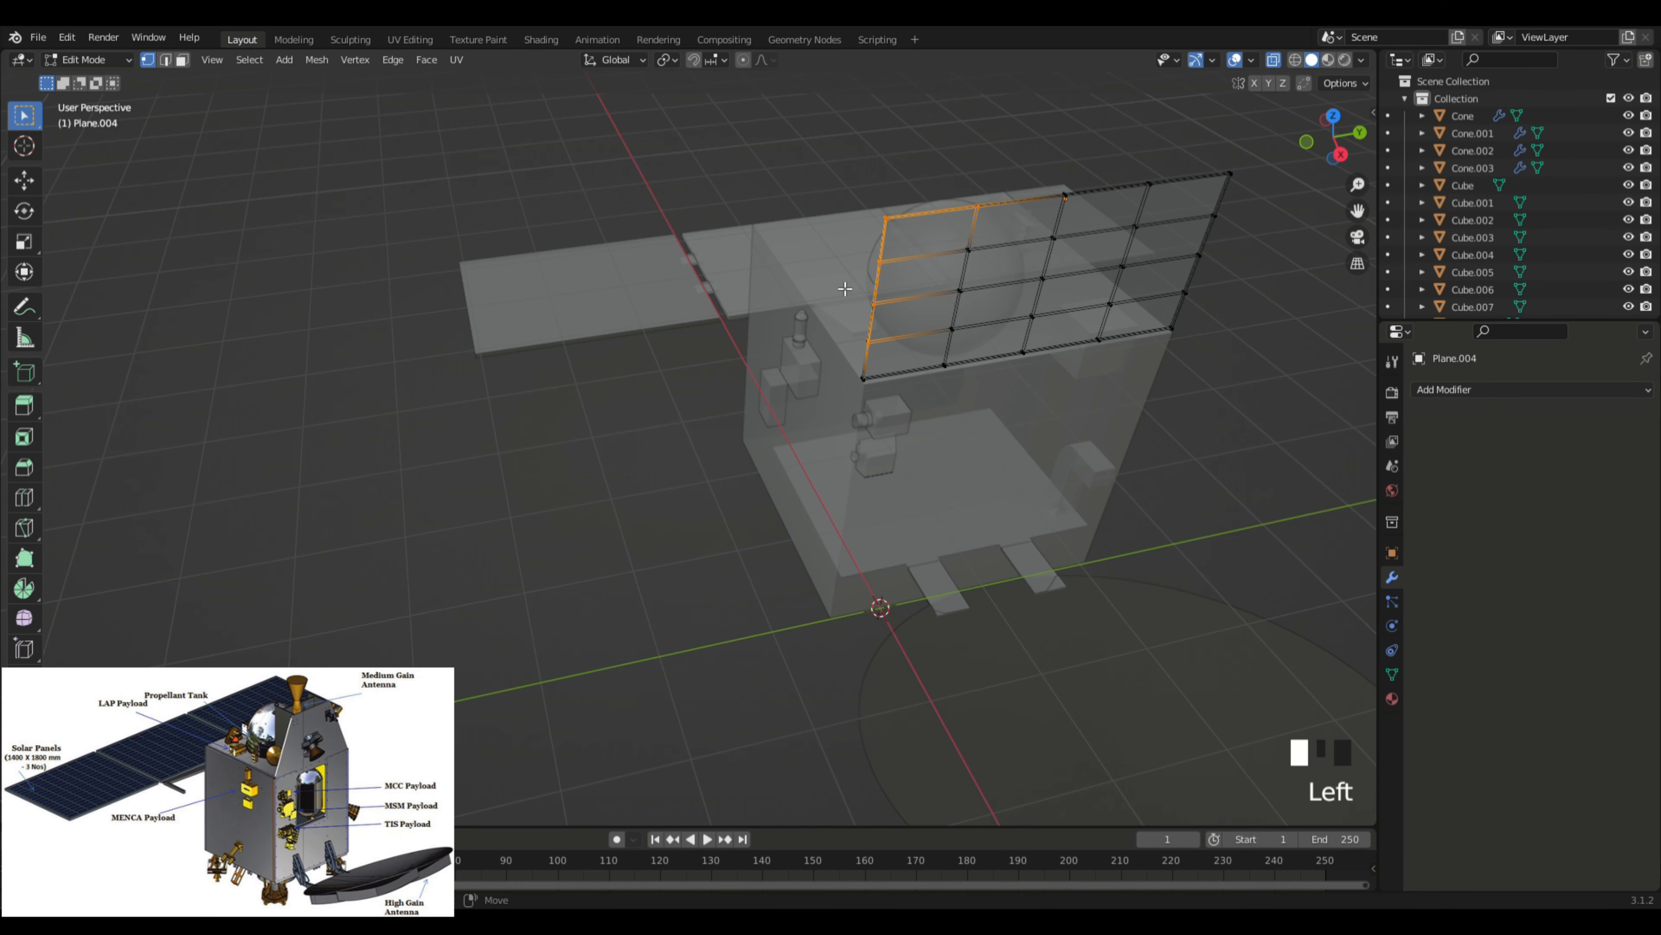
pyautogui.keyDown('shift'); pyautogui.moveTo(846, 234); pyautogui.dragTo(913, 327); pyautogui.keyUp('shift')
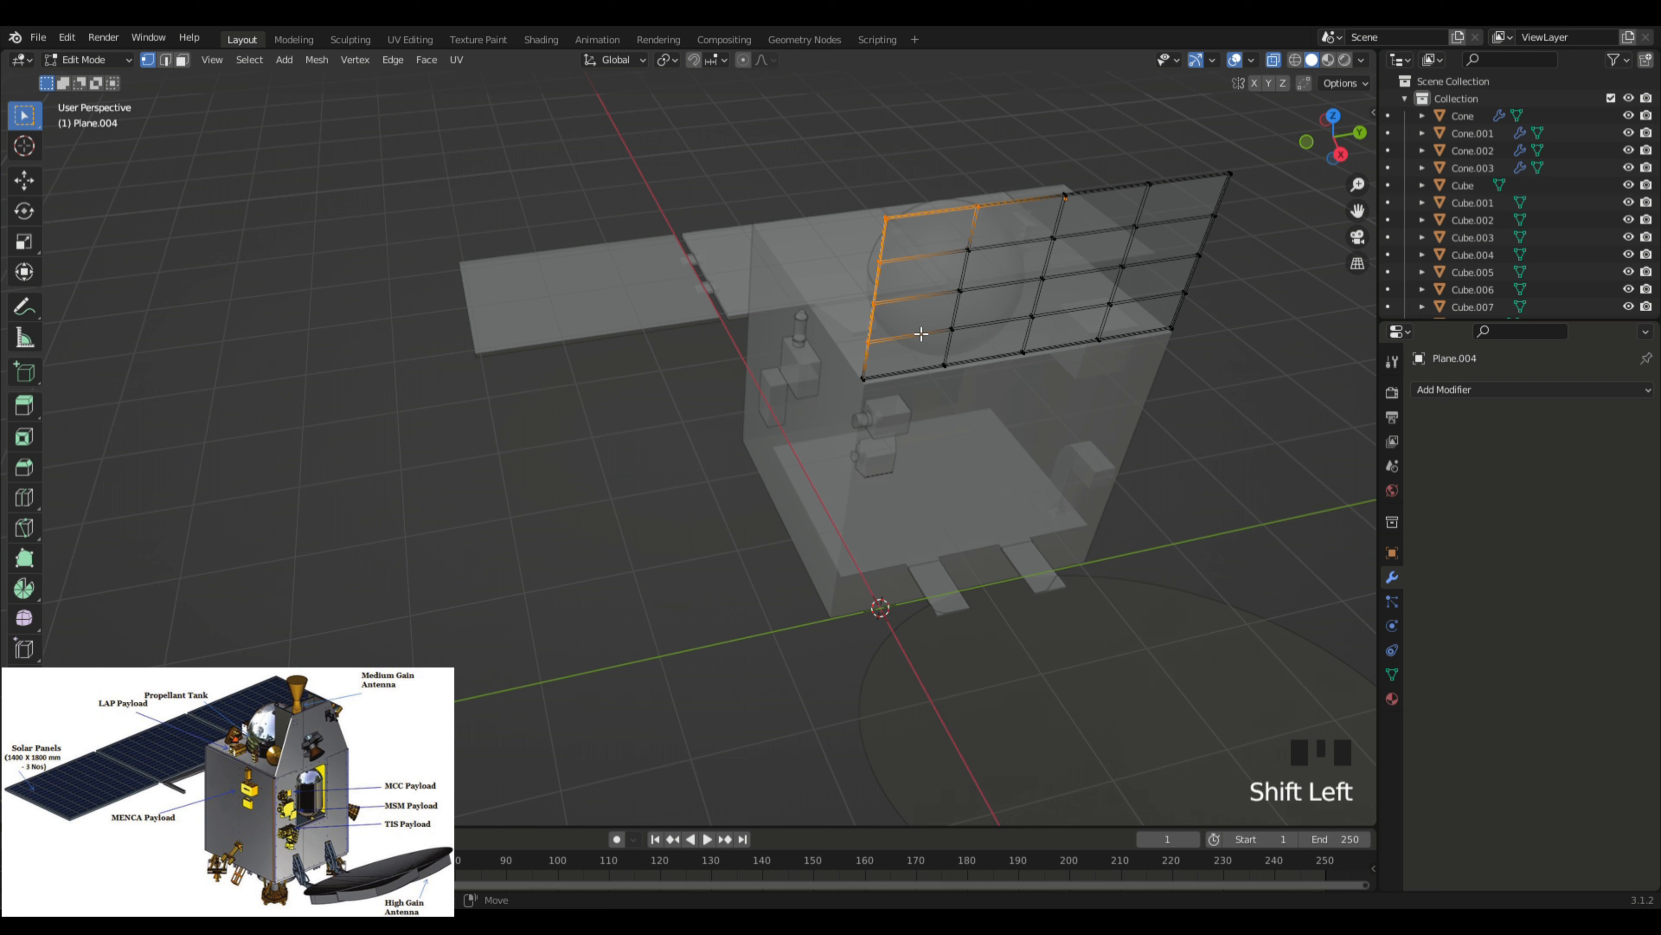
pyautogui.keyDown('shift'); pyautogui.click(913, 215); pyautogui.keyUp('shift')
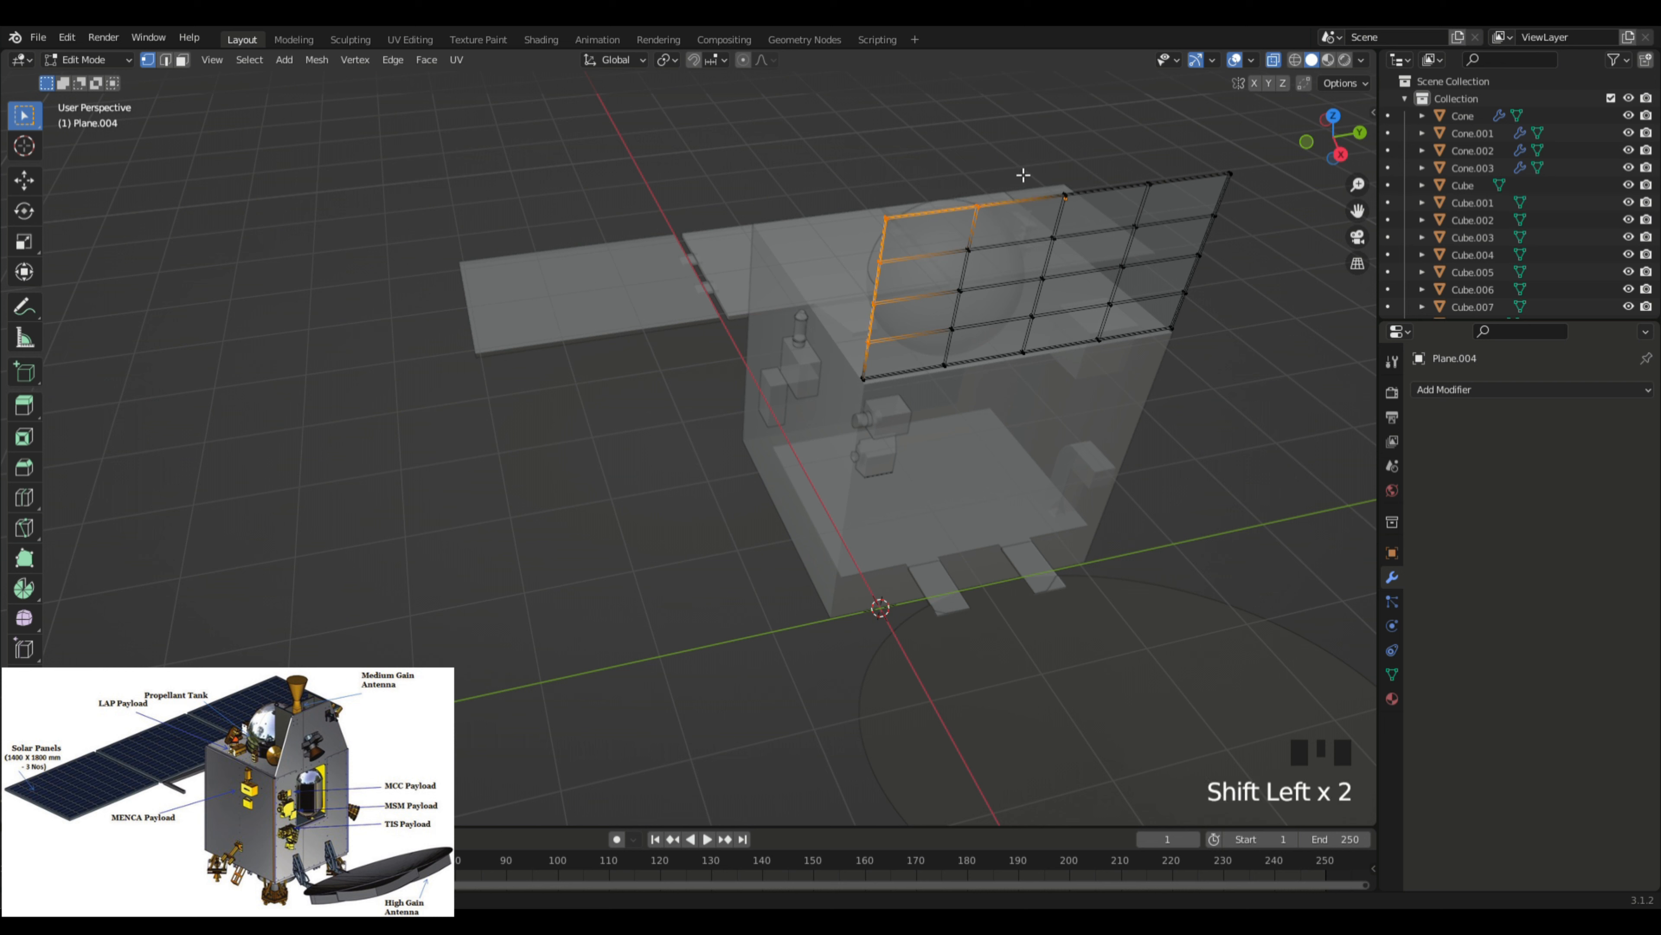
pyautogui.press('g')
pyautogui.press('z')
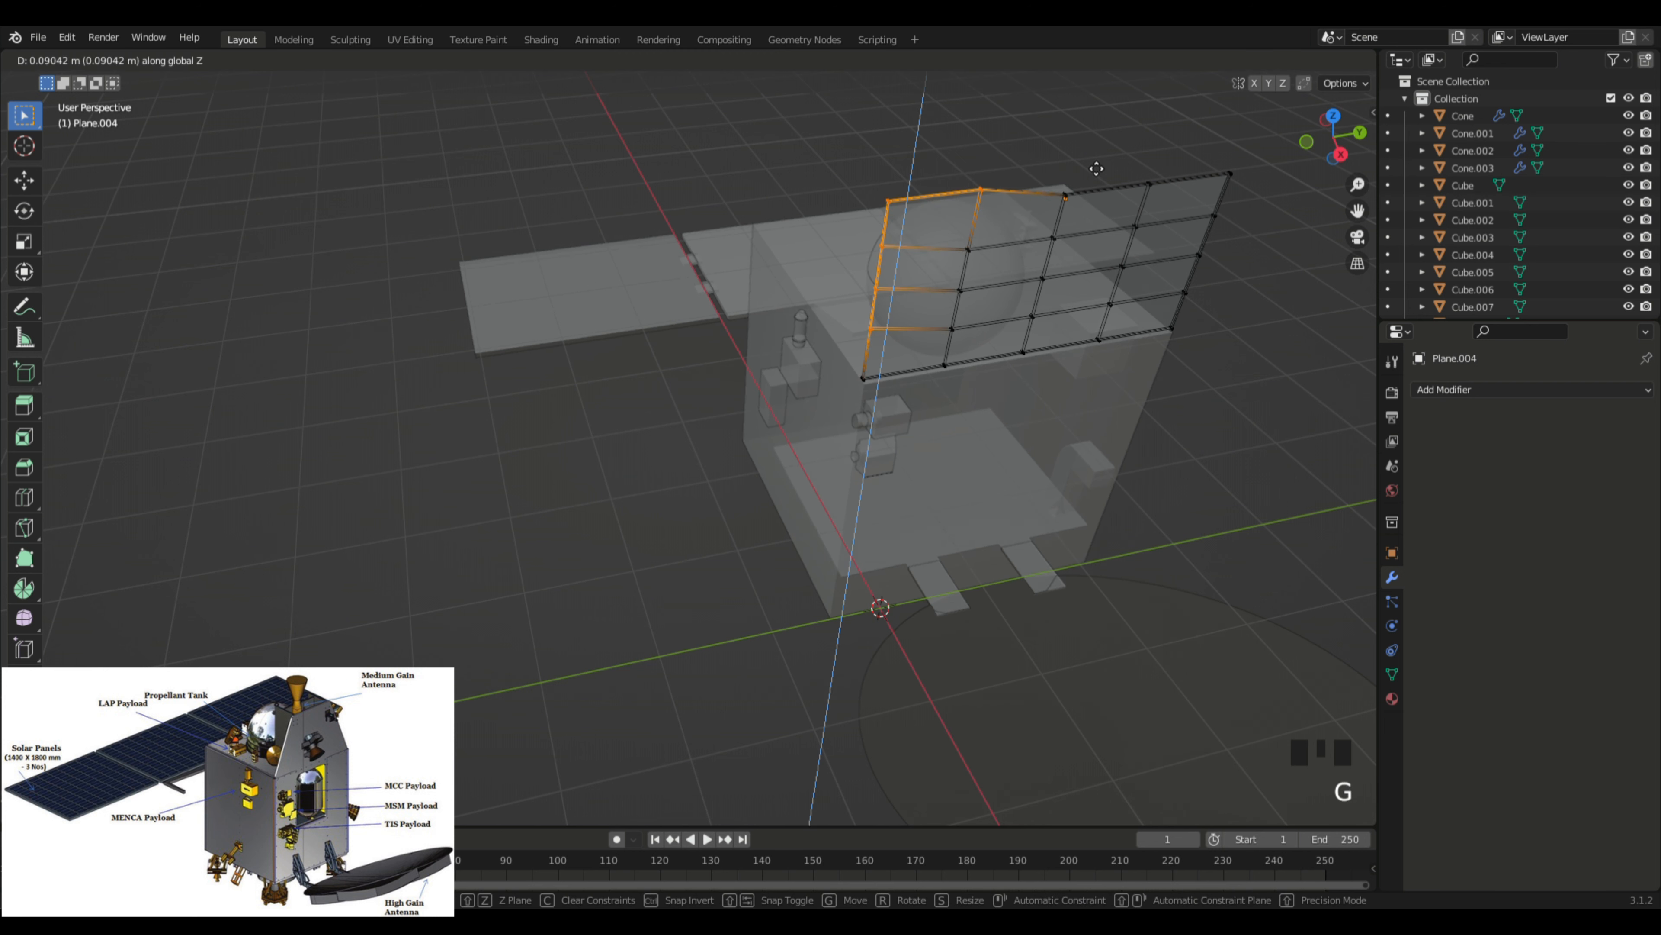
pyautogui.click(1044, 167)
pyautogui.click(743, 60)
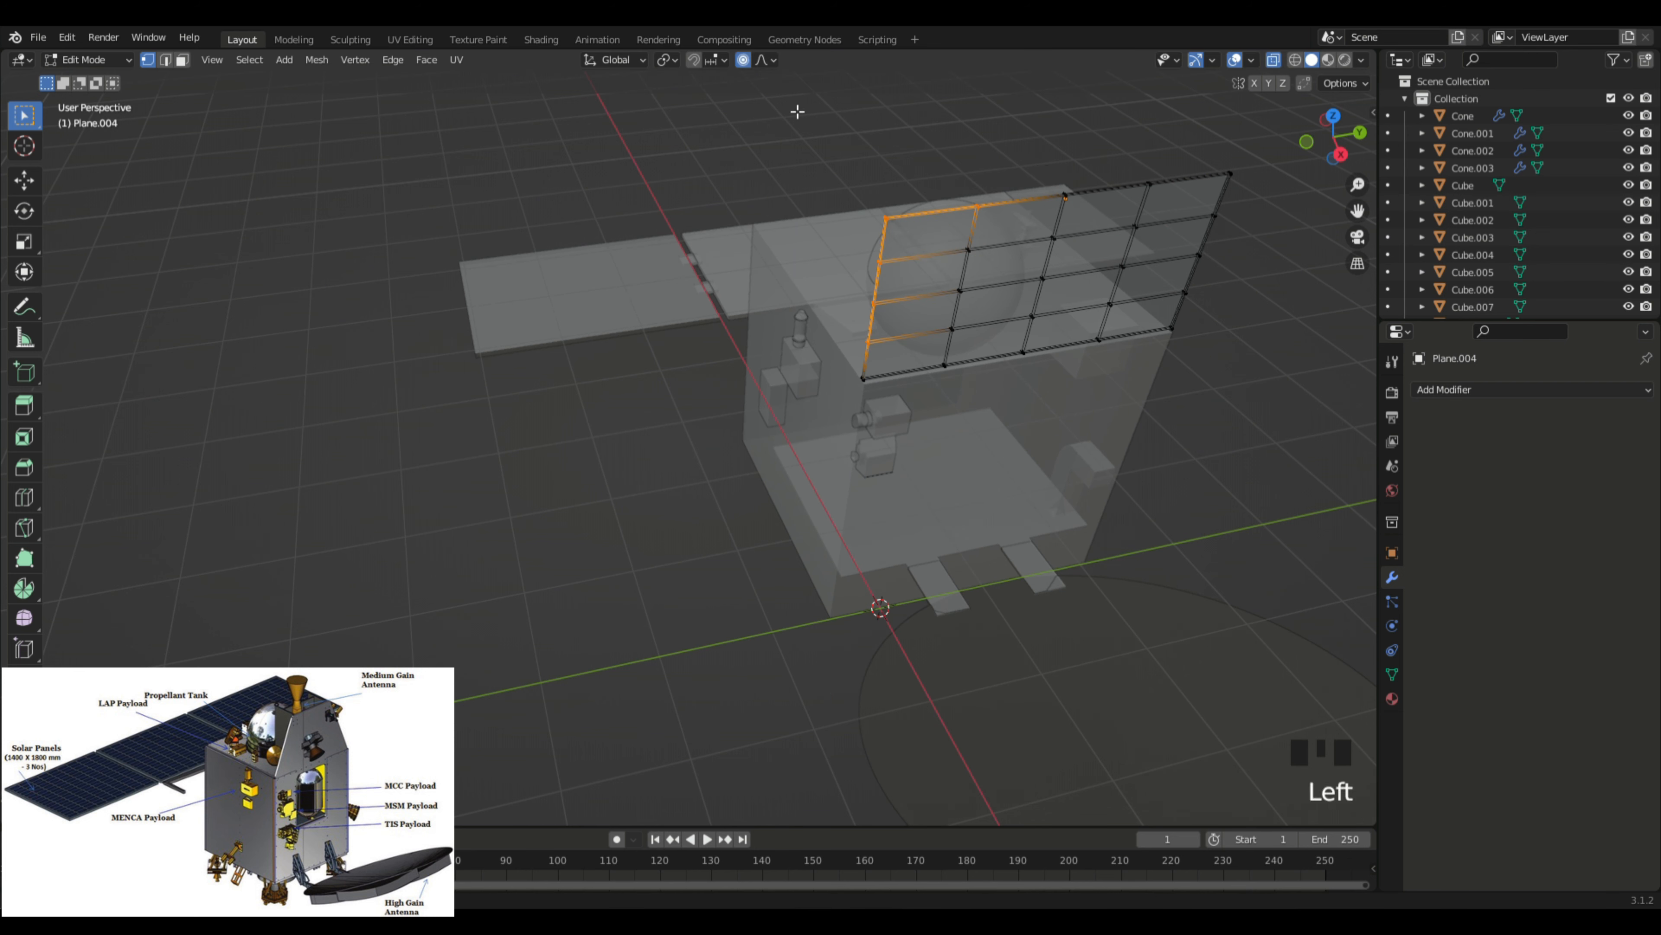
pyautogui.press('g')
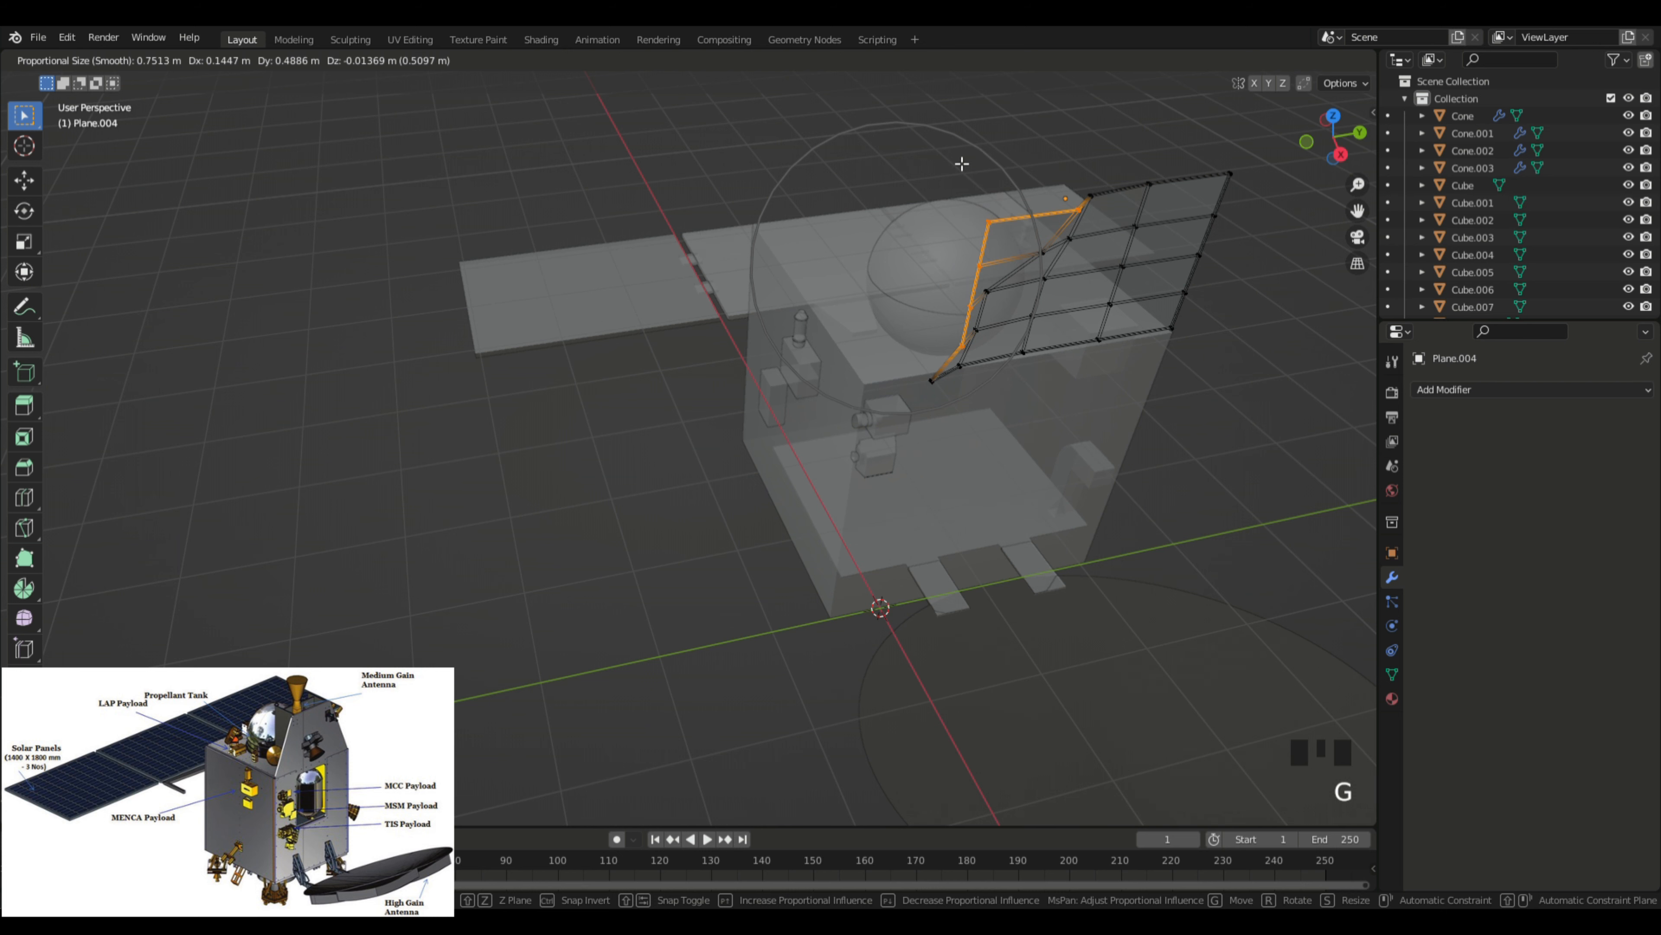
pyautogui.rightClick(947, 165)
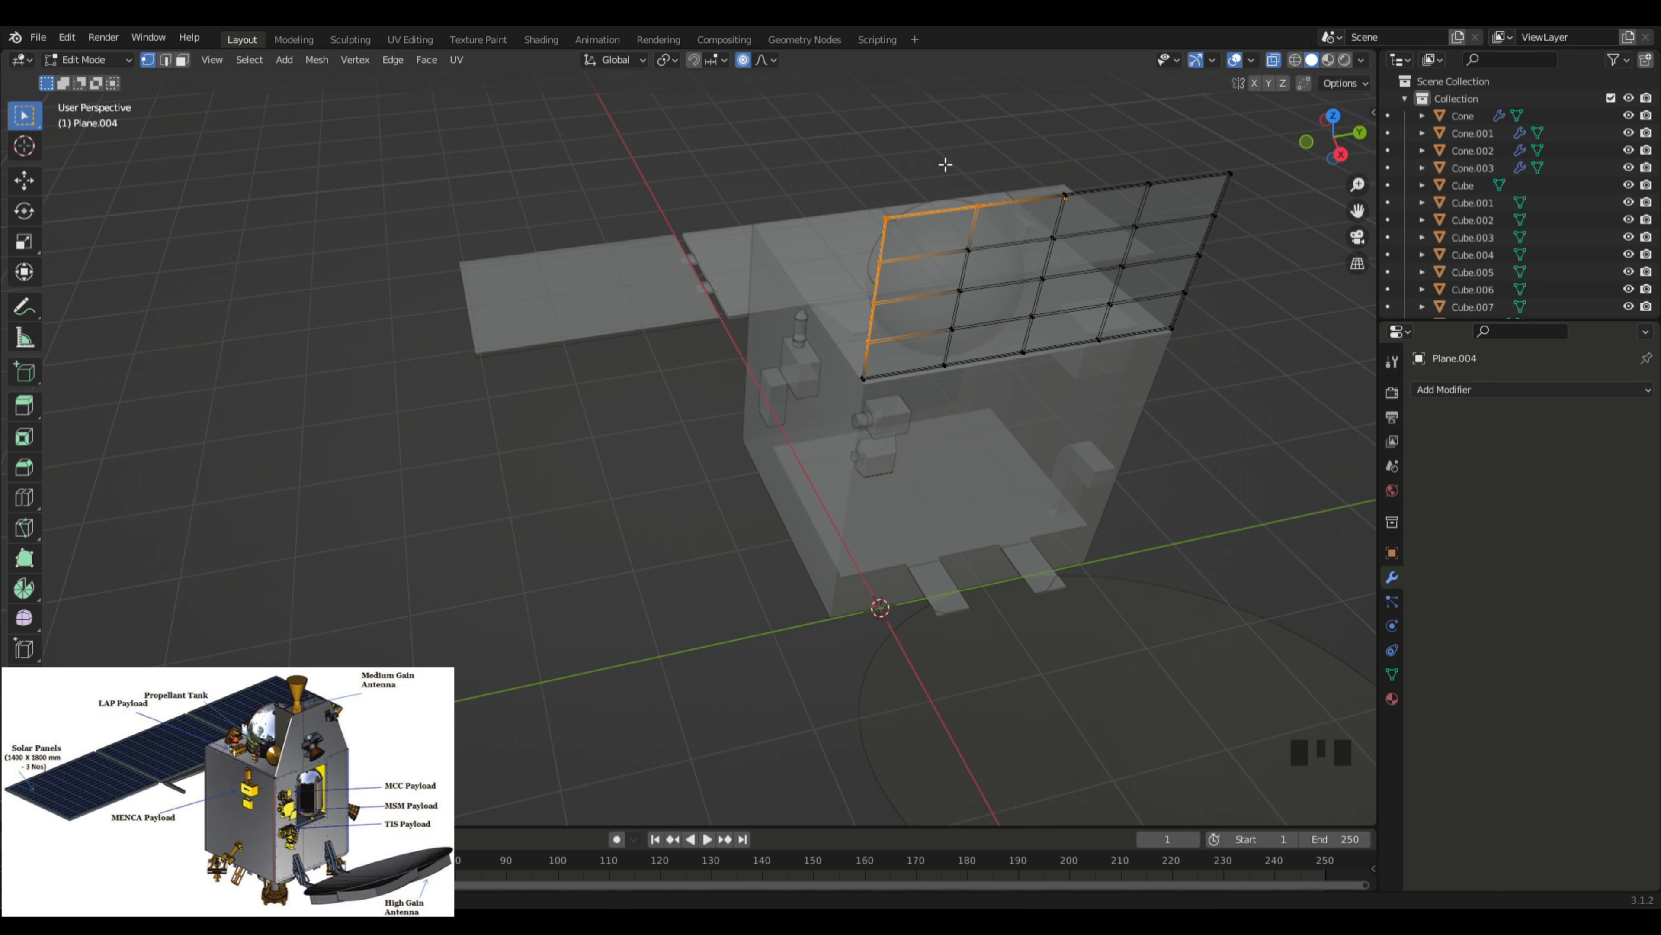
pyautogui.press('g')
pyautogui.scroll(5, 946, 167)
pyautogui.scroll(5, 947, 167)
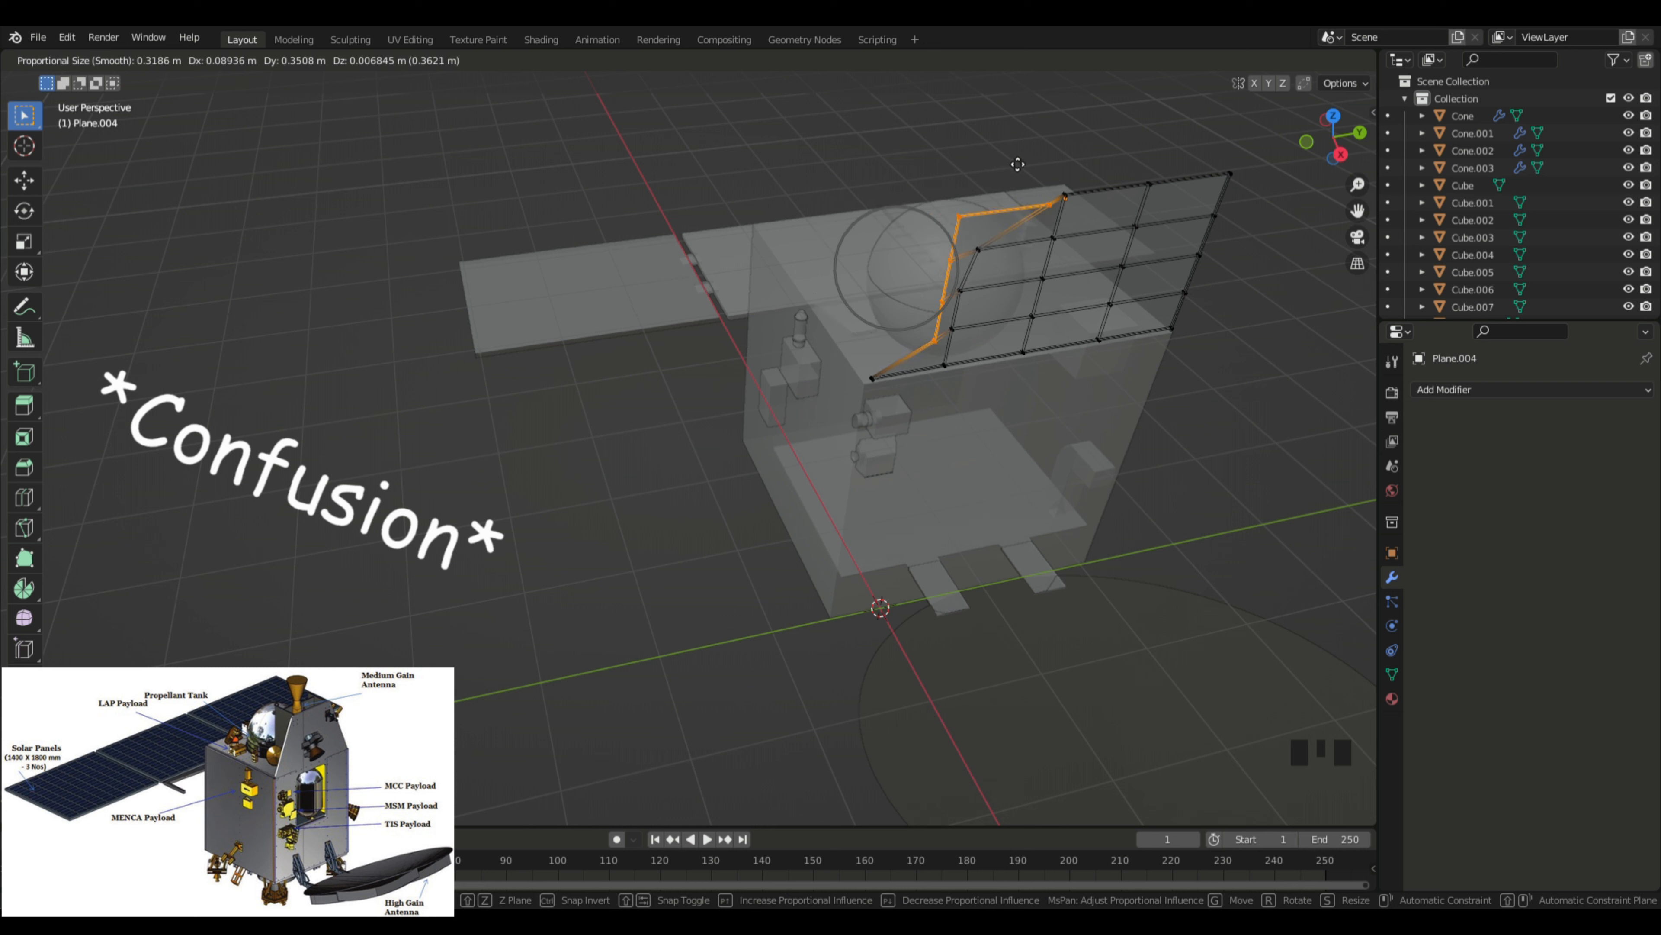
pyautogui.rightClick(1046, 162)
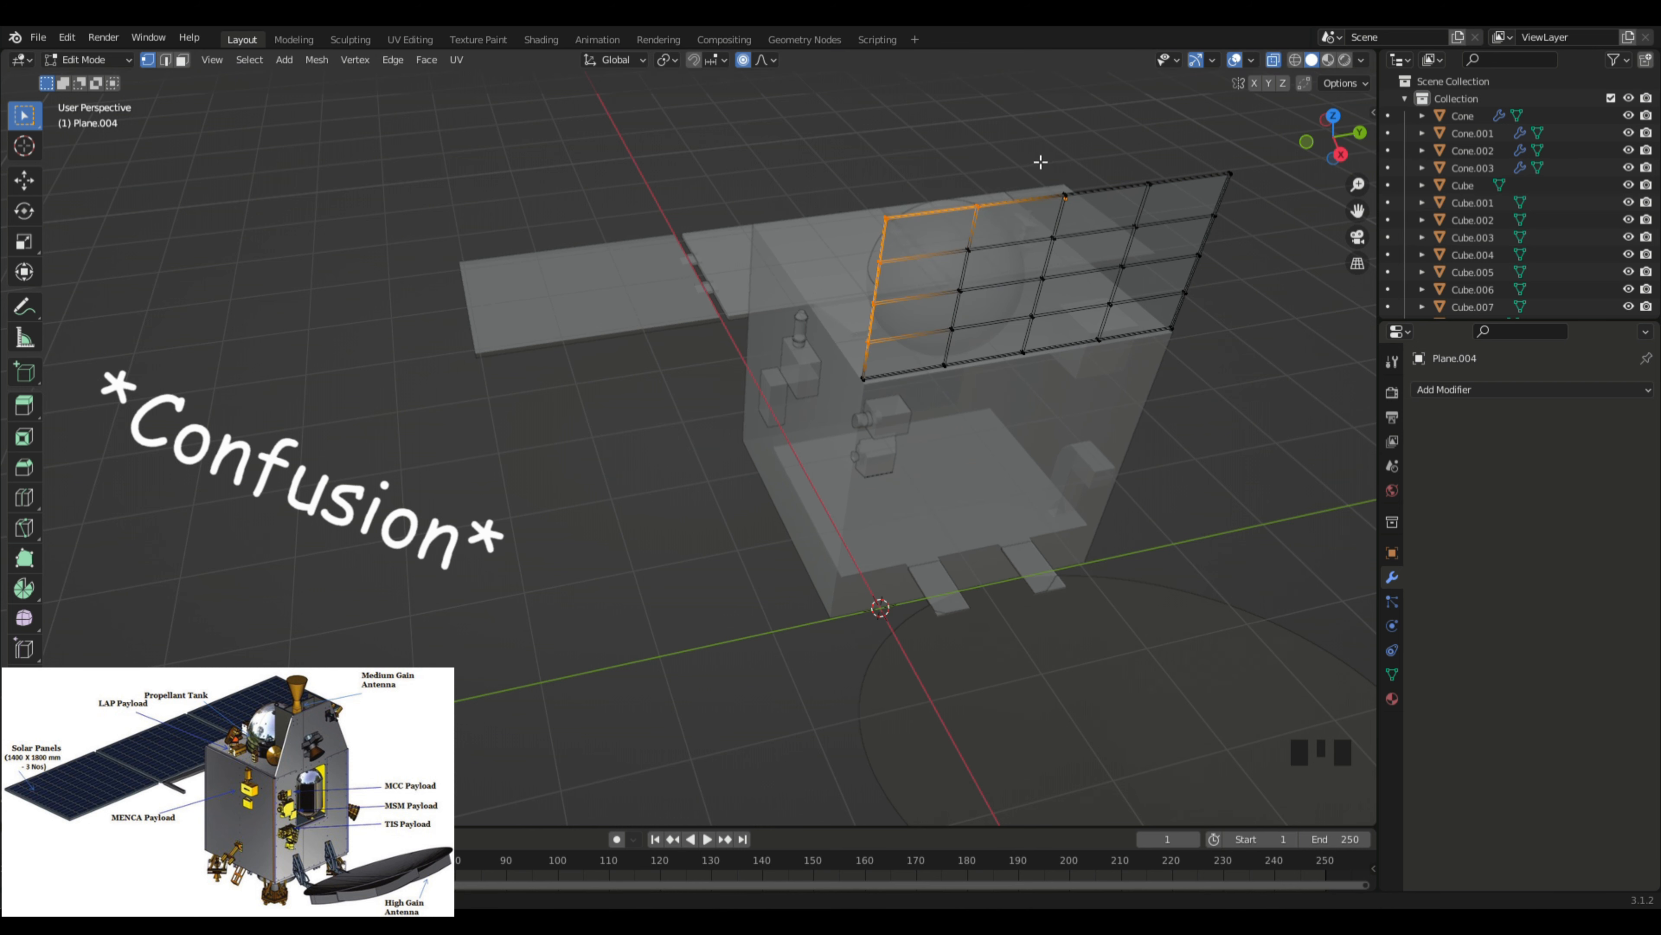
pyautogui.press('g')
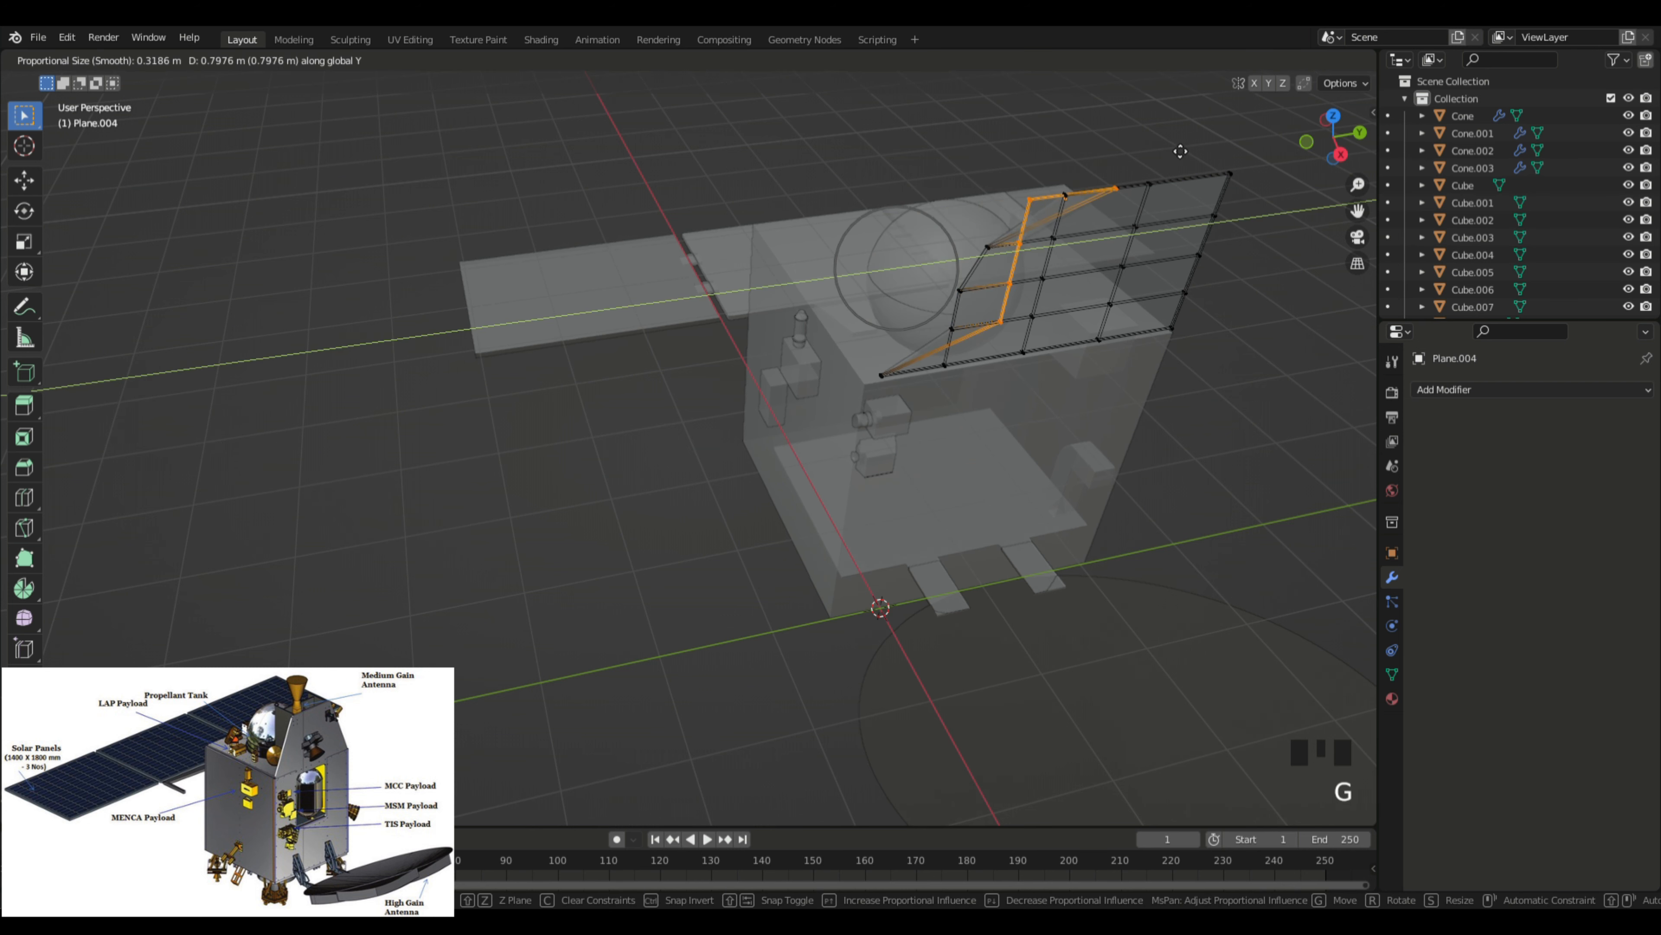
pyautogui.rightClick(1177, 151)
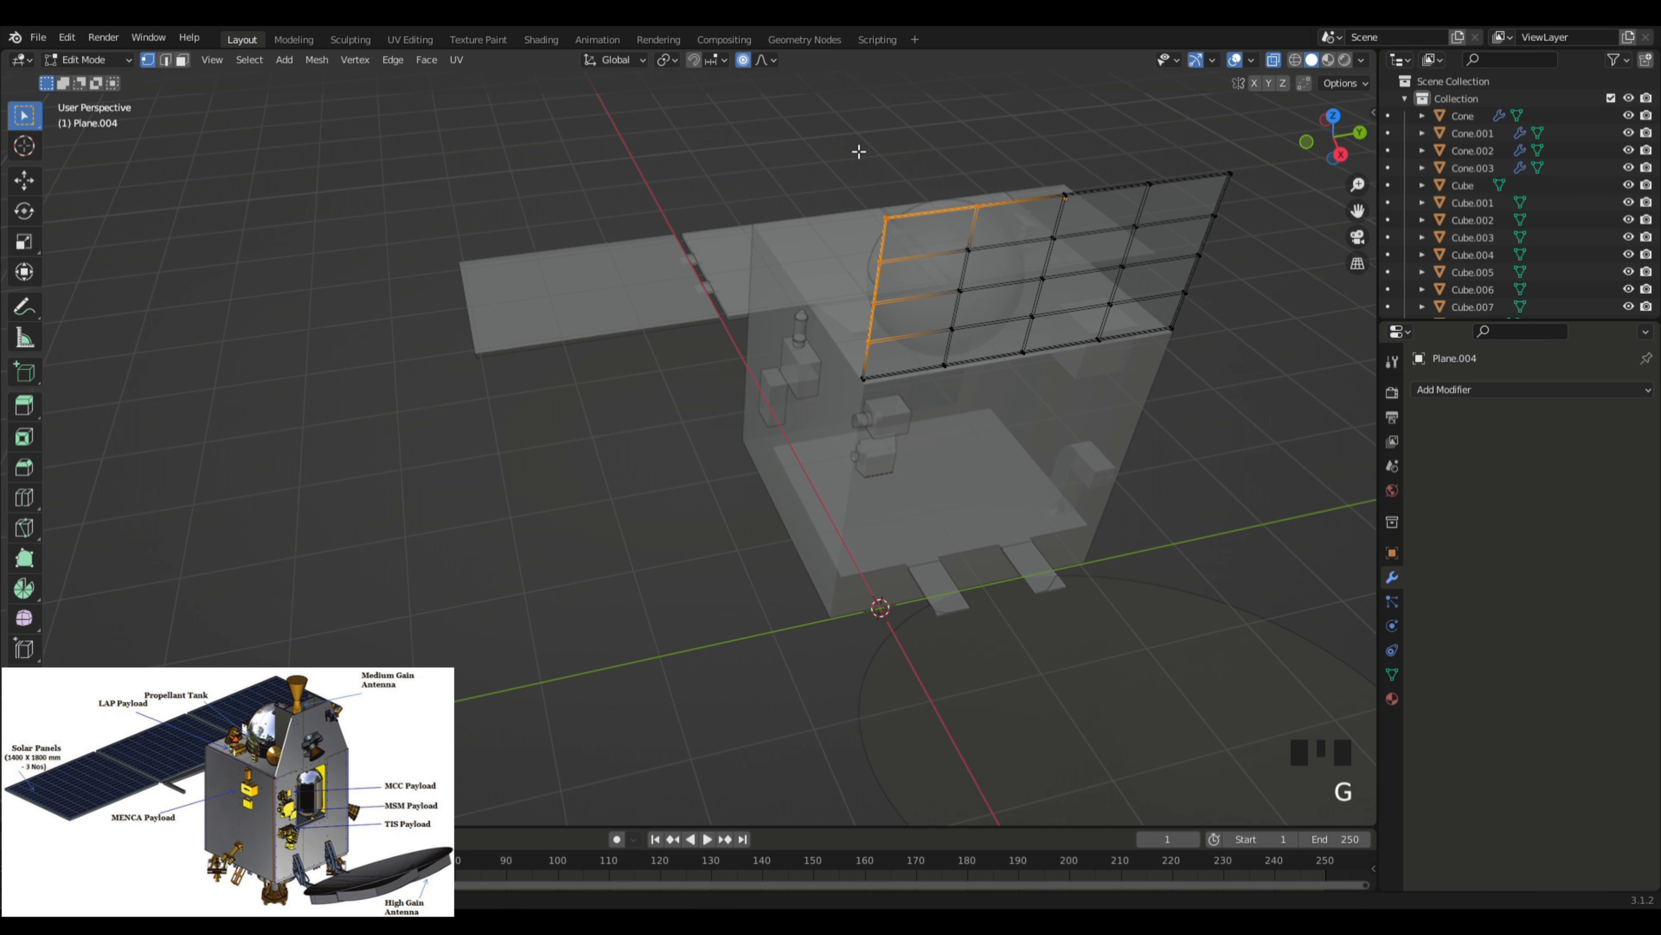
pyautogui.click(744, 60)
pyautogui.keyDown('shift'); pyautogui.moveTo(948, 243); pyautogui.dragTo(1005, 331); pyautogui.keyUp('shift')
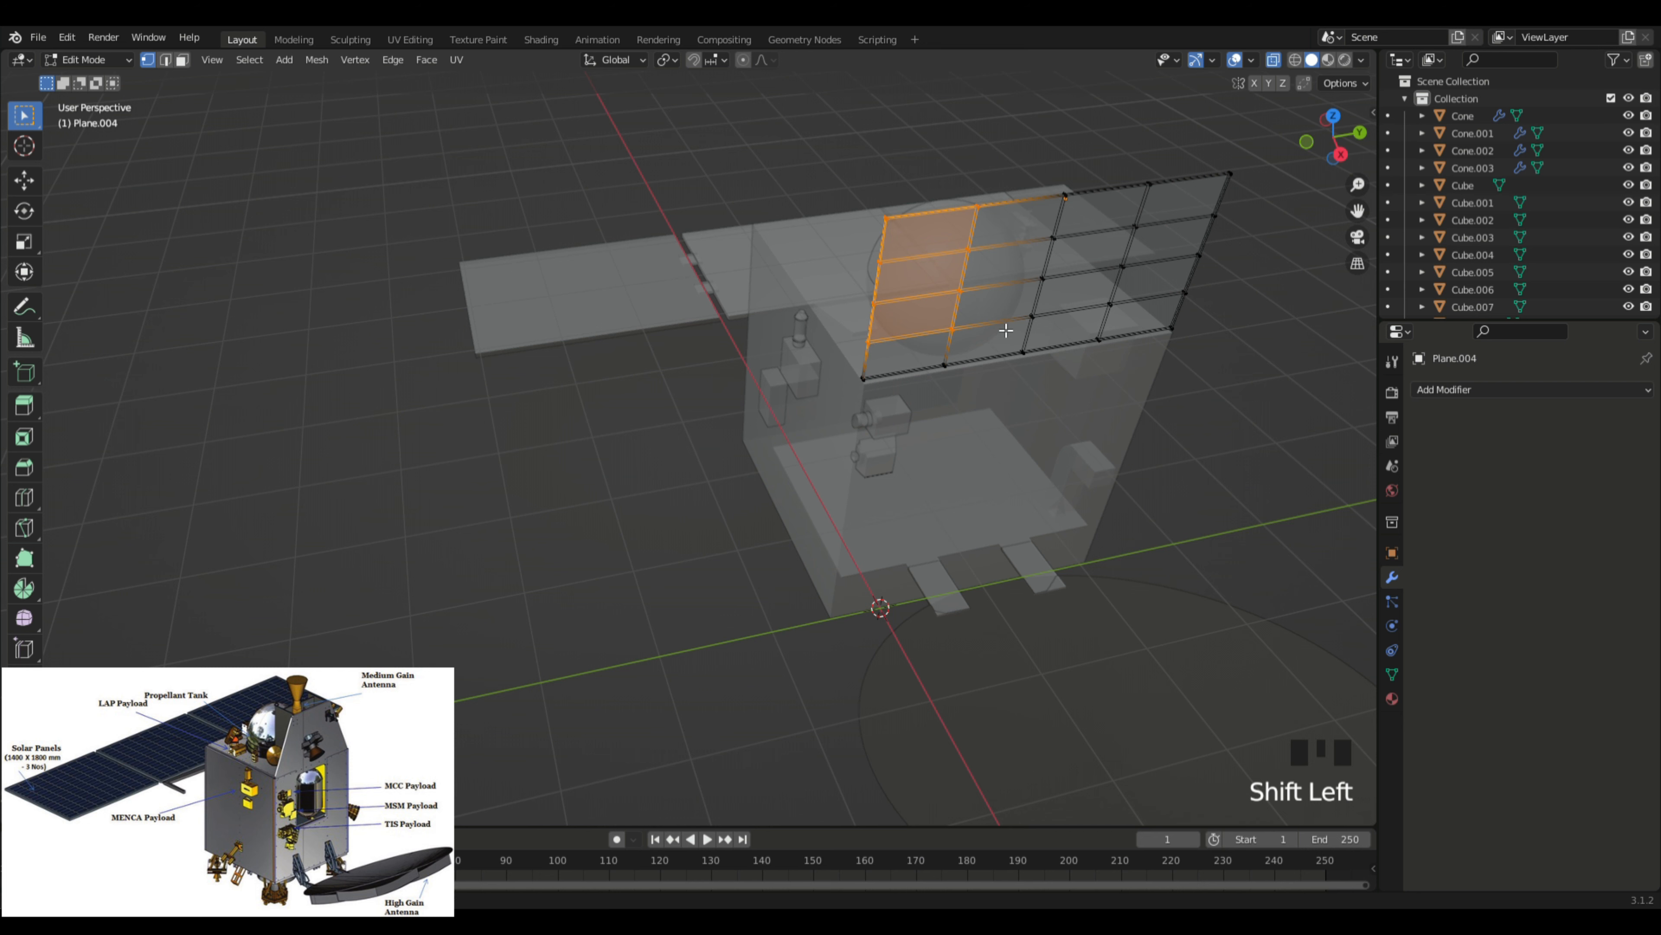
pyautogui.press('g')
pyautogui.press('y')
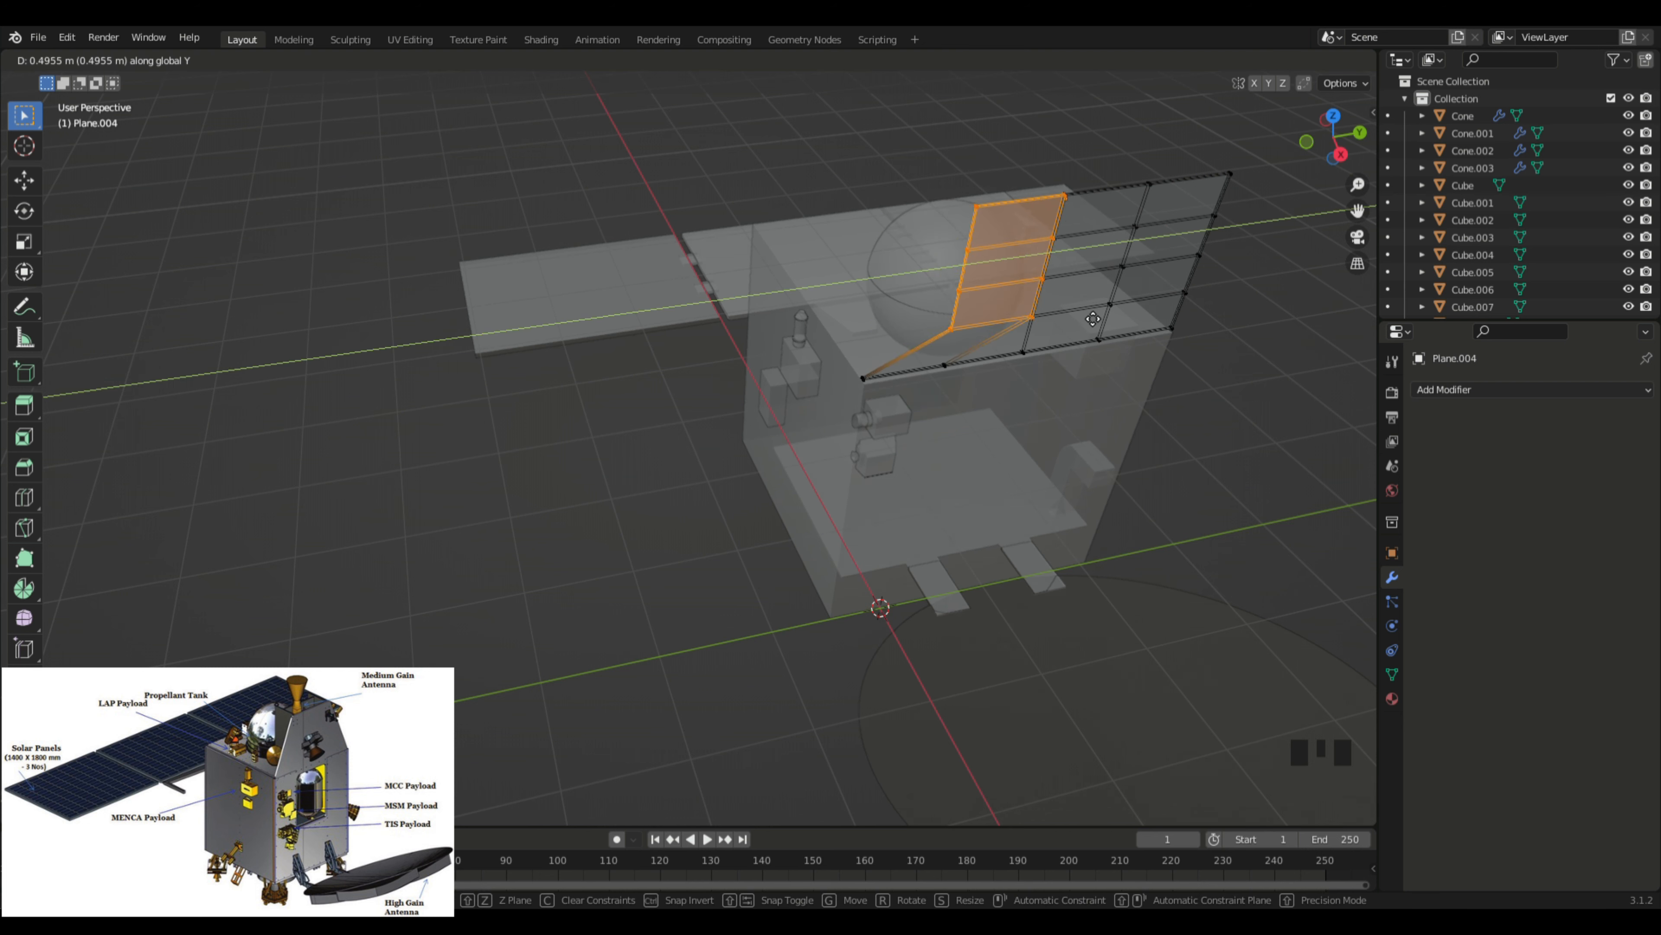
pyautogui.rightClick(1095, 318)
# Step: Move the plane's upper corner vertex above the two small boxes 0.6041 m inward along Y, using smooth proportional editing with a 1.1 m size
pyautogui.click(923, 178)
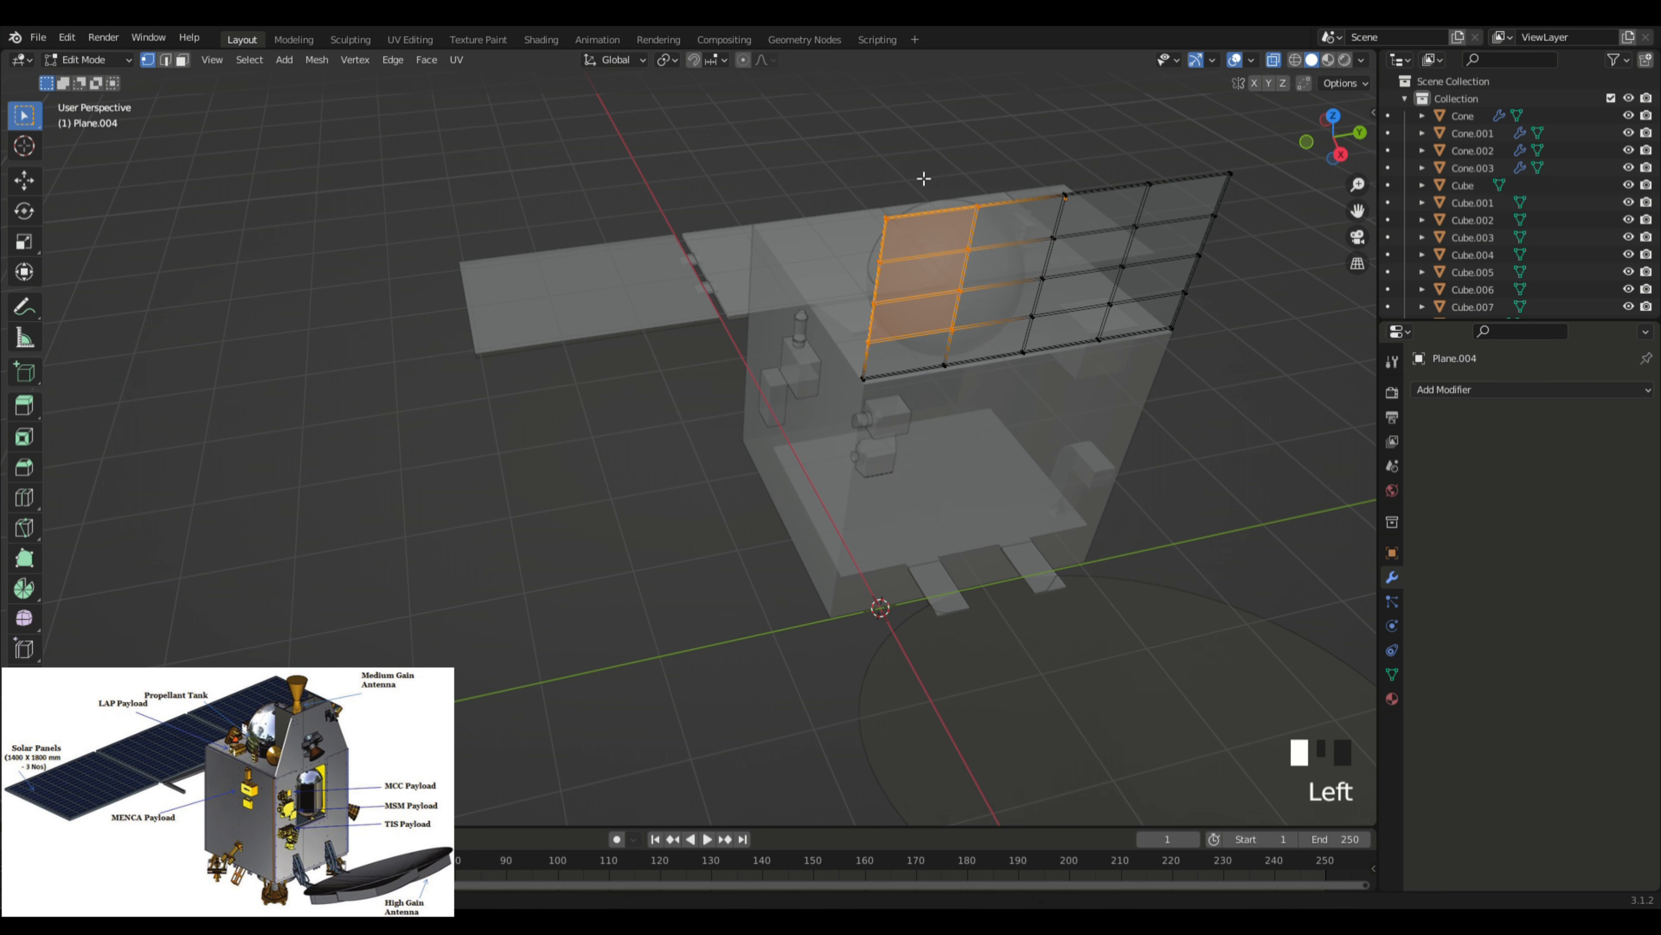
pyautogui.moveTo(813, 188); pyautogui.dragTo(904, 247)
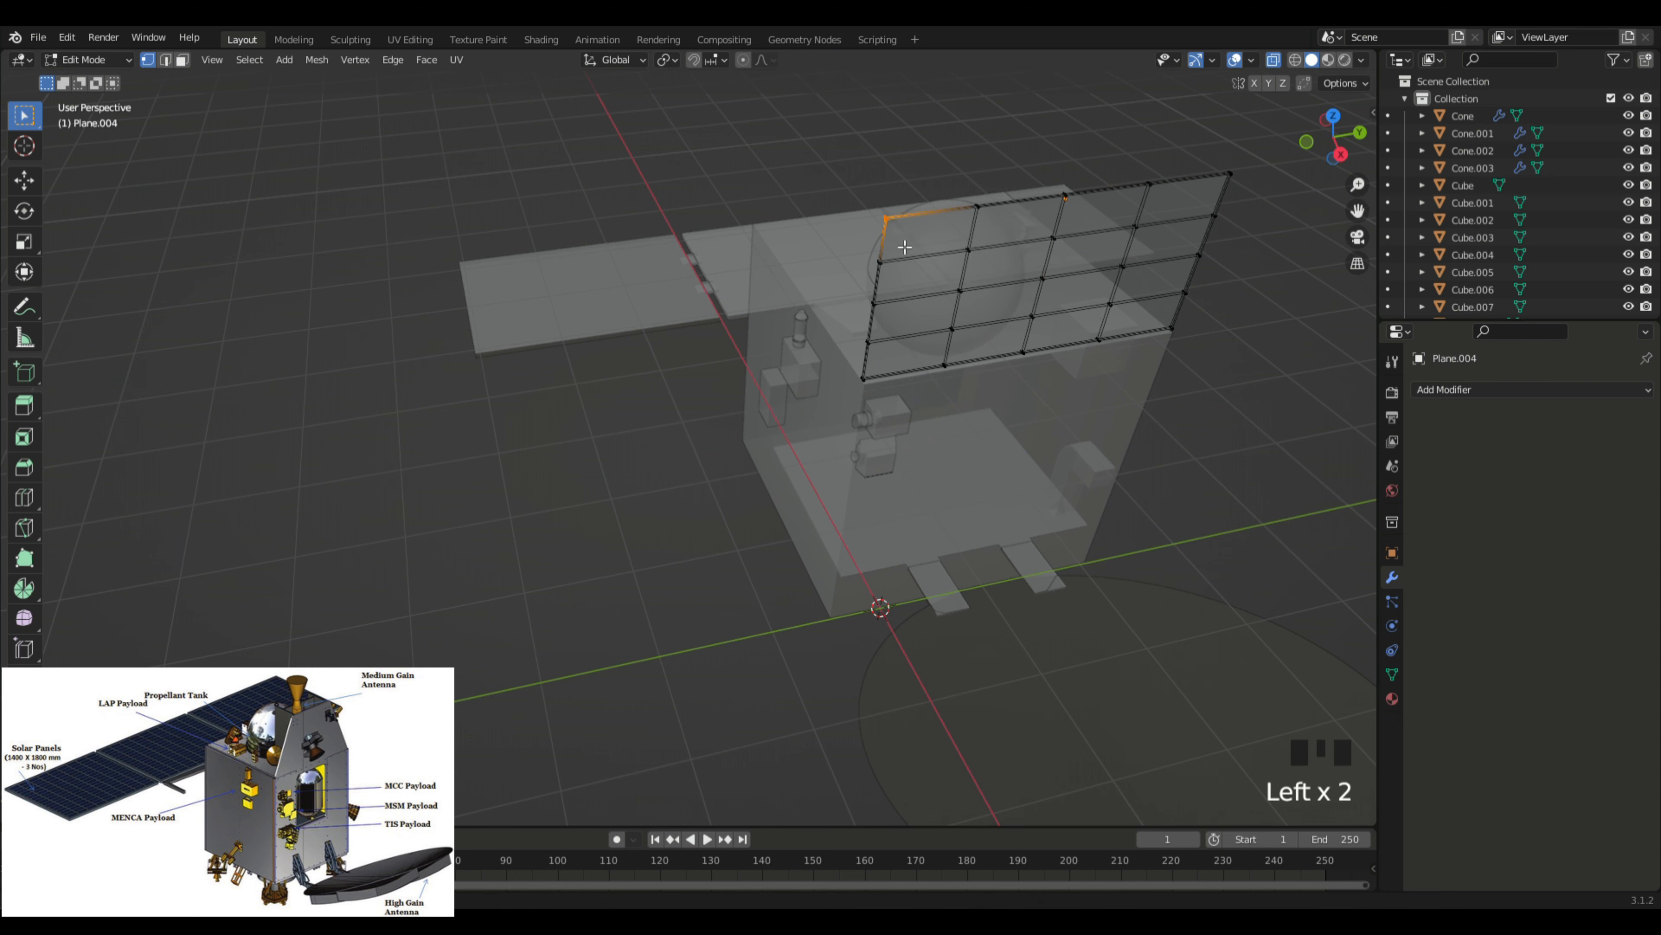
pyautogui.press('g')
pyautogui.rightClick(1001, 252)
pyautogui.click(743, 60)
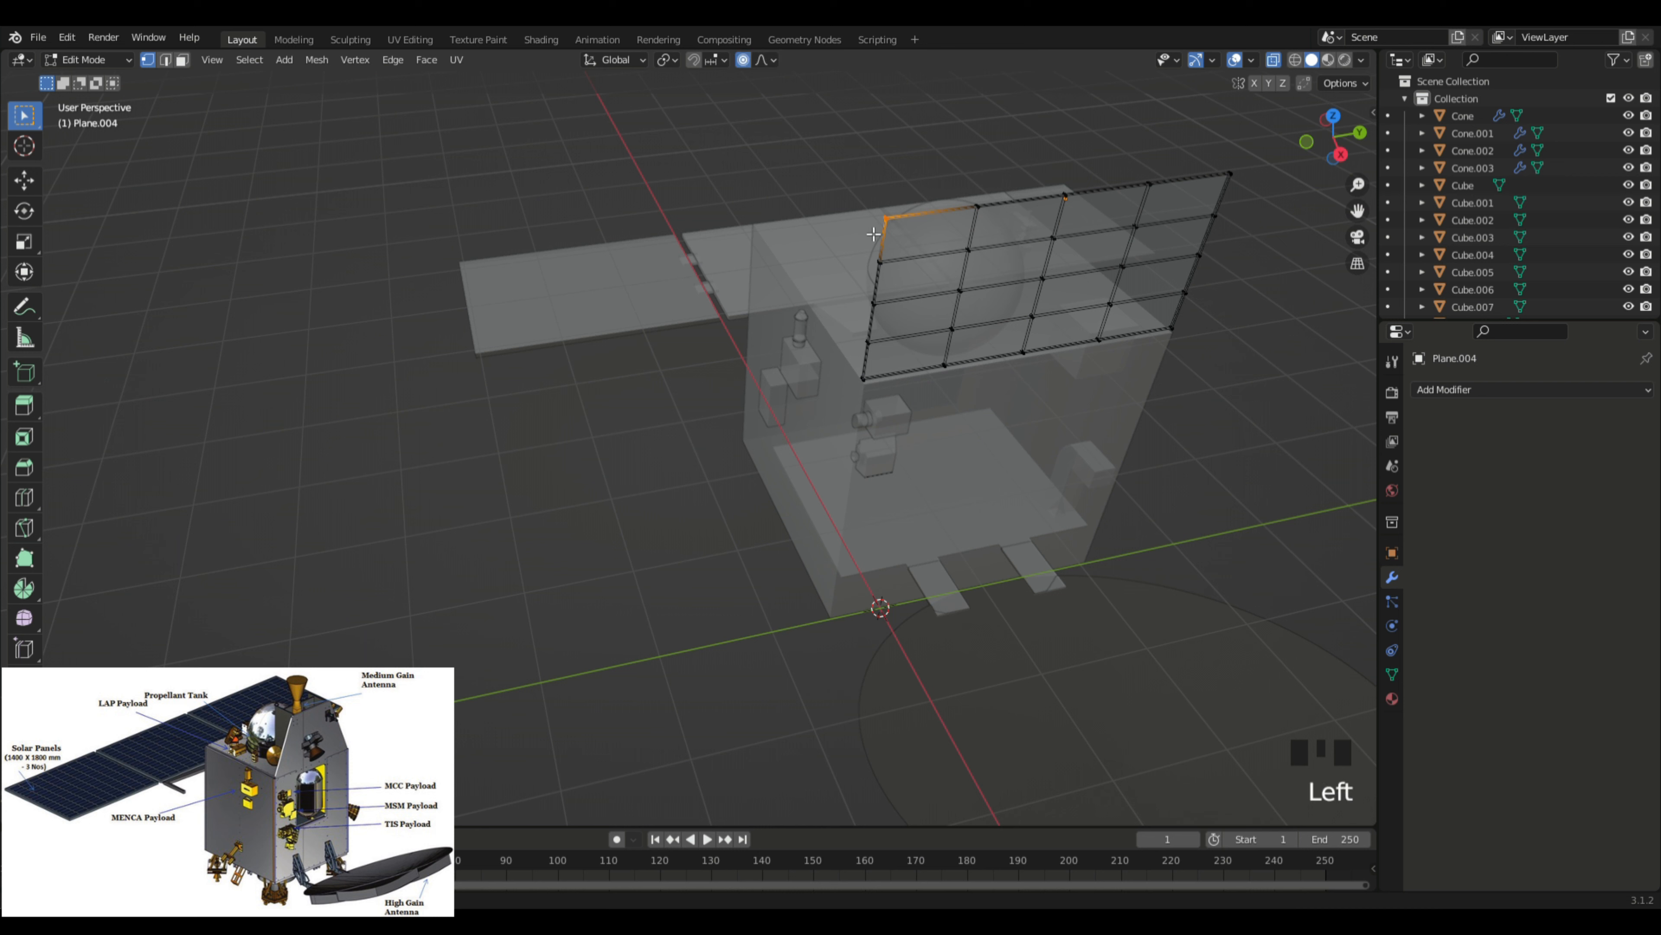
pyautogui.press('g')
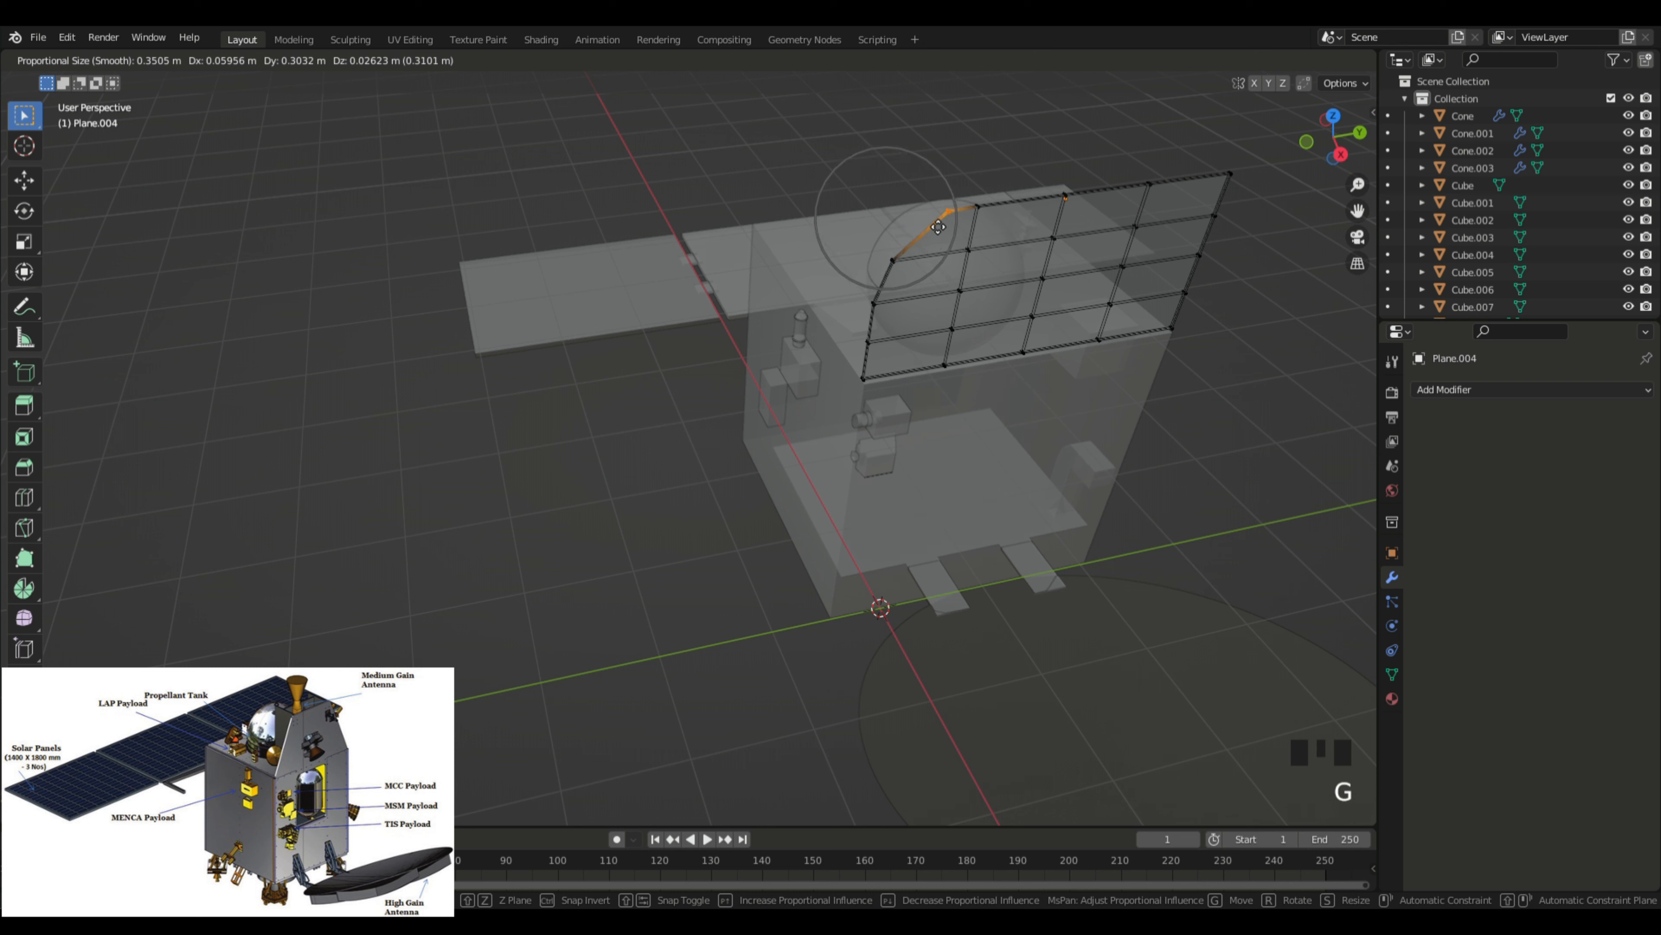
pyautogui.scroll(-4, 942, 225)
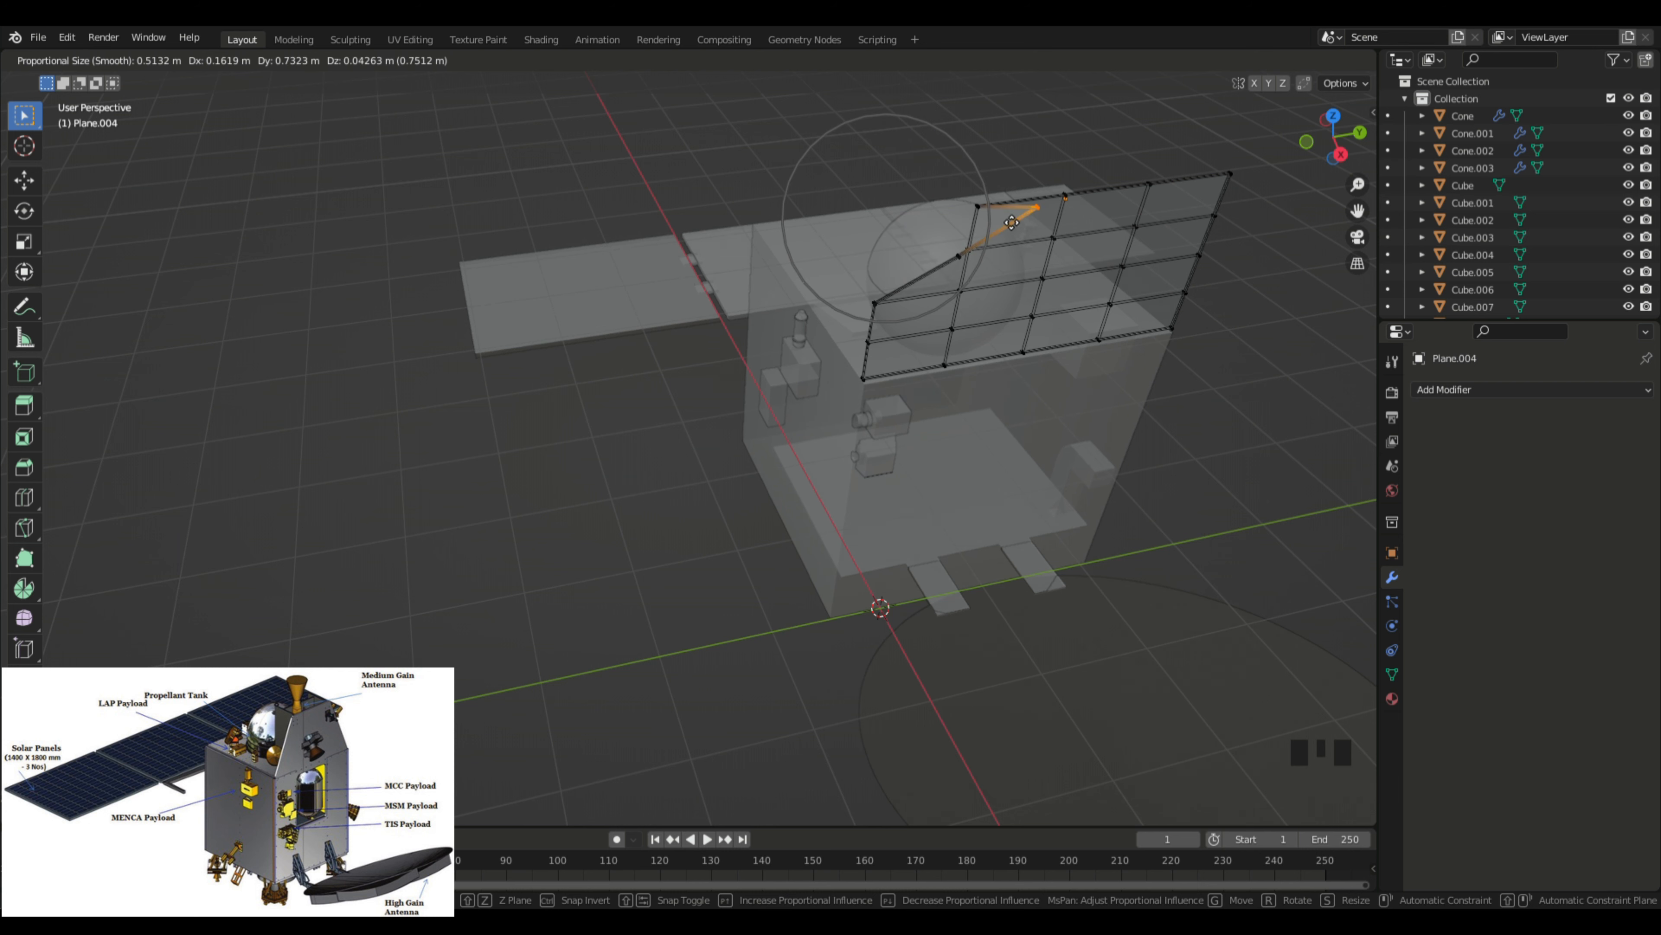
pyautogui.scroll(-2, 1001, 222)
pyautogui.press('y')
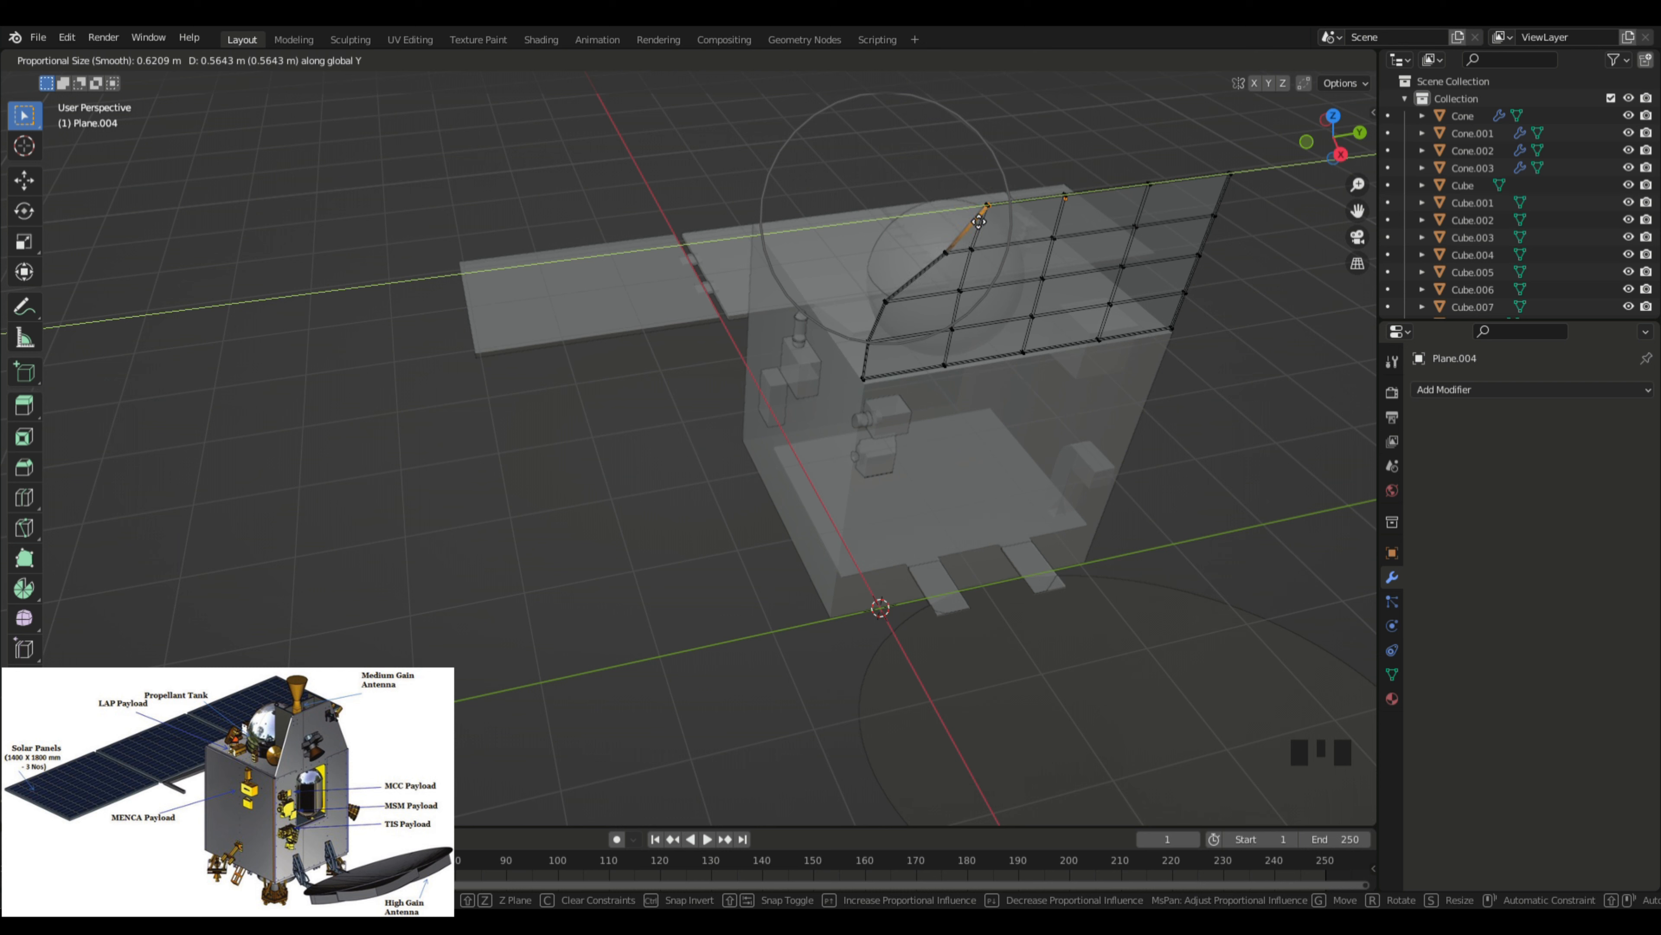
pyautogui.scroll(-3, 978, 221)
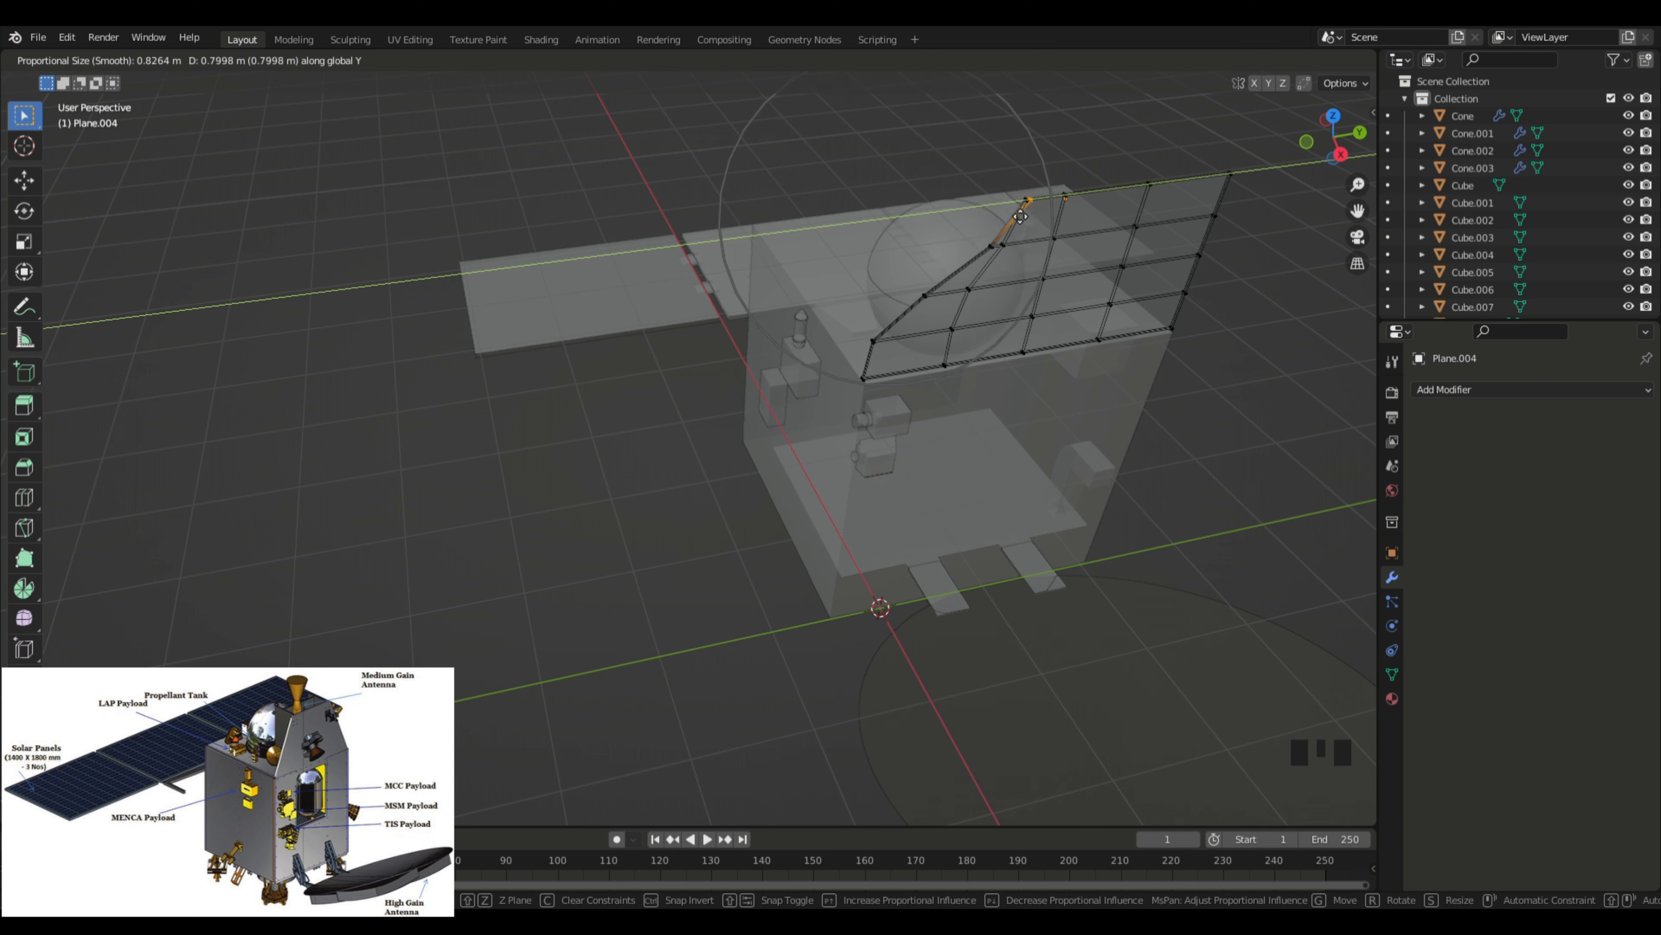
pyautogui.scroll(-2, 1014, 217)
pyautogui.scroll(-1, 1020, 215)
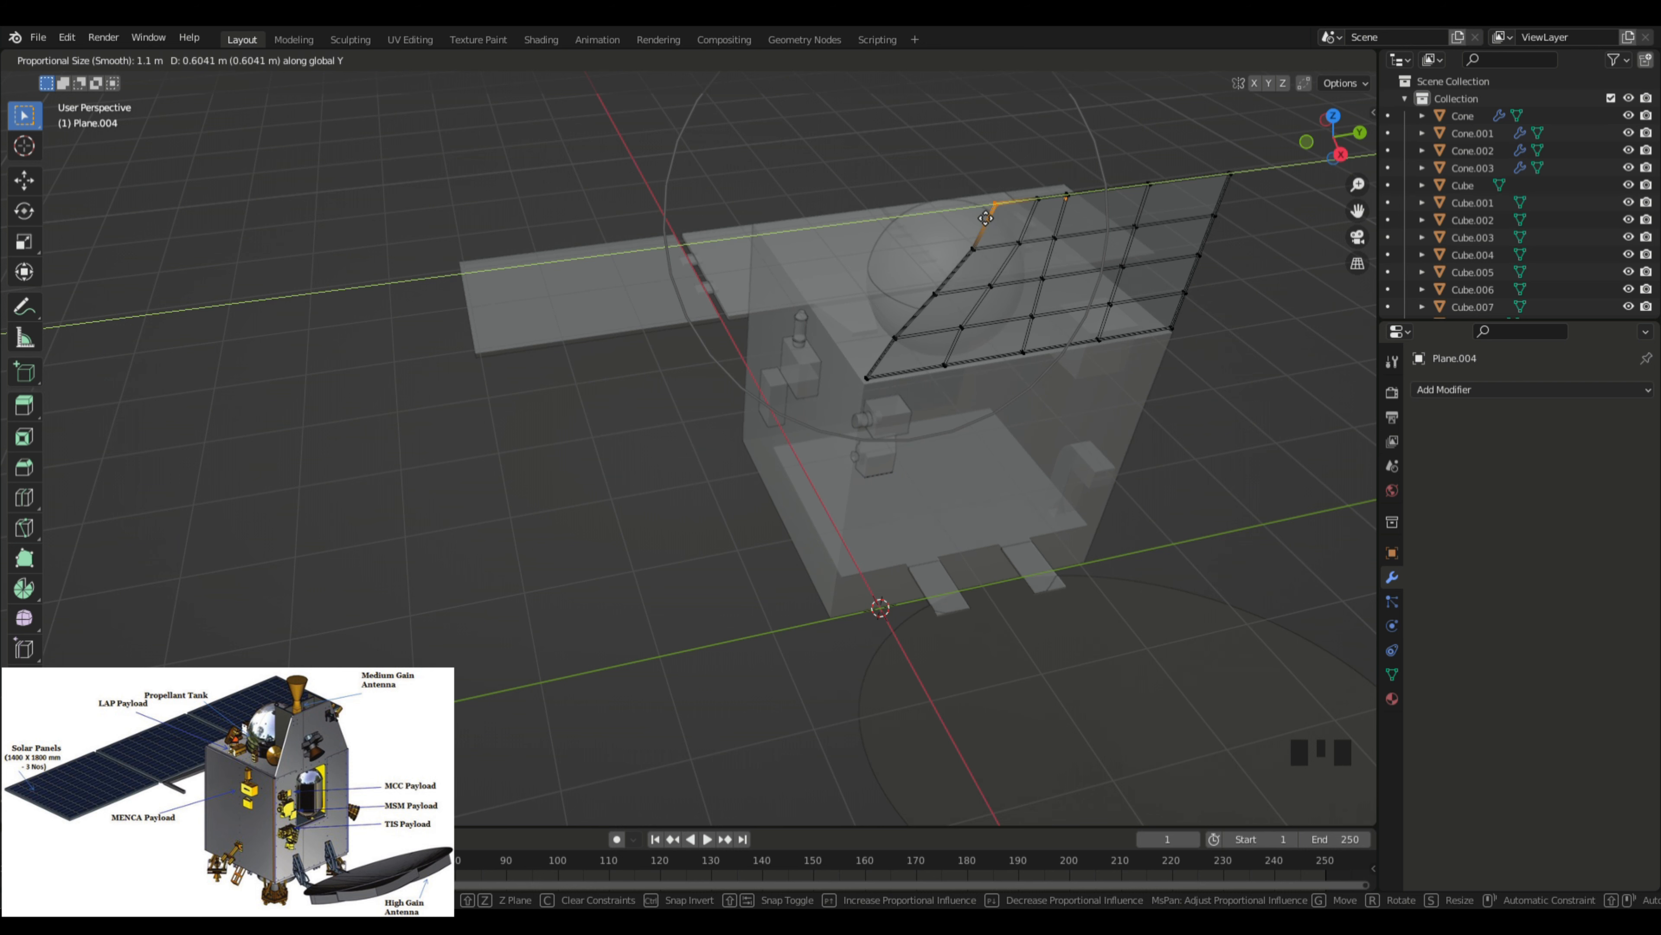
pyautogui.click(986, 218)
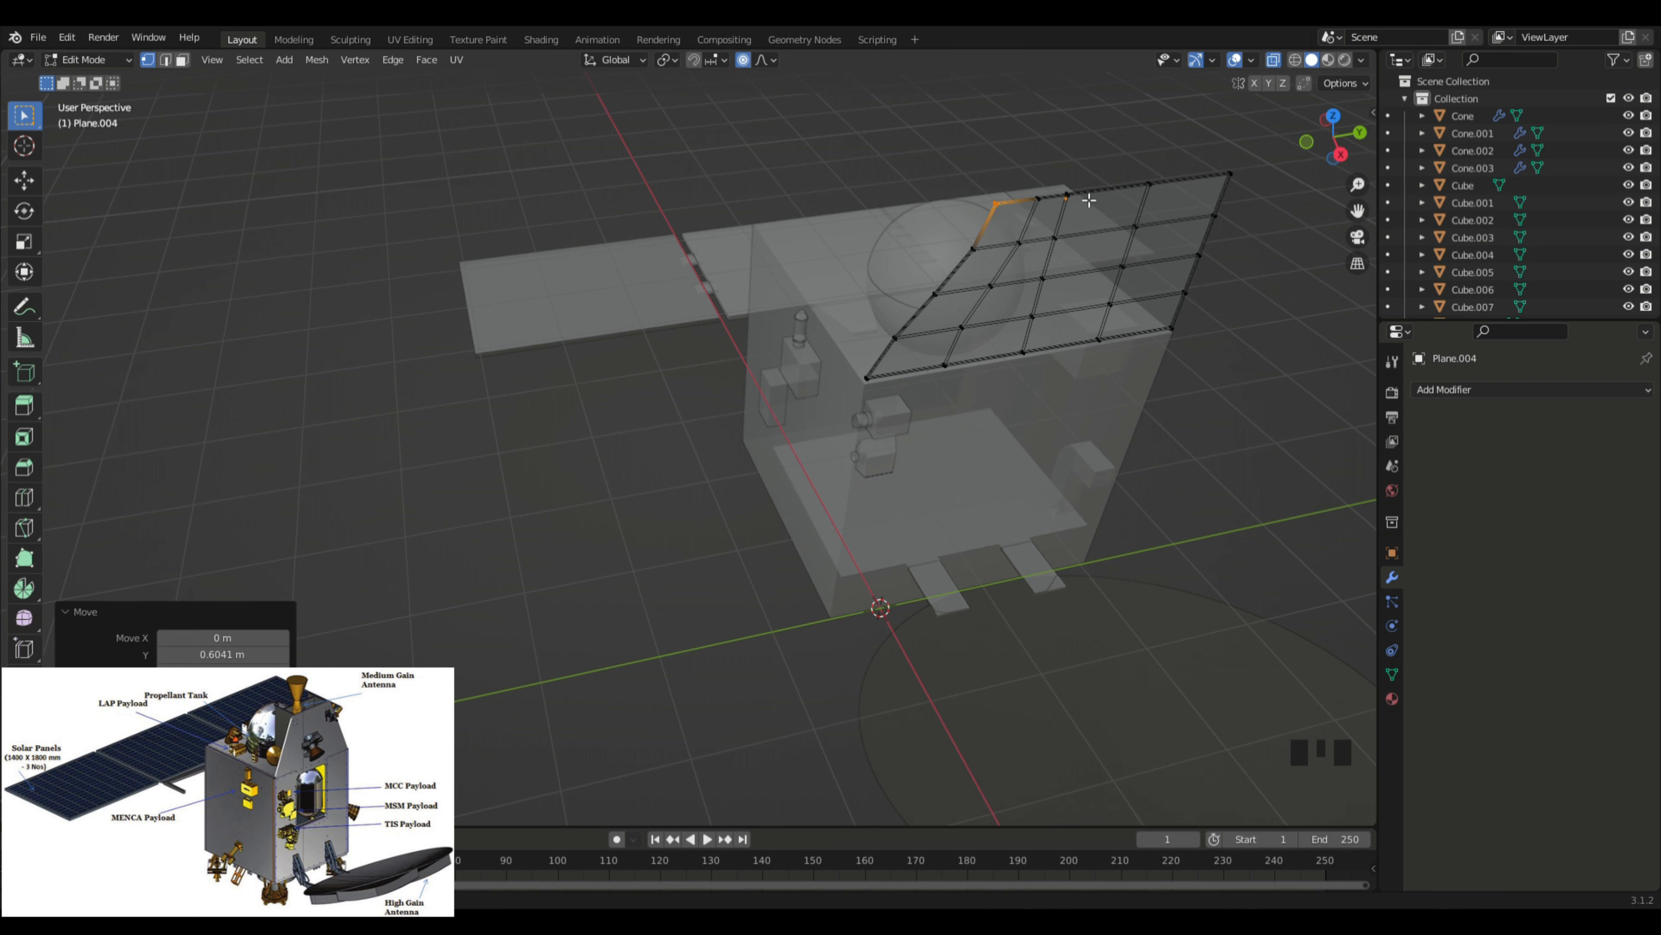
# Step: Move the opposite upper corner inward along Y with proportional editing to taper the panel on both sides, and turn off X-ray
pyautogui.moveTo(1087, 148); pyautogui.dragTo(1031, 136, button='middle')
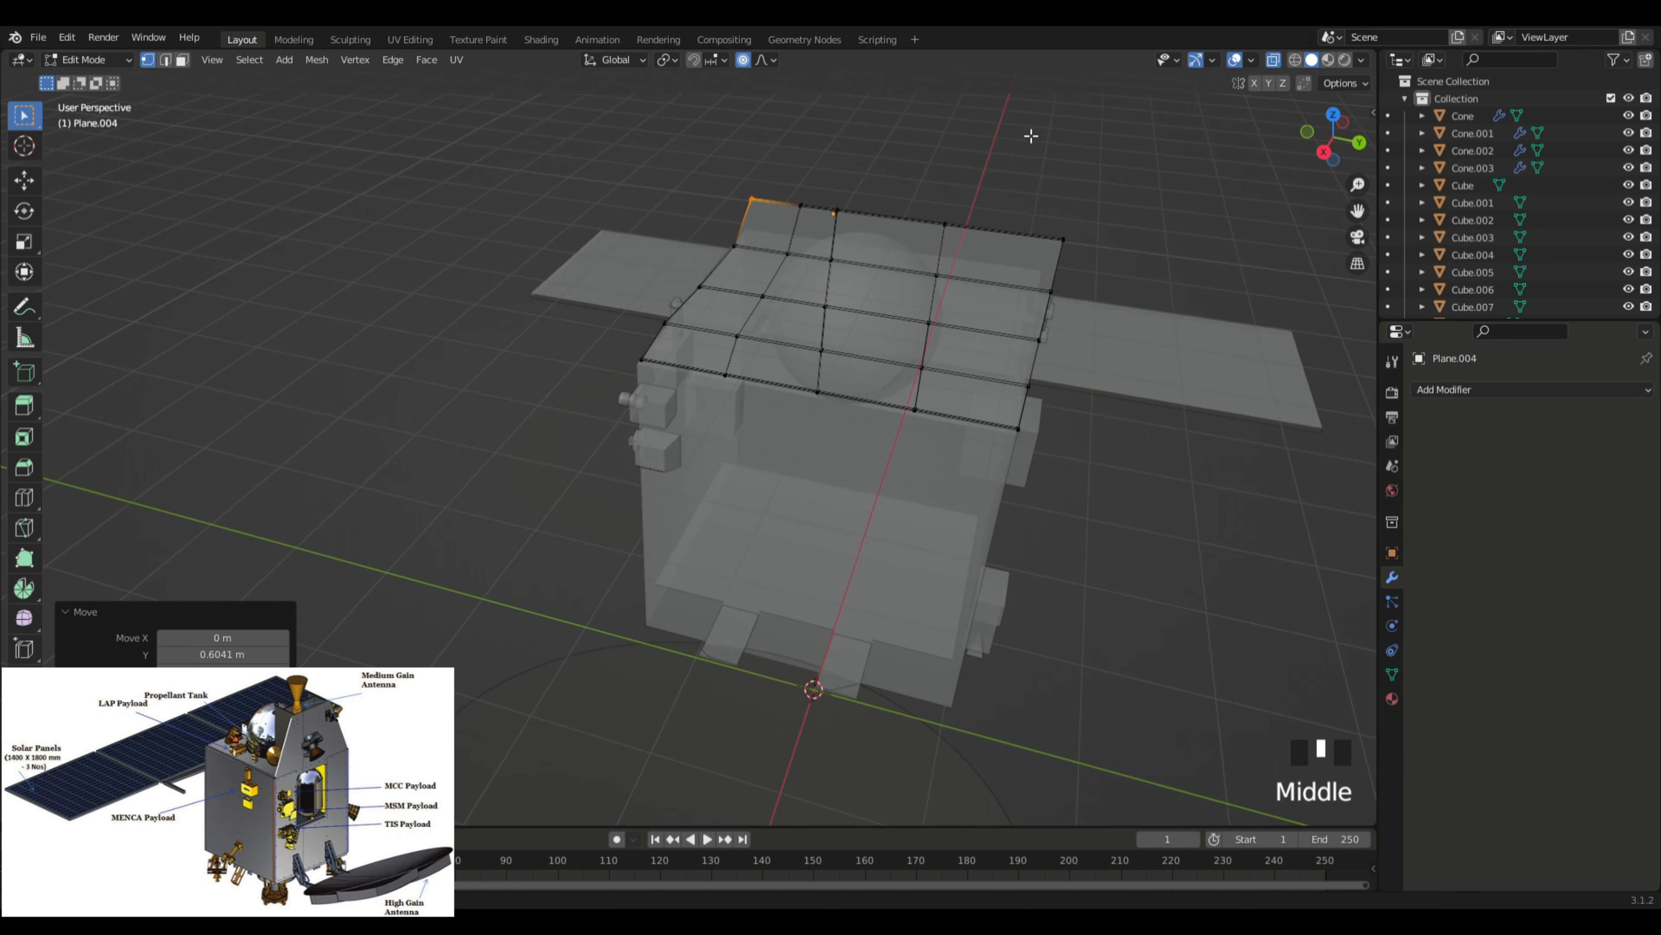
pyautogui.click(1059, 230)
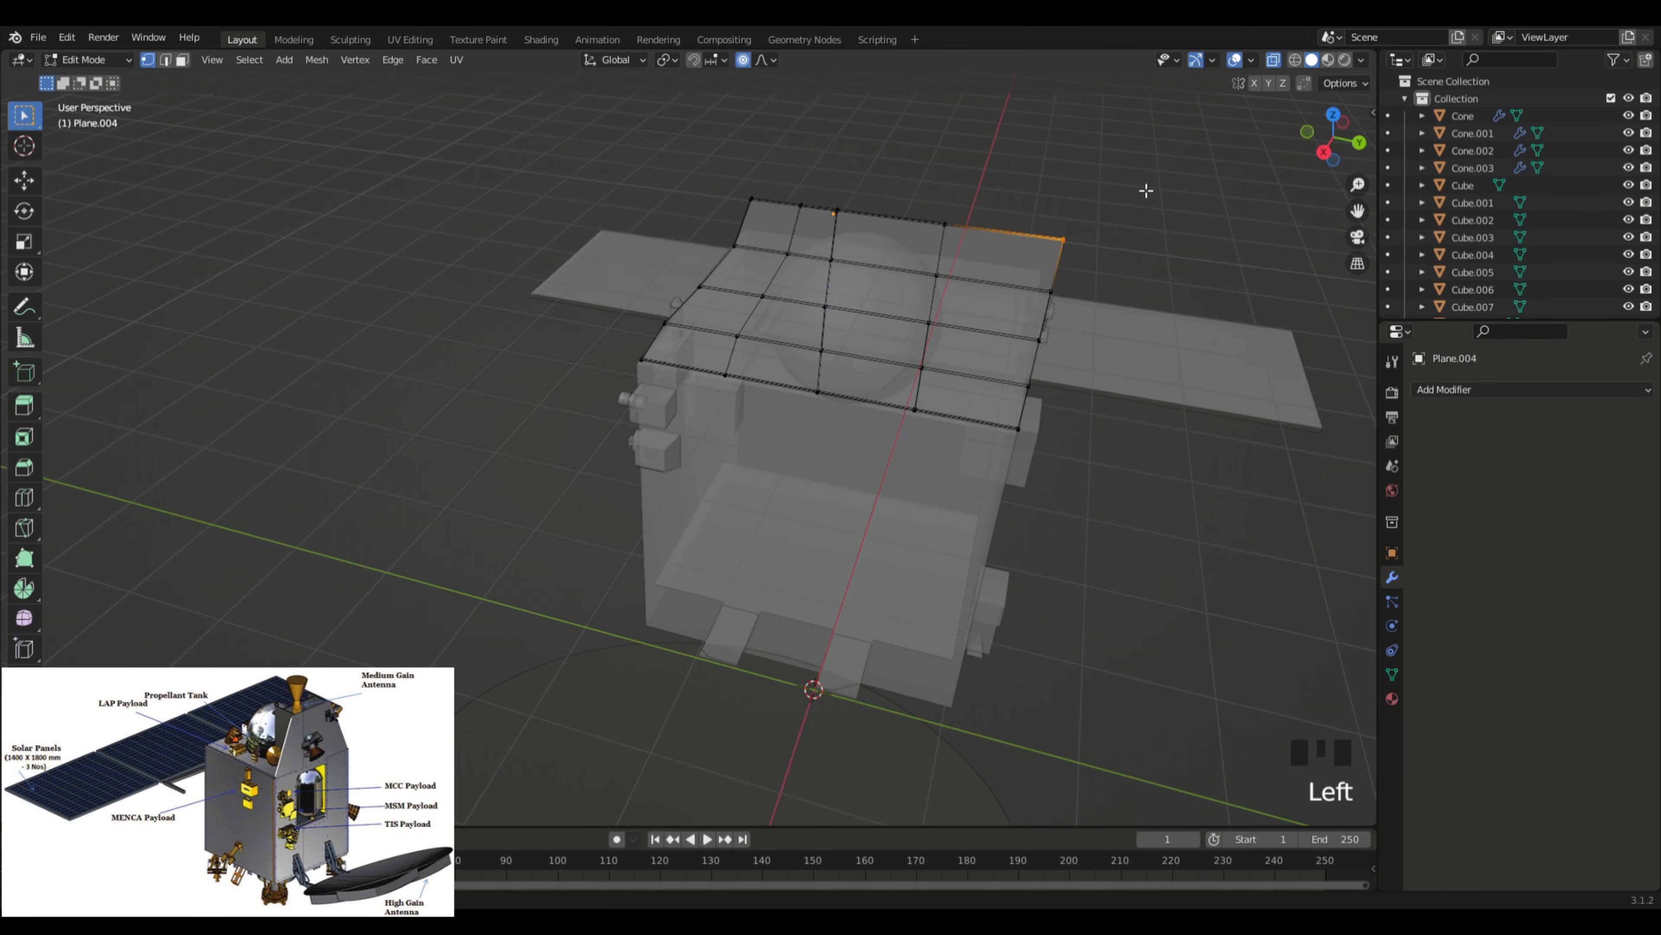
pyautogui.press('g')
pyautogui.press('y')
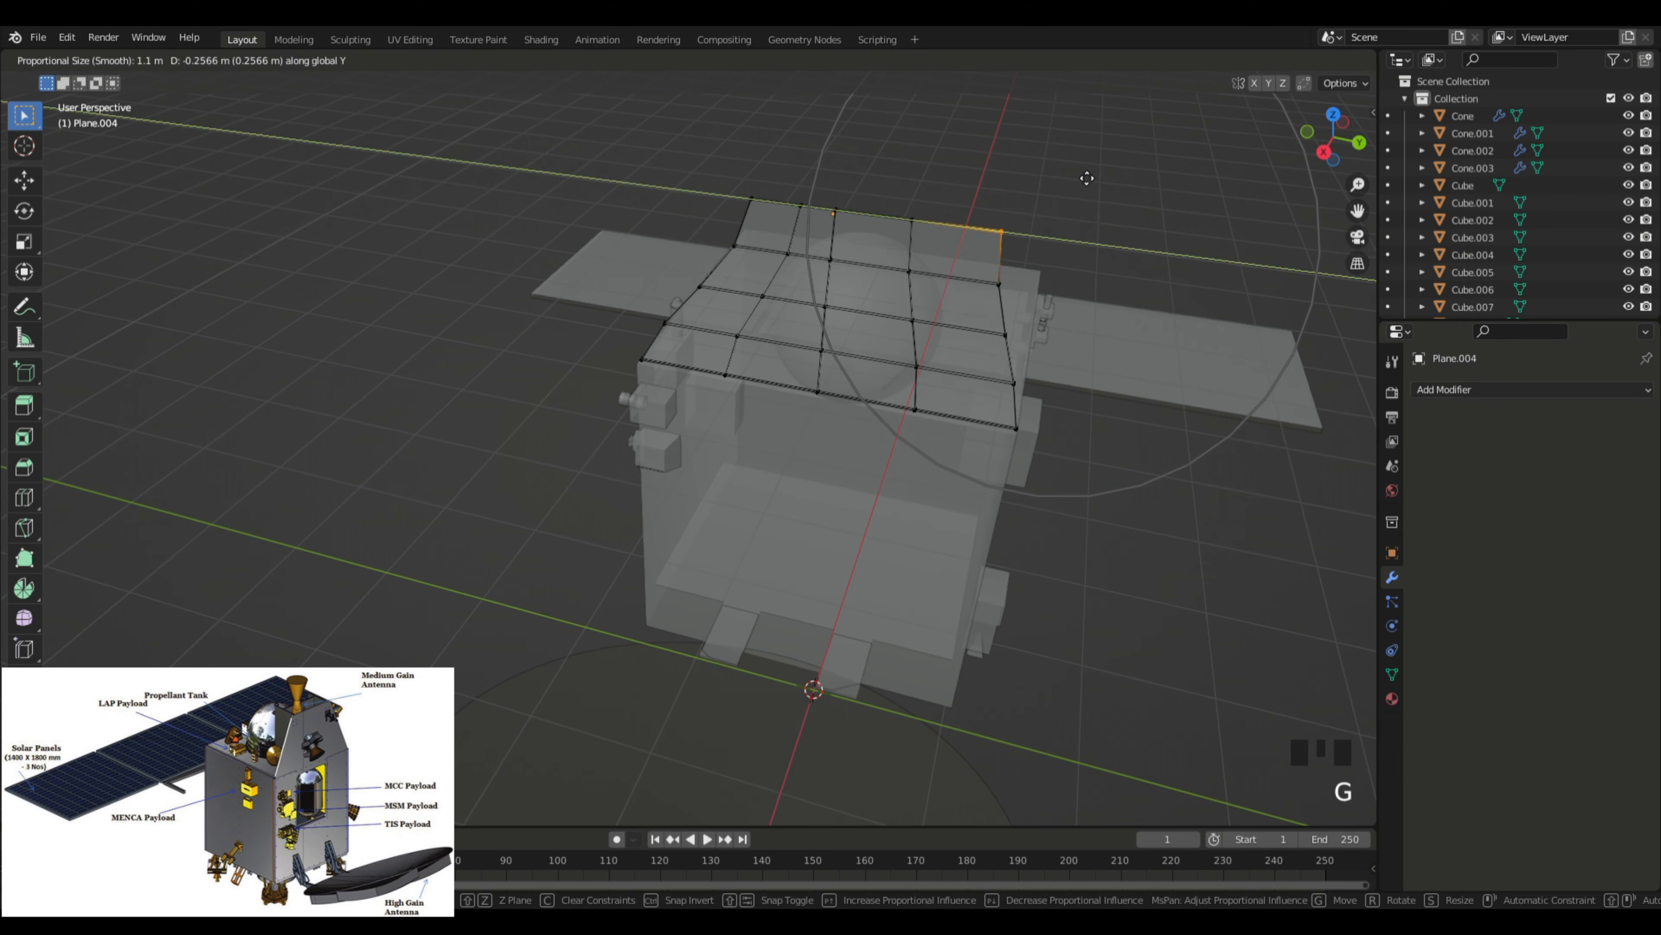
pyautogui.click(996, 169)
pyautogui.moveTo(1008, 155); pyautogui.dragTo(965, 216, button='middle')
pyautogui.scroll(-2, 1061, 164)
pyautogui.click(1275, 59)
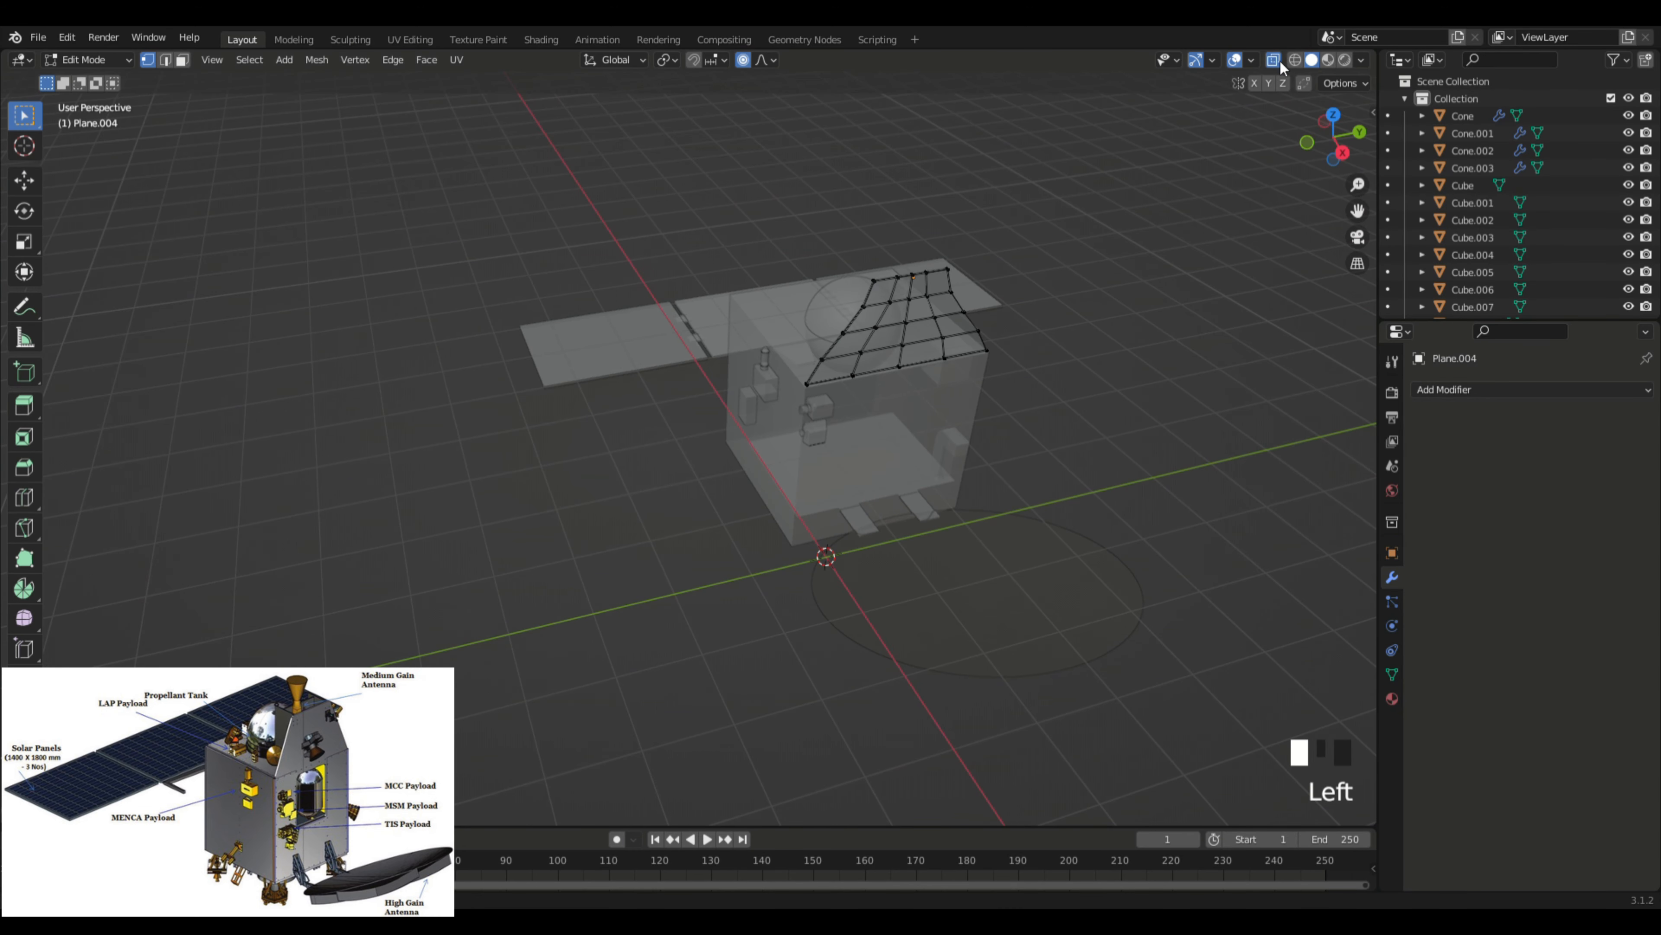
# Step: Check the tapered panel's outline in solid view outside edit mode, and reopen it for editing with X-ray on
pyautogui.click(1272, 66)
pyautogui.moveTo(1134, 166); pyautogui.dragTo(1027, 159, button='middle')
pyautogui.press('Tab')
pyautogui.click(1110, 159)
pyautogui.click(866, 316)
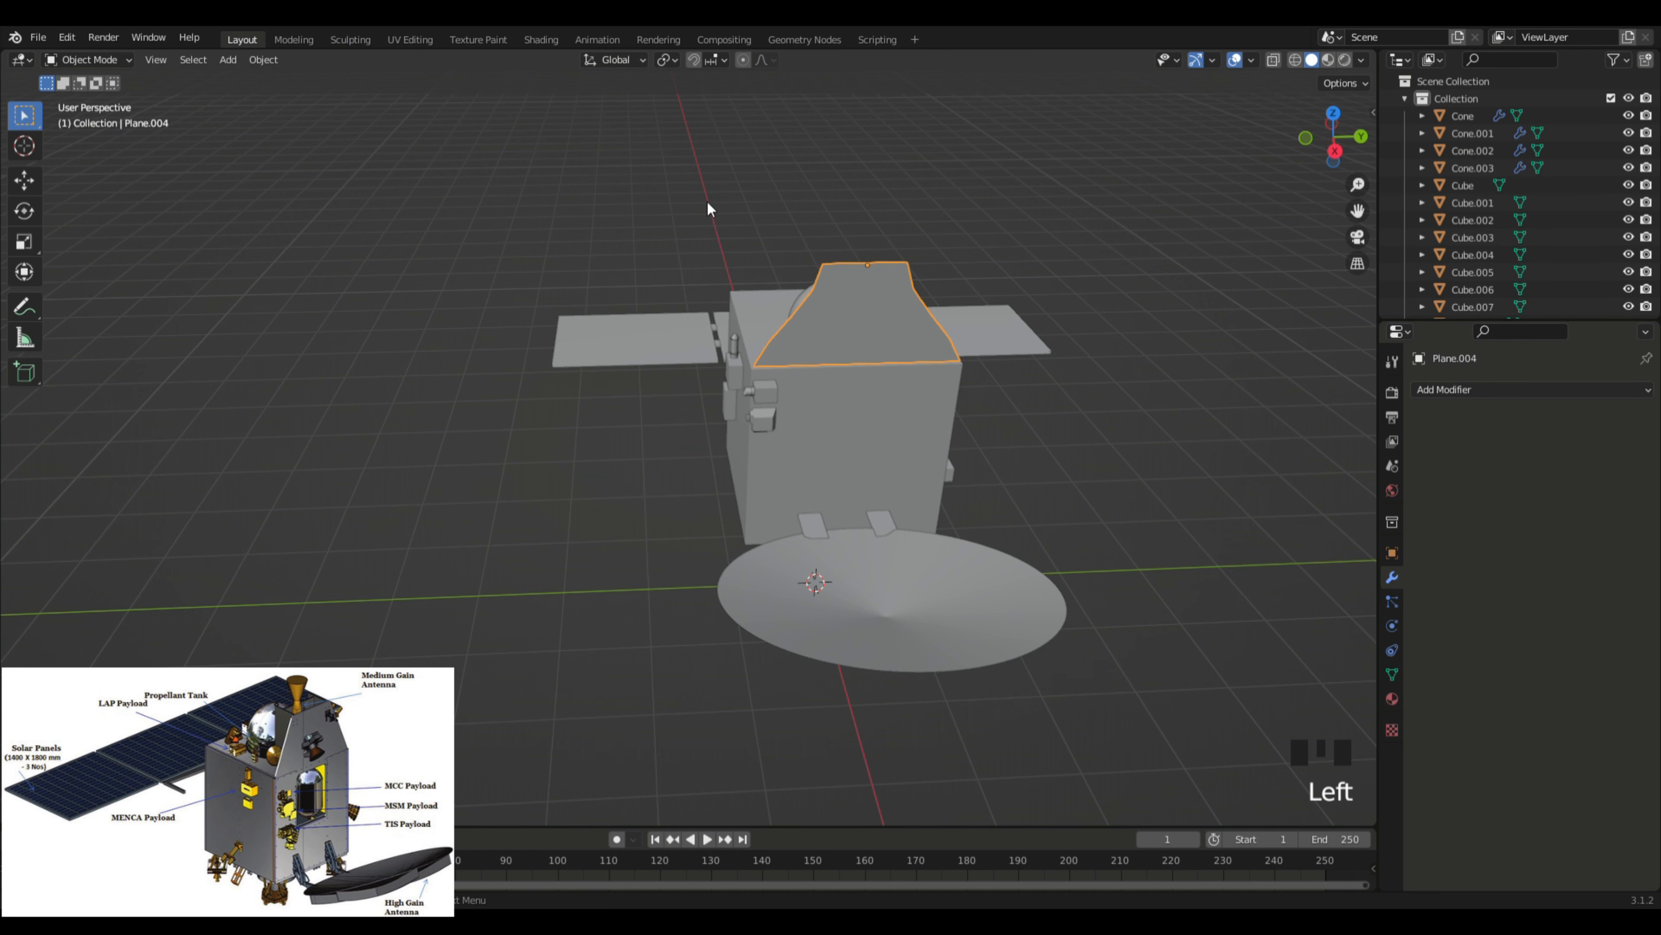
pyautogui.press('Tab')
pyautogui.scroll(2, 1198, 110)
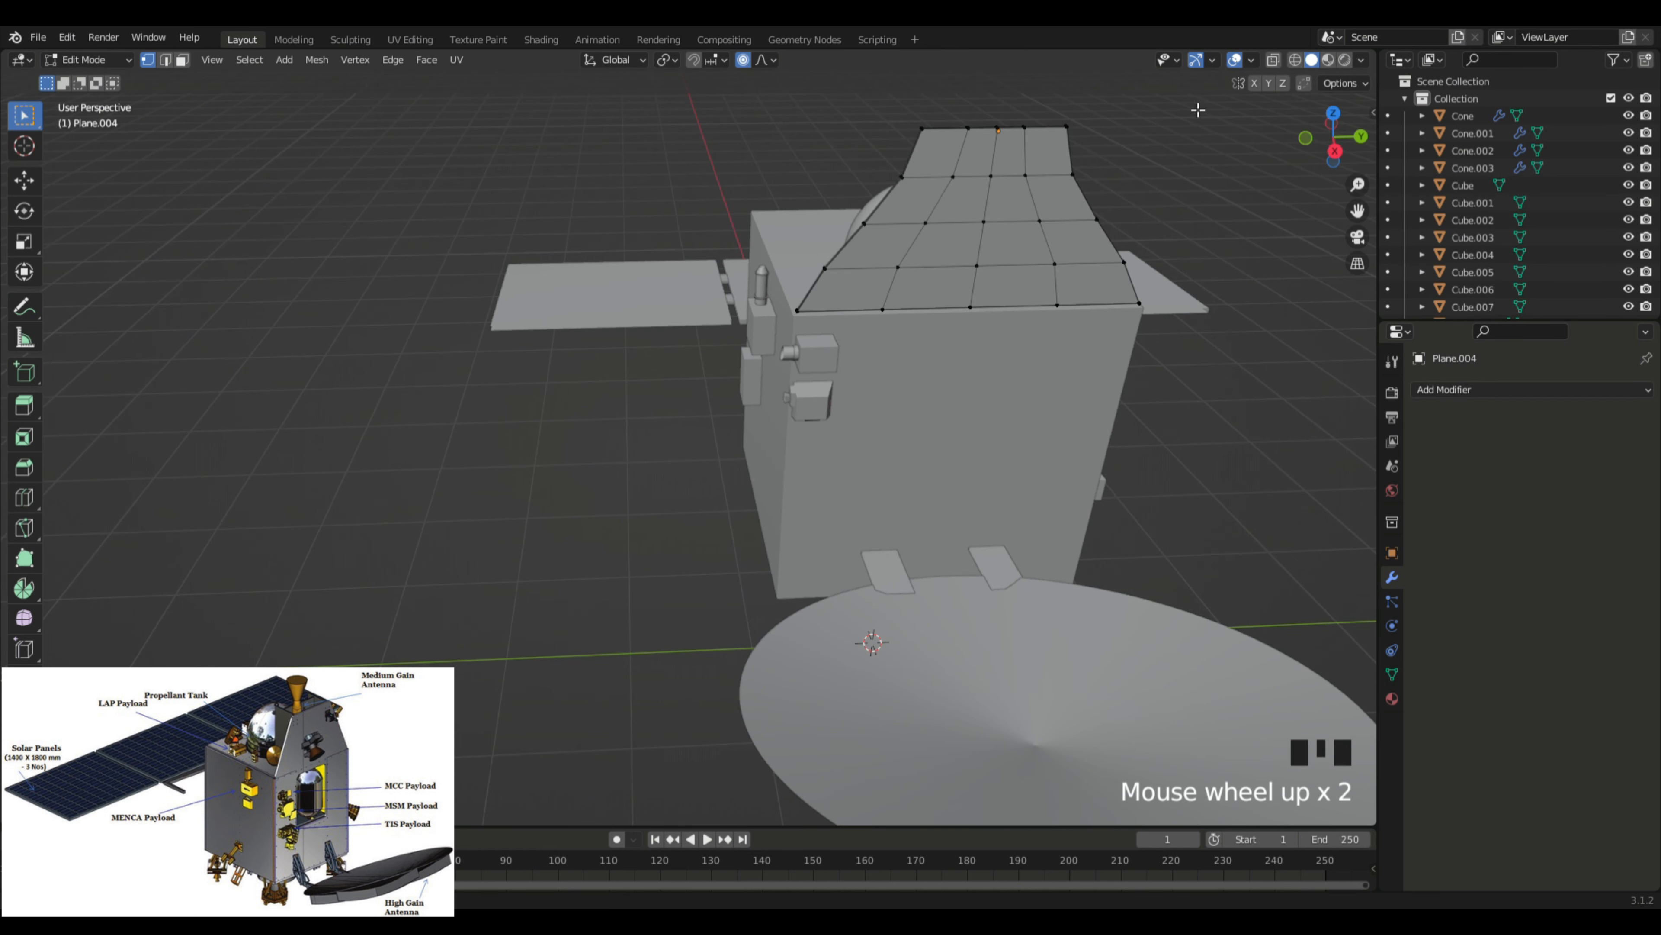
pyautogui.click(1273, 60)
pyautogui.click(902, 175)
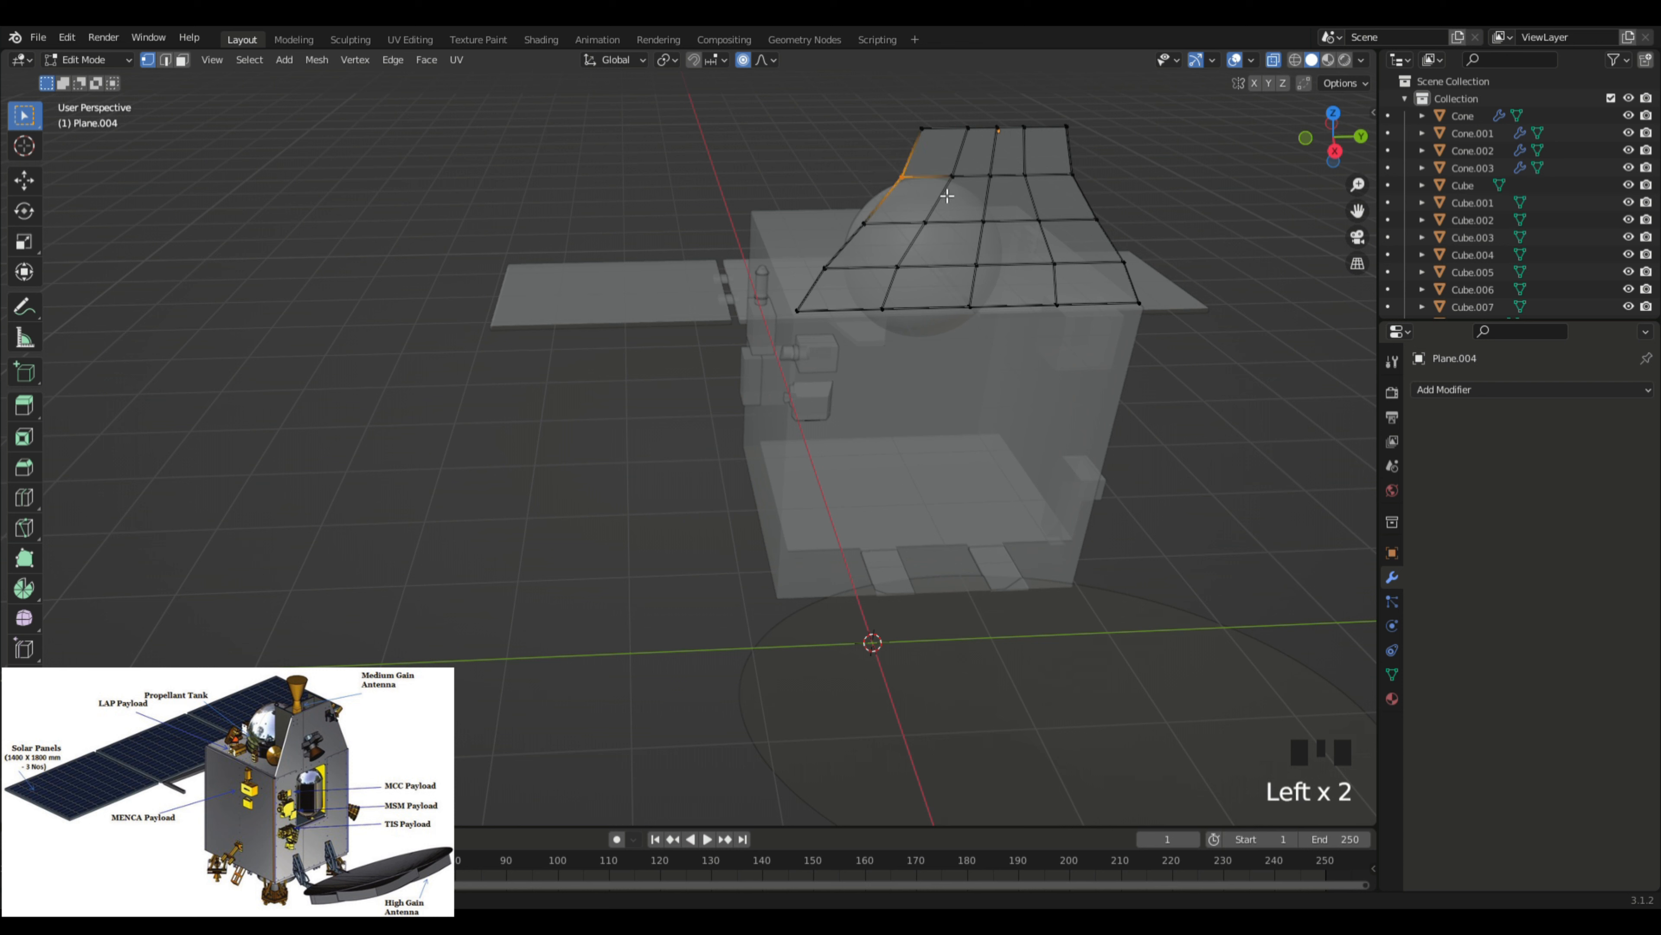
pyautogui.press('g')
pyautogui.press('y')
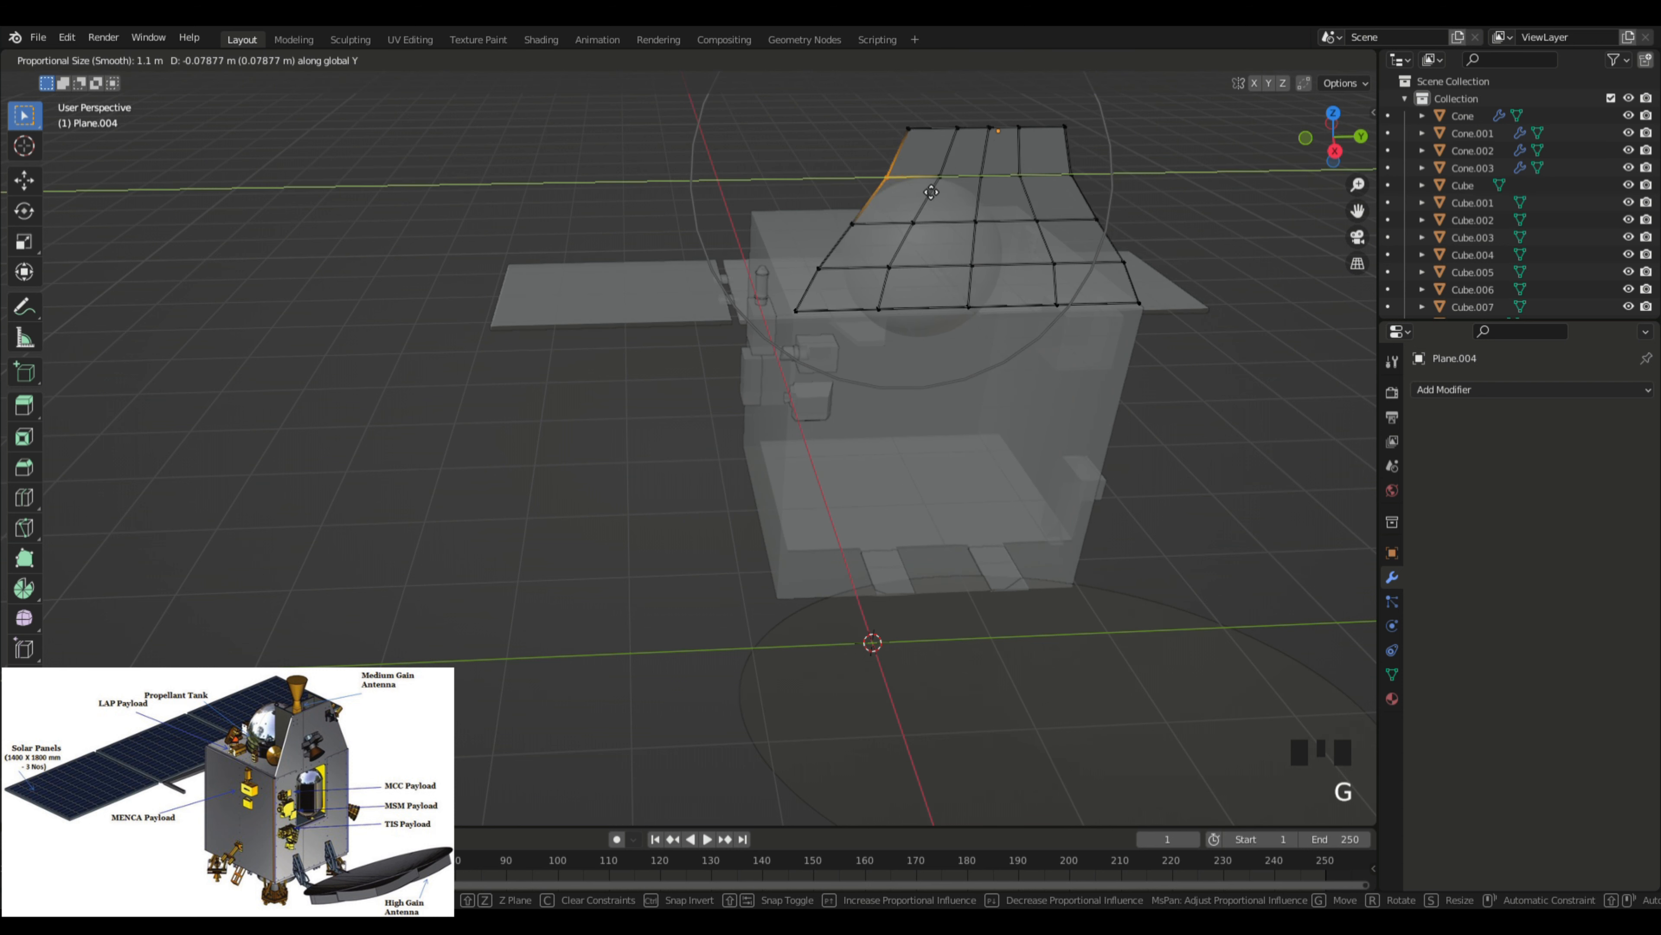
pyautogui.click(898, 168)
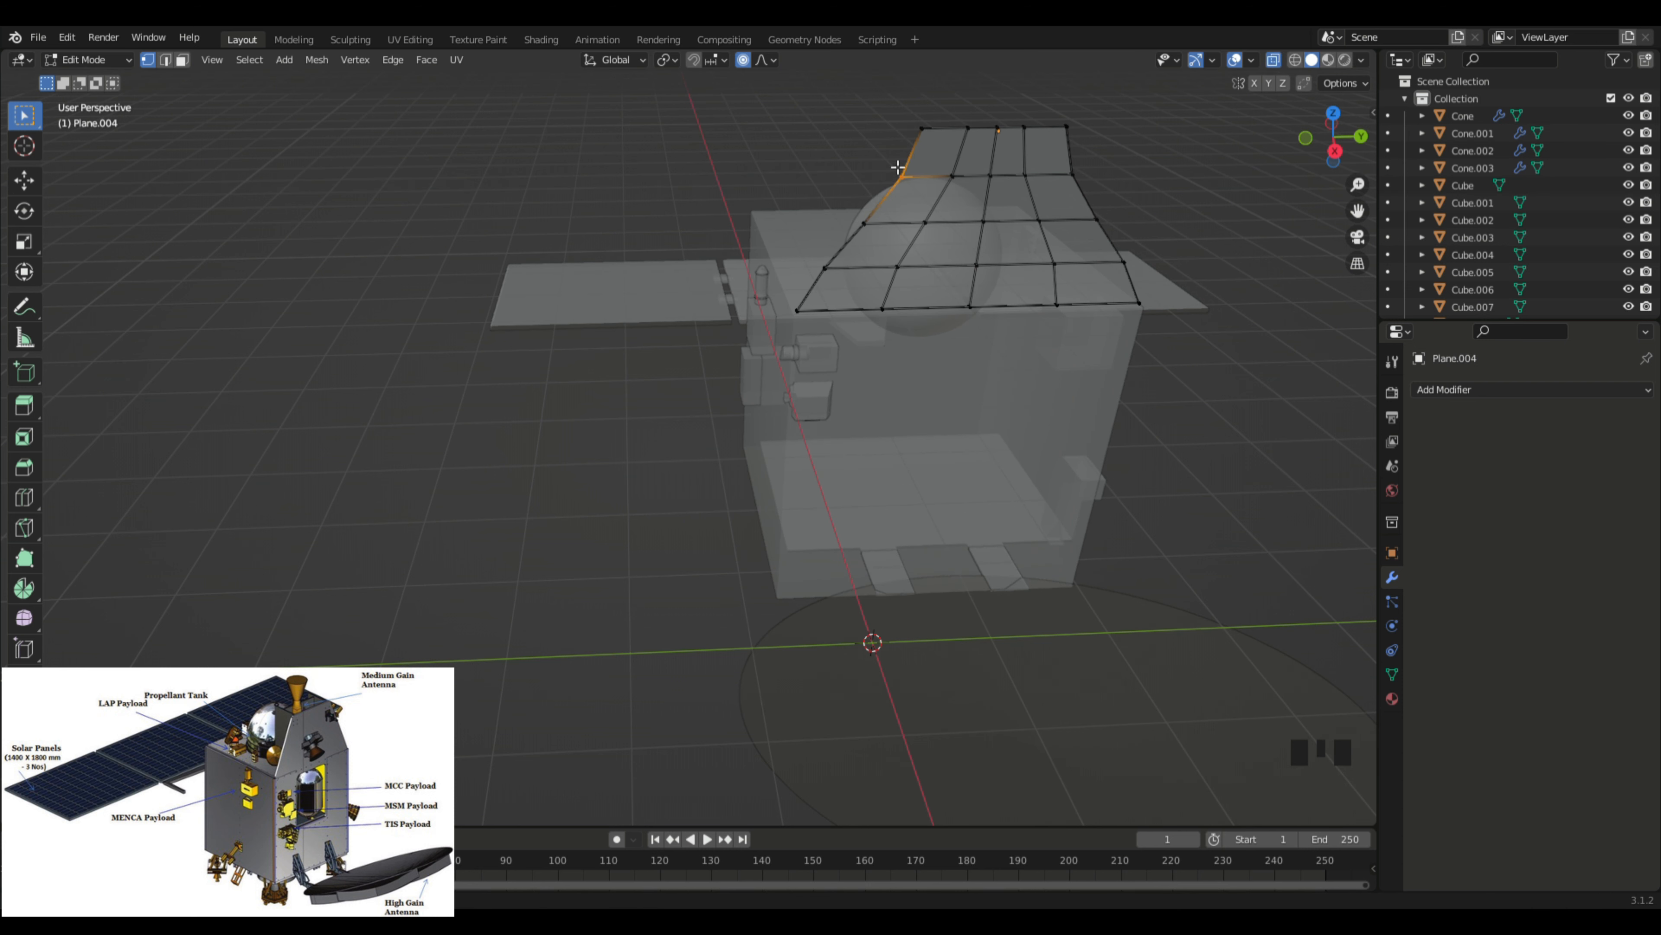
# Step: Turn off proportional editing and move the second vertex from the top of the panel's side edge about 0.06 m outward along Y
pyautogui.click(743, 60)
pyautogui.press('y')
pyautogui.click(1133, 112)
pyautogui.moveTo(875, 156); pyautogui.dragTo(926, 215)
pyautogui.press('g')
pyautogui.press('y')
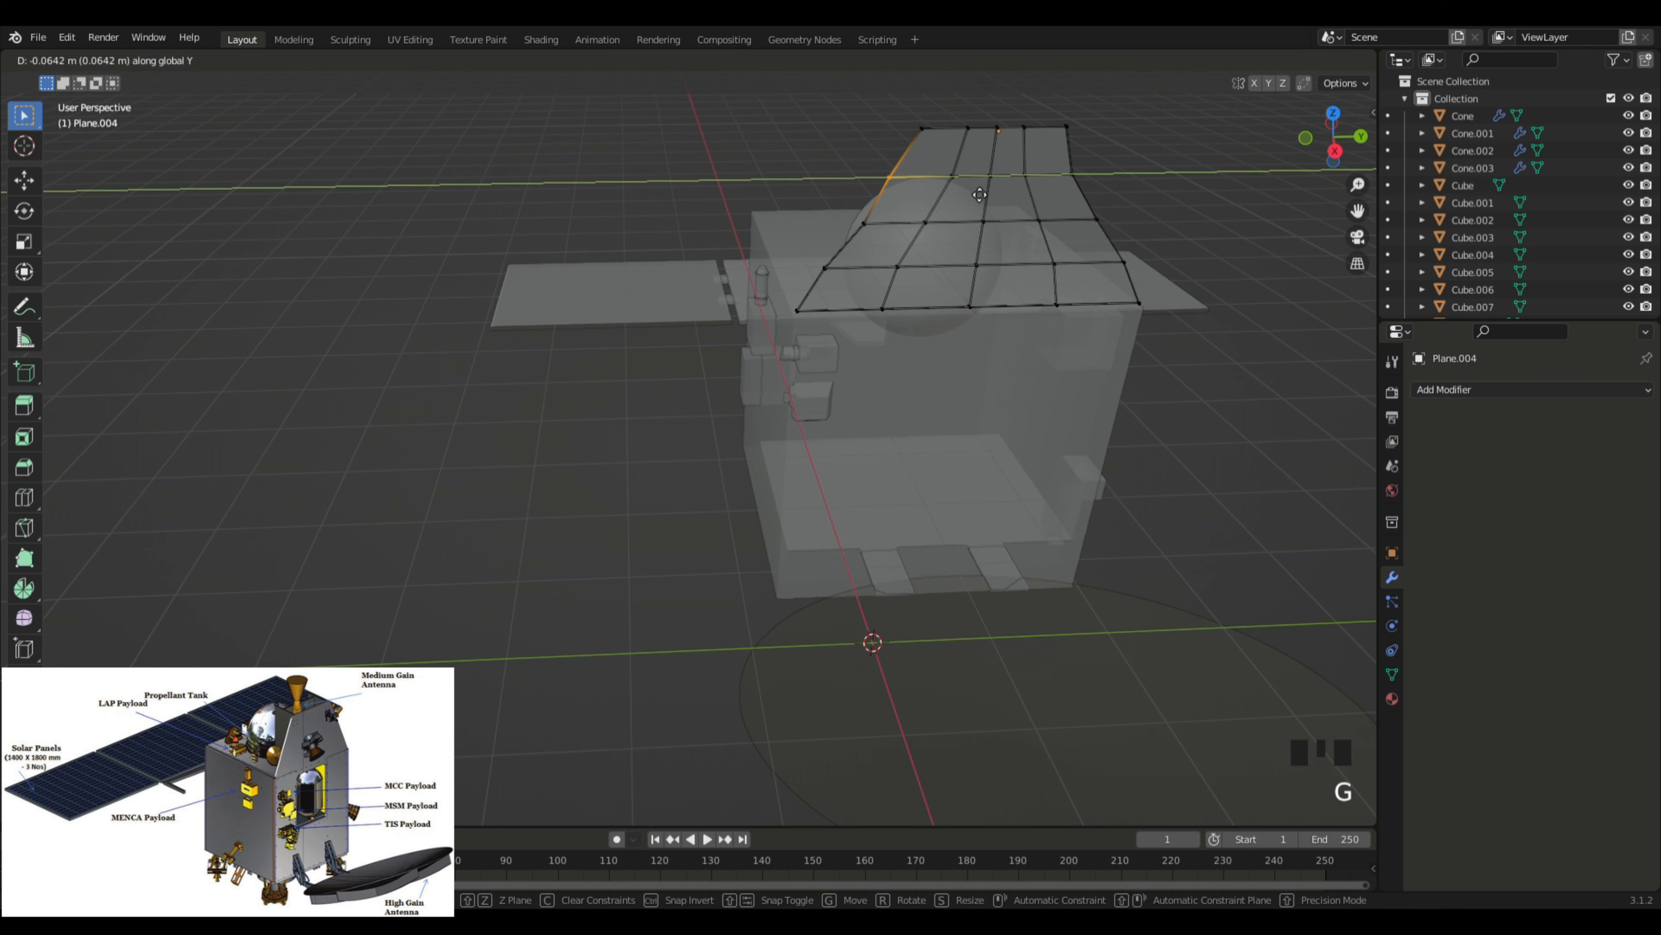
pyautogui.click(972, 196)
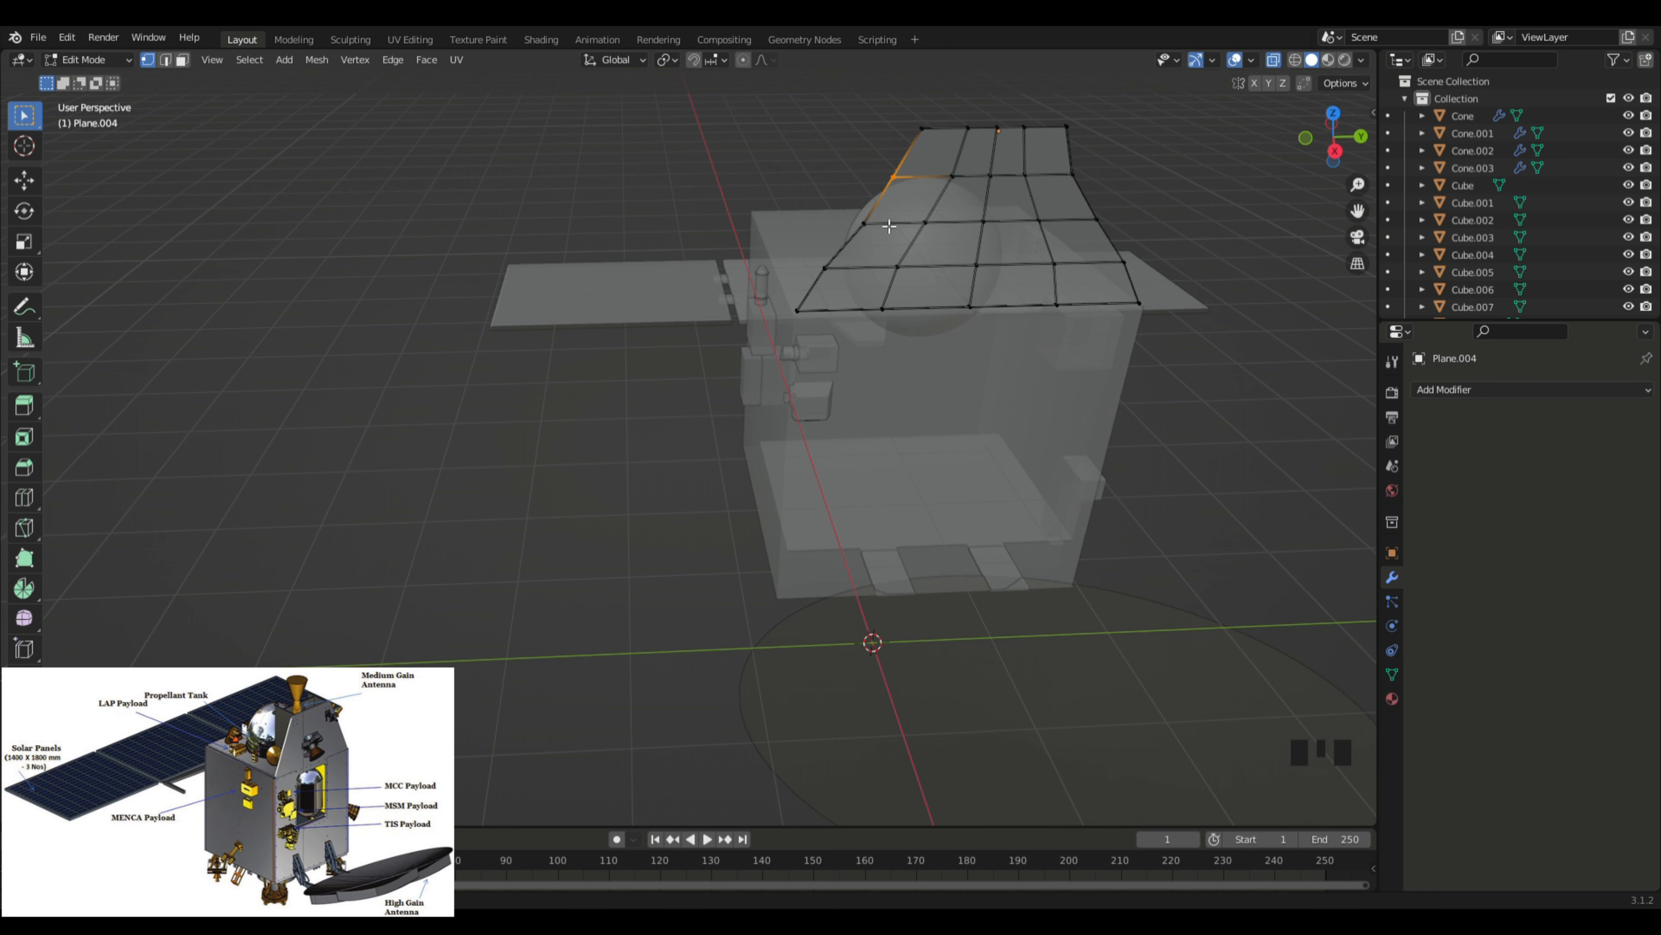
# Step: Move the middle vertex of the same side edge about 0.03 m outward along Y
pyautogui.moveTo(850, 209); pyautogui.dragTo(881, 255)
pyautogui.press('g')
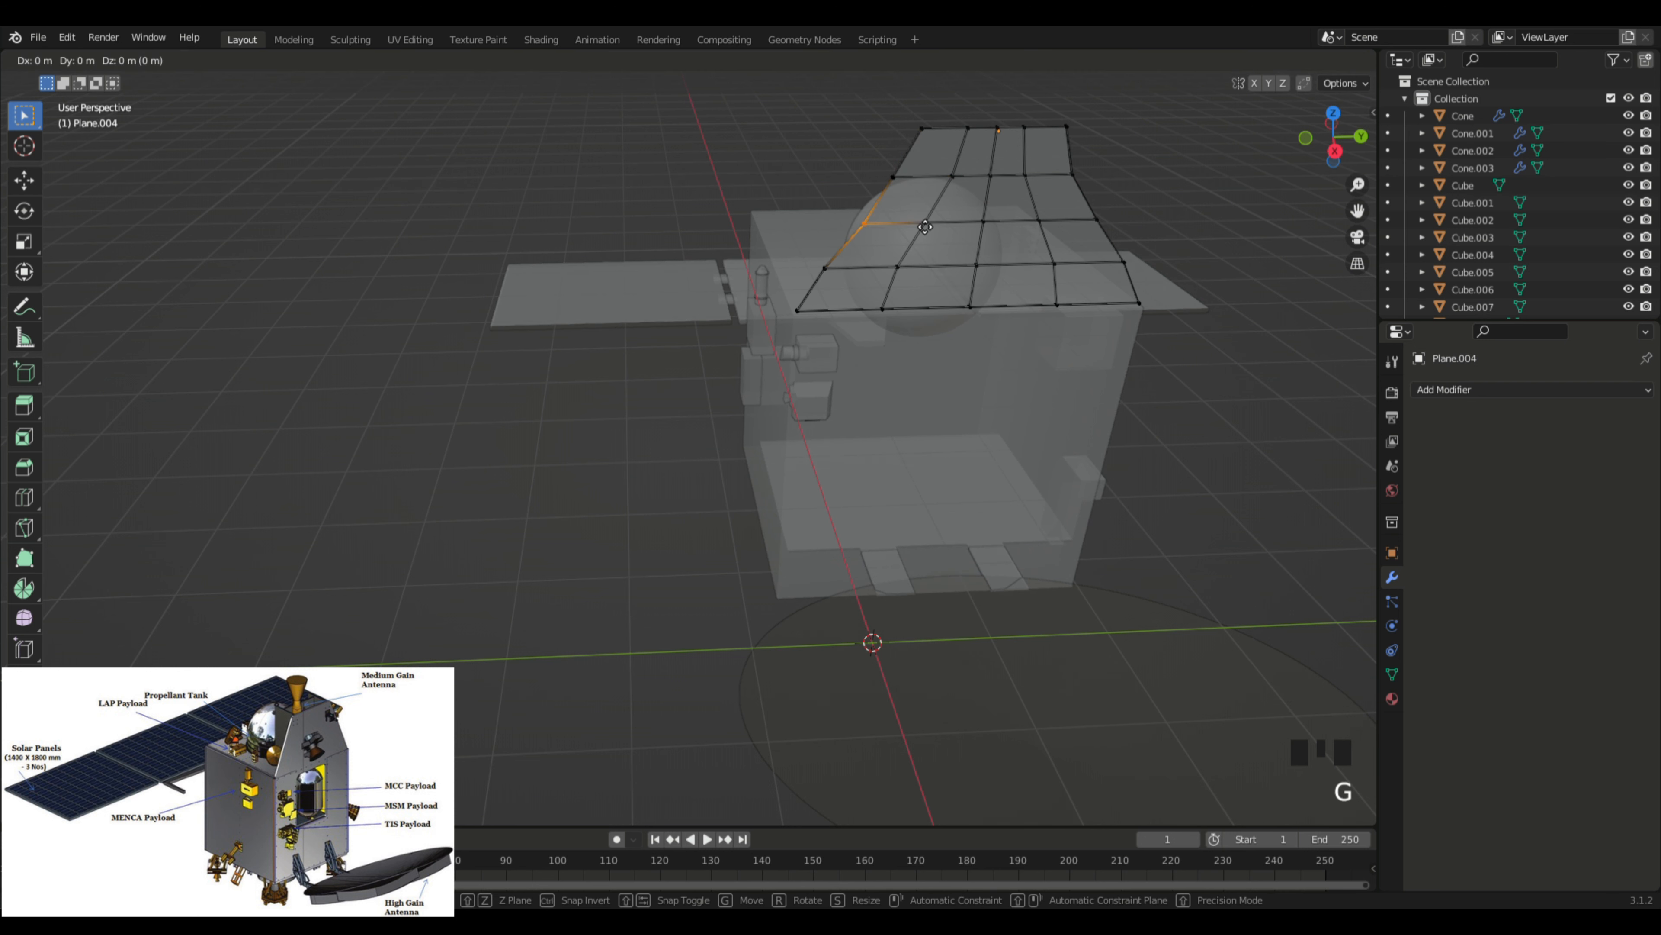
pyautogui.press('y')
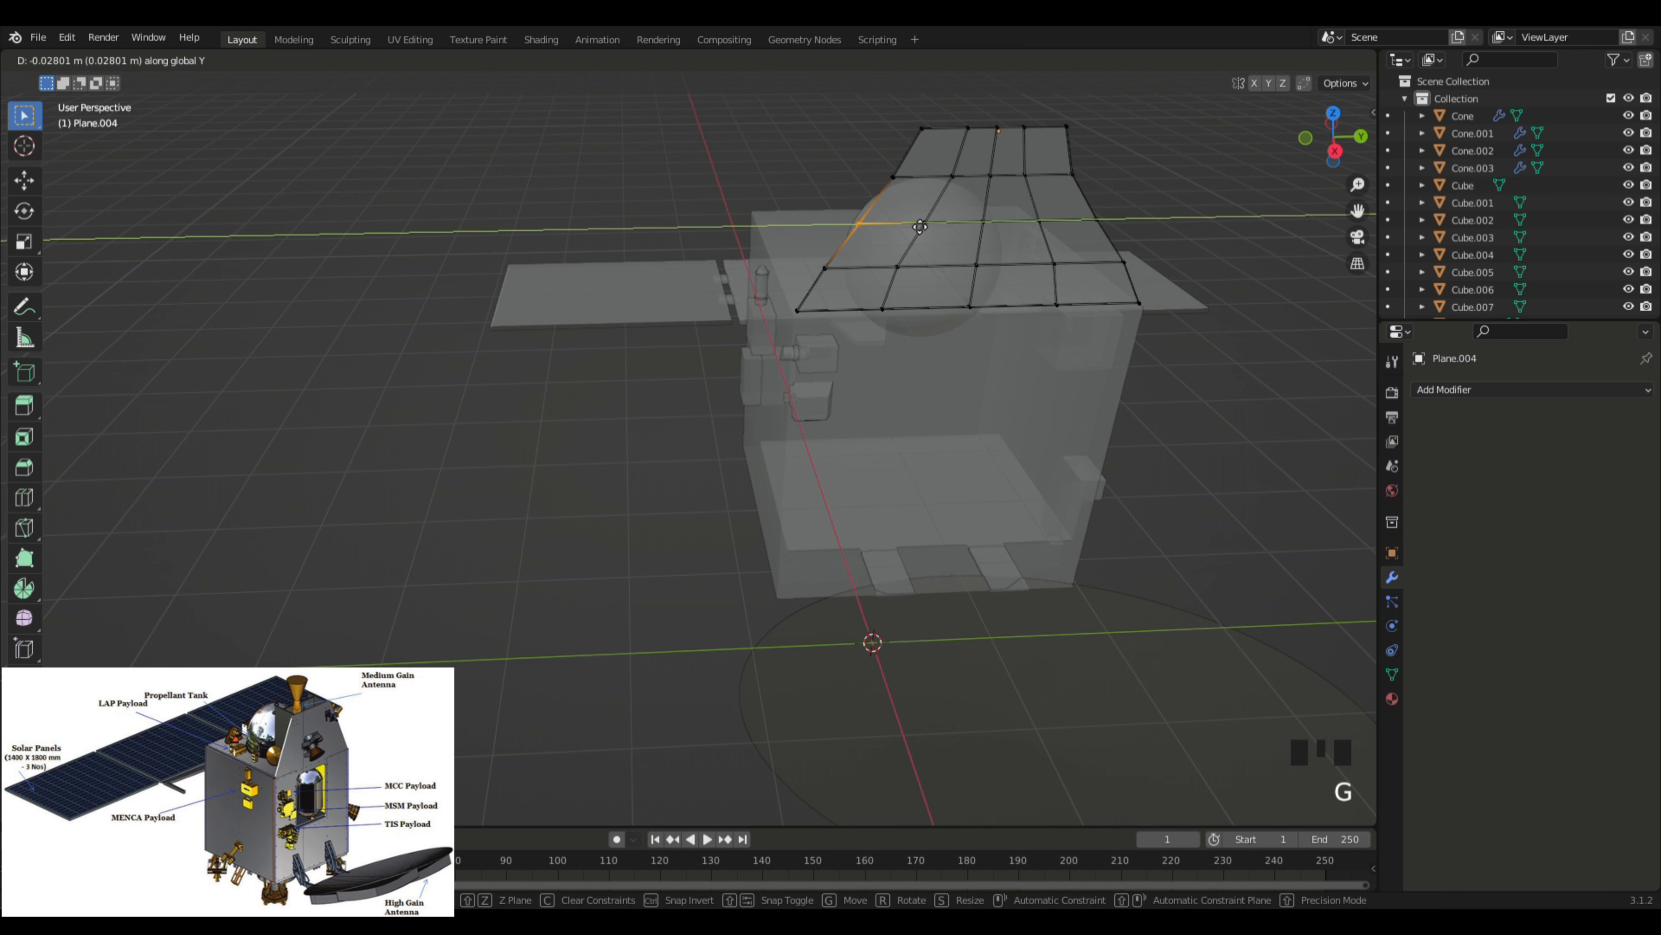
pyautogui.click(920, 226)
# Step: On the opposite side edge, move the second vertex from the top about 0.03 m outward along Y
pyautogui.moveTo(1113, 178); pyautogui.dragTo(1123, 178, button='middle')
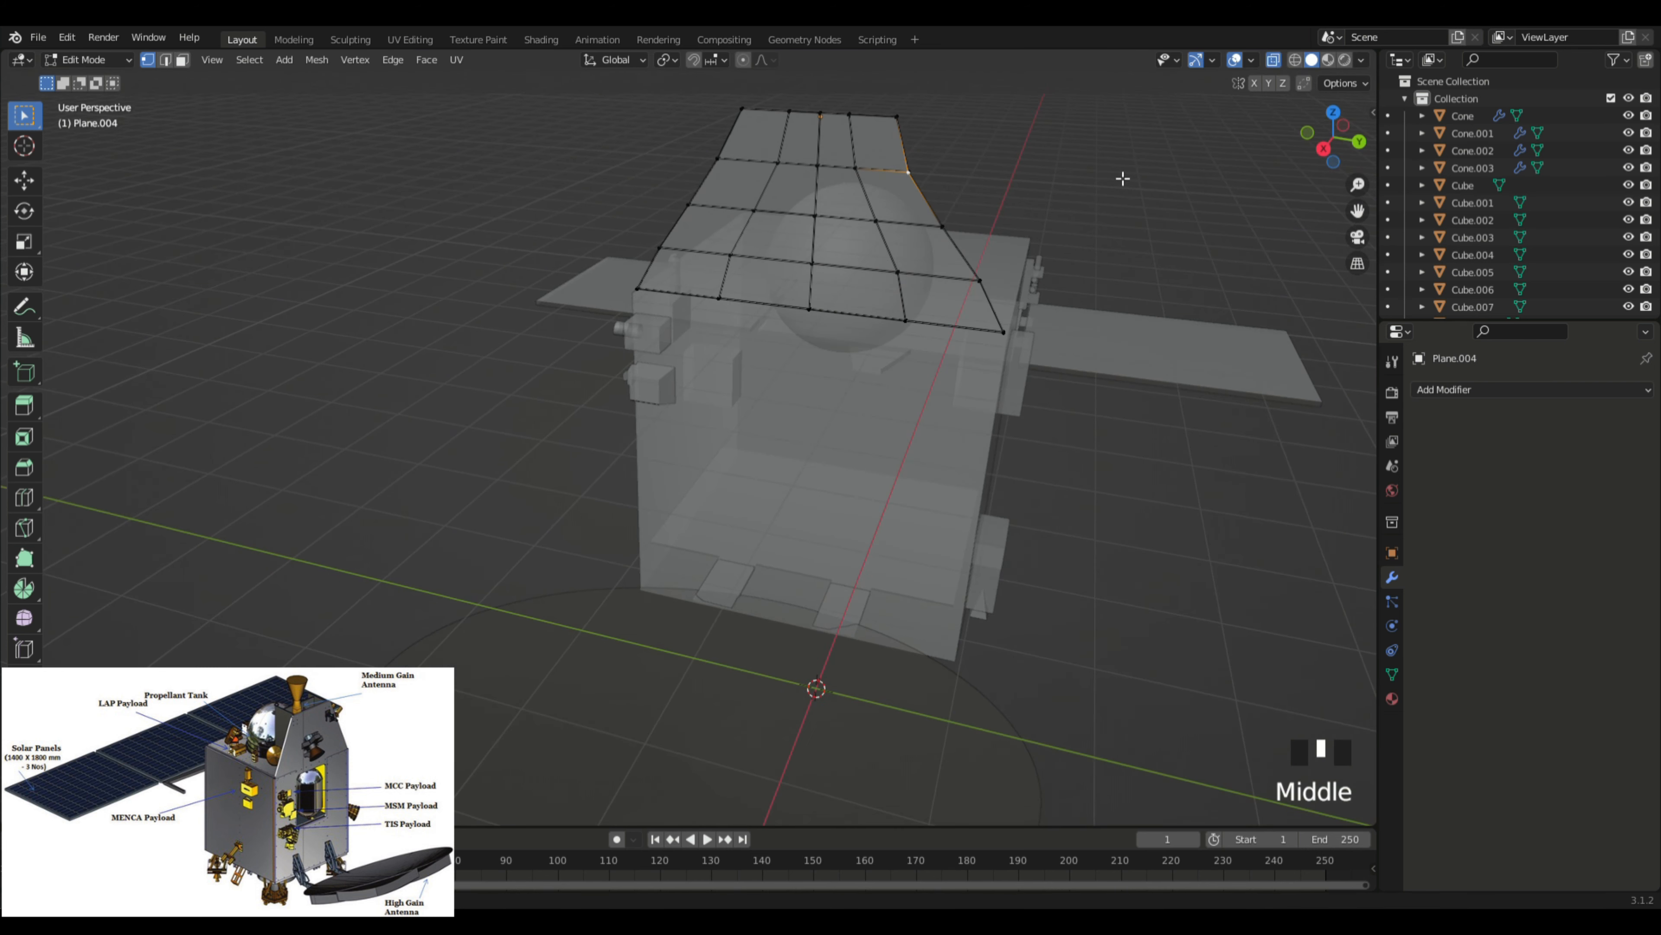
pyautogui.click(937, 190)
pyautogui.click(912, 180)
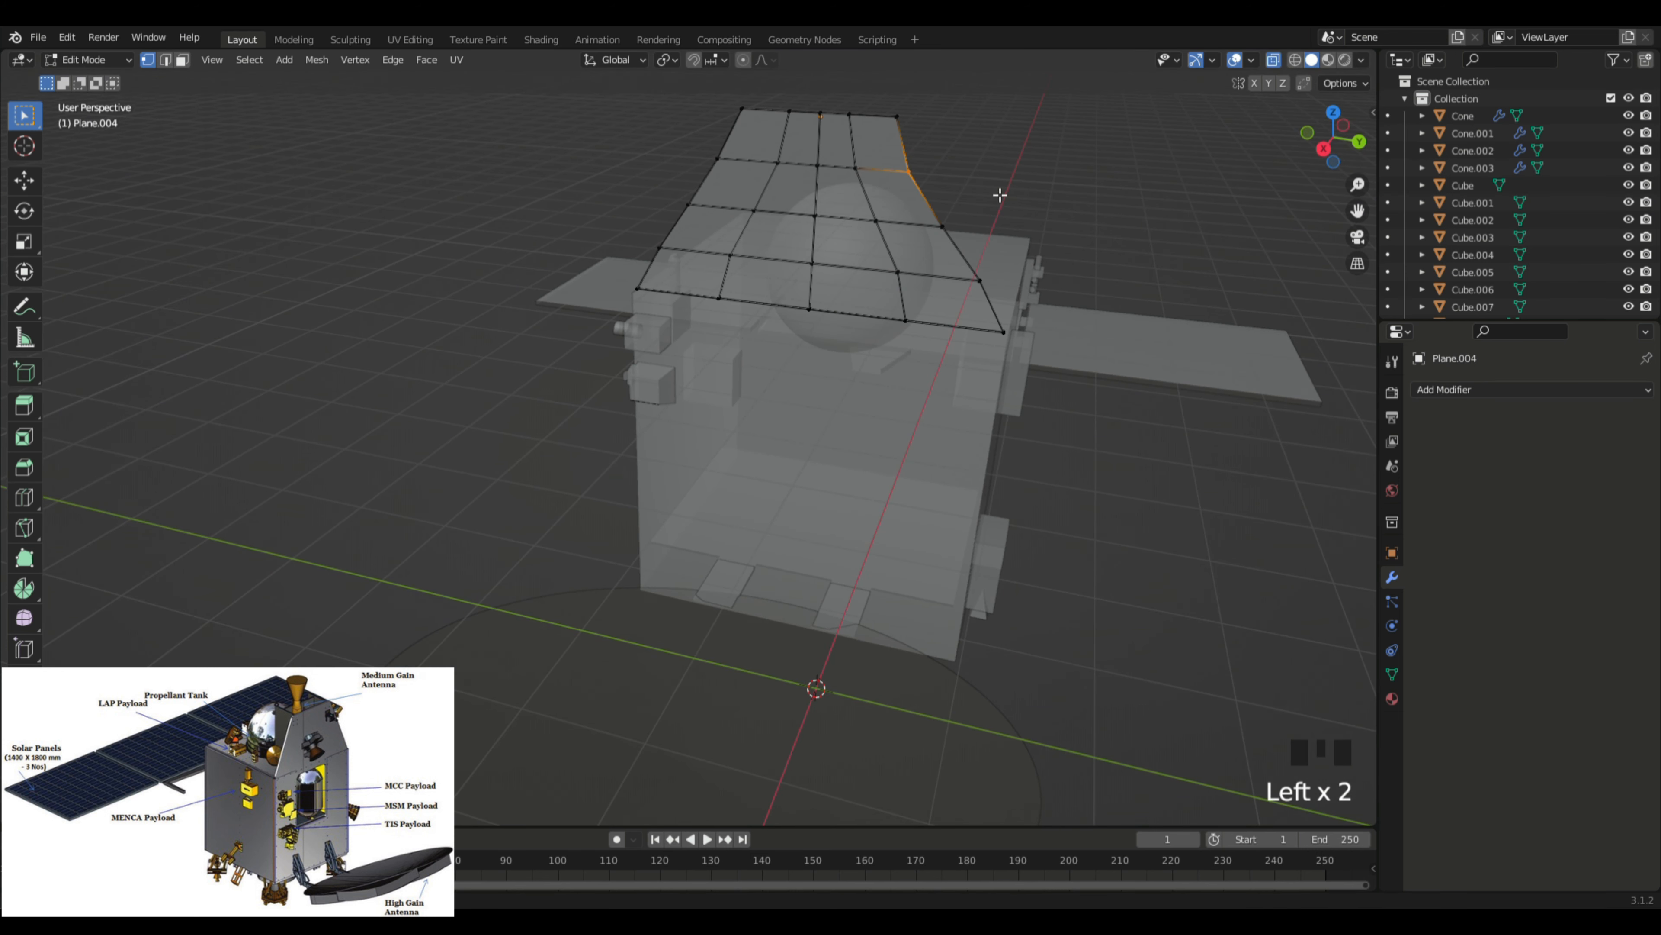
pyautogui.press('g')
pyautogui.press('y')
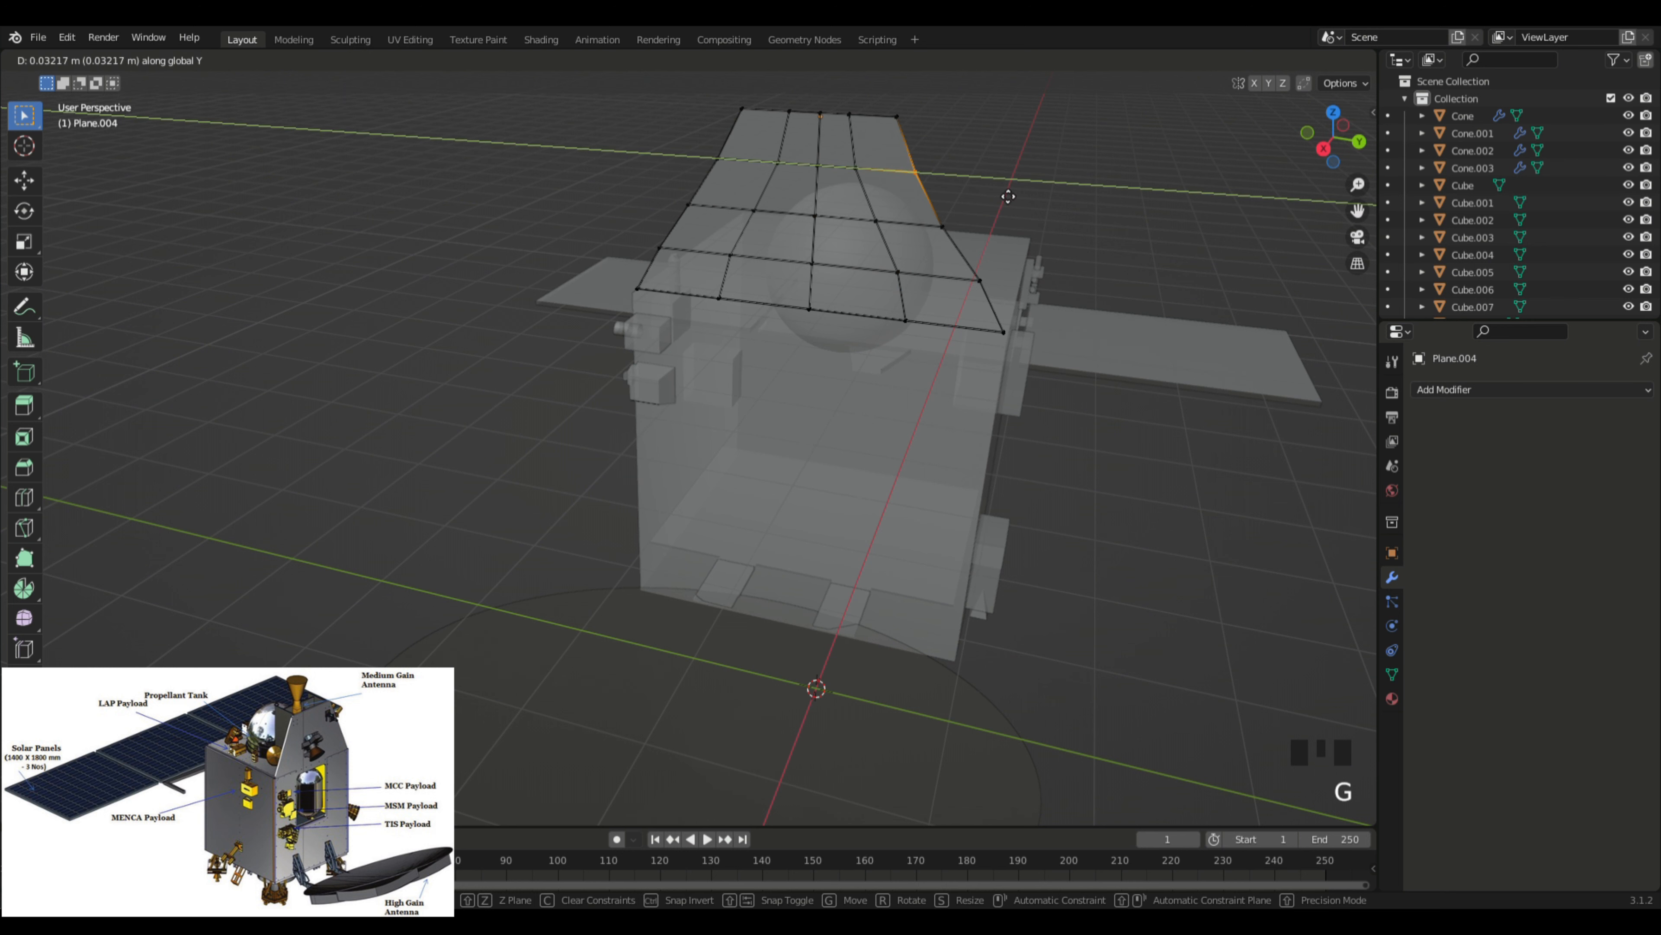
pyautogui.click(1009, 196)
# Step: Move the middle vertex of this opposite side edge about 0.03 m outward along Y
pyautogui.click(934, 225)
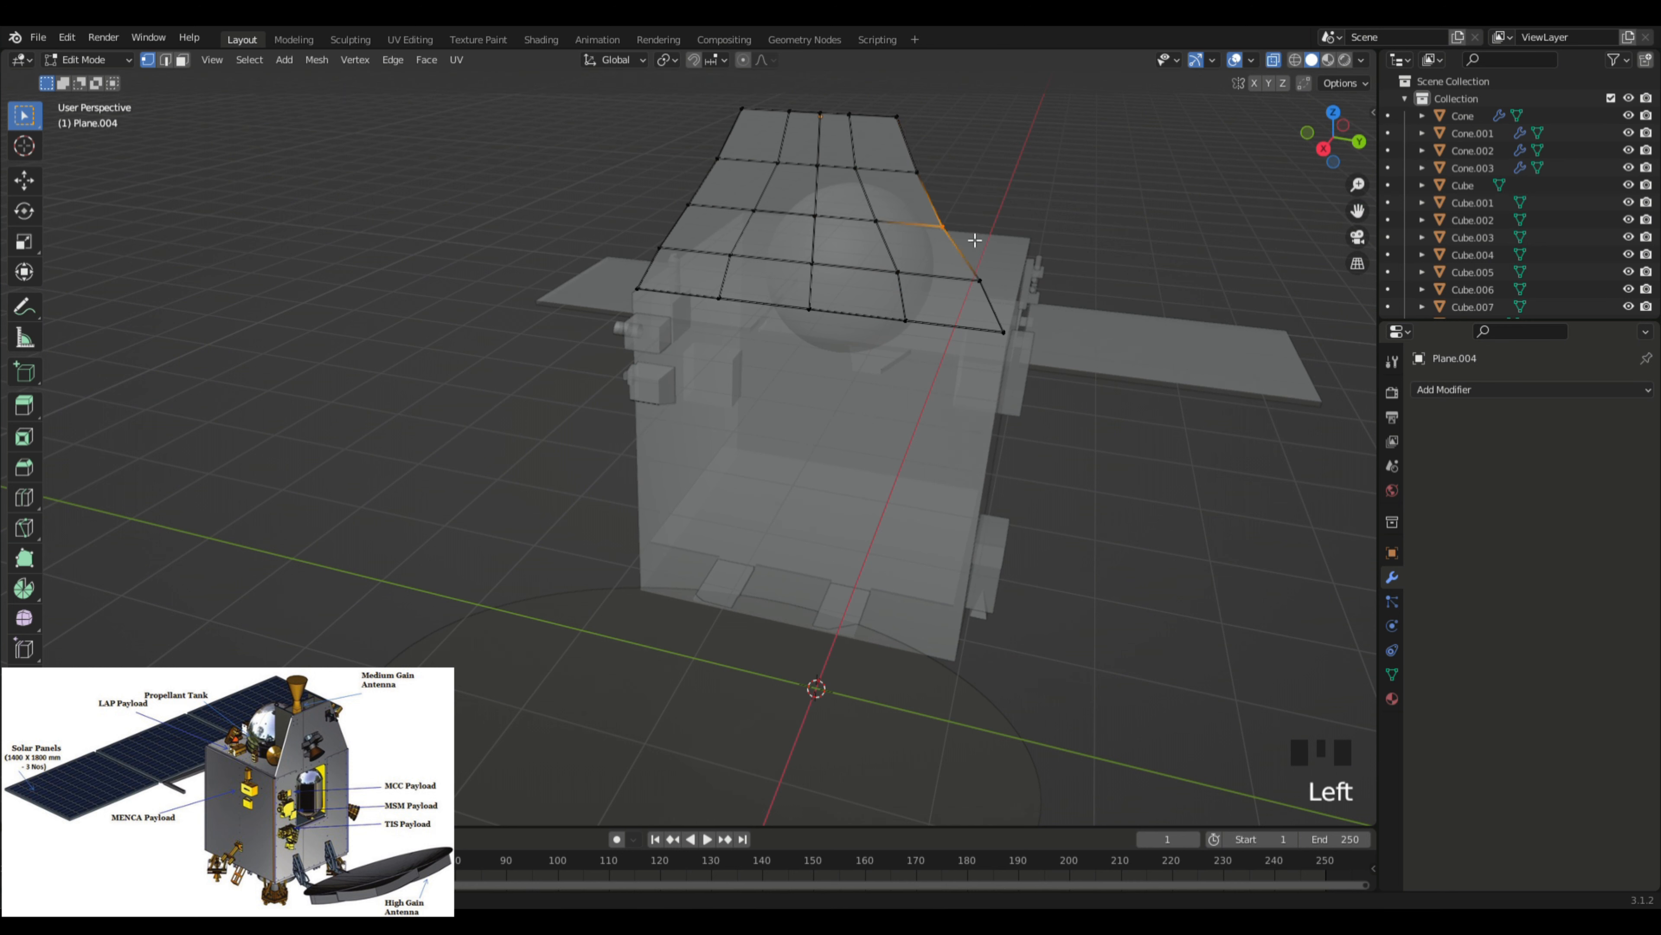
pyautogui.press('y')
pyautogui.click(942, 224)
pyautogui.press('g')
pyautogui.press('y')
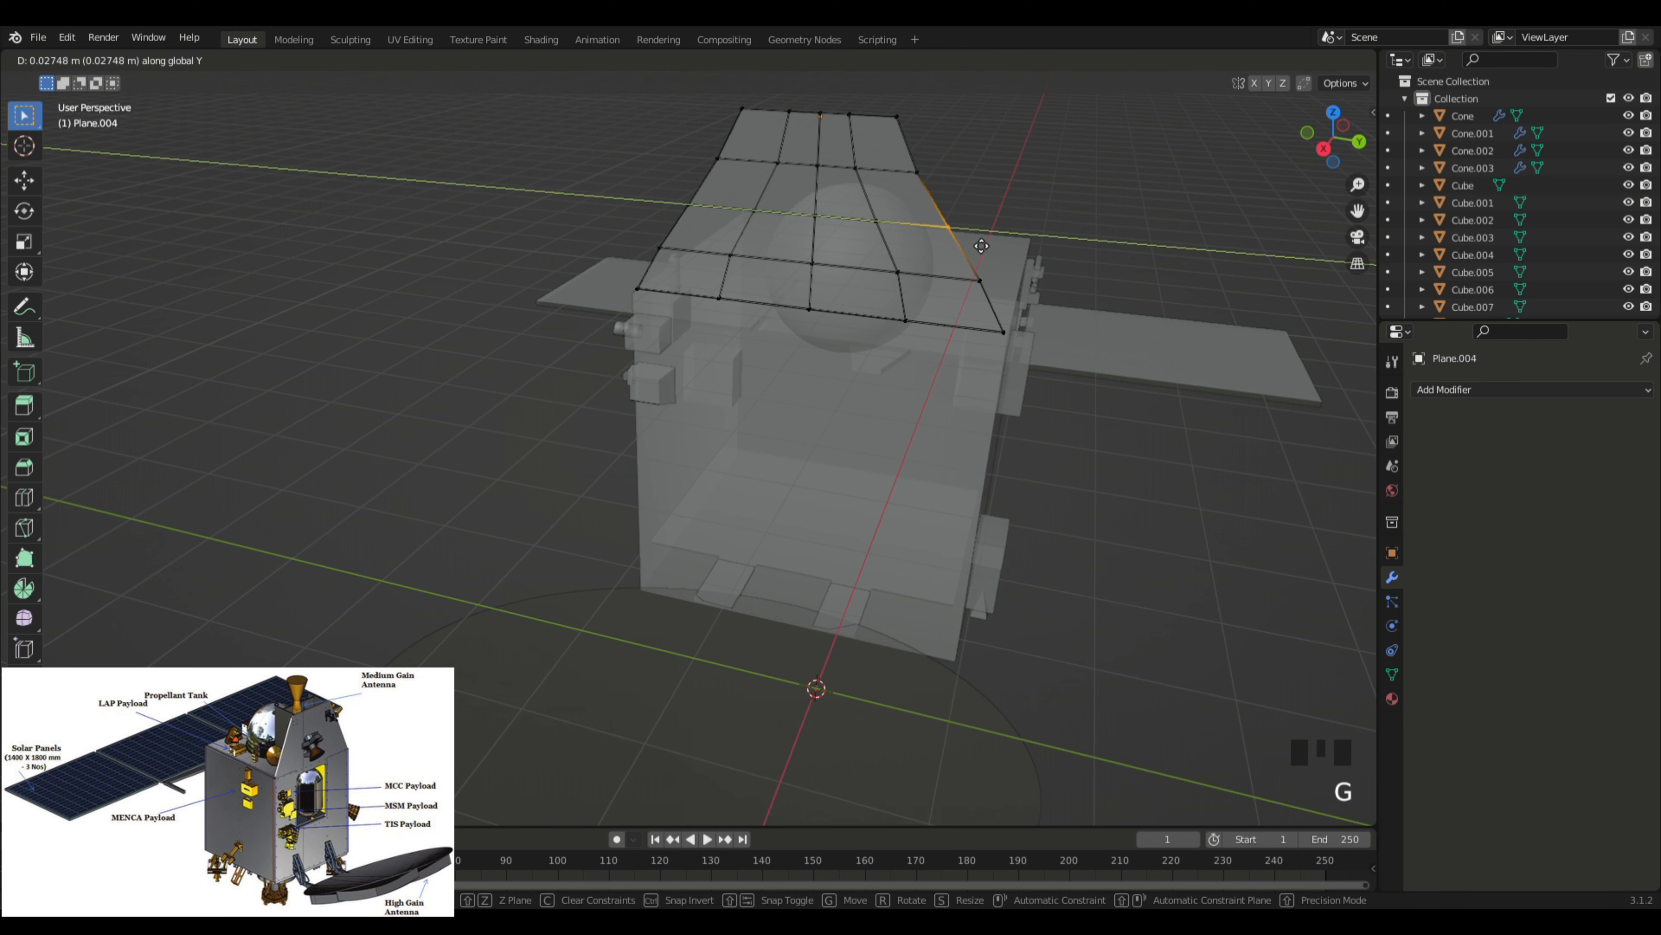
pyautogui.click(980, 245)
# Step: Nudge the second and middle vertices of the side edge above the small boxes slightly further outward along Y to straighten it
pyautogui.moveTo(980, 246); pyautogui.dragTo(1048, 208, button='middle')
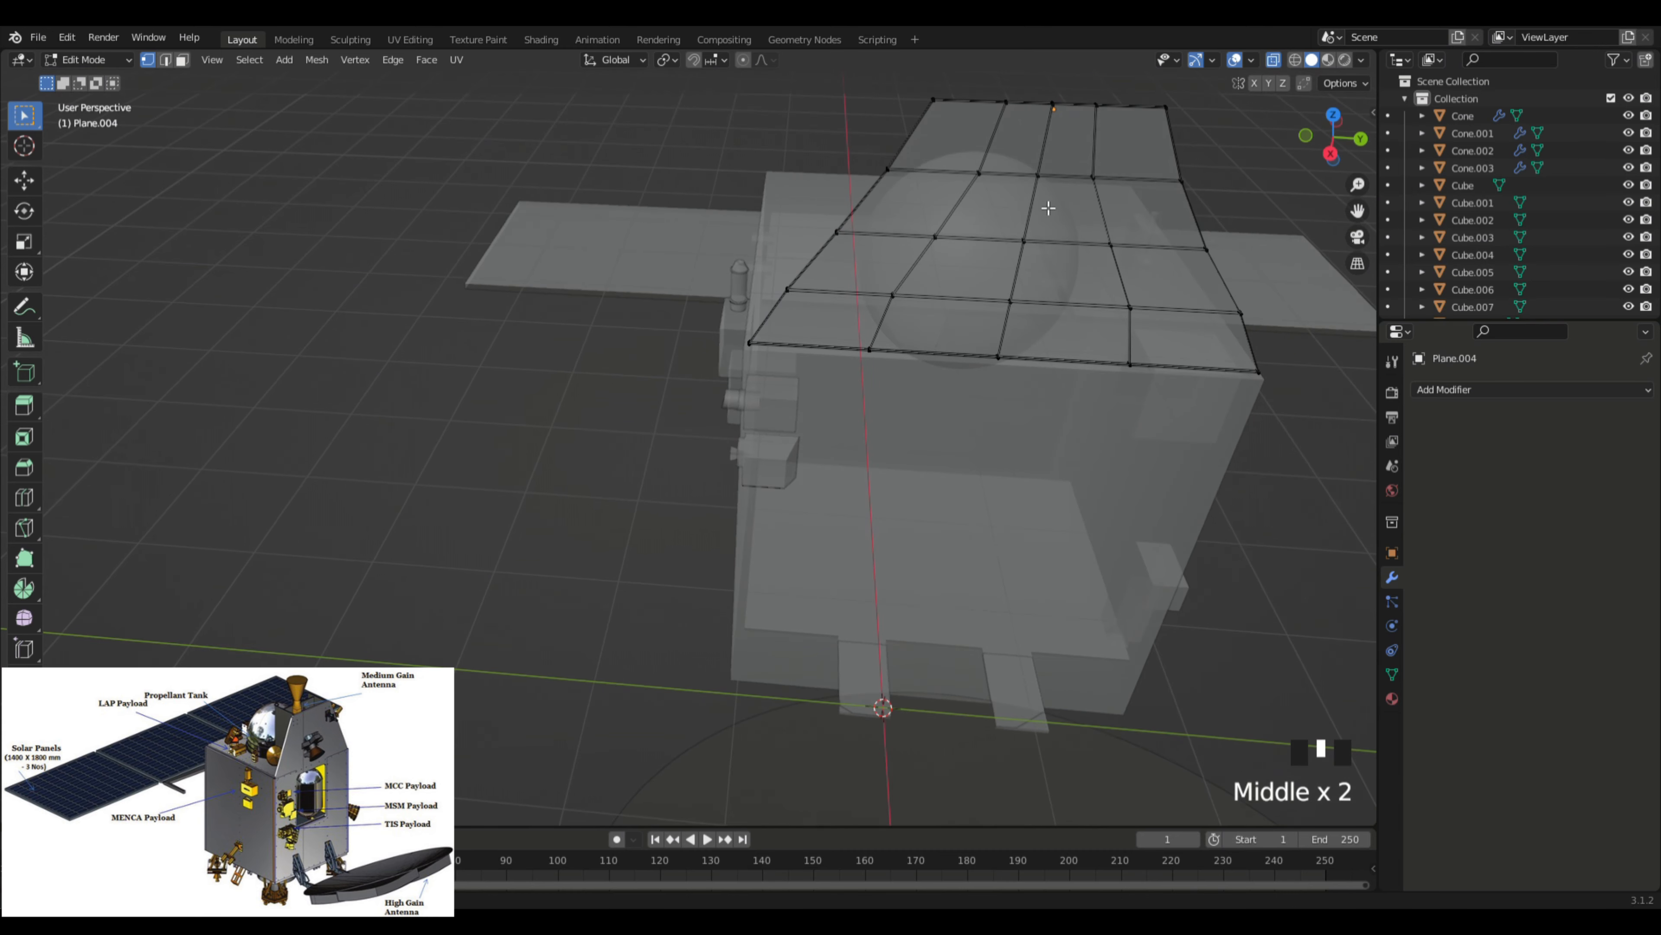
pyautogui.click(887, 167)
pyautogui.press('g')
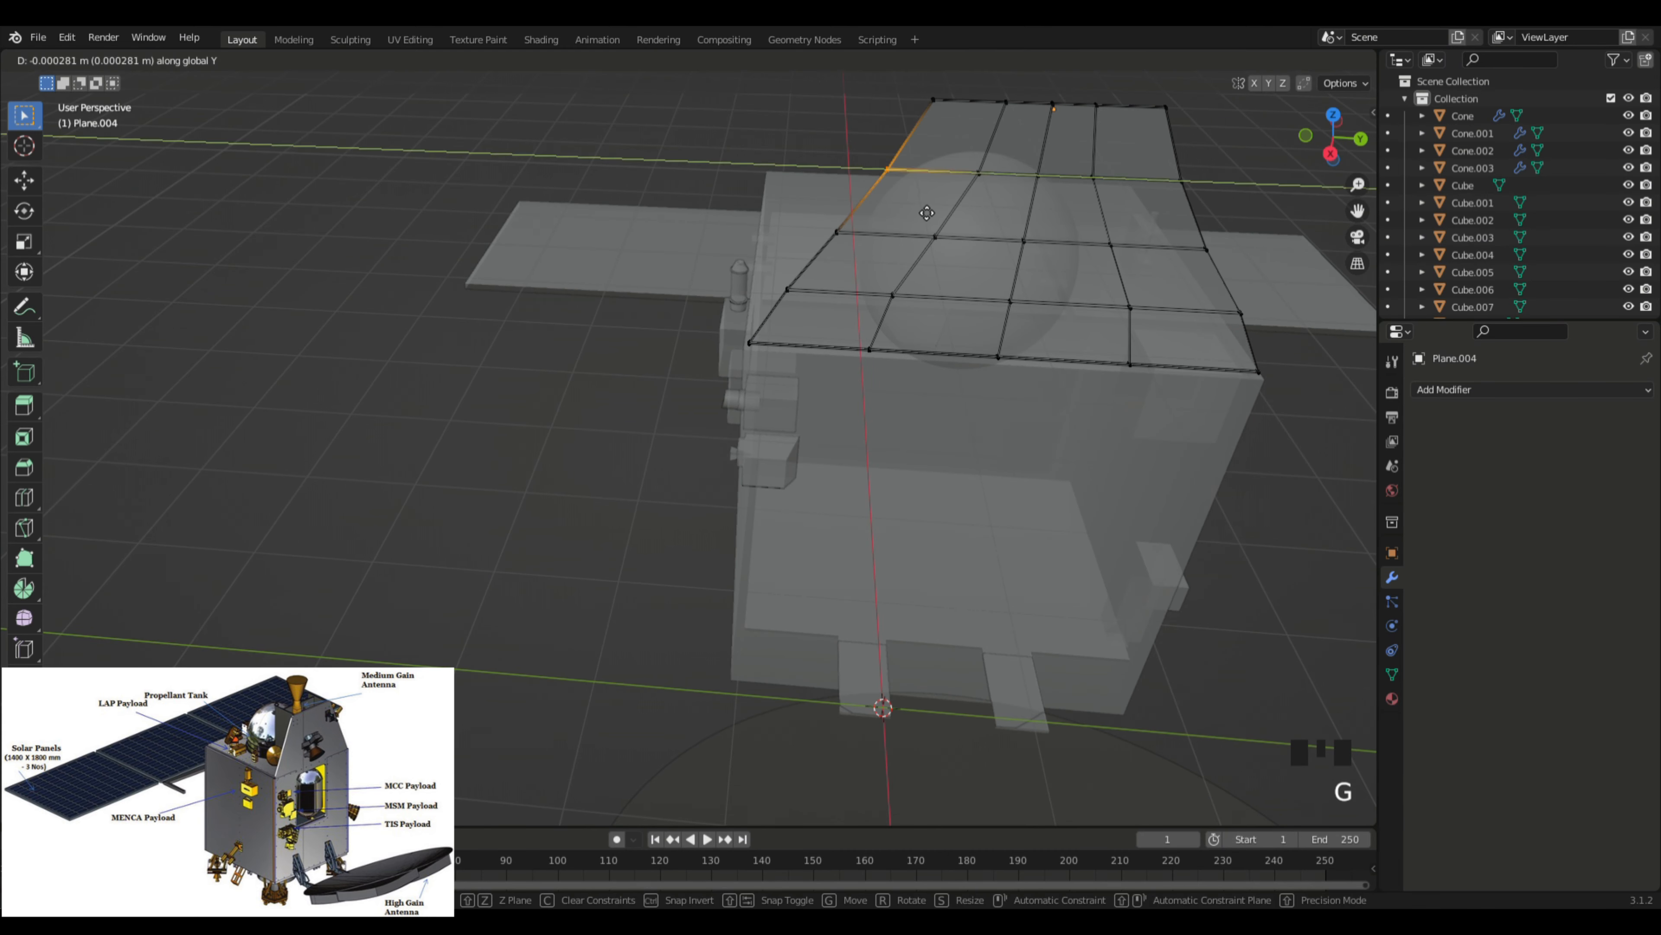
pyautogui.click(934, 210)
pyautogui.moveTo(811, 214); pyautogui.dragTo(860, 263)
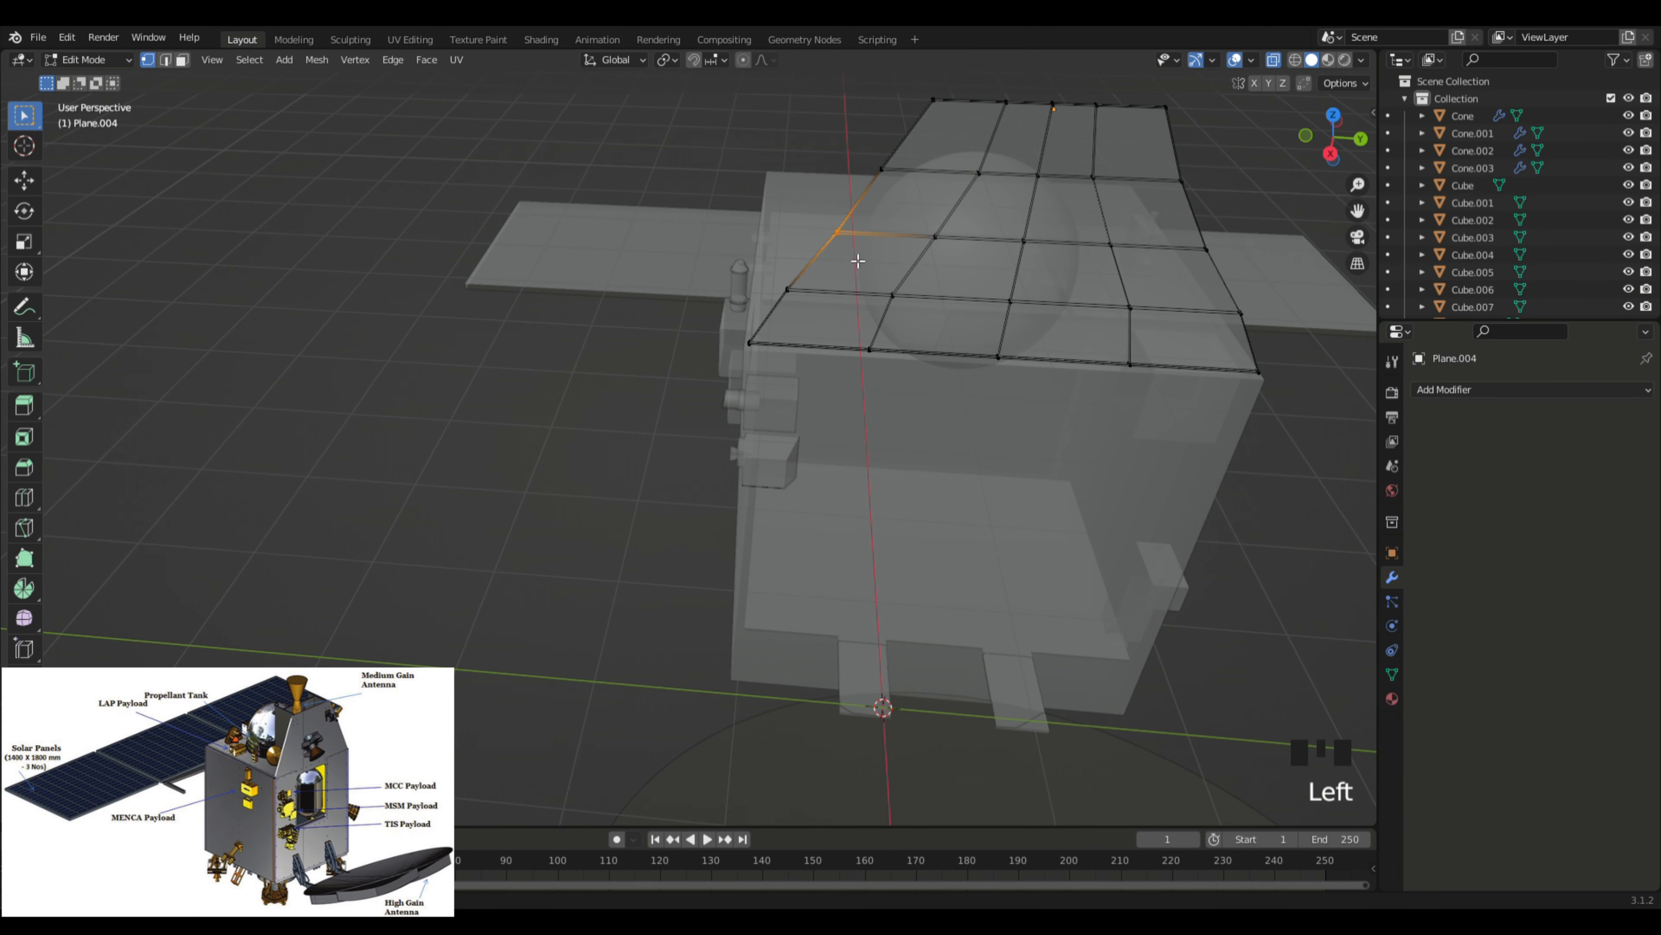
pyautogui.press('g')
pyautogui.press('y')
pyautogui.click(858, 262)
# Step: Straighten the opposite side edge by nudging its middle vertex outward along Y and the vertex above it about 0.03 m outward
pyautogui.click(1178, 178)
pyautogui.click(1210, 248)
pyautogui.moveTo(1203, 286); pyautogui.dragTo(1259, 339)
pyautogui.moveTo(1193, 217); pyautogui.dragTo(1245, 270)
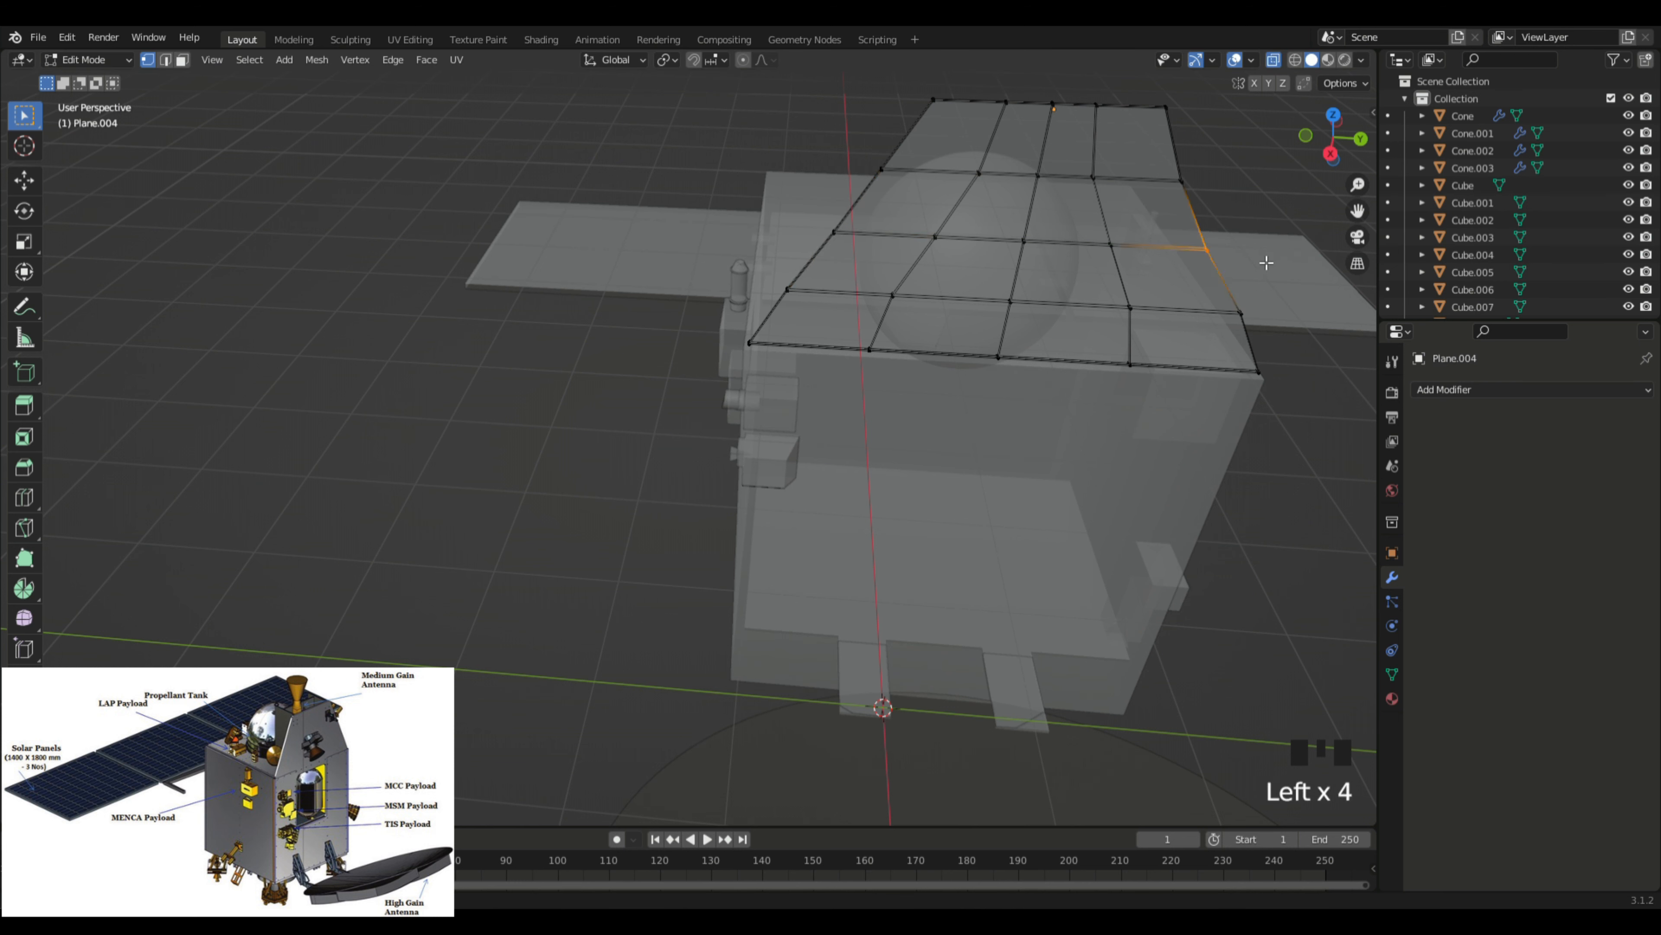
pyautogui.press('g')
pyautogui.click(1272, 261)
pyautogui.click(1181, 179)
pyautogui.press('g')
pyautogui.press('y')
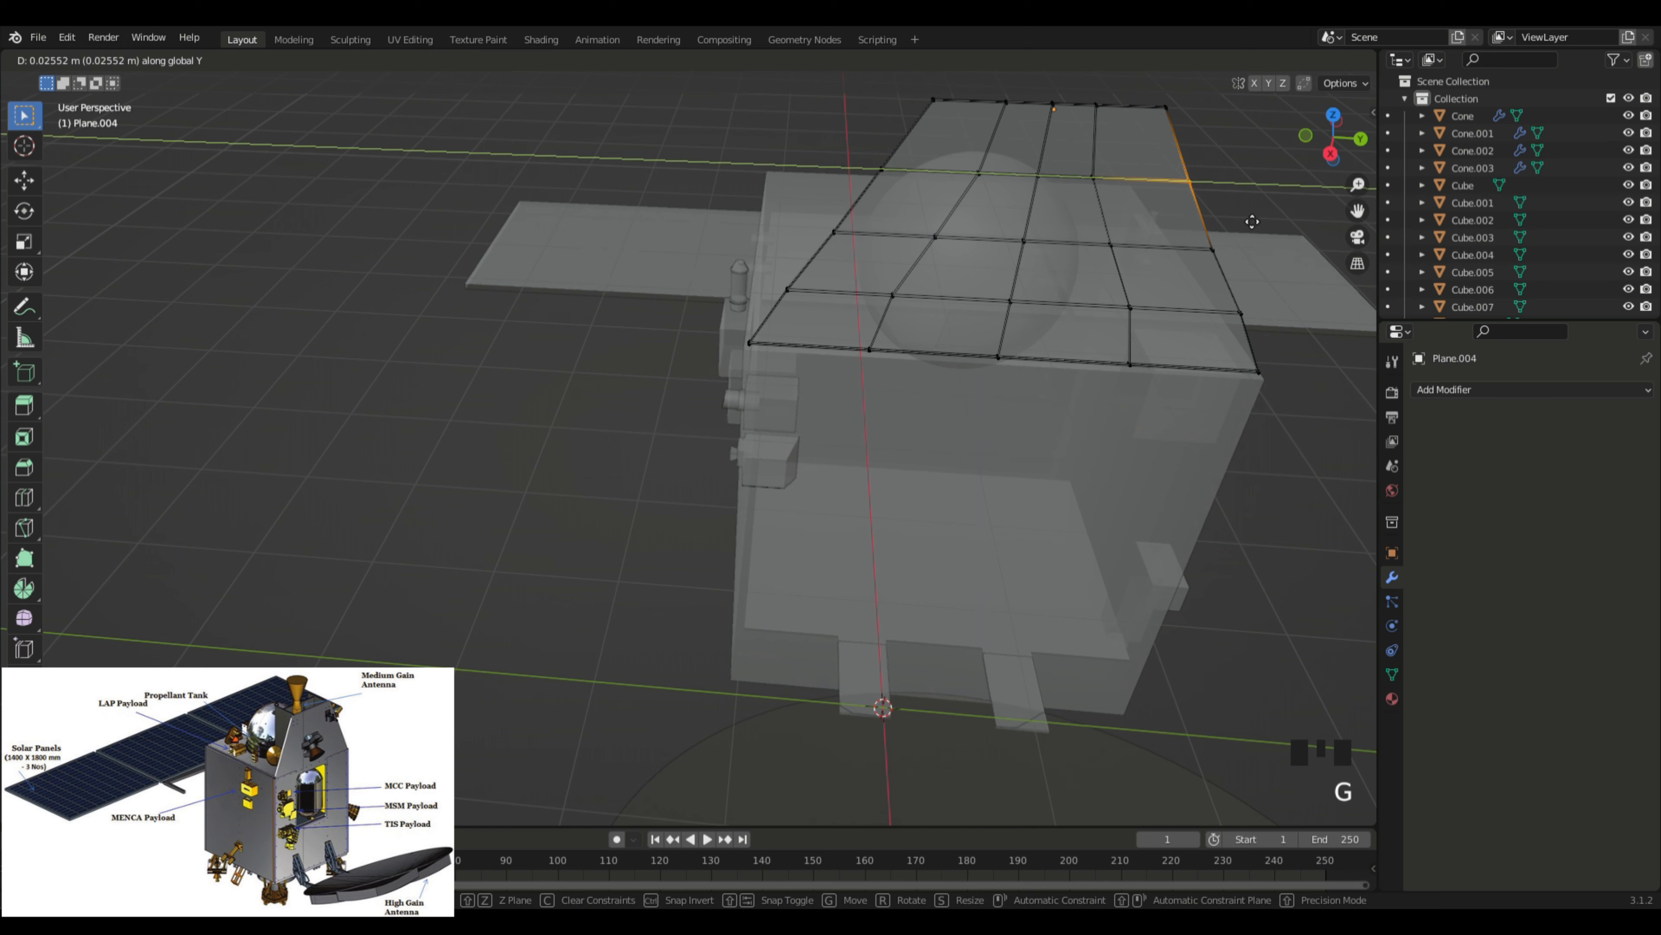
pyautogui.click(1252, 221)
# Step: Leave edit mode and turn off X-ray
pyautogui.moveTo(1252, 221)
pyautogui.mouseDown(button='middle')
pyautogui.moveTo(1217, 171)
pyautogui.moveTo(1247, 193)
pyautogui.moveTo(1241, 244)
pyautogui.moveTo(1257, 240)
pyautogui.mouseUp(button='middle')
pyautogui.press('Tab')
pyautogui.click(1201, 234)
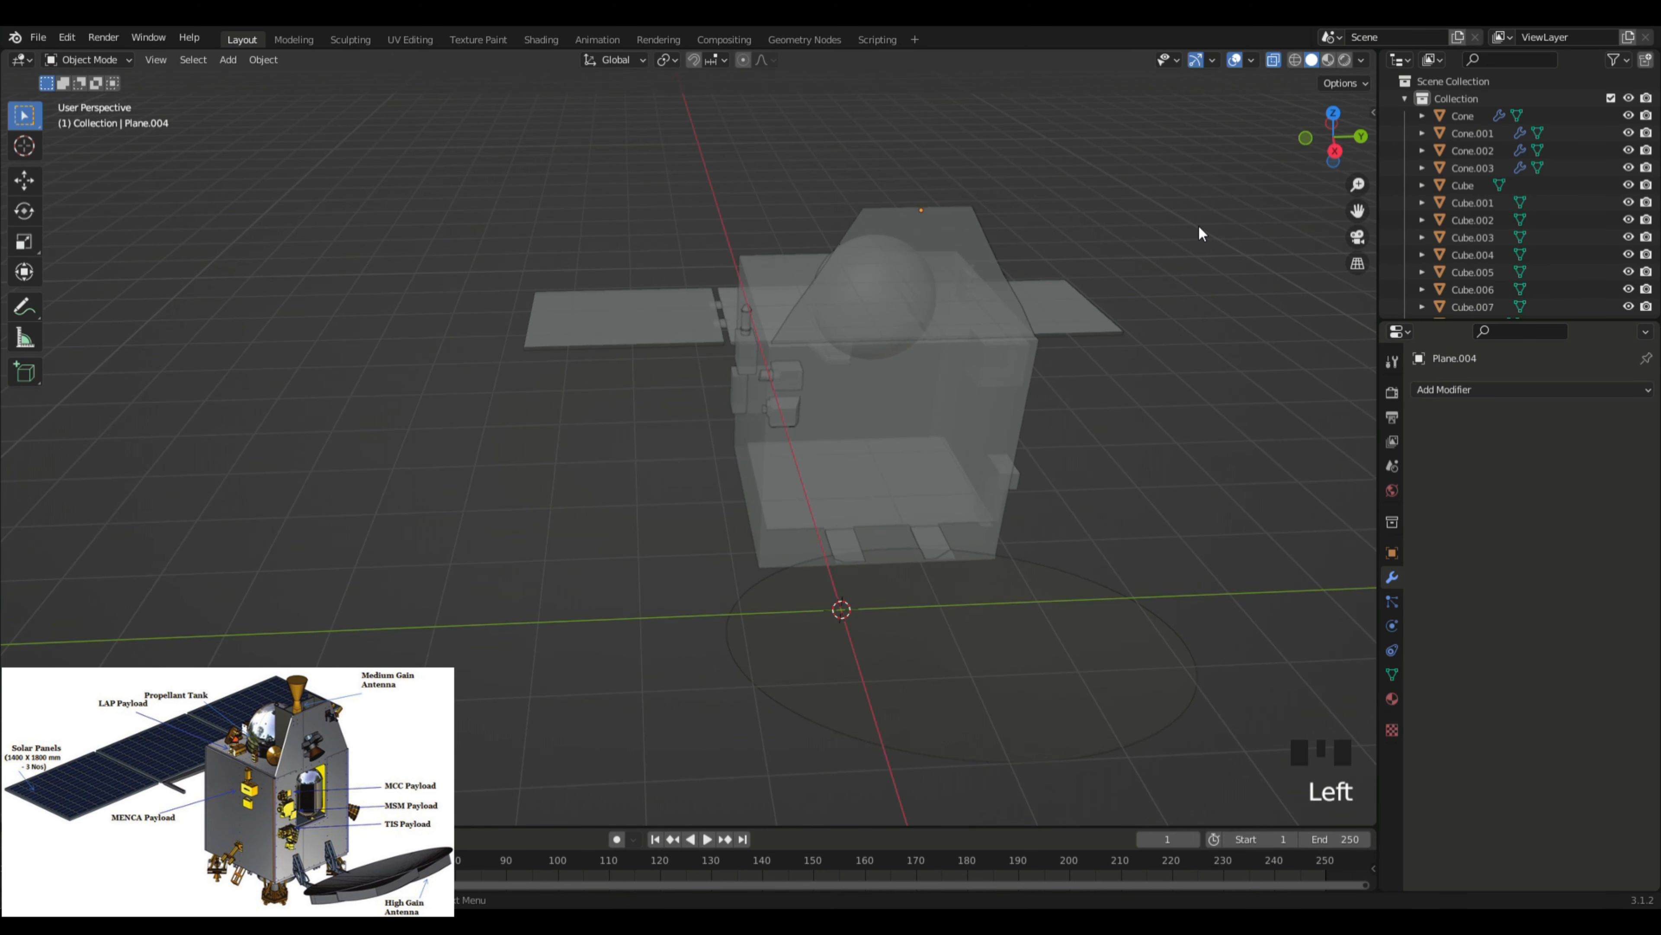
pyautogui.click(1273, 60)
pyautogui.click(1170, 258)
# Step: Scale the tapered panel down along Z to about 0.85 of its height
pyautogui.moveTo(1171, 258); pyautogui.dragTo(1005, 391, button='middle')
pyautogui.click(800, 217)
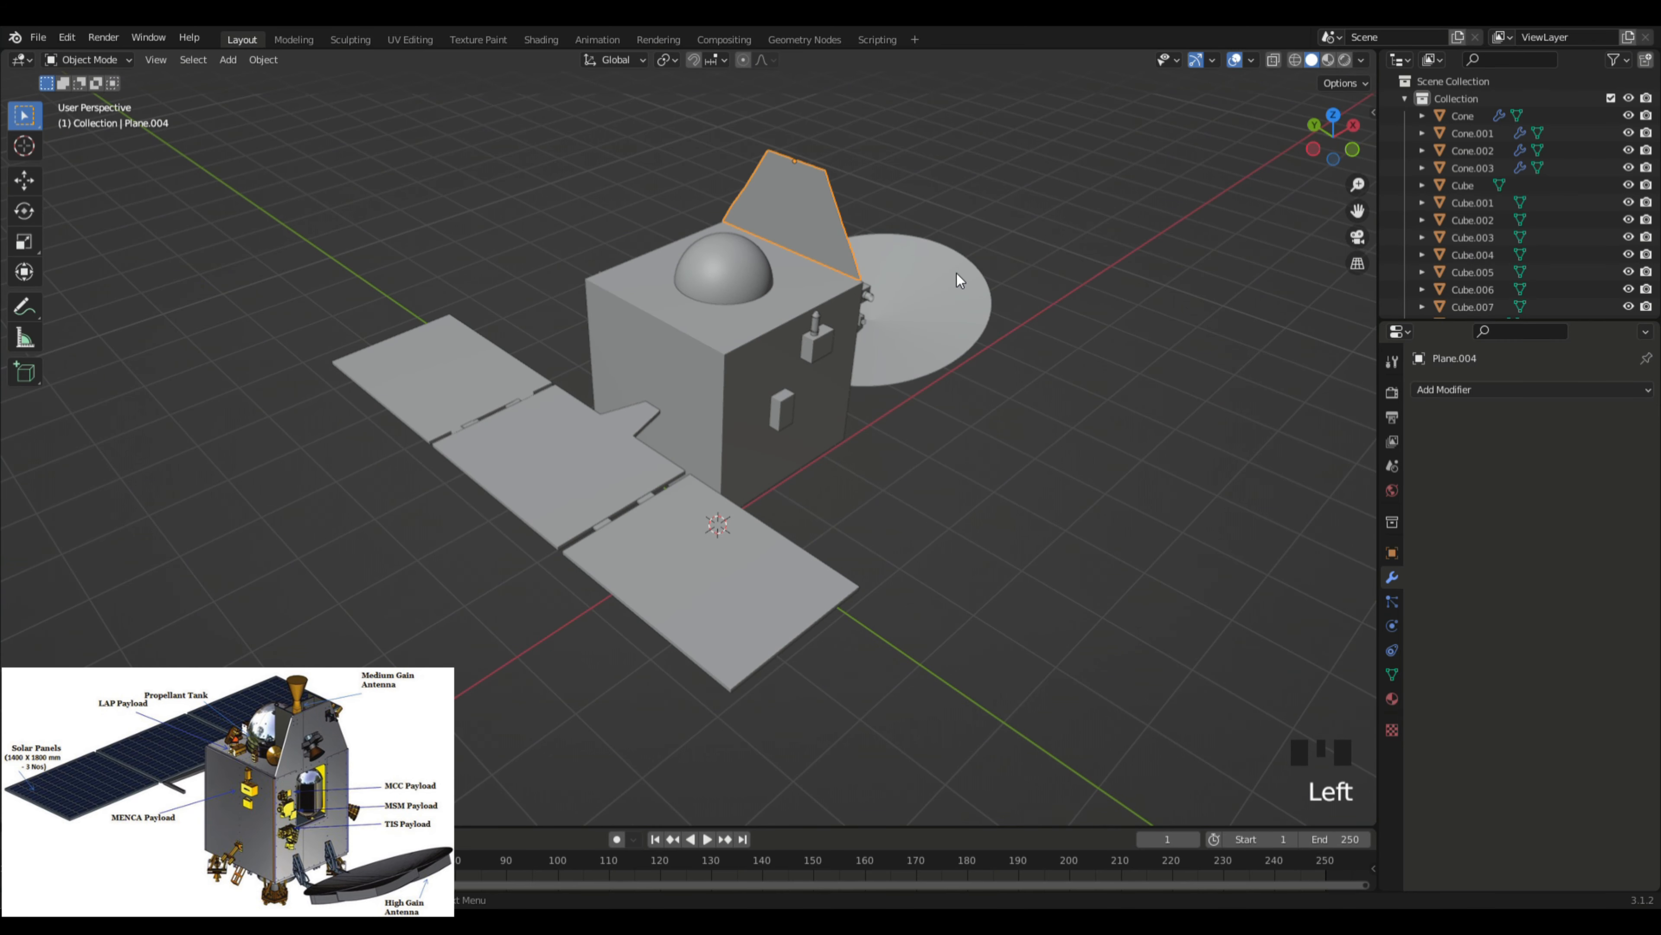
pyautogui.press('s')
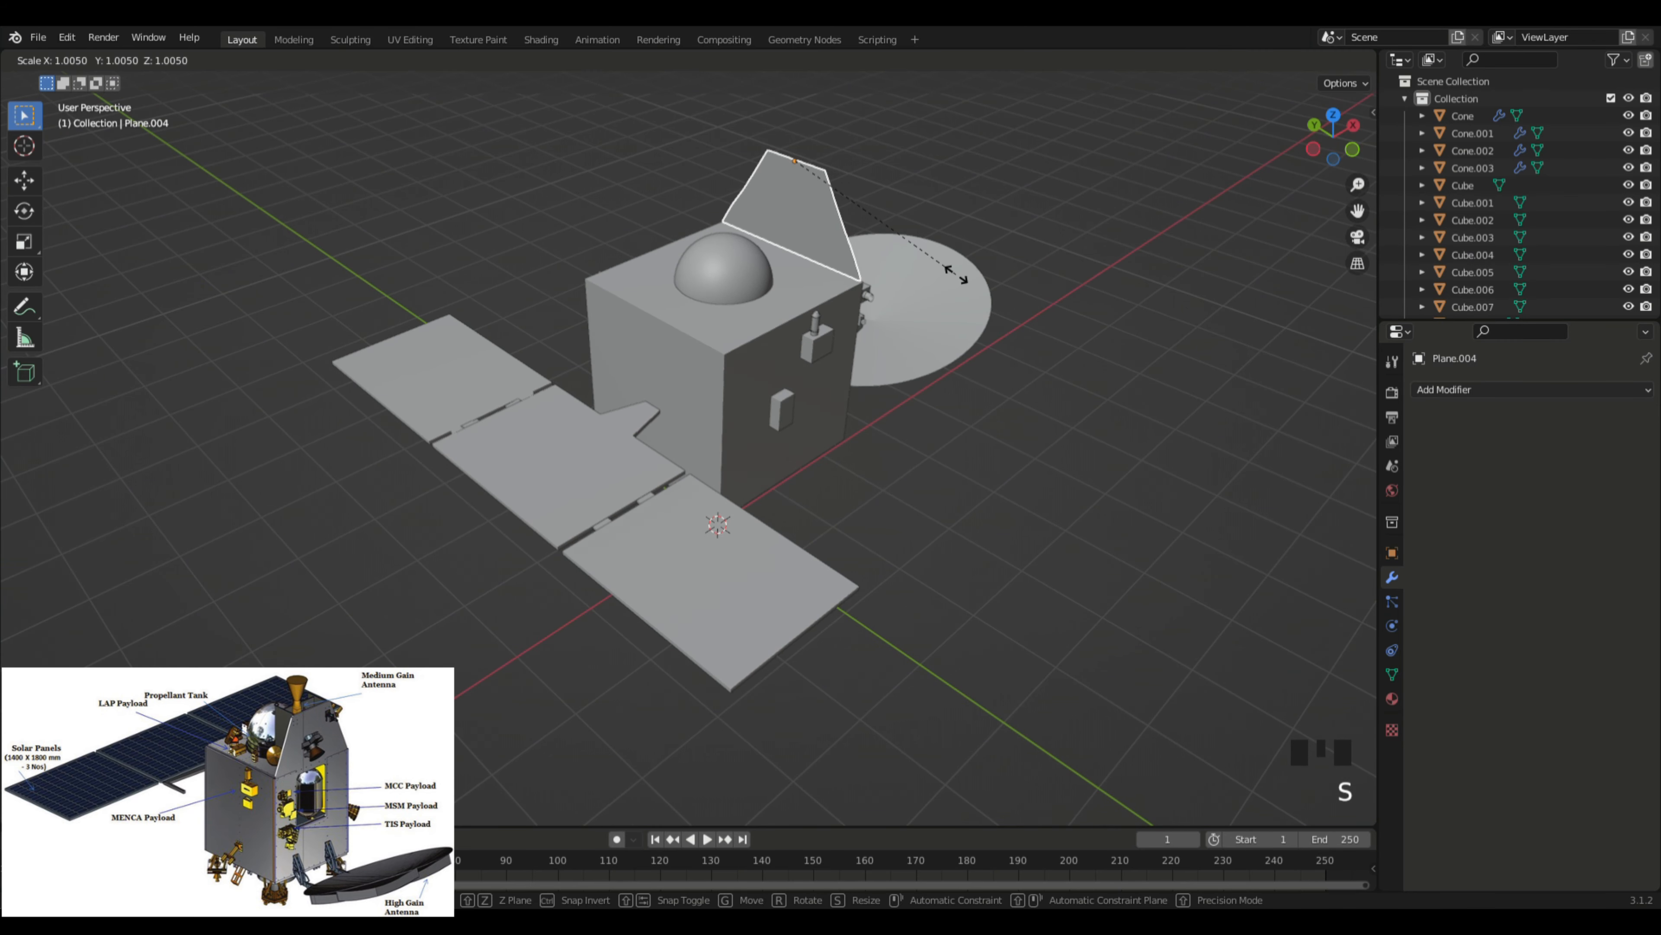
pyautogui.press('z')
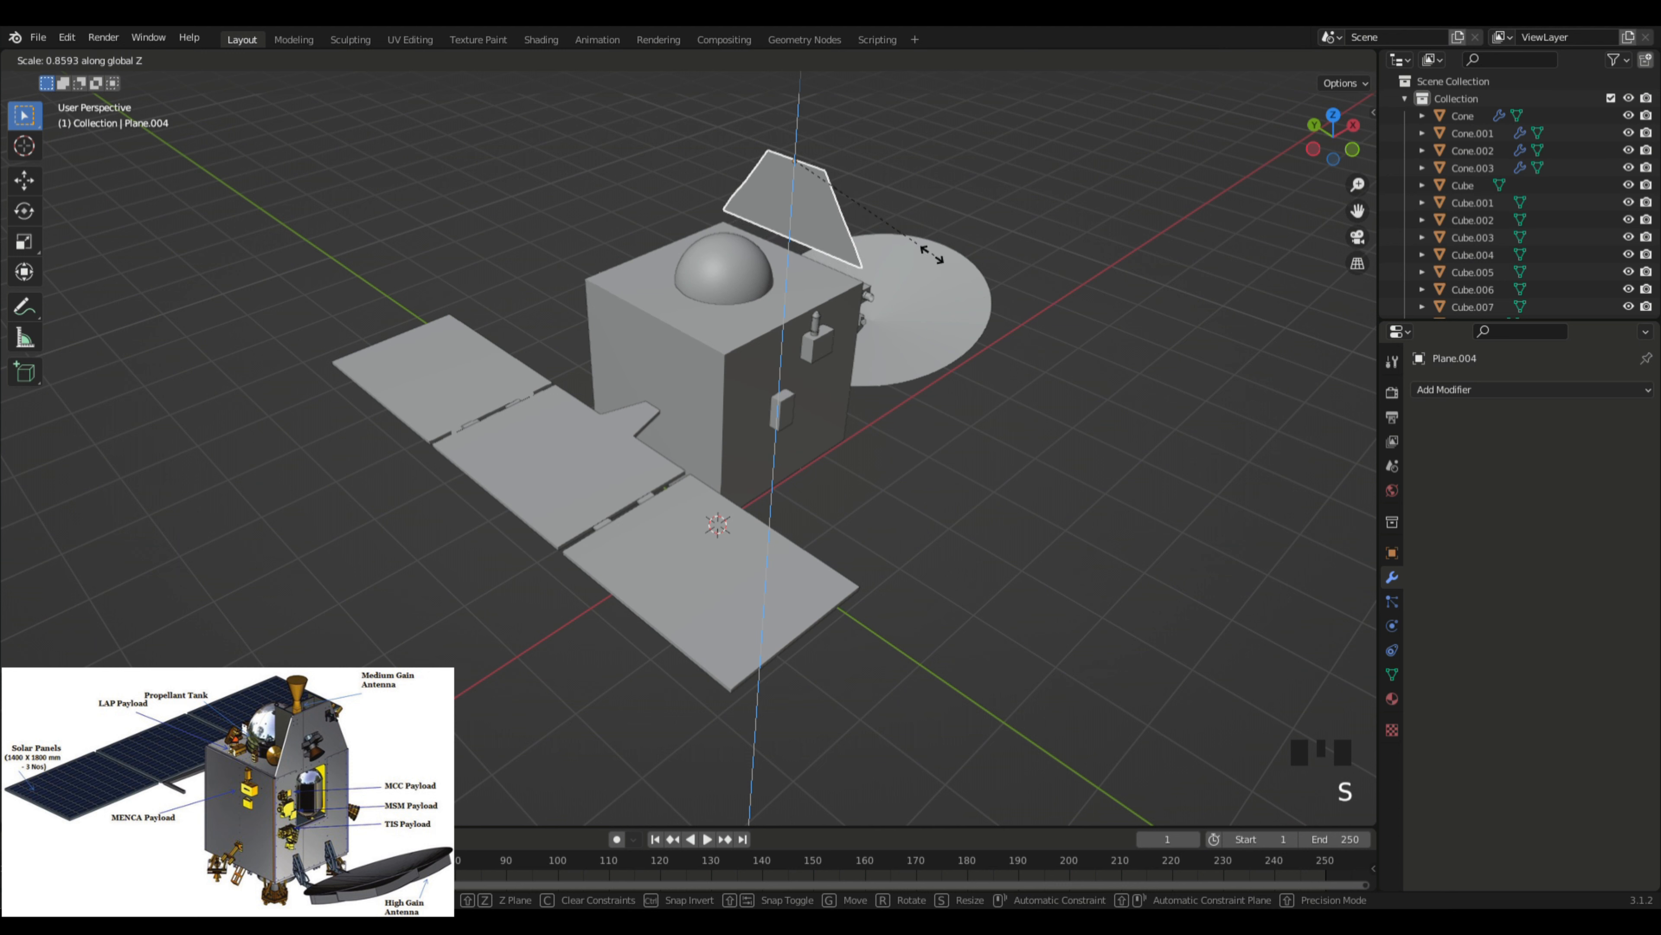
pyautogui.click(923, 250)
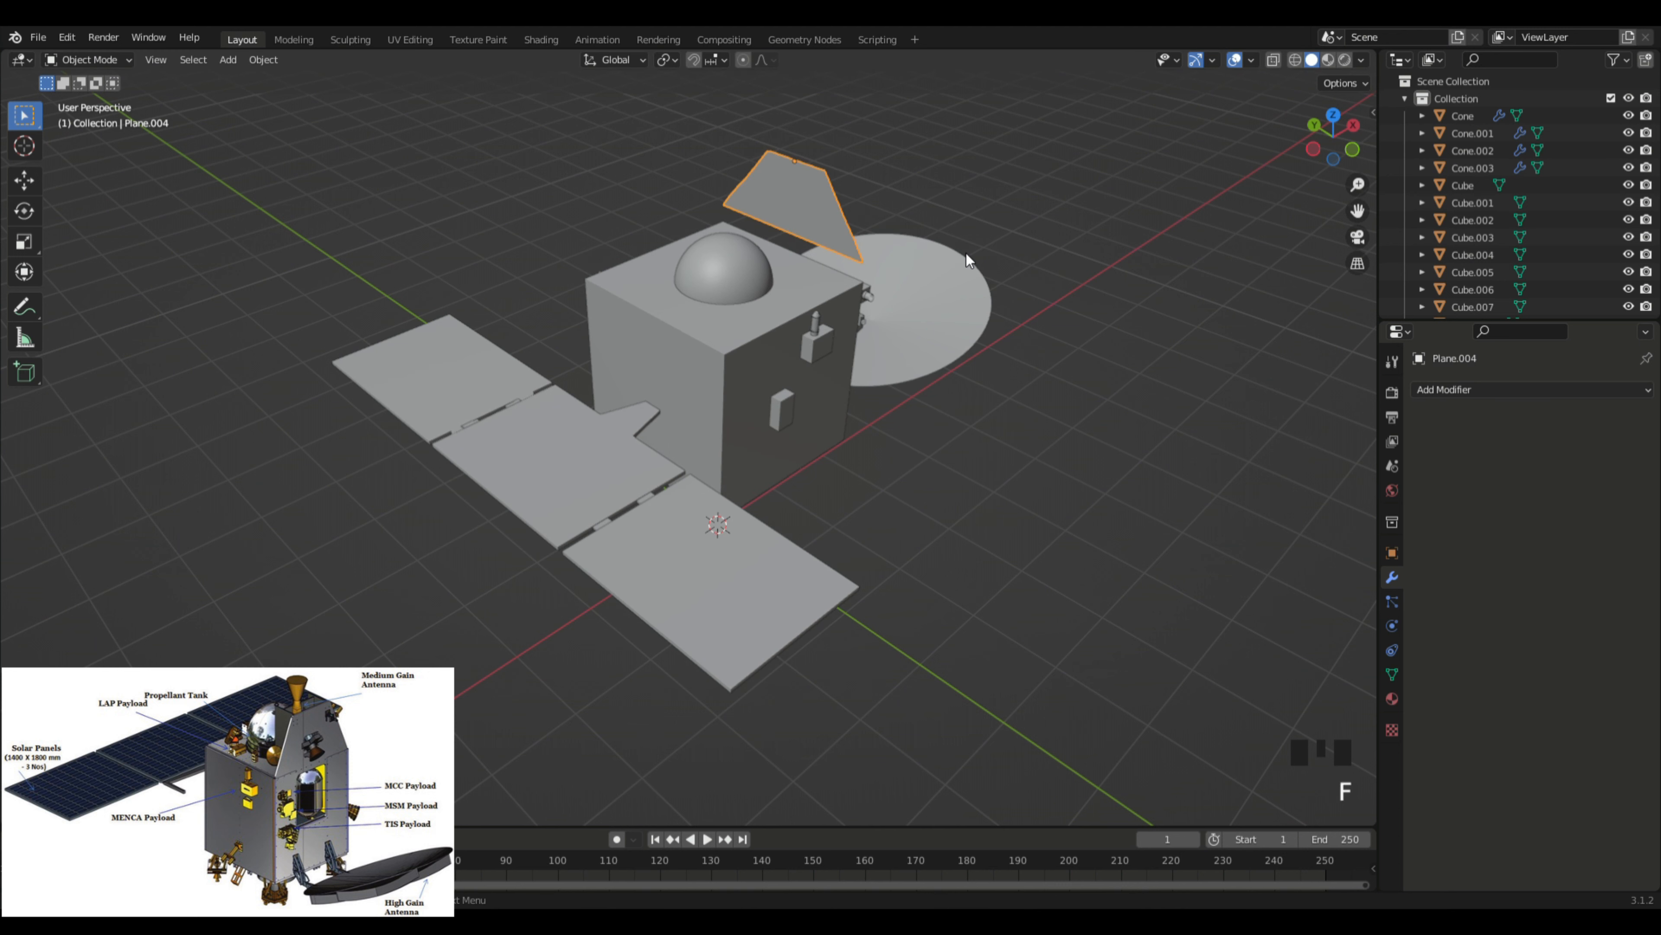
# Step: Lower the tapered panel along Z until its bottom edge meets the cube's top edge again
pyautogui.press('g')
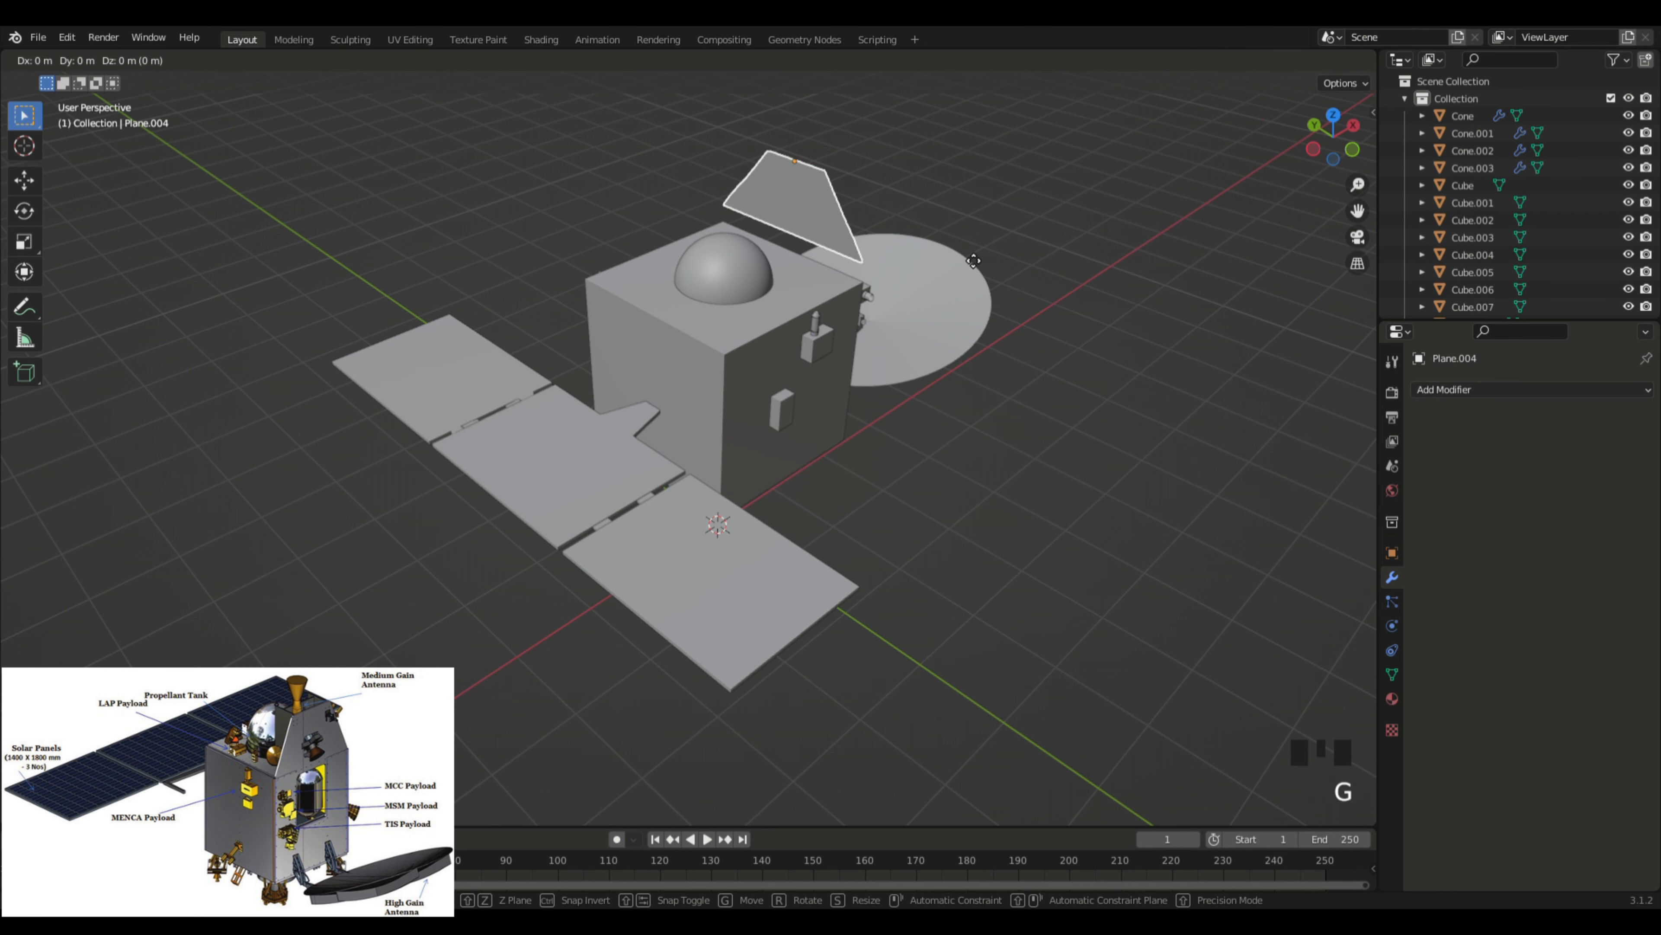
pyautogui.moveTo(973, 260); pyautogui.dragTo(972, 279, button='middle')
pyautogui.click(968, 272)
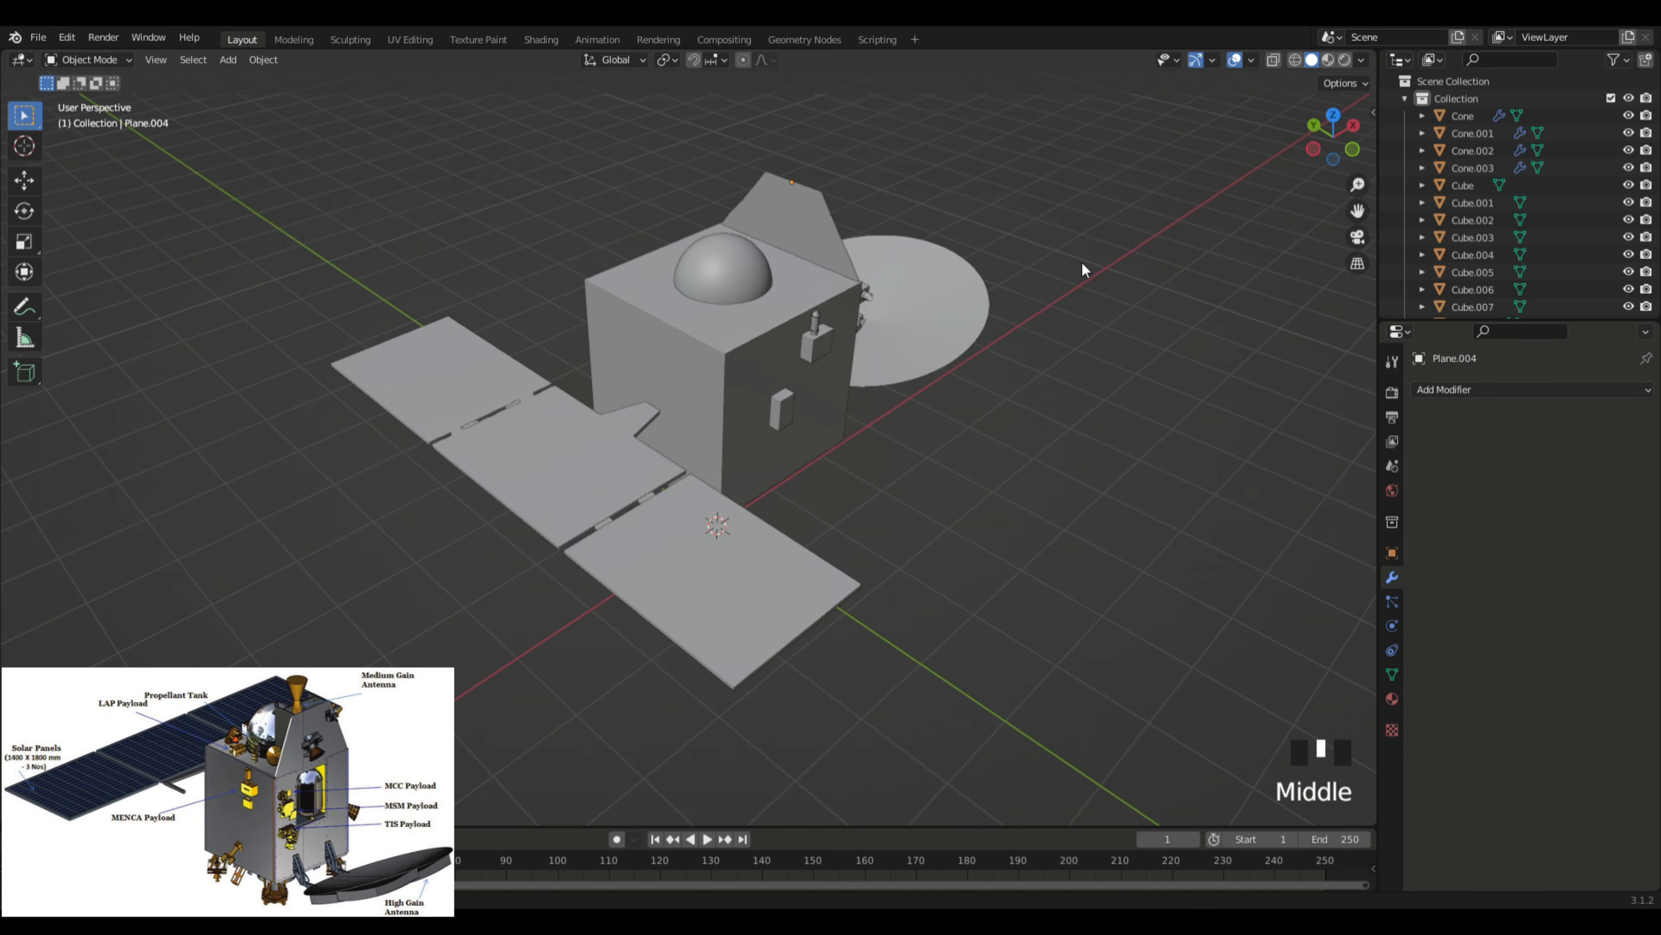
pyautogui.moveTo(1083, 263); pyautogui.dragTo(685, 734, button='middle')
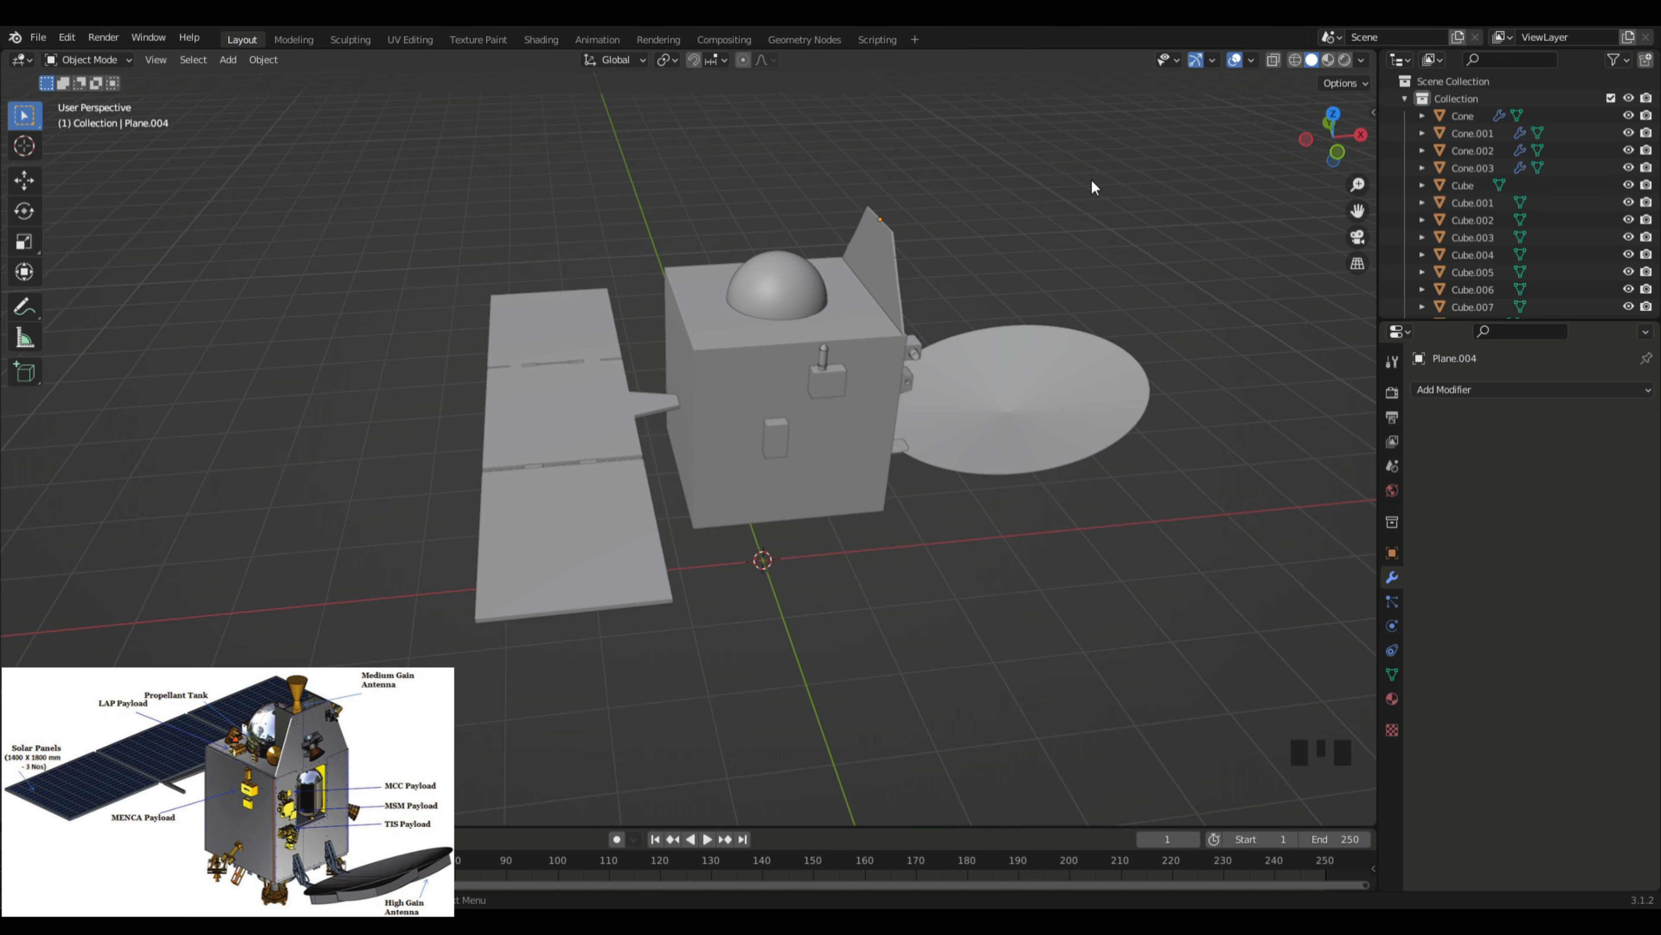
# Step: Add a new 2 m plane mesh at the 3D cursor
pyautogui.click(909, 298)
pyautogui.click(902, 300)
pyautogui.moveTo(1039, 276); pyautogui.dragTo(1048, 414, button='middle')
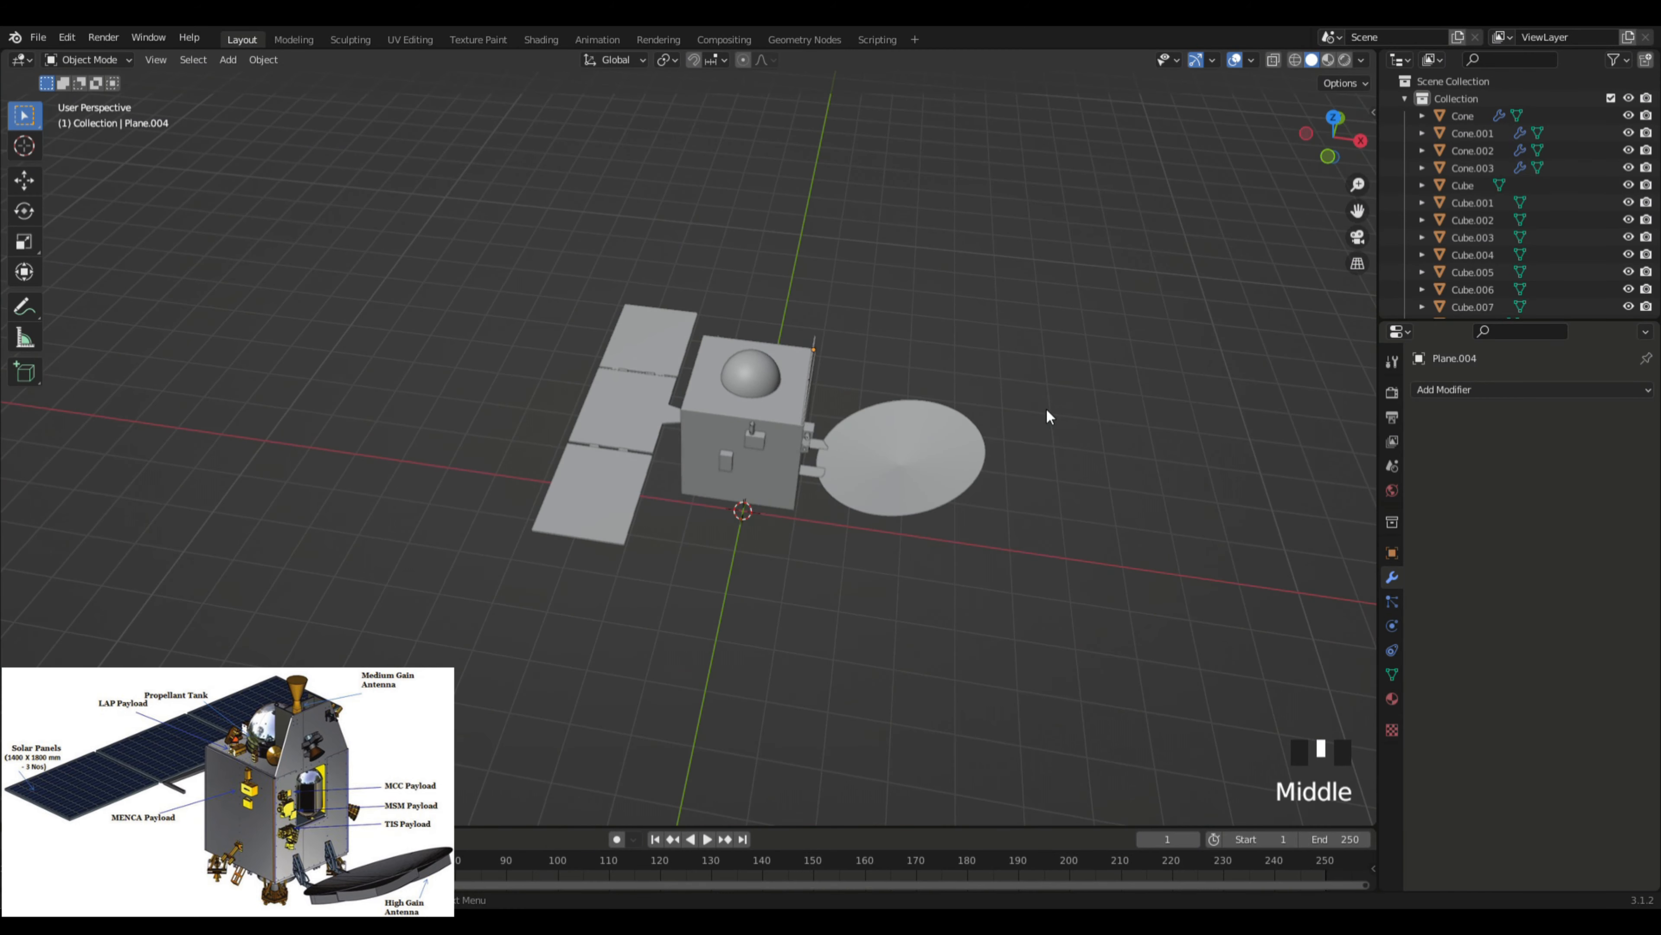
pyautogui.hotkey('shift', 'a')
pyautogui.moveTo(1045, 409)
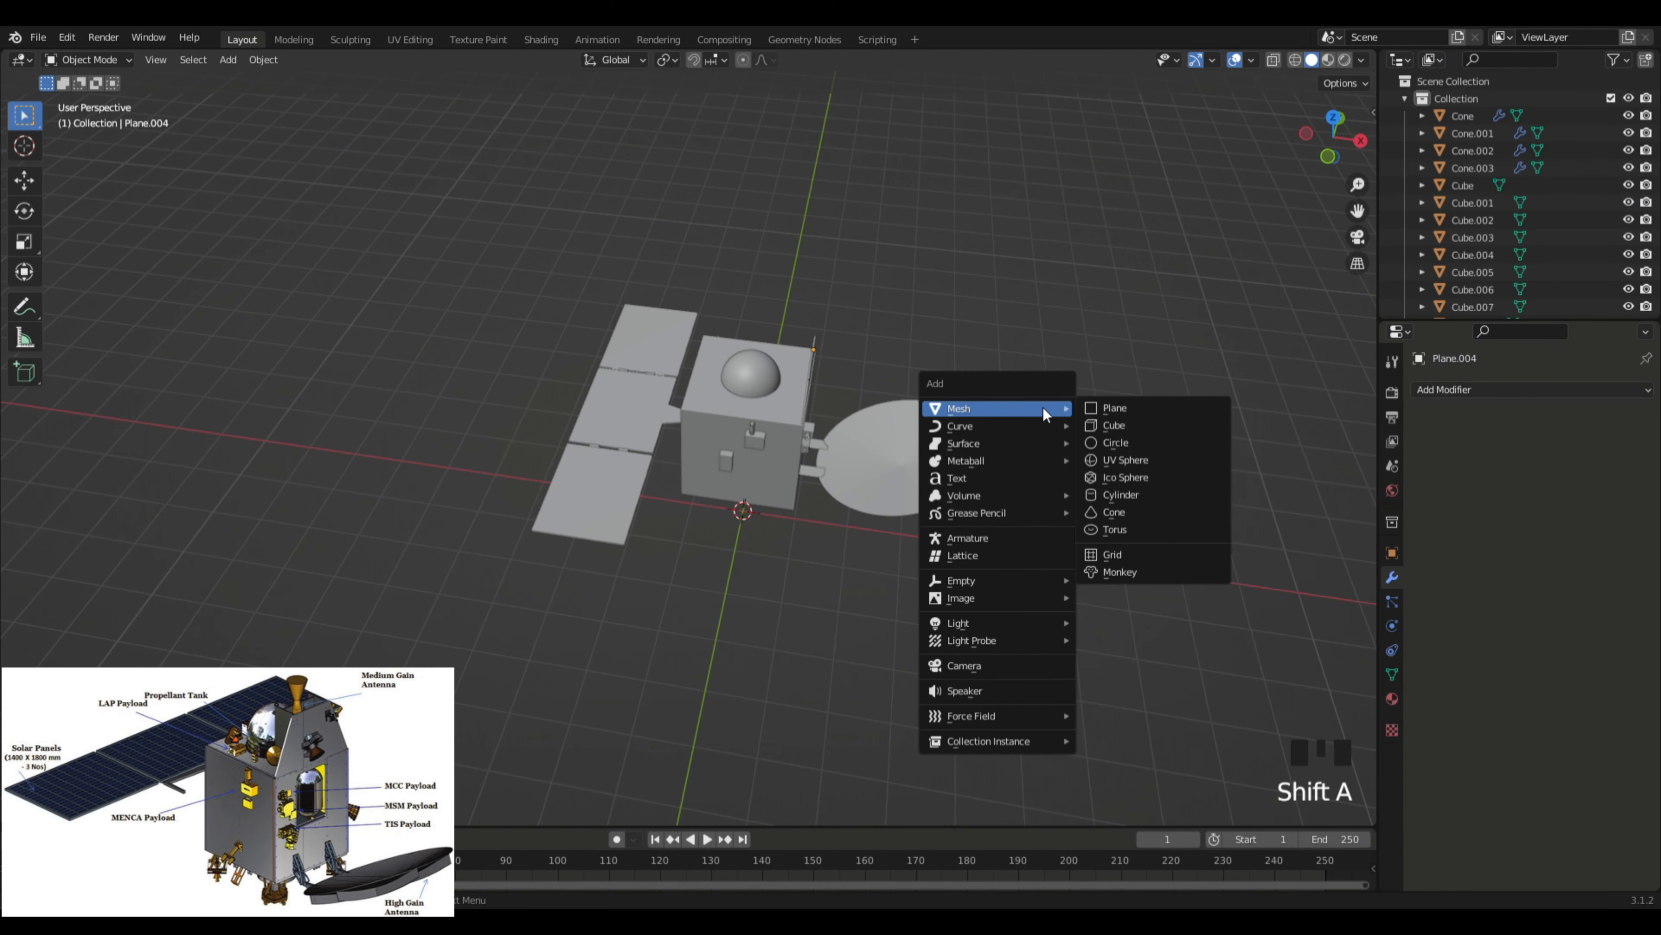
pyautogui.click(1115, 407)
pyautogui.moveTo(1184, 453); pyautogui.dragTo(794, 520, button='middle')
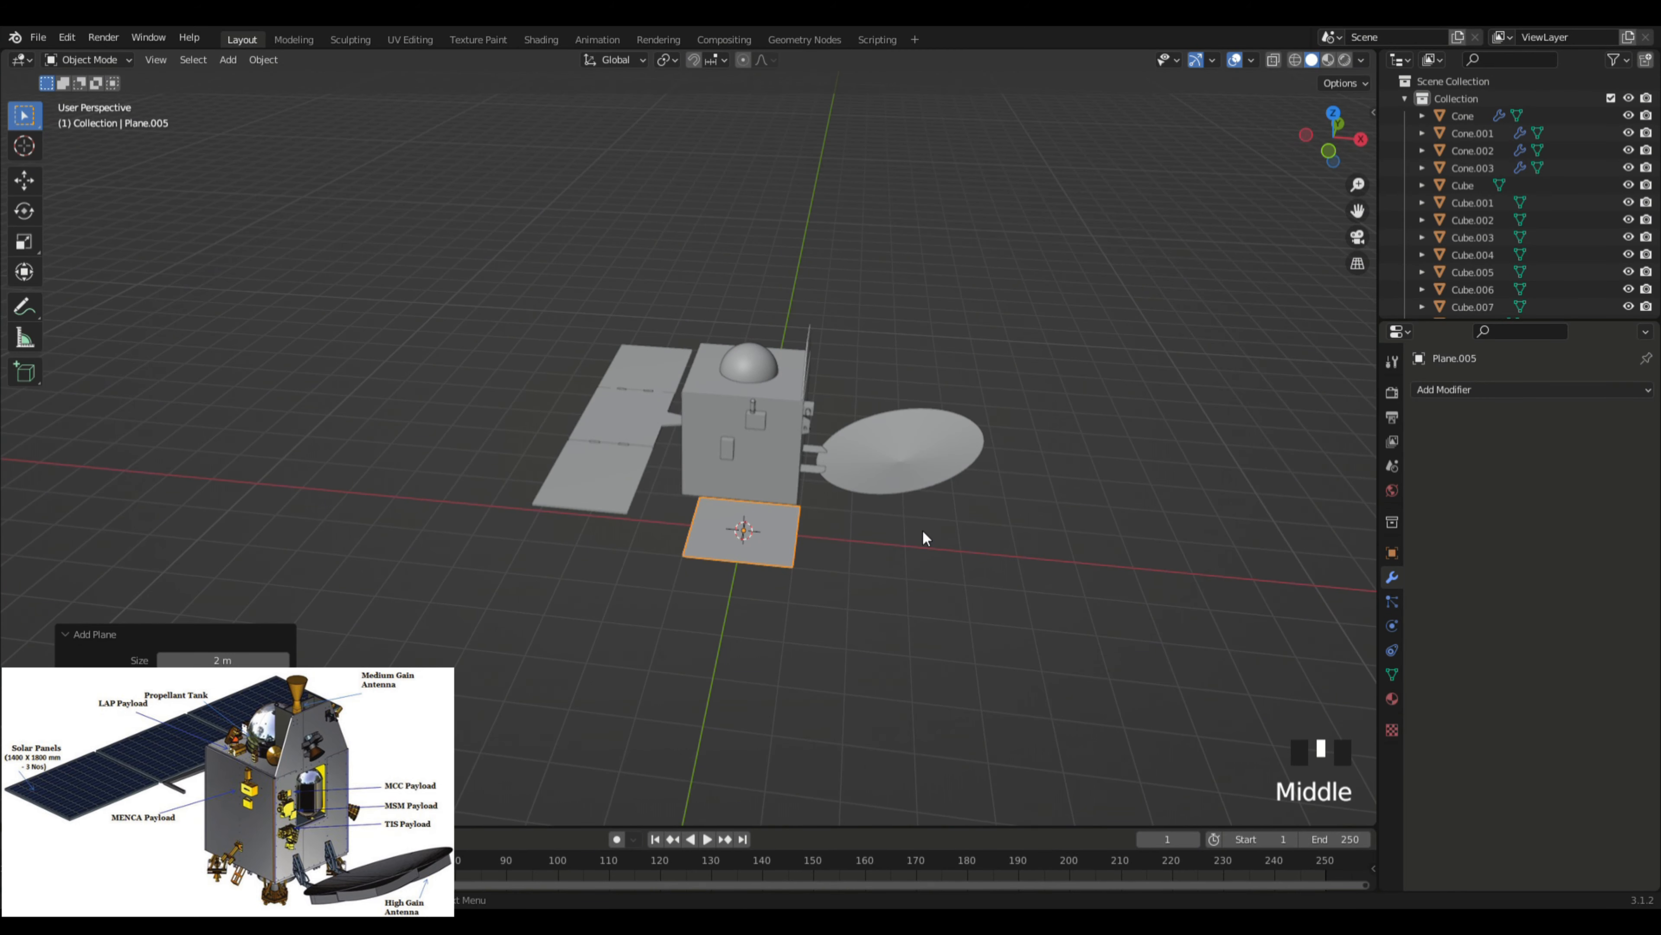
# Step: Raise the new plane along Z to above the dome, and scale it down to be narrower than the cube
pyautogui.press('g')
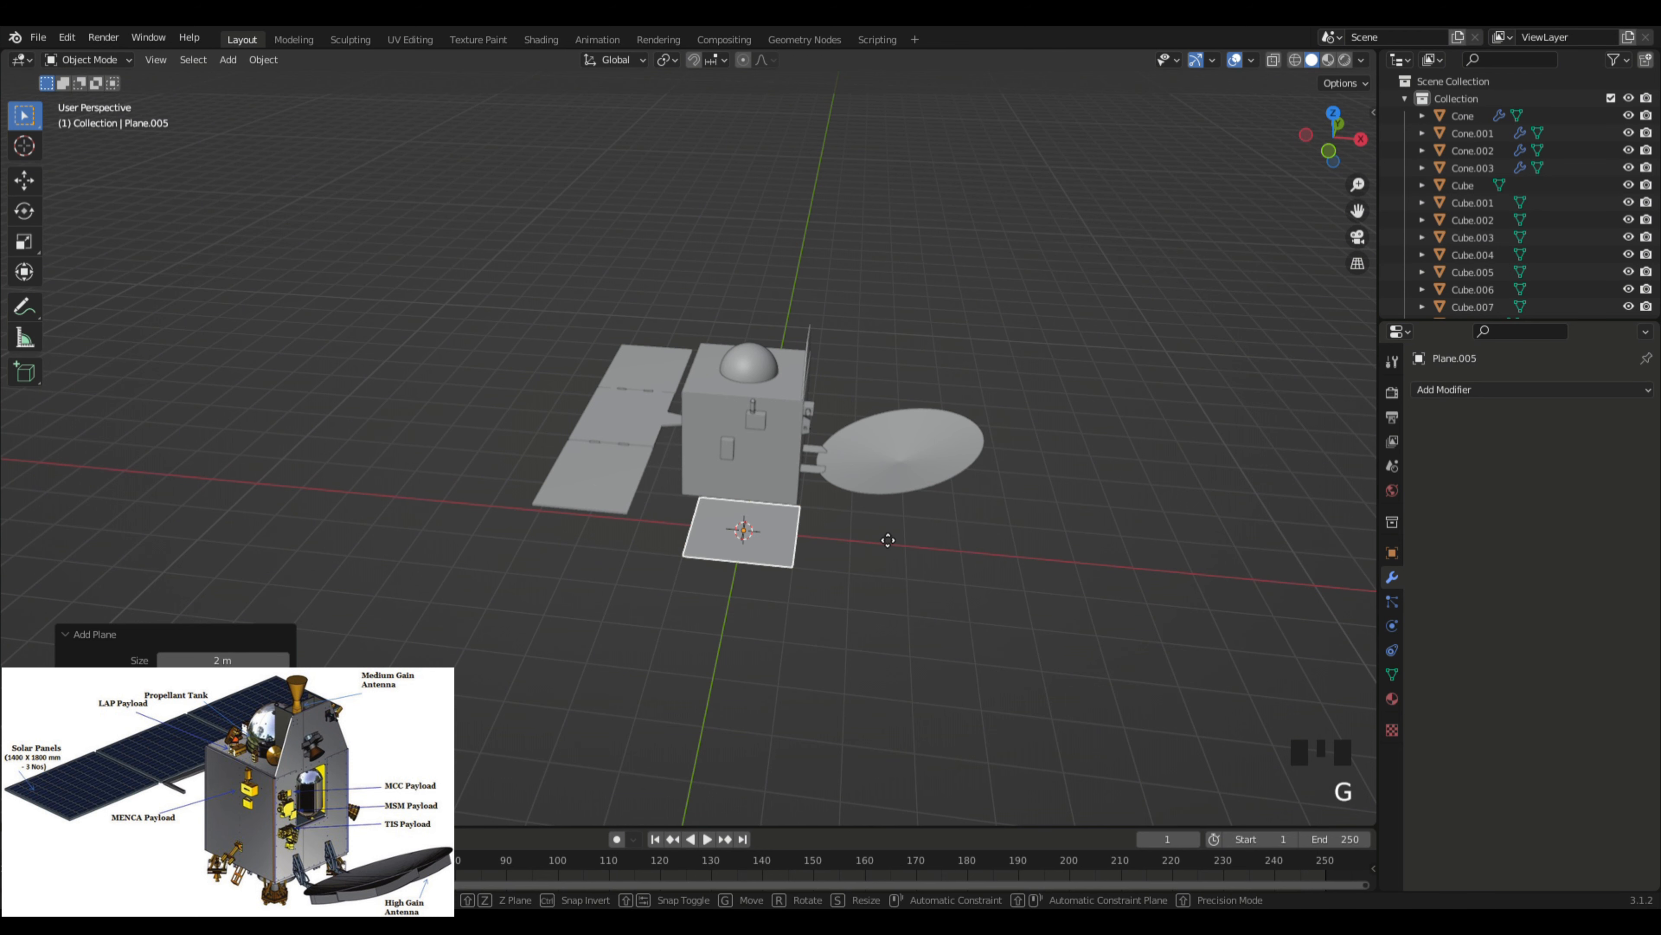
pyautogui.press('z')
pyautogui.middleClick(1179, 308)
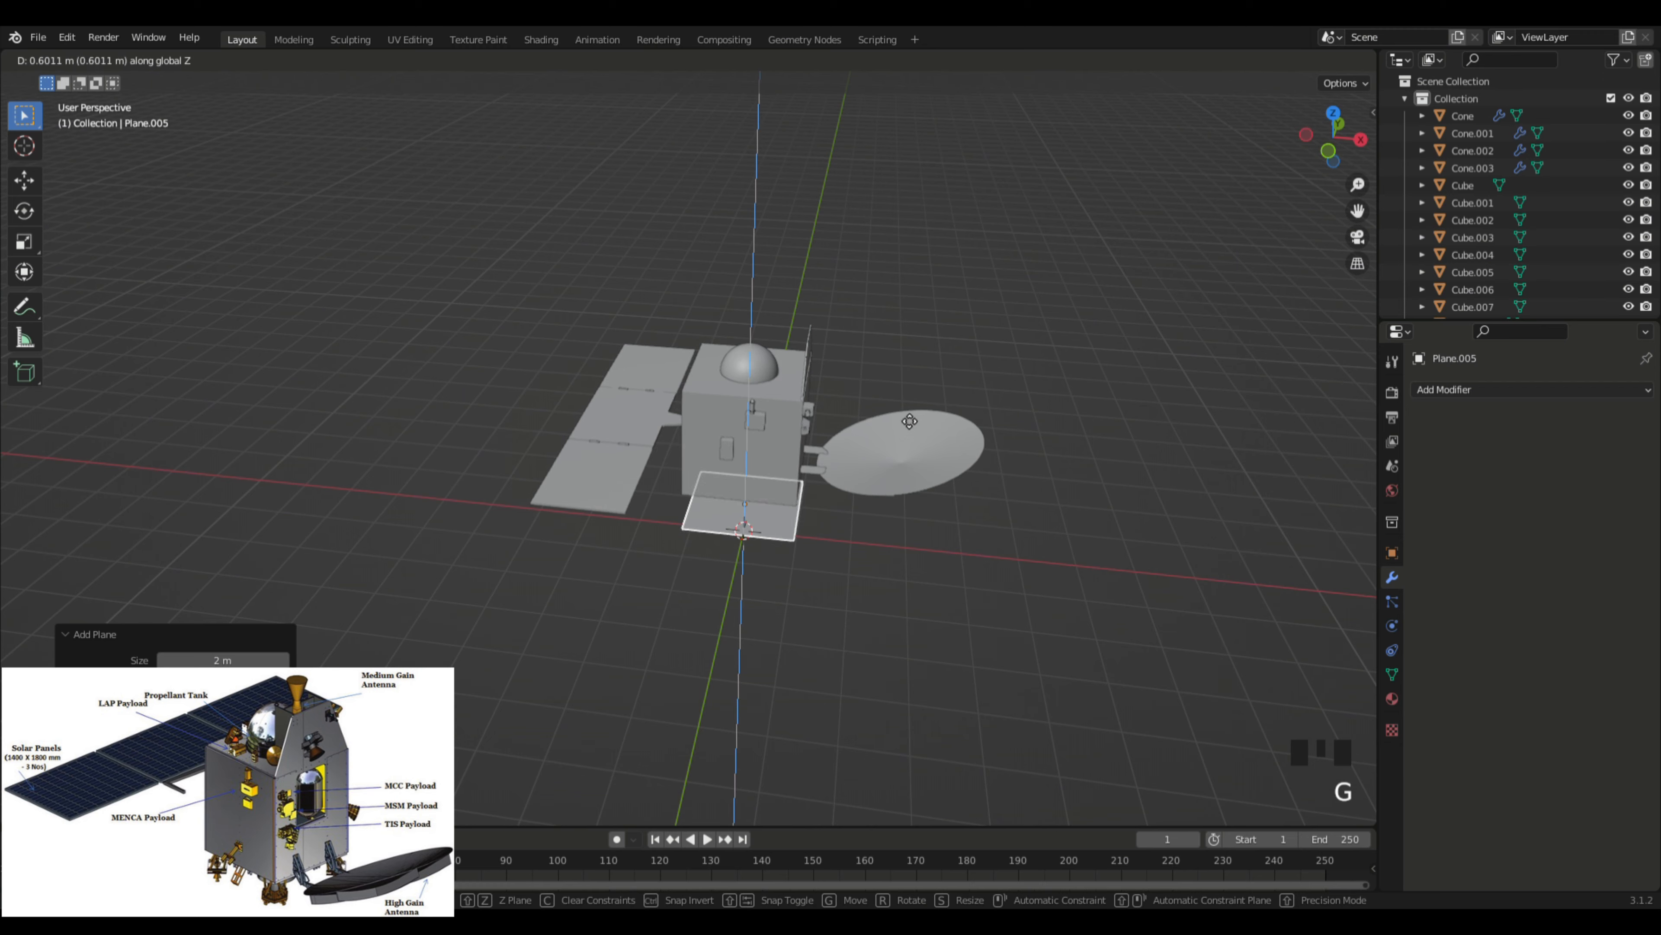
pyautogui.click(923, 283)
pyautogui.moveTo(923, 283); pyautogui.dragTo(1026, 396, button='middle')
pyautogui.press('s')
pyautogui.click(877, 297)
# Step: Stand the new plane upright by rotating it 90° about Y and 90° about Z
pyautogui.scroll(5, 994, 341)
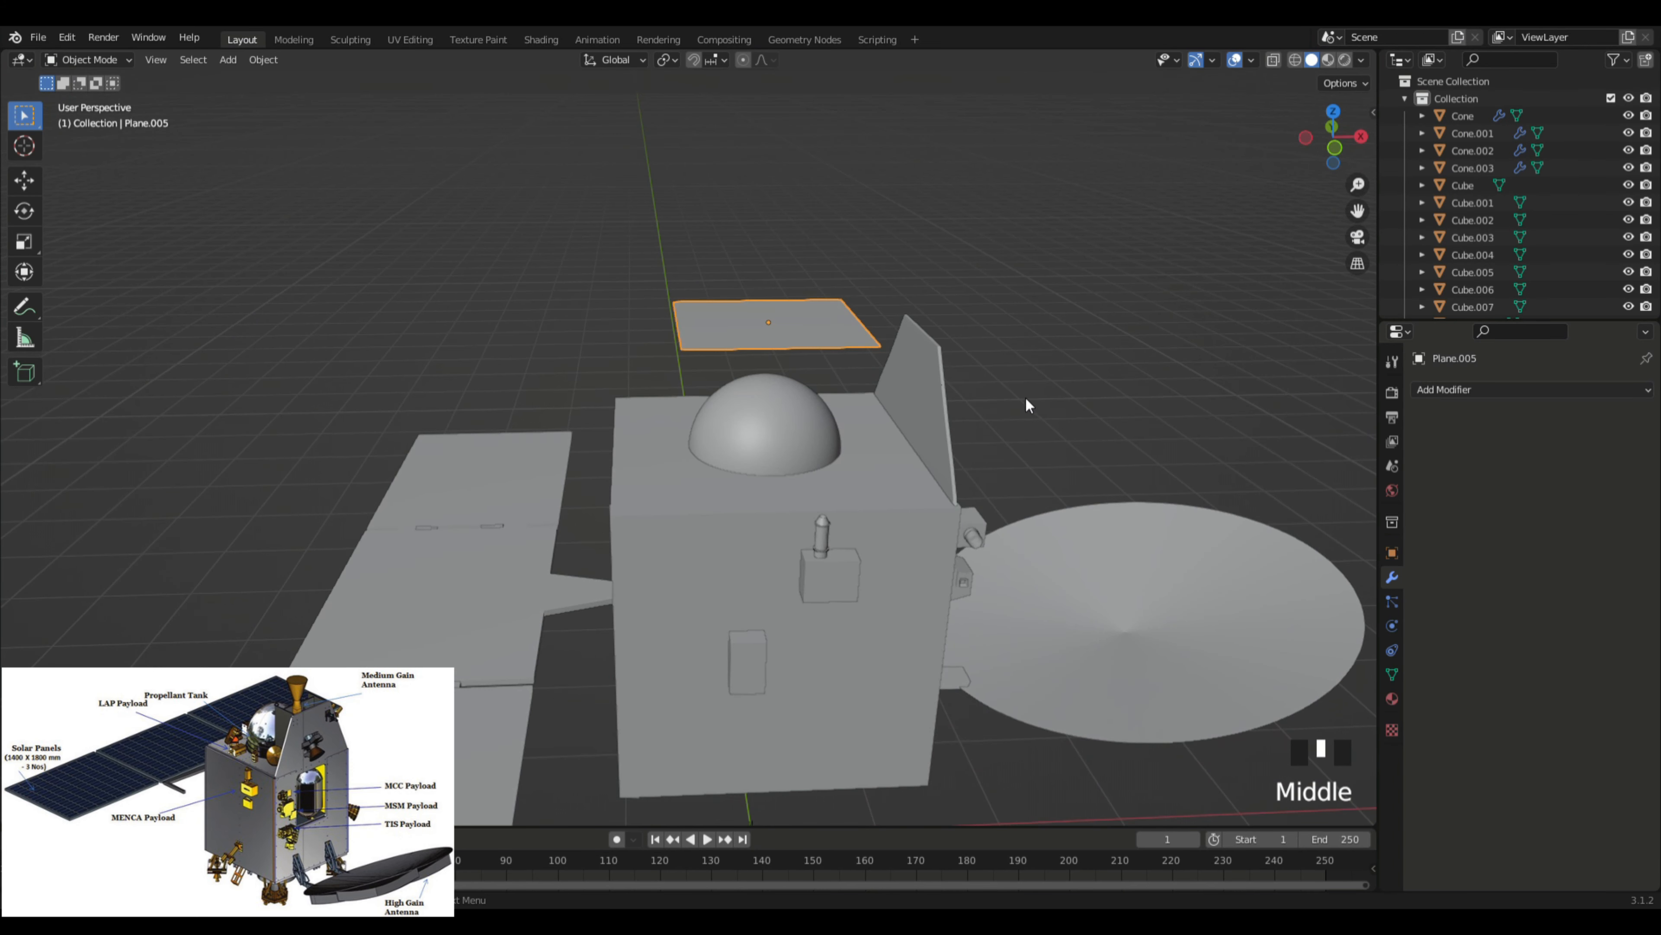
pyautogui.press('r')
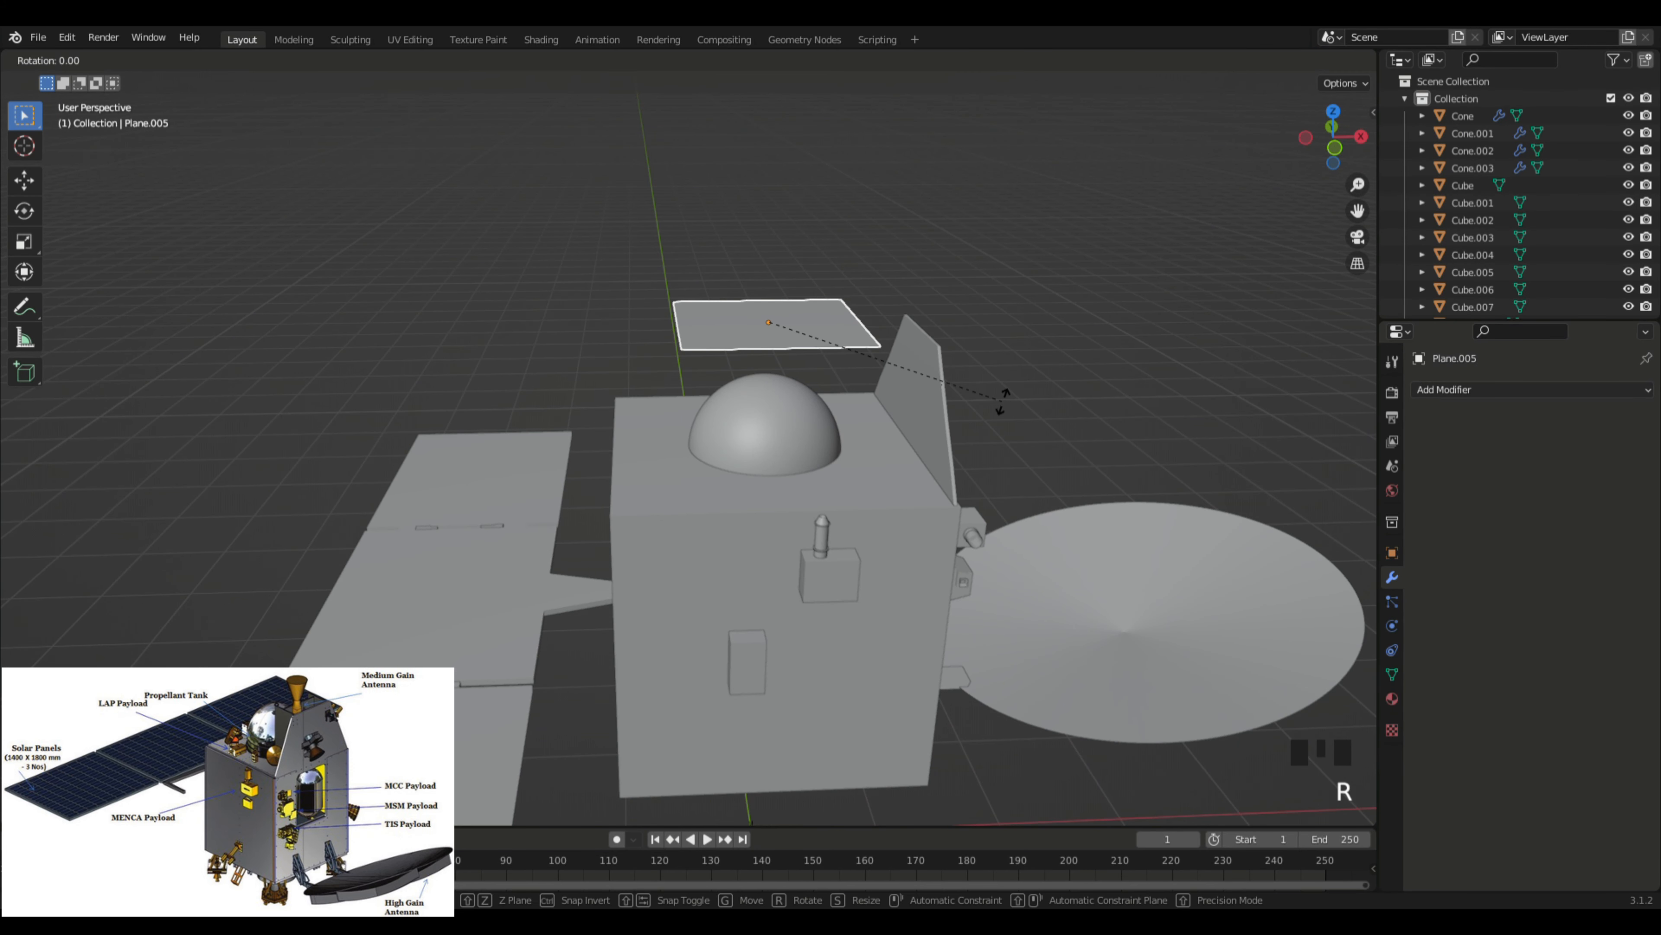
pyautogui.write('y')
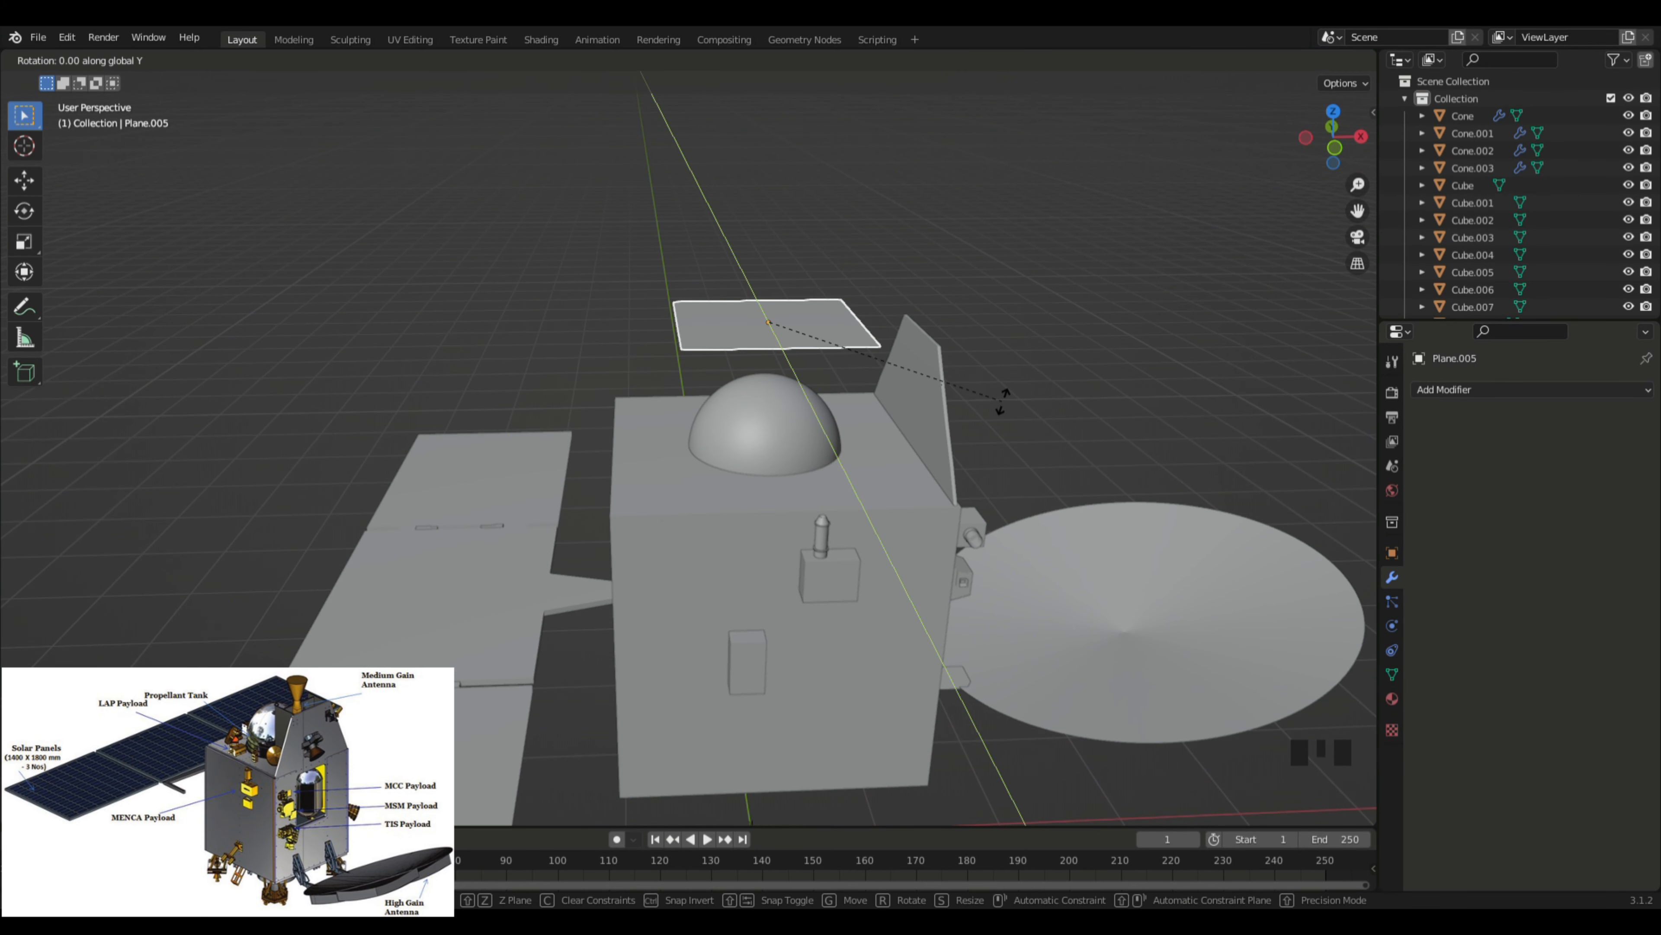
pyautogui.write('90')
pyautogui.press('Return')
pyautogui.moveTo(1002, 400); pyautogui.dragTo(1041, 401, button='middle')
pyautogui.press('r')
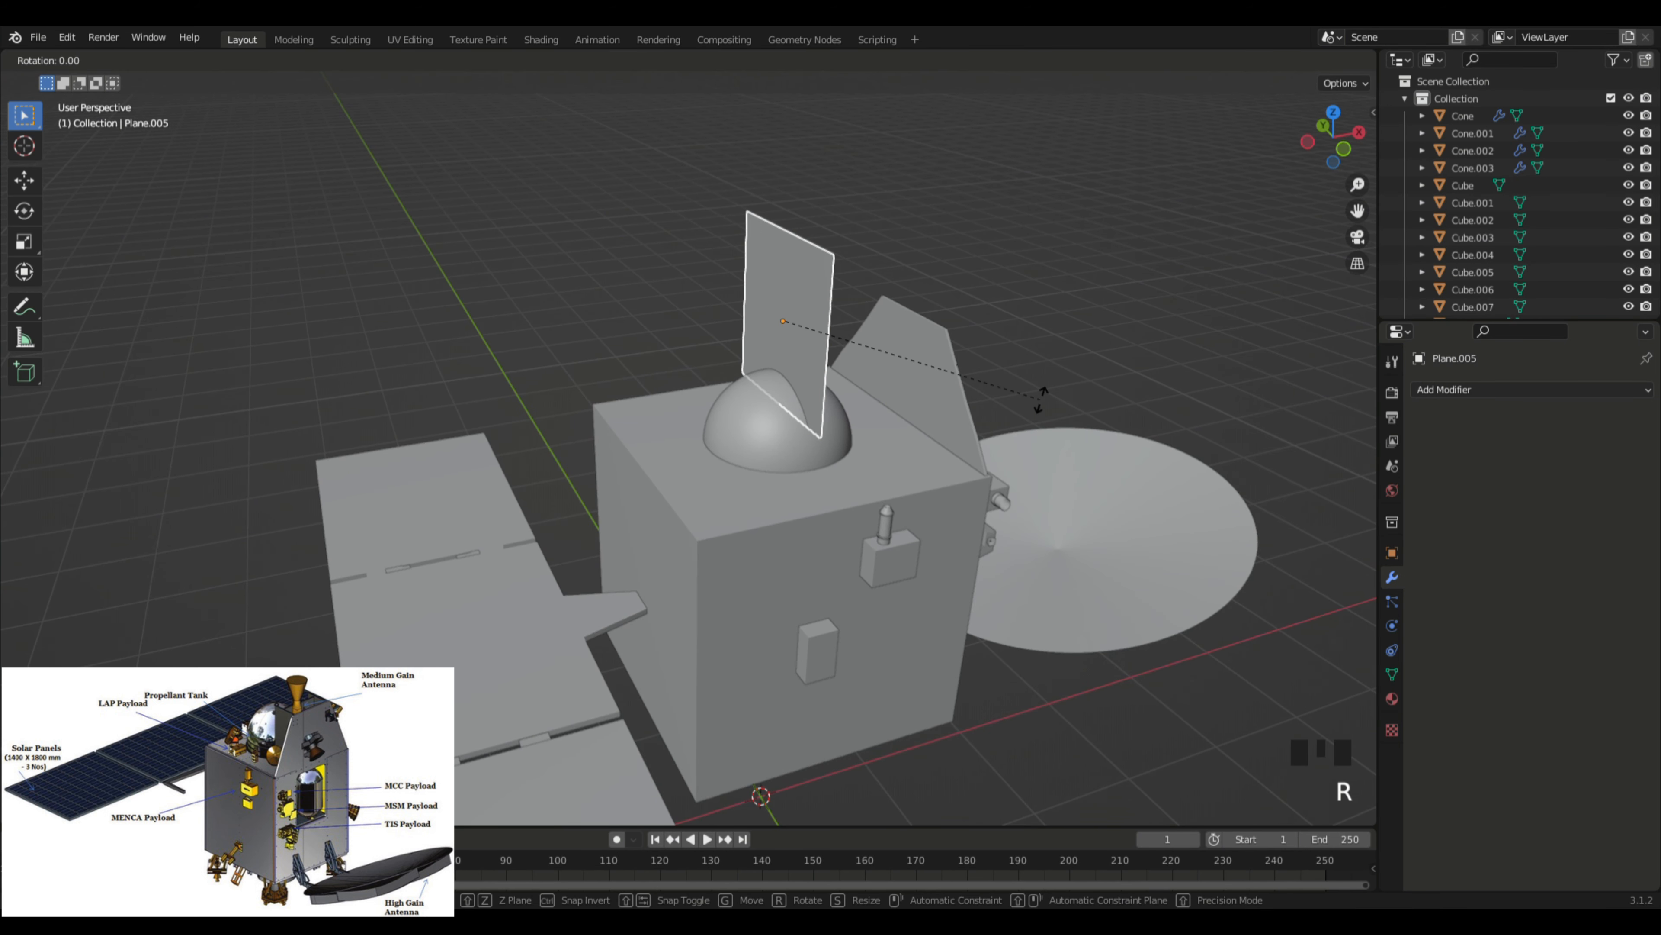
pyautogui.write('z')
pyautogui.write('90')
pyautogui.press('Return')
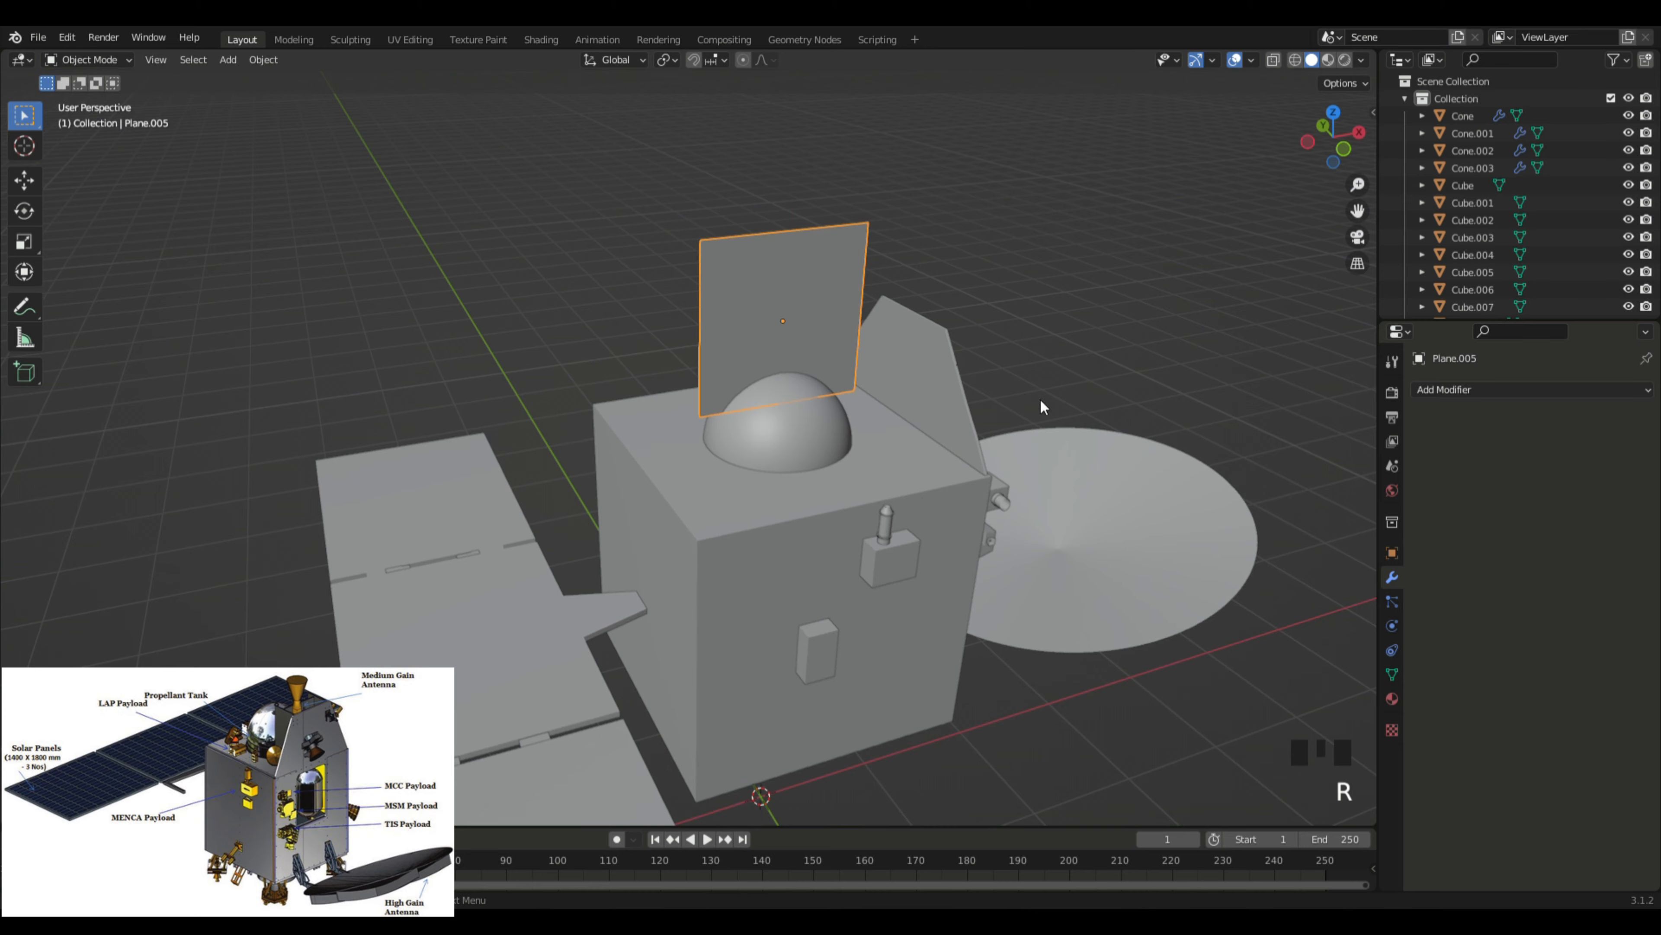
# Step: Scale the upright plane down uniformly to about 0.85 of its size
pyautogui.moveTo(1039, 398); pyautogui.dragTo(973, 366, button='middle')
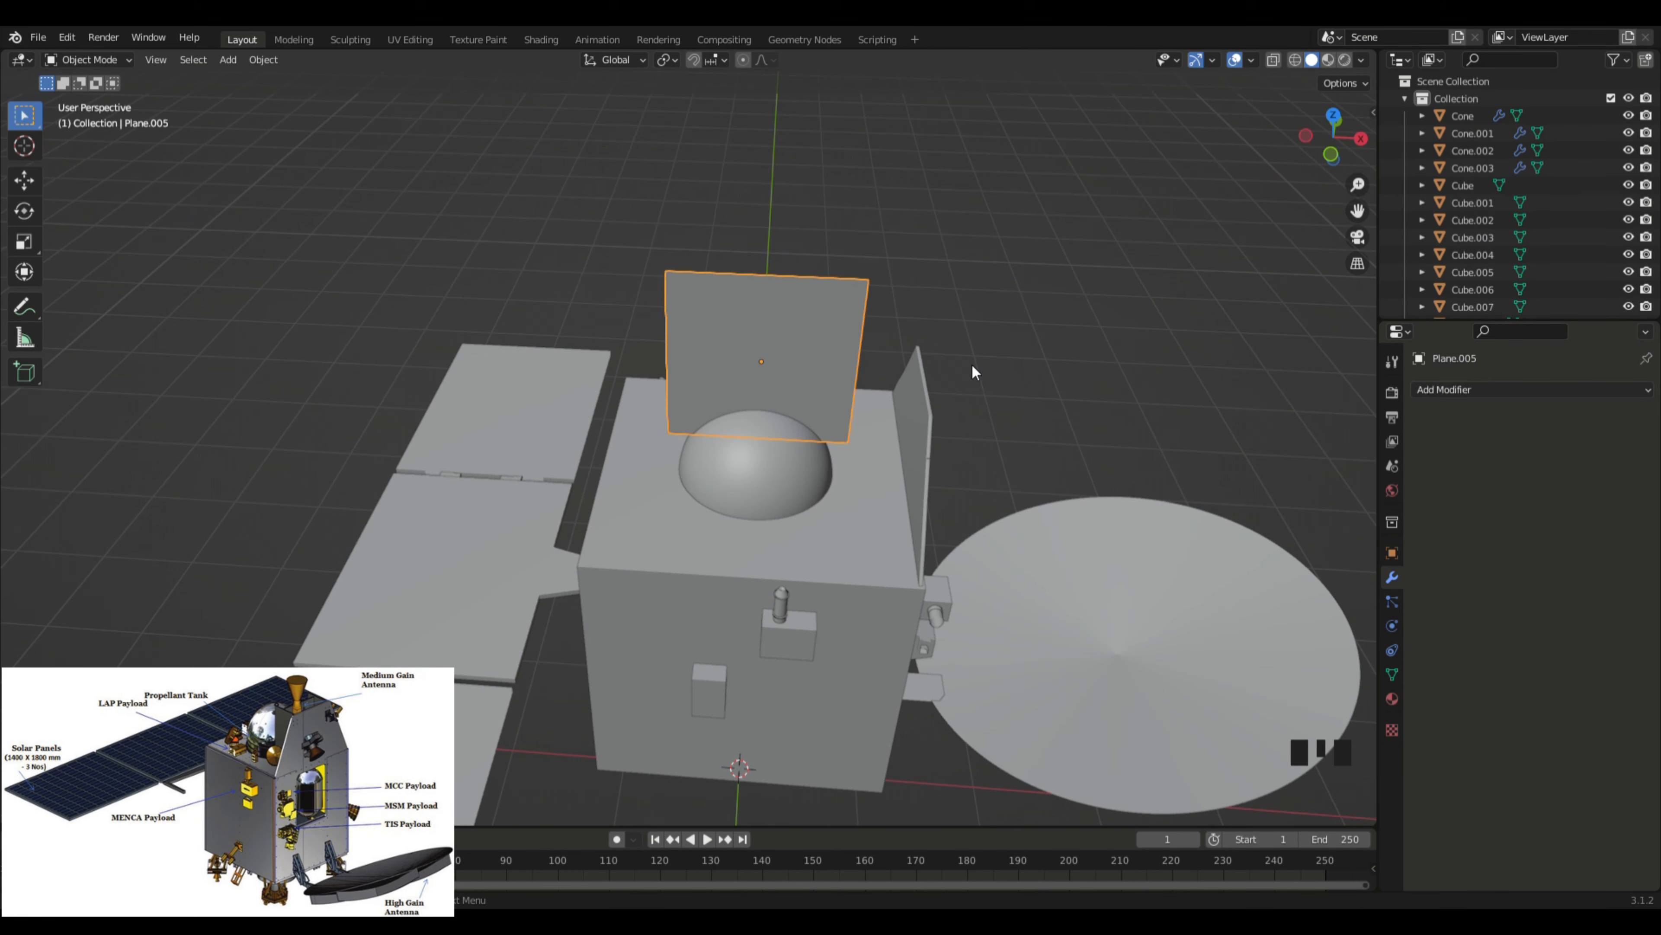
pyautogui.press('s')
pyautogui.click(953, 370)
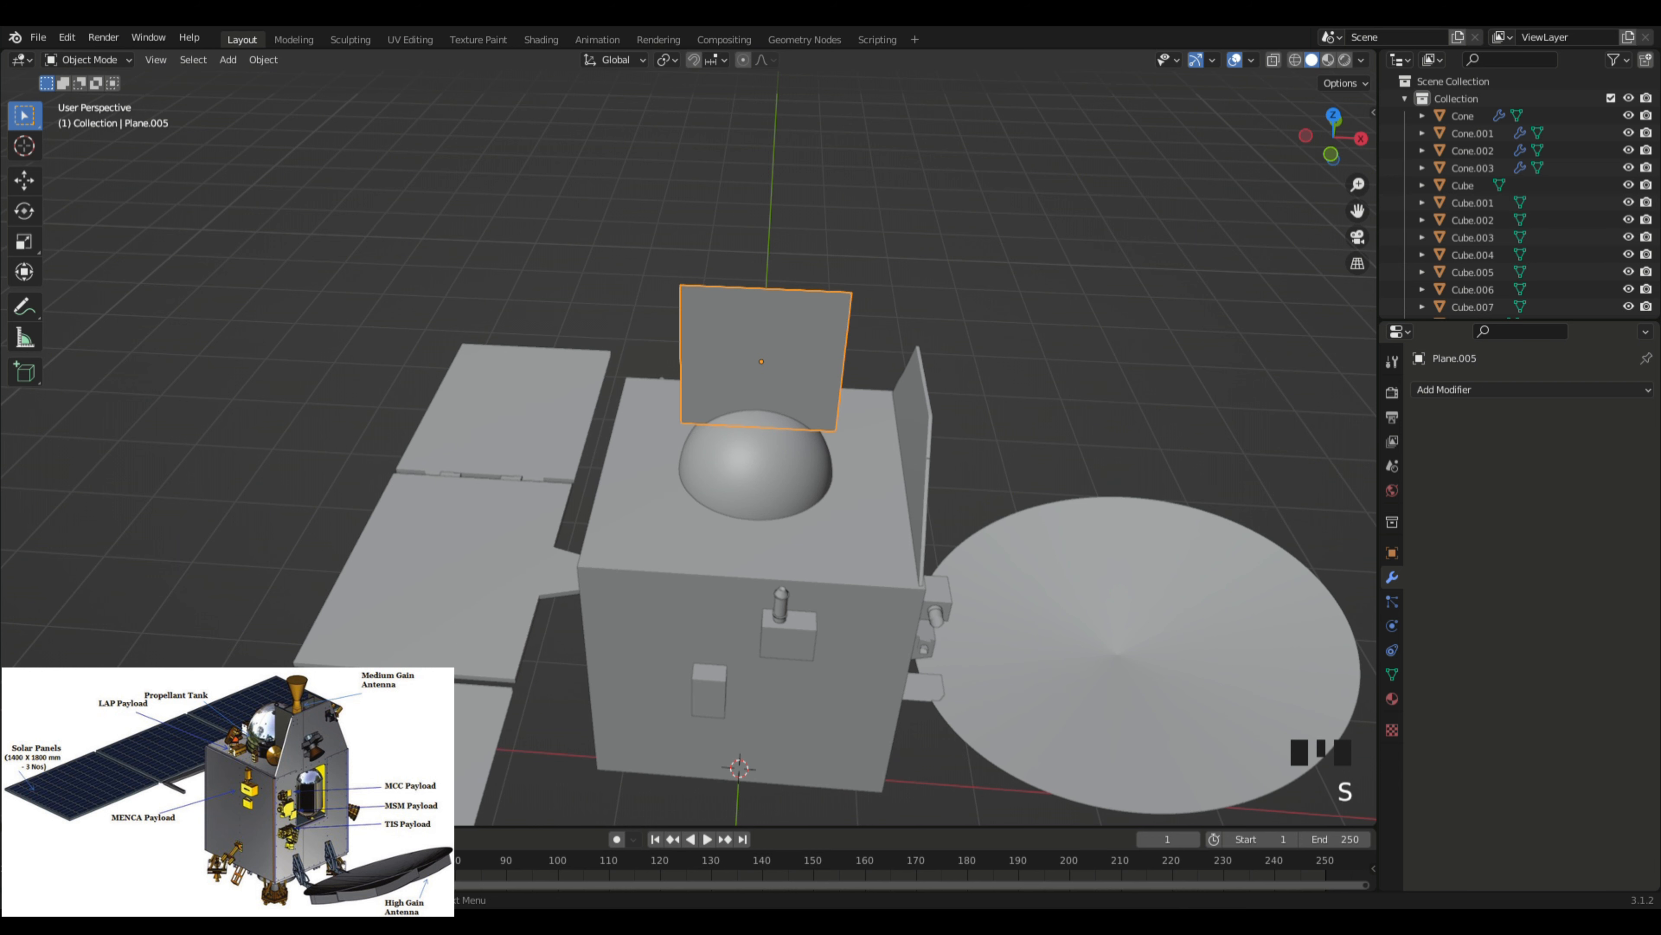
pyautogui.press('s')
pyautogui.press('y')
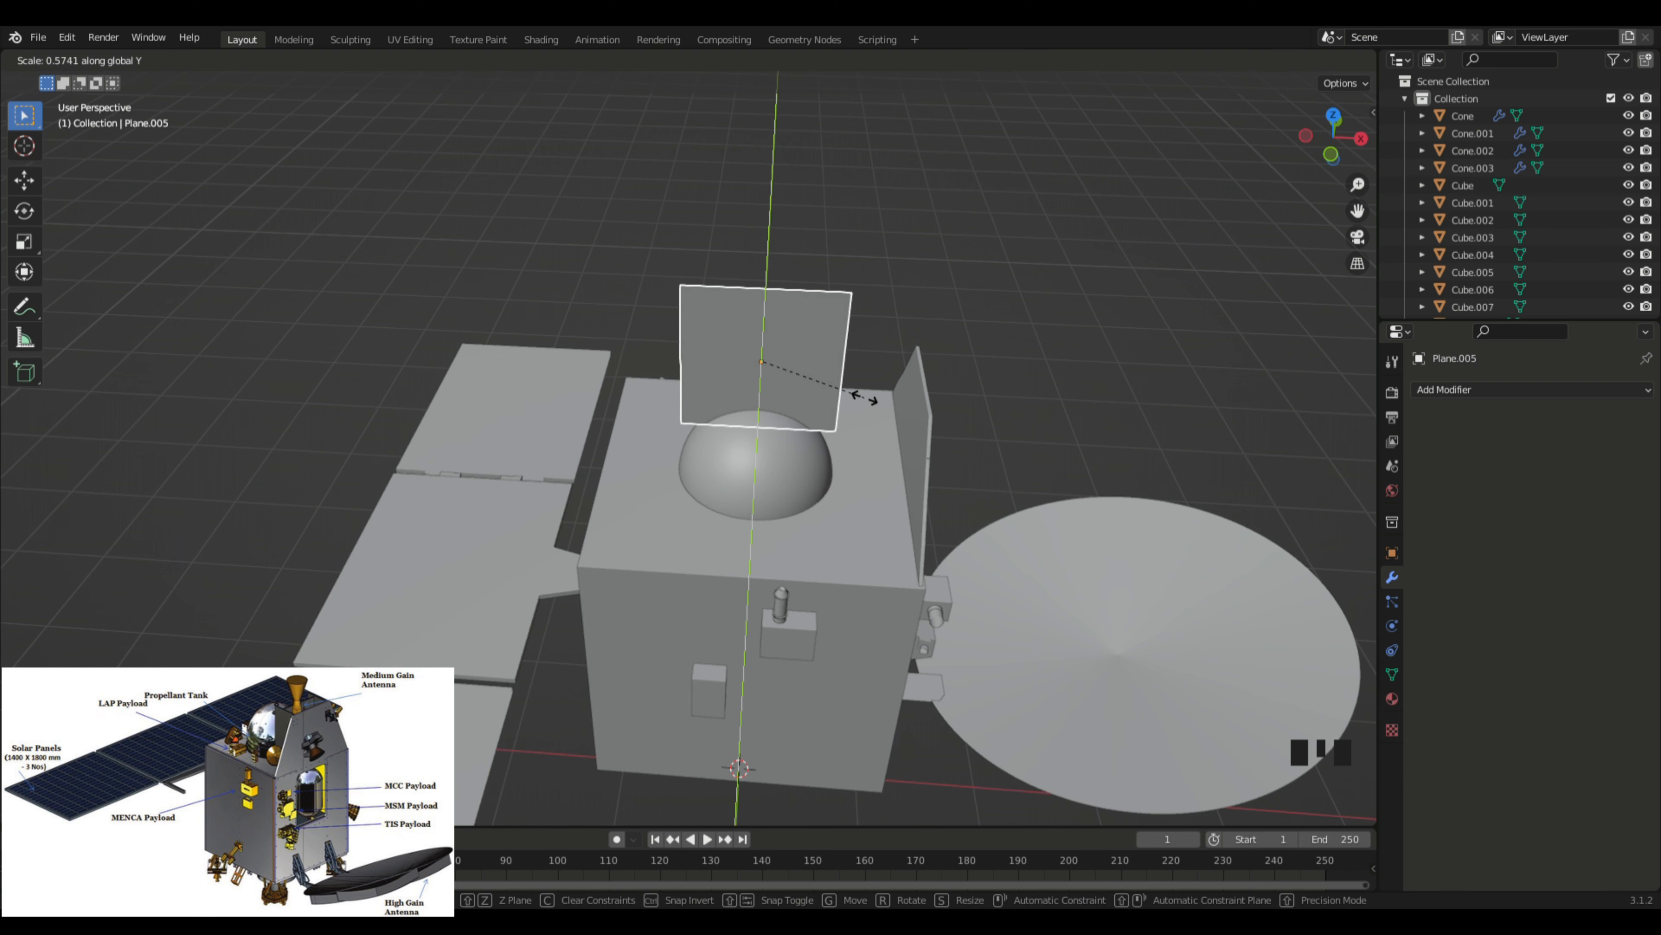
pyautogui.click(995, 399)
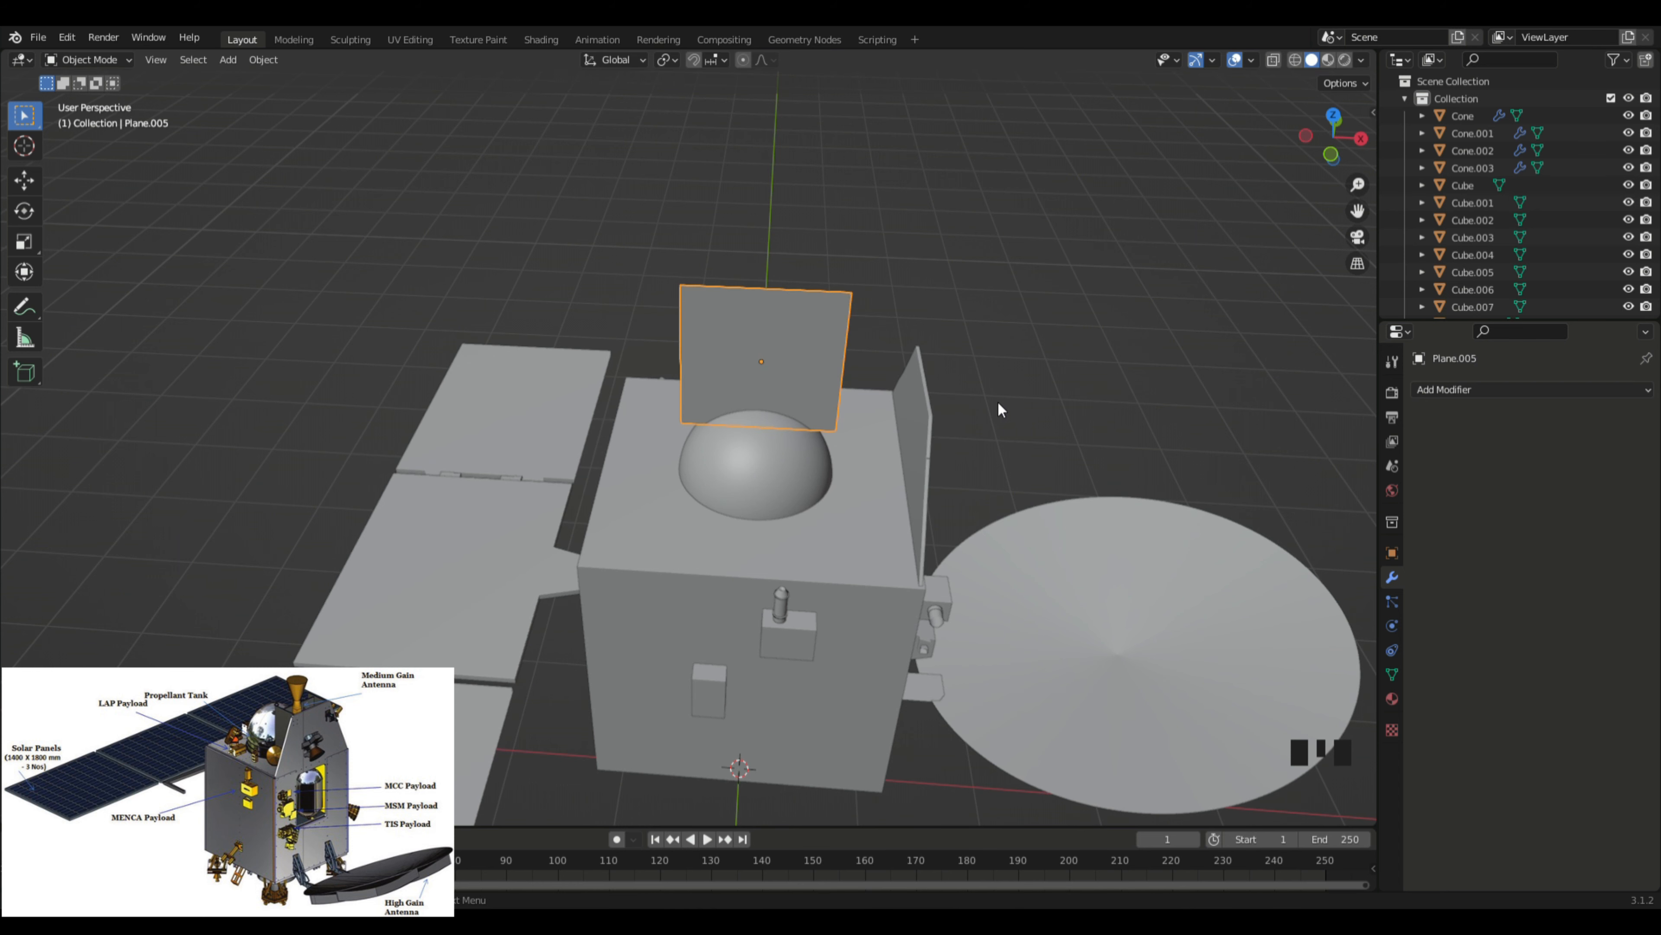
# Step: Narrow the upright plane along X to about 0.47 of its width
pyautogui.press('s')
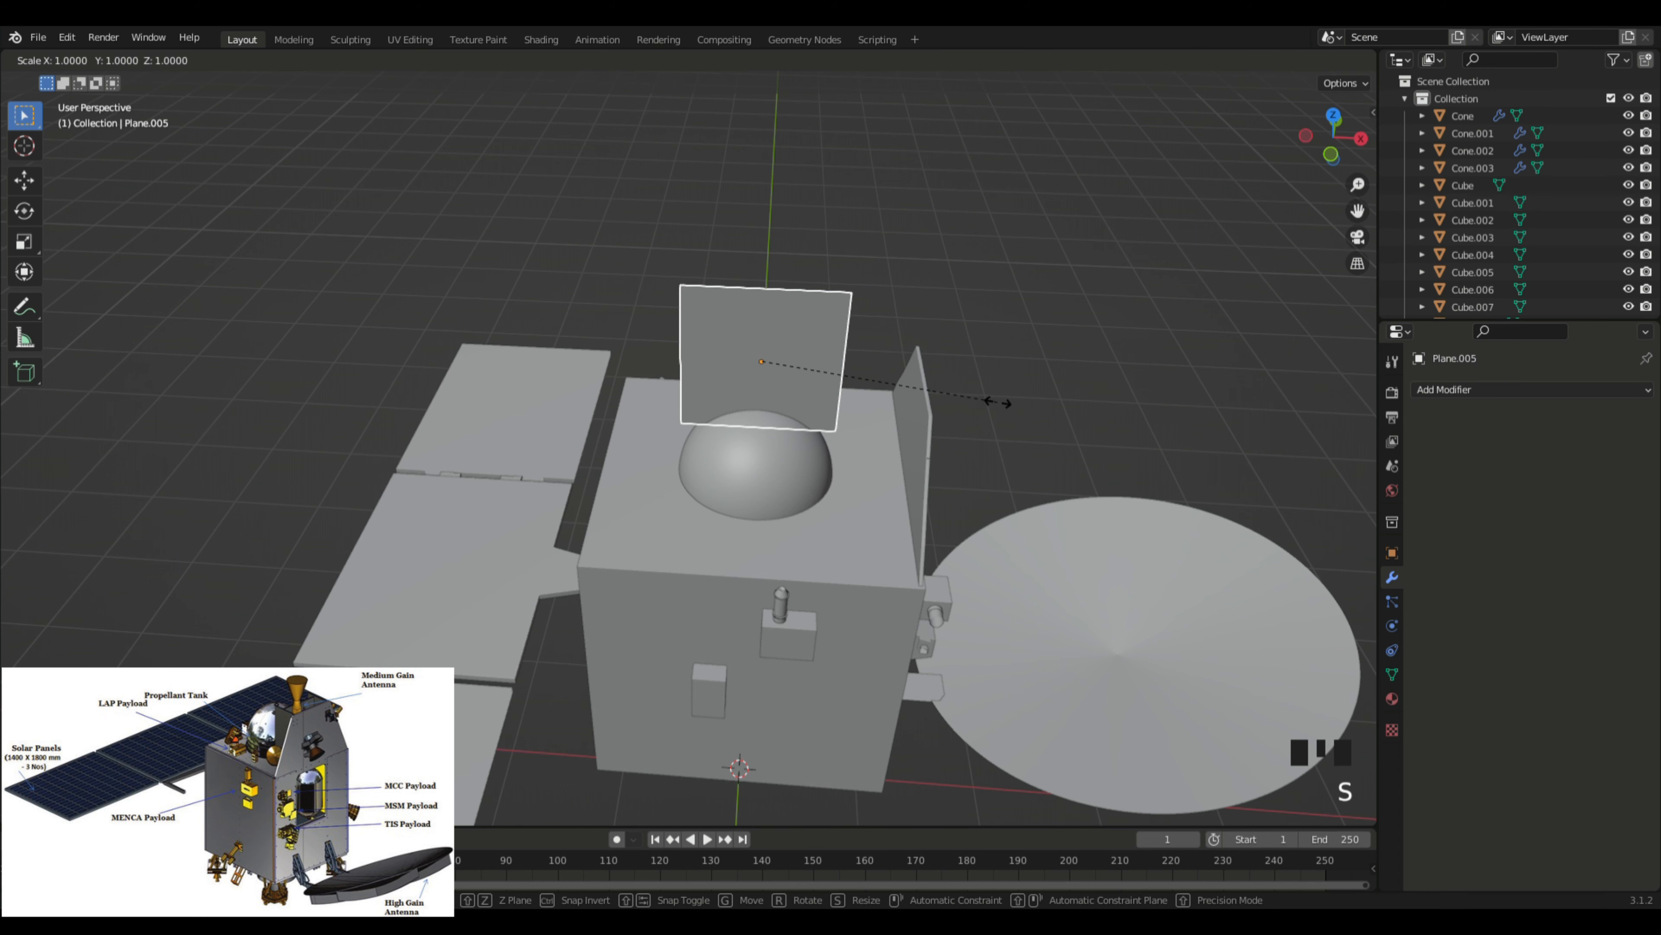
pyautogui.press('x')
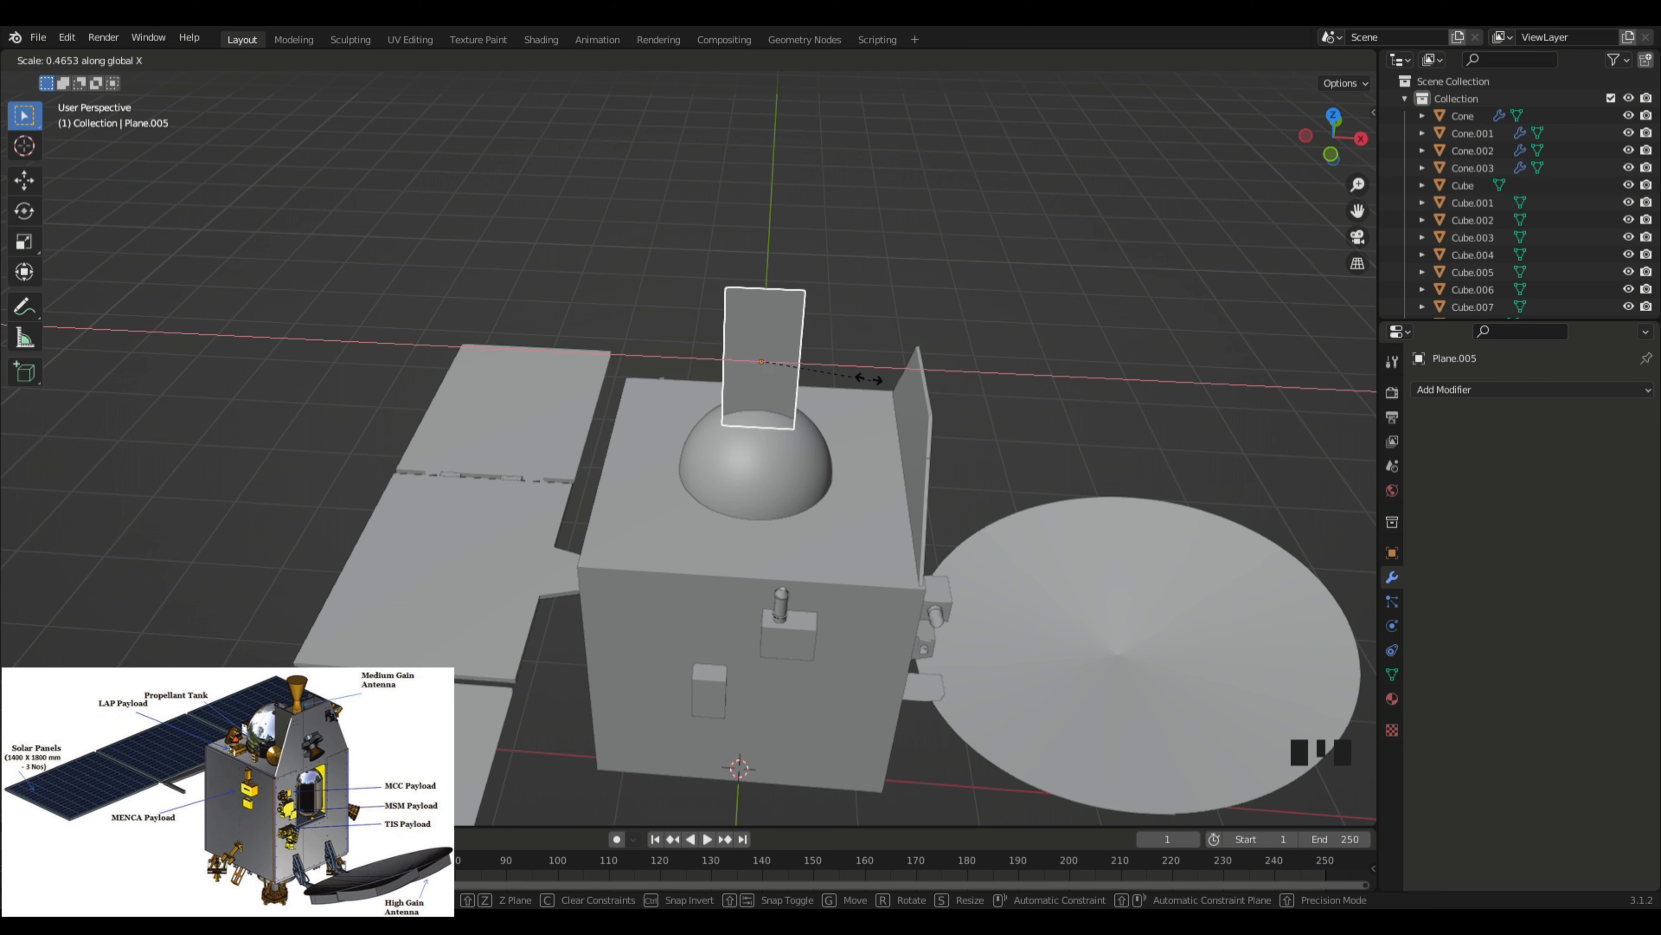
pyautogui.click(867, 379)
# Step: Lower the narrow plane along Z by about 0.3 m so it sinks partly into the dome
pyautogui.moveTo(868, 380); pyautogui.dragTo(968, 307, button='middle')
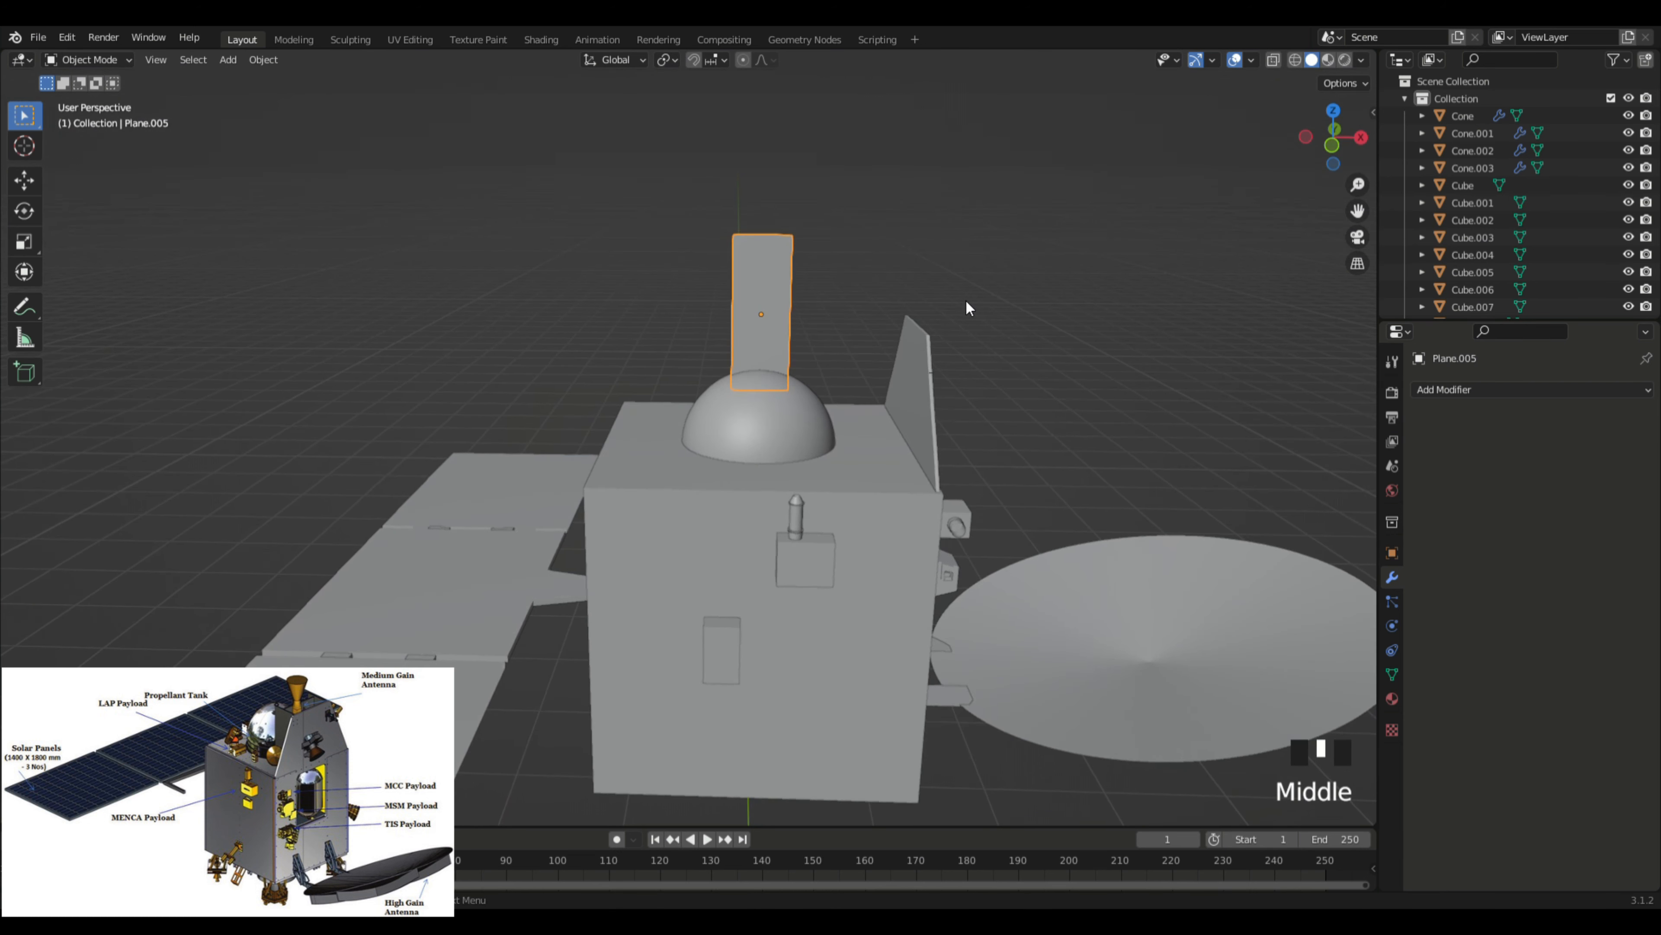
pyautogui.press('g')
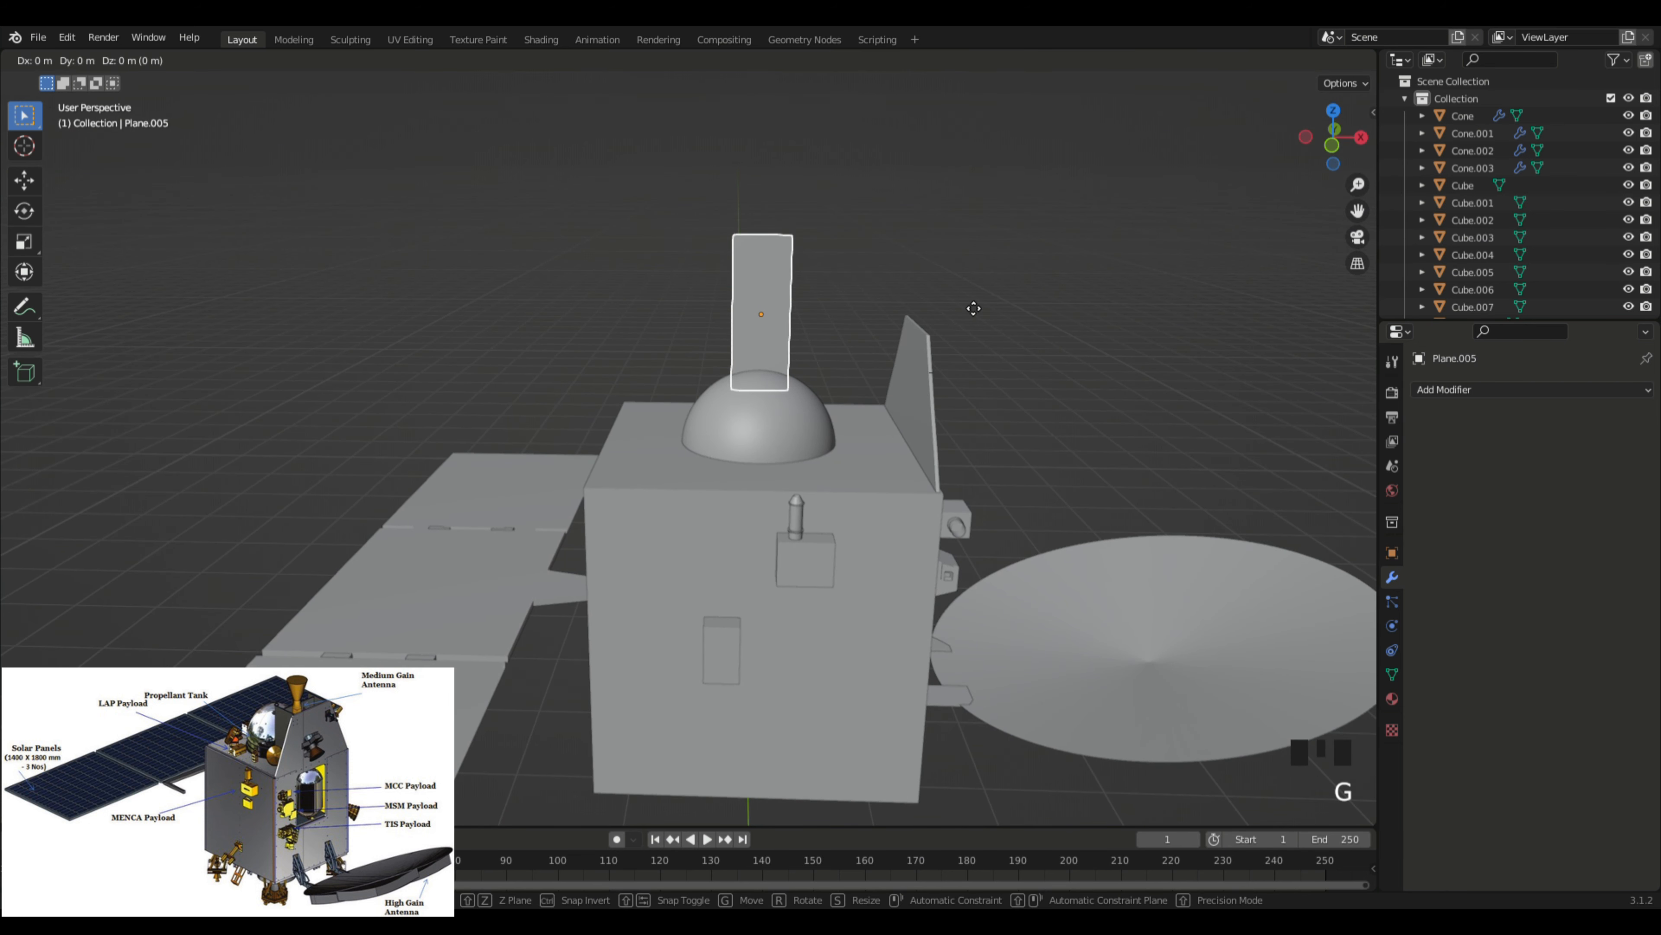
pyautogui.press('z')
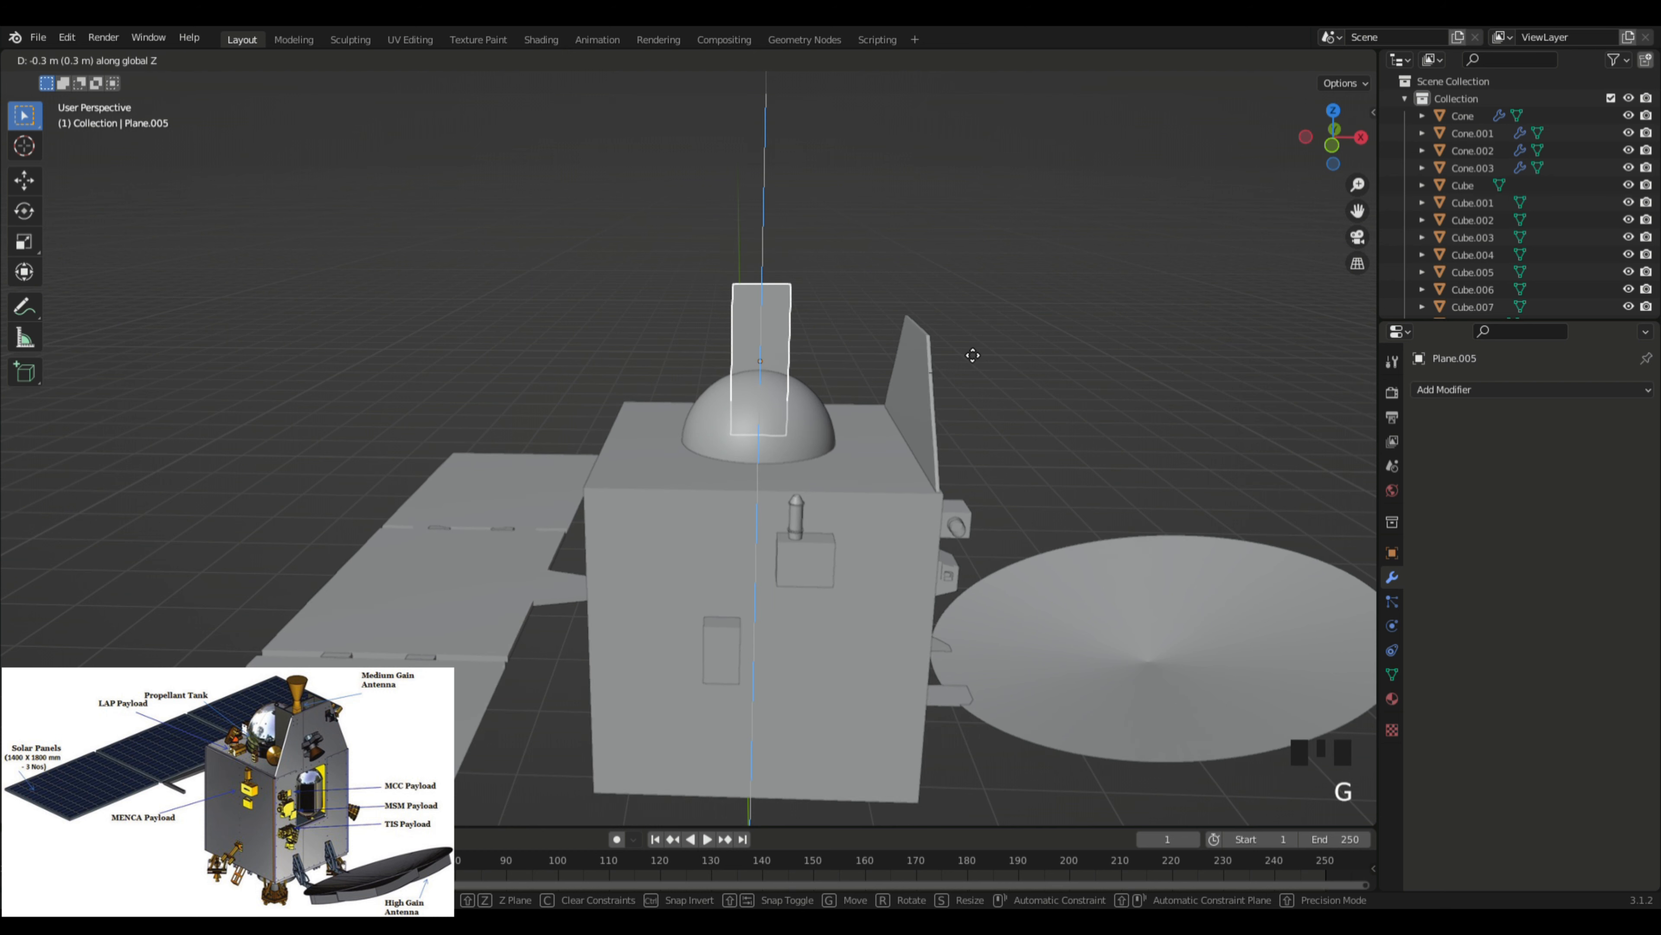
pyautogui.click(973, 355)
# Step: Shorten the narrow plane slightly along Z and lower it close to the cube's top face
pyautogui.moveTo(1052, 340); pyautogui.dragTo(1027, 322, button='middle')
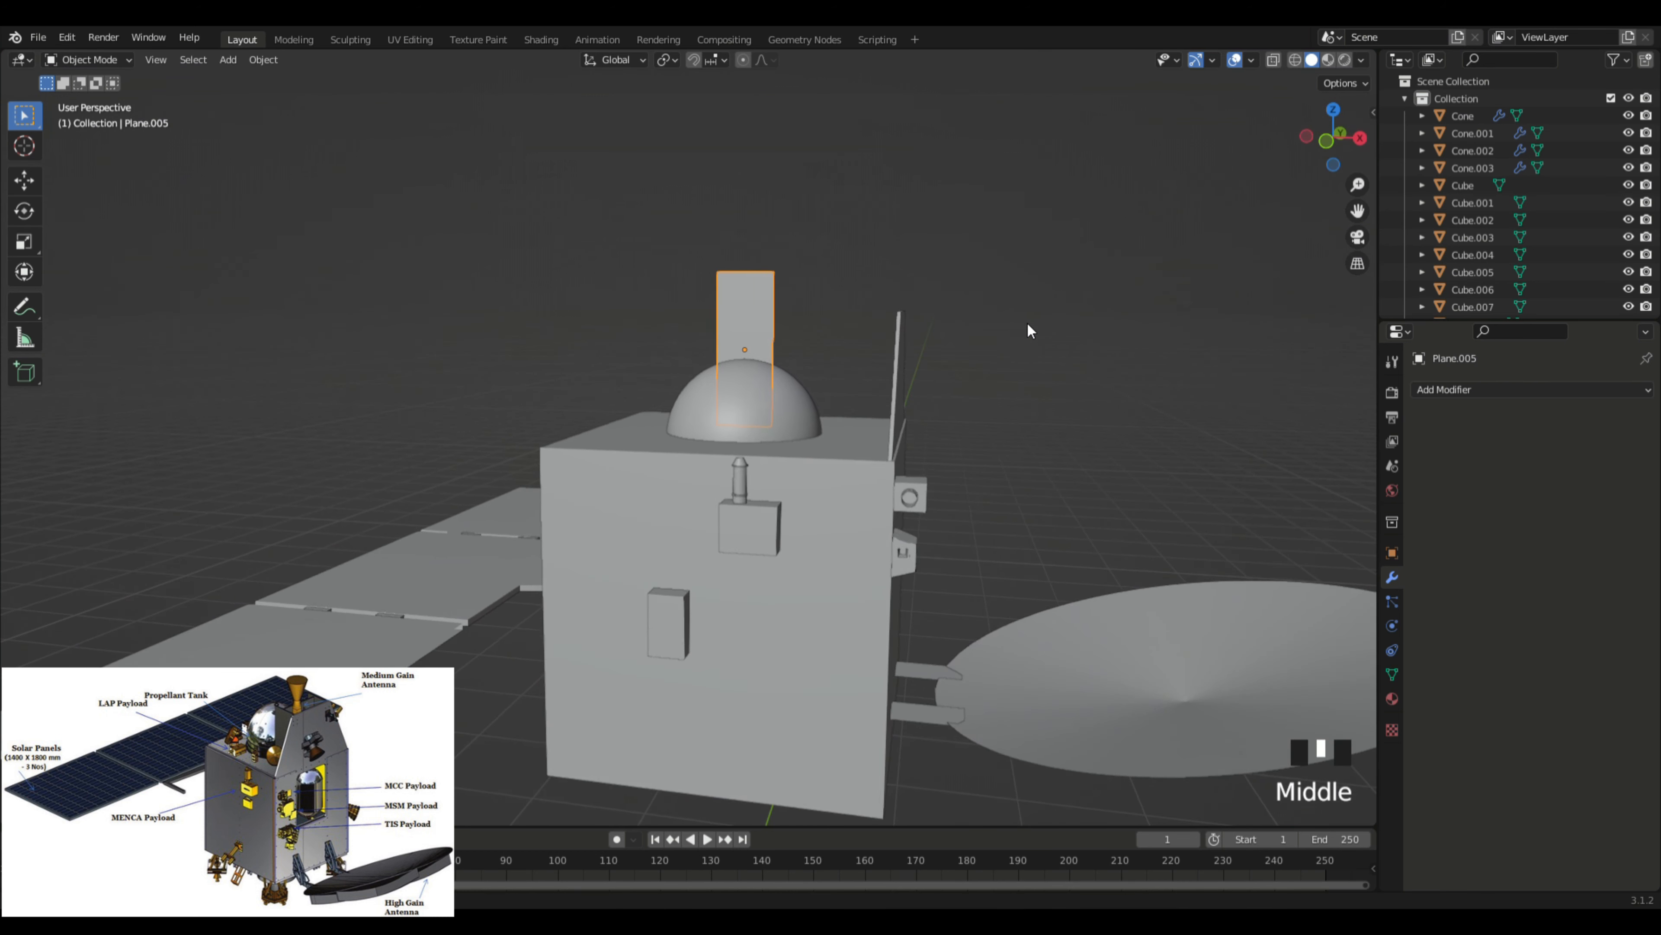
pyautogui.press('s')
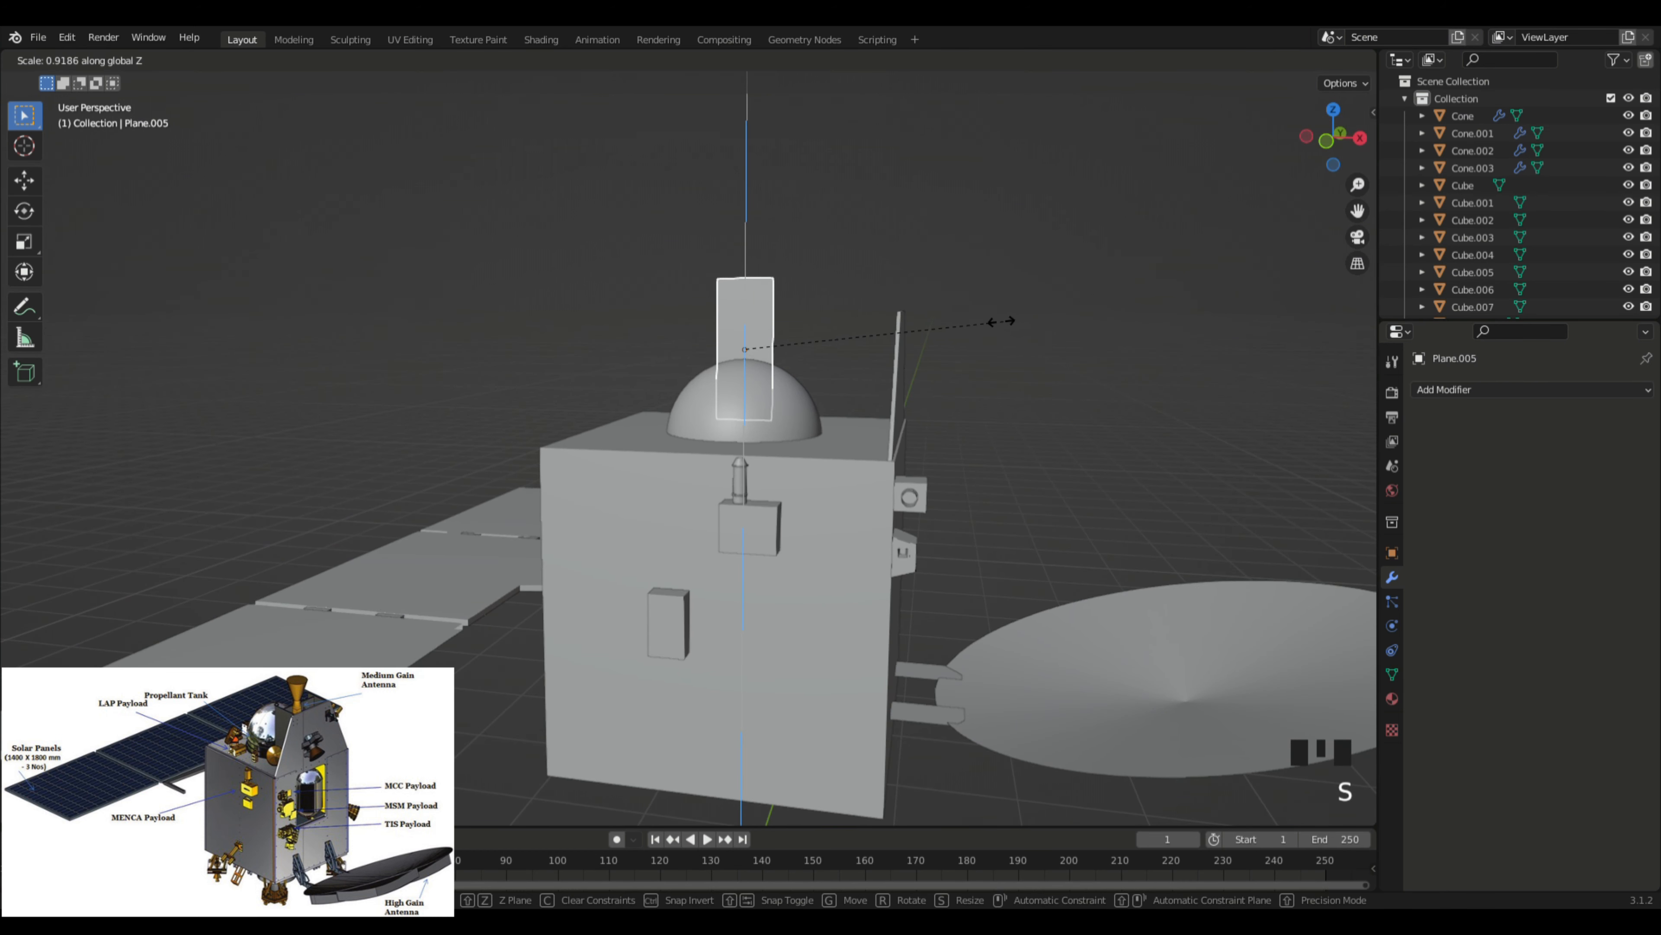
pyautogui.click(990, 321)
pyautogui.press('g')
pyautogui.press('z')
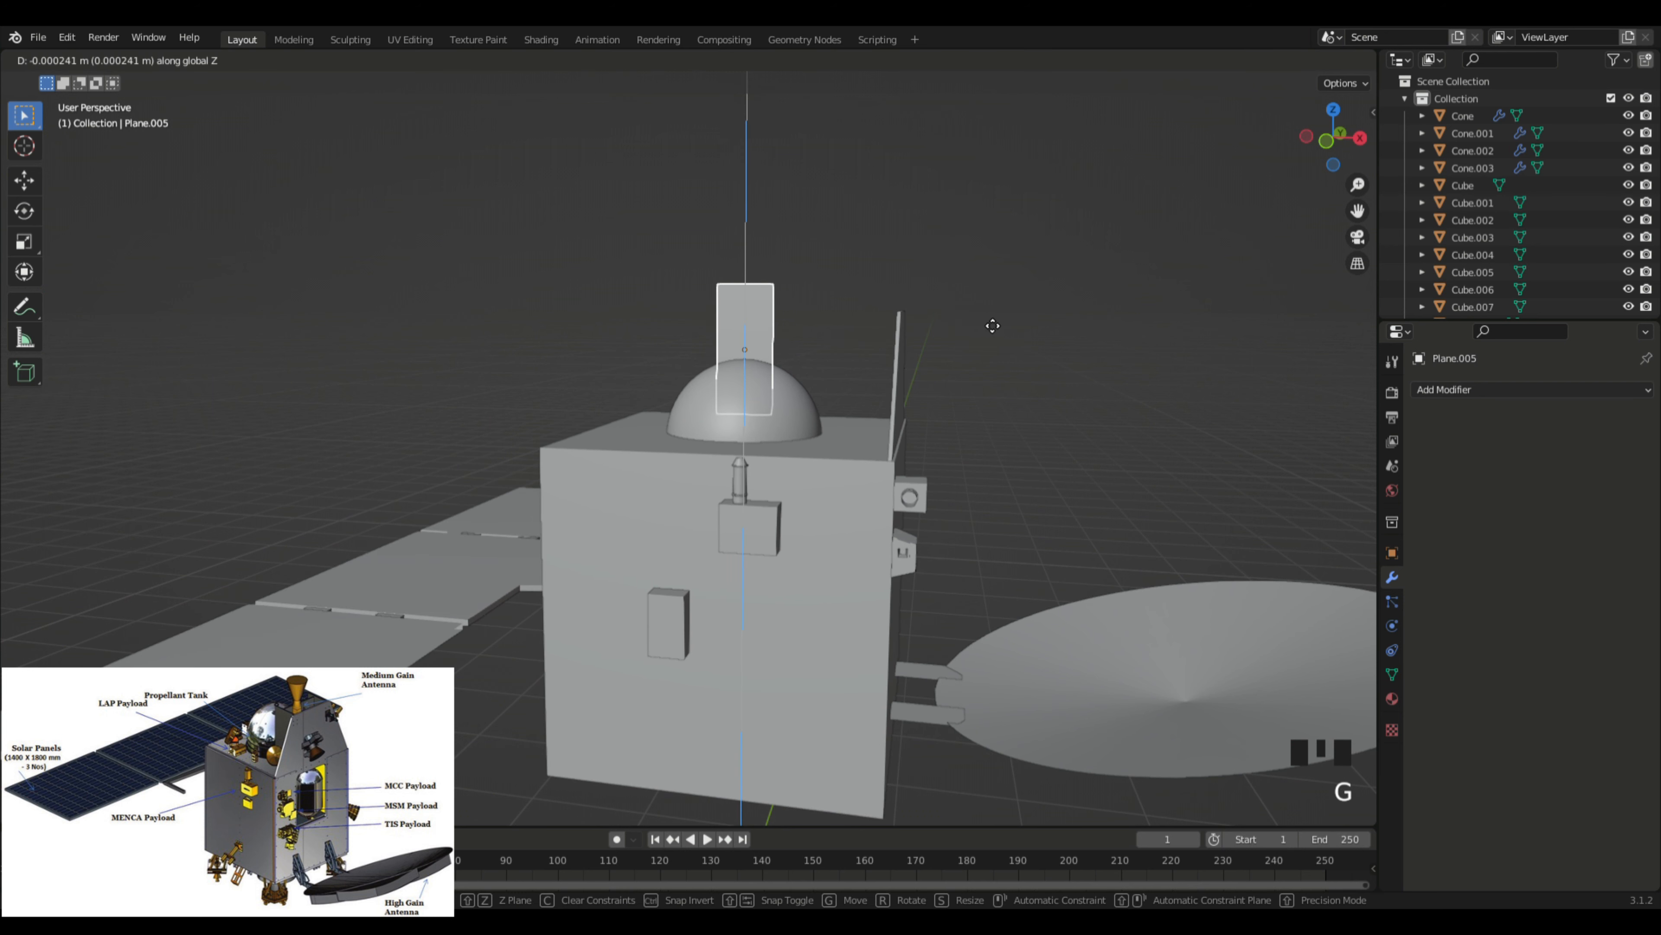
pyautogui.rightClick(994, 335)
# Step: Move the narrow plane along X from the dome to the inner face of the tapered panel
pyautogui.press('g')
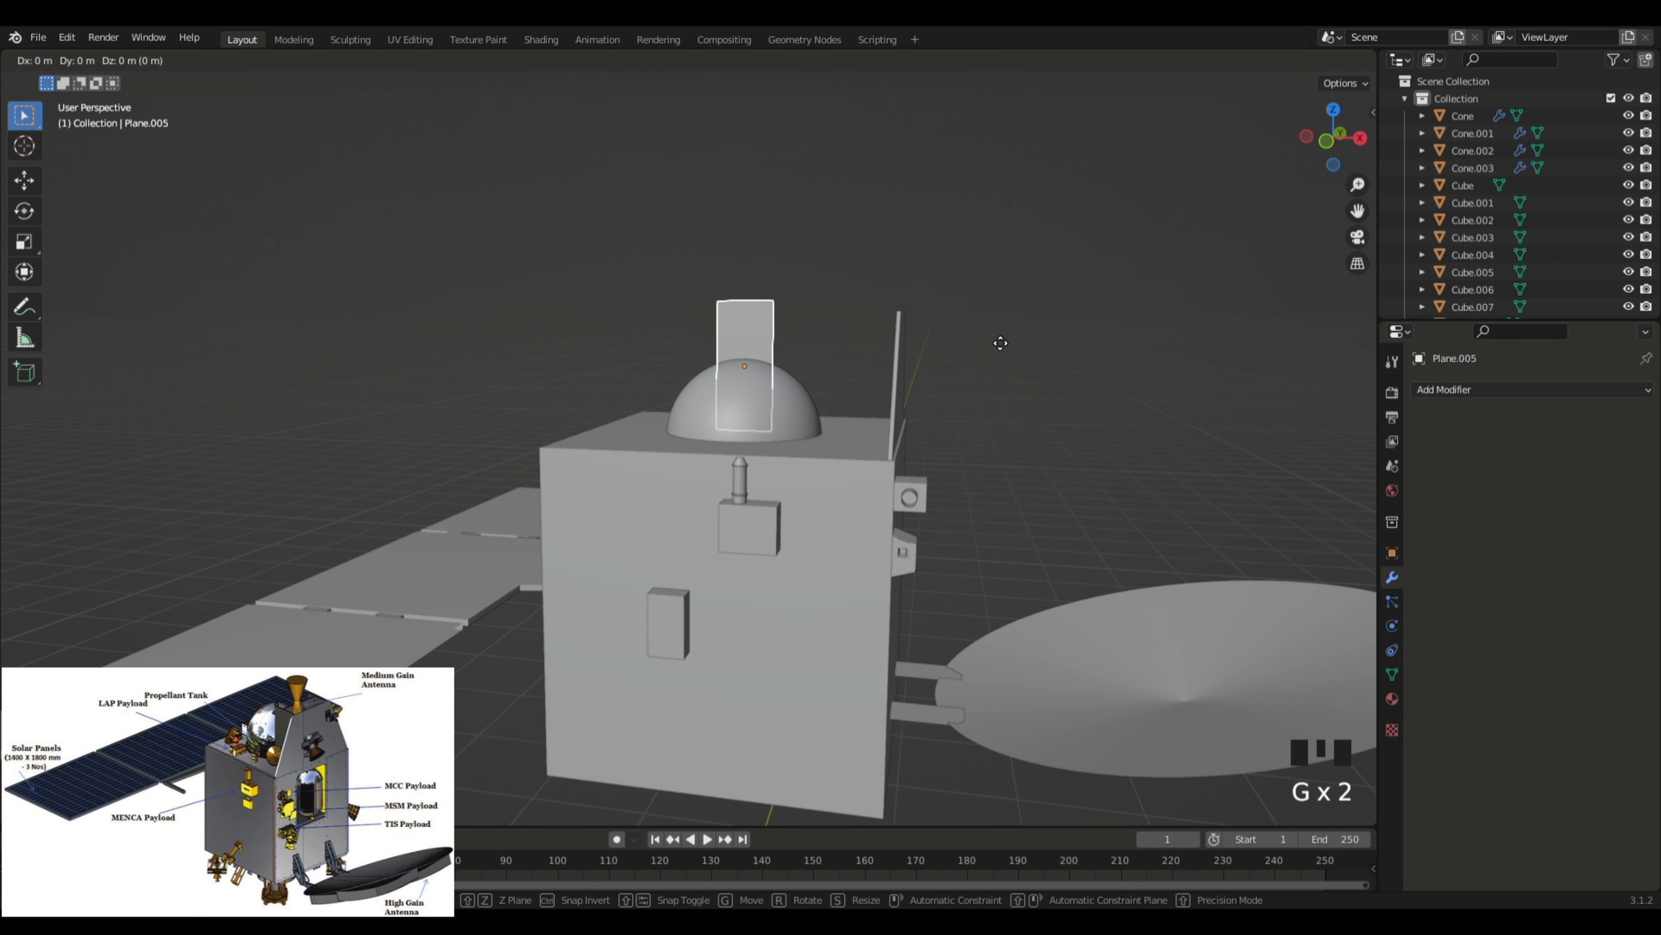
pyautogui.press('x')
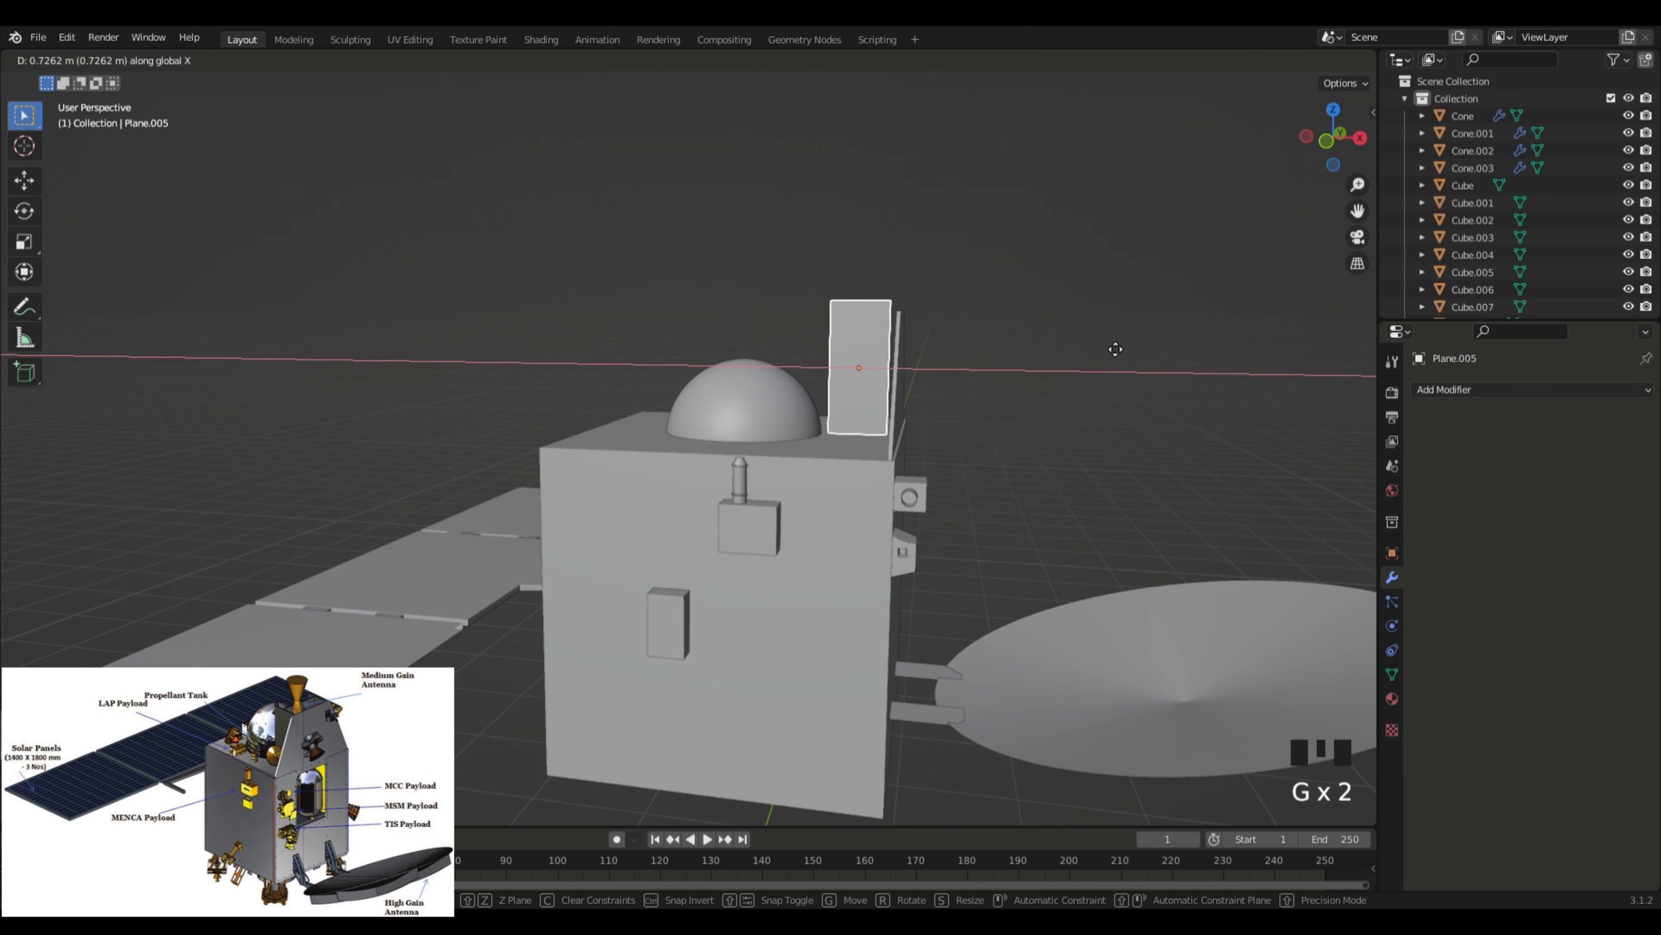
pyautogui.click(1115, 341)
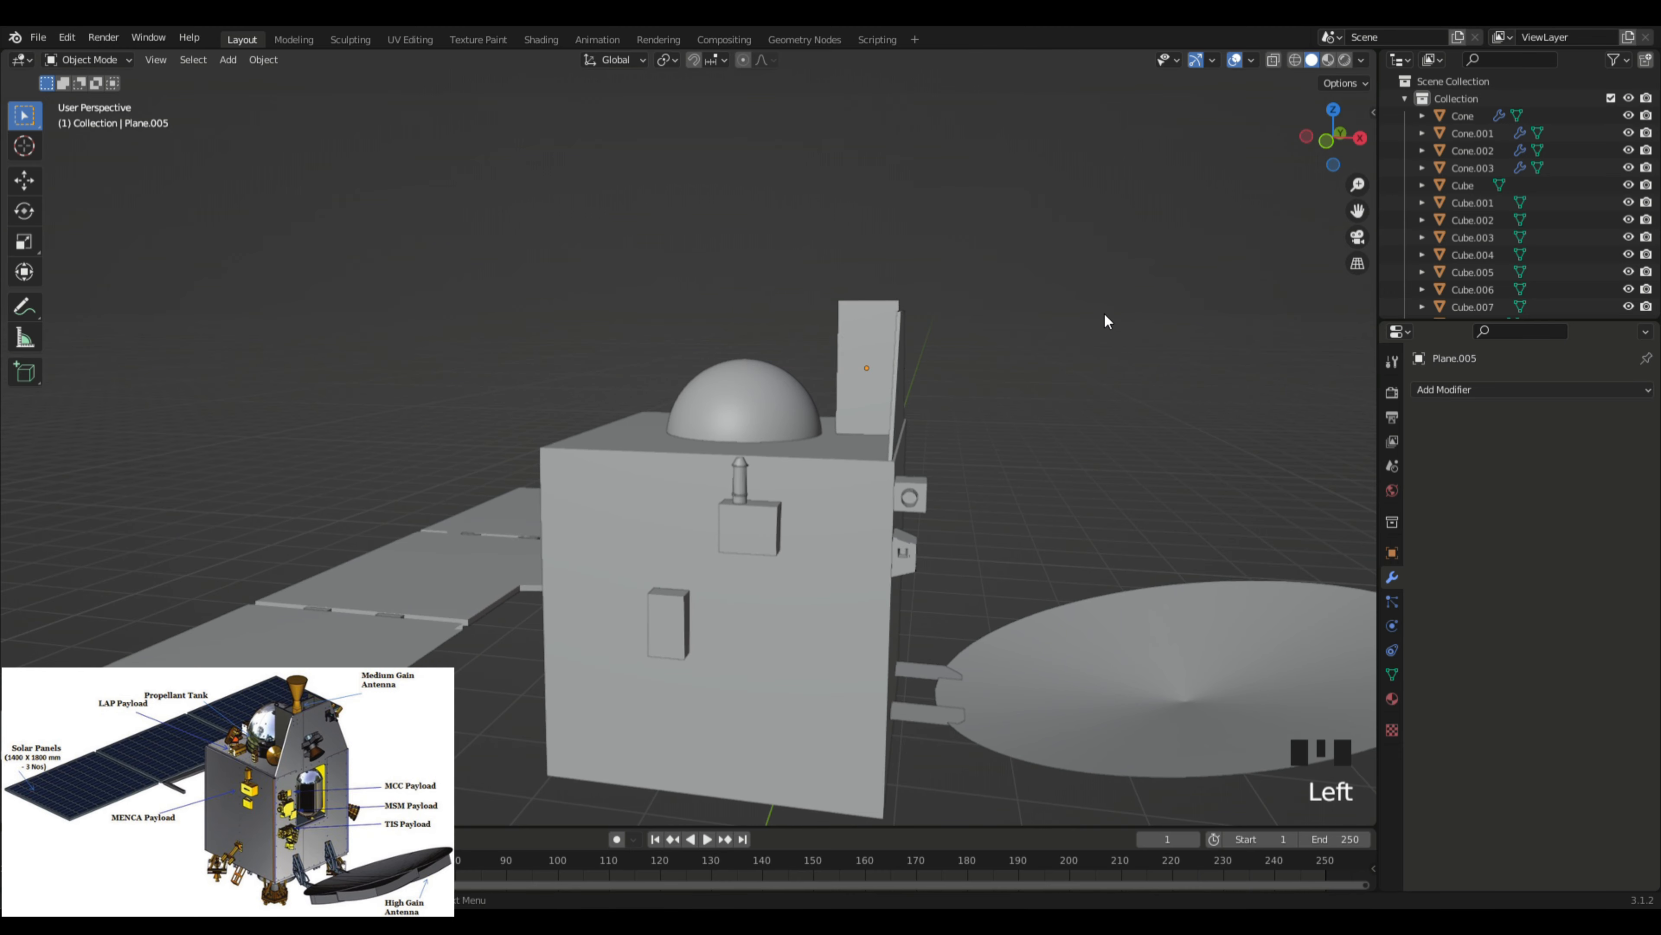
pyautogui.moveTo(1104, 313); pyautogui.dragTo(877, 371, button='middle')
pyautogui.click(877, 372)
# Step: Adjust the narrow plane's height along Z so its bottom edge rests on the cube's top face
pyautogui.moveTo(1071, 351); pyautogui.dragTo(1068, 319, button='middle')
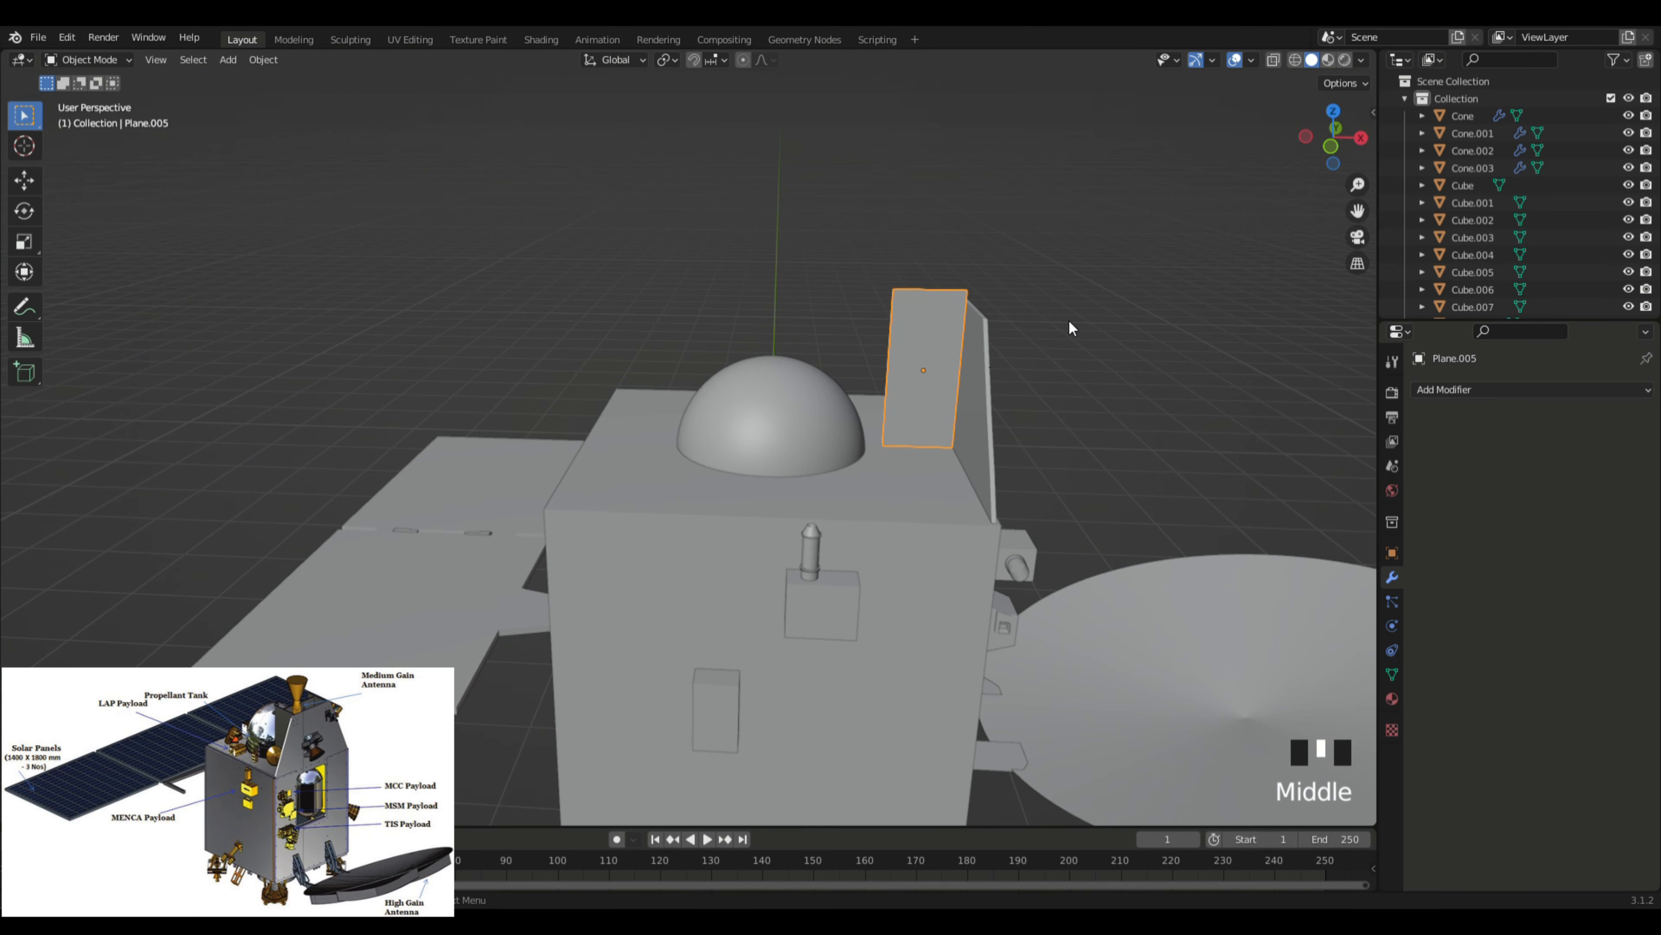
pyautogui.press('g')
pyautogui.click(1128, 318)
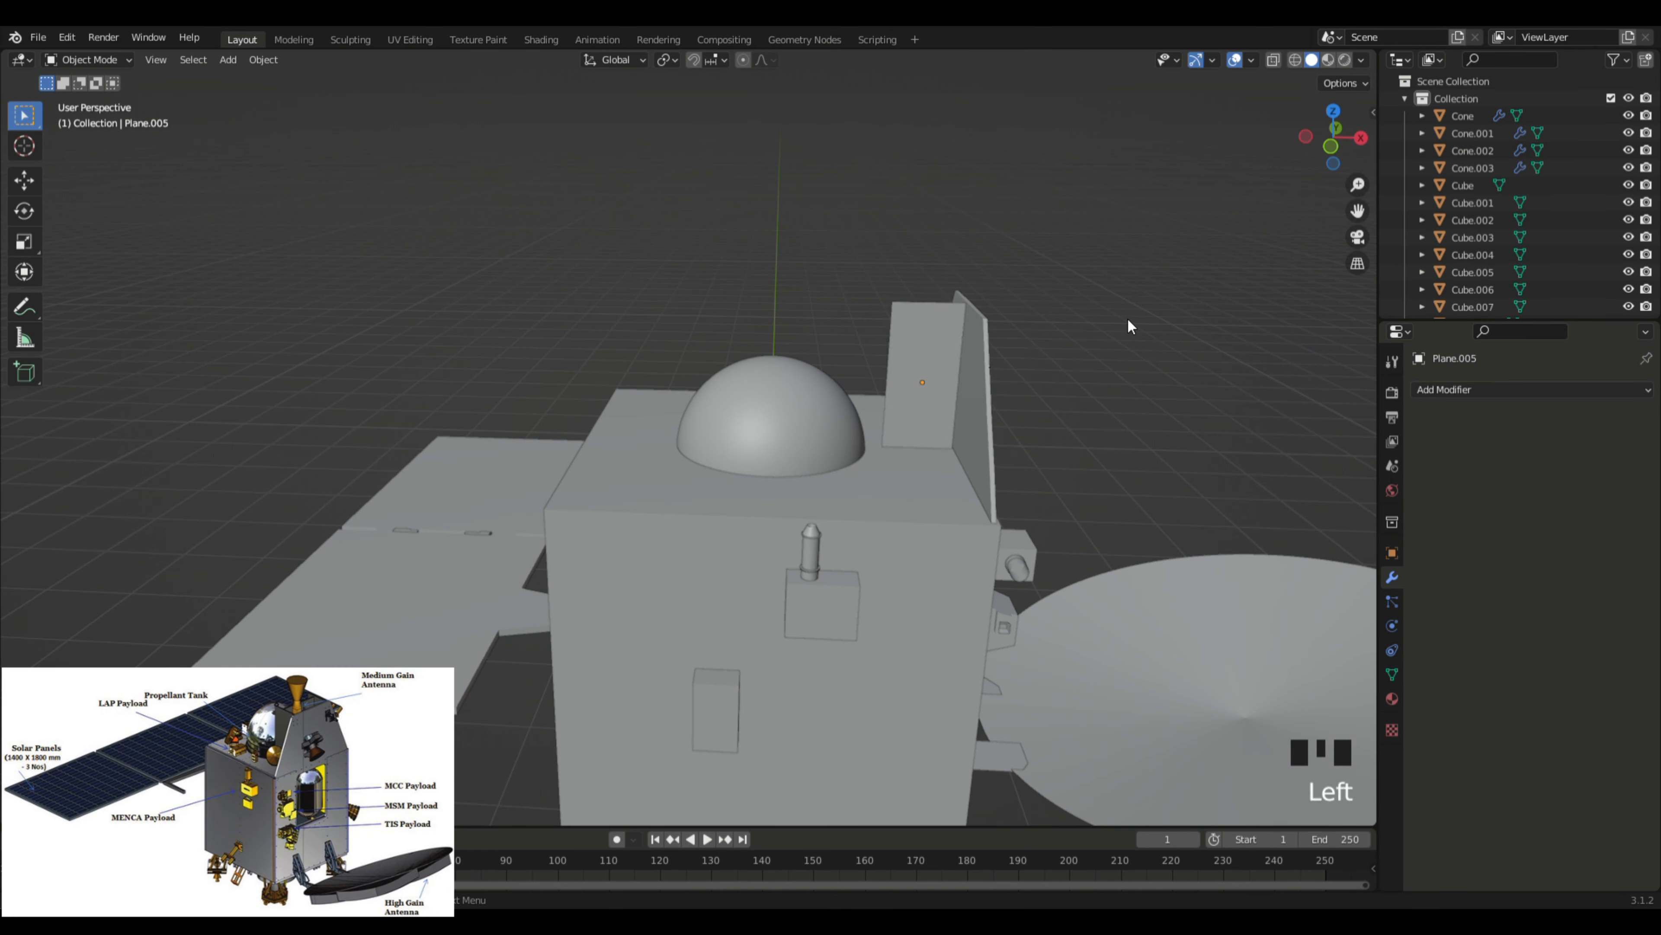
pyautogui.moveTo(1127, 318); pyautogui.dragTo(905, 330, button='middle')
pyautogui.click(906, 330)
pyautogui.press('g')
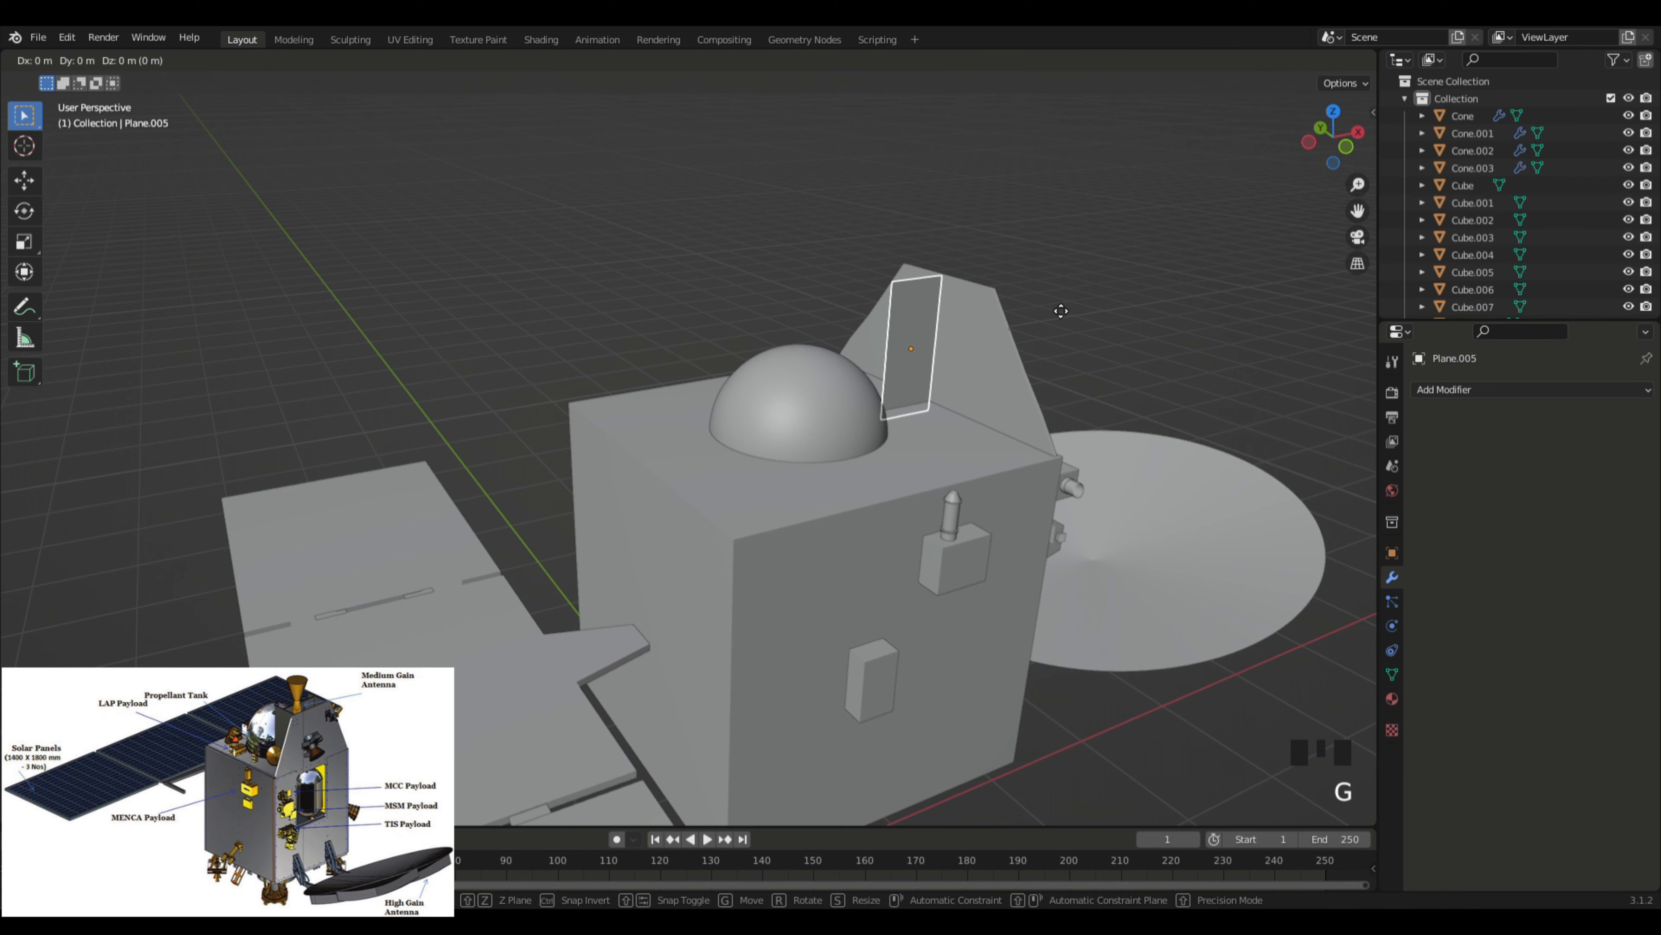
pyautogui.press('z')
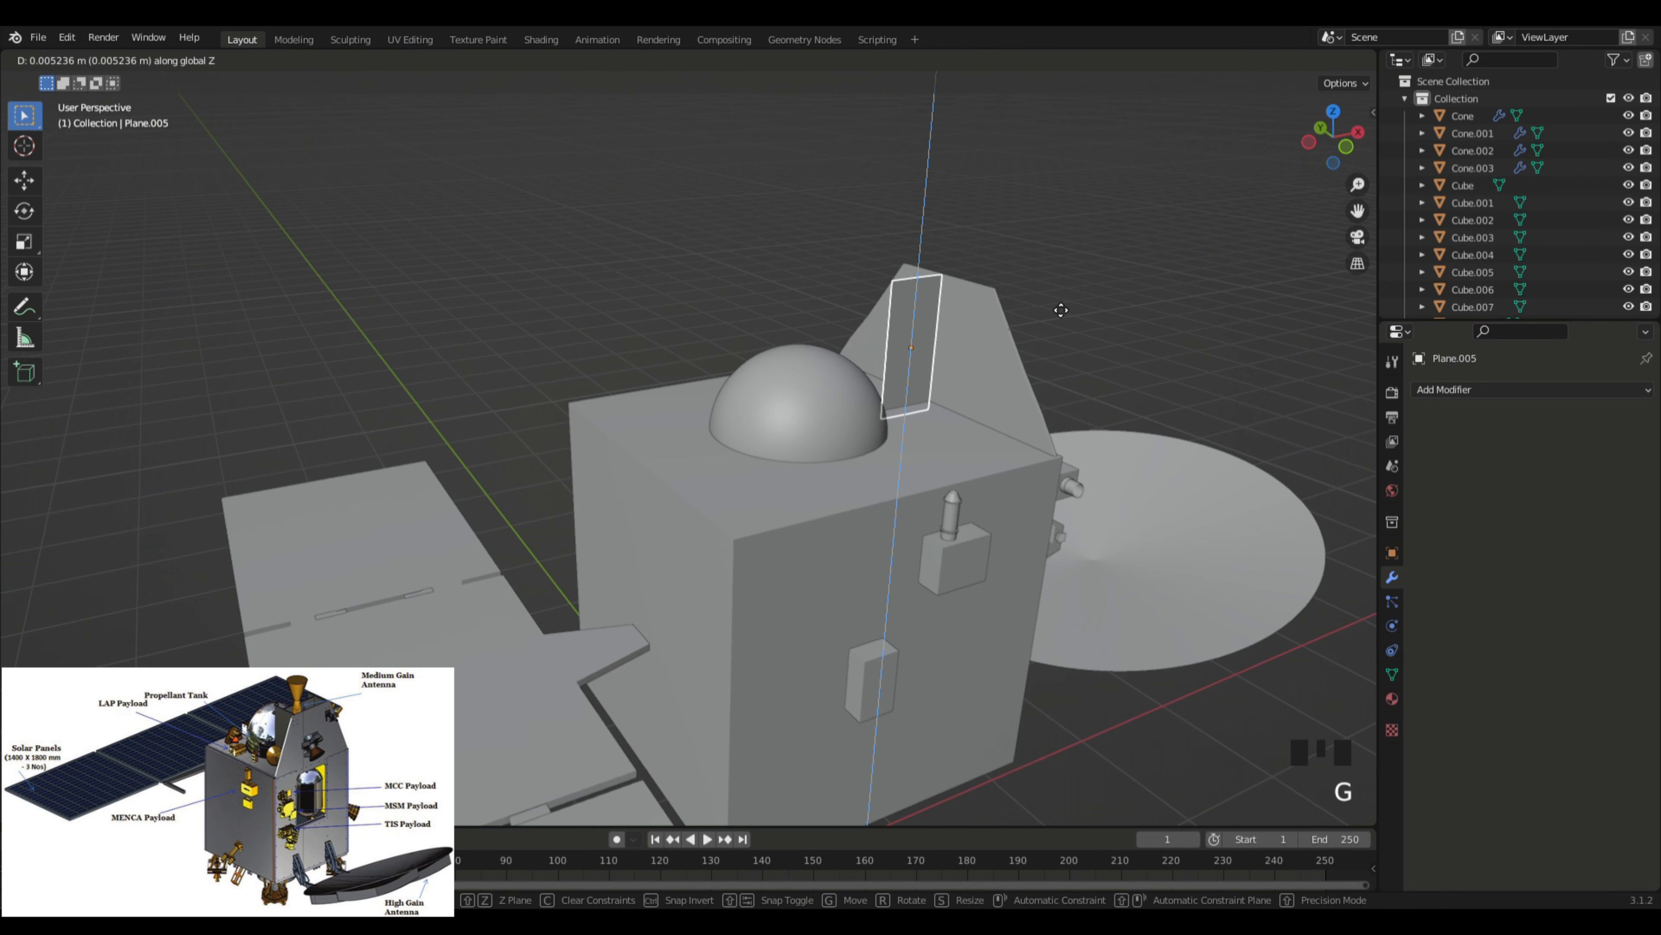
pyautogui.click(1097, 309)
pyautogui.moveTo(1097, 309); pyautogui.dragTo(850, 576, button='middle')
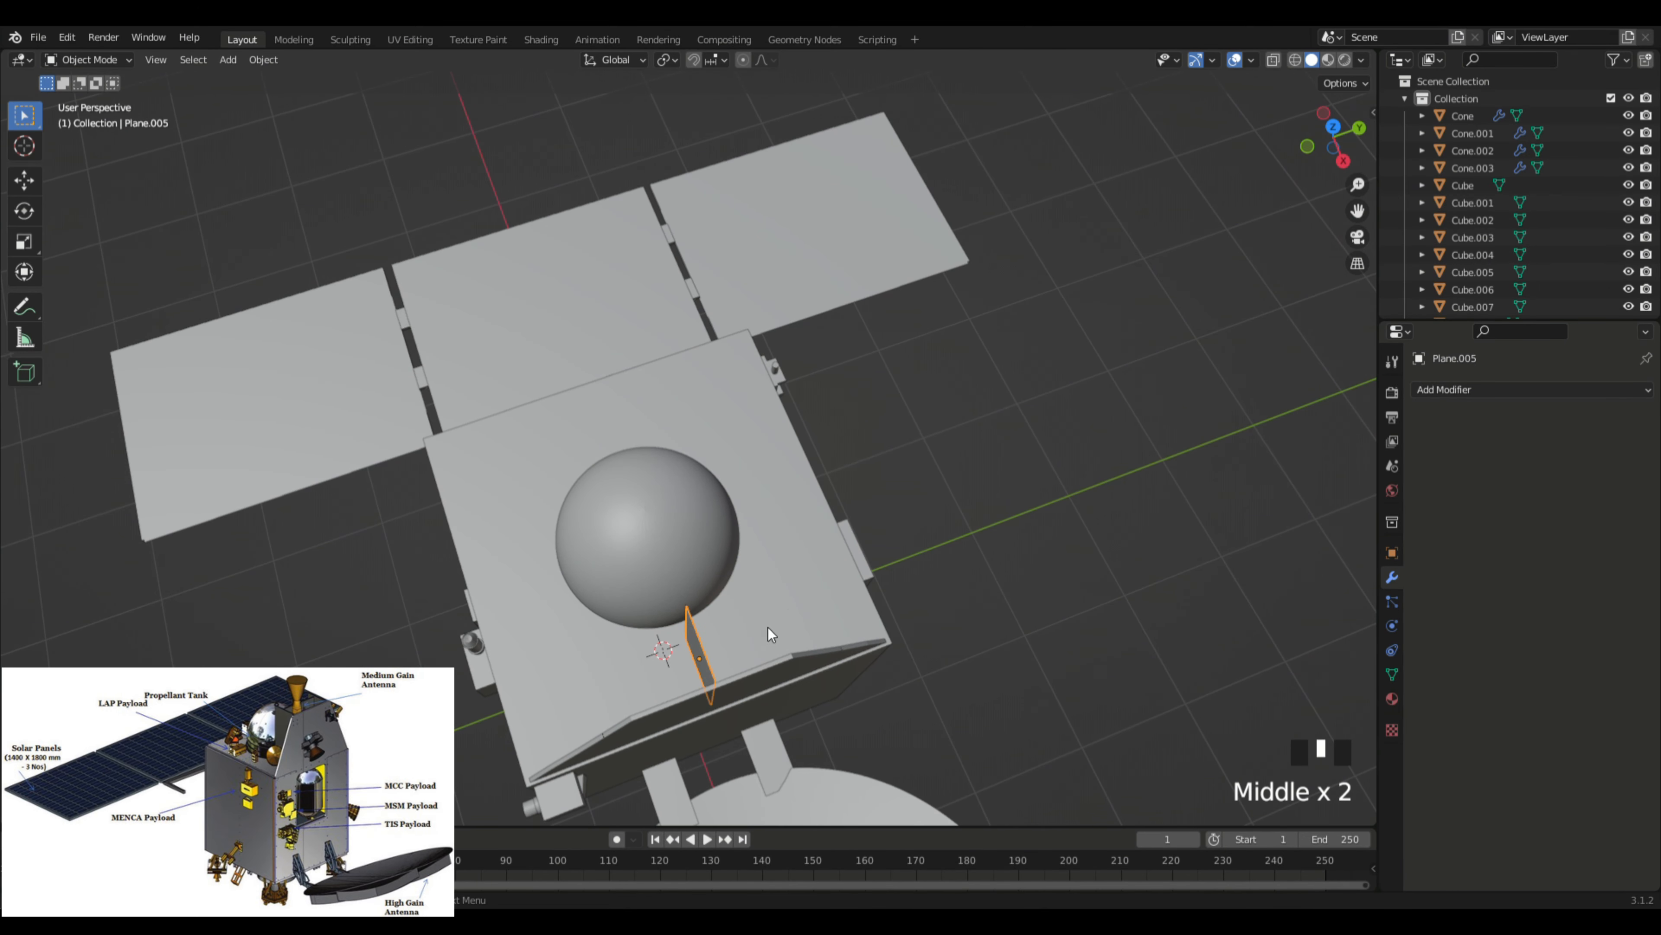
# Step: Extrude the narrow plane's face about 0.023 m to turn it into a thin plate
pyautogui.press('Tab')
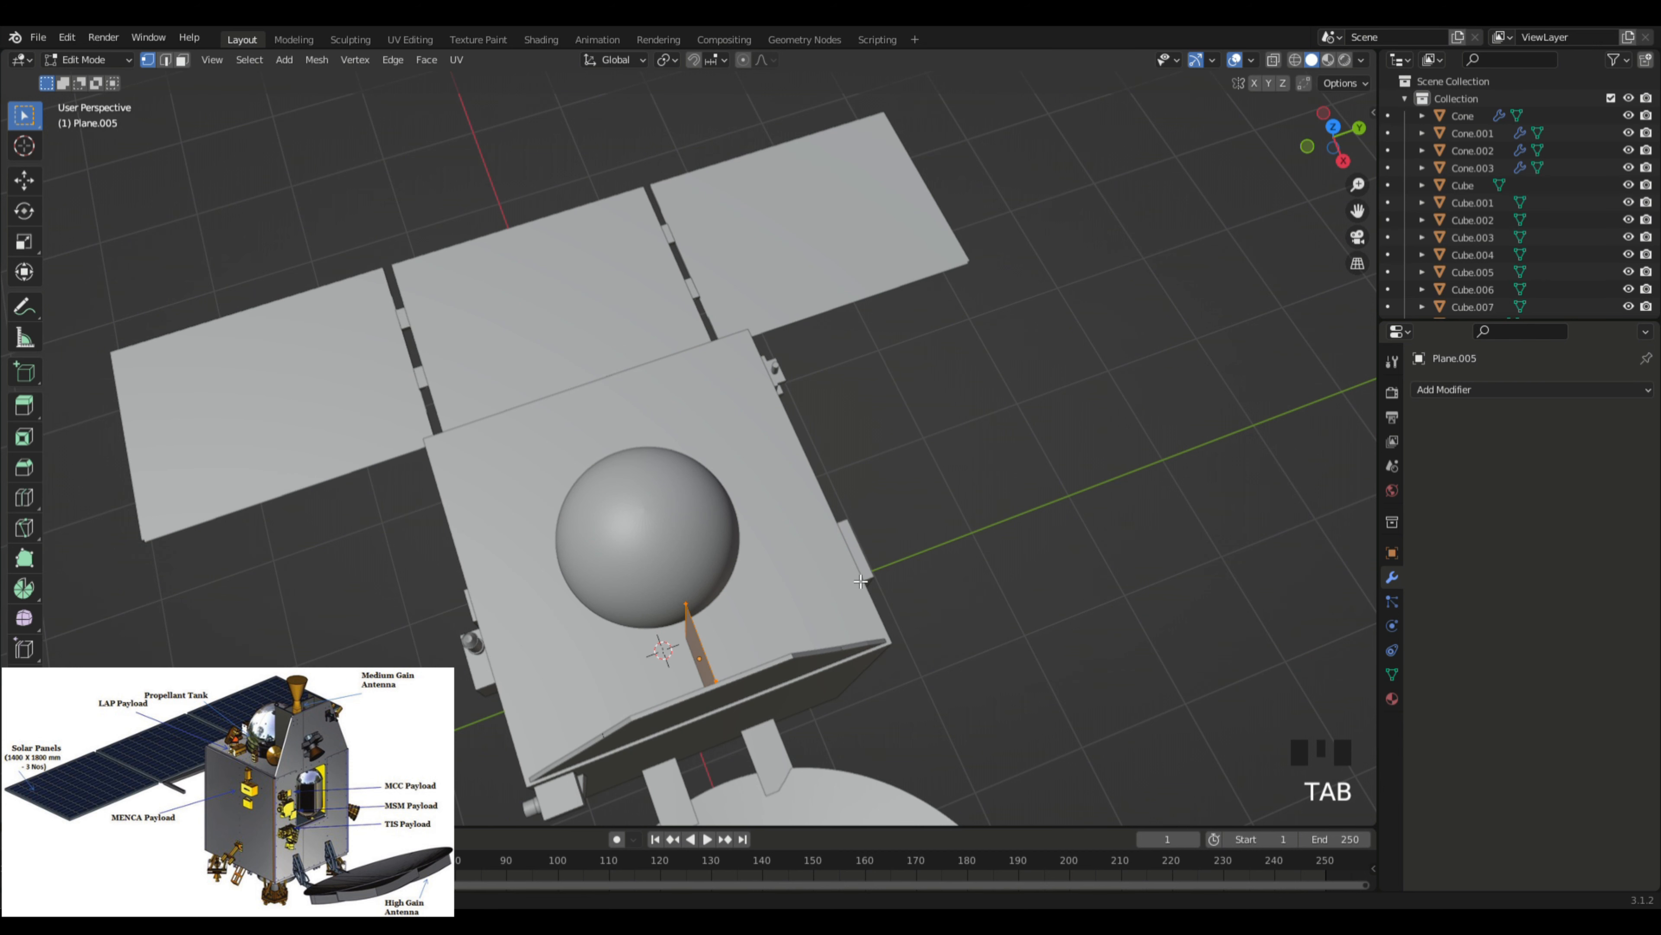
pyautogui.press('e')
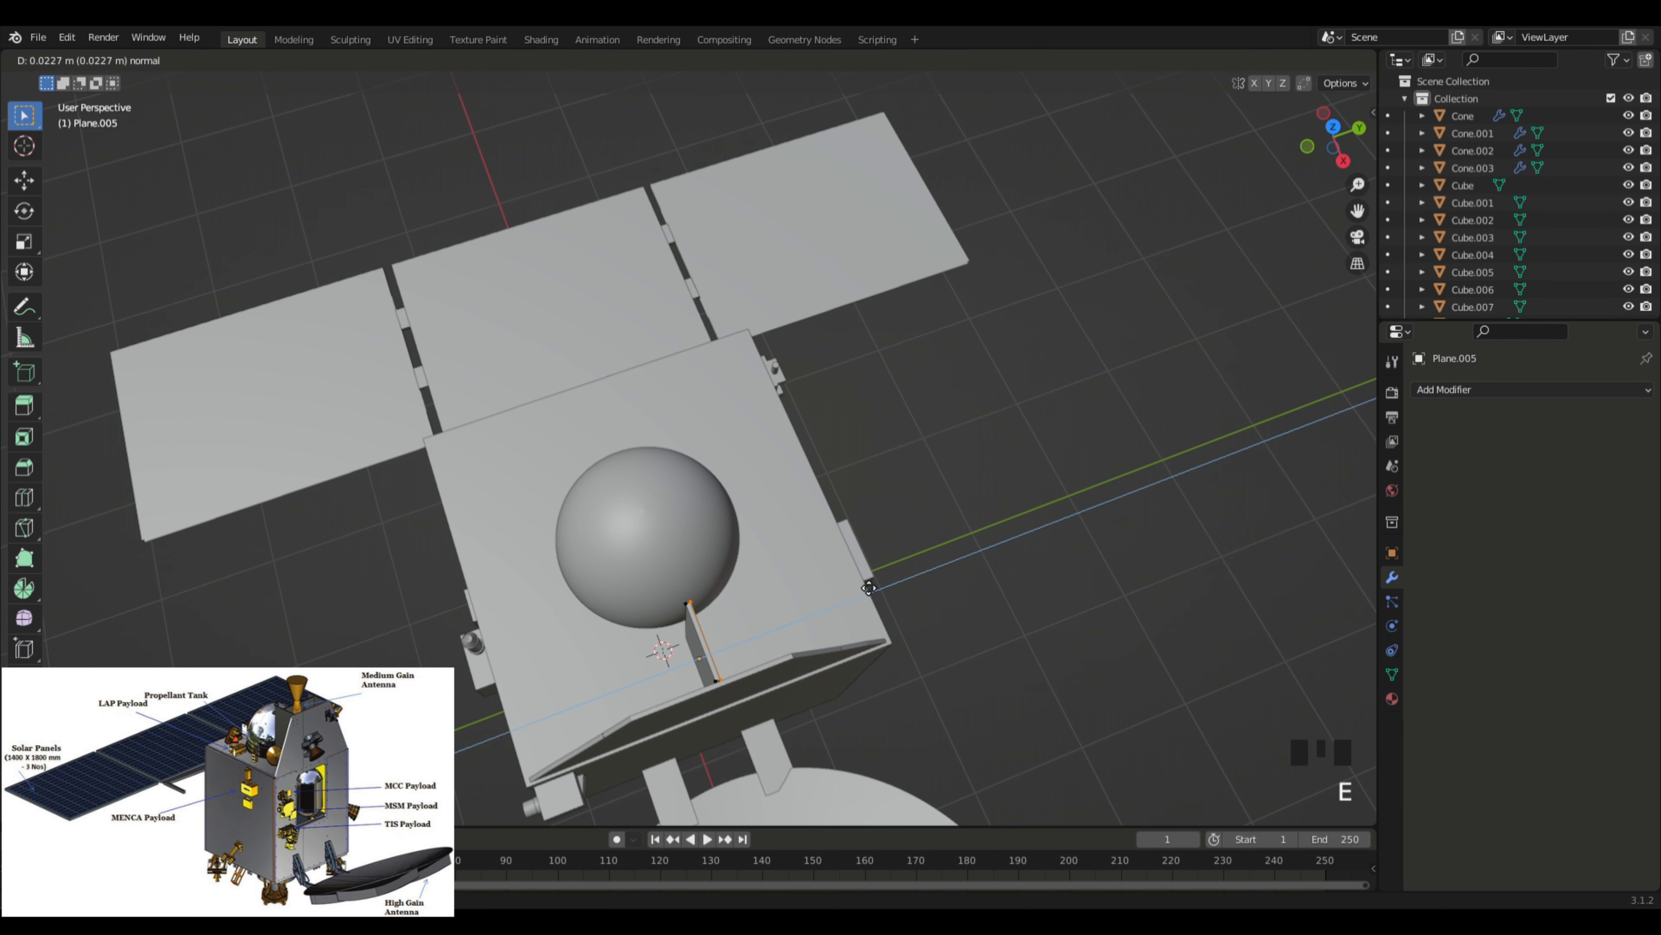
pyautogui.click(868, 586)
pyautogui.middleClick(964, 549)
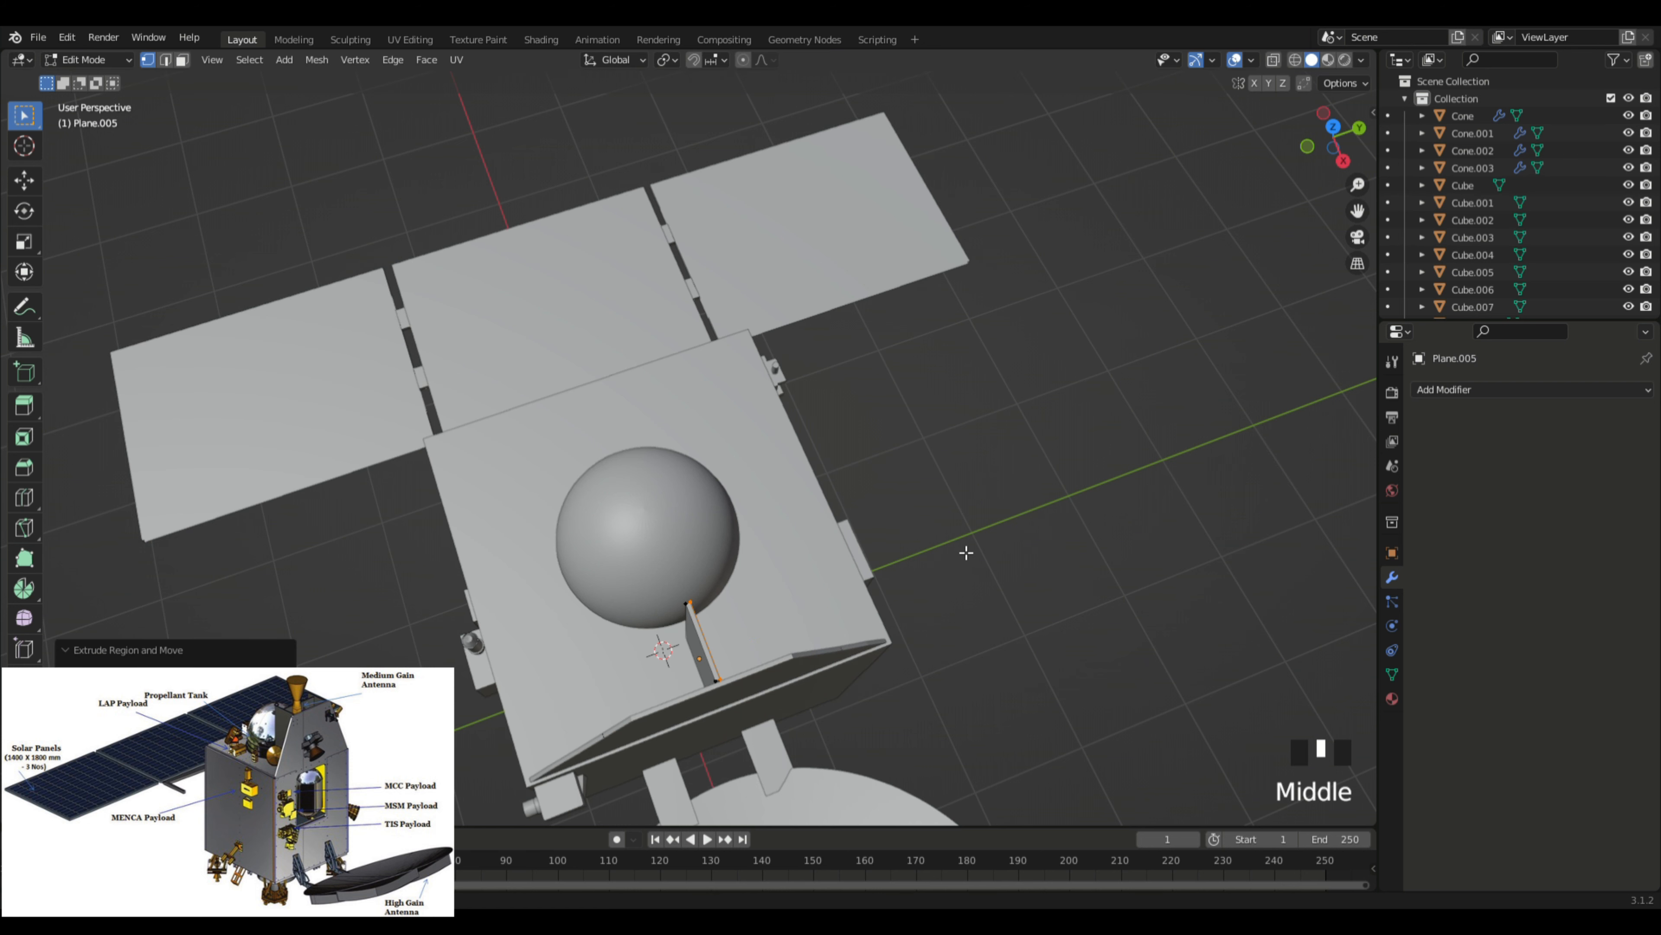
pyautogui.moveTo(964, 549); pyautogui.dragTo(1035, 530, button='middle')
pyautogui.press('Tab')
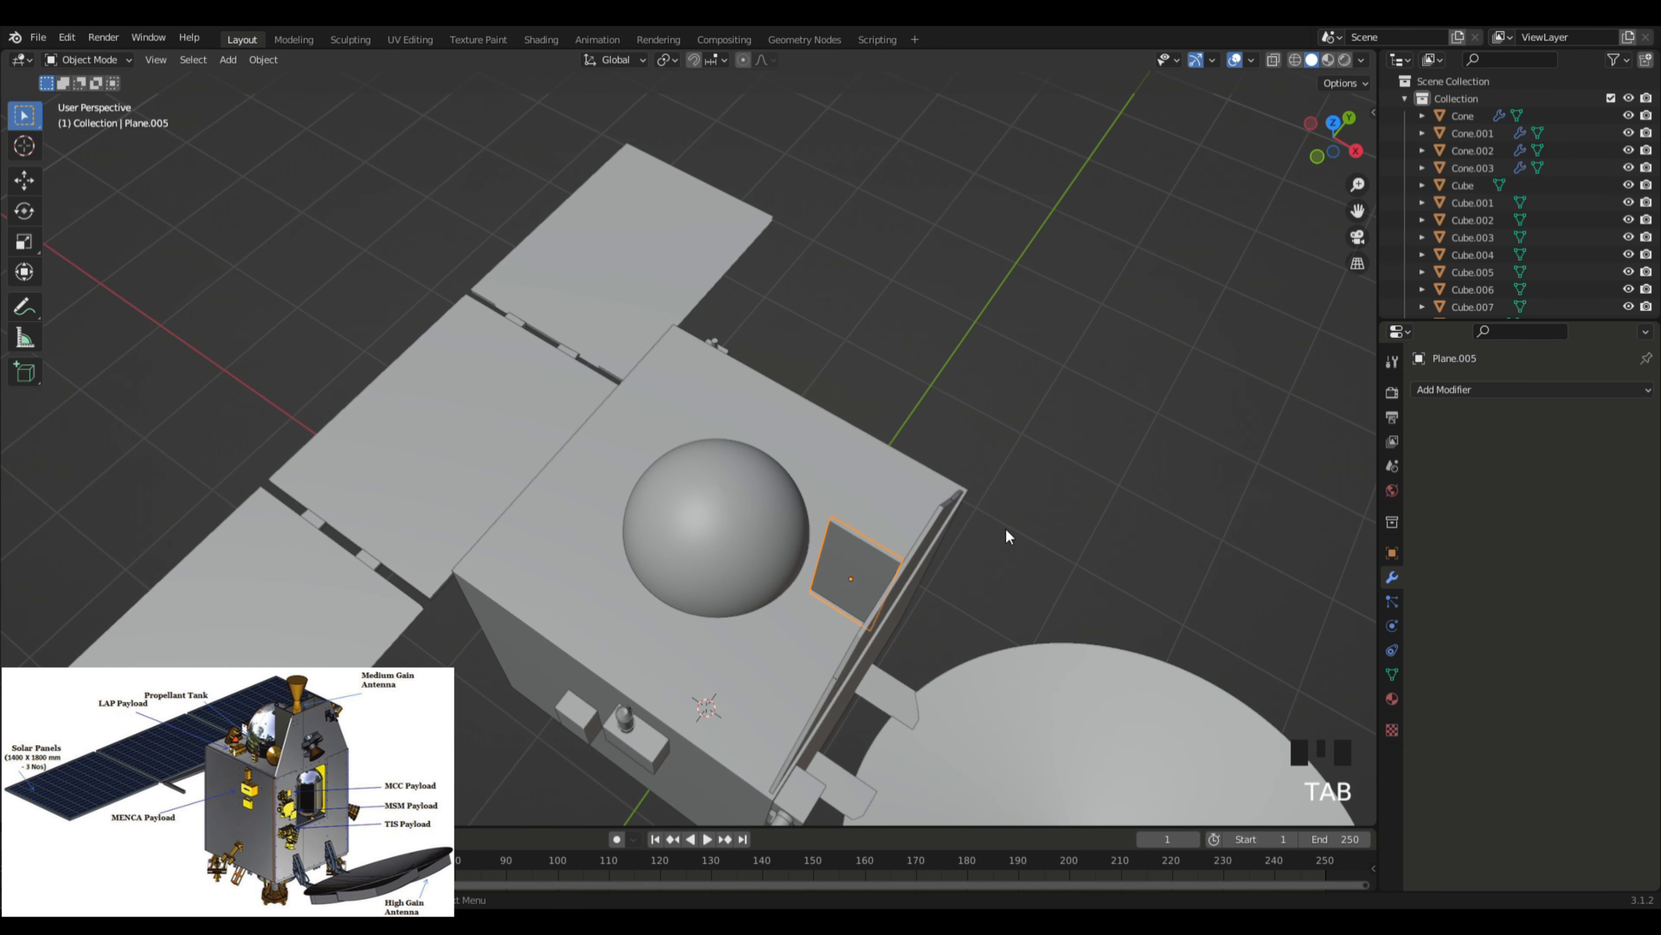
# Step: Reposition the thin plate along Y against the inner face of the tapered panel
pyautogui.press('g')
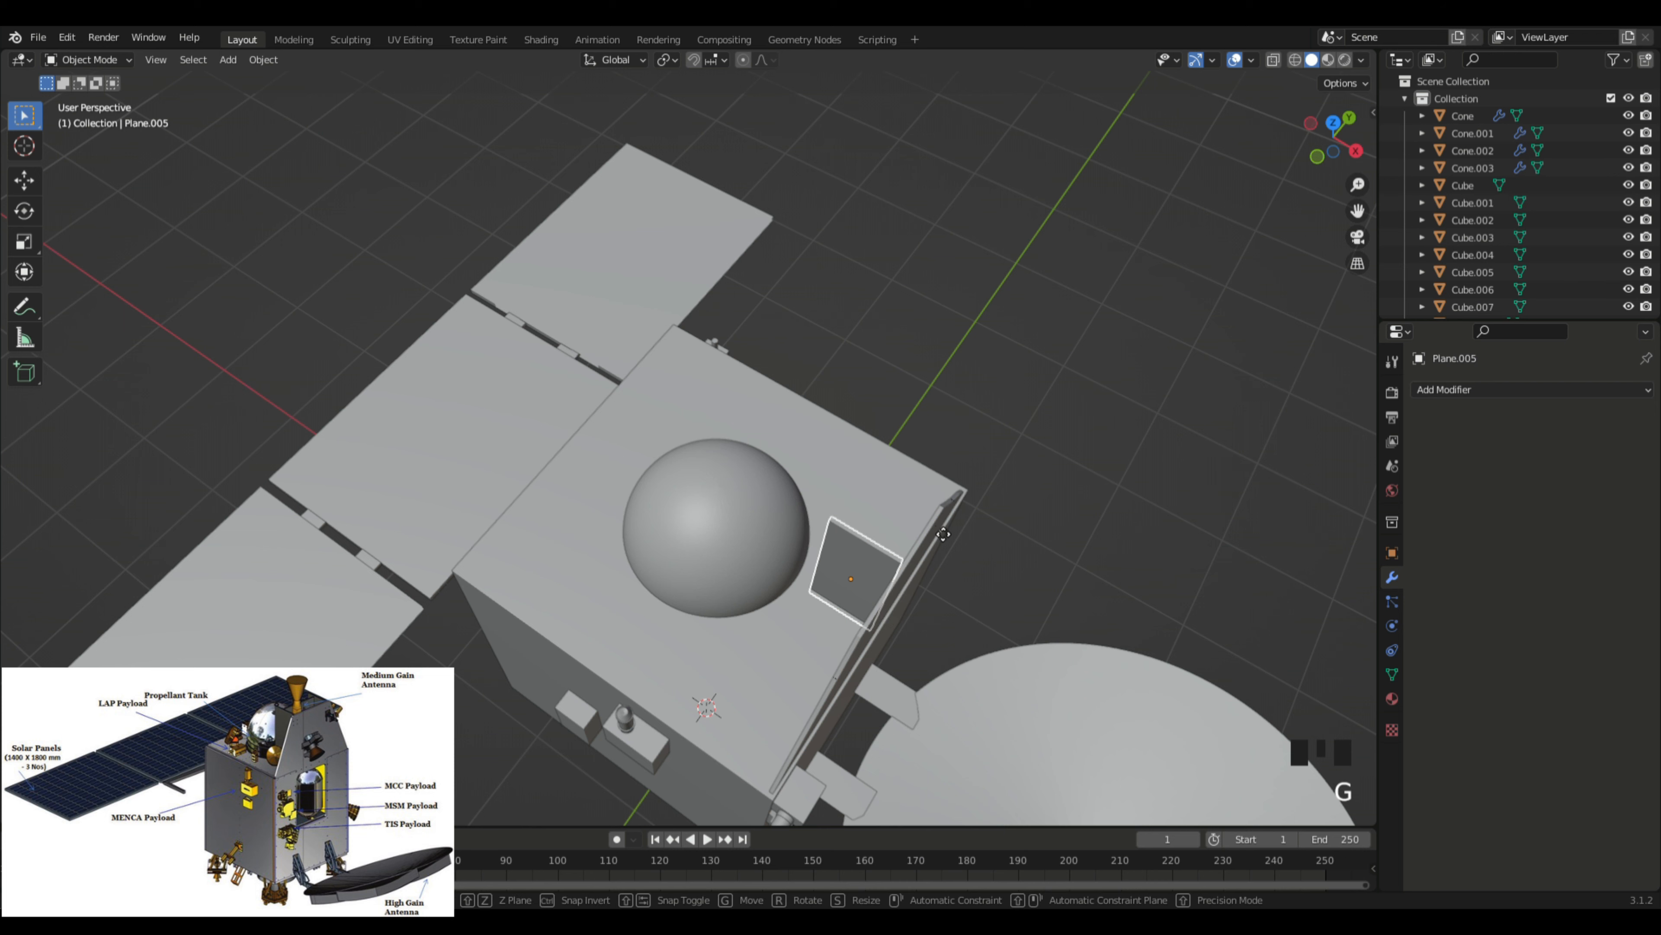
pyautogui.press('y')
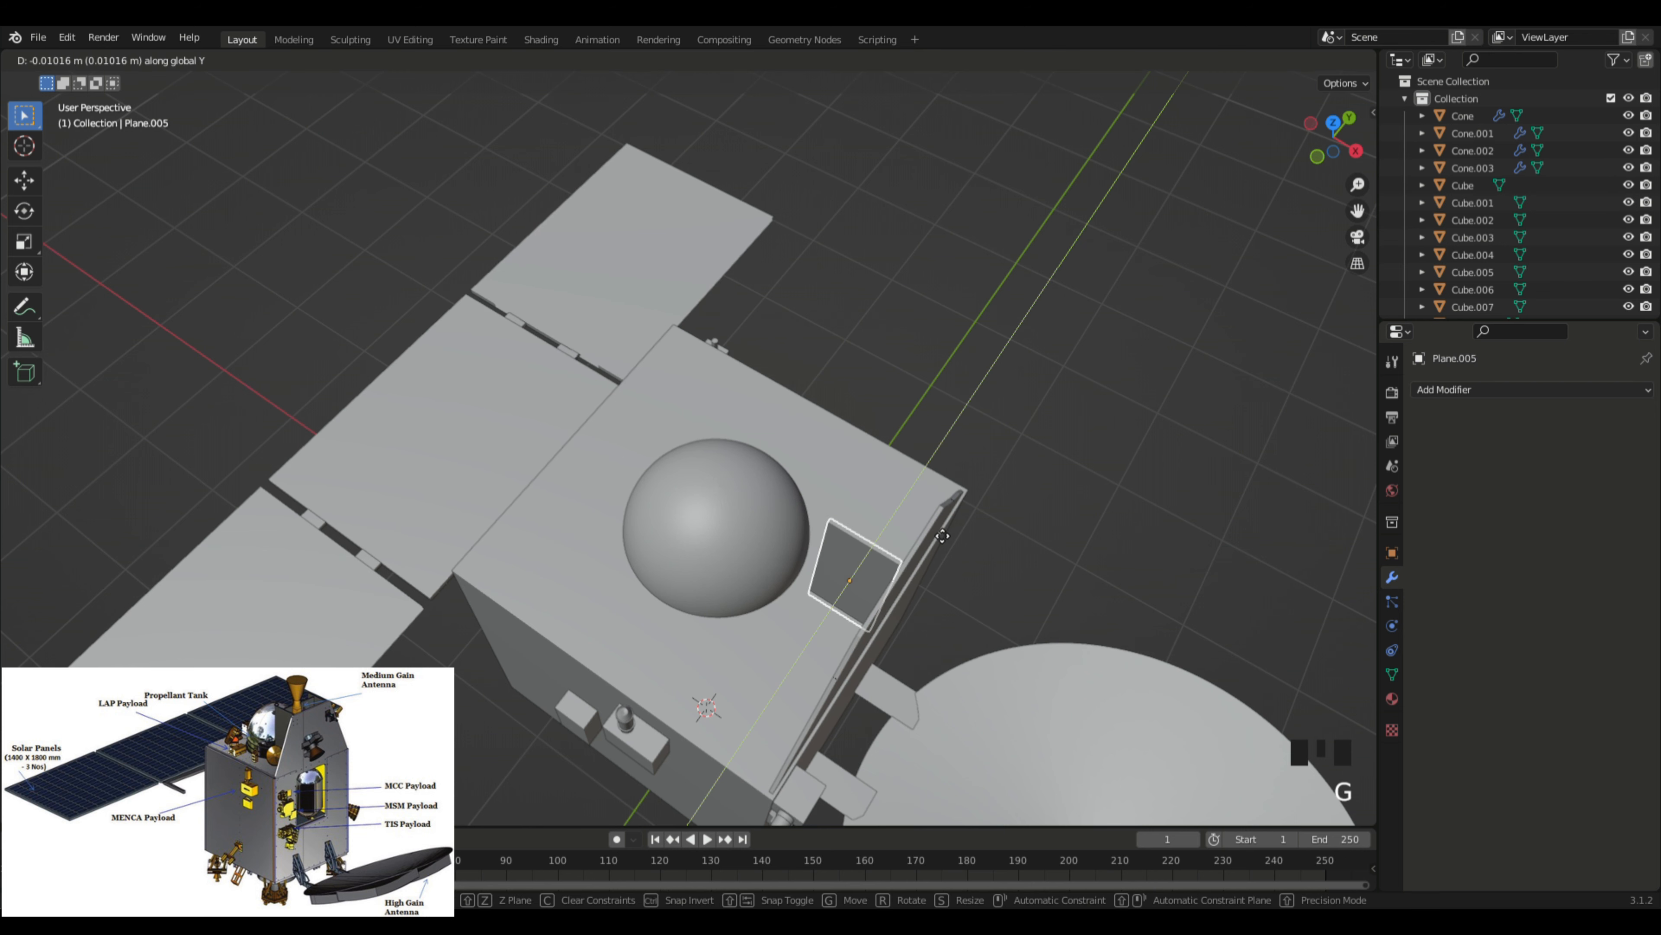
pyautogui.click(1102, 467)
pyautogui.moveTo(1101, 468)
pyautogui.mouseDown(button='middle')
pyautogui.moveTo(975, 498)
pyautogui.moveTo(1106, 479)
pyautogui.mouseUp(button='middle')
# Step: Duplicate the thin plate and move the copy along negative Y to stand parallel behind the tapered panel
pyautogui.click(916, 467)
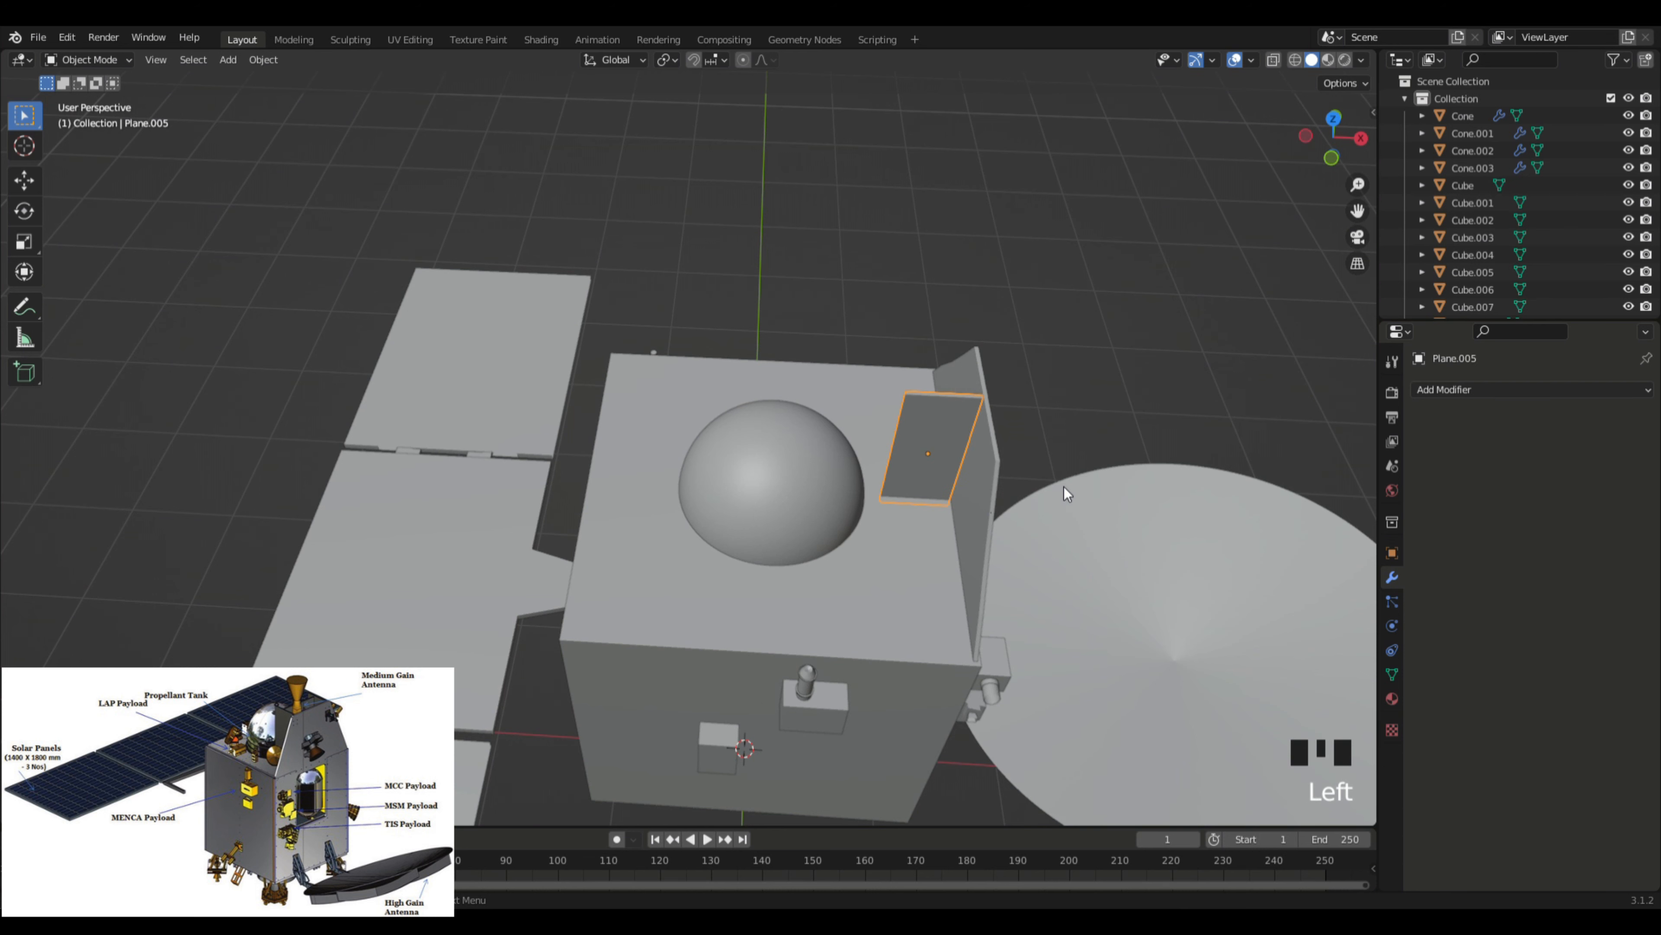
pyautogui.hotkey('shift', 'd')
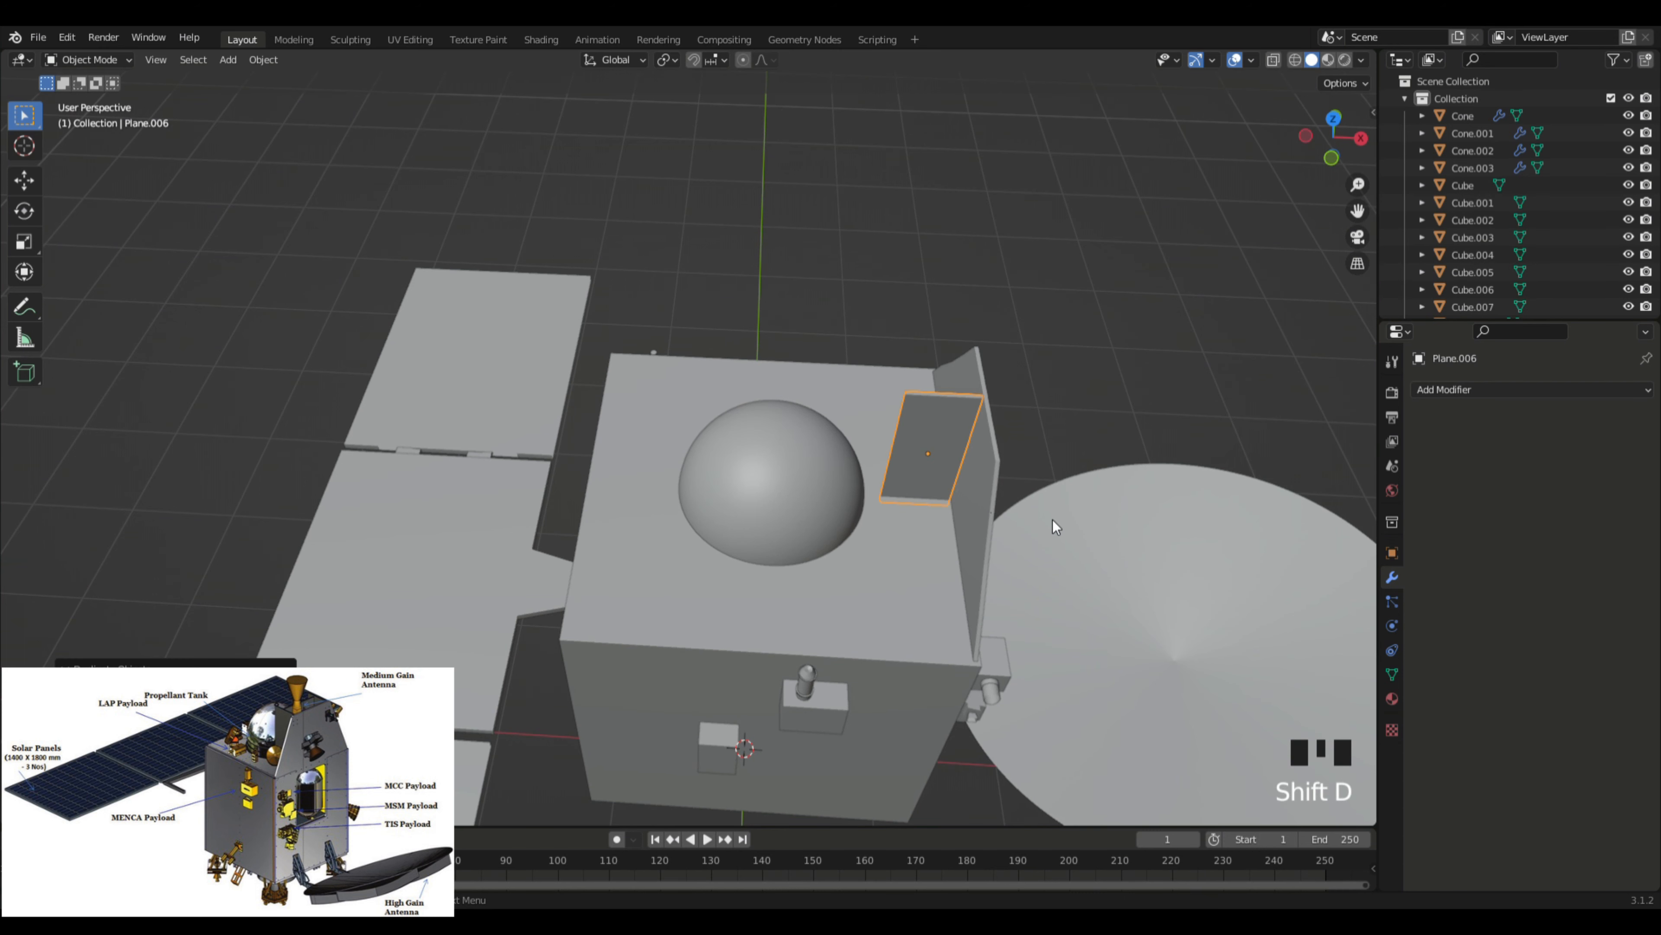
pyautogui.press('g')
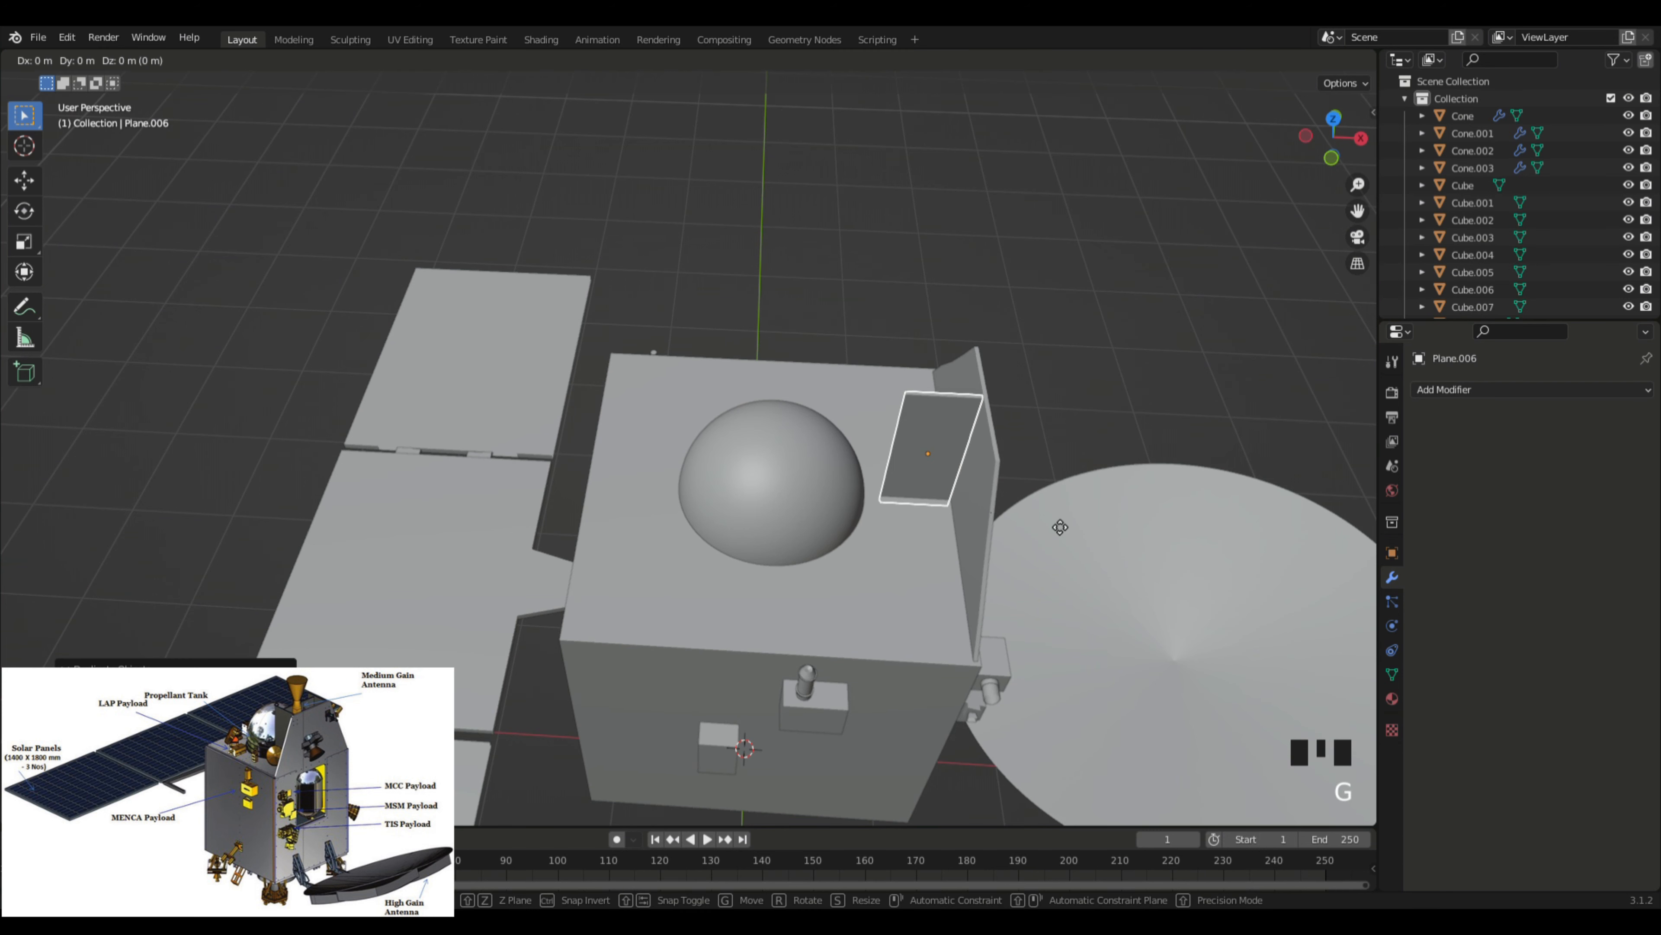
pyautogui.click(1044, 592)
pyautogui.moveTo(1044, 586); pyautogui.dragTo(1006, 505, button='middle')
pyautogui.moveTo(888, 610); pyautogui.dragTo(1254, 429, button='middle')
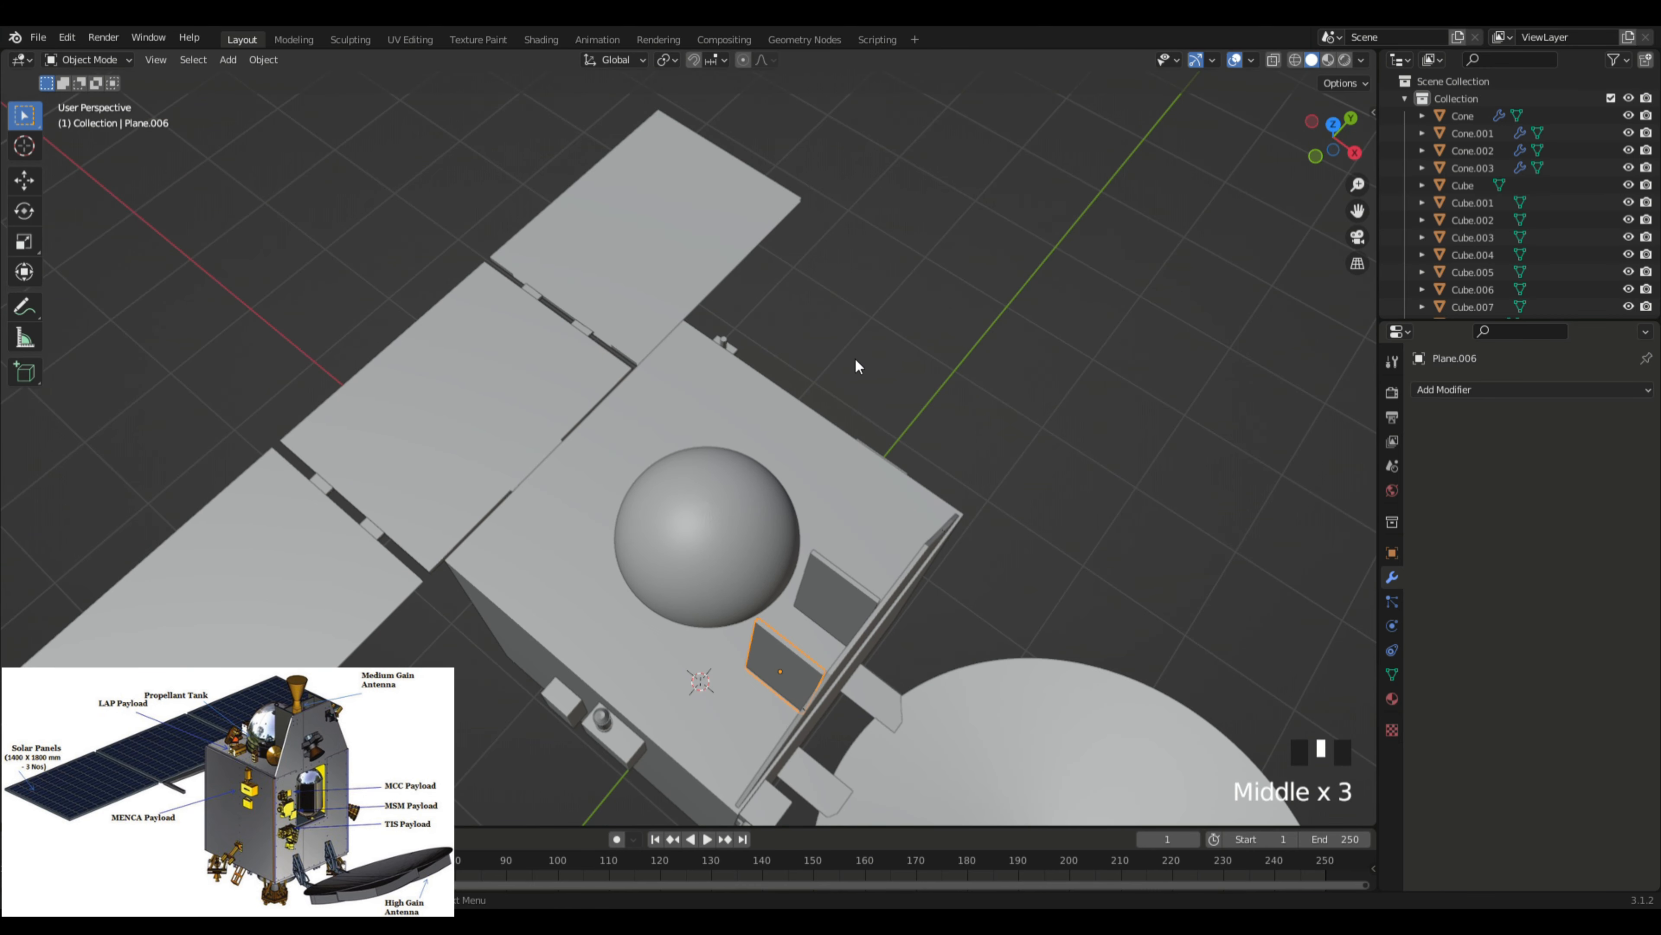
# Step: Shift the duplicated upright plate slightly along positive Y so it lines up with the tapered panel's top corner
pyautogui.moveTo(857, 364); pyautogui.dragTo(935, 367, button='middle')
pyautogui.scroll(2, 1031, 434)
pyautogui.moveTo(1031, 434); pyautogui.dragTo(771, 662, button='middle')
pyautogui.click(773, 660)
pyautogui.press('g')
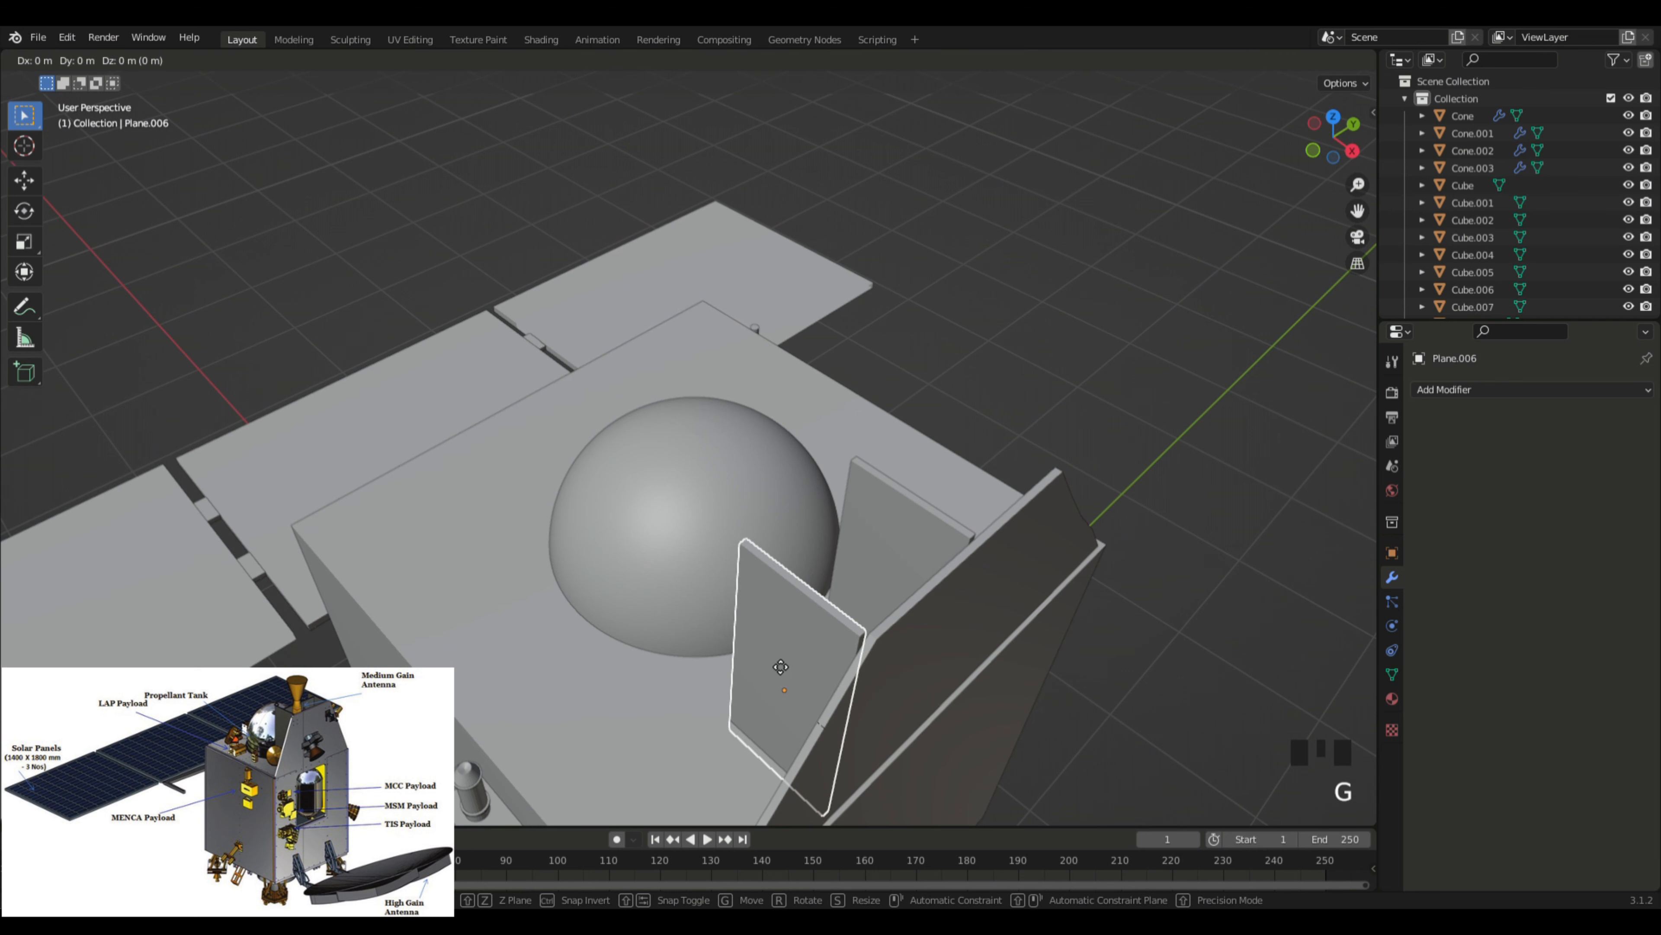
pyautogui.press('x')
pyautogui.press('y')
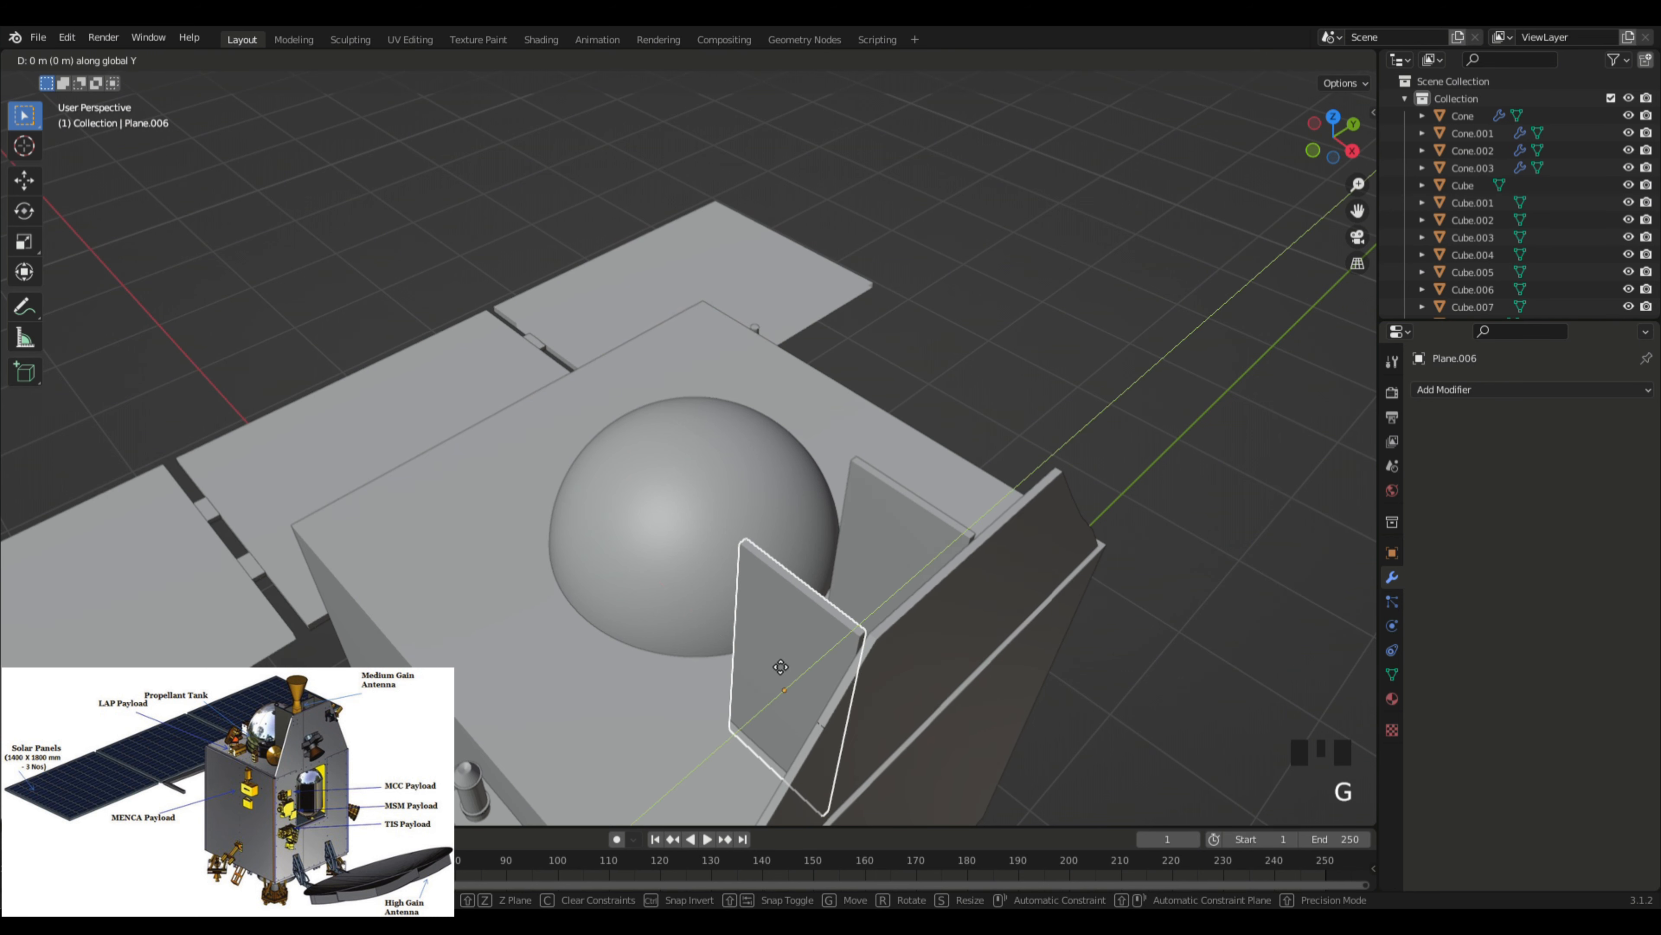
pyautogui.click(794, 660)
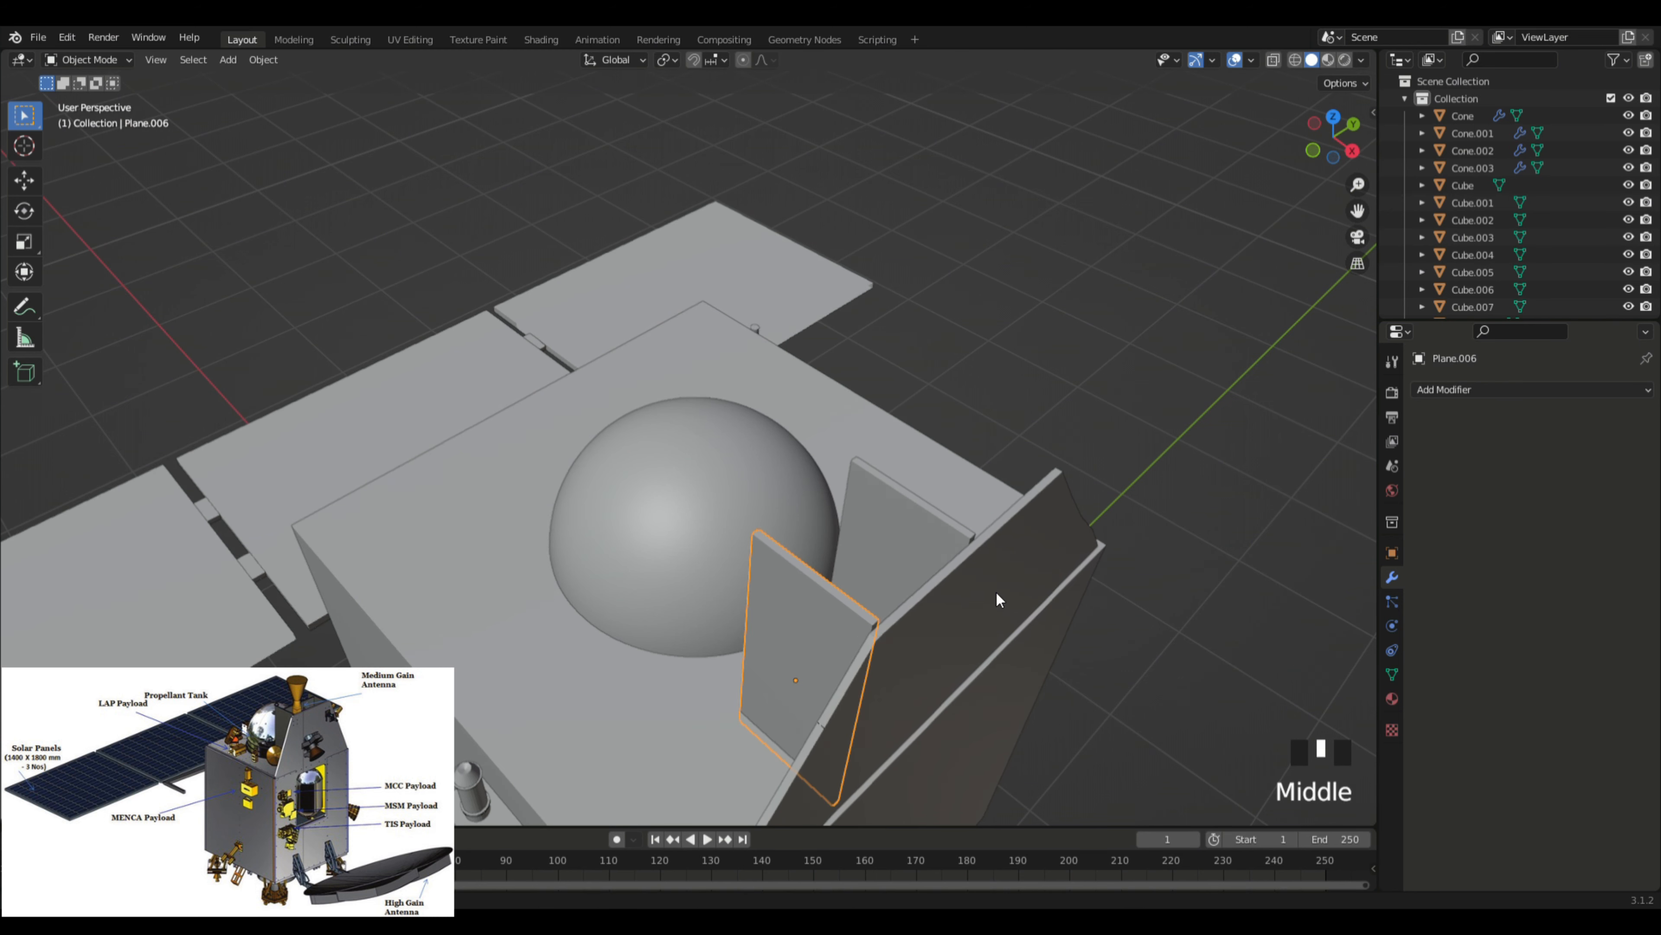
pyautogui.moveTo(994, 594); pyautogui.dragTo(1256, 508, button='middle')
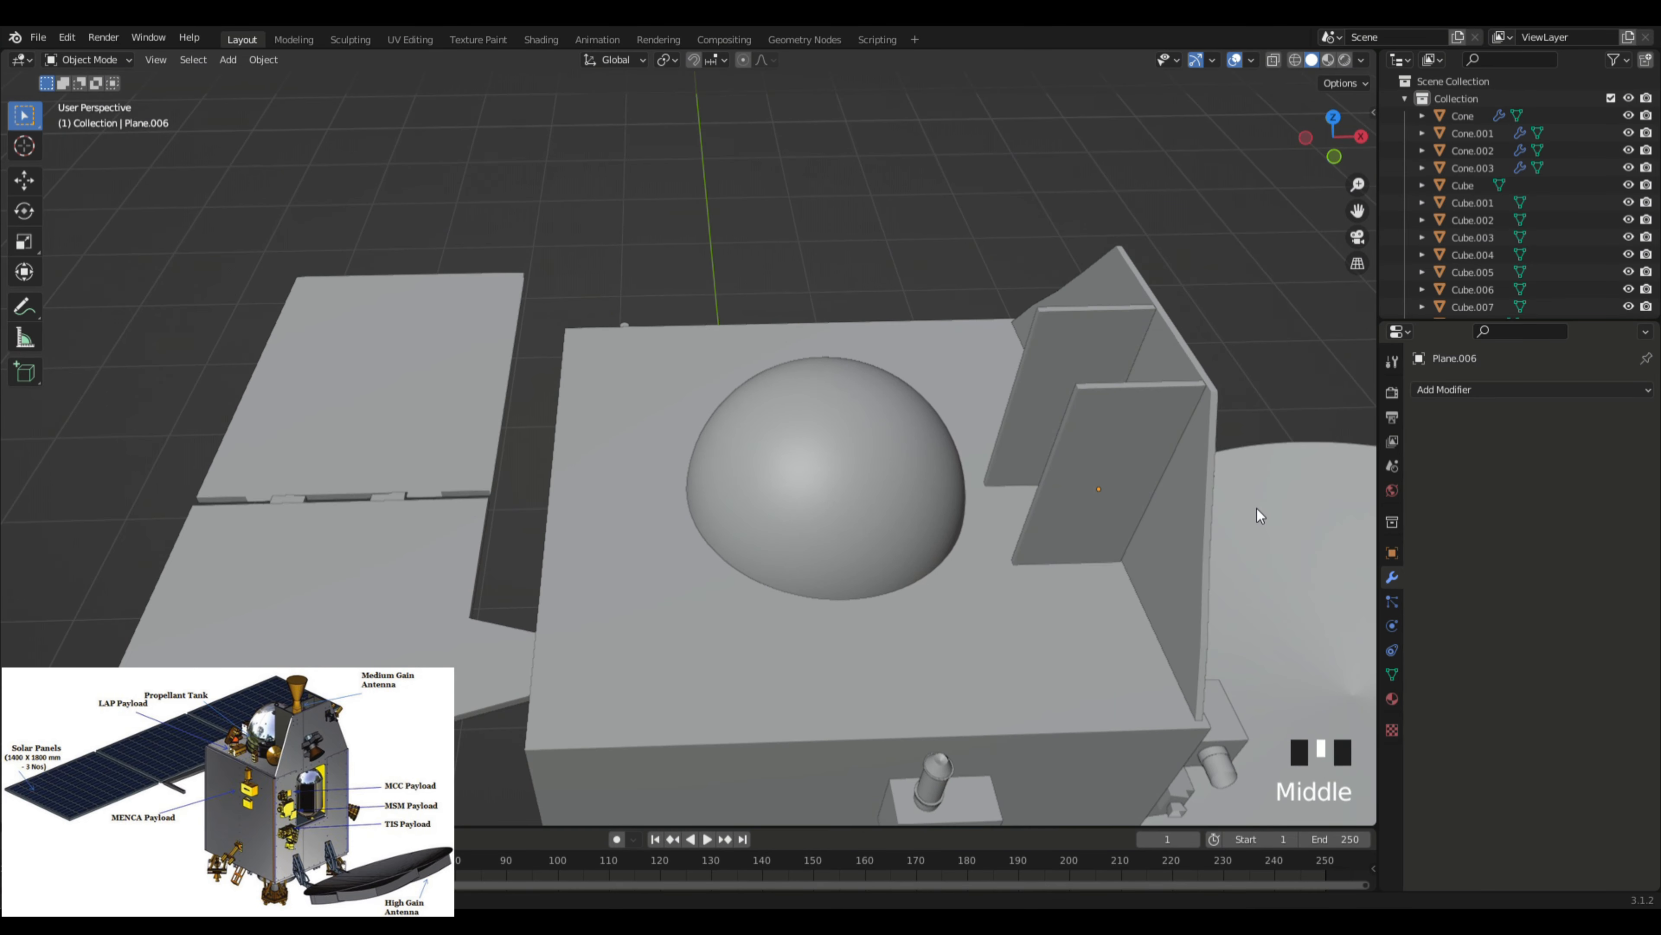
# Step: Duplicate the other upright plate and move the copy along positive Y to form a third parallel support behind the tapered panel
pyautogui.moveTo(1162, 453); pyautogui.dragTo(687, 602, button='middle')
pyautogui.scroll(-2, 687, 602)
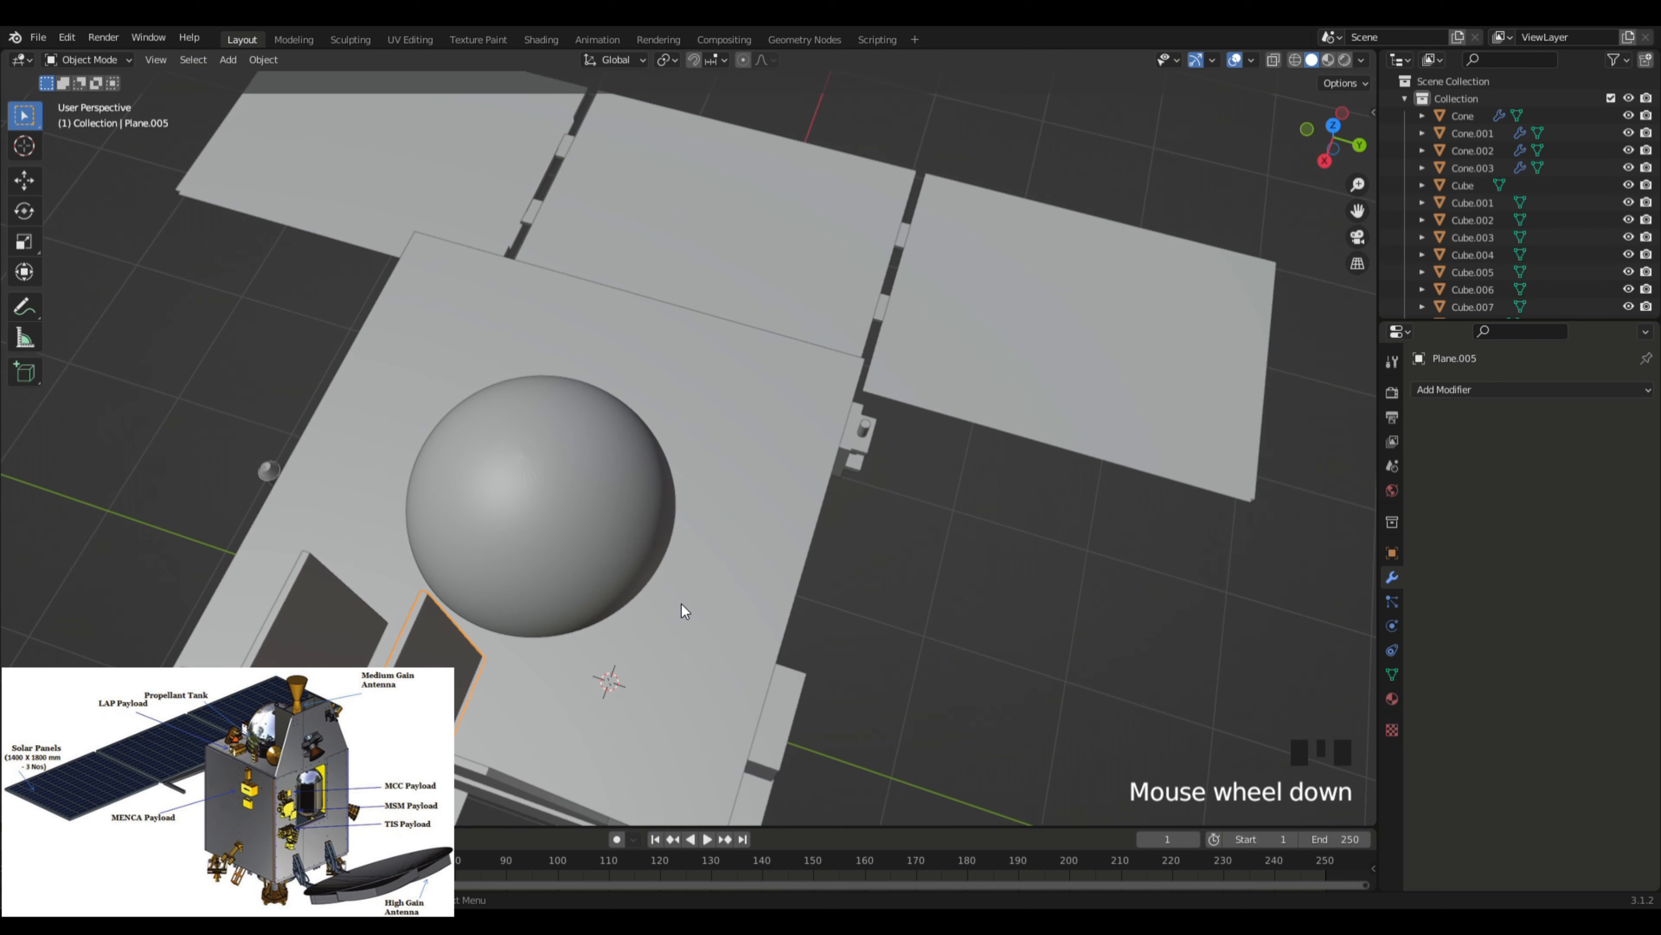
pyautogui.hotkey('shift', 'd')
pyautogui.rightClick(723, 613)
pyautogui.press('g')
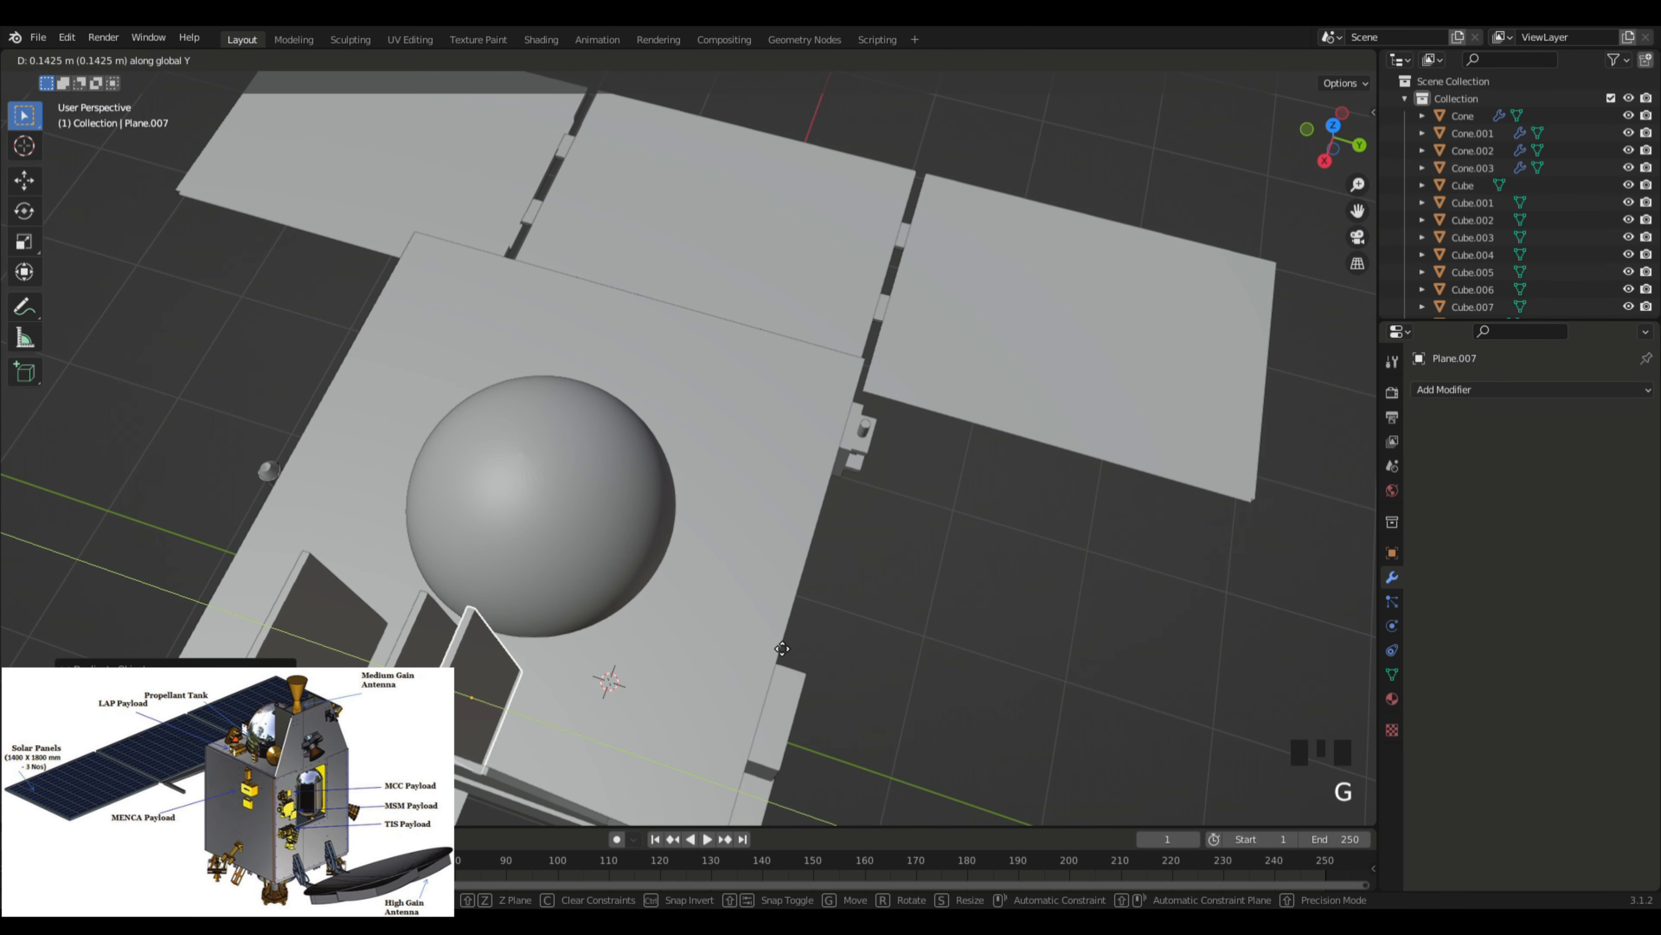
pyautogui.click(814, 648)
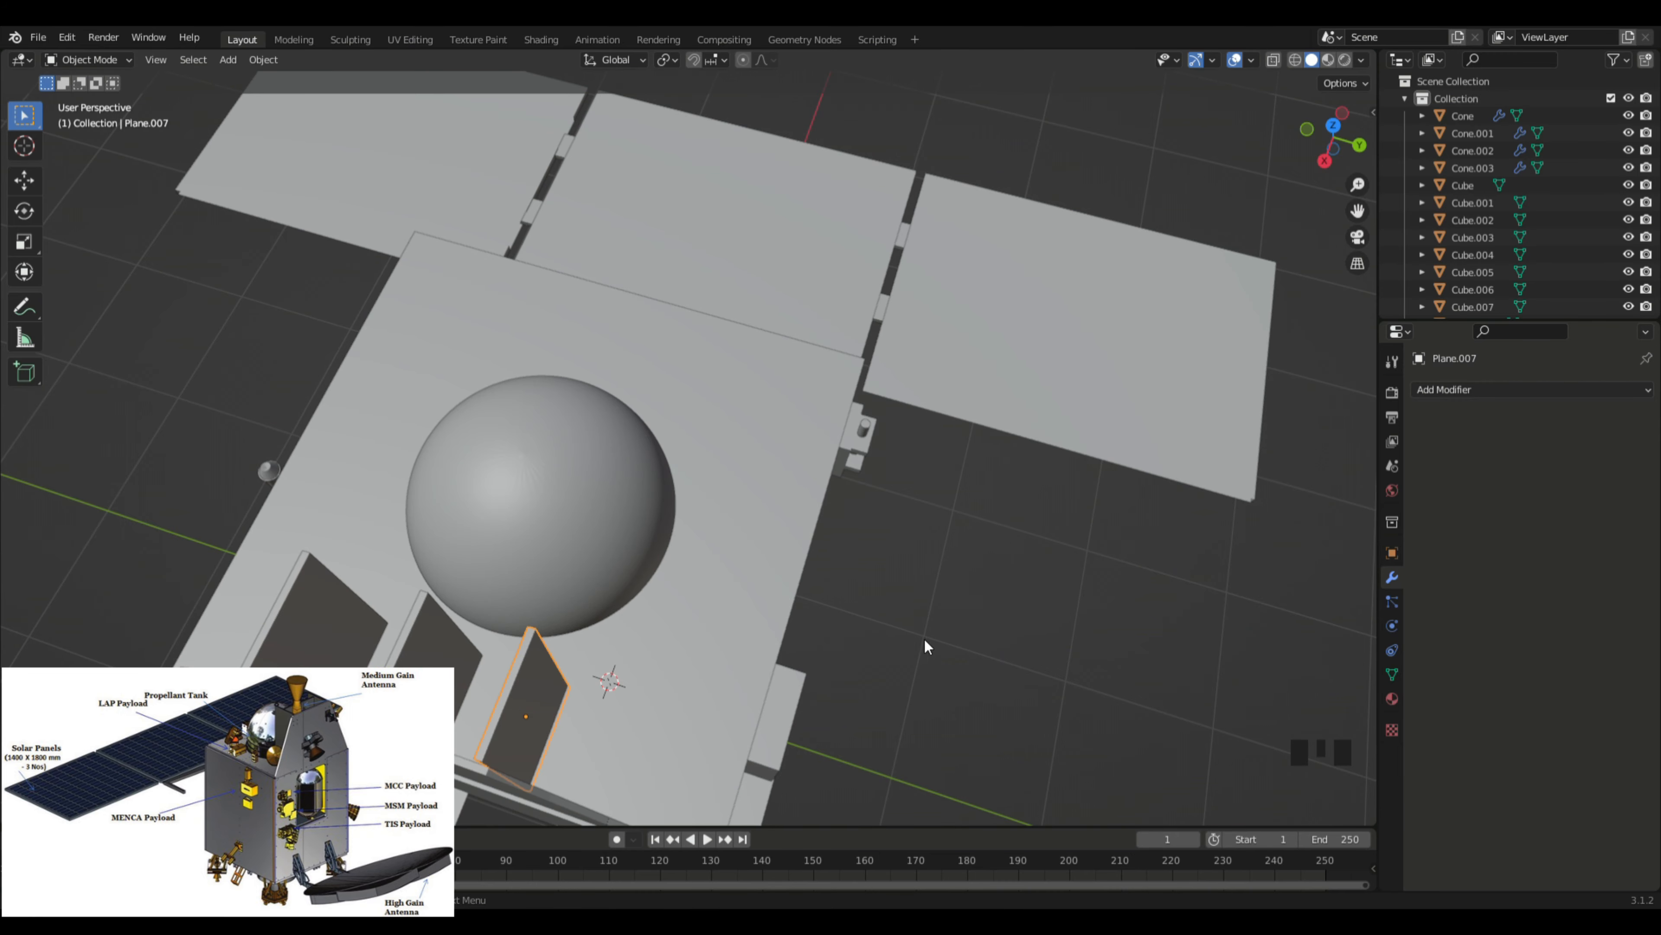
pyautogui.moveTo(925, 646); pyautogui.dragTo(896, 314, button='middle')
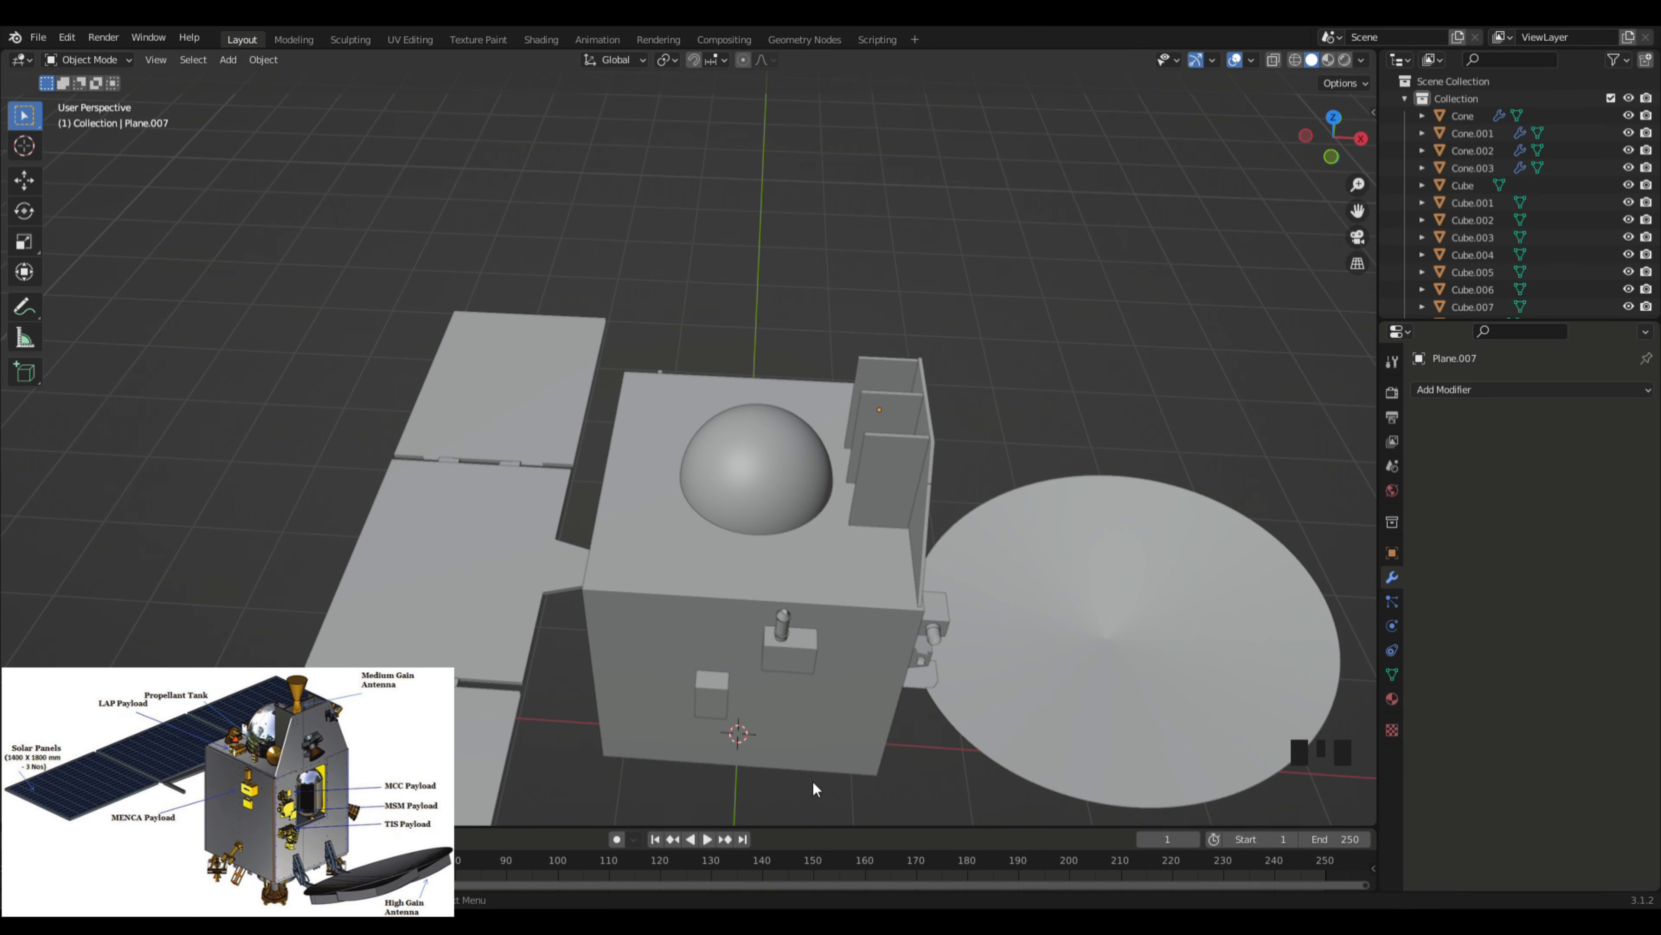
pyautogui.moveTo(1077, 388); pyautogui.dragTo(731, 622, button='middle')
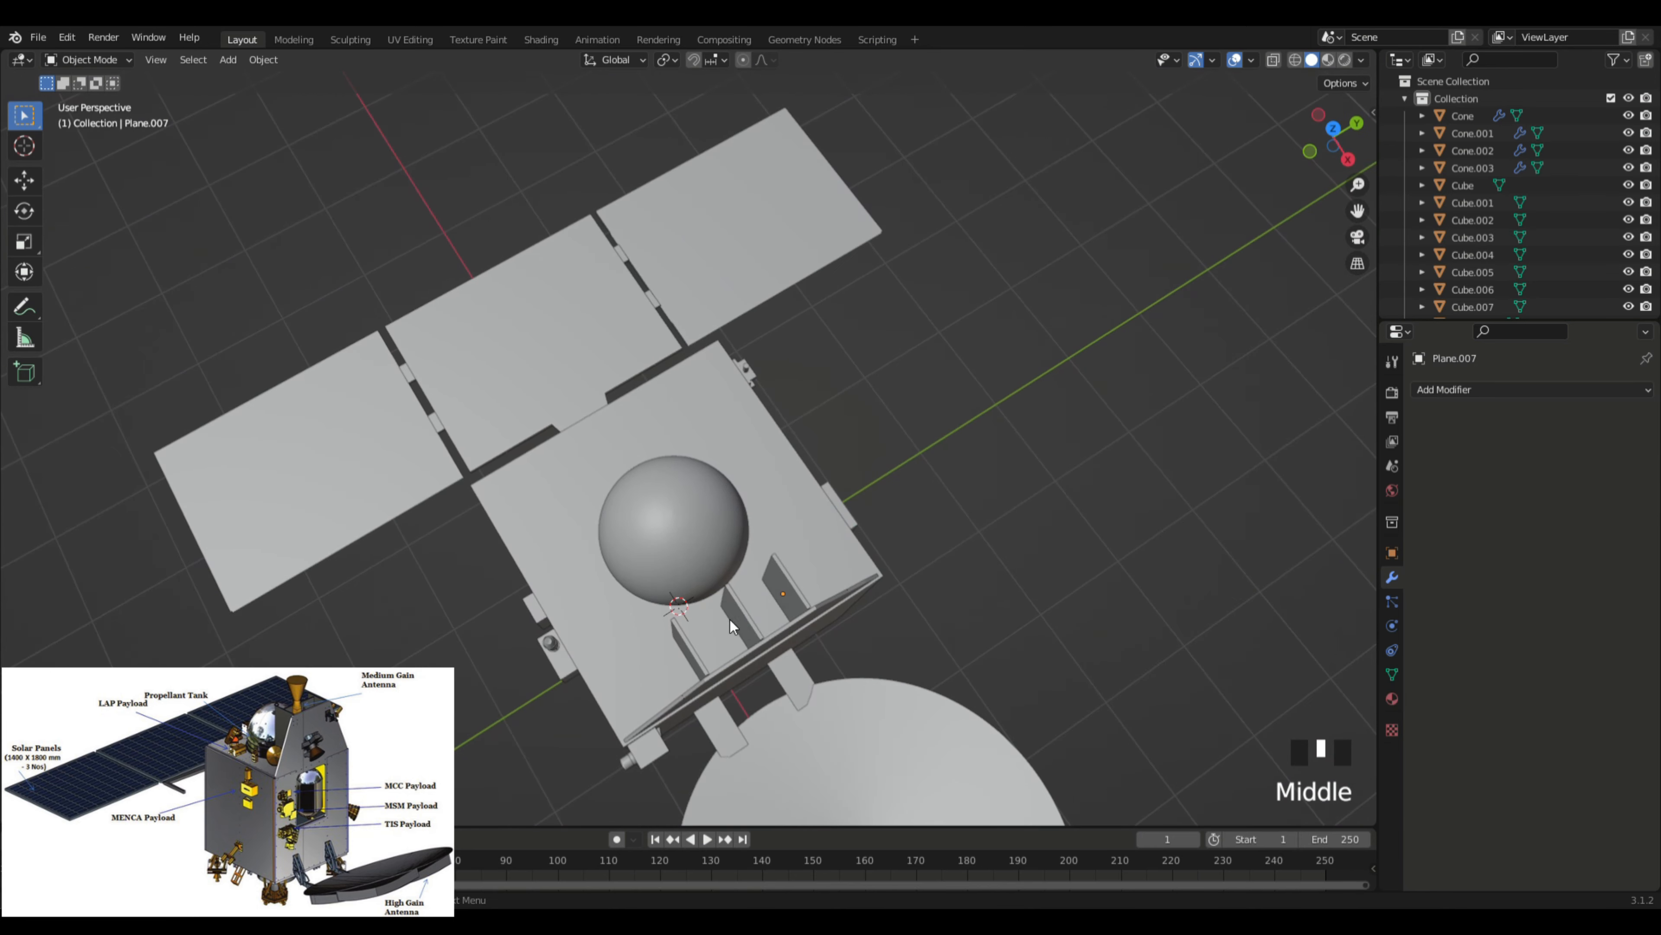
# Step: Duplicate the outer upright plate on the negative Y side and move the copy about 0.357 m along Y to the middle plate
pyautogui.moveTo(891, 558); pyautogui.dragTo(1083, 481, button='middle')
pyautogui.click(973, 466)
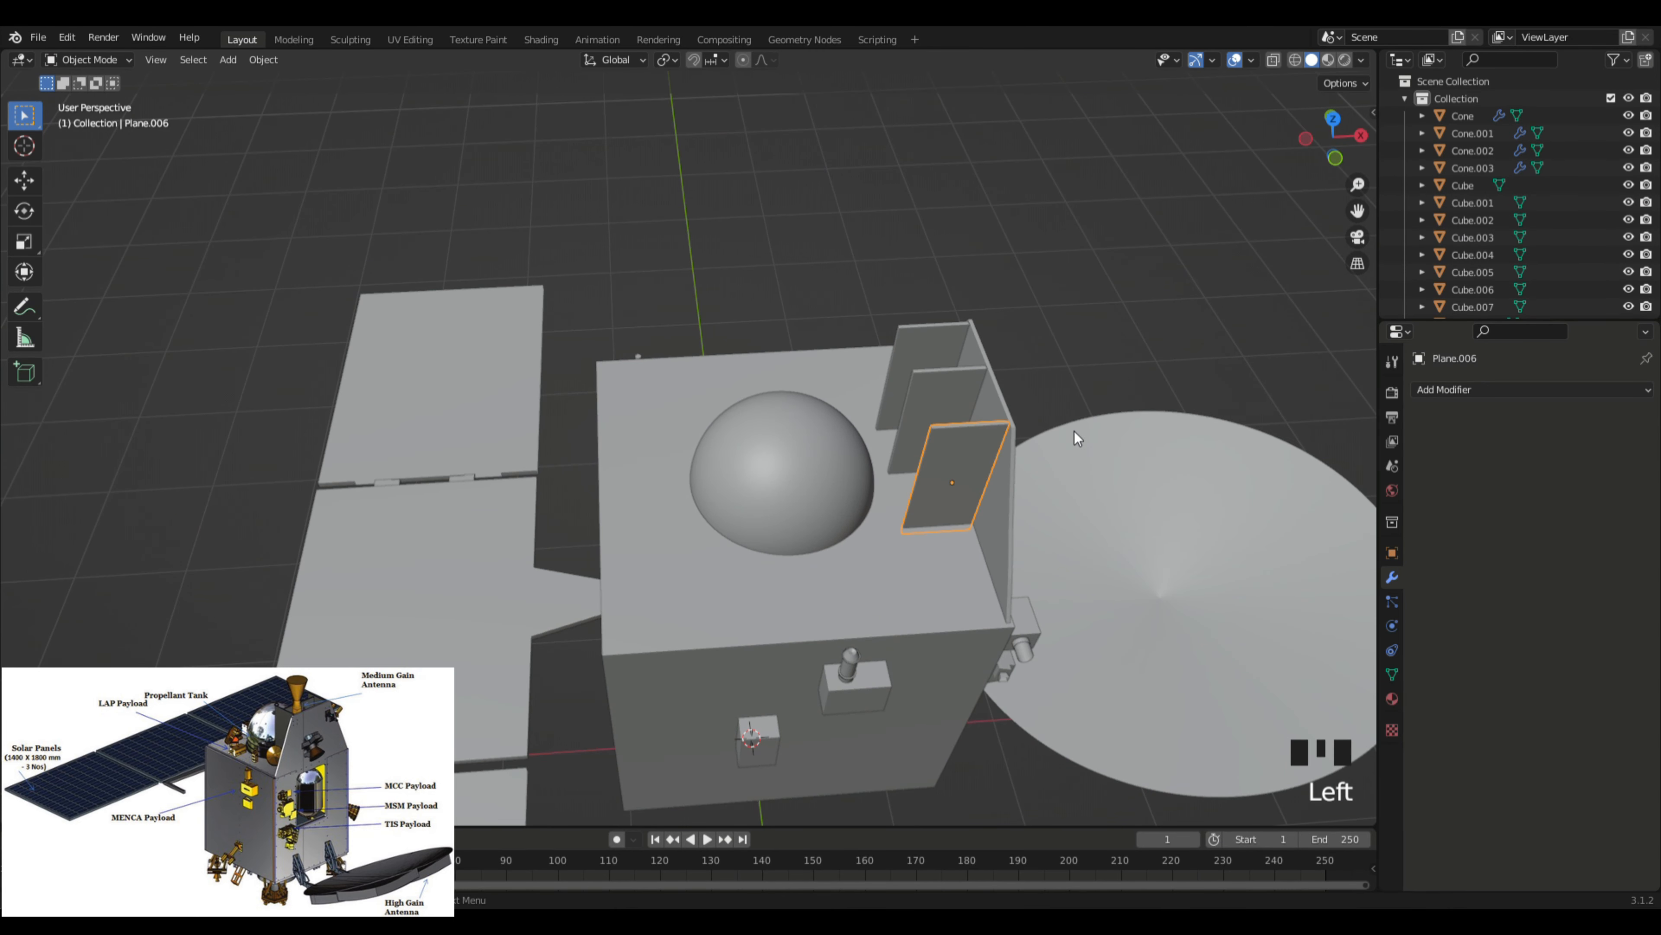
pyautogui.hotkey('shift', 'd')
pyautogui.rightClick(1149, 393)
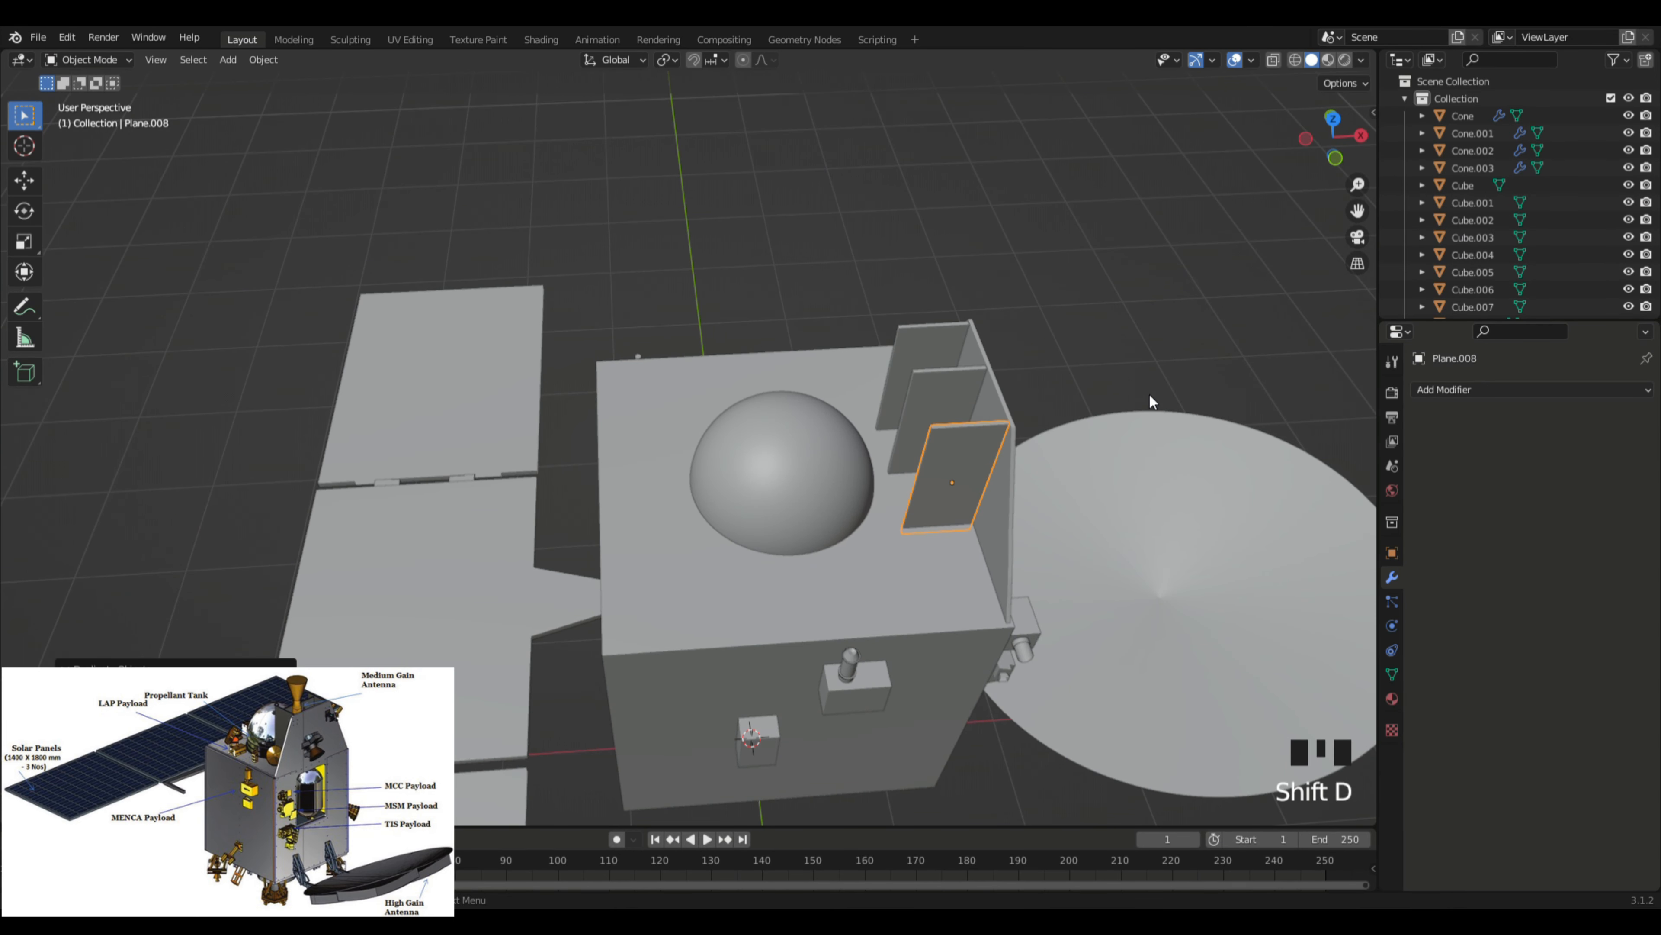
pyautogui.press('g')
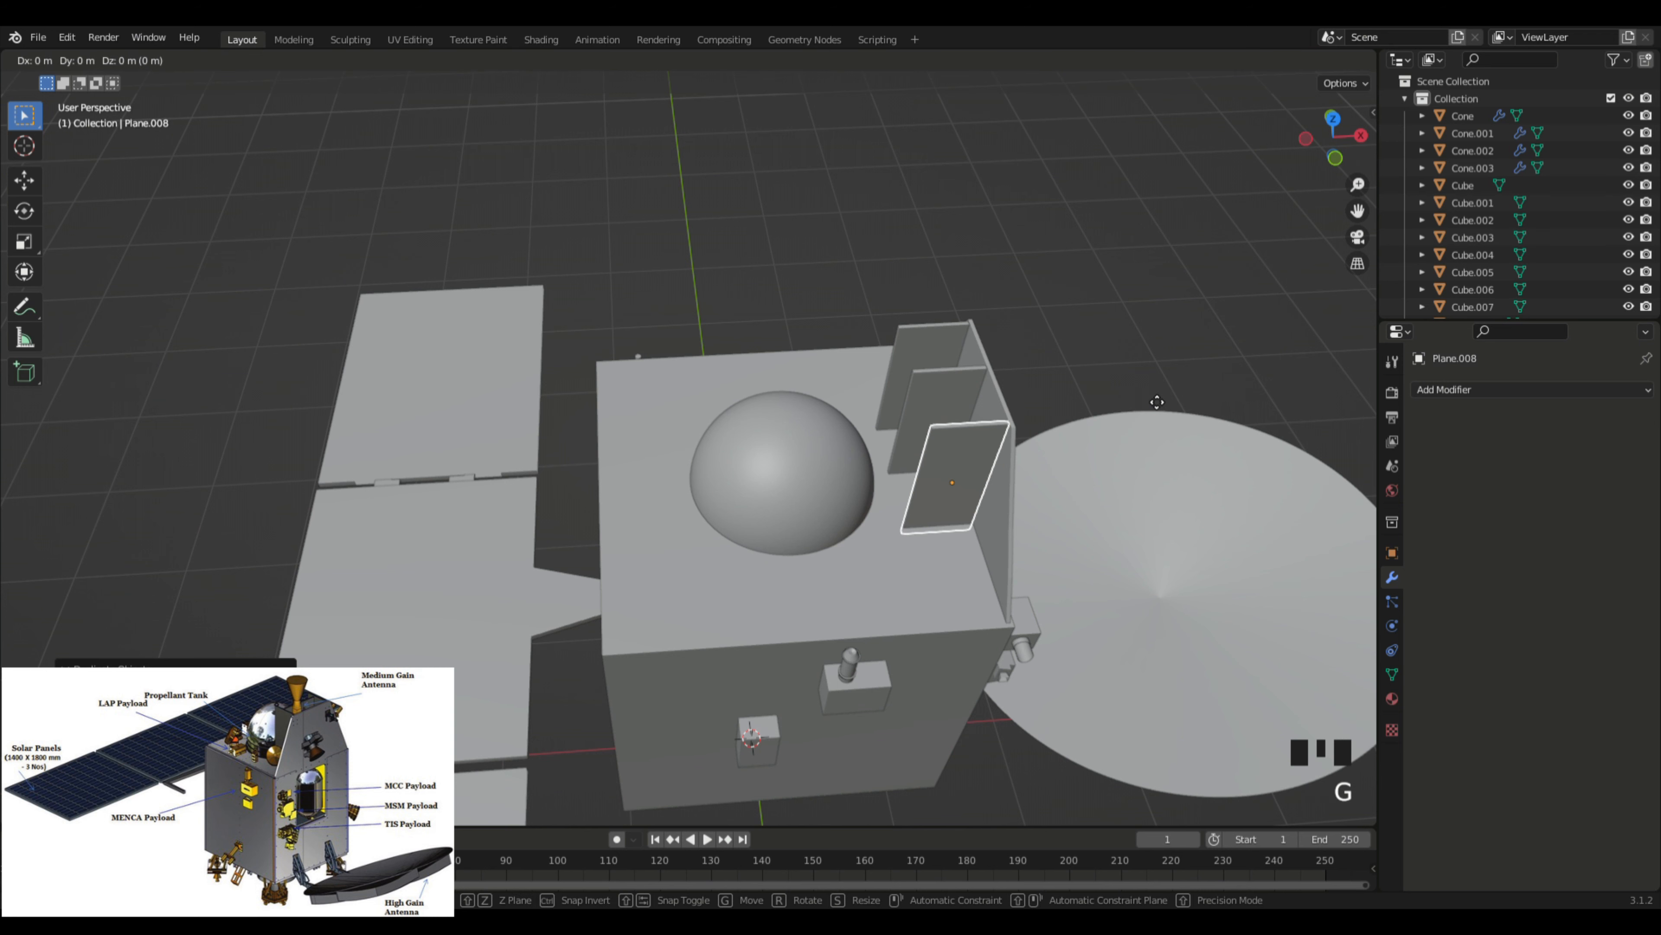
pyautogui.press('y')
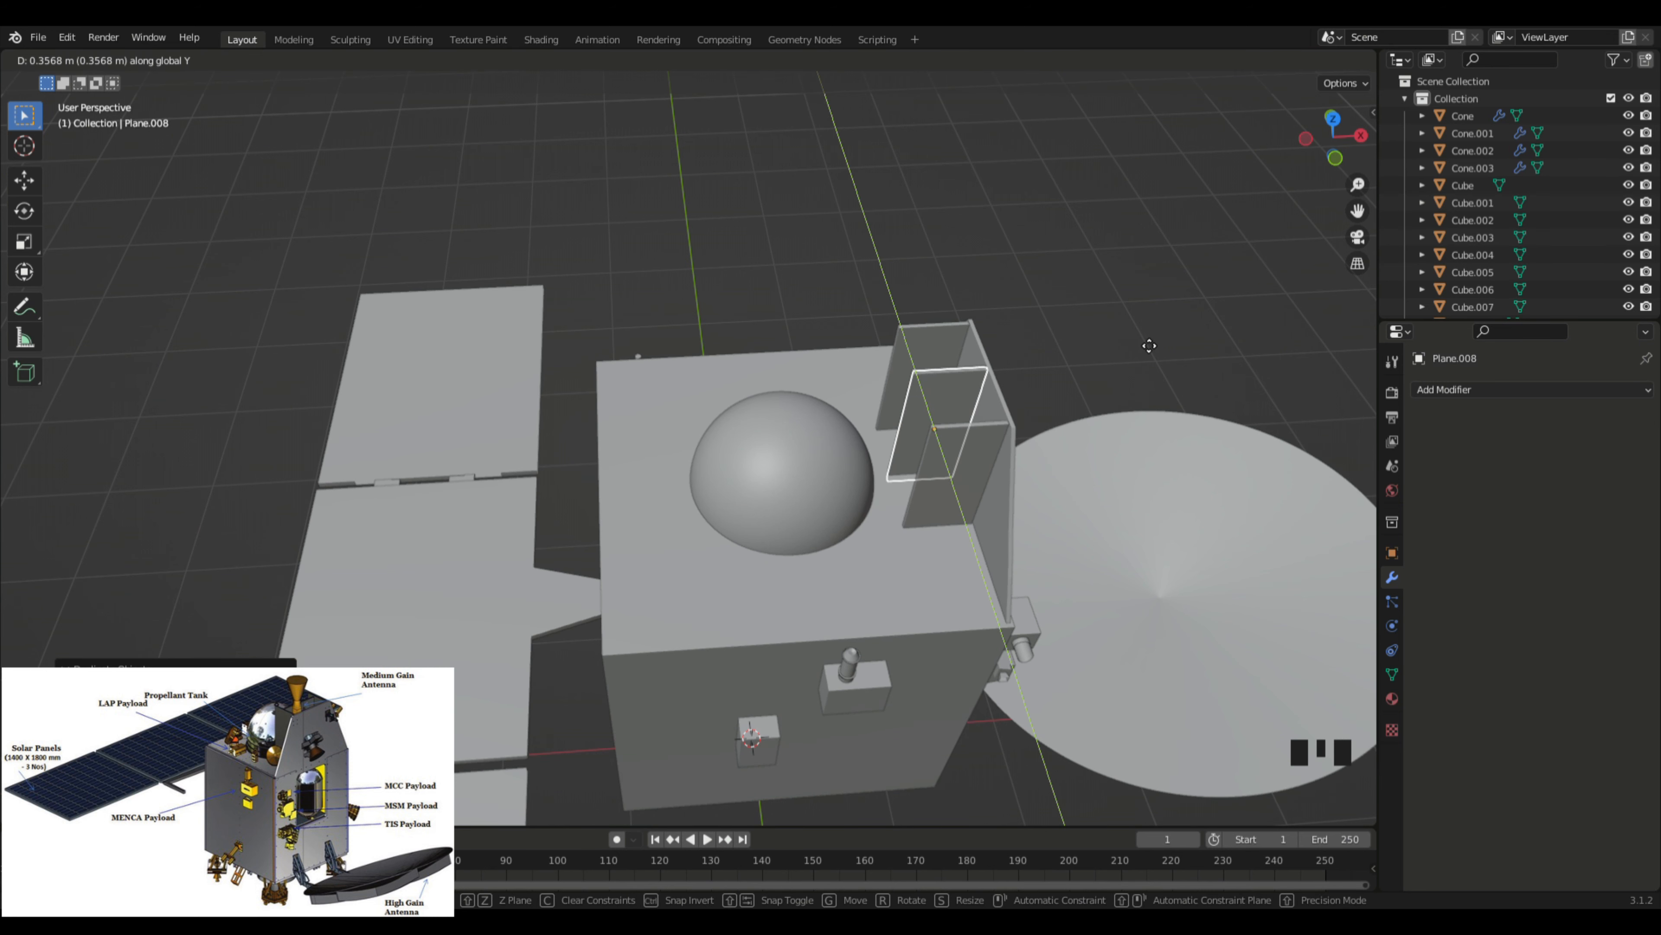
pyautogui.click(1149, 346)
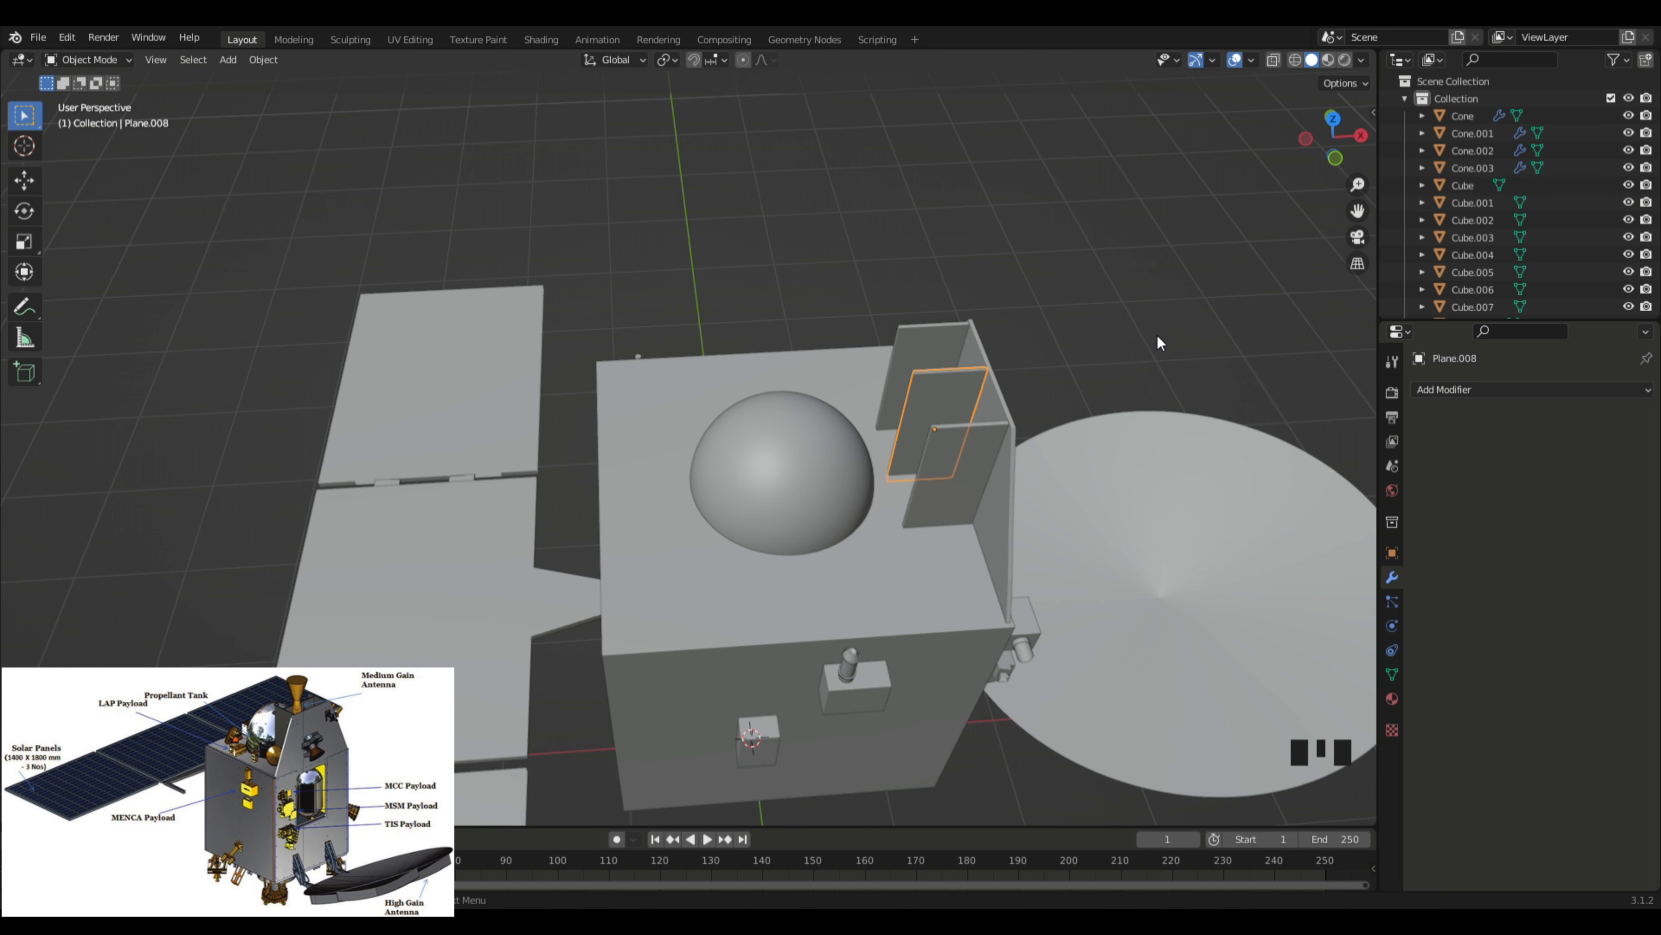
# Step: Rotate the new plate copy 90° about X and 90° about Y so it stands crosswise to the three supports
pyautogui.press('r')
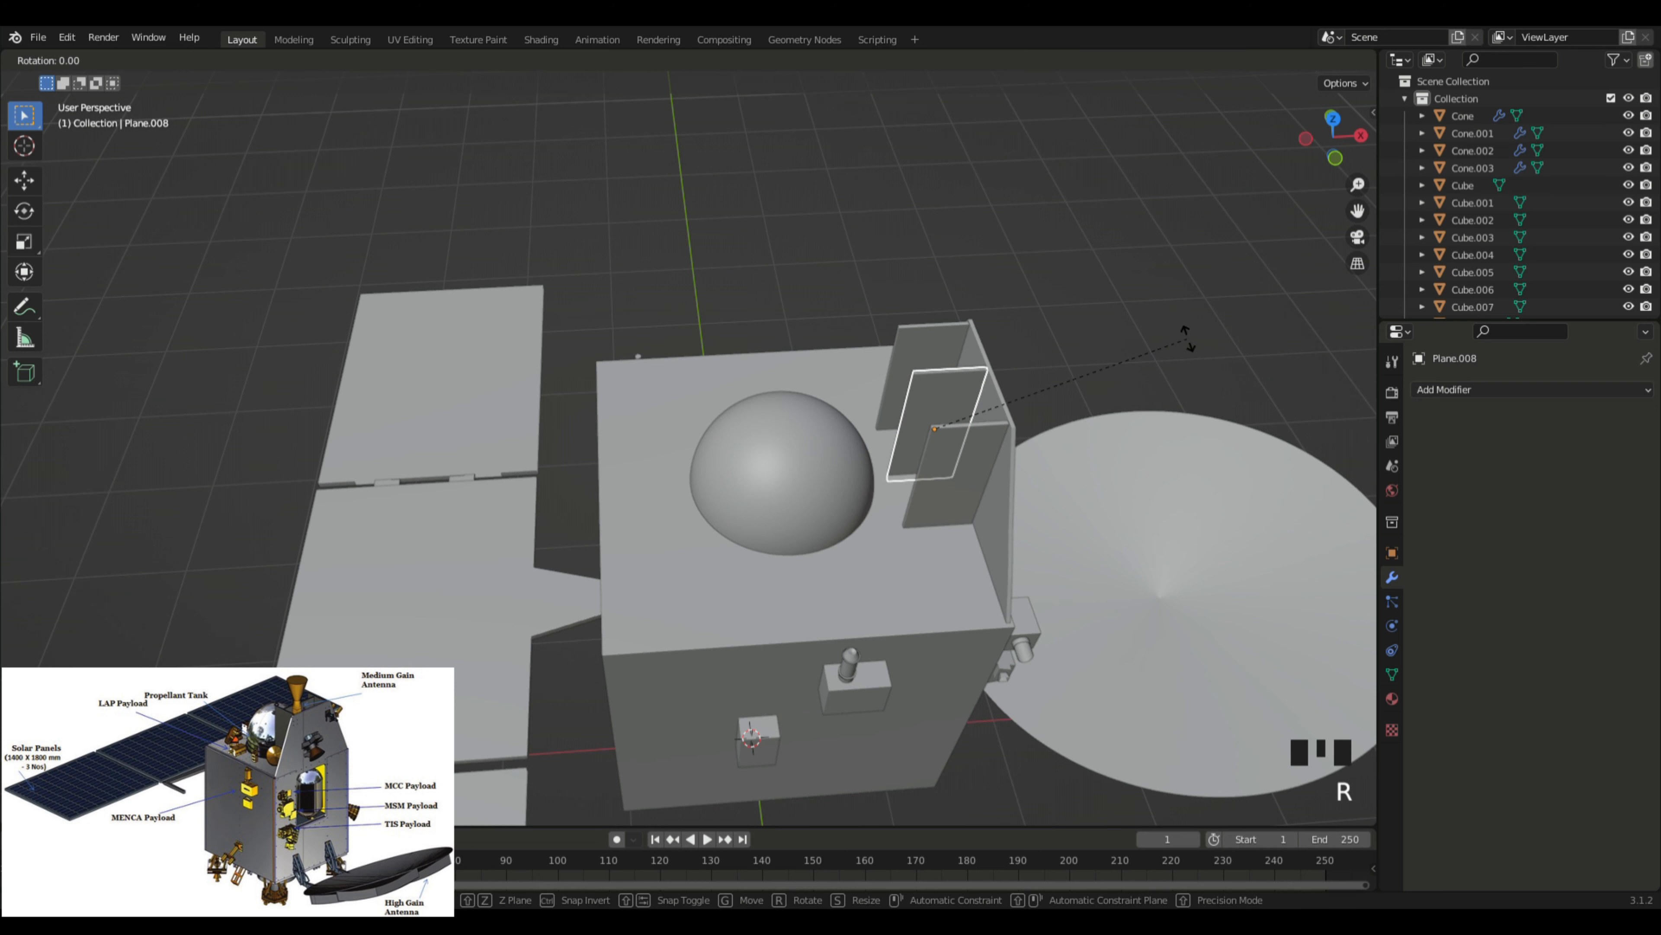
pyautogui.press('x')
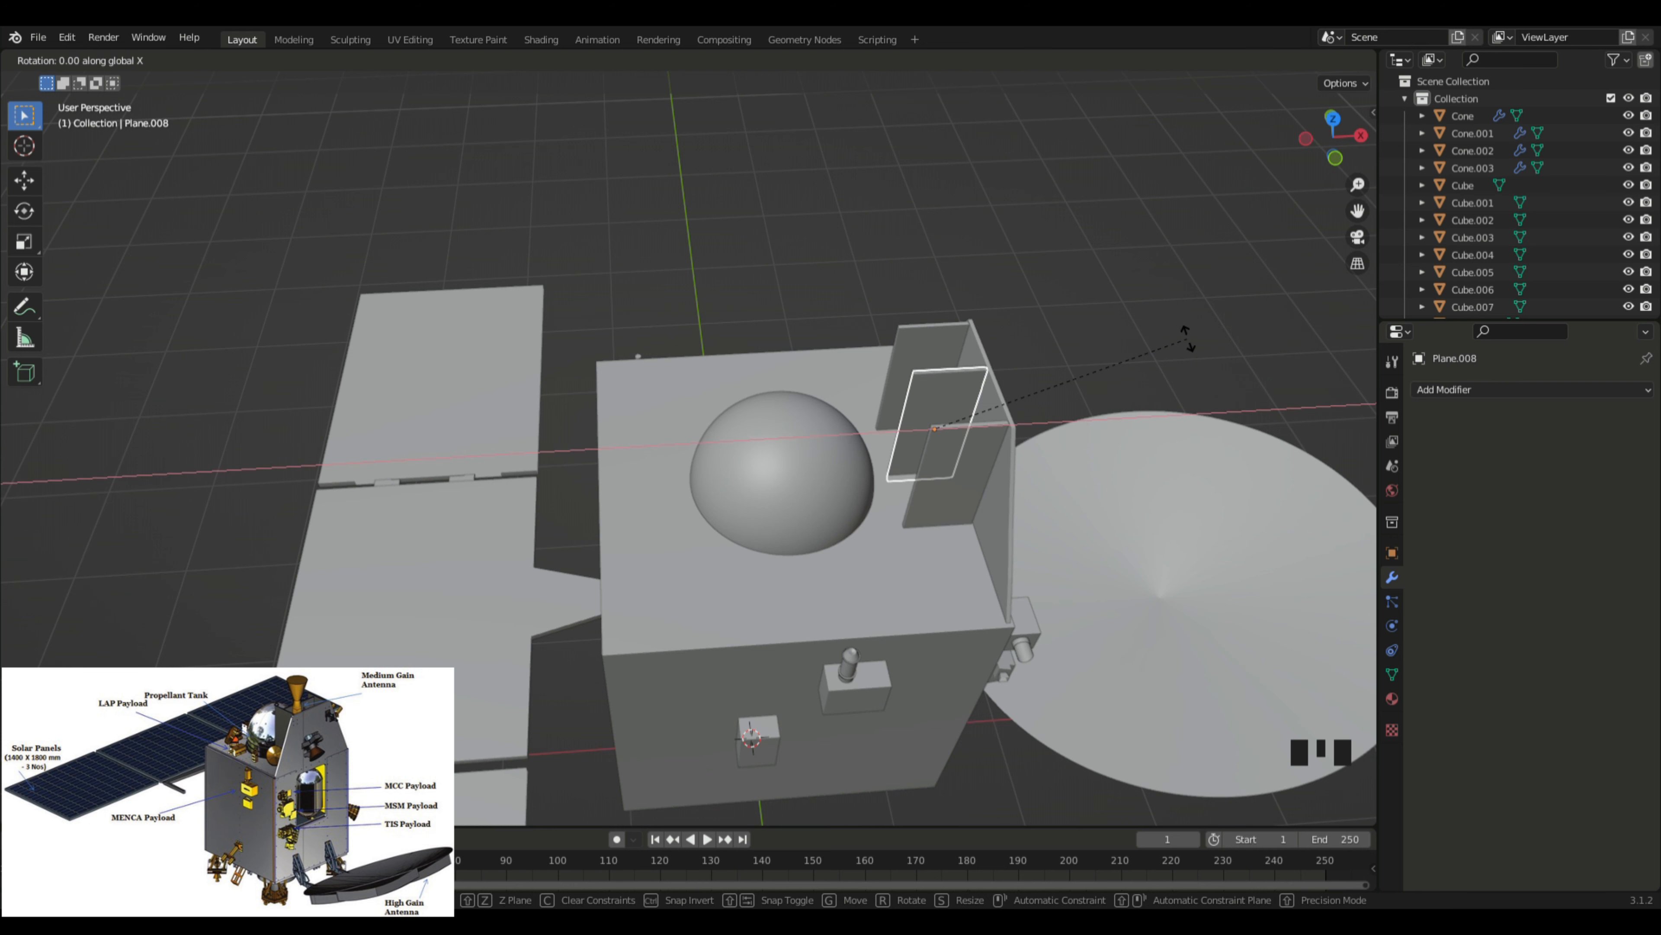
pyautogui.write('90')
pyautogui.press('Return')
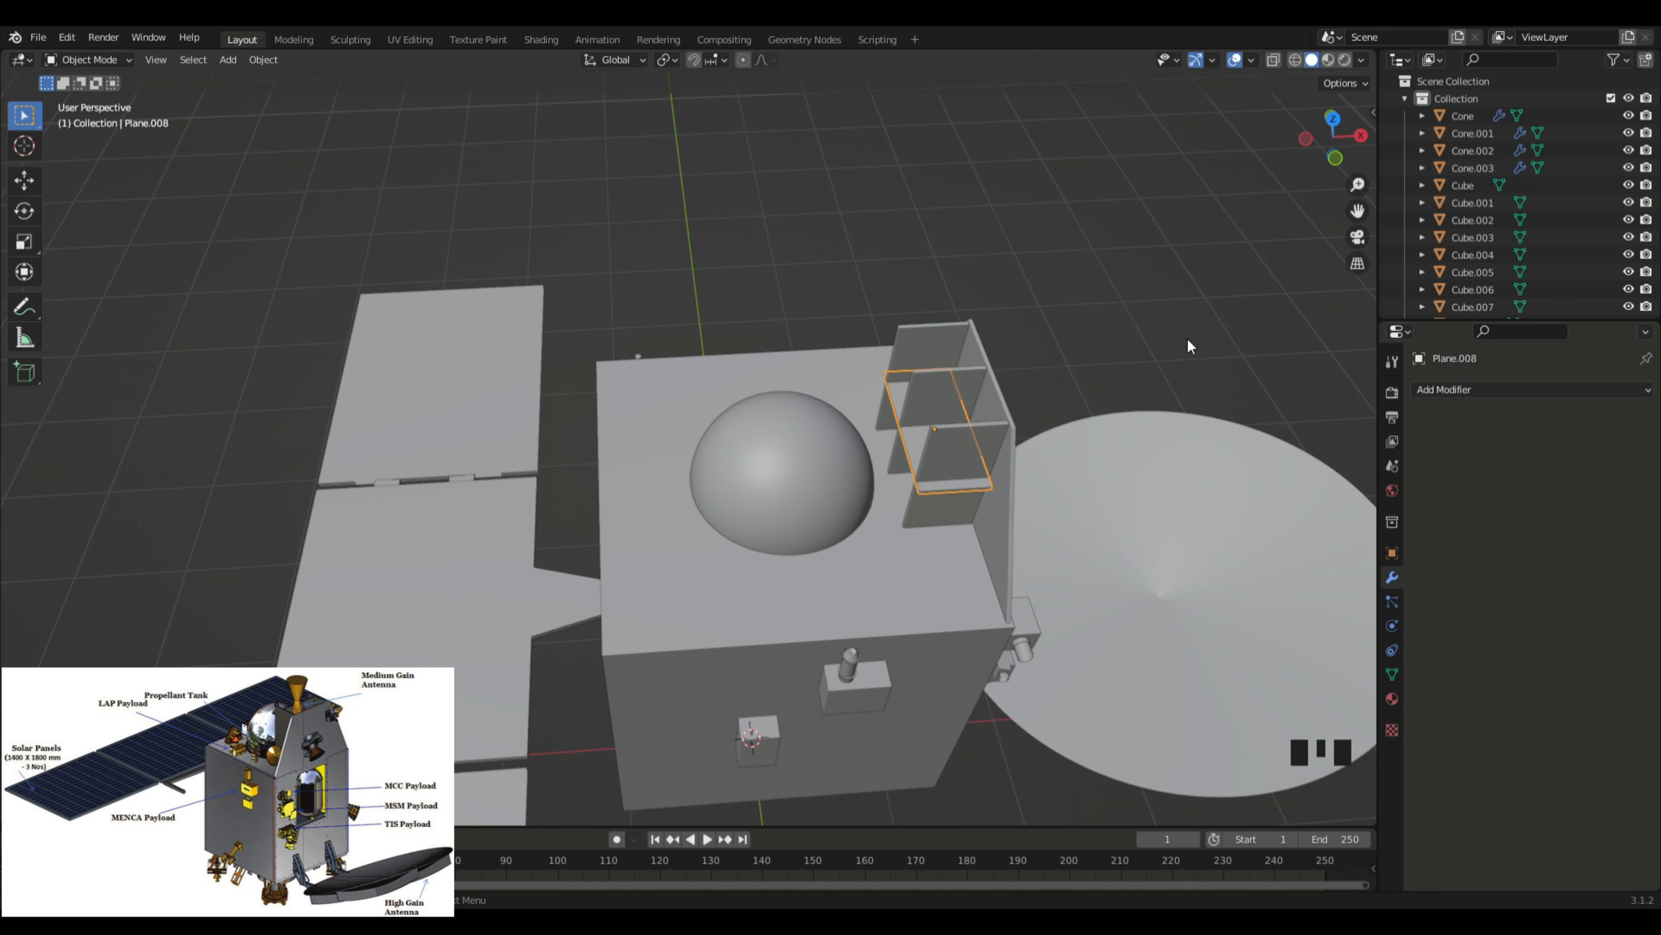
pyautogui.press('r')
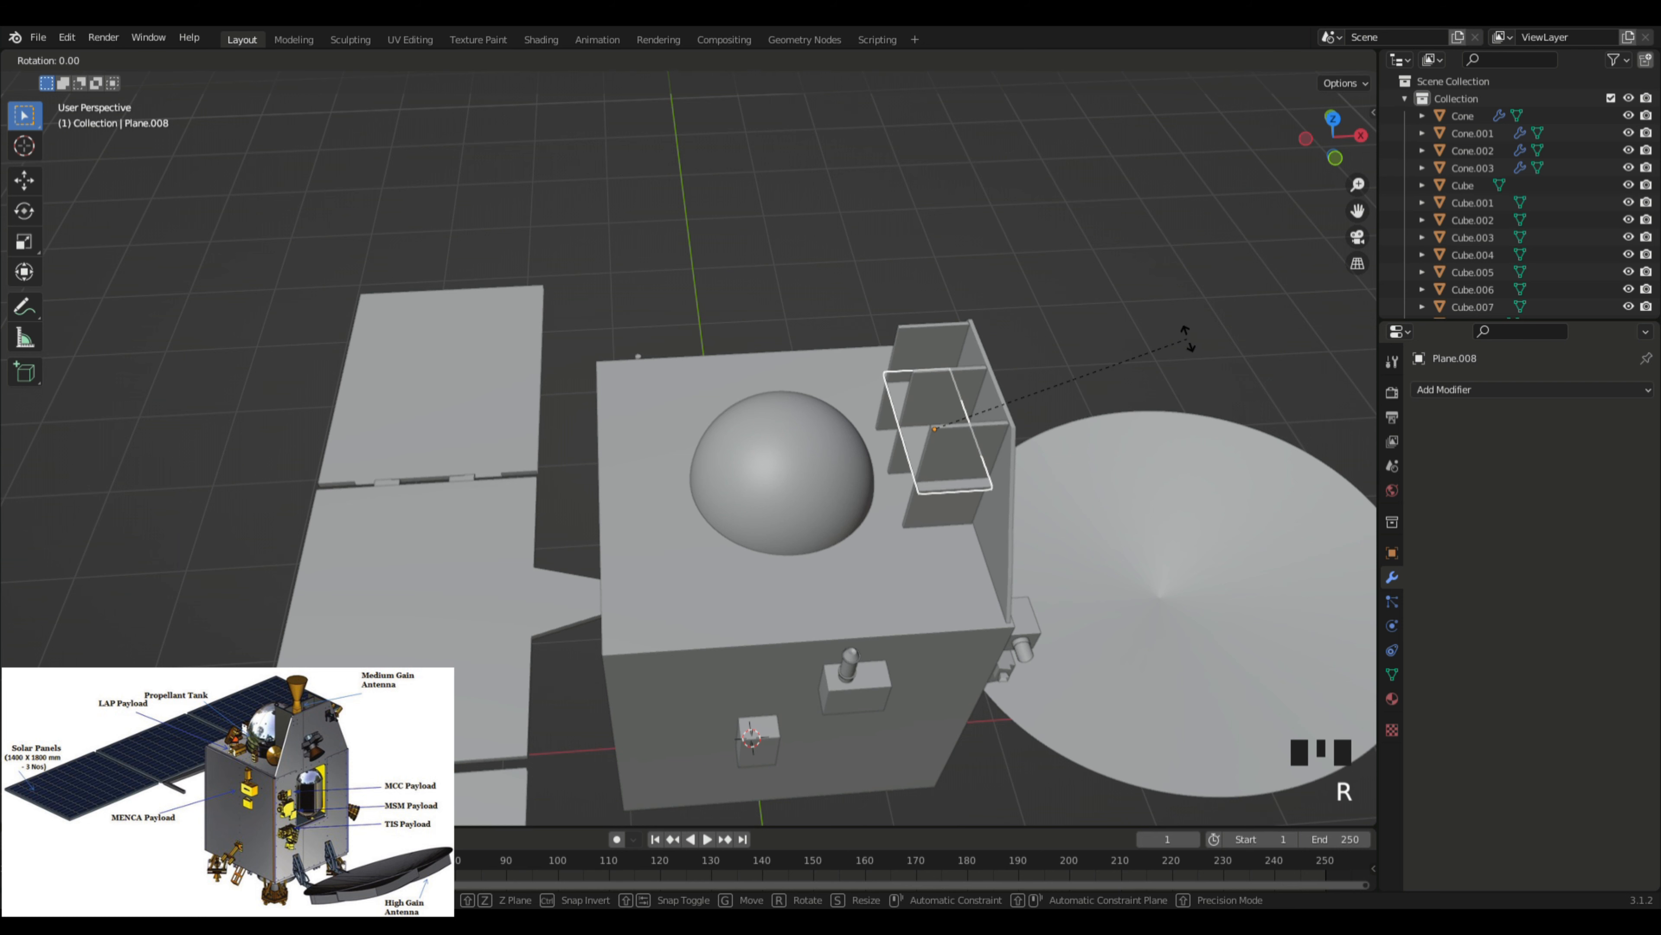
pyautogui.write('y')
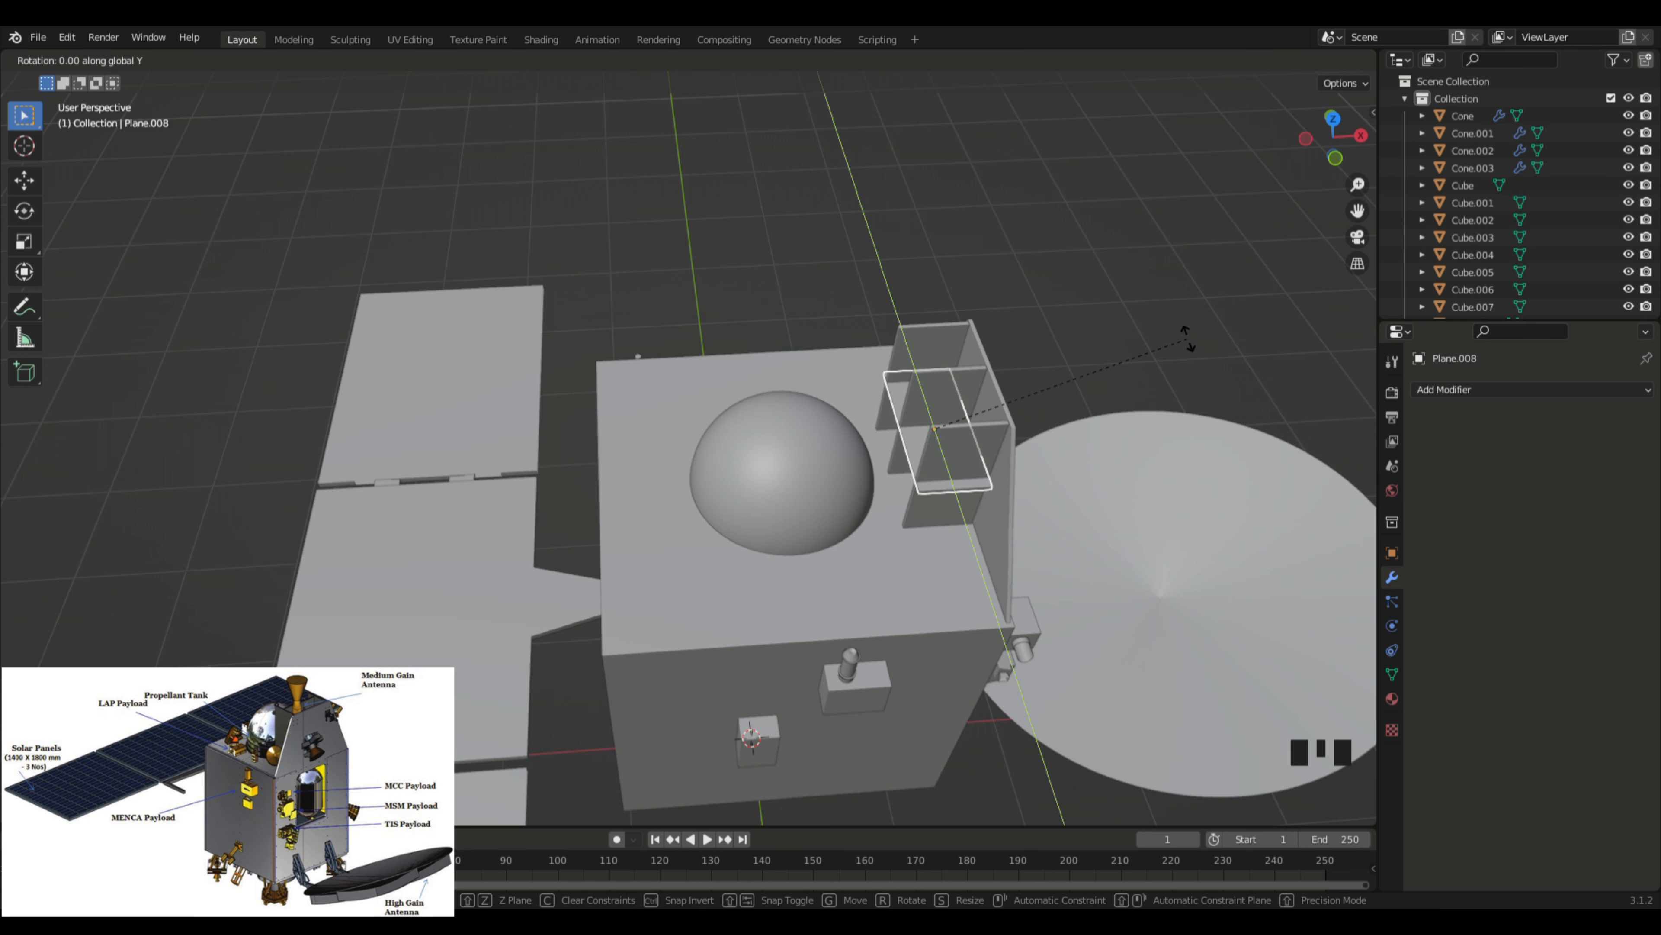
pyautogui.write('90')
pyautogui.press('Return')
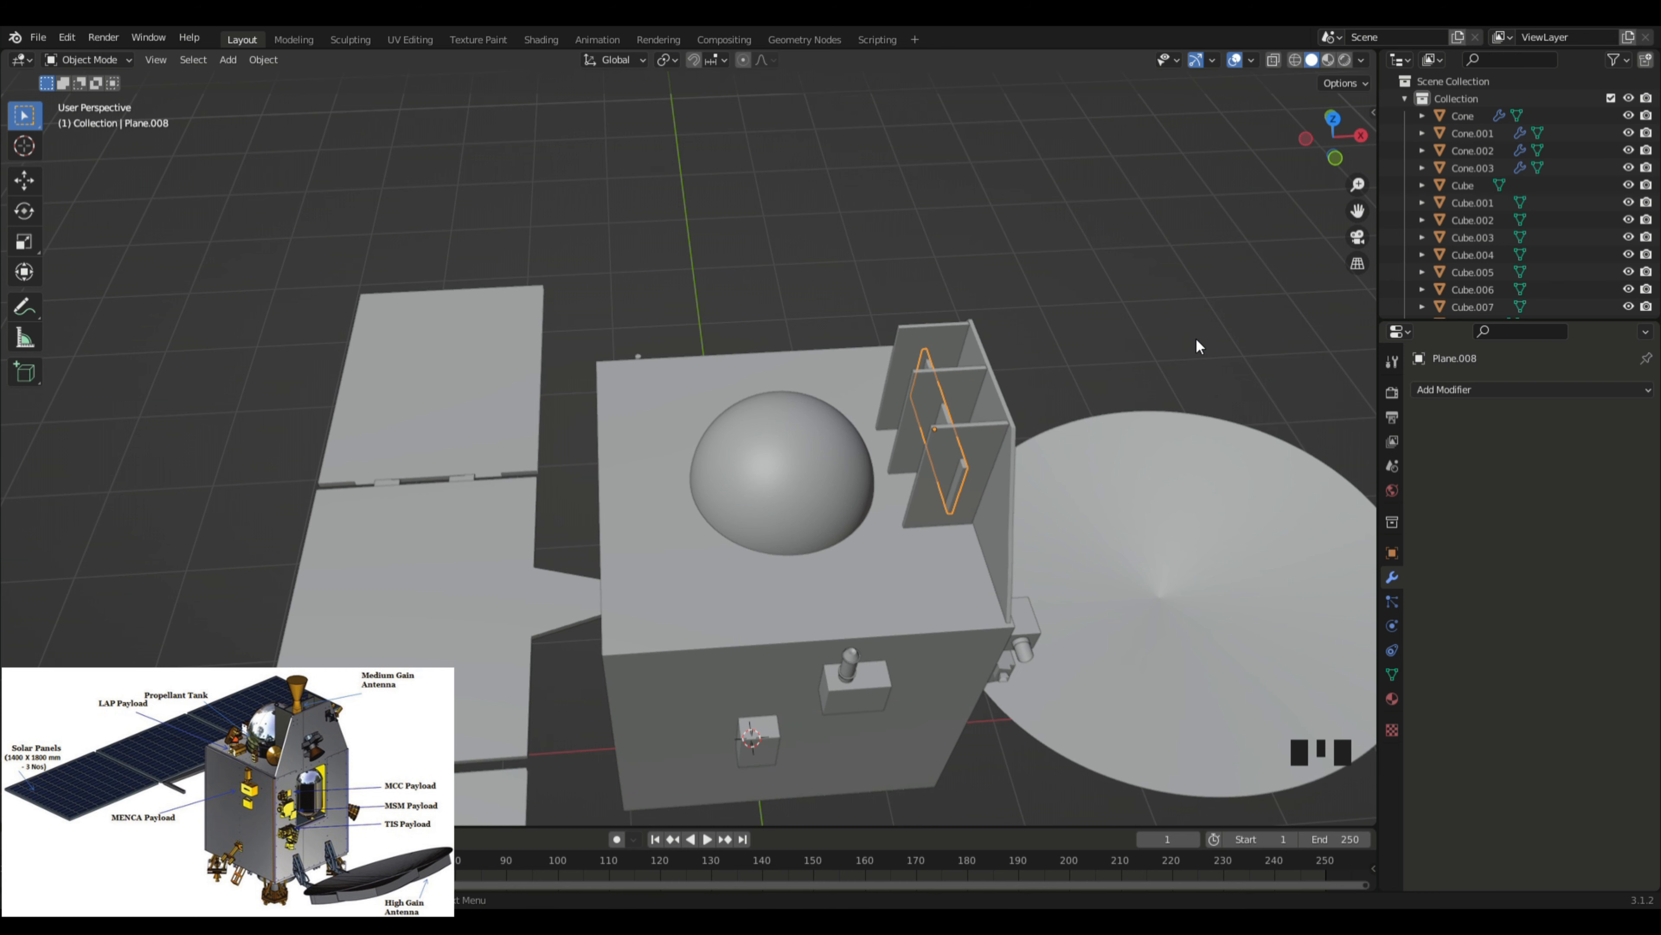
# Step: Scale the crosswise plate to span the three supports and move it along X to their dome-side edges
pyautogui.press('s')
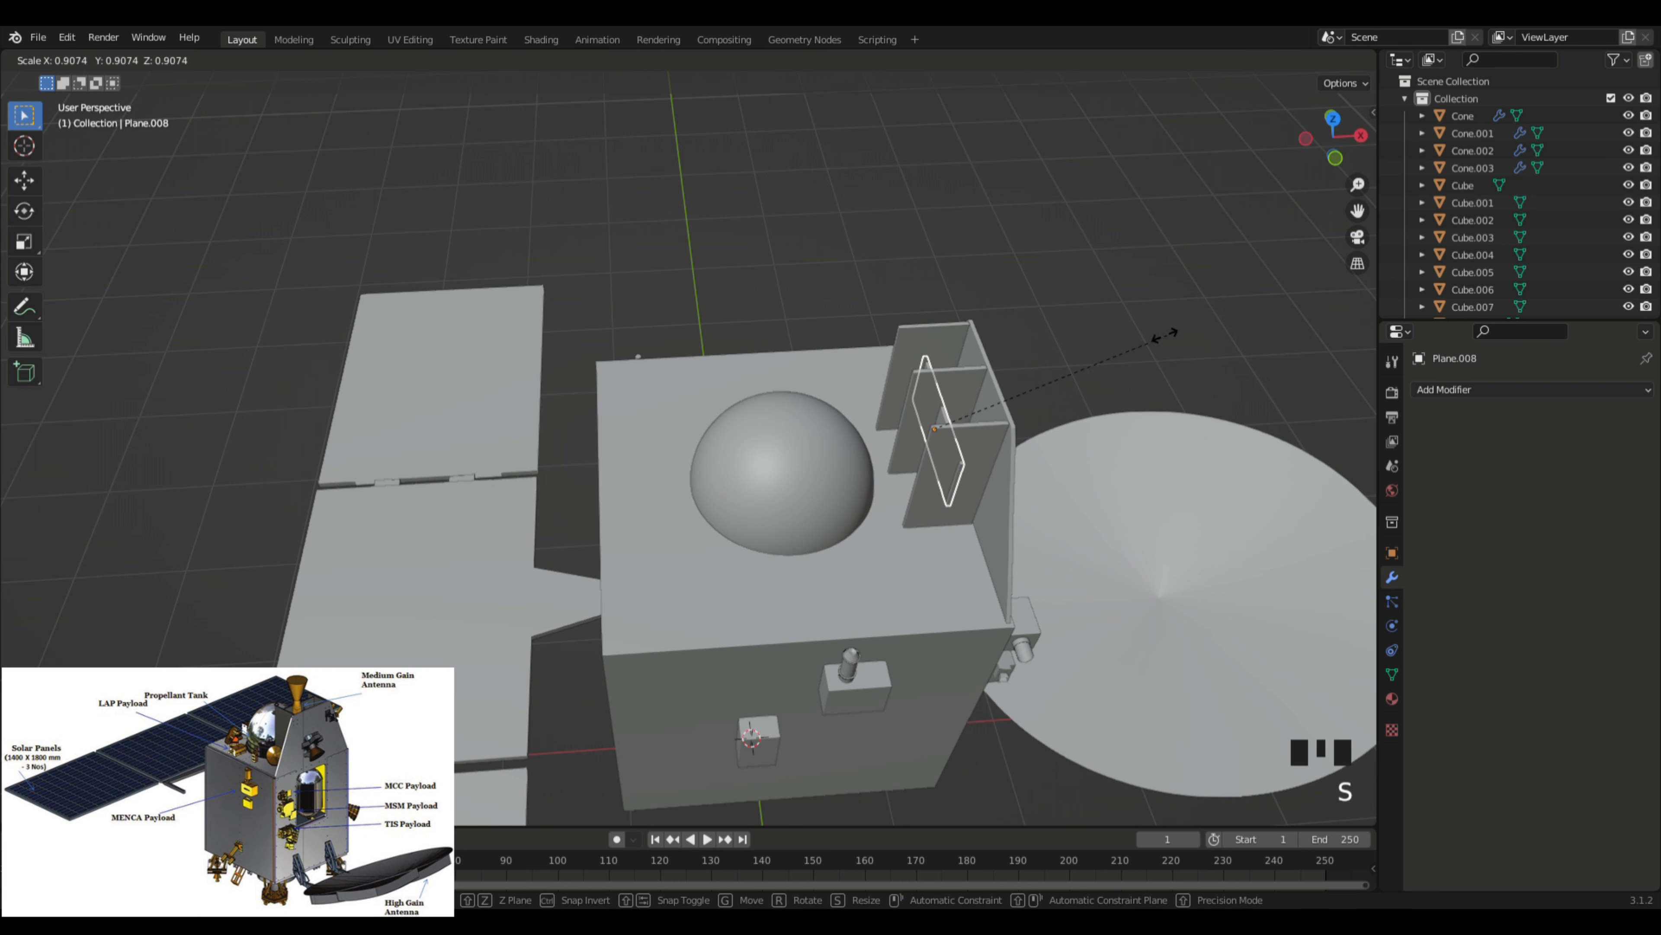
pyautogui.click(1160, 335)
pyautogui.moveTo(1160, 335); pyautogui.dragTo(1114, 308, button='middle')
pyautogui.press('s')
pyautogui.click(1227, 291)
pyautogui.press('g')
pyautogui.press('x')
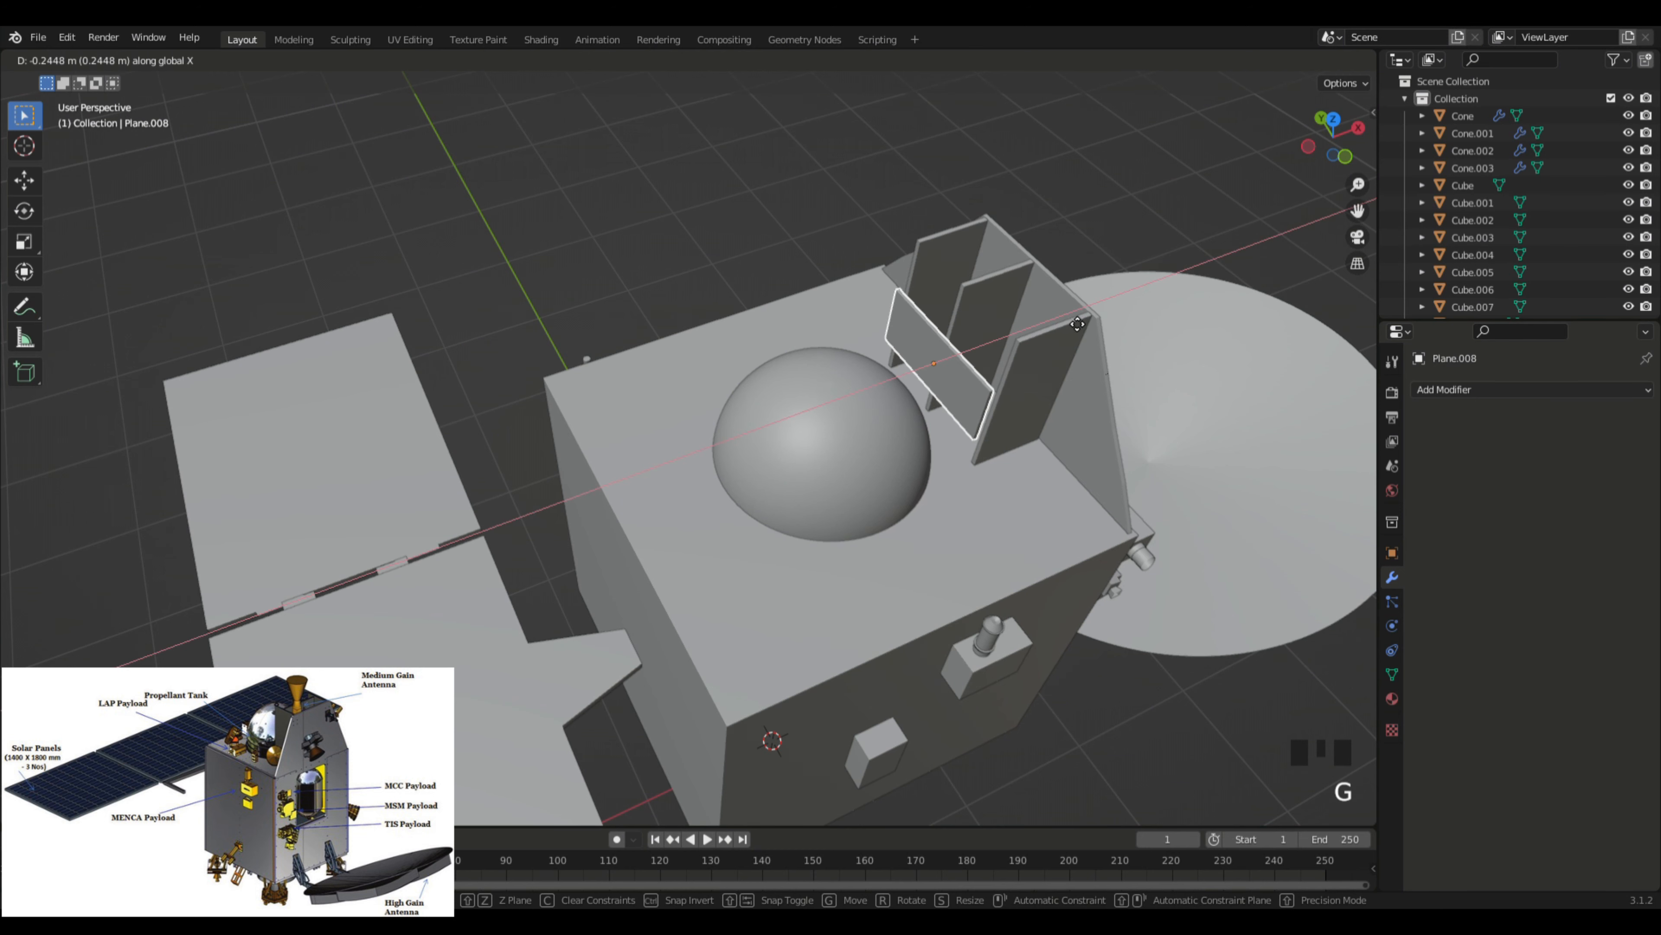
pyautogui.click(1125, 311)
# Step: Stretch the crosswise plate along Z until it covers the full height of the three upright supports
pyautogui.moveTo(1150, 303); pyautogui.dragTo(1257, 281, button='middle')
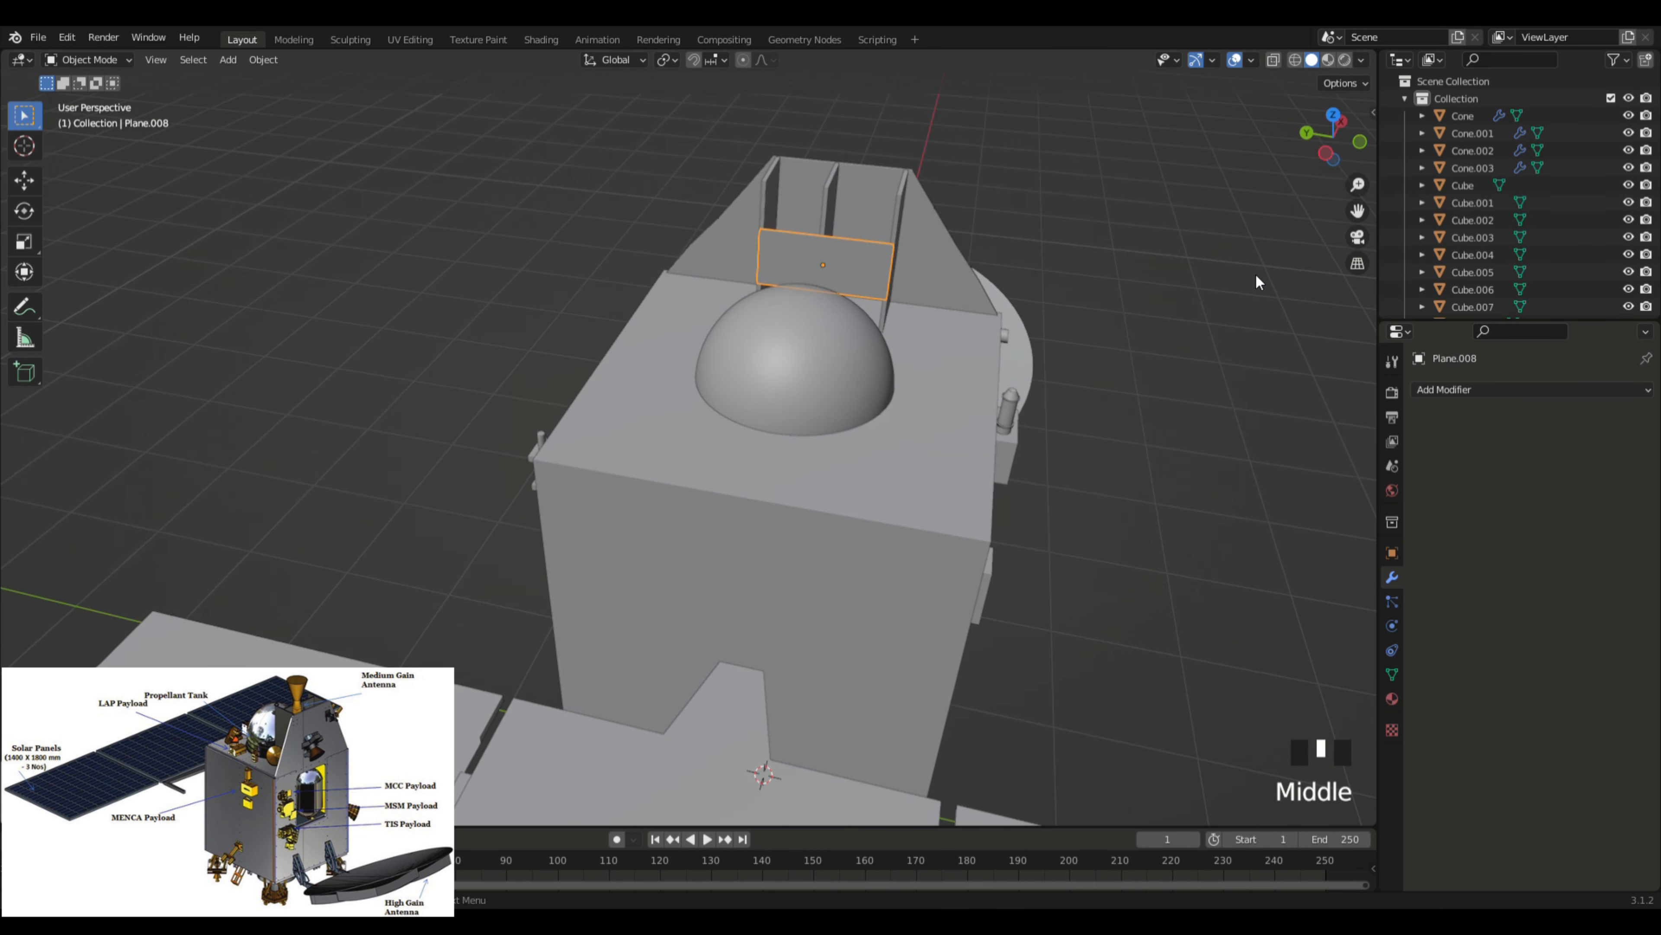
pyautogui.press('s')
pyautogui.press('z')
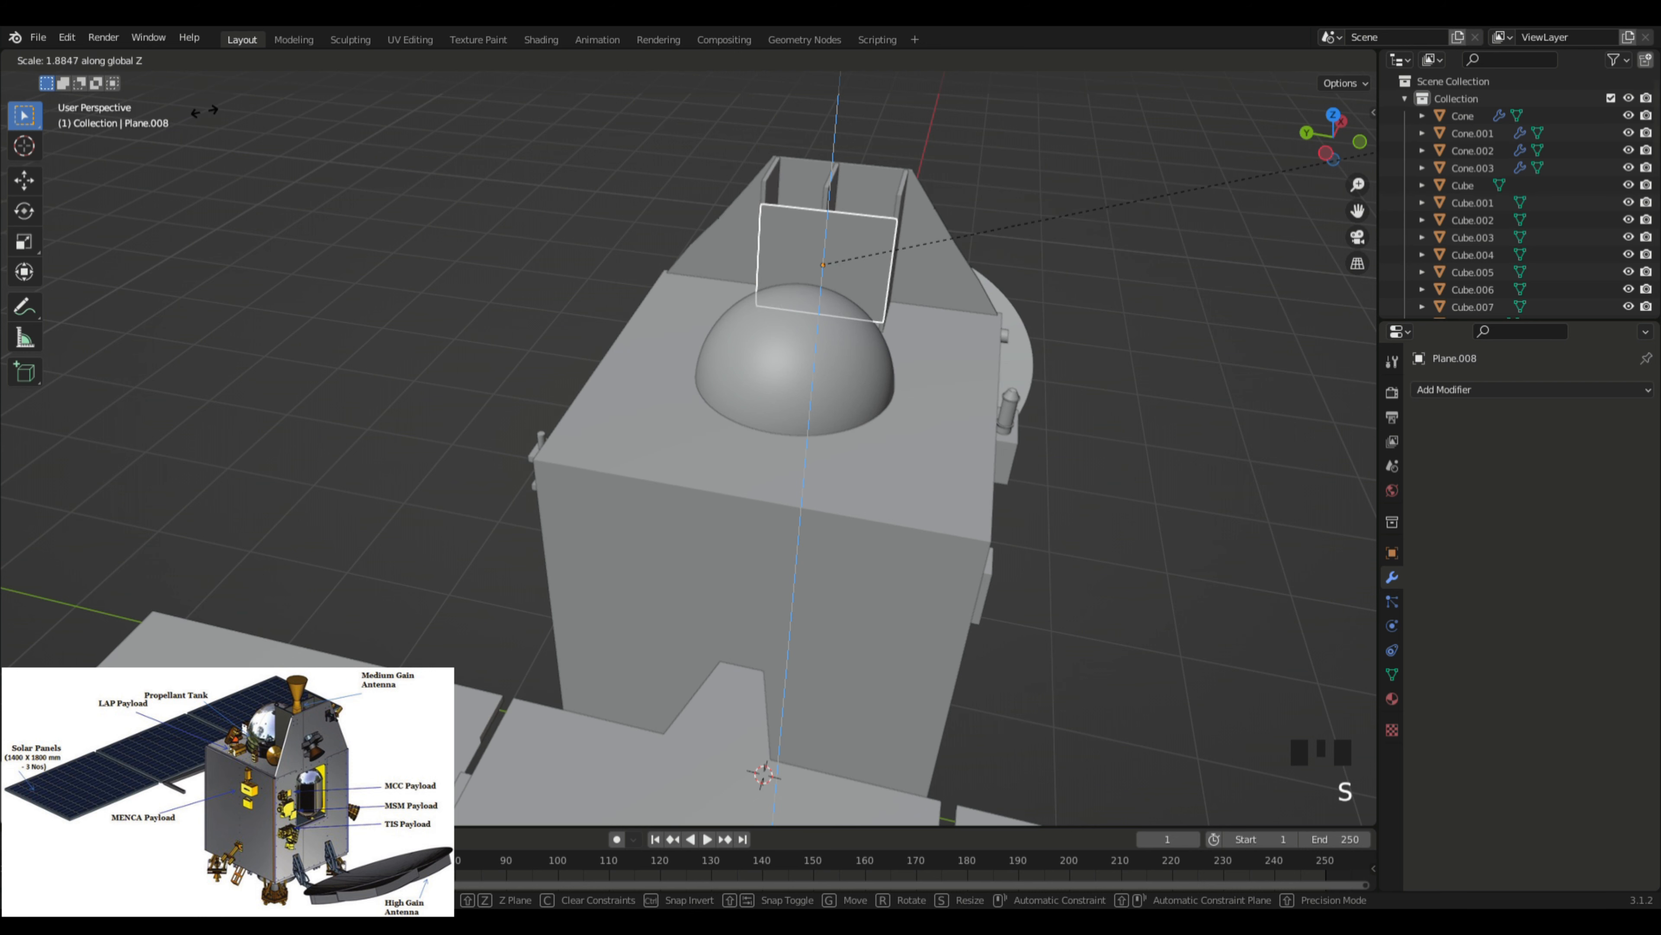
pyautogui.click(273, 132)
pyautogui.moveTo(955, 360)
pyautogui.mouseDown(button='middle')
pyautogui.moveTo(986, 369)
pyautogui.moveTo(911, 351)
pyautogui.moveTo(968, 353)
pyautogui.mouseUp(button='middle')
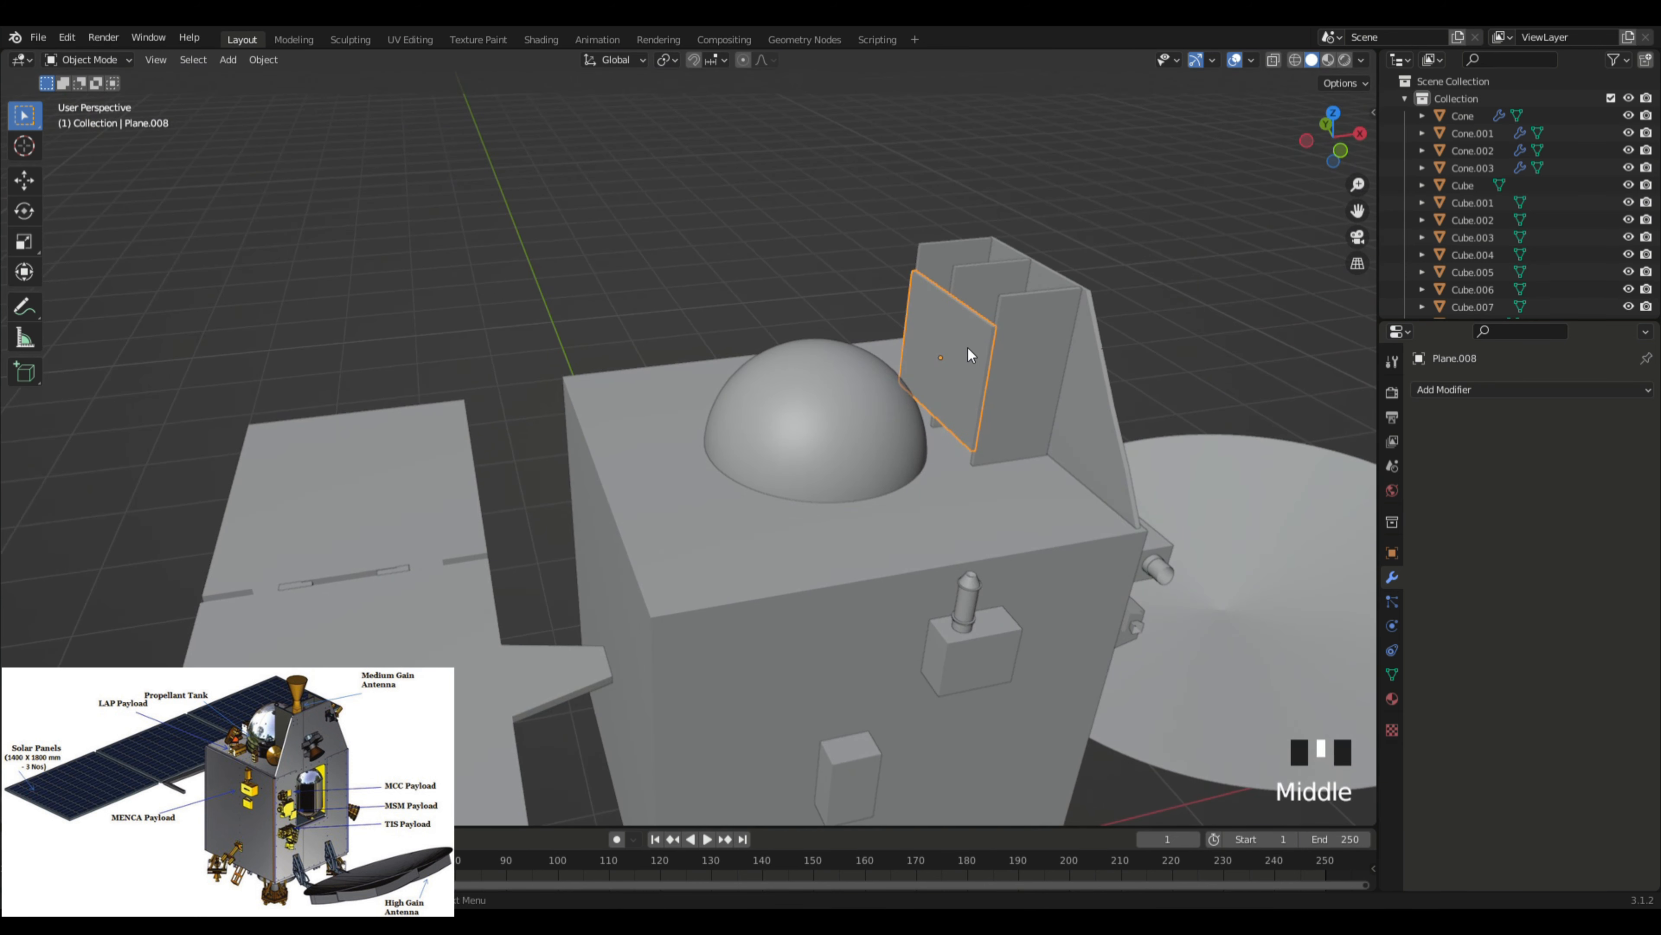
pyautogui.press('s')
pyautogui.press('z')
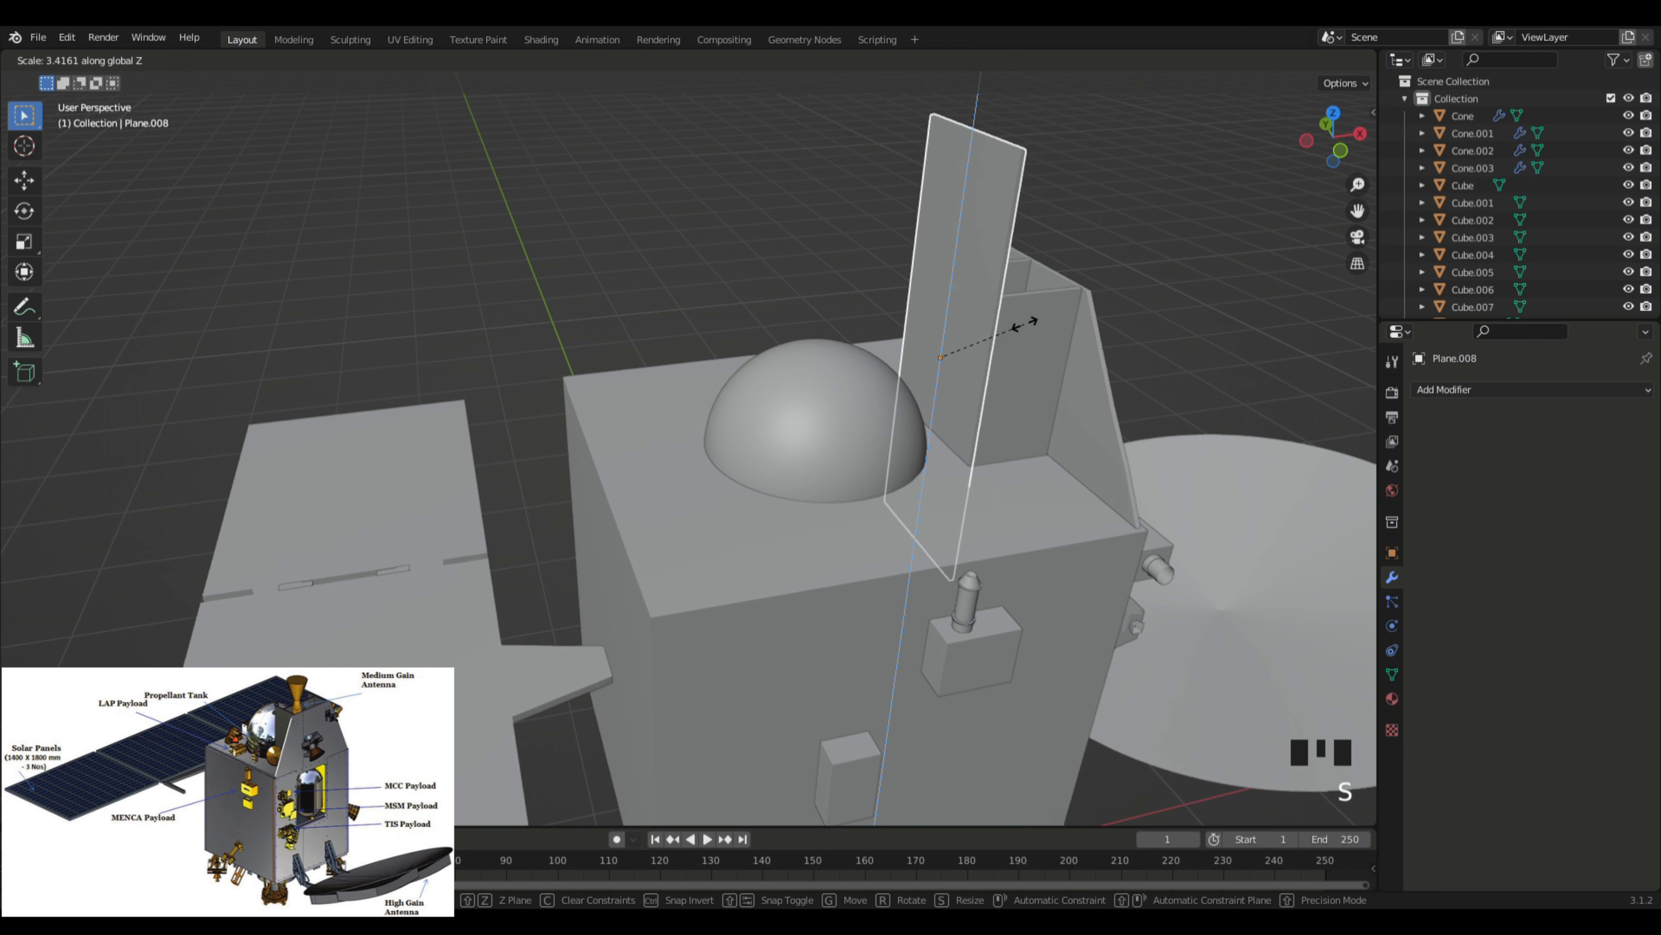
pyautogui.click(972, 337)
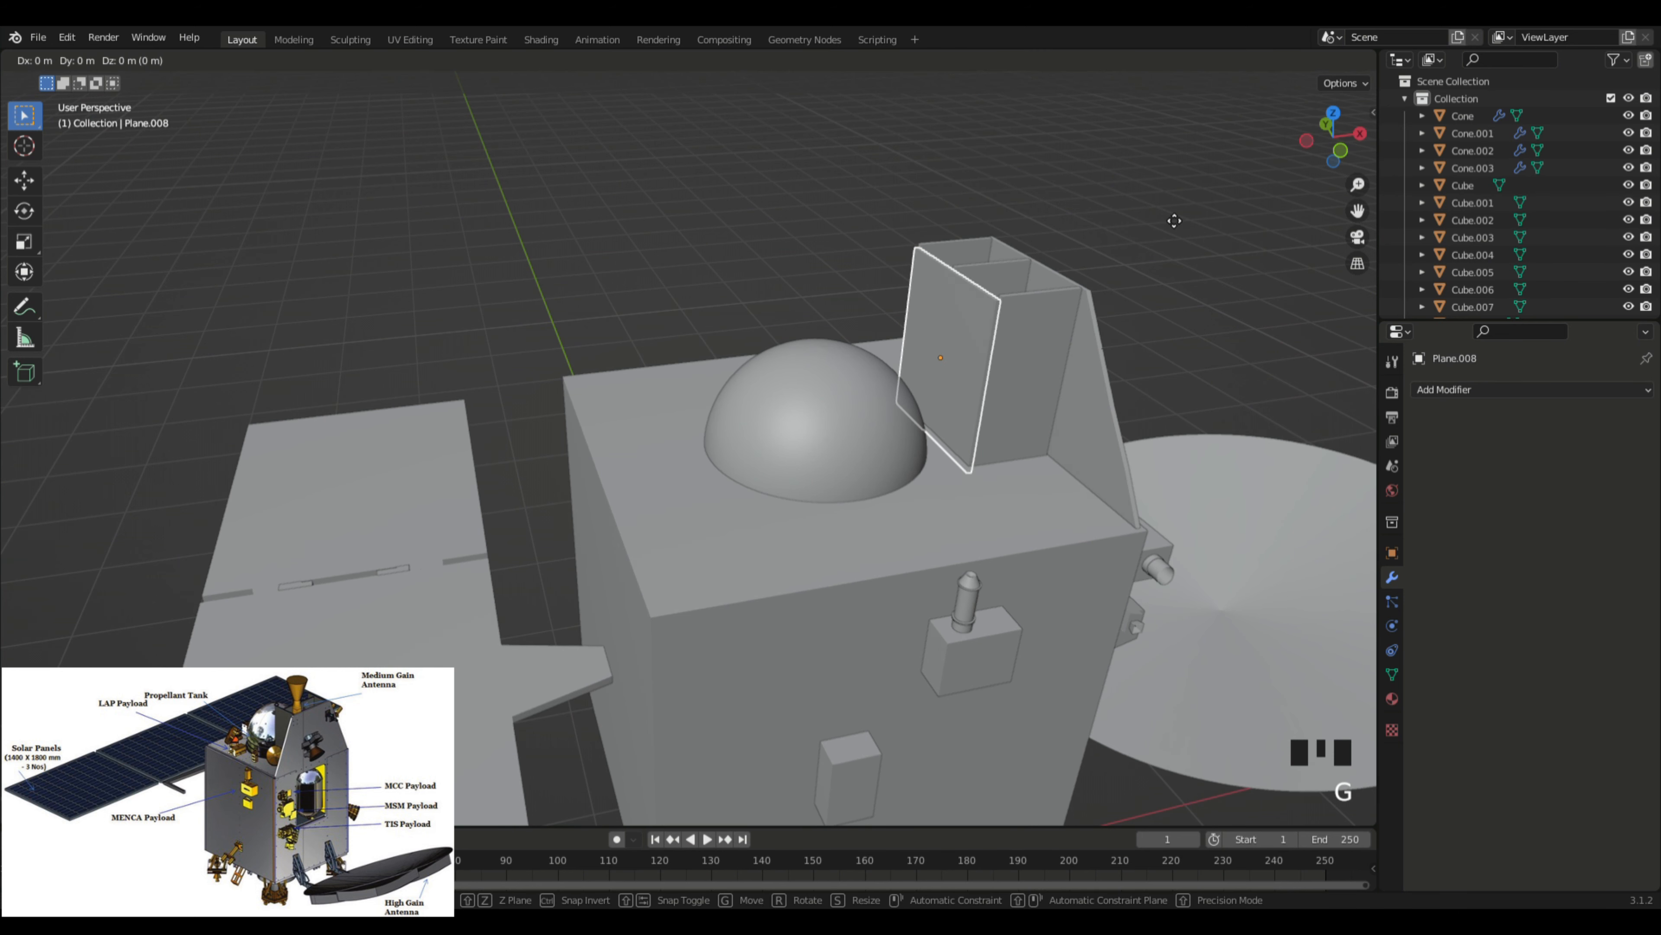
# Step: Raise the crosswise plate slightly along Z to align its top edge with the supports, and deselect it
pyautogui.click(1206, 234)
pyautogui.moveTo(1207, 234); pyautogui.dragTo(1085, 409, button='middle')
pyautogui.click(1038, 484)
pyautogui.press('g')
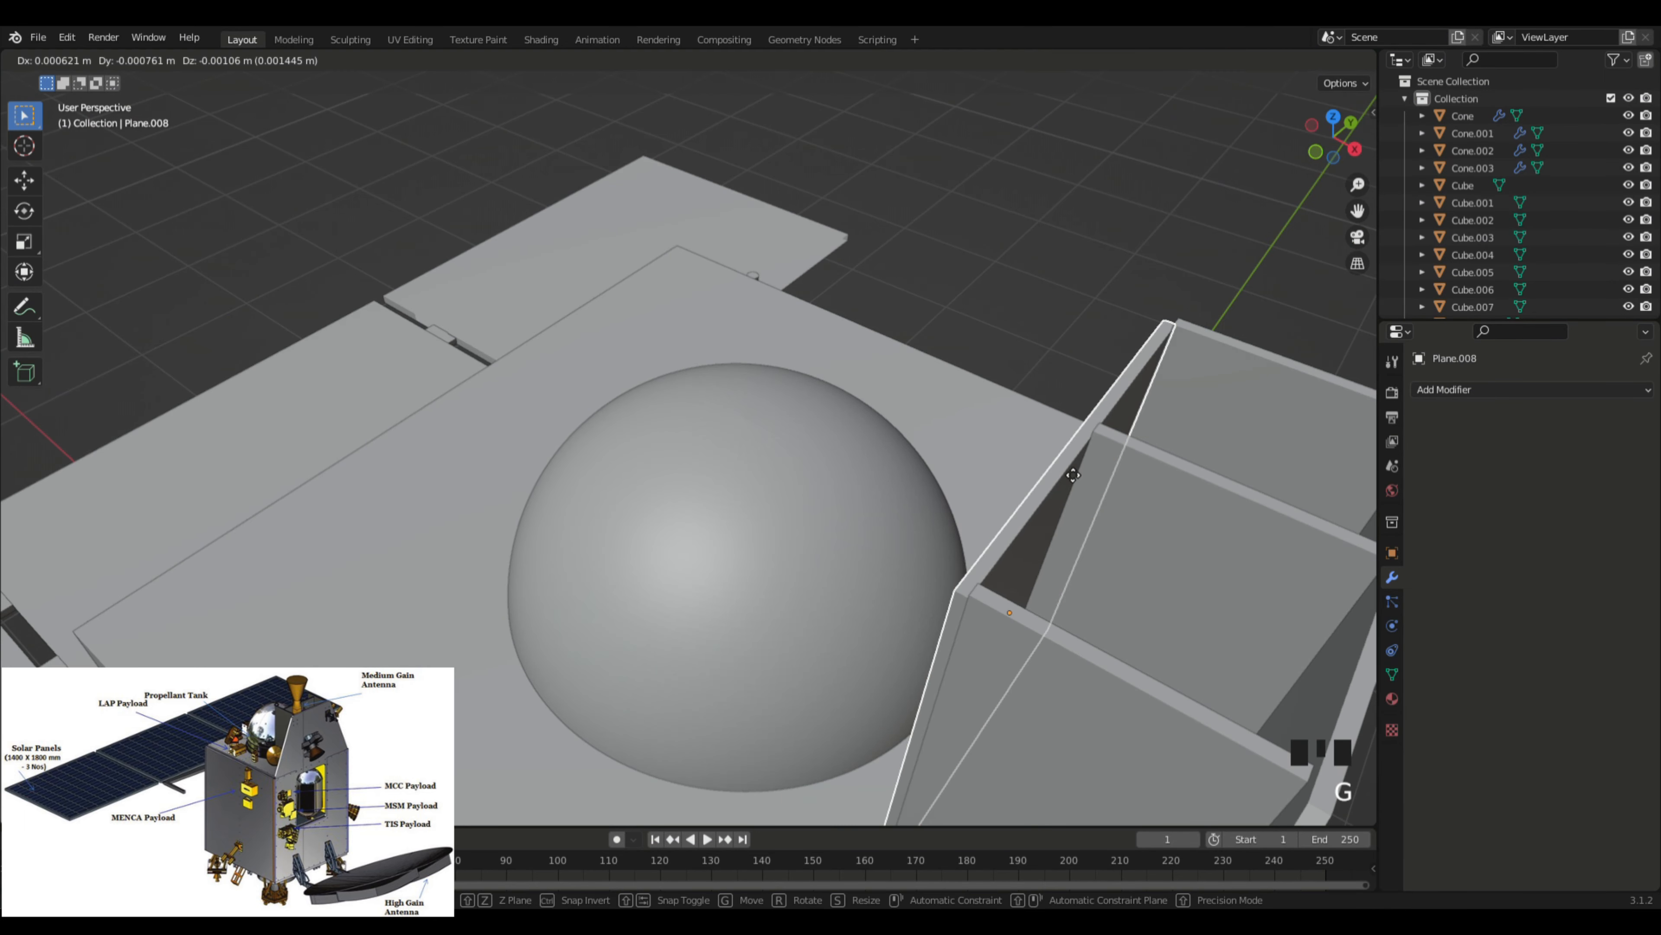
pyautogui.press('z')
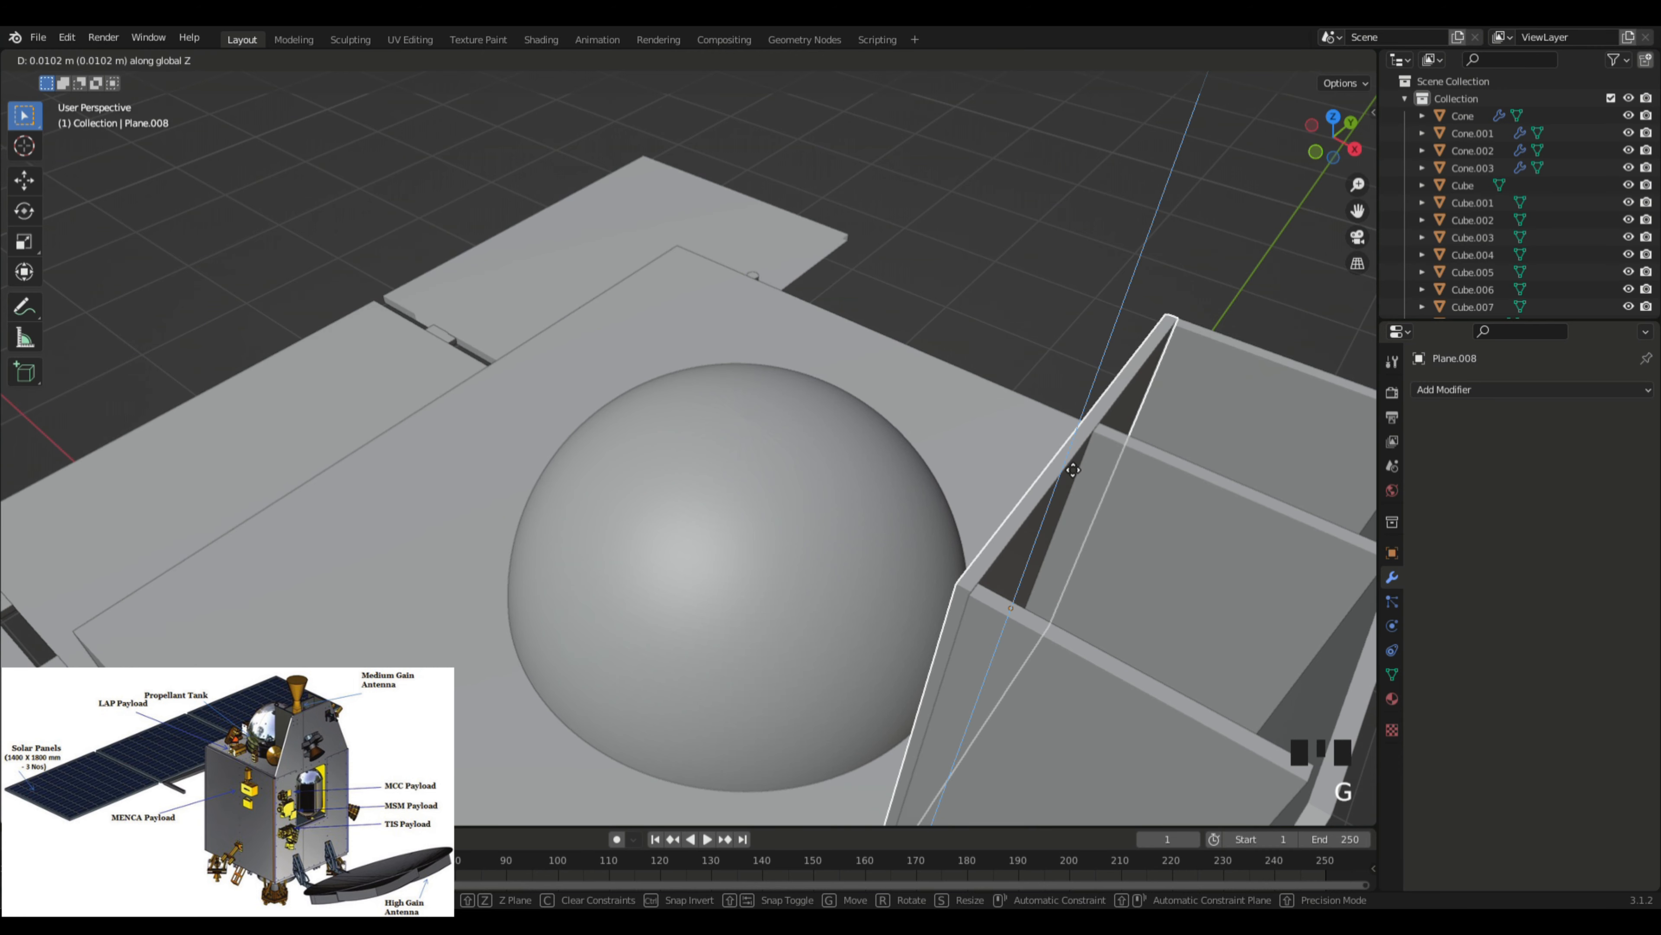
pyautogui.click(1071, 459)
pyautogui.moveTo(1063, 288); pyautogui.dragTo(1292, 576, button='middle')
pyautogui.scroll(-3, 1171, 327)
pyautogui.click(1160, 334)
pyautogui.scroll(-3, 1106, 330)
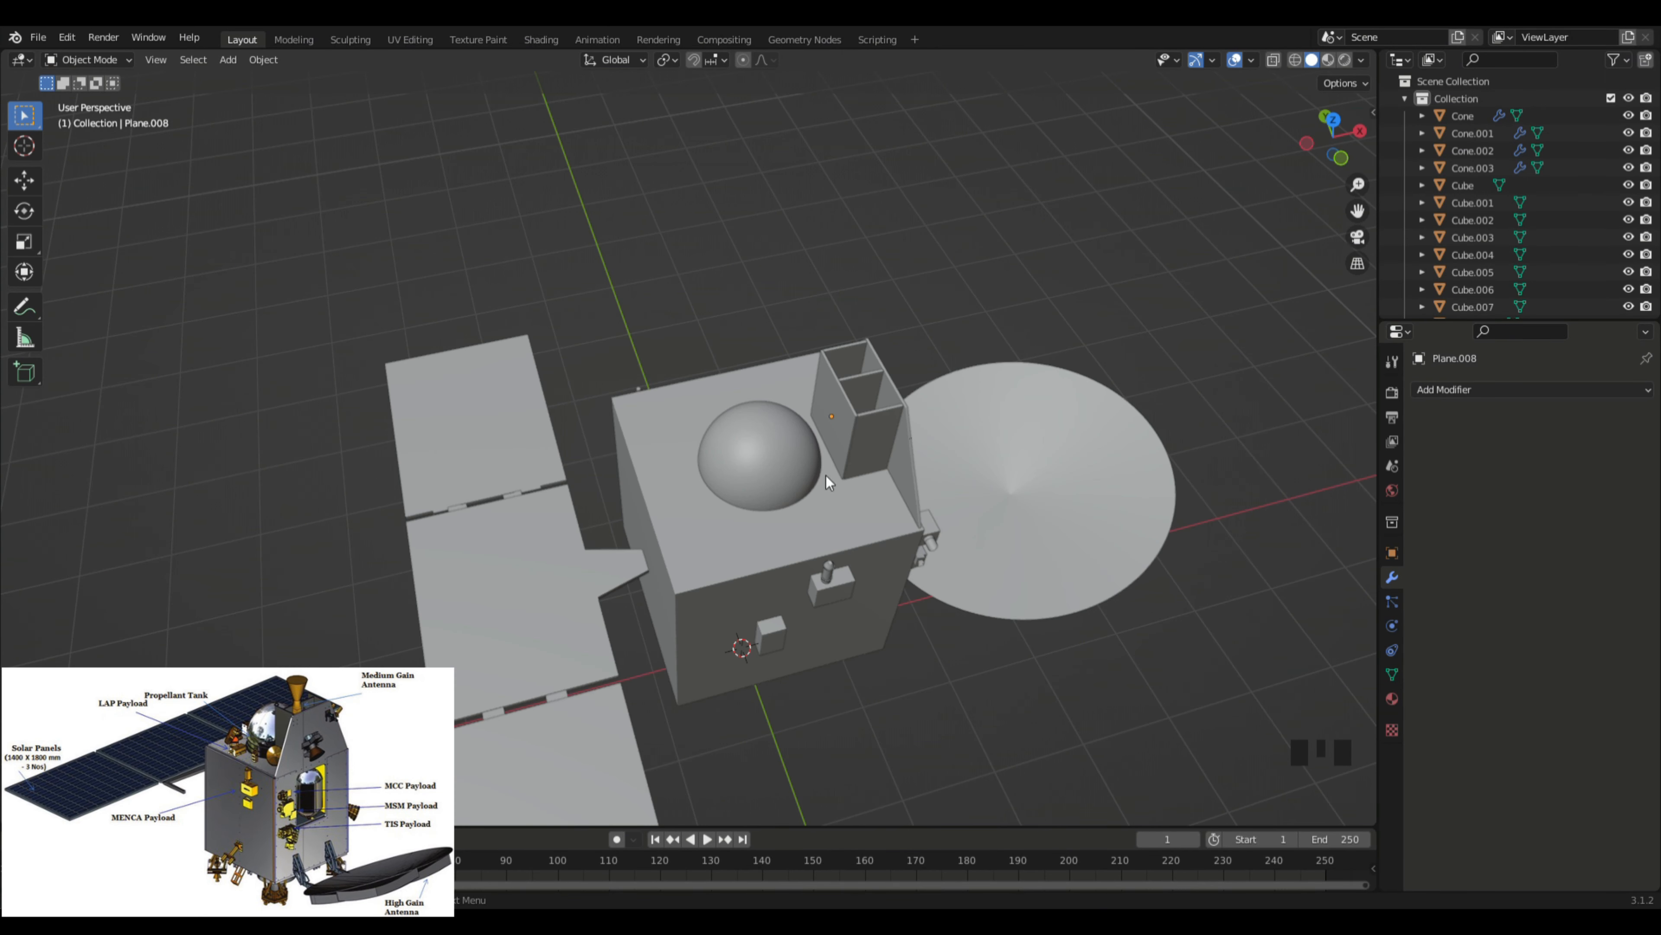
# Step: Add a cone mesh and raise it along Z until it floats above the satellite body
pyautogui.moveTo(1118, 281); pyautogui.dragTo(713, 532, button='middle')
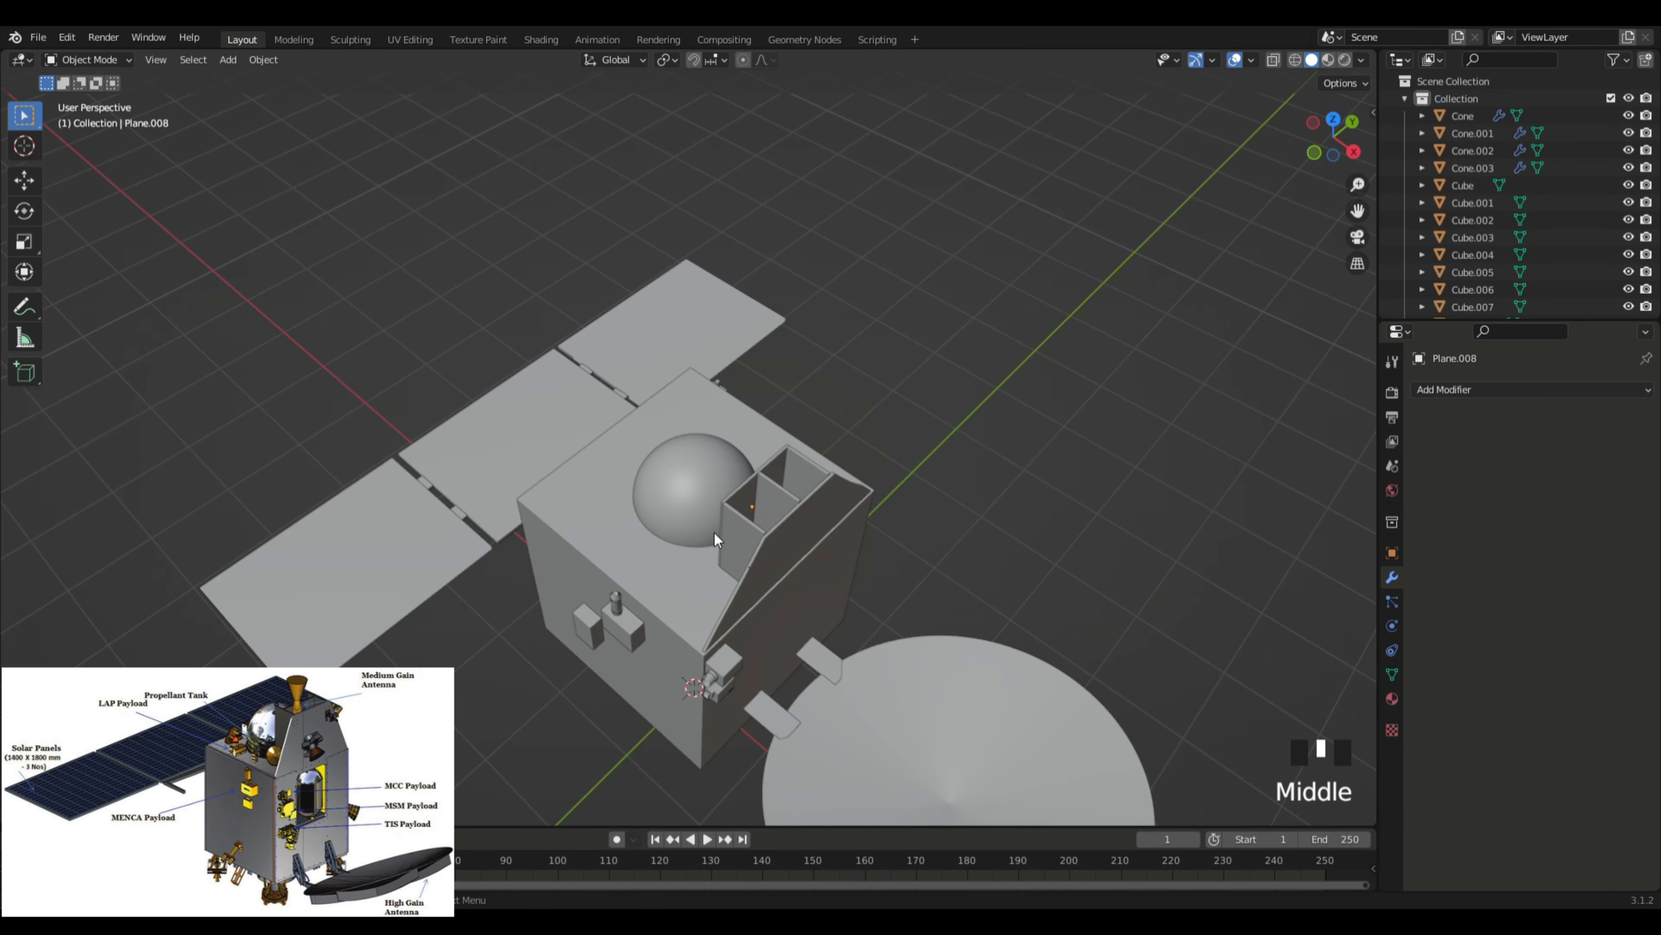
pyautogui.moveTo(980, 475); pyautogui.dragTo(1044, 501, button='middle')
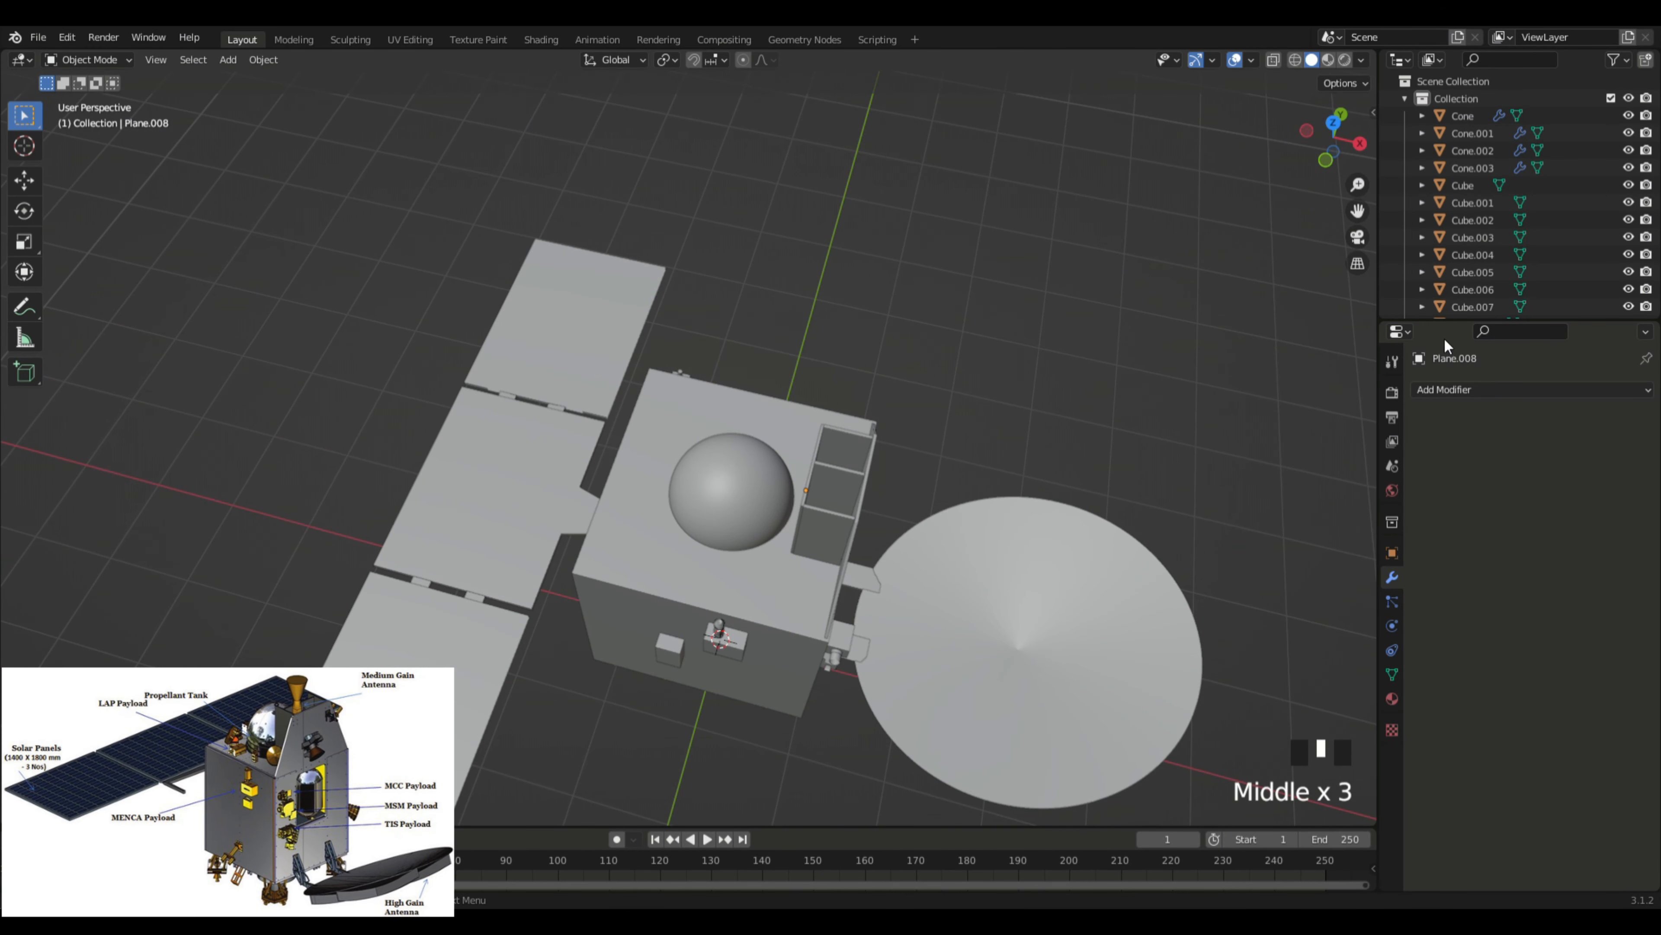
pyautogui.scroll(-4, 869, 293)
pyautogui.moveTo(1097, 299); pyautogui.dragTo(1017, 292, button='middle')
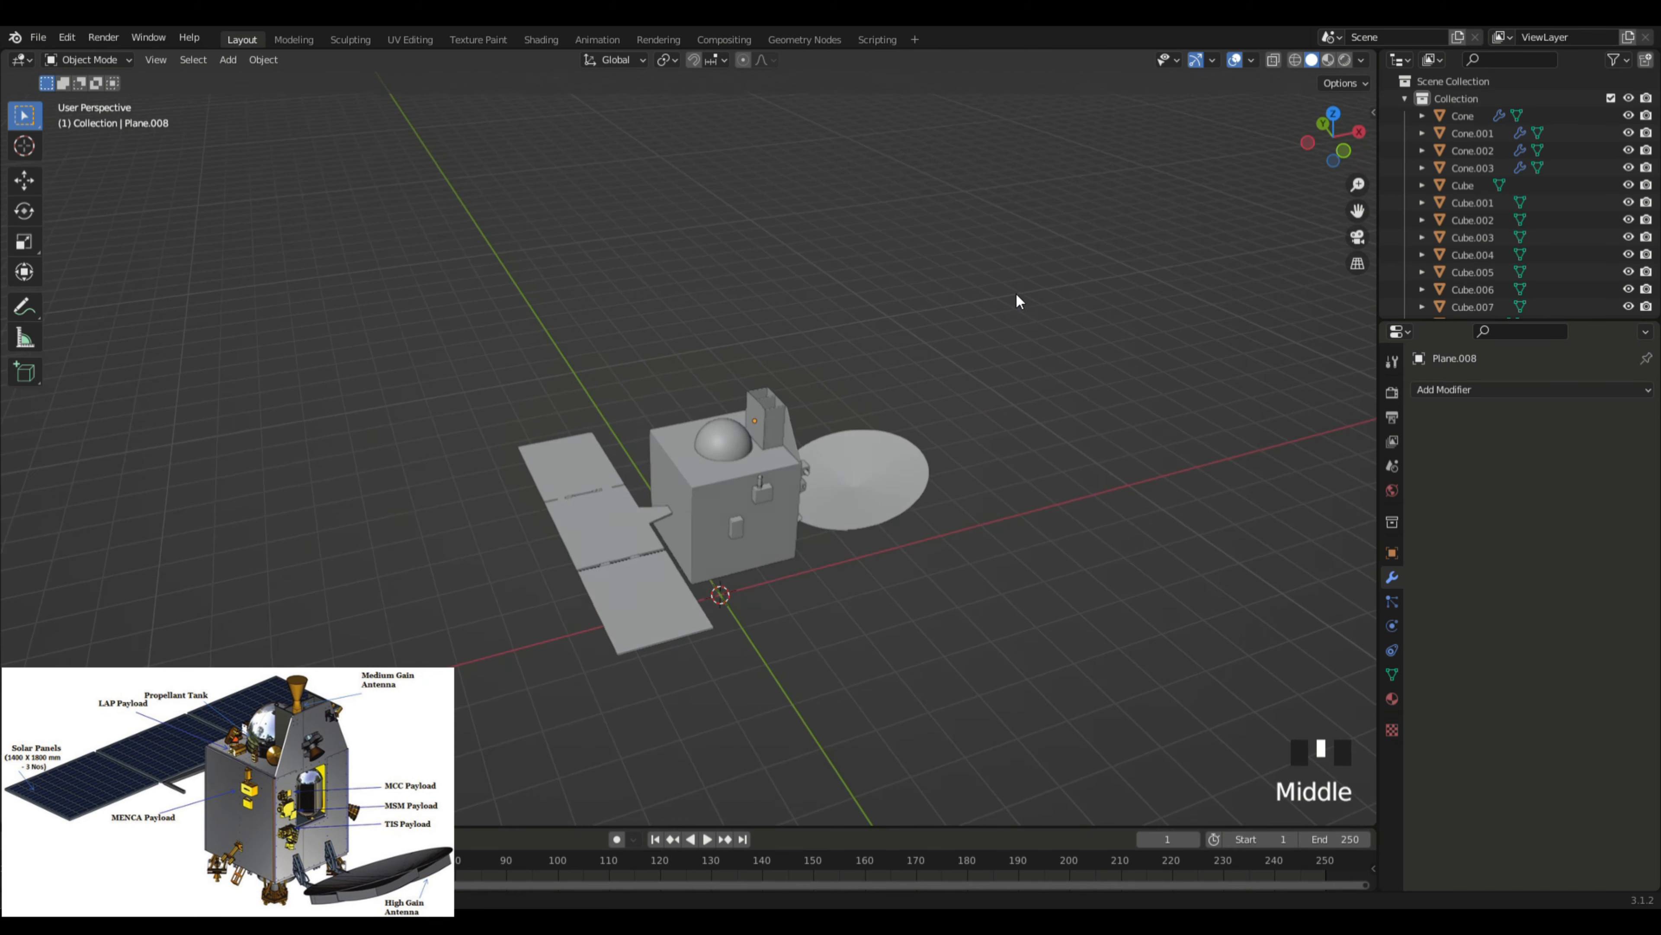
pyautogui.hotkey('shift', 'a')
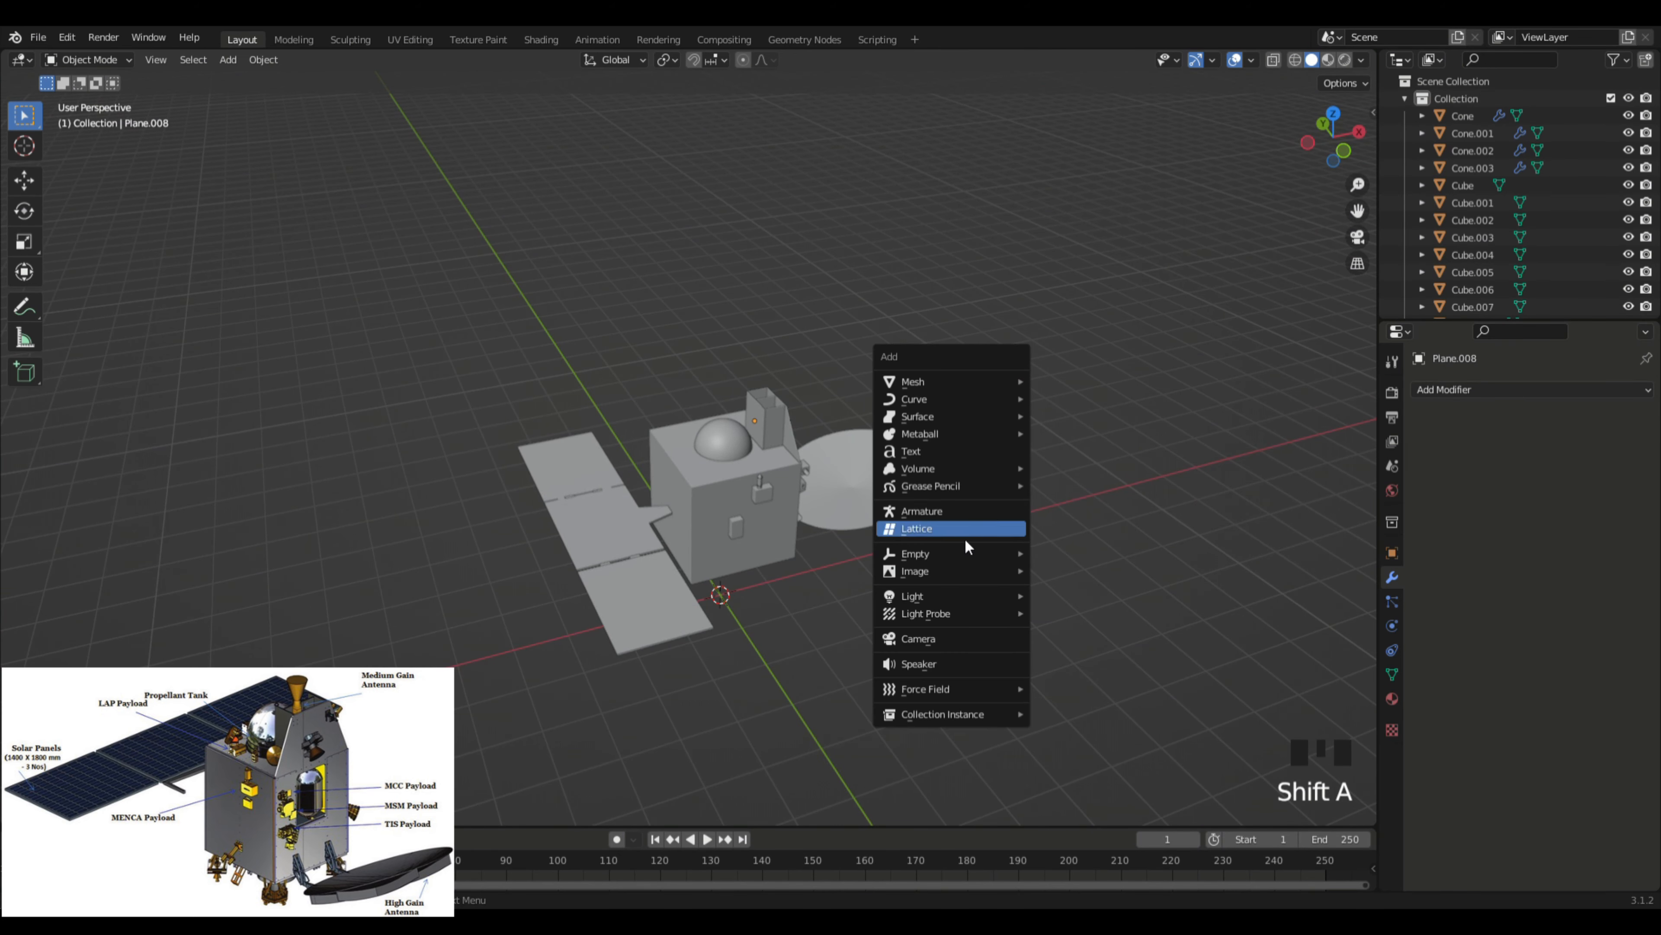
pyautogui.moveTo(982, 381)
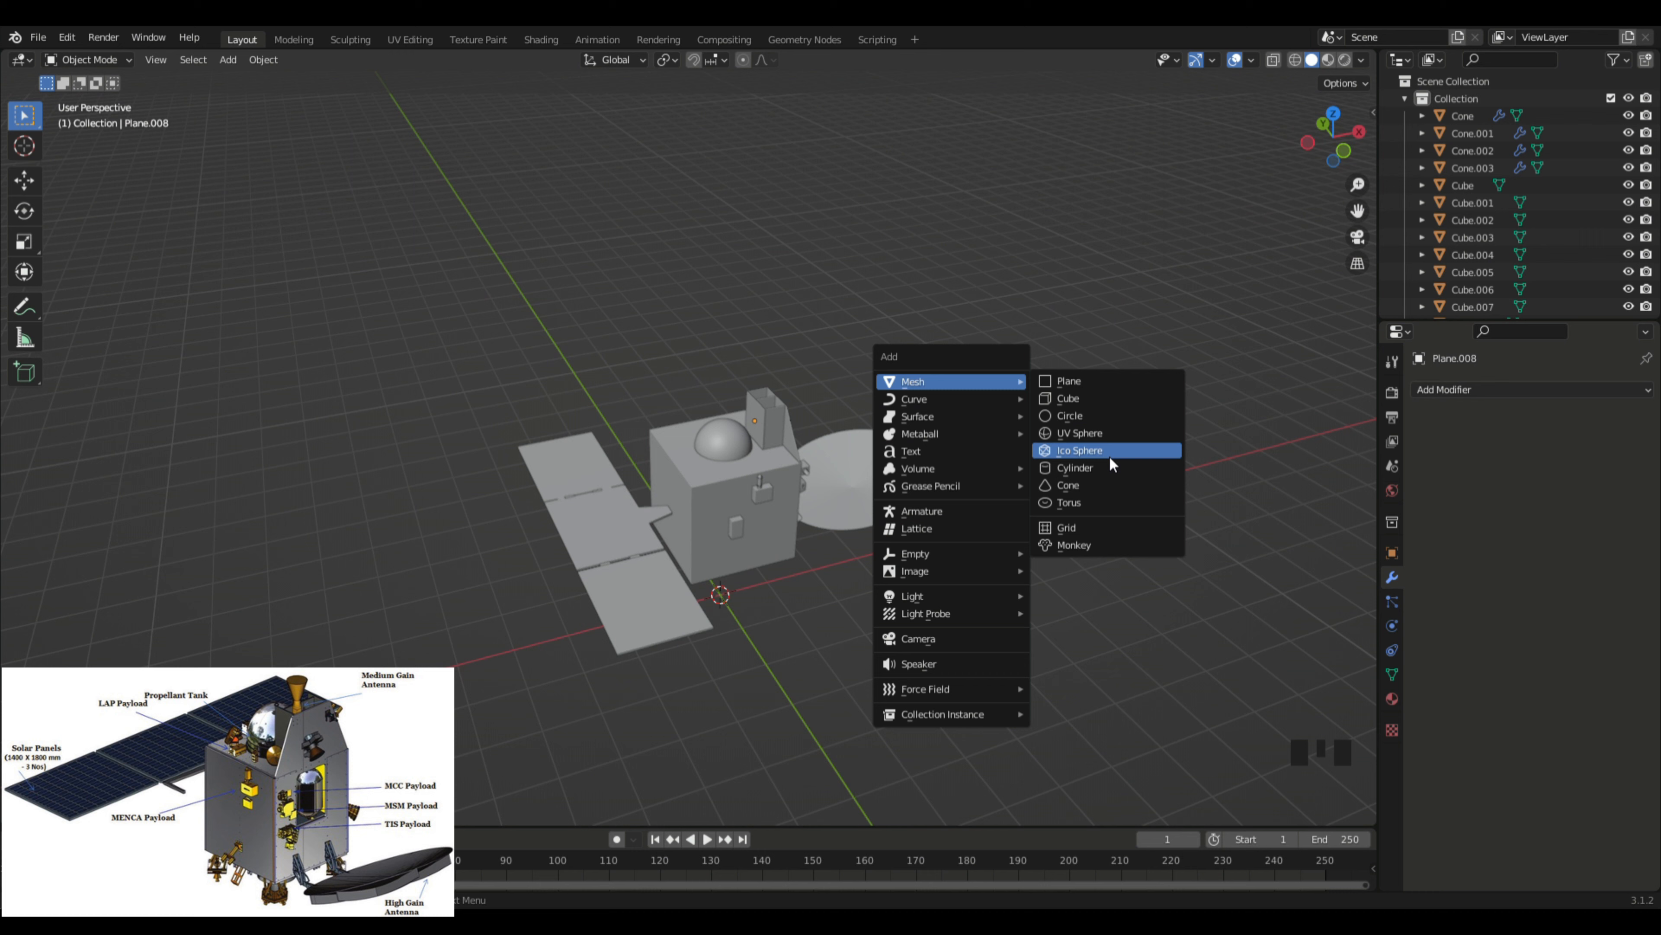
pyautogui.click(1091, 485)
pyautogui.press('g')
pyautogui.press('z')
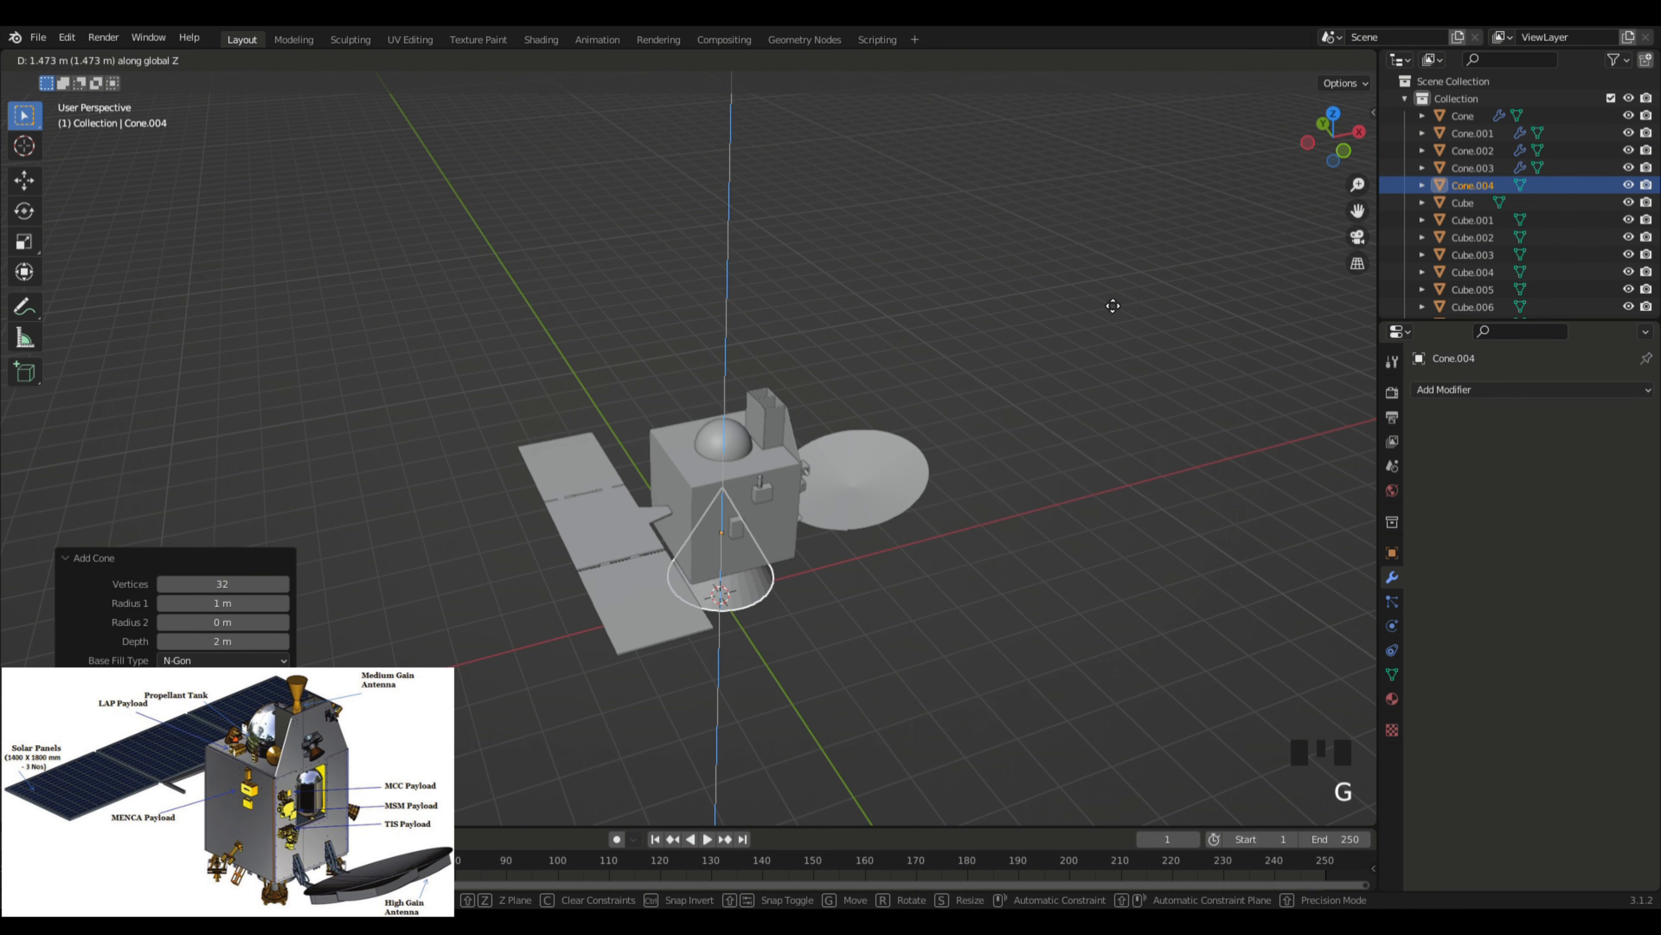
pyautogui.click(1106, 280)
# Step: Rotate the new cone 180° about Y so its tip points downward
pyautogui.moveTo(1106, 279); pyautogui.dragTo(1047, 347, button='middle')
pyautogui.scroll(3, 1053, 353)
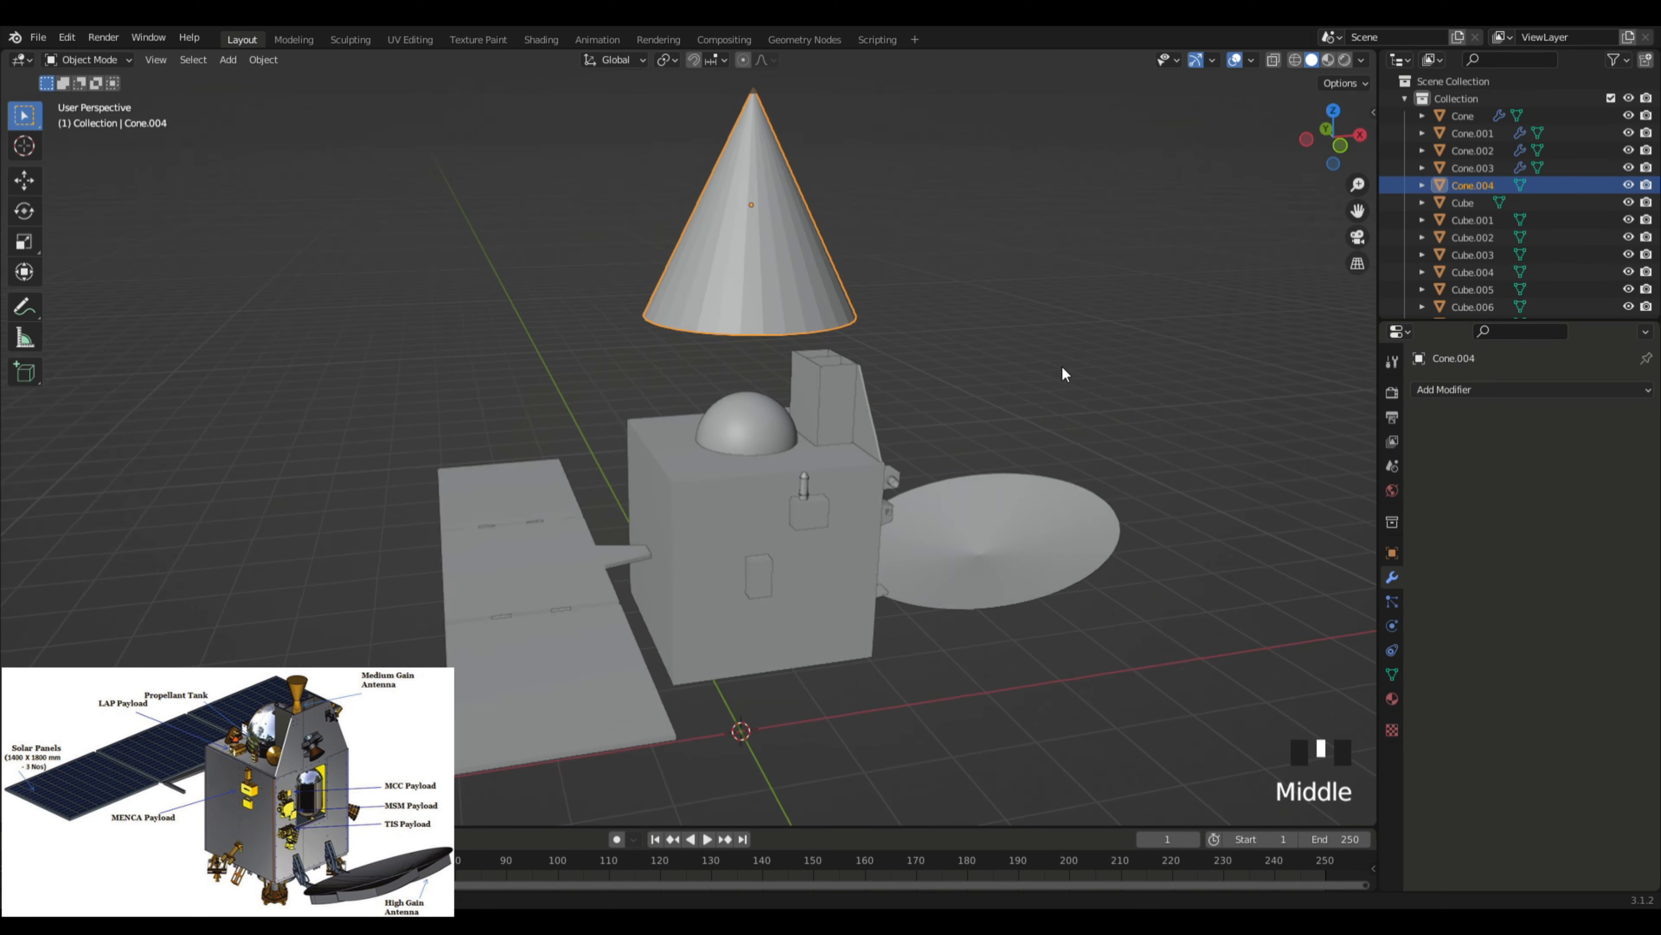
pyautogui.moveTo(945, 305); pyautogui.dragTo(987, 342, button='middle')
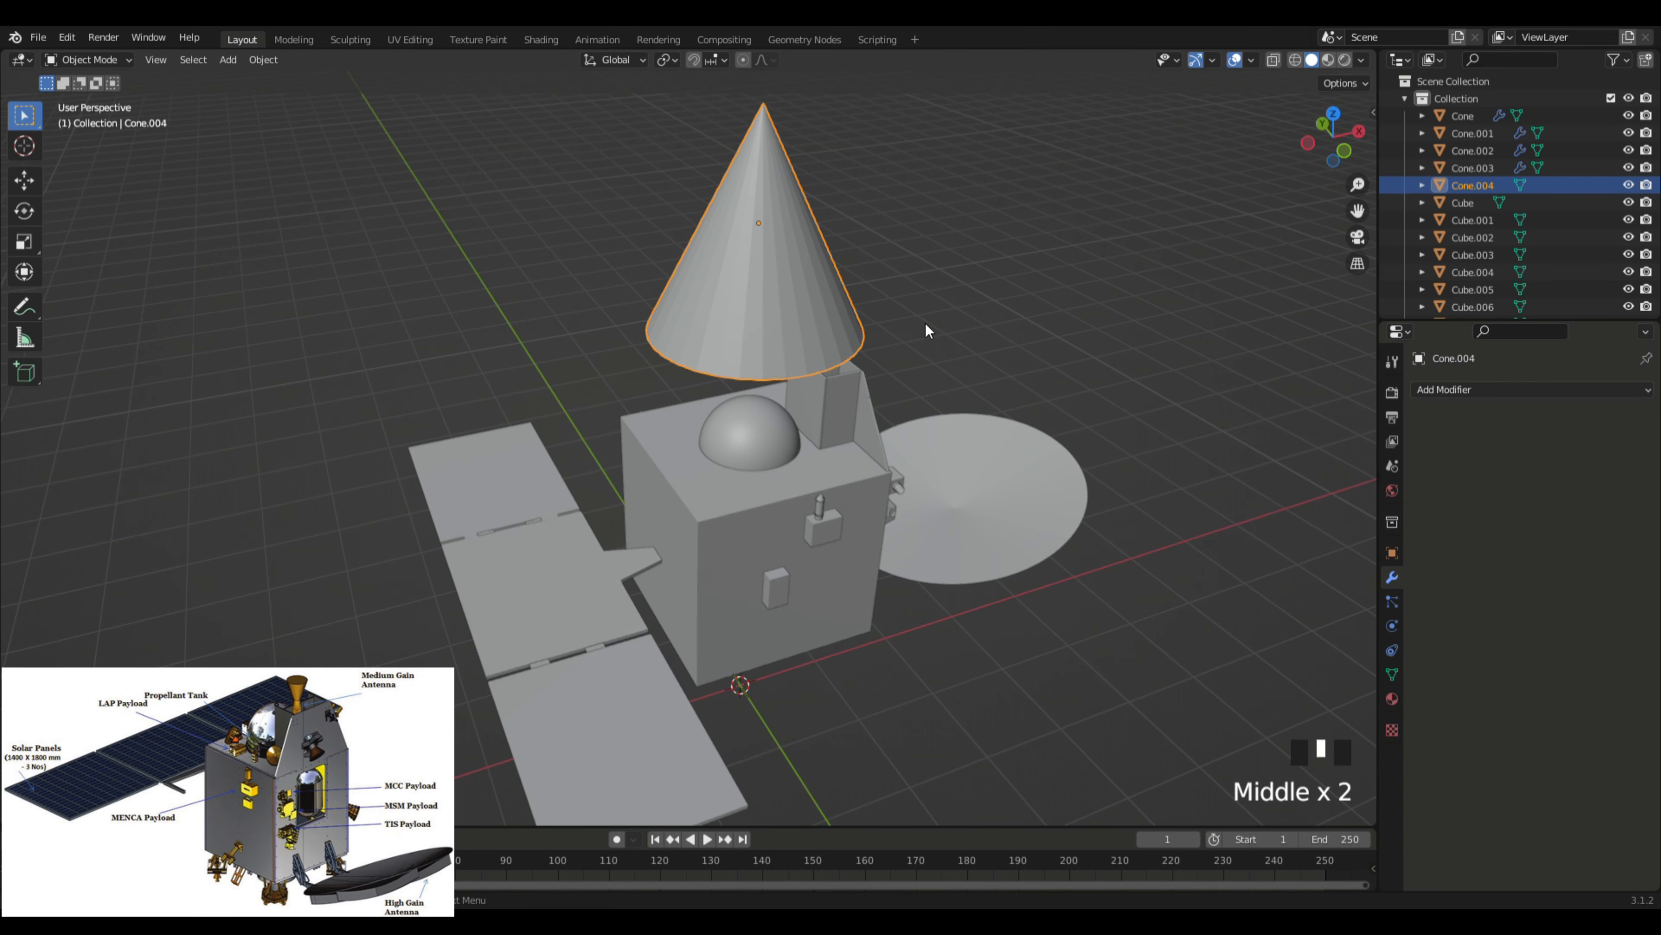
pyautogui.press('r')
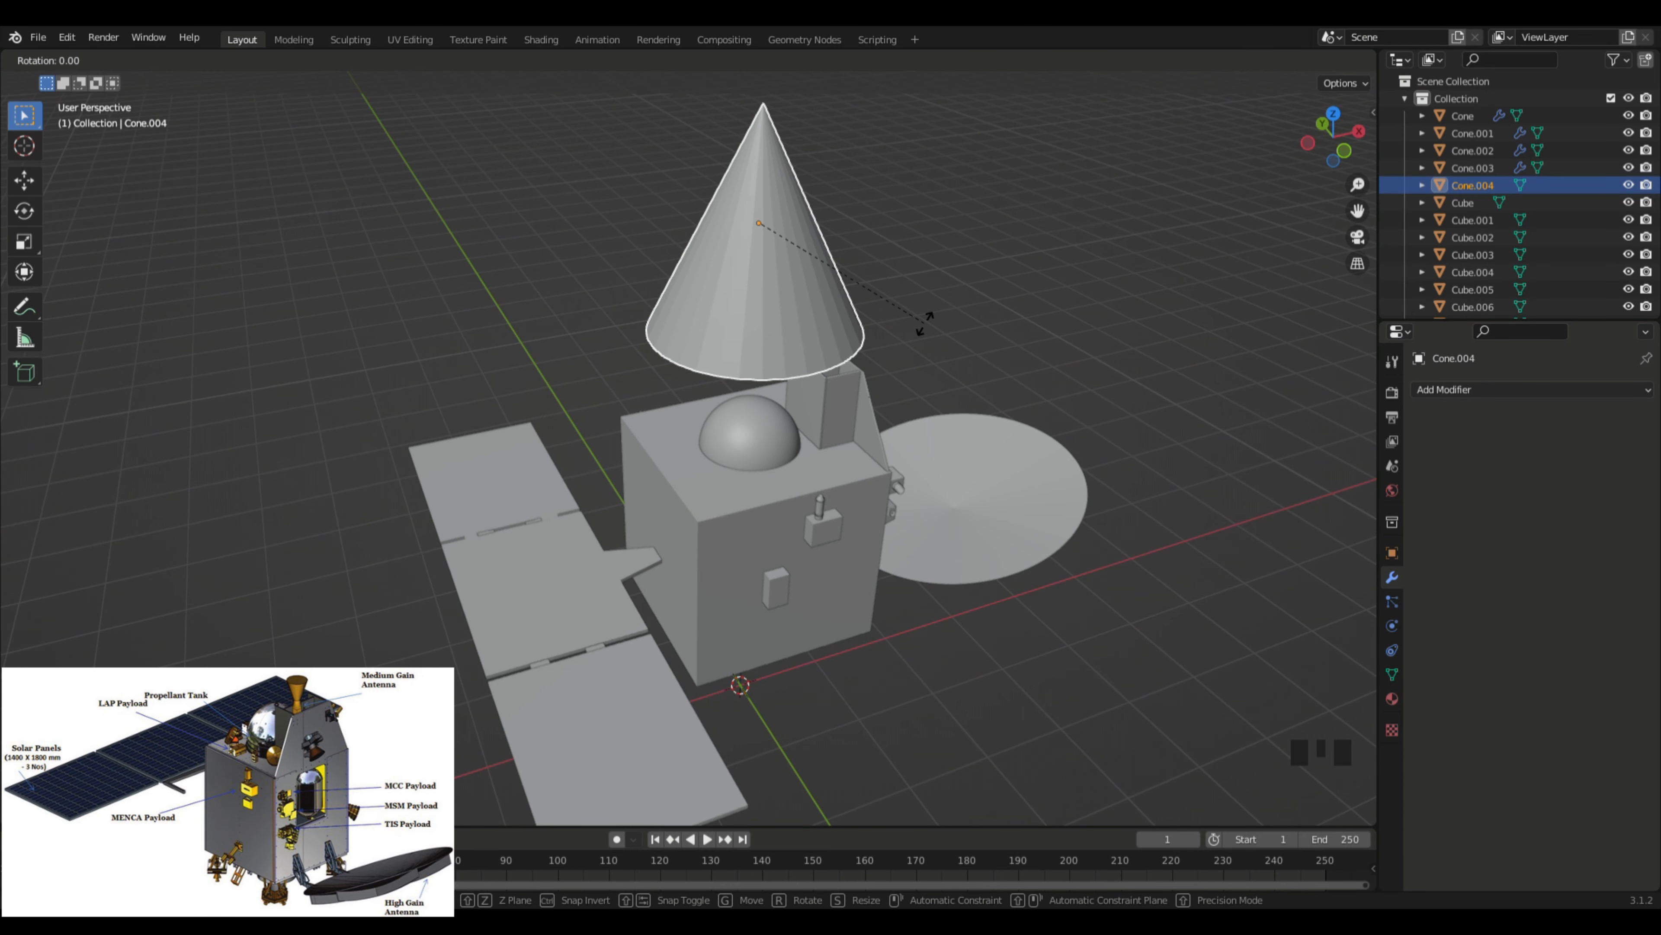
pyautogui.write('y')
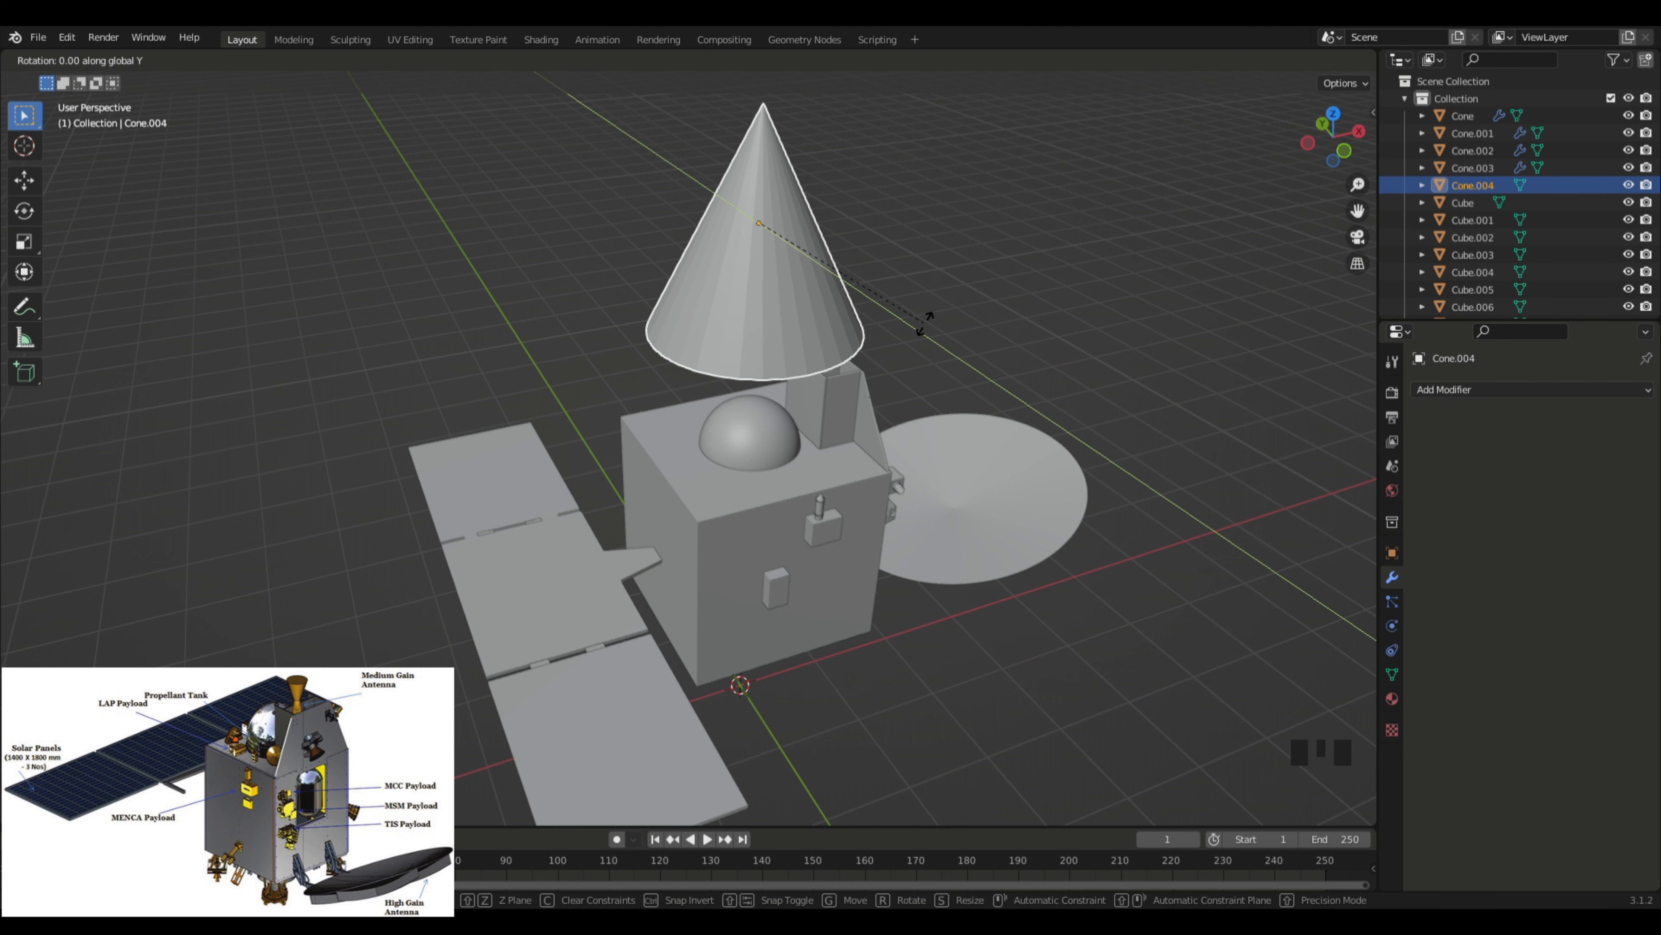
pyautogui.write('90')
pyautogui.press('BackSpace')
pyautogui.press('BackSpace')
pyautogui.write('180')
pyautogui.click(925, 322)
# Step: Scale the inverted cone down uniformly until it is smaller than the dome on the satellite body
pyautogui.moveTo(924, 322); pyautogui.dragTo(907, 292, button='middle')
pyautogui.press('s')
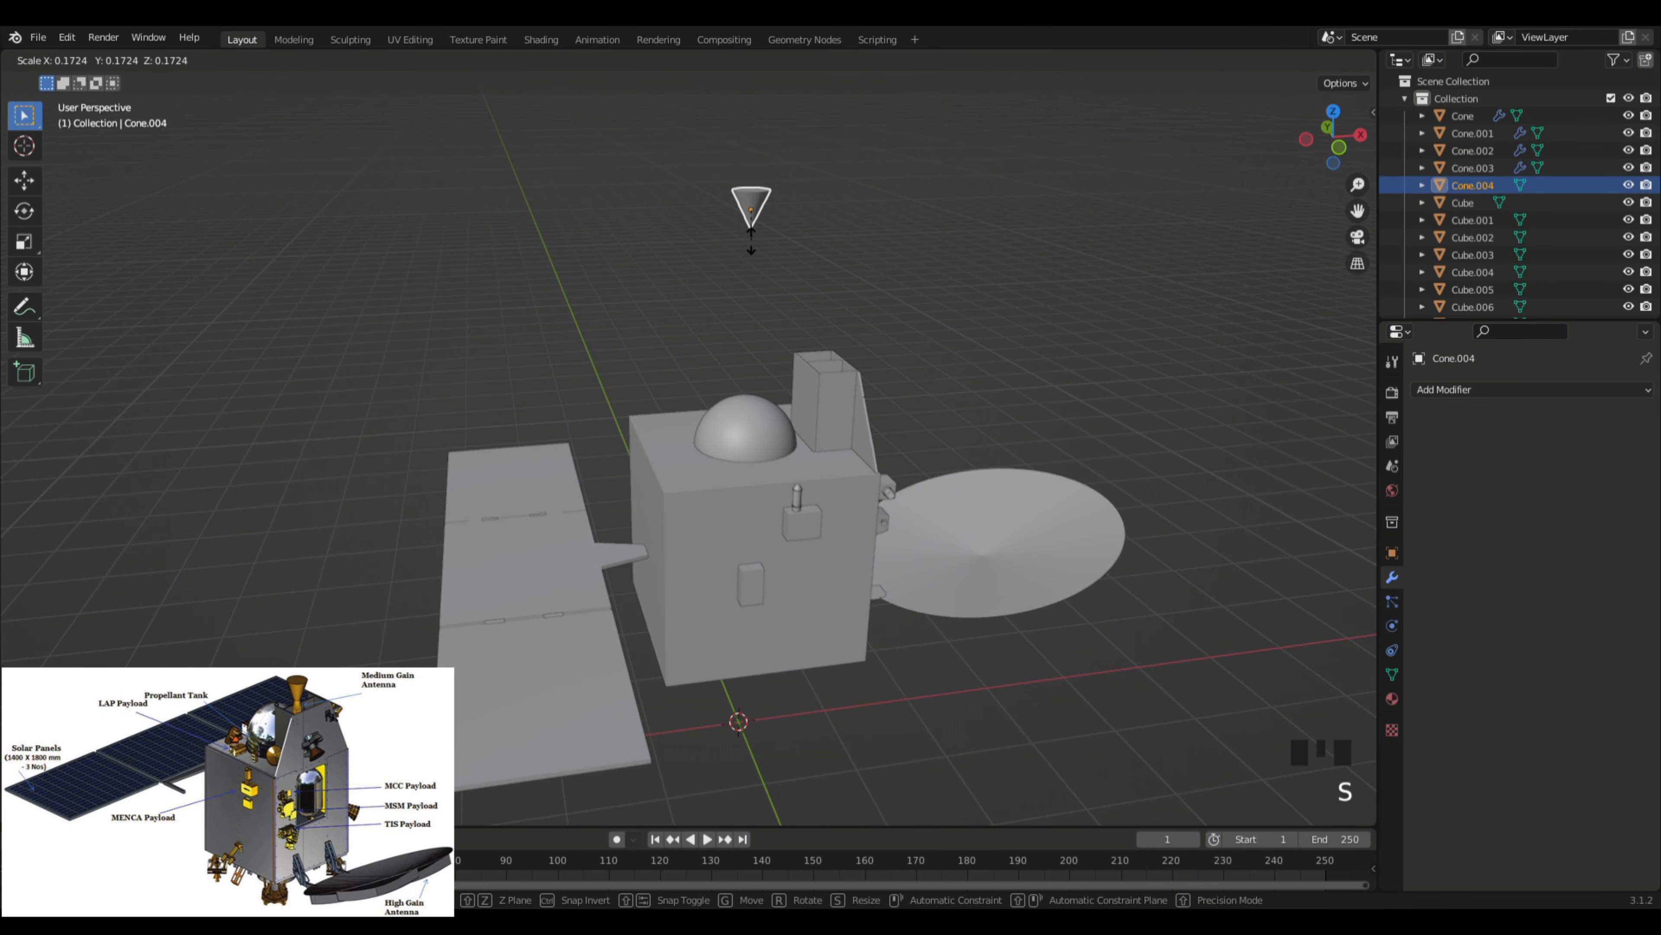
pyautogui.click(757, 235)
pyautogui.moveTo(897, 187); pyautogui.dragTo(899, 248, button='middle')
pyautogui.click(899, 205)
pyautogui.click(873, 286)
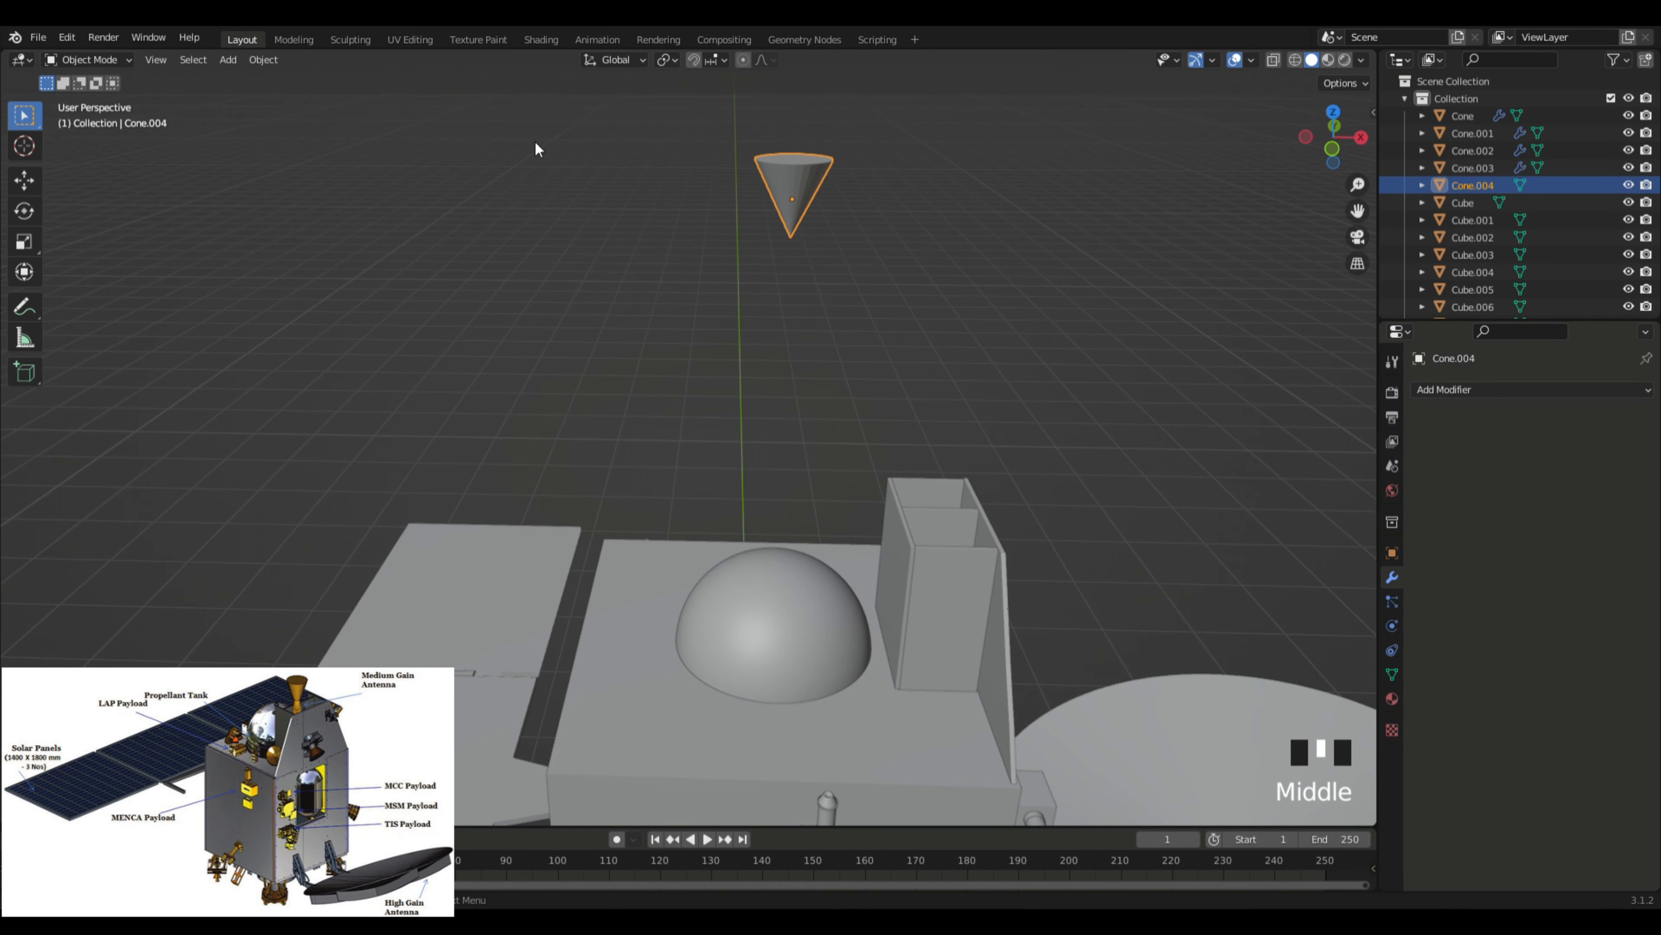
# Step: Subdivide the inverted cone's mesh once in Edit Mode to add a ring of vertices halfway down
pyautogui.press('Tab')
pyautogui.moveTo(1001, 205); pyautogui.dragTo(897, 286, button='middle')
pyautogui.rightClick(863, 261)
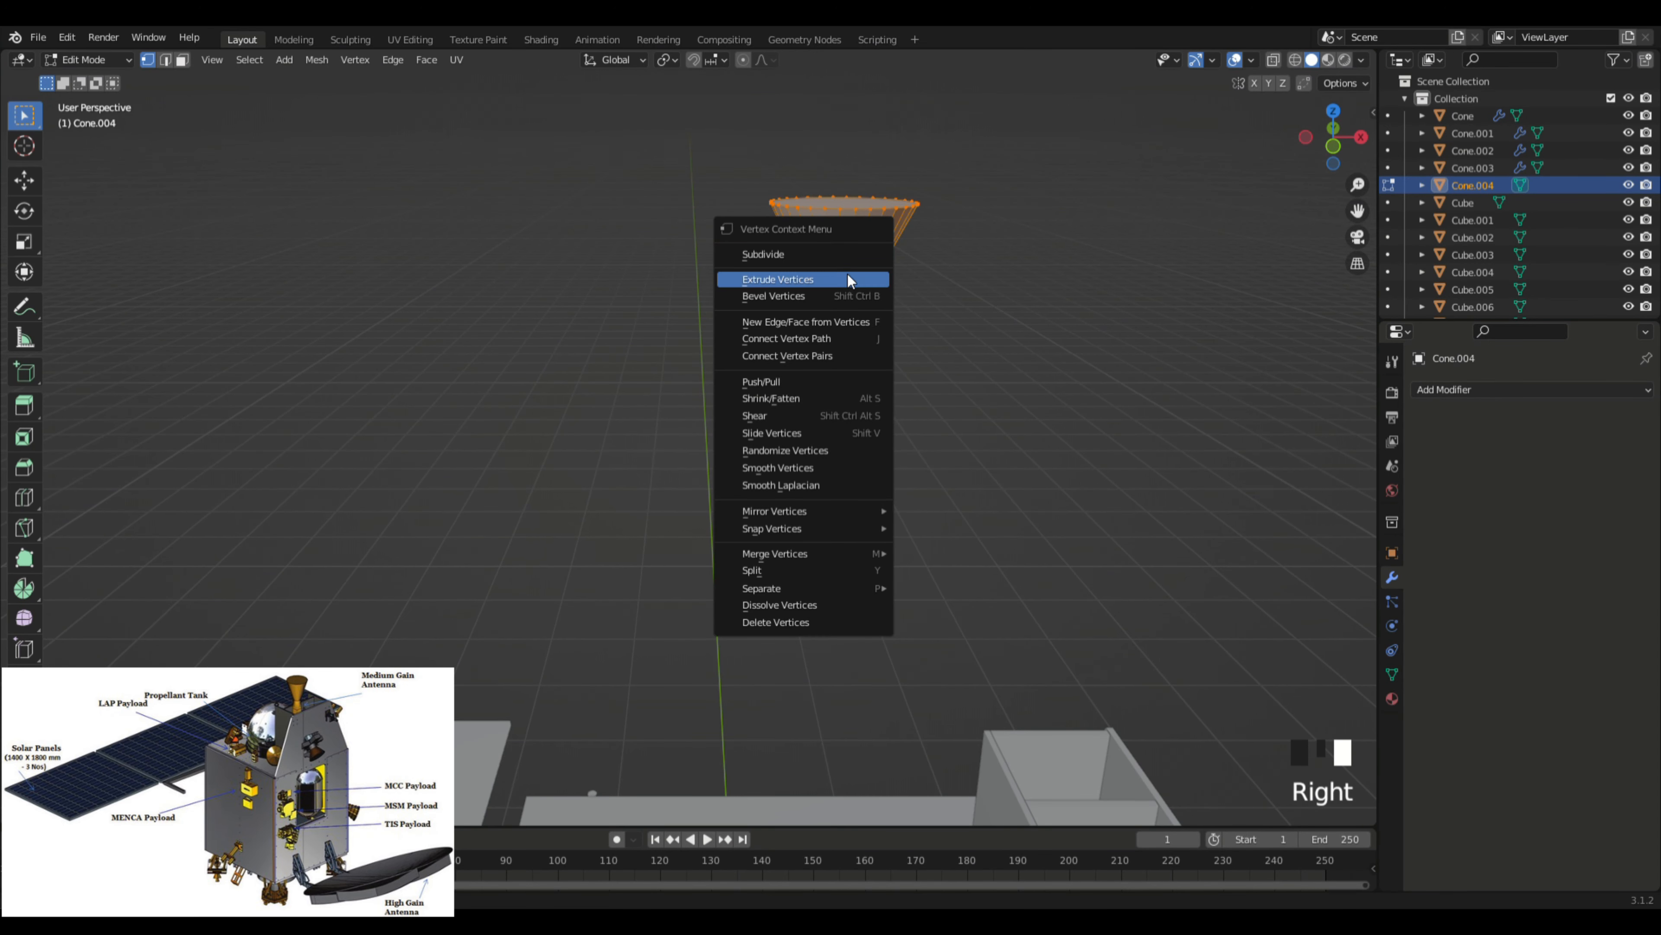
pyautogui.click(1007, 286)
# Step: With X-ray display and face selection enabled, select all the cone's faces below the mid-height ring
pyautogui.moveTo(792, 290); pyautogui.dragTo(912, 360)
pyautogui.moveTo(945, 356); pyautogui.dragTo(942, 334, button='middle')
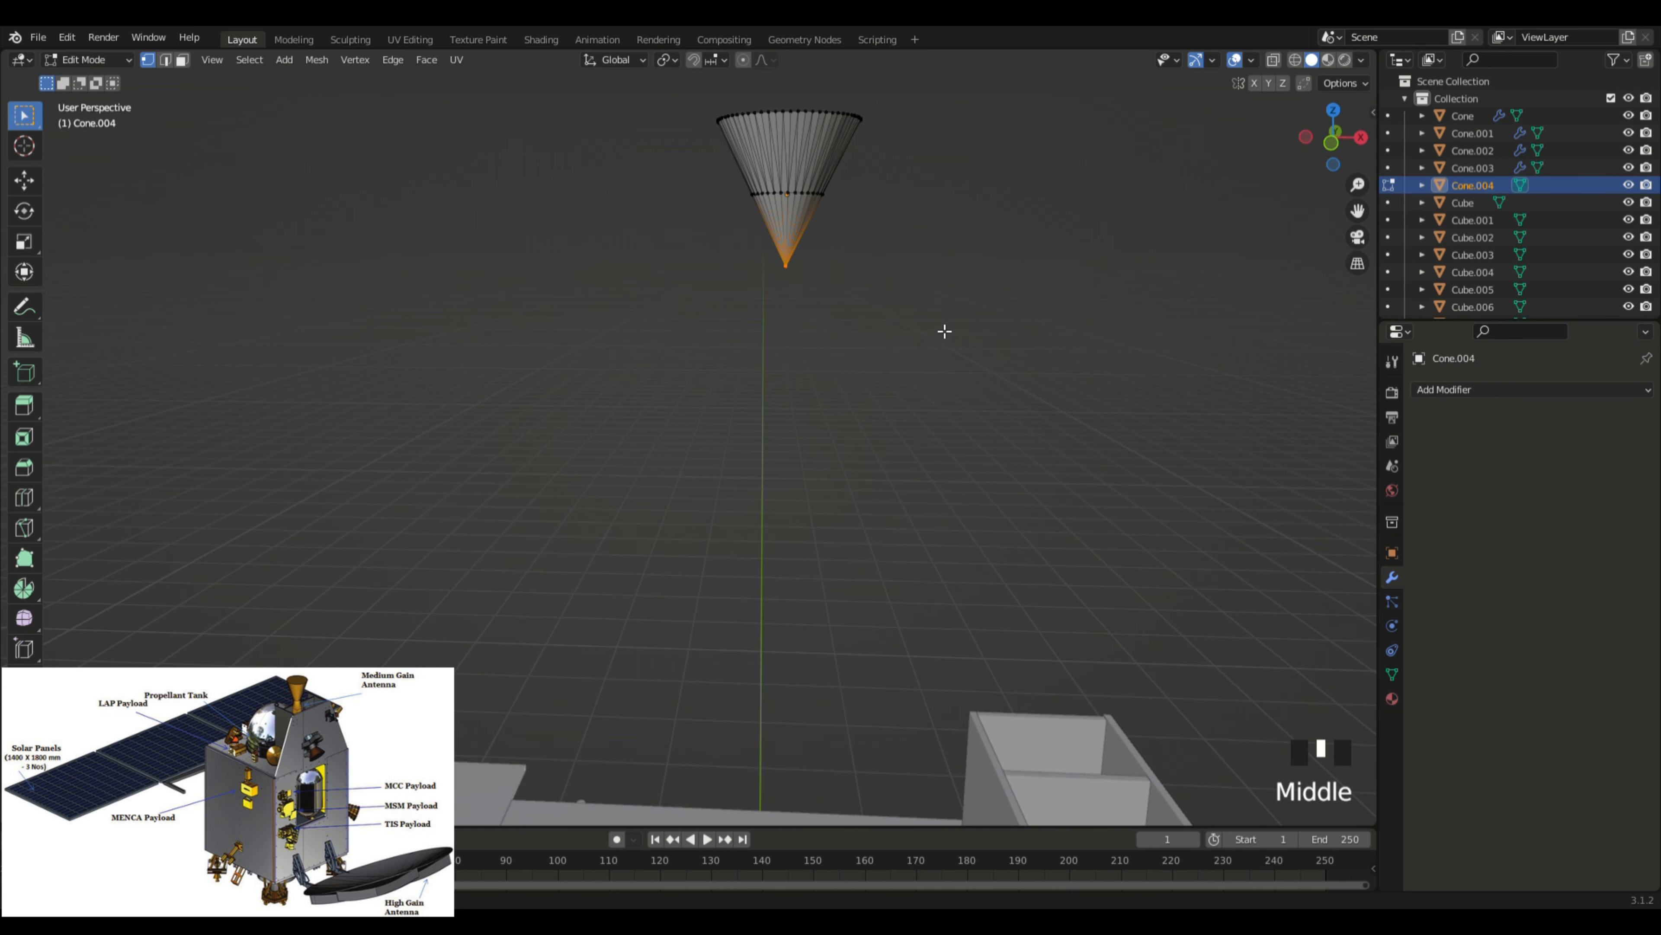
pyautogui.scroll(1, 950, 310)
pyautogui.scroll(-1, 1012, 251)
pyautogui.click(1272, 60)
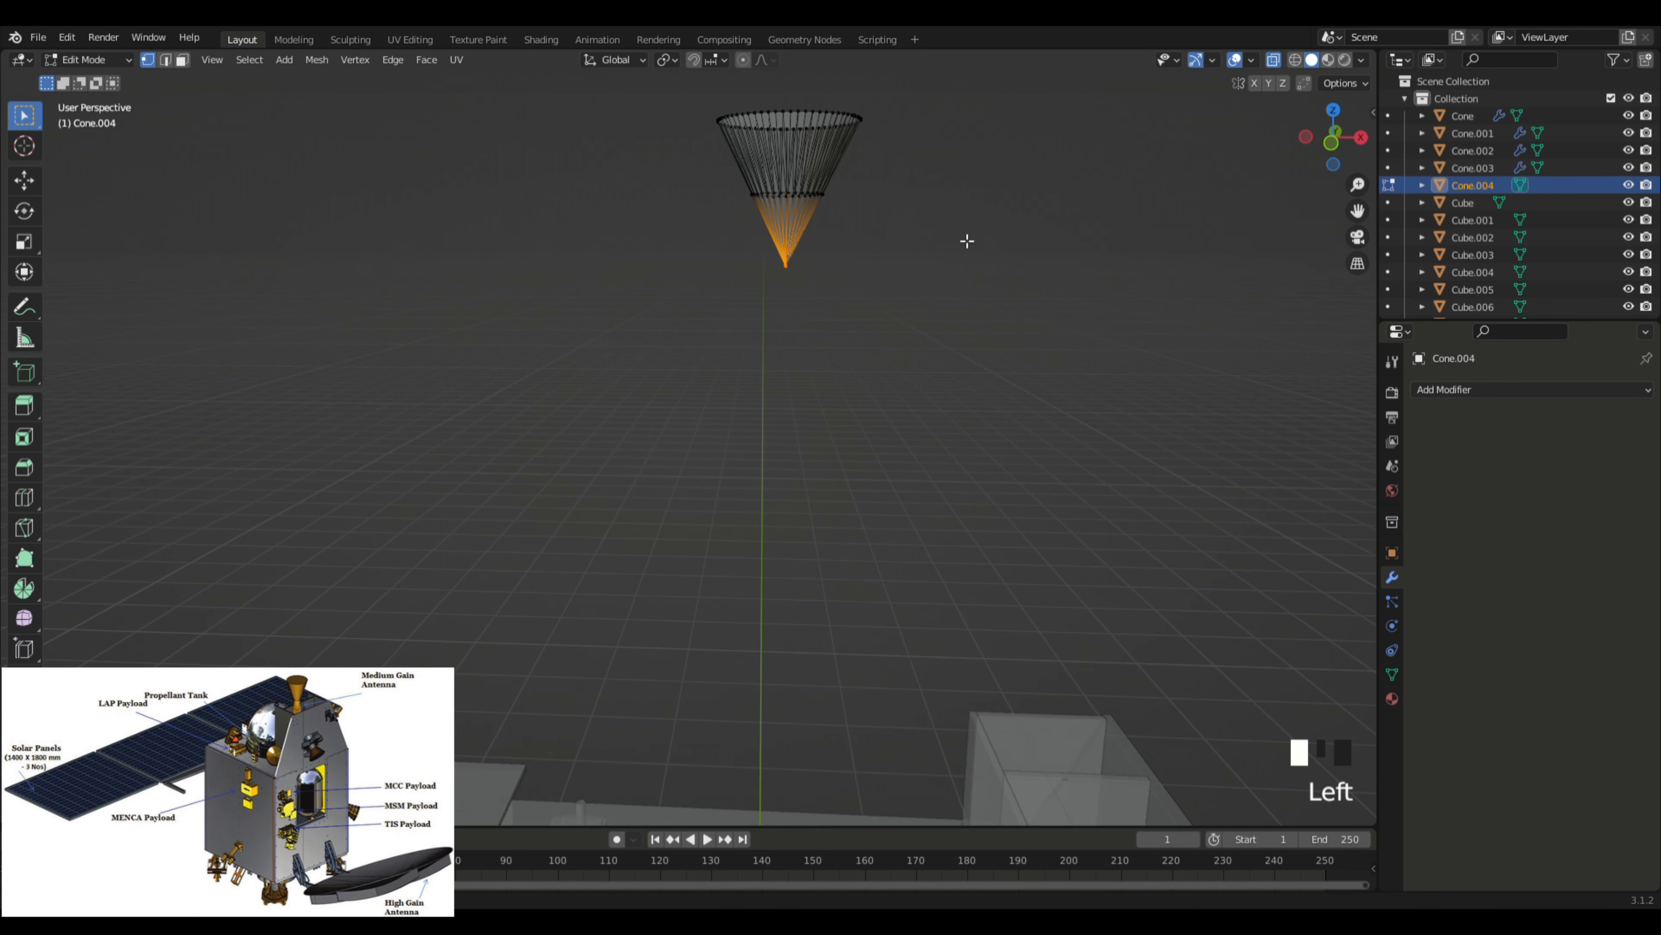
pyautogui.click(730, 208)
pyautogui.moveTo(687, 172); pyautogui.dragTo(843, 288)
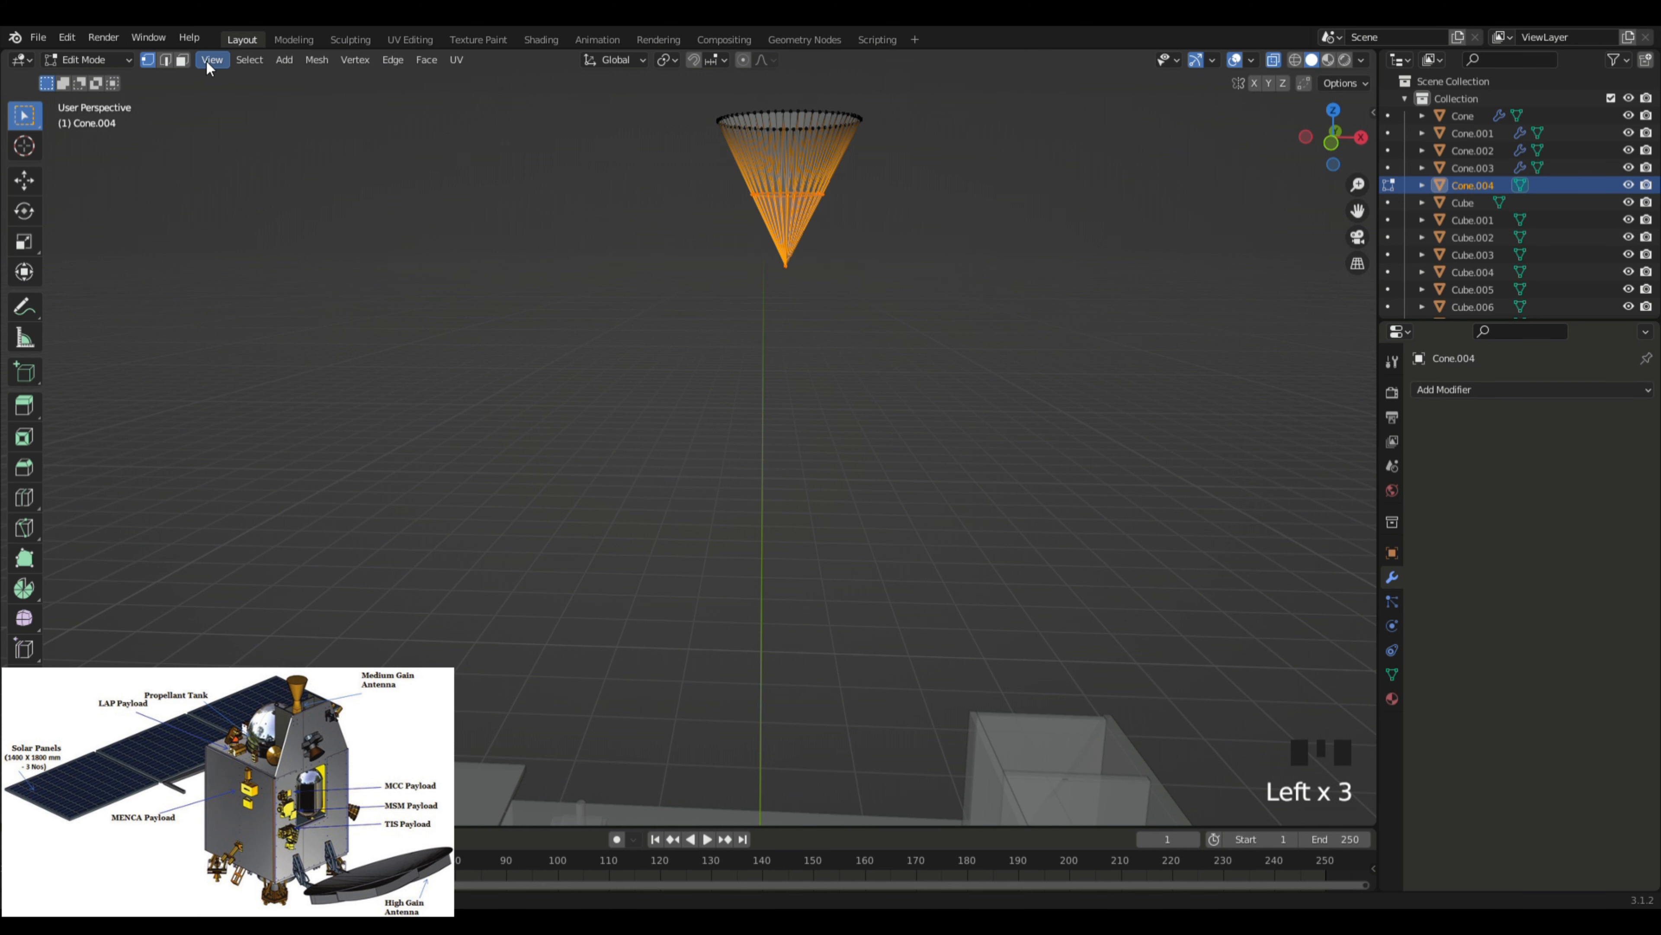
pyautogui.click(182, 60)
pyautogui.click(739, 197)
pyautogui.moveTo(734, 193); pyautogui.dragTo(859, 279)
pyautogui.moveTo(859, 278); pyautogui.dragTo(893, 256, button='middle')
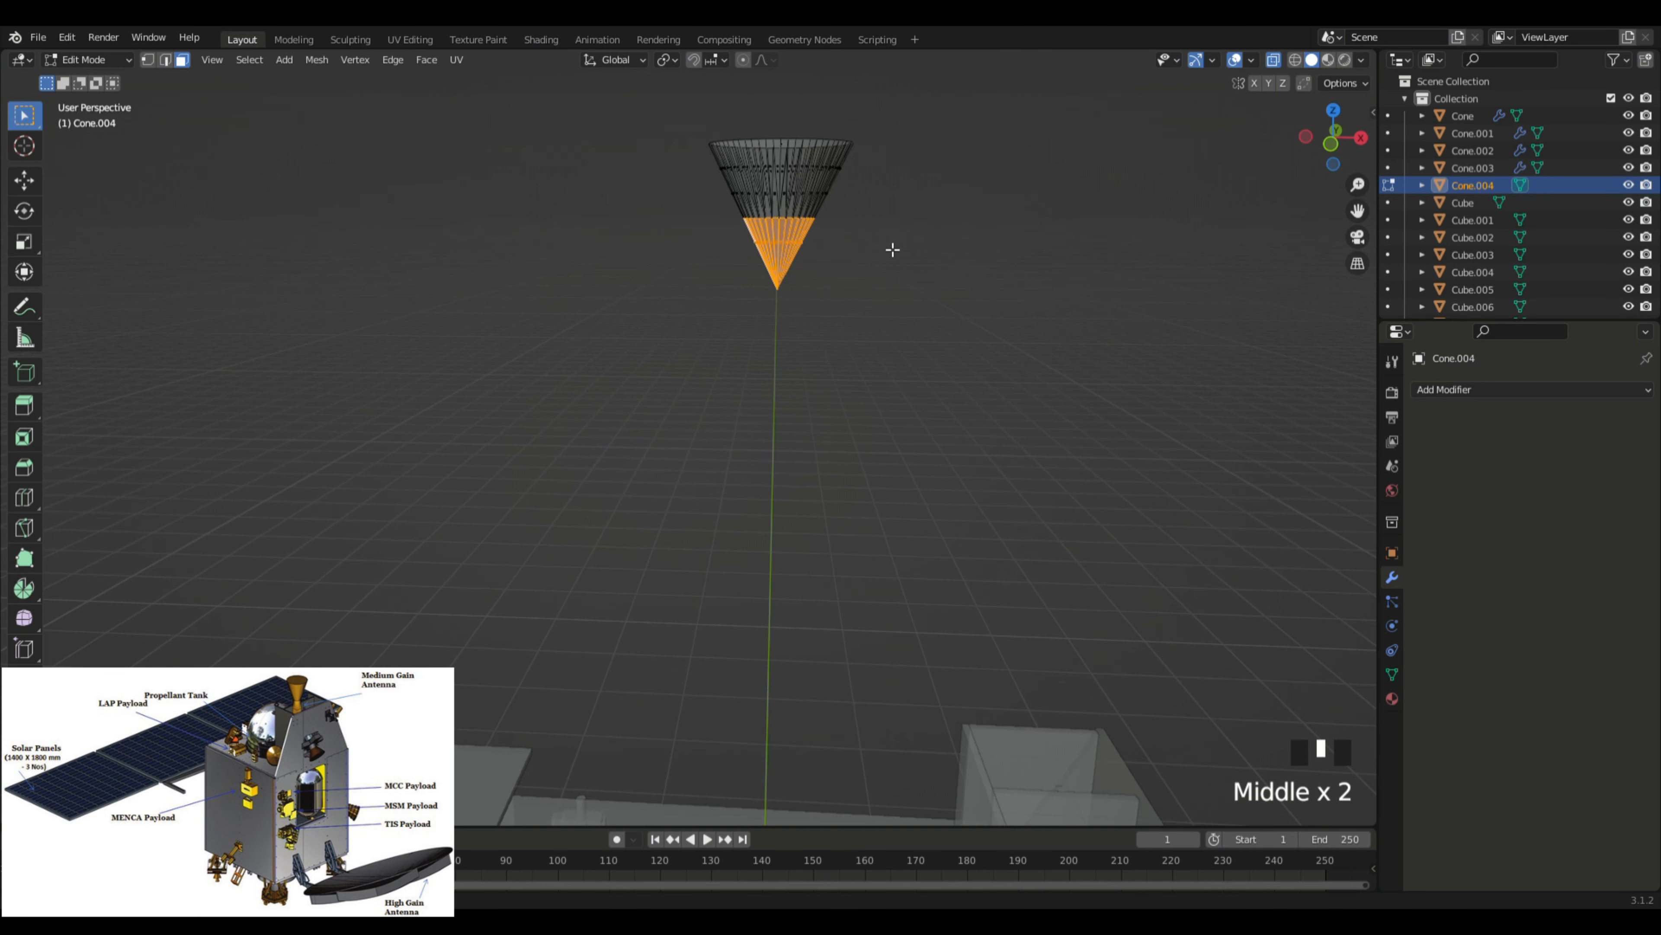
pyautogui.click(904, 264)
pyautogui.moveTo(743, 246); pyautogui.dragTo(847, 313)
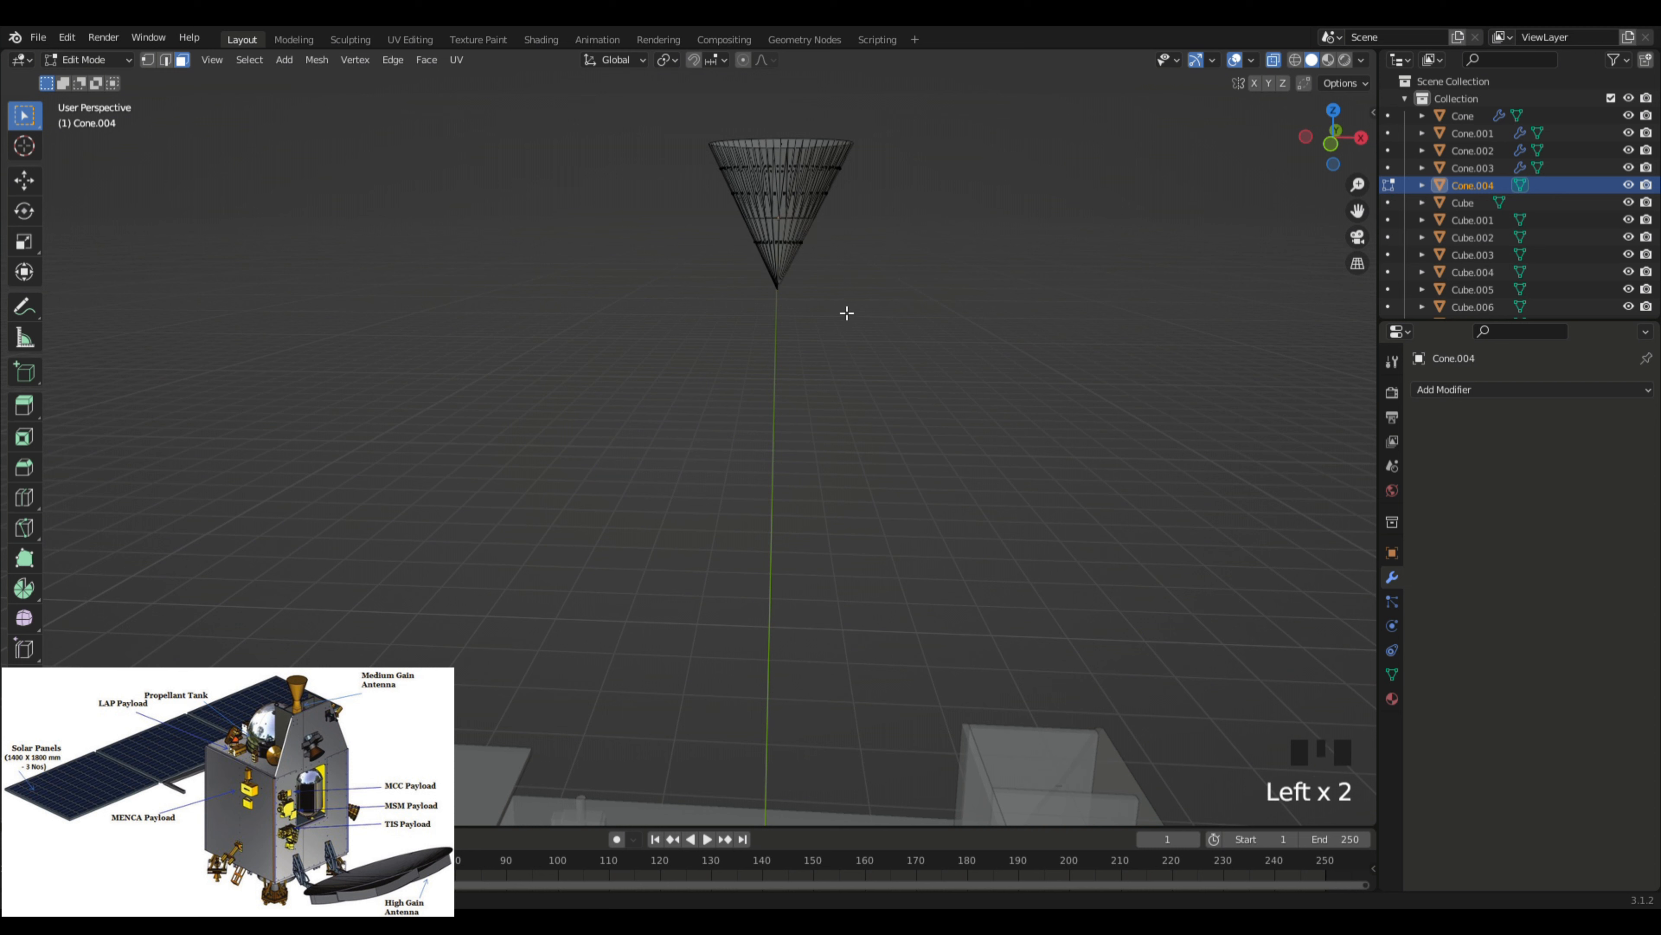
pyautogui.moveTo(740, 244); pyautogui.dragTo(867, 326)
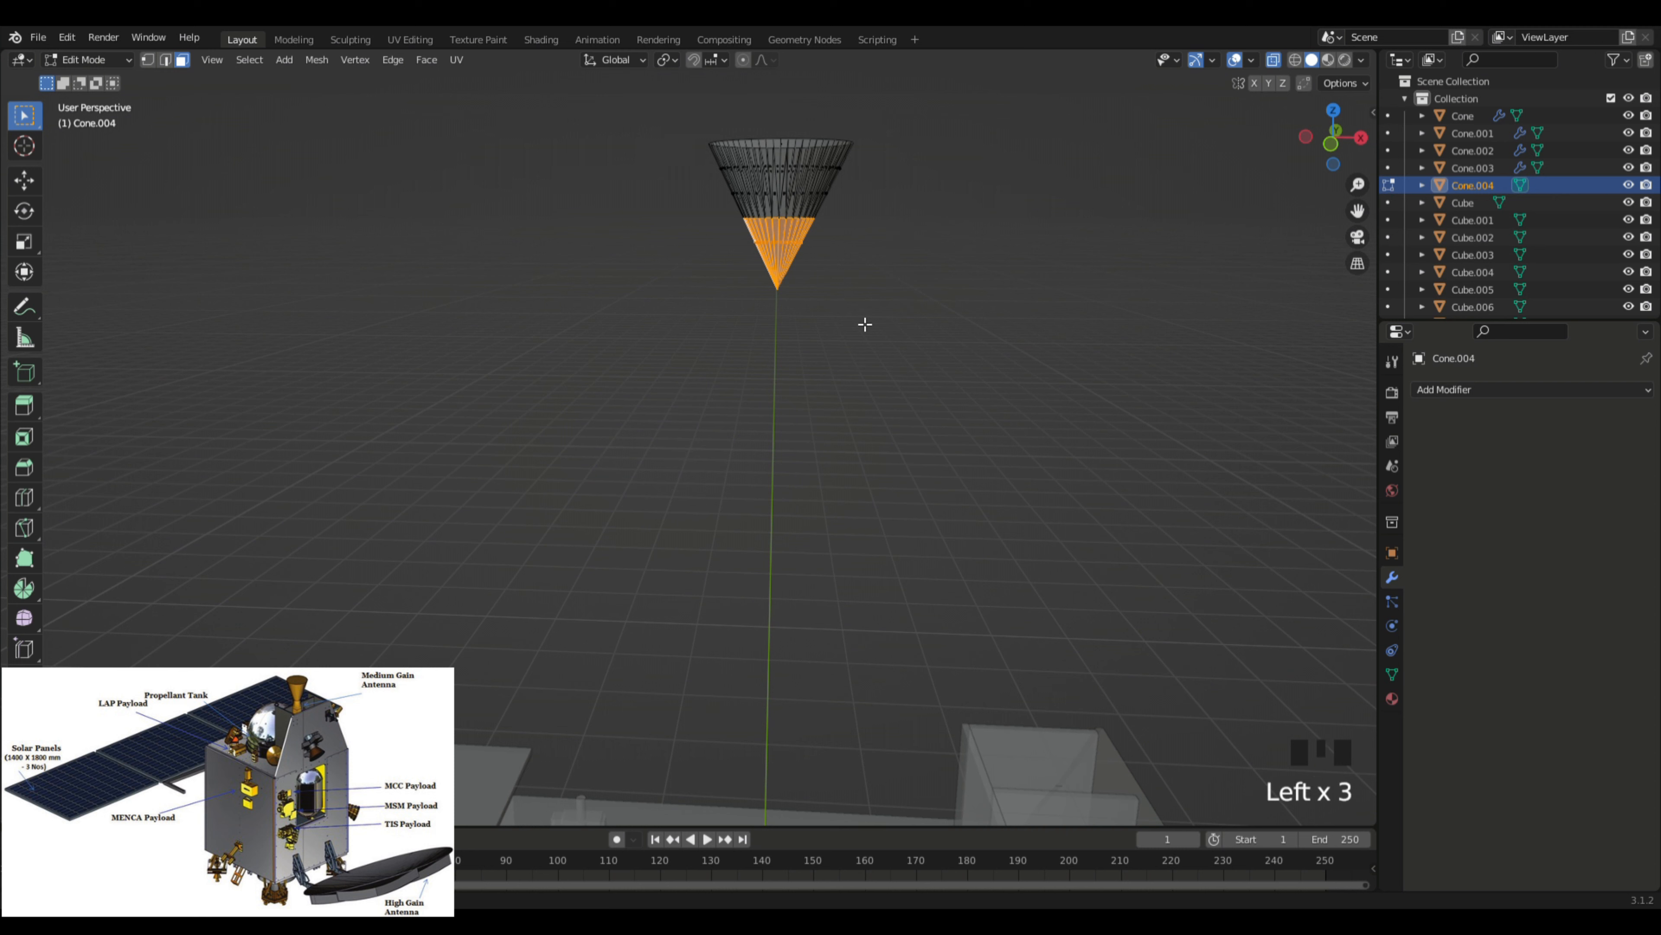
pyautogui.press('Delete')
pyautogui.click(865, 321)
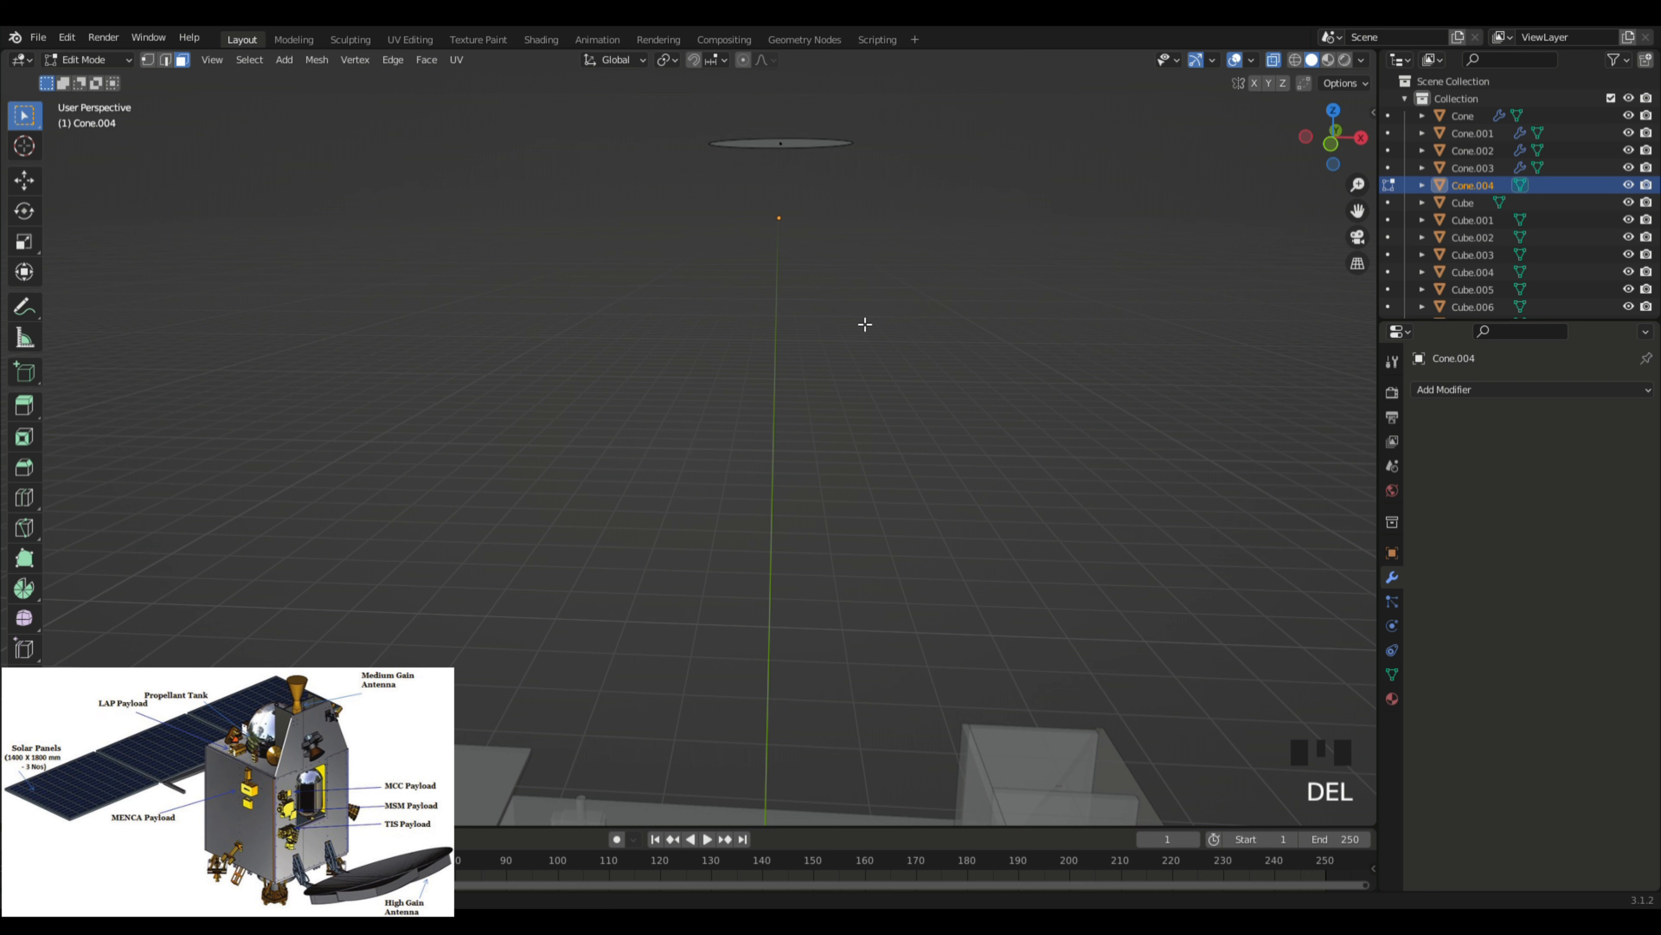
pyautogui.hotkey('ctrl', 'z')
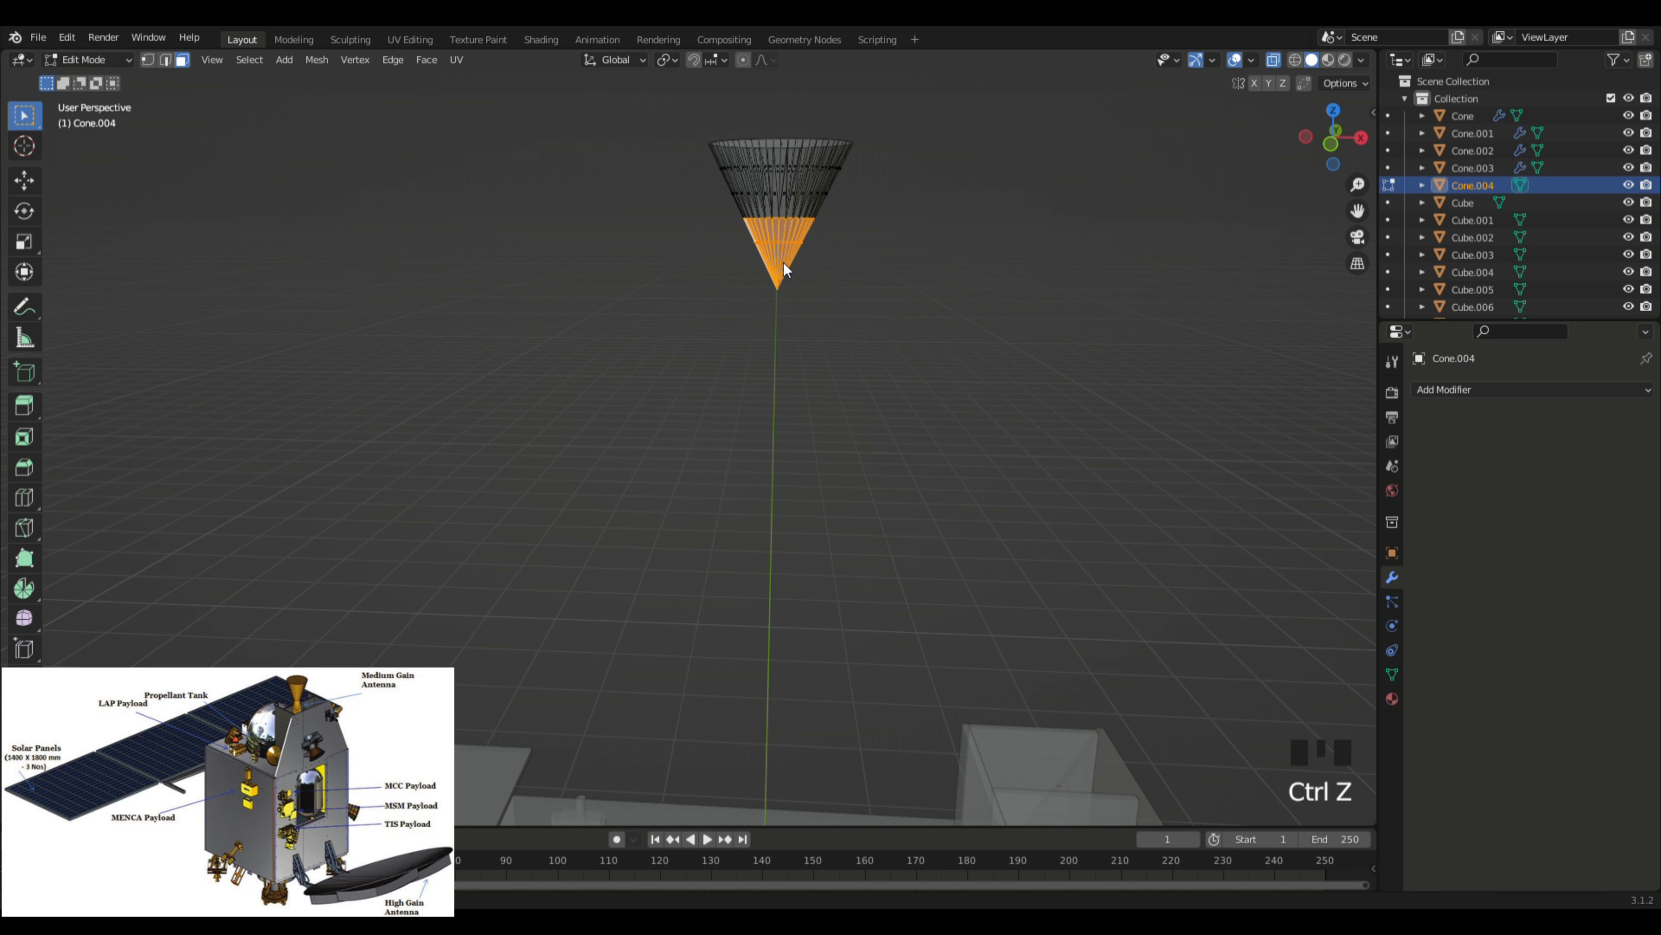
# Step: Delete the selected tip faces so only the upper funnel section is left, and turn X-ray display off
pyautogui.press('Delete')
pyautogui.click(764, 300)
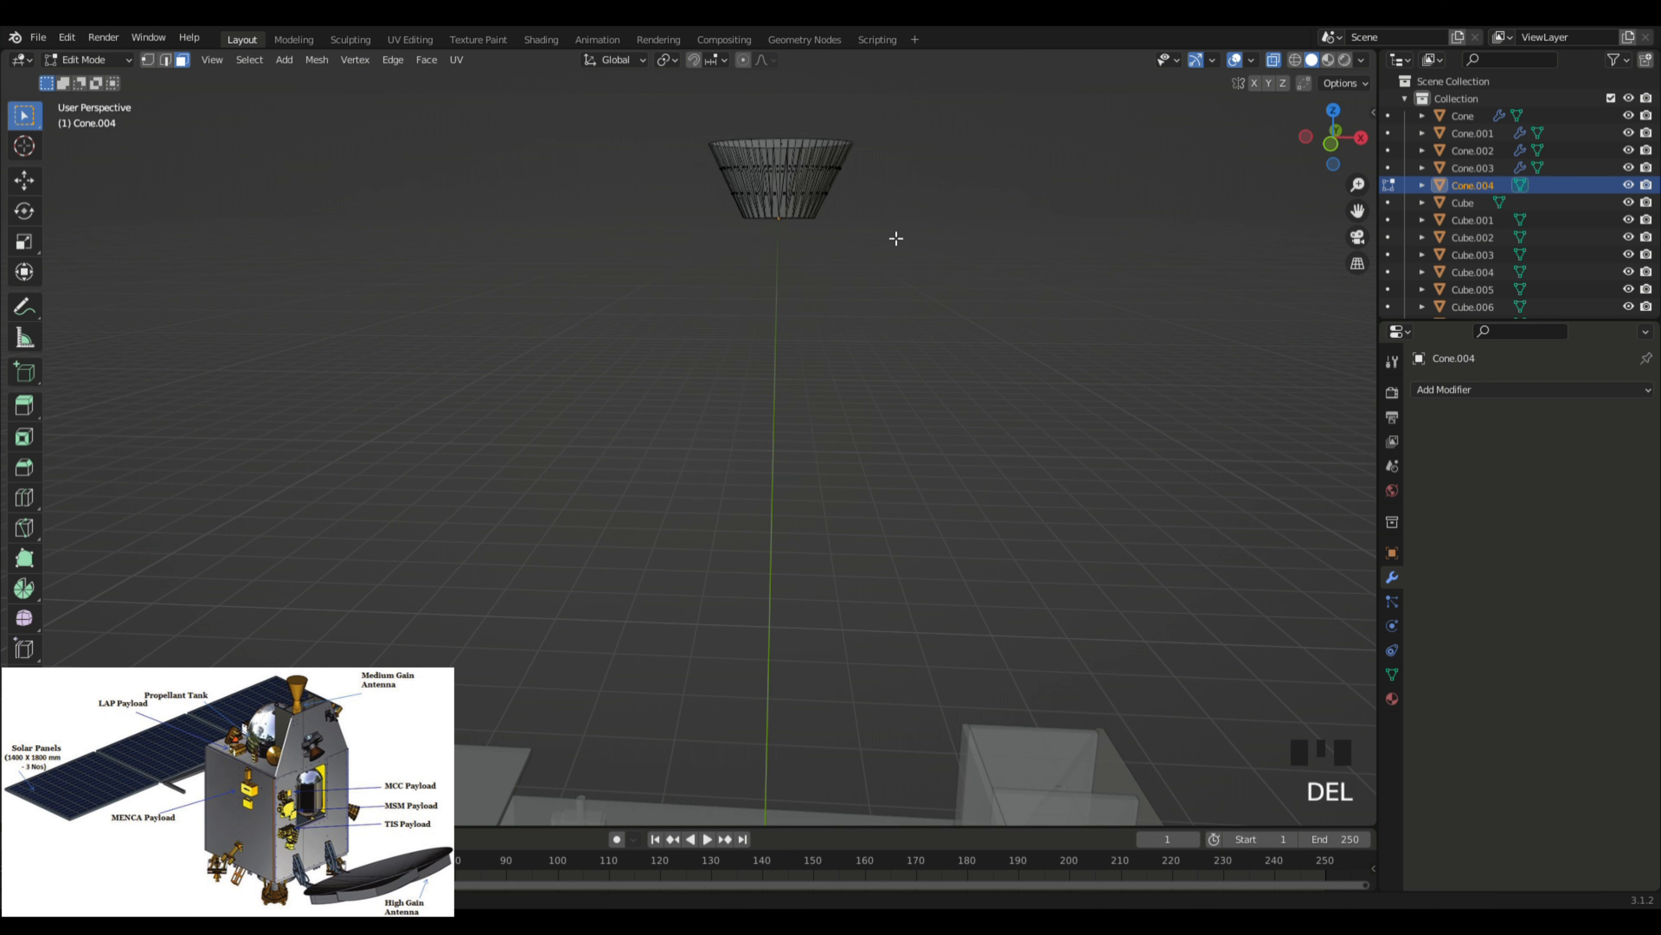
pyautogui.scroll(-3, 896, 238)
pyautogui.moveTo(745, 204); pyautogui.dragTo(686, 179, button='middle')
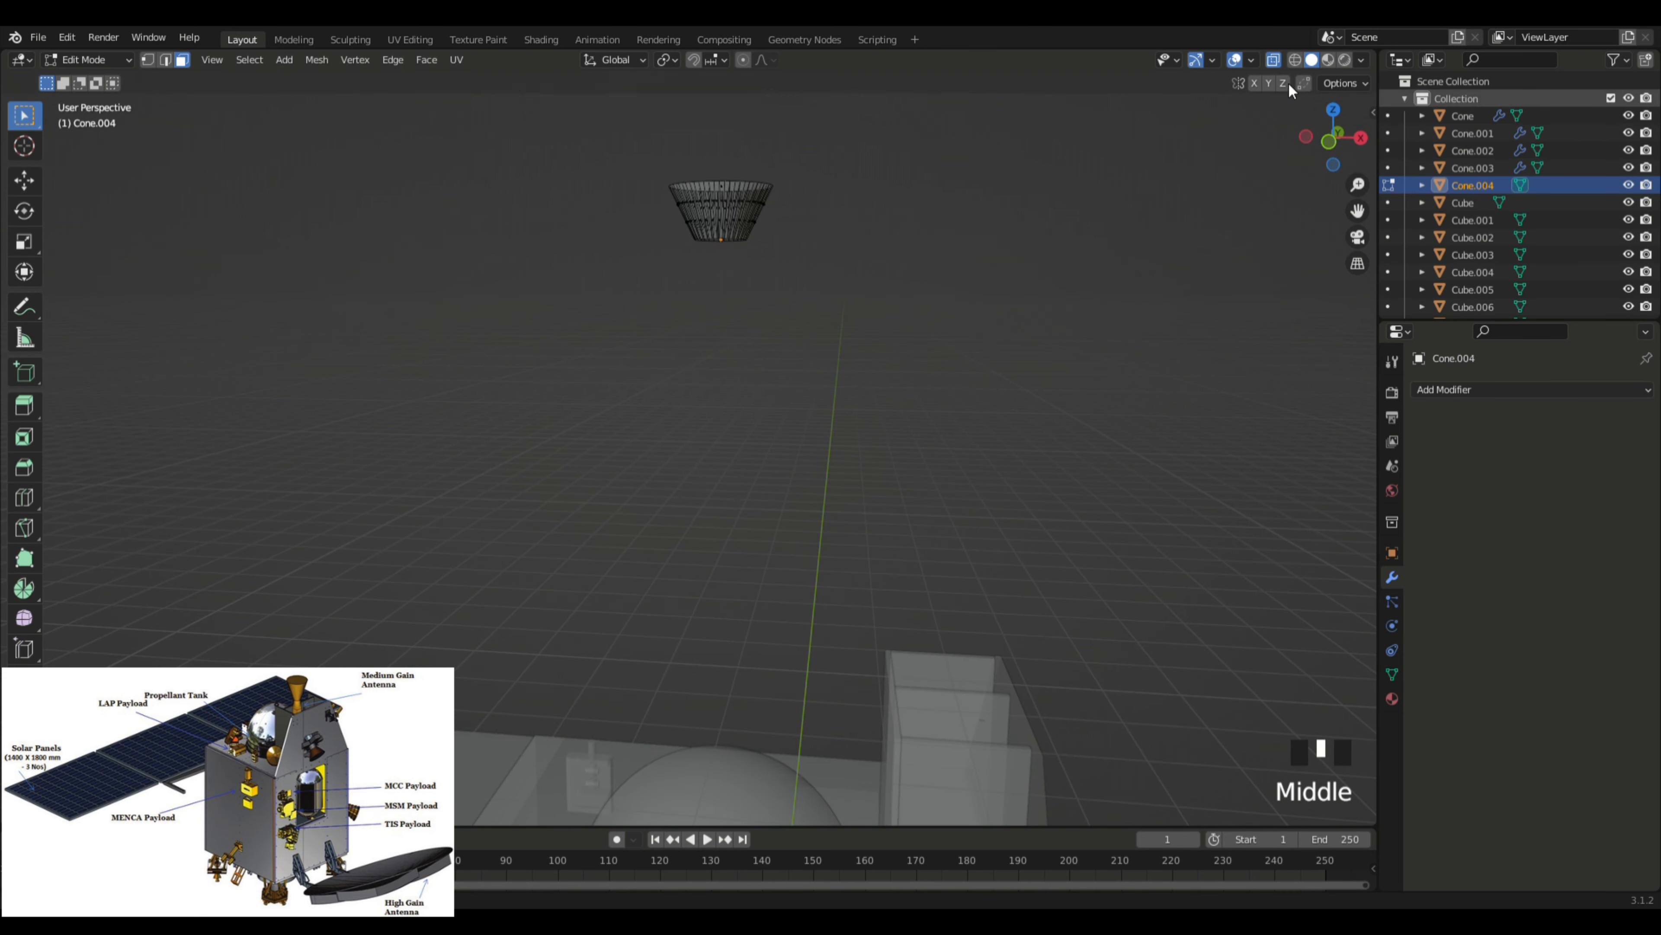
pyautogui.click(1272, 60)
# Step: Select the vertices around the funnel's open lower rim, using vertex selection with X-ray display on
pyautogui.scroll(2, 1004, 289)
pyautogui.scroll(3, 1027, 271)
pyautogui.moveTo(1005, 290)
pyautogui.mouseDown(button='middle')
pyautogui.moveTo(1027, 271)
pyautogui.moveTo(1014, 317)
pyautogui.moveTo(1013, 295)
pyautogui.mouseUp(button='middle')
pyautogui.click(147, 60)
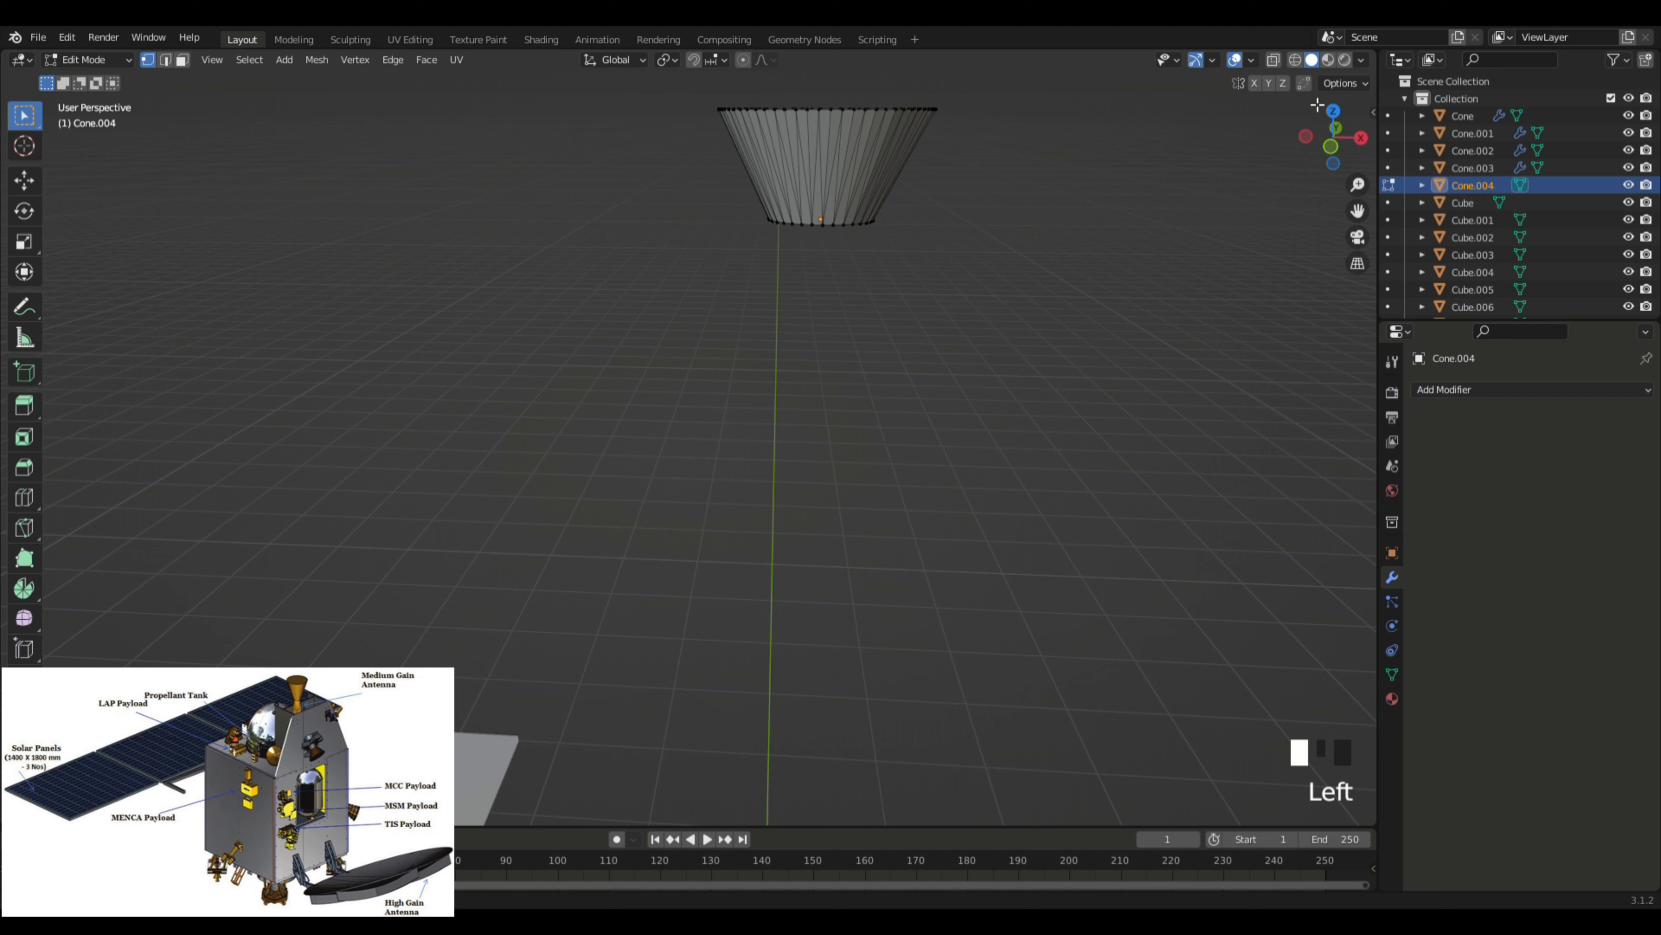
pyautogui.click(1273, 60)
pyautogui.moveTo(730, 195); pyautogui.dragTo(922, 252)
pyautogui.moveTo(954, 296); pyautogui.dragTo(964, 283, button='middle')
pyautogui.moveTo(948, 161); pyautogui.dragTo(938, 204, button='middle')
pyautogui.scroll(-3, 1113, 327)
pyautogui.moveTo(1112, 327); pyautogui.dragTo(1075, 307, button='middle')
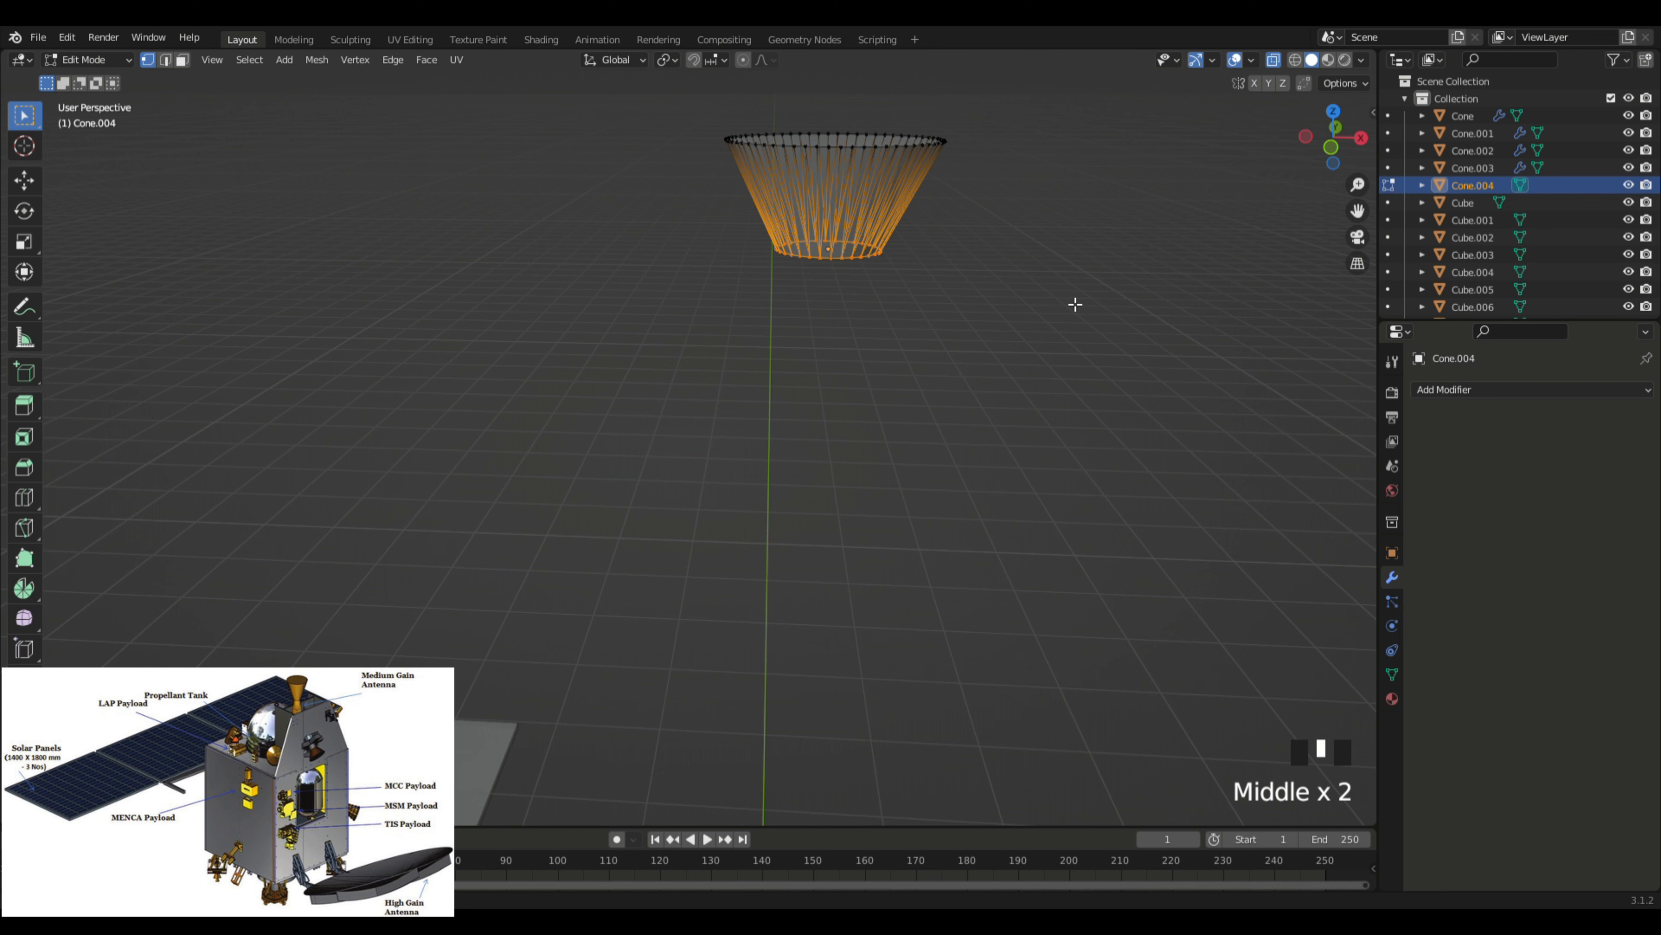
# Step: Select only the edge loop of the funnel's lower rim and extrude it downward into a cylindrical neck
pyautogui.click(165, 59)
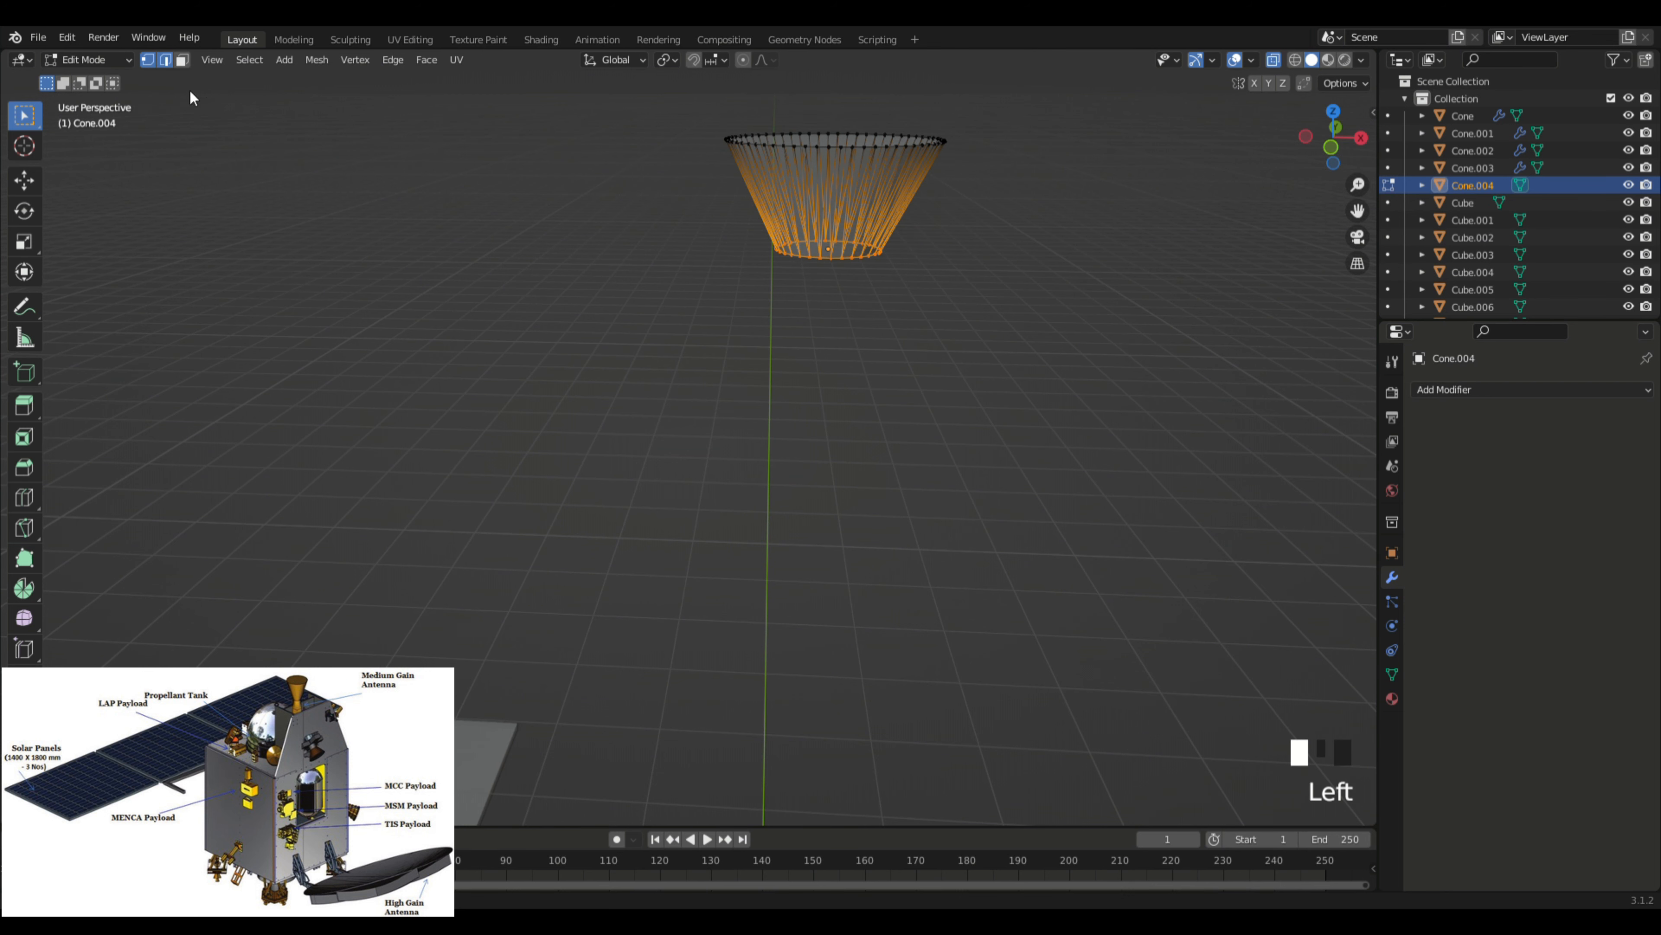
pyautogui.moveTo(738, 230); pyautogui.dragTo(913, 306)
pyautogui.moveTo(913, 307); pyautogui.dragTo(915, 310, button='middle')
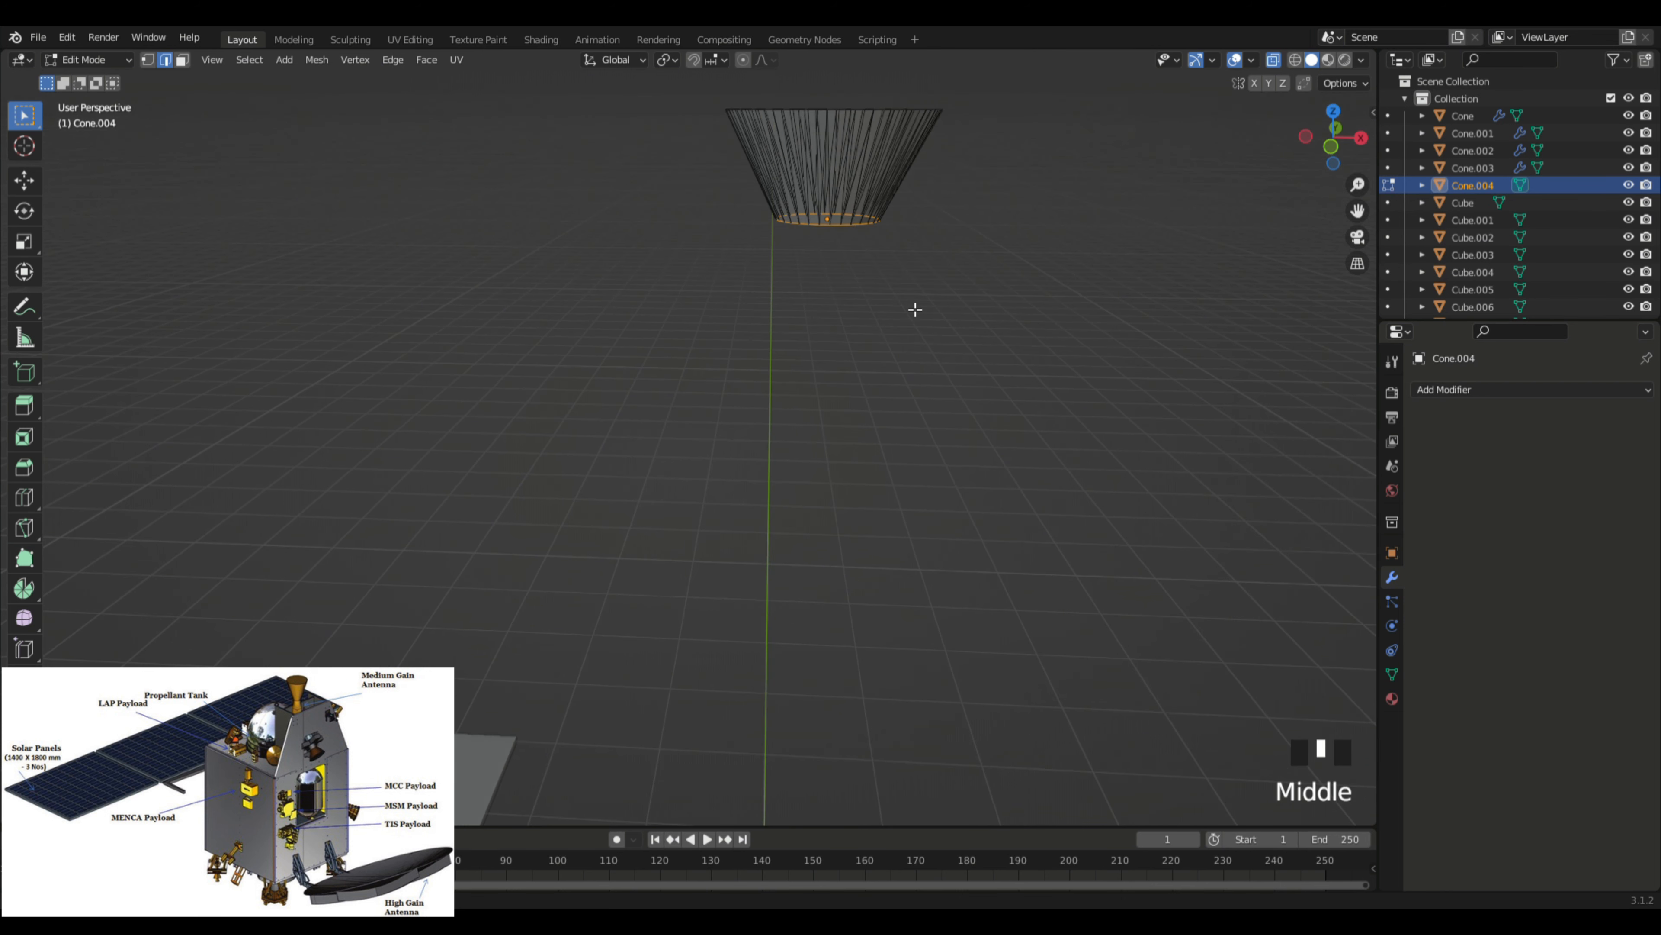
pyautogui.press('e')
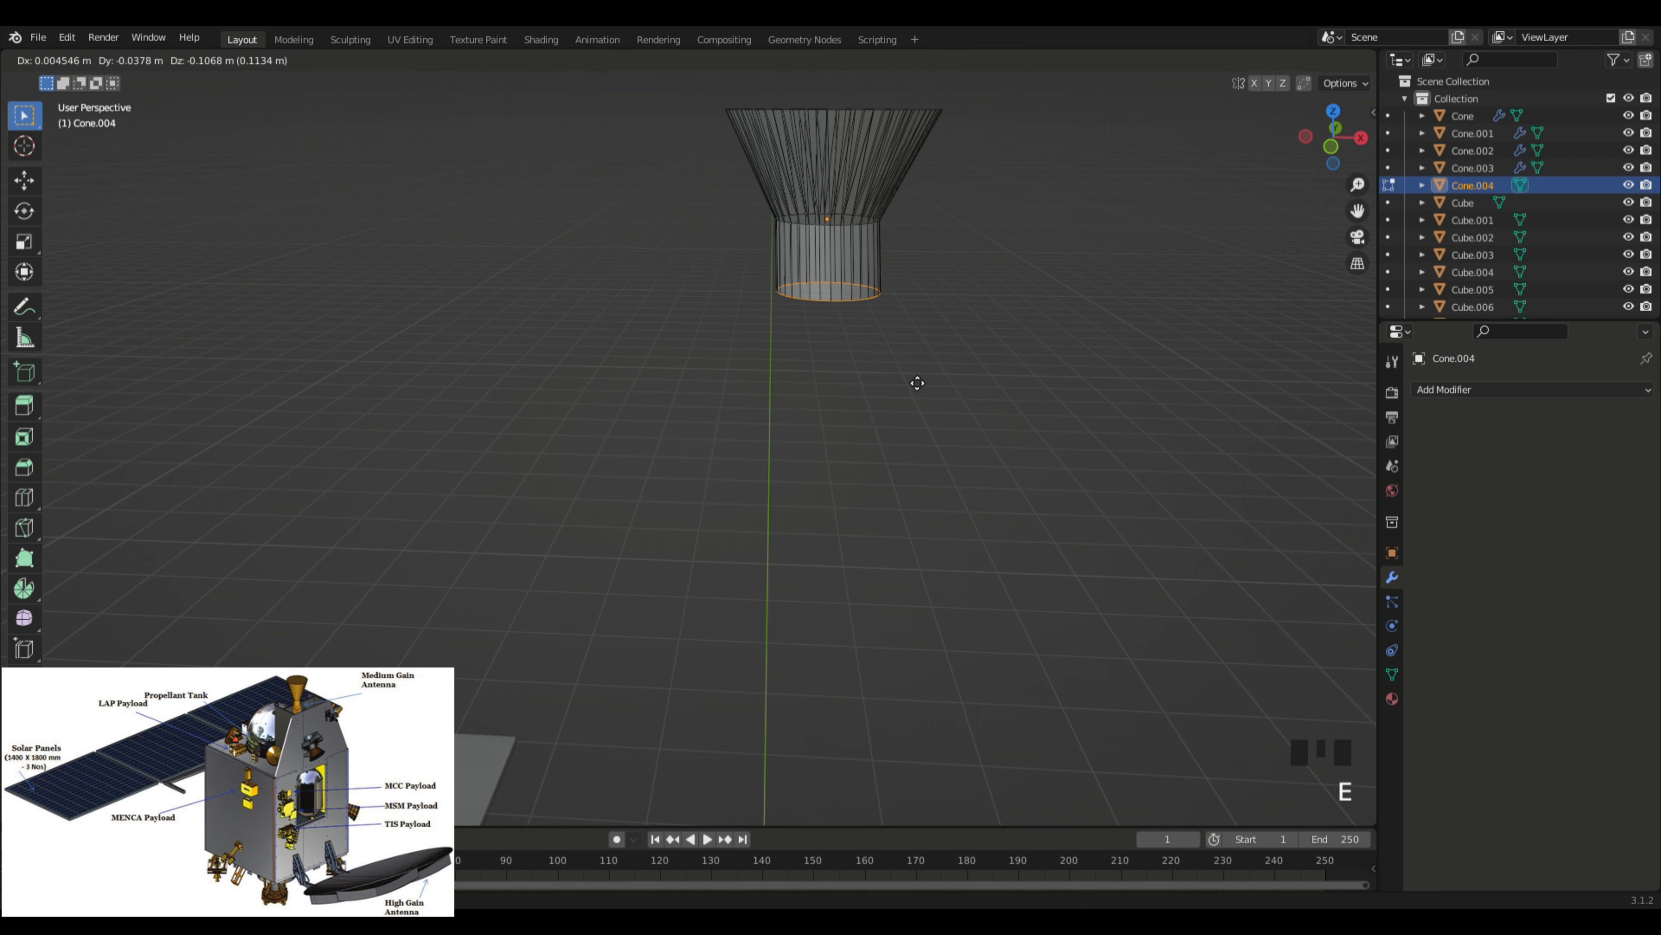
pyautogui.click(915, 449)
pyautogui.moveTo(915, 449); pyautogui.dragTo(975, 424, button='middle')
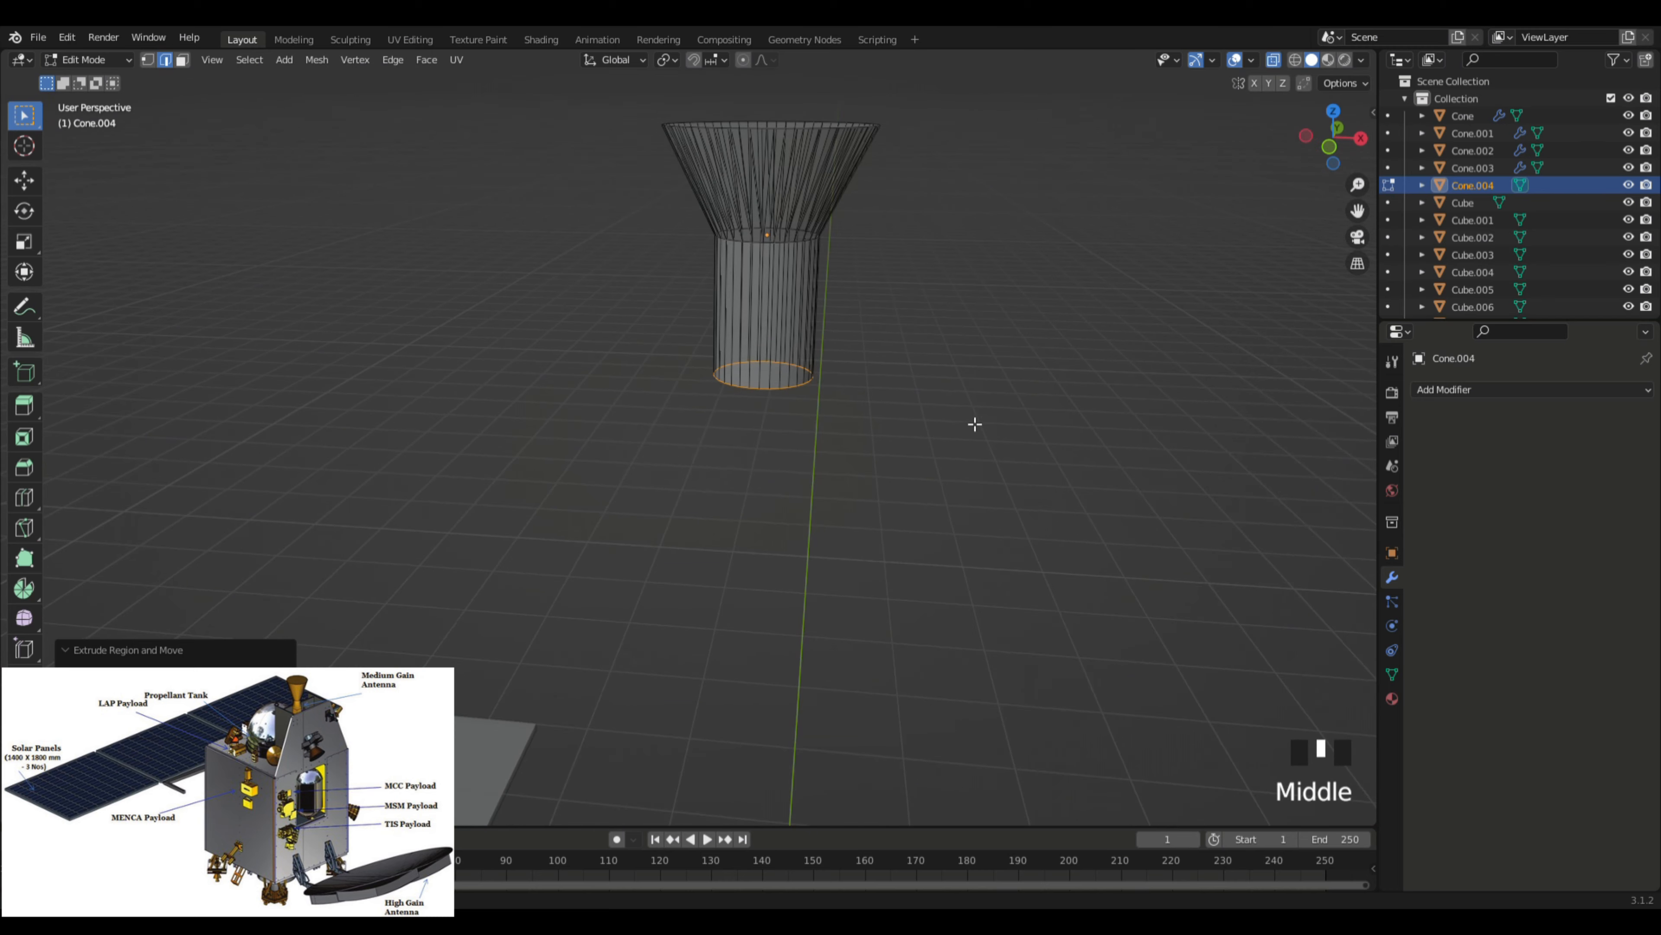
# Step: Return to Object Mode with X-ray display off, and deselect the funnel to check its shape from several sides
pyautogui.press('Tab')
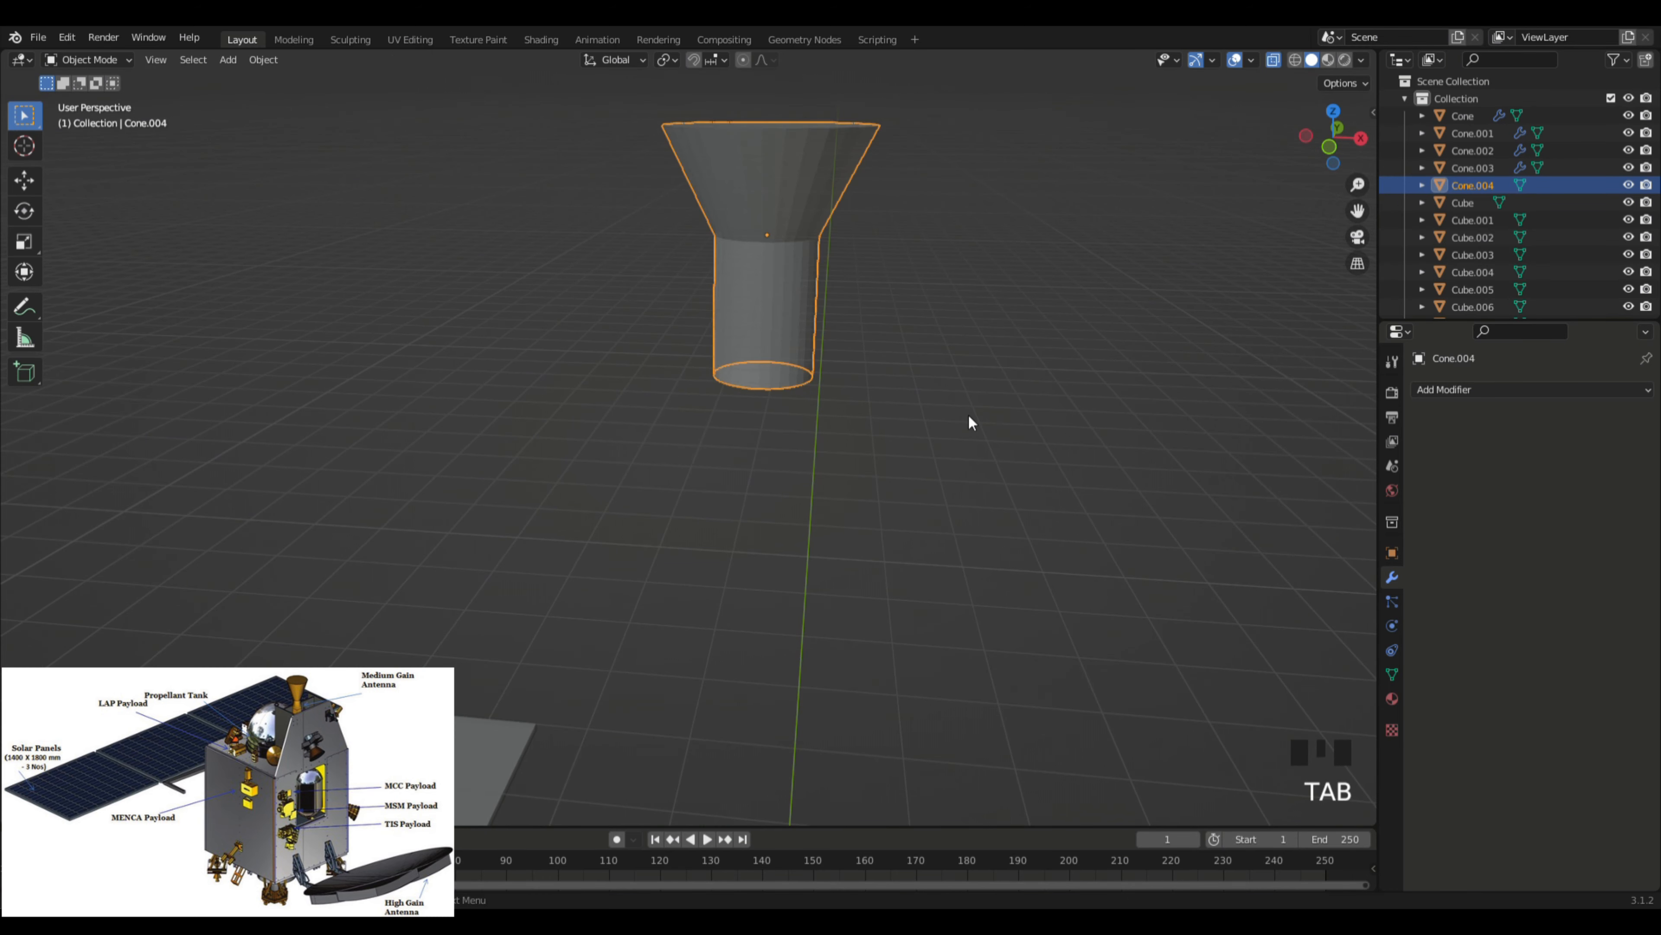
pyautogui.click(1272, 60)
pyautogui.click(964, 261)
pyautogui.moveTo(964, 261); pyautogui.dragTo(1020, 304, button='middle')
pyautogui.scroll(-2, 1149, 345)
pyautogui.moveTo(1150, 345); pyautogui.dragTo(1026, 298, button='middle')
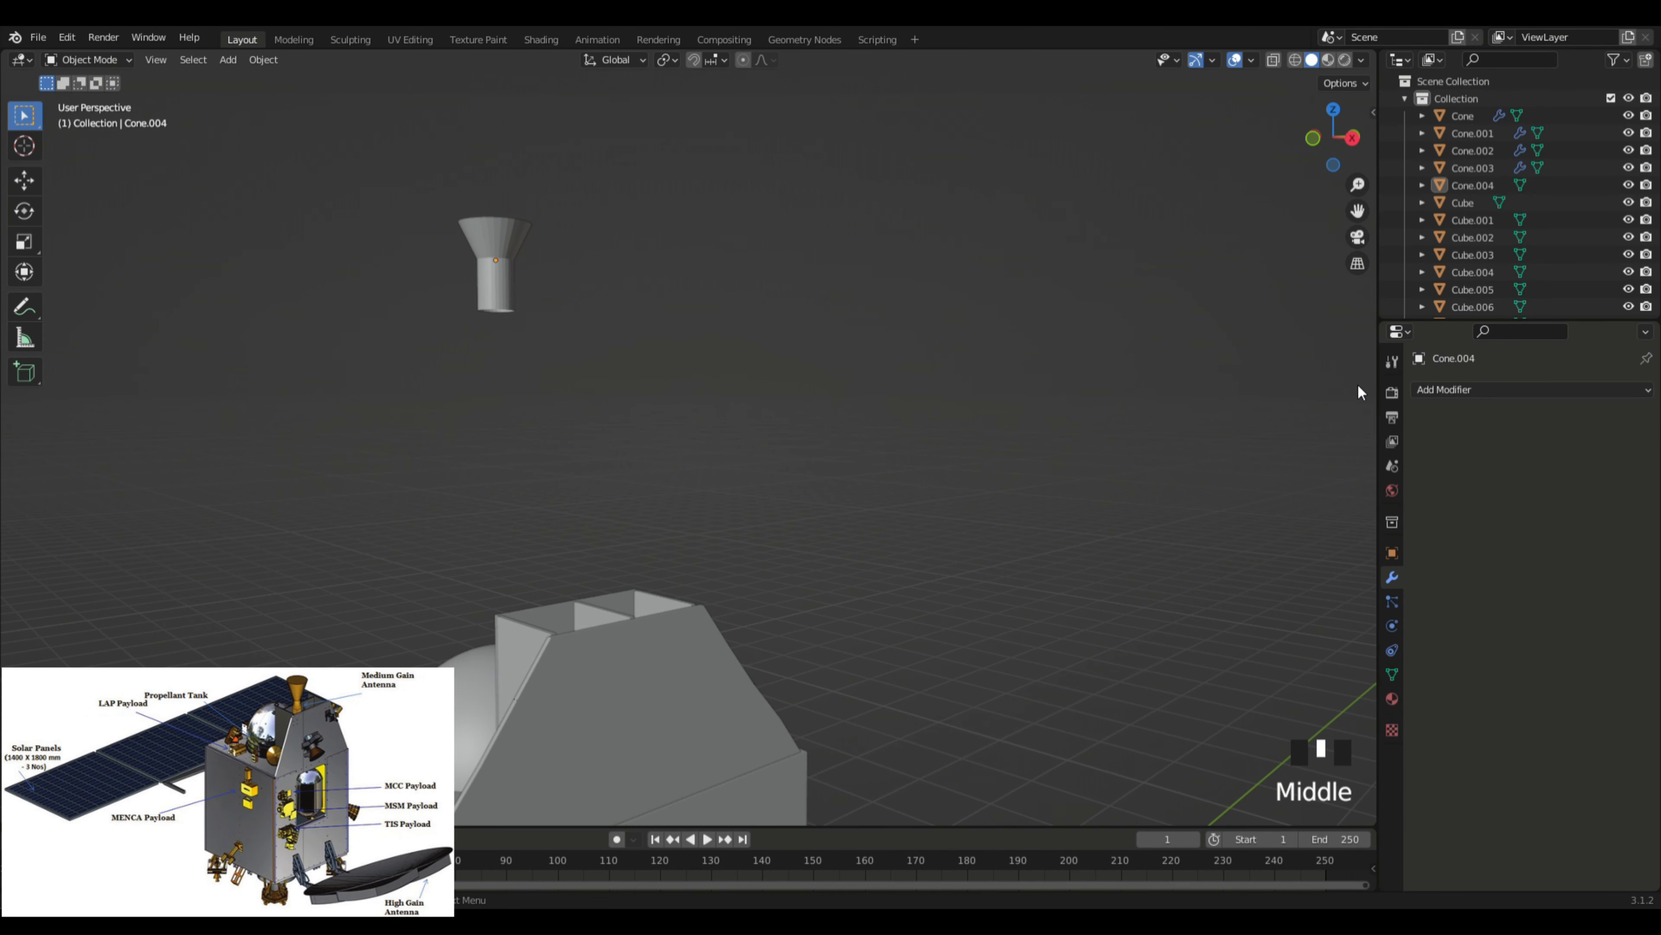
pyautogui.moveTo(579, 363); pyautogui.dragTo(750, 392, button='middle')
pyautogui.scroll(2, 681, 378)
# Step: Select the funnel and enter Edit Mode, then select the neck faces using face selection
pyautogui.click(780, 360)
pyautogui.moveTo(901, 360); pyautogui.dragTo(988, 330, button='middle')
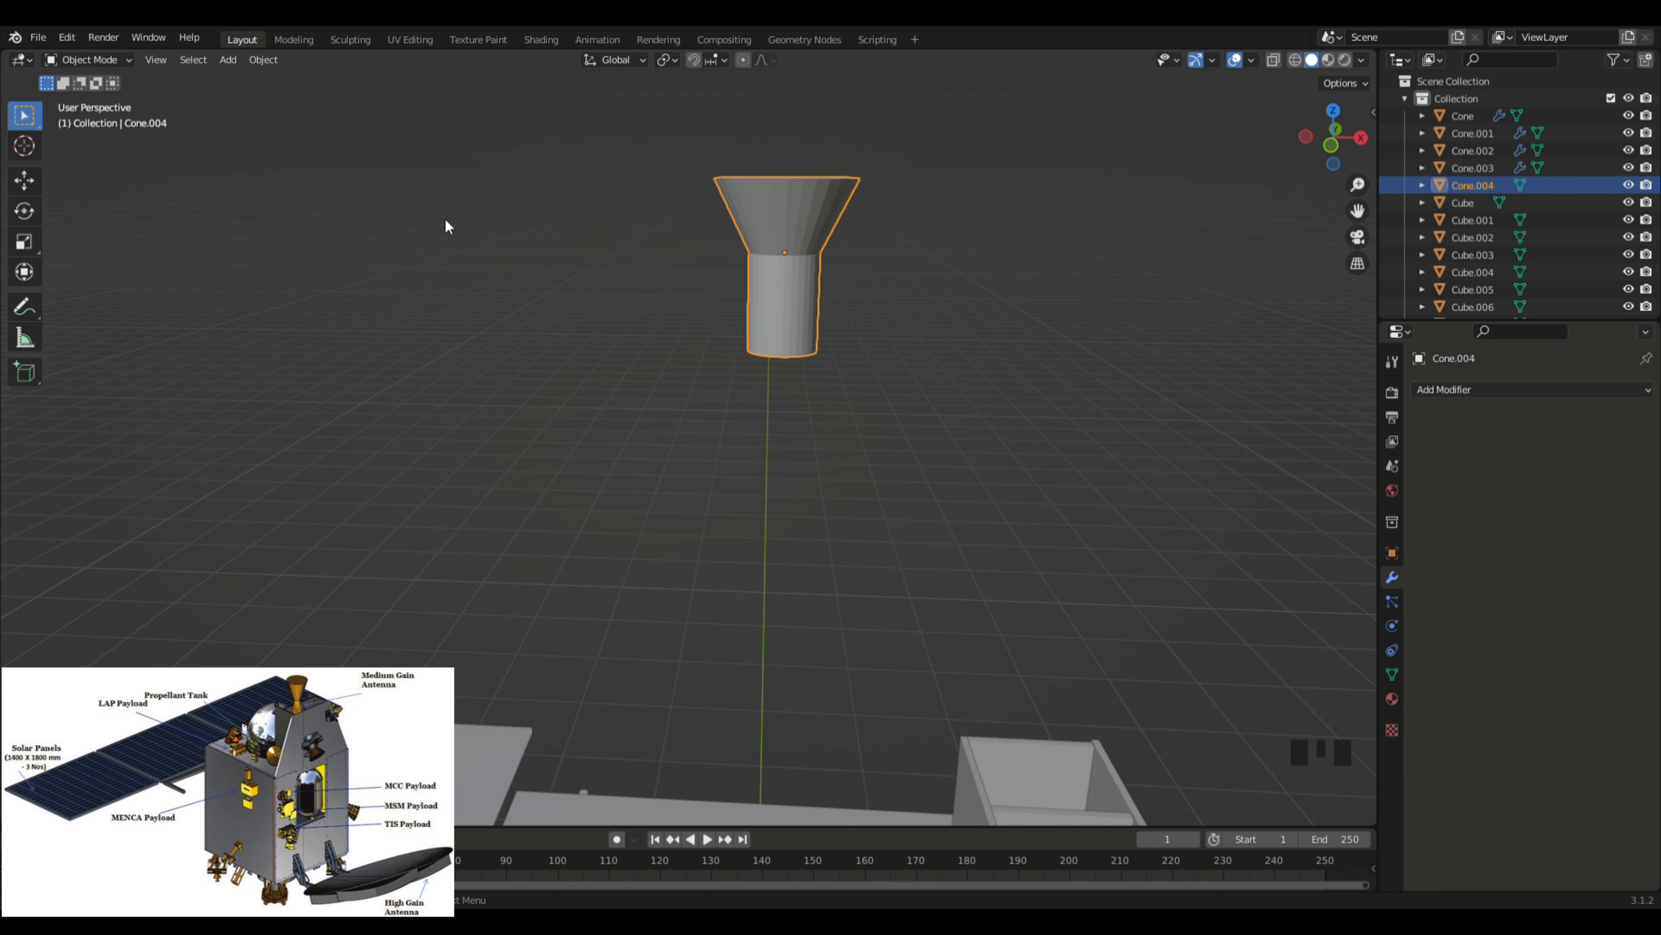
pyautogui.press('Tab')
pyautogui.moveTo(633, 254); pyautogui.dragTo(927, 366)
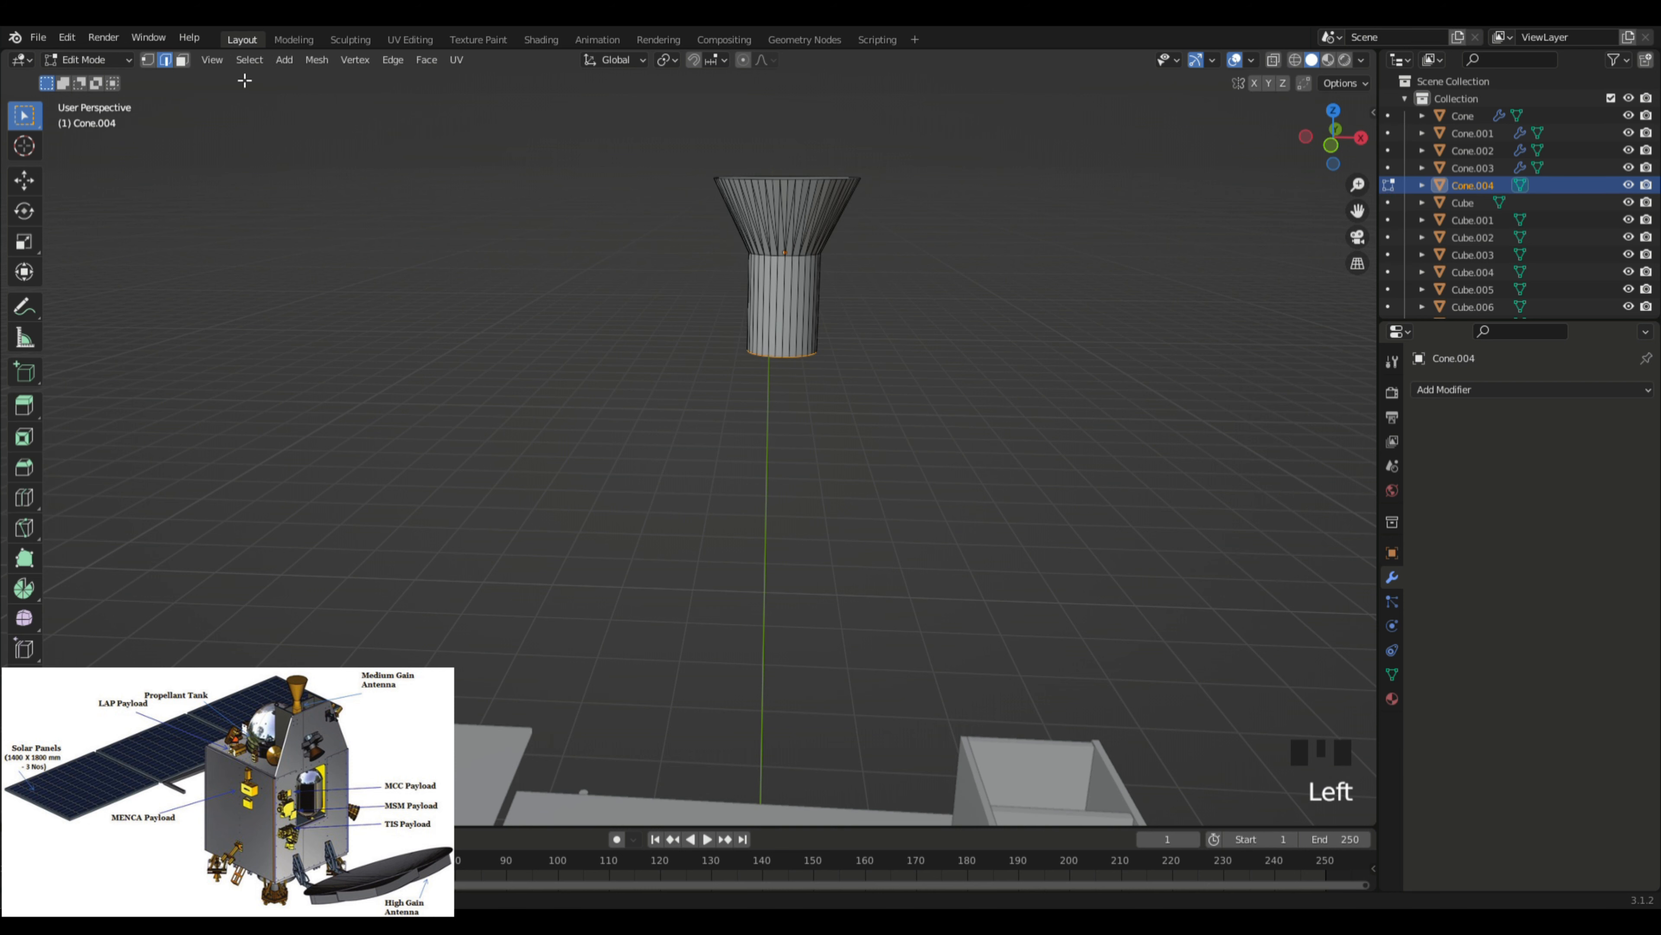
pyautogui.click(182, 59)
pyautogui.moveTo(715, 255); pyautogui.dragTo(916, 397)
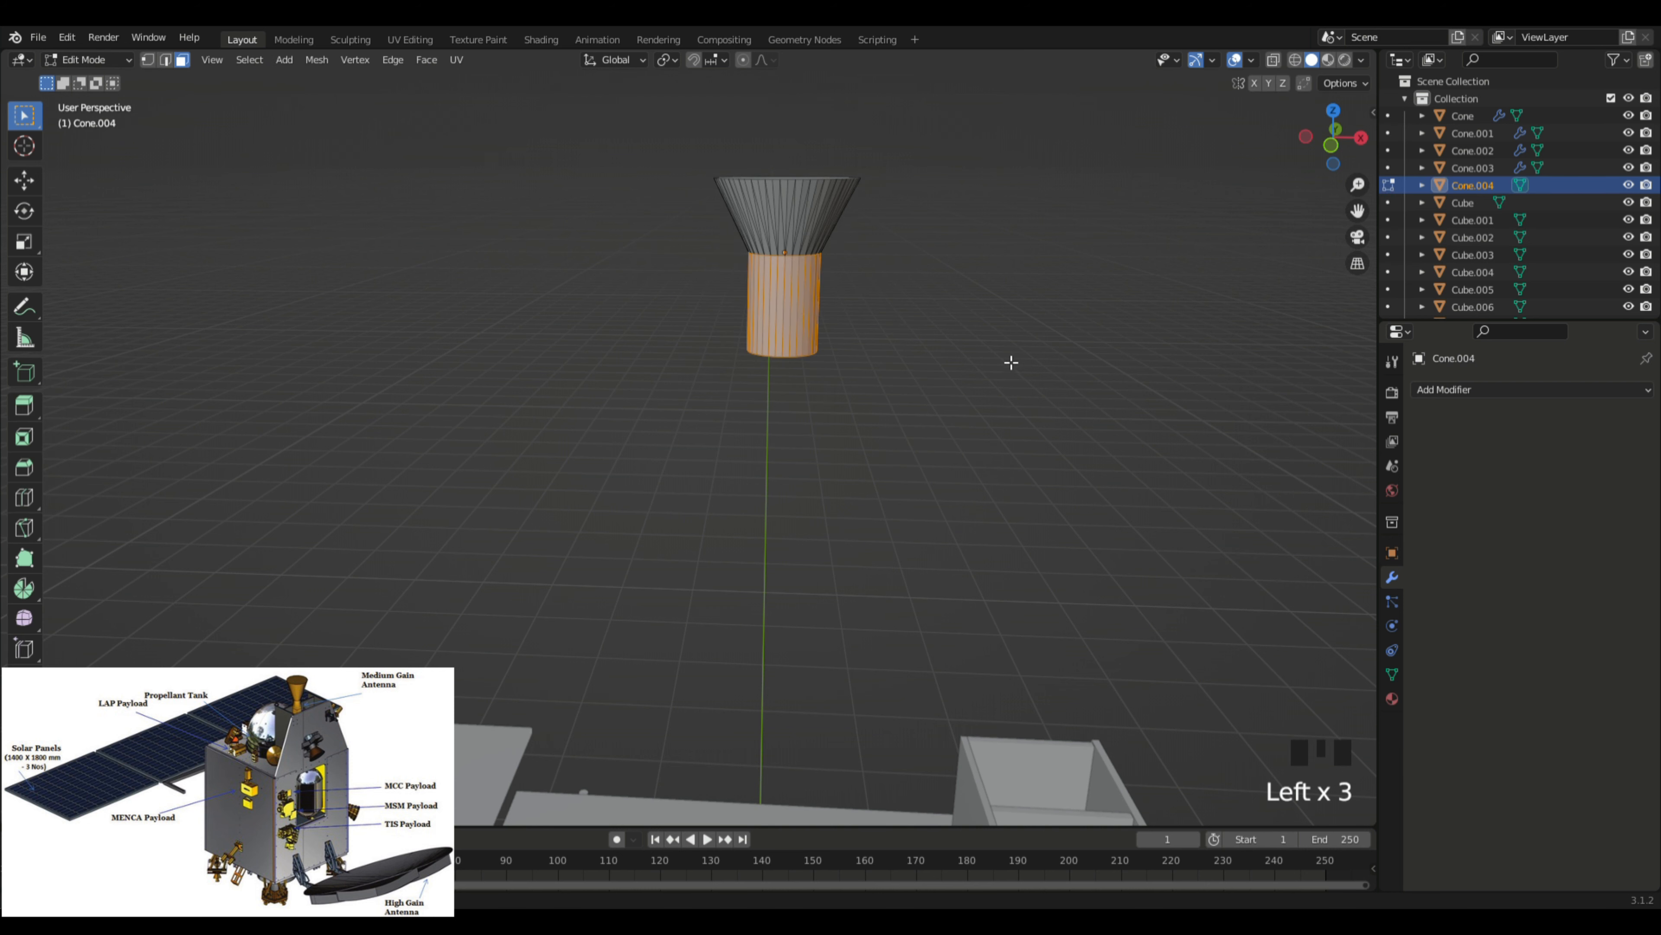
# Step: Try scaling the selected visible neck faces down to about 0.56, and undo the scaling
pyautogui.moveTo(1008, 360); pyautogui.dragTo(1008, 364, button='middle')
pyautogui.press('s')
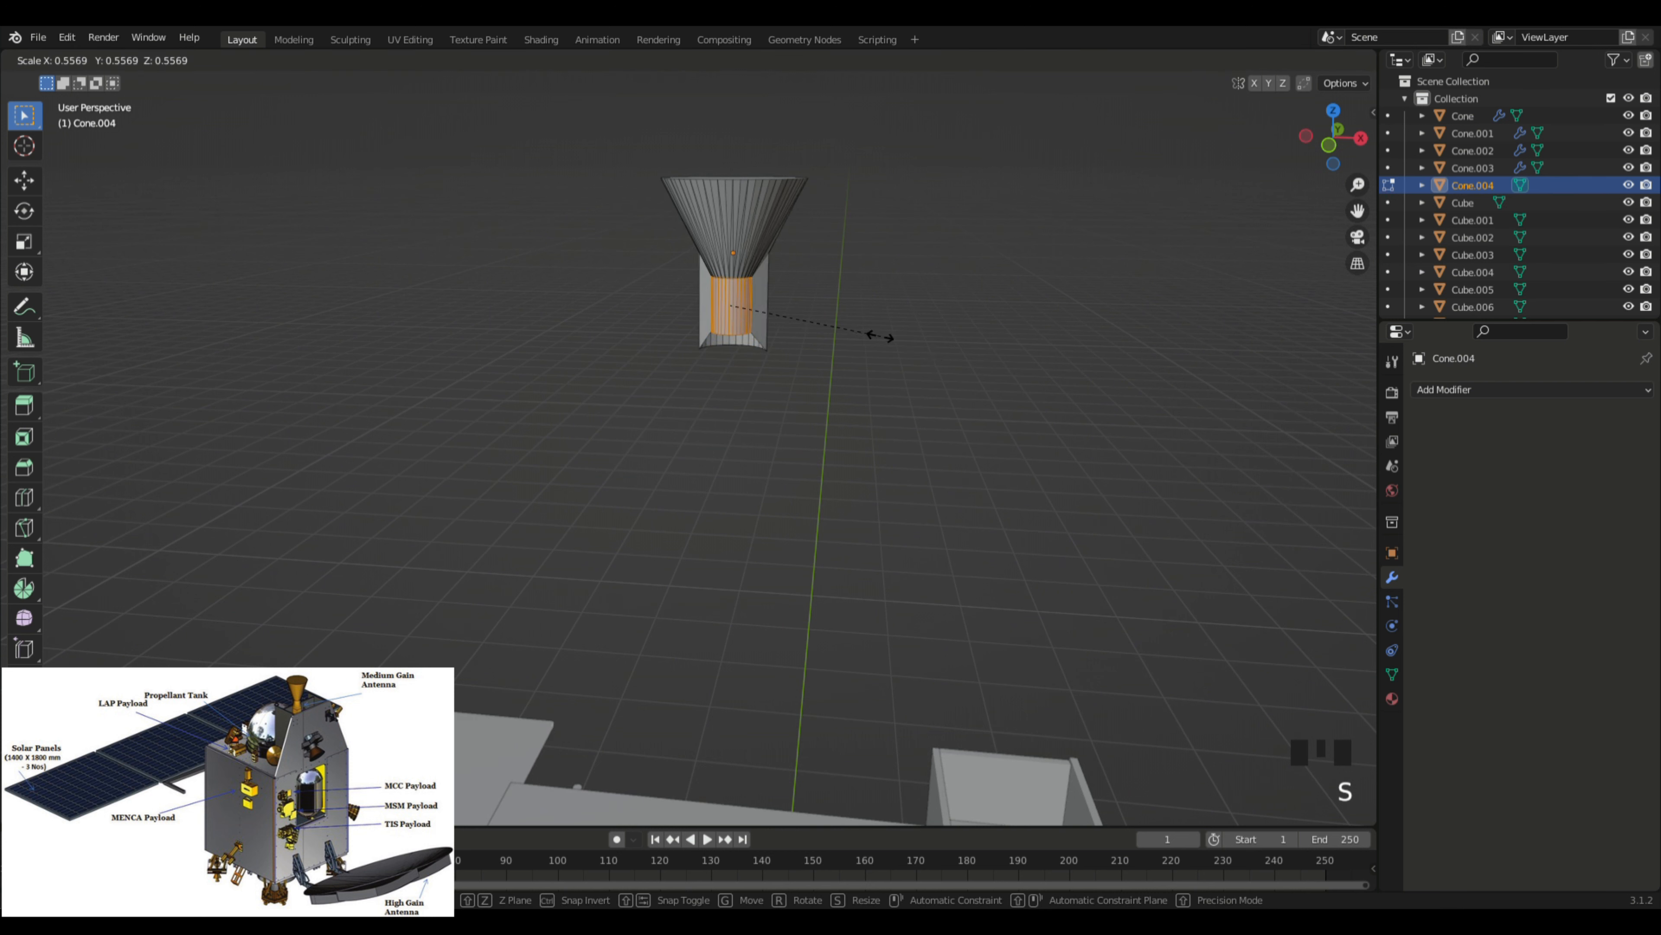
pyautogui.click(878, 336)
pyautogui.hotkey('ctrl', 'z')
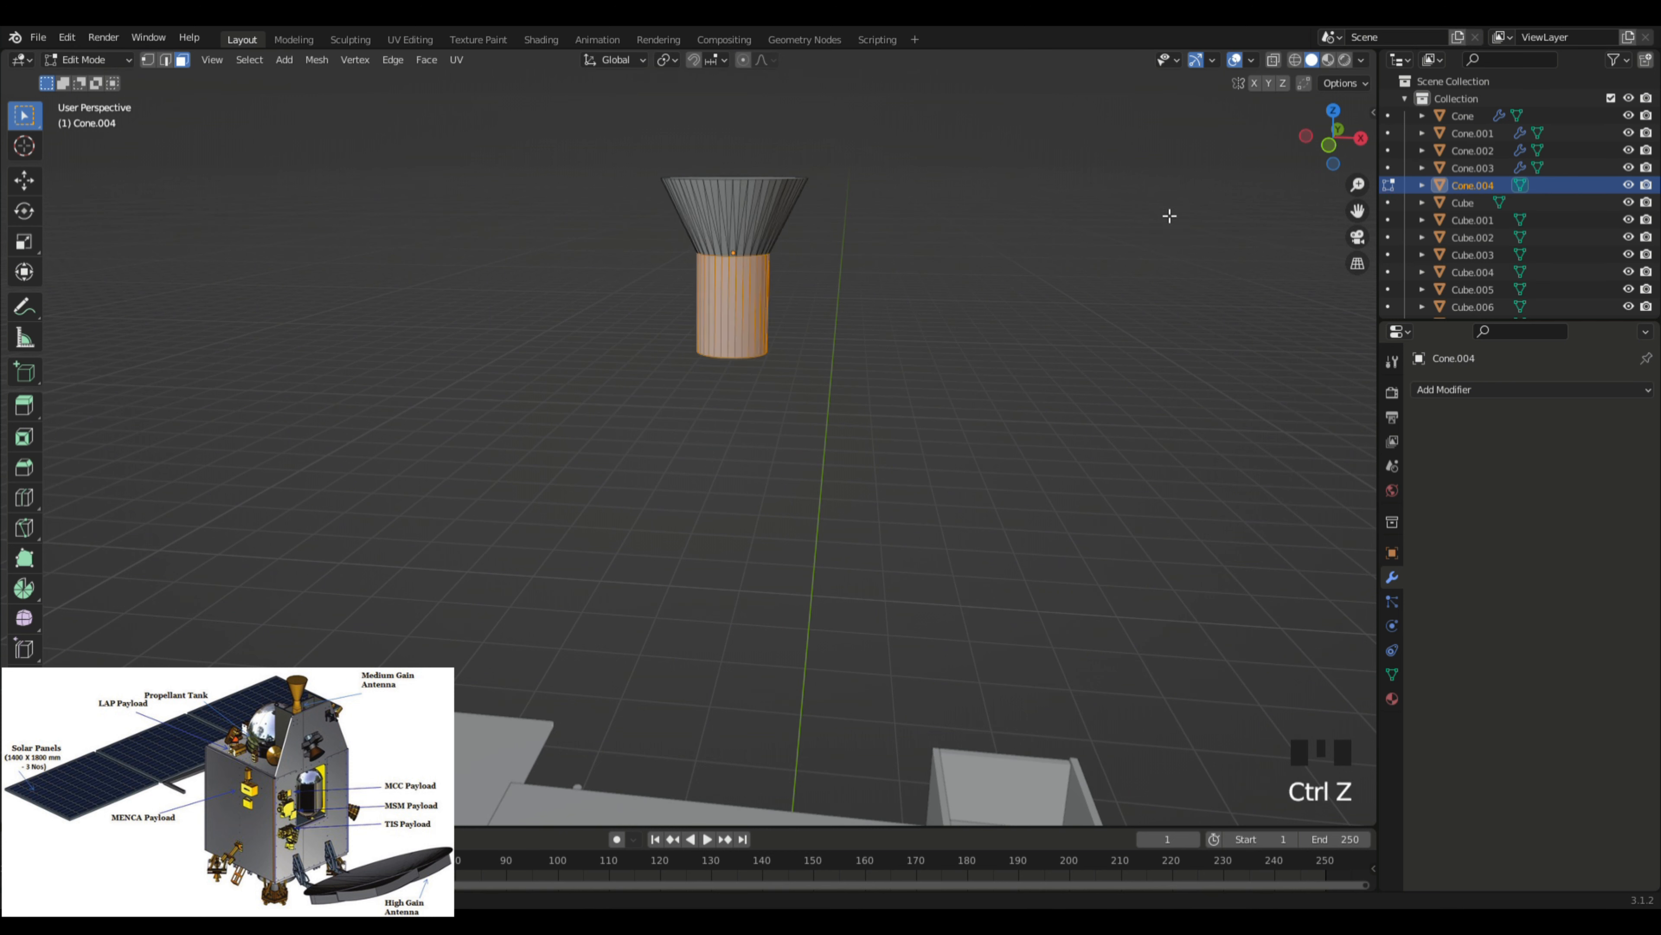
# Step: With X-ray display on, select all neck faces, scale them to about 0.55, and lengthen the neck along Z
pyautogui.click(1274, 61)
pyautogui.moveTo(582, 263); pyautogui.dragTo(862, 393)
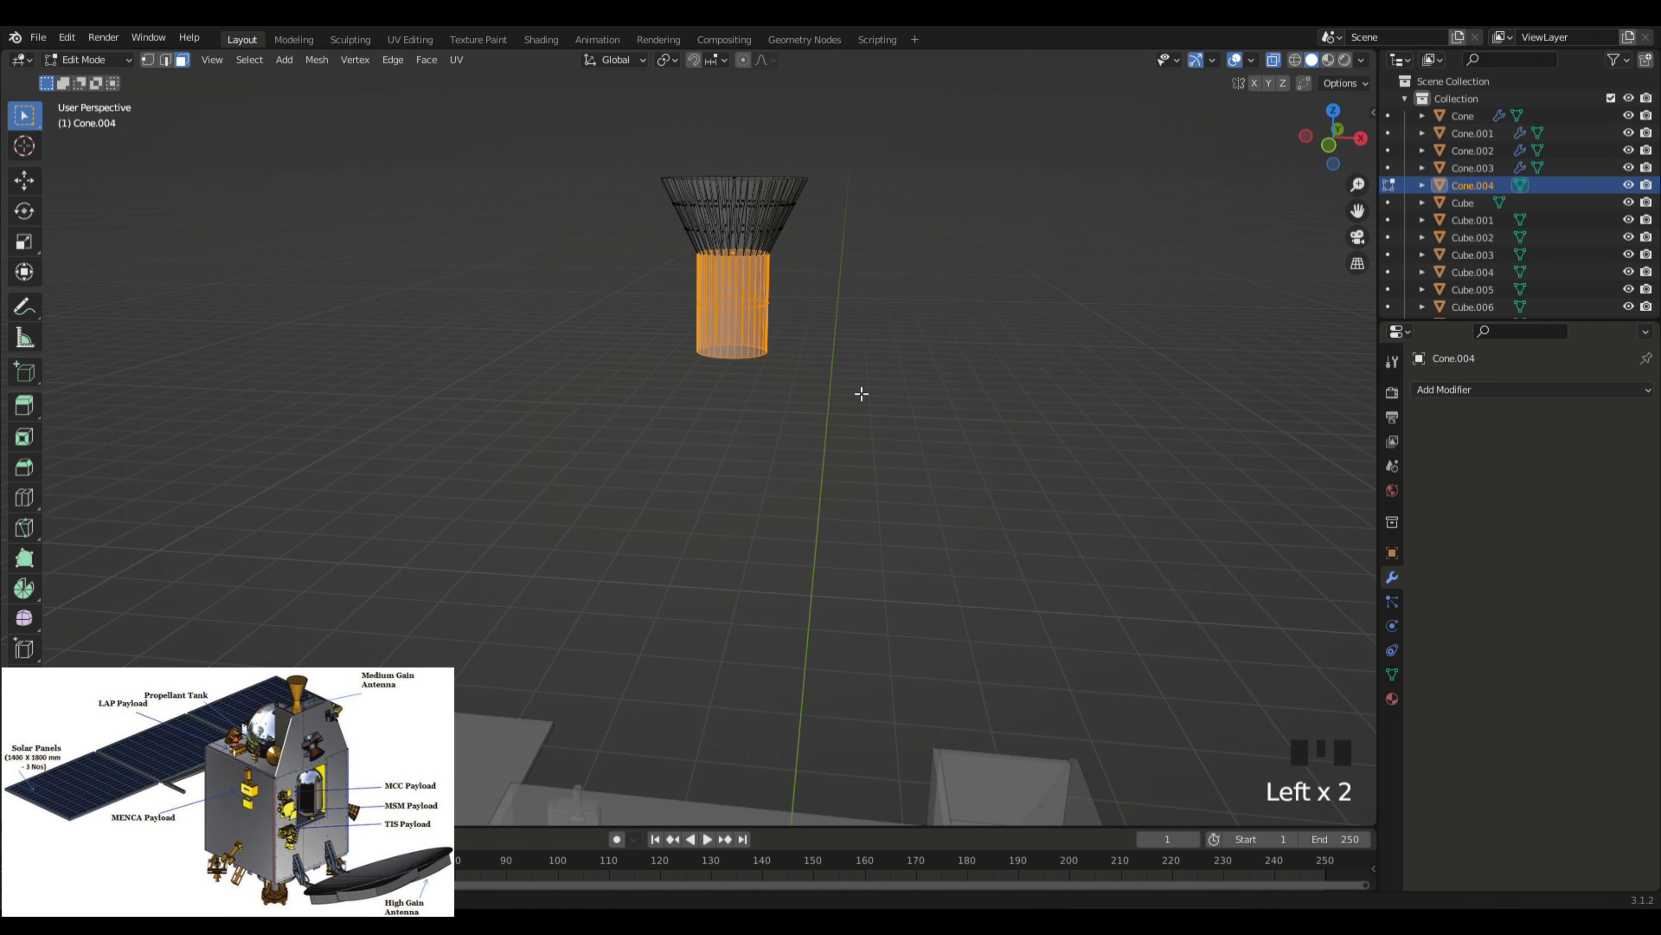
pyautogui.press('s')
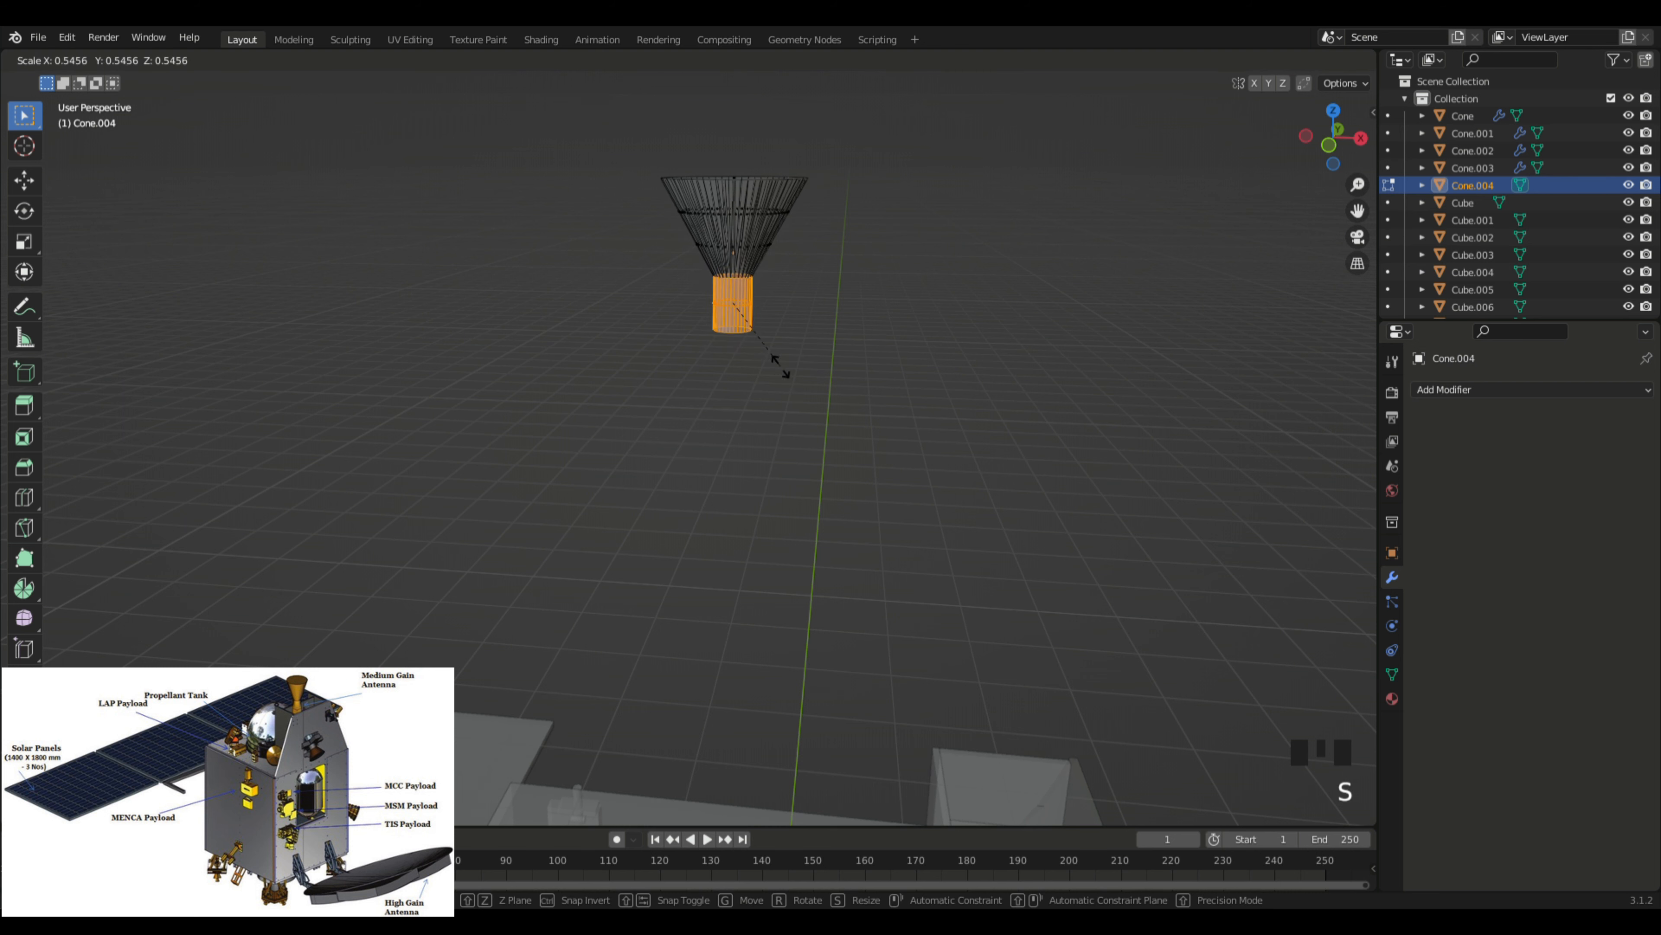
pyautogui.click(787, 372)
pyautogui.press('s')
pyautogui.press('z')
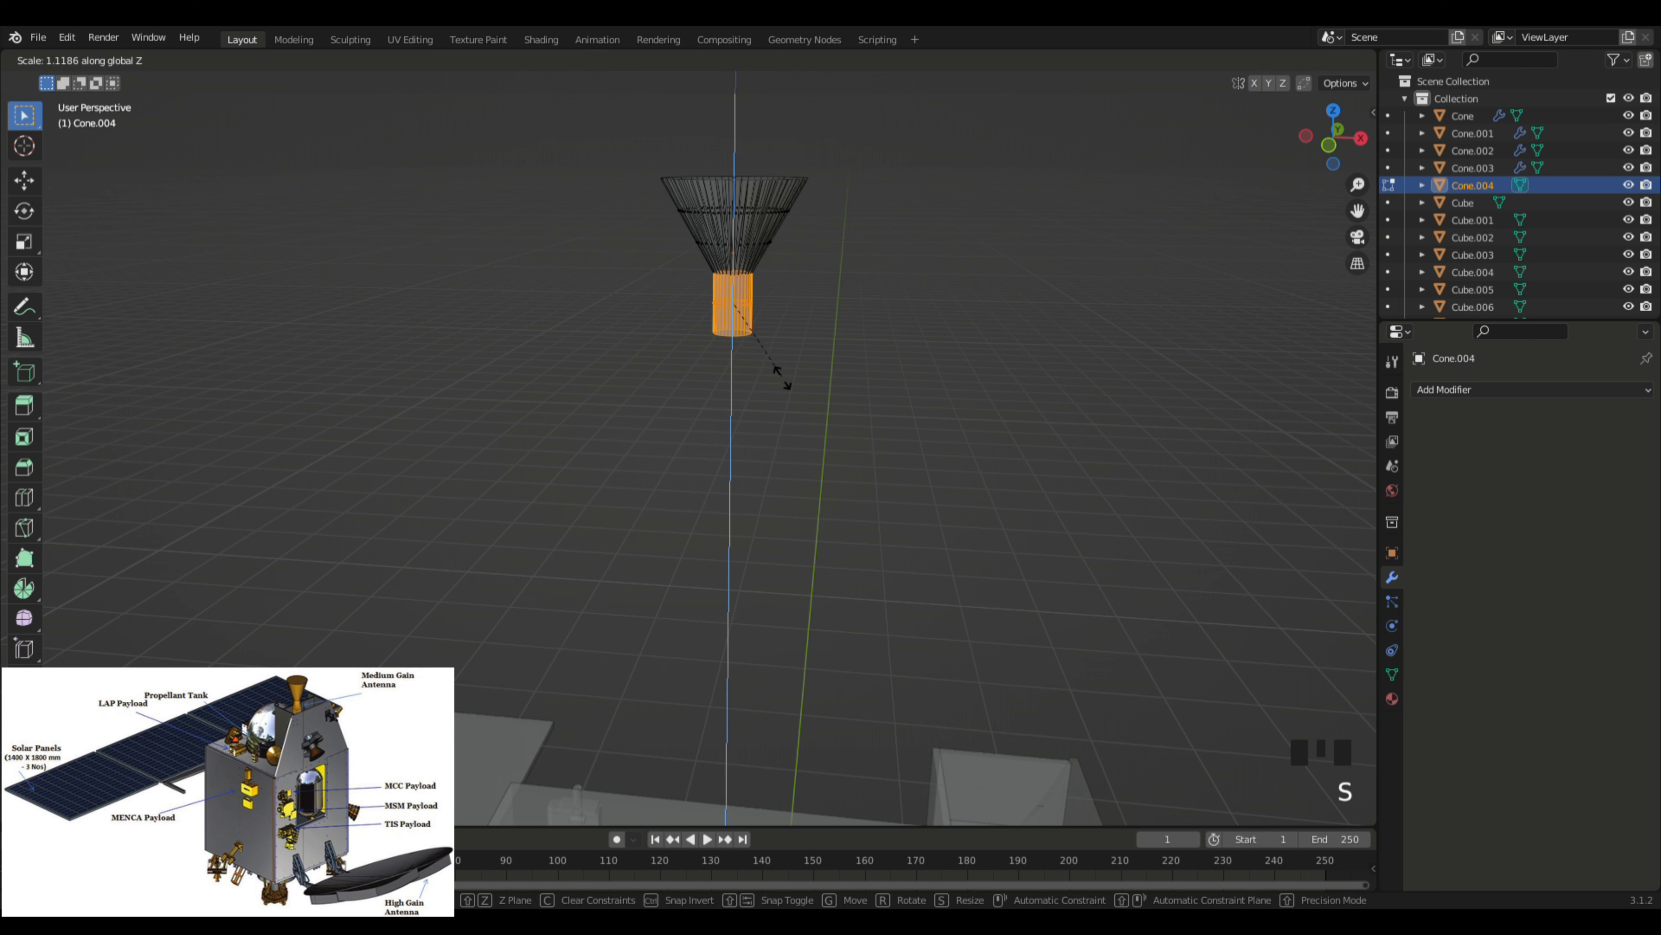
pyautogui.click(787, 404)
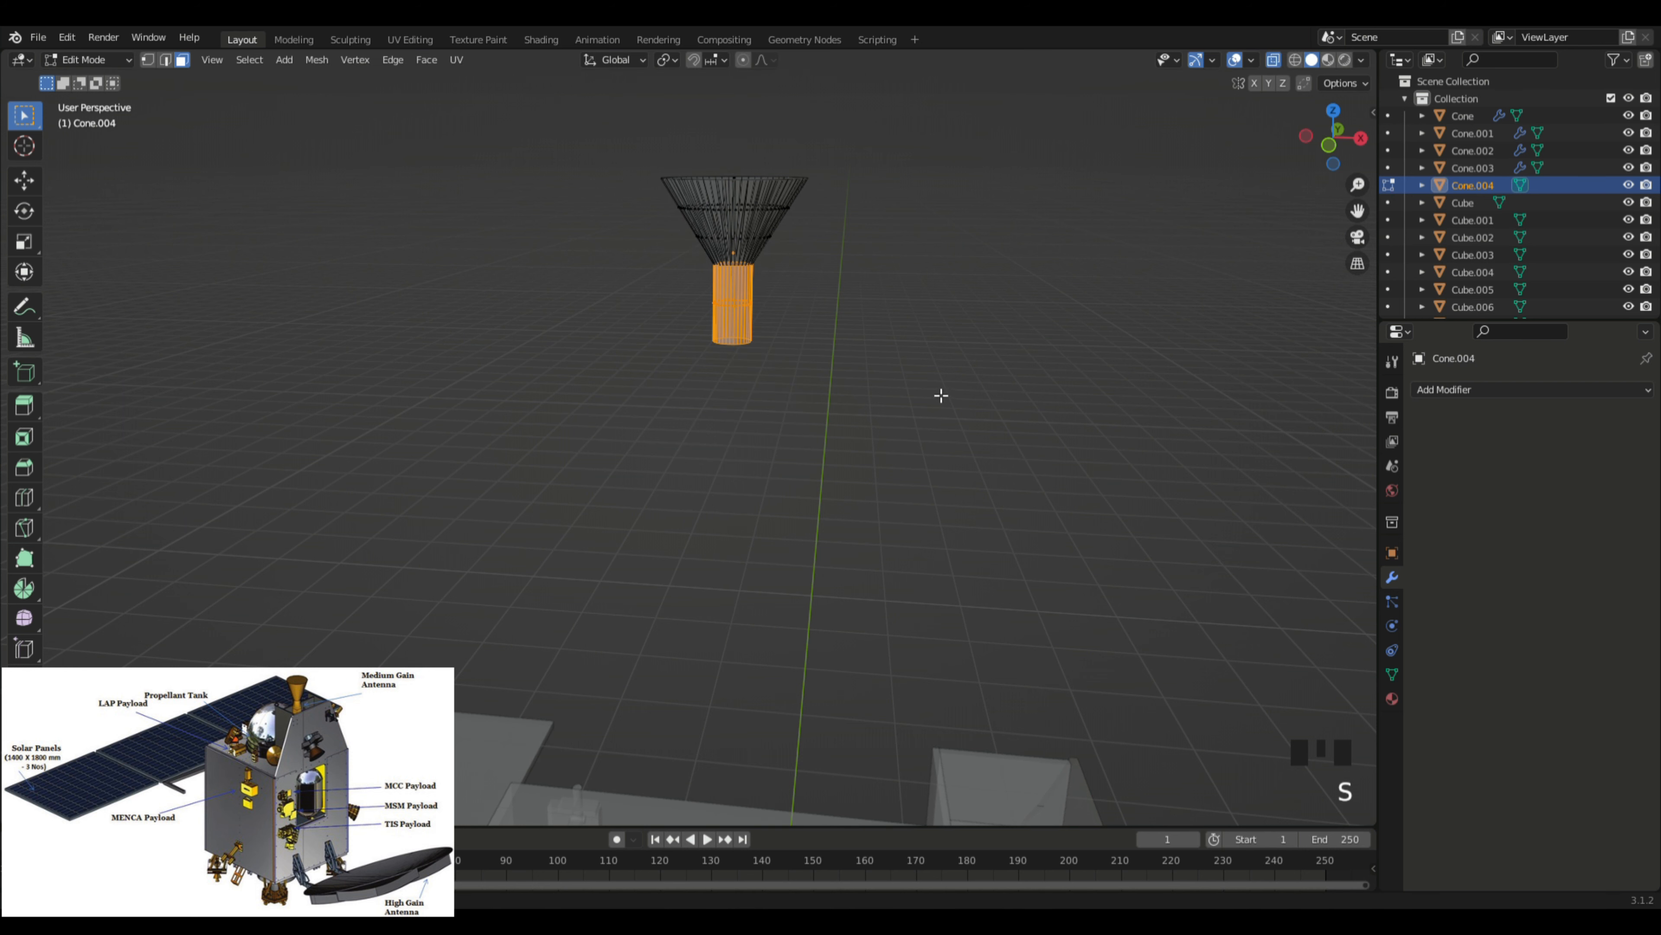
pyautogui.click(939, 394)
pyautogui.moveTo(938, 394)
pyautogui.mouseDown(button='middle')
pyautogui.moveTo(914, 386)
pyautogui.moveTo(937, 395)
pyautogui.mouseUp(button='middle')
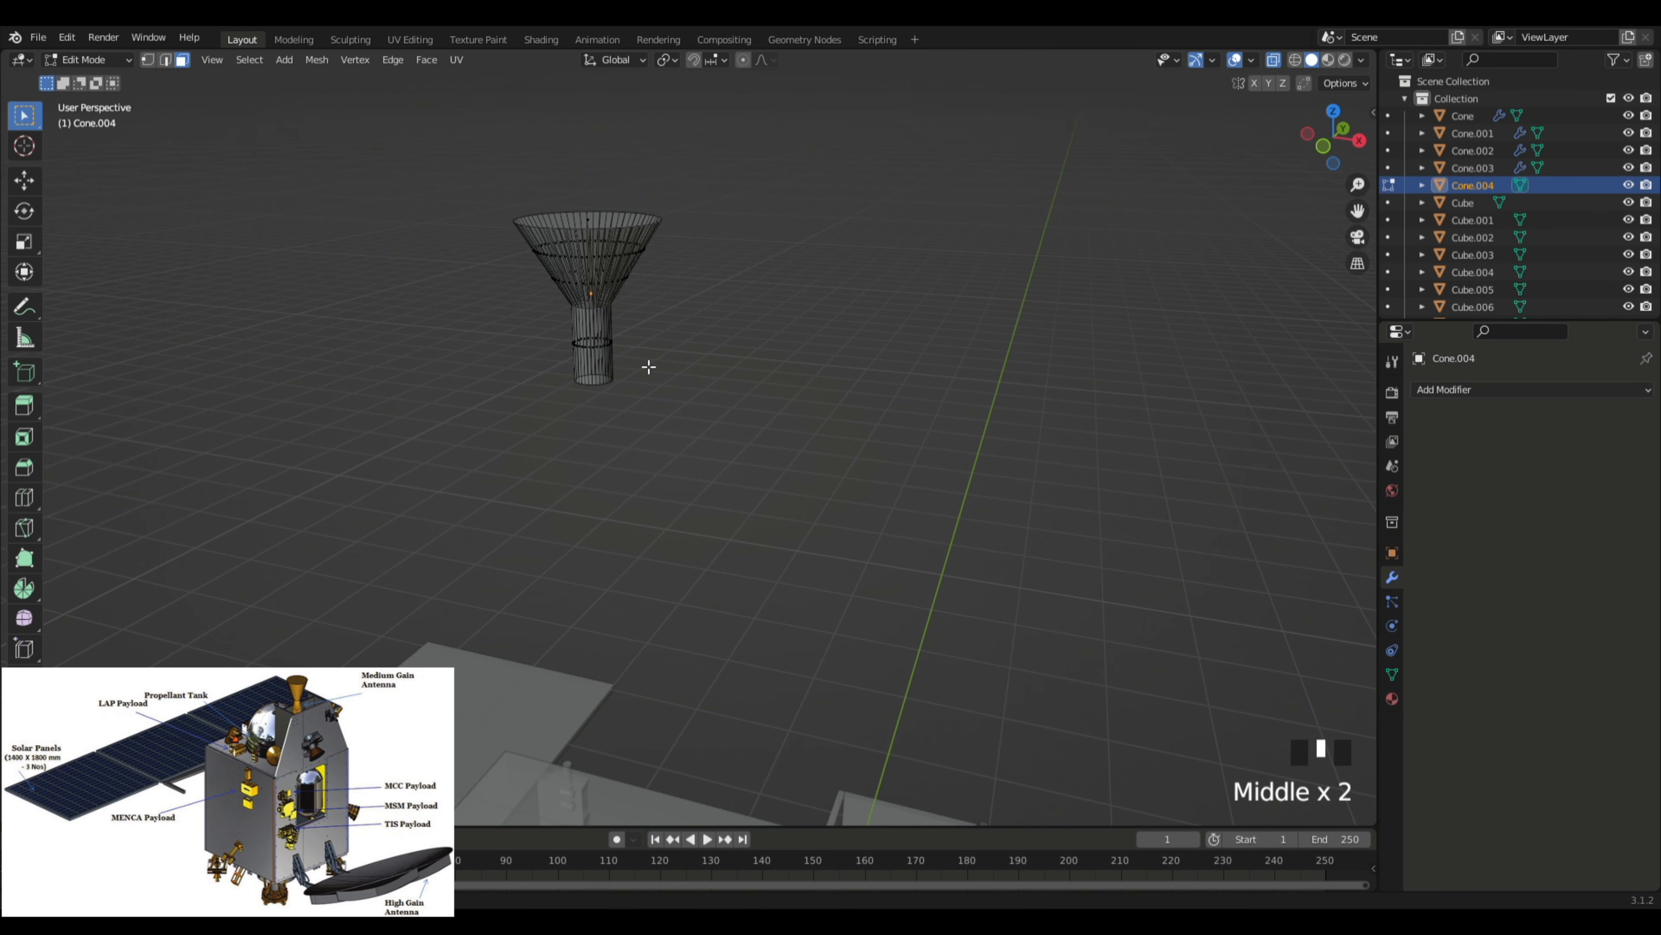
# Step: Turn X-ray display off and return to Object Mode, keeping the funnel selected, and inspect it against the satellite body
pyautogui.click(1273, 60)
pyautogui.press('Tab')
pyautogui.moveTo(722, 341); pyautogui.dragTo(851, 402, button='middle')
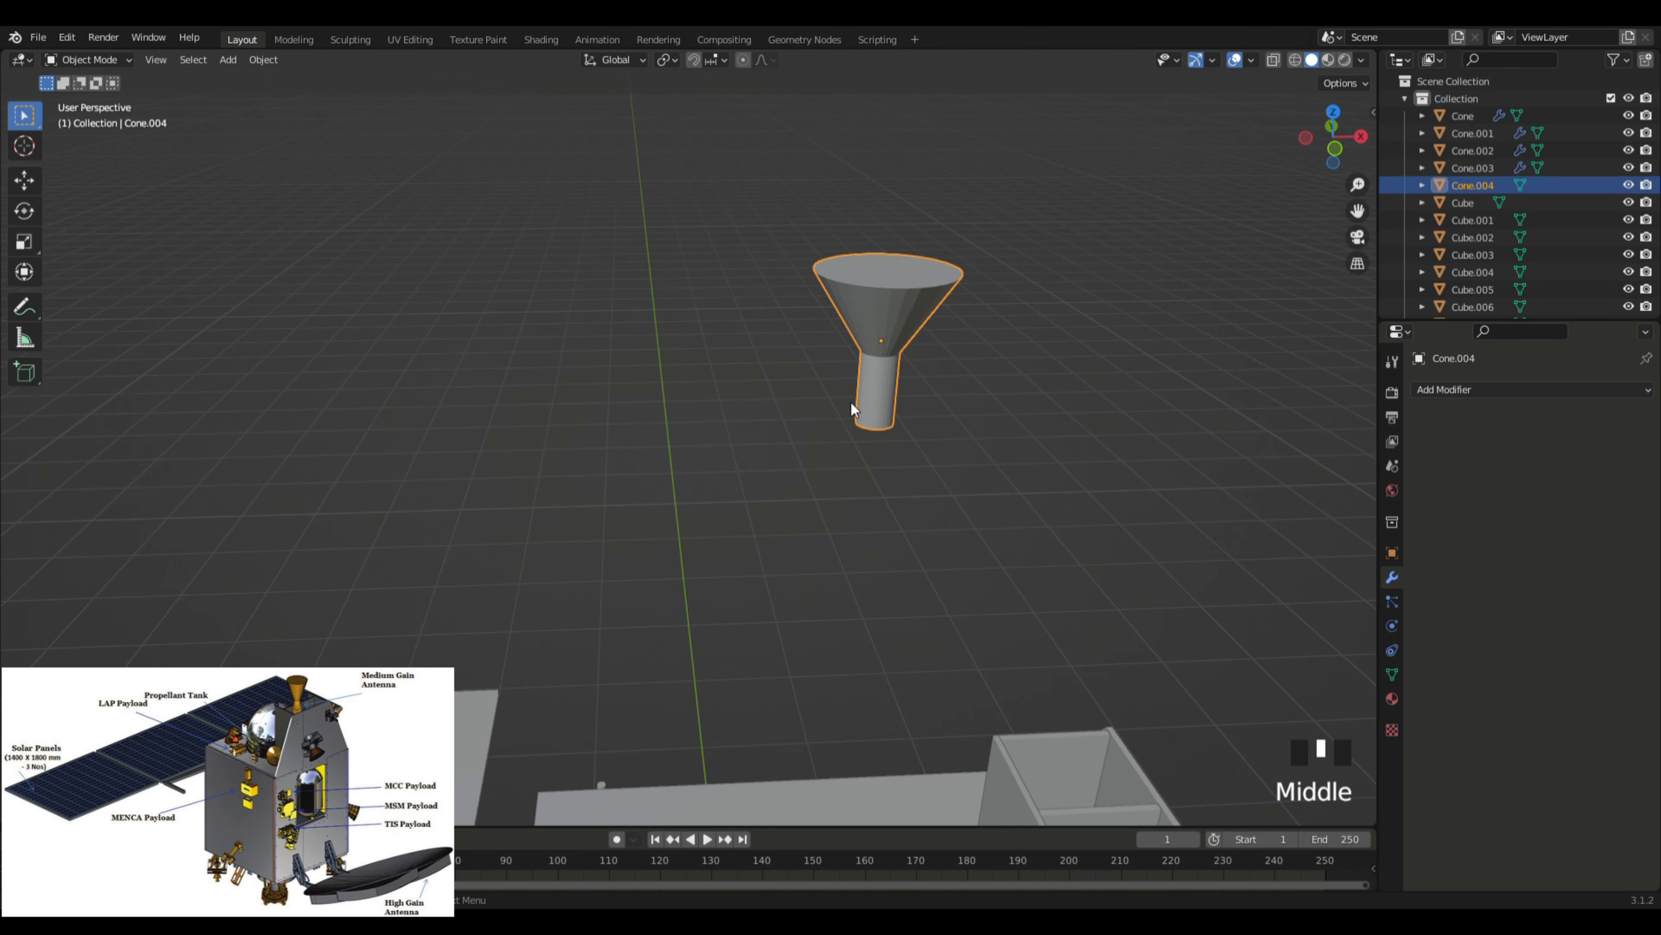
pyautogui.moveTo(1056, 393); pyautogui.dragTo(963, 382, button='middle')
pyautogui.click(515, 767)
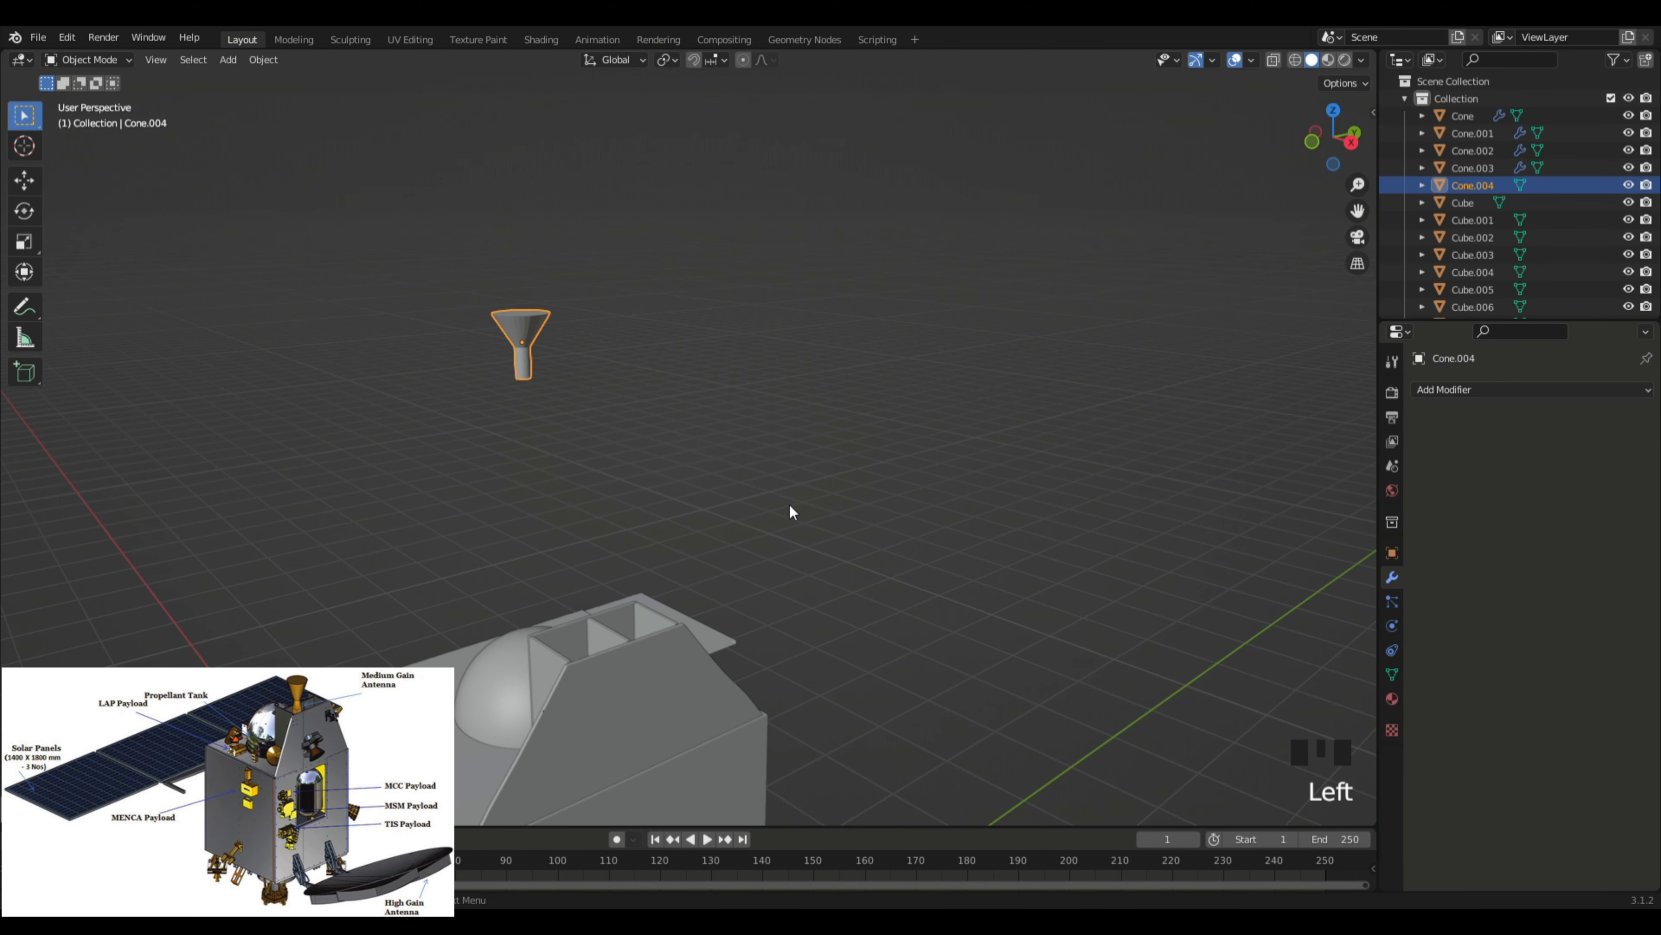
# Step: Lower the funnel along Z and move it across toward the tapered block on top of the body
pyautogui.press('g')
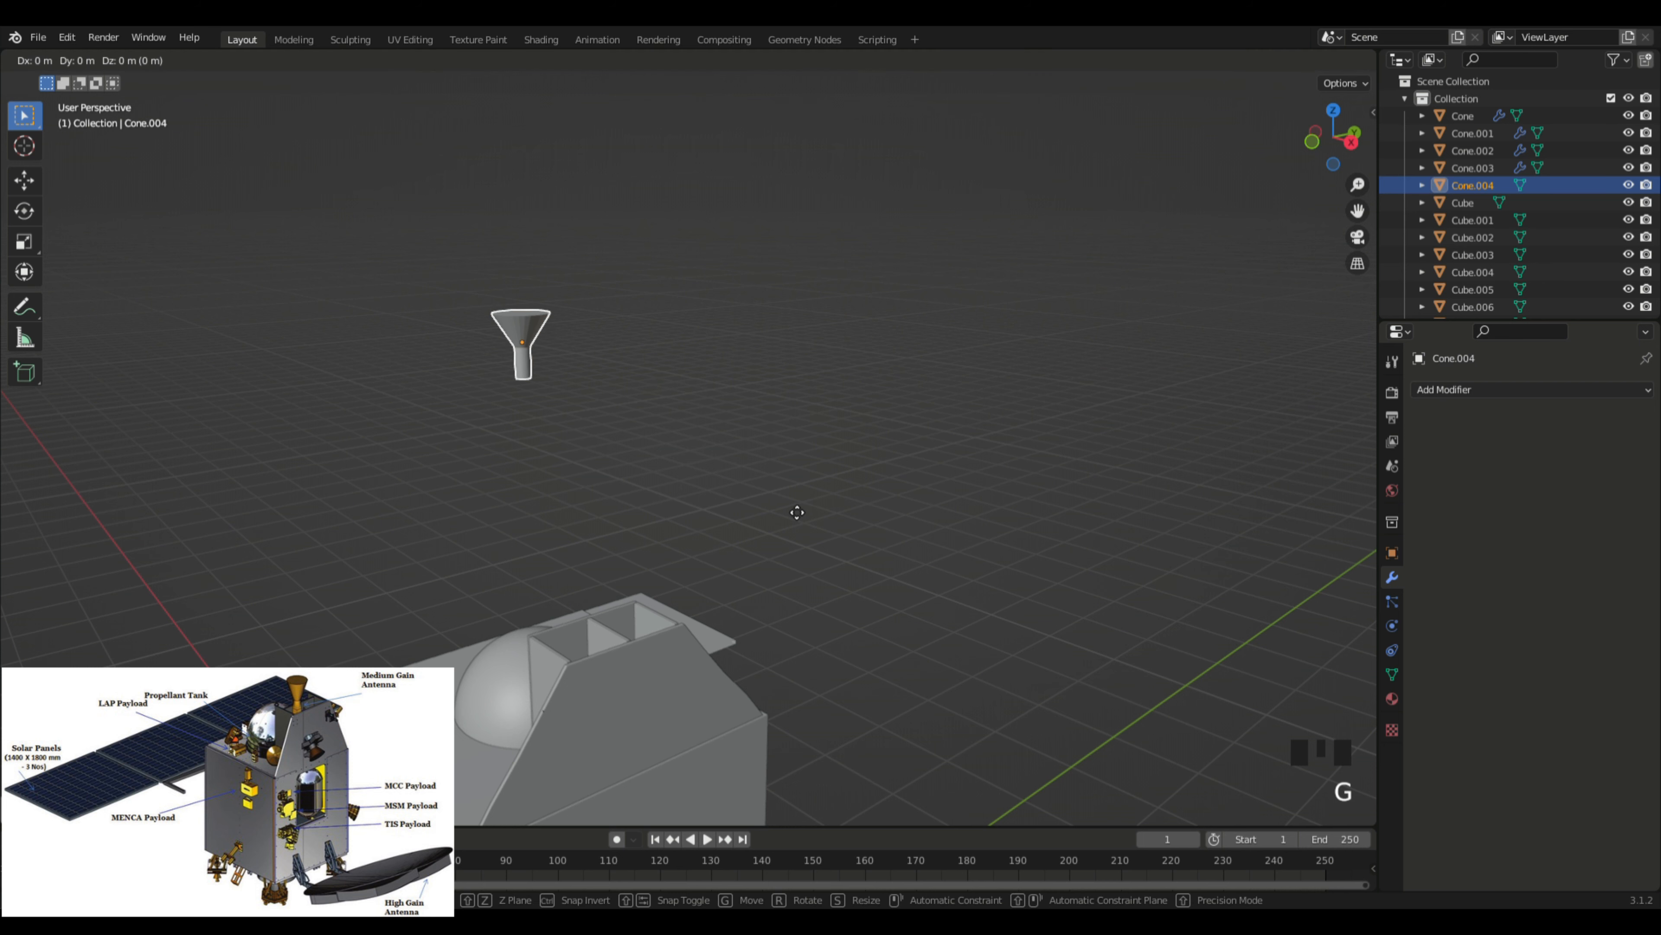
pyautogui.press('z')
pyautogui.click(780, 624)
pyautogui.press('g')
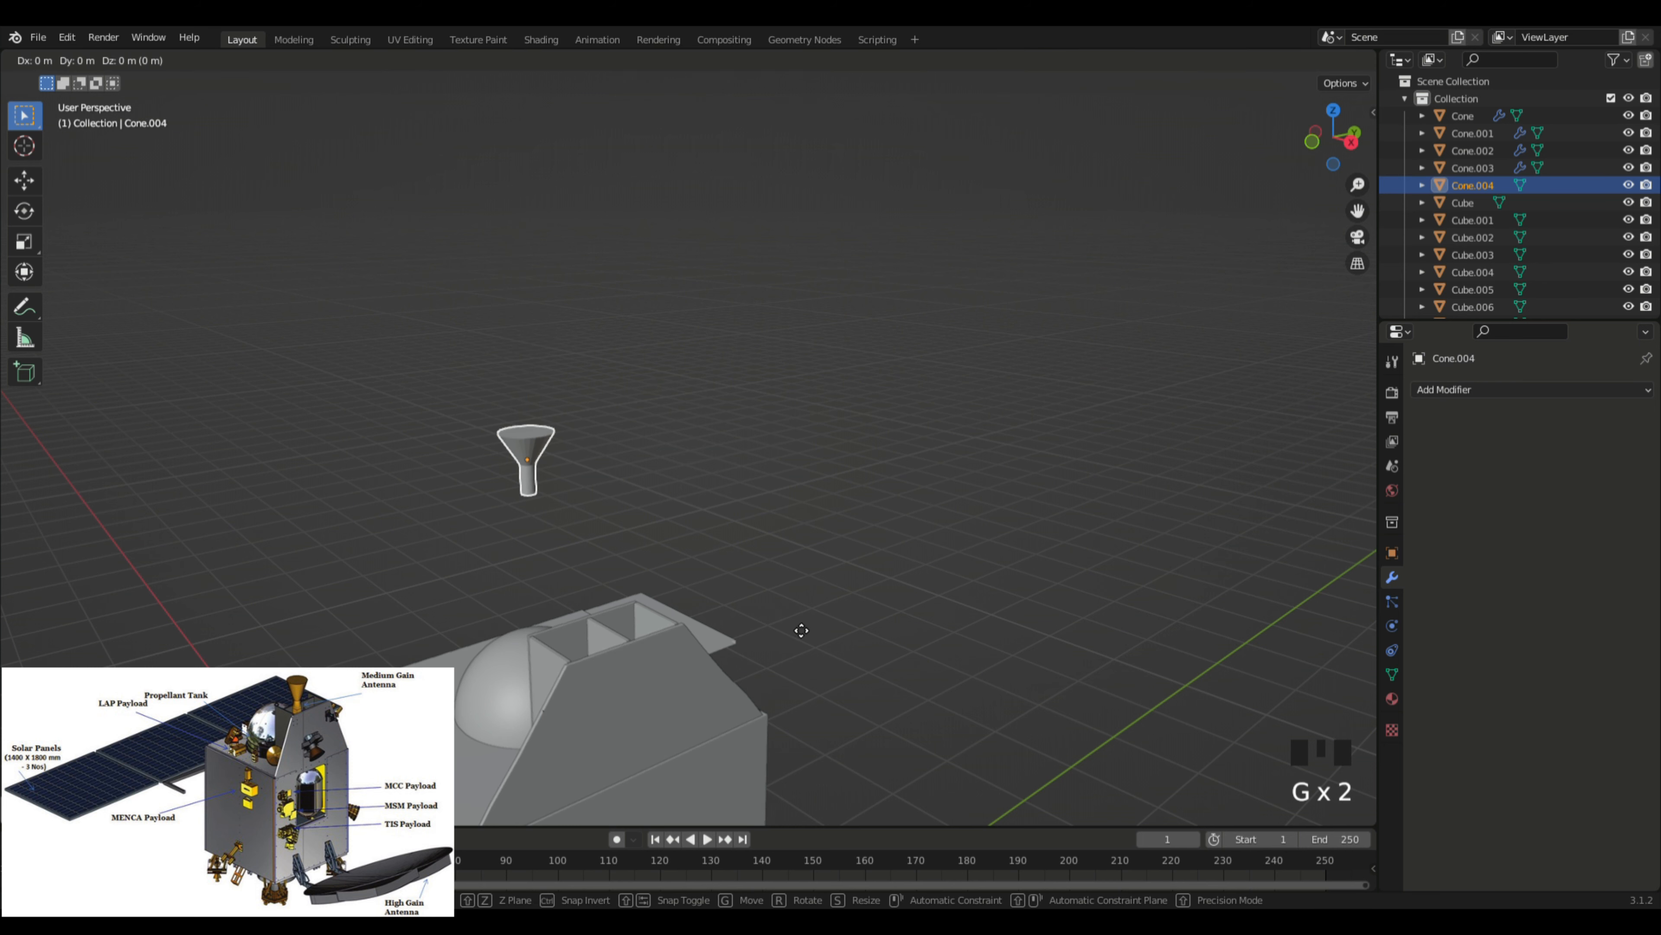
pyautogui.click(958, 722)
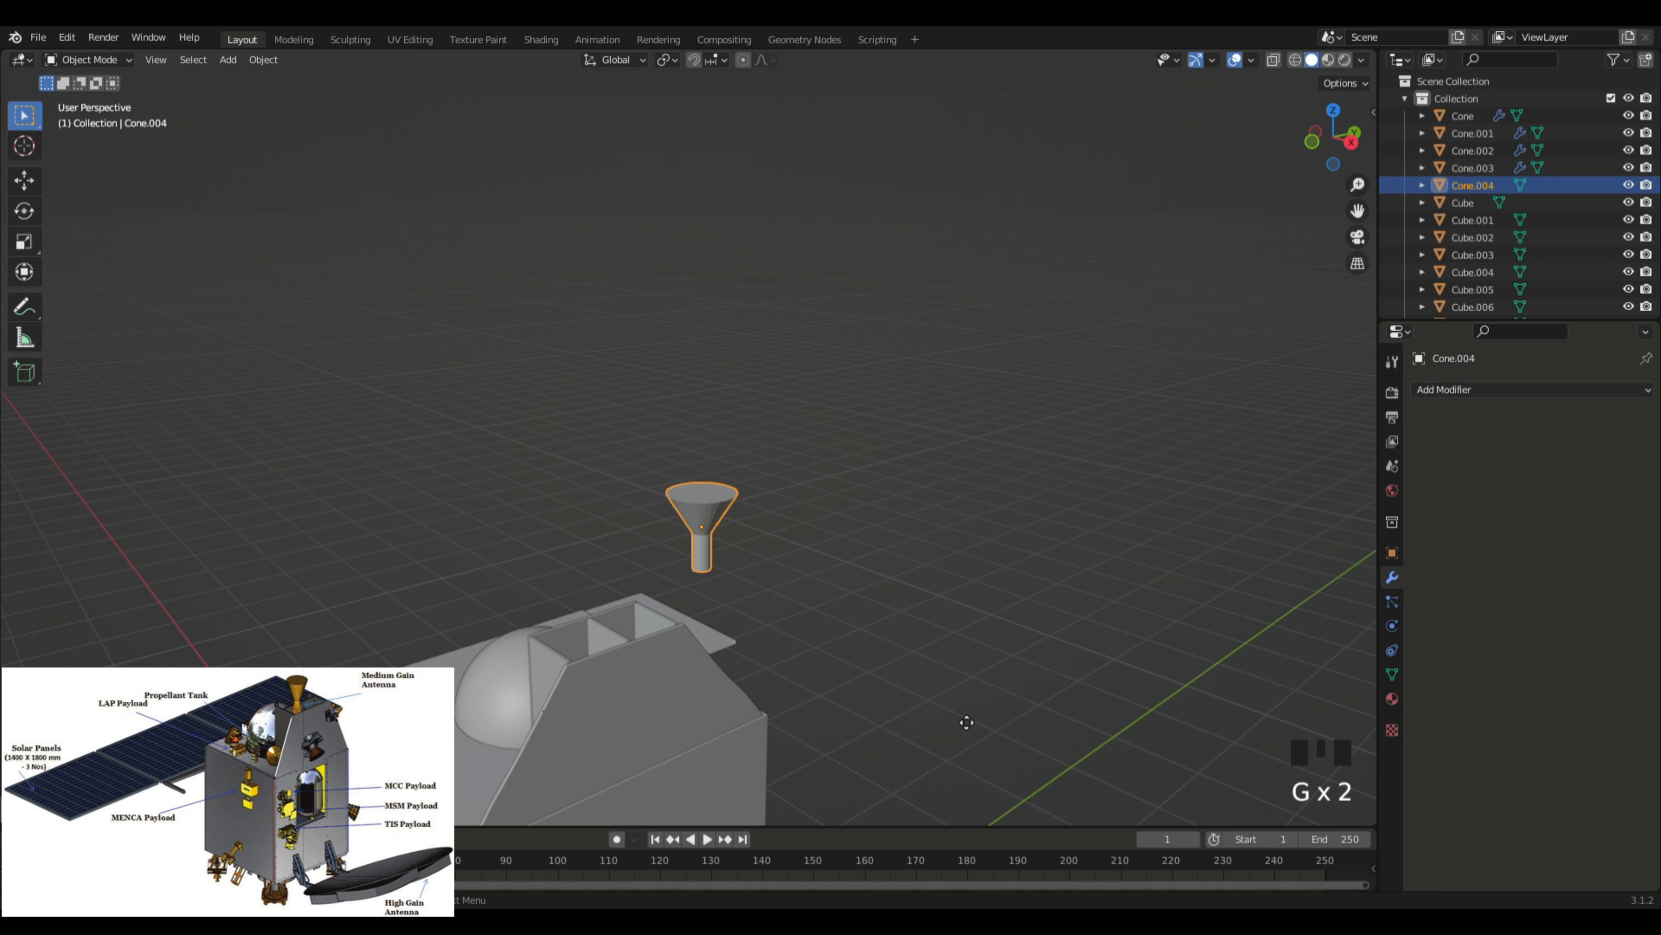
pyautogui.press('g')
pyautogui.click(966, 722)
pyautogui.press('g')
pyautogui.press('z')
pyautogui.click(1019, 732)
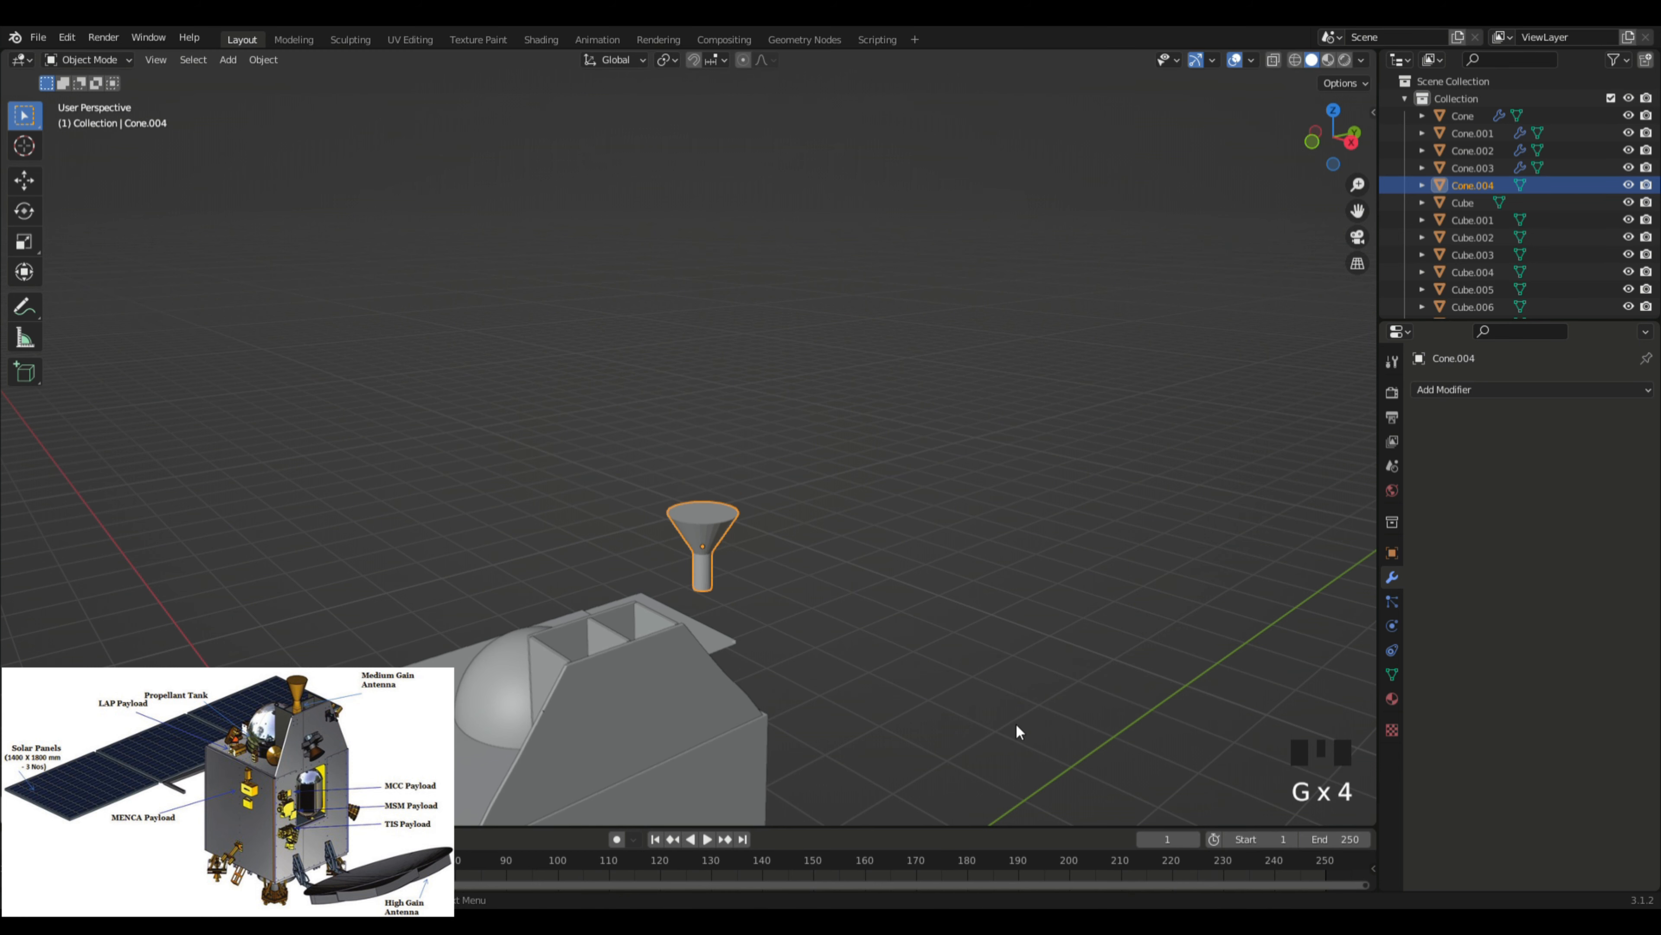
# Step: Adjust the funnel along Y, and shift it along X to bring it over the tapered block
pyautogui.press('g')
pyautogui.press('y')
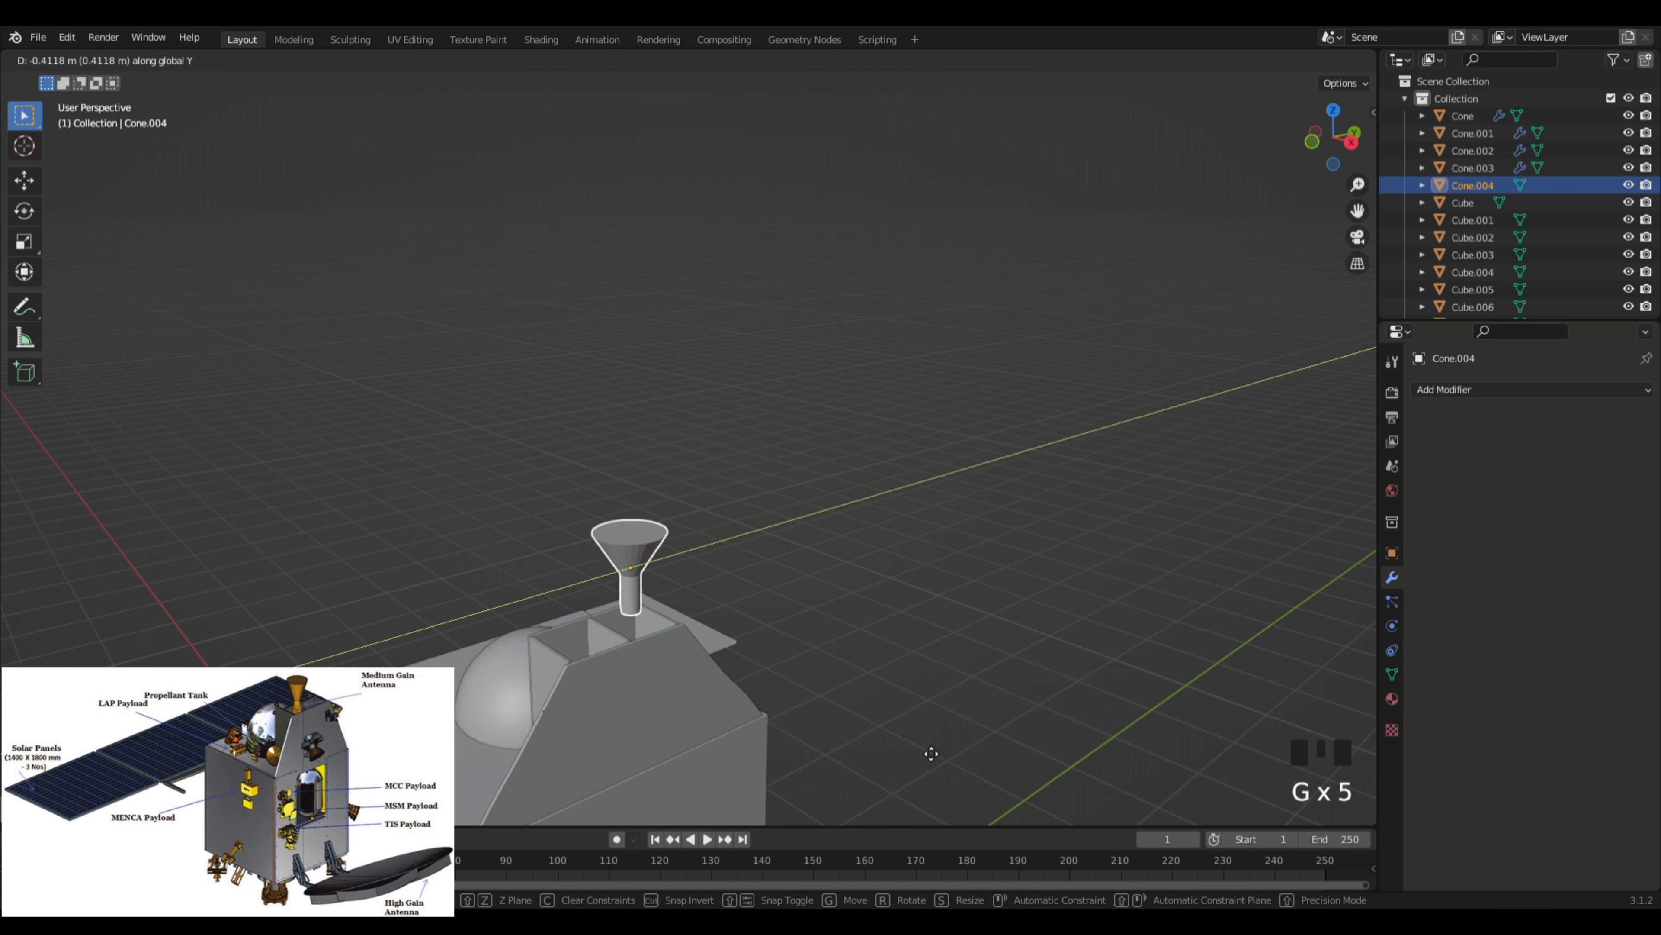
pyautogui.click(1007, 727)
pyautogui.moveTo(1008, 728); pyautogui.dragTo(1051, 700, button='middle')
pyautogui.scroll(2, 1014, 716)
pyautogui.press('g')
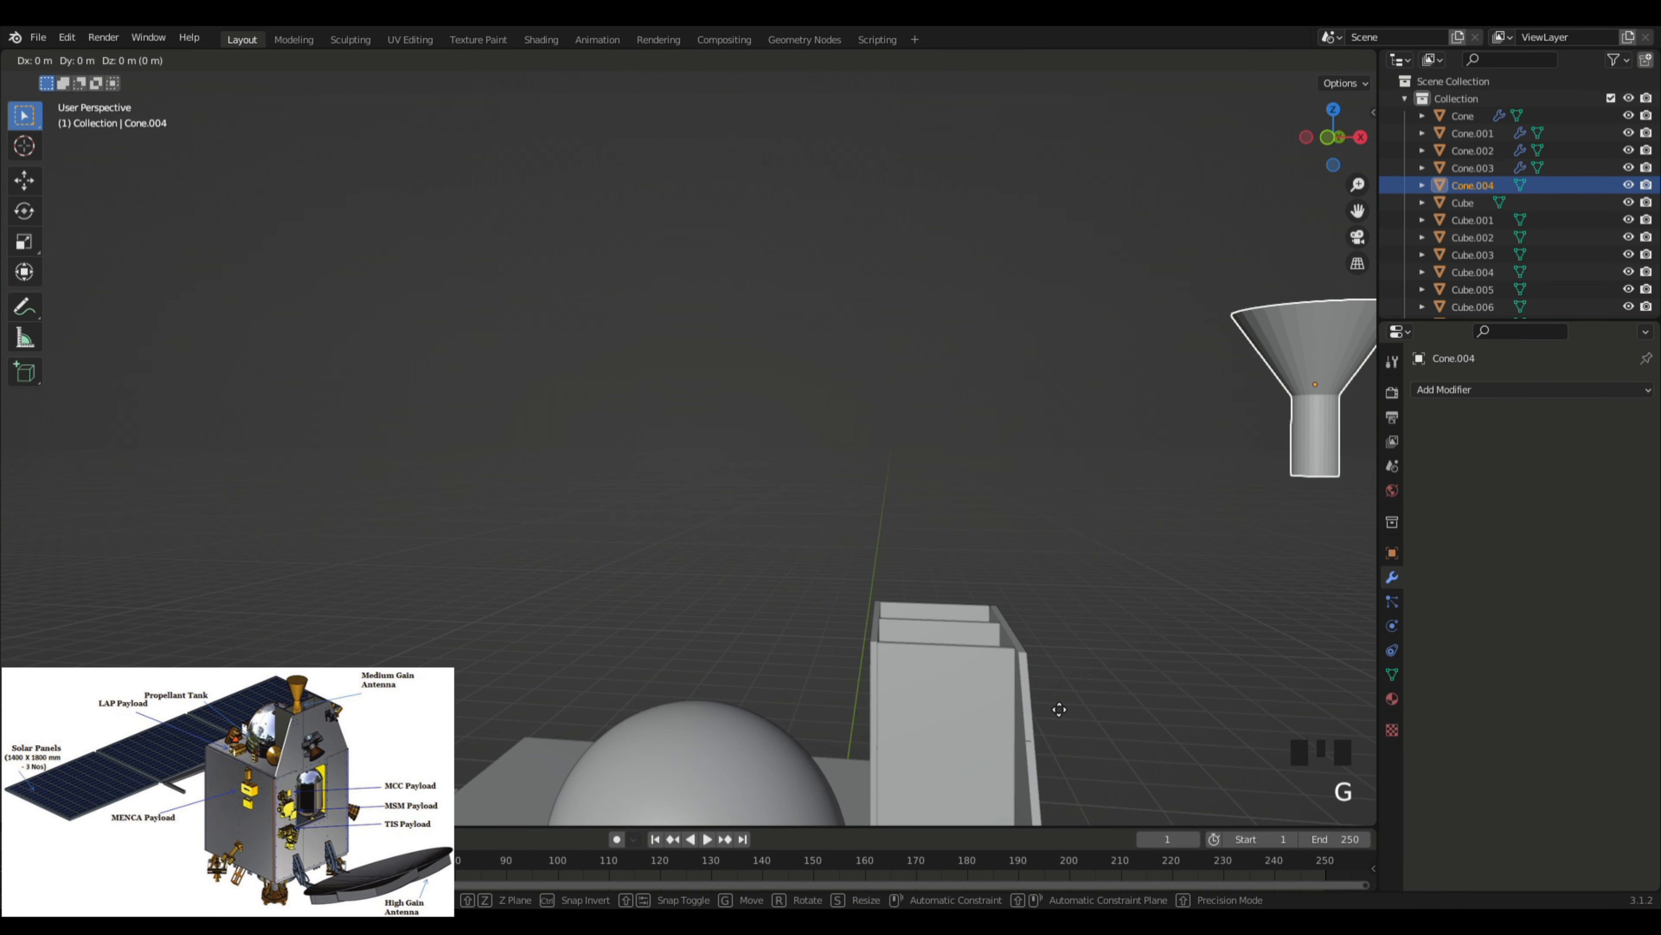
pyautogui.press('x')
pyautogui.click(1061, 585)
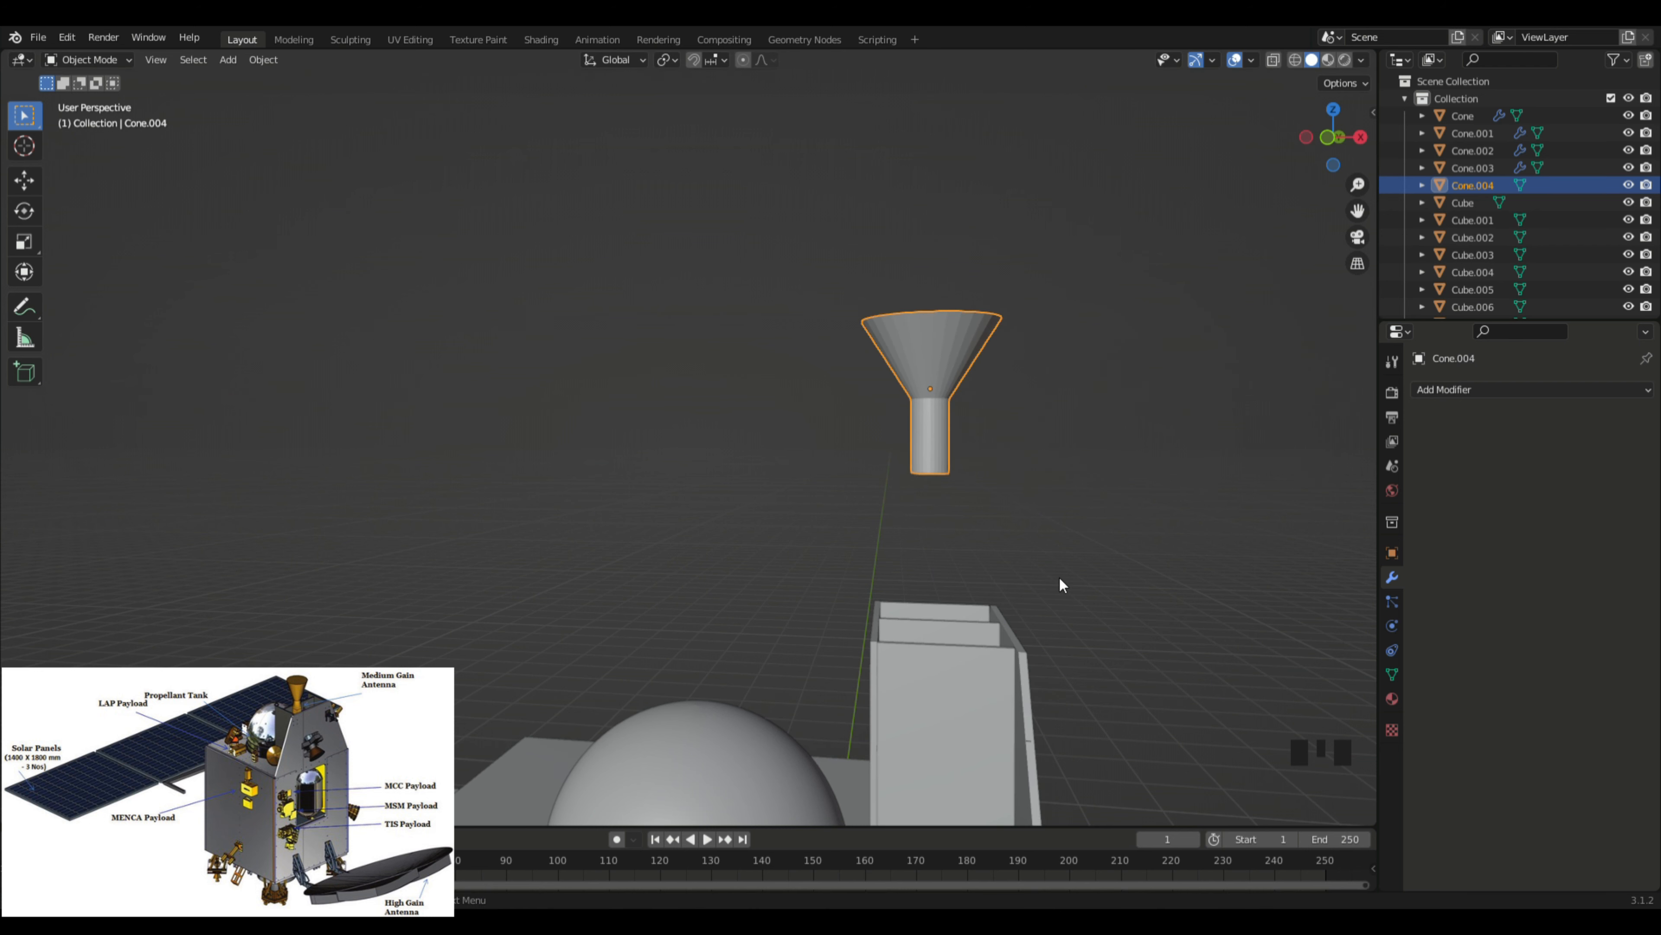
# Step: Move the funnel along Y until it is above the open compartments of the tapered block
pyautogui.moveTo(1061, 584); pyautogui.dragTo(957, 598, button='middle')
pyautogui.press('g')
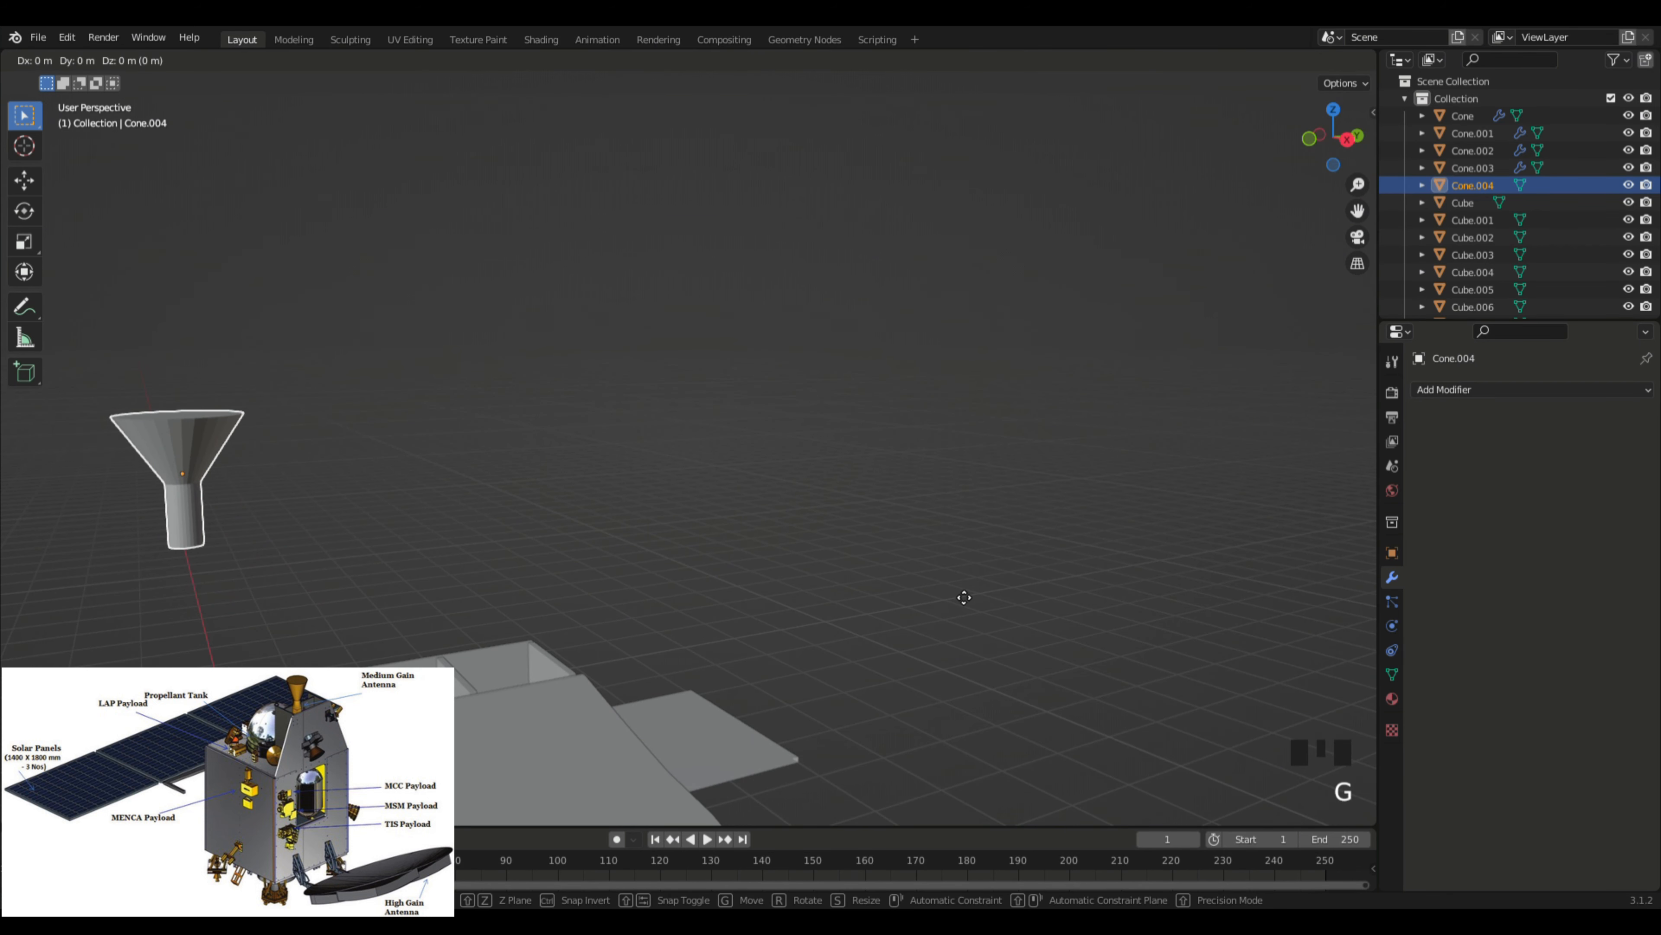
pyautogui.press('y')
pyautogui.click(1172, 593)
pyautogui.moveTo(1172, 594); pyautogui.dragTo(1088, 593, button='middle')
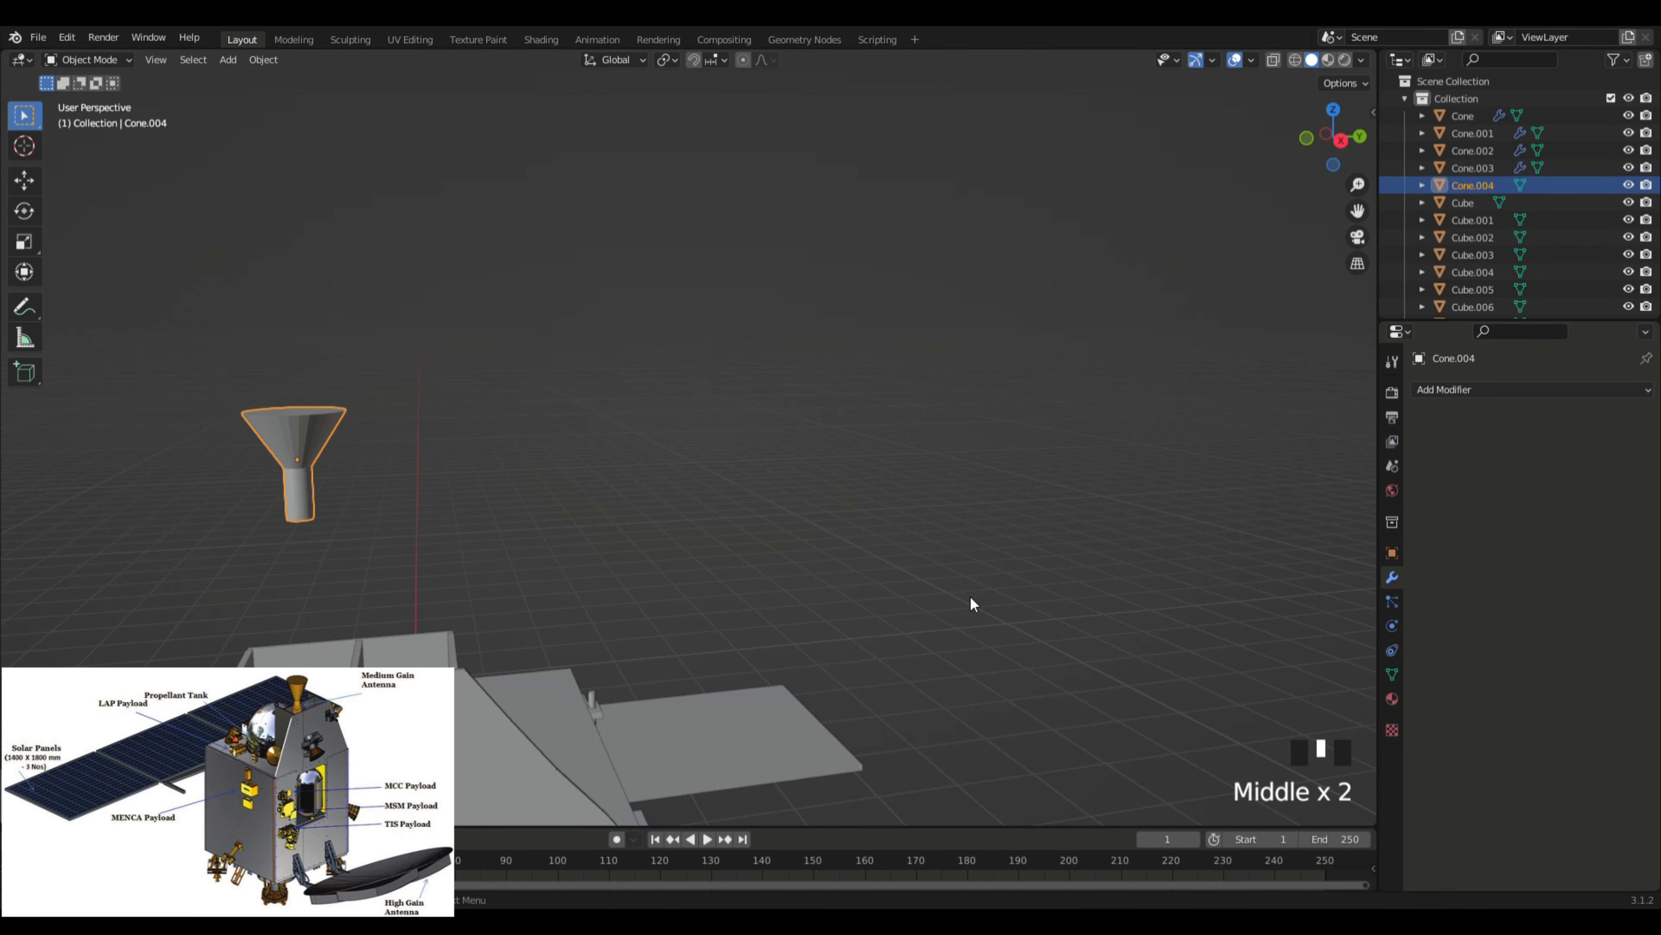
# Step: Shift the funnel back and forth along X to bring it closer to the tapered block
pyautogui.keyDown('shift'); pyautogui.moveTo(971, 597); pyautogui.dragTo(1155, 532, button='middle'); pyautogui.keyUp('shift')
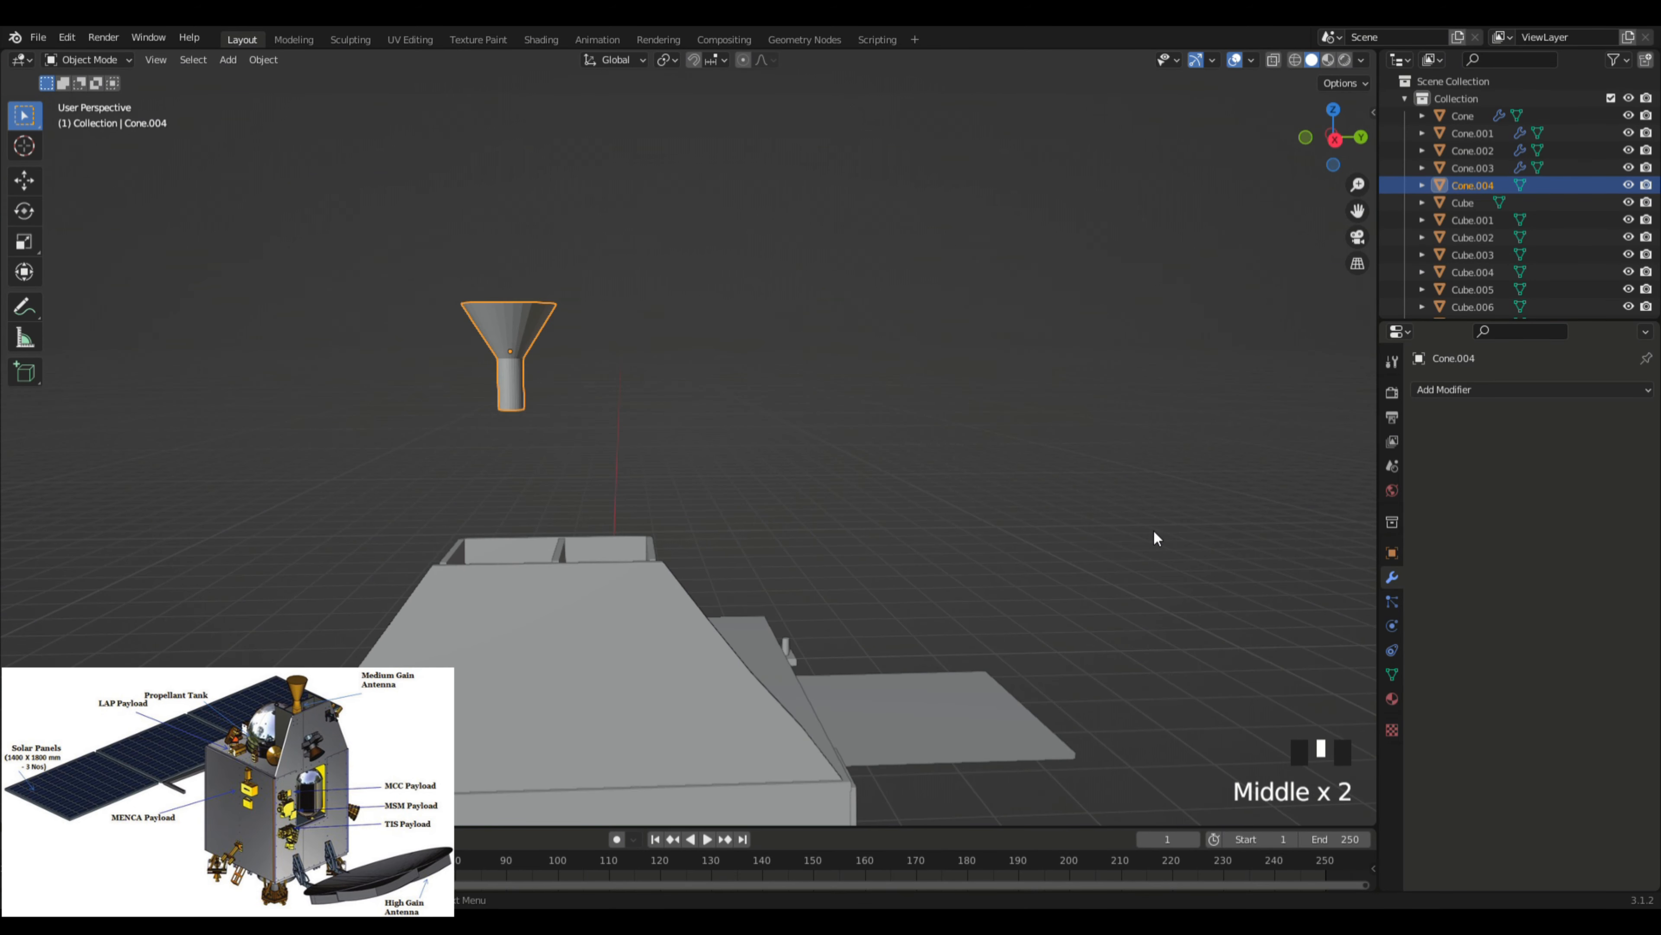
pyautogui.press('g')
pyautogui.press('x')
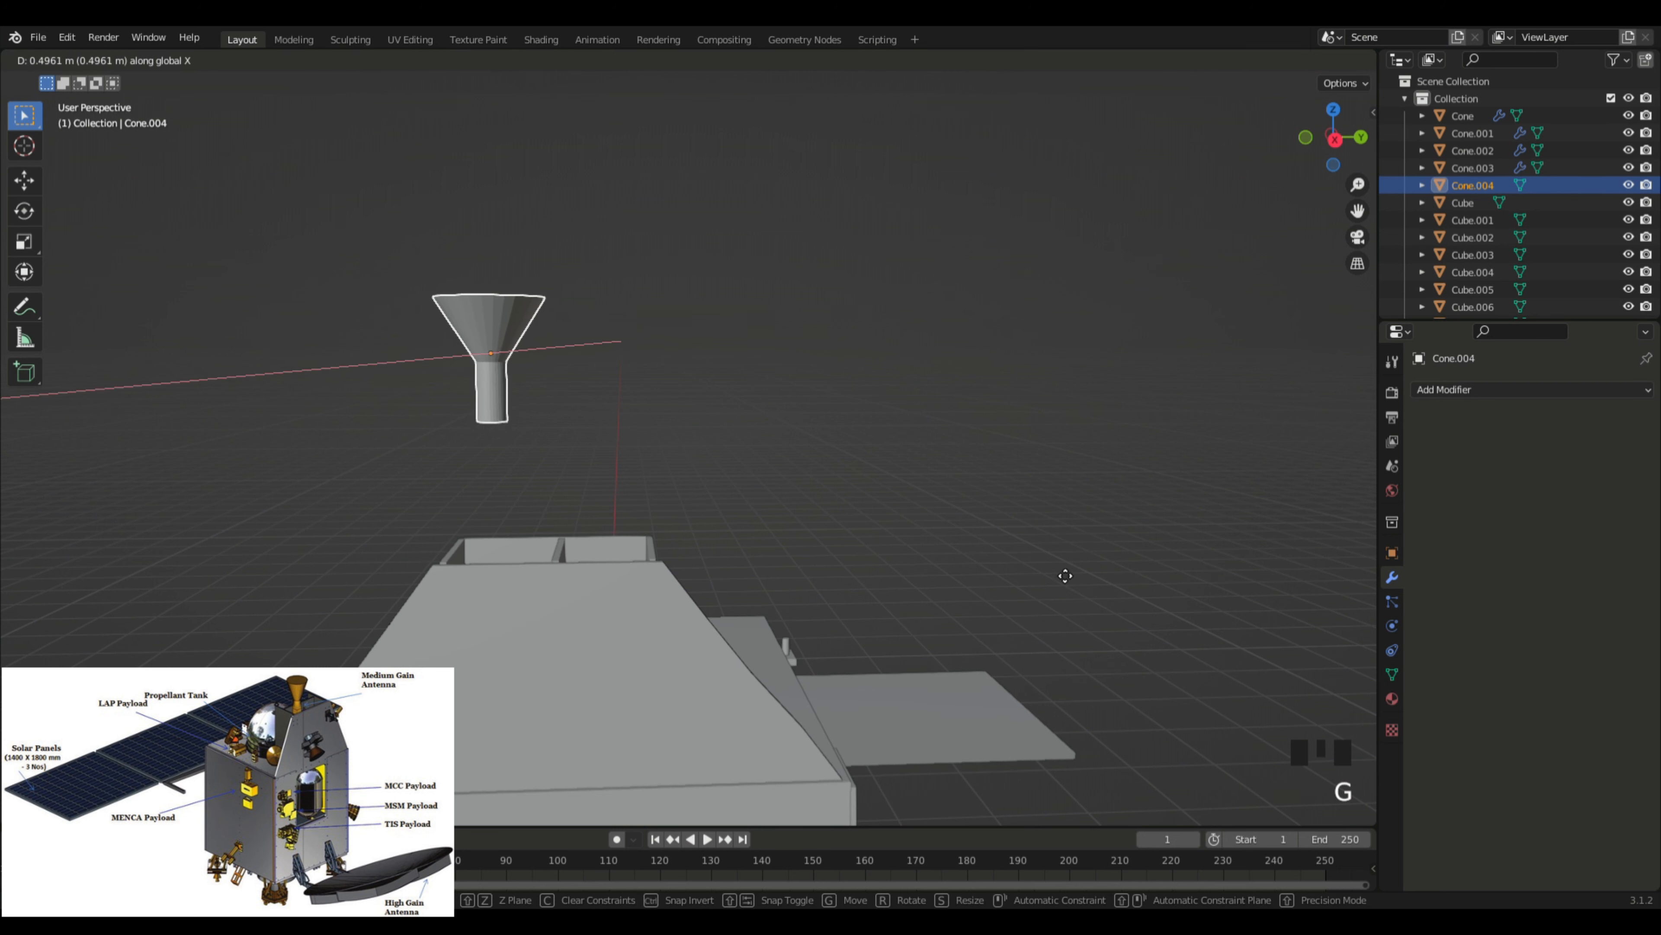
pyautogui.click(1058, 608)
pyautogui.moveTo(1082, 560); pyautogui.dragTo(1175, 555, button='middle')
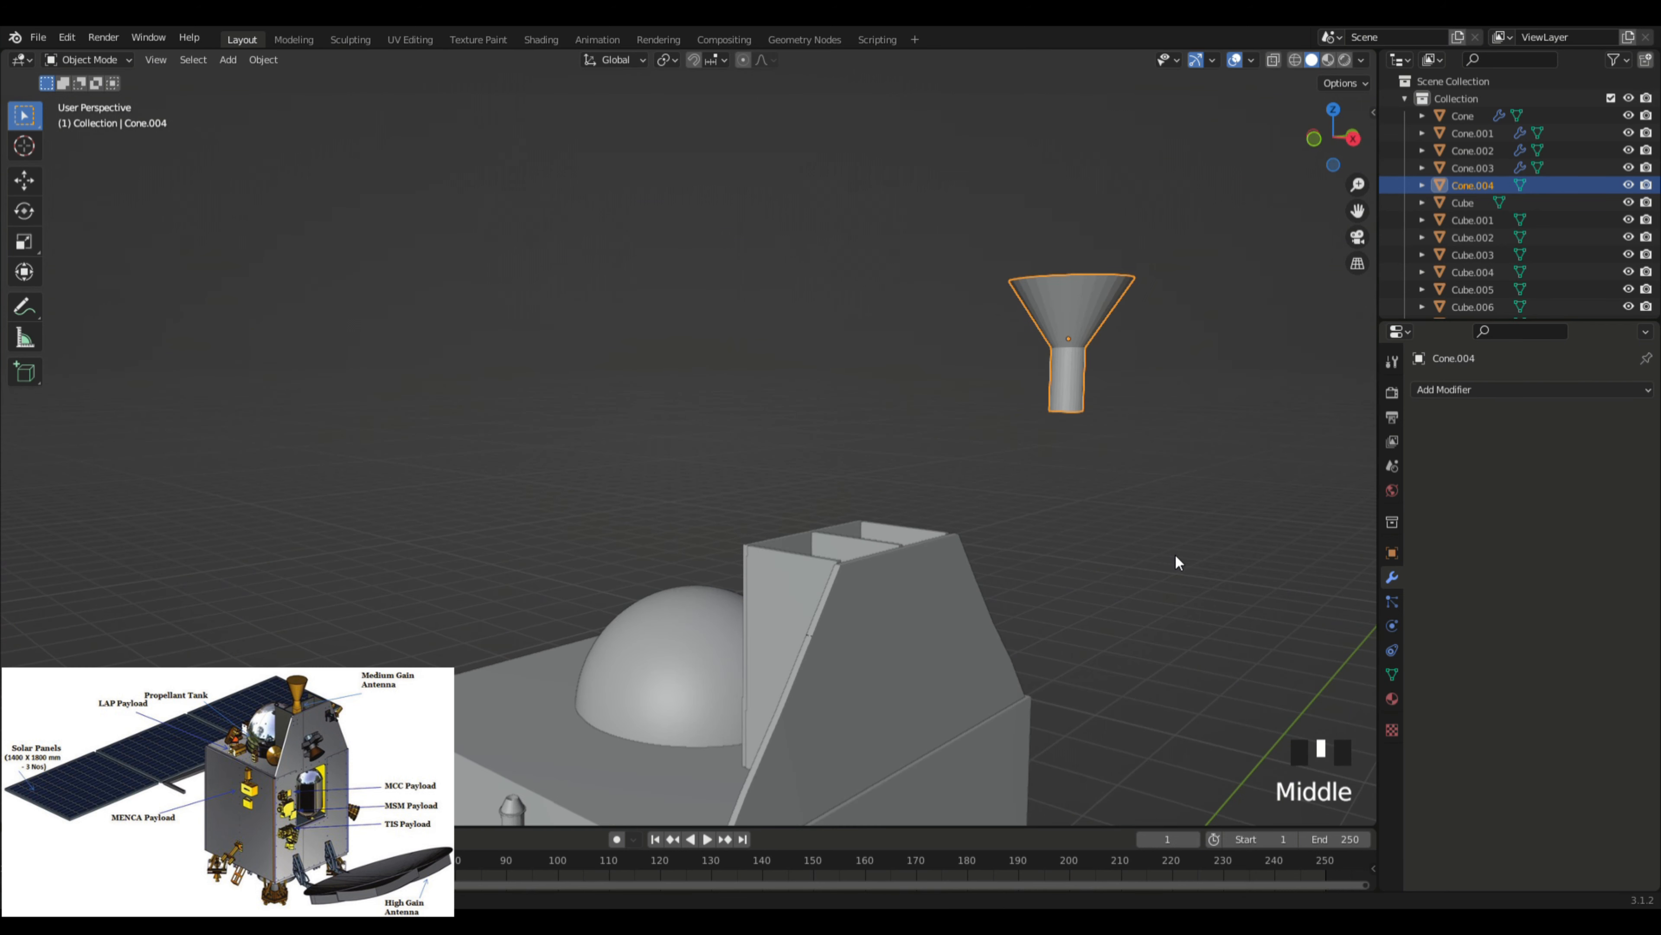
pyautogui.press('g')
pyautogui.press('x')
pyautogui.click(1019, 533)
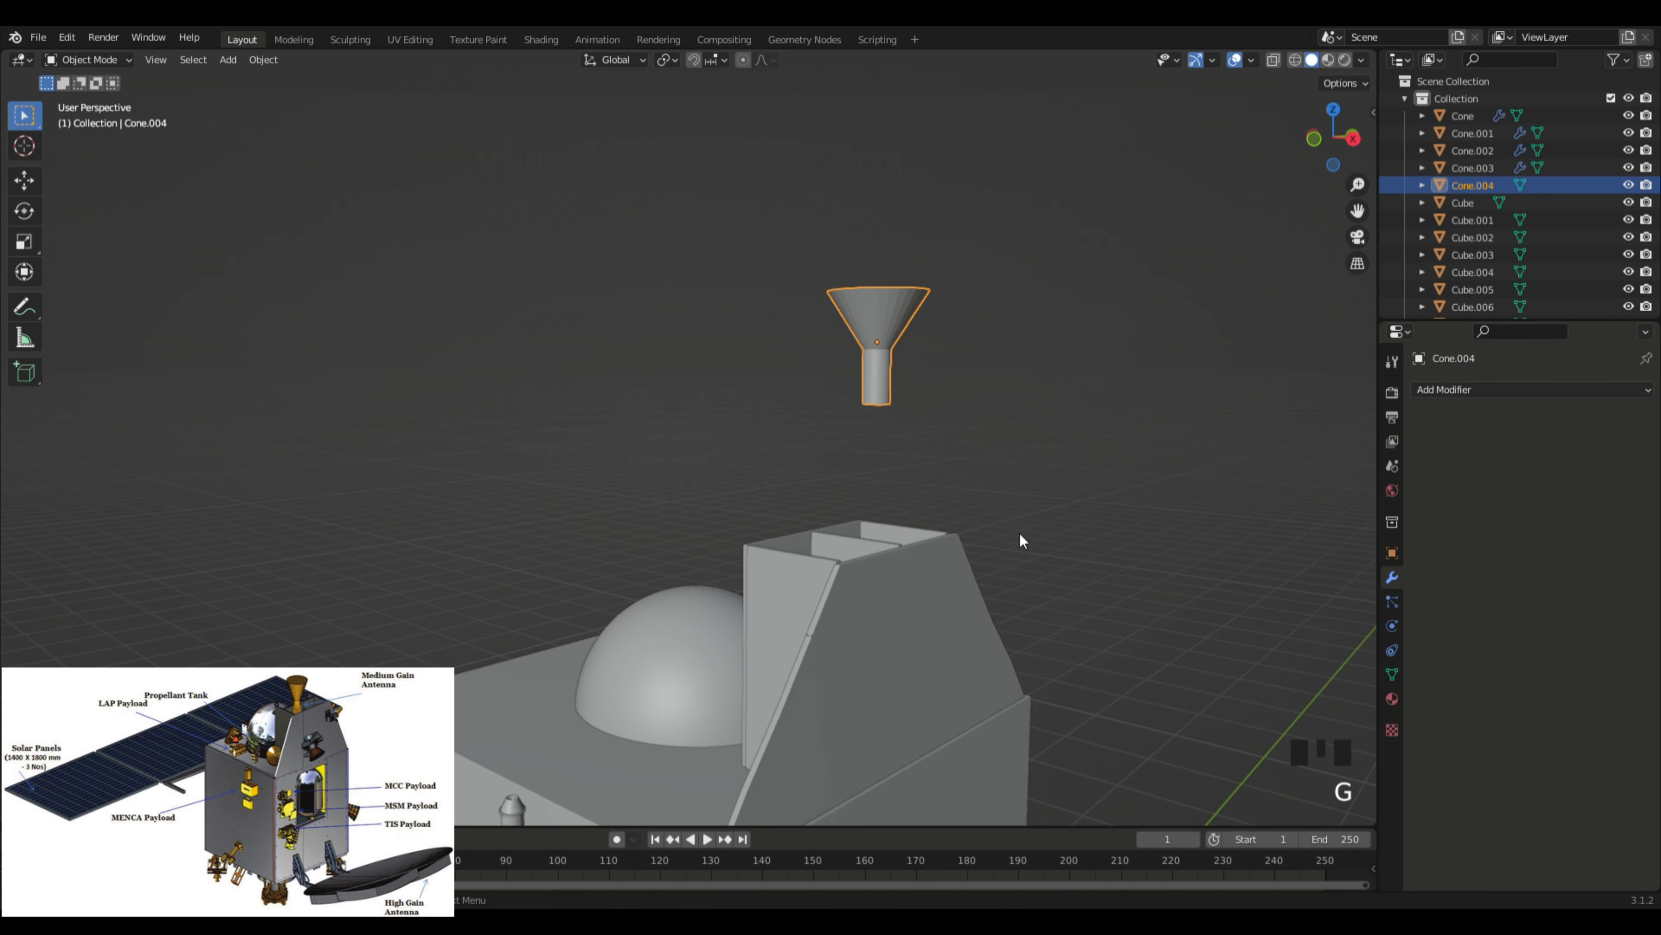
# Step: In the front orthographic view, align the funnel along X over the middle of the tapered block
pyautogui.moveTo(1020, 534); pyautogui.dragTo(1112, 537, button='middle')
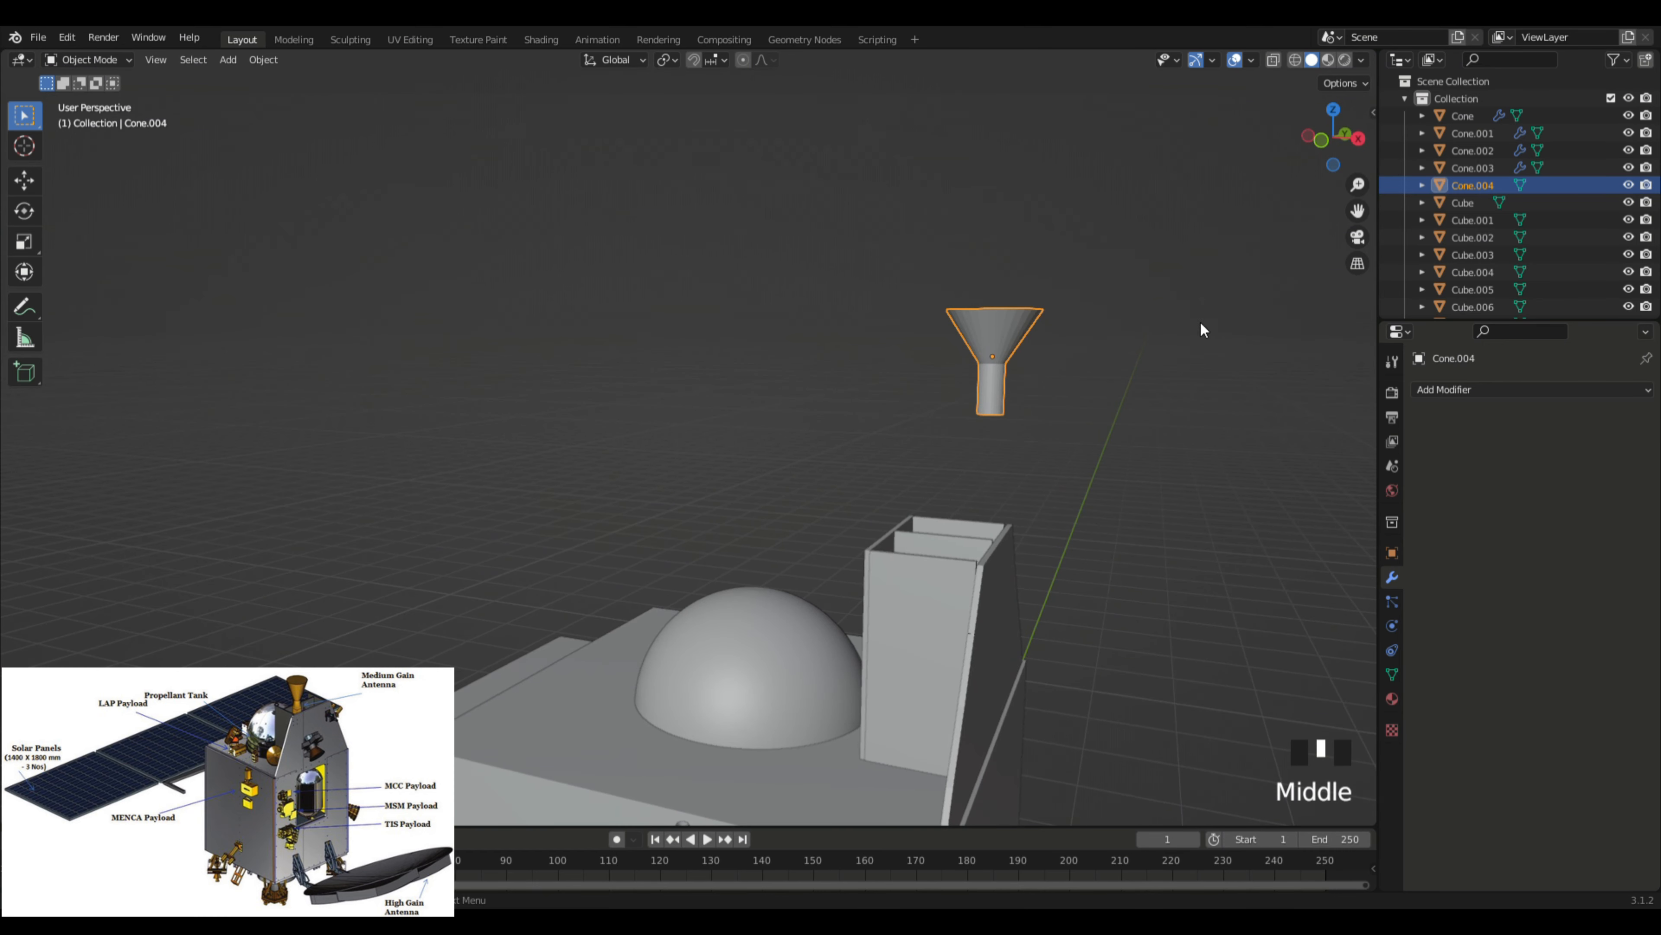
pyautogui.click(1320, 140)
pyautogui.scroll(2, 1094, 427)
pyautogui.press('g')
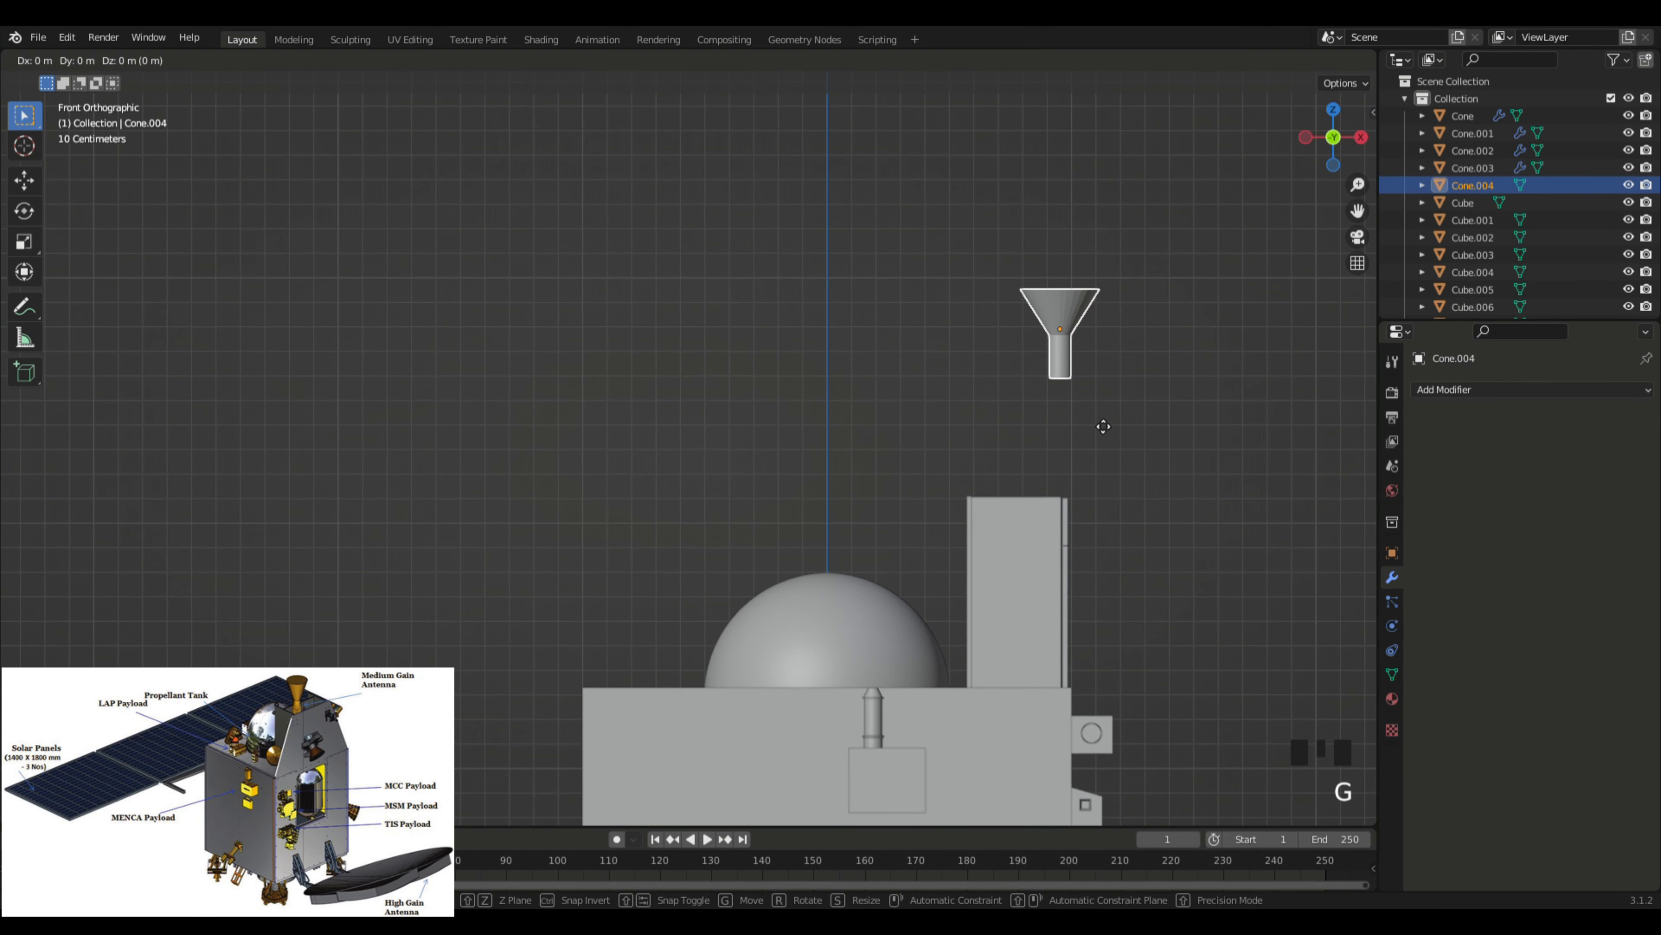
pyautogui.press('x')
pyautogui.click(1057, 419)
# Step: Lower the funnel about 0.62 m along Z so its neck sinks into the tapered block's open top
pyautogui.moveTo(1057, 420); pyautogui.dragTo(969, 419, button='middle')
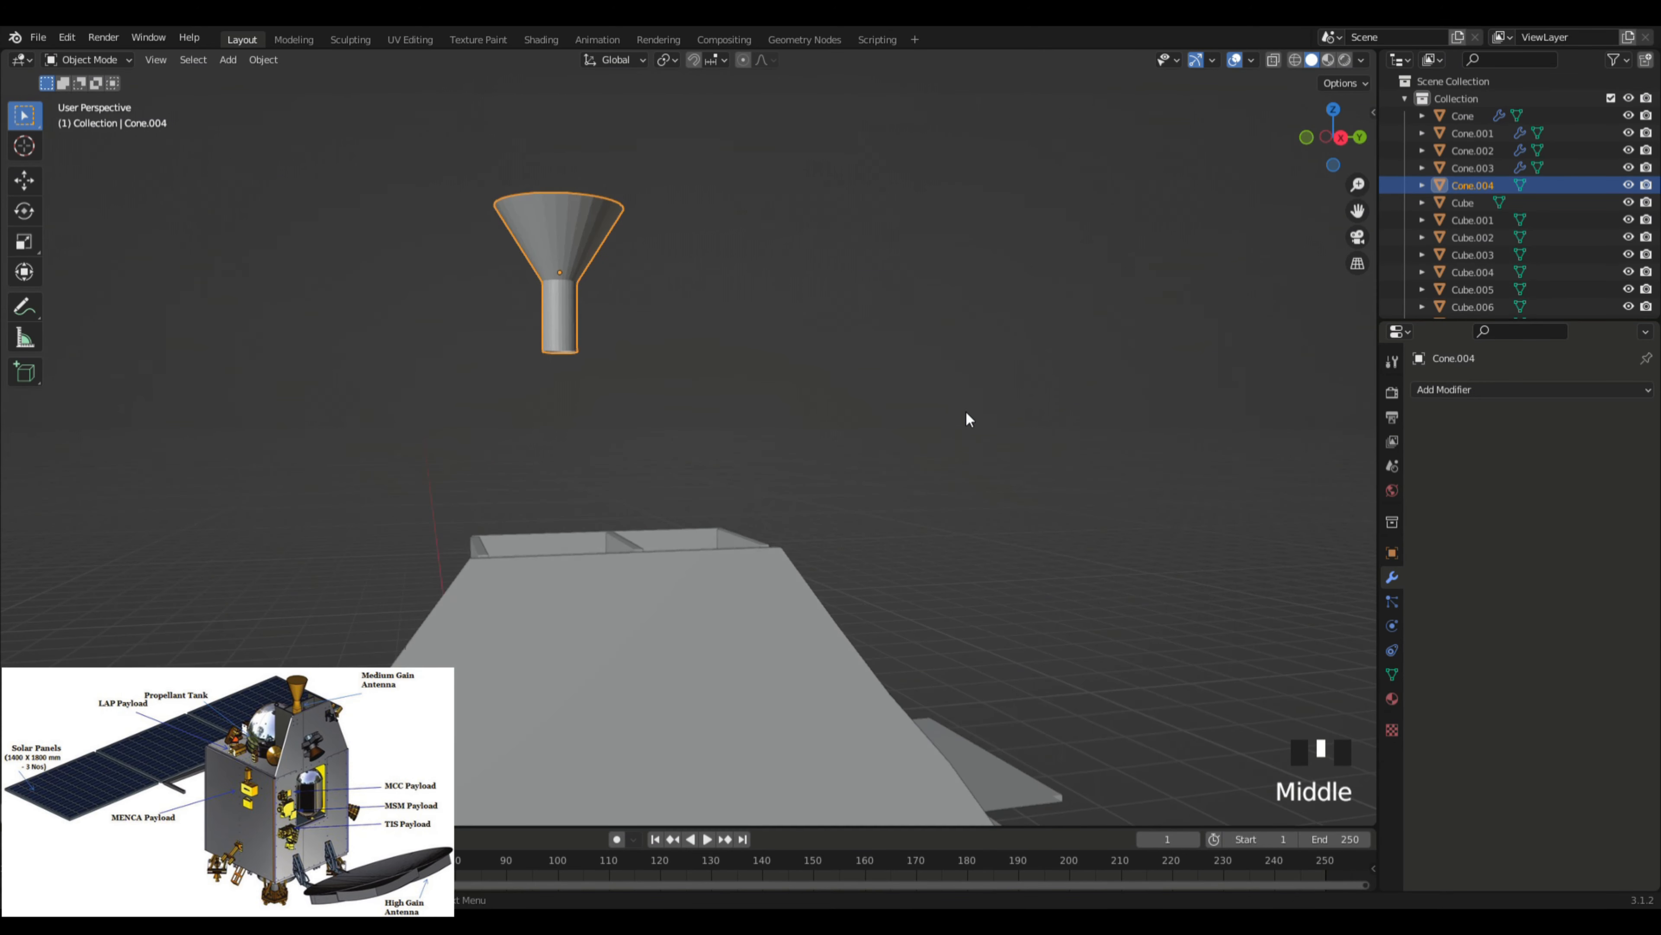
pyautogui.press('g')
pyautogui.press('z')
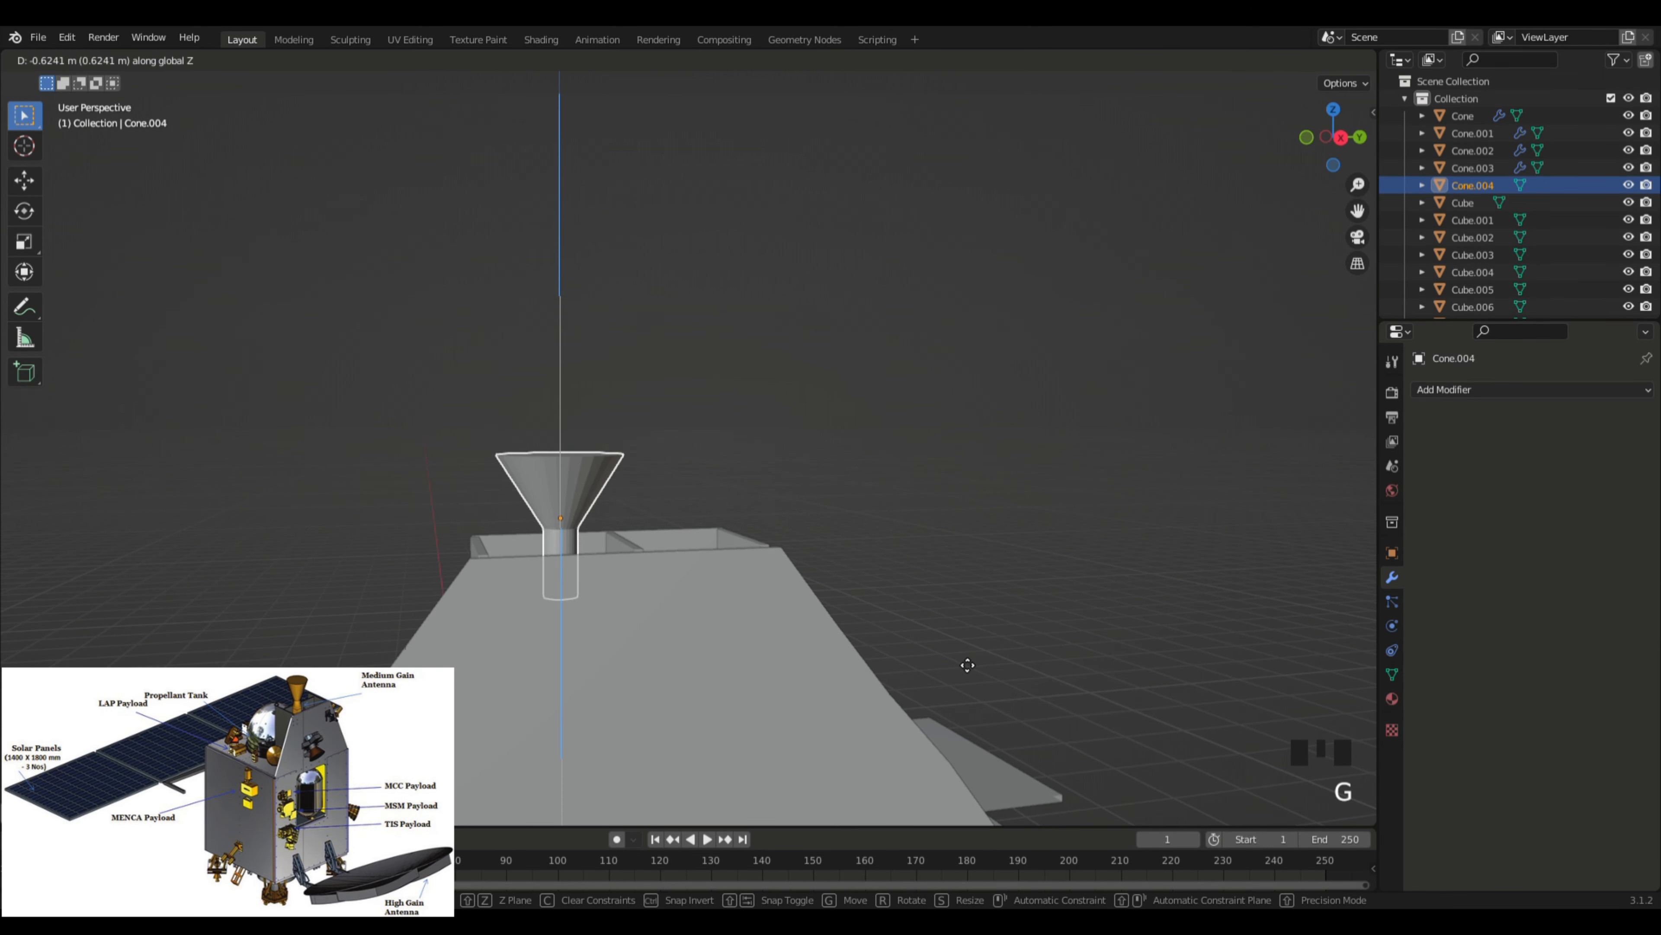
pyautogui.click(967, 665)
pyautogui.moveTo(1029, 502); pyautogui.dragTo(1100, 454, button='middle')
pyautogui.scroll(-2, 1099, 458)
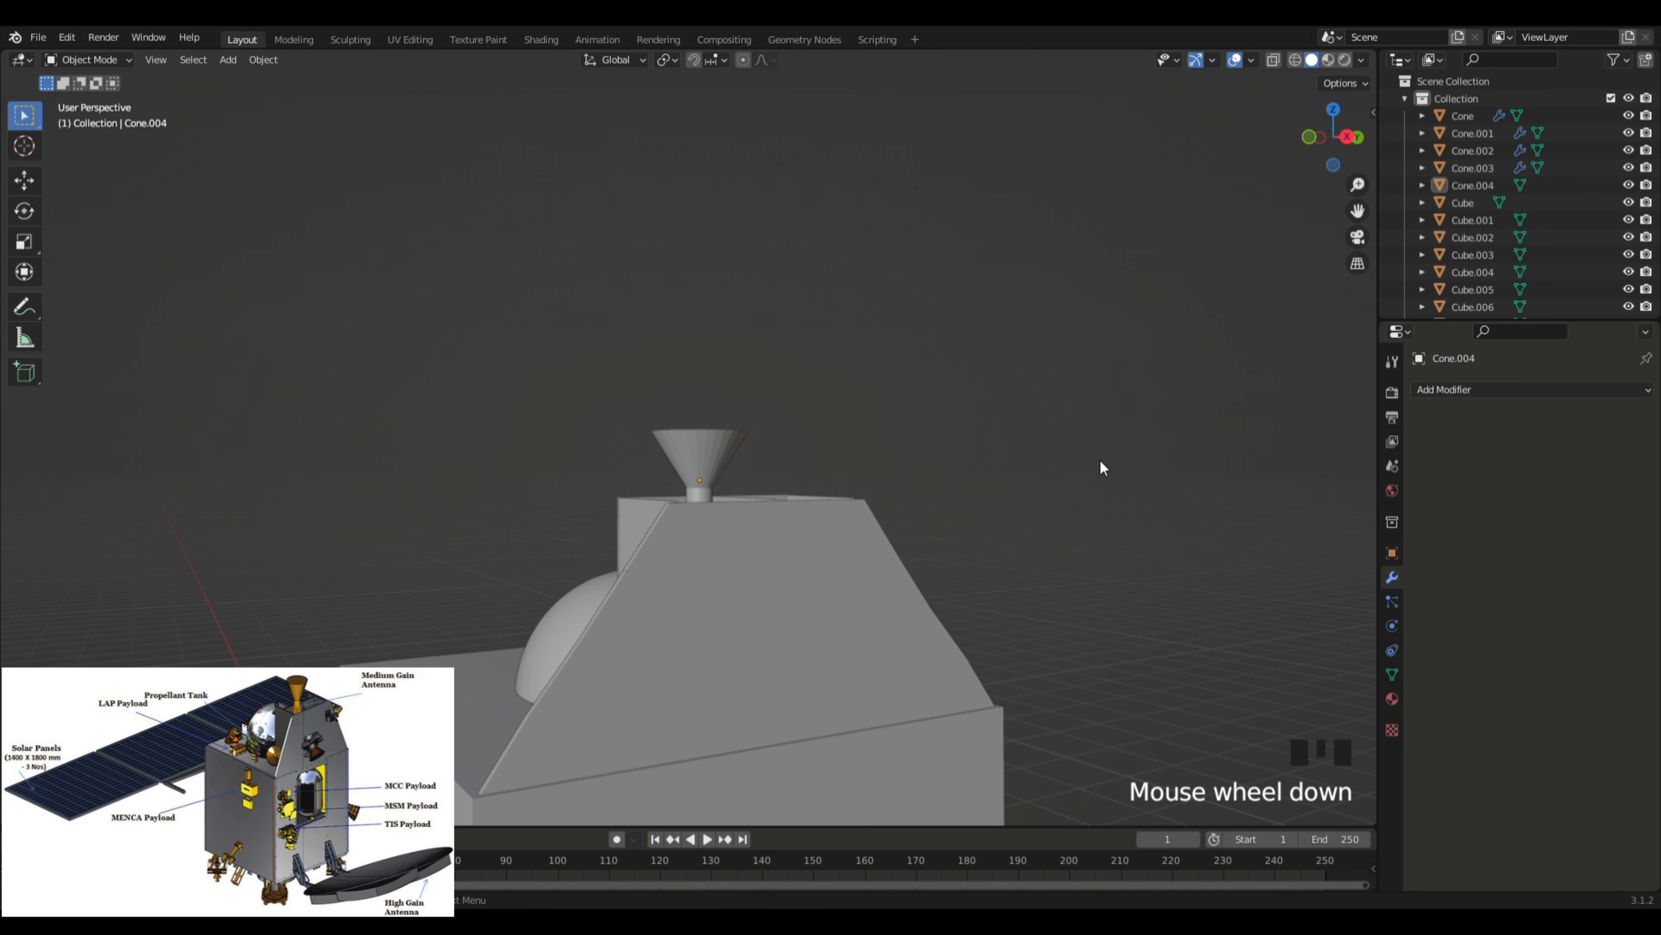
# Step: Raise the funnel slightly along Z so more of its neck stands above the tapered block, and check its placement
pyautogui.click(773, 451)
pyautogui.press('g')
pyautogui.press('z')
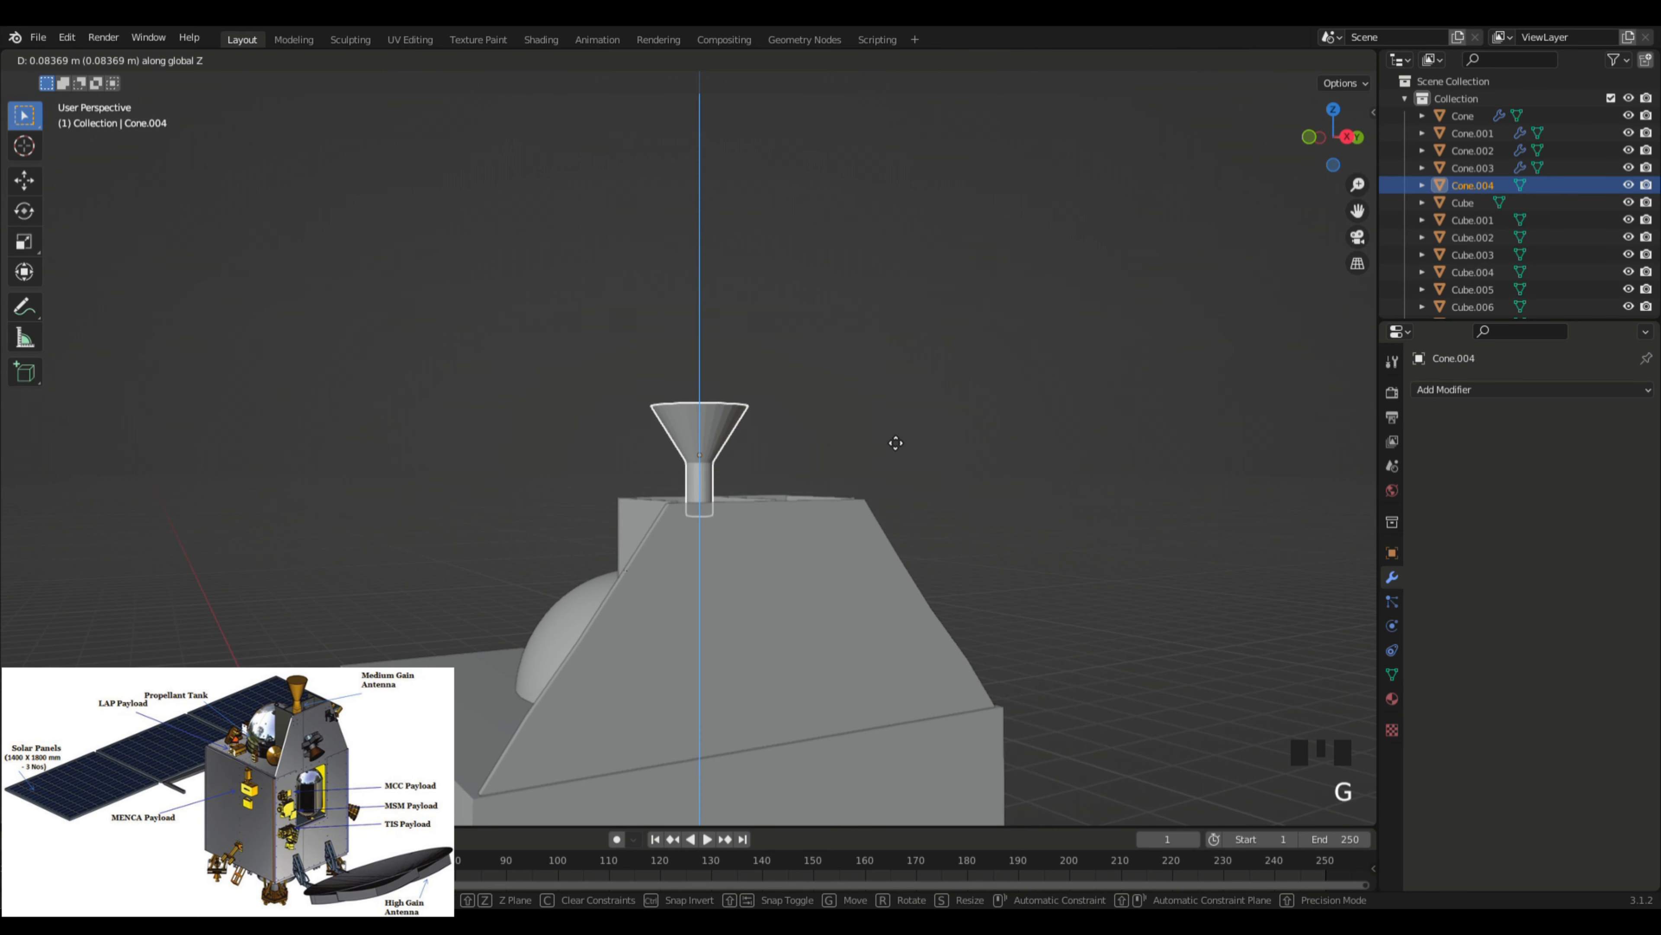
pyautogui.click(967, 428)
pyautogui.moveTo(968, 427); pyautogui.dragTo(811, 602, button='middle')
pyautogui.moveTo(625, 436); pyautogui.dragTo(345, 302, button='middle')
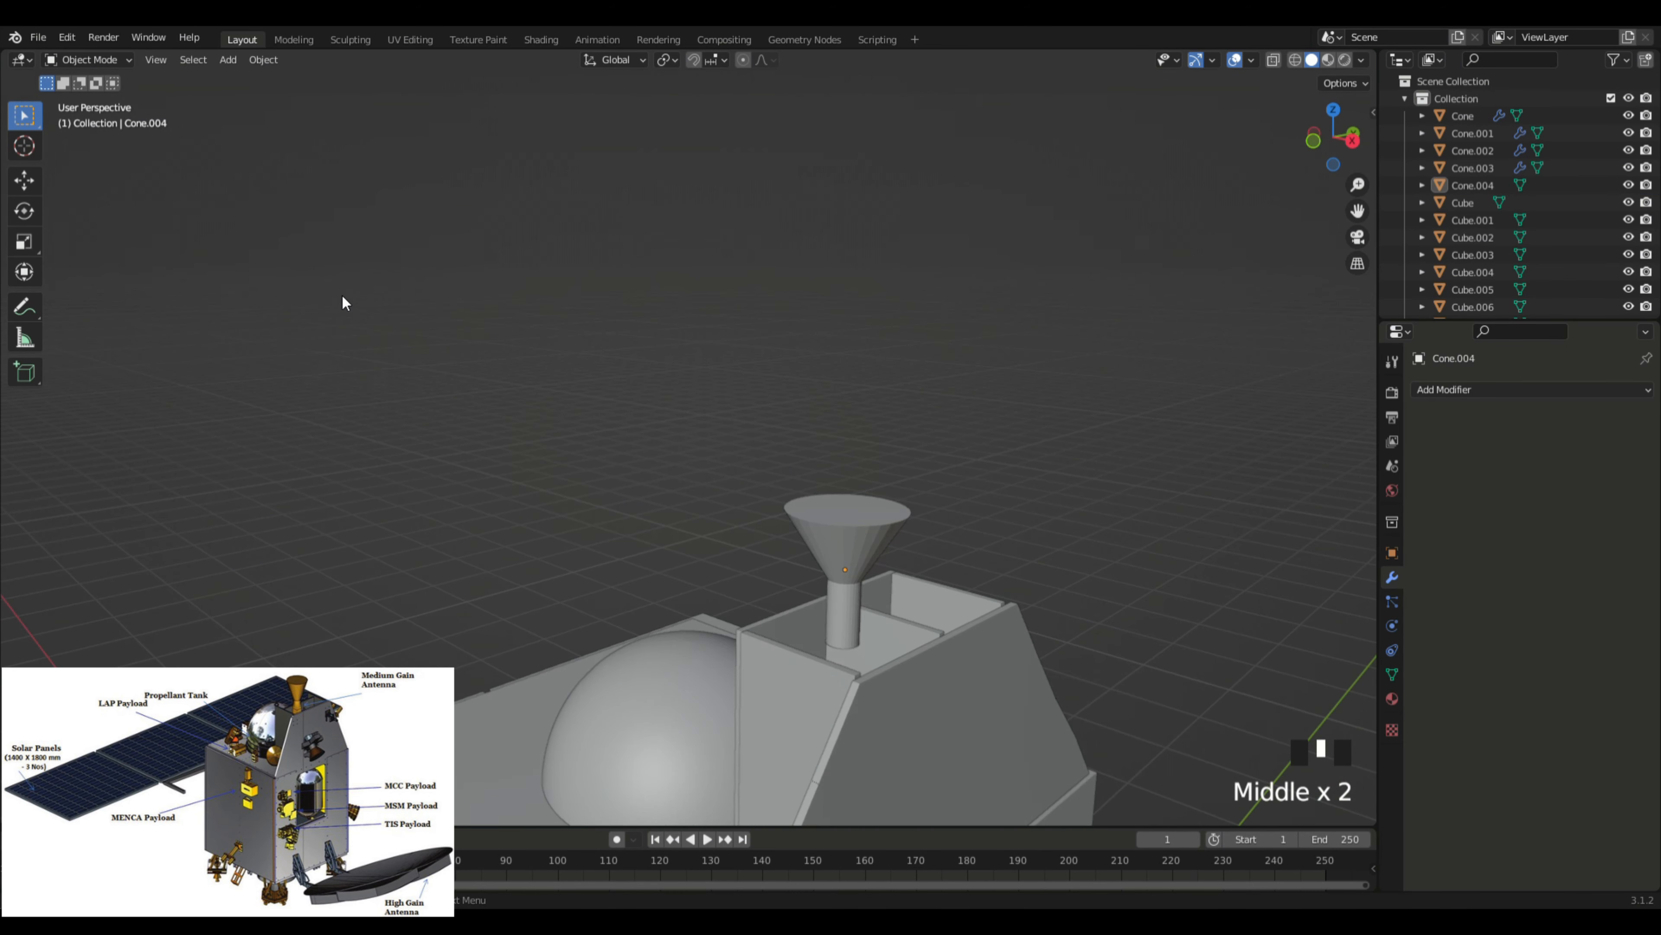
# Step: Open the funnel's mesh for editing with see-through display and select all faces of its neck
pyautogui.press('Tab')
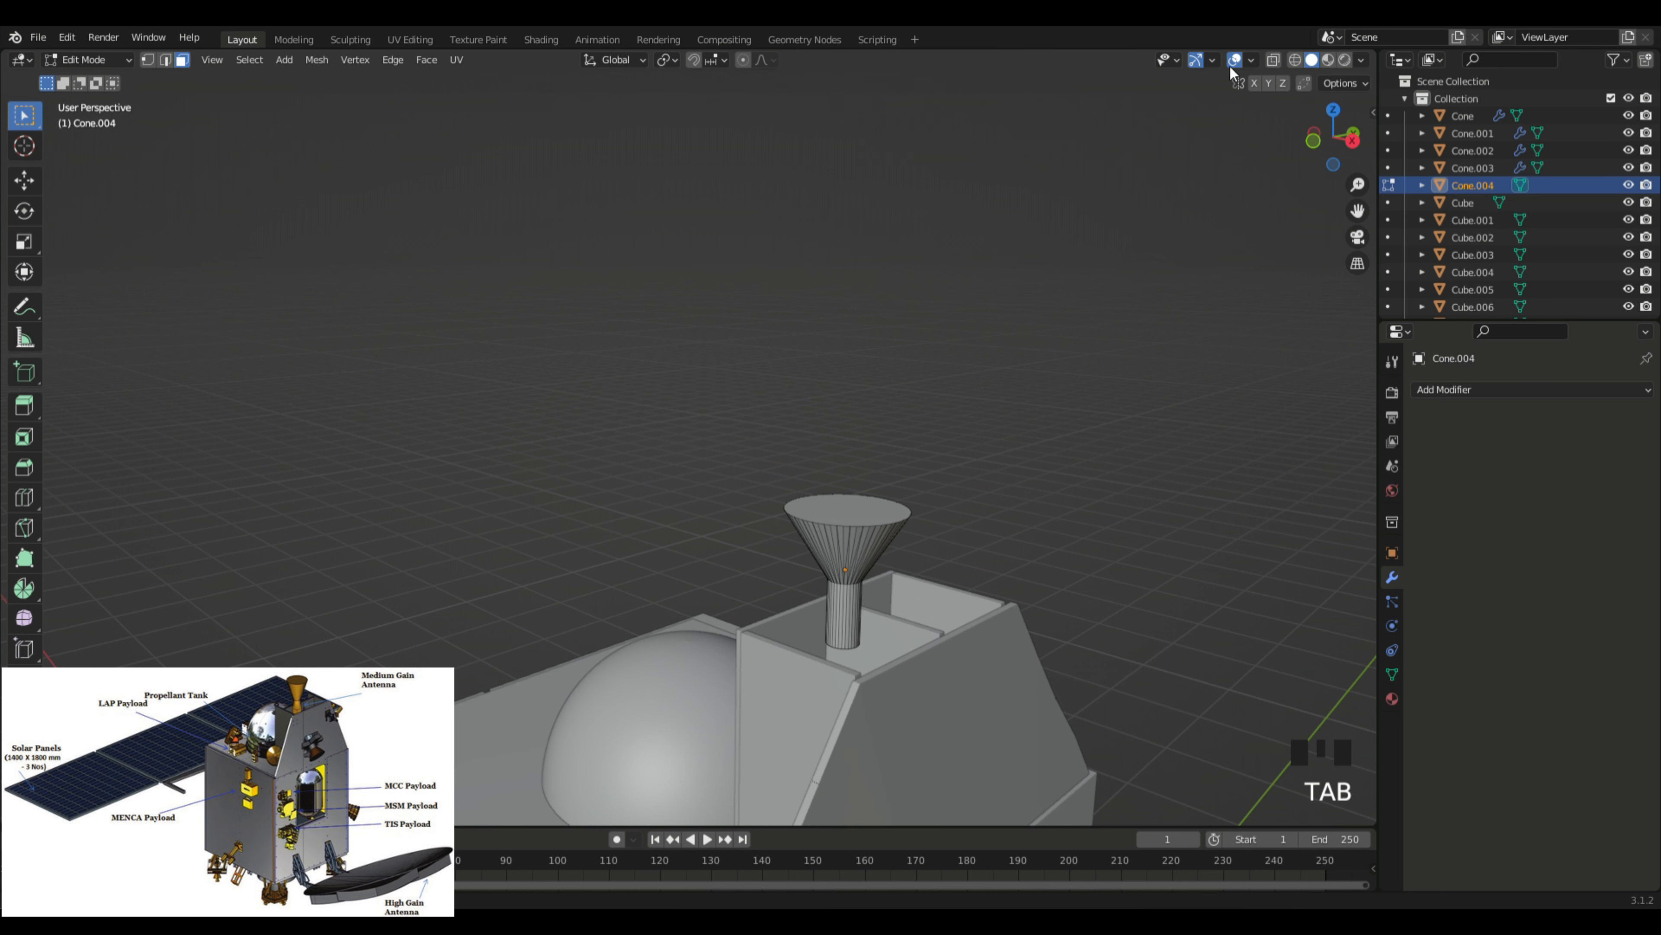
pyautogui.click(1273, 59)
pyautogui.moveTo(789, 577); pyautogui.dragTo(900, 661)
pyautogui.moveTo(916, 636); pyautogui.dragTo(1000, 562, button='middle')
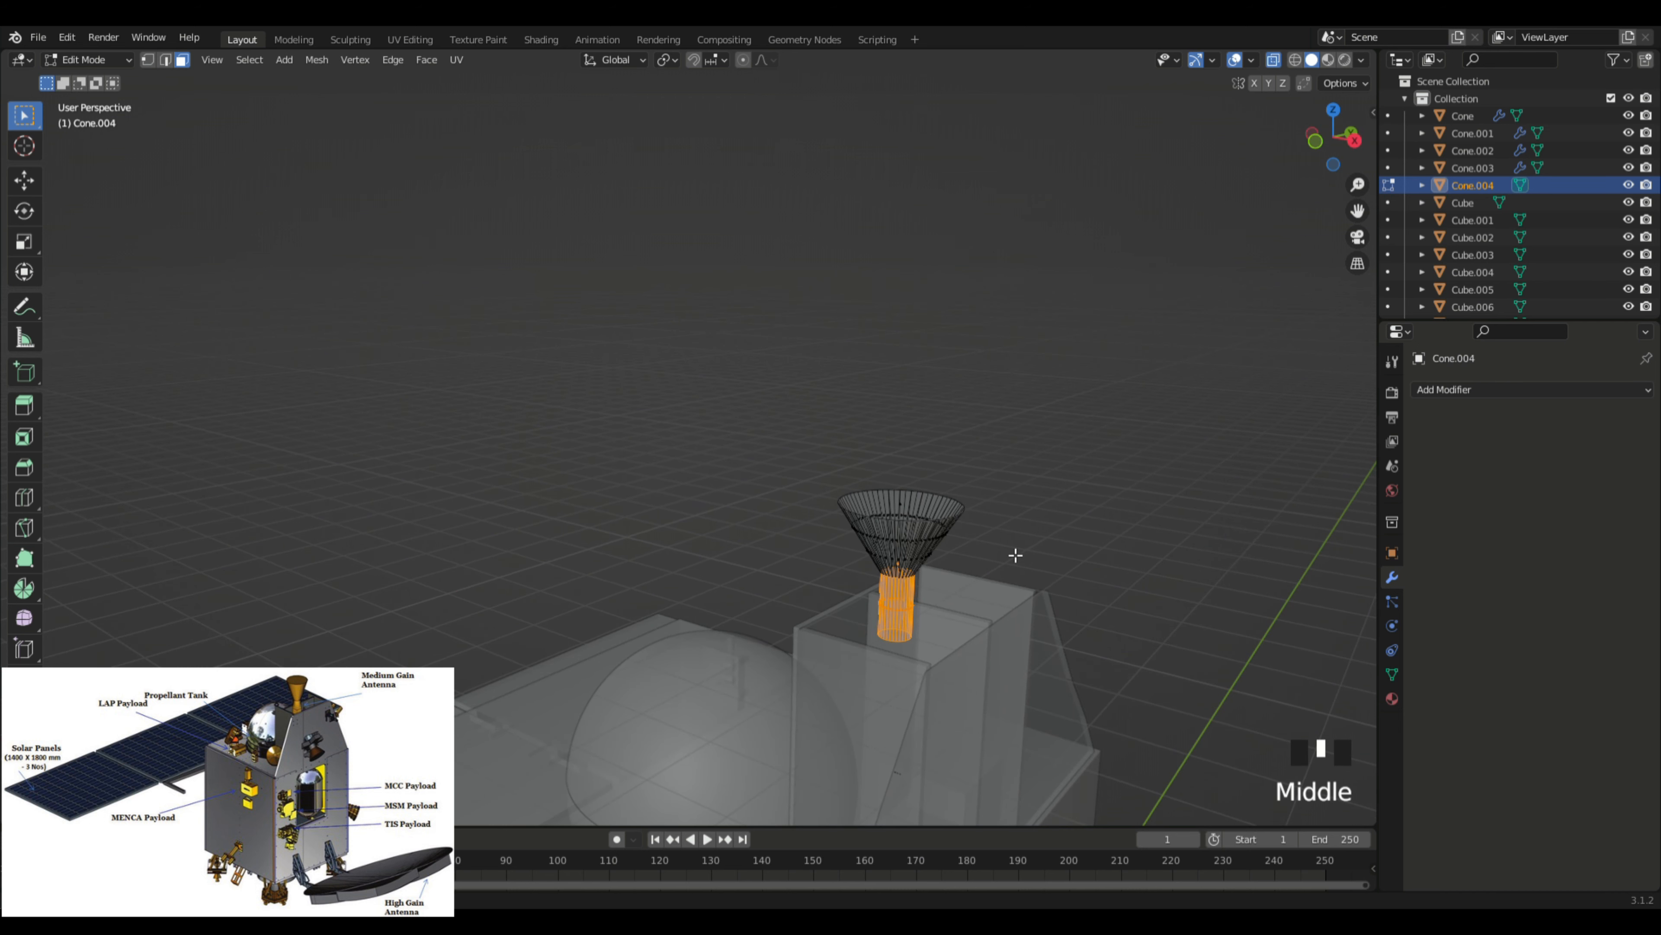
pyautogui.press('s')
pyautogui.press('z')
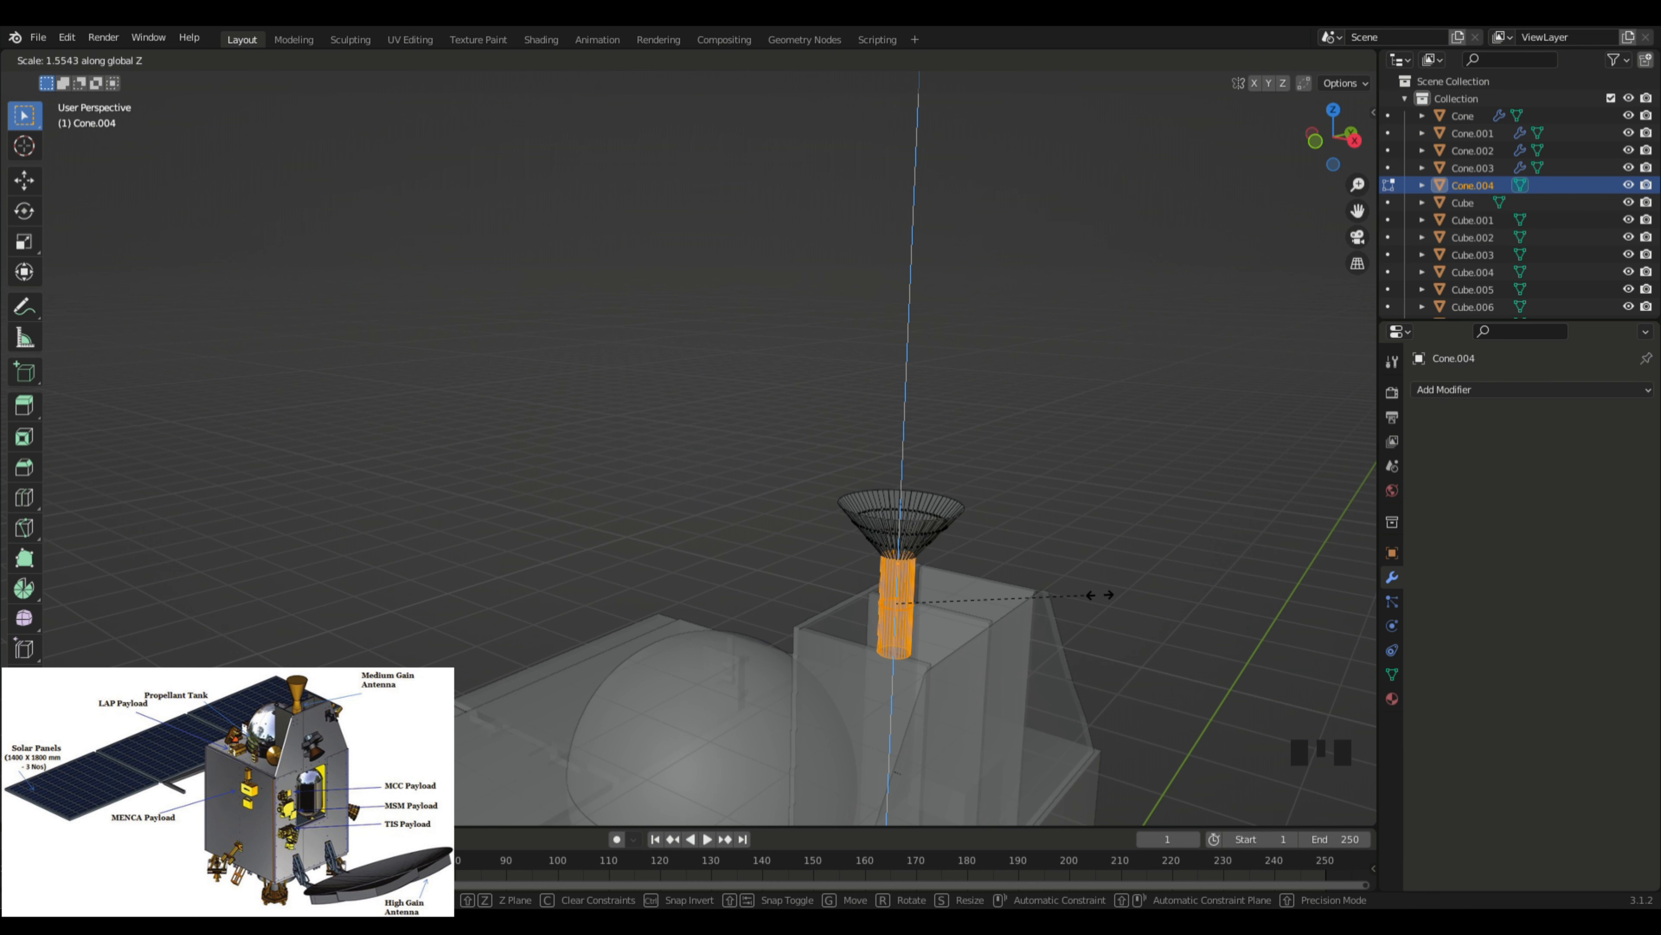
pyautogui.click(990, 590)
# Step: In edge selection mode, select the edge loop around the bottom of the funnel's neck
pyautogui.click(166, 60)
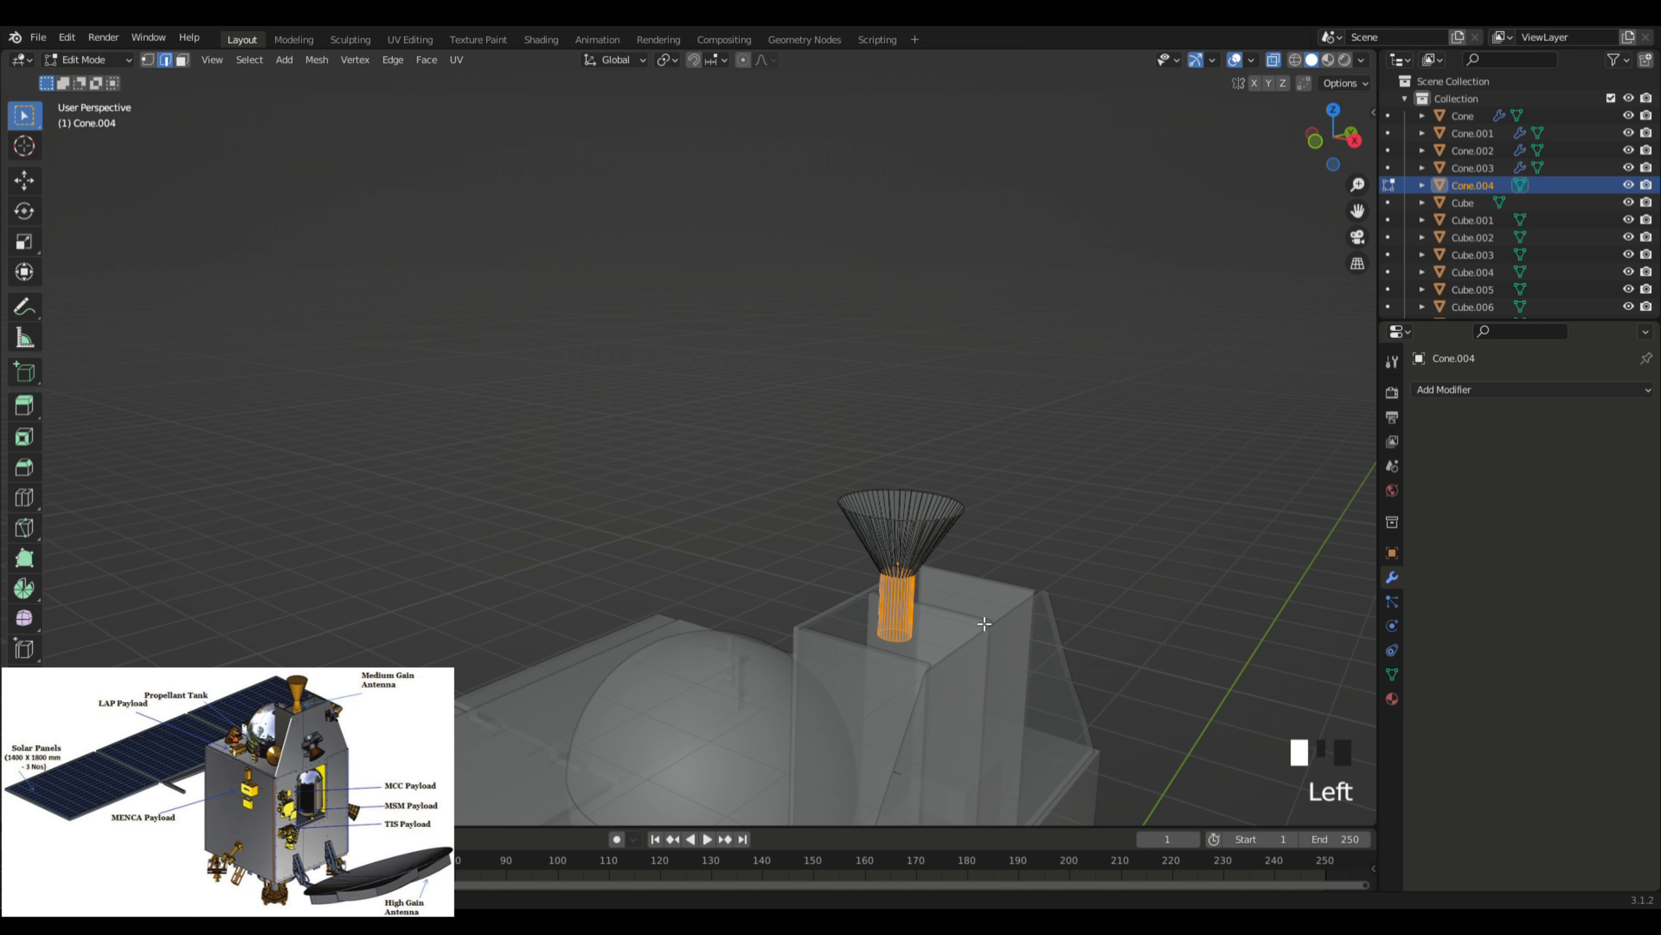
pyautogui.click(890, 561)
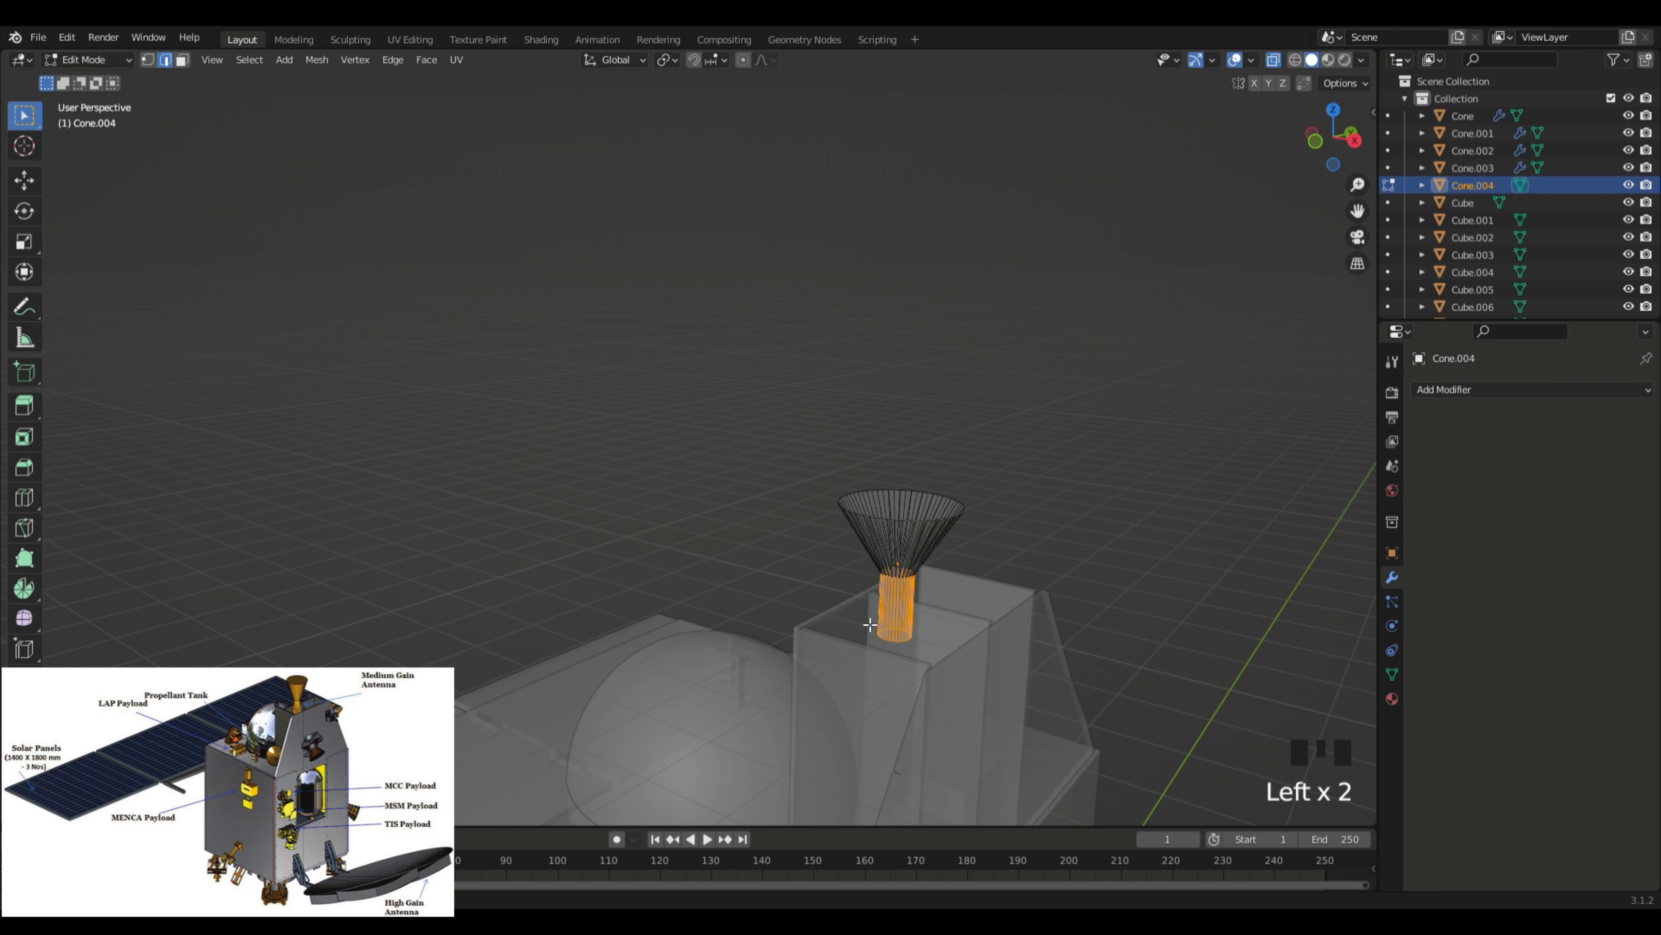
pyautogui.click(878, 628)
pyautogui.click(901, 643)
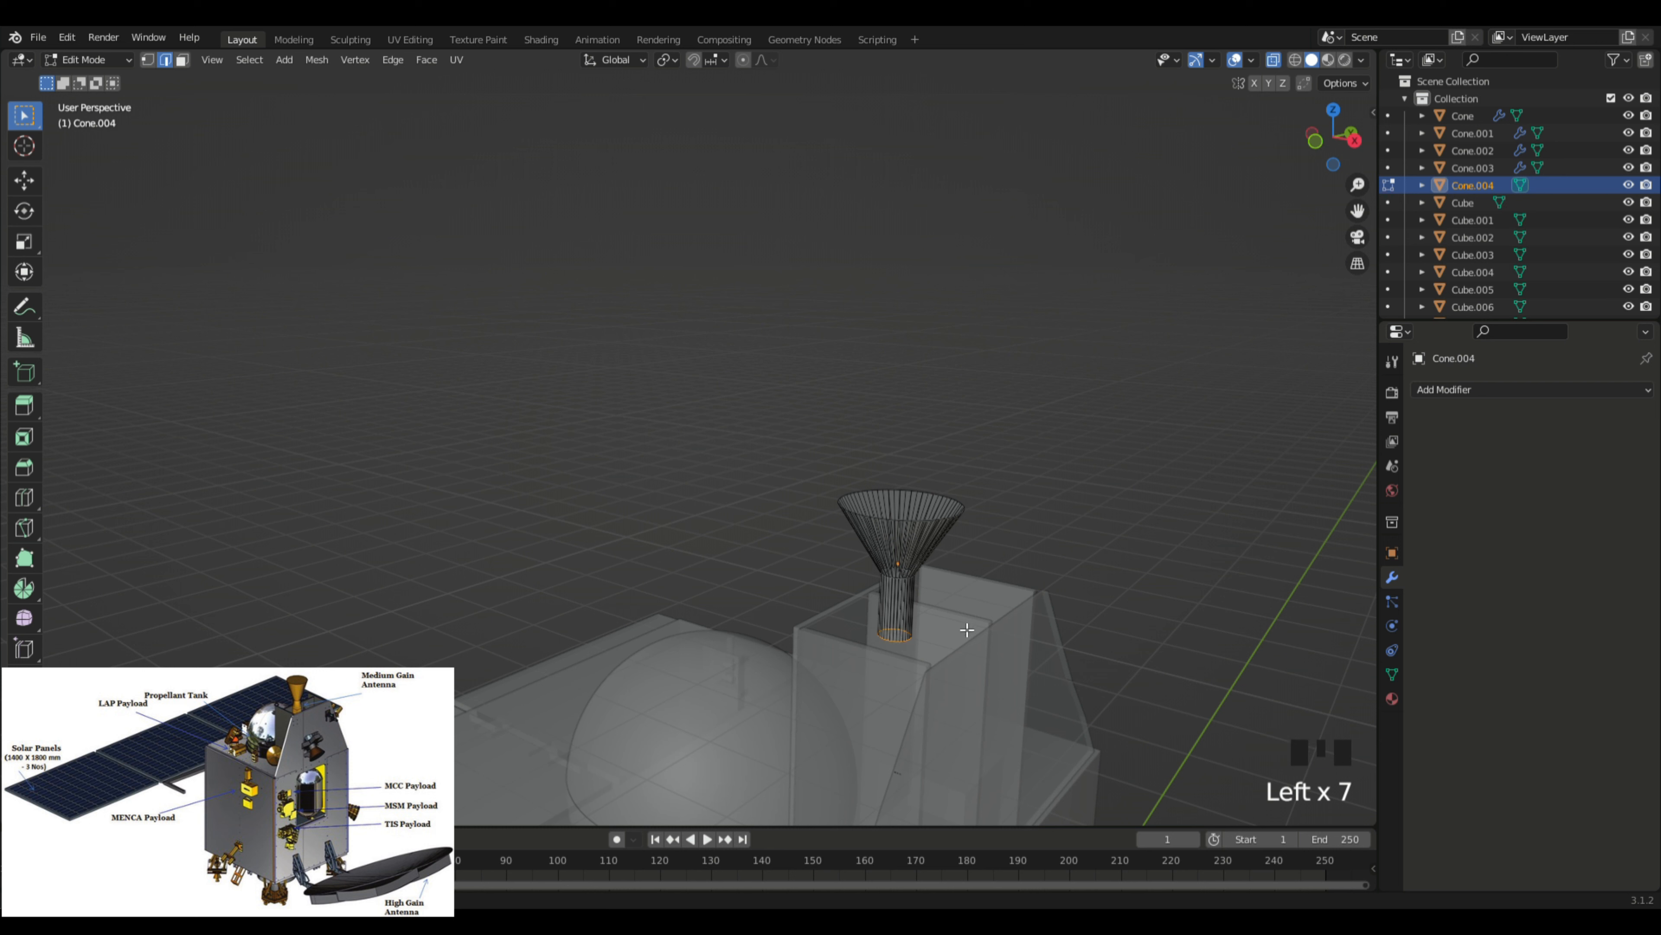
# Step: Try extruding the neck's bottom edge loop straight down along Z, and undo the extrusion
pyautogui.press('e')
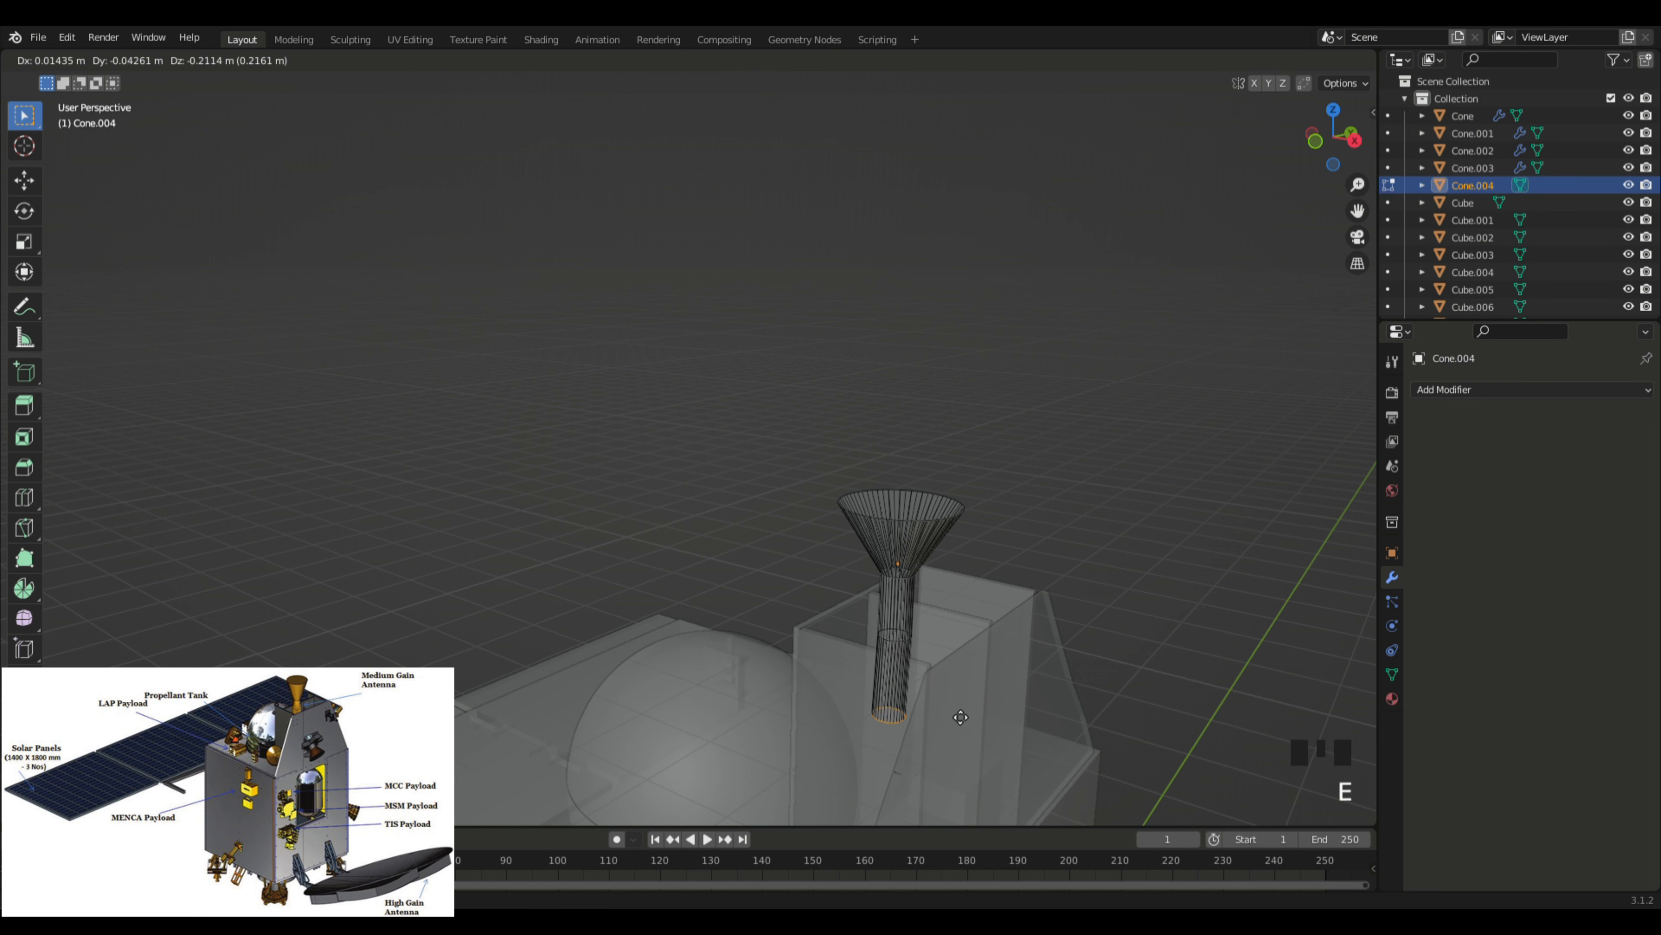
pyautogui.press('z')
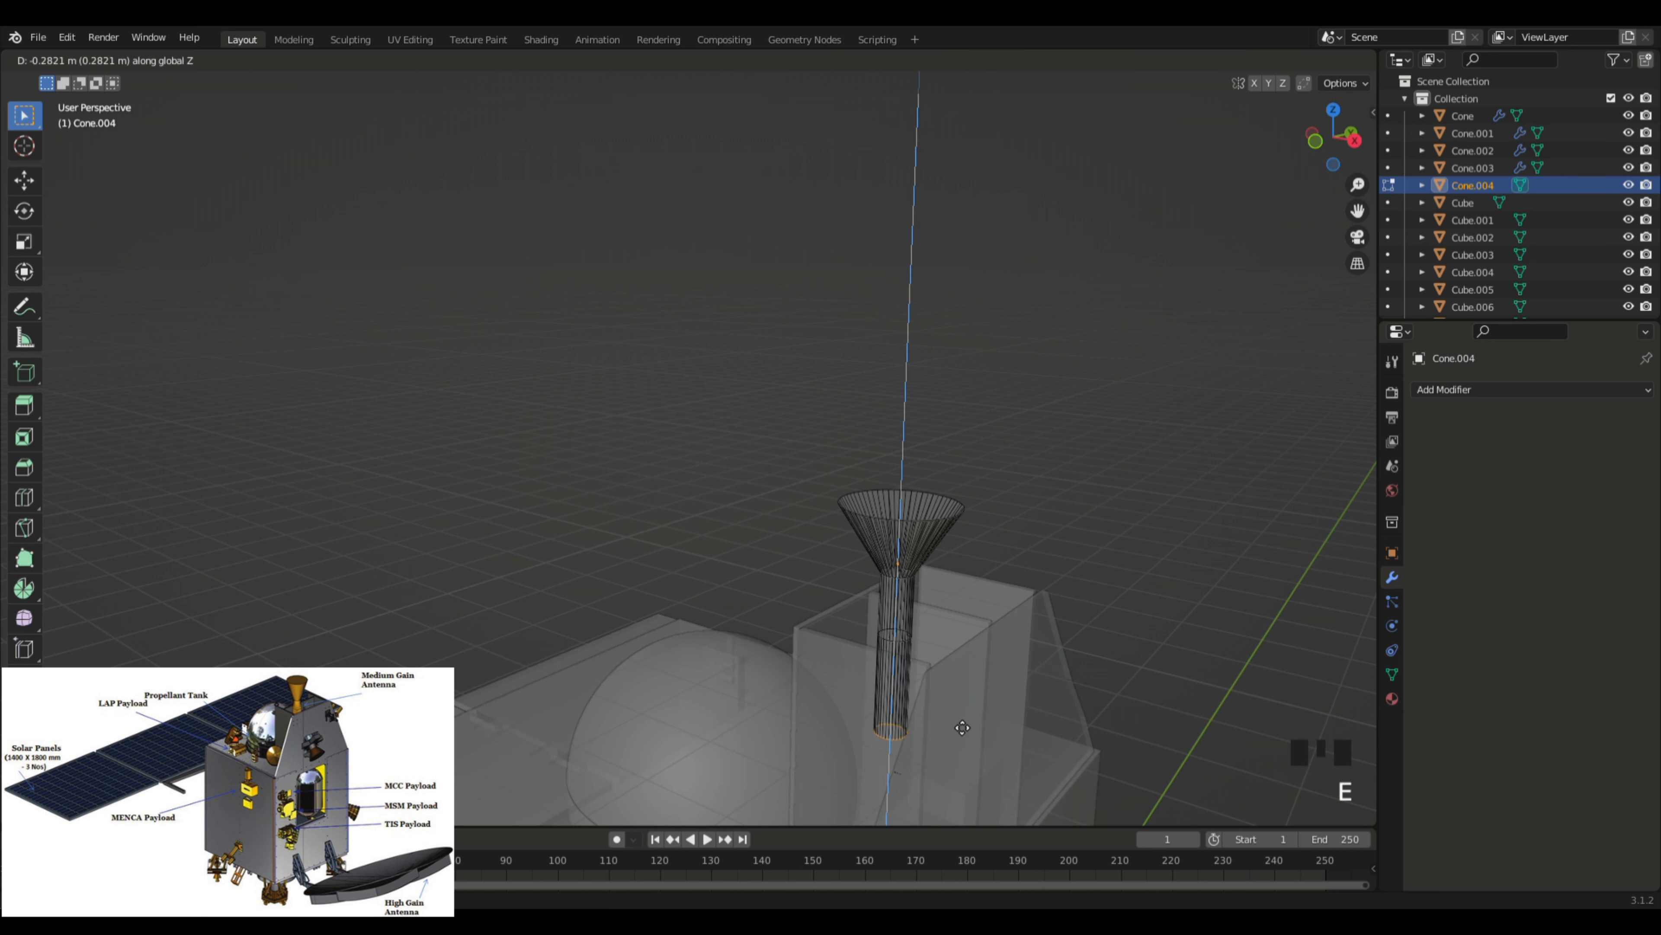
pyautogui.click(964, 761)
pyautogui.moveTo(1146, 531); pyautogui.dragTo(1209, 582, button='middle')
pyautogui.hotkey('ctrl', 'z')
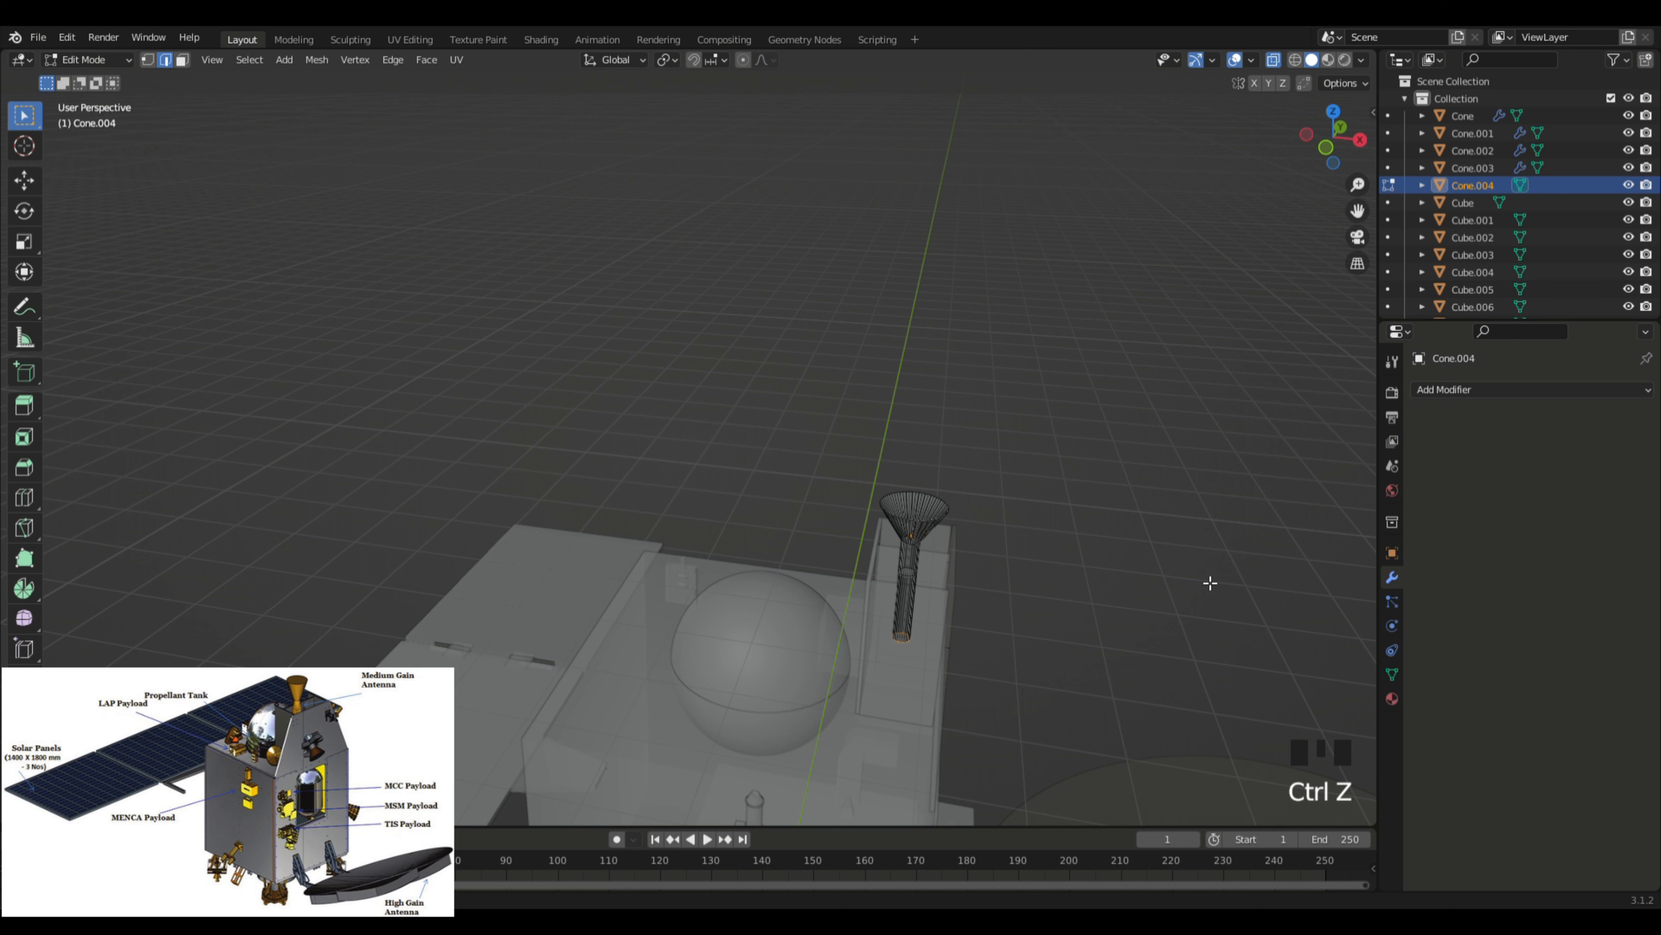
pyautogui.hotkey('ctrl', 'z')
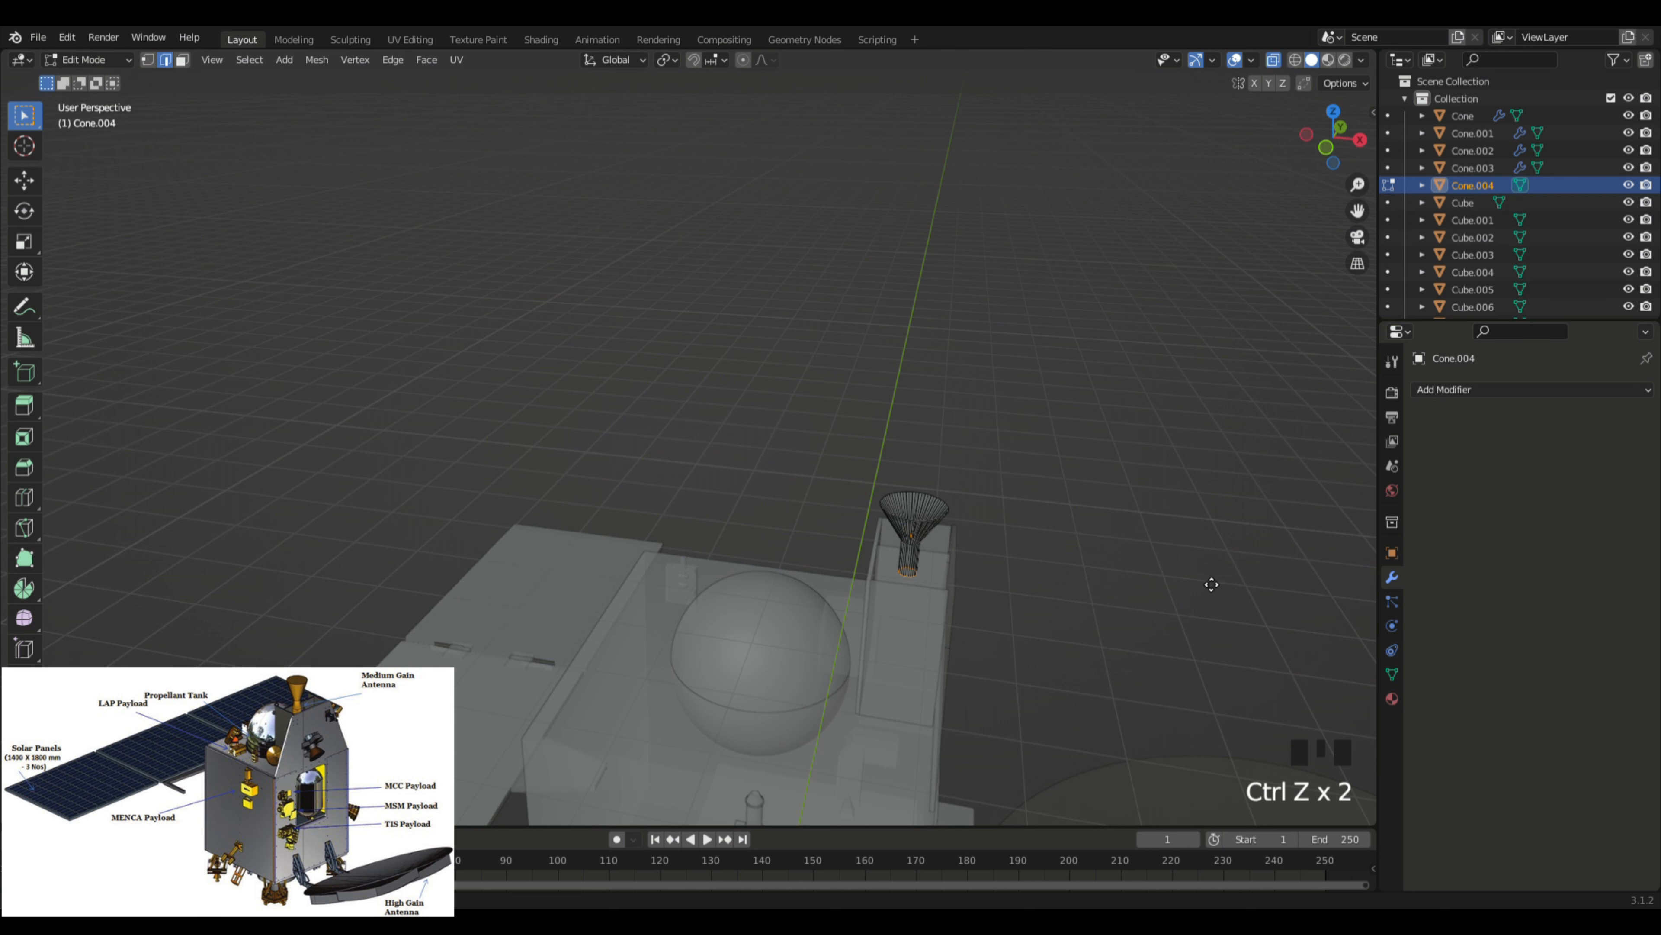
# Step: Try a free downward extrusion of the neck's bottom edge loop, and undo it
pyautogui.press('e')
pyautogui.click(1190, 729)
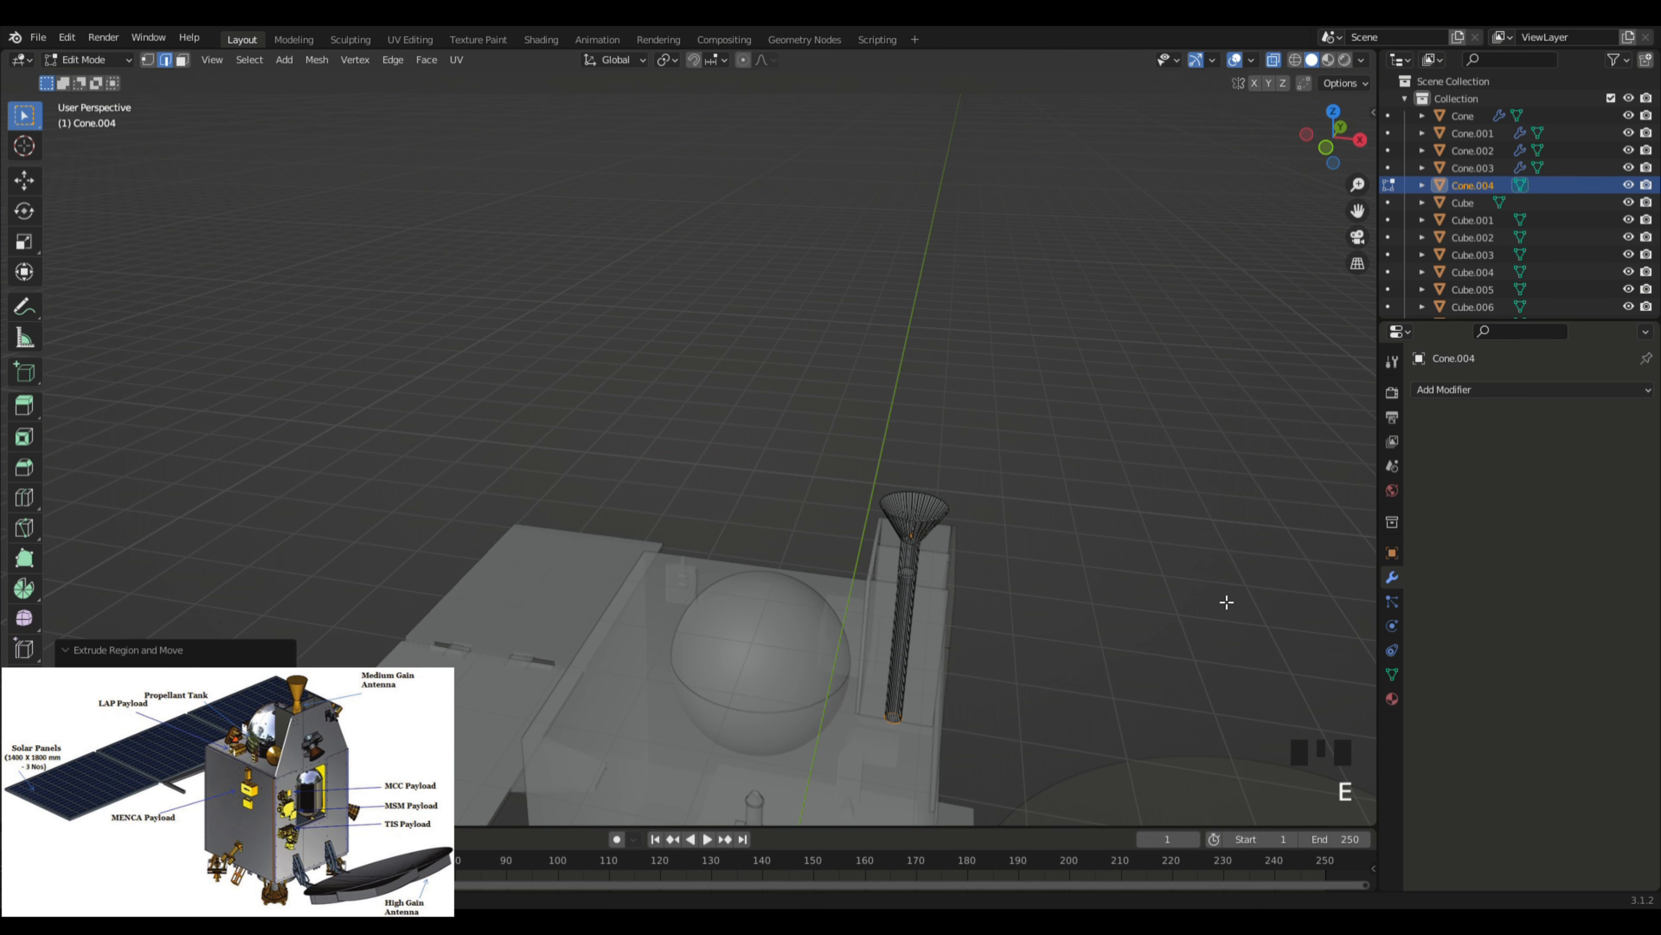
pyautogui.moveTo(1224, 601); pyautogui.dragTo(1371, 538, button='middle')
pyautogui.hotkey('ctrl', 'z')
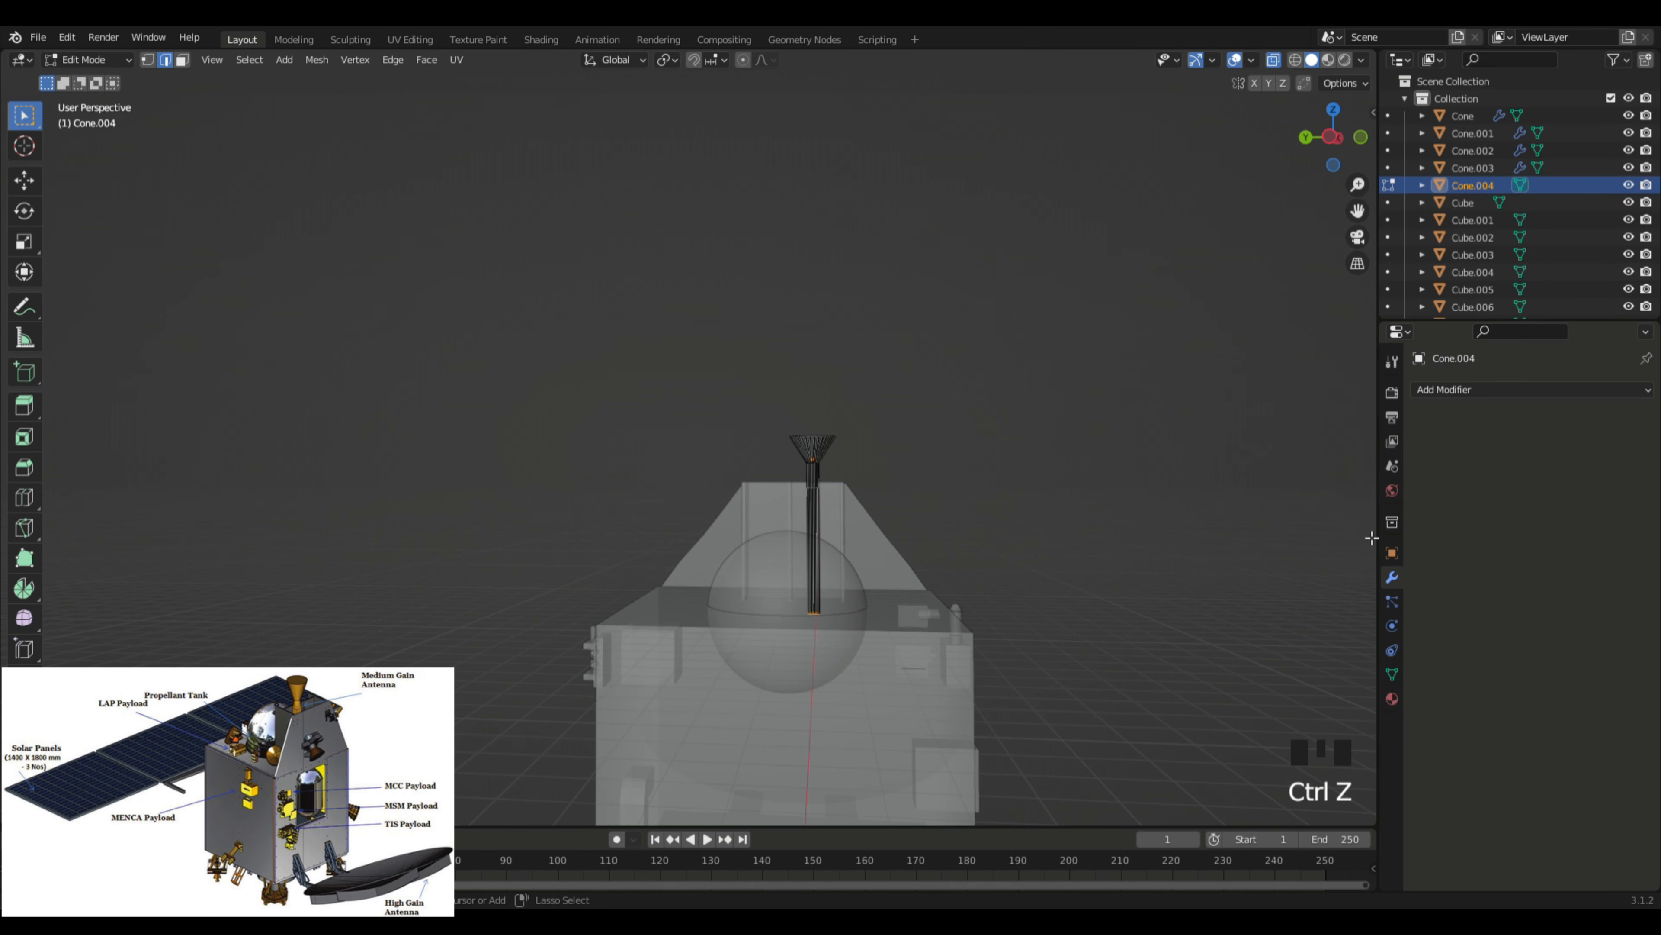
pyautogui.hotkey('ctrl', 'z')
# Step: Extrude the neck's bottom loop down inside the tapered block to near the body's top, restore solid display and leave mesh editing
pyautogui.press('e')
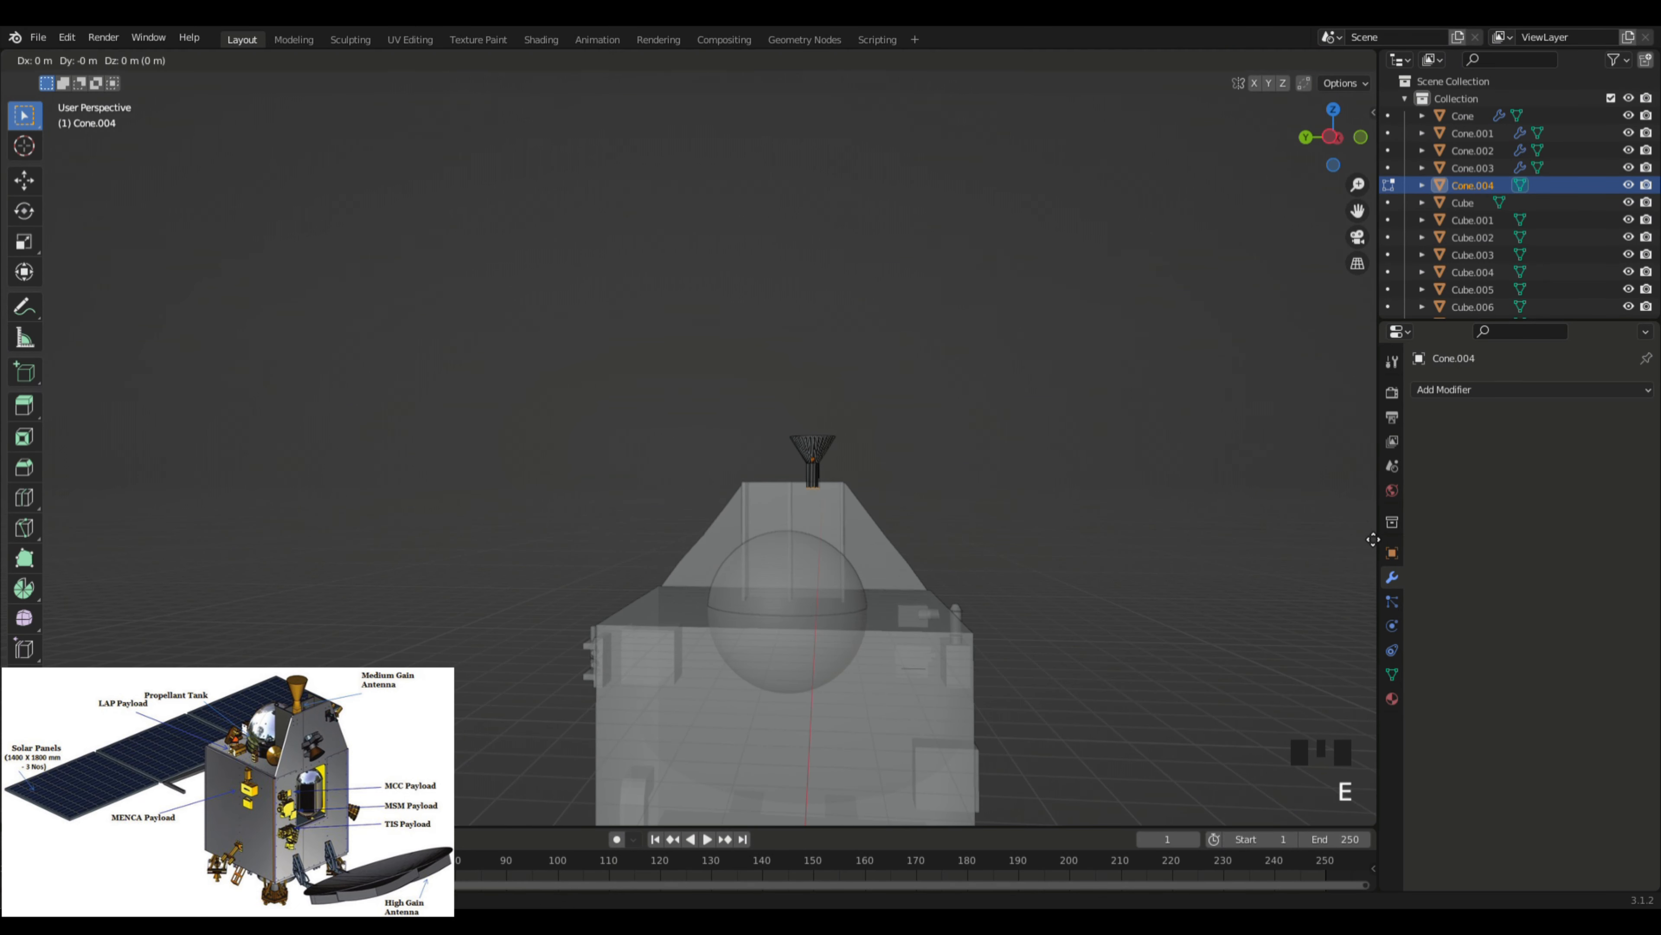
pyautogui.click(1220, 479)
pyautogui.moveTo(1220, 479); pyautogui.dragTo(1117, 513, button='middle')
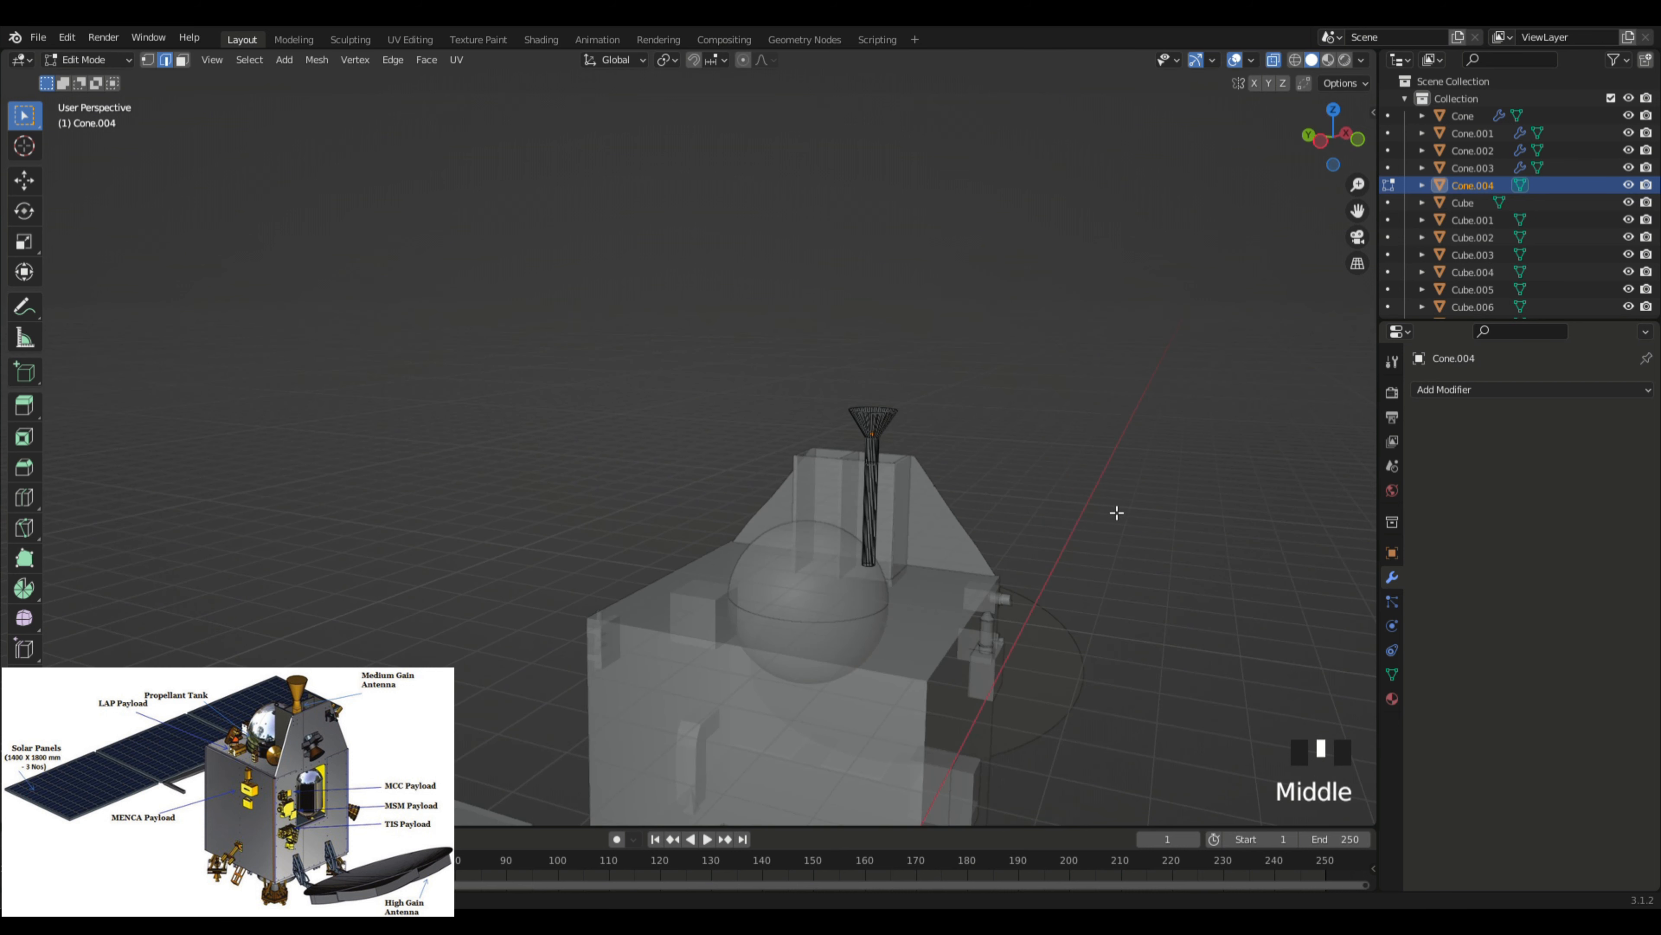
pyautogui.click(1274, 61)
pyautogui.moveTo(1053, 282)
pyautogui.mouseDown(button='middle')
pyautogui.moveTo(950, 293)
pyautogui.moveTo(1218, 147)
pyautogui.mouseUp(button='middle')
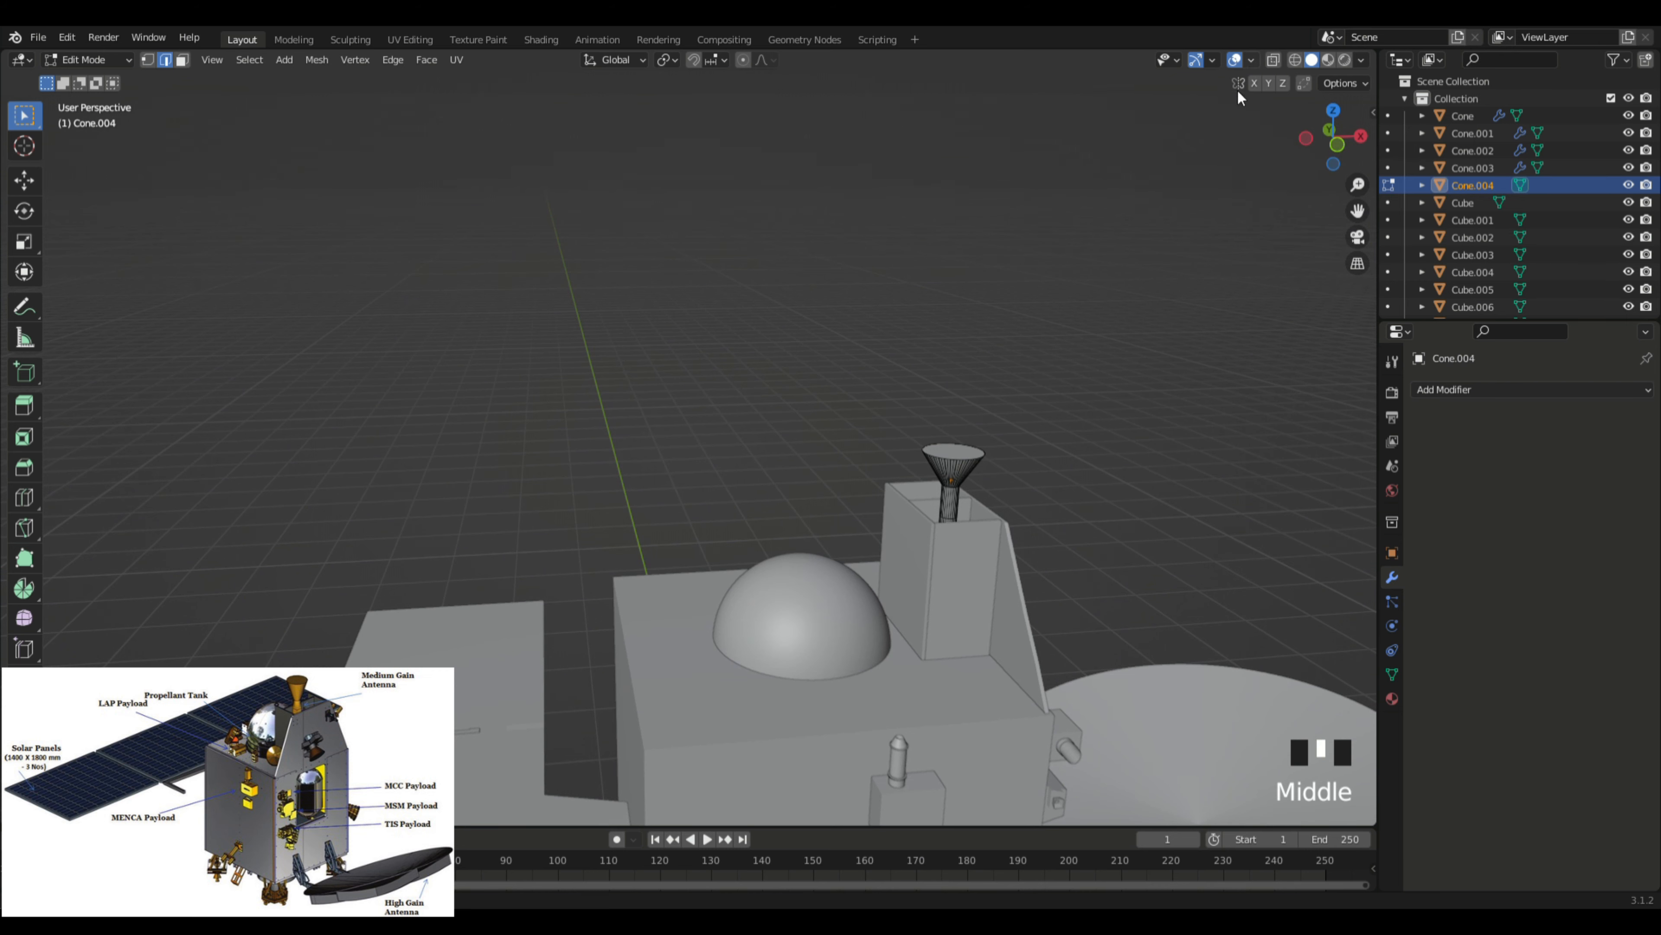
pyautogui.press('Tab')
pyautogui.click(1121, 341)
pyautogui.moveTo(1120, 342); pyautogui.dragTo(982, 382, button='middle')
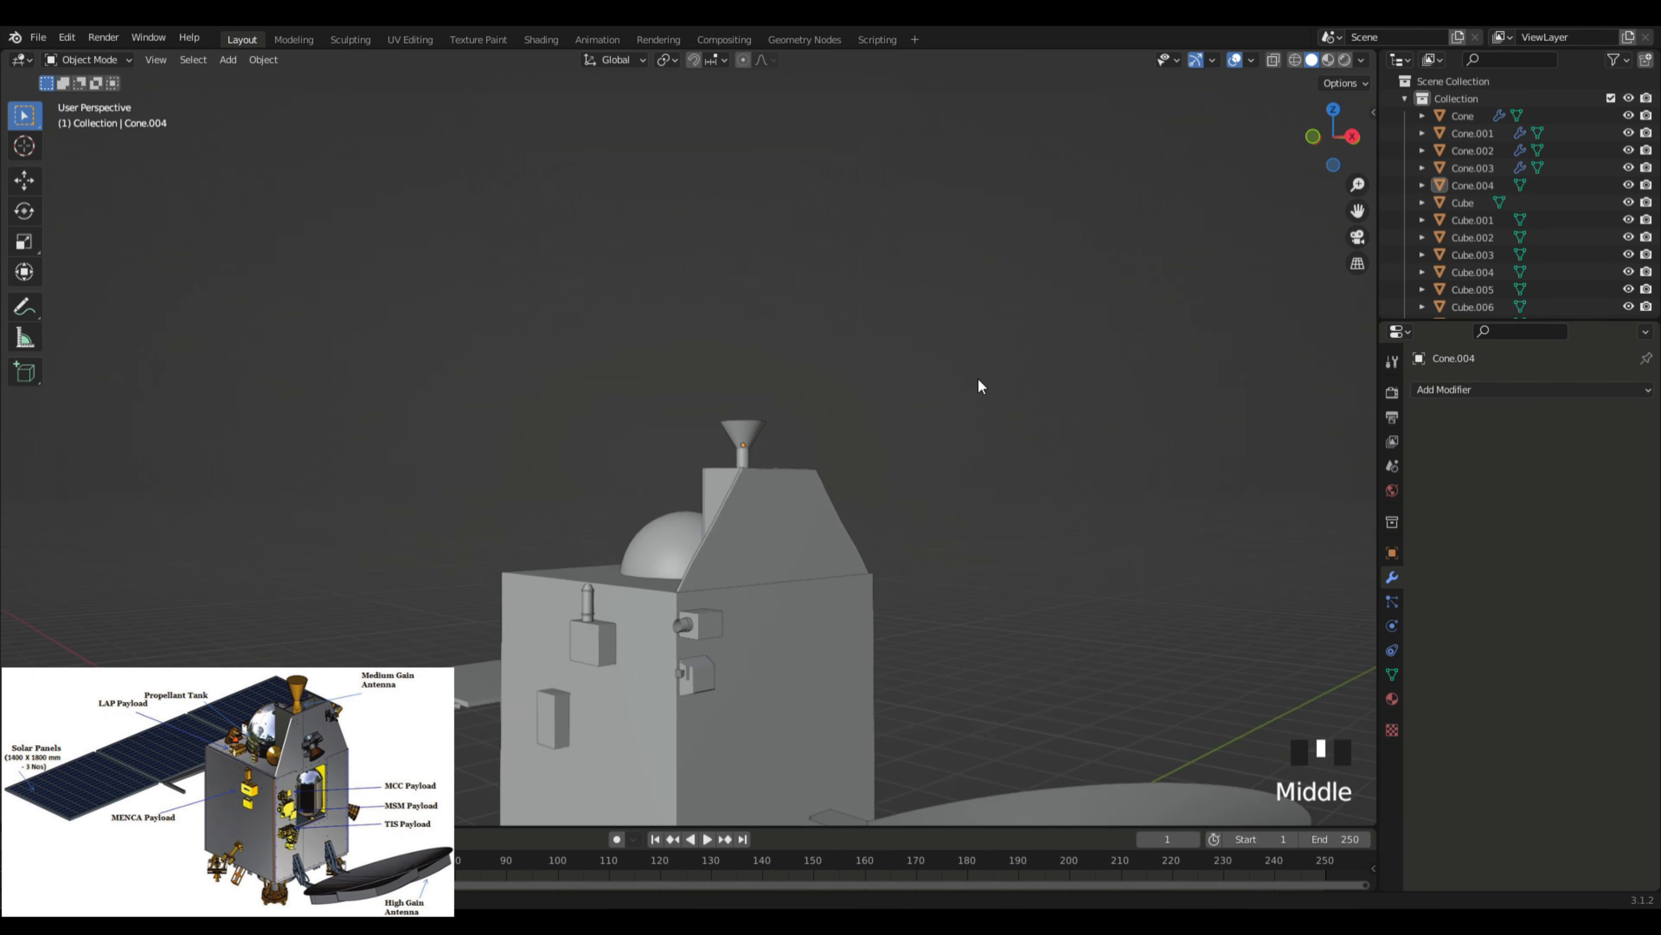
# Step: Open the main body cube for mesh editing and subdivide its entire mesh with one cut
pyautogui.scroll(-1, 809, 475)
pyautogui.moveTo(808, 475); pyautogui.dragTo(766, 885, button='middle')
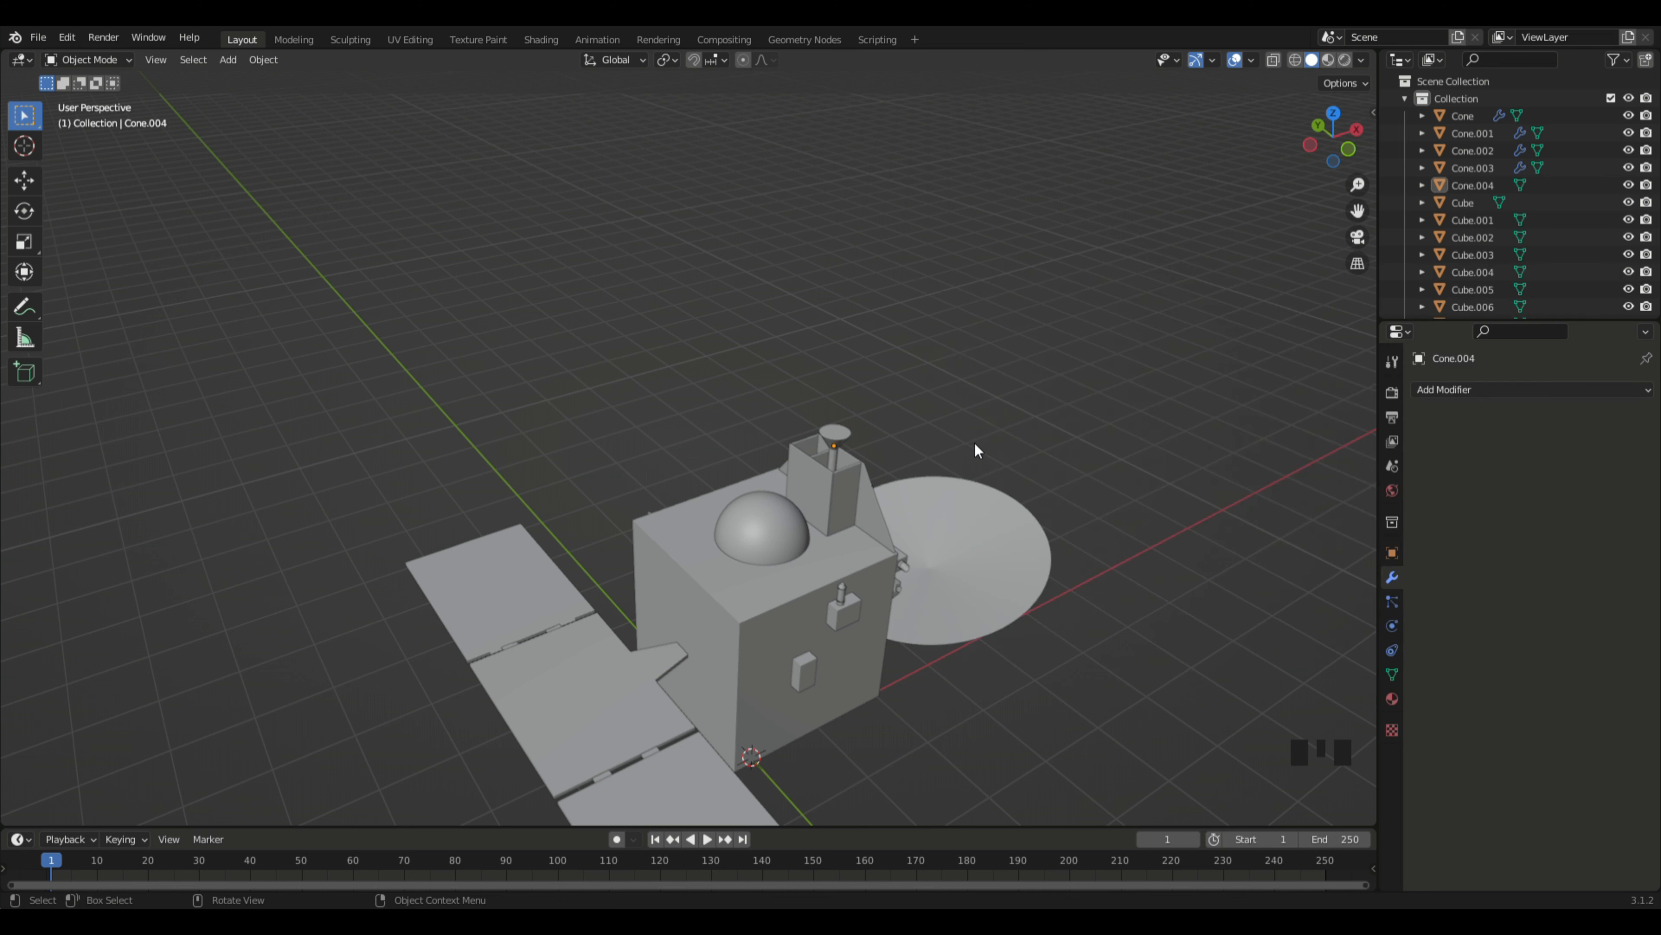
pyautogui.moveTo(835, 348); pyautogui.dragTo(985, 416, button='middle')
pyautogui.middleClick(985, 416)
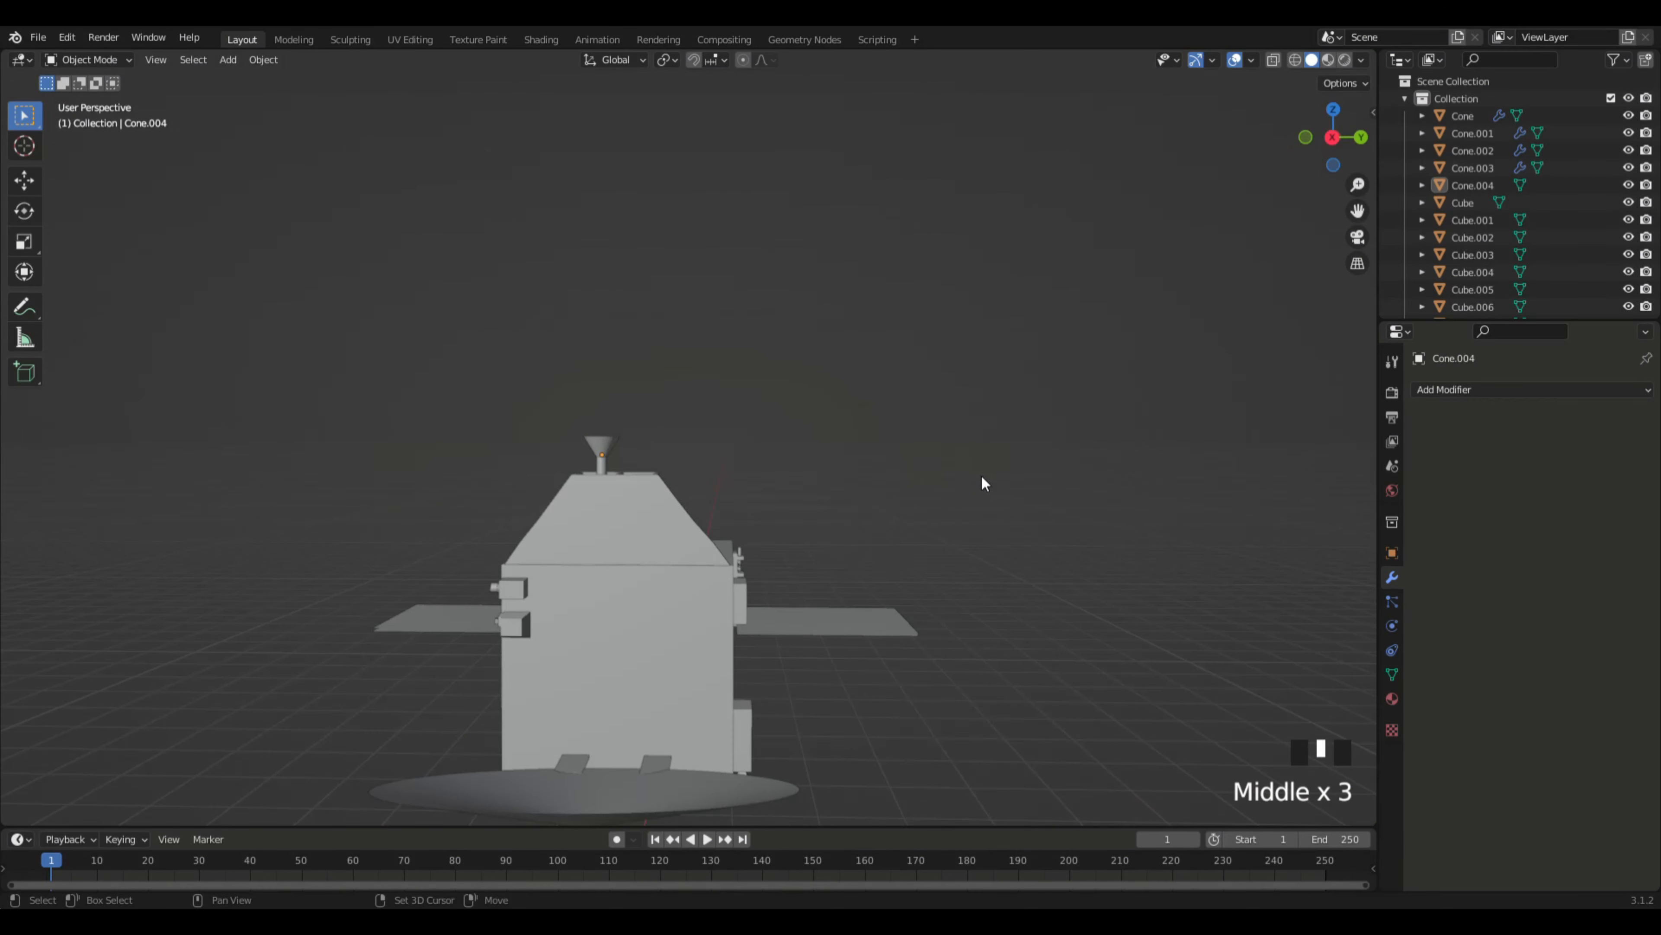
pyautogui.keyDown('shift'); pyautogui.moveTo(982, 483); pyautogui.dragTo(973, 550, button='middle'); pyautogui.keyUp('shift')
pyautogui.click(879, 548)
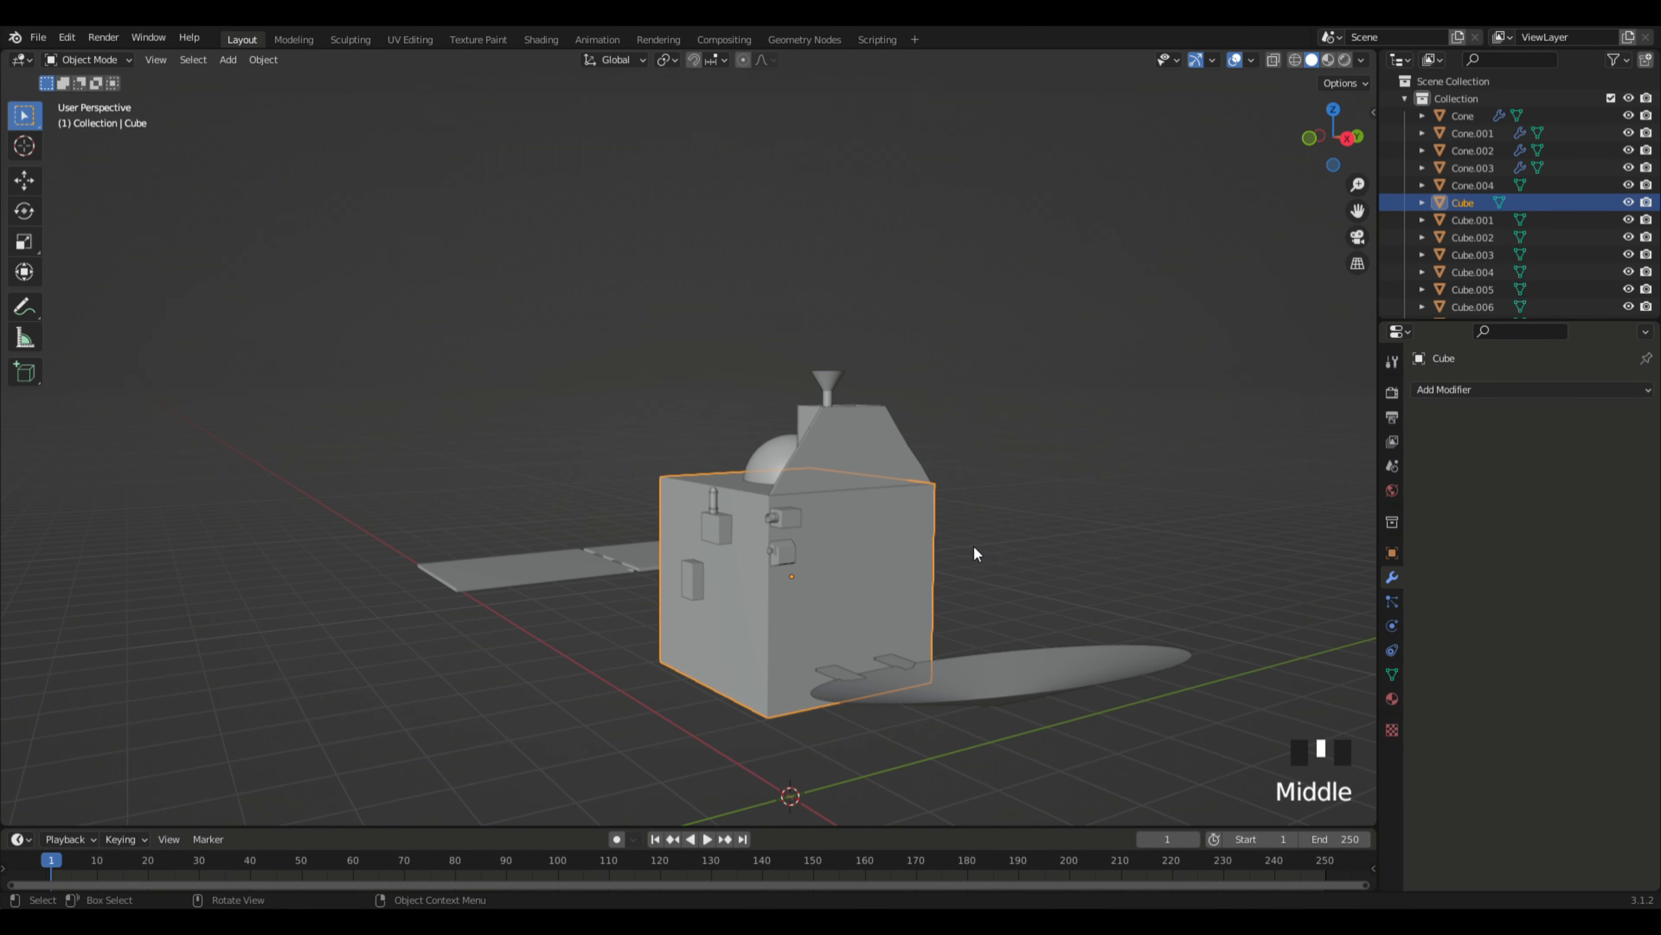
pyautogui.press('Tab')
pyautogui.rightClick(912, 596)
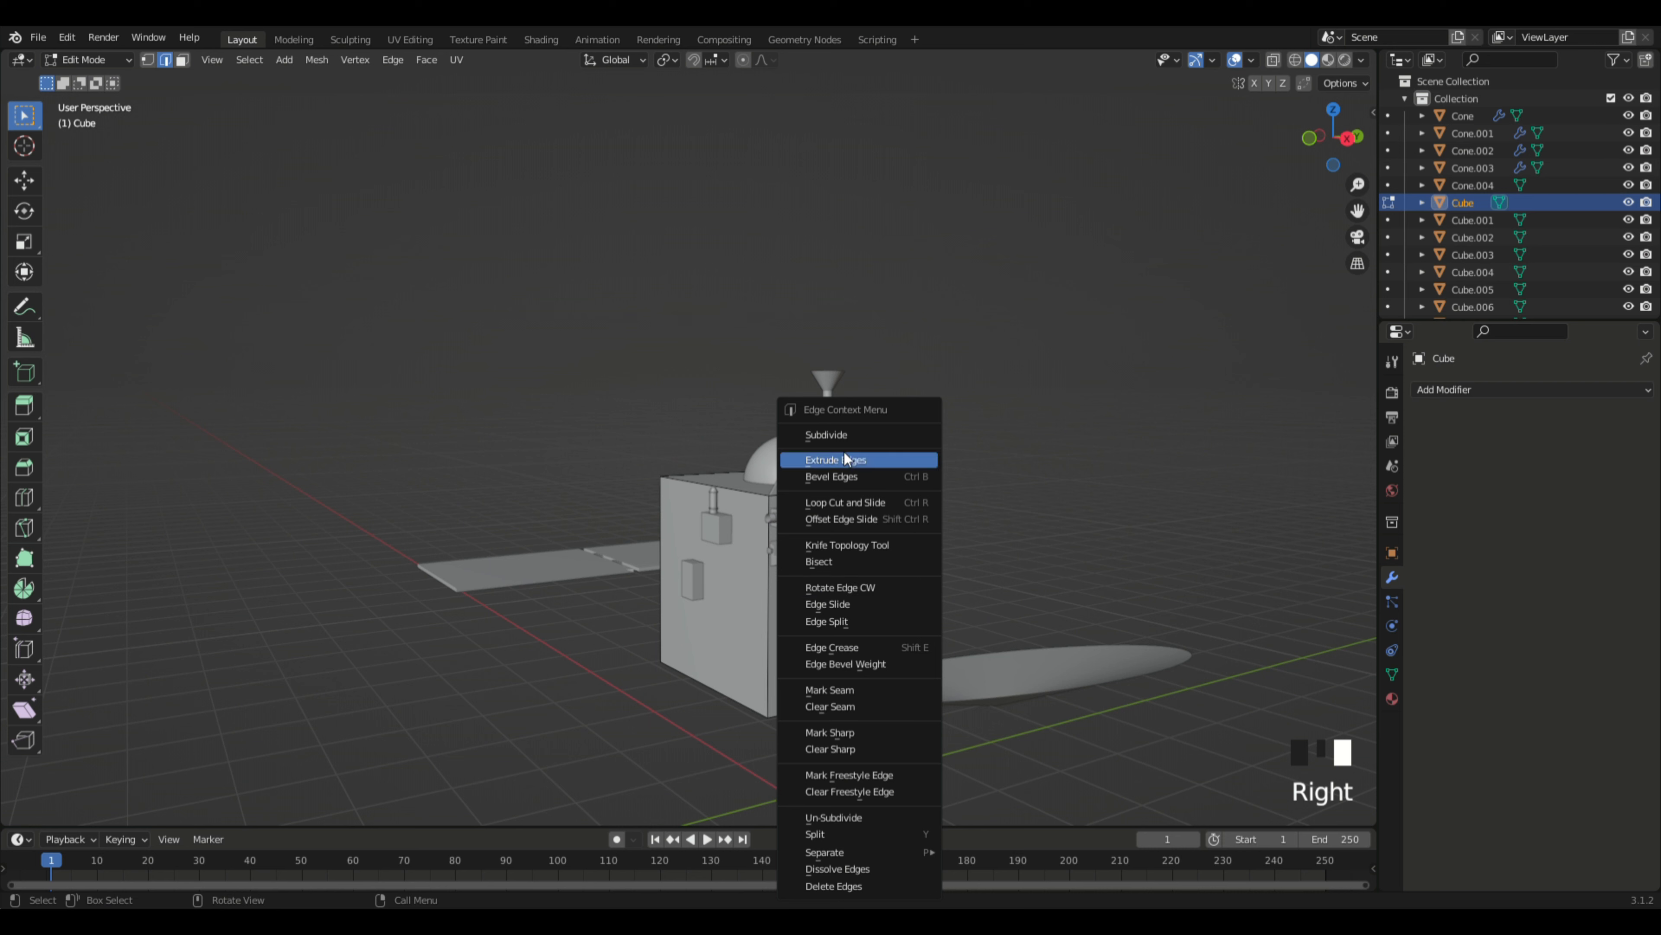
pyautogui.click(1166, 508)
pyautogui.press('a')
pyautogui.rightClick(896, 575)
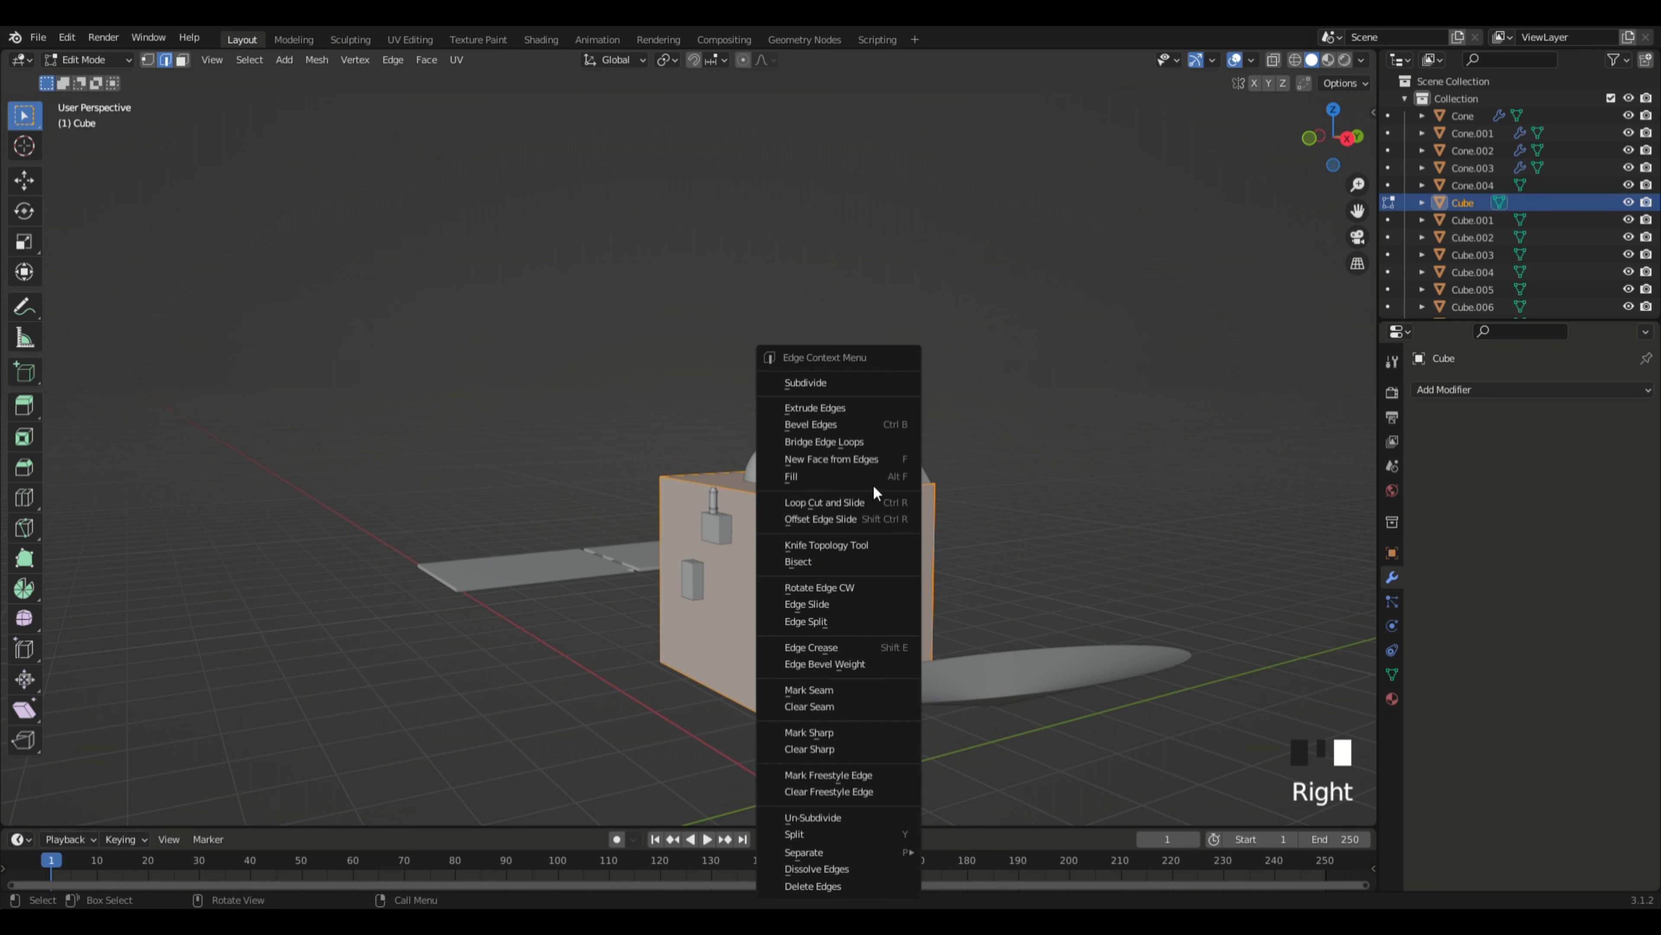
pyautogui.click(811, 382)
# Step: Subdivide the whole body mesh two more times to form an eight-by-eight grid on each side
pyautogui.moveTo(1034, 454); pyautogui.dragTo(844, 393, button='middle')
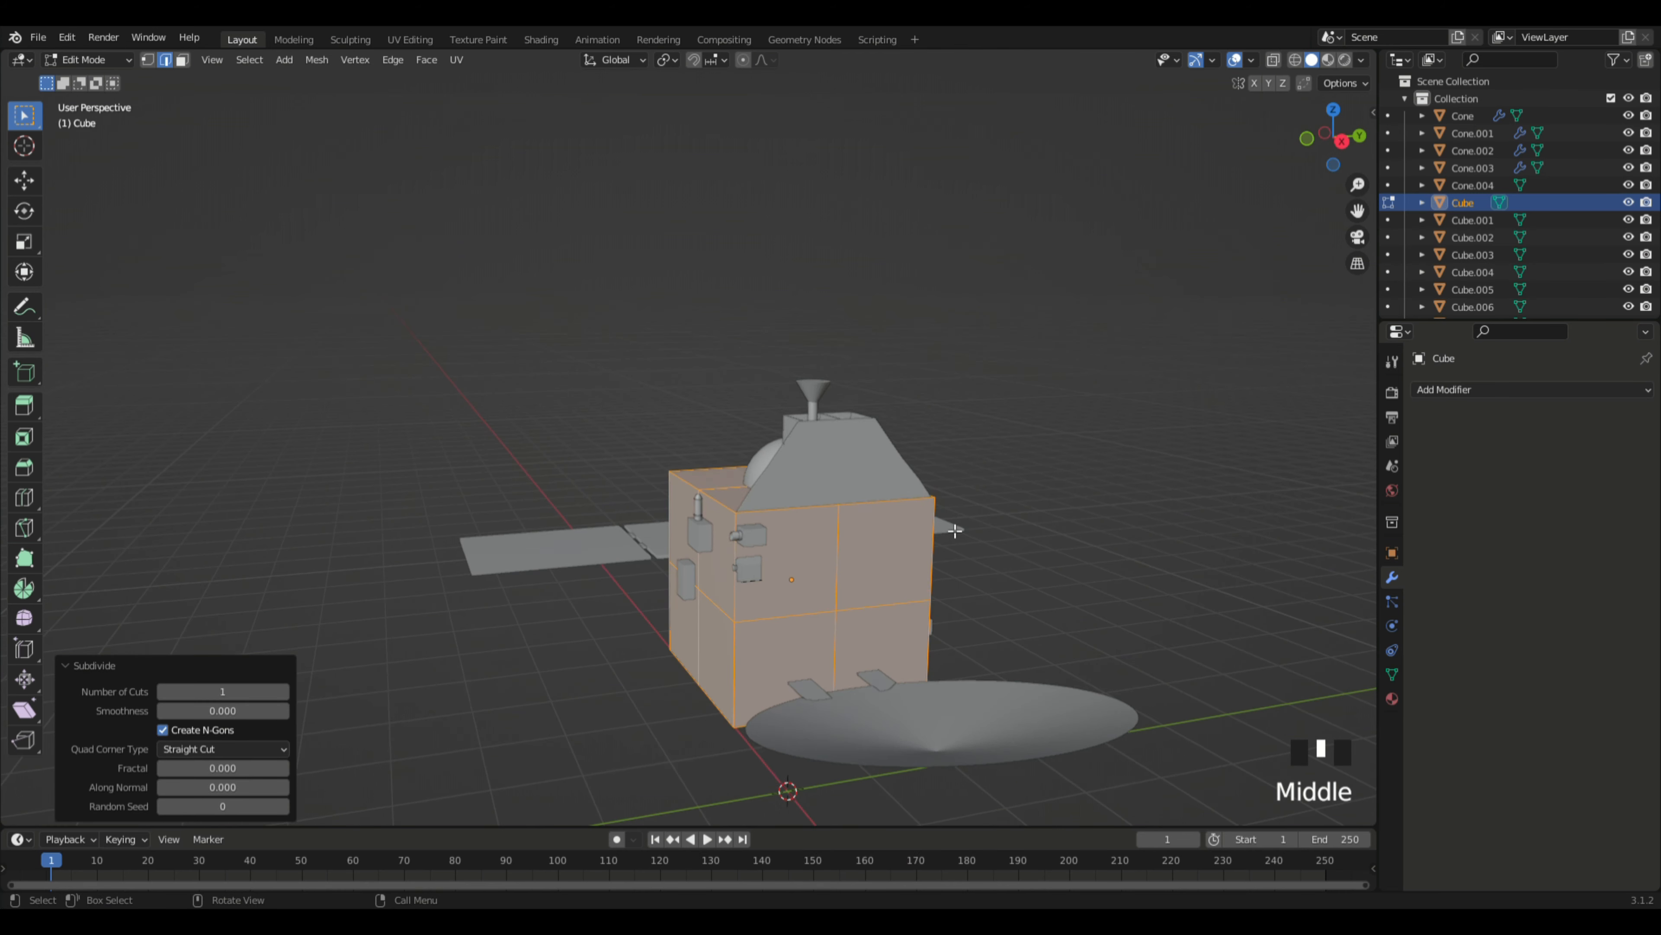
pyautogui.rightClick(838, 386)
pyautogui.click(812, 386)
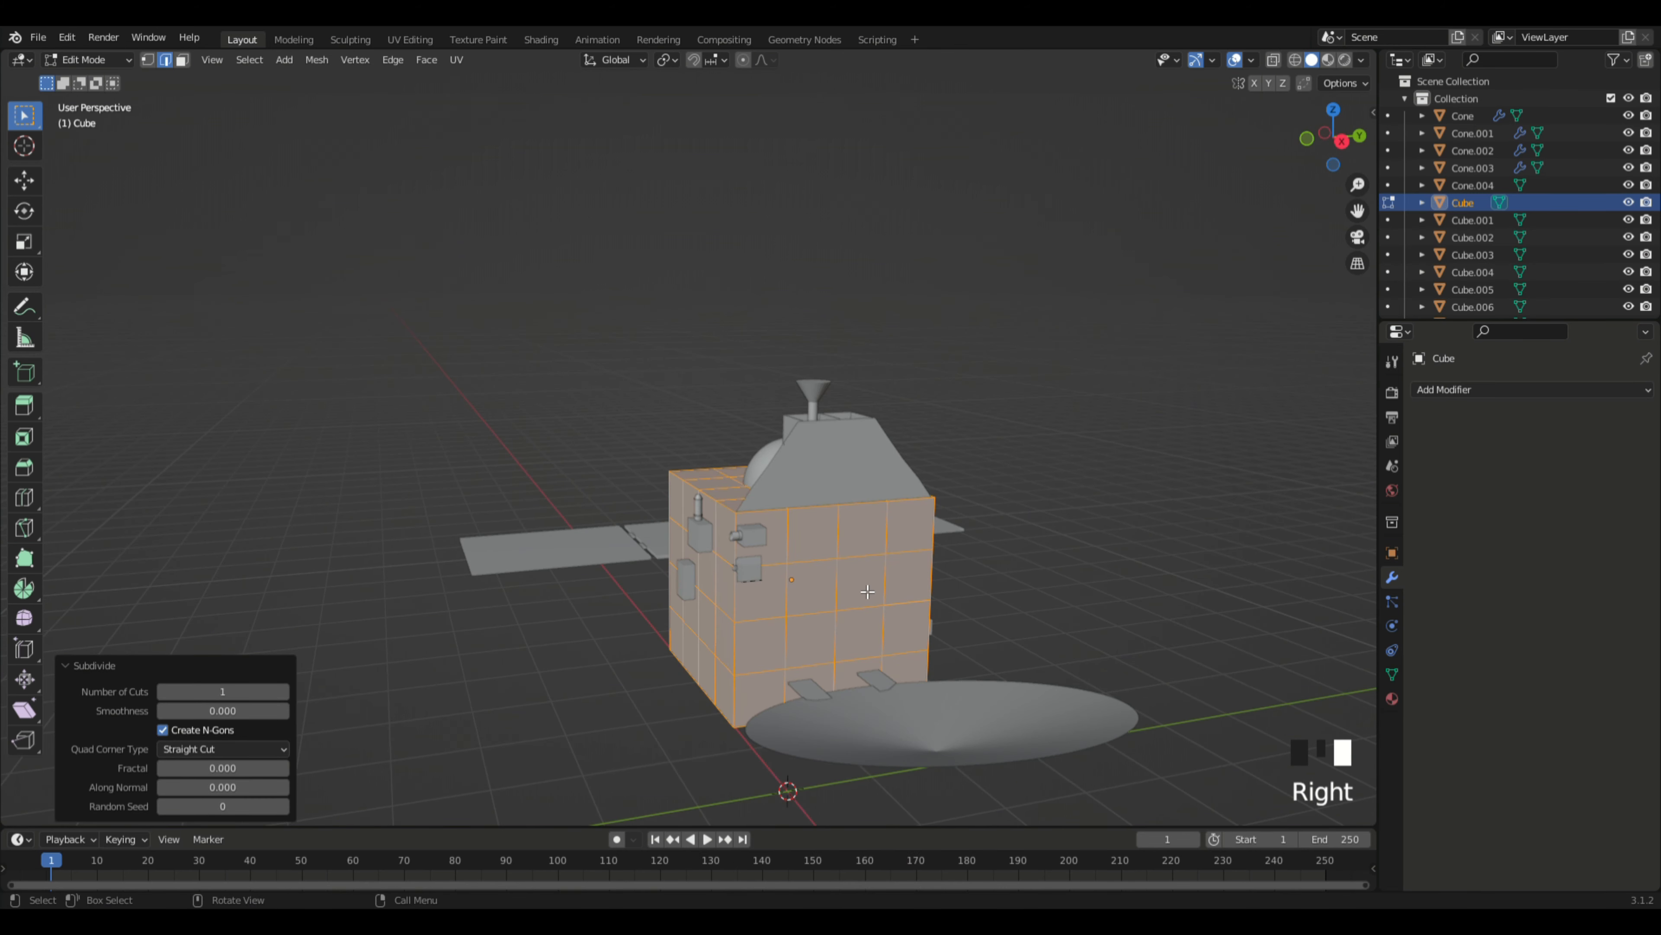
pyautogui.rightClick(825, 385)
pyautogui.click(827, 379)
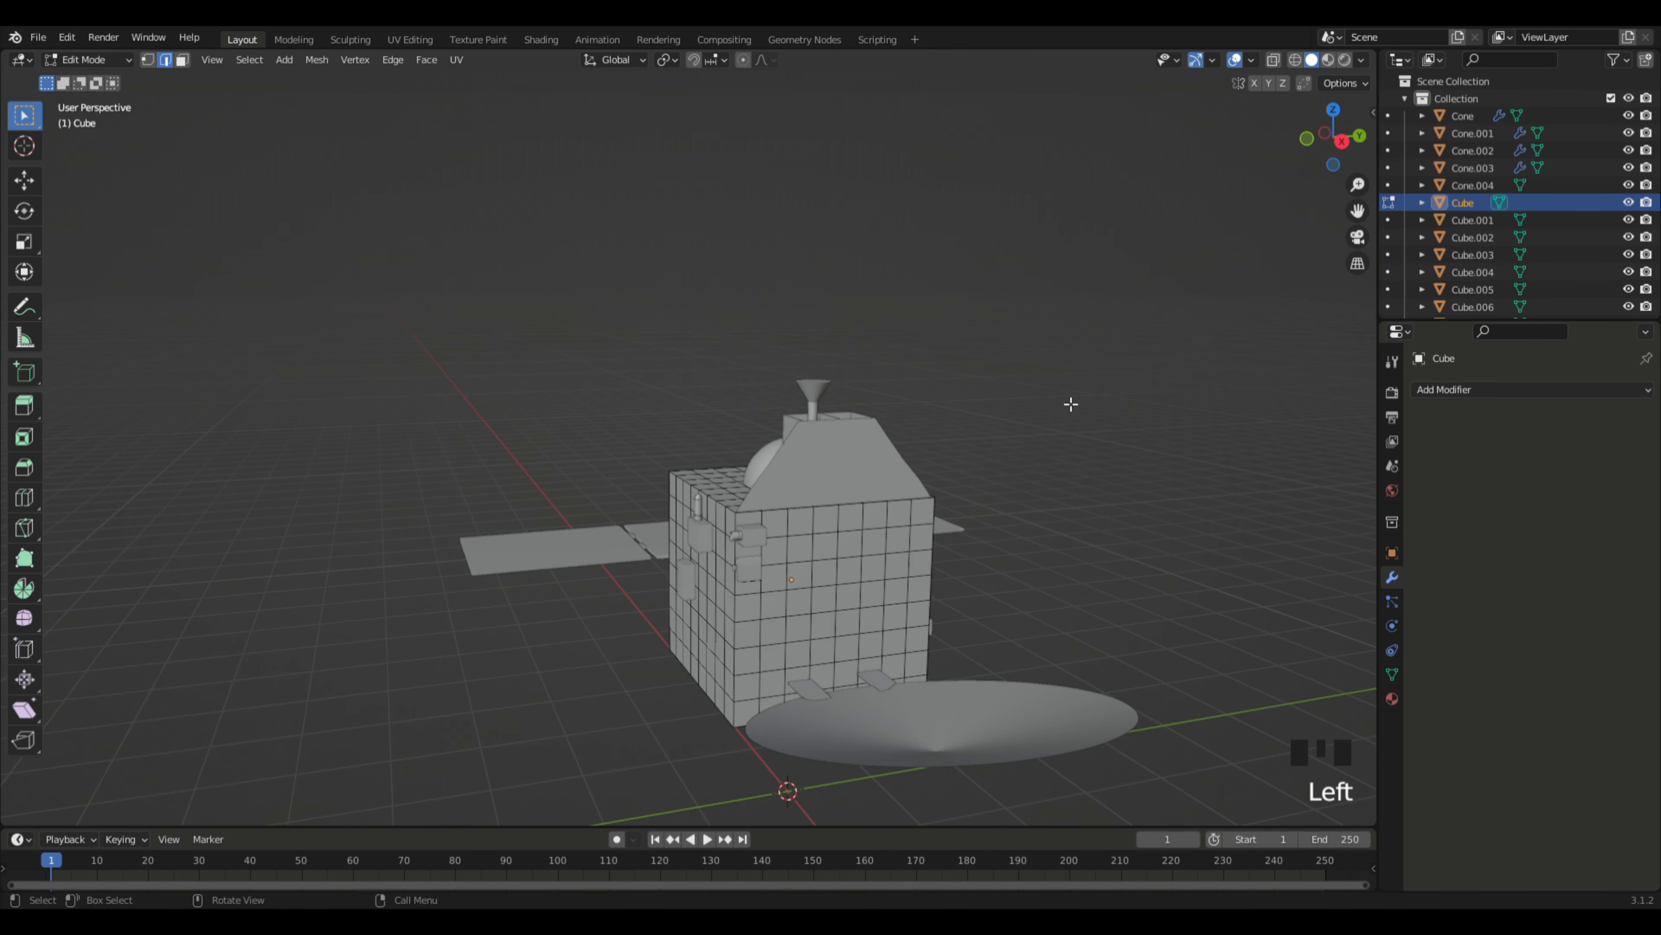
# Step: In face selection mode, select a block two faces wide and three high on the body wall above the dish antenna
pyautogui.moveTo(1068, 401); pyautogui.dragTo(1076, 483, button='middle')
pyautogui.click(183, 61)
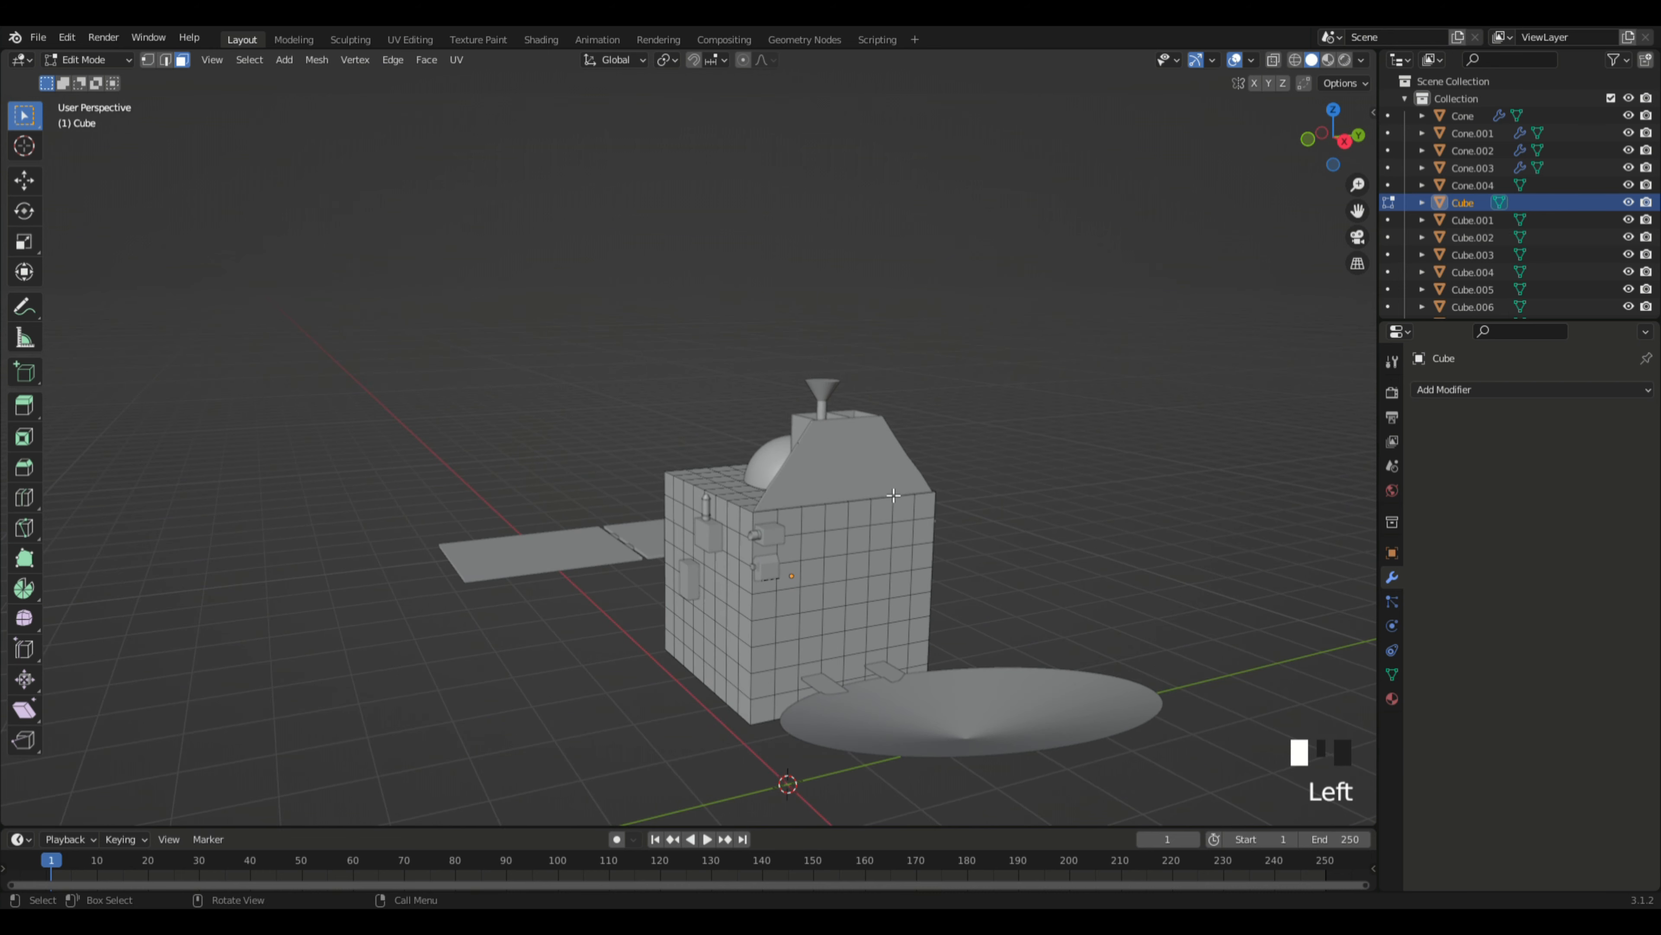
pyautogui.click(817, 576)
pyautogui.click(845, 577)
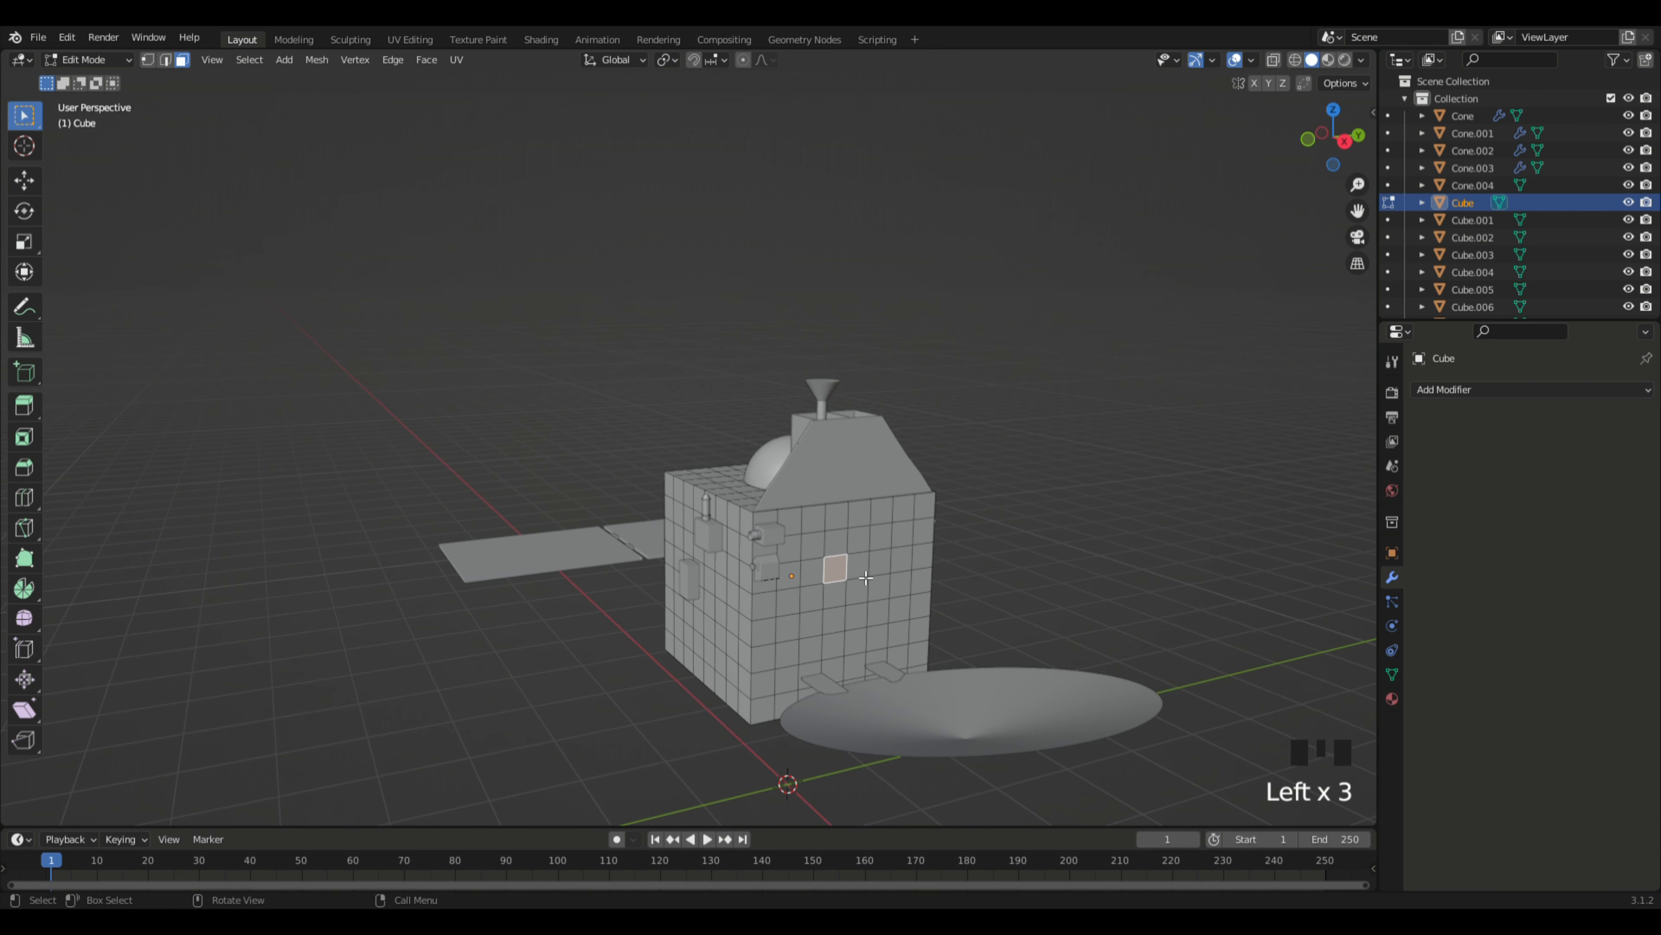
pyautogui.keyDown('shift'); pyautogui.click(857, 566); pyautogui.keyUp('shift')
pyautogui.keyDown('shift'); pyautogui.click(856, 590); pyautogui.keyUp('shift')
pyautogui.keyDown('shift'); pyautogui.click(834, 594); pyautogui.keyUp('shift')
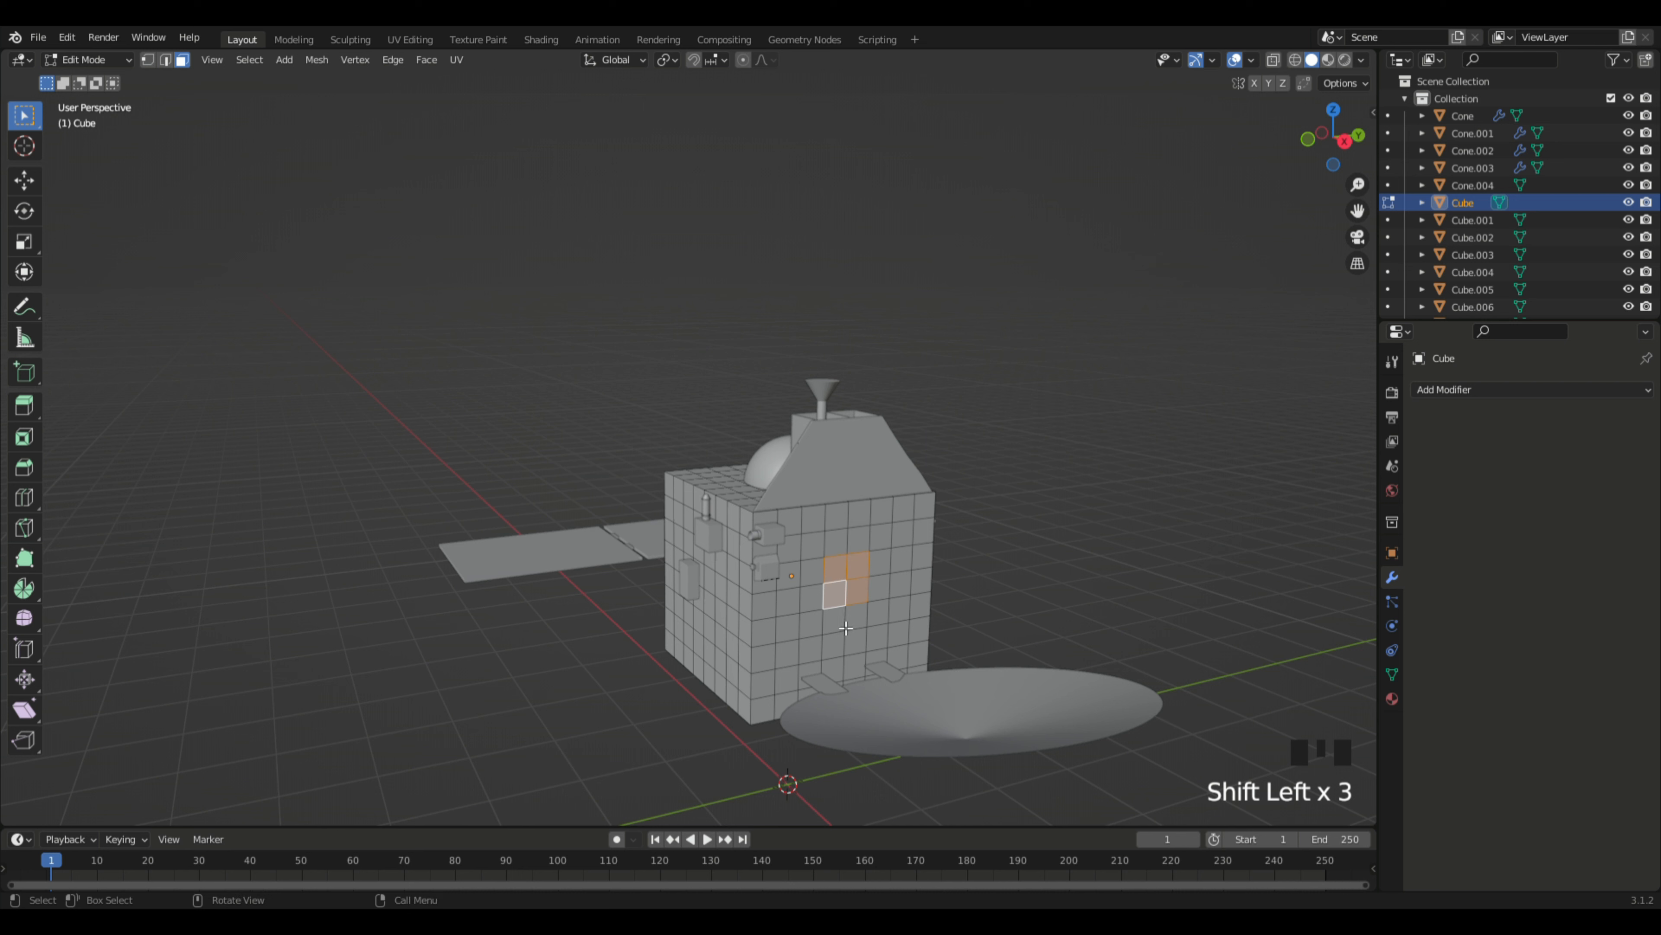
pyautogui.click(844, 626)
pyautogui.keyDown('shift'); pyautogui.click(858, 623); pyautogui.keyUp('shift')
pyautogui.keyDown('shift'); pyautogui.click(858, 595); pyautogui.keyUp('shift')
pyautogui.keyDown('shift'); pyautogui.click(836, 595); pyautogui.keyUp('shift')
pyautogui.keyDown('shift'); pyautogui.click(837, 568); pyautogui.keyUp('shift')
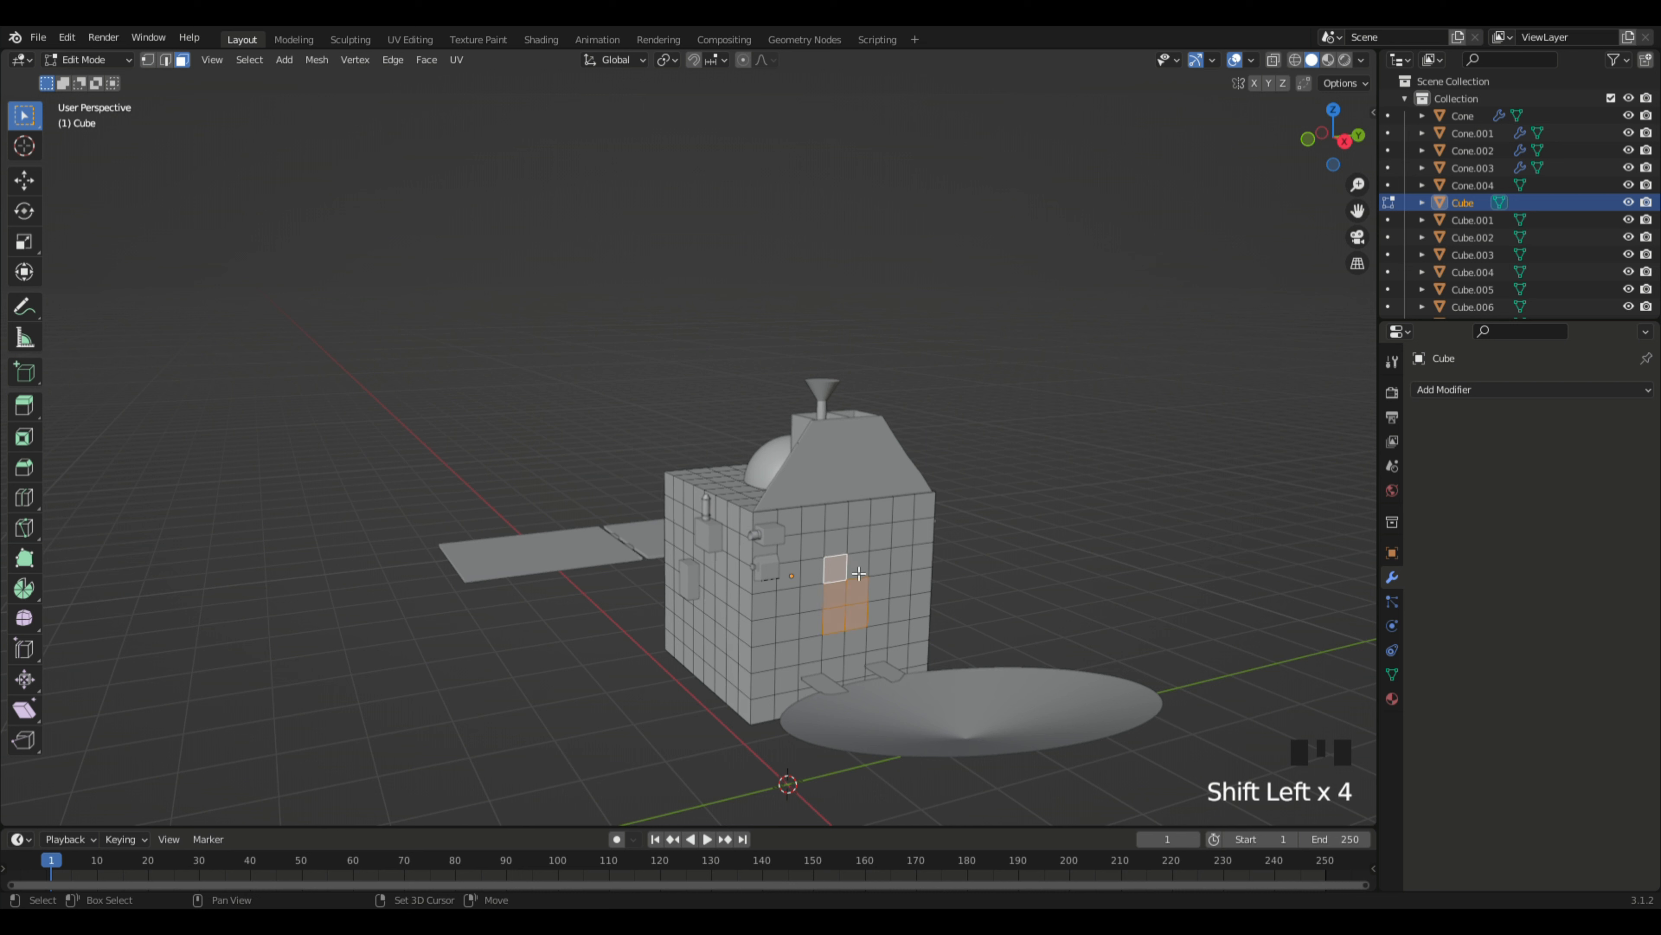
pyautogui.keyDown('shift'); pyautogui.click(859, 573); pyautogui.keyUp('shift')
pyautogui.keyDown('shift'); pyautogui.click(863, 577); pyautogui.keyUp('shift')
# Step: Extrude the selected wall faces about 0.25 m into the body to form a rectangular recess, and leave mesh editing
pyautogui.moveTo(995, 595)
pyautogui.mouseDown(button='middle')
pyautogui.moveTo(967, 594)
pyautogui.moveTo(1020, 592)
pyautogui.mouseUp(button='middle')
pyautogui.scroll(4, 1021, 592)
pyautogui.keyDown('shift'); pyautogui.moveTo(1020, 589); pyautogui.dragTo(1065, 467, button='middle'); pyautogui.keyUp('shift')
pyautogui.scroll(6, 1061, 470)
pyautogui.scroll(6, 1059, 472)
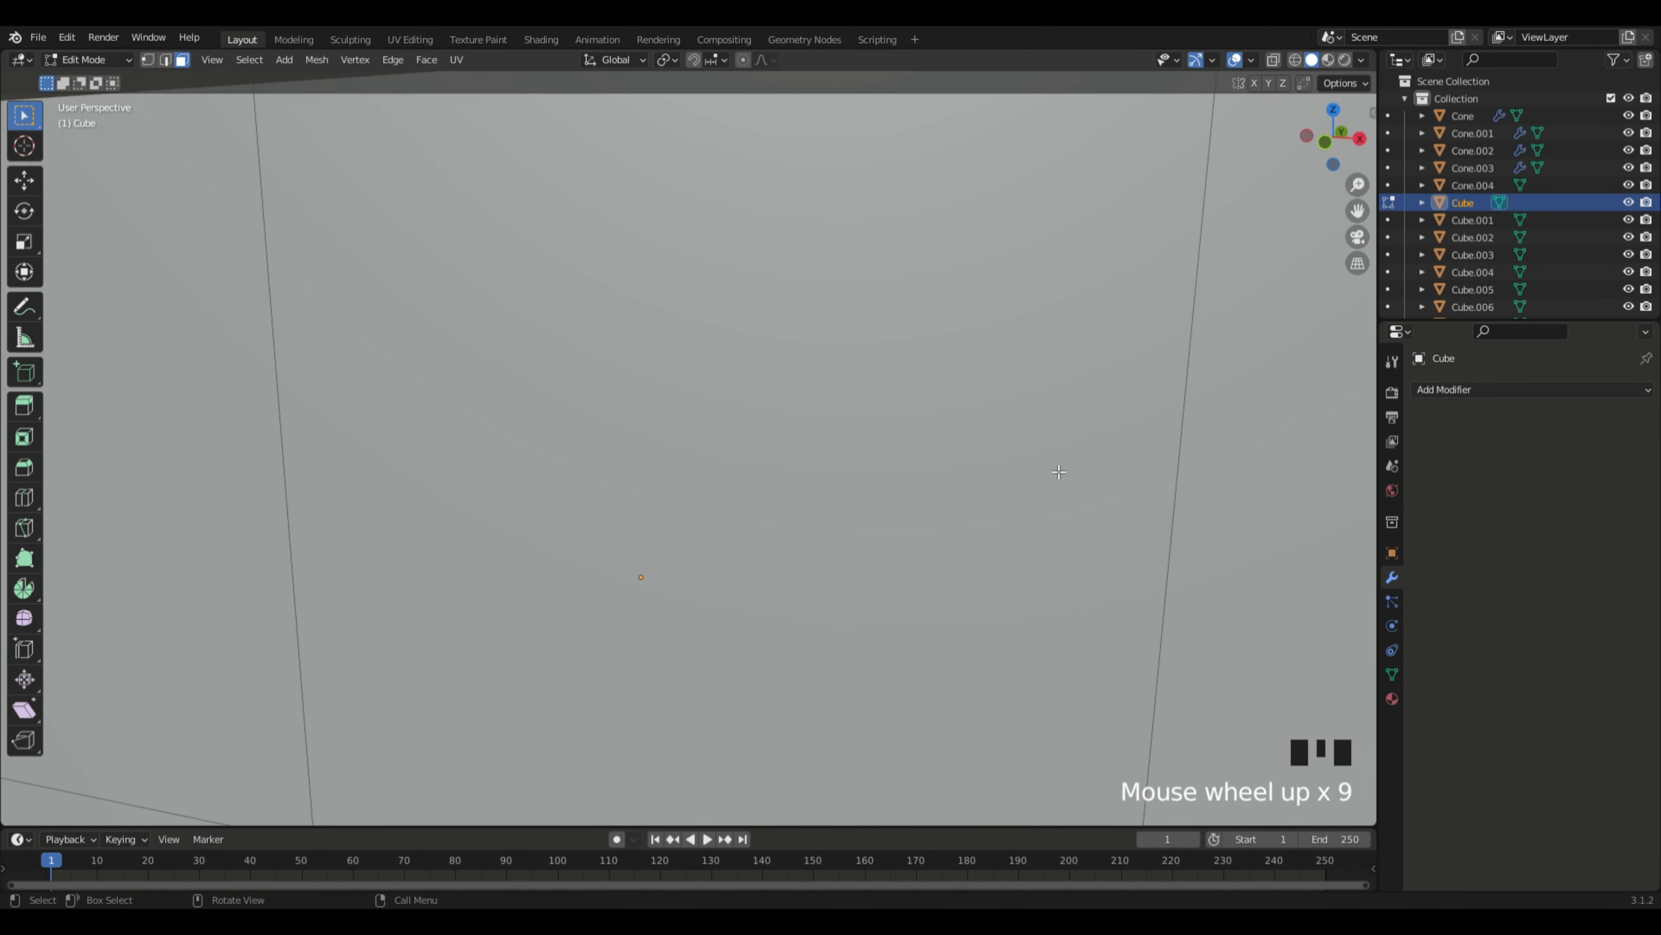
pyautogui.moveTo(1059, 472); pyautogui.dragTo(1113, 467, button='middle')
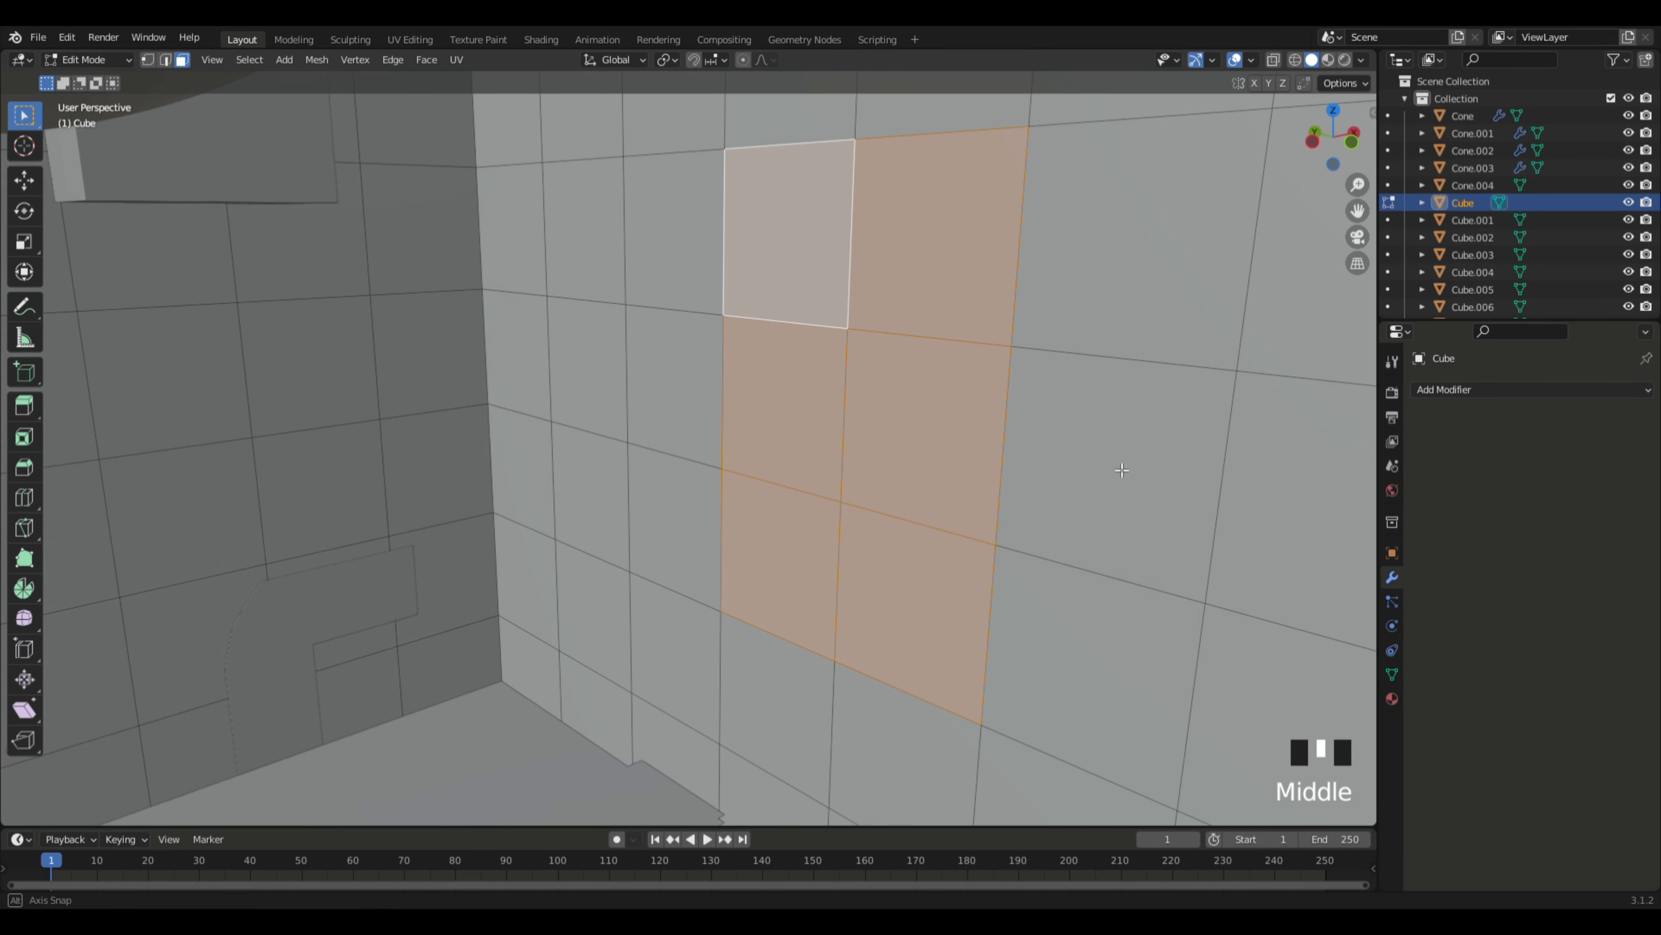
pyautogui.press('e')
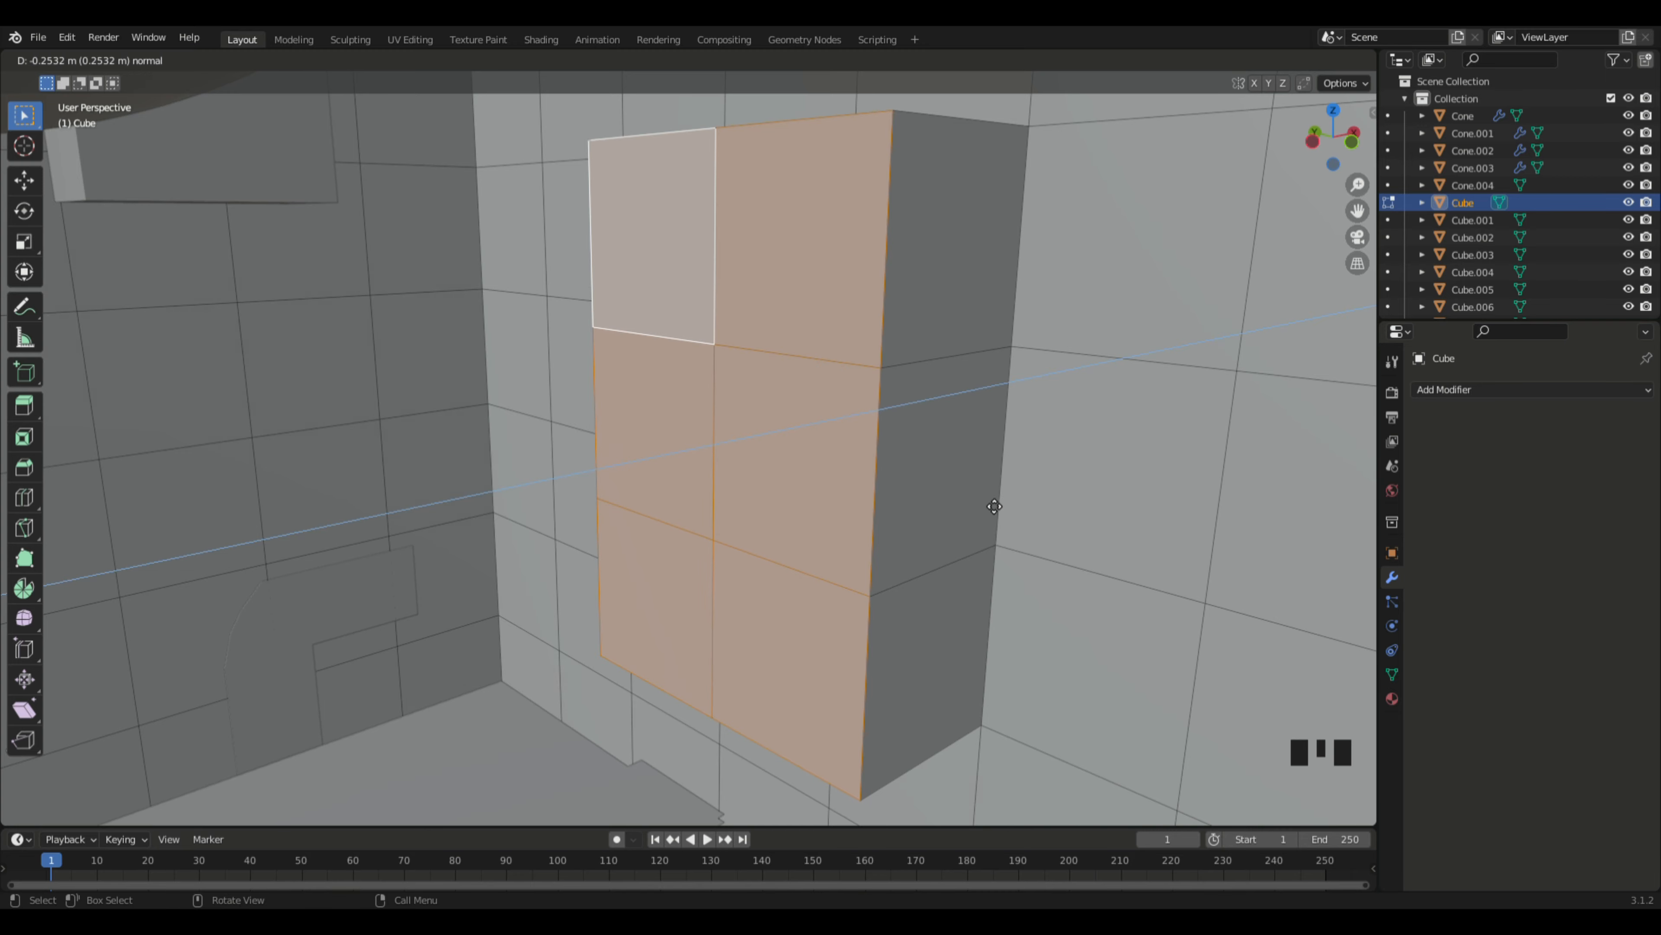
pyautogui.click(1001, 505)
pyautogui.moveTo(994, 508)
pyautogui.mouseDown(button='middle')
pyautogui.moveTo(967, 491)
pyautogui.moveTo(1020, 523)
pyautogui.mouseUp(button='middle')
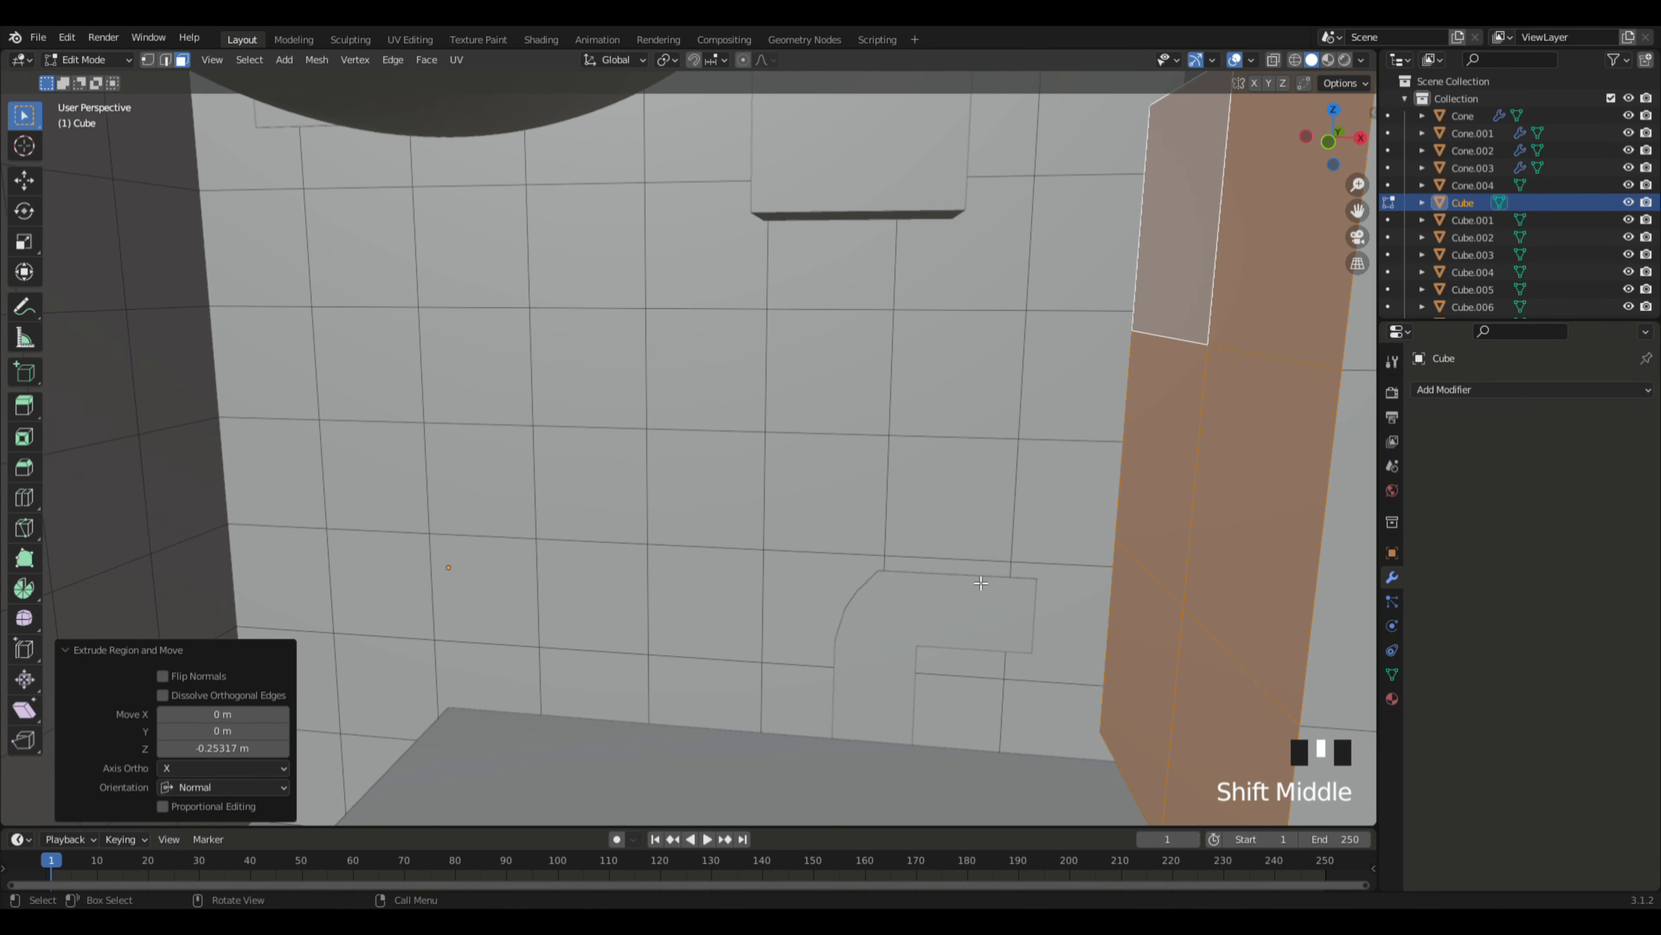
pyautogui.scroll(-9, 1066, 592)
pyautogui.moveTo(1066, 592); pyautogui.dragTo(1087, 512, button='middle')
pyautogui.scroll(-4, 827, 432)
pyautogui.click(1075, 508)
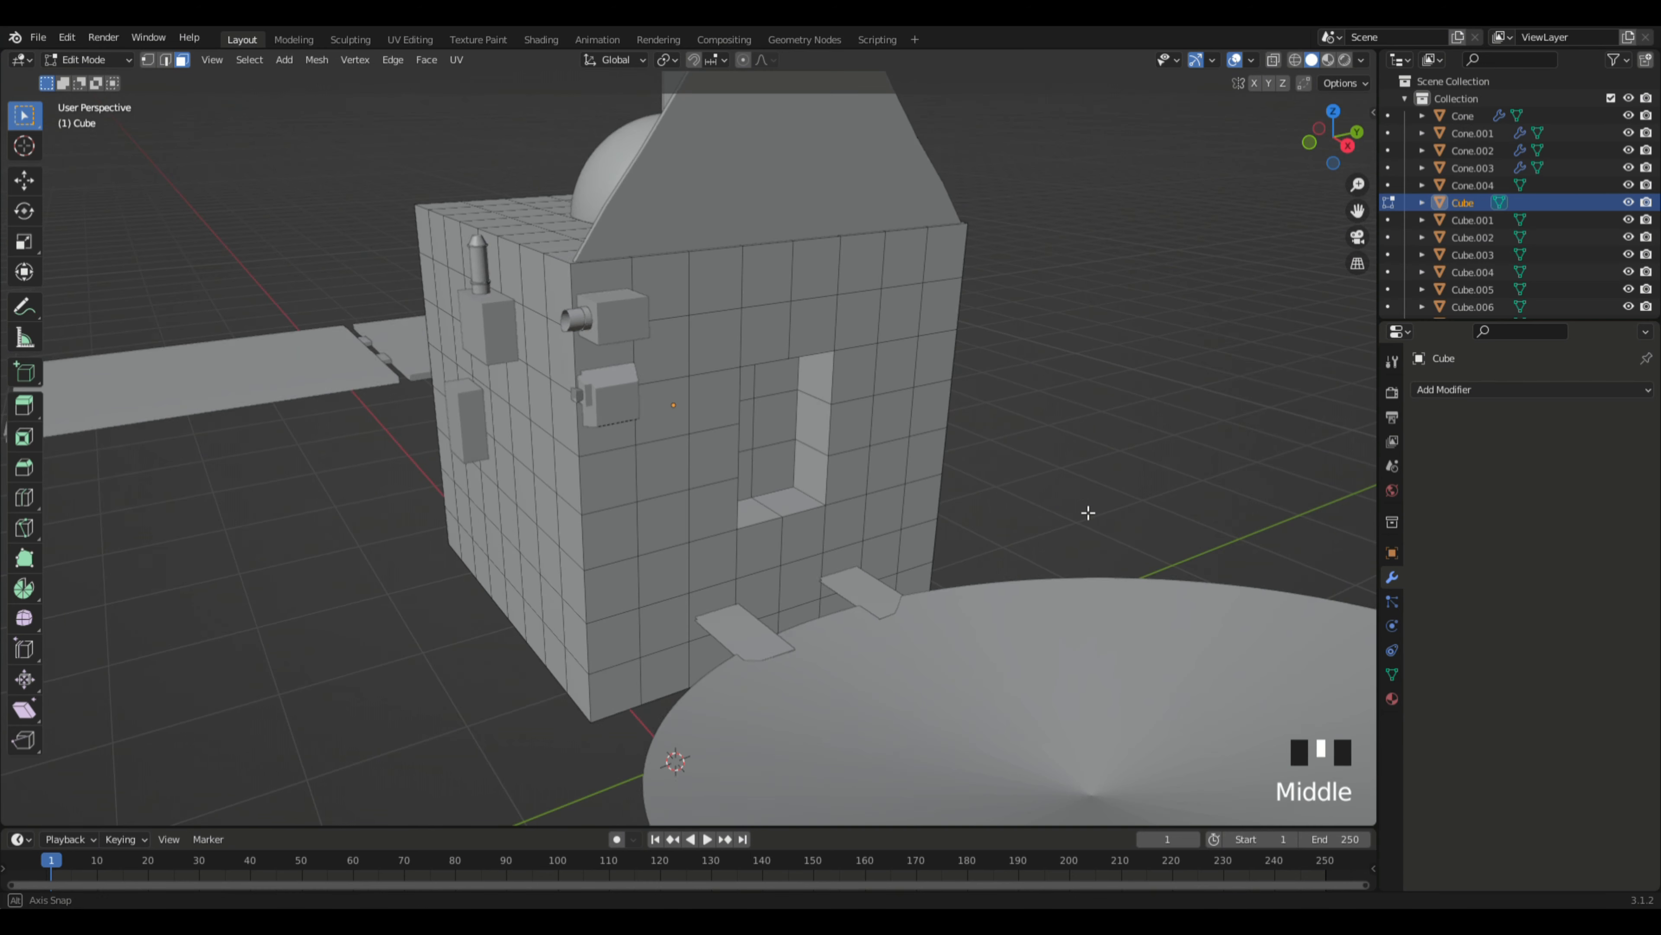
pyautogui.press('Tab')
pyautogui.press('Tab')
# Step: Add a 1 m radius UV sphere and raise it about 5.52 m along Z, above the satellite
pyautogui.moveTo(900, 499); pyautogui.dragTo(1087, 479, button='middle')
pyautogui.hotkey('shift', 'a')
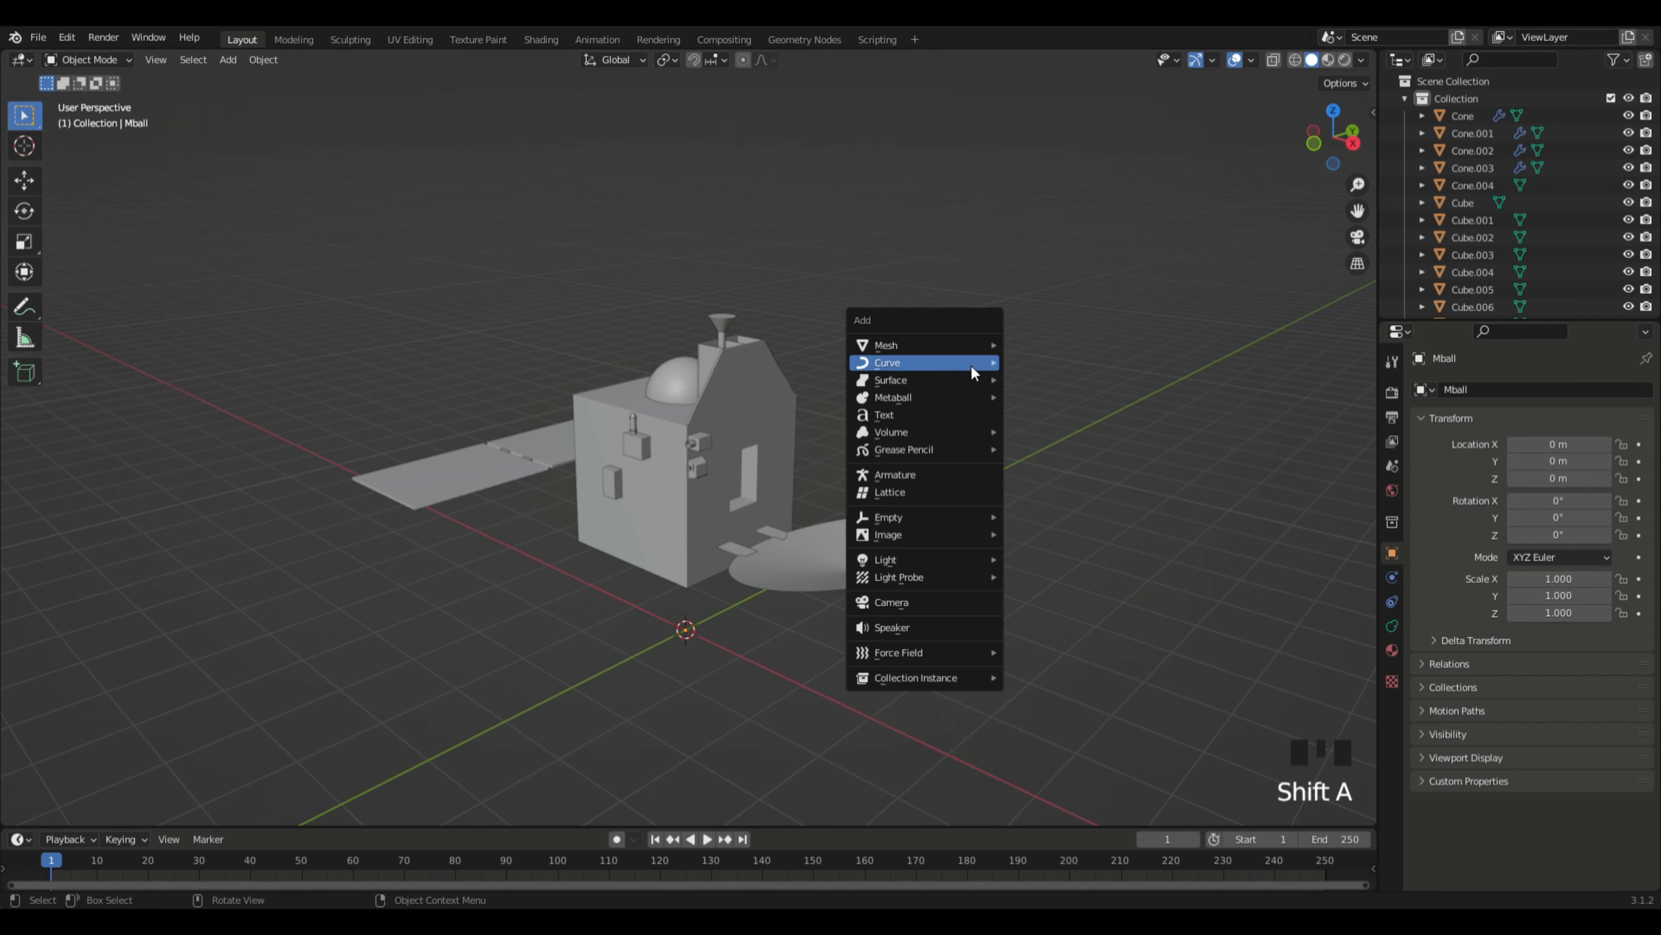
pyautogui.moveTo(967, 345)
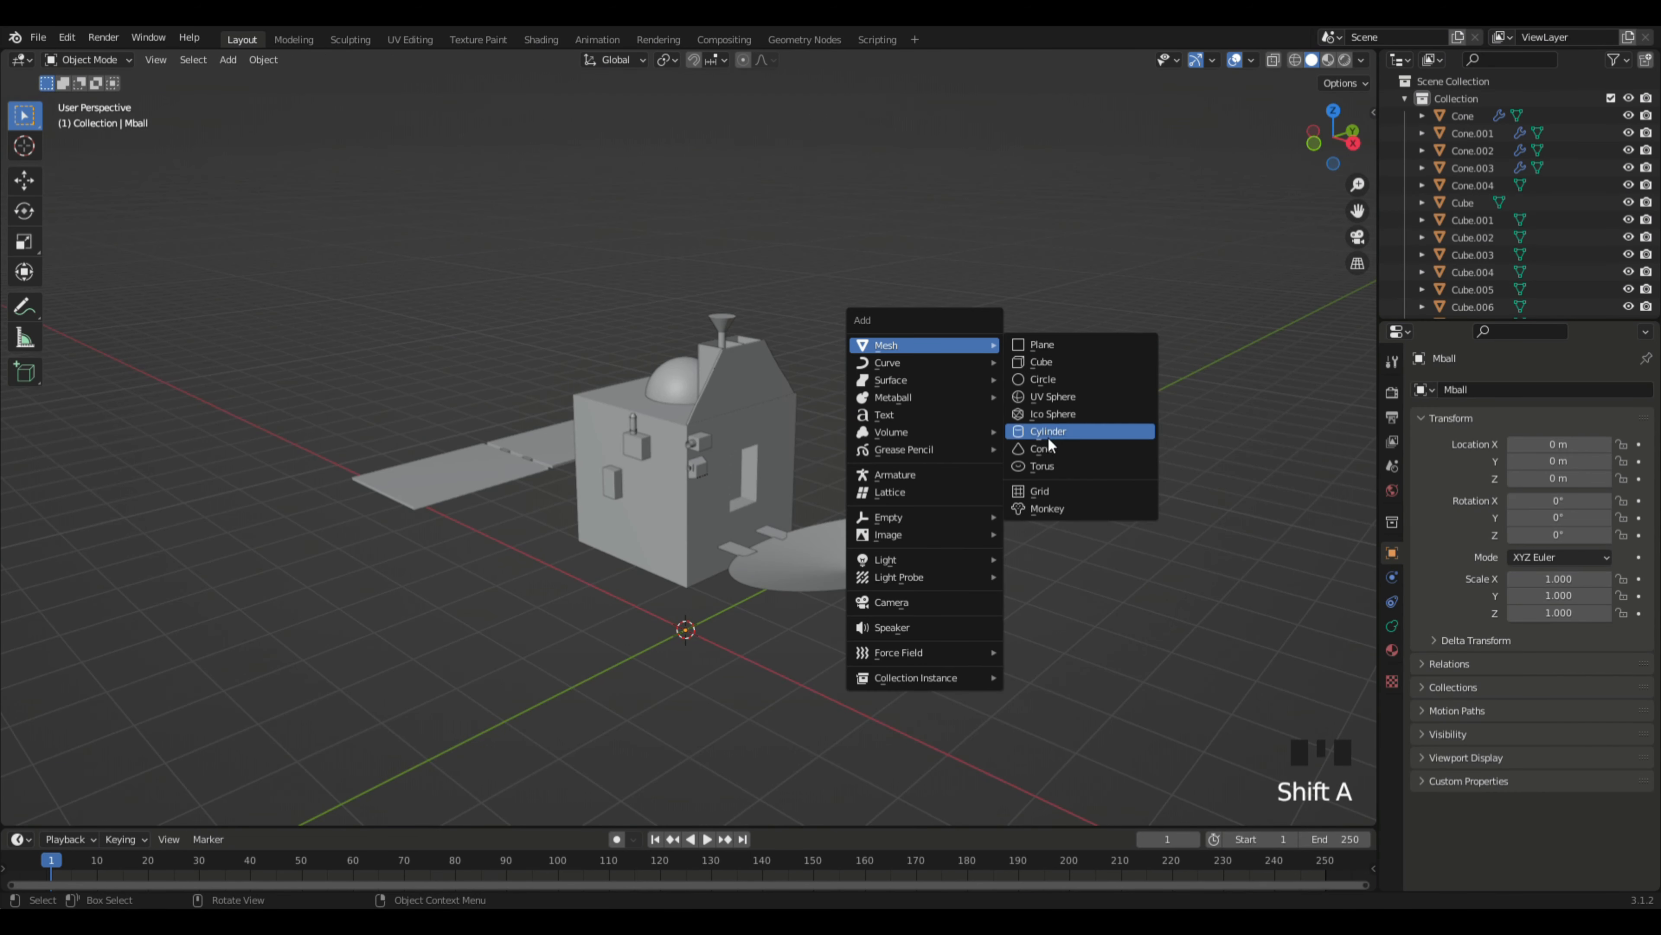
pyautogui.click(1044, 403)
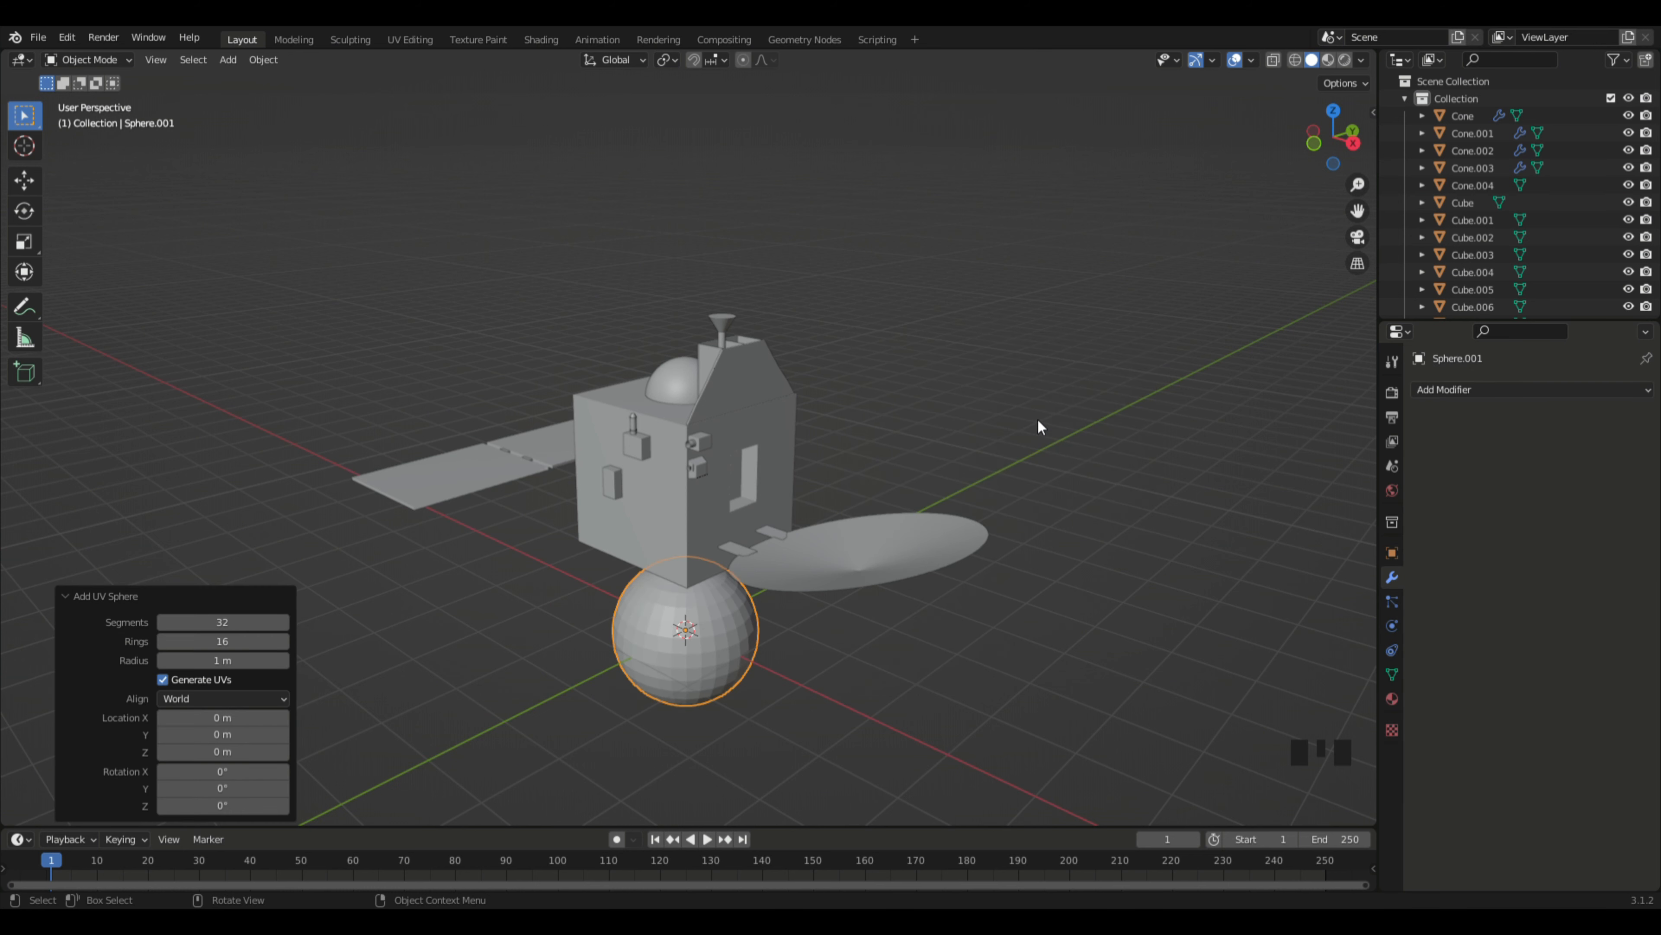
pyautogui.press('g')
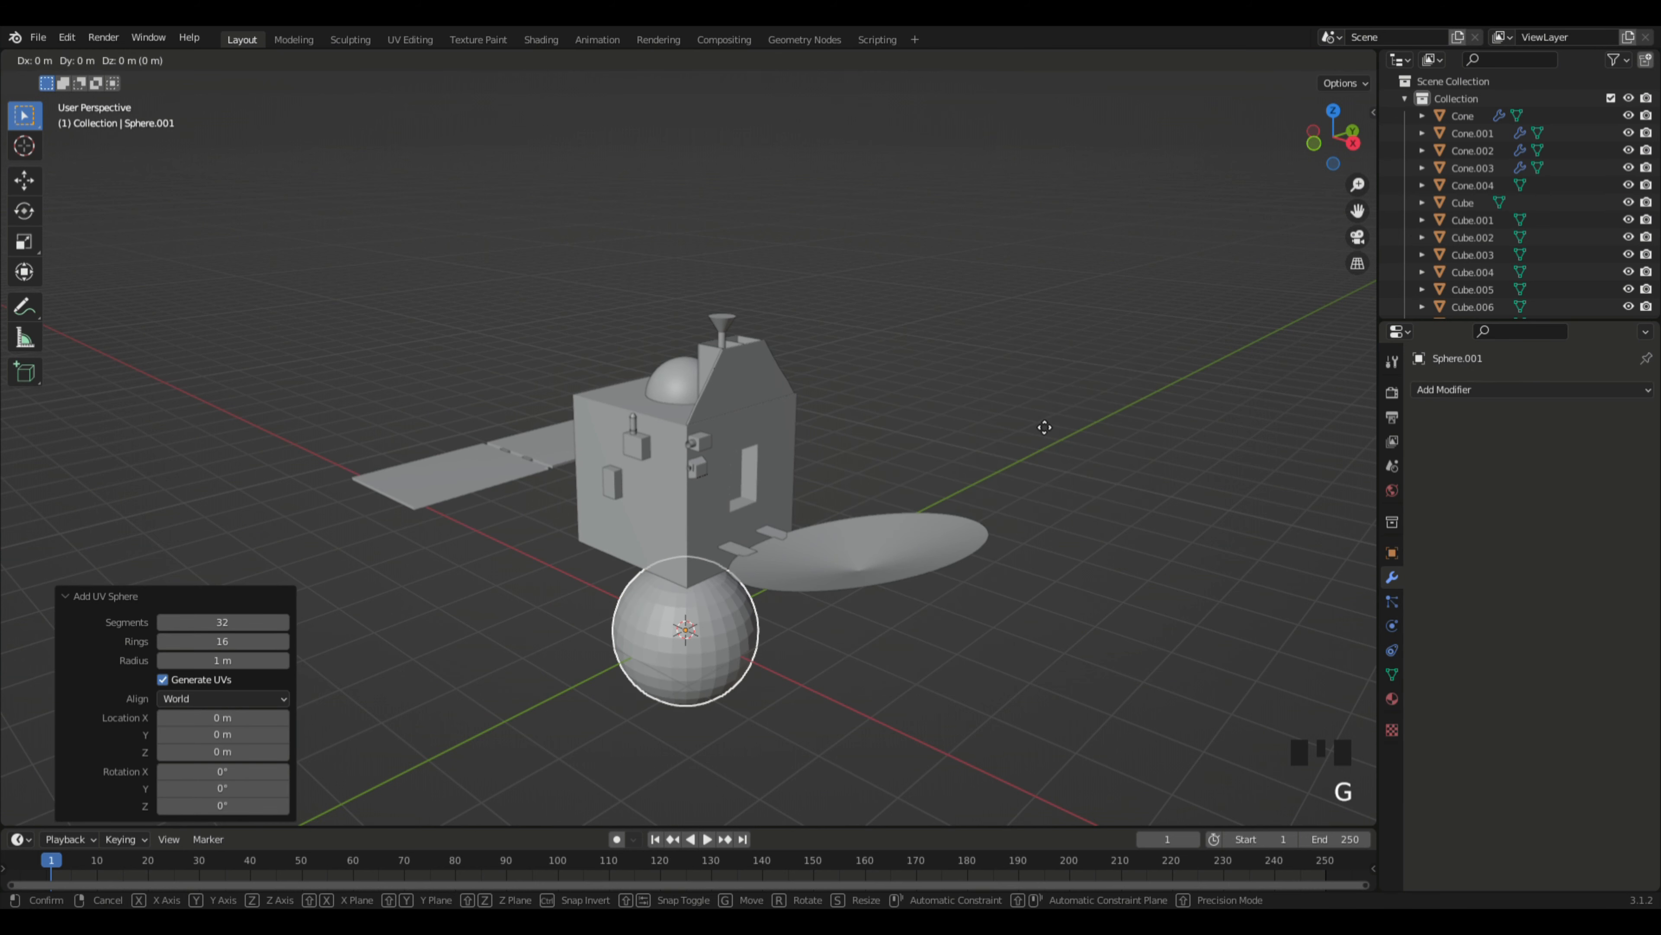
pyautogui.press('z')
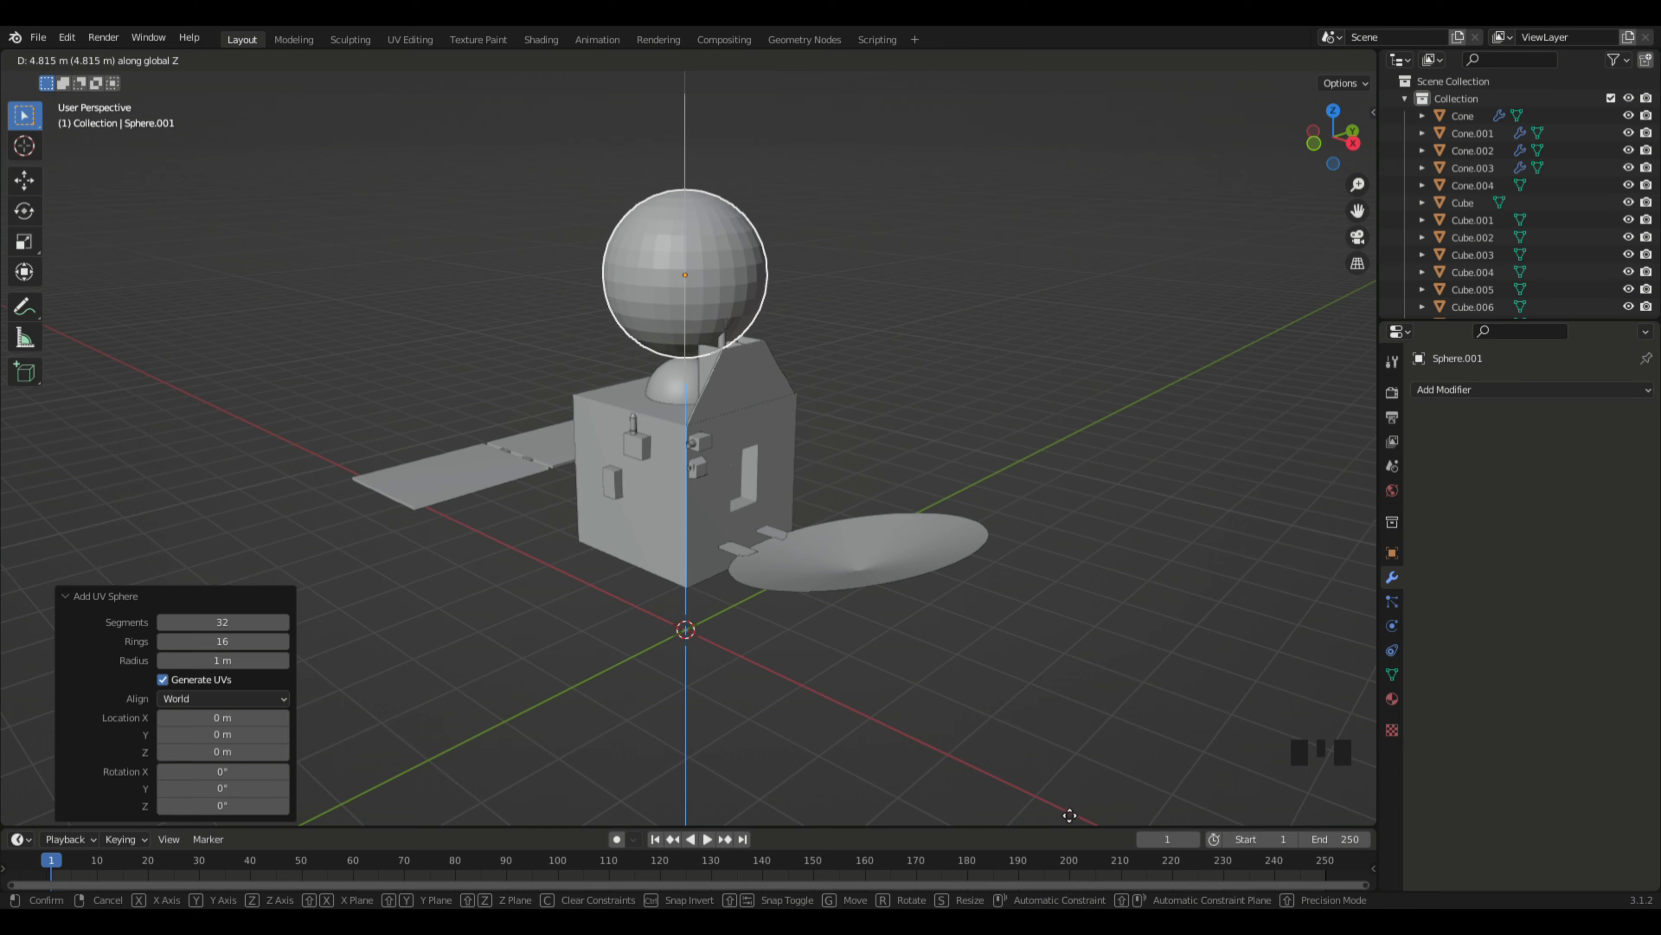
pyautogui.click(1061, 763)
# Step: Scale the new sphere down uniformly to about 0.236
pyautogui.moveTo(953, 685); pyautogui.dragTo(1130, 664, button='middle')
pyautogui.press('s')
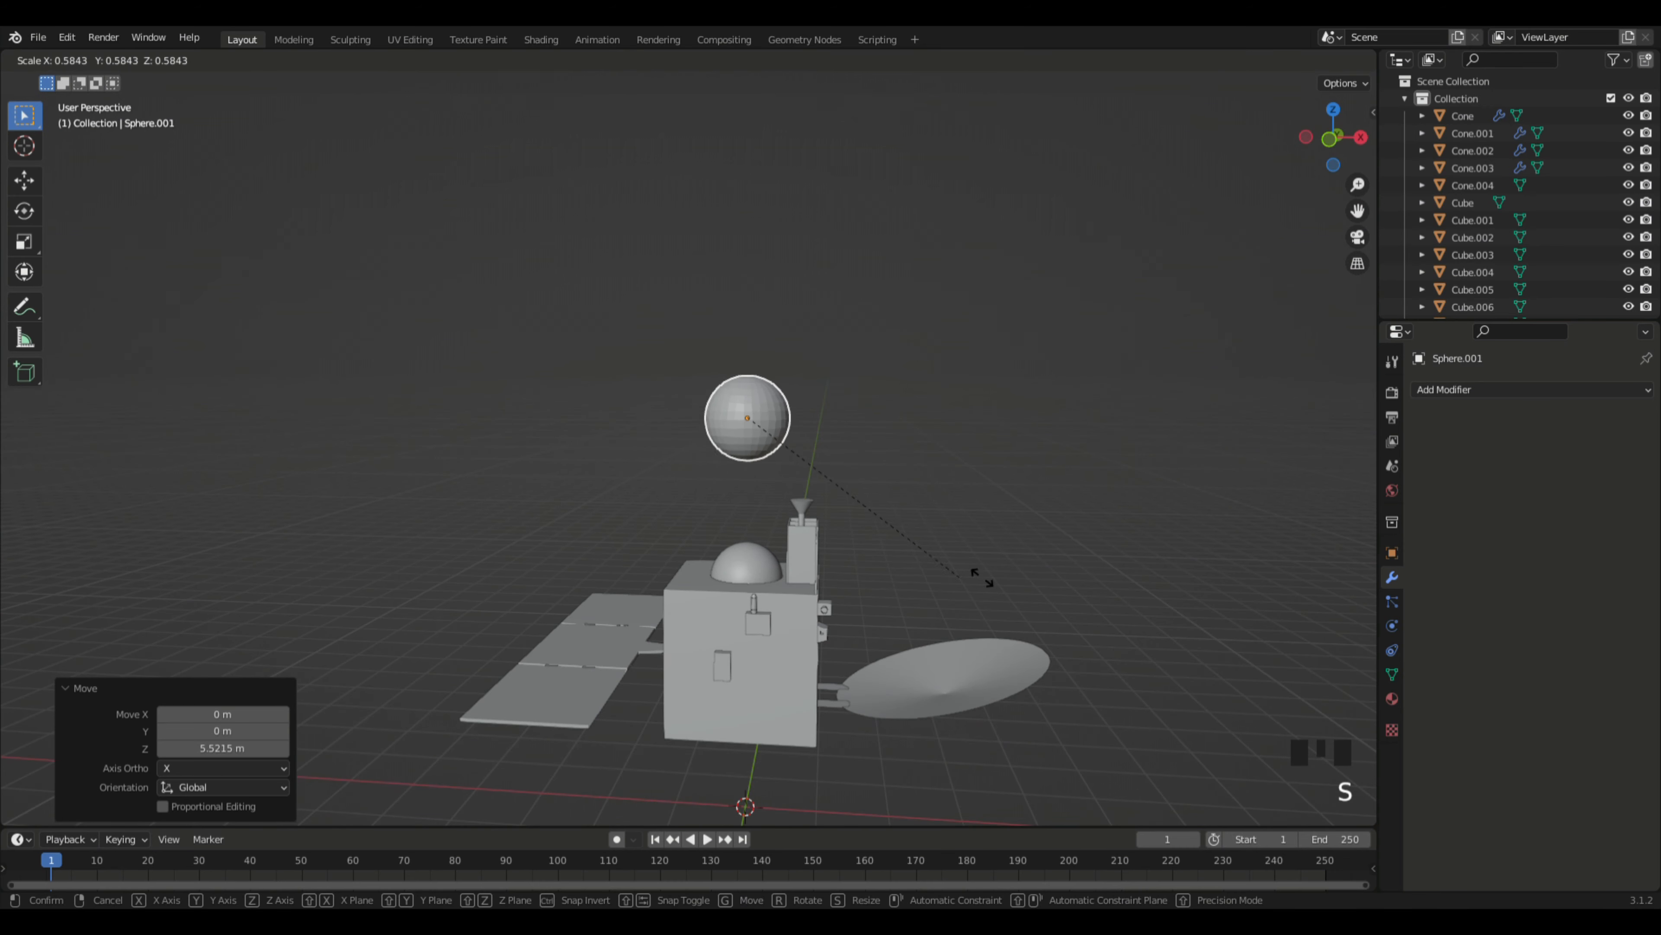
pyautogui.click(942, 495)
pyautogui.moveTo(941, 495); pyautogui.dragTo(953, 515, button='middle')
pyautogui.scroll(6, 965, 523)
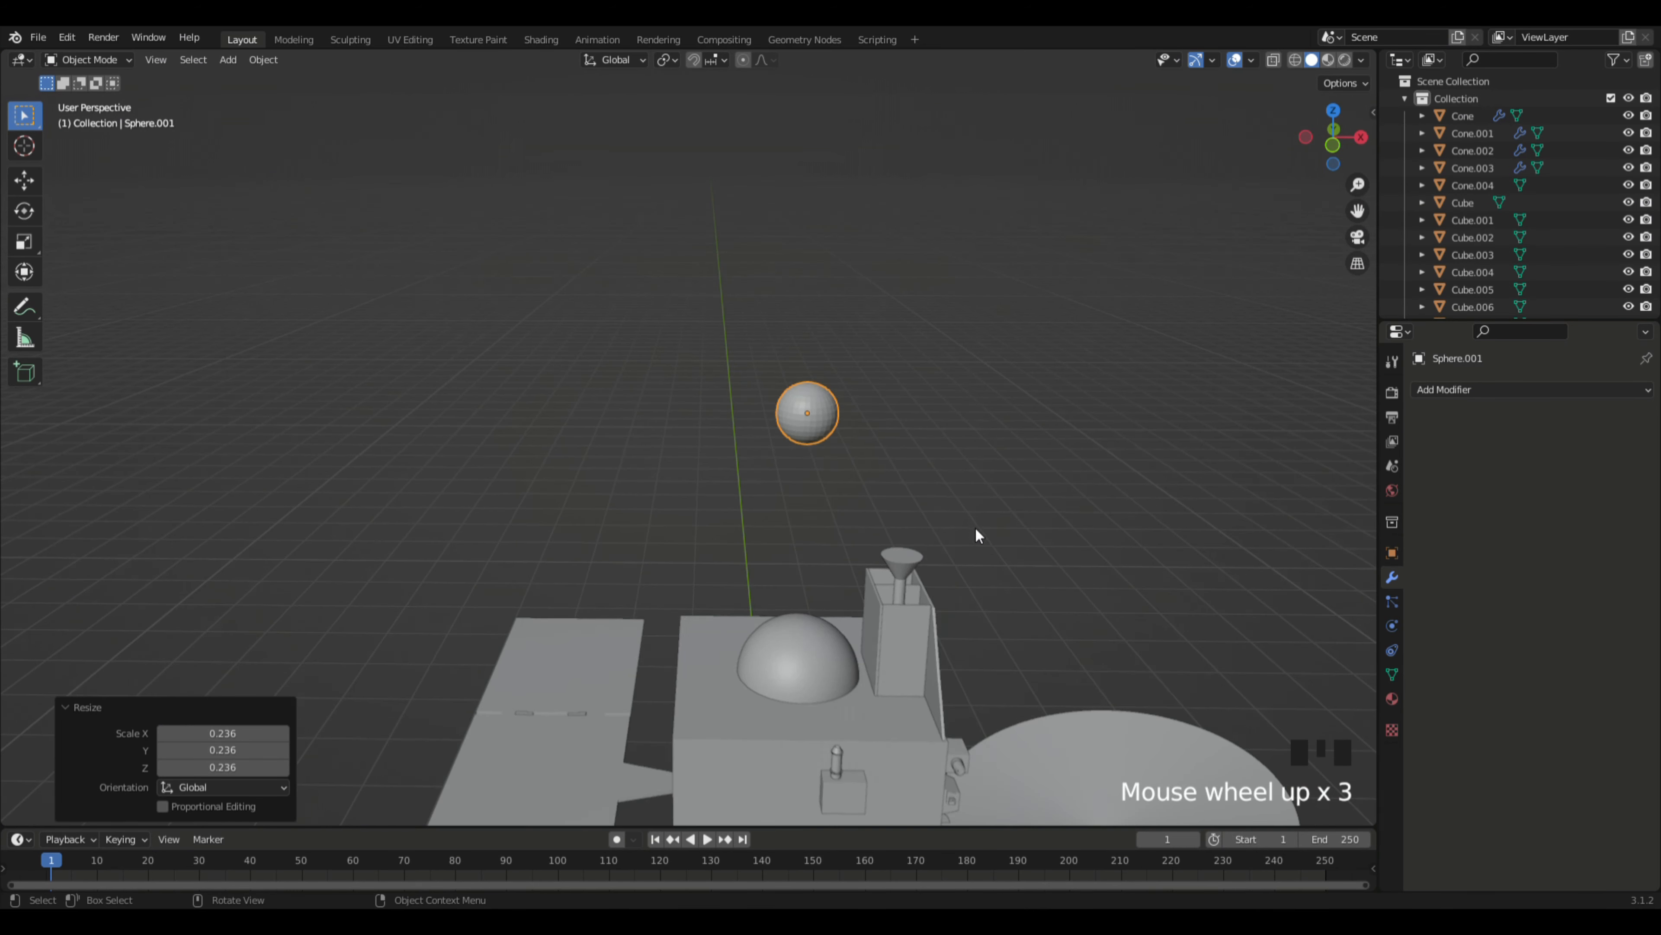
pyautogui.keyDown('shift'); pyautogui.moveTo(1098, 519); pyautogui.dragTo(1043, 513, button='middle'); pyautogui.keyUp('shift')
# Step: Open the sphere for mesh editing and, in front view with see-through display, select all vertices above its equator
pyautogui.press('Tab')
pyautogui.click(1044, 517)
pyautogui.moveTo(541, 118); pyautogui.dragTo(1049, 288)
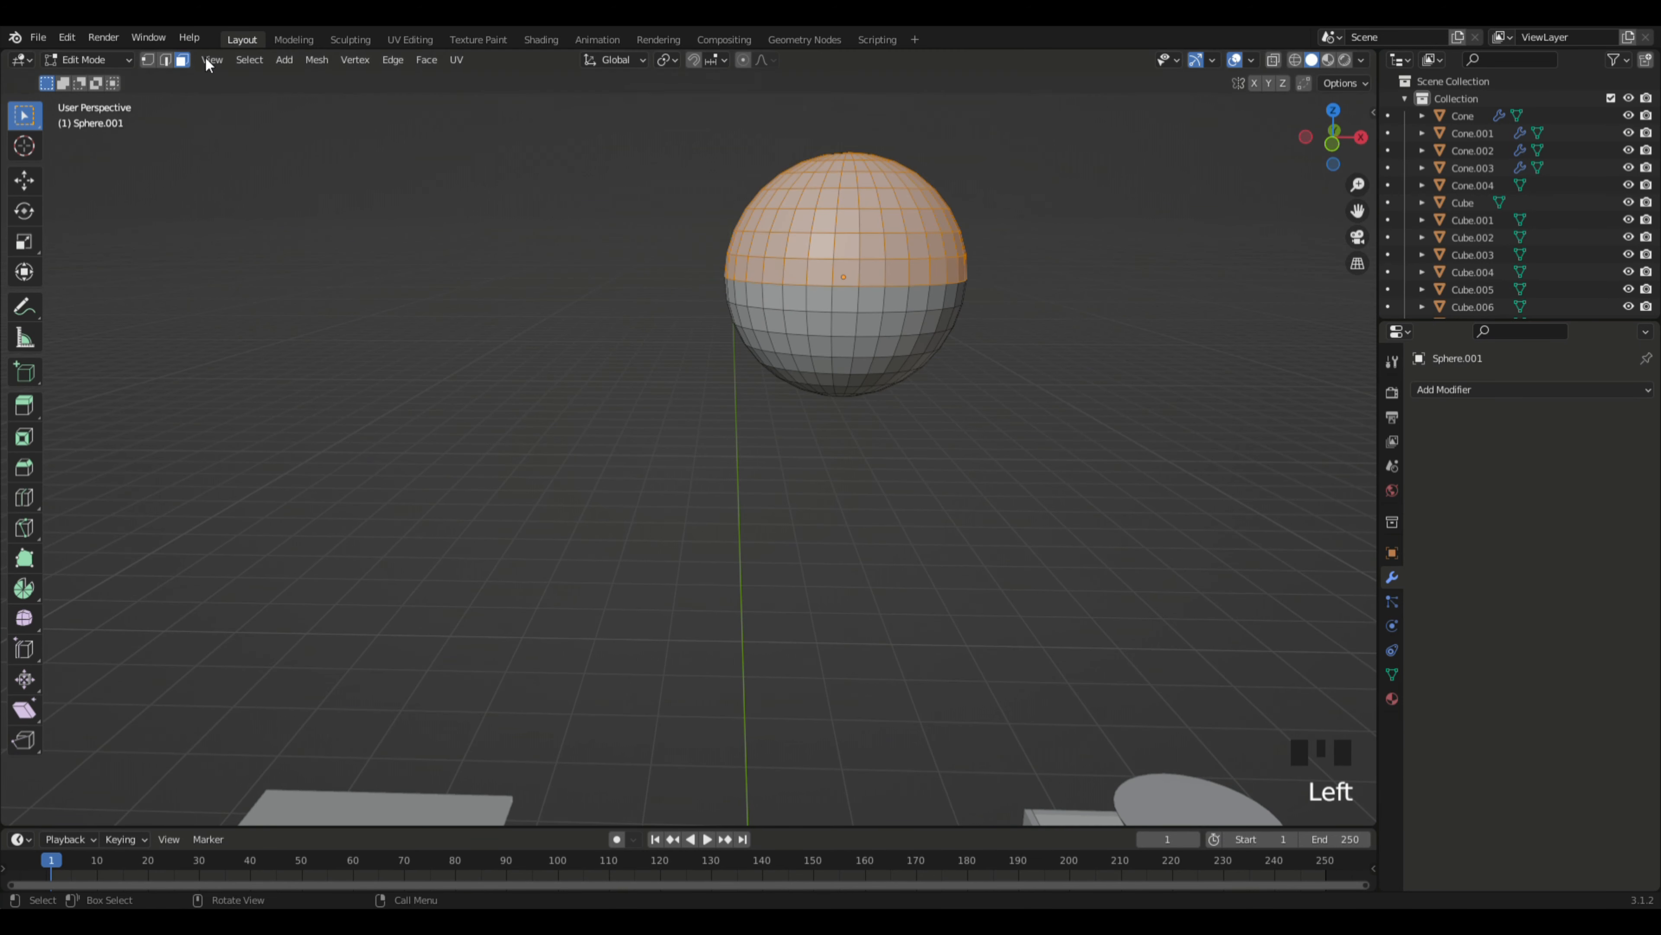
pyautogui.click(148, 60)
pyautogui.click(855, 334)
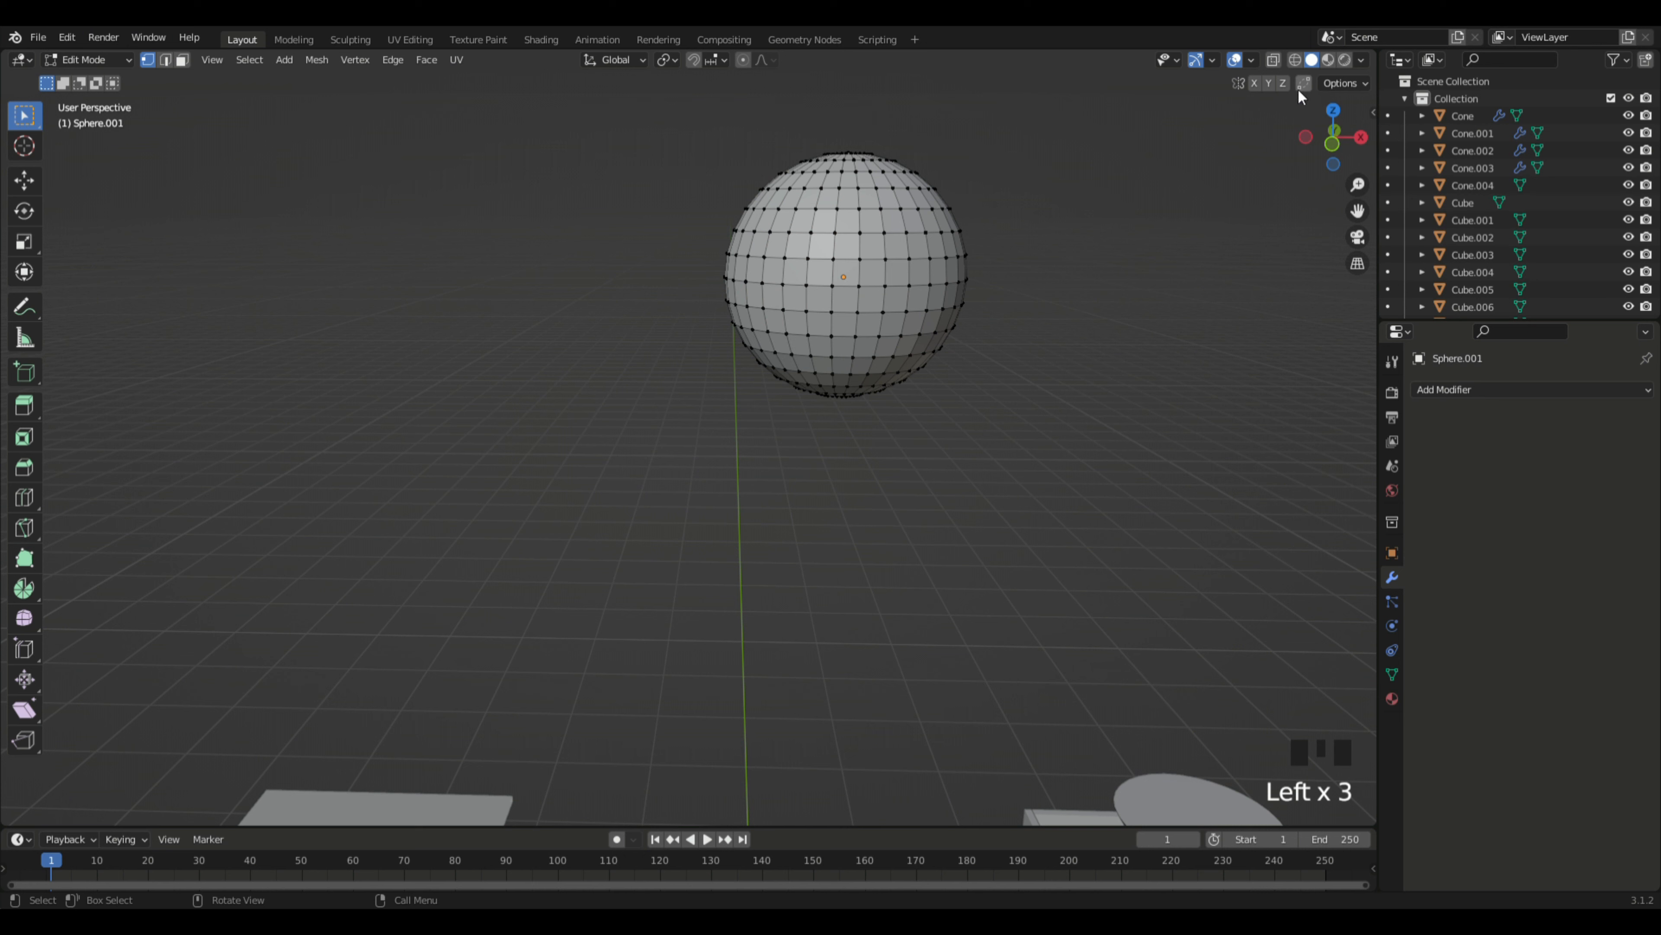
pyautogui.moveTo(675, 141); pyautogui.dragTo(1018, 270)
pyautogui.click(1273, 63)
pyautogui.moveTo(576, 174); pyautogui.dragTo(977, 303)
pyautogui.click(1331, 144)
pyautogui.keyDown('shift'); pyautogui.moveTo(1026, 259); pyautogui.dragTo(938, 434, button='middle'); pyautogui.keyUp('shift')
pyautogui.scroll(4, 965, 456)
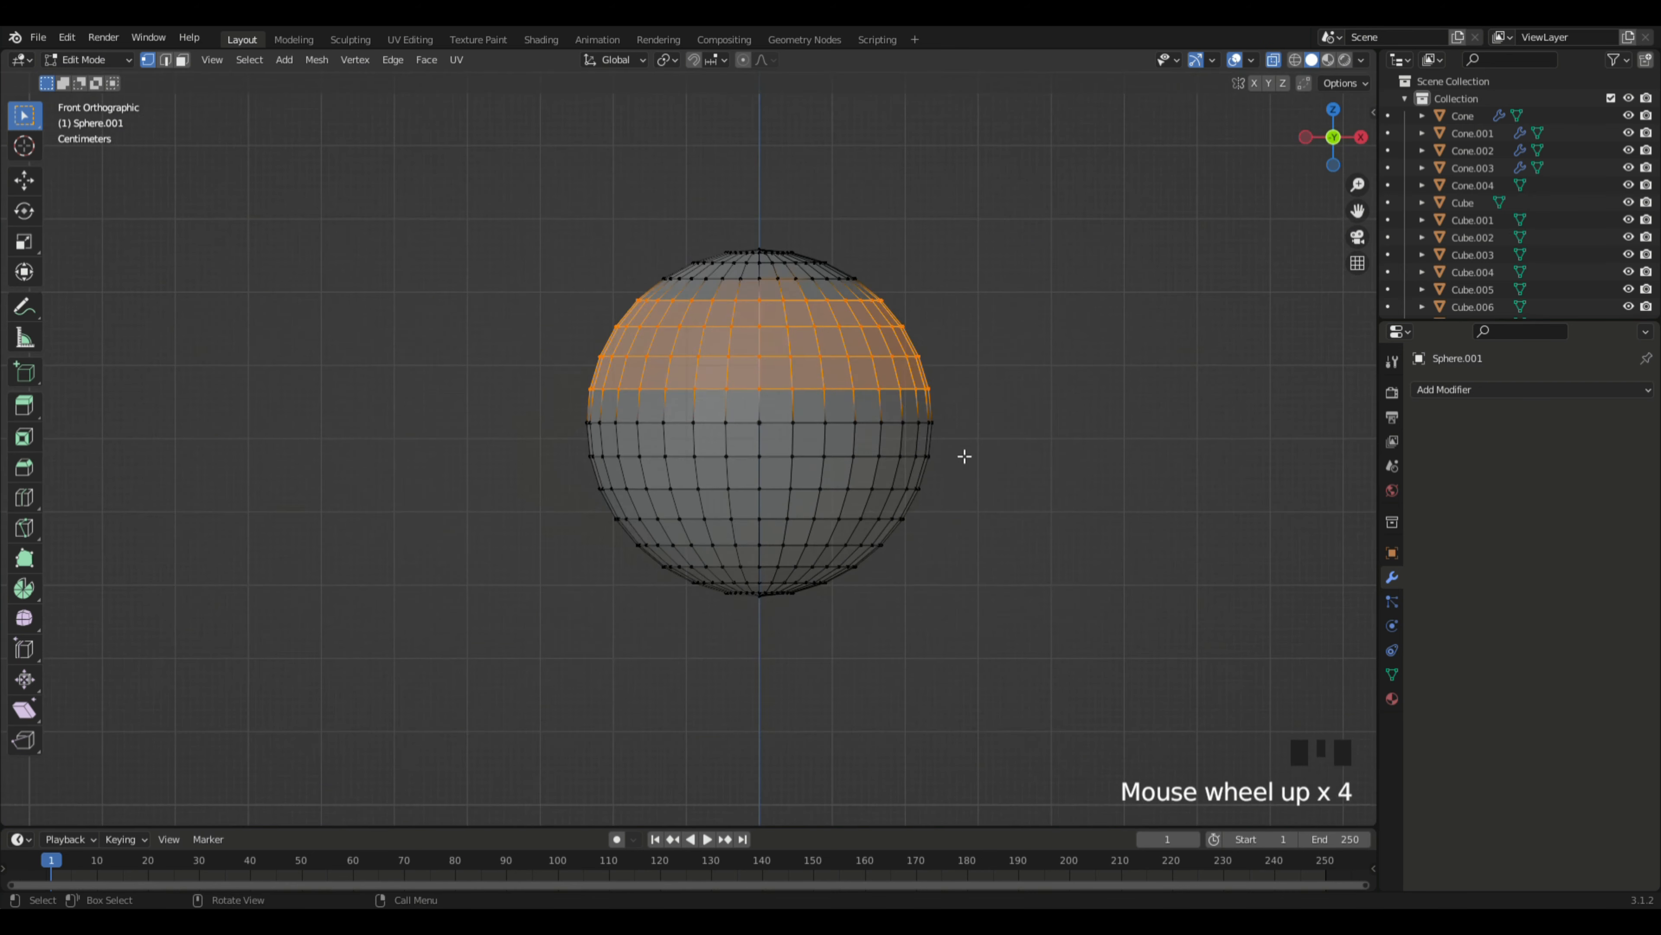
pyautogui.moveTo(525, 185); pyautogui.dragTo(977, 414)
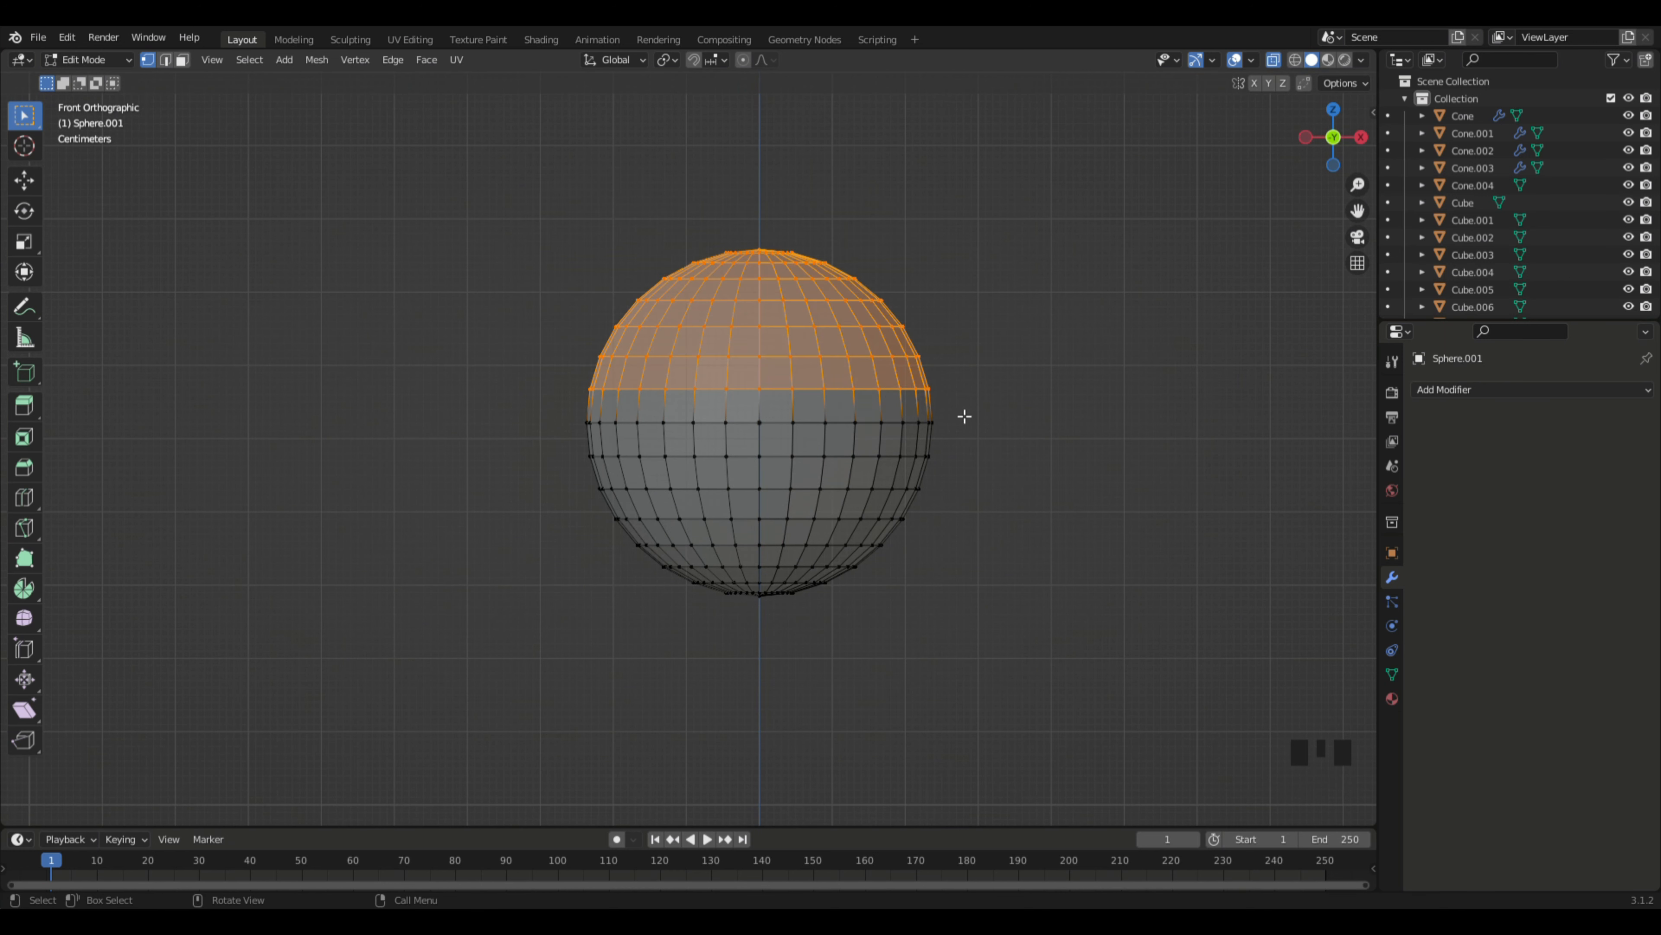
# Step: Move the sphere's upper half up along Z to stretch it into a capsule, leave mesh editing and switch off see-through display
pyautogui.press('g')
pyautogui.press('z')
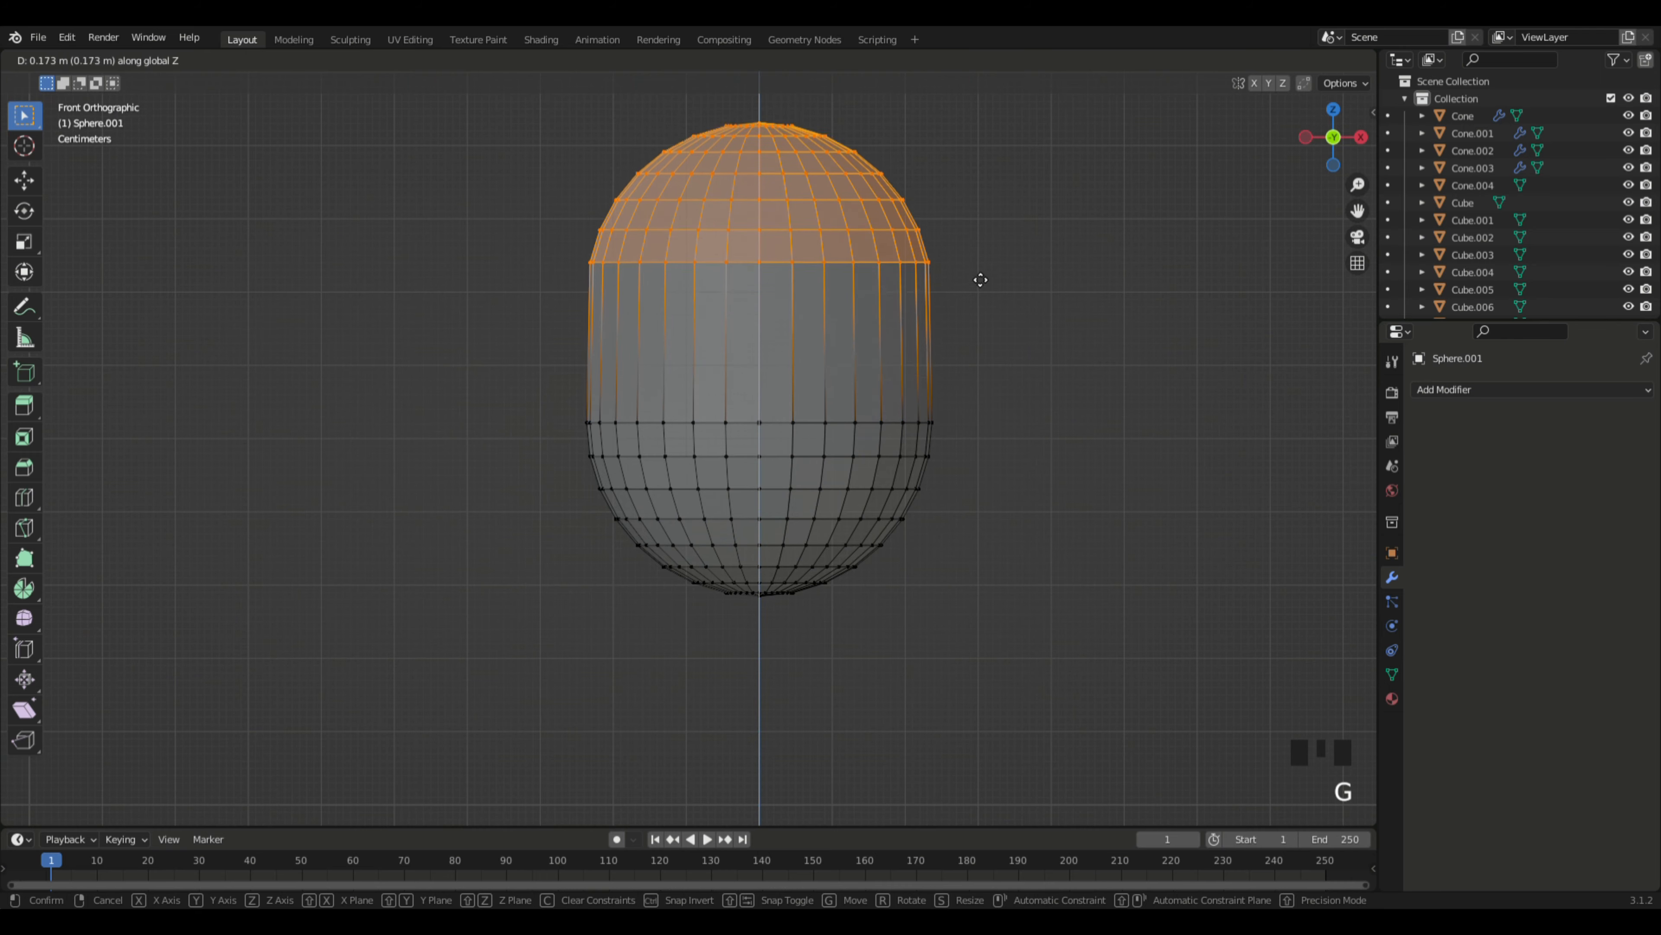
pyautogui.click(977, 193)
pyautogui.click(1060, 271)
pyautogui.moveTo(1061, 270); pyautogui.dragTo(1270, 127, button='middle')
pyautogui.press('Tab')
pyautogui.scroll(-2, 1087, 327)
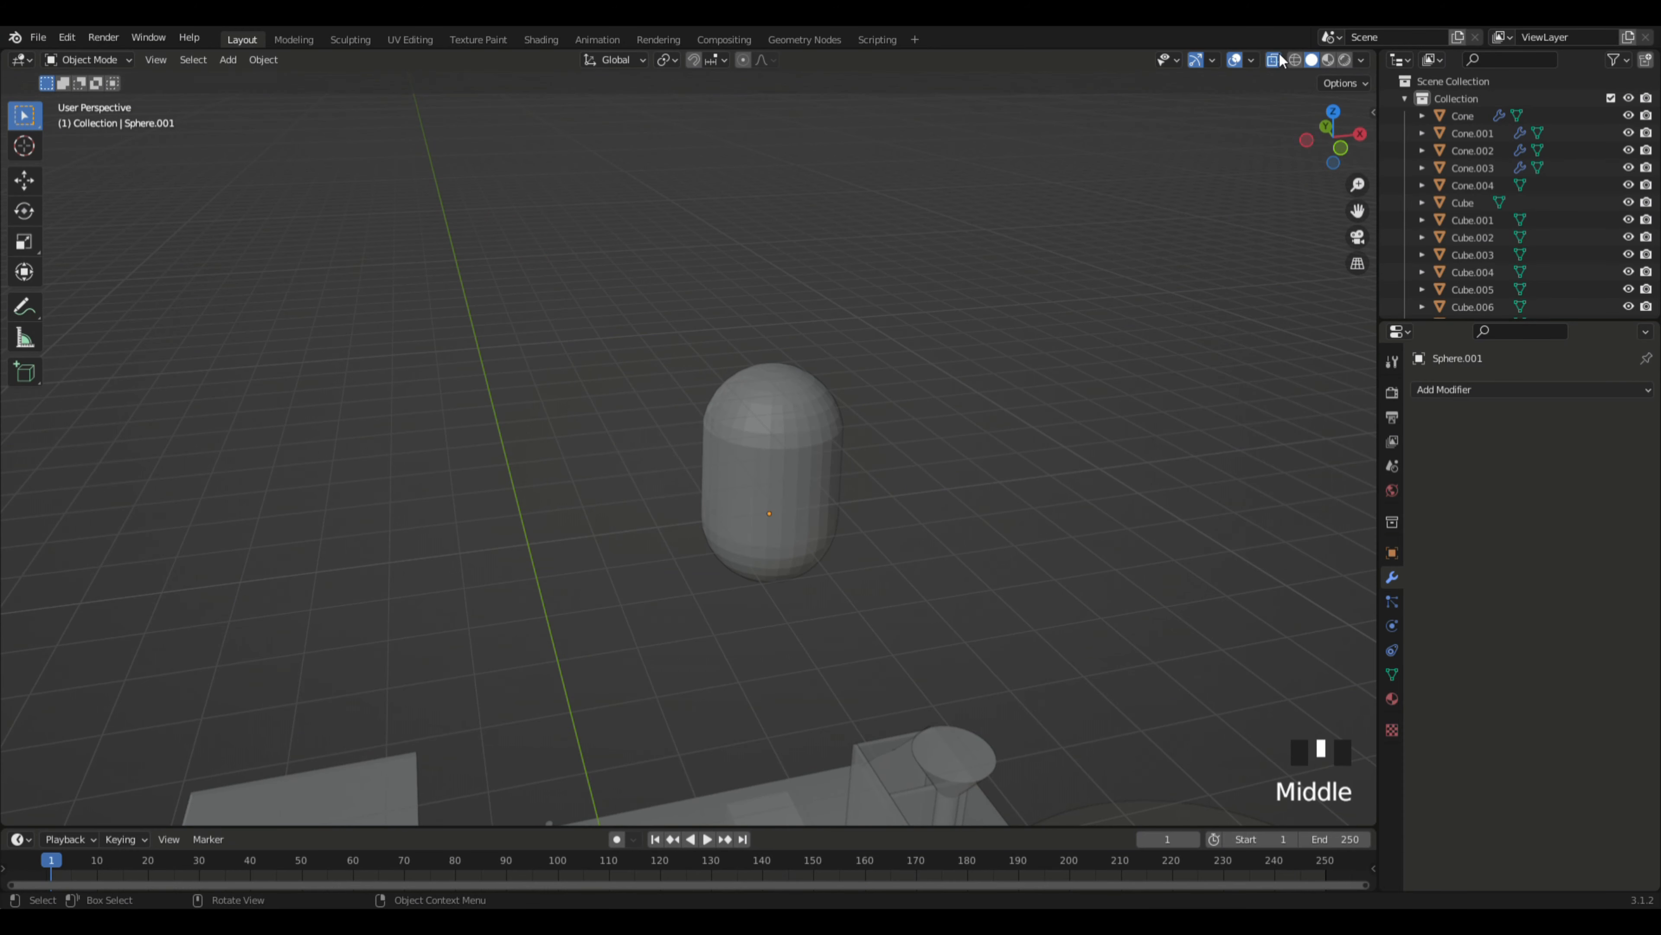
pyautogui.click(1061, 353)
pyautogui.click(1068, 364)
# Step: Lower the capsule about 3.29 m along Z and shift it about 0.62 m along X into the body's rectangular recess
pyautogui.scroll(-4, 972, 360)
pyautogui.moveTo(1068, 364); pyautogui.dragTo(670, 447, button='middle')
pyautogui.click(663, 447)
pyautogui.press('g')
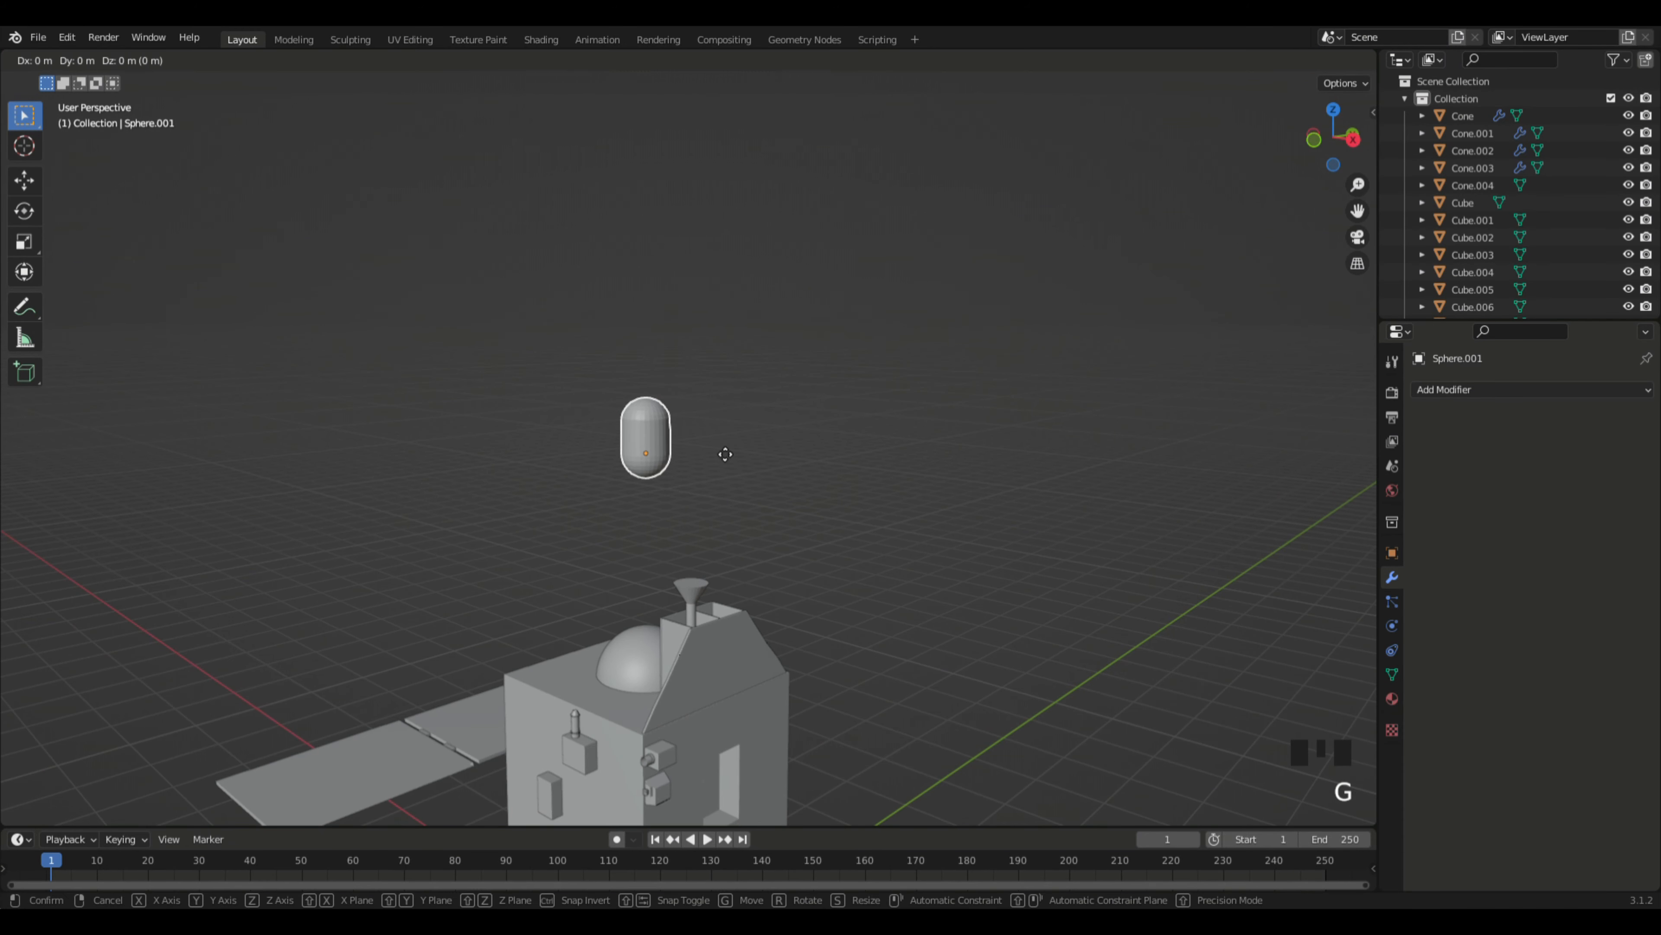
pyautogui.press('z')
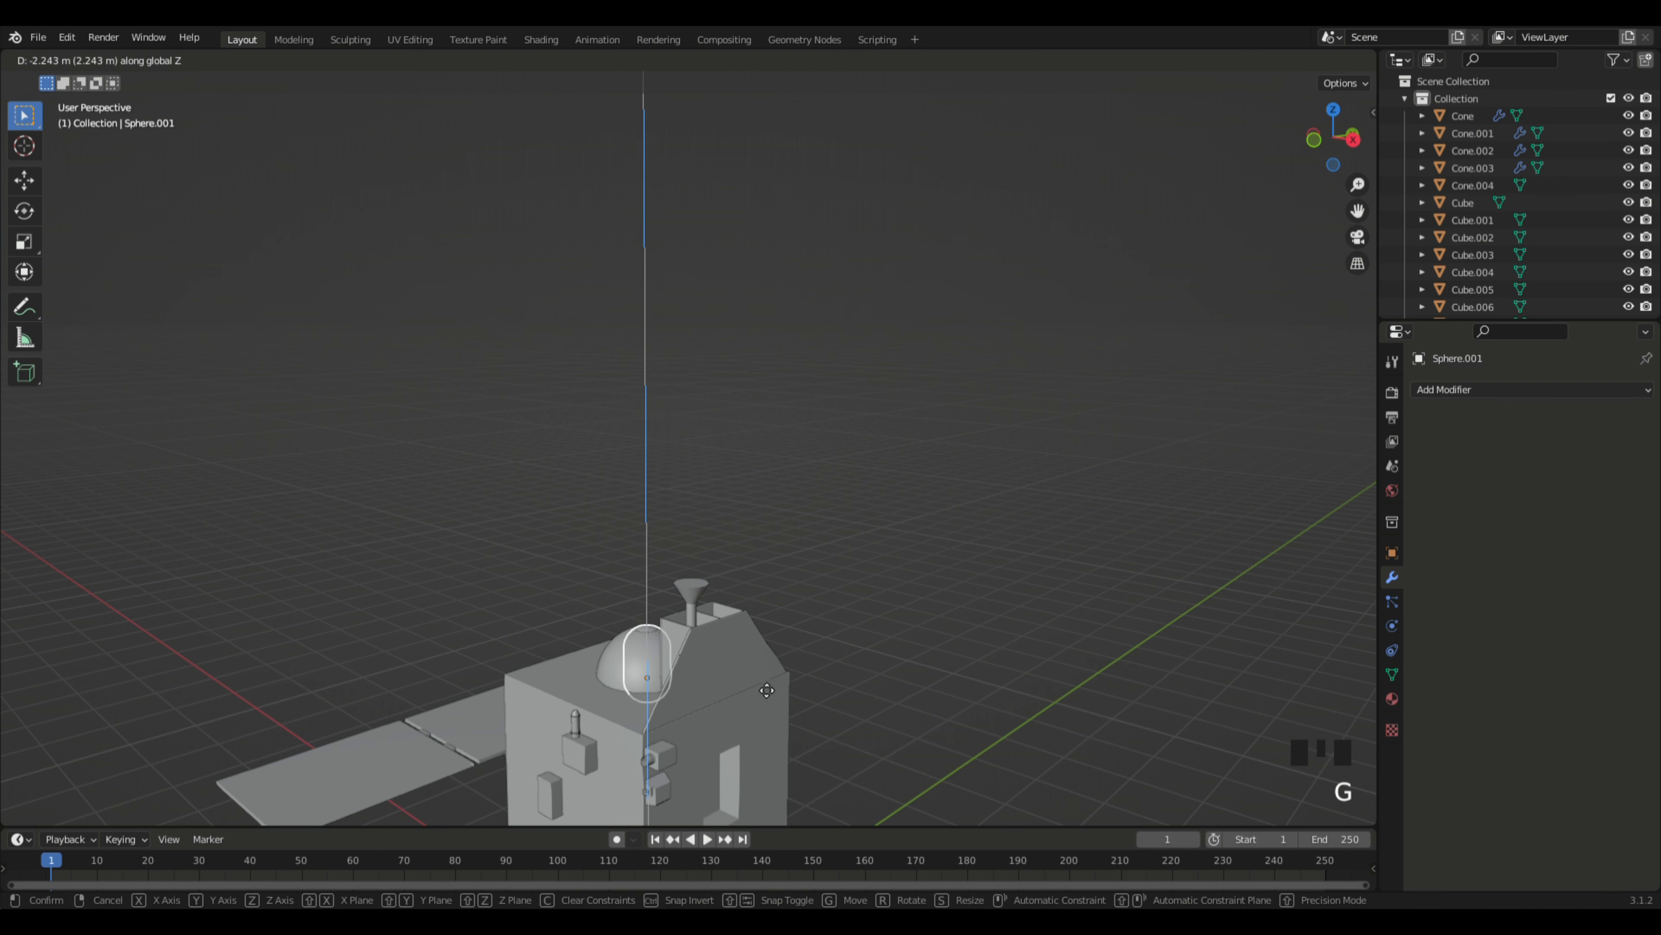
pyautogui.click(770, 769)
pyautogui.moveTo(769, 769); pyautogui.dragTo(781, 665, button='middle')
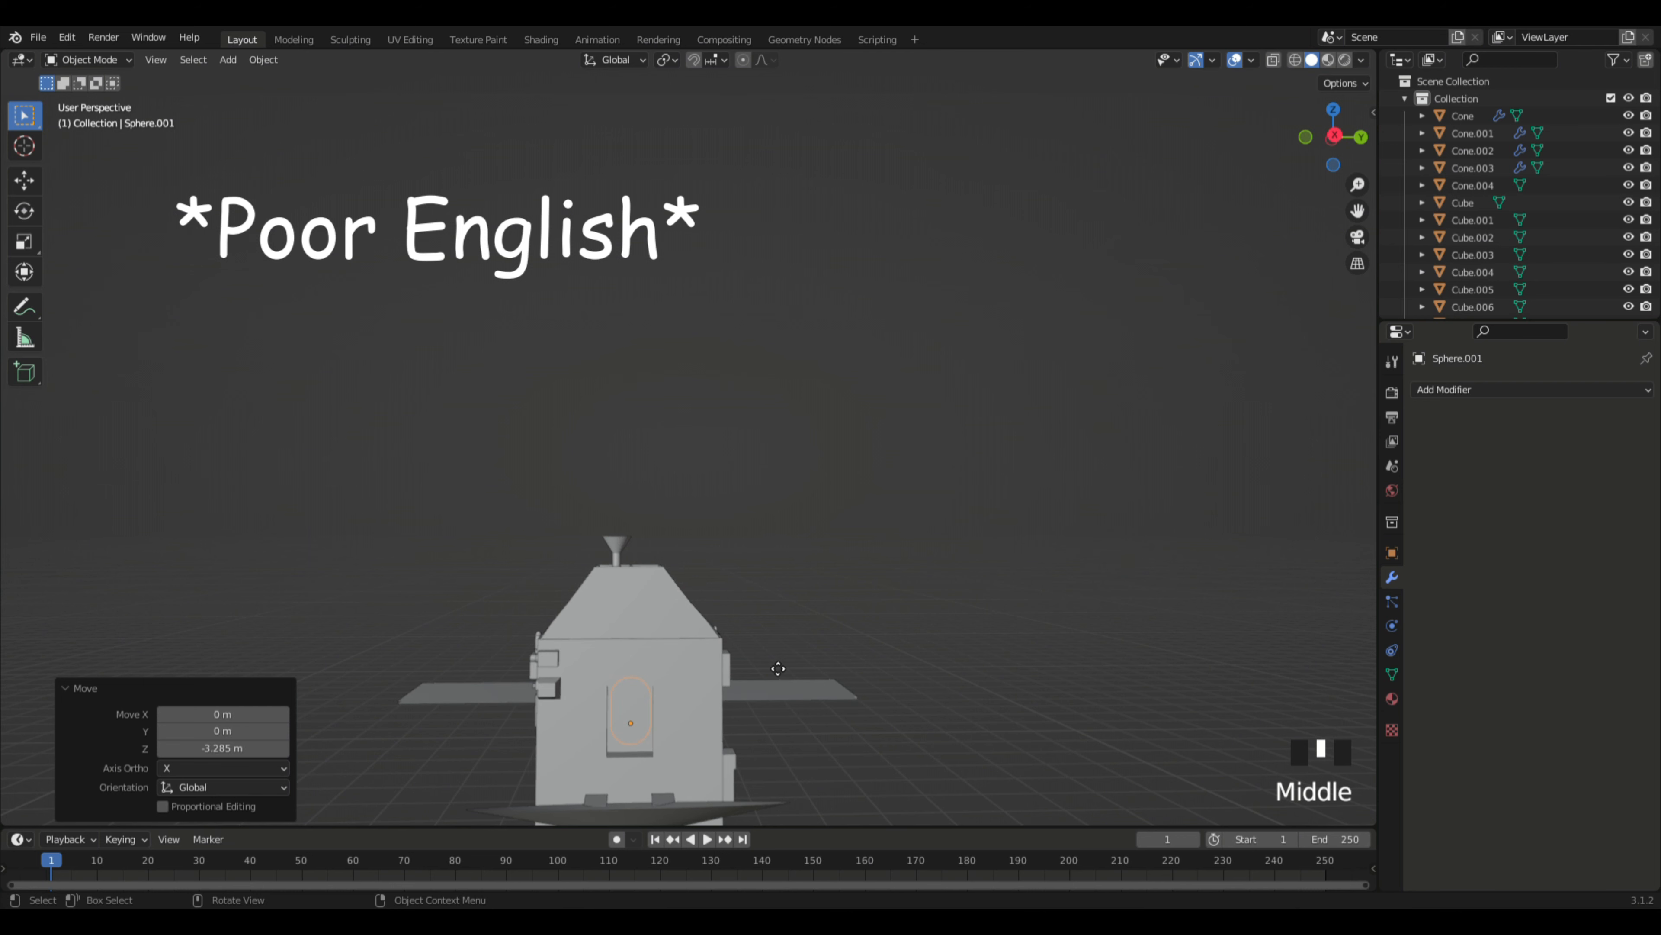
pyautogui.press('g')
pyautogui.press('x')
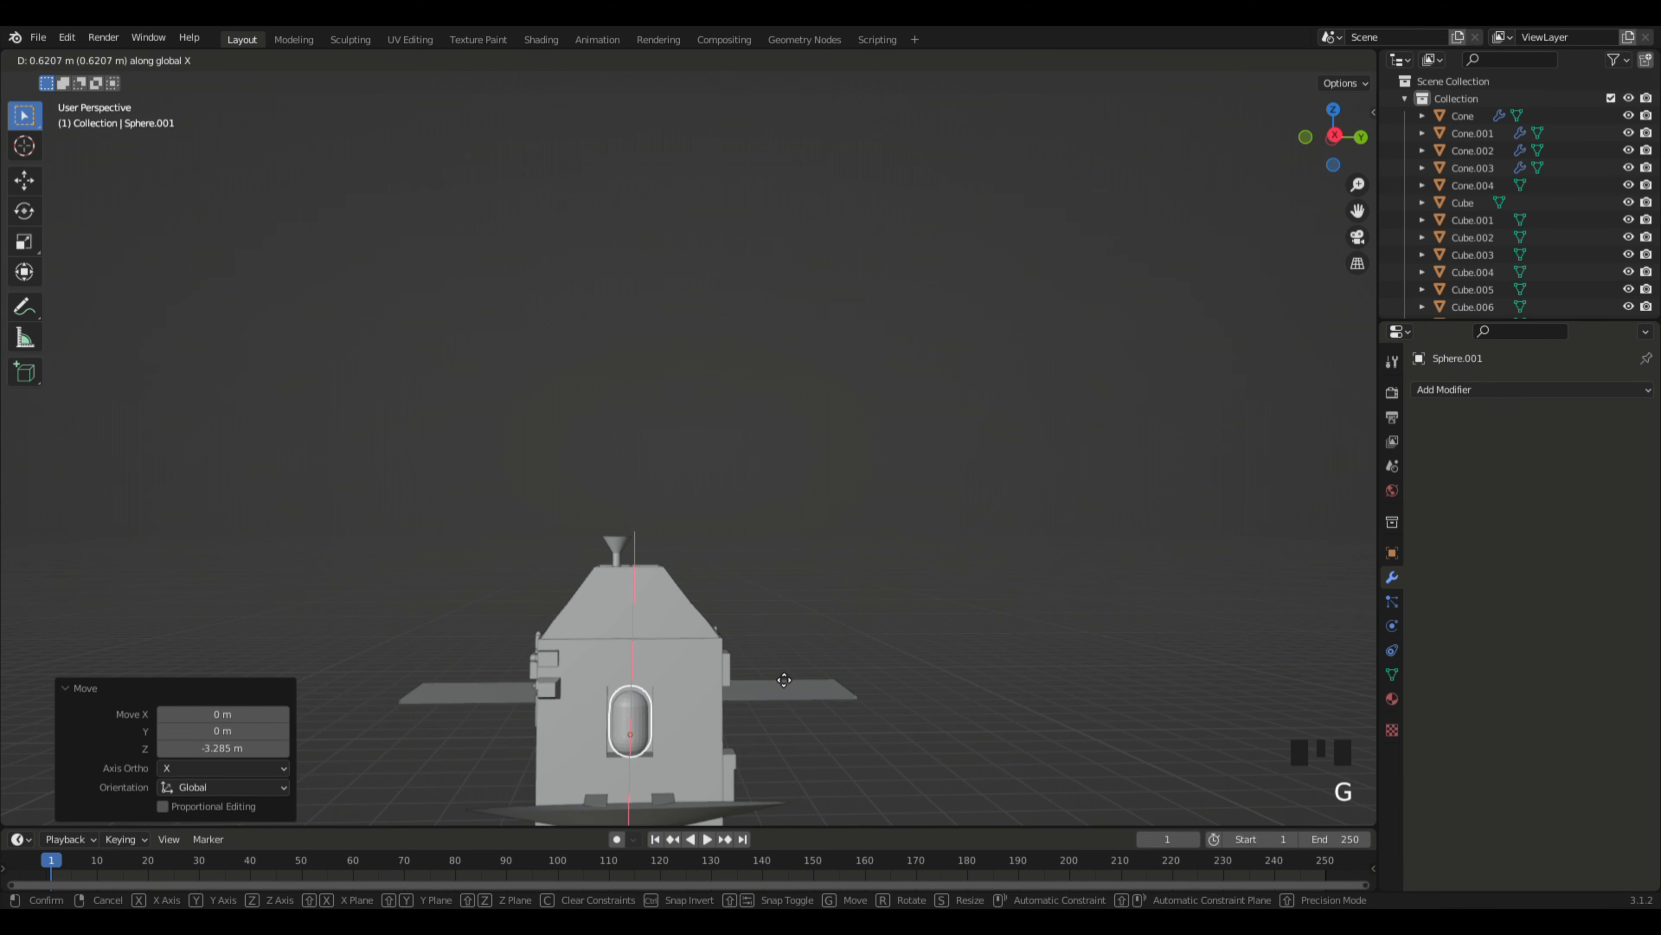
pyautogui.click(783, 680)
# Step: Raise the capsule about 0.05 m and move it slightly farther outward along X to fit it within the recess
pyautogui.moveTo(783, 680); pyautogui.dragTo(950, 400, button='middle')
pyautogui.scroll(4, 824, 664)
pyautogui.press('g')
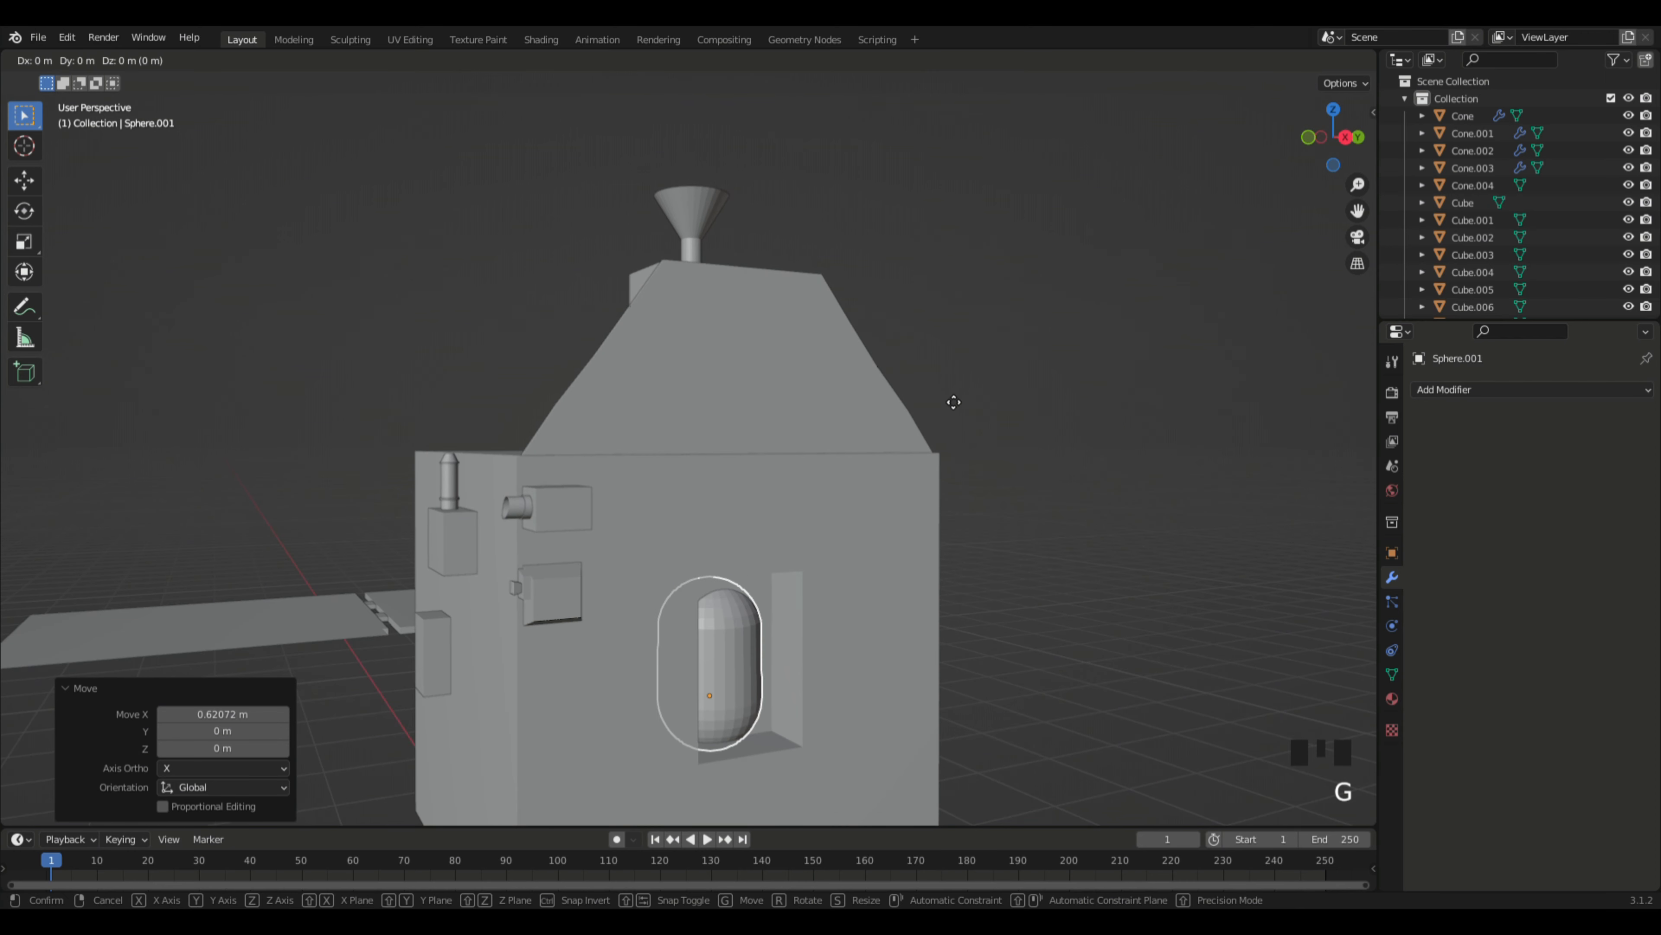
pyautogui.press('z')
pyautogui.click(954, 396)
pyautogui.moveTo(975, 460); pyautogui.dragTo(971, 454, button='middle')
pyautogui.press('g')
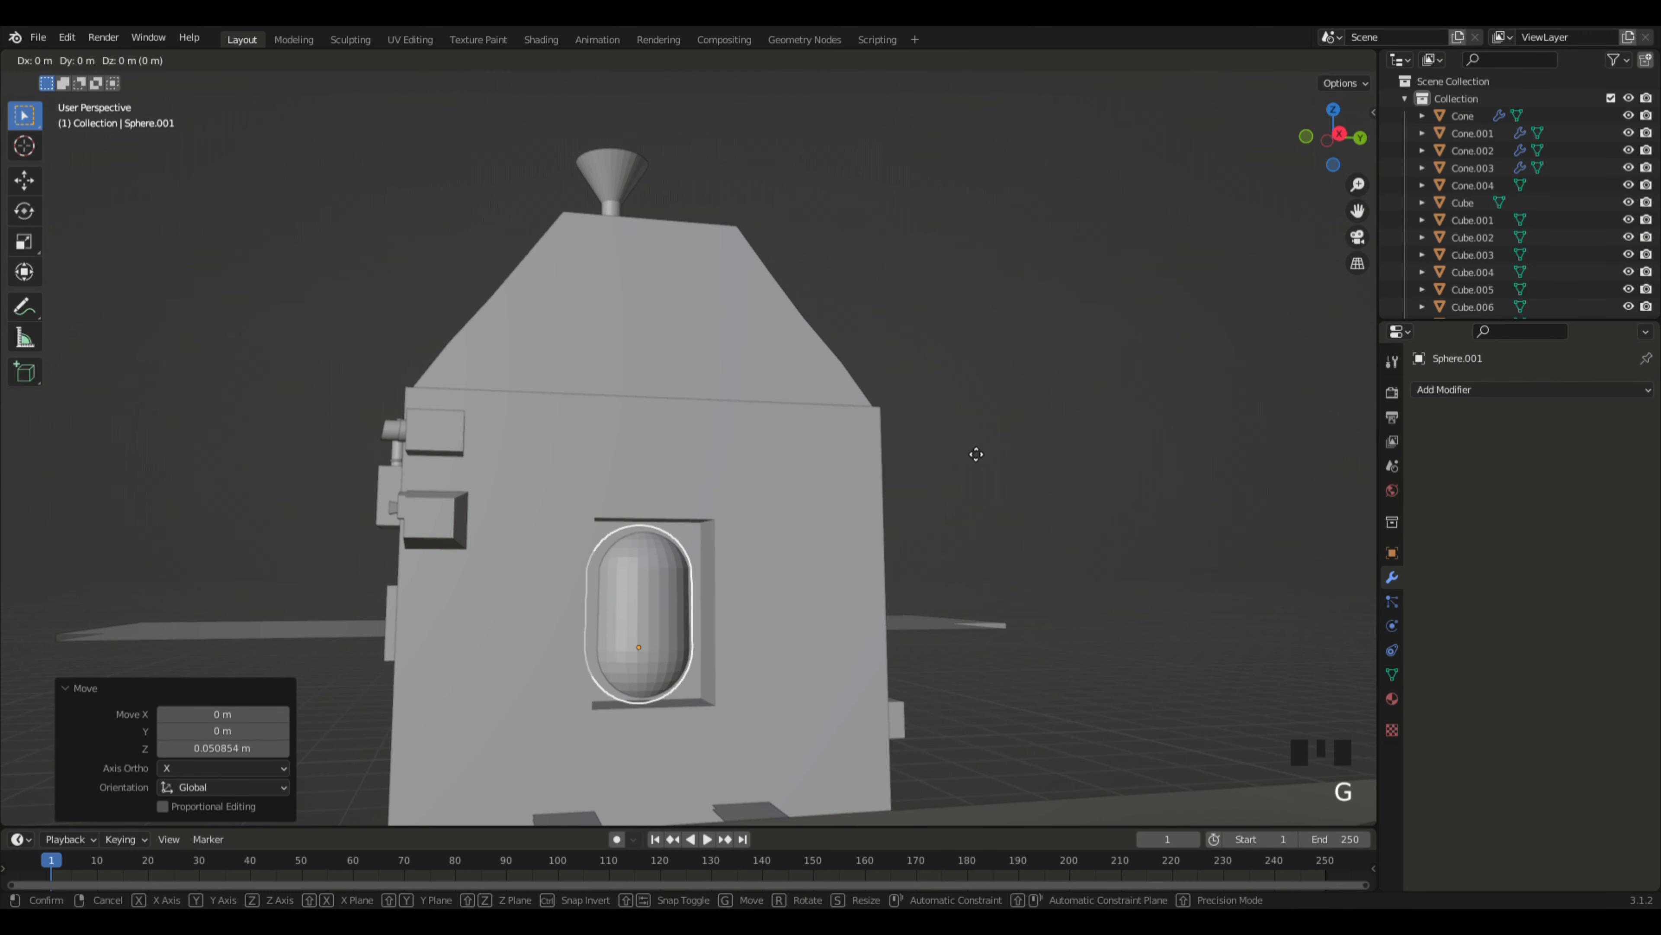
pyautogui.press('x')
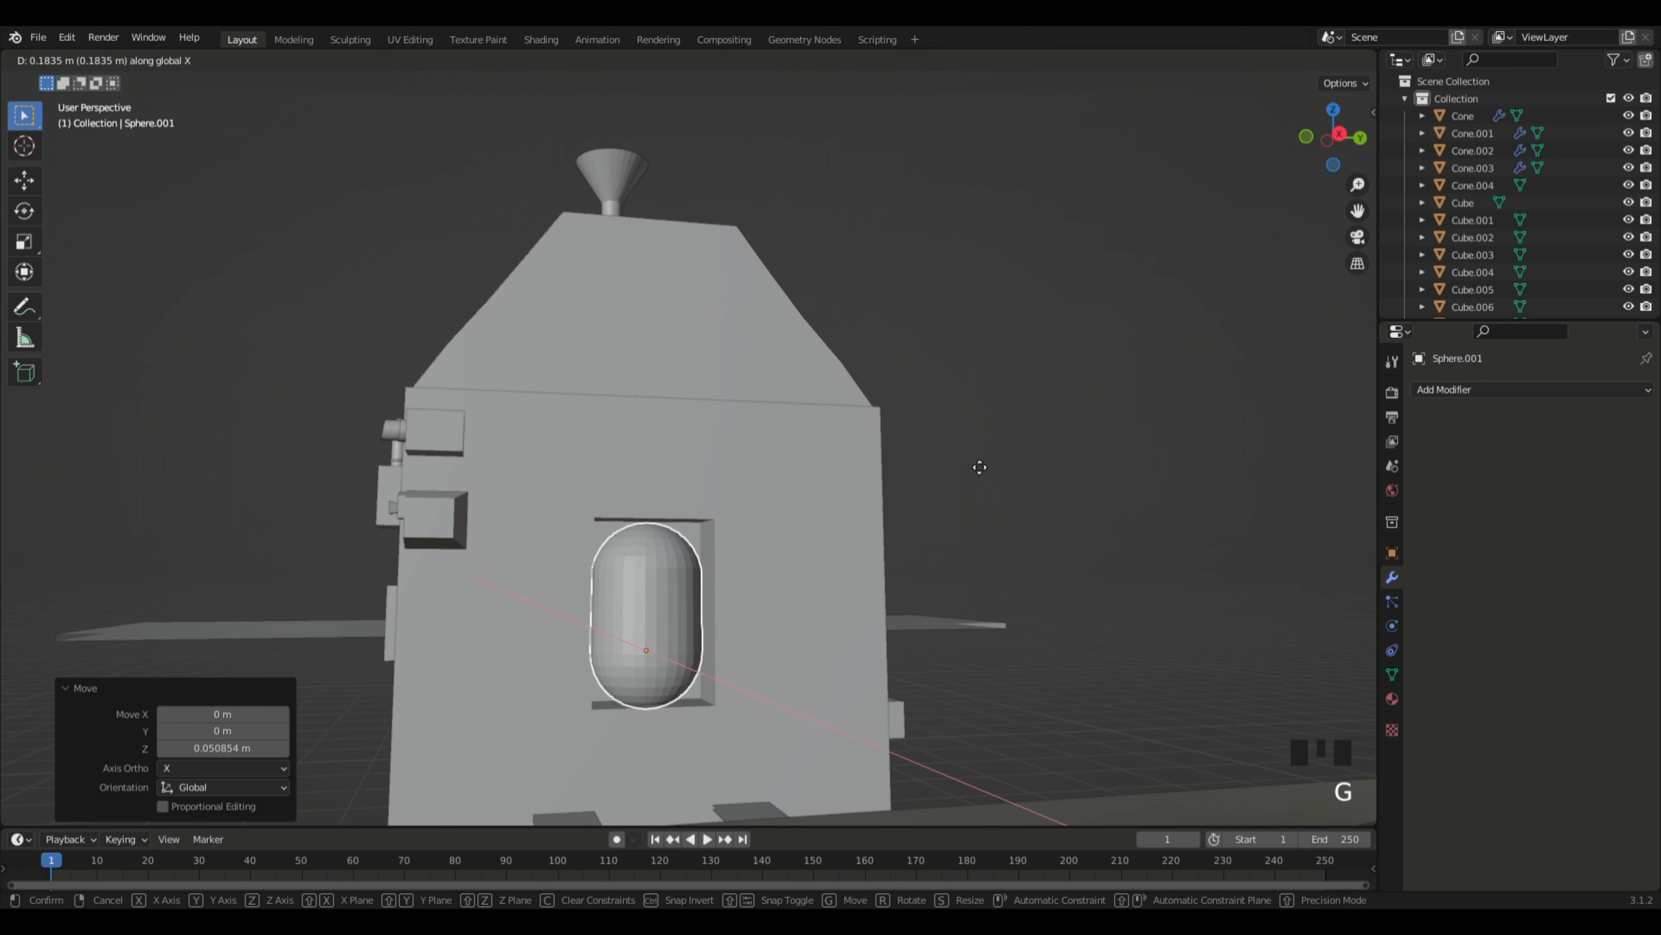
pyautogui.click(1020, 491)
pyautogui.moveTo(1060, 501); pyautogui.dragTo(1112, 507, button='middle')
# Step: Smooth the capsule with a Subdivision Surface modifier at viewport level 3 and apply the modifier
pyautogui.click(810, 648)
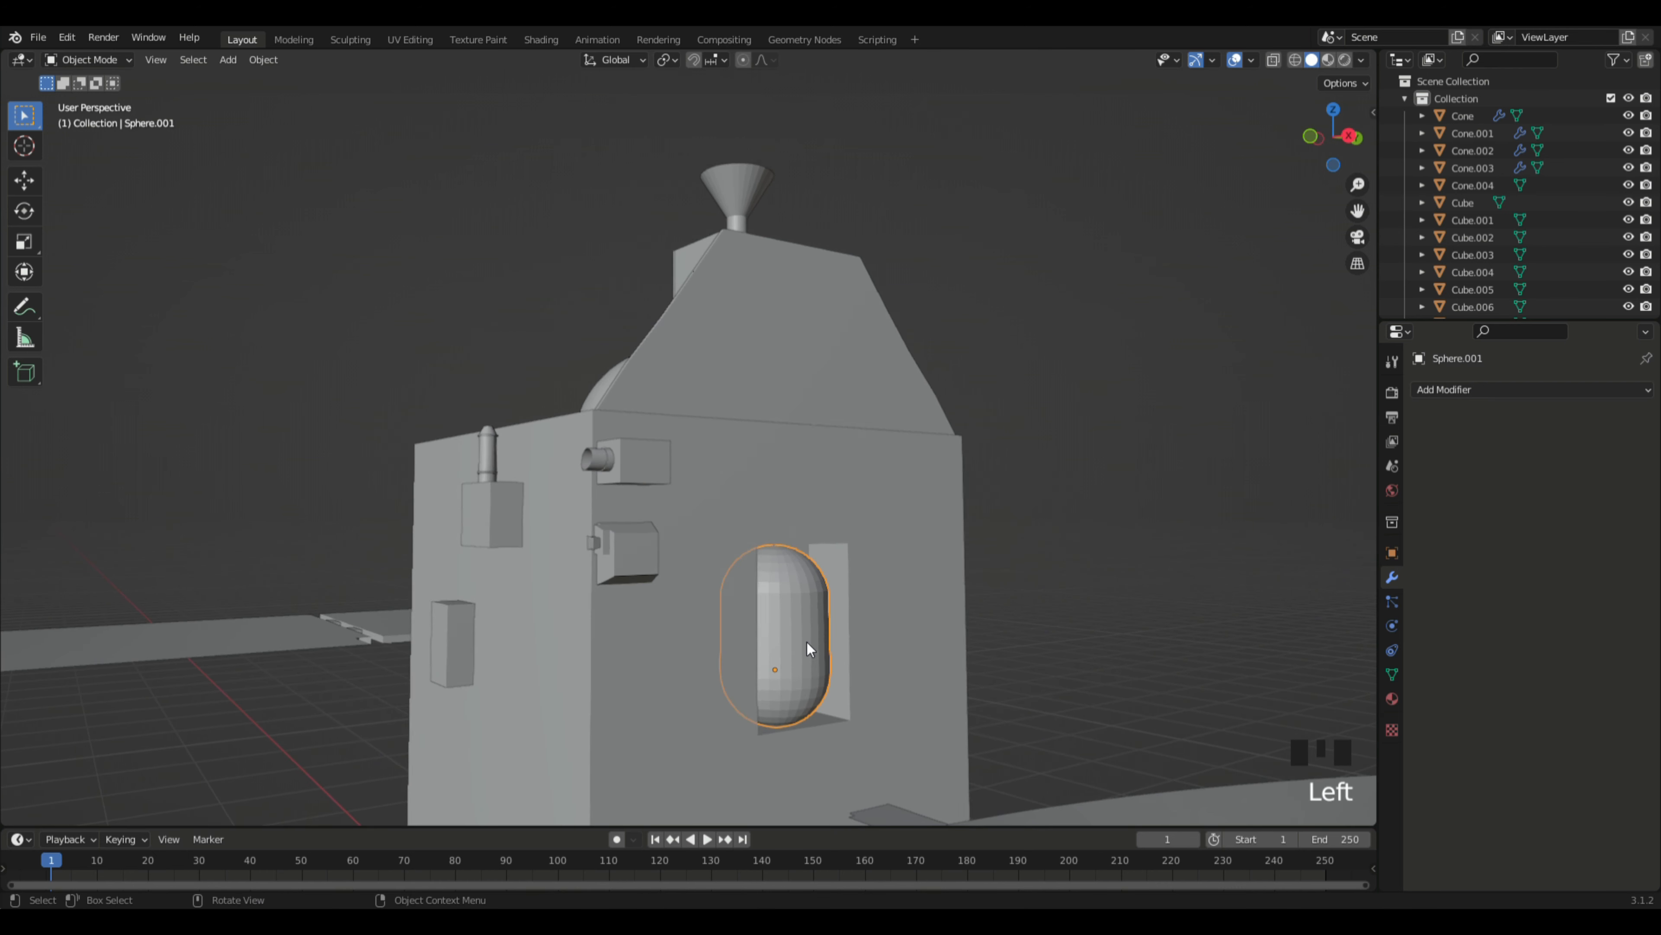
pyautogui.click(1449, 388)
pyautogui.click(1292, 695)
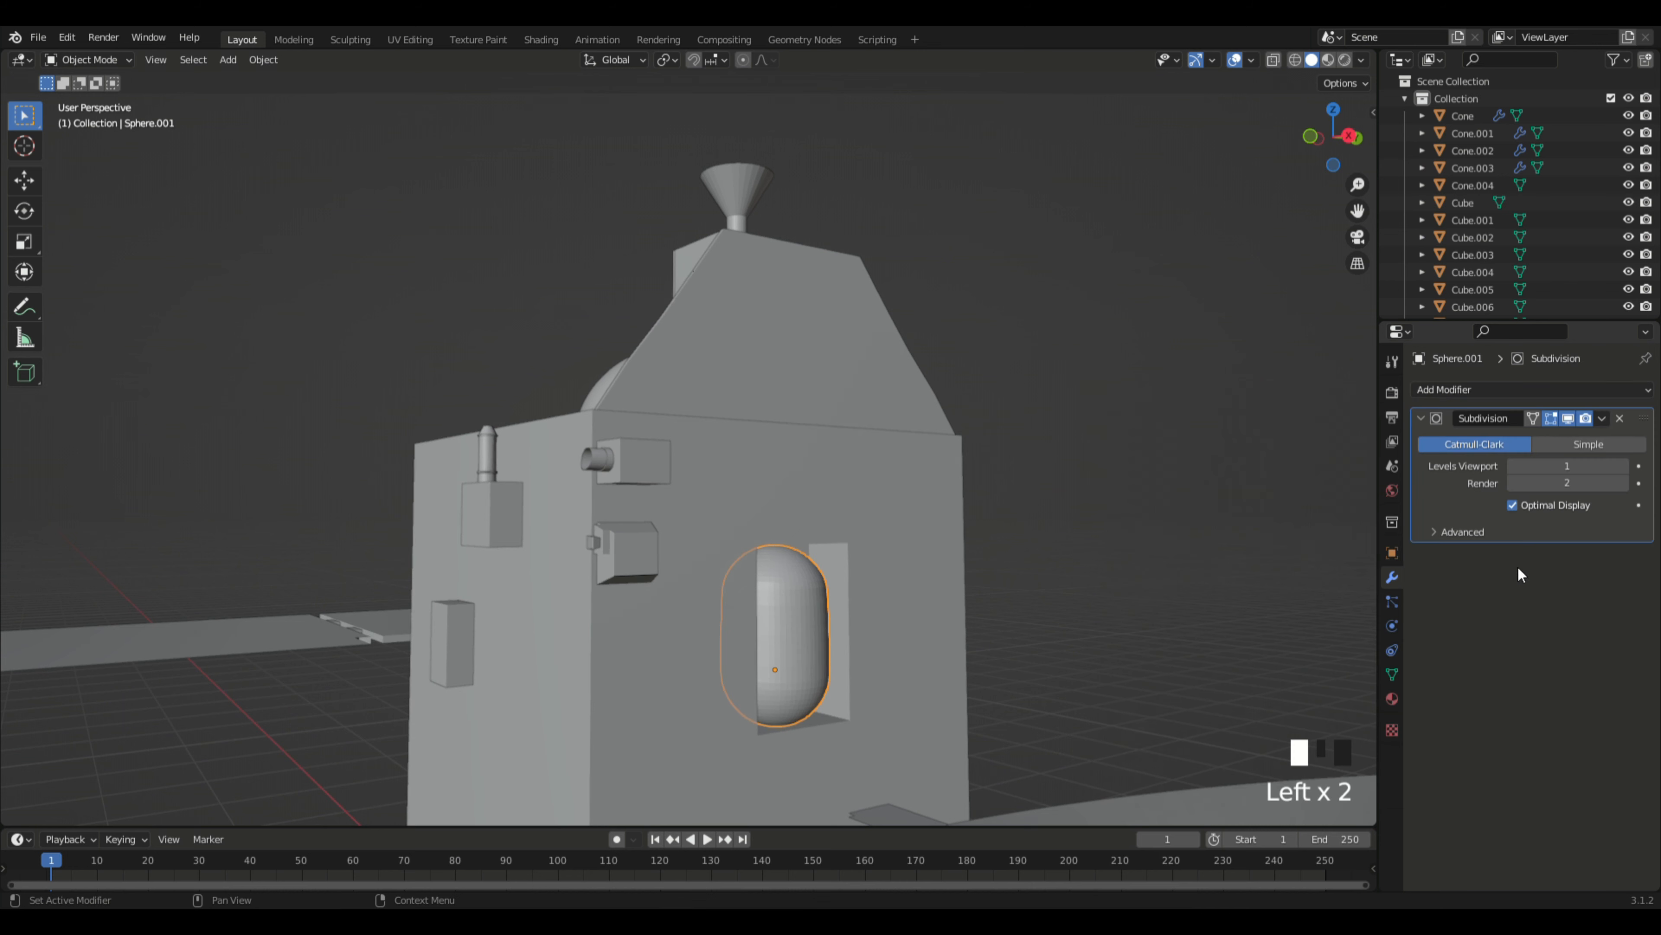
pyautogui.click(1624, 468)
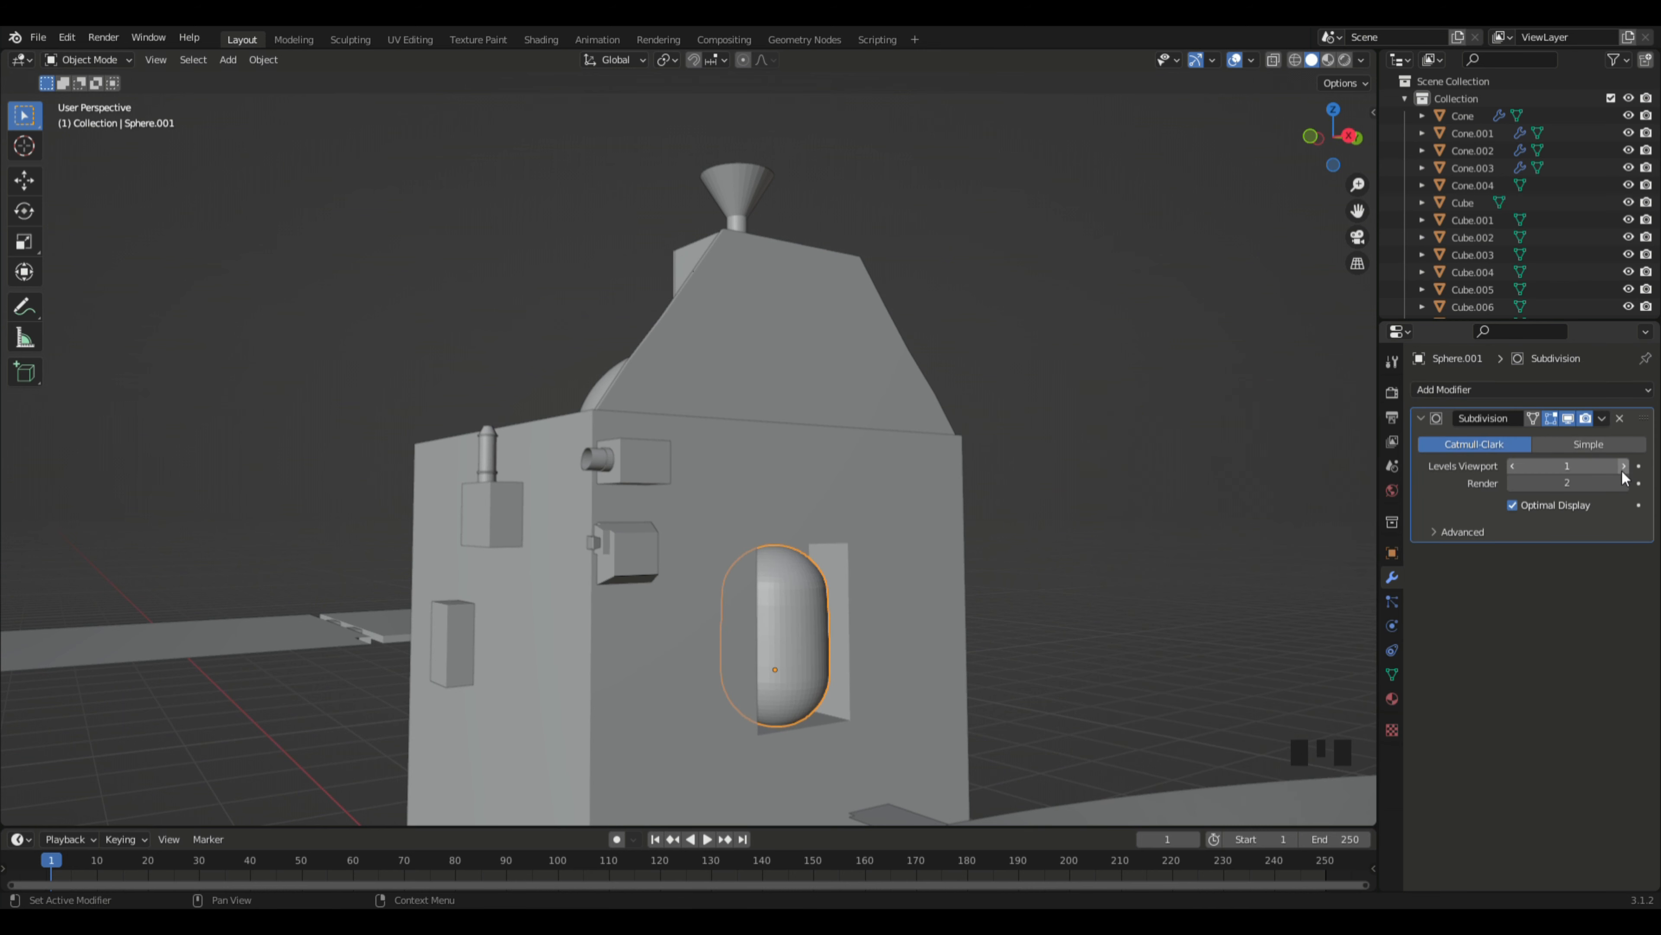
pyautogui.click(1625, 467)
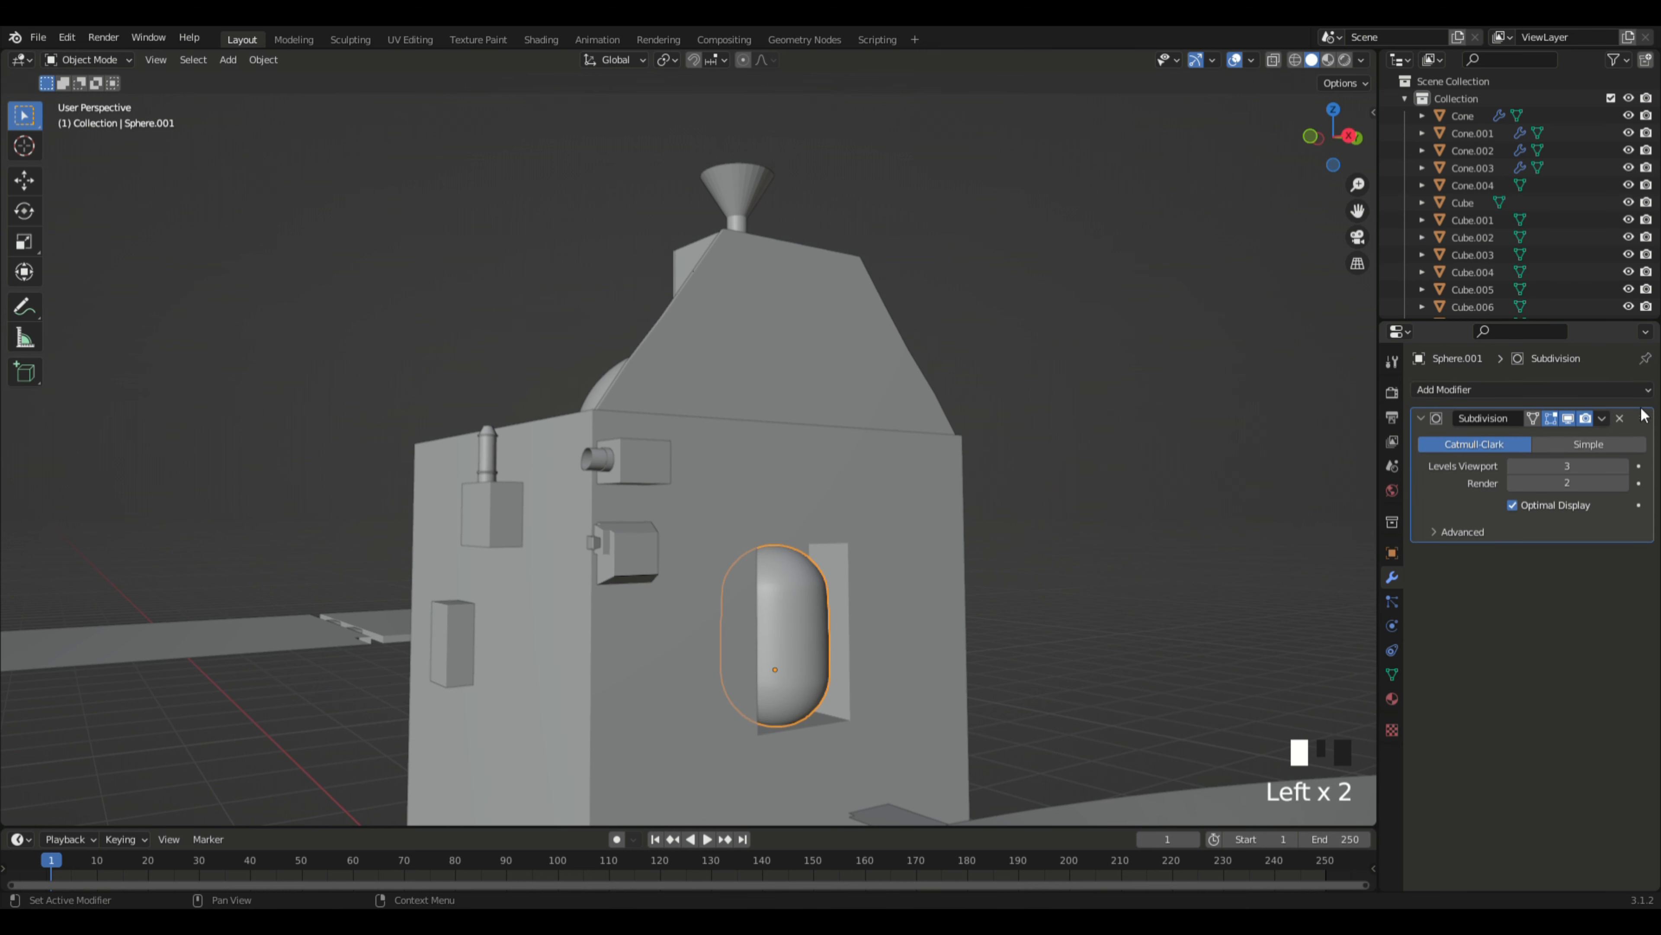
pyautogui.click(1605, 420)
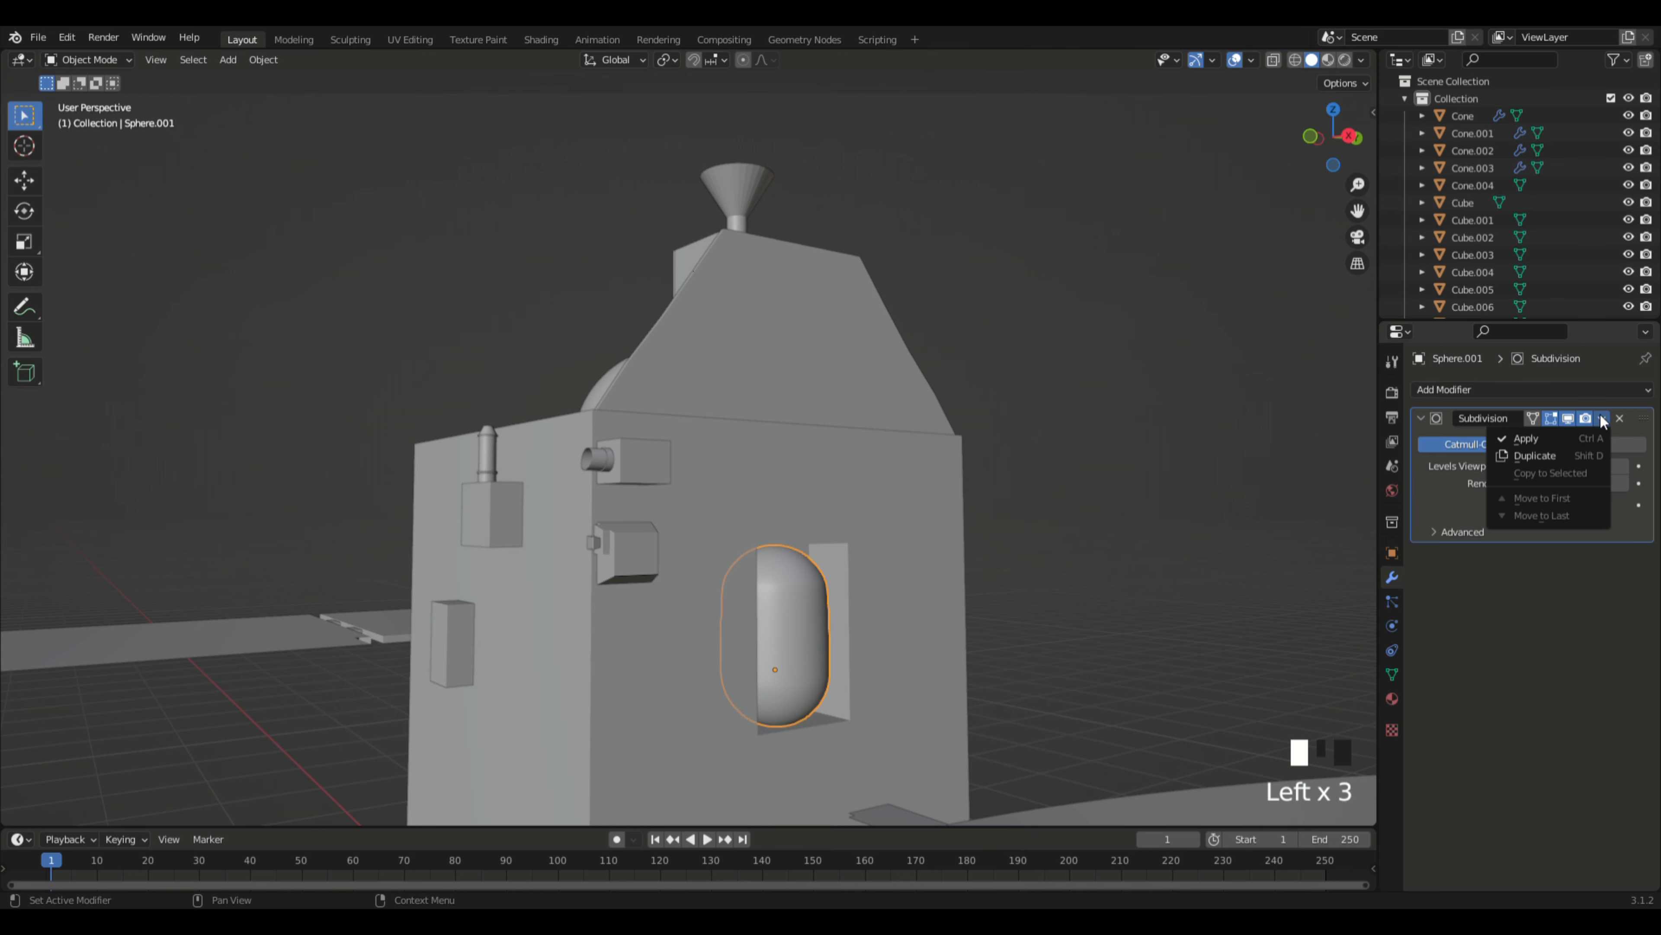
pyautogui.click(1563, 442)
# Step: Apply the modifier on the dome sphere on top of the satellite body
pyautogui.moveTo(1117, 662); pyautogui.dragTo(798, 538, button='middle')
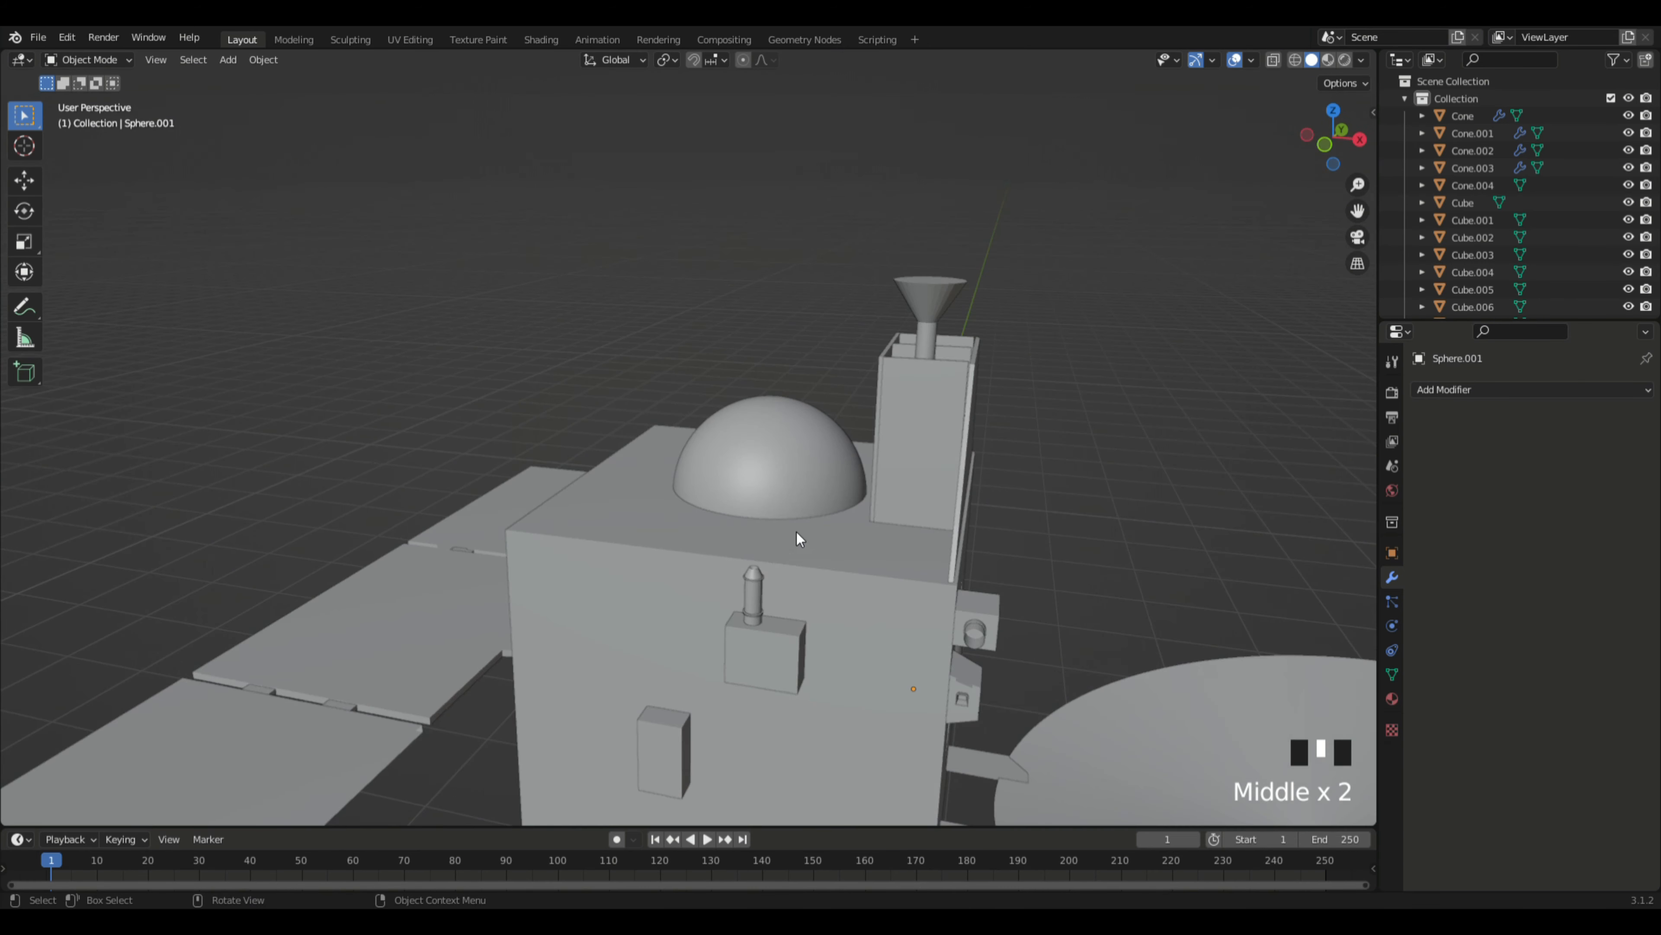
pyautogui.click(785, 498)
pyautogui.moveTo(1604, 424); pyautogui.dragTo(1554, 442)
pyautogui.click(1181, 510)
pyautogui.scroll(-4, 1164, 513)
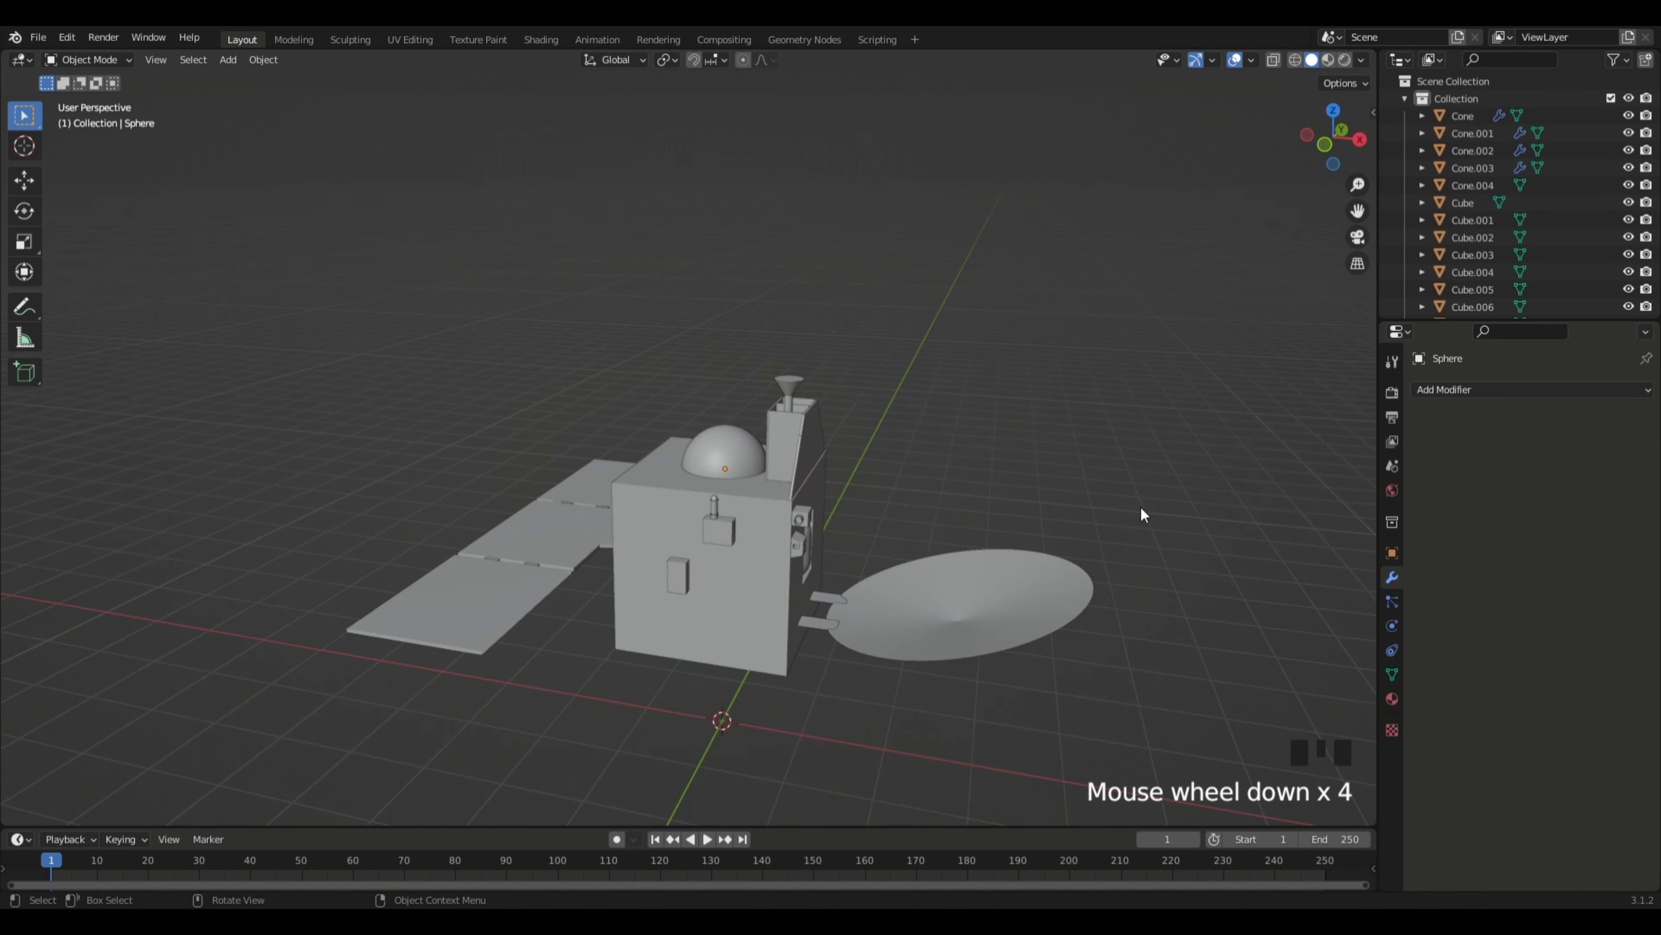
pyautogui.moveTo(1139, 516); pyautogui.dragTo(857, 563, button='middle')
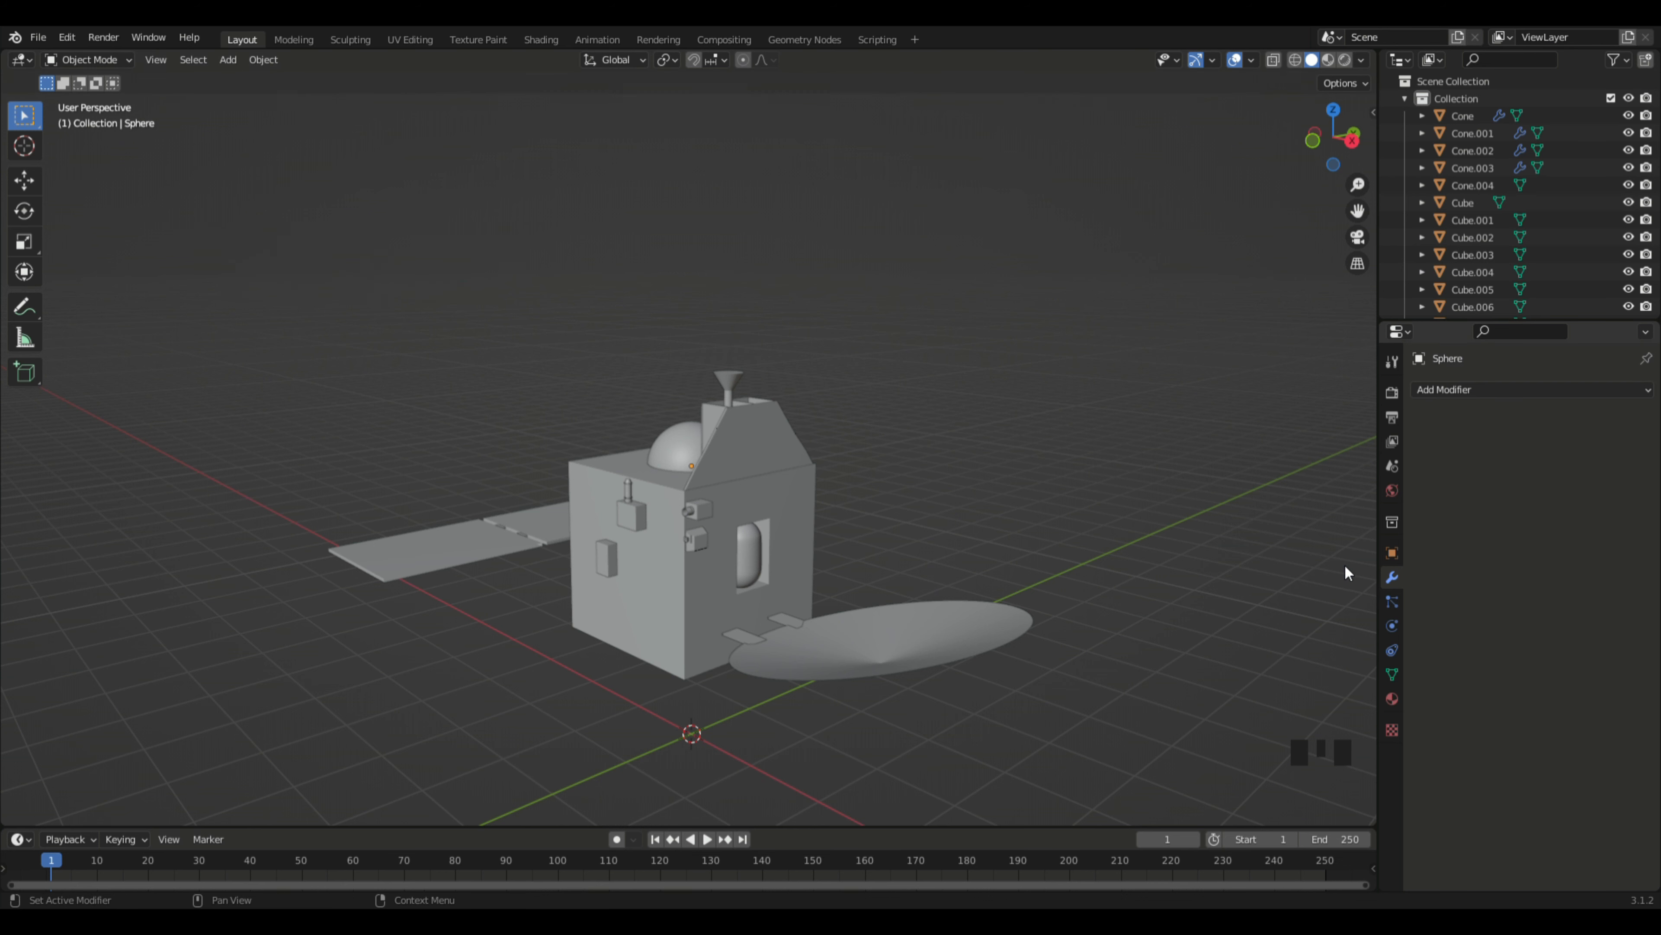
# Step: Add a 32-vertex cone at the origin and scale it uniformly to about 0.558
pyautogui.moveTo(864, 759); pyautogui.dragTo(963, 733, button='middle')
pyautogui.scroll(-3, 971, 787)
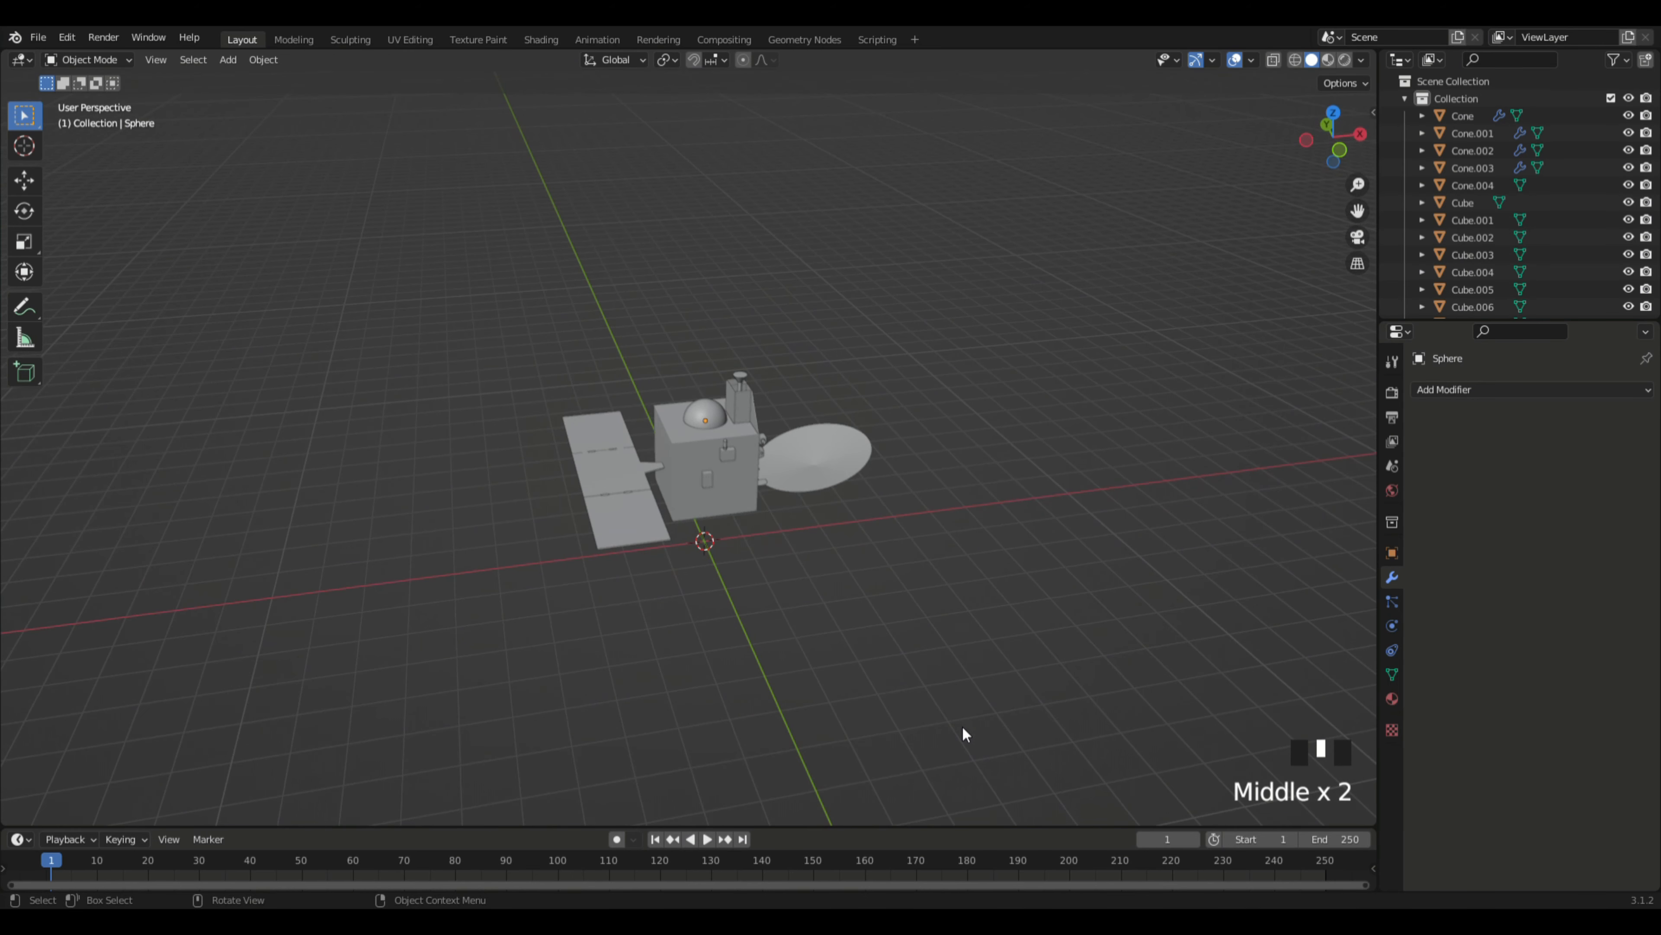
pyautogui.hotkey('shift', 'a')
pyautogui.moveTo(918, 553)
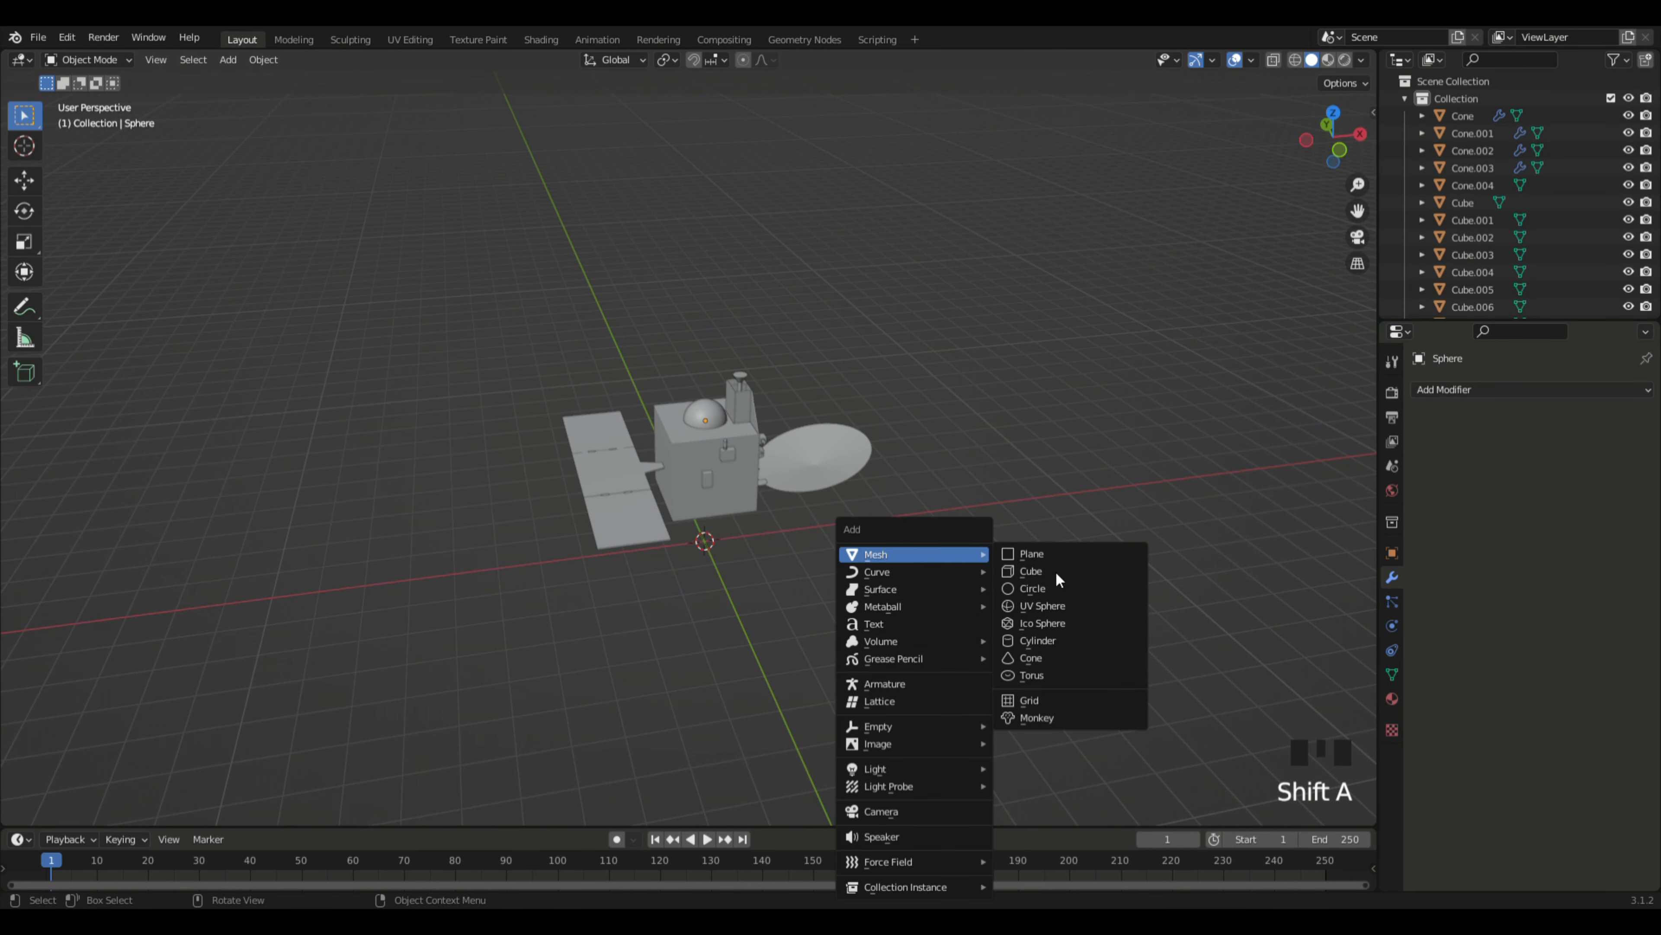
pyautogui.click(1043, 657)
pyautogui.moveTo(1060, 660); pyautogui.dragTo(990, 584, button='middle')
pyautogui.press('s')
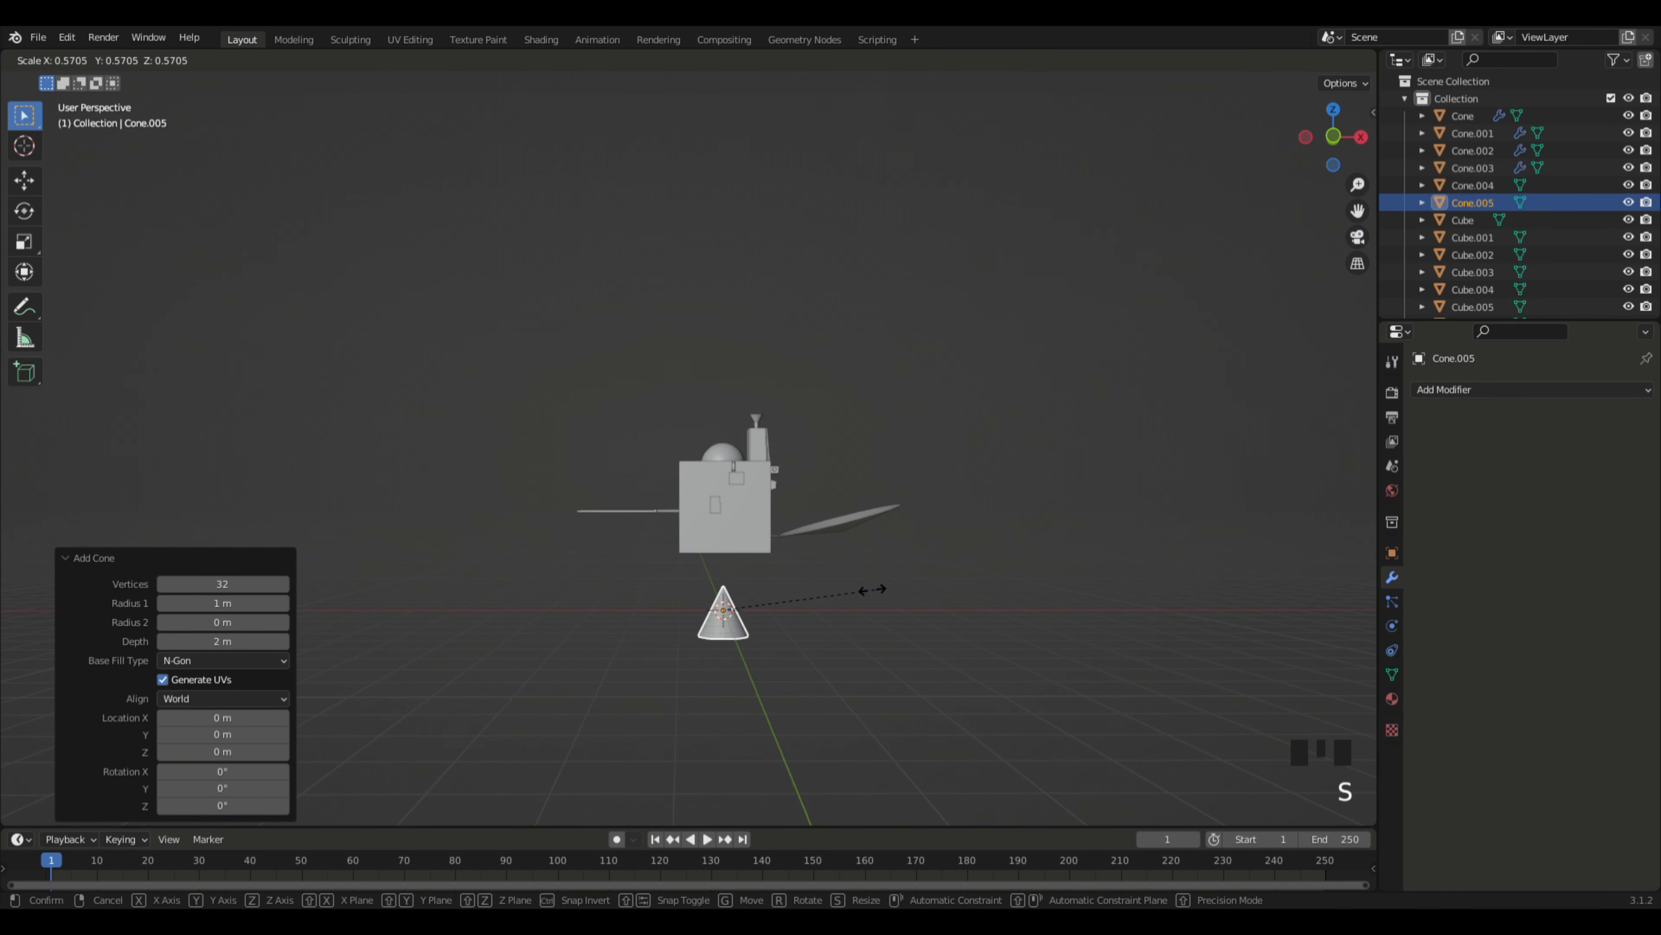
pyautogui.click(874, 597)
# Step: Raise the cone along Z until its tip sits inside the body and its base hangs below the underside
pyautogui.press('g')
pyautogui.press('z')
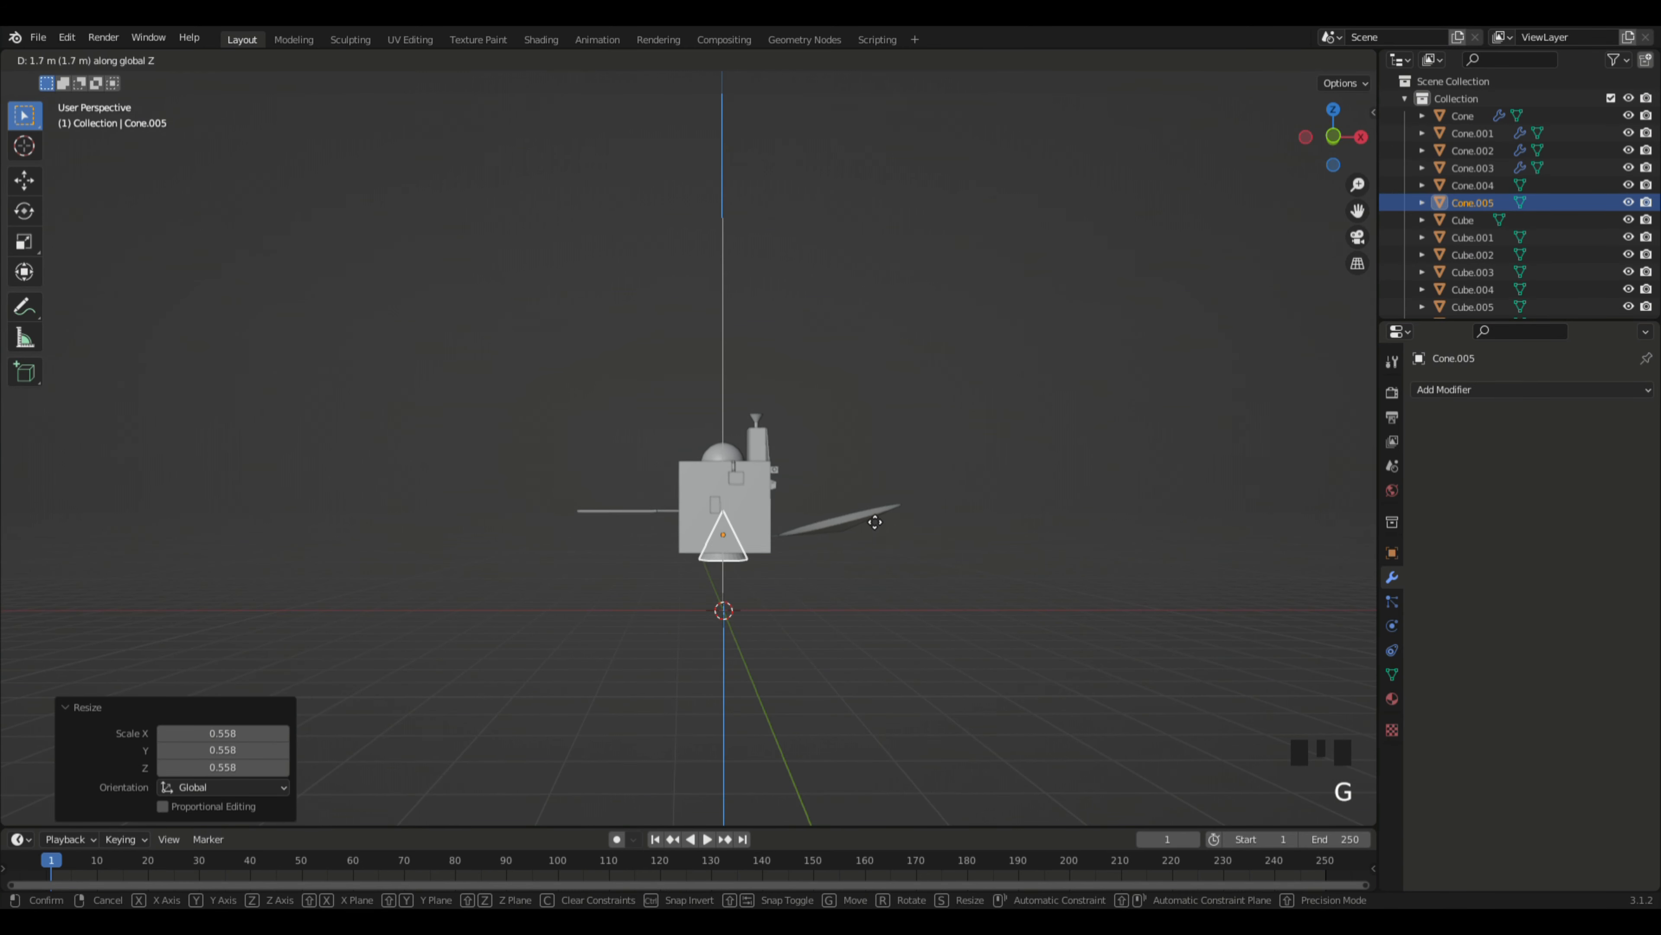
pyautogui.click(881, 545)
pyautogui.click(900, 625)
# Step: Delete the circular base face of the cone under the satellite body so the nozzle is open from below
pyautogui.moveTo(890, 638); pyautogui.dragTo(649, 612, button='middle')
pyautogui.click(680, 528)
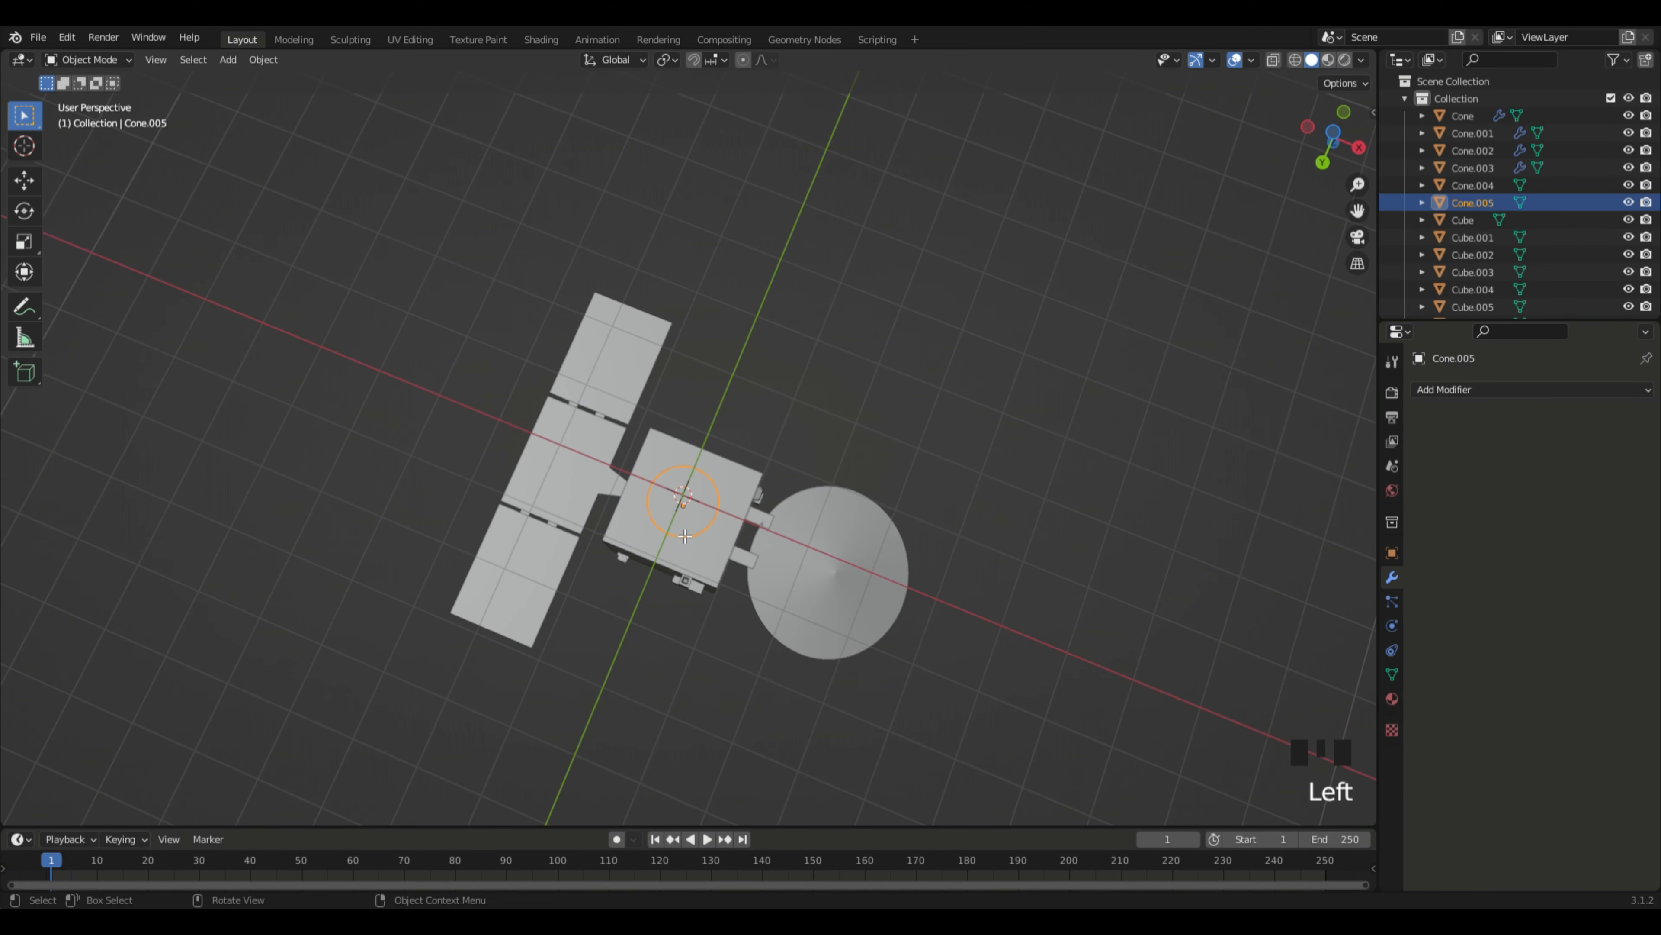
pyautogui.press('Tab')
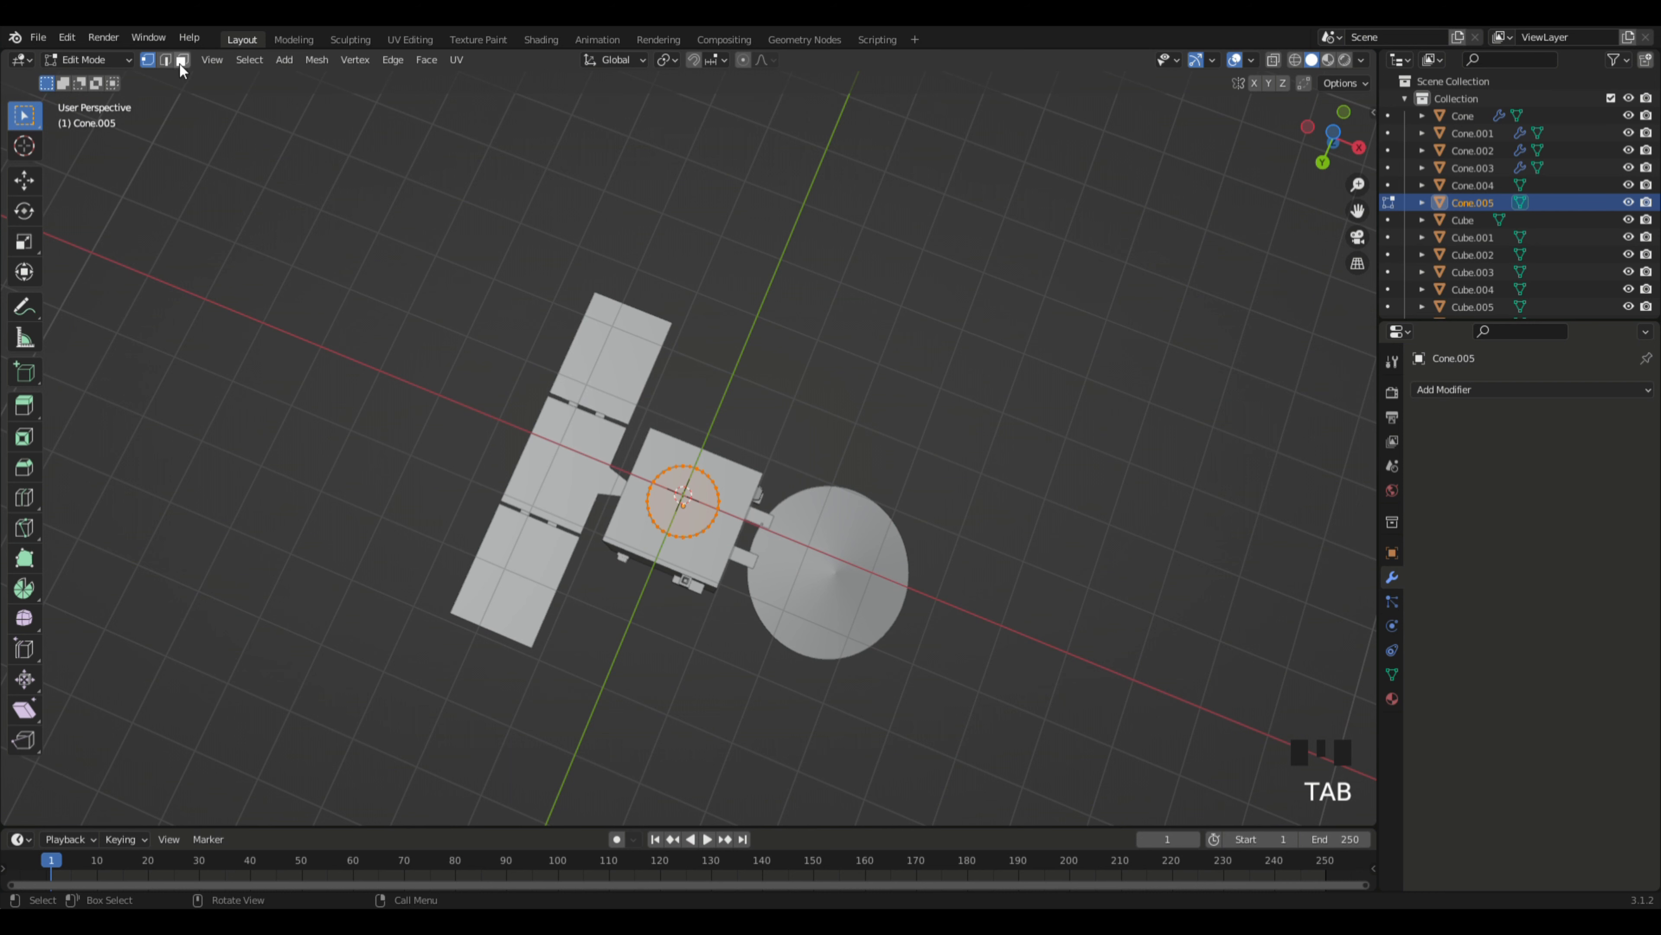
pyautogui.click(182, 61)
pyautogui.click(700, 523)
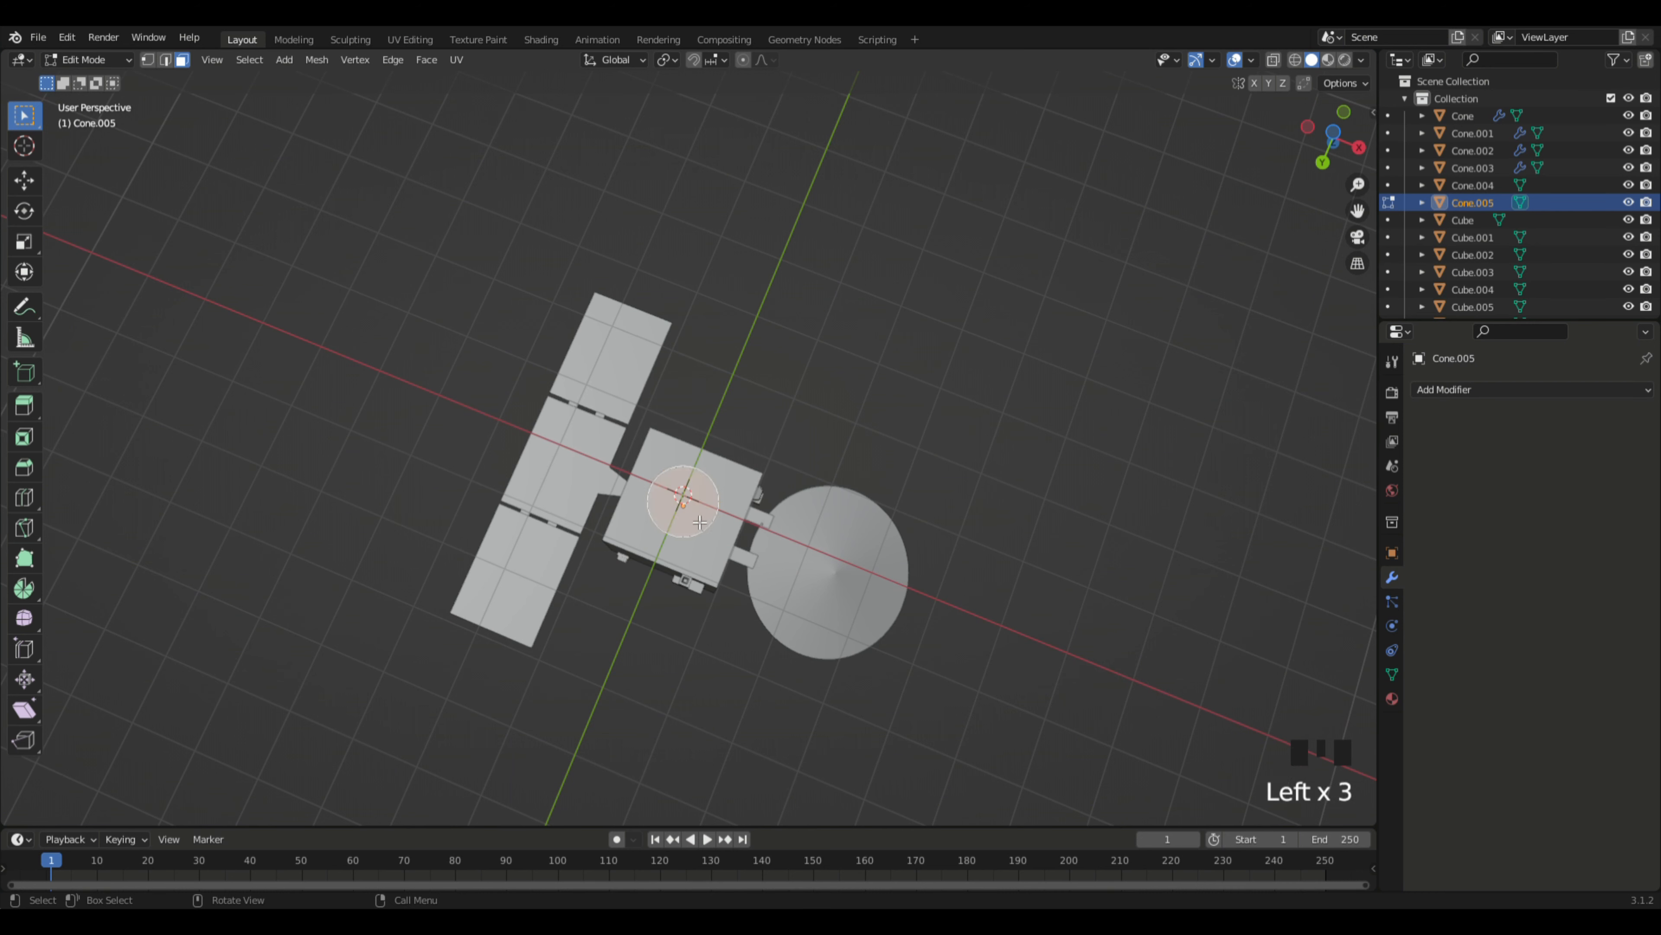
pyautogui.press('Delete')
pyautogui.click(703, 516)
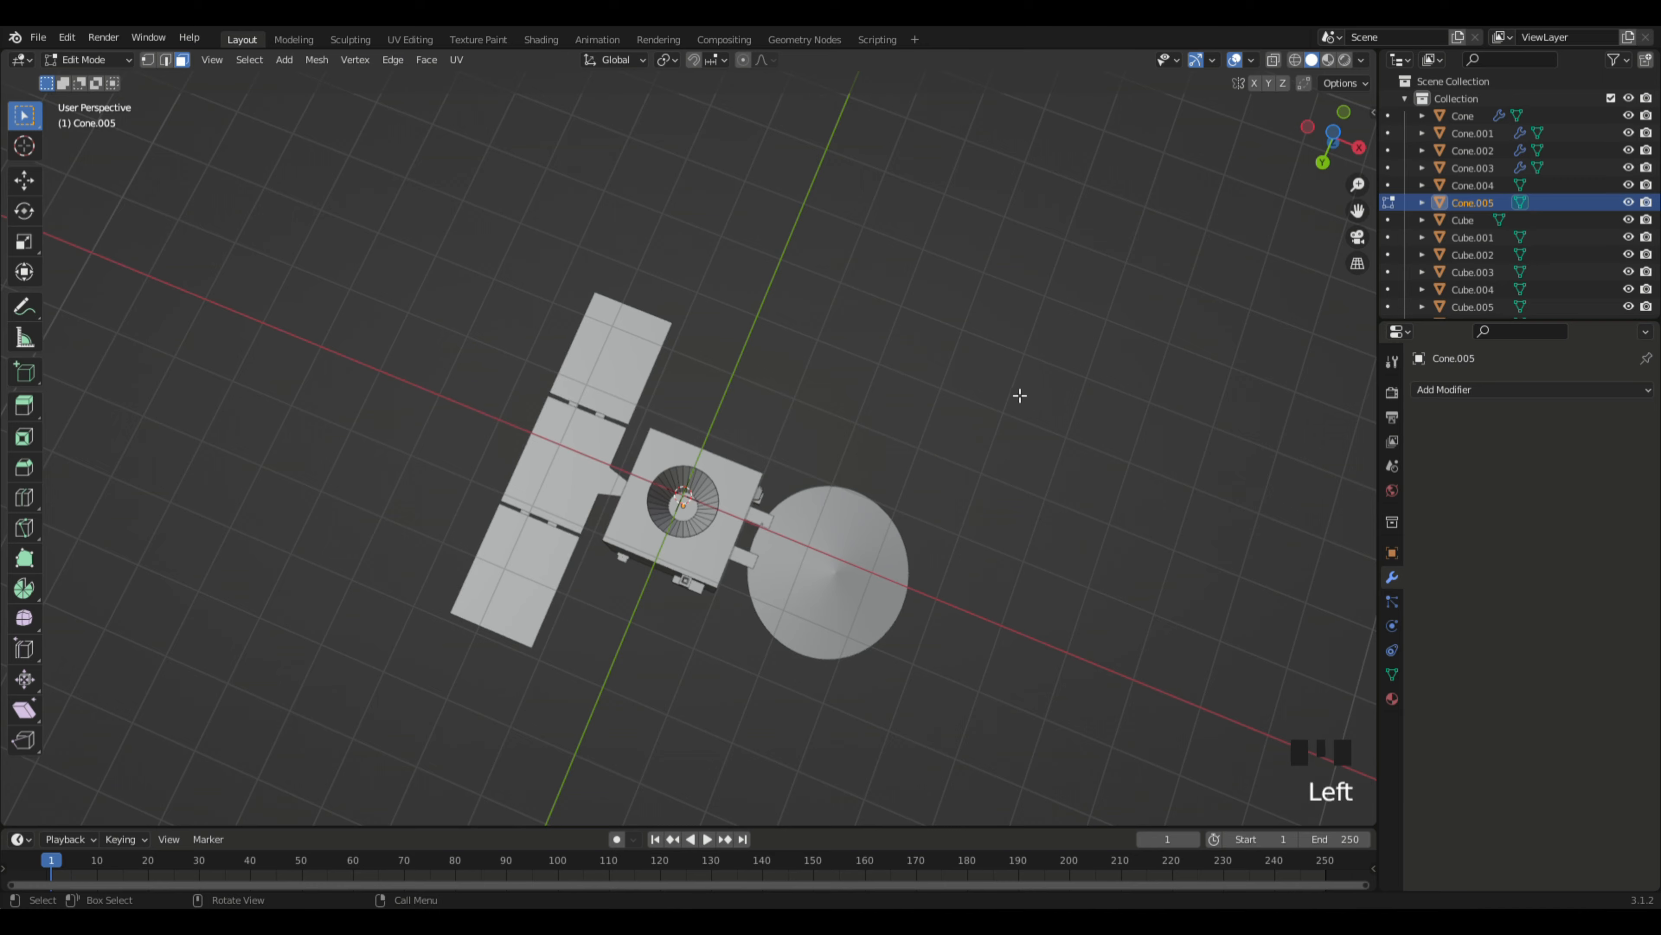
pyautogui.moveTo(1019, 394); pyautogui.dragTo(893, 589, button='middle')
pyautogui.press('Tab')
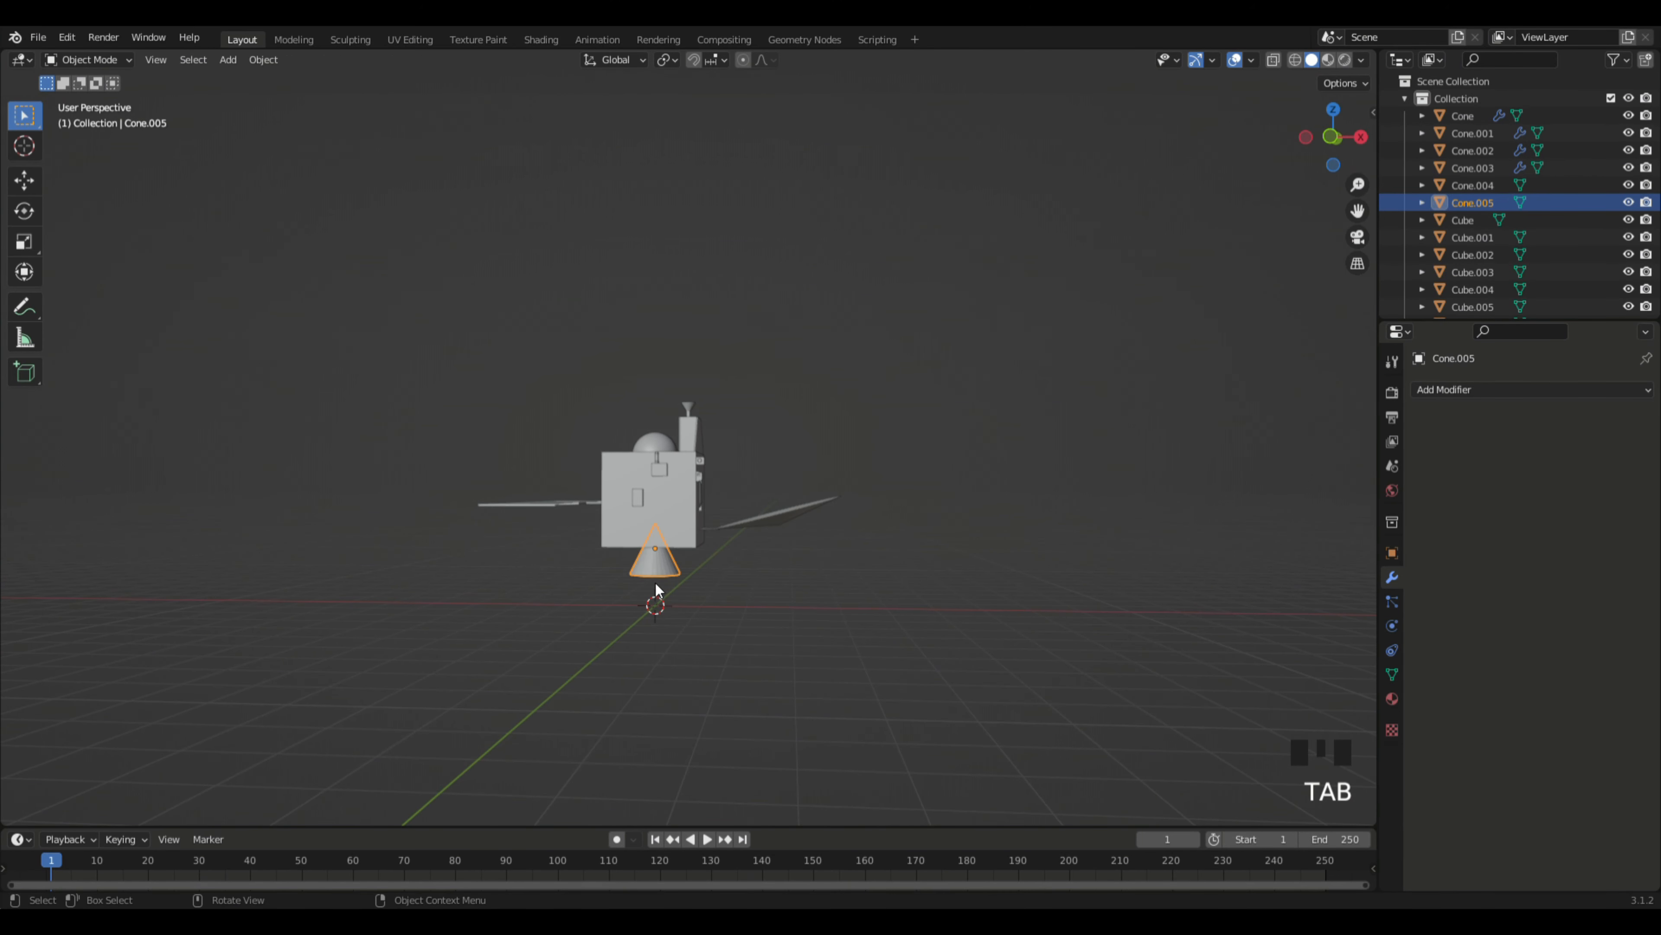
# Step: Scale the nozzle cone down uniformly beneath the satellite body
pyautogui.click(654, 570)
pyautogui.press('s')
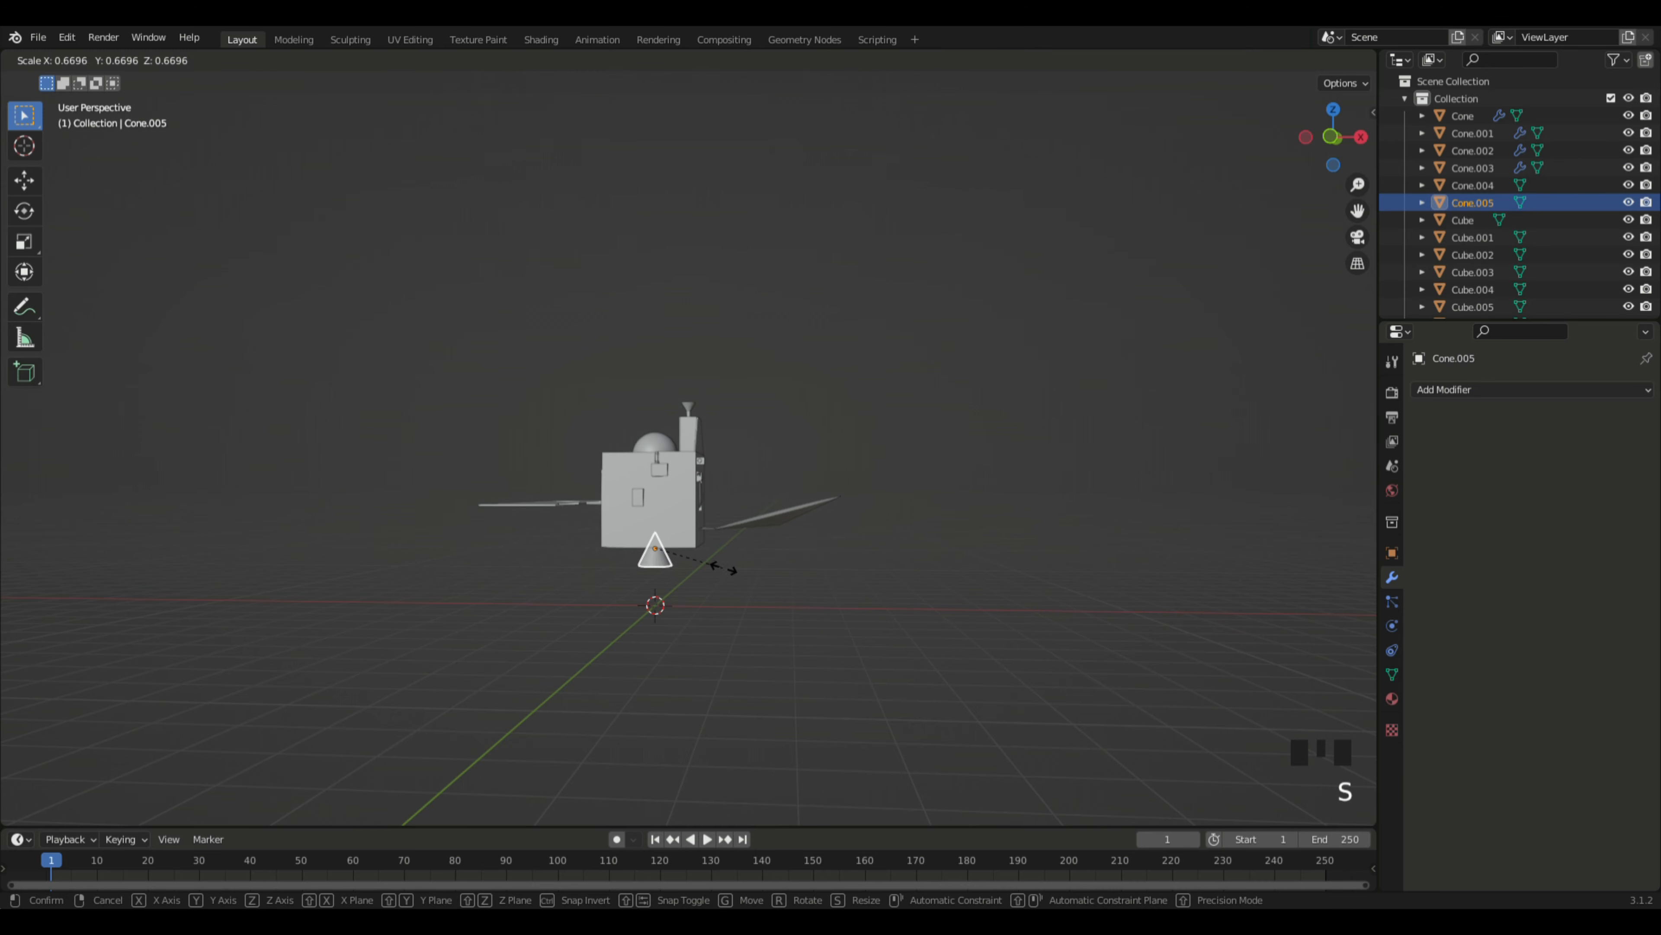
pyautogui.click(731, 576)
# Step: Examine the satellite from several angles, including the dome, solar panels and dish
pyautogui.moveTo(730, 576); pyautogui.dragTo(933, 597, button='middle')
pyautogui.scroll(3, 877, 512)
pyautogui.click(830, 567)
pyautogui.scroll(1, 828, 568)
pyautogui.keyDown('shift'); pyautogui.moveTo(956, 447); pyautogui.dragTo(1042, 493, button='middle'); pyautogui.keyUp('shift')
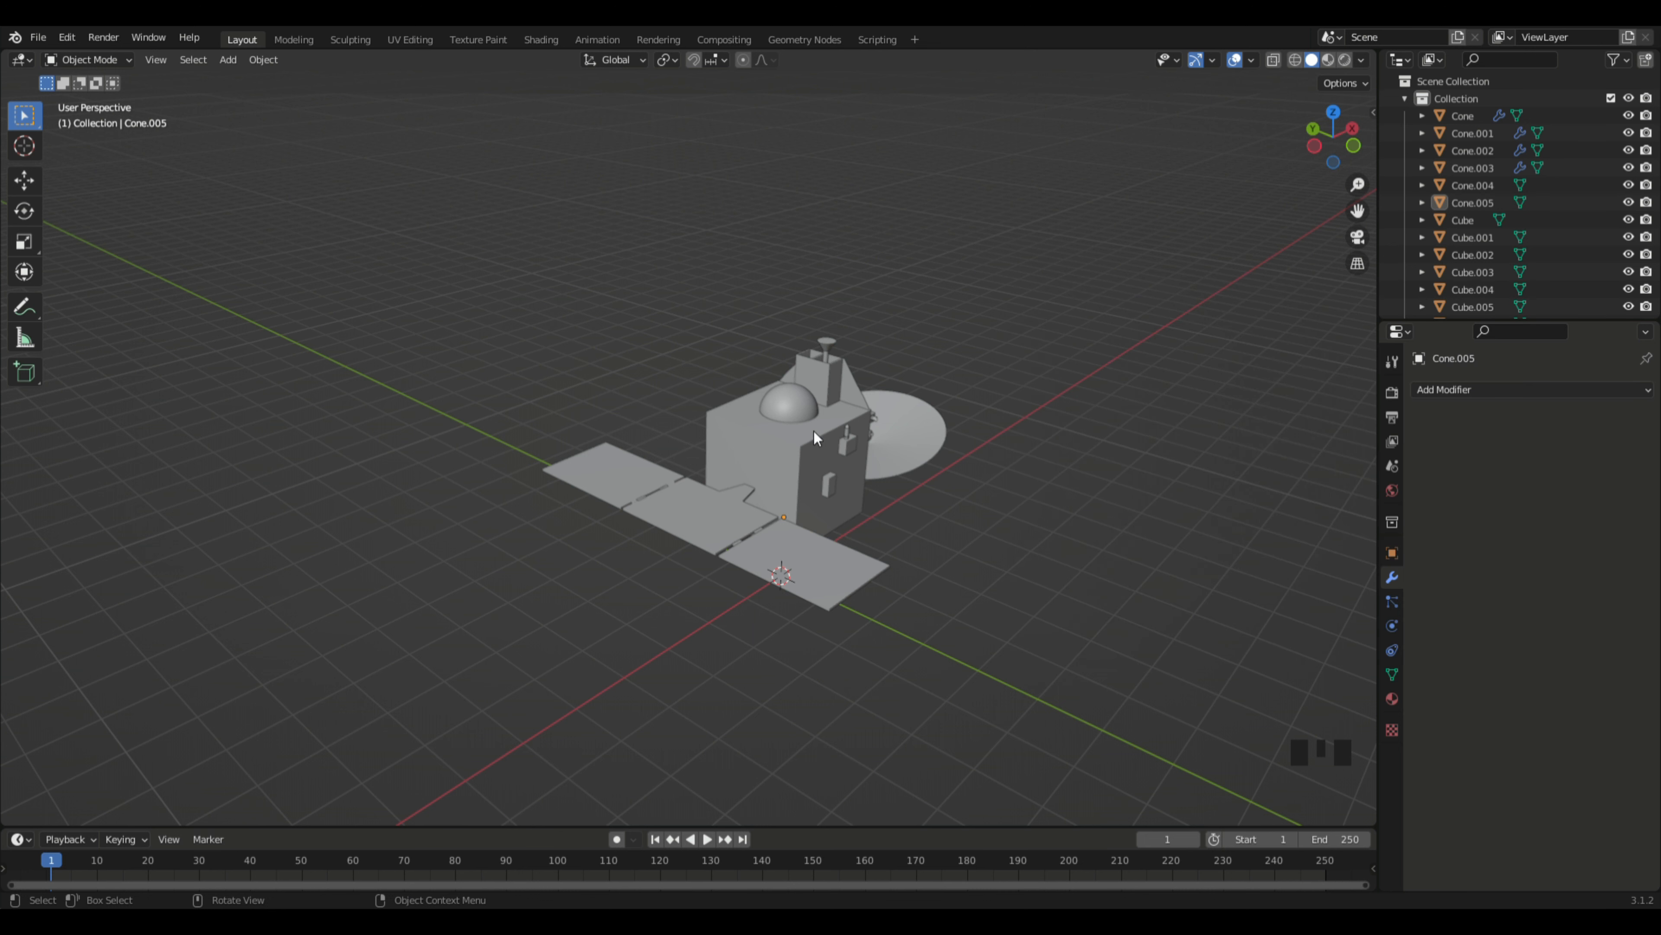
pyautogui.click(916, 435)
pyautogui.moveTo(1209, 400); pyautogui.dragTo(1017, 522, button='middle')
pyautogui.click(1089, 539)
pyautogui.scroll(-3, 995, 557)
pyautogui.moveTo(982, 582); pyautogui.dragTo(991, 563, button='middle')
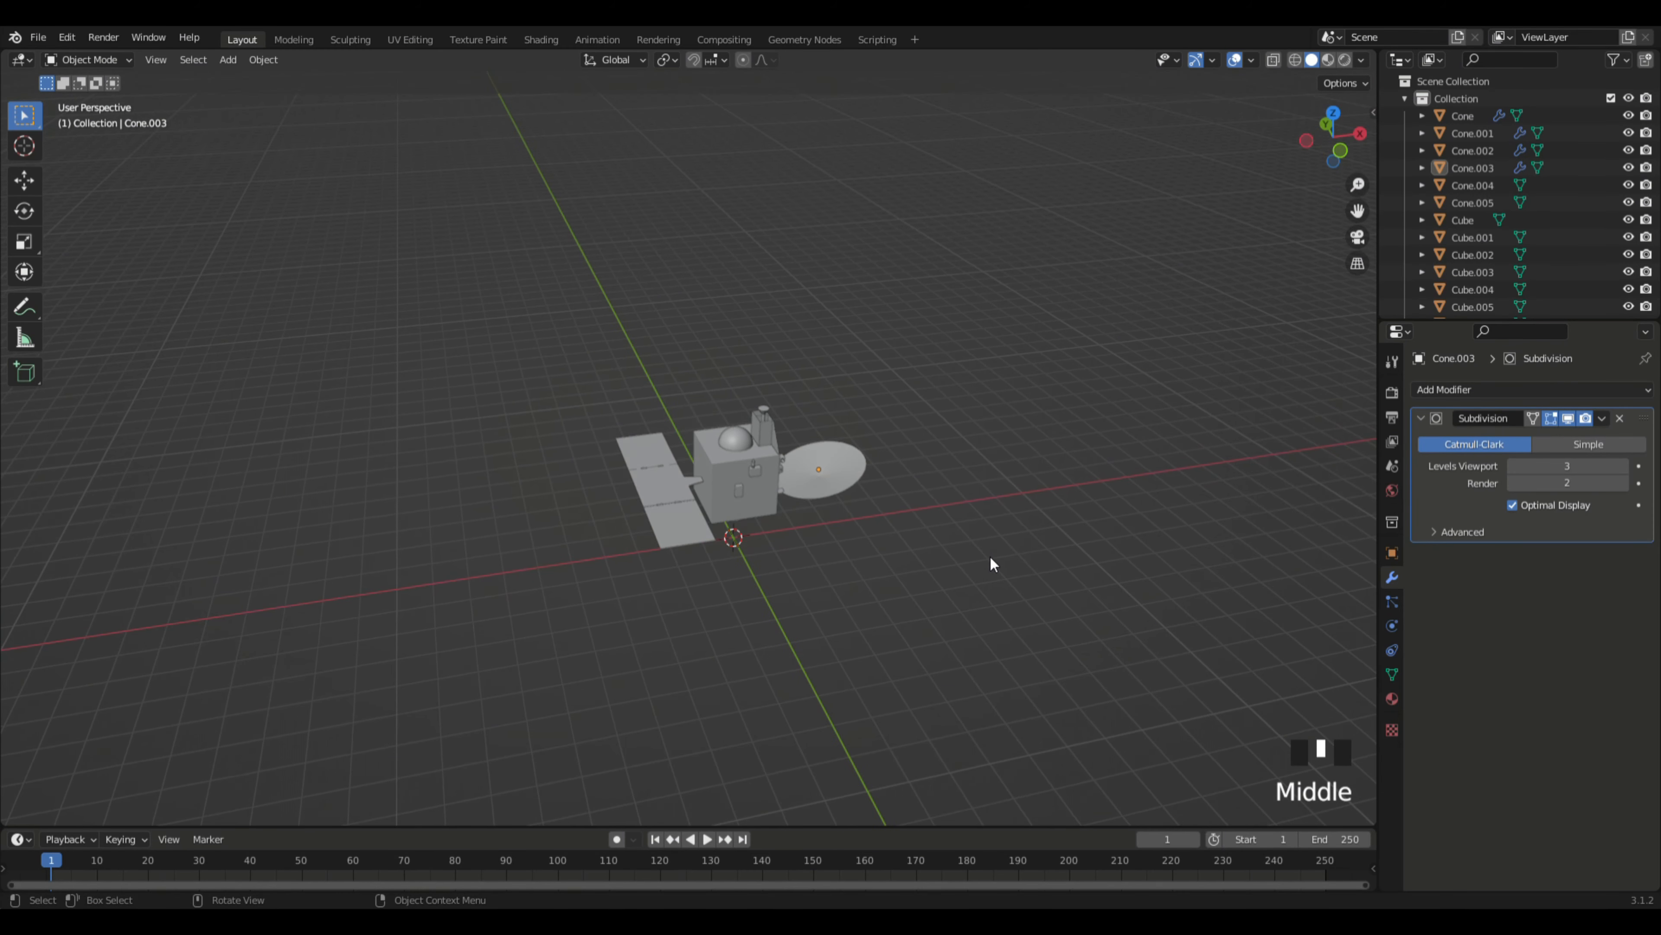
# Step: Add a 32-vertex cylinder at the origin and raise it about 6.23 m along Z above the satellite
pyautogui.hotkey('shift', 'a')
pyautogui.moveTo(846, 559)
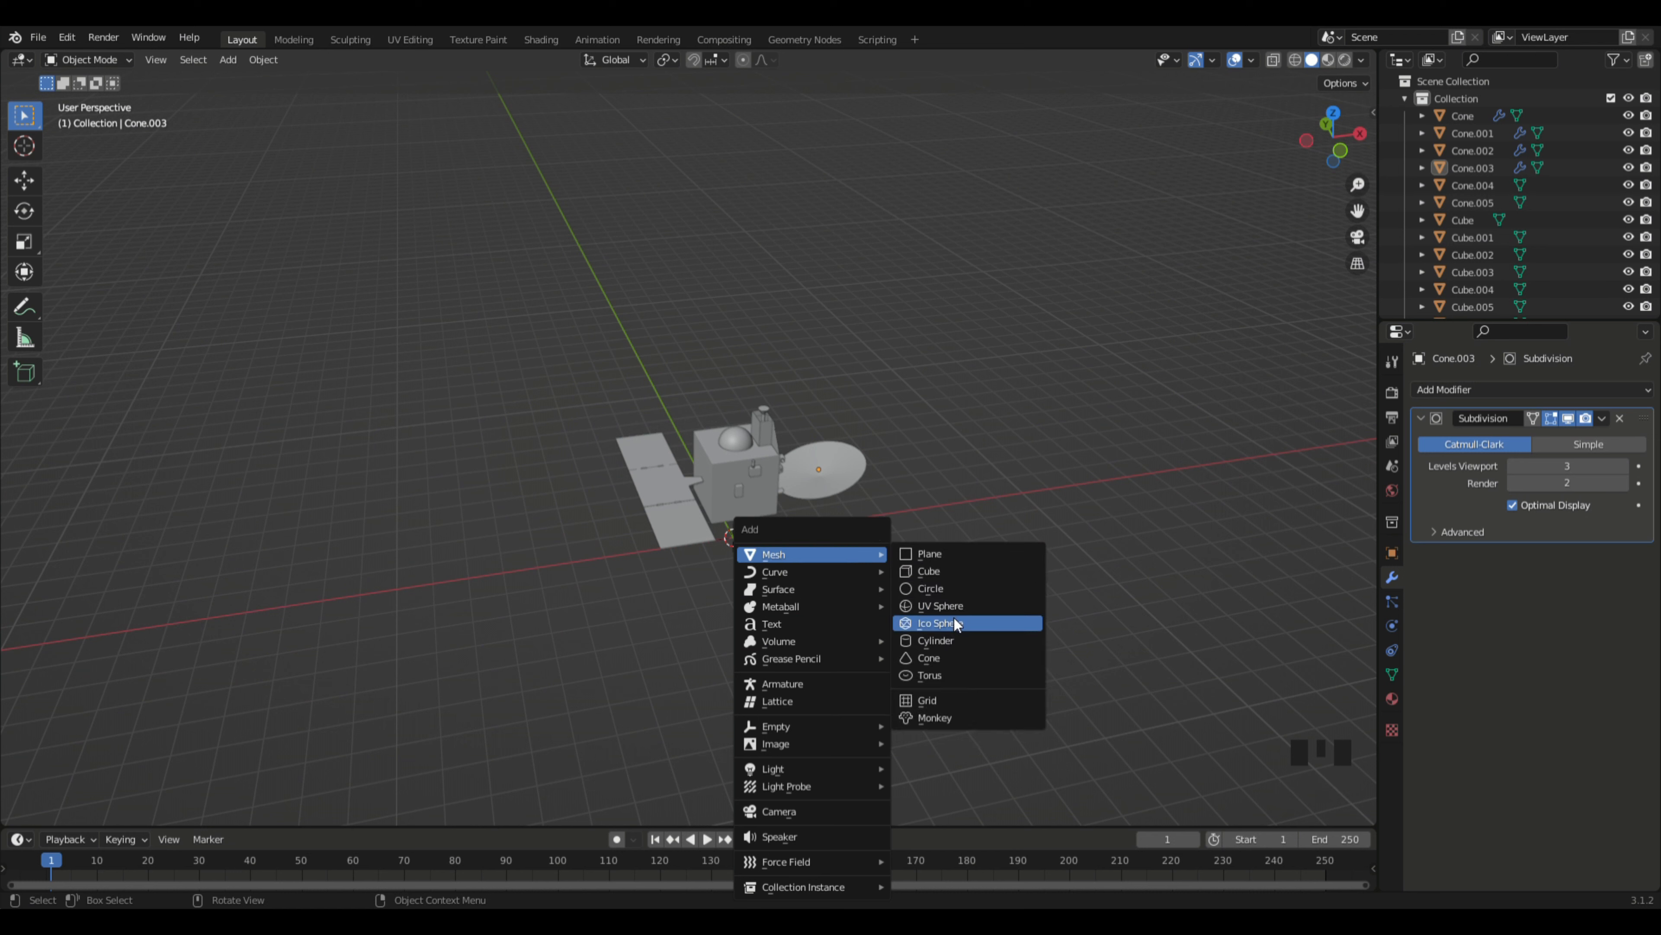
pyautogui.click(955, 639)
pyautogui.press('g')
pyautogui.press('z')
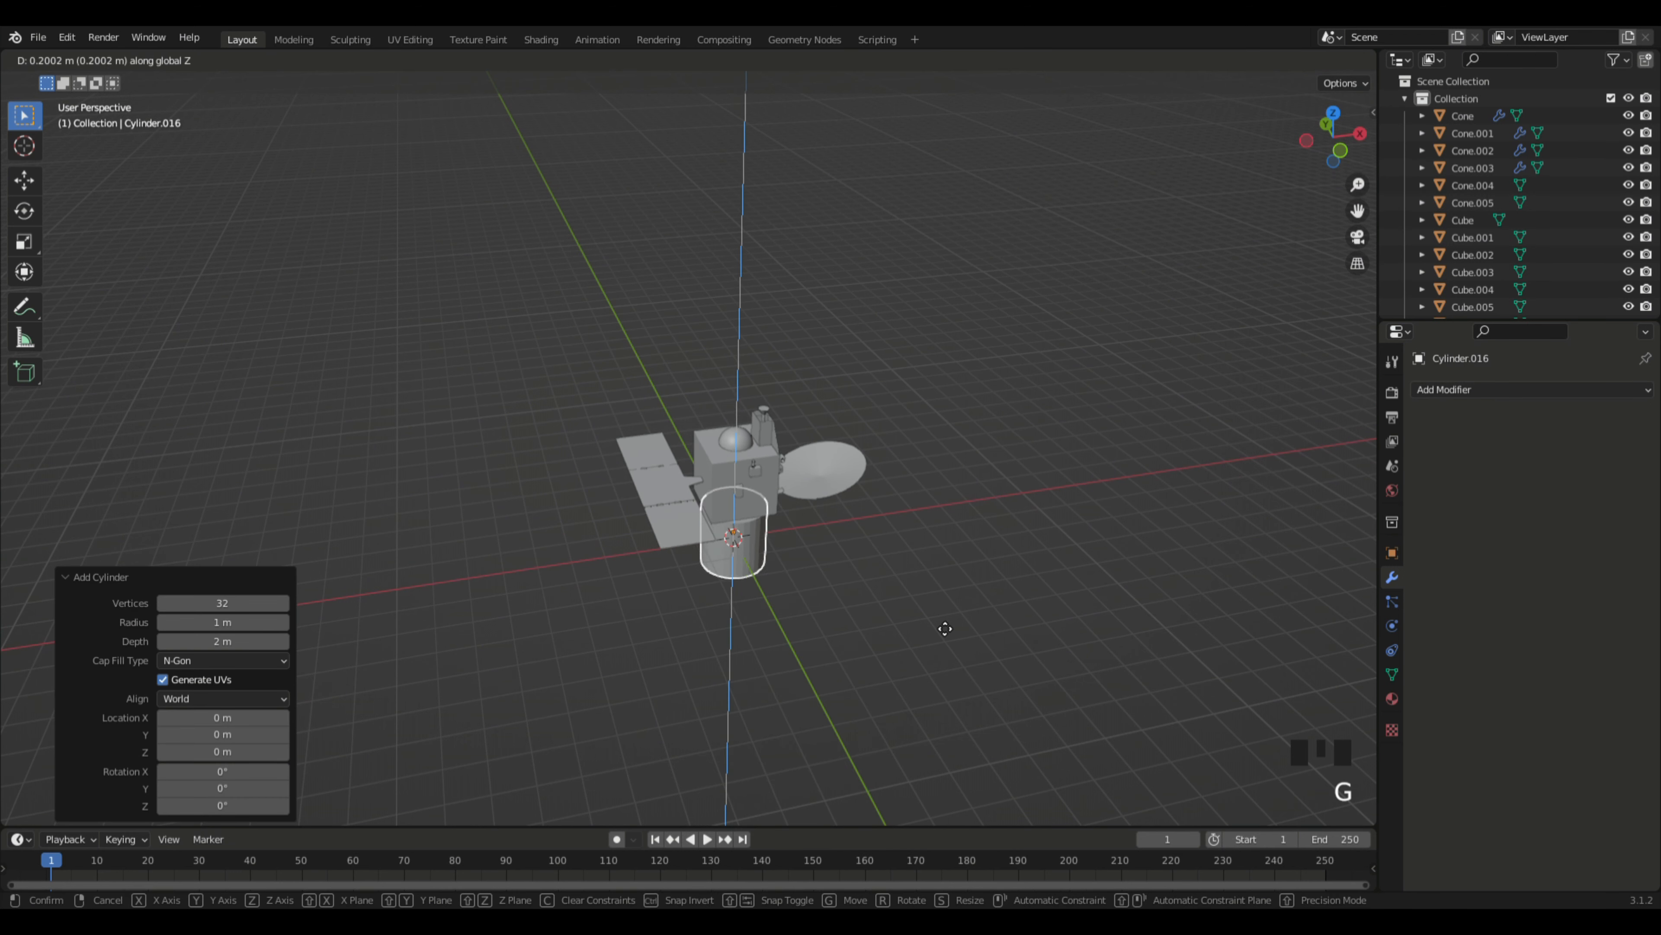
pyautogui.click(978, 441)
pyautogui.scroll(3, 1072, 475)
pyautogui.moveTo(1072, 475)
pyautogui.mouseDown(button='middle')
pyautogui.moveTo(1023, 468)
pyautogui.moveTo(1013, 485)
pyautogui.moveTo(1075, 487)
pyautogui.moveTo(1053, 474)
pyautogui.mouseUp(button='middle')
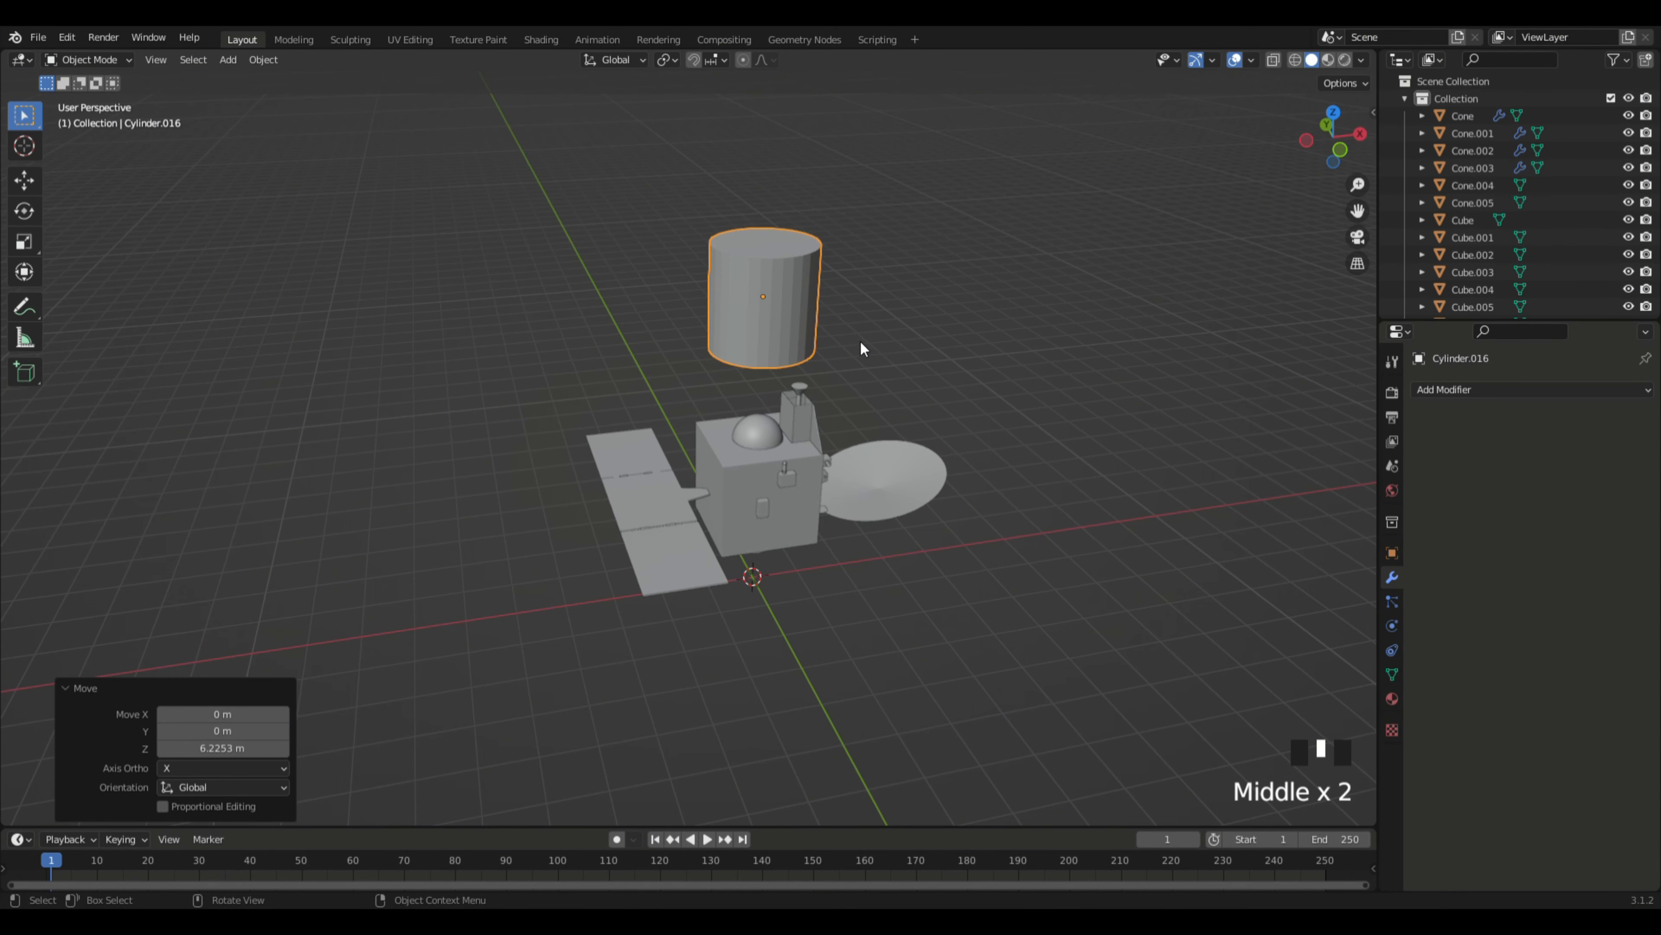
# Step: Adjust the cylinder's height, then scale it uniformly to about 0.129 and flatten it to about 0.254 along Z
pyautogui.press('g')
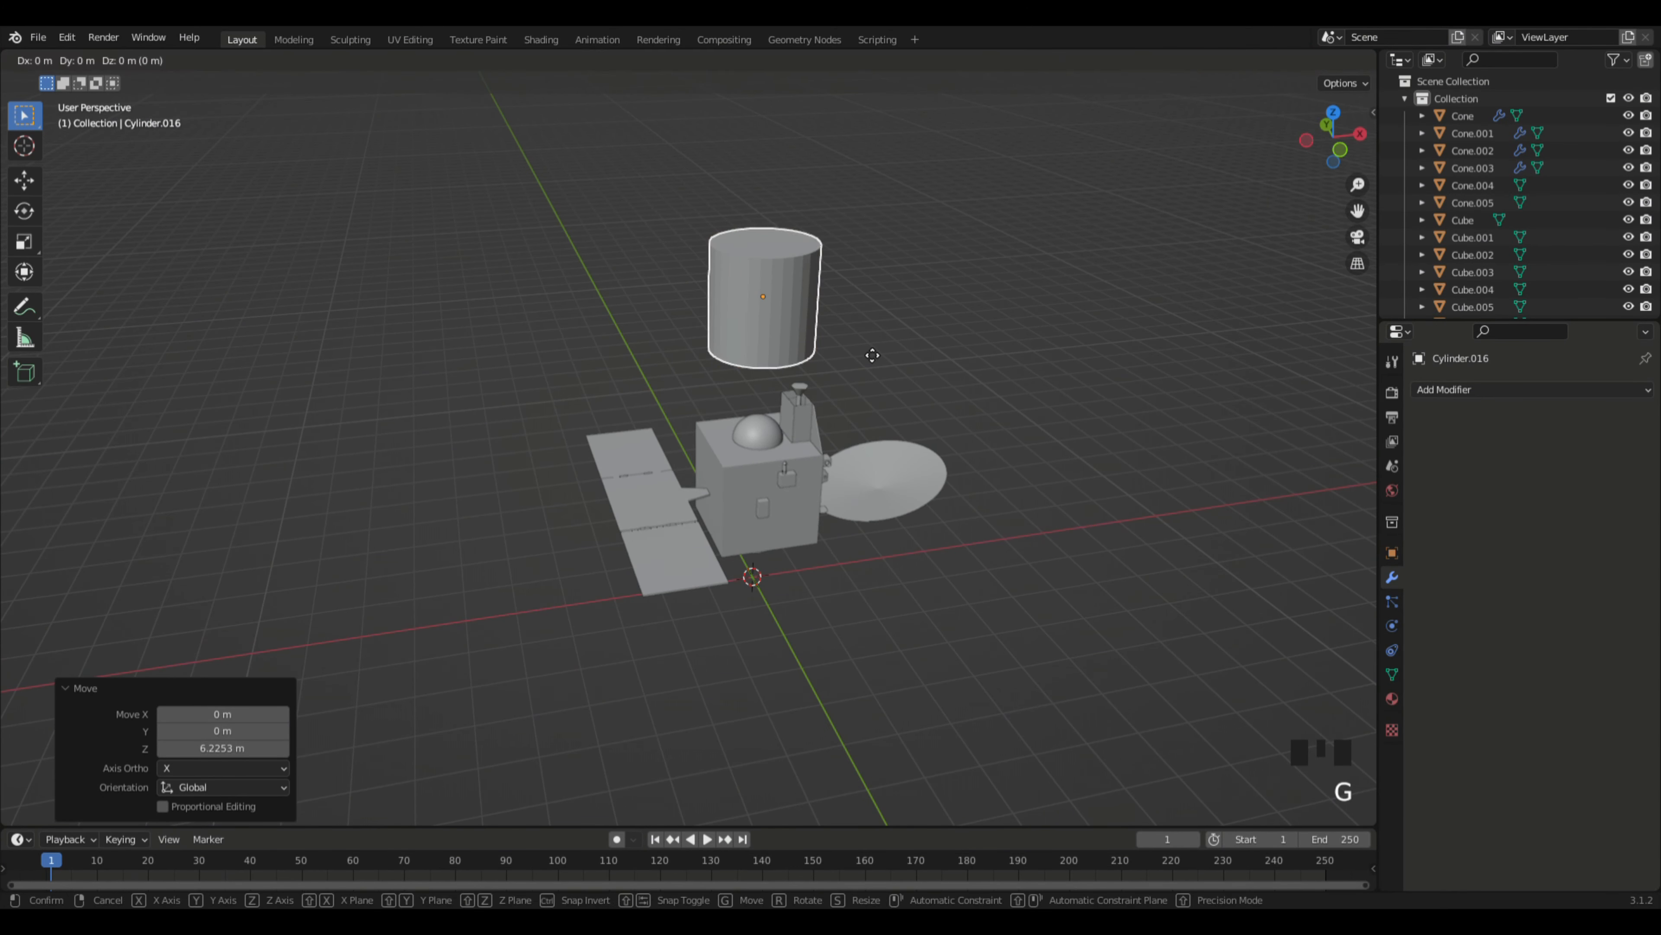
pyautogui.press('z')
pyautogui.click(870, 391)
pyautogui.moveTo(870, 391); pyautogui.dragTo(1005, 238, button='middle')
pyautogui.press('s')
pyautogui.click(885, 248)
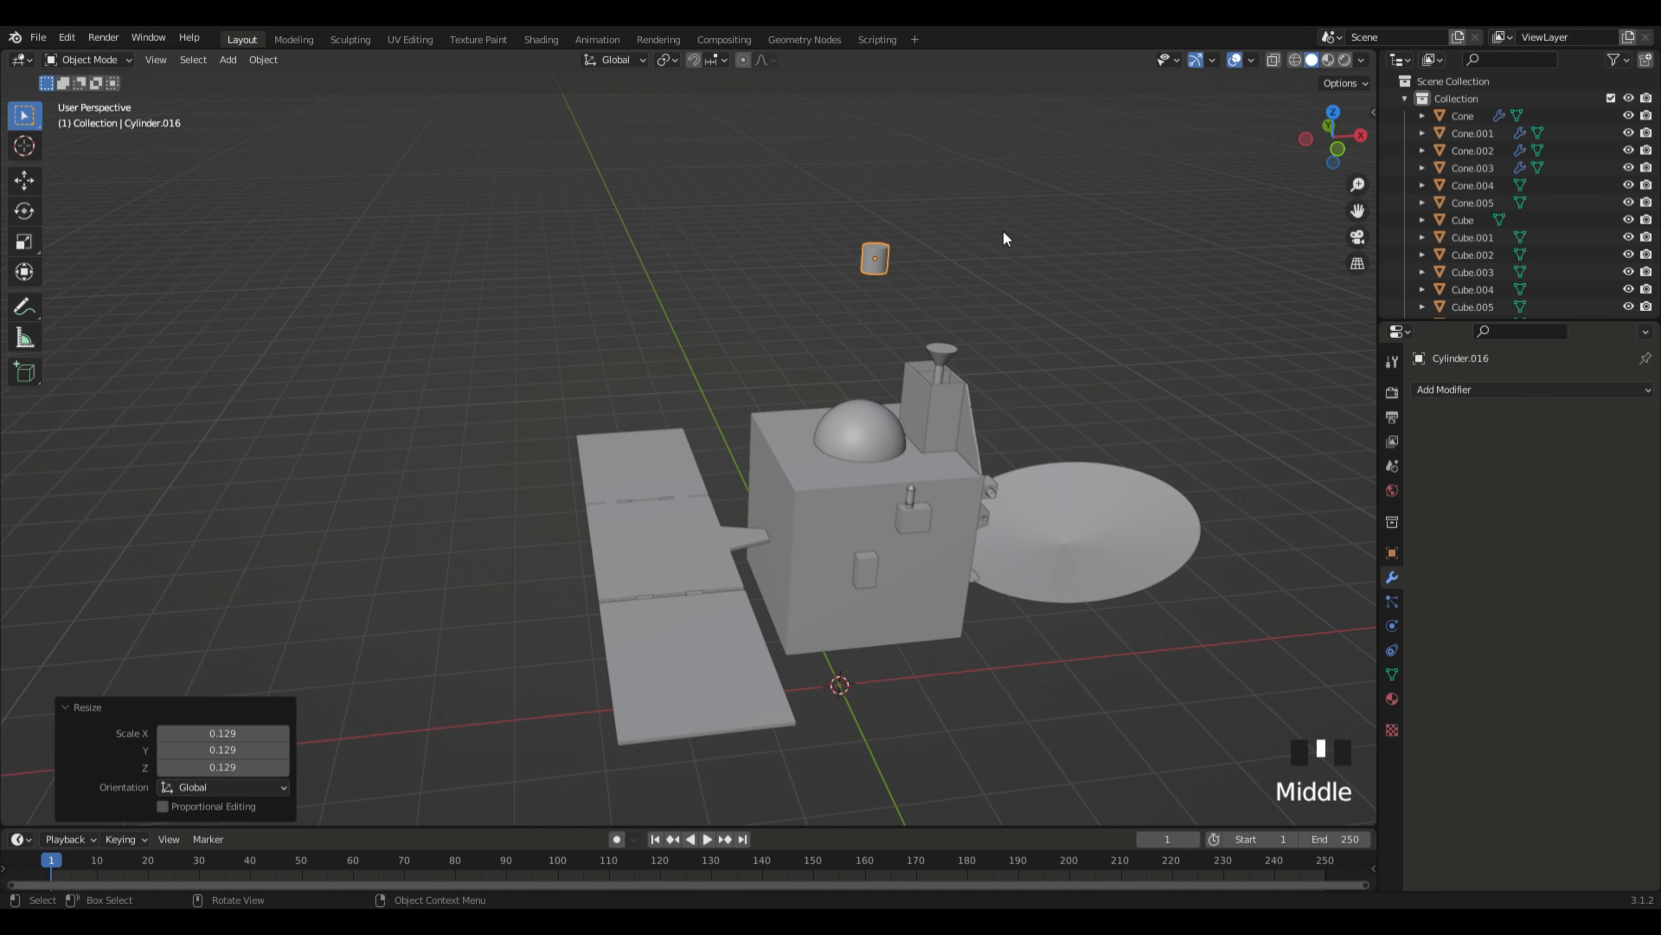
pyautogui.press('s')
pyautogui.press('z')
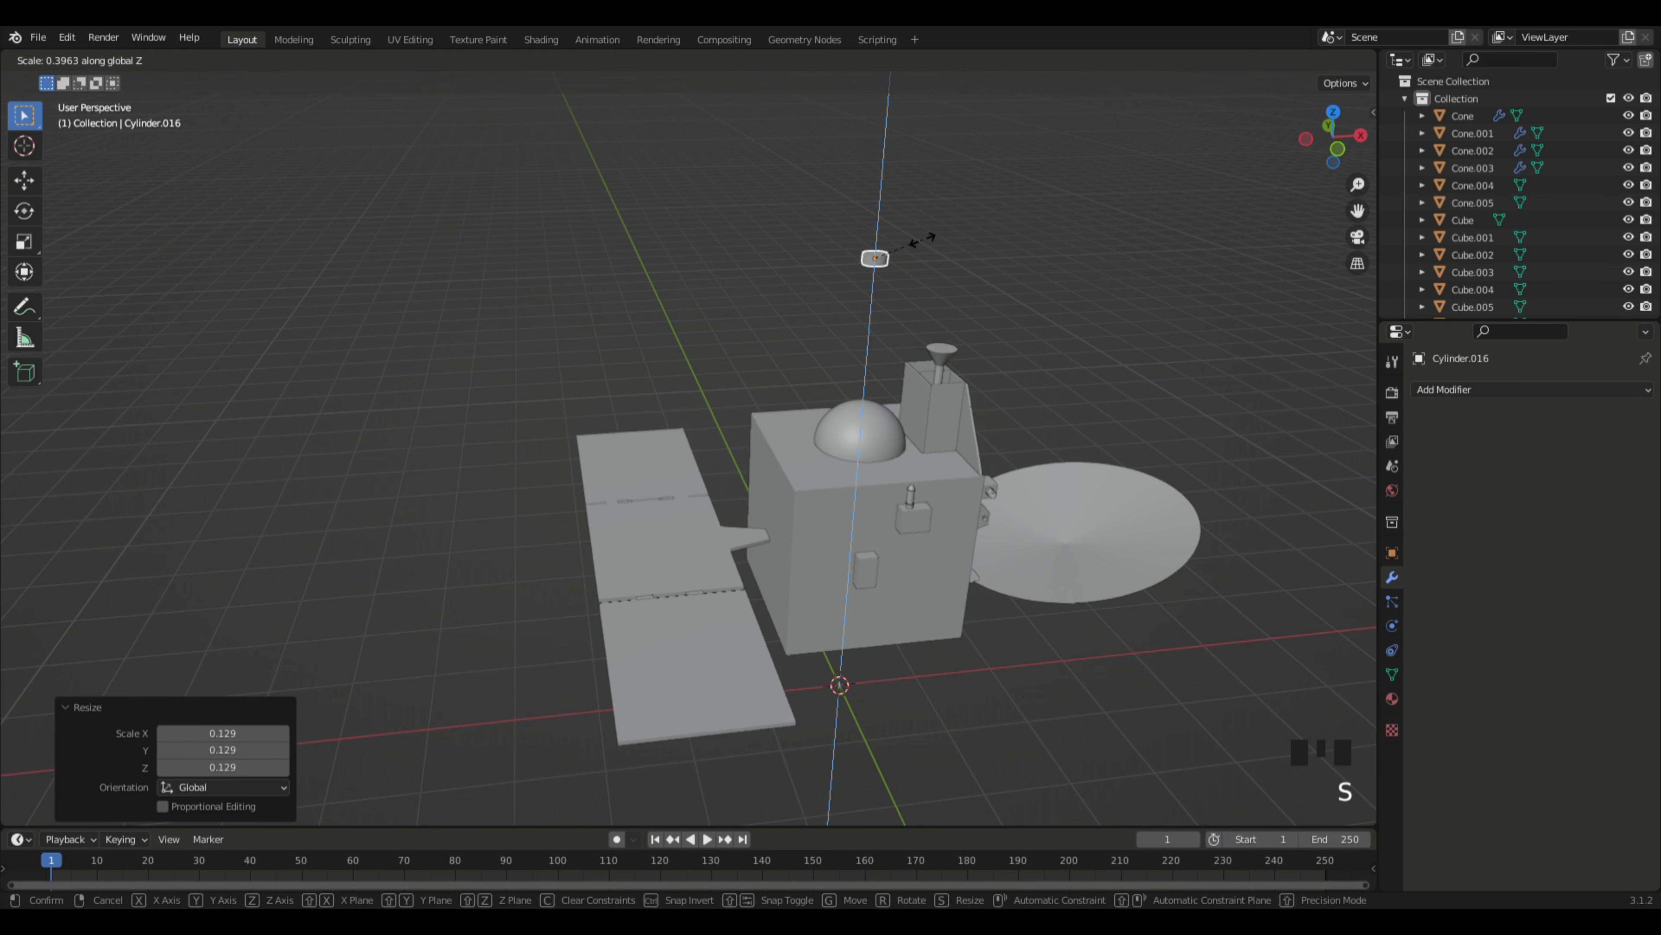
pyautogui.click(906, 246)
pyautogui.moveTo(906, 246); pyautogui.dragTo(1041, 262, button='middle')
# Step: Lower the small disc about 1.91 m to the body's top and shift it about -0.79 m along X
pyautogui.press('g')
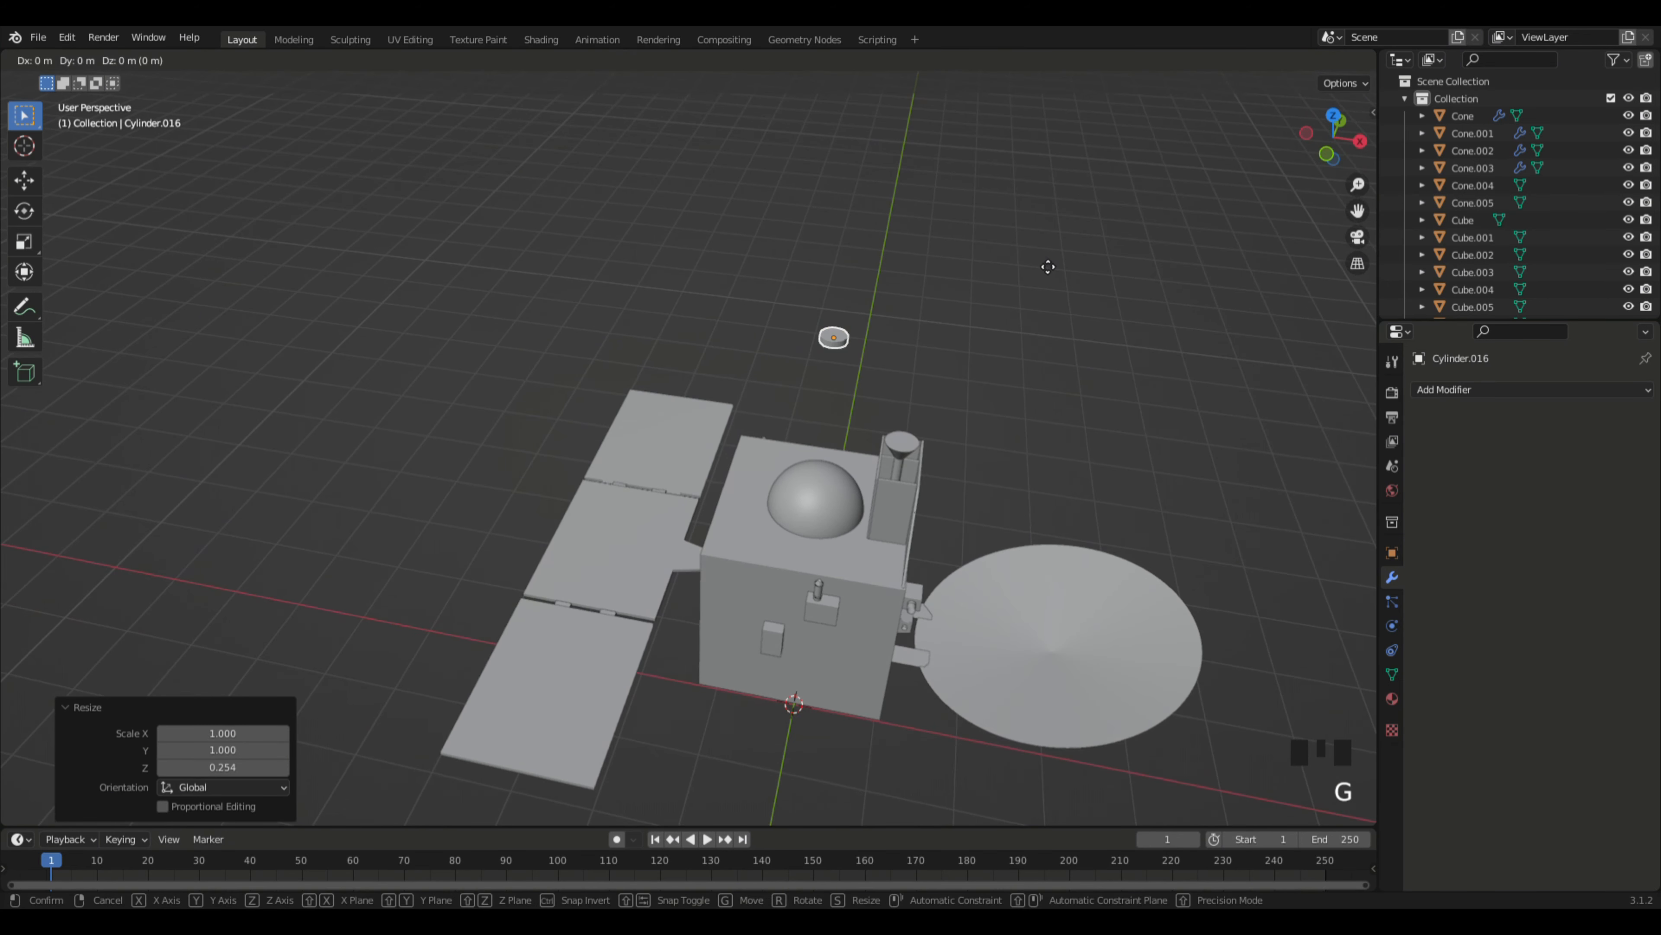
pyautogui.press('z')
pyautogui.click(1047, 428)
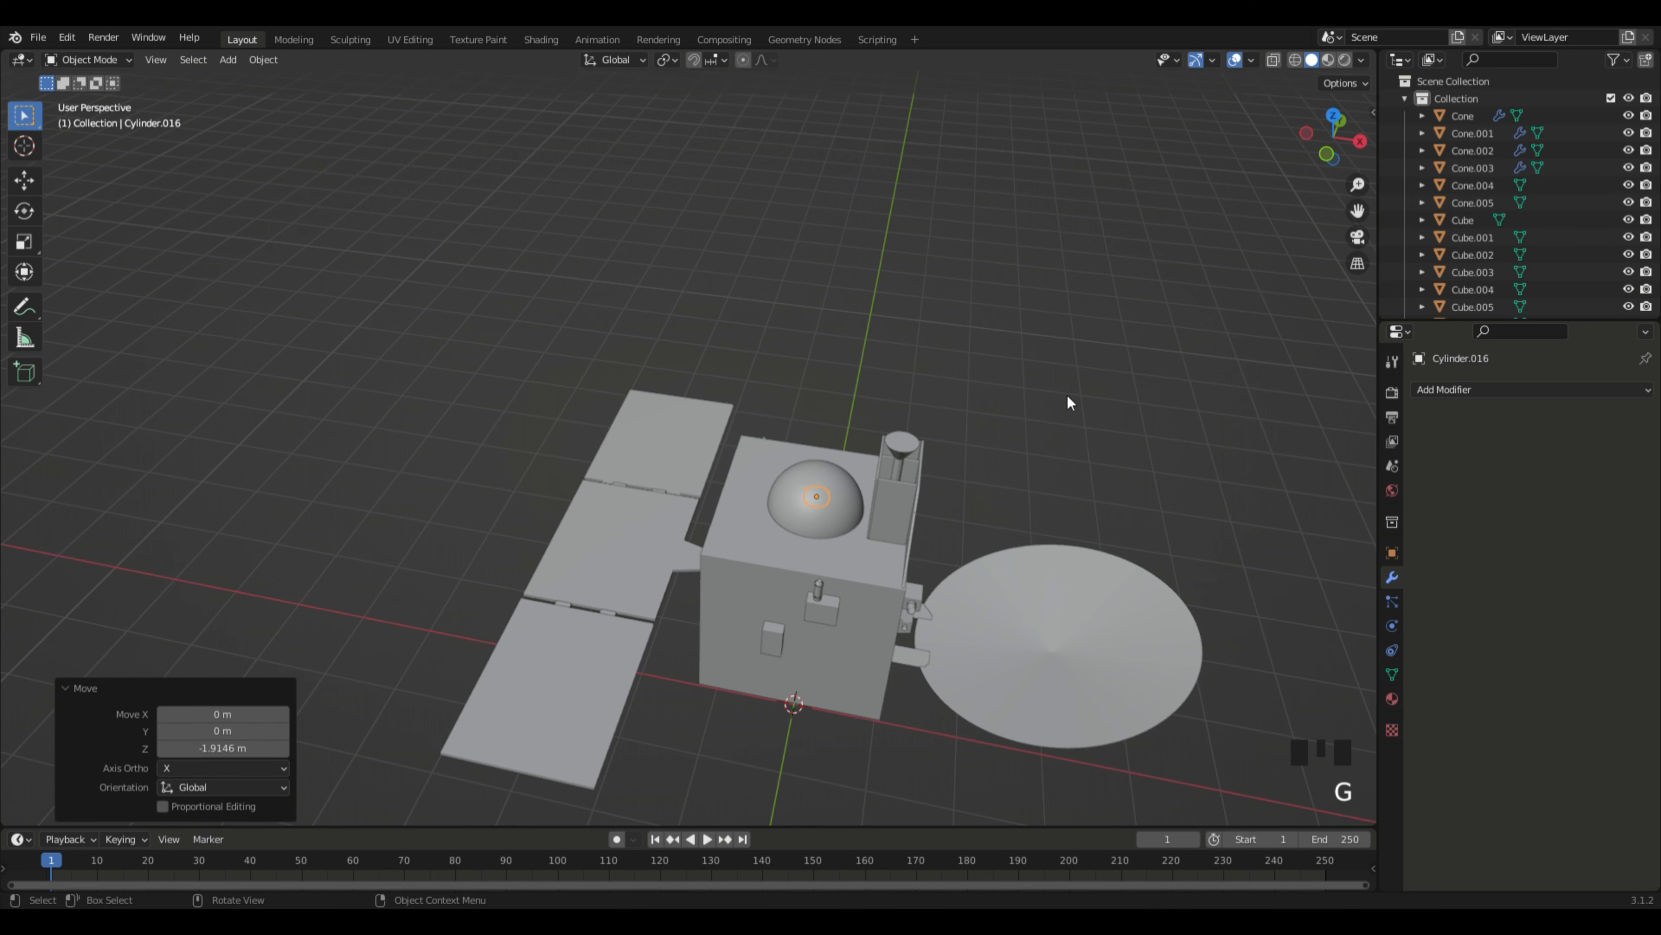
pyautogui.press('g')
pyautogui.press('x')
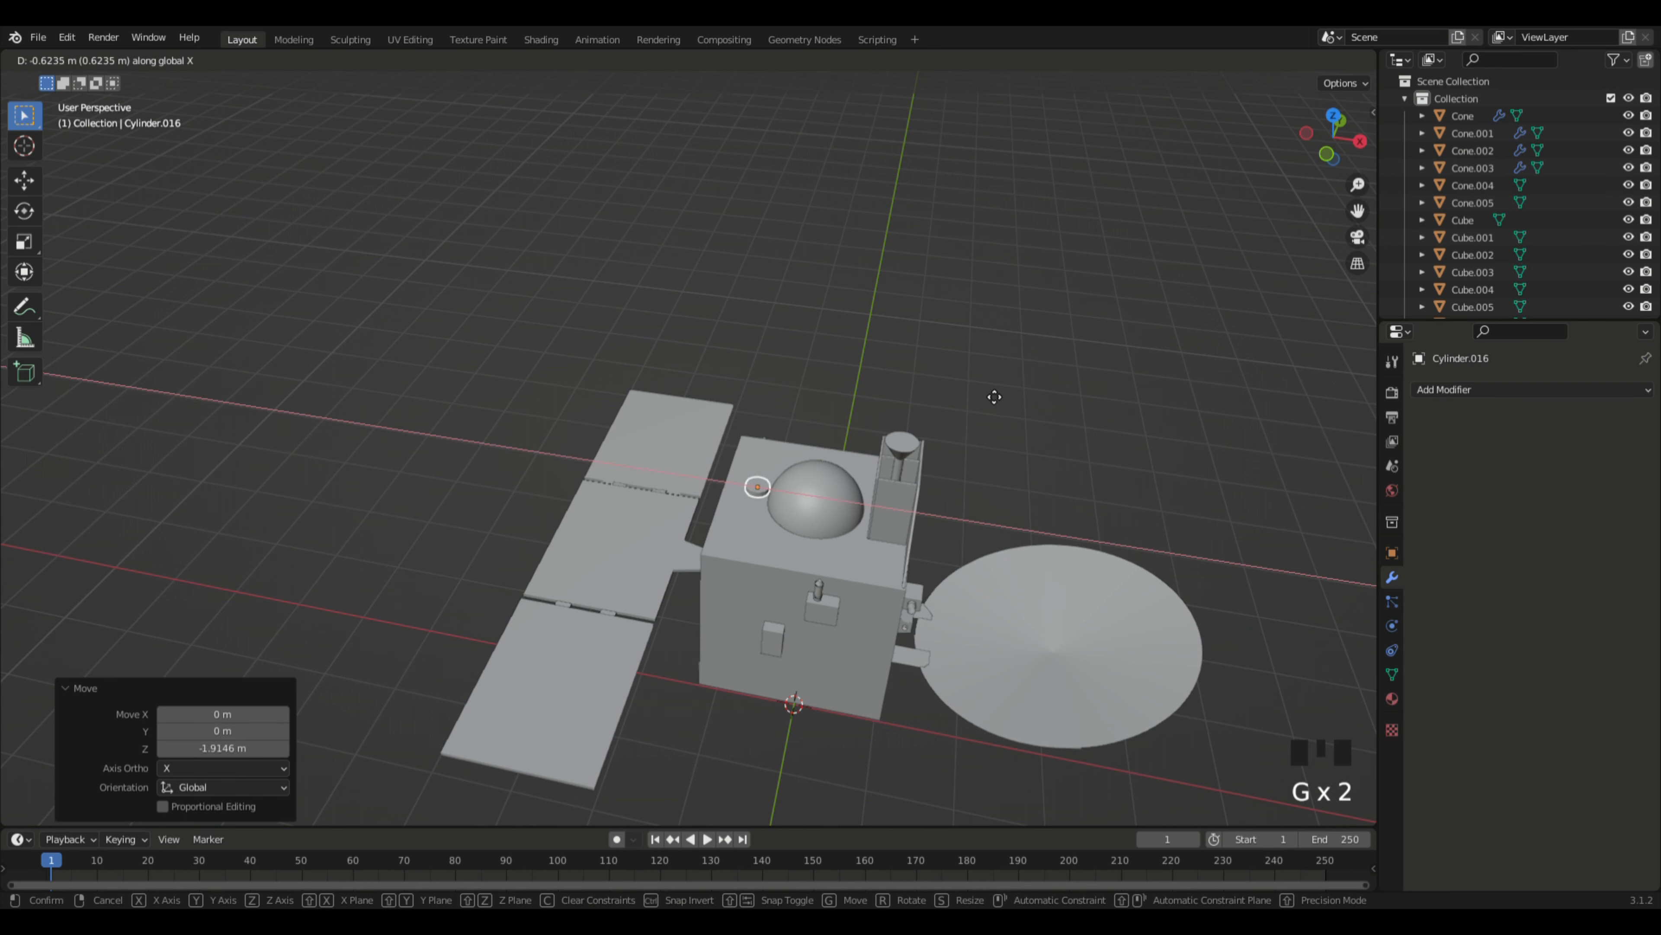
pyautogui.click(1040, 392)
pyautogui.moveTo(1040, 392); pyautogui.dragTo(1092, 331, button='middle')
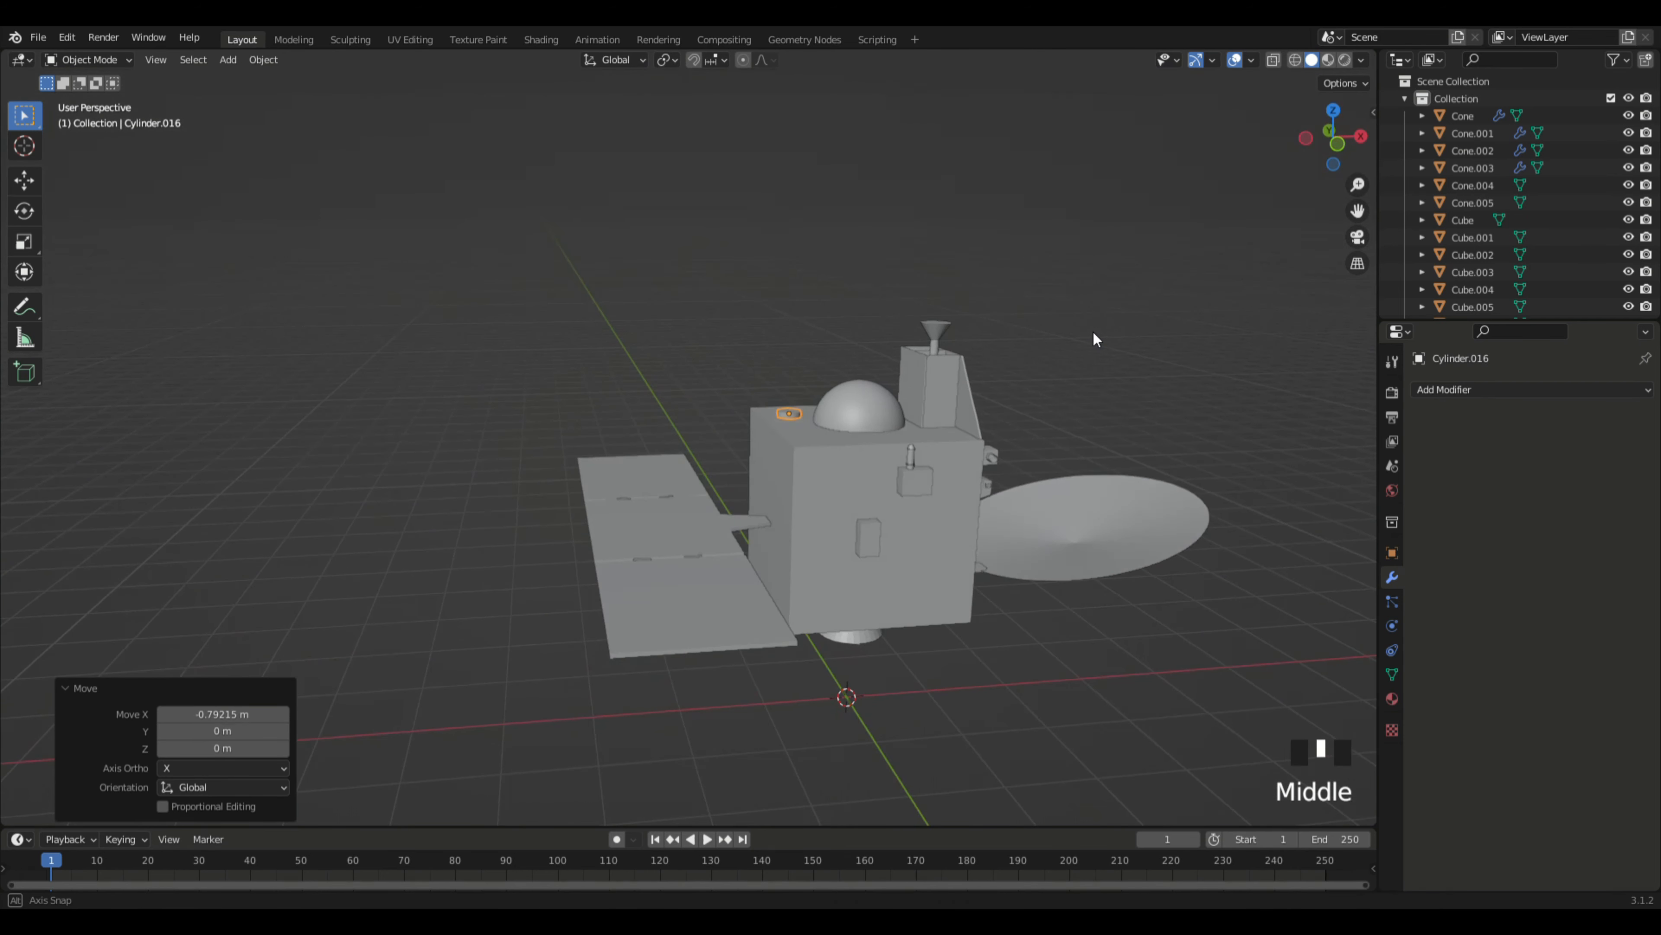
# Step: Move the disc about -0.83 m along Y towards the body's front corner, then back by about 0.05 m
pyautogui.press('g')
pyautogui.press('y')
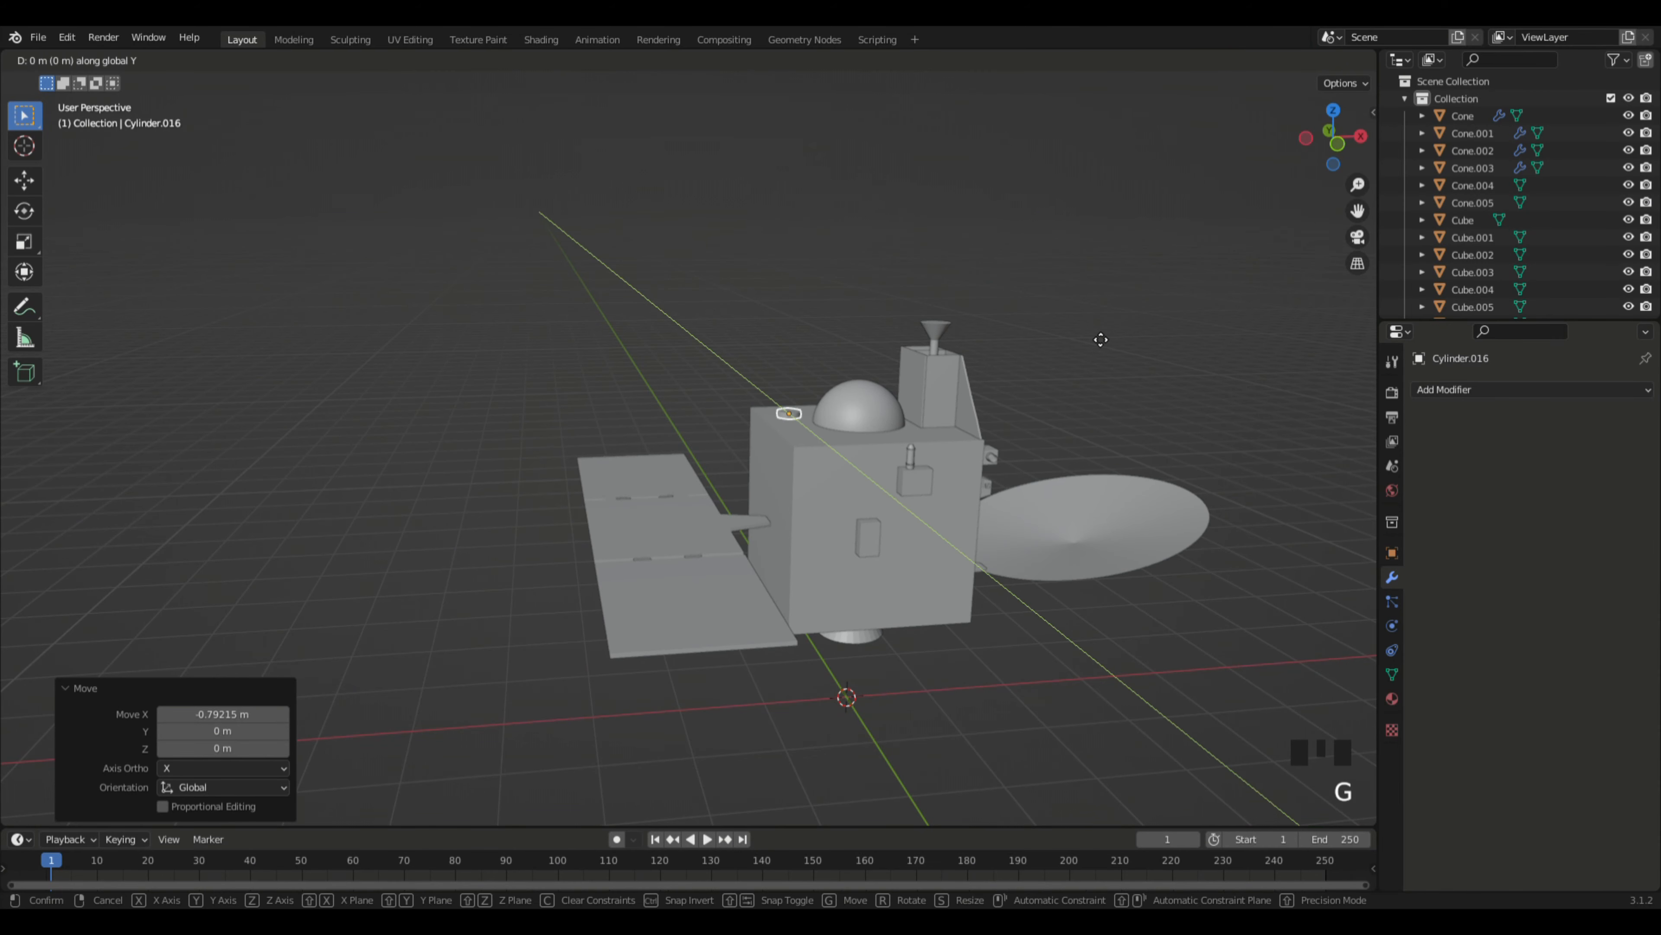
pyautogui.click(1105, 371)
pyautogui.moveTo(1106, 372); pyautogui.dragTo(808, 615, button='middle')
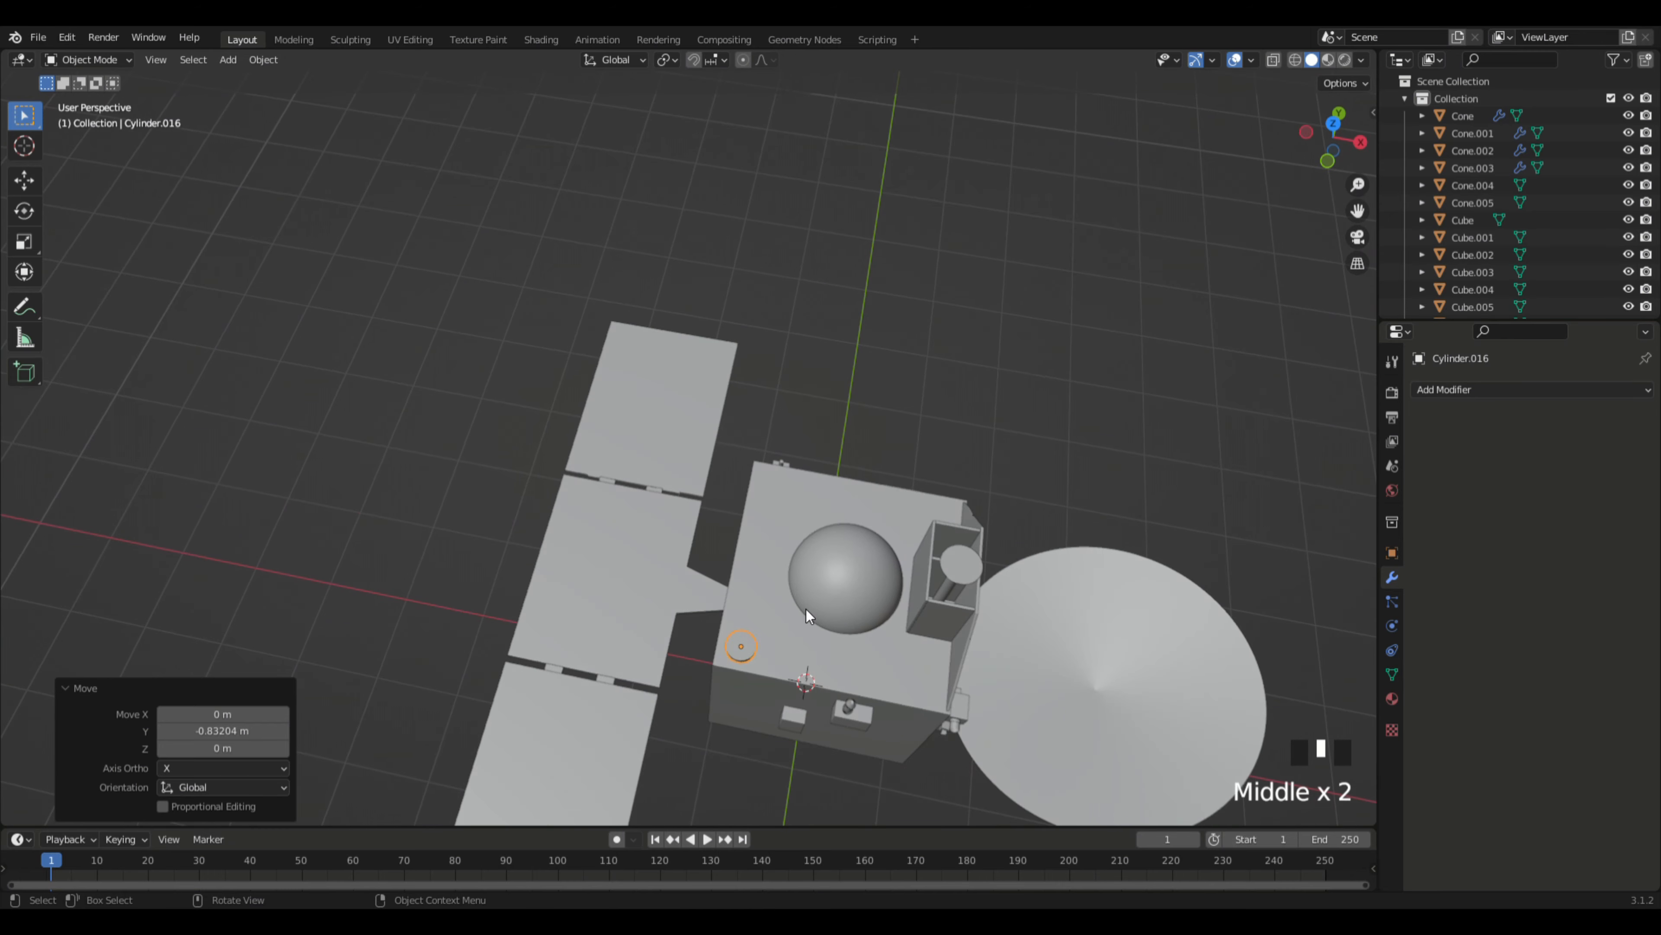
pyautogui.press('g')
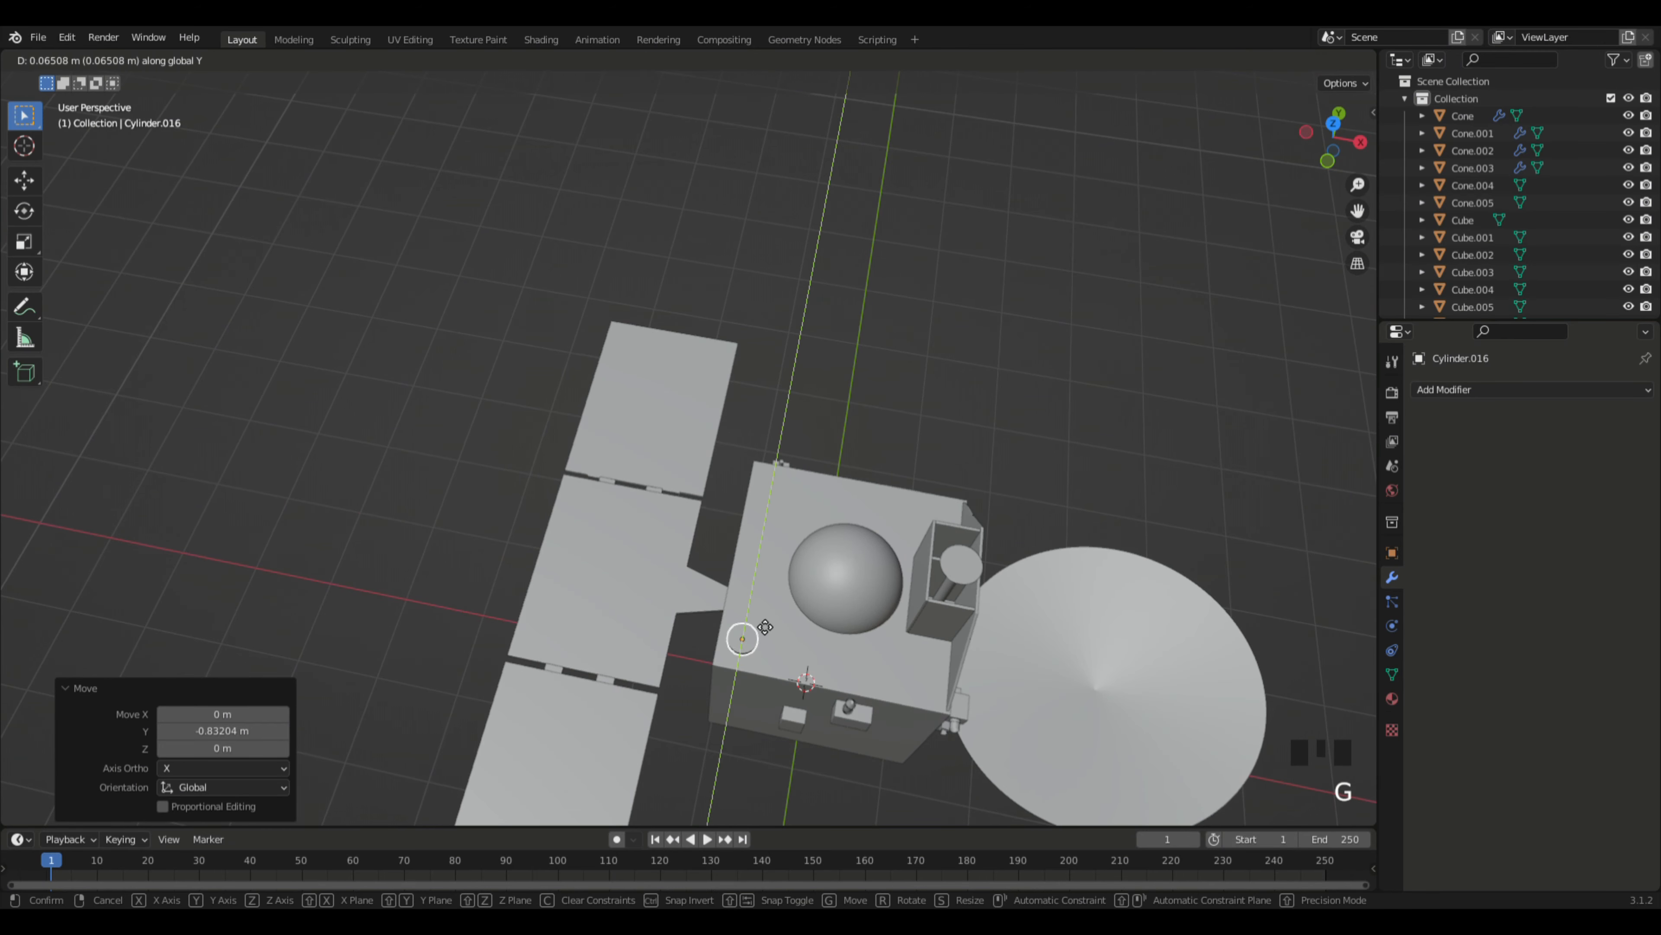
pyautogui.click(762, 632)
pyautogui.moveTo(849, 569); pyautogui.dragTo(1015, 330, button='middle')
# Step: Rotate the disc 15° about the global X axis
pyautogui.press('r')
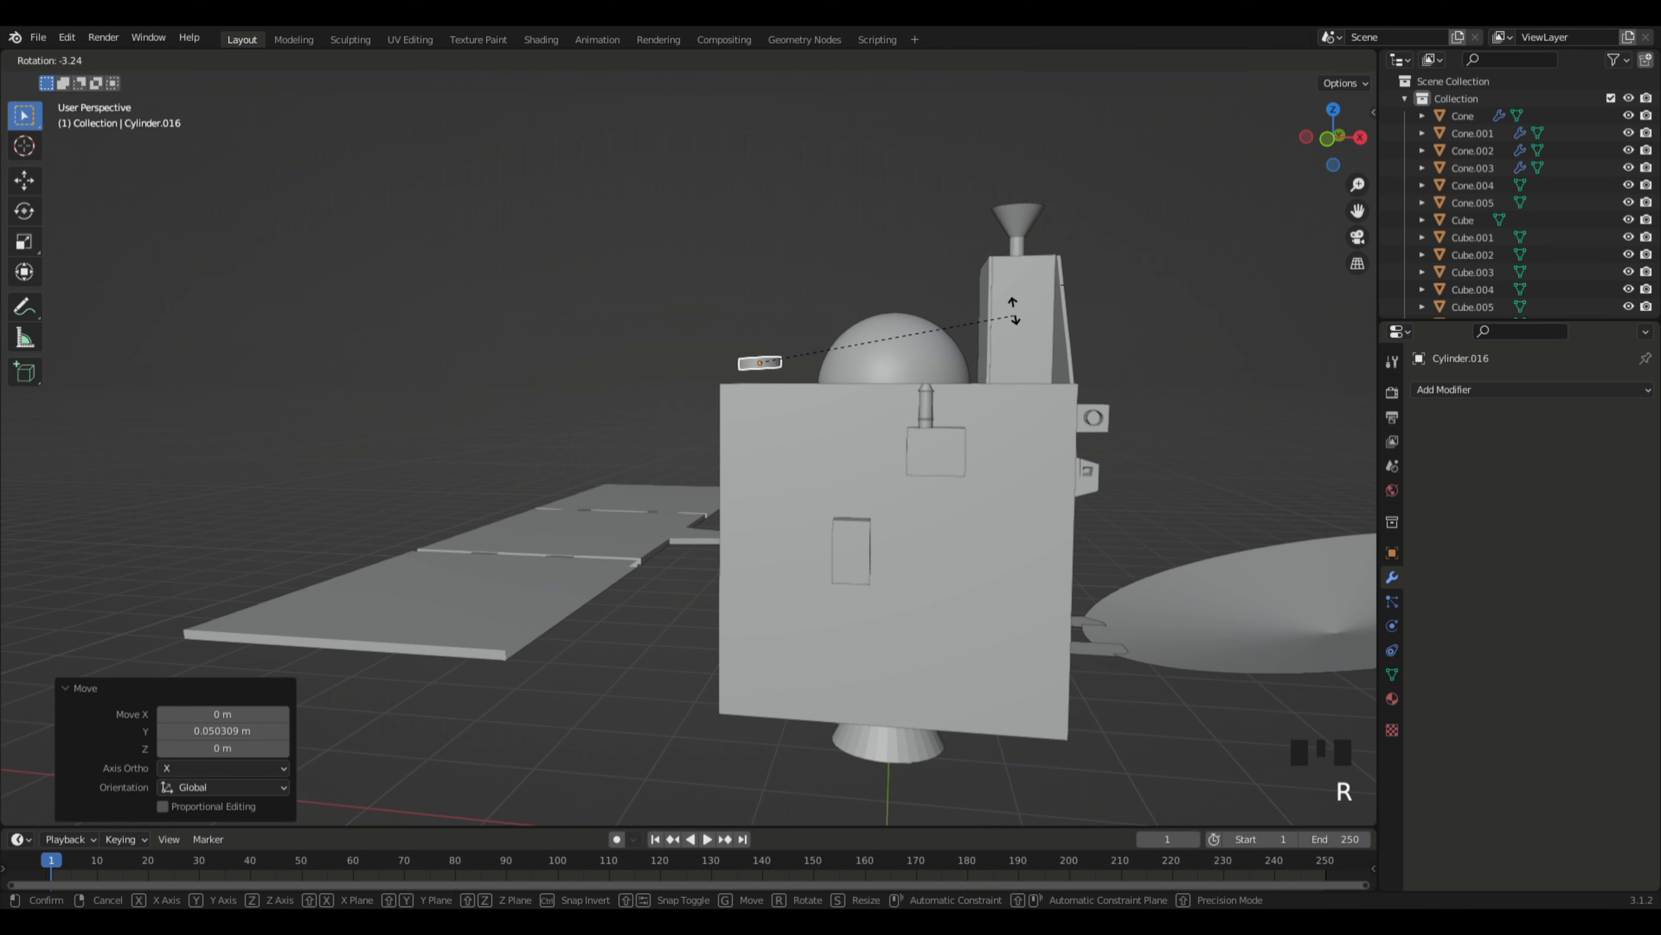
pyautogui.press('x')
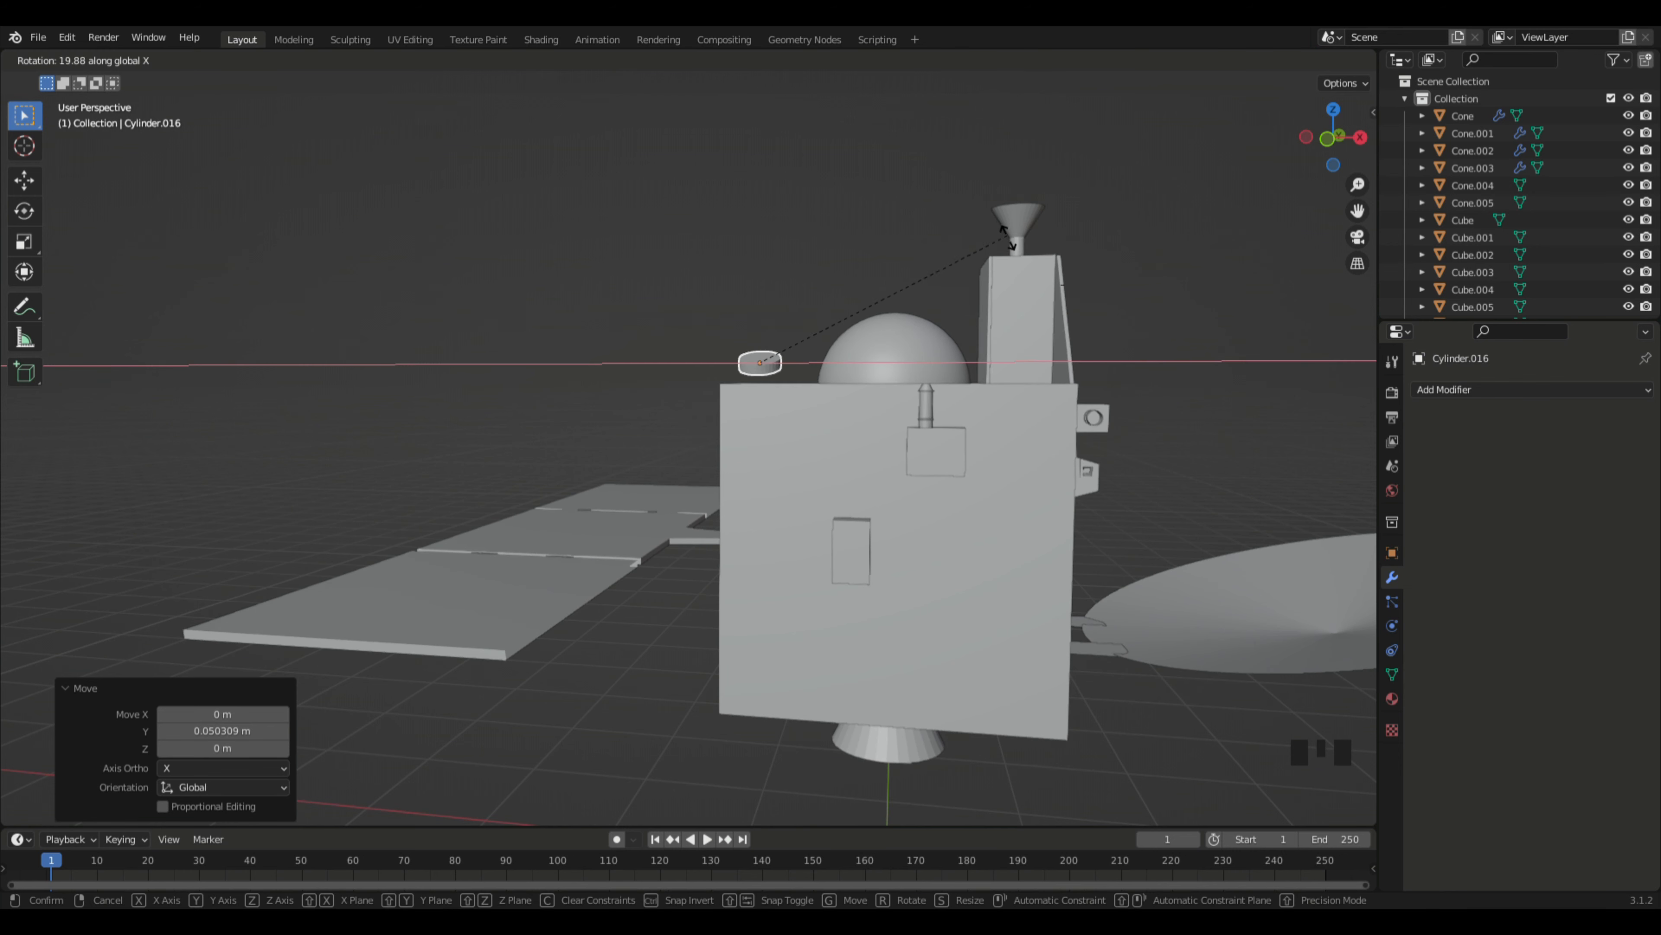
pyautogui.write('15')
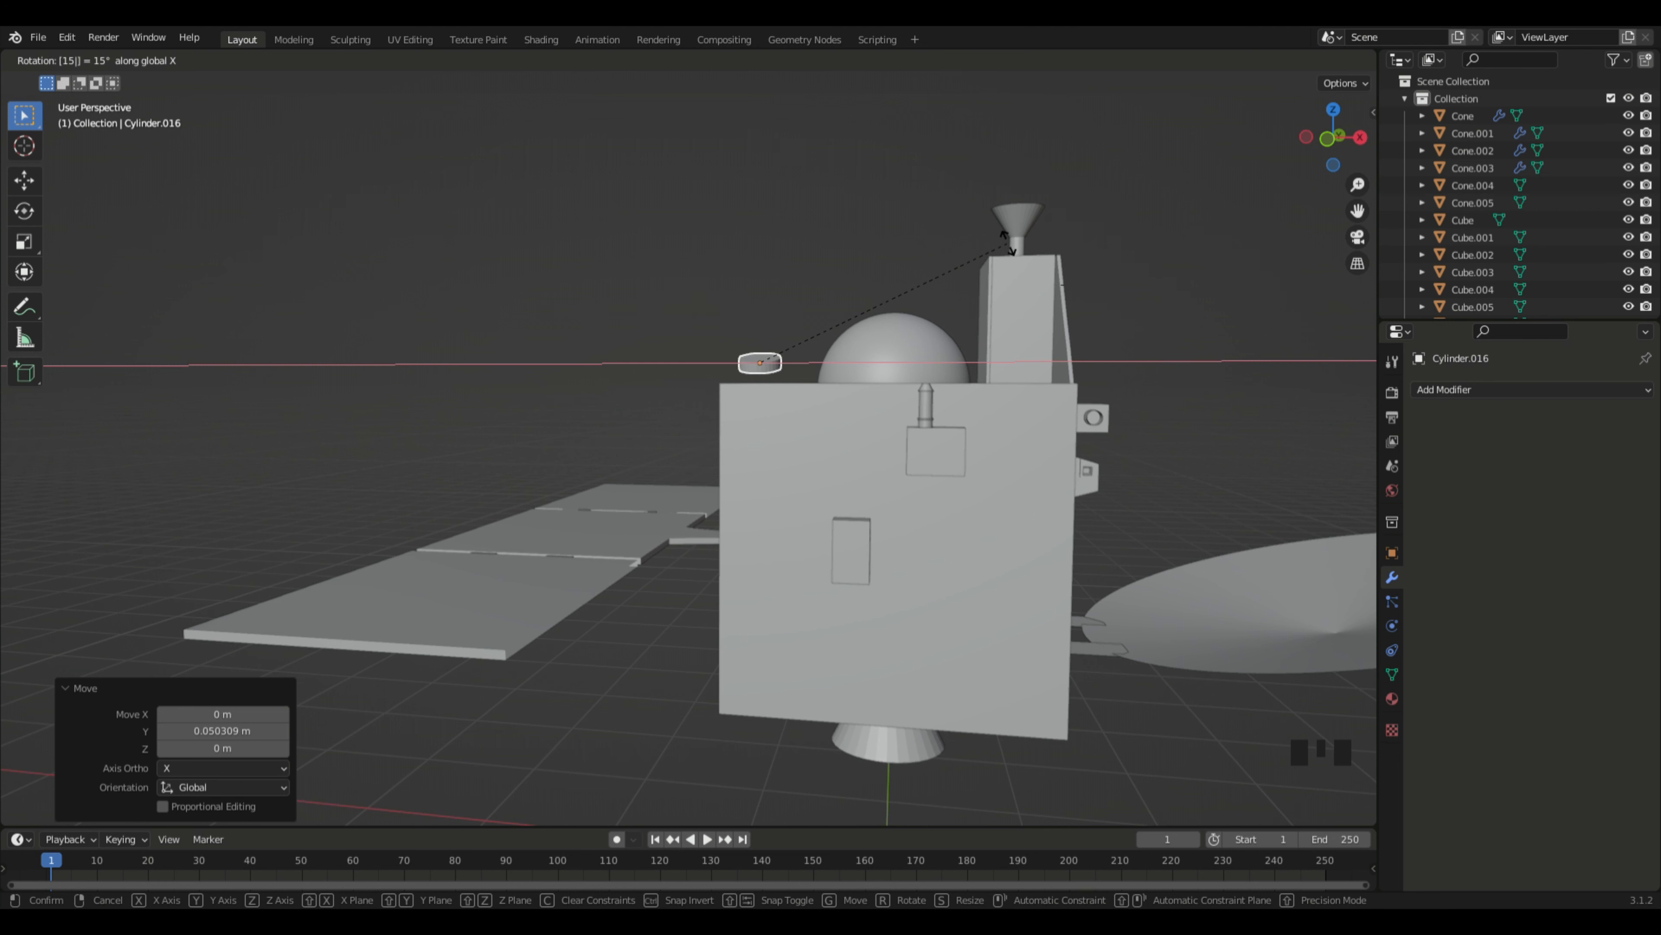
pyautogui.press('Return')
pyautogui.moveTo(1007, 243); pyautogui.dragTo(943, 315, button='middle')
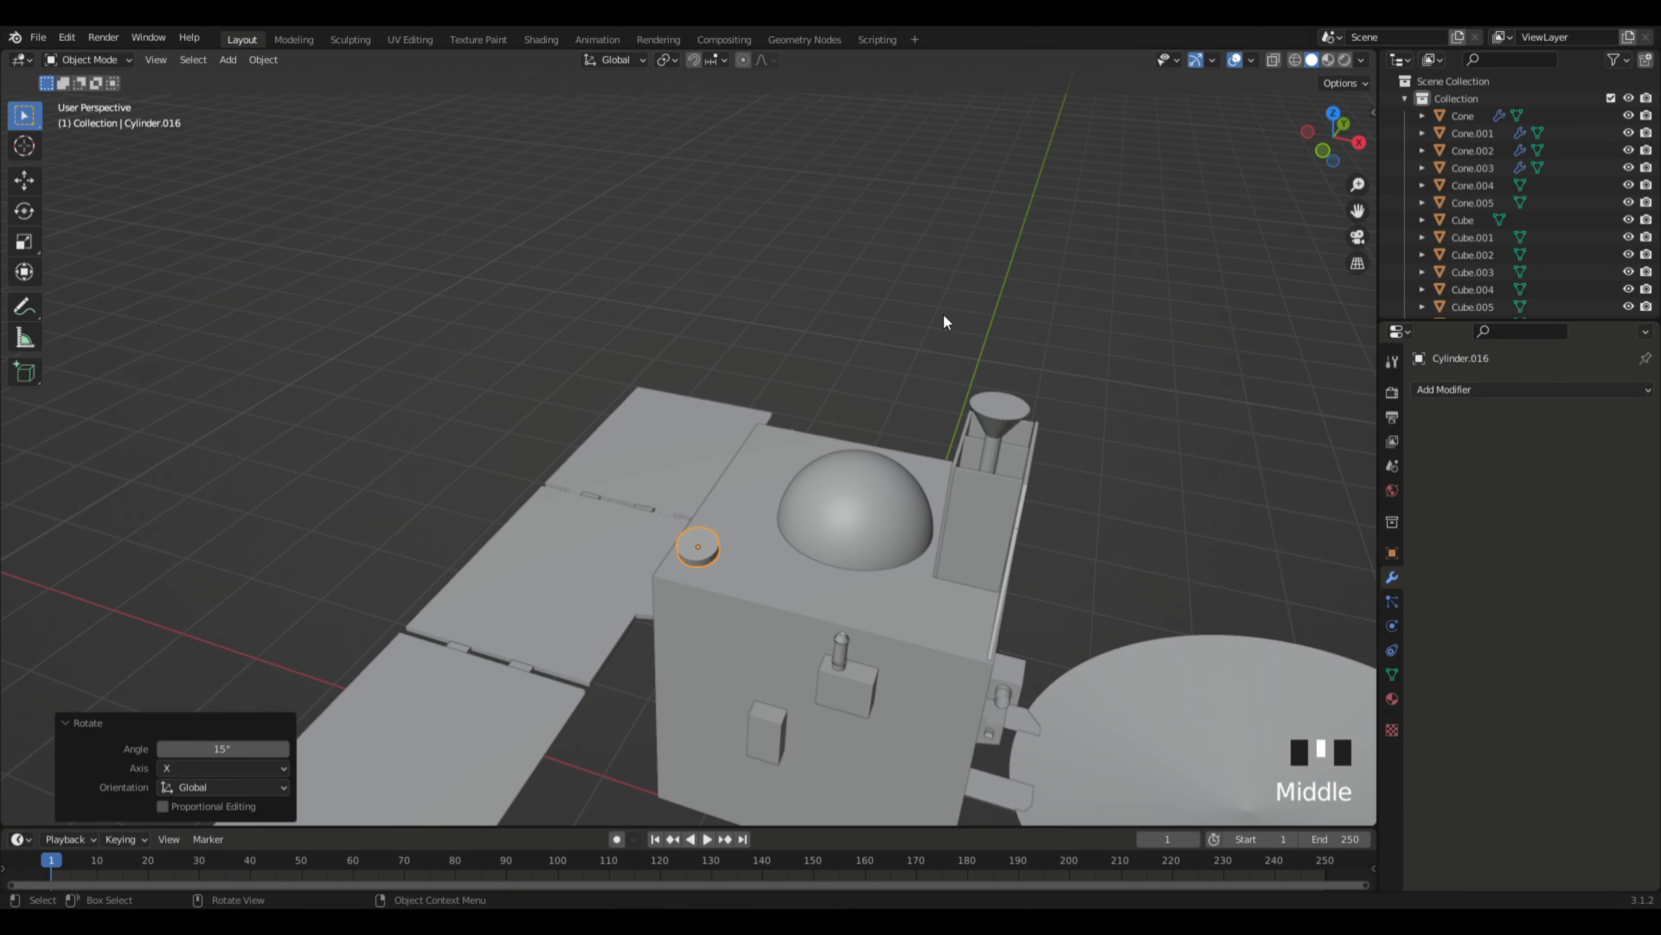
# Step: Rotate the disc -15° about the global Y axis
pyautogui.press('r')
pyautogui.press('y')
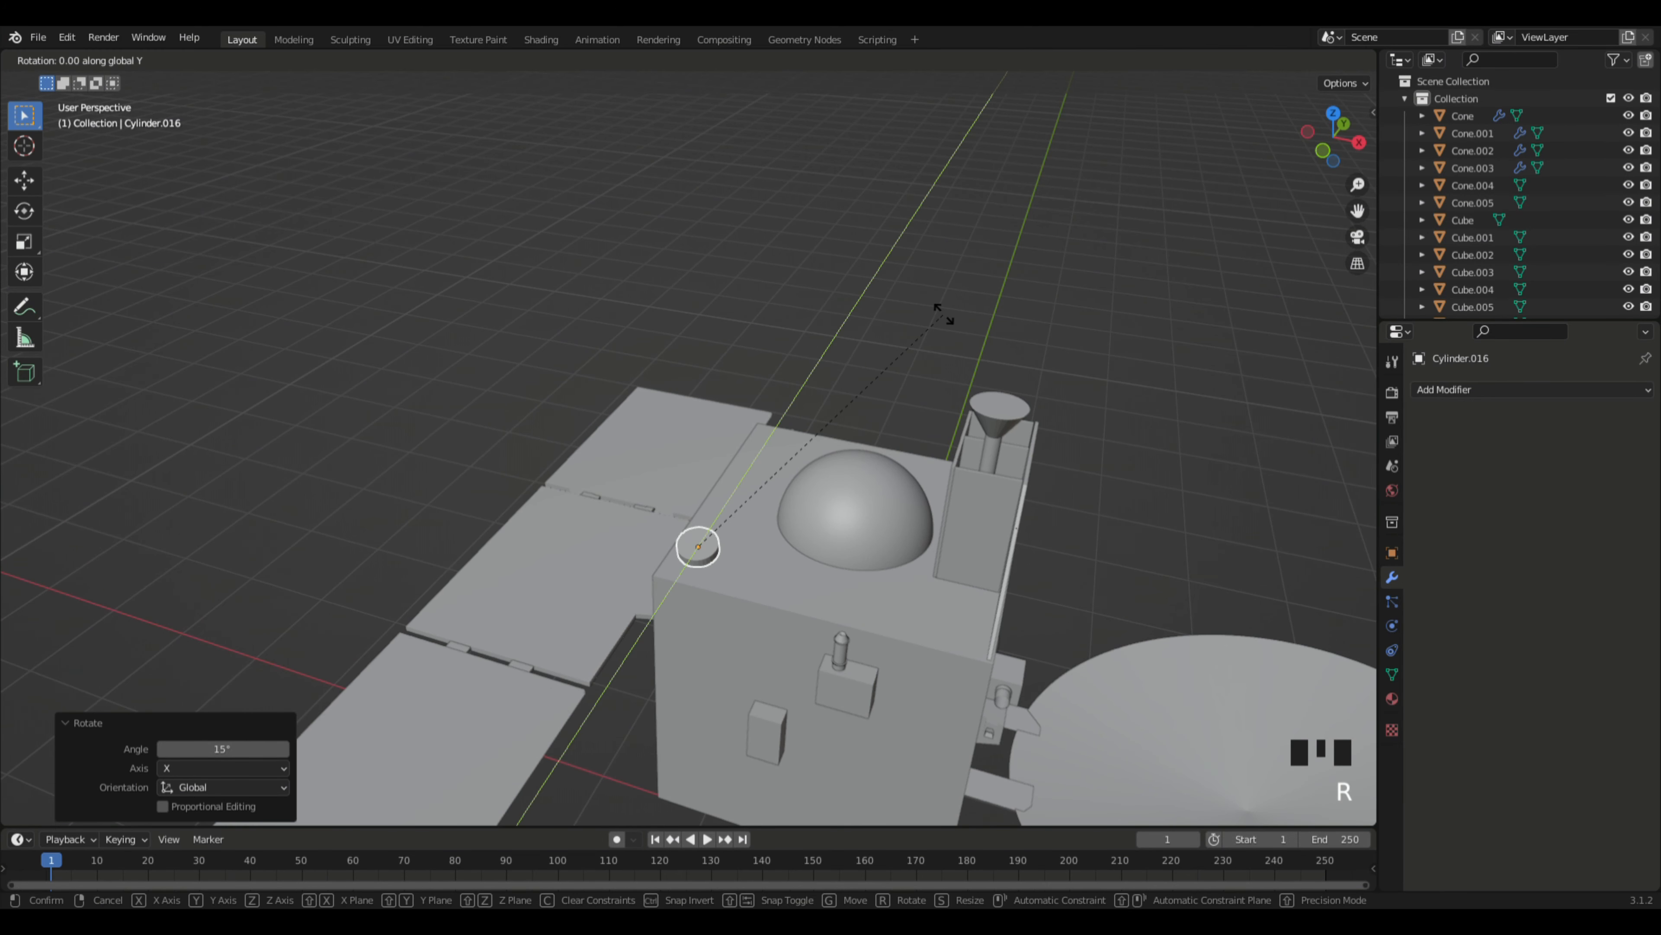
pyautogui.write('15')
pyautogui.press('BackSpace')
pyautogui.write('5')
pyautogui.press('Return')
pyautogui.moveTo(944, 313); pyautogui.dragTo(897, 270, button='middle')
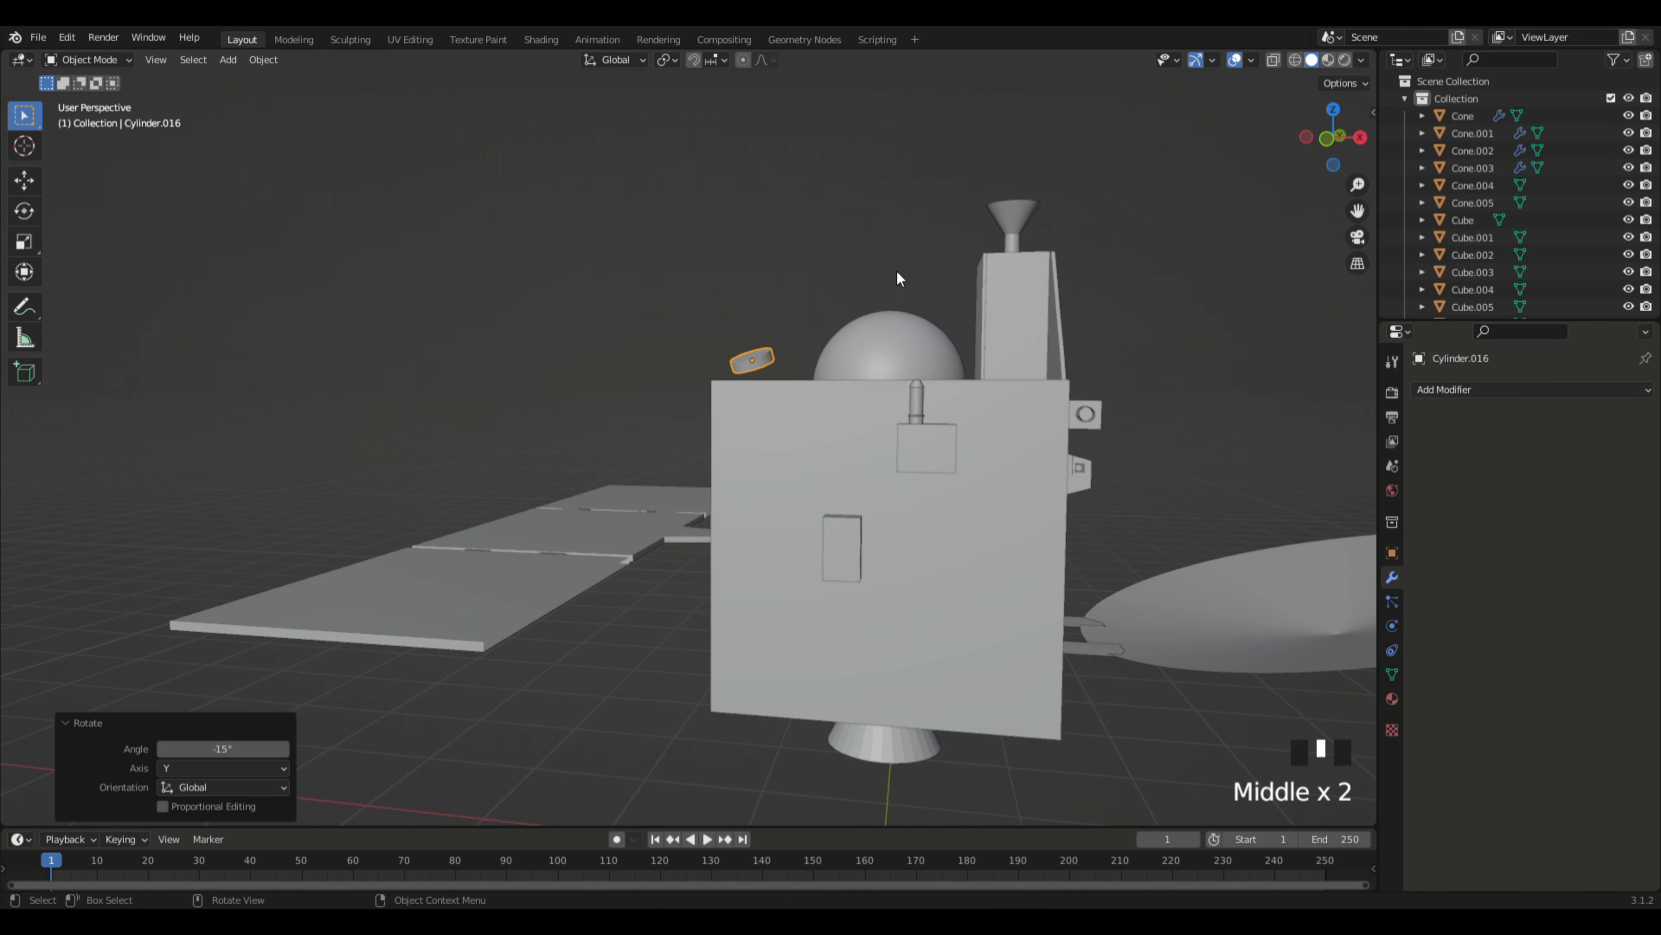
# Step: Add another 32-vertex cylinder at the origin and scale it uniformly to about 0.111
pyautogui.click(778, 323)
pyautogui.scroll(-5, 765, 359)
pyautogui.hotkey('shift', 'a')
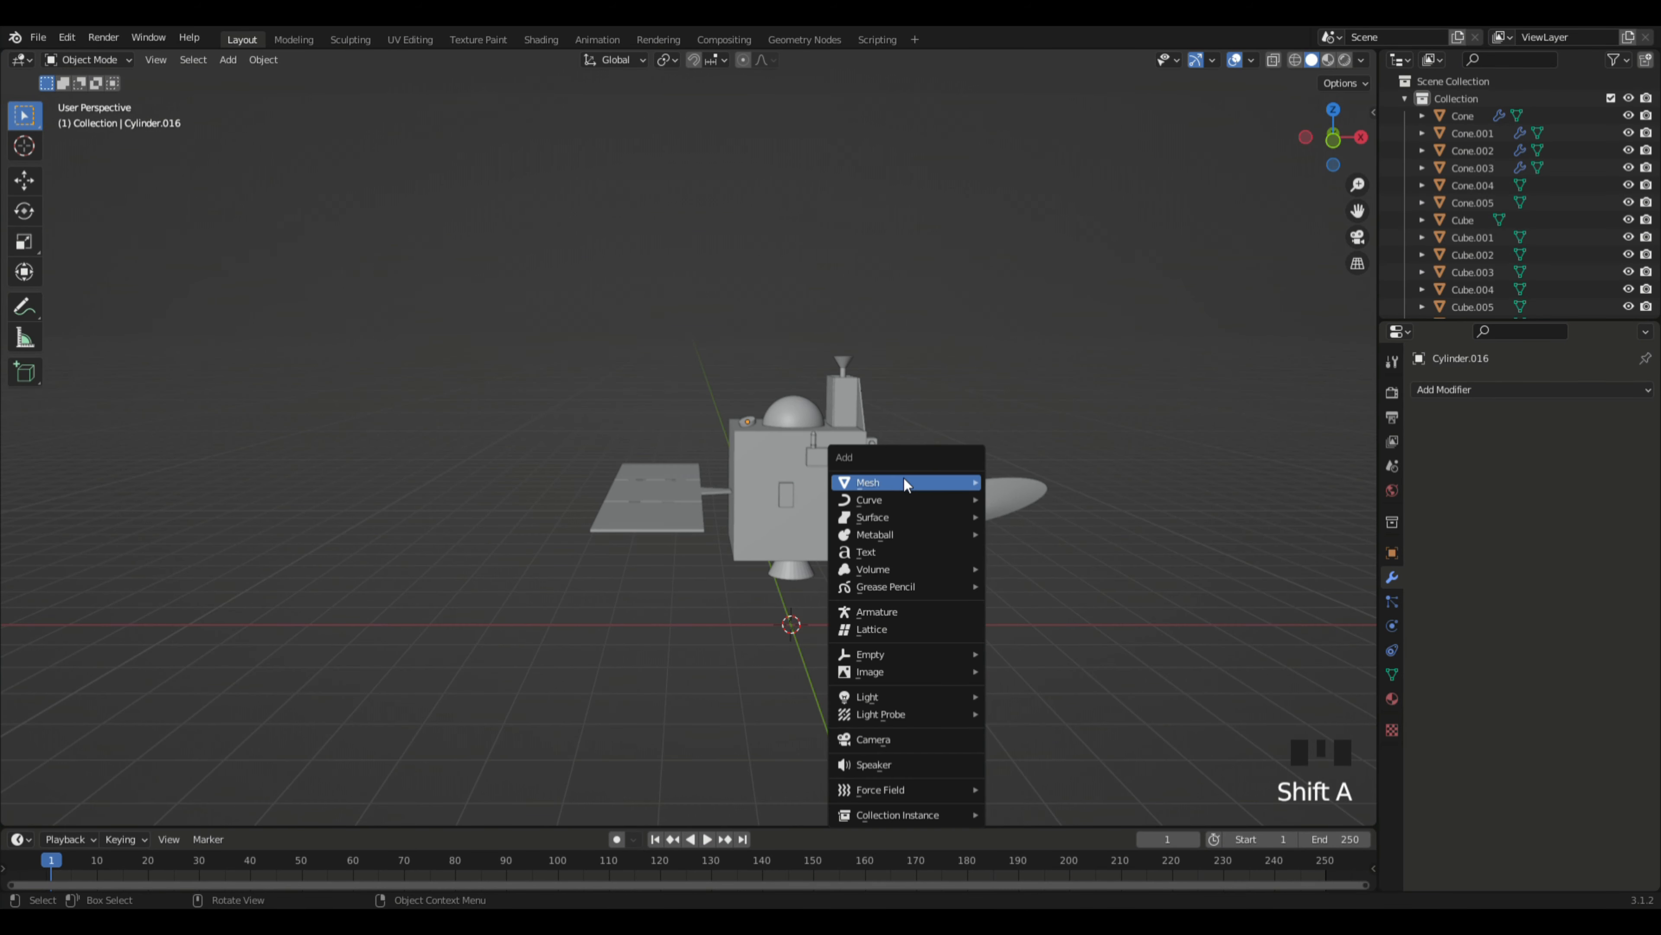
pyautogui.moveTo(903, 482)
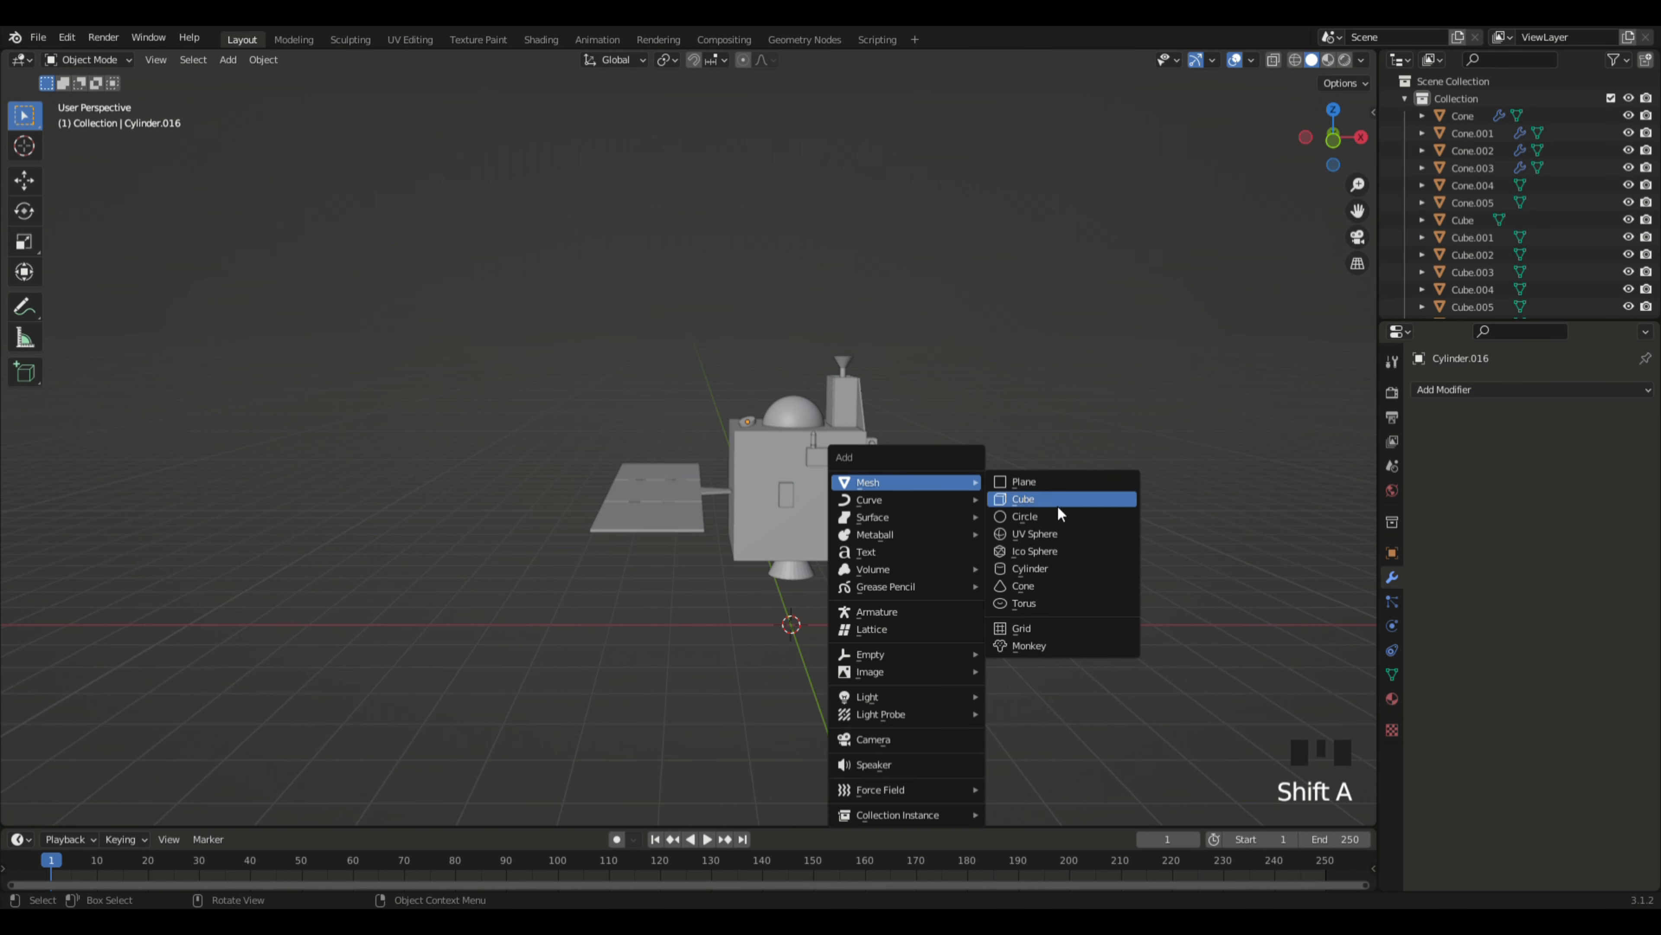
pyautogui.click(1050, 572)
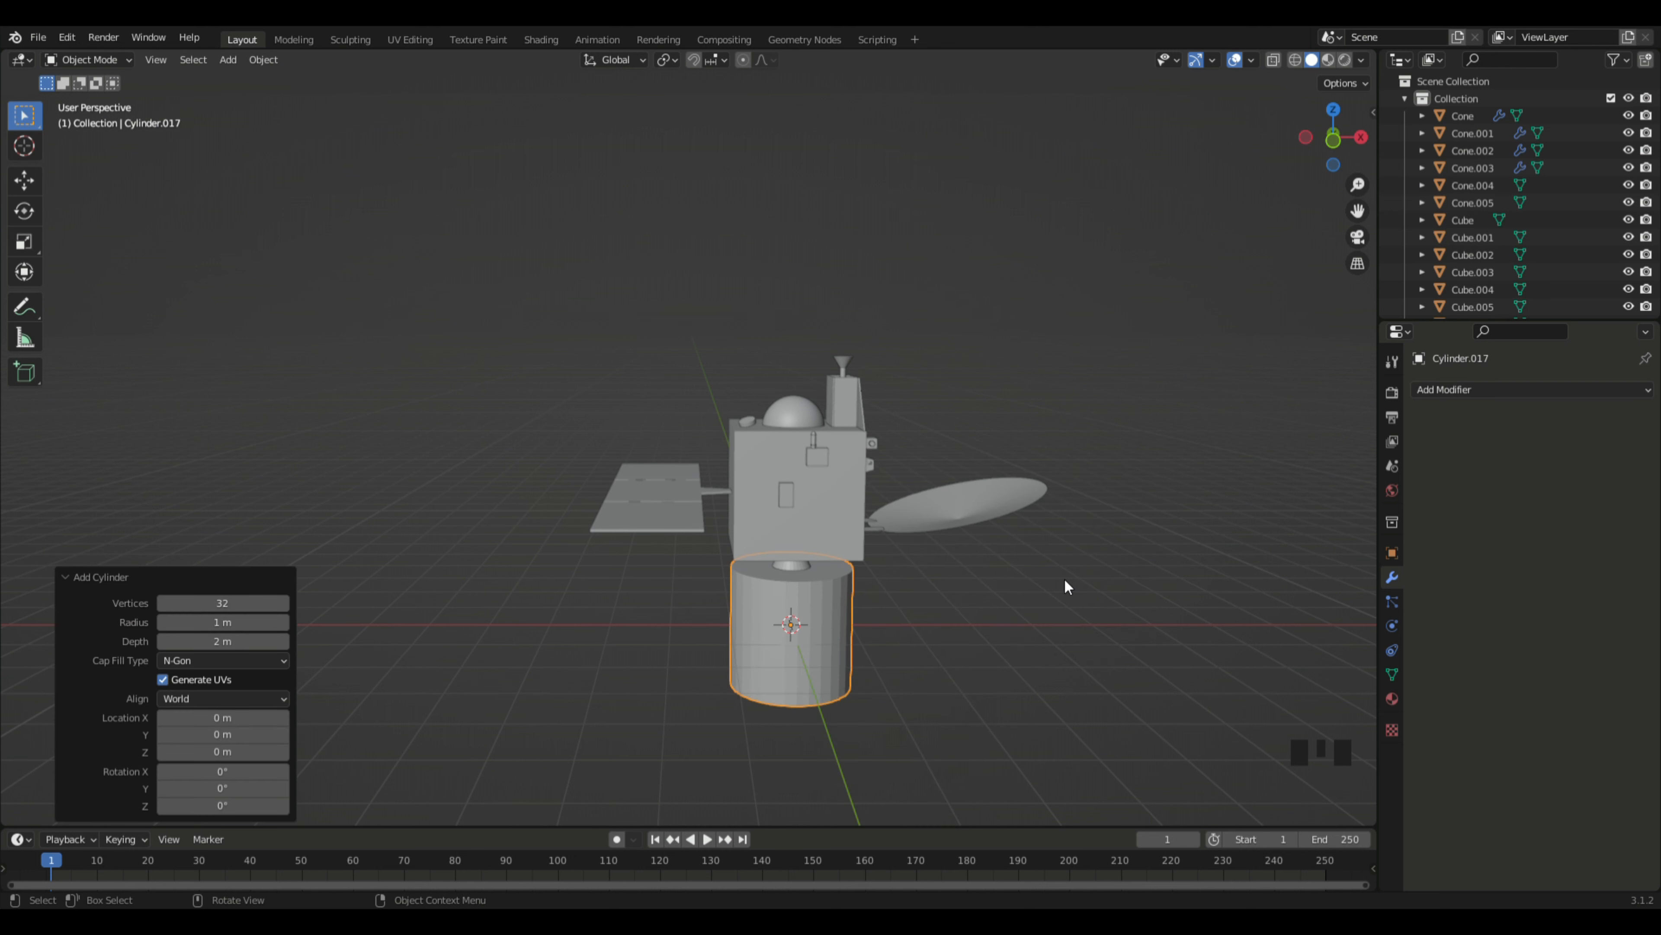
pyautogui.press('s')
pyautogui.click(824, 620)
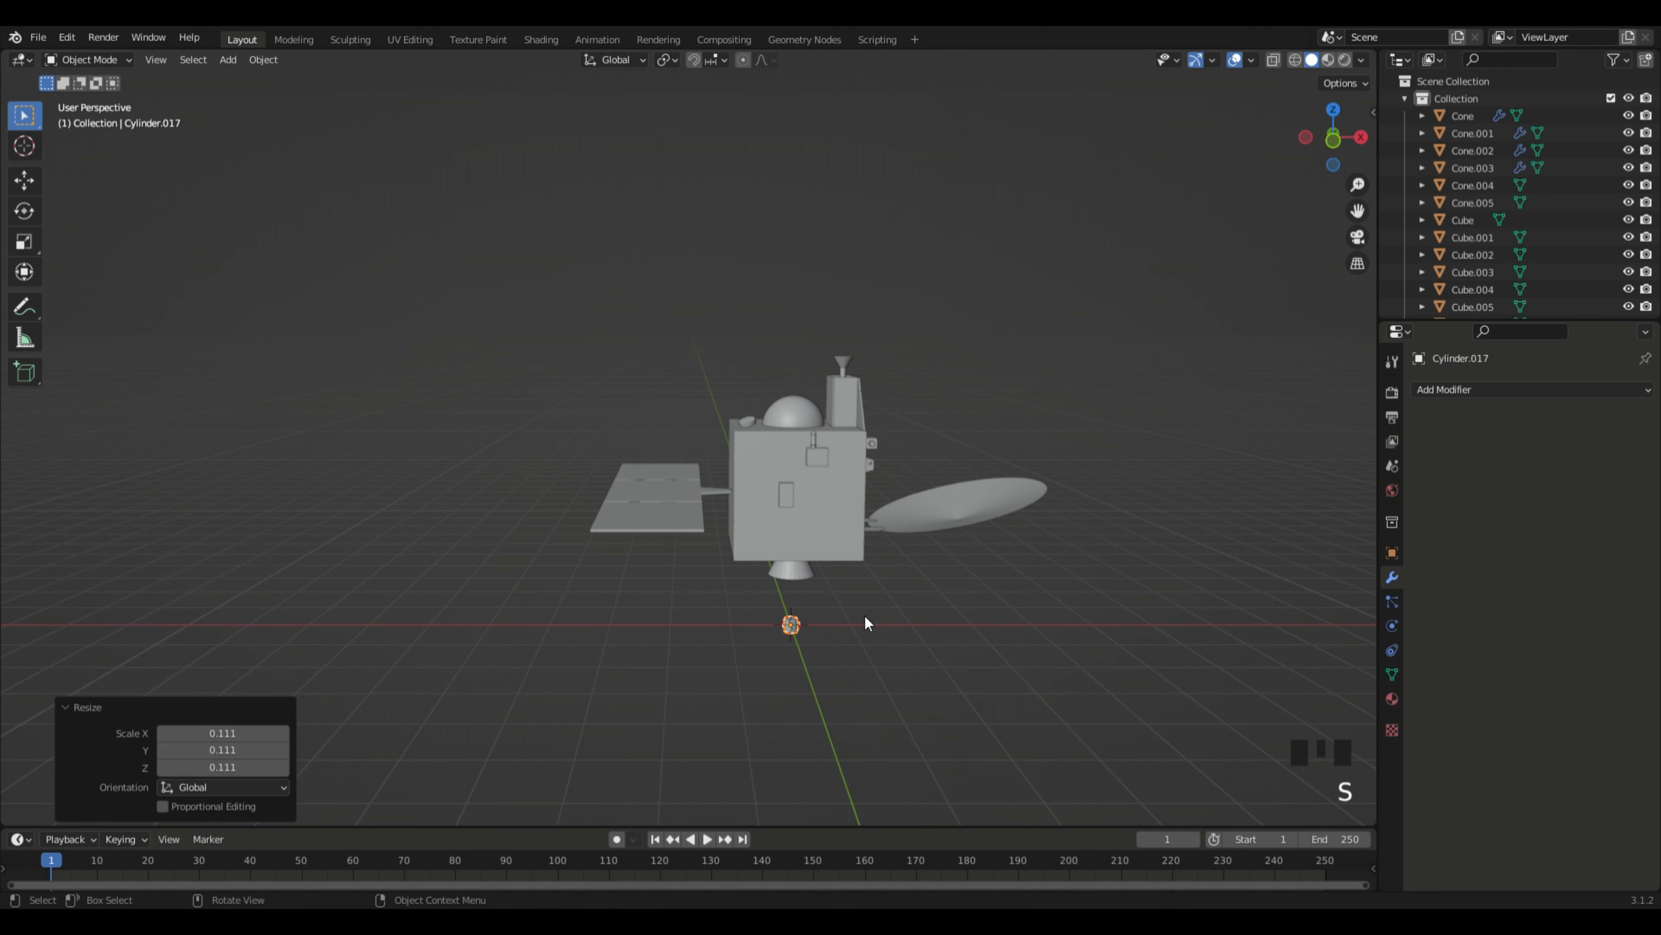
# Step: Raise the new small cylinder about 3.42 m along the global Z axis to the top of the satellite body
pyautogui.press('g')
pyautogui.press('z')
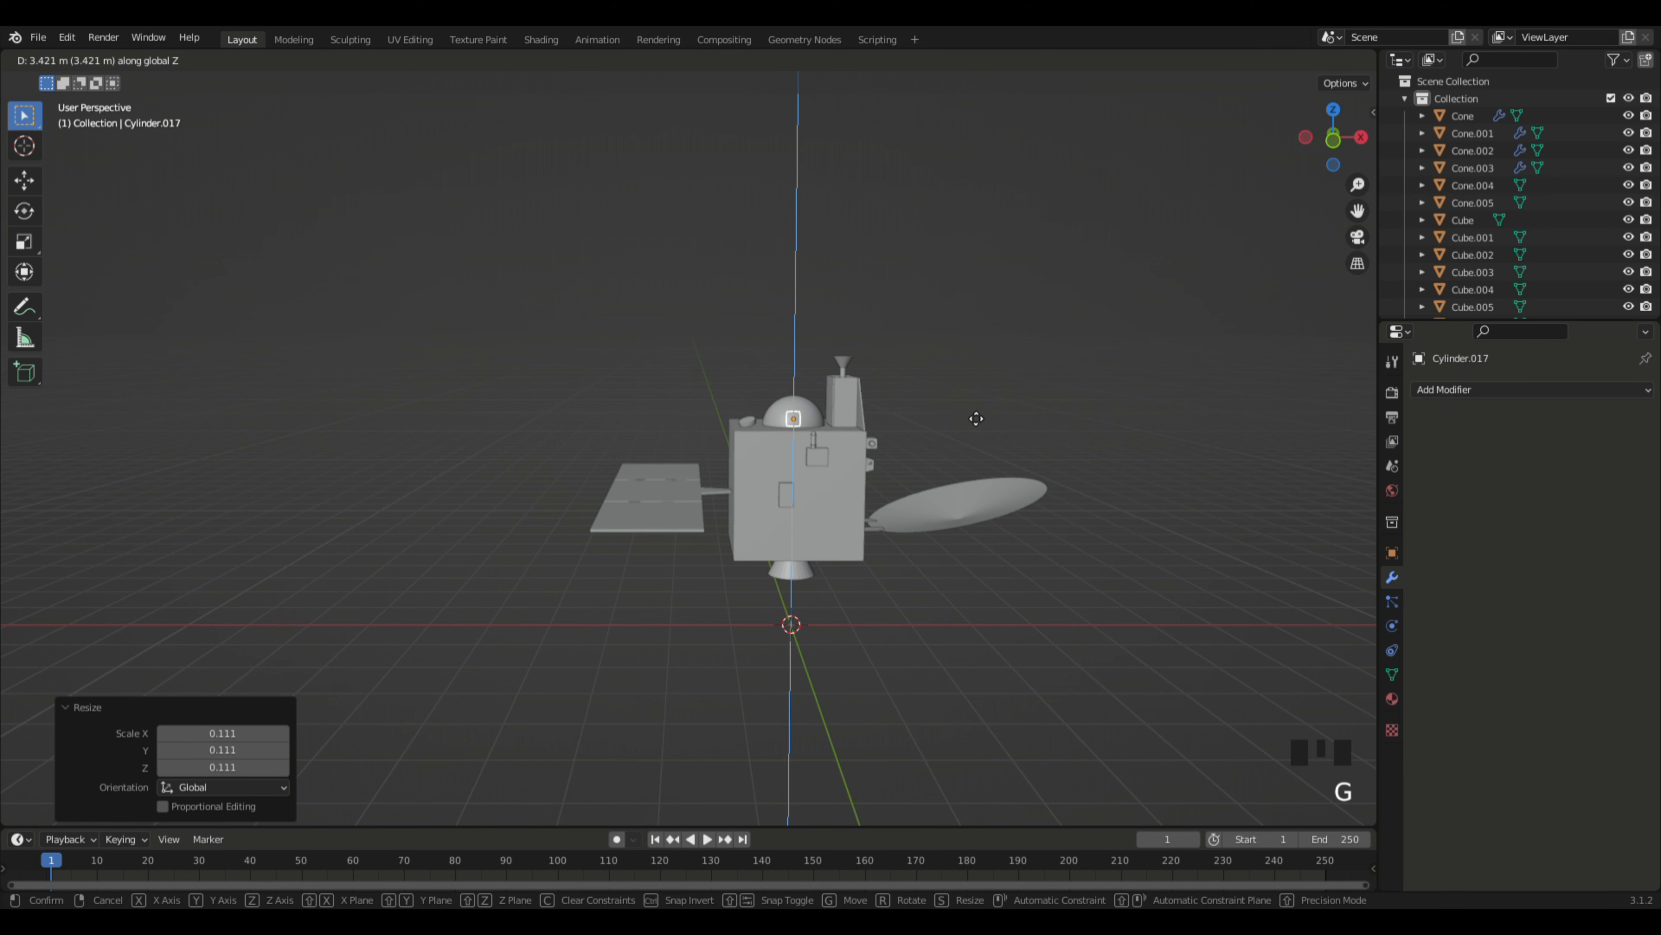
pyautogui.click(976, 418)
pyautogui.moveTo(1055, 393); pyautogui.dragTo(1152, 436, button='middle')
pyautogui.scroll(4, 1036, 389)
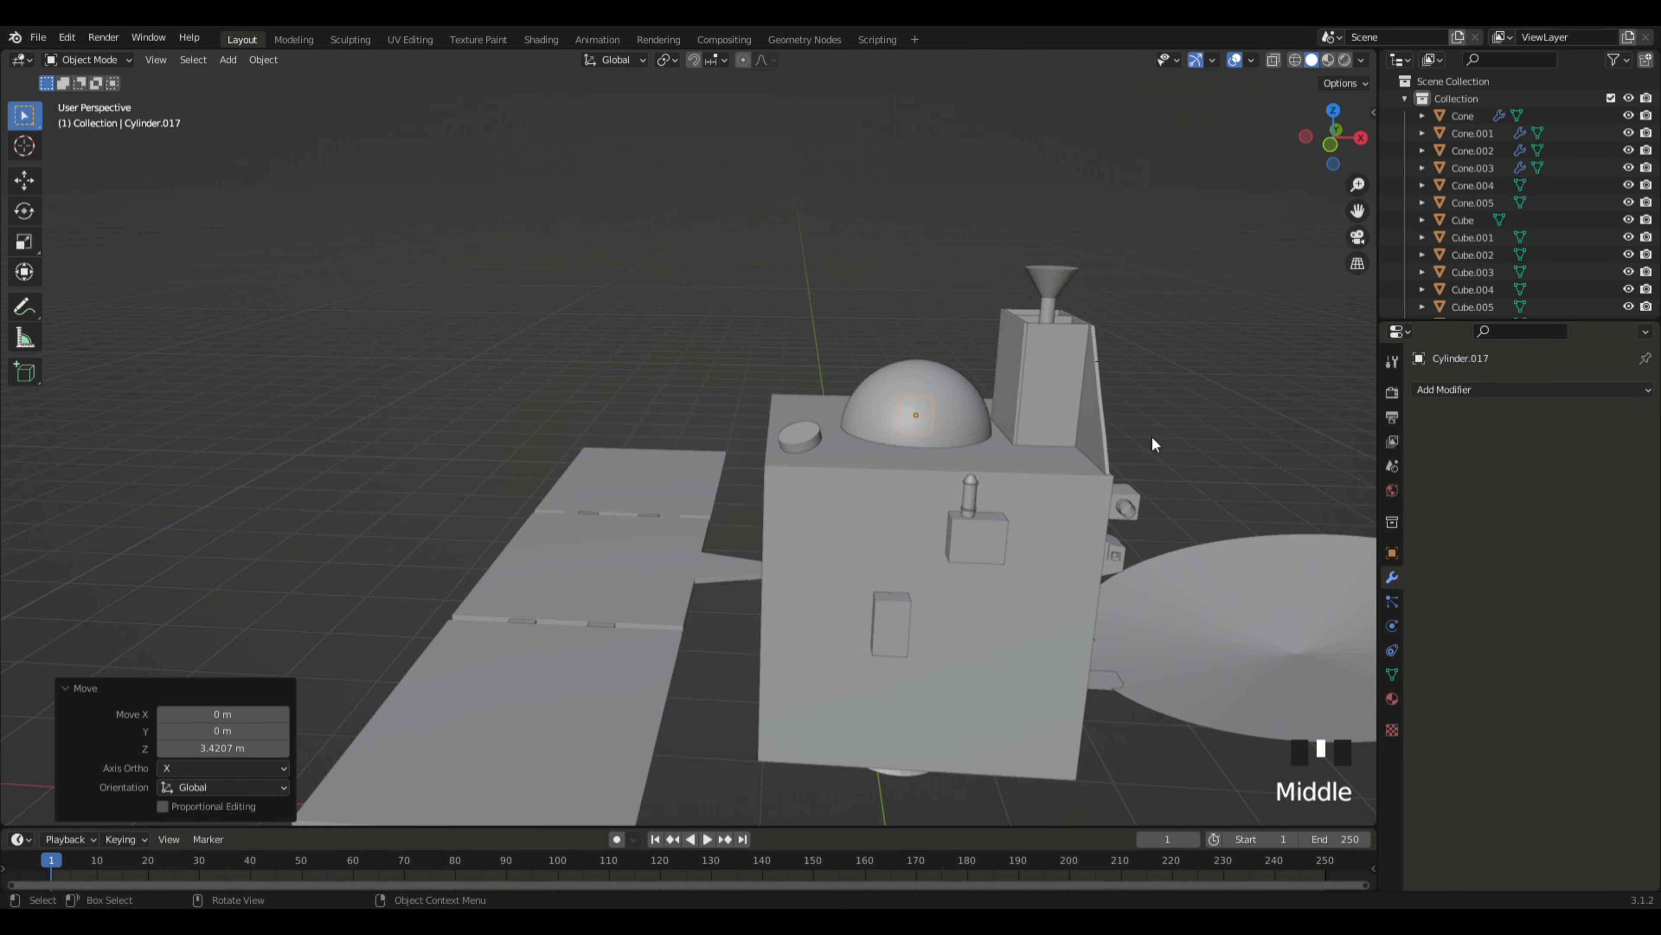
# Step: Move the cylinder about -0.81 m along X and -0.72 m along Y to the tilted disc at the front corner
pyautogui.press('g')
pyautogui.press('x')
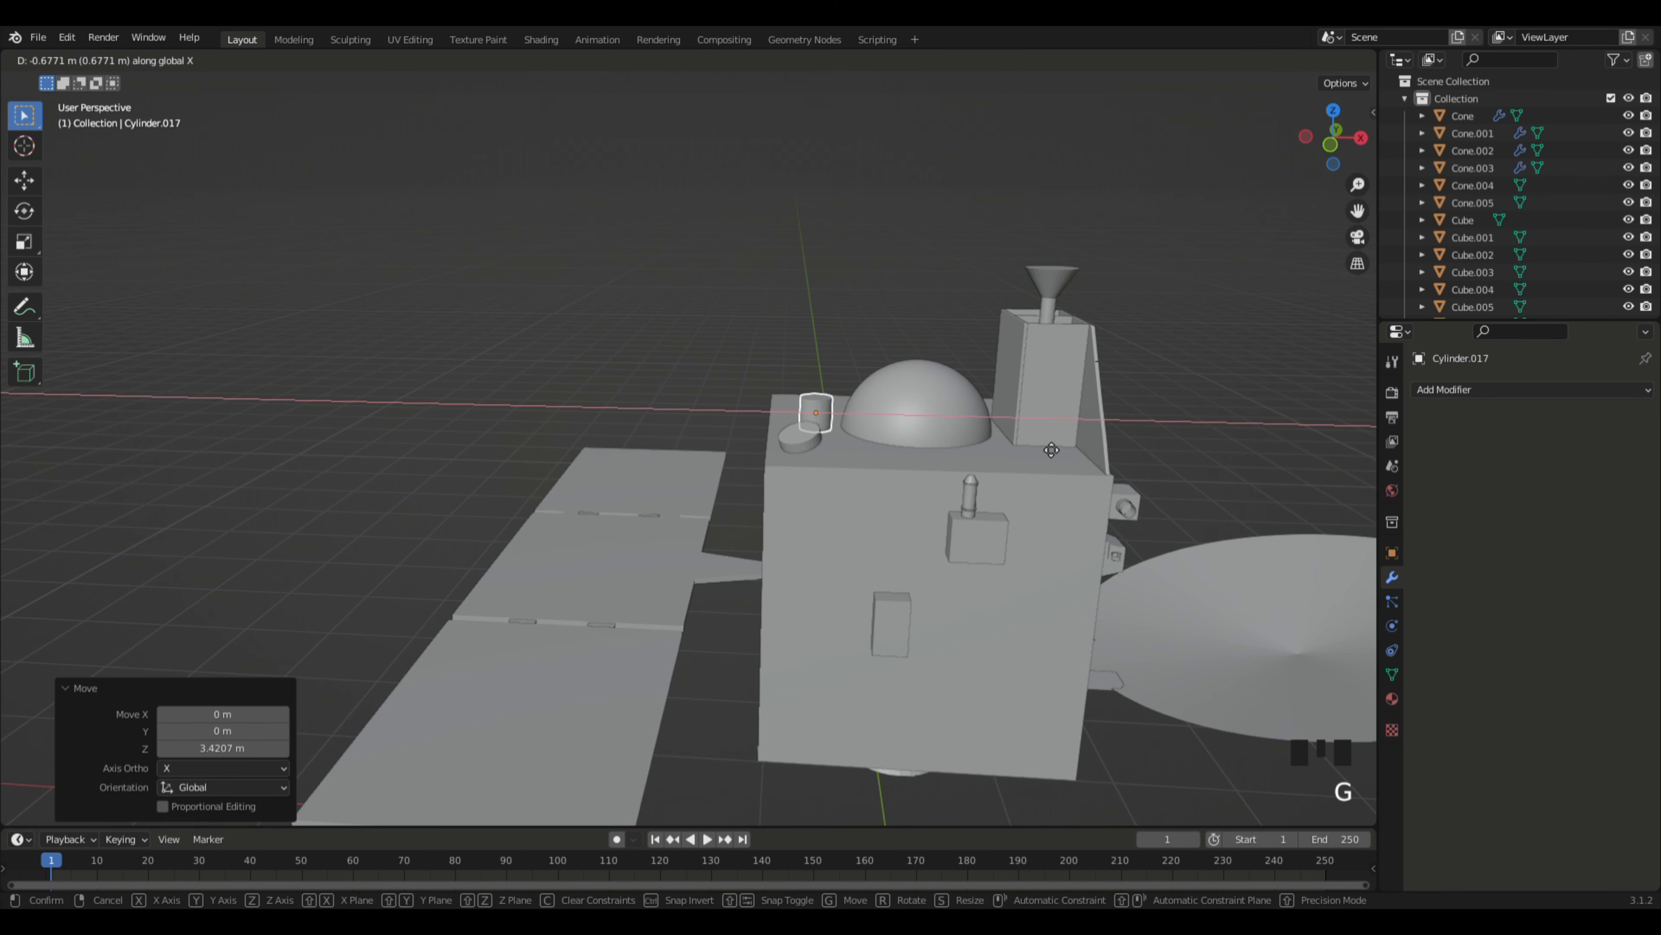
pyautogui.click(1042, 449)
pyautogui.press('g')
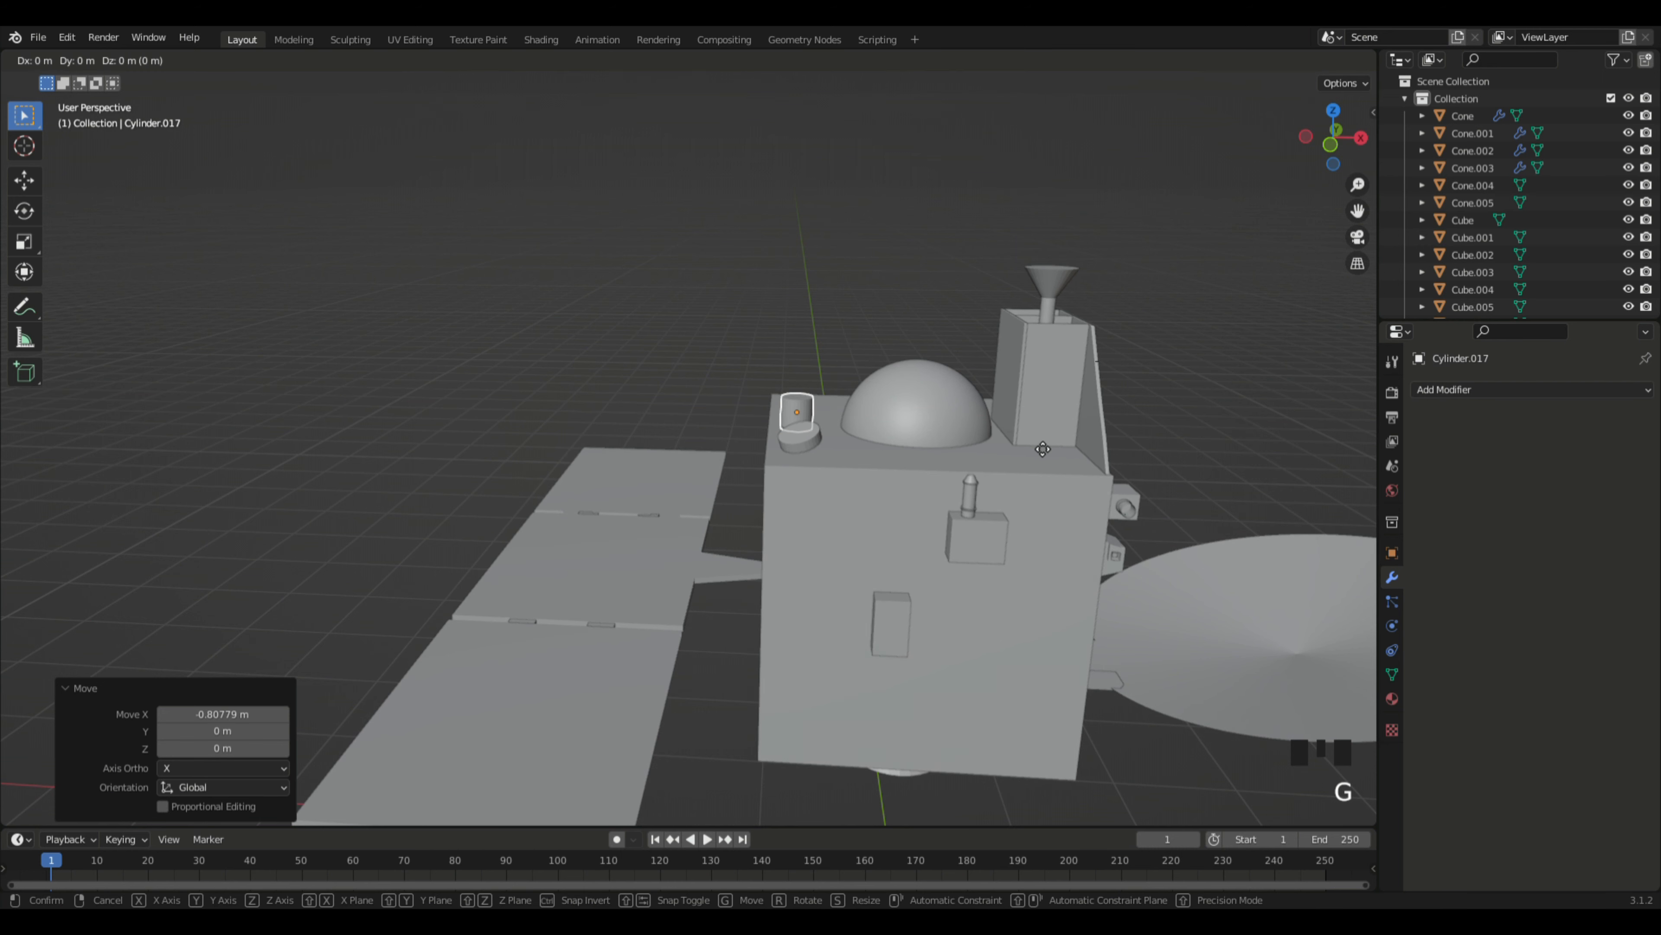
pyautogui.press('y')
pyautogui.click(1041, 476)
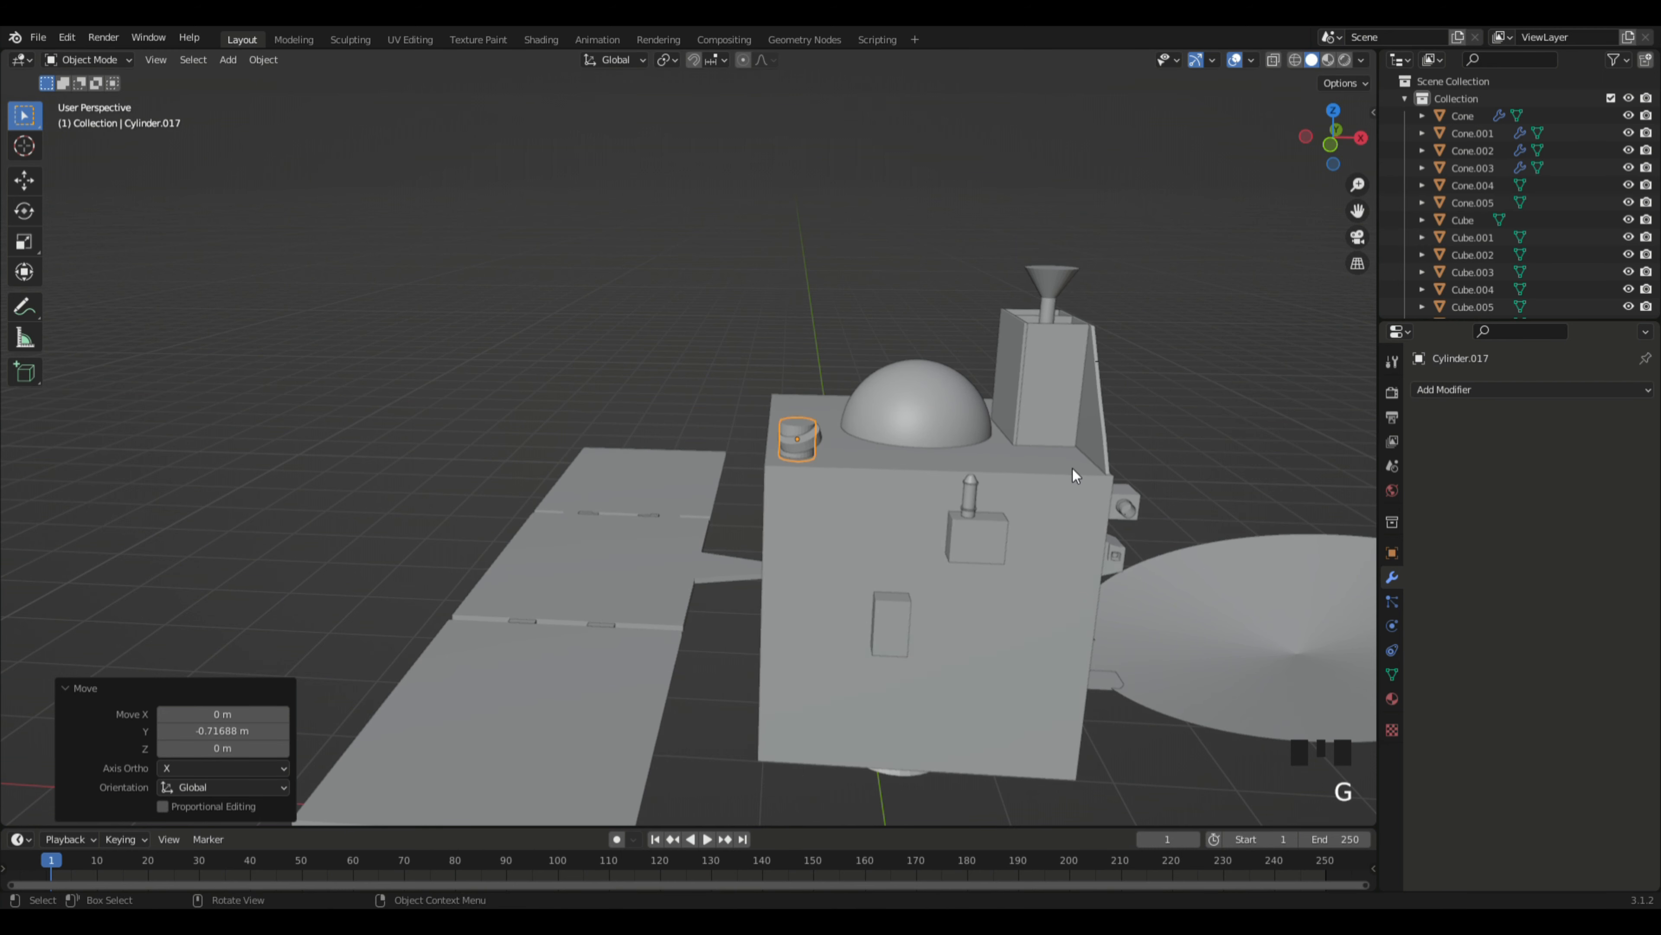
# Step: Scale the cylinder uniformly to about 0.732 and adjust its height along Z so it sits on the body's top
pyautogui.moveTo(1072, 469); pyautogui.dragTo(1041, 459, button='middle')
pyautogui.press('s')
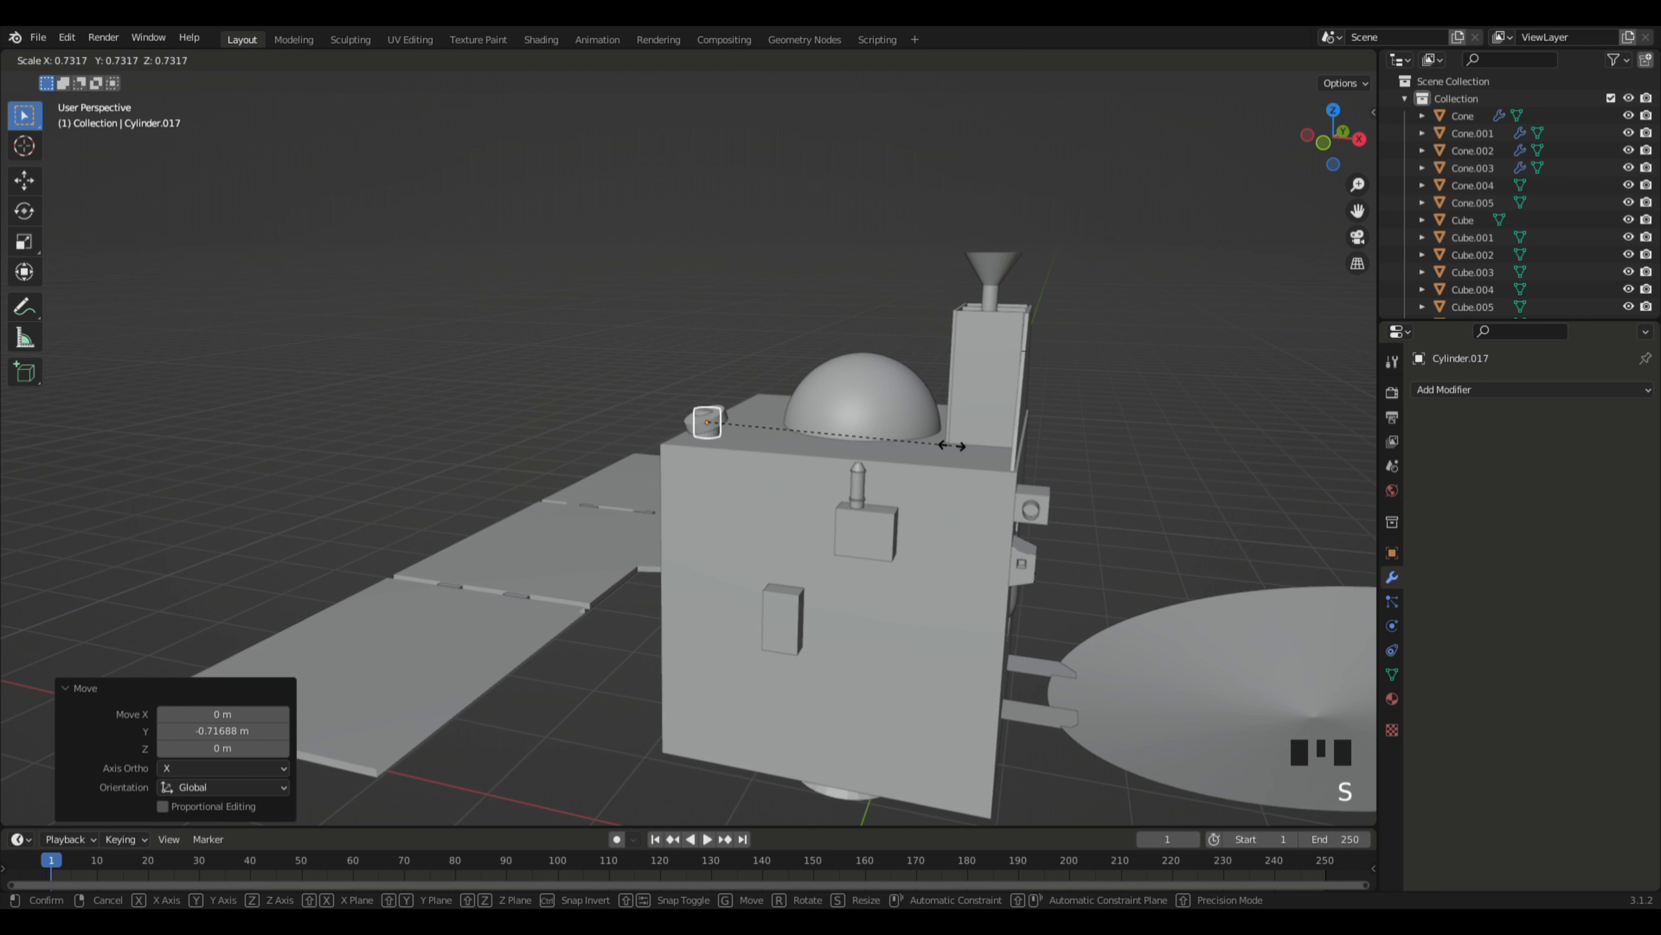
pyautogui.click(953, 447)
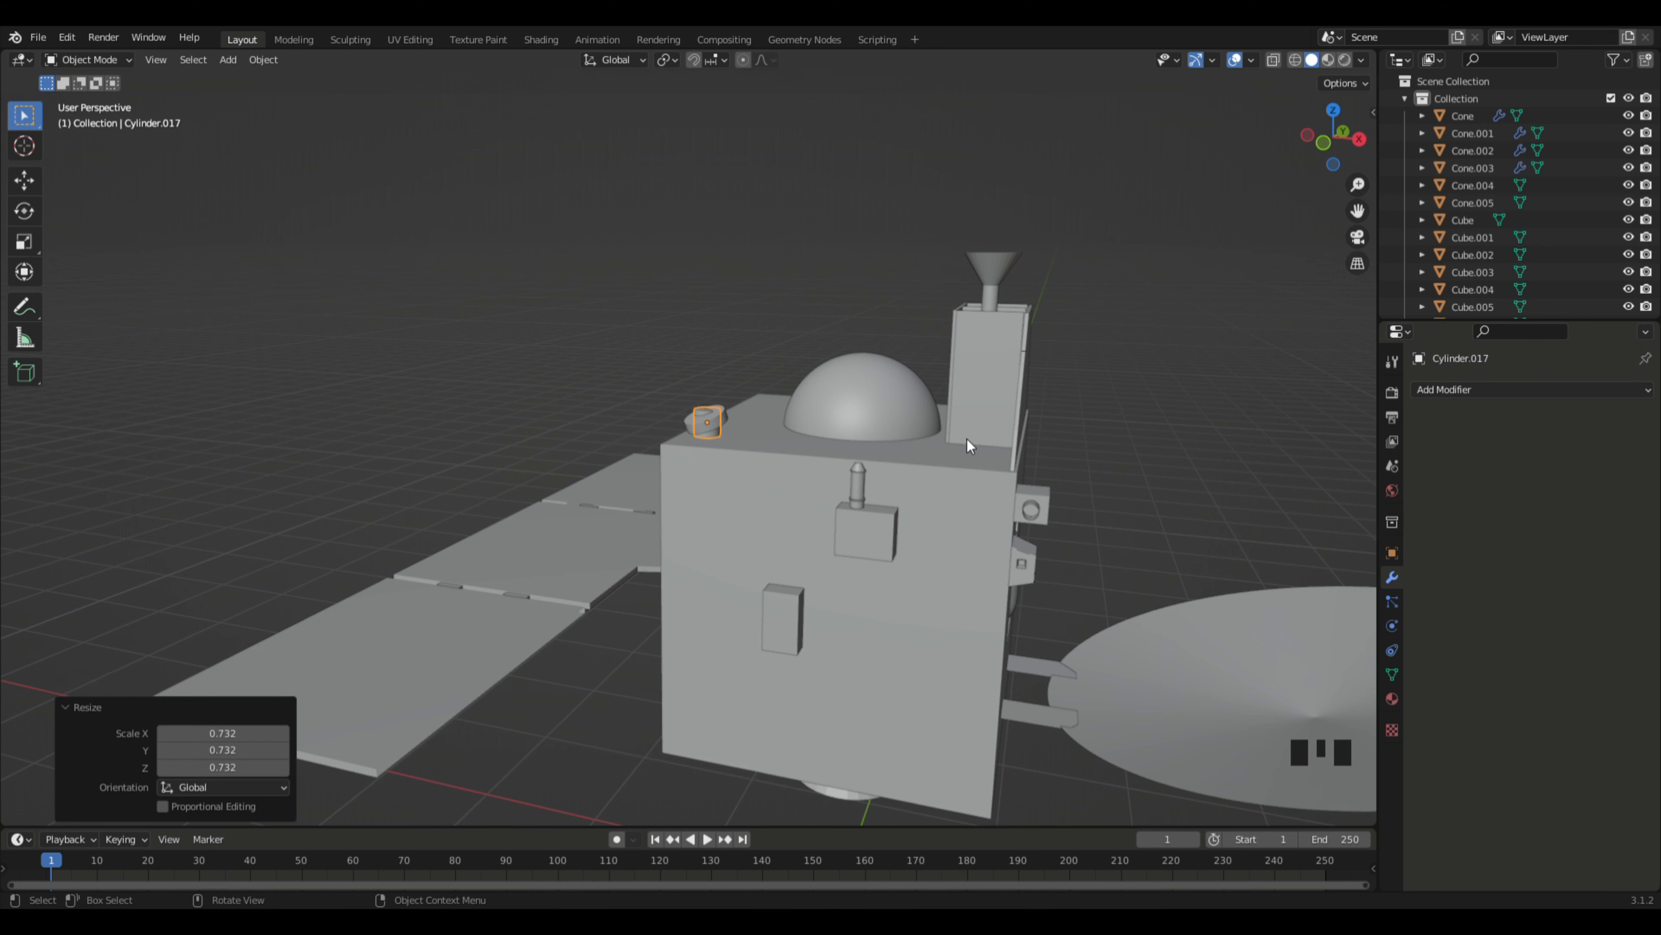
pyautogui.press('g')
pyautogui.press('z')
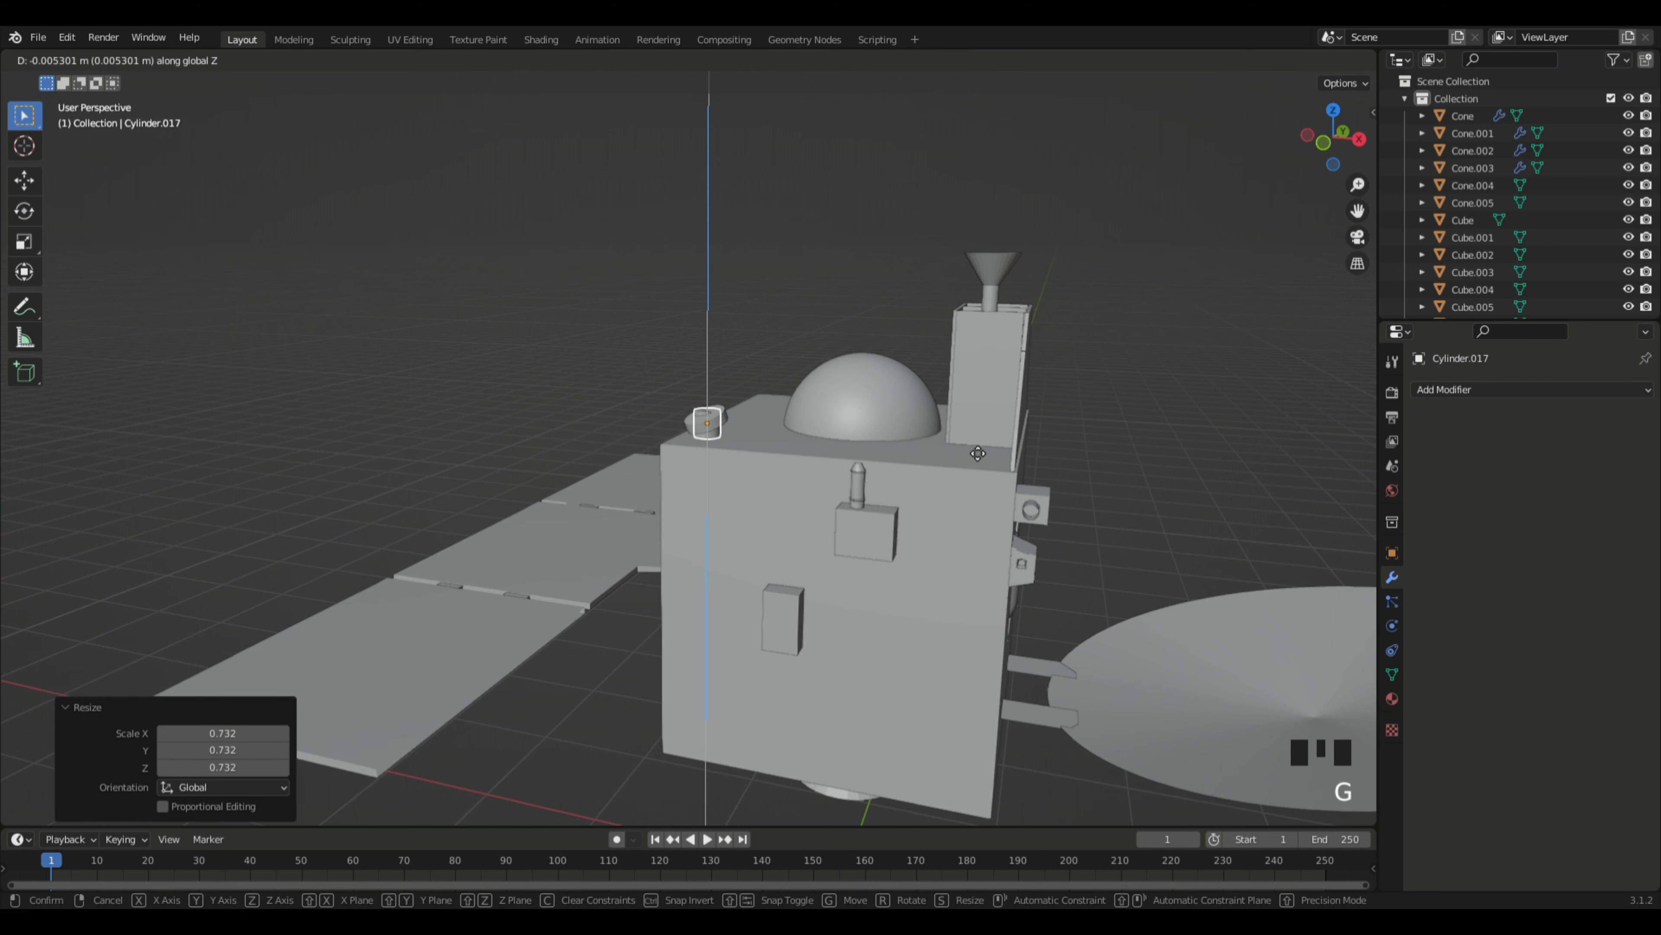
pyautogui.click(780, 295)
pyautogui.moveTo(780, 294); pyautogui.dragTo(589, 398, button='middle')
pyautogui.click(589, 398)
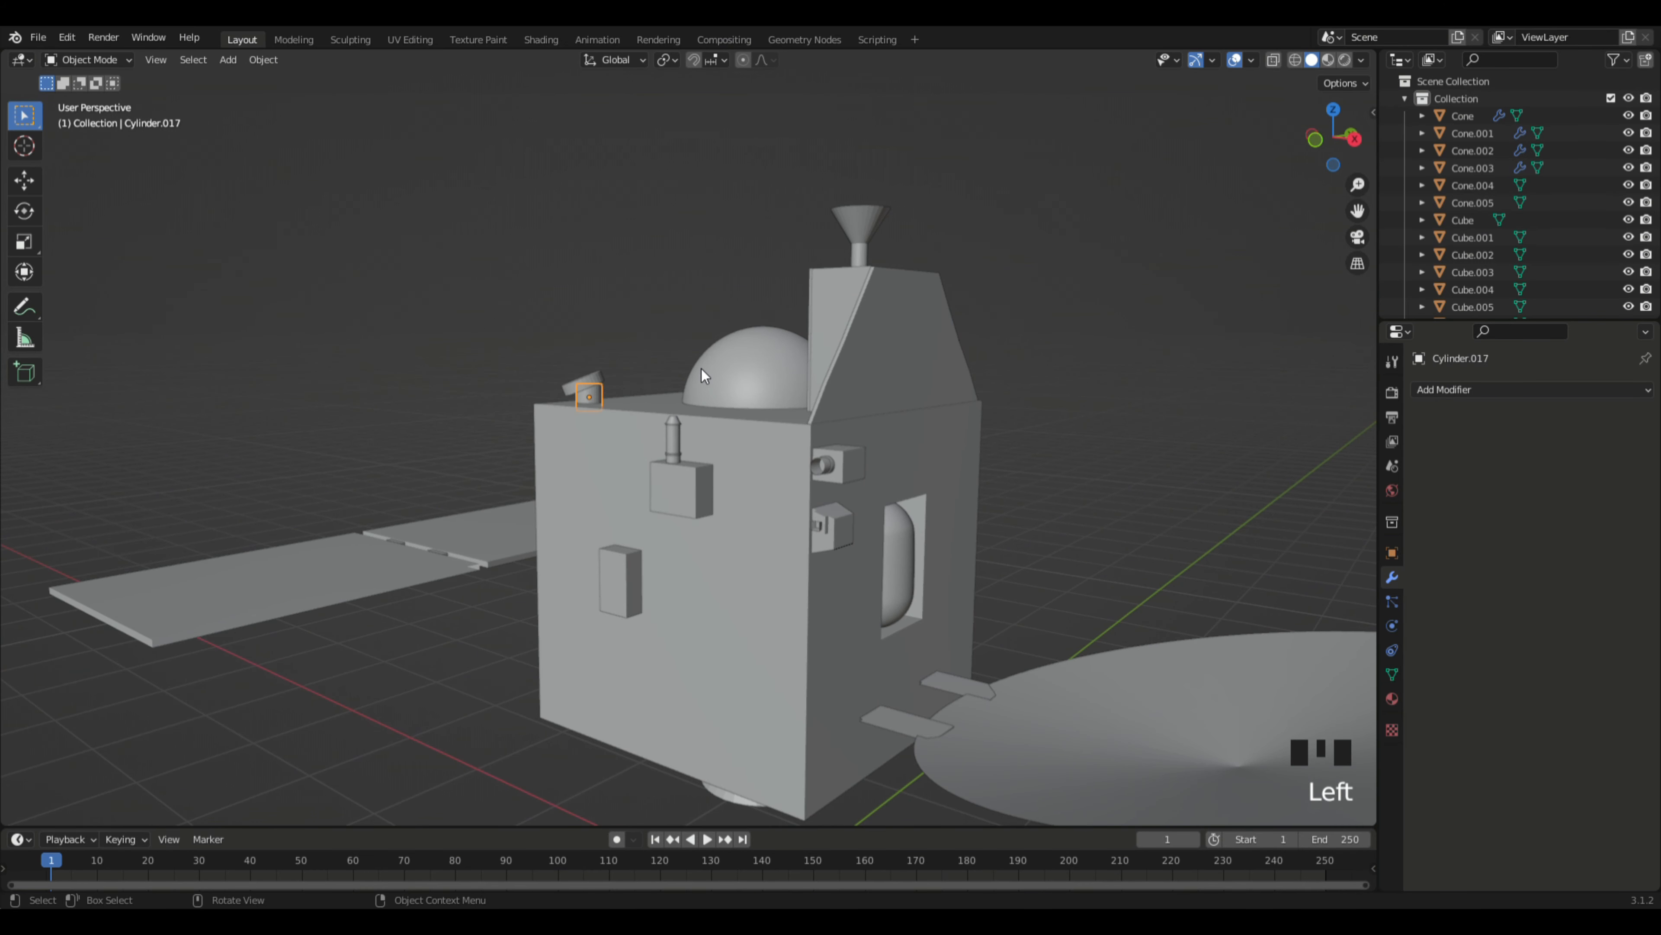
# Step: Nudge the cylinder about -0.016 m along X, then about 0.029 m along X in the top view
pyautogui.press('g')
pyautogui.press('x')
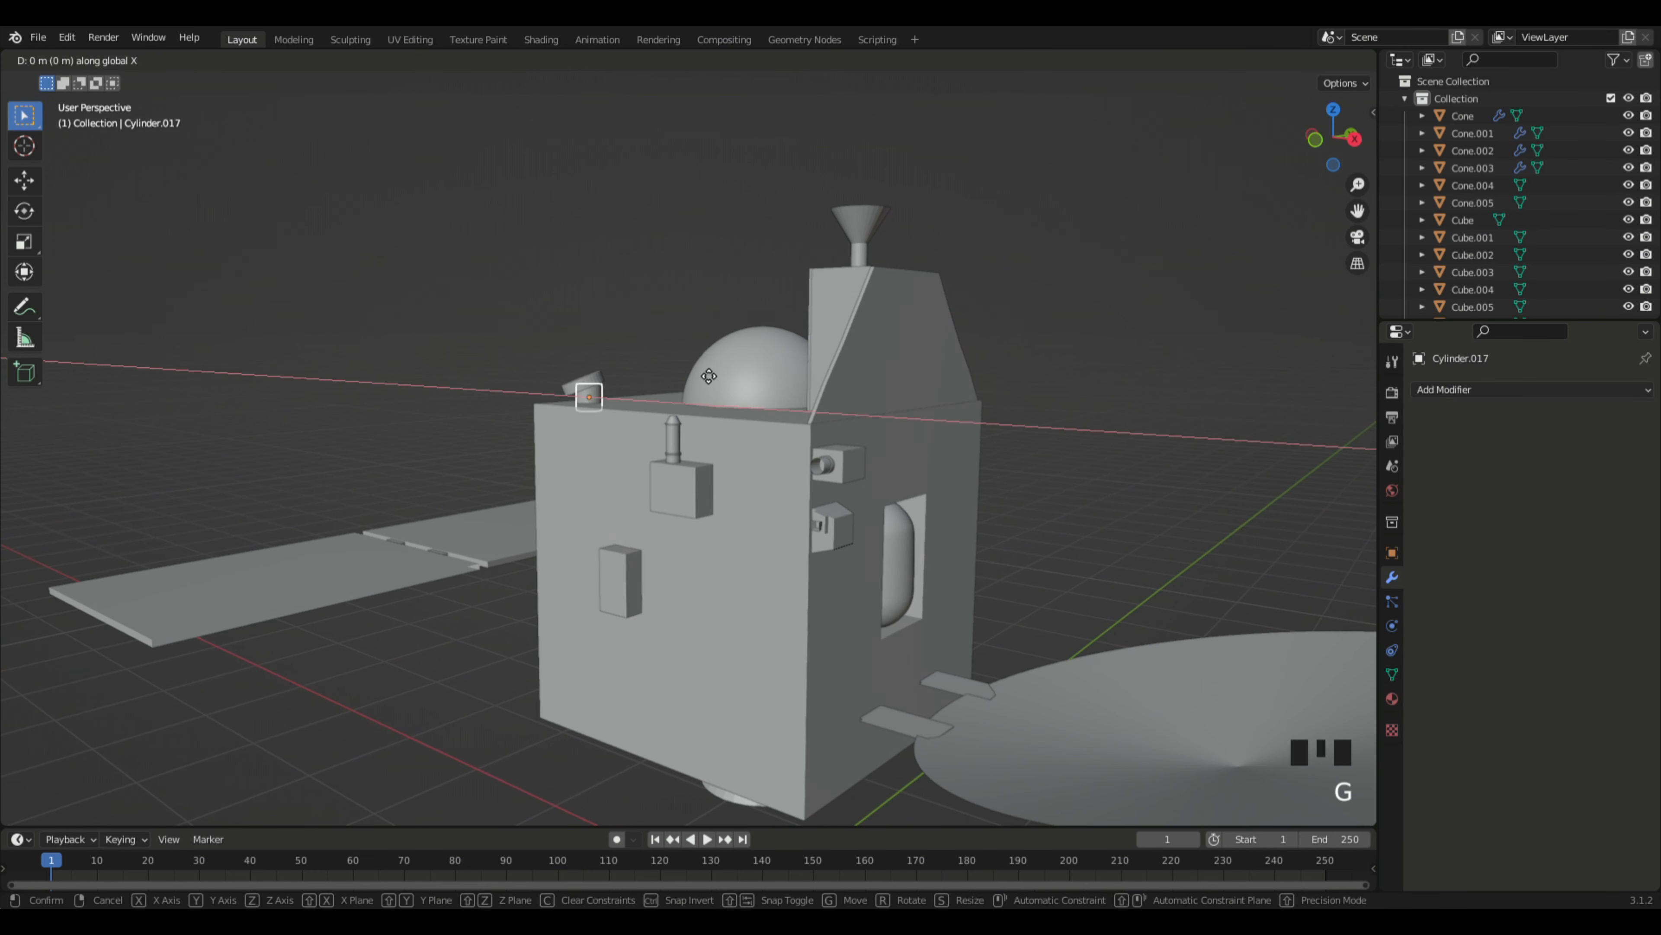
pyautogui.click(705, 375)
pyautogui.moveTo(600, 338); pyautogui.dragTo(1152, 231, button='middle')
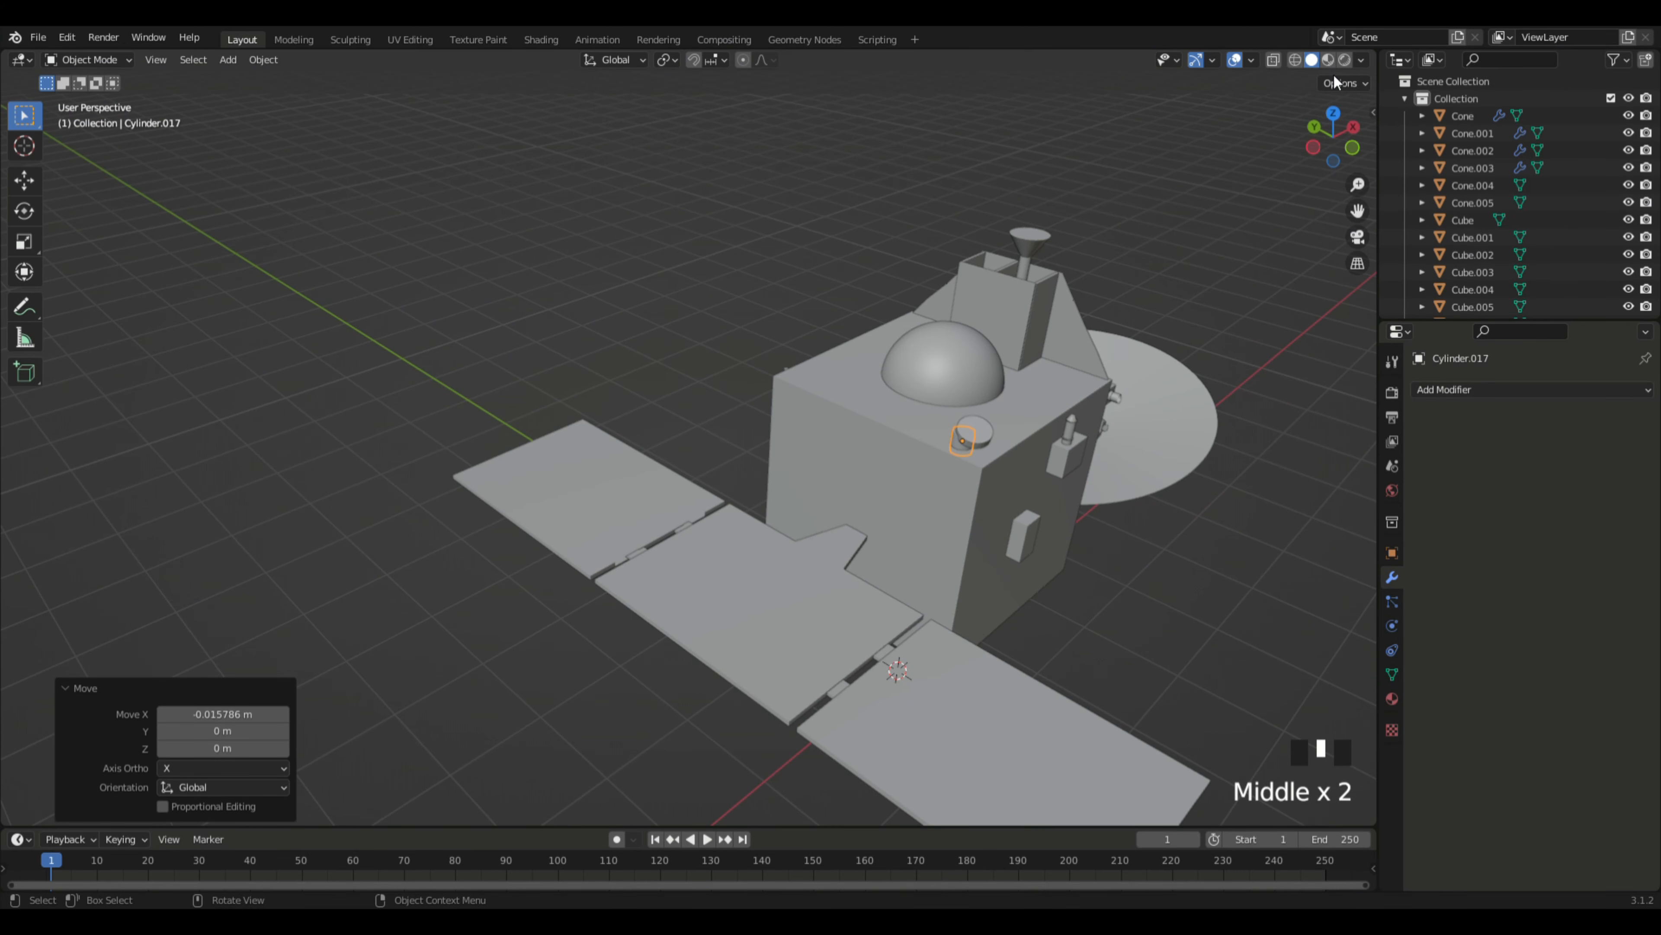
pyautogui.click(1333, 112)
pyautogui.keyDown('shift'); pyautogui.moveTo(1055, 281); pyautogui.dragTo(1044, 107, button='middle'); pyautogui.keyUp('shift')
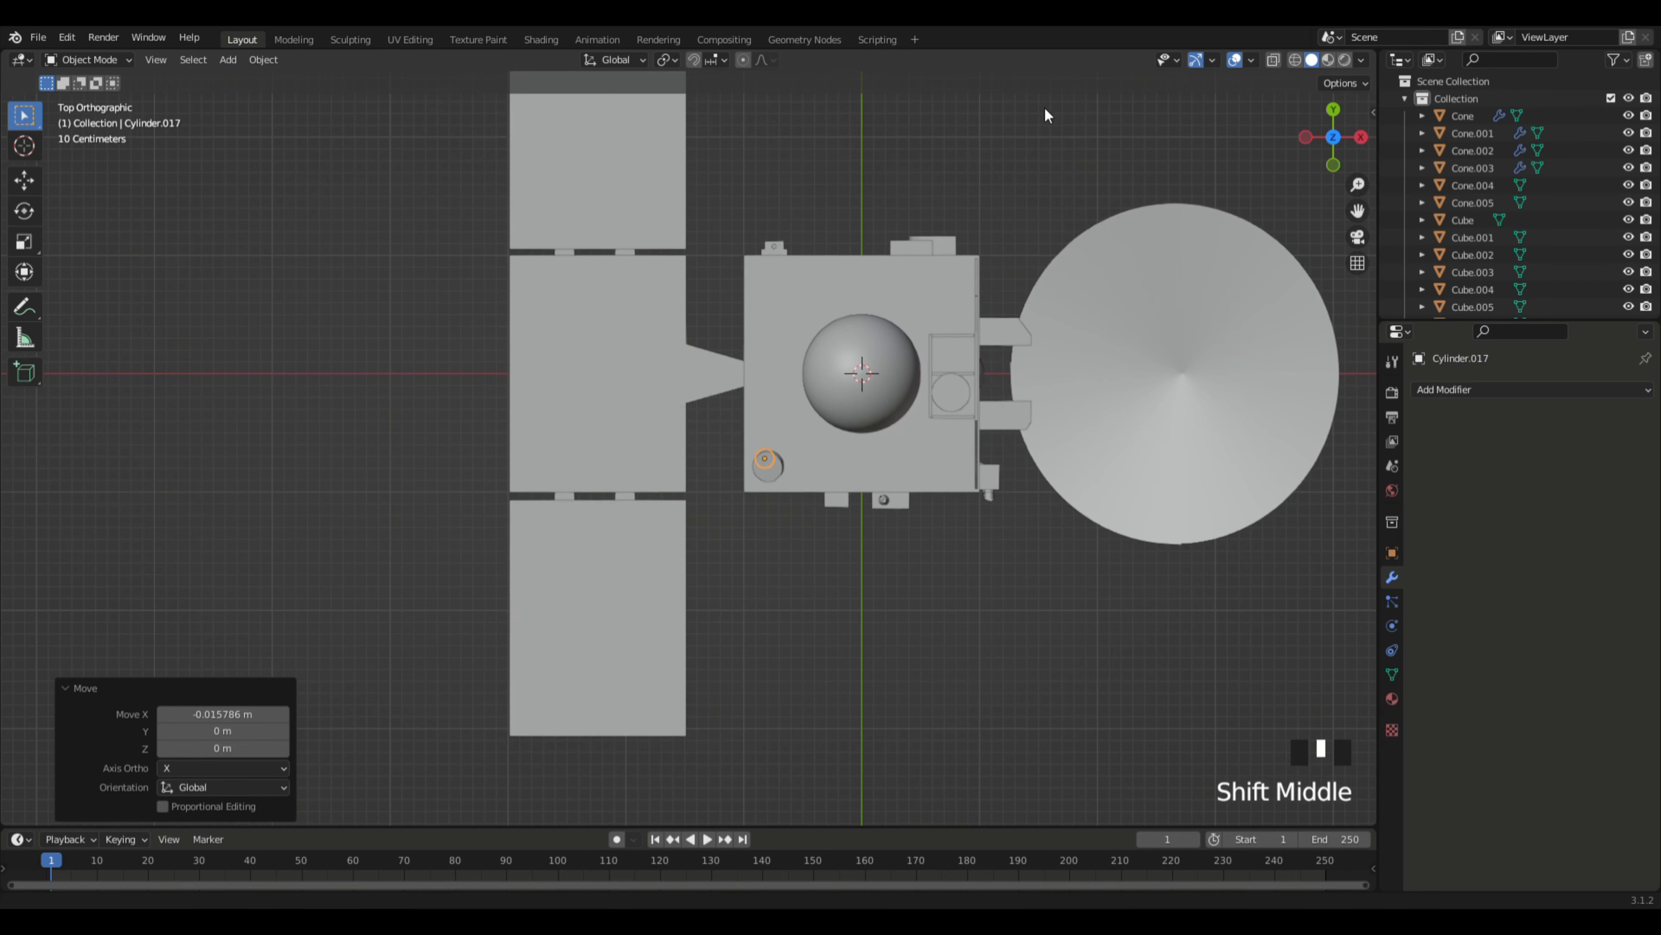
pyautogui.press('g')
pyautogui.press('x')
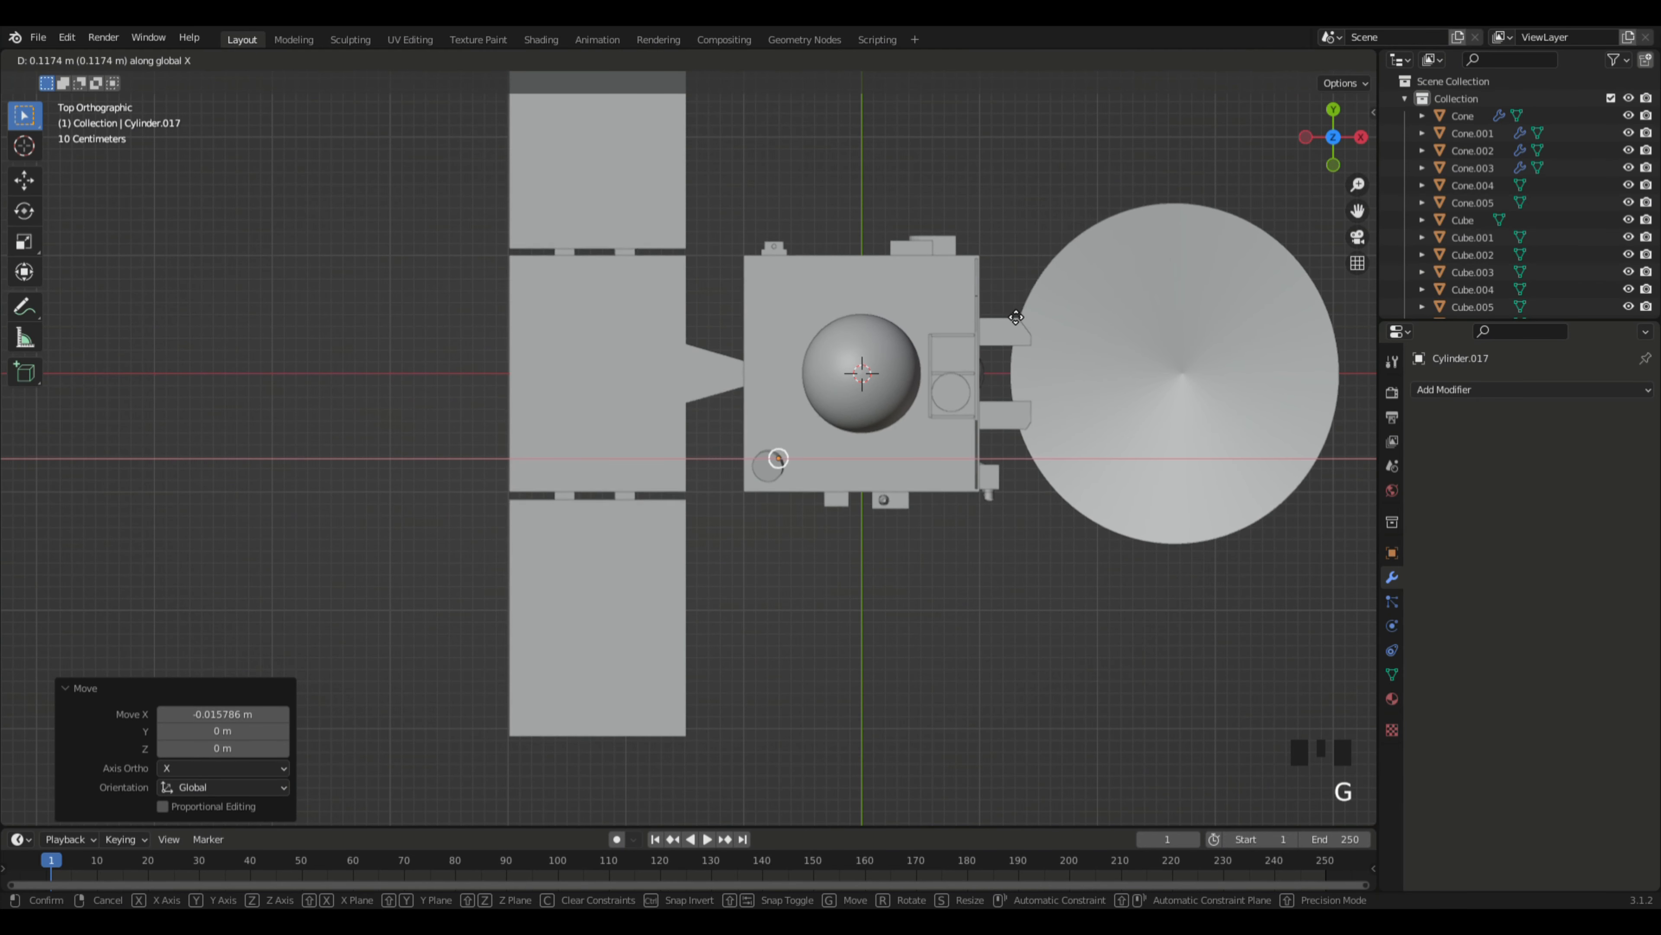
pyautogui.click(1000, 313)
# Step: Move the cylinder along Y towards the body's front edge until it sits beneath the tilted disc
pyautogui.press('g')
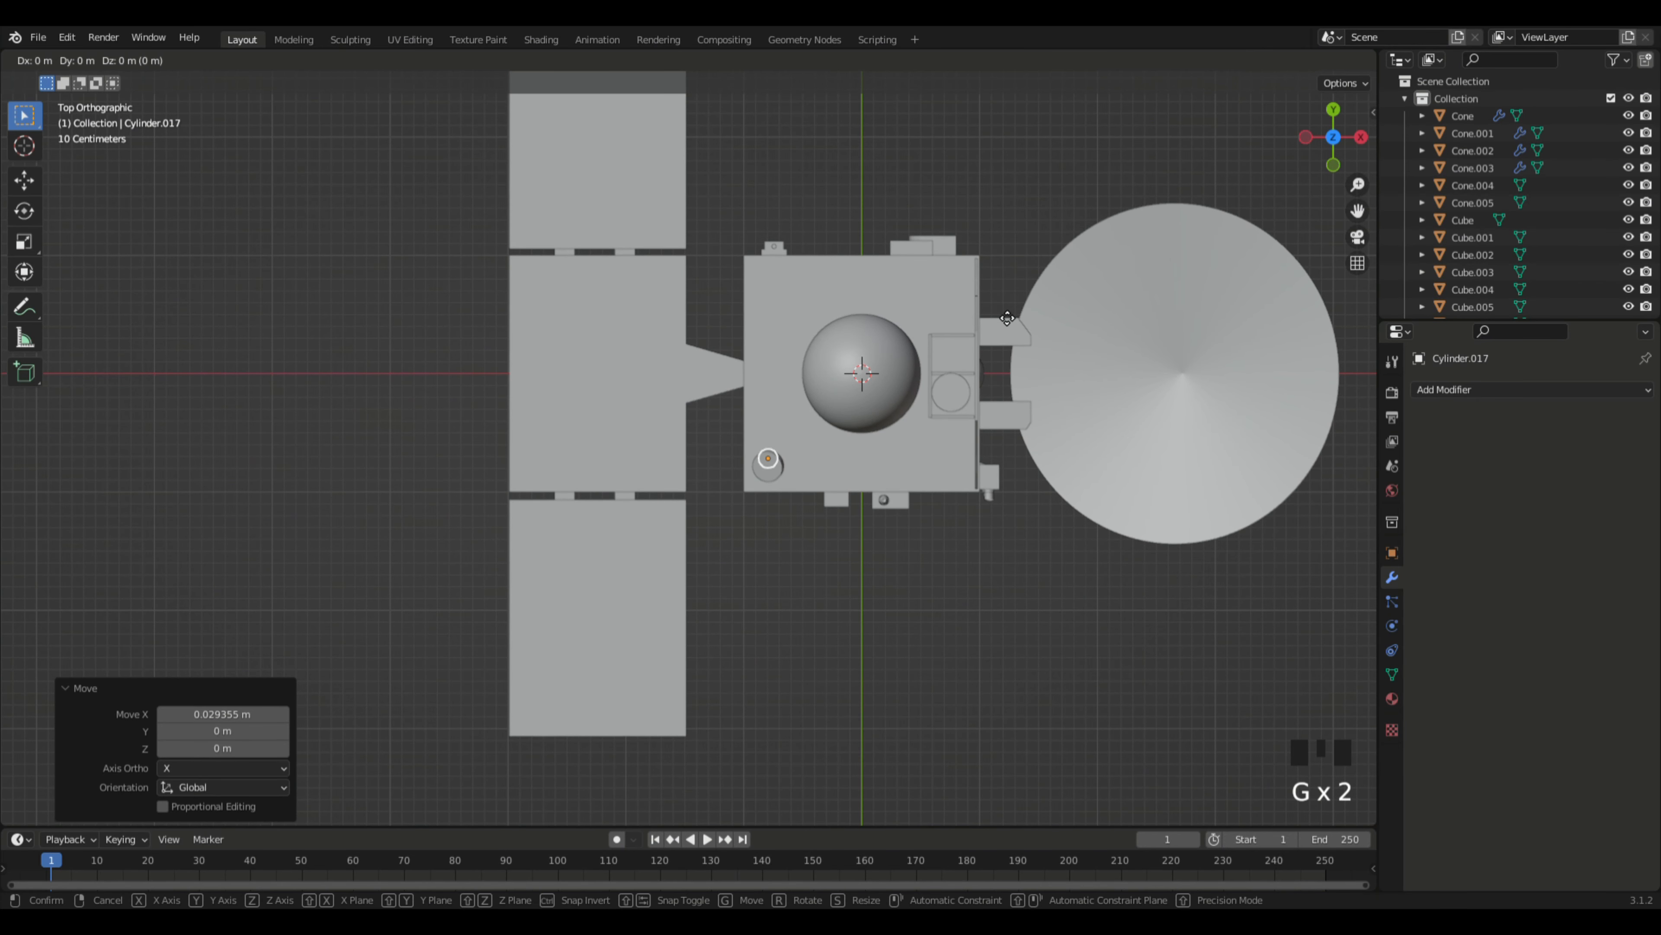
pyautogui.press('y')
pyautogui.click(981, 176)
pyautogui.moveTo(981, 176); pyautogui.dragTo(1235, 159, button='middle')
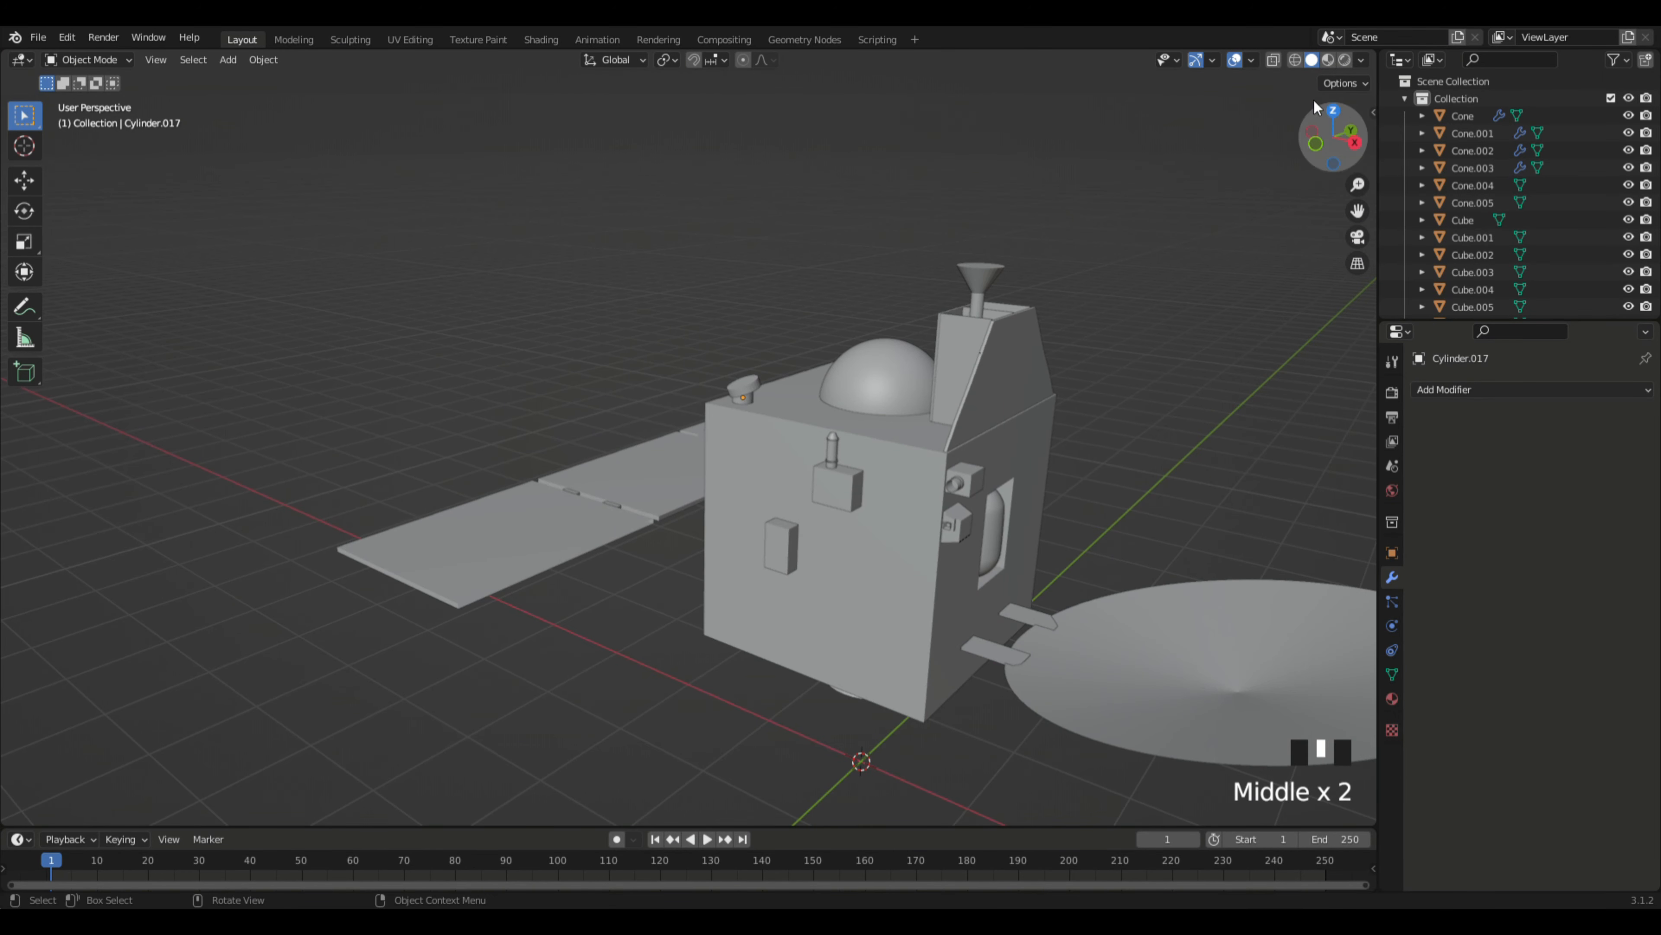
# Step: Fine-tune the supporting cylinder under the disc in the top view by about 0.007 m along X and 0.015 m along Y
pyautogui.moveTo(1333, 113); pyautogui.dragTo(1231, 229)
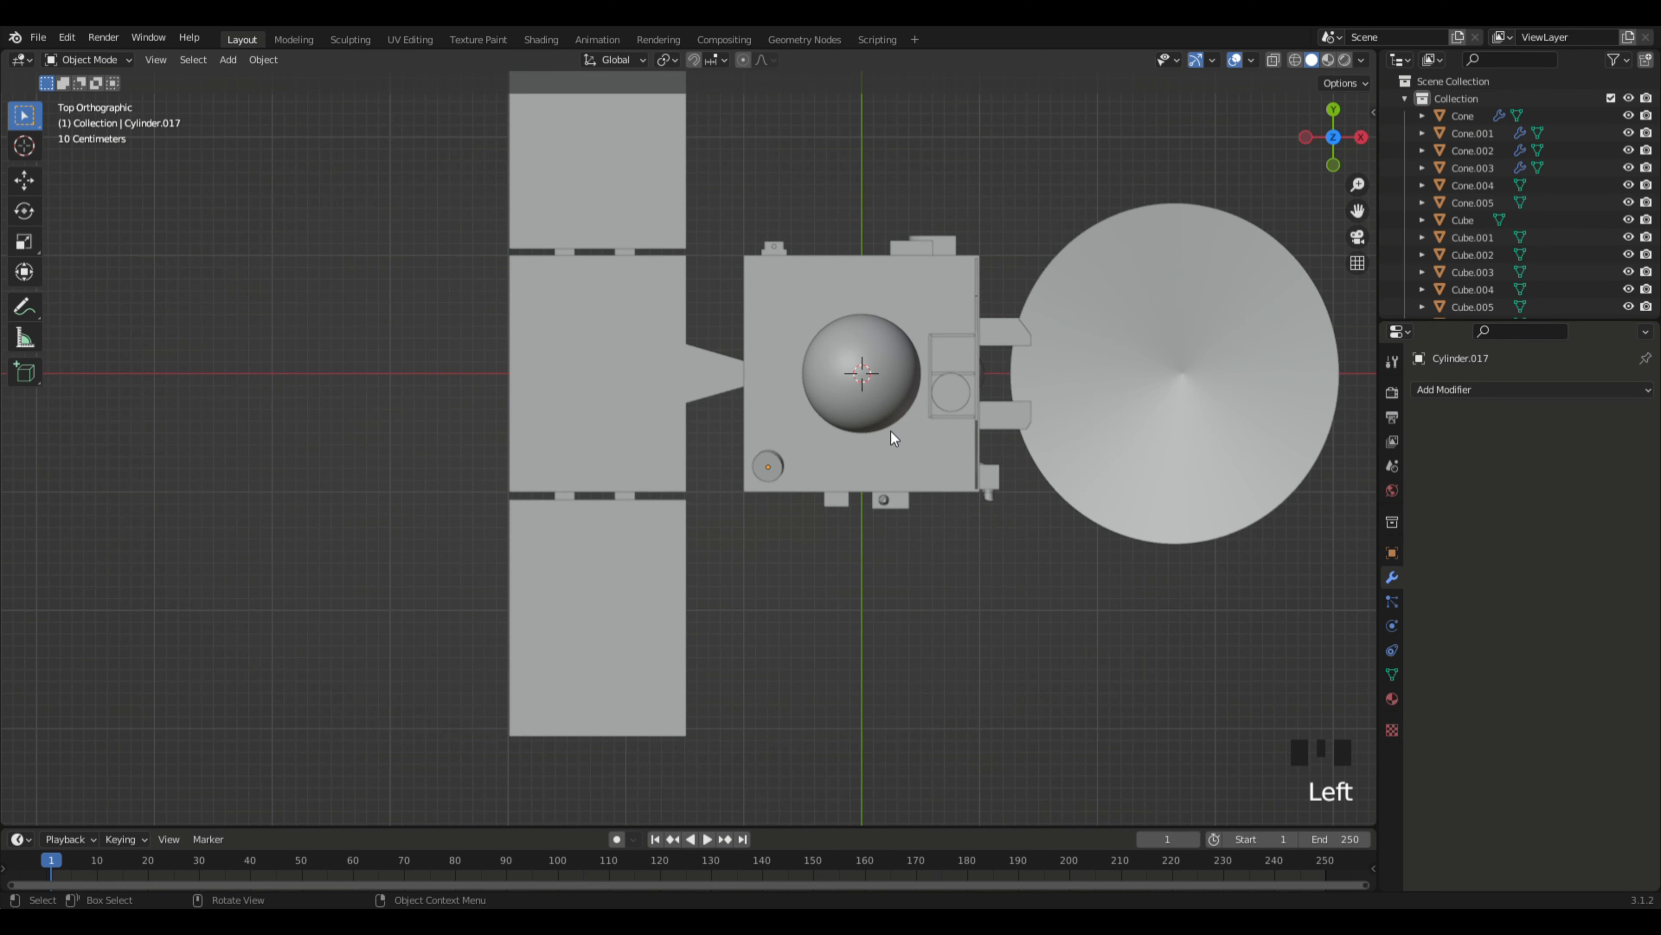
pyautogui.click(763, 465)
pyautogui.click(765, 467)
pyautogui.press('g')
pyautogui.press('x')
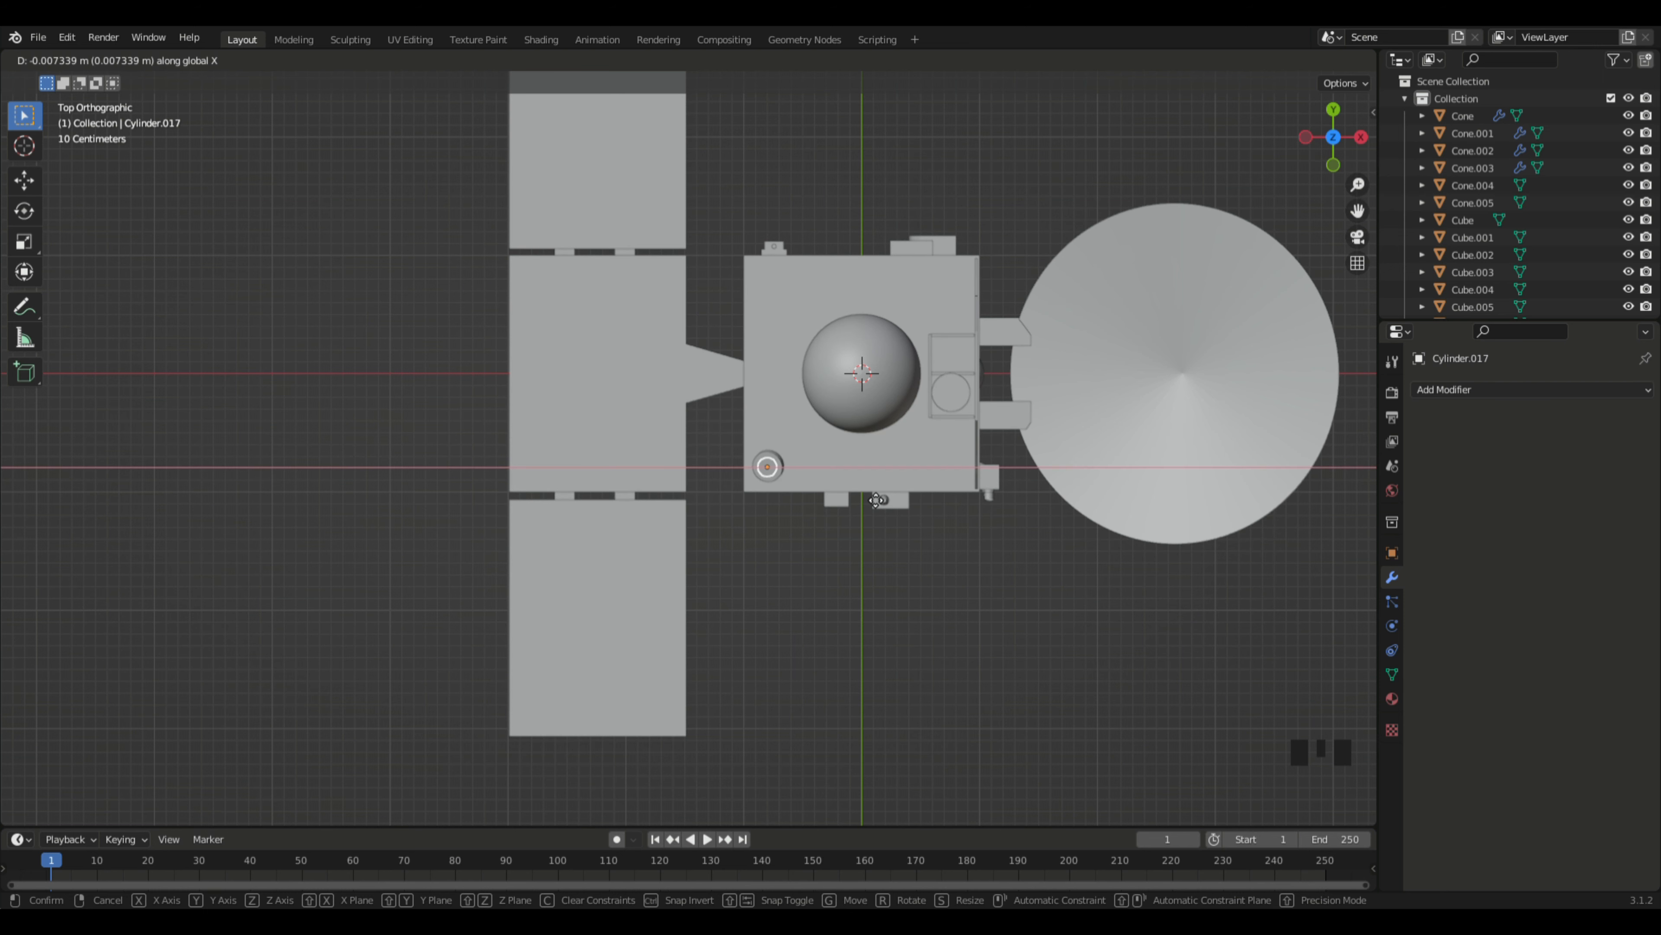
pyautogui.click(873, 501)
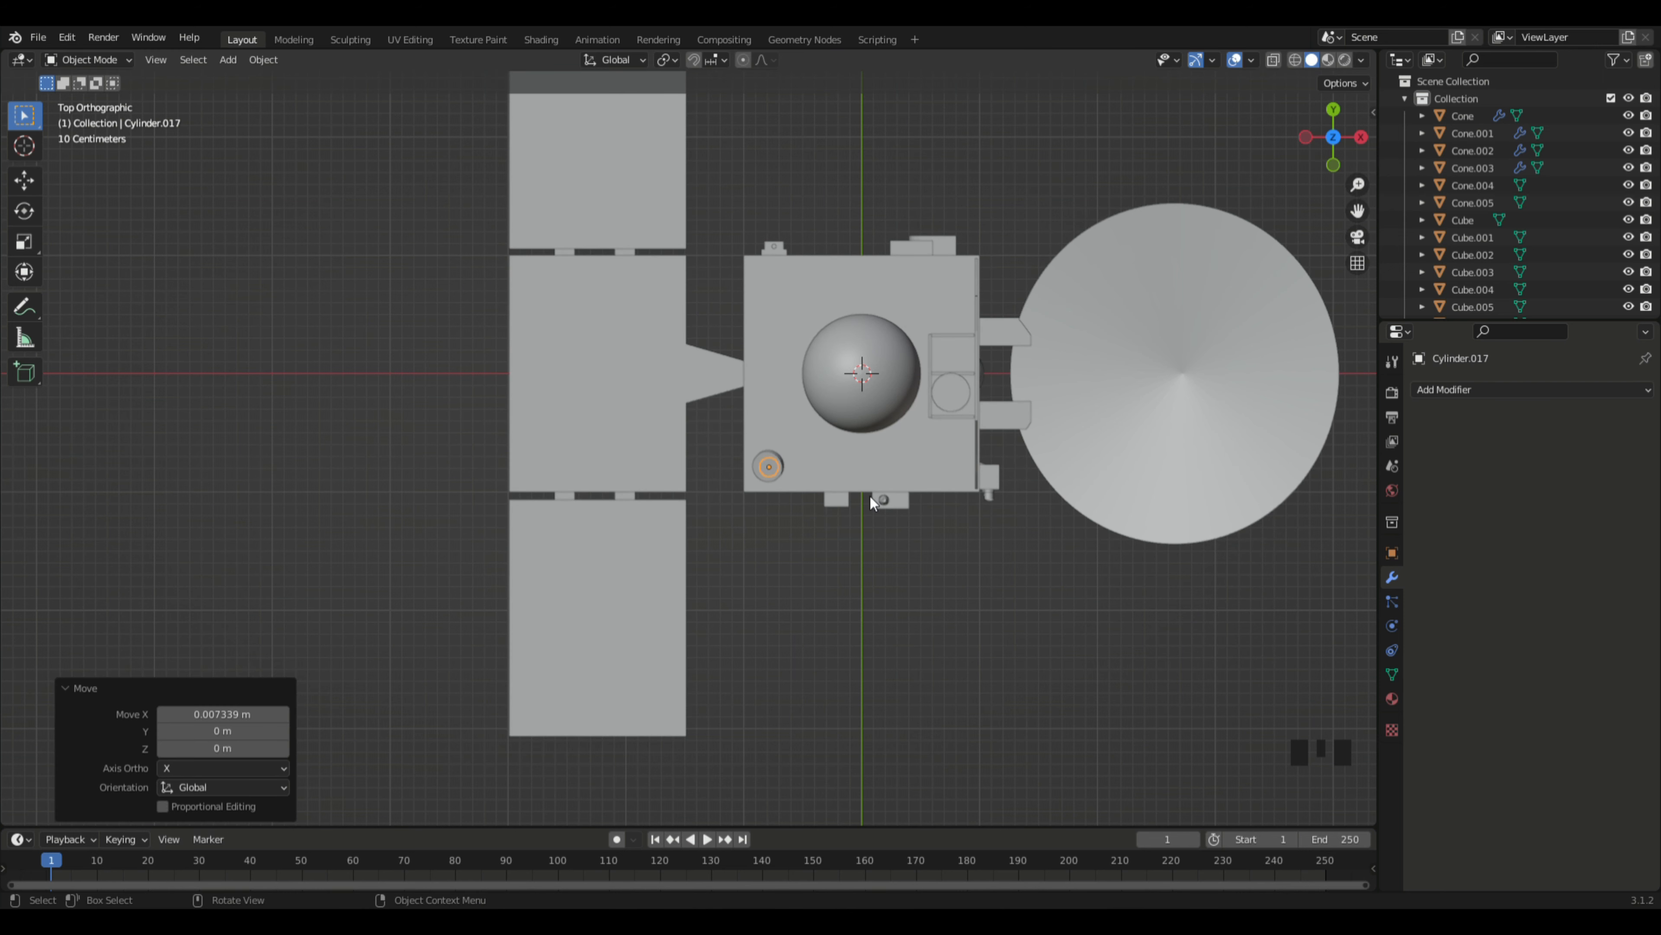
pyautogui.press('g')
pyautogui.press('y')
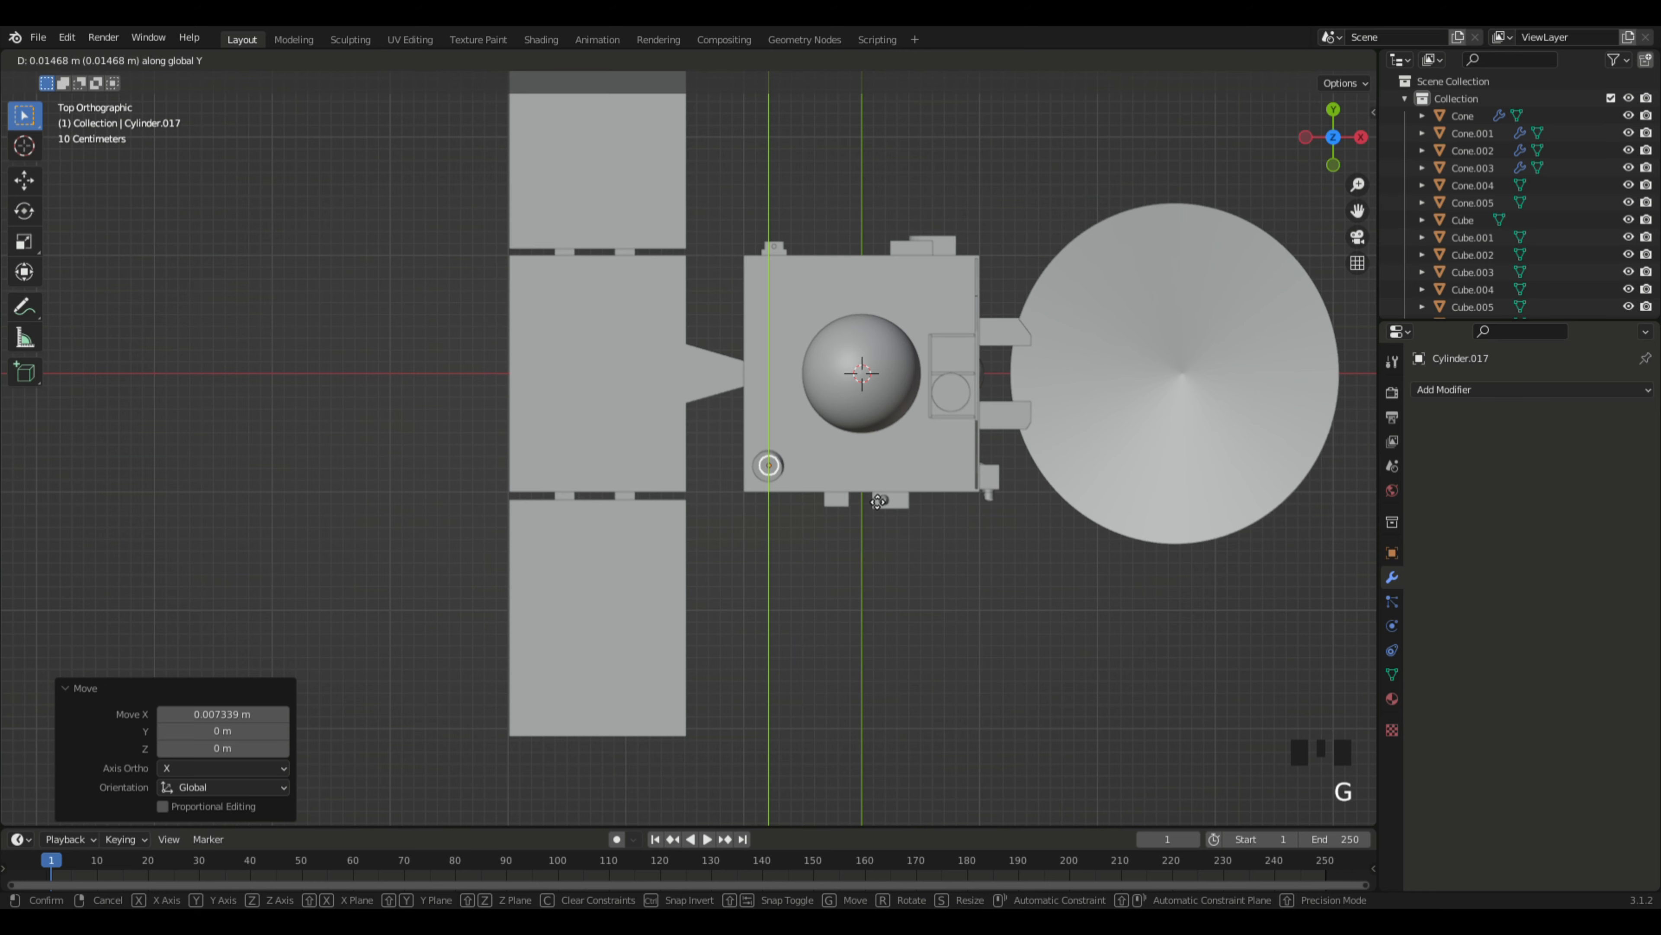
pyautogui.click(878, 501)
# Step: Duplicate the tilted disc with its supporting cylinder and move the copy about 1.4 m along X to the other front corner
pyautogui.moveTo(886, 246); pyautogui.dragTo(974, 343, button='middle')
pyautogui.moveTo(1151, 332); pyautogui.dragTo(3, 340, button='middle')
pyautogui.moveTo(809, 301); pyautogui.dragTo(661, 347, button='middle')
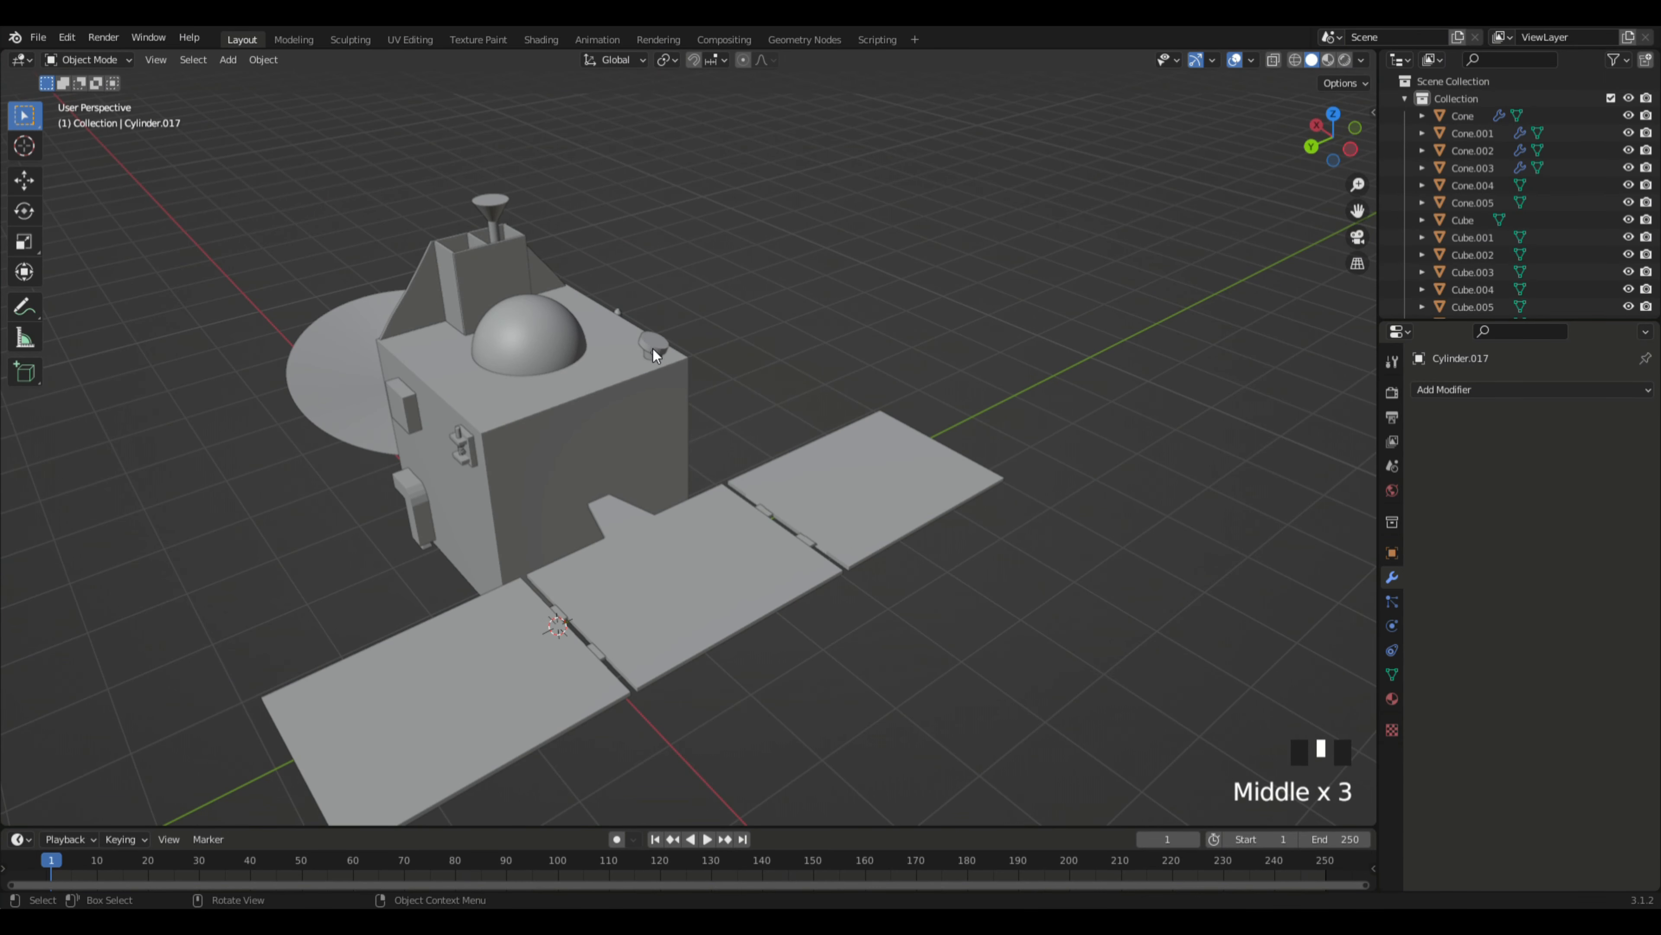
pyautogui.keyDown('shift'); pyautogui.click(656, 346); pyautogui.keyUp('shift')
pyautogui.keyDown('shift'); pyautogui.click(651, 347); pyautogui.keyUp('shift')
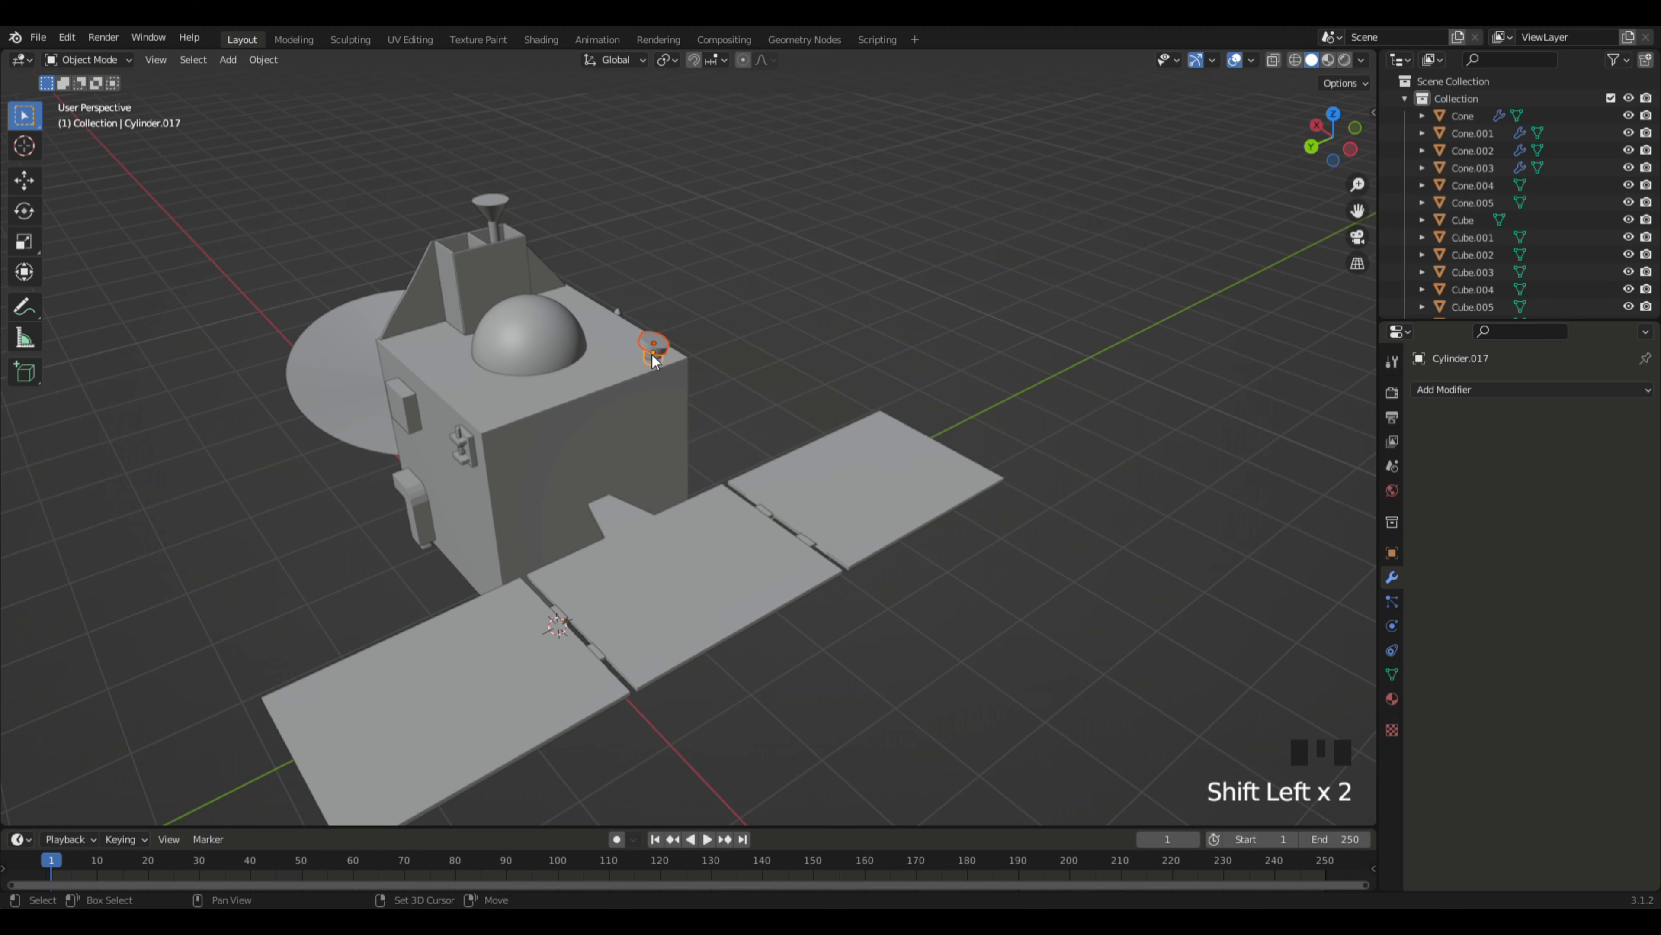
pyautogui.hotkey('shift', 'd')
pyautogui.press('g')
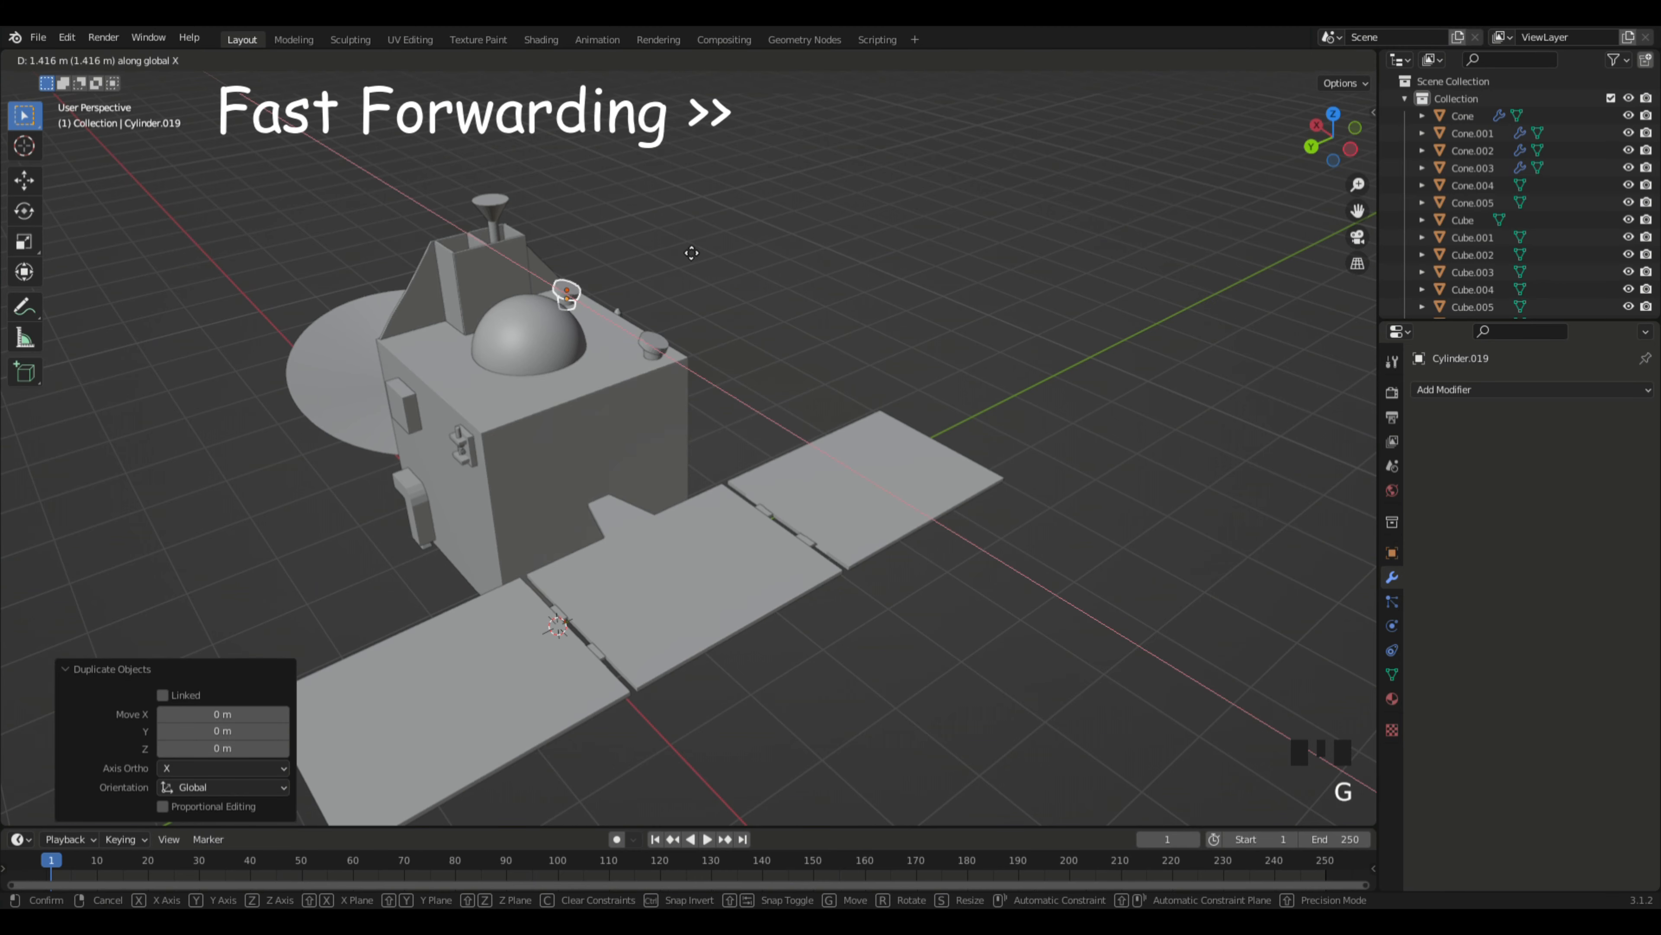
pyautogui.click(767, 326)
# Step: Rotate the copied disc about the global Z axis so it tilts outwards from its own front corner
pyautogui.moveTo(767, 325); pyautogui.dragTo(1021, 375, button='middle')
pyautogui.doubleClick(1056, 457)
pyautogui.press('r')
pyautogui.press('z')
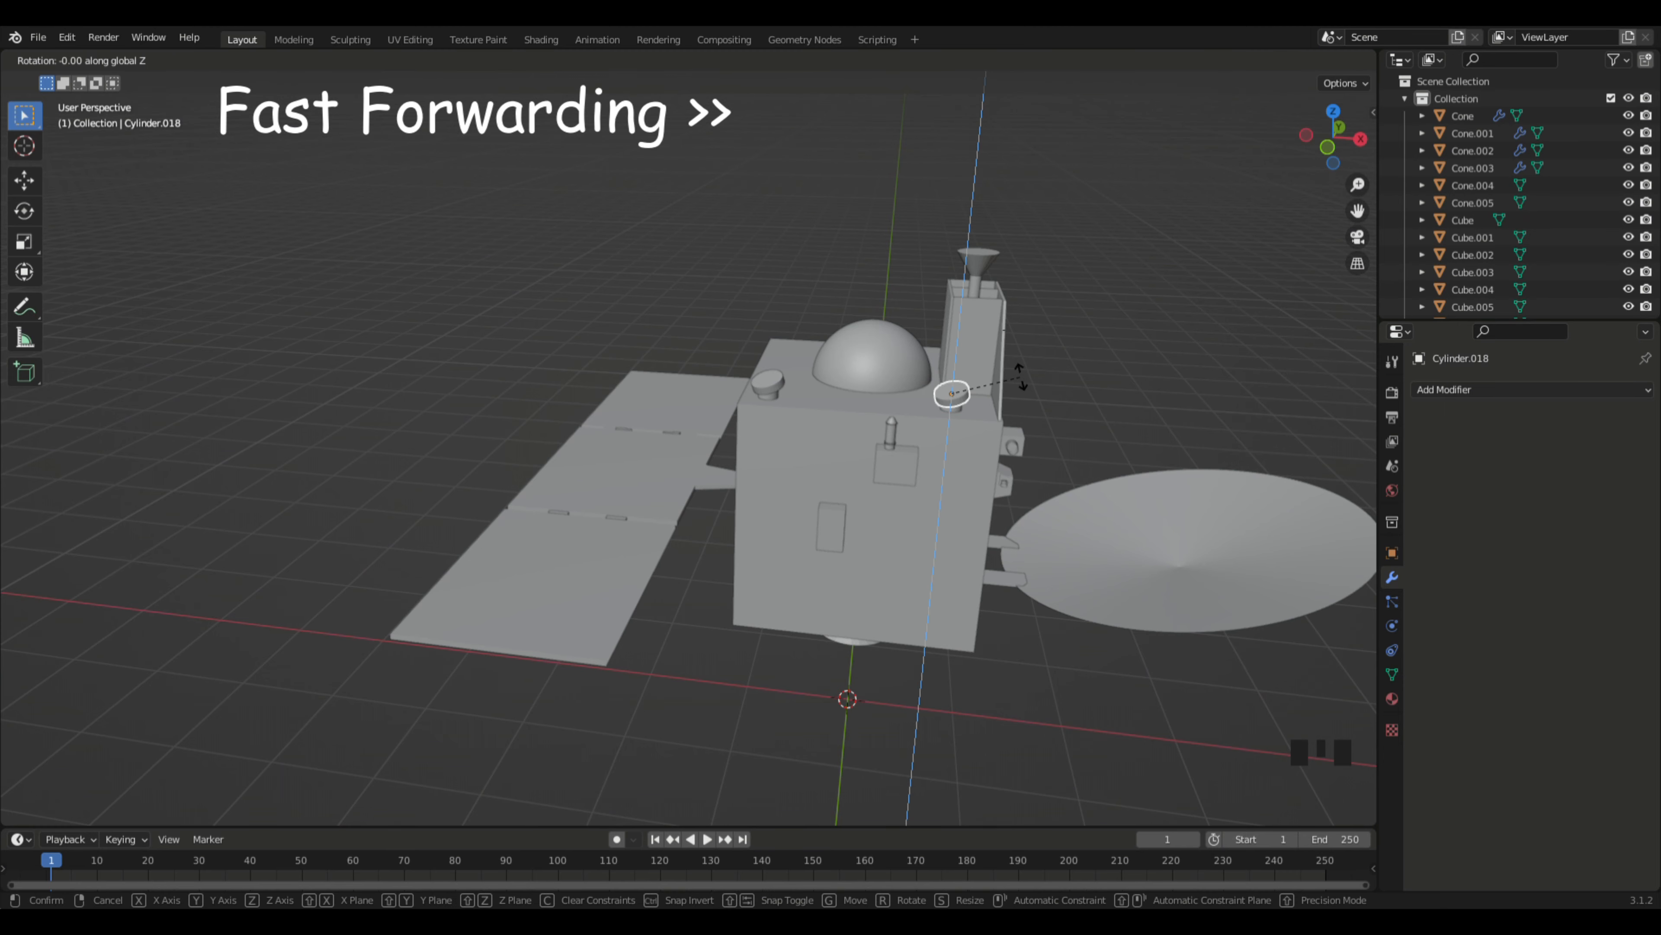
pyautogui.click(1081, 381)
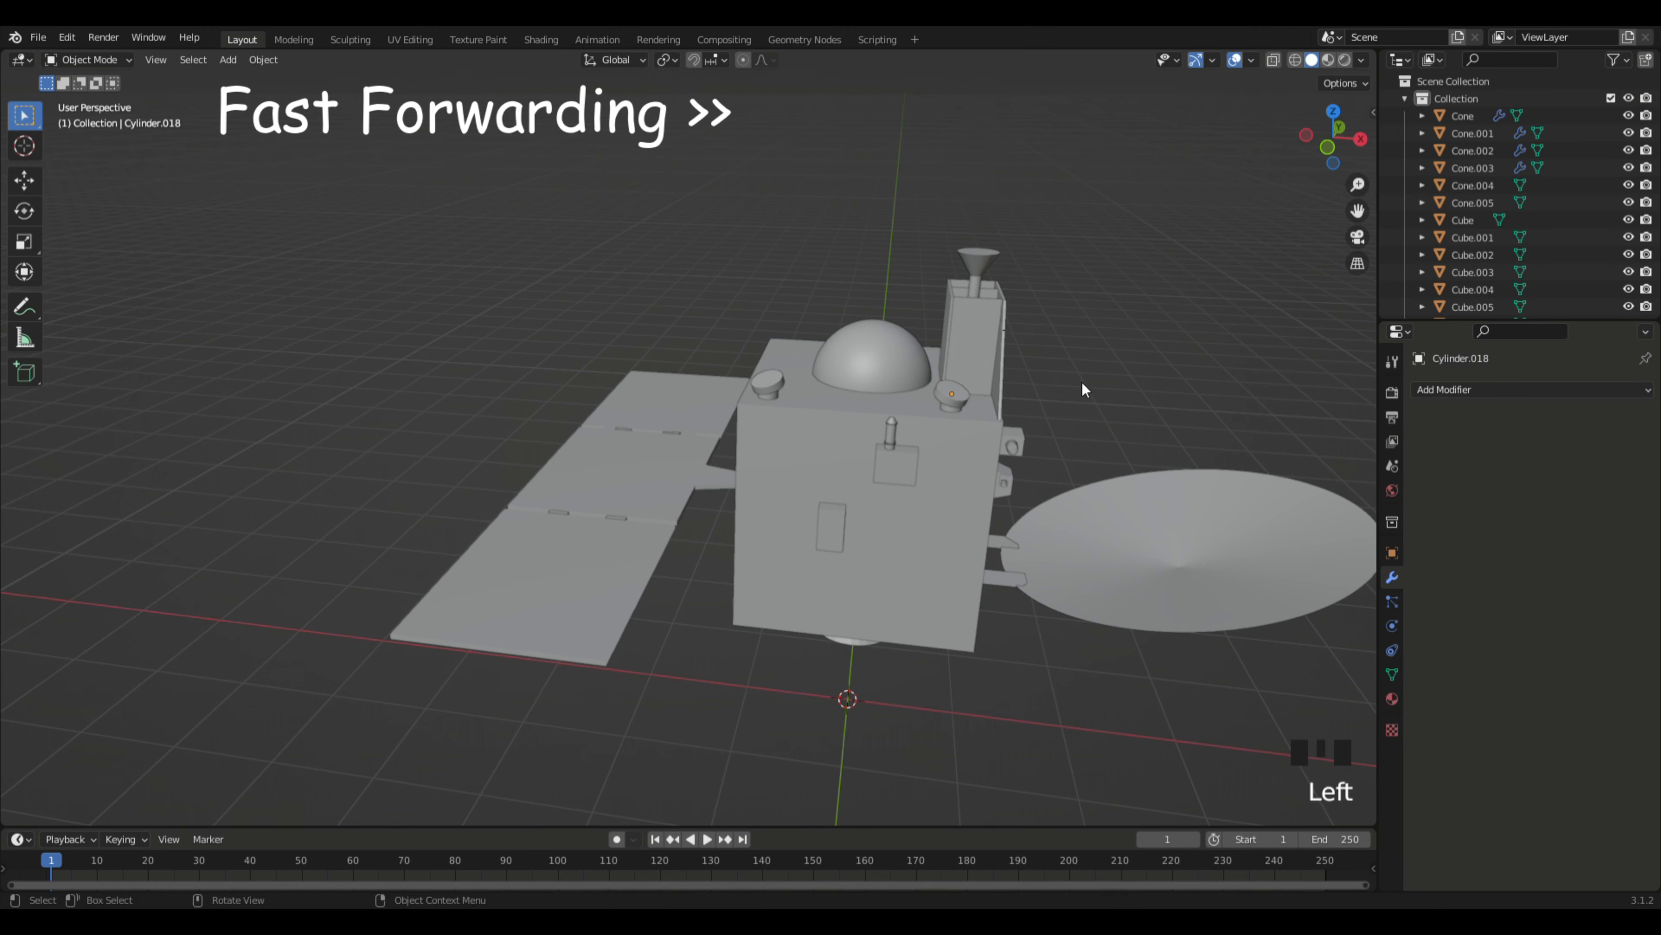
# Step: Duplicate the original disc and supporting cylinder and move the copy along Y to the rear corner on the solar-array side
pyautogui.moveTo(1082, 380); pyautogui.dragTo(1009, 393, button='middle')
pyautogui.keyDown('shift'); pyautogui.click(619, 359); pyautogui.keyUp('shift')
pyautogui.press('g')
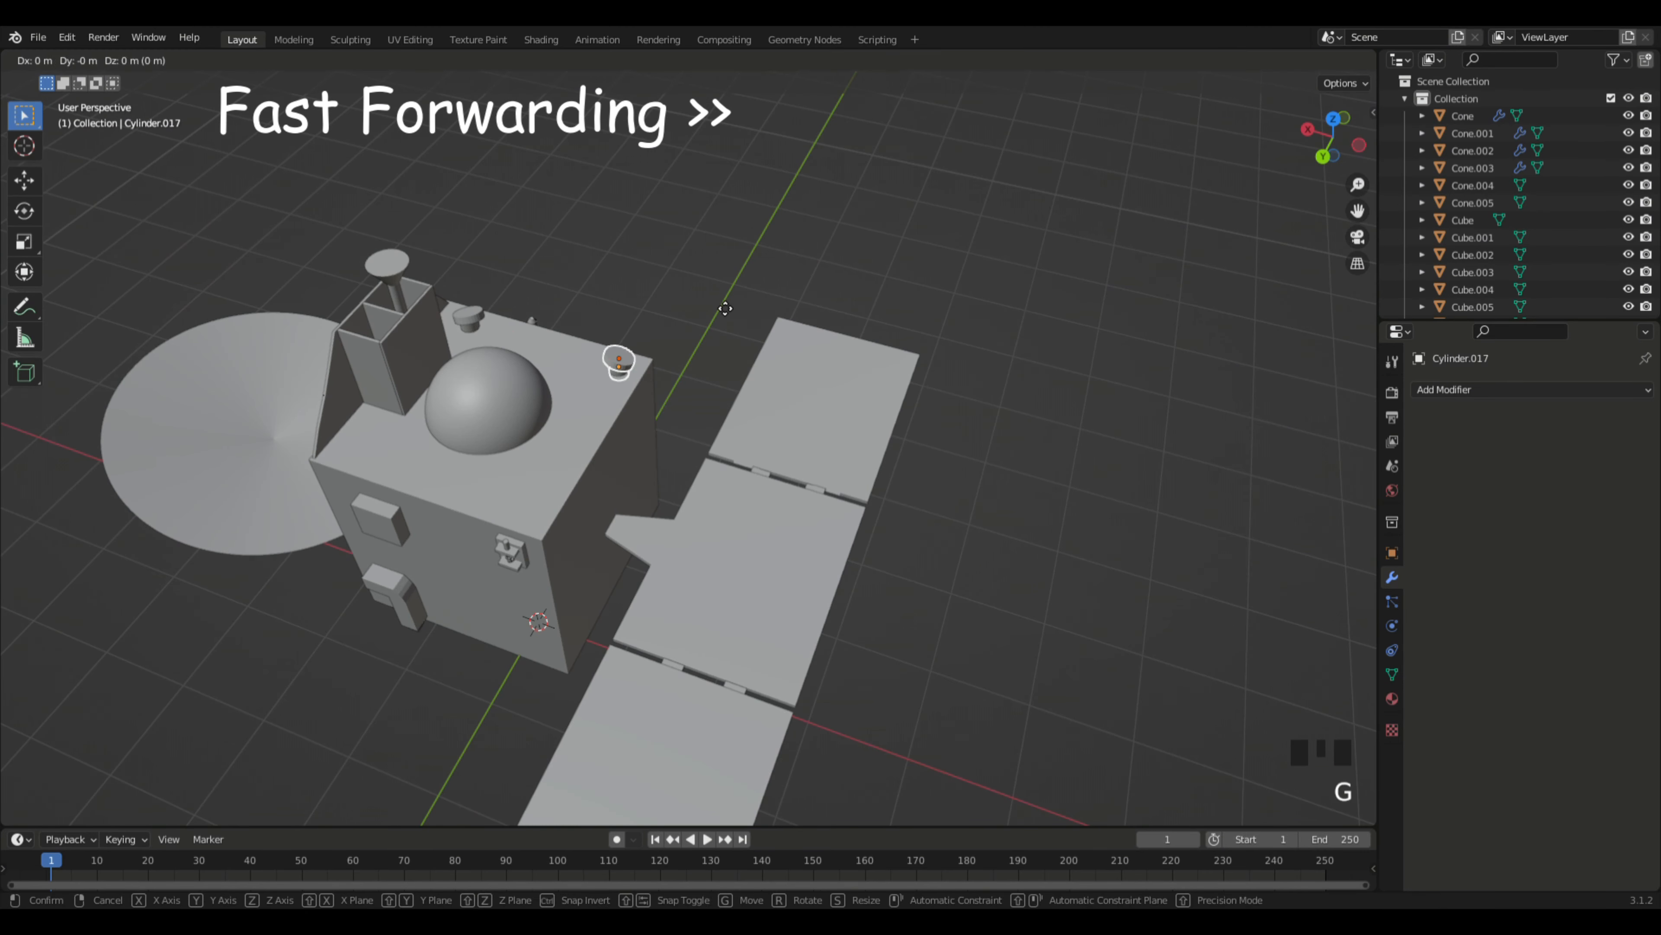
pyautogui.hotkey('shift', 'd')
pyautogui.rightClick(727, 298)
pyautogui.press('g')
pyautogui.press('y')
pyautogui.click(635, 433)
# Step: Rotate the rear disc on the solar-array side a quarter turn about the global Z axis so it tilts outwards
pyautogui.moveTo(667, 373); pyautogui.dragTo(752, 317, button='middle')
pyautogui.click(601, 477)
pyautogui.press('g')
pyautogui.press('r')
pyautogui.press('z')
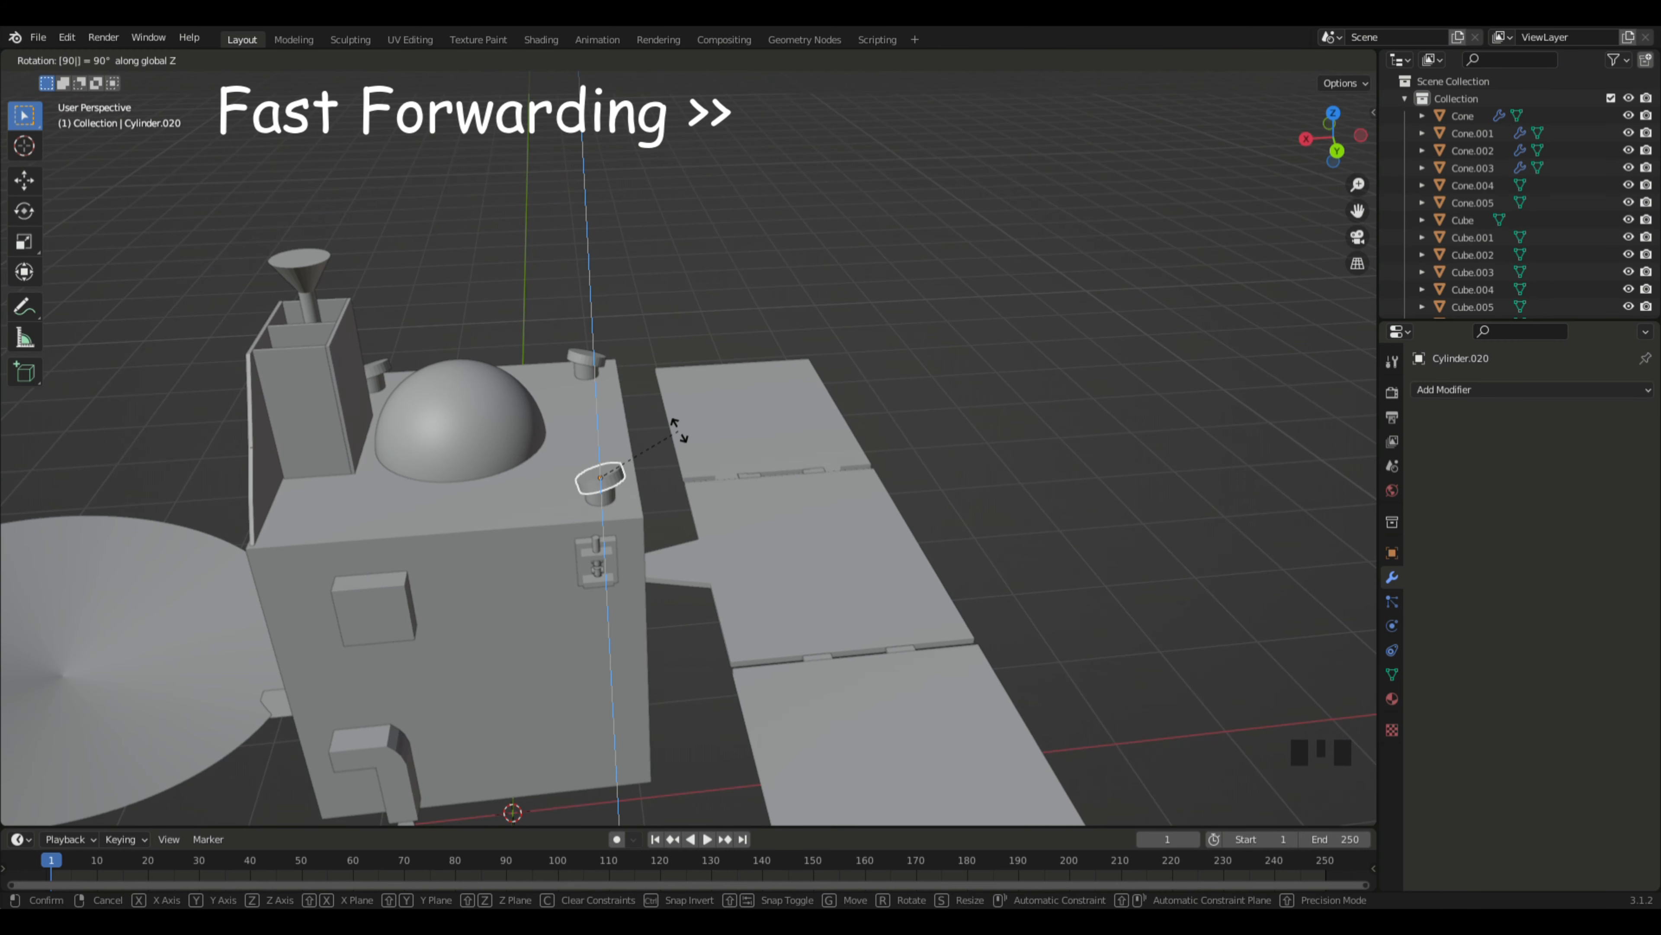
pyautogui.click(679, 429)
# Step: Duplicate the rear disc with its supporting cylinder and move the copy about 1.36 m along X to the last free corner
pyautogui.keyDown('shift'); pyautogui.click(726, 526); pyautogui.keyUp('shift')
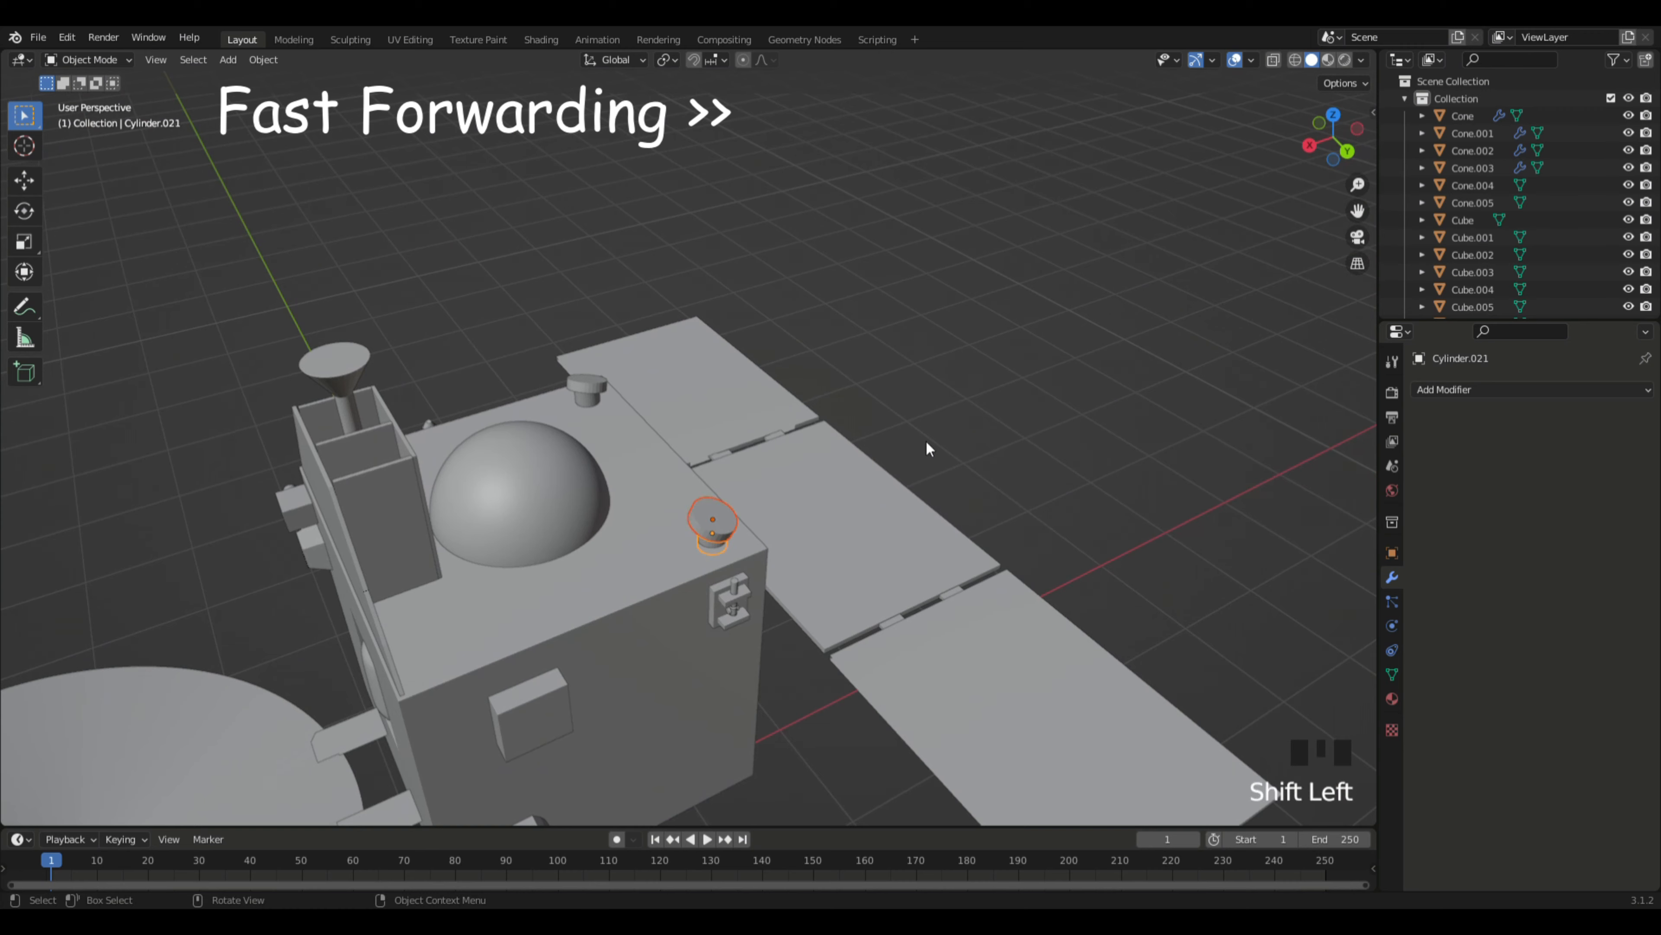
pyautogui.hotkey('shift', 'd')
pyautogui.press('g')
pyautogui.press('x')
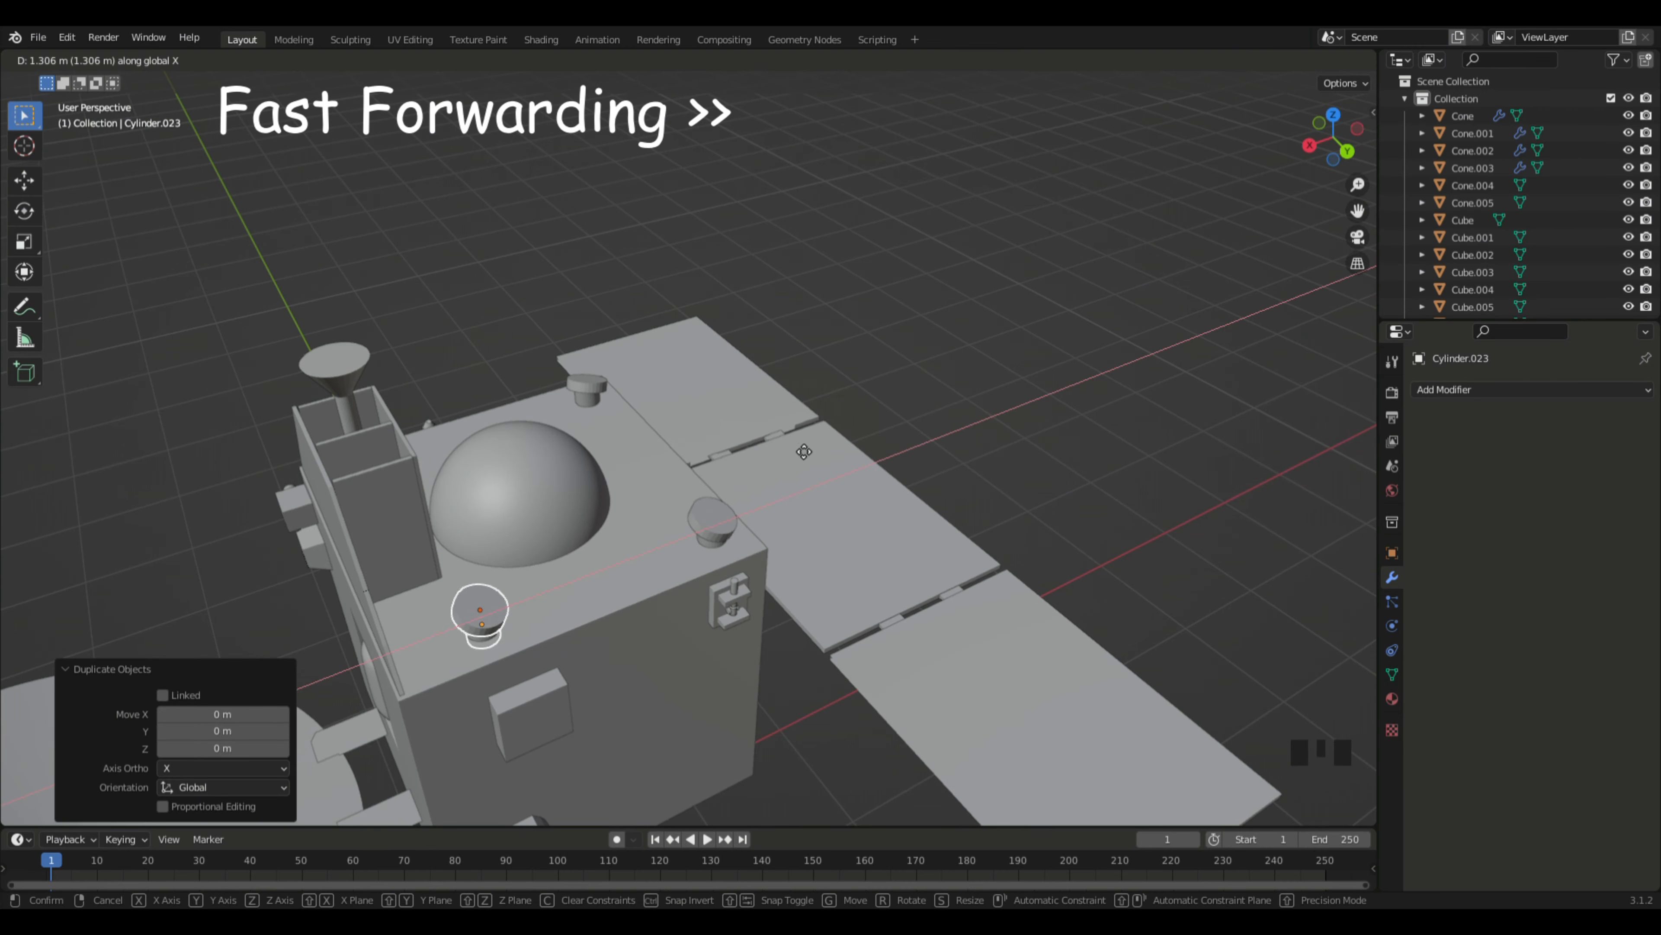
pyautogui.click(802, 449)
# Step: Nudge the last disc pair along X in the top view to line it up with the front pair
pyautogui.moveTo(988, 425); pyautogui.dragTo(969, 301, button='middle')
pyautogui.click(1338, 141)
pyautogui.click(1333, 109)
pyautogui.press('g')
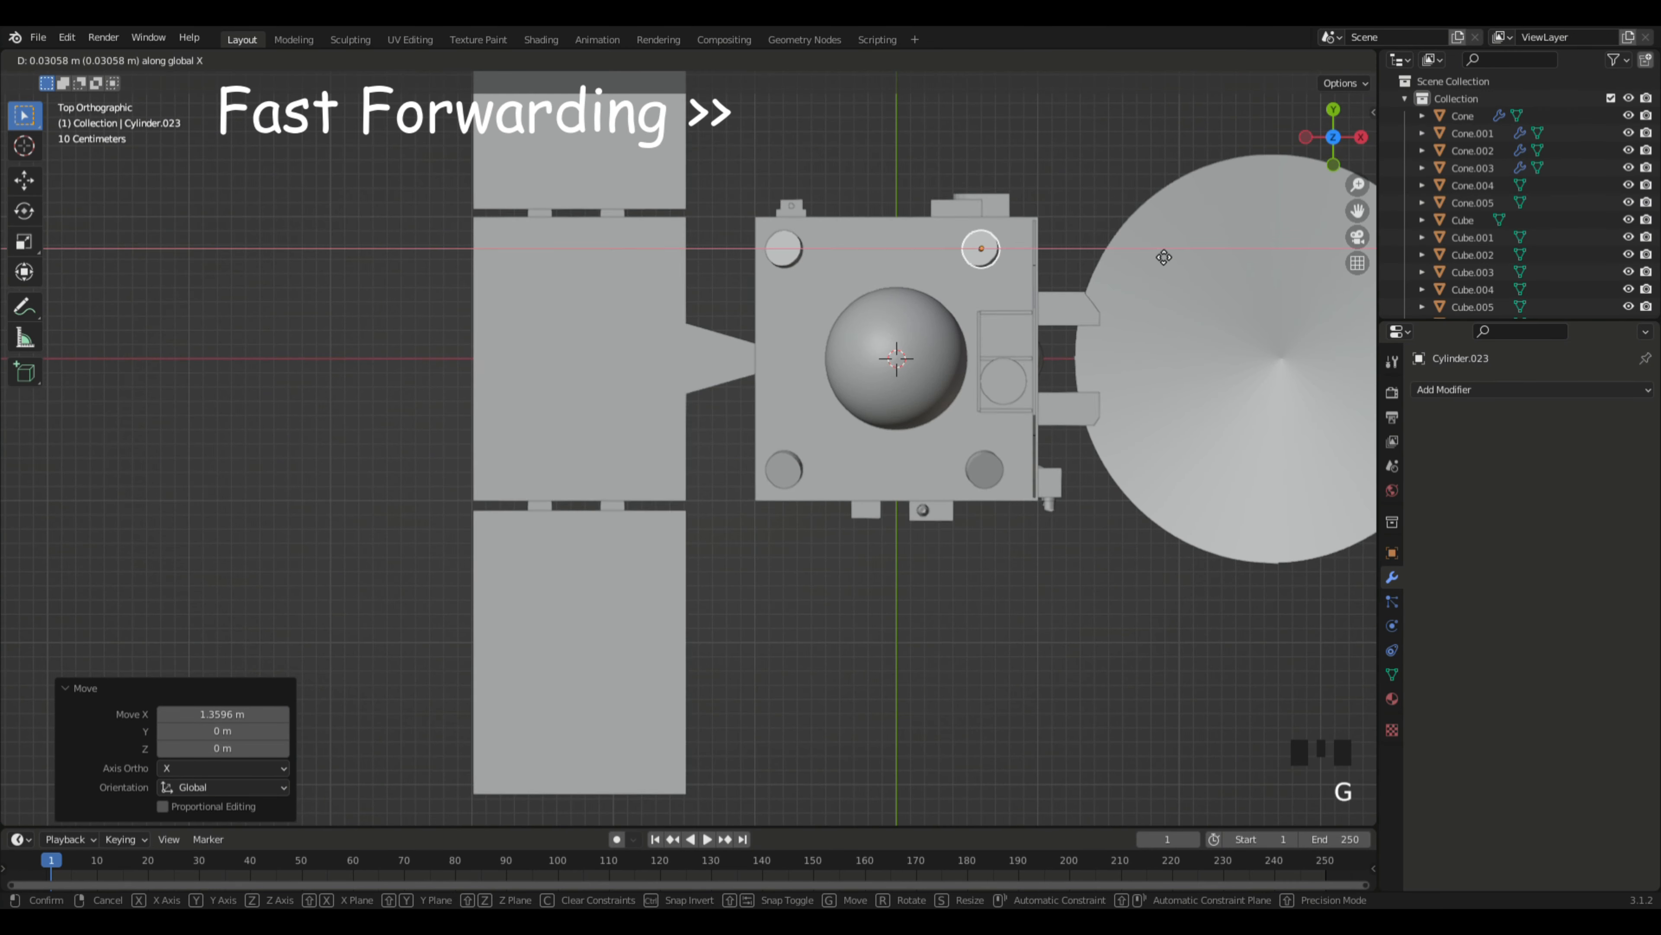
pyautogui.click(1077, 152)
# Step: Rotate the disc at the rear corner next to the antenna tower -90° about the global Z axis
pyautogui.moveTo(1077, 152); pyautogui.dragTo(779, 767, button='middle')
pyautogui.click(452, 474)
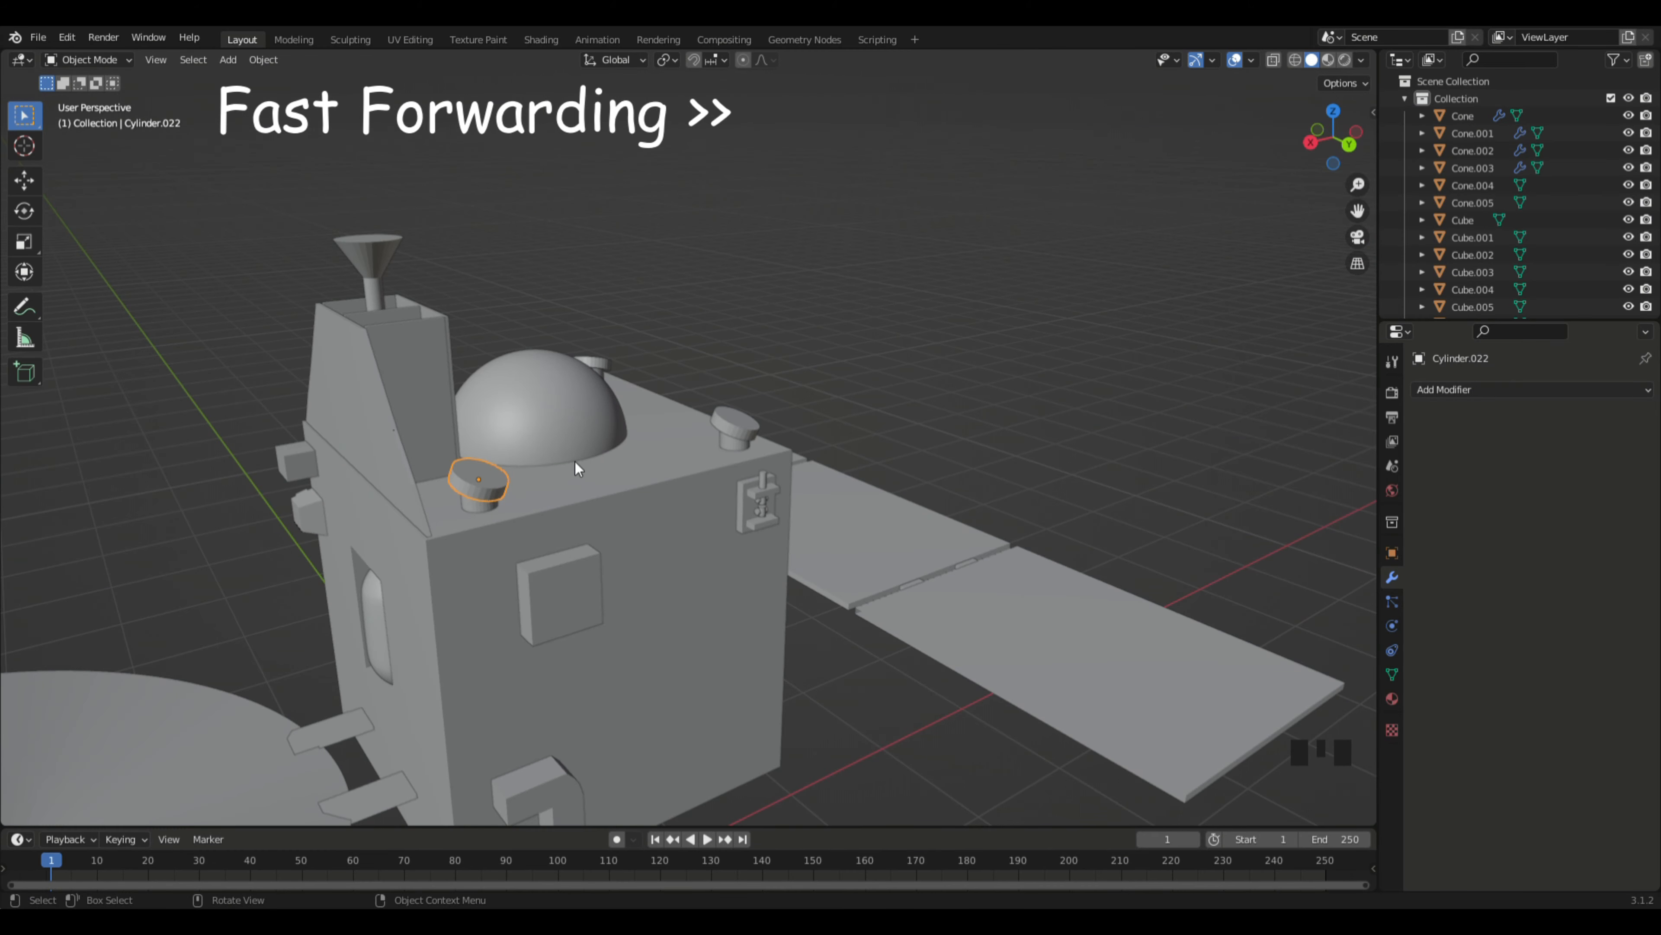
pyautogui.write('rz')
pyautogui.write('90')
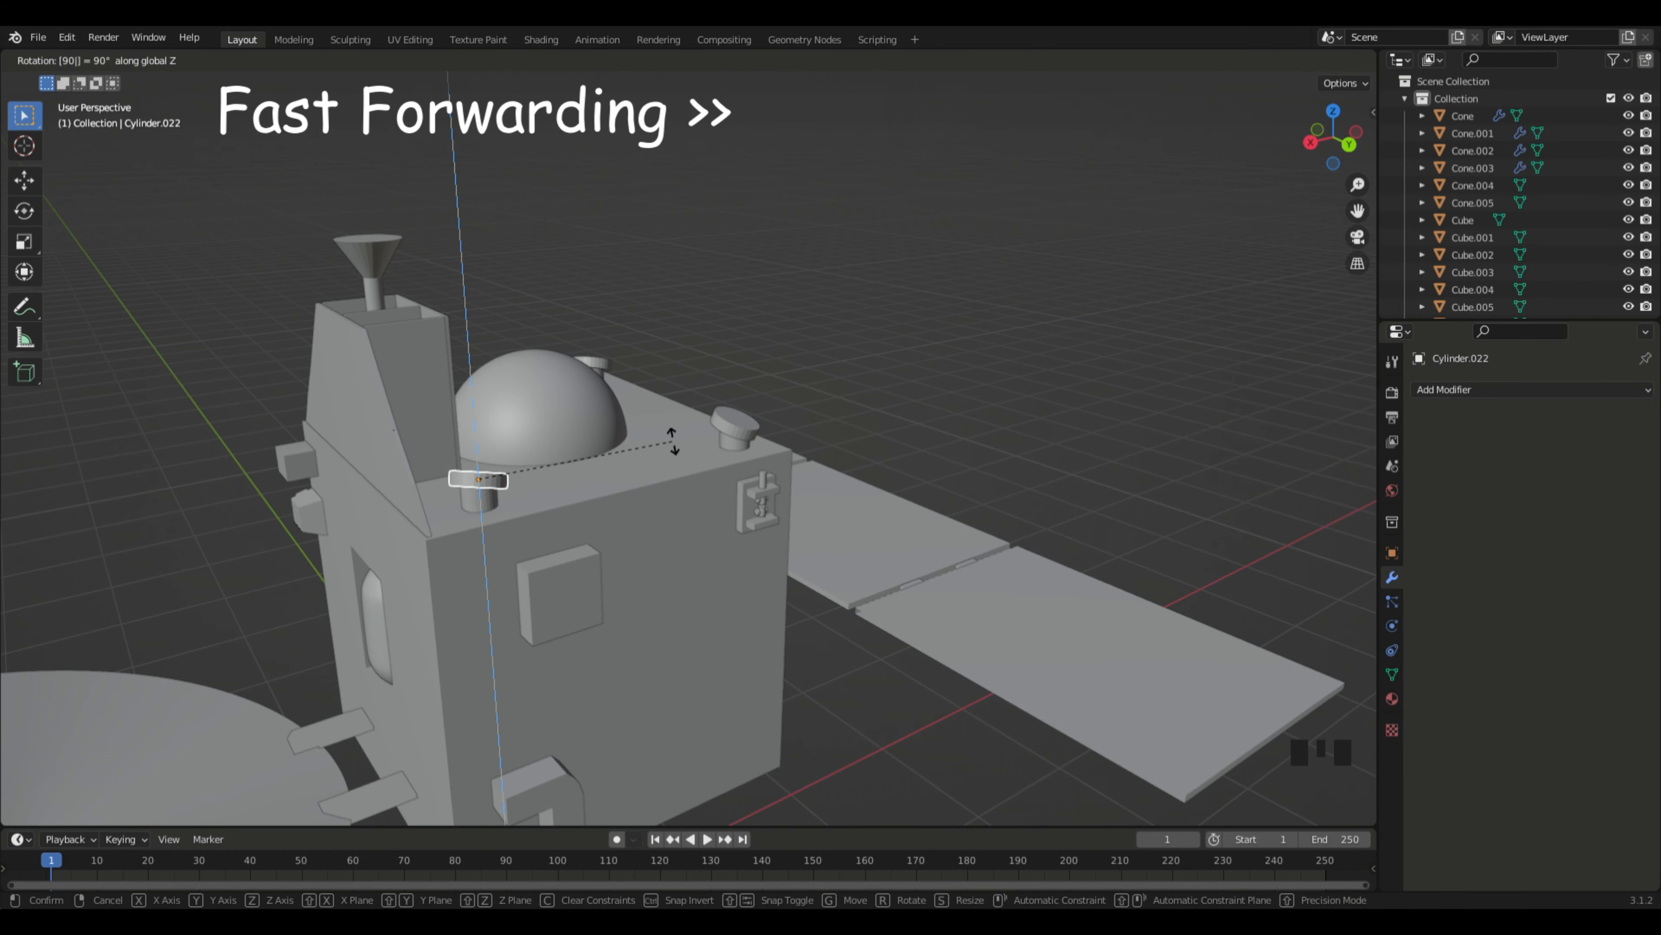
pyautogui.press('BackSpace')
pyautogui.press('BackSpace')
pyautogui.write('-90')
pyautogui.press('Return')
pyautogui.click(834, 373)
# Step: Examine the body side facing the solar array and the array's connecting arm against the reference image
pyautogui.moveTo(834, 374); pyautogui.dragTo(1175, 420, button='middle')
pyautogui.scroll(3, 999, 484)
pyautogui.moveTo(997, 484); pyautogui.dragTo(1054, 524, button='middle')
pyautogui.moveTo(683, 593); pyautogui.dragTo(787, 624, button='middle')
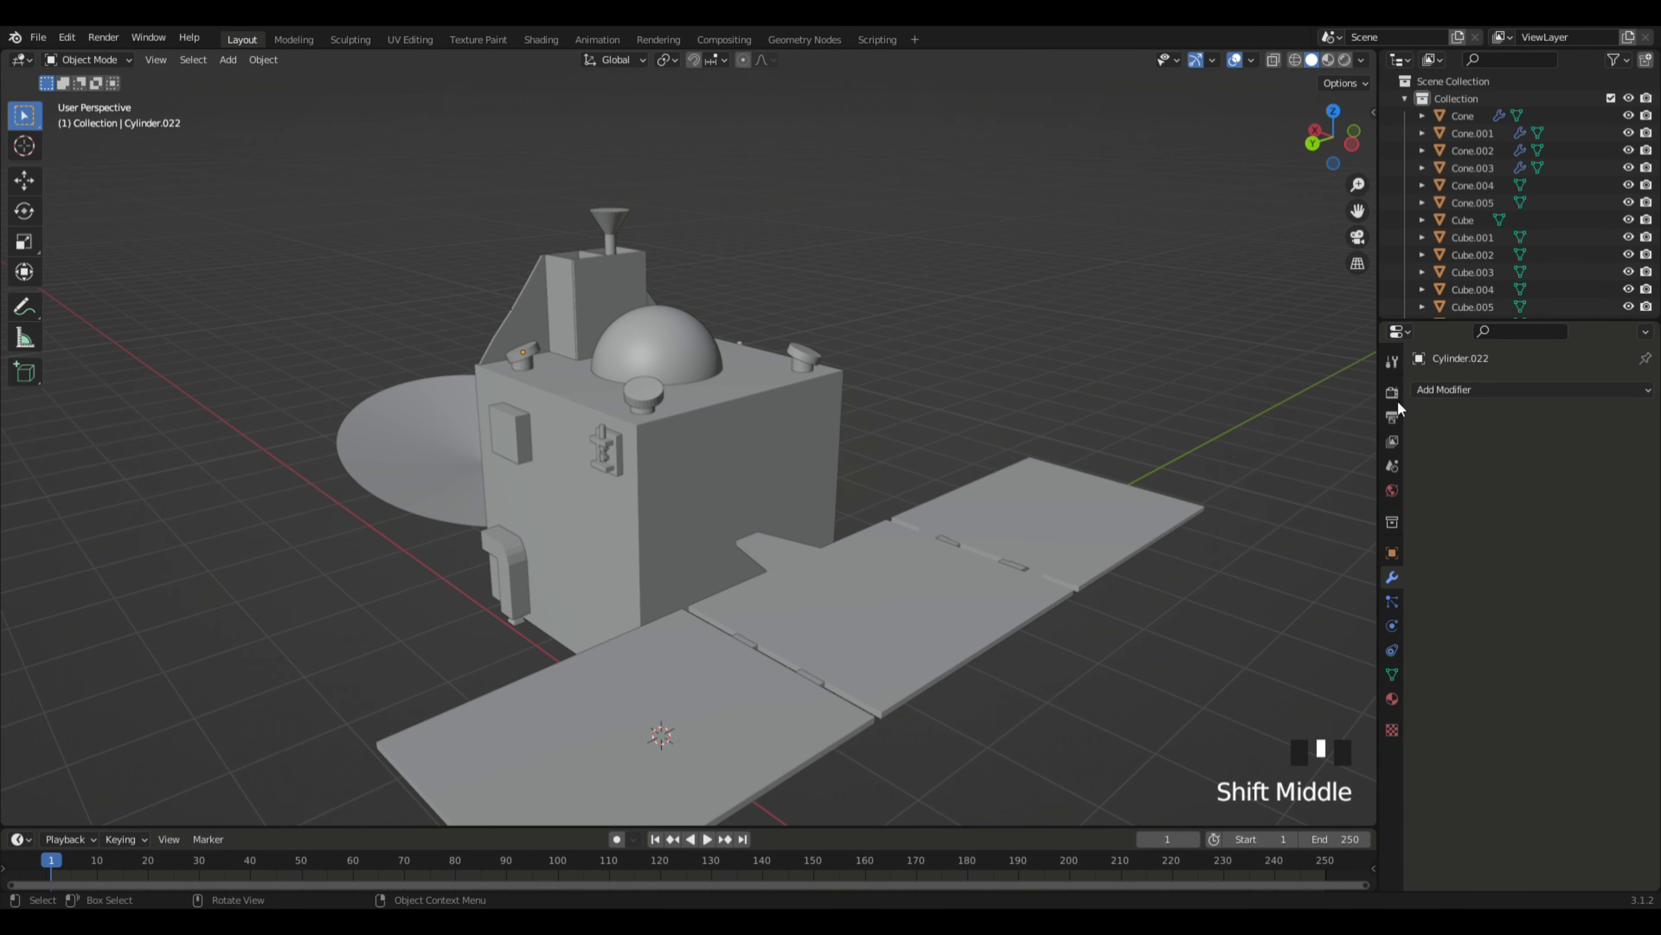
pyautogui.click(889, 528)
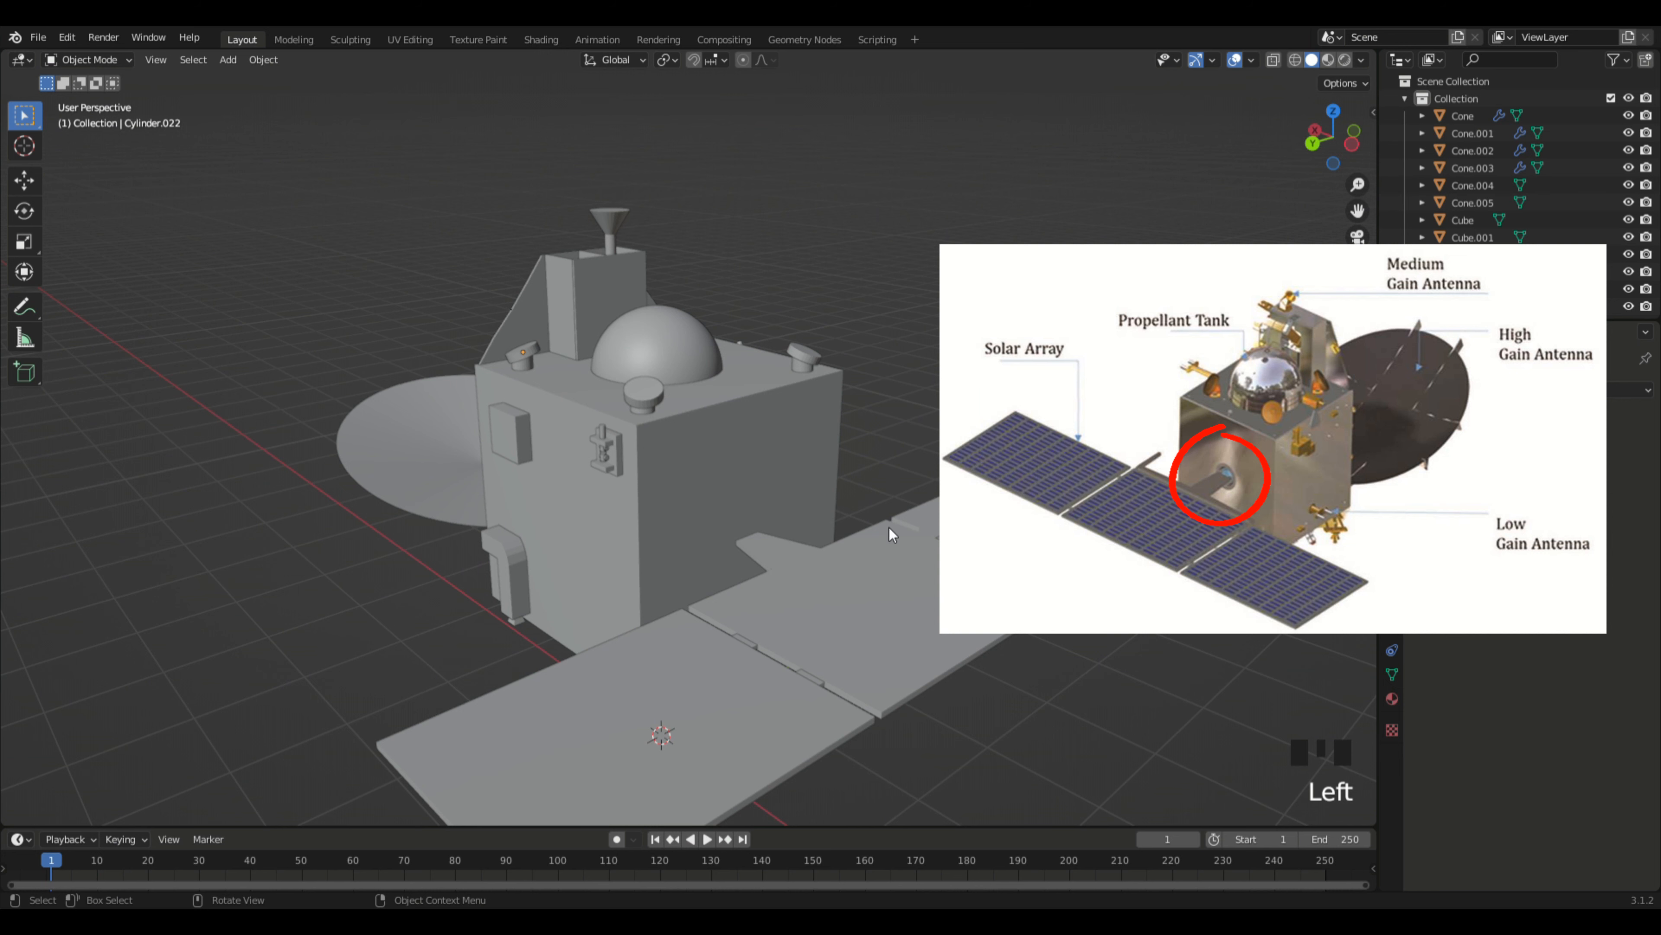
pyautogui.moveTo(761, 537); pyautogui.dragTo(798, 555, button='middle')
pyautogui.click(801, 551)
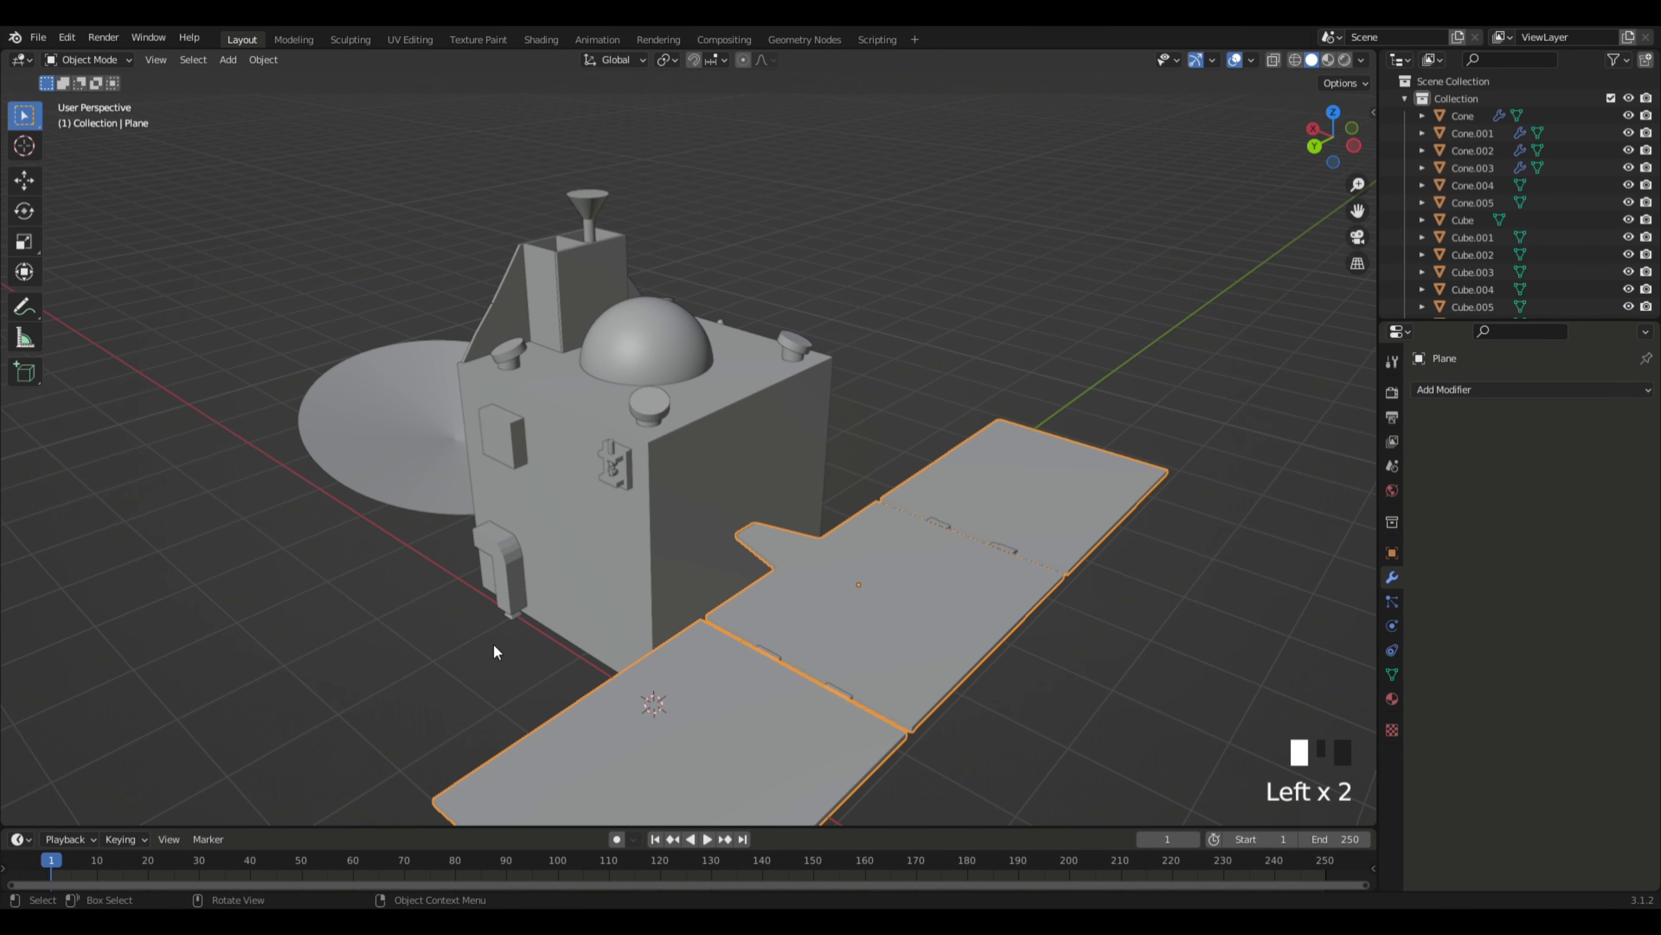
pyautogui.moveTo(493, 643); pyautogui.dragTo(1198, 493)
pyautogui.click(1187, 591)
pyautogui.moveTo(1187, 591); pyautogui.dragTo(1070, 496, button='middle')
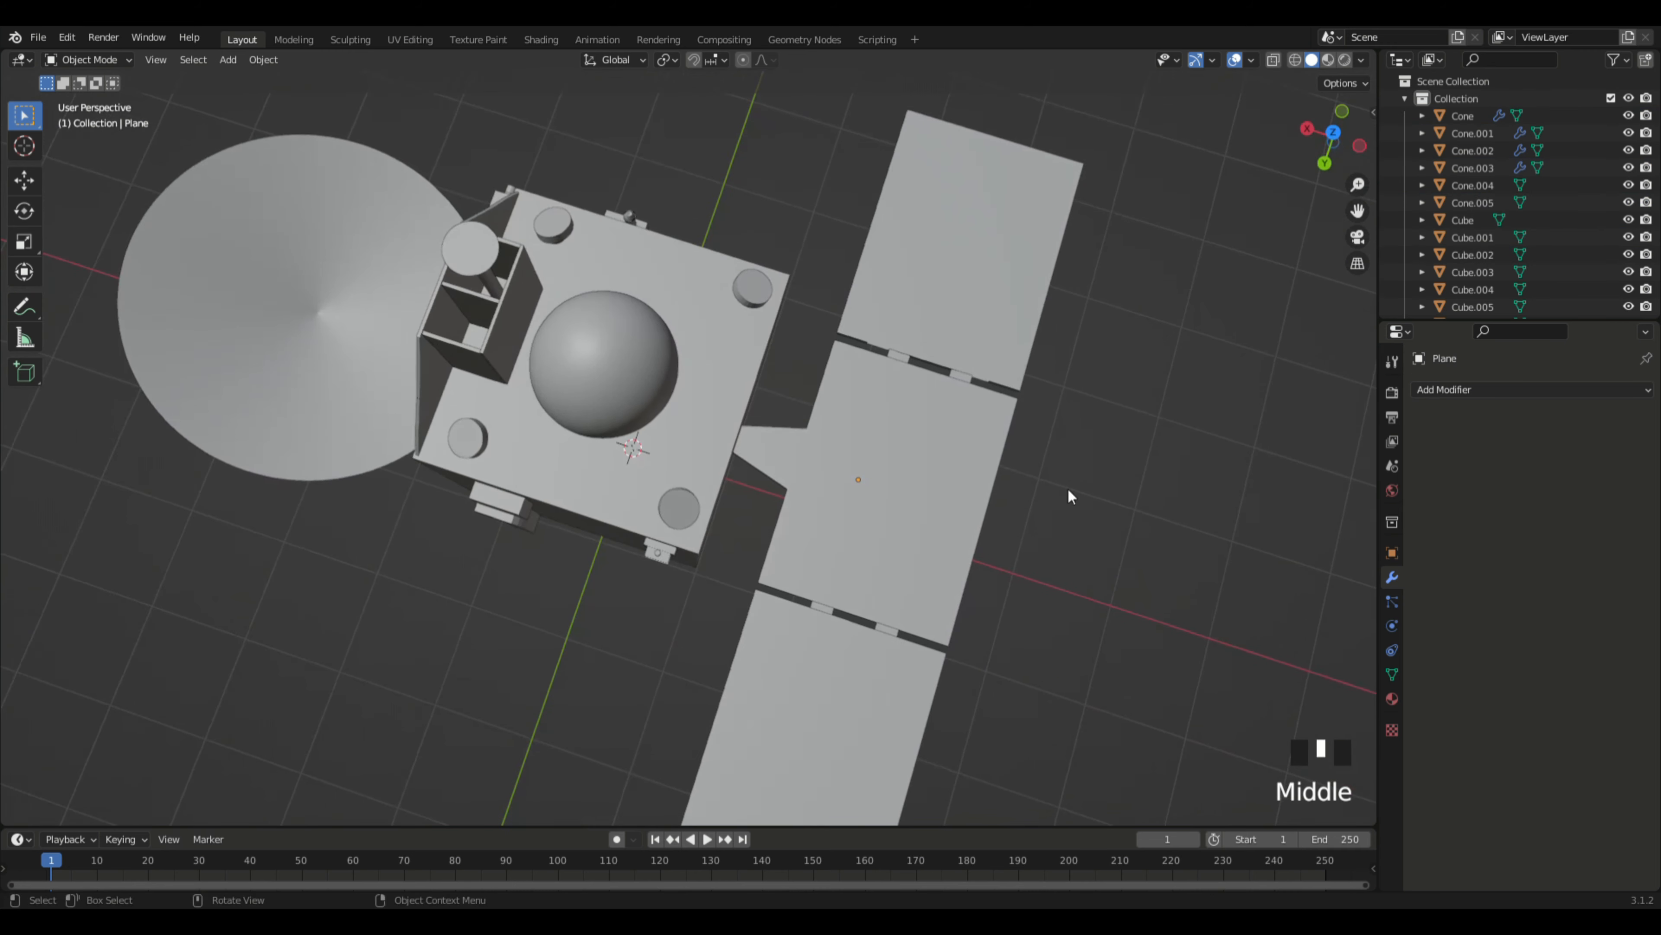
# Step: Select the whole solar array with its connecting arm and move it slightly away from the satellite body
pyautogui.click(891, 69)
pyautogui.click(890, 294)
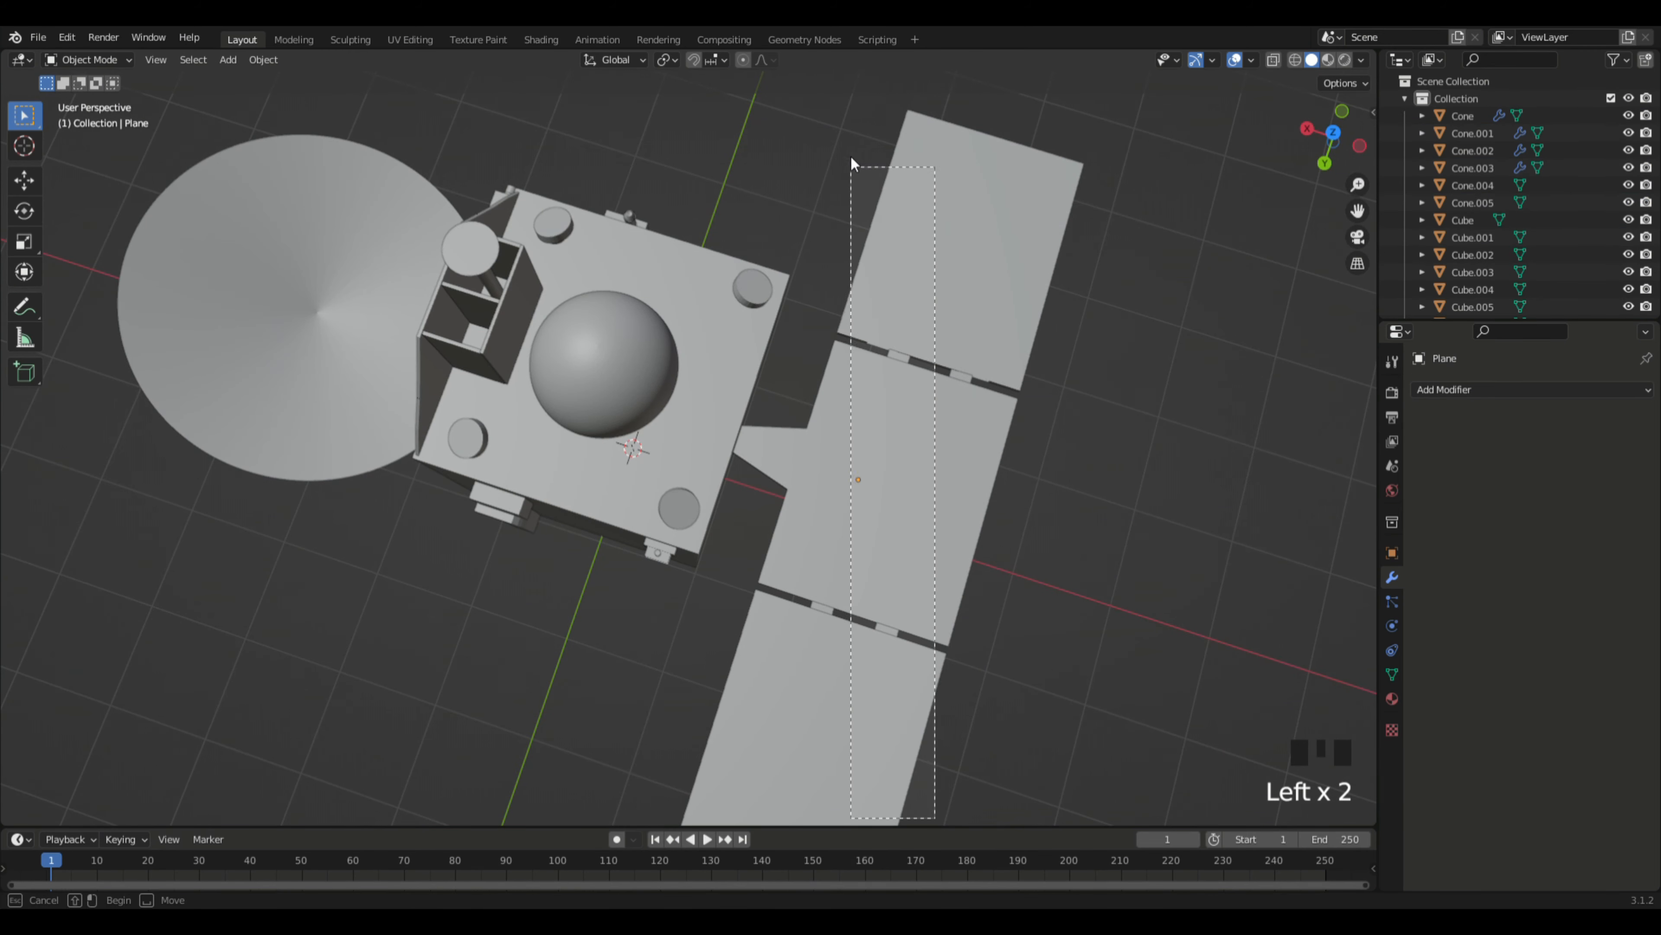
pyautogui.moveTo(1007, 779); pyautogui.dragTo(818, 91)
pyautogui.press('g')
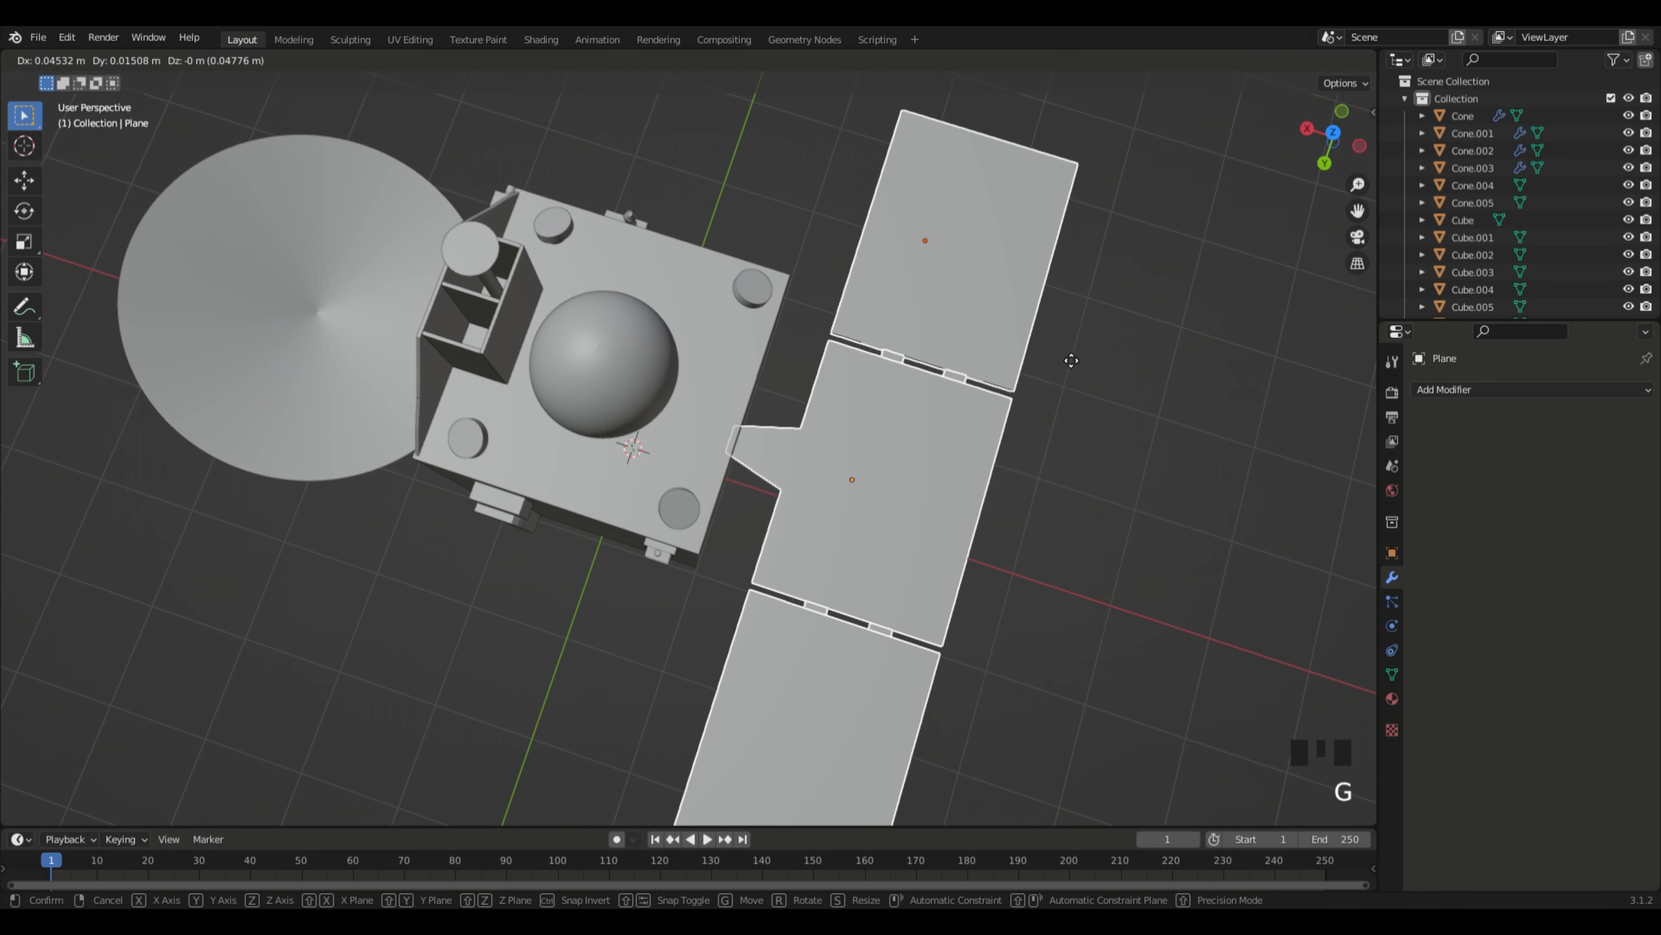
pyautogui.click(1179, 371)
pyautogui.click(953, 285)
# Step: Add a 32-vertex cylinder with 1 m radius and 2 m depth, and raise it about 2.49 m along Z
pyautogui.moveTo(953, 285); pyautogui.dragTo(793, 124, button='middle')
pyautogui.moveTo(961, 294); pyautogui.dragTo(1000, 362, button='middle')
pyautogui.moveTo(1013, 363)
pyautogui.keyDown('shift'); pyautogui.mouseDown(button='middle')
pyautogui.moveTo(1032, 268)
pyautogui.moveTo(1034, 361)
pyautogui.mouseUp(button='middle'); pyautogui.keyUp('shift')
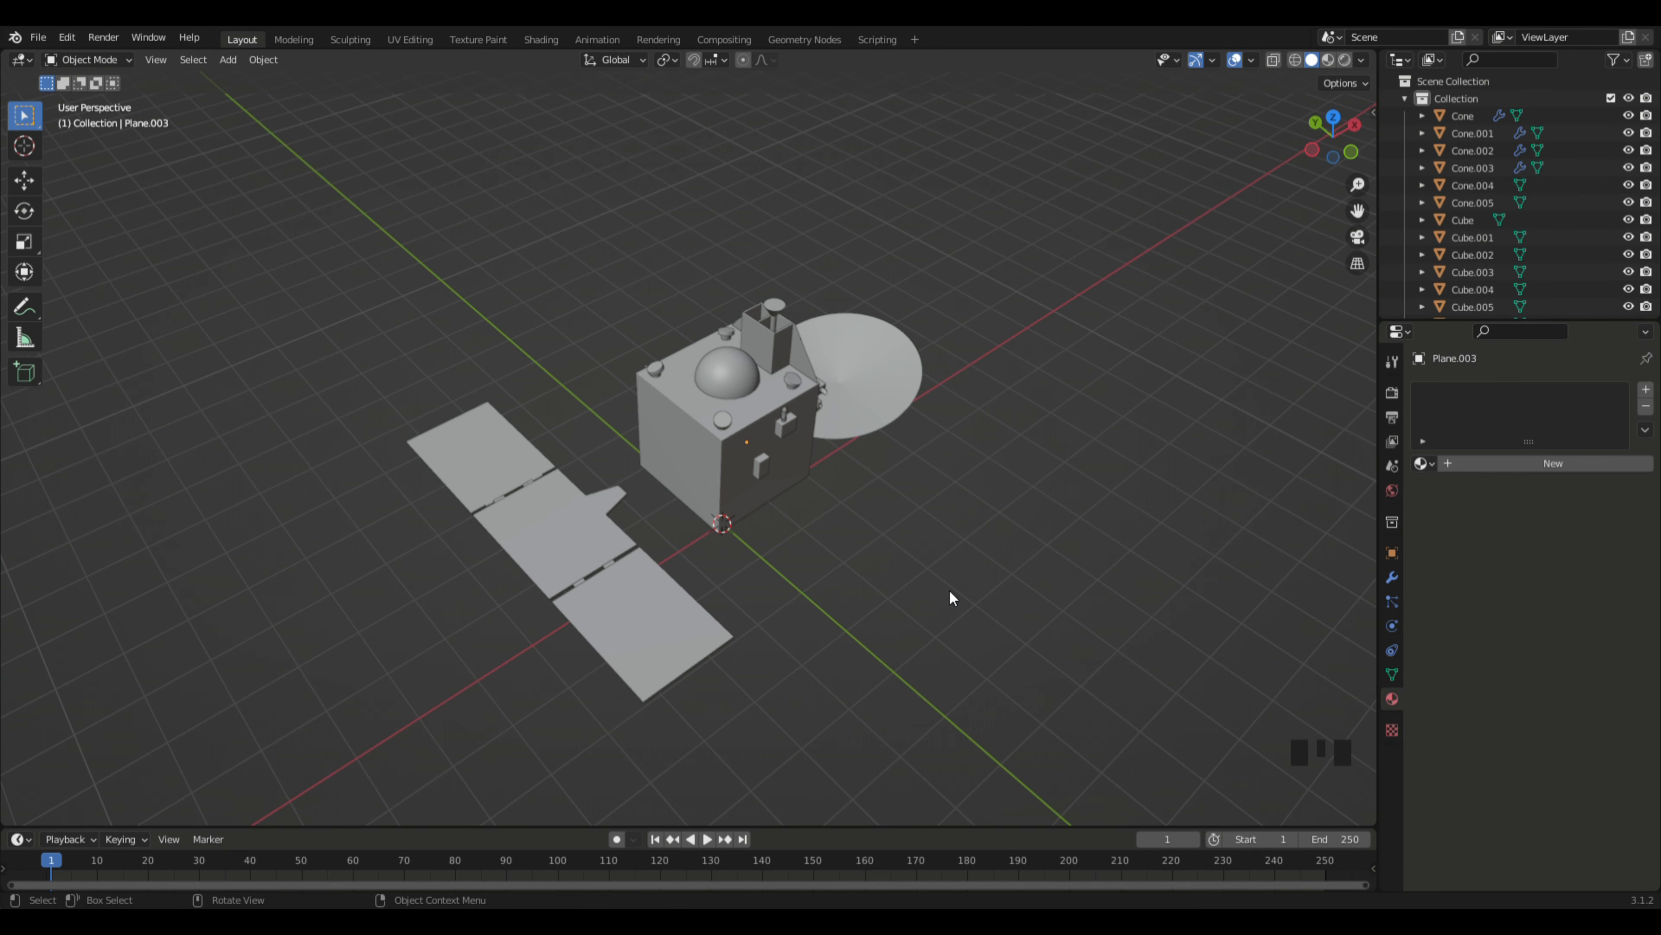
pyautogui.moveTo(951, 597); pyautogui.dragTo(503, 529, button='middle')
pyautogui.scroll(3, 1007, 600)
pyautogui.keyDown('shift'); pyautogui.moveTo(878, 535); pyautogui.dragTo(1057, 467, button='middle'); pyautogui.keyUp('shift')
pyautogui.hotkey('shift', 'a')
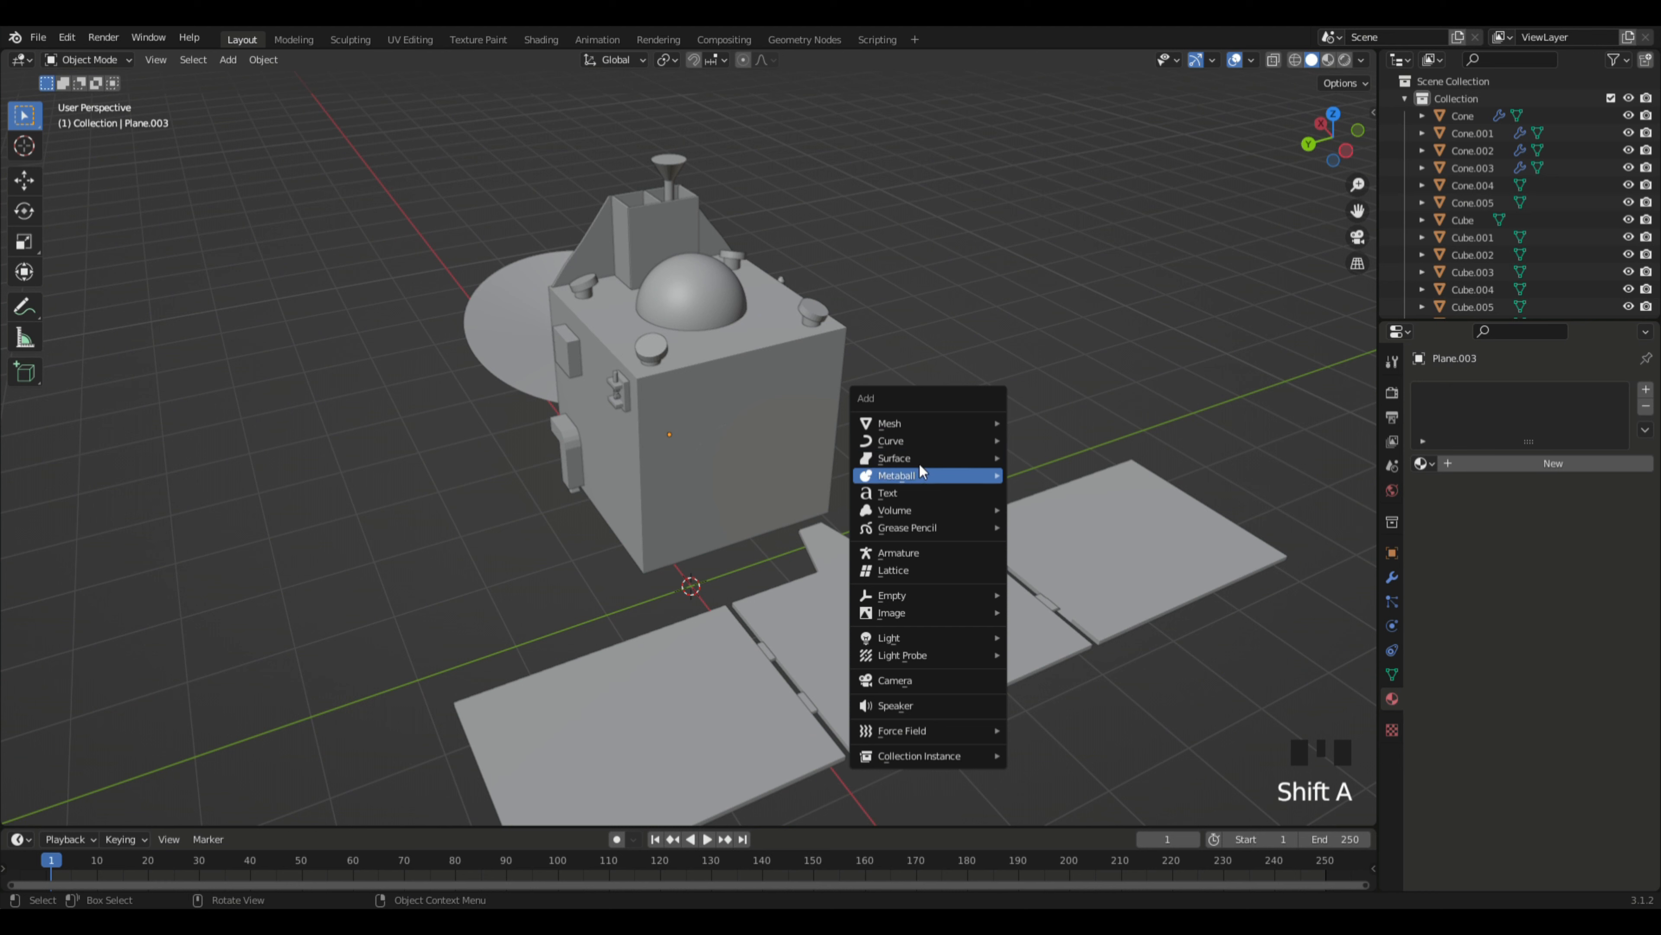
pyautogui.moveTo(925, 423)
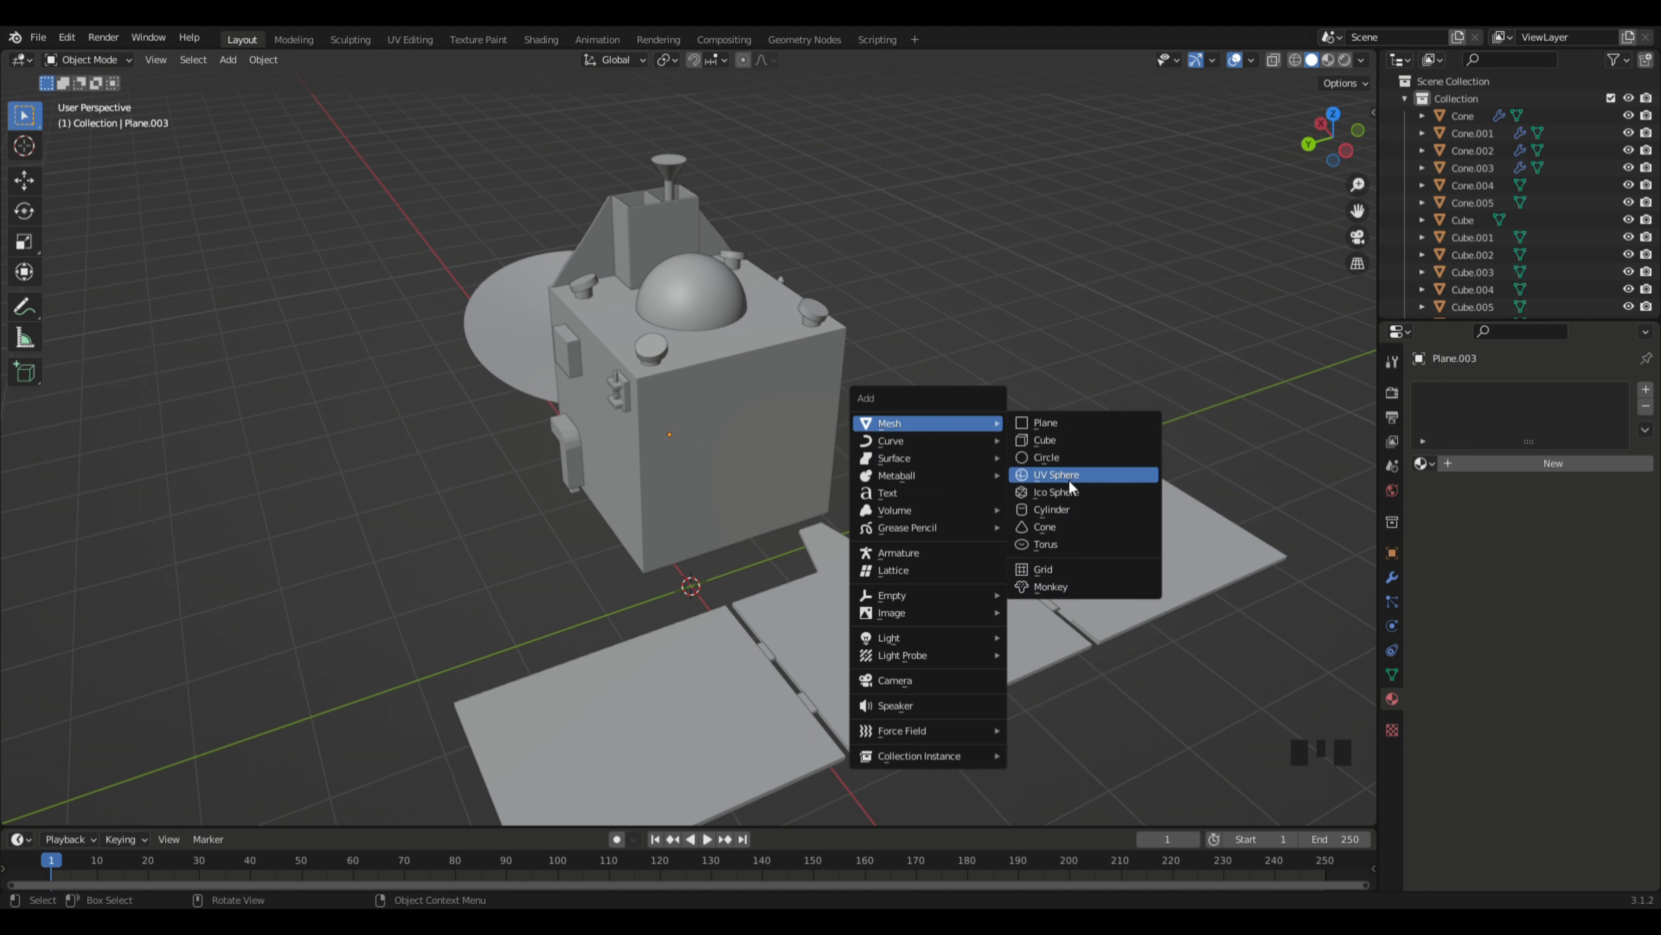
pyautogui.click(1064, 508)
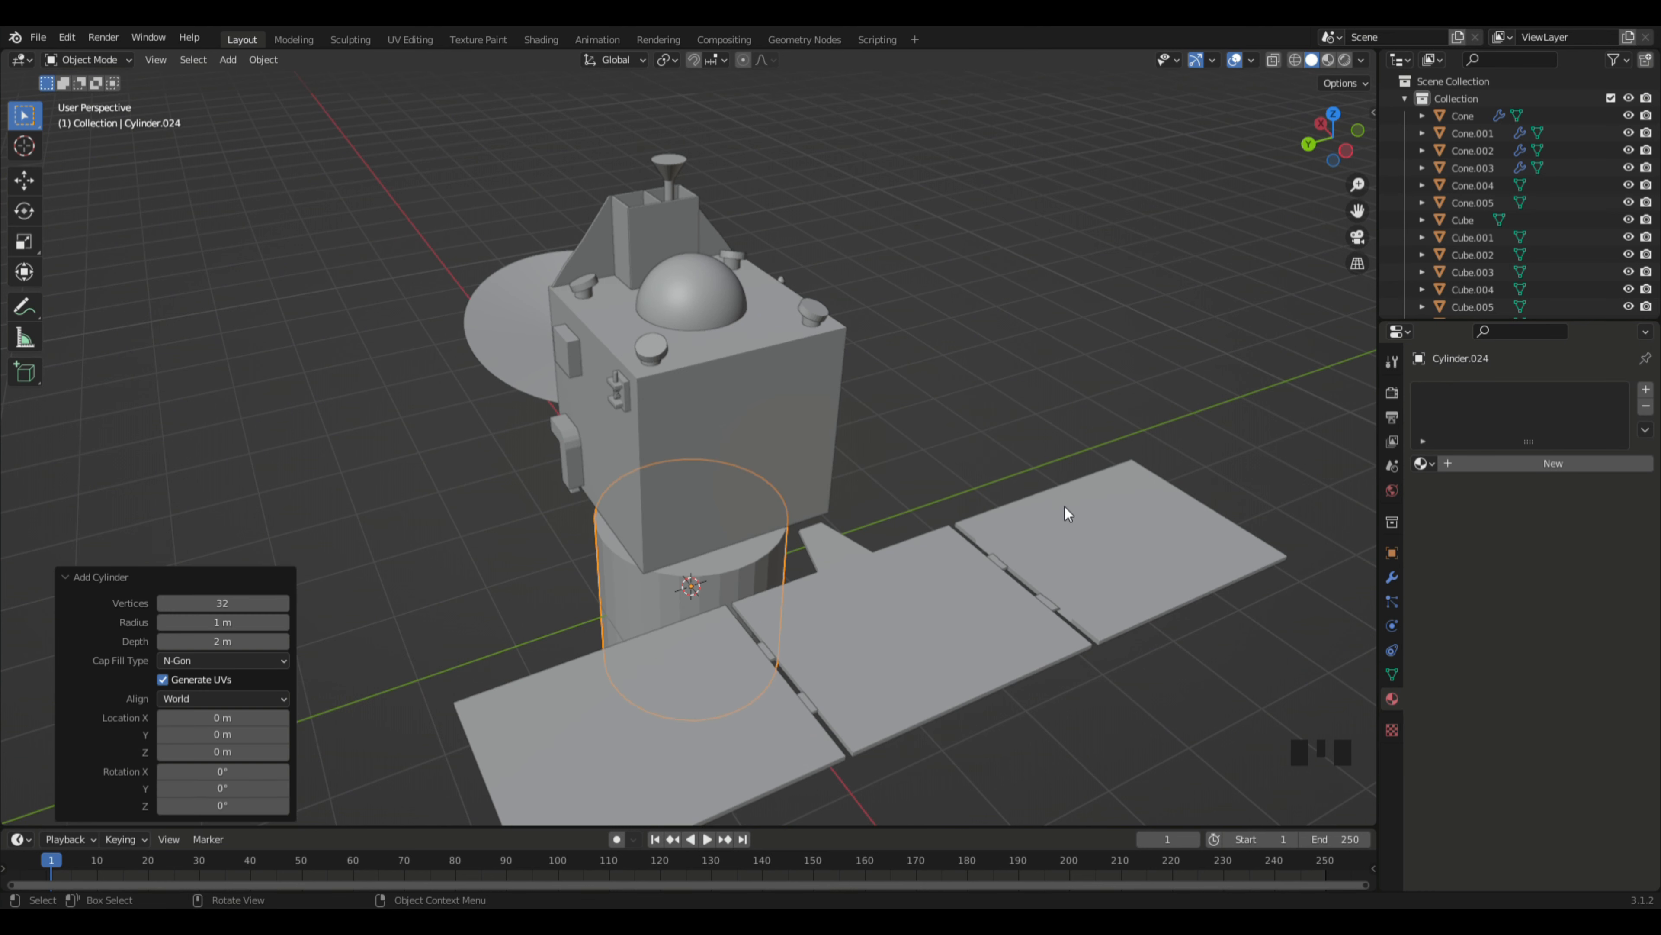
pyautogui.press('g')
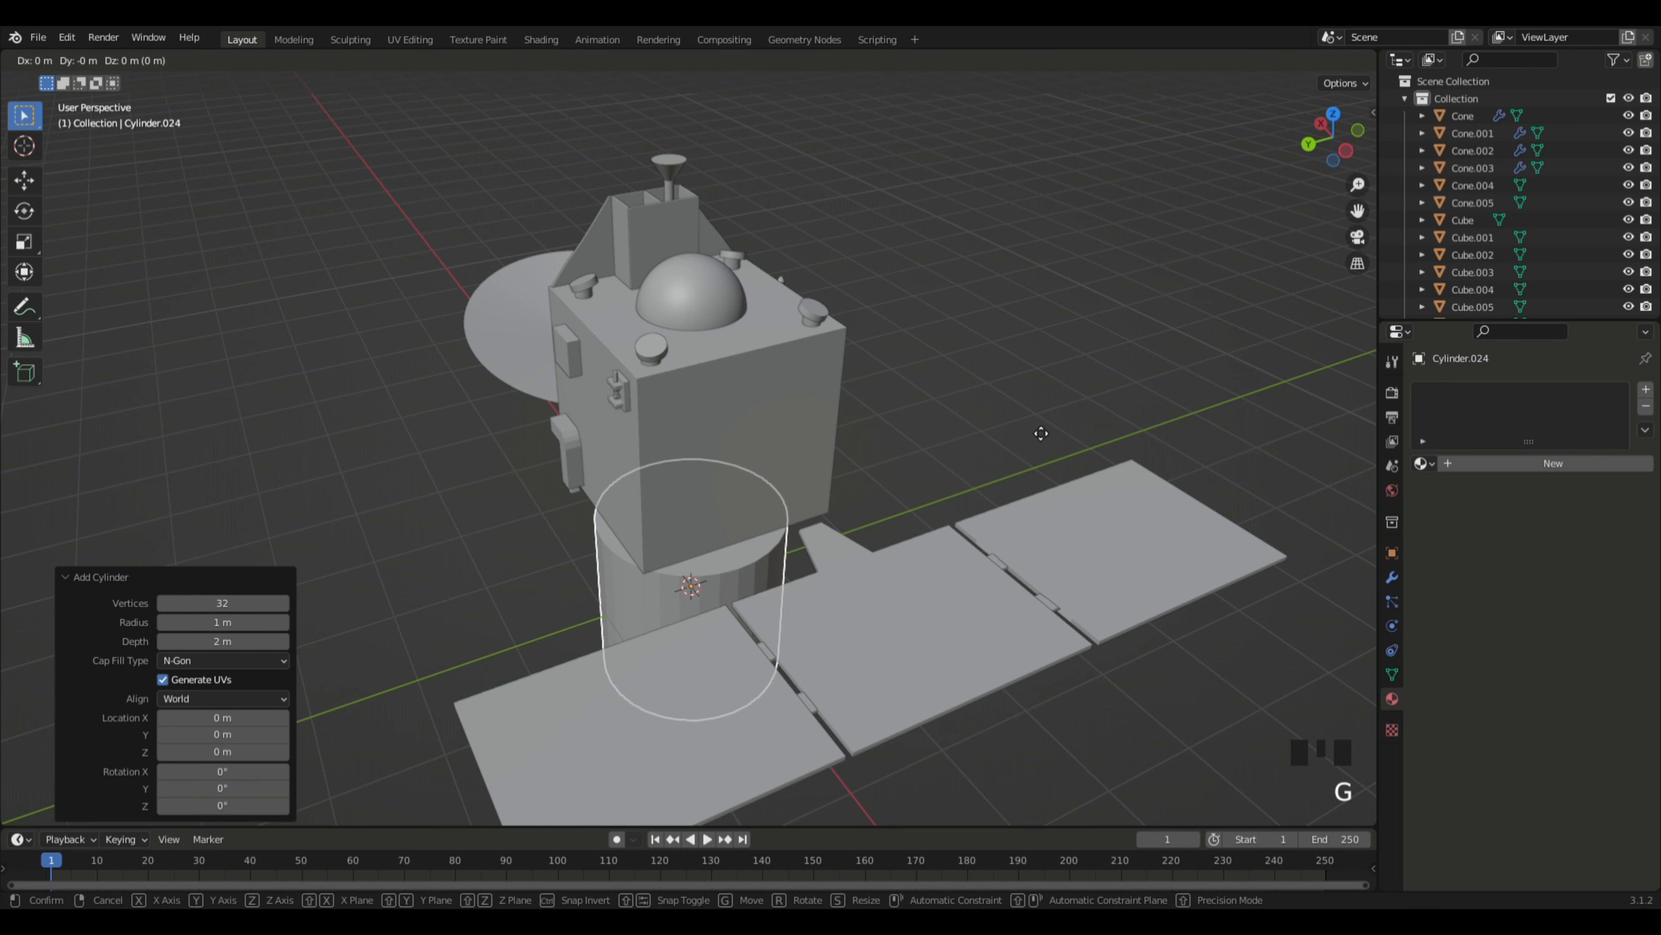
pyautogui.press('z')
pyautogui.click(1078, 255)
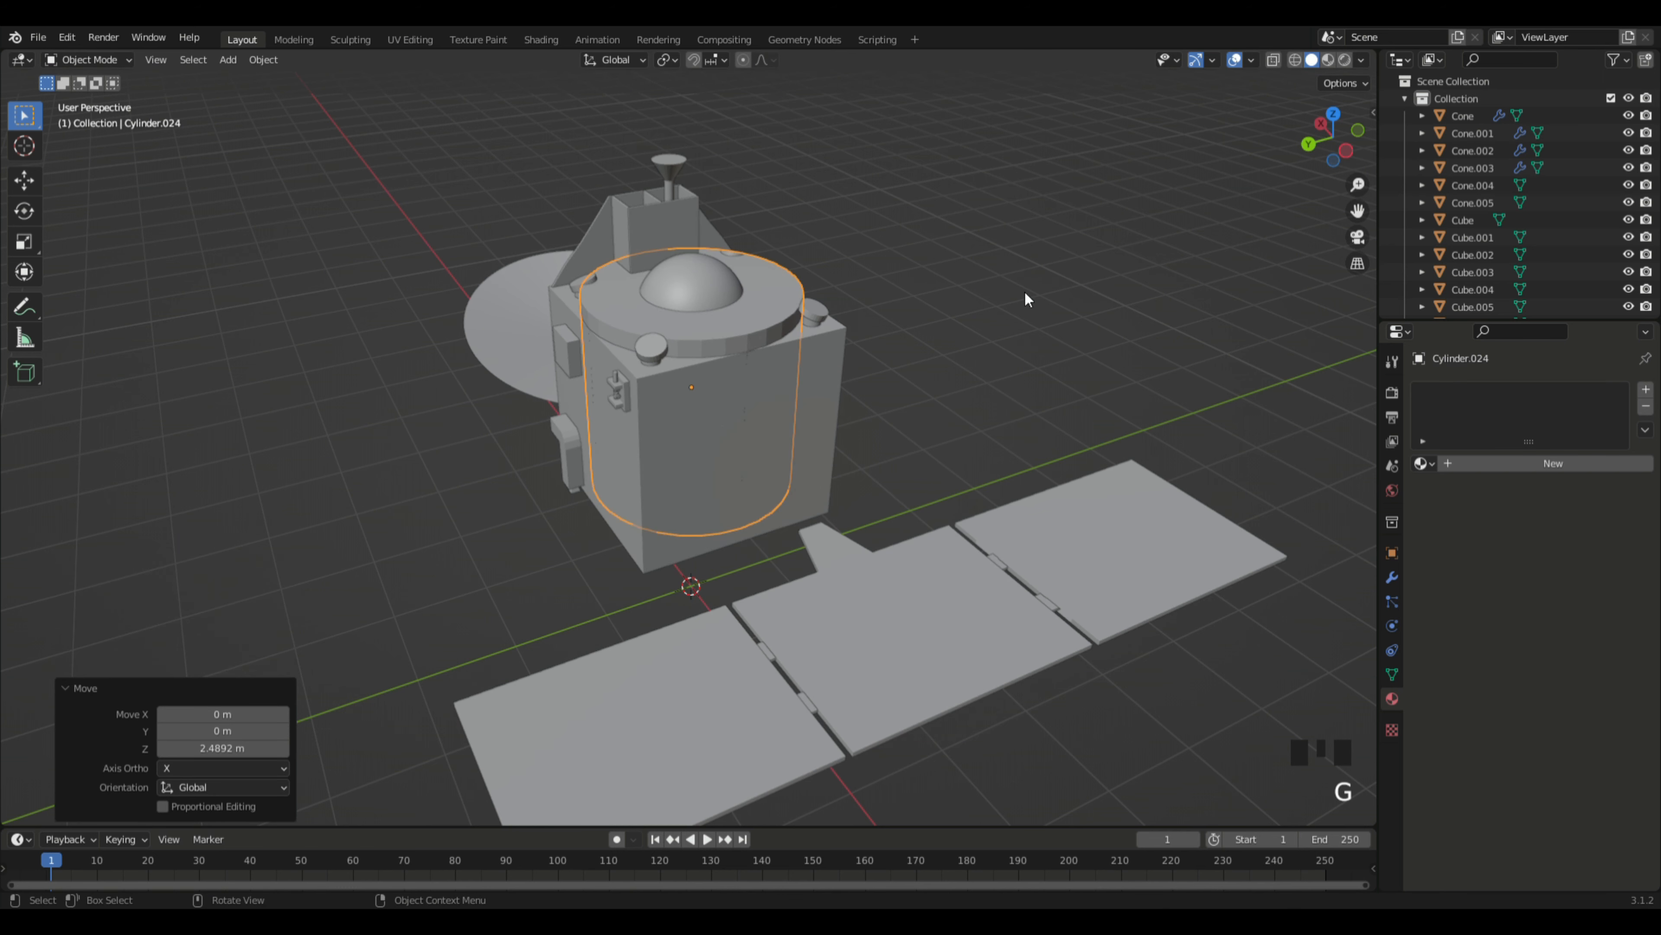
# Step: Rotate the new cylinder 90° about the global Y axis and scale it down well below the body's width
pyautogui.press('r')
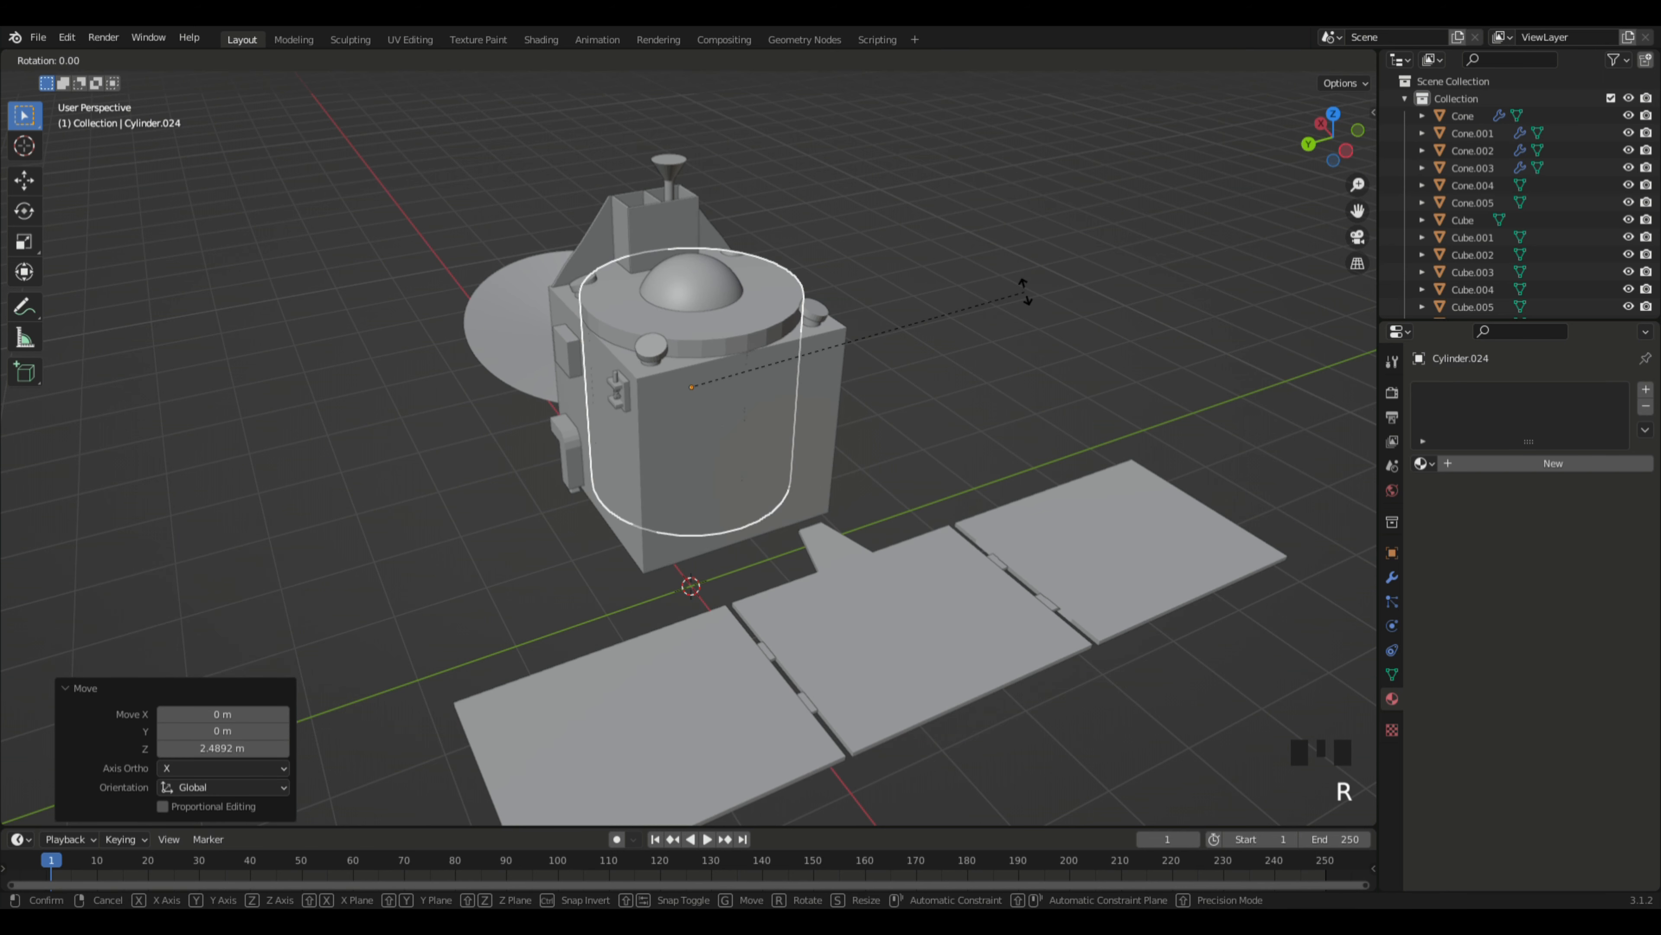
pyautogui.write('y90')
pyautogui.press('Return')
pyautogui.moveTo(1024, 291); pyautogui.dragTo(956, 298, button='middle')
pyautogui.press('s')
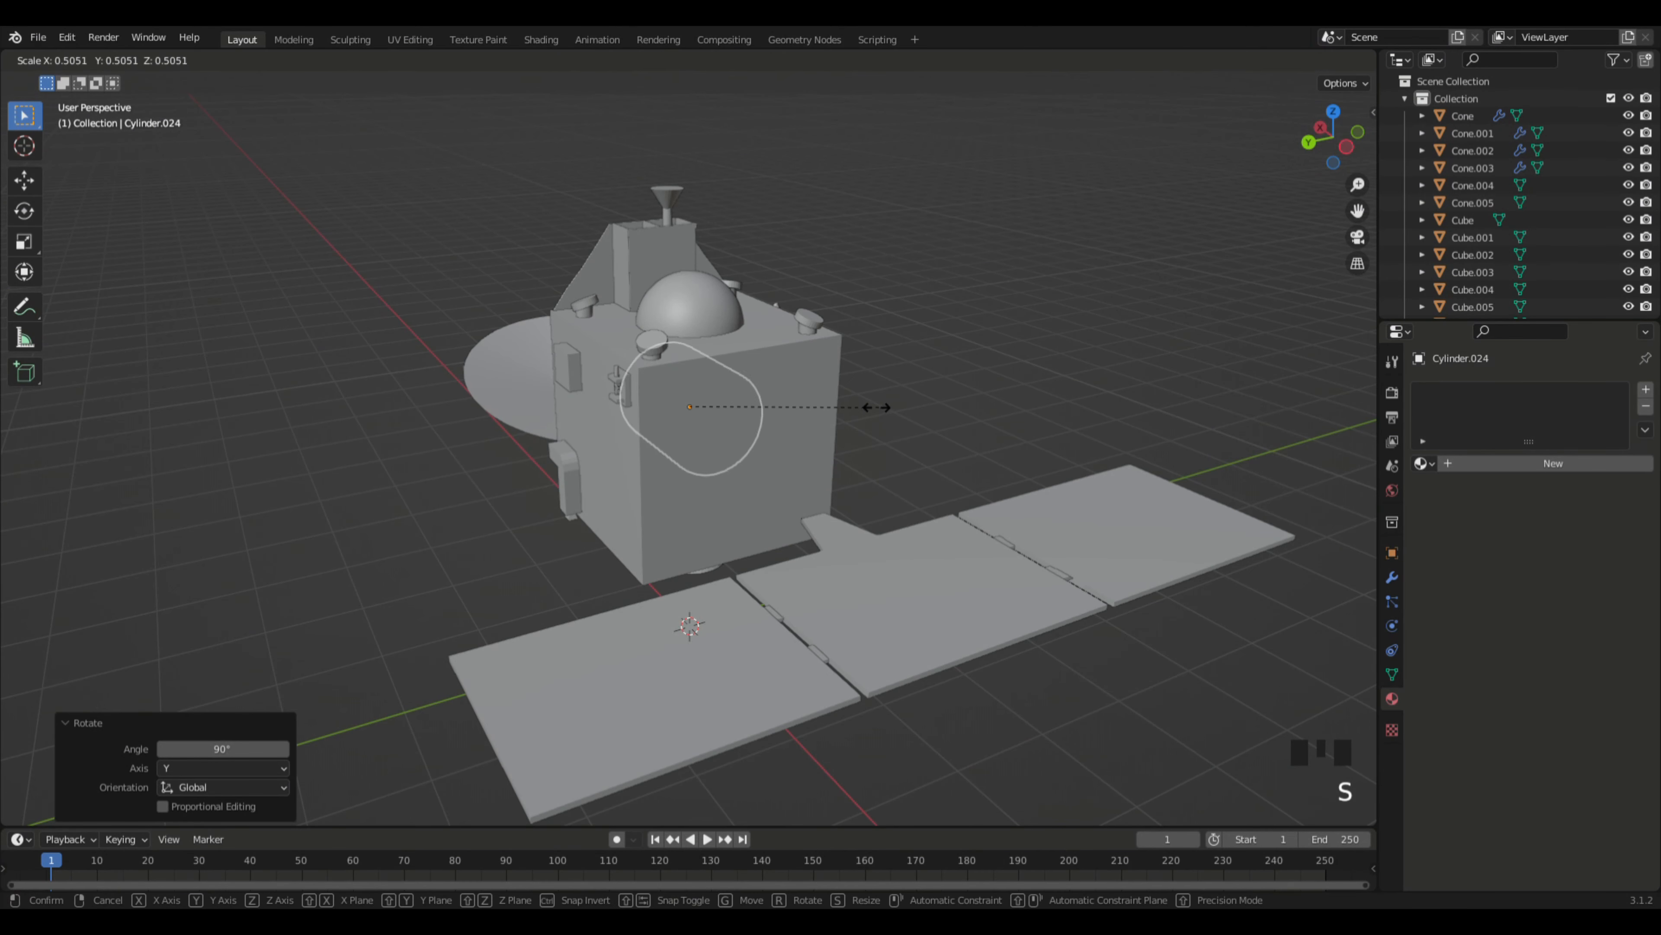
pyautogui.click(816, 406)
pyautogui.moveTo(816, 406); pyautogui.dragTo(1094, 382, button='middle')
pyautogui.press('s')
pyautogui.click(1017, 432)
# Step: Align the cylinder vertically with the solar array by moving it along Z, and scale it to 0.845
pyautogui.press('g')
pyautogui.click(1020, 475)
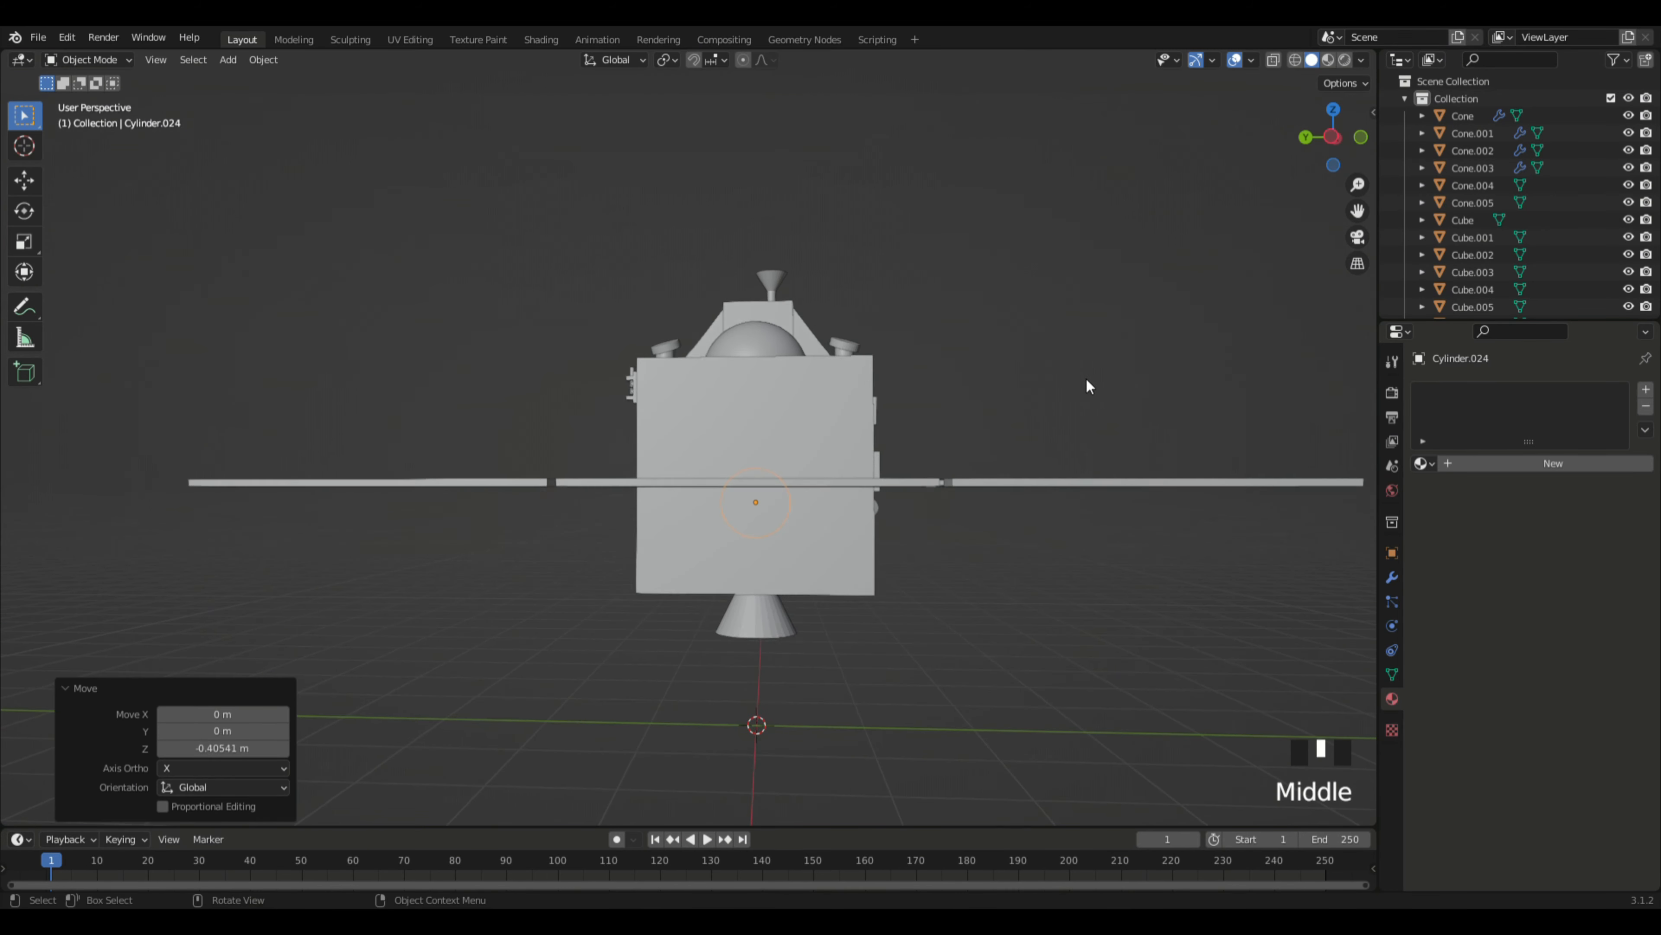
pyautogui.click(1331, 138)
pyautogui.moveTo(1178, 260)
pyautogui.keyDown('shift'); pyautogui.mouseDown(button='middle')
pyautogui.moveTo(1178, 287)
pyautogui.moveTo(1179, 270)
pyautogui.moveTo(1163, 276)
pyautogui.mouseUp(button='middle'); pyautogui.keyUp('shift')
pyautogui.press('g')
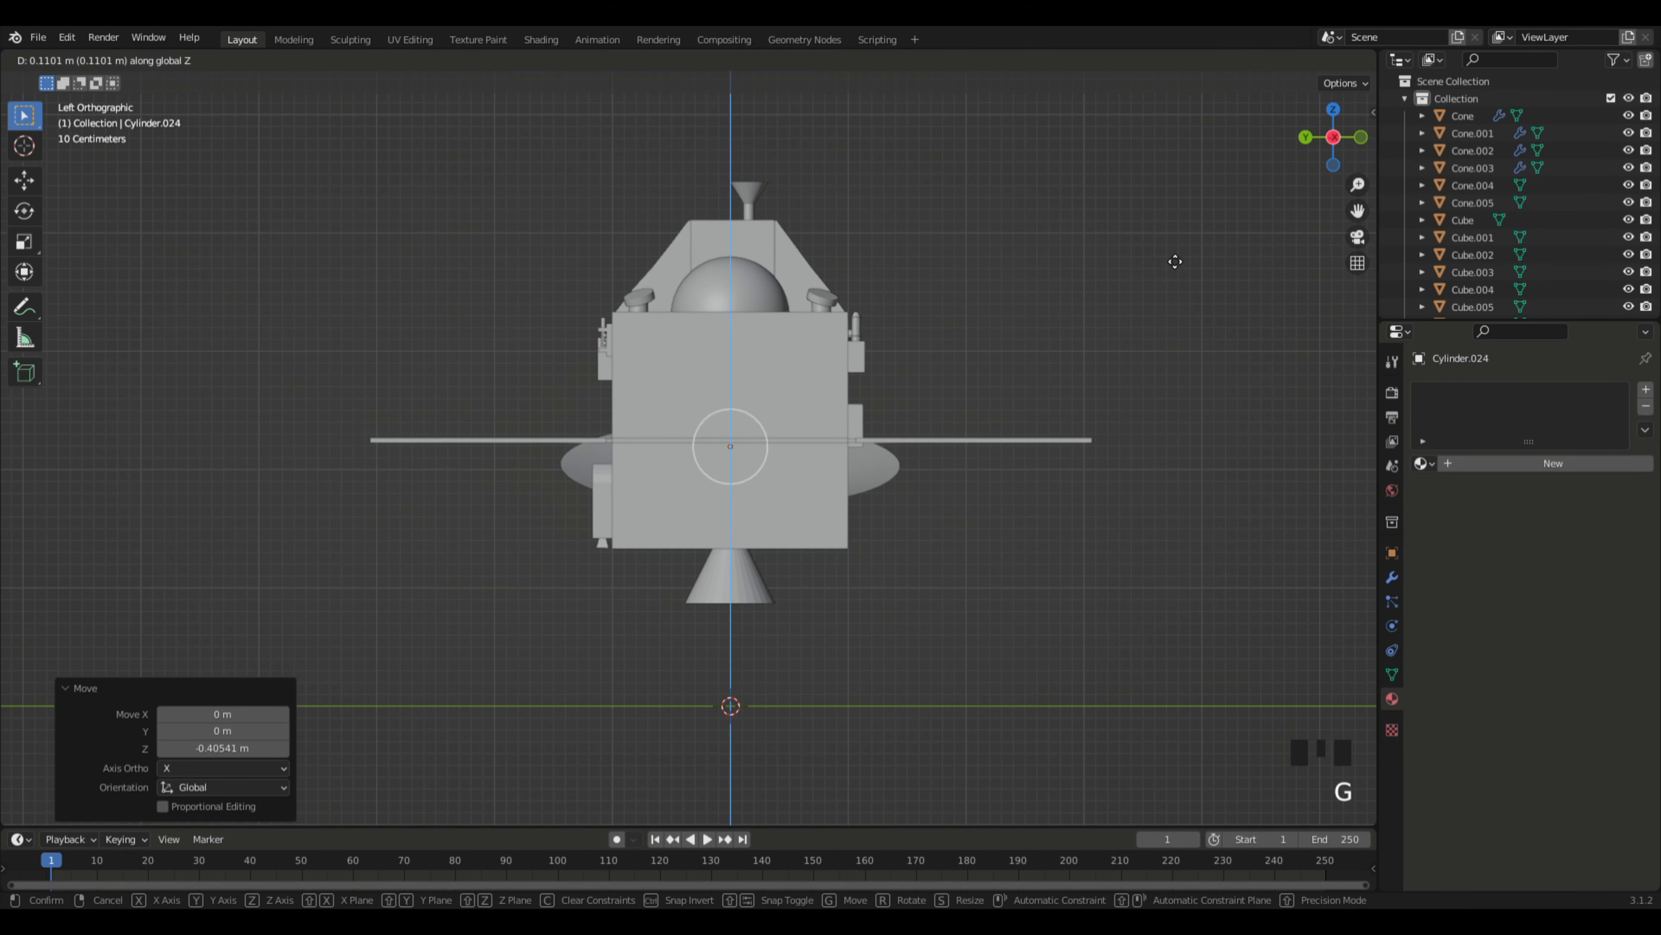
pyautogui.click(1176, 257)
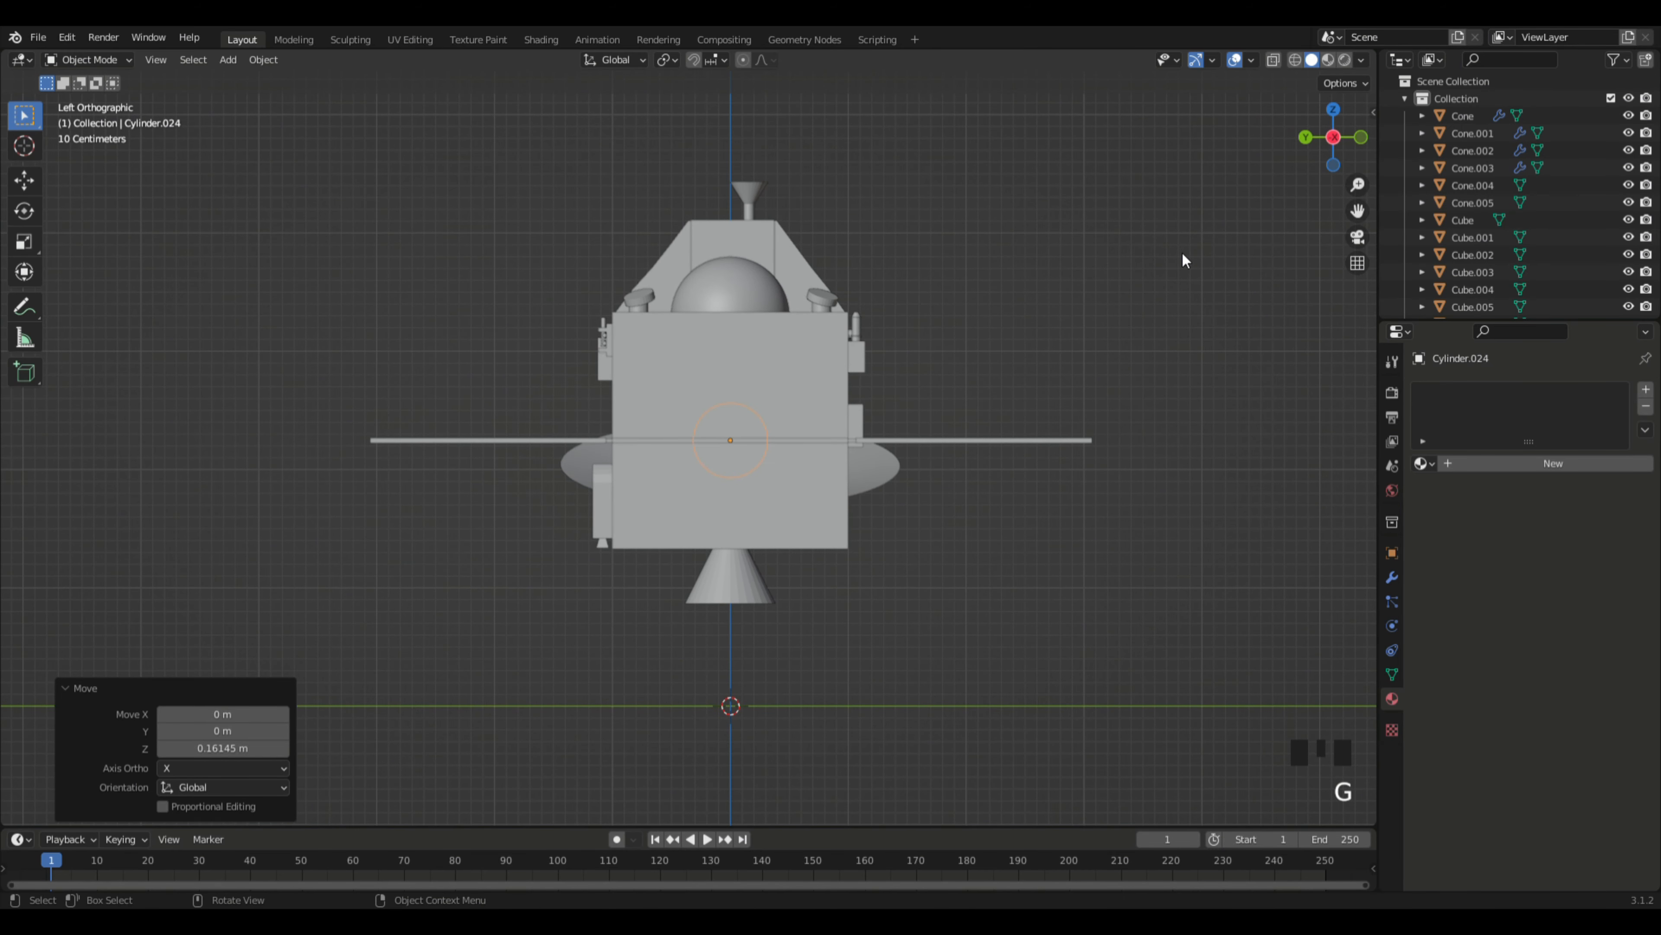
pyautogui.press('s')
pyautogui.click(1102, 262)
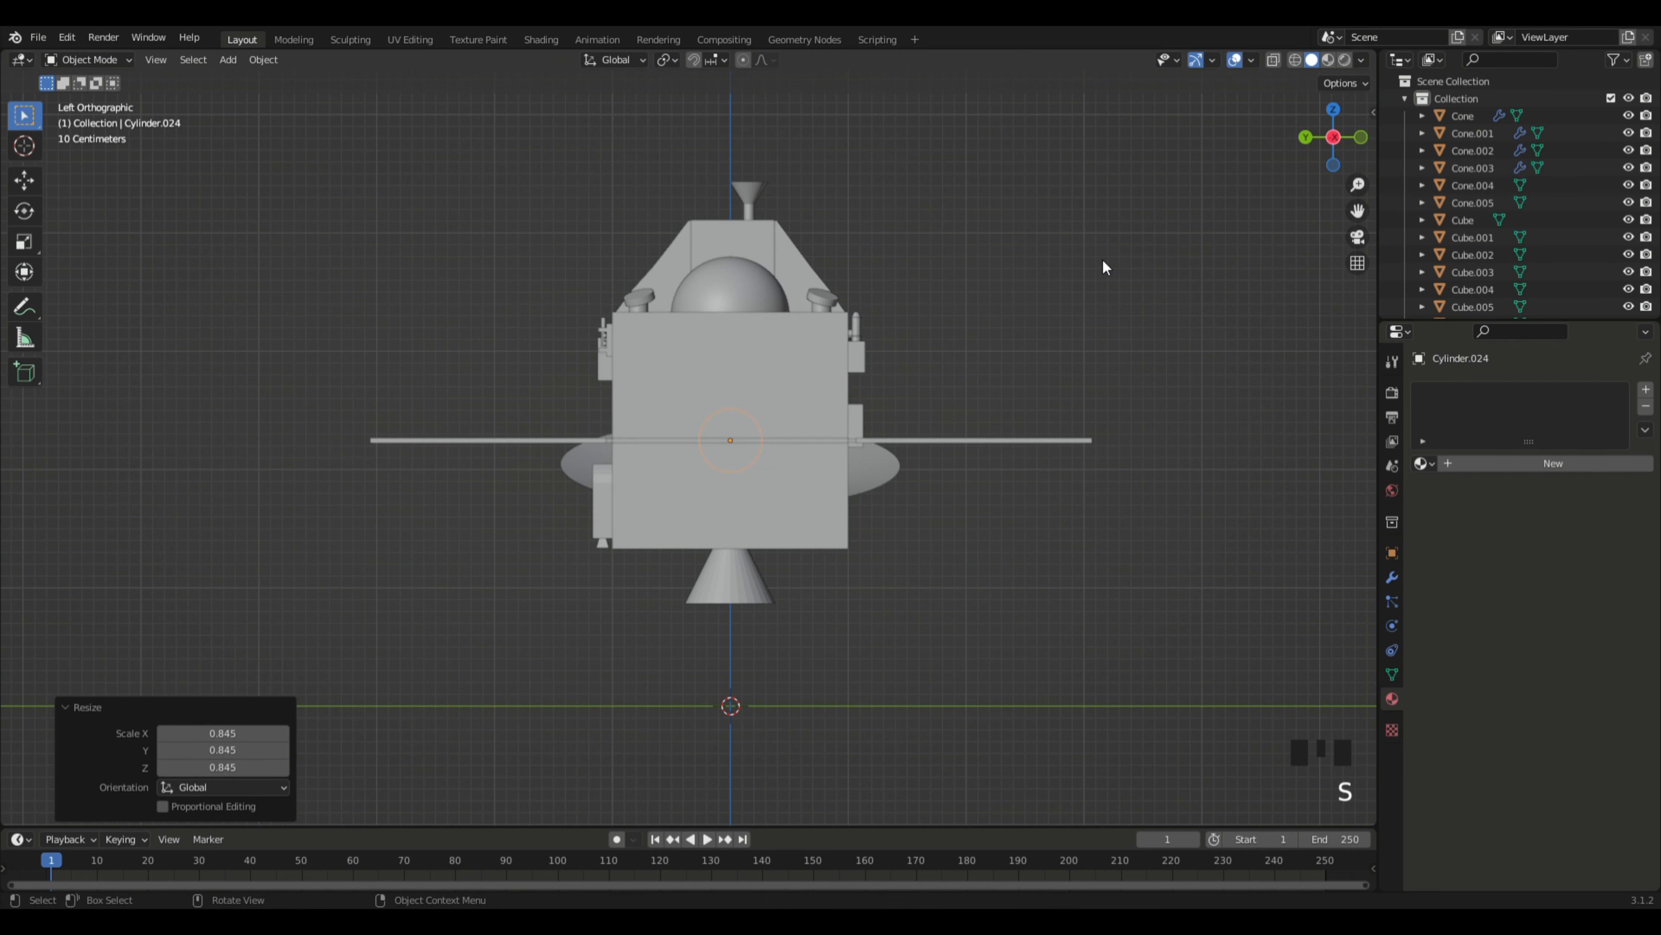
# Step: Move the cylinder about -1.02 m along X so it protrudes from the body face toward the solar array
pyautogui.moveTo(1104, 262); pyautogui.dragTo(1169, 336, button='middle')
pyautogui.press('g')
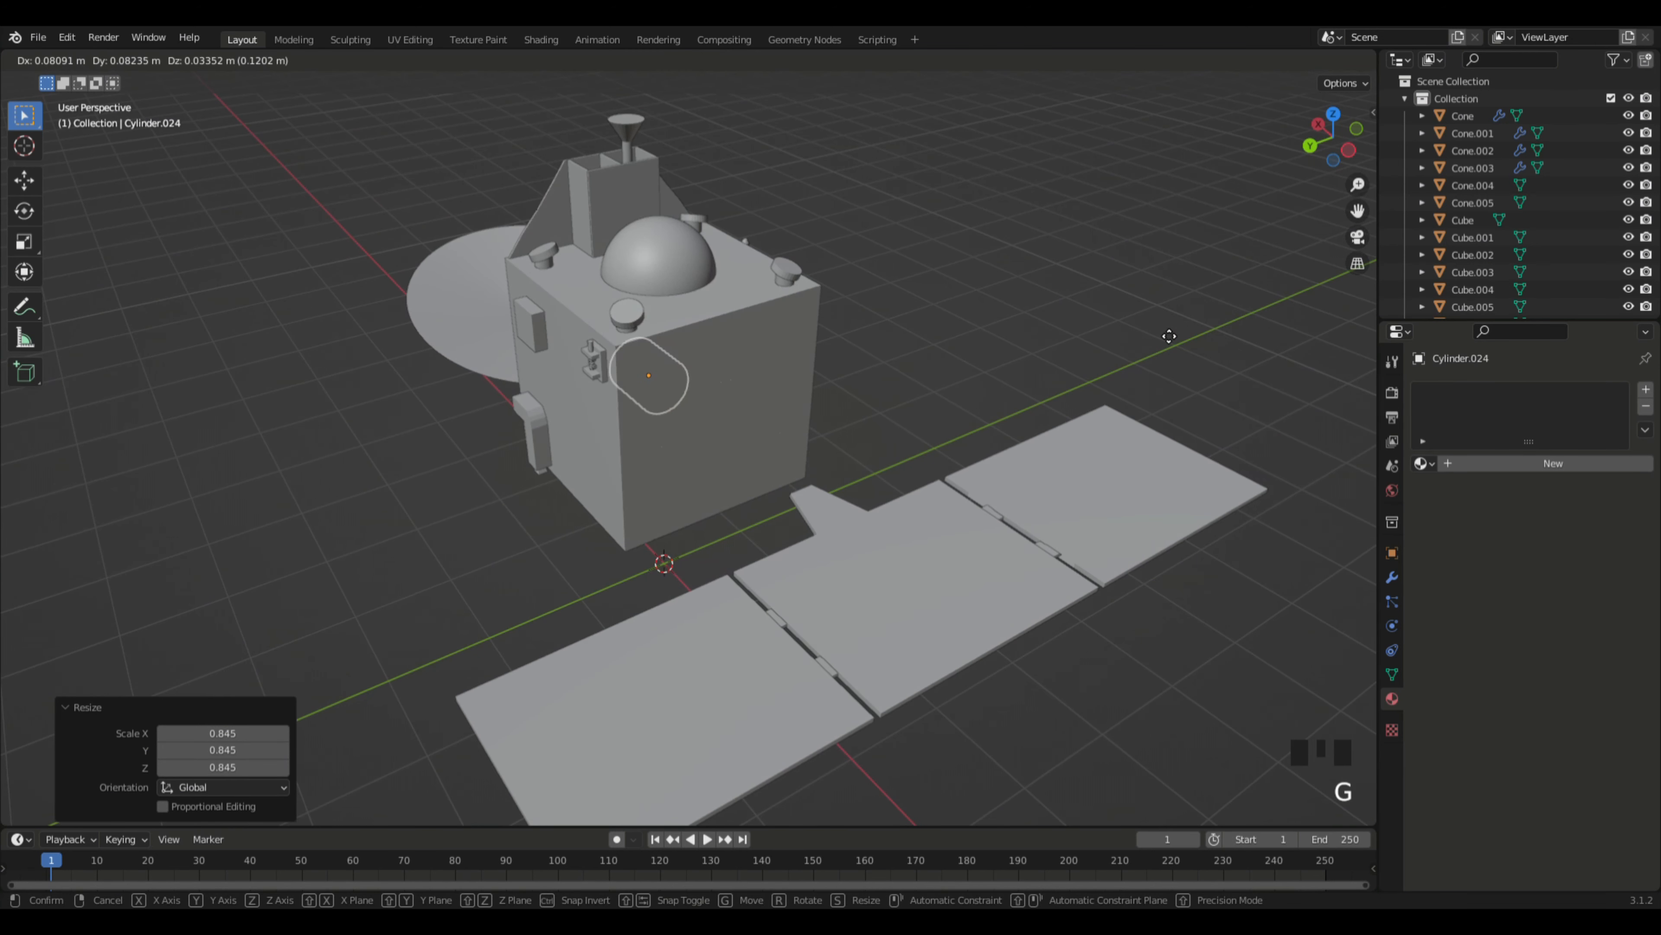
pyautogui.press('x')
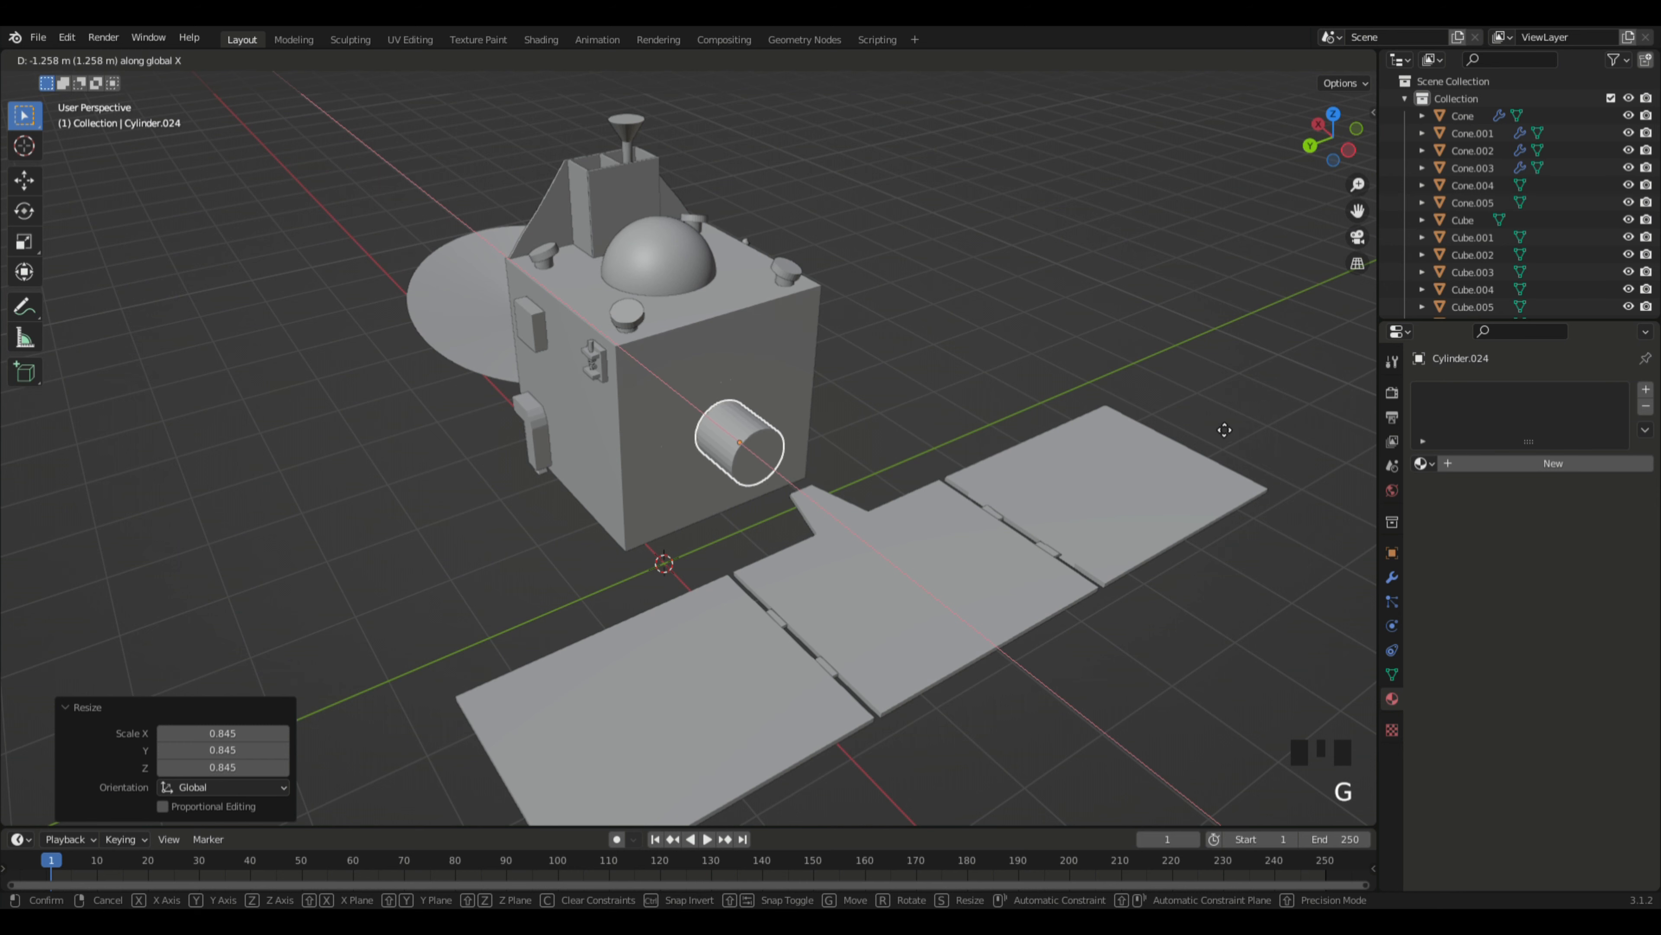
pyautogui.click(1213, 428)
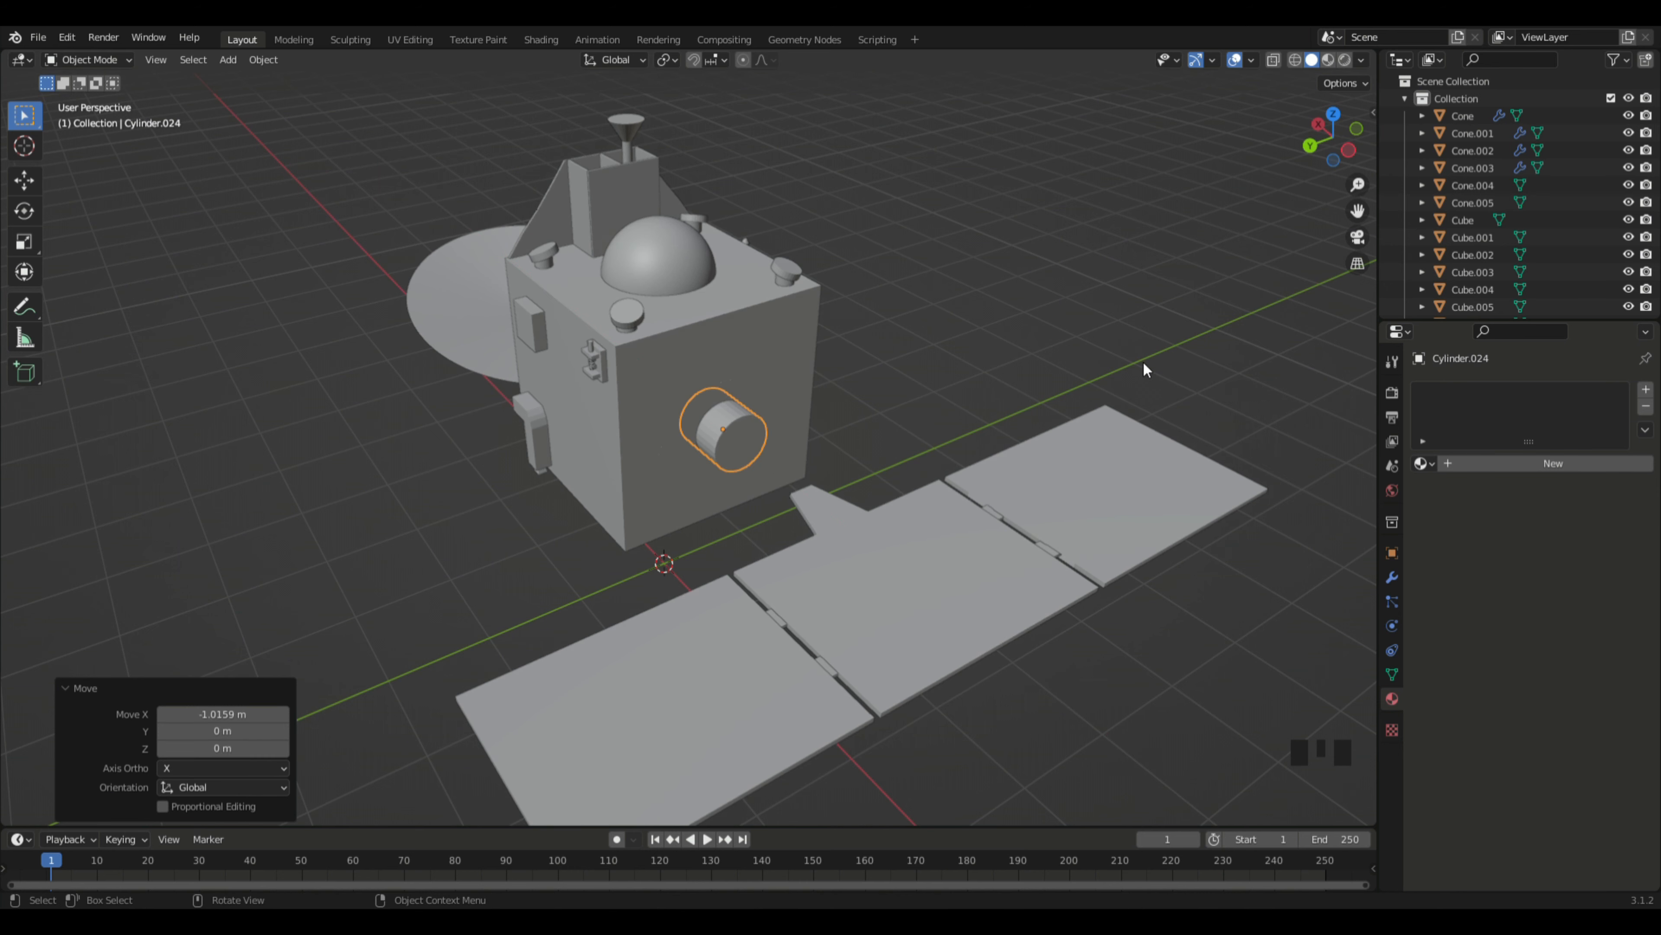
# Step: Slice the body with the protruding cylinder using Bool Tool's Auto Boolean Slice, with the body as active object
pyautogui.moveTo(1144, 361); pyautogui.dragTo(1075, 352, button='middle')
pyautogui.keyDown('shift'); pyautogui.click(797, 371); pyautogui.keyUp('shift')
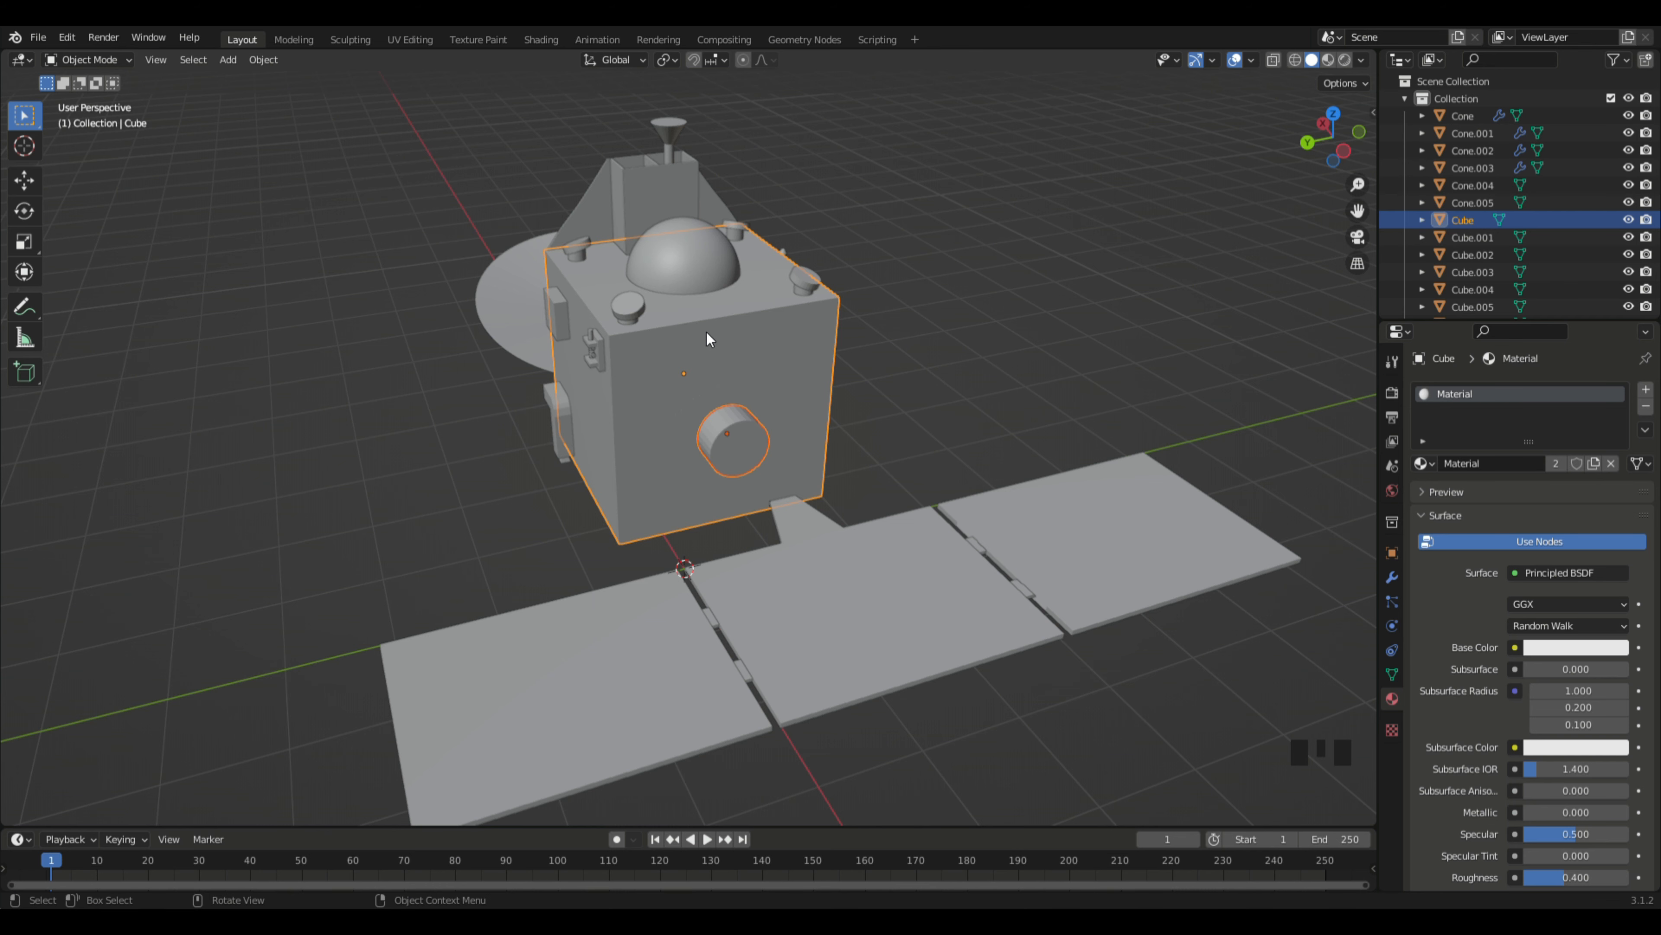
pyautogui.click(64, 39)
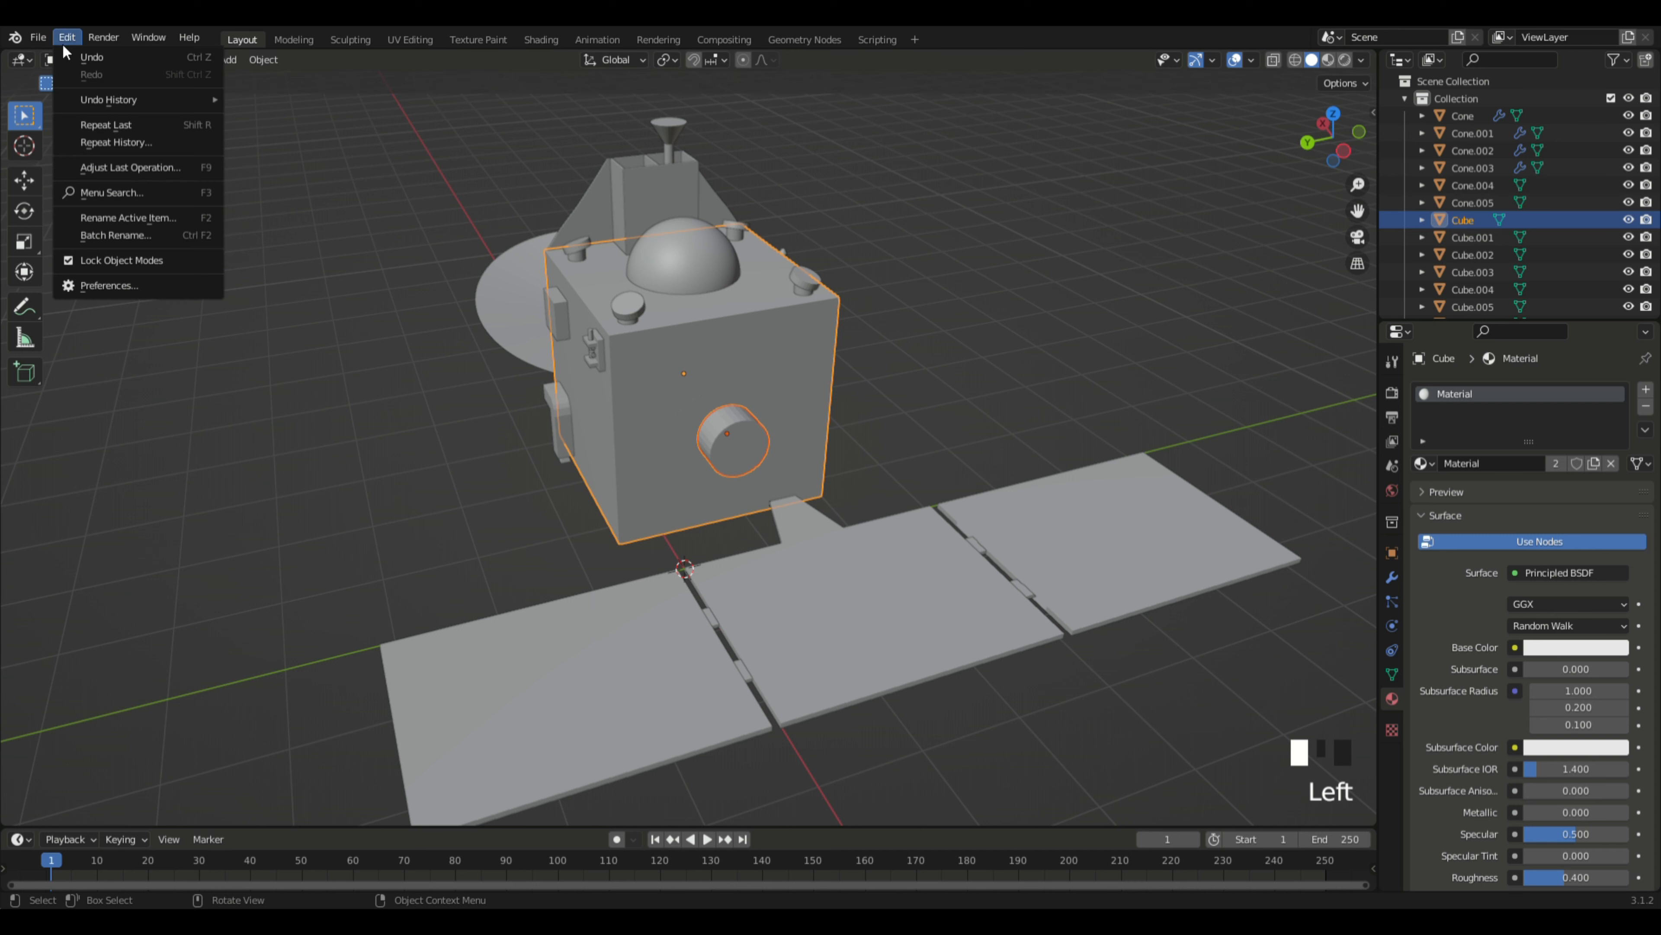
pyautogui.click(151, 291)
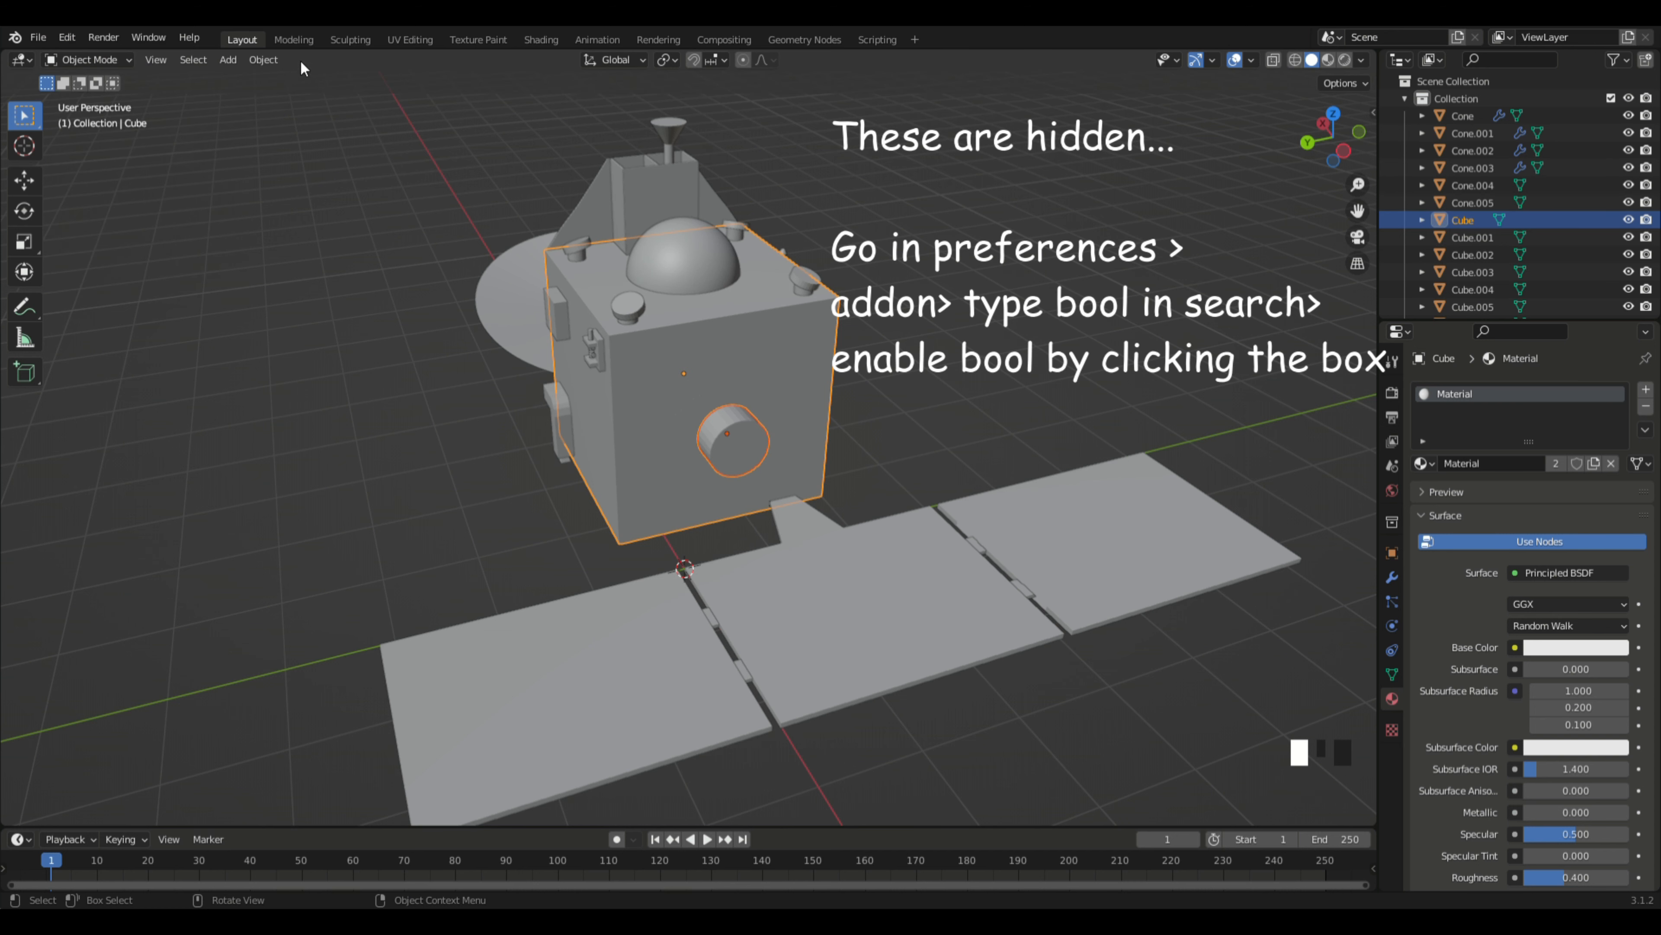
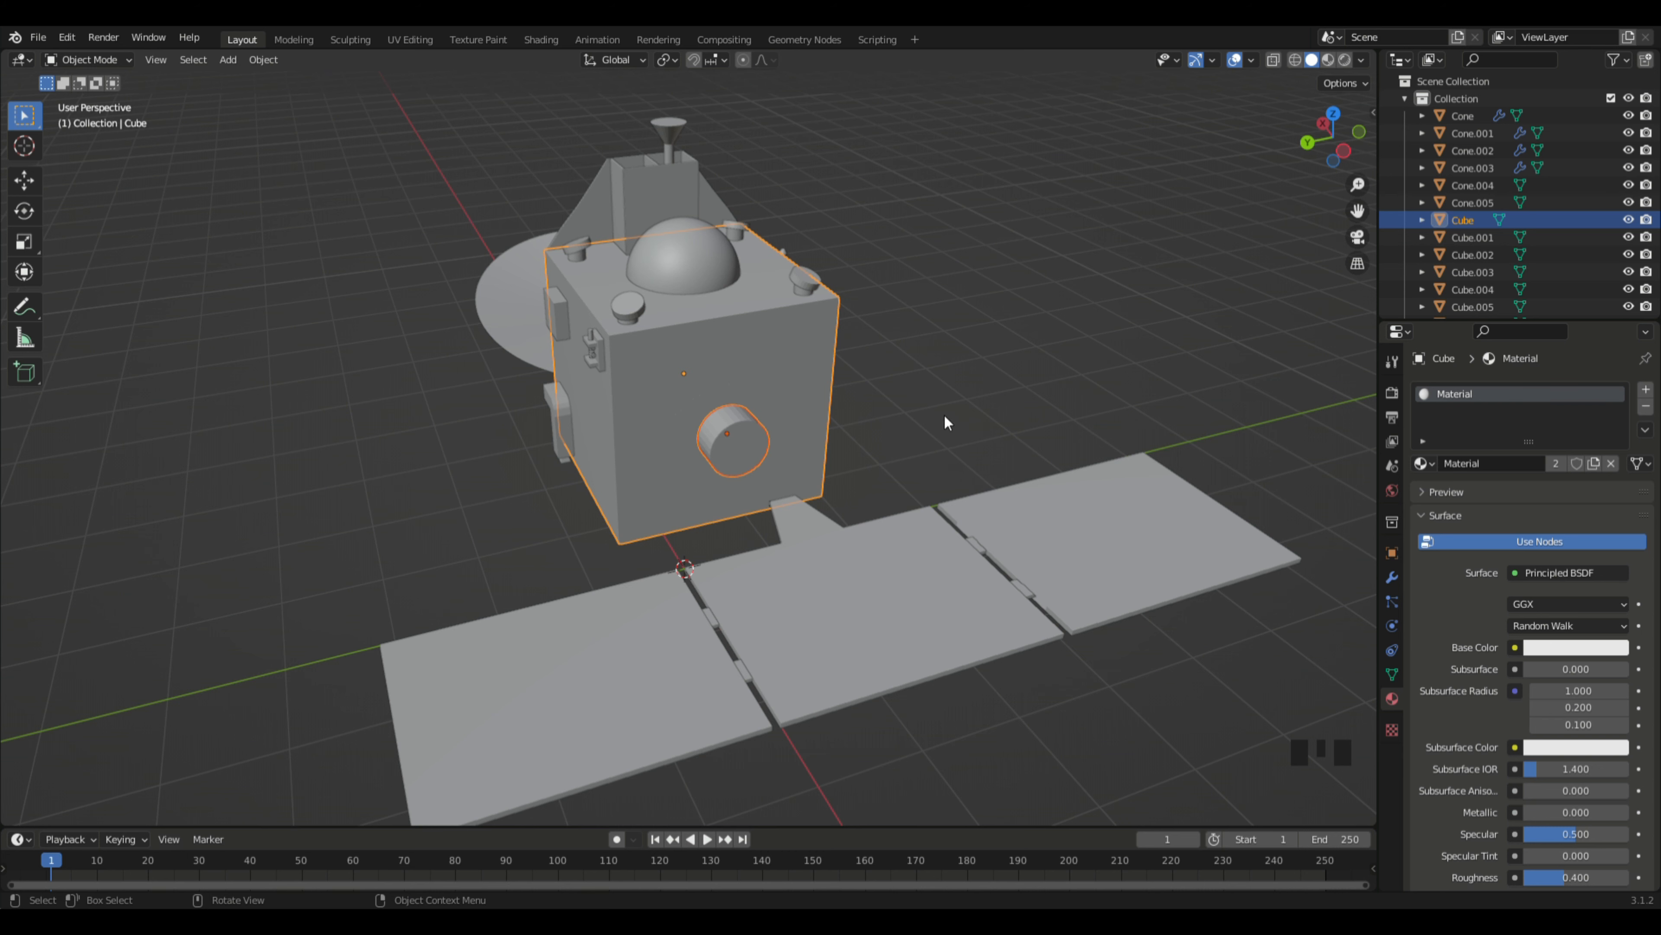
pyautogui.hotkey('shift', 'ctrl', 'b')
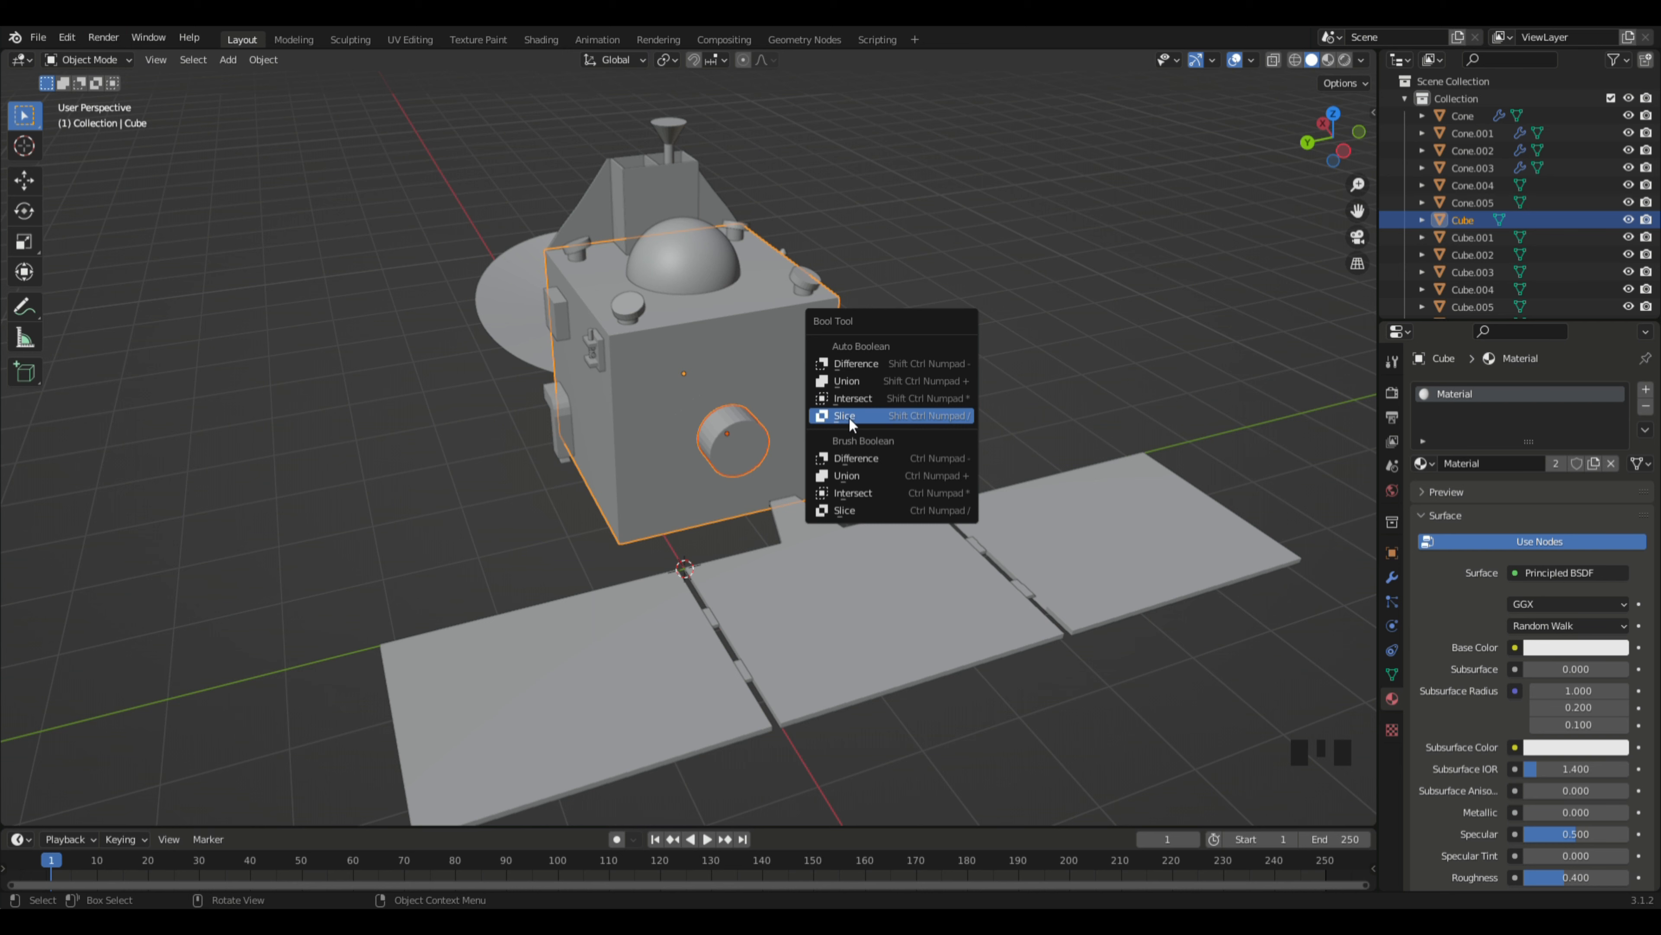
pyautogui.click(884, 419)
pyautogui.moveTo(959, 404); pyautogui.dragTo(679, 461, button='middle')
pyautogui.moveTo(831, 446); pyautogui.dragTo(1022, 402, button='middle')
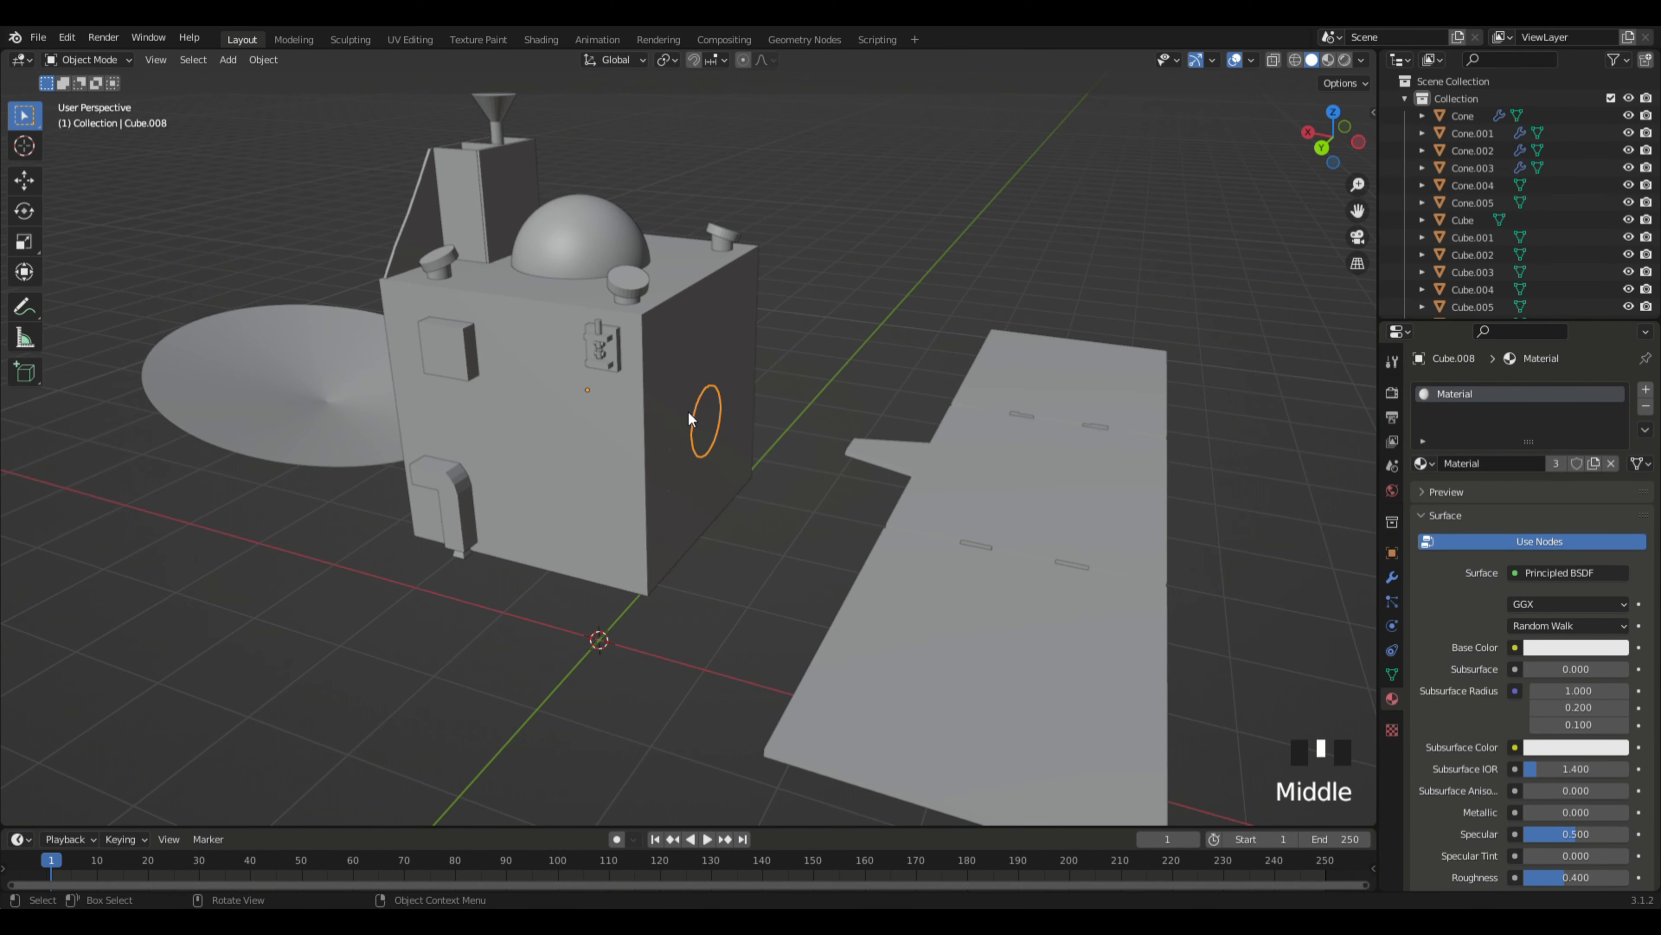
pyautogui.moveTo(688, 410); pyautogui.dragTo(741, 431, button='middle')
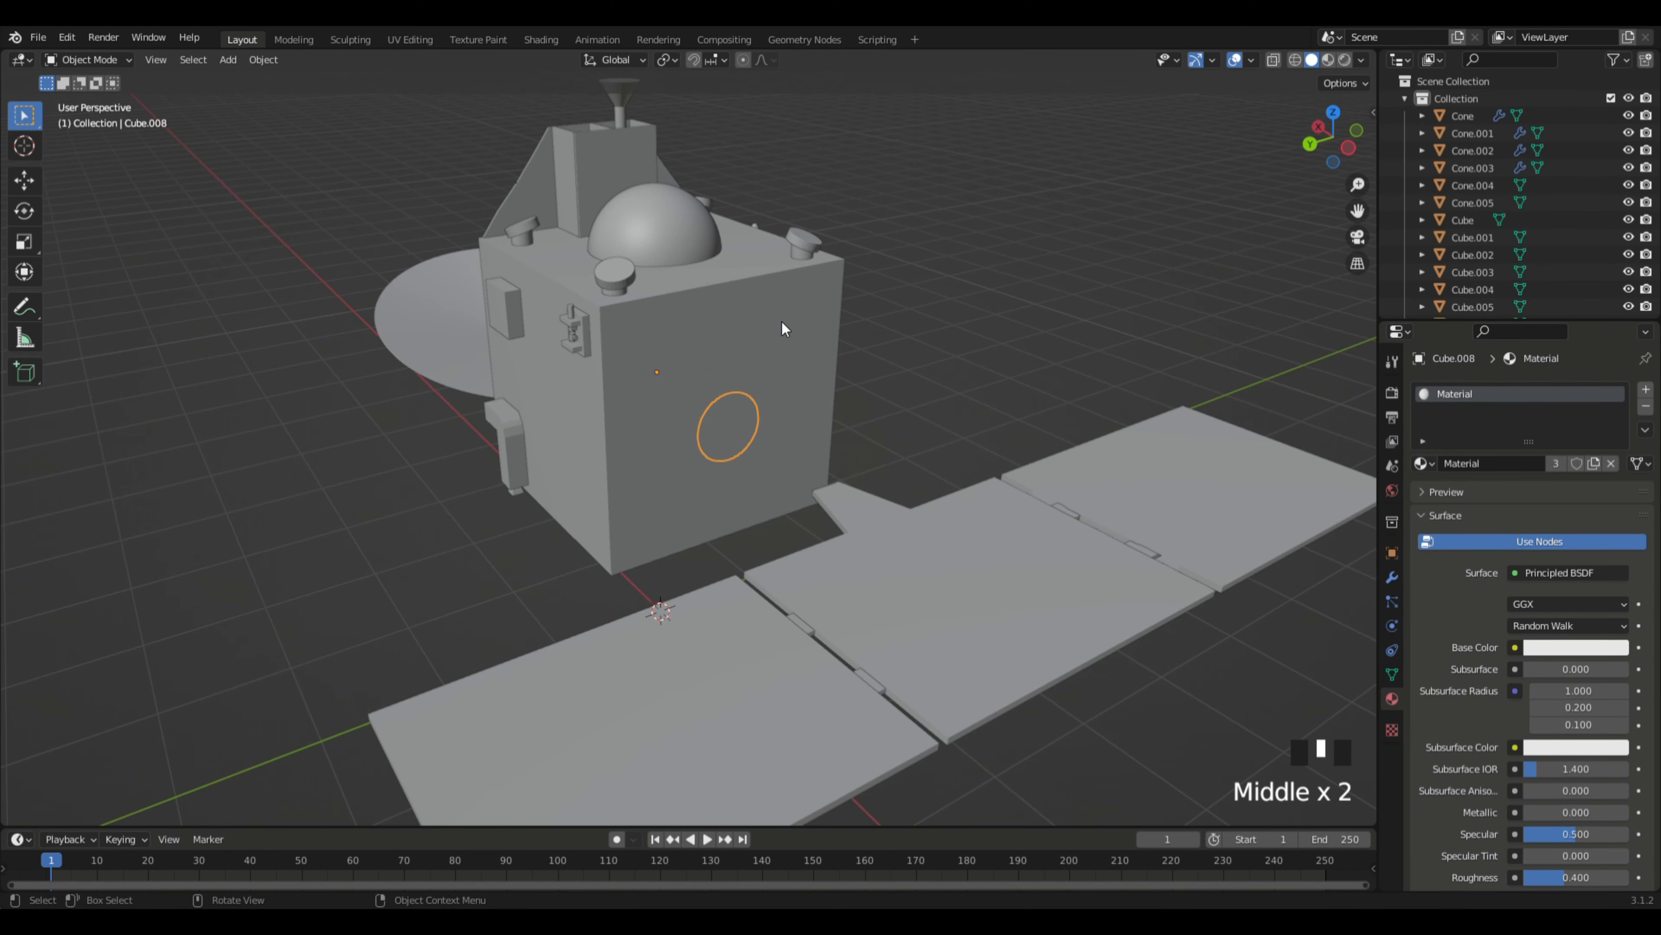
# Step: Join the sliced circular piece back into the satellite body as one object
pyautogui.keyDown('shift'); pyautogui.click(732, 430); pyautogui.keyUp('shift')
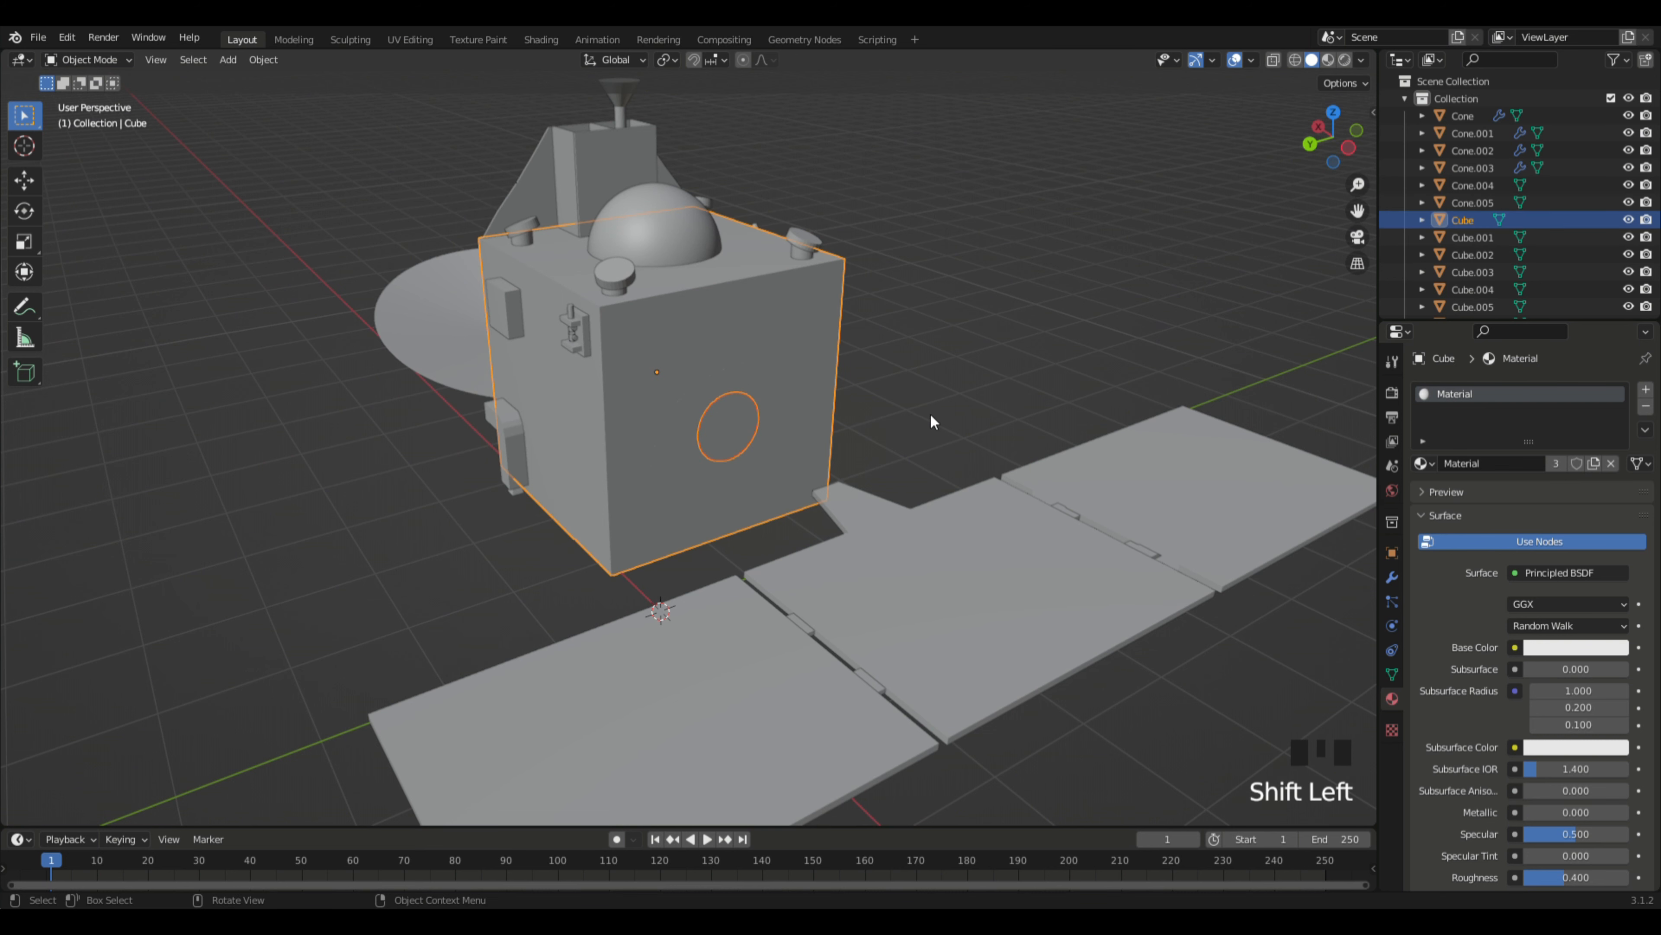
pyautogui.moveTo(960, 389)
pyautogui.mouseDown(button='middle')
pyautogui.moveTo(854, 379)
pyautogui.moveTo(929, 392)
pyautogui.mouseUp(button='middle')
pyautogui.rightClick(765, 372)
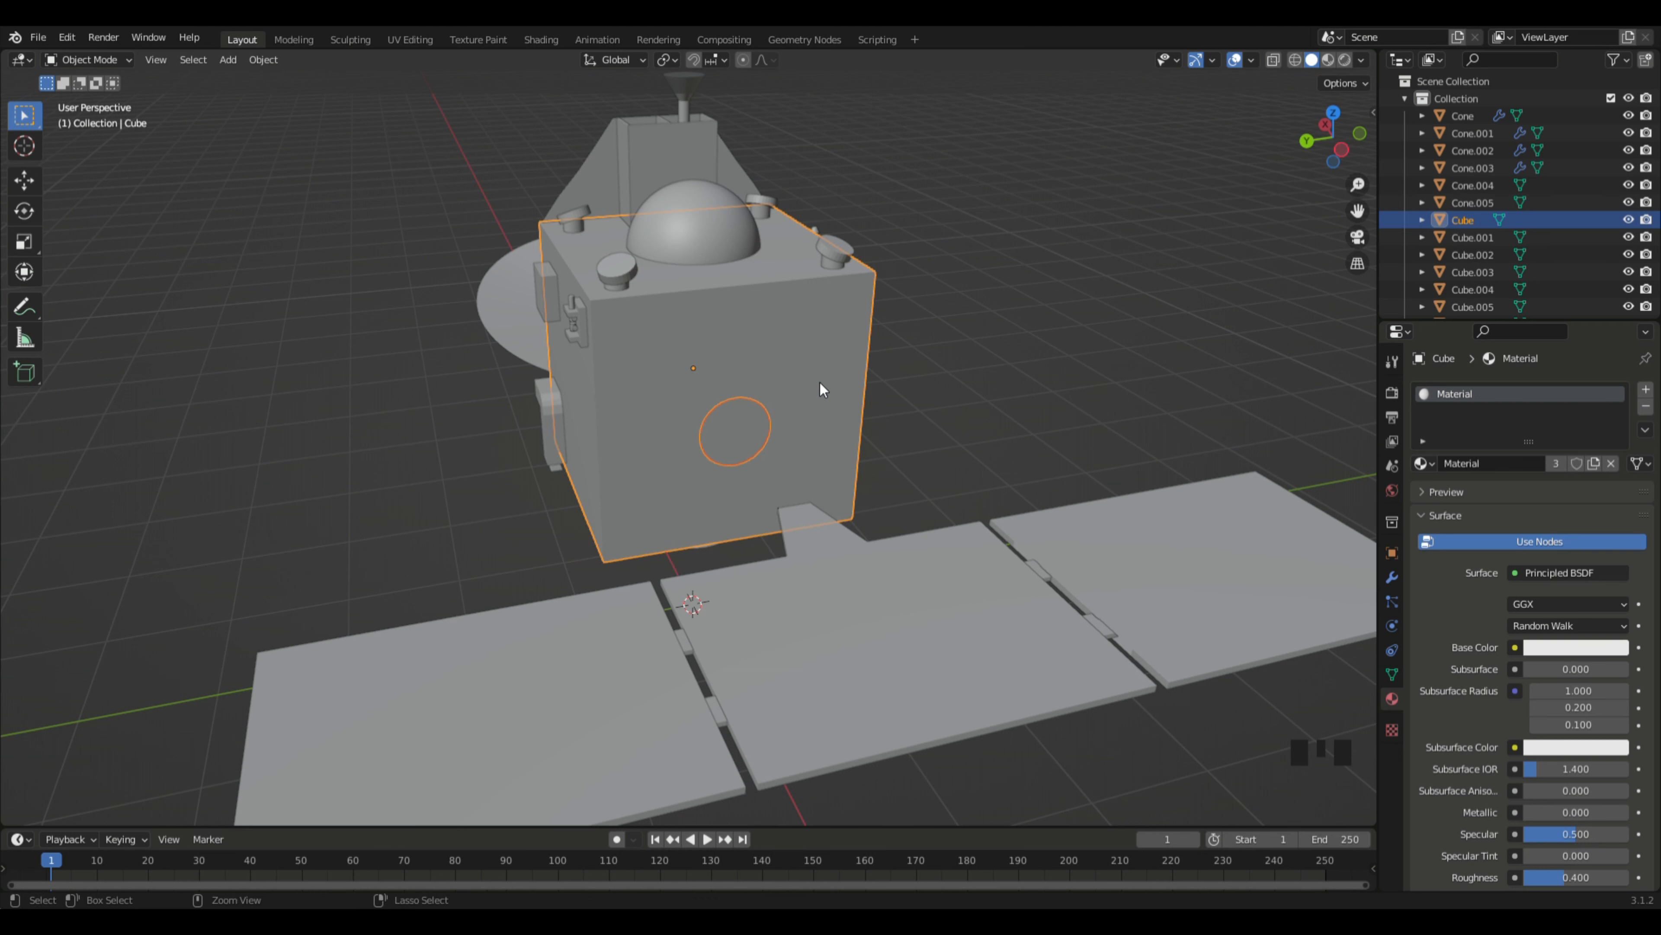
pyautogui.hotkey('ctrl', 'j')
pyautogui.click(967, 383)
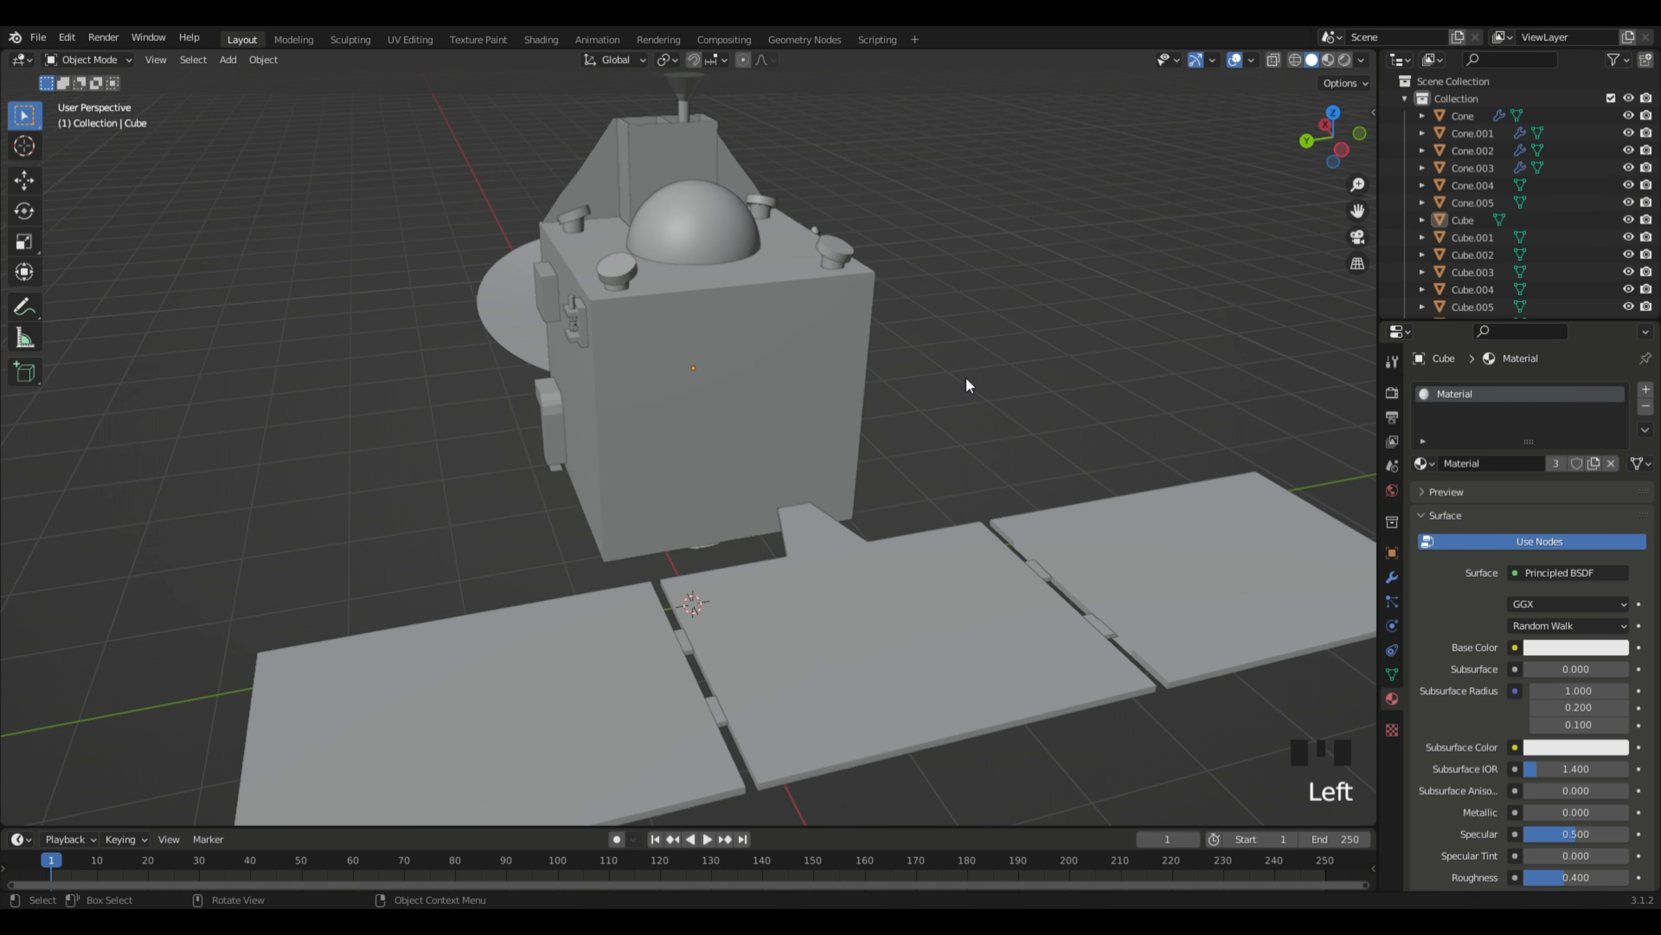
# Step: Open the satellite body in Edit Mode and switch to face selection
pyautogui.moveTo(968, 382); pyautogui.dragTo(810, 484, button='middle')
pyautogui.click(810, 484)
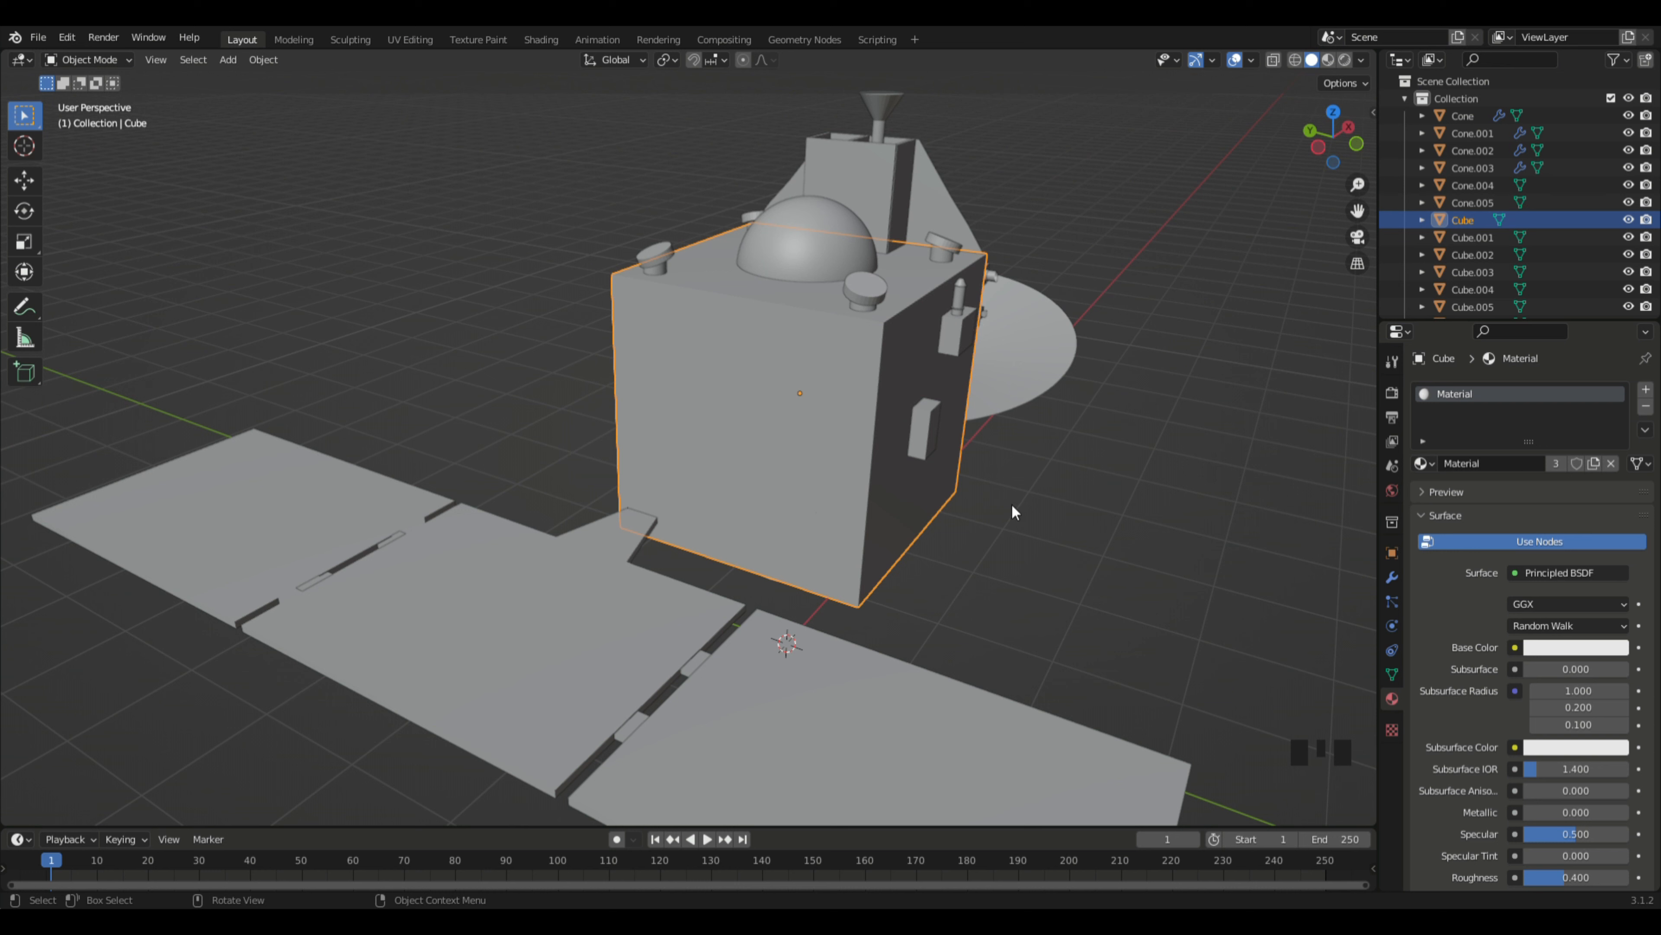
pyautogui.press('Tab')
pyautogui.moveTo(1024, 512); pyautogui.dragTo(1074, 504, button='middle')
pyautogui.keyDown('shift'); pyautogui.click(725, 439); pyautogui.keyUp('shift')
pyautogui.keyDown('shift'); pyautogui.click(707, 434); pyautogui.keyUp('shift')
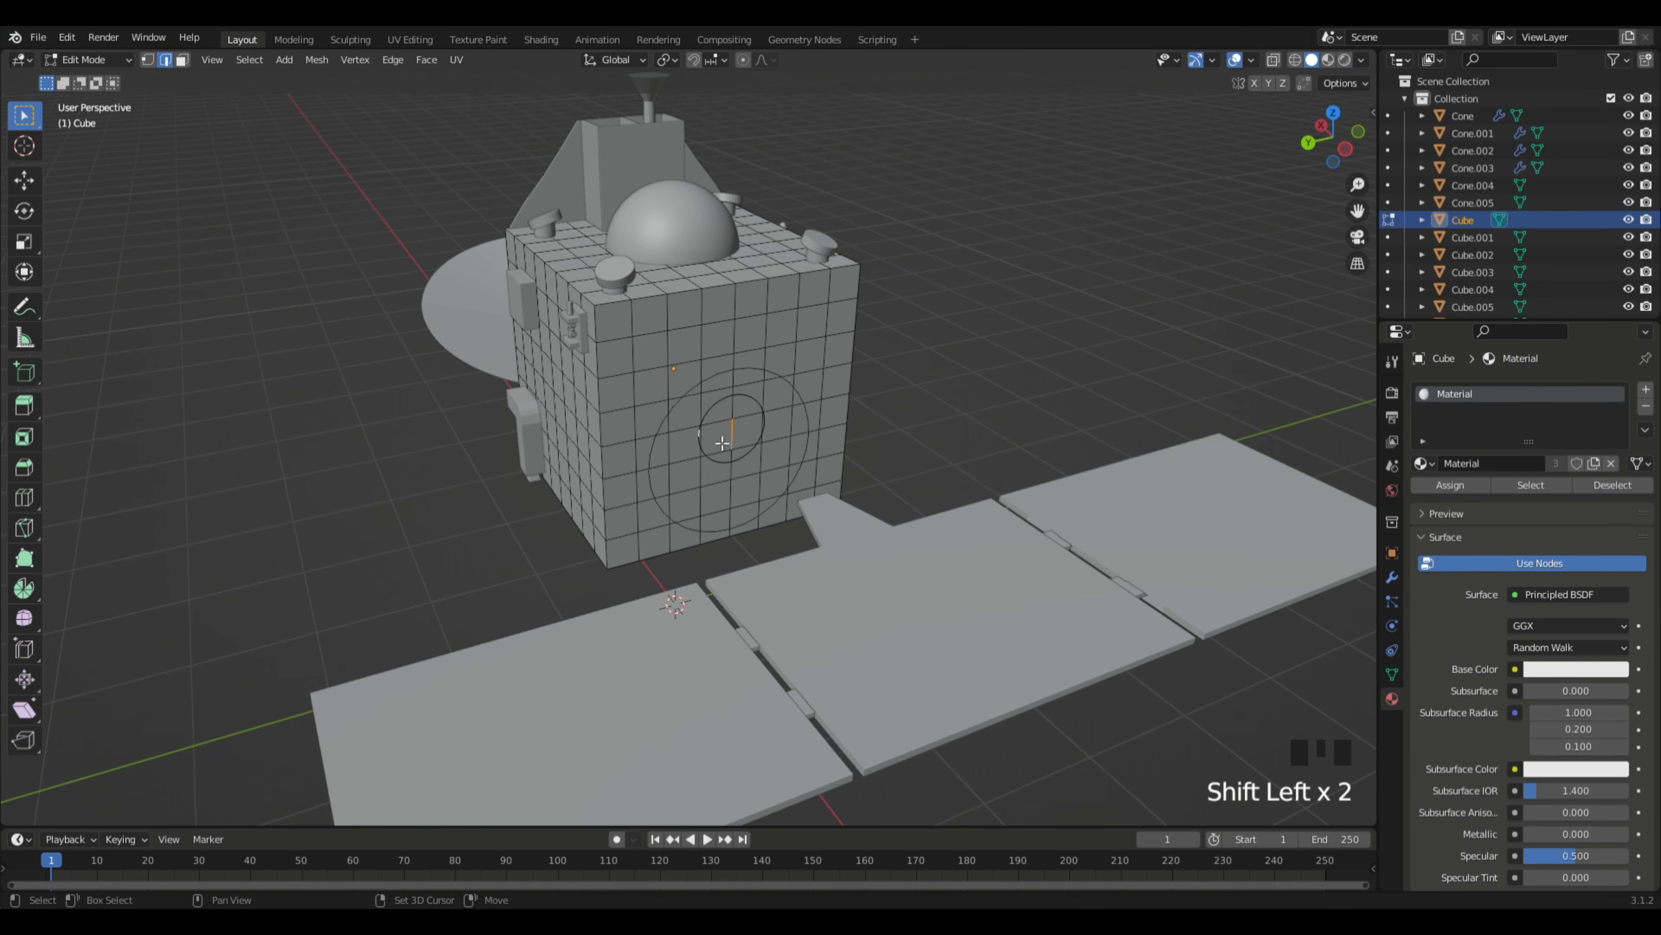
pyautogui.click(181, 60)
pyautogui.click(712, 438)
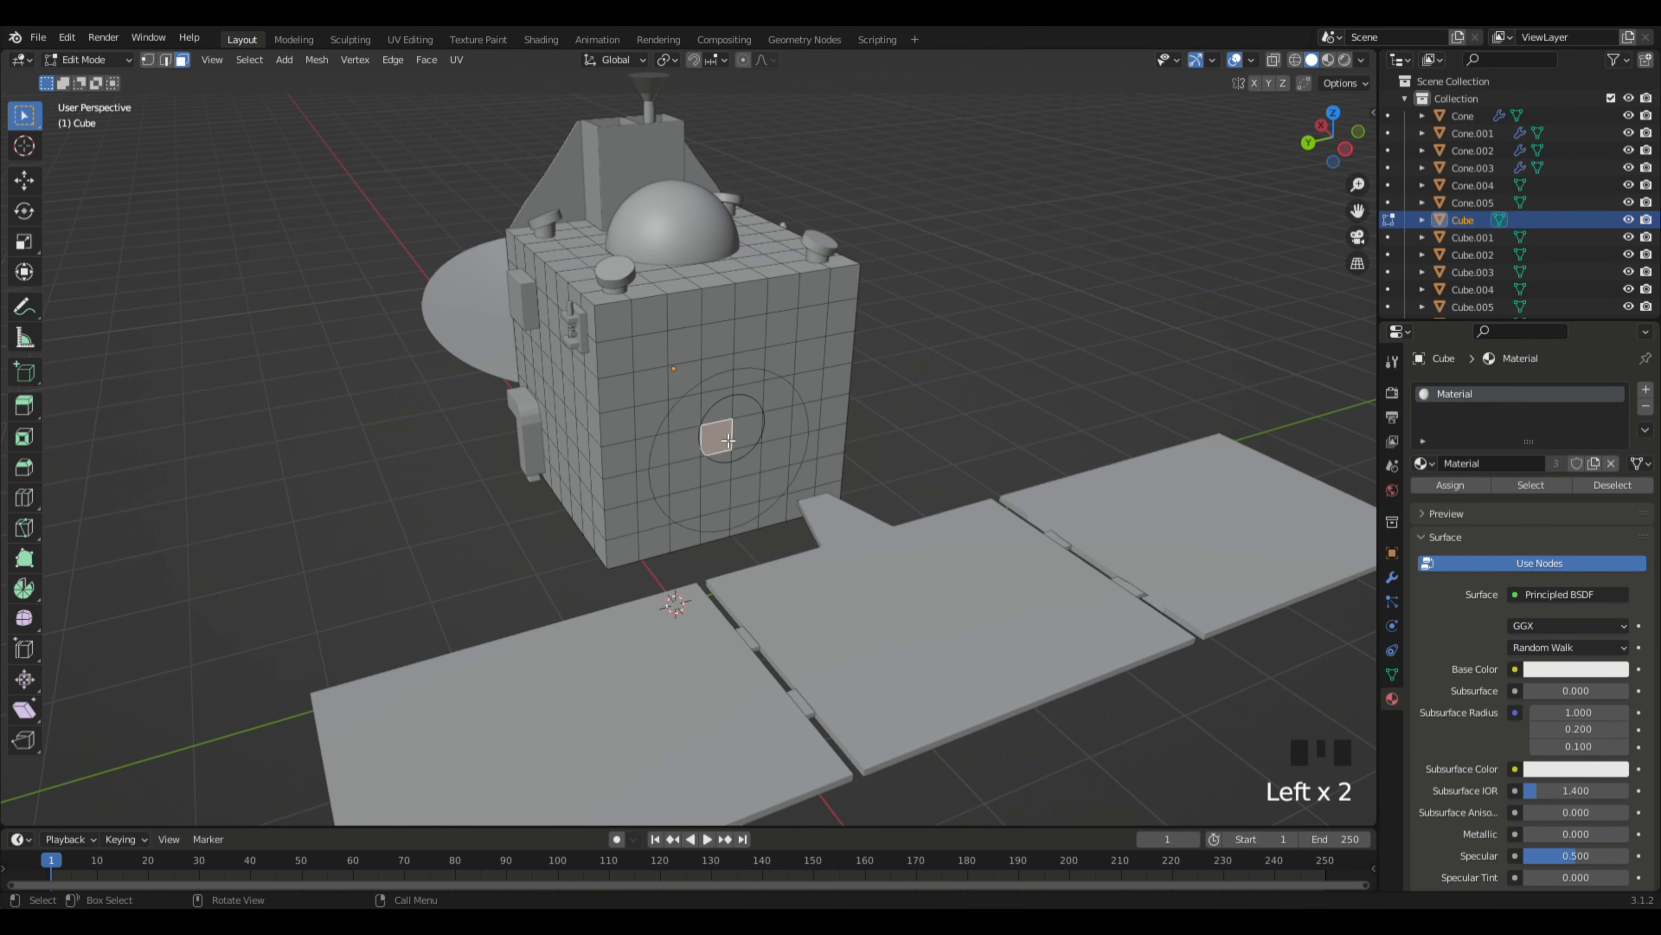
pyautogui.keyDown('shift'); pyautogui.click(723, 409); pyautogui.keyUp('shift')
pyautogui.keyDown('shift'); pyautogui.click(741, 420); pyautogui.keyUp('shift')
pyautogui.keyDown('shift'); pyautogui.click(753, 438); pyautogui.keyUp('shift')
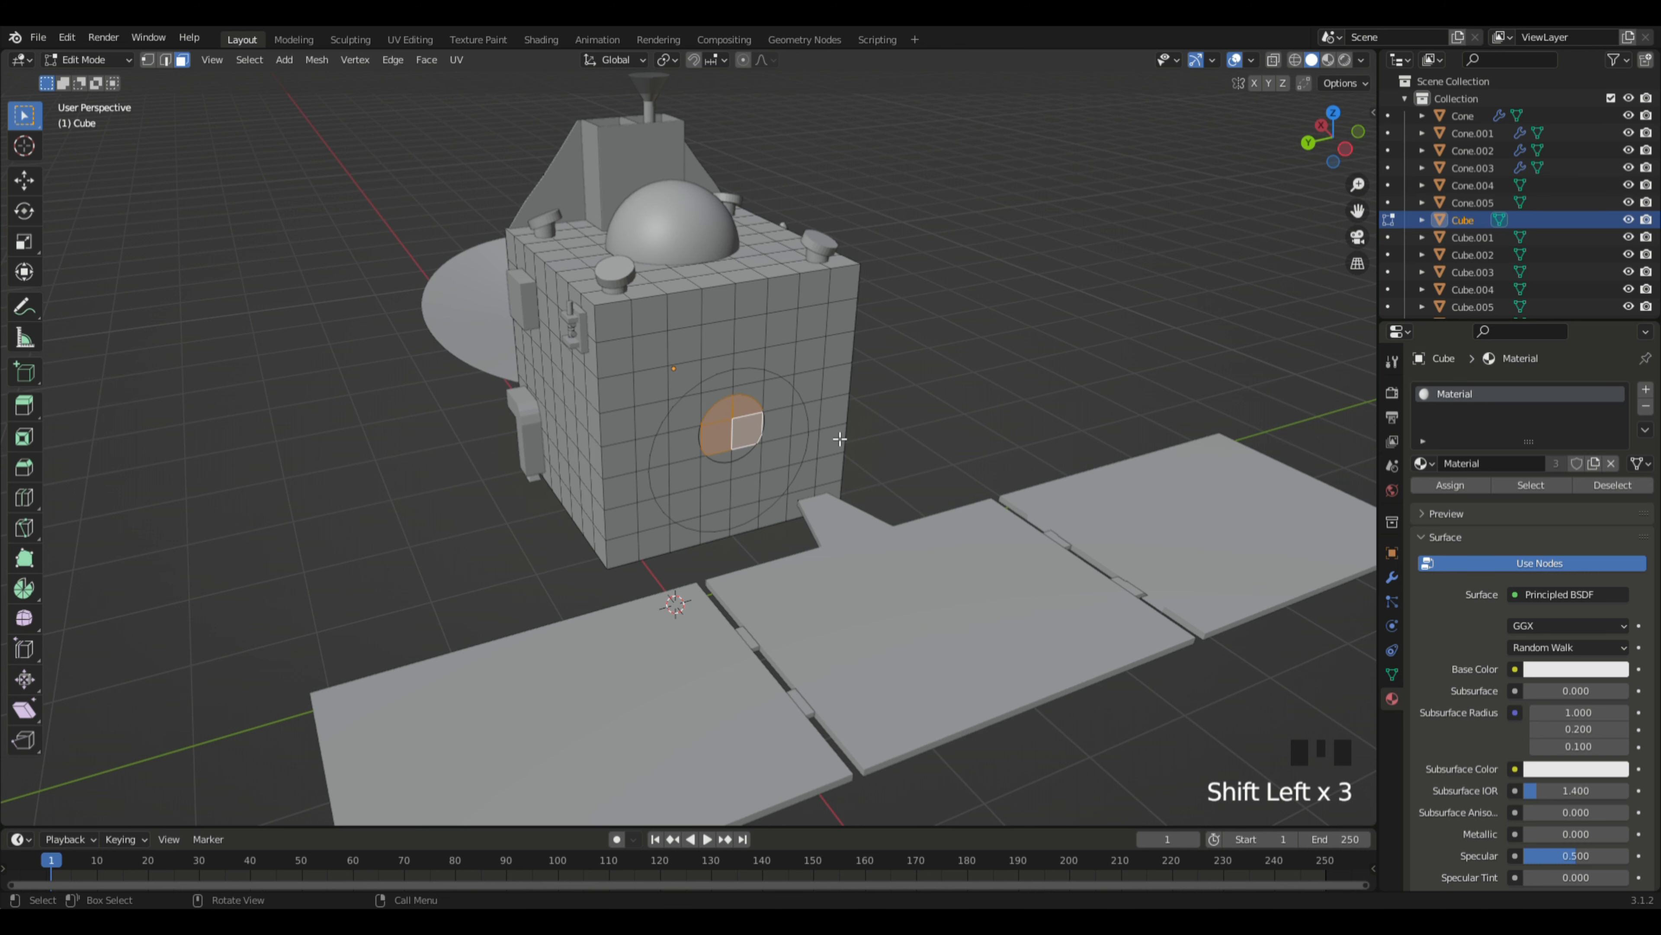
pyautogui.click(811, 424)
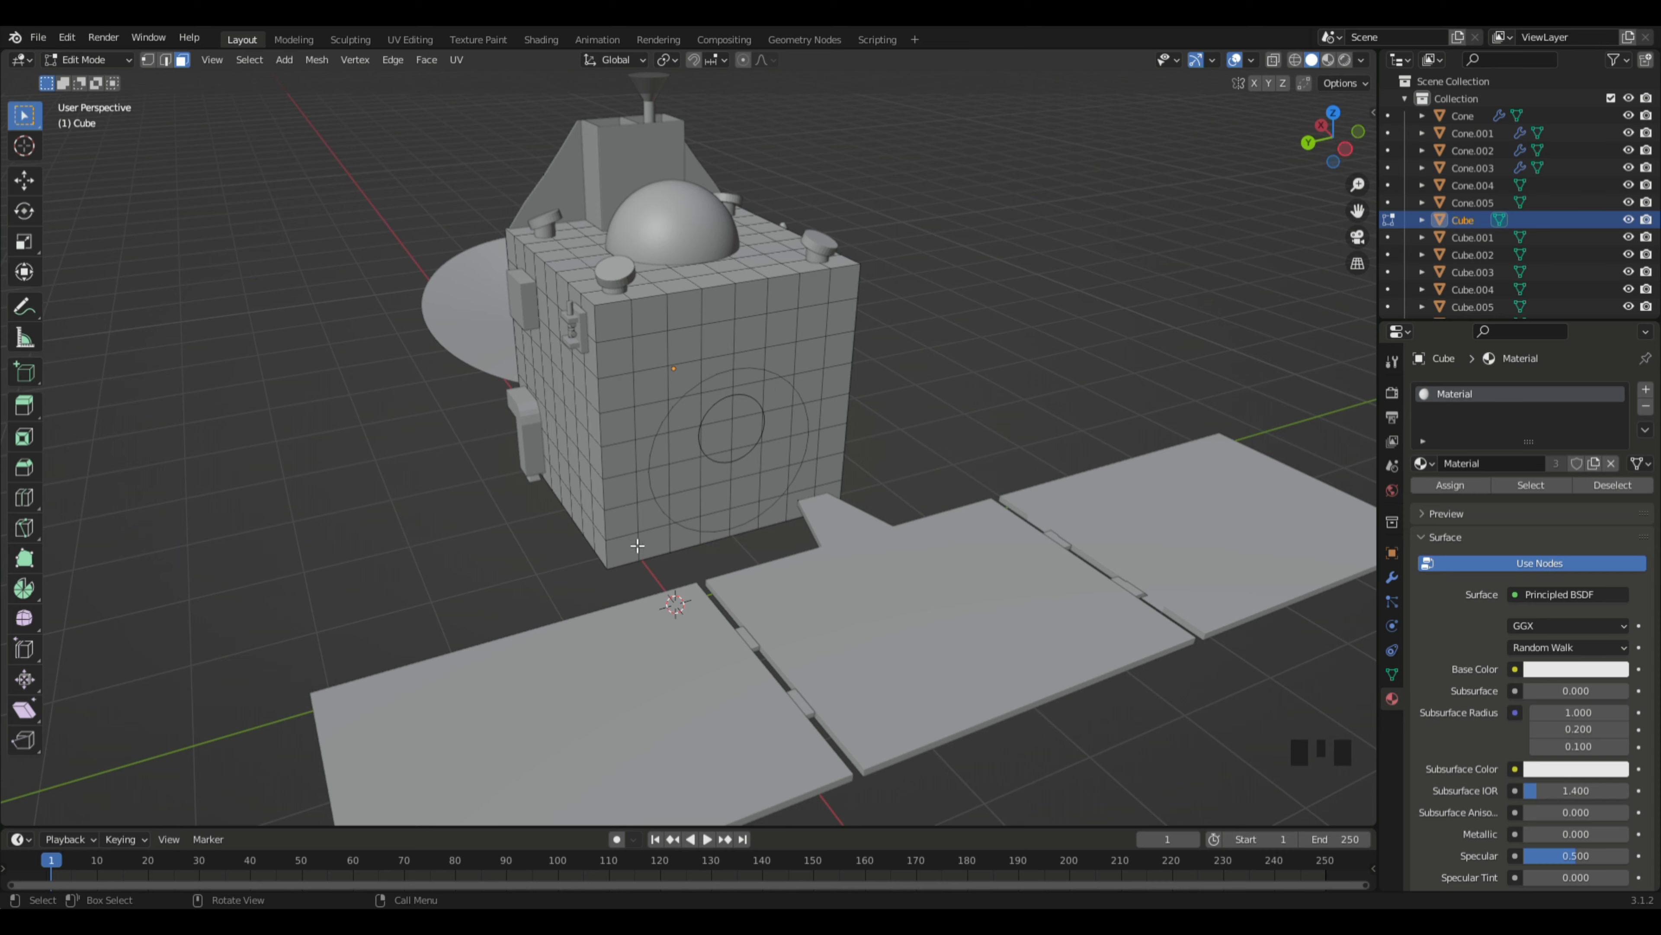
# Step: Select all the faces inside the inner circle on the body side facing the solar array
pyautogui.moveTo(986, 420); pyautogui.dragTo(707, 384, button='middle')
pyautogui.moveTo(983, 542); pyautogui.dragTo(1075, 550, button='middle')
pyautogui.keyDown('shift'); pyautogui.scroll(2, 1070, 555); pyautogui.keyUp('shift')
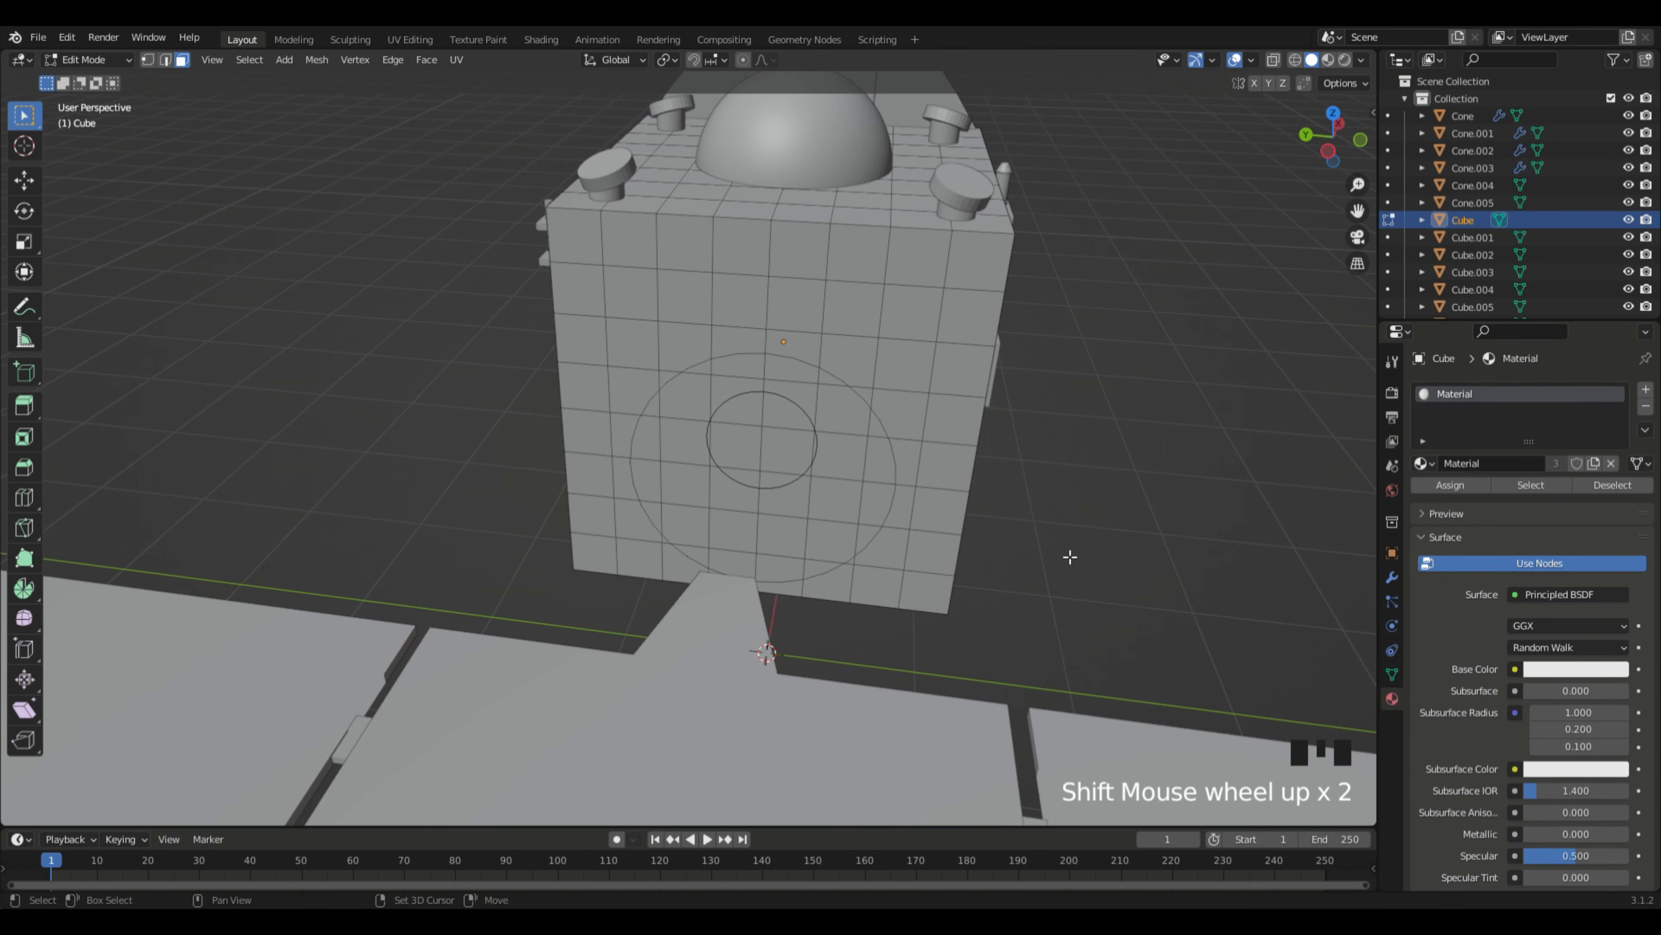
pyautogui.scroll(5, 1076, 555)
pyautogui.keyDown('shift'); pyautogui.click(754, 421); pyautogui.keyUp('shift')
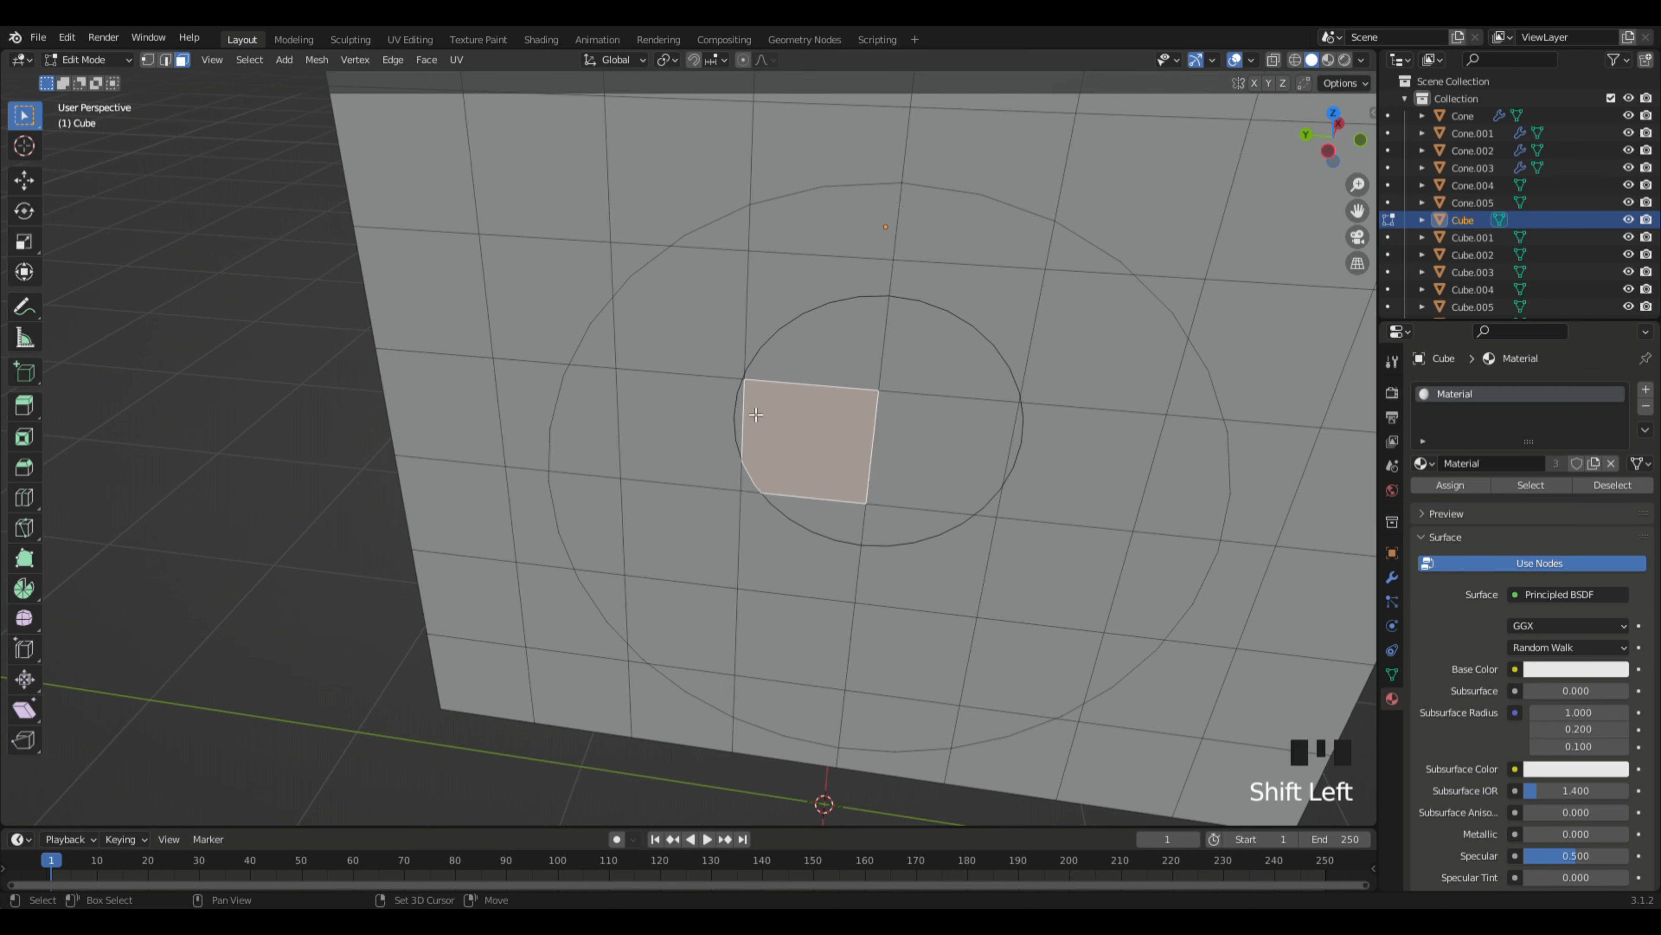
pyautogui.keyDown('shift'); pyautogui.click(818, 344); pyautogui.keyUp('shift')
pyautogui.keyDown('shift'); pyautogui.click(741, 419); pyautogui.keyUp('shift')
pyautogui.keyDown('shift'); pyautogui.click(954, 369); pyautogui.keyUp('shift')
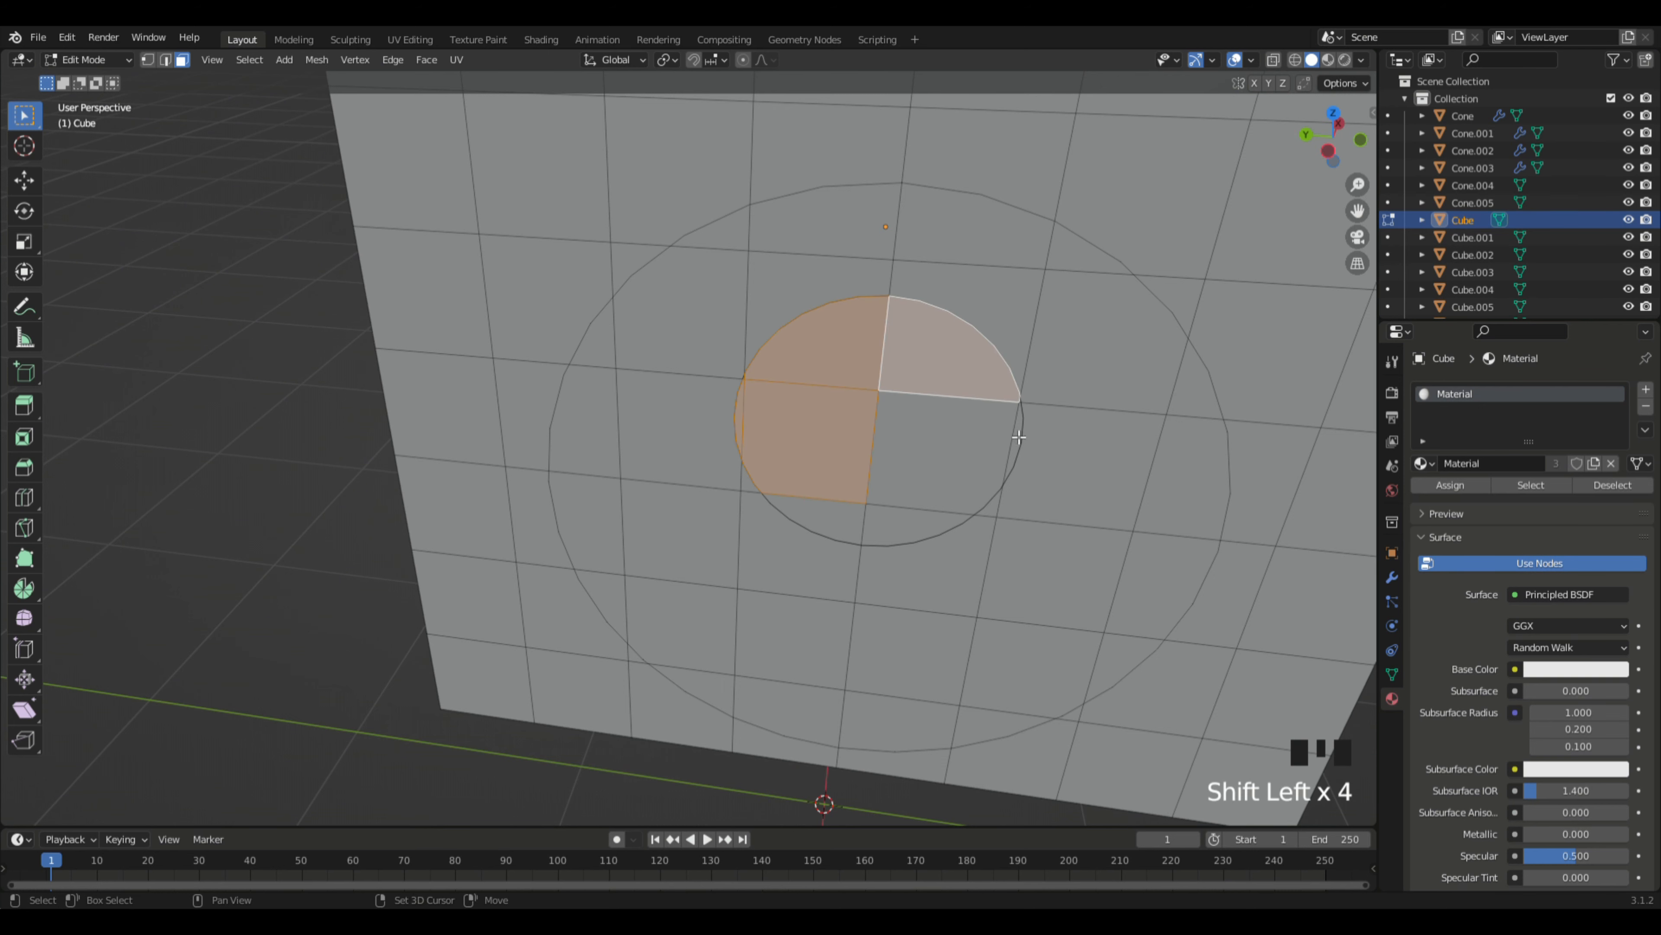
pyautogui.keyDown('shift'); pyautogui.click(1013, 424); pyautogui.keyUp('shift')
pyautogui.keyDown('shift'); pyautogui.click(981, 451); pyautogui.keyUp('shift')
pyautogui.keyDown('shift'); pyautogui.click(941, 459); pyautogui.keyUp('shift')
pyautogui.keyDown('shift'); pyautogui.click(828, 521); pyautogui.keyUp('shift')
pyautogui.scroll(-4, 1336, 429)
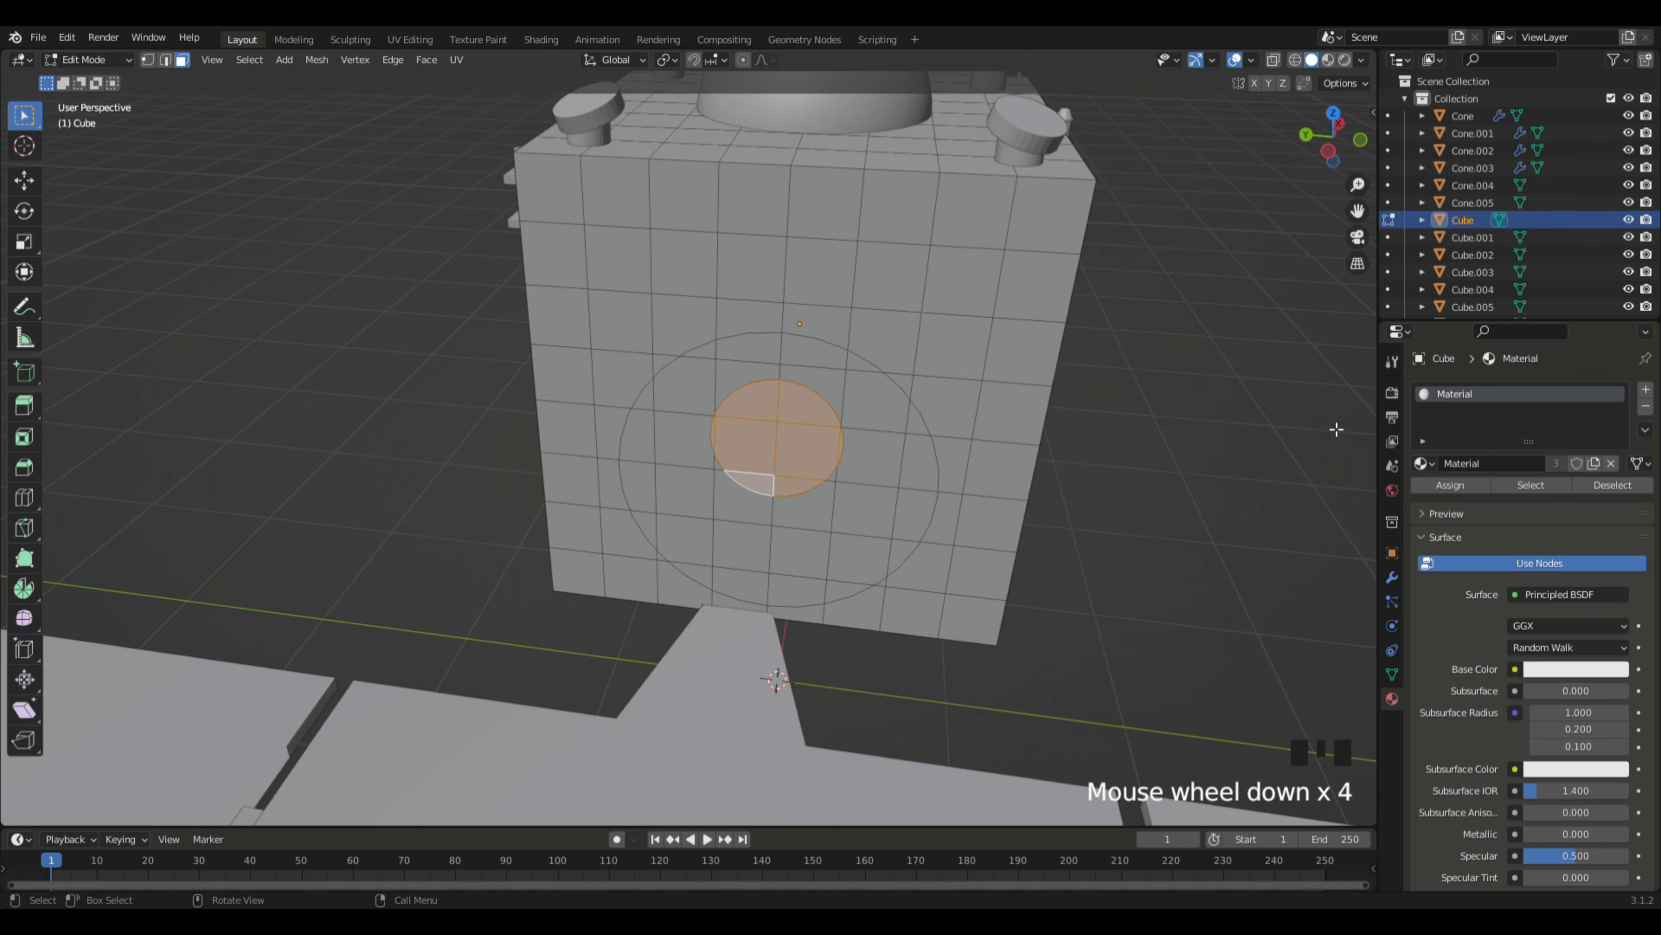
# Step: Try deleting the selected circular faces to open a hole in the body, and undo the deletion
pyautogui.press('Delete')
pyautogui.click(1230, 408)
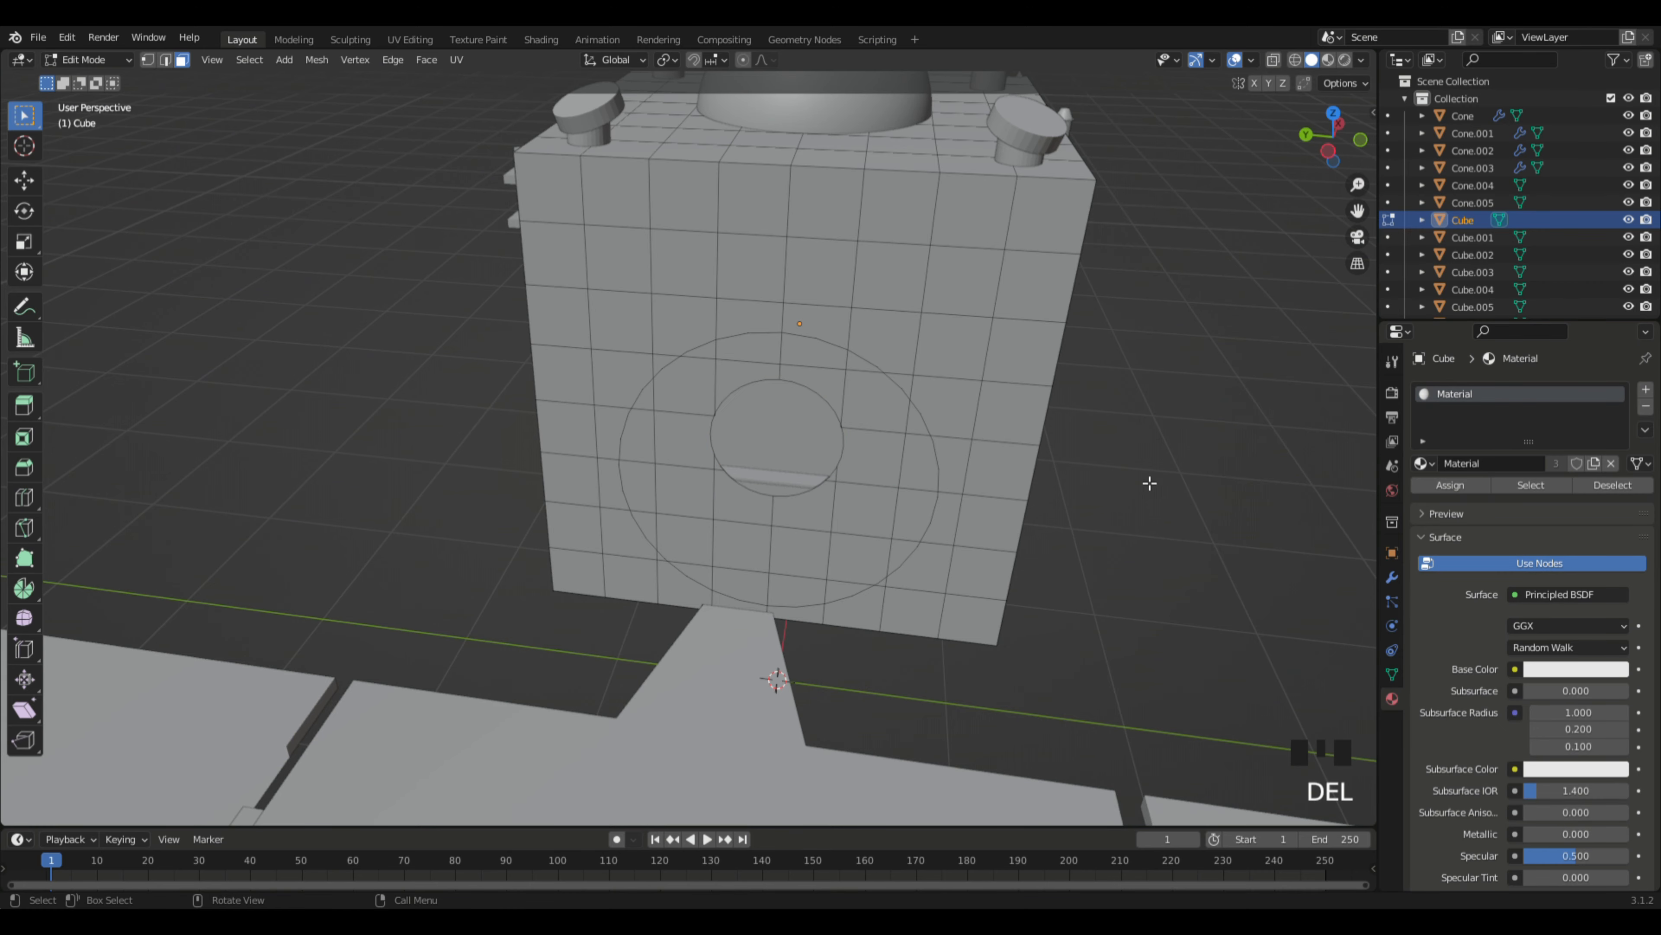
pyautogui.moveTo(1150, 483); pyautogui.dragTo(1264, 499, button='middle')
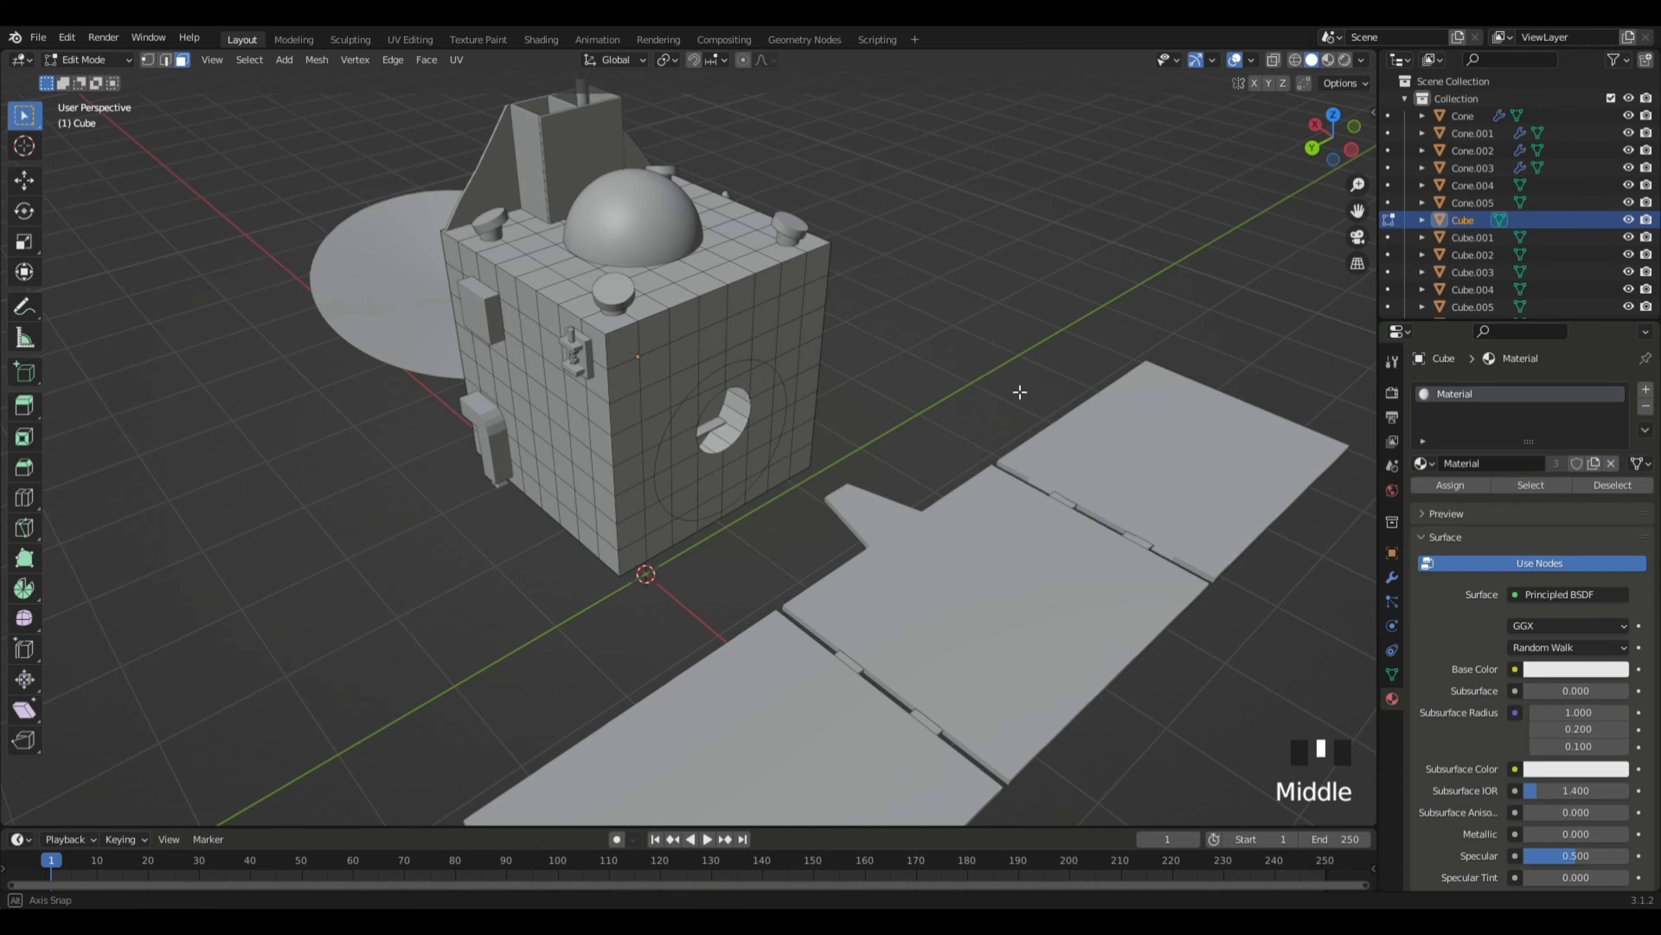
pyautogui.moveTo(1019, 391); pyautogui.dragTo(898, 367, button='middle')
pyautogui.scroll(3, 1001, 397)
pyautogui.moveTo(1002, 398); pyautogui.dragTo(982, 427, button='middle')
pyautogui.scroll(-3, 957, 384)
pyautogui.hotkey('ctrl', 'z')
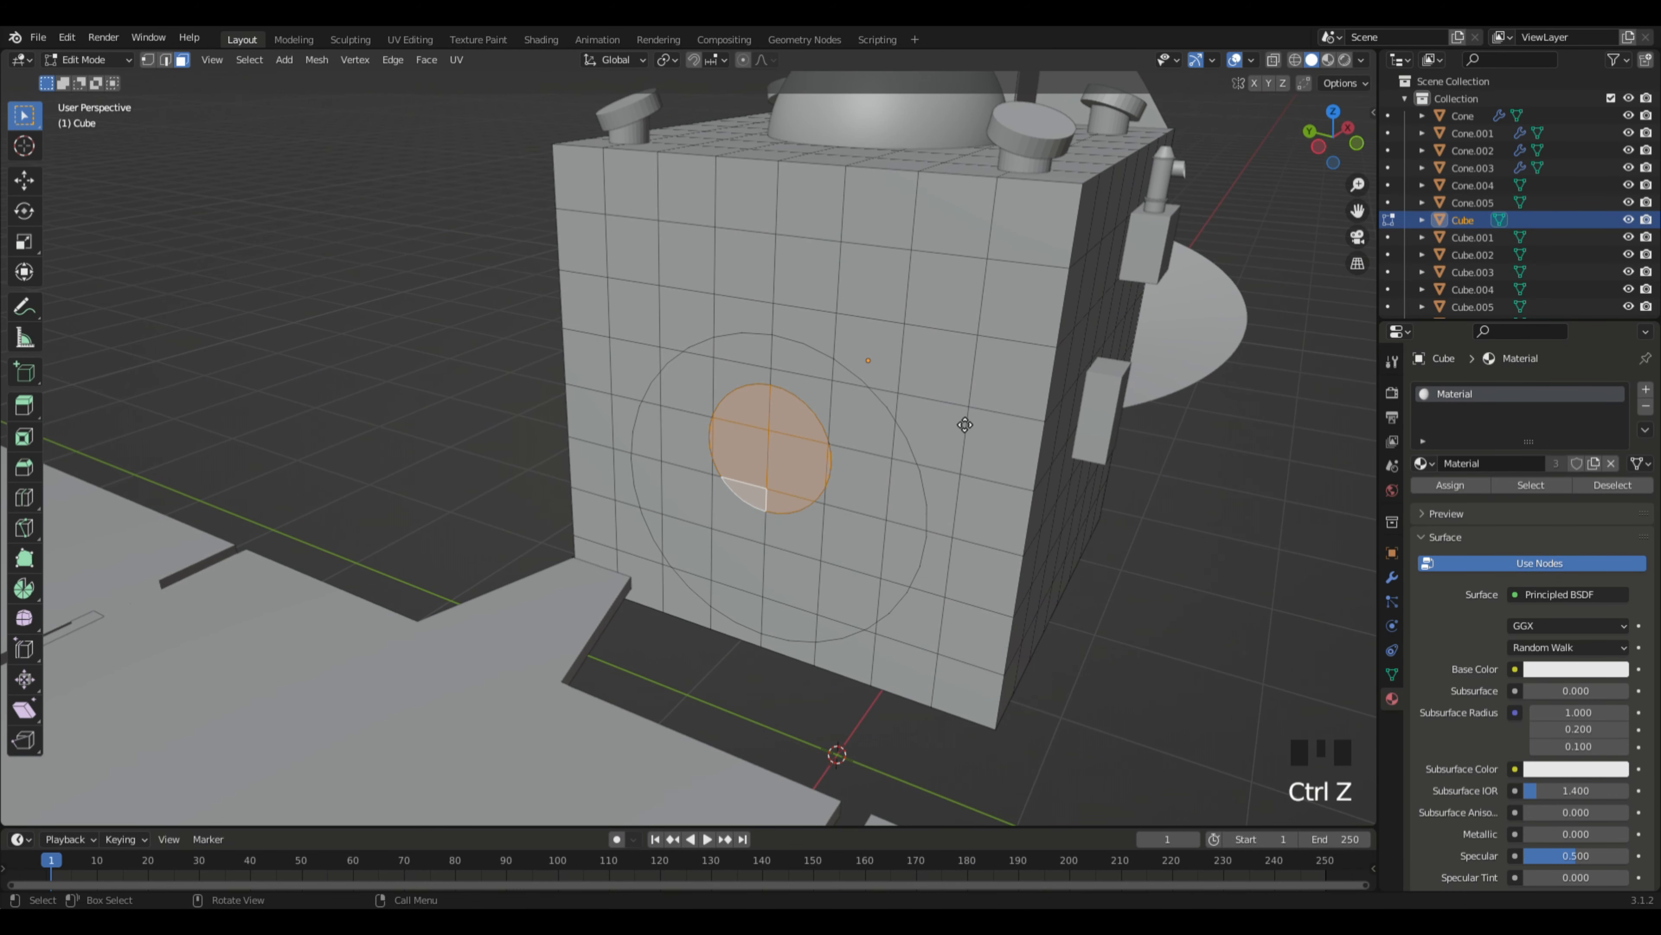
# Step: Extrude the circular faces about 0.09 m inward along X to form a recess, and return to Object Mode
pyautogui.press('e')
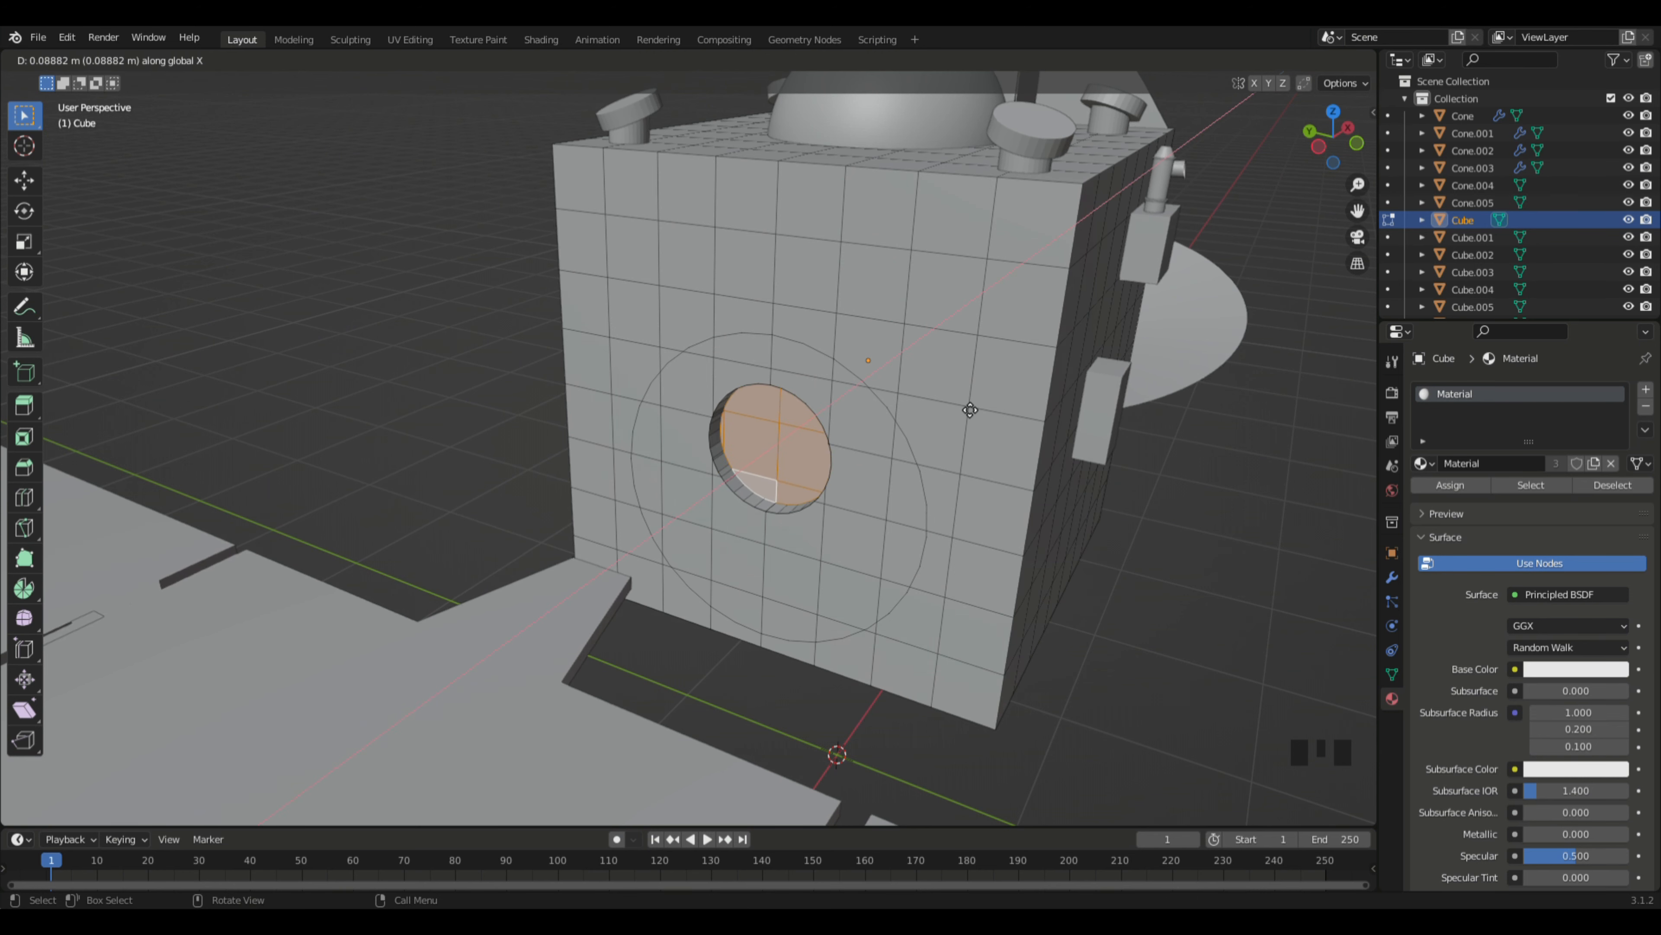
pyautogui.click(968, 404)
pyautogui.moveTo(967, 404); pyautogui.dragTo(1177, 579, button='middle')
pyautogui.scroll(-2, 1261, 565)
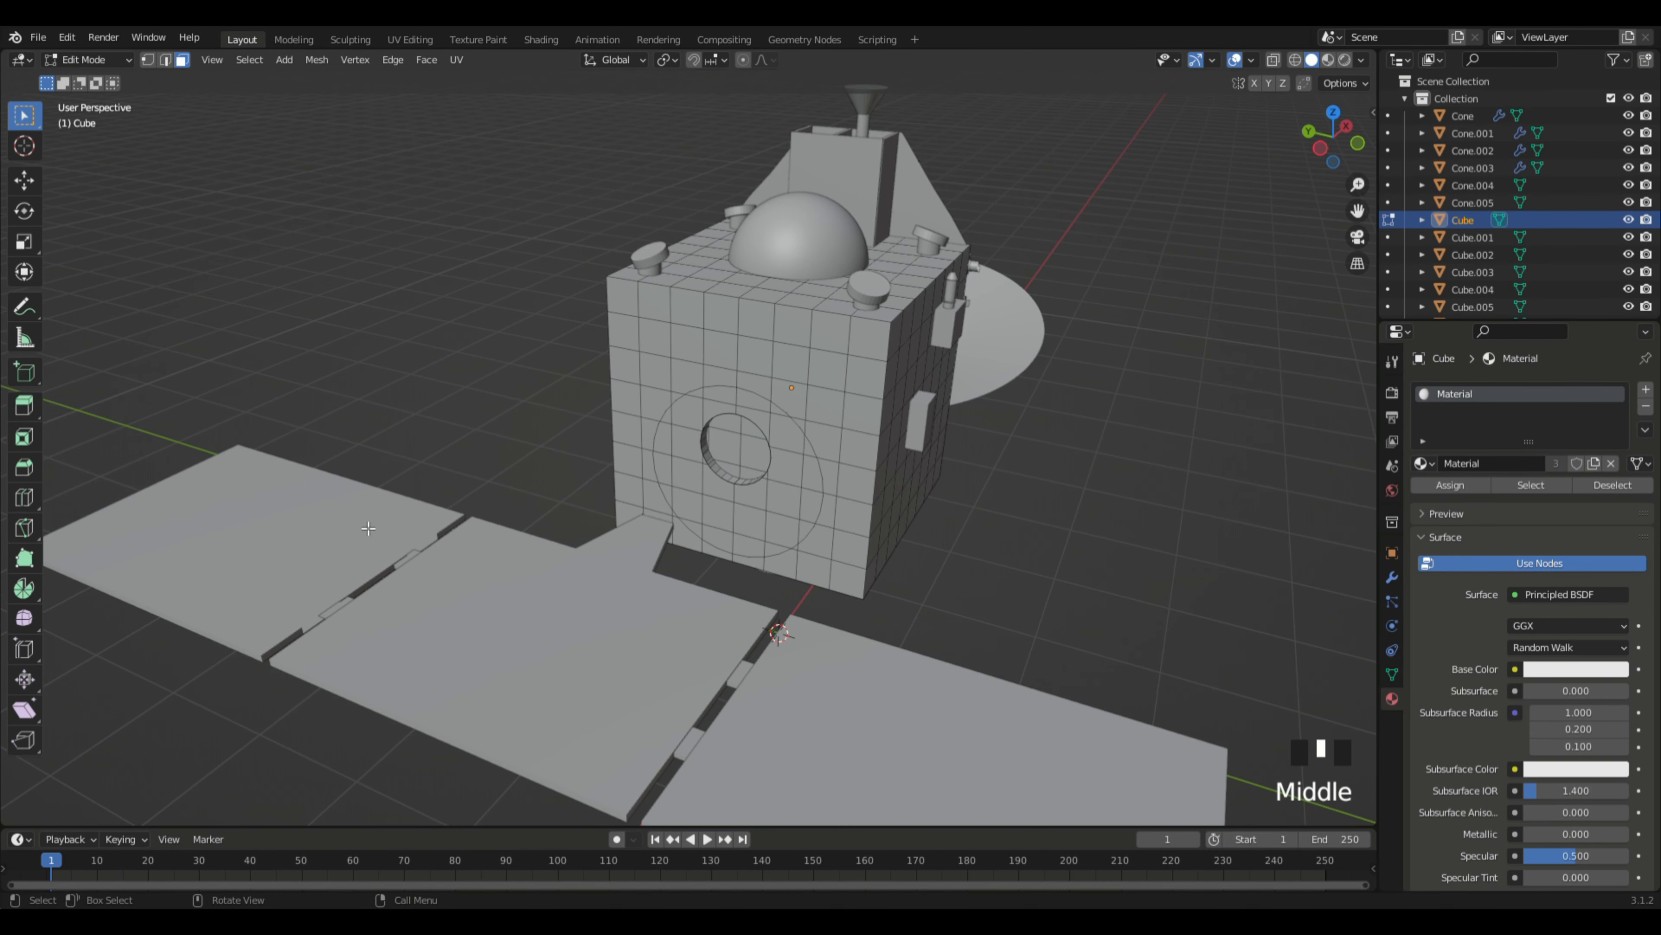
pyautogui.press('Tab')
# Step: Try to move the box-selected solar panels about 1.25 m along X toward the body, and undo the move
pyautogui.moveTo(1141, 510); pyautogui.dragTo(1172, 586, button='middle')
pyautogui.scroll(-5, 1172, 585)
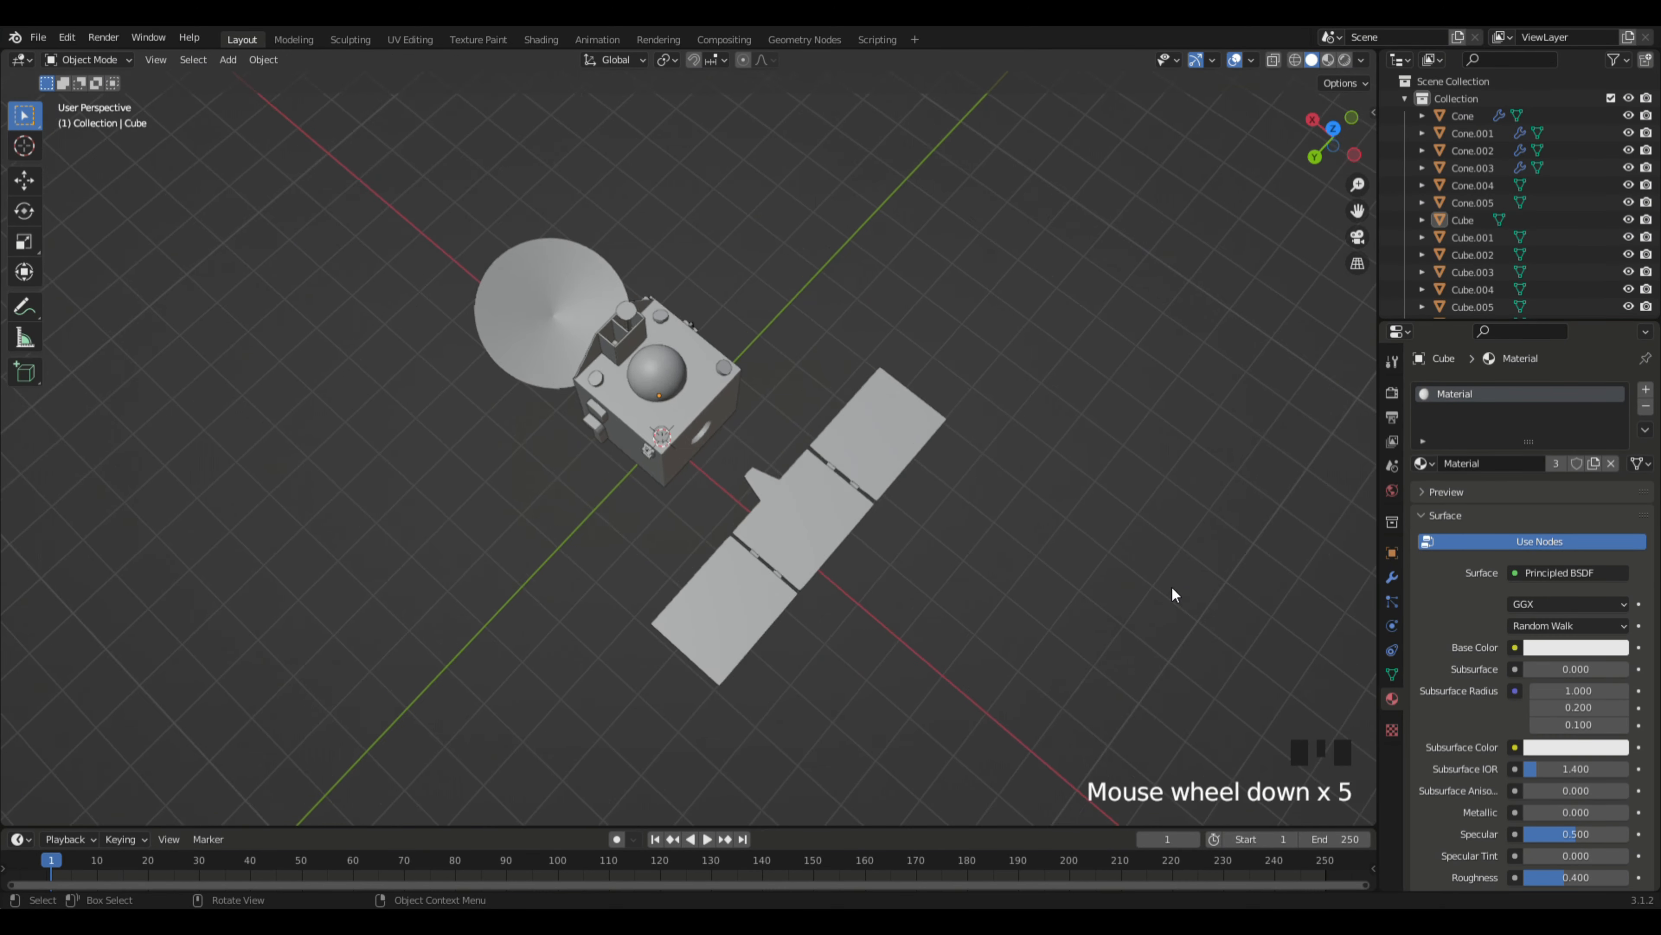
pyautogui.scroll(-1, 1173, 588)
pyautogui.moveTo(753, 738); pyautogui.dragTo(946, 332)
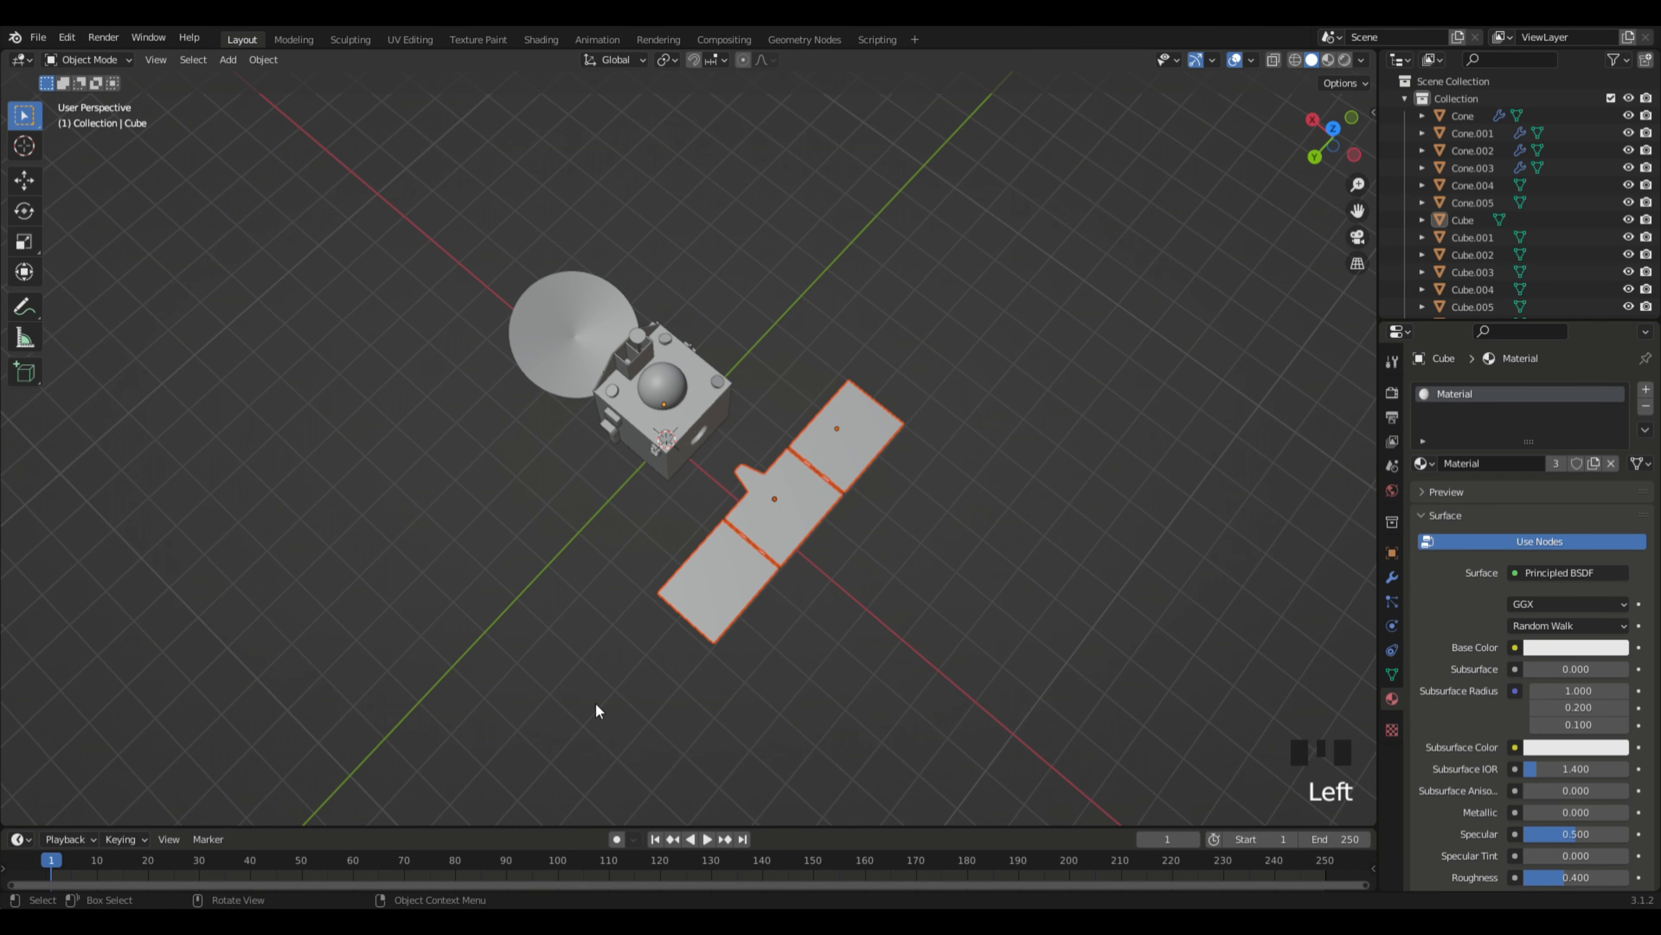
pyautogui.moveTo(606, 550); pyautogui.dragTo(828, 550)
pyautogui.moveTo(1041, 576); pyautogui.dragTo(961, 538, button='middle')
pyautogui.scroll(2, 1026, 520)
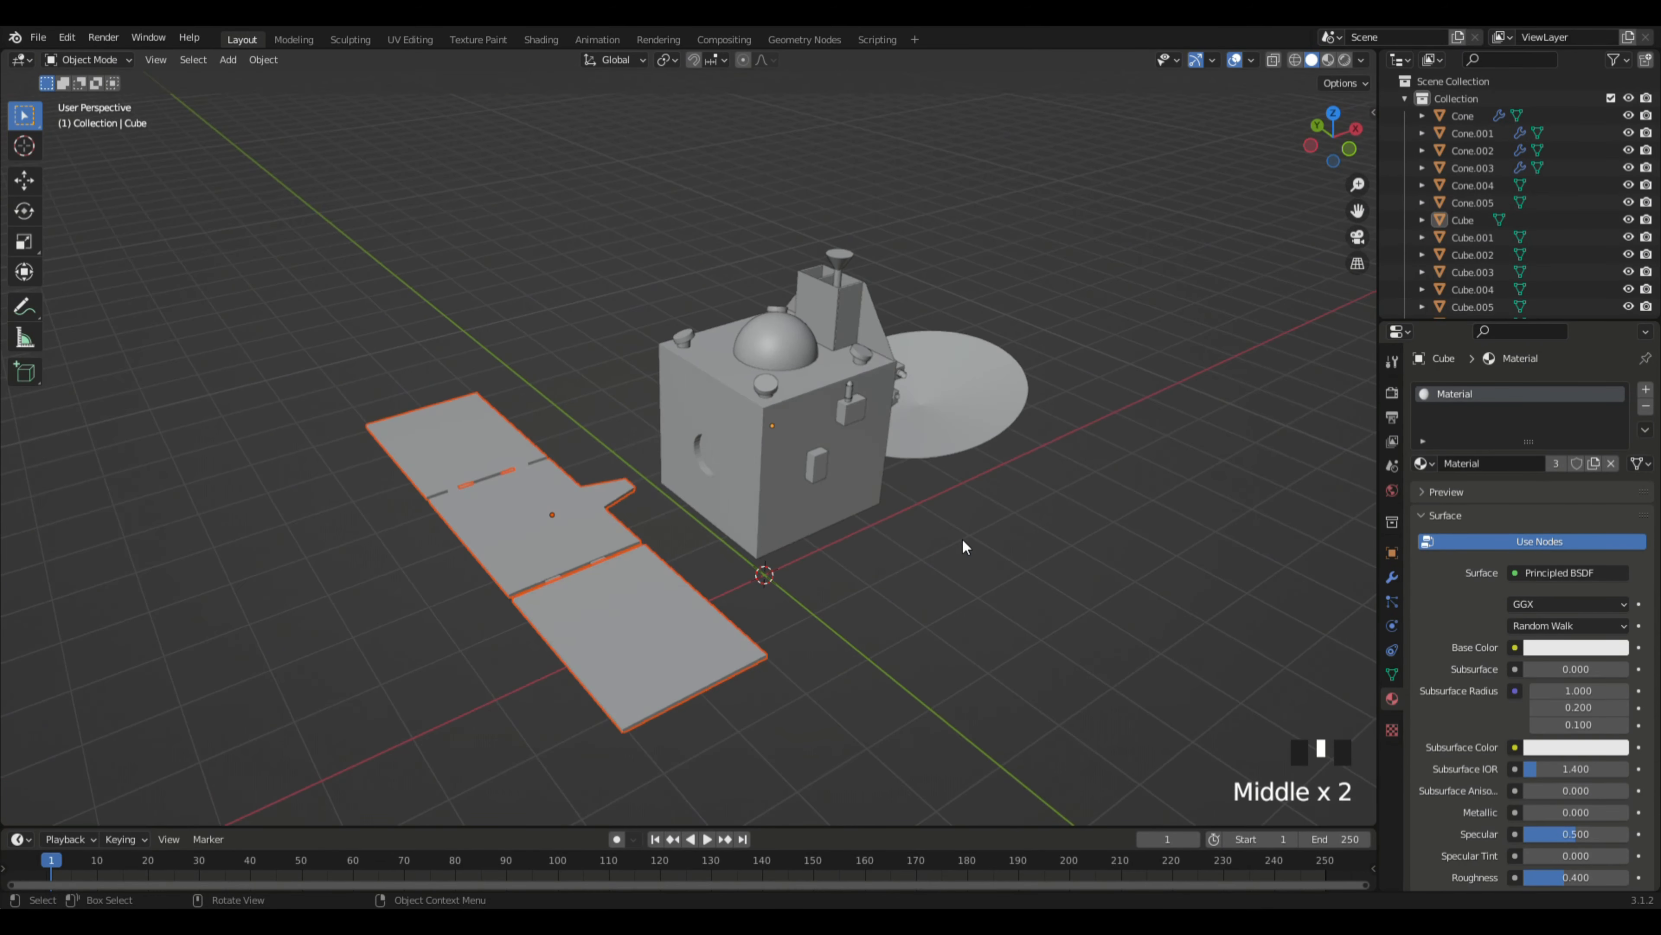
pyautogui.press('g')
pyautogui.press('x')
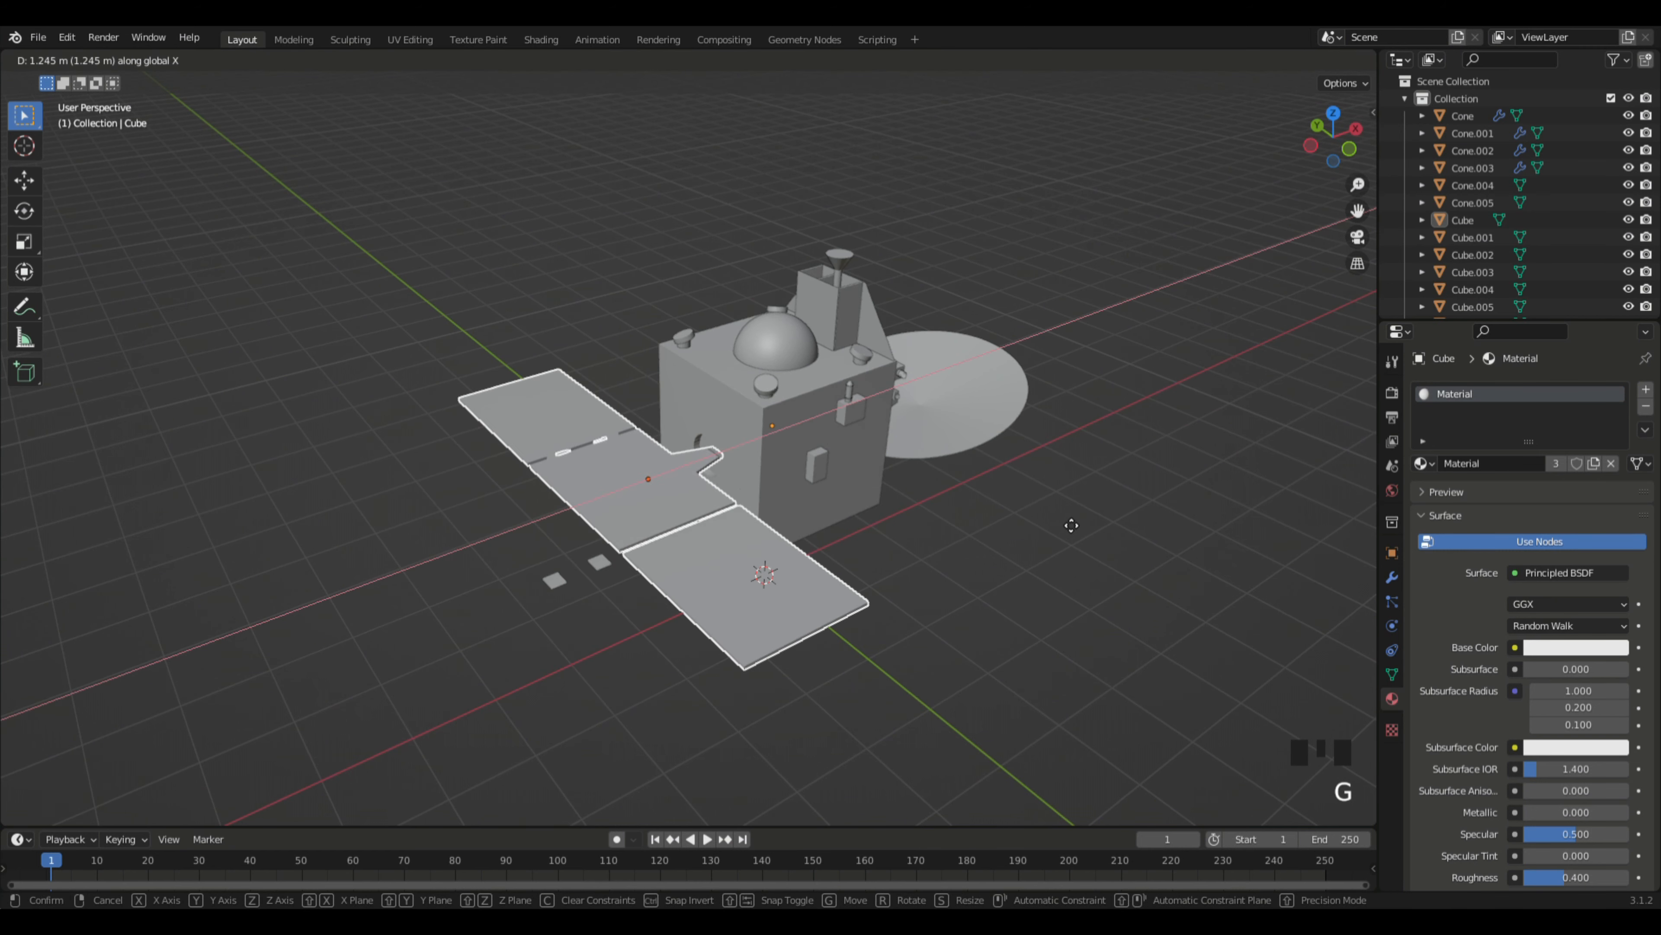
pyautogui.click(1073, 529)
pyautogui.moveTo(1160, 567); pyautogui.dragTo(1232, 544, button='middle')
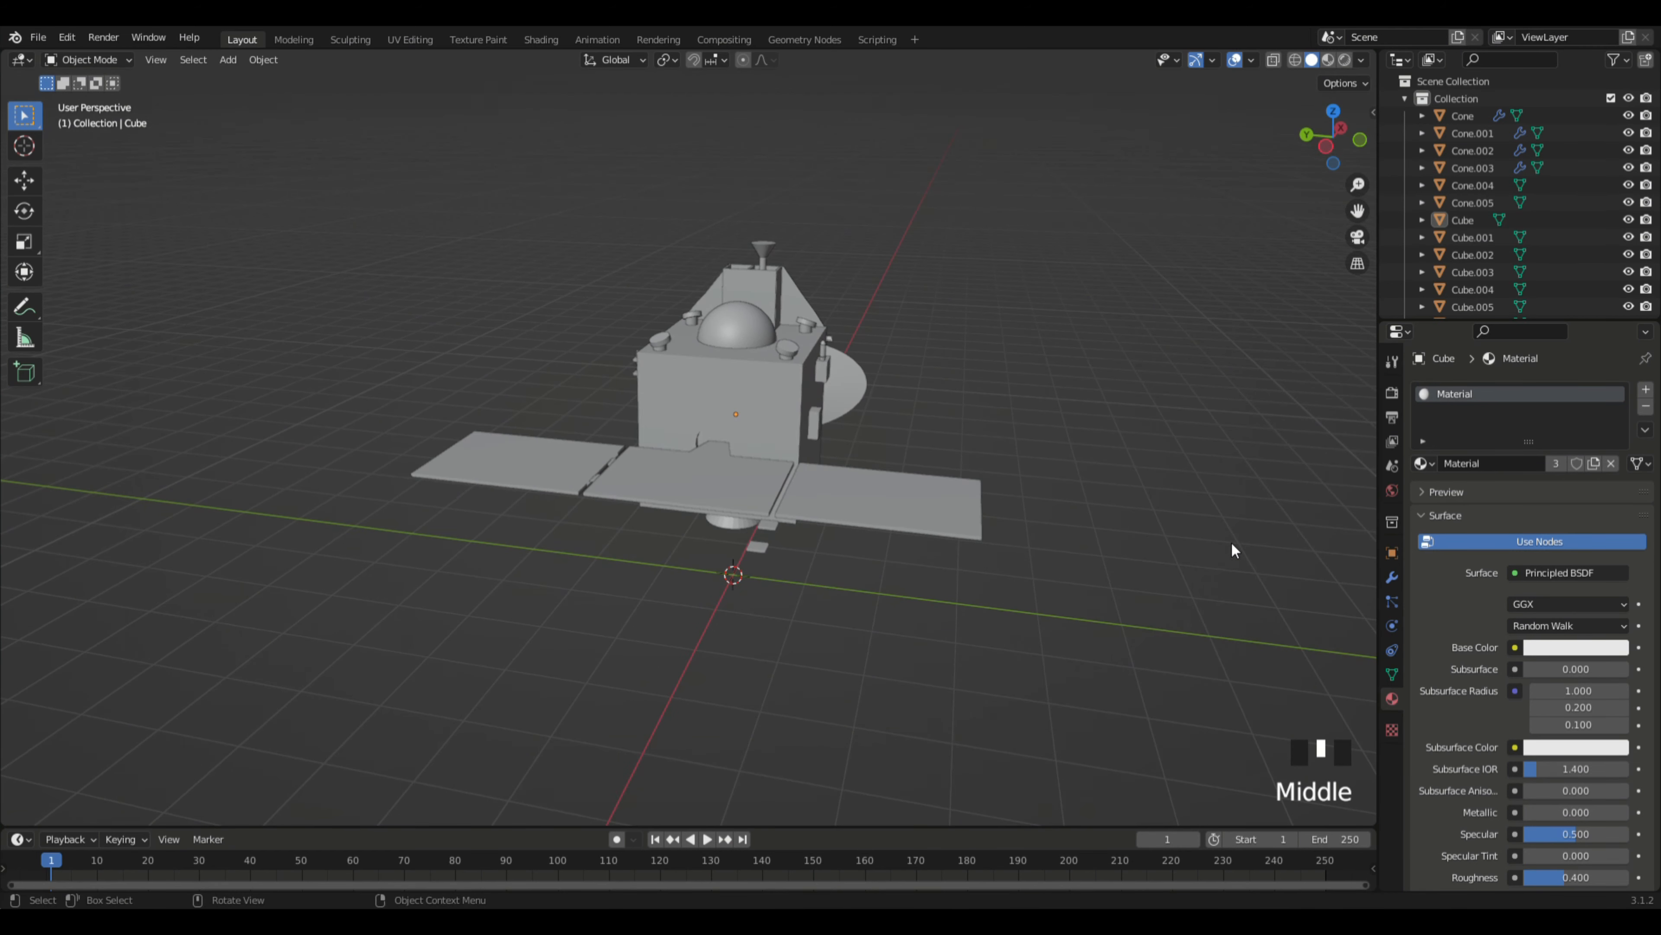
pyautogui.hotkey('ctrl', 'z')
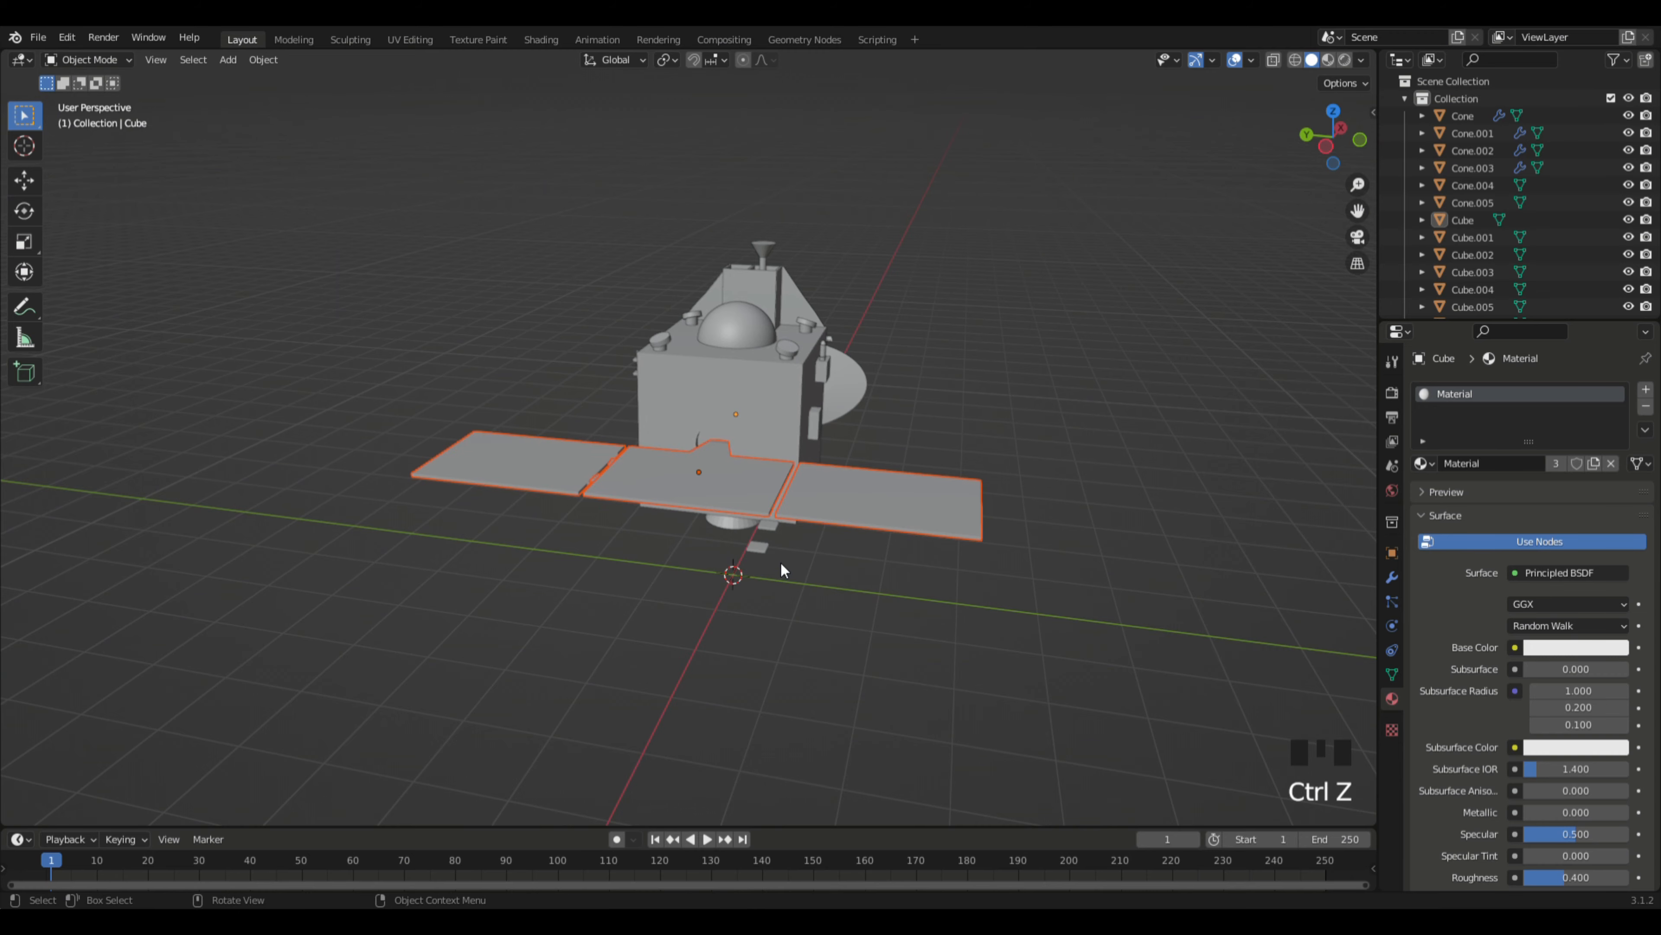
pyautogui.hotkey('ctrl', 'z')
pyautogui.moveTo(837, 563); pyautogui.dragTo(1131, 612, button='middle')
pyautogui.moveTo(319, 552); pyautogui.dragTo(1310, 739)
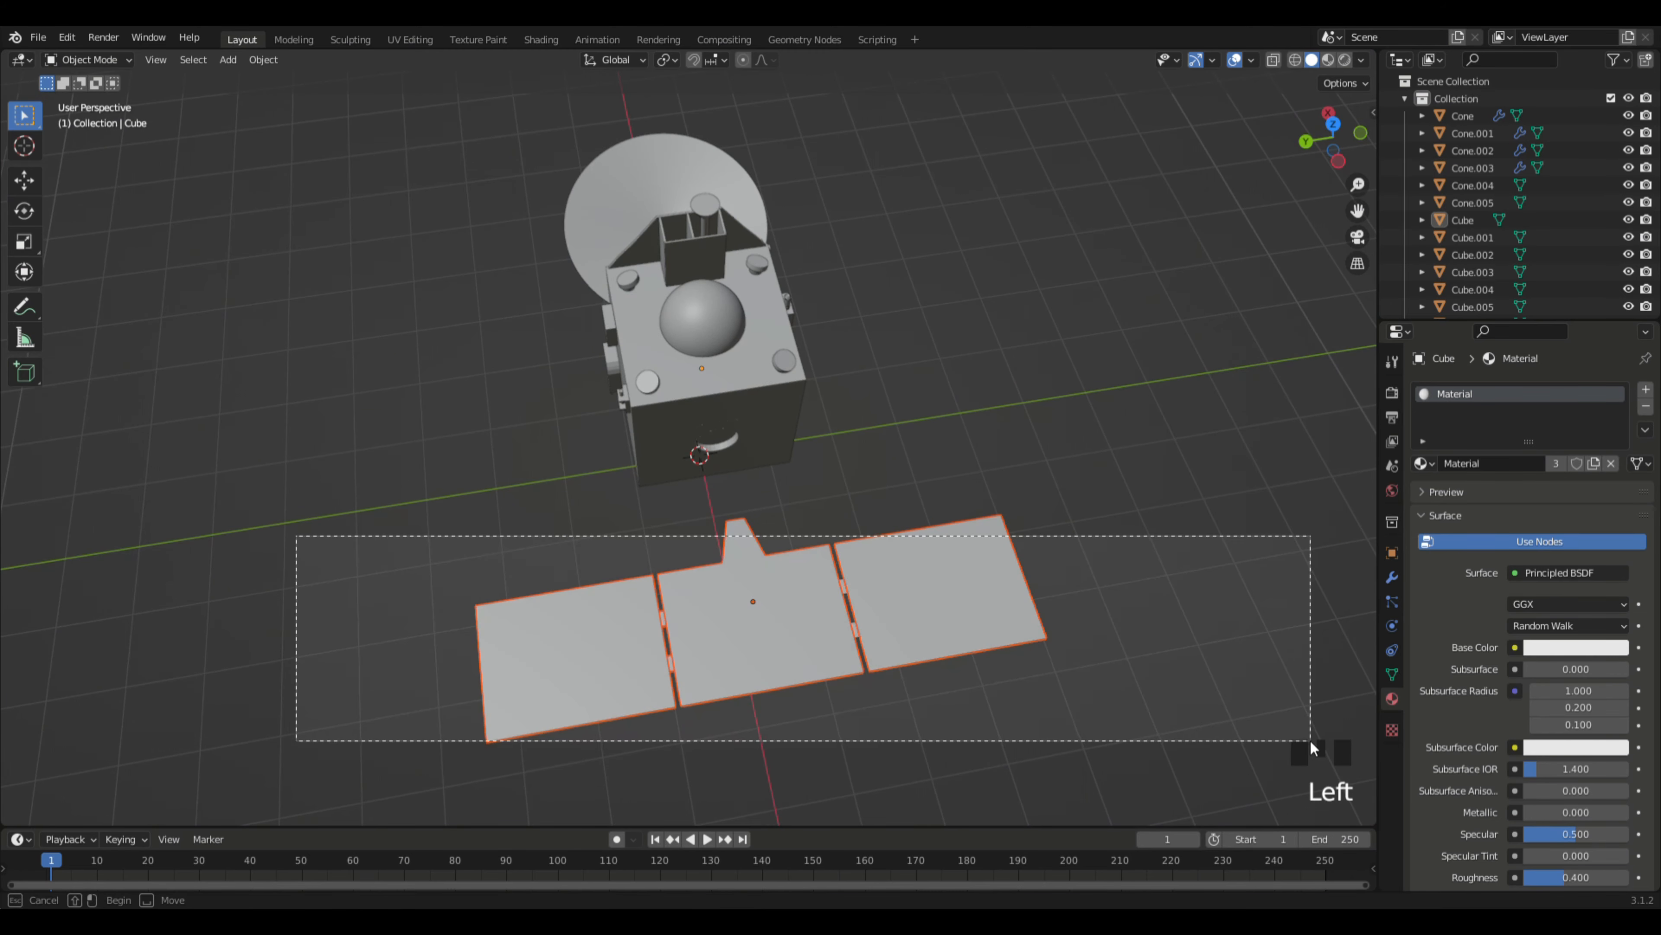
pyautogui.moveTo(1310, 739); pyautogui.dragTo(1020, 557, button='middle')
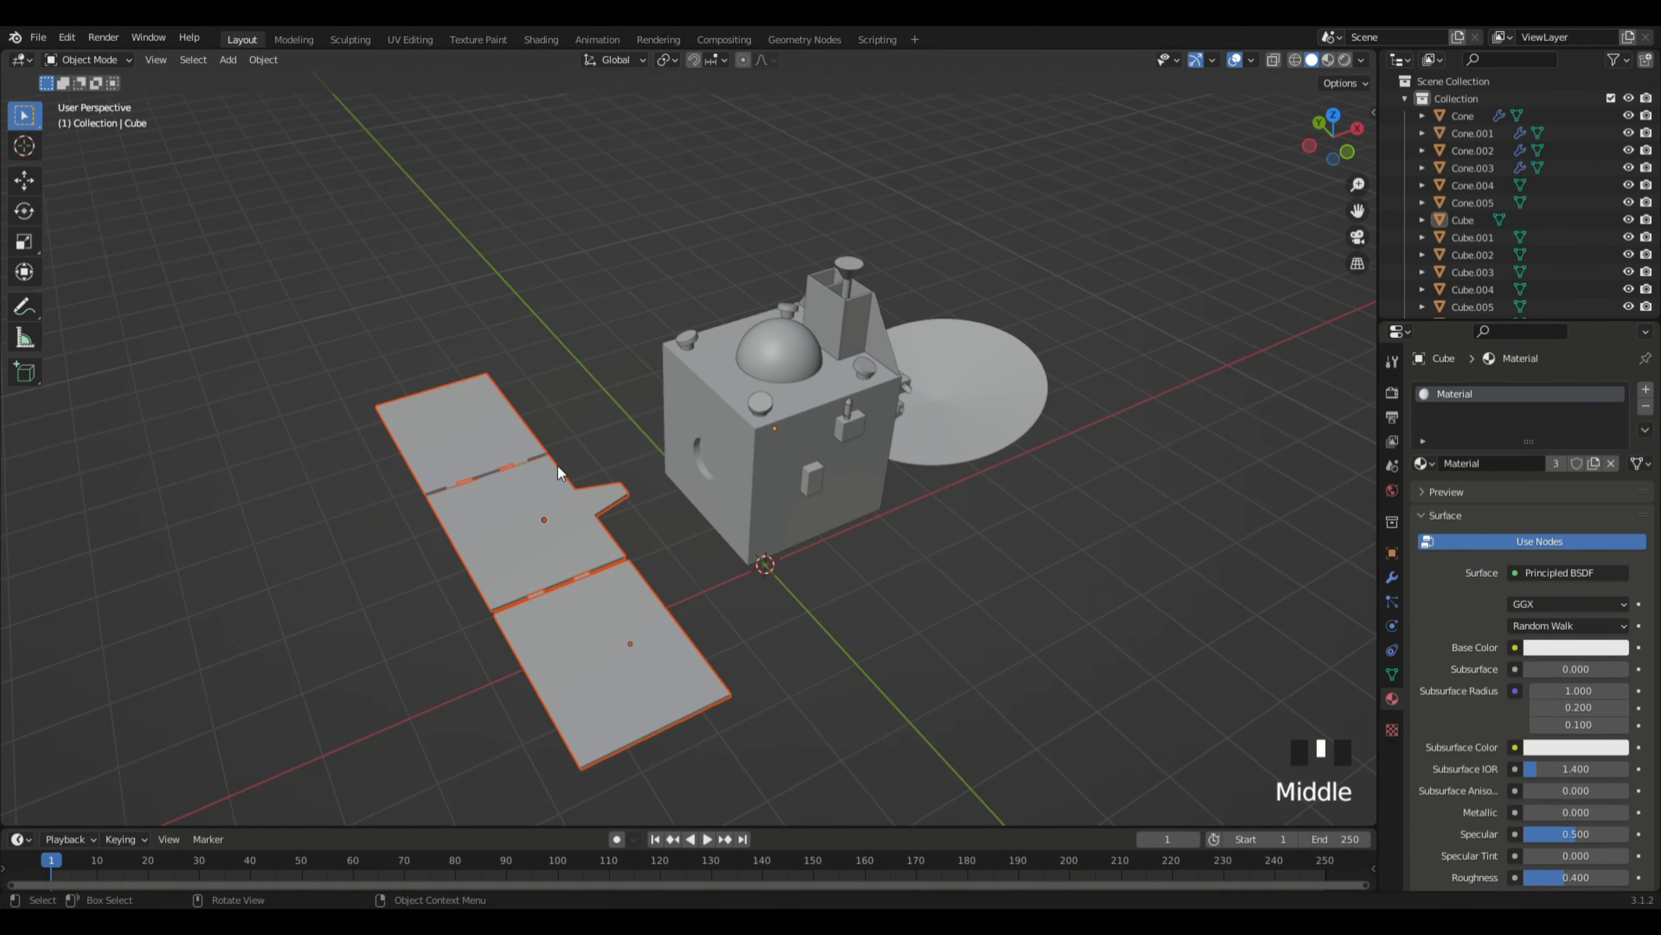
pyautogui.moveTo(289, 275); pyautogui.dragTo(855, 871)
pyautogui.doubleClick(949, 770)
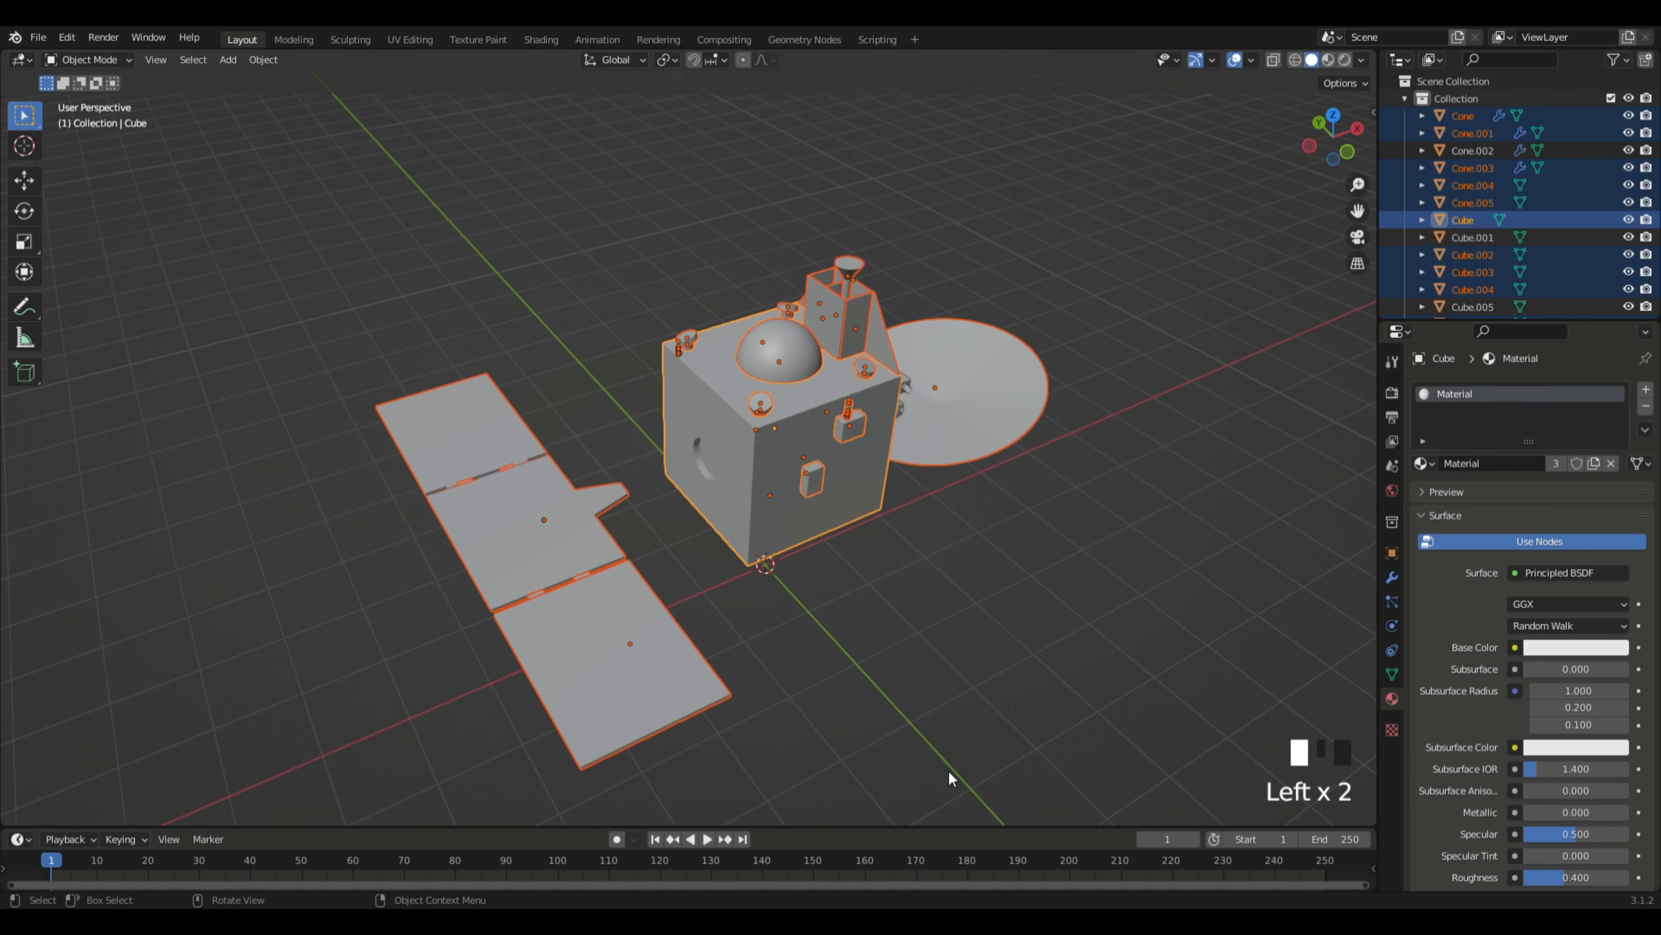
# Step: Select the whole solar array with its hinges and move it along X until its connector arm reaches the body's circular recess
pyautogui.moveTo(950, 770); pyautogui.dragTo(710, 758, button='middle')
pyautogui.moveTo(283, 207); pyautogui.dragTo(621, 818)
pyautogui.moveTo(621, 818); pyautogui.dragTo(772, 743, button='middle')
pyautogui.press('g')
pyautogui.press('x')
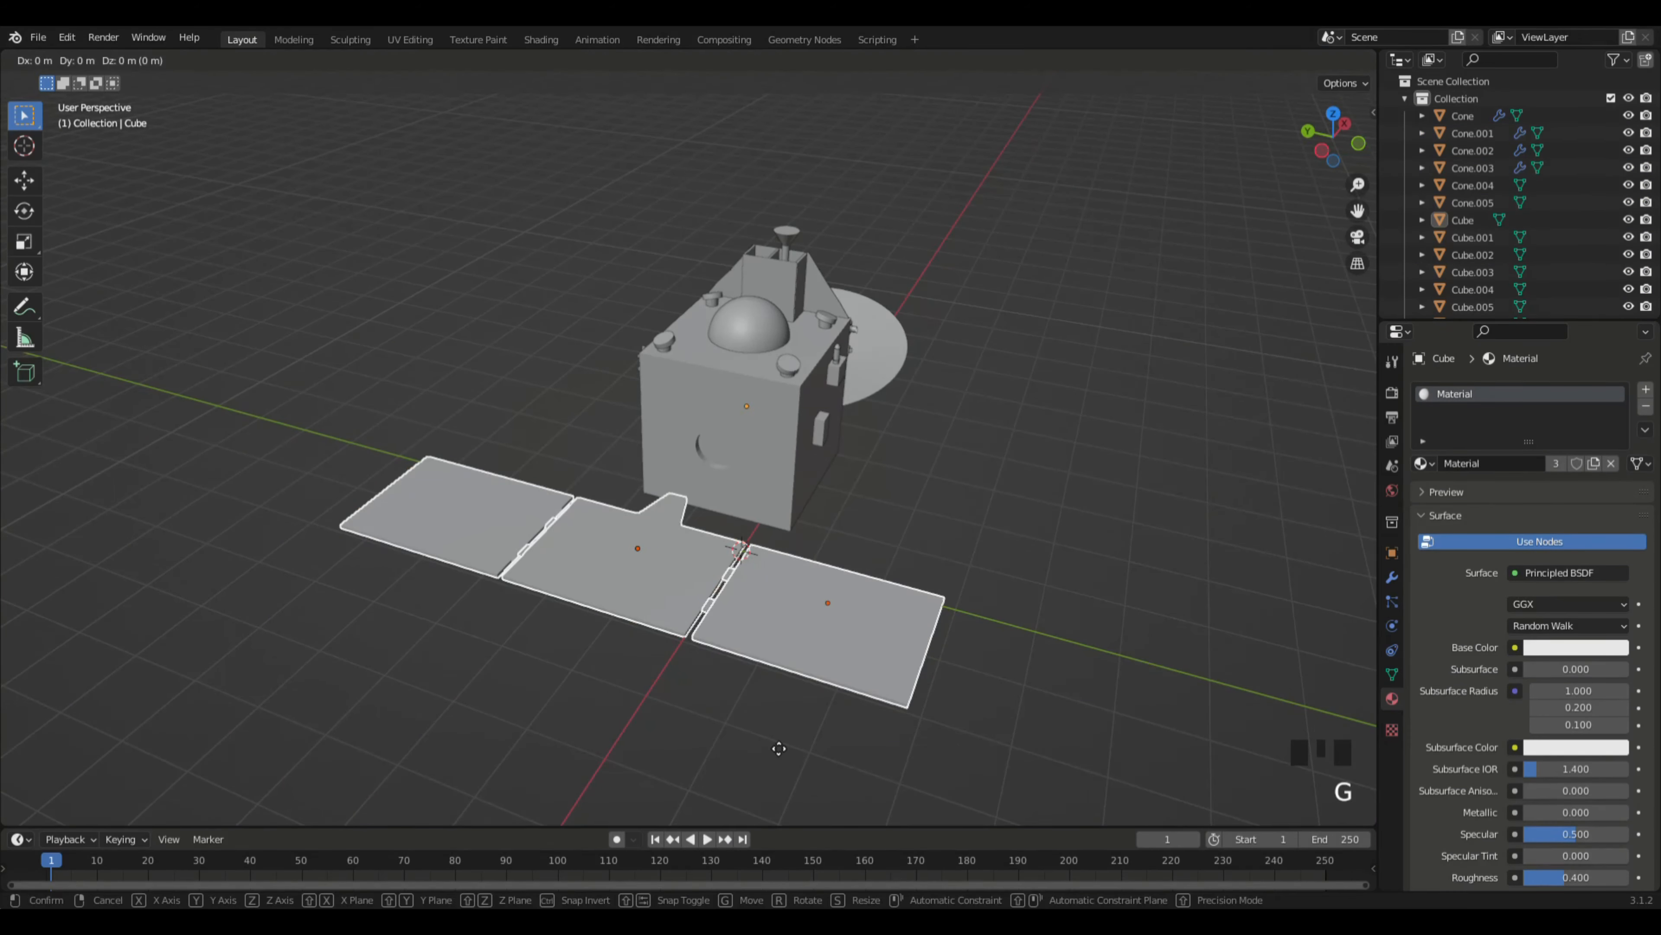
pyautogui.click(854, 705)
# Step: Examine the assembled satellite and the attached solar array from several angles
pyautogui.moveTo(1131, 582); pyautogui.dragTo(729, 517, button='middle')
pyautogui.scroll(-2, 1107, 598)
pyautogui.scroll(-2, 898, 637)
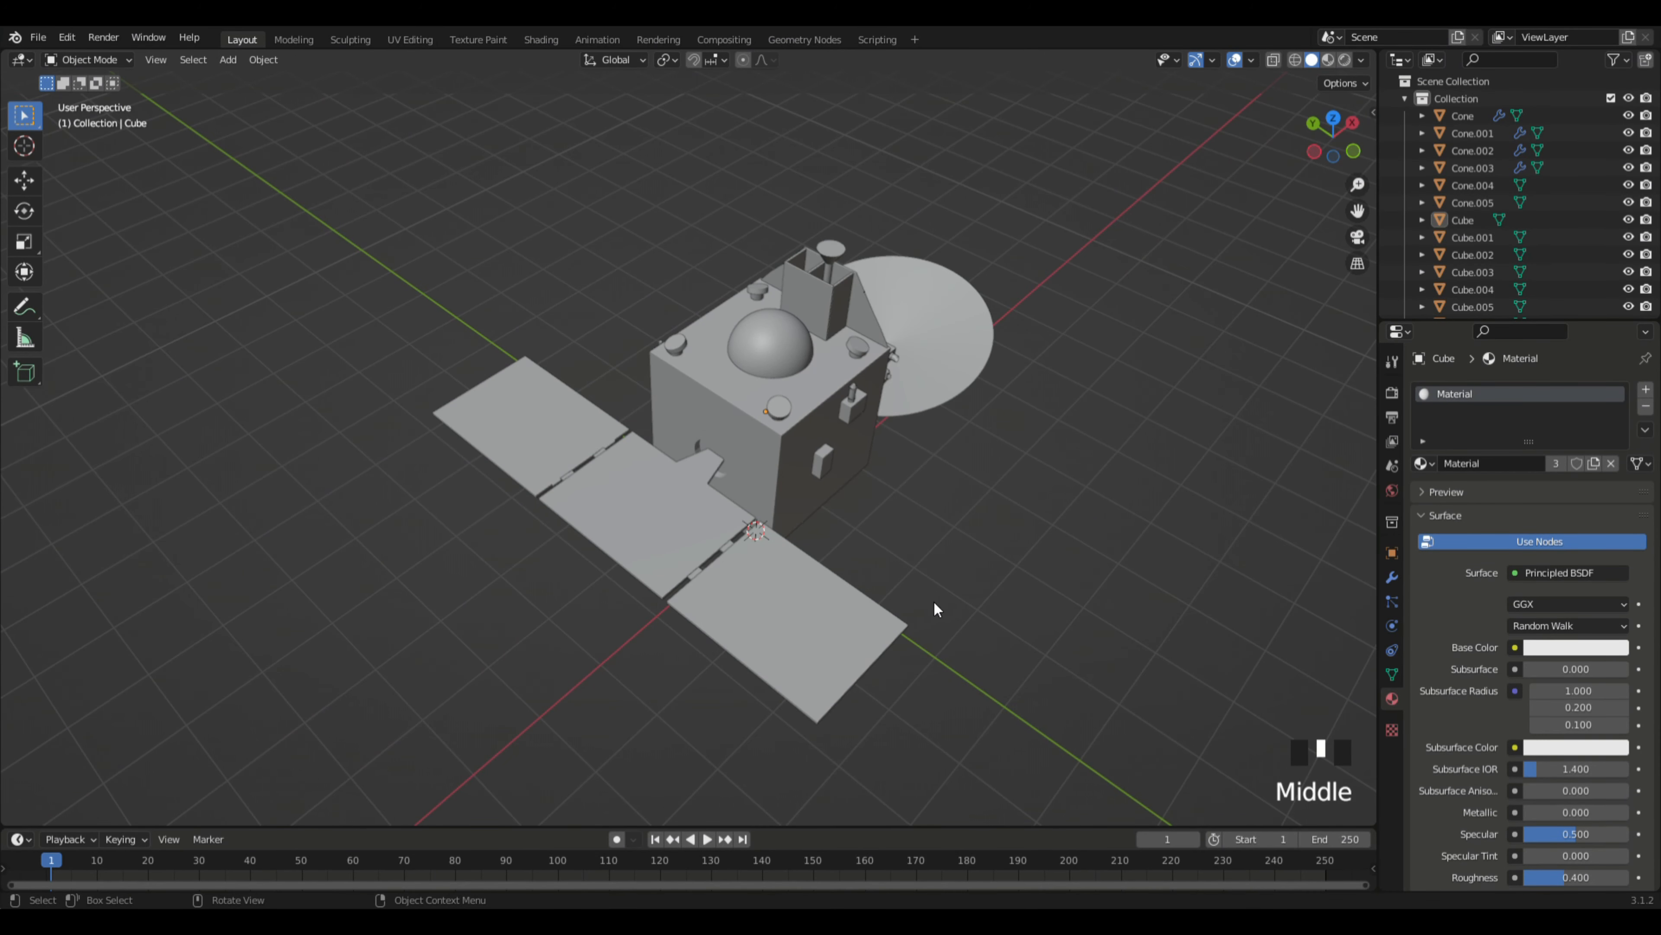
pyautogui.keyDown('shift'); pyautogui.moveTo(1057, 604); pyautogui.dragTo(995, 612, button='middle'); pyautogui.keyUp('shift')
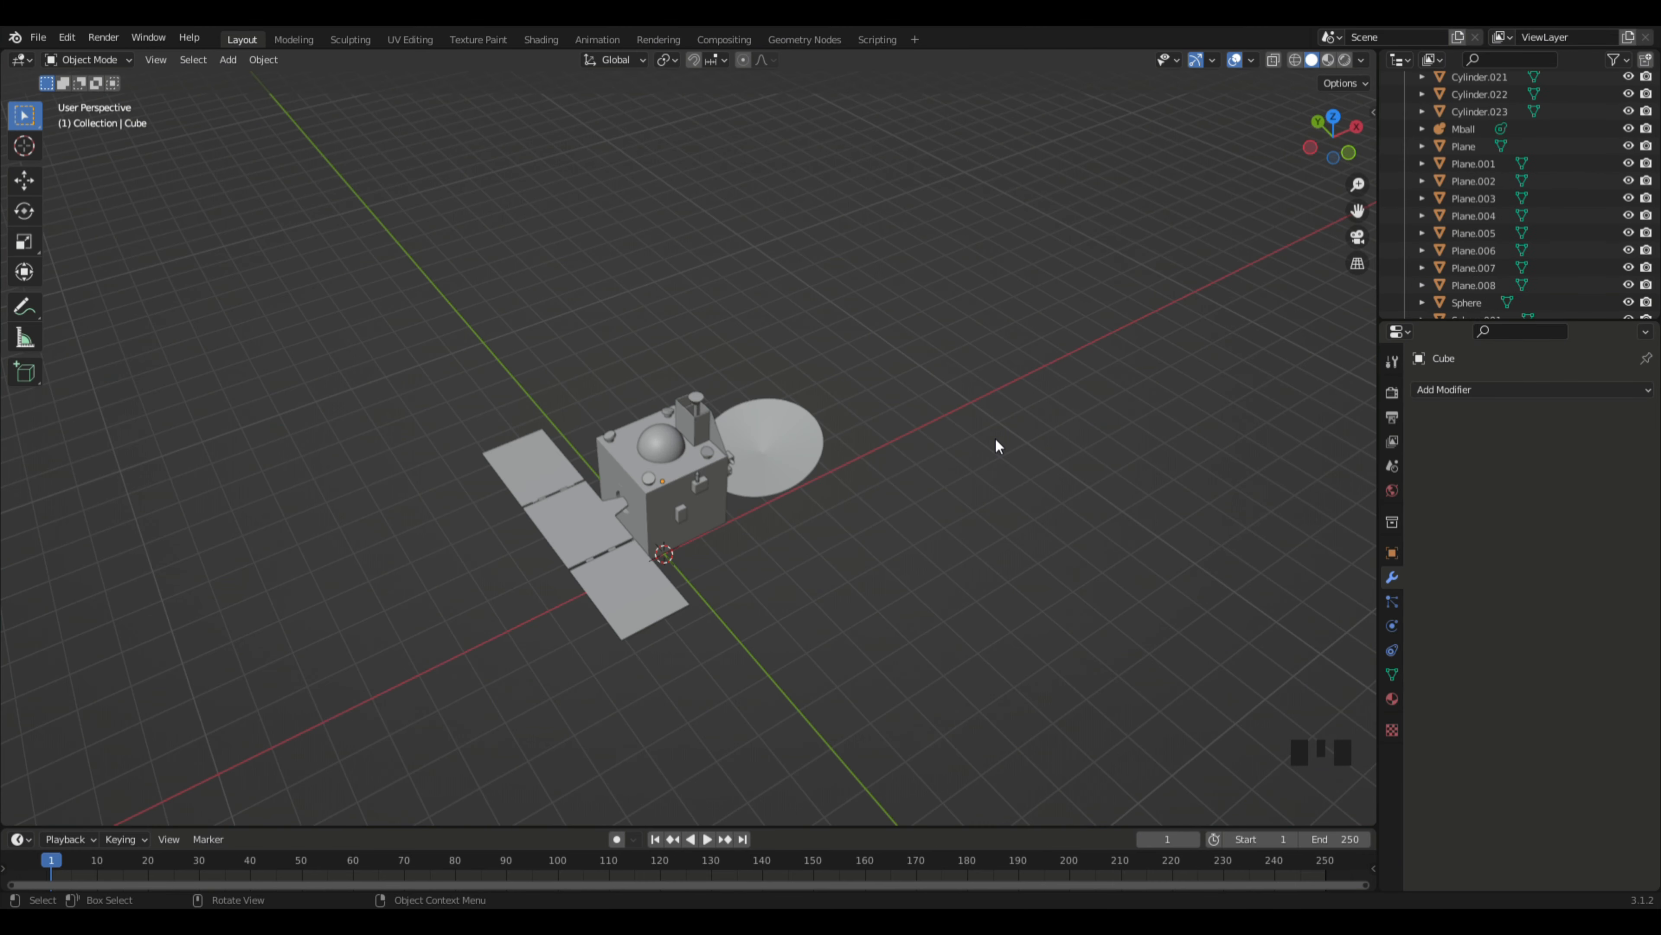
pyautogui.moveTo(996, 439); pyautogui.dragTo(914, 593, button='middle')
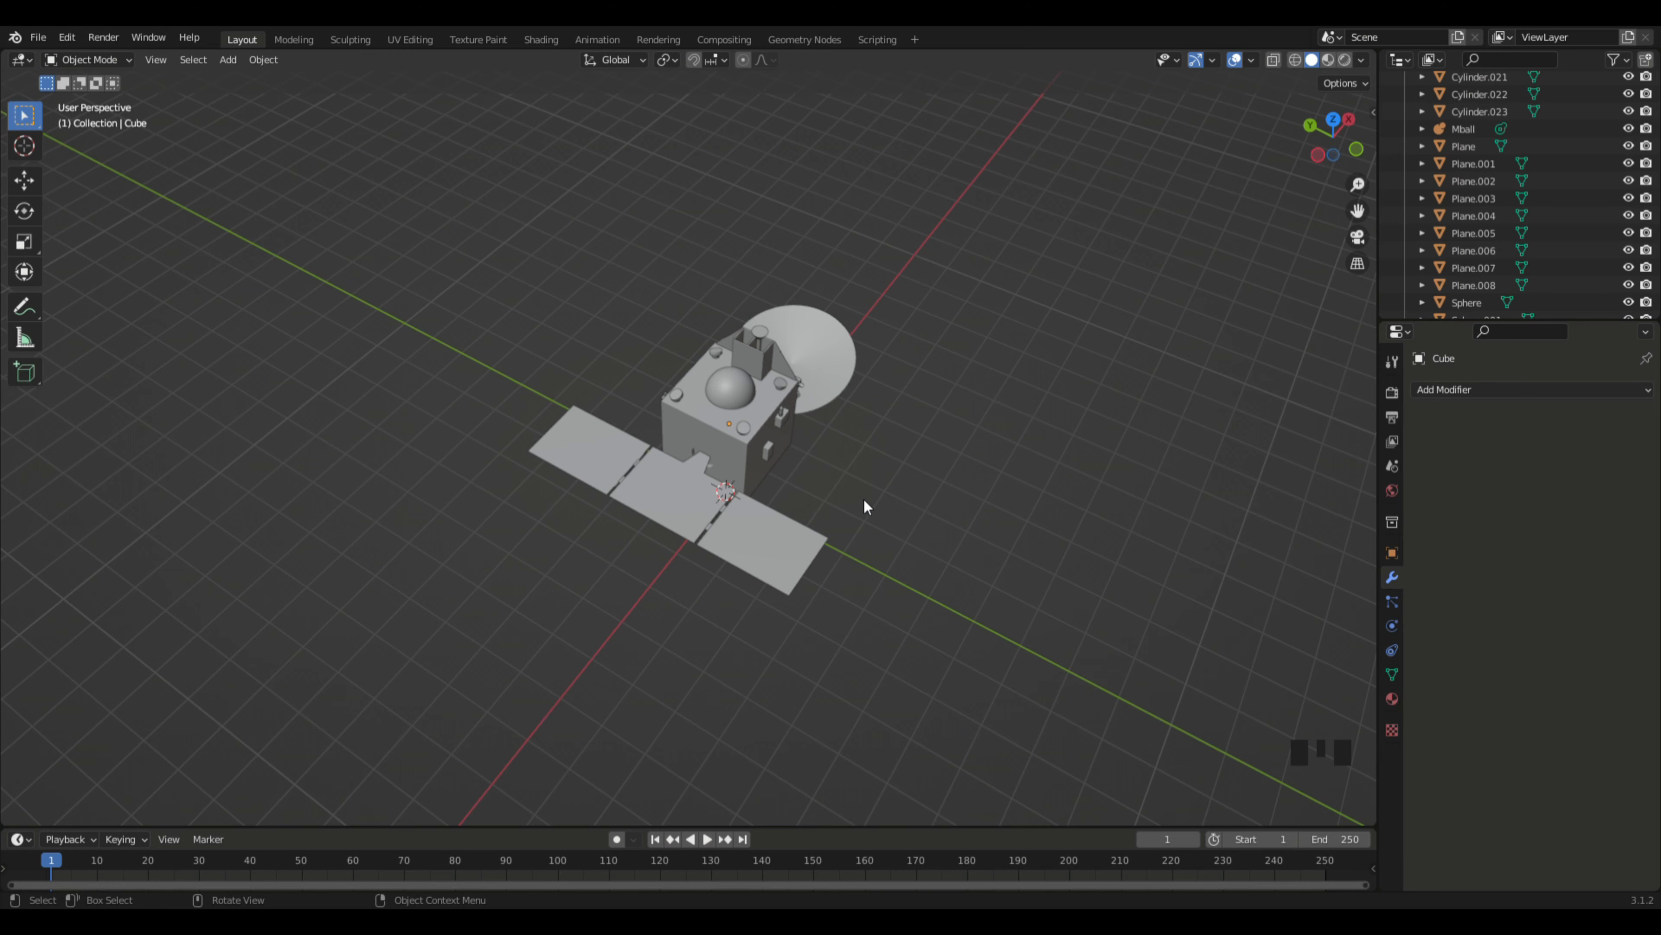
pyautogui.keyDown('shift'); pyautogui.moveTo(912, 473); pyautogui.dragTo(864, 601, button='middle'); pyautogui.keyUp('shift')
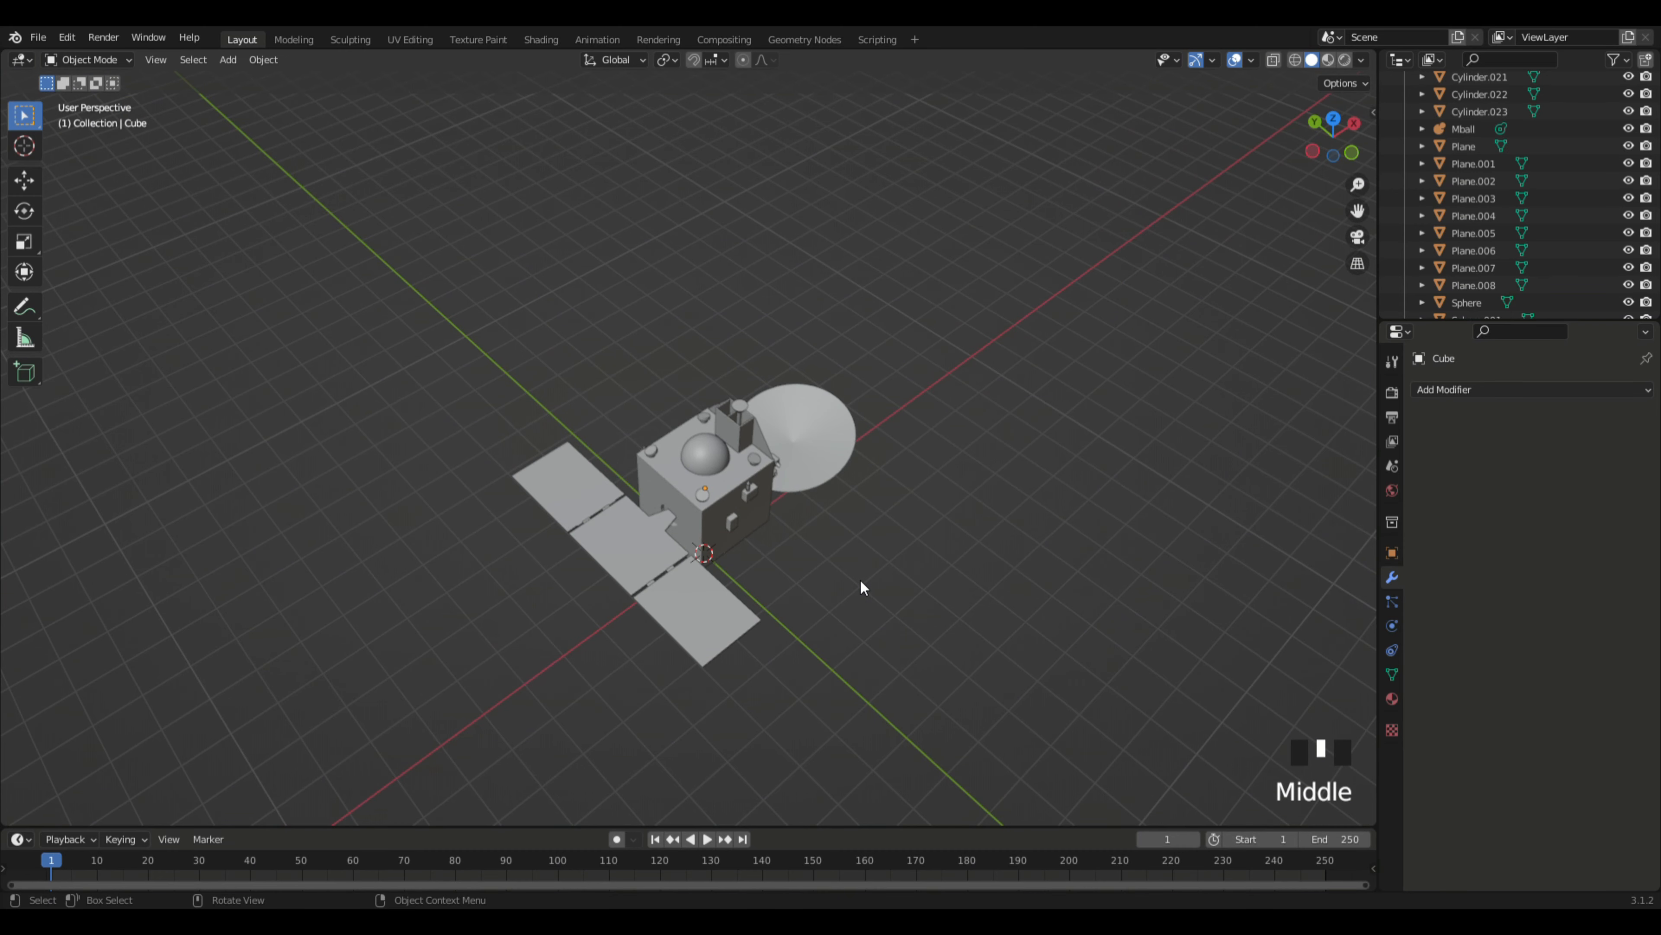
pyautogui.moveTo(861, 581); pyautogui.dragTo(910, 562, button='middle')
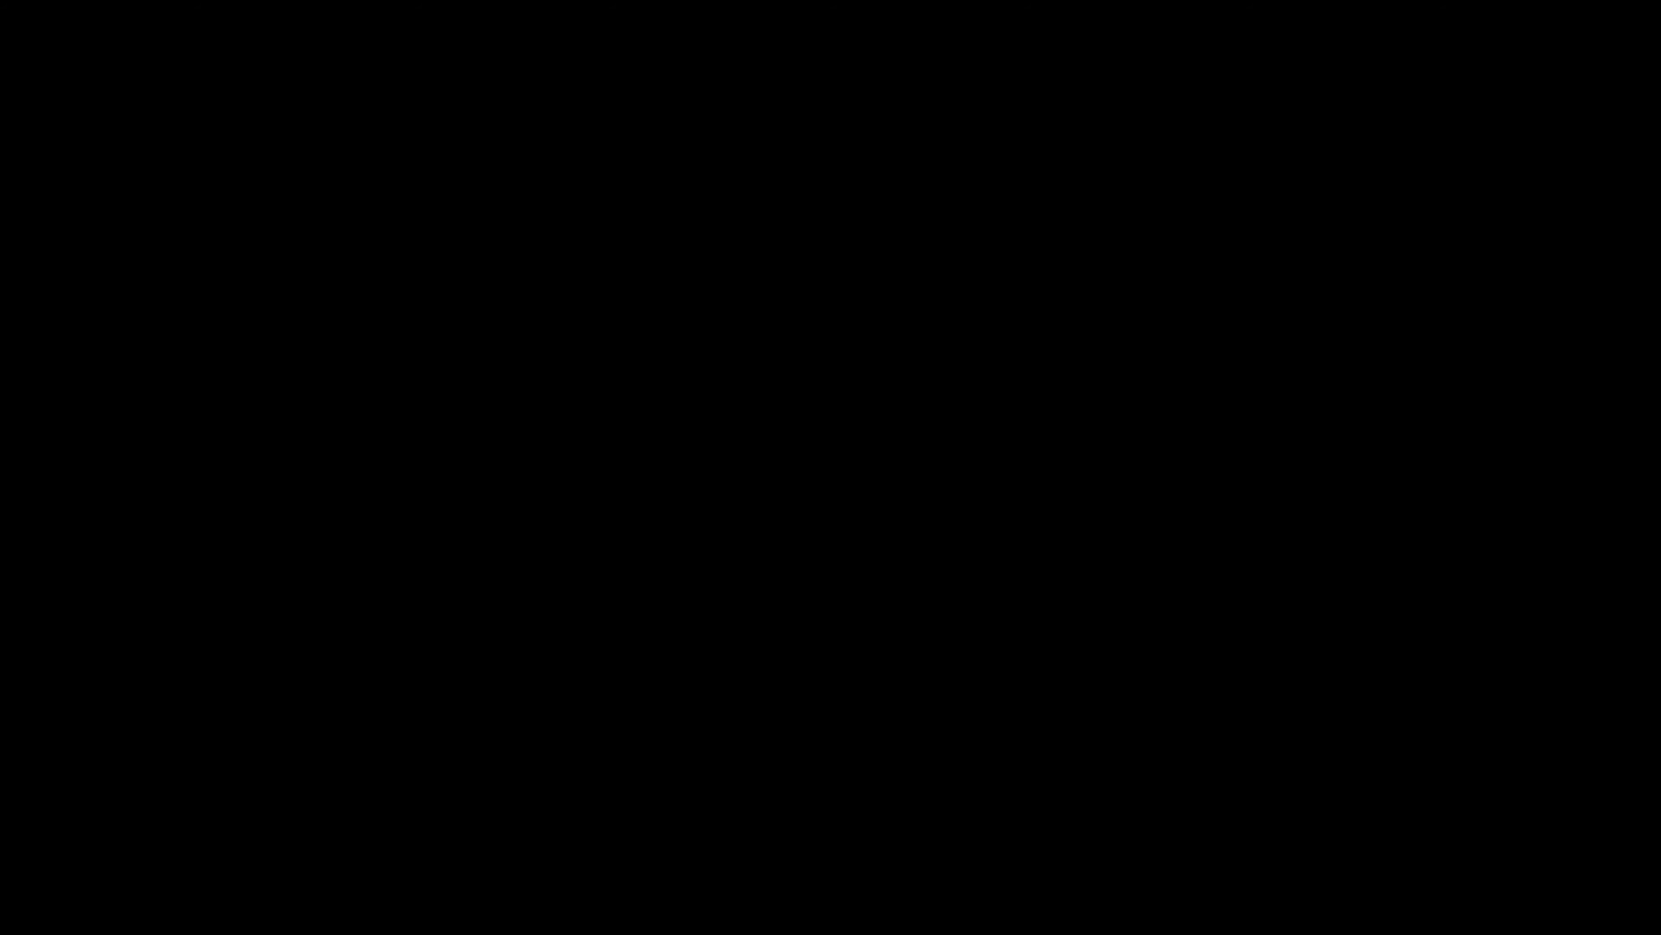